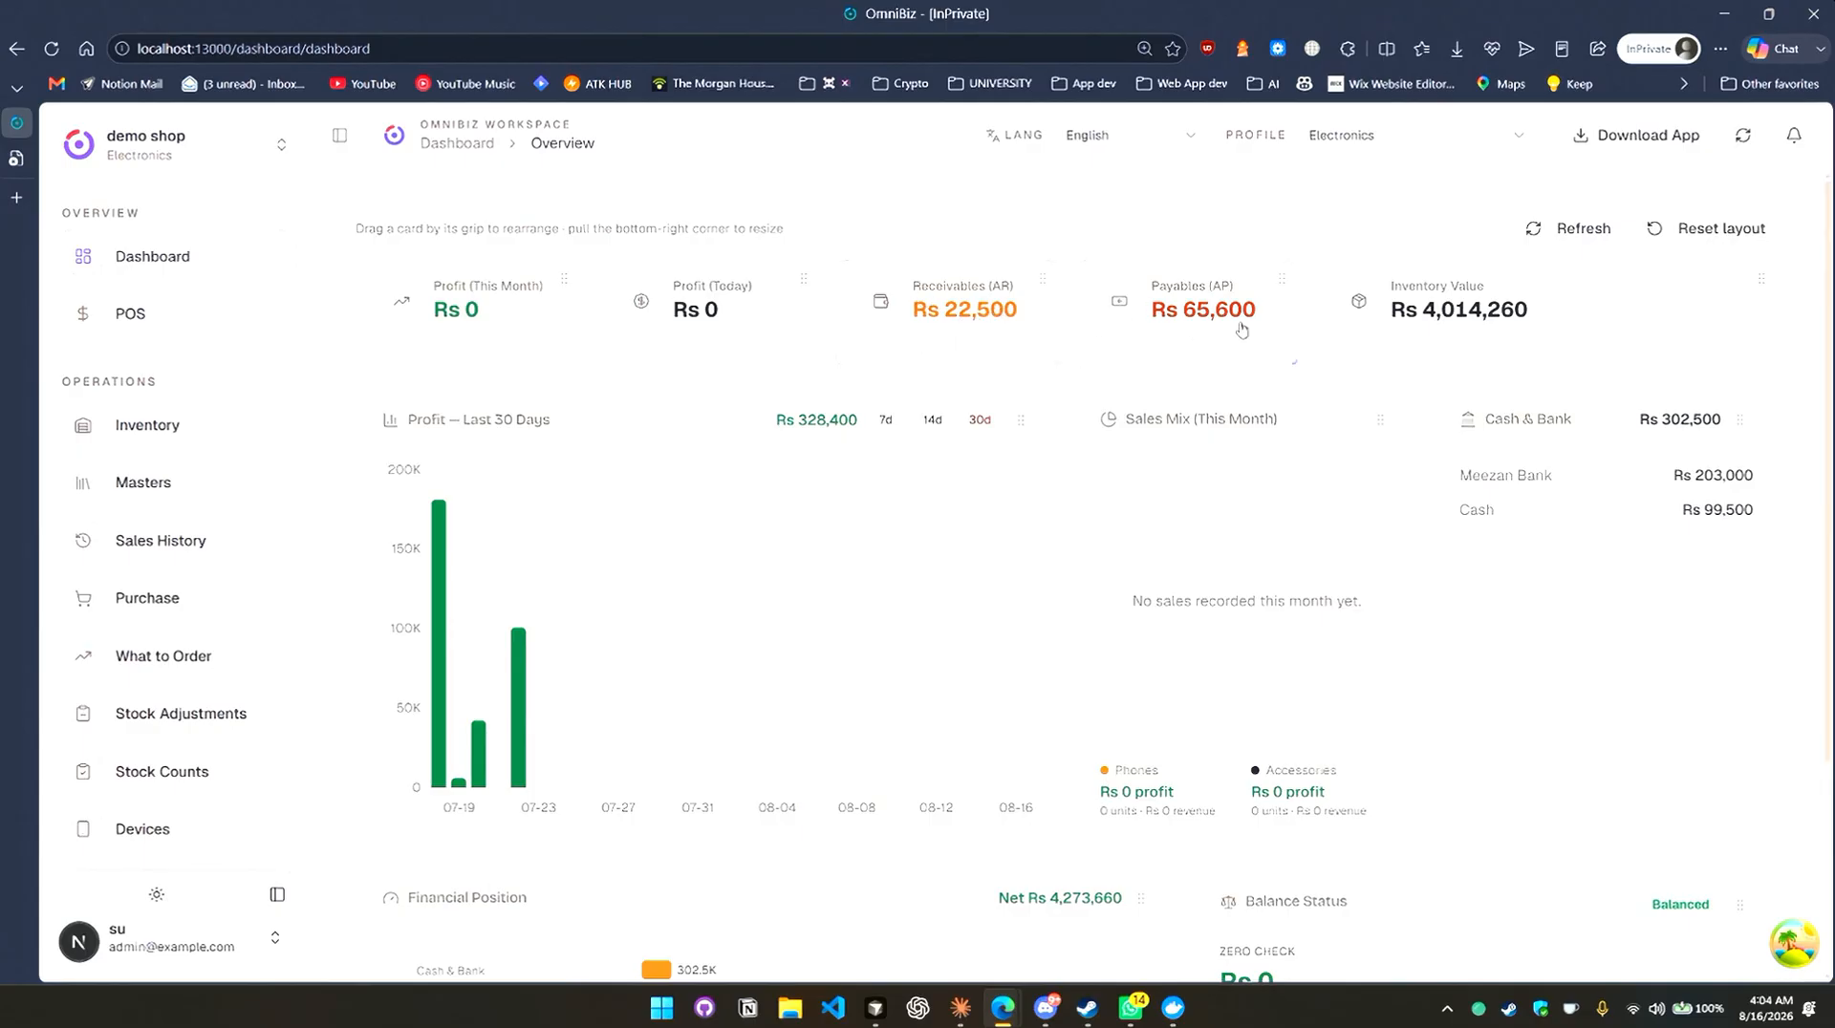
Open the Payables (AP) summary from the dashboard and view the shopkeeper party's statement with its ledger entries.
{"action": "left_click", "coordinate": [1165, 318]}
{"action": "scroll", "coordinate": [924, 630], "scroll_direction": "down", "scroll_amount": 1}
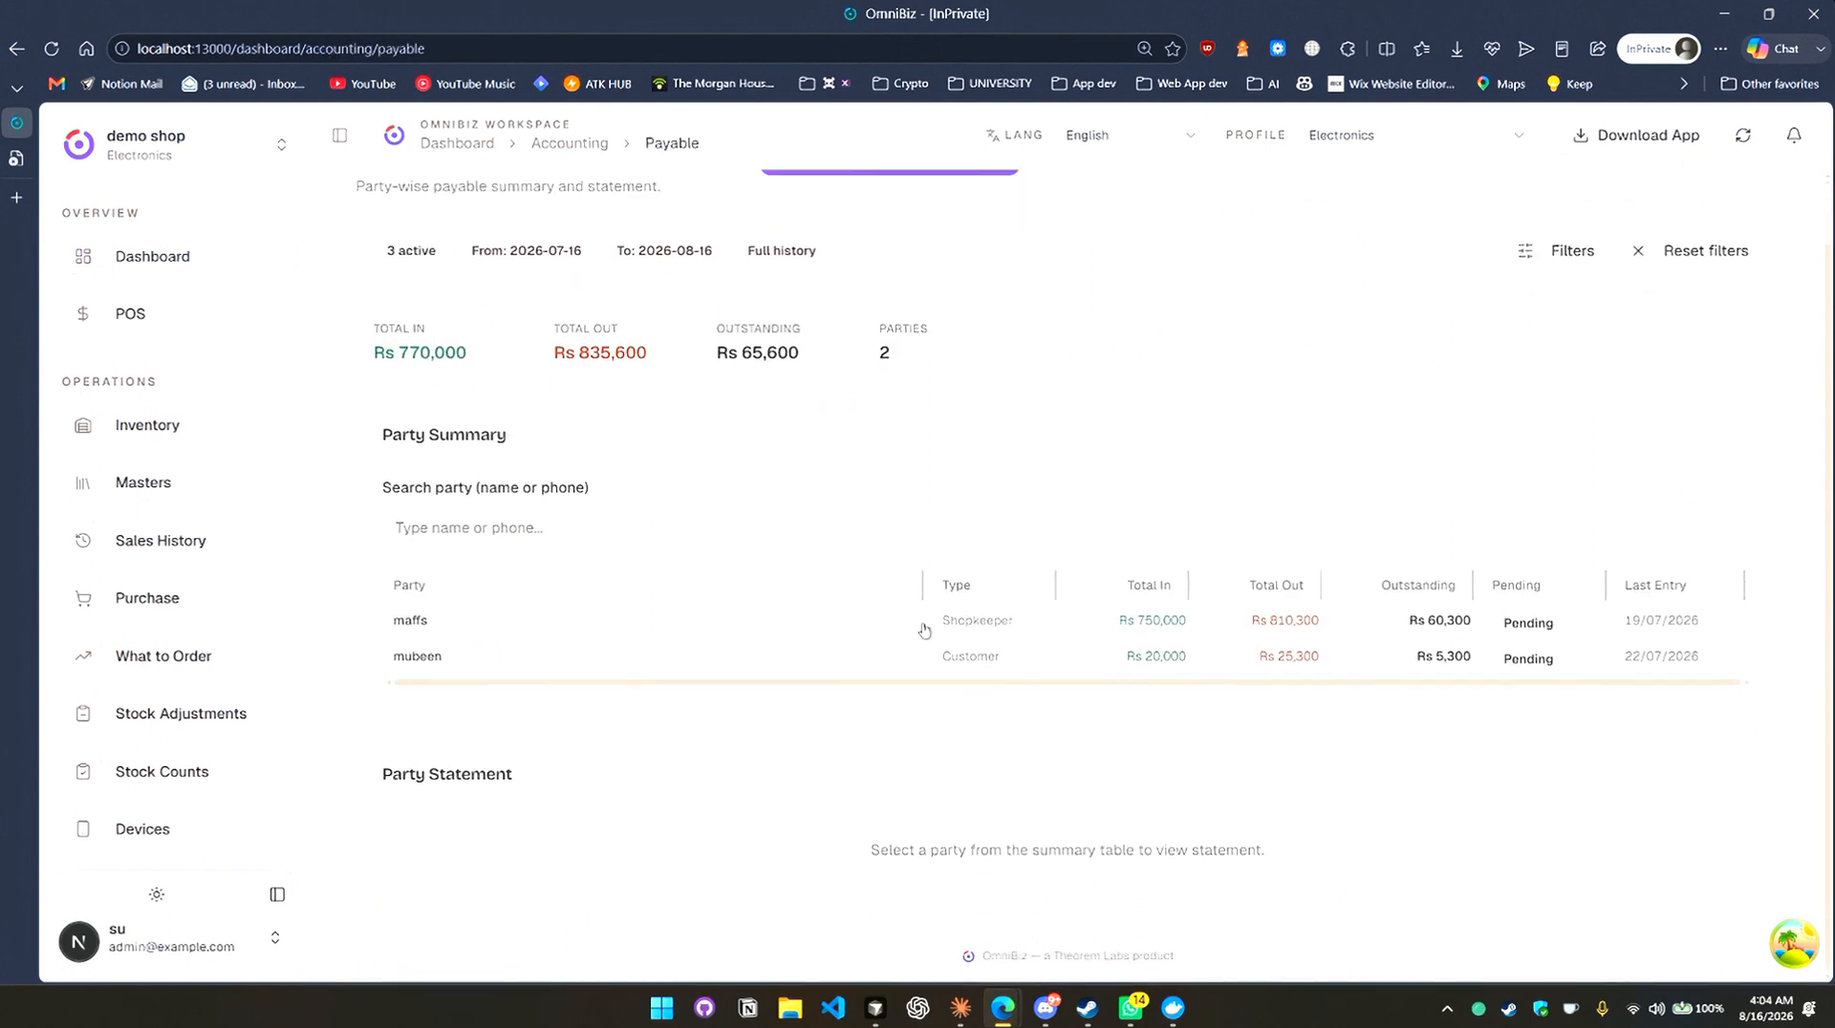
{"action": "left_click", "coordinate": [957, 639]}
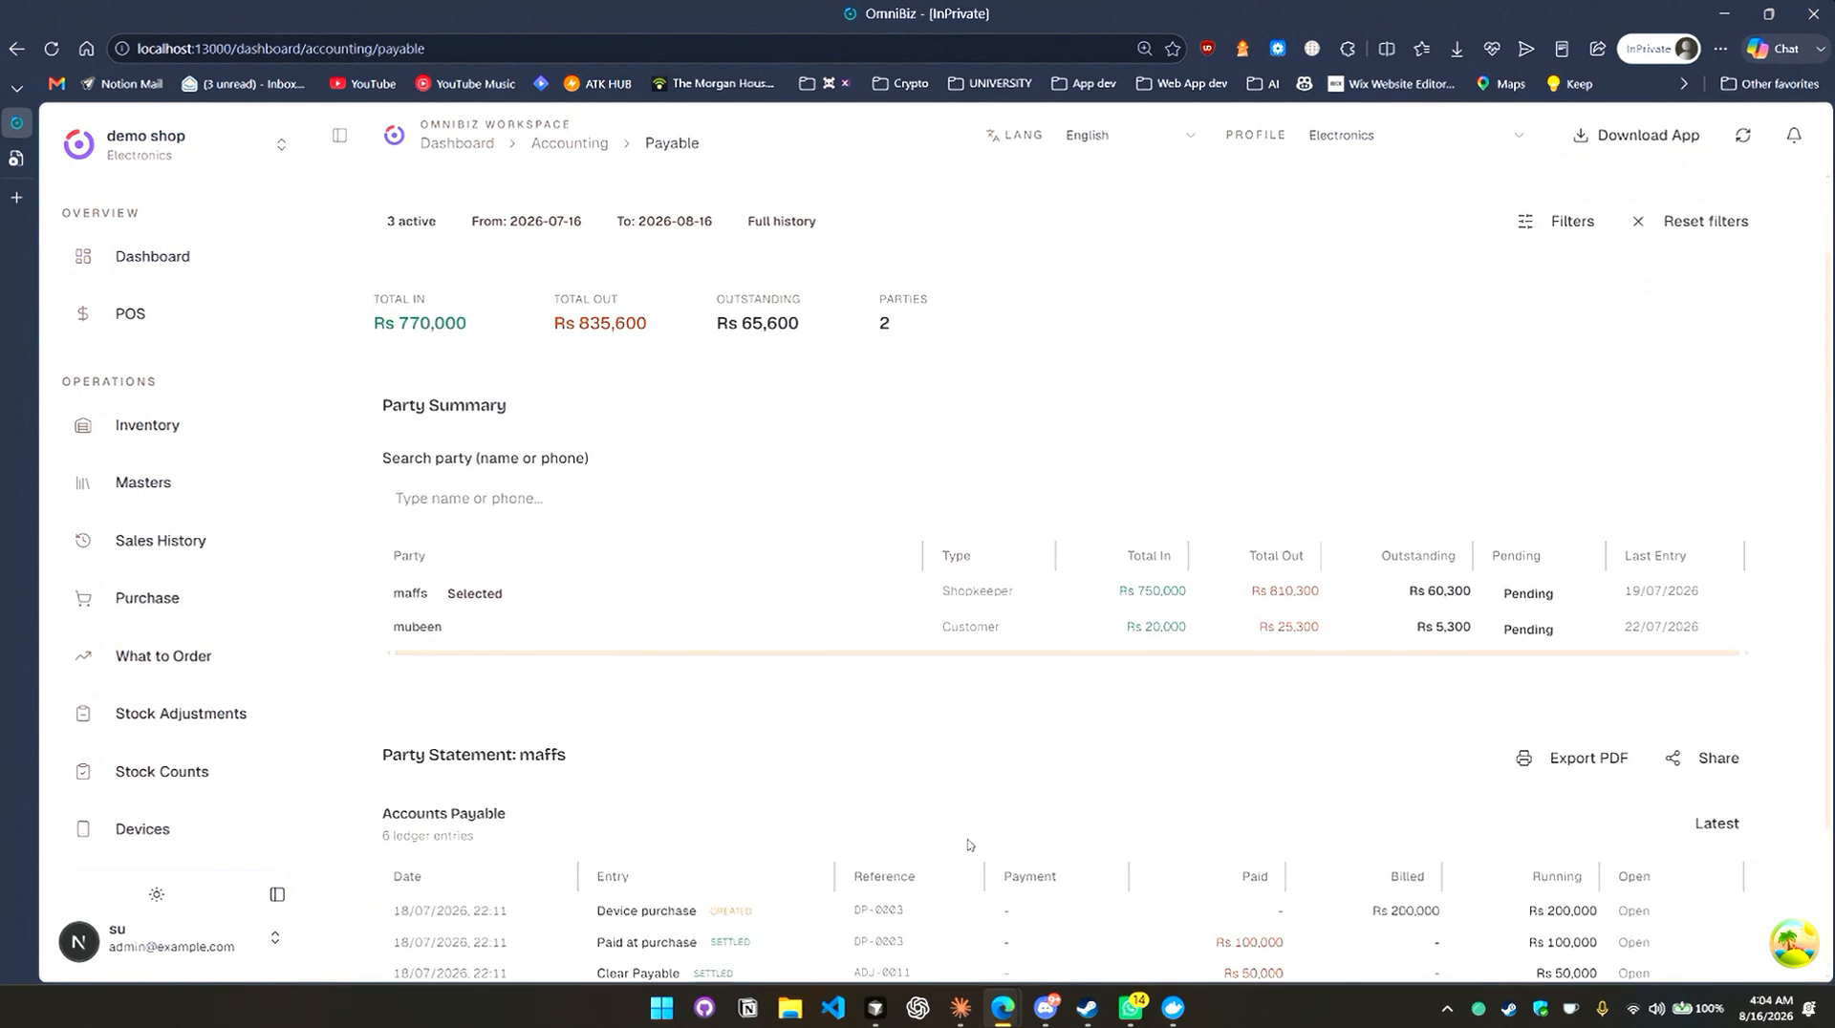
{"action": "scroll", "coordinate": [968, 845], "scroll_direction": "down", "scroll_amount": 2}
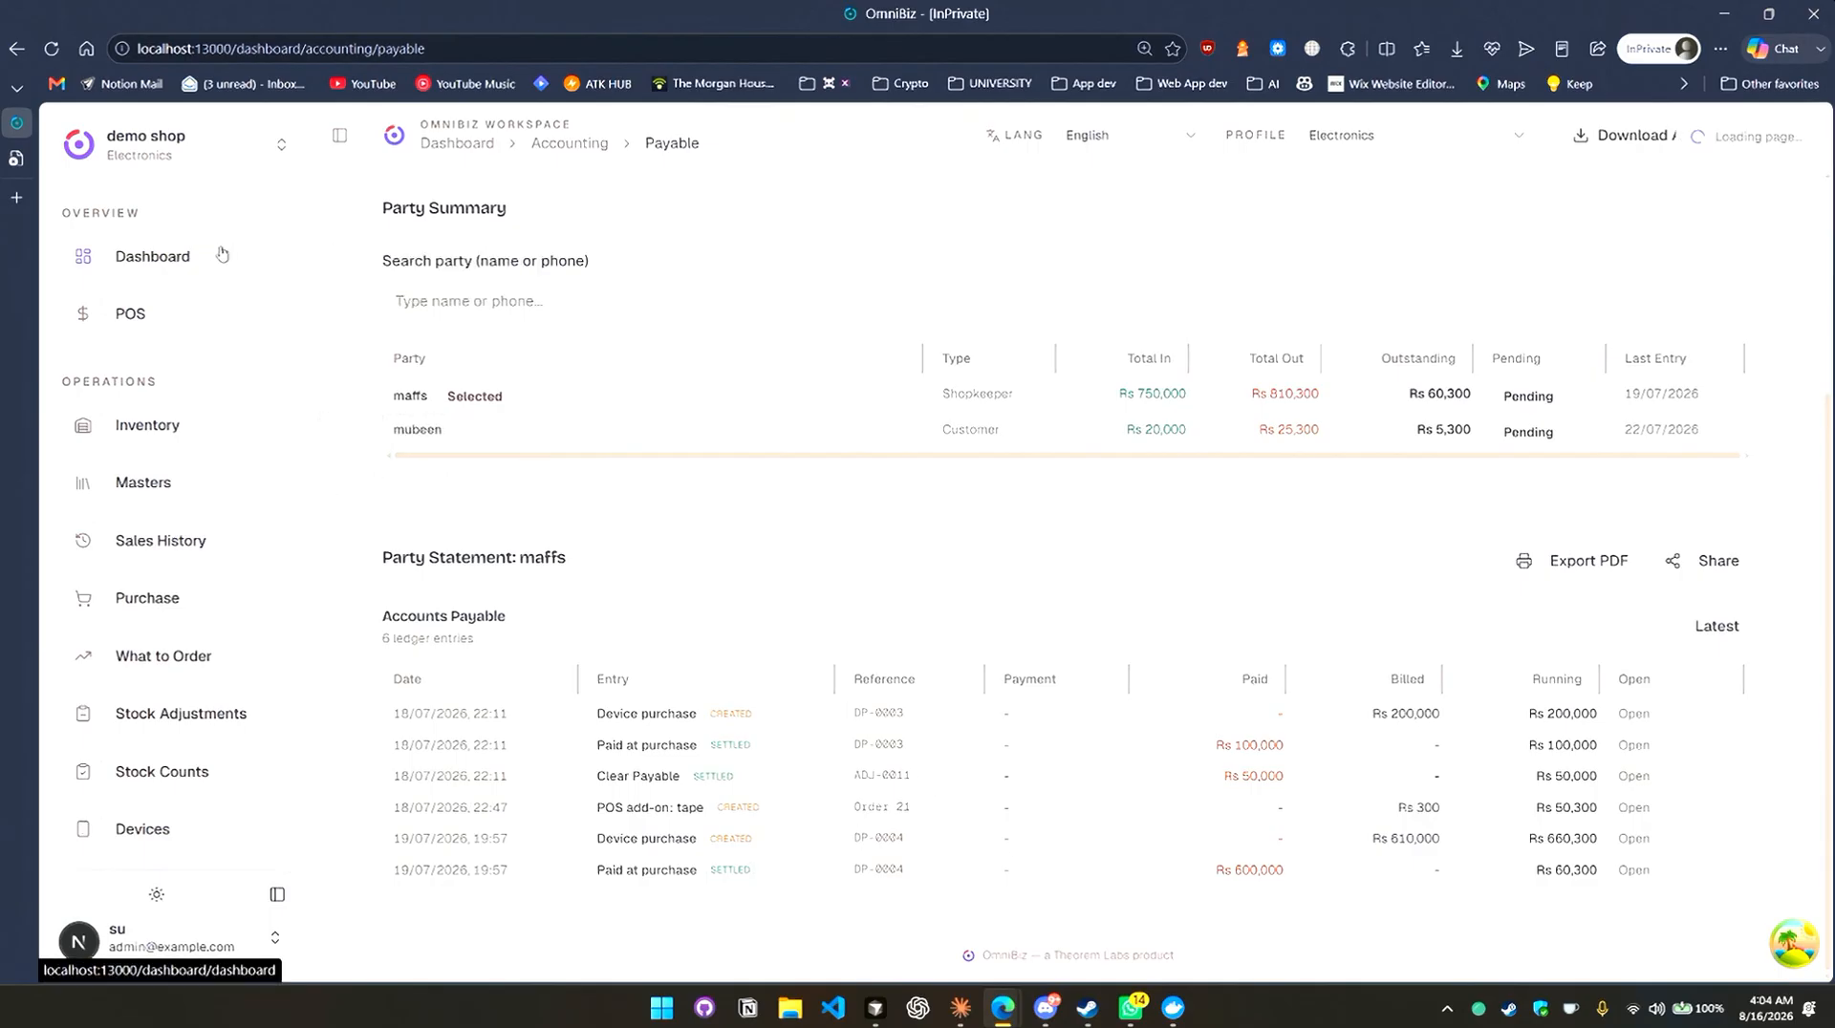
Return to the dashboard and view the profit chart for the 7-day, 14-day and 30-day periods.
{"action": "left_click", "coordinate": [153, 256]}
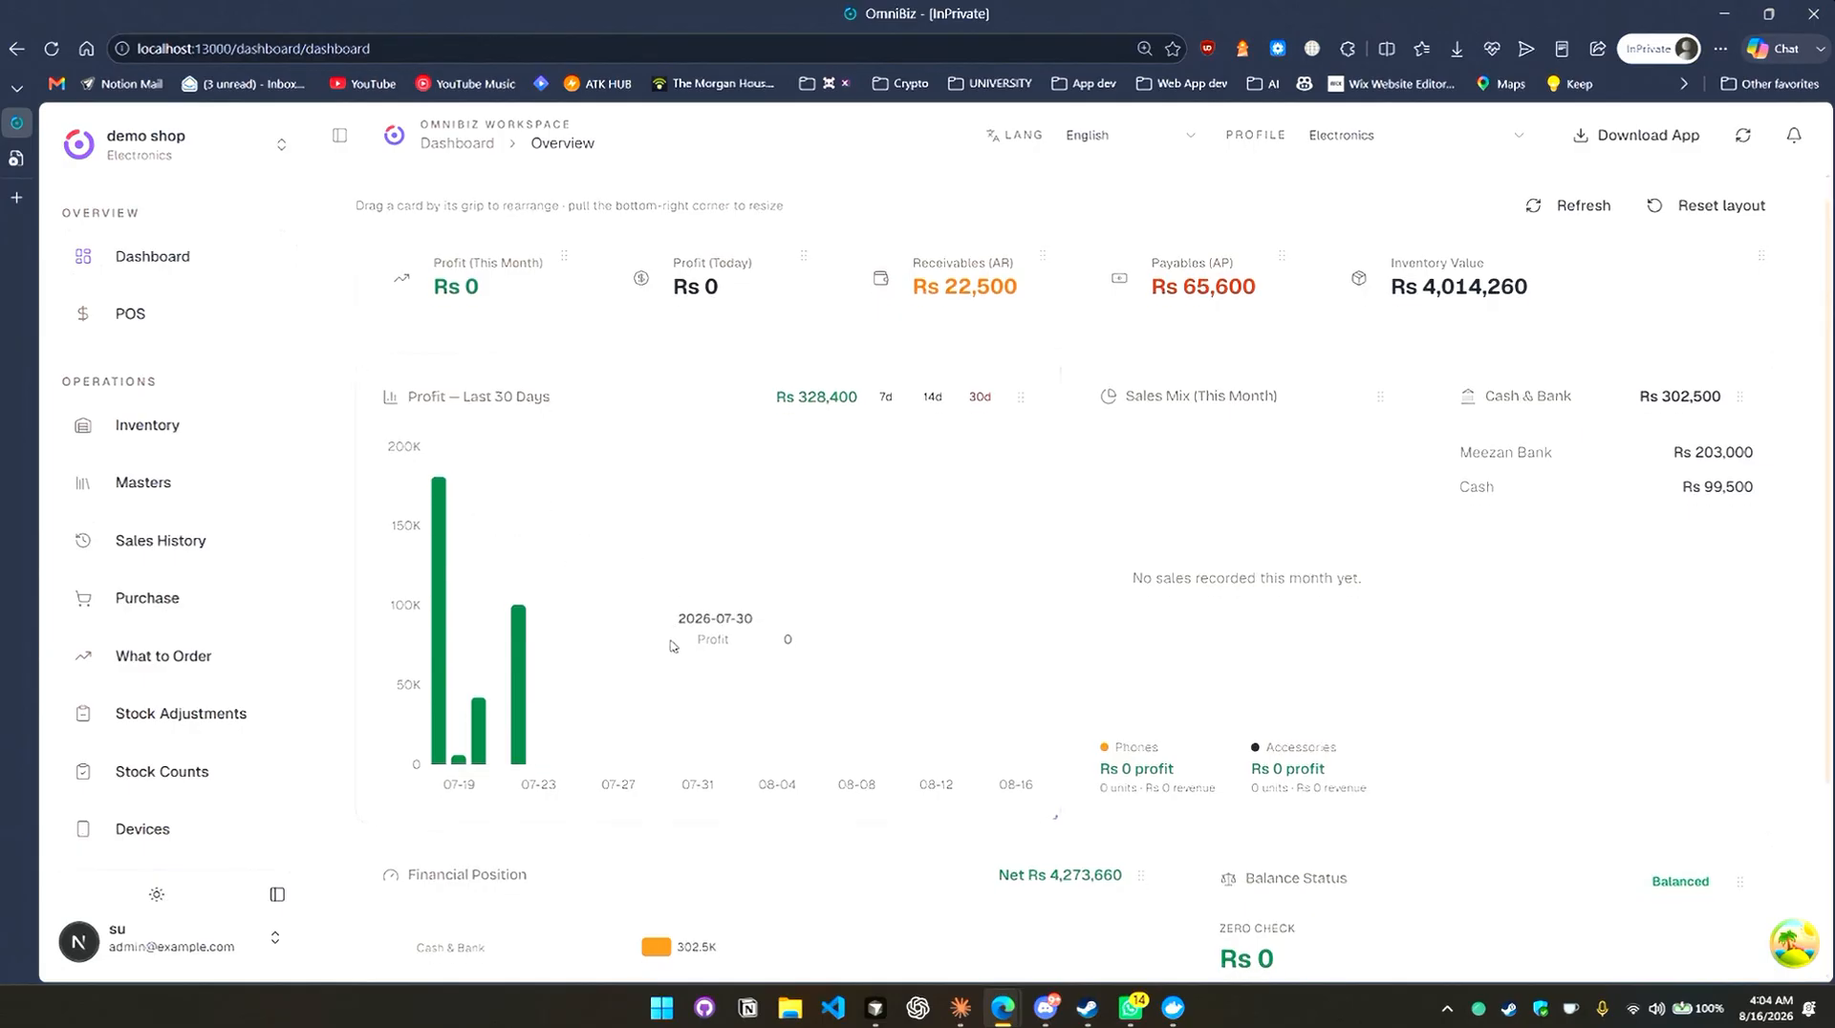
{"action": "scroll", "coordinate": [688, 621], "scroll_direction": "down", "scroll_amount": 1}
{"action": "left_click", "coordinate": [888, 313]}
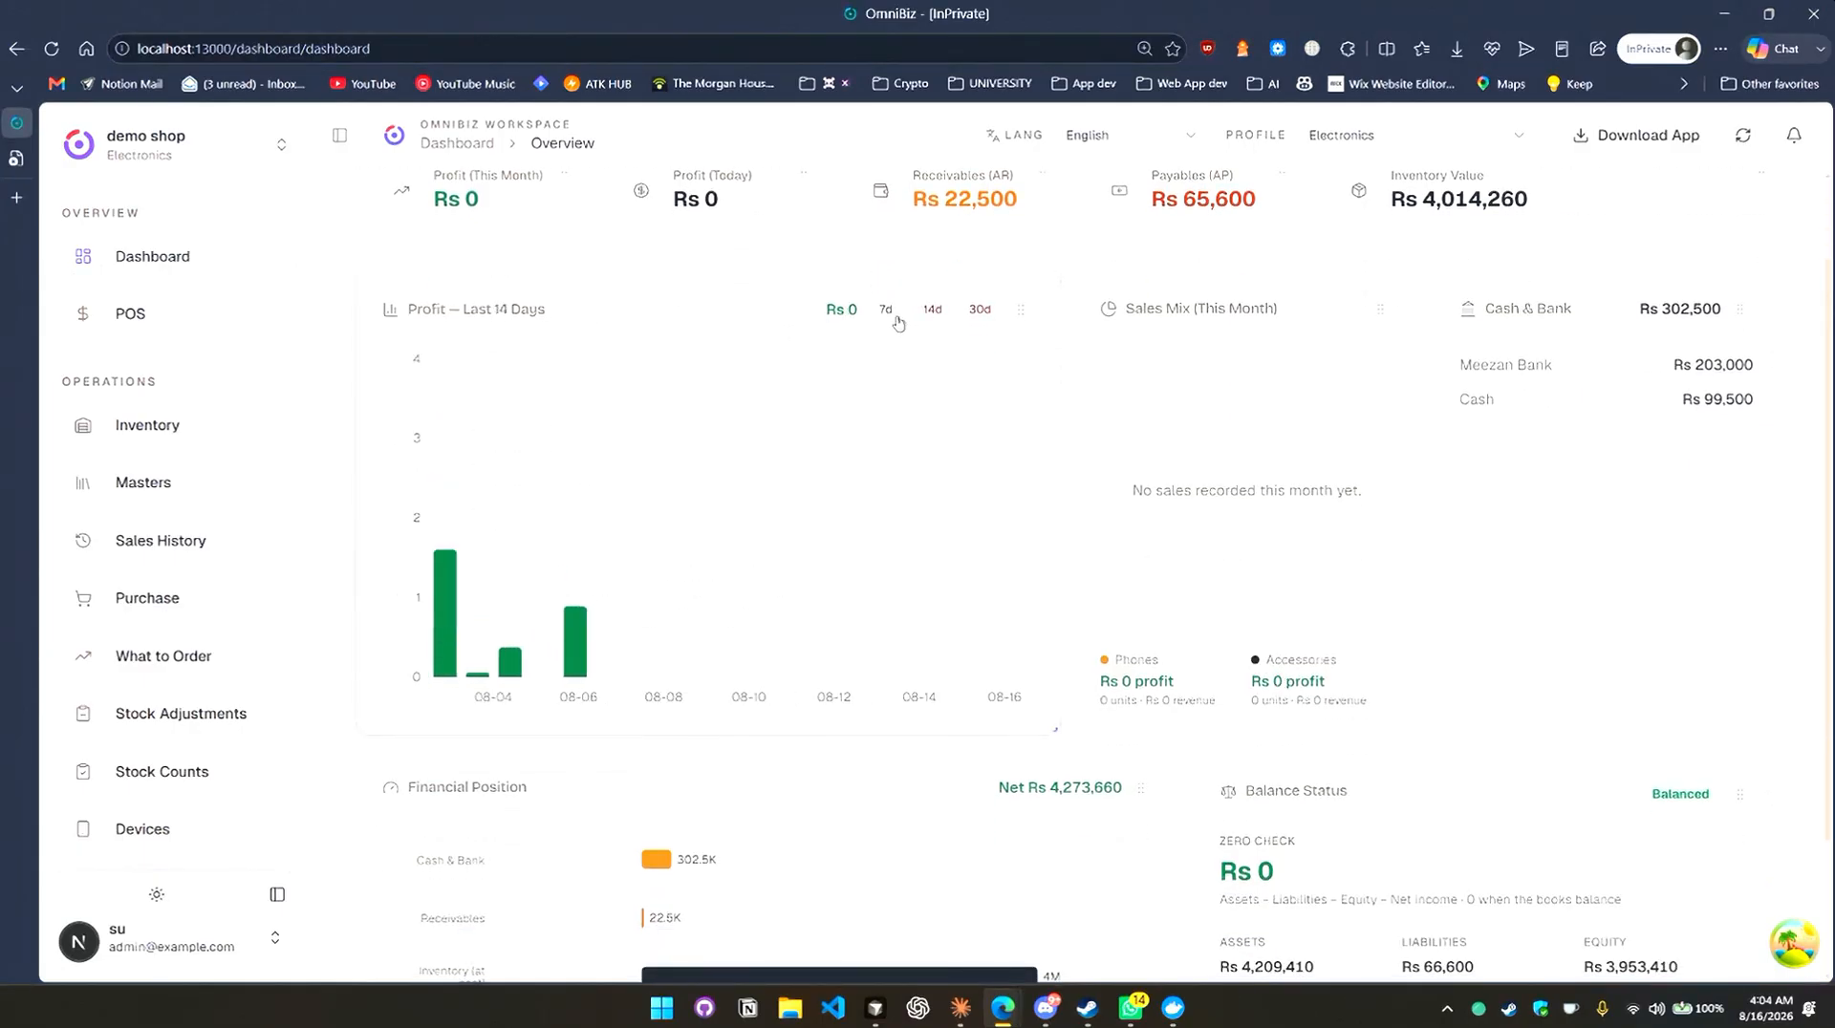
{"action": "left_click", "coordinate": [934, 310]}
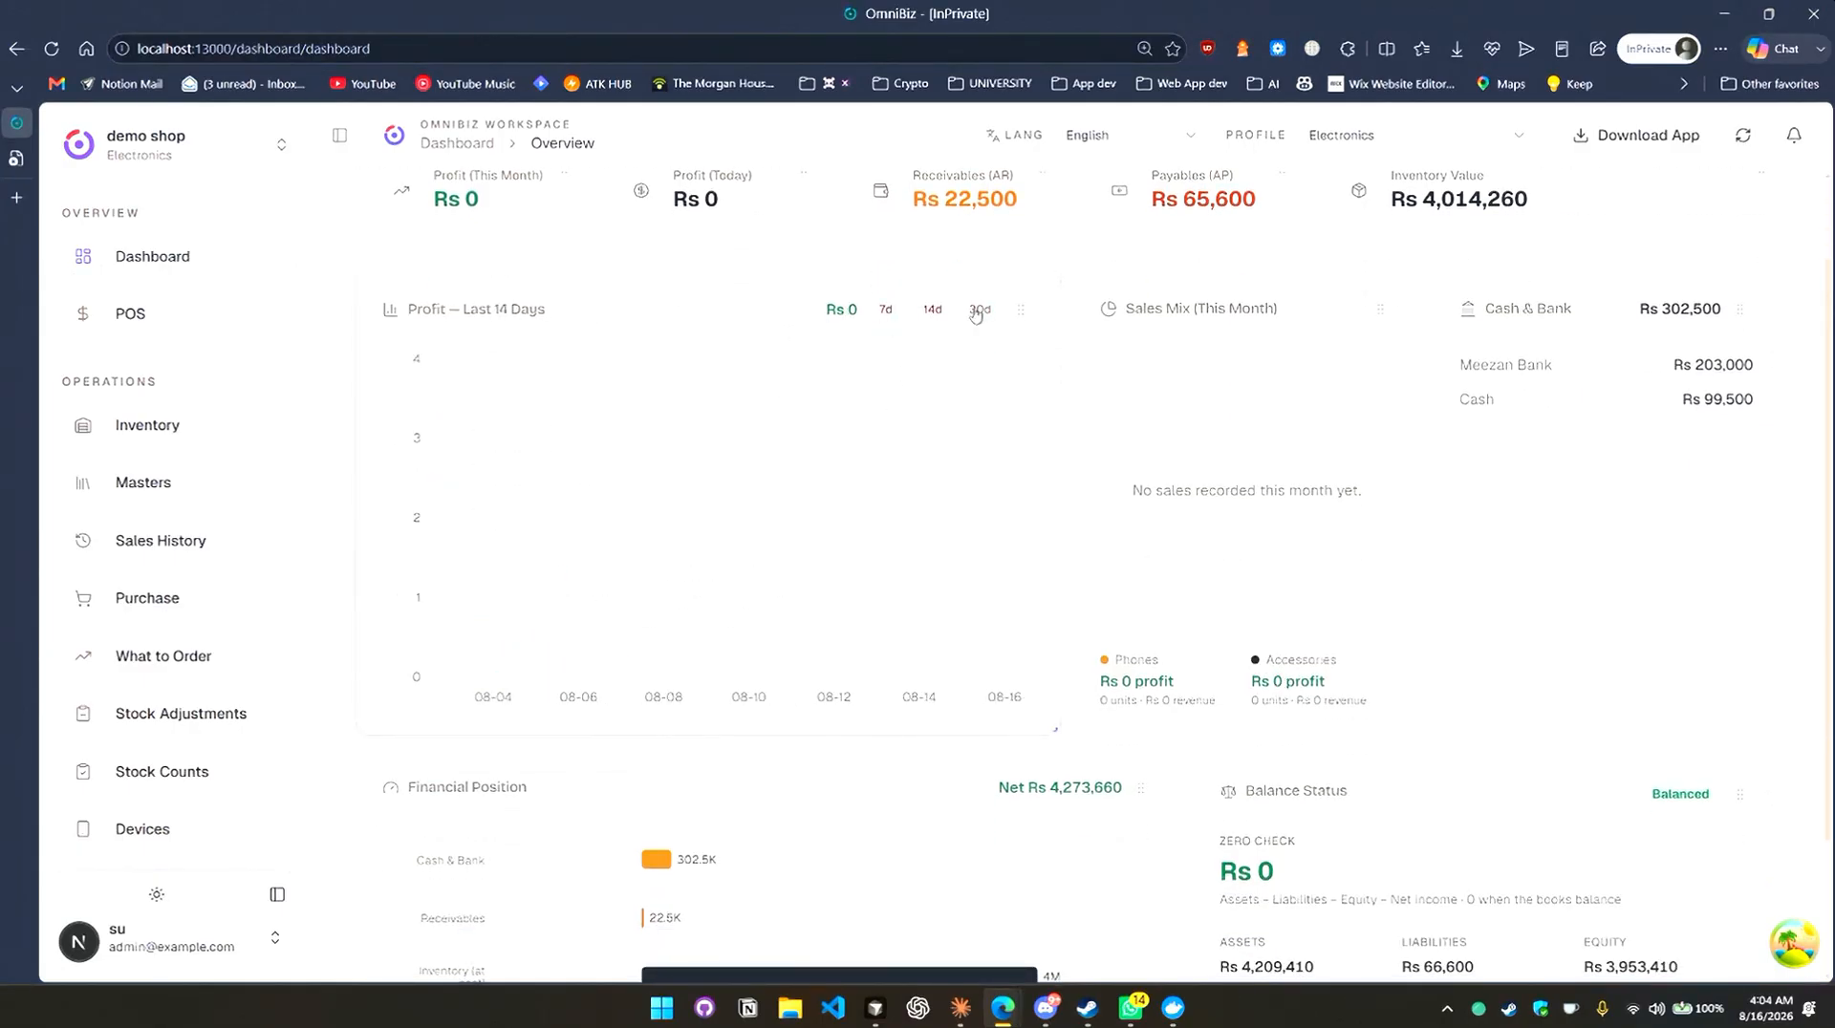
{"action": "left_click", "coordinate": [979, 309]}
{"action": "scroll", "coordinate": [1358, 661], "scroll_direction": "down", "scroll_amount": 1}
{"action": "scroll", "coordinate": [1586, 383], "scroll_direction": "up", "scroll_amount": 1}
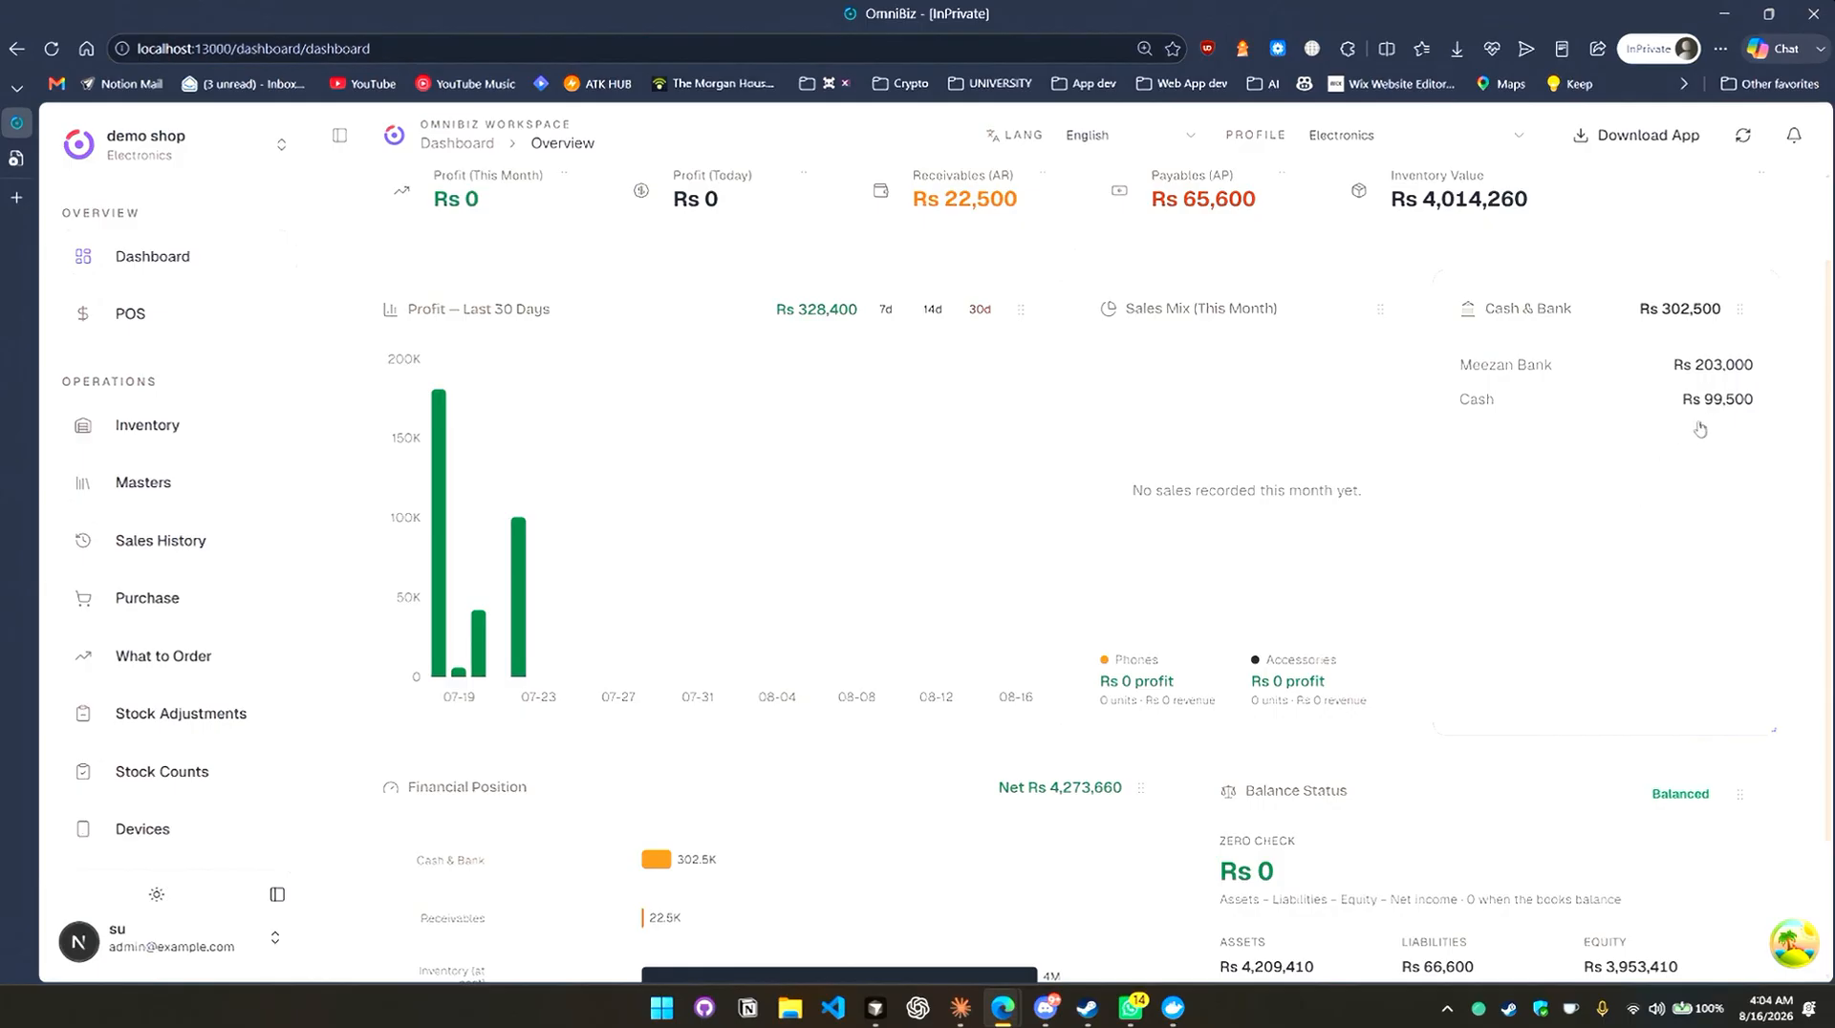
Open the Cash & Bank ledger and examine Meezan Bank's full account ledger with its daily closing checkpoints and transactions.
{"action": "left_click", "coordinate": [1620, 403]}
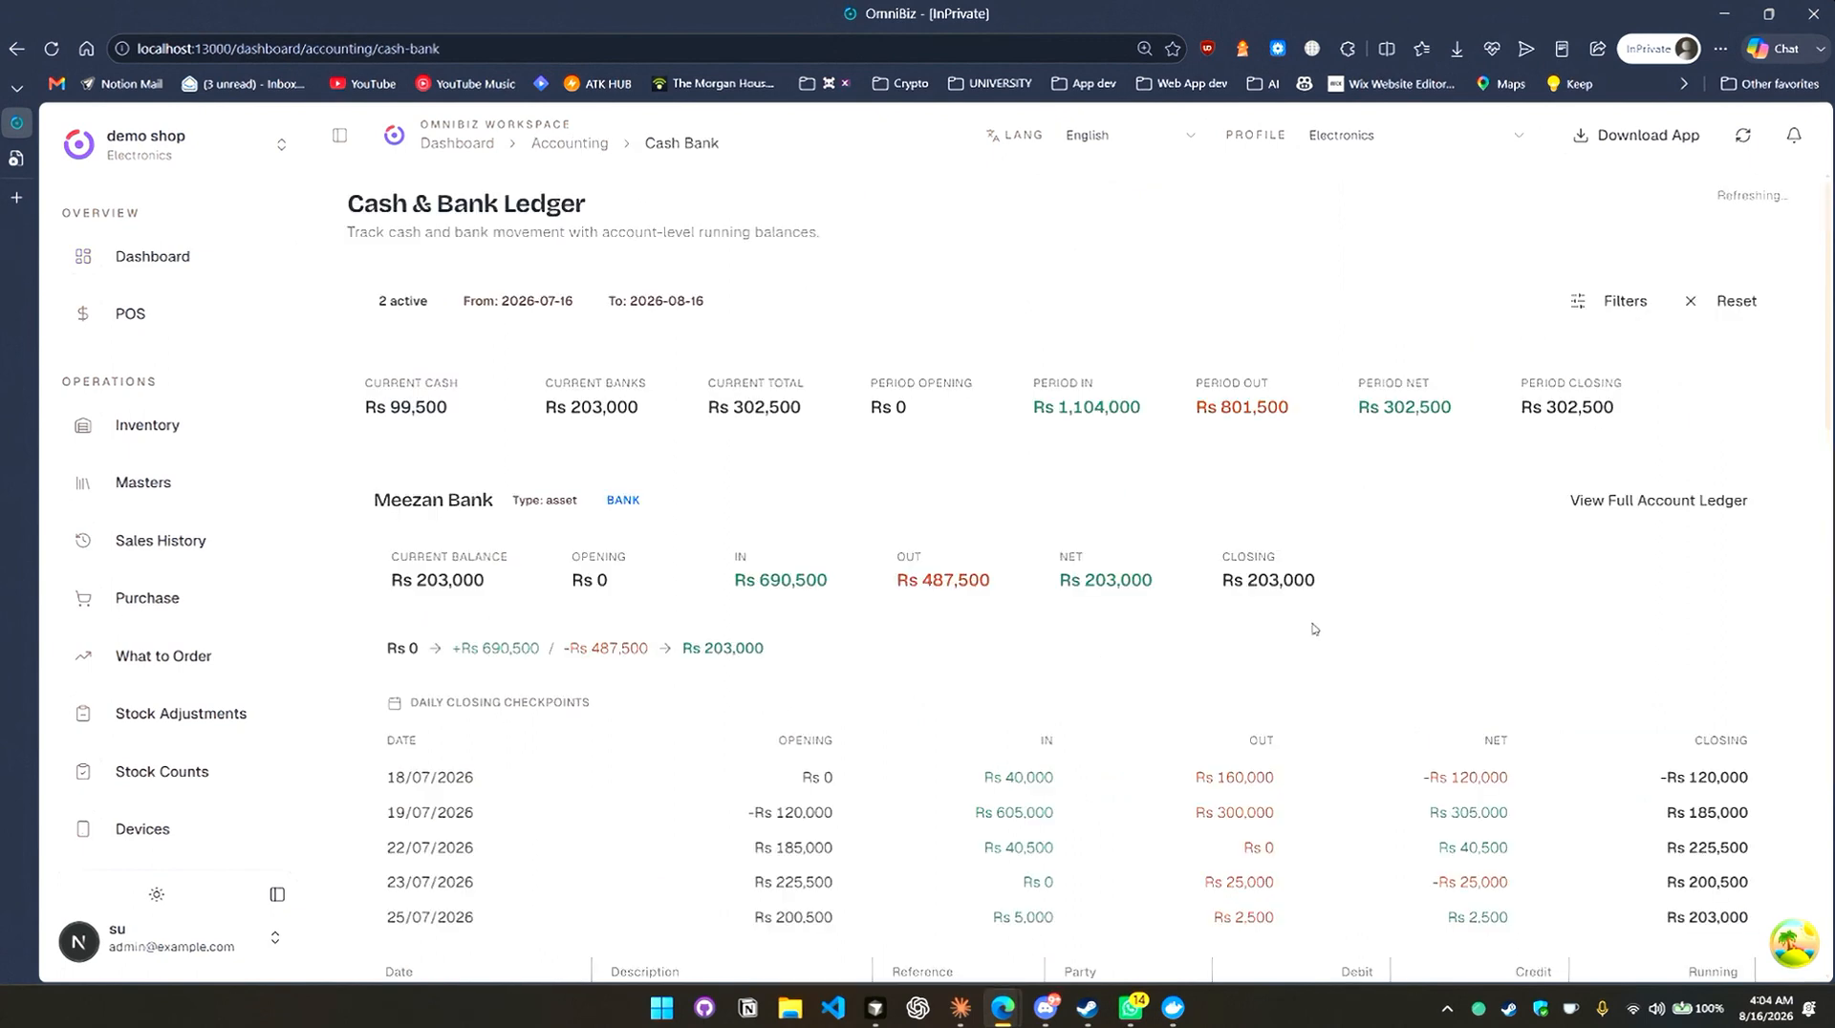
{"action": "scroll", "coordinate": [1313, 629], "scroll_direction": "down", "scroll_amount": 7}
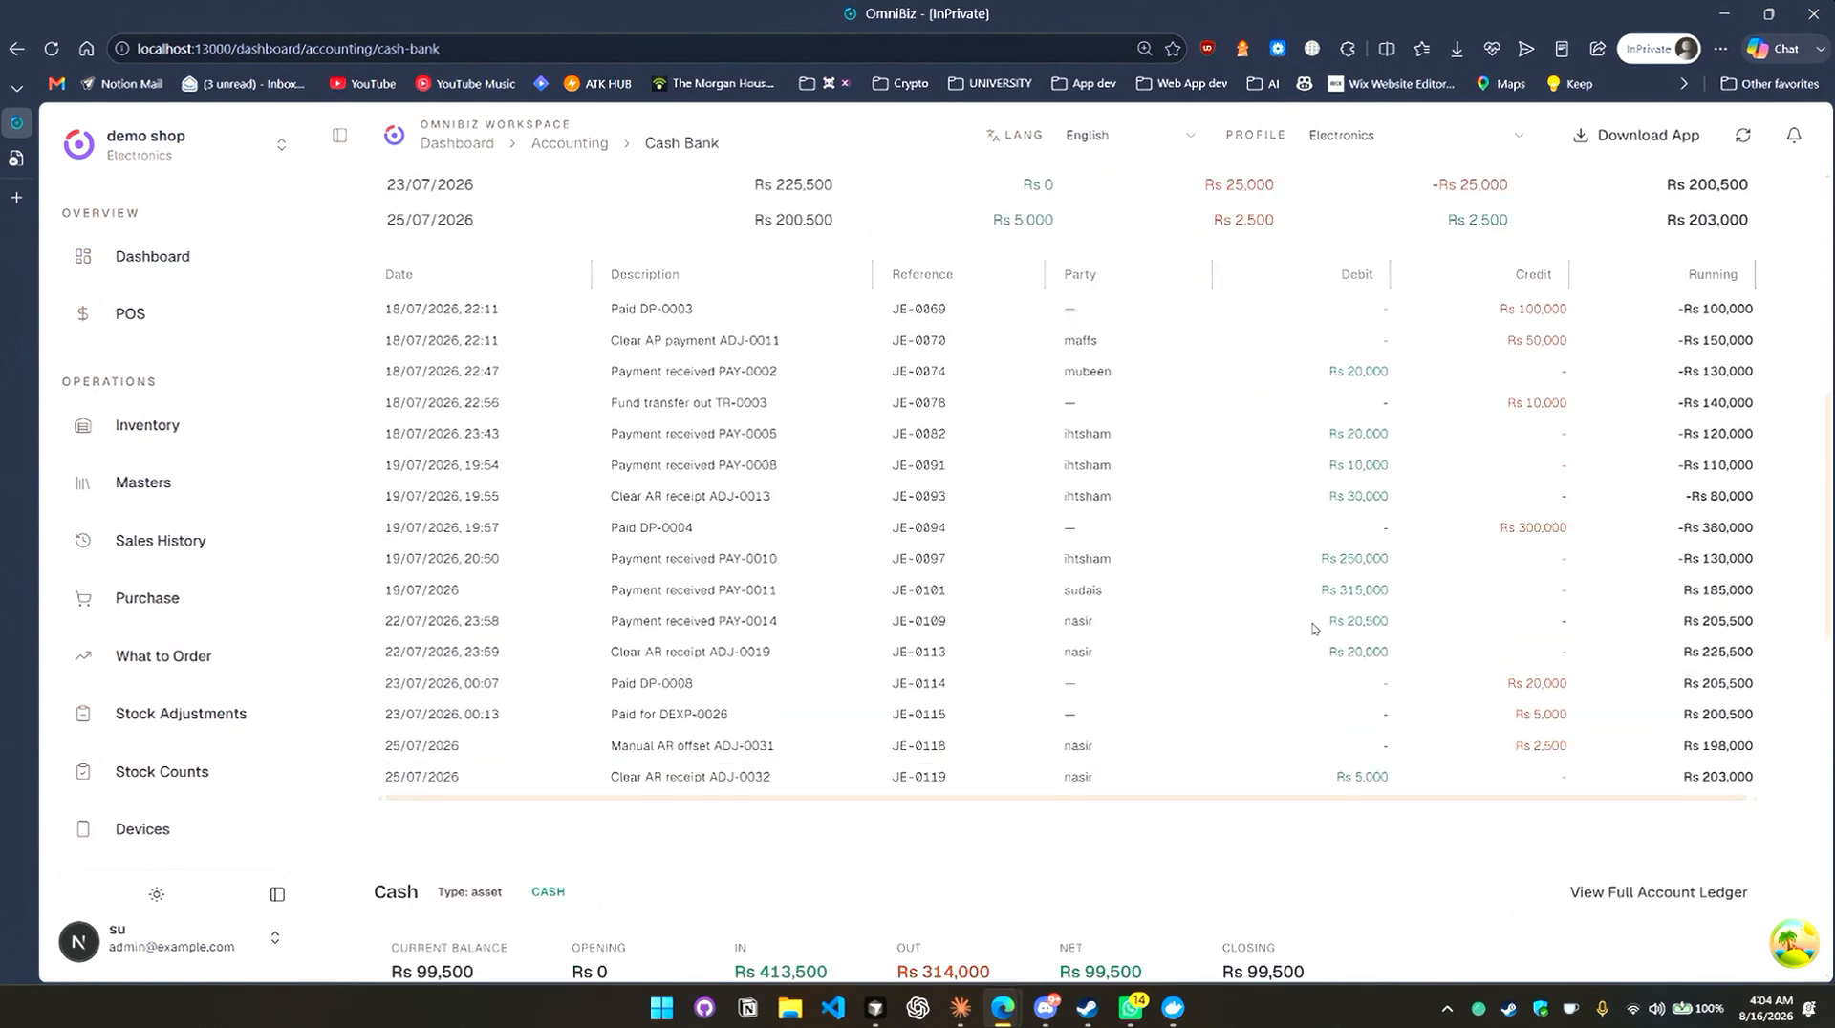
{"action": "scroll", "coordinate": [1313, 629], "scroll_direction": "up", "scroll_amount": 4}
{"action": "left_click", "coordinate": [1668, 209]}
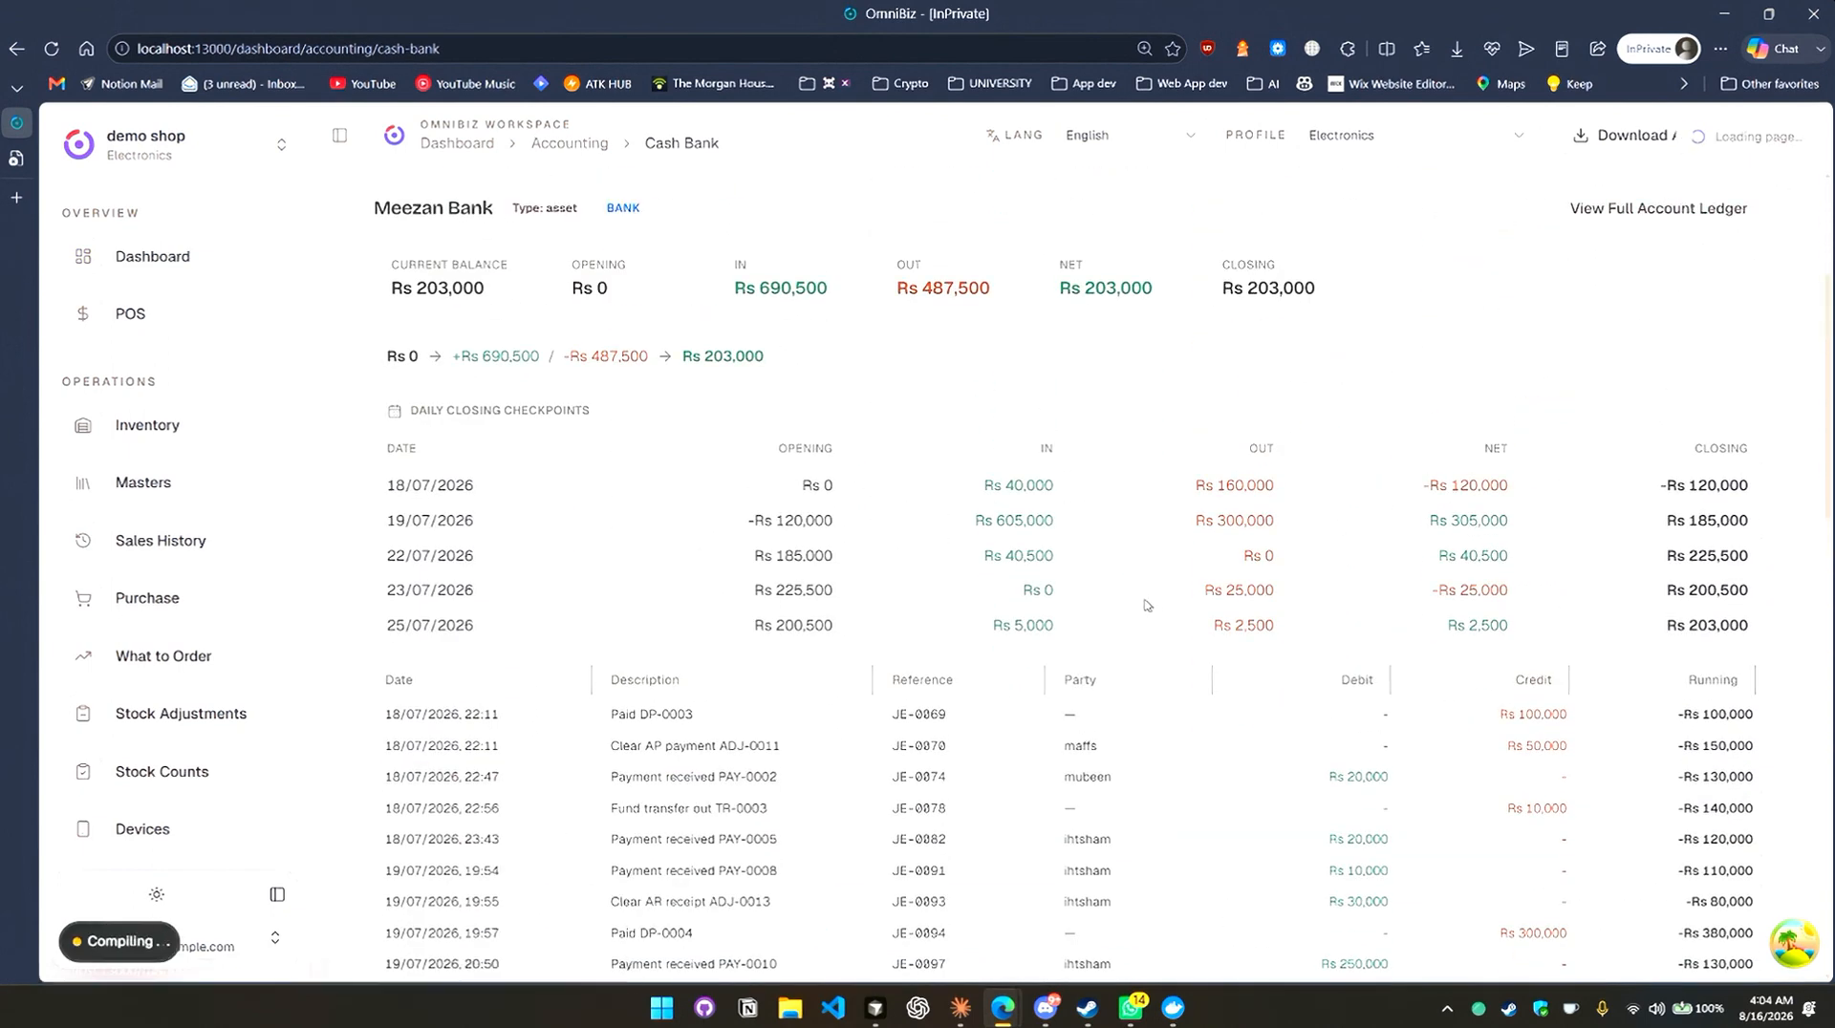
{"action": "scroll", "coordinate": [1054, 538], "scroll_direction": "down", "scroll_amount": 3}
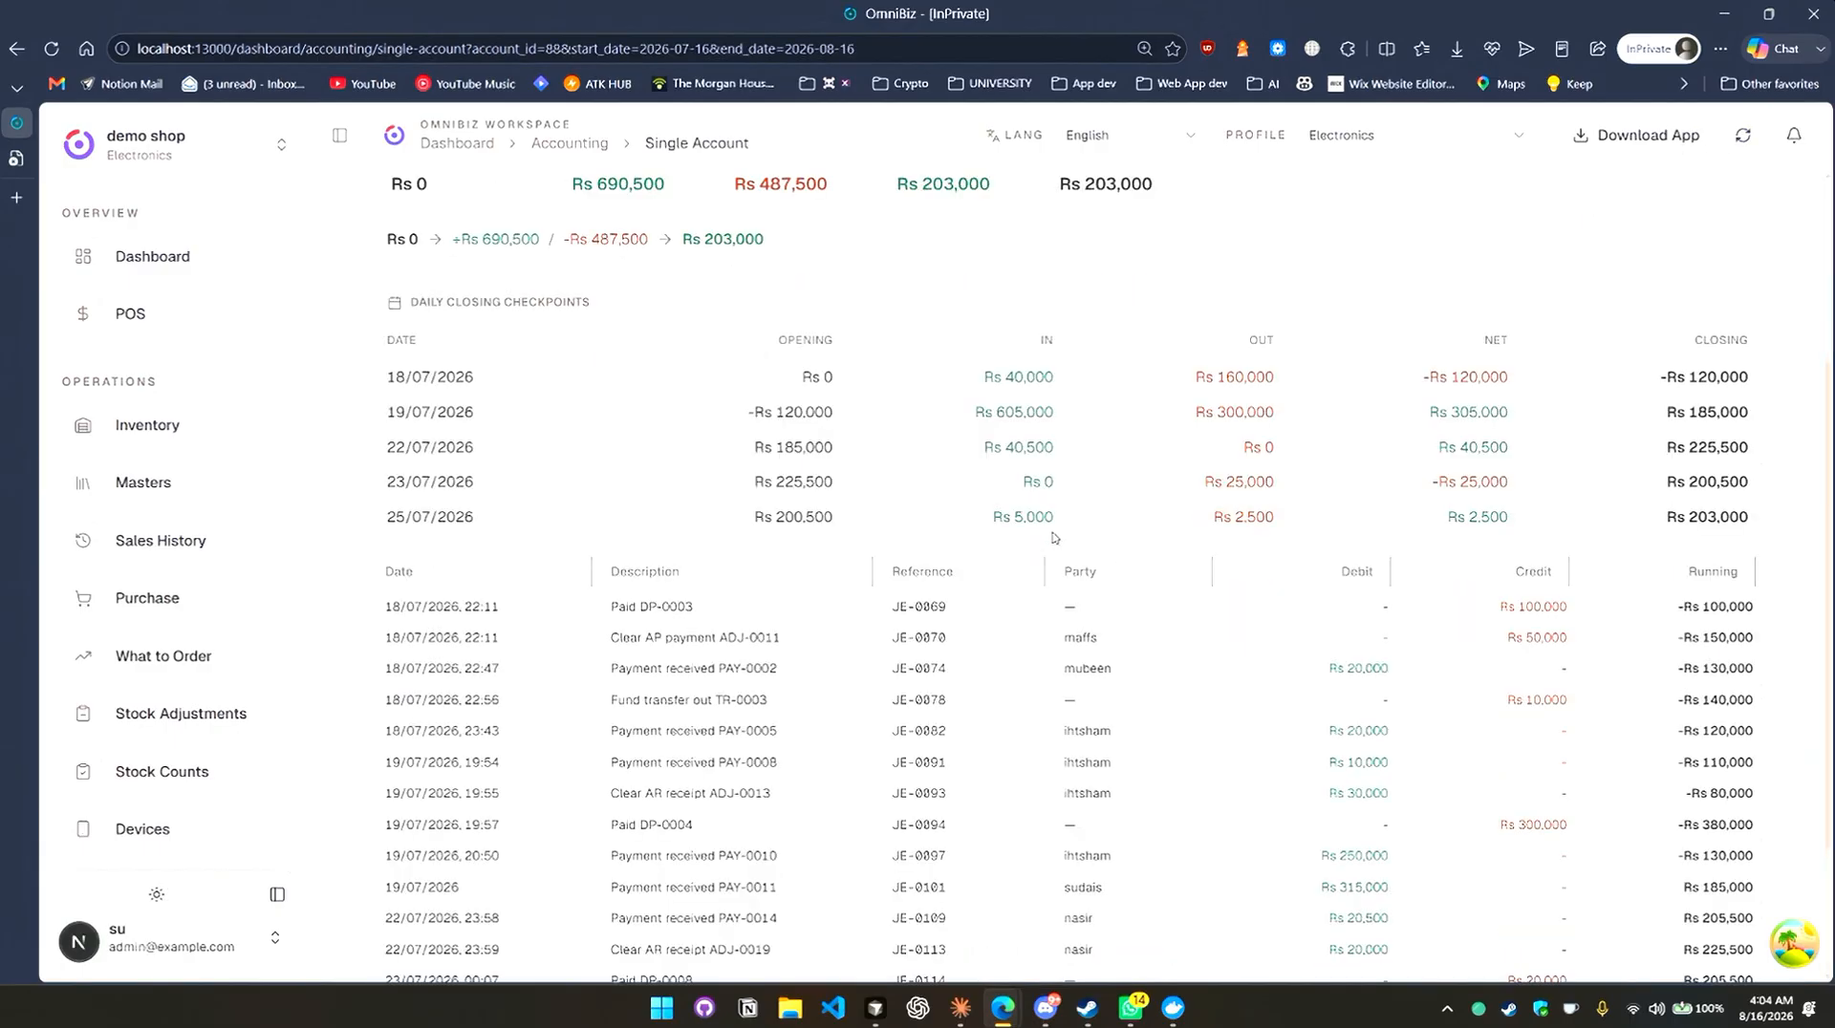
{"action": "scroll", "coordinate": [1055, 539], "scroll_direction": "down", "scroll_amount": 2}
{"action": "scroll", "coordinate": [1054, 539], "scroll_direction": "up", "scroll_amount": 5}
Go back to the Cash & Bank ledger and examine the Cash account's balances and daily closing checkpoints.
{"action": "key", "text": "alt+Left"}
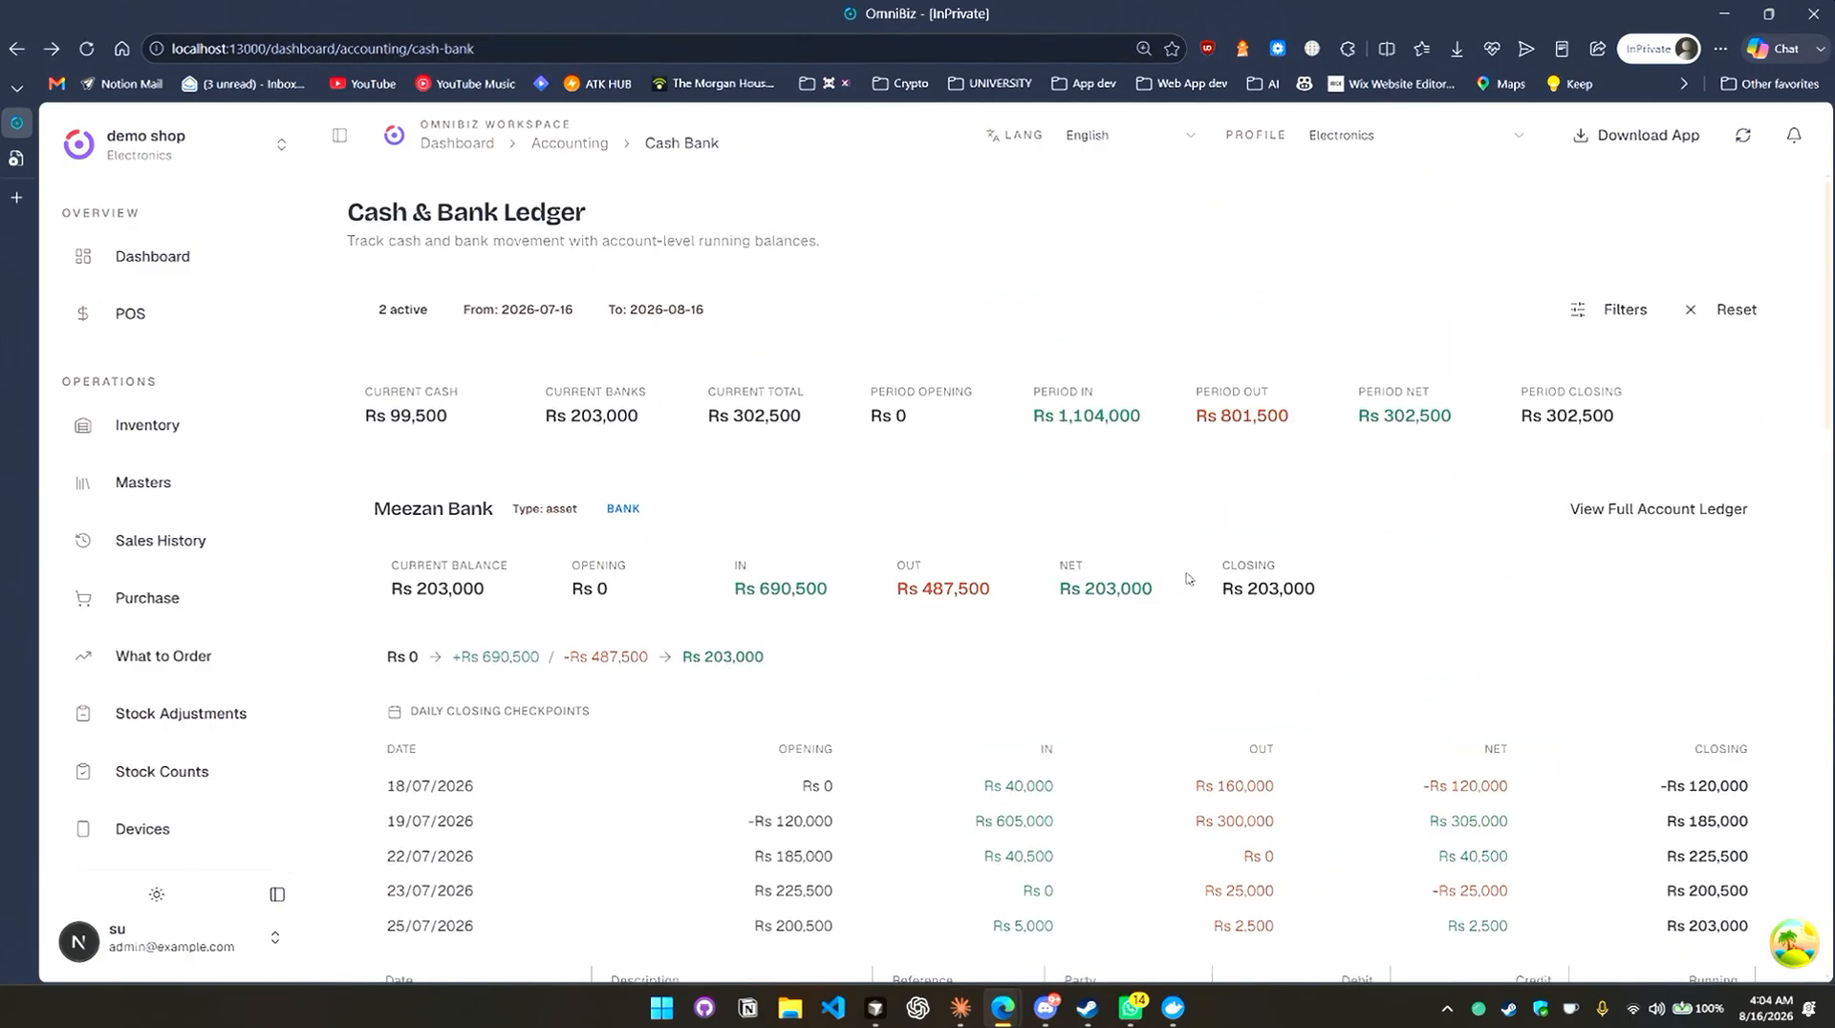
{"action": "scroll", "coordinate": [1188, 579], "scroll_direction": "down", "scroll_amount": 16}
{"action": "scroll", "coordinate": [309, 489], "scroll_direction": "up", "scroll_amount": 3}
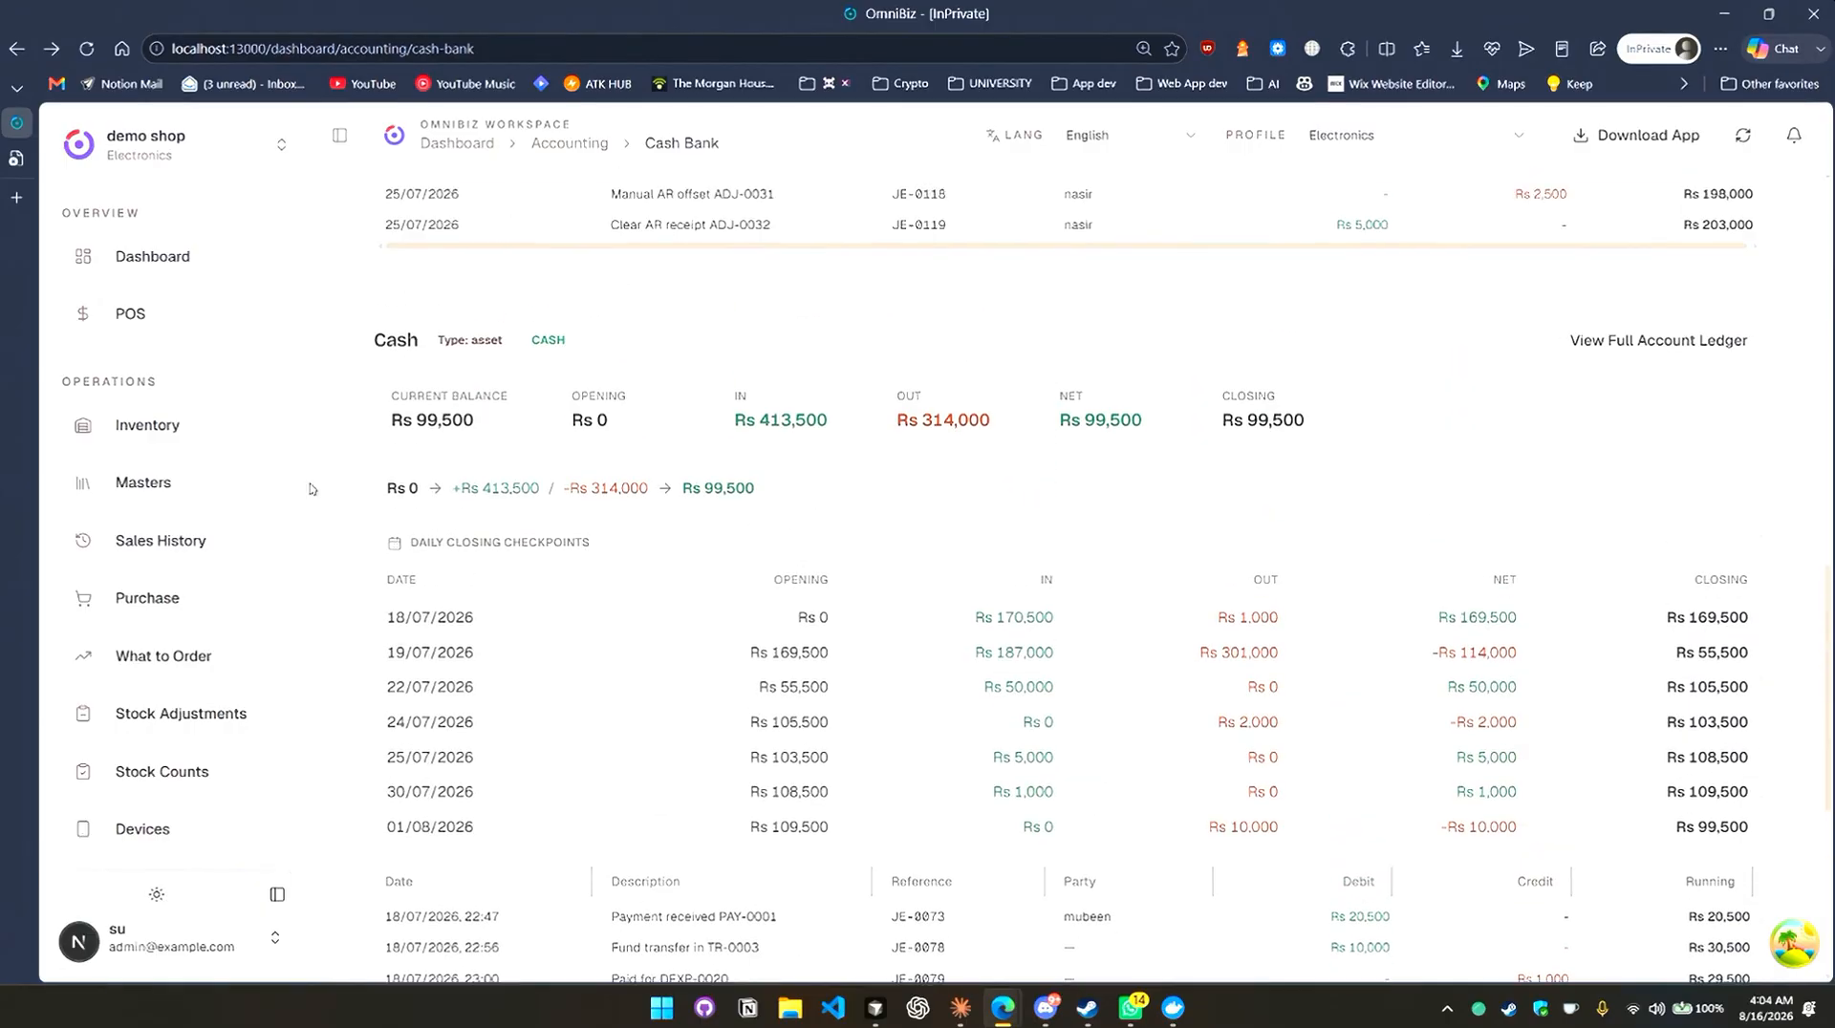
Open the Single Account ledger, filter it to the Meezan Bank (Bank) account and review its transaction trail.
{"action": "scroll", "coordinate": [191, 490], "scroll_direction": "down", "scroll_amount": 10}
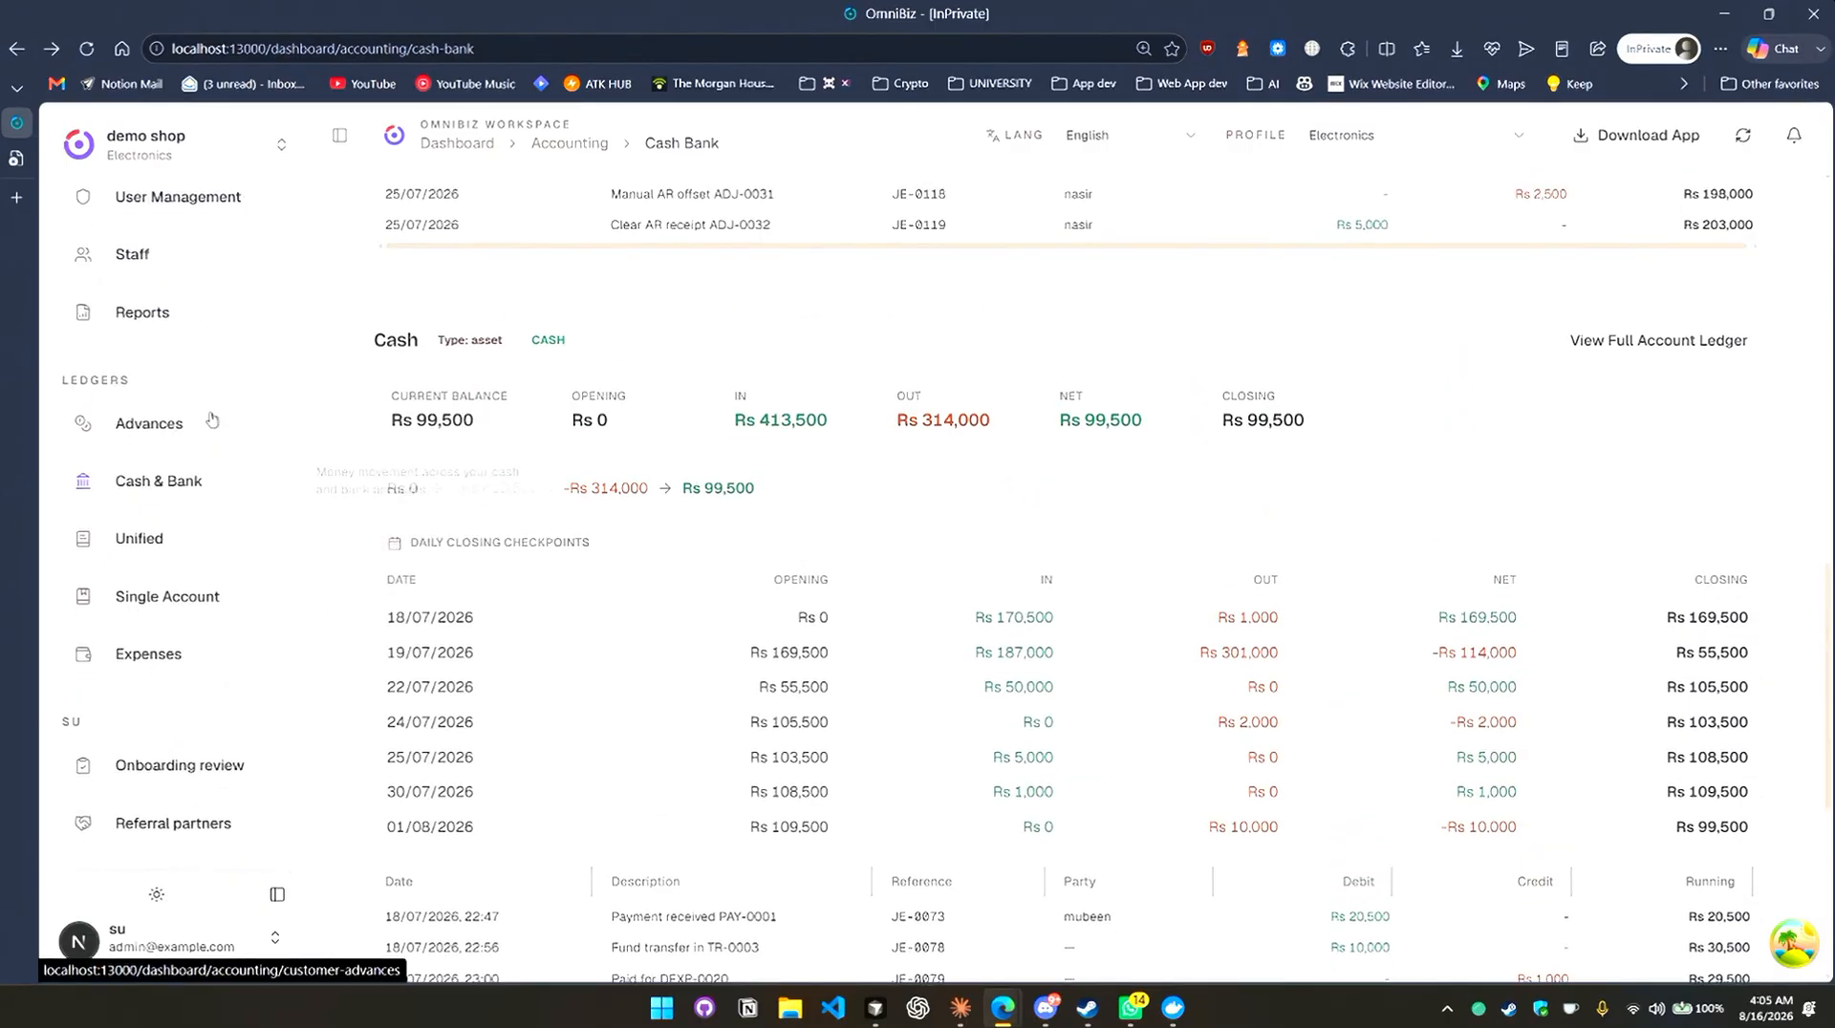
{"action": "scroll", "coordinate": [234, 602], "scroll_direction": "up", "scroll_amount": 1}
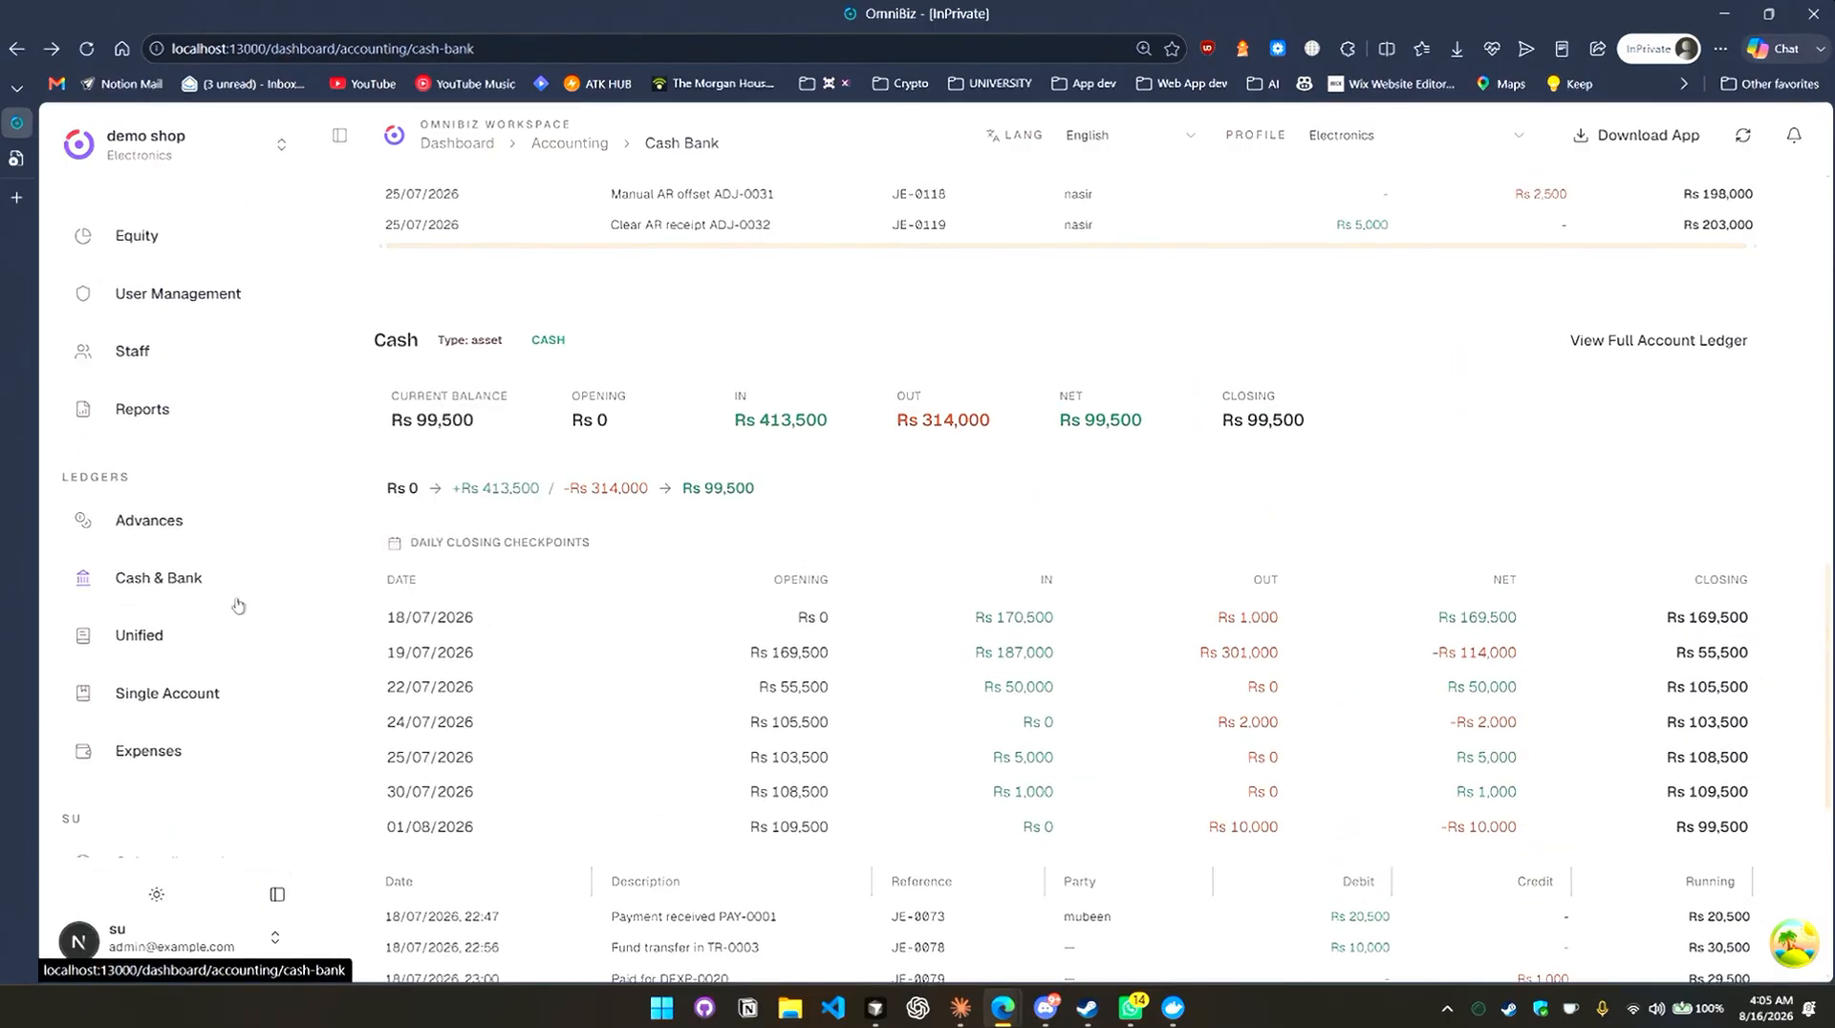
{"action": "left_click", "coordinate": [230, 693]}
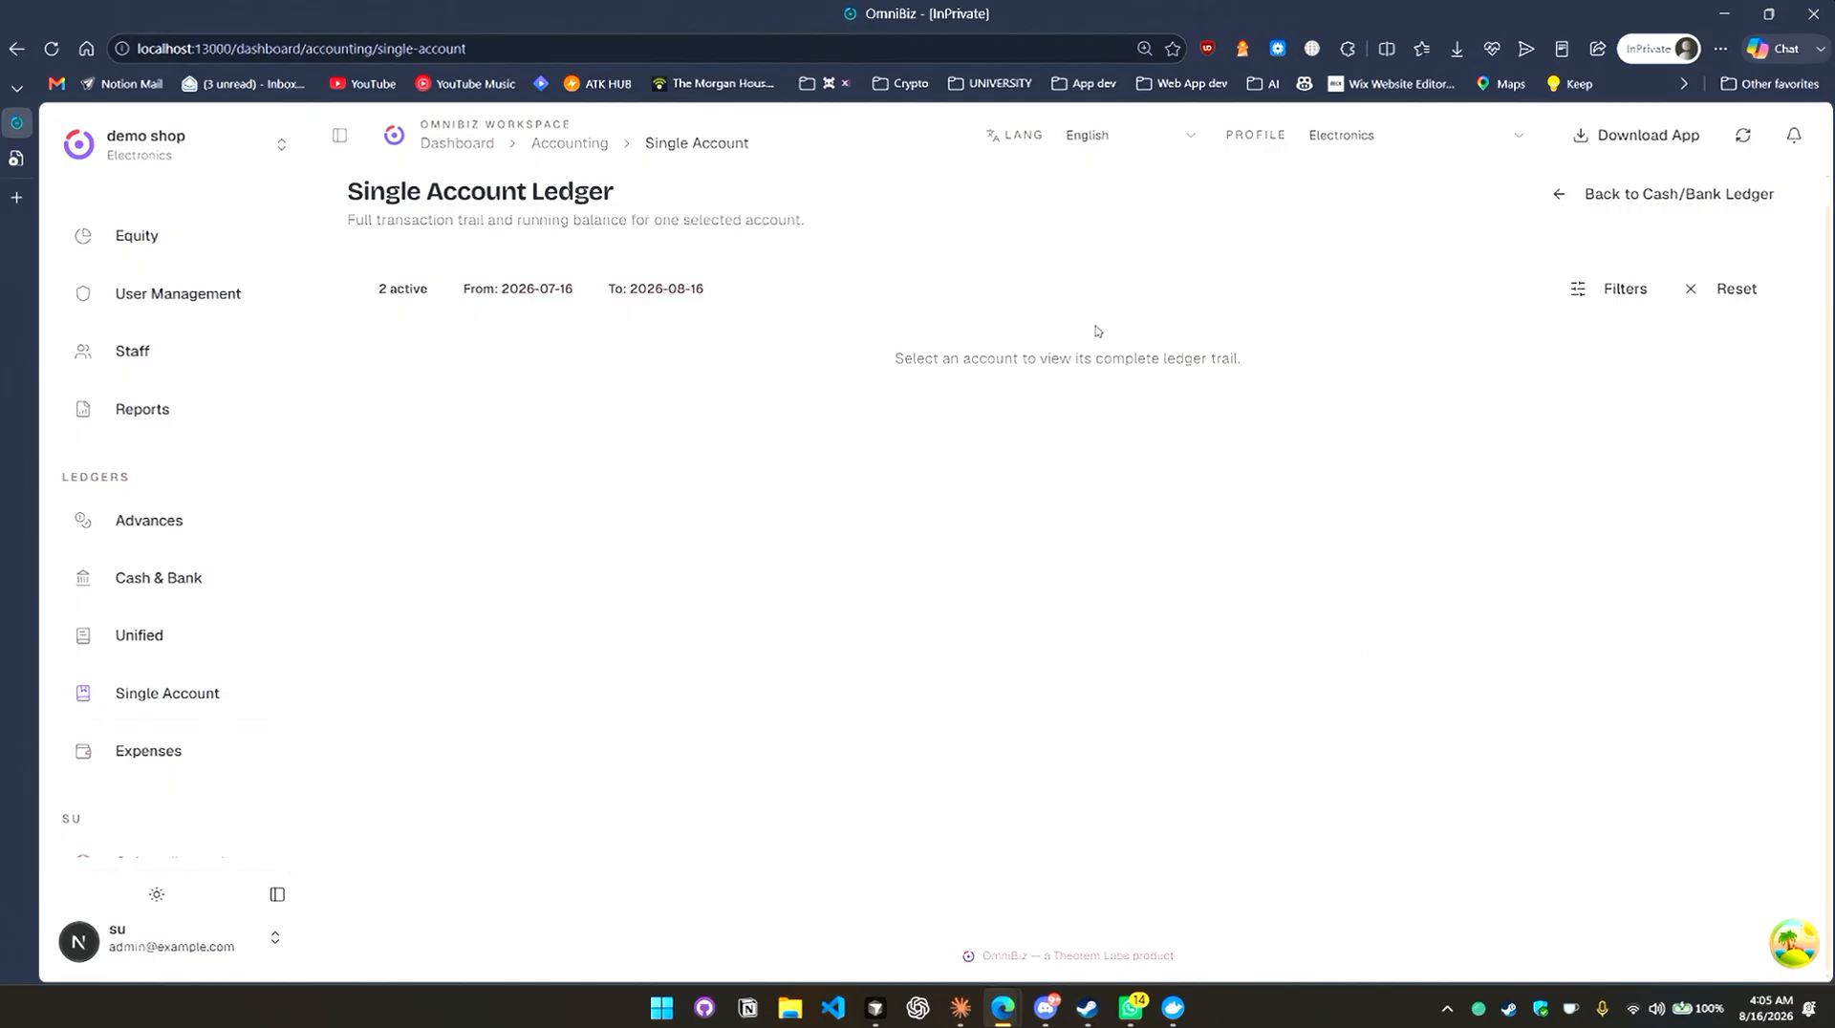
{"action": "left_click", "coordinate": [1588, 290]}
{"action": "left_click", "coordinate": [593, 394]}
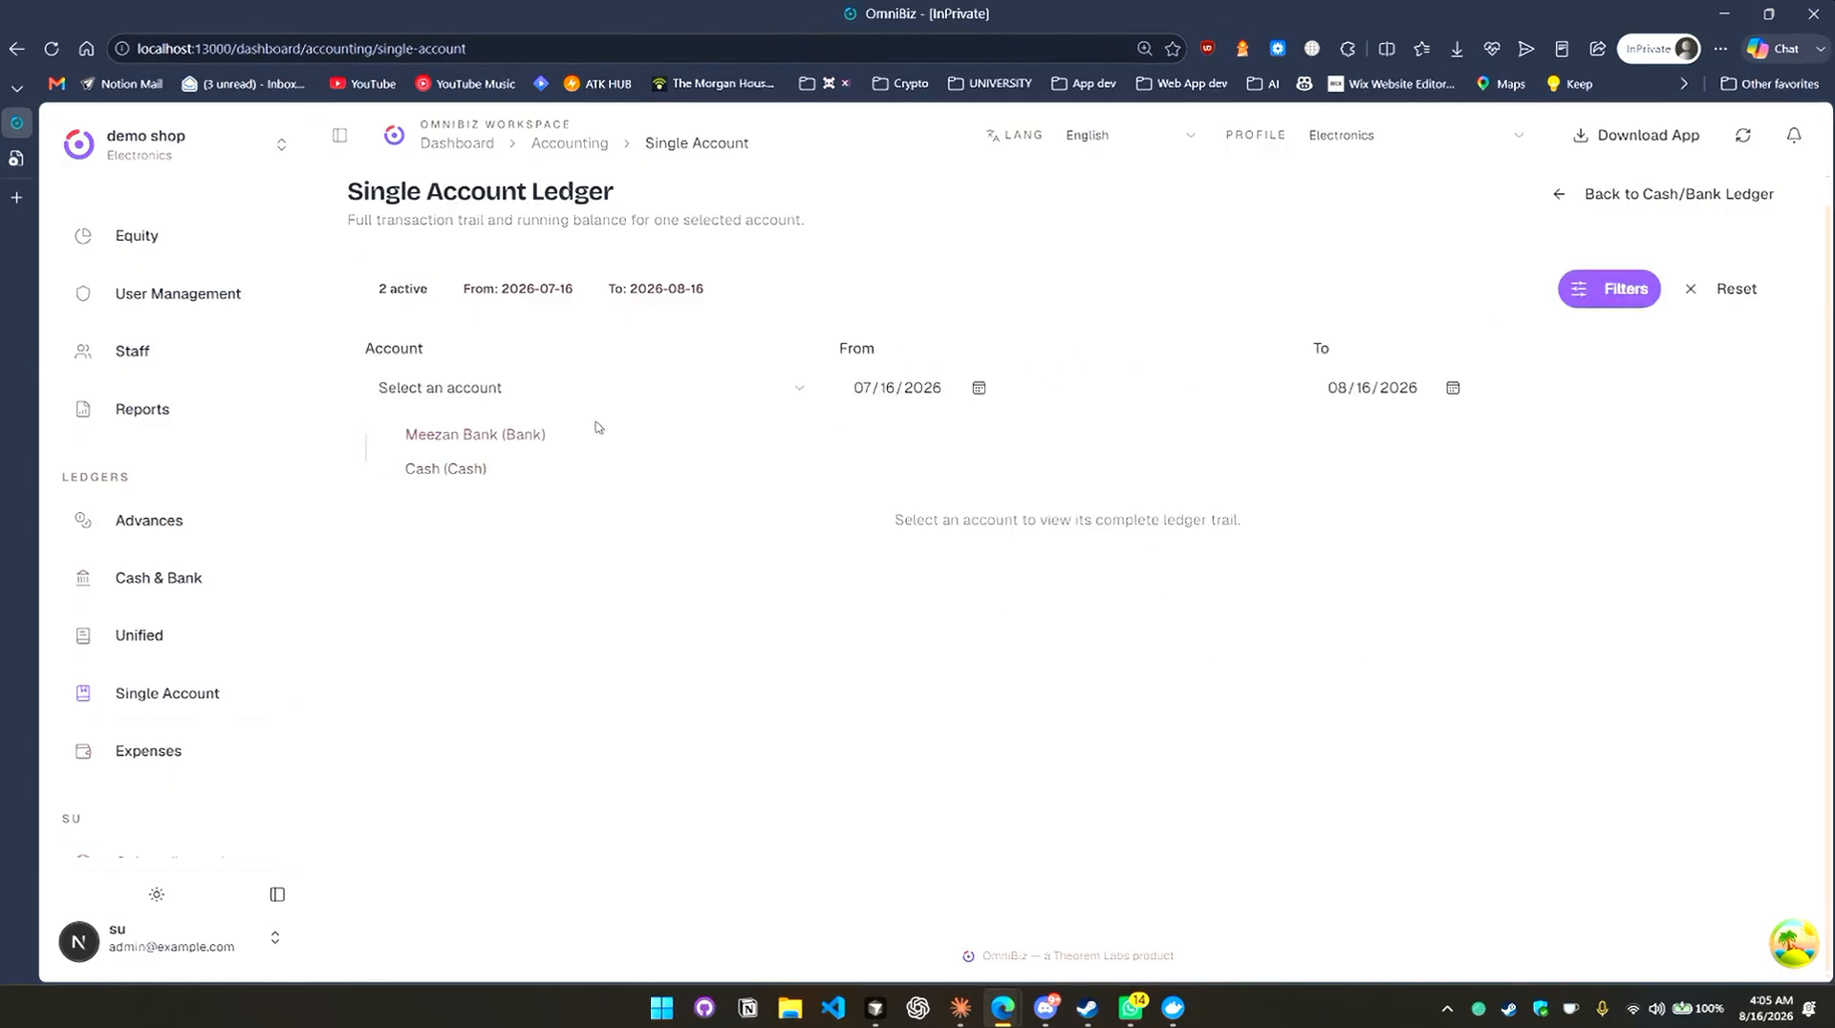
{"action": "left_click", "coordinate": [484, 438]}
{"action": "scroll", "coordinate": [920, 675], "scroll_direction": "down", "scroll_amount": 6}
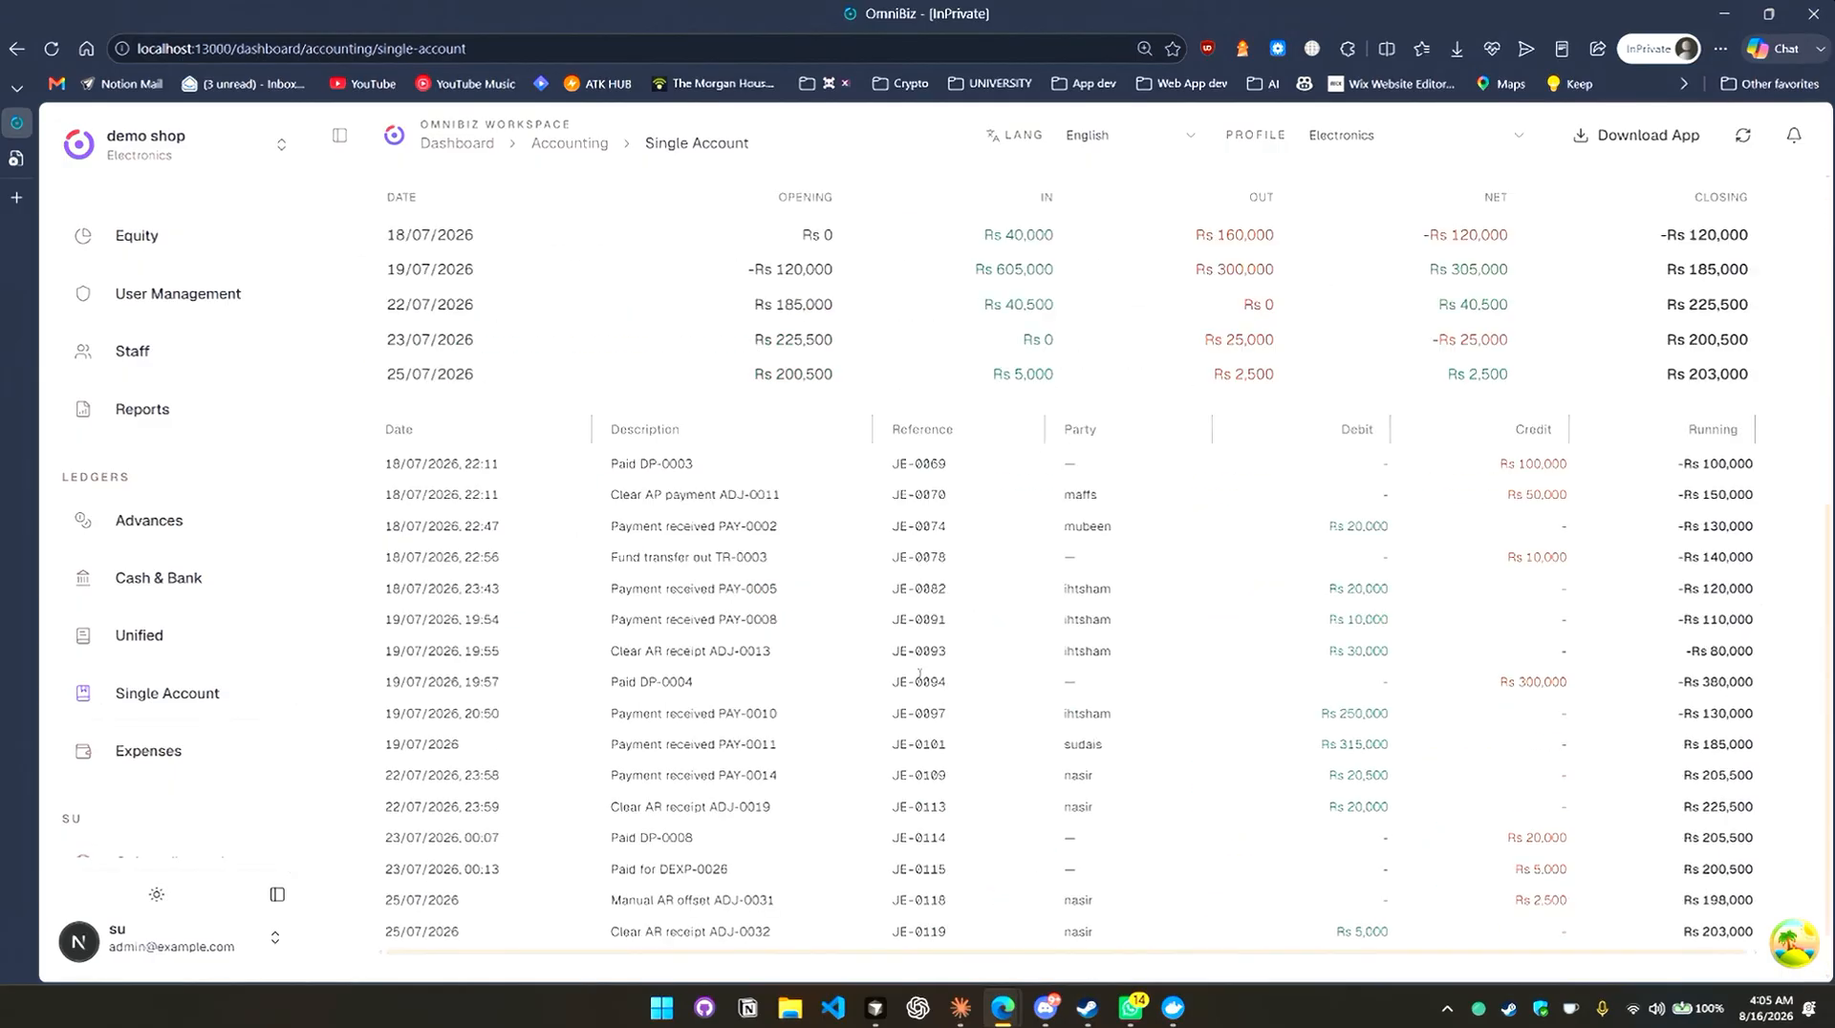
{"action": "scroll", "coordinate": [920, 675], "scroll_direction": "up", "scroll_amount": 5}
Return to the dashboard and review the Sales Mix, Financial Position and Balance Status cards.
{"action": "scroll", "coordinate": [219, 246], "scroll_direction": "up", "scroll_amount": 8}
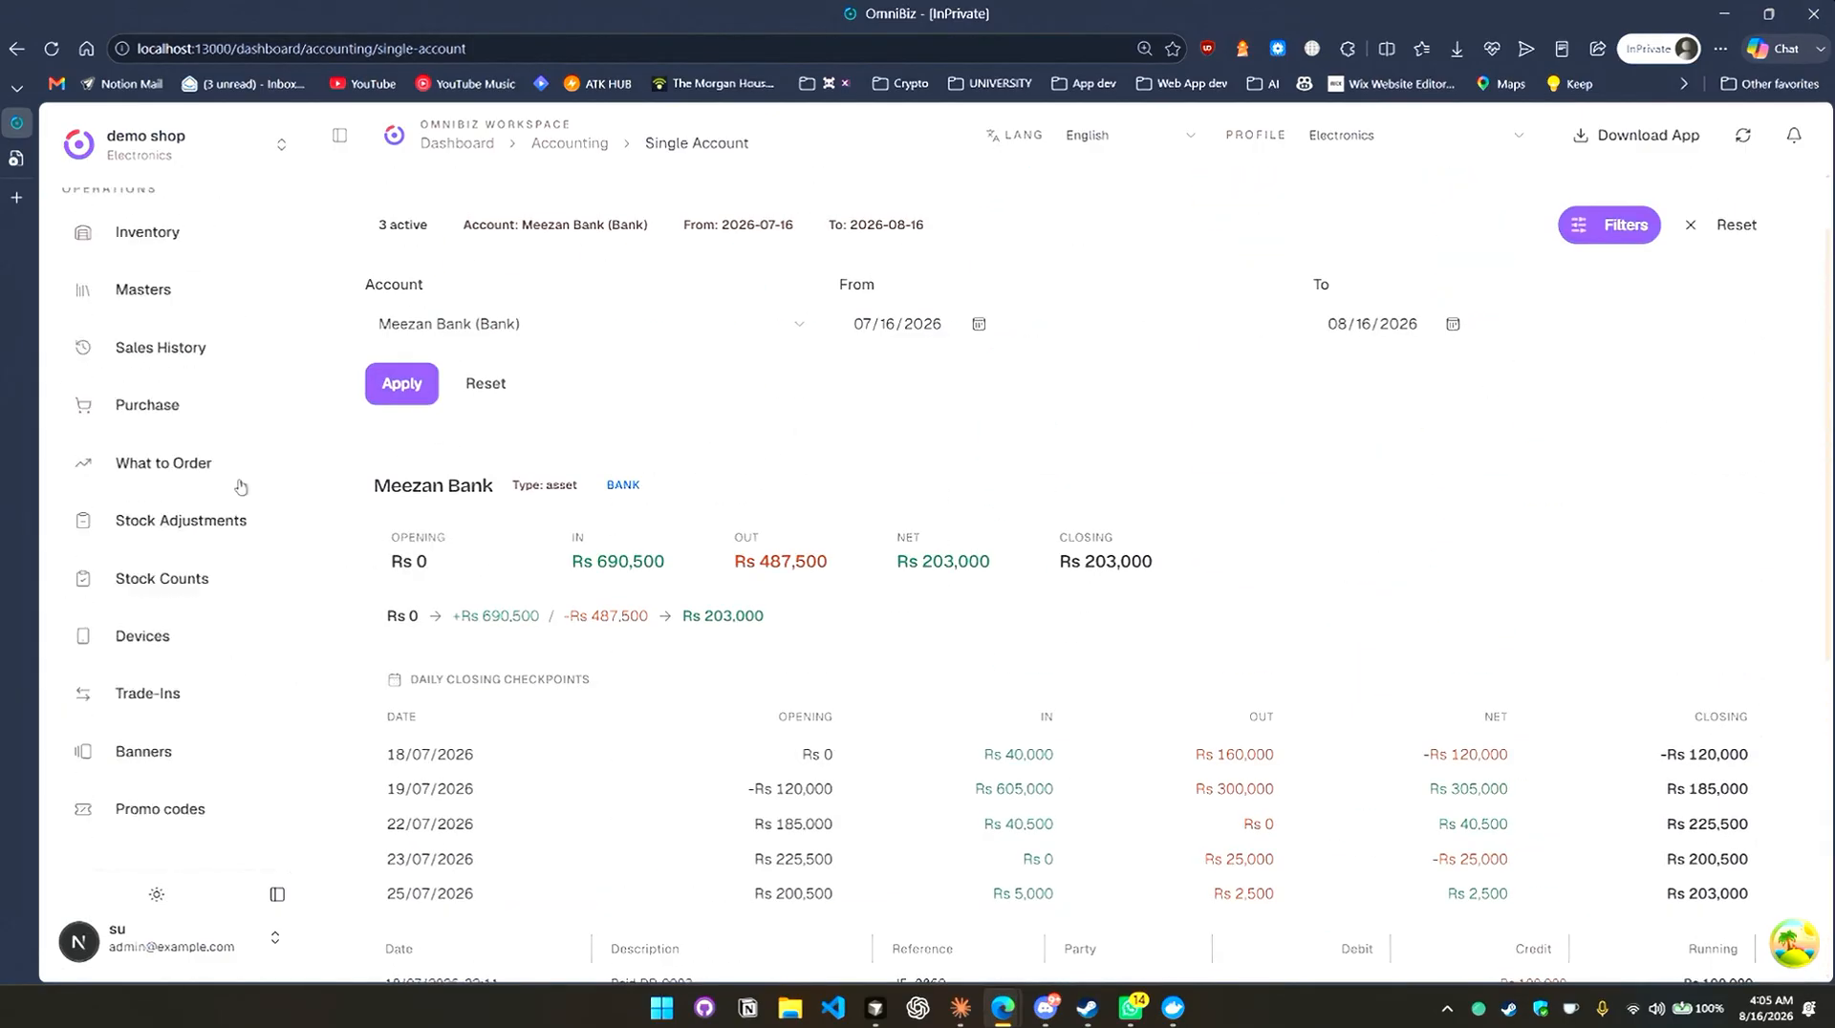
{"action": "left_click", "coordinate": [167, 256]}
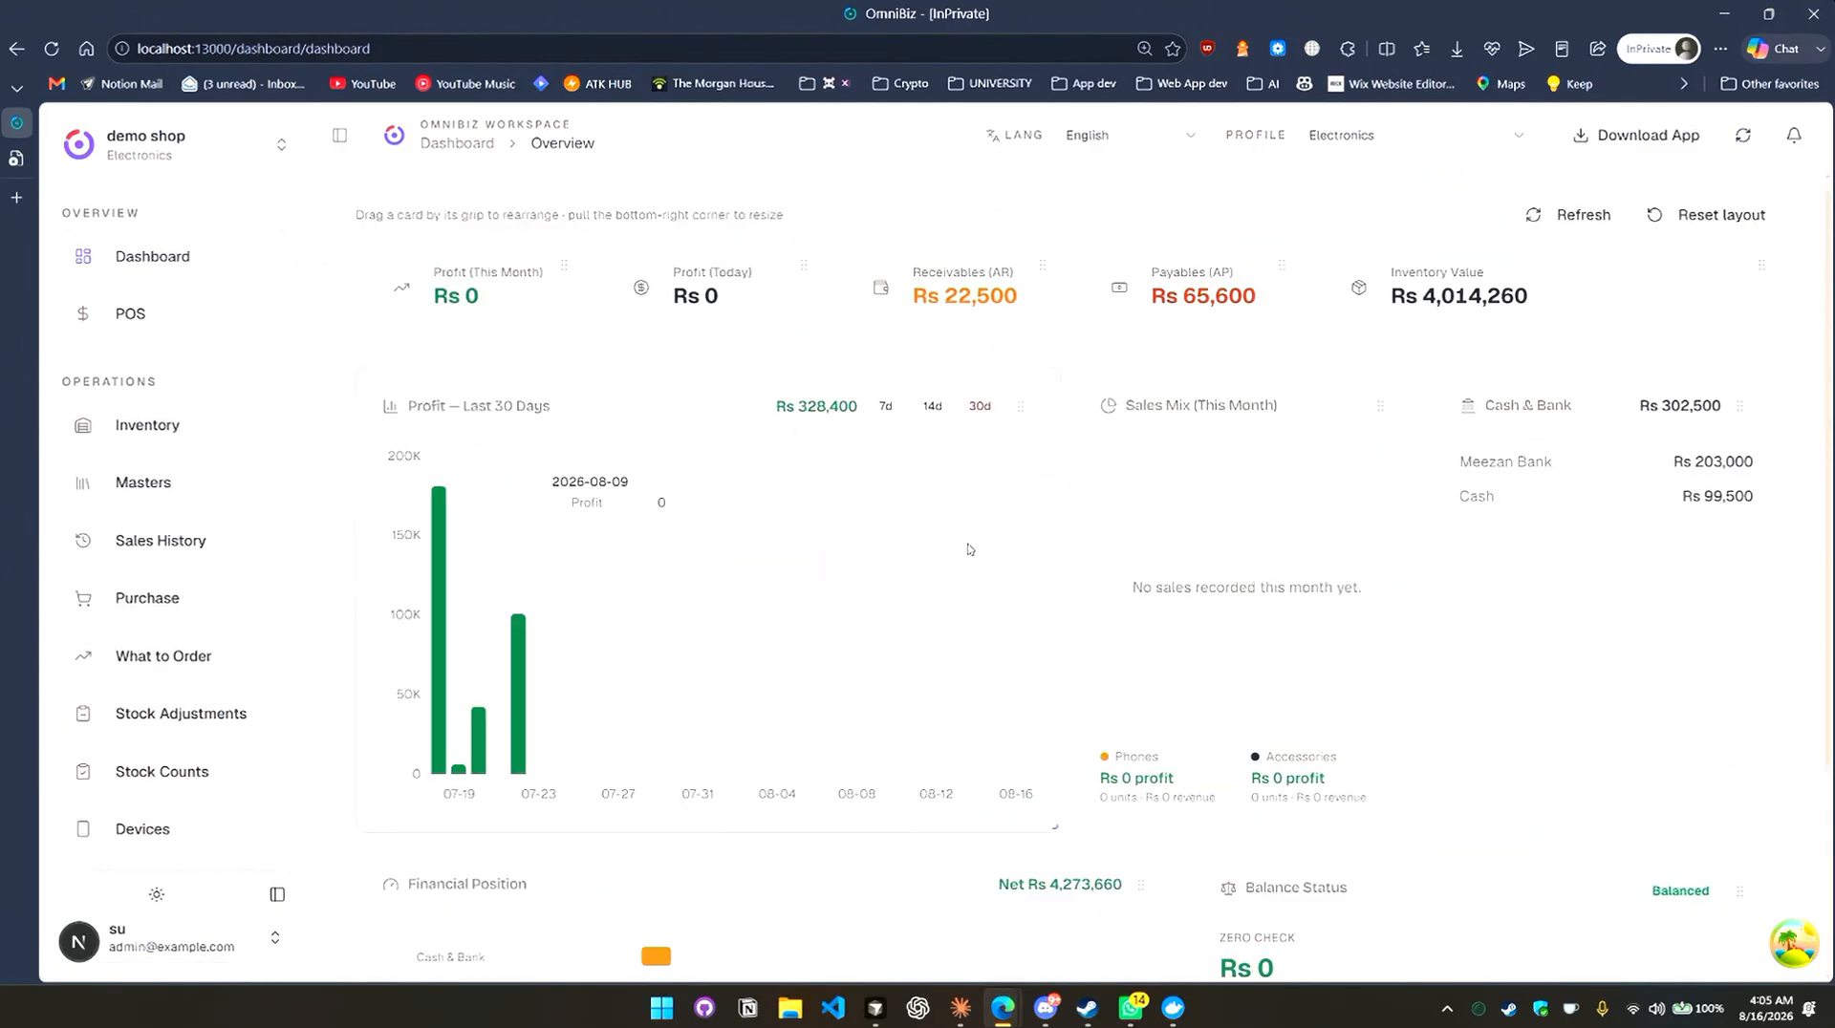
{"action": "scroll", "coordinate": [1061, 564], "scroll_direction": "down", "scroll_amount": 2}
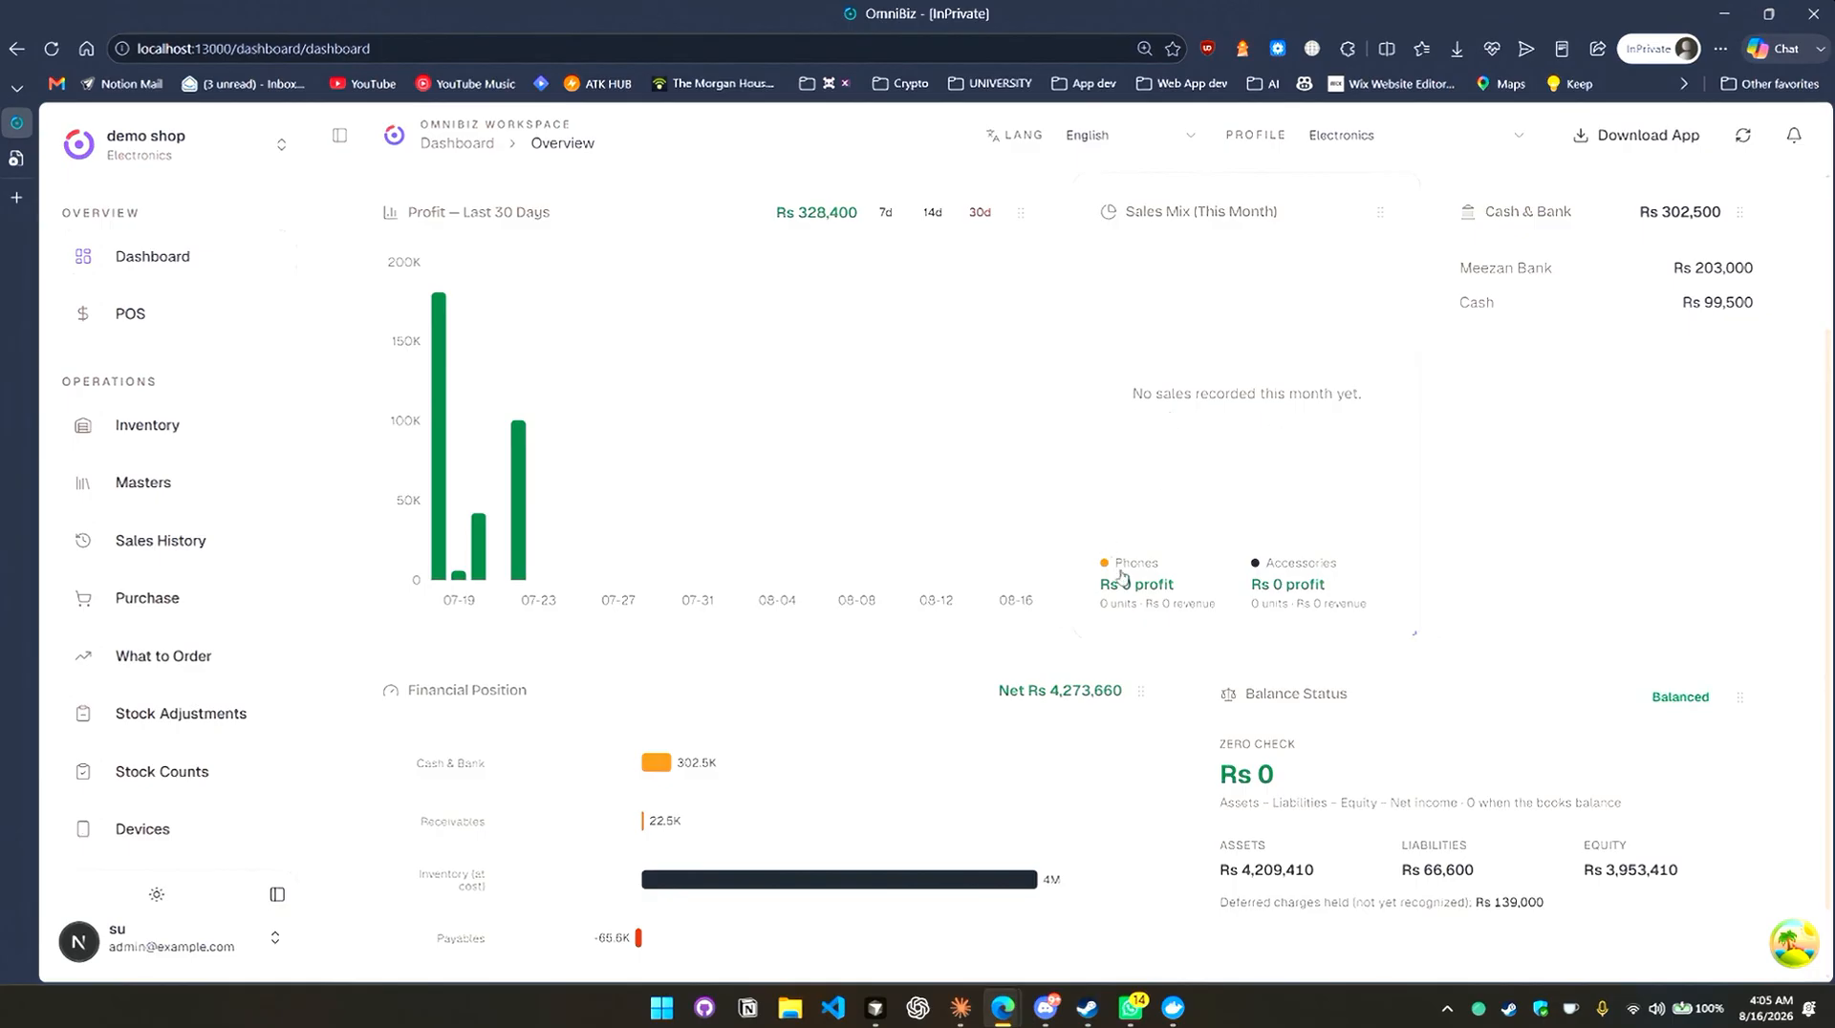
{"action": "scroll", "coordinate": [955, 611], "scroll_direction": "down", "scroll_amount": 1}
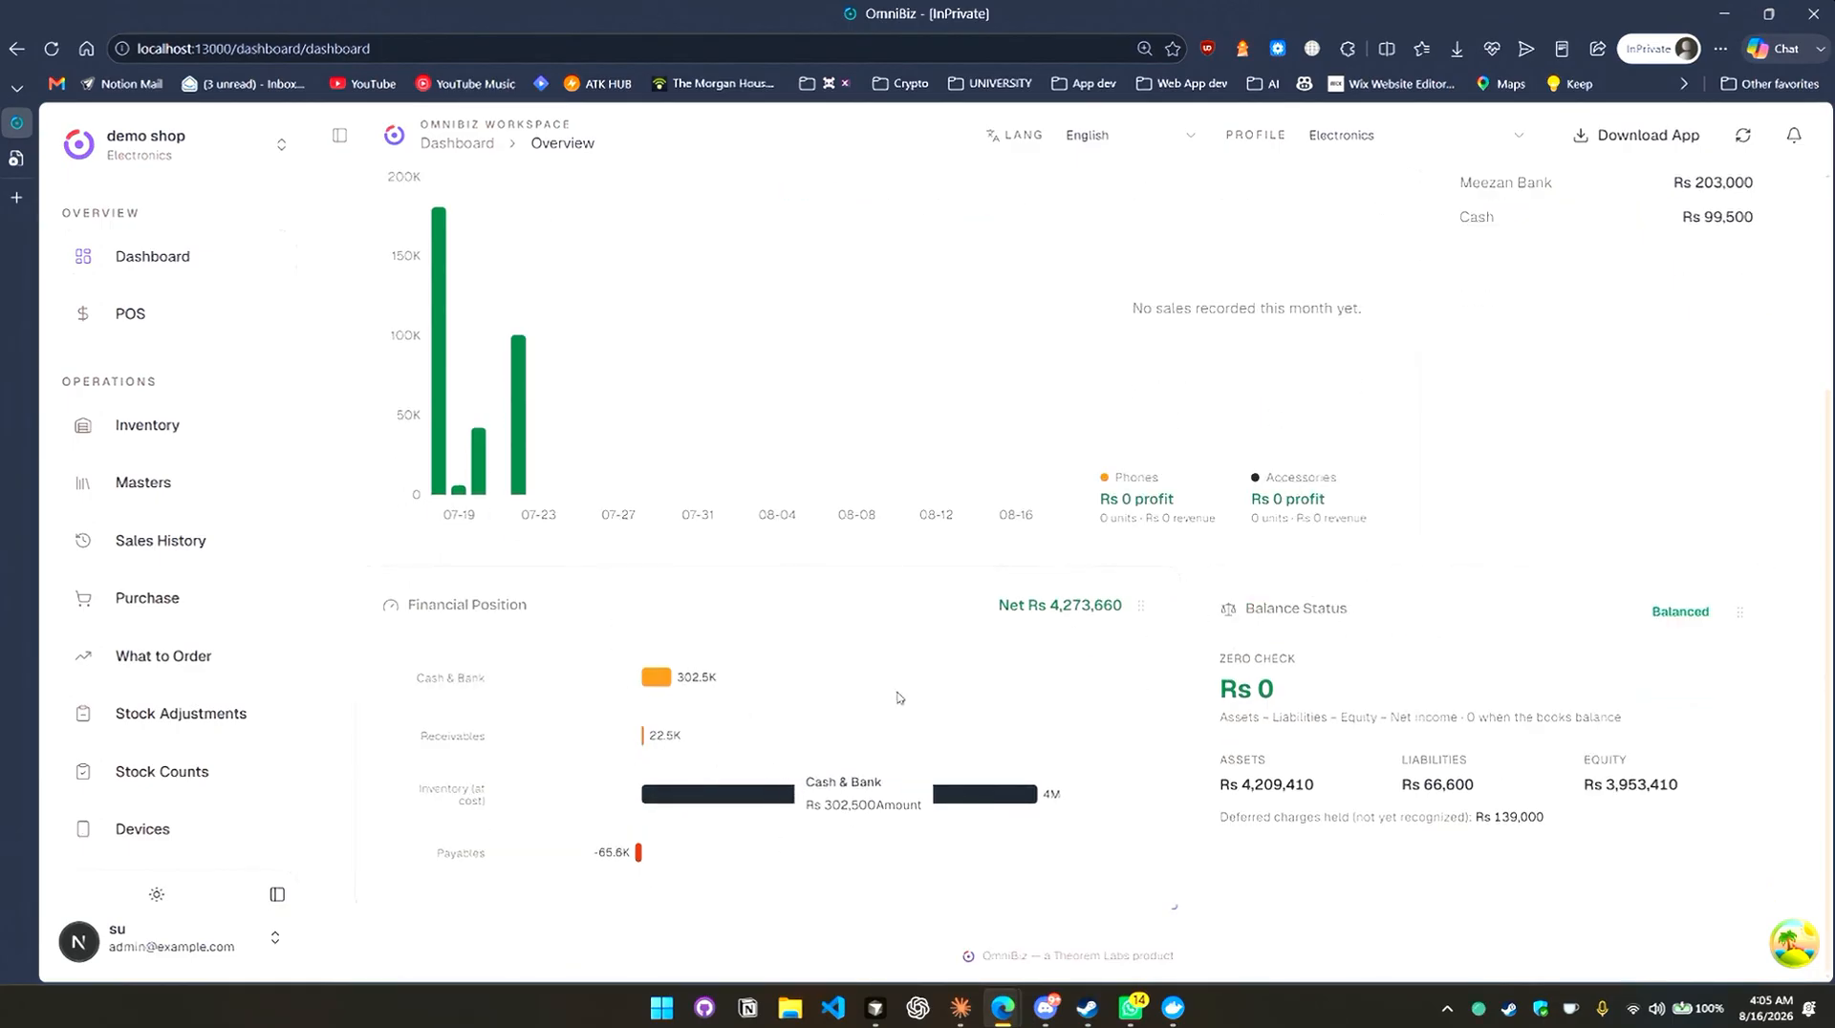
{"action": "scroll", "coordinate": [1440, 740], "scroll_direction": "up", "scroll_amount": 3}
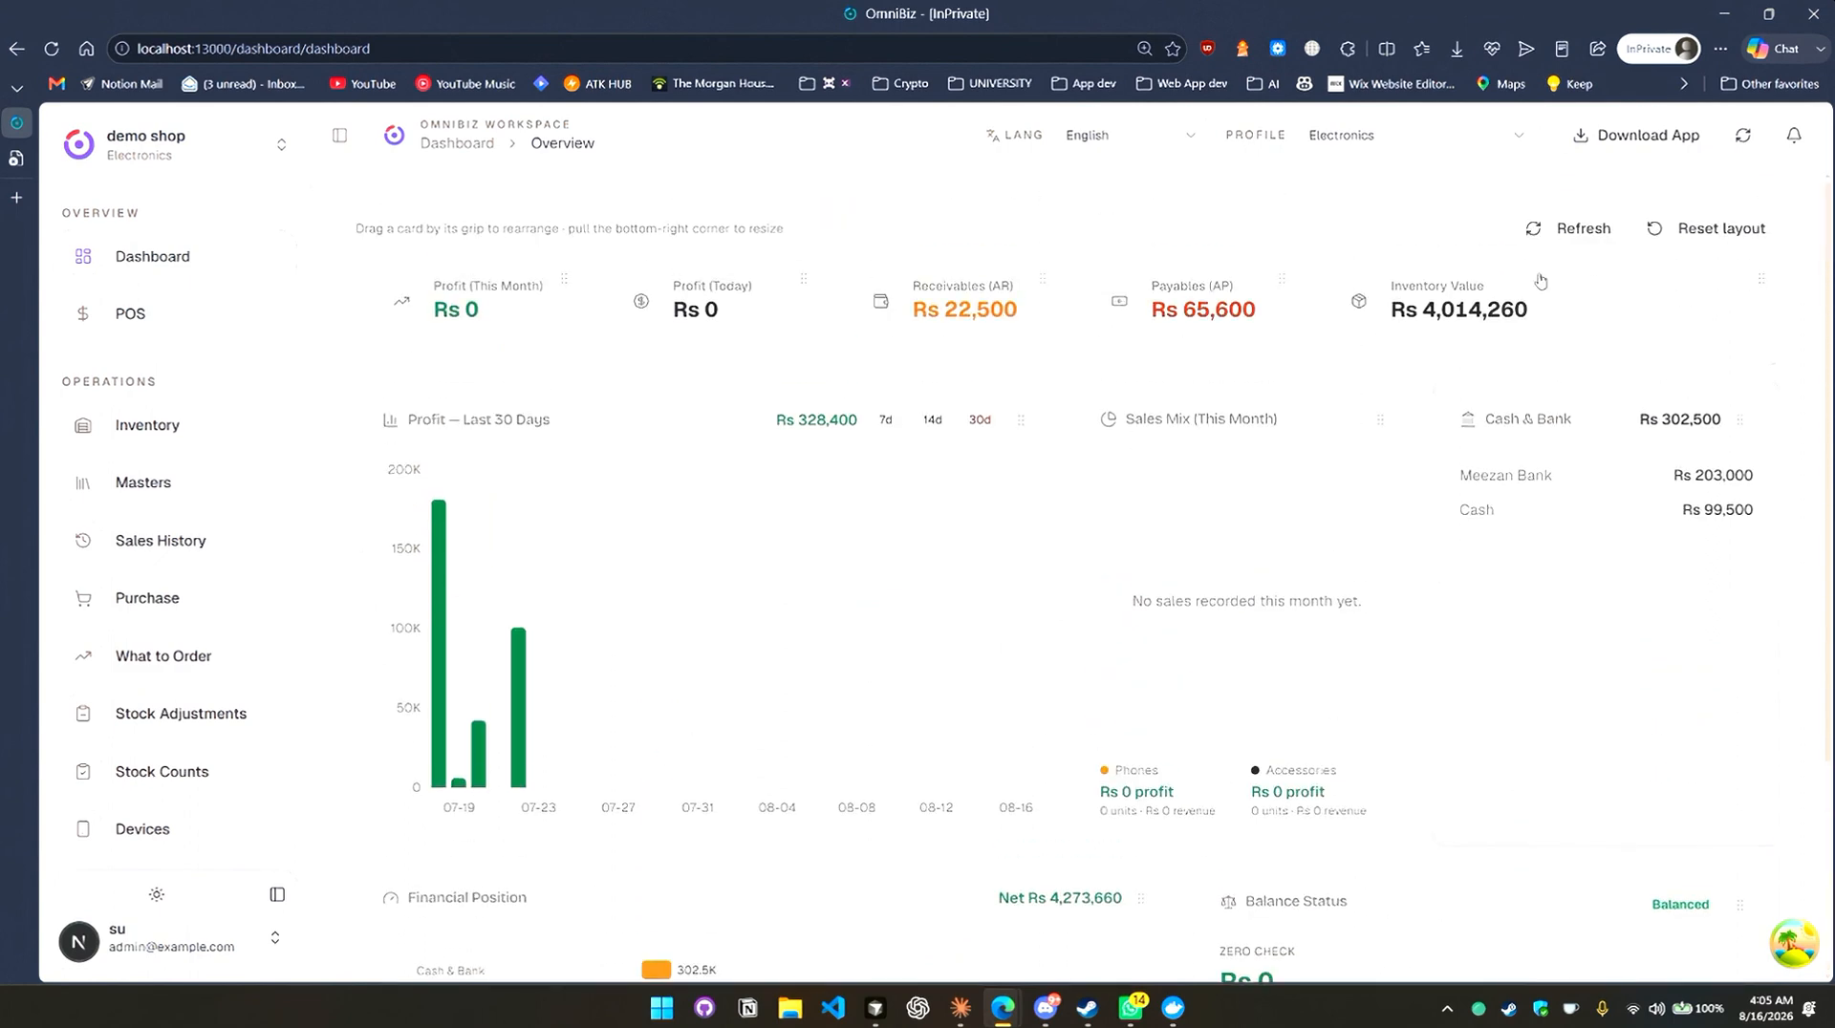
In the POS workspace, create a new party of type Customer with the customer's name and phone number for the sale.
{"action": "left_click", "coordinate": [130, 313]}
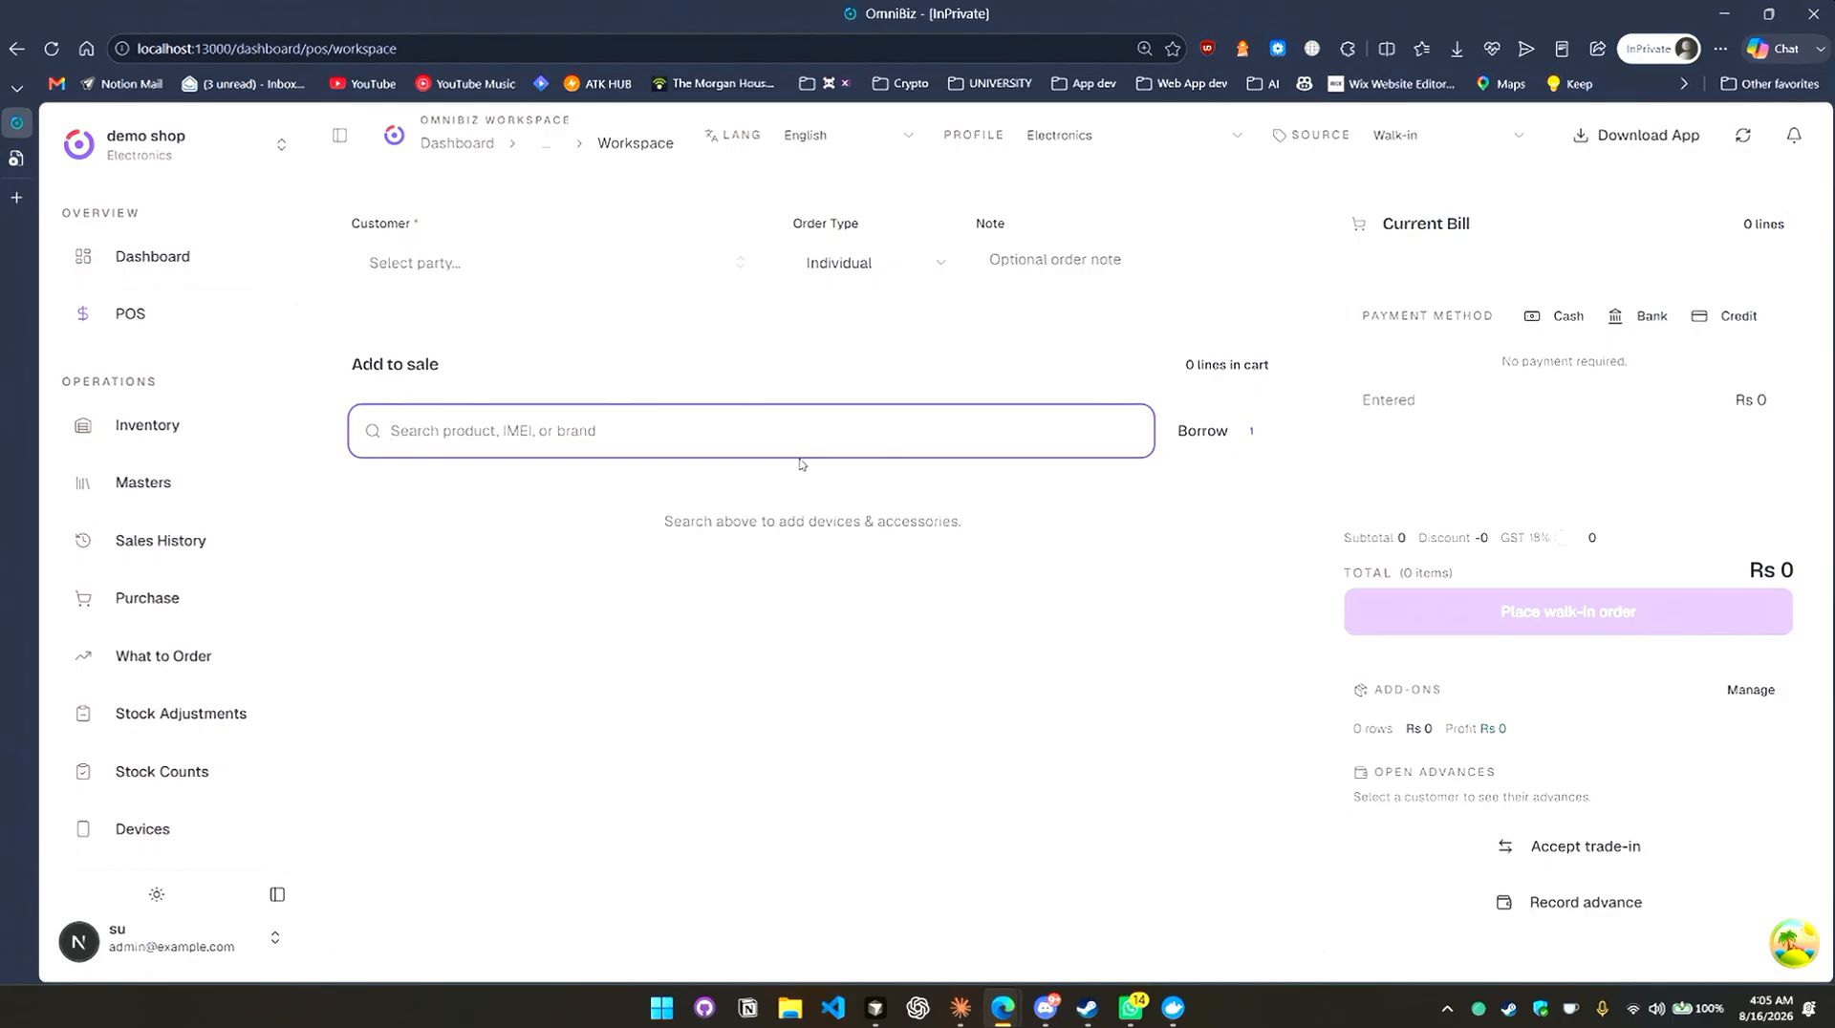
{"action": "left_click", "coordinate": [709, 277]}
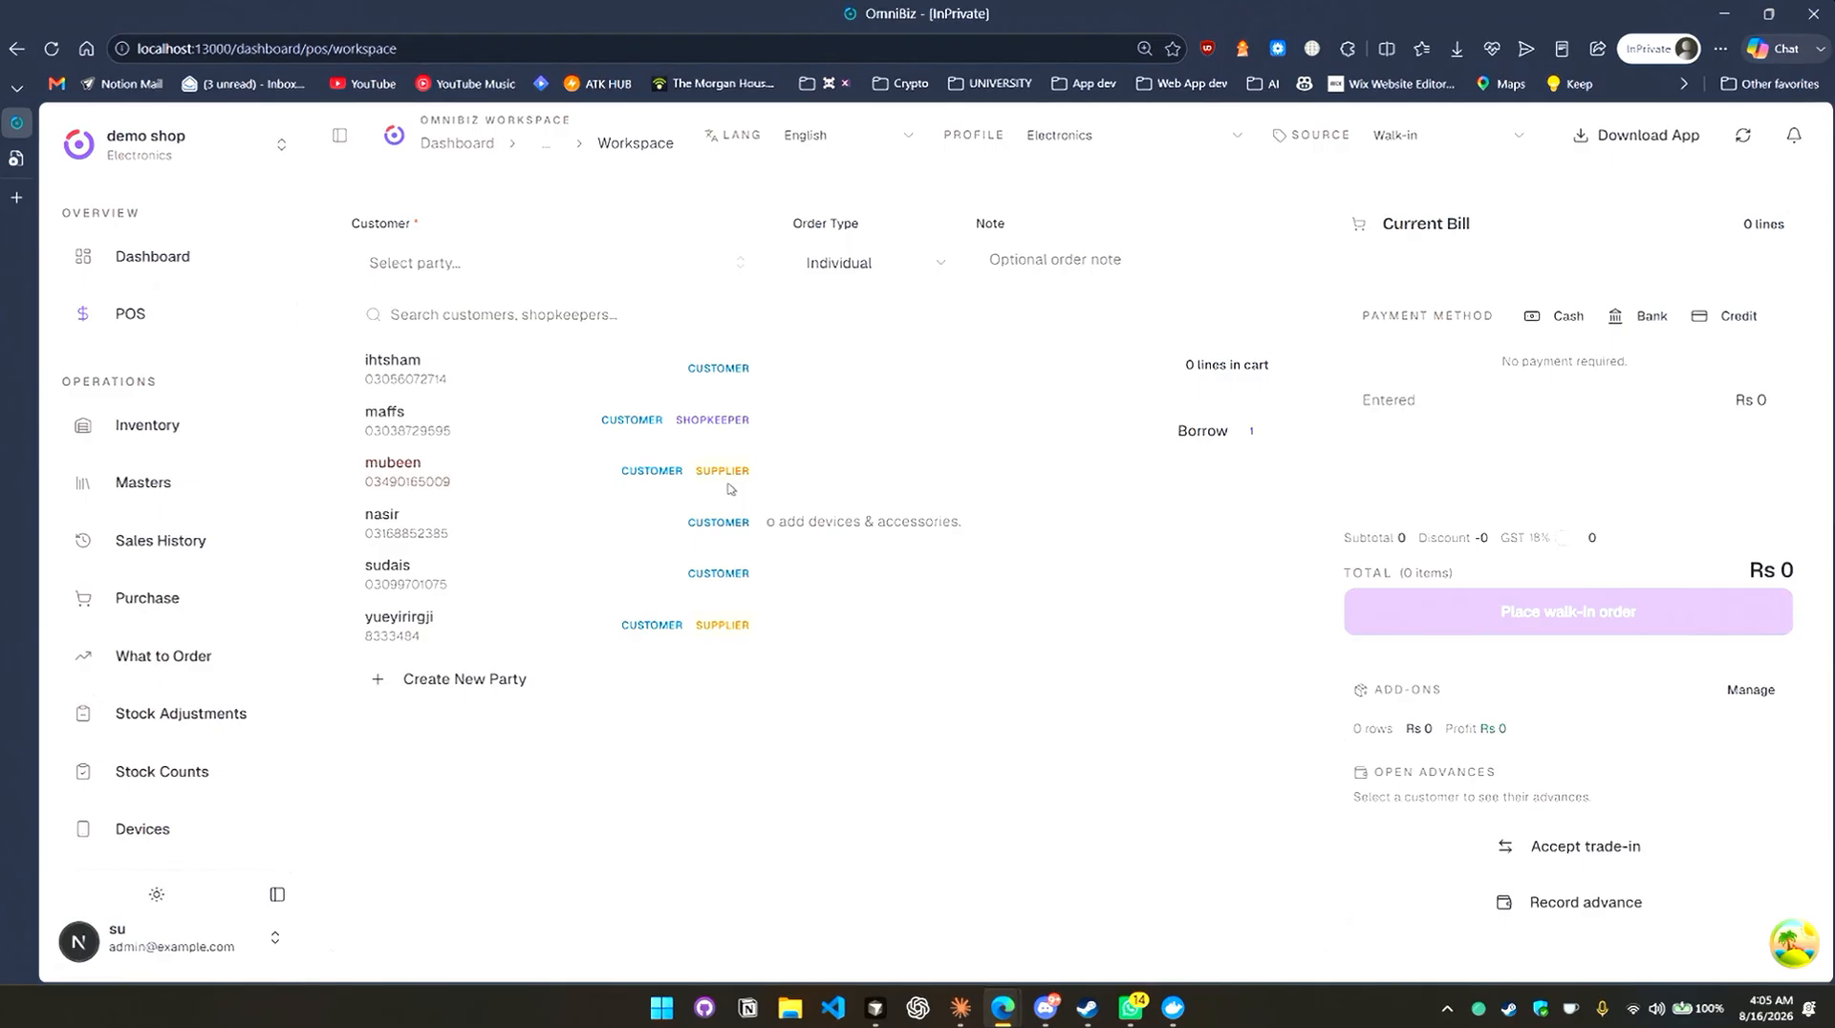
{"action": "type", "text": "mahad"}
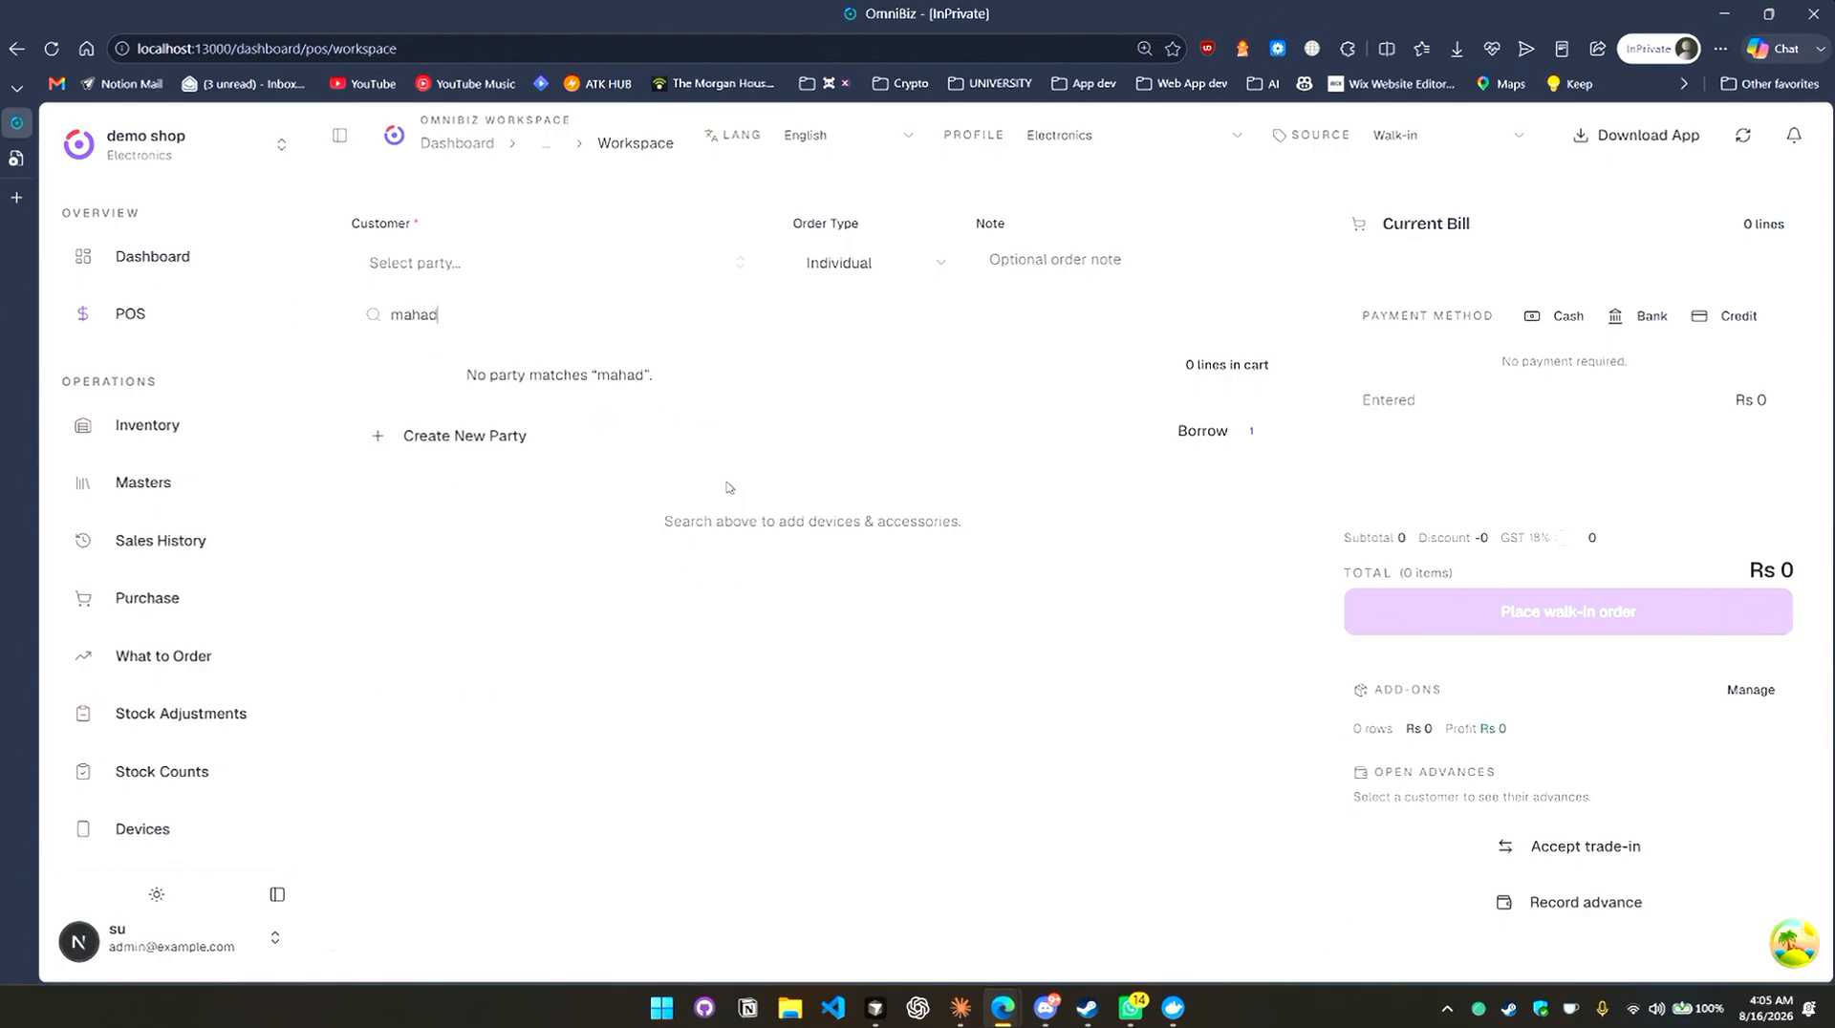
{"action": "left_click", "coordinate": [619, 426]}
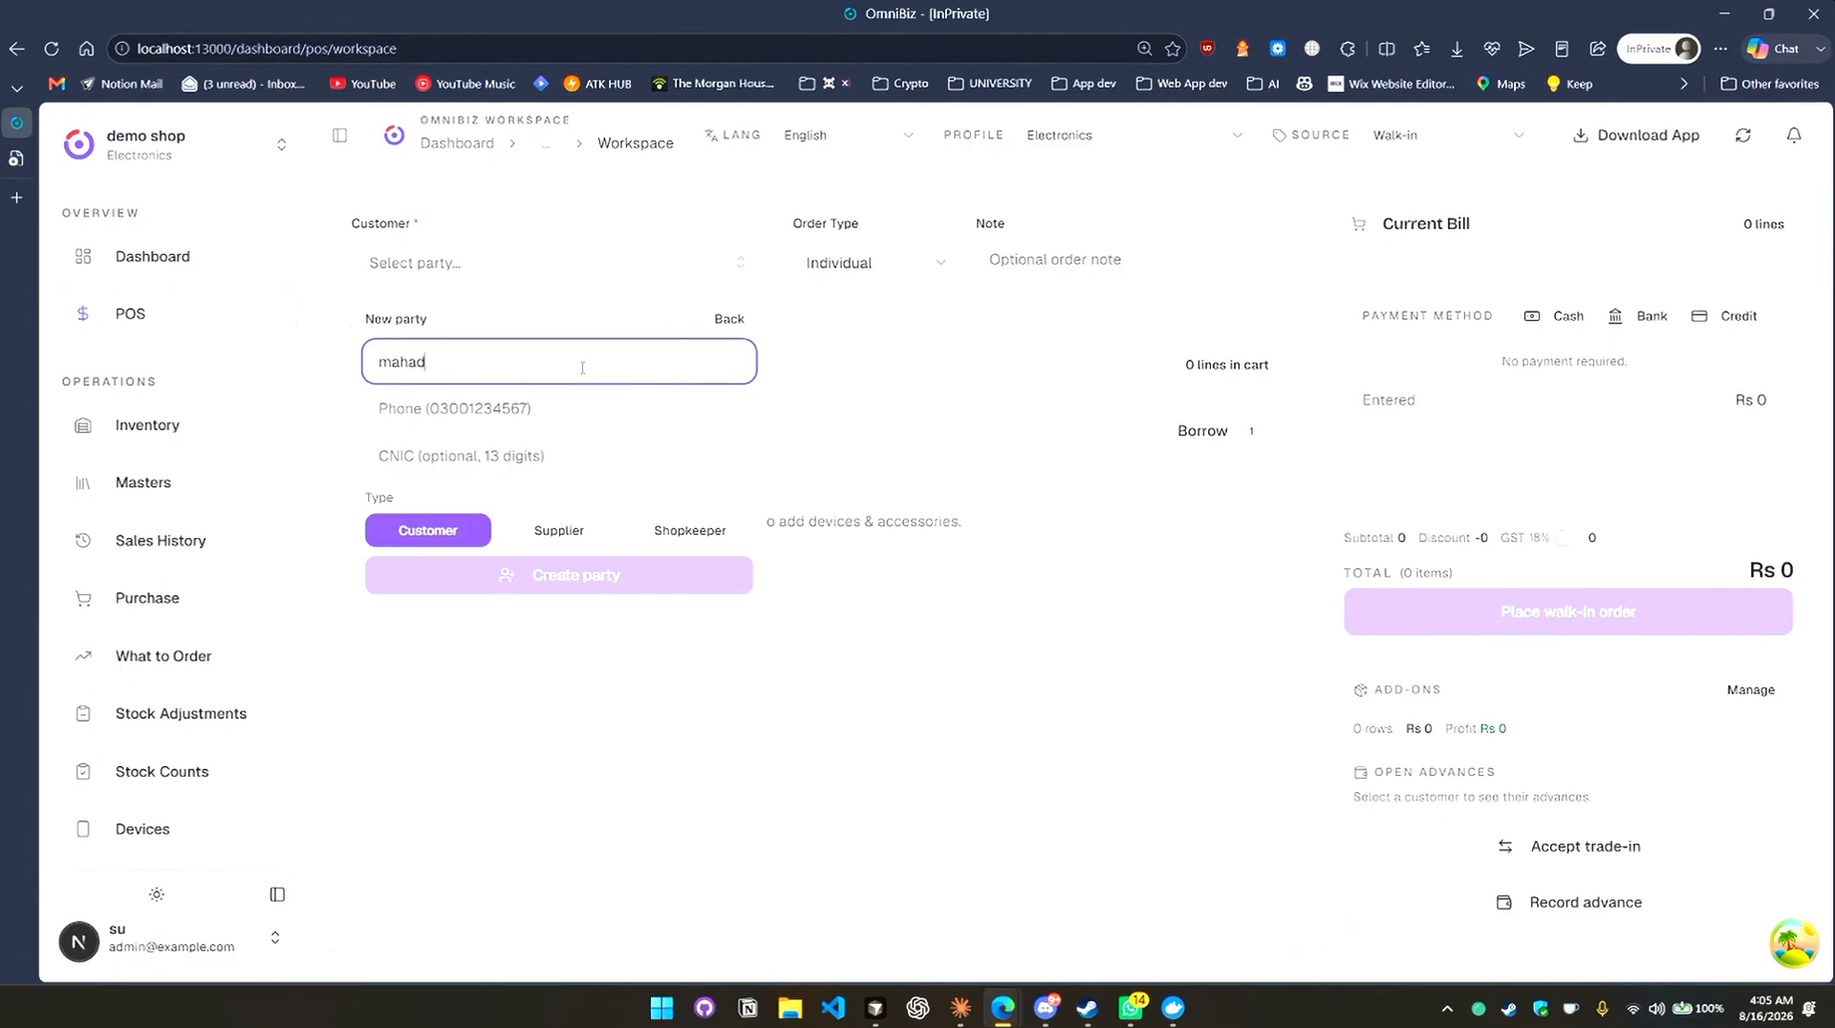
{"action": "left_click", "coordinate": [724, 318]}
{"action": "left_click", "coordinate": [477, 440]}
{"action": "left_click", "coordinate": [462, 415]}
{"action": "type", "text": "03000000000"}
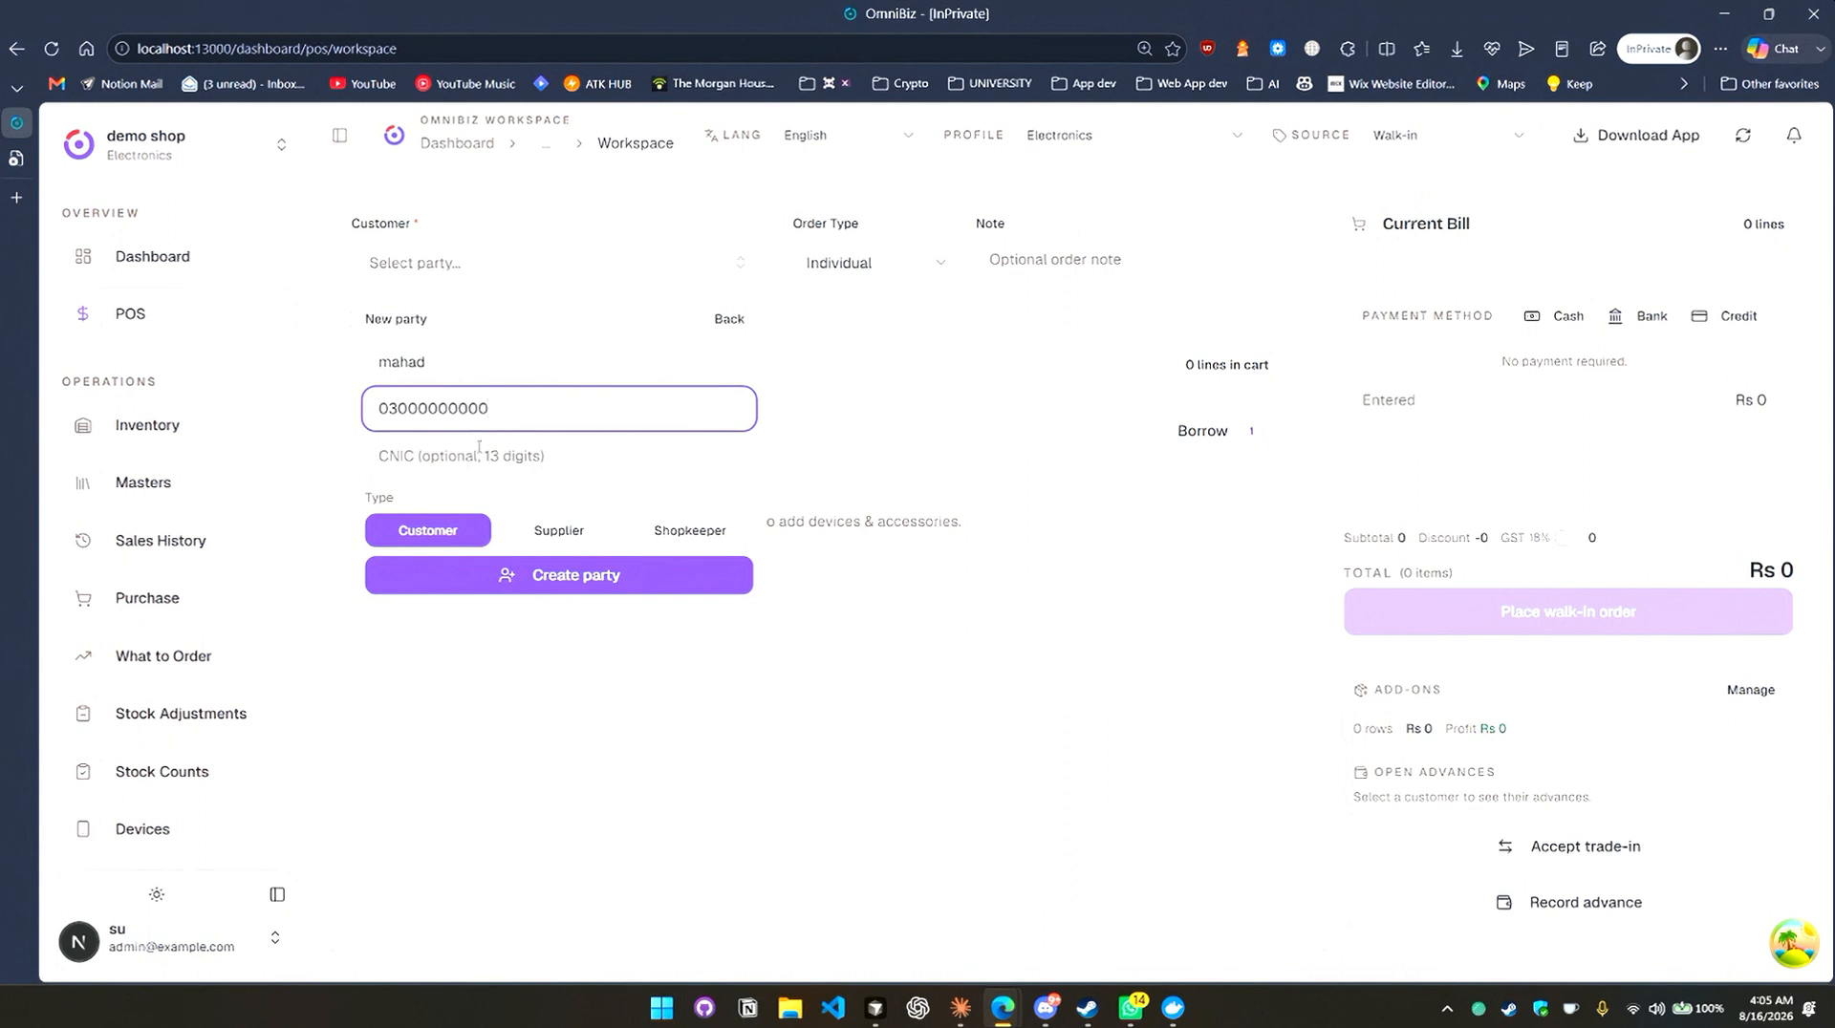
{"action": "left_click", "coordinate": [479, 450]}
{"action": "left_click", "coordinate": [535, 575]}
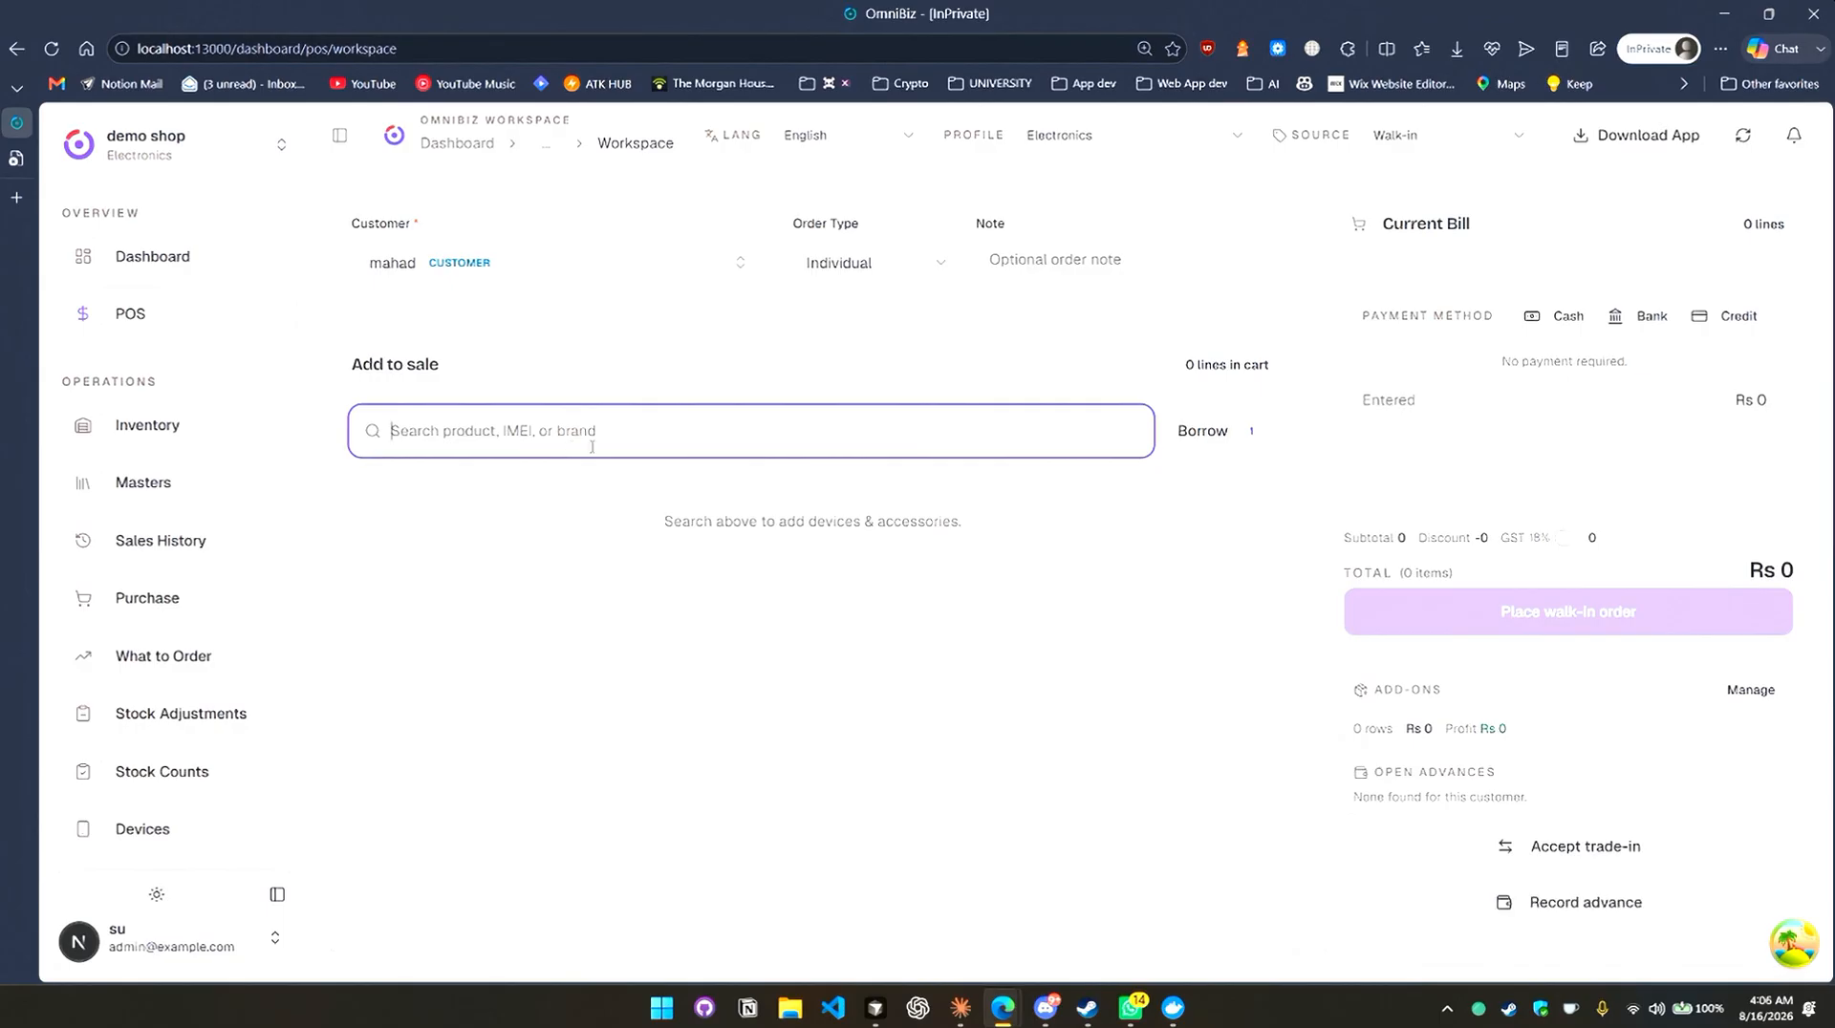
Search the products for "iph", add the iPhone X to the sale and set its price to 210,000.
{"action": "type", "text": "iph"}
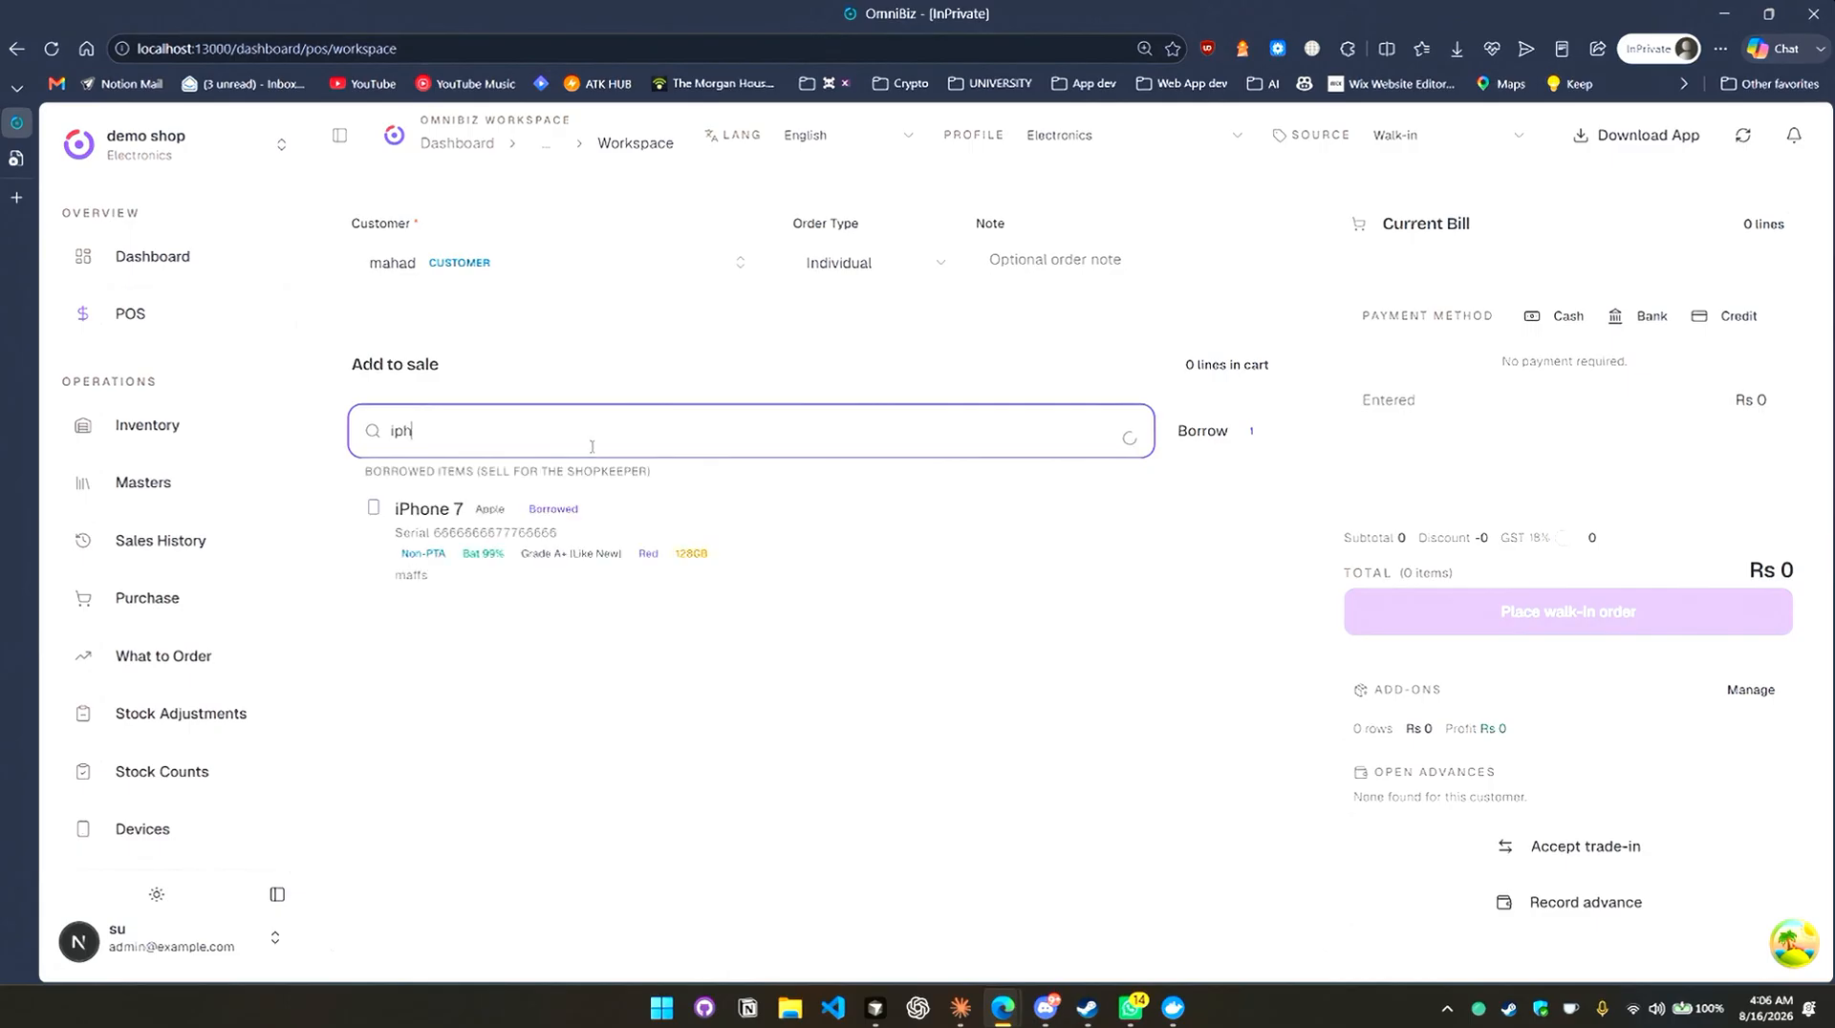
{"action": "left_click", "coordinate": [850, 534]}
{"action": "left_click", "coordinate": [1000, 541]}
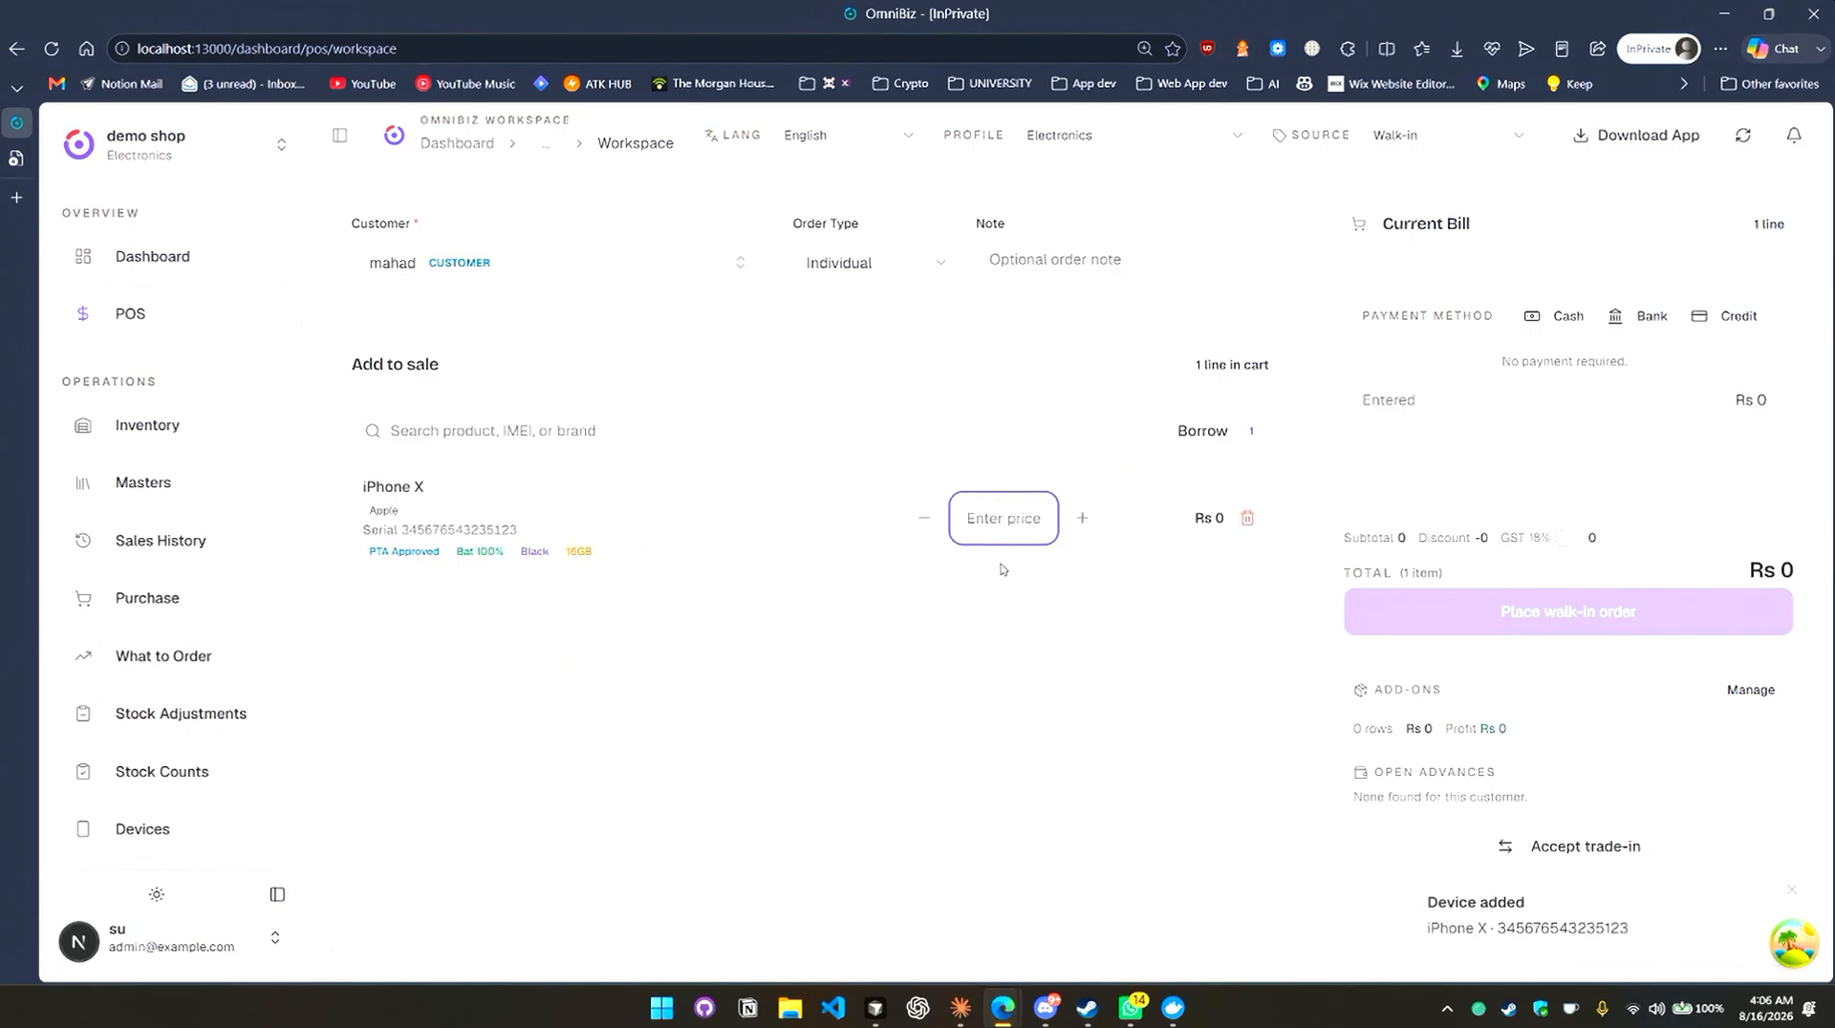
{"action": "type", "text": "2100000"}
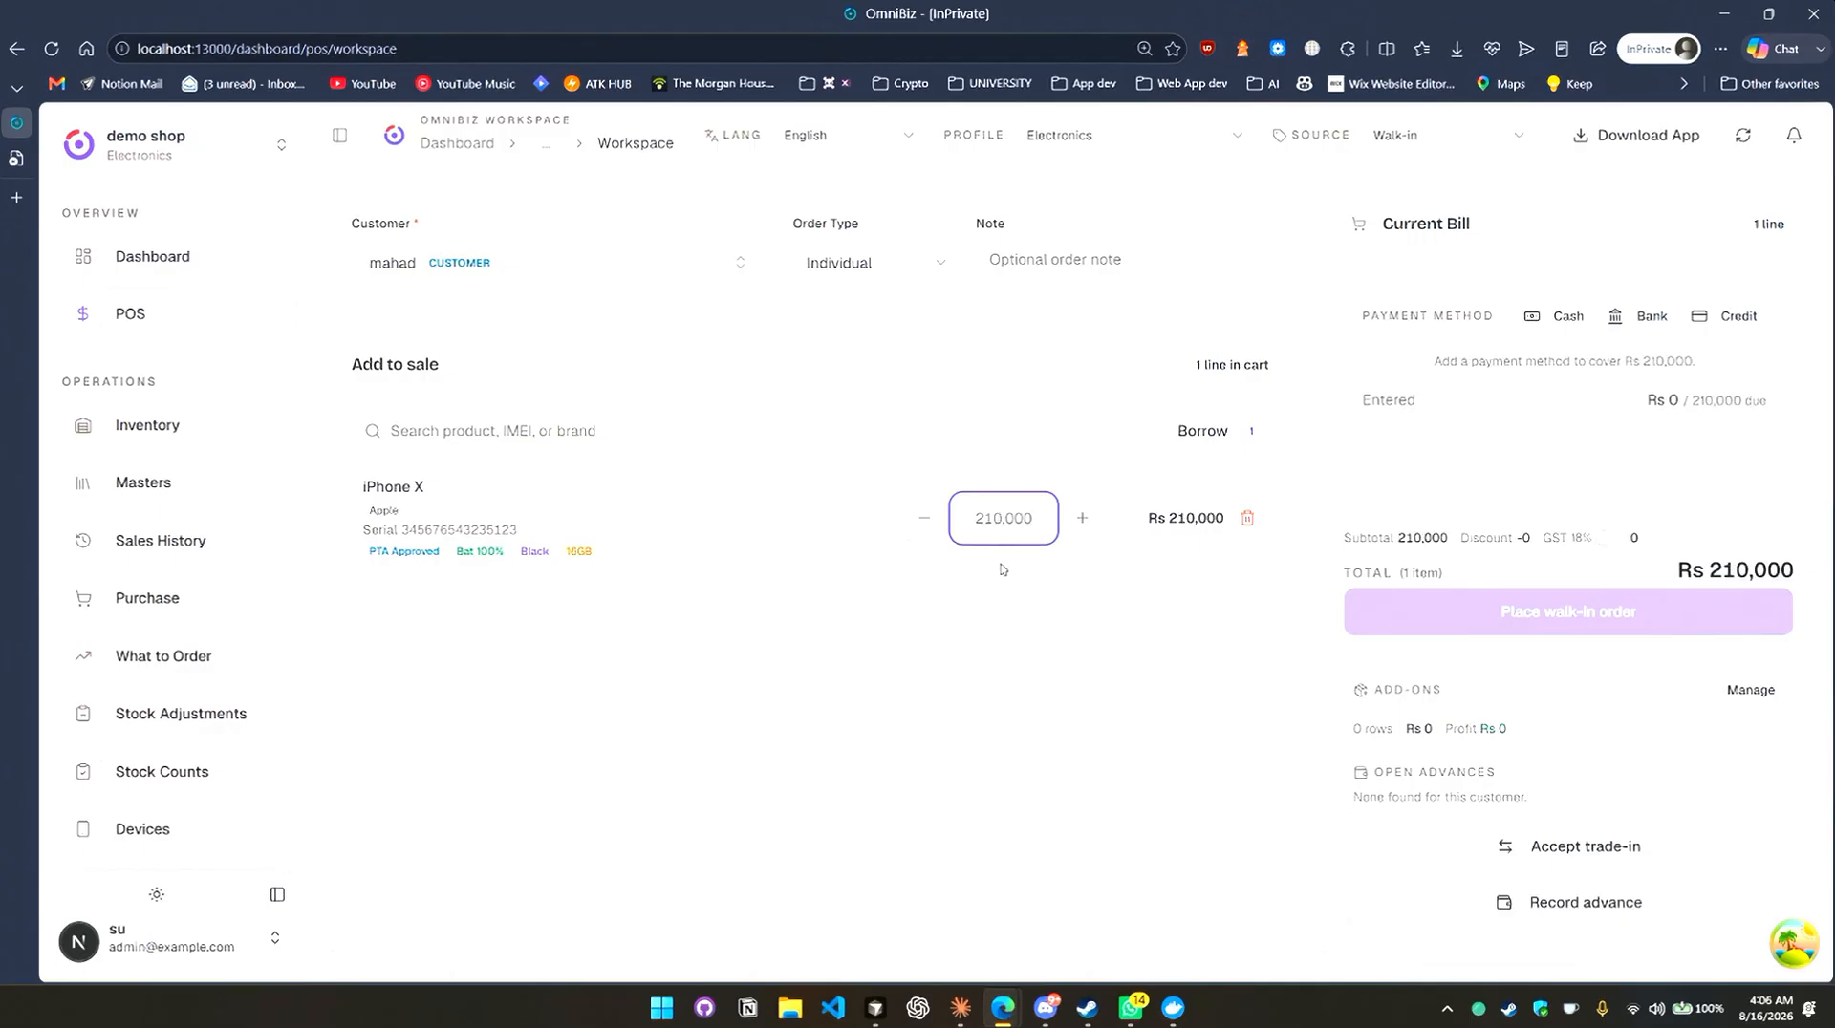
Split the bill's payment into 100,000 cash and 100,000 to Meezan Bank, and put the remaining amount on credit.
{"action": "left_click", "coordinate": [1565, 618]}
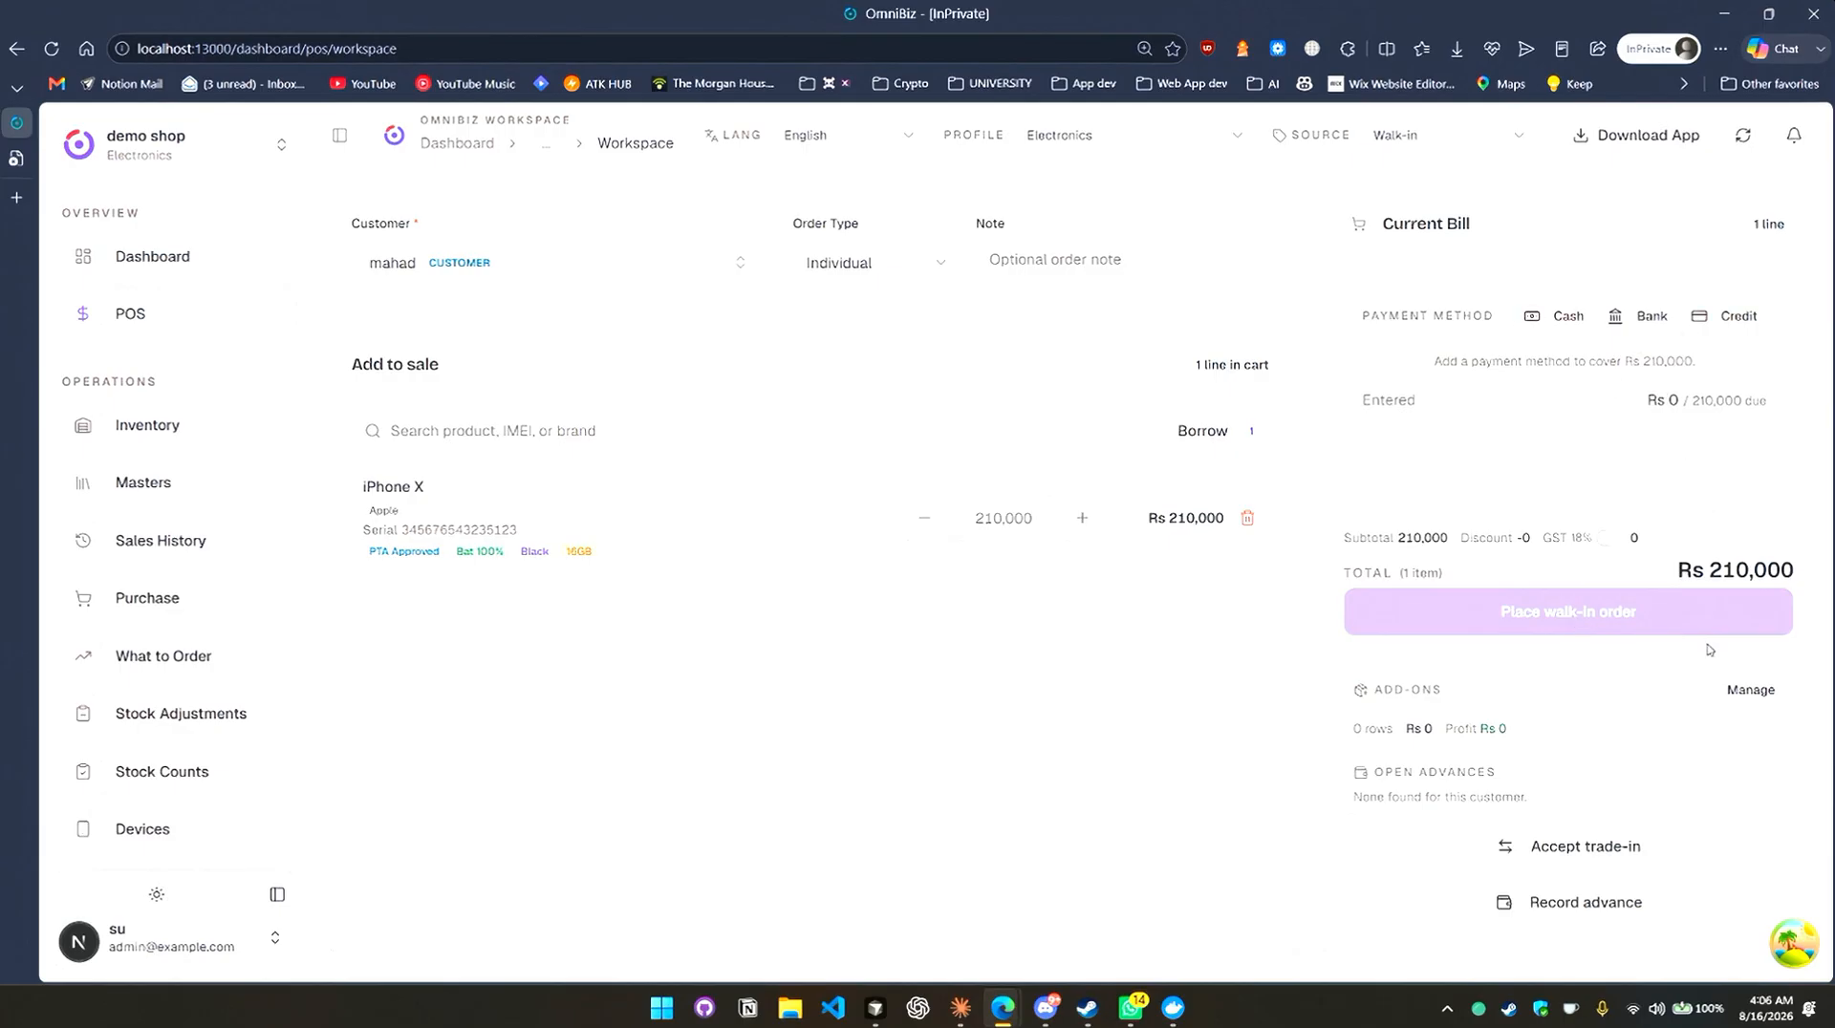
{"action": "left_click", "coordinate": [1560, 318]}
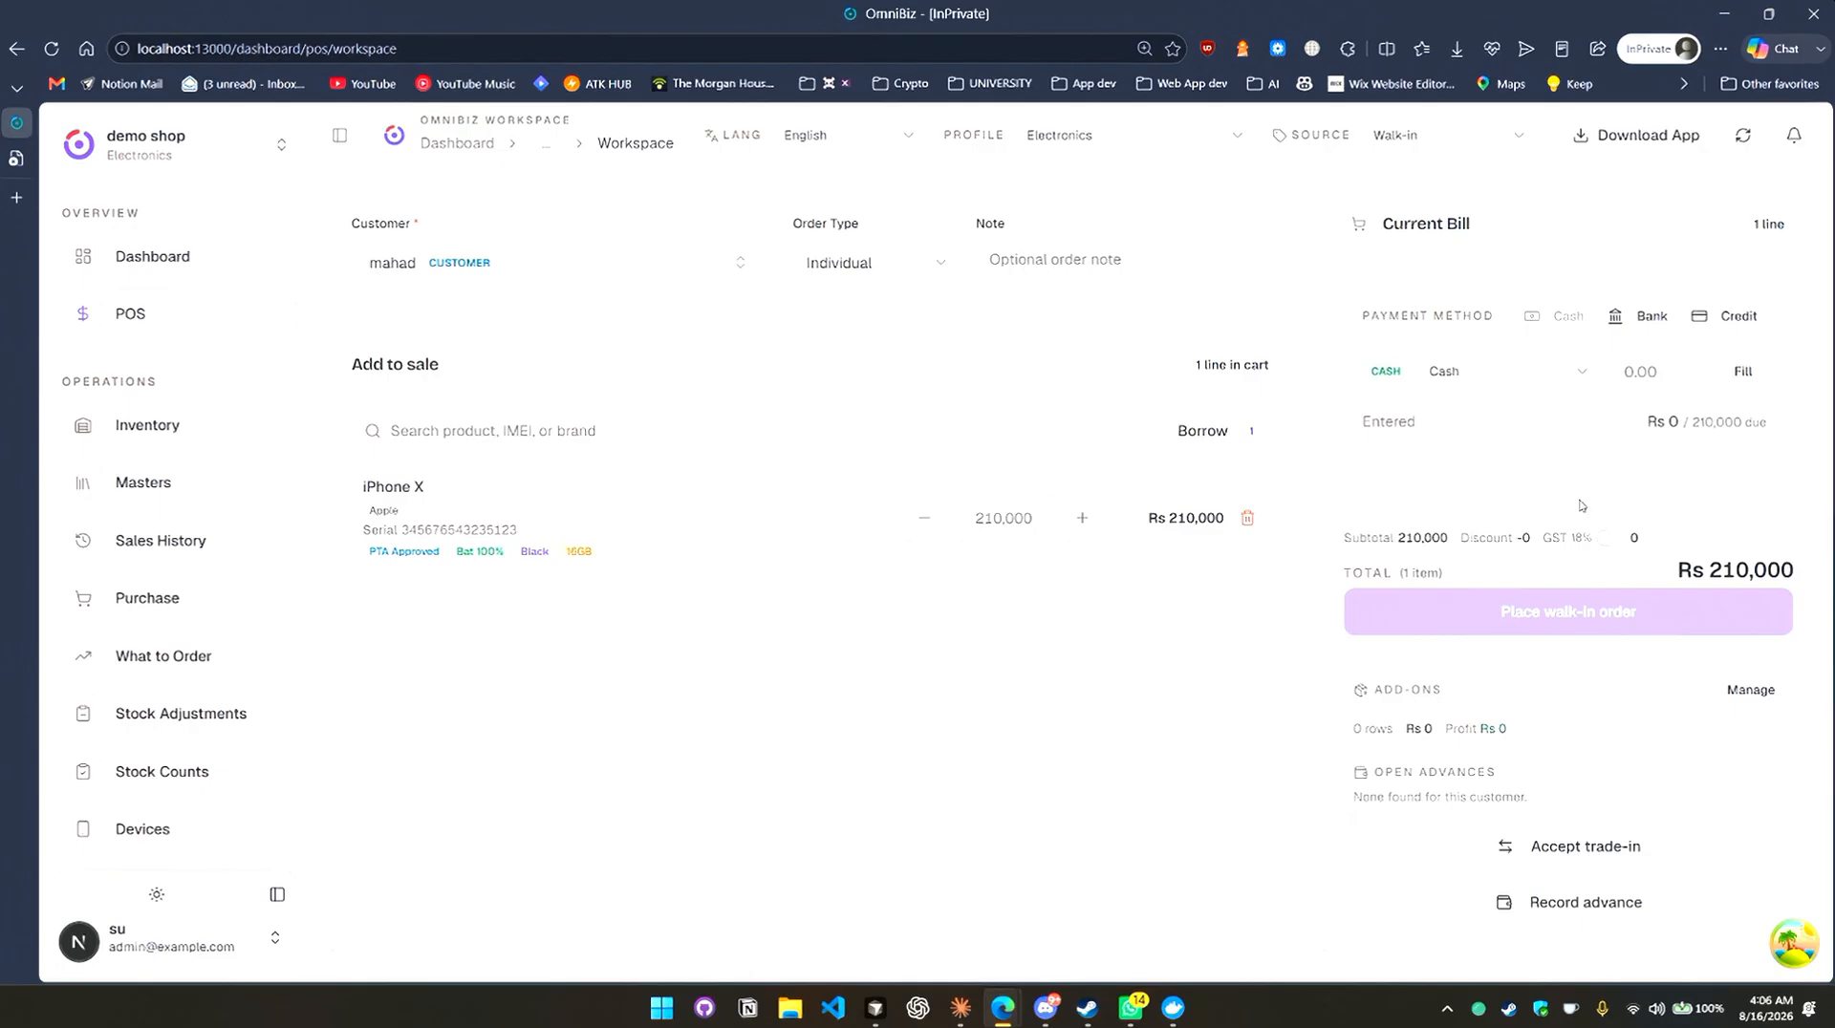
{"action": "left_click", "coordinate": [1634, 382]}
{"action": "type", "text": "100,00"}
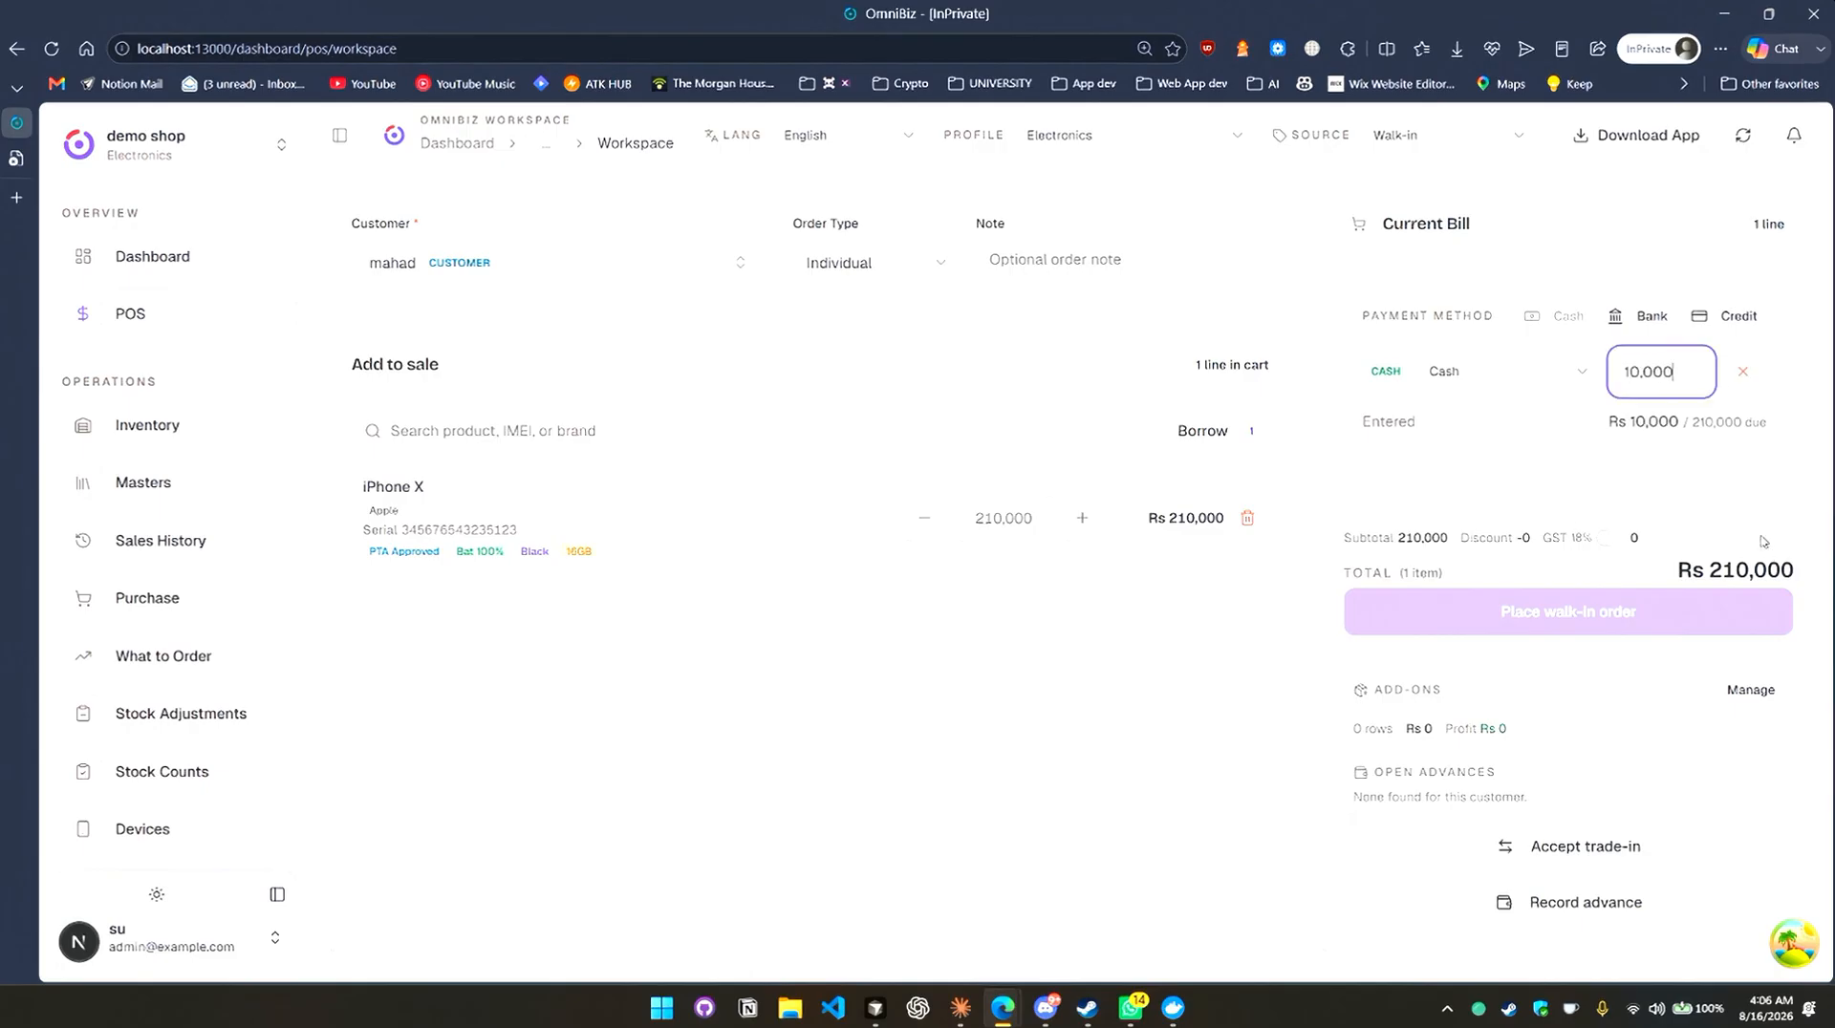
{"action": "type", "text": "0"}
{"action": "left_click", "coordinate": [1639, 315]}
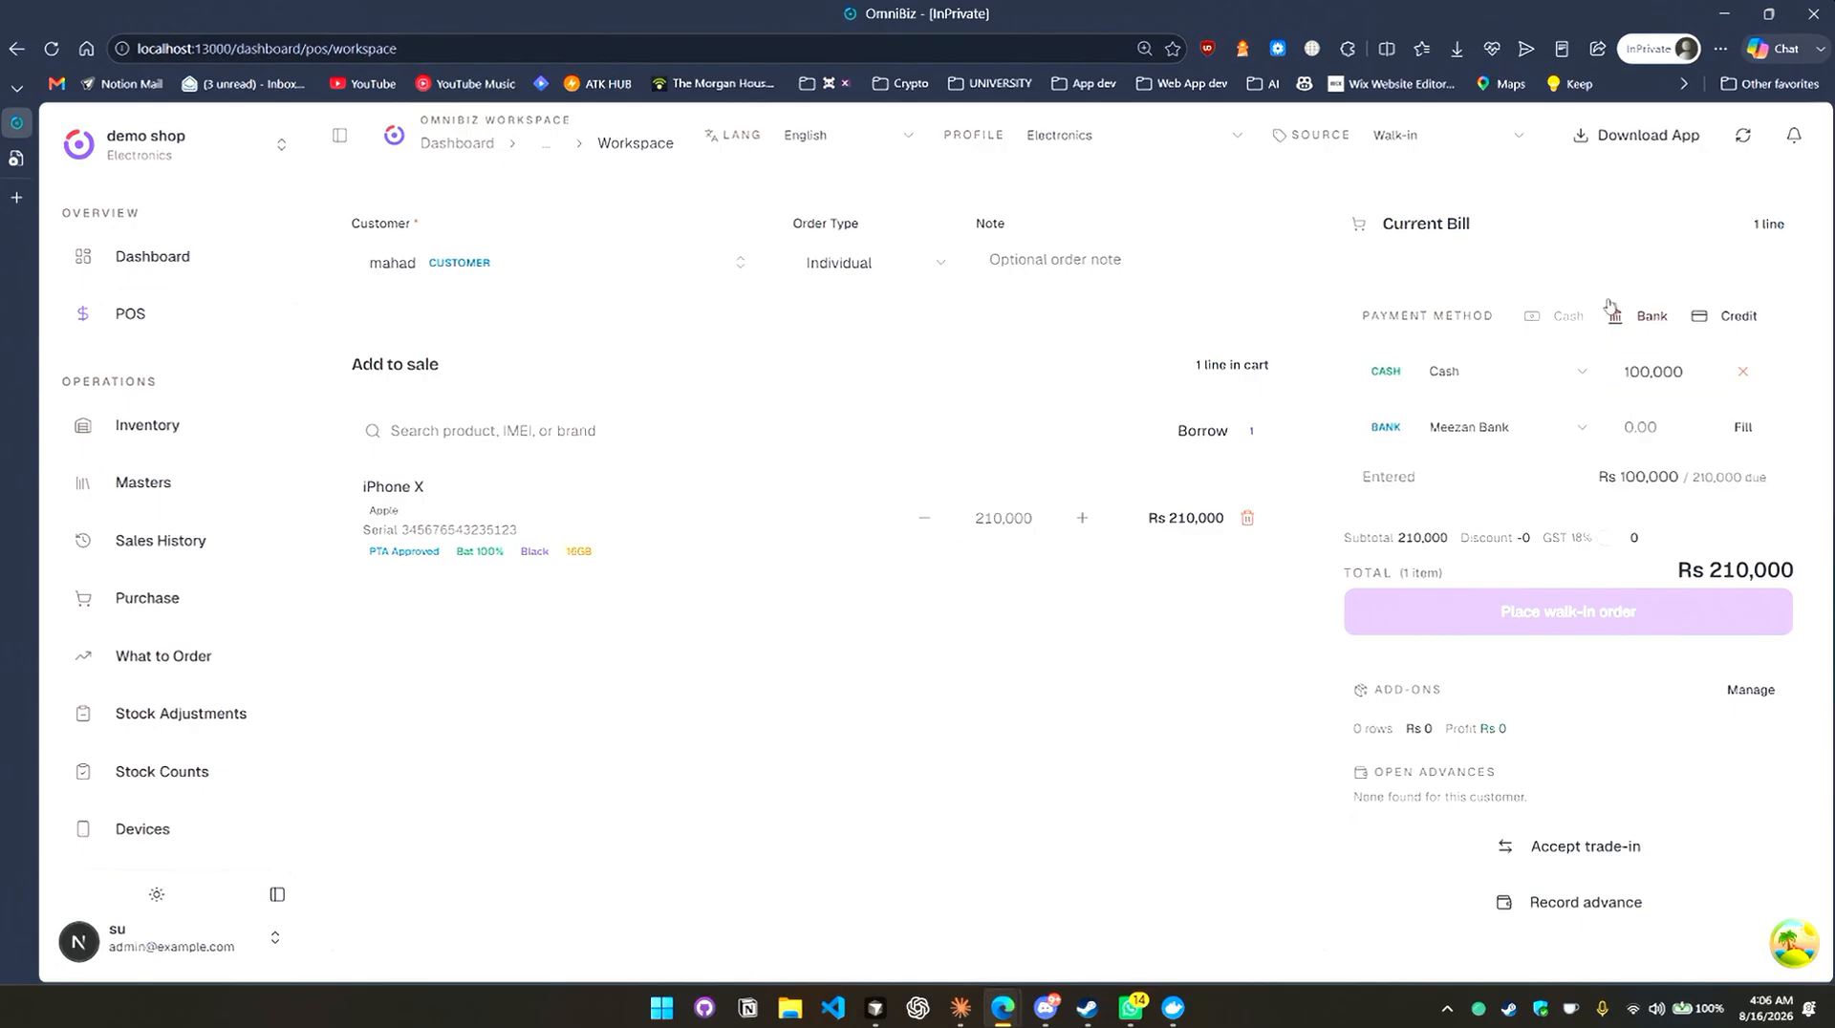
{"action": "left_click", "coordinate": [1654, 430]}
{"action": "type", "text": "1000000"}
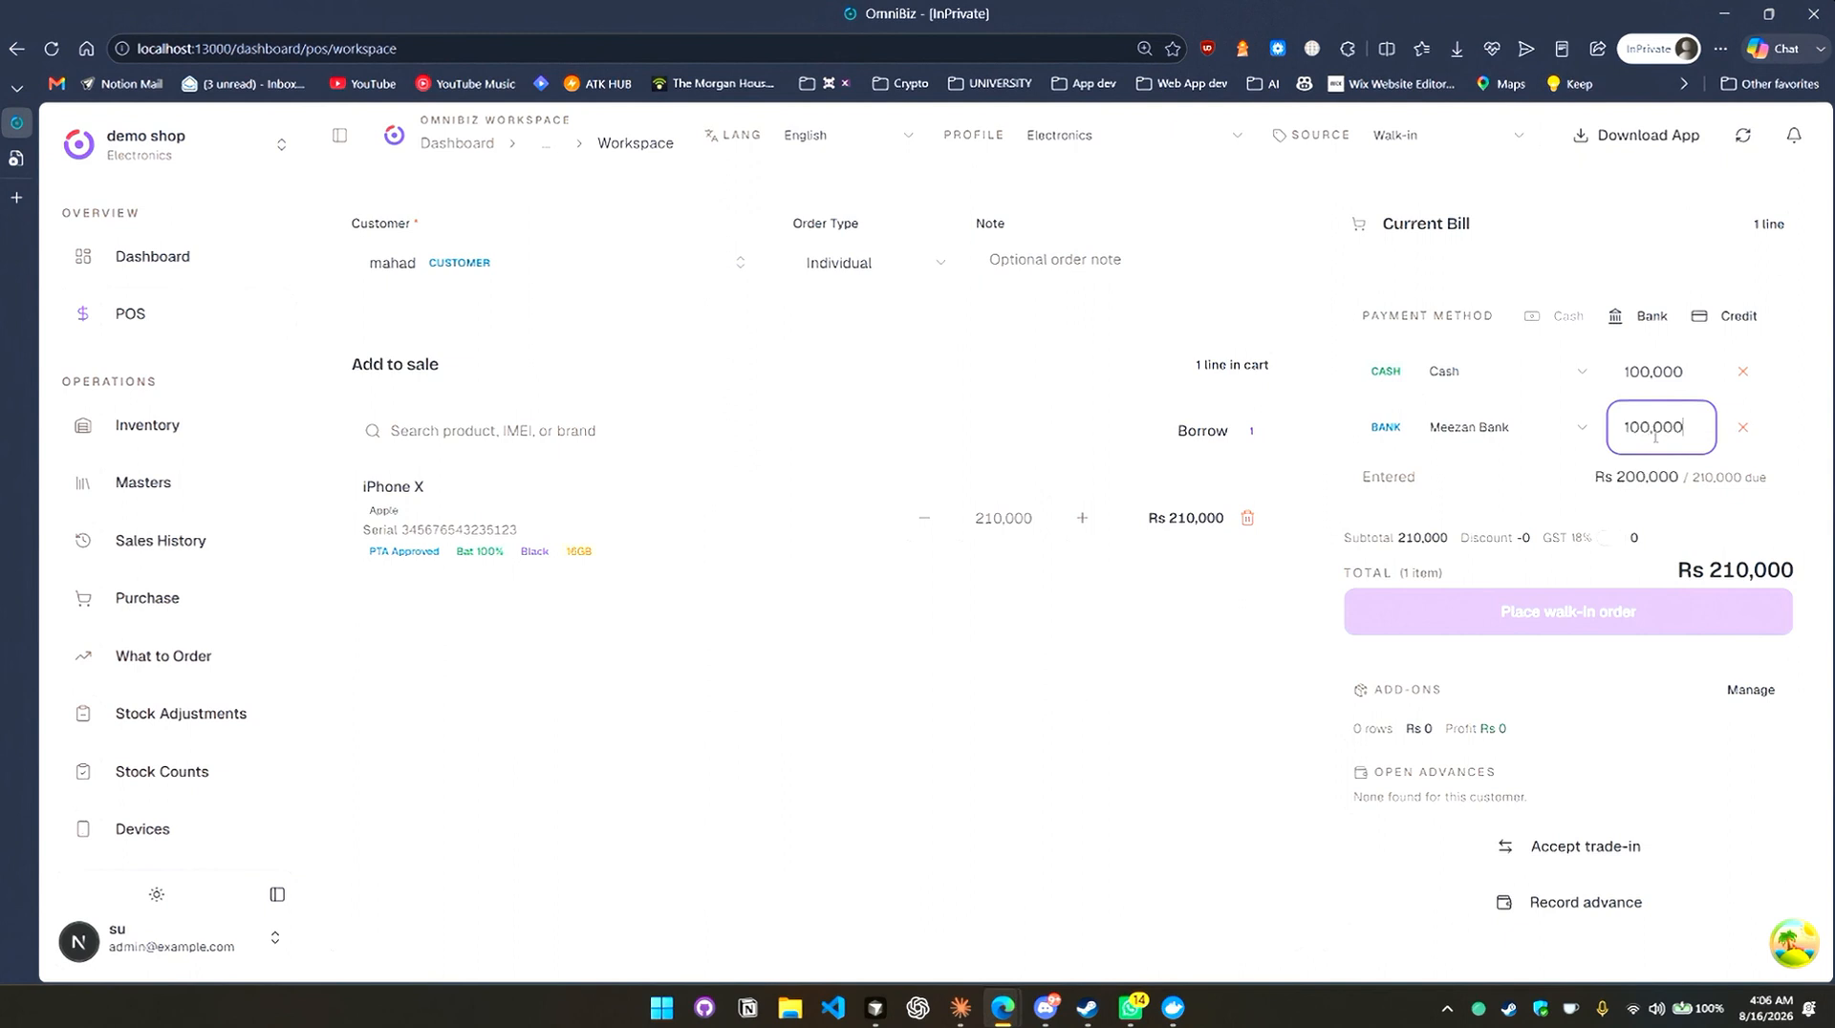
{"action": "left_click", "coordinate": [1719, 316]}
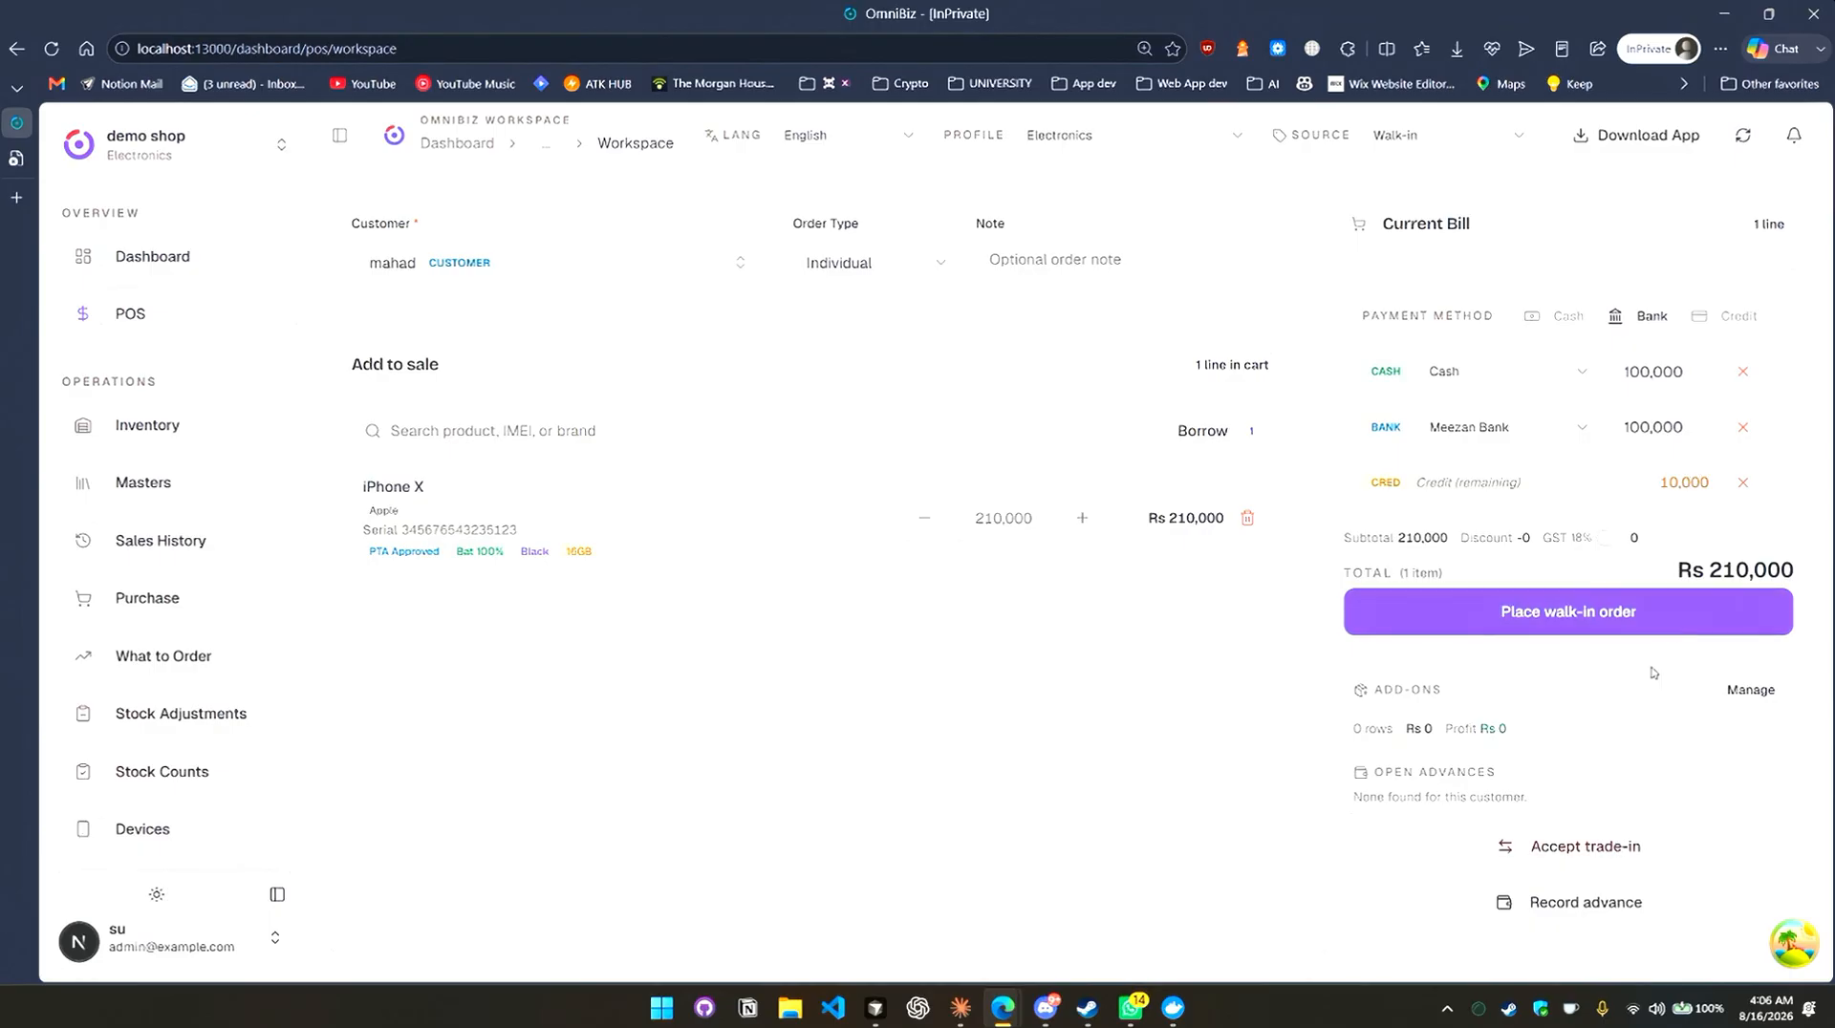
Place the walk-in order, look over the sales receipt preview and dismiss it without printing.
{"action": "left_click", "coordinate": [1594, 614]}
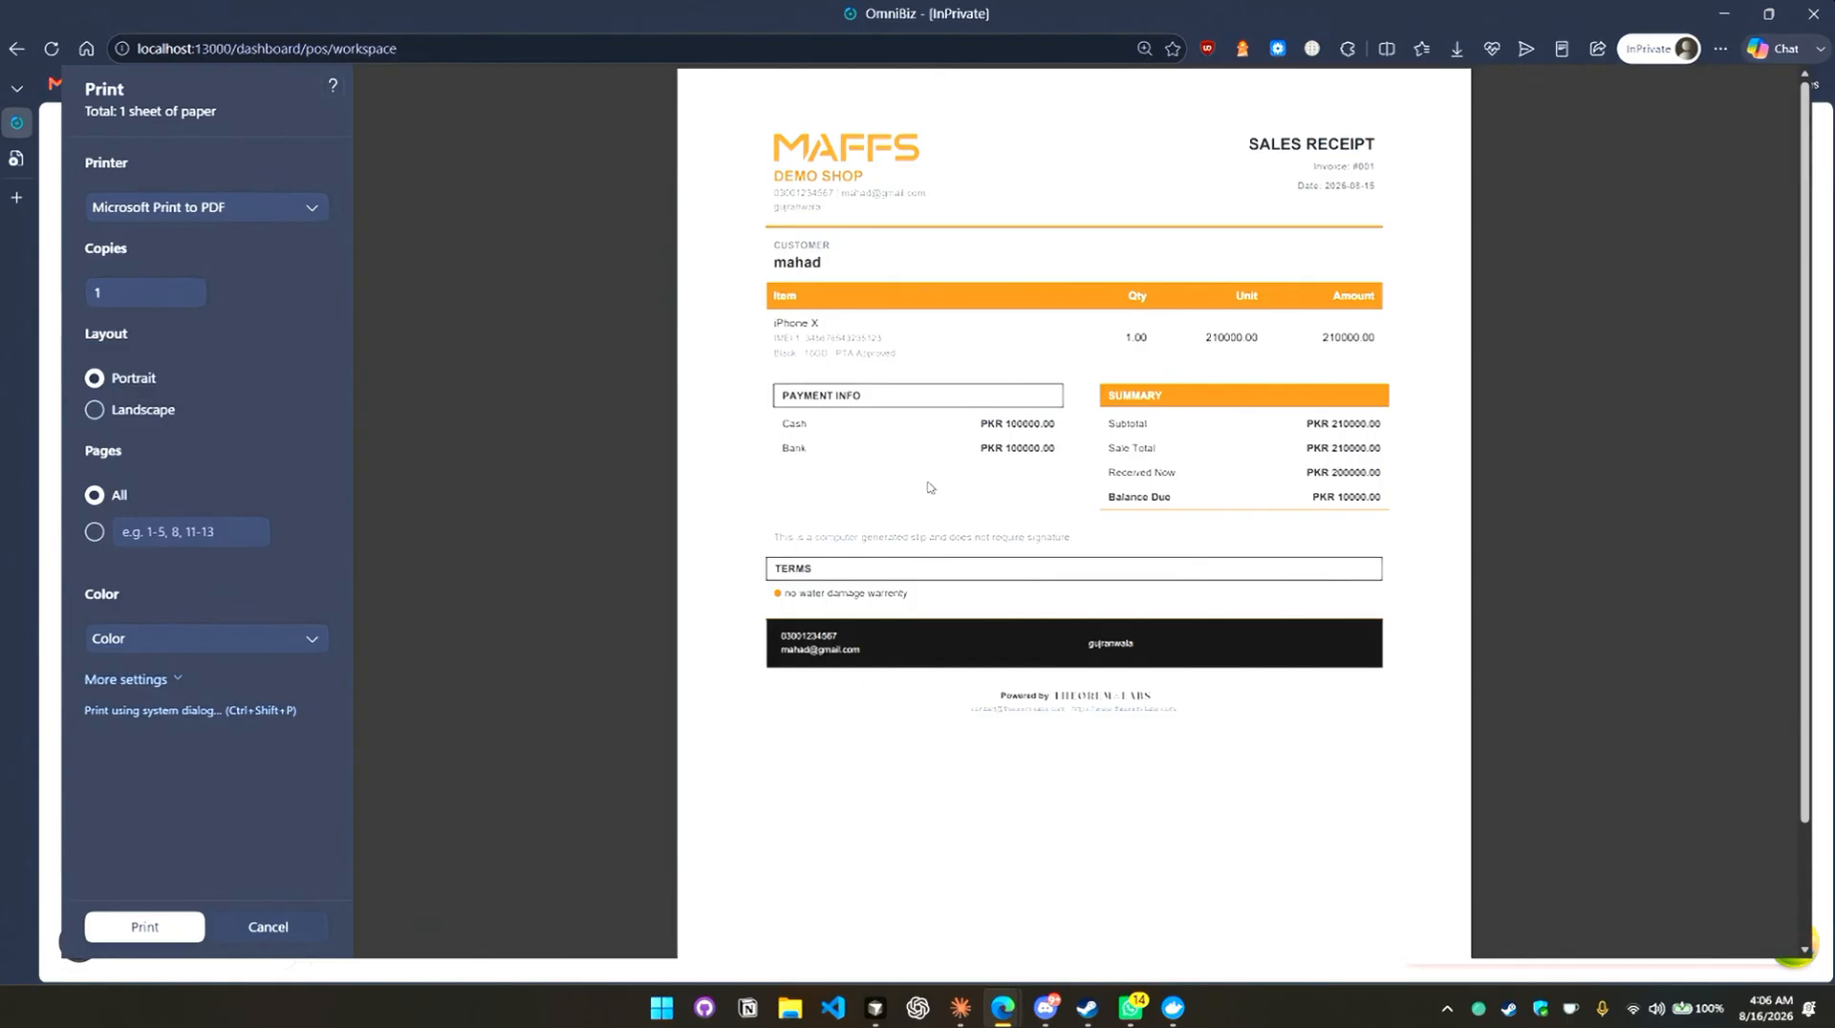
{"action": "scroll", "coordinate": [927, 483], "scroll_direction": "up", "scroll_amount": 2}
{"action": "scroll", "coordinate": [1163, 316], "scroll_direction": "down", "scroll_amount": 3}
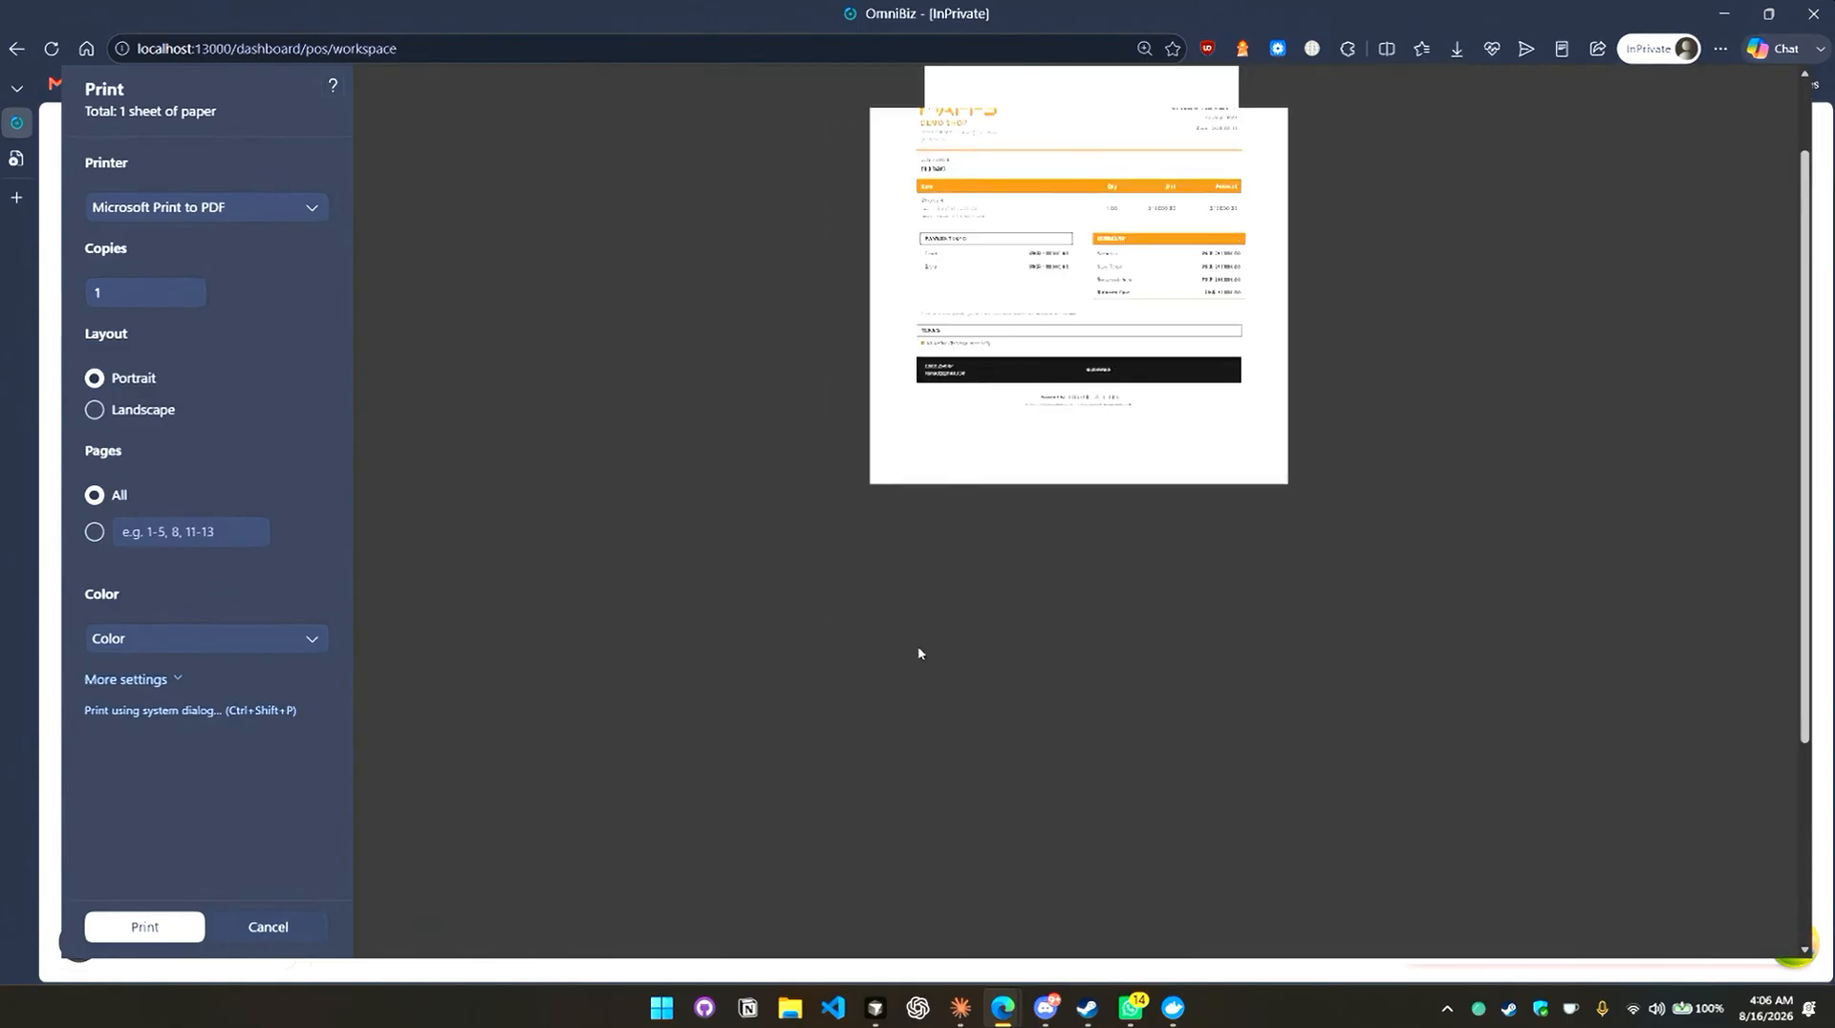
{"action": "left_click", "coordinate": [267, 927]}
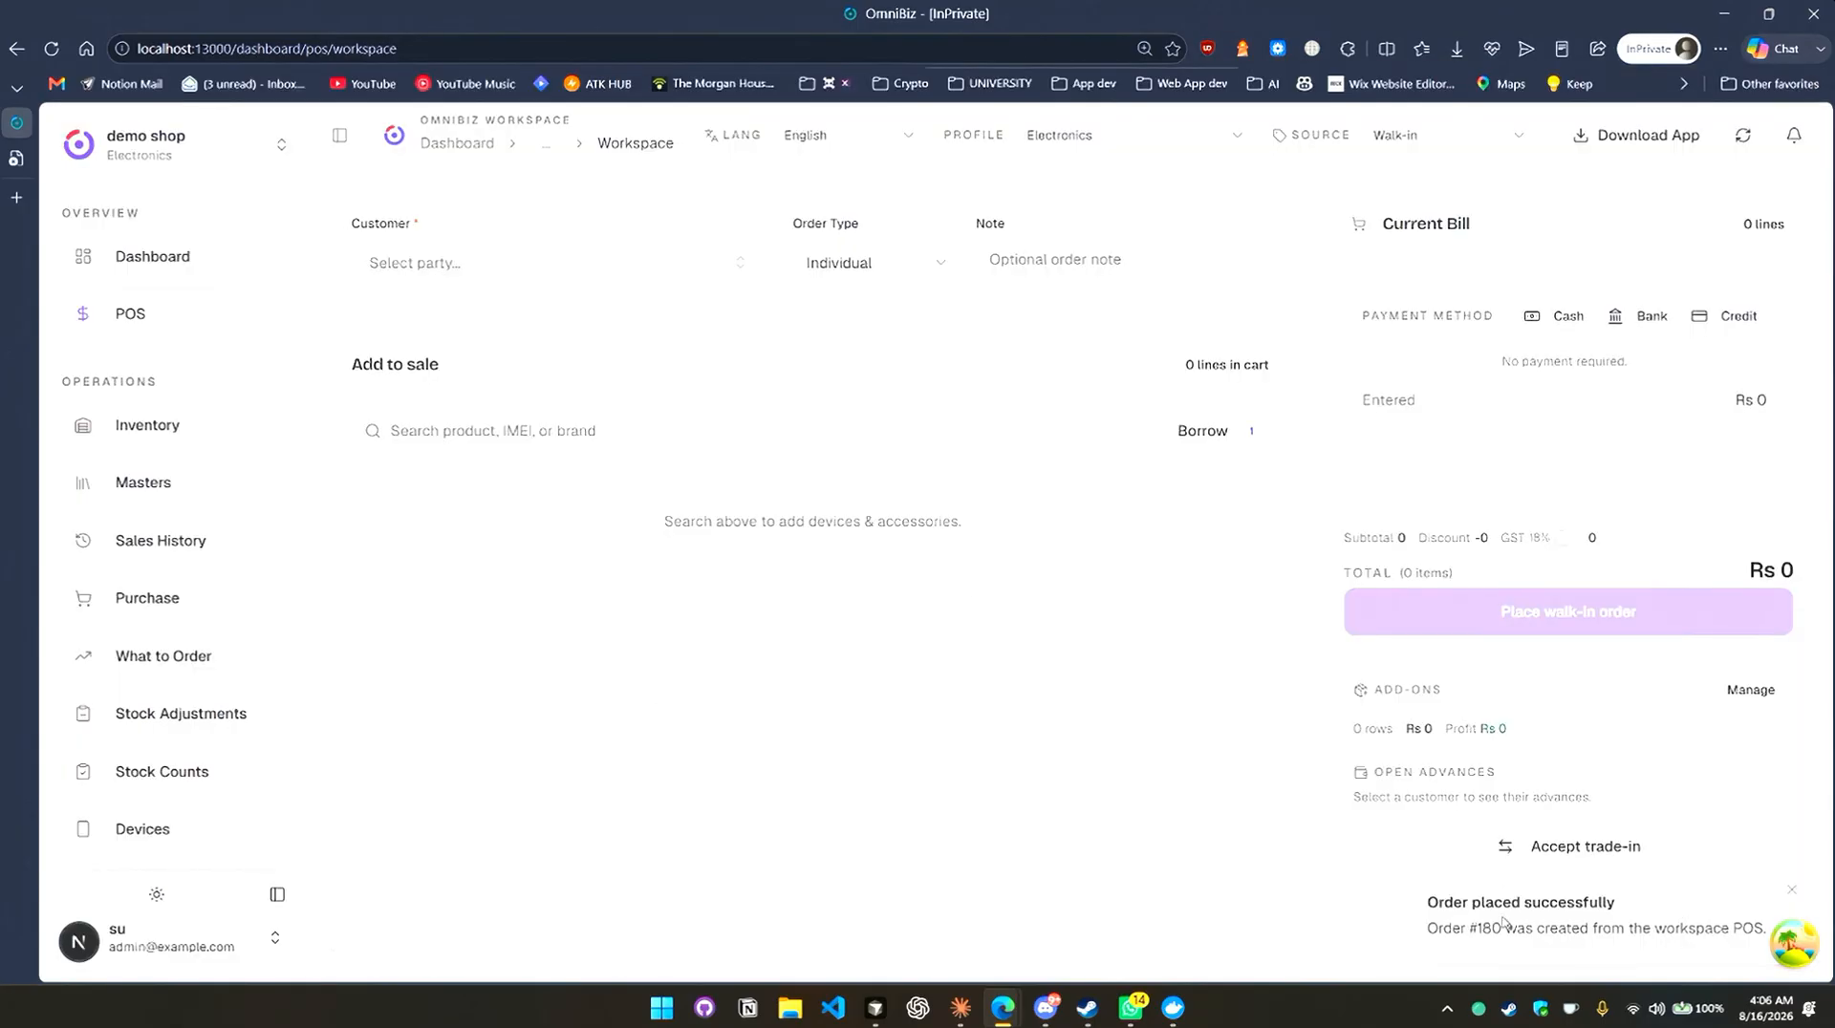
Select the same customer for a new sale and open the trade-in form.
{"action": "left_click", "coordinate": [463, 272]}
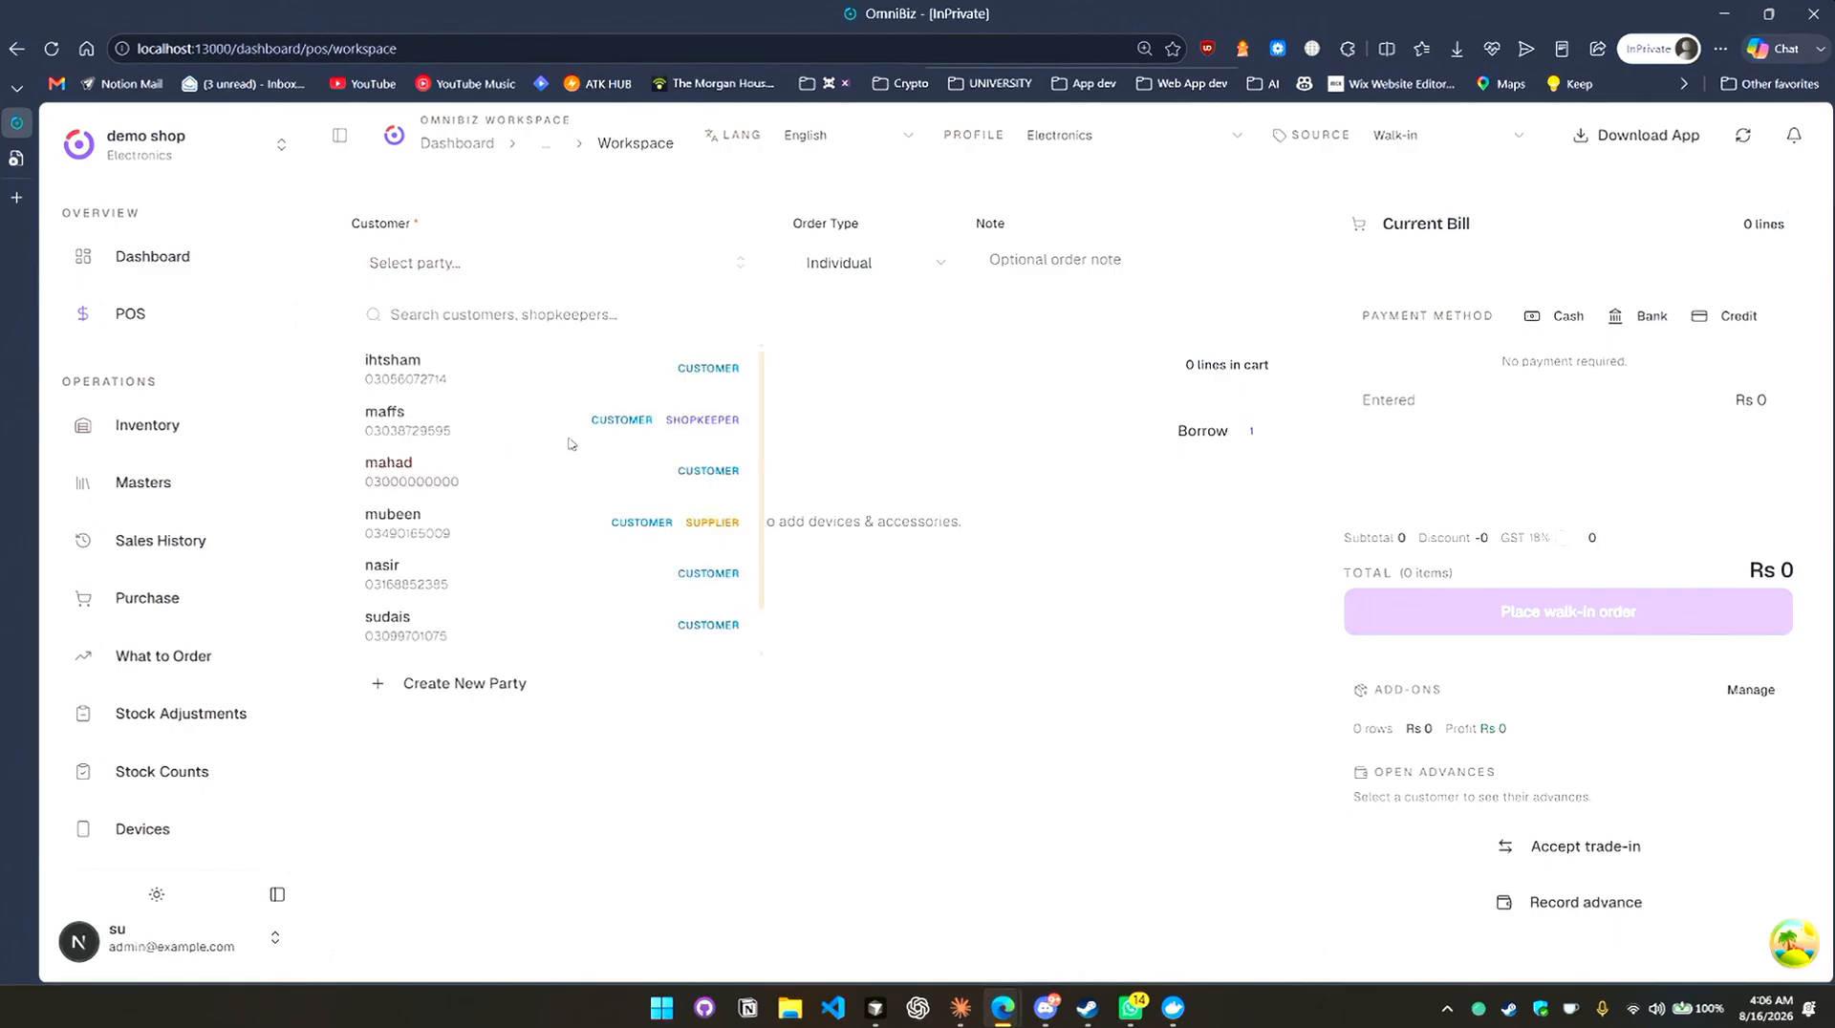
{"action": "left_click", "coordinate": [536, 471]}
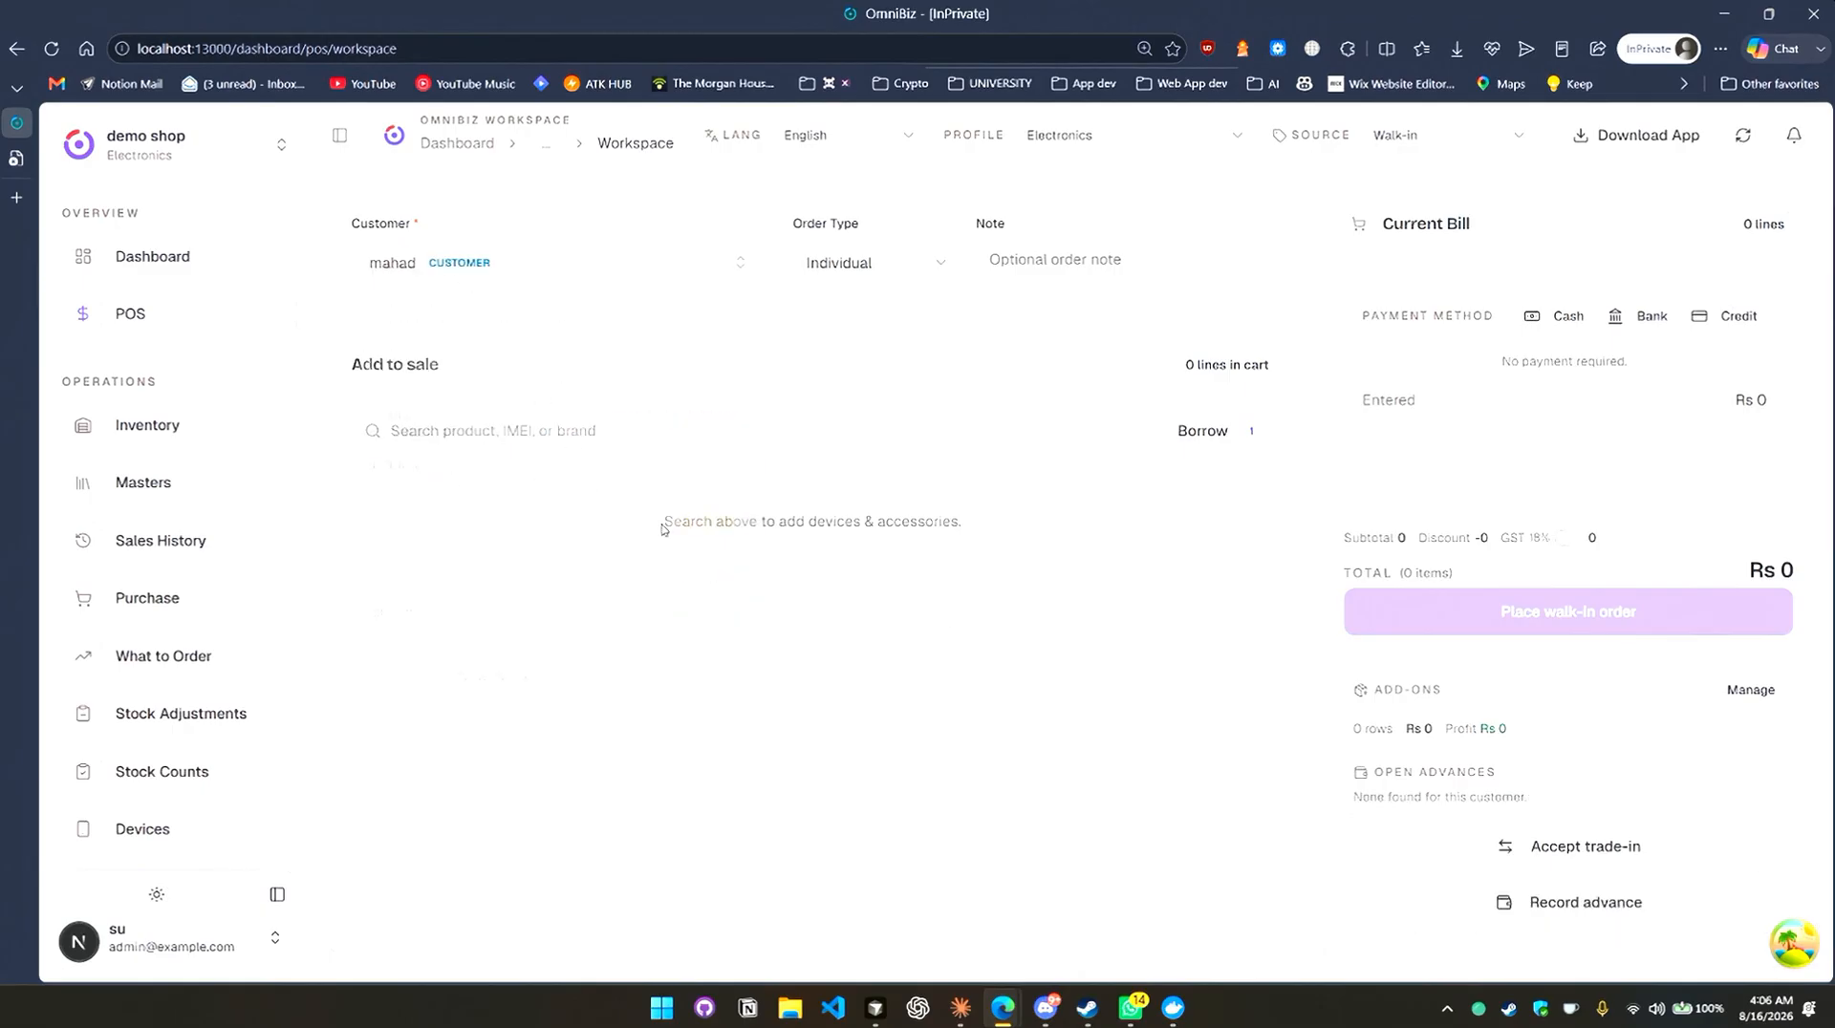
{"action": "left_click", "coordinate": [1612, 852]}
{"action": "scroll", "coordinate": [1188, 491], "scroll_direction": "down", "scroll_amount": 3}
{"action": "scroll", "coordinate": [1205, 478], "scroll_direction": "up", "scroll_amount": 3}
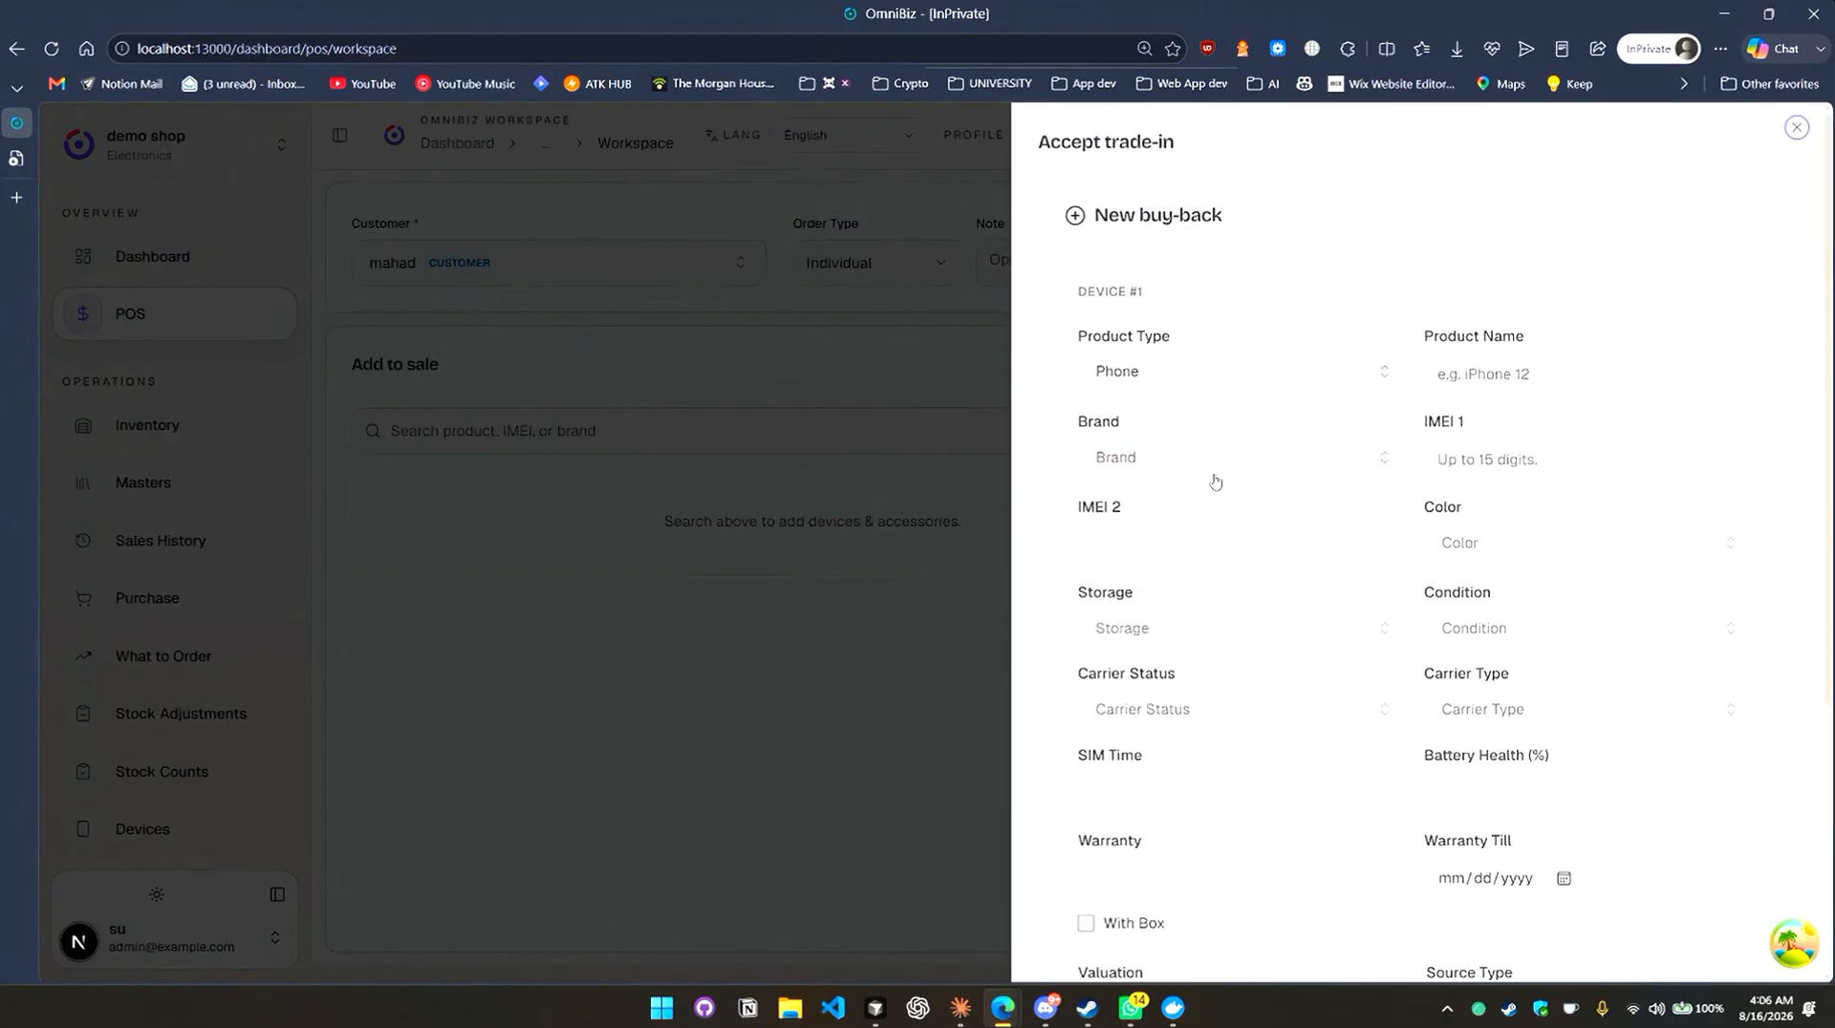
{"action": "left_click", "coordinate": [1264, 388]}
{"action": "left_click", "coordinate": [1510, 379]}
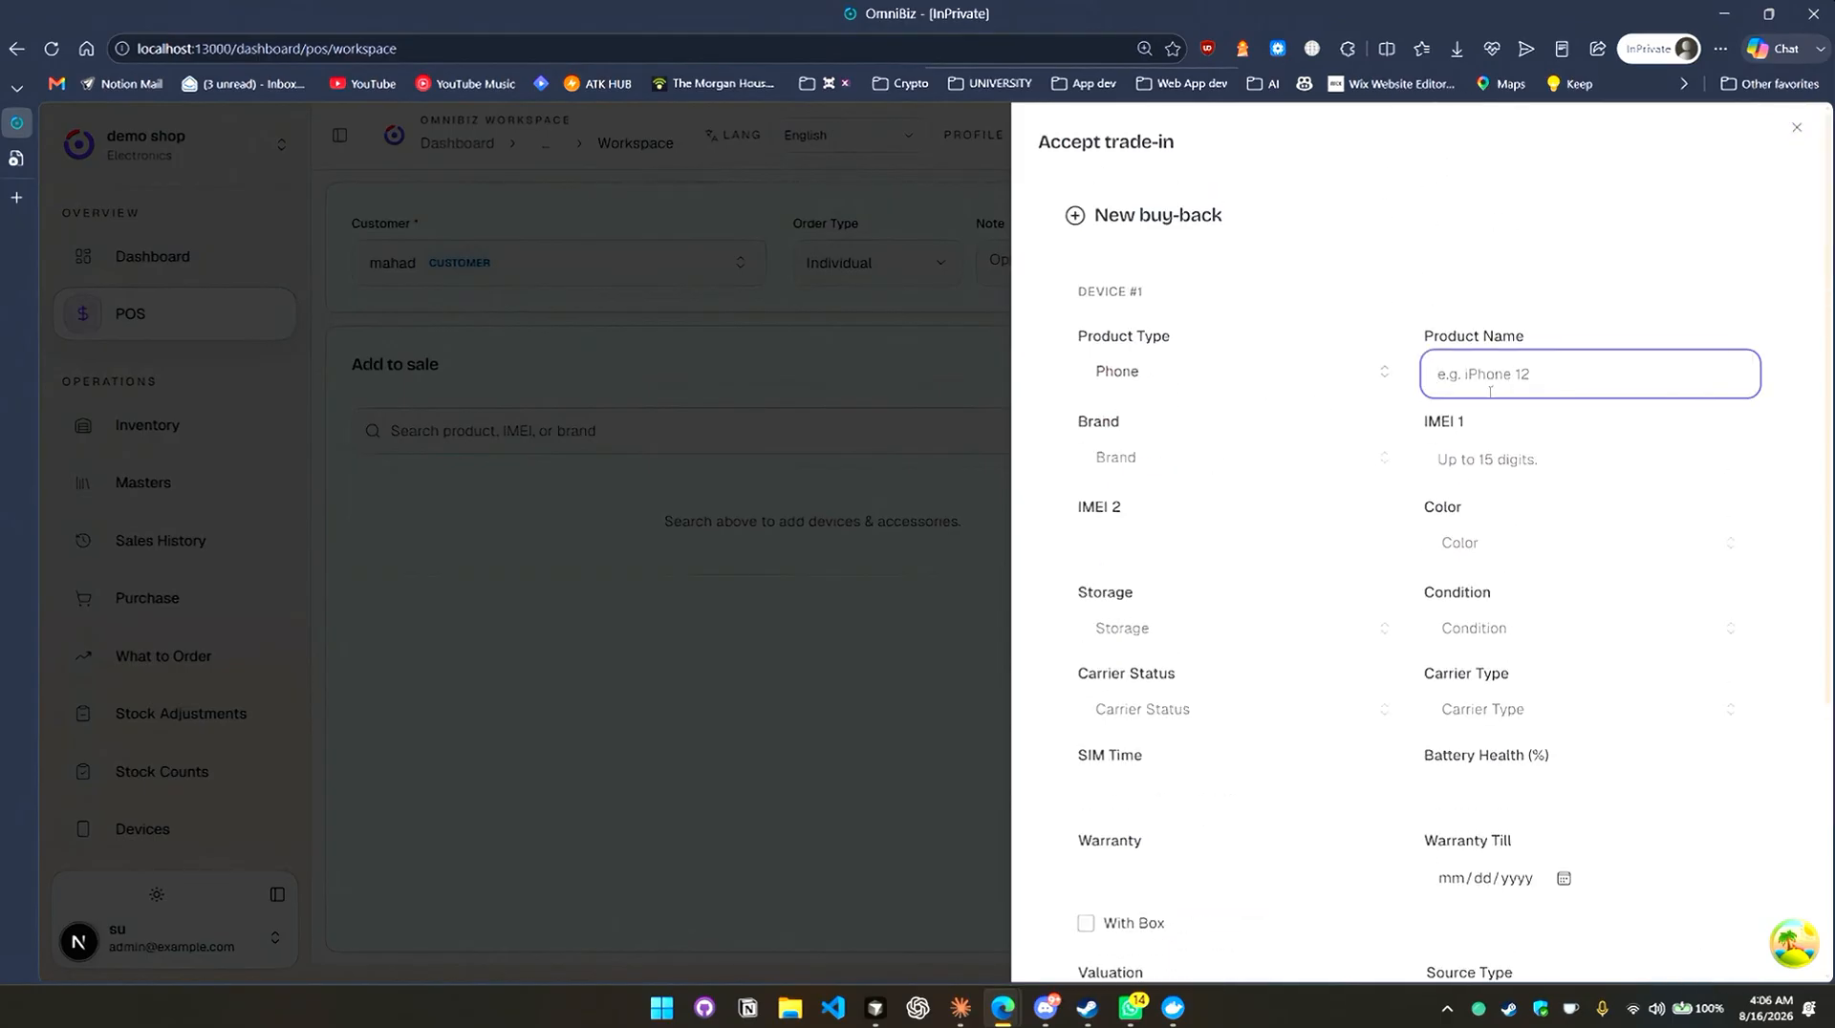
{"action": "type", "text": "iphon"}
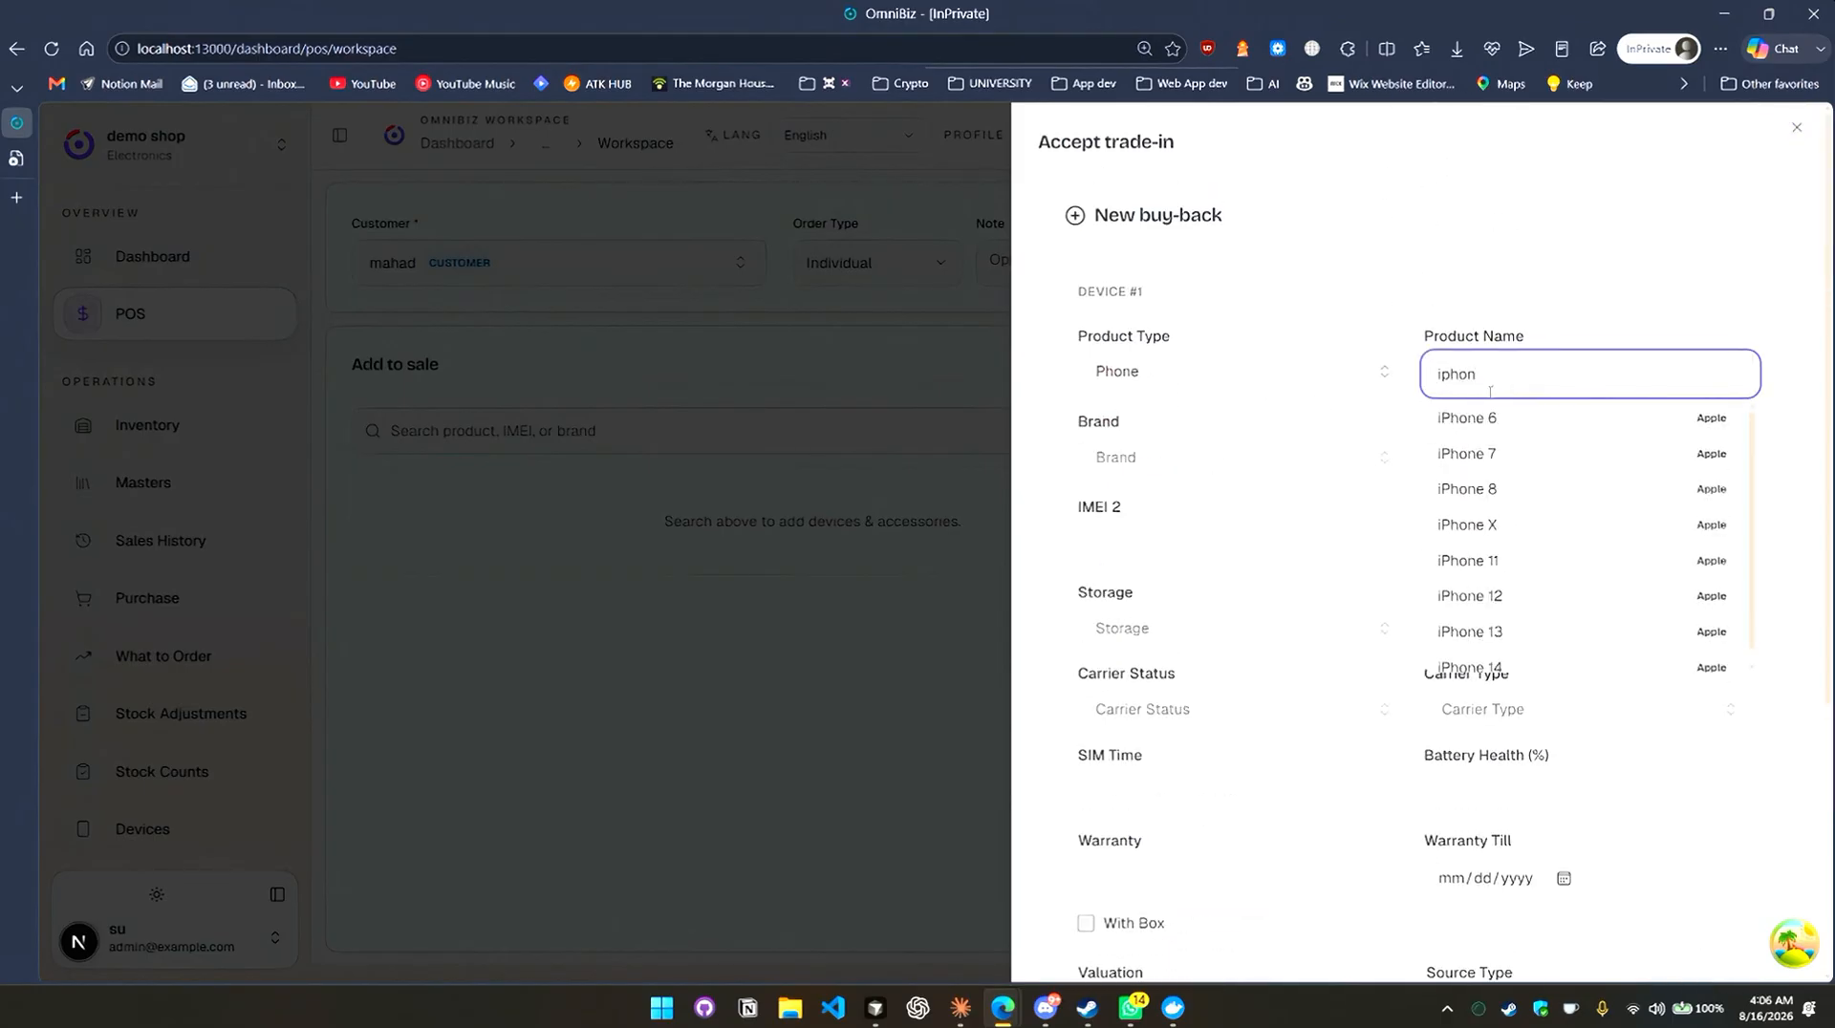
{"action": "left_click", "coordinate": [1485, 598]}
{"action": "left_click", "coordinate": [1188, 532]}
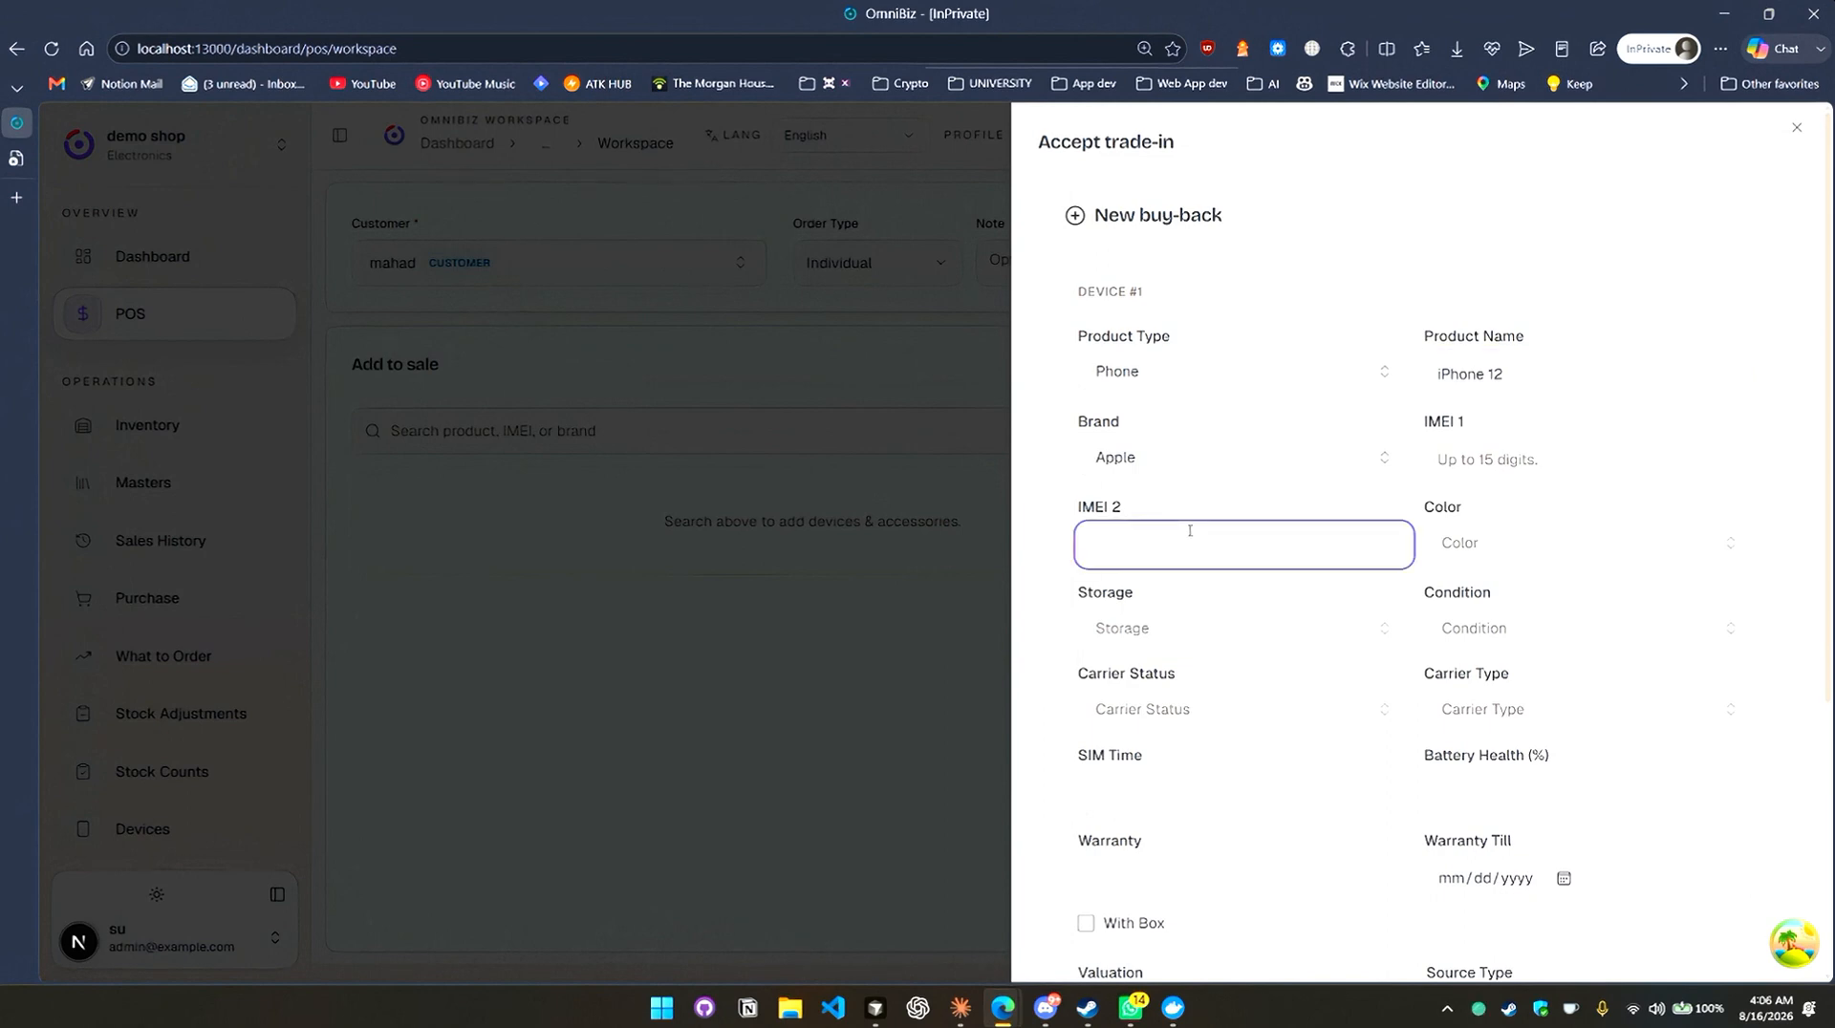
{"action": "left_click", "coordinate": [1506, 450]}
{"action": "type", "text": "12345654321"}
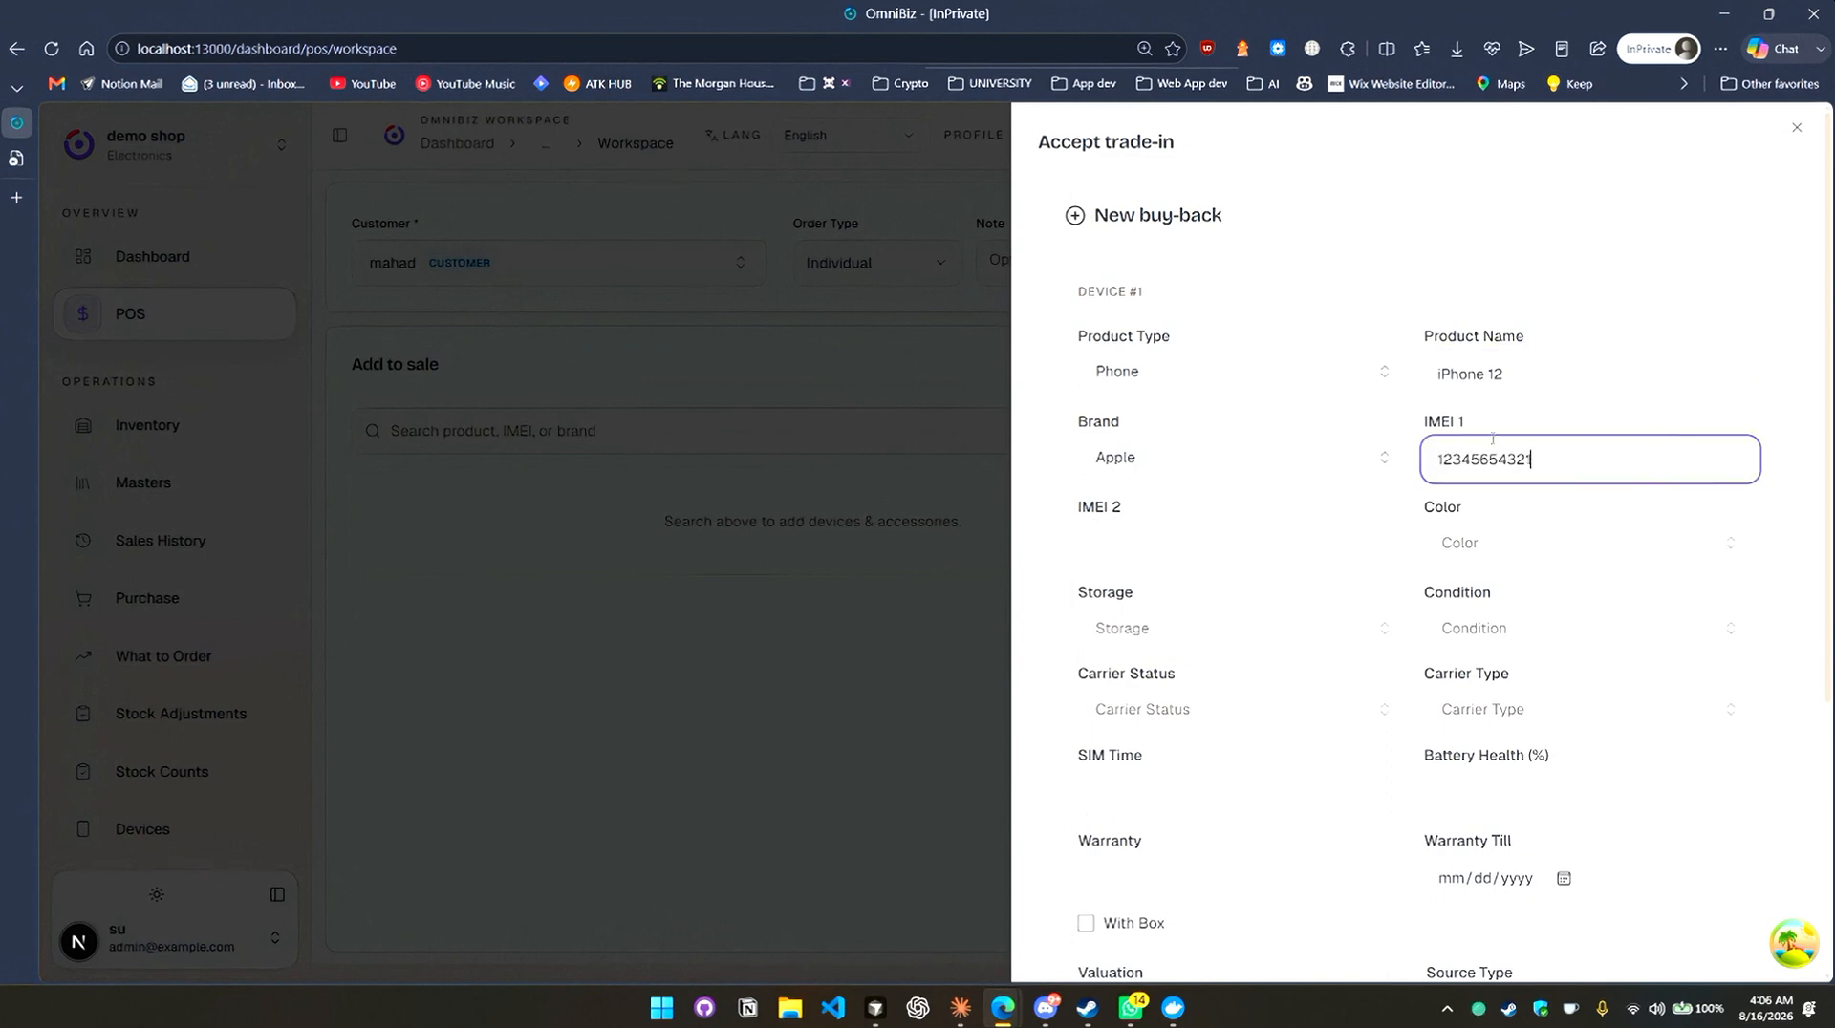
{"action": "type", "text": "2345"}
{"action": "scroll", "coordinate": [1567, 641], "scroll_direction": "down", "scroll_amount": 2}
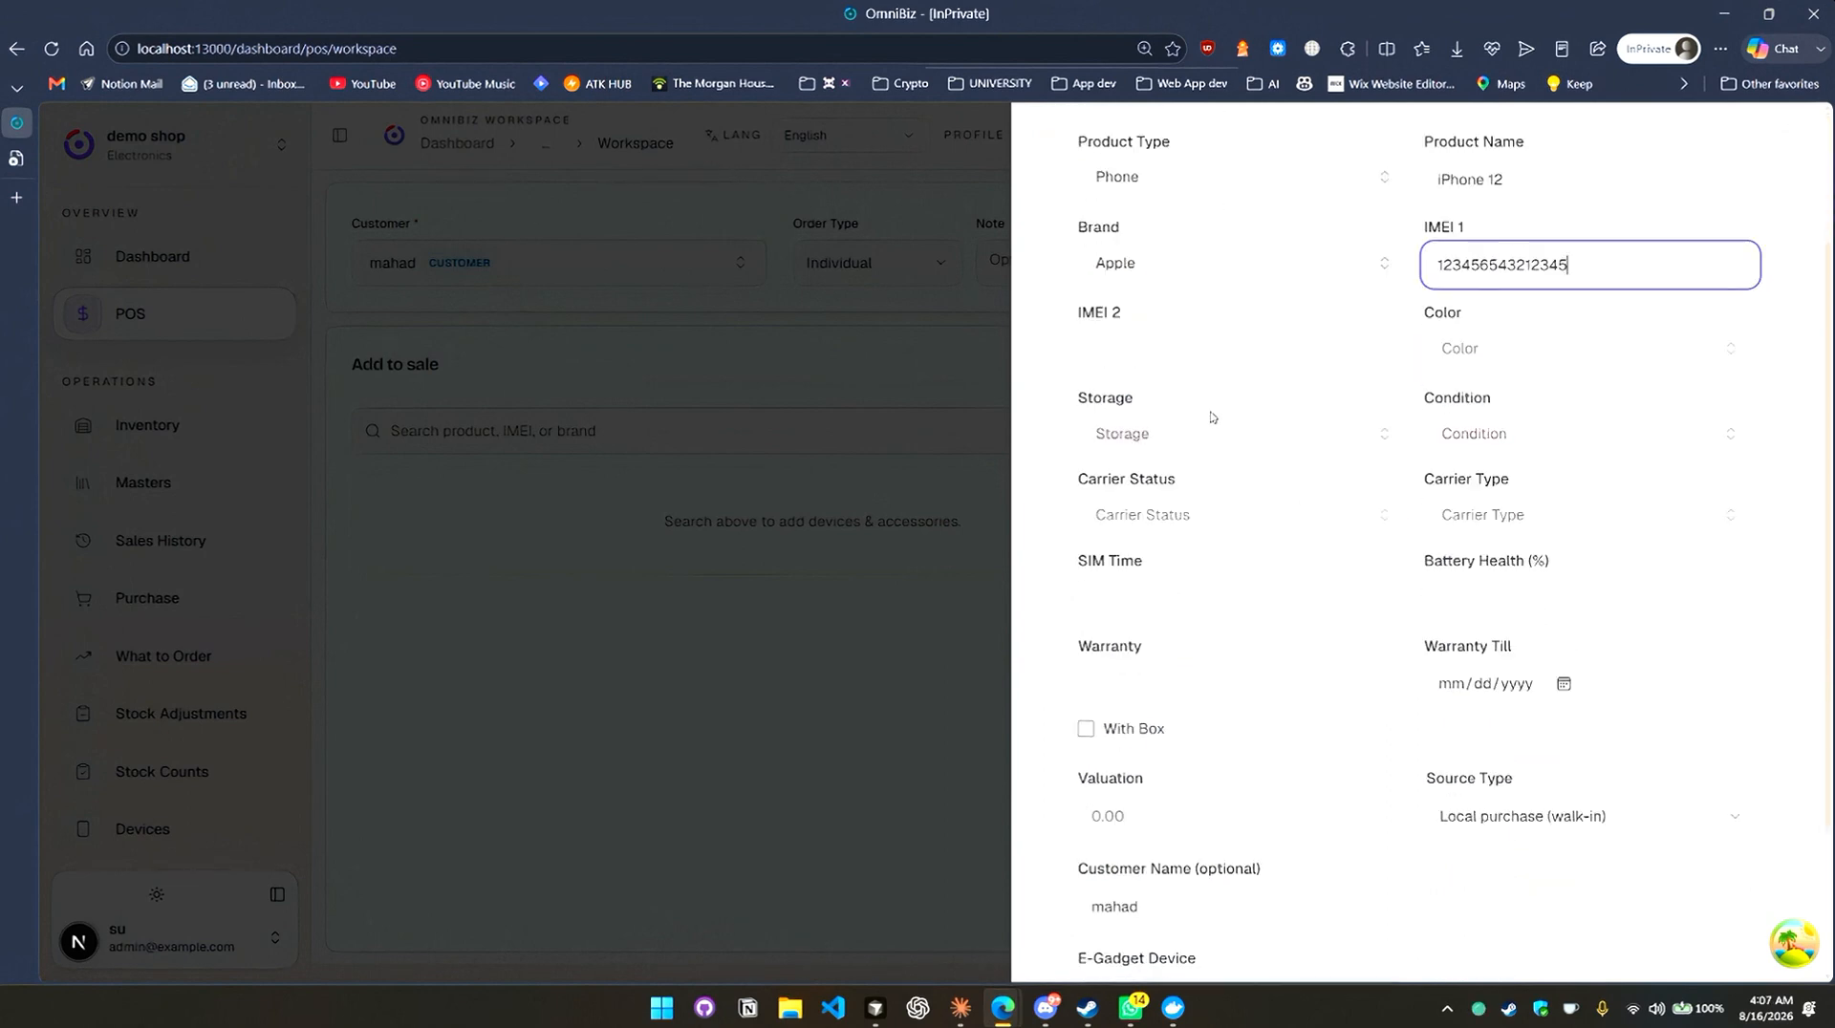
Set the trade-in phone's color to Black, storage to 128GB and condition to A+ (Like New).
{"action": "left_click", "coordinate": [1467, 351]}
{"action": "left_click", "coordinate": [1508, 465]}
{"action": "key", "text": "Tab"}
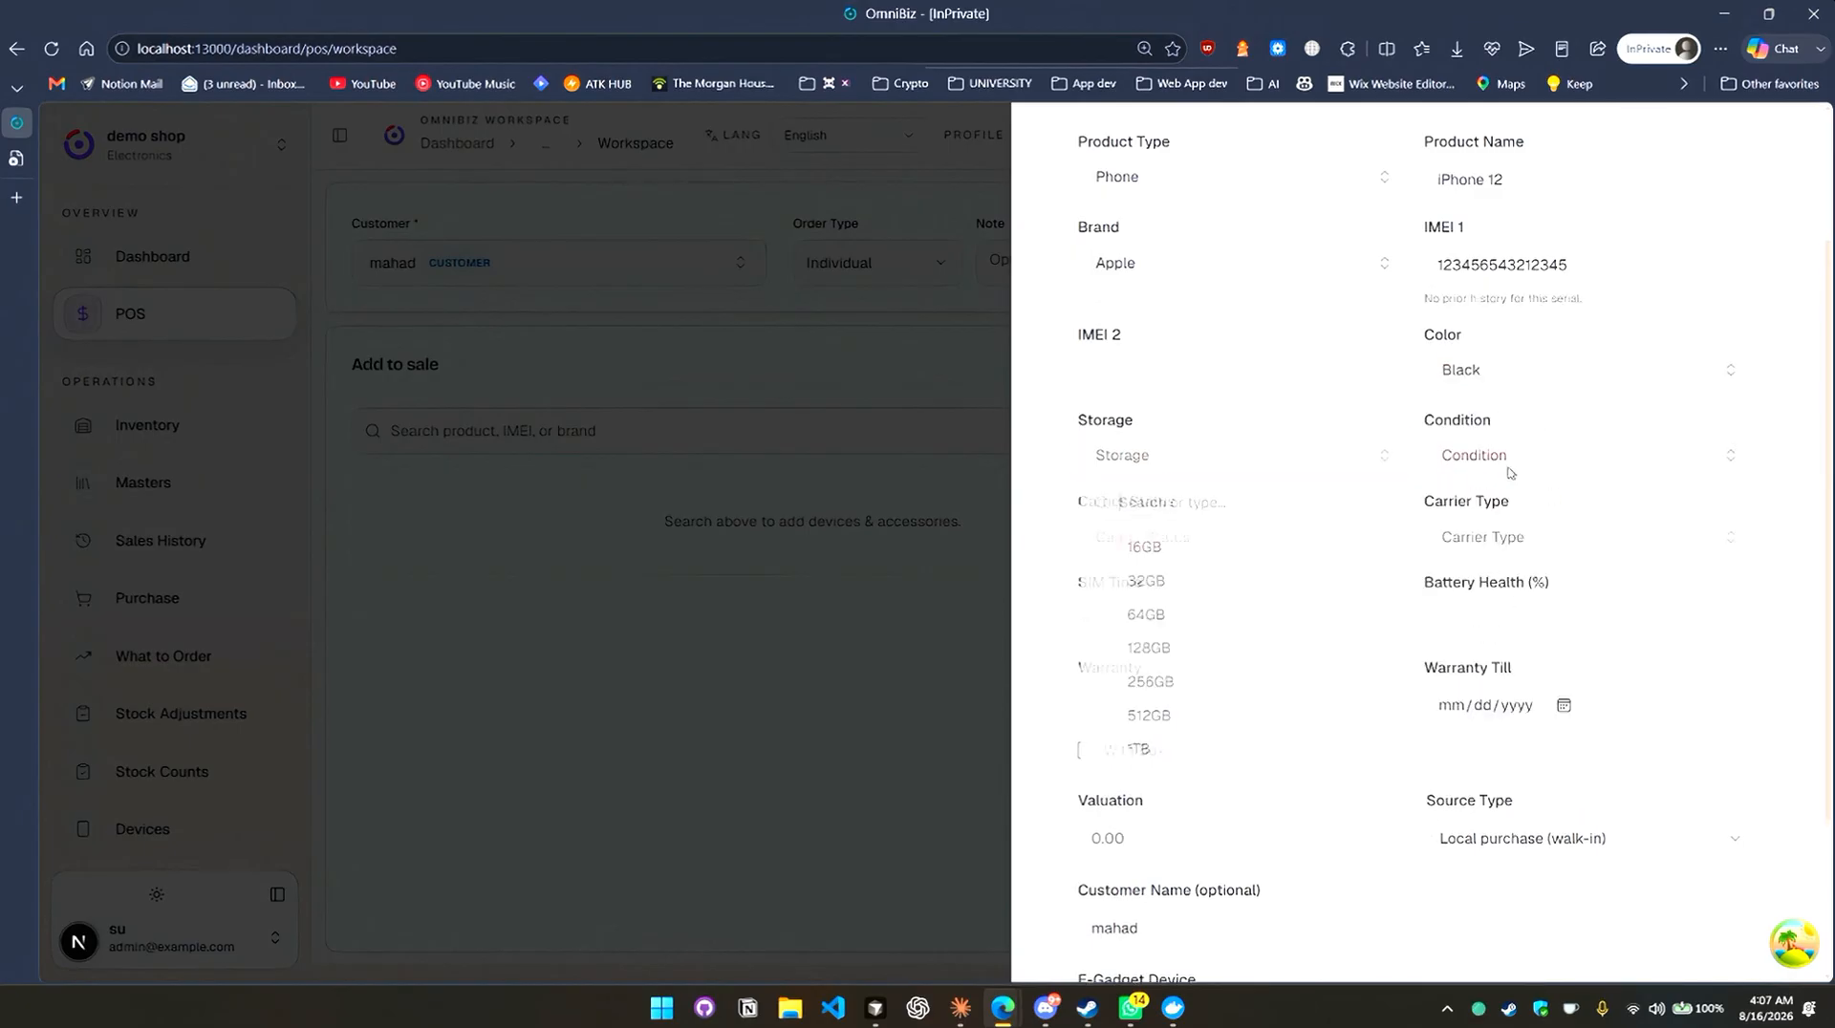
{"action": "type", "text": "128"}
{"action": "key", "text": "Return"}
{"action": "key", "text": "Tab"}
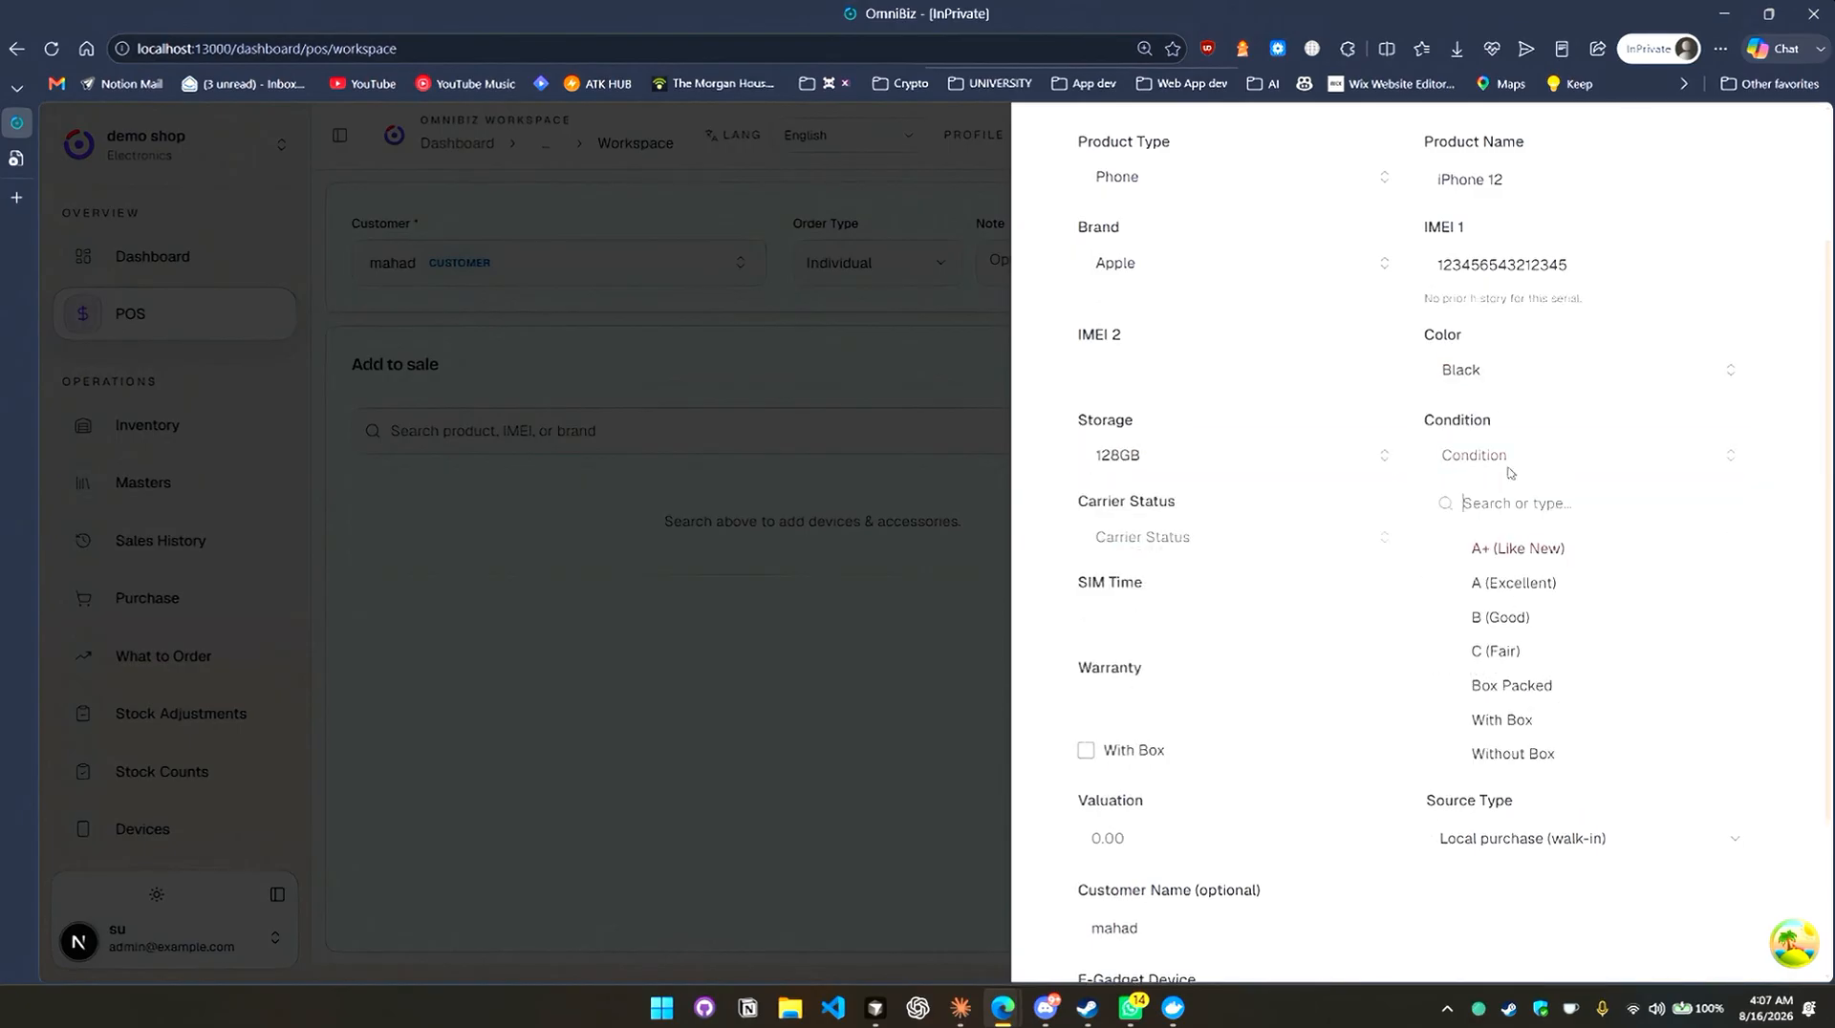
{"action": "key", "text": "Return"}
Set the trade-in phone's battery health to 80% and its valuation to 100,000.
{"action": "key", "text": "Tab"}
{"action": "key", "text": "Tab"}
{"action": "key", "text": "Tab"}
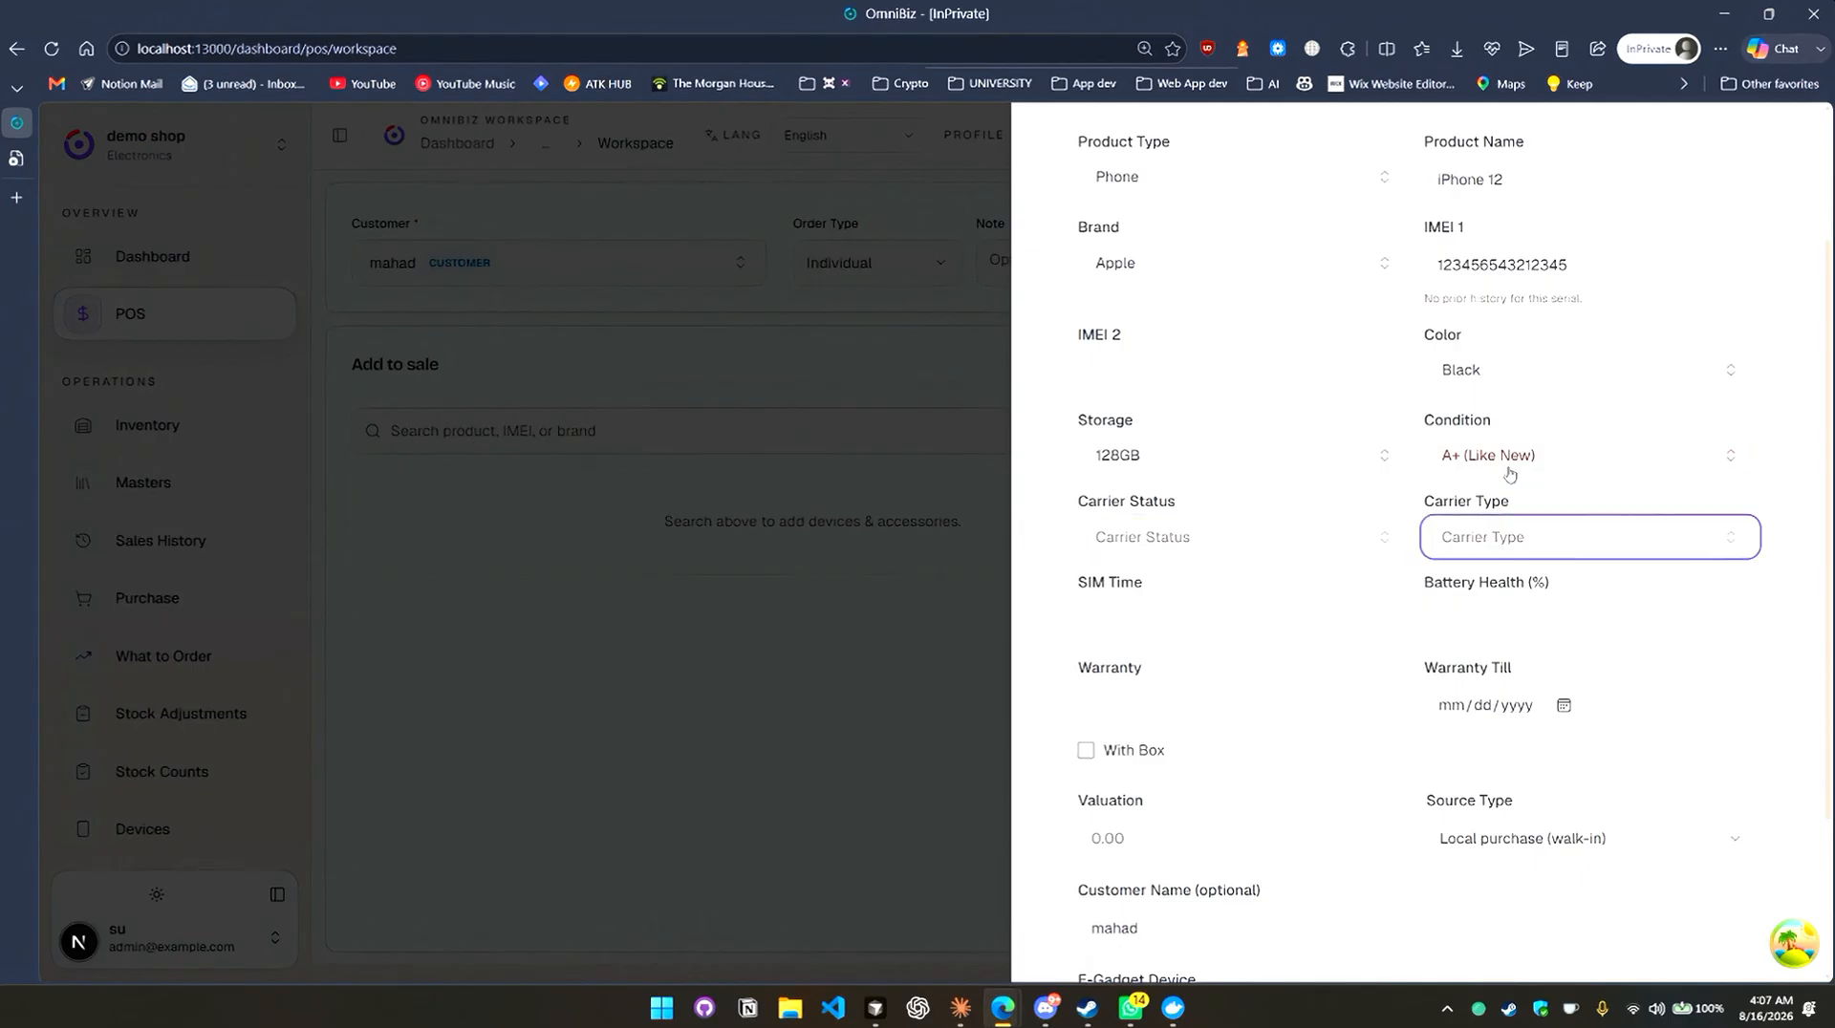
{"action": "key", "text": "Tab"}
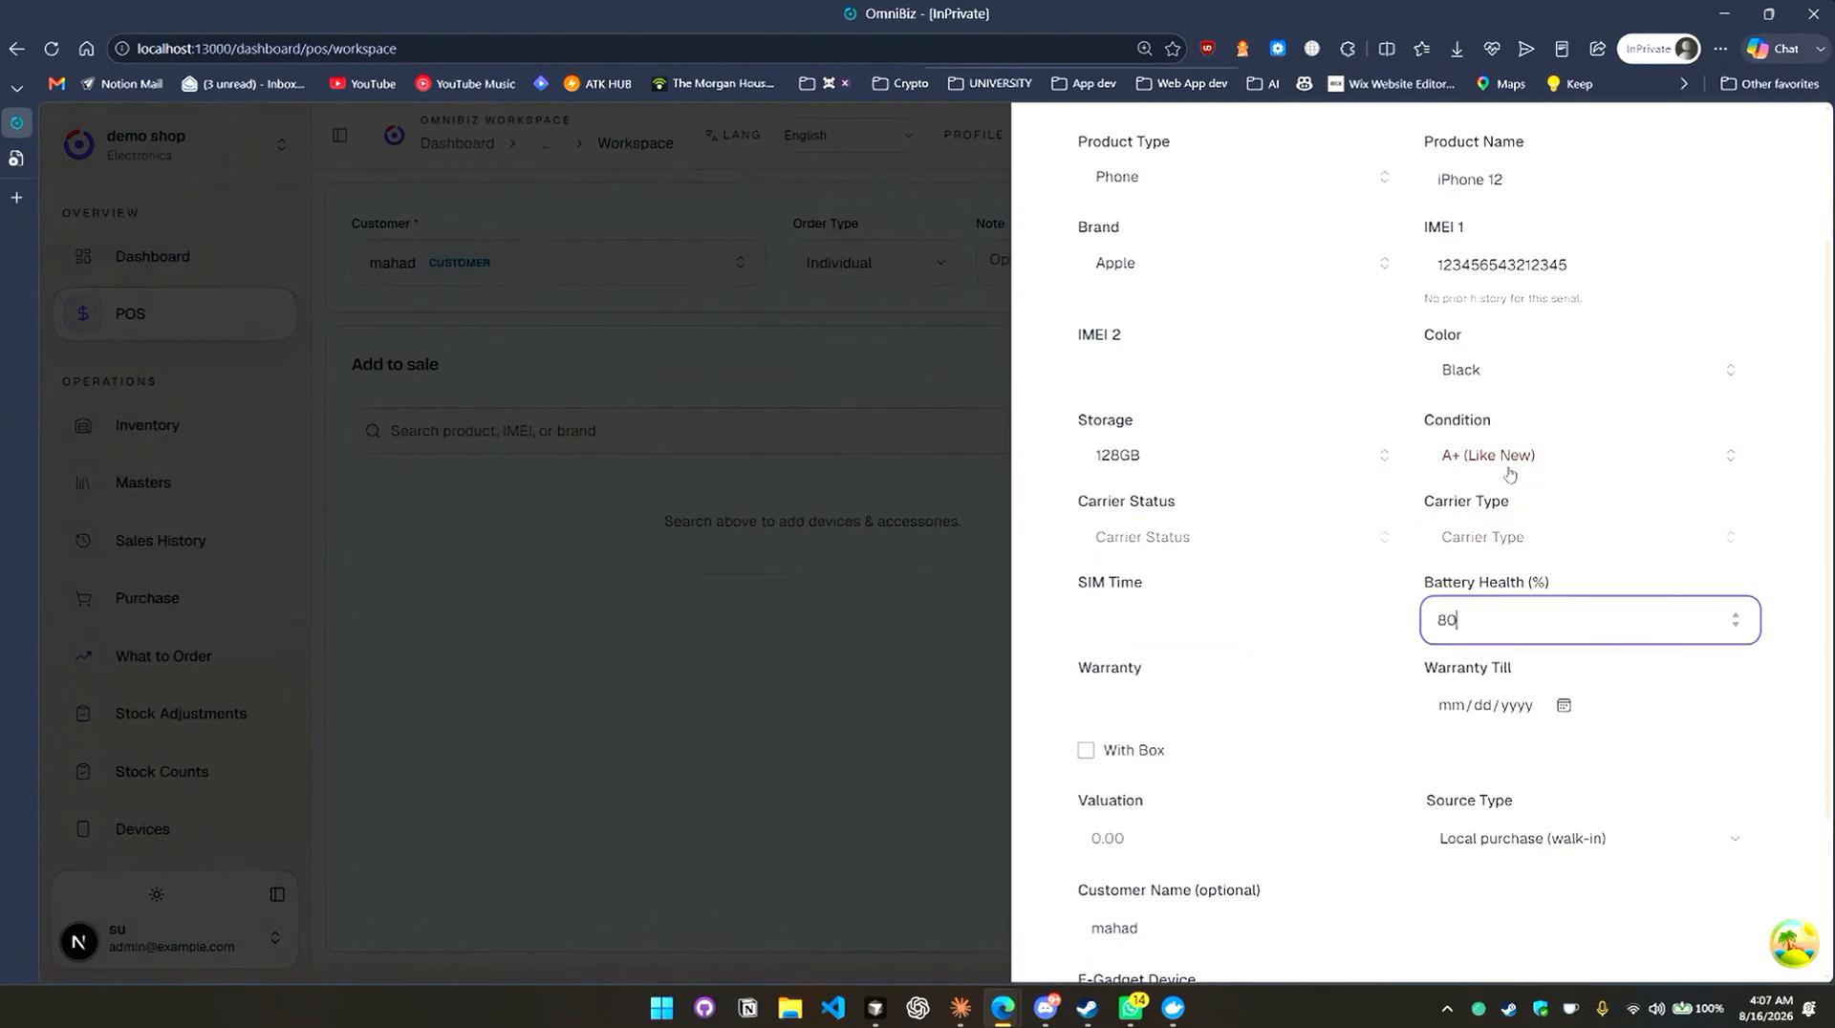
{"action": "key", "text": "Tab"}
{"action": "scroll", "coordinate": [1173, 610], "scroll_direction": "down", "scroll_amount": 3}
{"action": "left_click", "coordinate": [1173, 609]}
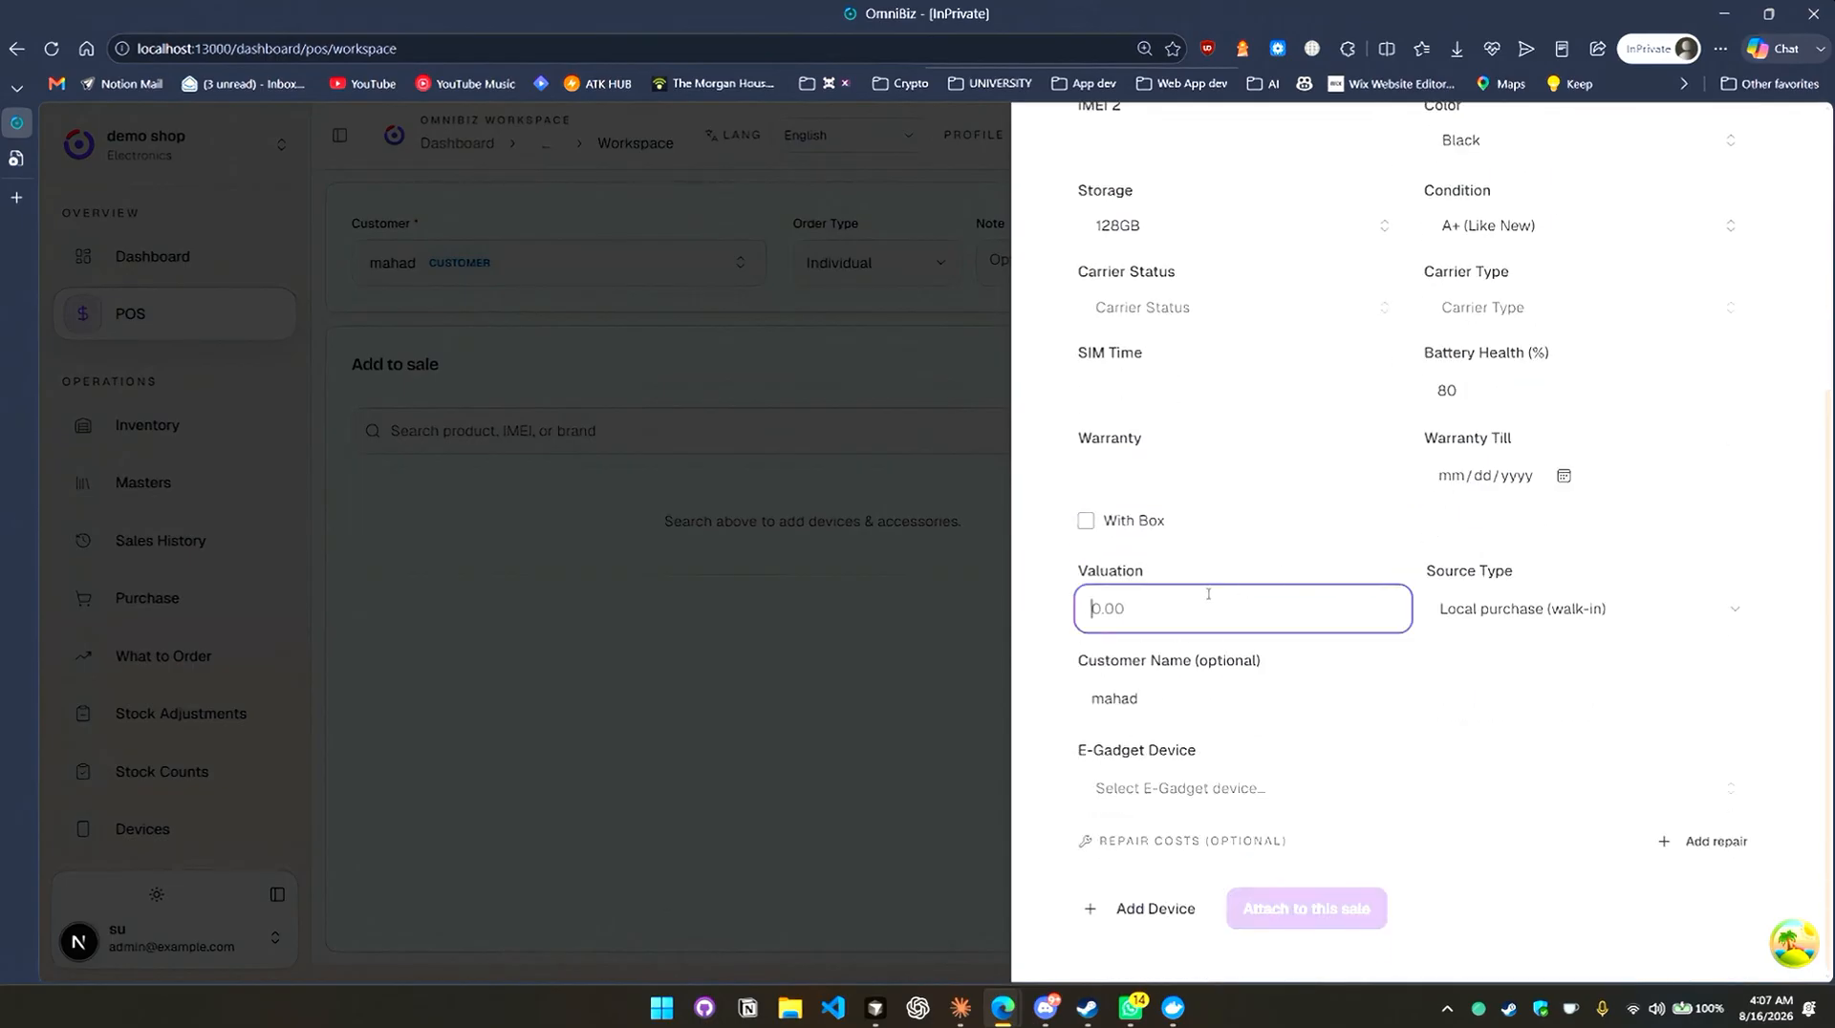
{"action": "type", "text": "100,000"}
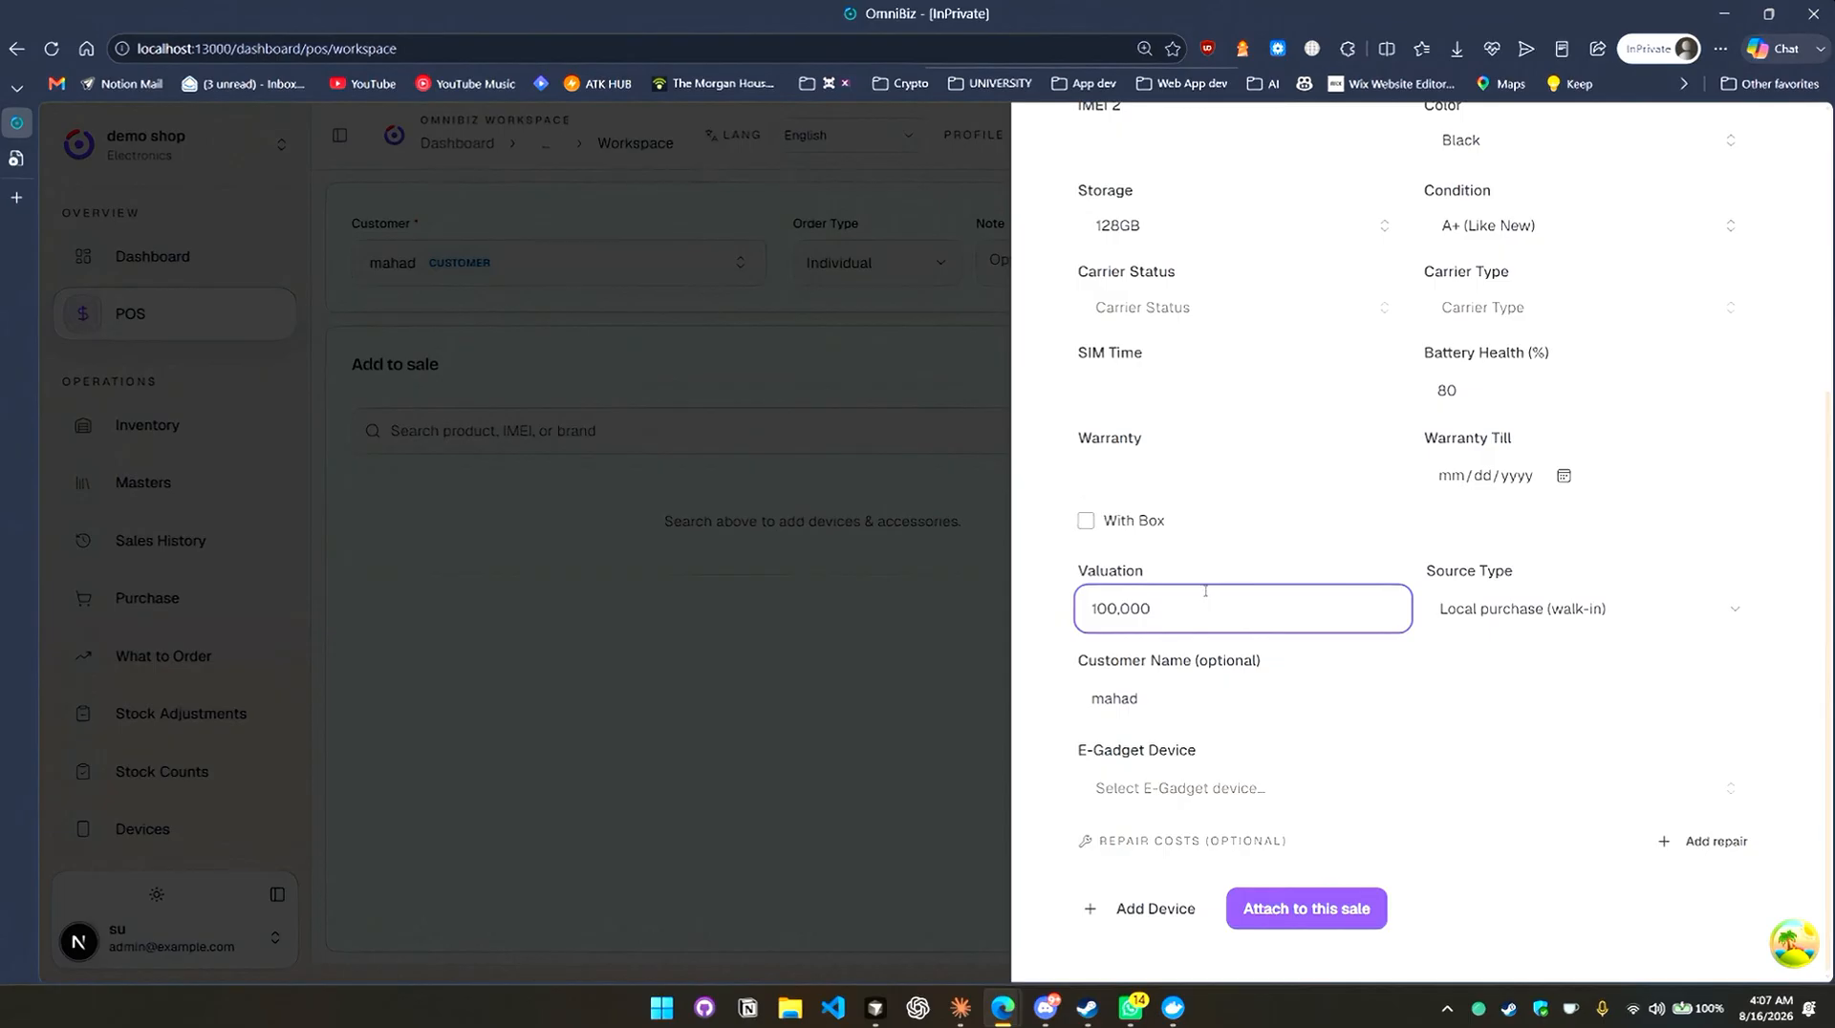
Assign the only listed E-Gadget device to the trade-in, keeping Local purchase (walk-in) as the source type.
{"action": "left_click", "coordinate": [1267, 793]}
{"action": "left_click", "coordinate": [1438, 723]}
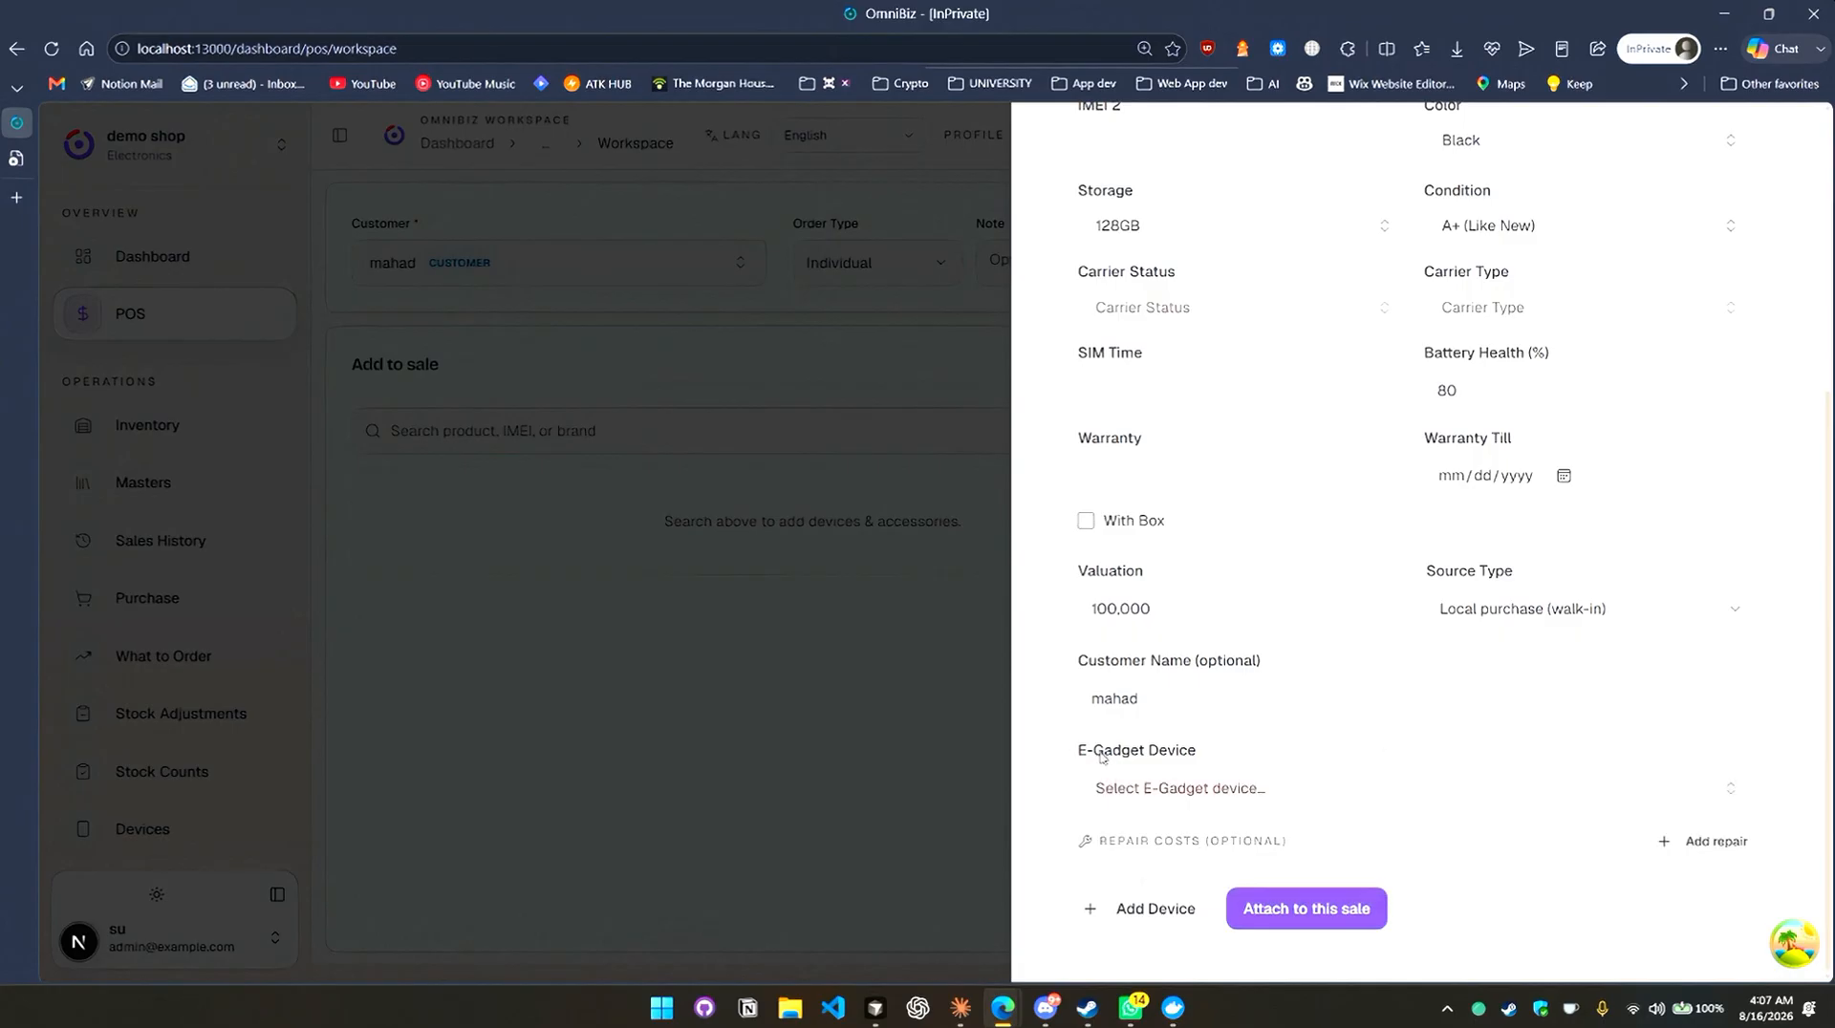
{"action": "left_click", "coordinate": [1144, 798]}
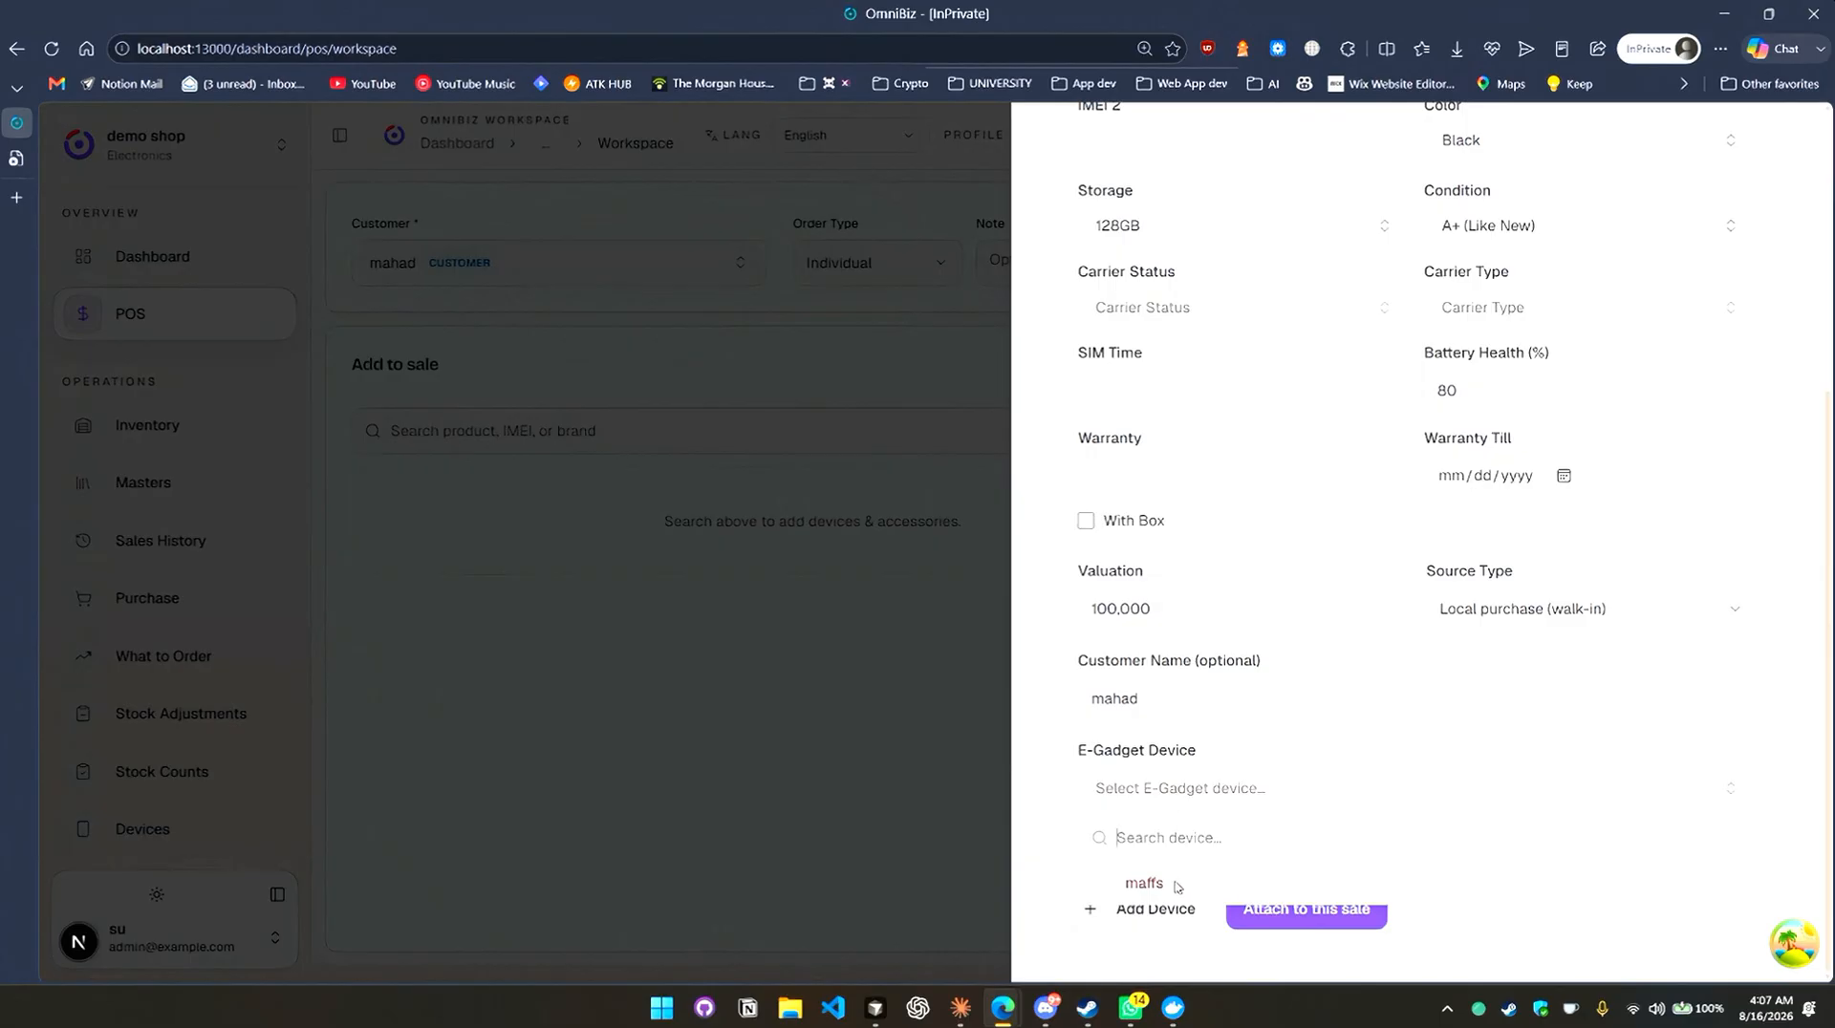
{"action": "left_click", "coordinate": [1697, 880]}
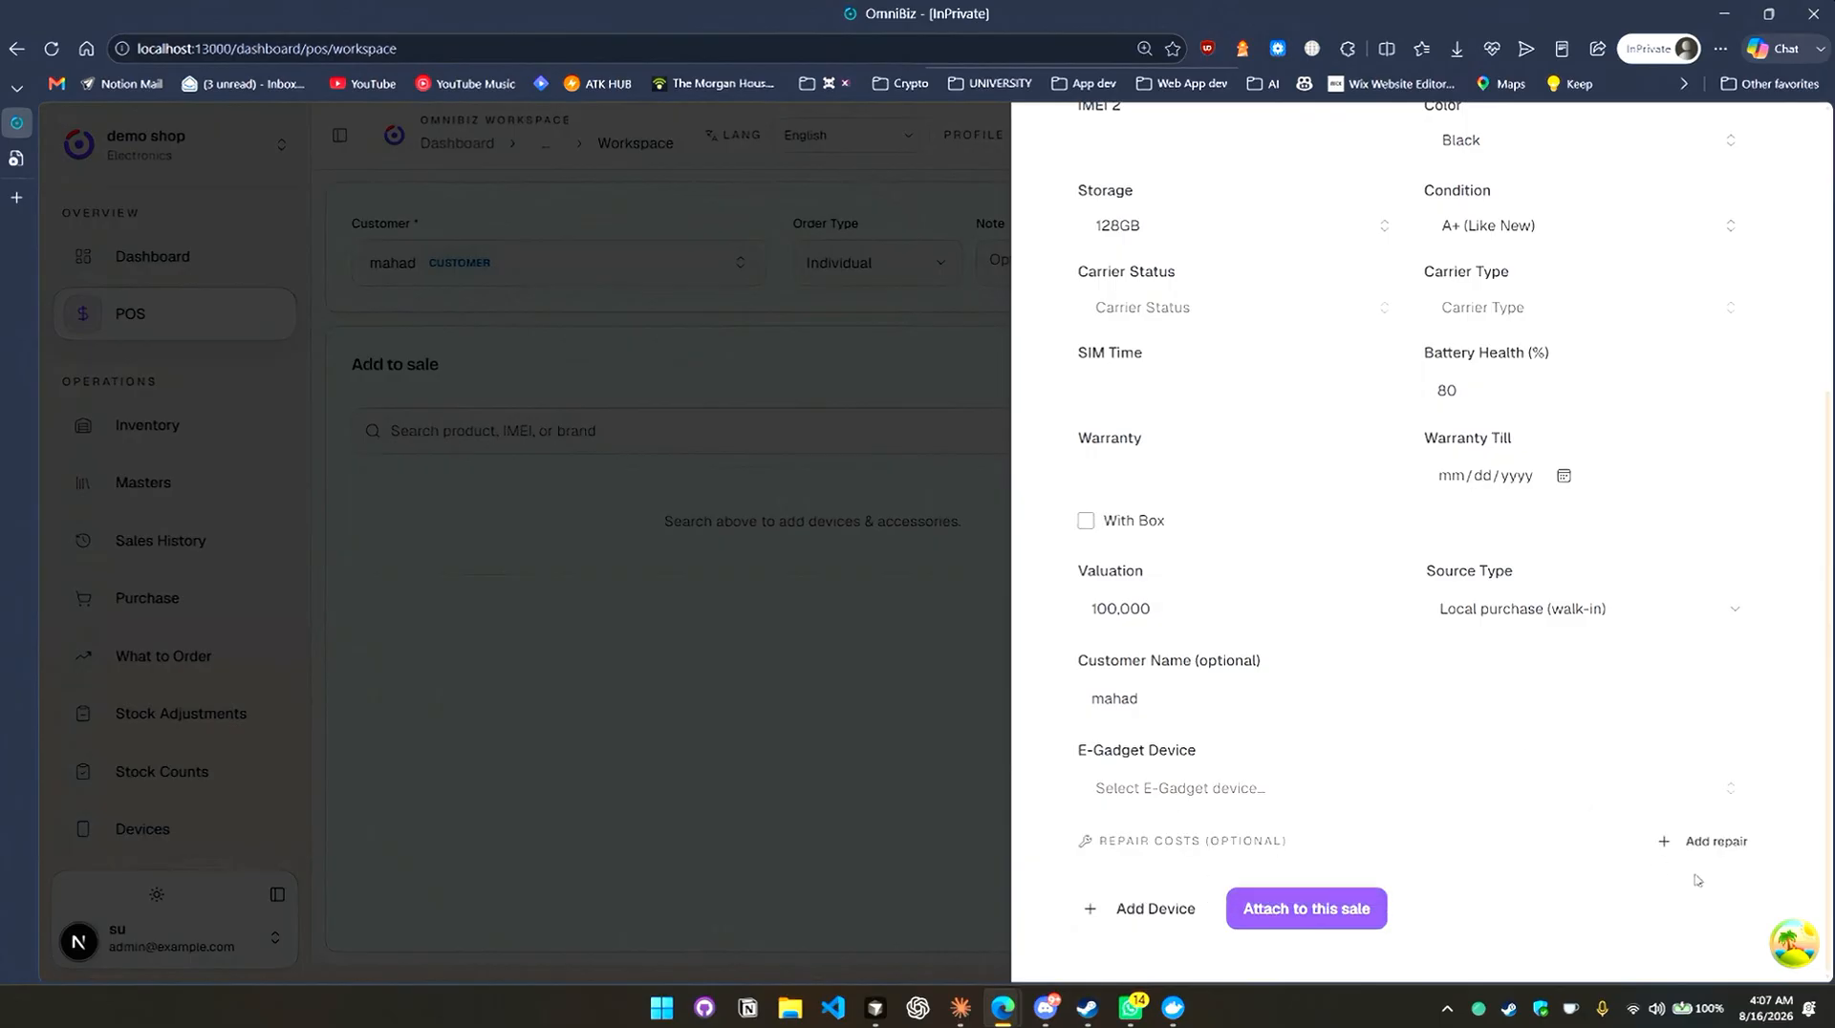
{"action": "left_click", "coordinate": [1462, 786]}
{"action": "left_click", "coordinate": [1146, 883]}
Add a repair cost entry described as "panel brak" and choose the party tagged Customer and Supplier as the repairer.
{"action": "left_click", "coordinate": [1688, 852]}
{"action": "scroll", "coordinate": [1442, 778], "scroll_direction": "down", "scroll_amount": 2}
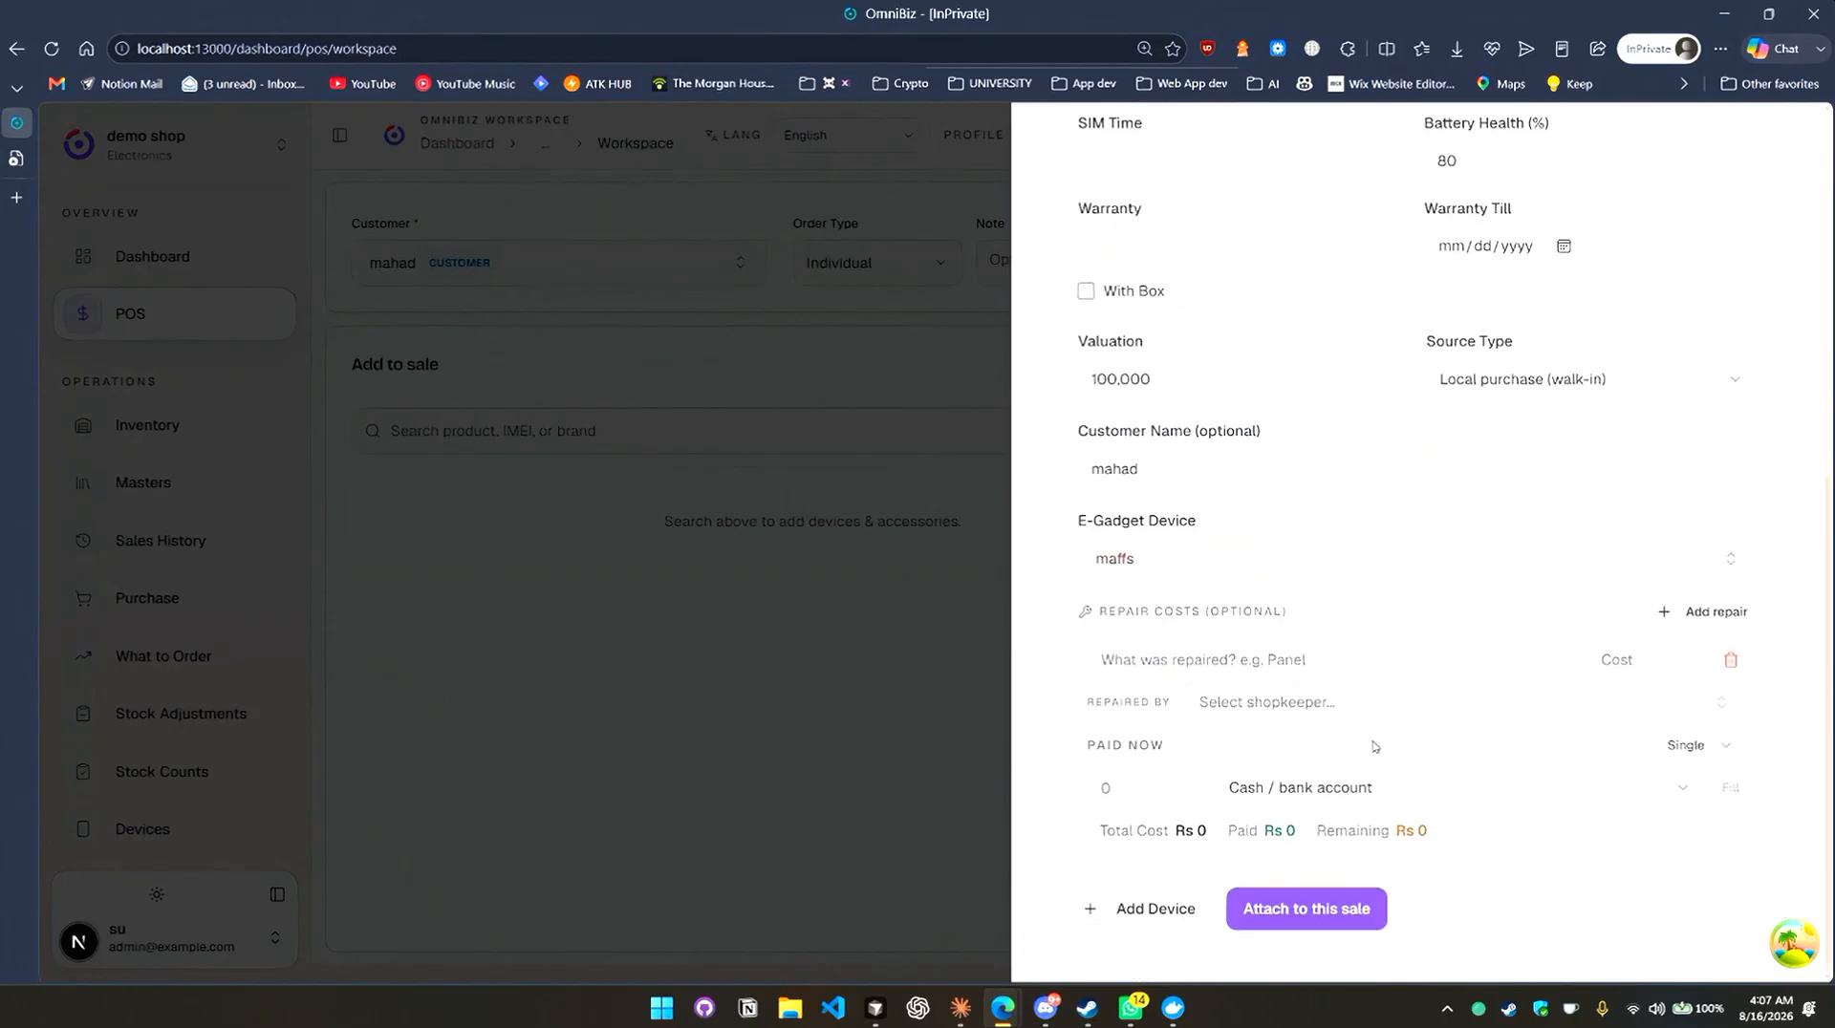
{"action": "left_click", "coordinate": [1282, 661]}
{"action": "type", "text": "panel brak"}
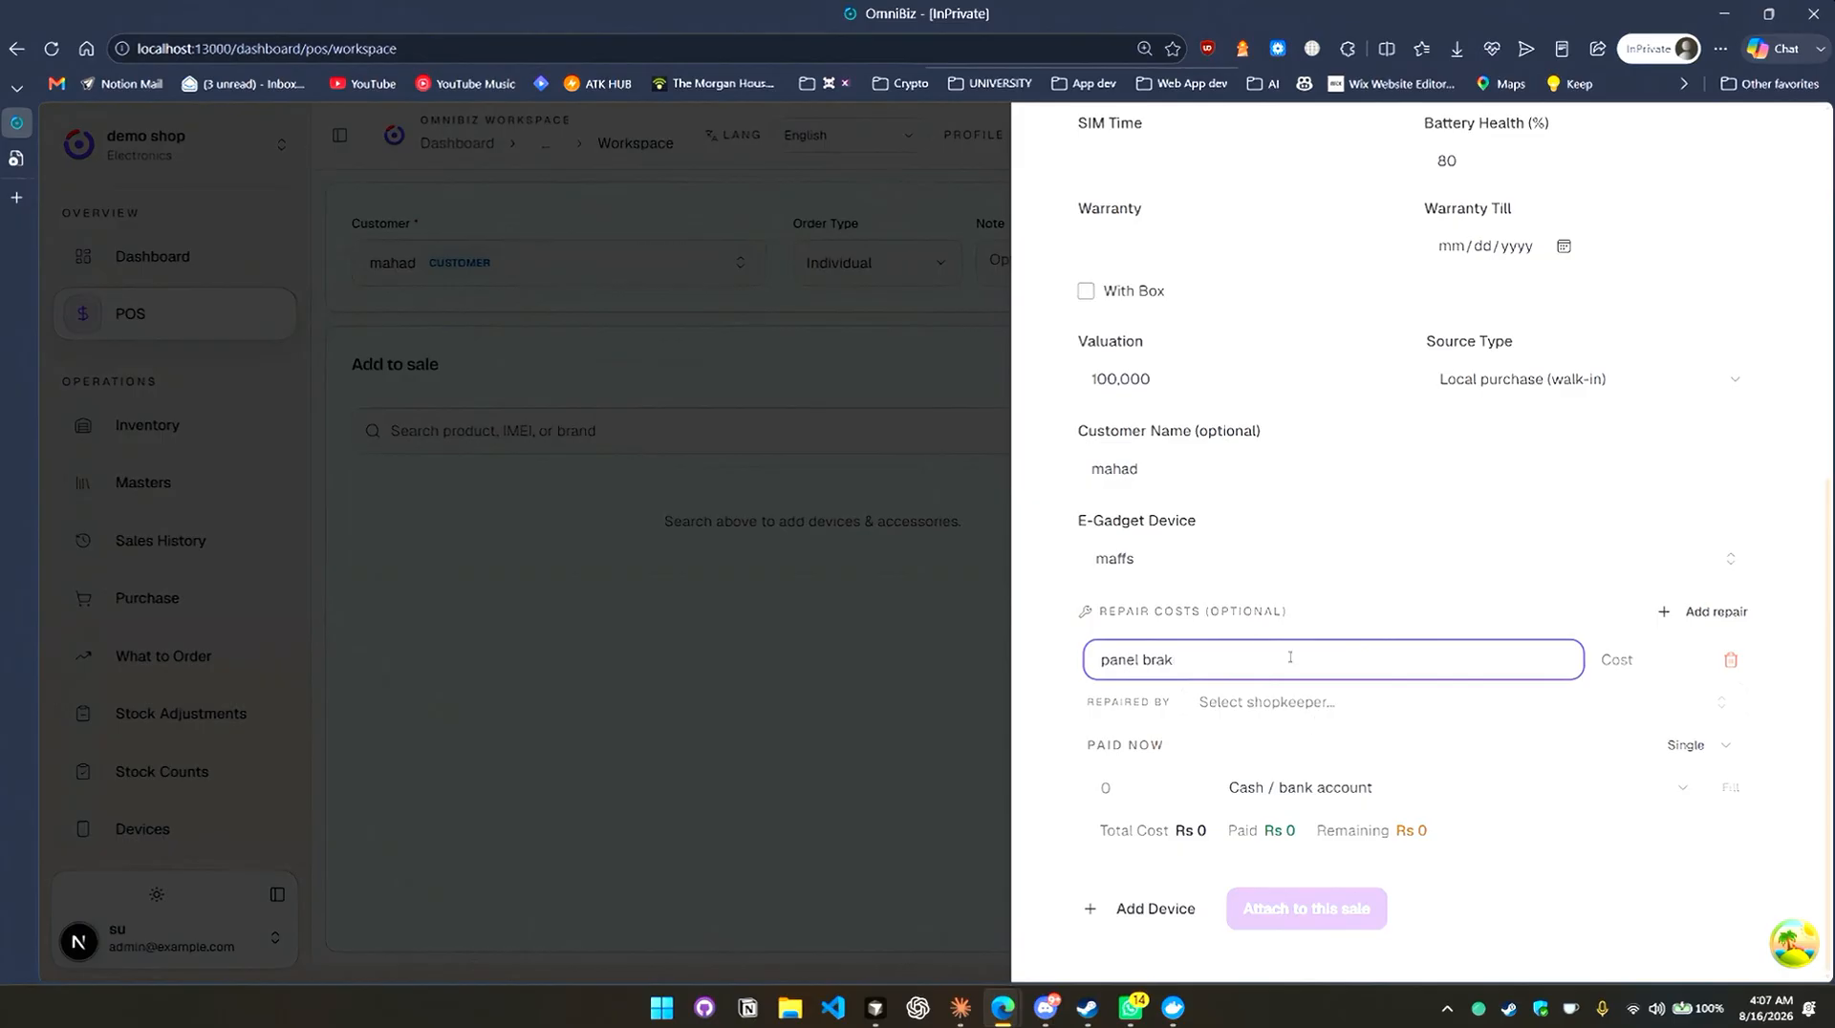
{"action": "left_click", "coordinate": [1305, 703]}
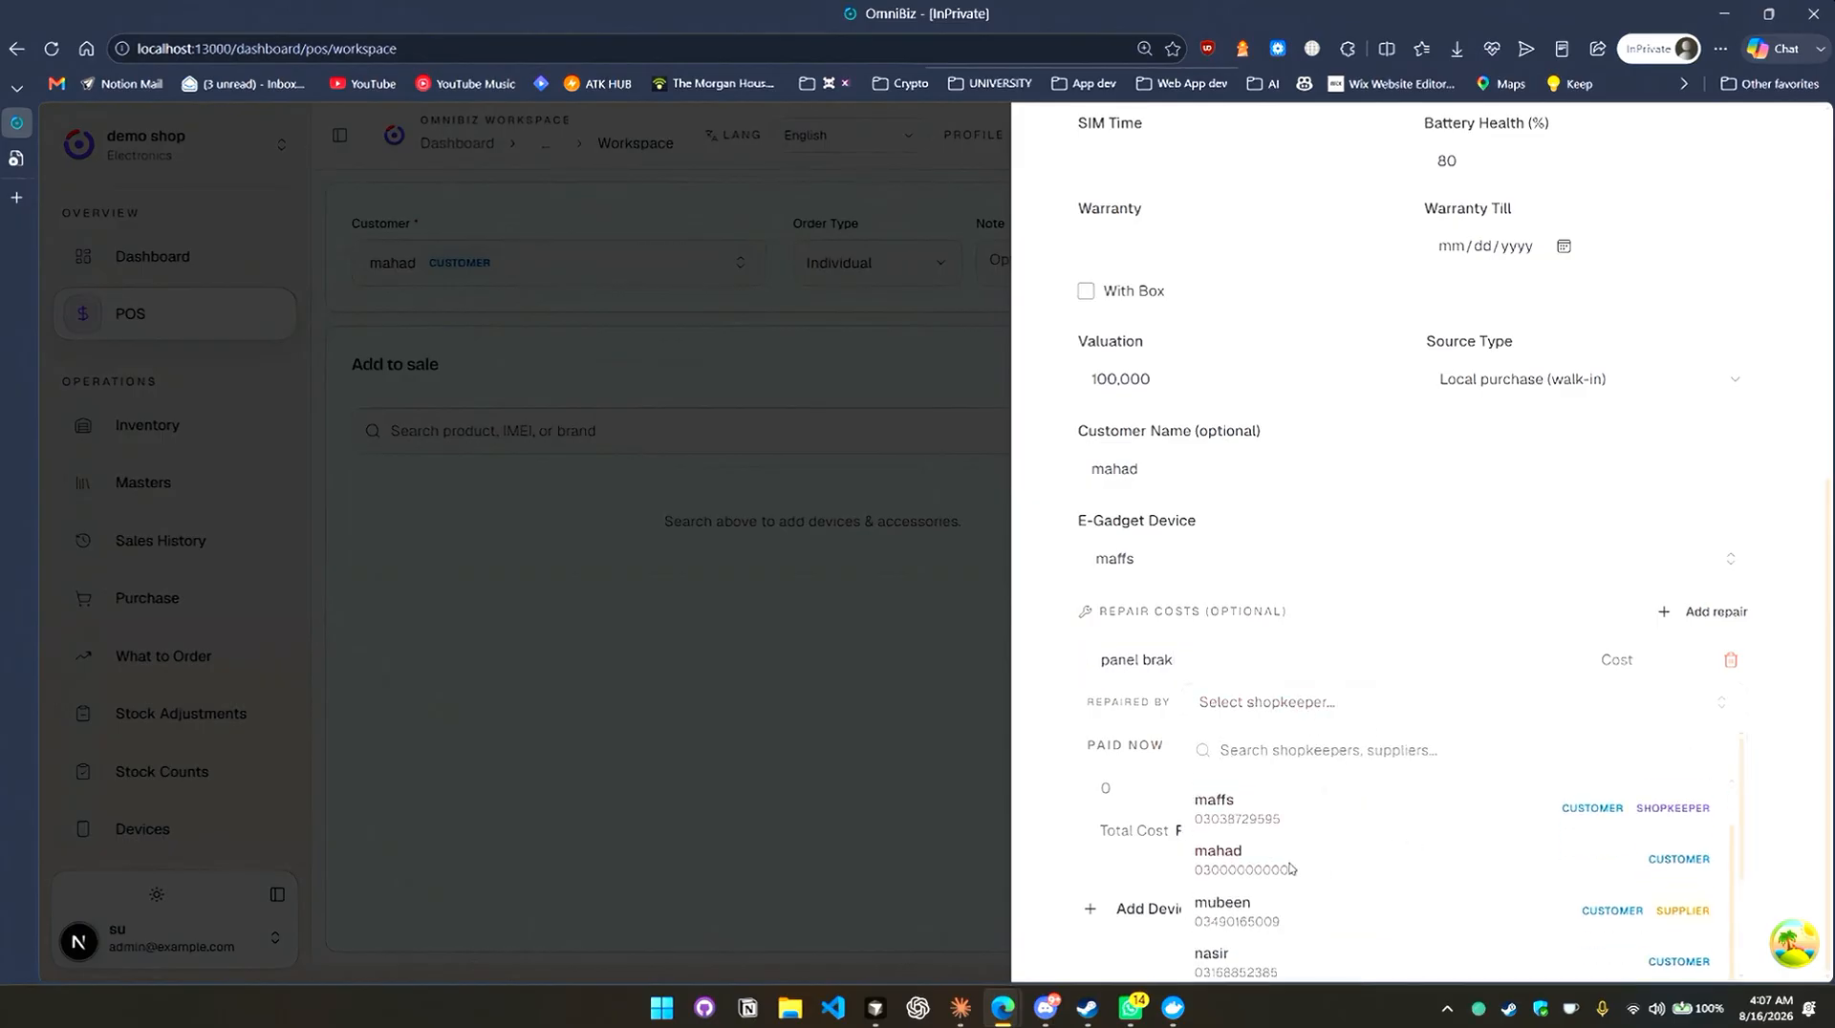
{"action": "left_click", "coordinate": [1386, 915]}
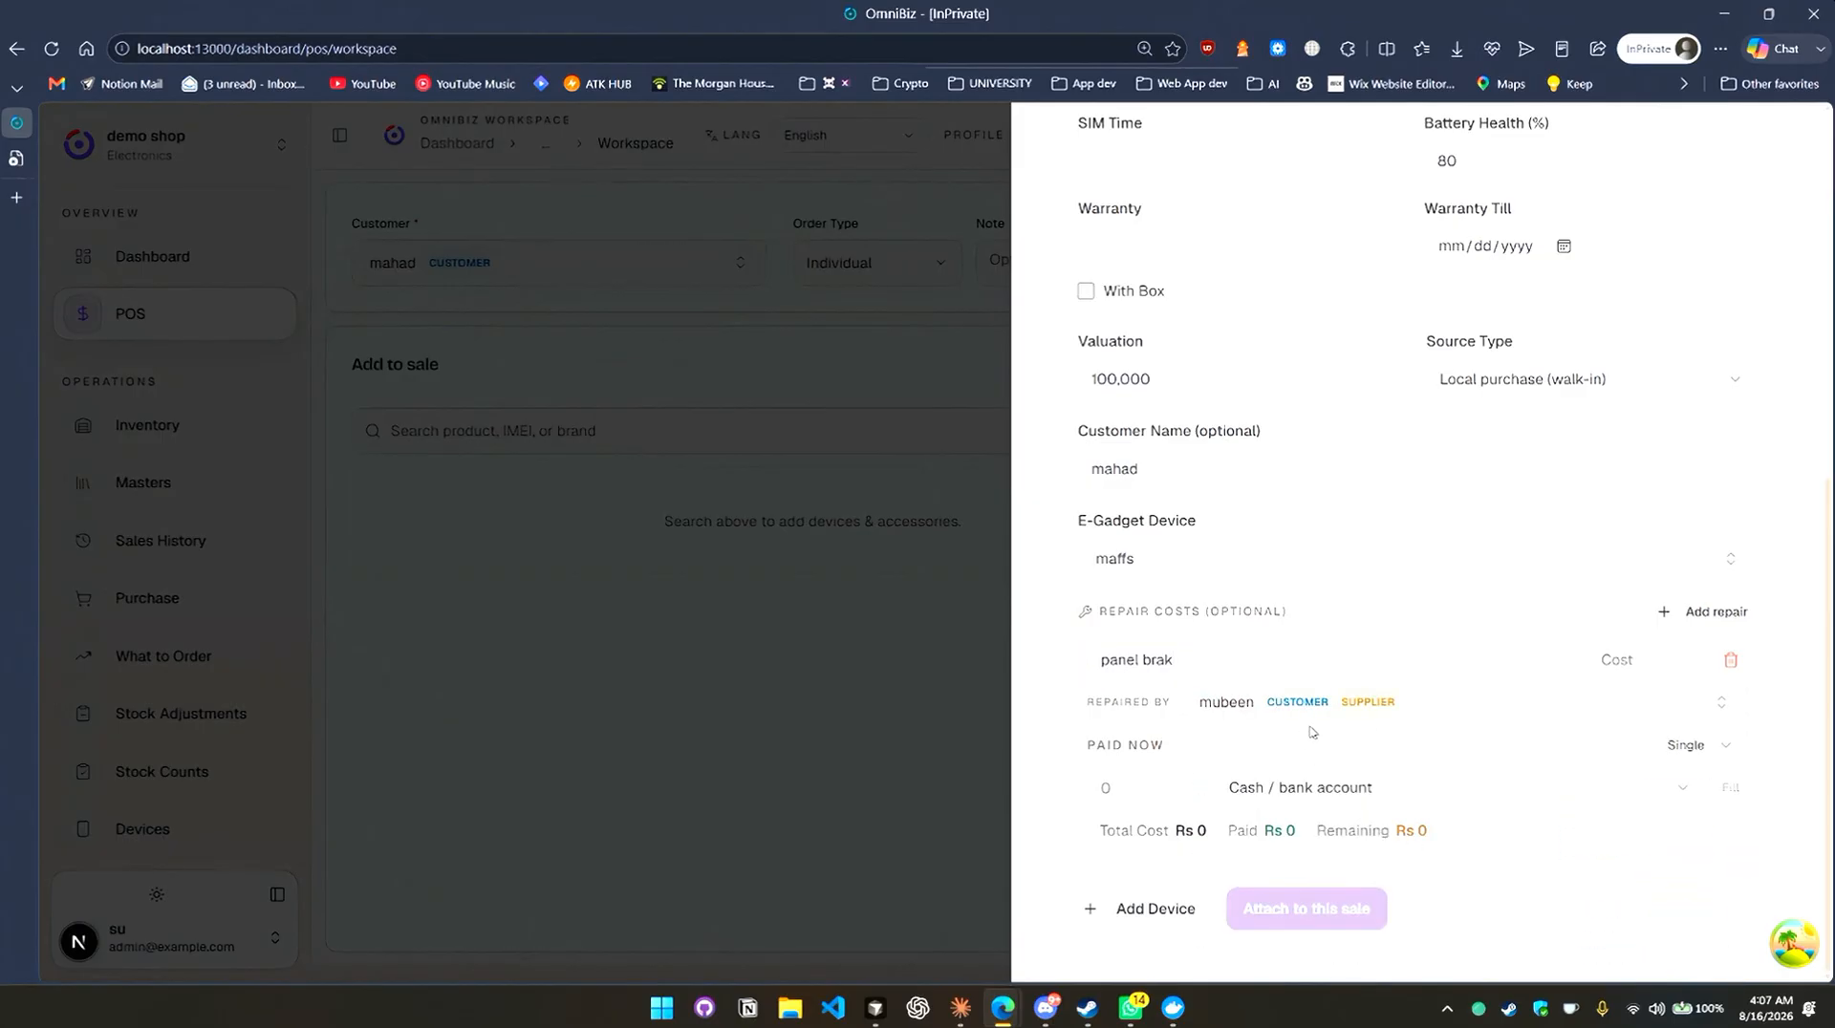
Correct the repair description to "panel break", then remove the repair entry from the trade-in.
{"action": "left_click", "coordinate": [1107, 788]}
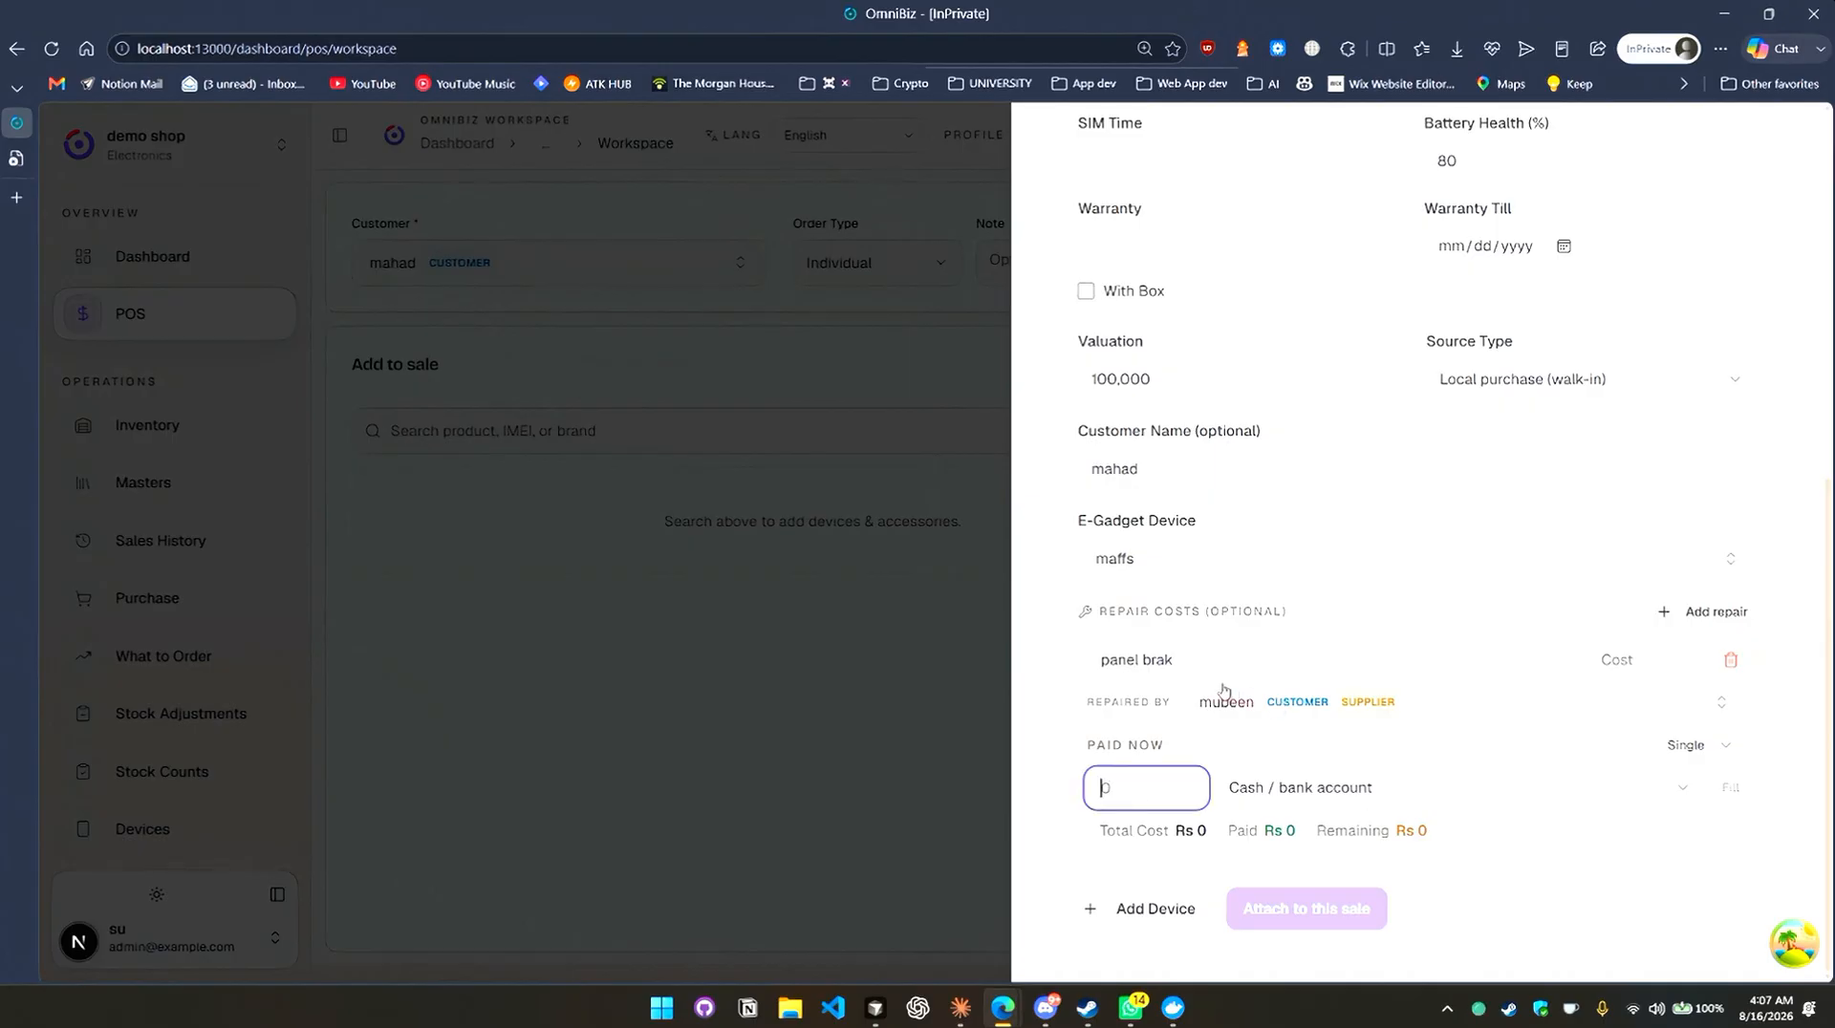
{"action": "left_click", "coordinate": [1152, 661]}
{"action": "type", "text": "e"}
{"action": "key", "text": "BackSpace"}
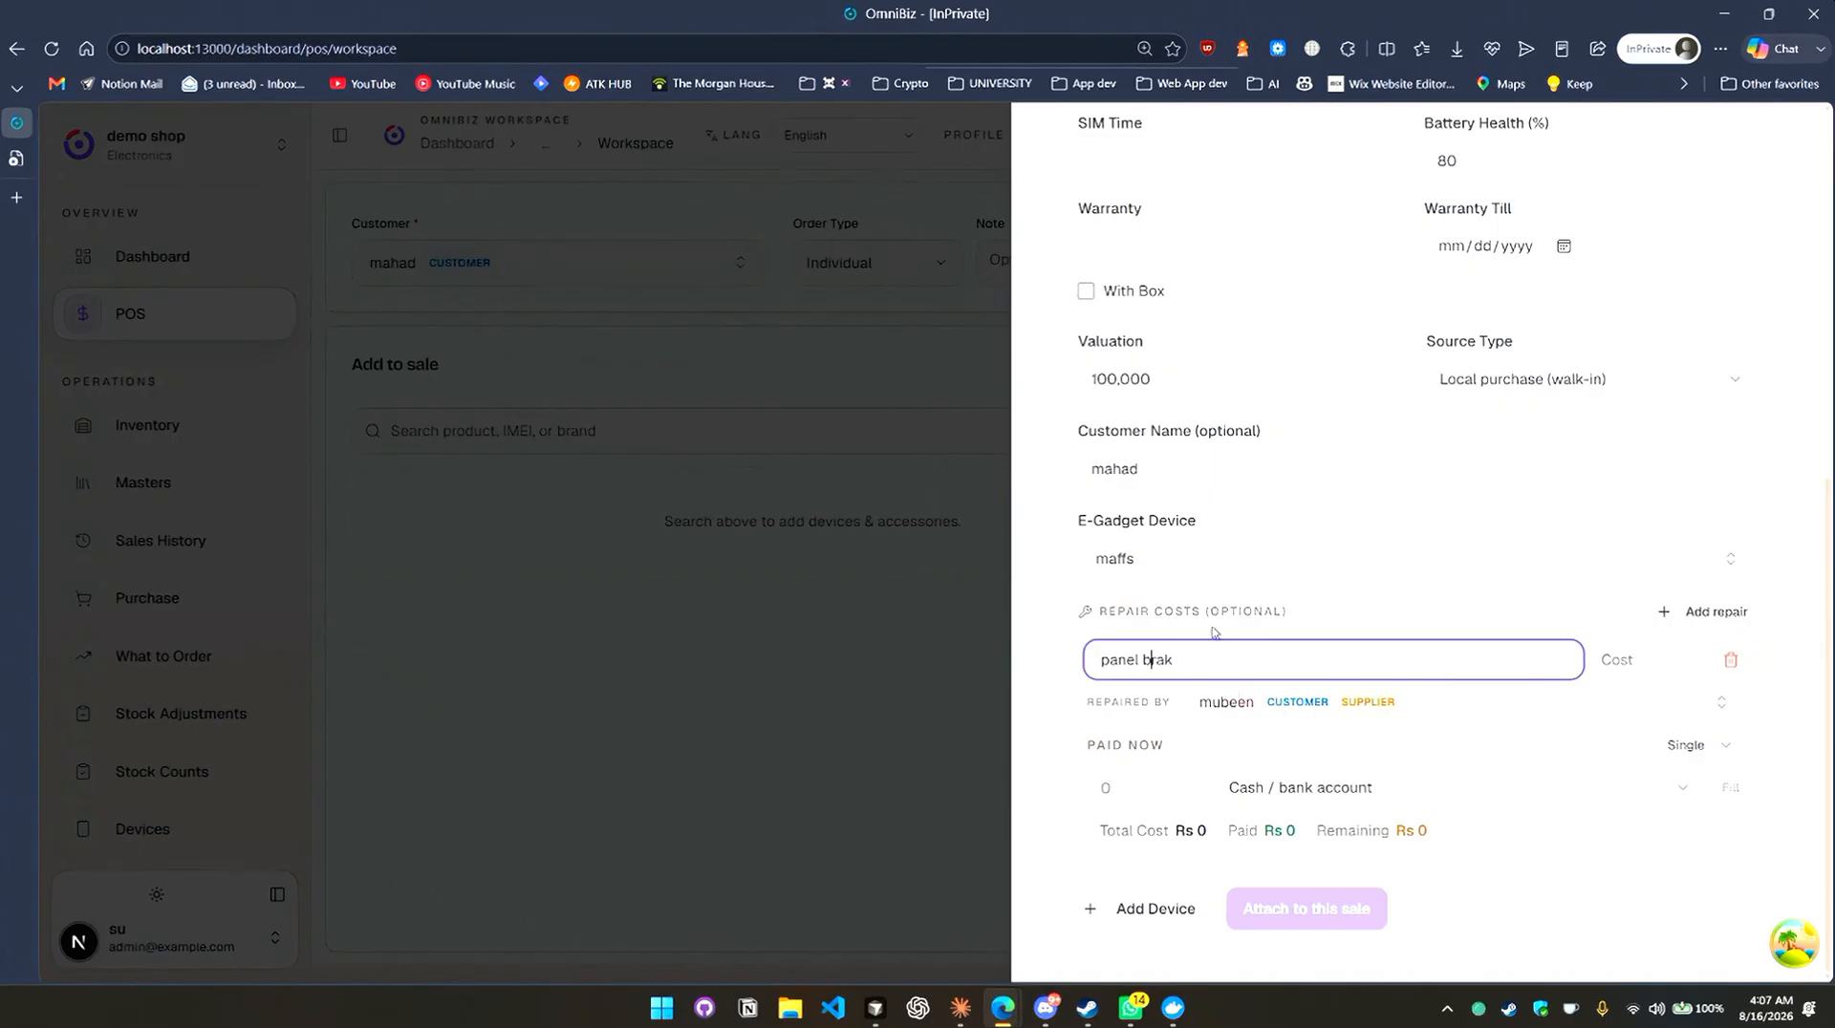
{"action": "key", "text": "Right"}
{"action": "type", "text": "e"}
{"action": "left_click", "coordinate": [1107, 788]}
{"action": "left_click", "coordinate": [1407, 808]}
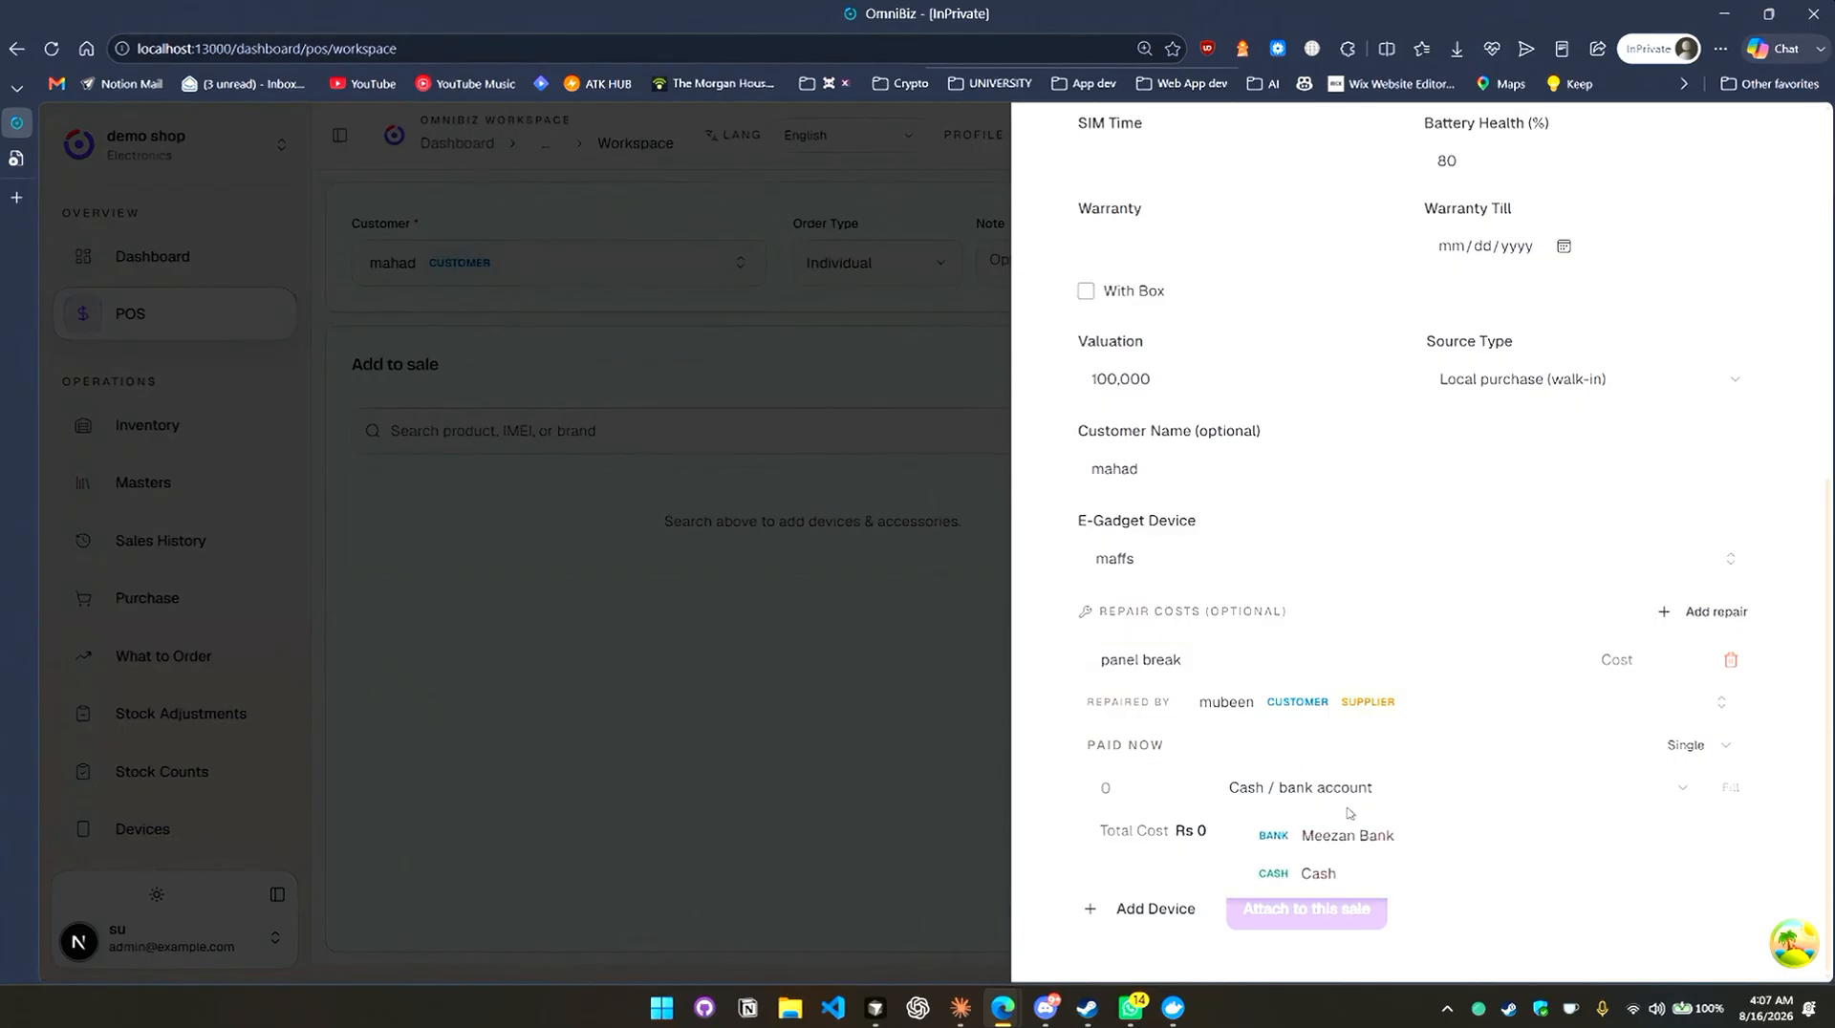
{"action": "left_click", "coordinate": [1472, 748]}
{"action": "left_click", "coordinate": [1731, 660]}
Check over the iPhone 12 trade-in details and attach the trade-in to the sale.
{"action": "scroll", "coordinate": [1400, 851], "scroll_direction": "up", "scroll_amount": 1}
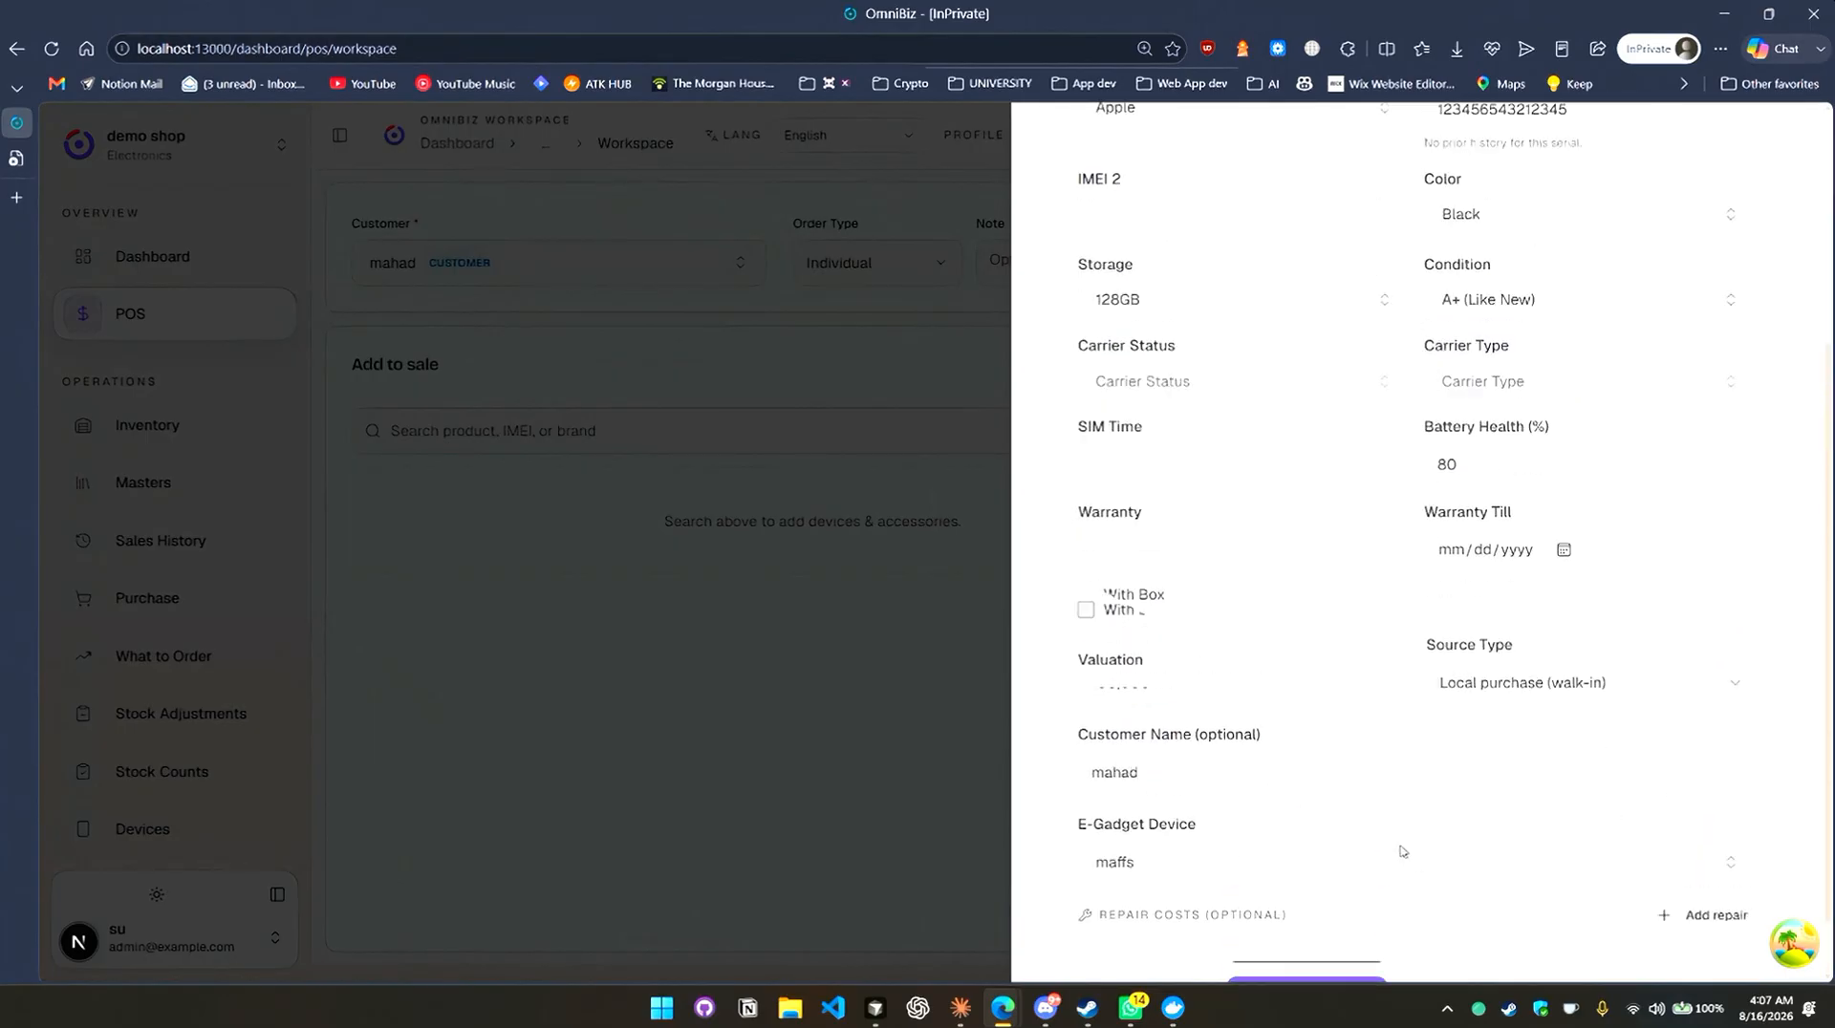
{"action": "scroll", "coordinate": [1400, 851], "scroll_direction": "up", "scroll_amount": 3}
{"action": "scroll", "coordinate": [1401, 851], "scroll_direction": "down", "scroll_amount": 10}
{"action": "left_click", "coordinate": [1334, 907]}
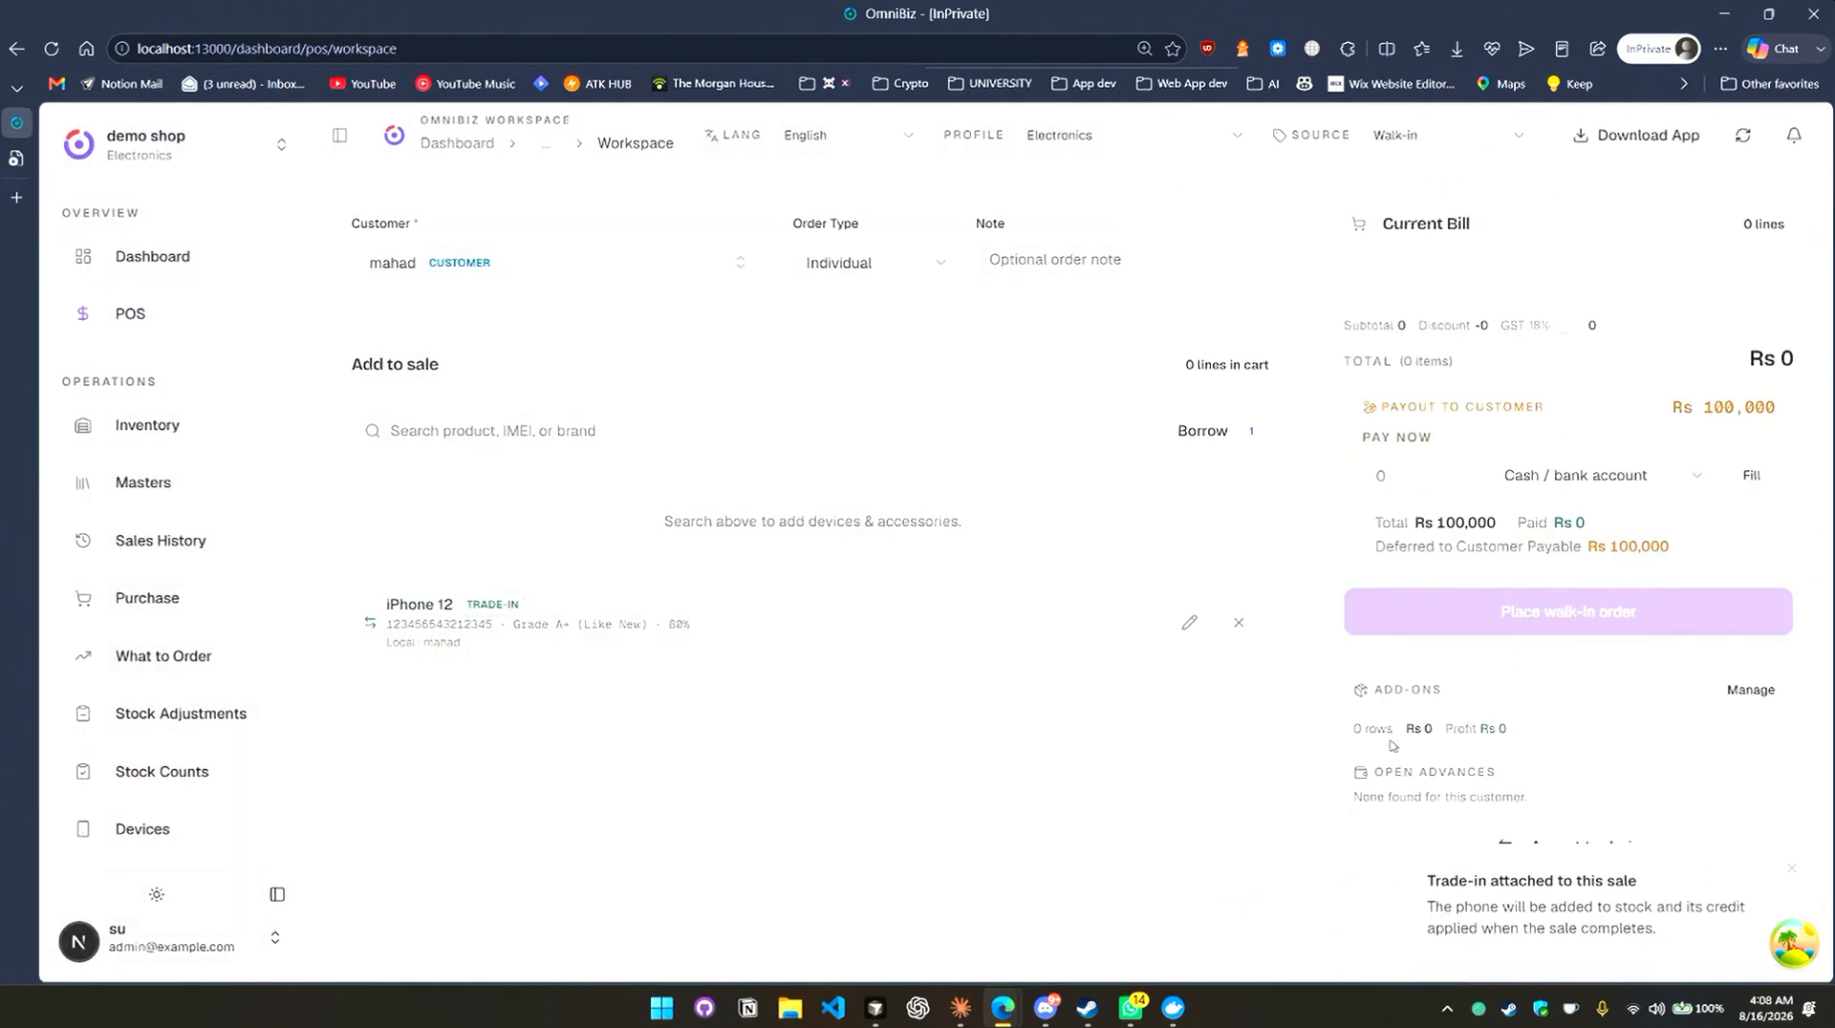
Examine the payout to the customer, including its pay-now amount, cash or bank account choice and deferred payable.
{"action": "left_click_drag", "start_coordinate": [1439, 881], "coordinate": [1676, 808]}
{"action": "left_click", "coordinate": [1421, 476]}
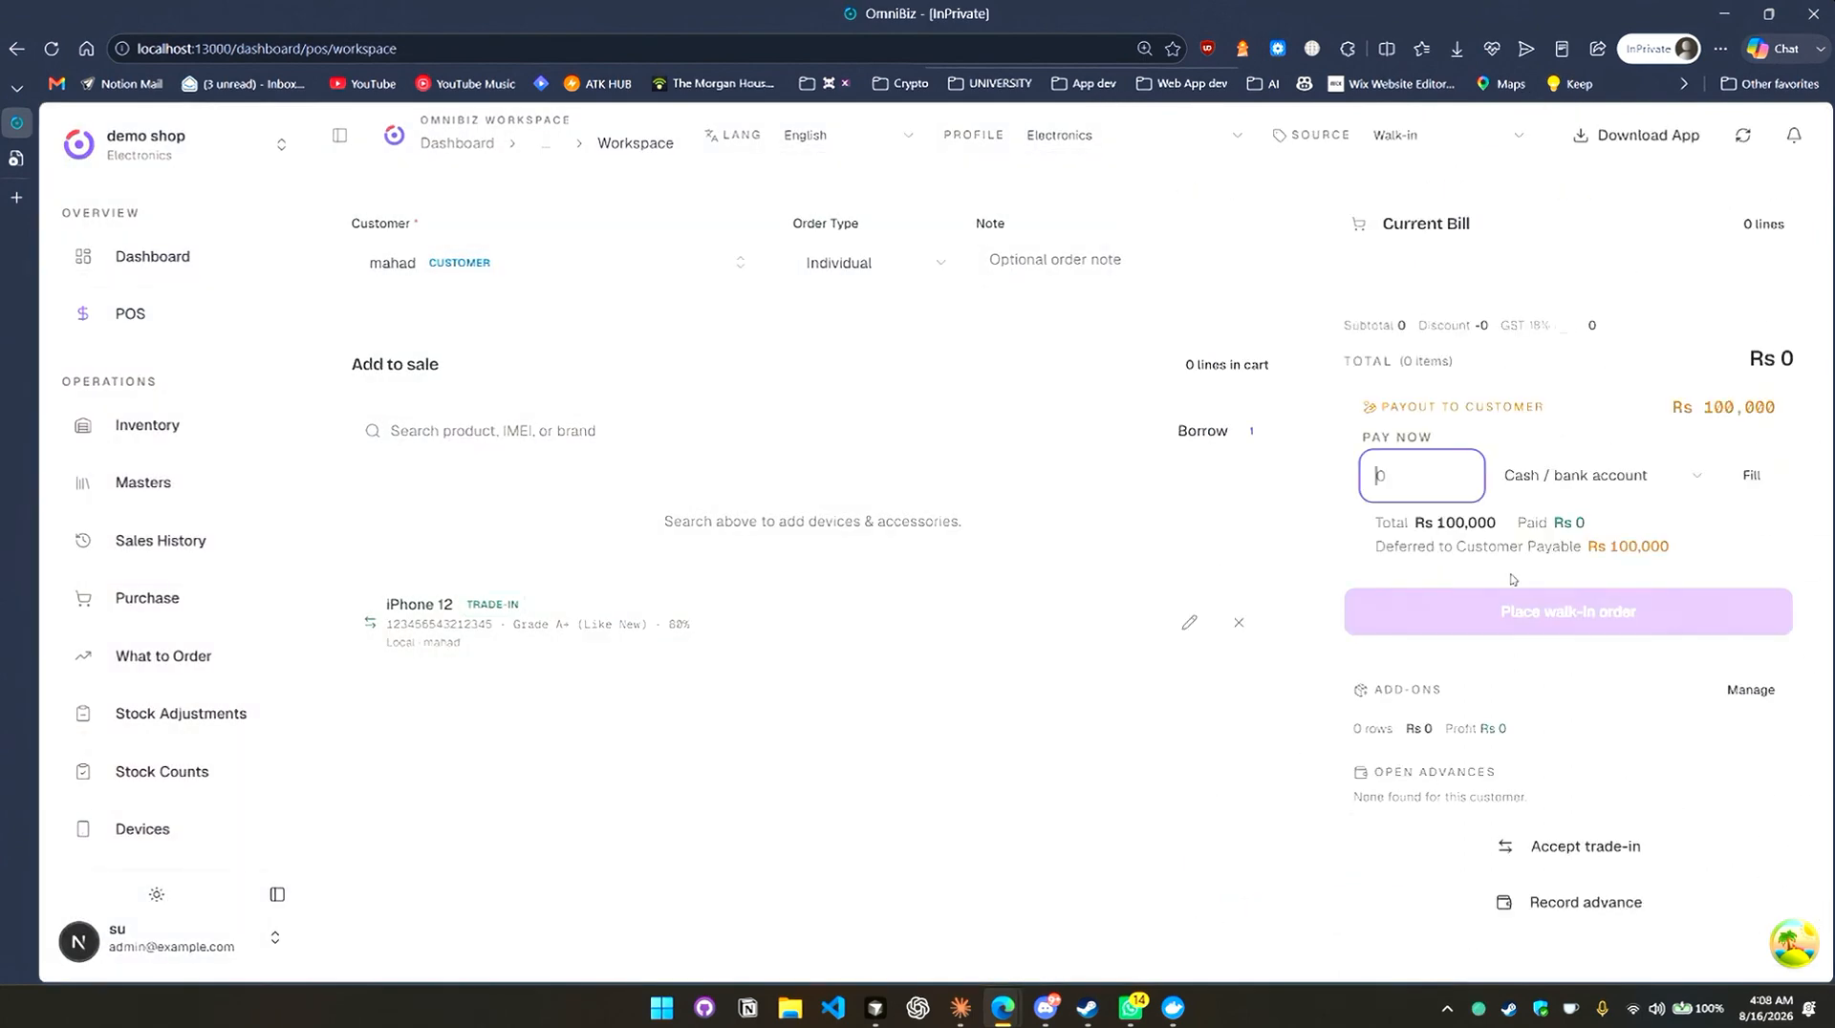
{"action": "left_click", "coordinate": [1601, 570]}
{"action": "left_click", "coordinate": [1609, 476]}
{"action": "left_click", "coordinate": [1609, 475]}
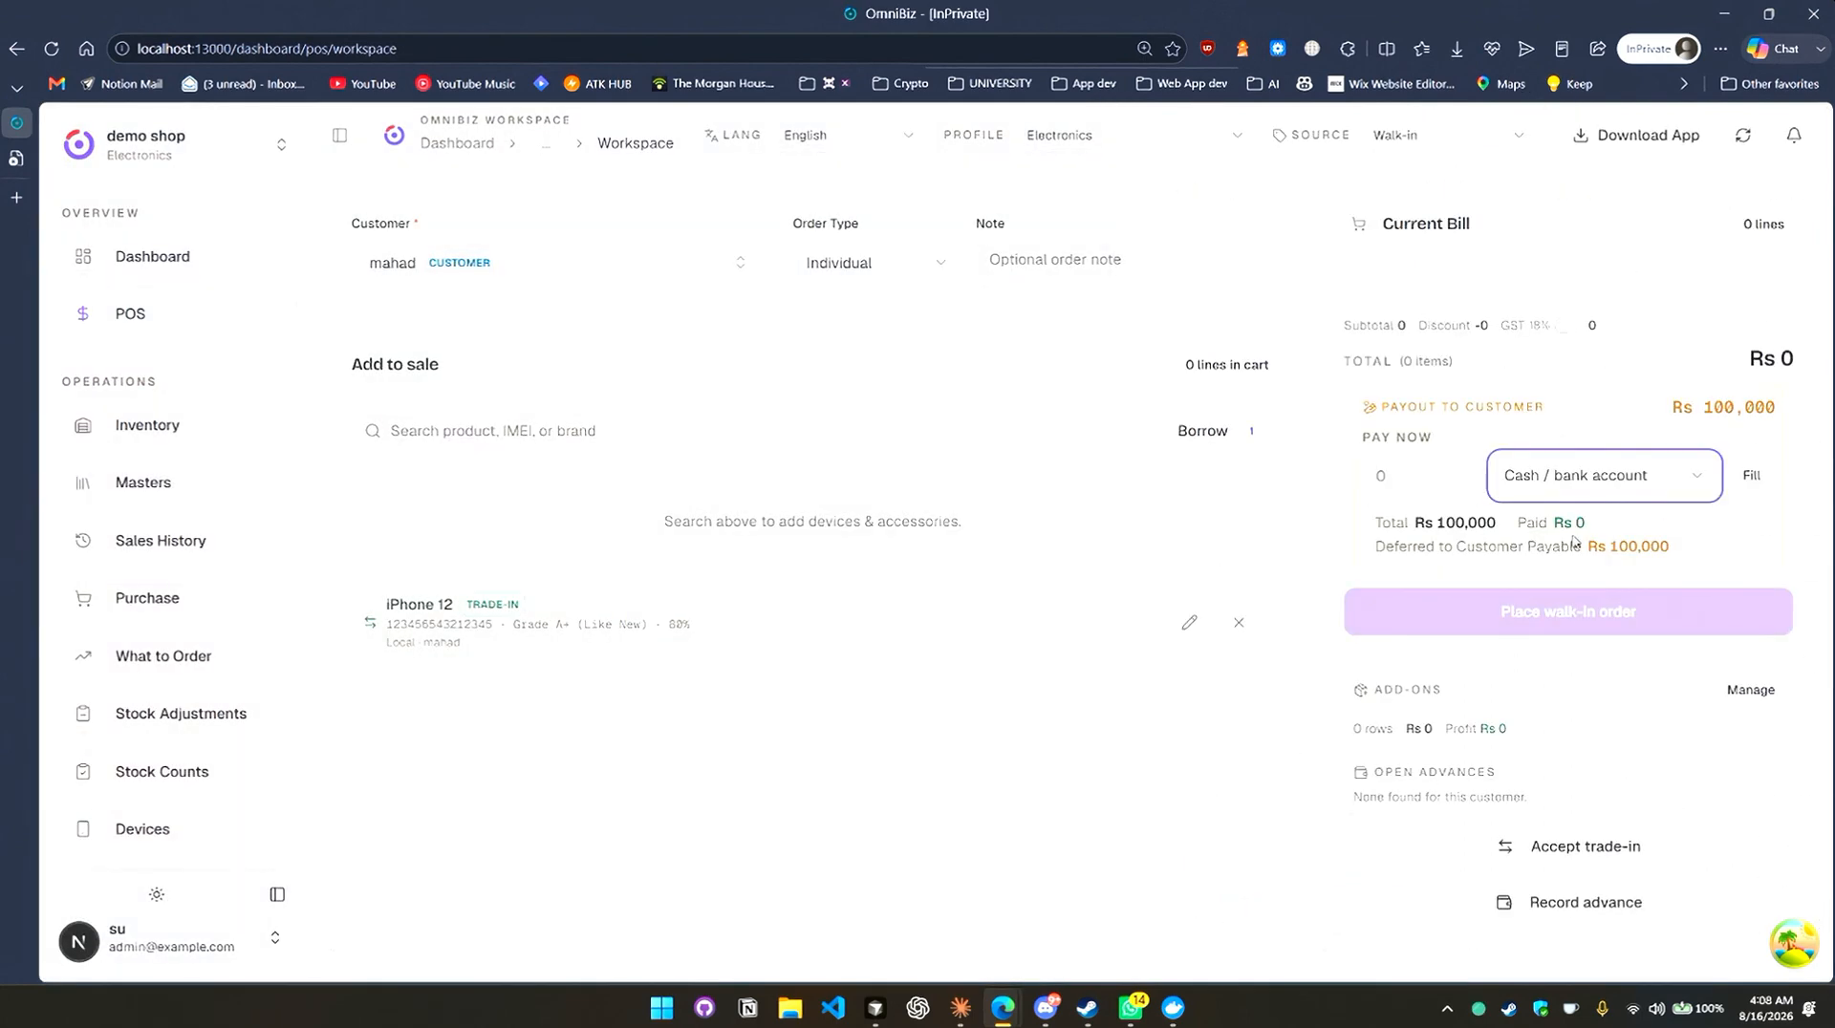
{"action": "left_click", "coordinate": [1637, 555]}
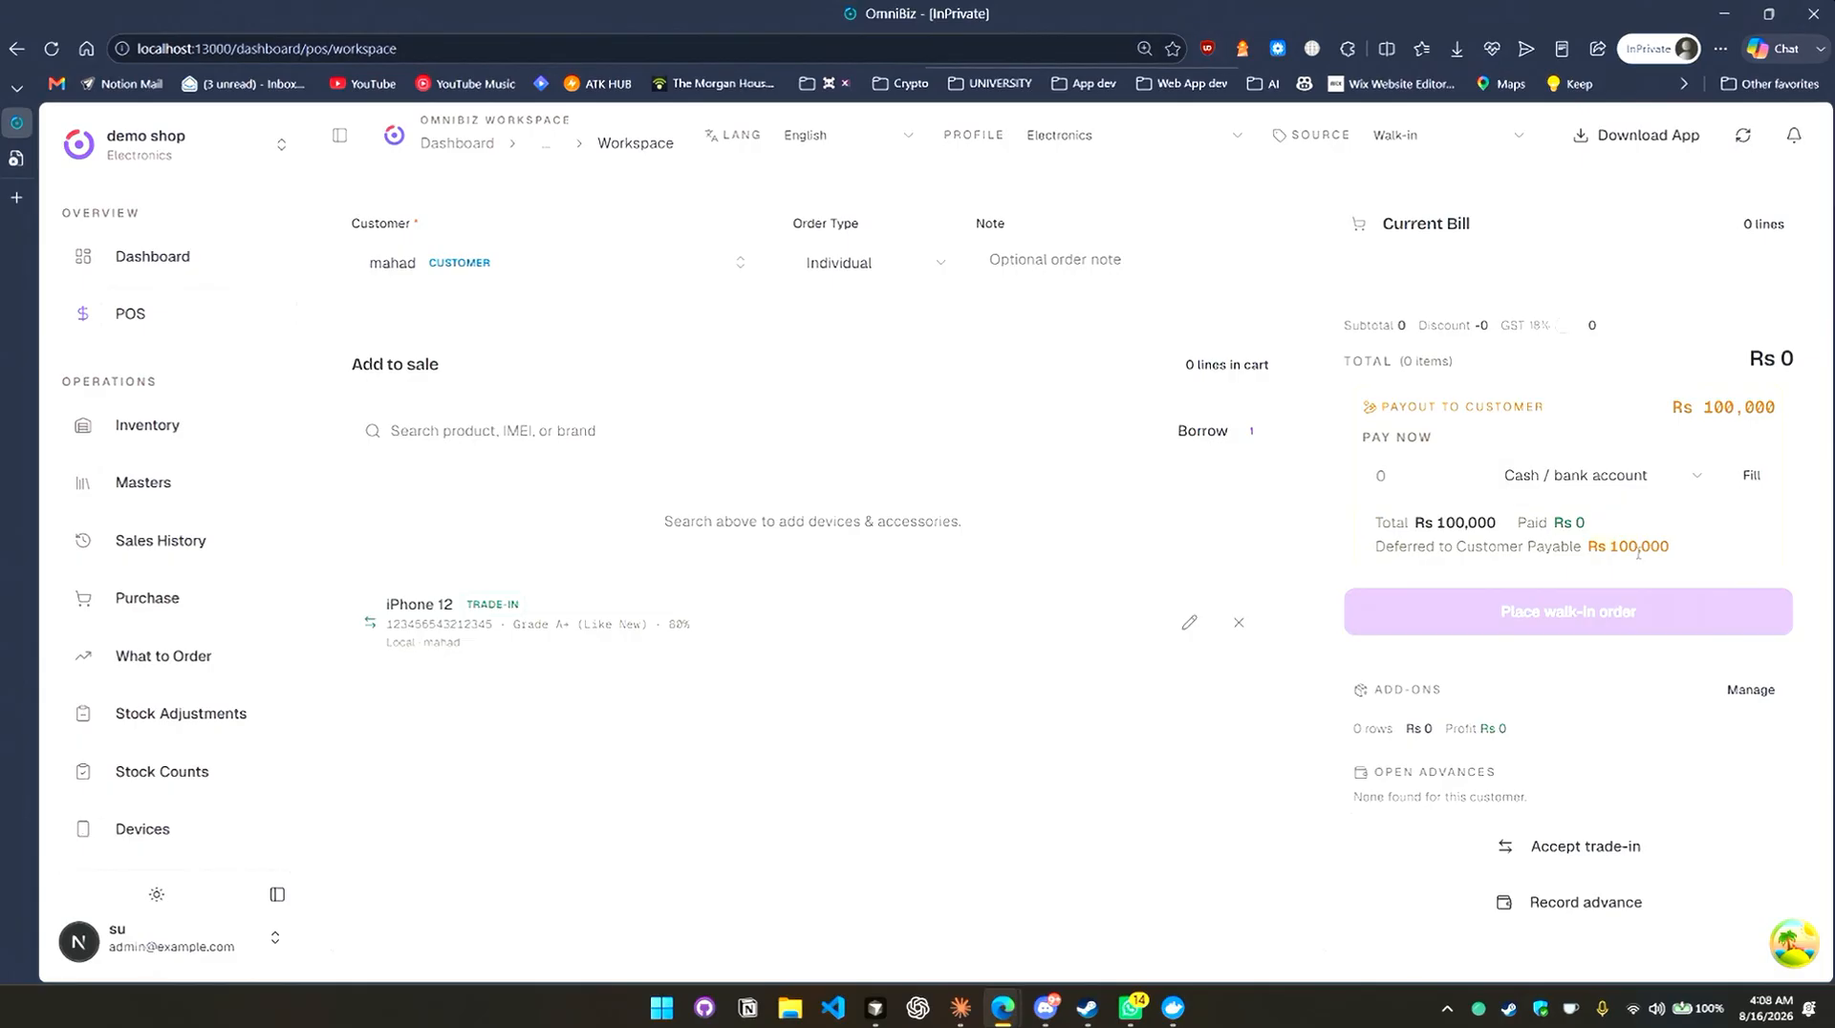
Add the iPhone 14 pro max to the sale at a price of 200,000.
{"action": "left_click", "coordinate": [707, 427]}
{"action": "type", "text": "iph"}
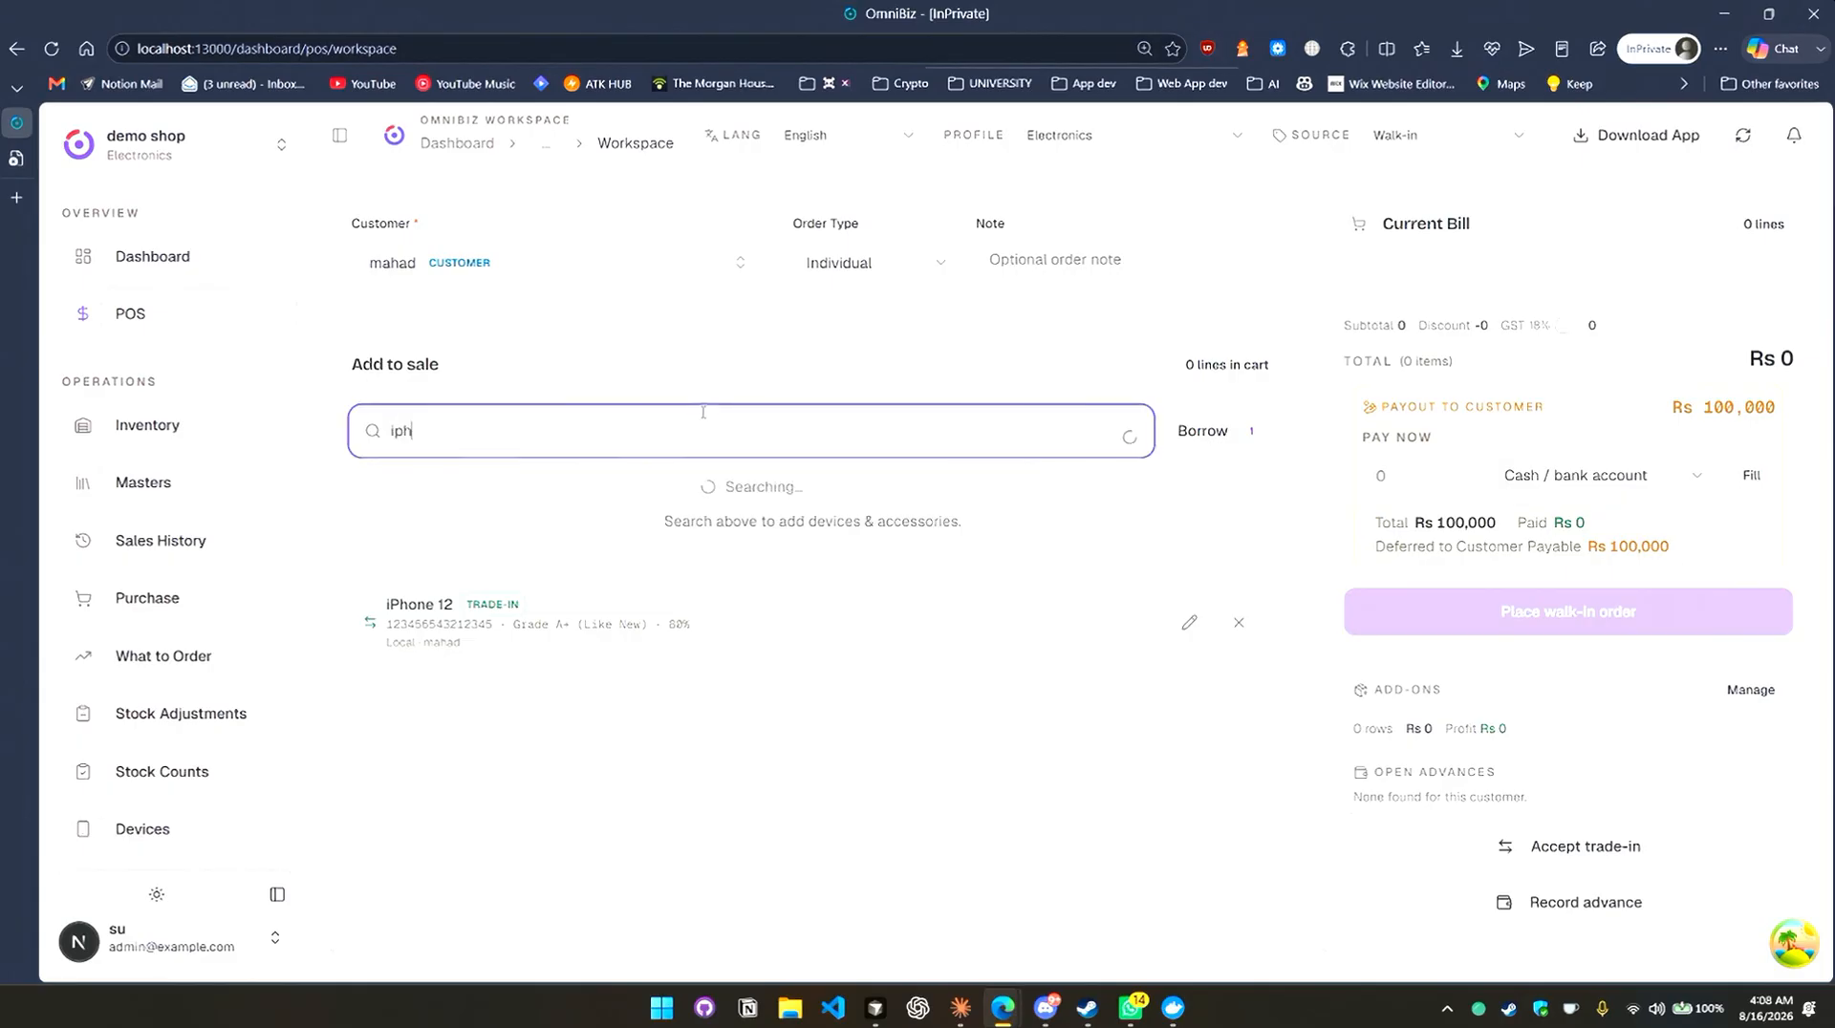
{"action": "scroll", "coordinate": [764, 726], "scroll_direction": "down", "scroll_amount": 2}
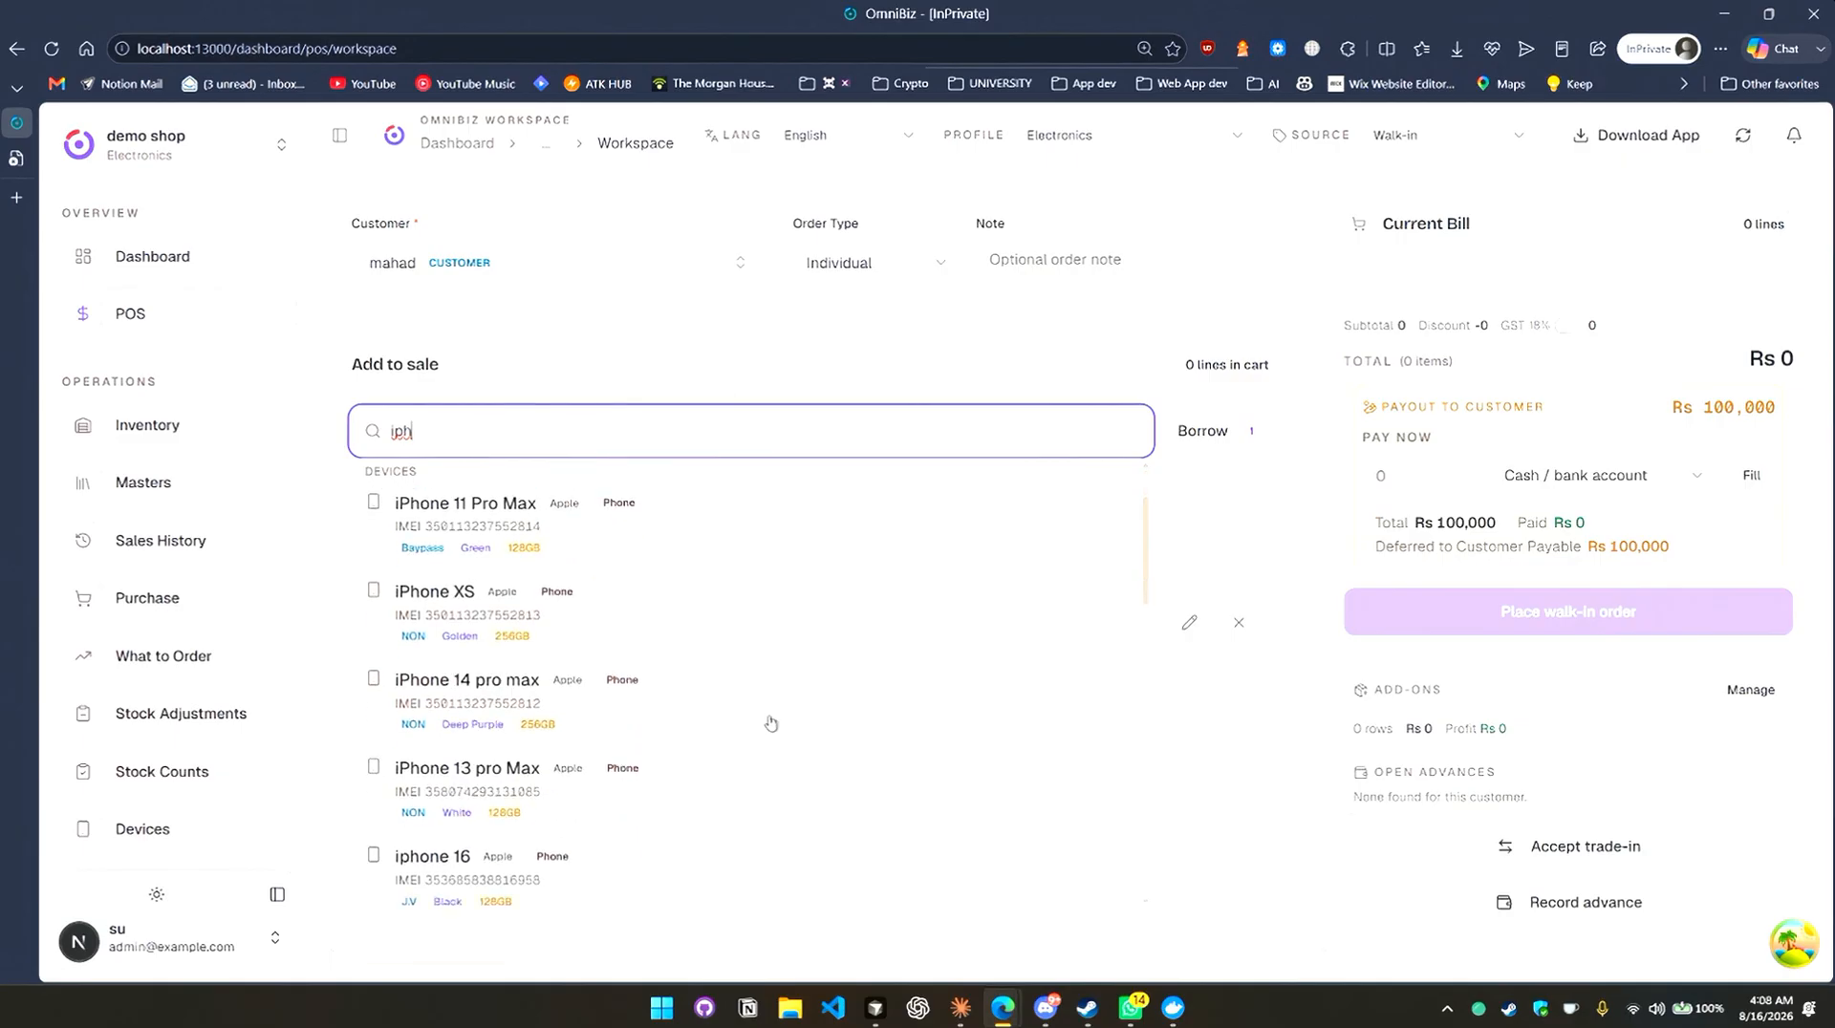
{"action": "left_click", "coordinate": [778, 601]}
{"action": "left_click", "coordinate": [994, 522]}
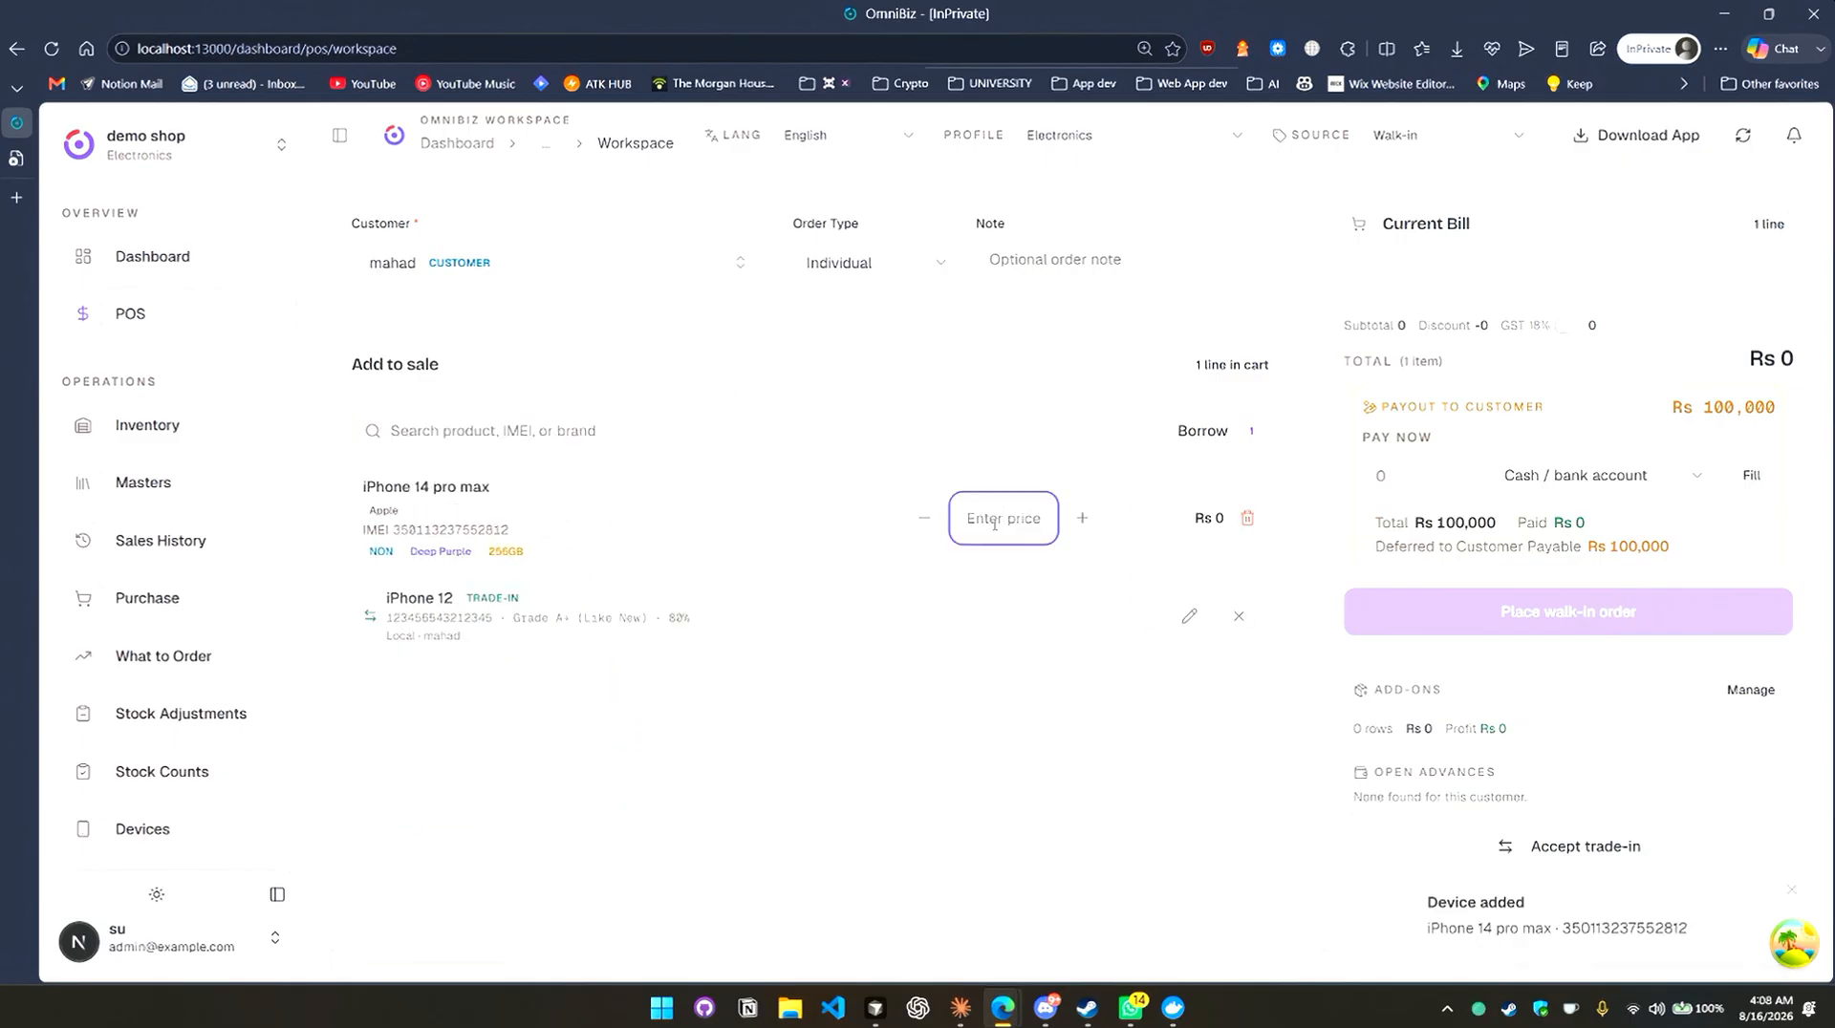
{"action": "type", "text": "2000000"}
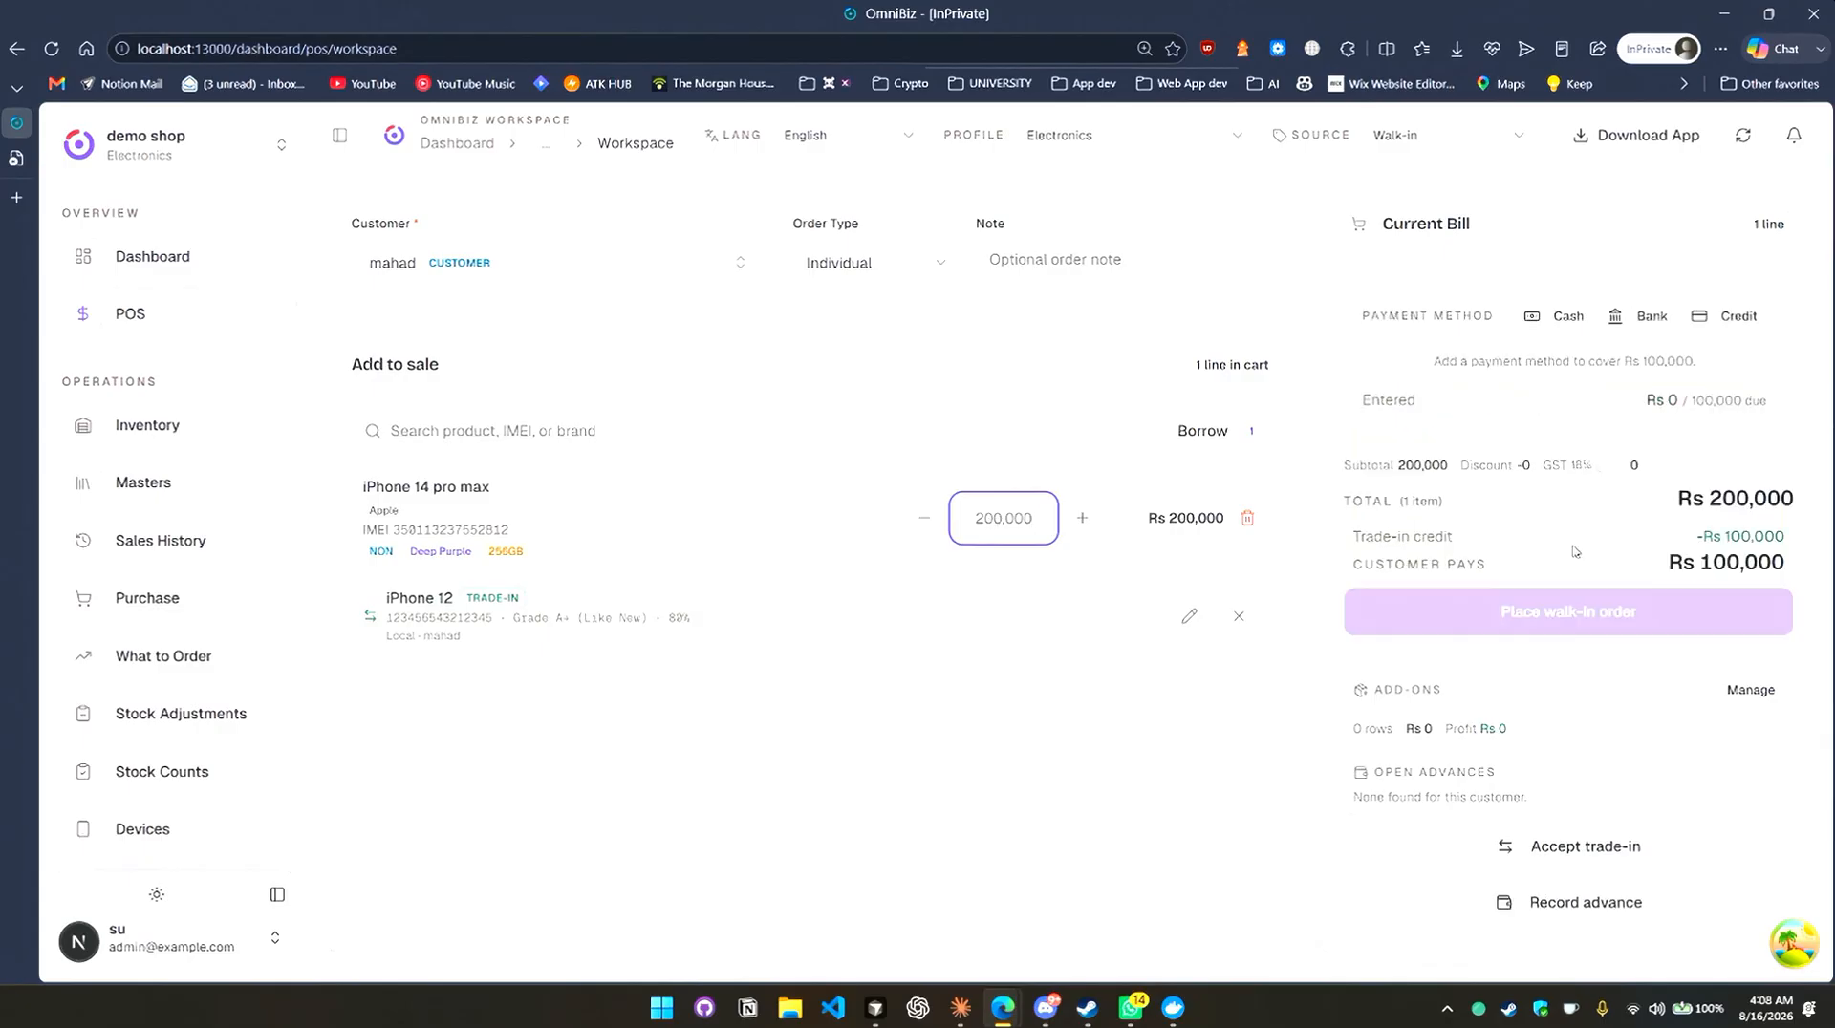
Examine the bill's total and trade-in credit, and try Credit as the payment method before removing it.
{"action": "left_click", "coordinate": [1575, 552]}
{"action": "key", "text": "ctrl+plus"}
{"action": "key", "text": "ctrl+plus"}
{"action": "key", "text": "ctrl+plus"}
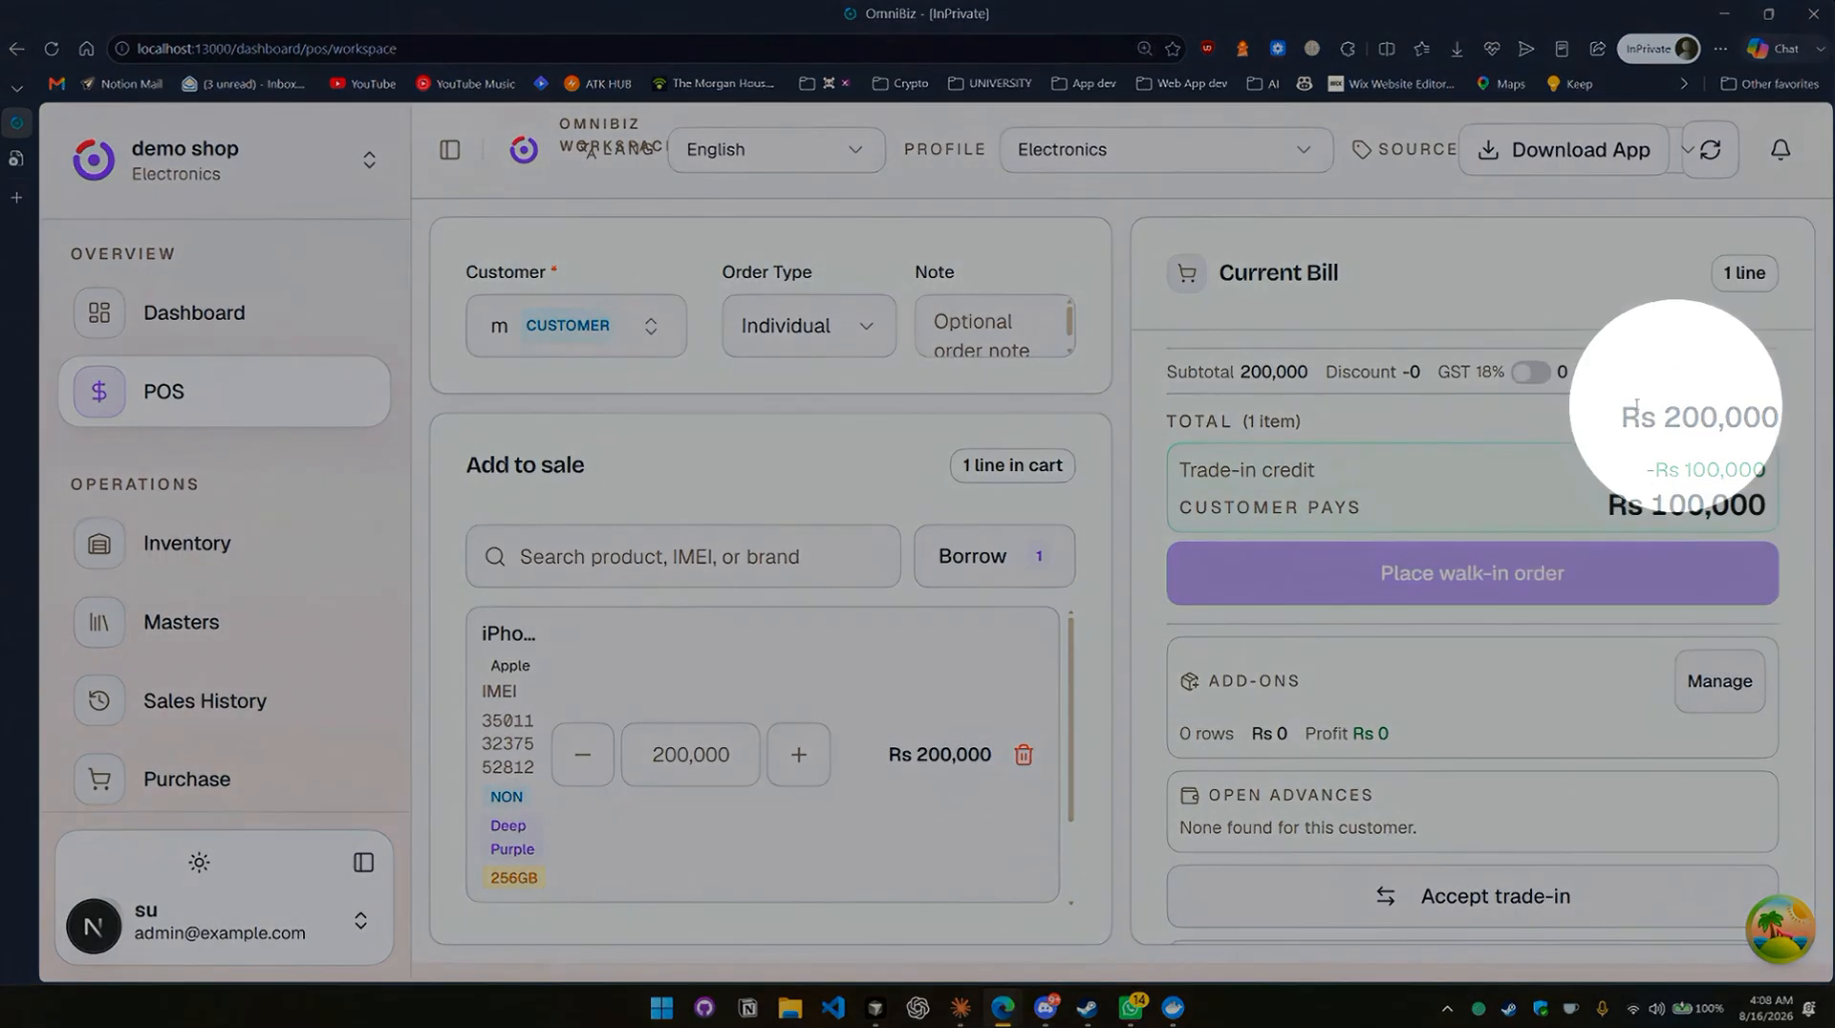
{"action": "key", "text": "ctrl+minus"}
{"action": "key", "text": "ctrl+minus"}
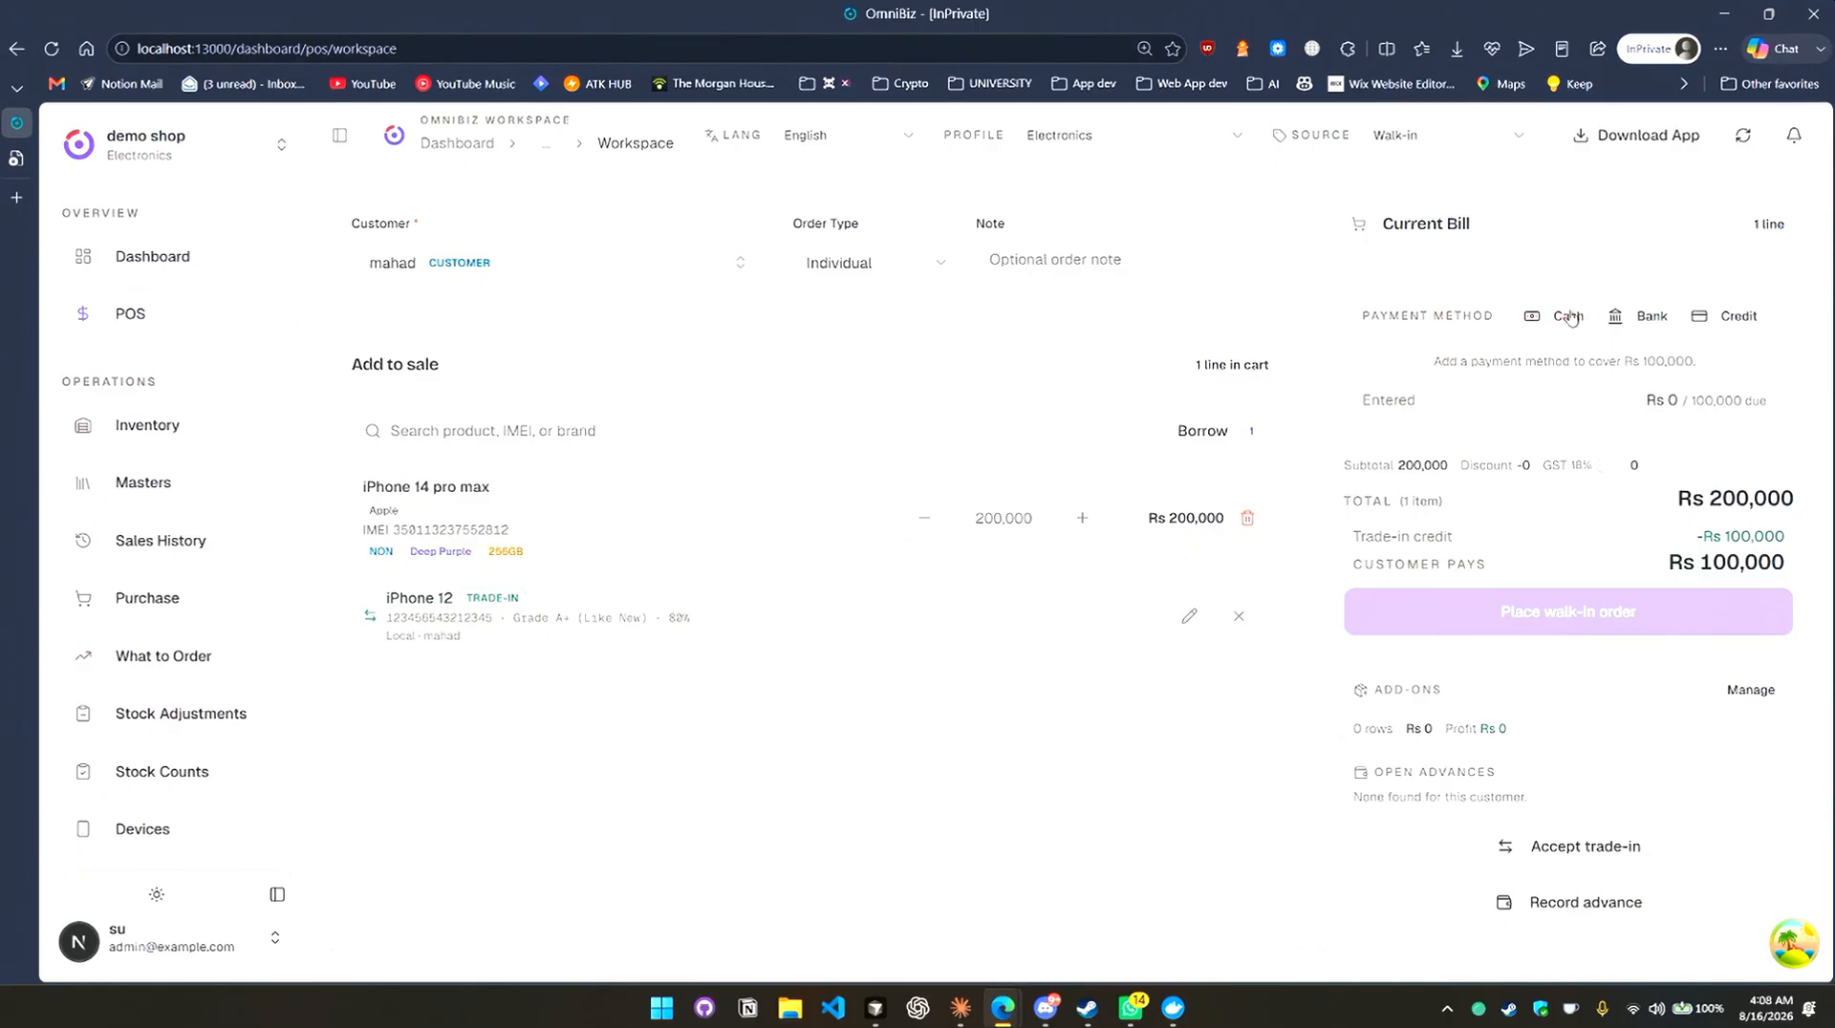
{"action": "left_click", "coordinate": [1738, 317]}
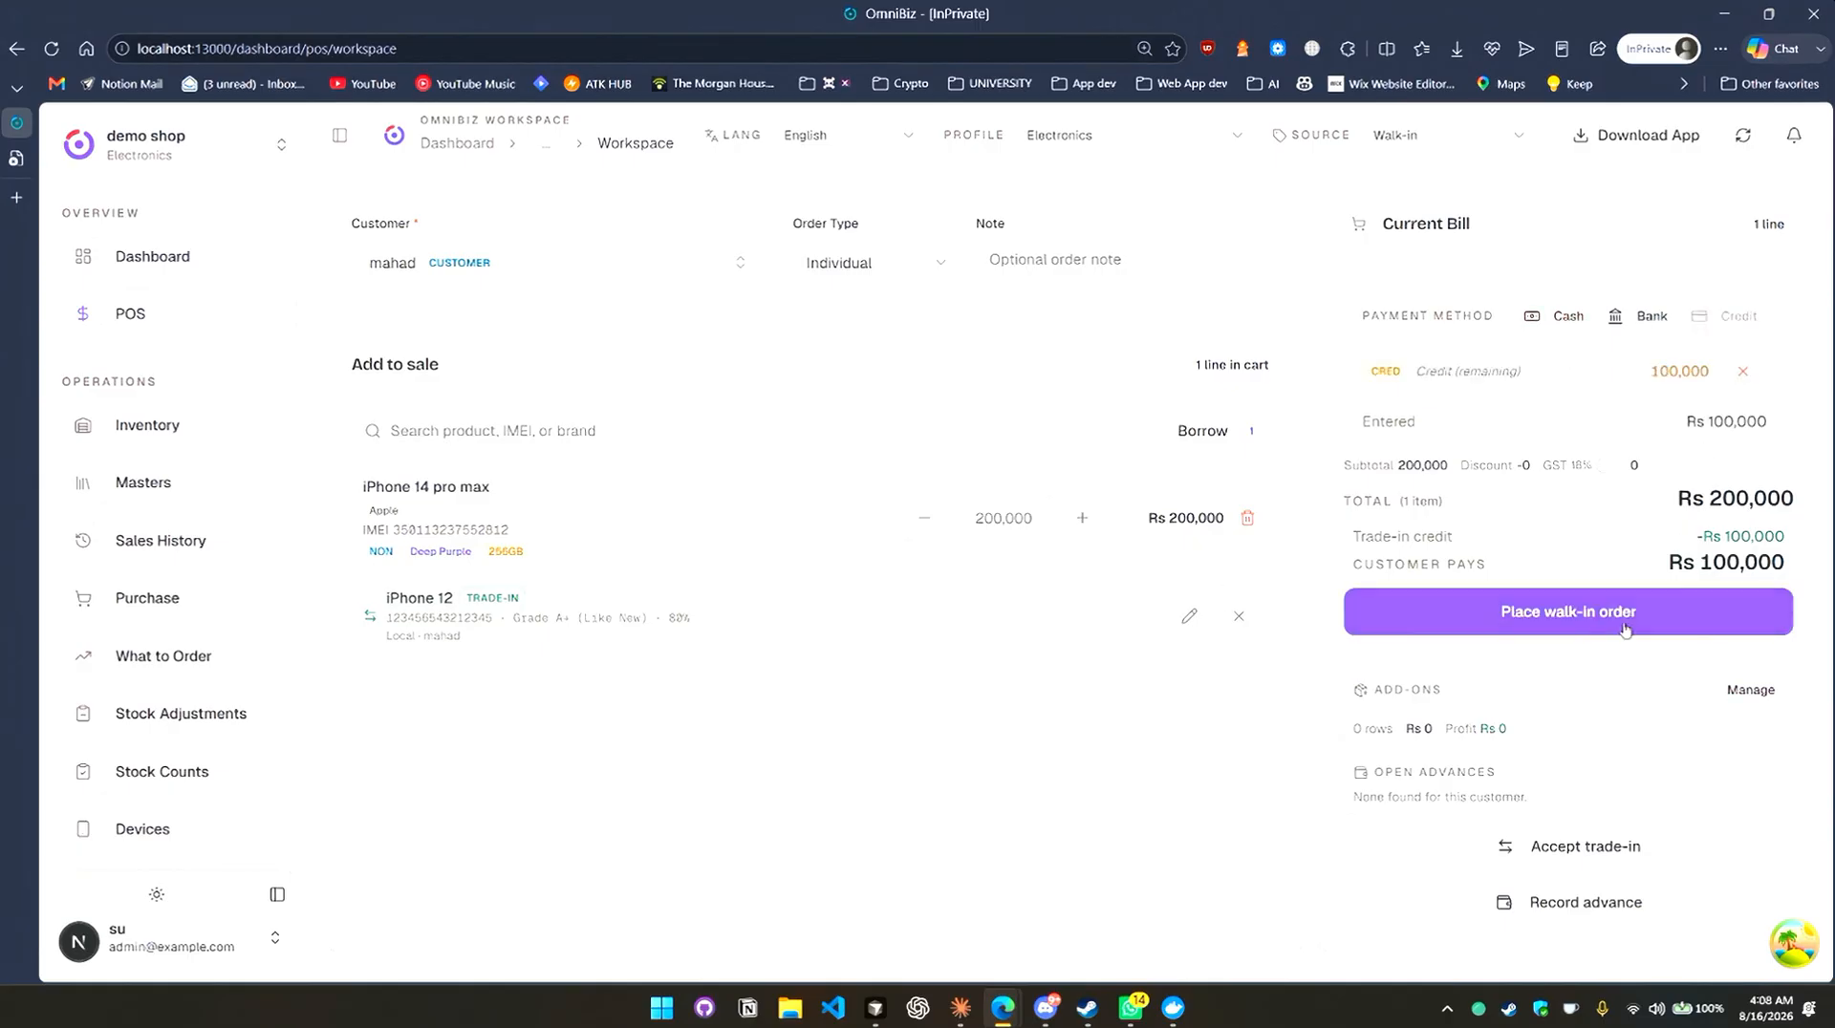
{"action": "left_click", "coordinate": [1743, 372]}
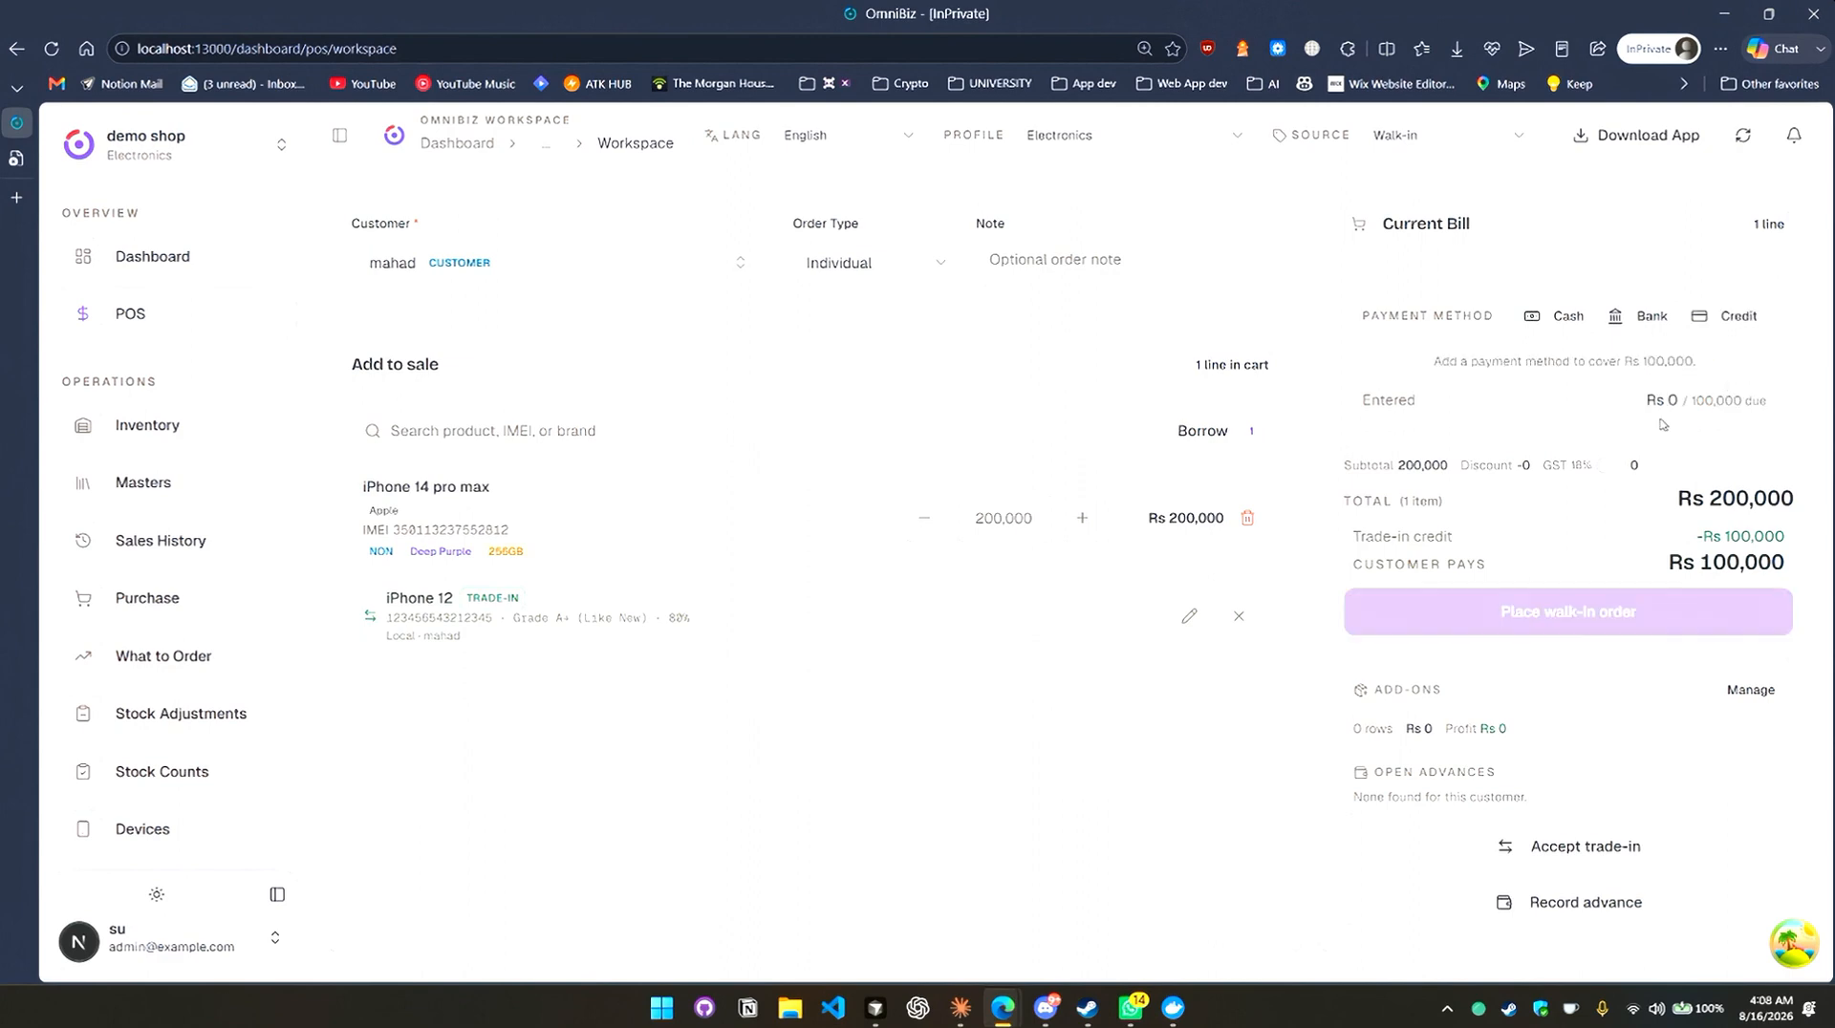
Add an outsourced add-on row to the sale and name it "protectore".
{"action": "left_click", "coordinate": [1756, 693]}
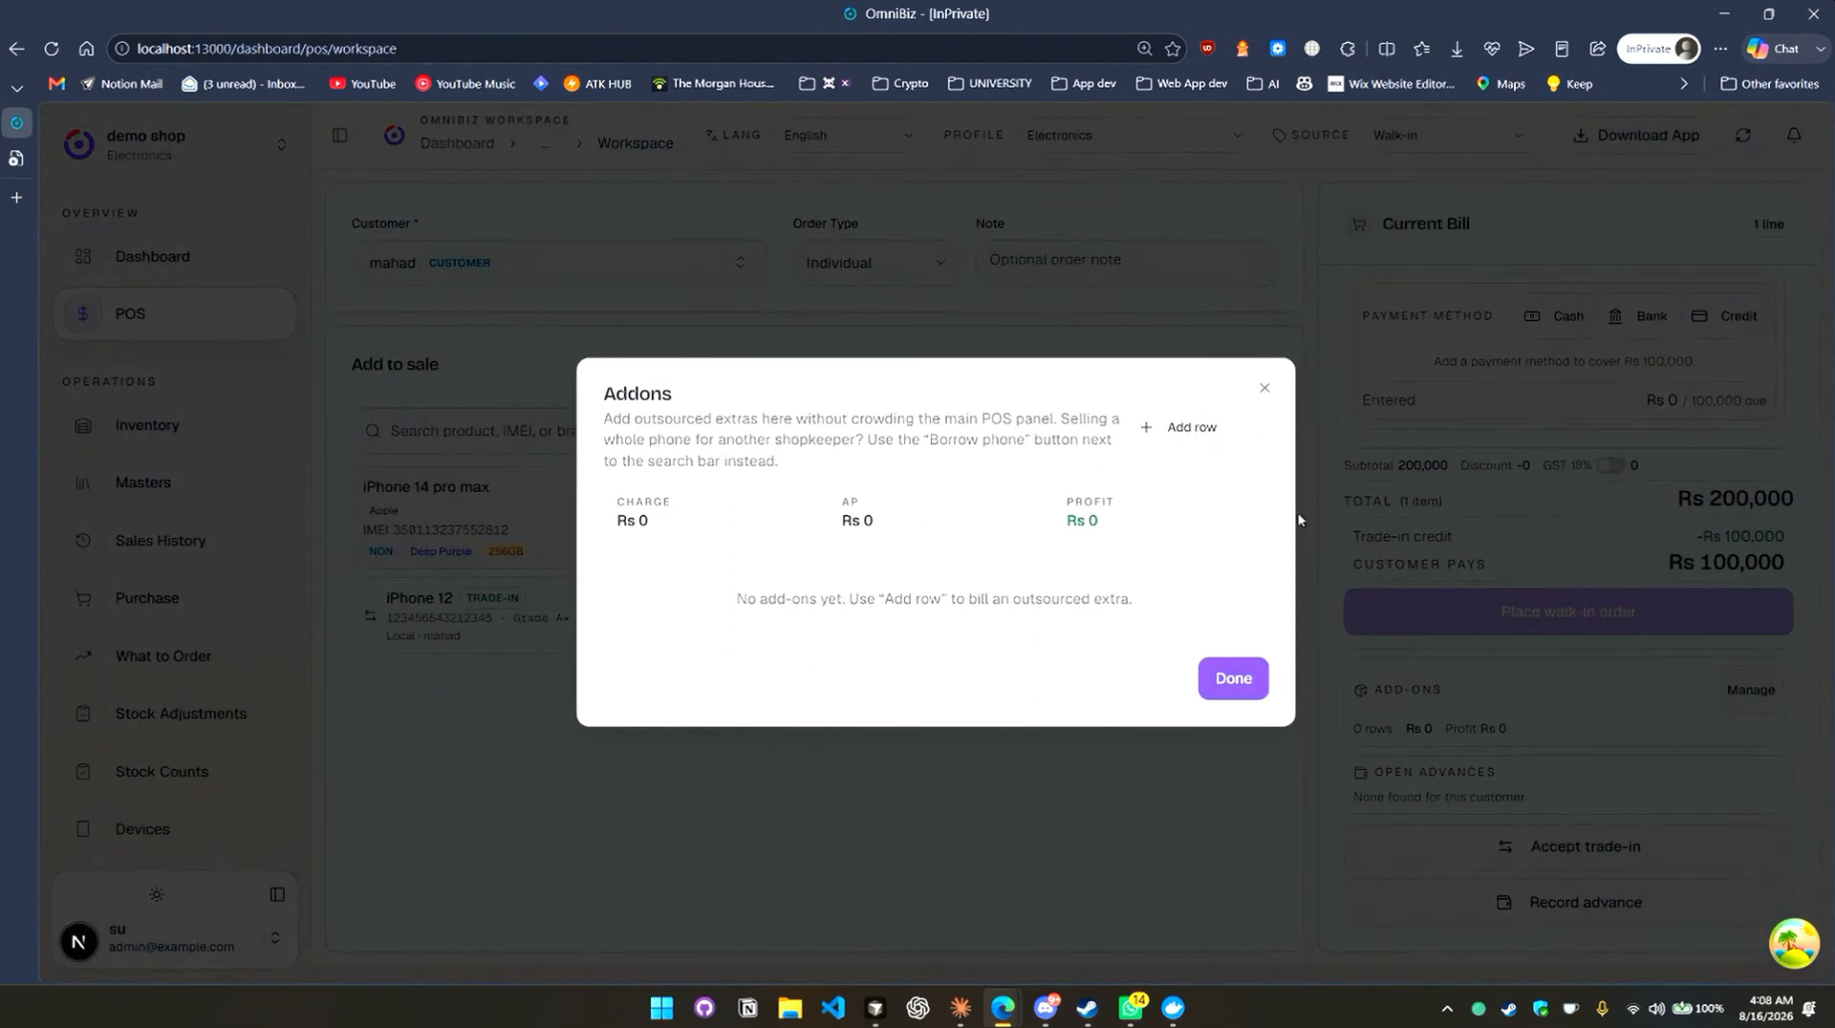
{"action": "left_click", "coordinate": [1264, 388]}
{"action": "left_click", "coordinate": [1715, 704]}
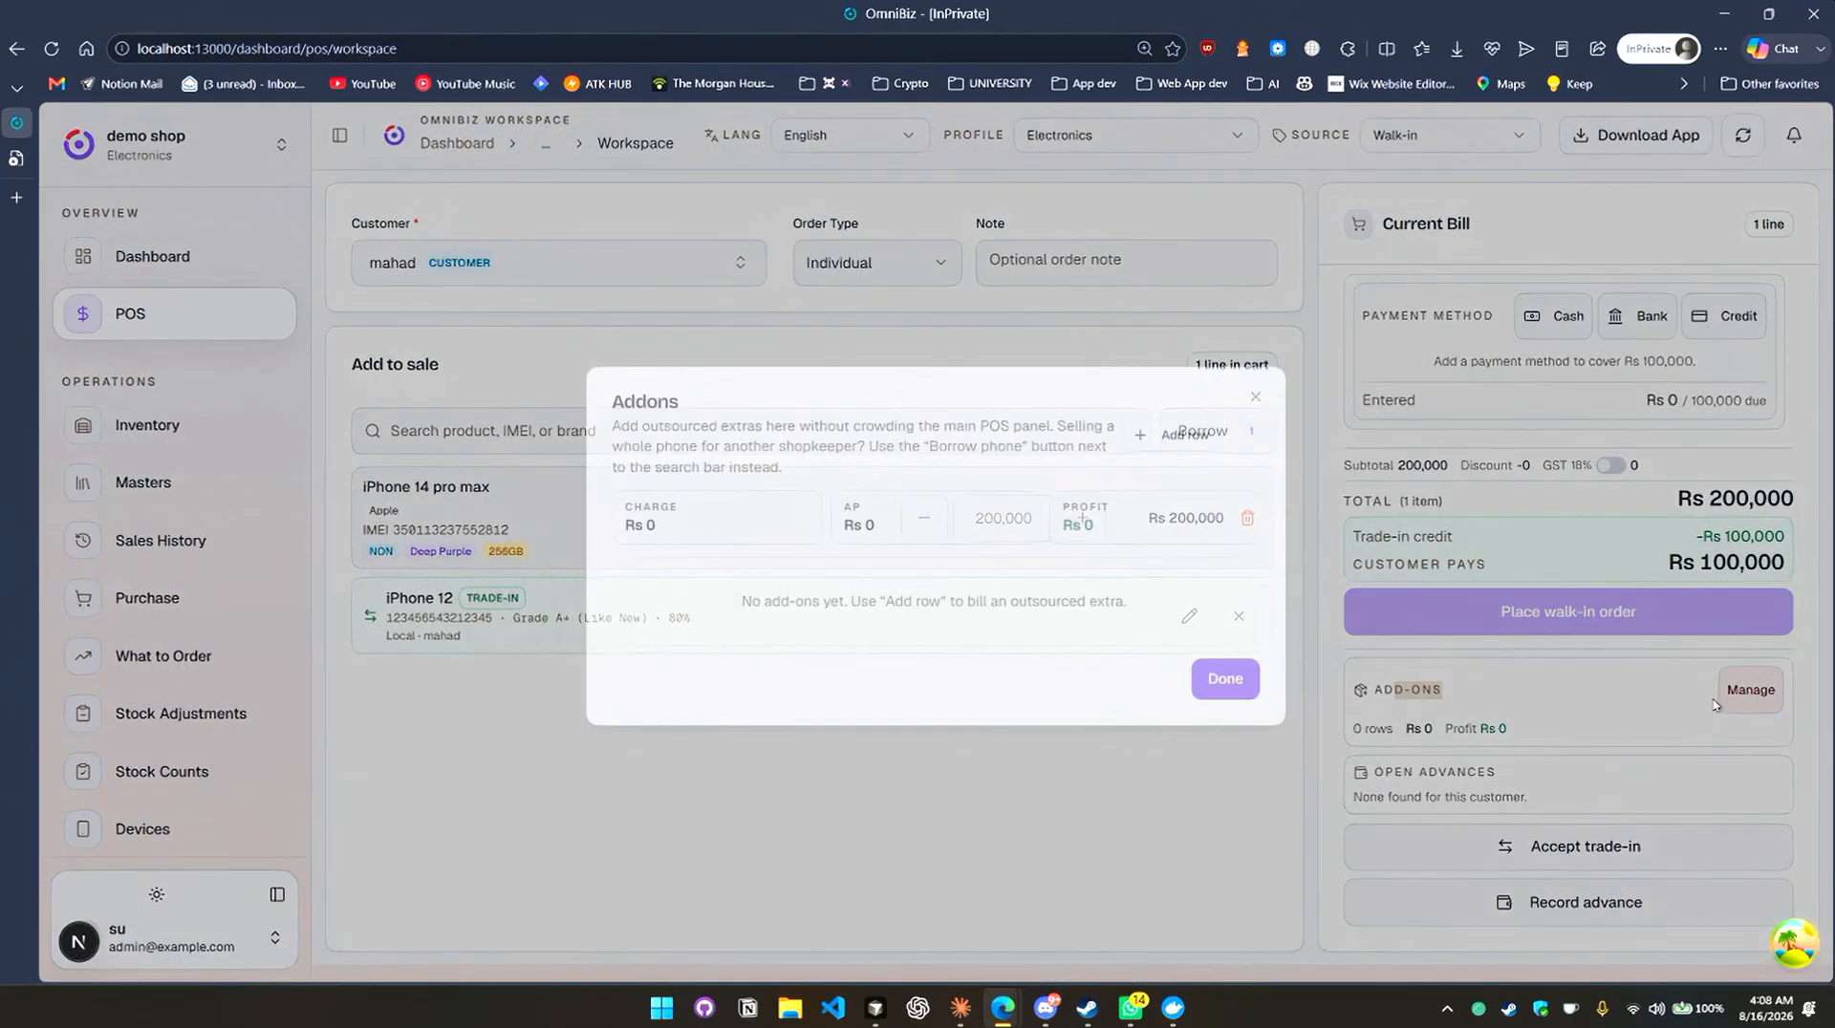
{"action": "left_click", "coordinate": [1178, 434]}
{"action": "left_click", "coordinate": [746, 563]}
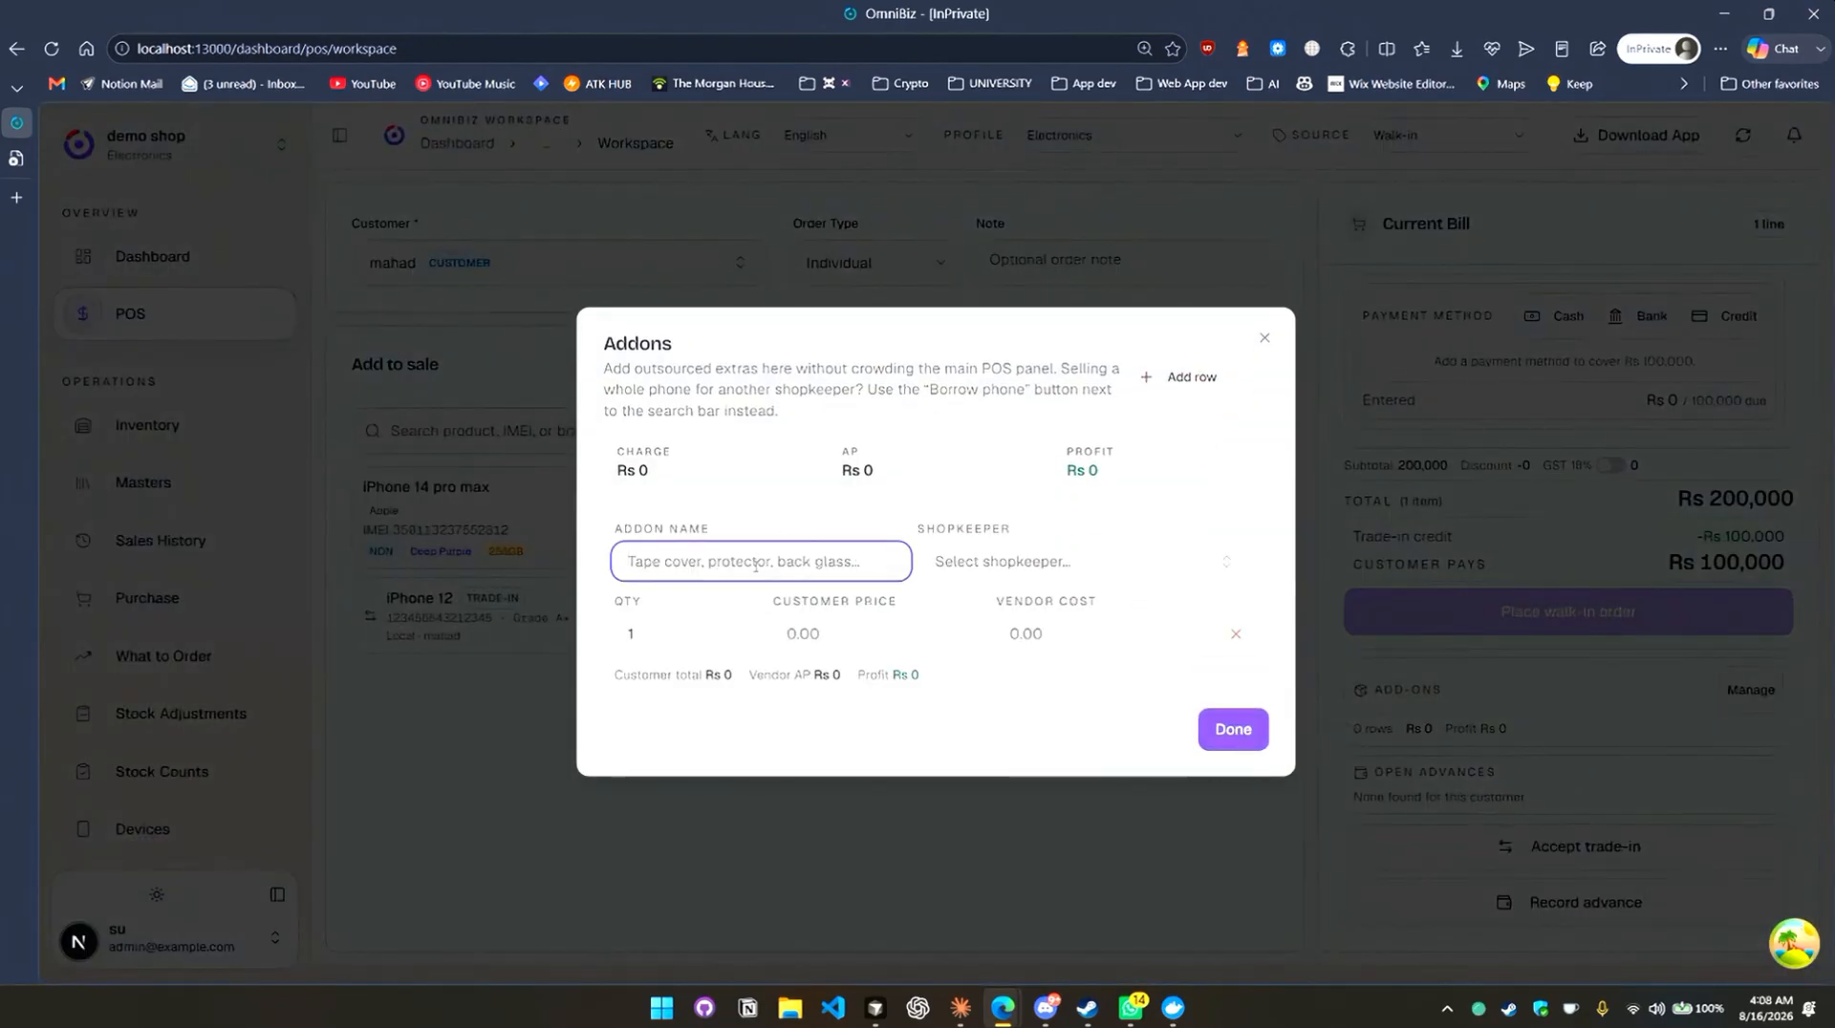
{"action": "type", "text": "pro"}
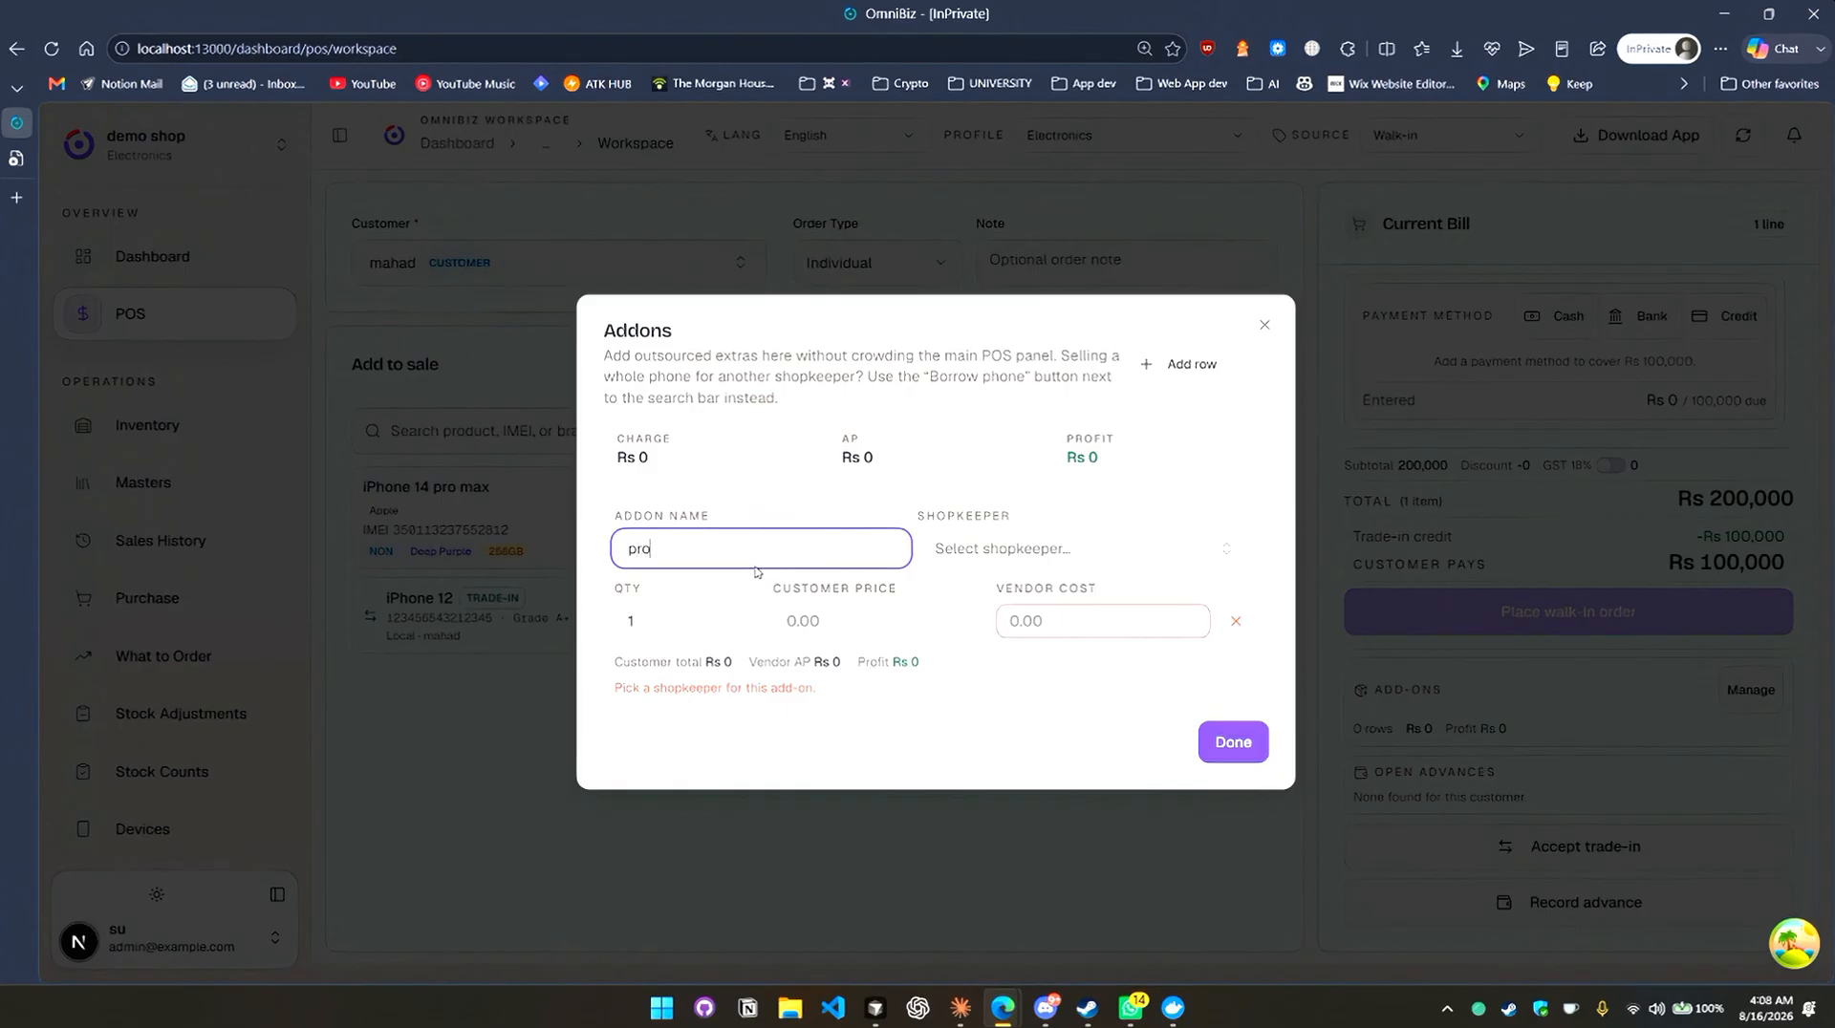
{"action": "type", "text": "tectore"}
Choose the last listed party, tagged Customer and Supplier, as the add-on's shopkeeper.
{"action": "key", "text": "Tab"}
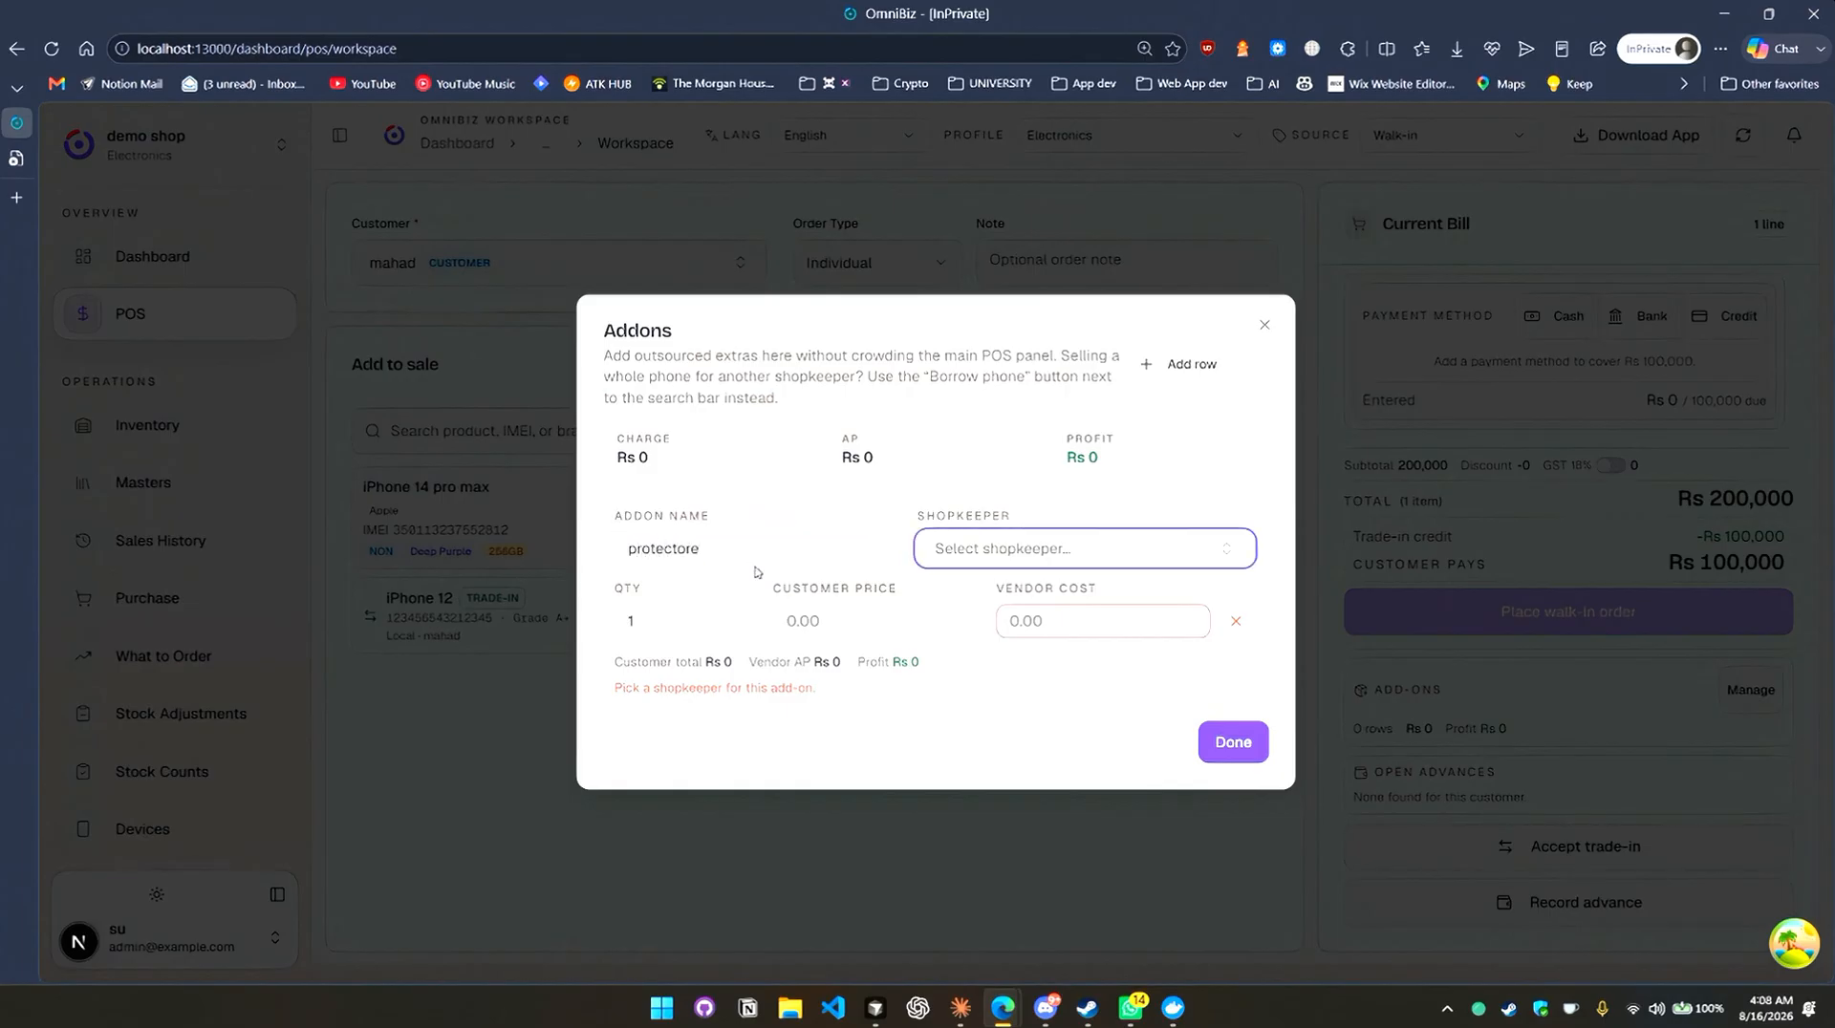
{"action": "key", "text": "Return"}
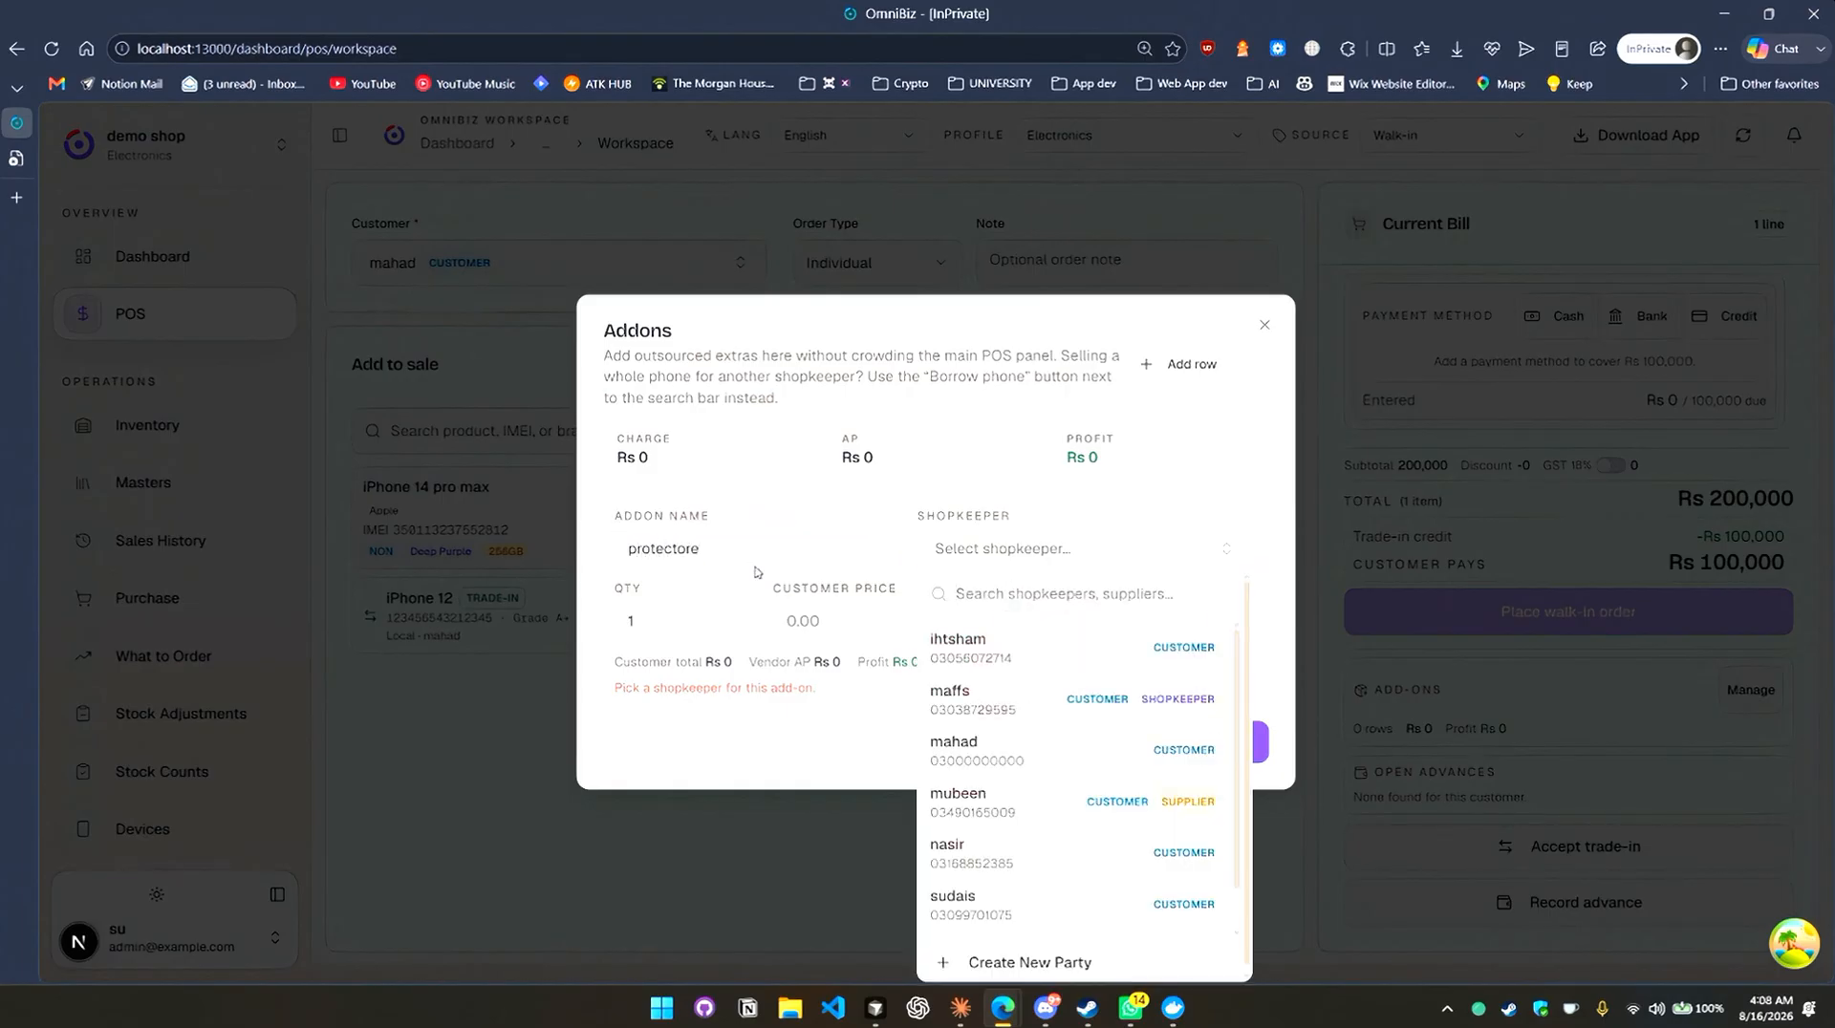
{"action": "key", "text": "Down"}
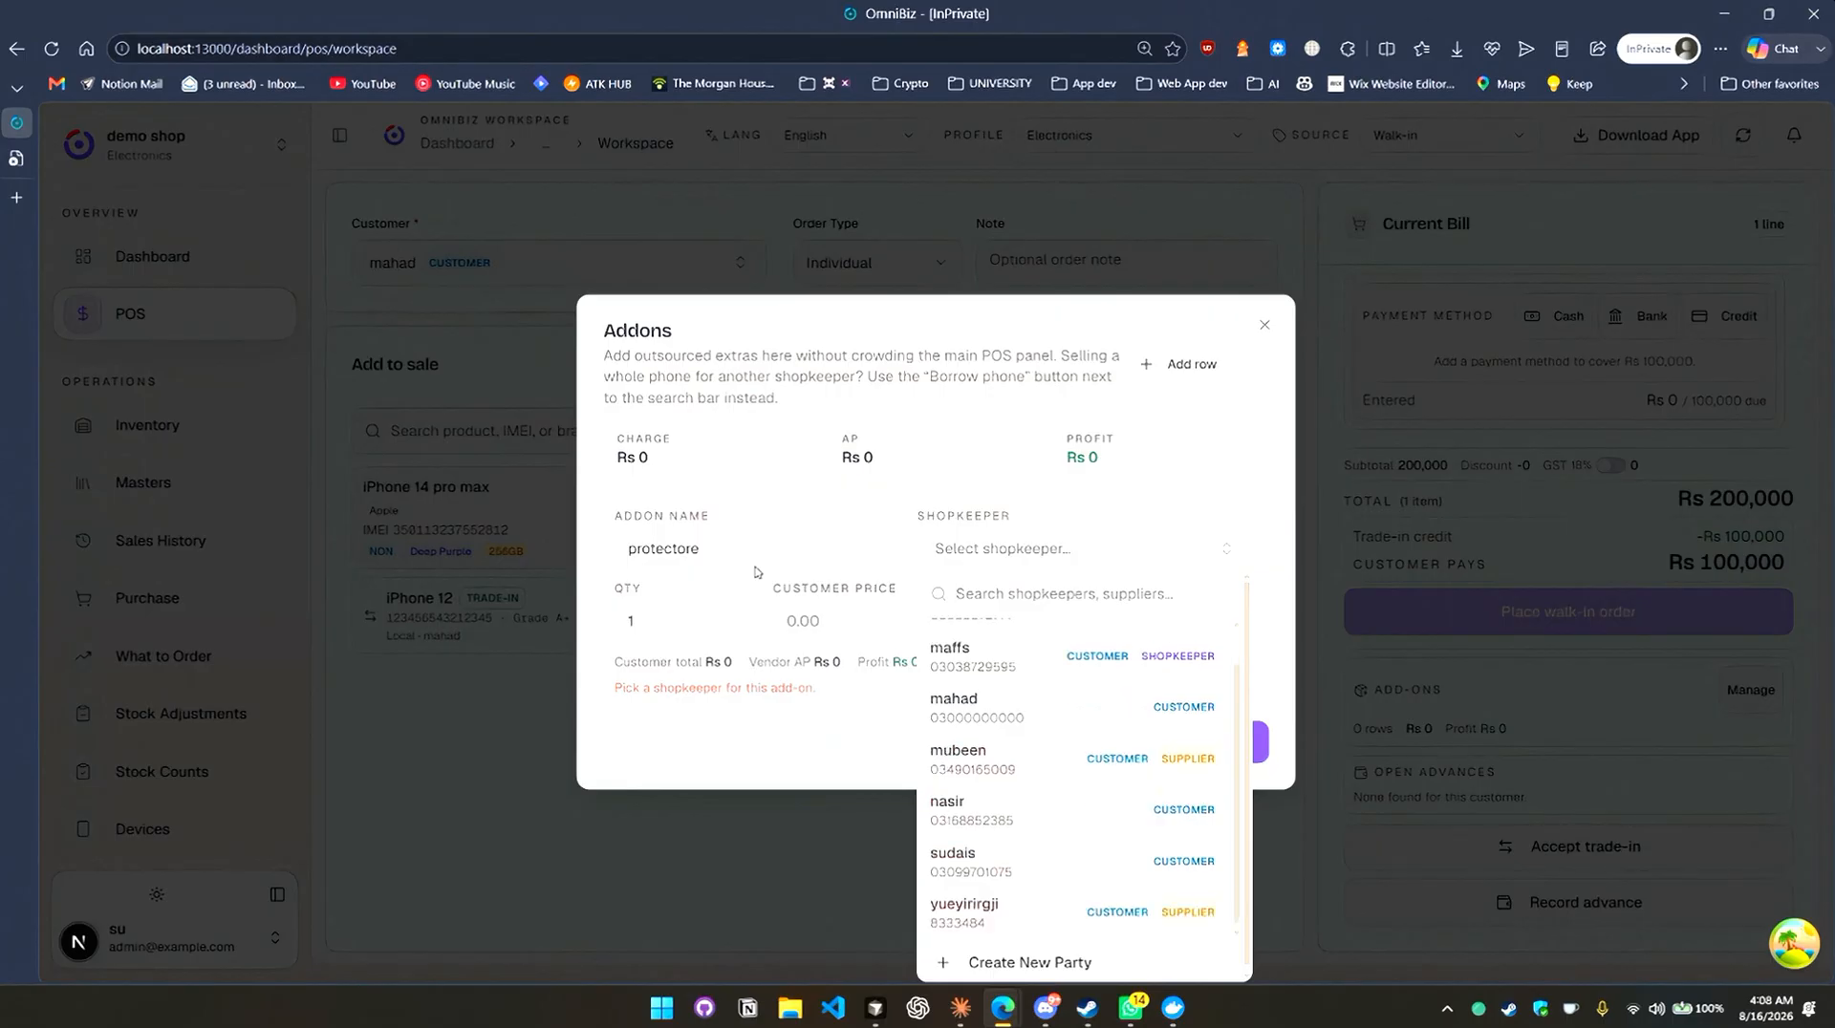
{"action": "key", "text": "Return"}
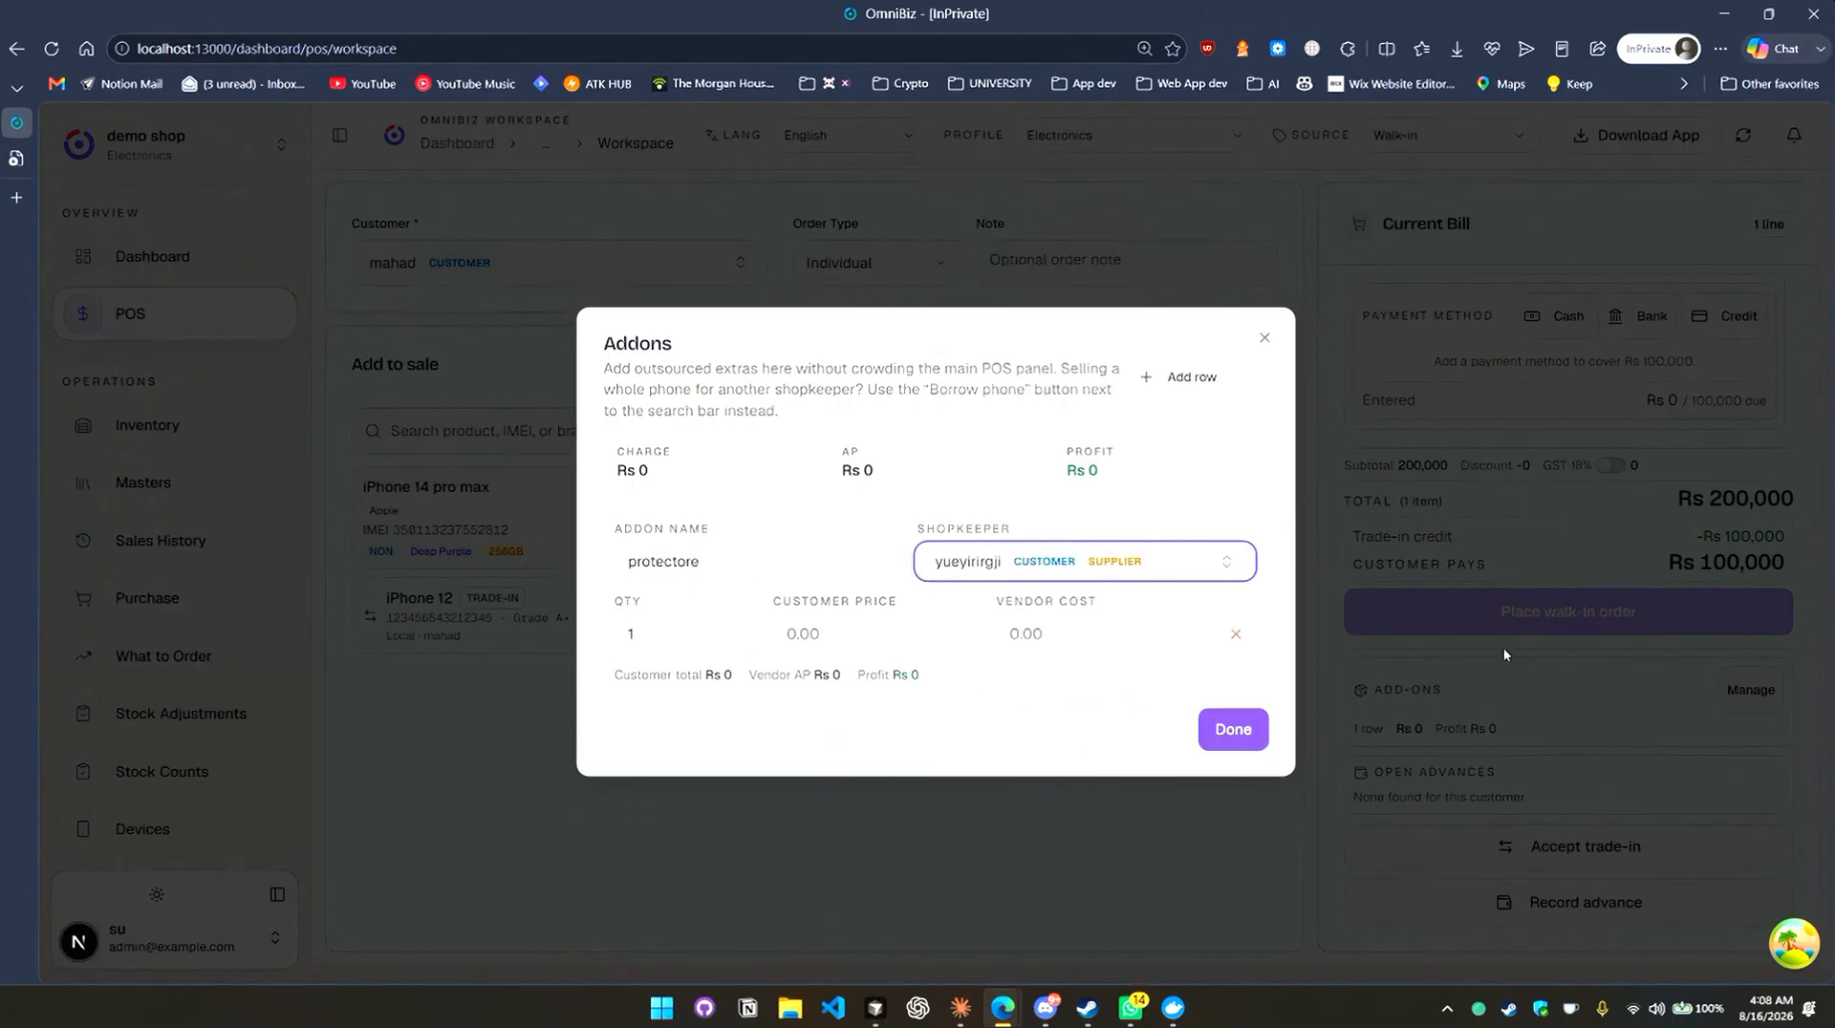
Set the add-on's customer price to 500 and vendor cost to 300, and finish the add-ons.
{"action": "left_click", "coordinate": [841, 642]}
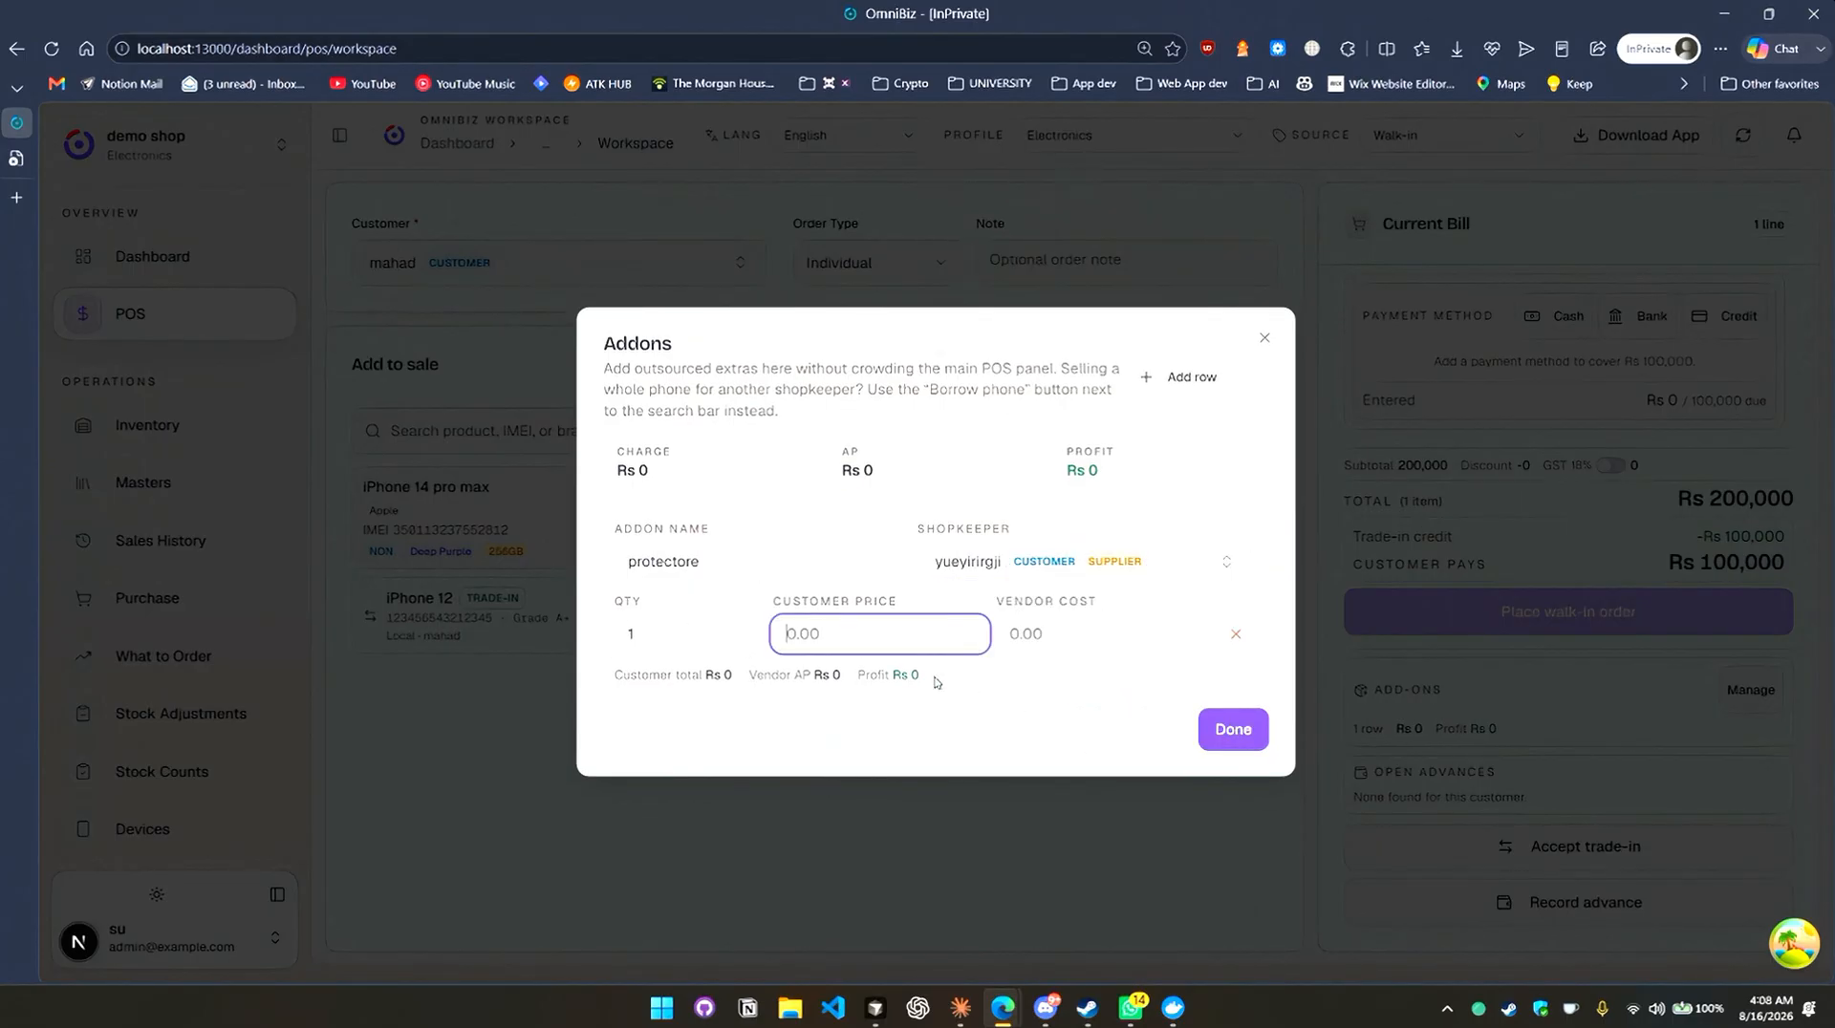
{"action": "type", "text": "5000"}
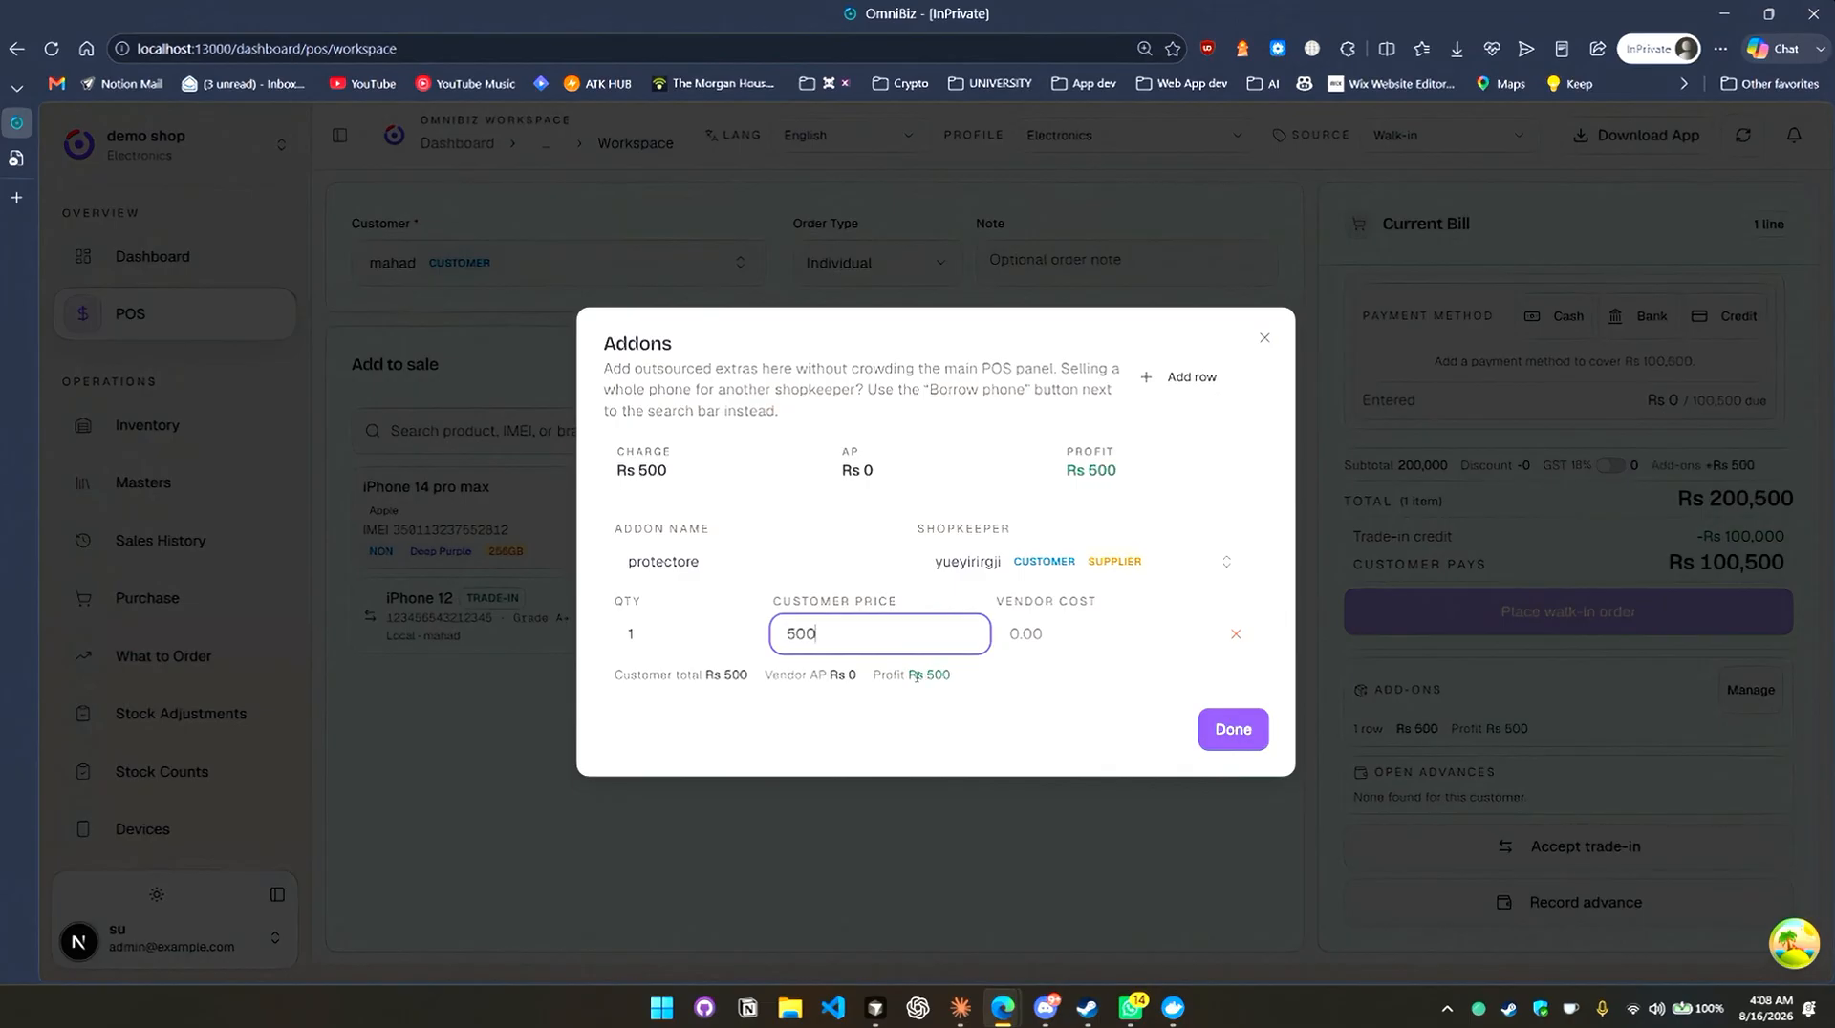
{"action": "key", "text": "BackSpace"}
{"action": "key", "text": "Tab"}
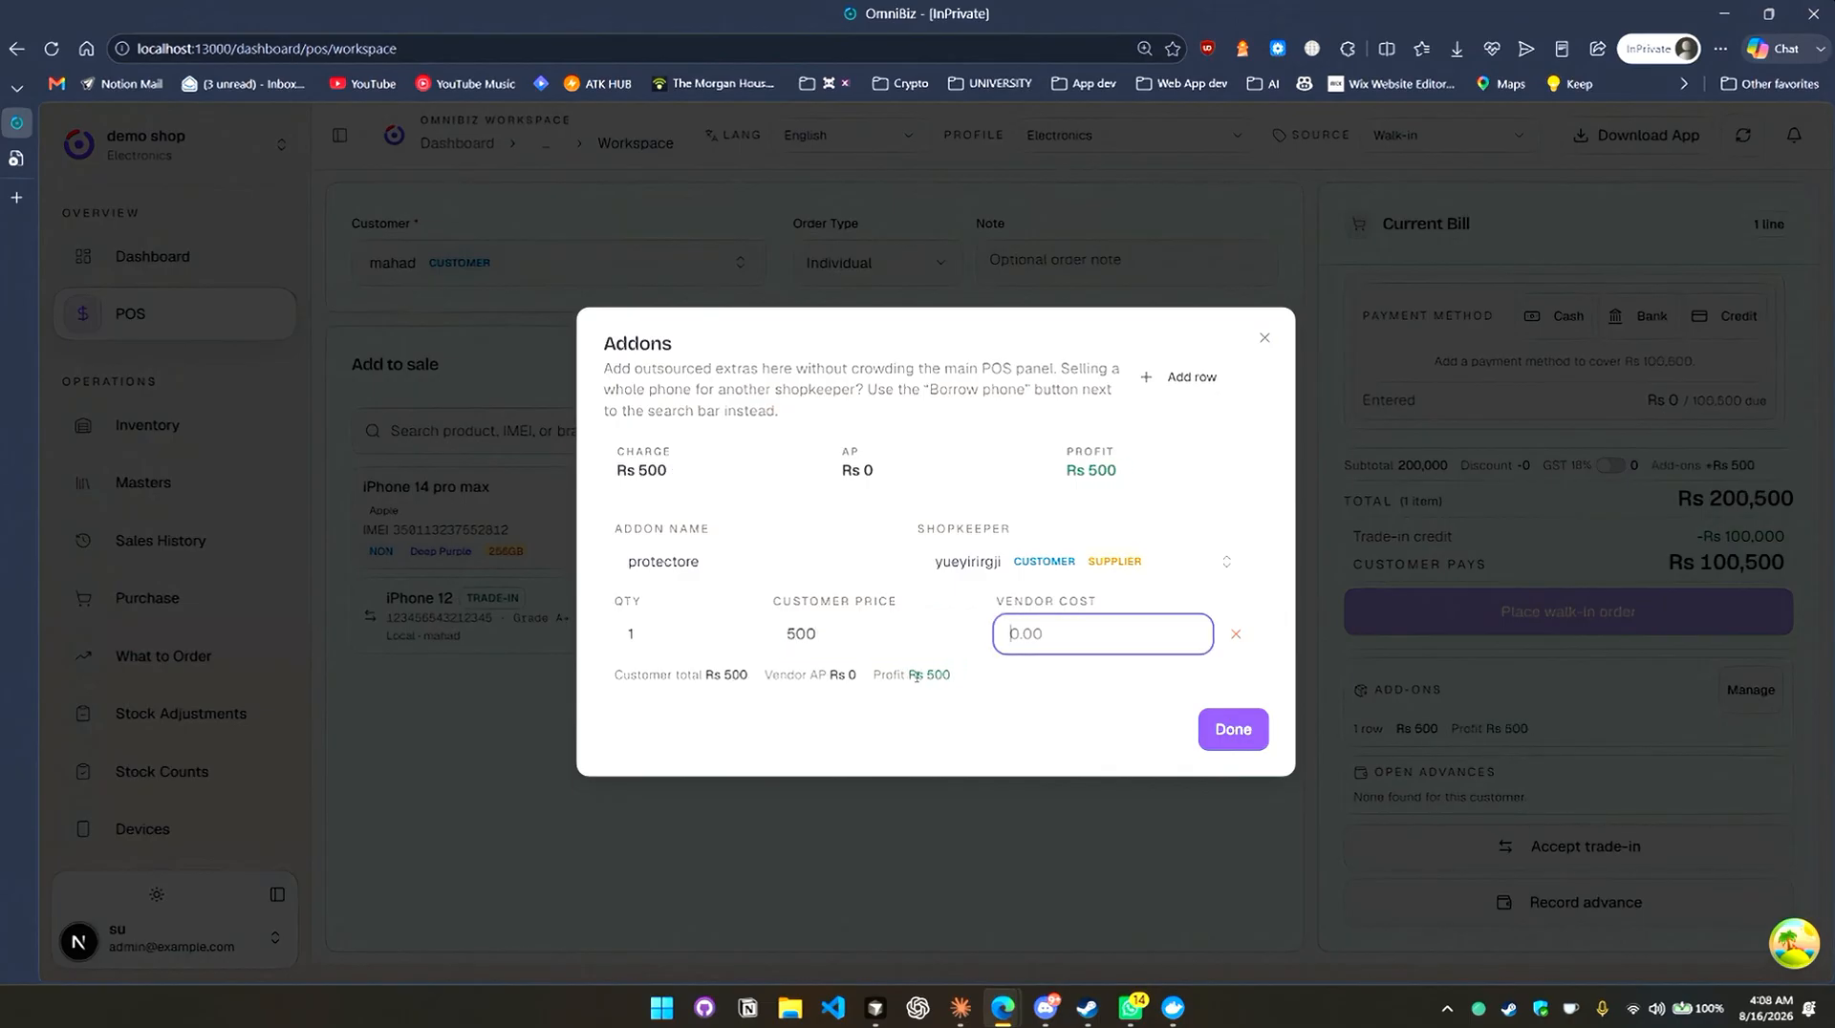
{"action": "type", "text": "300"}
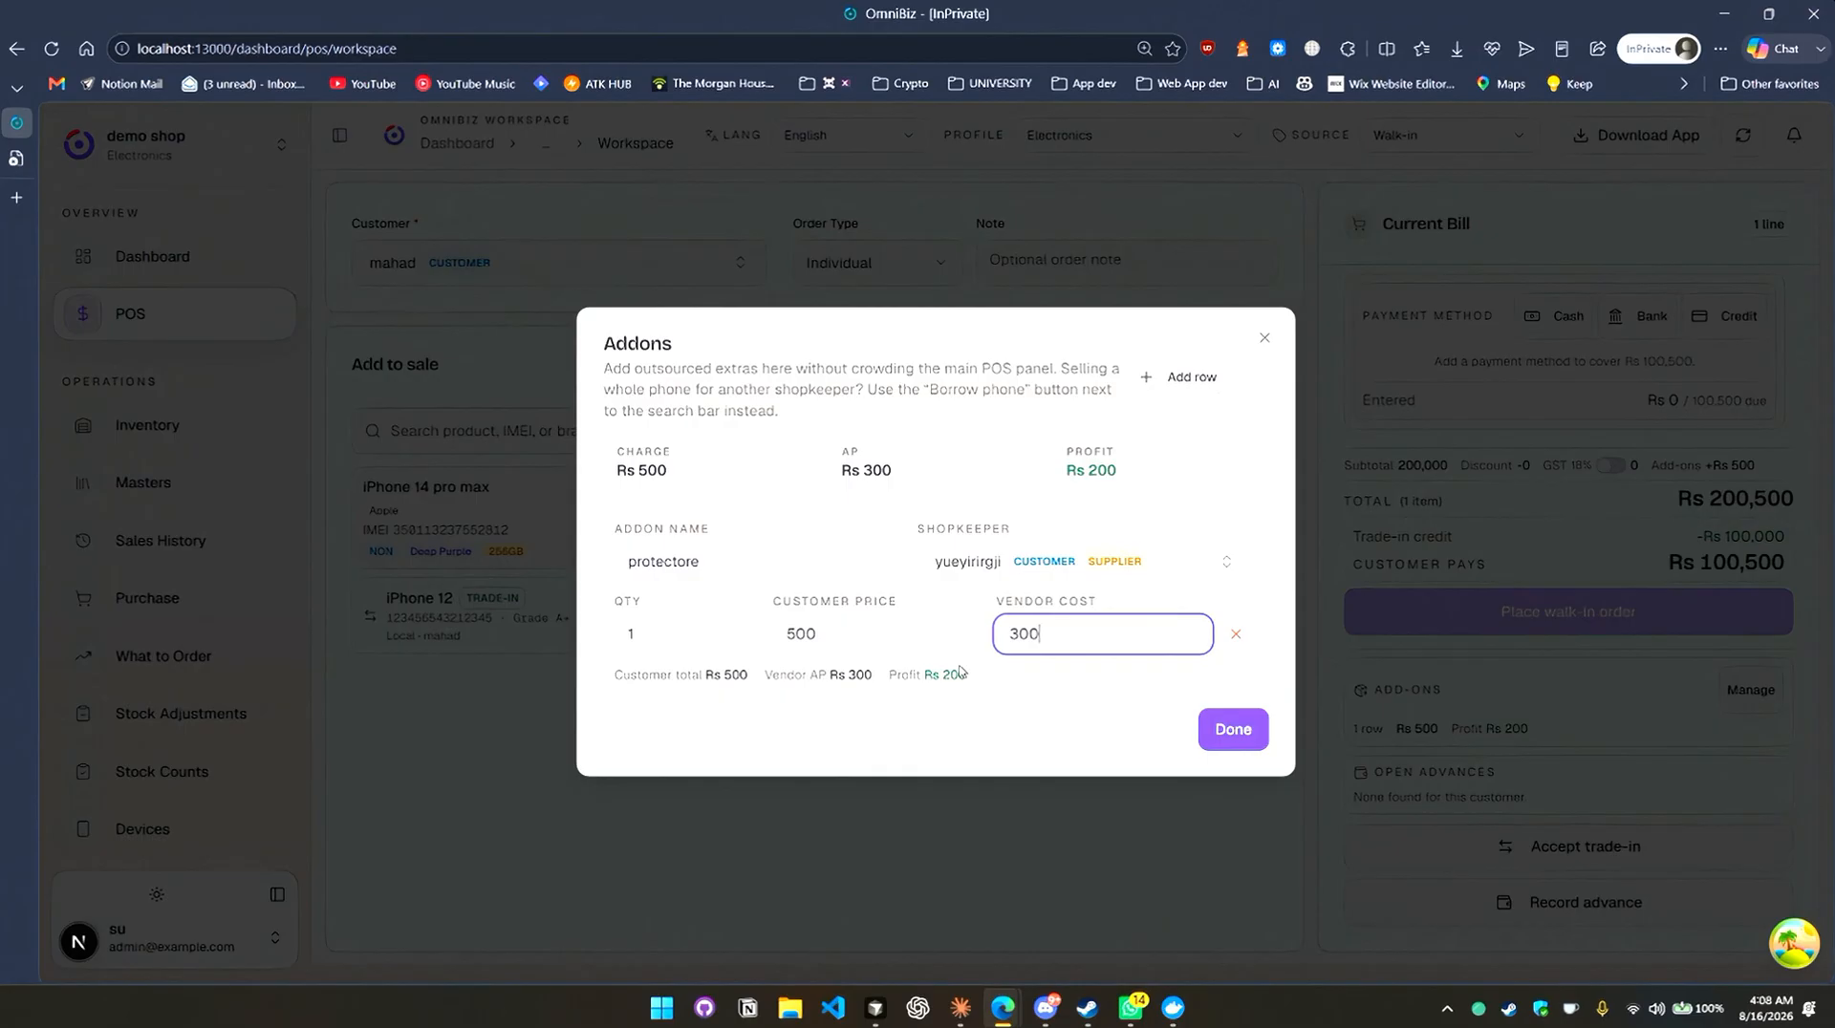
{"action": "left_click", "coordinate": [1233, 730]}
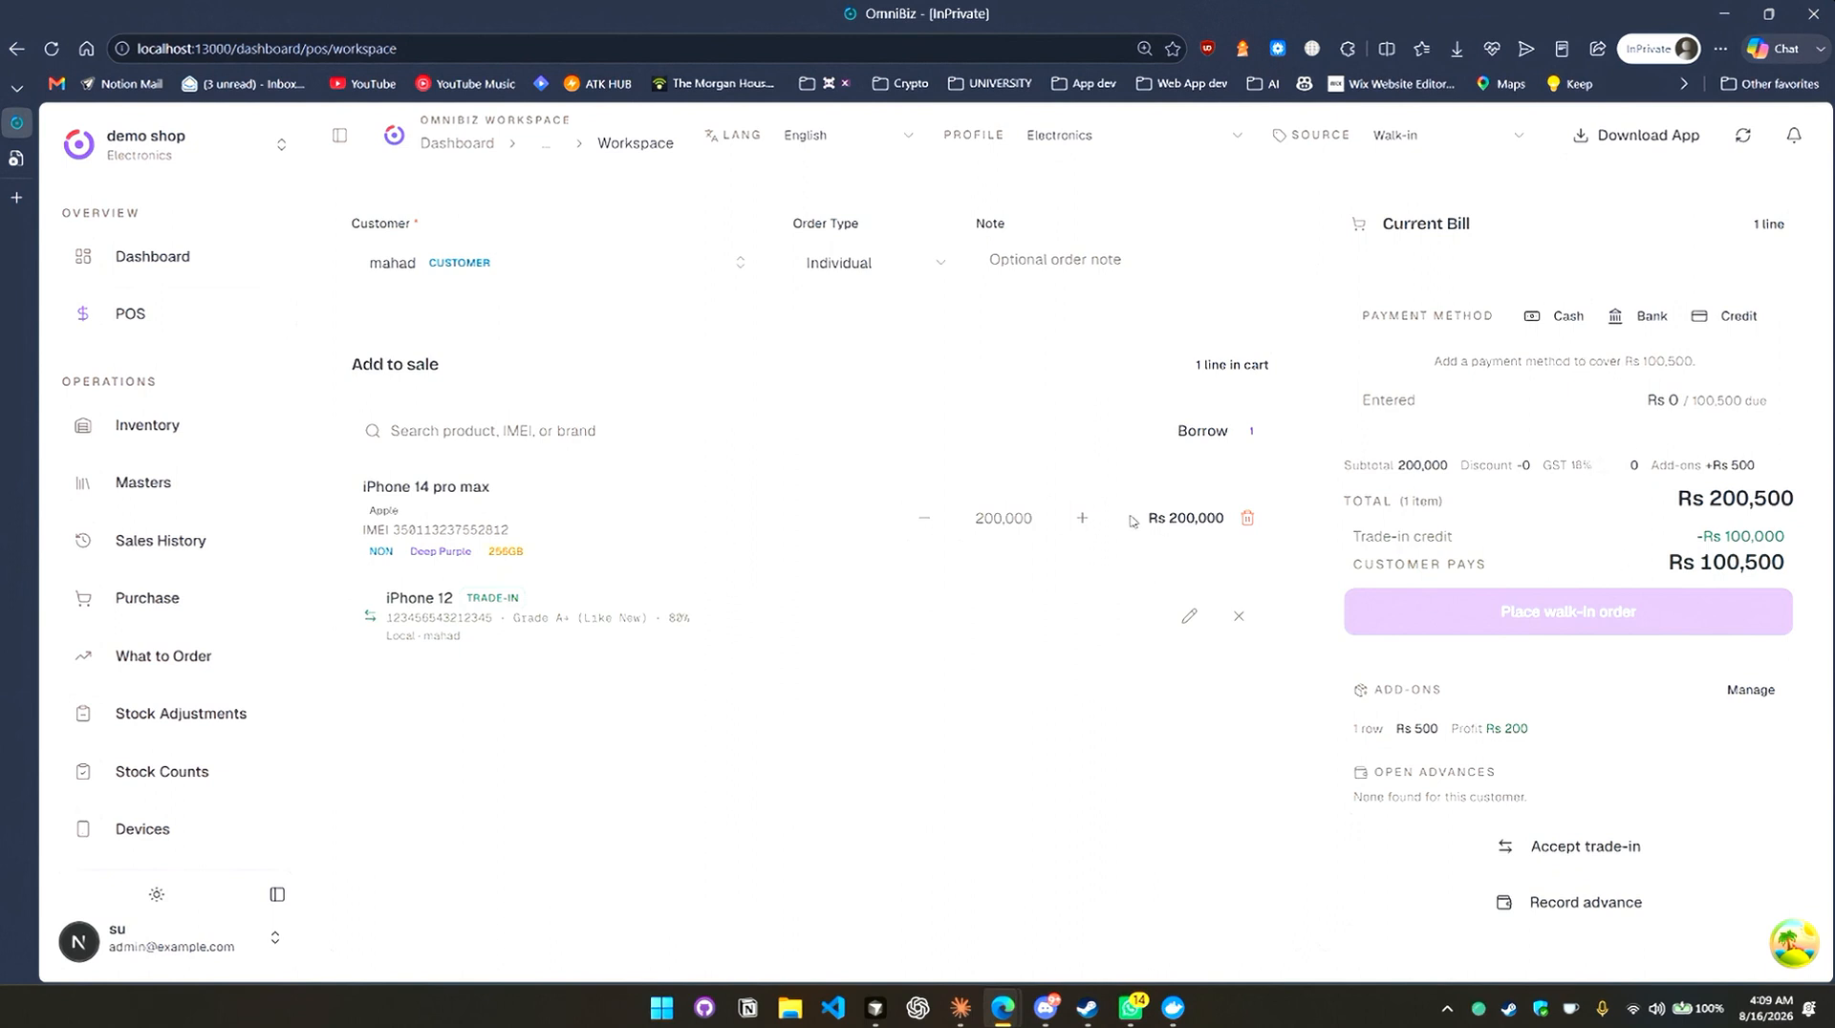
Replace the iPhone 14 pro max in the sale with the iPhone XS, priced at 80,000.
{"action": "left_click", "coordinate": [1249, 519]}
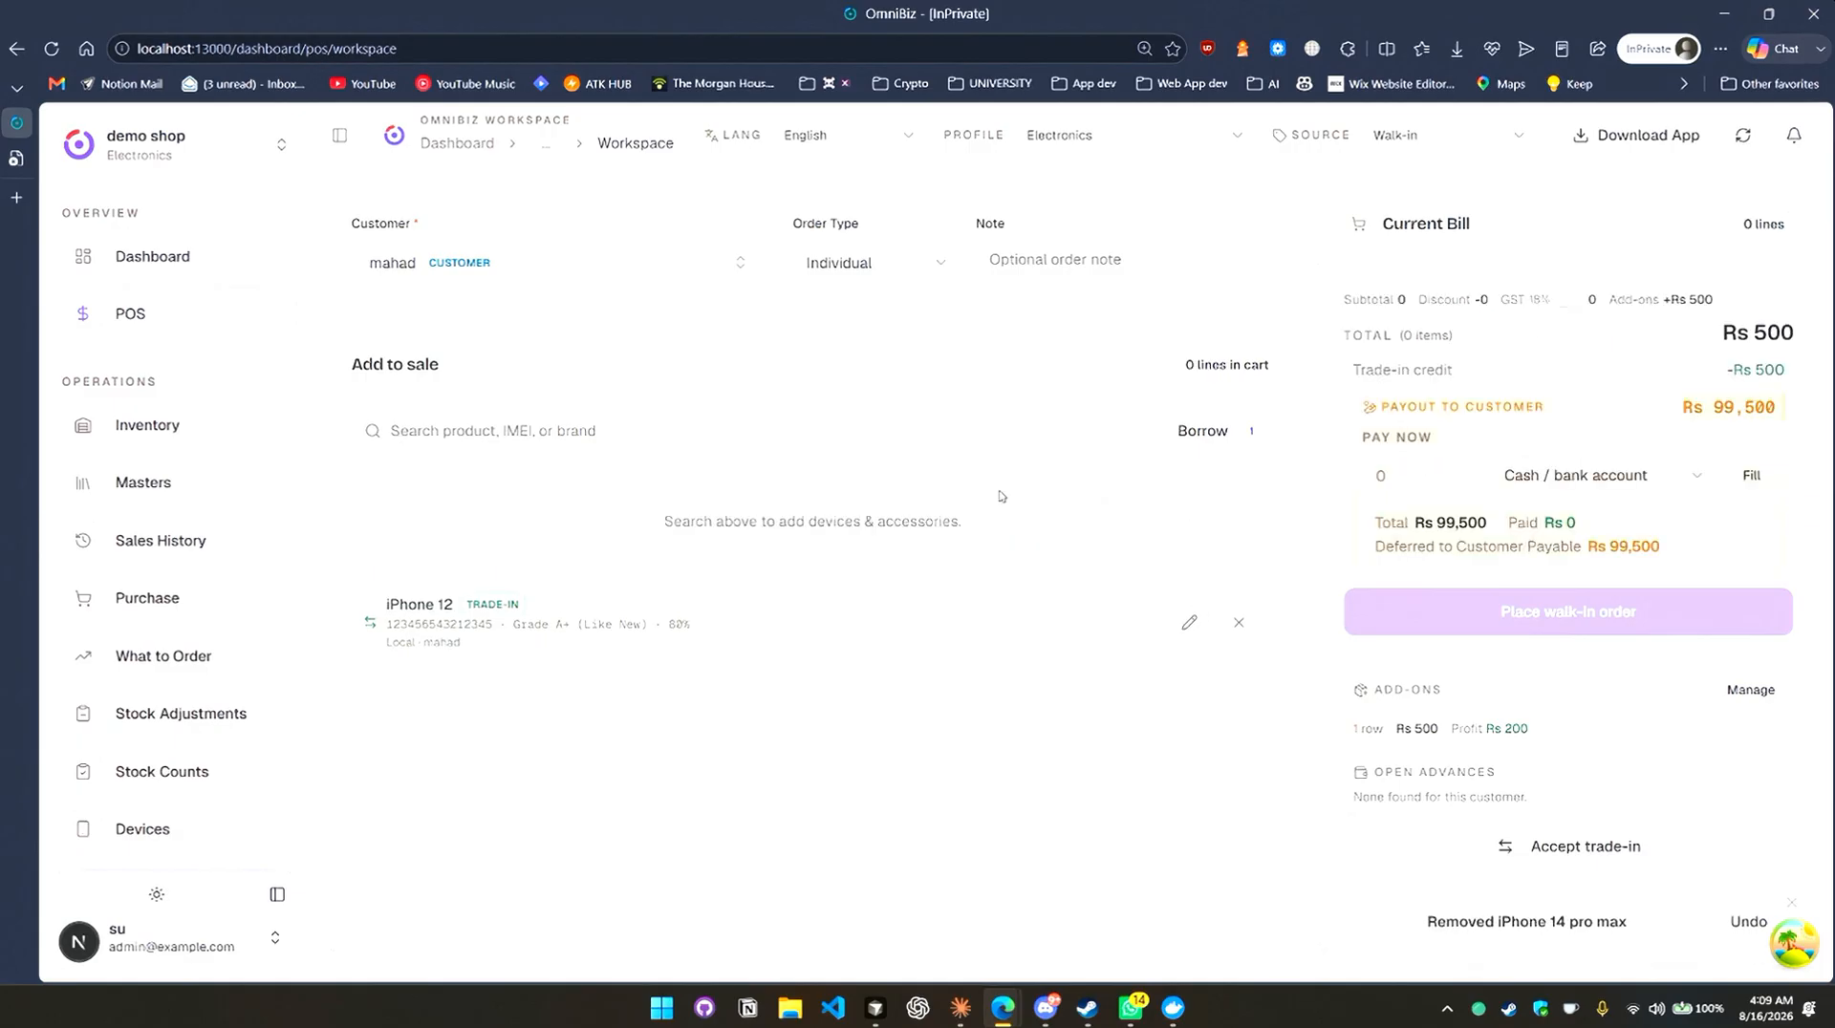
{"action": "left_click", "coordinate": [954, 429]}
{"action": "type", "text": "iph"}
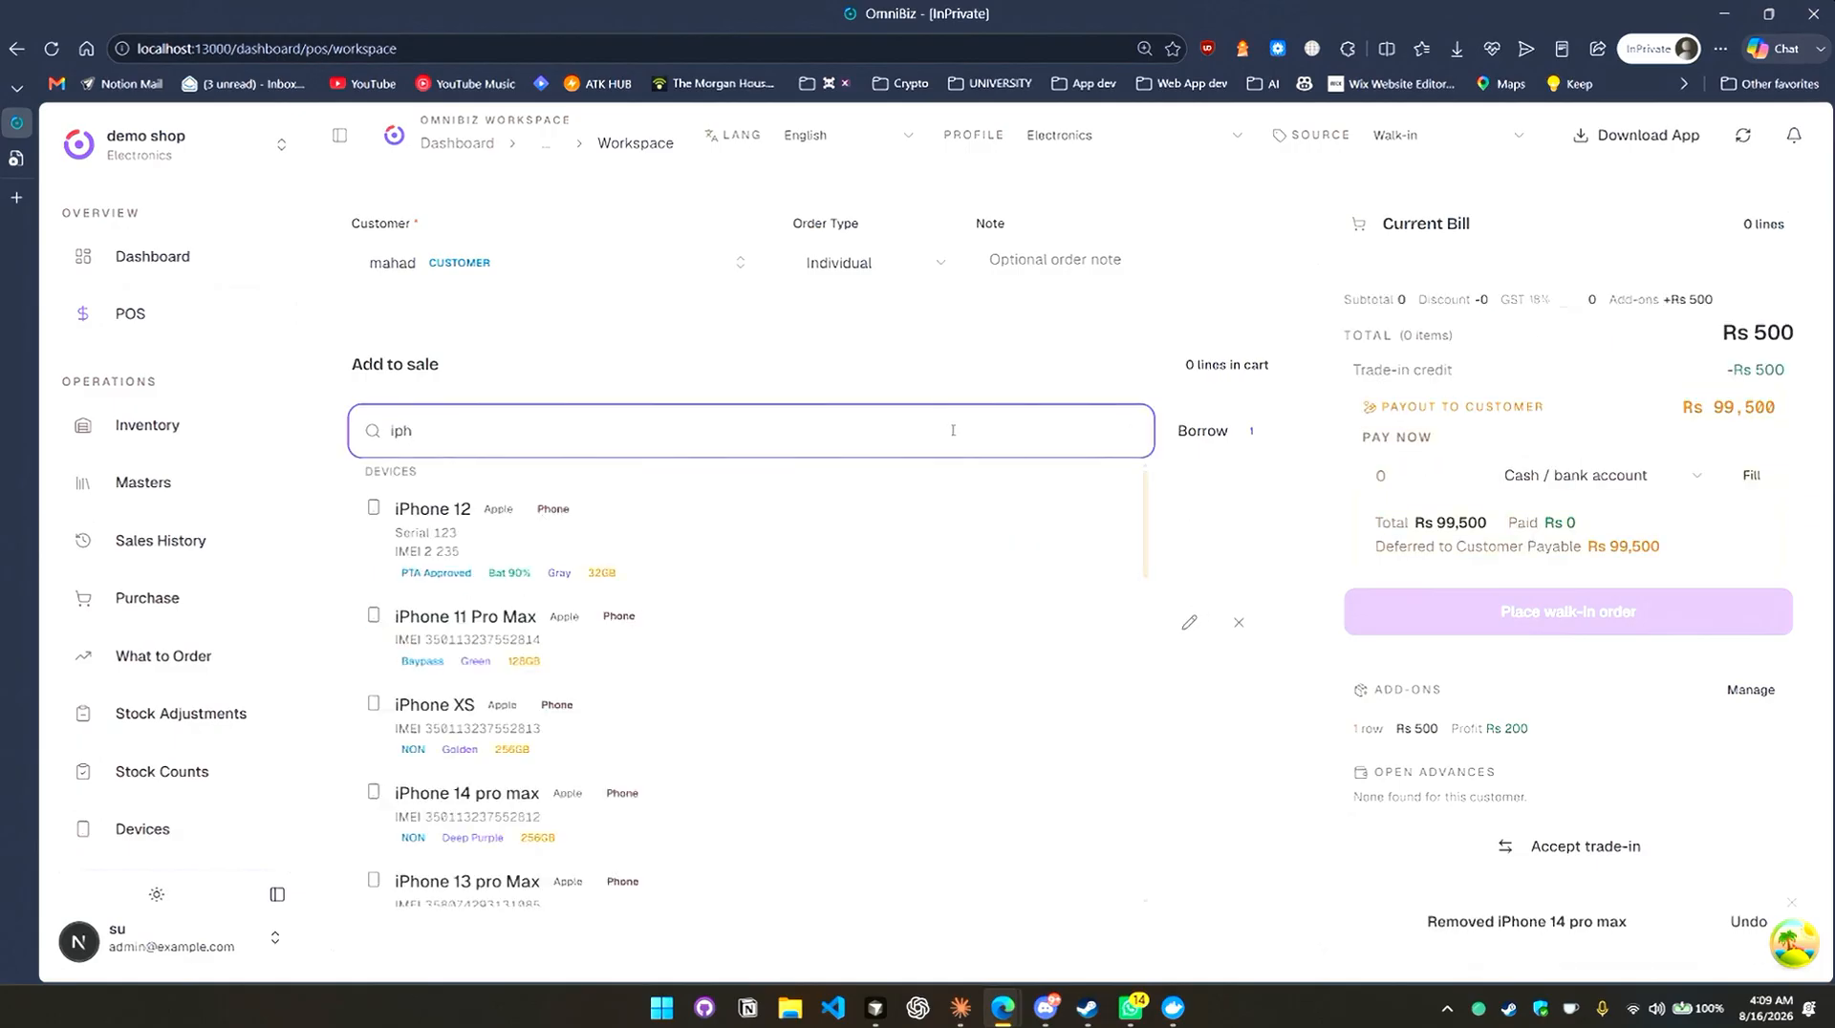
{"action": "left_click", "coordinate": [728, 571]}
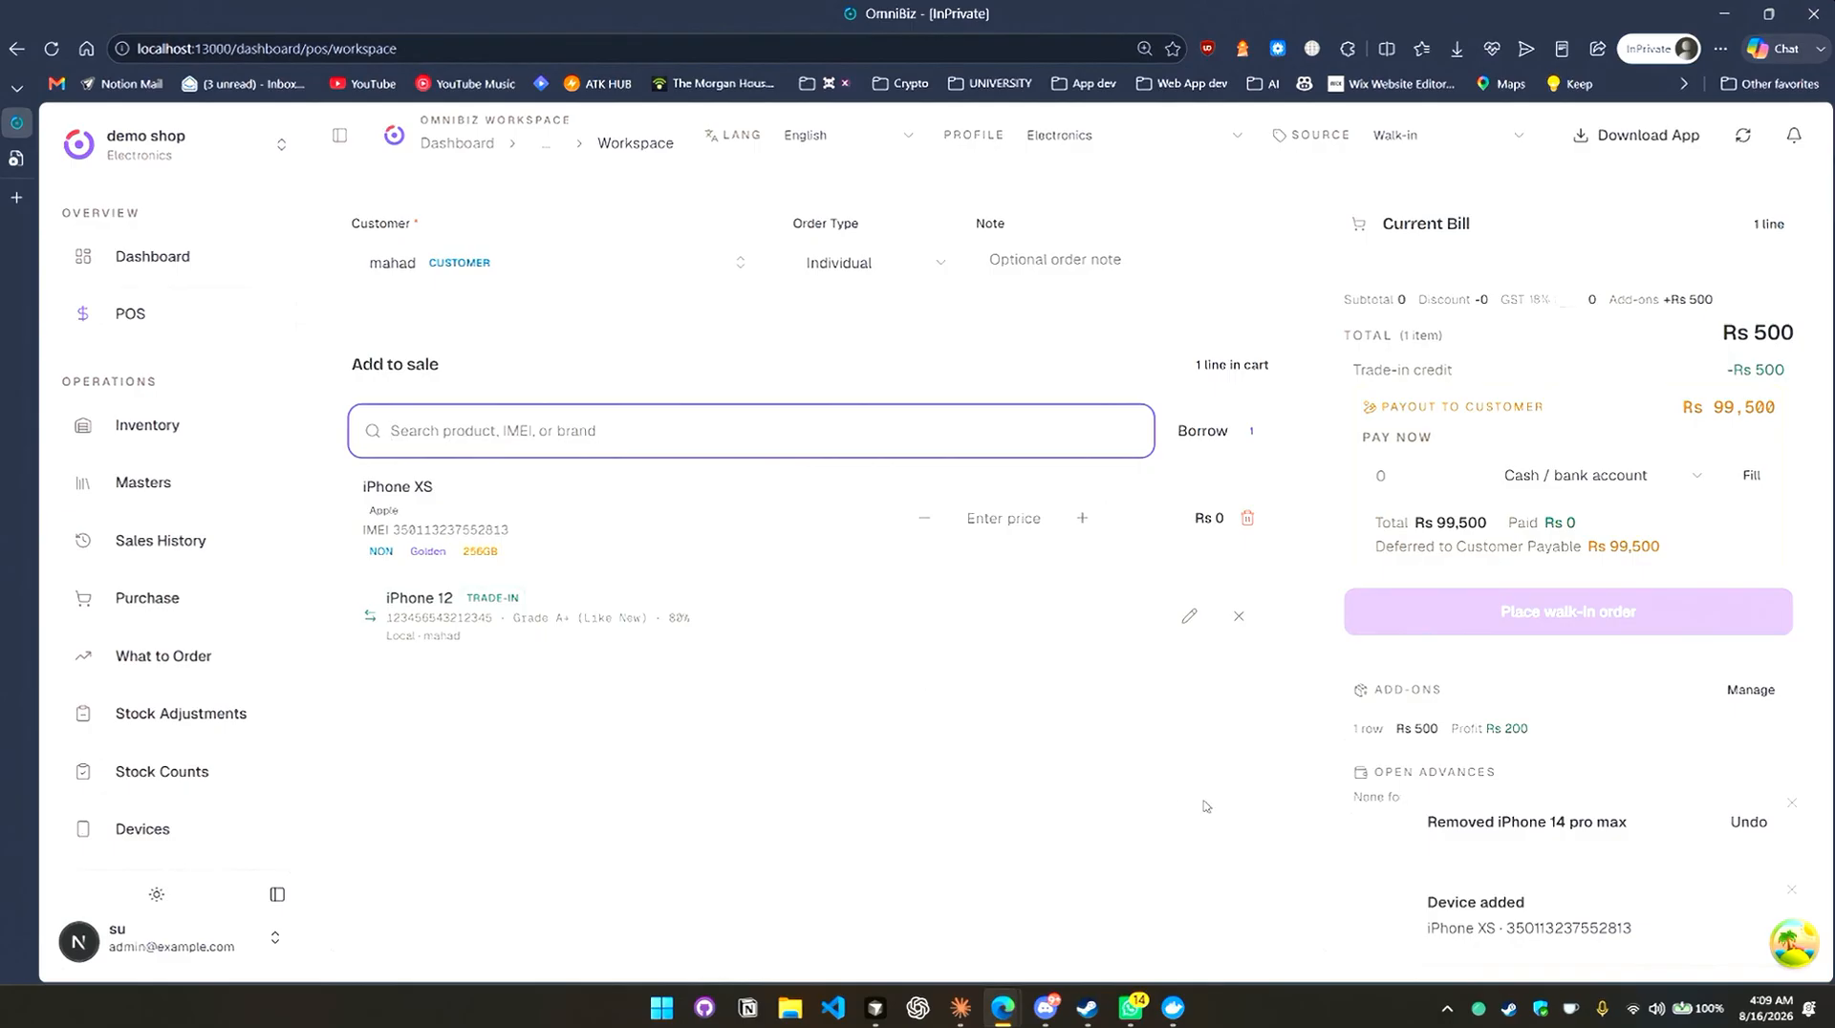
{"action": "left_click", "coordinate": [1005, 535]}
{"action": "type", "text": "8"}
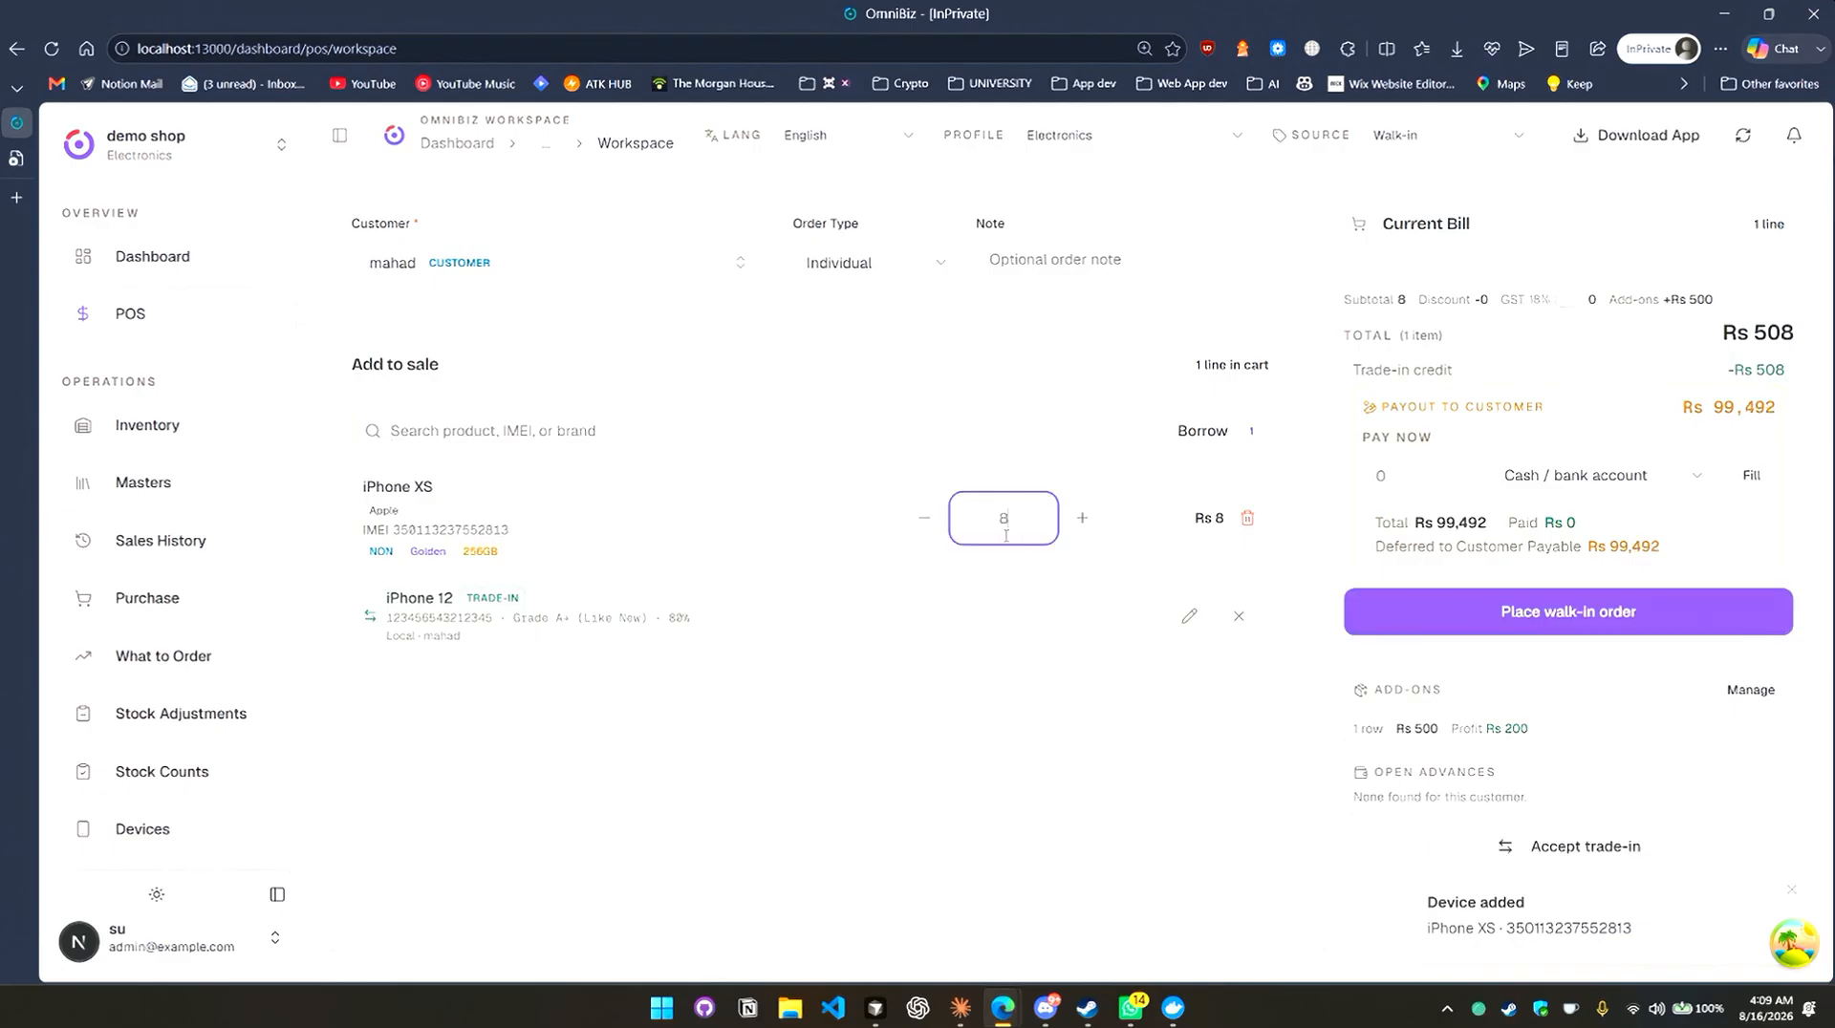
{"action": "type", "text": "0,000"}
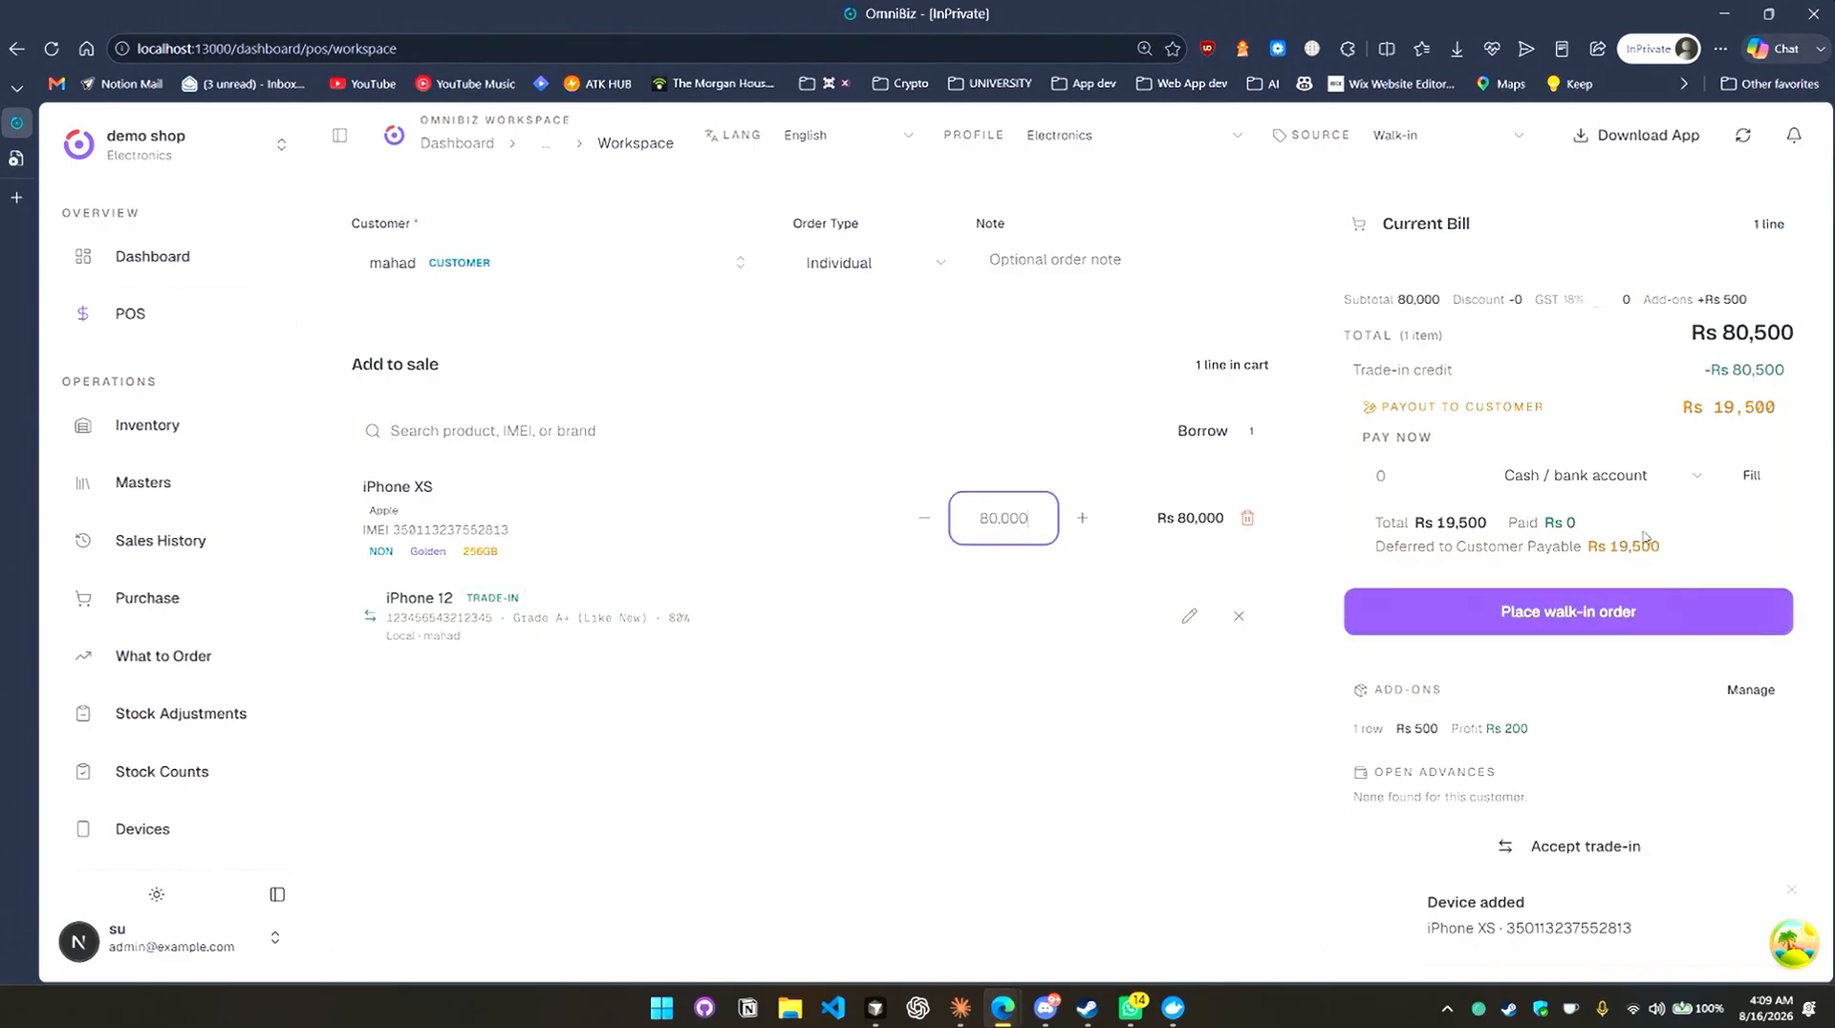
Pay 10,000 of the customer payout now from Meezan Bank, leaving the rest deferred to Customer Payable.
{"action": "left_click", "coordinate": [1657, 483]}
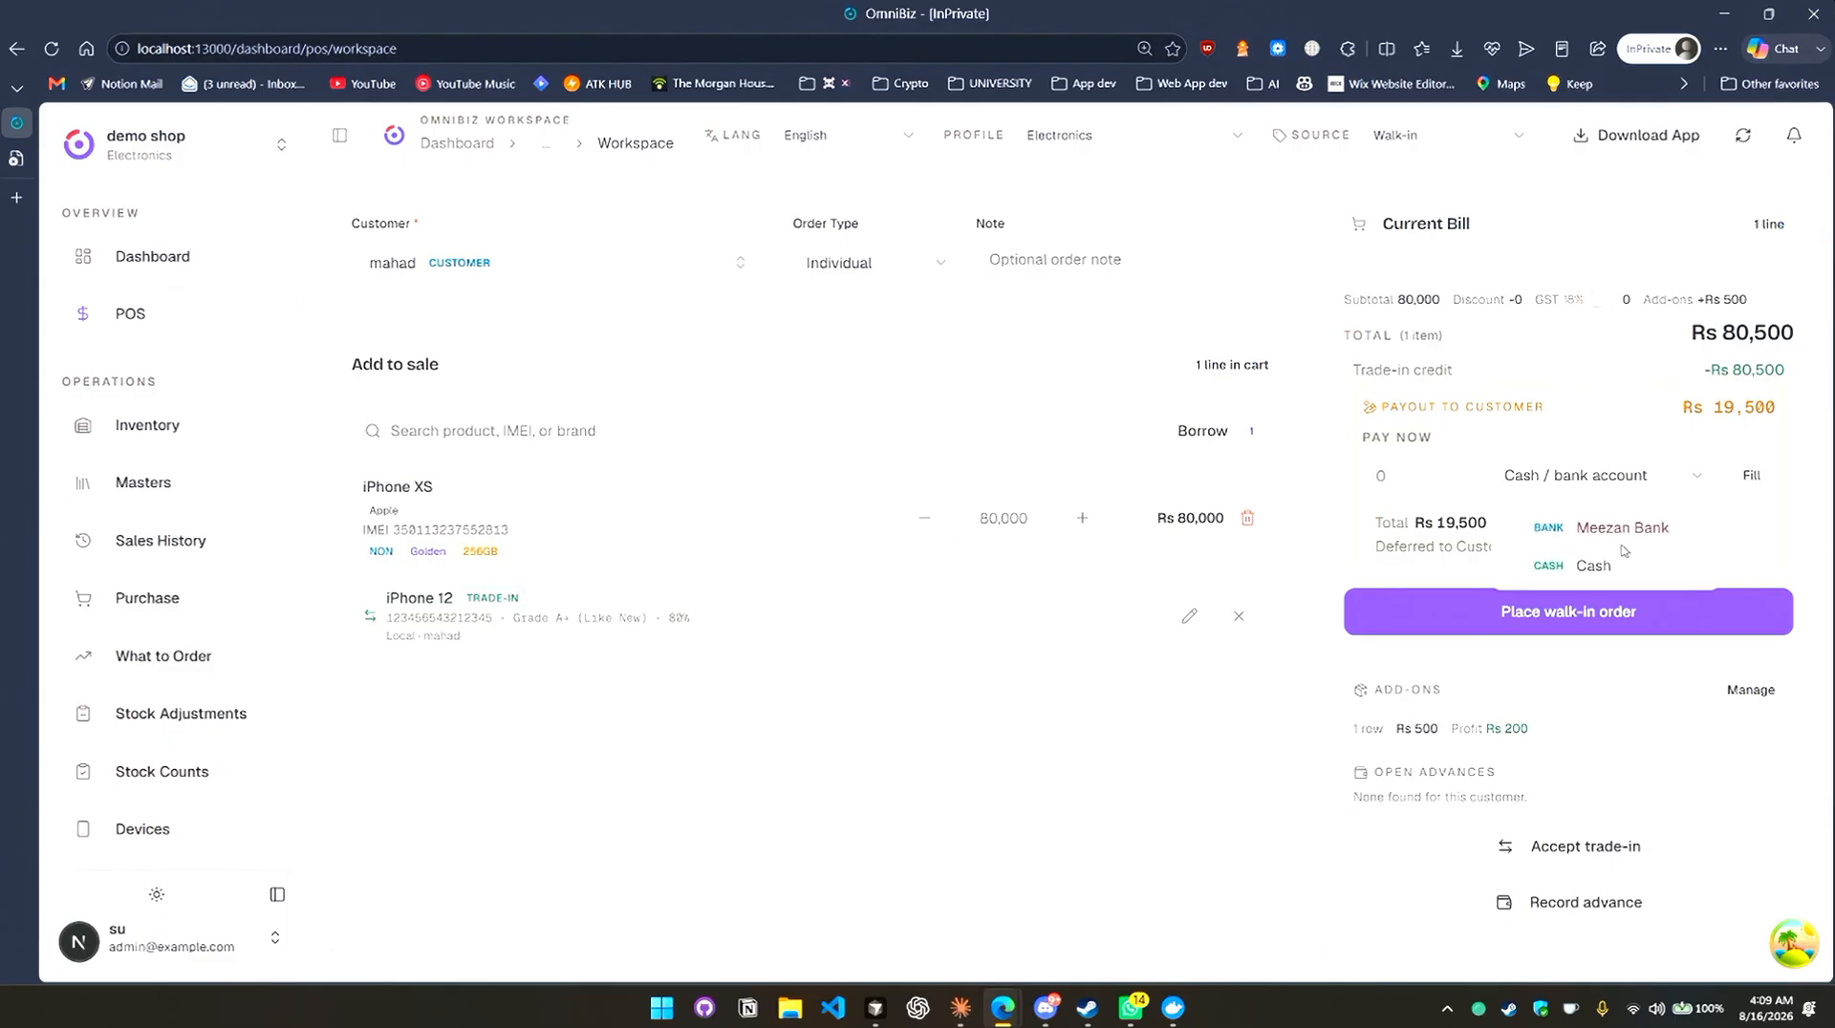
{"action": "left_click", "coordinate": [1589, 527]}
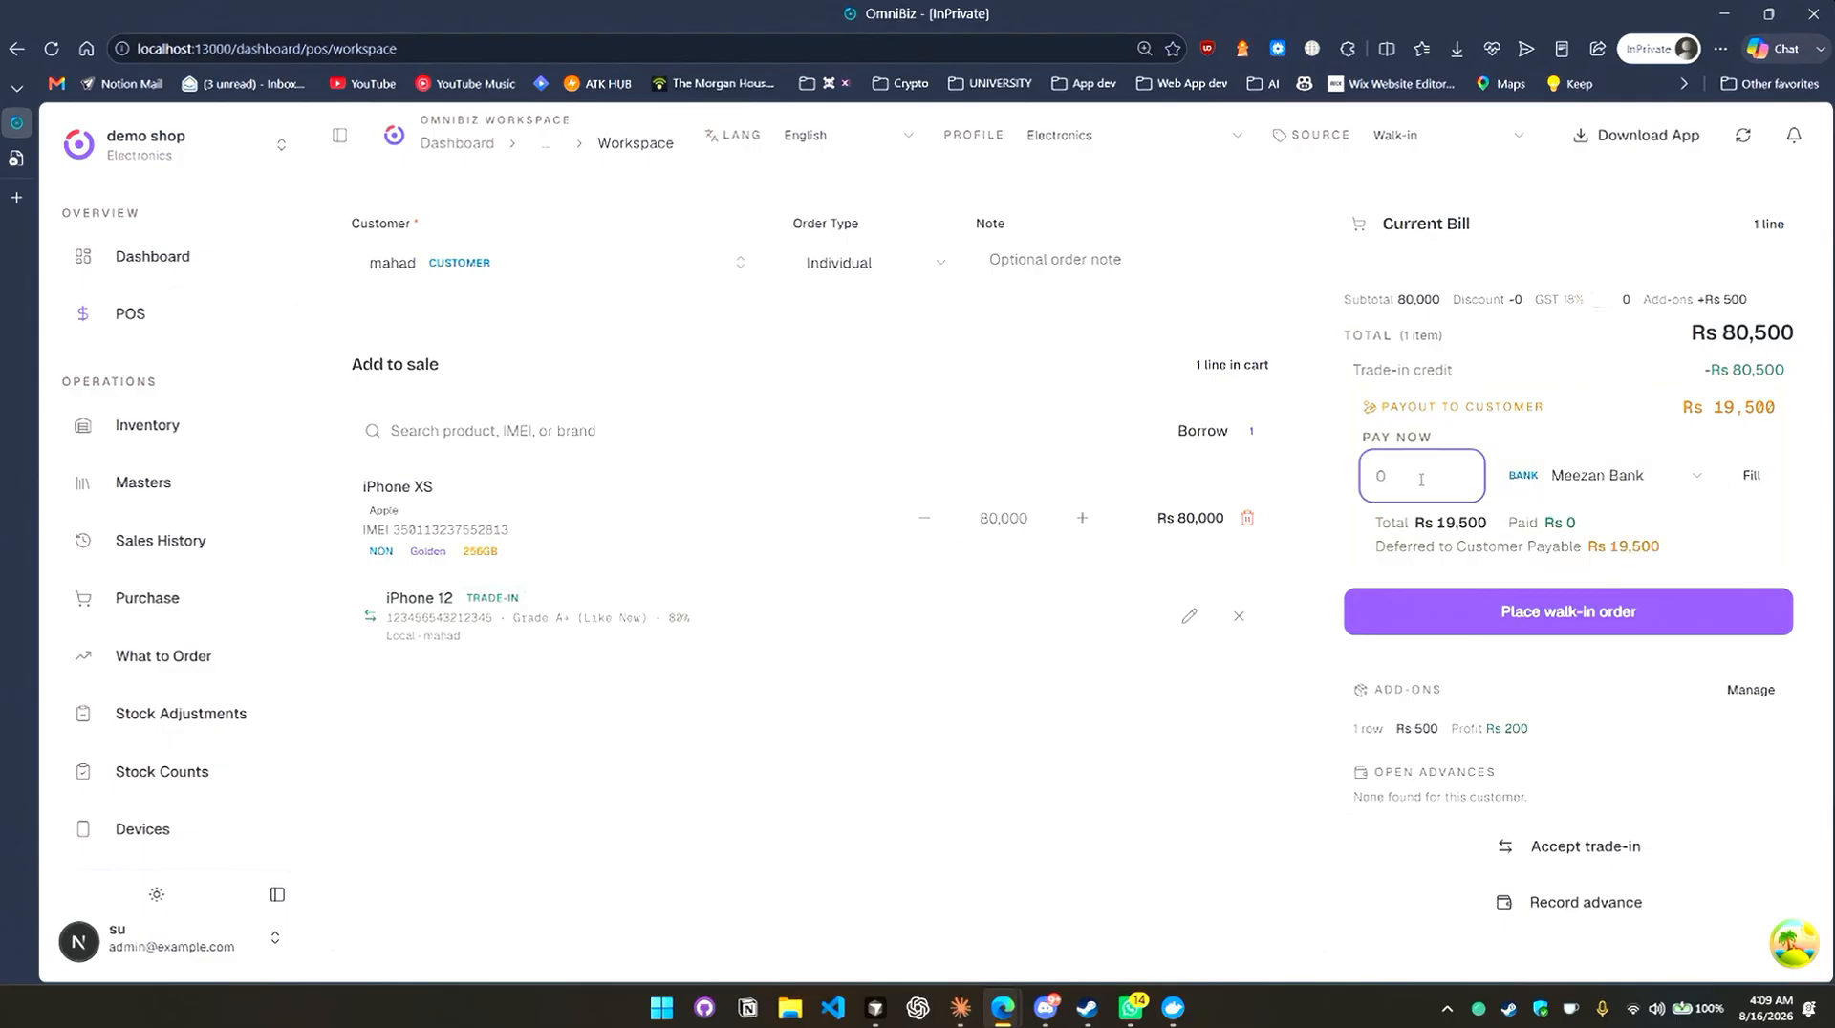
{"action": "type", "text": "19500"}
{"action": "key", "text": "BackSpace"}
{"action": "key", "text": "BackSpace"}
{"action": "key", "text": "BackSpace"}
{"action": "key", "text": "BackSpace"}
{"action": "key", "text": "BackSpace"}
{"action": "left_click", "coordinate": [1534, 552]}
{"action": "left_click", "coordinate": [1404, 469]}
{"action": "type", "text": "10000"}
{"action": "left_click", "coordinate": [1640, 552]}
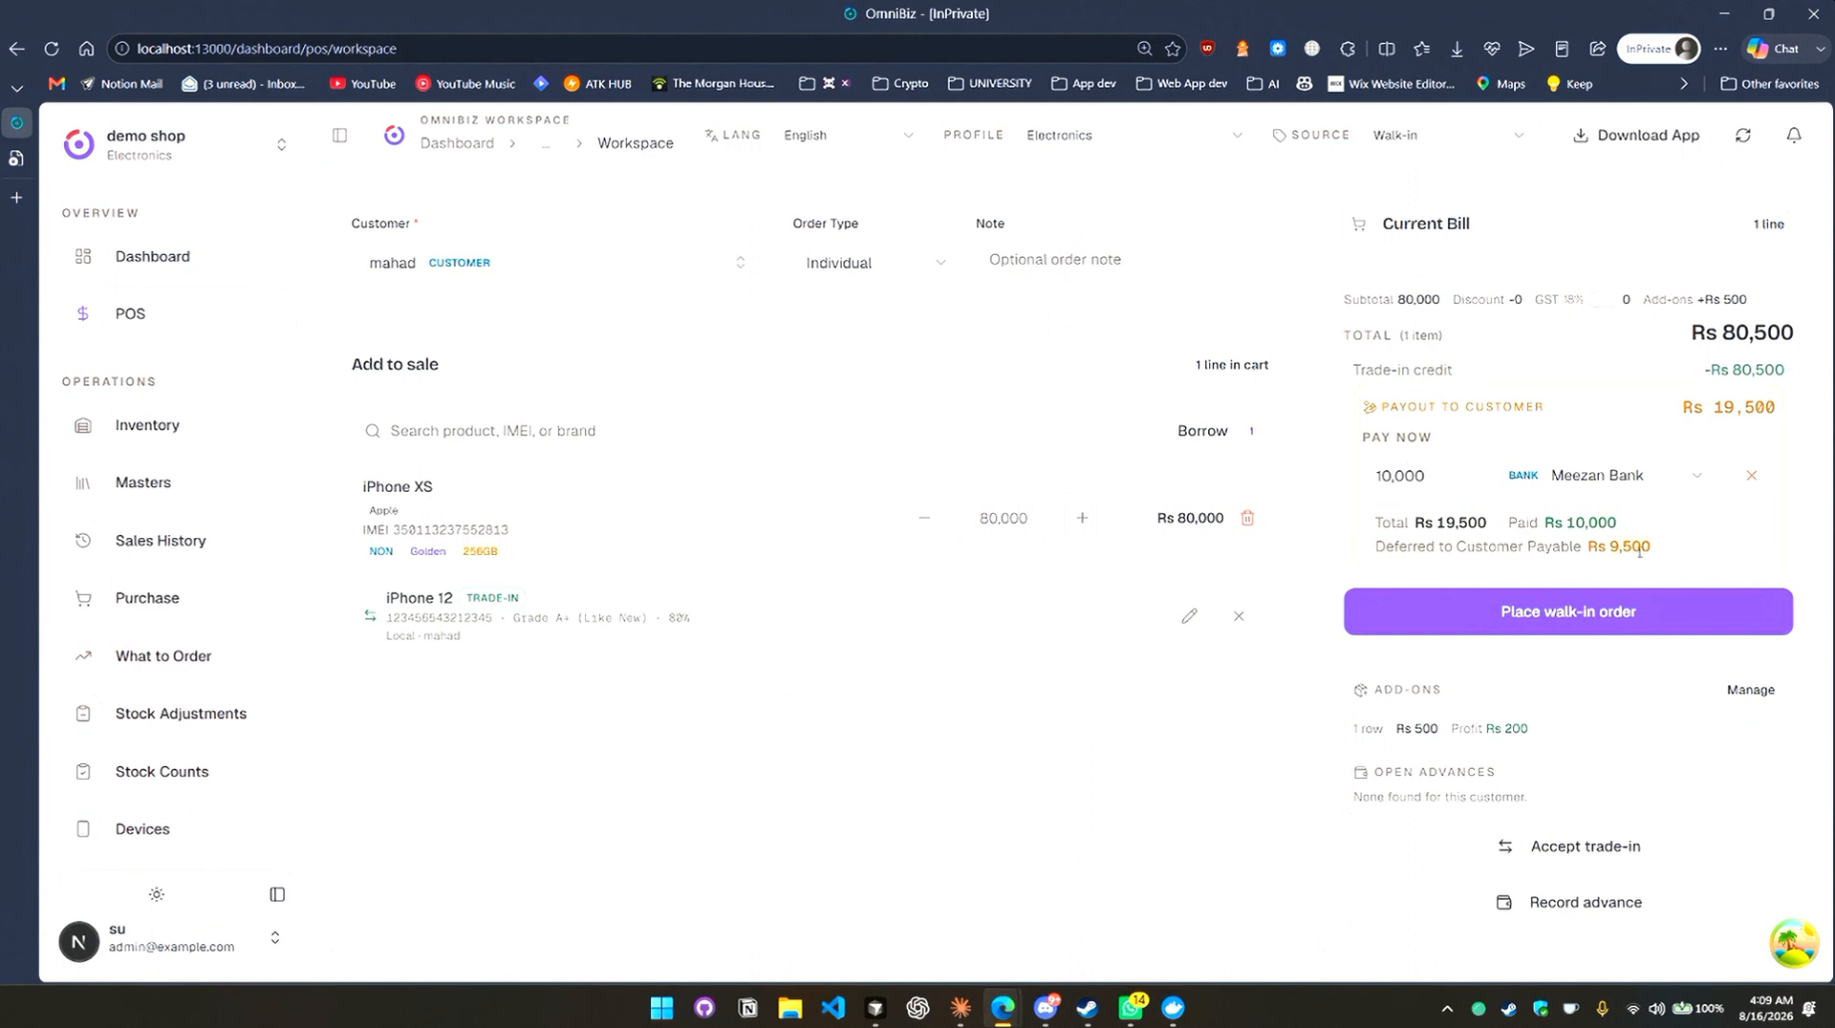
Place the walk-in order and check the traded-in device and trade-in credit amounts on the invoice print preview.
{"action": "left_click", "coordinate": [1596, 622]}
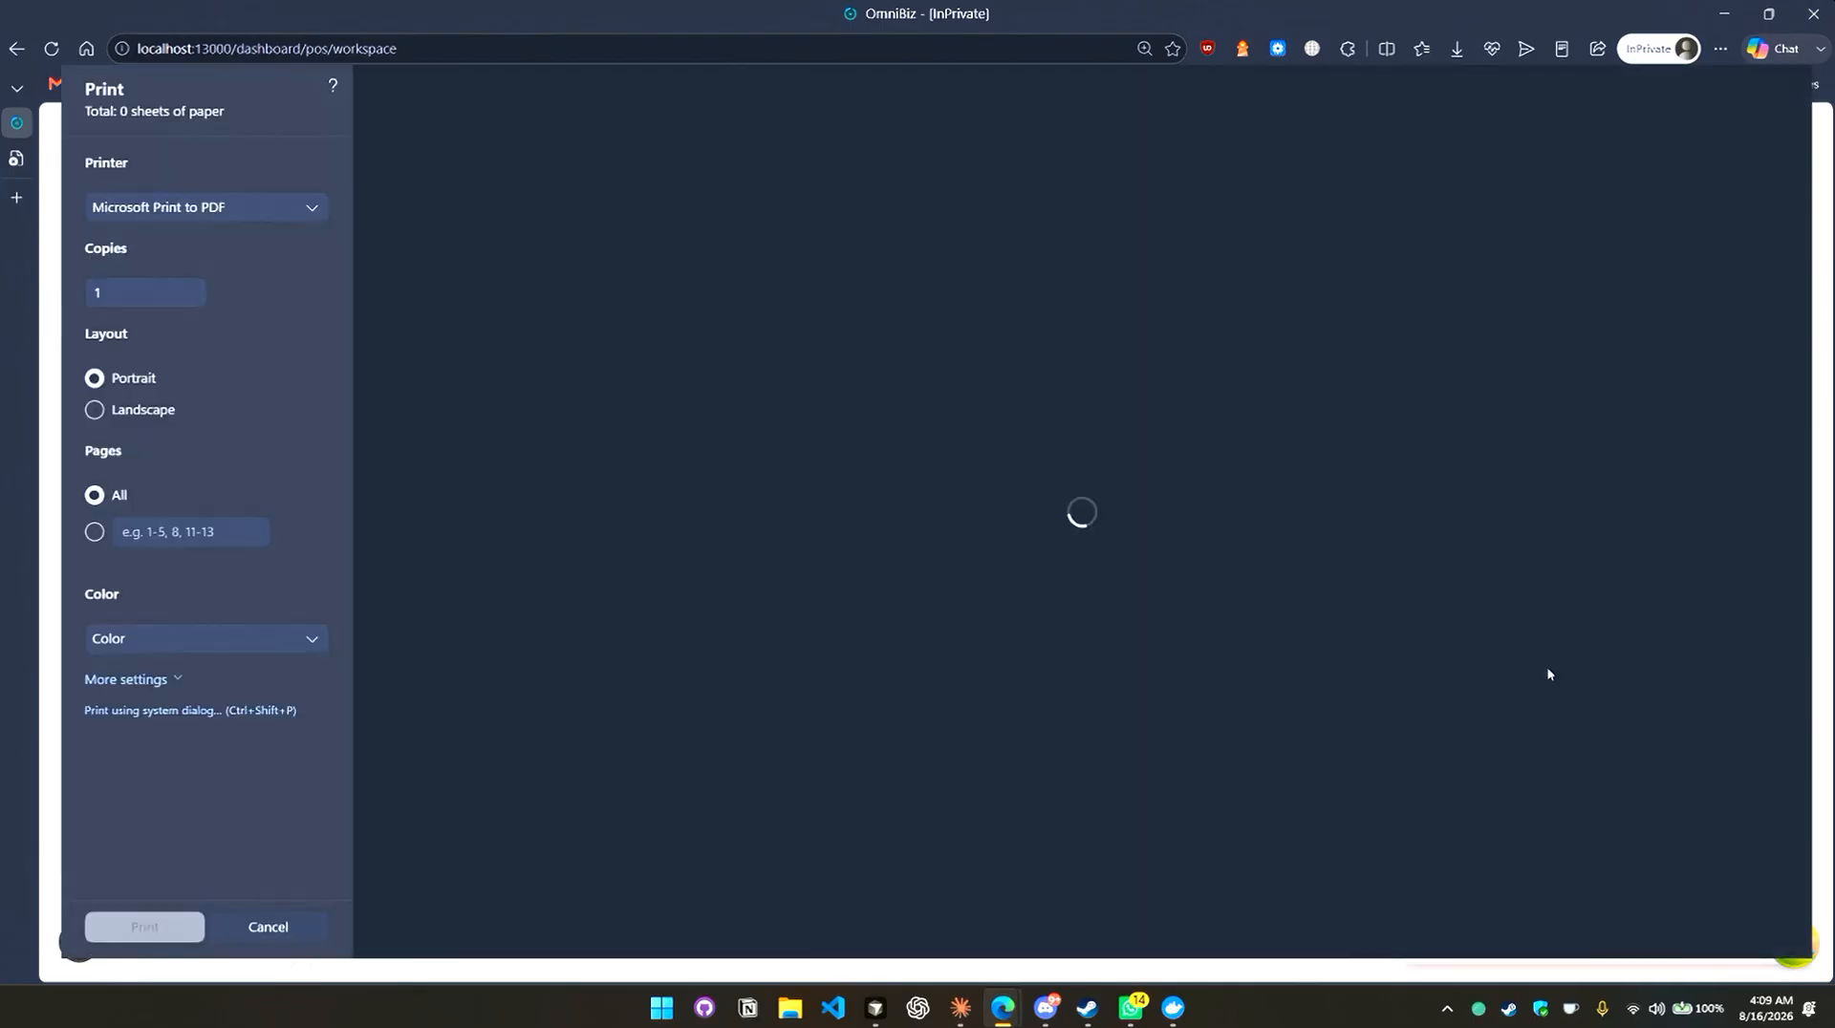
{"action": "scroll", "coordinate": [1106, 414], "scroll_direction": "up", "scroll_amount": 3, "text": "ctrl"}
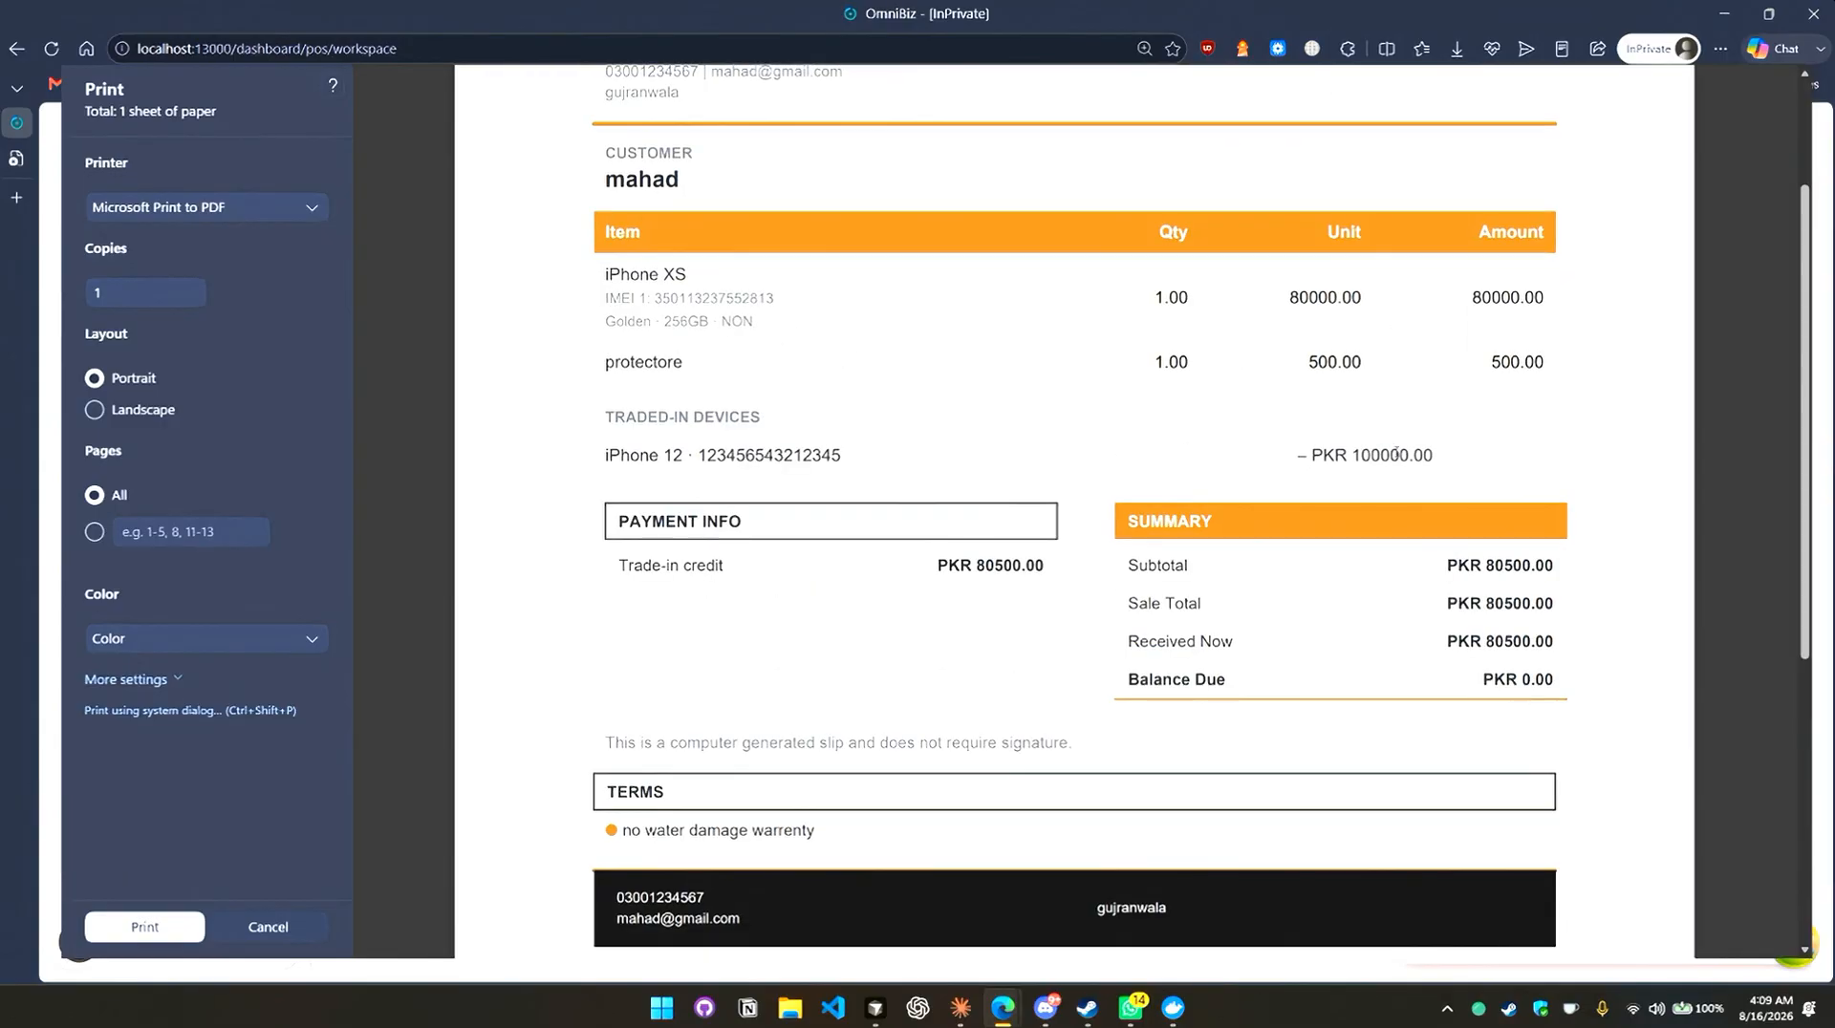
{"action": "triple_click", "coordinate": [1395, 455]}
{"action": "triple_click", "coordinate": [999, 566]}
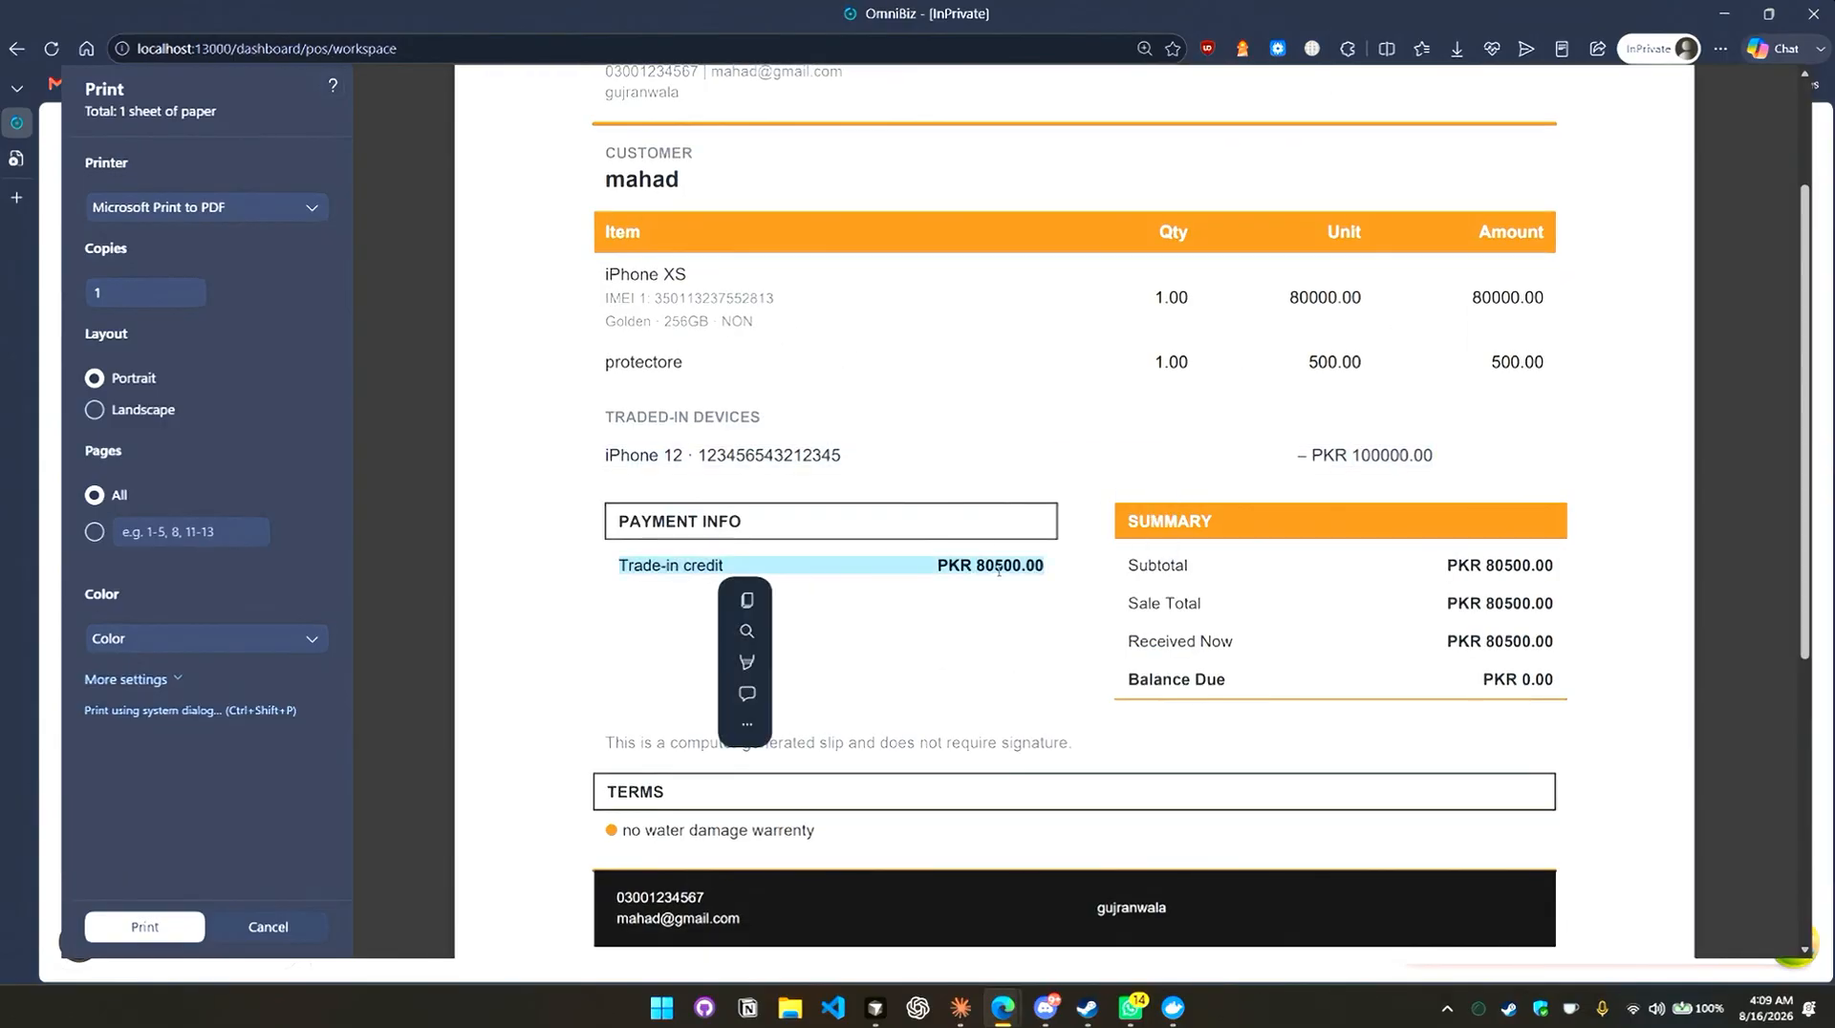
Check the trade-in credit and summary amounts on the invoice print preview, and close the preview without printing.
{"action": "left_click", "coordinate": [998, 570]}
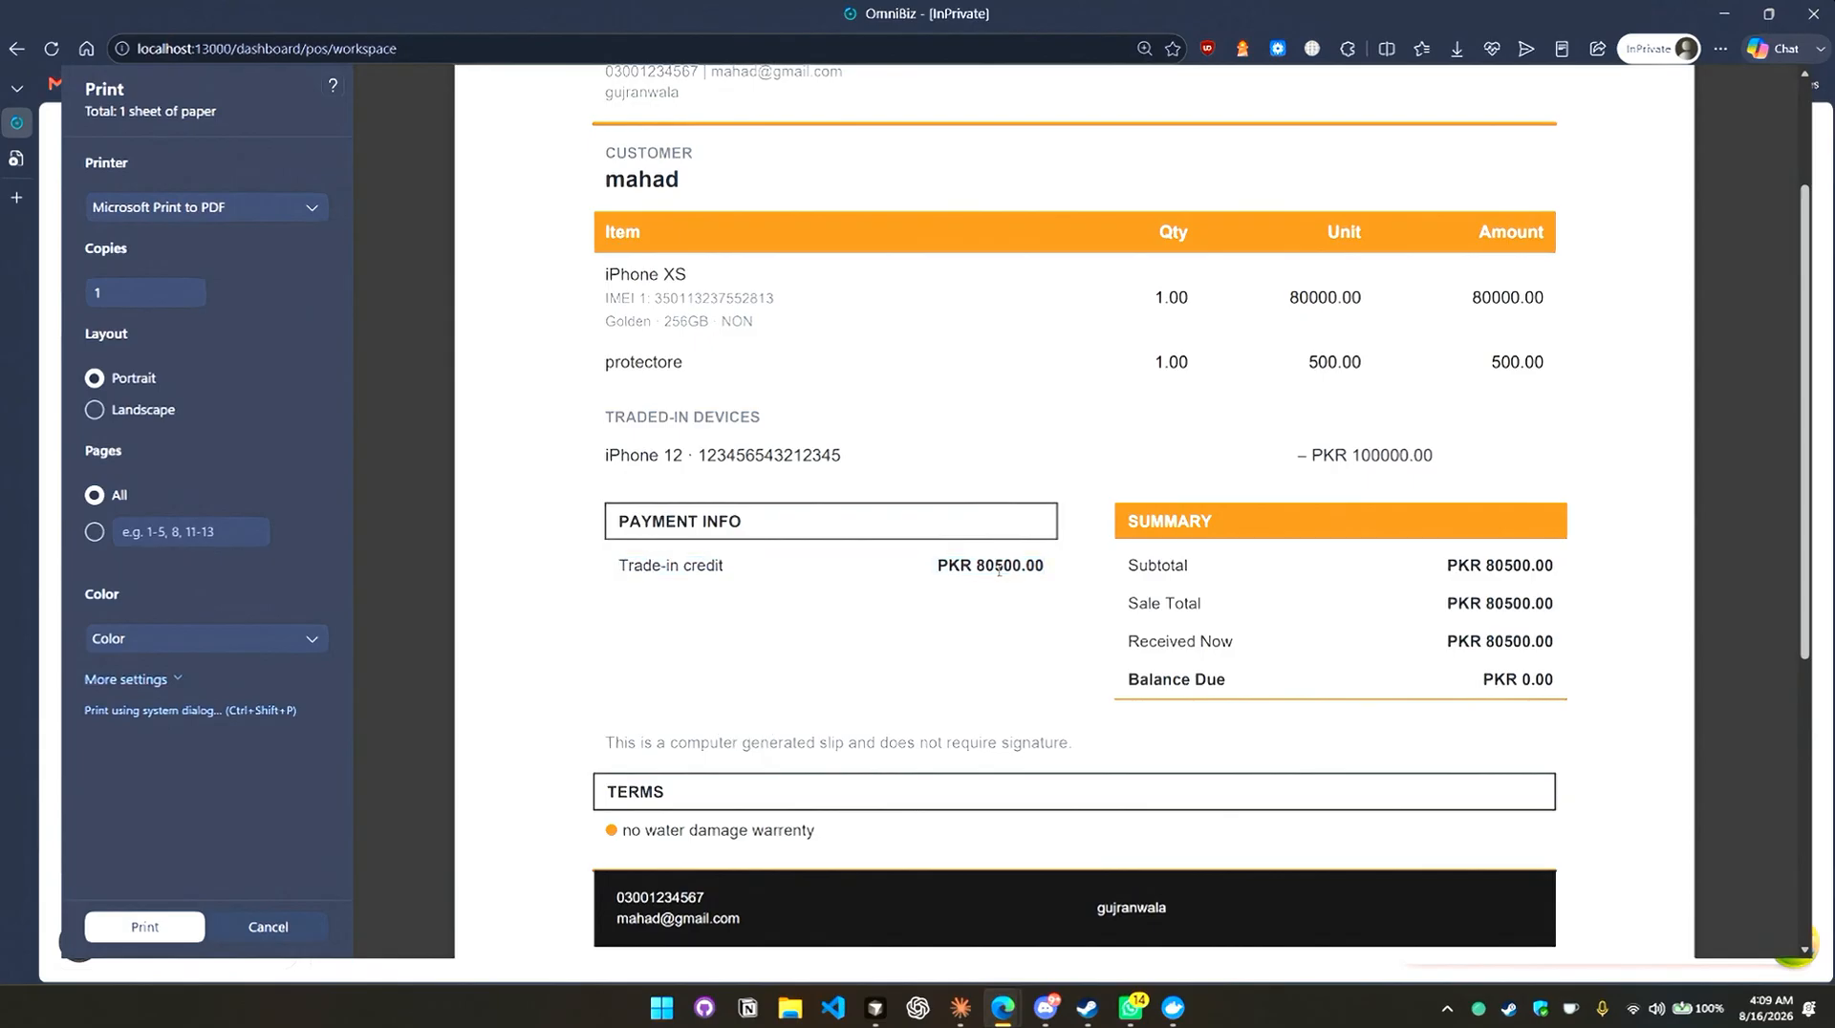
{"action": "left_click_drag", "start_coordinate": [1451, 559], "coordinate": [1582, 665]}
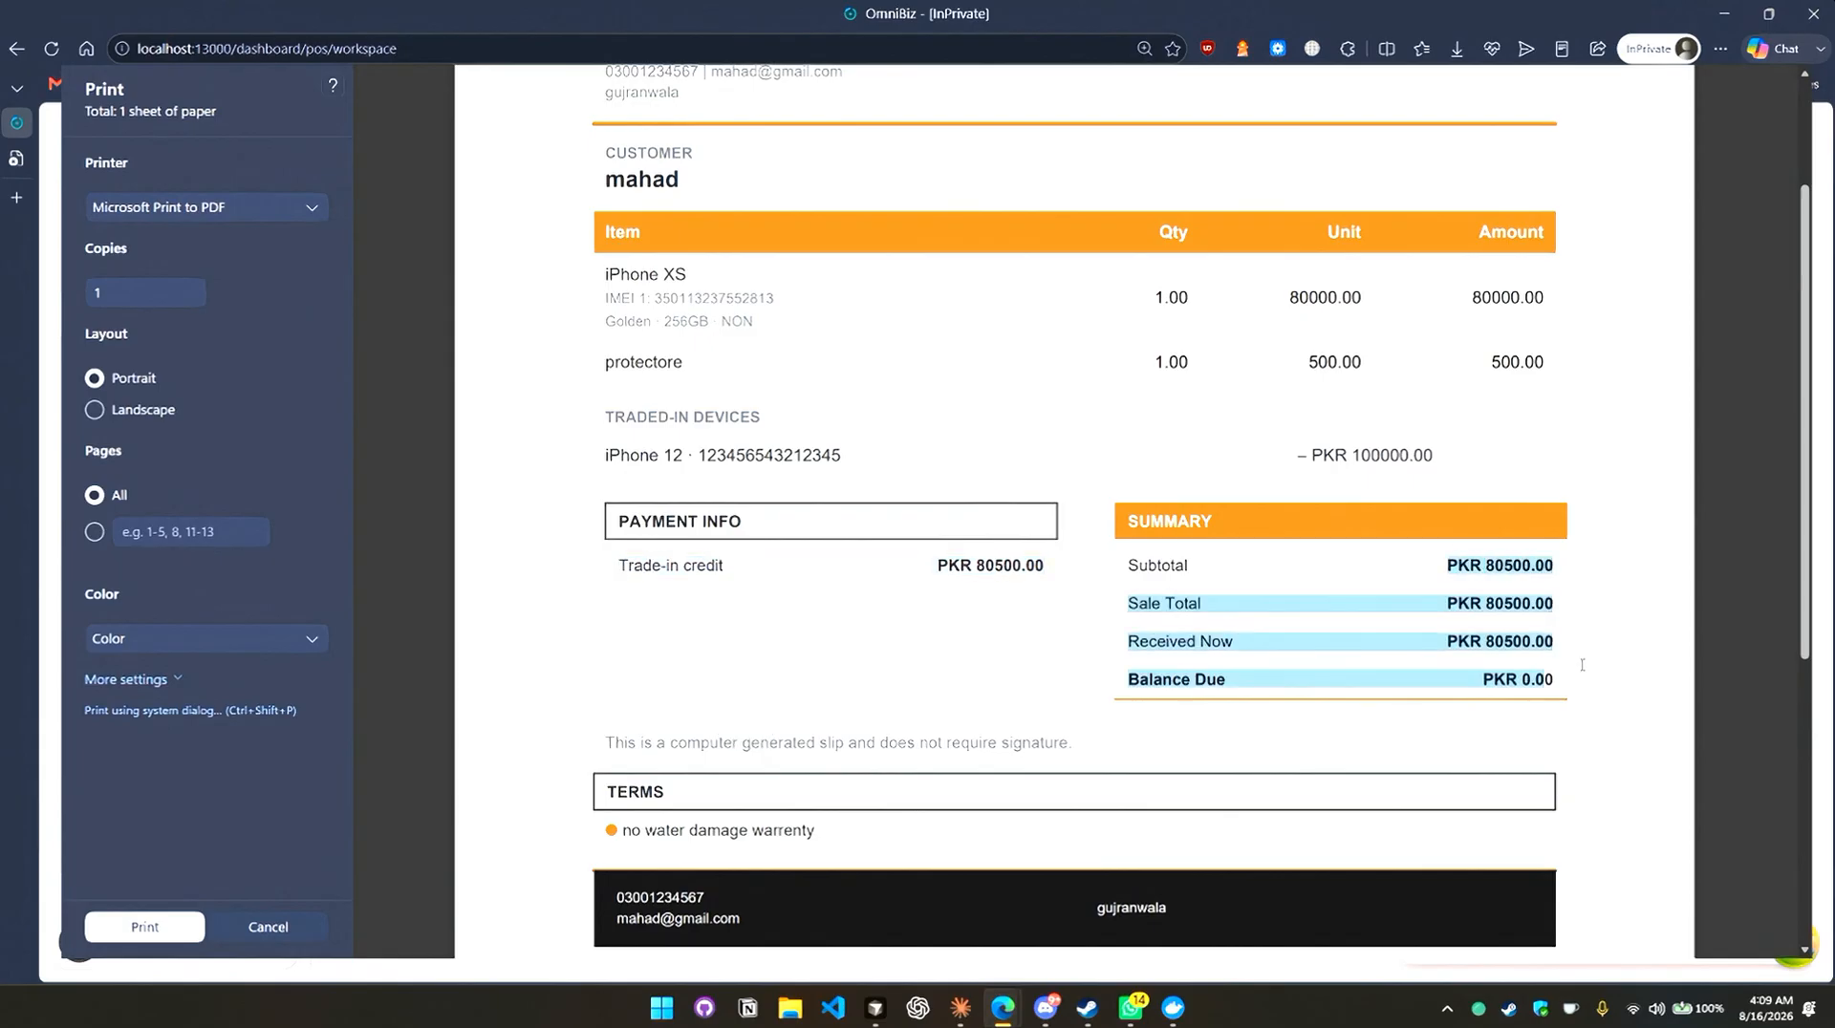
{"action": "left_click", "coordinate": [1584, 672]}
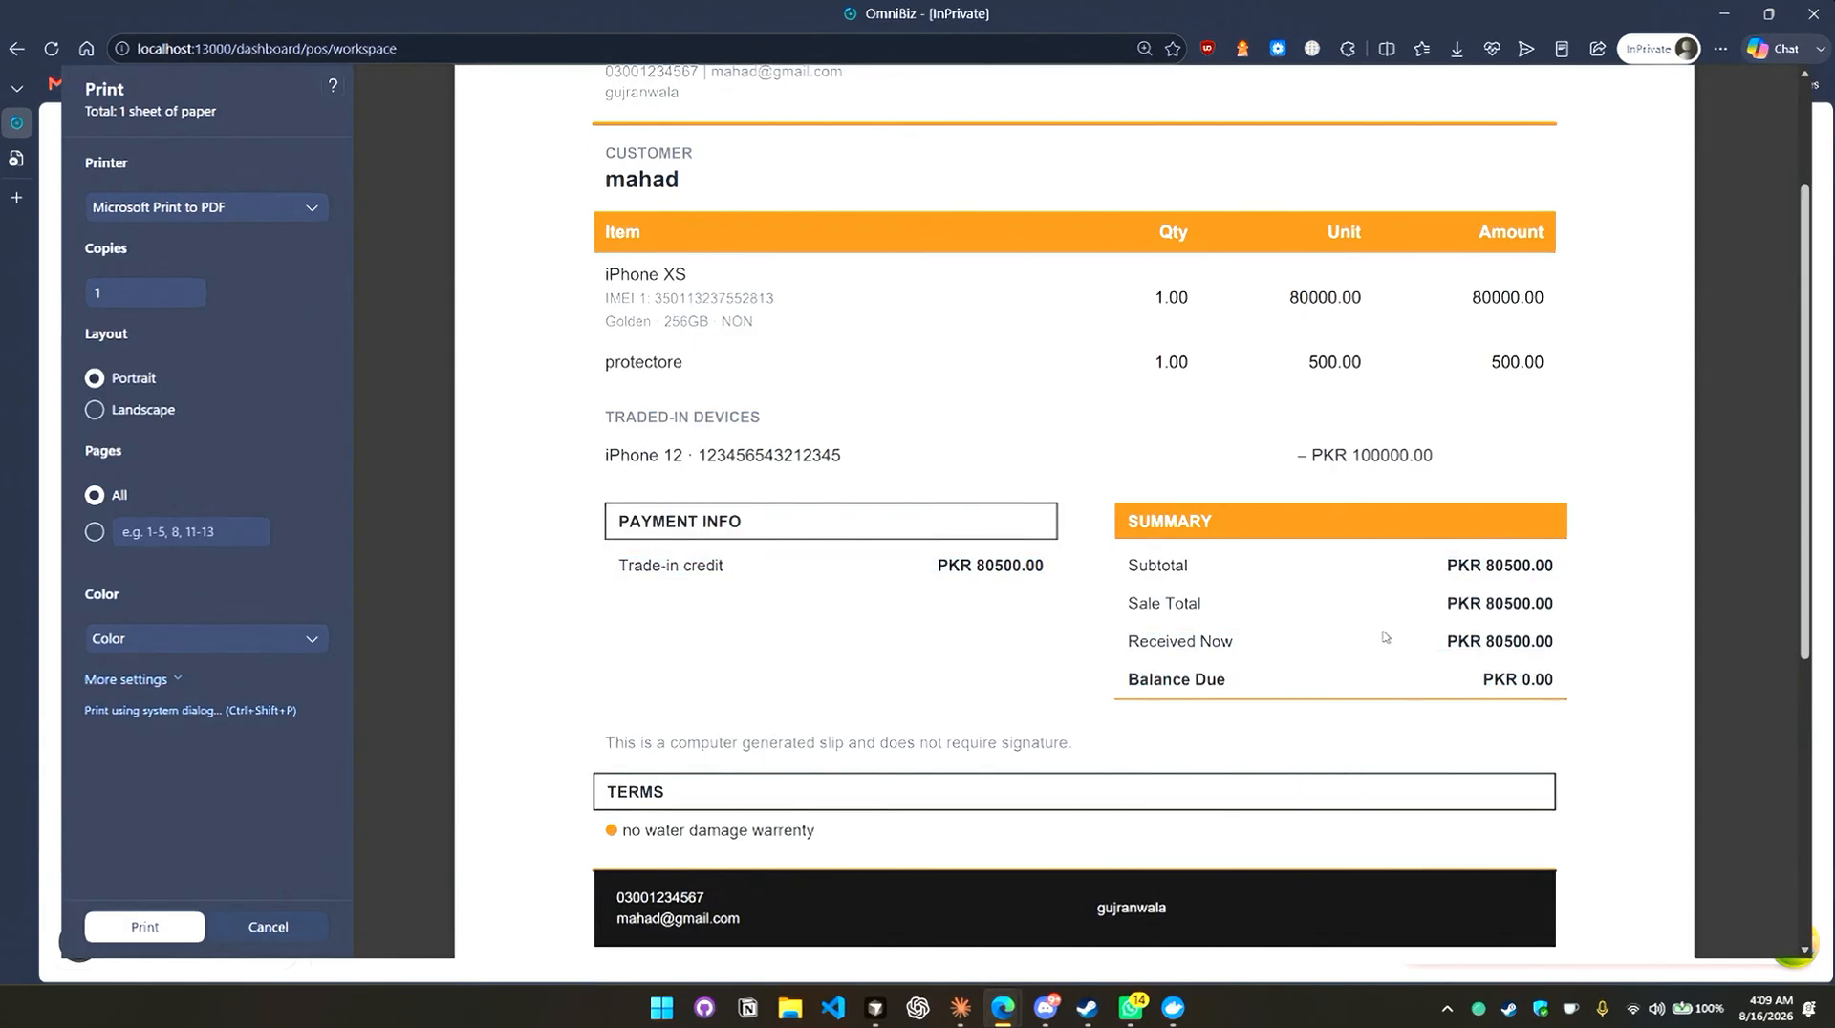
{"action": "scroll", "coordinate": [1491, 674], "scroll_direction": "down", "scroll_amount": 3}
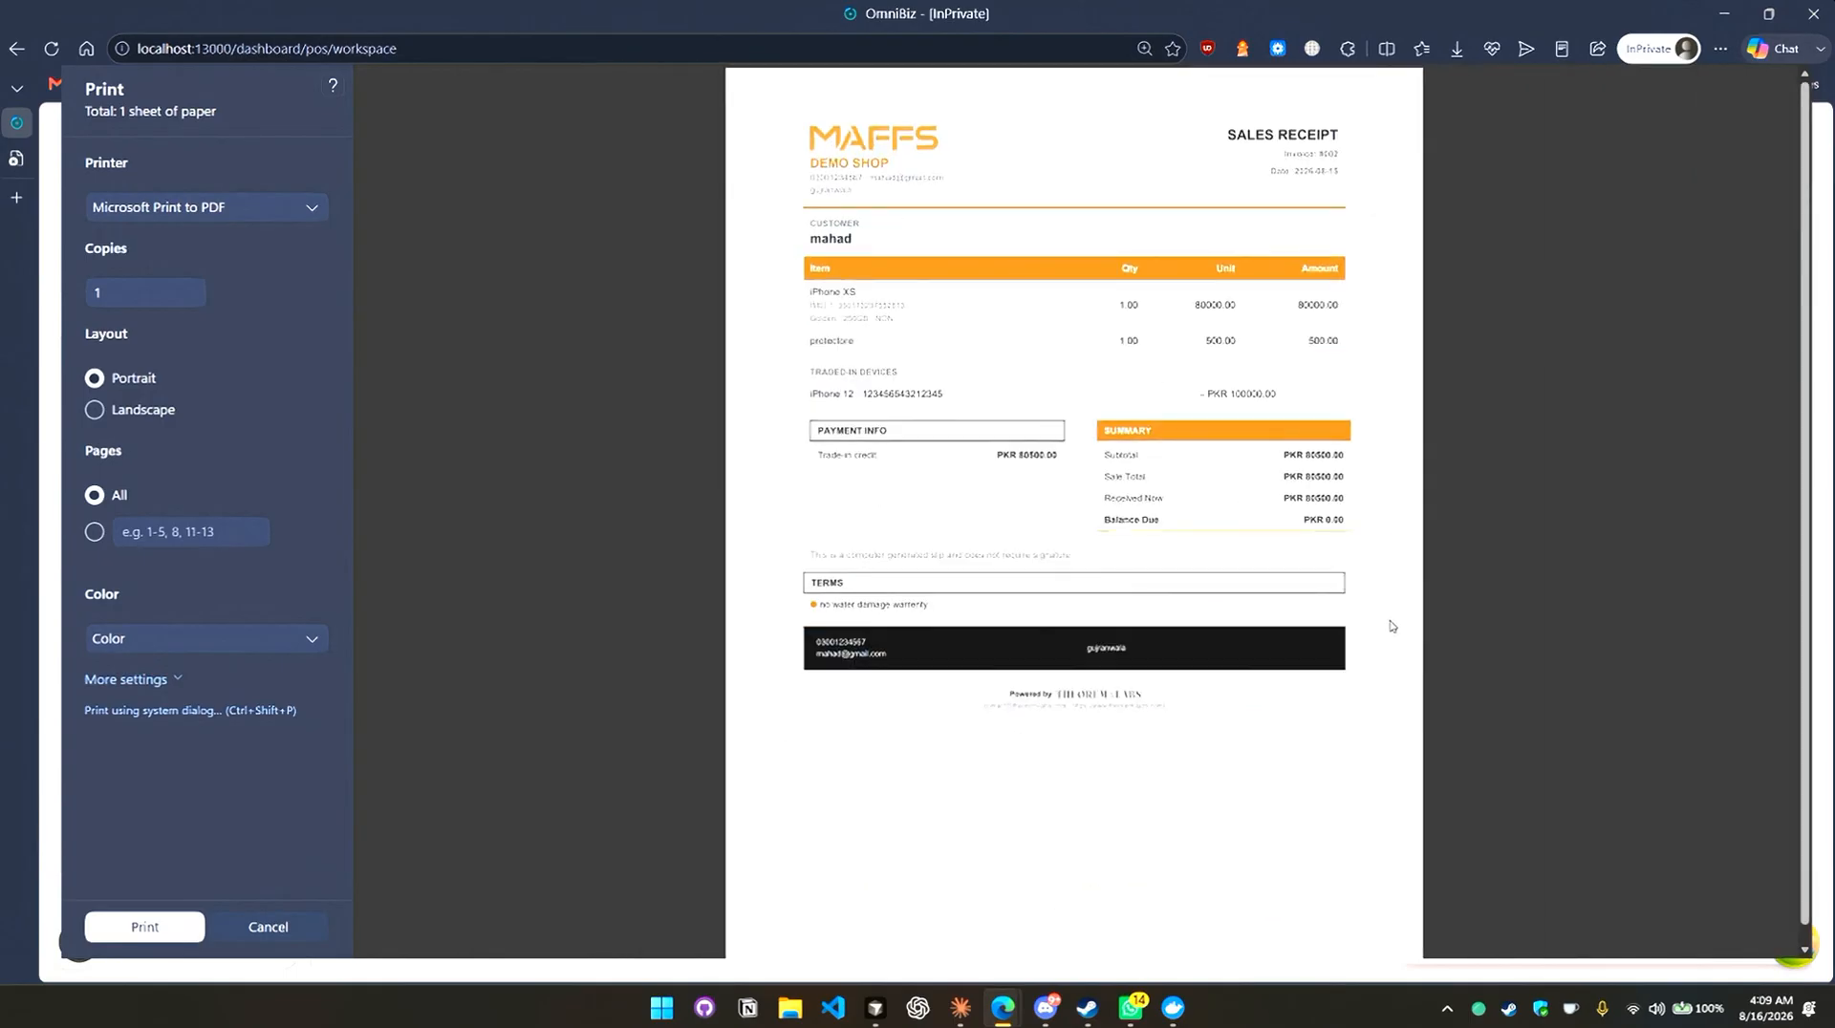
{"action": "scroll", "coordinate": [1391, 628], "scroll_direction": "up", "scroll_amount": 1}
{"action": "left_click", "coordinate": [266, 927]}
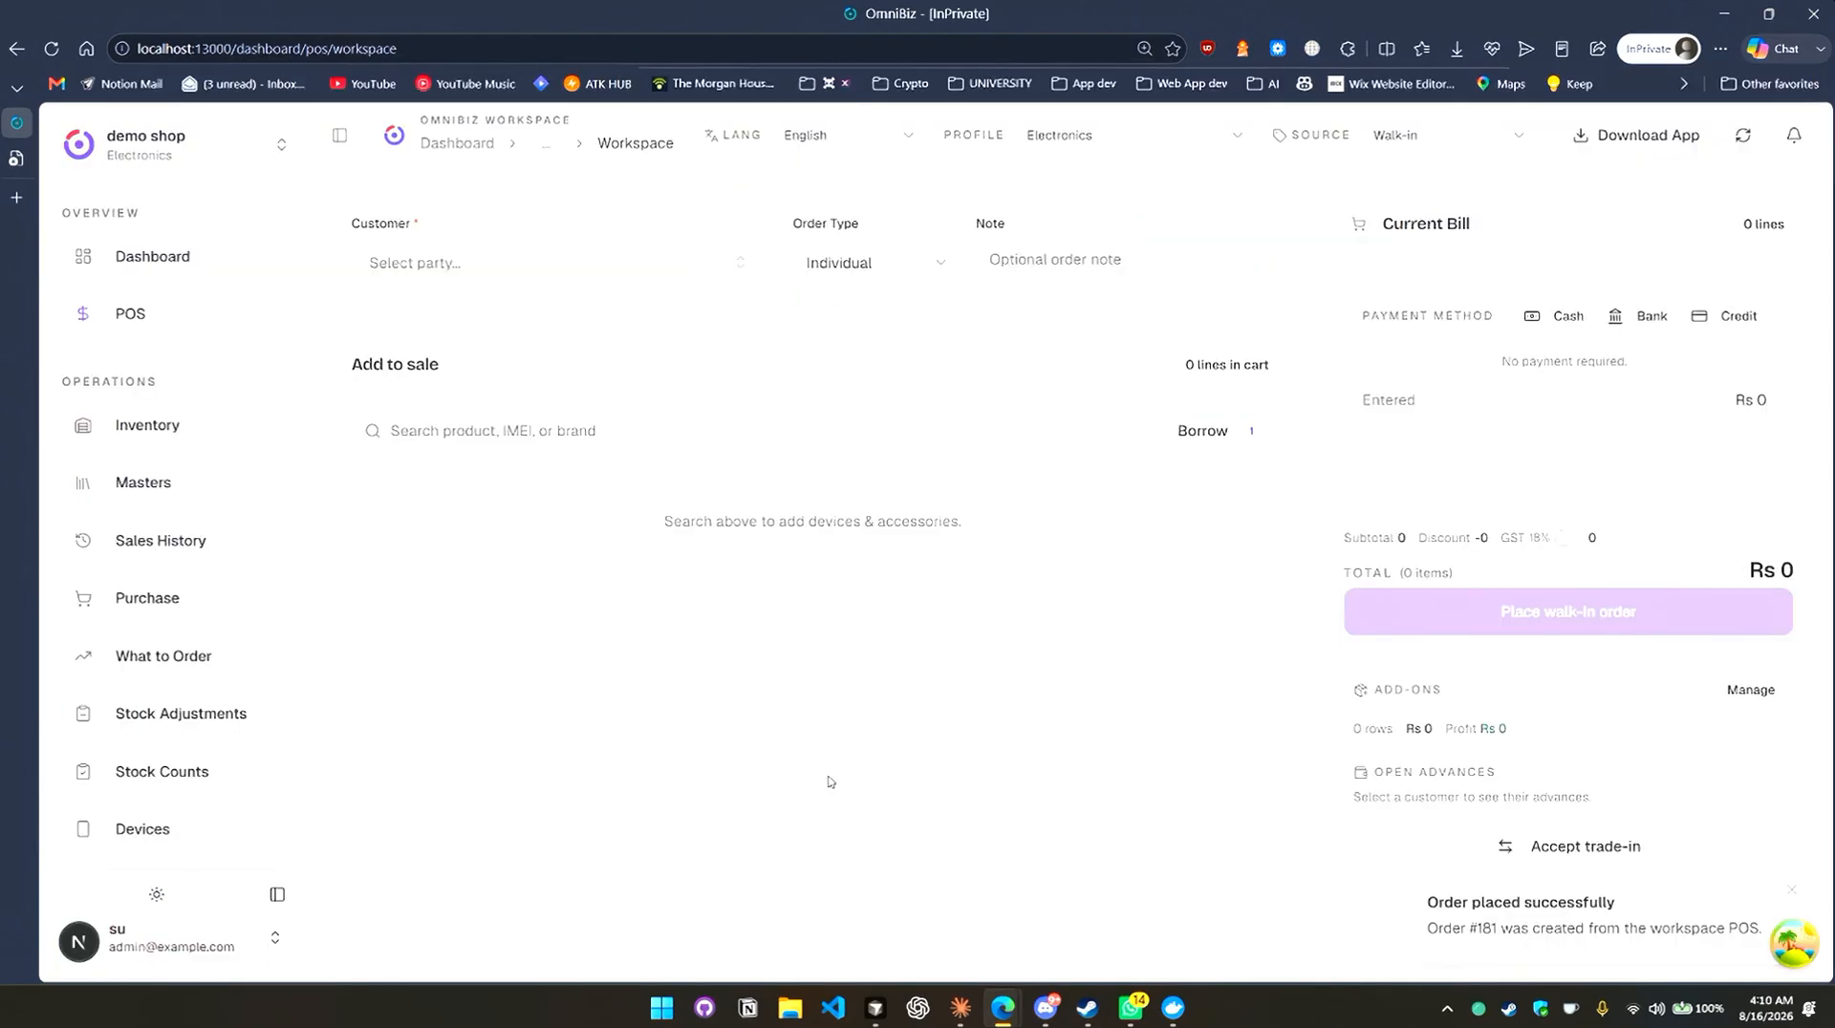
Open Sales History and review the part-paid iPhone X sale's settlement and sold items, closing its details.
{"action": "scroll", "coordinate": [191, 588], "scroll_direction": "down", "scroll_amount": 3}
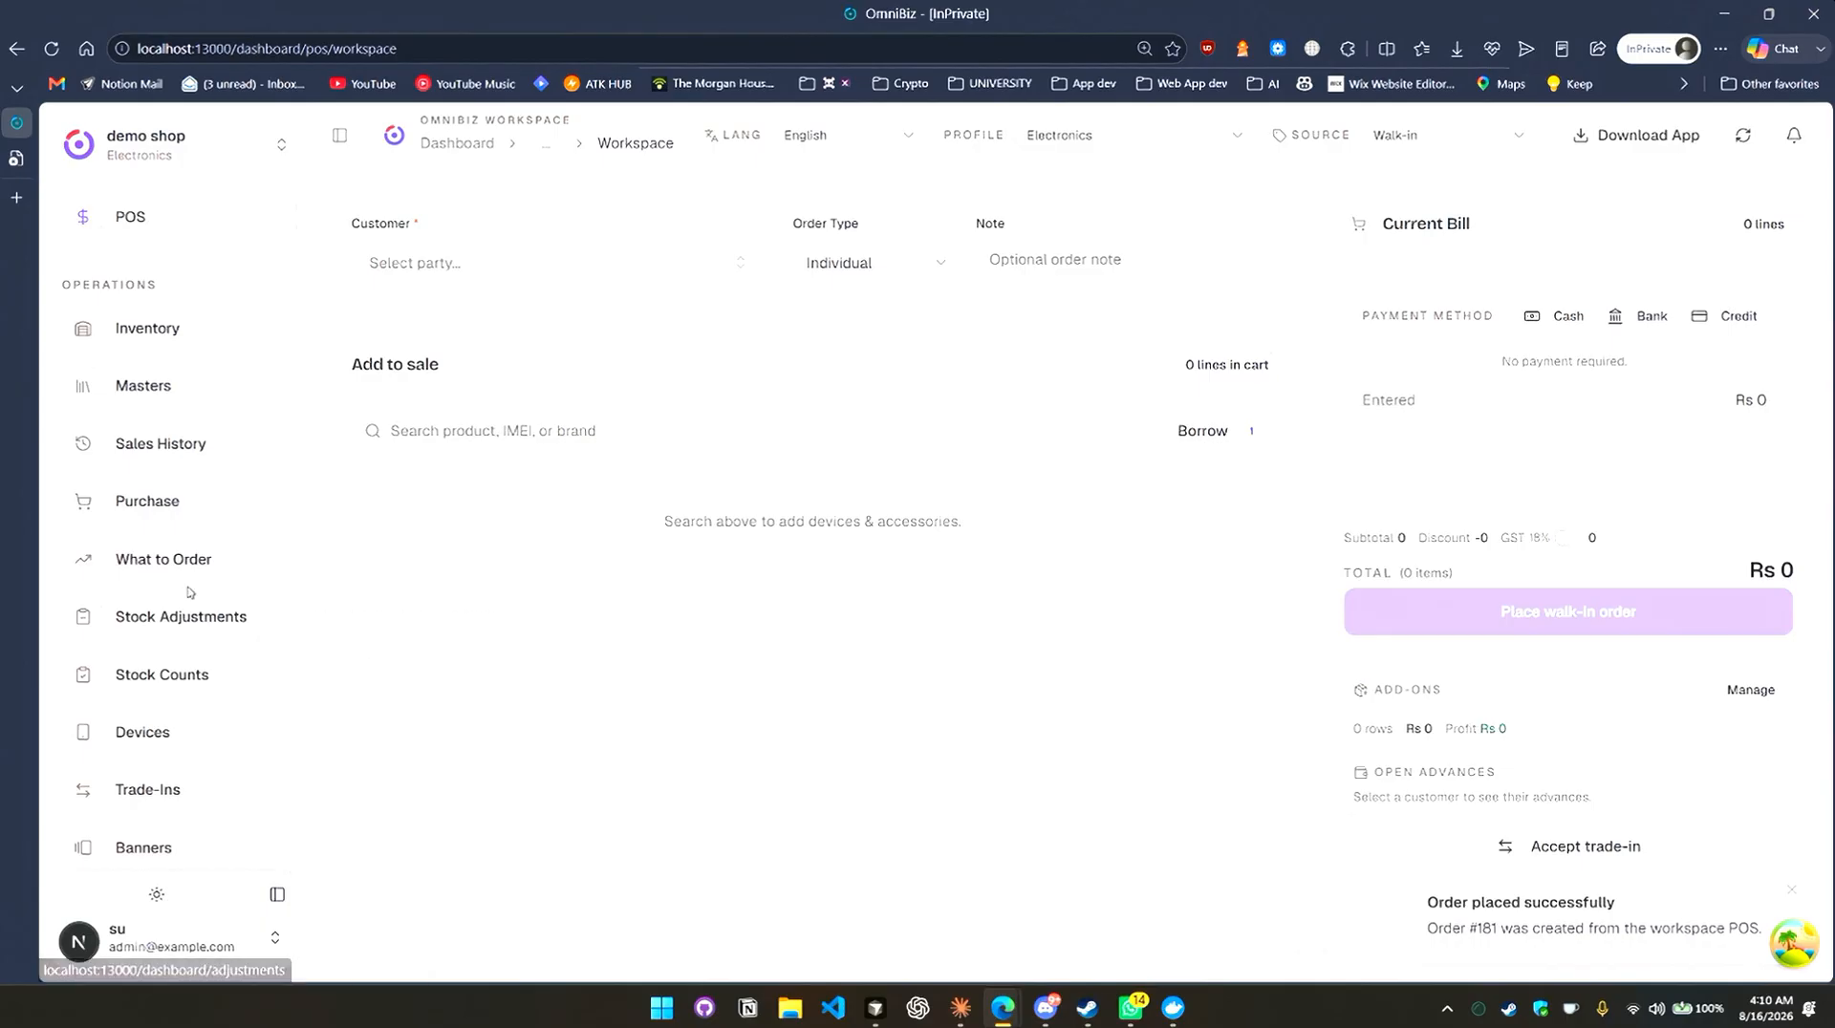
{"action": "left_click", "coordinate": [218, 598]}
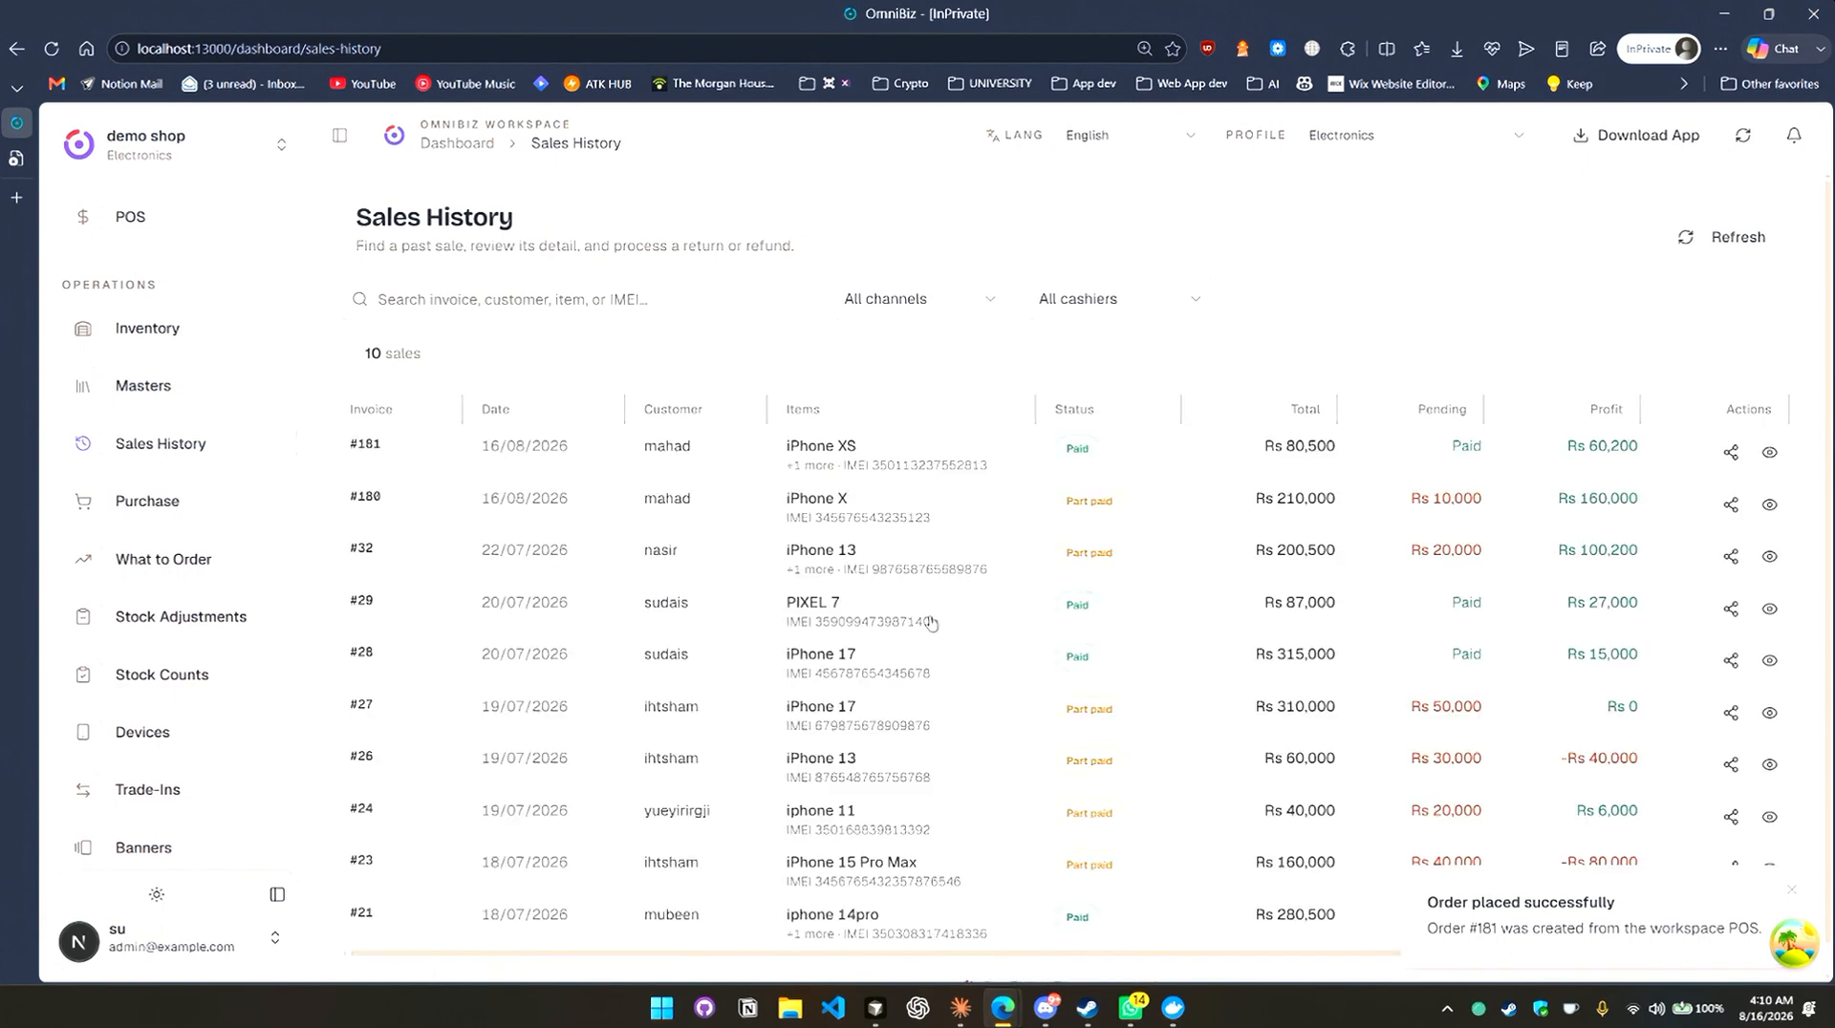
{"action": "scroll", "coordinate": [932, 623], "scroll_direction": "down", "scroll_amount": 1}
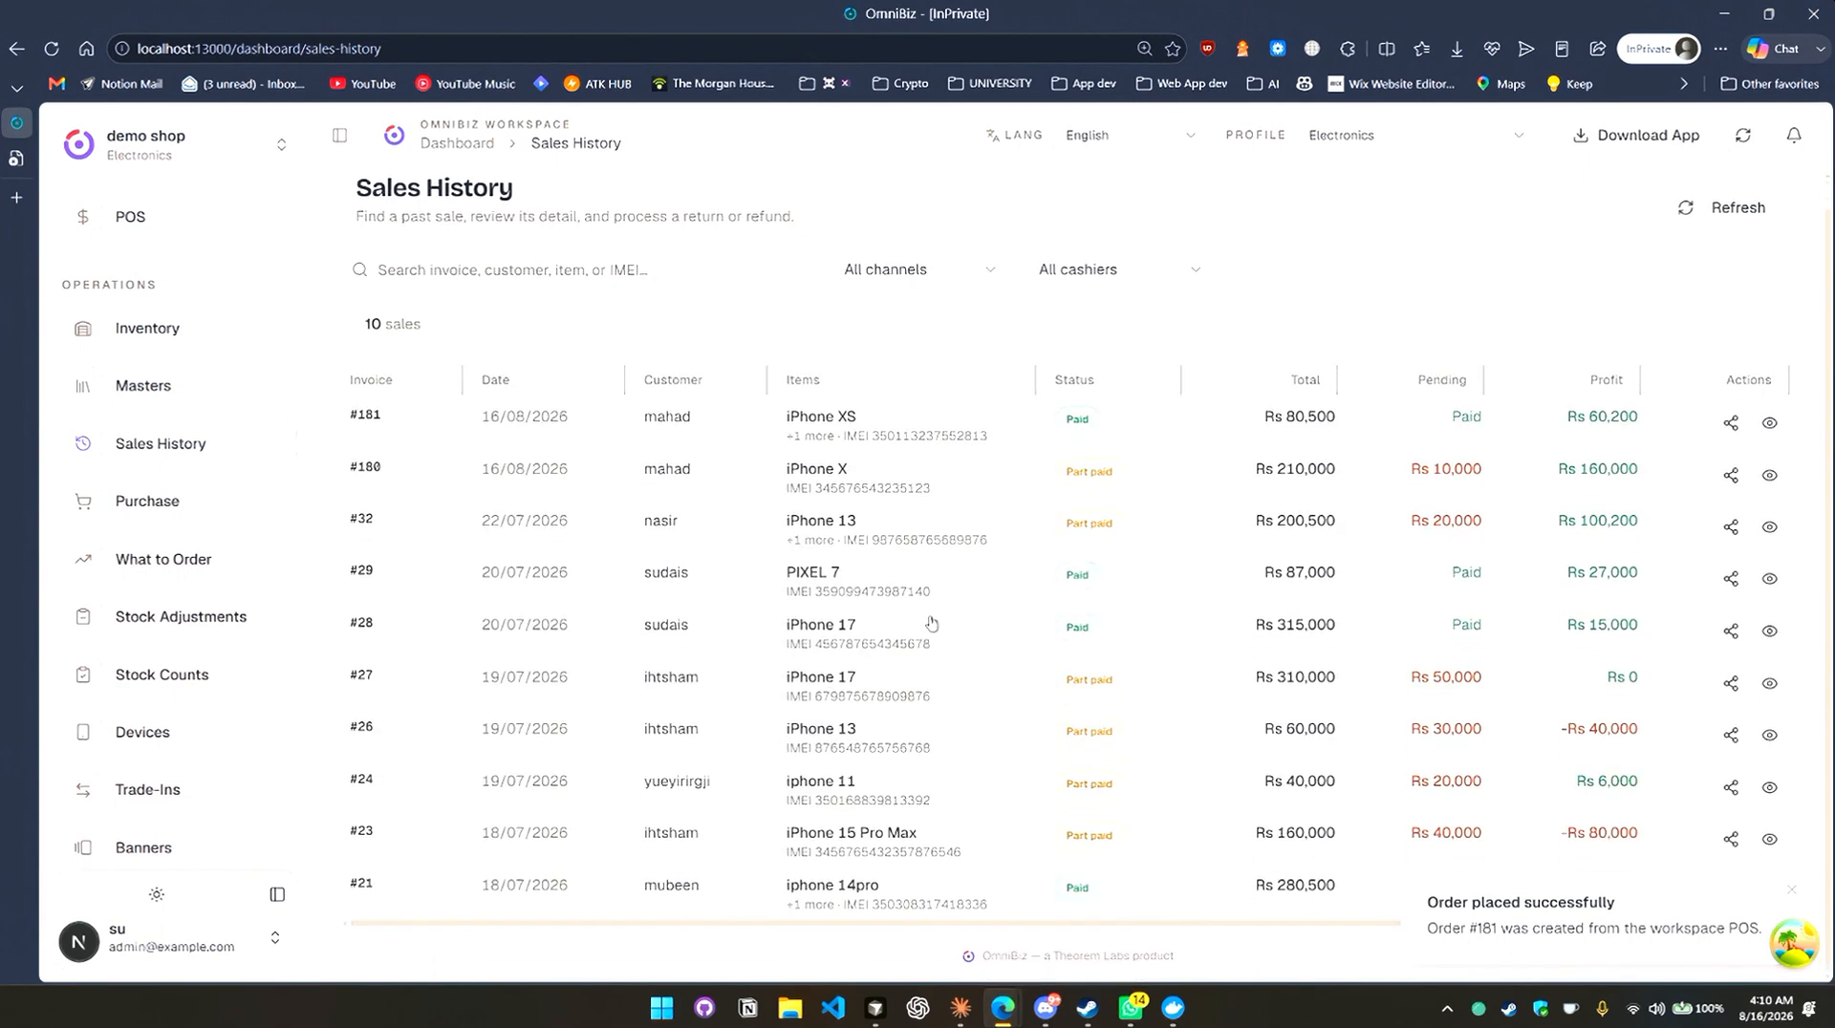
{"action": "left_click", "coordinate": [914, 492]}
{"action": "scroll", "coordinate": [927, 535], "scroll_direction": "down", "scroll_amount": 3}
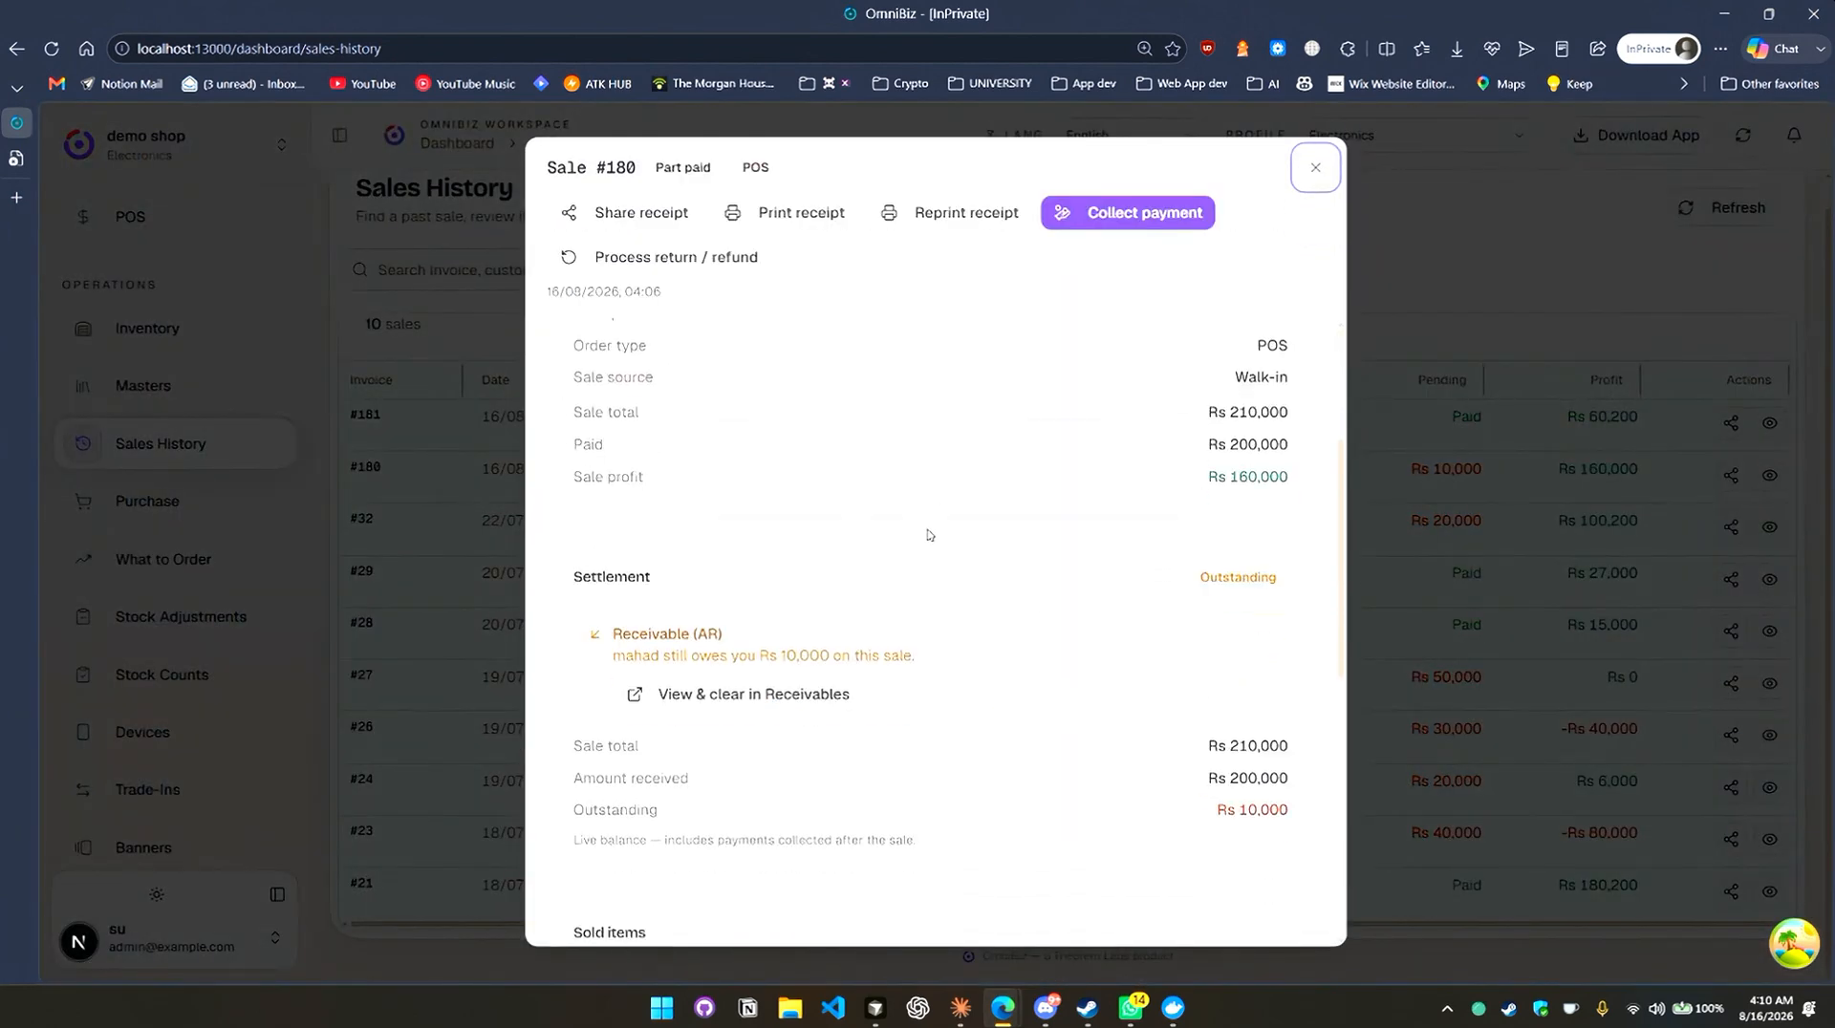
{"action": "scroll", "coordinate": [908, 564], "scroll_direction": "down", "scroll_amount": 1}
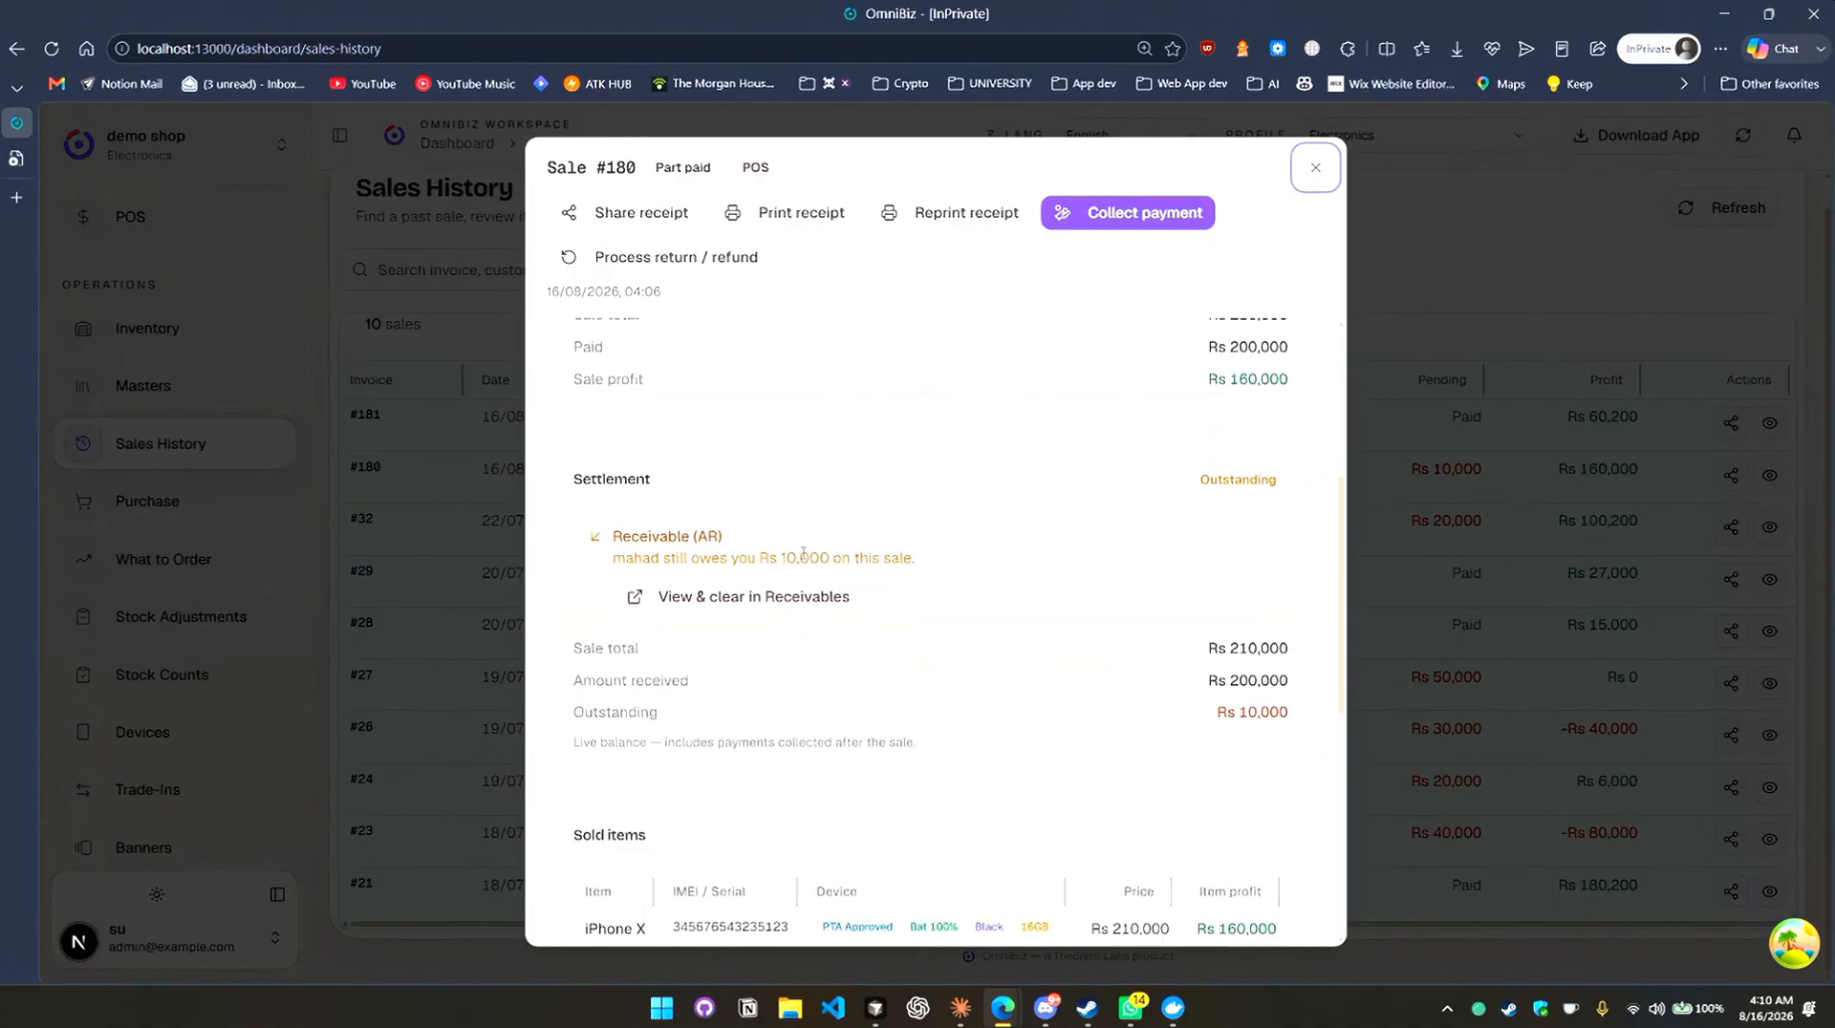
{"action": "scroll", "coordinate": [975, 643], "scroll_direction": "down", "scroll_amount": 3}
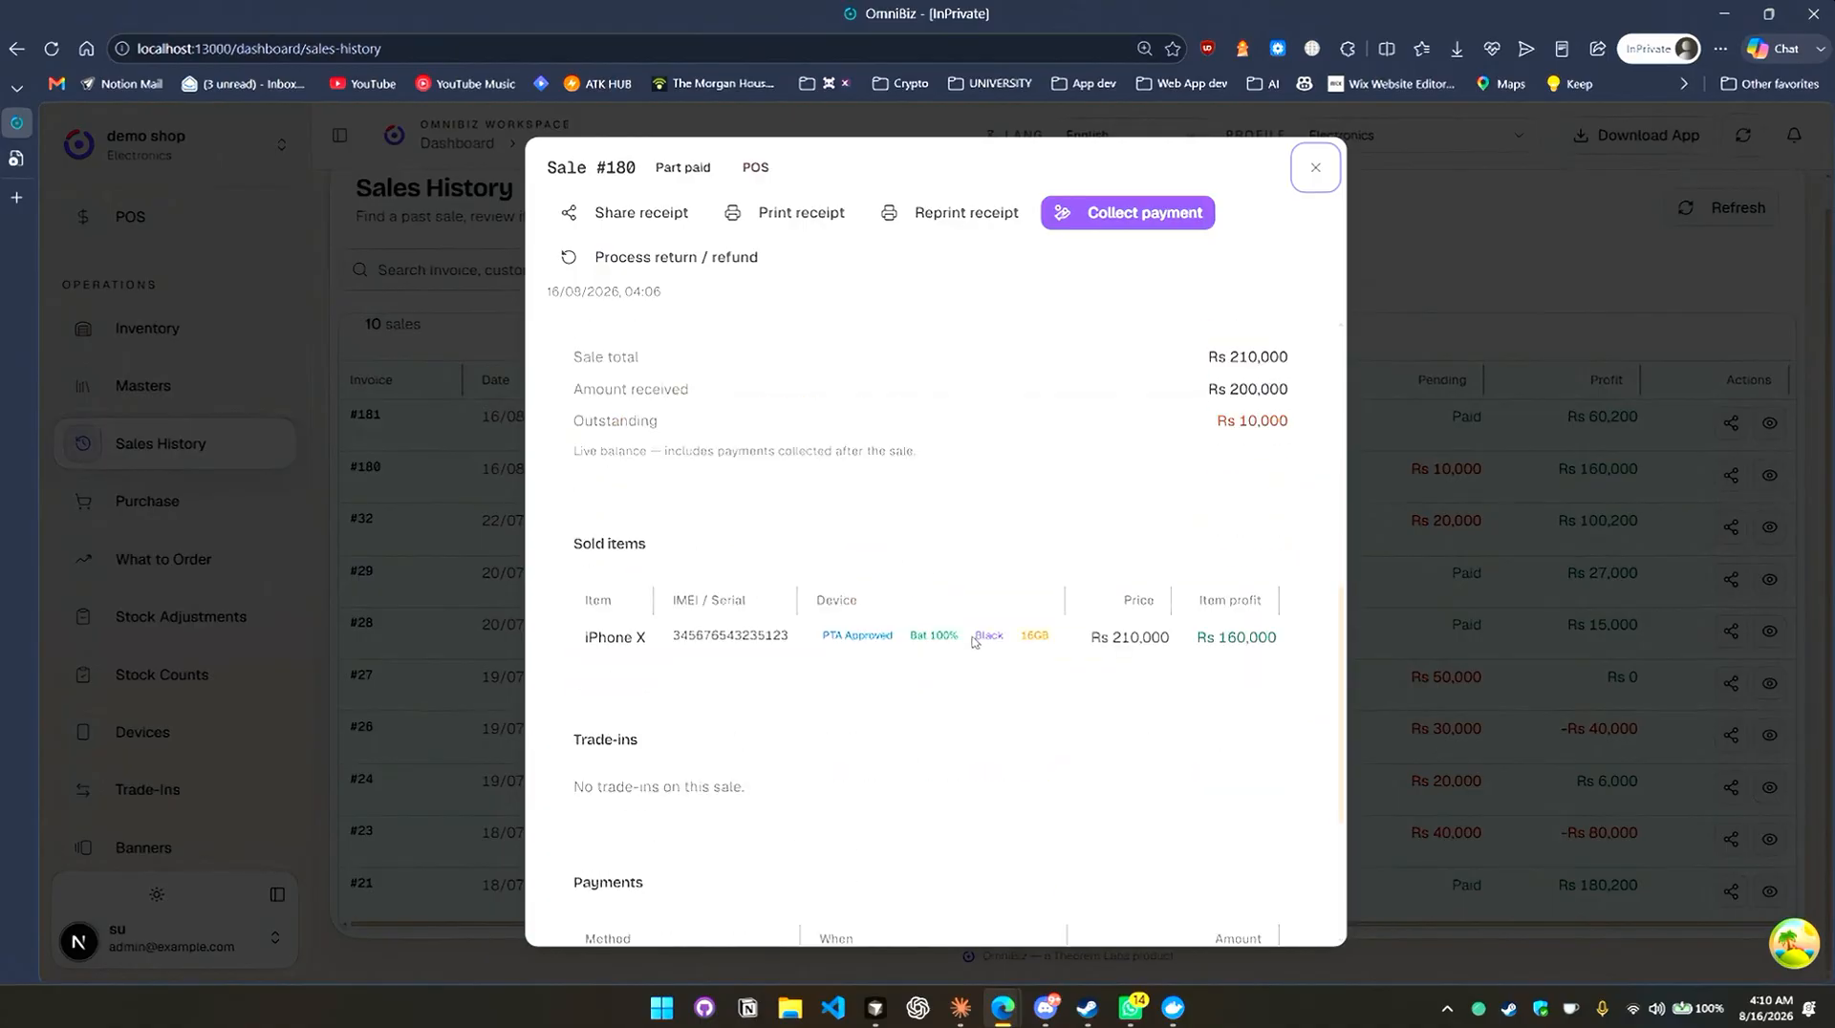
{"action": "scroll", "coordinate": [1147, 443], "scroll_direction": "up", "scroll_amount": 4}
{"action": "left_click", "coordinate": [1316, 168]}
Review the iPhone XS sale's header, settlement, trade-in and payment details, and close them.
{"action": "left_click", "coordinate": [1386, 430]}
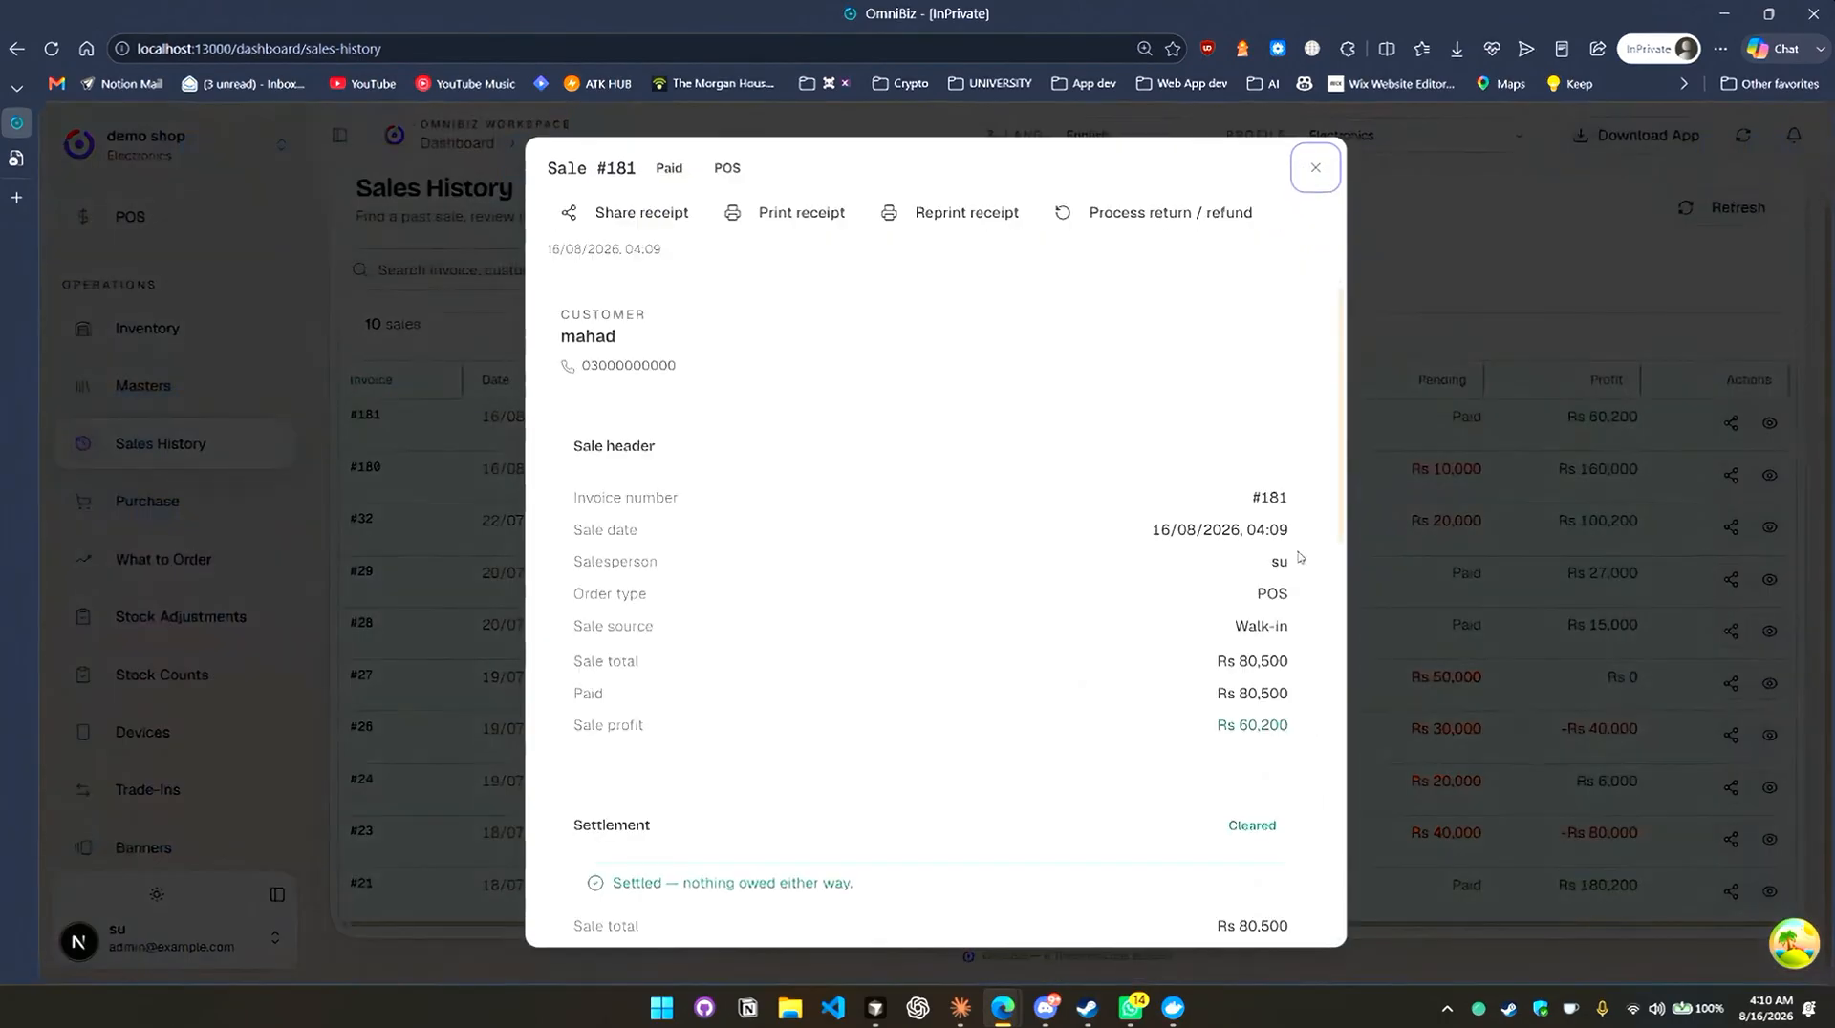
{"action": "scroll", "coordinate": [1058, 630], "scroll_direction": "down", "scroll_amount": 5}
{"action": "scroll", "coordinate": [1055, 628], "scroll_direction": "down", "scroll_amount": 5}
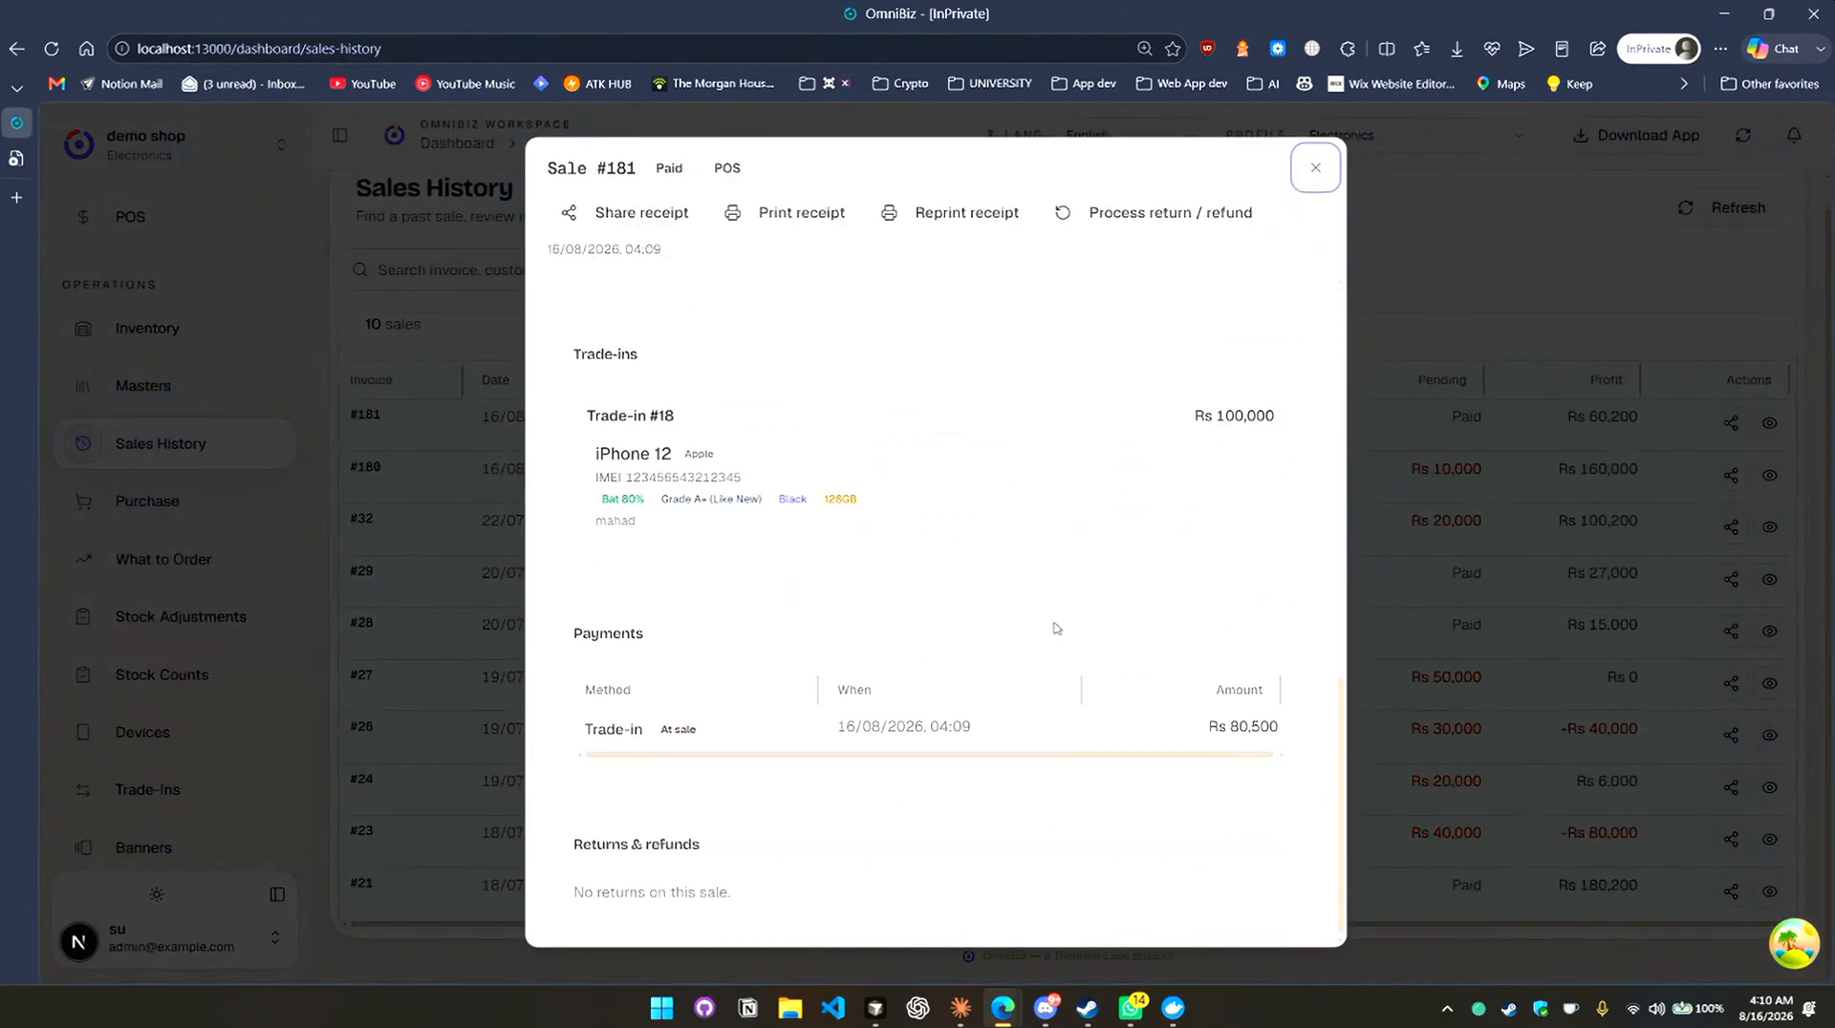
{"action": "scroll", "coordinate": [1057, 626], "scroll_direction": "up", "scroll_amount": 10}
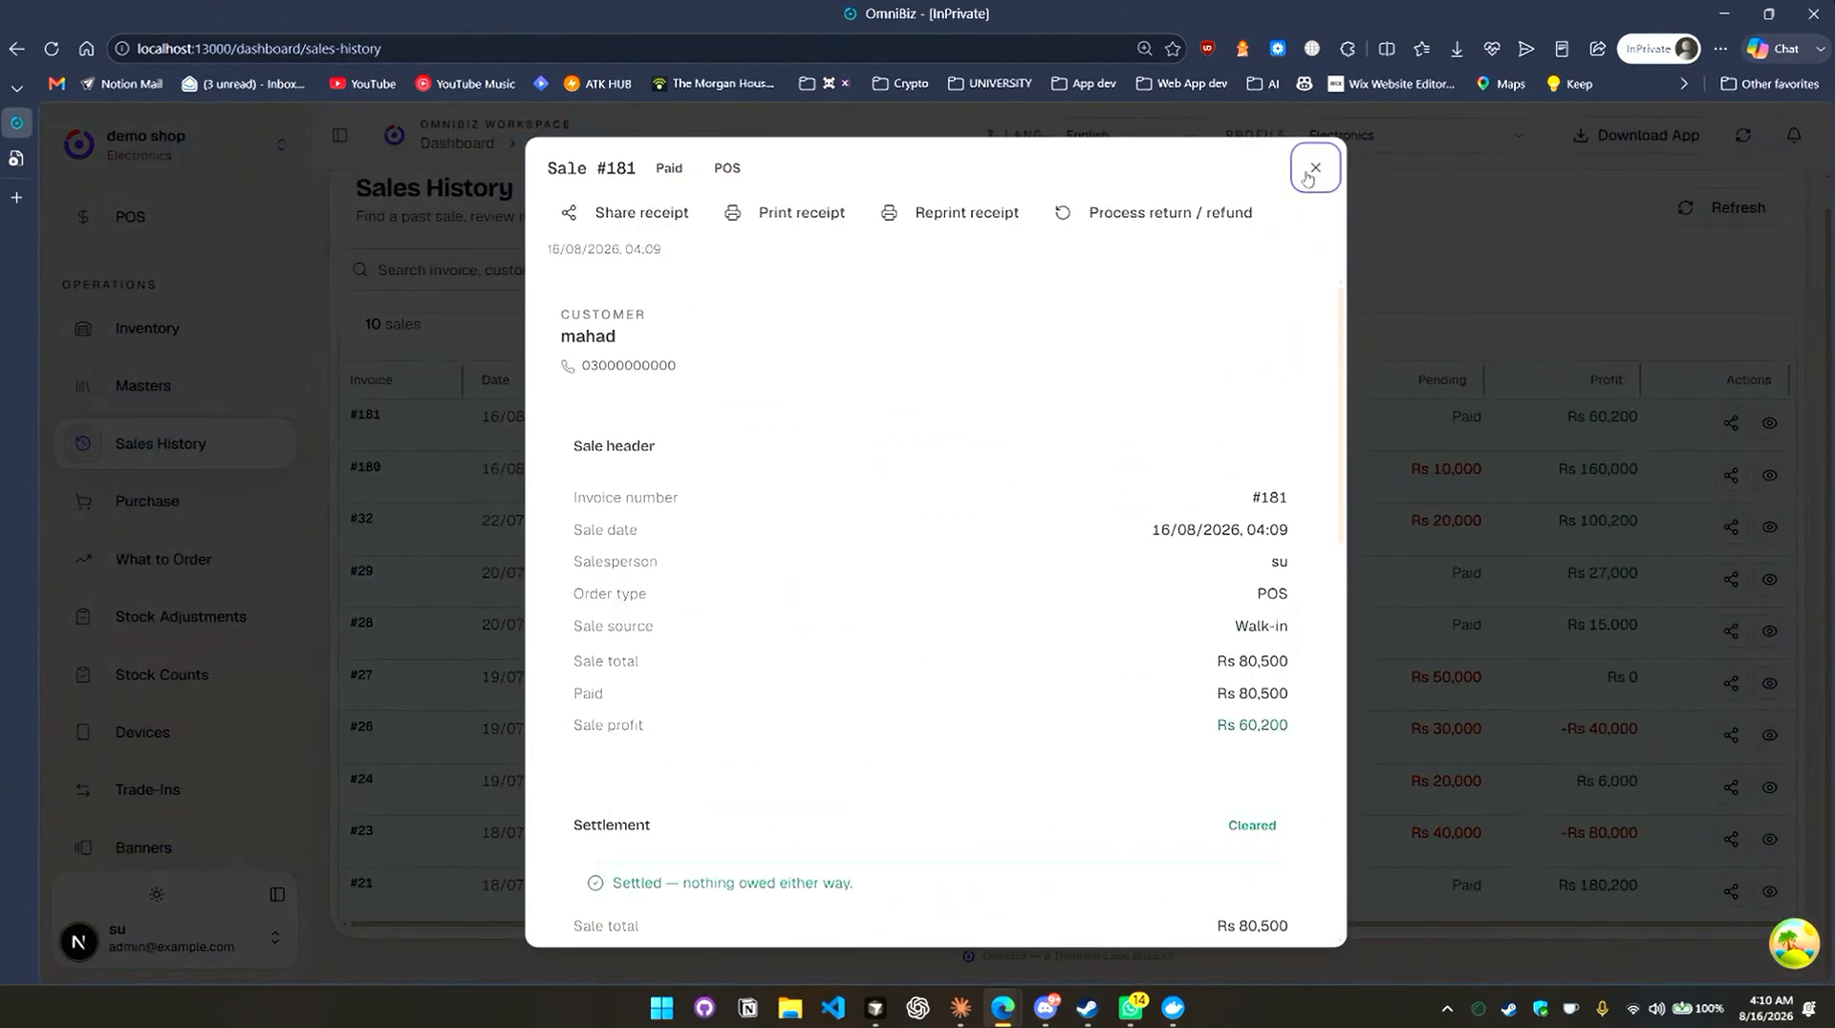
{"action": "left_click", "coordinate": [1316, 168]}
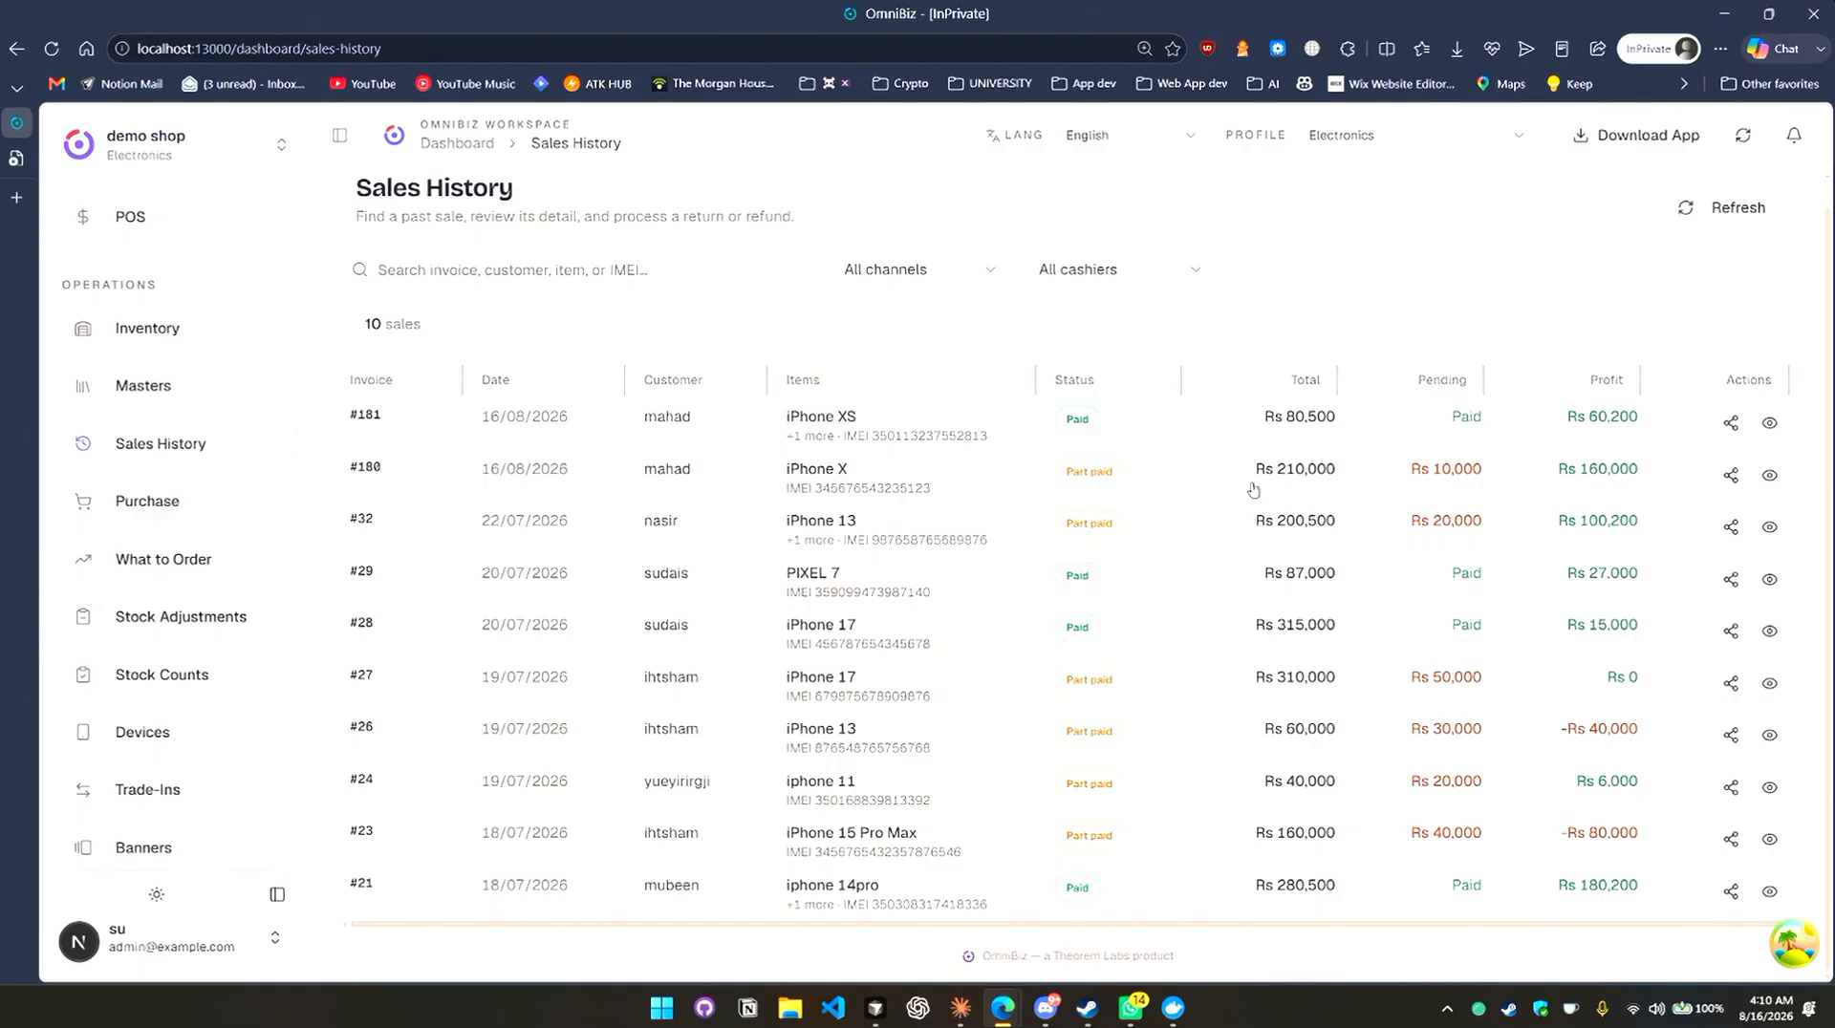
From the part-paid iPhone X sale, go to the customer's receivables and review the party statement.
{"action": "left_click", "coordinate": [1019, 492]}
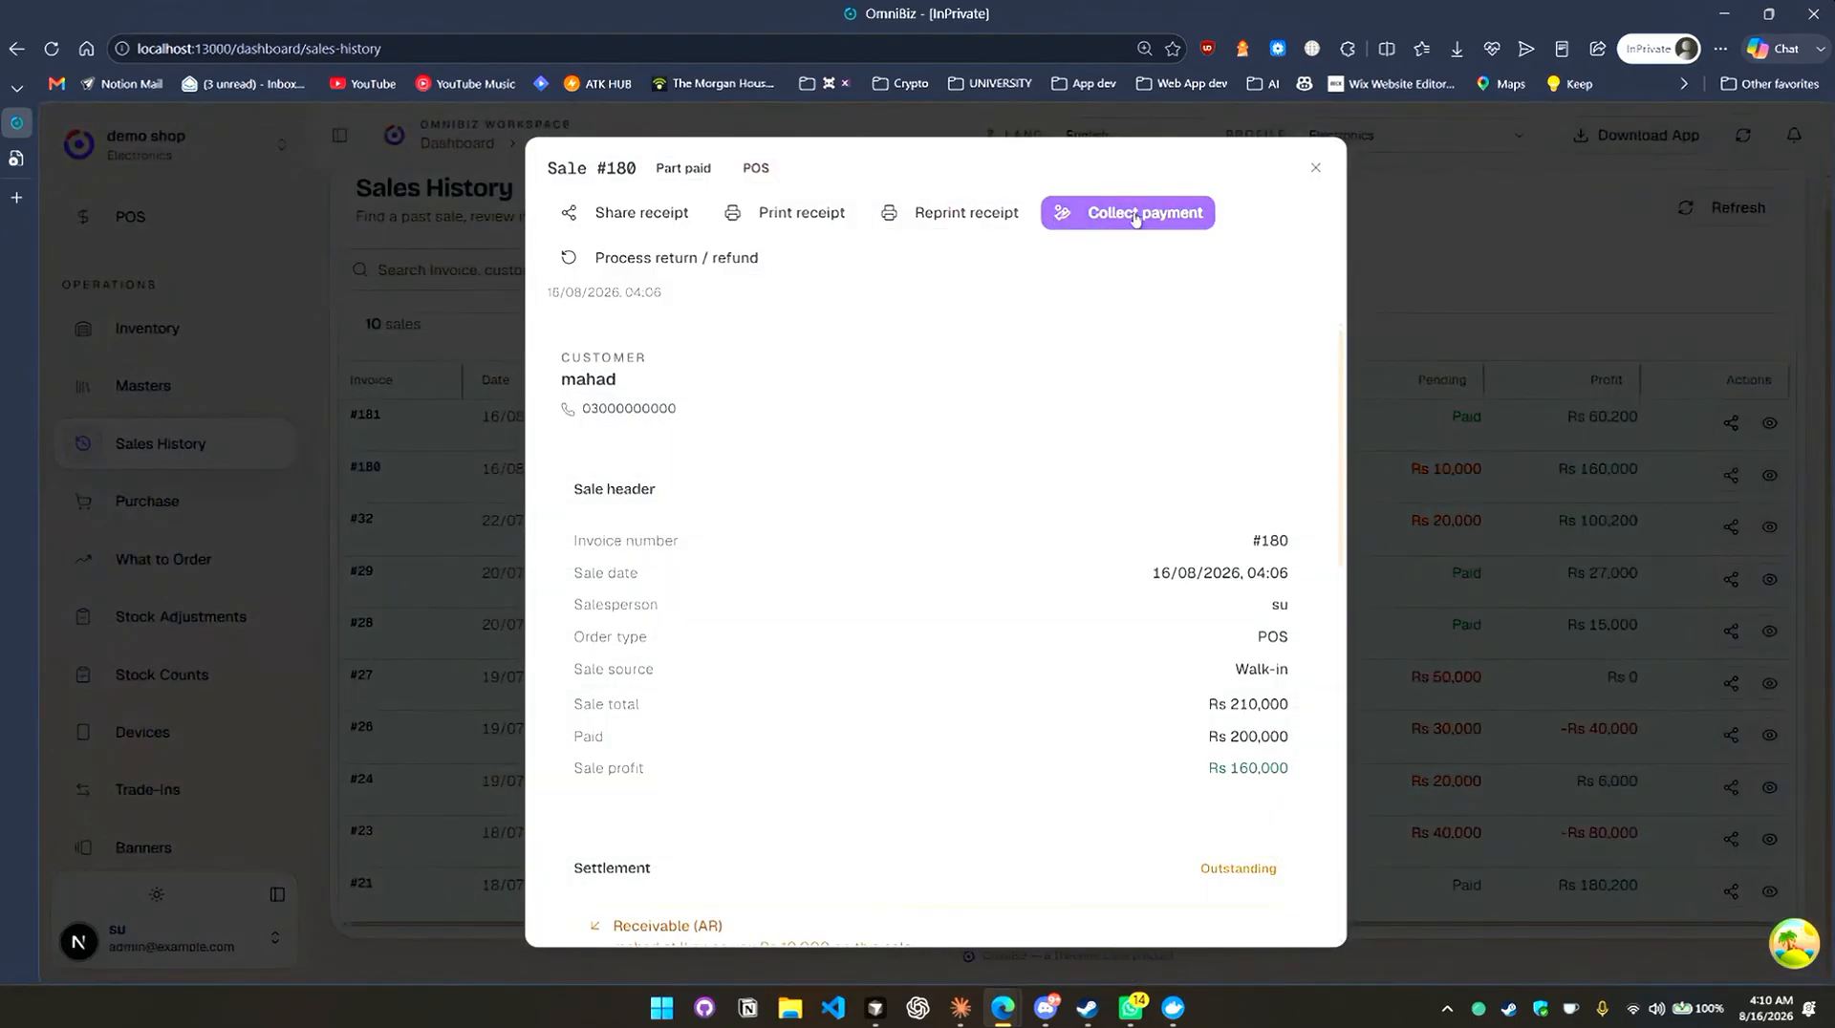
{"action": "scroll", "coordinate": [840, 729], "scroll_direction": "down", "scroll_amount": 5}
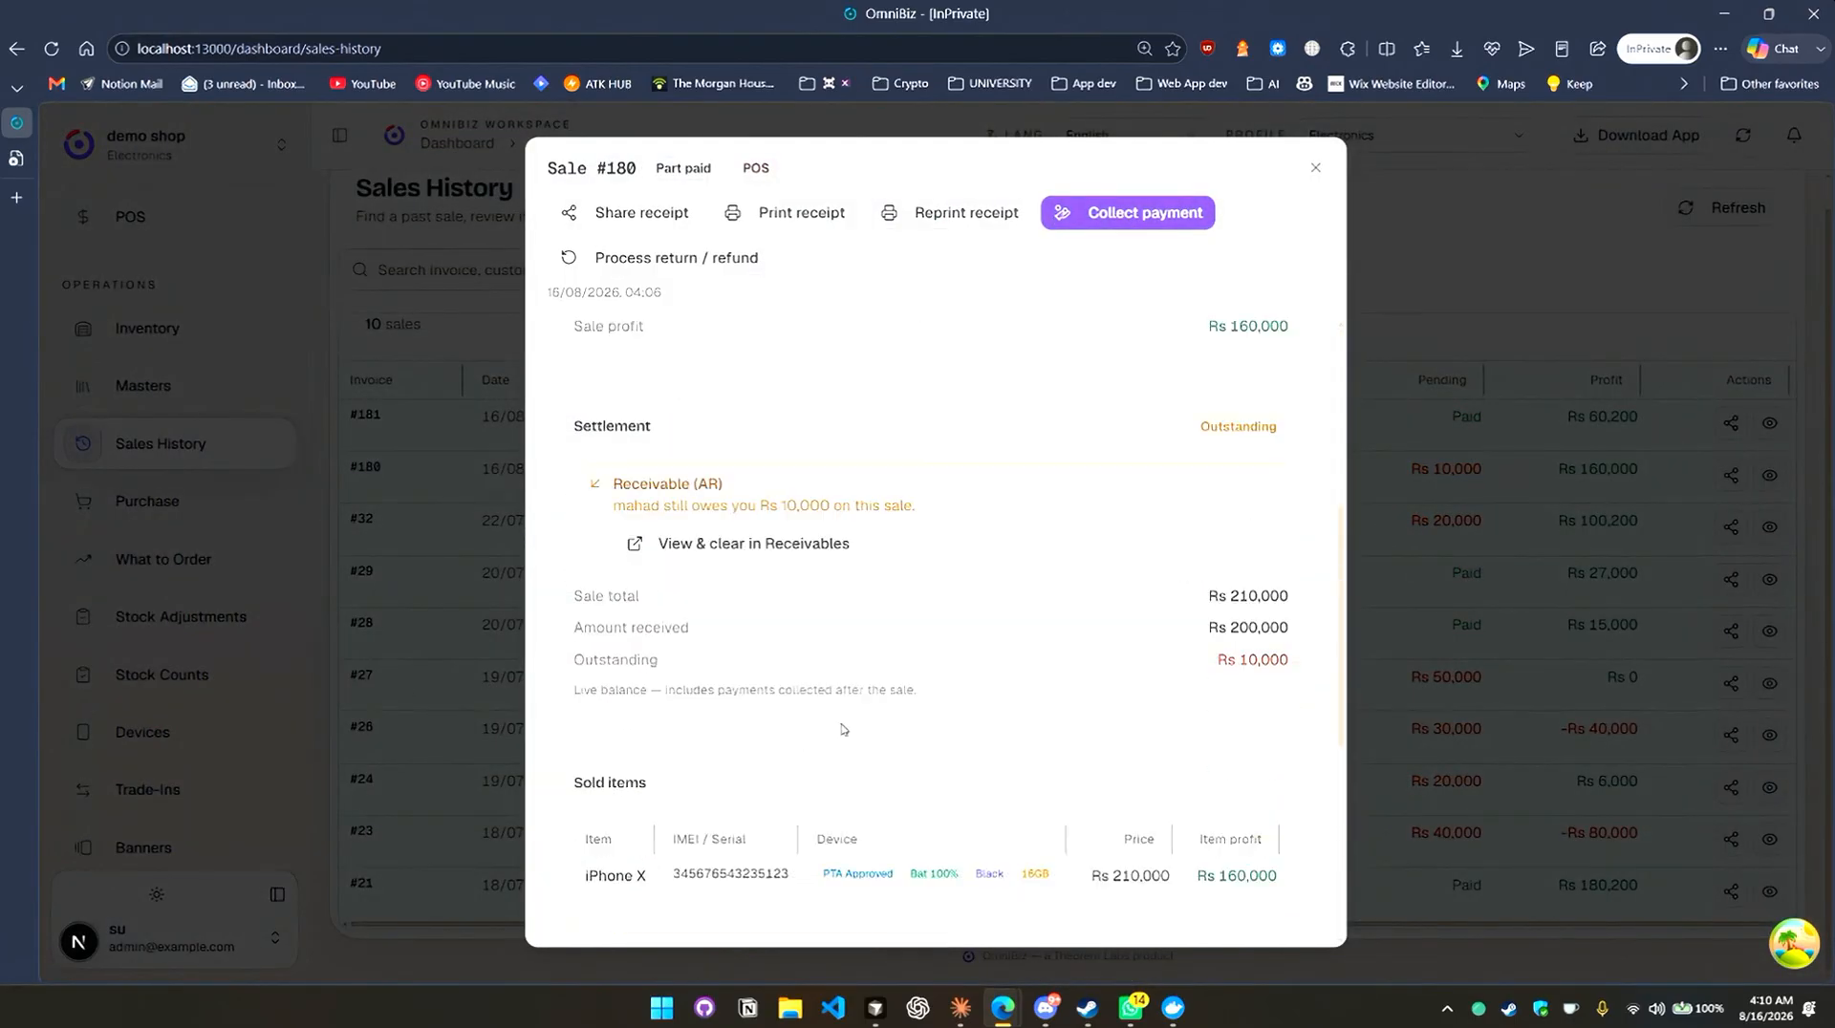
{"action": "left_click", "coordinate": [779, 502]}
{"action": "scroll", "coordinate": [764, 684], "scroll_direction": "down", "scroll_amount": 1}
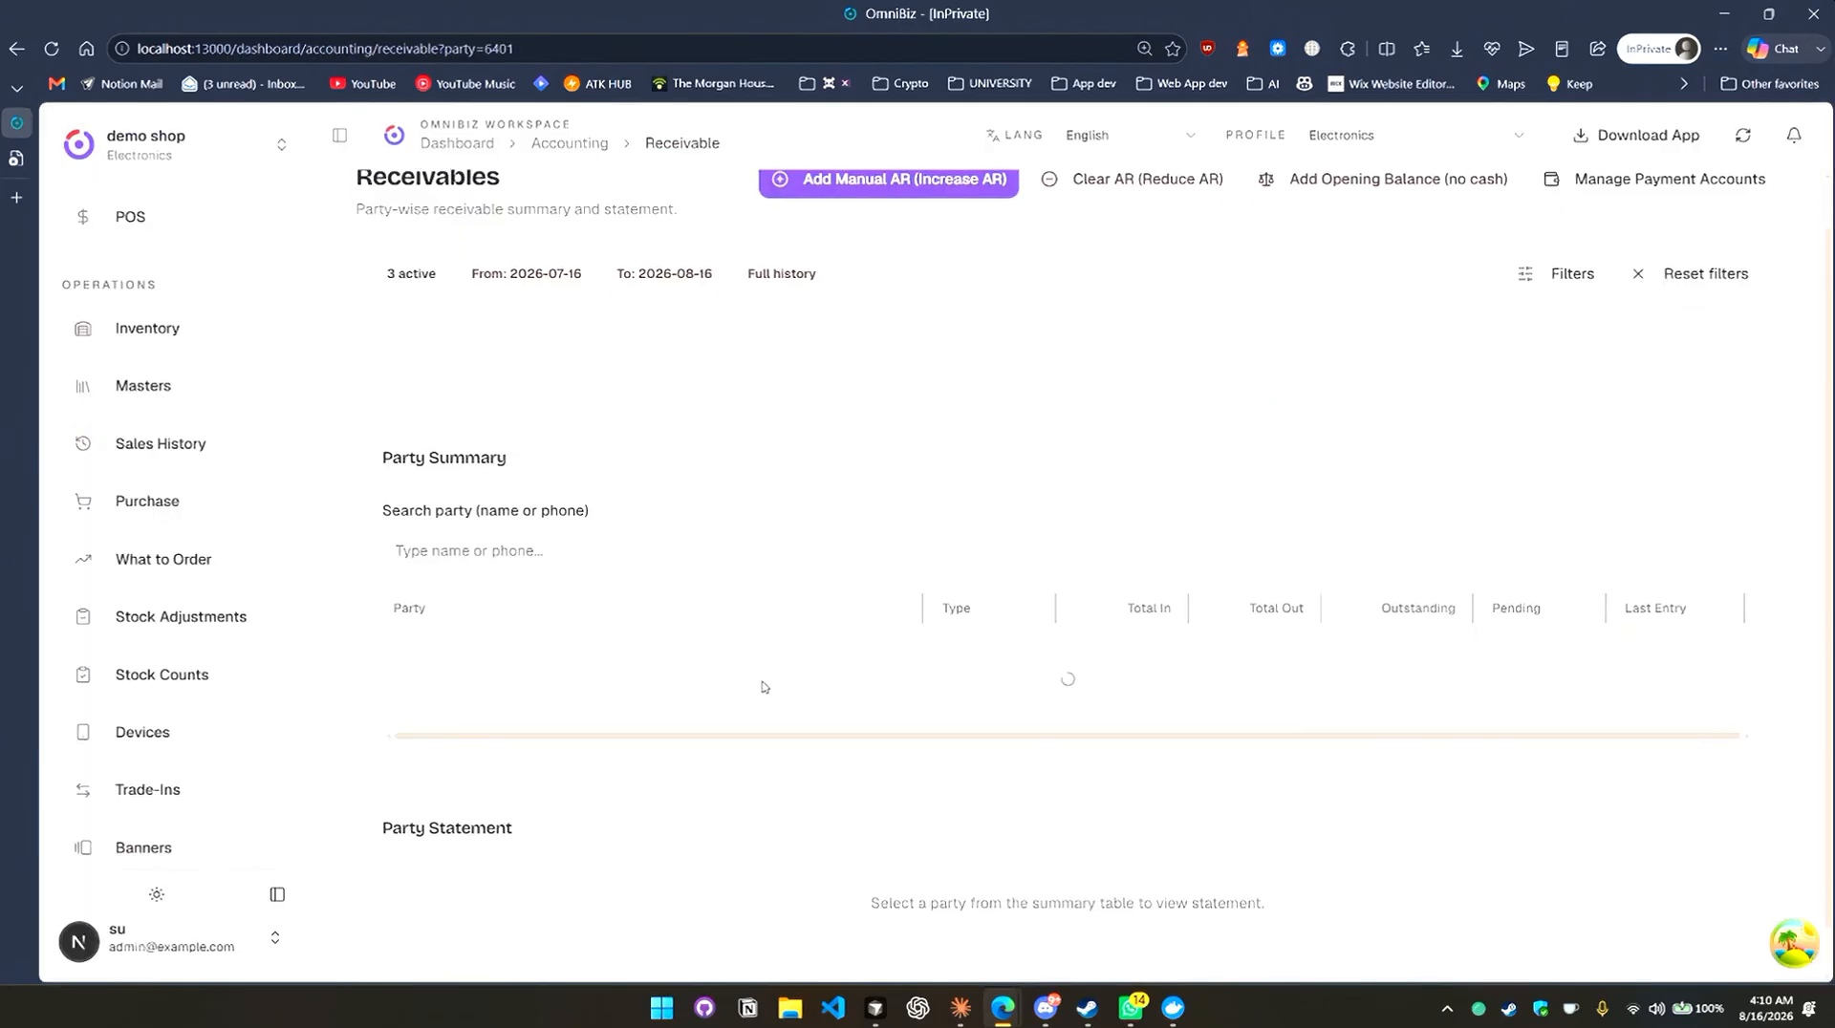
{"action": "scroll", "coordinate": [1160, 803], "scroll_direction": "down", "scroll_amount": 2}
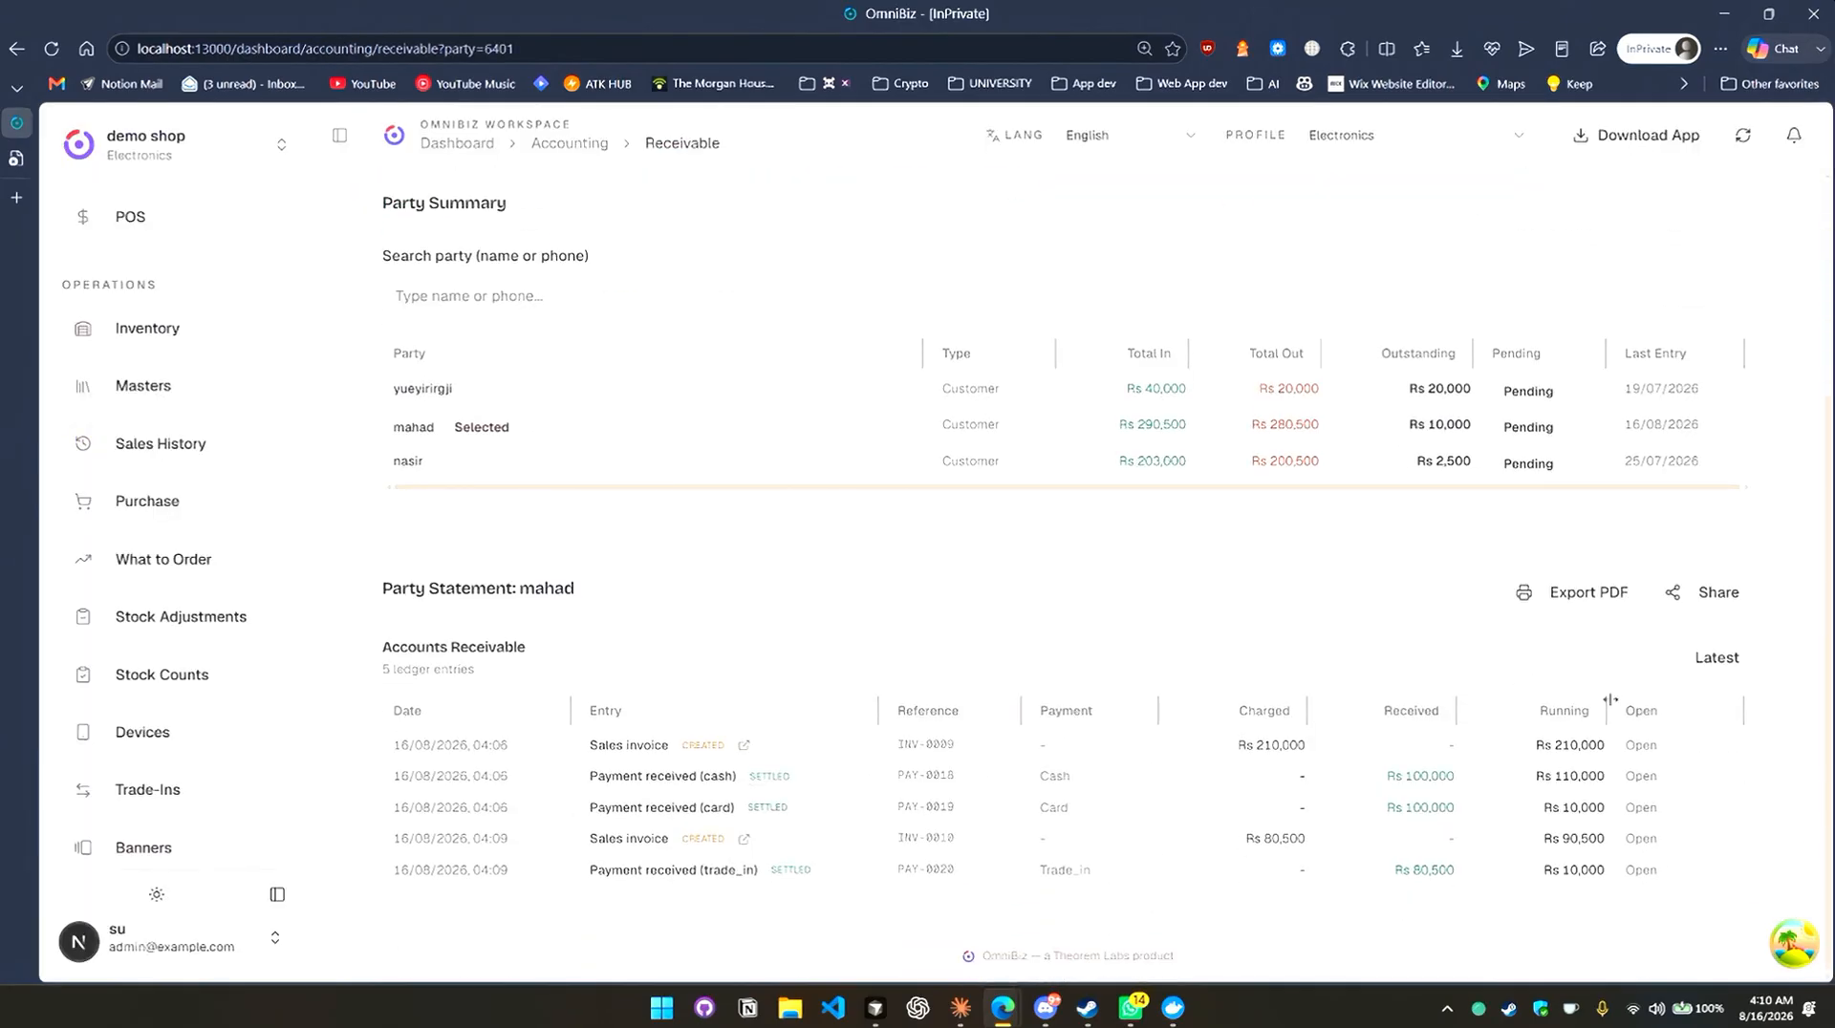
{"action": "scroll", "coordinate": [1302, 340], "scroll_direction": "up", "scroll_amount": 3}
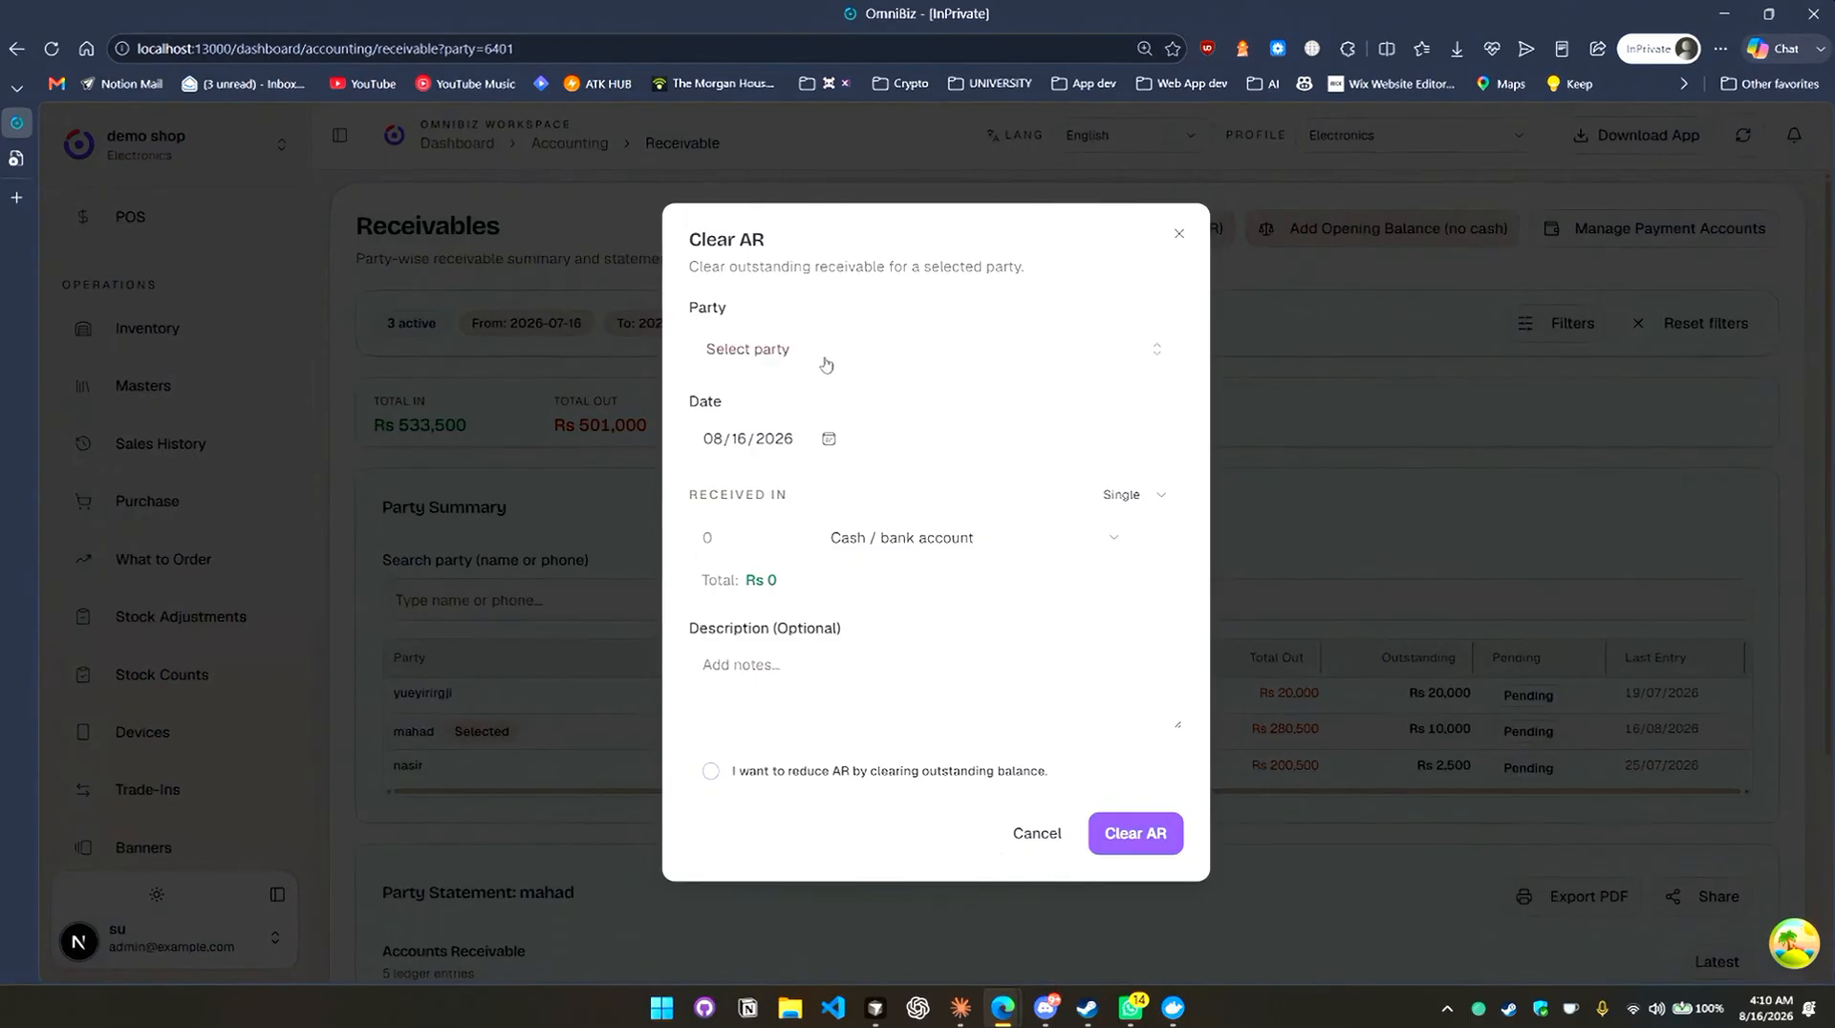
{"action": "left_click", "coordinate": [561, 425]}
{"action": "scroll", "coordinate": [230, 745], "scroll_direction": "down", "scroll_amount": 6}
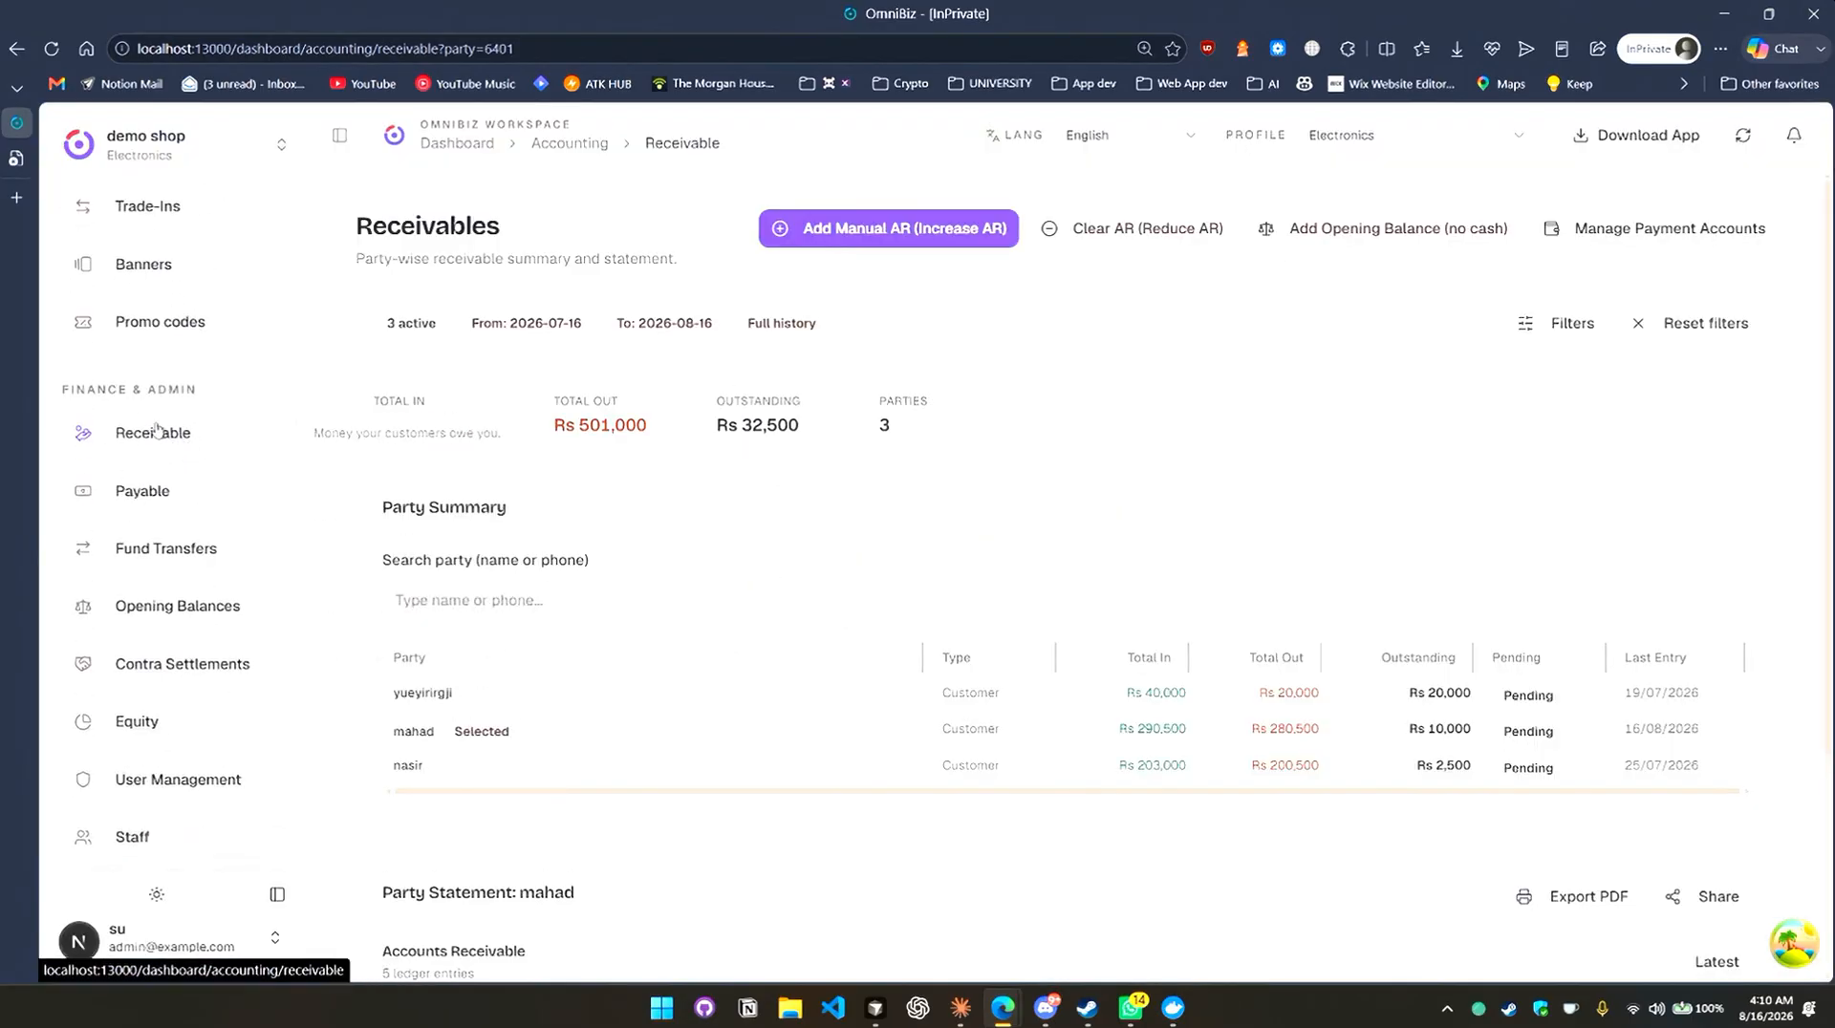
Start a Clear AR entry for the customer who bought the iPhone X and enter 10,000 as the received amount.
{"action": "left_click", "coordinate": [1080, 230]}
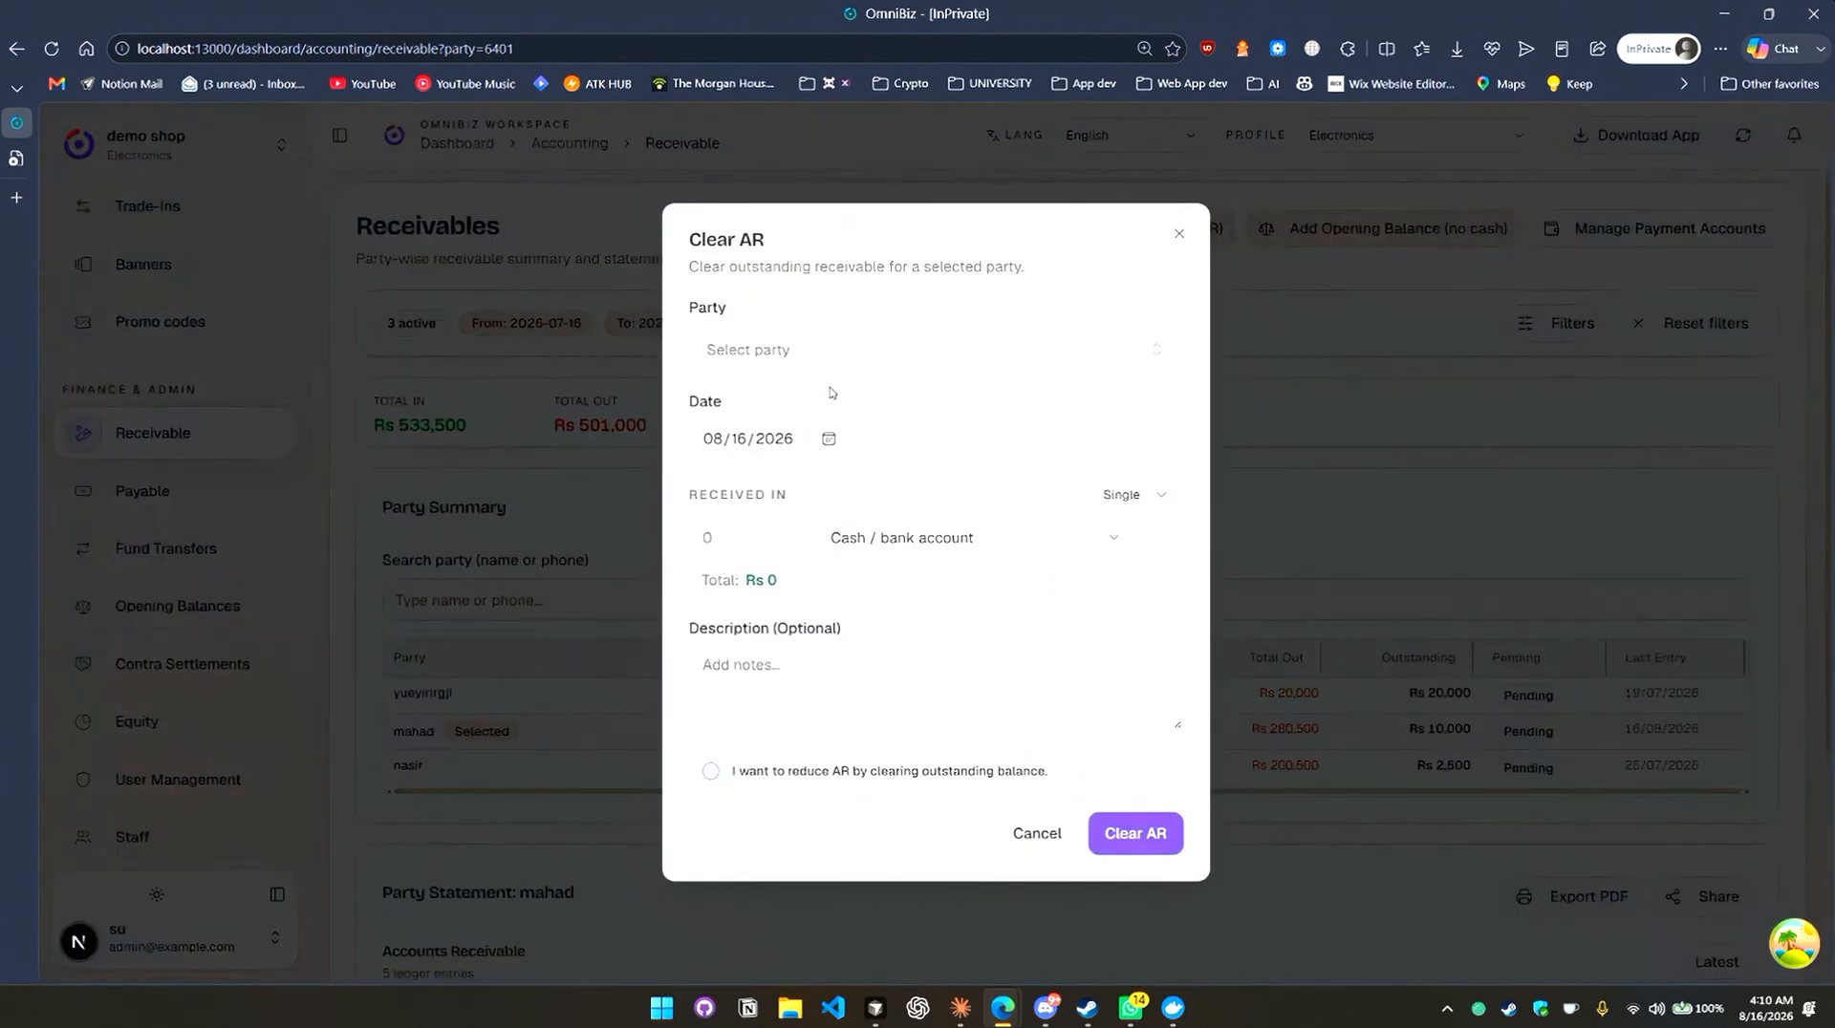
{"action": "left_click", "coordinate": [832, 349]}
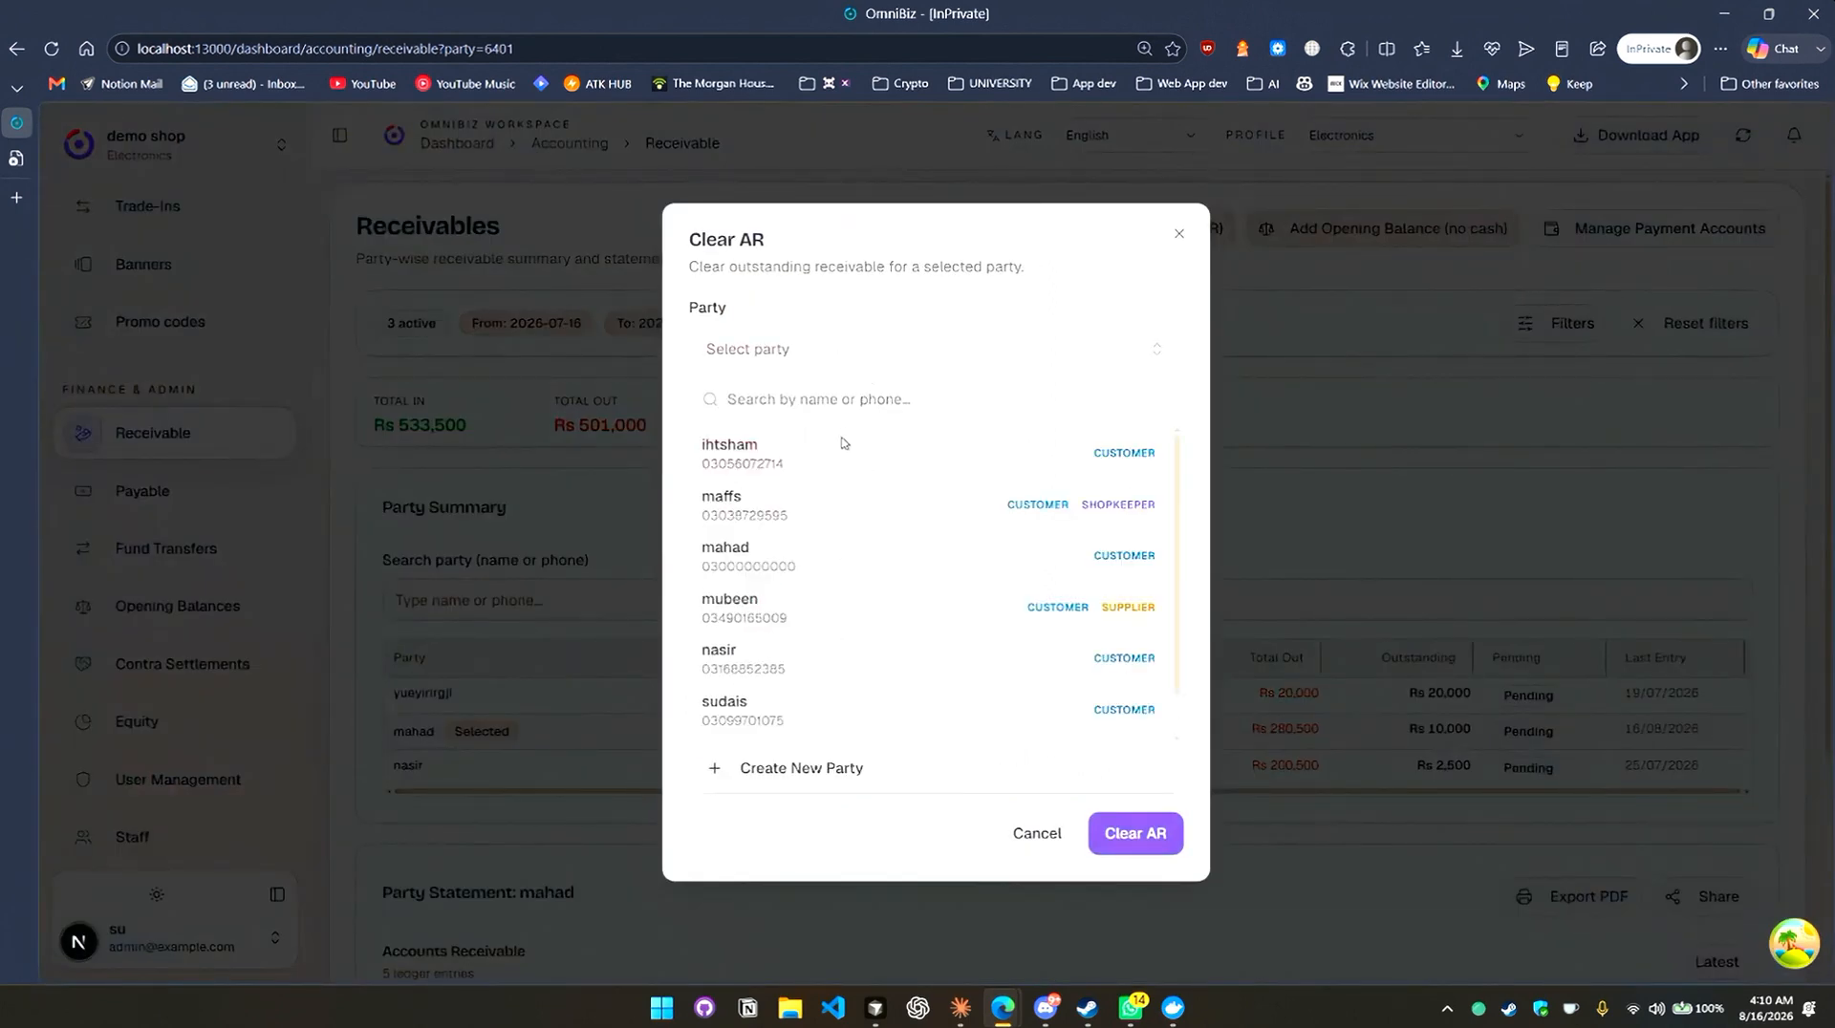
{"action": "left_click", "coordinate": [840, 551]}
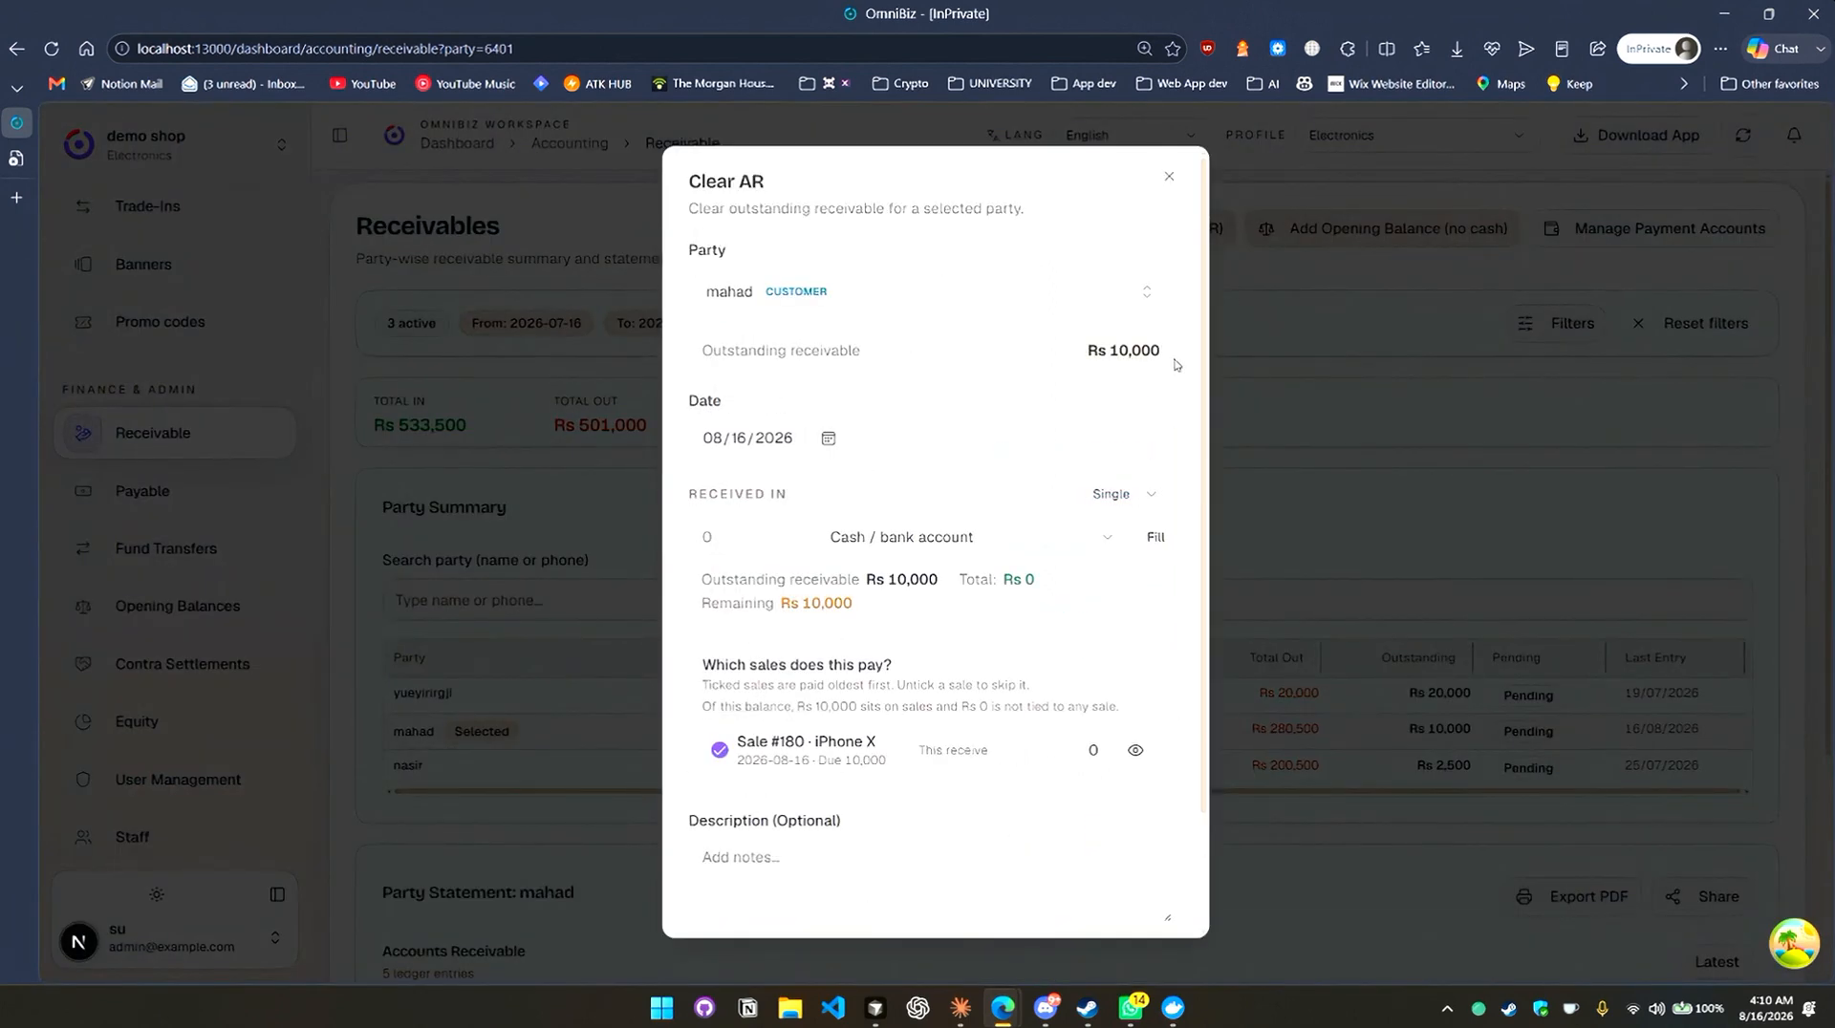
{"action": "left_click", "coordinate": [732, 541]}
{"action": "type", "text": "100000"}
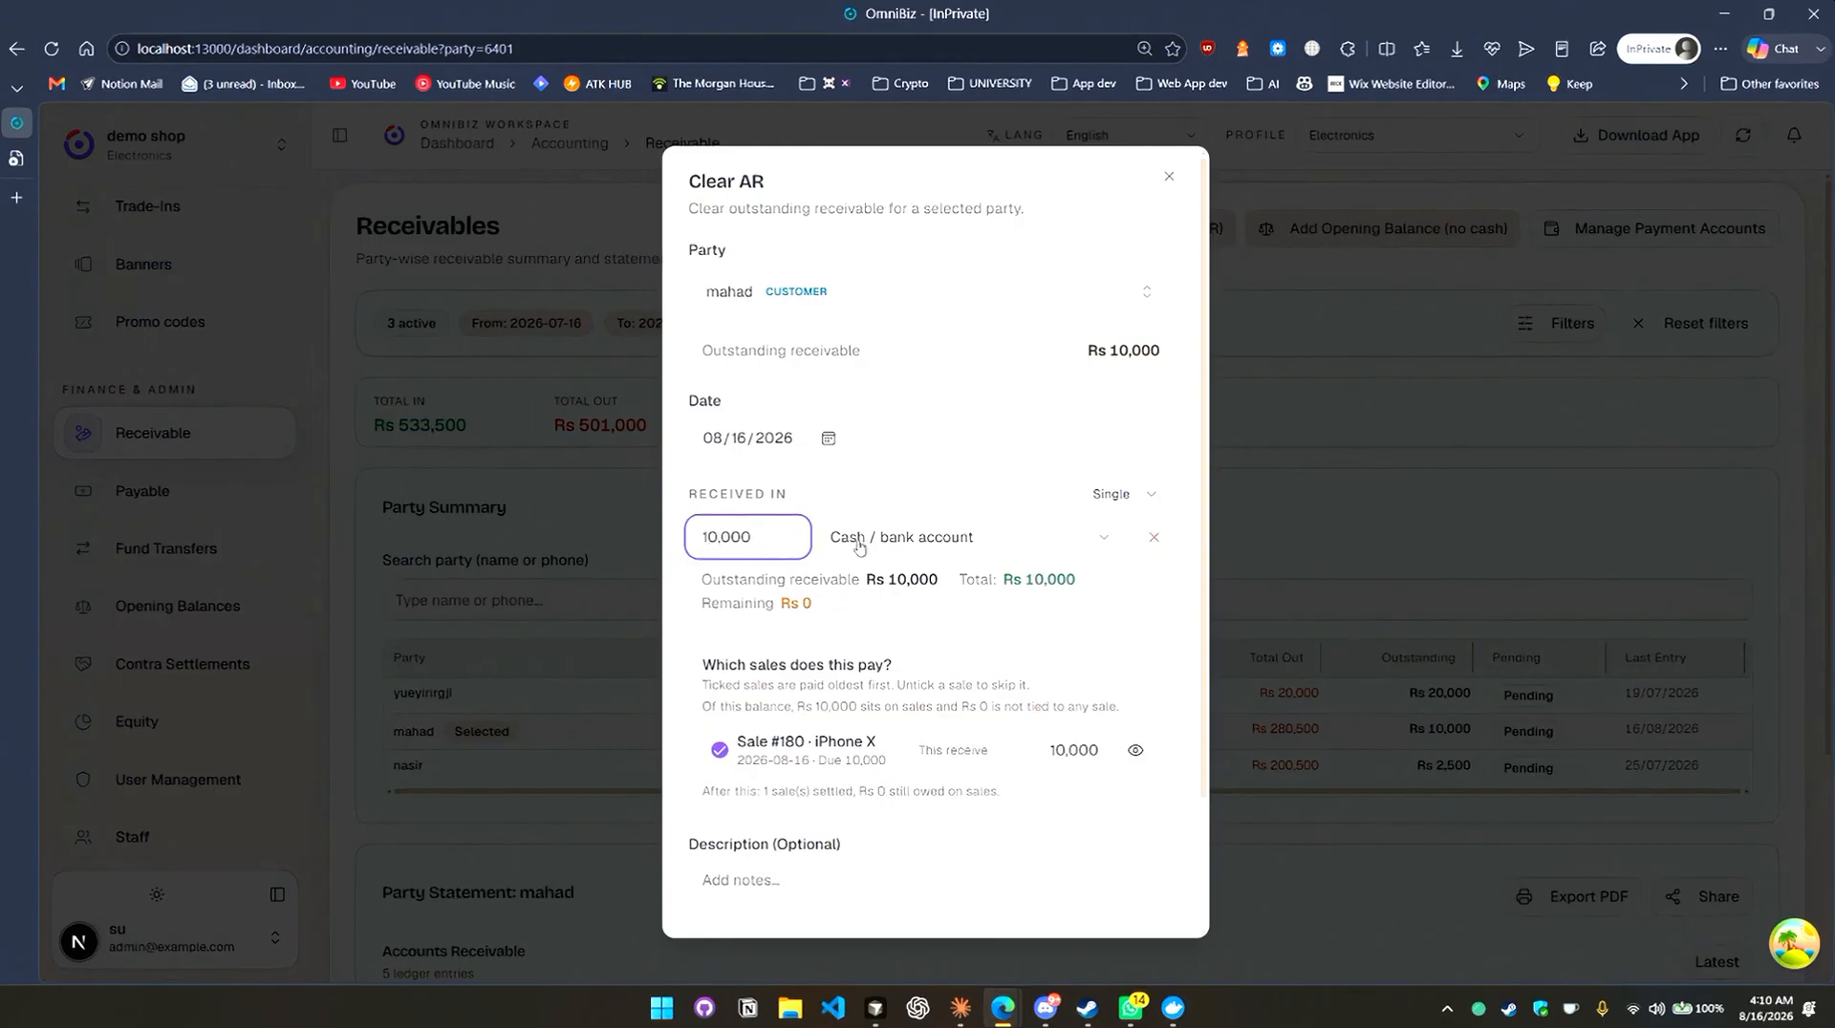
Set the received amount to 5,000 and receive it in the Meezan Bank account.
{"action": "left_click", "coordinate": [859, 546]}
{"action": "left_click", "coordinate": [750, 541]}
{"action": "left_click", "coordinate": [724, 538]}
{"action": "key", "text": "ctrl+a"}
{"action": "type", "text": "5000"}
{"action": "left_click", "coordinate": [925, 547]}
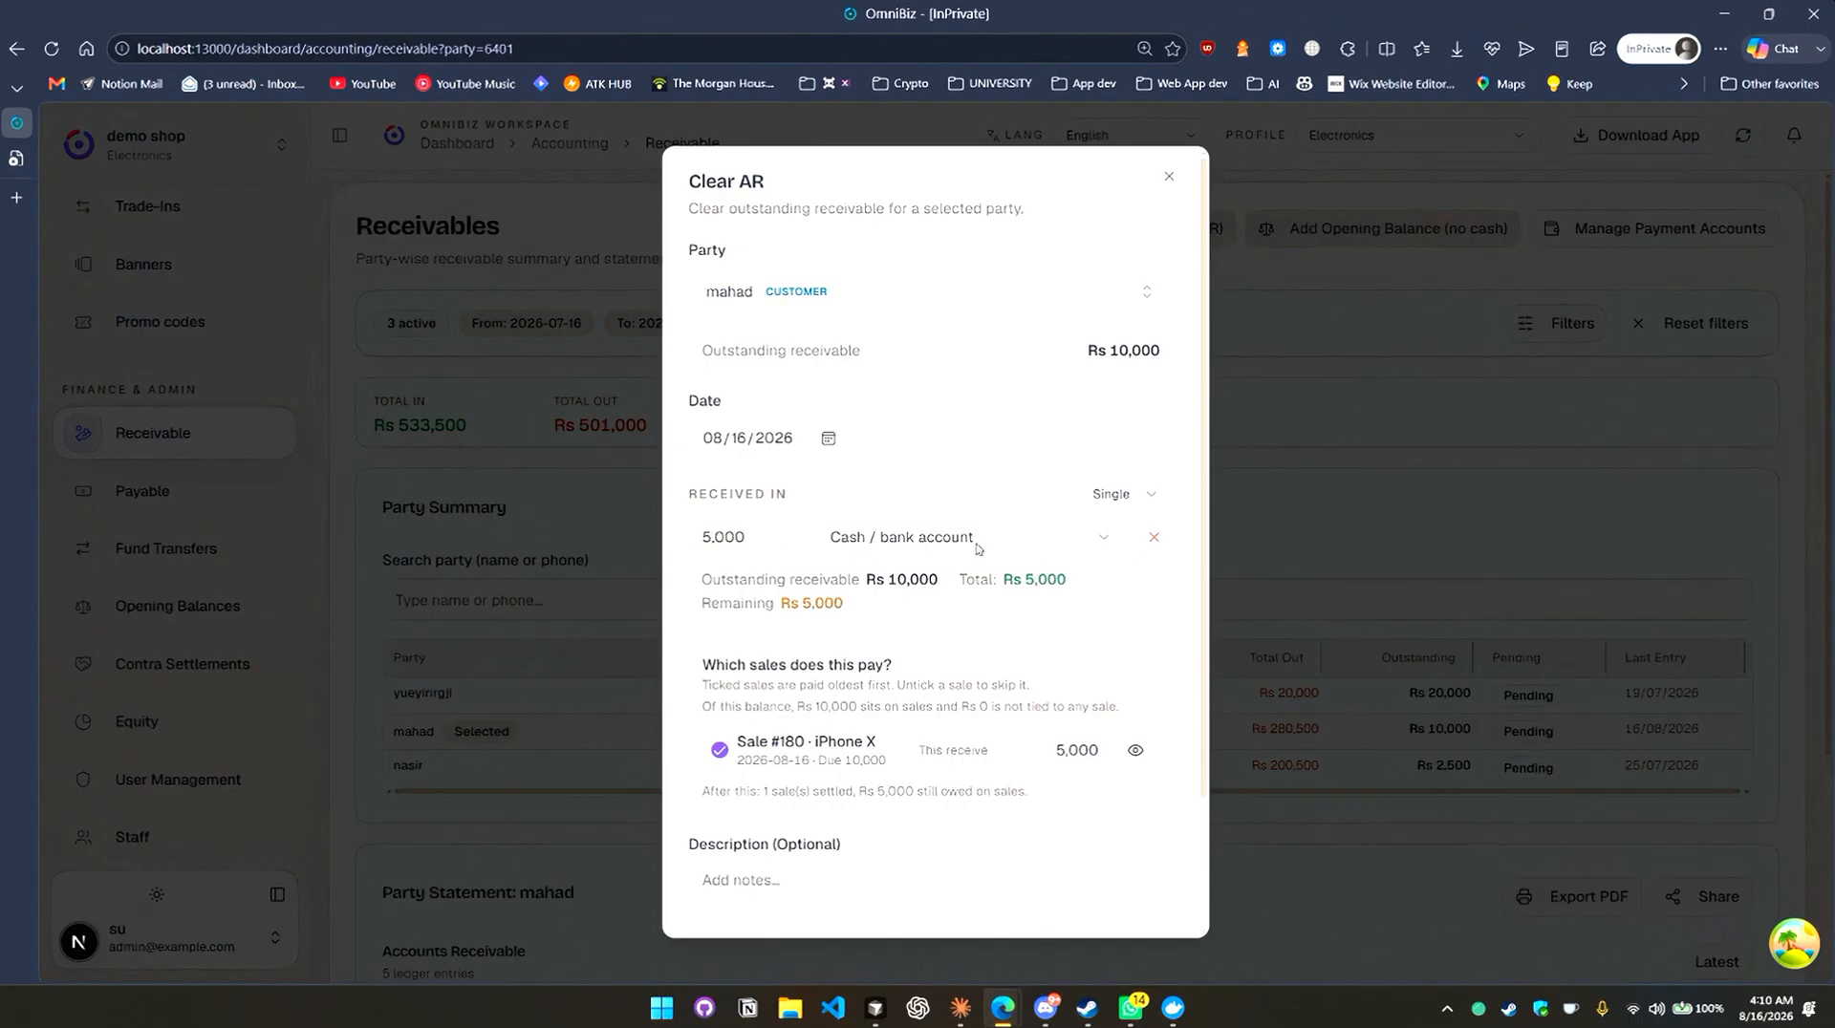
{"action": "left_click", "coordinate": [1025, 593]}
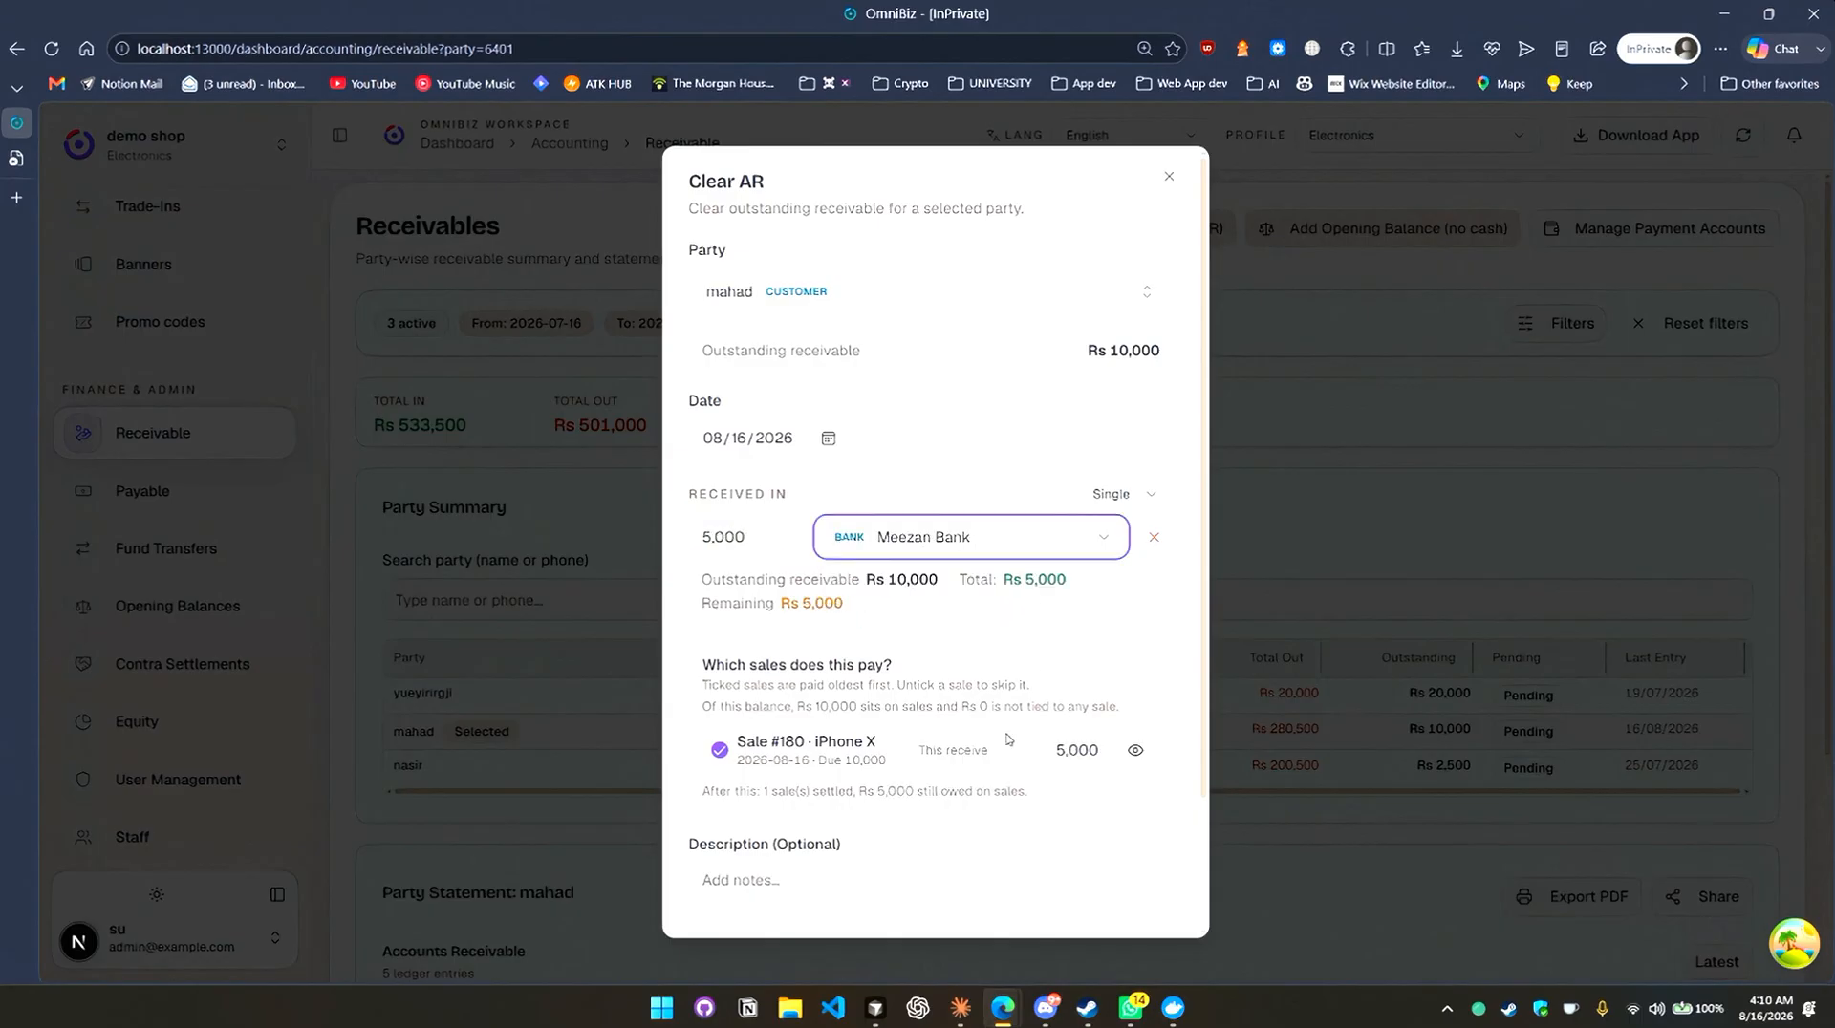
{"action": "left_click", "coordinate": [960, 633]}
Keep the iPhone X sale ticked for the payment, confirm reducing AR by clearing the outstanding balance, and submit the entry.
{"action": "scroll", "coordinate": [873, 872], "scroll_direction": "down", "scroll_amount": 2}
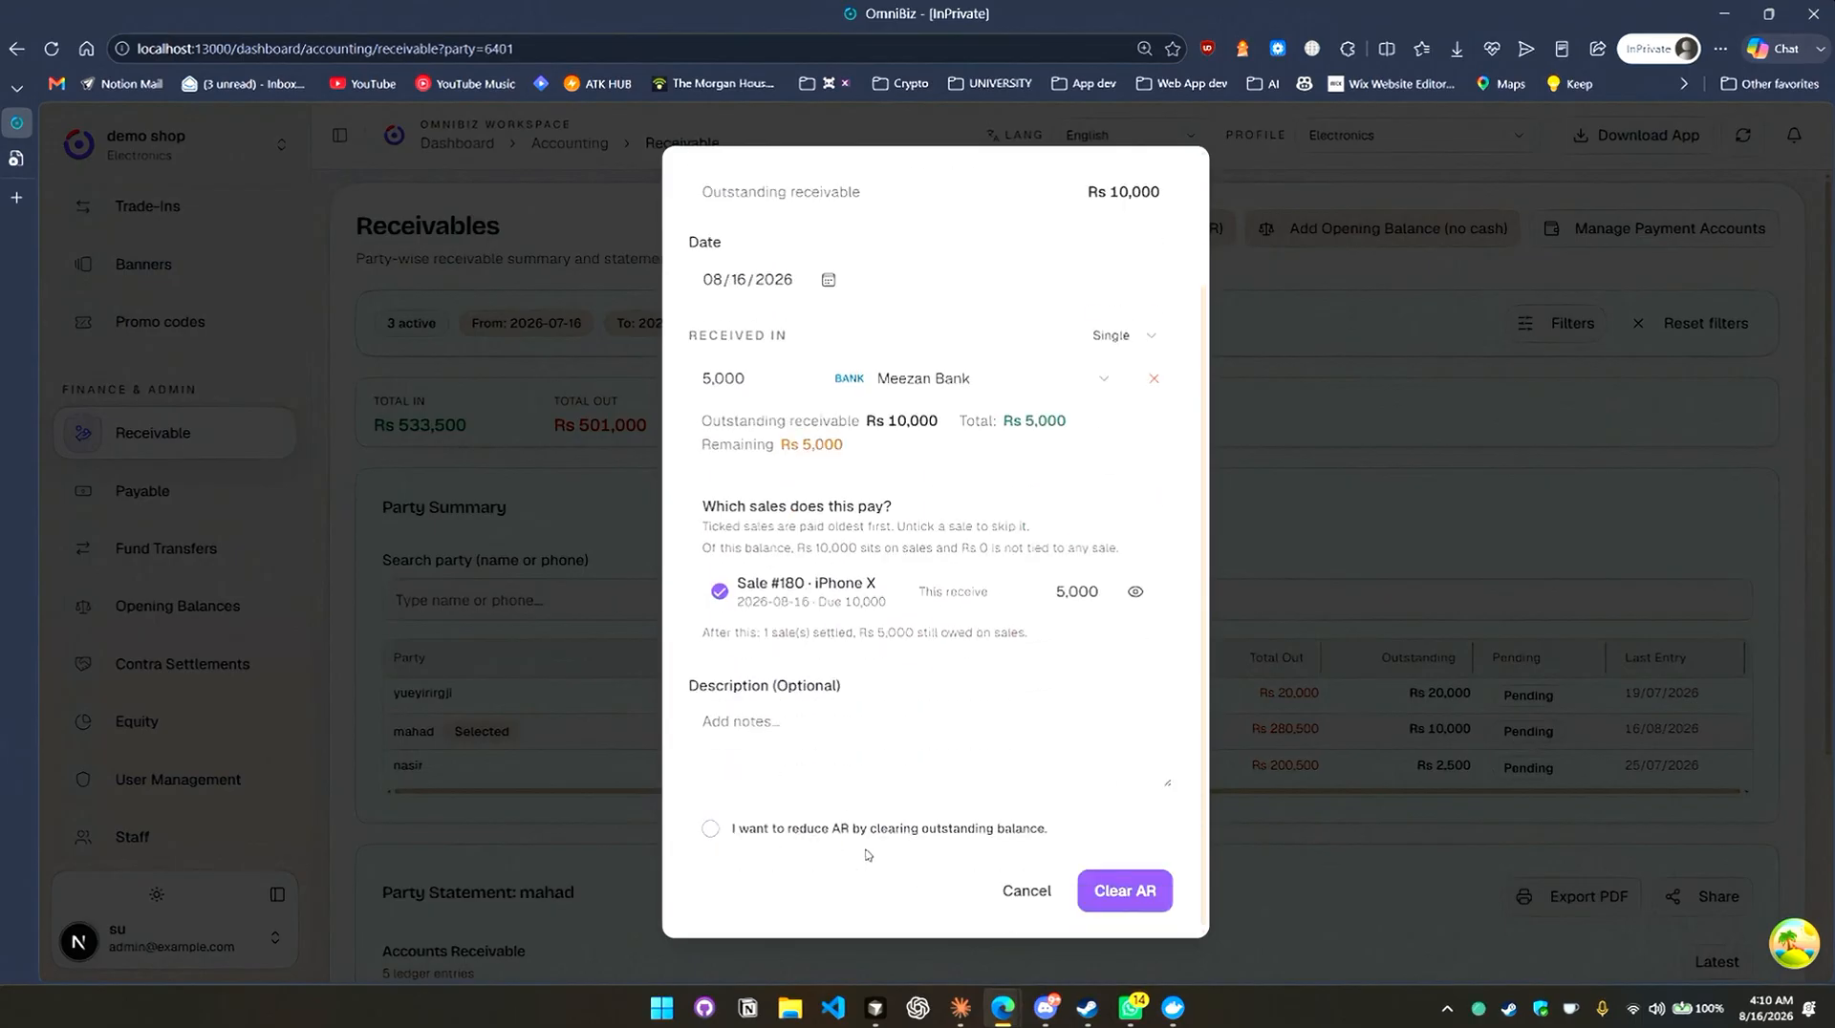
{"action": "left_click", "coordinate": [721, 592]}
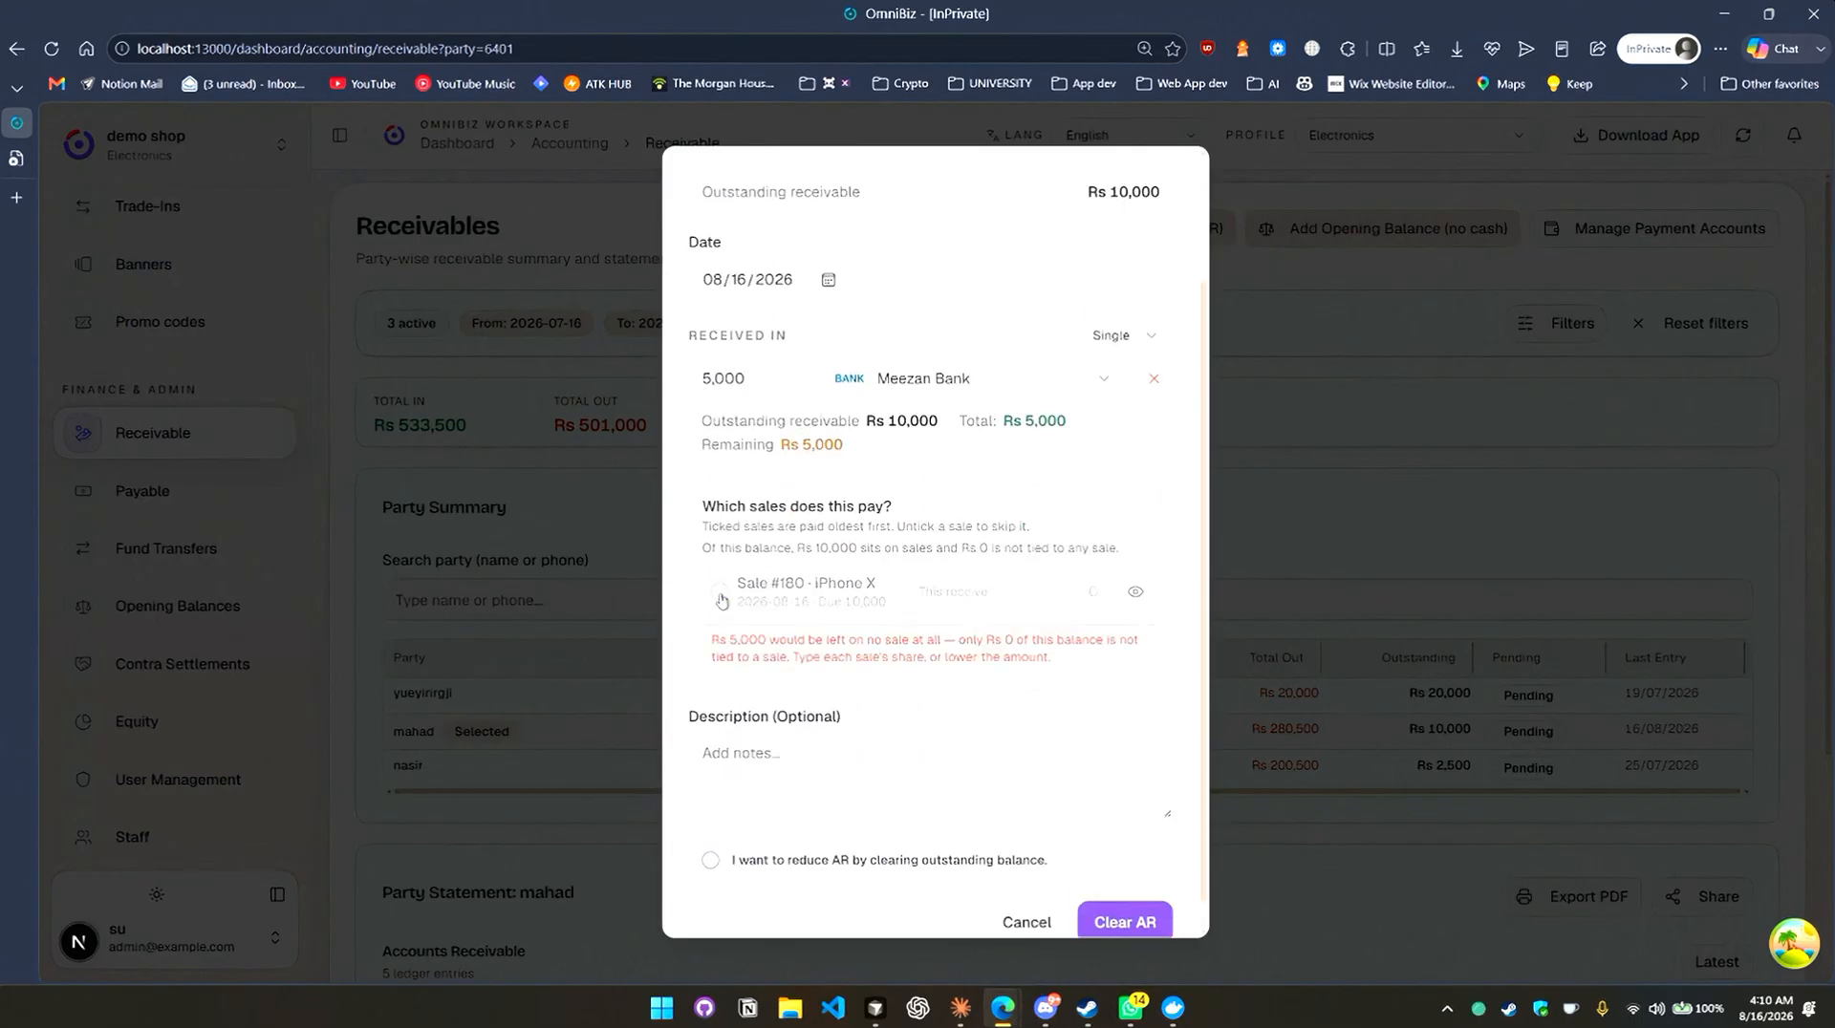
{"action": "left_click", "coordinate": [789, 606]}
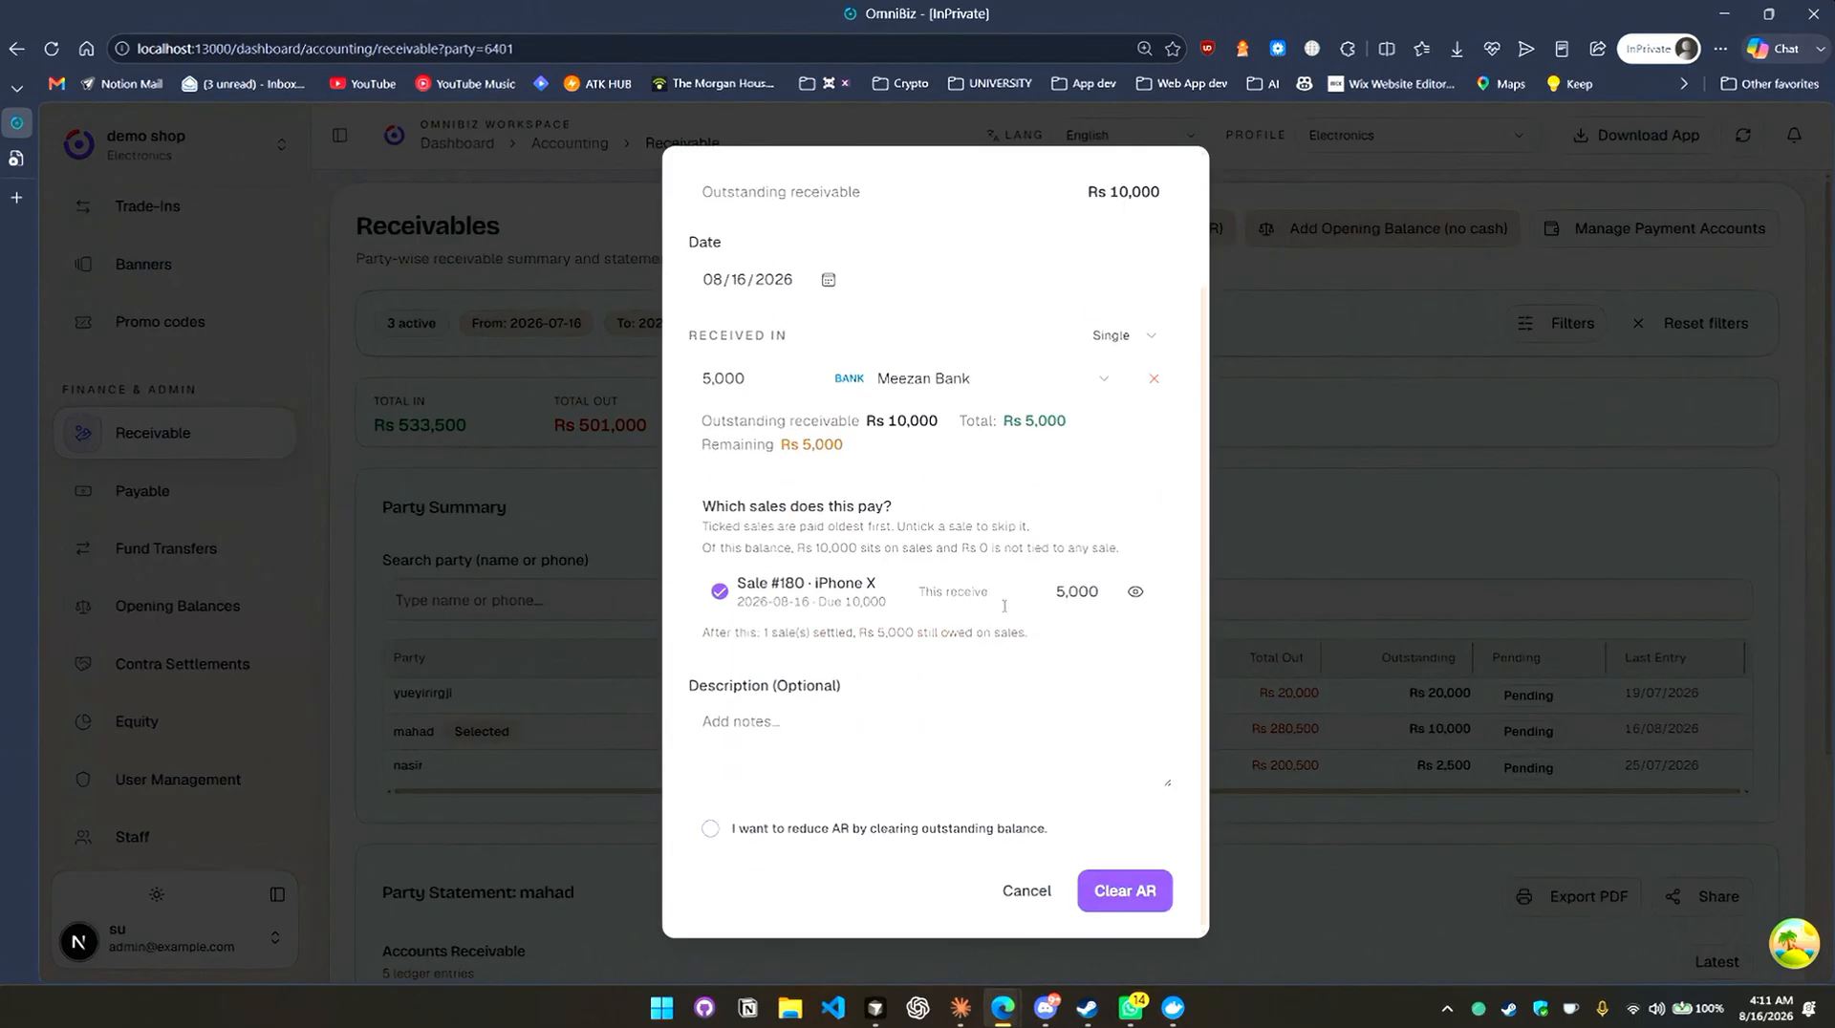
{"action": "left_click", "coordinate": [772, 828]}
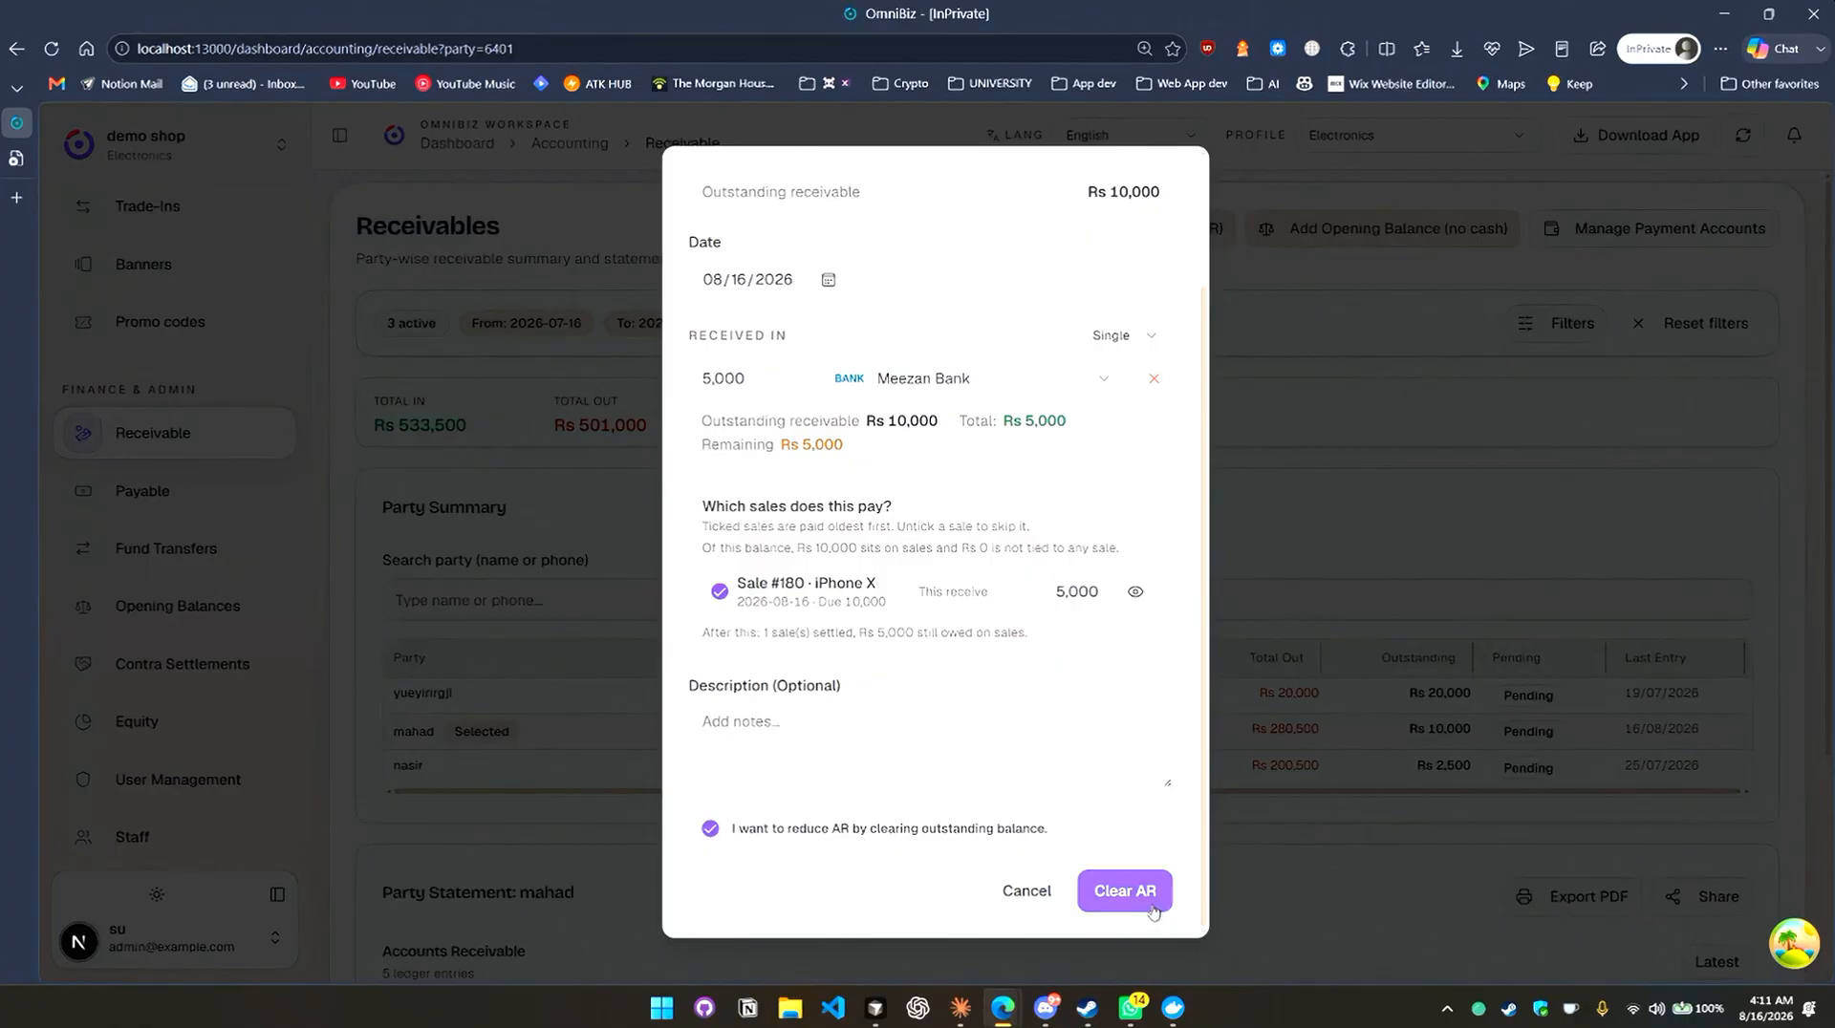
{"action": "left_click", "coordinate": [1125, 891]}
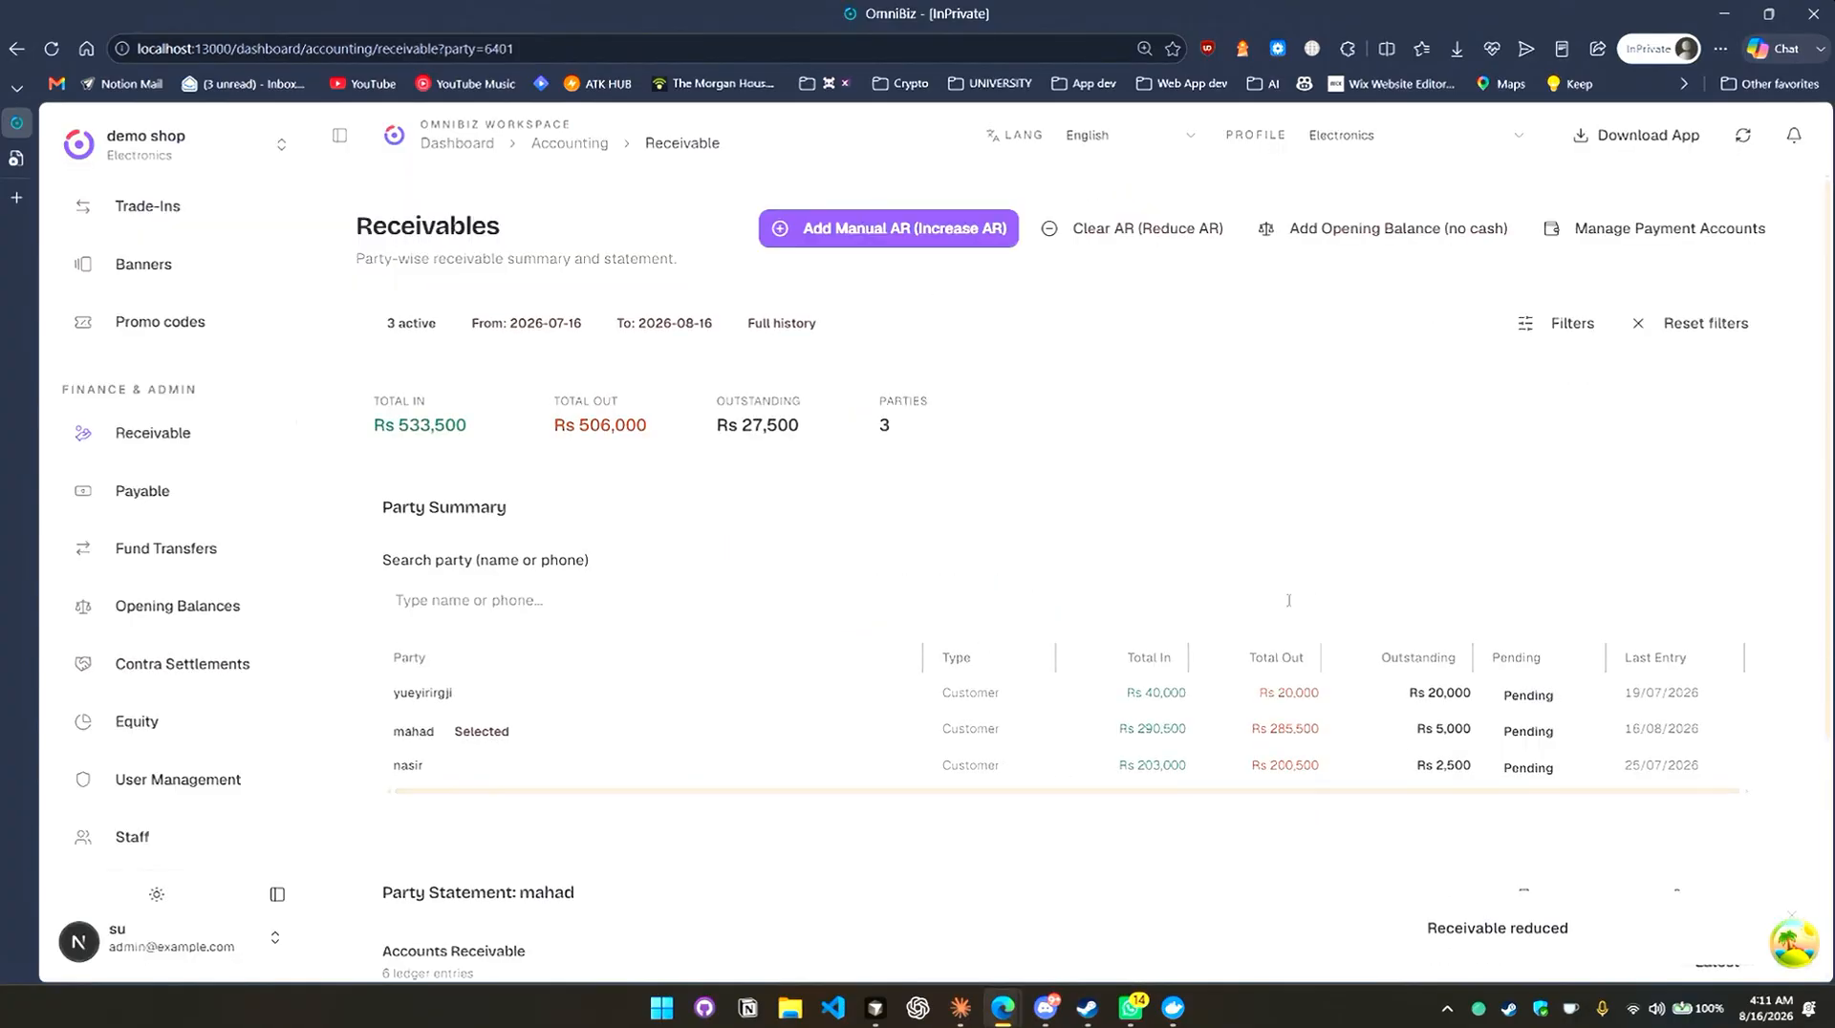
Review the customer's party statement, its ledger entries and the running balance after the receivable was partly cleared.
{"action": "scroll", "coordinate": [1313, 645], "scroll_direction": "down", "scroll_amount": 3}
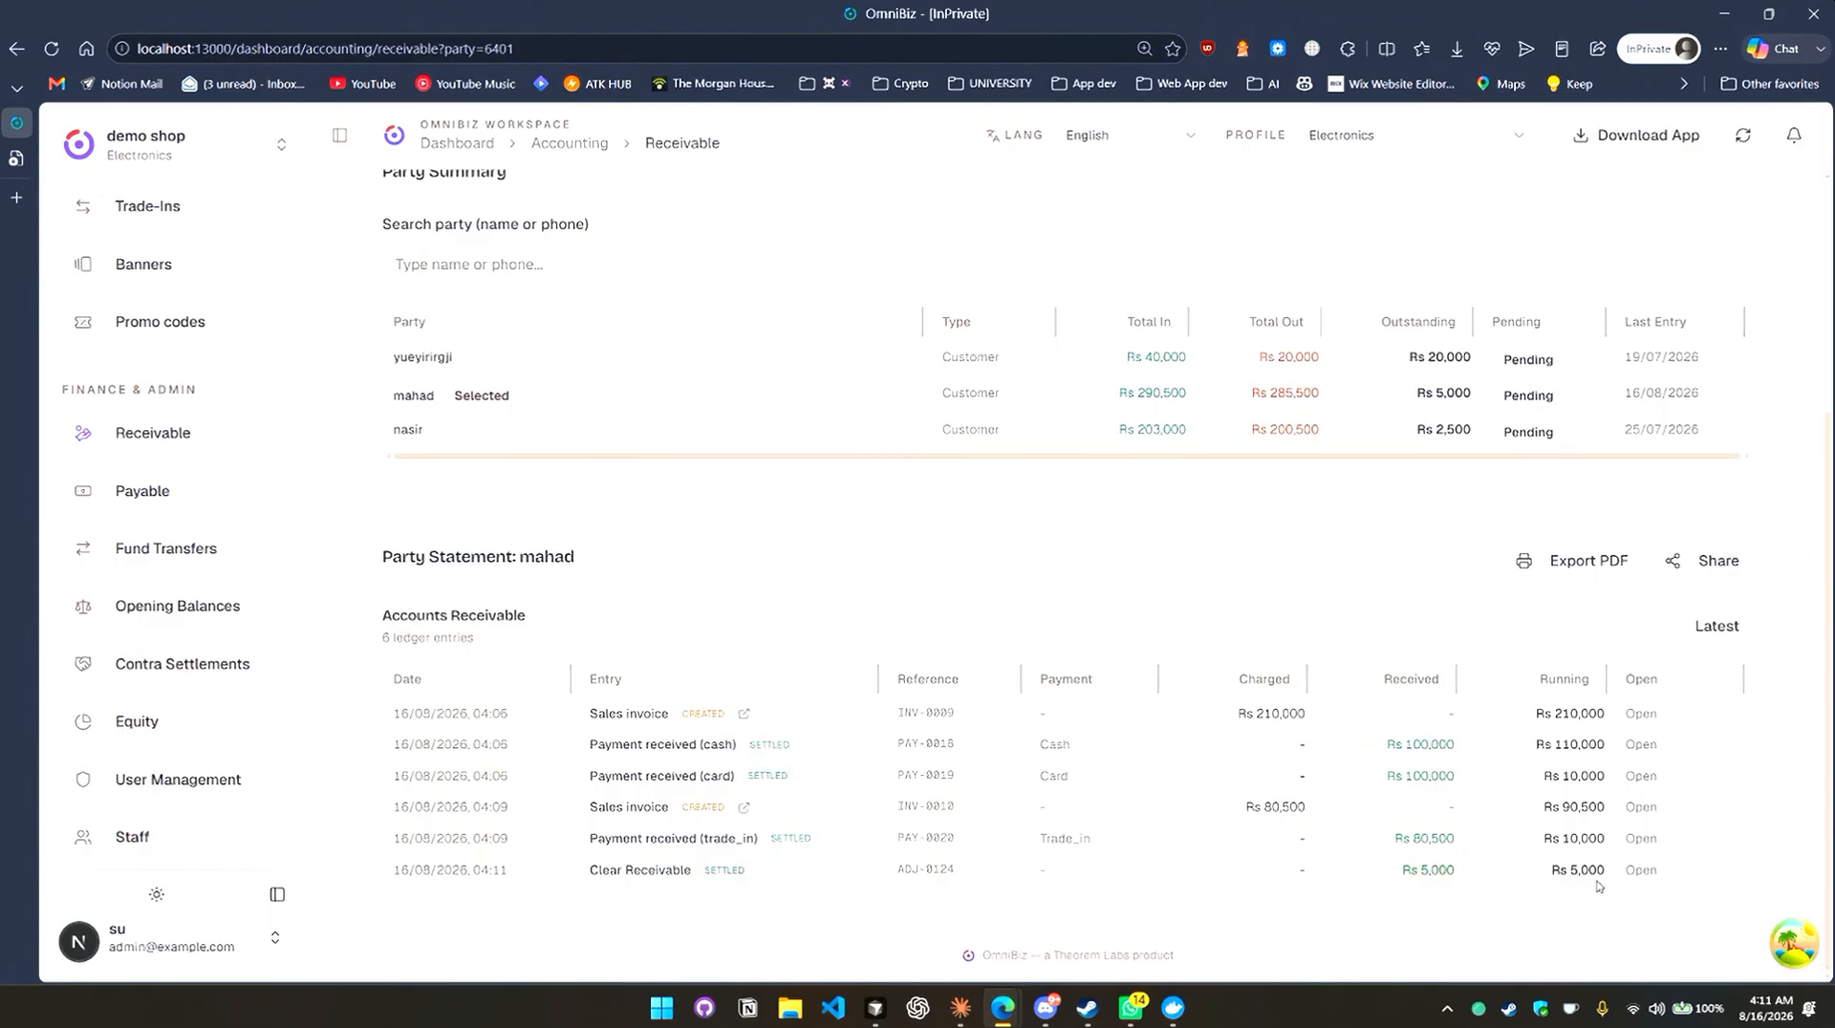
{"action": "scroll", "coordinate": [1106, 533], "scroll_direction": "up", "scroll_amount": 3}
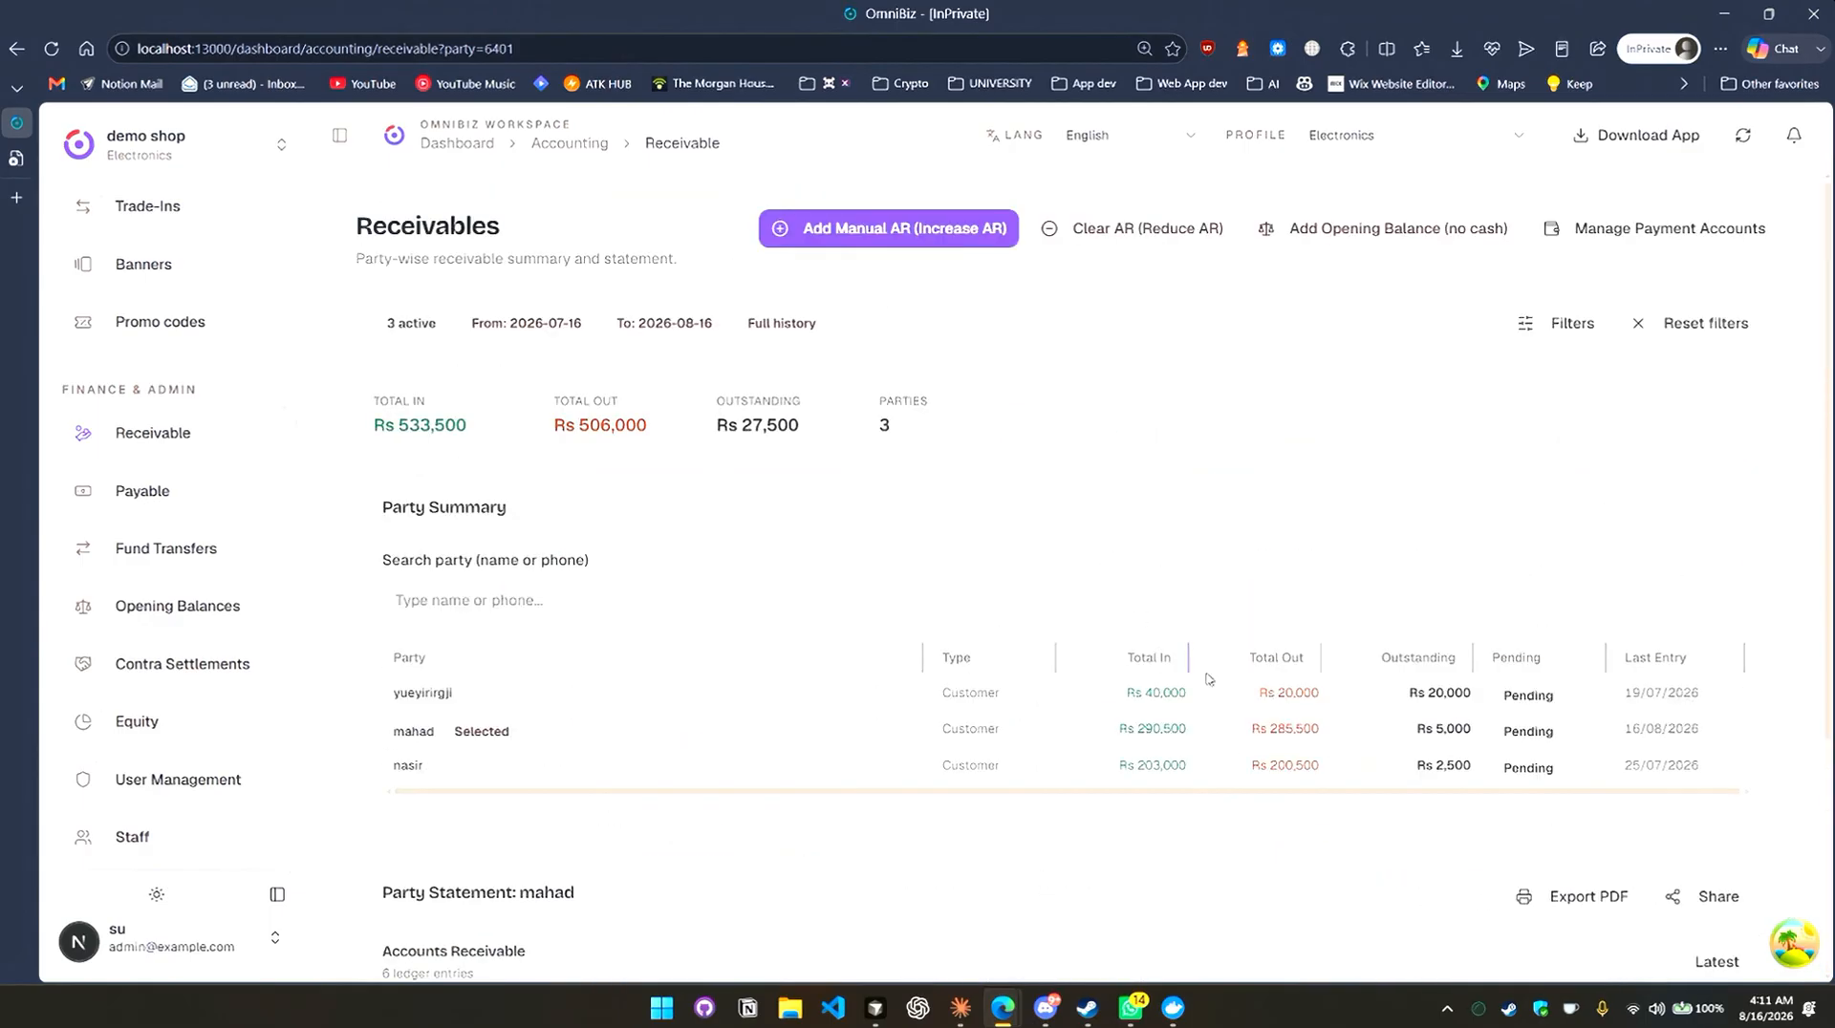
{"action": "scroll", "coordinate": [1481, 736], "scroll_direction": "down", "scroll_amount": 3}
View the sharing options and the print preview of the customer's statement of account, closing both without sending or printing.
{"action": "left_click", "coordinate": [1688, 574]}
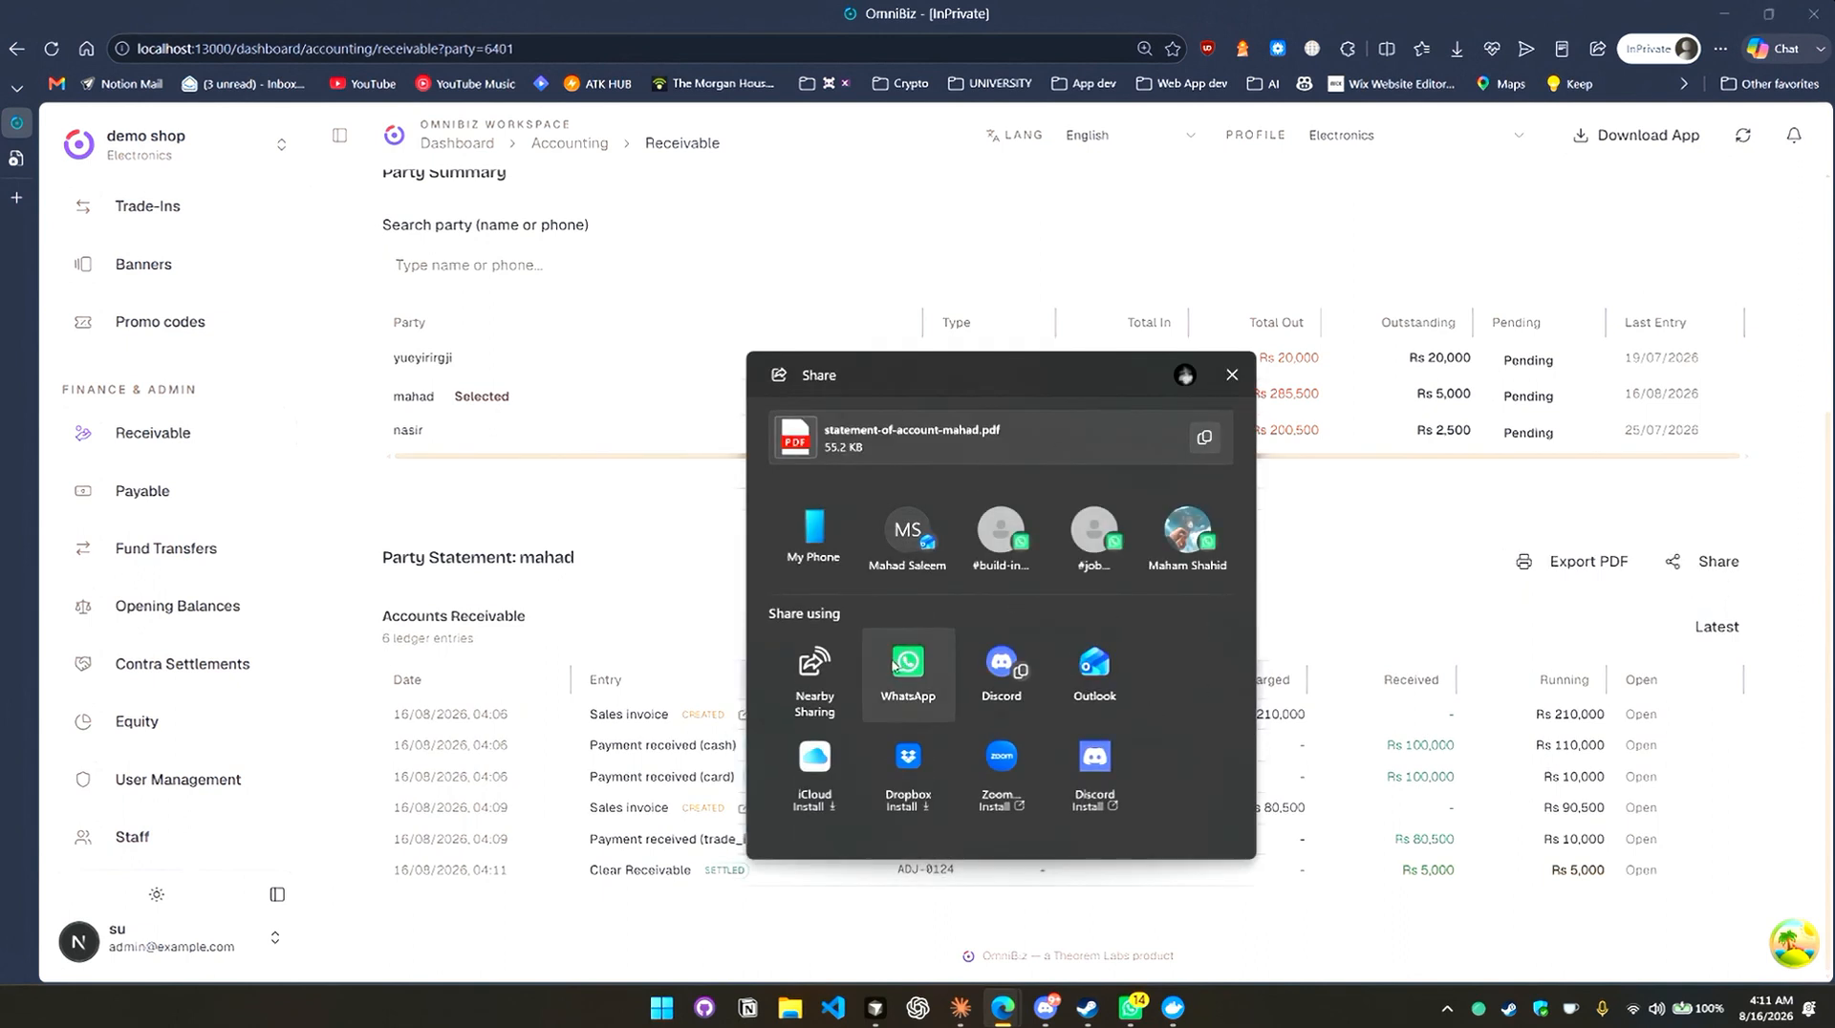
{"action": "left_click", "coordinate": [1232, 374]}
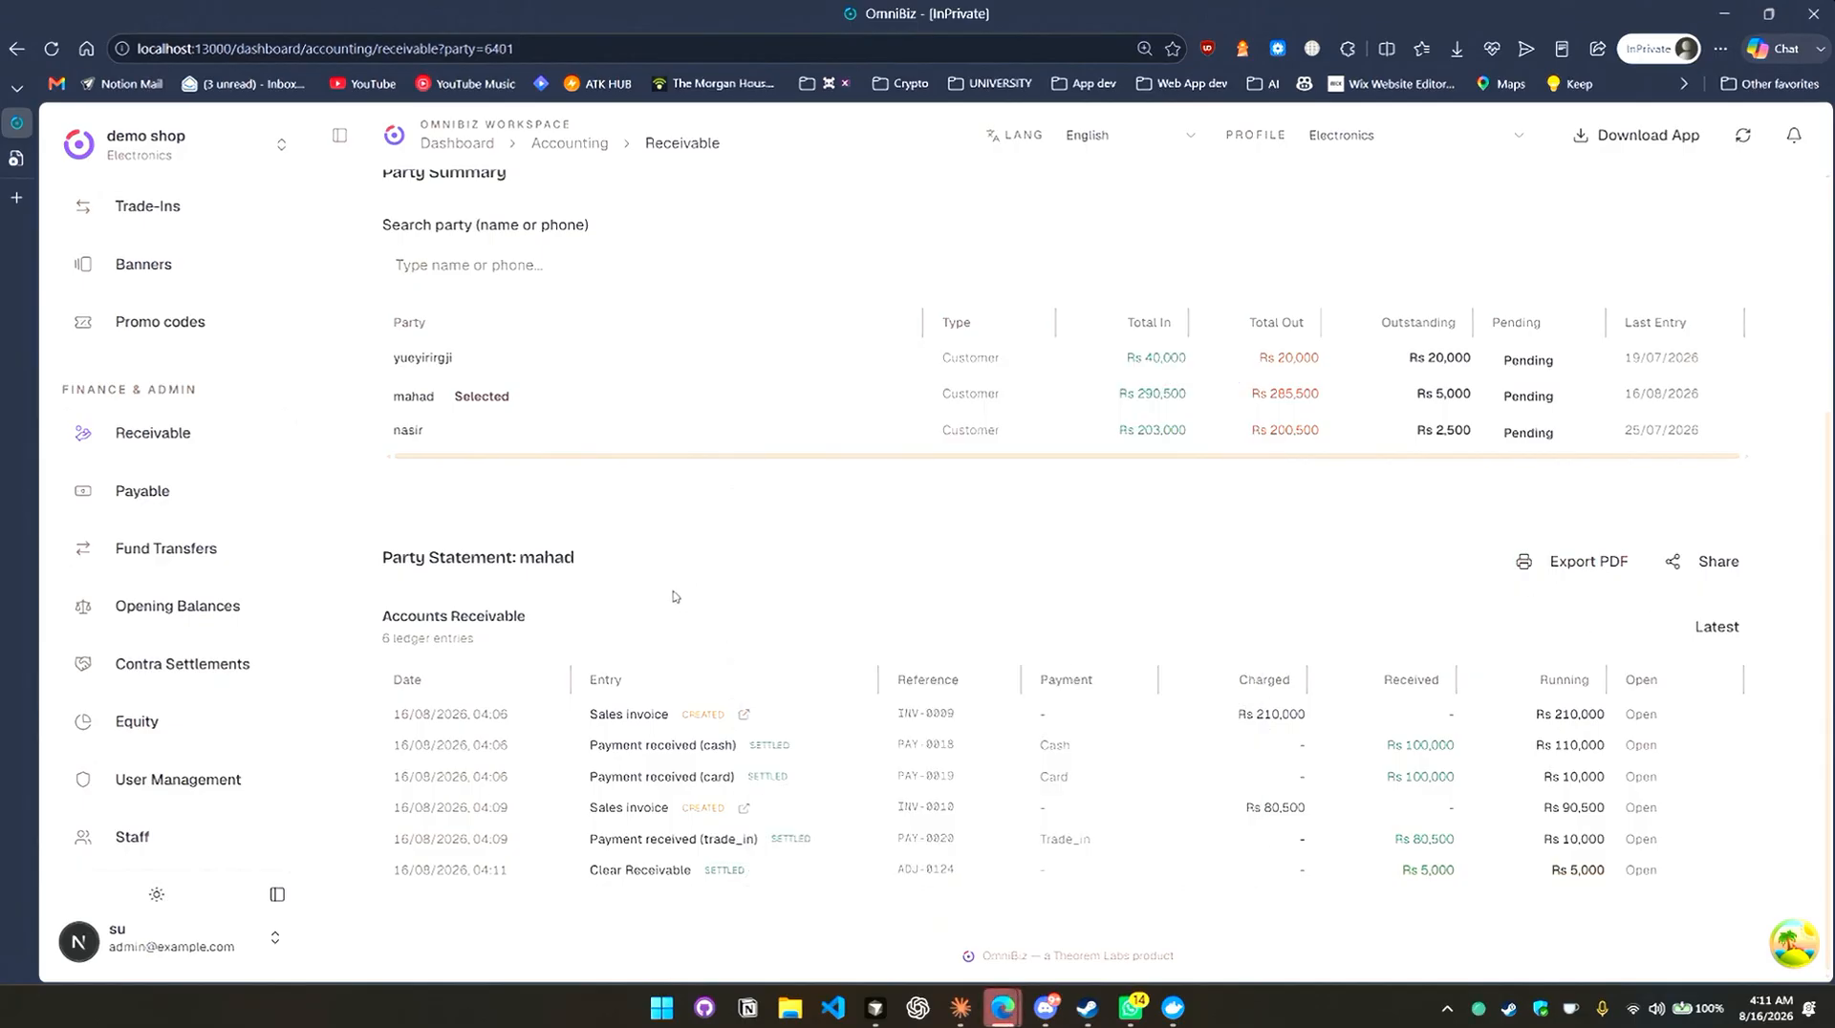
{"action": "key", "text": "ctrl+p"}
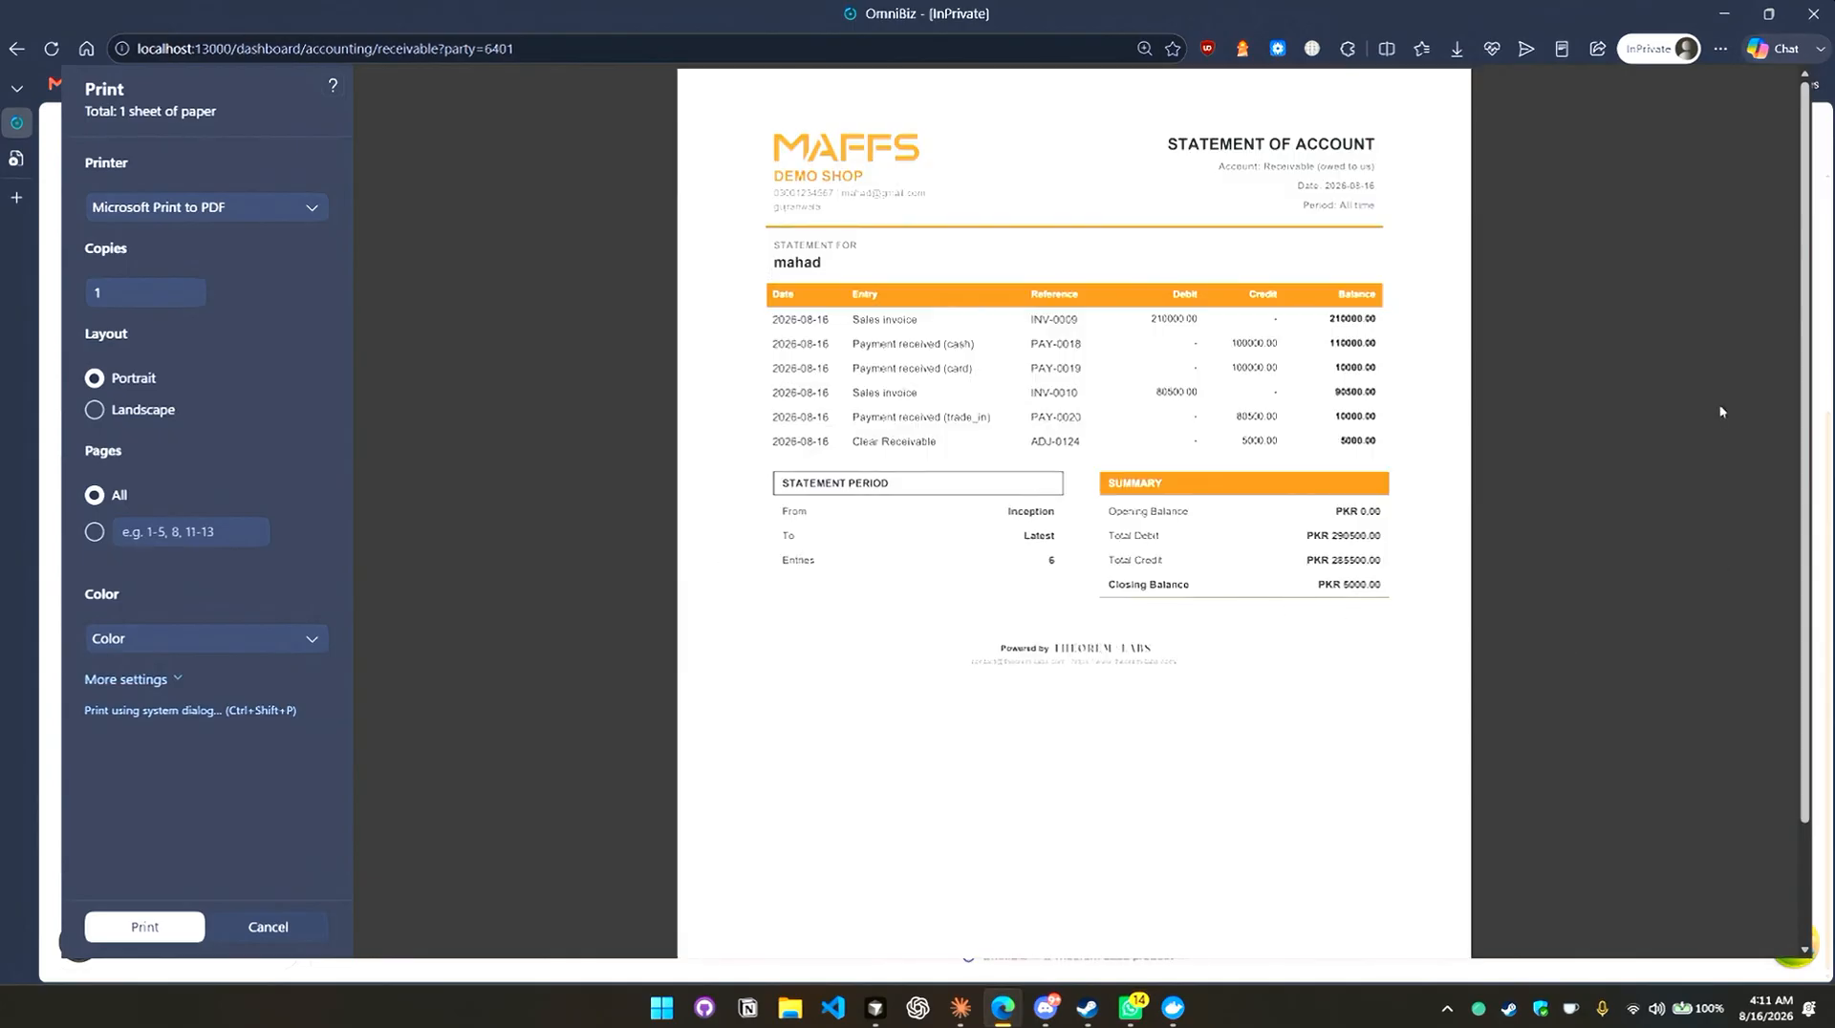
{"action": "left_click", "coordinate": [267, 927]}
Go to the payables and show the payout owed to the customer who traded in a phone.
{"action": "scroll", "coordinate": [191, 660], "scroll_direction": "up", "scroll_amount": 1}
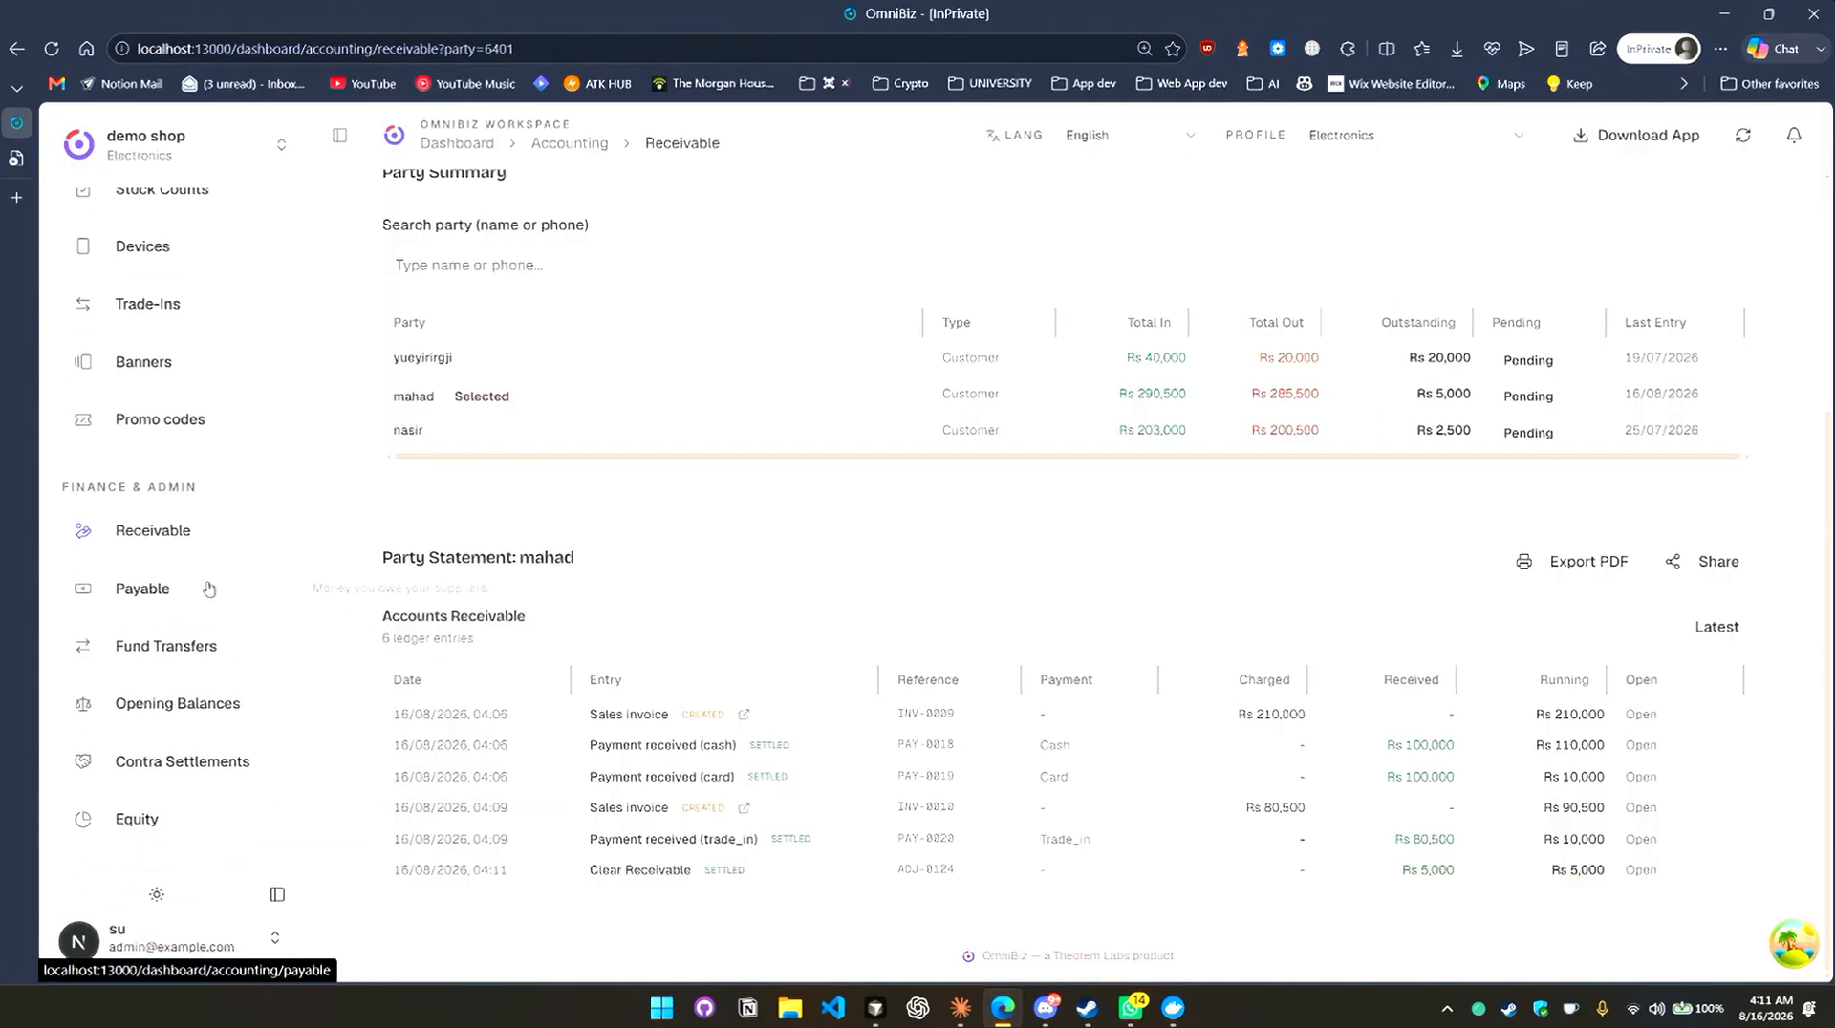
{"action": "left_click", "coordinate": [142, 589]}
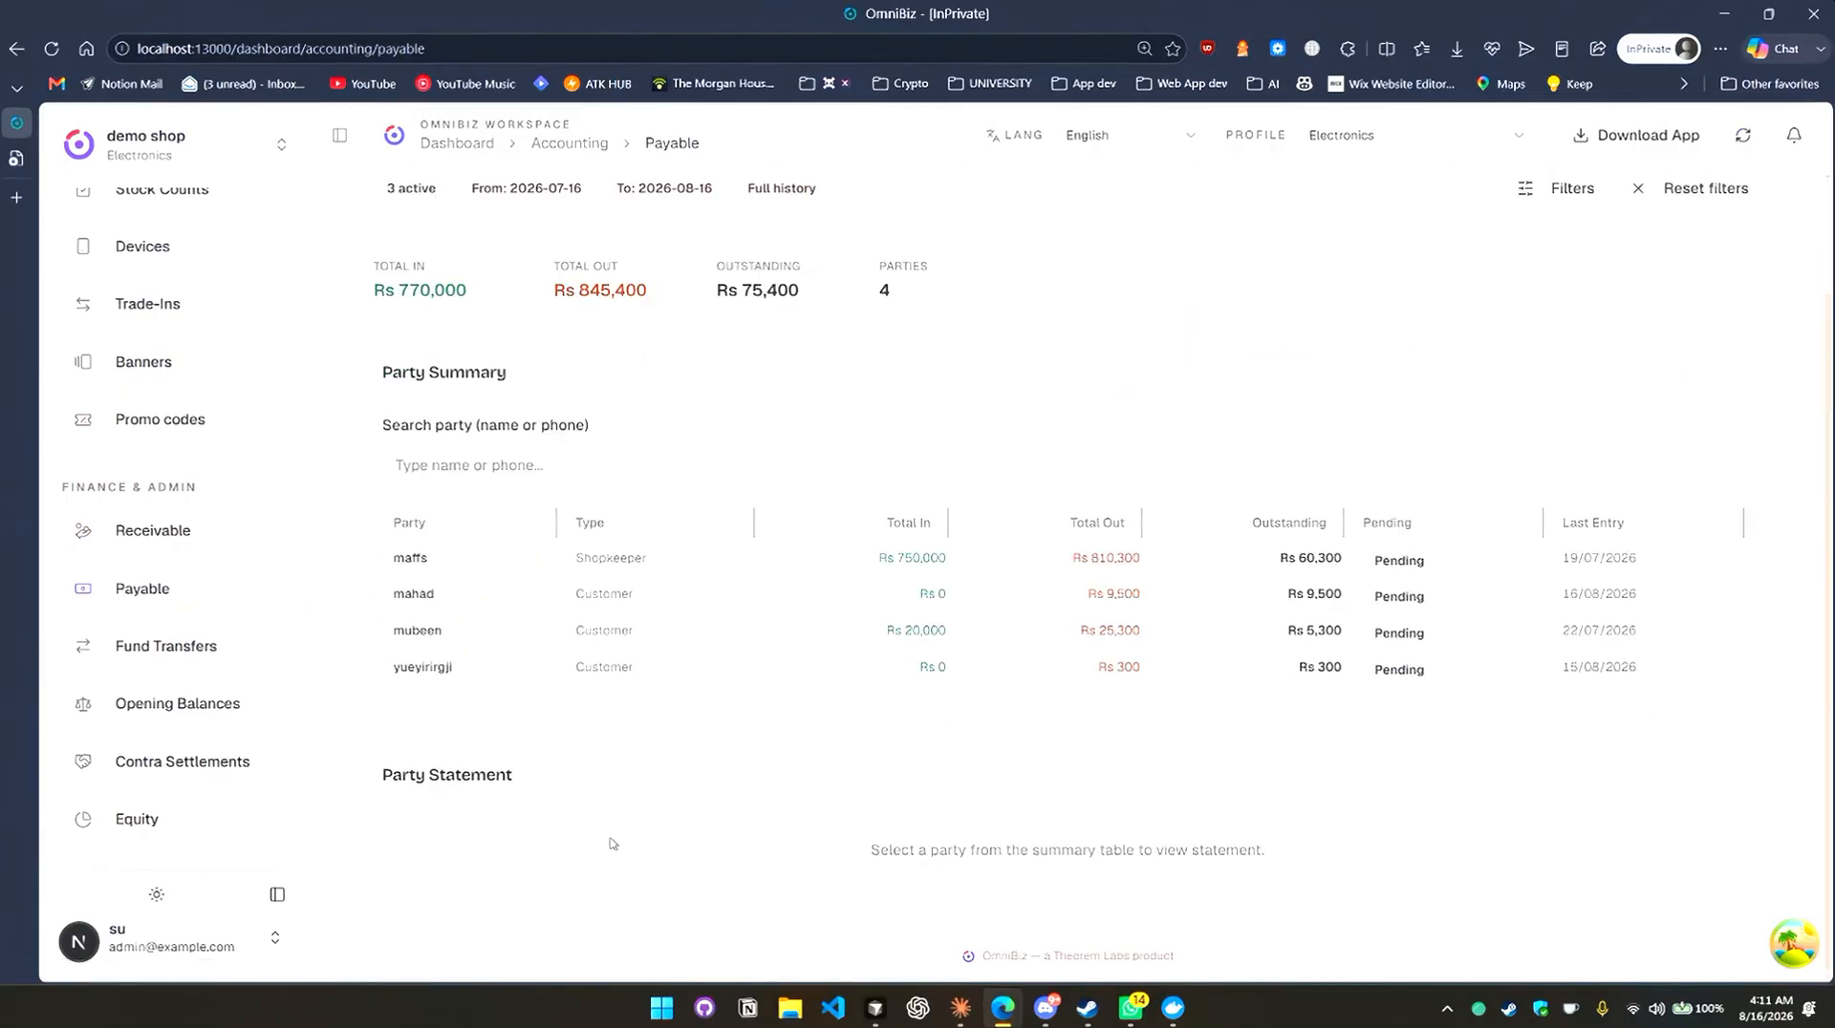
{"action": "left_click", "coordinate": [595, 598]}
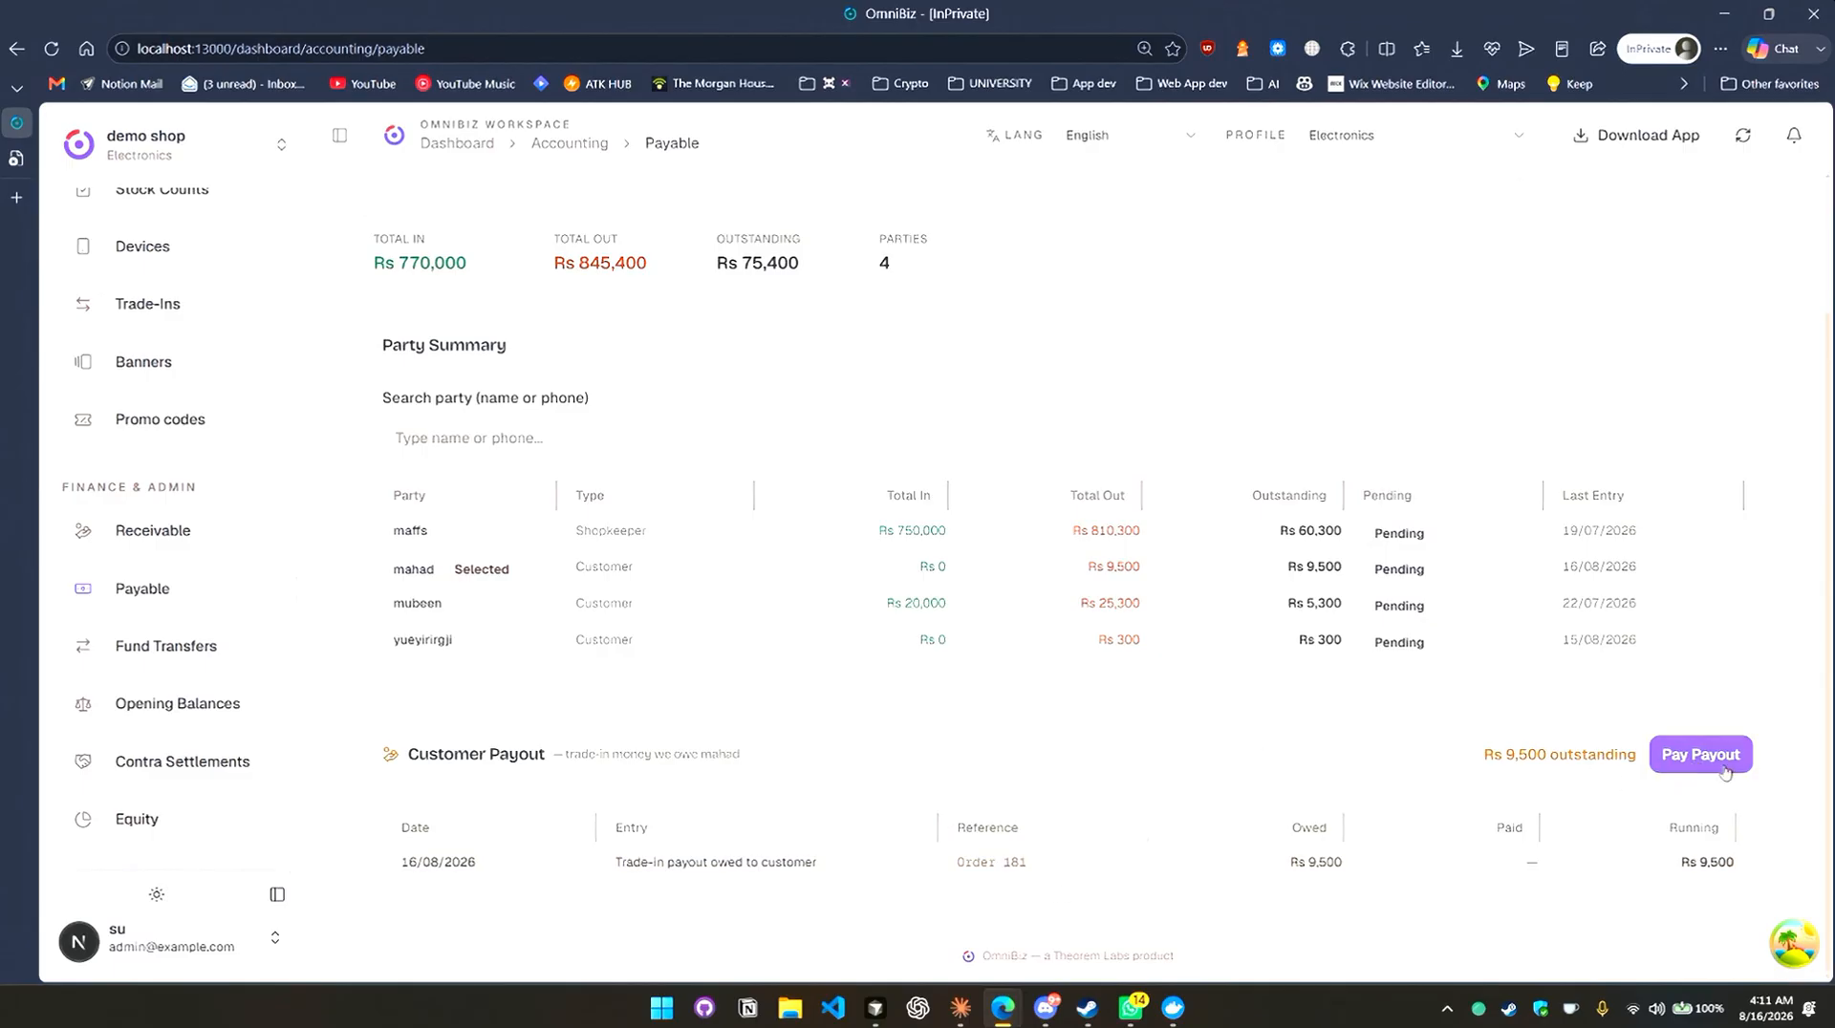
View the Clear AP form, close it without an entry, and review the party summary and customer payout.
{"action": "scroll", "coordinate": [1725, 772], "scroll_direction": "up", "scroll_amount": 2}
{"action": "left_click", "coordinate": [1095, 239]}
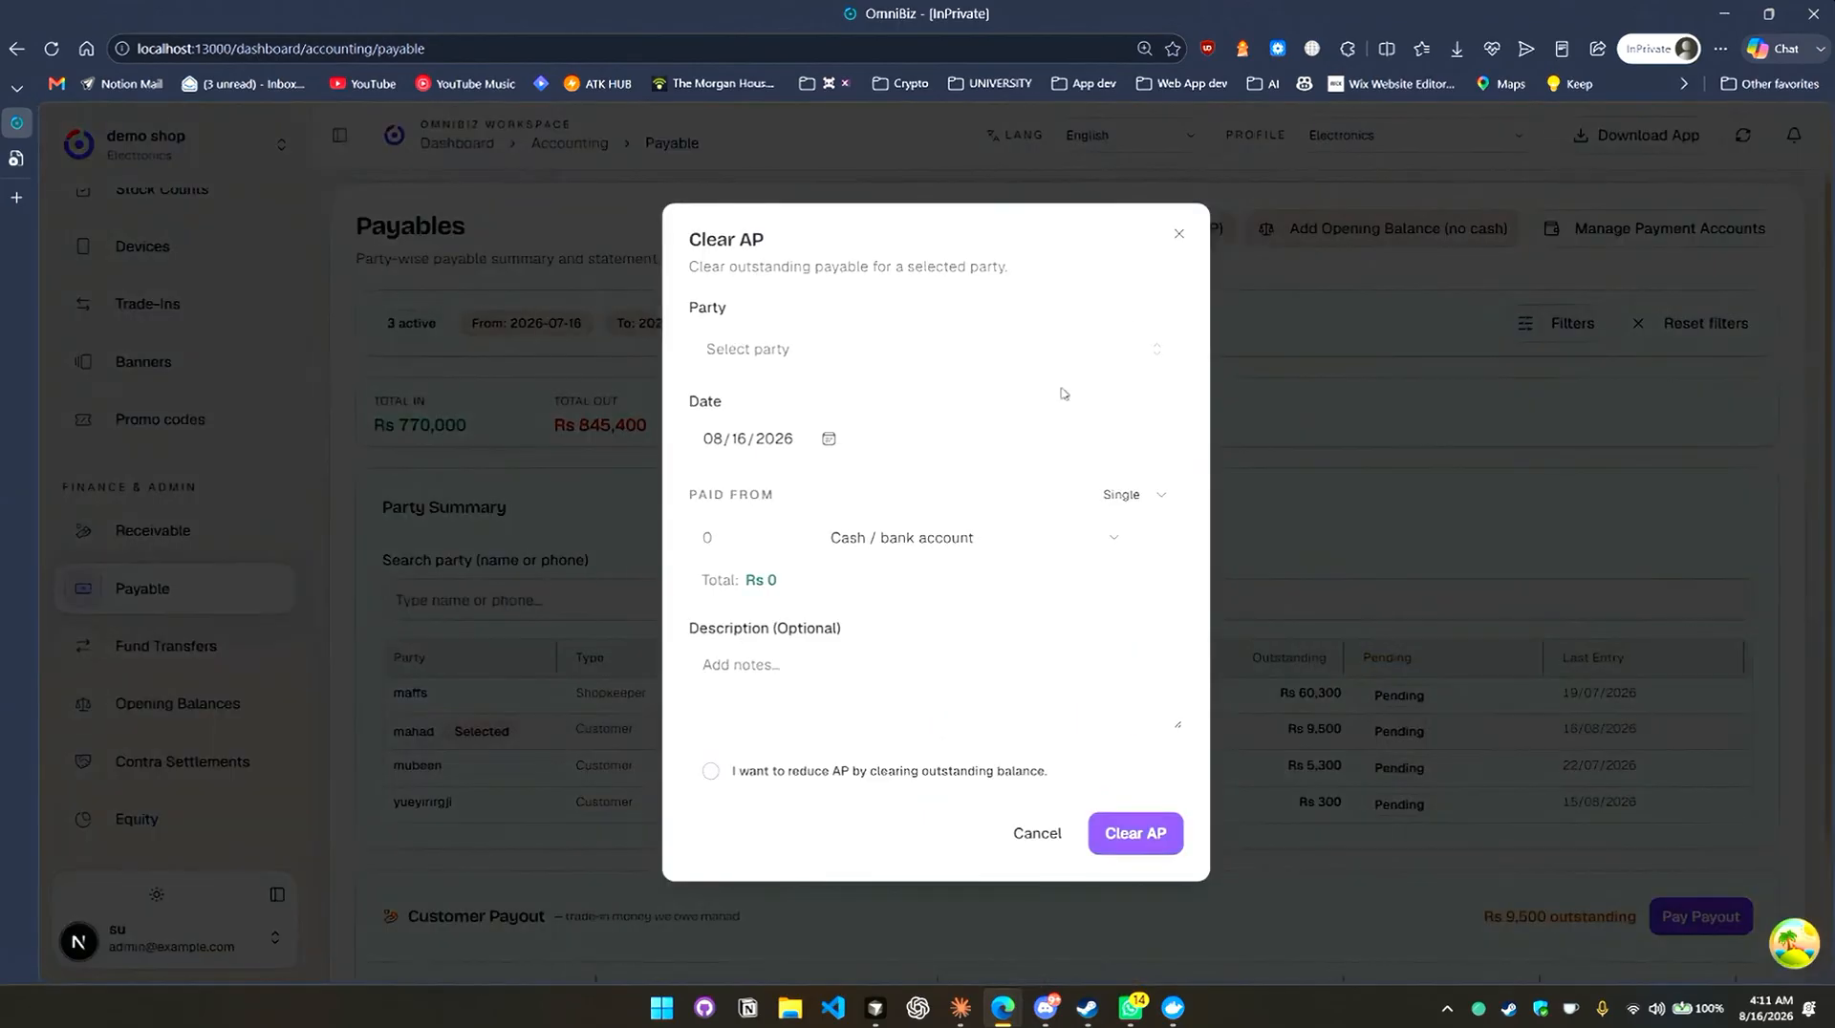
{"action": "left_click", "coordinate": [1178, 233]}
{"action": "scroll", "coordinate": [1329, 693], "scroll_direction": "down", "scroll_amount": 2}
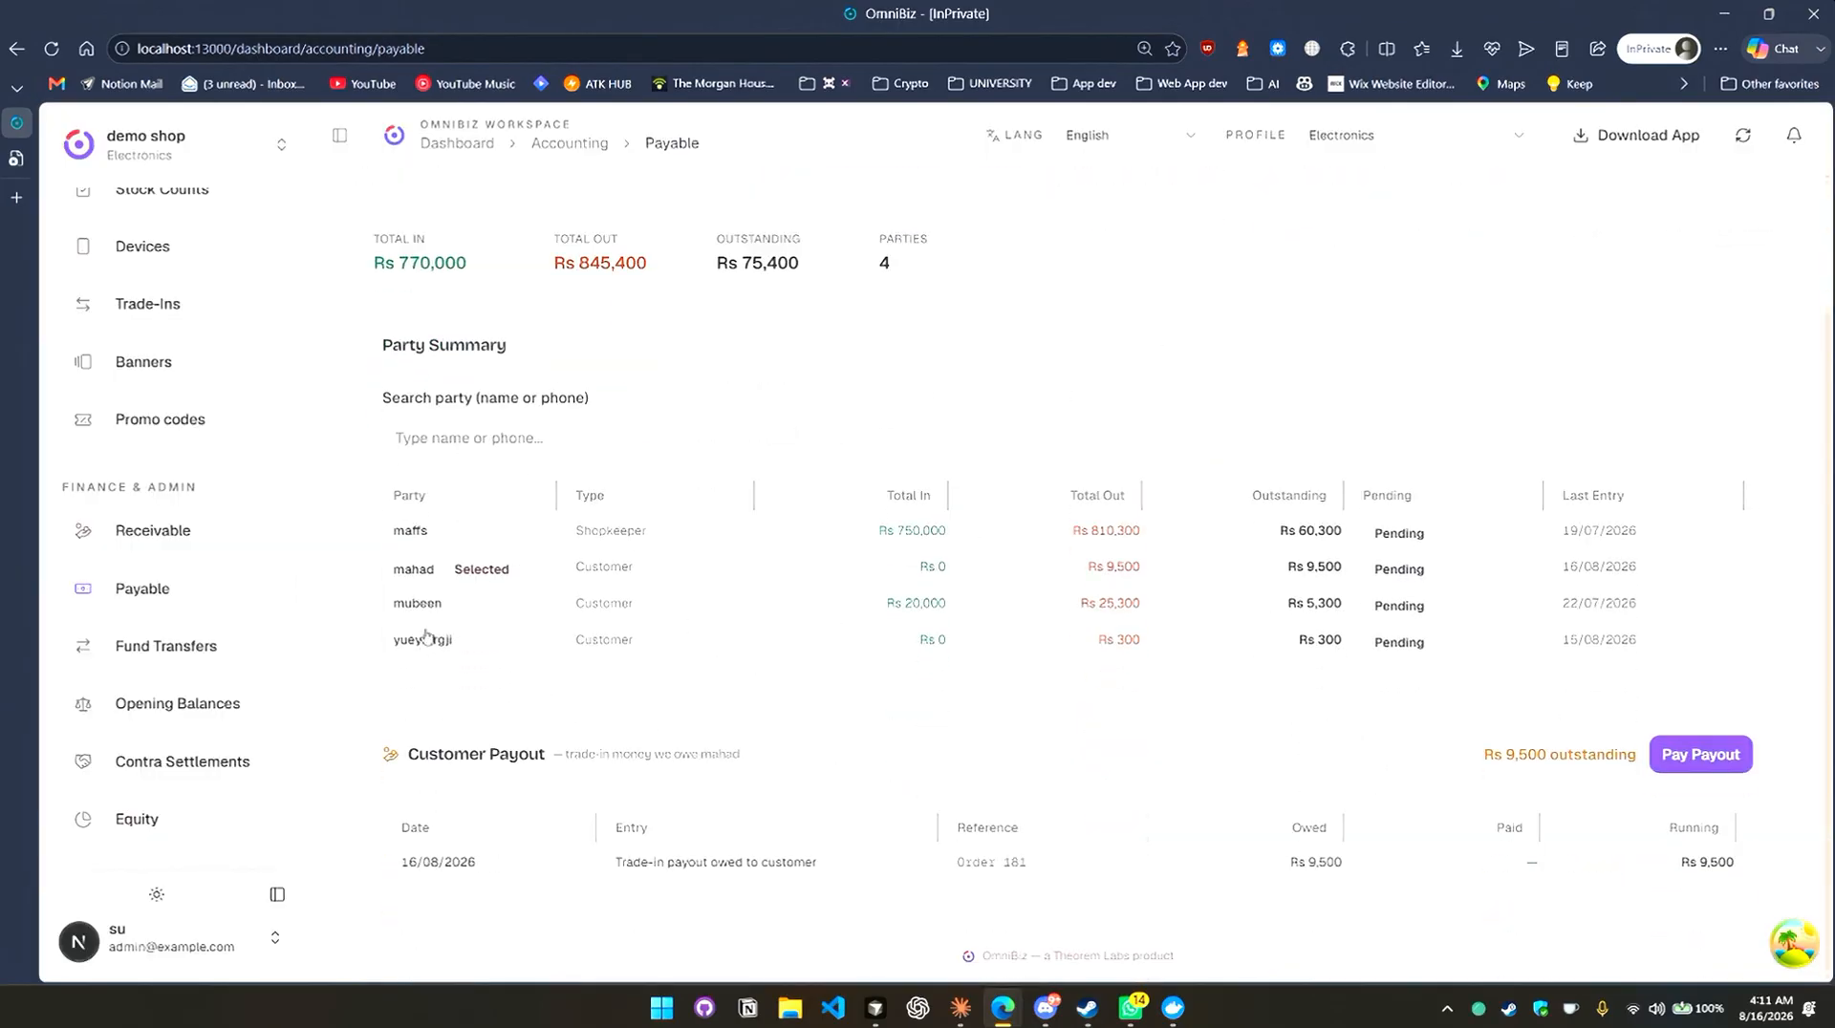
{"action": "scroll", "coordinate": [426, 638], "scroll_direction": "up", "scroll_amount": 1}
{"action": "scroll", "coordinate": [192, 593], "scroll_direction": "down", "scroll_amount": 1}
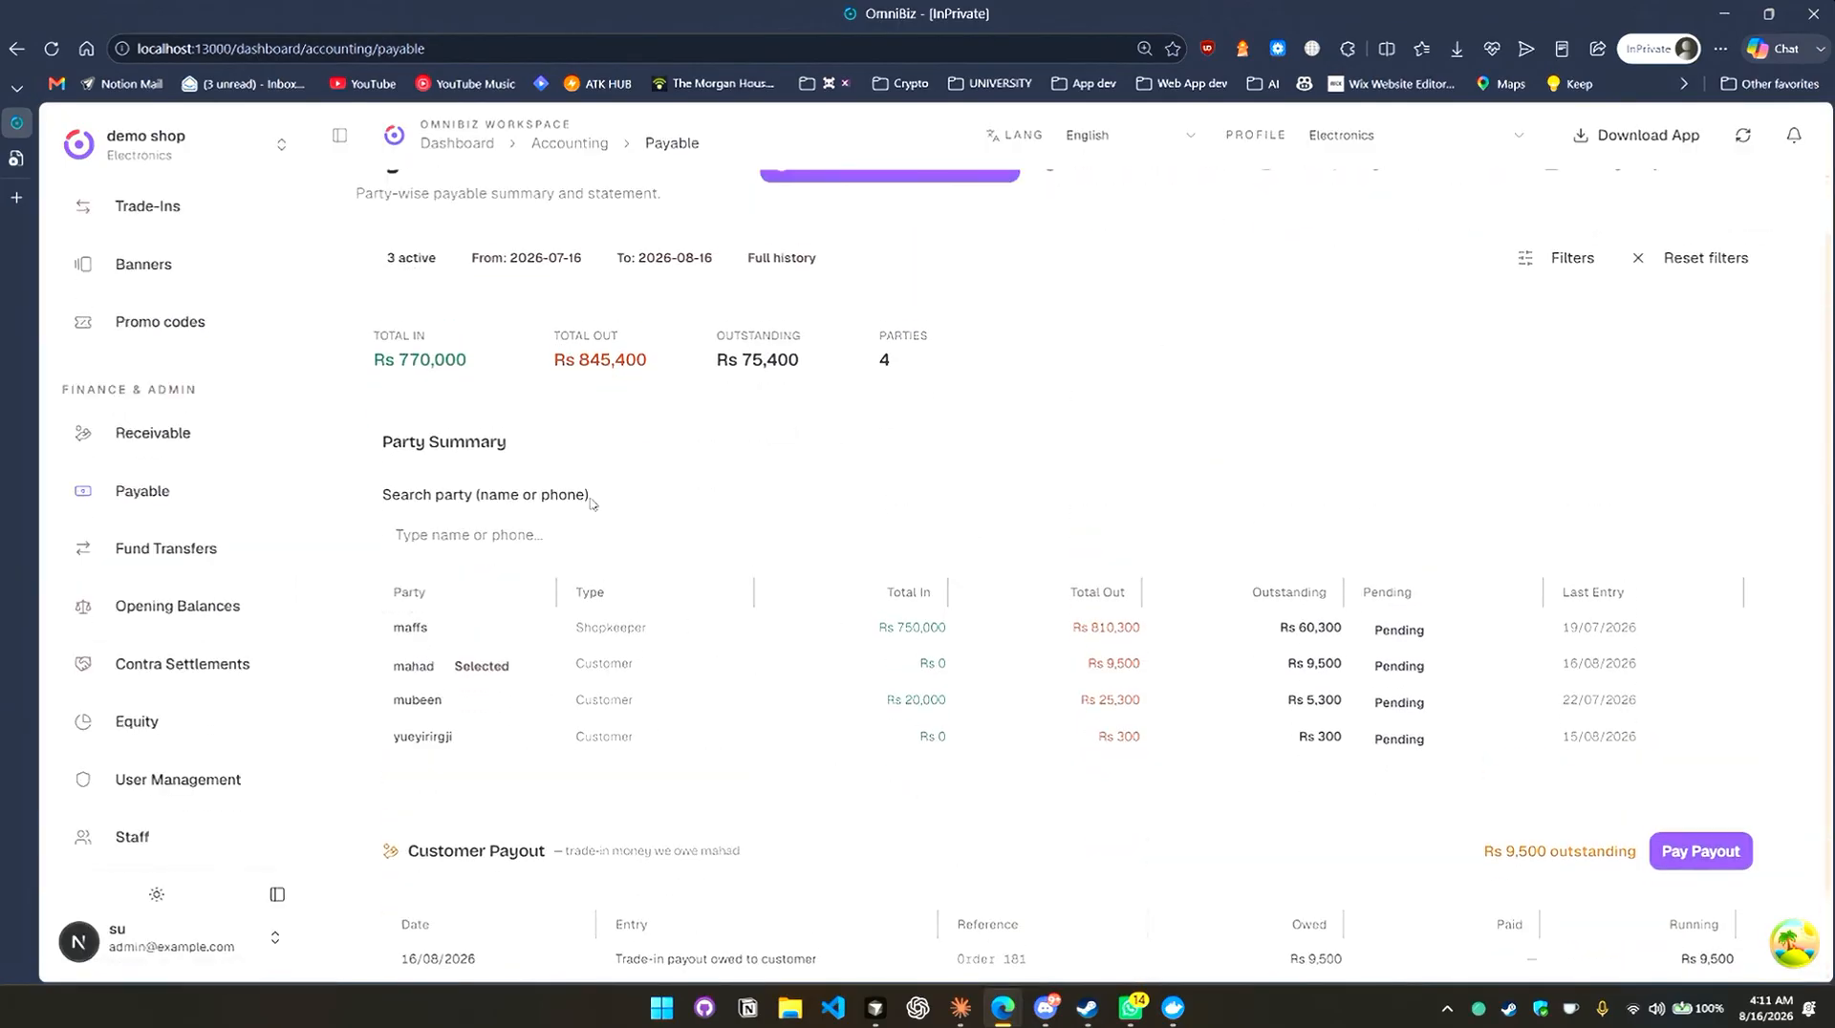
{"action": "scroll", "coordinate": [315, 636], "scroll_direction": "up", "scroll_amount": 1}
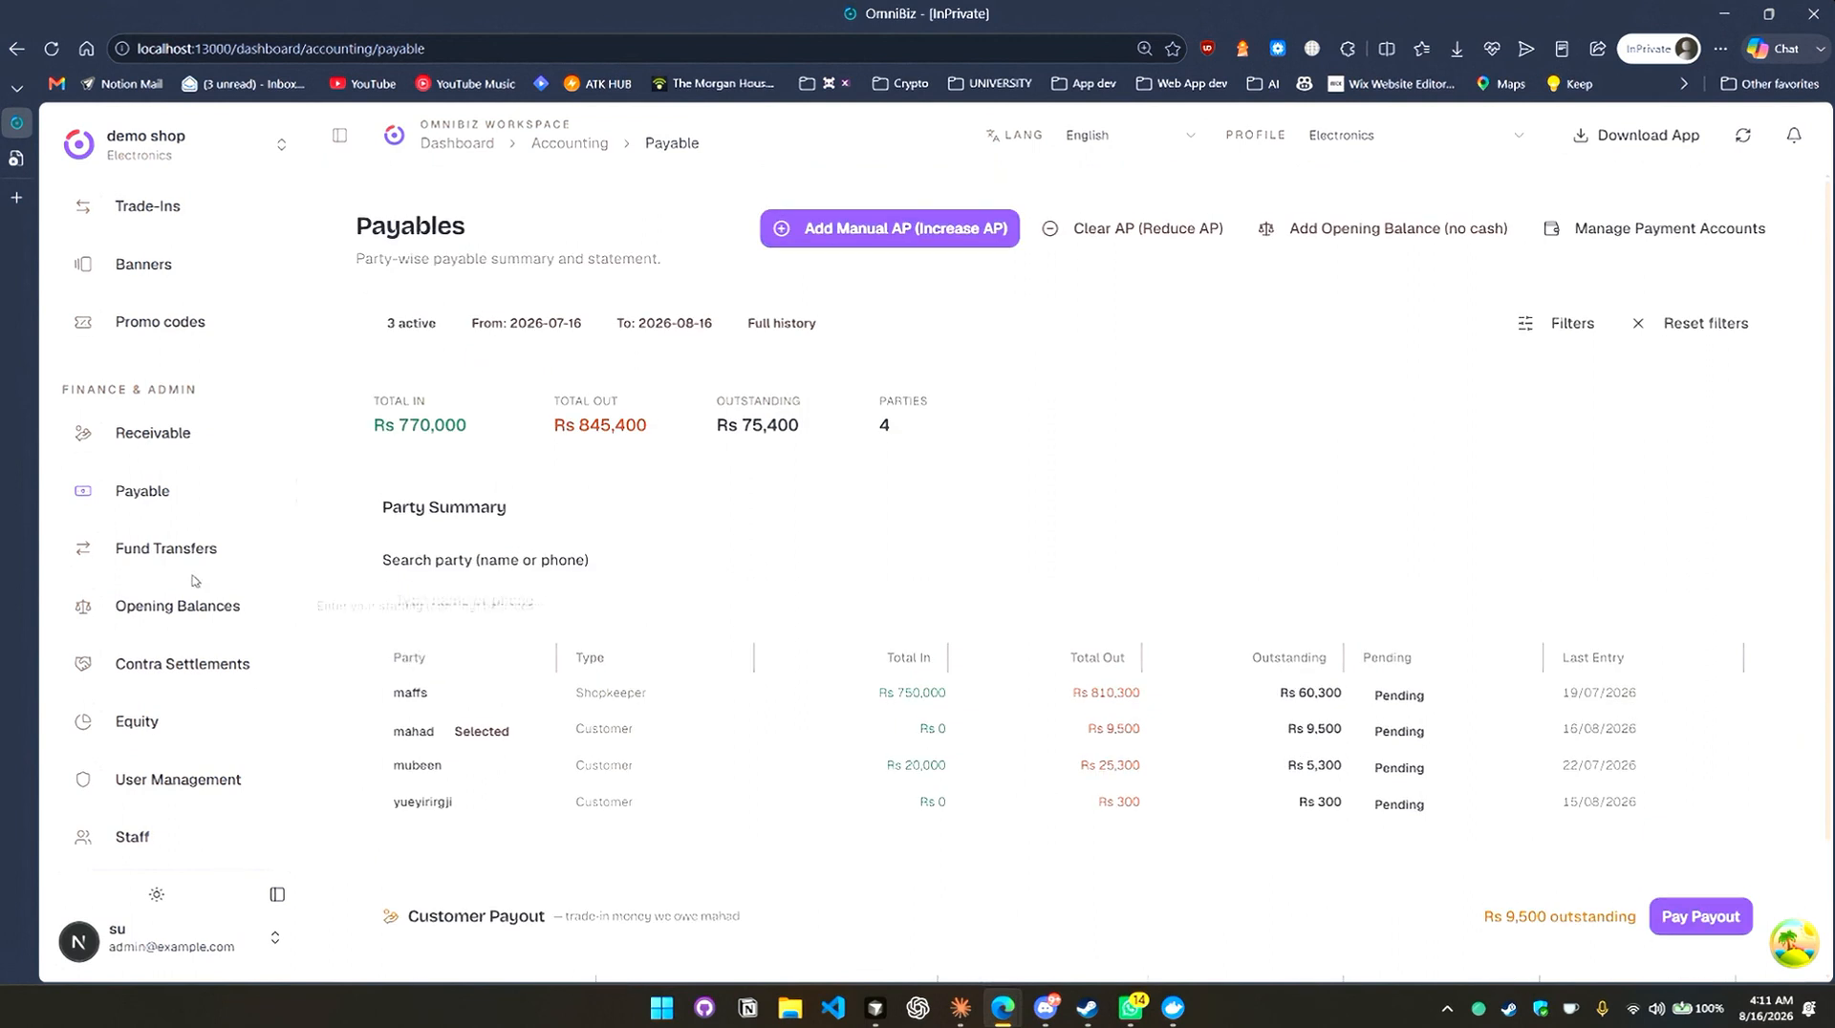
Go to the POS and open the Borrow item form for selling another shopkeeper's phone.
{"action": "scroll", "coordinate": [195, 580], "scroll_direction": "up", "scroll_amount": 6}
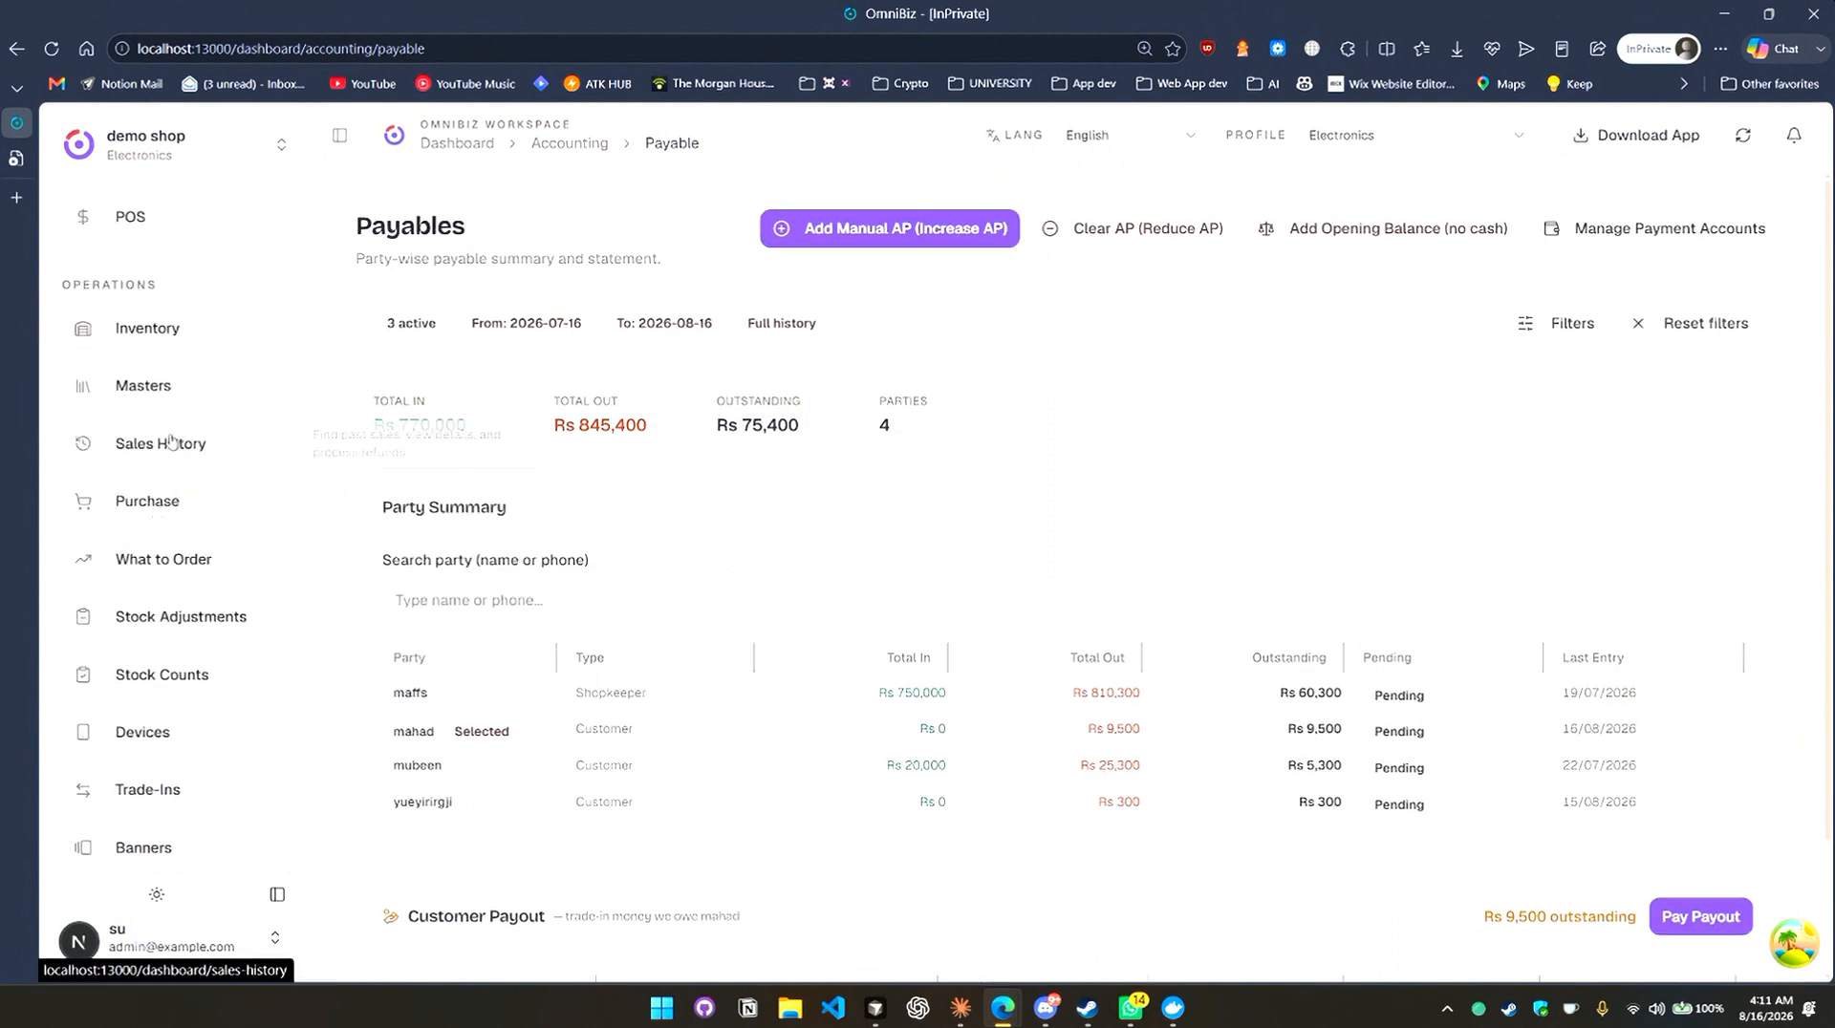
{"action": "scroll", "coordinate": [181, 526], "scroll_direction": "up", "scroll_amount": 1}
{"action": "left_click", "coordinate": [130, 313]}
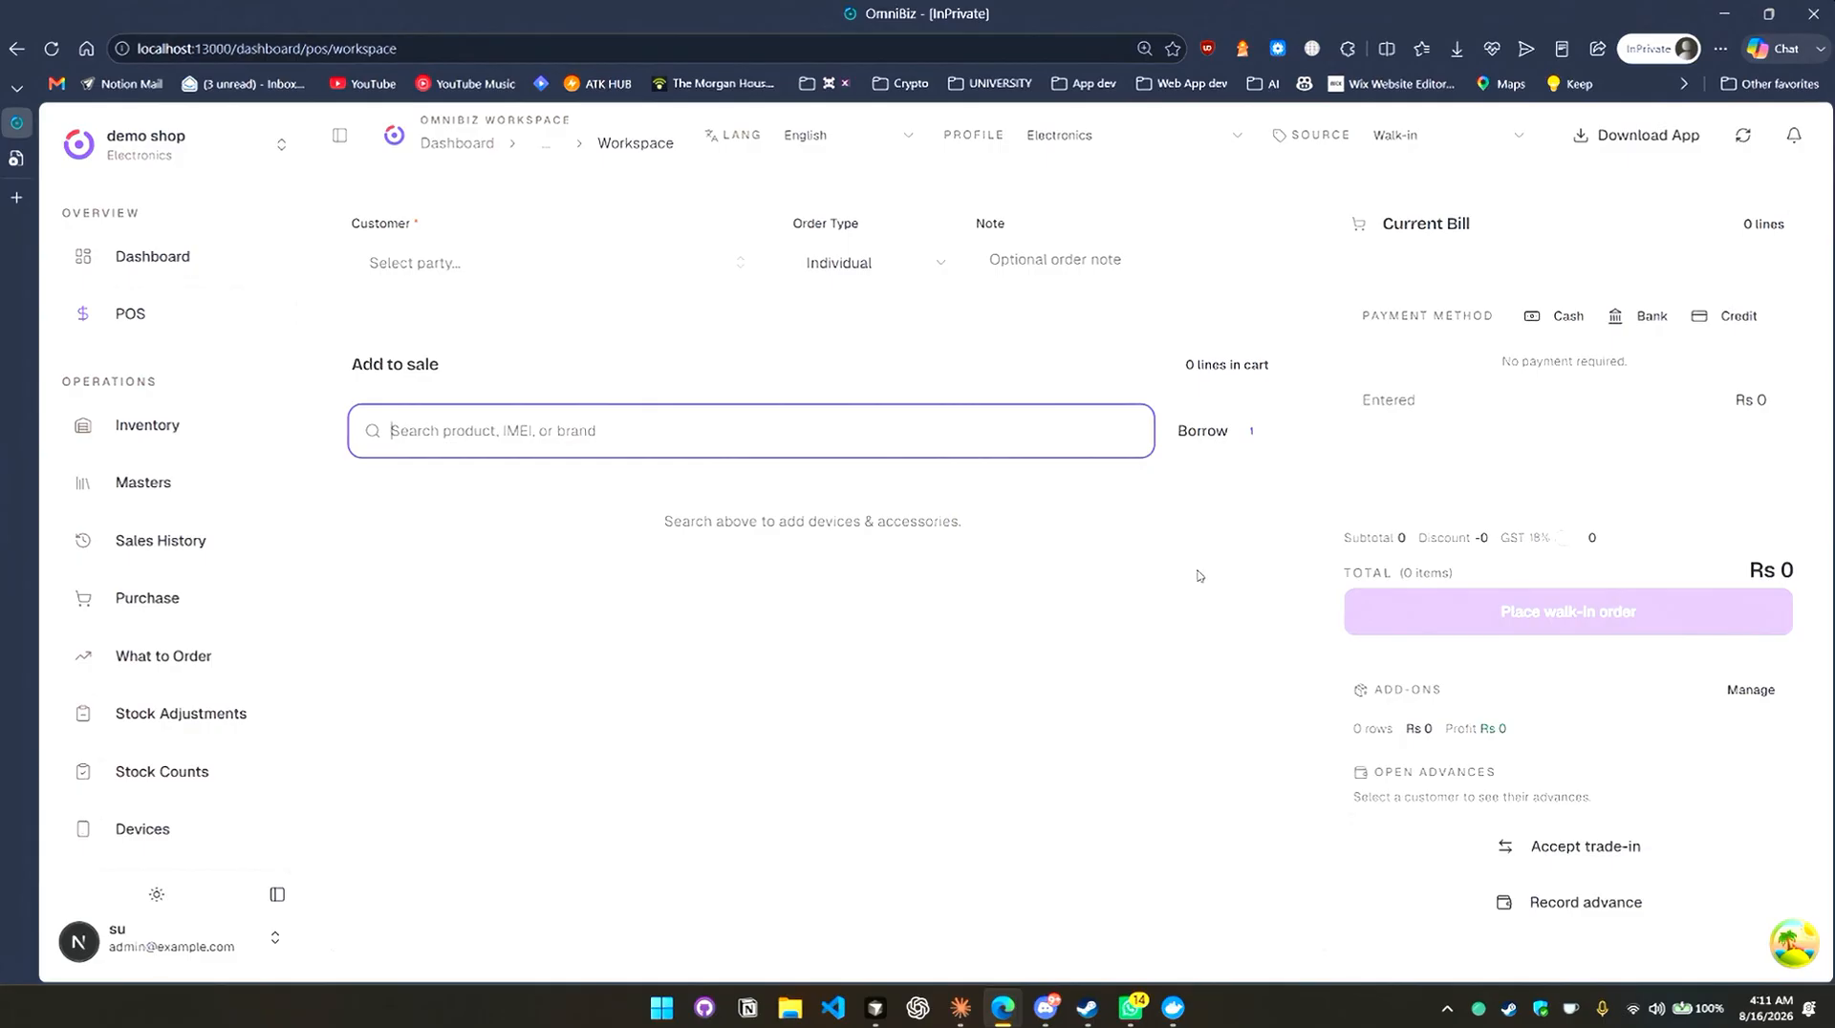
{"action": "left_click", "coordinate": [1206, 432]}
{"action": "scroll", "coordinate": [891, 415], "scroll_direction": "down", "scroll_amount": 1}
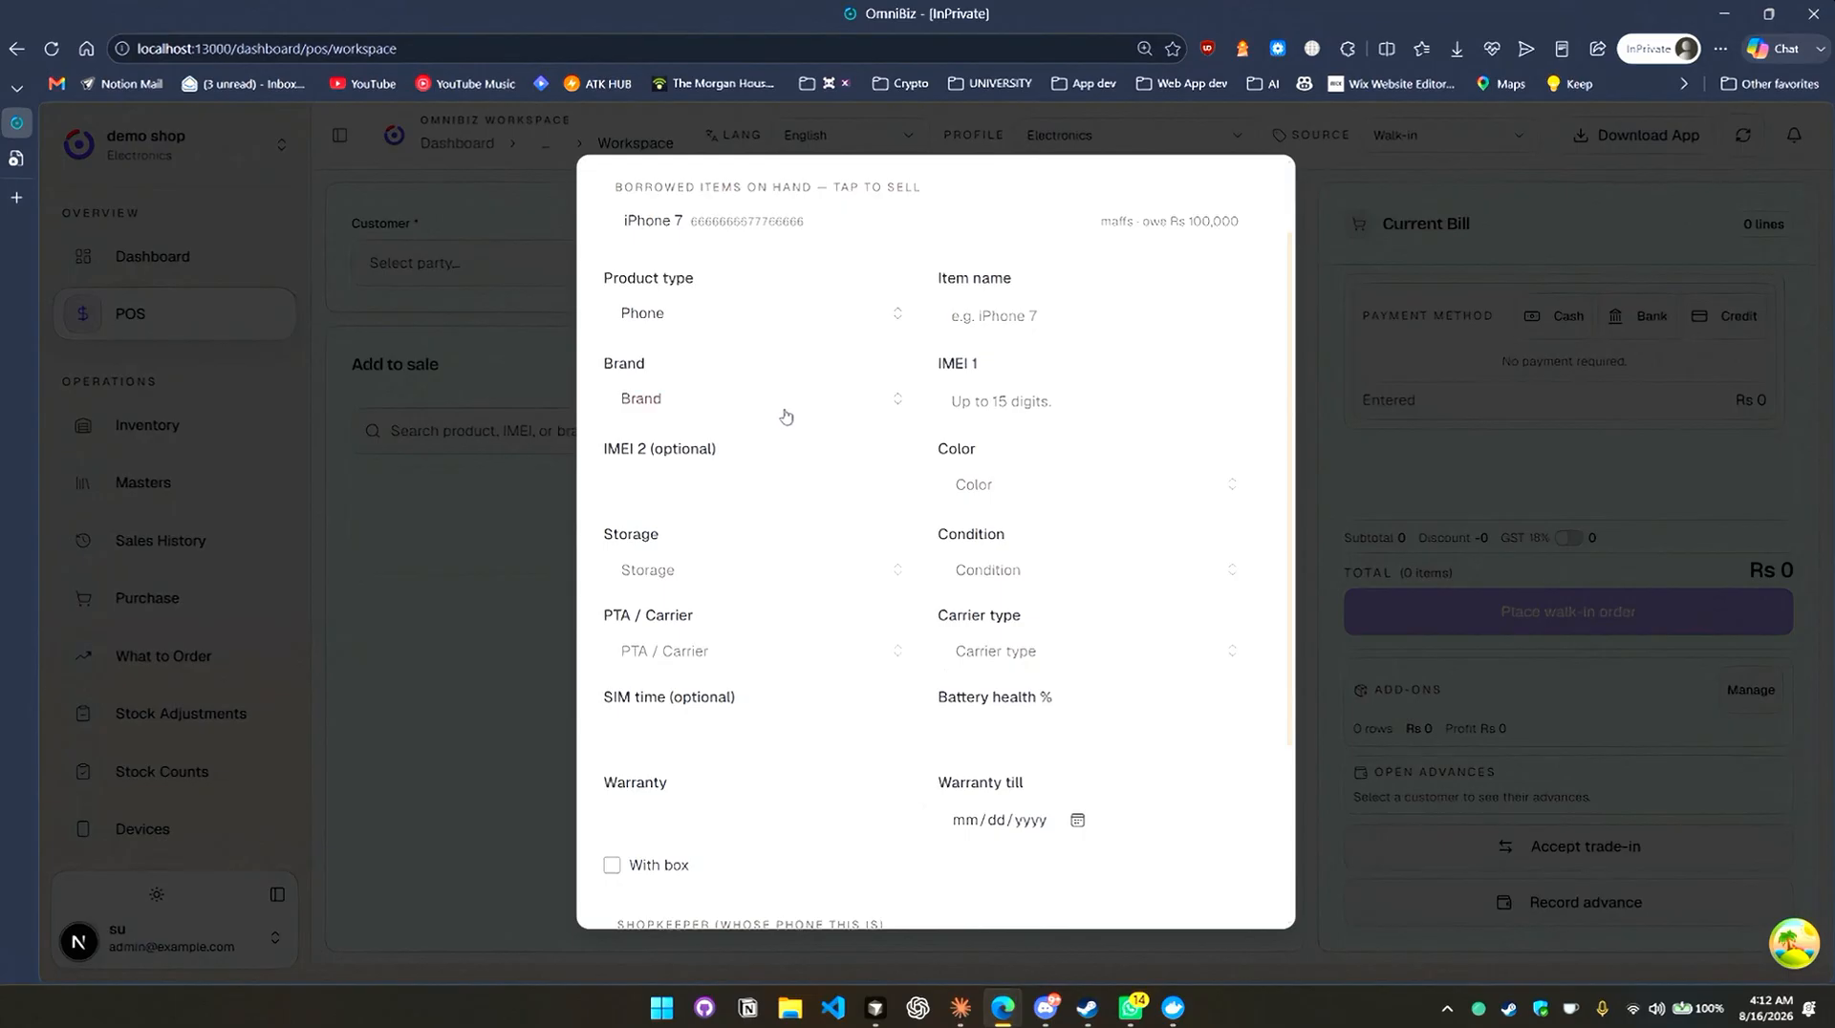
{"action": "scroll", "coordinate": [786, 416], "scroll_direction": "up", "scroll_amount": 1}
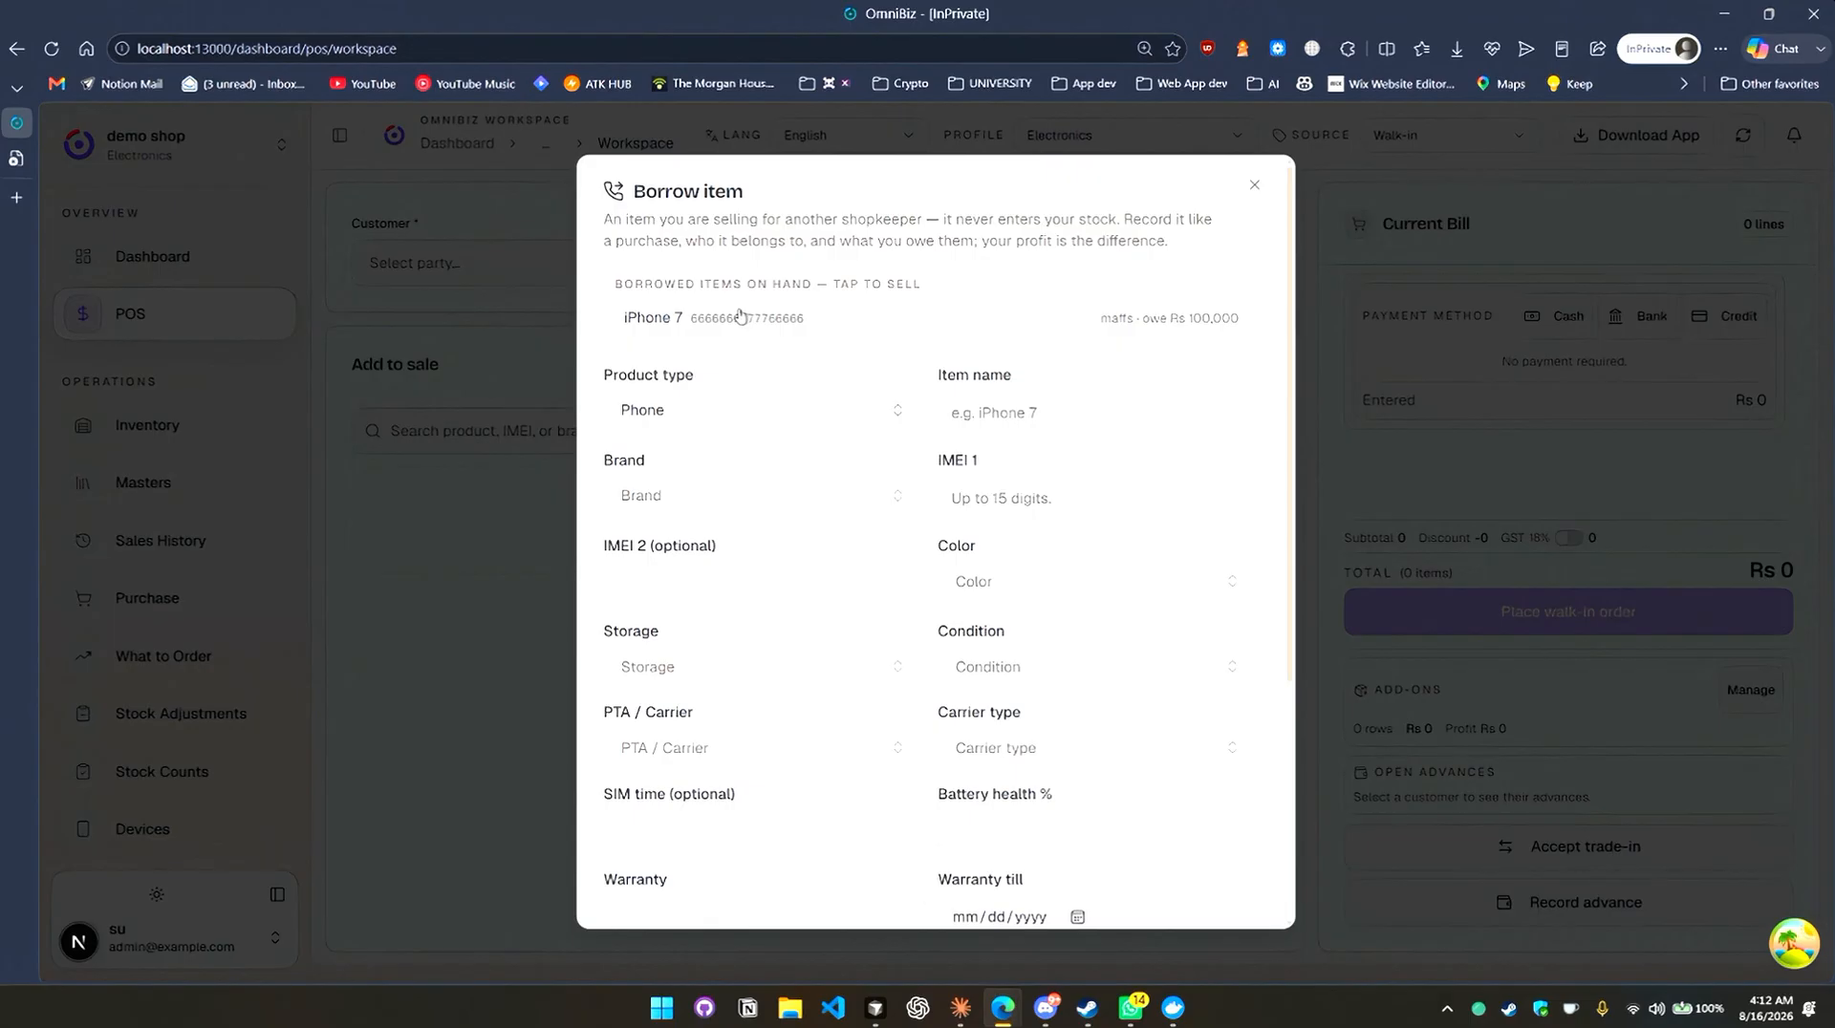
Examine the Borrow item form's fields for item details, shopkeeper, owed amount and sale price.
{"action": "left_click", "coordinate": [1077, 405]}
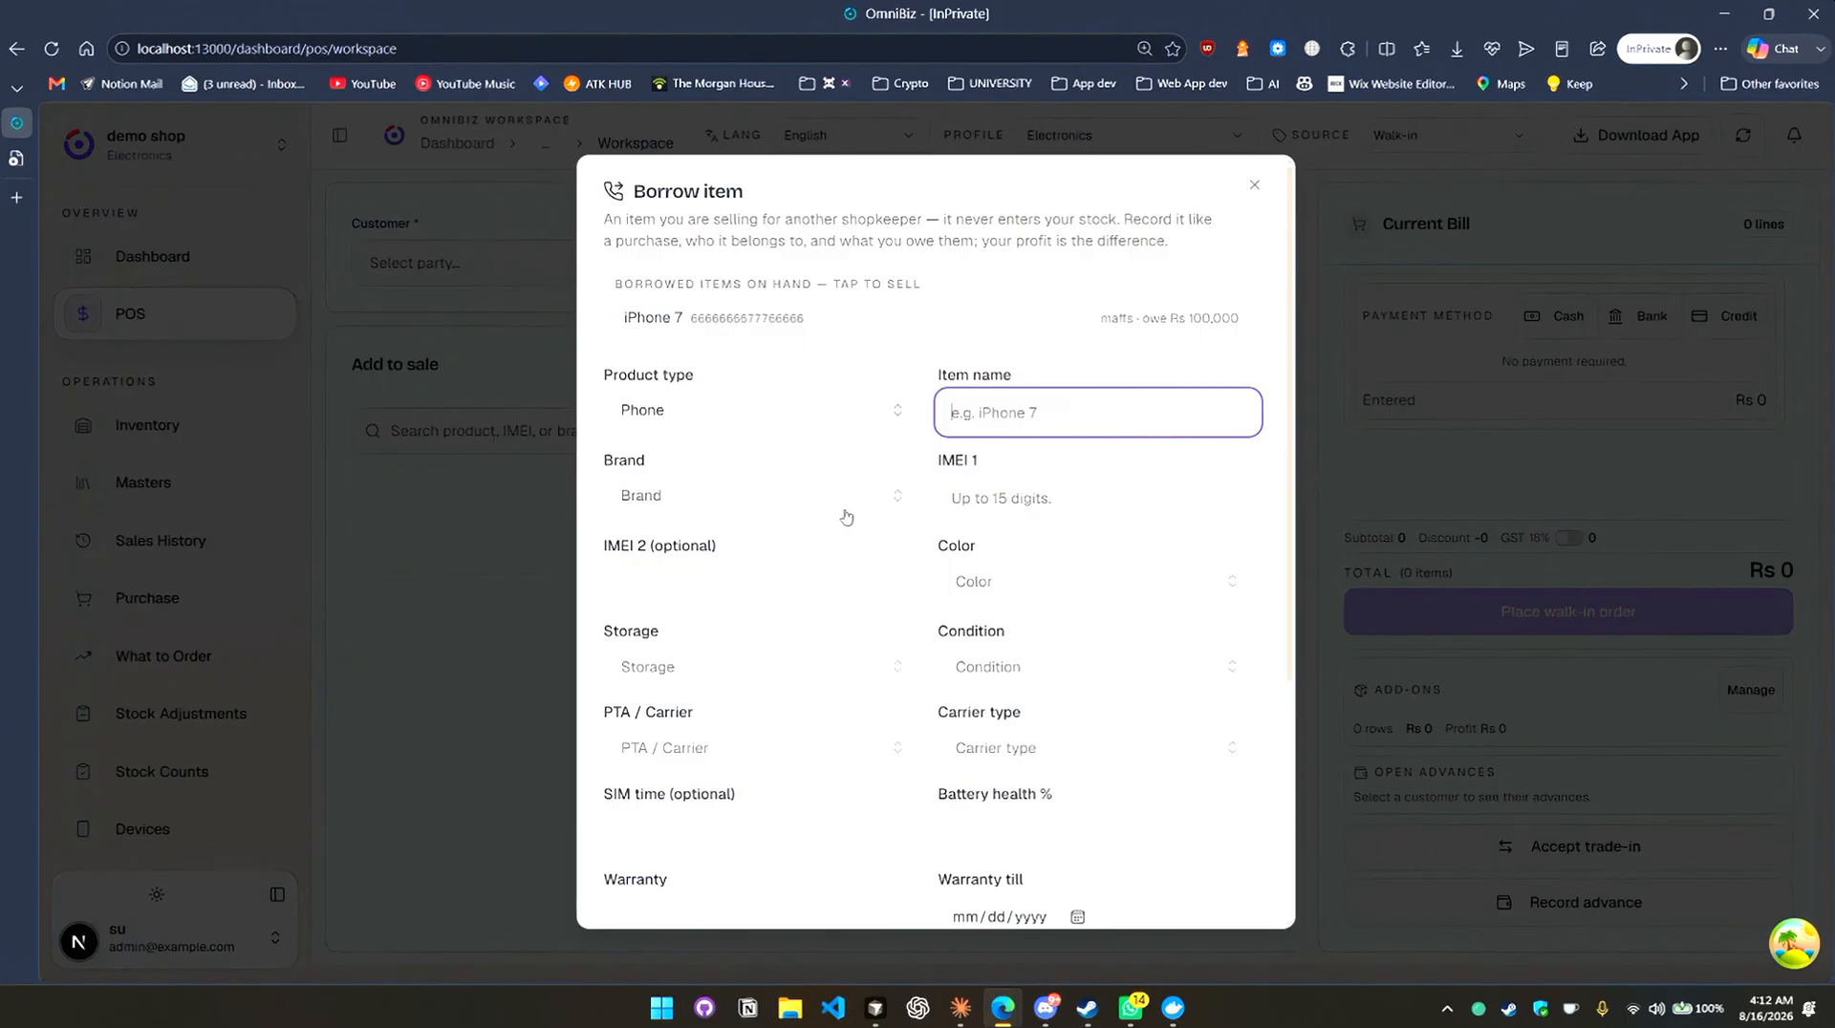
{"action": "left_click", "coordinate": [816, 512]}
{"action": "left_click", "coordinate": [849, 496]}
{"action": "scroll", "coordinate": [874, 547], "scroll_direction": "down", "scroll_amount": 4}
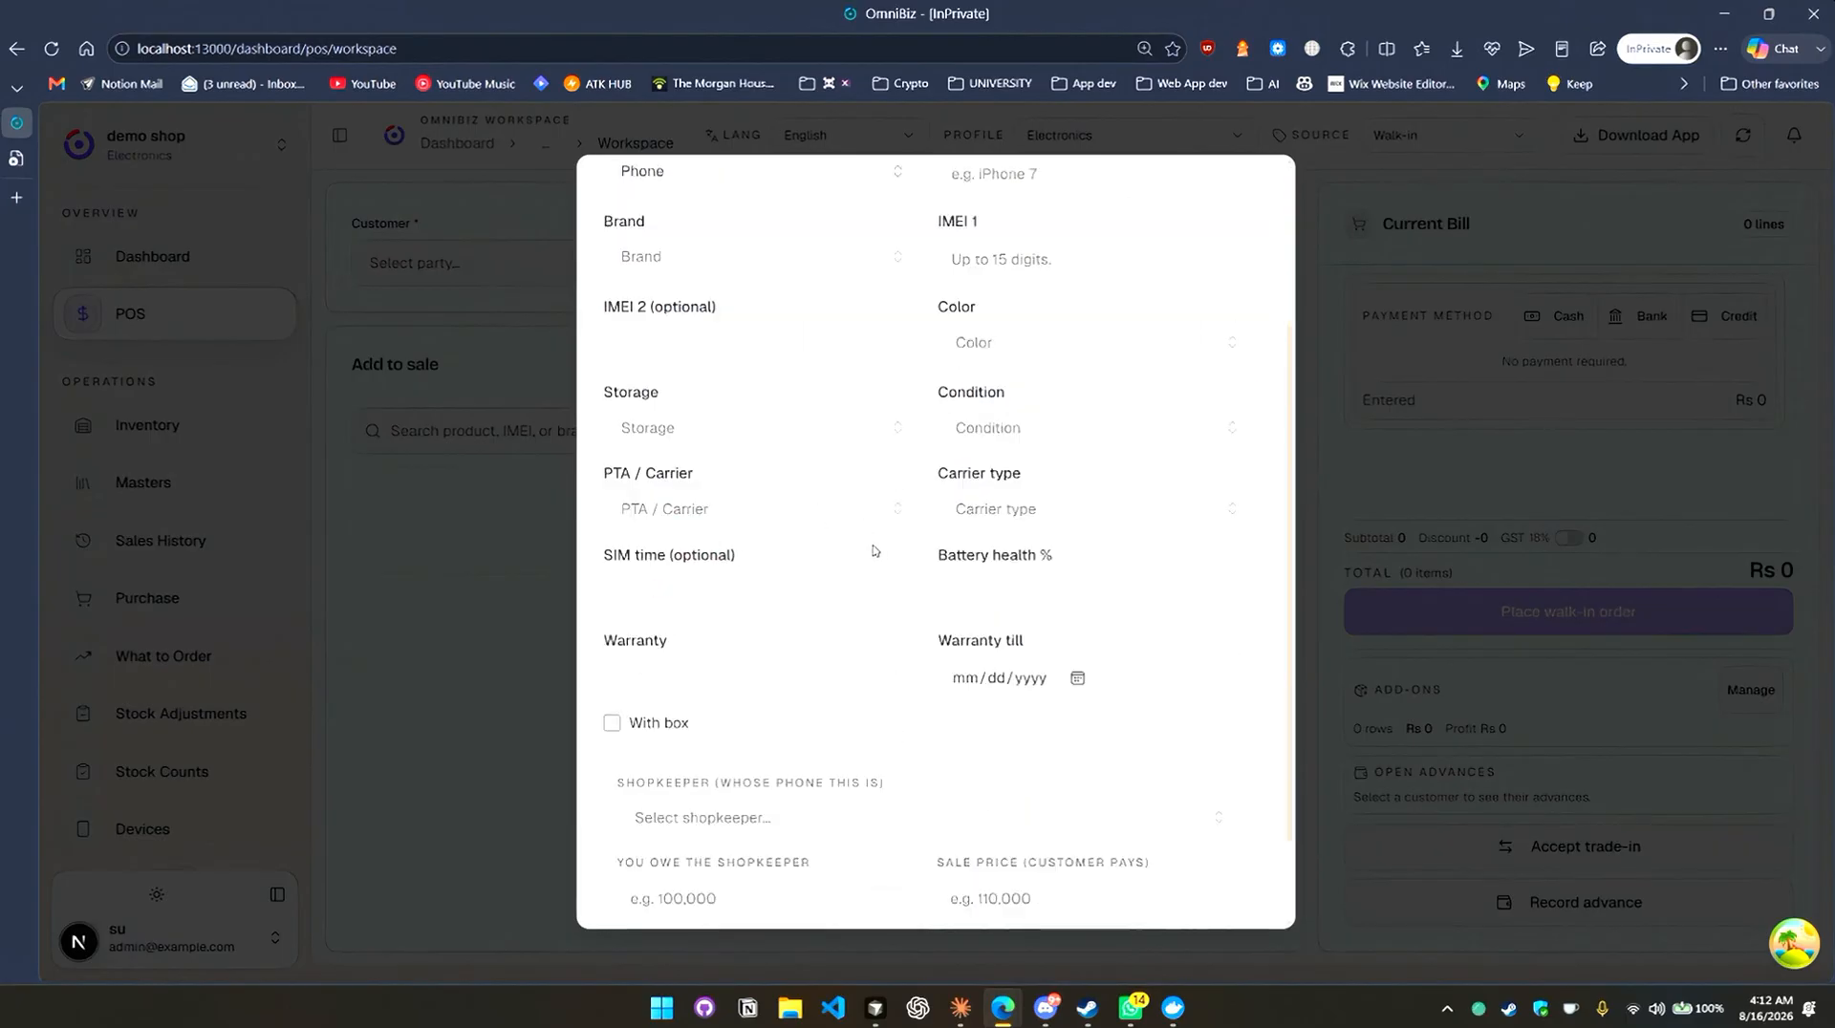
{"action": "scroll", "coordinate": [848, 644], "scroll_direction": "up", "scroll_amount": 5}
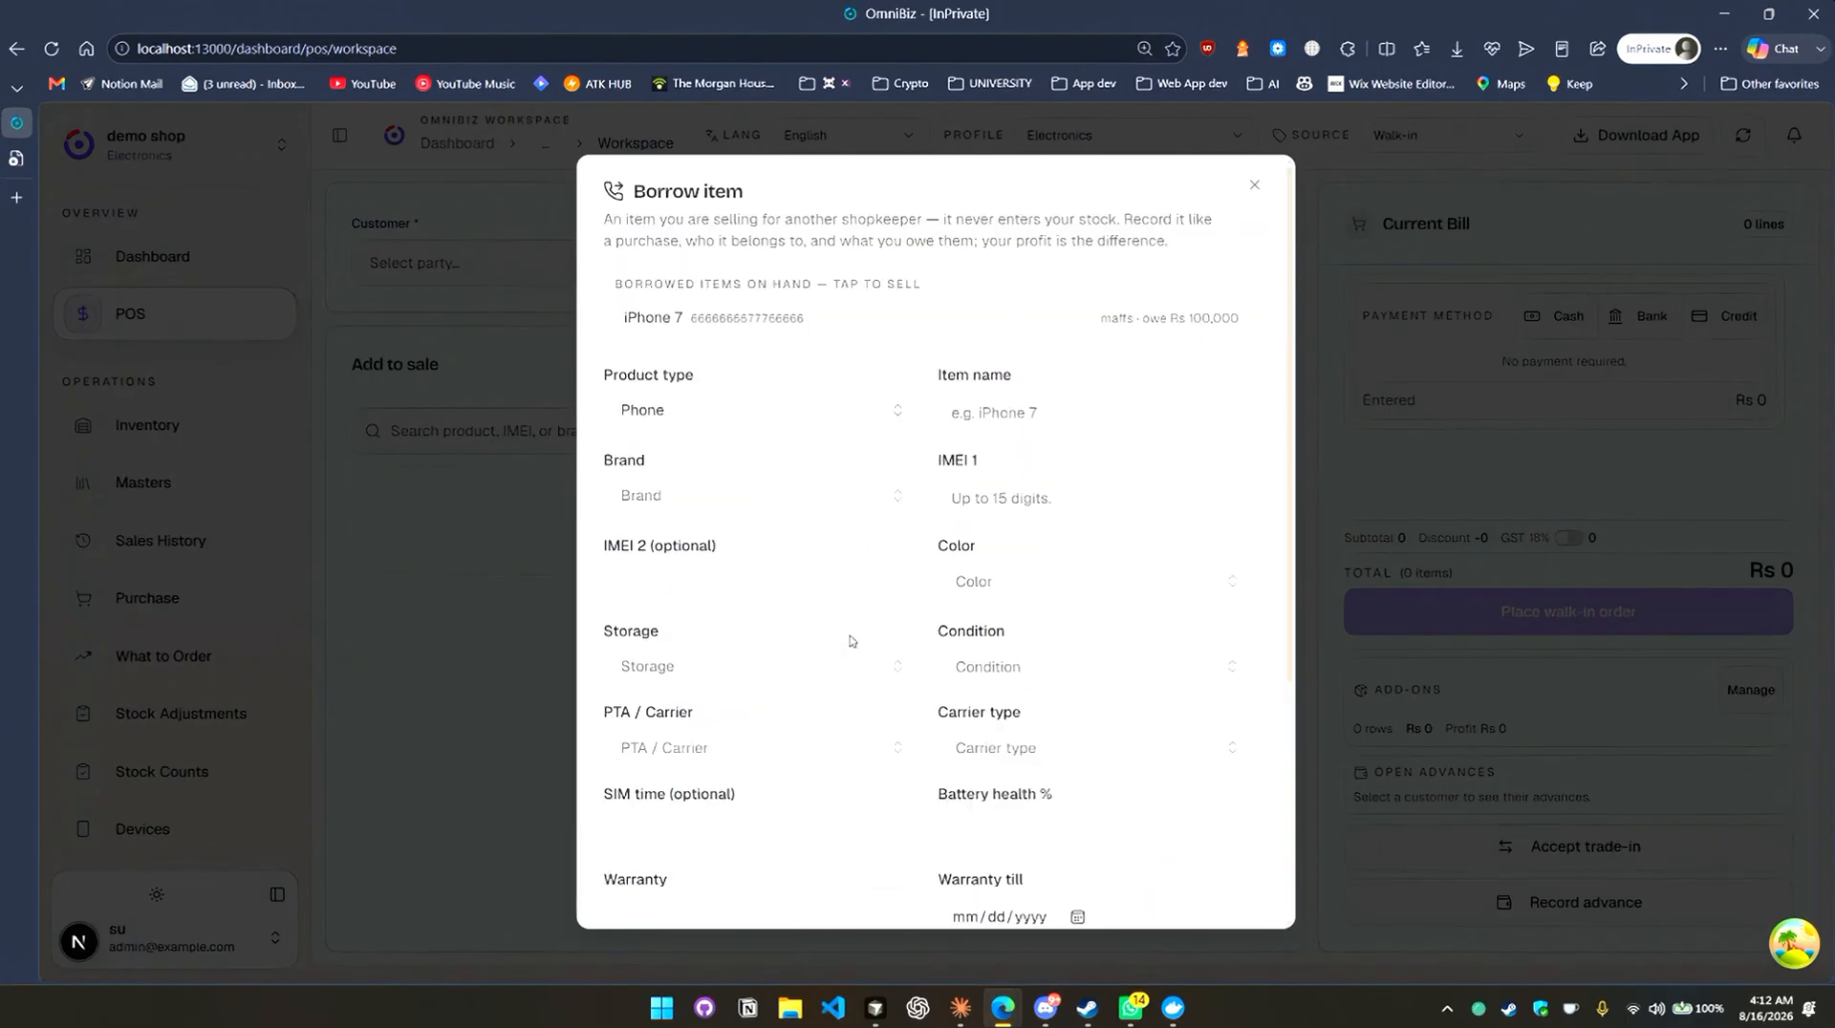
Fill the form from the borrowed iPhone 7 on hand, keeping 100,000 owed to the shopkeeper and a 110,000 sale price.
{"action": "left_click", "coordinate": [799, 319]}
{"action": "scroll", "coordinate": [920, 611], "scroll_direction": "down", "scroll_amount": 5}
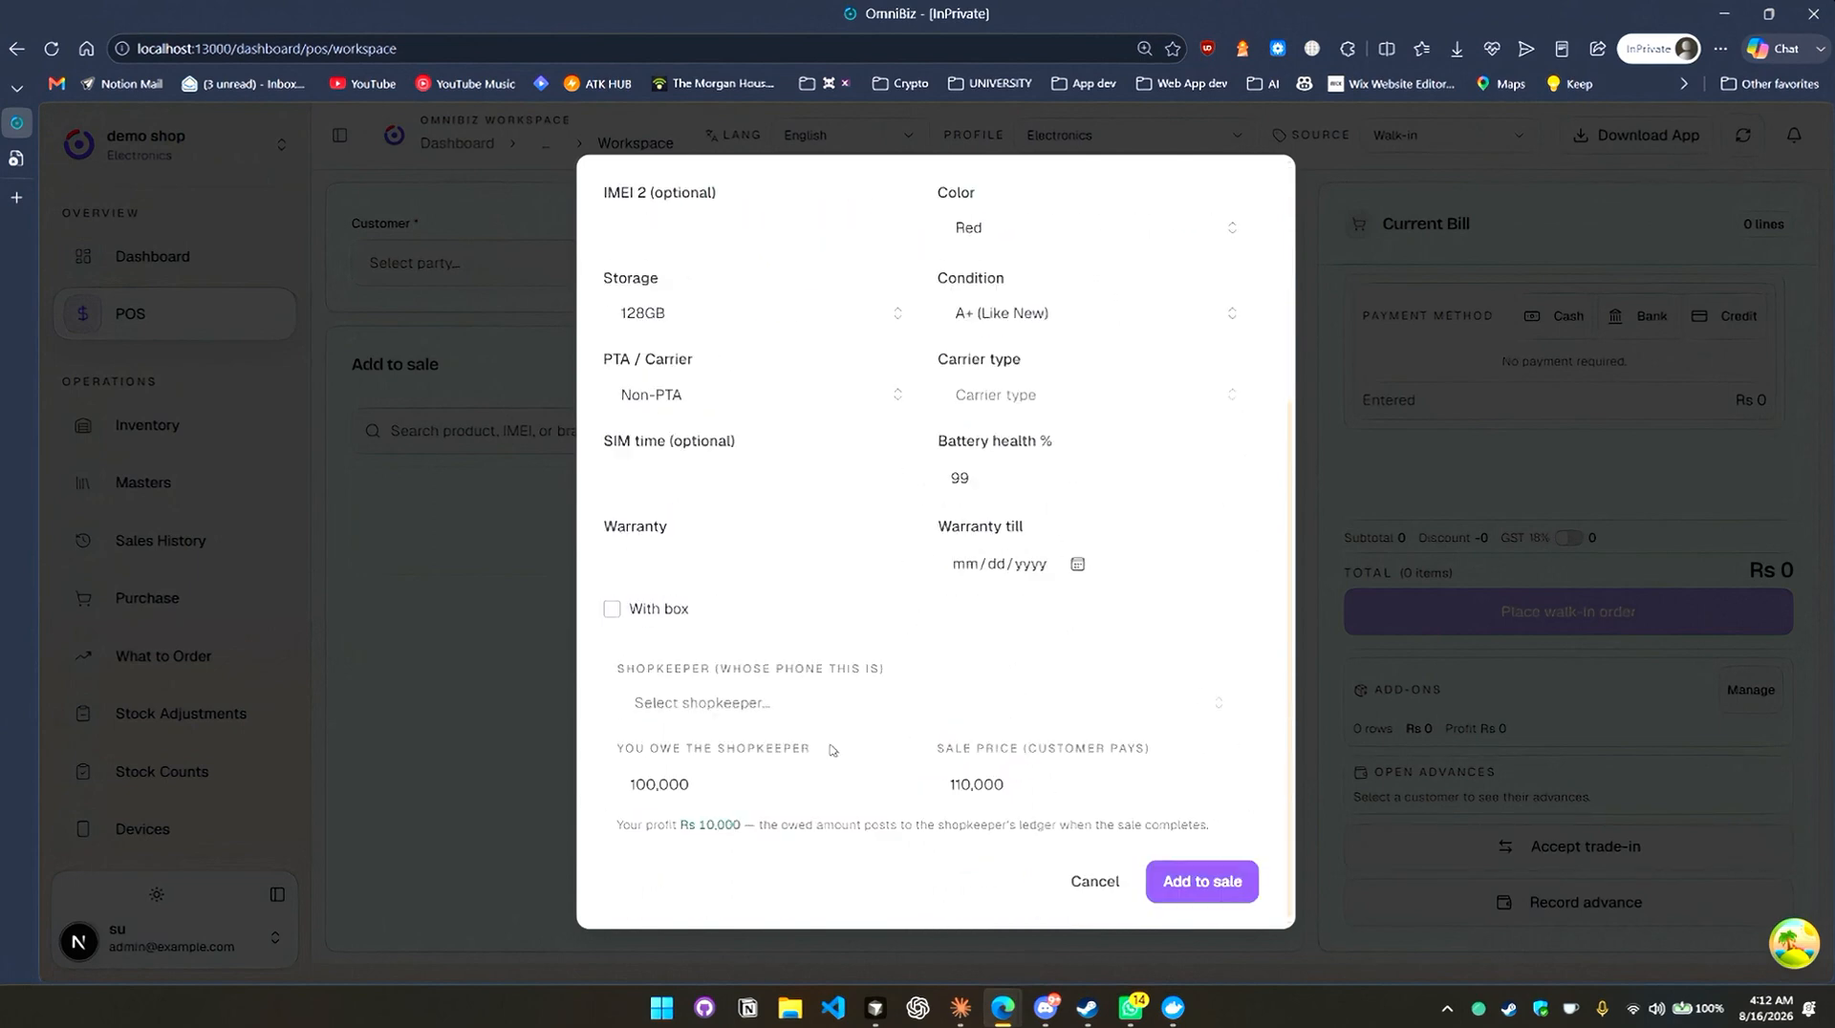
{"action": "left_click", "coordinate": [726, 784]}
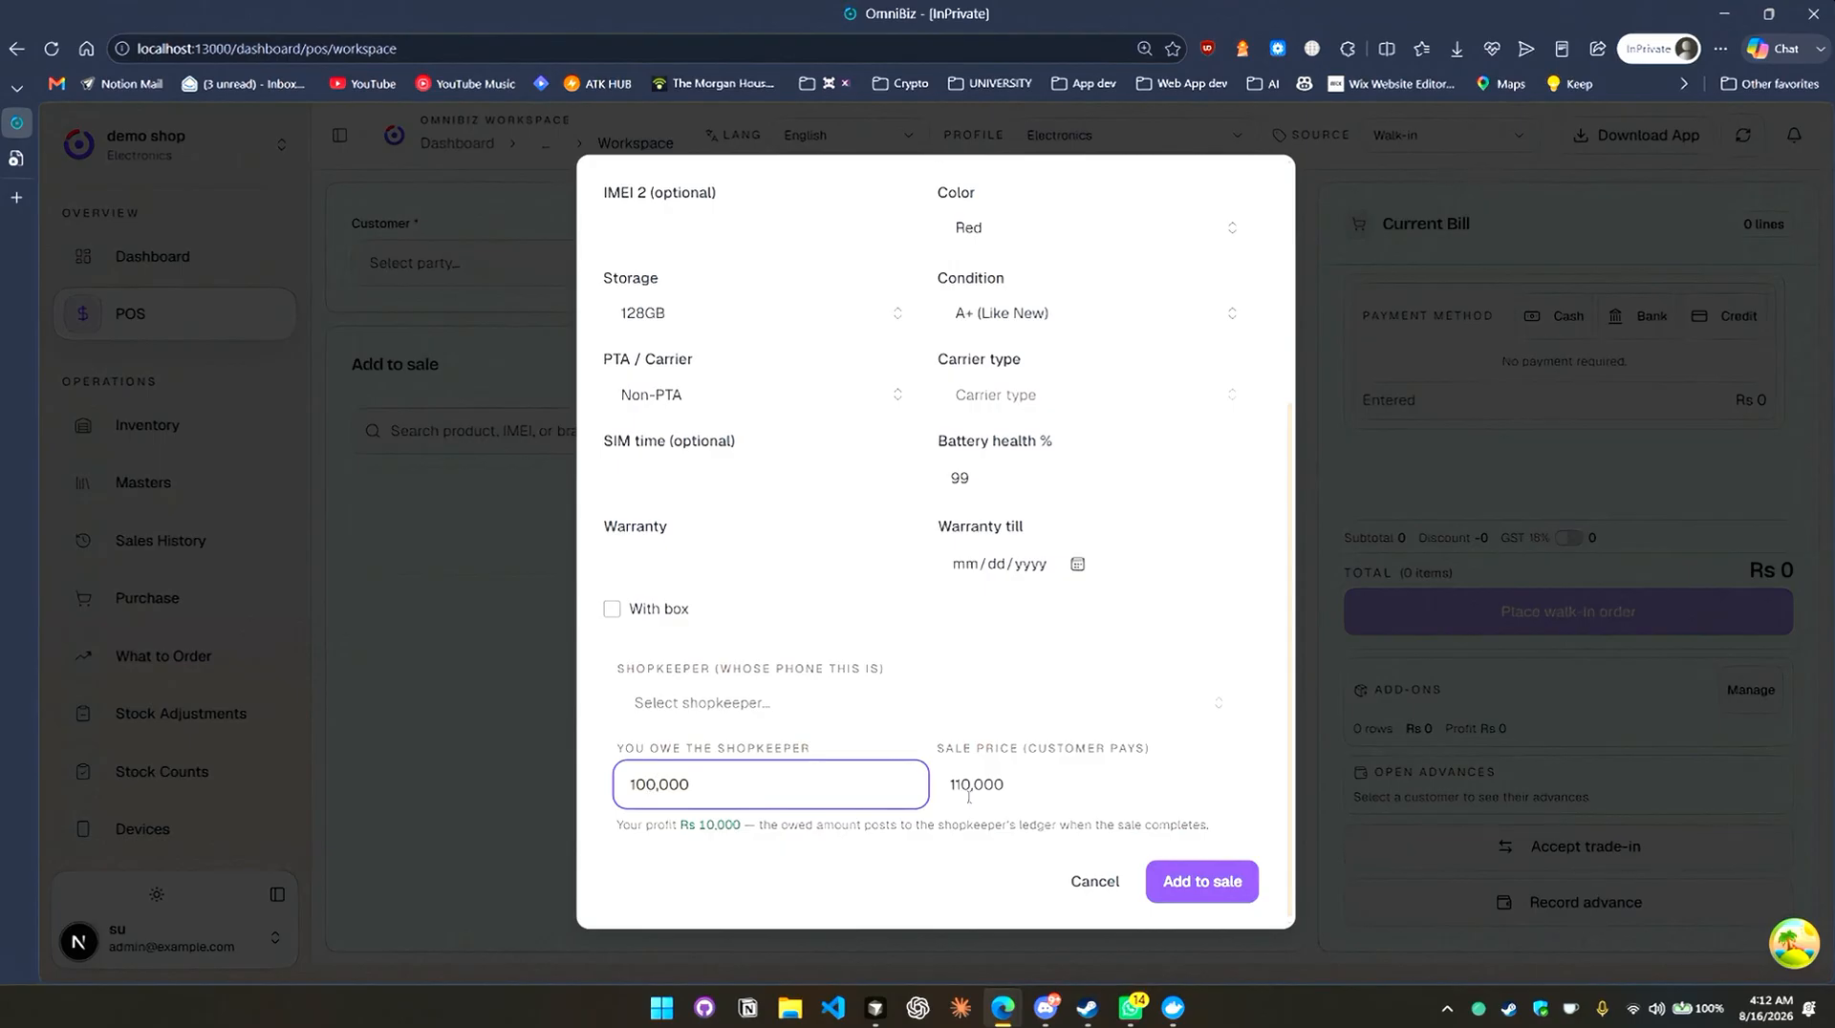
{"action": "left_click", "coordinate": [1017, 796]}
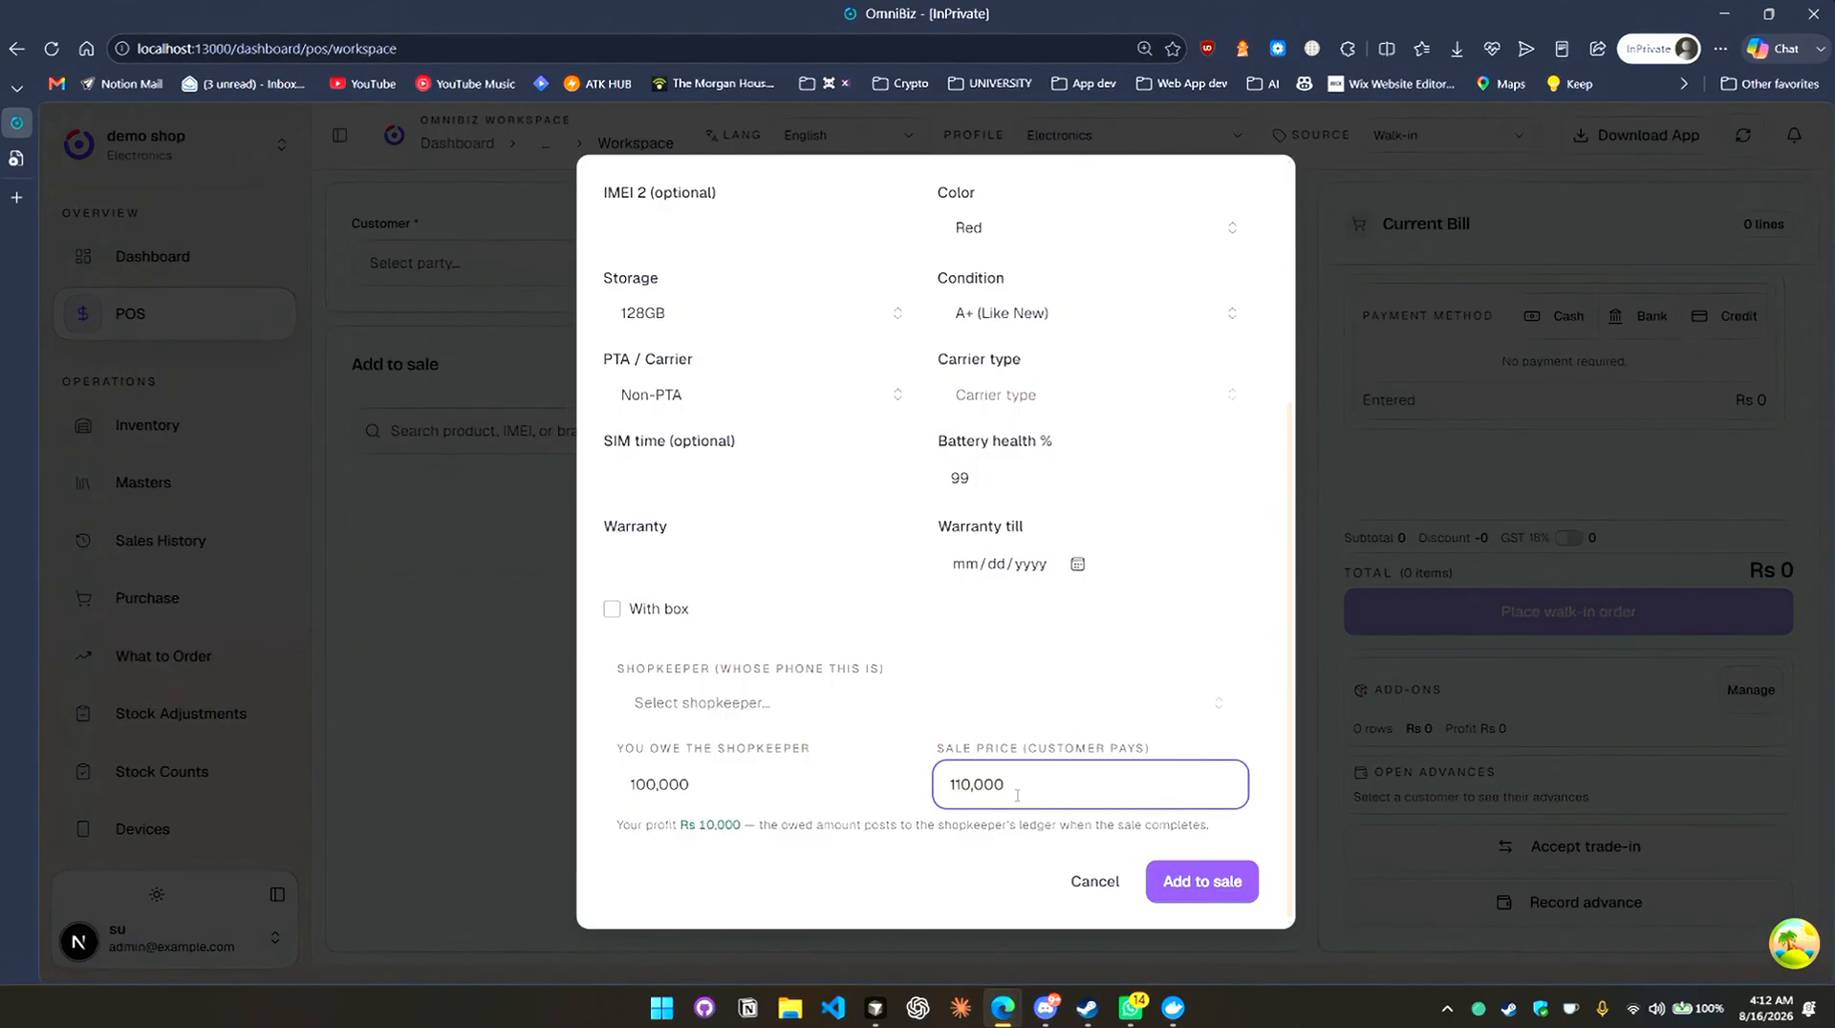
Select the shopkeeper who owns the borrowed iPhone 7 and add the phone to the sale.
{"action": "left_click", "coordinate": [841, 704]}
{"action": "left_click", "coordinate": [799, 864]}
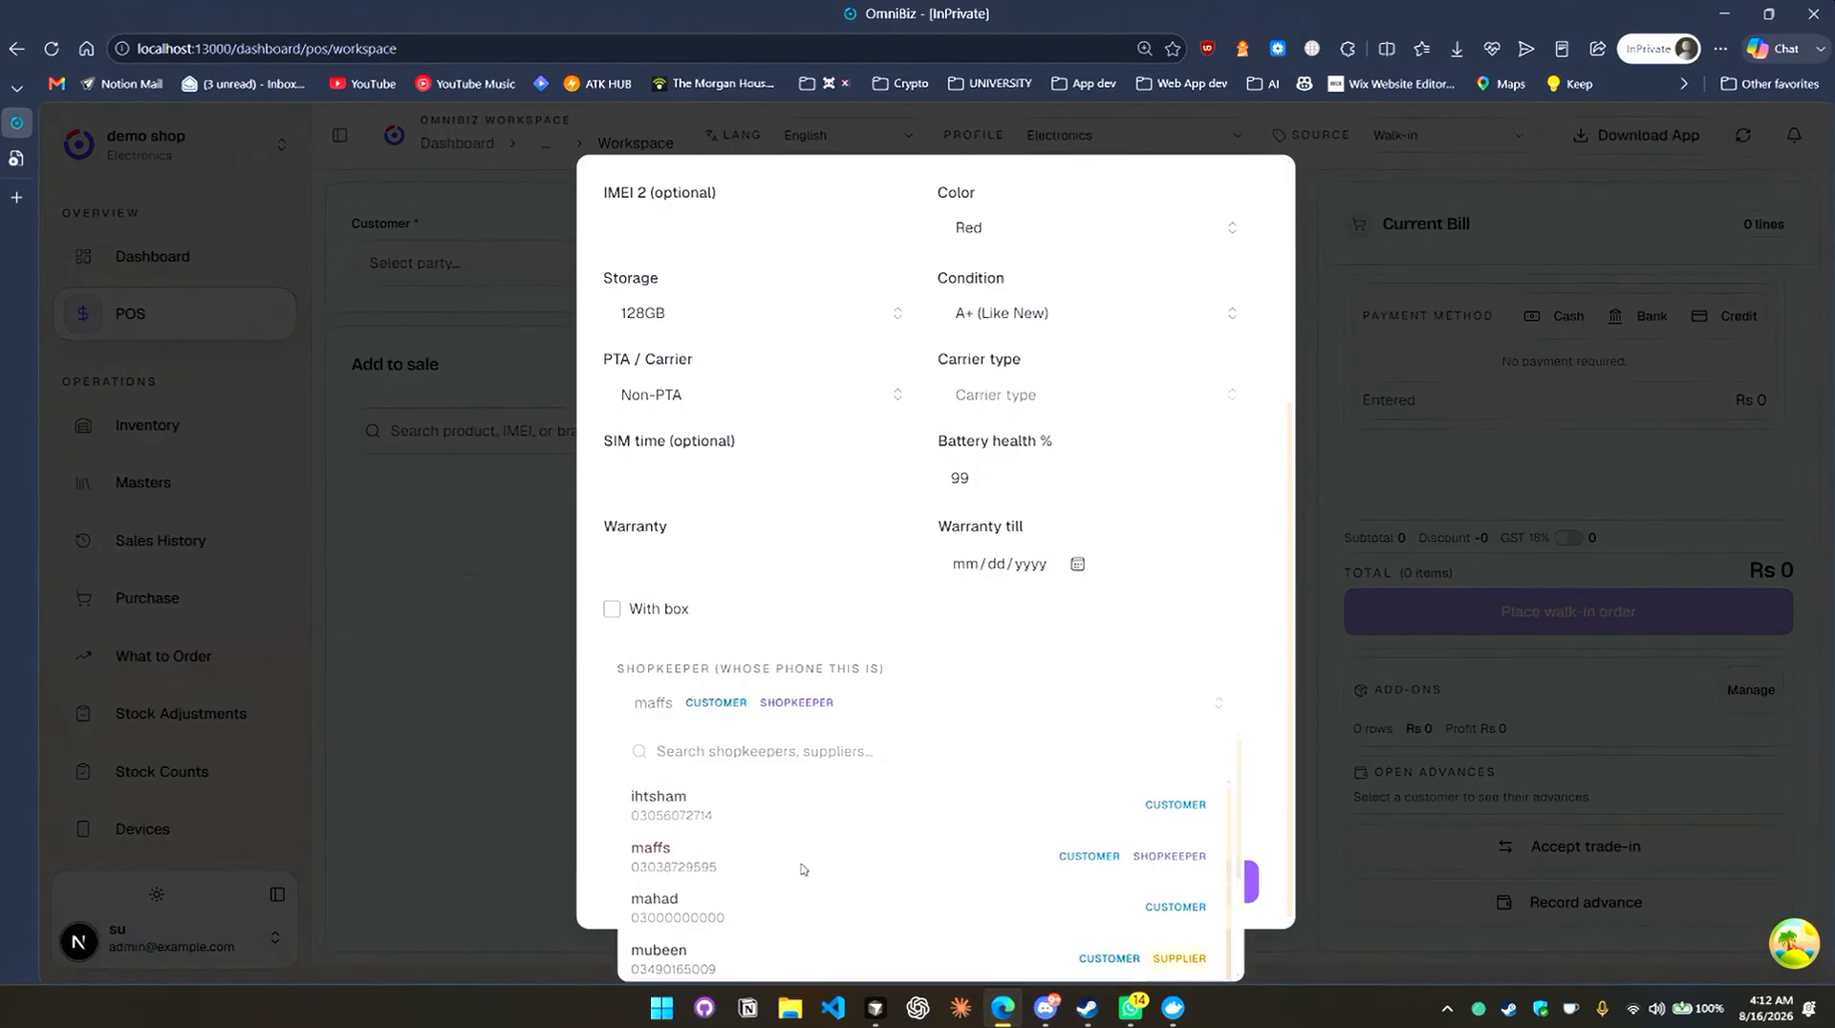
{"action": "scroll", "coordinate": [845, 775], "scroll_direction": "up", "scroll_amount": 4}
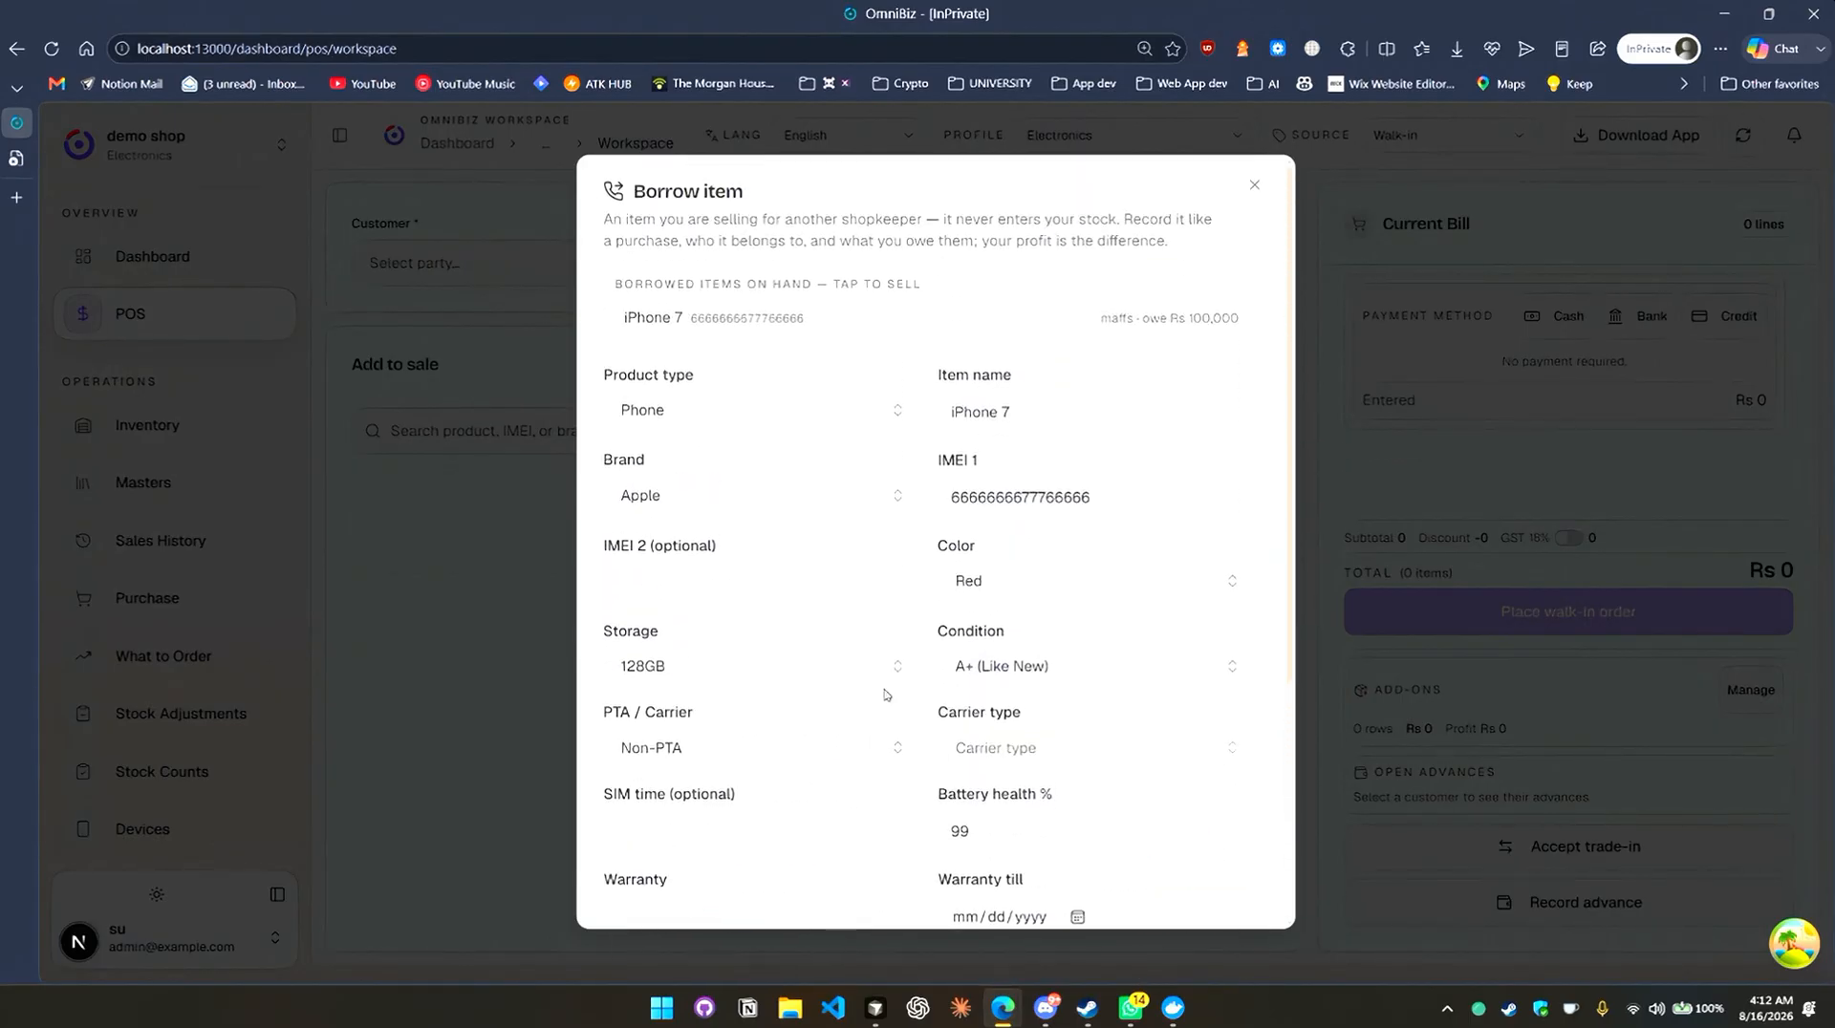
{"action": "scroll", "coordinate": [1100, 812], "scroll_direction": "down", "scroll_amount": 4}
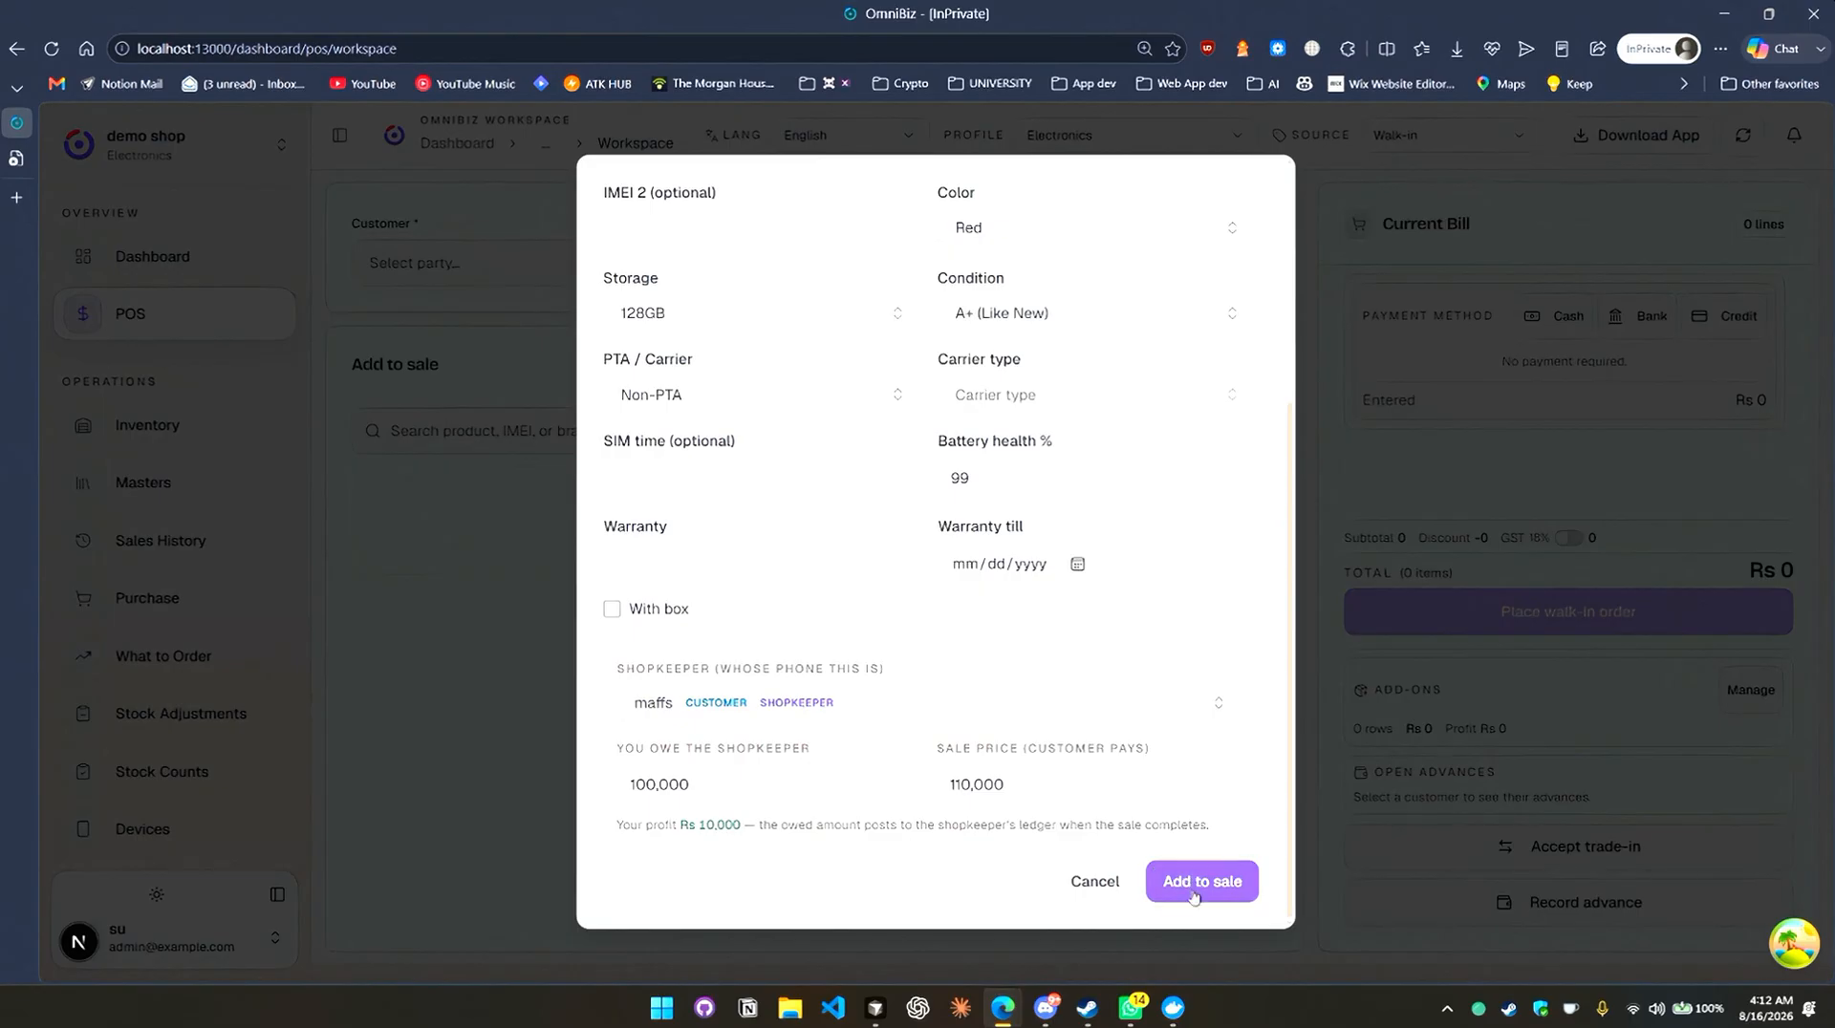
{"action": "left_click", "coordinate": [1202, 881]}
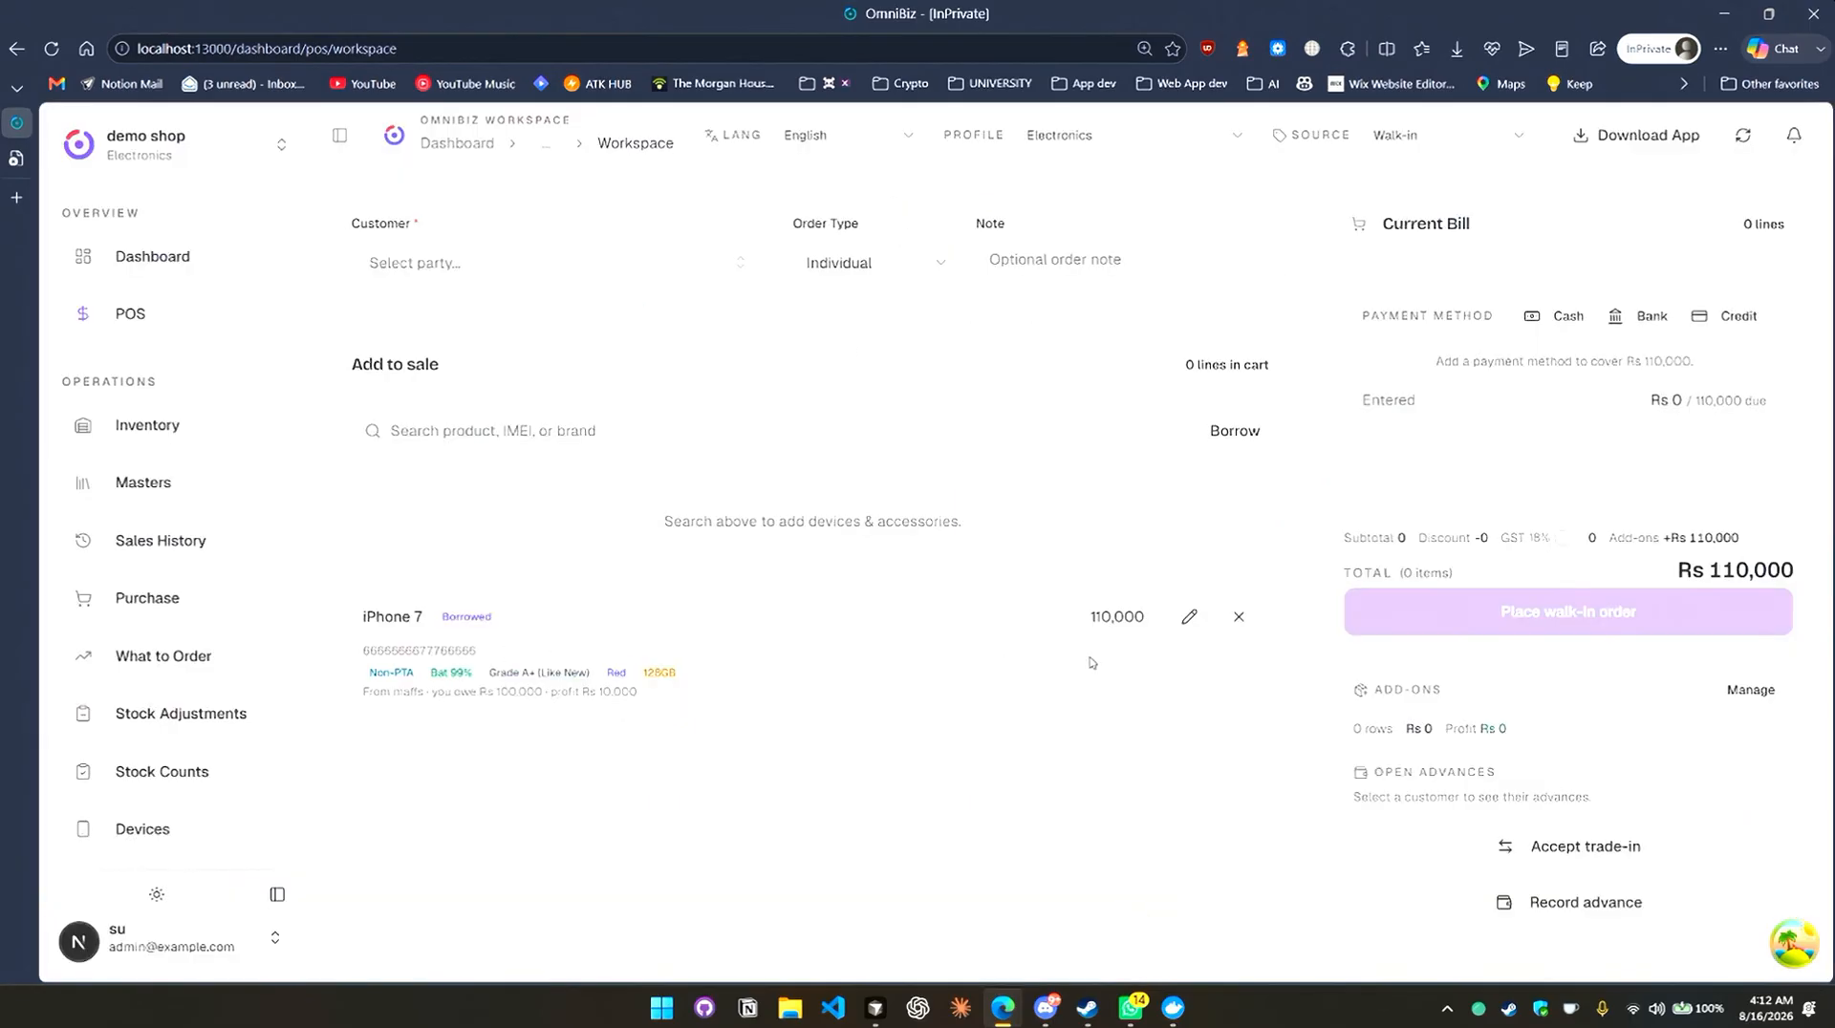
Set the borrowed iPhone 7's selling price in the sale to 108,000.
{"action": "left_click", "coordinate": [1102, 617]}
{"action": "key", "text": "BackSpace"}
{"action": "key", "text": "BackSpace"}
{"action": "type", "text": "08"}
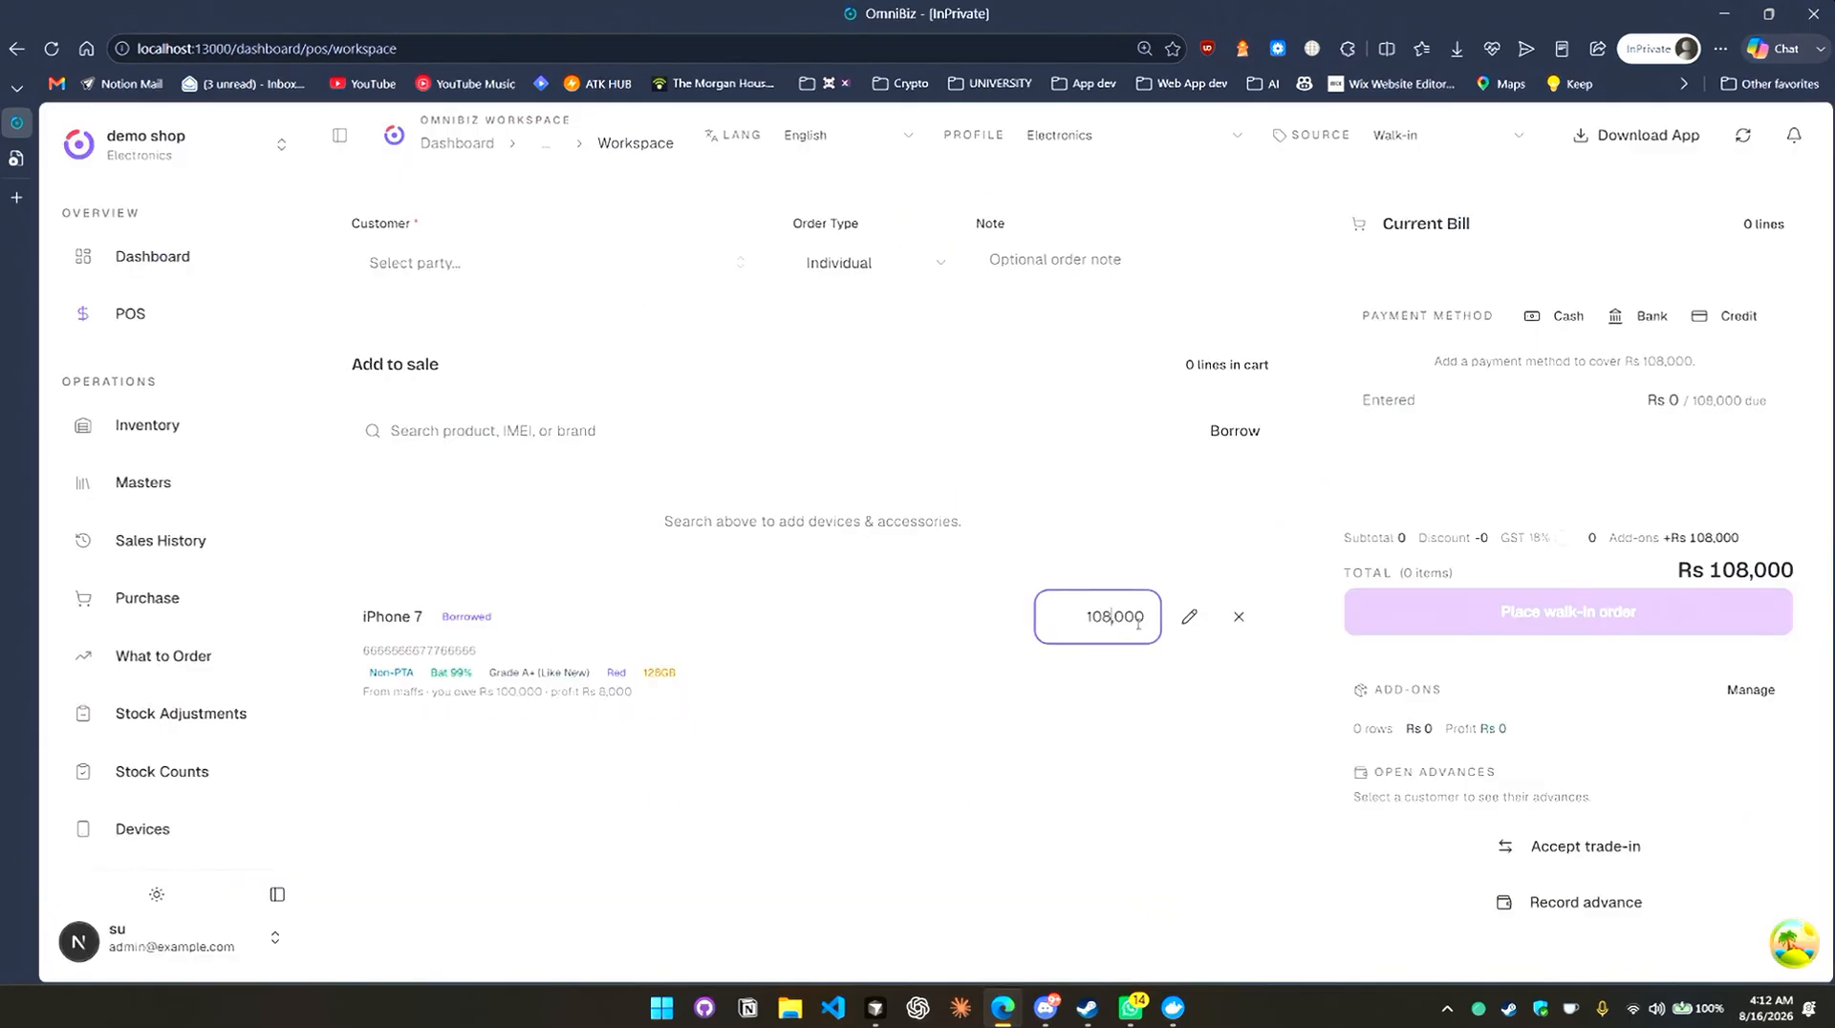
{"action": "left_click", "coordinate": [1050, 842]}
{"action": "key", "text": "ctrl"}
{"action": "key", "text": "ctrl"}
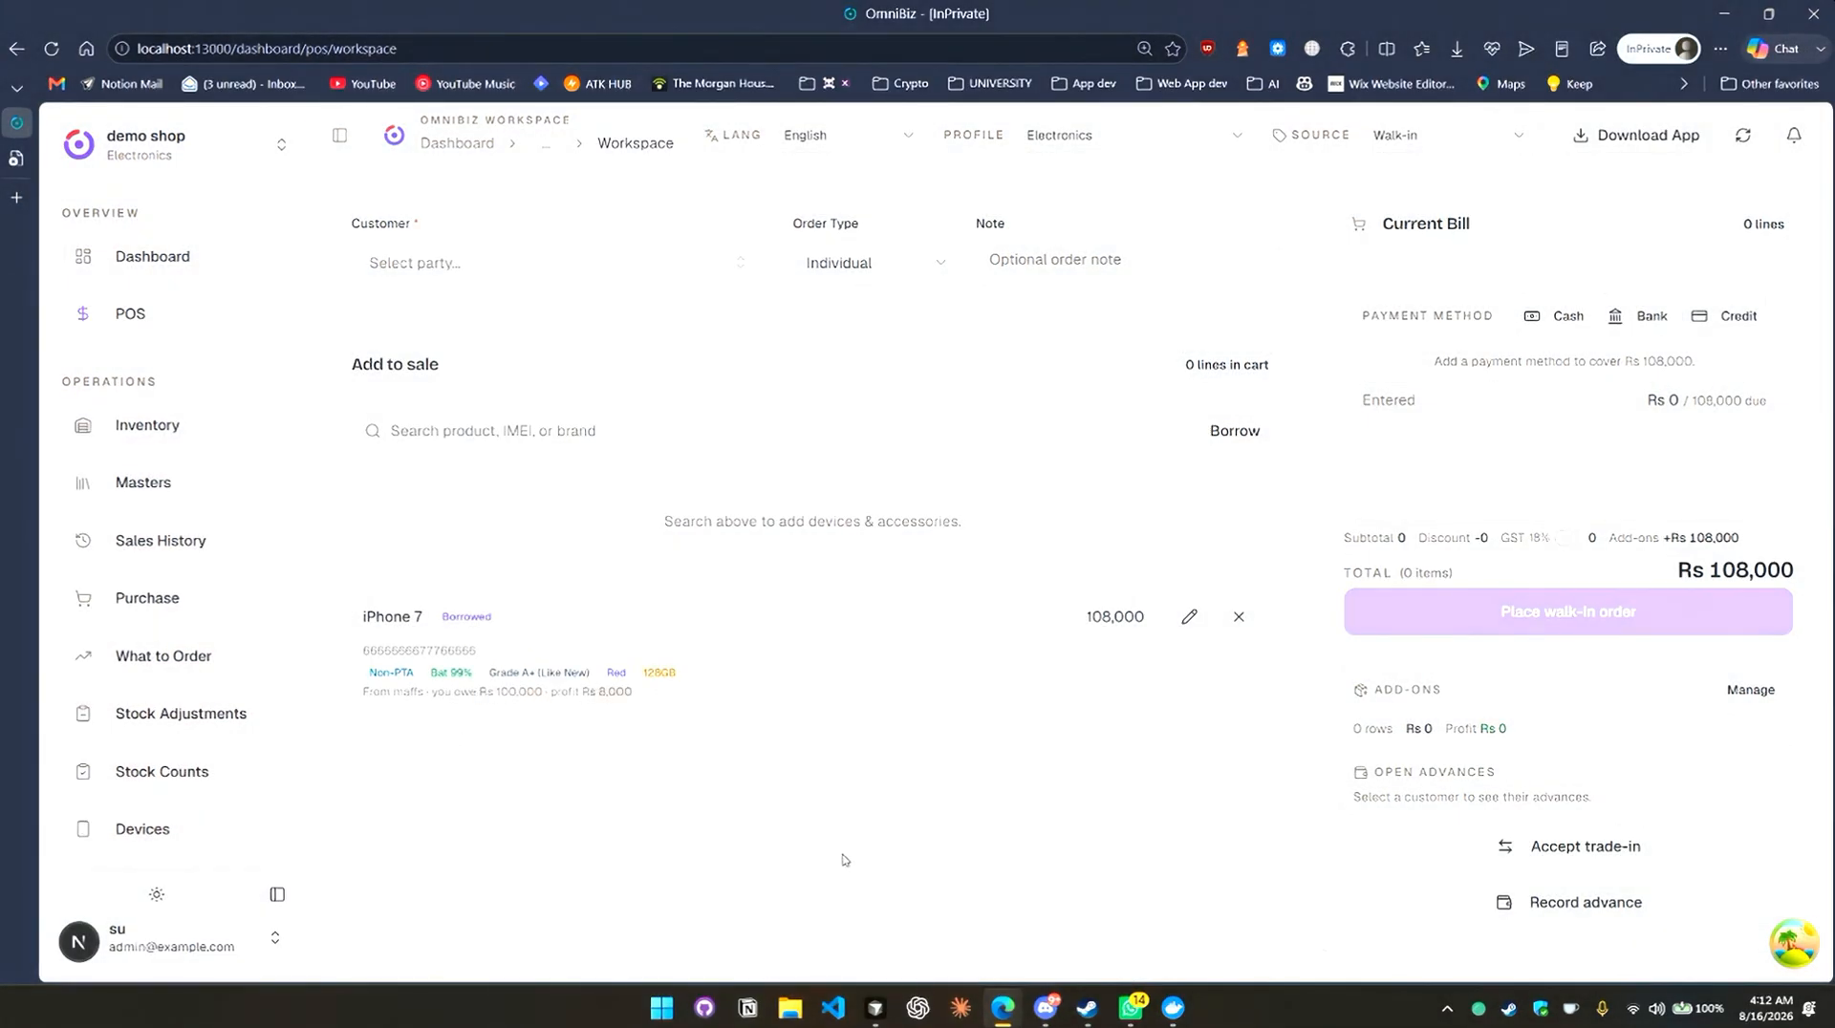
Go to the inventory and look through the device stock, including the borrowed iPhone 7 and the in-stock devices.
{"action": "scroll", "coordinate": [168, 612], "scroll_direction": "down", "scroll_amount": 6}
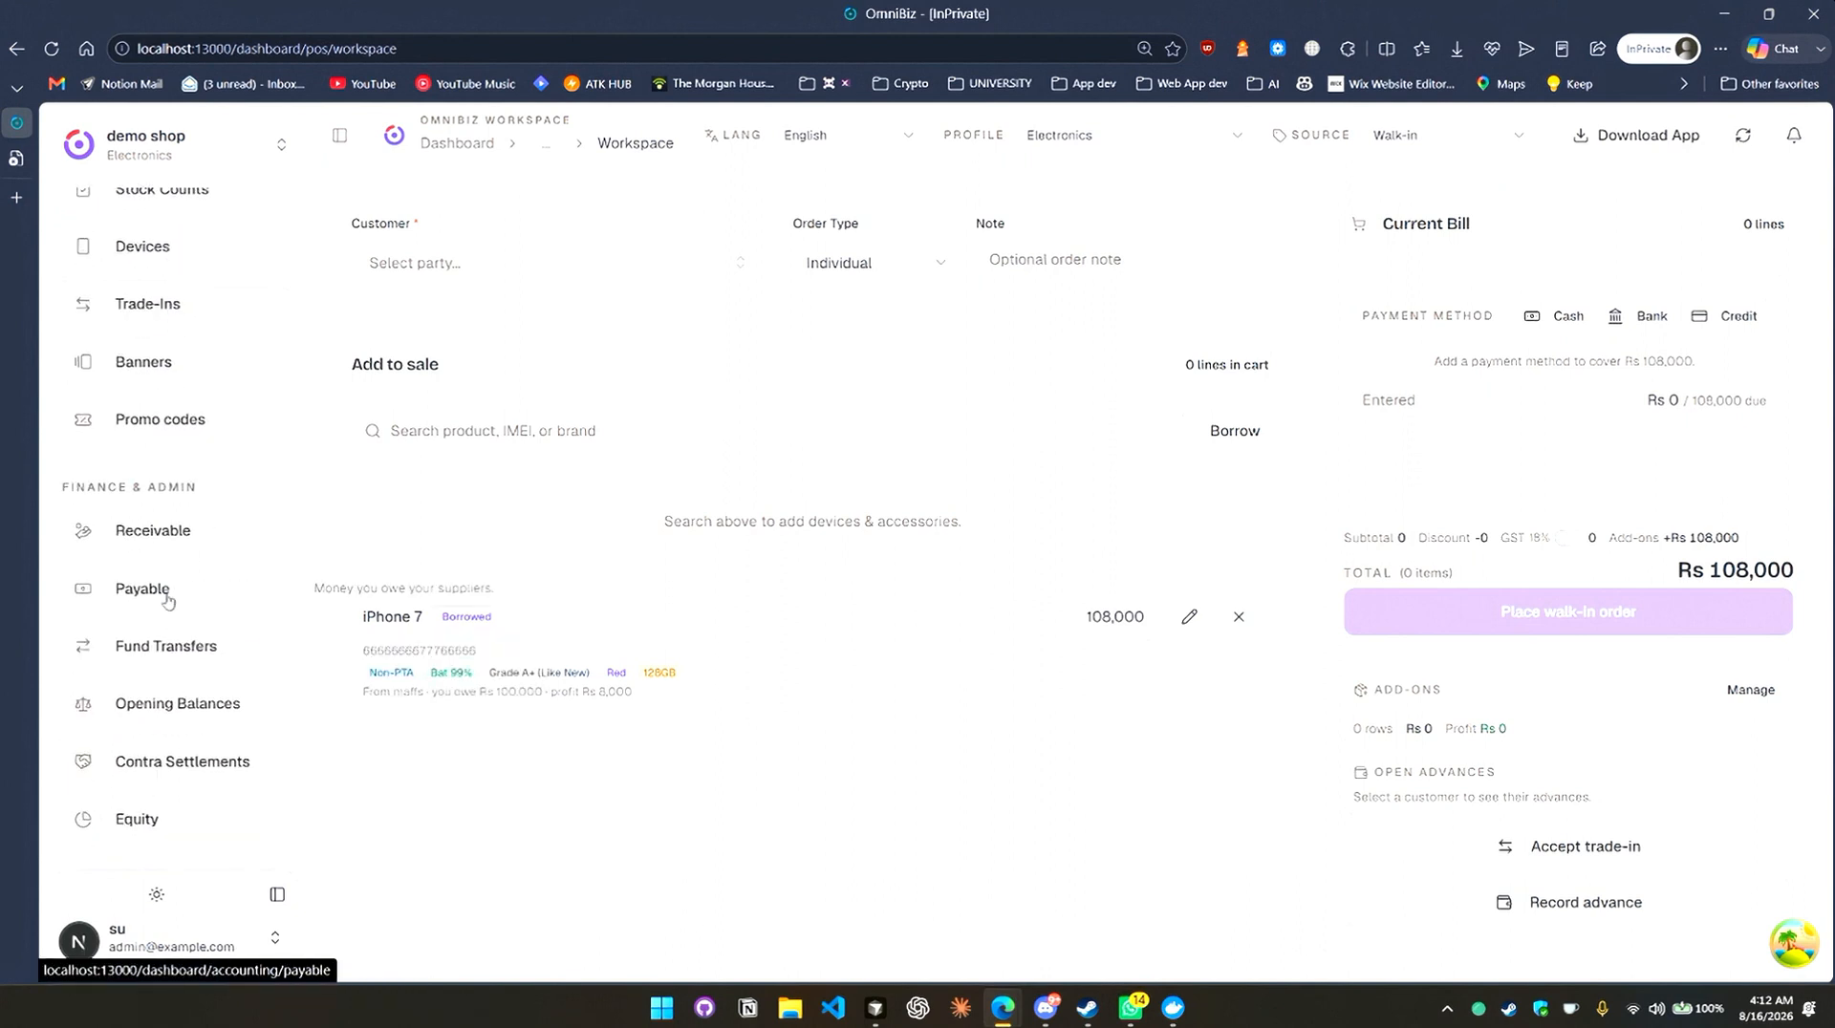
{"action": "scroll", "coordinate": [134, 621], "scroll_direction": "up", "scroll_amount": 4}
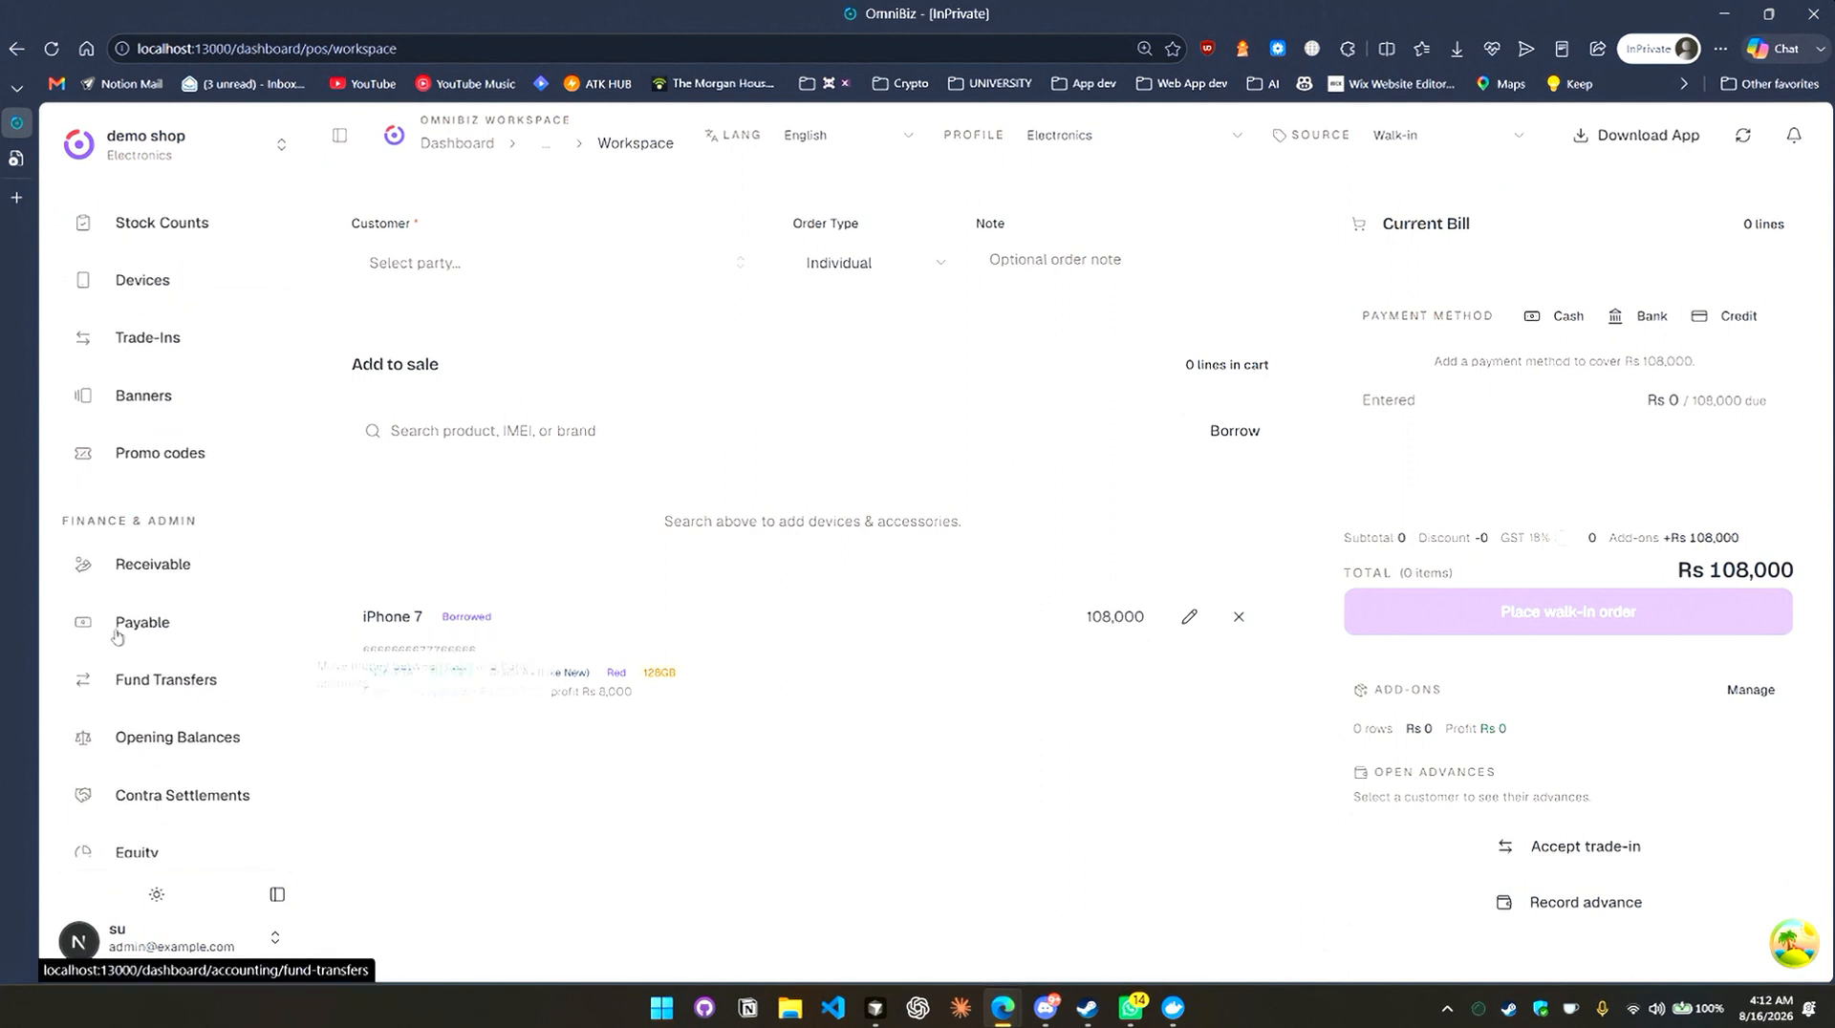
{"action": "scroll", "coordinate": [134, 623], "scroll_direction": "up", "scroll_amount": 2}
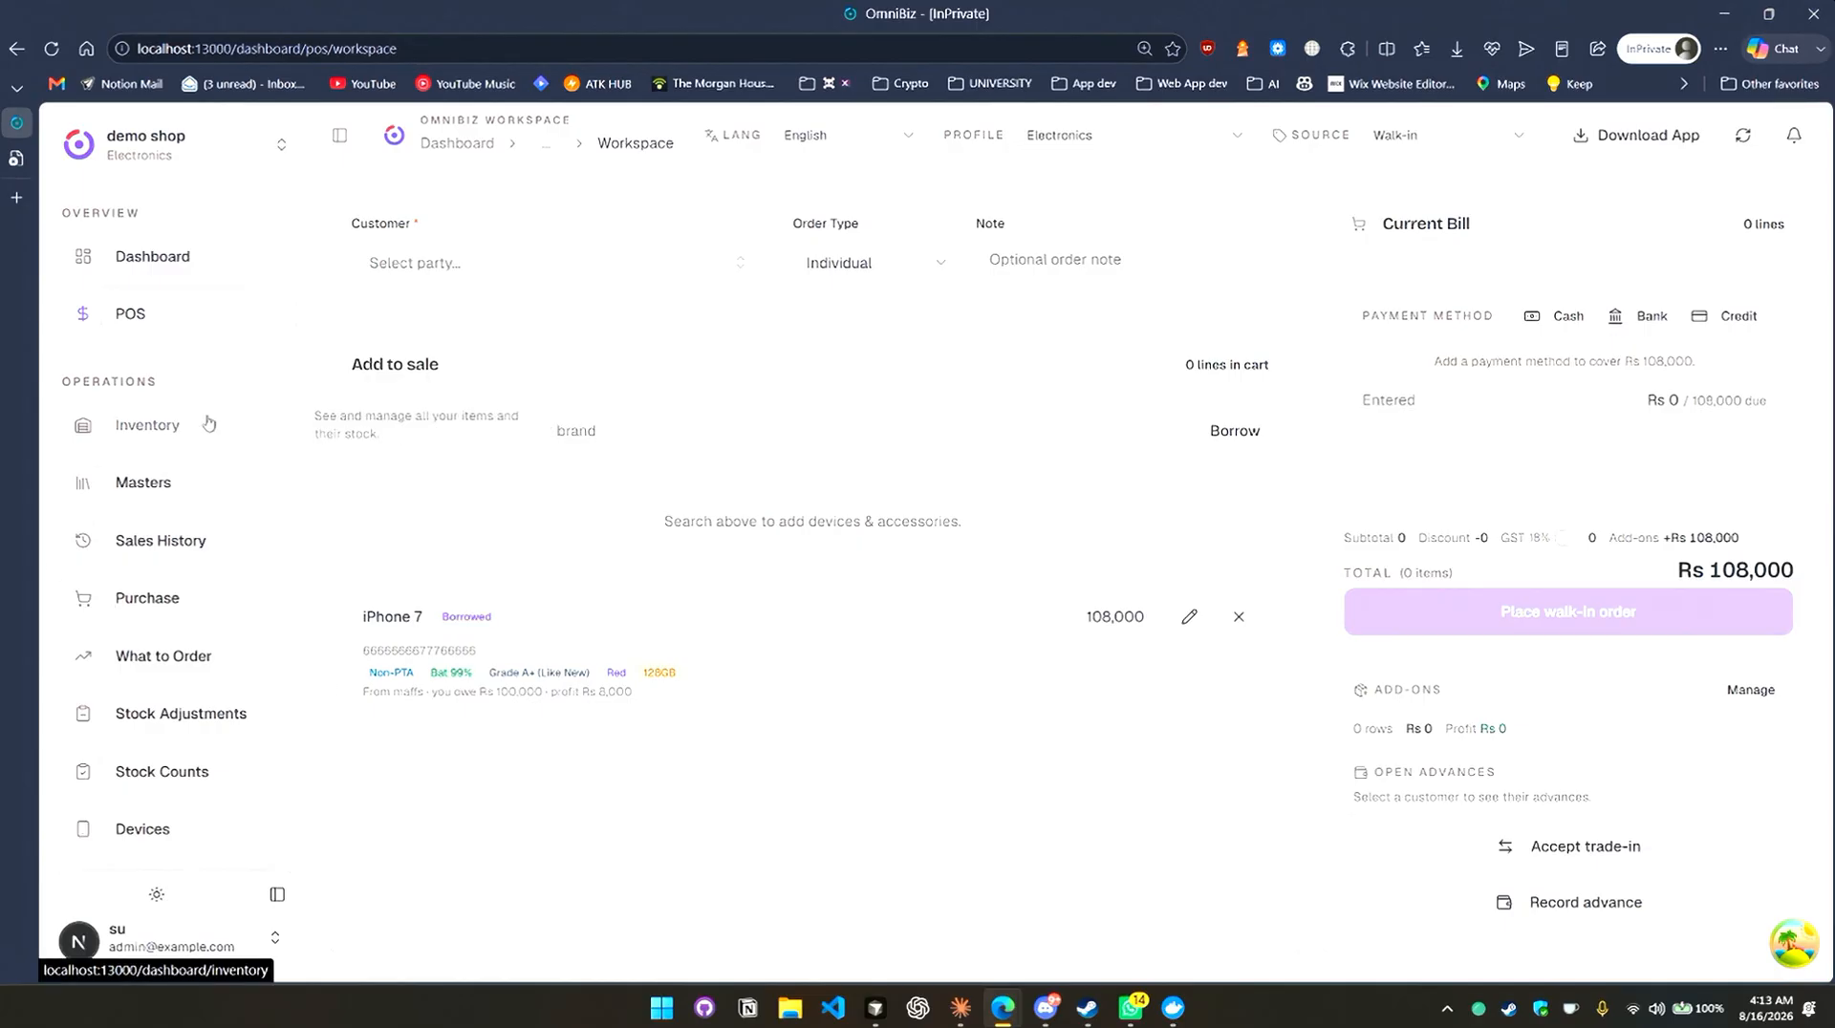
{"action": "left_click", "coordinate": [152, 426]}
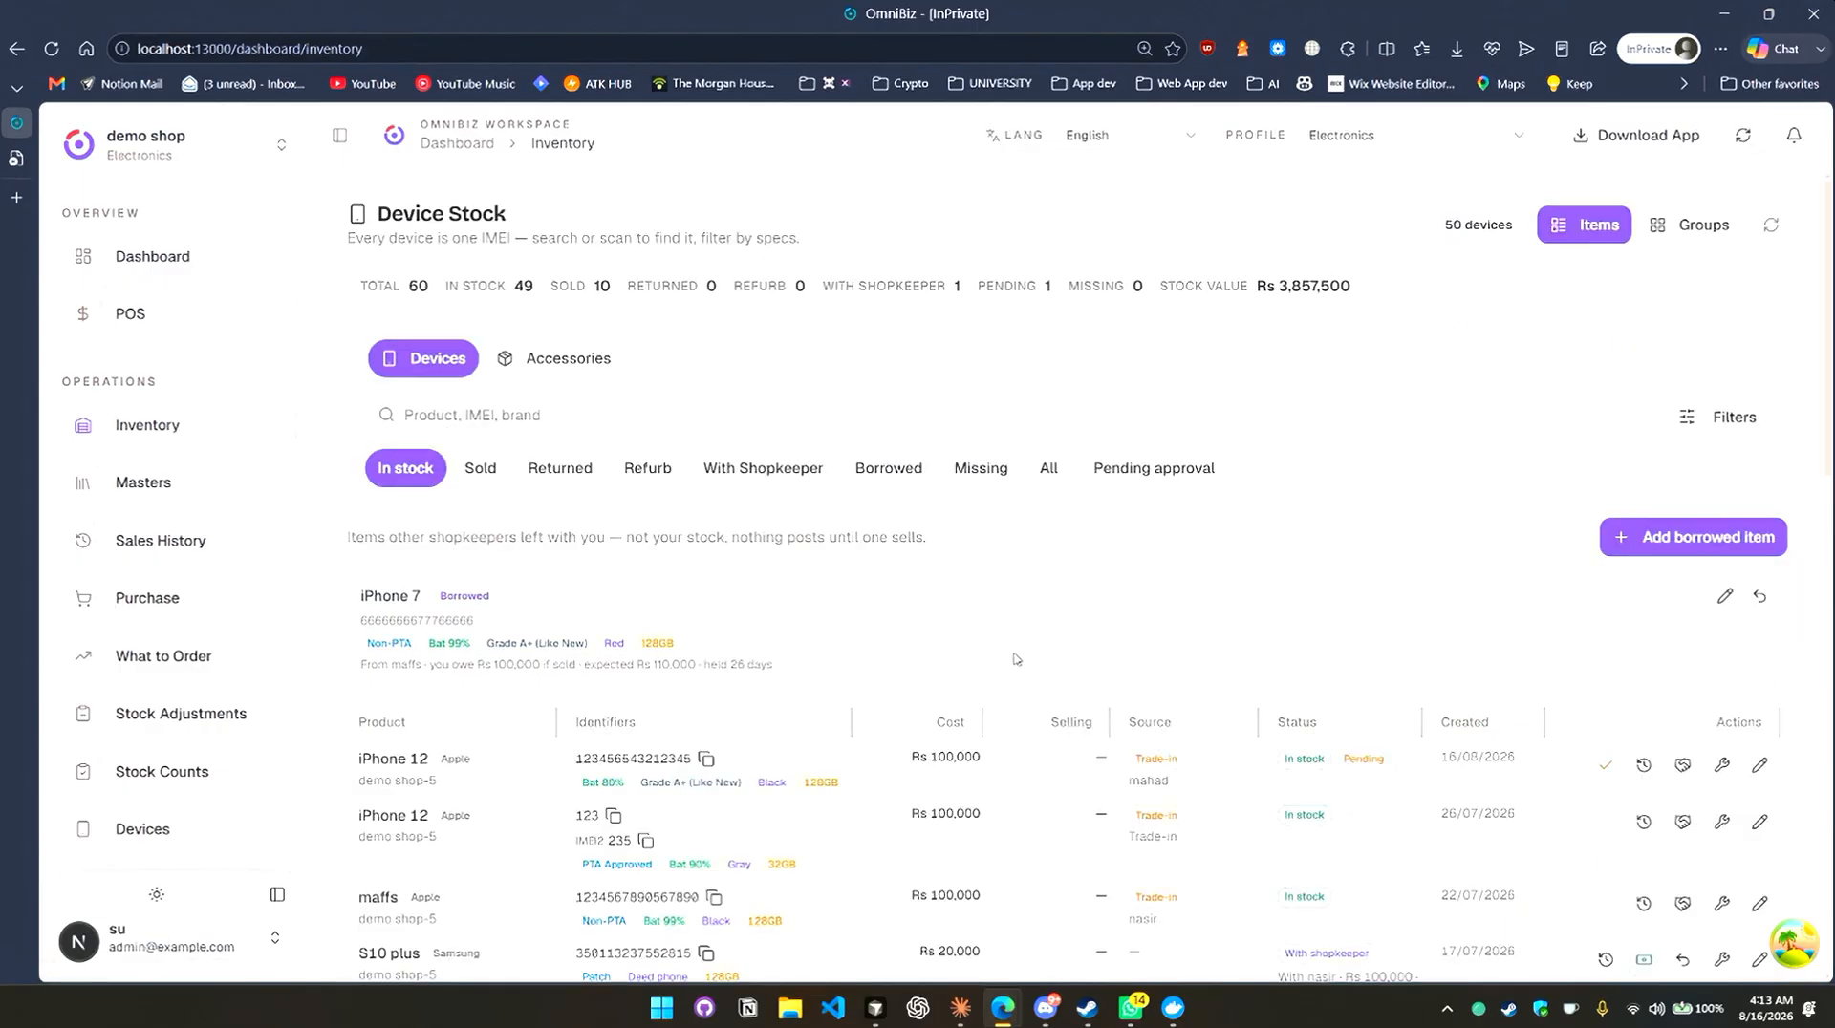
{"action": "scroll", "coordinate": [1015, 658], "scroll_direction": "down", "scroll_amount": 3}
{"action": "scroll", "coordinate": [1015, 658], "scroll_direction": "down", "scroll_amount": 2}
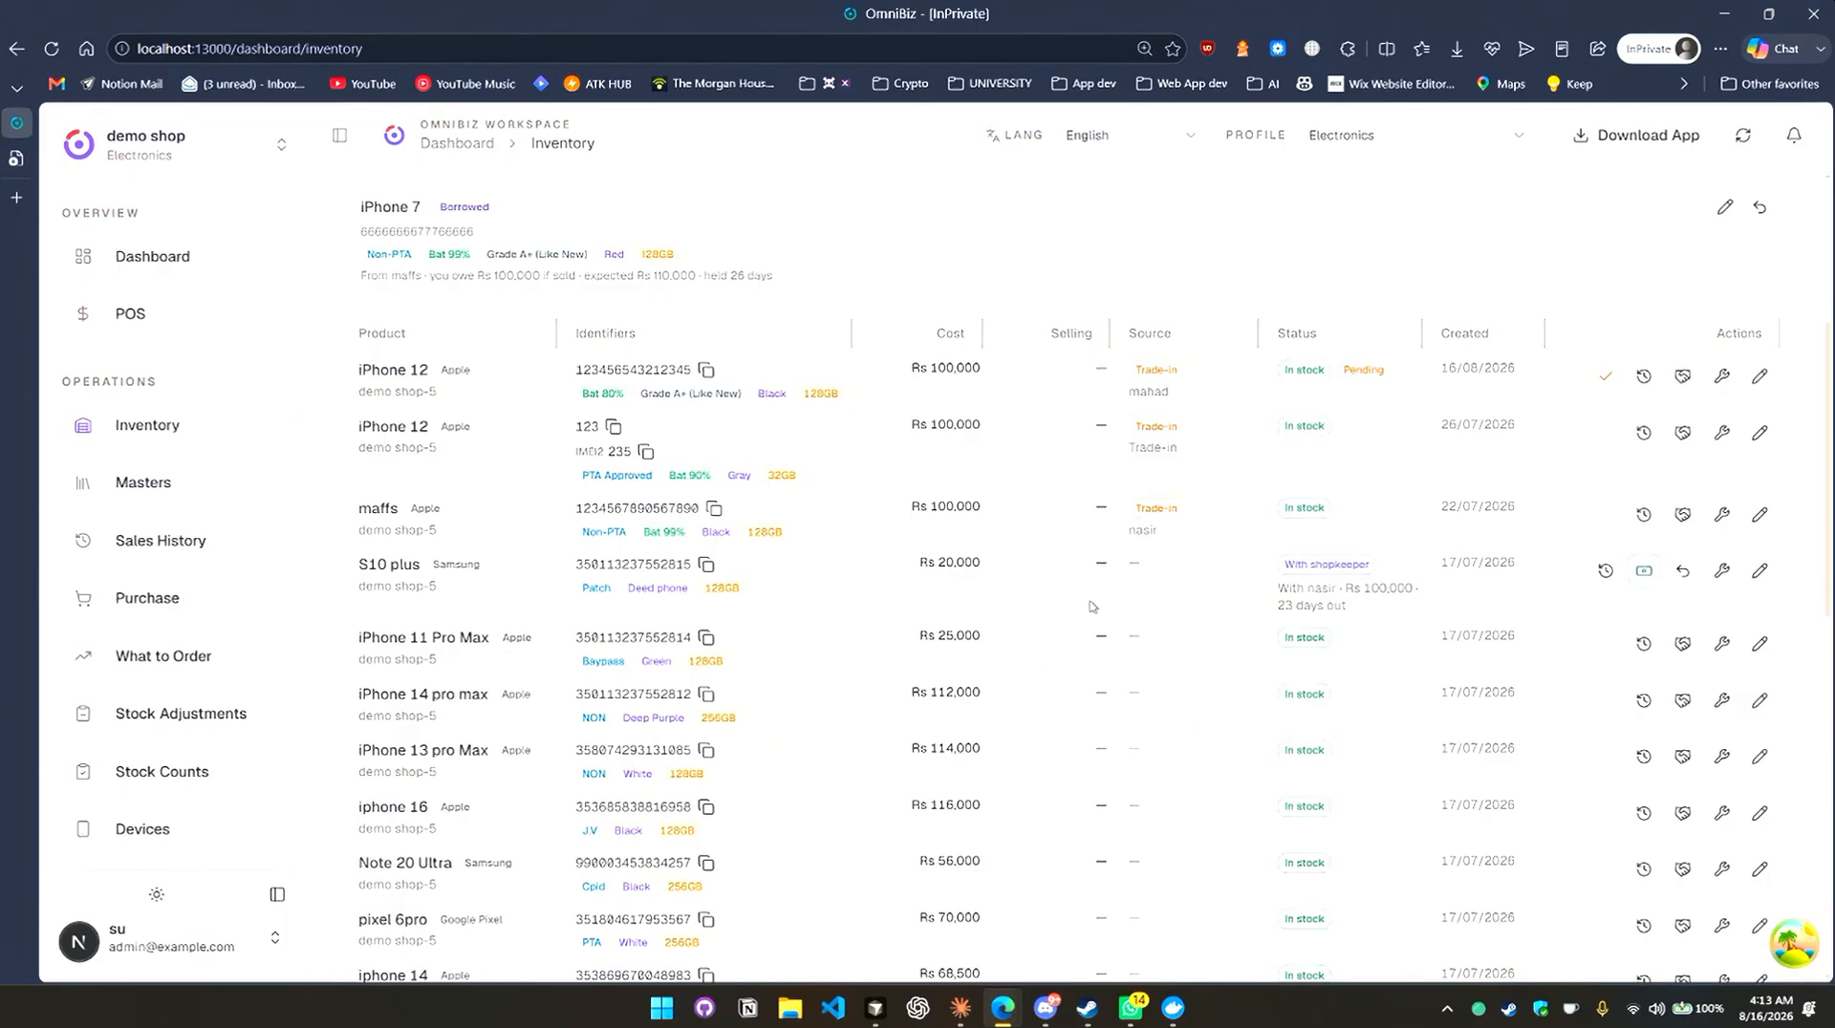
Go to the new purchase form and review its product type choices and the phone item fields.
{"action": "left_click", "coordinate": [198, 598]}
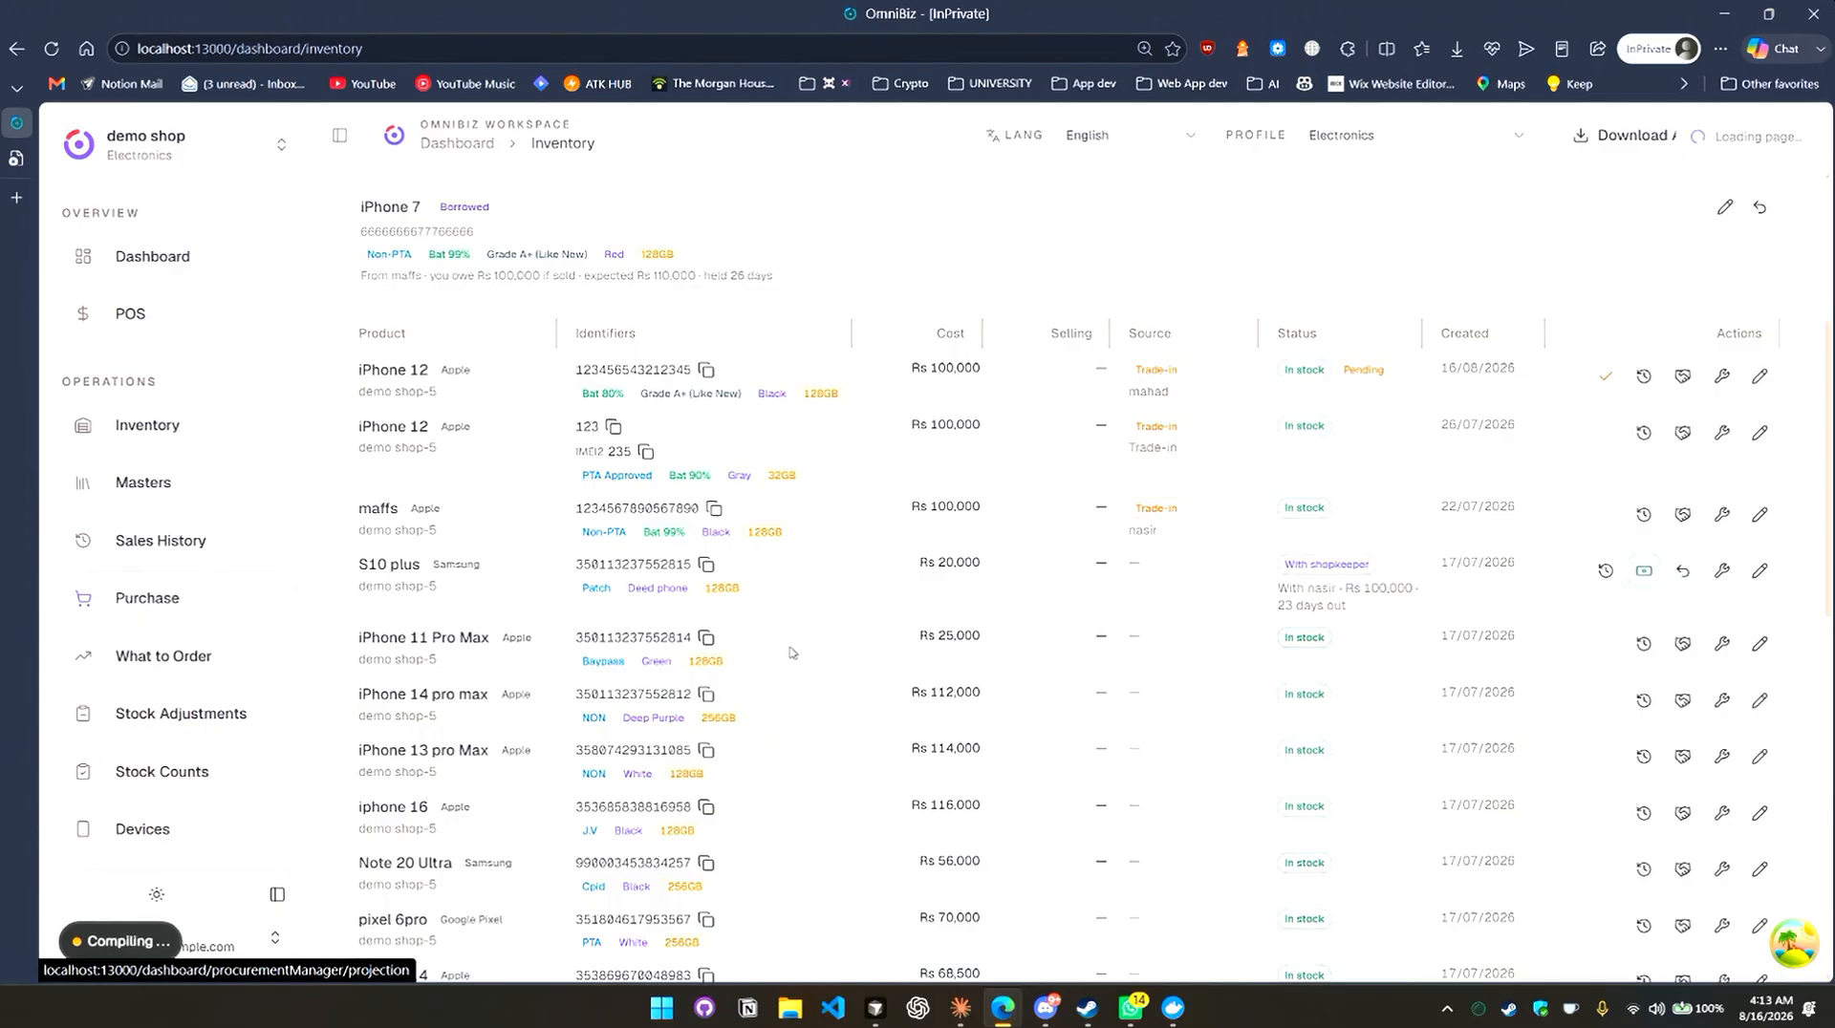
{"action": "scroll", "coordinate": [621, 628], "scroll_direction": "down", "scroll_amount": 4}
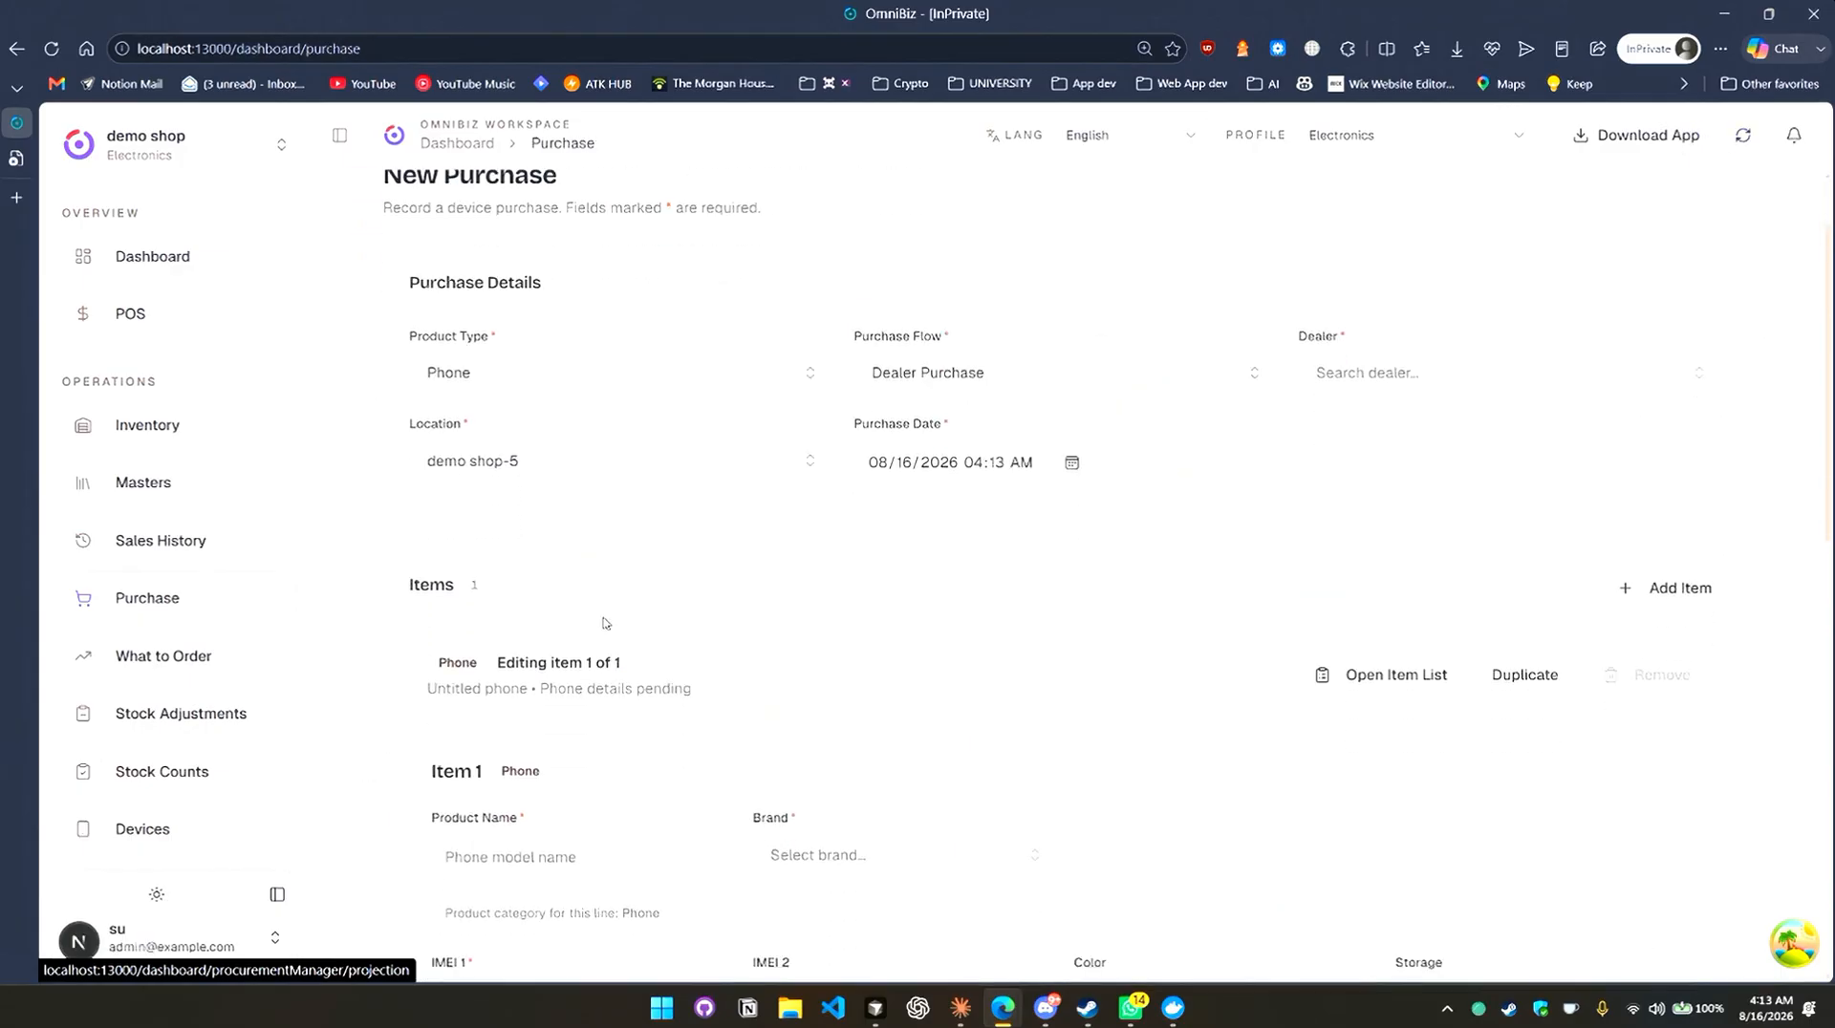
{"action": "scroll", "coordinate": [604, 622], "scroll_direction": "down", "scroll_amount": 2}
{"action": "scroll", "coordinate": [592, 554], "scroll_direction": "up", "scroll_amount": 6}
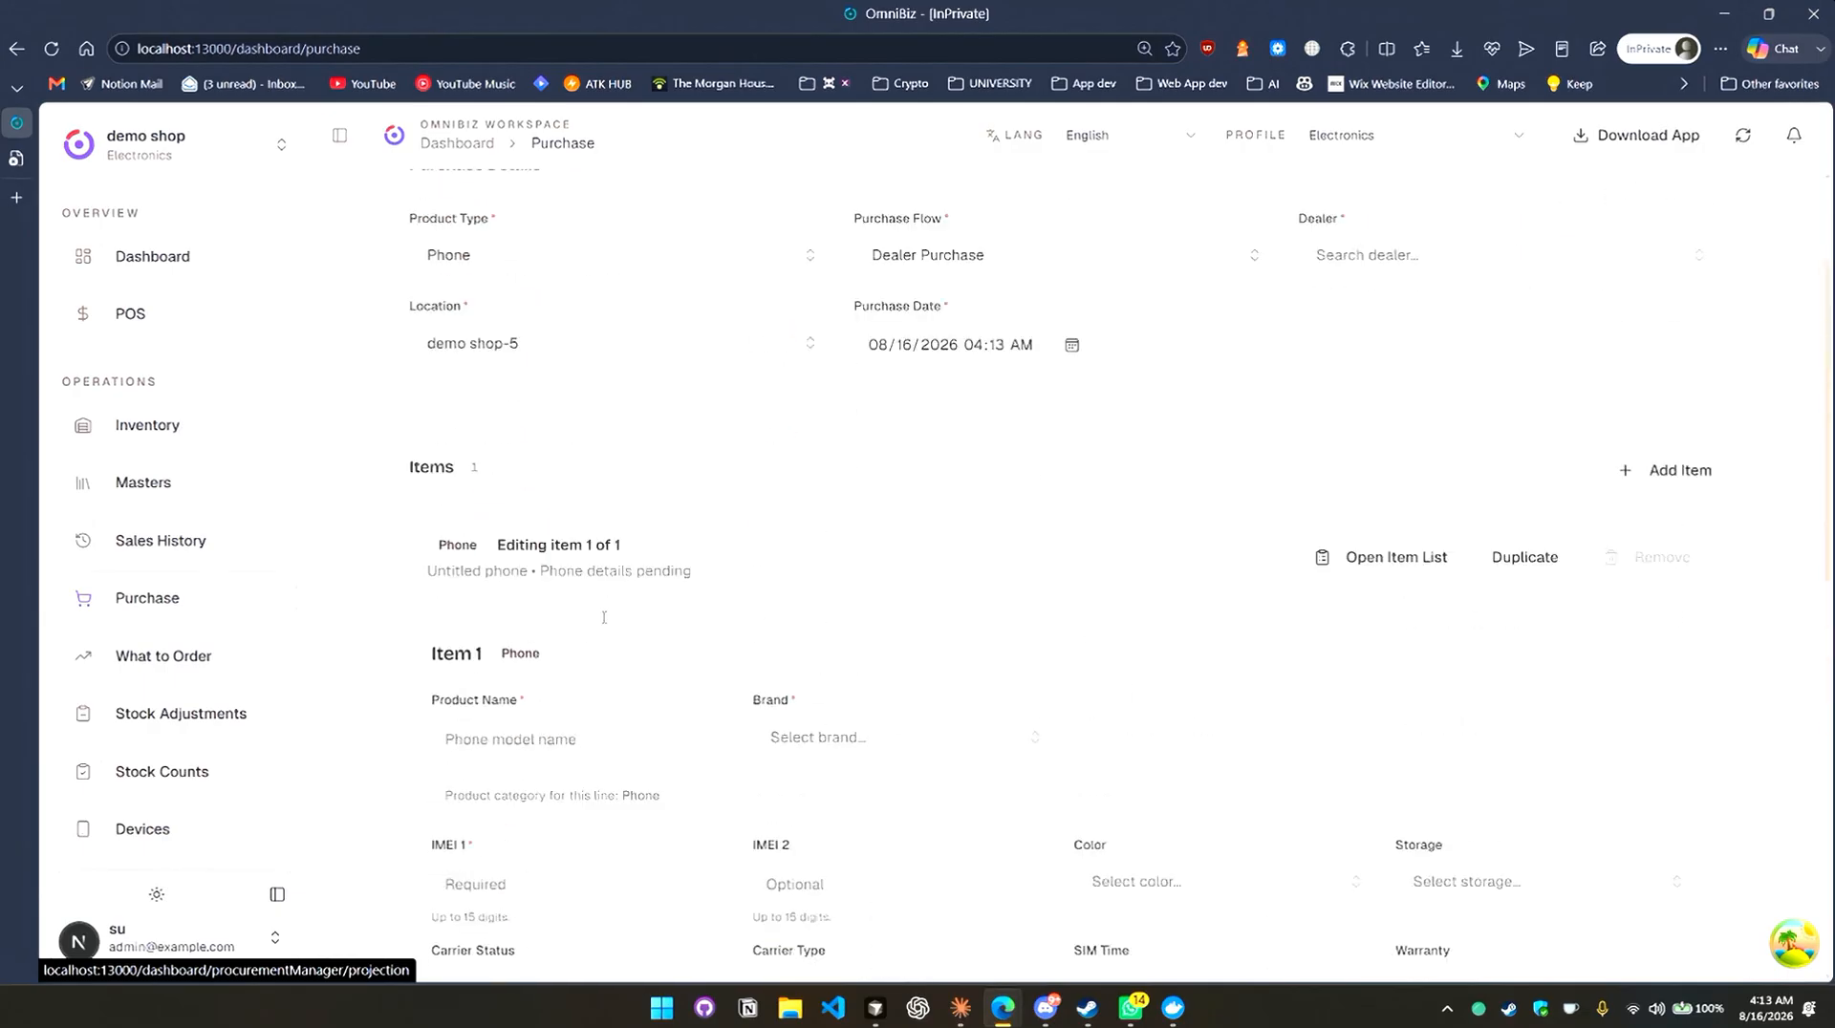
{"action": "left_click", "coordinate": [585, 491]}
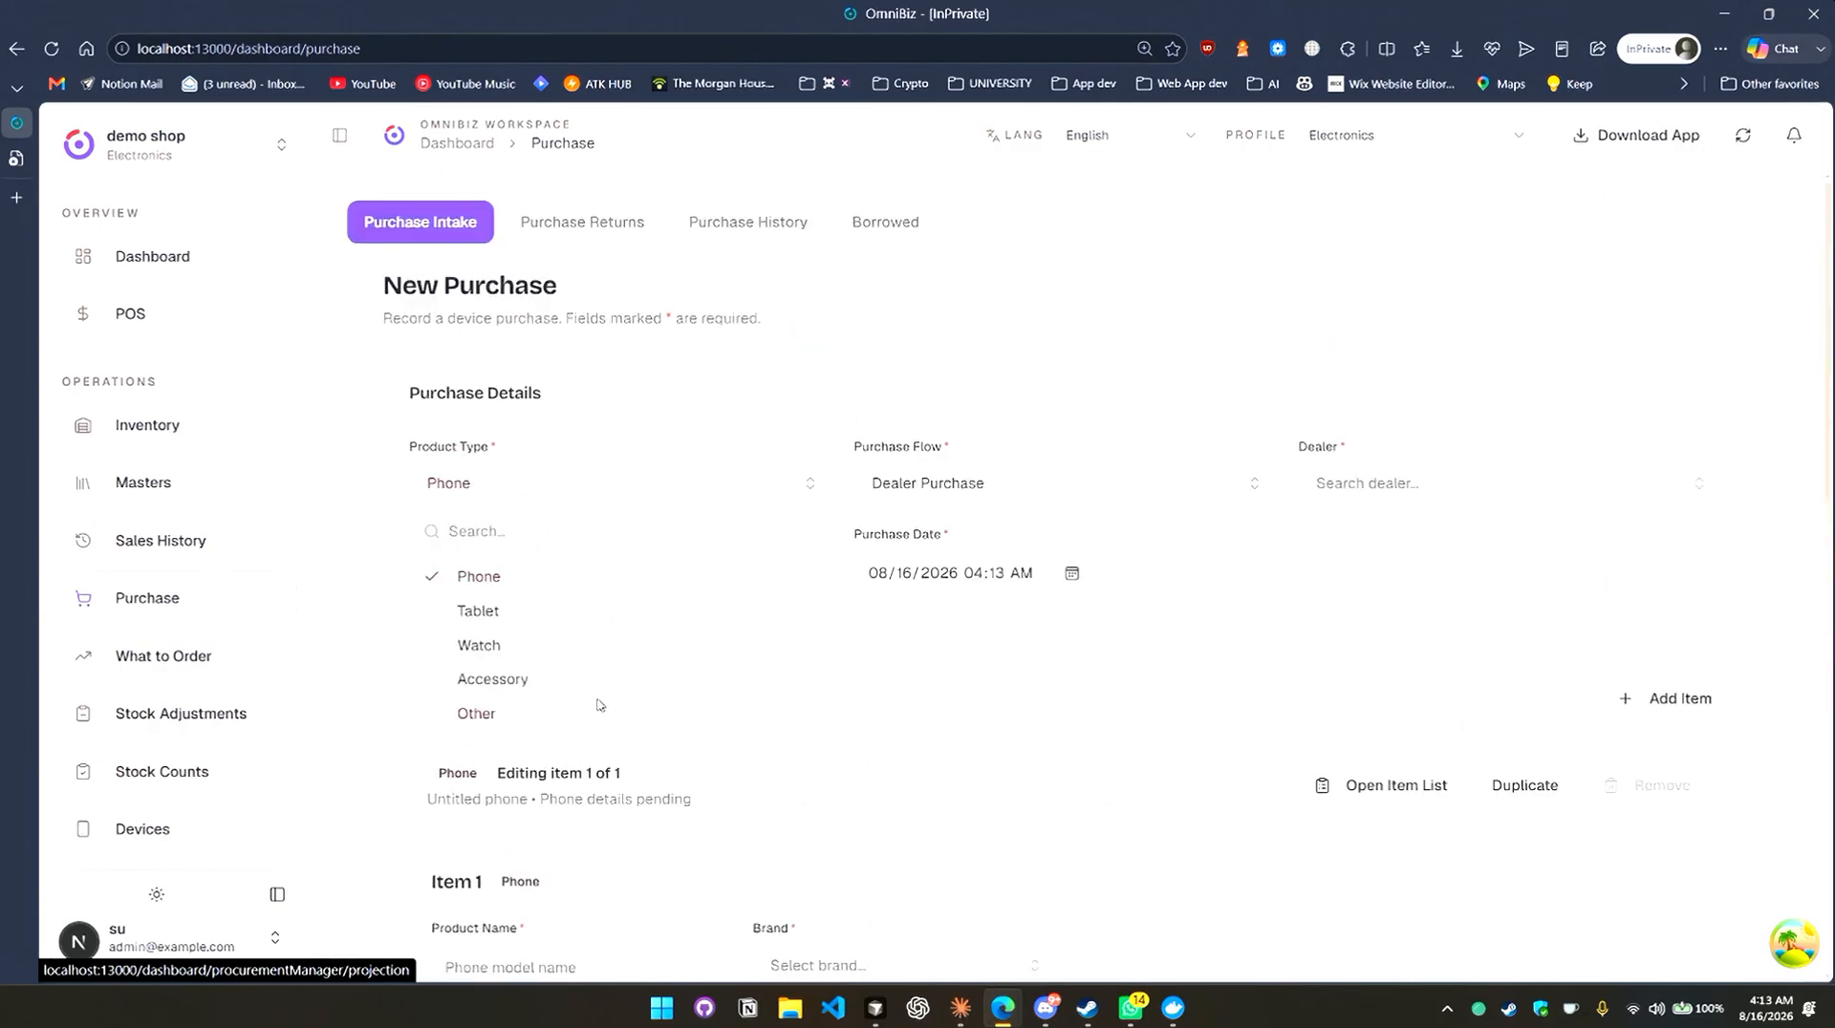
{"action": "left_click", "coordinate": [971, 724]}
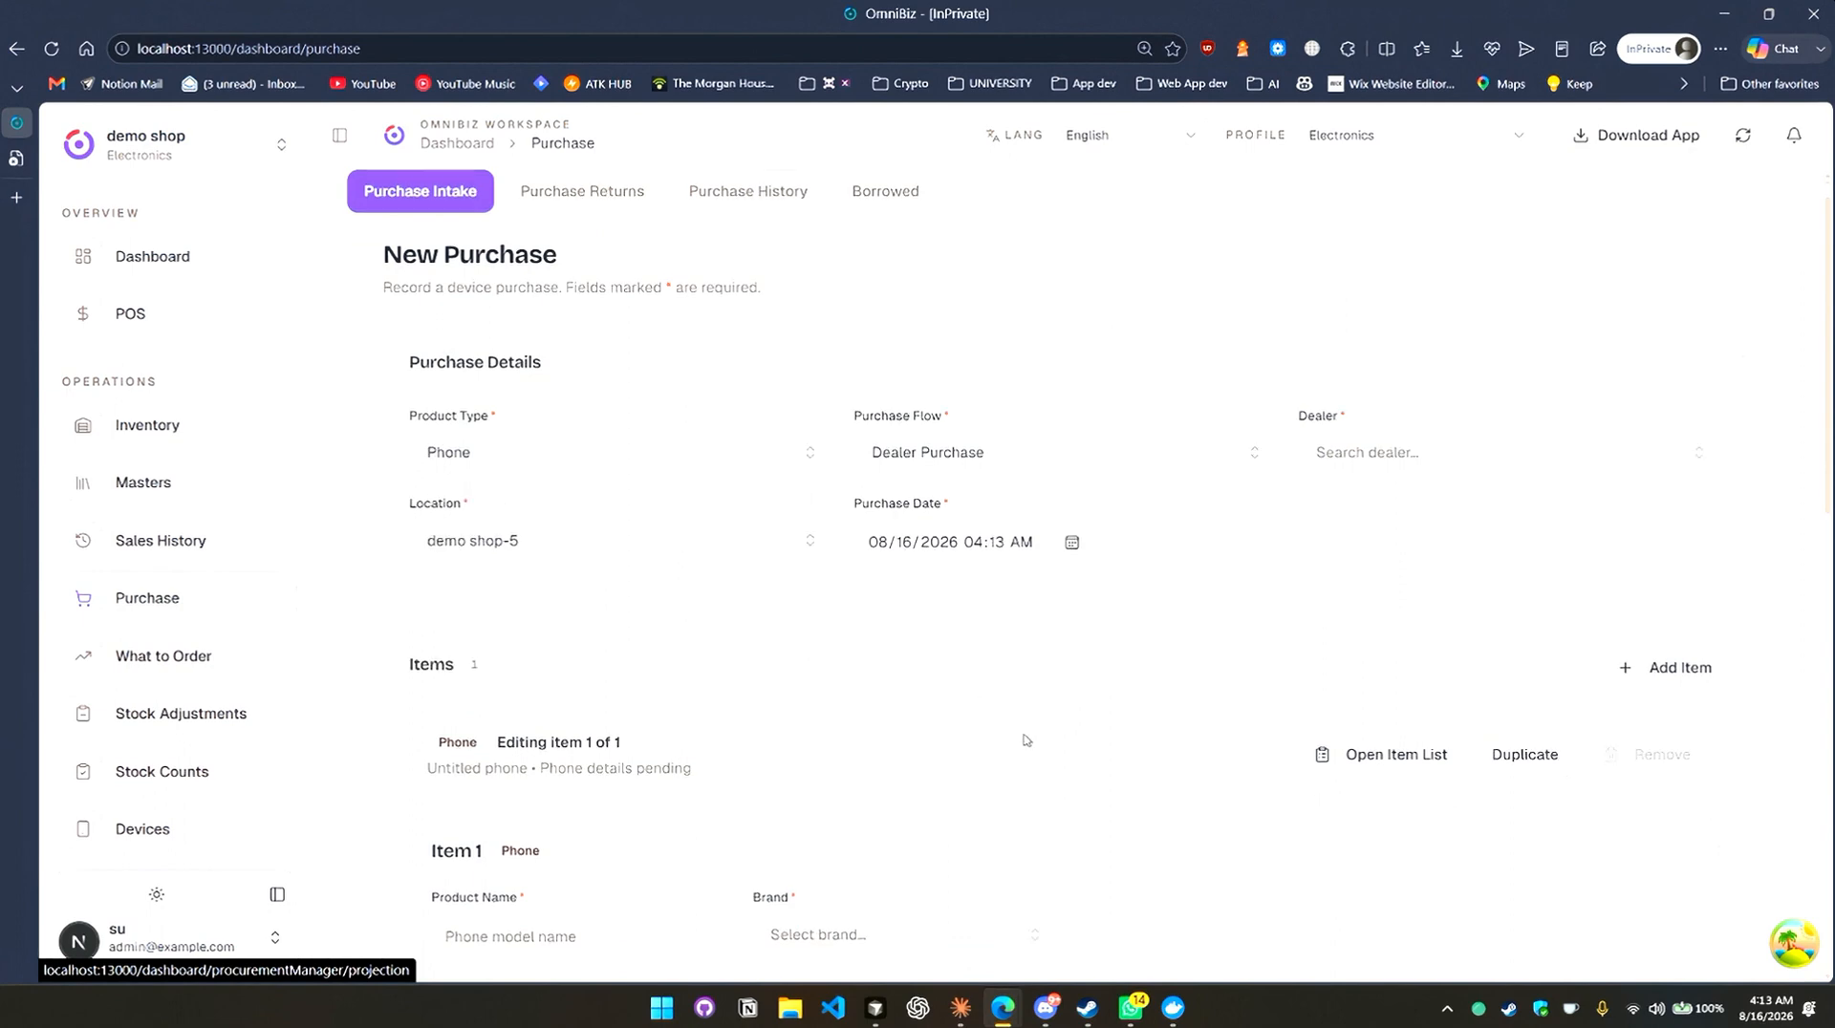
{"action": "scroll", "coordinate": [1052, 721], "scroll_direction": "down", "scroll_amount": 4}
{"action": "left_click", "coordinate": [1146, 721]}
{"action": "left_click", "coordinate": [850, 721]}
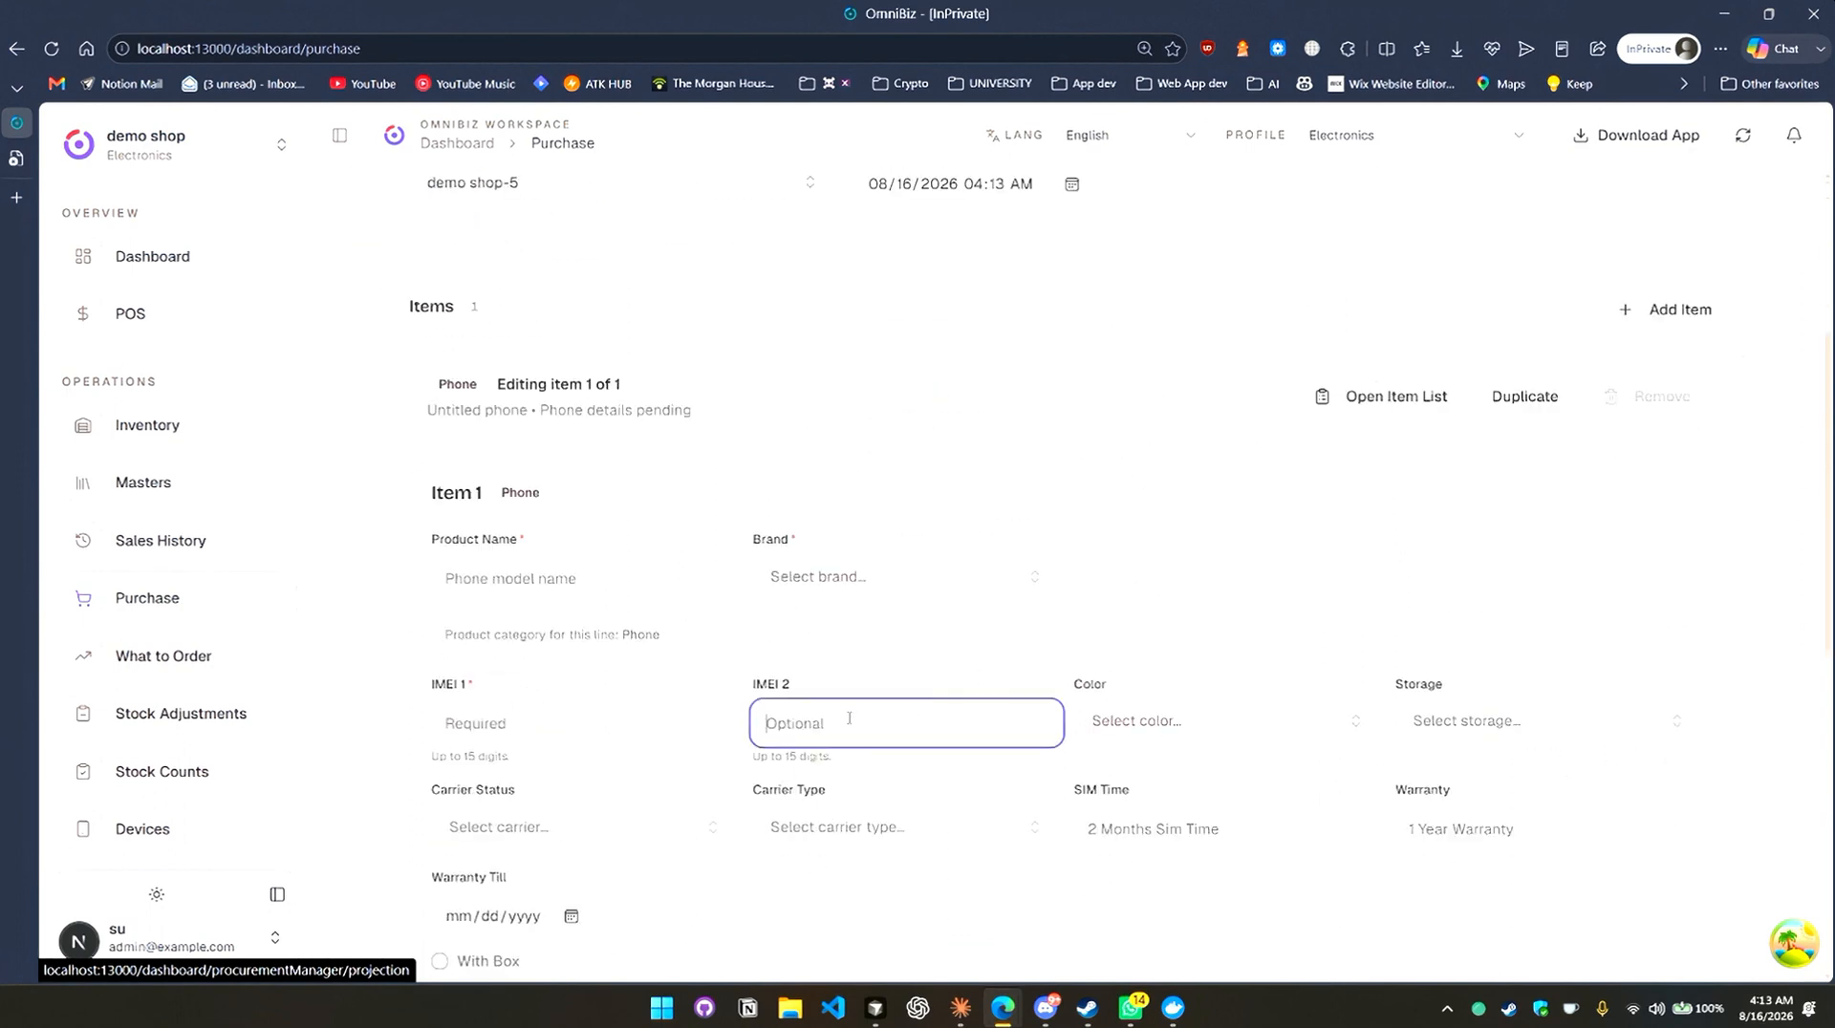
Open the master data and look through the Brand lookup options.
{"action": "left_click", "coordinate": [194, 489]}
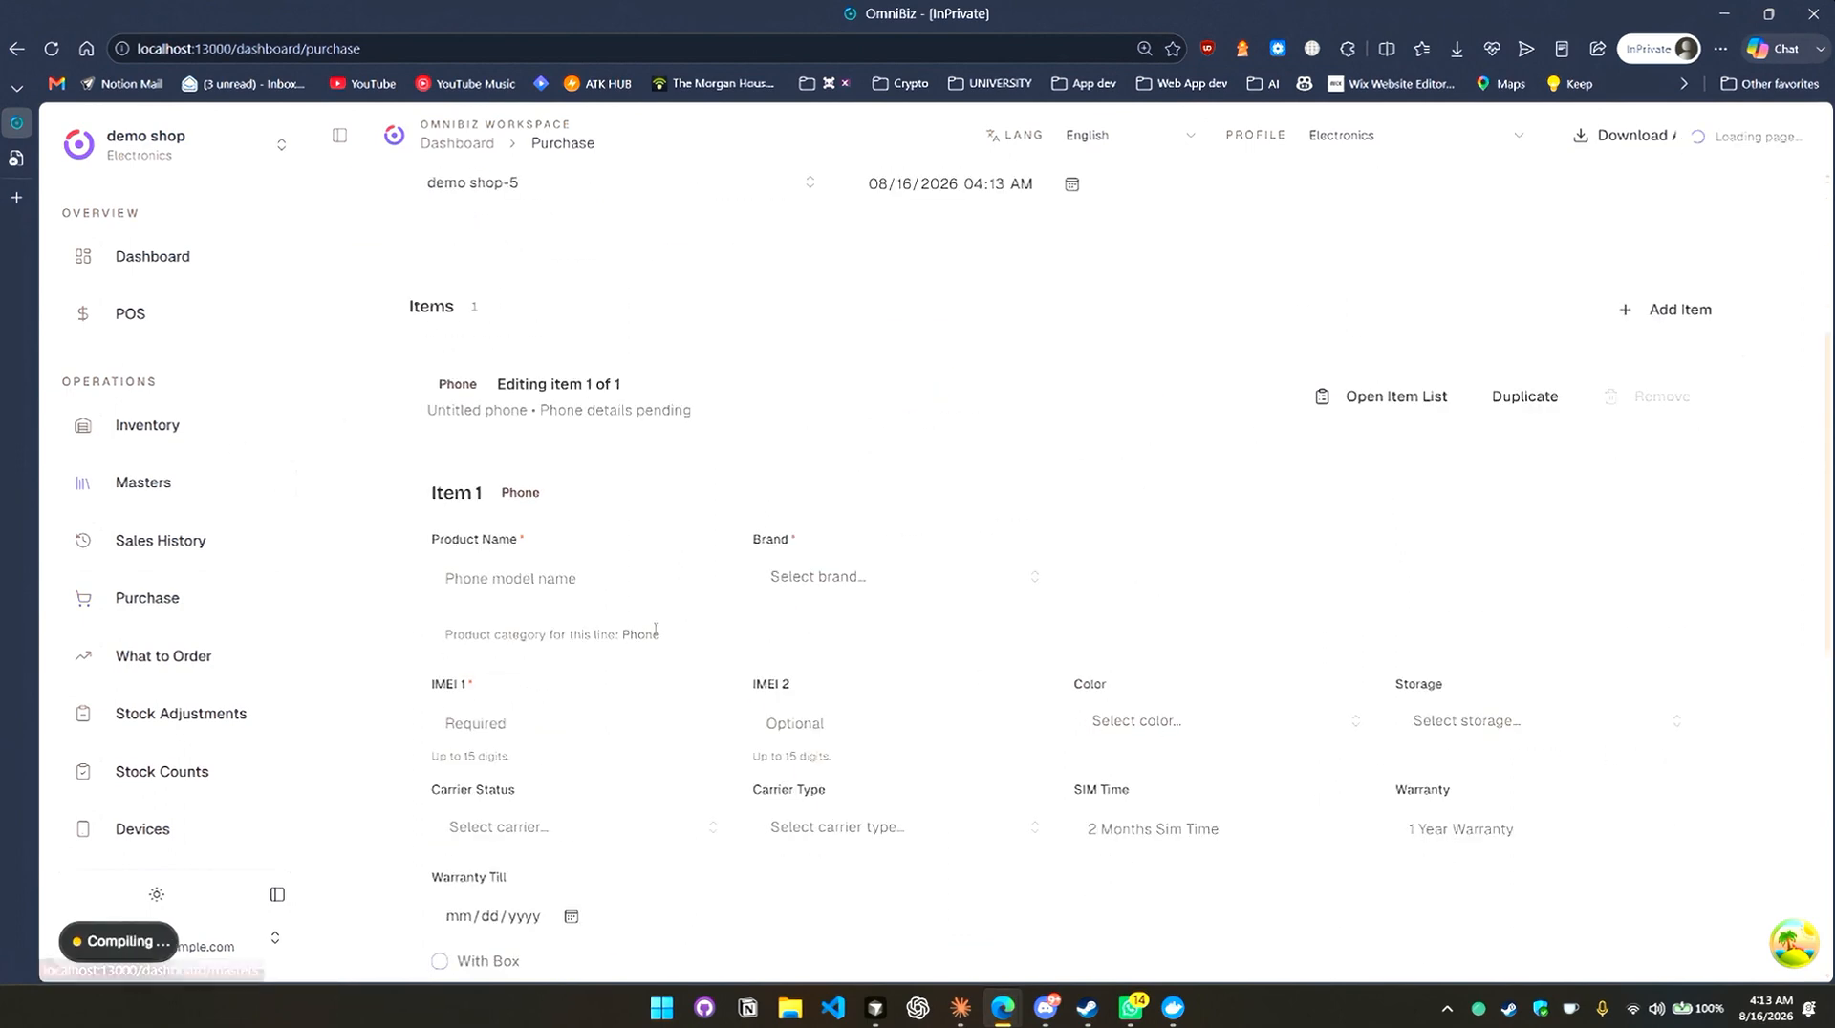
{"action": "scroll", "coordinate": [637, 566], "scroll_direction": "down", "scroll_amount": 4}
{"action": "scroll", "coordinate": [686, 447], "scroll_direction": "up", "scroll_amount": 4}
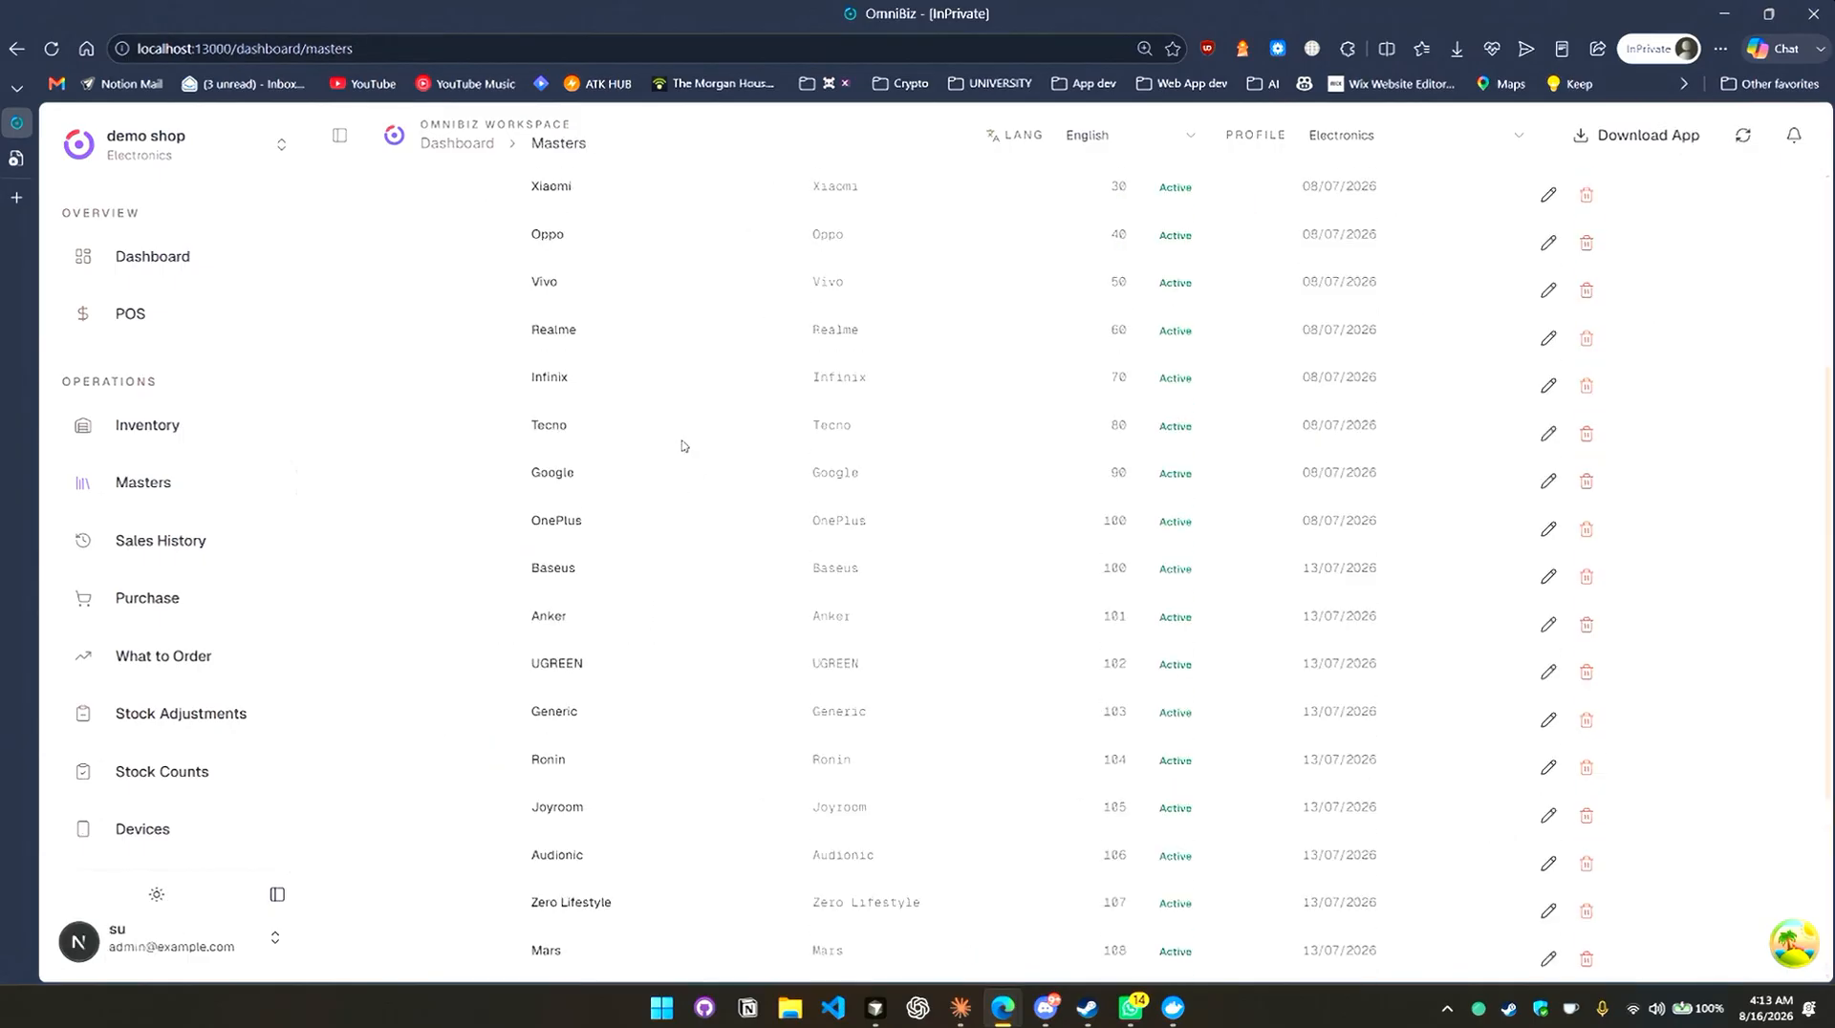
{"action": "scroll", "coordinate": [804, 576], "scroll_direction": "down", "scroll_amount": 2}
{"action": "scroll", "coordinate": [803, 575], "scroll_direction": "down", "scroll_amount": 4}
{"action": "scroll", "coordinate": [801, 576], "scroll_direction": "up", "scroll_amount": 6}
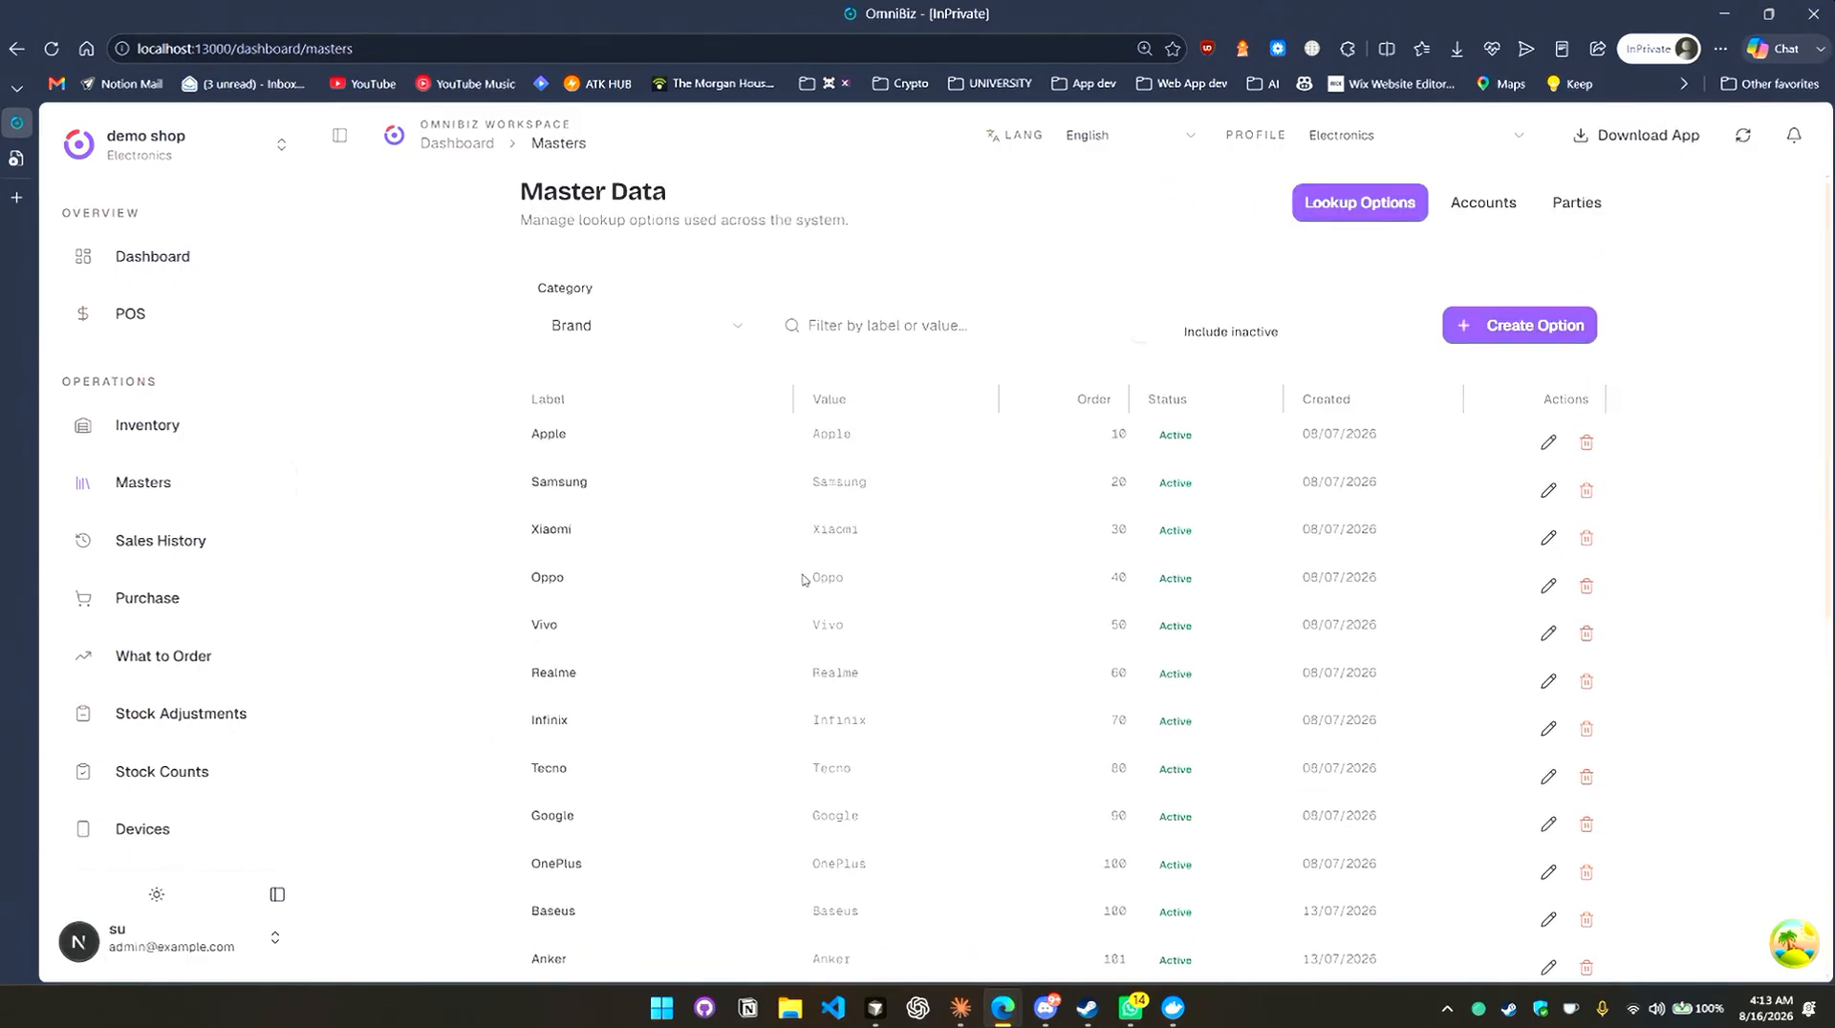
Switch the master data category to Product Type.
{"action": "left_click", "coordinate": [604, 363]}
{"action": "scroll", "coordinate": [693, 631], "scroll_direction": "down", "scroll_amount": 2}
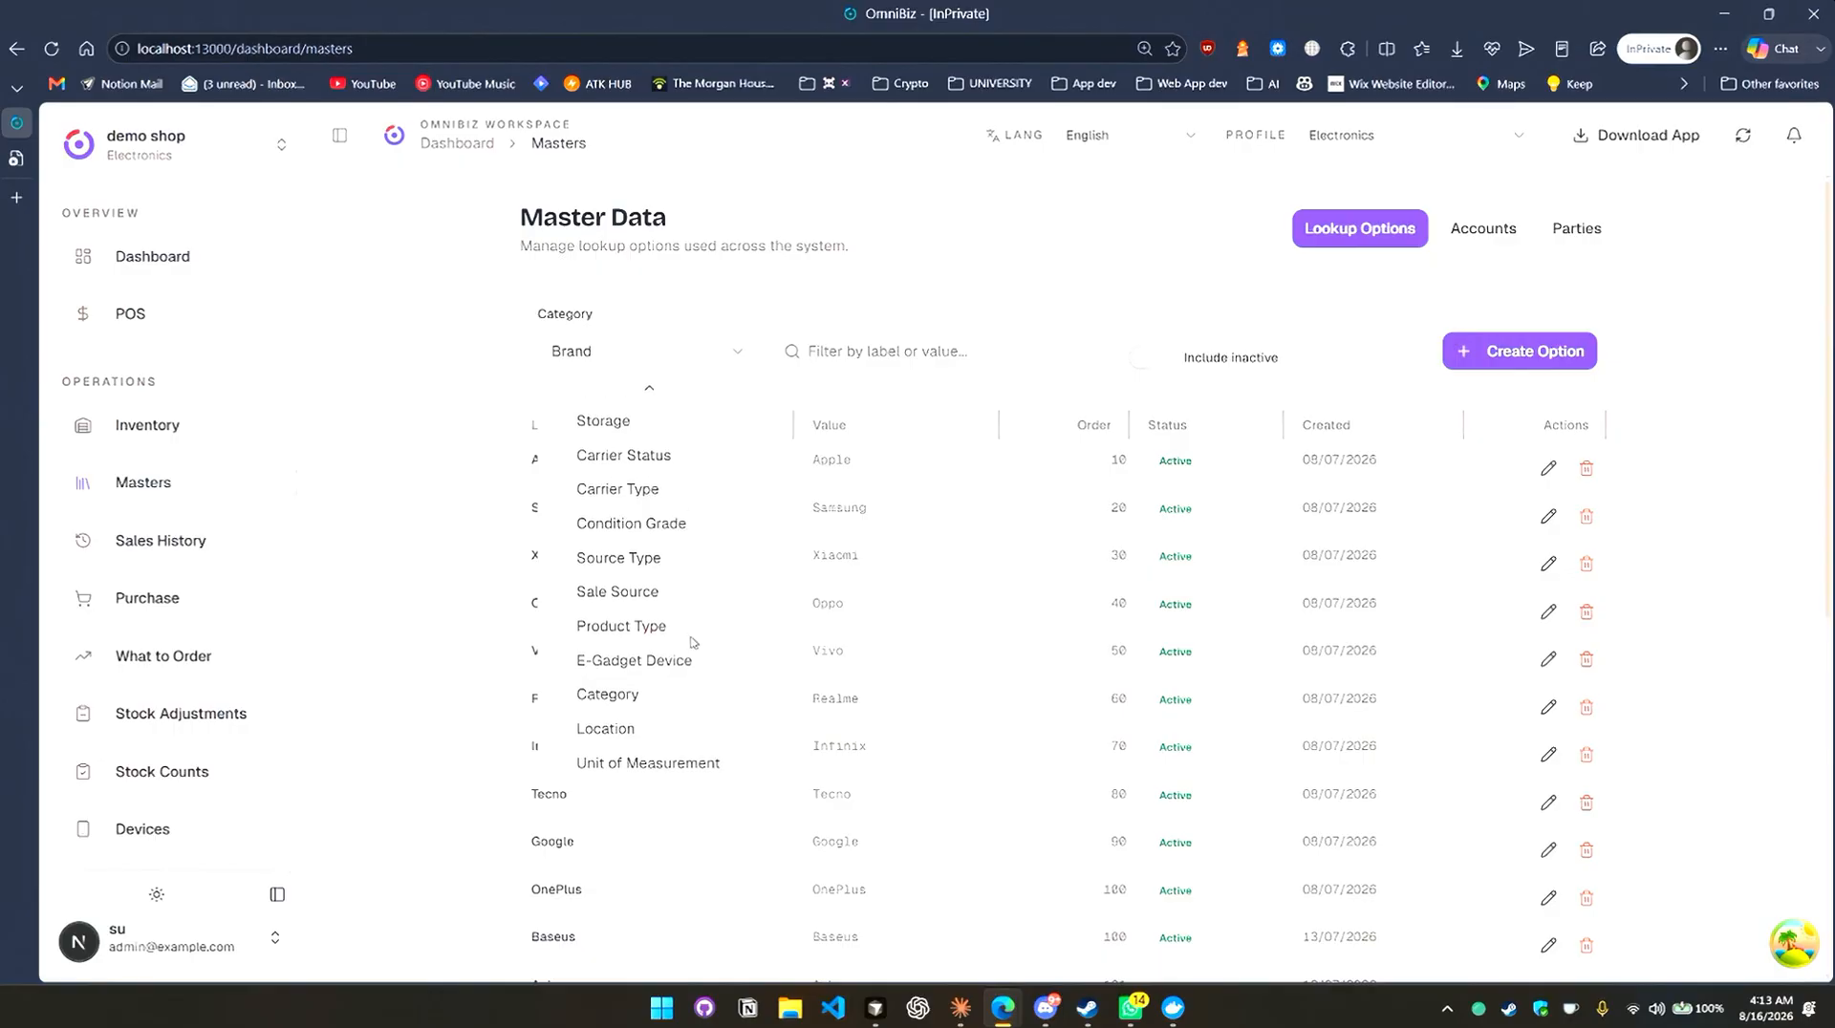
{"action": "left_click", "coordinate": [622, 626]}
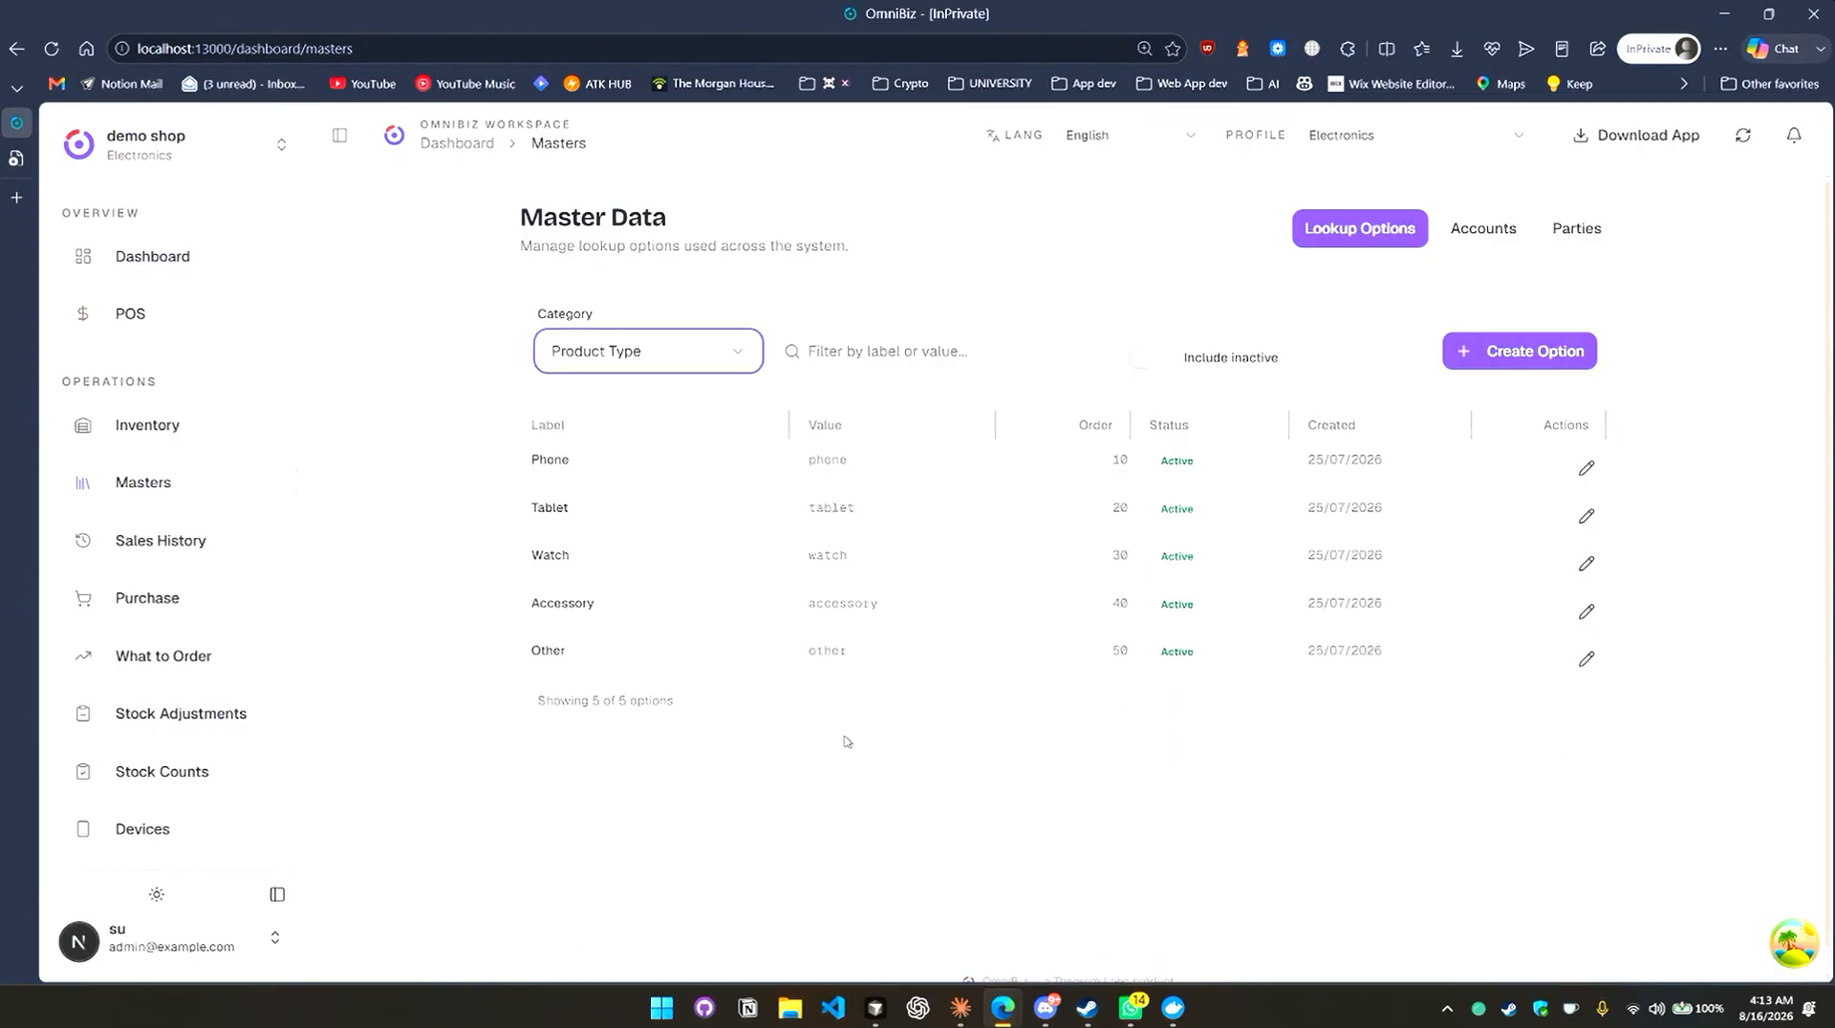
{"action": "scroll", "coordinate": [559, 521], "scroll_direction": "down", "scroll_amount": 1}
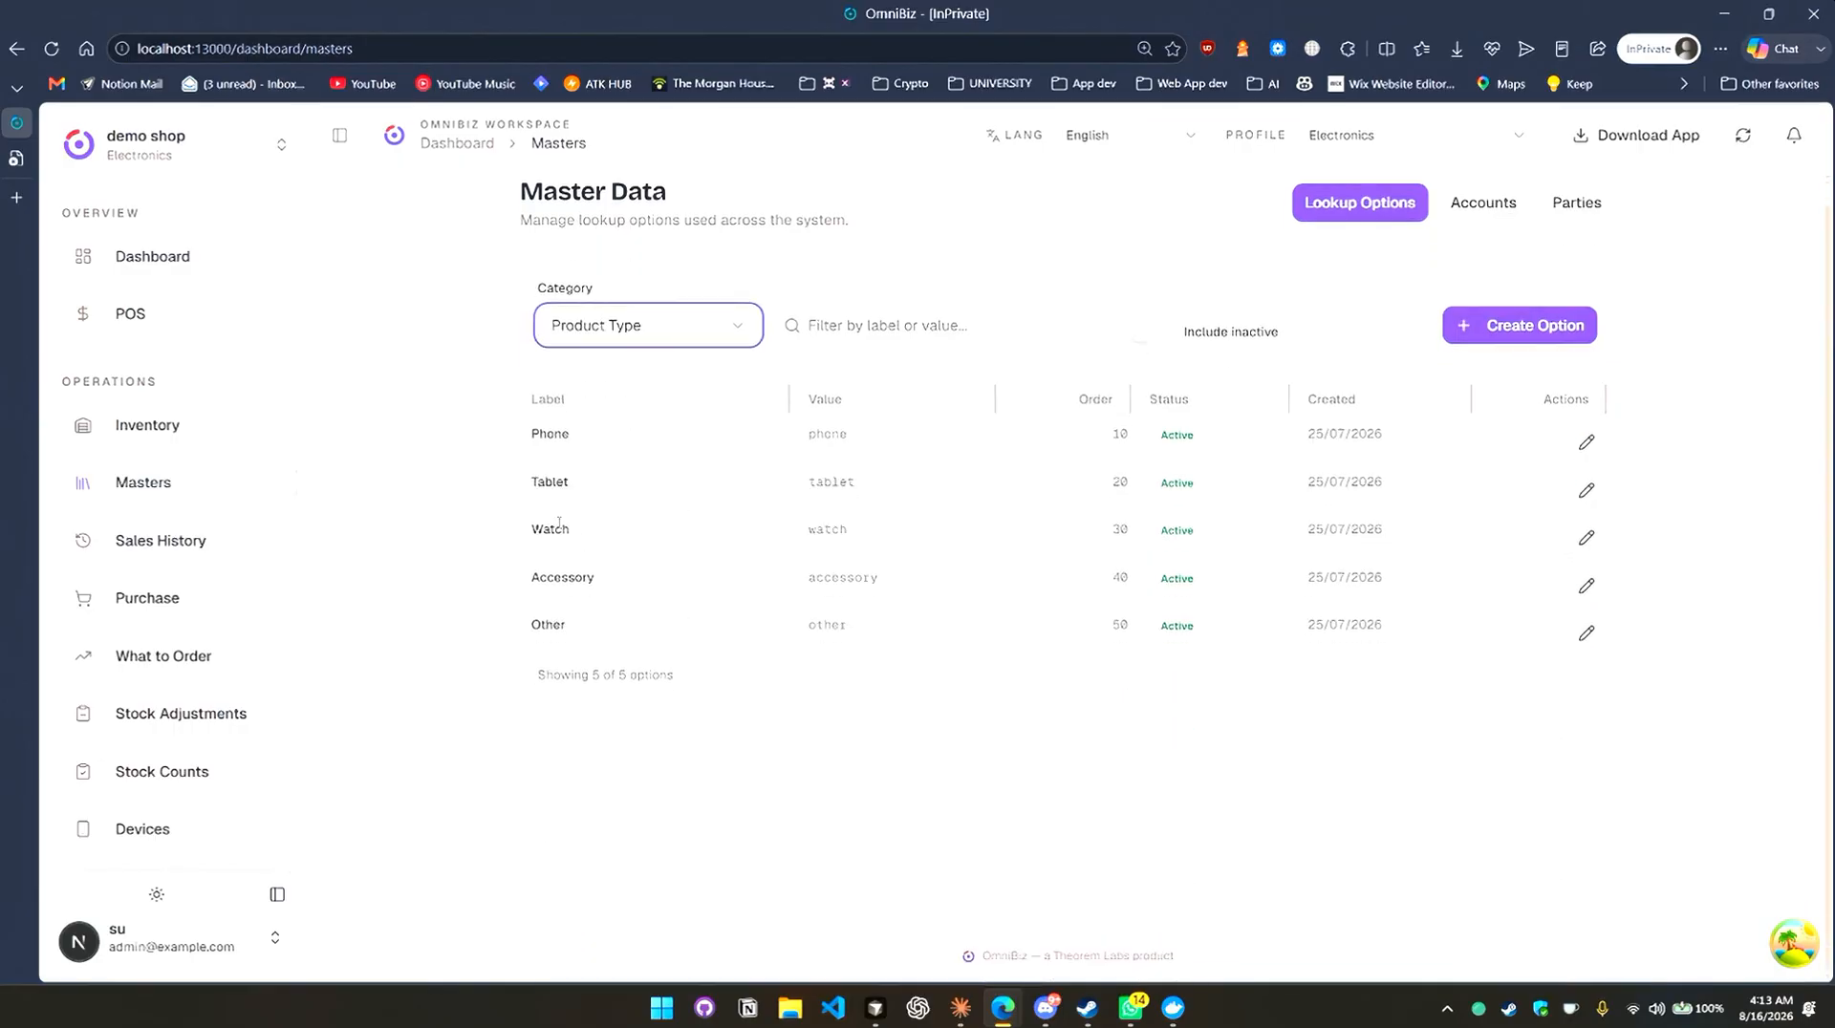
Open the Tablet product type for editing, review its tracking and extra detail settings, and leave it without saving.
{"action": "left_click", "coordinate": [1584, 492]}
{"action": "scroll", "coordinate": [779, 592], "scroll_direction": "down", "scroll_amount": 3}
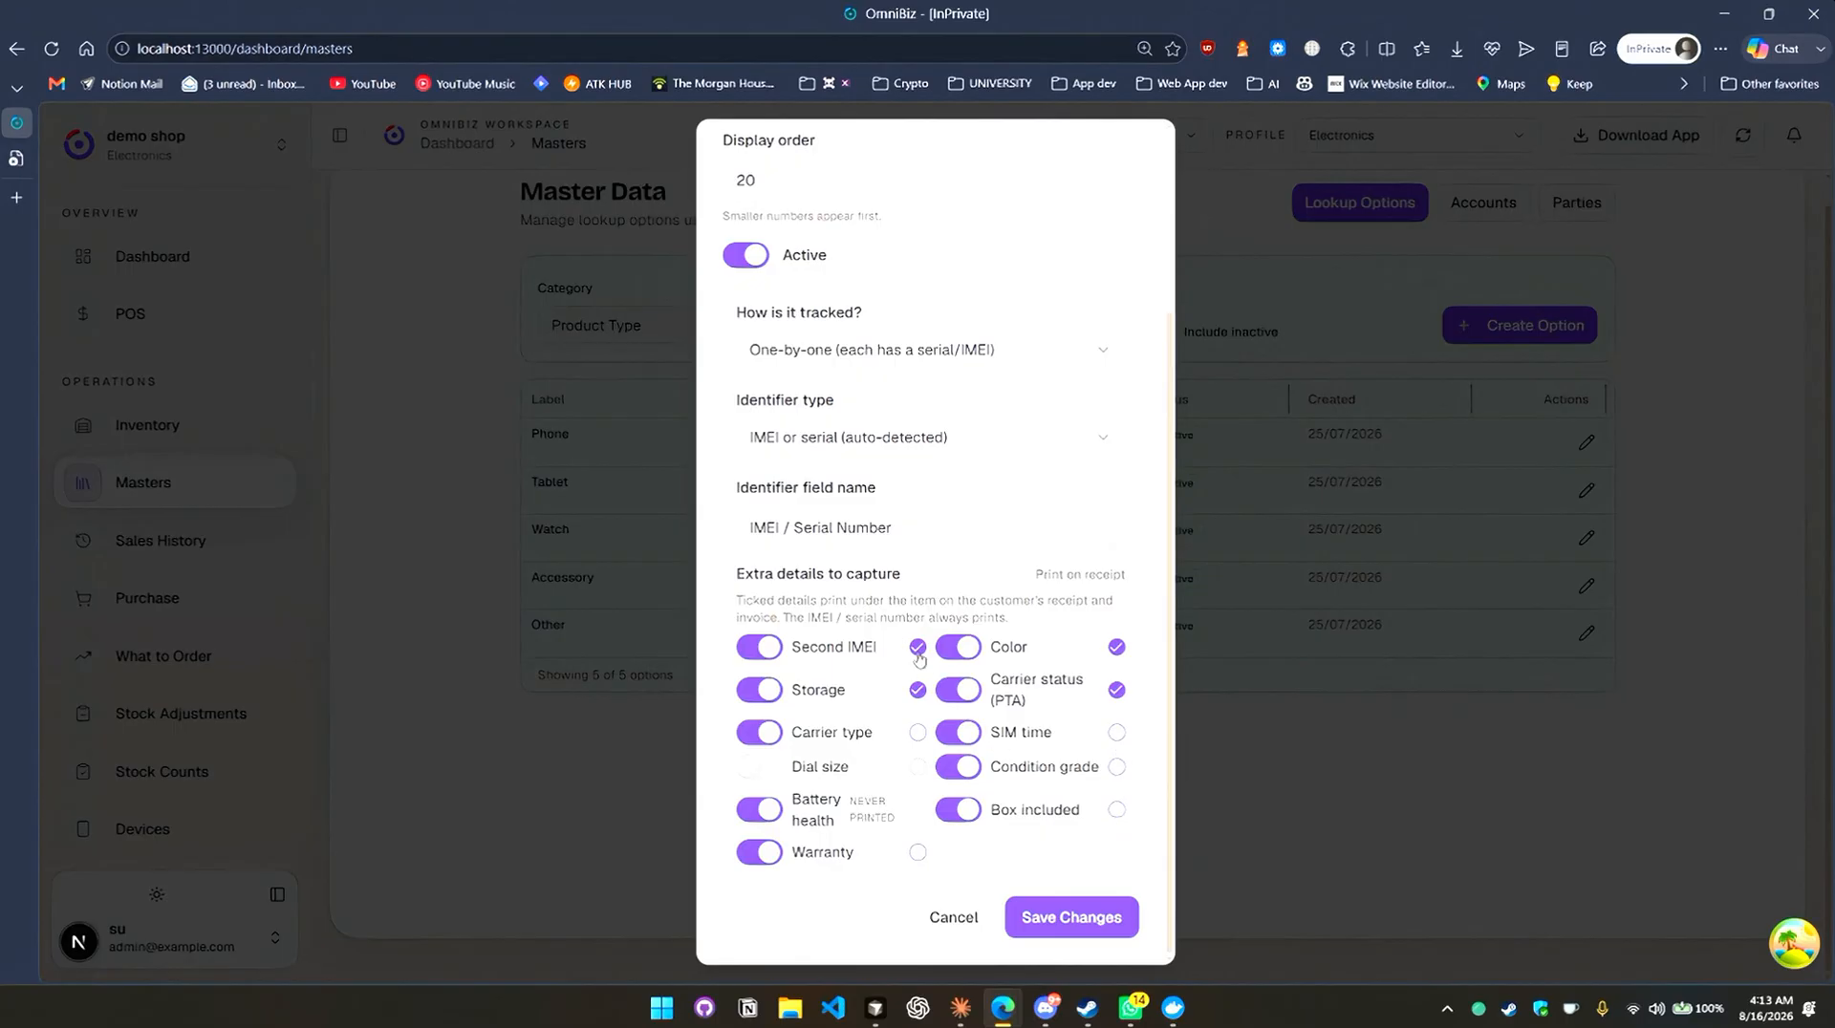
{"action": "left_click", "coordinate": [951, 916]}
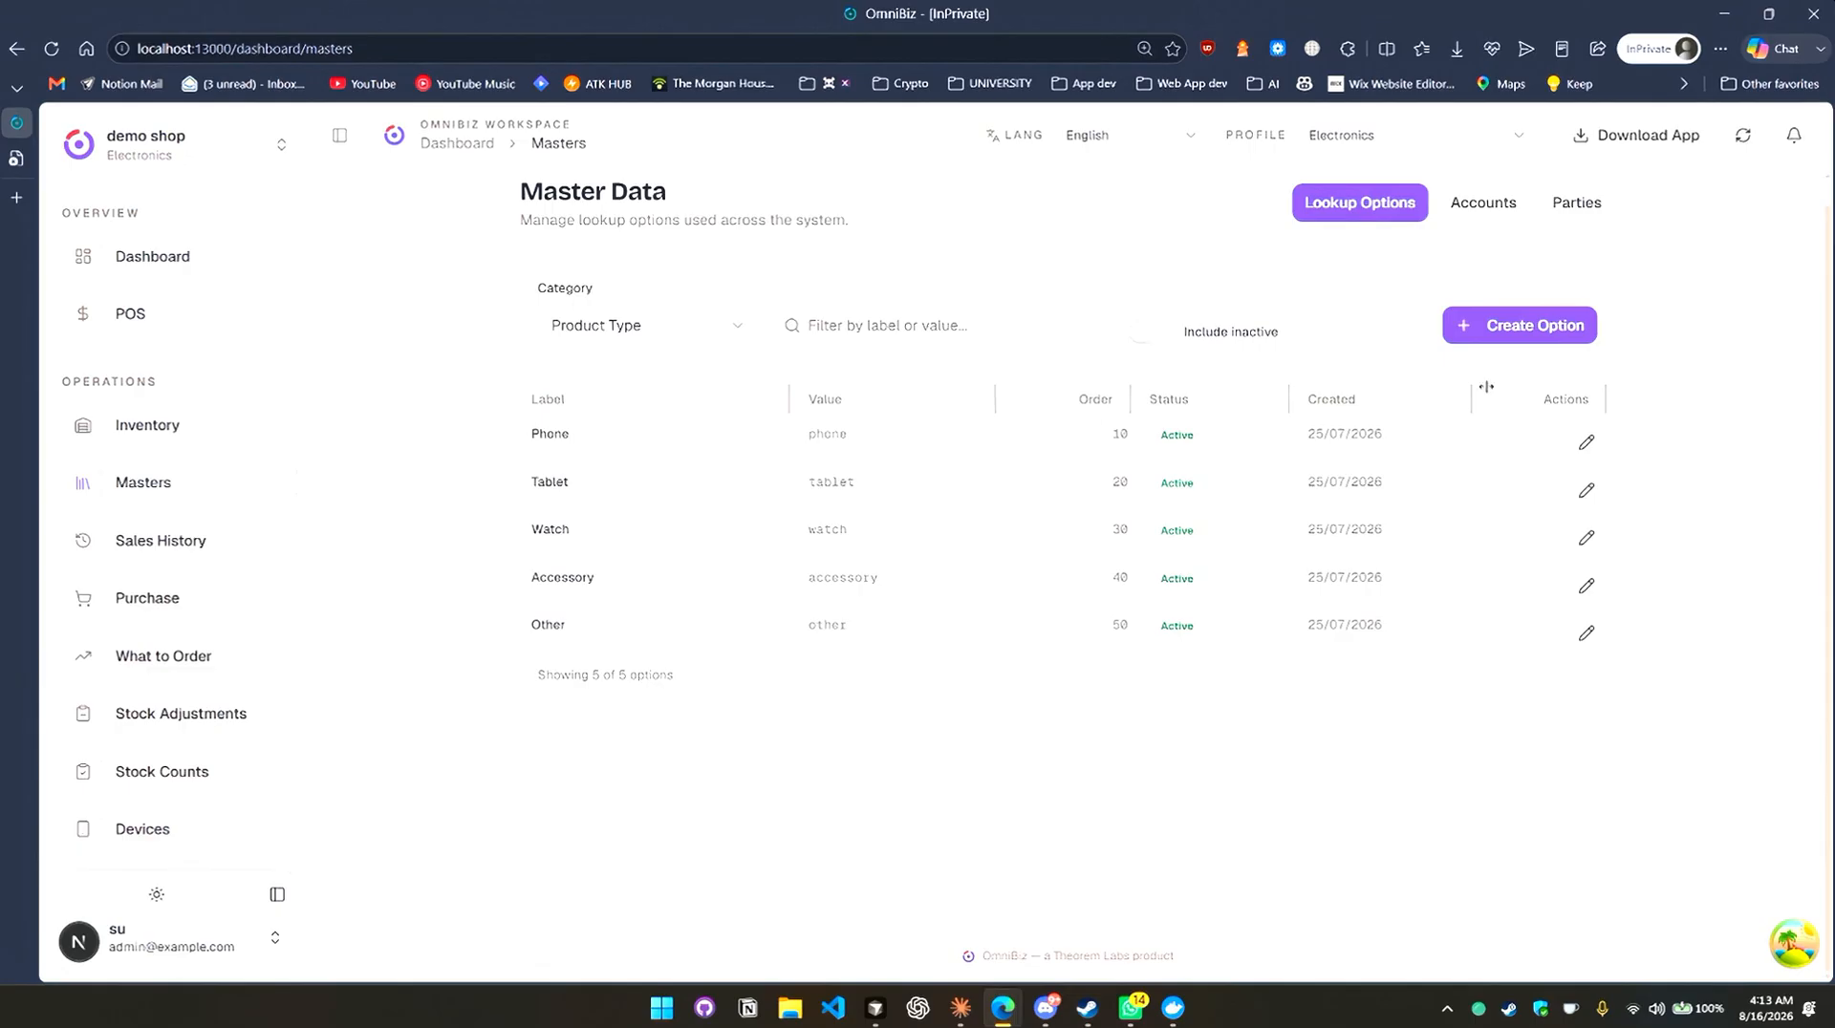
Open the form for creating a Product Type option, review its fields, and close it without creating anything.
{"action": "left_click", "coordinate": [1488, 325]}
{"action": "scroll", "coordinate": [945, 536], "scroll_direction": "down", "scroll_amount": 5}
{"action": "scroll", "coordinate": [936, 574], "scroll_direction": "up", "scroll_amount": 5}
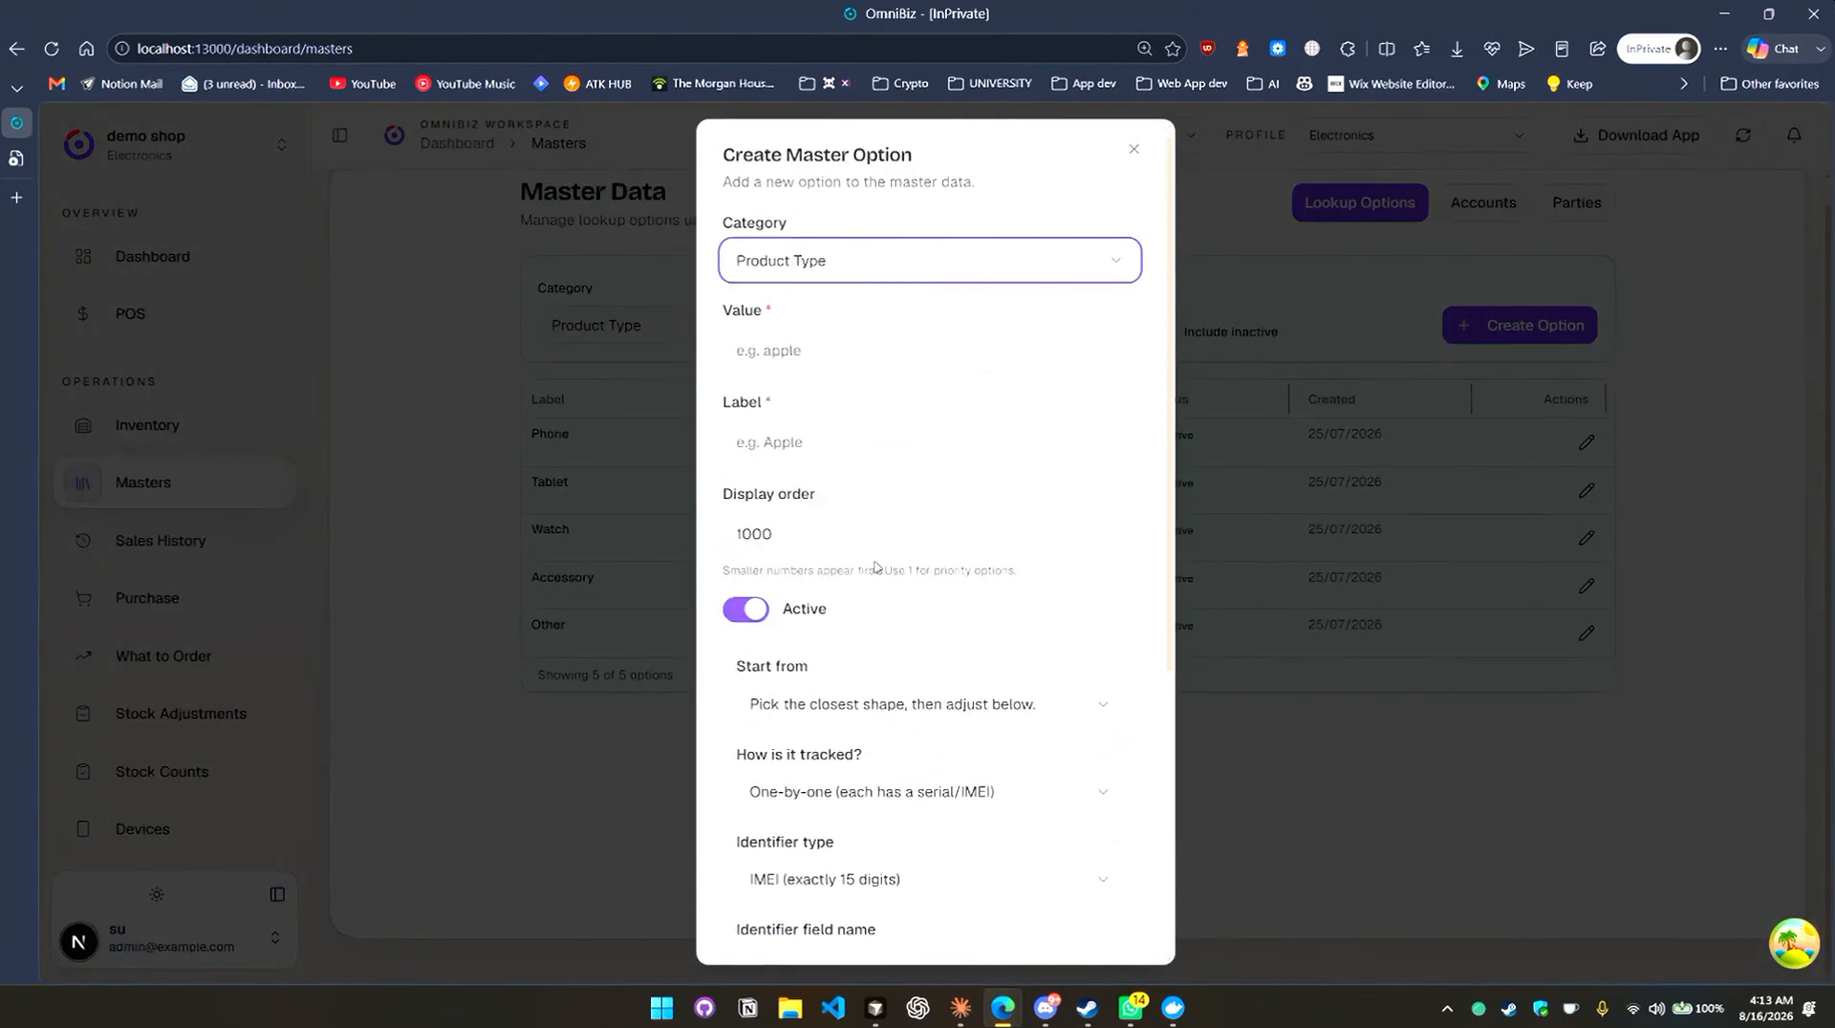
{"action": "scroll", "coordinate": [981, 454], "scroll_direction": "down", "scroll_amount": 5}
{"action": "left_click", "coordinate": [1435, 812]}
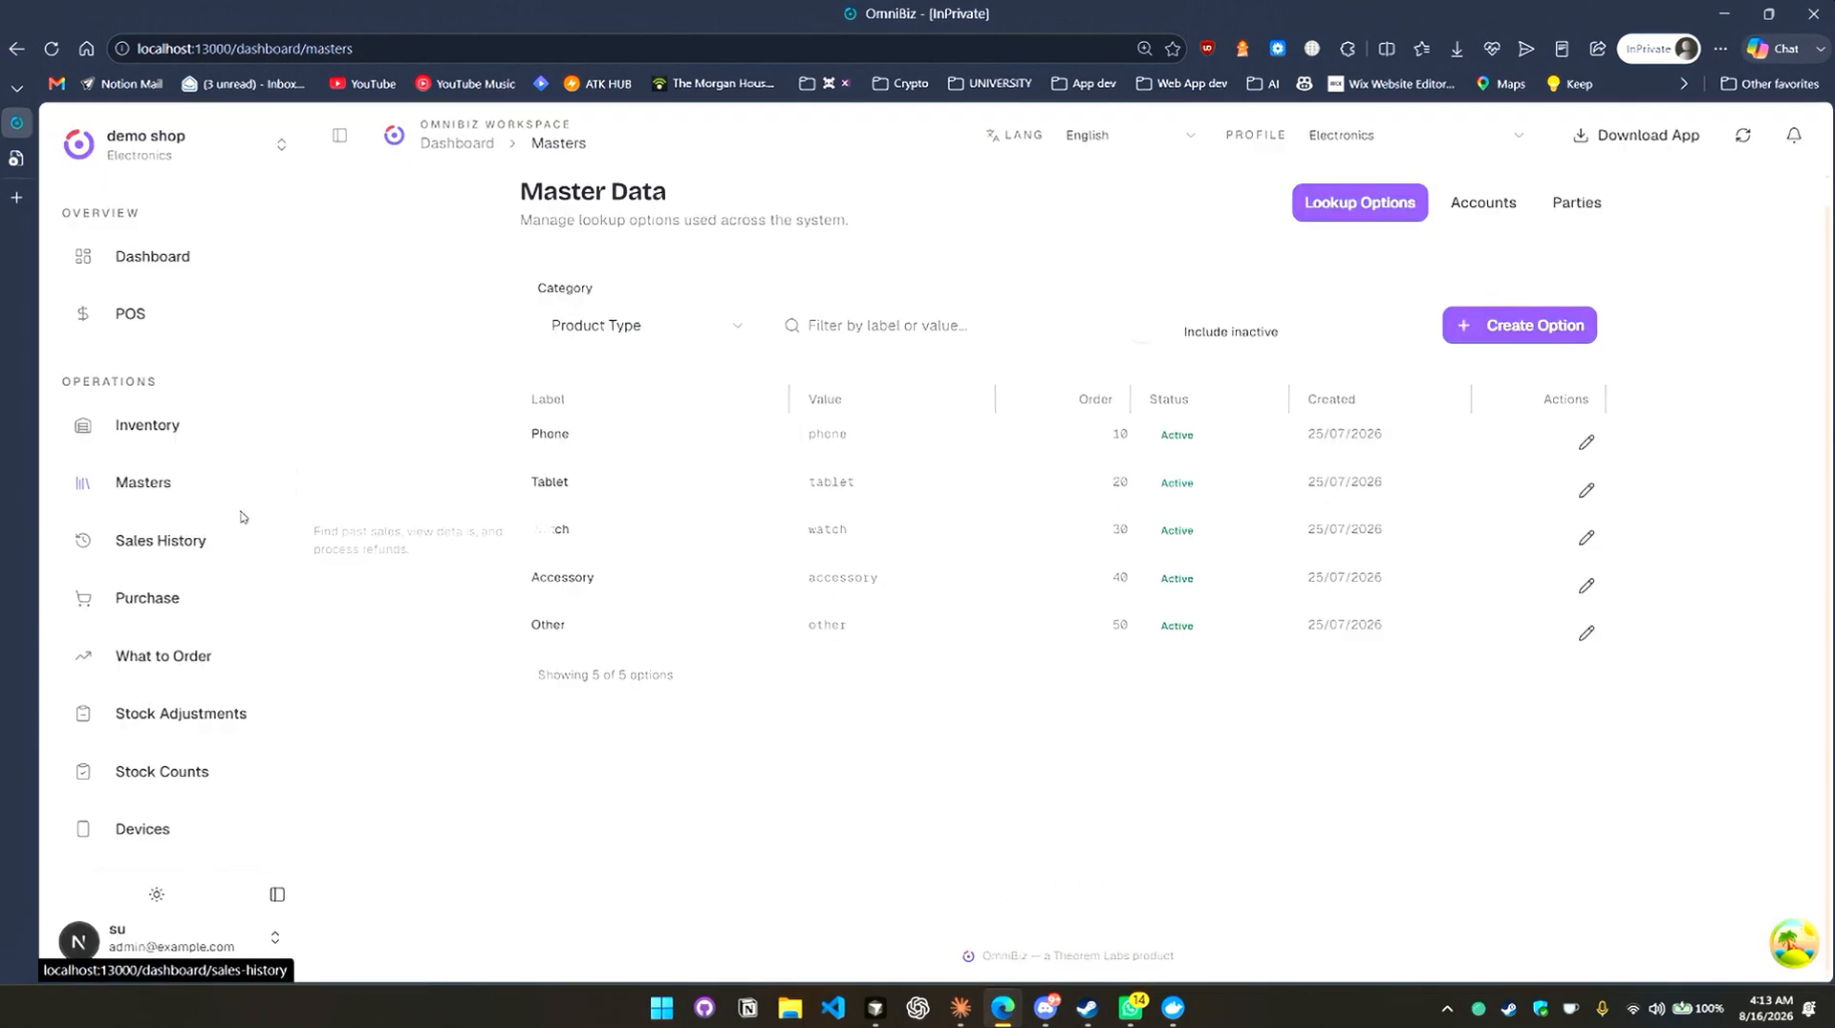
Return to the new purchase form and review the item fields for the Phone product type.
{"action": "left_click", "coordinate": [220, 449]}
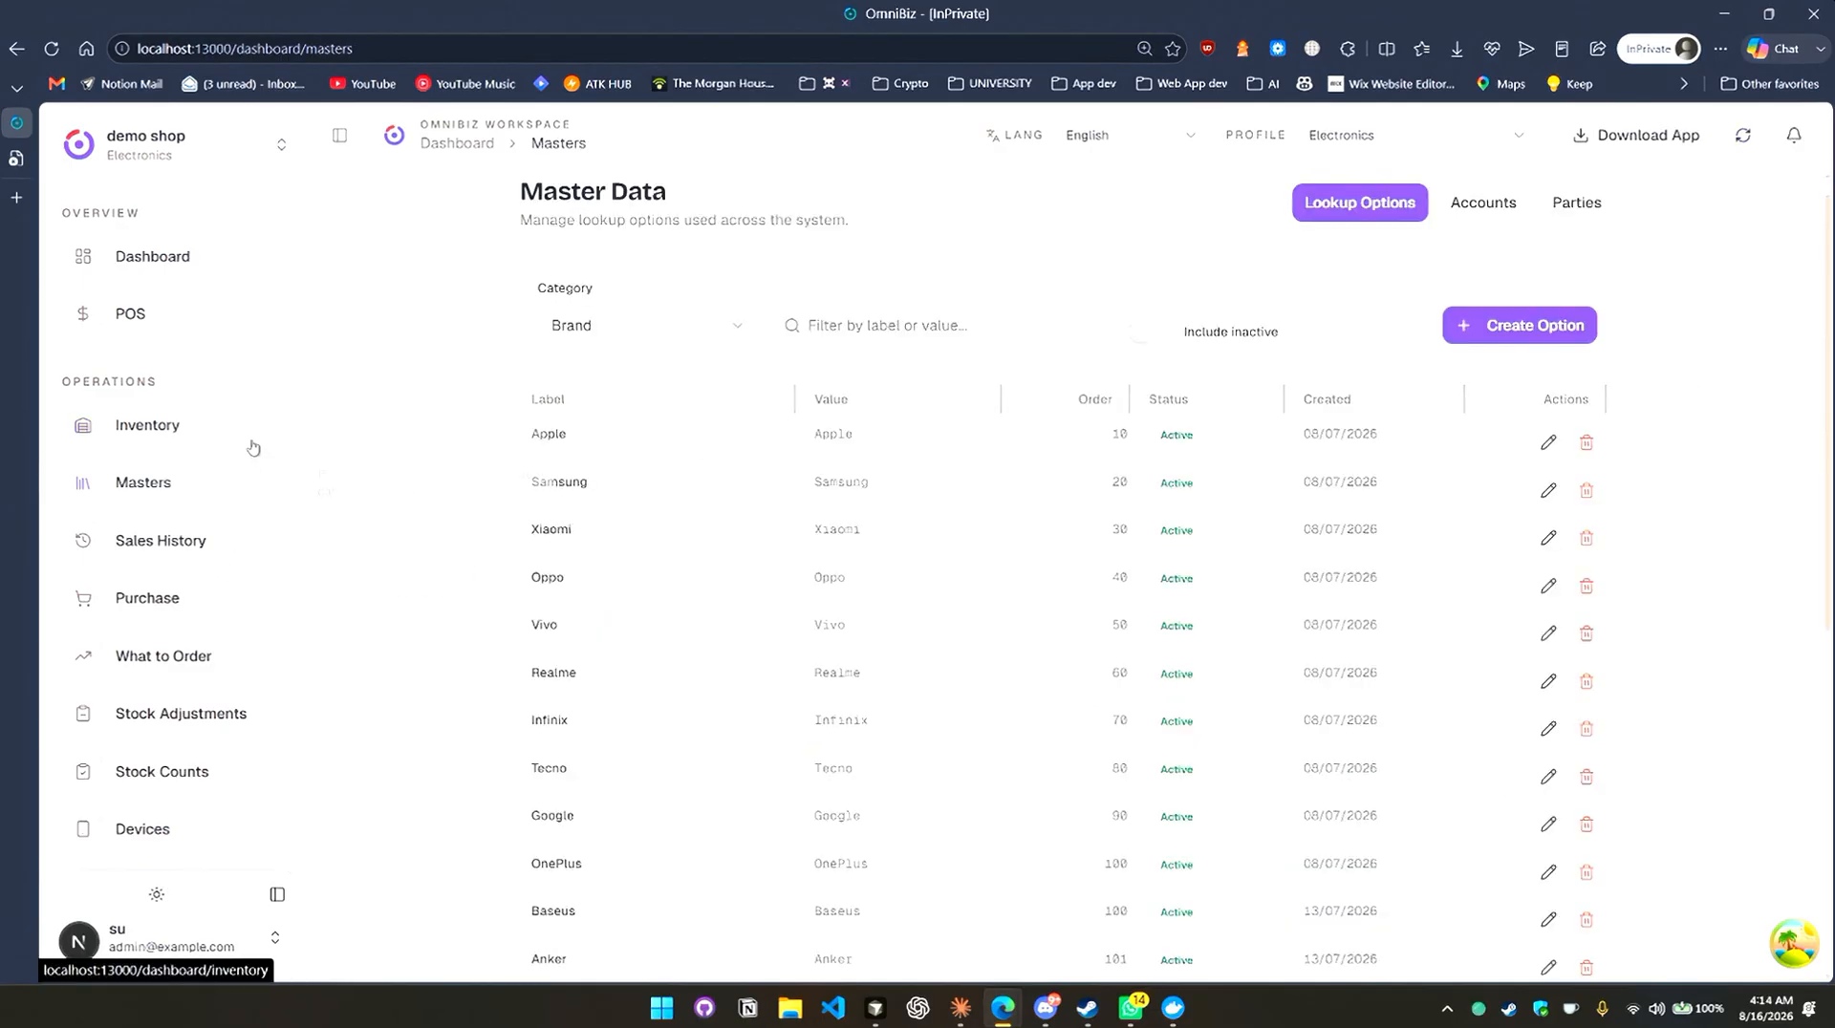
{"action": "left_click", "coordinate": [191, 597]}
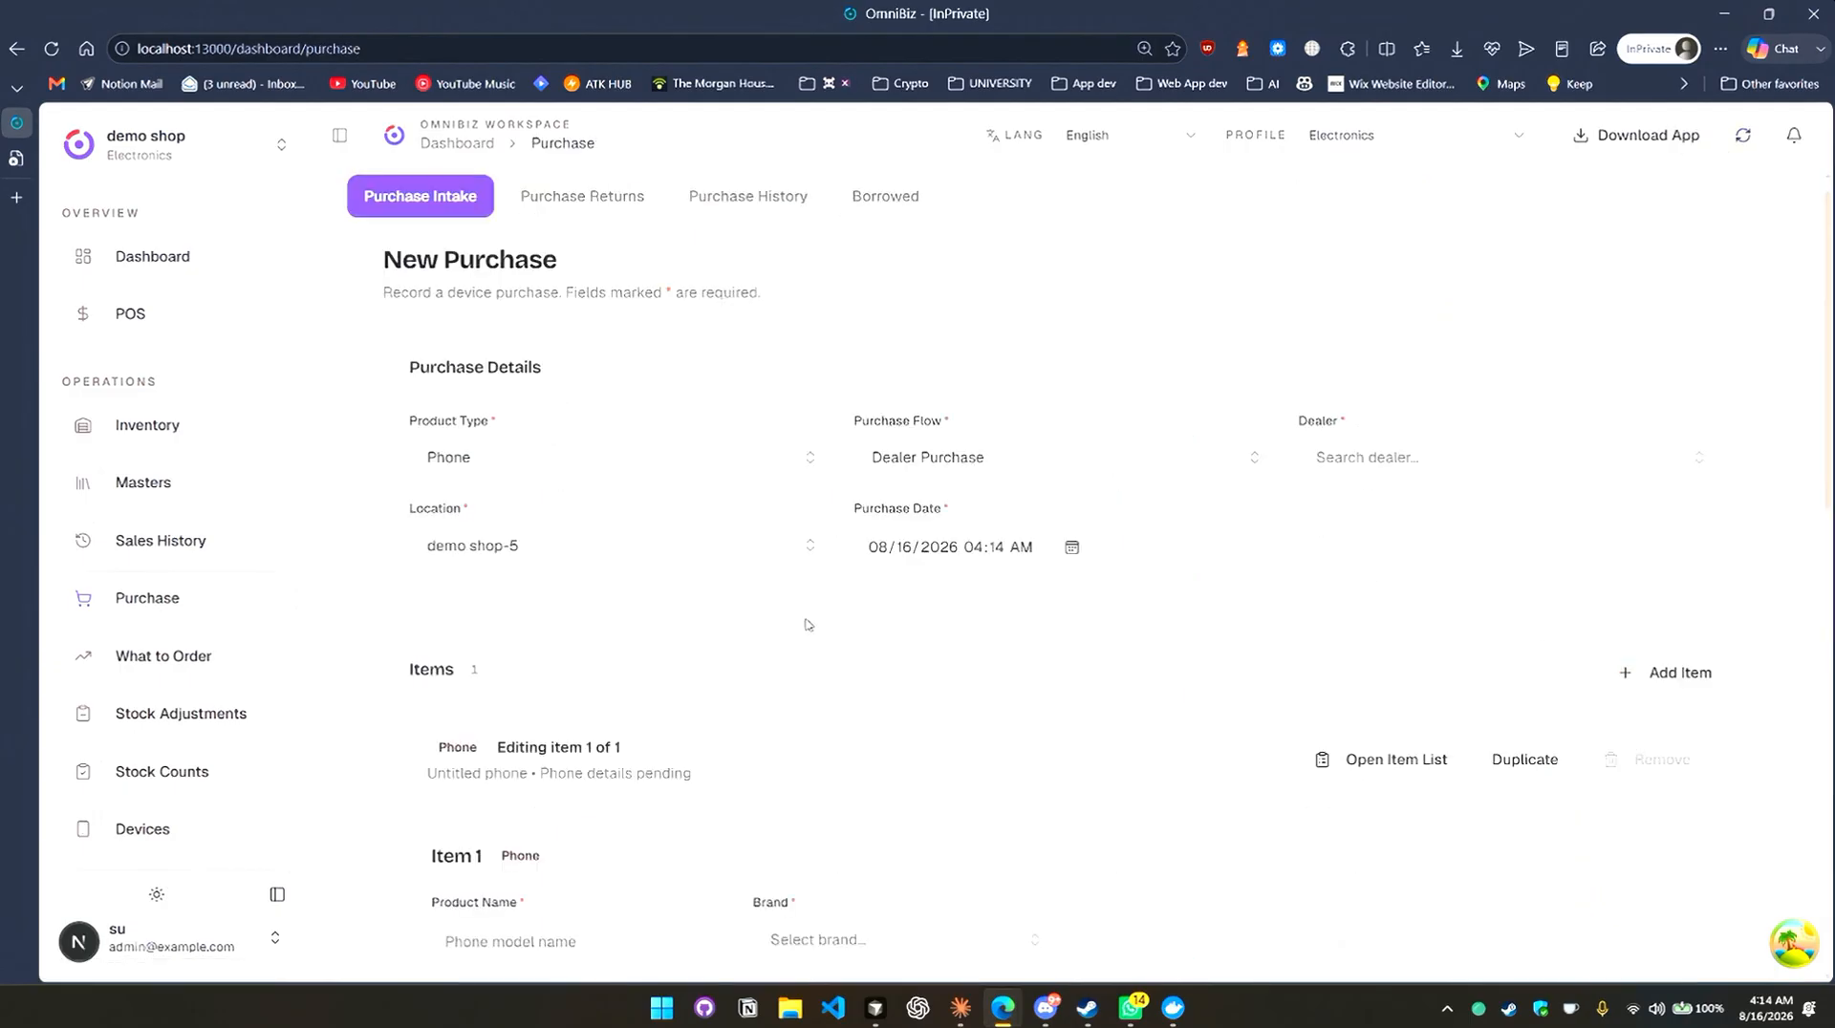
{"action": "scroll", "coordinate": [813, 618], "scroll_direction": "down", "scroll_amount": 1}
{"action": "left_click", "coordinate": [693, 381]}
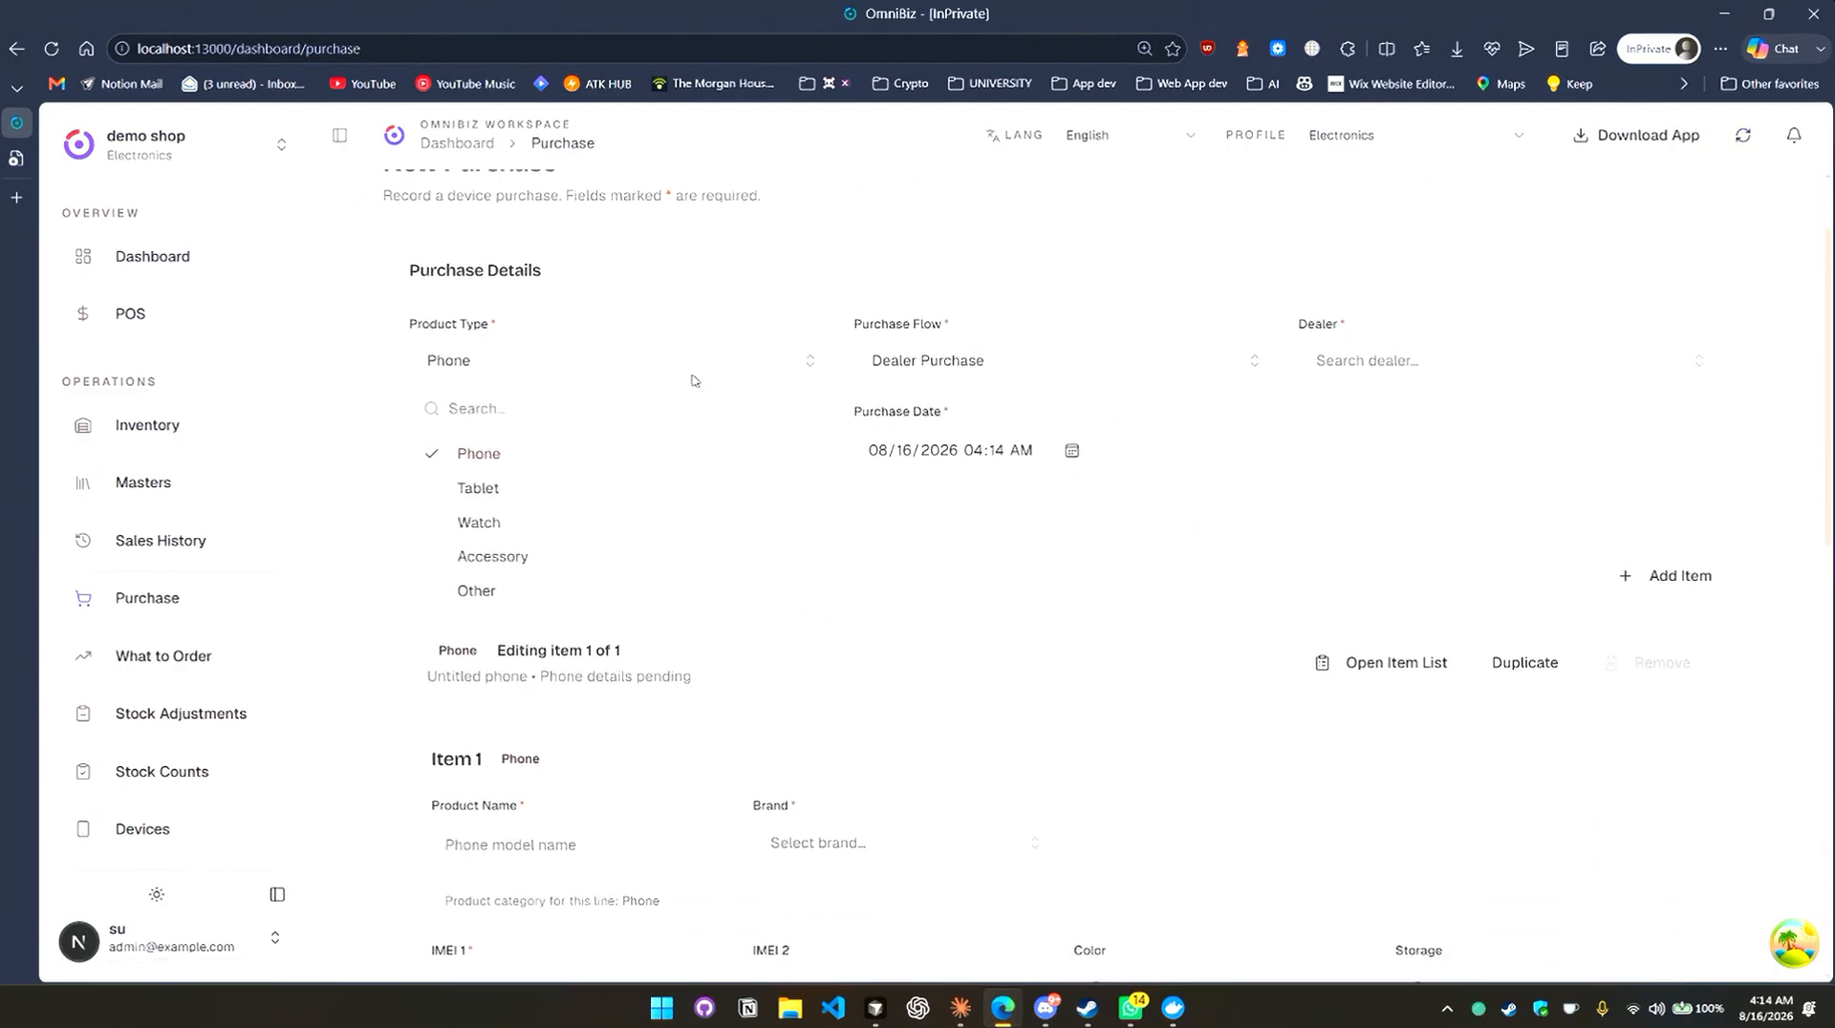
{"action": "left_click", "coordinate": [693, 380]}
{"action": "scroll", "coordinate": [669, 401], "scroll_direction": "down", "scroll_amount": 5}
{"action": "scroll", "coordinate": [451, 484], "scroll_direction": "up", "scroll_amount": 4}
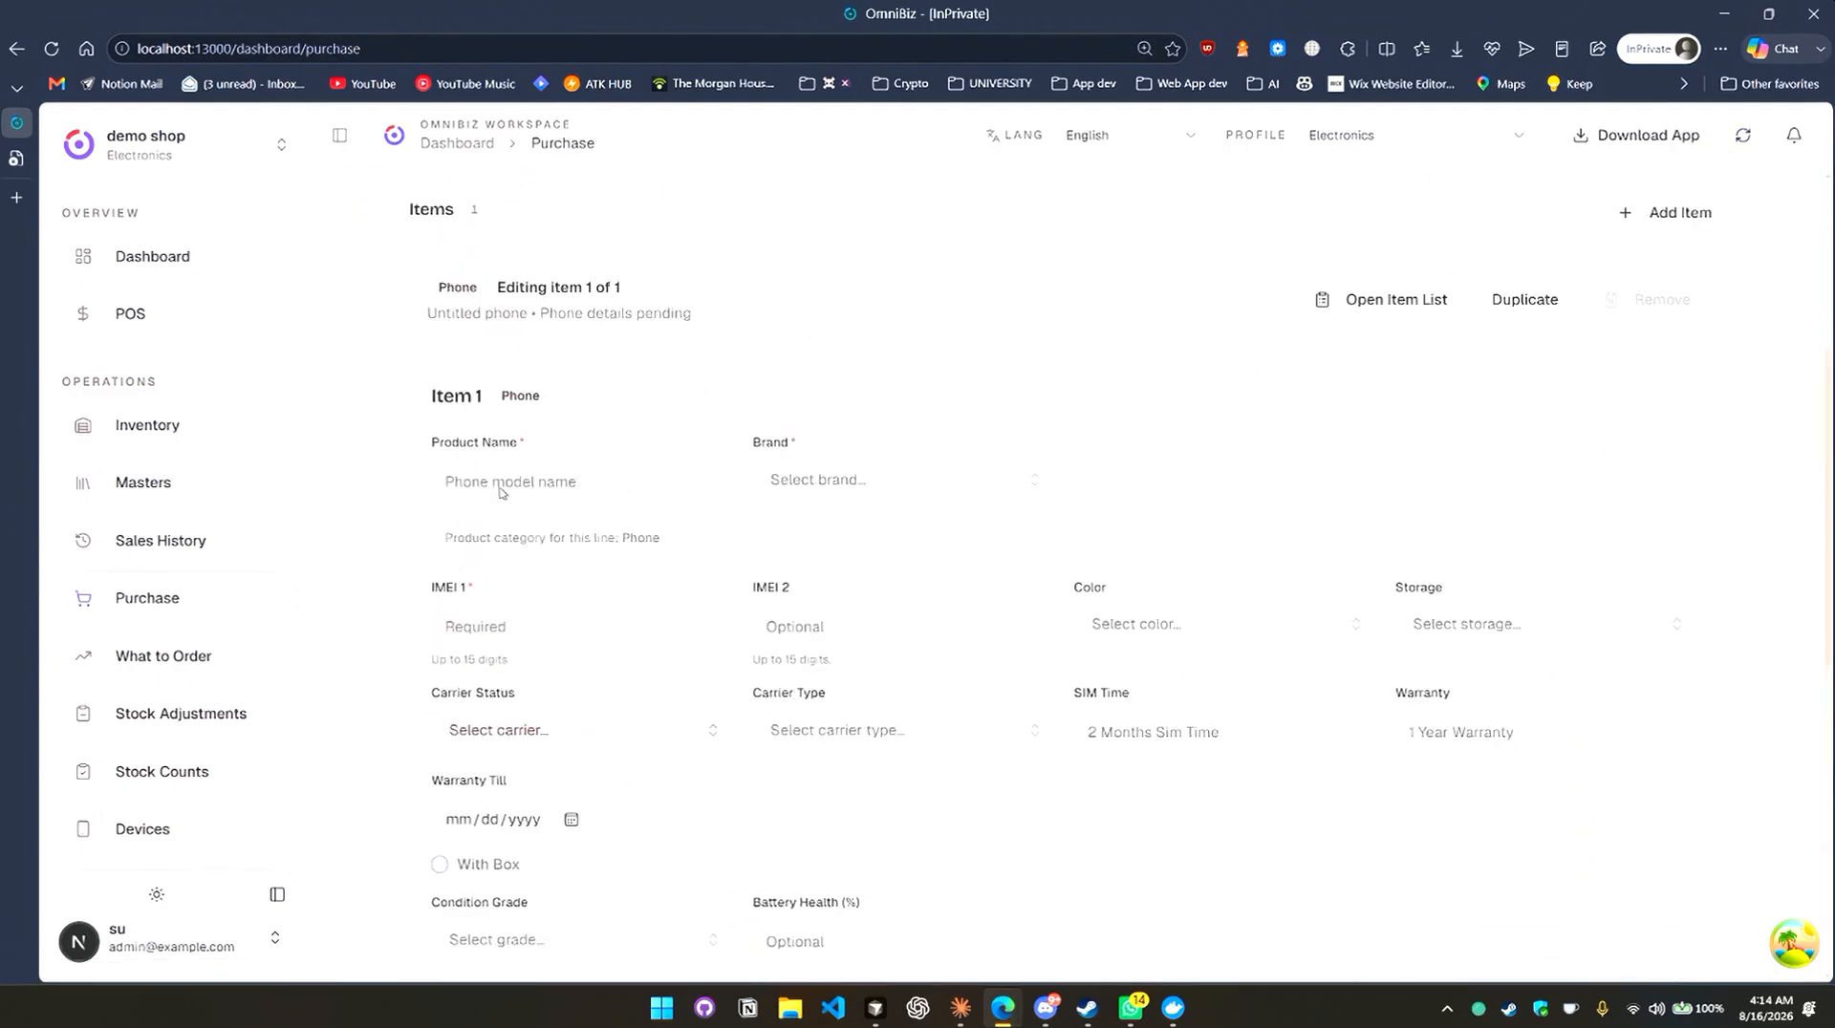
Switch the purchase's product type to Accessory and review its item fields.
{"action": "left_click", "coordinate": [556, 256]}
{"action": "left_click", "coordinate": [584, 465]}
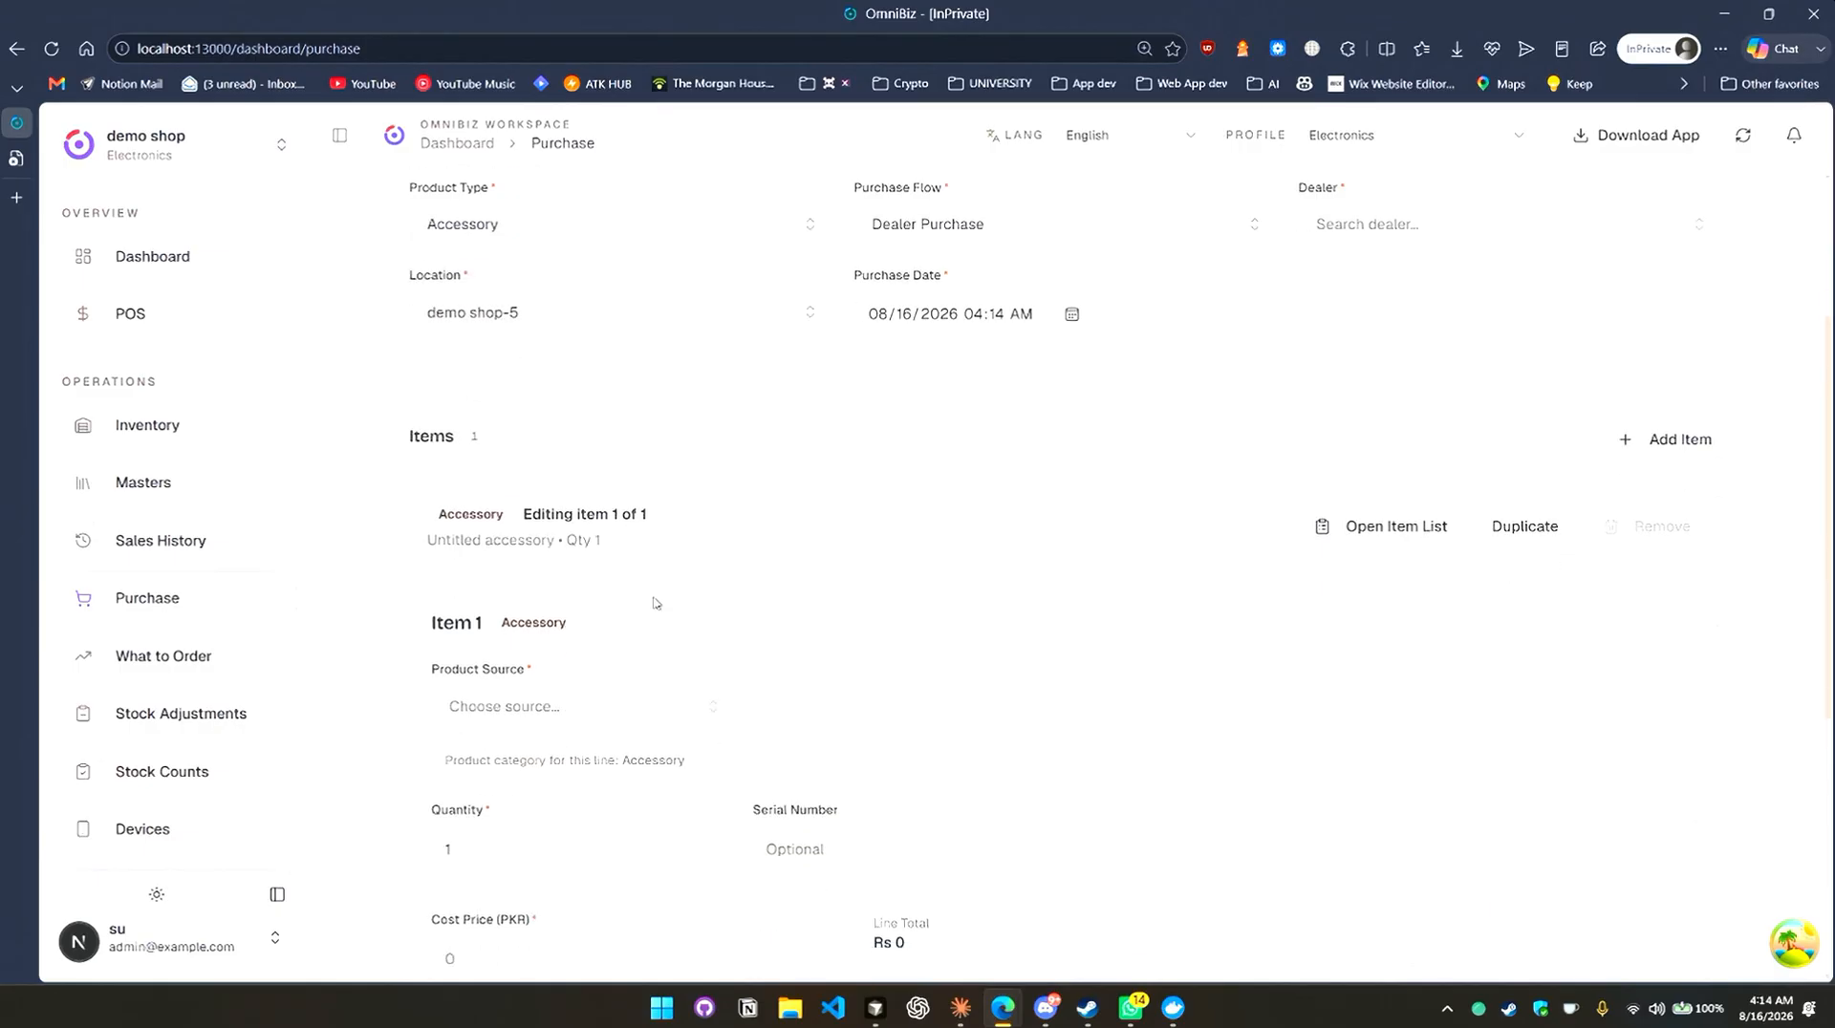
{"action": "scroll", "coordinate": [502, 407], "scroll_direction": "down", "scroll_amount": 5}
{"action": "scroll", "coordinate": [606, 393], "scroll_direction": "up", "scroll_amount": 6}
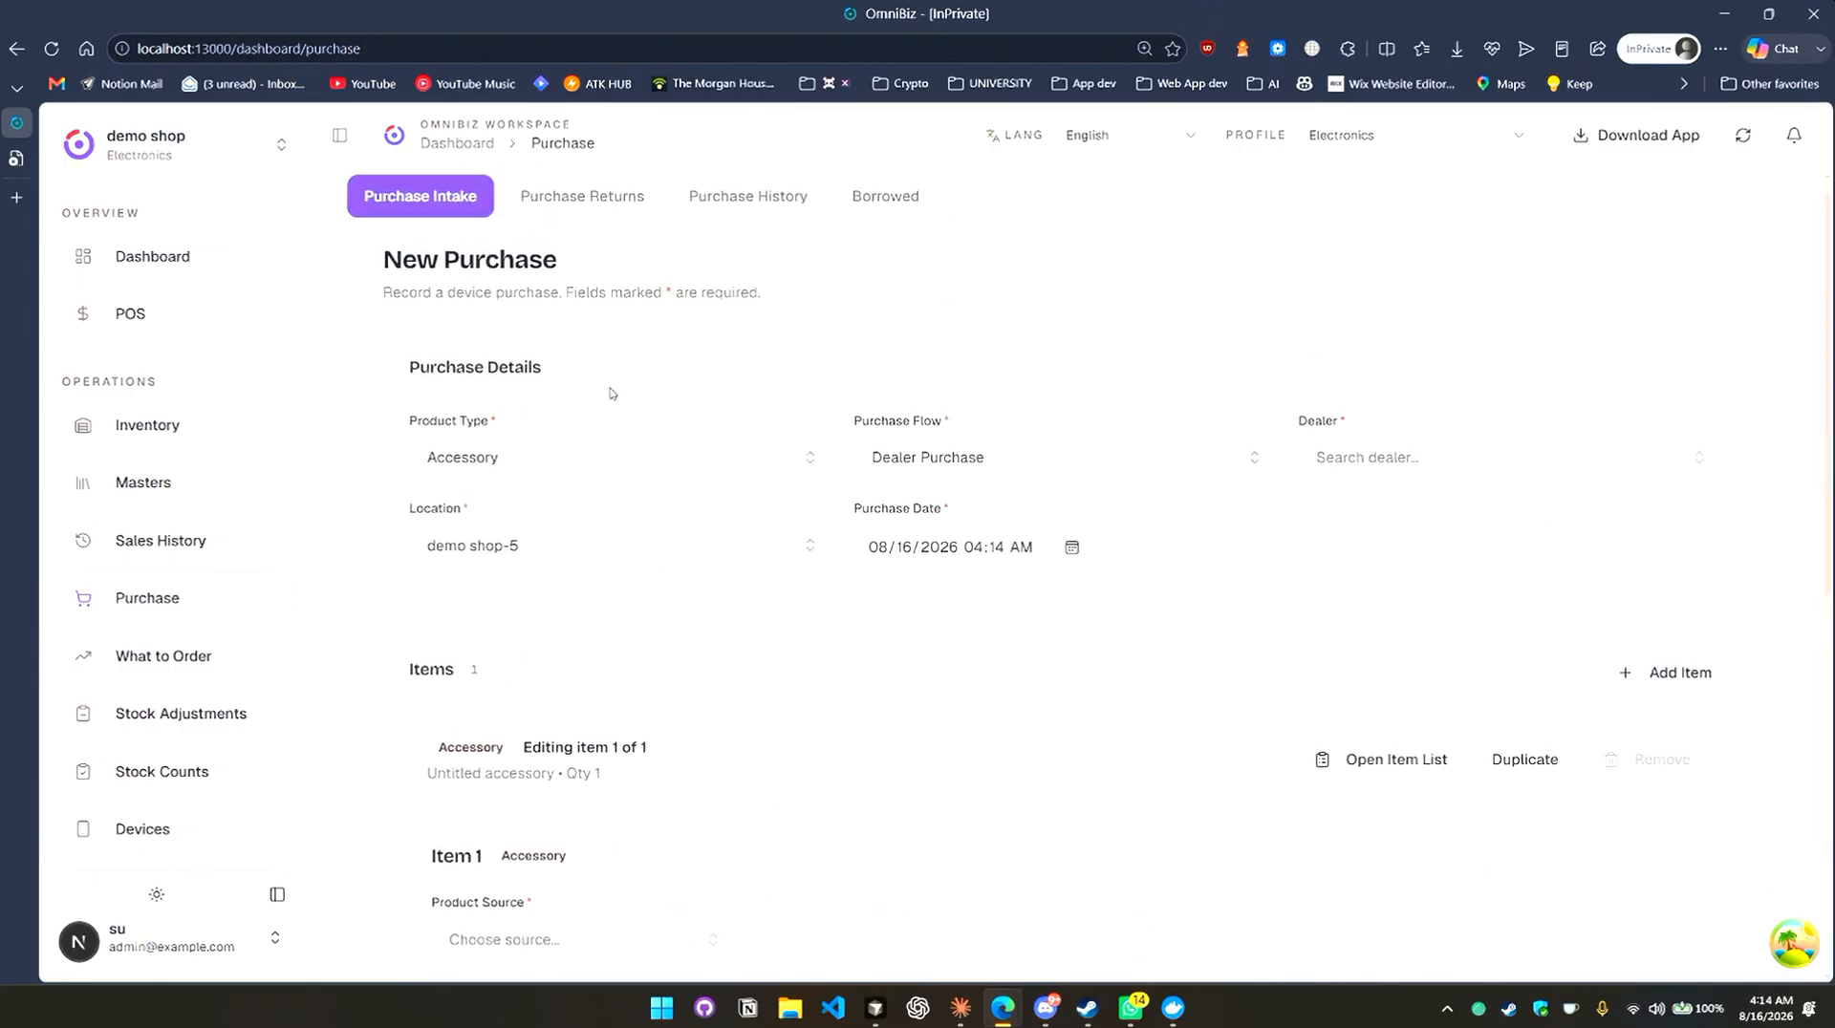
Switch the purchase's product type to Tablet and review its item fields, including the IMEI / Serial Number.
{"action": "left_click", "coordinate": [610, 455]}
{"action": "left_click", "coordinate": [621, 599]}
{"action": "scroll", "coordinate": [619, 600], "scroll_direction": "down", "scroll_amount": 6}
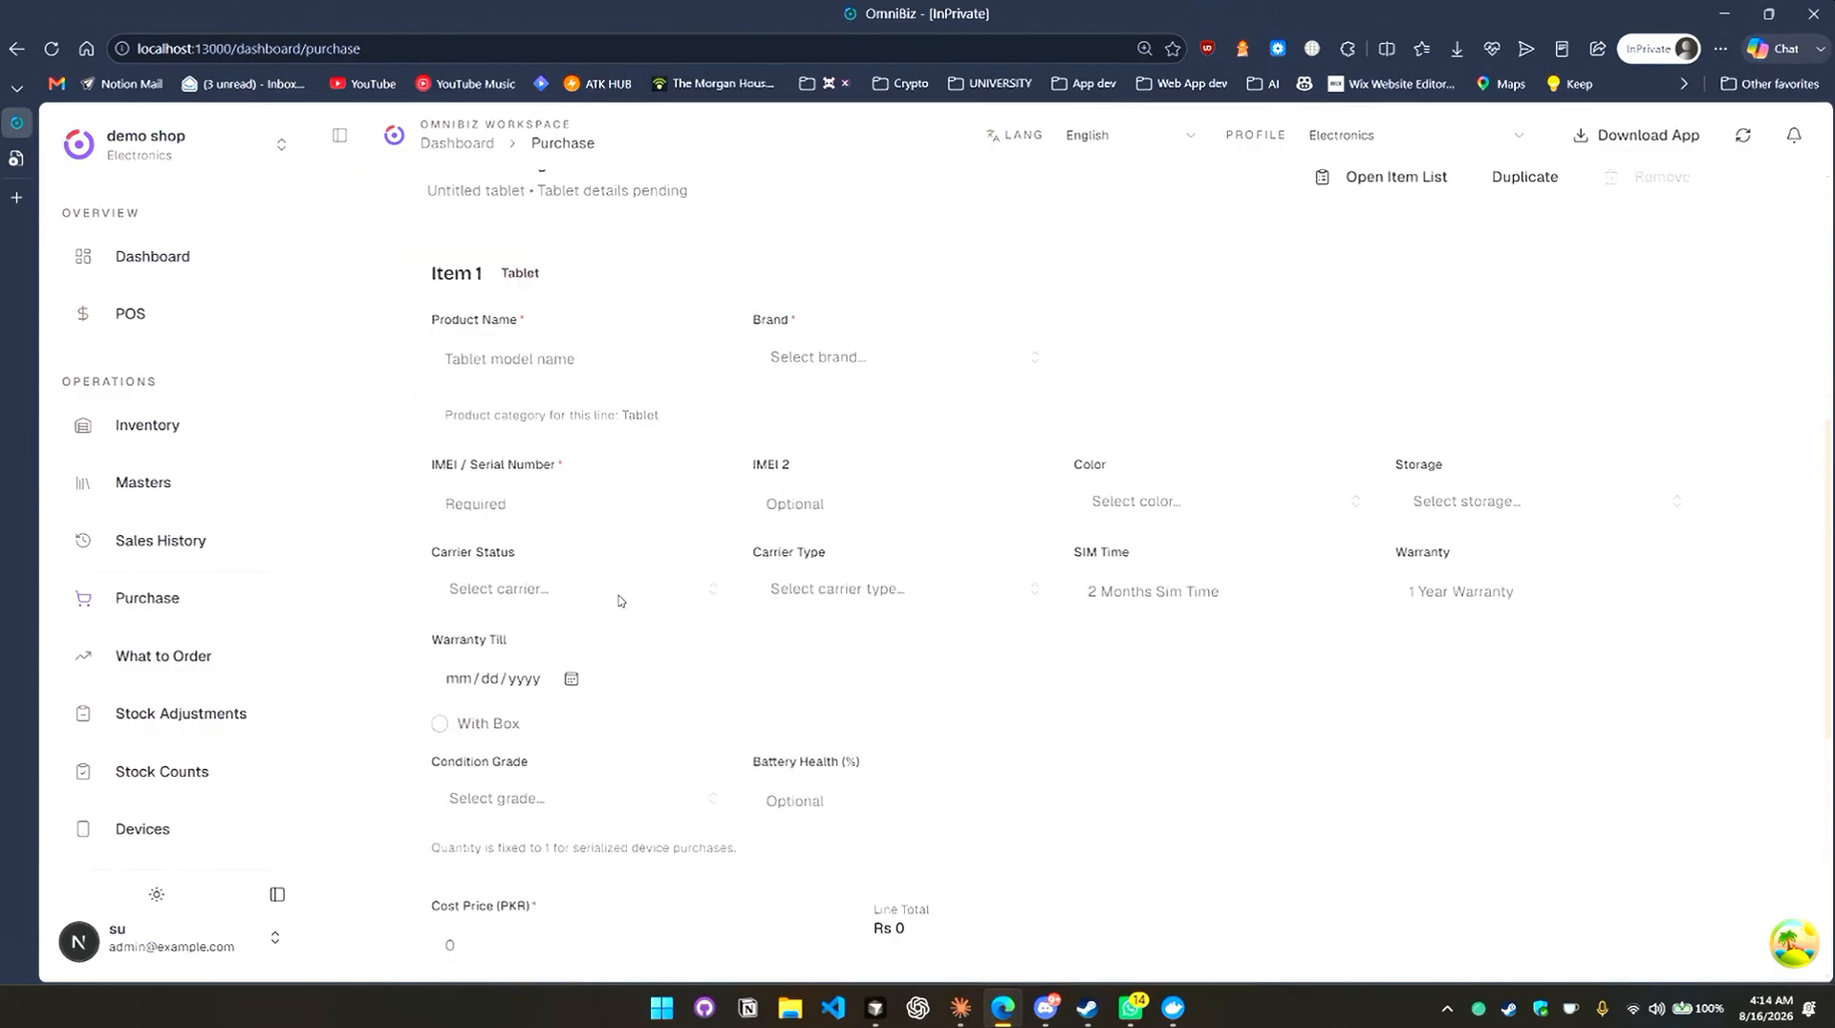
{"action": "scroll", "coordinate": [598, 585], "scroll_direction": "up", "scroll_amount": 1}
{"action": "left_click", "coordinate": [540, 608]}
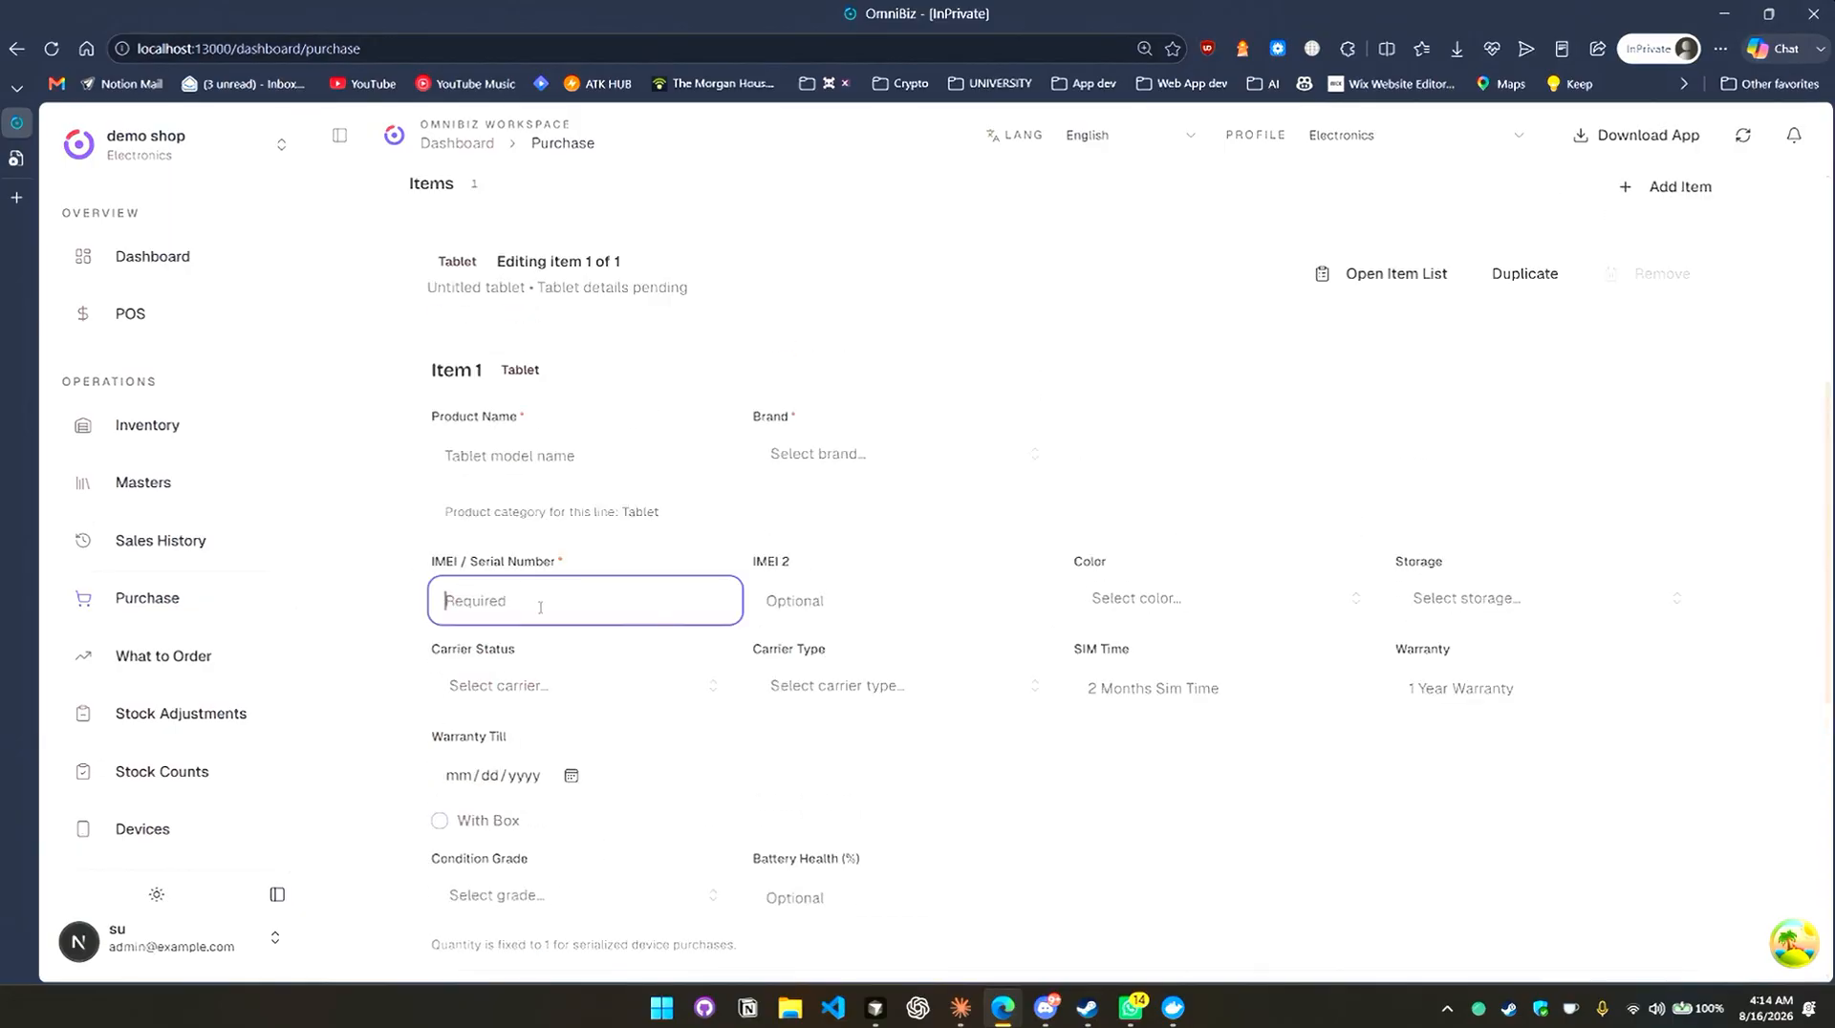
{"action": "scroll", "coordinate": [828, 595], "scroll_direction": "up", "scroll_amount": 5}
Switch the purchase's product type to Watch and go through its serial number, dial size, color and warranty fields.
{"action": "left_click", "coordinate": [578, 455]}
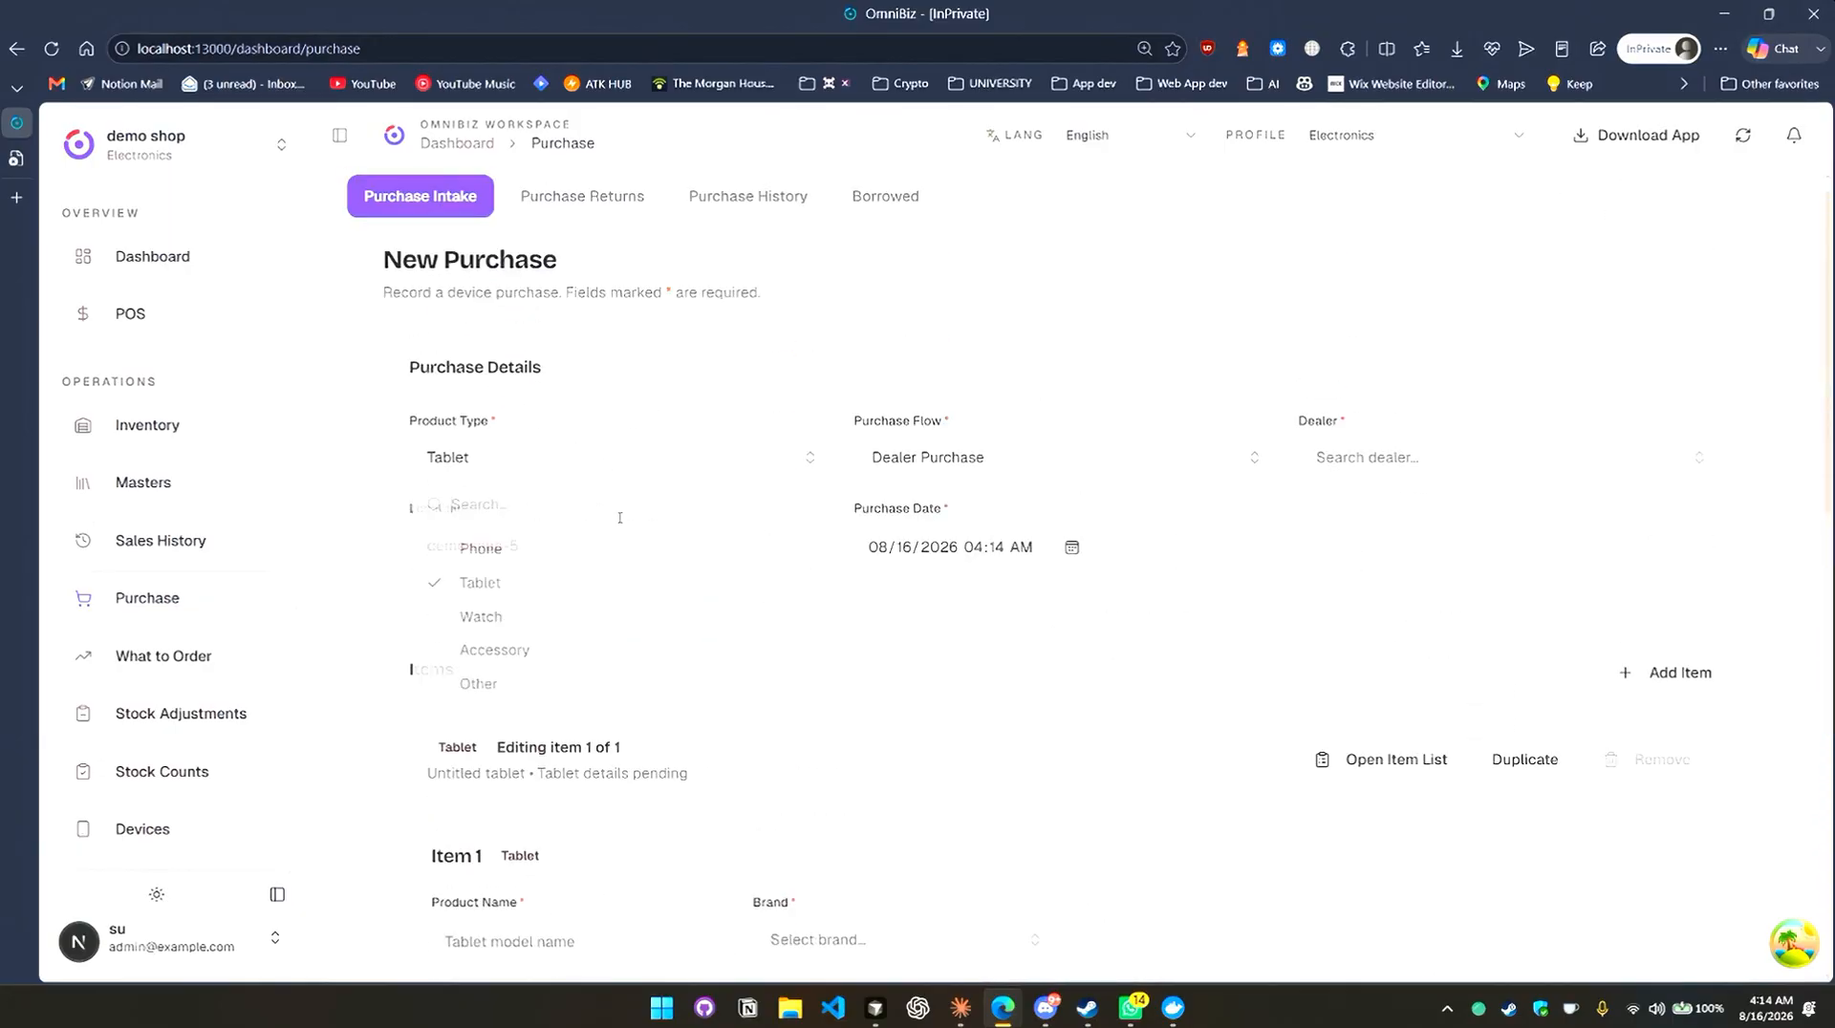
{"action": "left_click", "coordinate": [616, 618]}
{"action": "scroll", "coordinate": [697, 656], "scroll_direction": "down", "scroll_amount": 5}
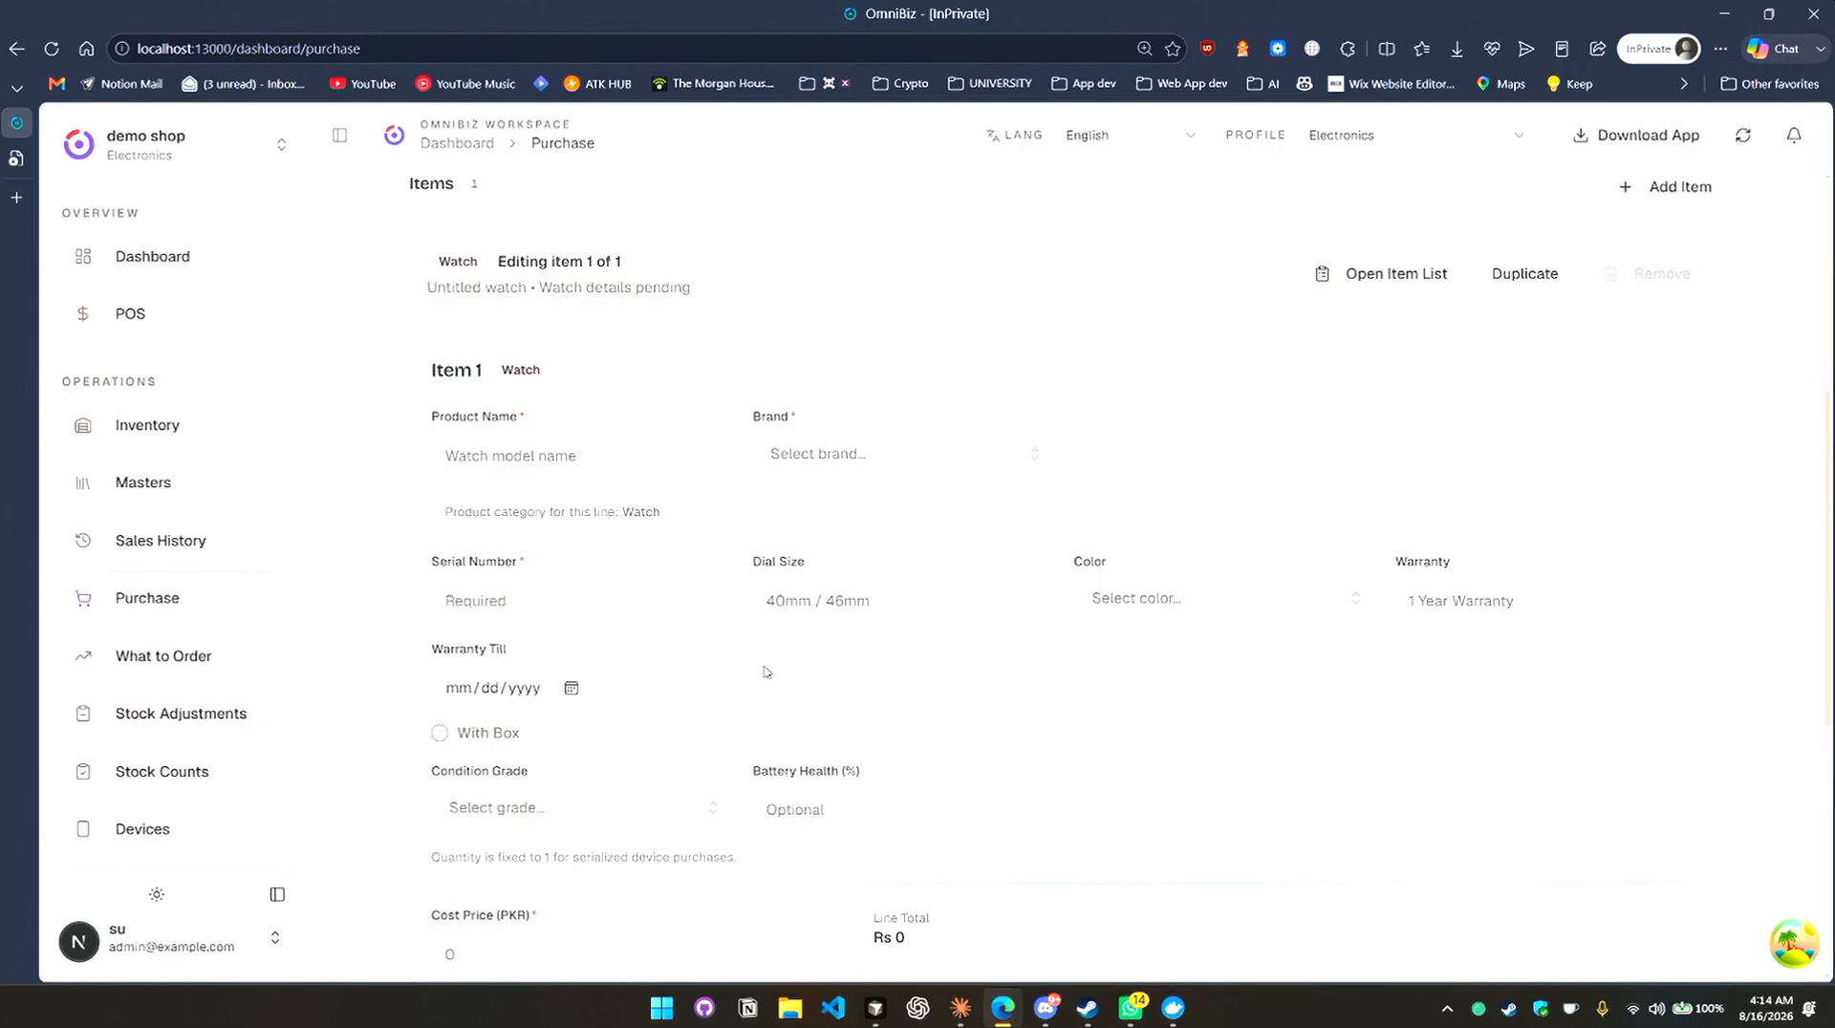
{"action": "left_click", "coordinate": [778, 600]}
{"action": "left_click", "coordinate": [1211, 617]}
{"action": "left_click", "coordinate": [1519, 626]}
{"action": "left_click", "coordinate": [557, 608]}
{"action": "left_click", "coordinate": [923, 723]}
{"action": "scroll", "coordinate": [1009, 742], "scroll_direction": "up", "scroll_amount": 5}
{"action": "scroll", "coordinate": [1009, 742], "scroll_direction": "down", "scroll_amount": 4}
{"action": "scroll", "coordinate": [801, 639], "scroll_direction": "up", "scroll_amount": 4}
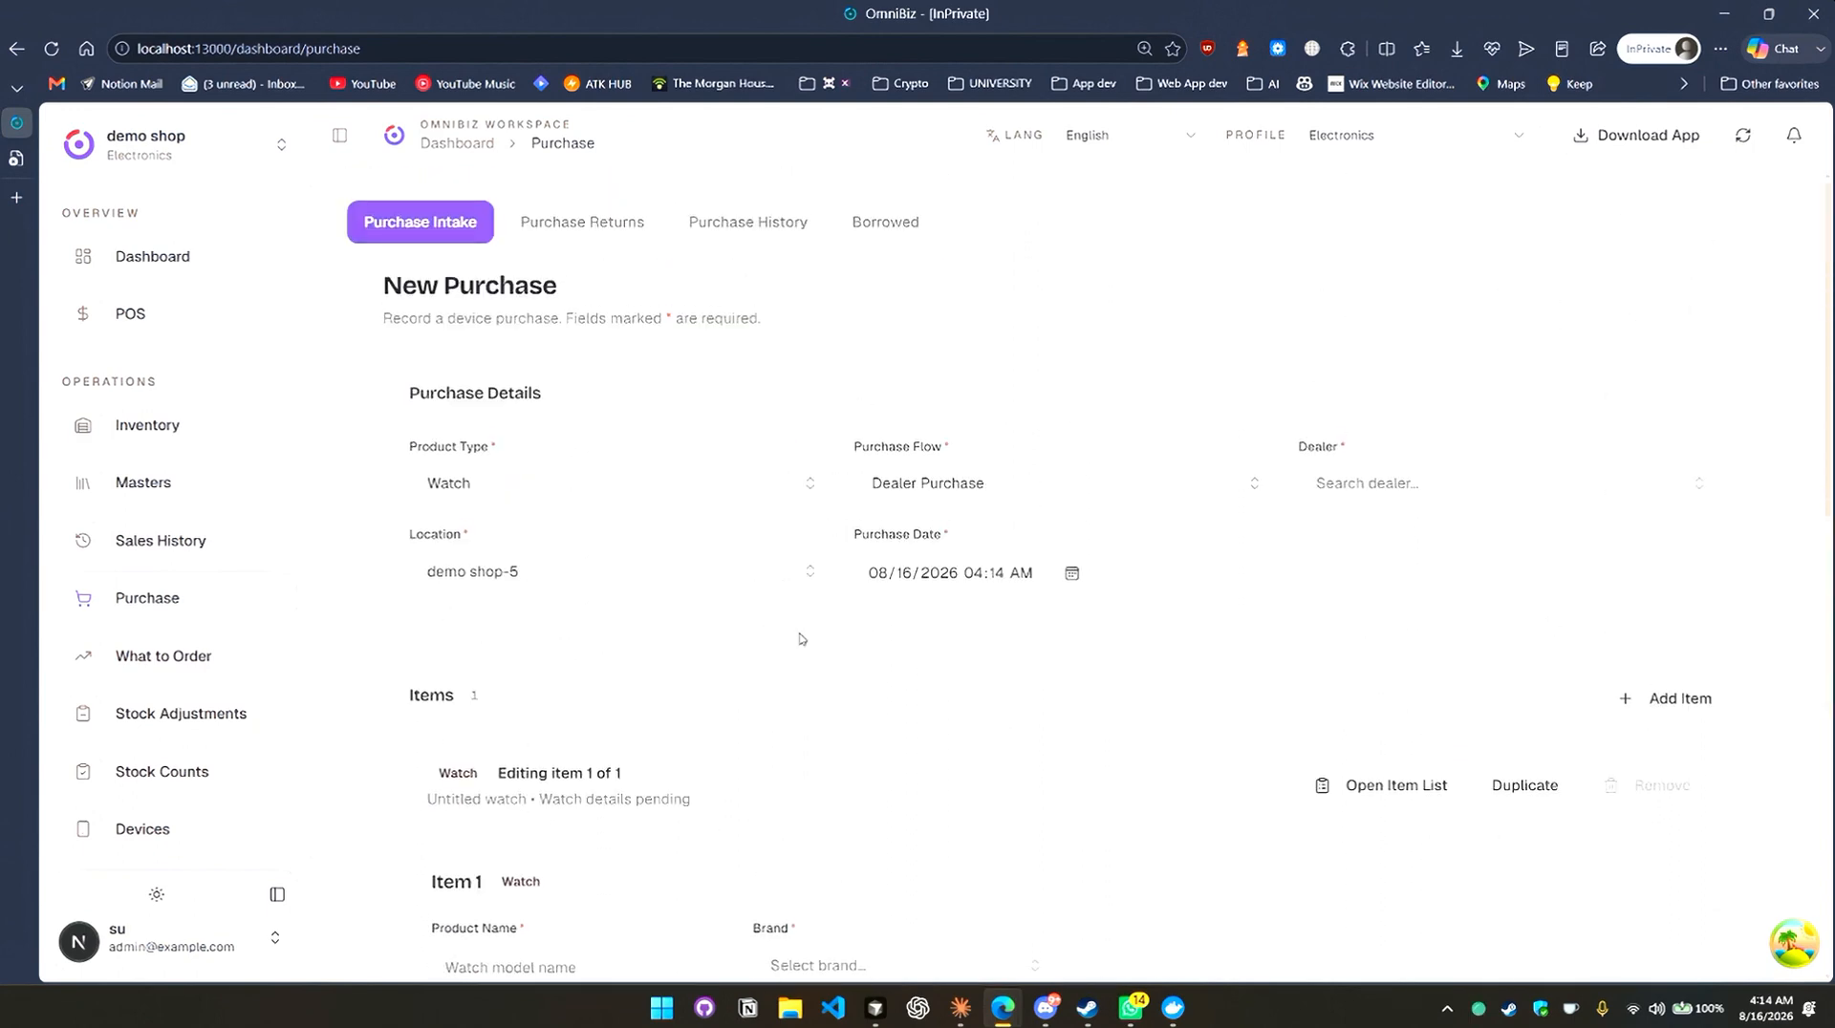
Switch the product type to Other, set the product source to Existing product, and view the products available to re-stock.
{"action": "left_click", "coordinate": [587, 485]}
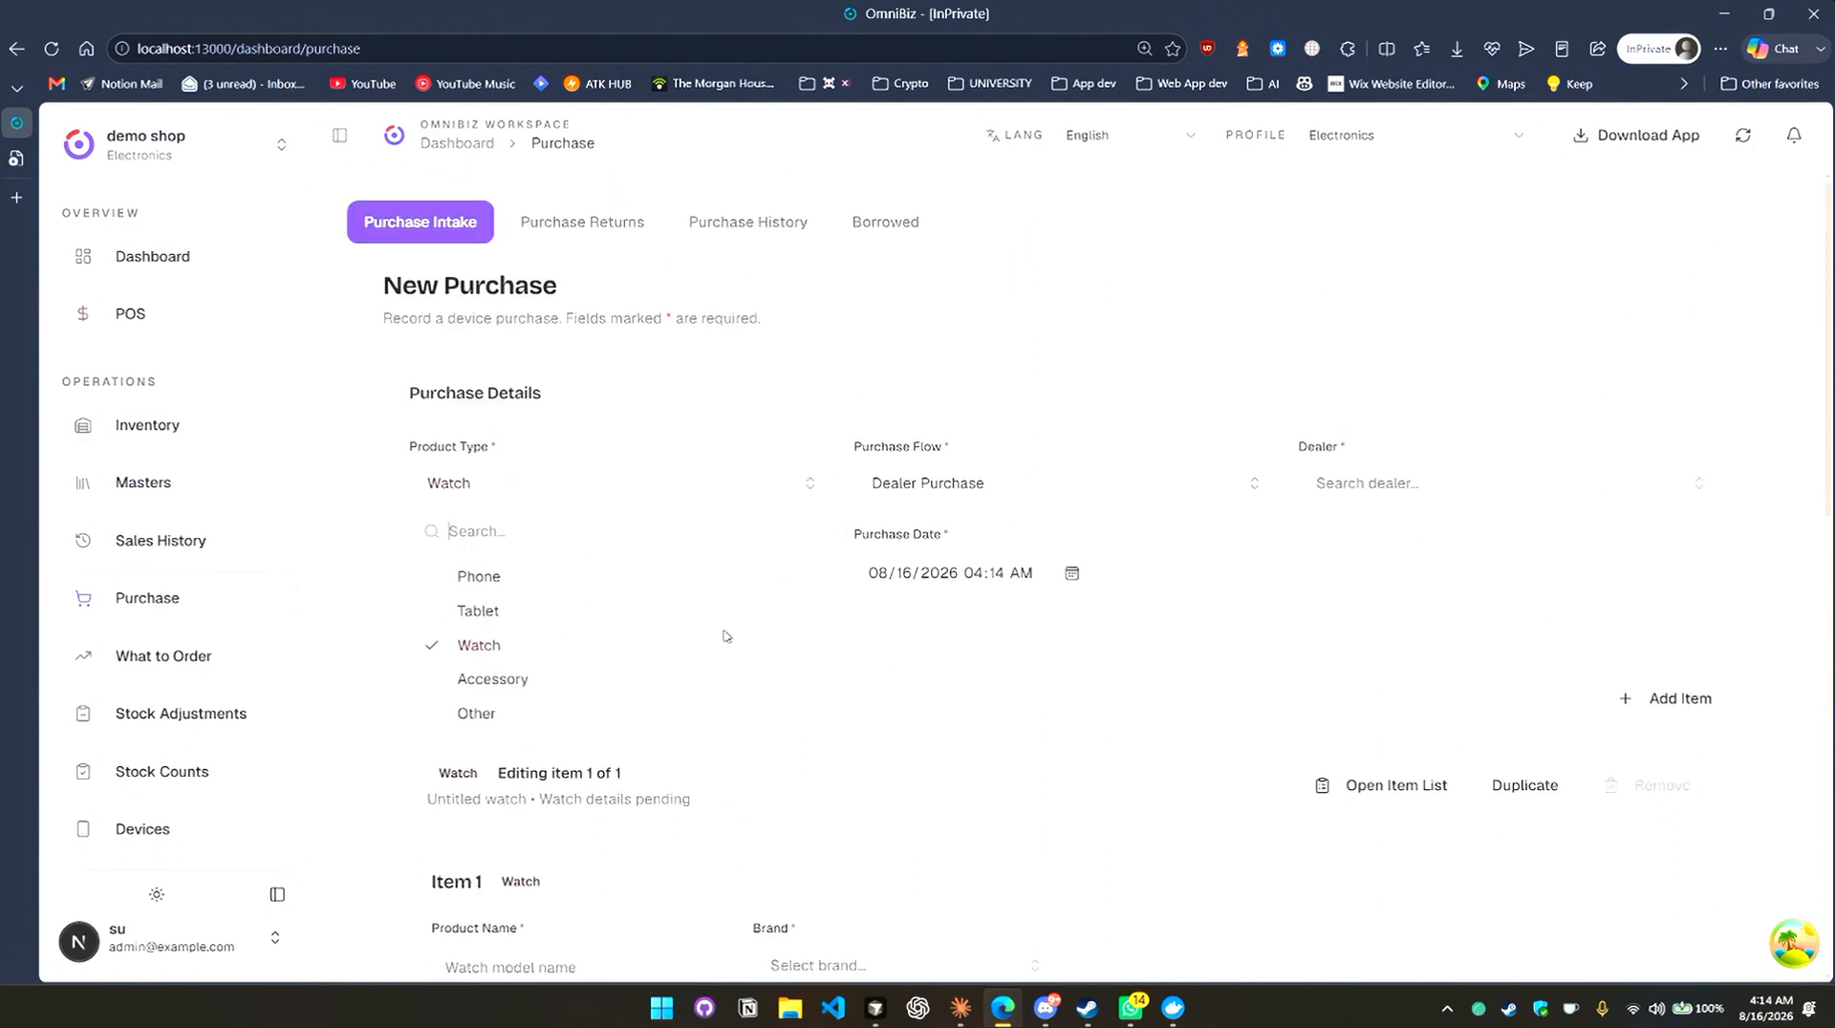
{"action": "left_click", "coordinate": [734, 716]}
{"action": "scroll", "coordinate": [737, 720], "scroll_direction": "down", "scroll_amount": 5}
{"action": "left_click", "coordinate": [570, 480]}
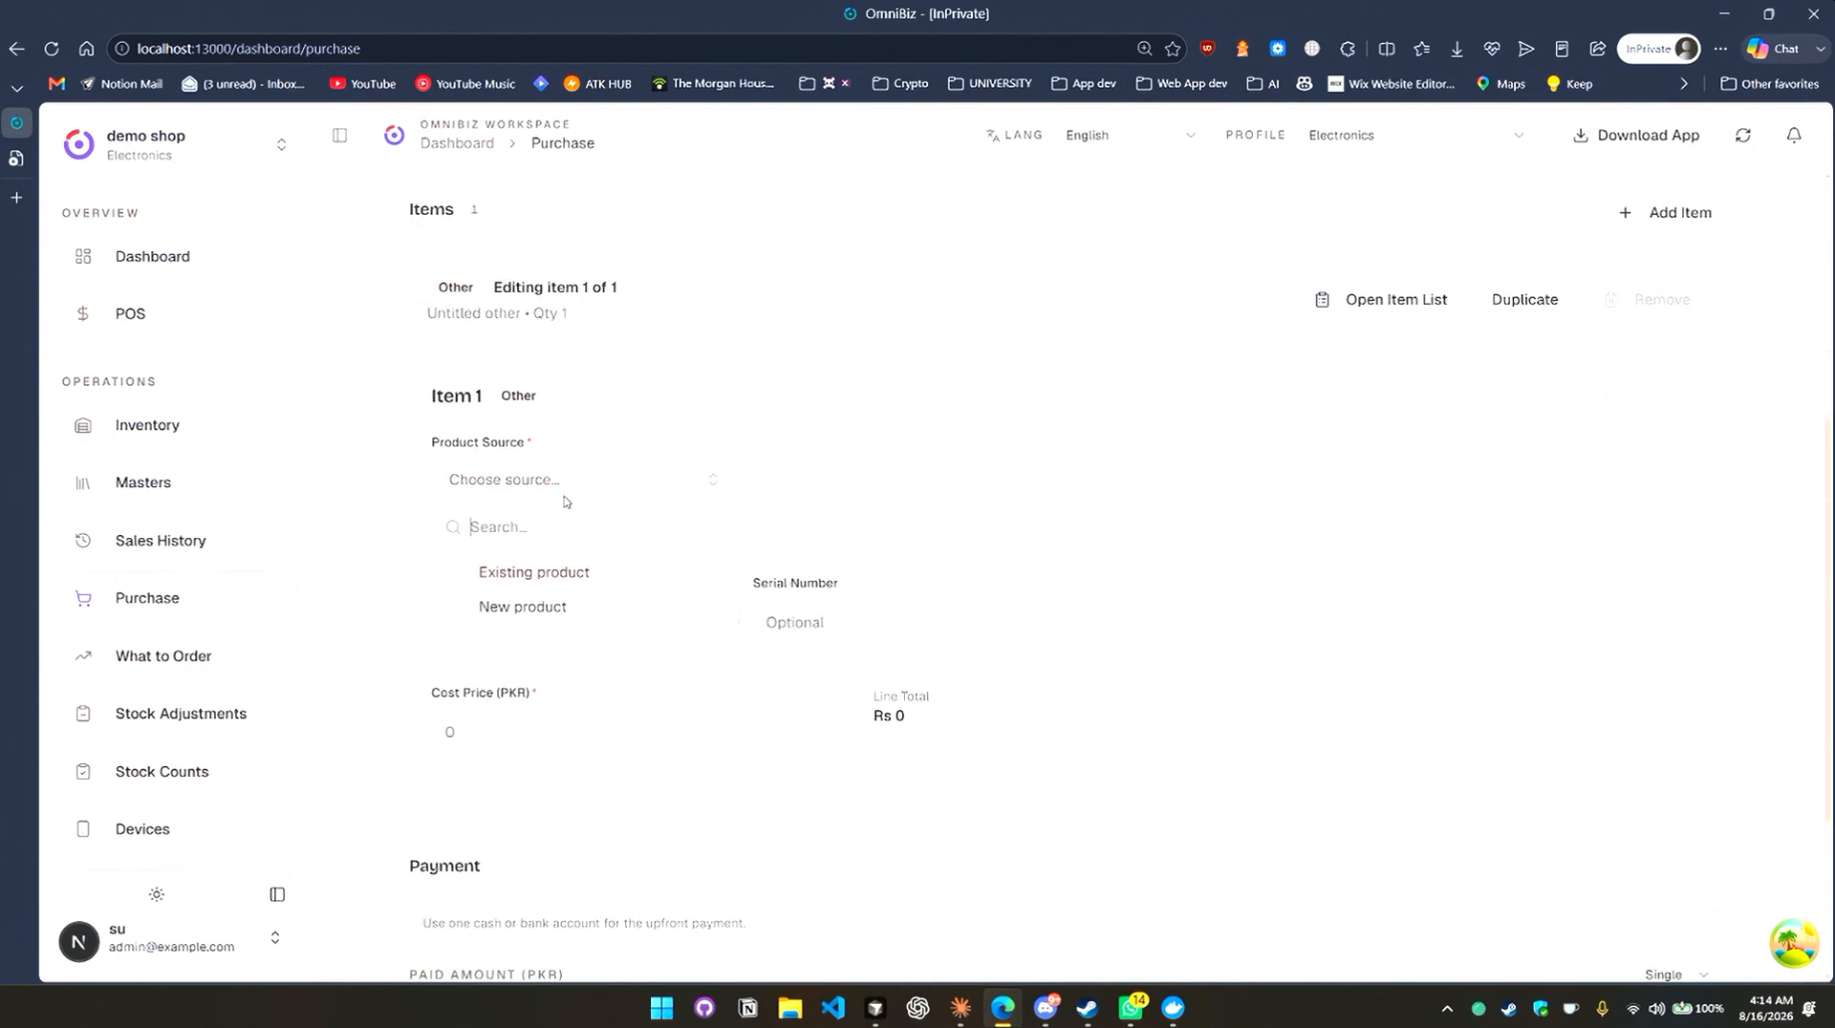
{"action": "left_click", "coordinate": [575, 588]}
{"action": "left_click", "coordinate": [844, 478]}
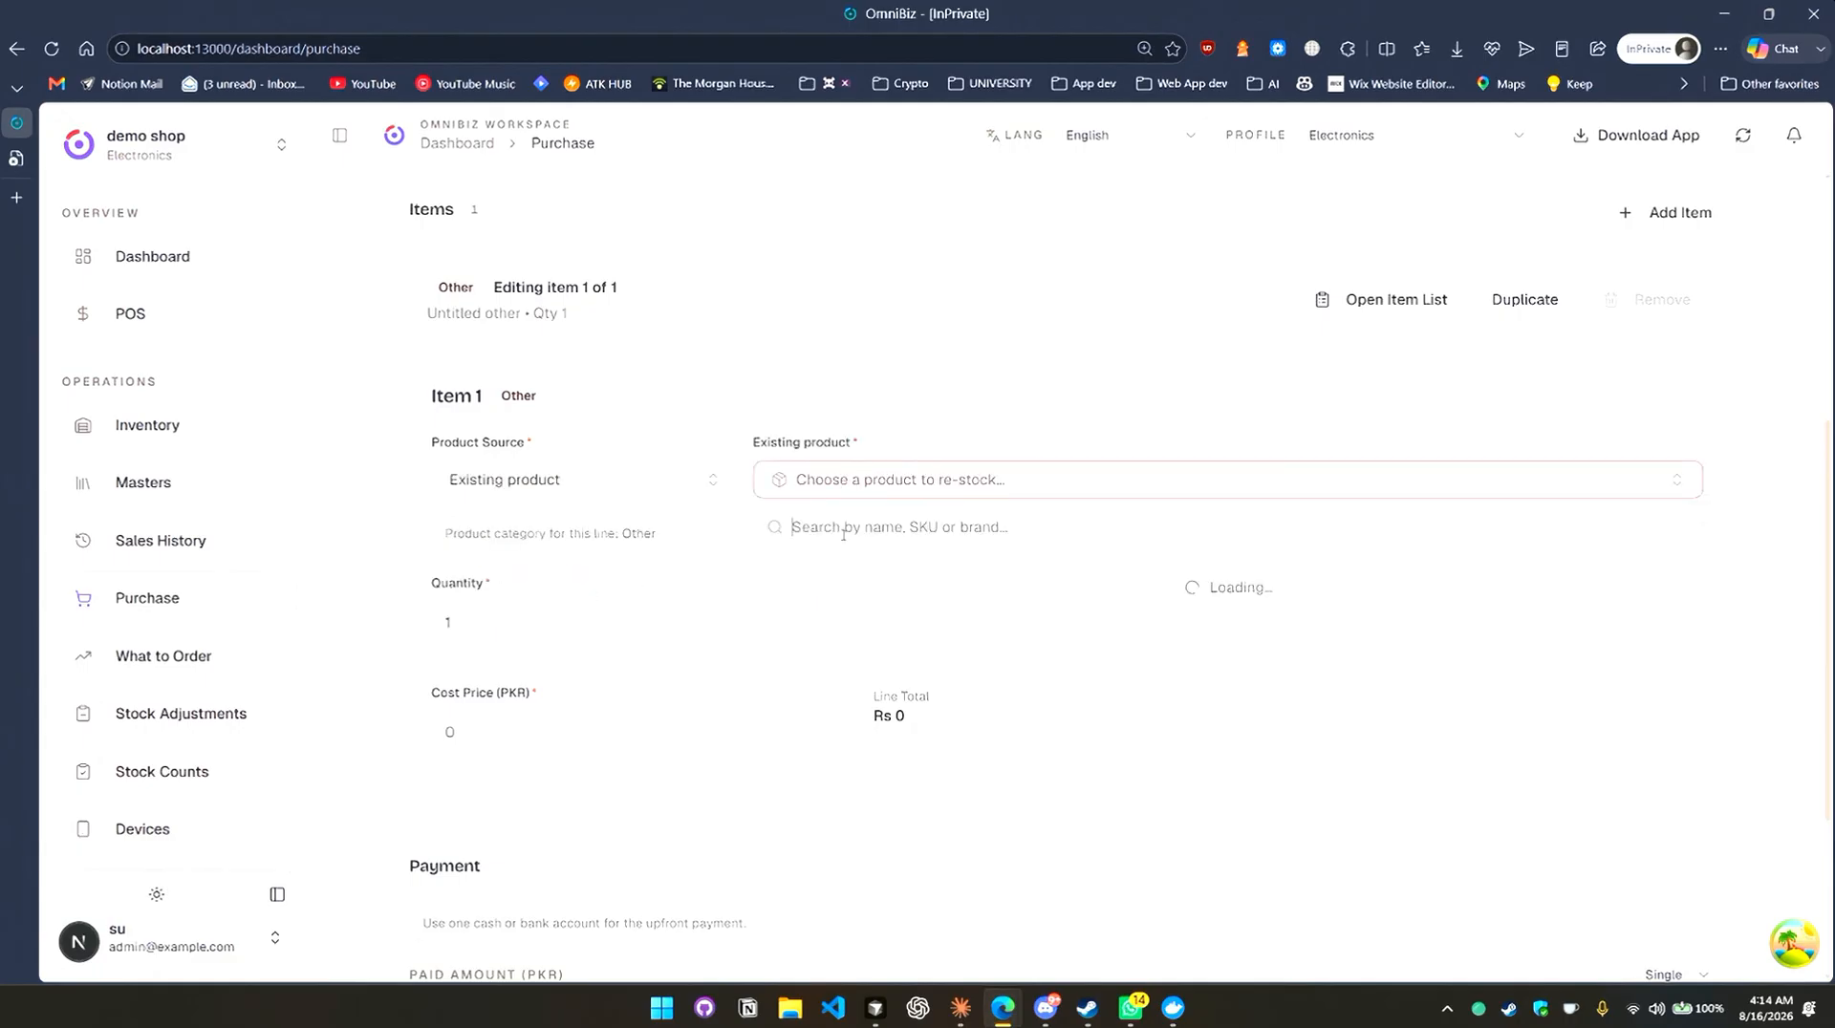
{"action": "scroll", "coordinate": [726, 449], "scroll_direction": "up", "scroll_amount": 5}
Set the purchase's product type back to Phone.
{"action": "left_click", "coordinate": [540, 487]}
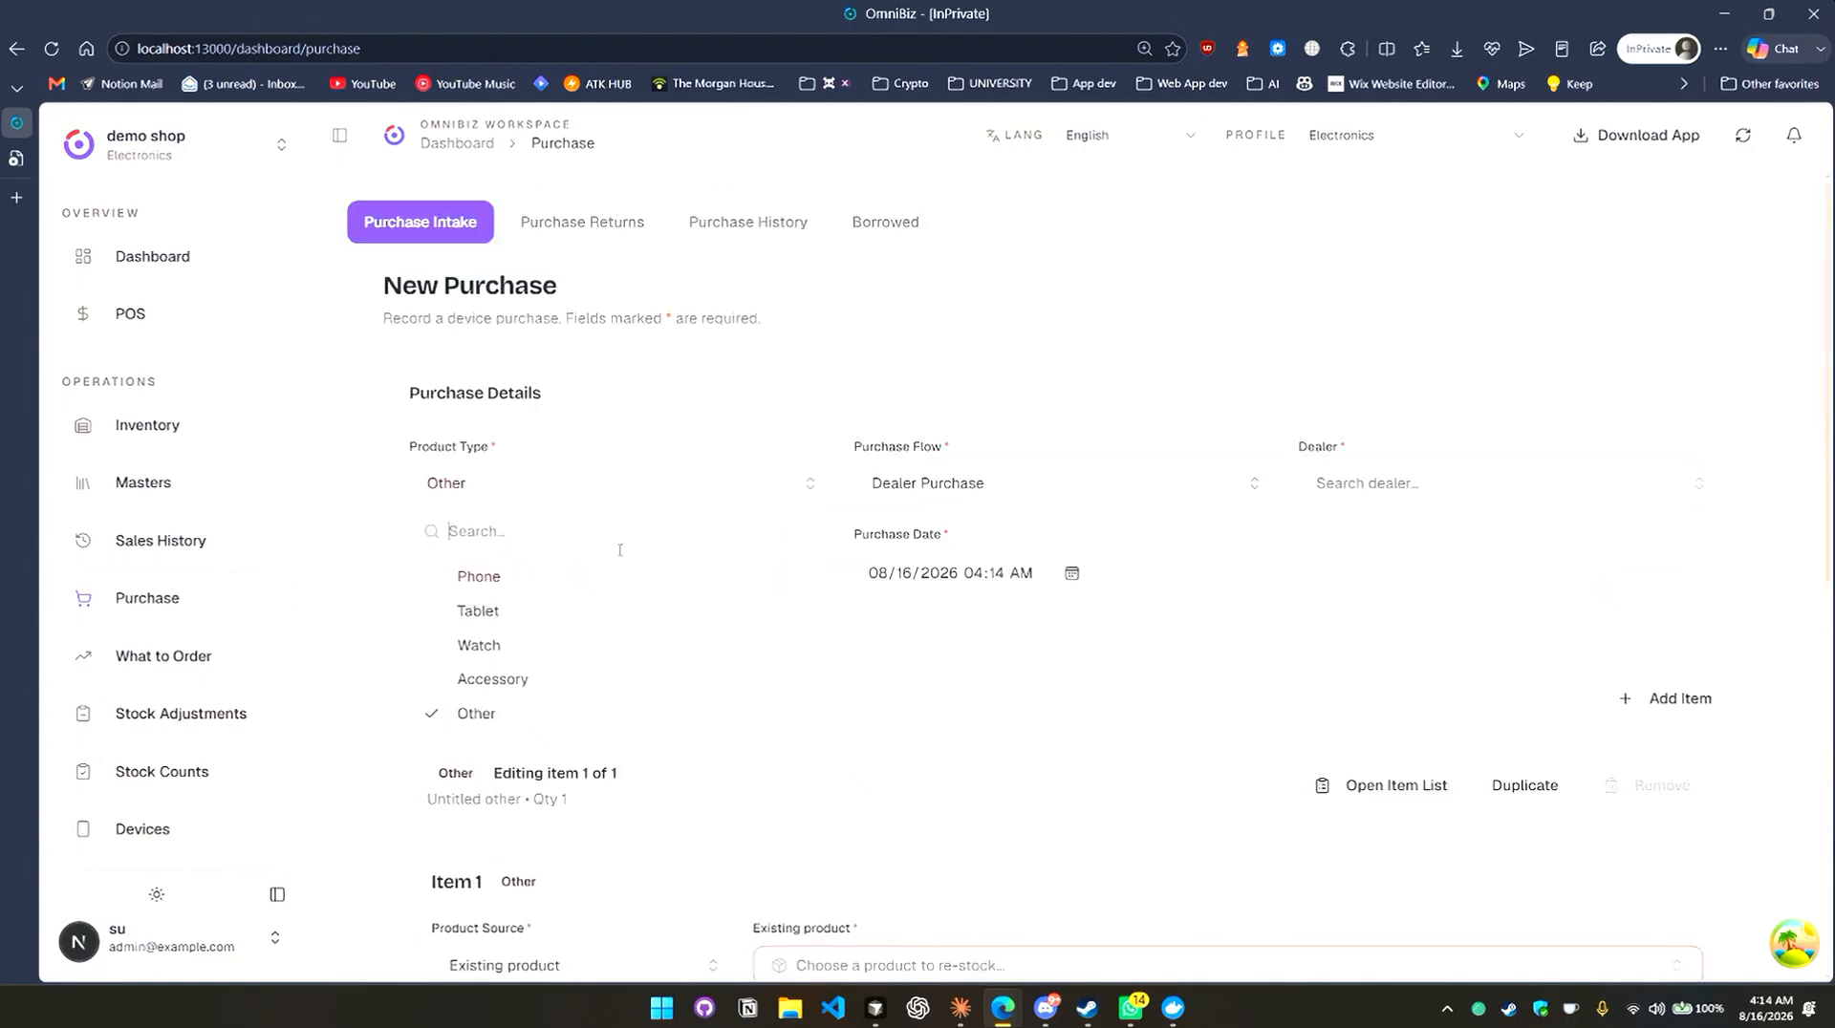
{"action": "left_click", "coordinate": [941, 490]}
{"action": "left_click", "coordinate": [737, 495]}
{"action": "left_click", "coordinate": [626, 579]}
Switch the purchase flow to Customer/Local Purchase and look at the customer selection.
{"action": "left_click", "coordinate": [972, 484]}
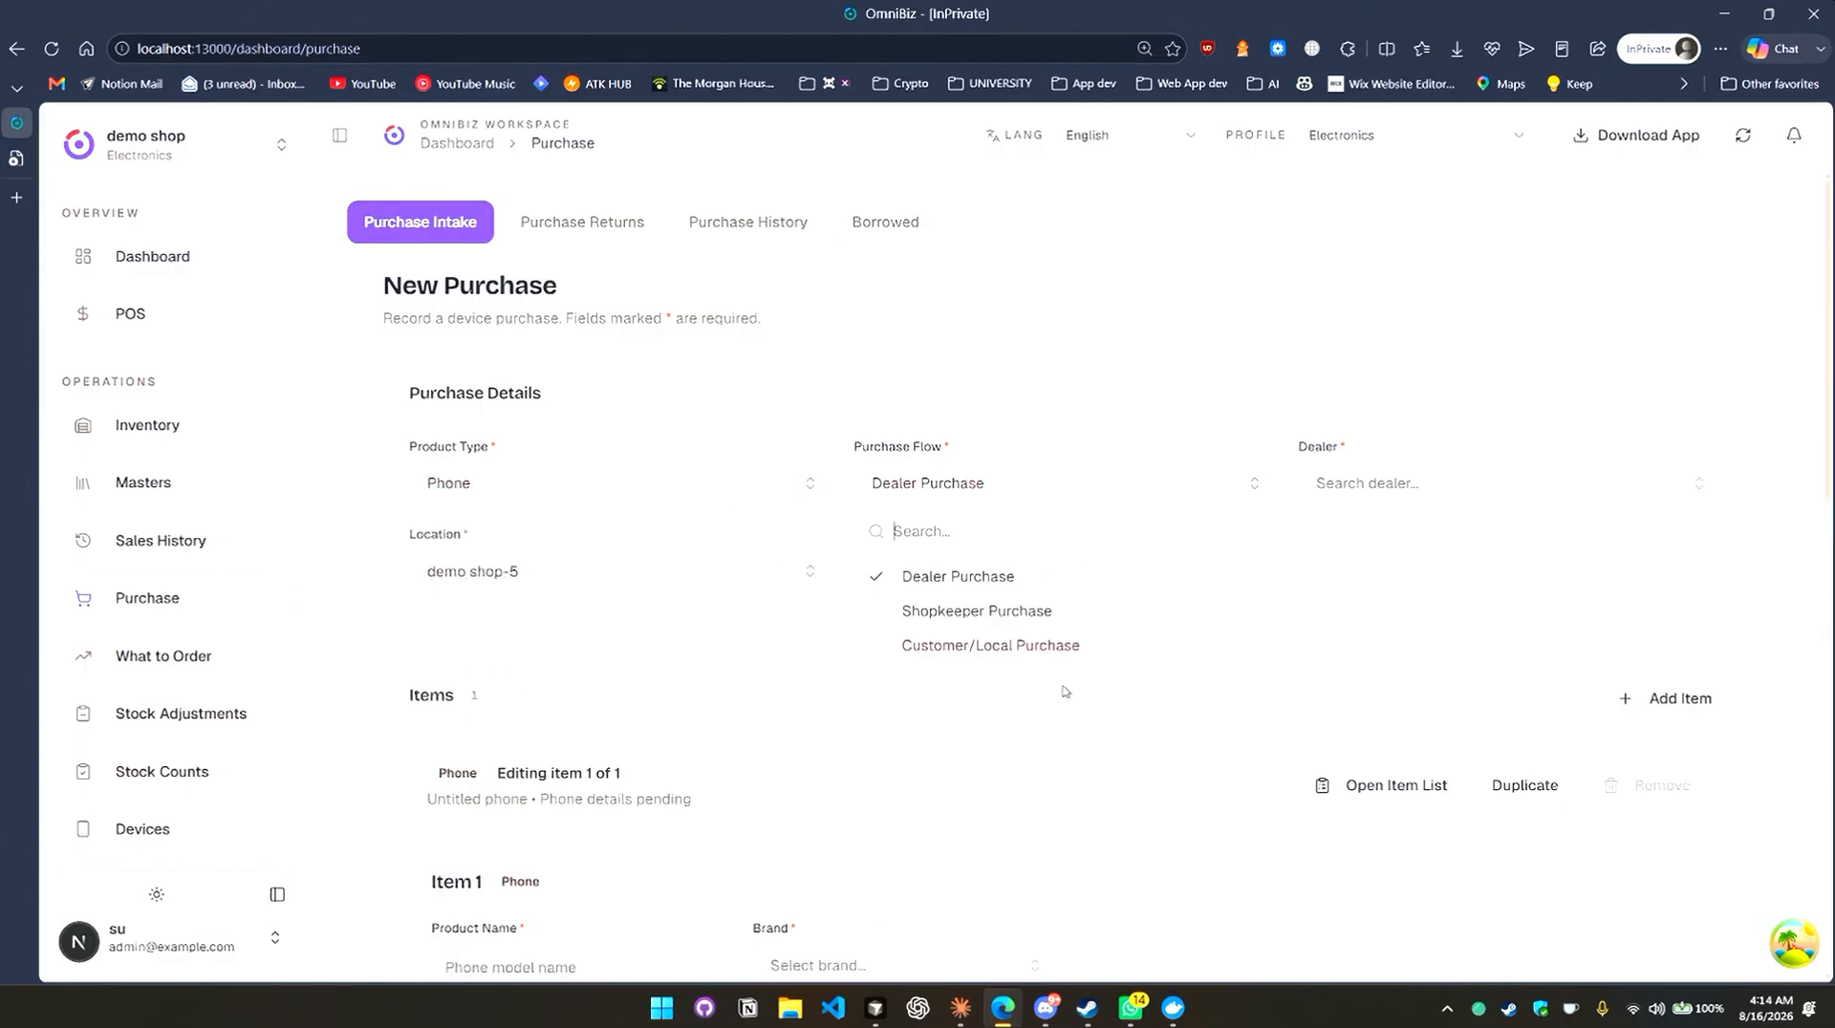
{"action": "left_click", "coordinate": [1008, 648]}
{"action": "left_click", "coordinate": [1378, 488]}
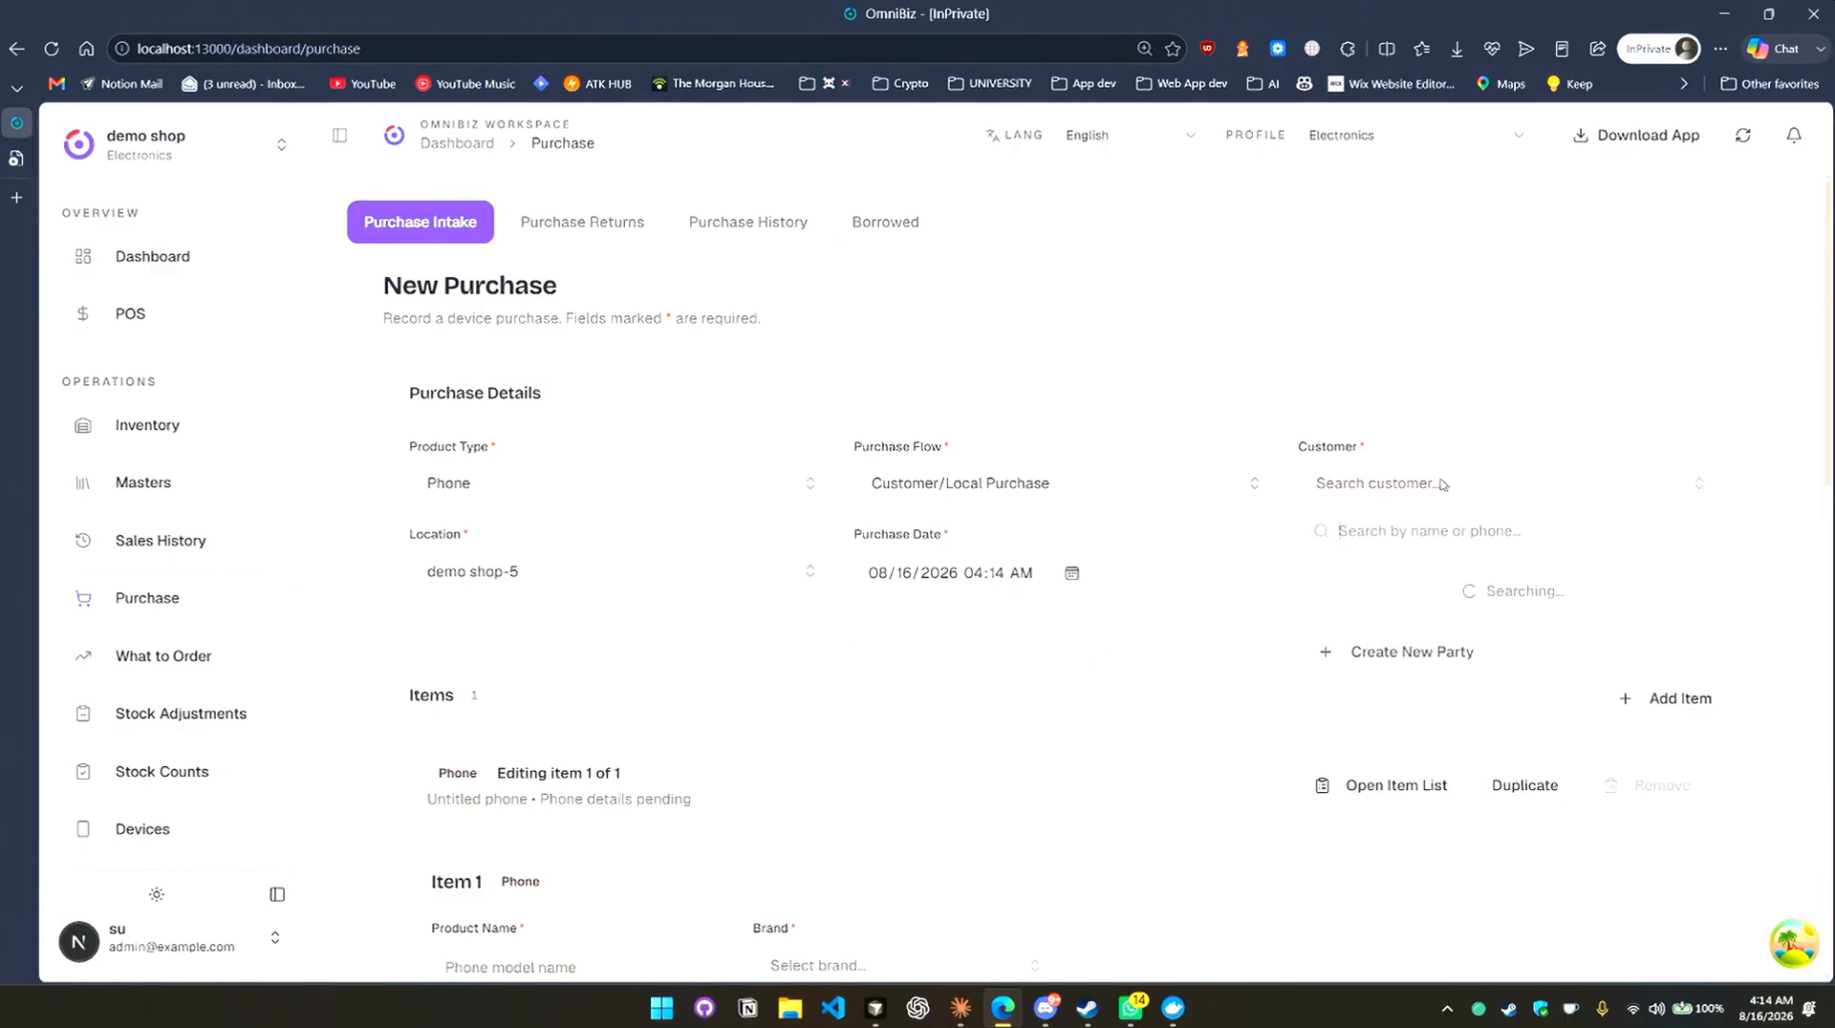
{"action": "left_click", "coordinate": [1641, 393]}
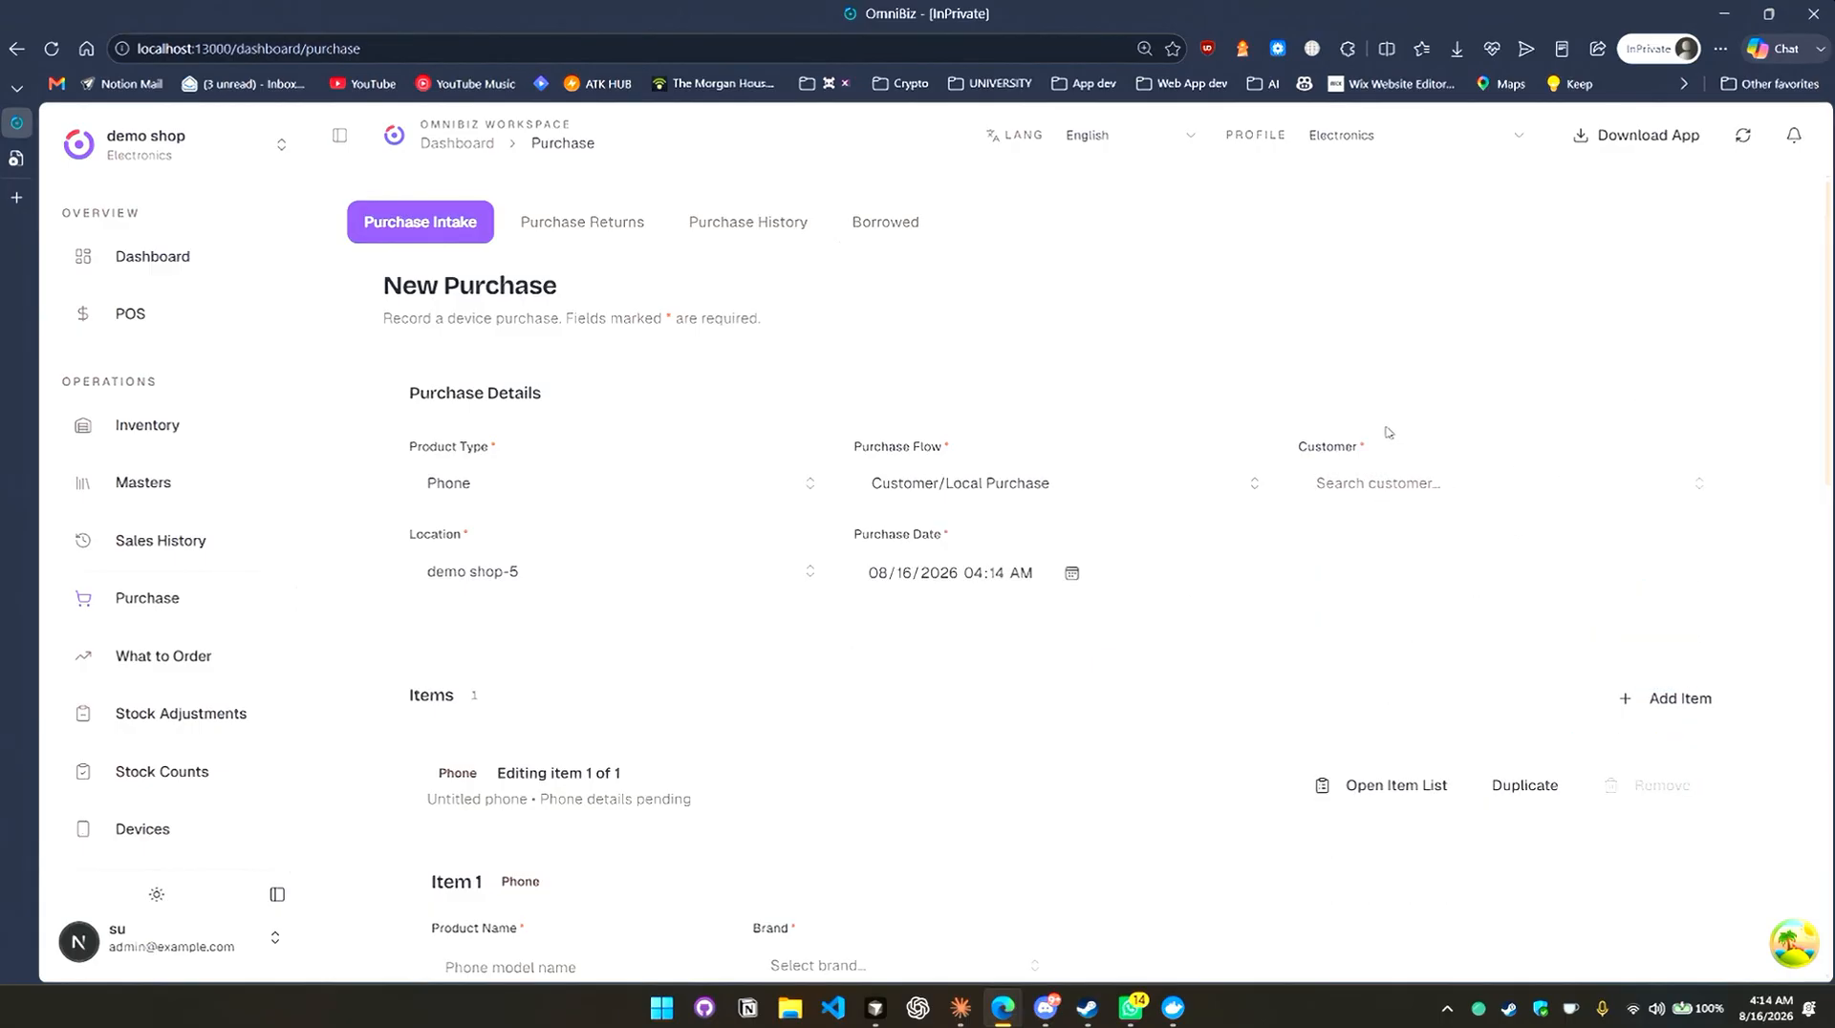
Set the purchase flow to Dealer Purchase and choose an existing customer/supplier party as the dealer.
{"action": "left_click", "coordinate": [1162, 486]}
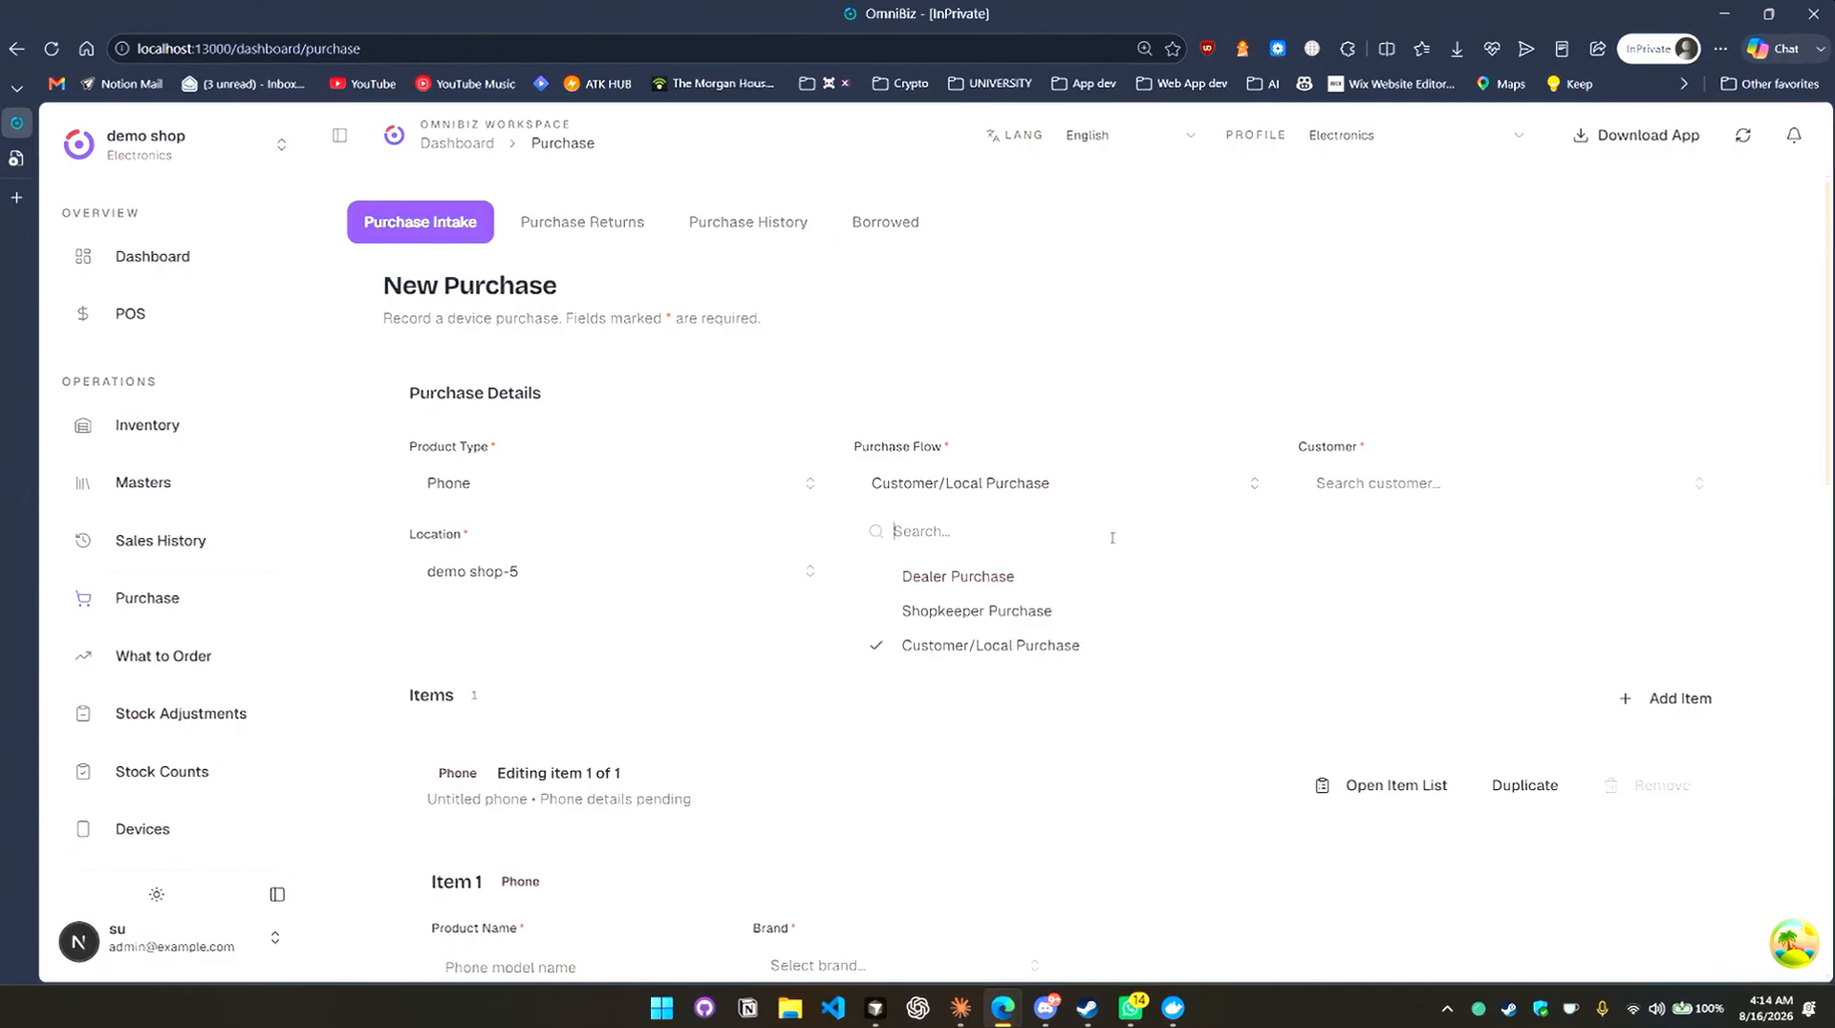
{"action": "left_click", "coordinate": [1077, 585]}
{"action": "left_click", "coordinate": [1386, 484]}
{"action": "scroll", "coordinate": [1481, 708], "scroll_direction": "down", "scroll_amount": 1}
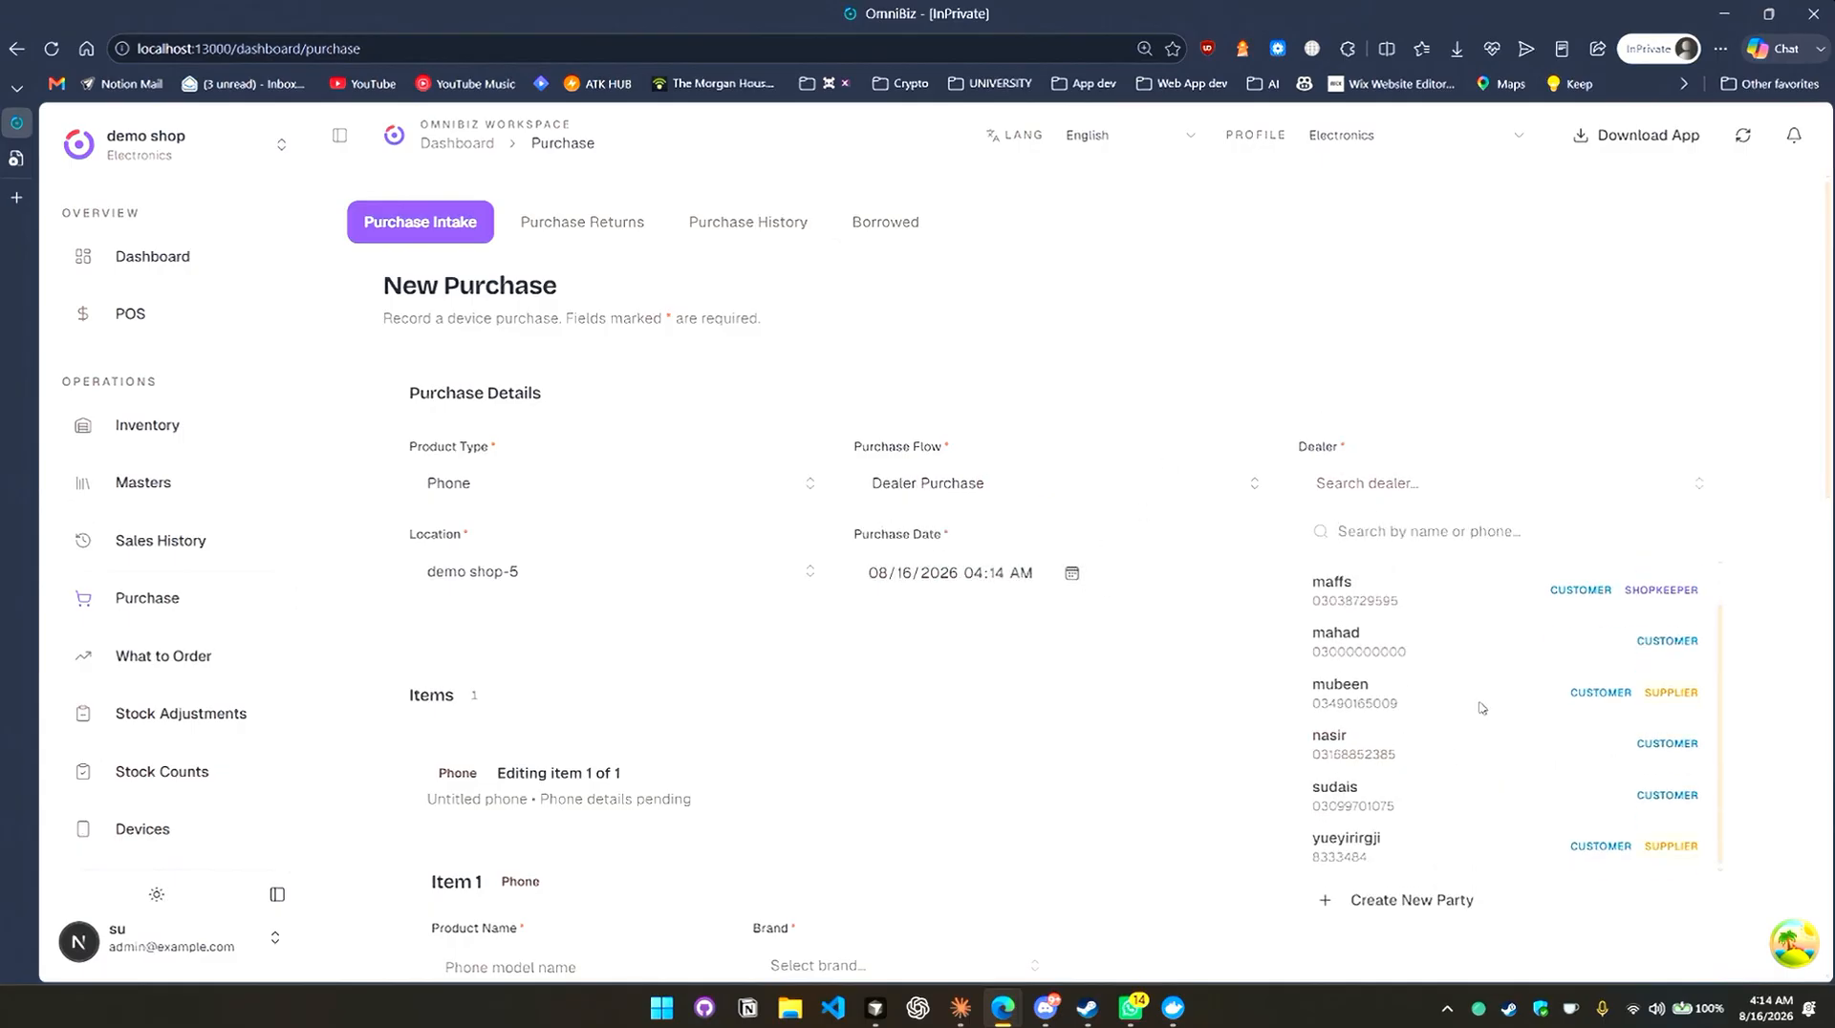
{"action": "left_click", "coordinate": [1583, 694]}
Set item 1's product name to iPhone 12 and its brand to Apple.
{"action": "scroll", "coordinate": [573, 545], "scroll_direction": "down", "scroll_amount": 7}
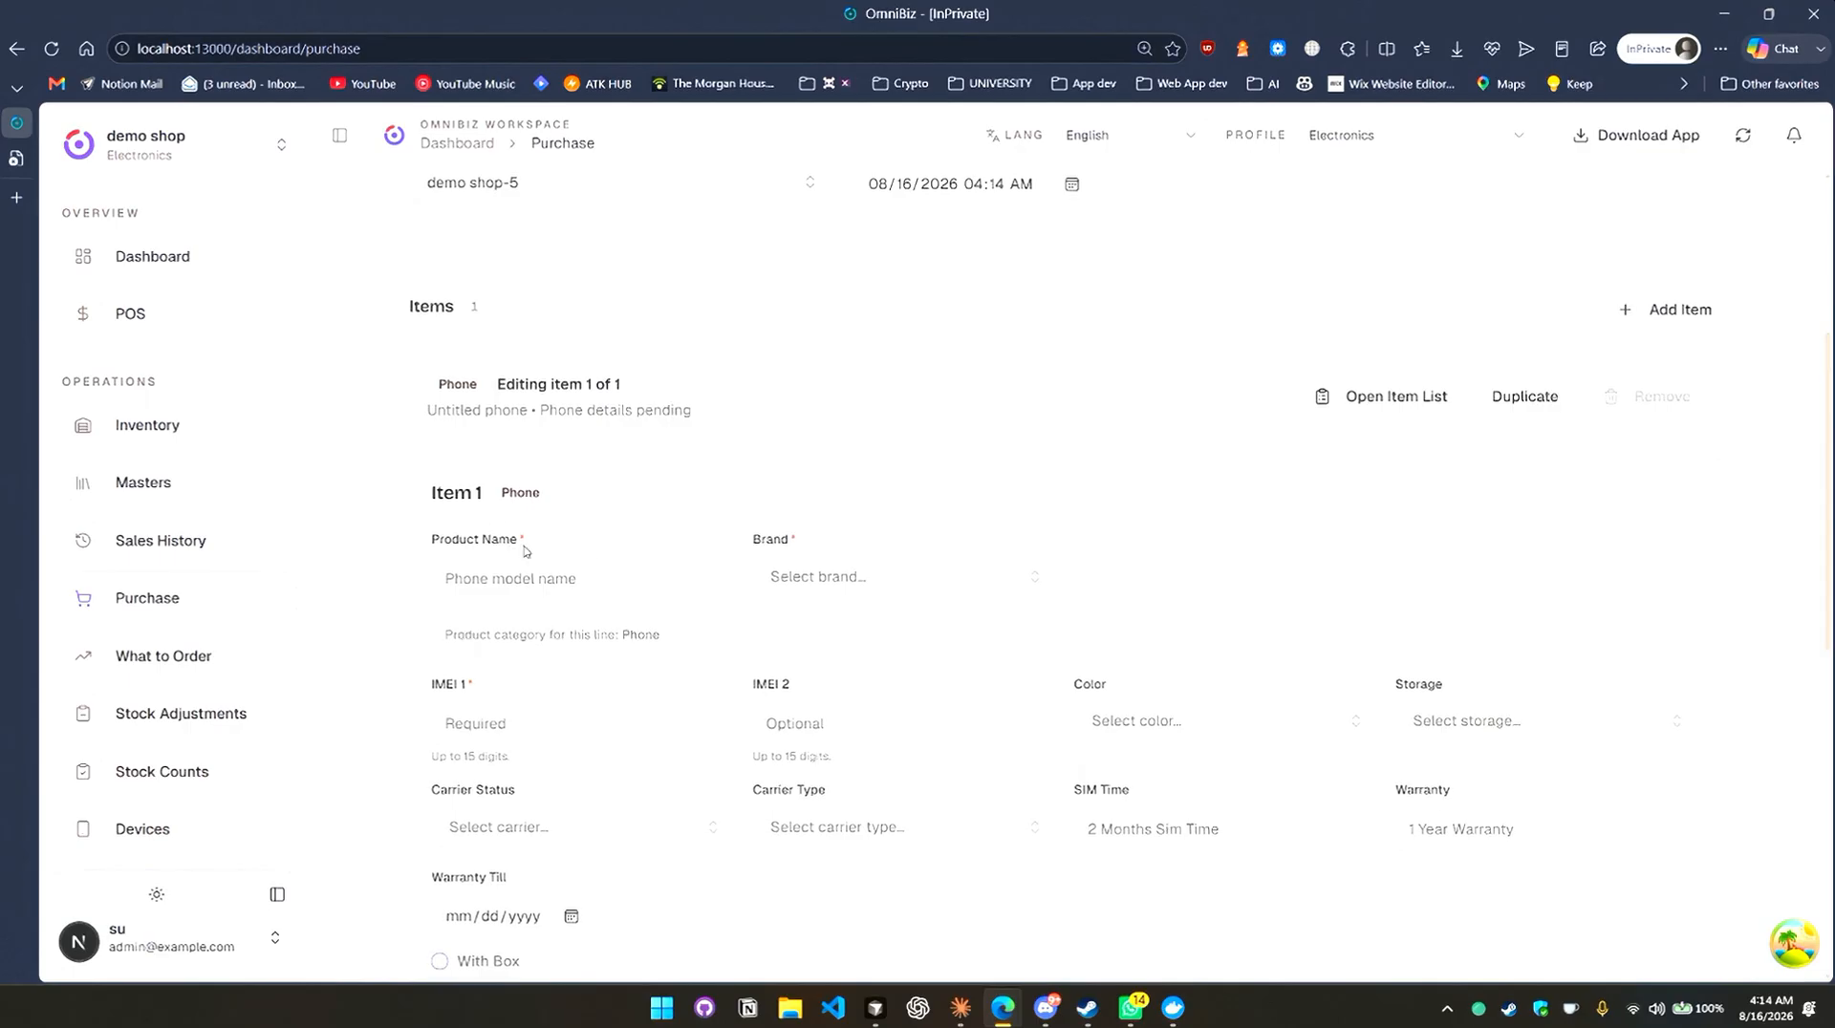
{"action": "scroll", "coordinate": [589, 534], "scroll_direction": "up", "scroll_amount": 2}
{"action": "left_click", "coordinate": [632, 498]}
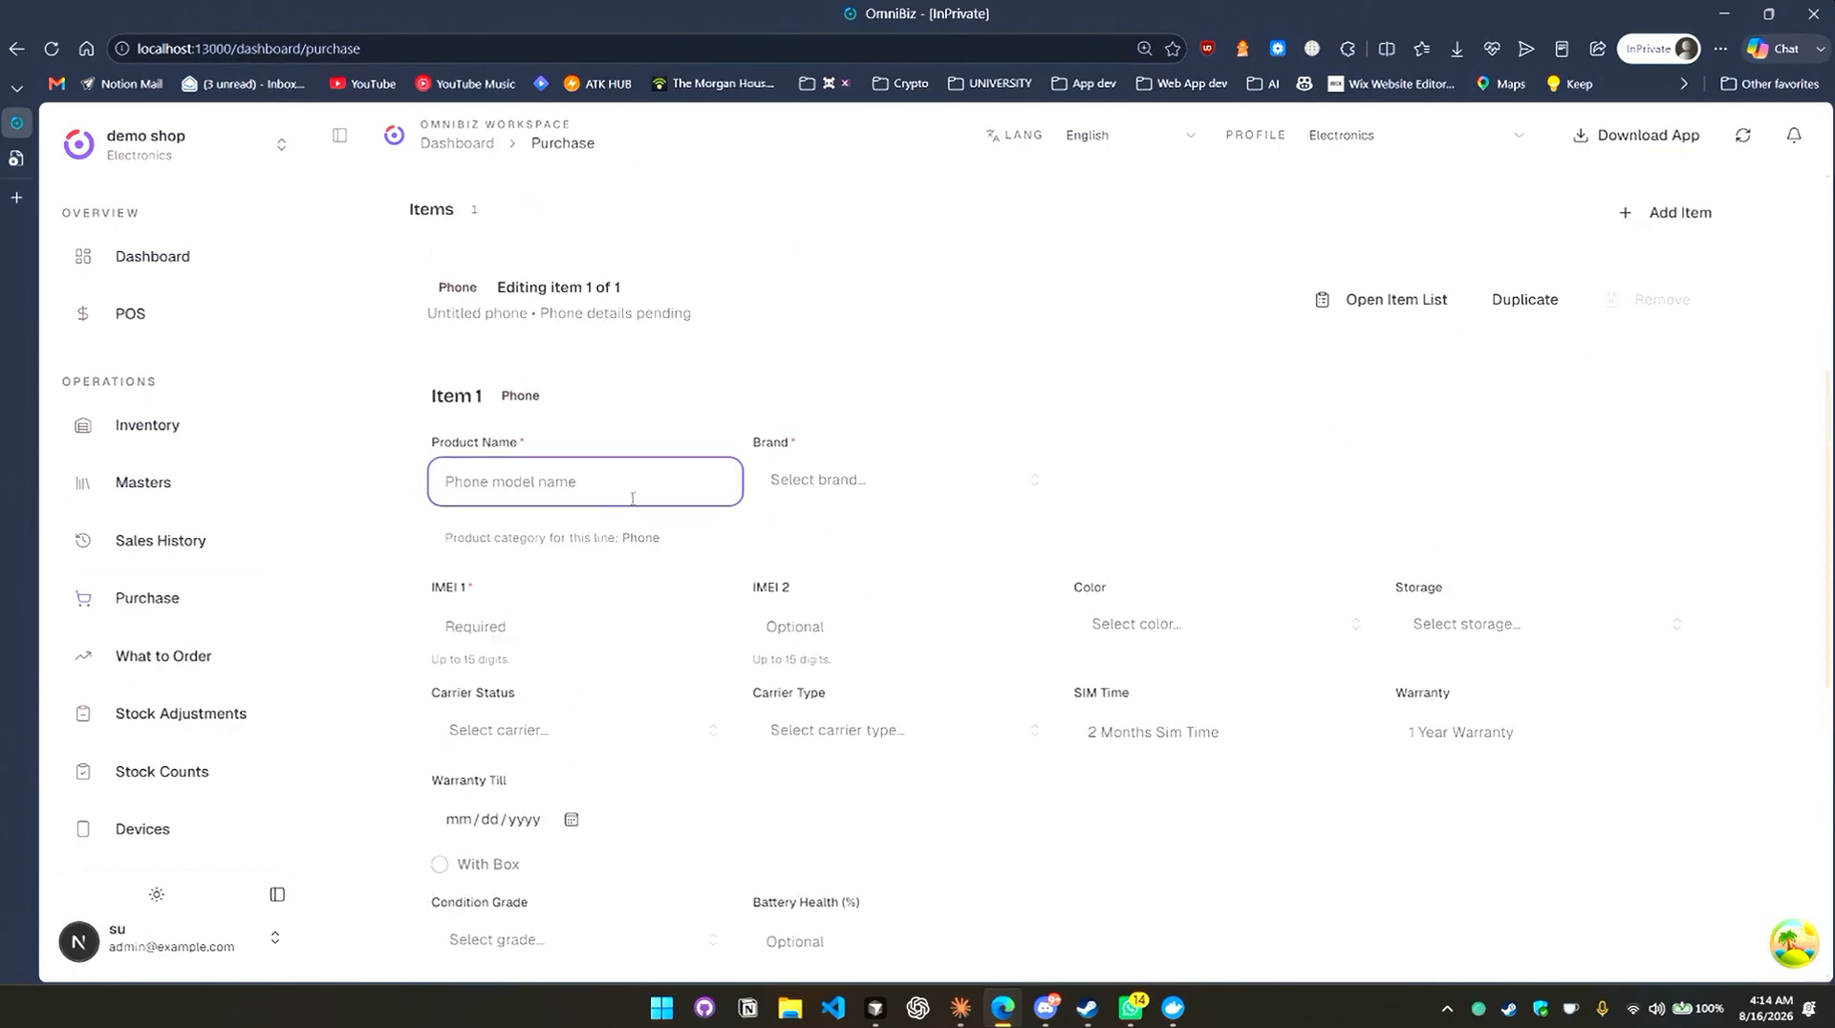
{"action": "type", "text": "12"}
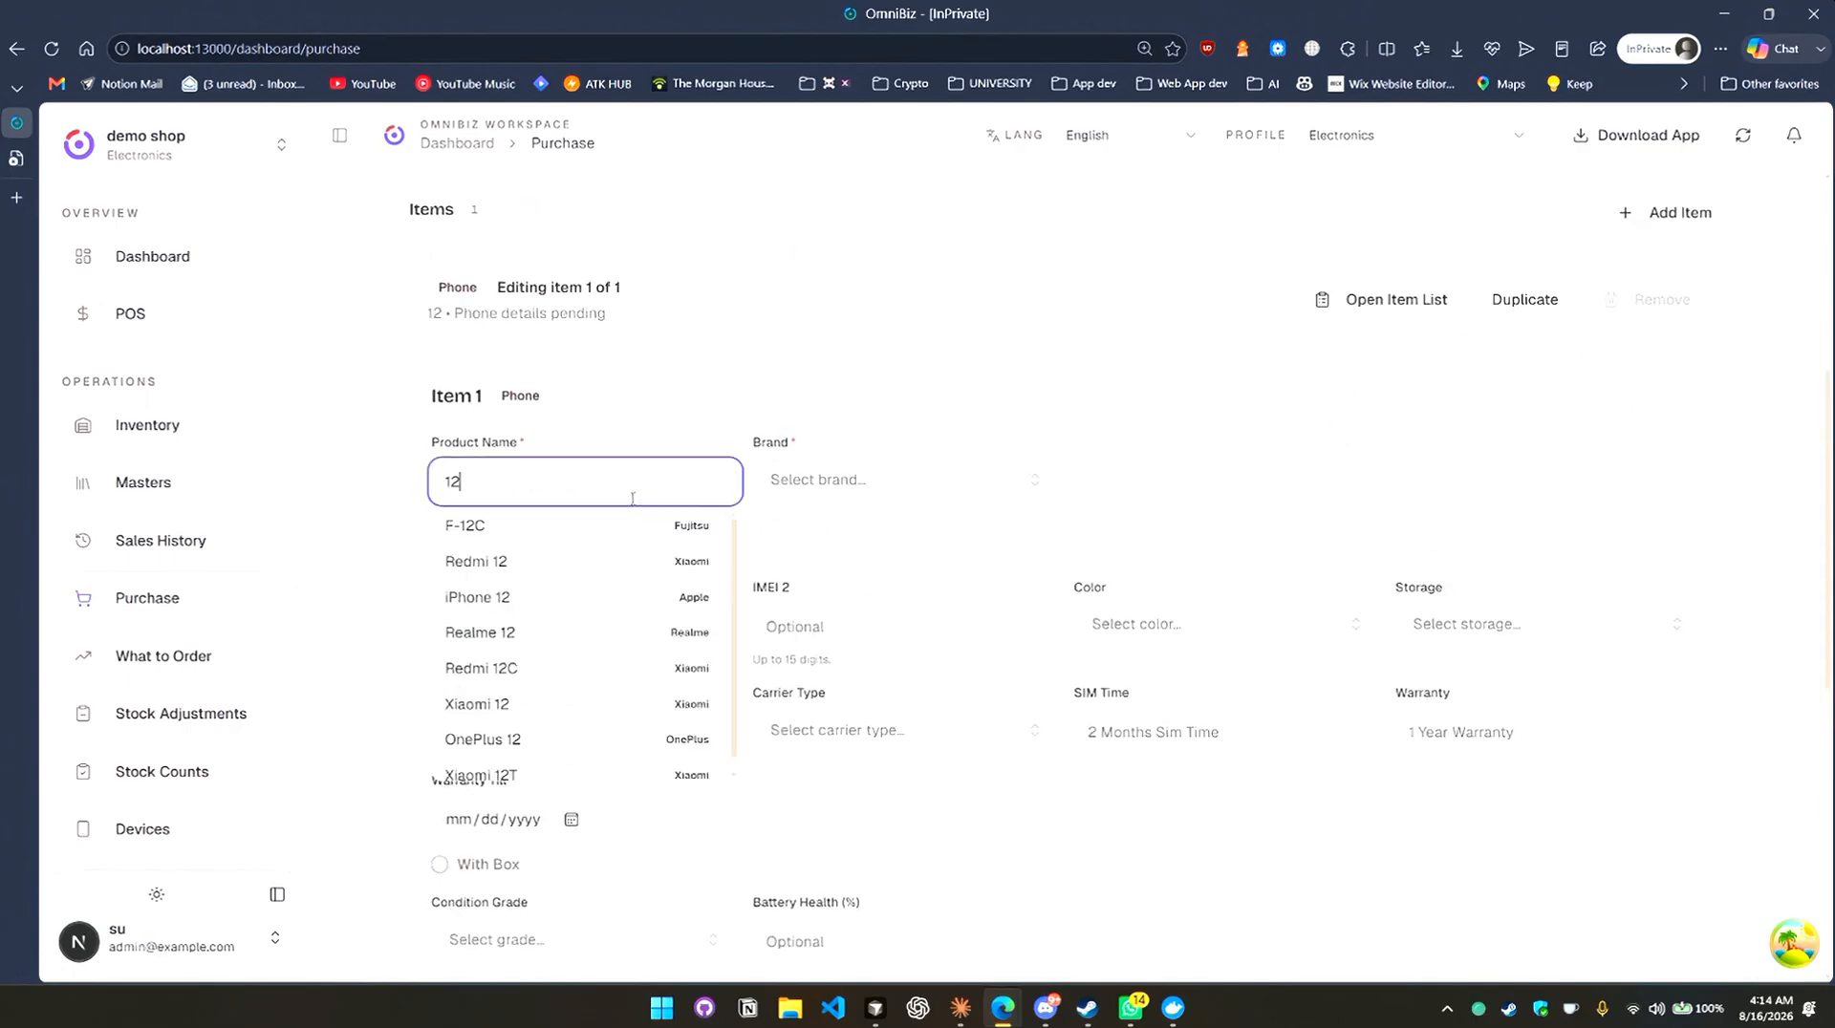
{"action": "left_click", "coordinate": [537, 602]}
{"action": "left_click", "coordinate": [836, 495]}
{"action": "left_click", "coordinate": [827, 581]}
Enter a 15-digit IMEI 1 for the iPhone 12 and set its color to Black and storage to 256GB.
{"action": "scroll", "coordinate": [674, 571], "scroll_direction": "down", "scroll_amount": 2}
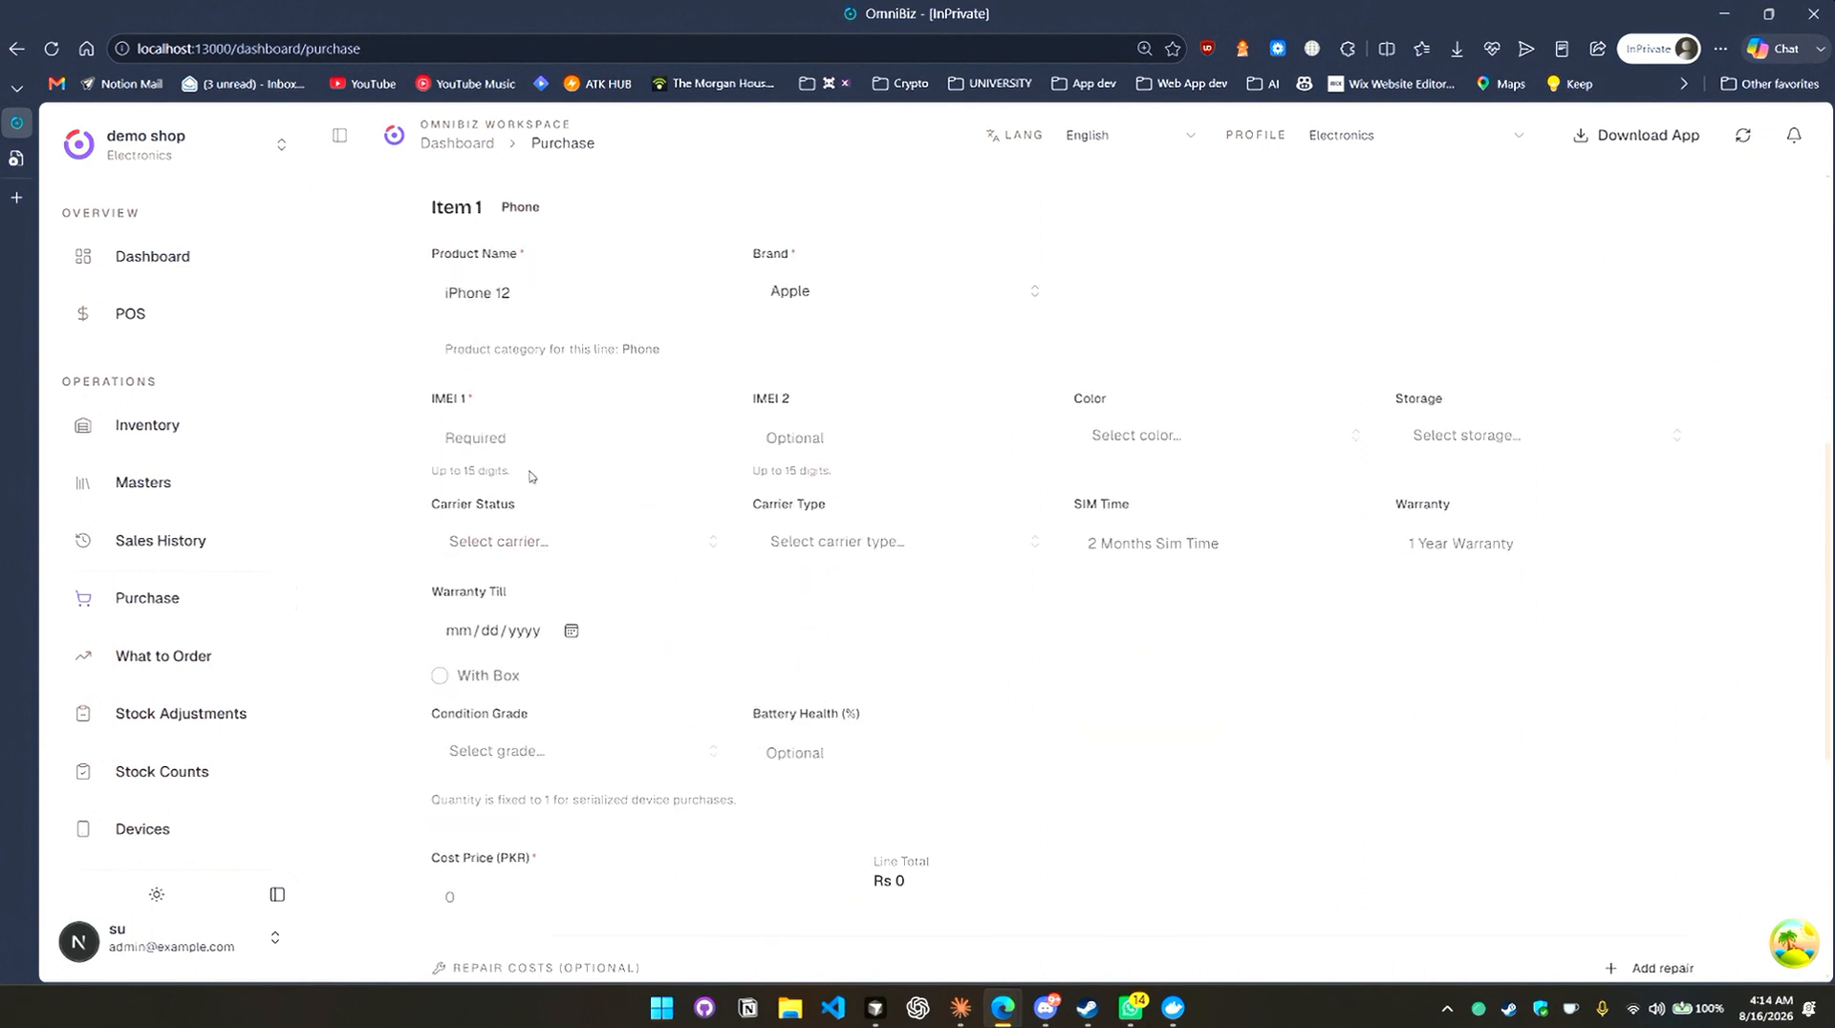
{"action": "scroll", "coordinate": [532, 479], "scroll_direction": "up", "scroll_amount": 1}
{"action": "left_click", "coordinate": [533, 530]}
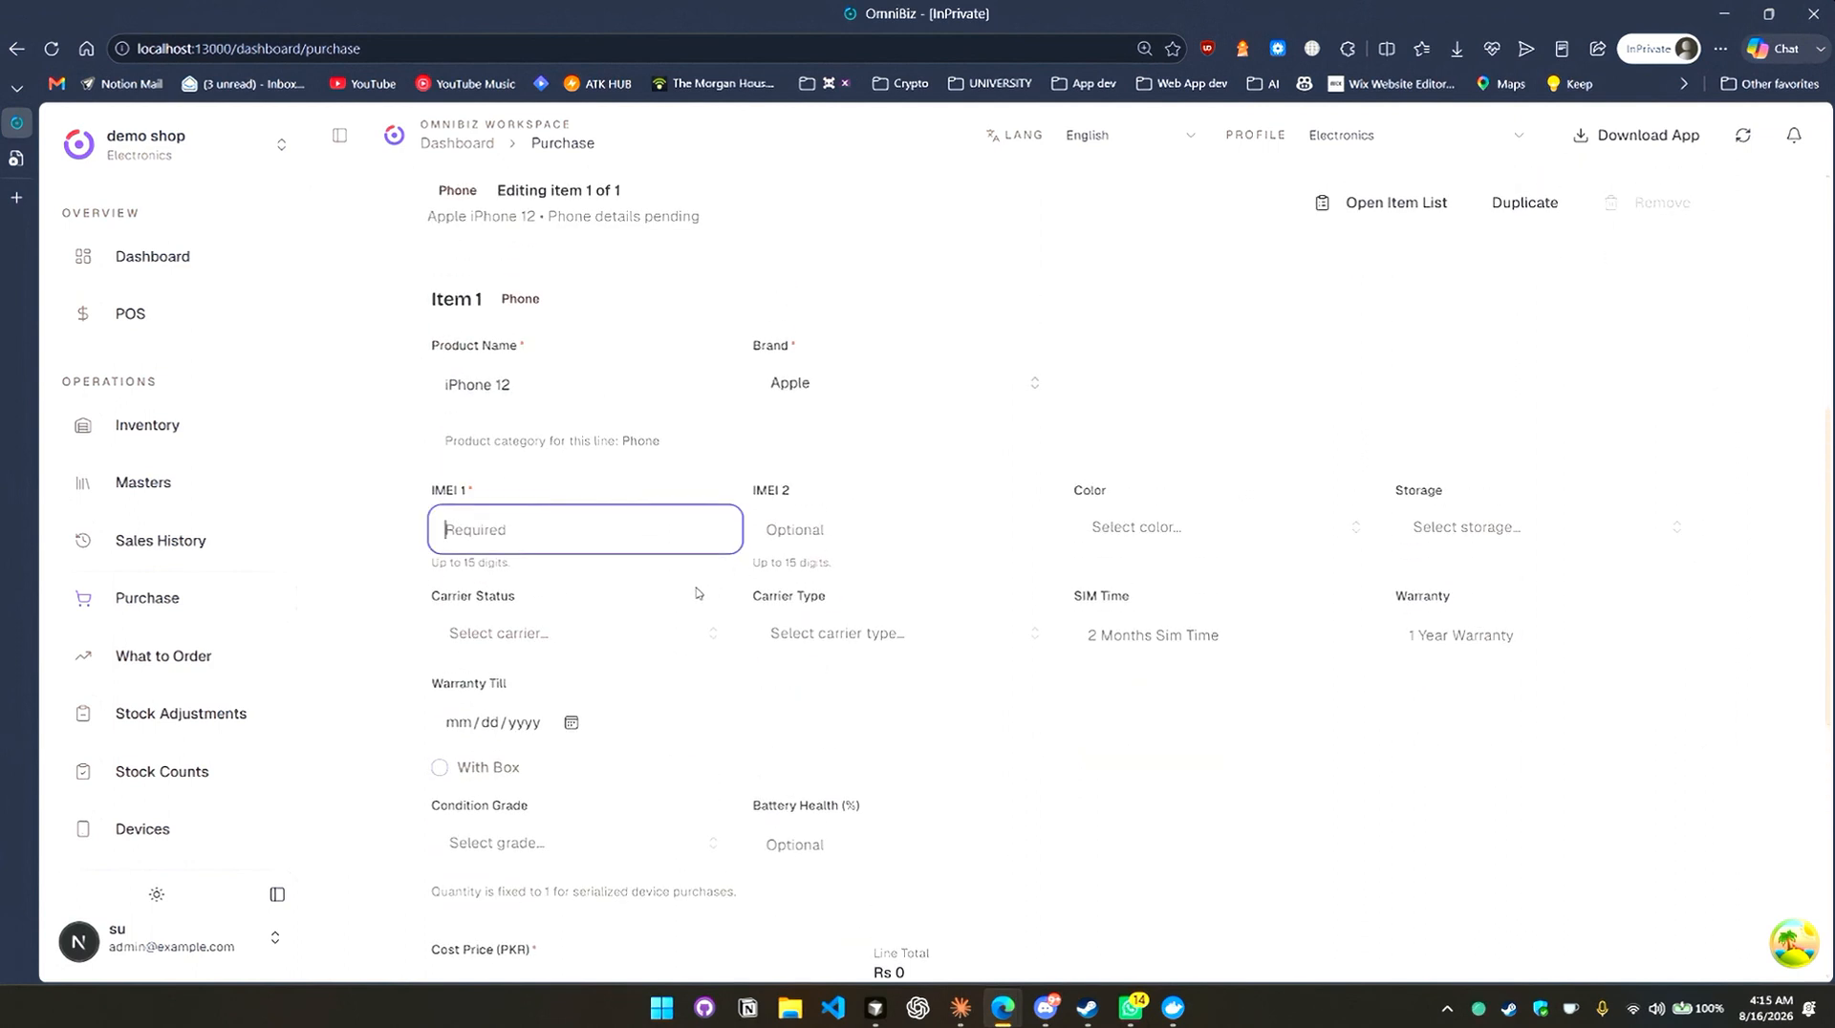
{"action": "type", "text": "567898456787653"}
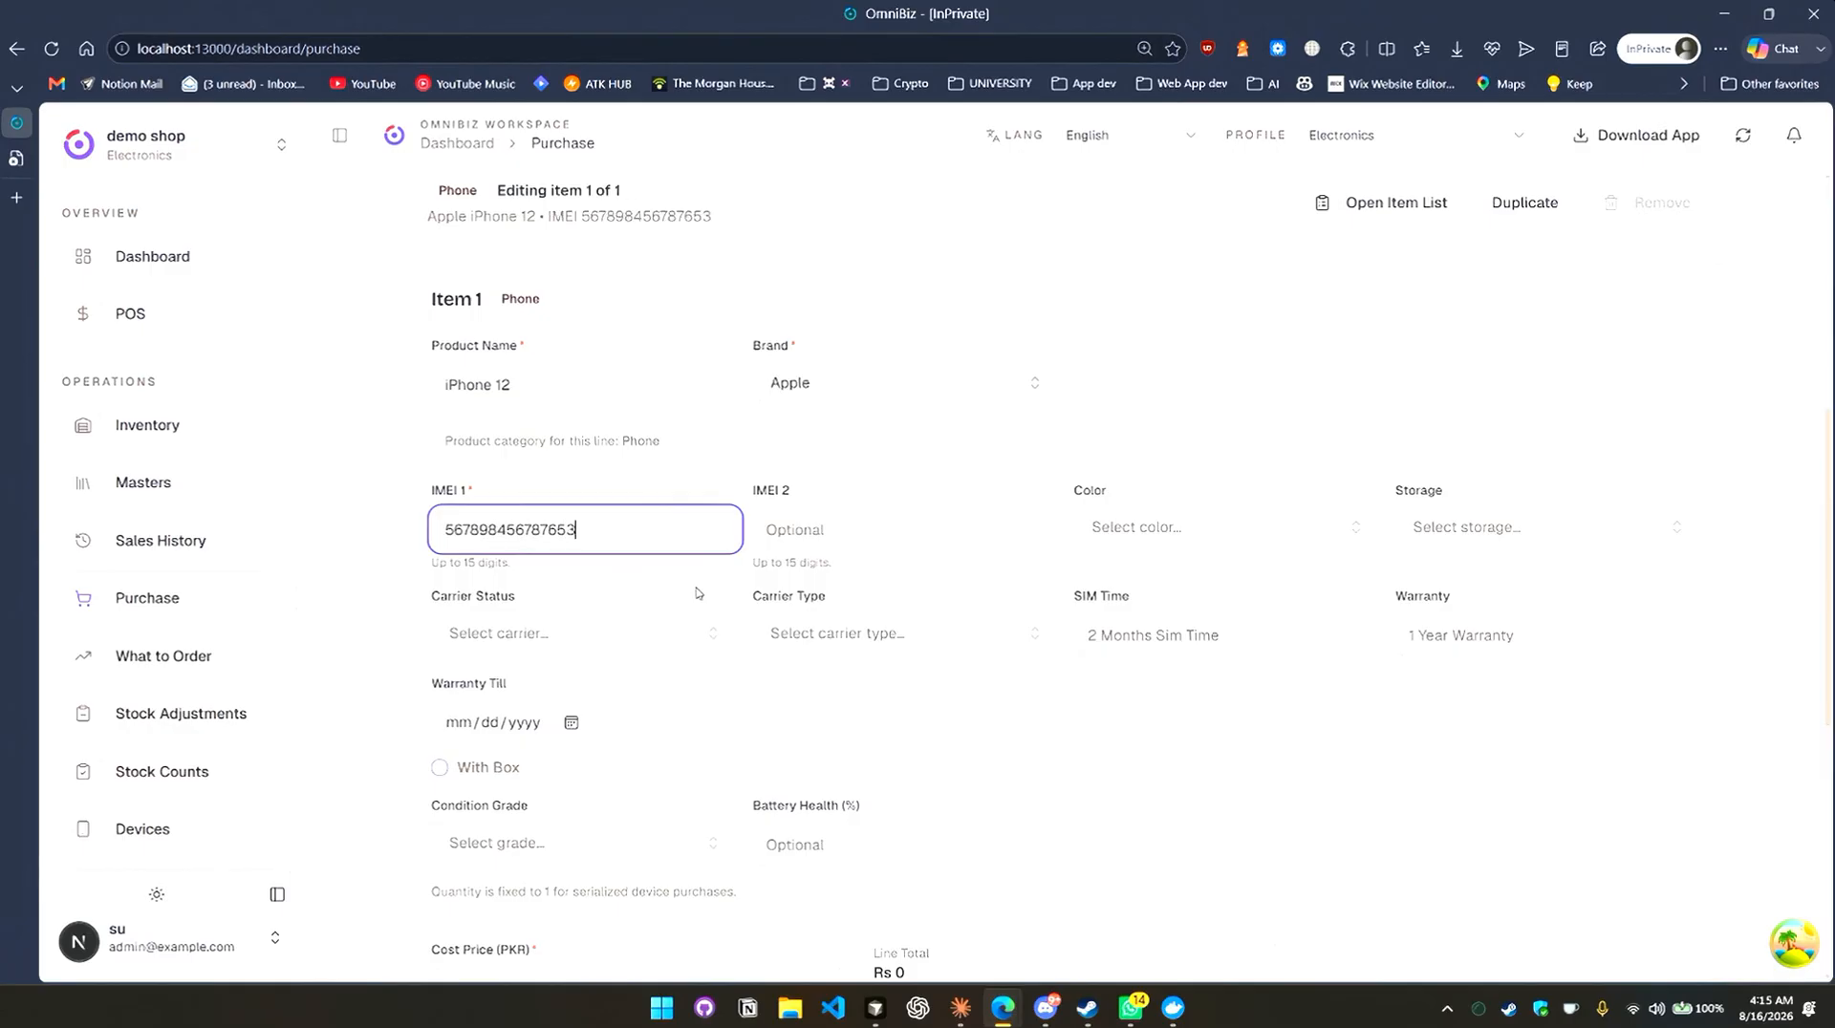
{"action": "left_click", "coordinate": [1257, 534]}
{"action": "left_click", "coordinate": [1190, 626]}
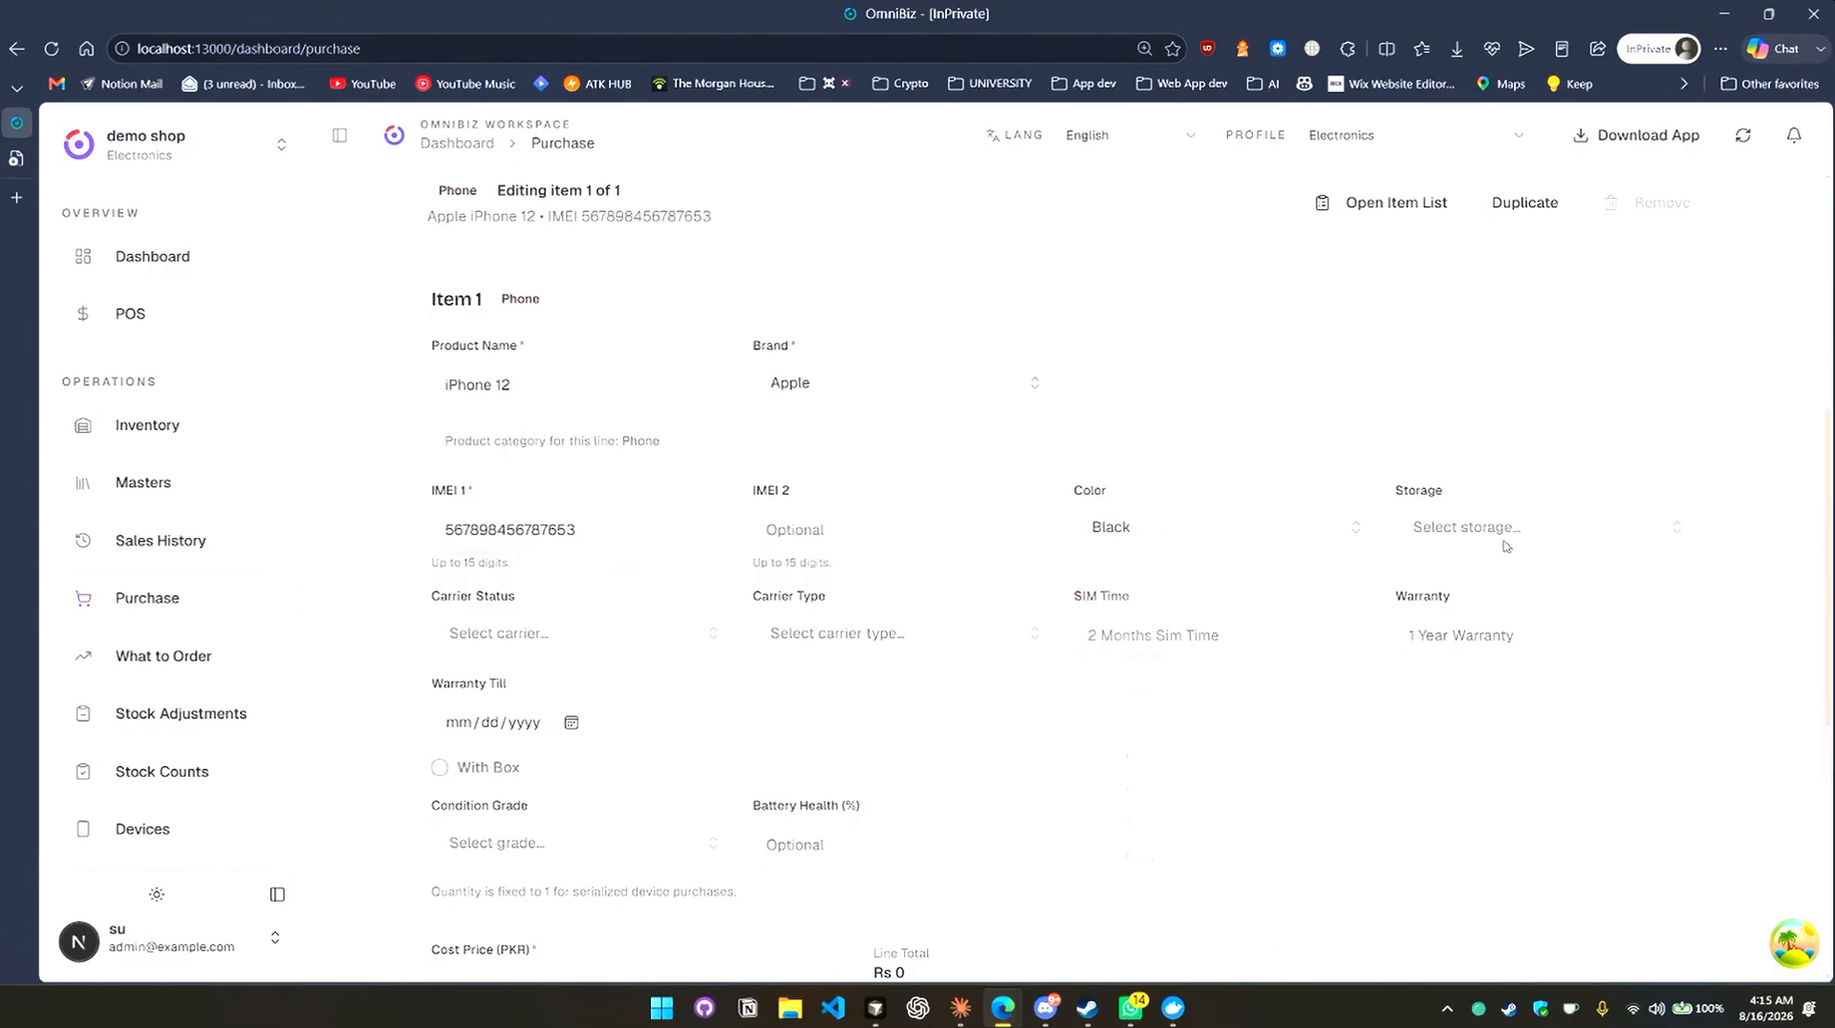
{"action": "left_click", "coordinate": [1551, 534]}
{"action": "left_click", "coordinate": [1494, 756]}
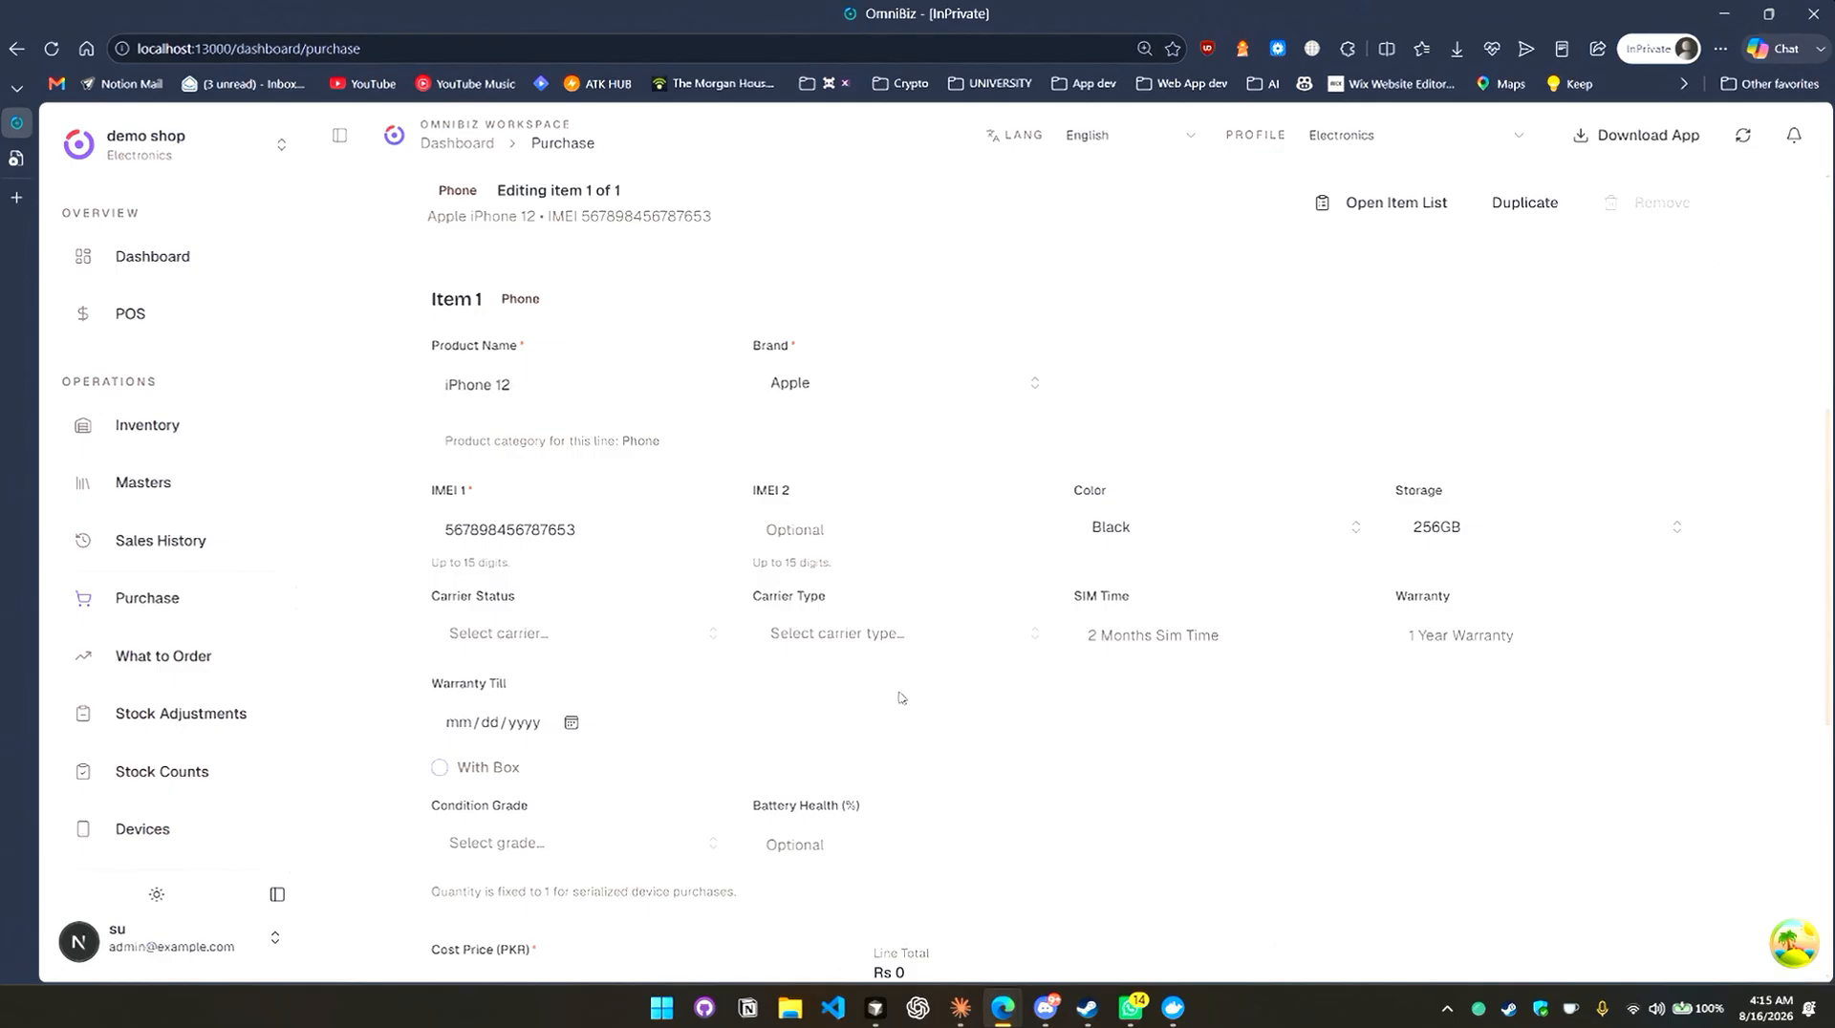
Set the phone's carrier status to PTA Approved and its carrier type to Official, and review the other carrier type options.
{"action": "left_click", "coordinate": [631, 639]}
{"action": "left_click", "coordinate": [526, 725]}
{"action": "left_click", "coordinate": [837, 634]}
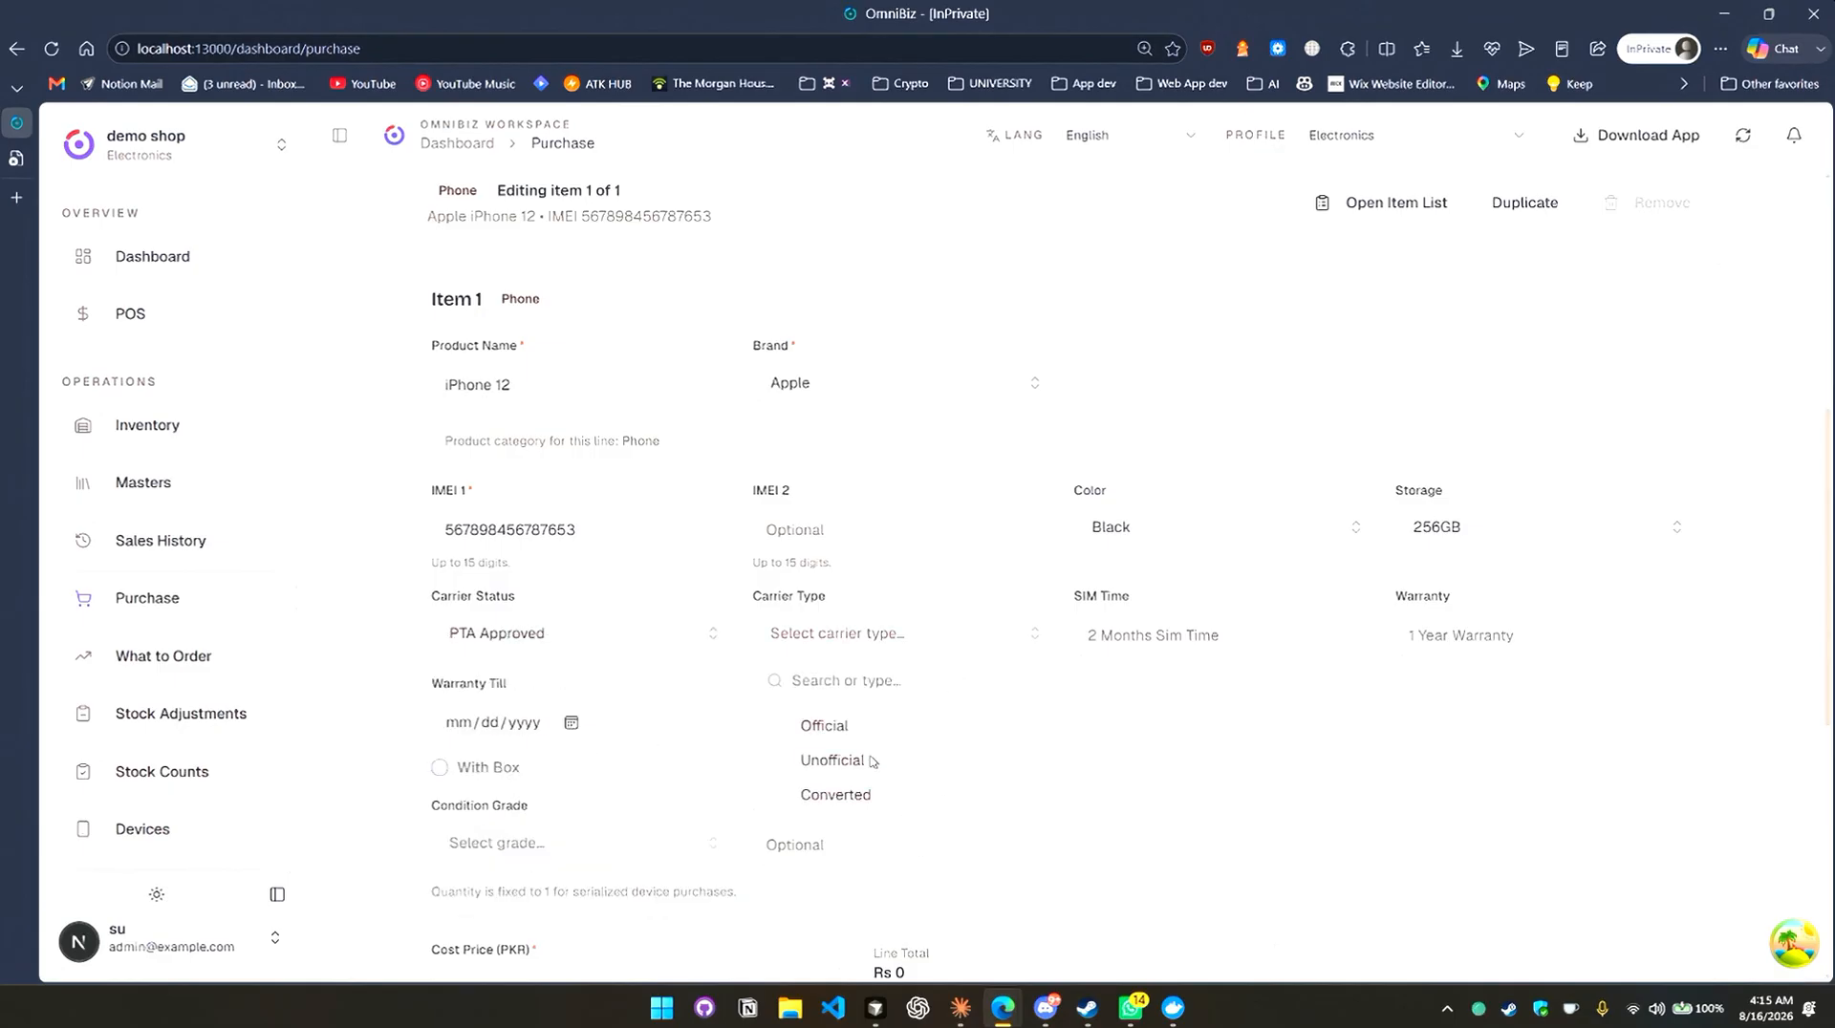
{"action": "left_click", "coordinate": [890, 734]}
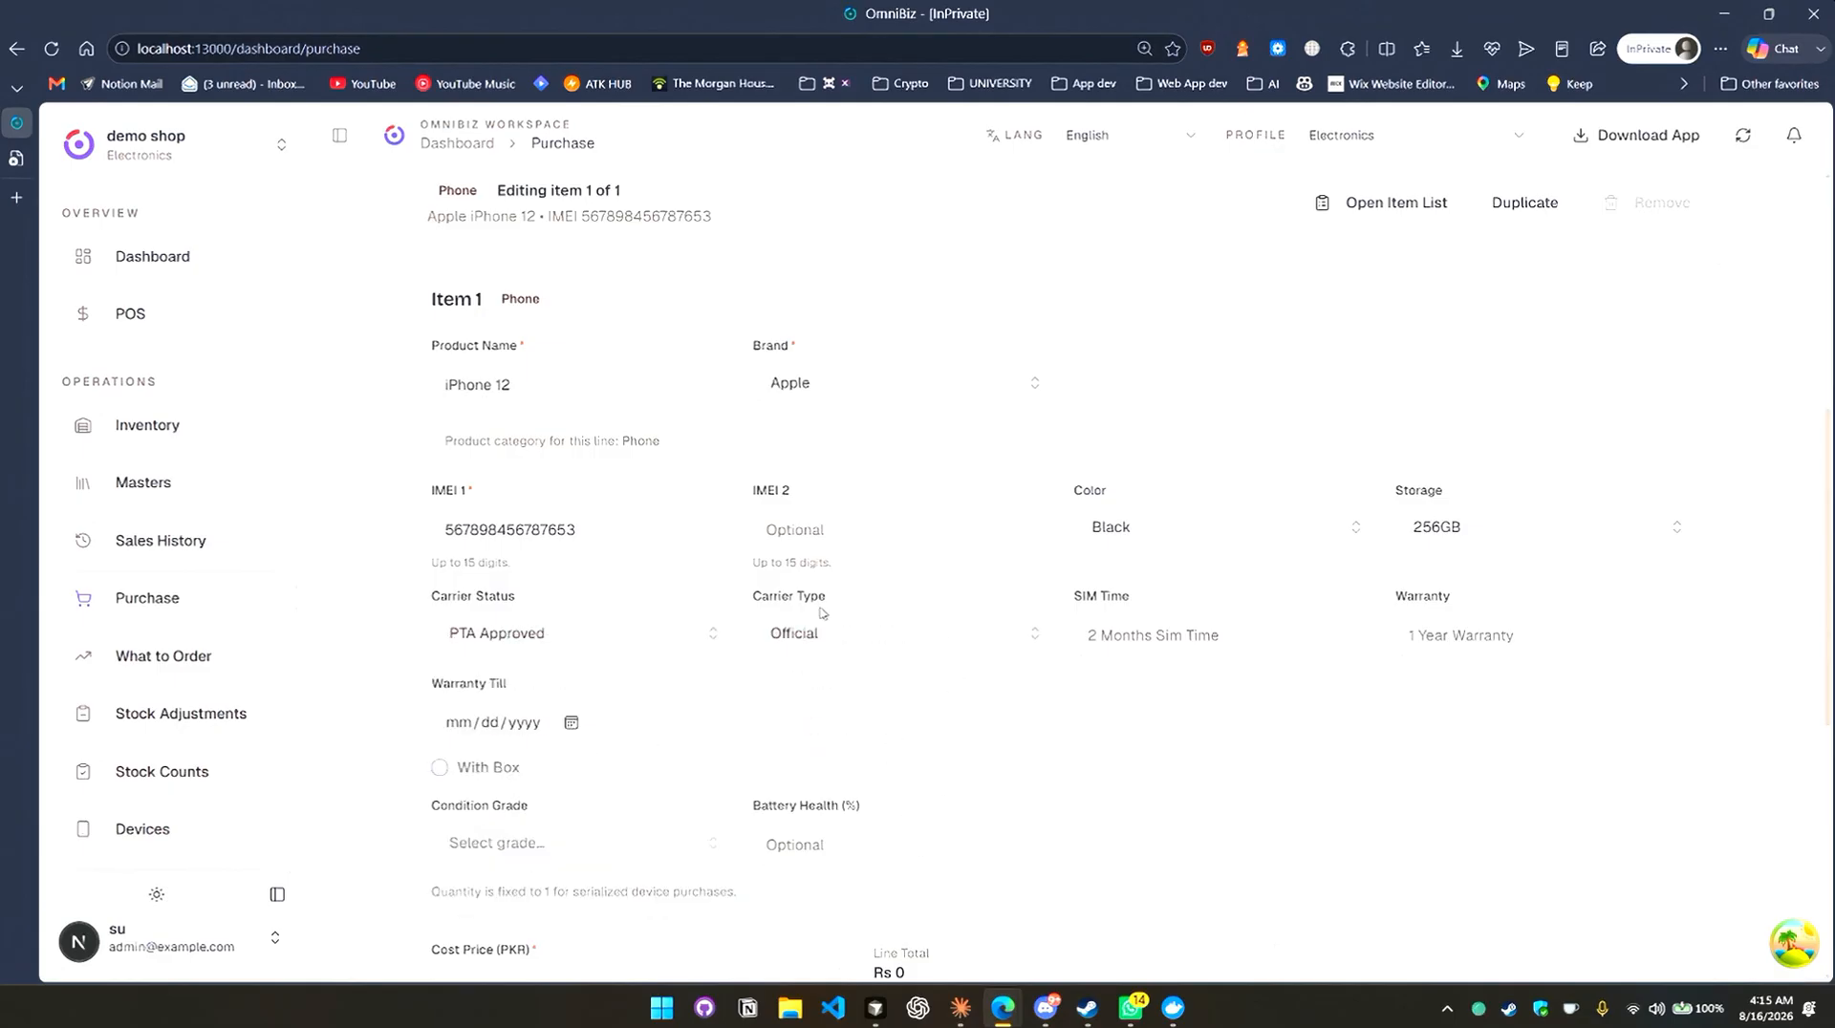
{"action": "left_click", "coordinate": [855, 647]}
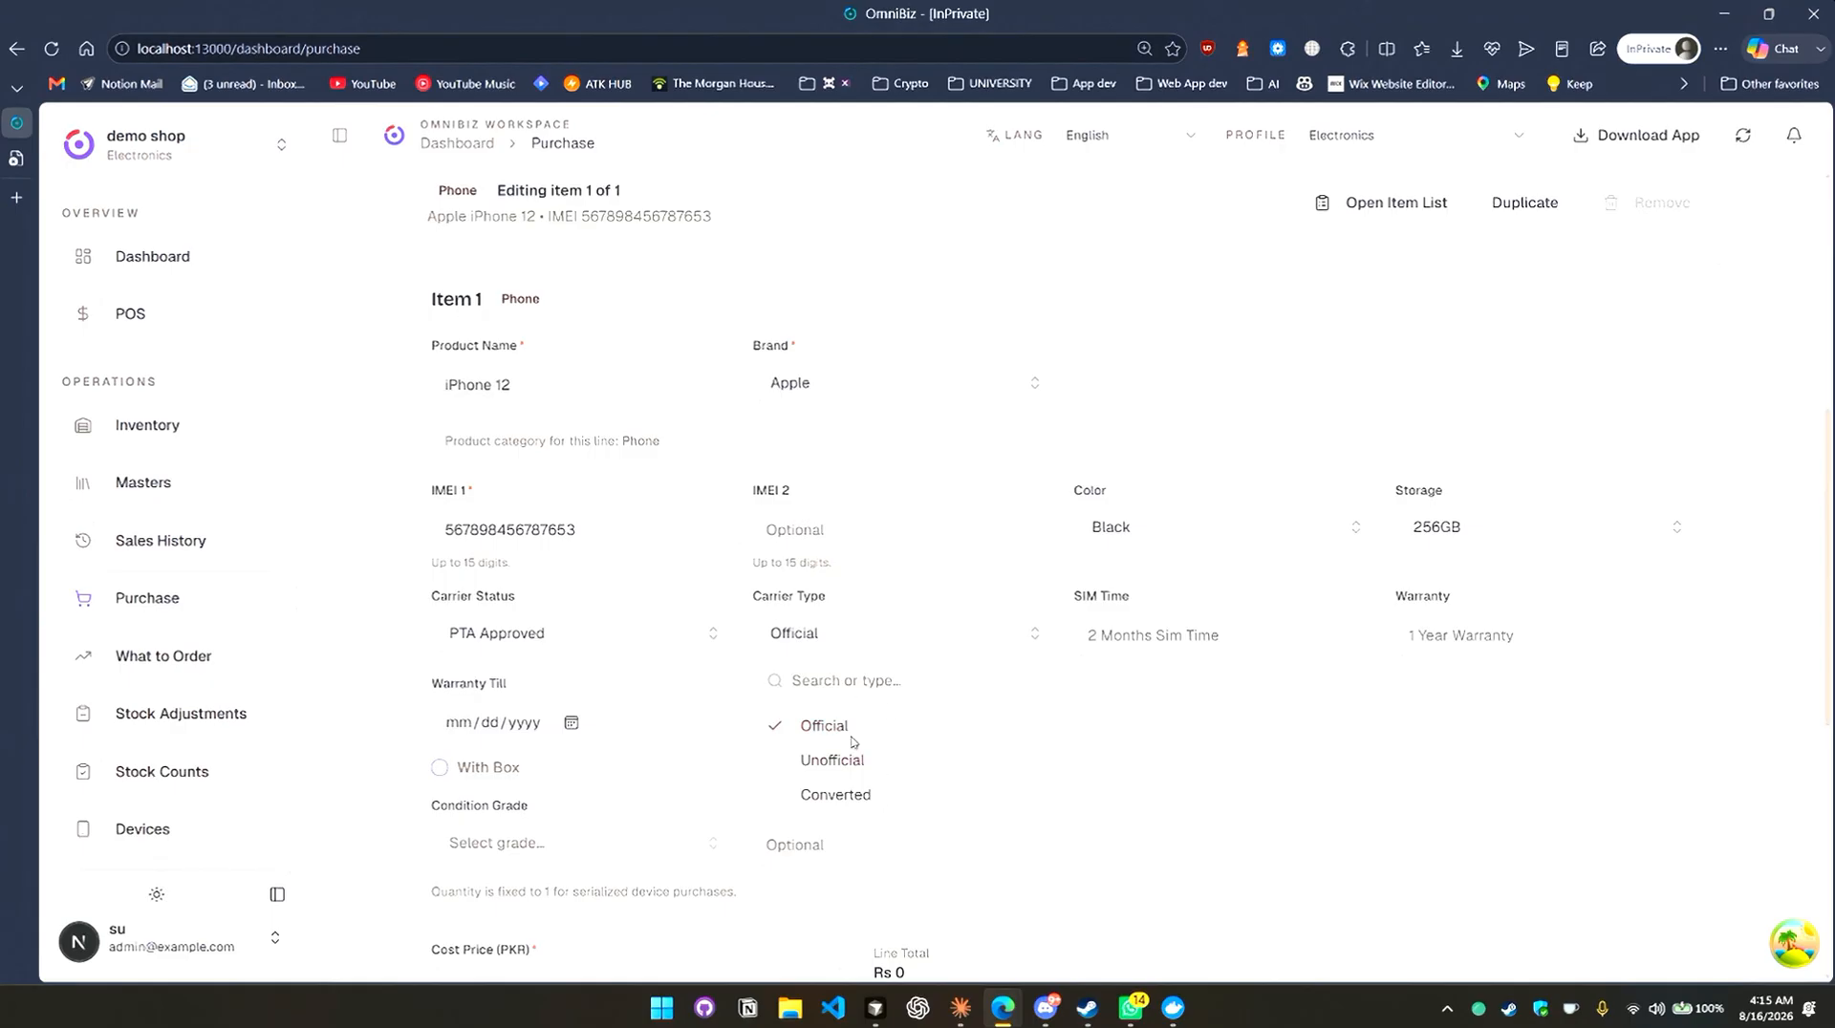
{"action": "left_click", "coordinate": [1306, 739]}
{"action": "left_click", "coordinate": [857, 650]}
{"action": "left_click", "coordinate": [1323, 745]}
Set the phone's condition grade to A+ (Like New).
{"action": "scroll", "coordinate": [570, 616], "scroll_direction": "down", "scroll_amount": 3}
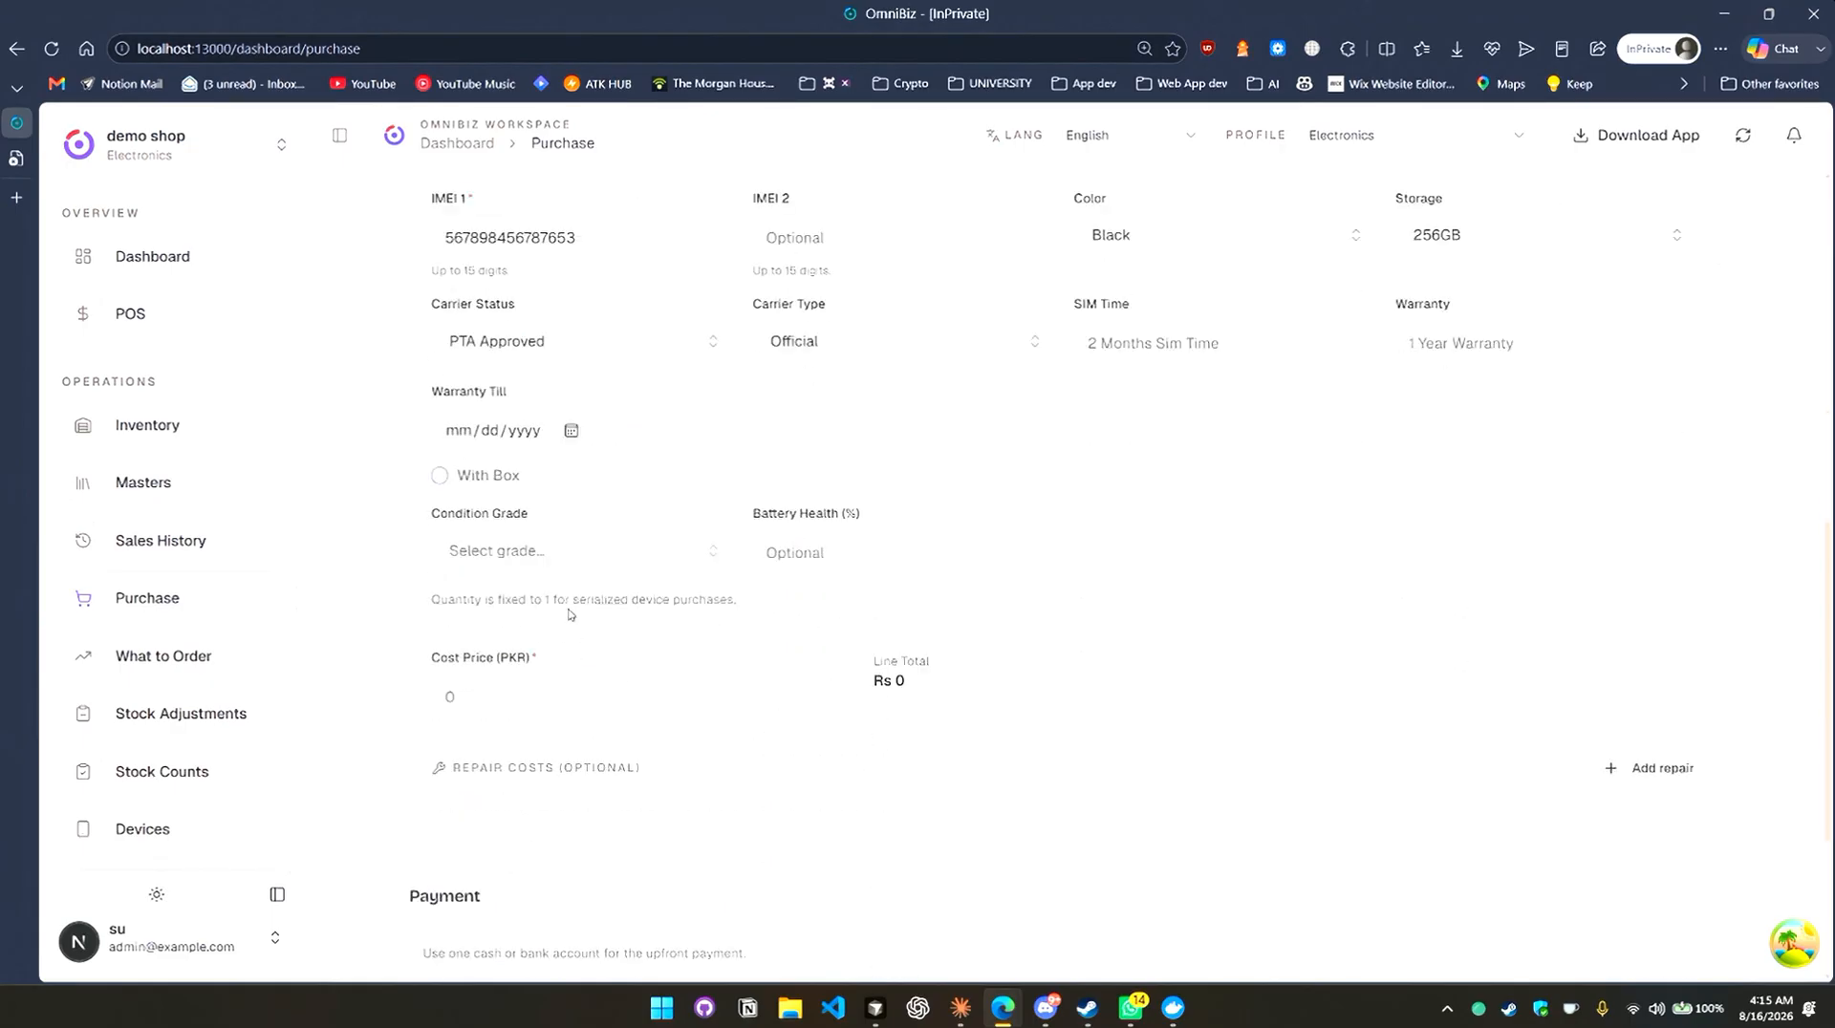
{"action": "left_click", "coordinate": [538, 564]}
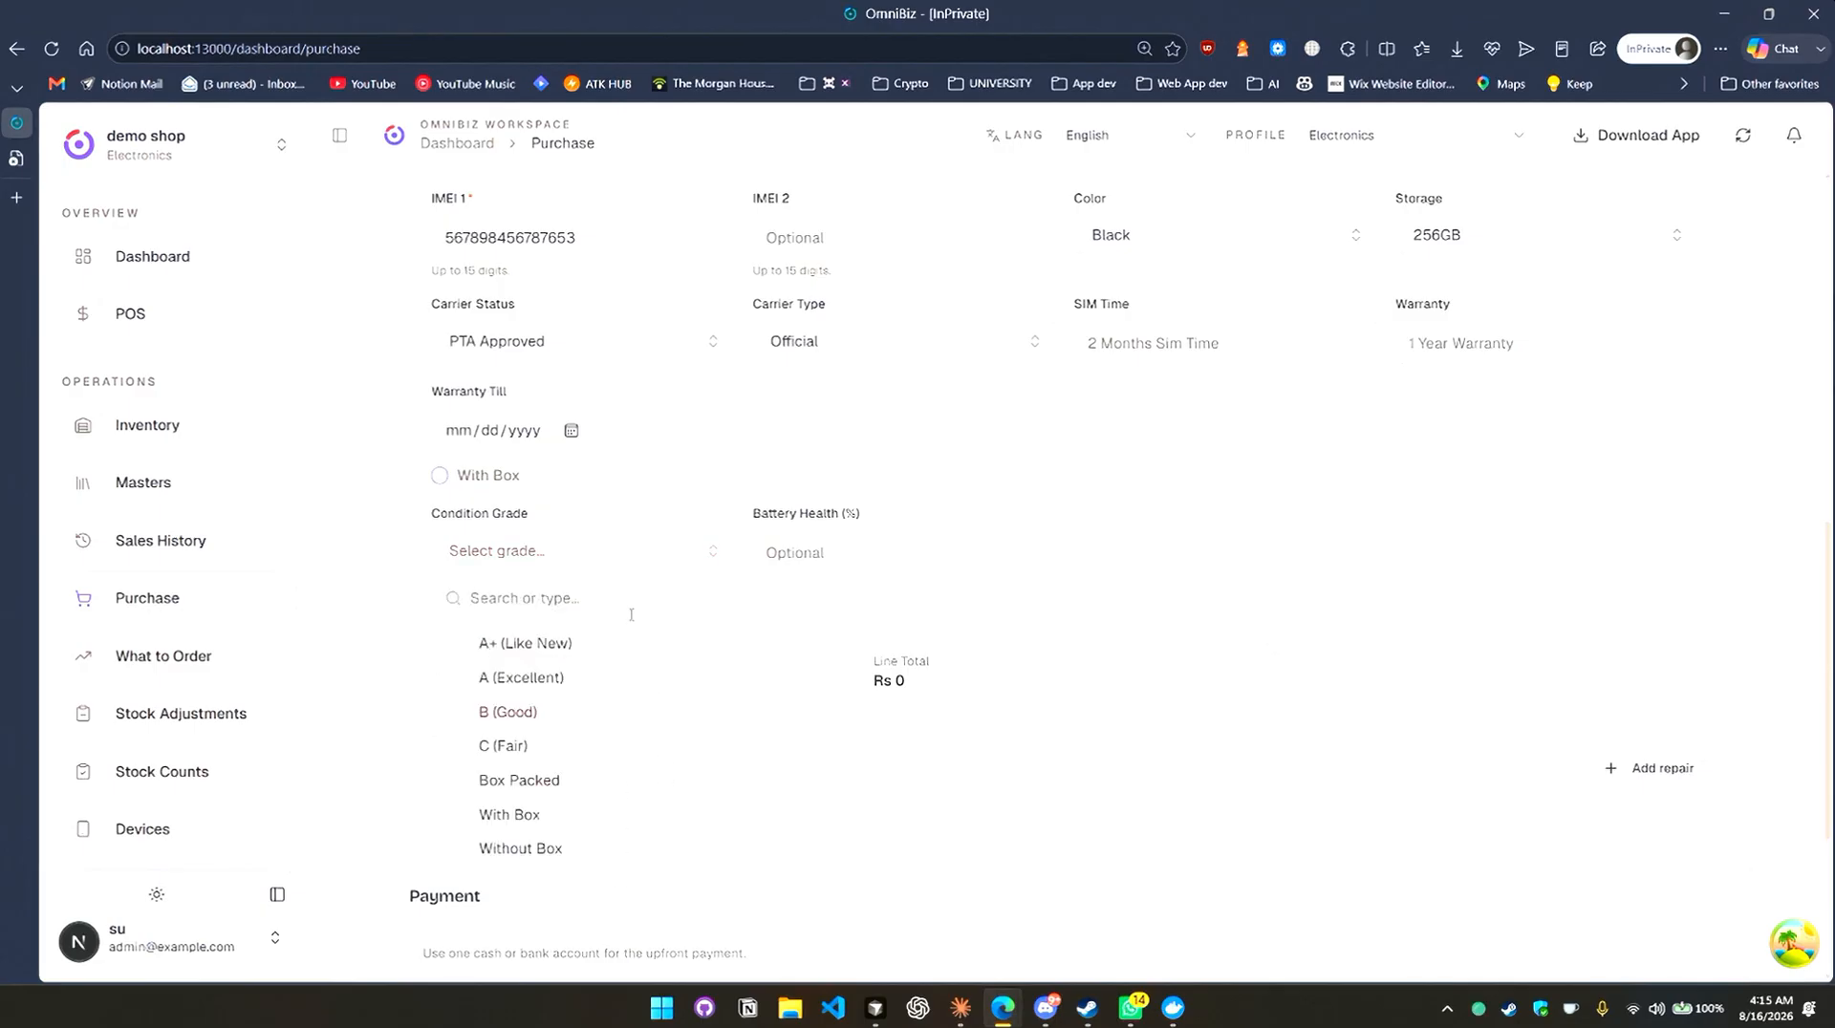
{"action": "left_click", "coordinate": [623, 648]}
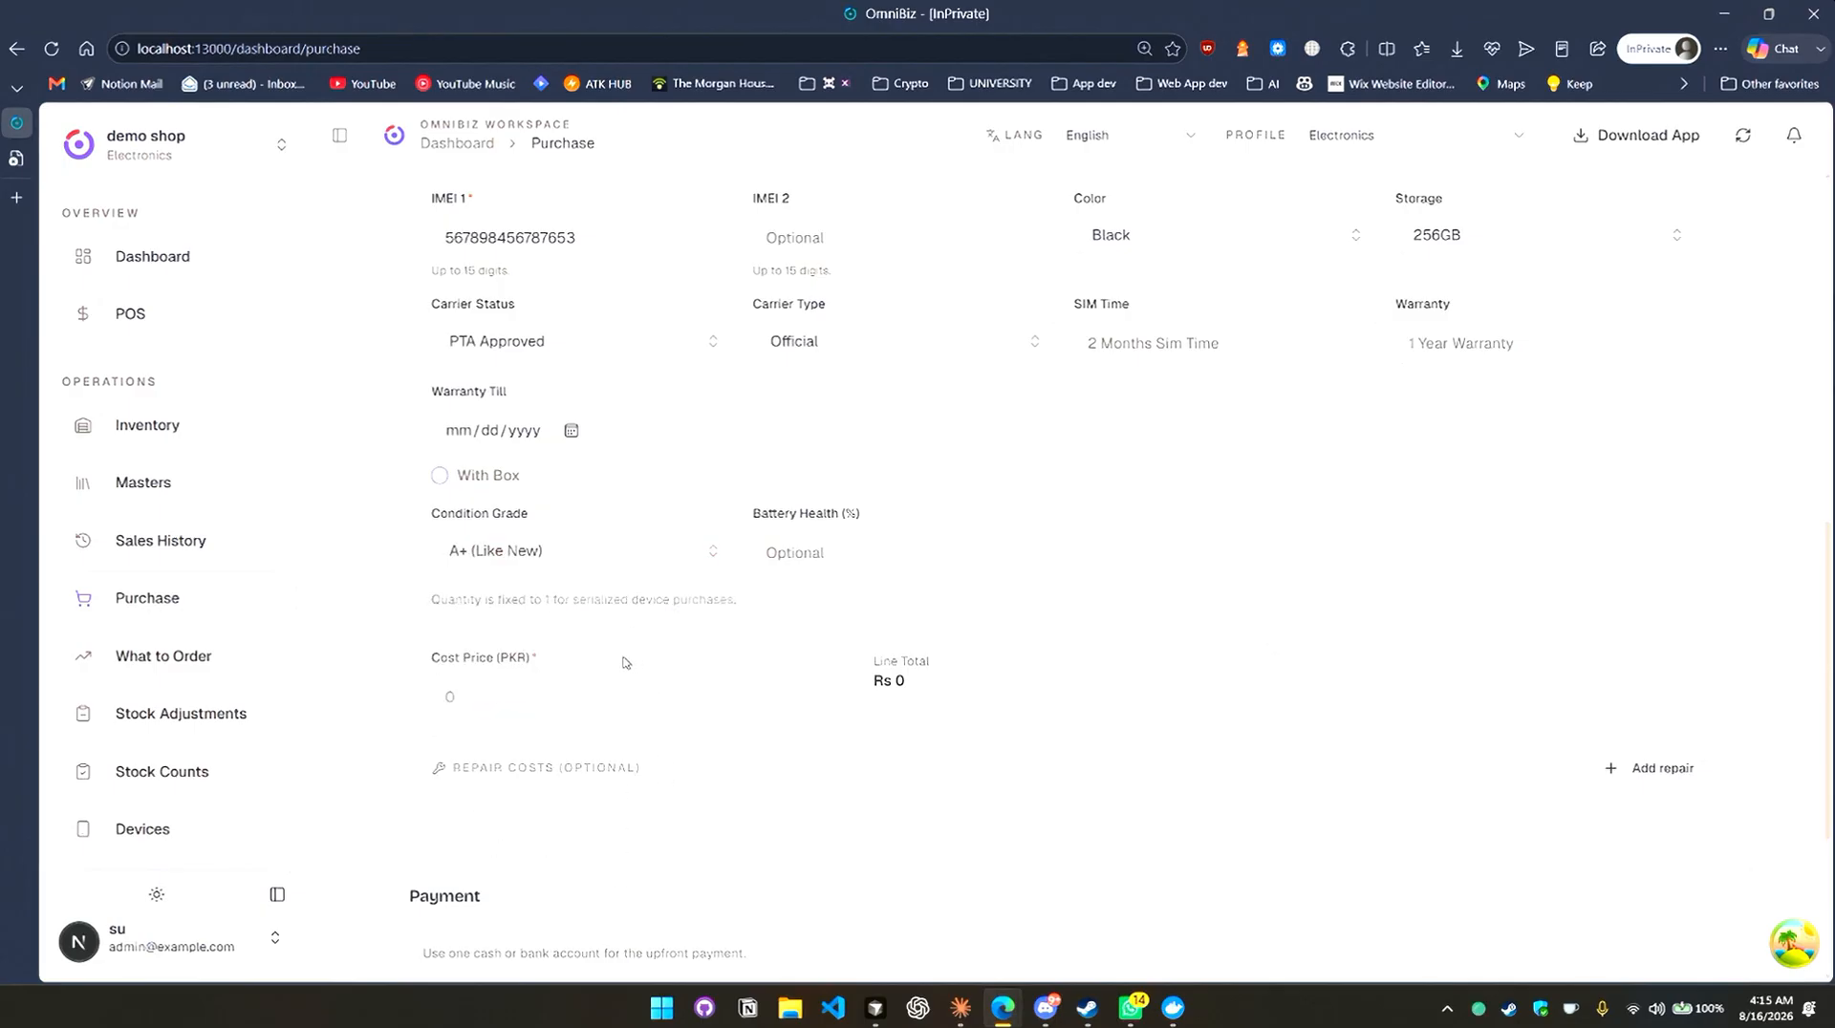
Try the With Box option and a battery health of 100% on the phone, and clear both.
{"action": "left_click", "coordinate": [883, 566]}
{"action": "left_click", "coordinate": [440, 476]}
{"action": "left_click", "coordinate": [440, 476]}
{"action": "left_click", "coordinate": [596, 560]}
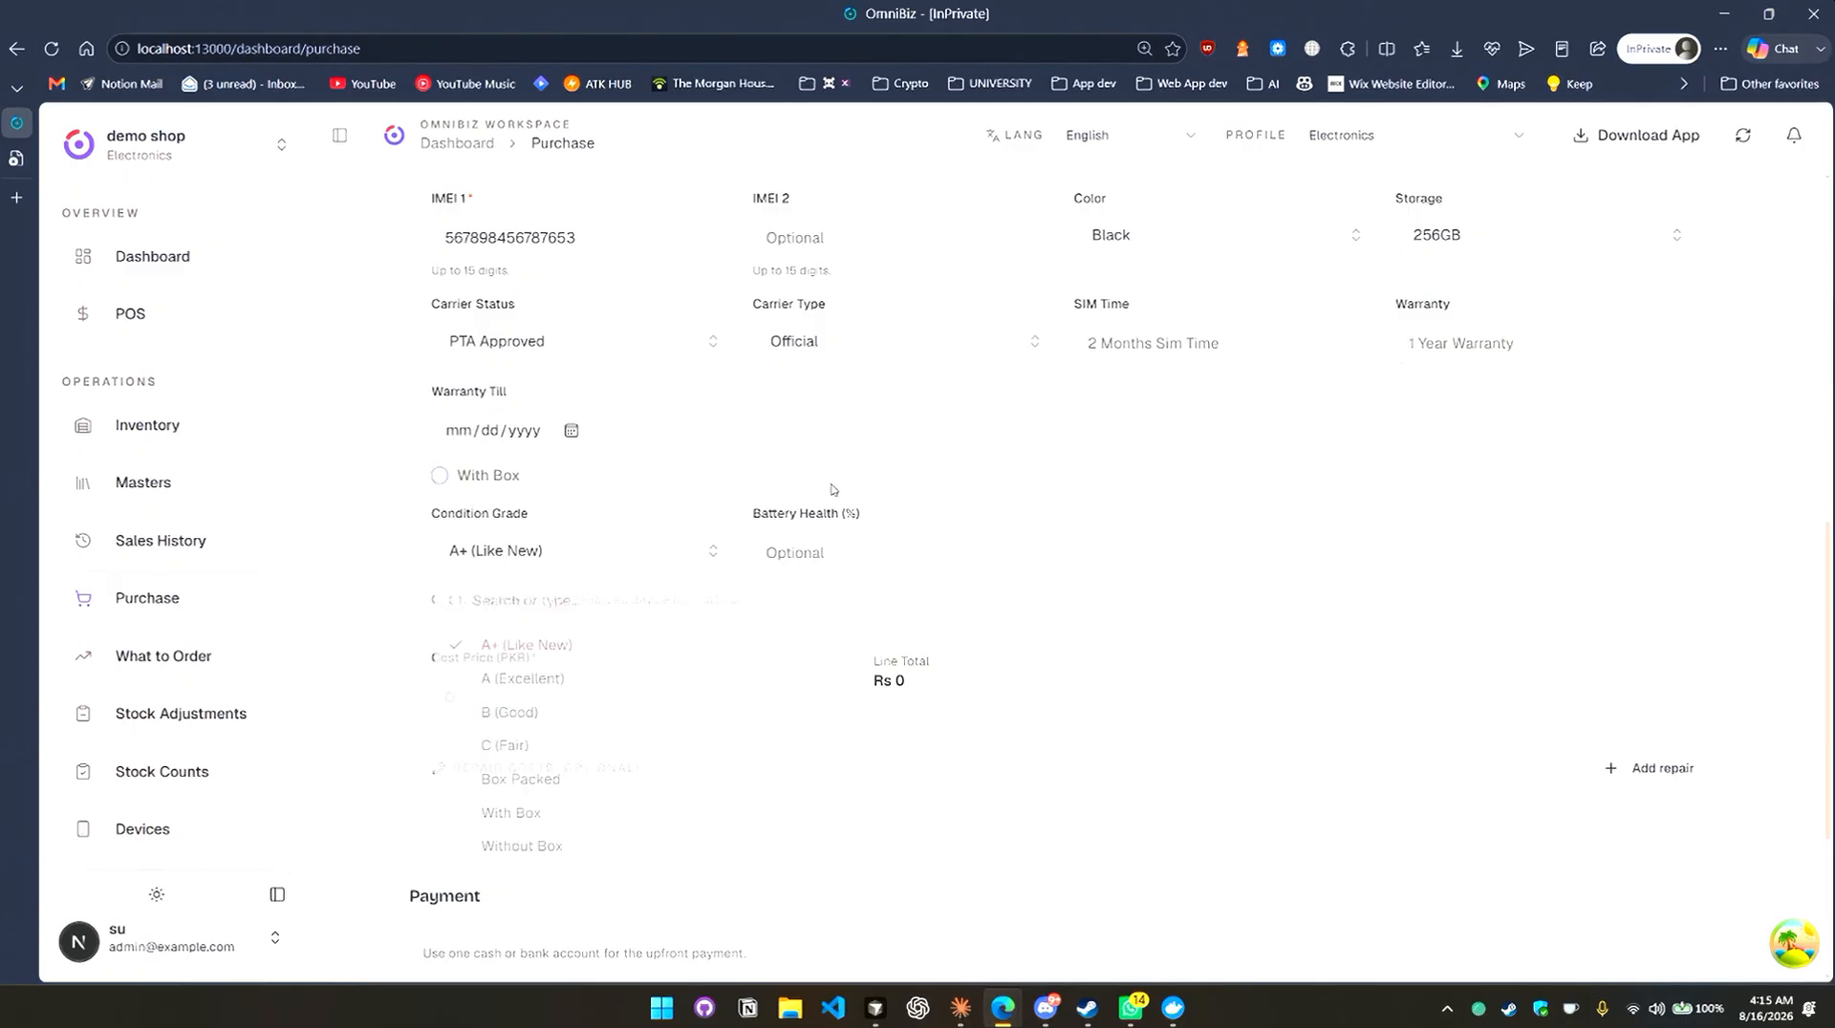
{"action": "left_click", "coordinate": [836, 559]}
{"action": "type", "text": "100"}
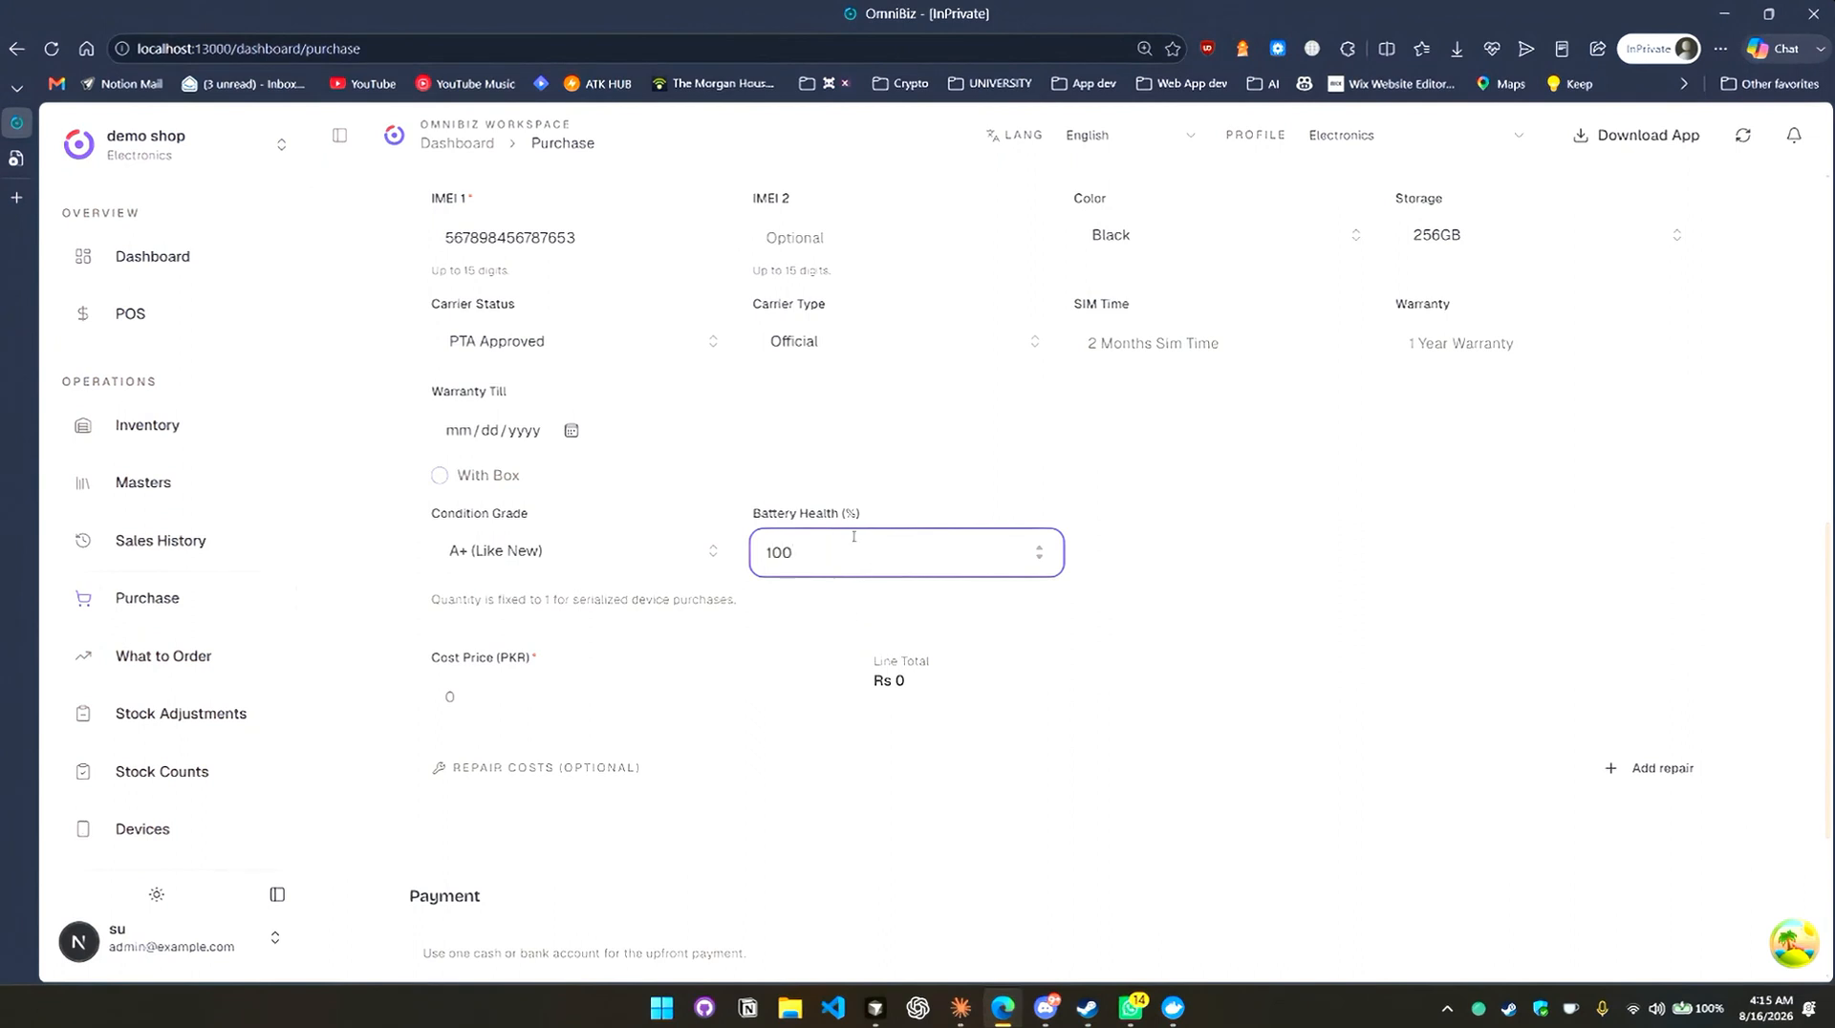
{"action": "key", "text": "BackSpace"}
{"action": "key", "text": "BackSpace"}
{"action": "key", "text": "BackSpace"}
{"action": "left_click", "coordinate": [1300, 603]}
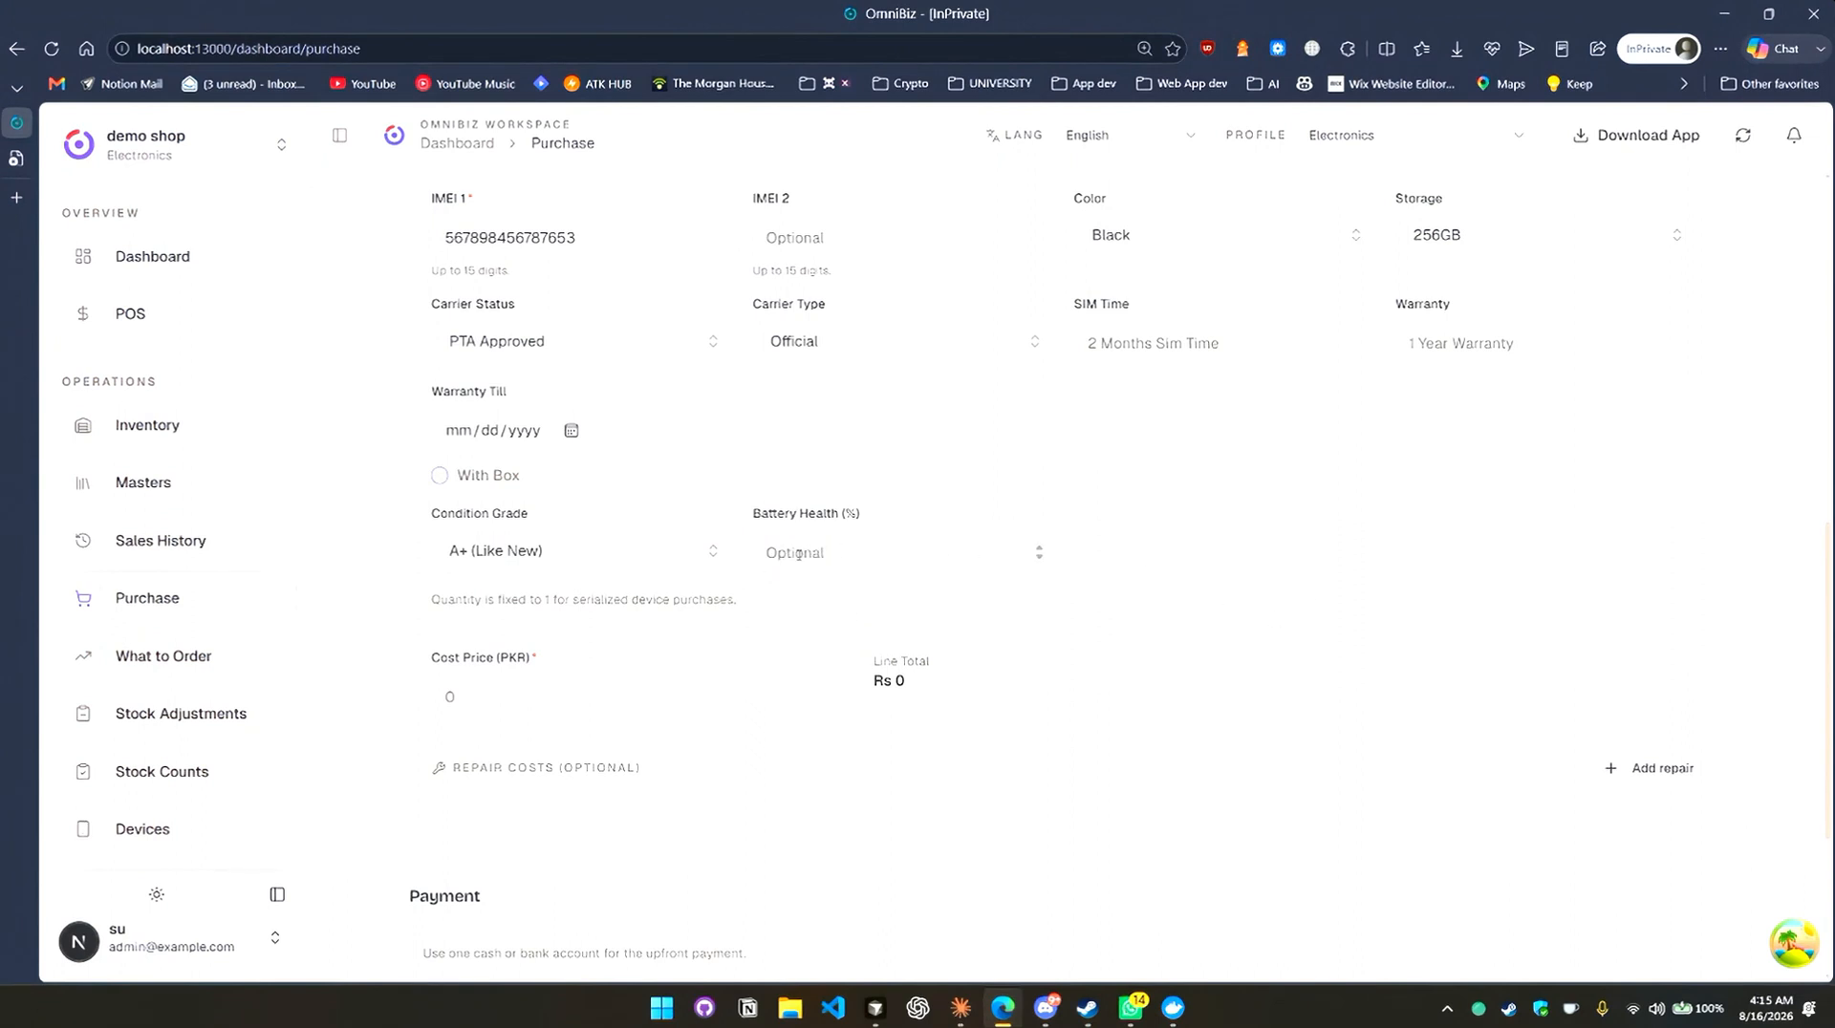
Set the iPhone 12's cost price to 90,000 PKR.
{"action": "scroll", "coordinate": [799, 554], "scroll_direction": "down", "scroll_amount": 2}
{"action": "left_click", "coordinate": [725, 524]}
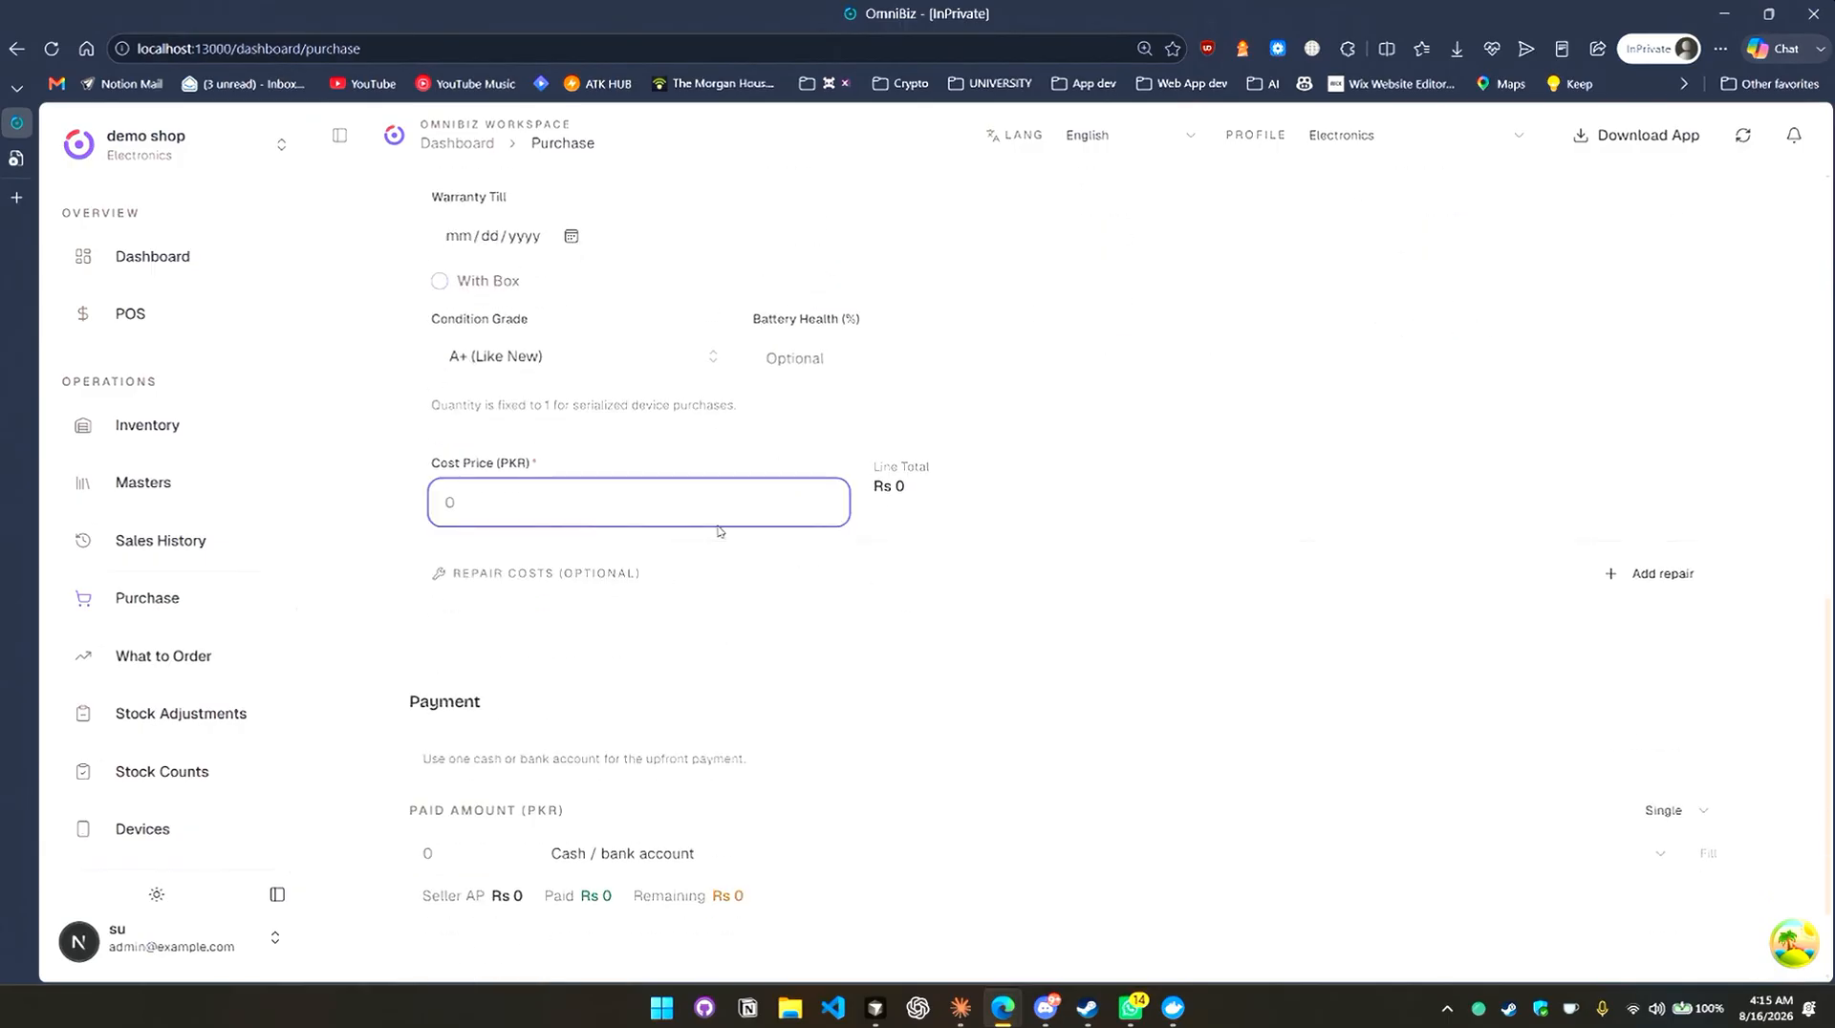
{"action": "scroll", "coordinate": [726, 409], "scroll_direction": "up", "scroll_amount": 5}
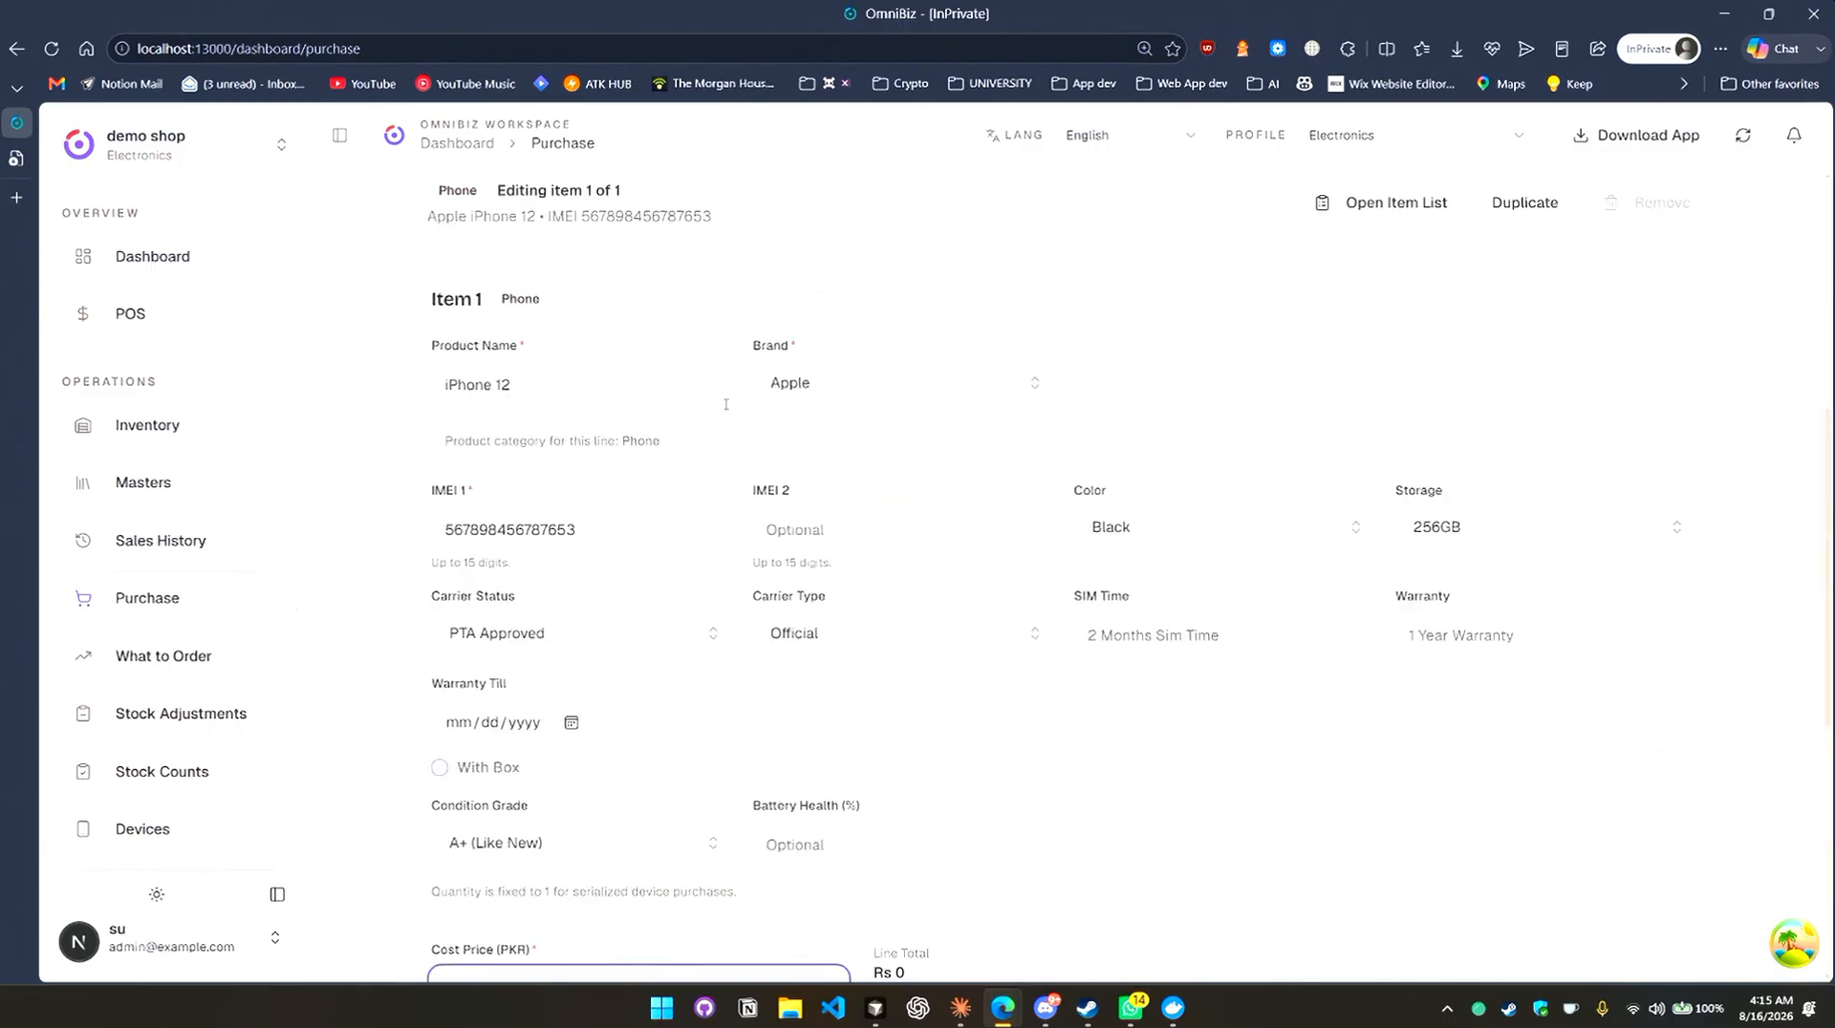
{"action": "scroll", "coordinate": [726, 411], "scroll_direction": "down", "scroll_amount": 6}
{"action": "scroll", "coordinate": [750, 496], "scroll_direction": "up", "scroll_amount": 2}
{"action": "scroll", "coordinate": [669, 478], "scroll_direction": "down", "scroll_amount": 1}
{"action": "type", "text": "9"}
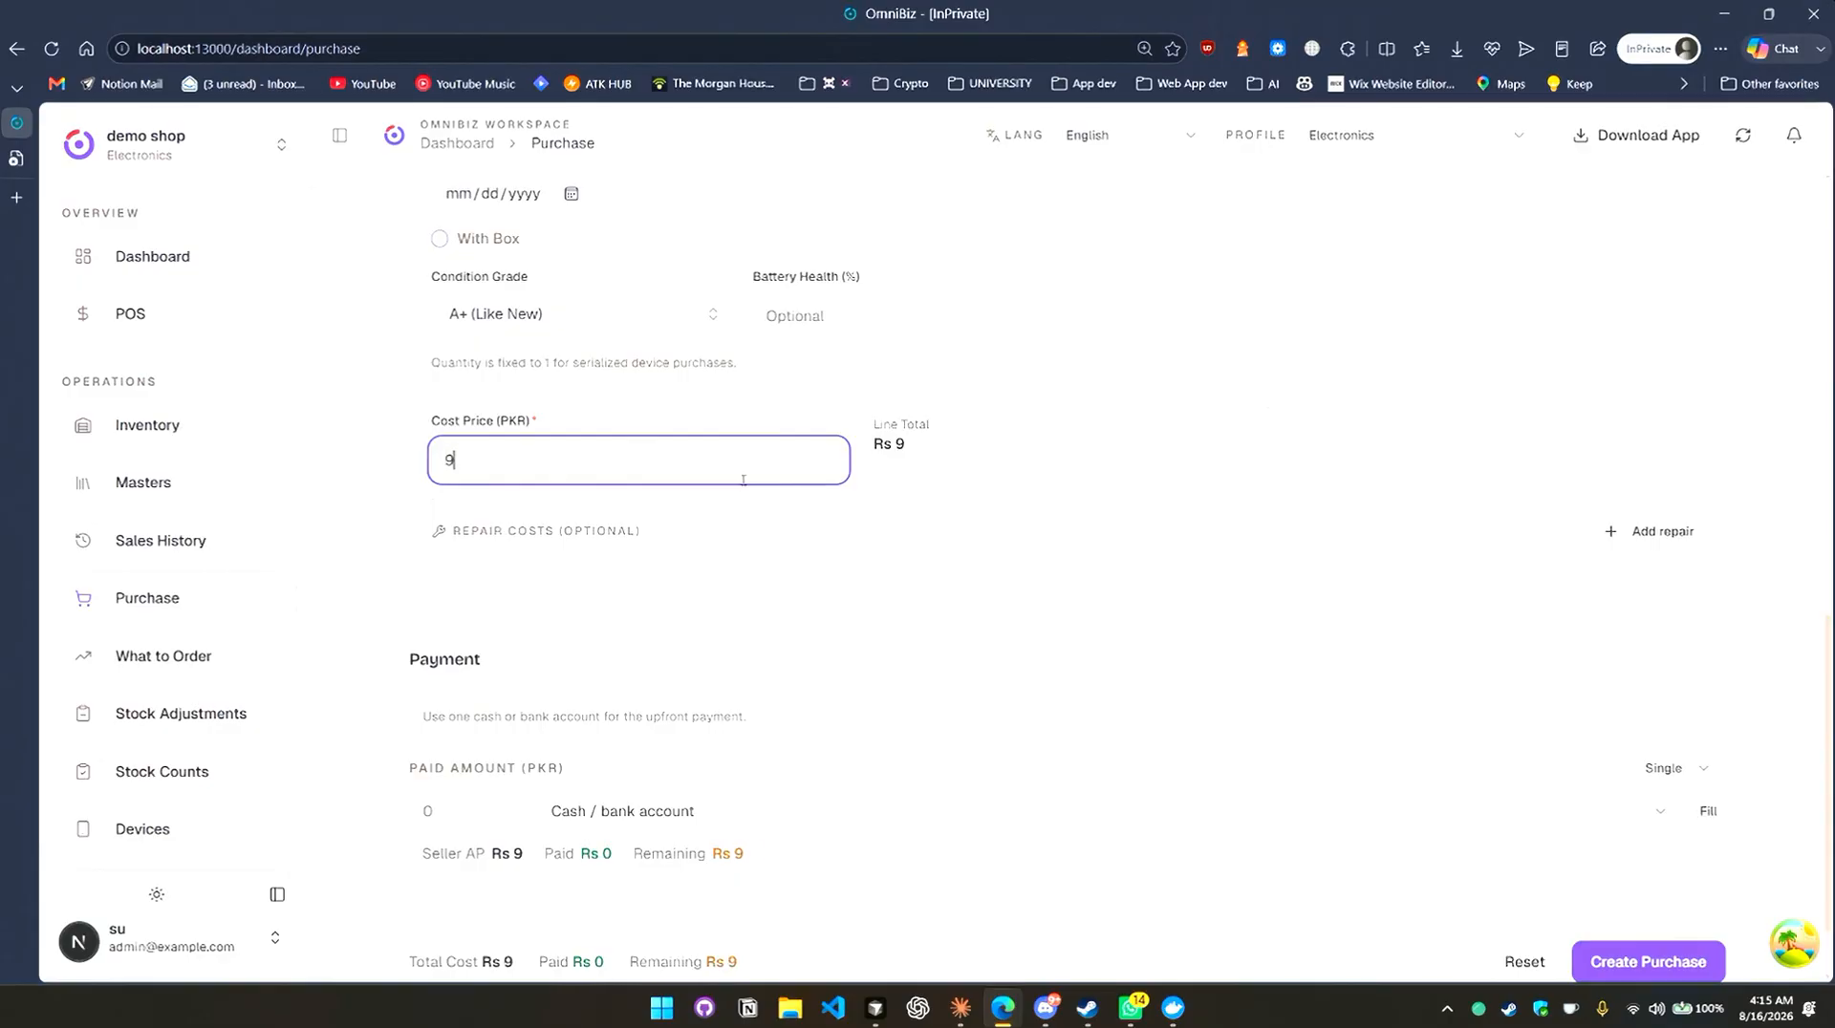
{"action": "type", "text": "0,000"}
{"action": "left_click", "coordinate": [1151, 618]}
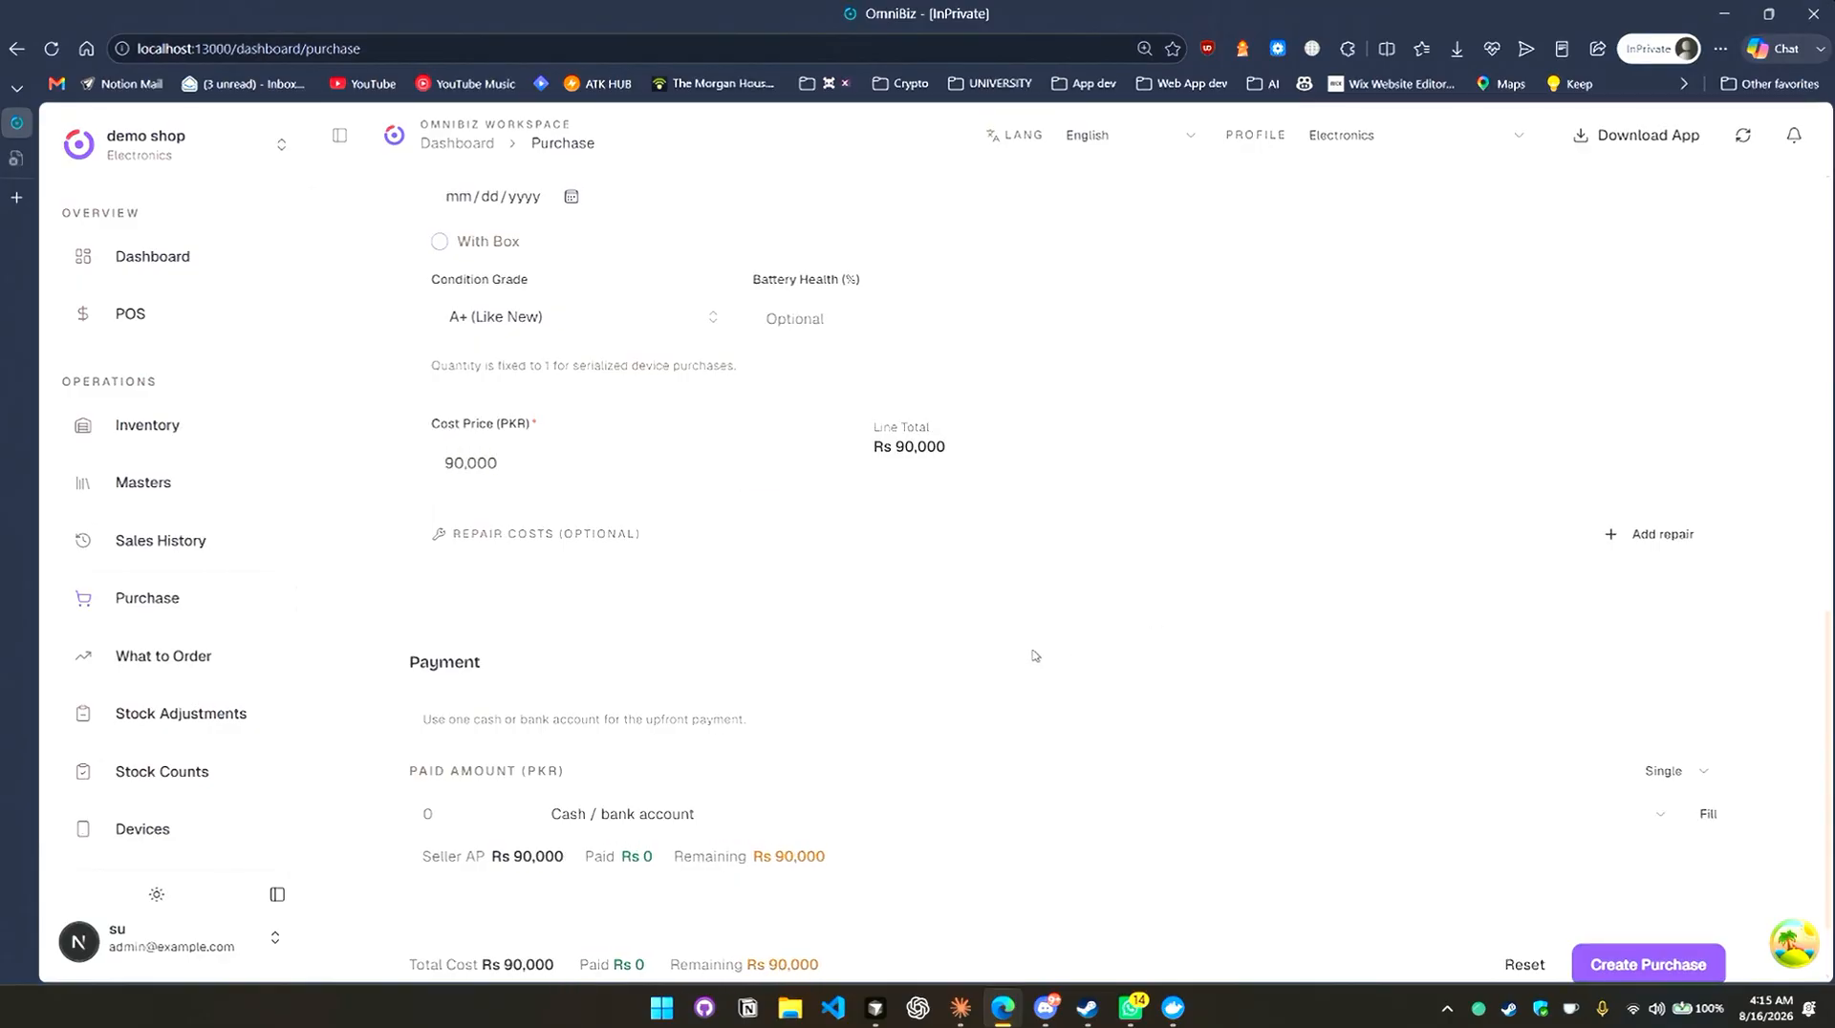
Duplicate the iPhone 12 item and enter a different 15-digit IMEI 1 for the copy.
{"action": "scroll", "coordinate": [1036, 656], "scroll_direction": "up", "scroll_amount": 8}
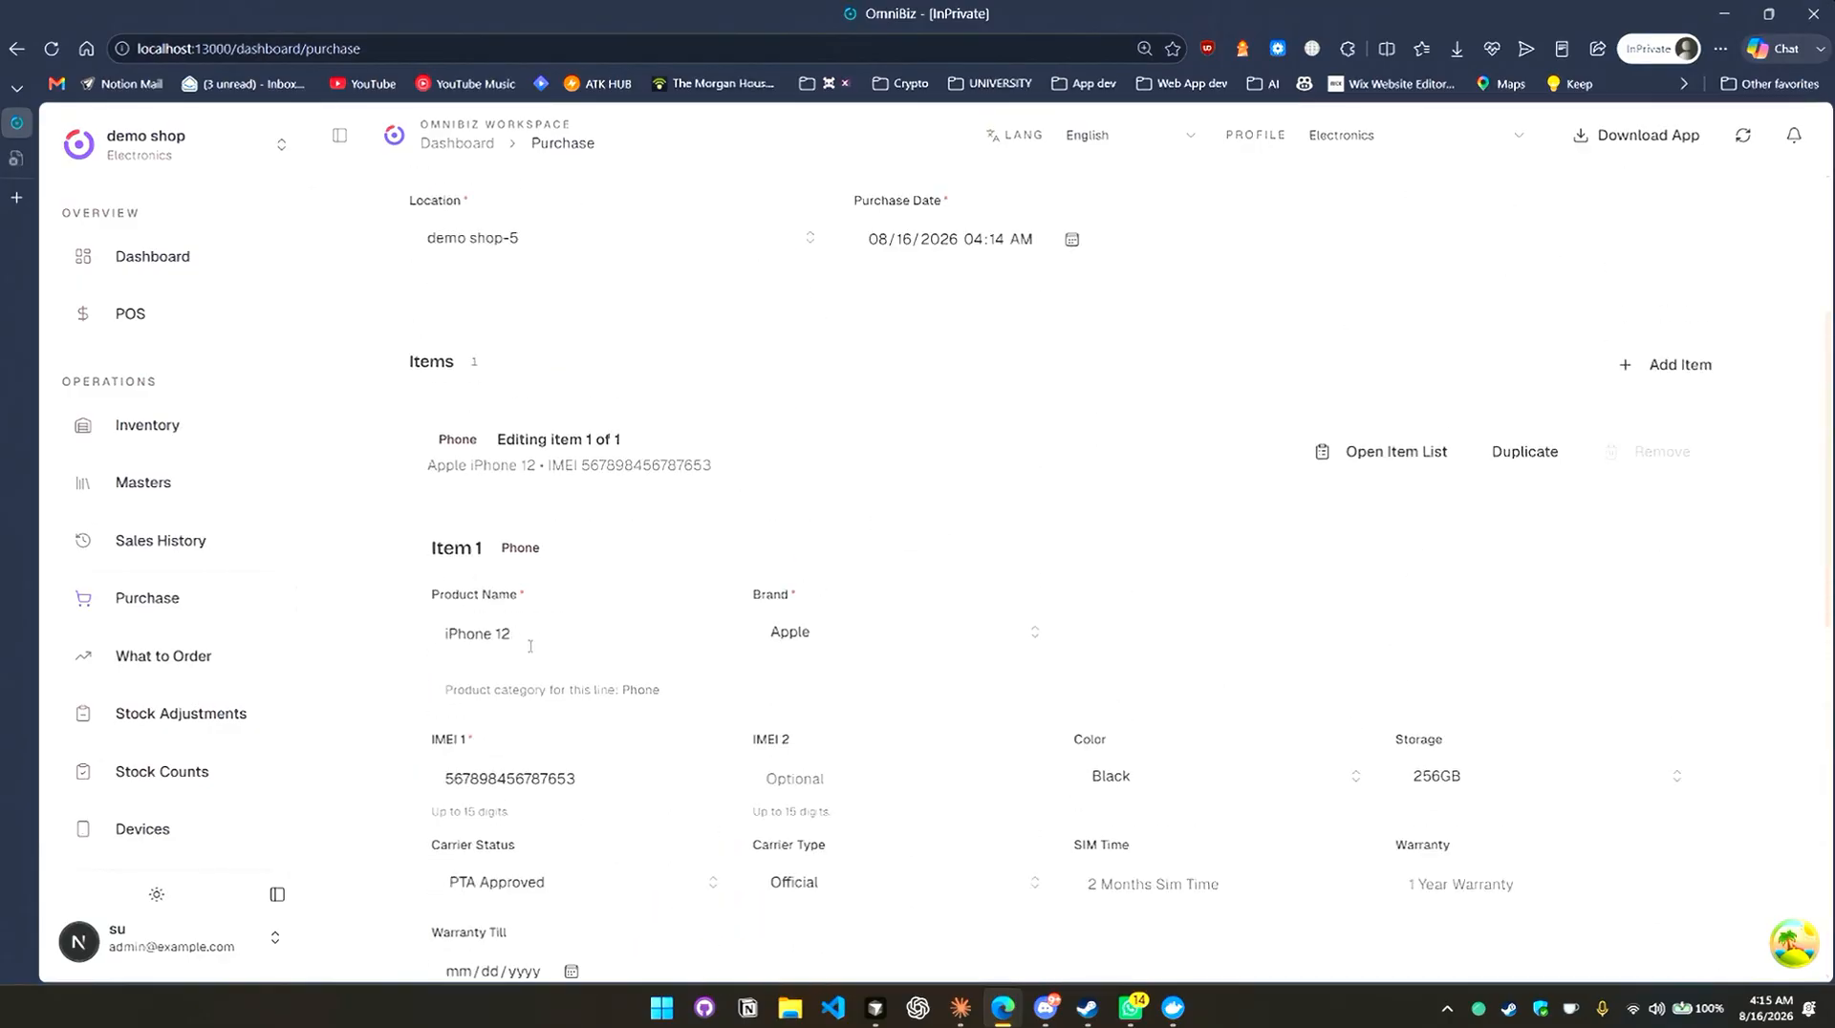
{"action": "scroll", "coordinate": [685, 501], "scroll_direction": "down", "scroll_amount": 3}
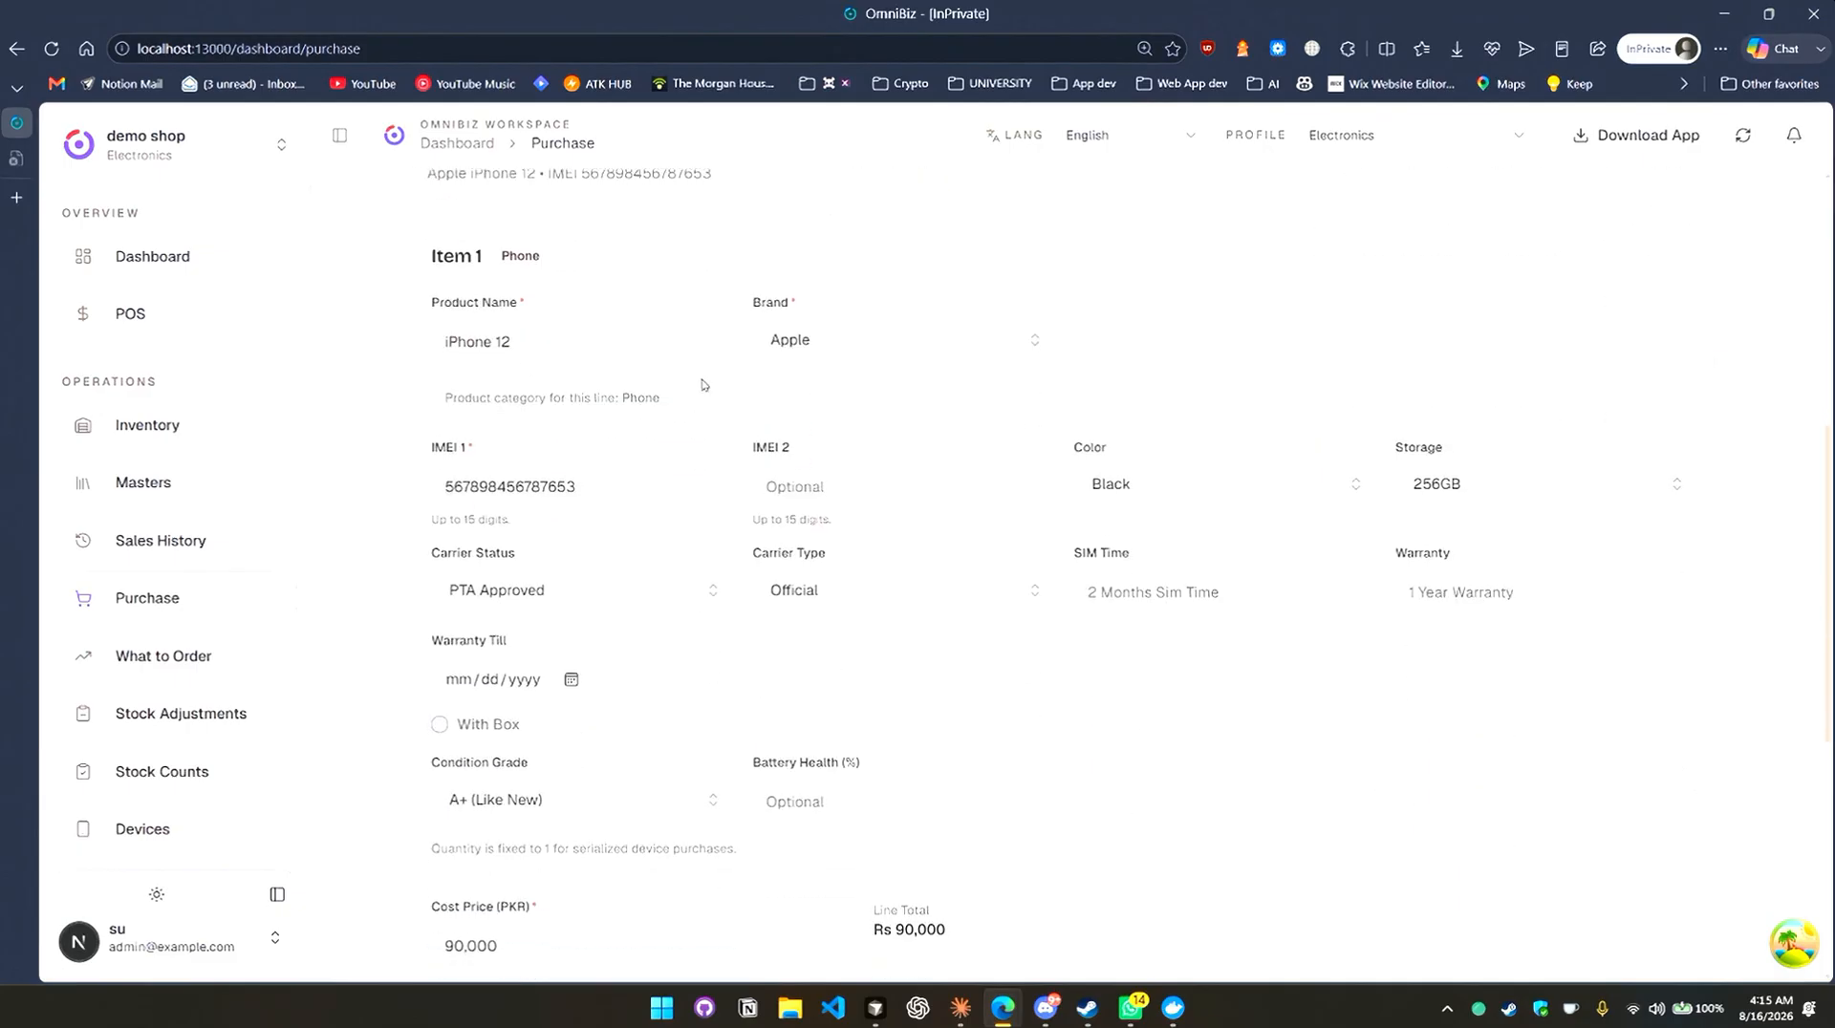
{"action": "scroll", "coordinate": [685, 559], "scroll_direction": "up", "scroll_amount": 3}
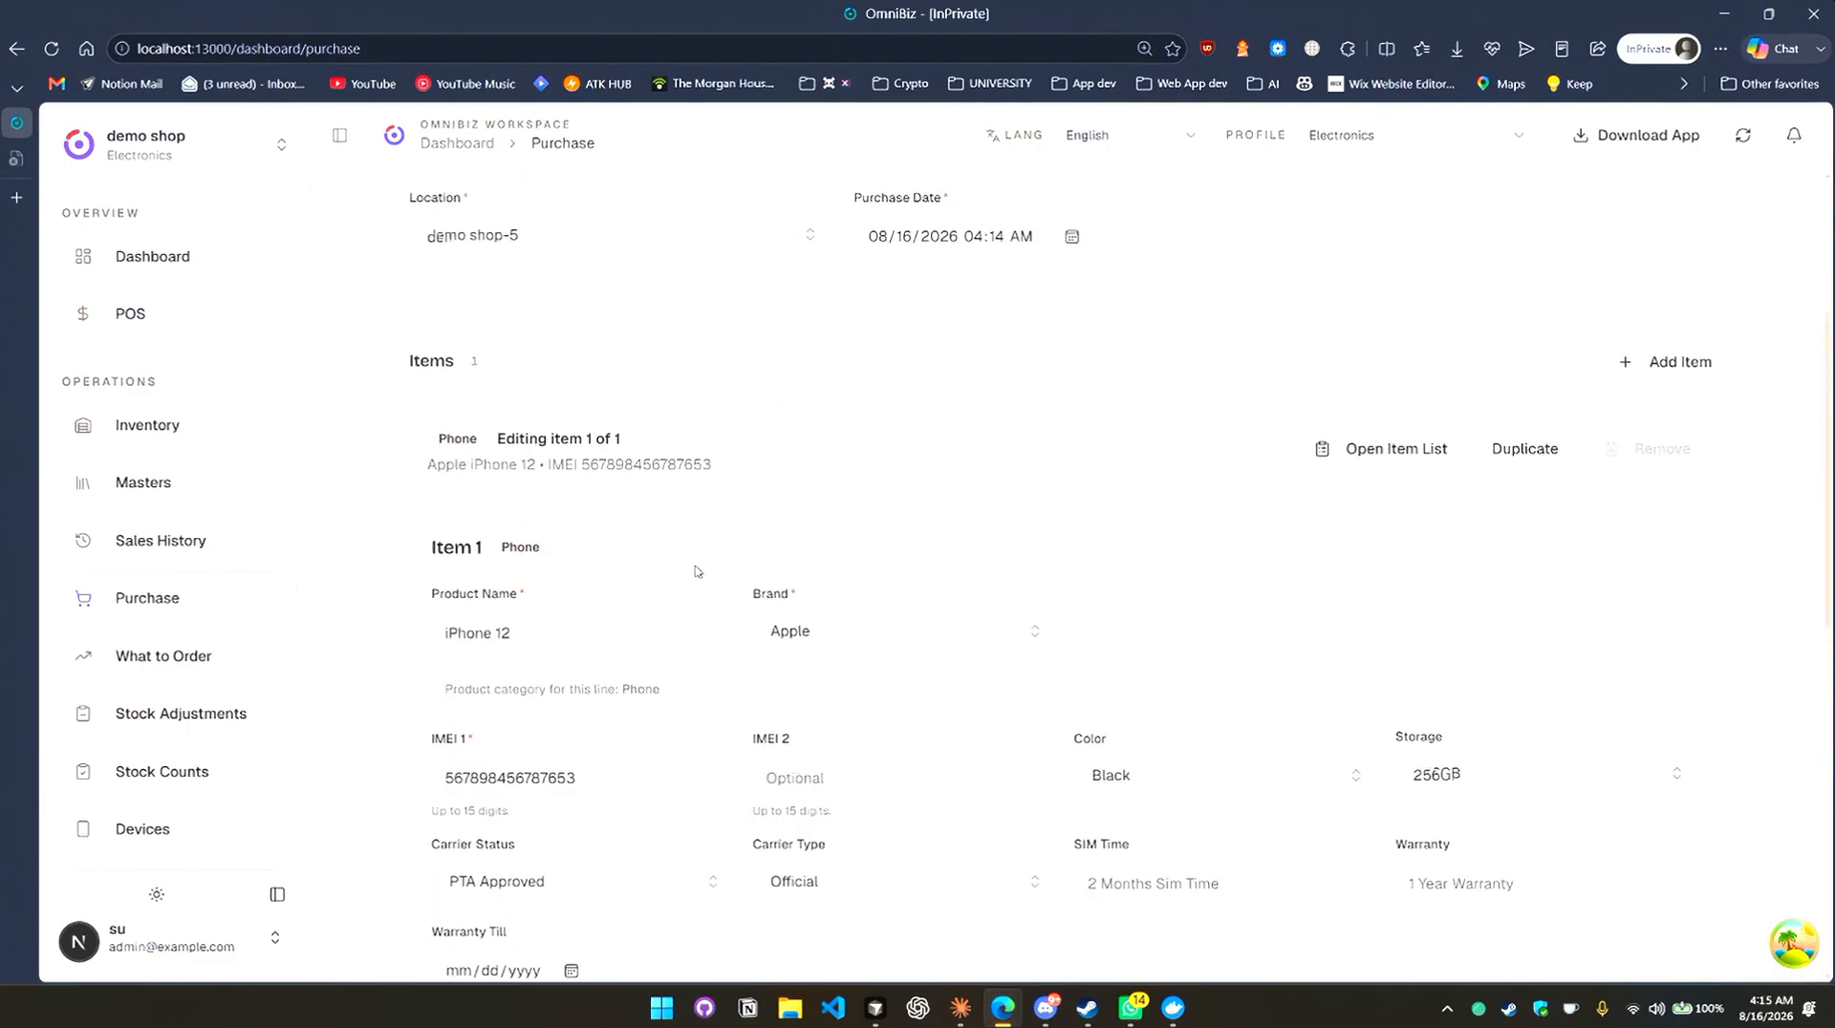
{"action": "left_click", "coordinate": [1530, 465]}
{"action": "scroll", "coordinate": [1070, 702], "scroll_direction": "down", "scroll_amount": 3}
{"action": "scroll", "coordinate": [630, 669], "scroll_direction": "down", "scroll_amount": 1}
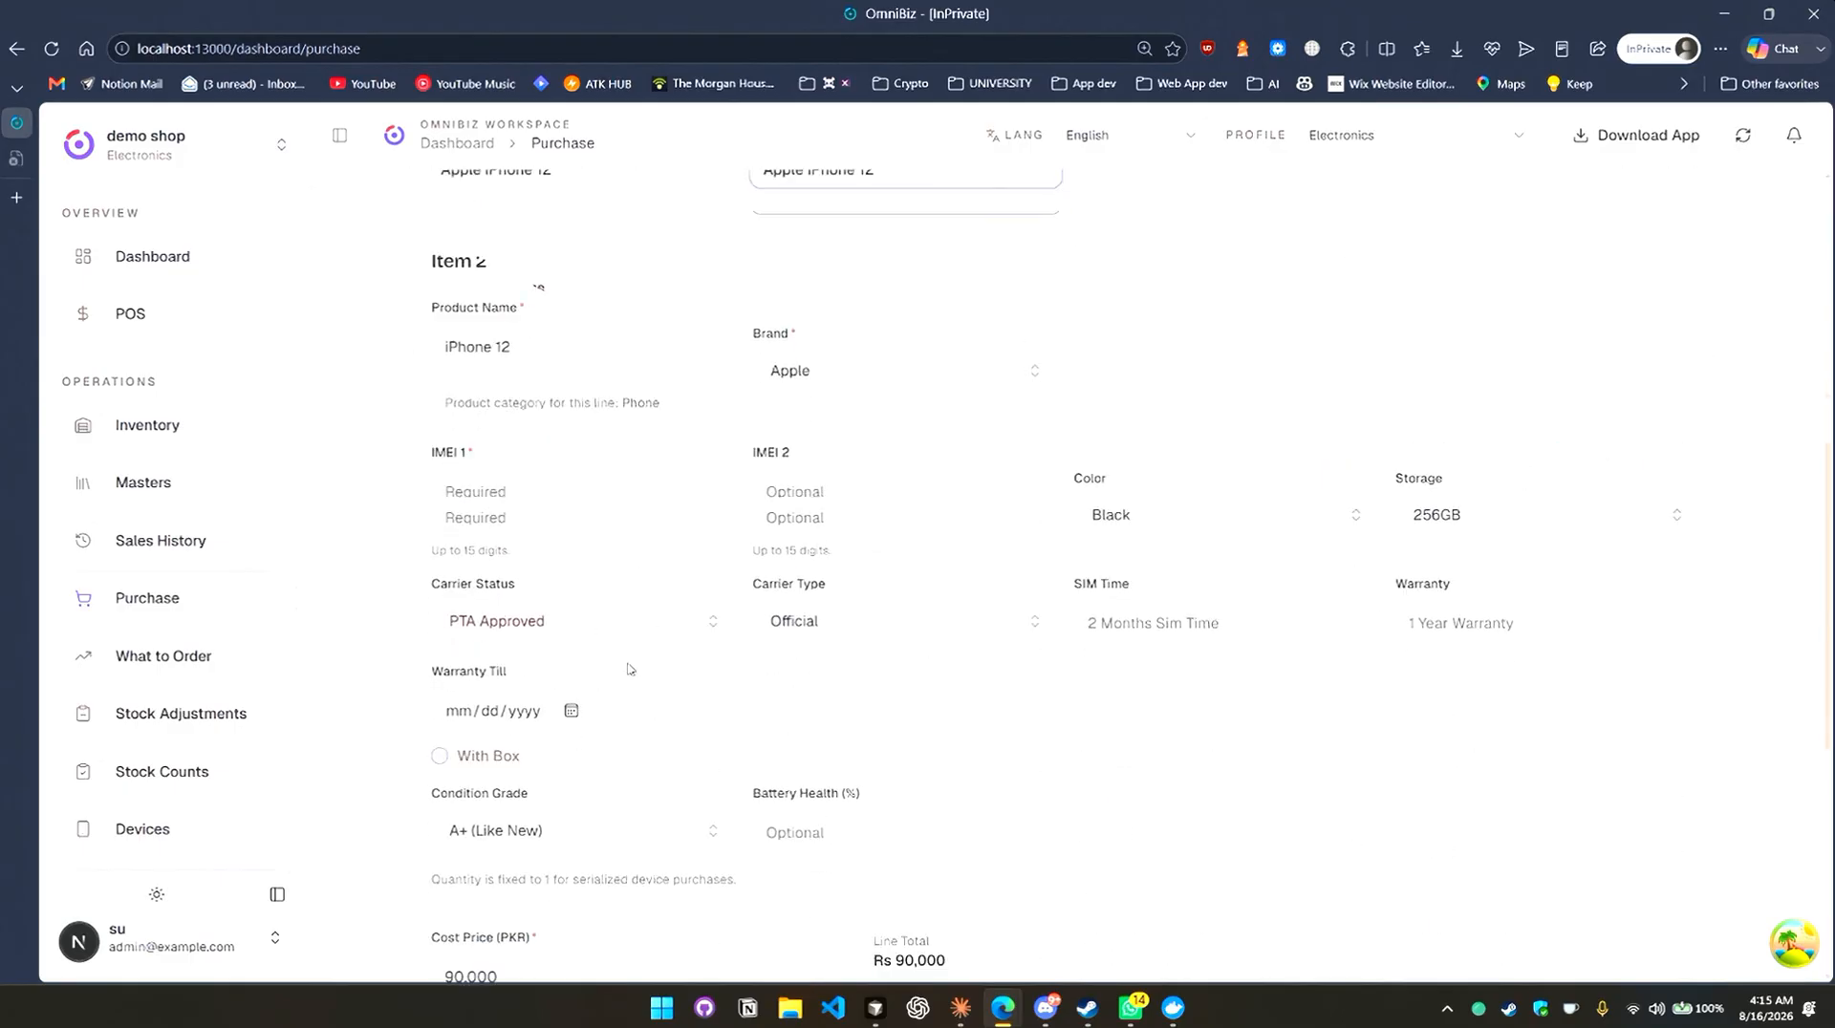
{"action": "left_click", "coordinate": [539, 457]}
{"action": "type", "text": "567898765456789"}
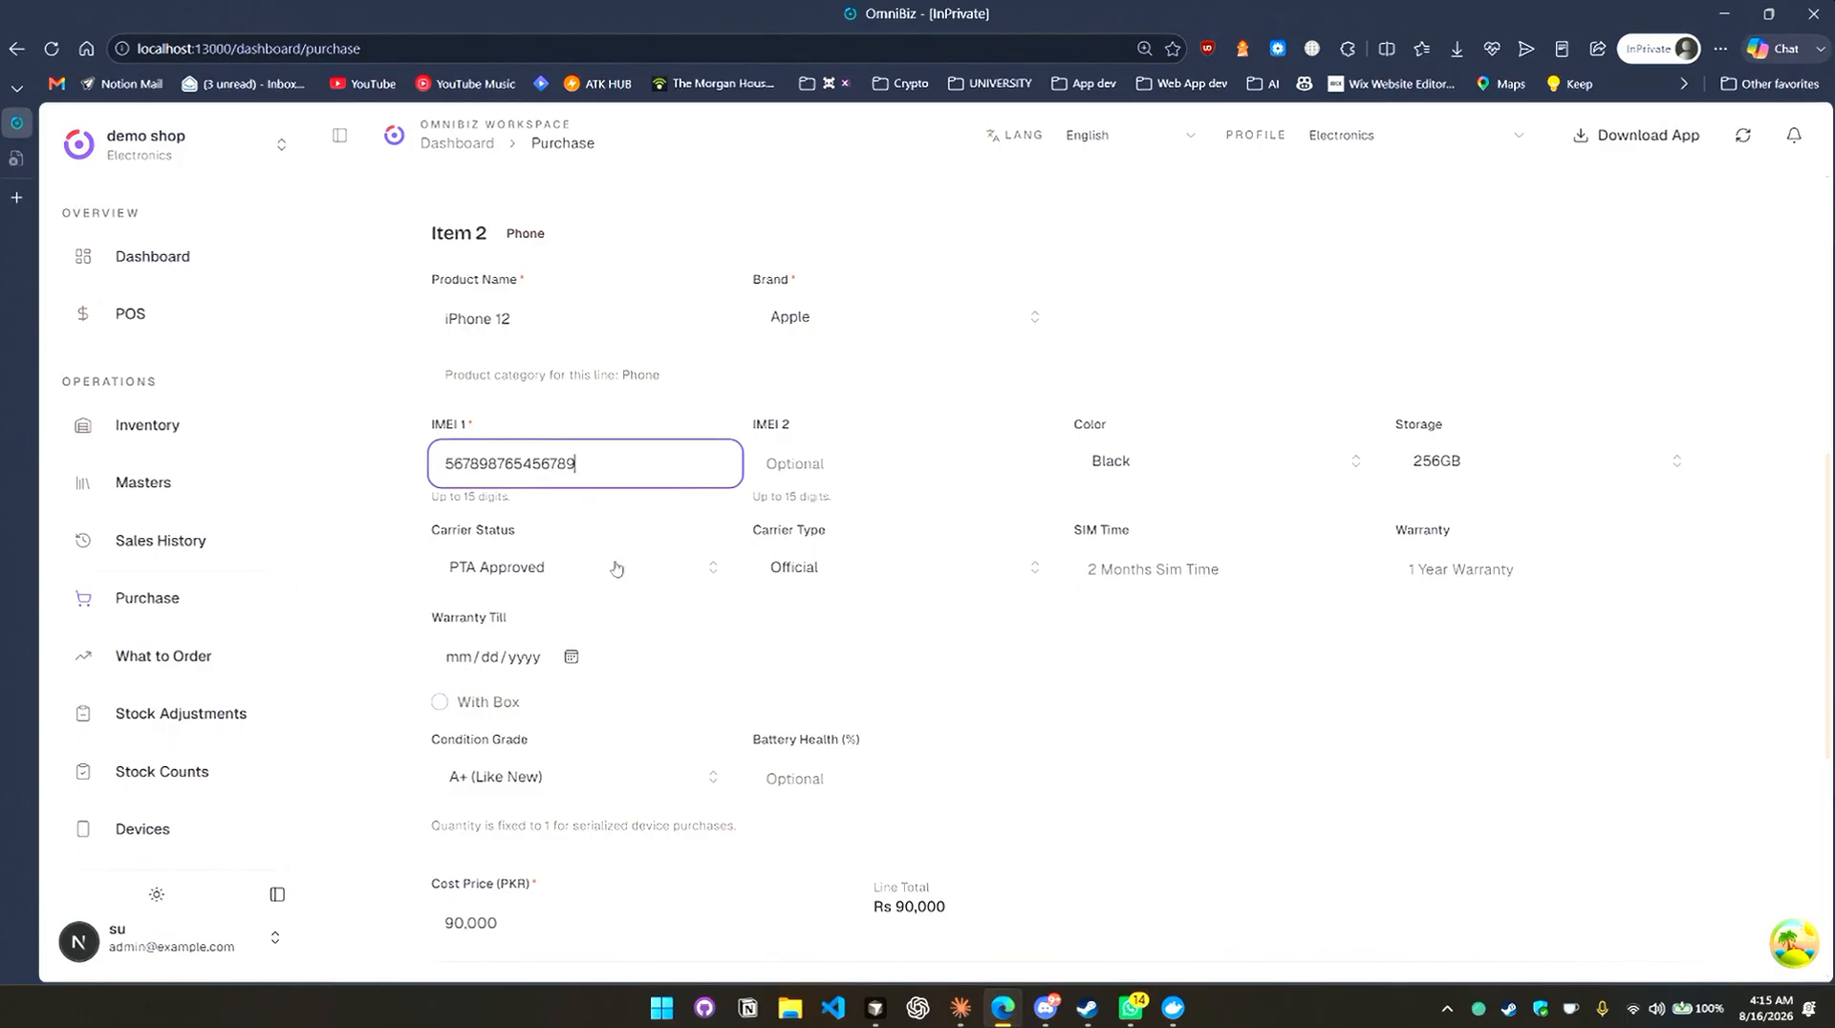
Check the duplicated phone's cost price and add an empty repair cost entry to it.
{"action": "scroll", "coordinate": [622, 683], "scroll_direction": "down", "scroll_amount": 5}
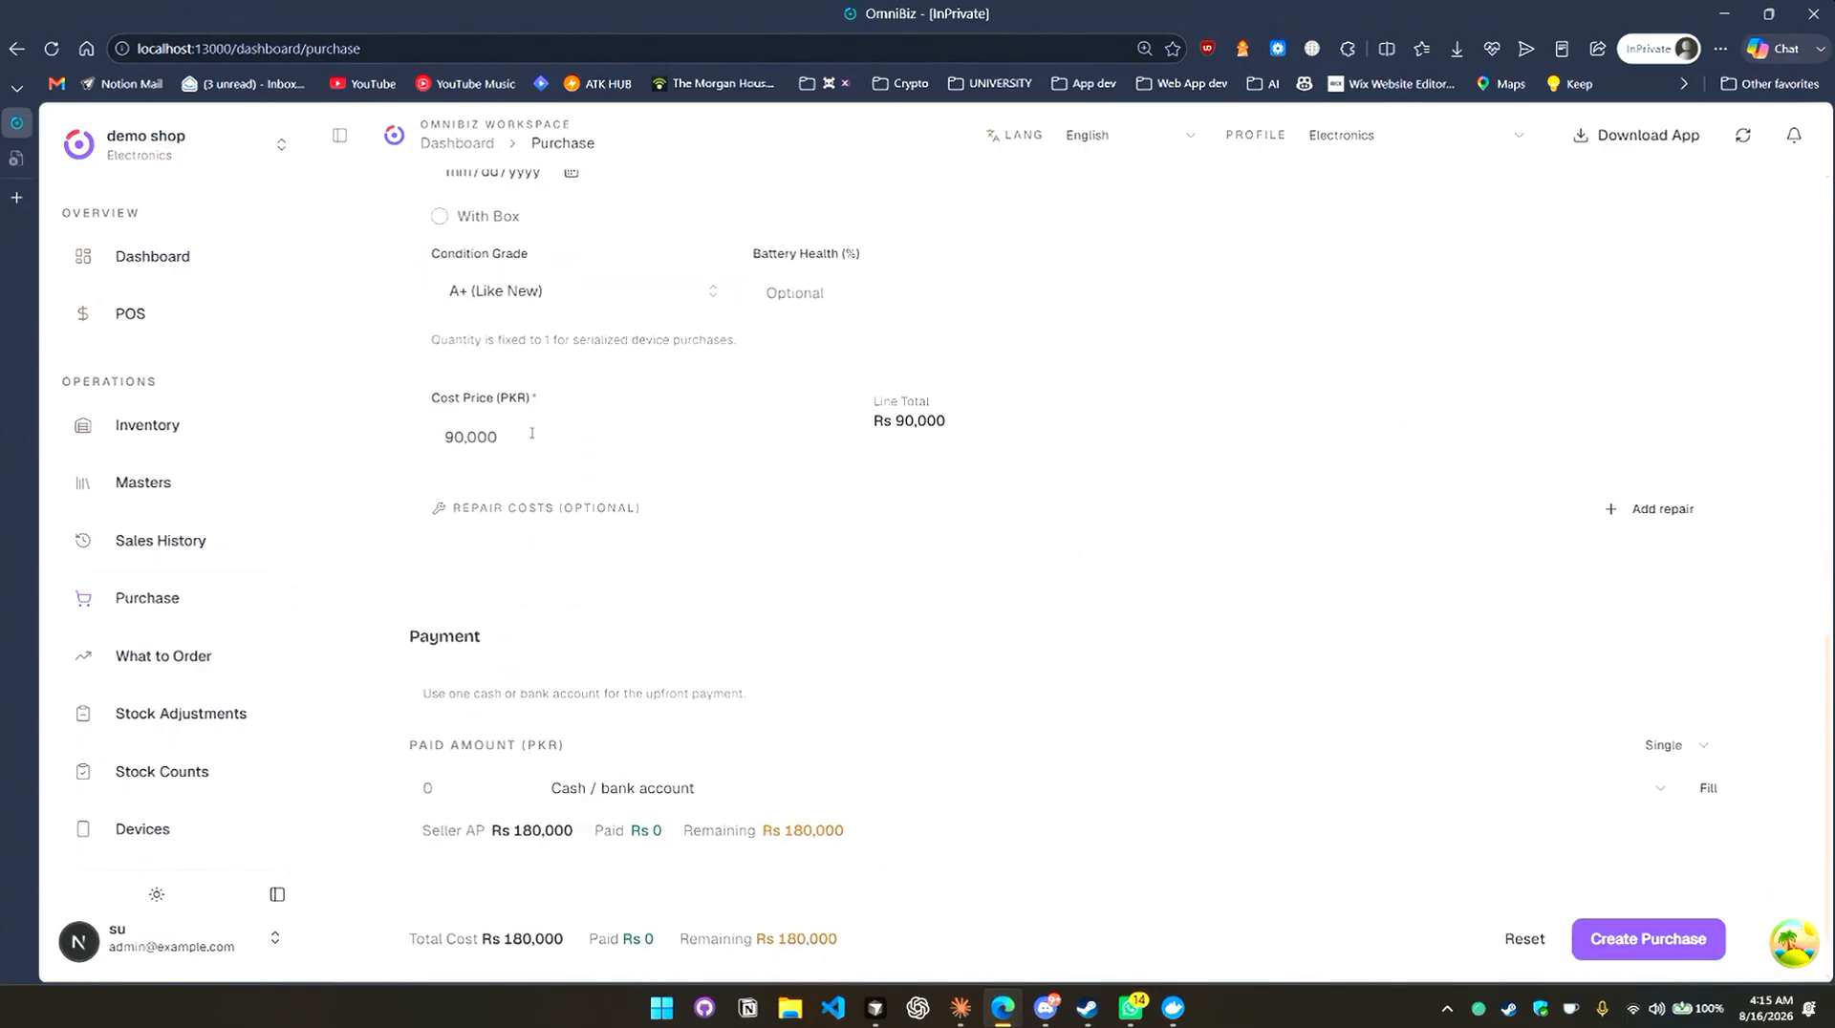
{"action": "left_click", "coordinate": [531, 433]}
{"action": "left_click", "coordinate": [1128, 658]}
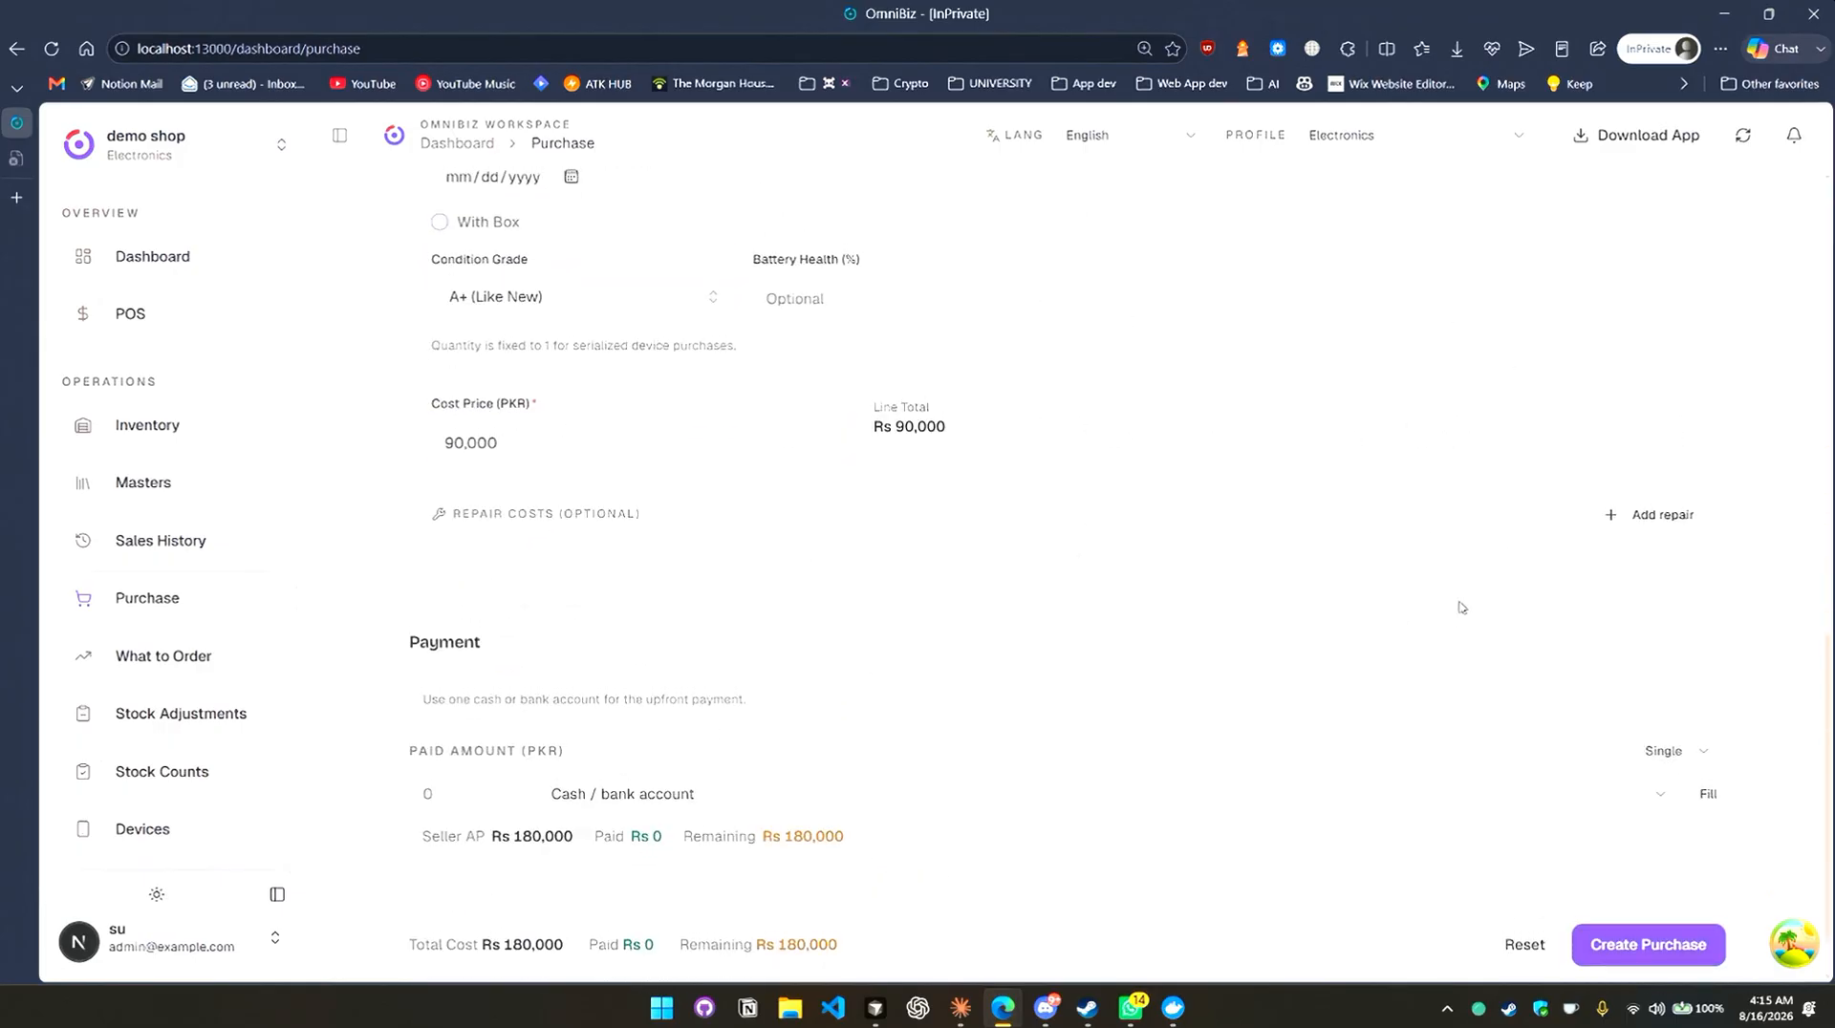
{"action": "scroll", "coordinate": [1463, 607], "scroll_direction": "up", "scroll_amount": 4}
{"action": "scroll", "coordinate": [1570, 640], "scroll_direction": "down", "scroll_amount": 4}
{"action": "left_click", "coordinate": [1663, 509]}
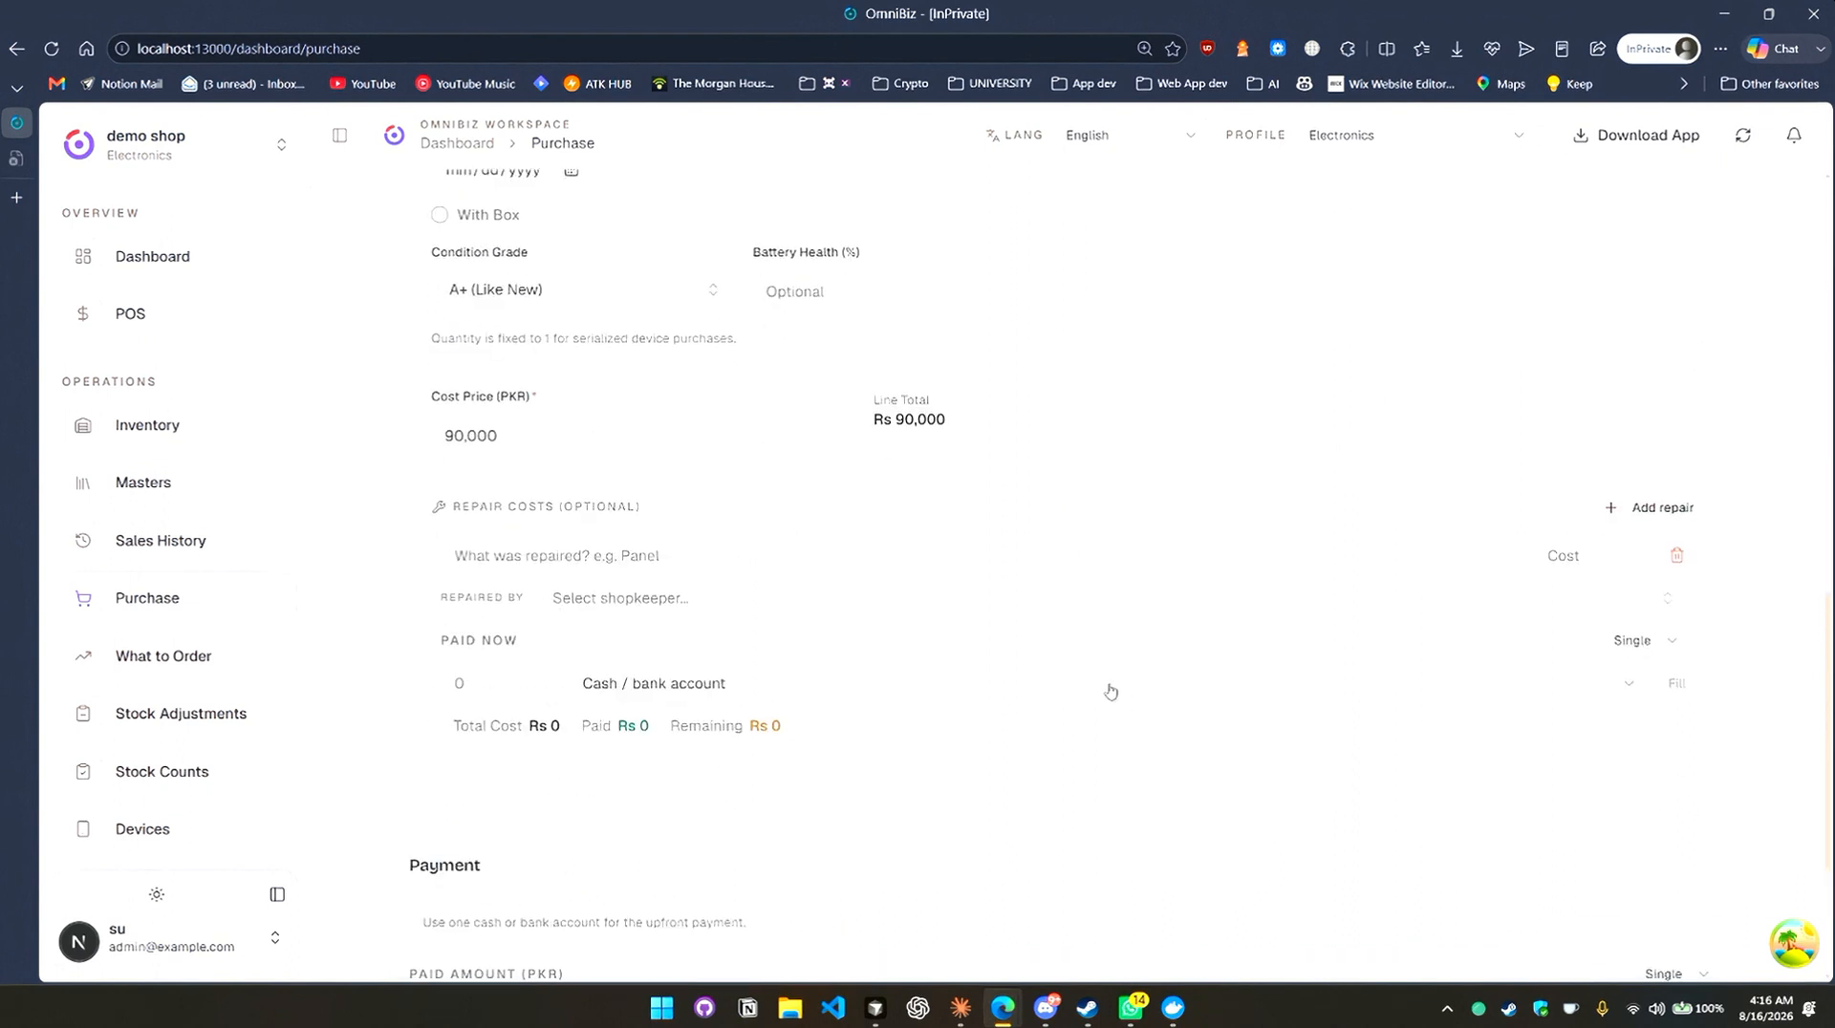
{"action": "scroll", "coordinate": [1106, 688], "scroll_direction": "down", "scroll_amount": 2}
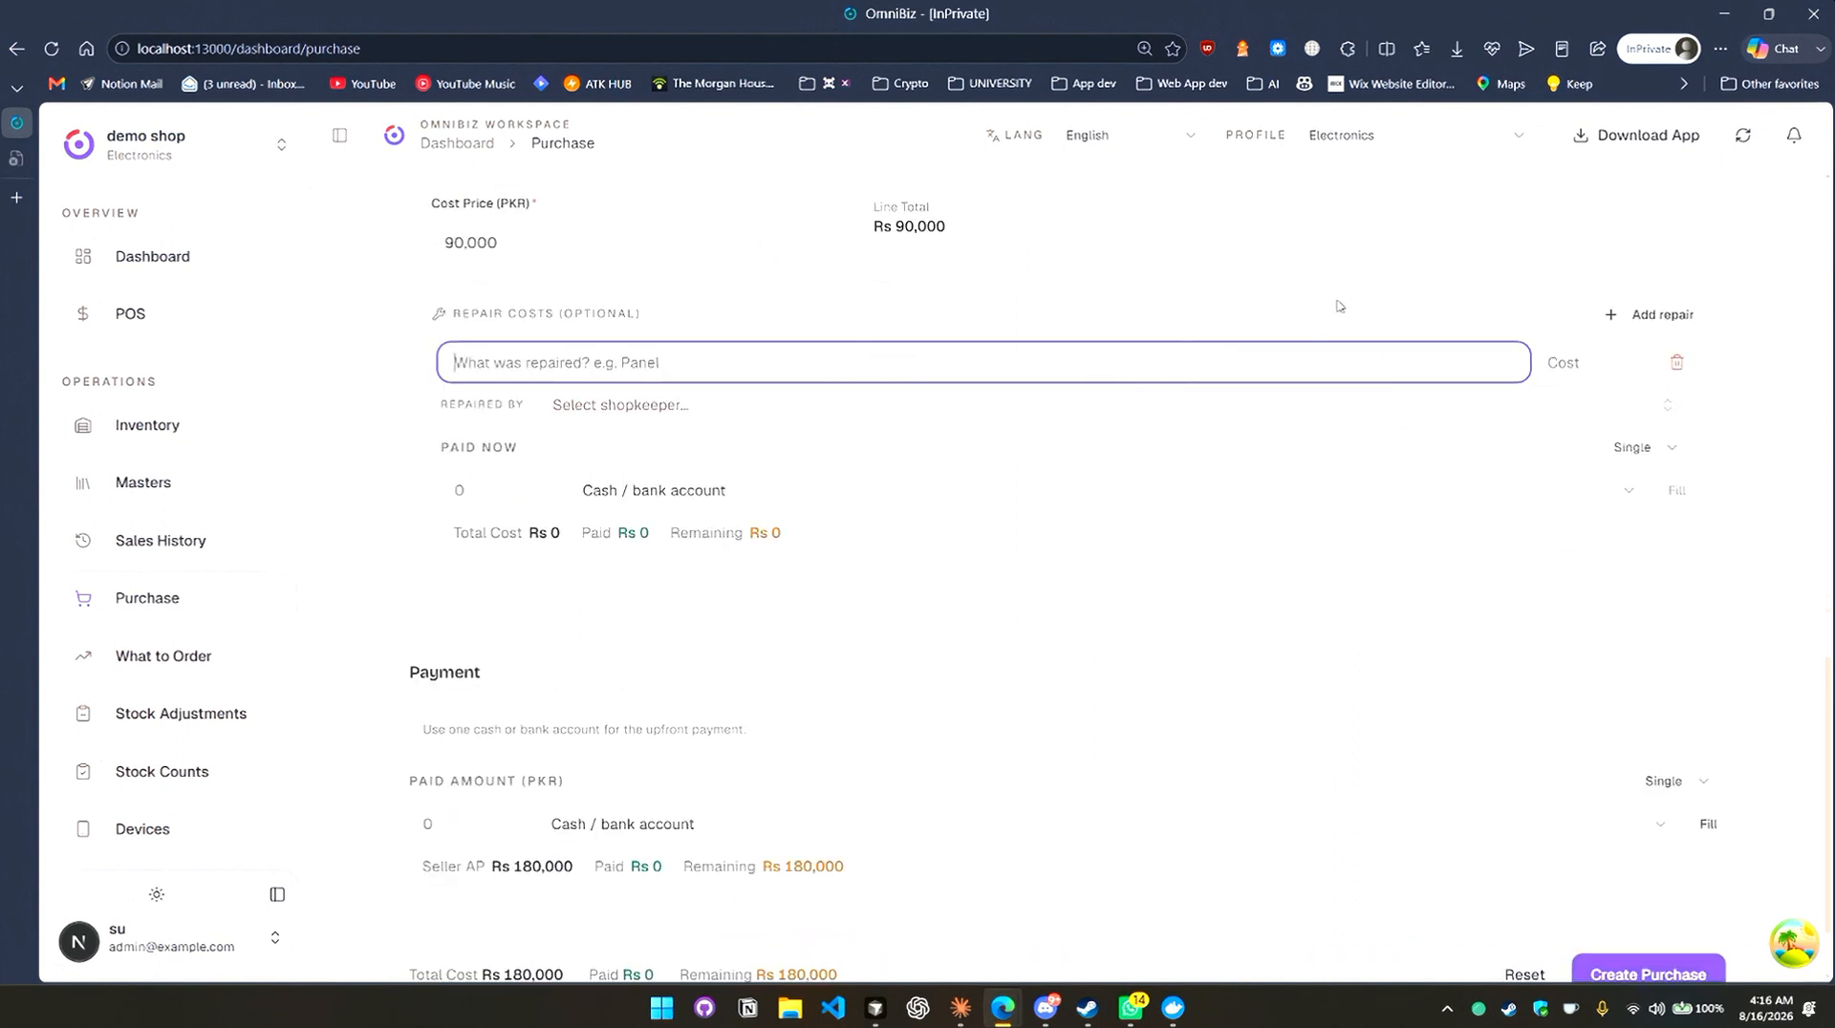
Describe the duplicated phone's repair as "panel change" and select the supplier contact who carried it out.
{"action": "type", "text": "pan"}
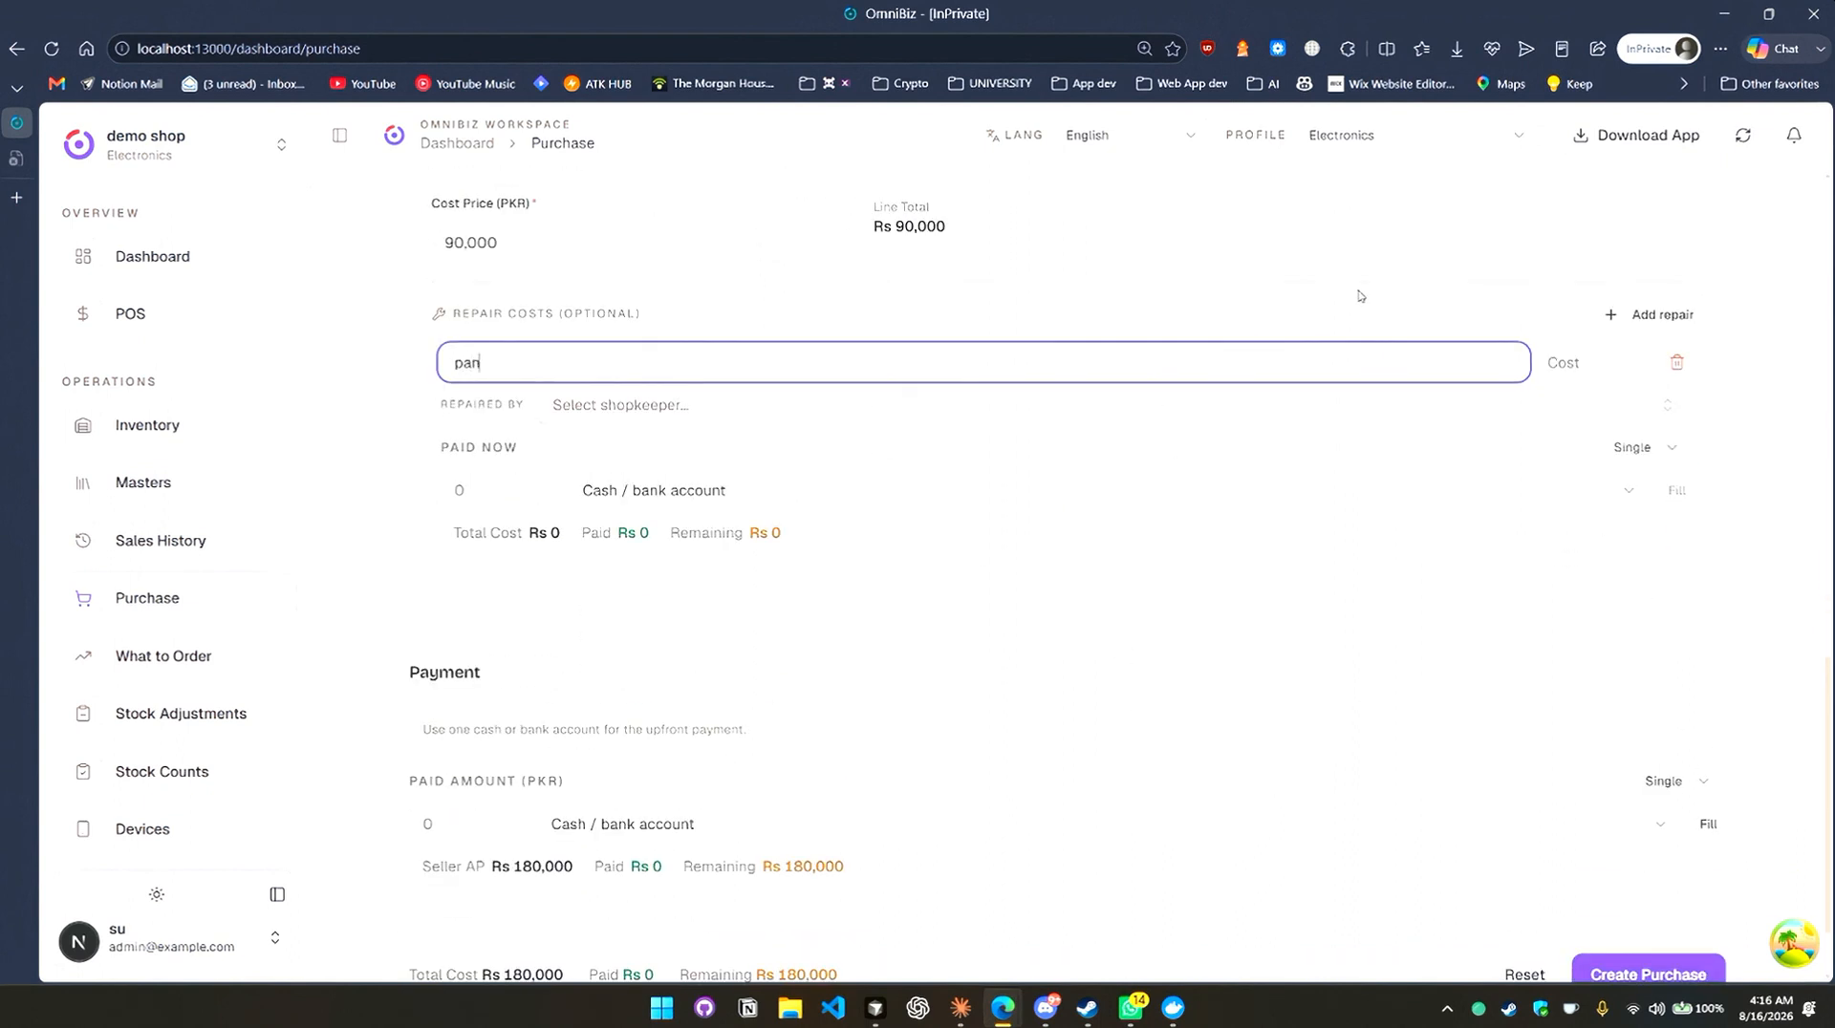
{"action": "type", "text": "el change"}
{"action": "left_click", "coordinate": [1609, 409]}
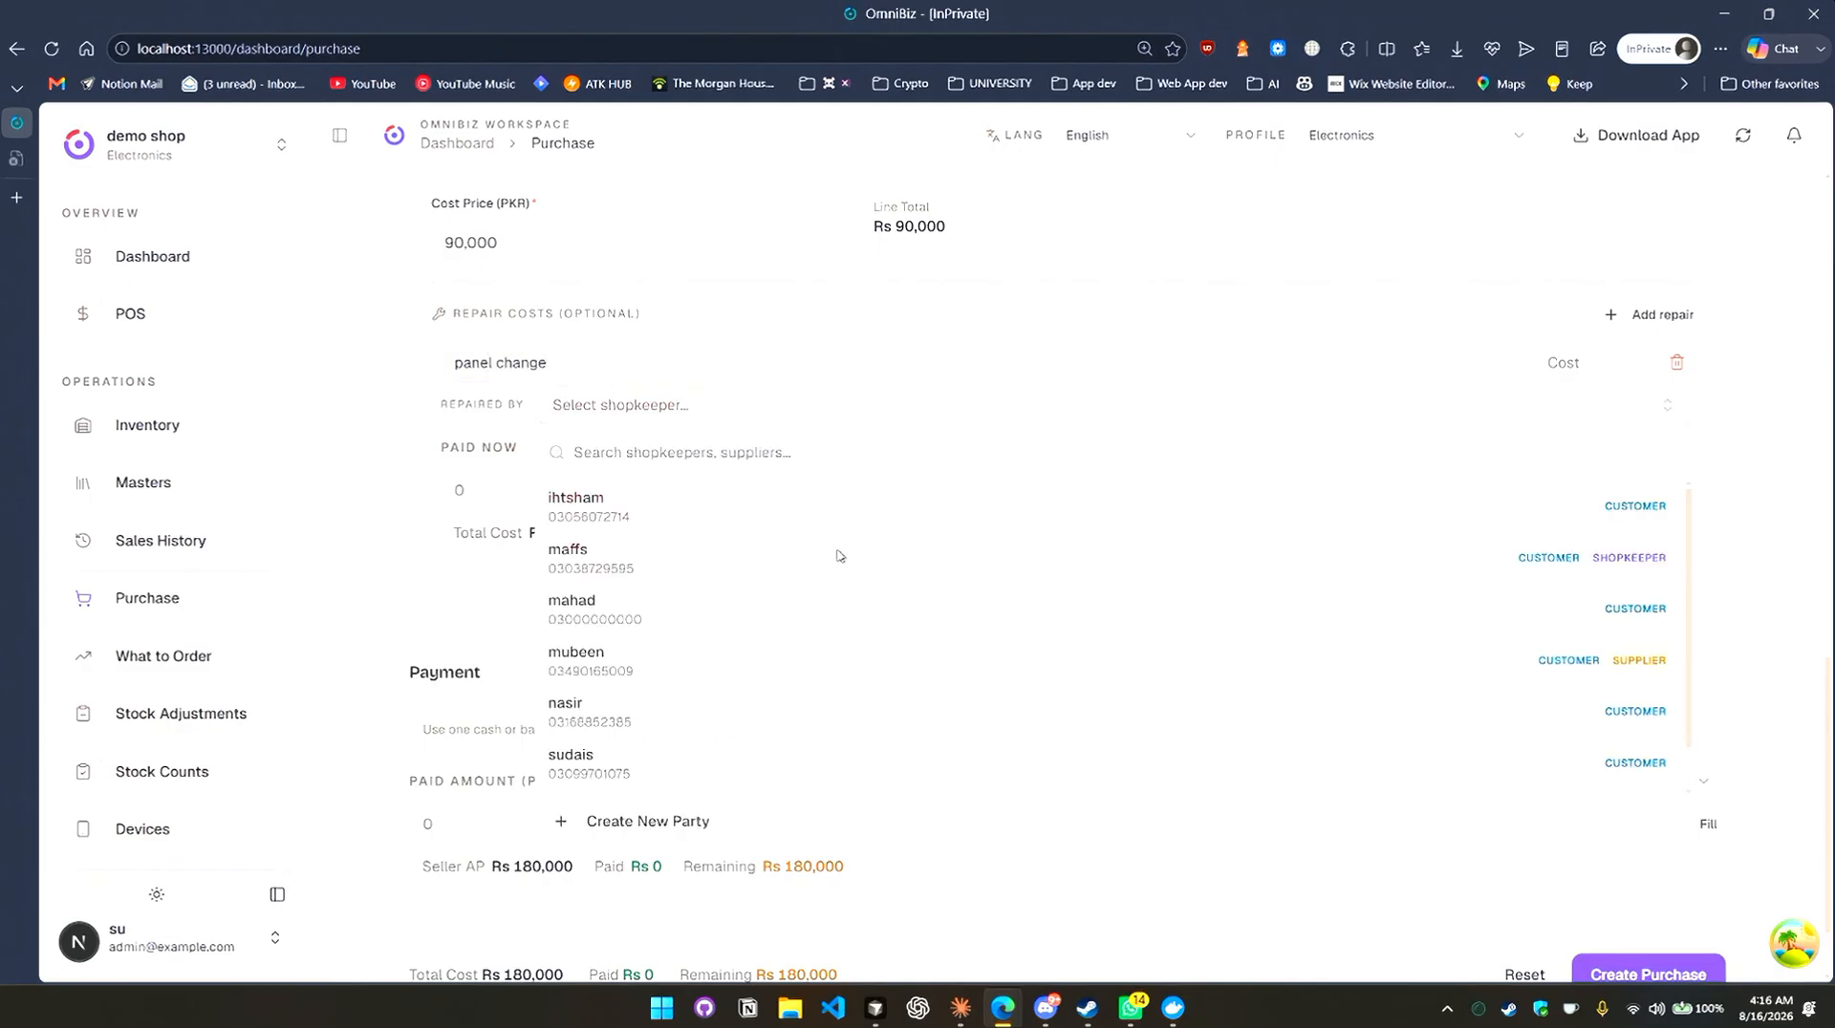
{"action": "left_click", "coordinate": [898, 704]}
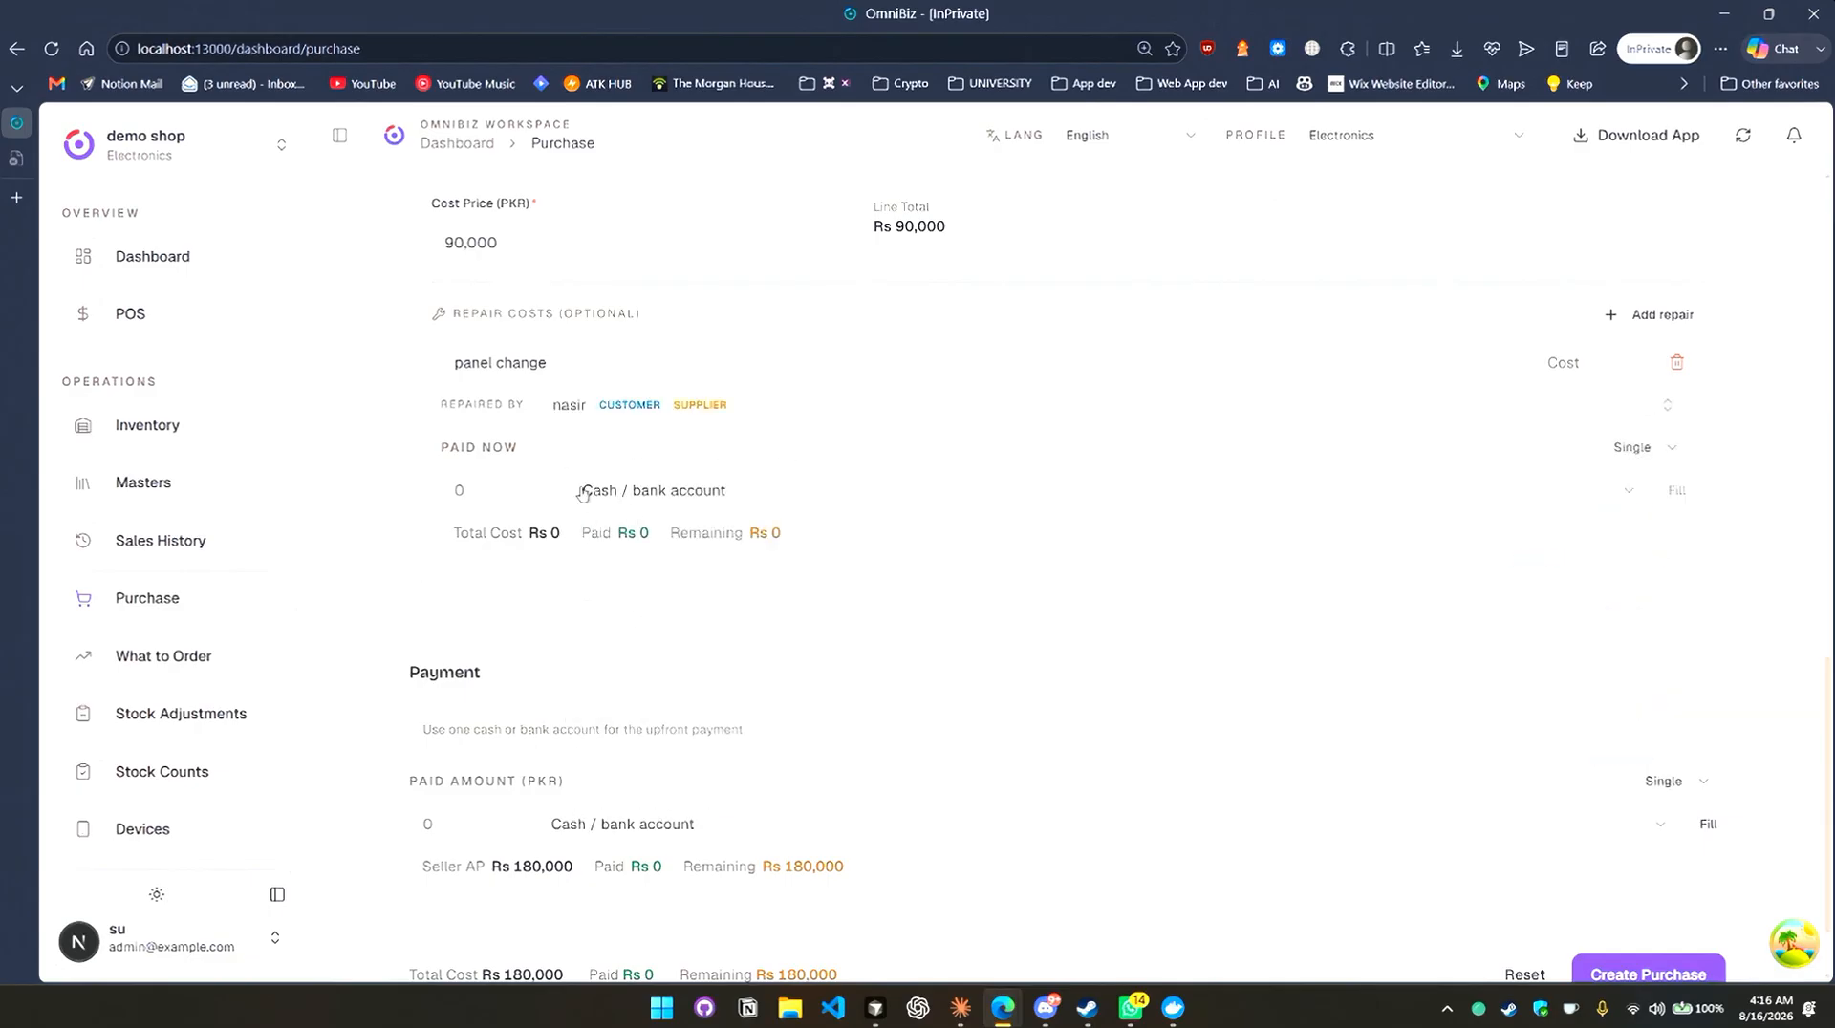
Set the panel change's repair cost to 40,000 PKR with 0 paid now.
{"action": "left_click", "coordinate": [1571, 371]}
{"action": "type", "text": "0"}
{"action": "key", "text": "BackSpace"}
{"action": "type", "text": "40,00"}
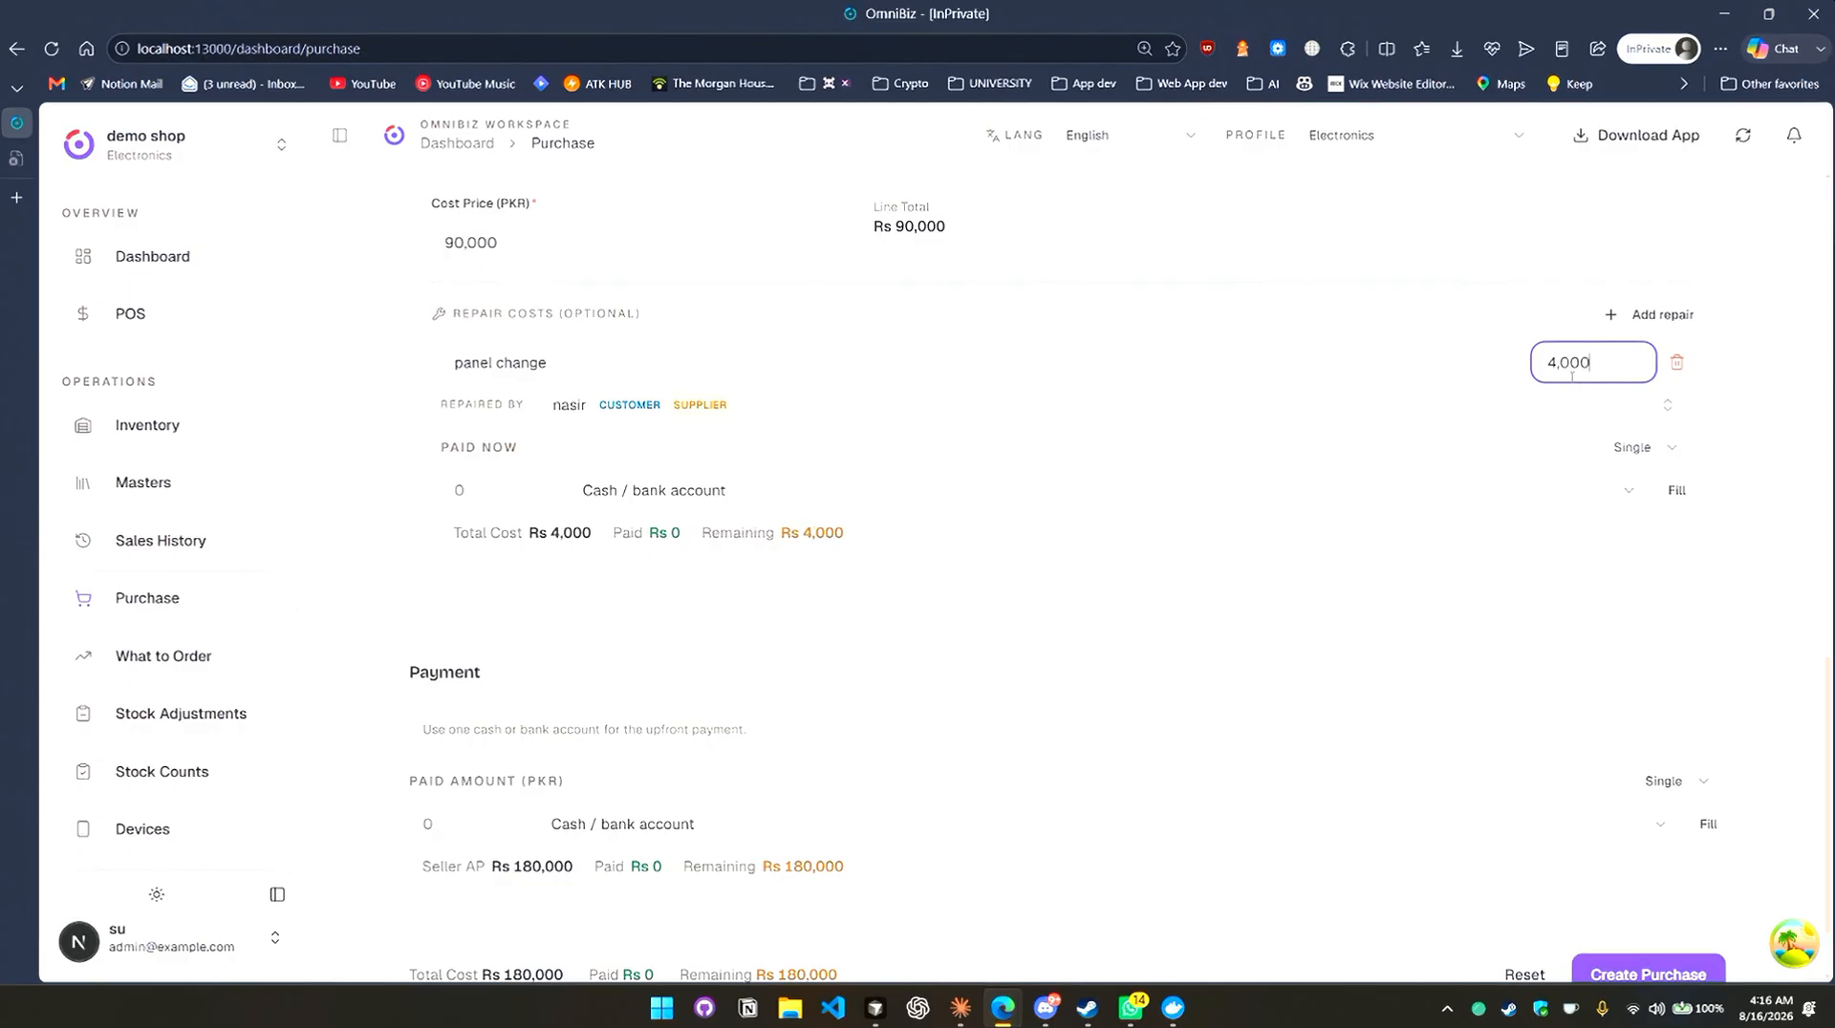
{"action": "type", "text": "0"}
{"action": "left_click", "coordinate": [490, 484]}
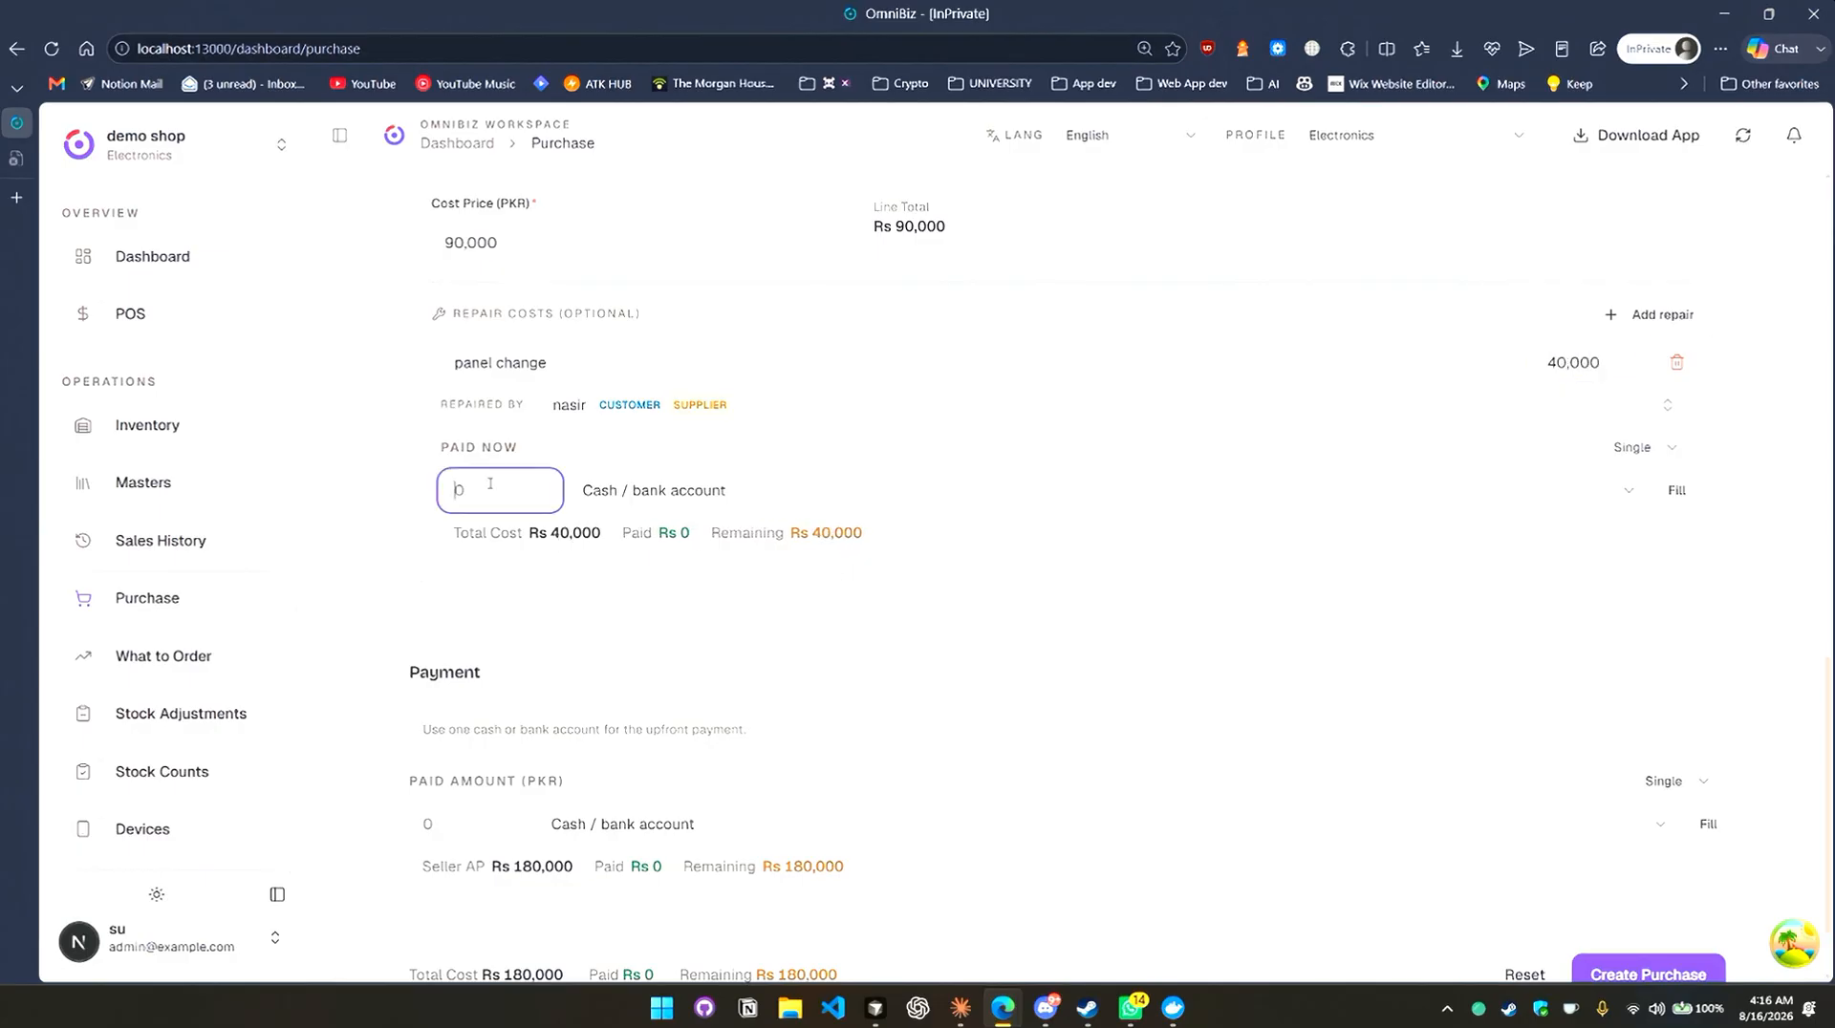
{"action": "left_click", "coordinate": [768, 547]}
{"action": "left_click", "coordinate": [515, 483]}
{"action": "type", "text": "0"}
{"action": "left_click", "coordinate": [617, 553]}
{"action": "scroll", "coordinate": [1110, 656], "scroll_direction": "down", "scroll_amount": 1}
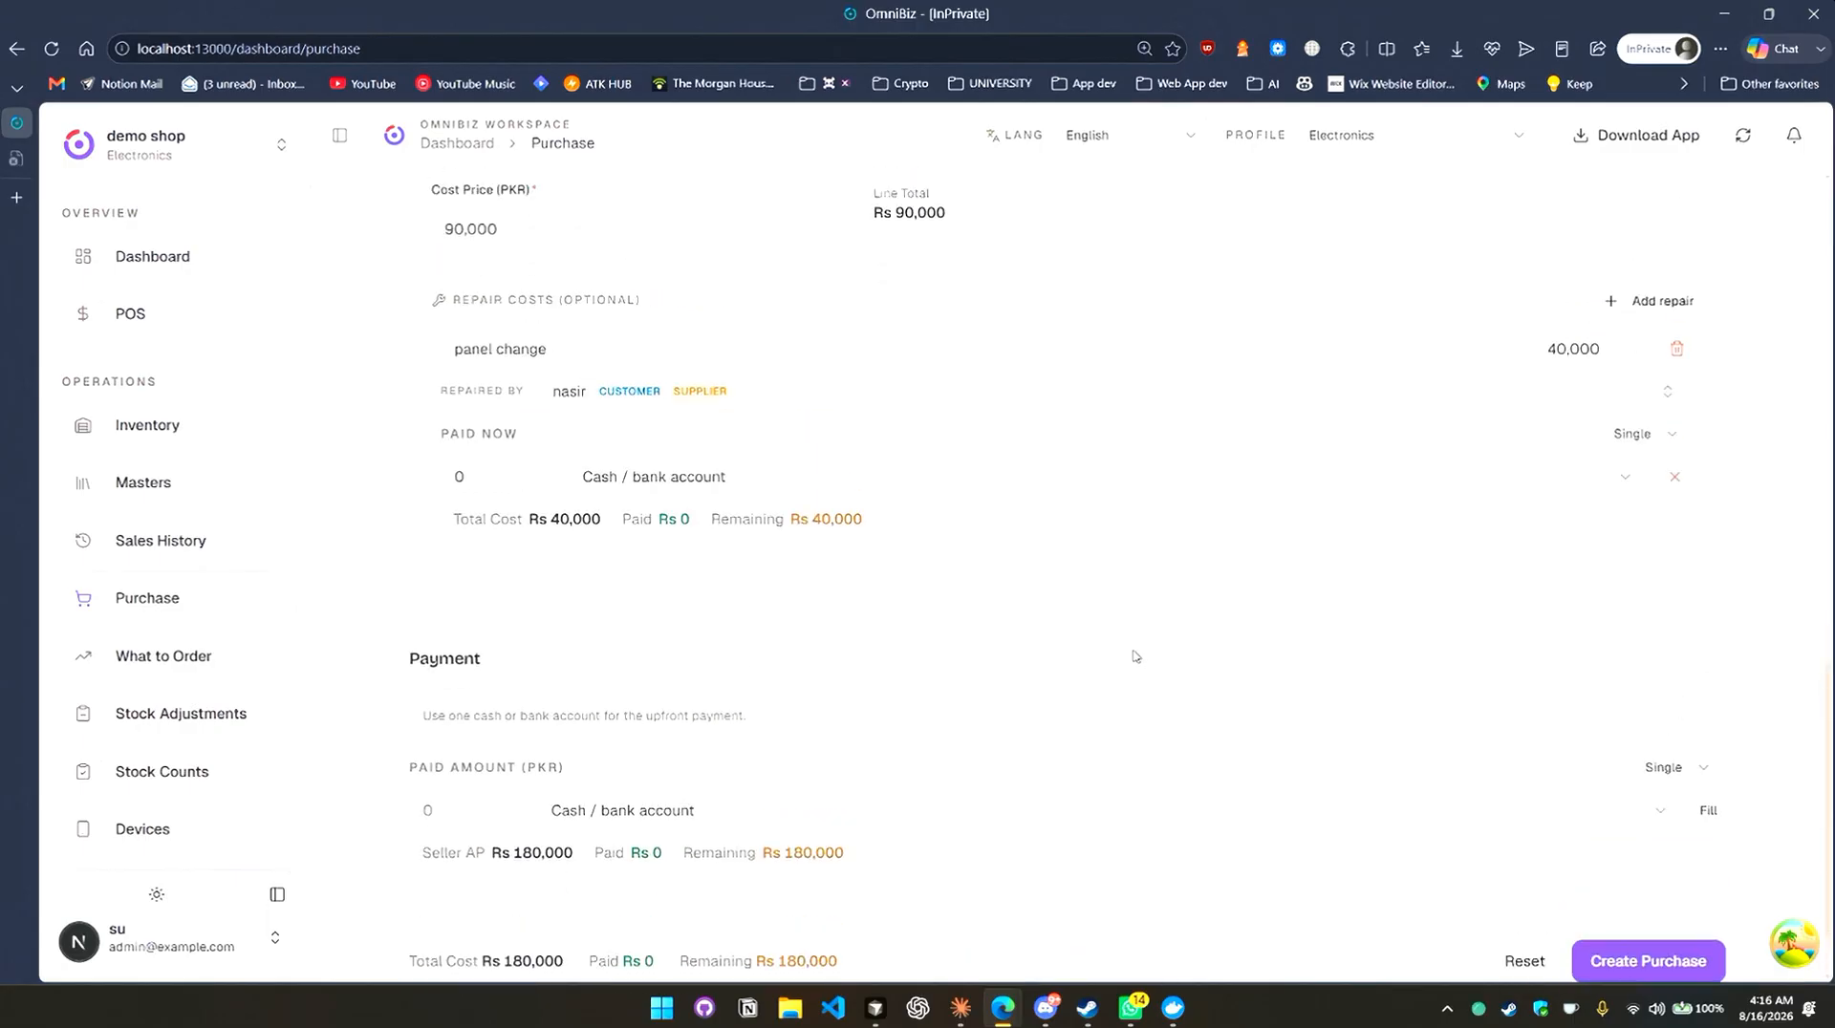
Review the second iPhone 12's device details, its repair costs and the purchase's payment section.
{"action": "scroll", "coordinate": [1132, 665], "scroll_direction": "down", "scroll_amount": 2}
{"action": "scroll", "coordinate": [775, 748], "scroll_direction": "up", "scroll_amount": 2}
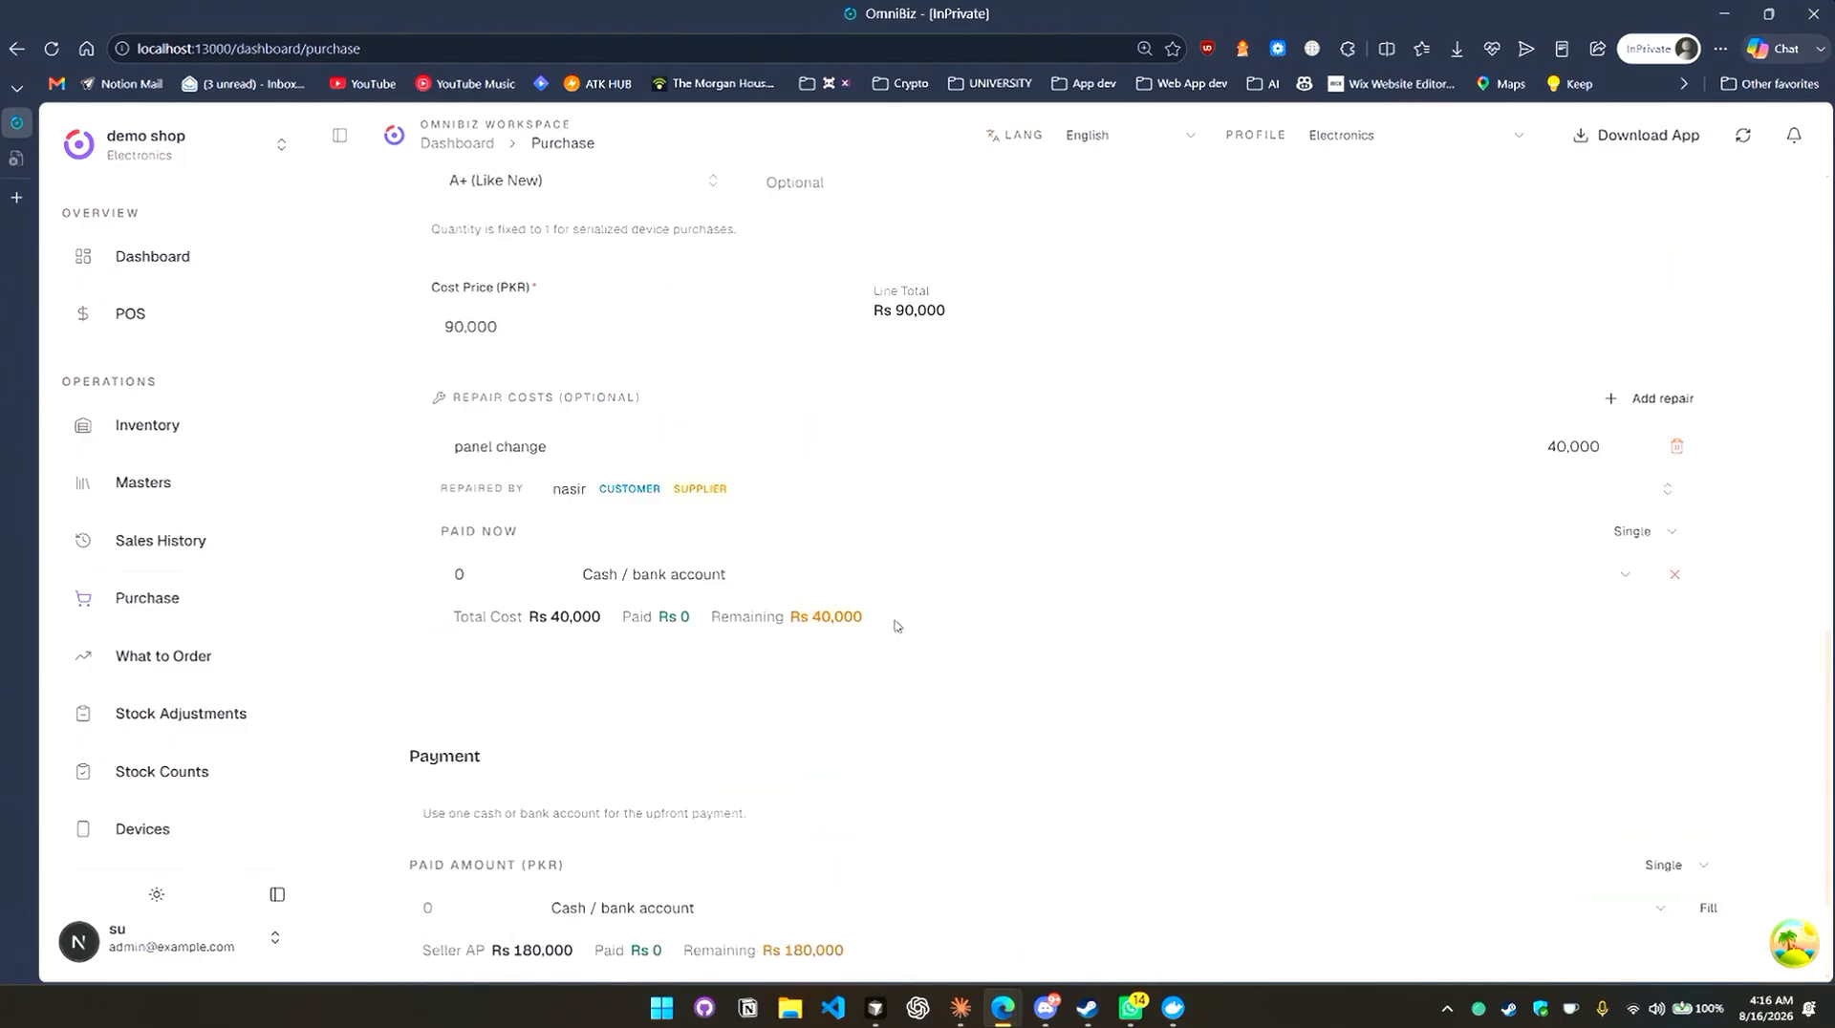
{"action": "scroll", "coordinate": [903, 669], "scroll_direction": "down", "scroll_amount": 3}
{"action": "scroll", "coordinate": [1014, 689], "scroll_direction": "up", "scroll_amount": 6}
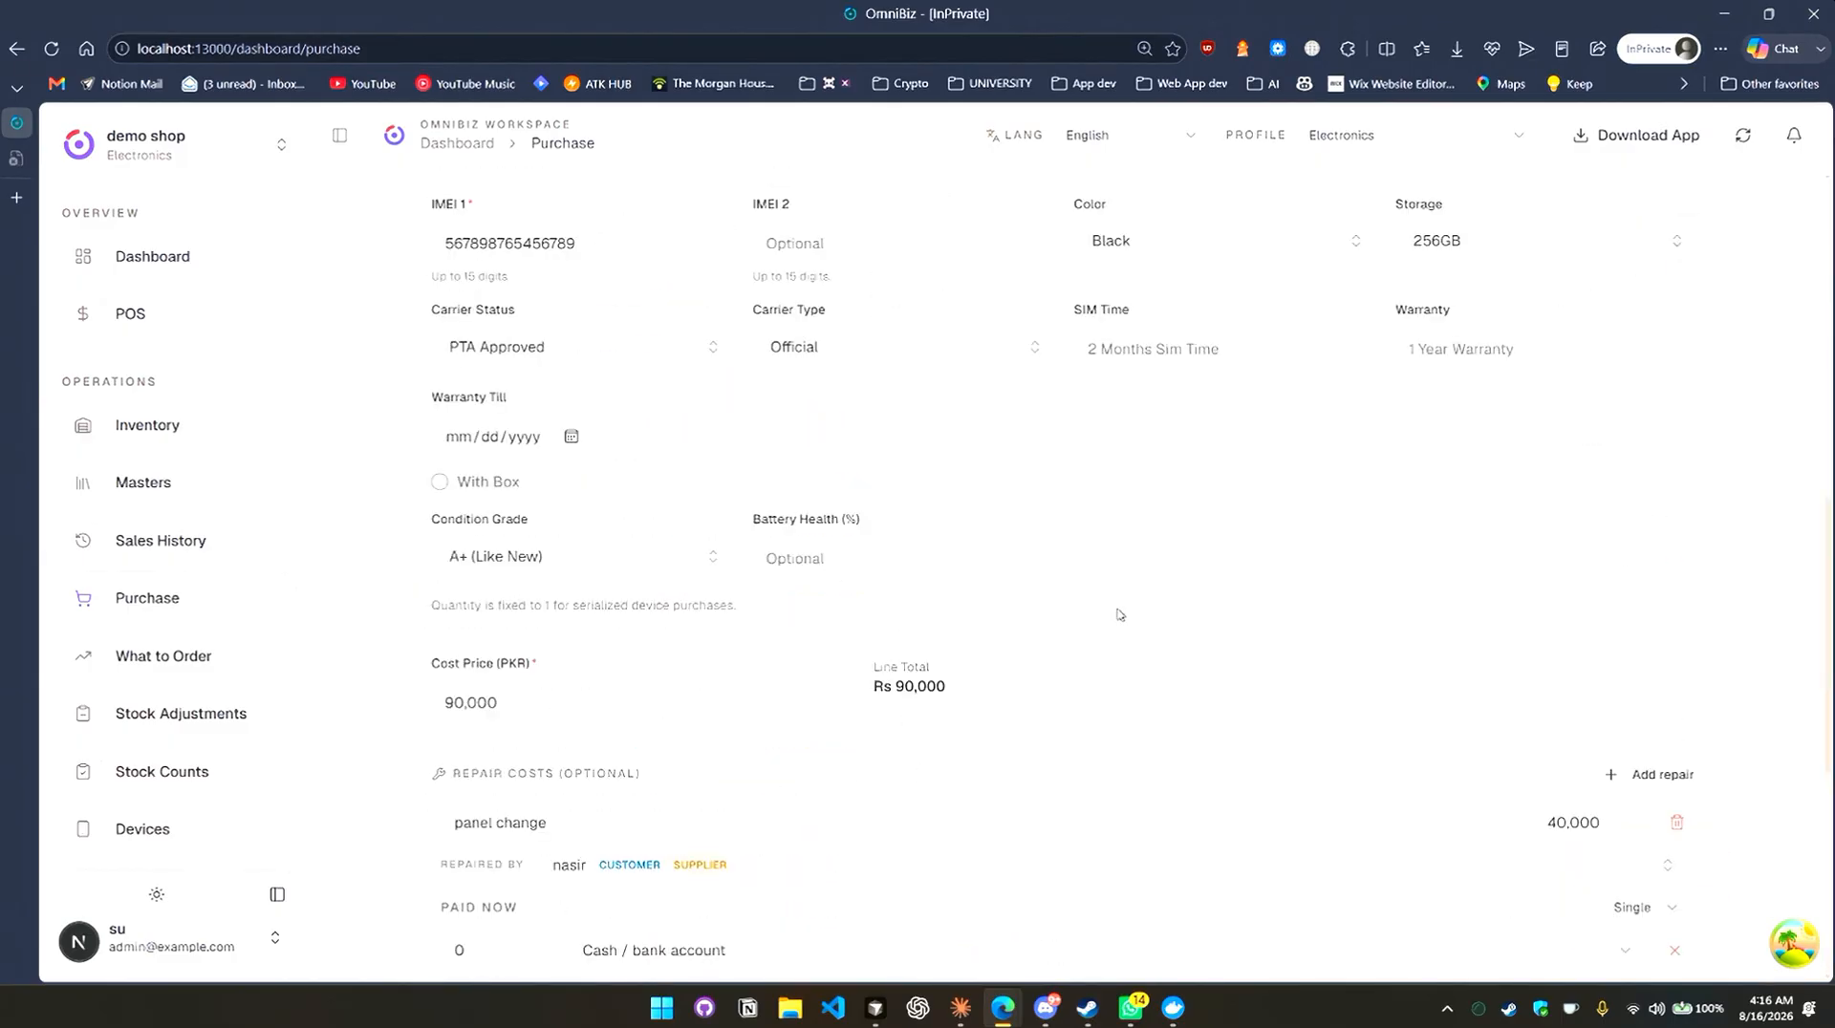
{"action": "scroll", "coordinate": [1087, 615], "scroll_direction": "up", "scroll_amount": 8}
{"action": "scroll", "coordinate": [868, 580], "scroll_direction": "down", "scroll_amount": 5}
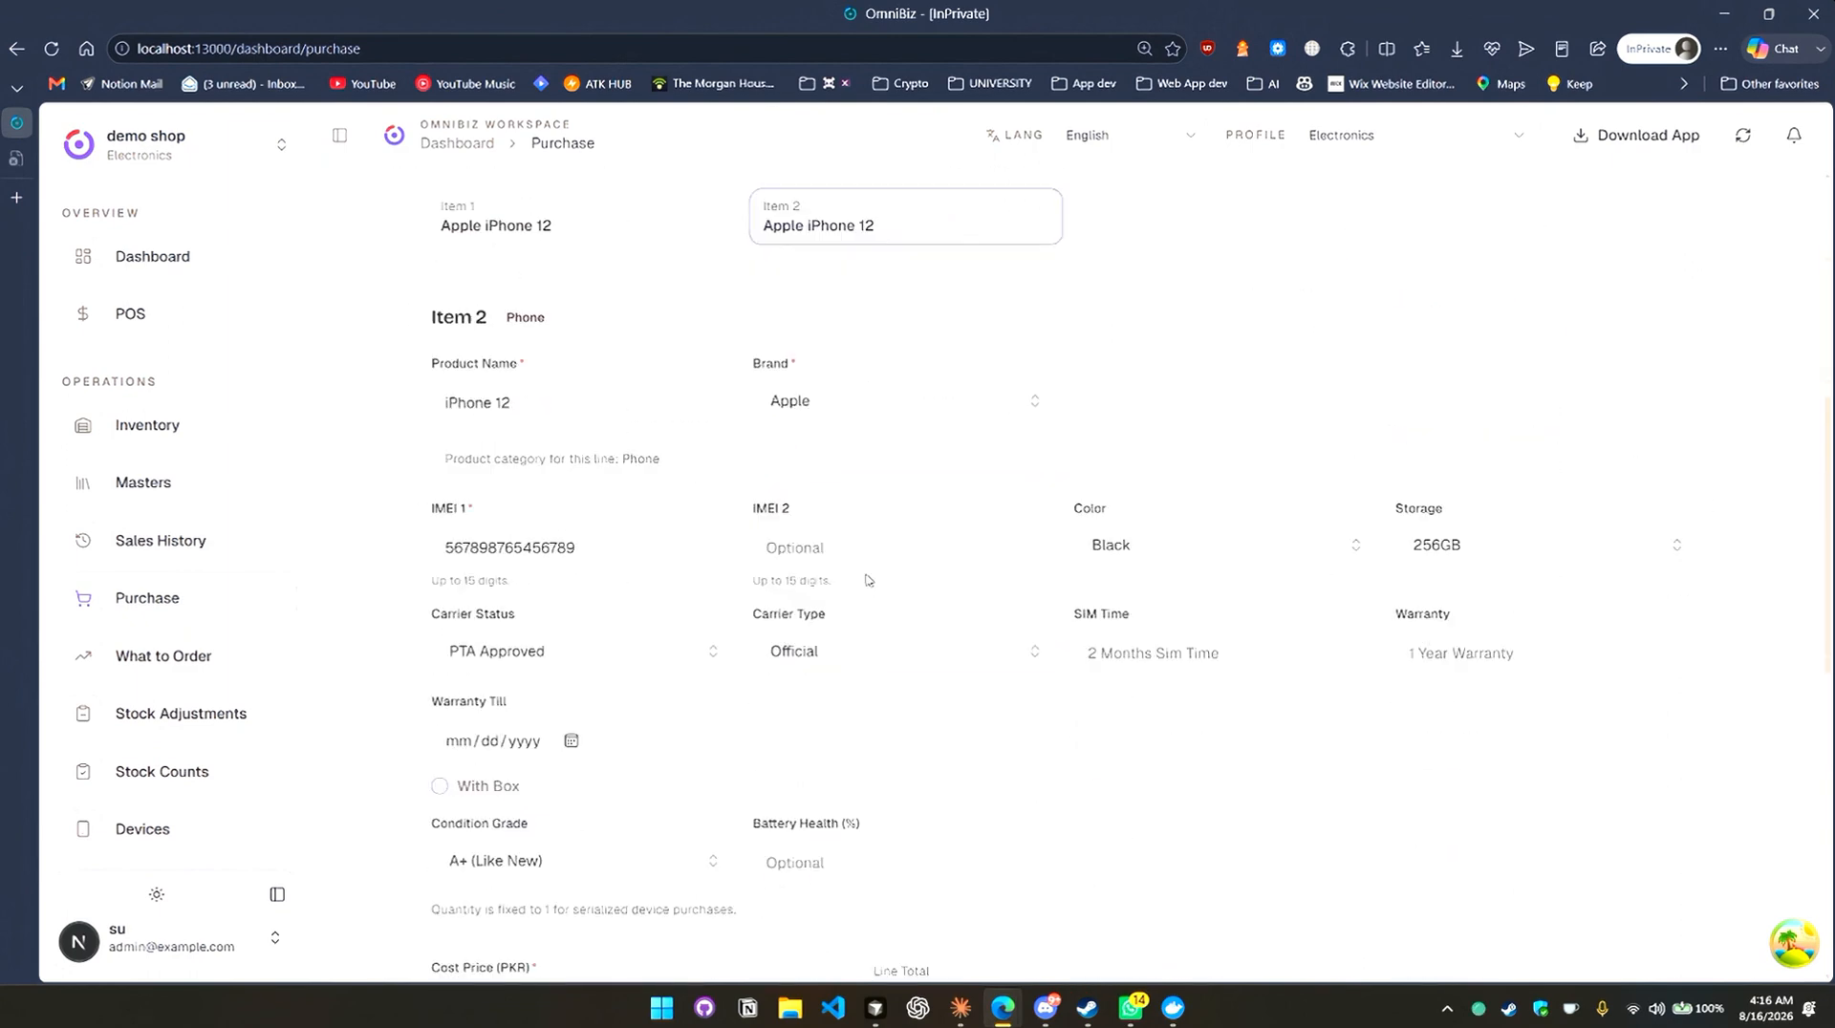
{"action": "scroll", "coordinate": [868, 580], "scroll_direction": "down", "scroll_amount": 9}
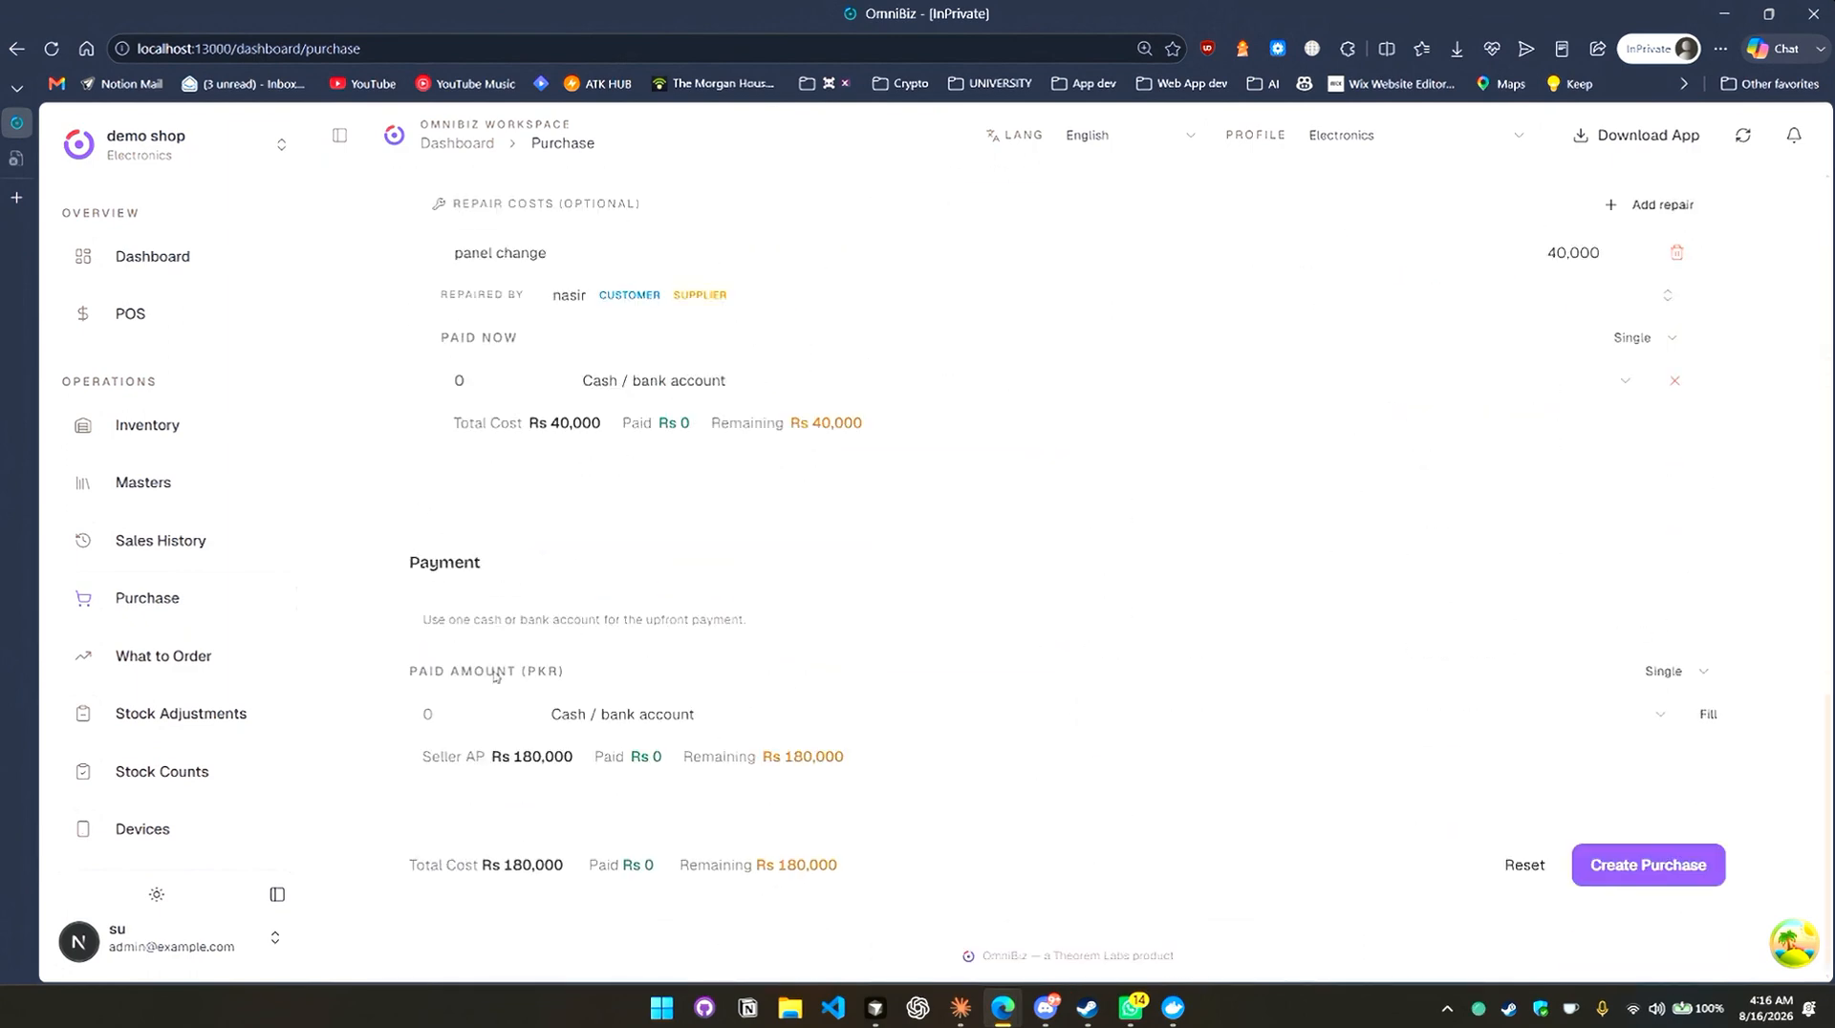
{"action": "scroll", "coordinate": [712, 814], "scroll_direction": "up", "scroll_amount": 5}
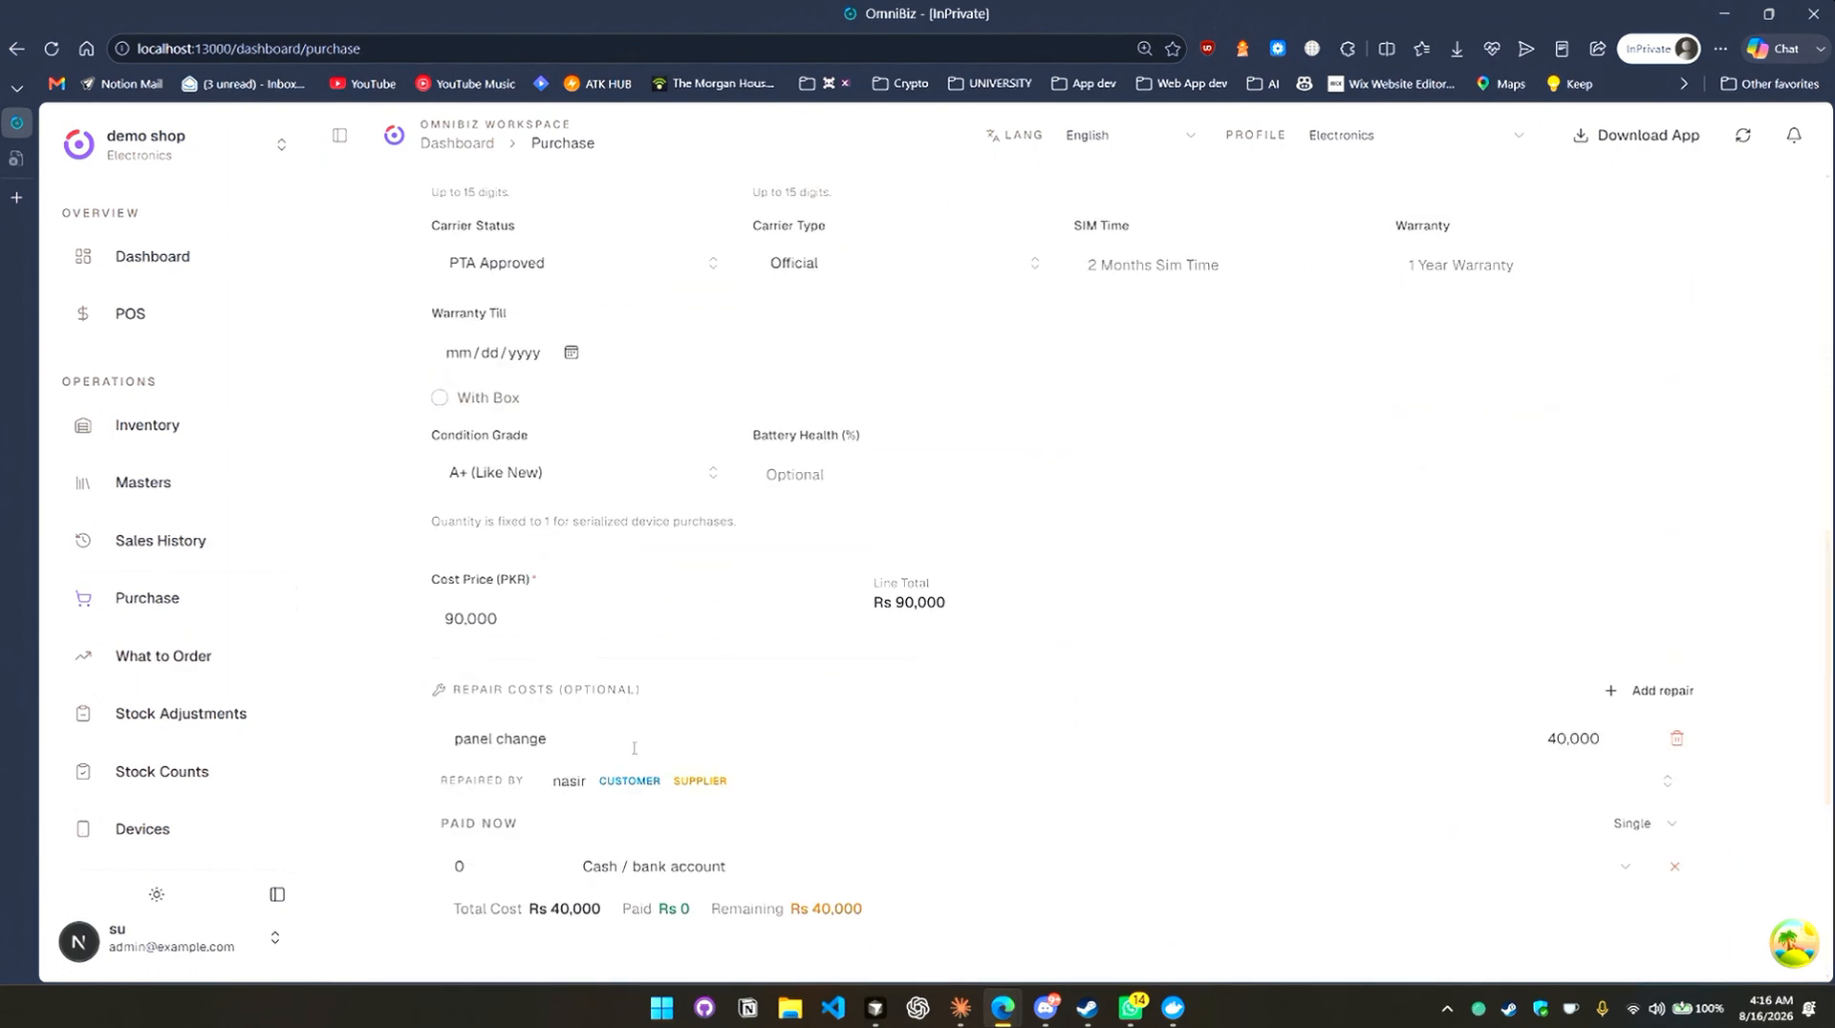
{"action": "scroll", "coordinate": [479, 617], "scroll_direction": "down", "scroll_amount": 5}
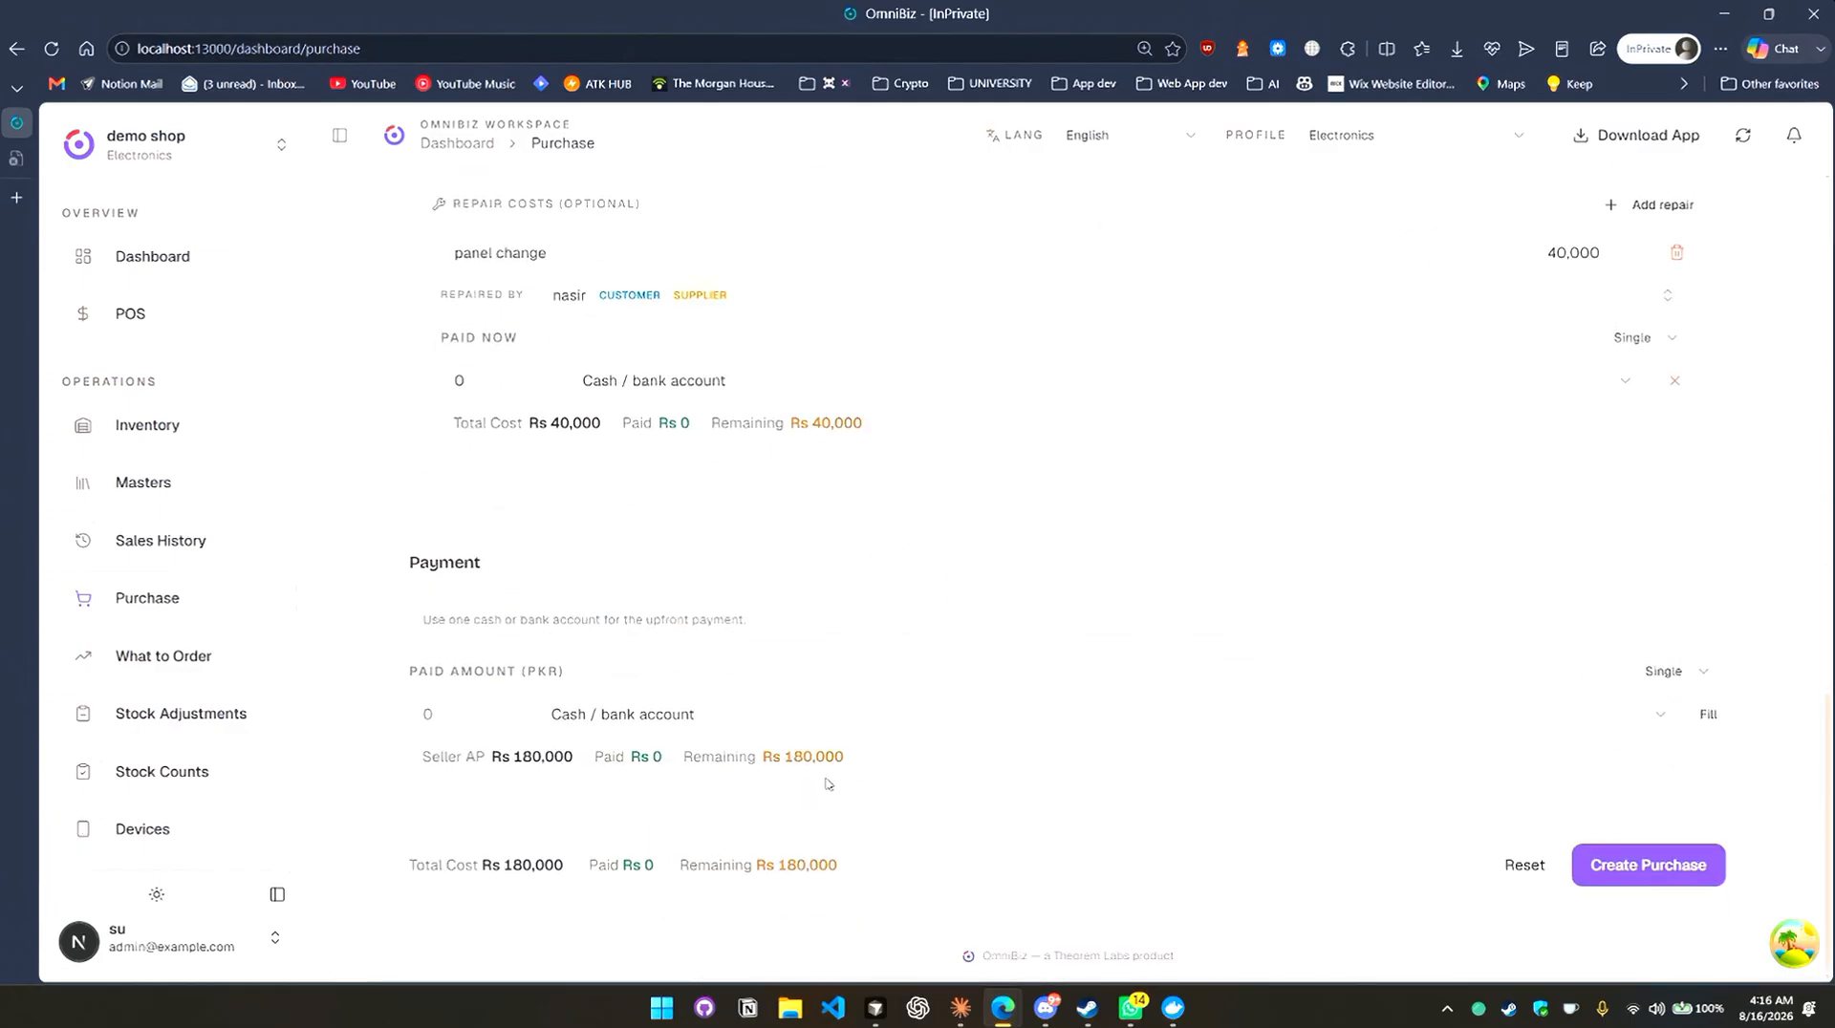
{"action": "scroll", "coordinate": [828, 783], "scroll_direction": "up", "scroll_amount": 5}
{"action": "scroll", "coordinate": [841, 717], "scroll_direction": "down", "scroll_amount": 5}
Enter a single upfront payment of 80,000 PKR from Meezan Bank.
{"action": "left_click", "coordinate": [472, 700]}
{"action": "type", "text": "800000"}
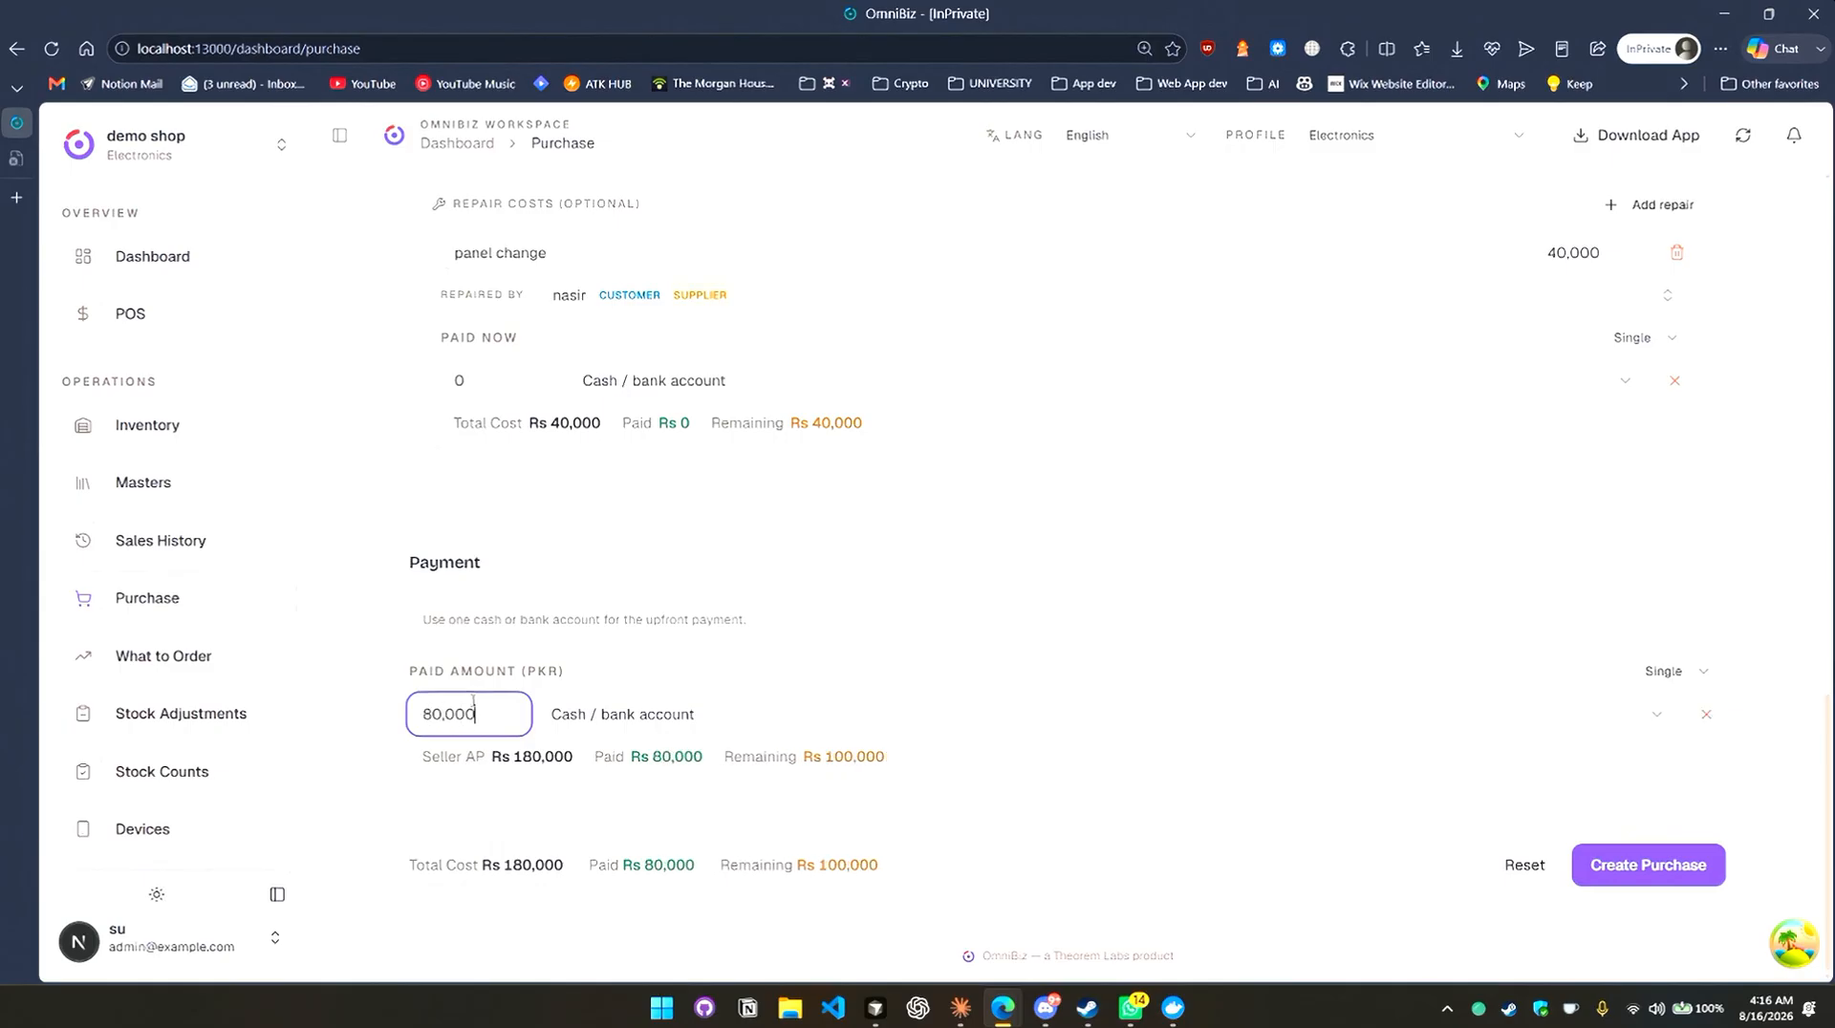
{"action": "left_click", "coordinate": [690, 731]}
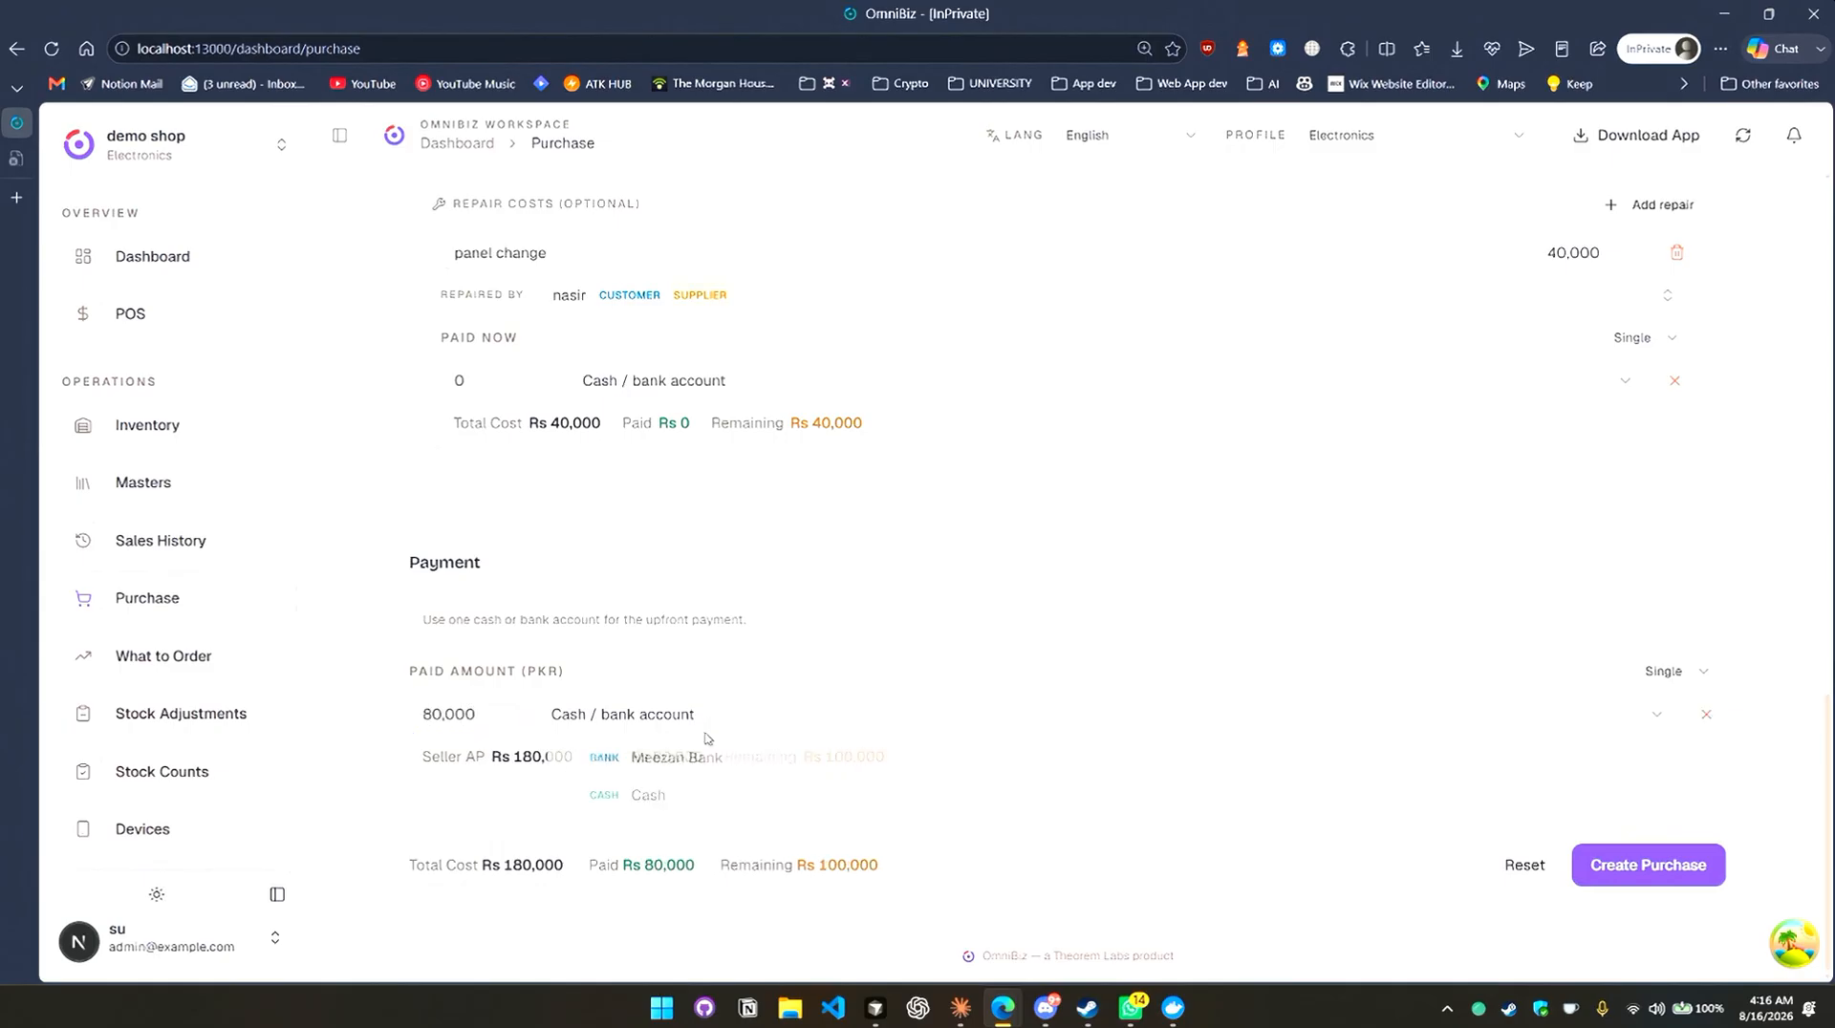
{"action": "left_click", "coordinate": [768, 761]}
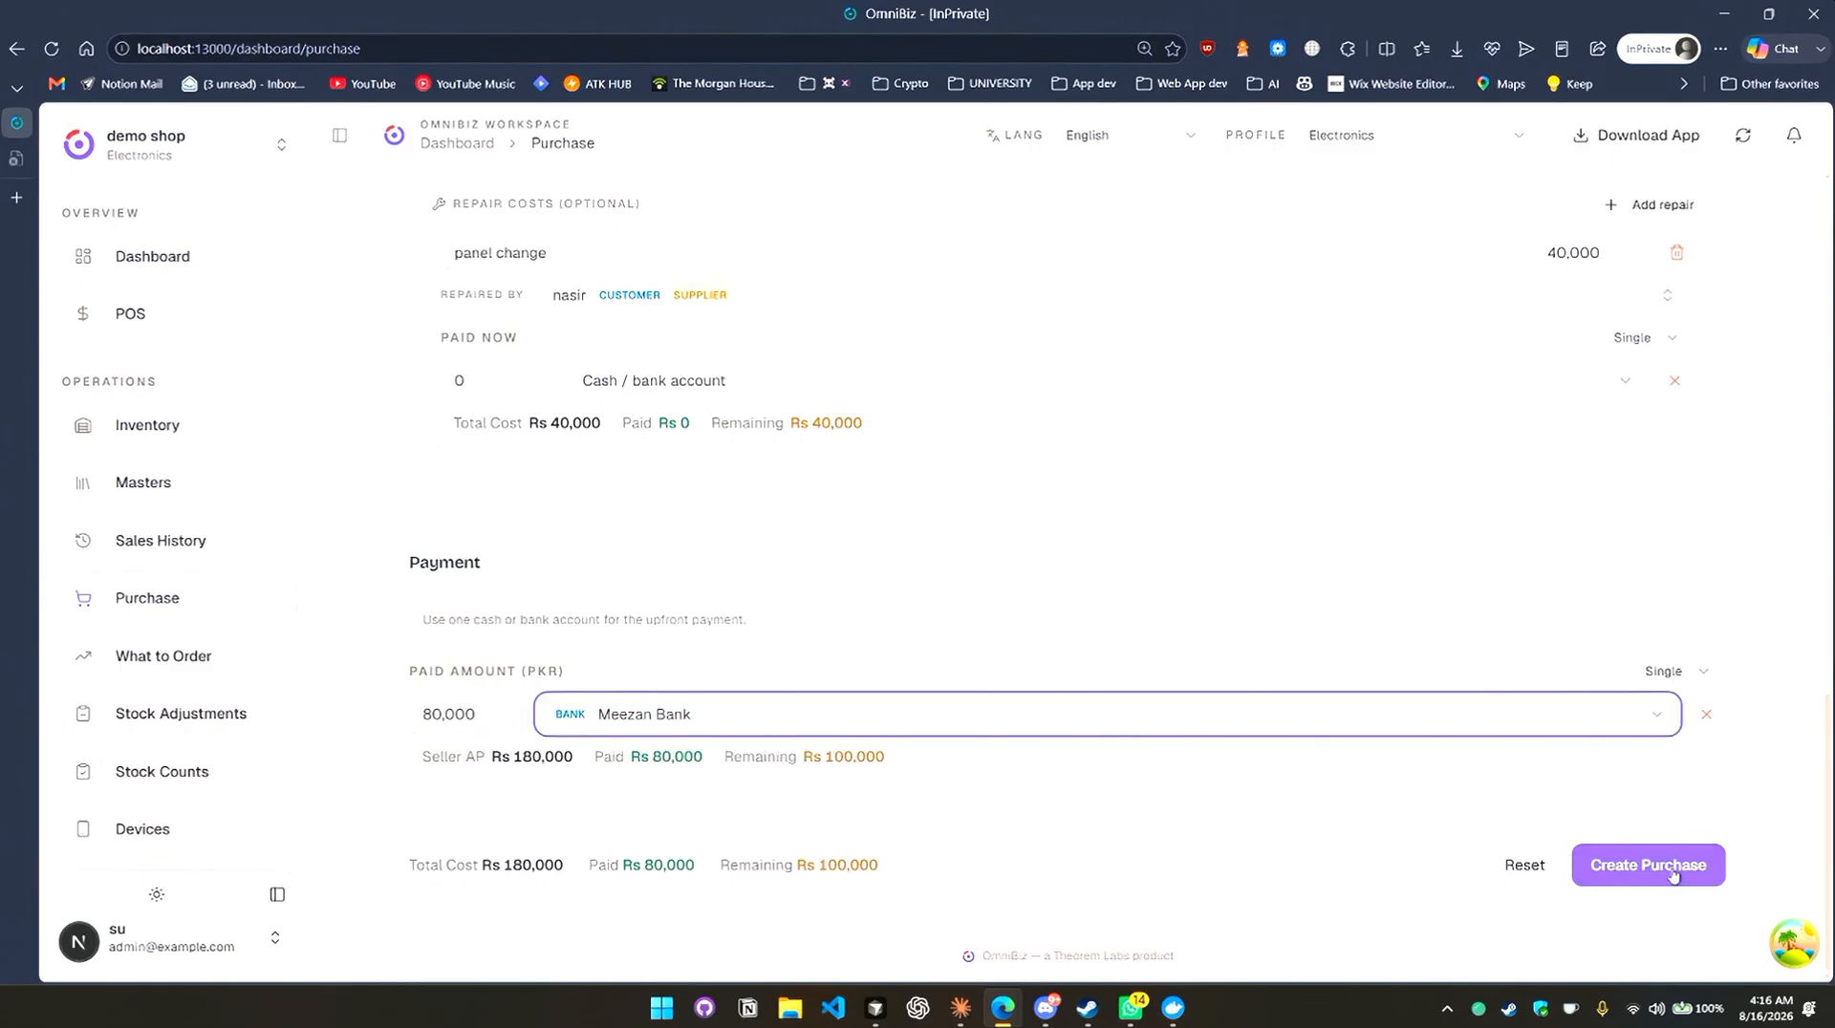
Switch the purchase payment to Split and set up one Meezan Bank row and one Cash row.
{"action": "left_click", "coordinate": [1694, 672]}
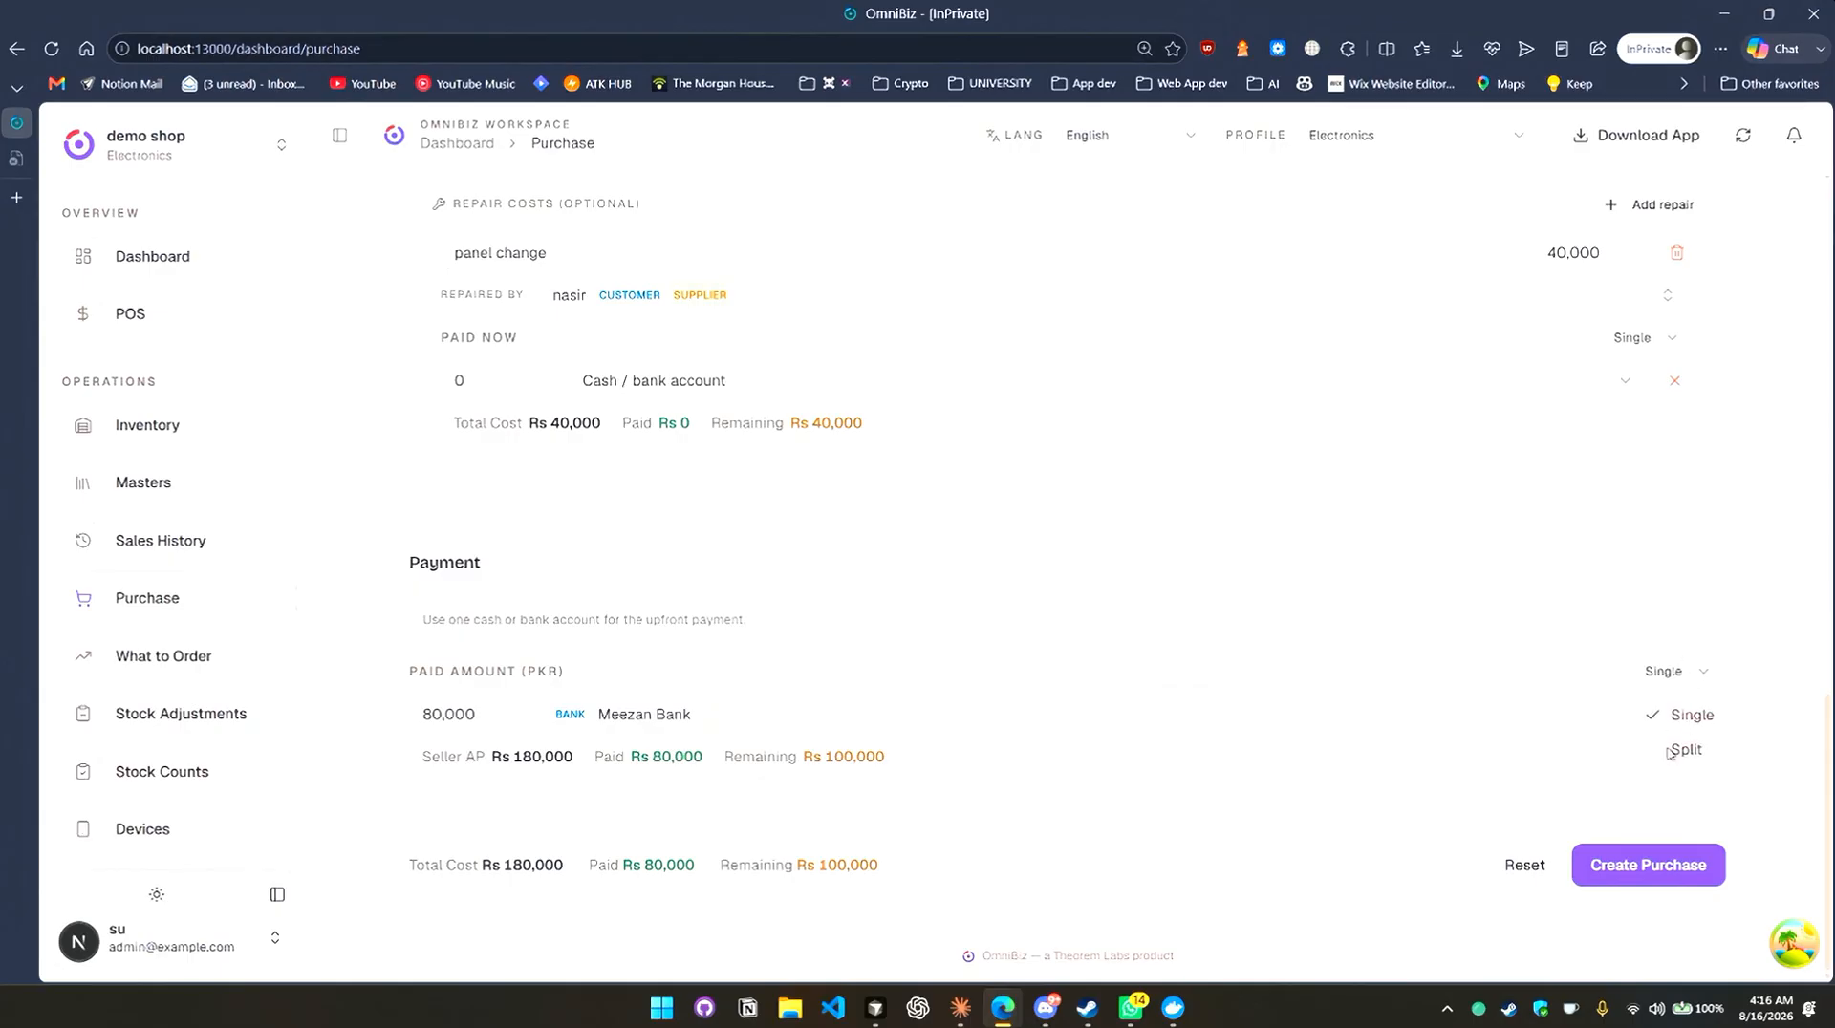
{"action": "left_click", "coordinate": [1684, 750]}
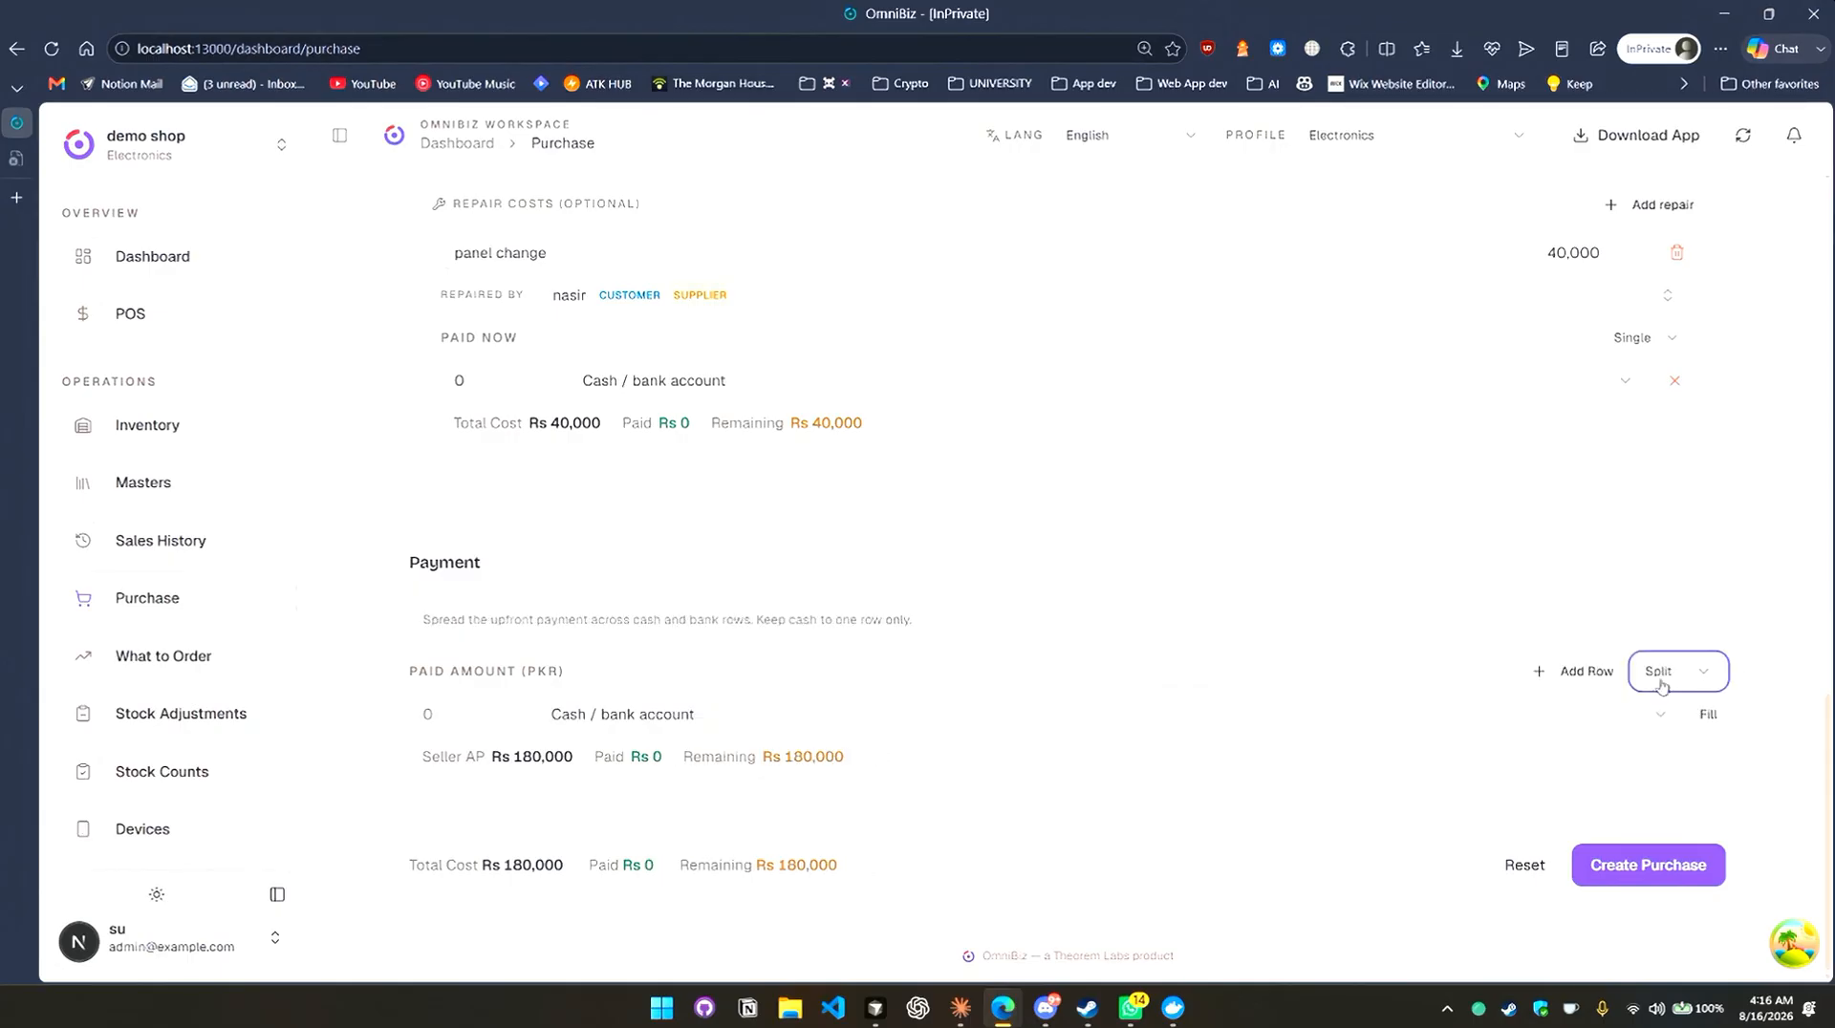
{"action": "left_click", "coordinate": [599, 717]}
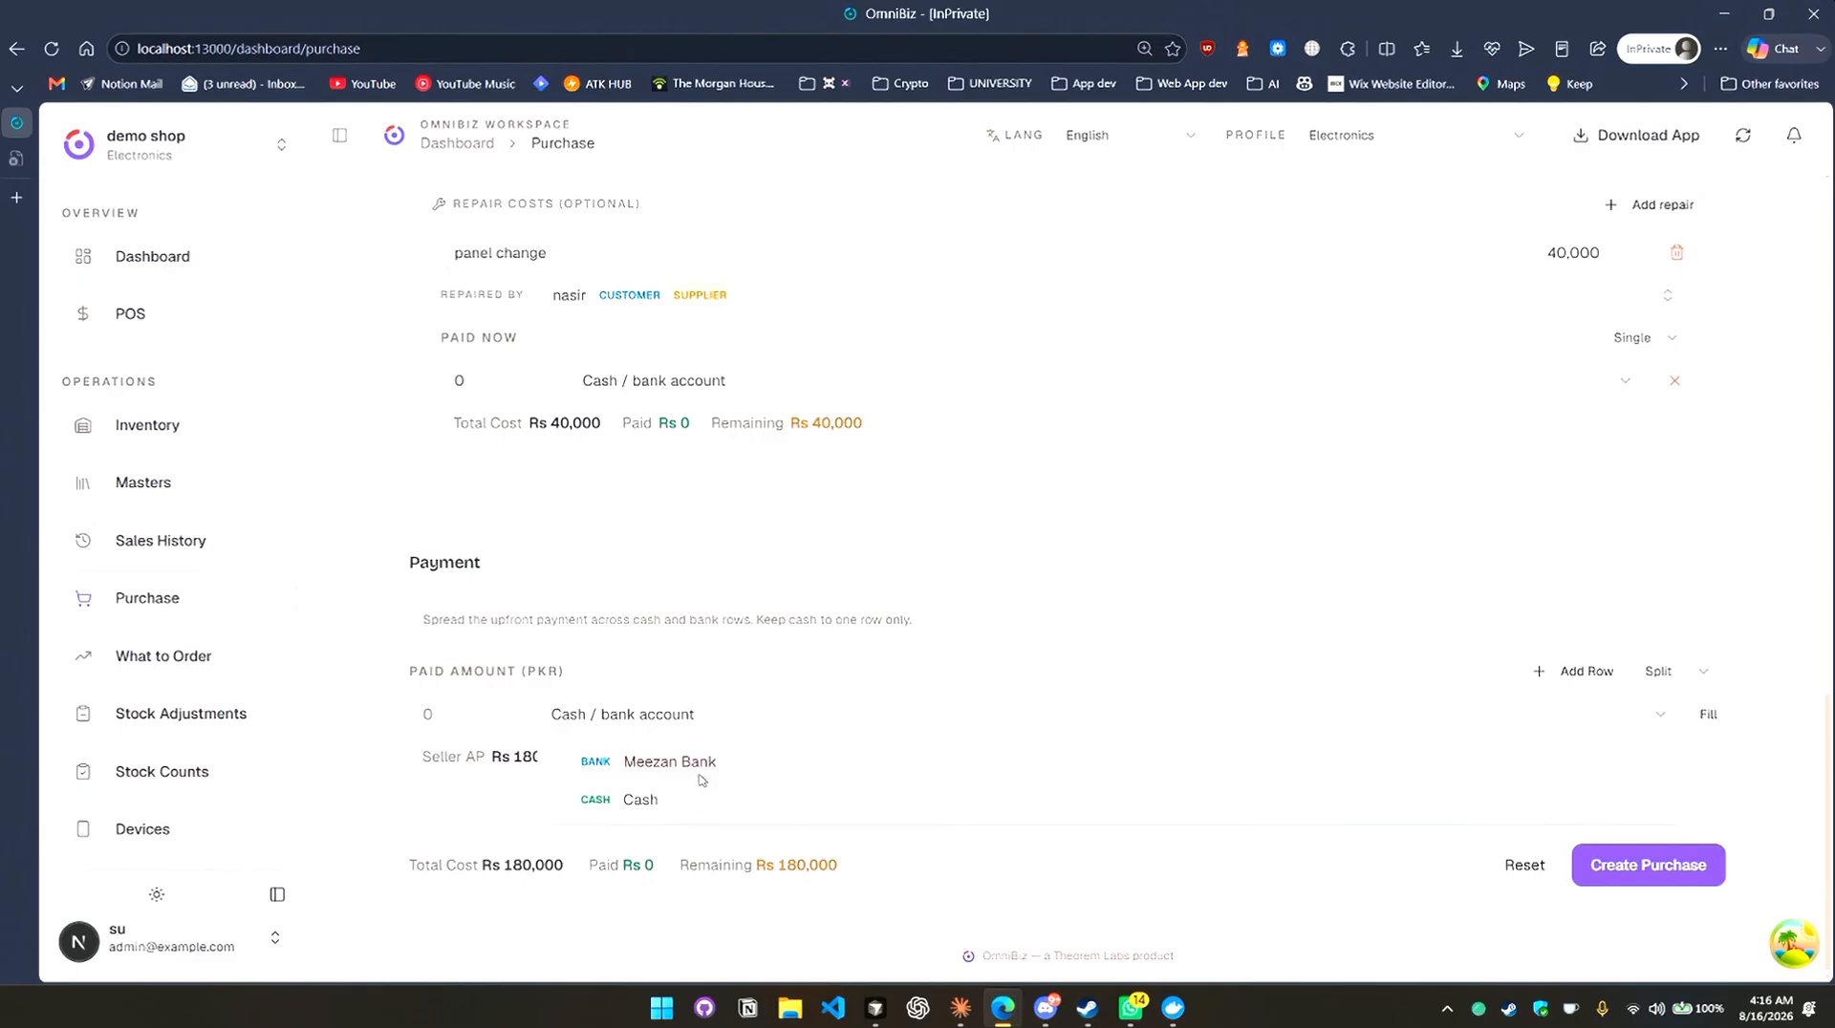
{"action": "left_click", "coordinate": [669, 762]}
{"action": "left_click", "coordinate": [458, 714]}
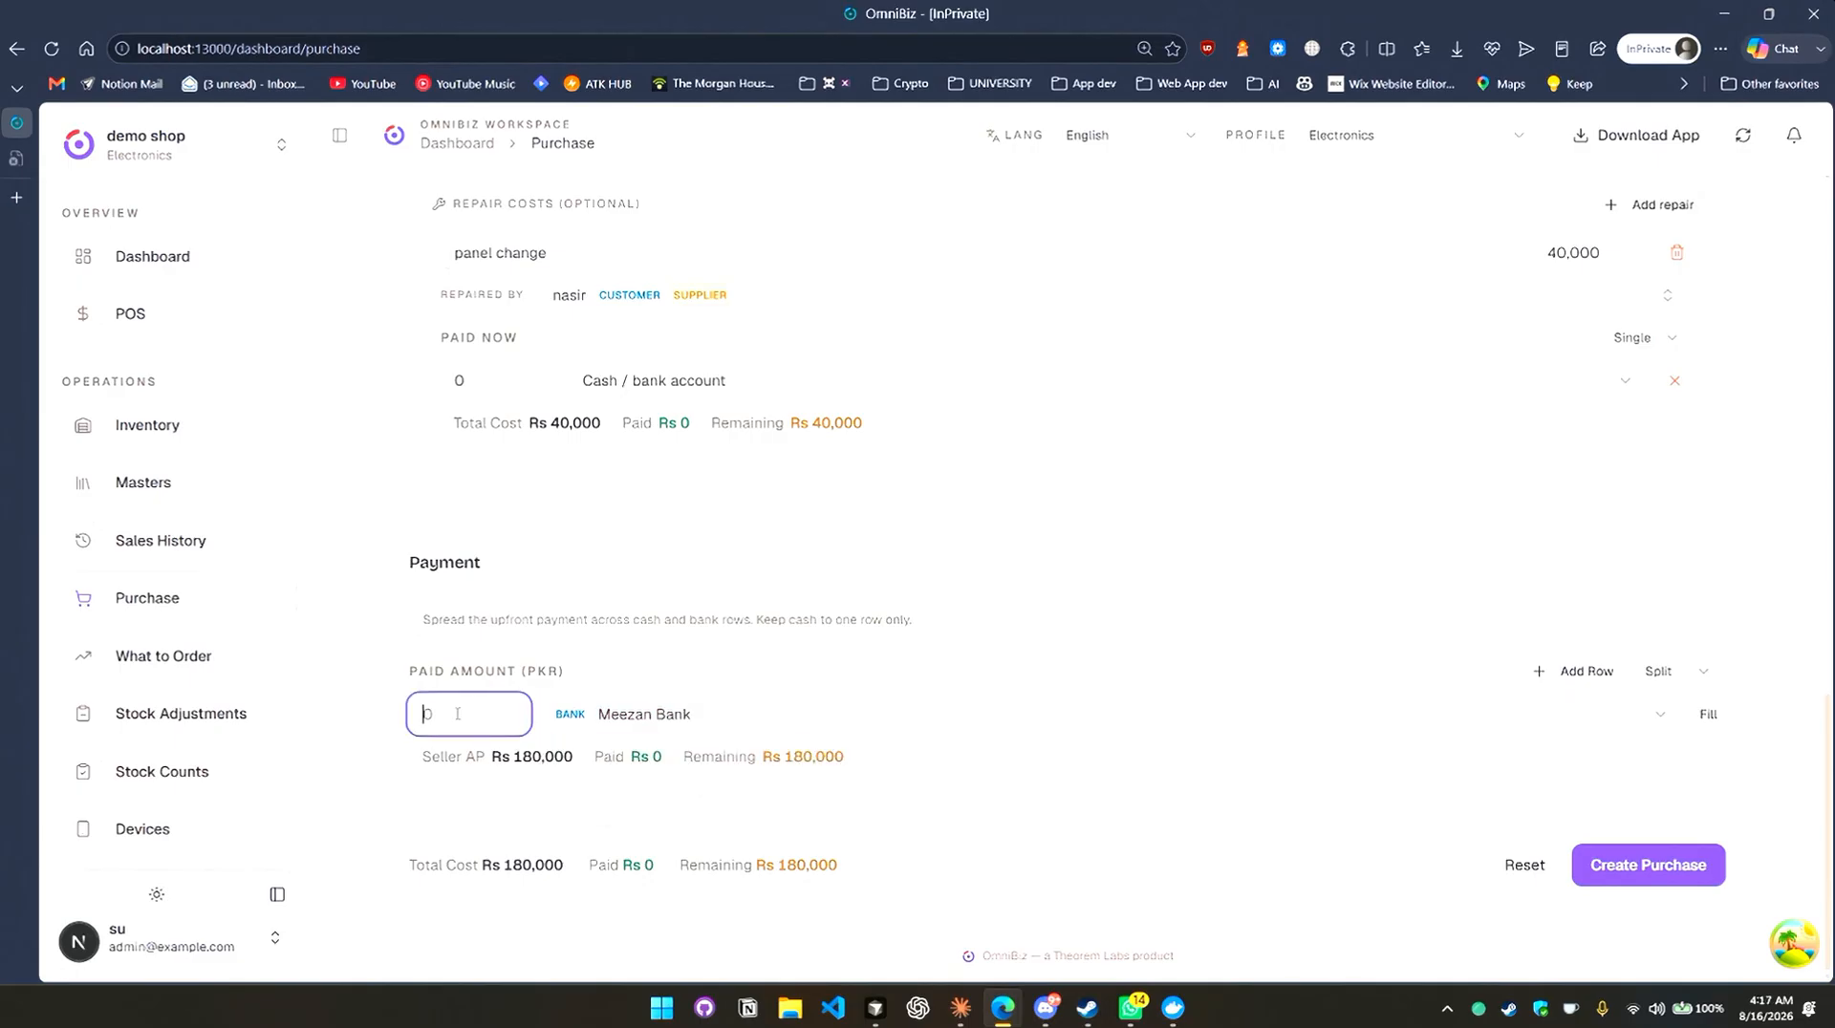
{"action": "left_click", "coordinate": [1562, 676]}
{"action": "scroll", "coordinate": [810, 798], "scroll_direction": "down", "scroll_amount": 1}
{"action": "left_click", "coordinate": [621, 714]}
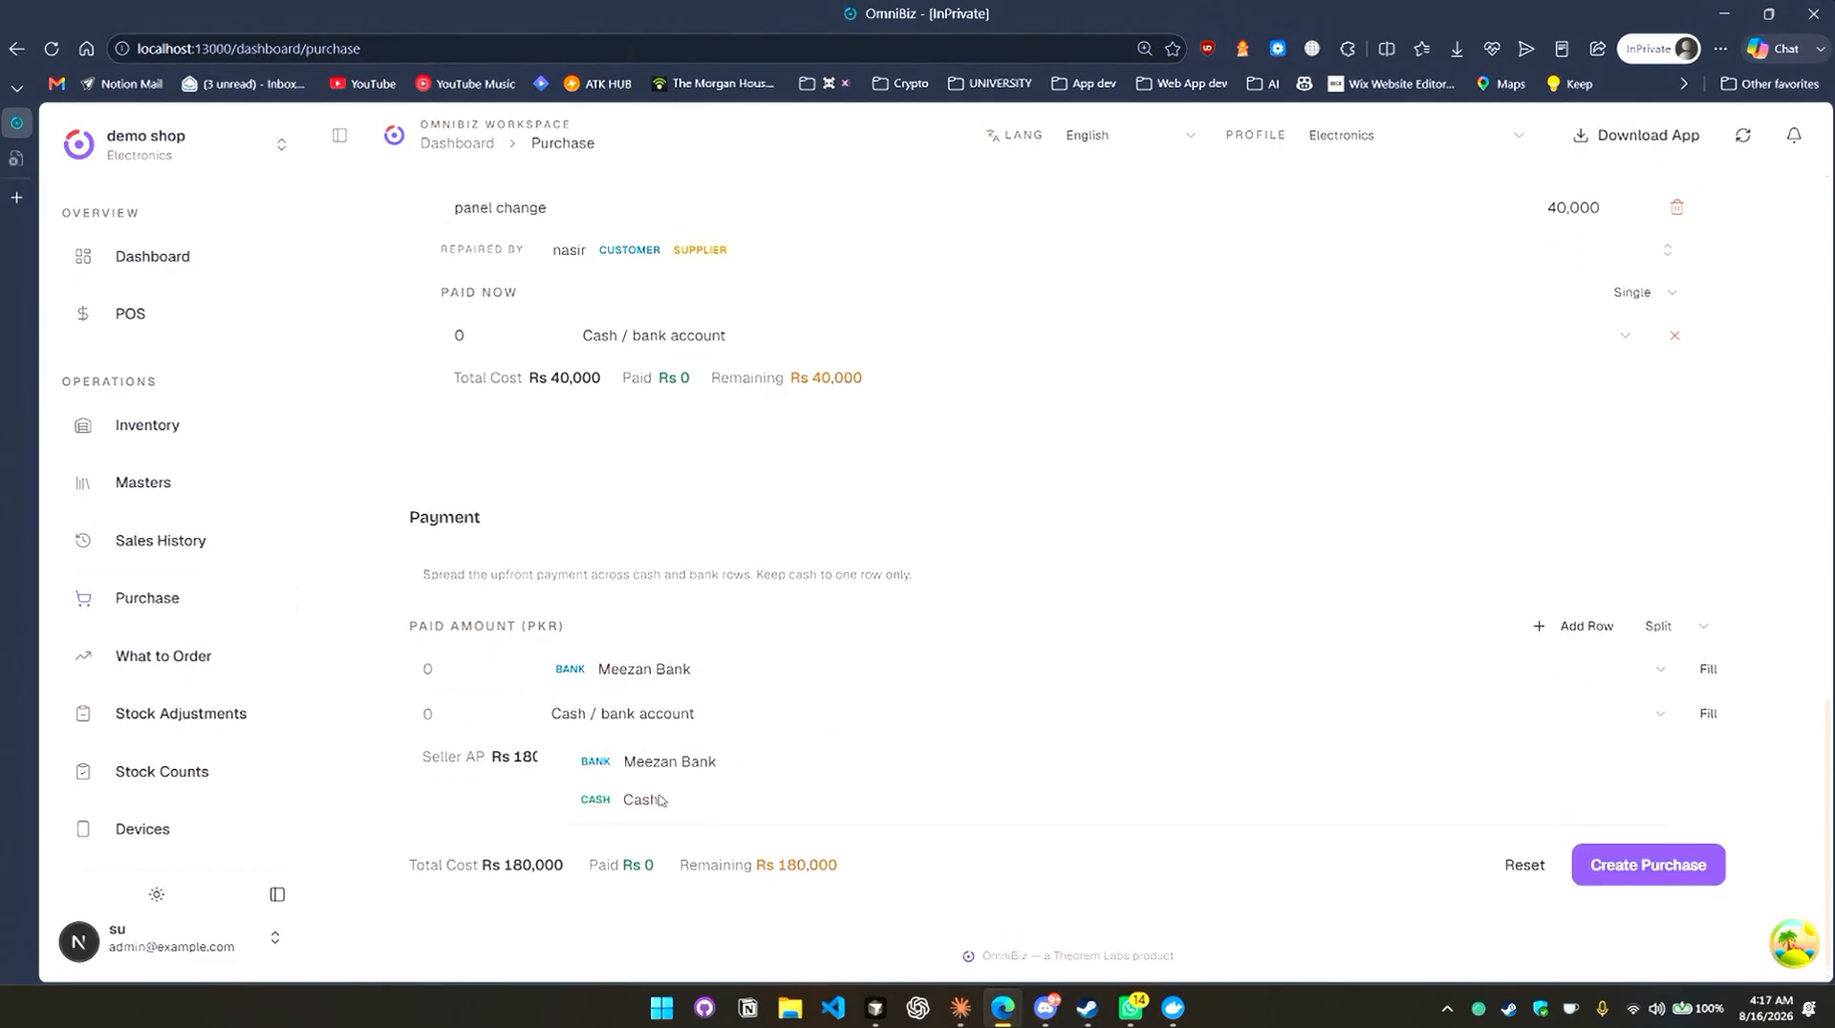
{"action": "left_click", "coordinate": [660, 803]}
Enter 50,000 PKR for Meezan Bank and 50,000 PKR for Cash, and create the purchase.
{"action": "left_click", "coordinate": [450, 667]}
{"action": "type", "text": "50,00"}
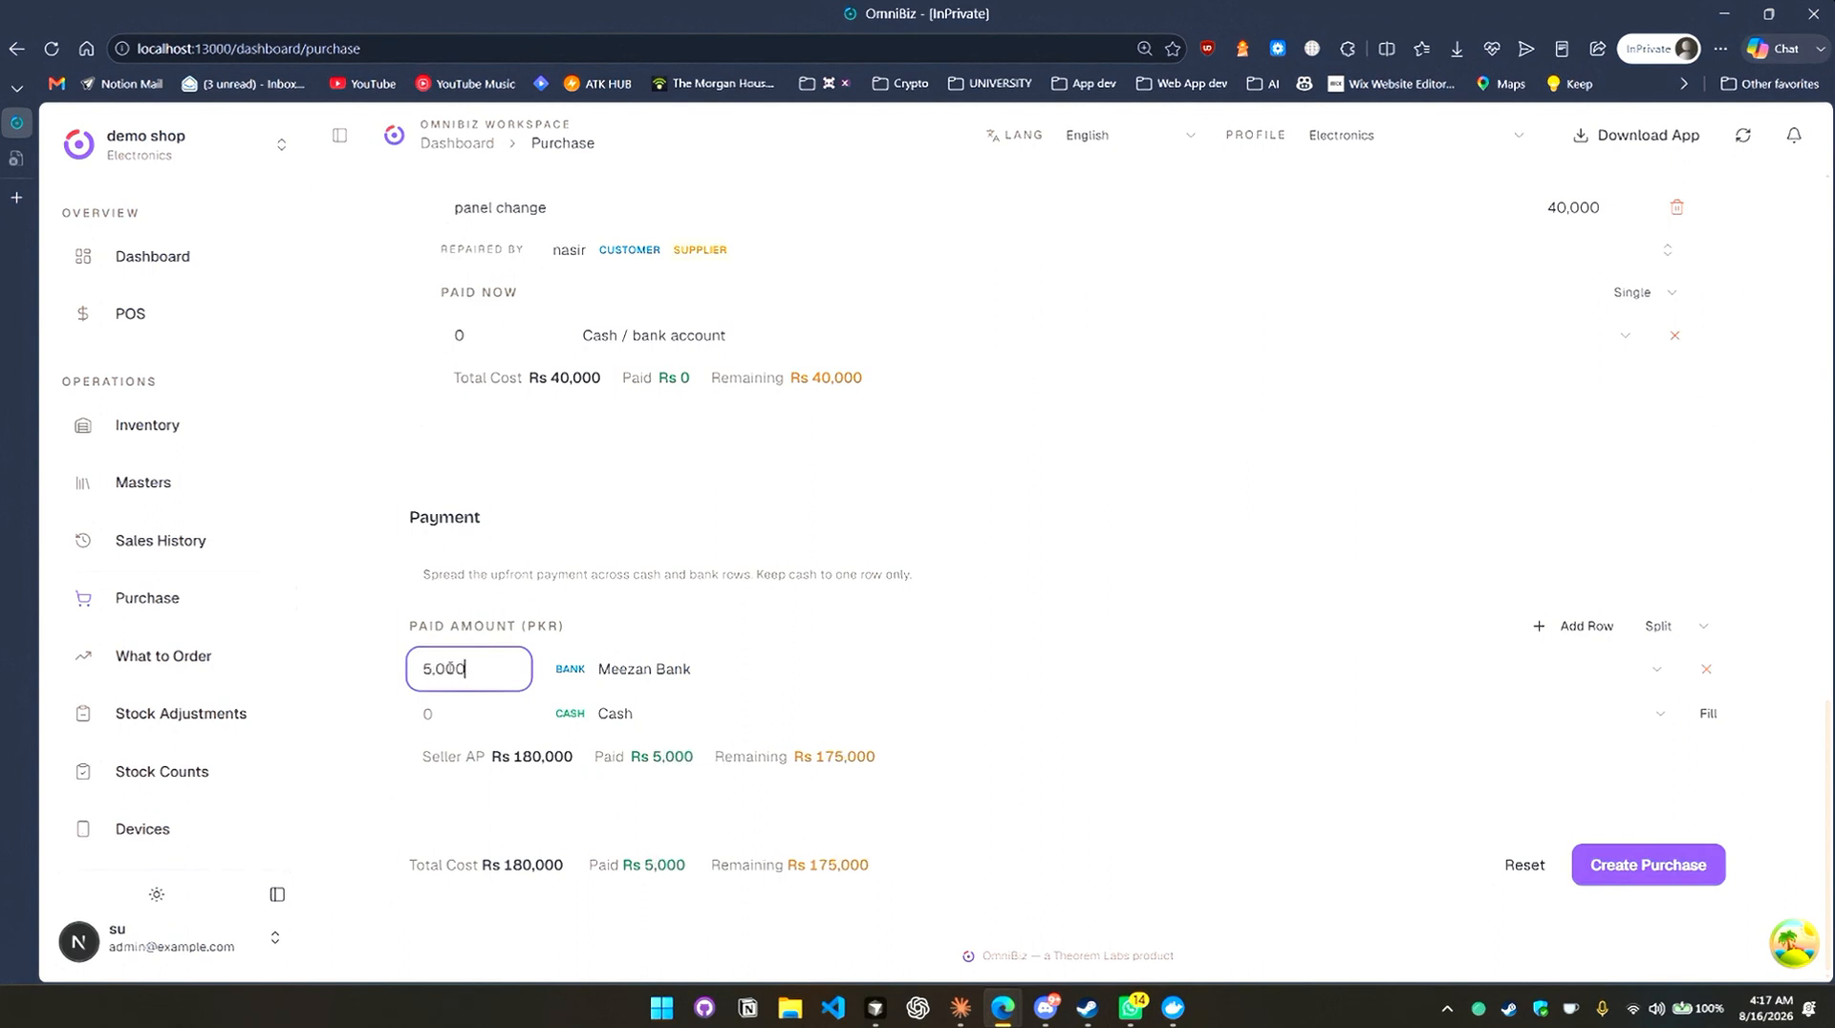
{"action": "type", "text": "0"}
{"action": "left_click", "coordinate": [454, 725]}
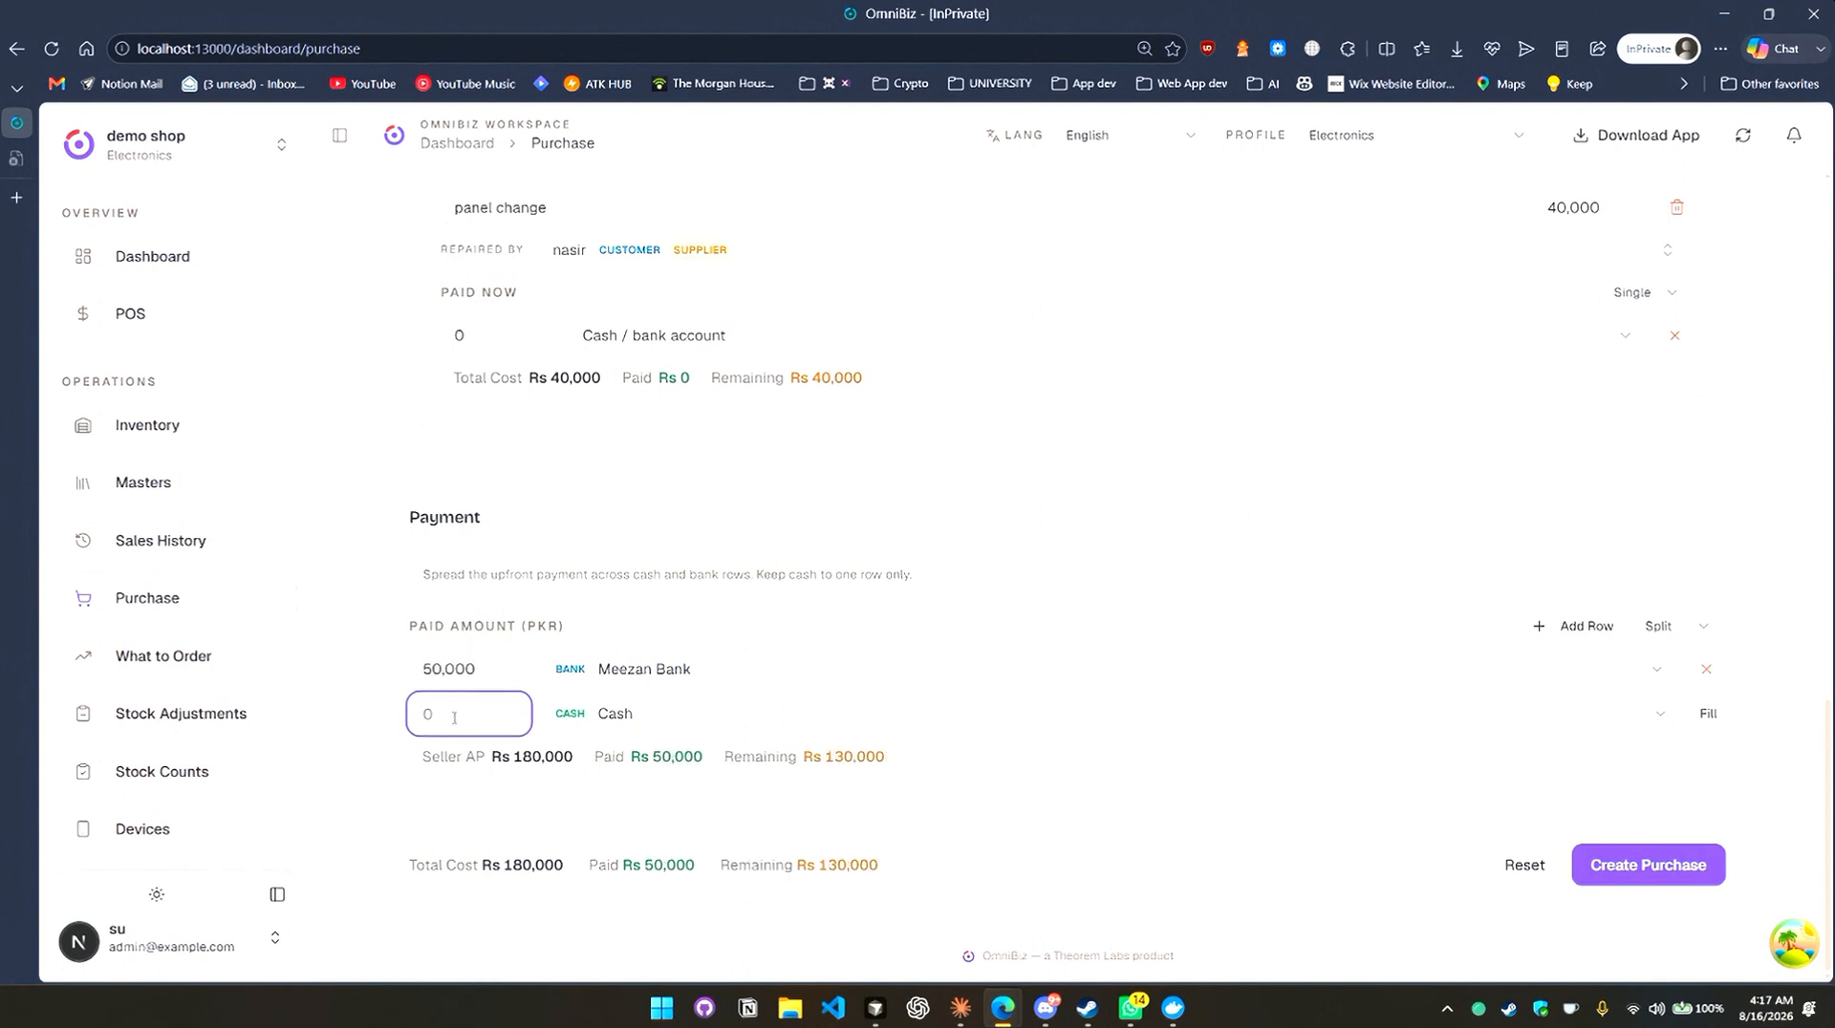
{"action": "type", "text": "500000"}
{"action": "left_click", "coordinate": [1068, 915]}
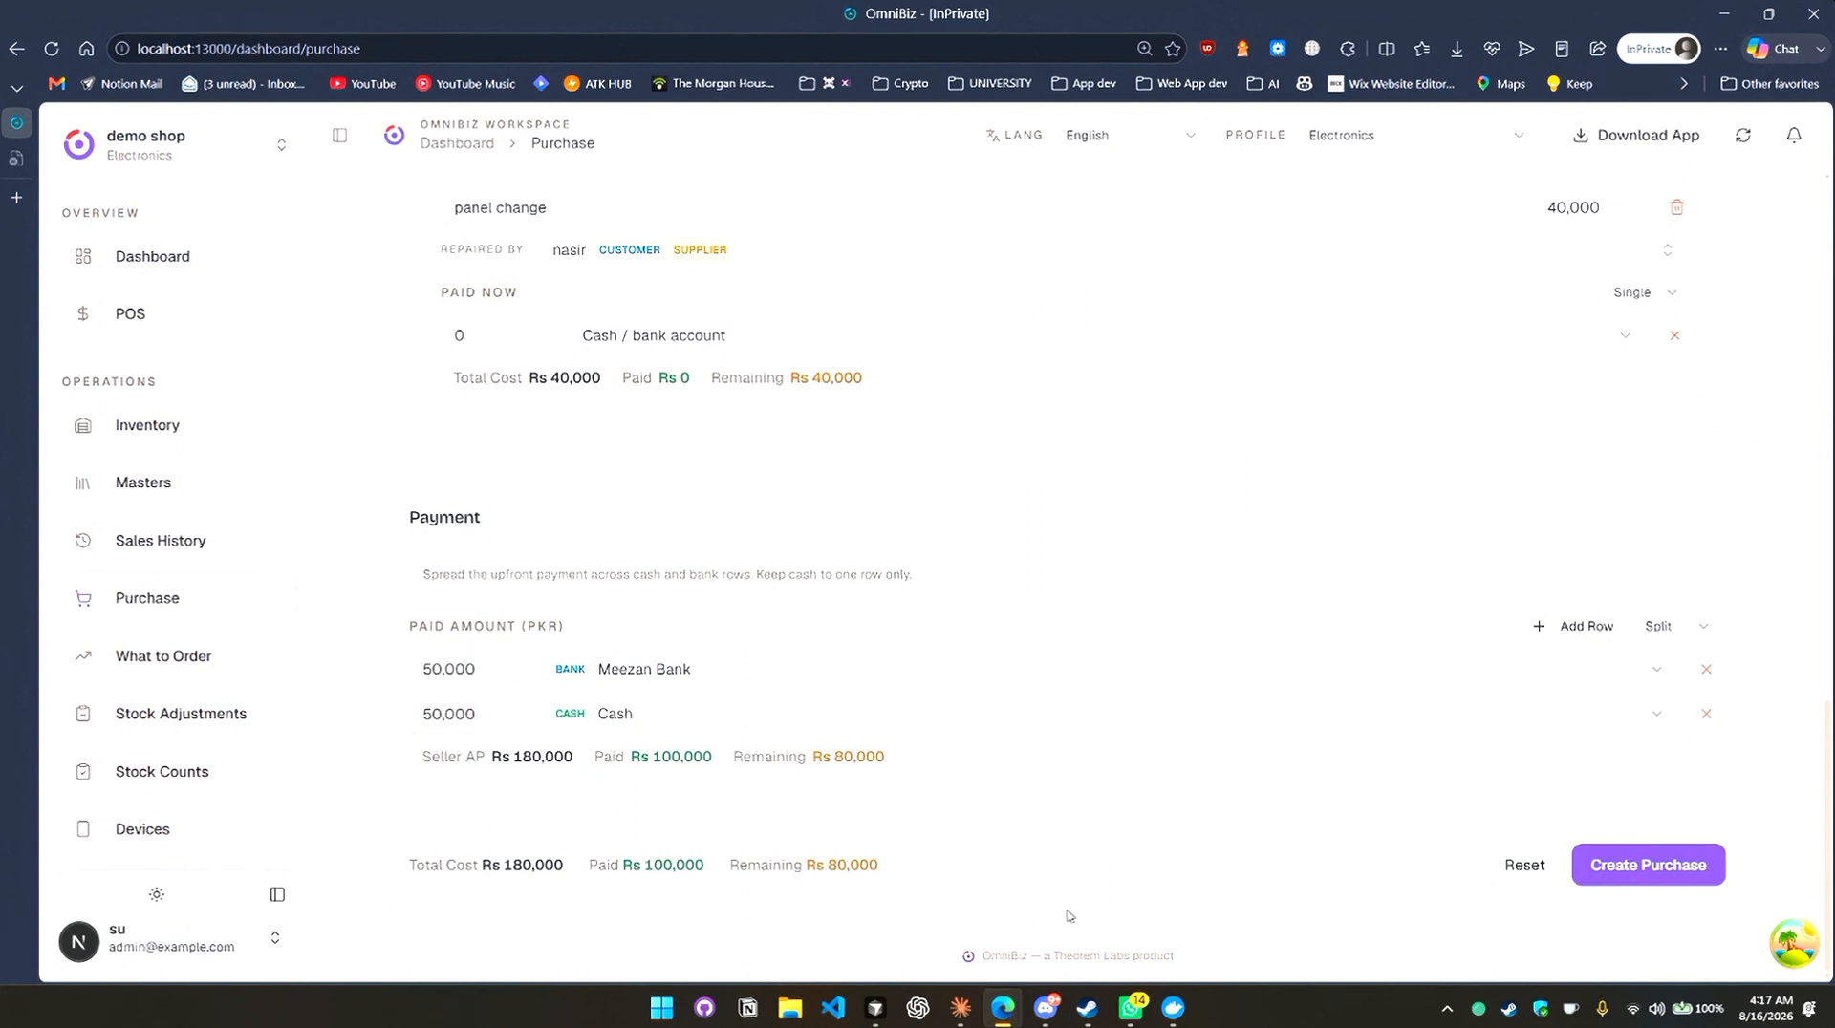
{"action": "left_click", "coordinate": [1708, 881]}
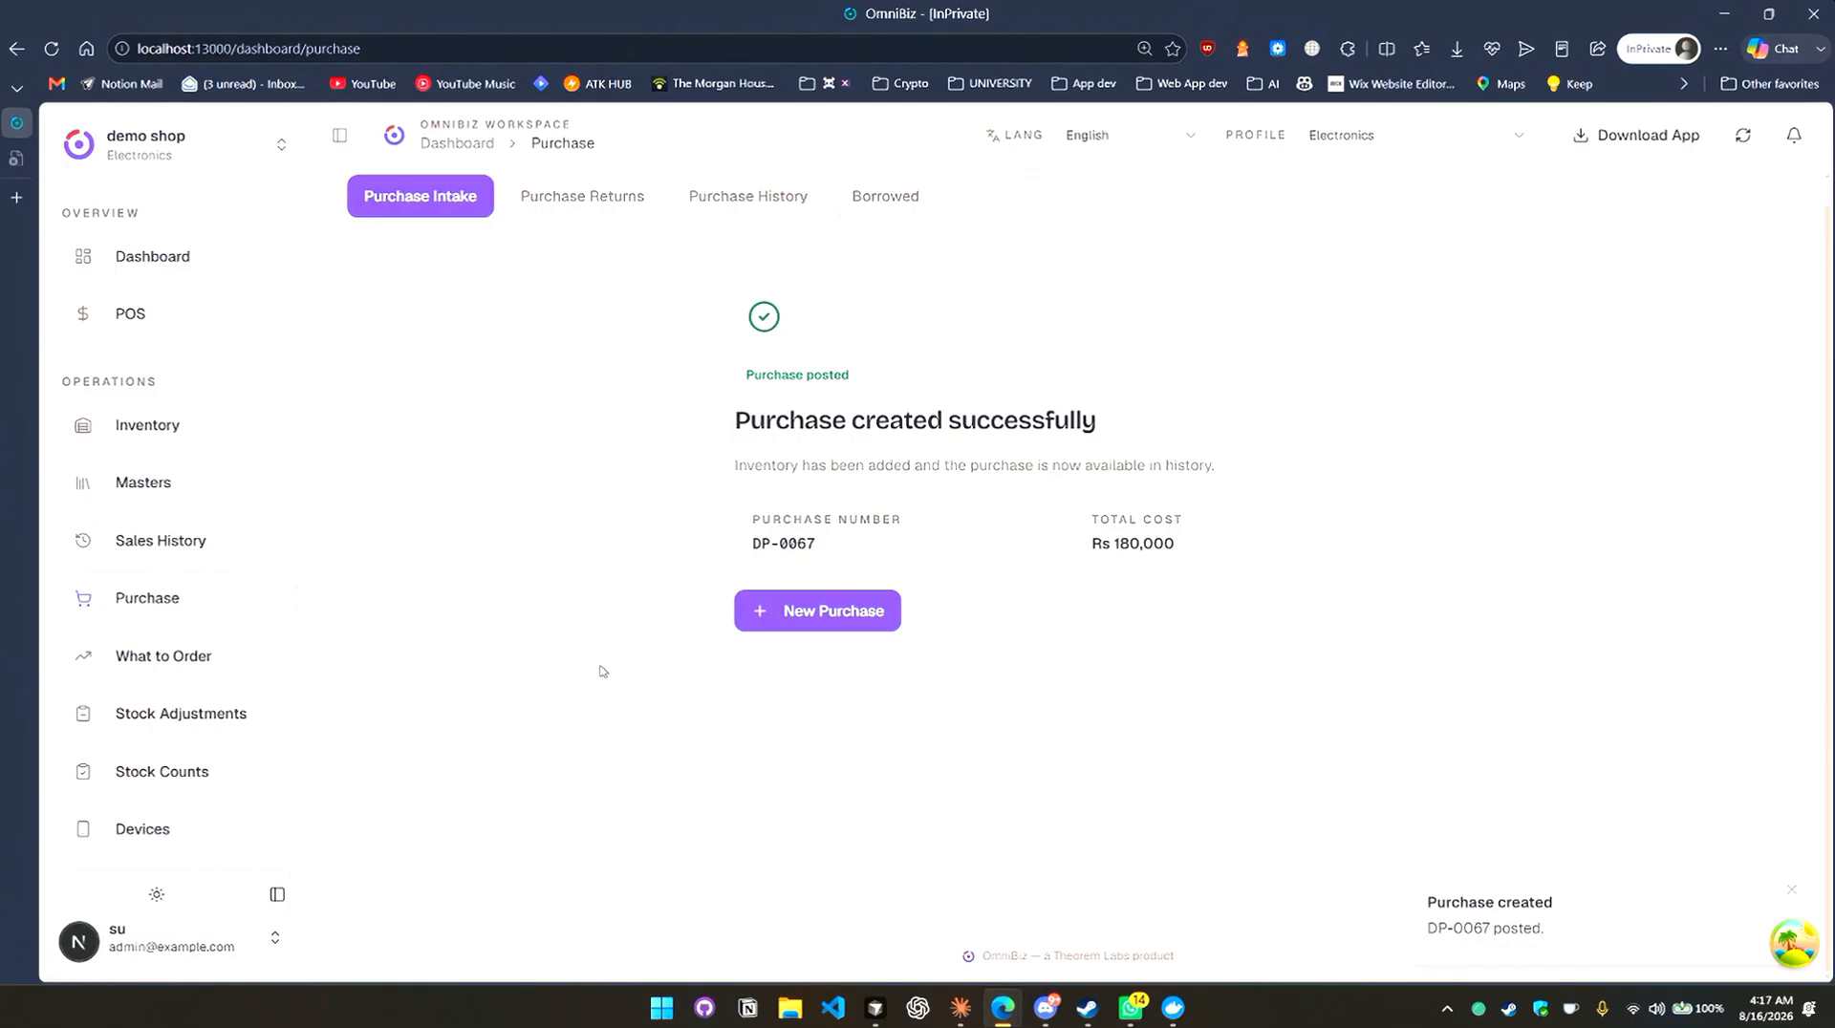
Open the purchase history and review the newest dealer purchase's details, including its items and payments.
{"action": "scroll", "coordinate": [123, 653], "scroll_direction": "down", "scroll_amount": 2}
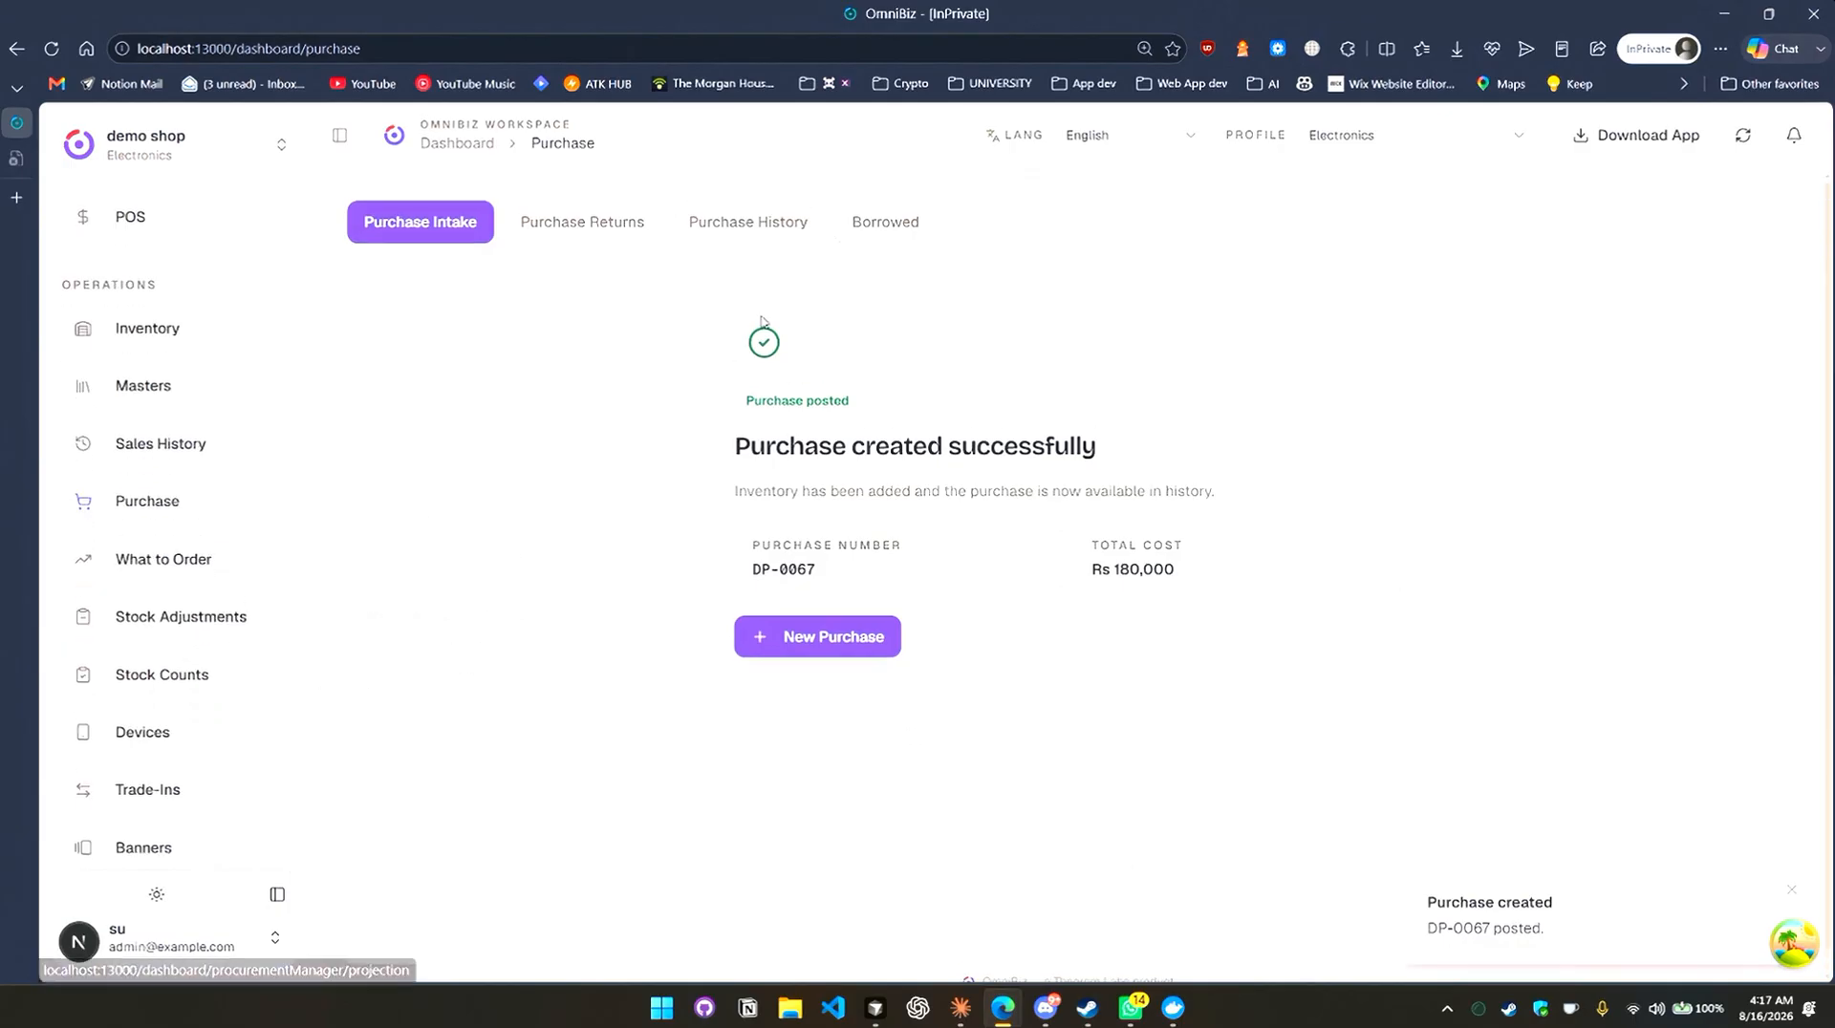
{"action": "left_click", "coordinate": [782, 230]}
{"action": "scroll", "coordinate": [942, 650], "scroll_direction": "down", "scroll_amount": 1}
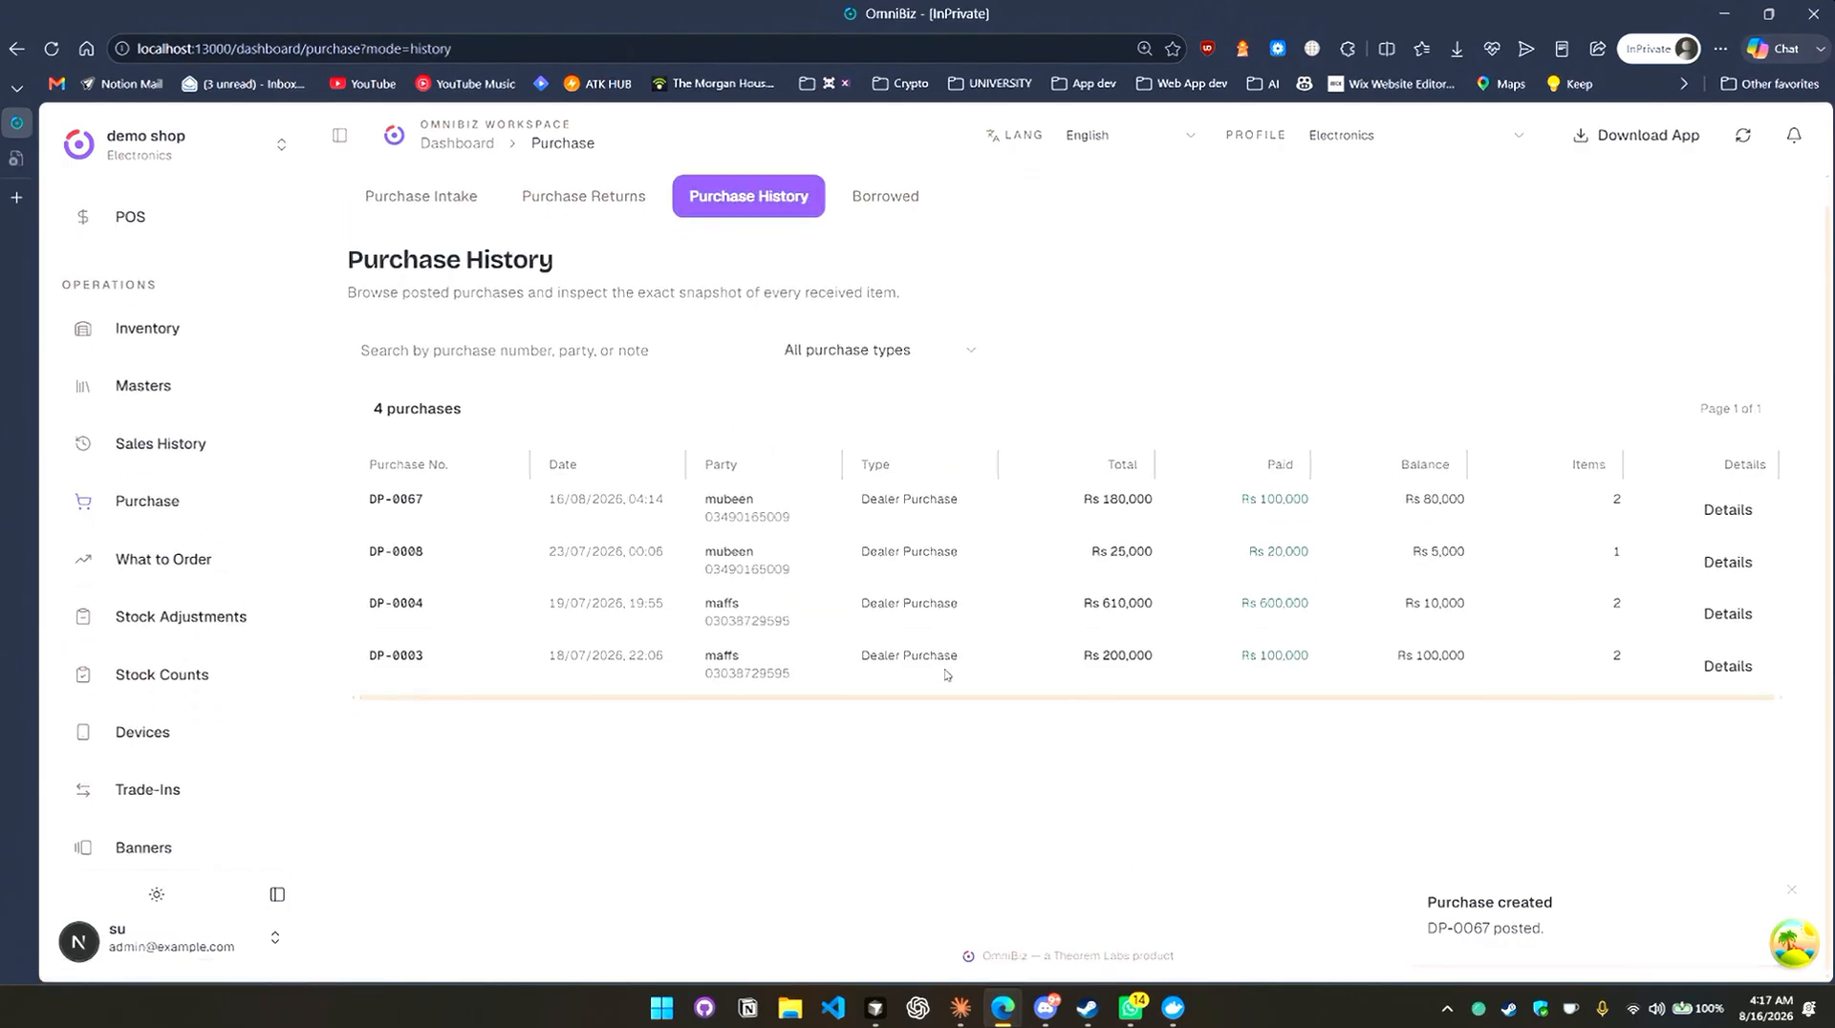
{"action": "left_click", "coordinate": [1727, 510]}
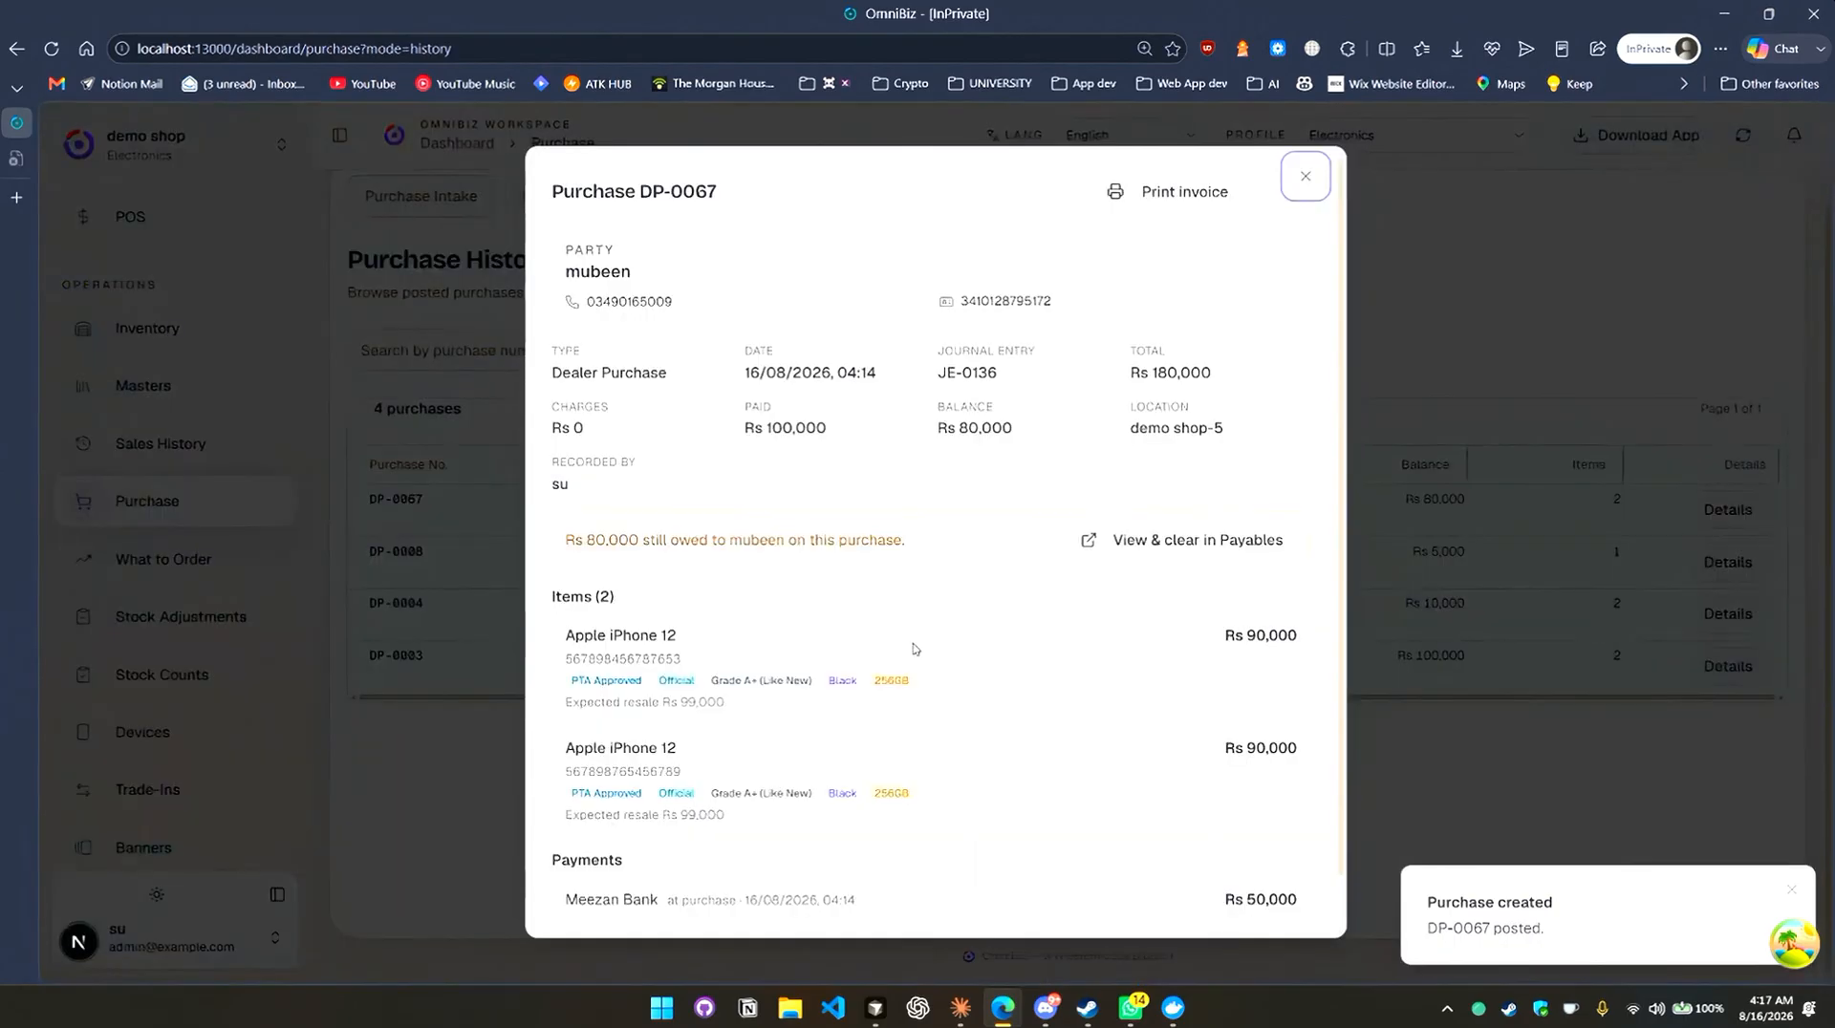
{"action": "scroll", "coordinate": [917, 636], "scroll_direction": "down", "scroll_amount": 1}
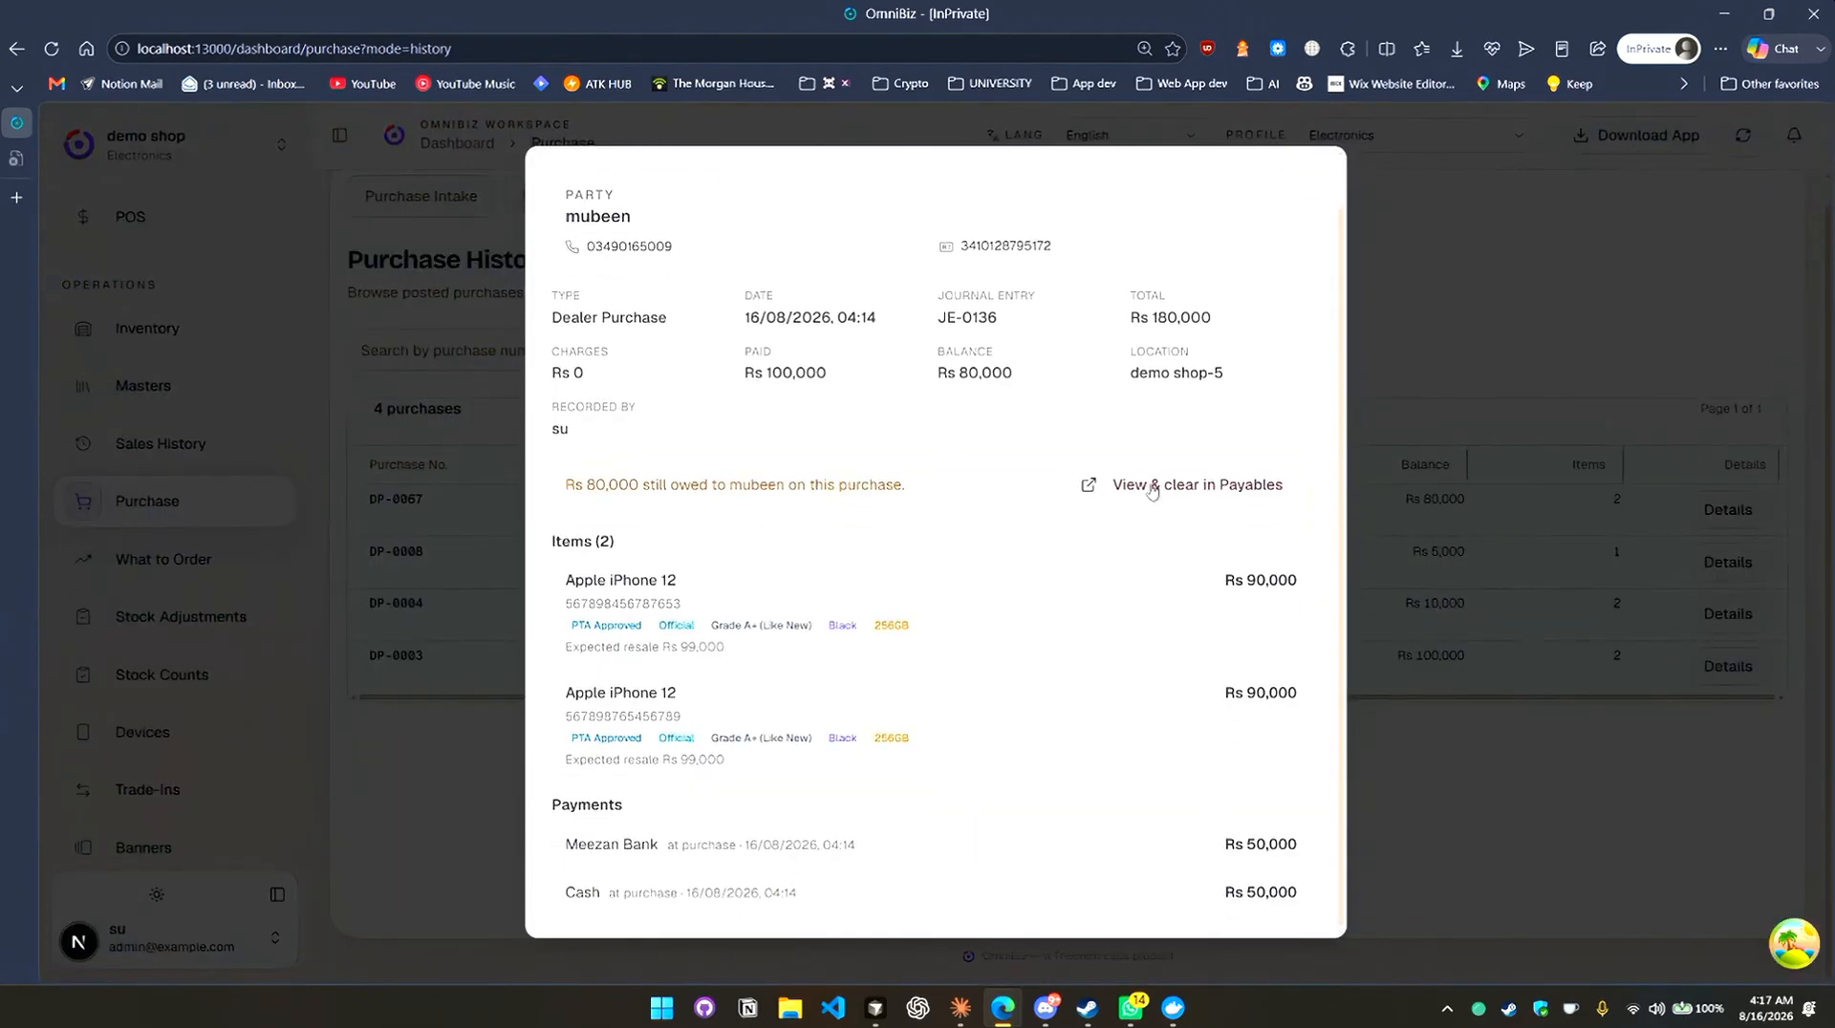
{"action": "scroll", "coordinate": [927, 592], "scroll_direction": "up", "scroll_amount": 1}
{"action": "scroll", "coordinate": [917, 599], "scroll_direction": "down", "scroll_amount": 1}
Preview the purchase invoice for printing, cancel the print and close the purchase details.
{"action": "scroll", "coordinate": [937, 599], "scroll_direction": "up", "scroll_amount": 1}
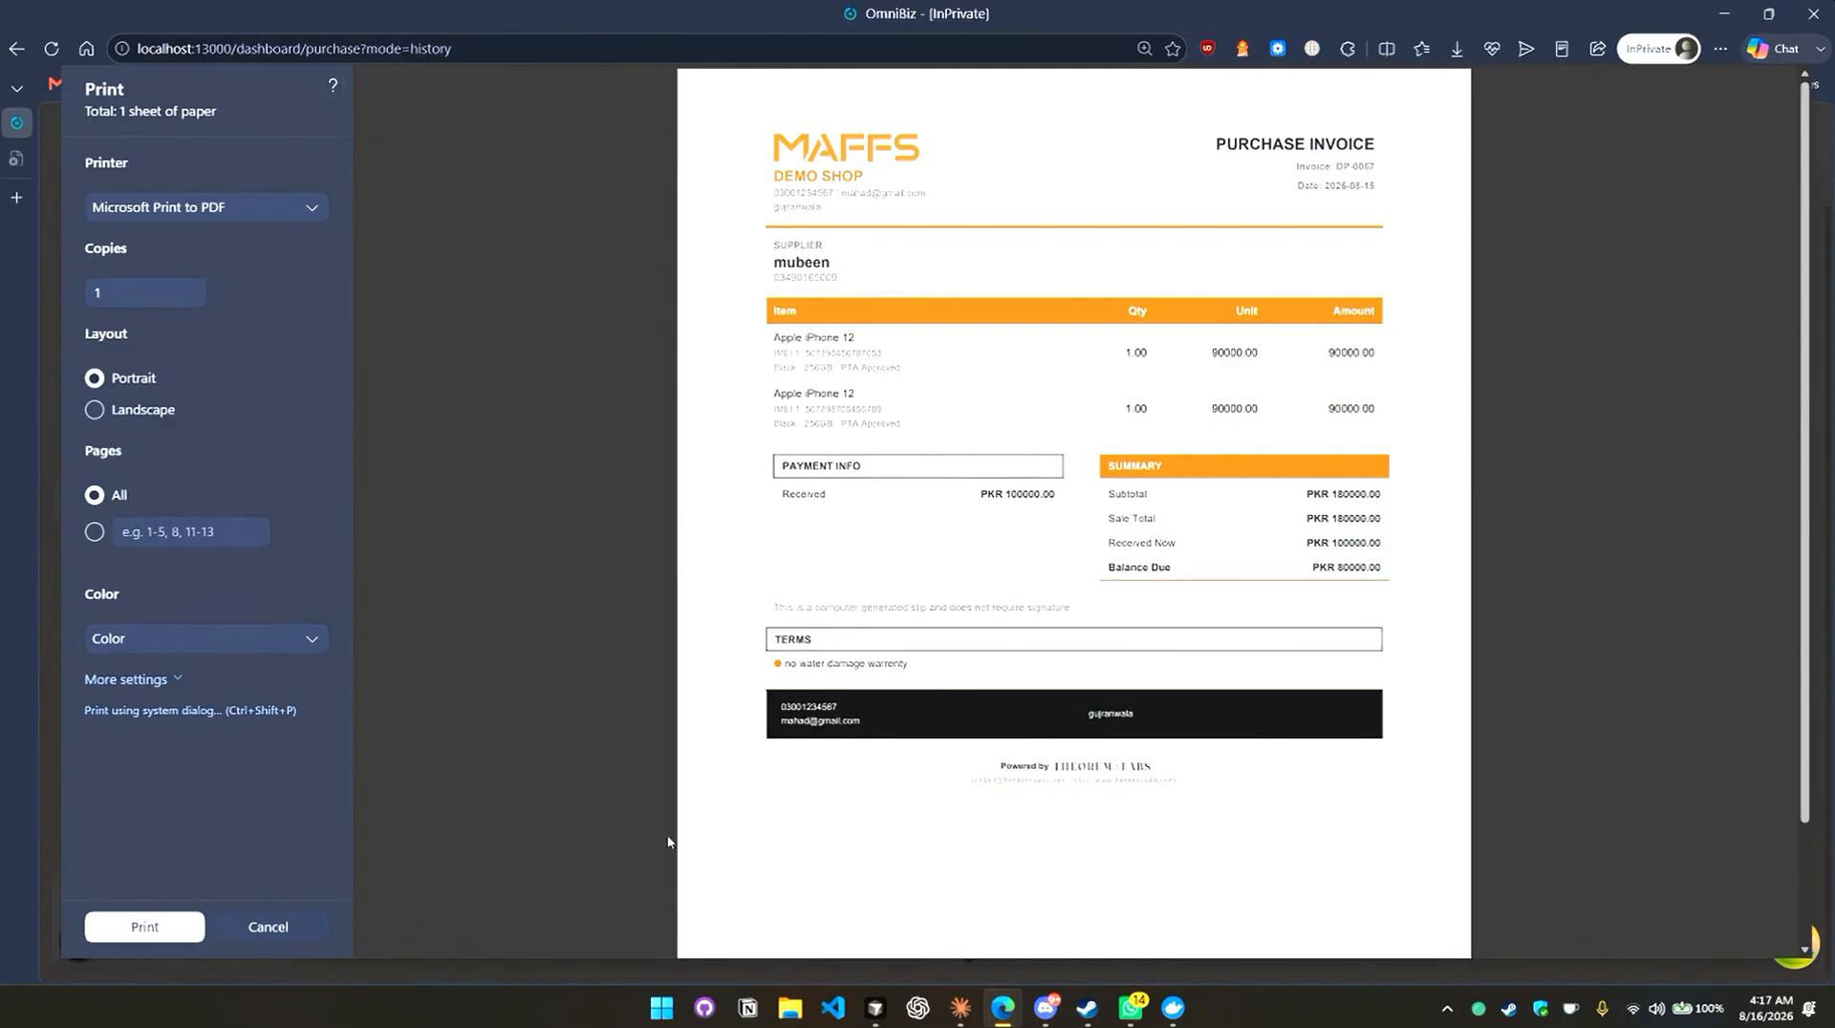
{"action": "left_click", "coordinate": [296, 920]}
{"action": "left_click", "coordinate": [1299, 178]}
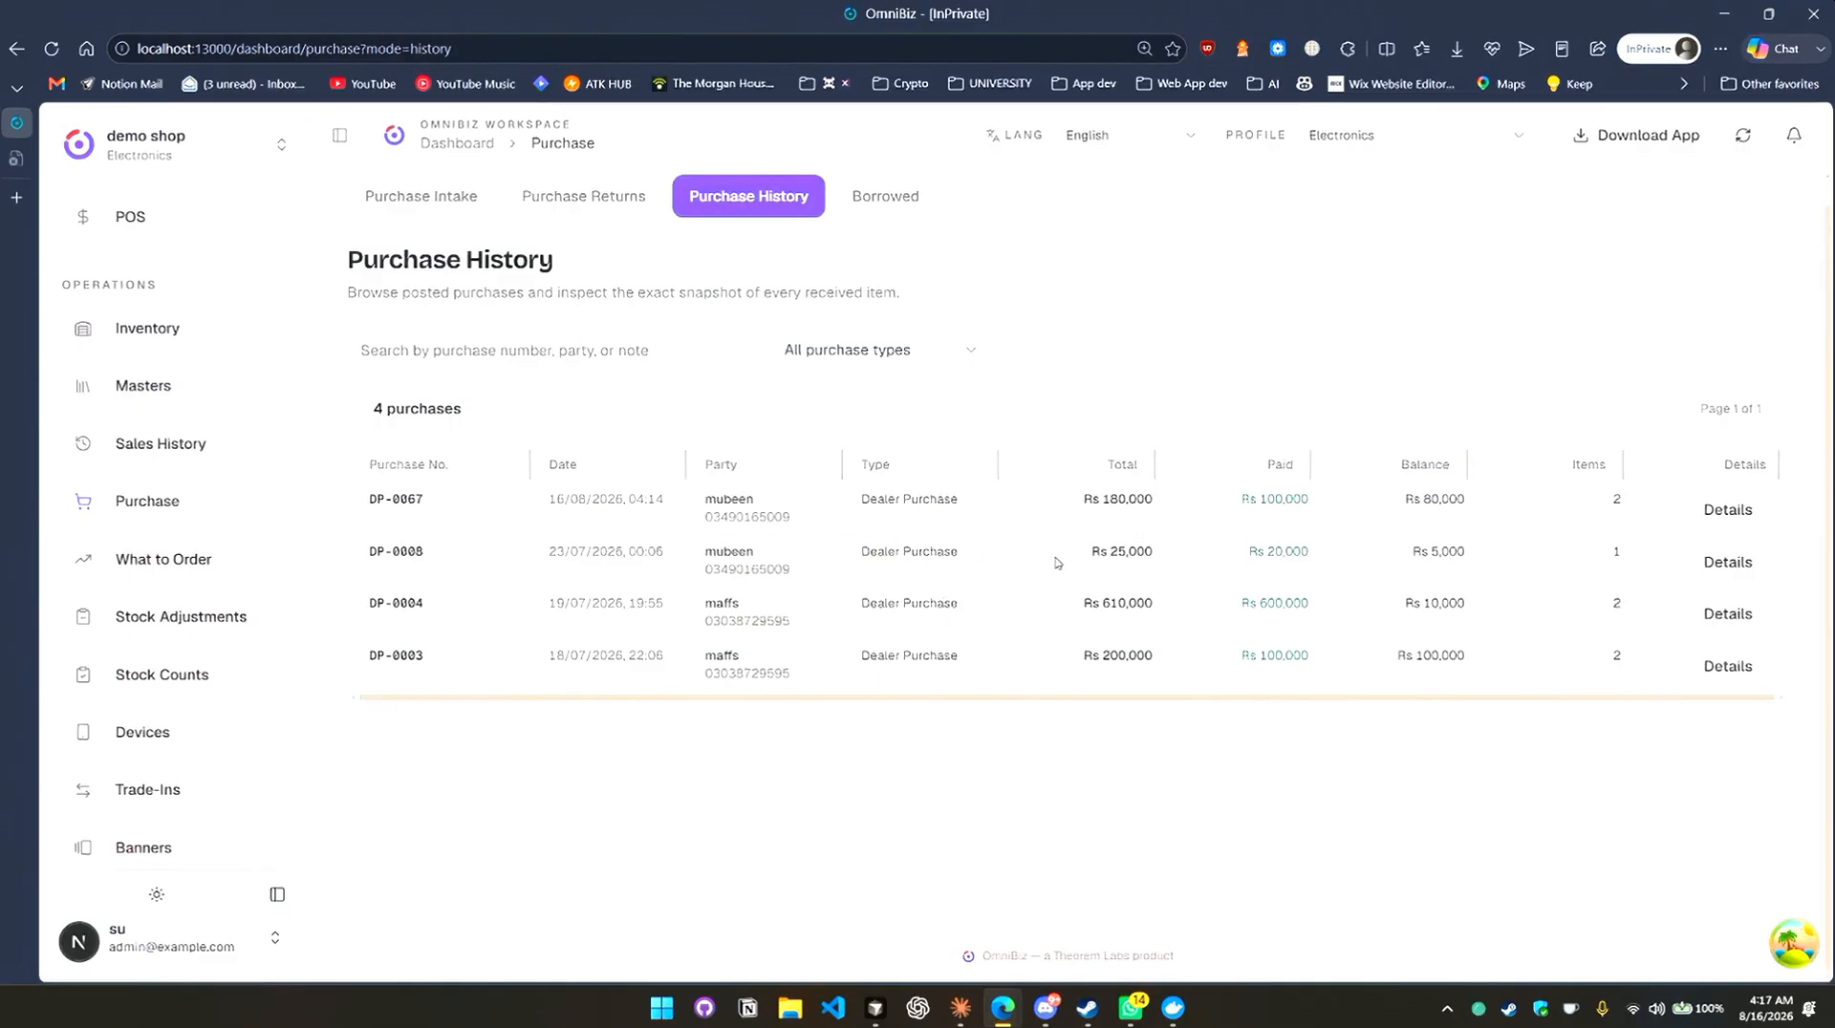
Open the purchase returns form and look over its return details and return lines.
{"action": "left_click", "coordinate": [597, 198]}
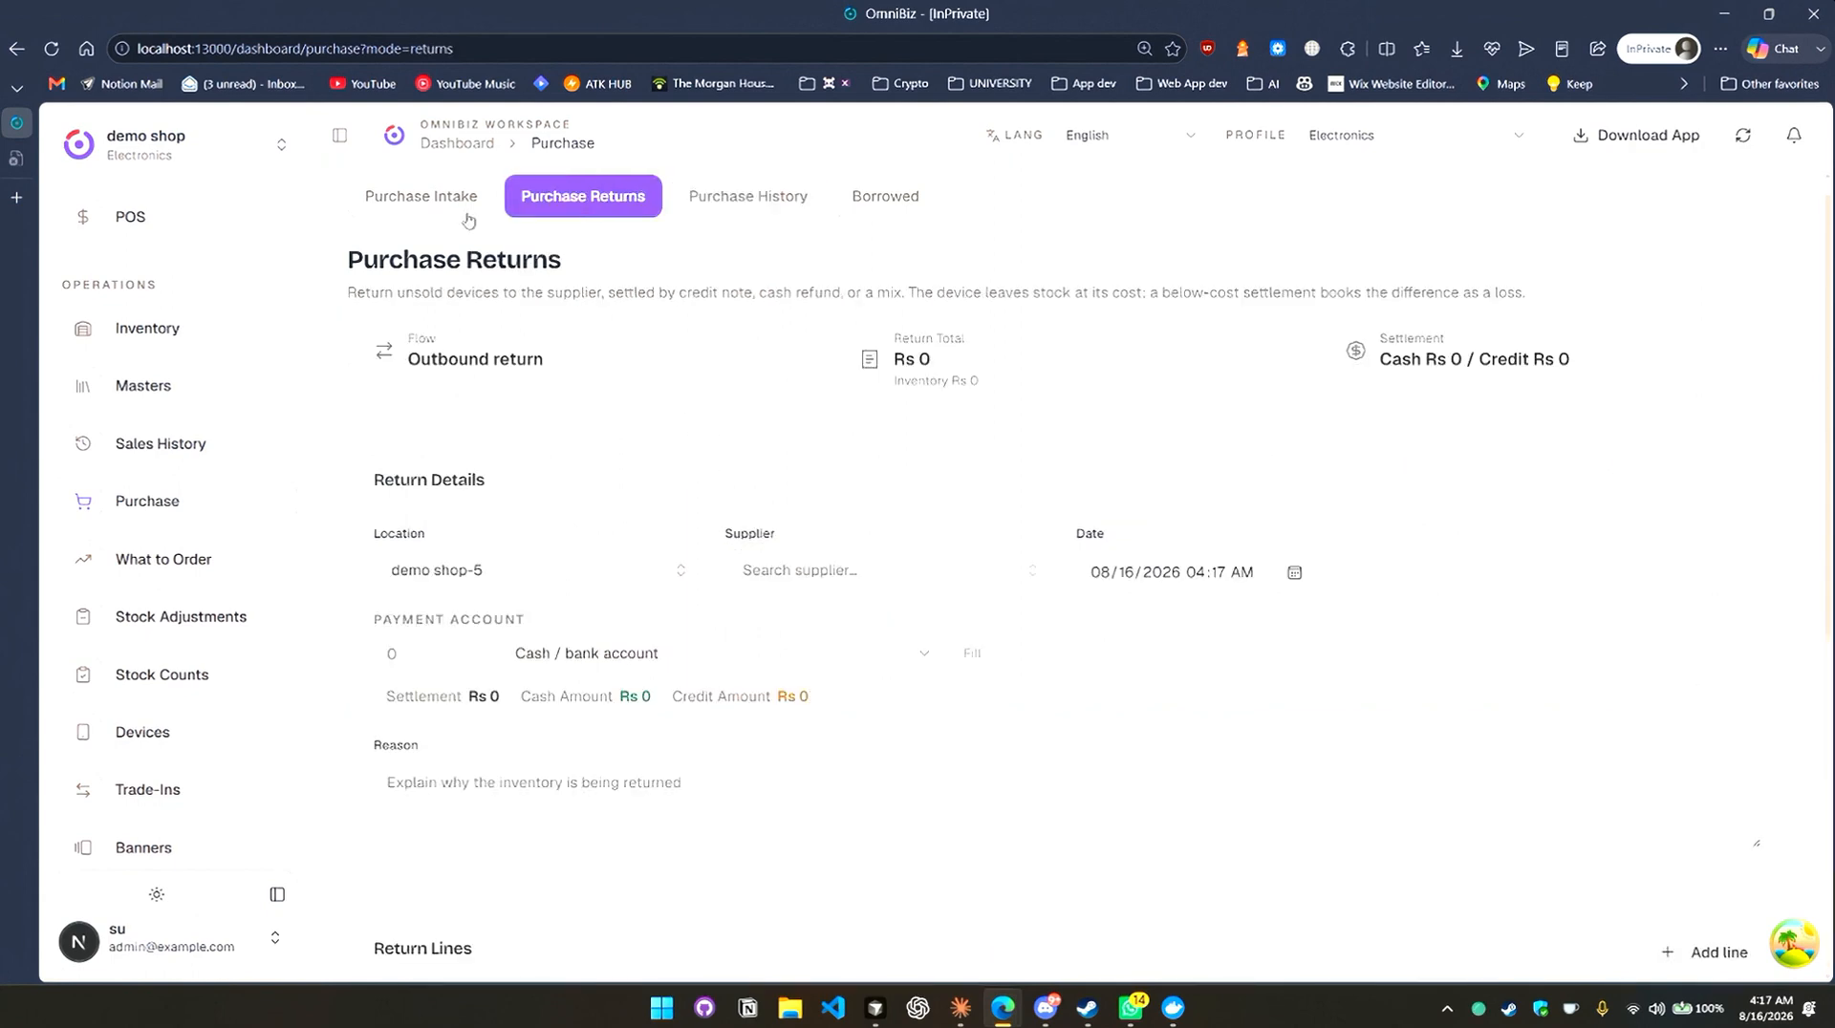
{"action": "left_click", "coordinate": [430, 198]}
{"action": "left_click", "coordinate": [582, 196]}
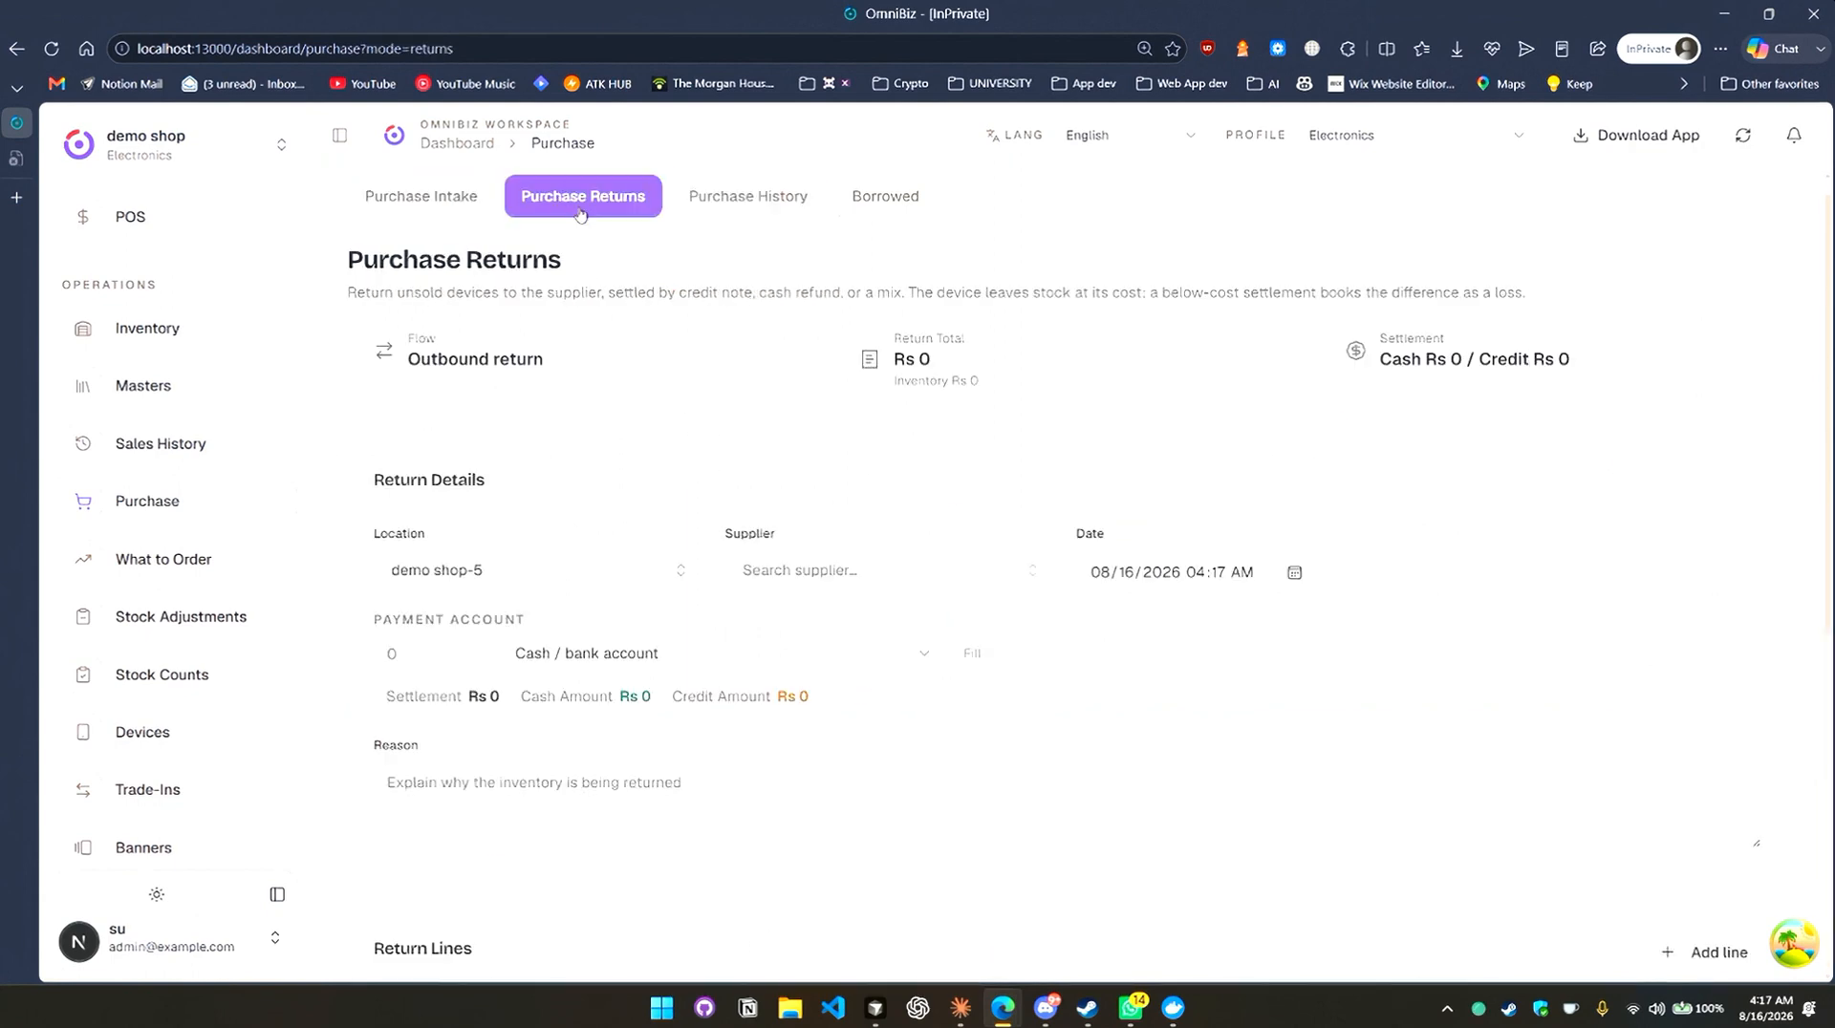
{"action": "scroll", "coordinate": [714, 413], "scroll_direction": "down", "scroll_amount": 4}
{"action": "scroll", "coordinate": [703, 787], "scroll_direction": "down", "scroll_amount": 3}
{"action": "scroll", "coordinate": [643, 586], "scroll_direction": "up", "scroll_amount": 6}
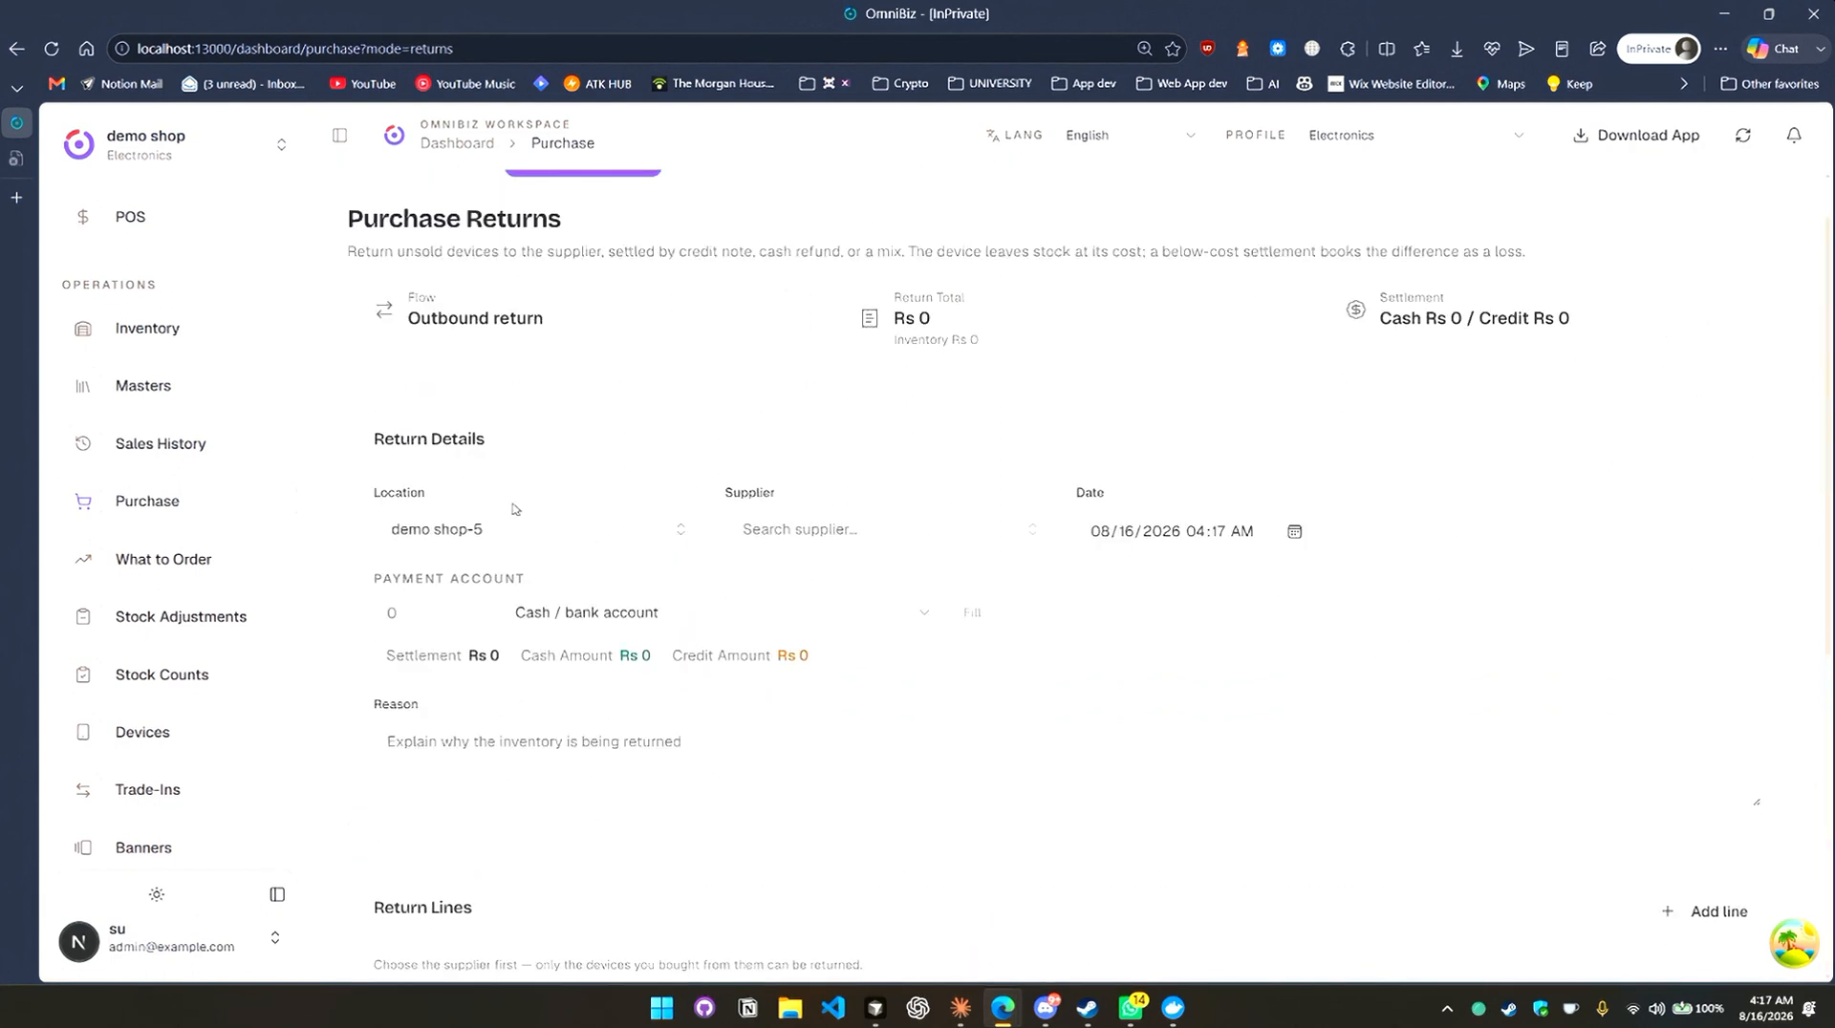
Select the first listed supplier for the purchase return.
{"action": "left_click", "coordinate": [870, 553]}
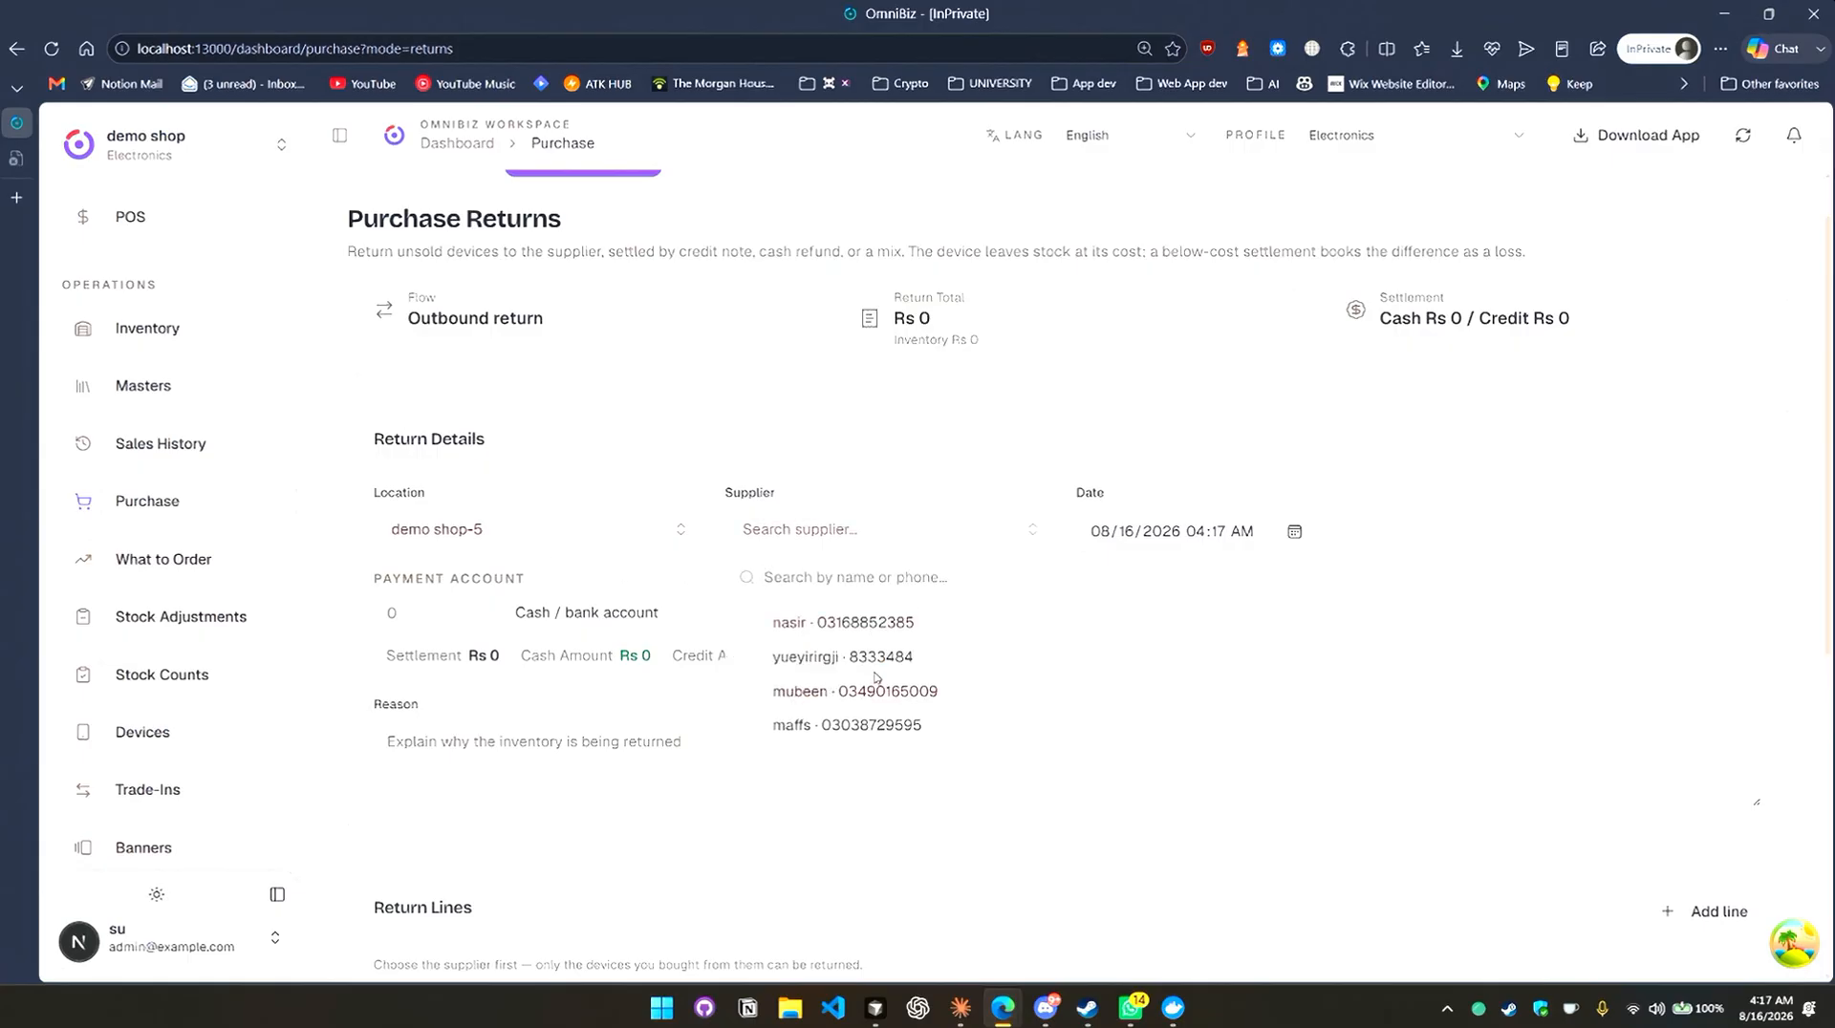
{"action": "left_click", "coordinate": [908, 623]}
{"action": "scroll", "coordinate": [612, 443], "scroll_direction": "down", "scroll_amount": 2}
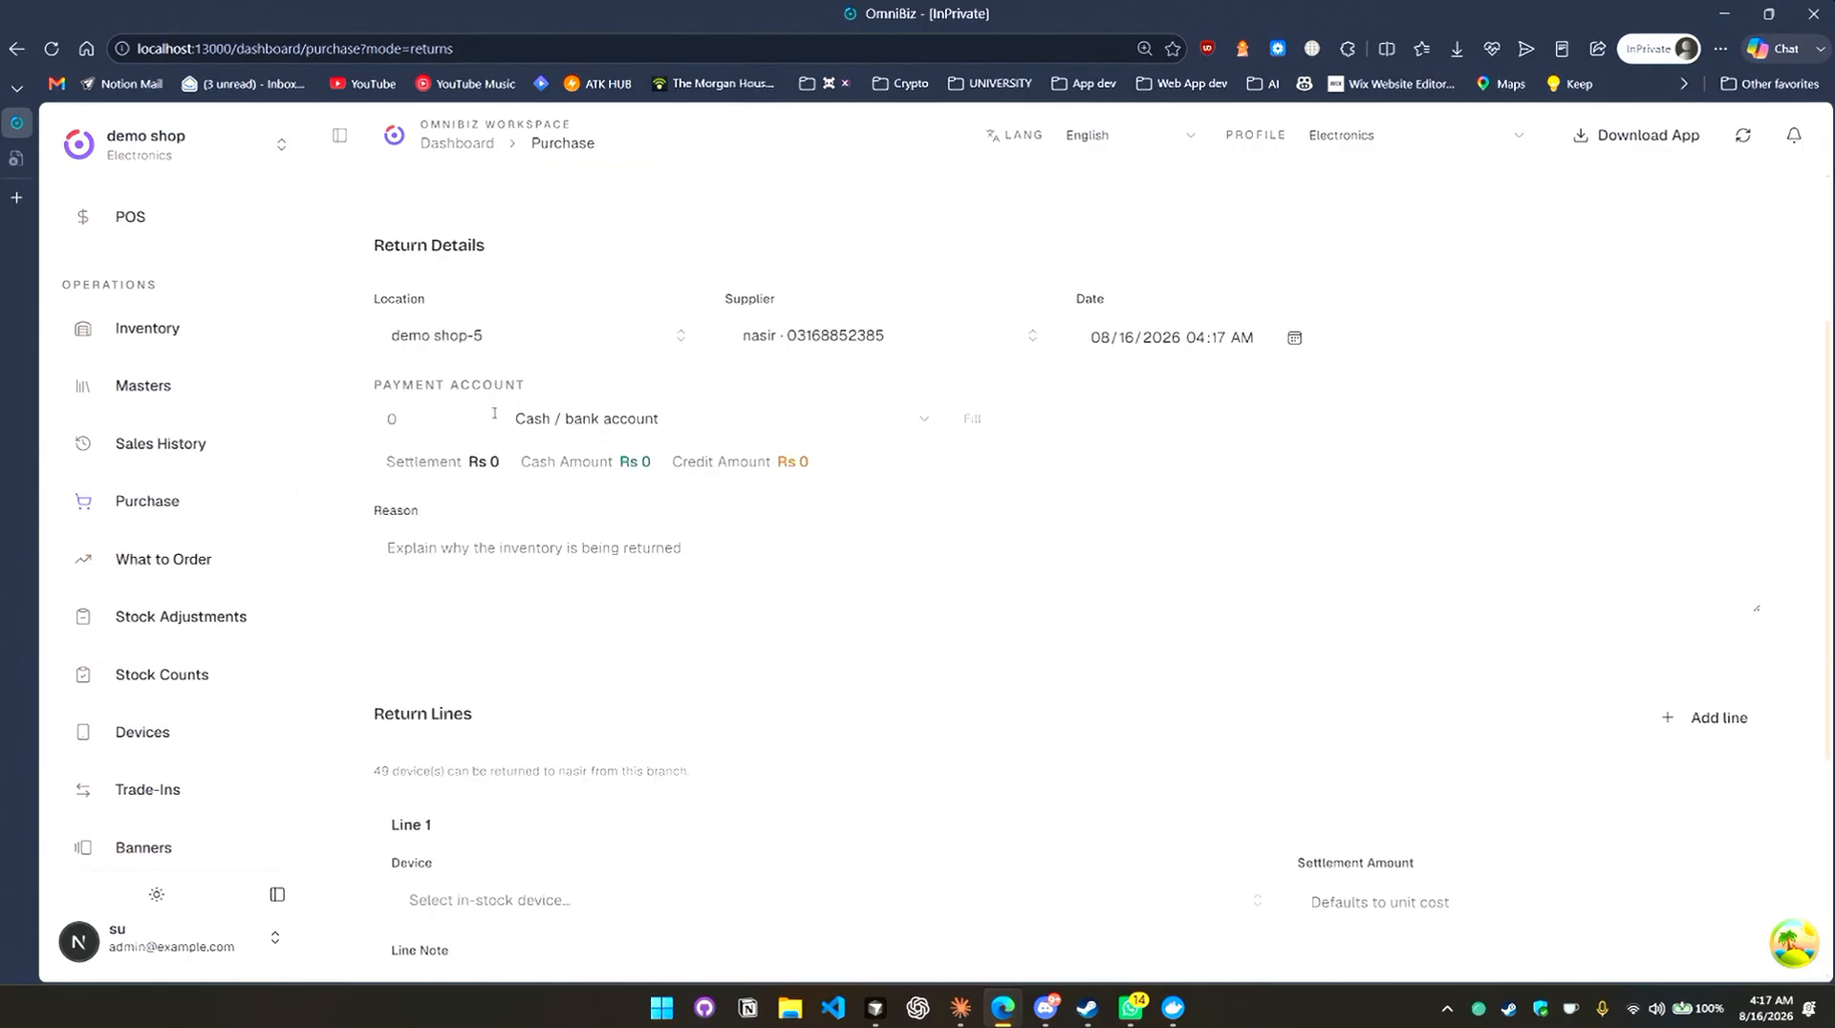
Select the first in-stock Apple iPhone 12 as the device for return line 1.
{"action": "scroll", "coordinate": [606, 468], "scroll_direction": "down", "scroll_amount": 4}
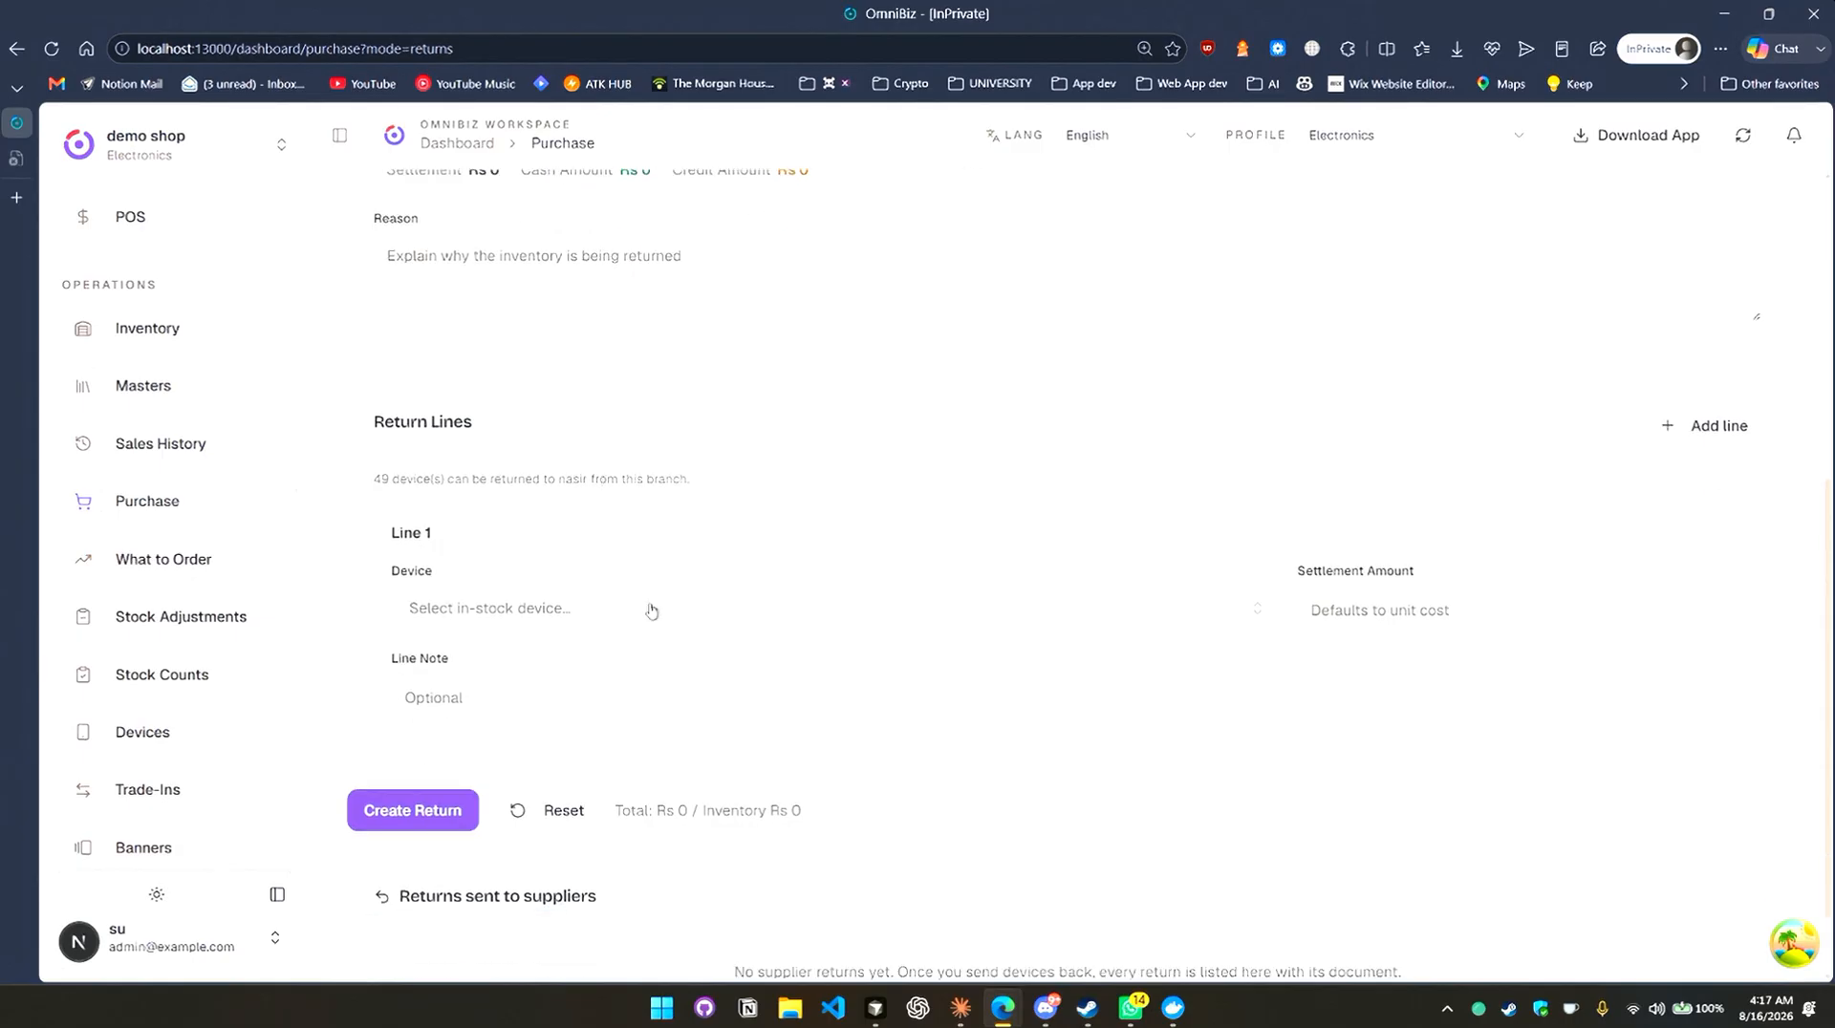
{"action": "left_click", "coordinate": [585, 514]}
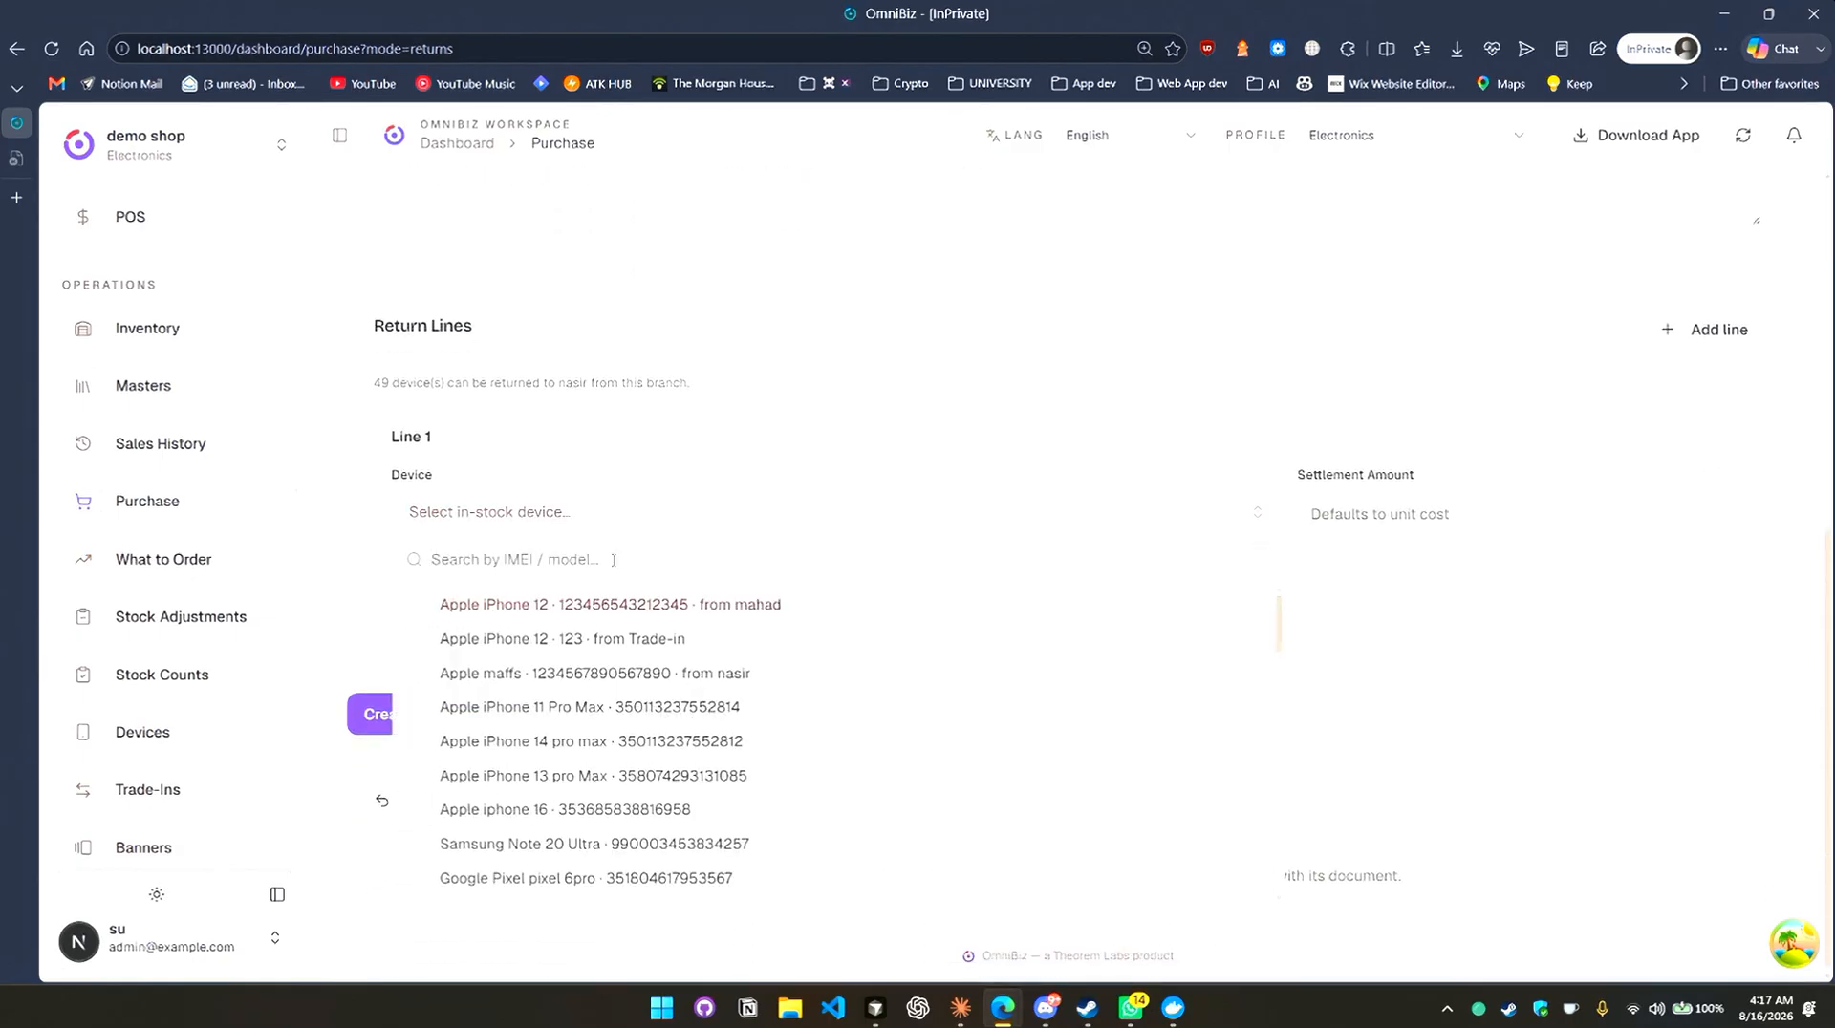
{"action": "left_click", "coordinate": [715, 612]}
{"action": "scroll", "coordinate": [834, 633], "scroll_direction": "down", "scroll_amount": 1}
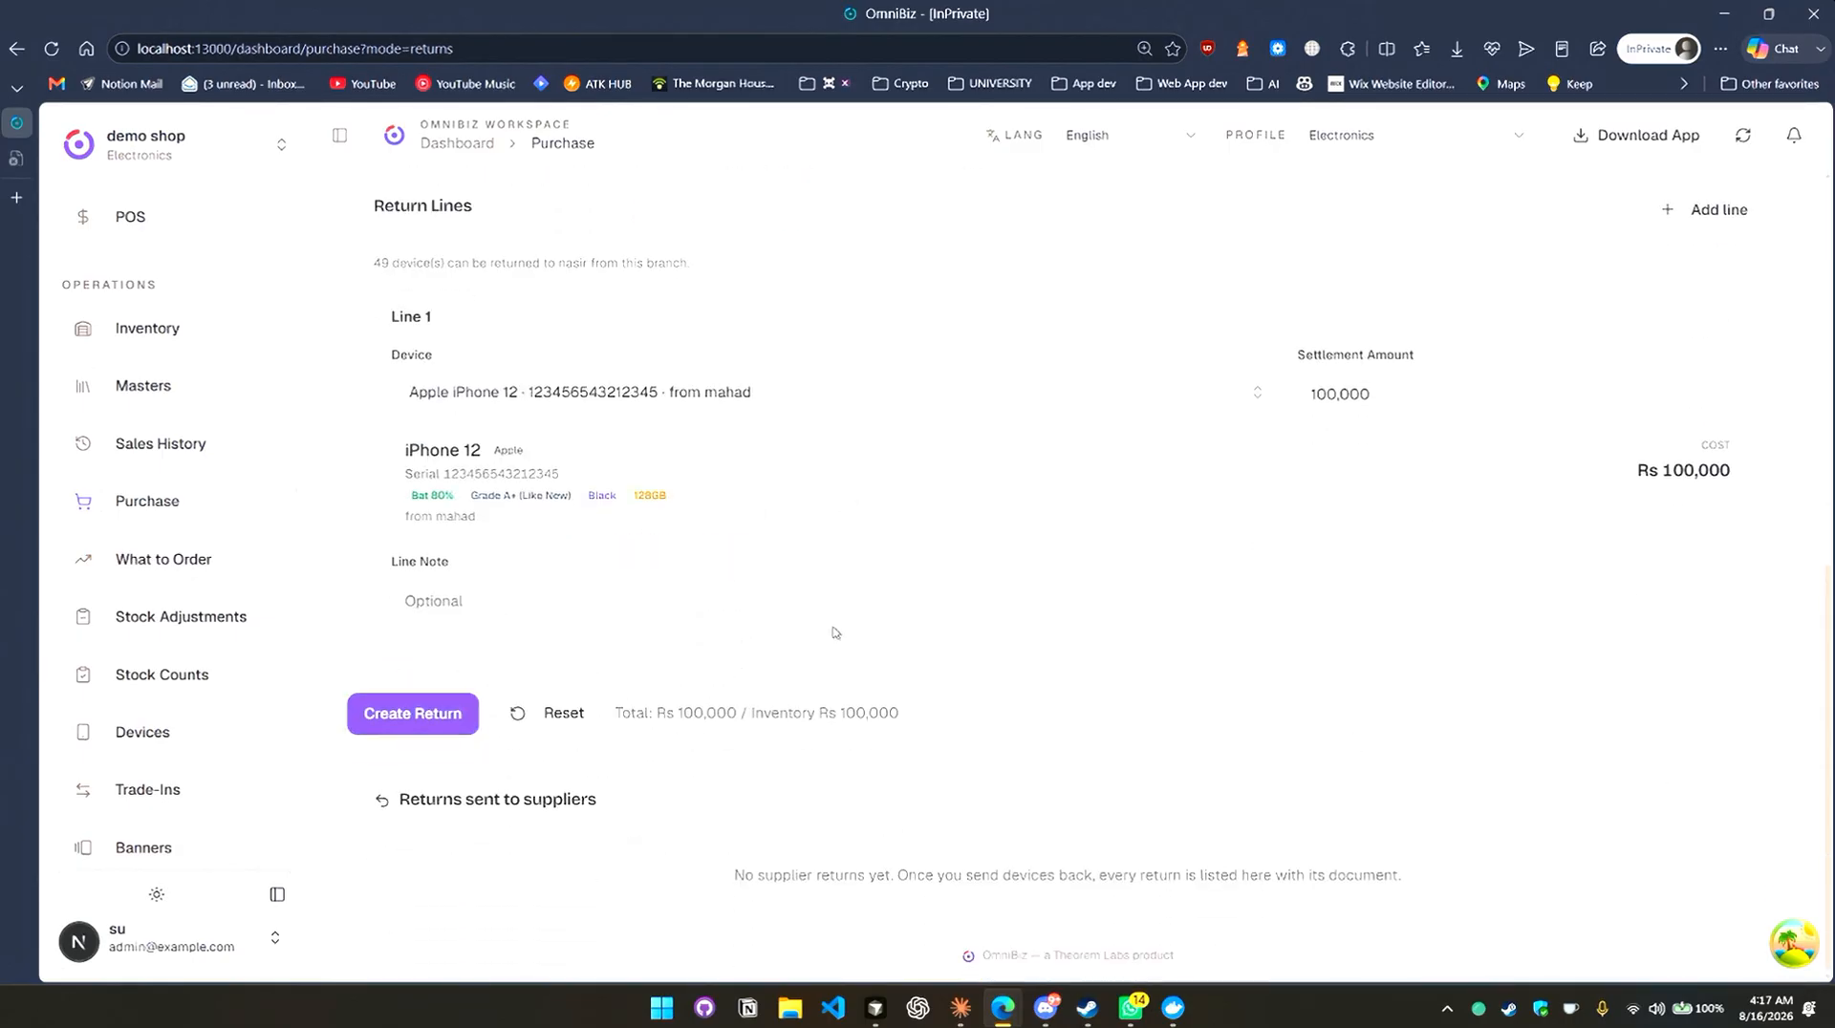
Review the purchase return's total and cash/credit settlement, and view the list of borrowed items.
{"action": "scroll", "coordinate": [827, 742], "scroll_direction": "up", "scroll_amount": 8}
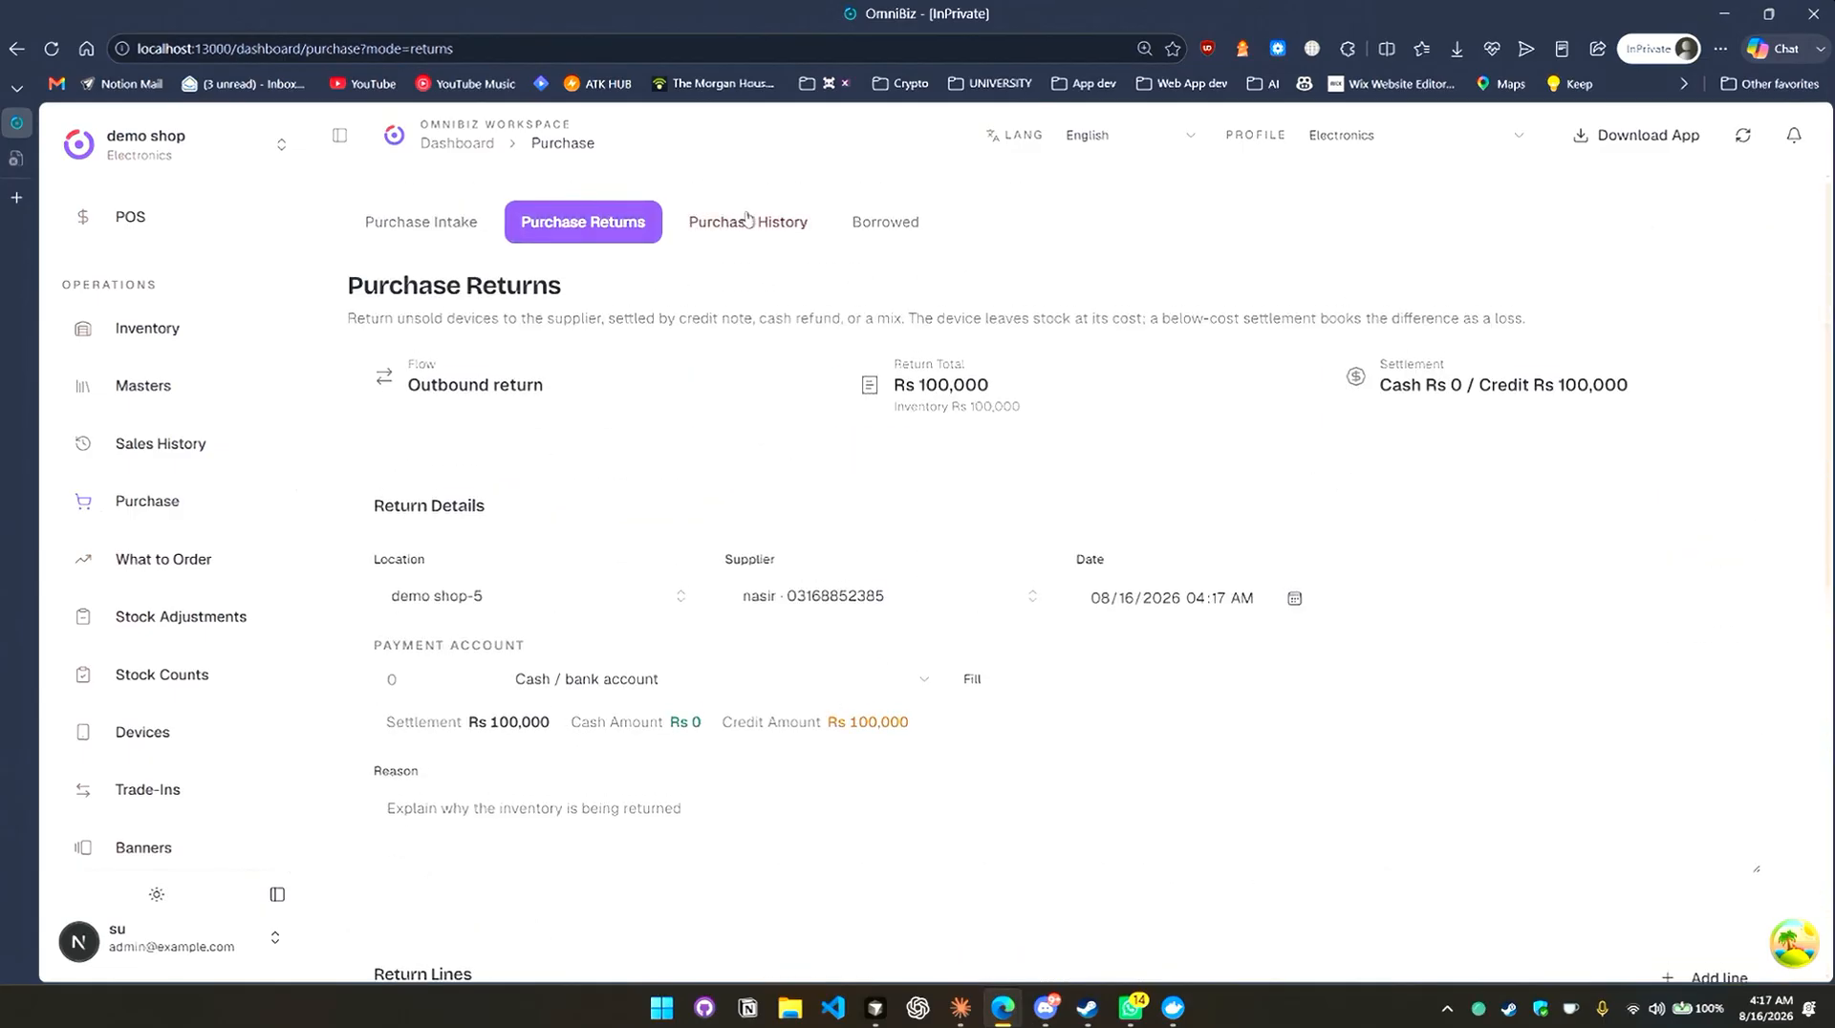
{"action": "scroll", "coordinate": [749, 253], "scroll_direction": "down", "scroll_amount": 8}
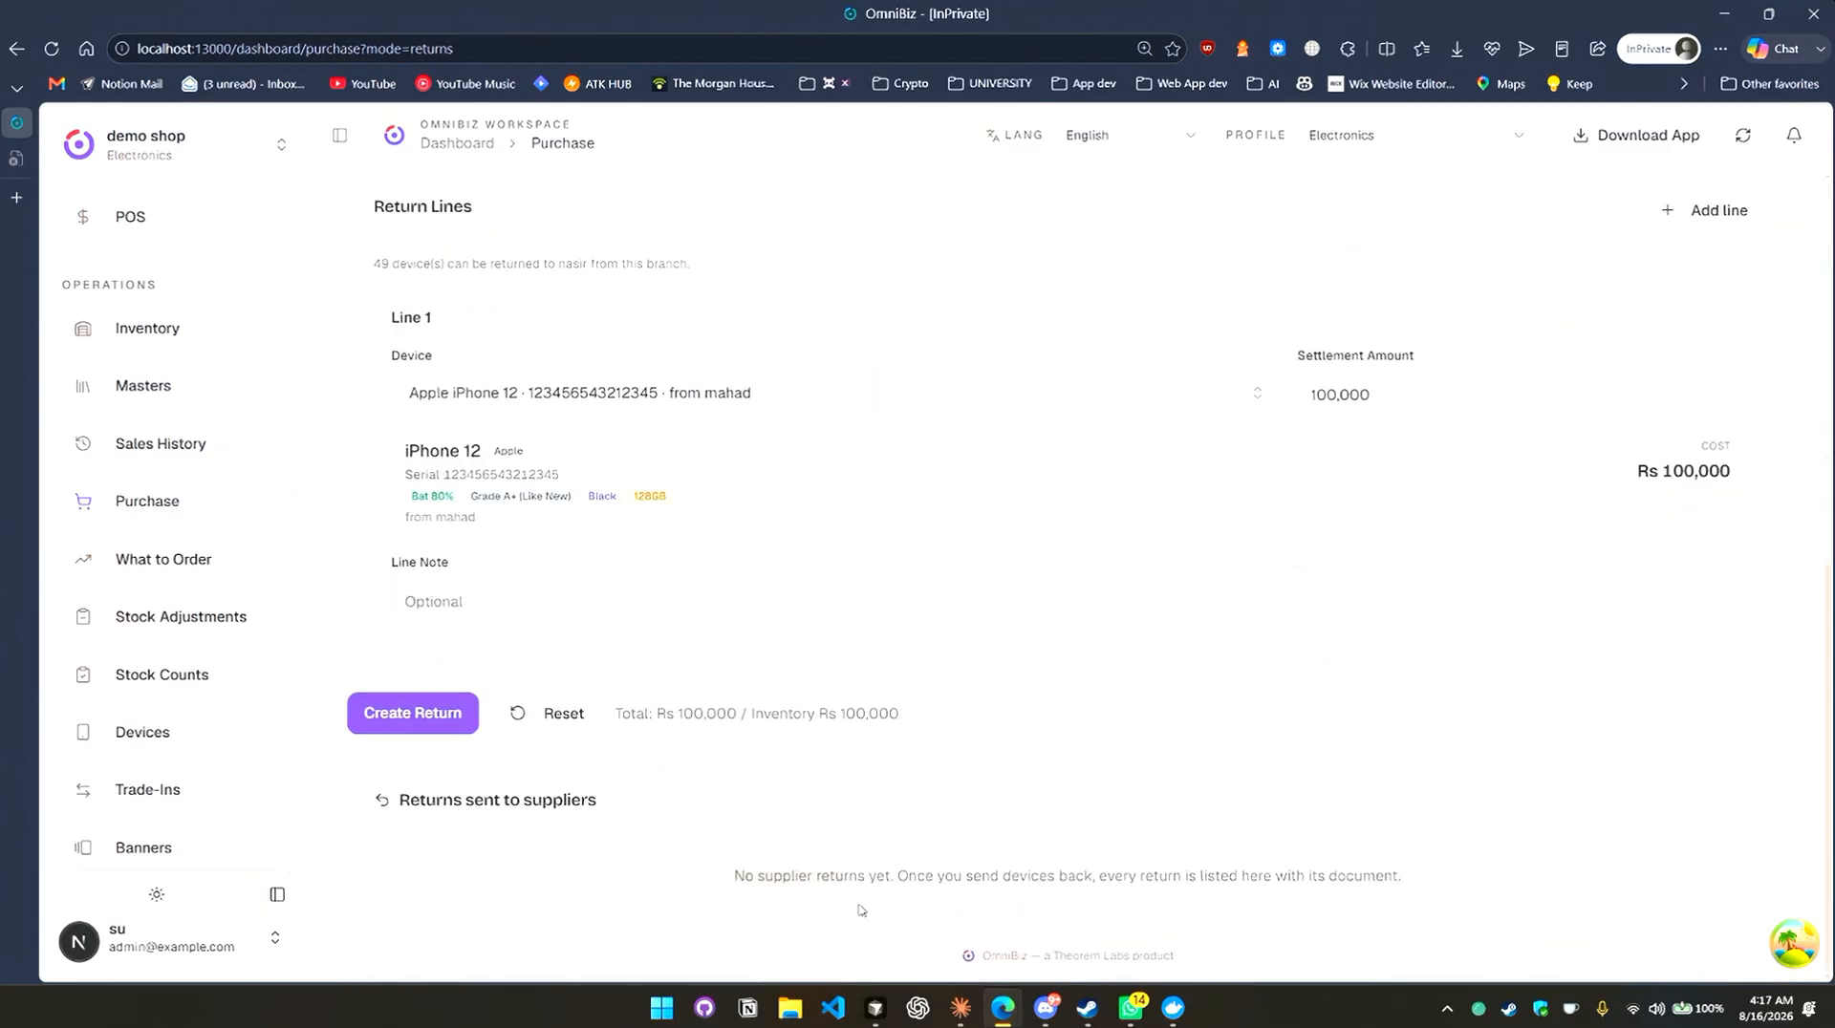
{"action": "scroll", "coordinate": [684, 670], "scroll_direction": "up", "scroll_amount": 7}
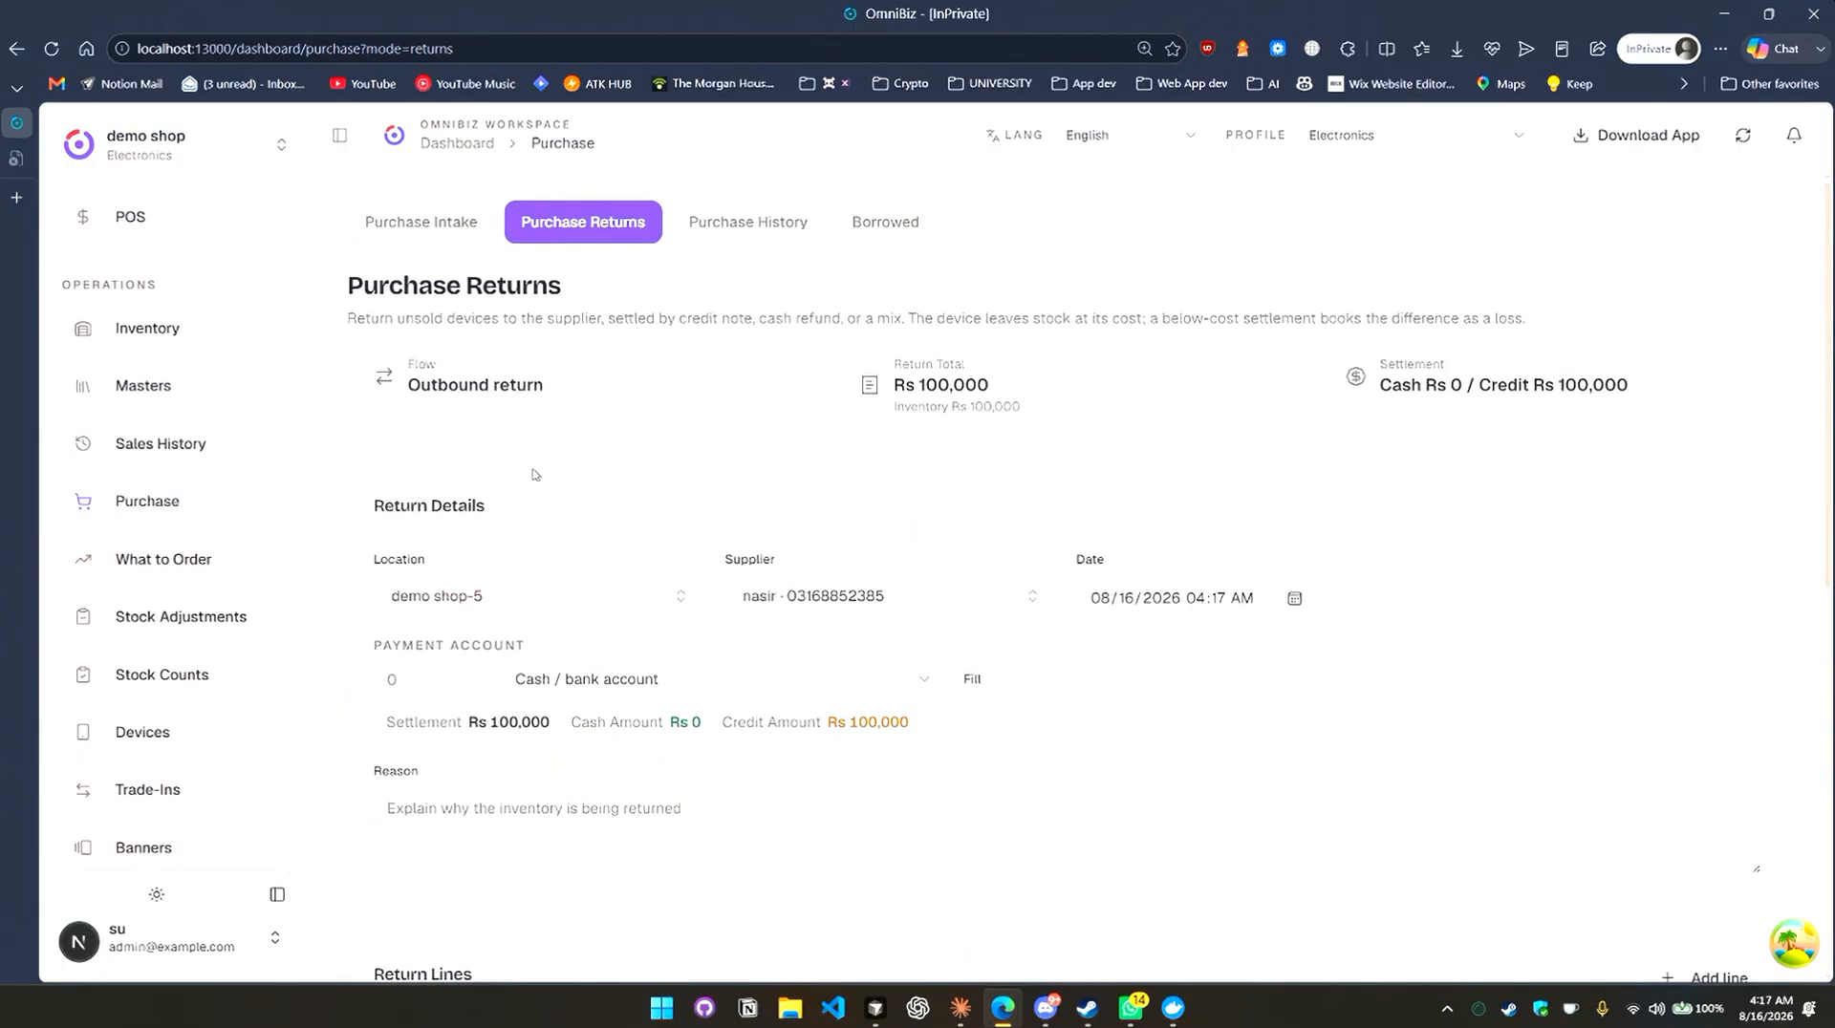
{"action": "left_click", "coordinate": [886, 222]}
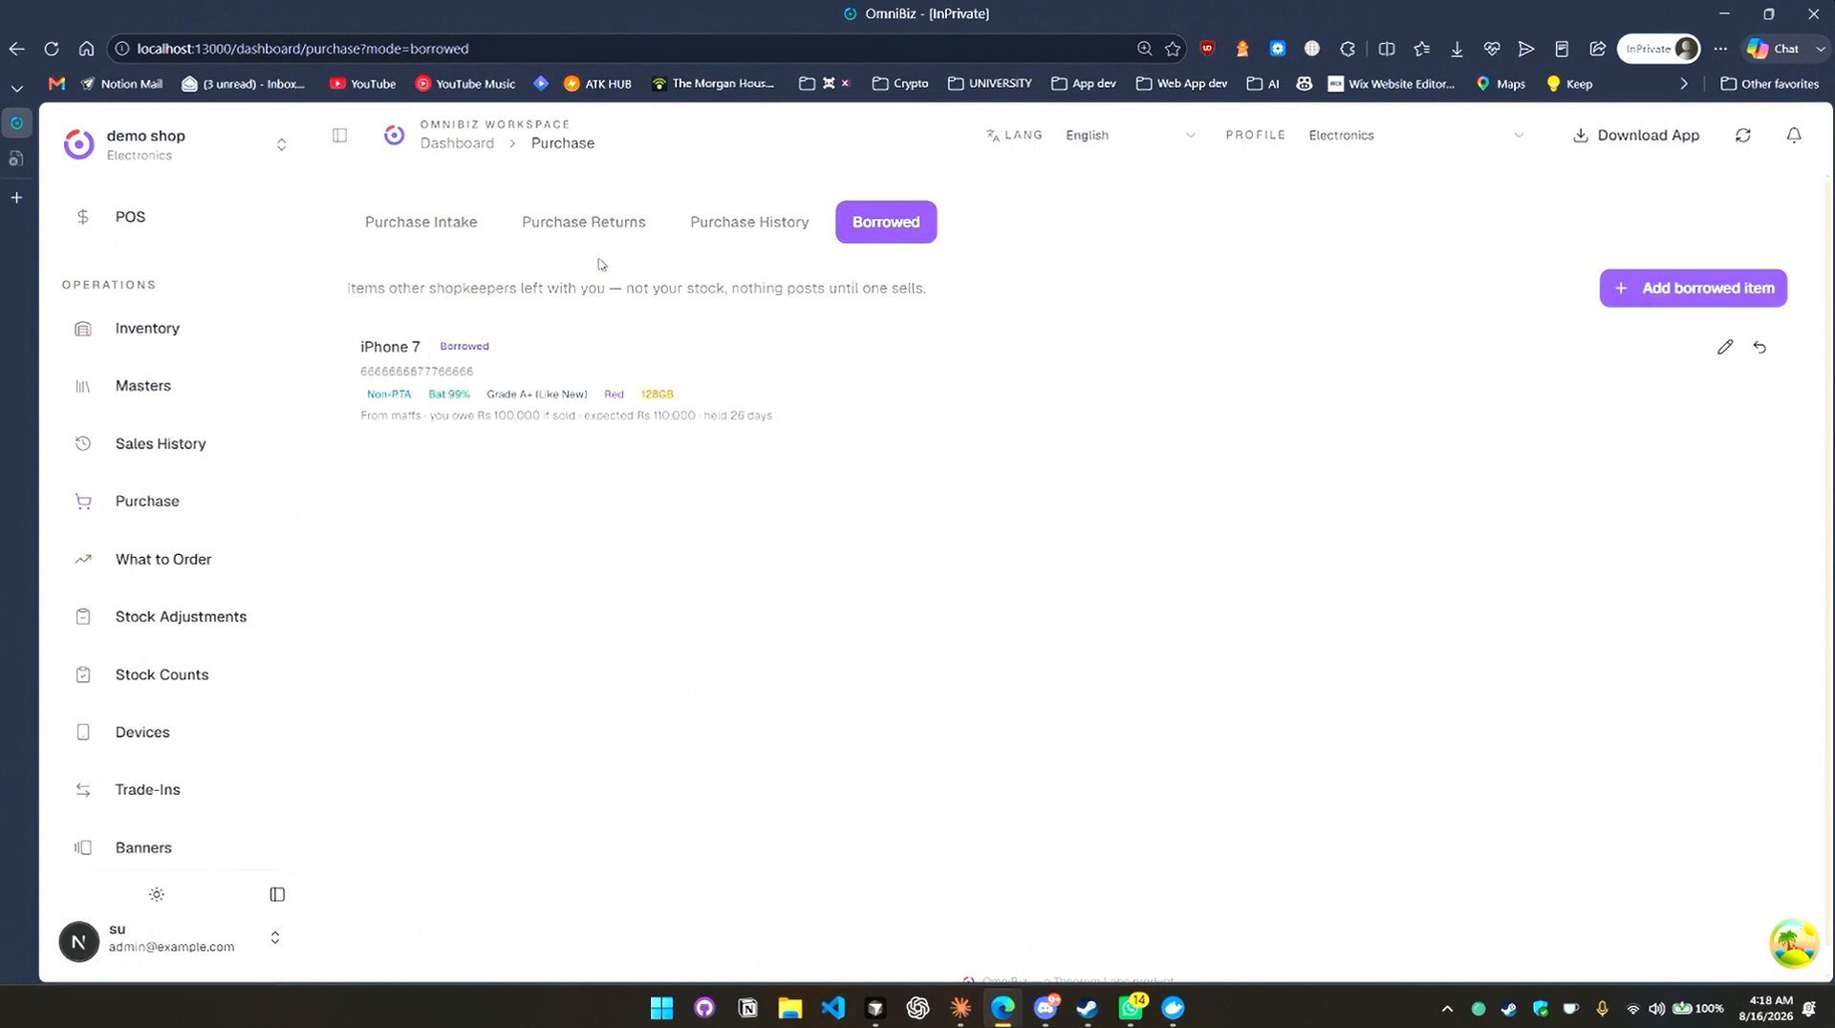
Open the device inventory and approve the two pending iPhone 12 devices that came from purchases.
{"action": "left_click", "coordinate": [174, 339]}
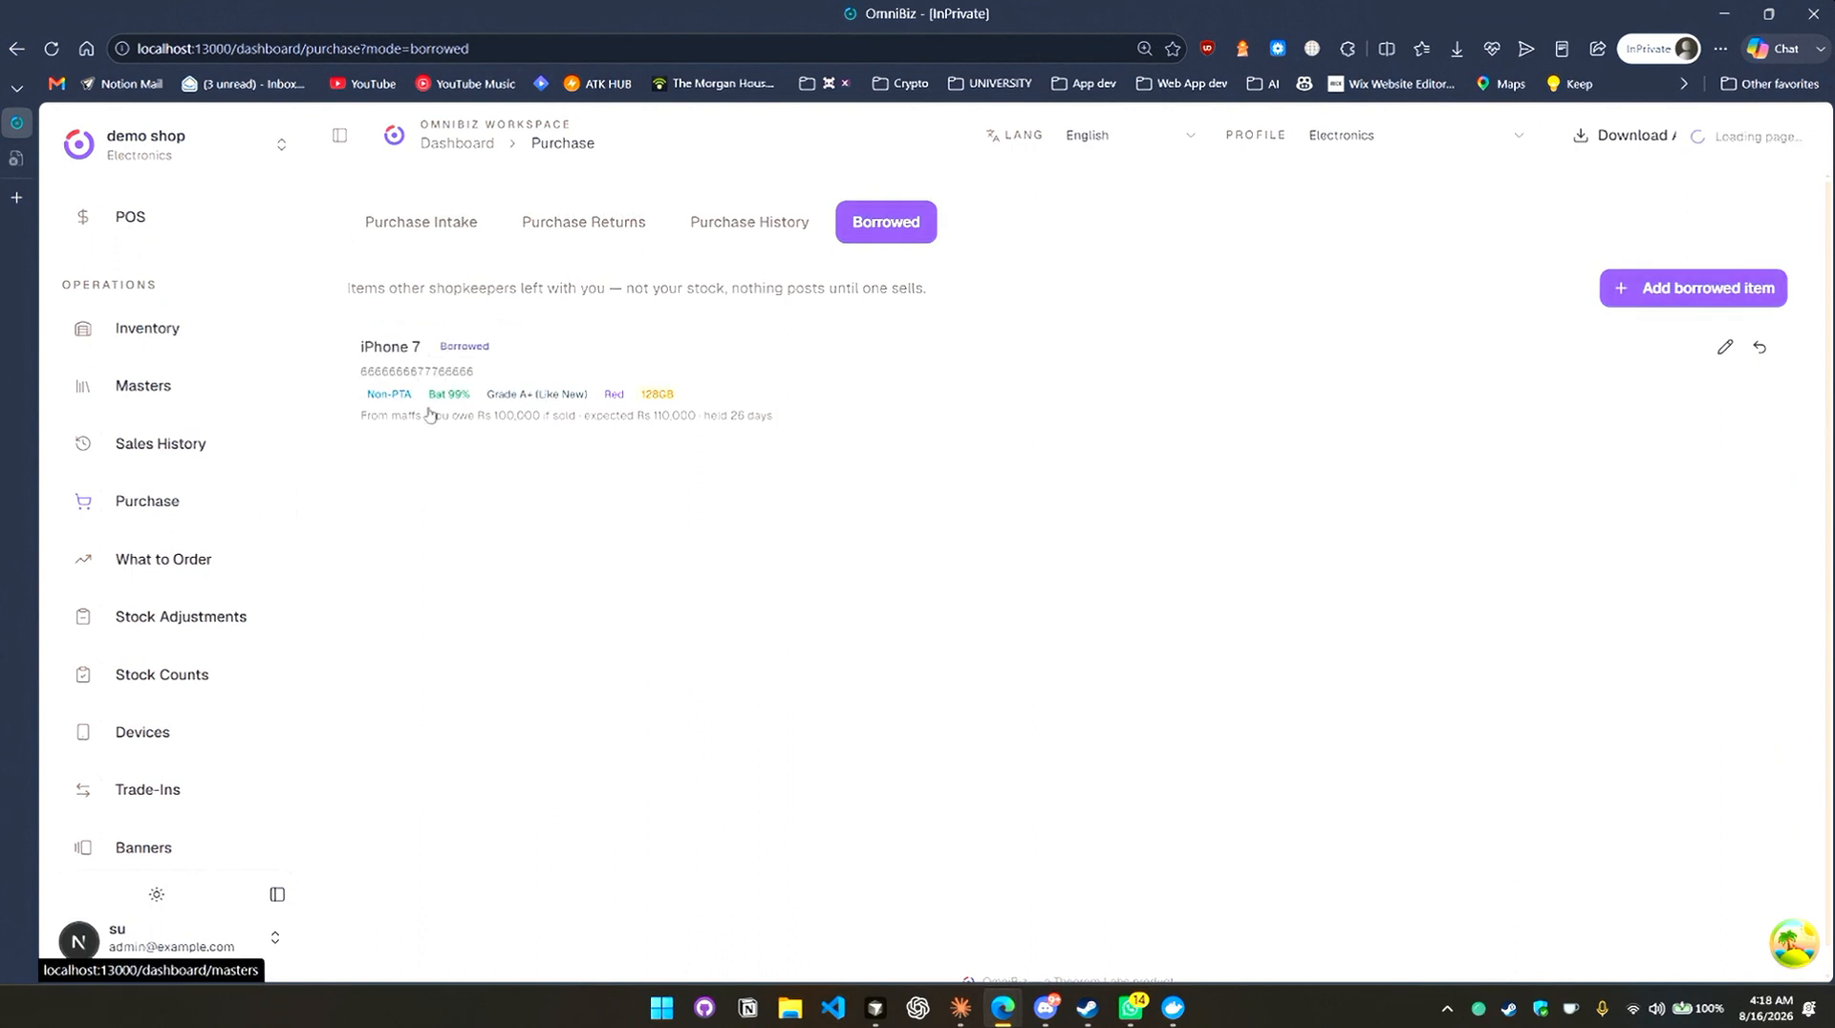
{"action": "scroll", "coordinate": [1022, 723], "scroll_direction": "down", "scroll_amount": 3}
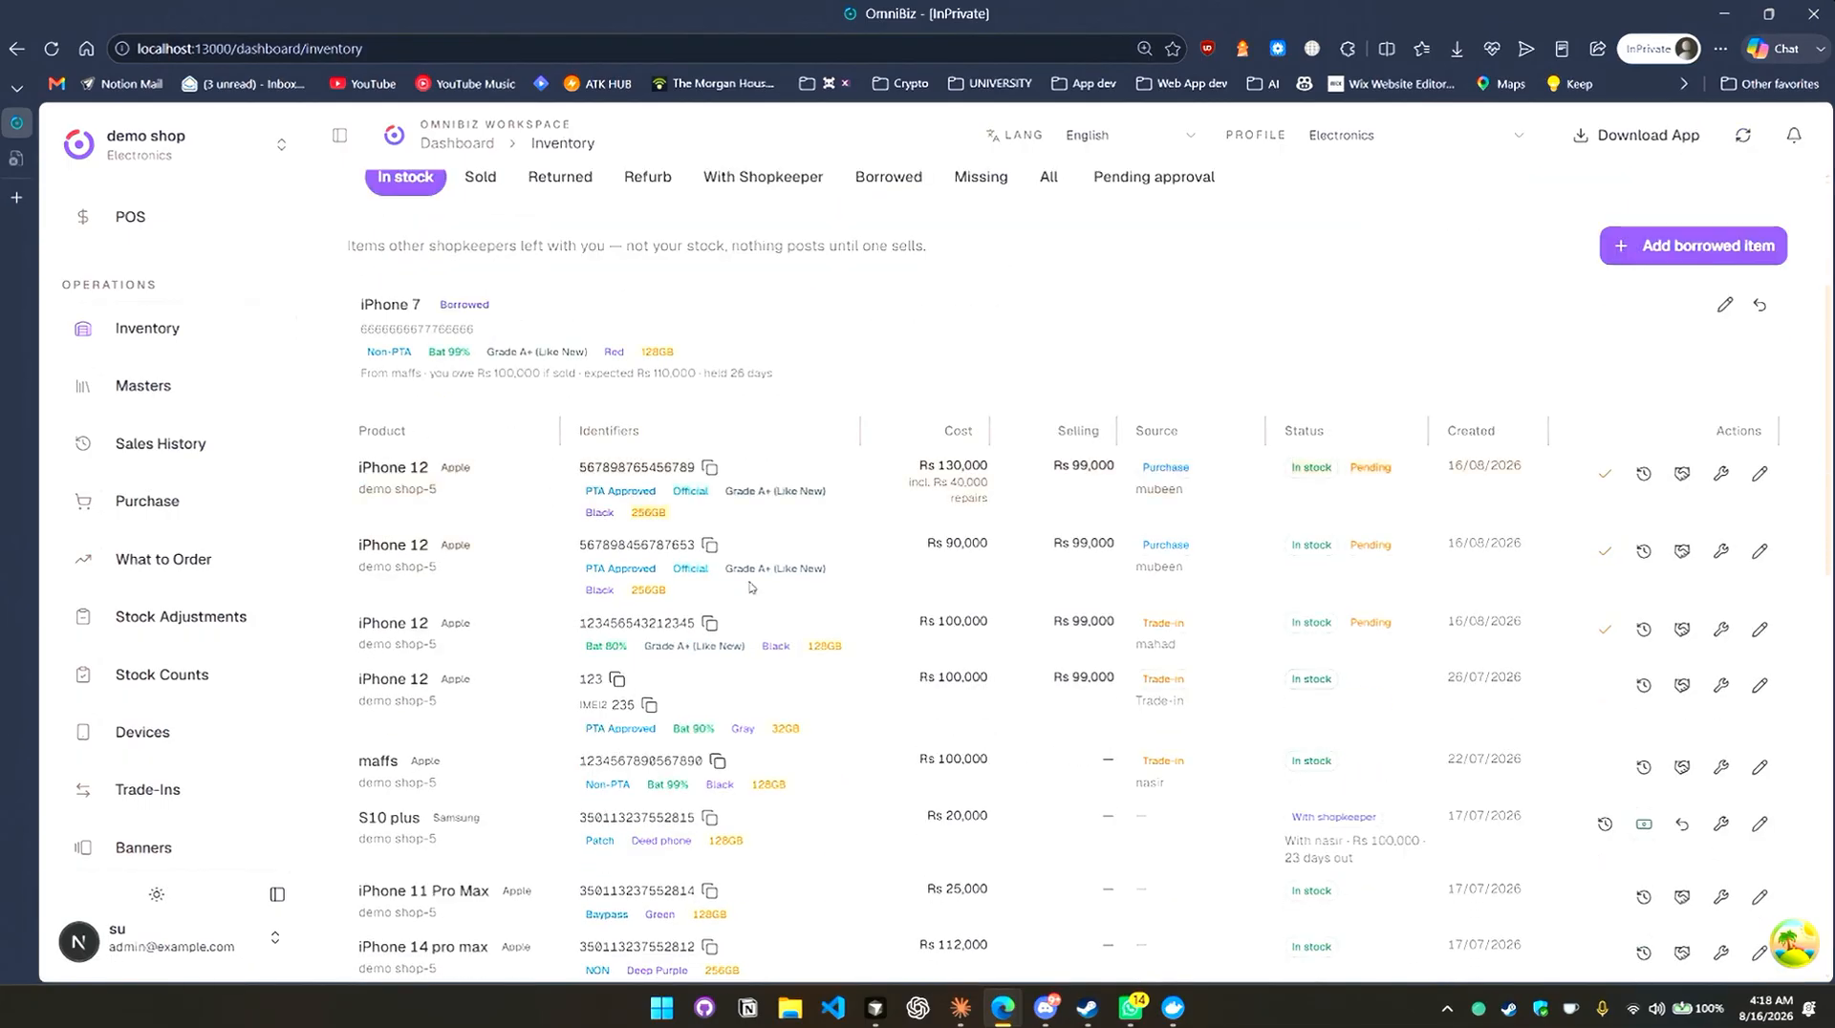
{"action": "left_click", "coordinate": [1608, 478]}
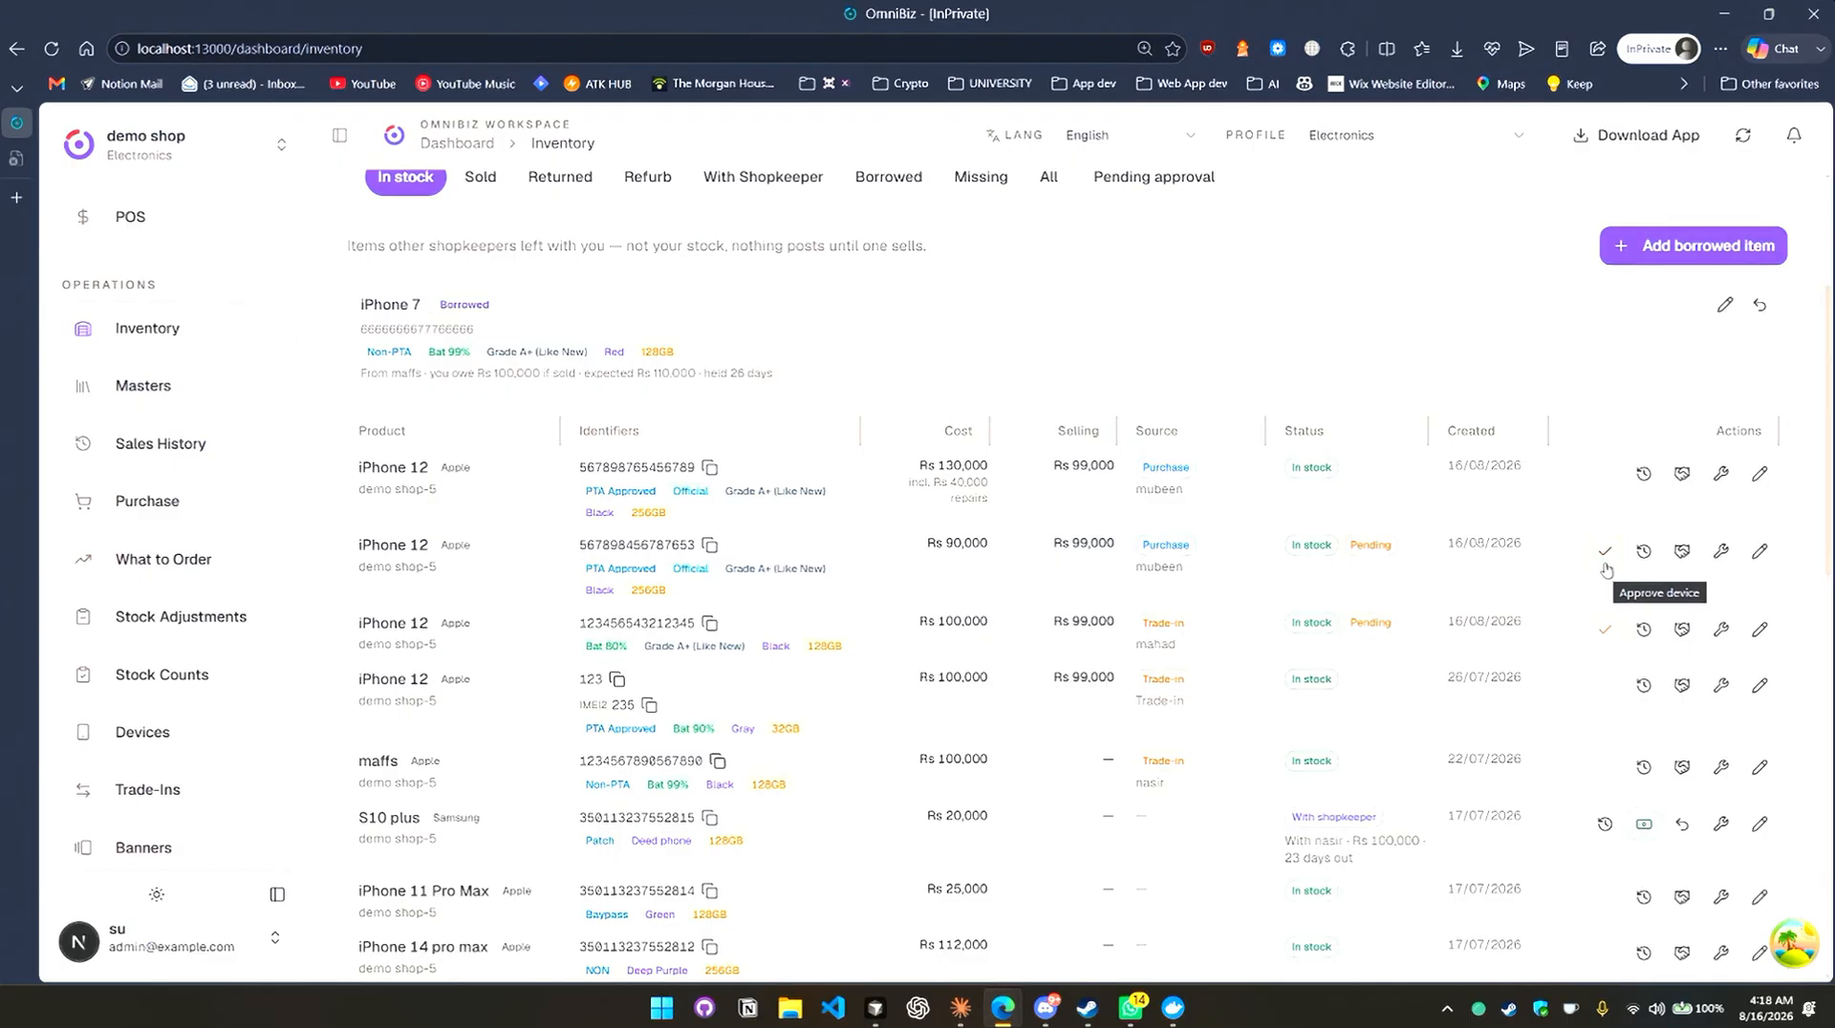
{"action": "left_click", "coordinate": [1606, 565]}
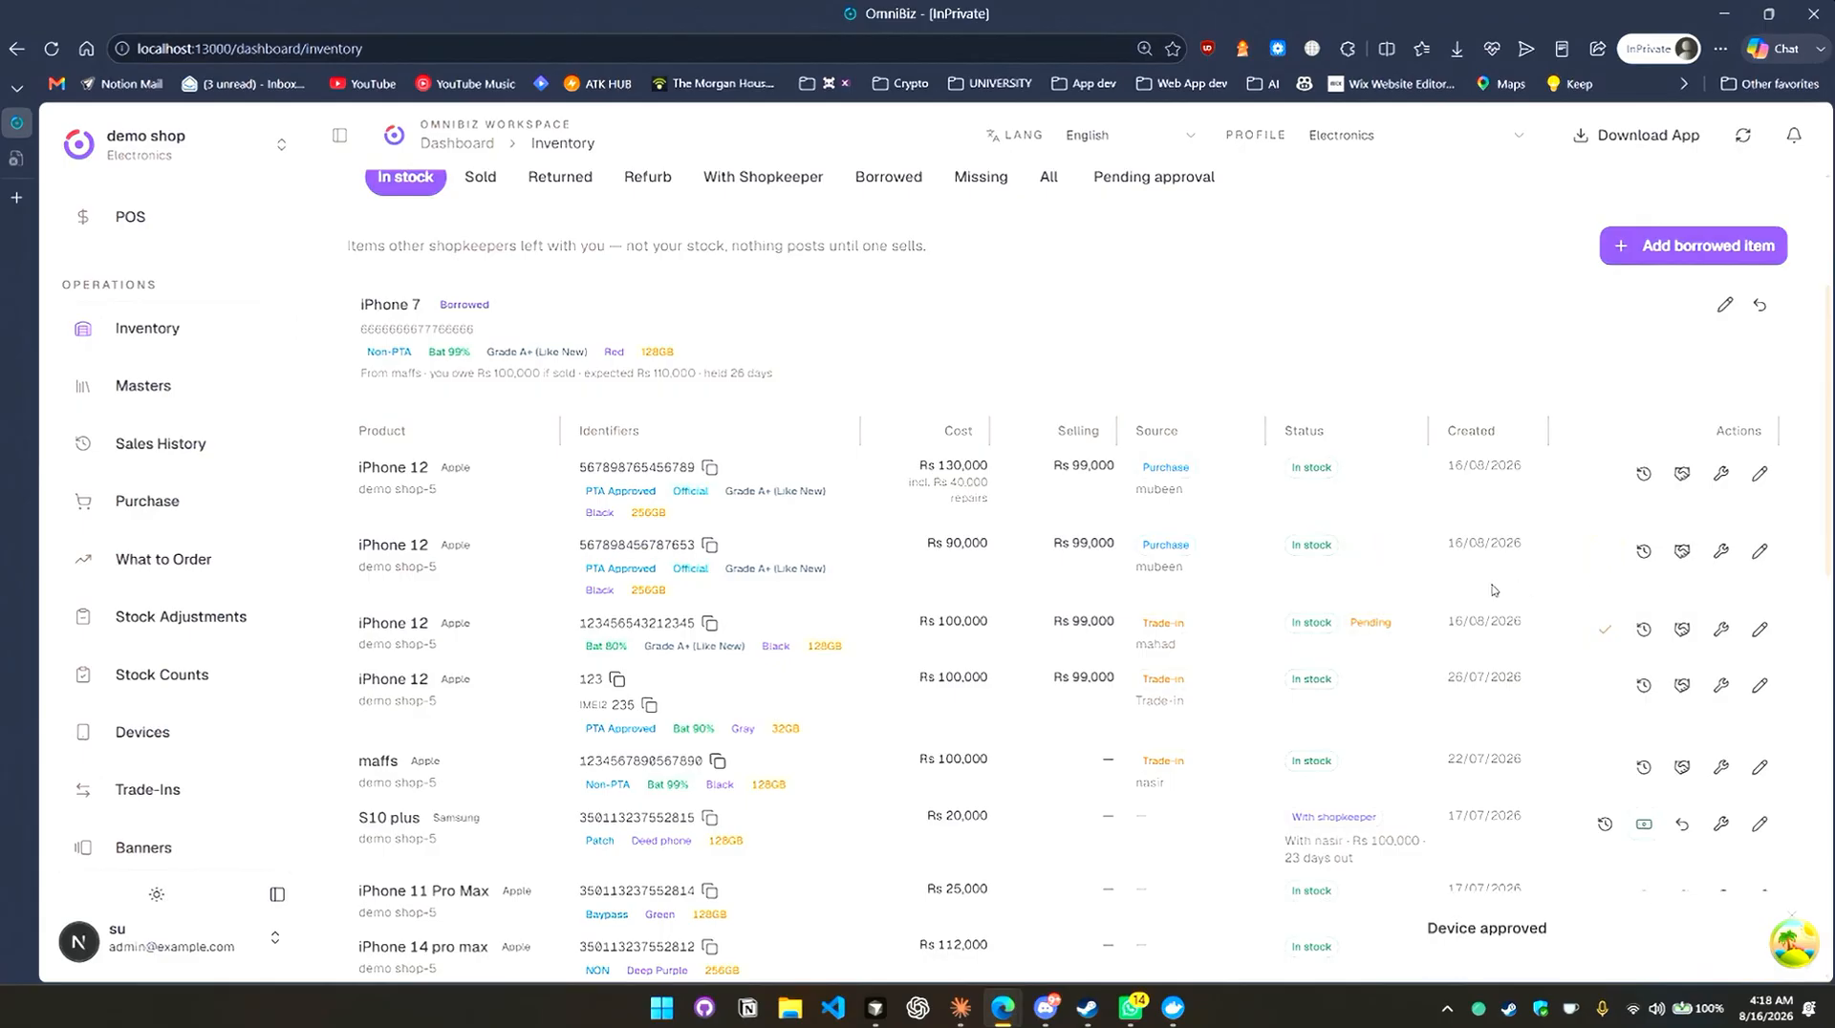
Look over the in-stock device list, checking statuses, stock summary and available row actions.
{"action": "scroll", "coordinate": [436, 556], "scroll_direction": "down", "scroll_amount": 1}
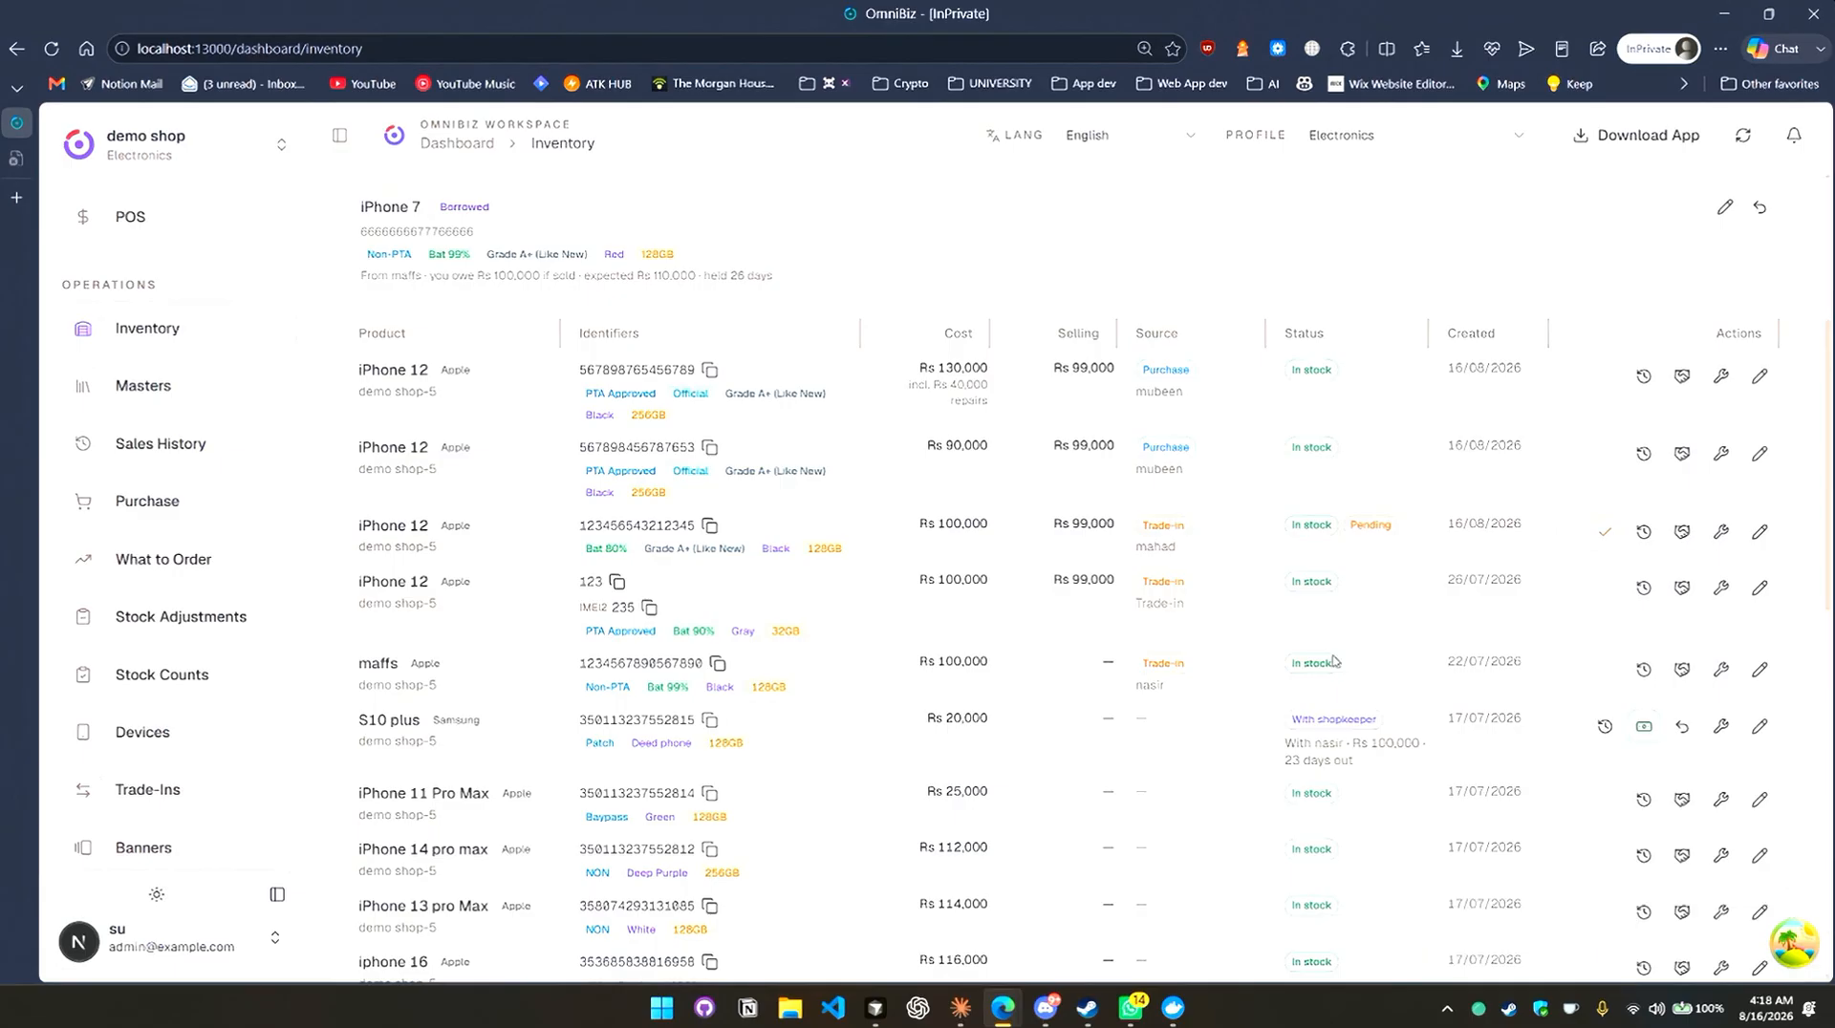
{"action": "scroll", "coordinate": [1336, 659], "scroll_direction": "up", "scroll_amount": 2}
{"action": "scroll", "coordinate": [1348, 631], "scroll_direction": "down", "scroll_amount": 1}
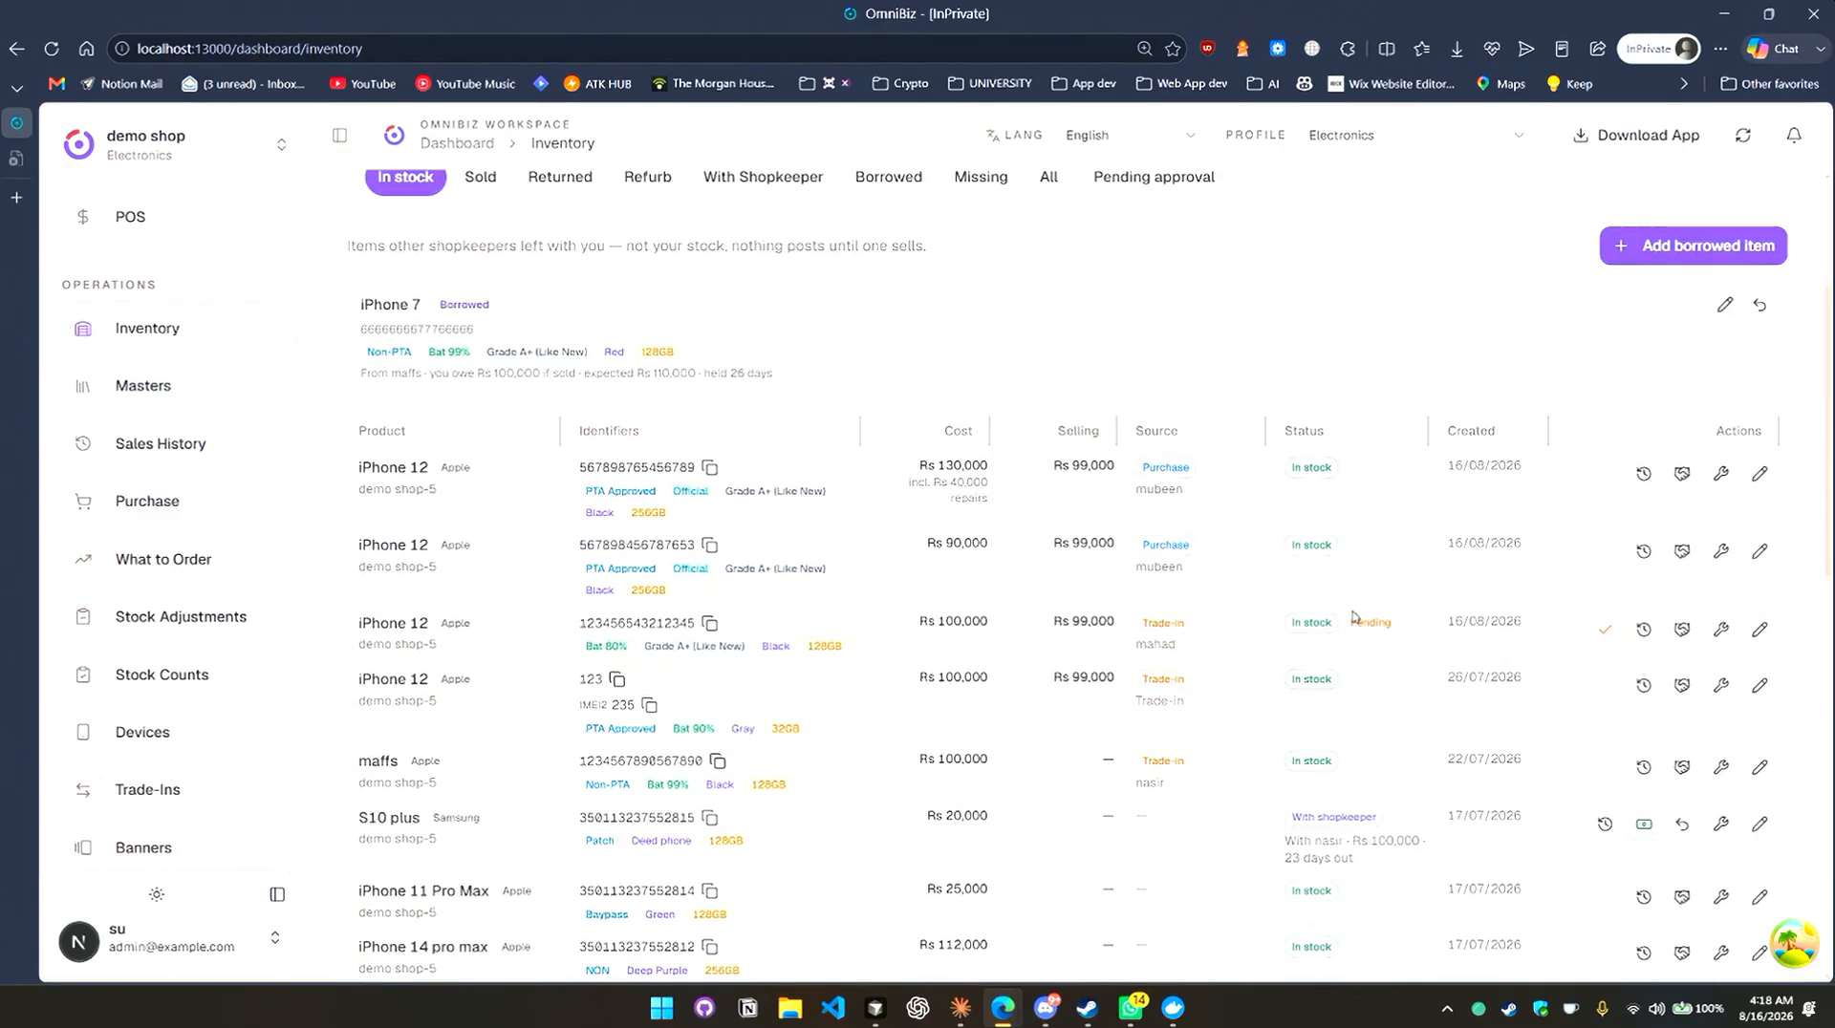
{"action": "scroll", "coordinate": [1548, 581], "scroll_direction": "up", "scroll_amount": 1}
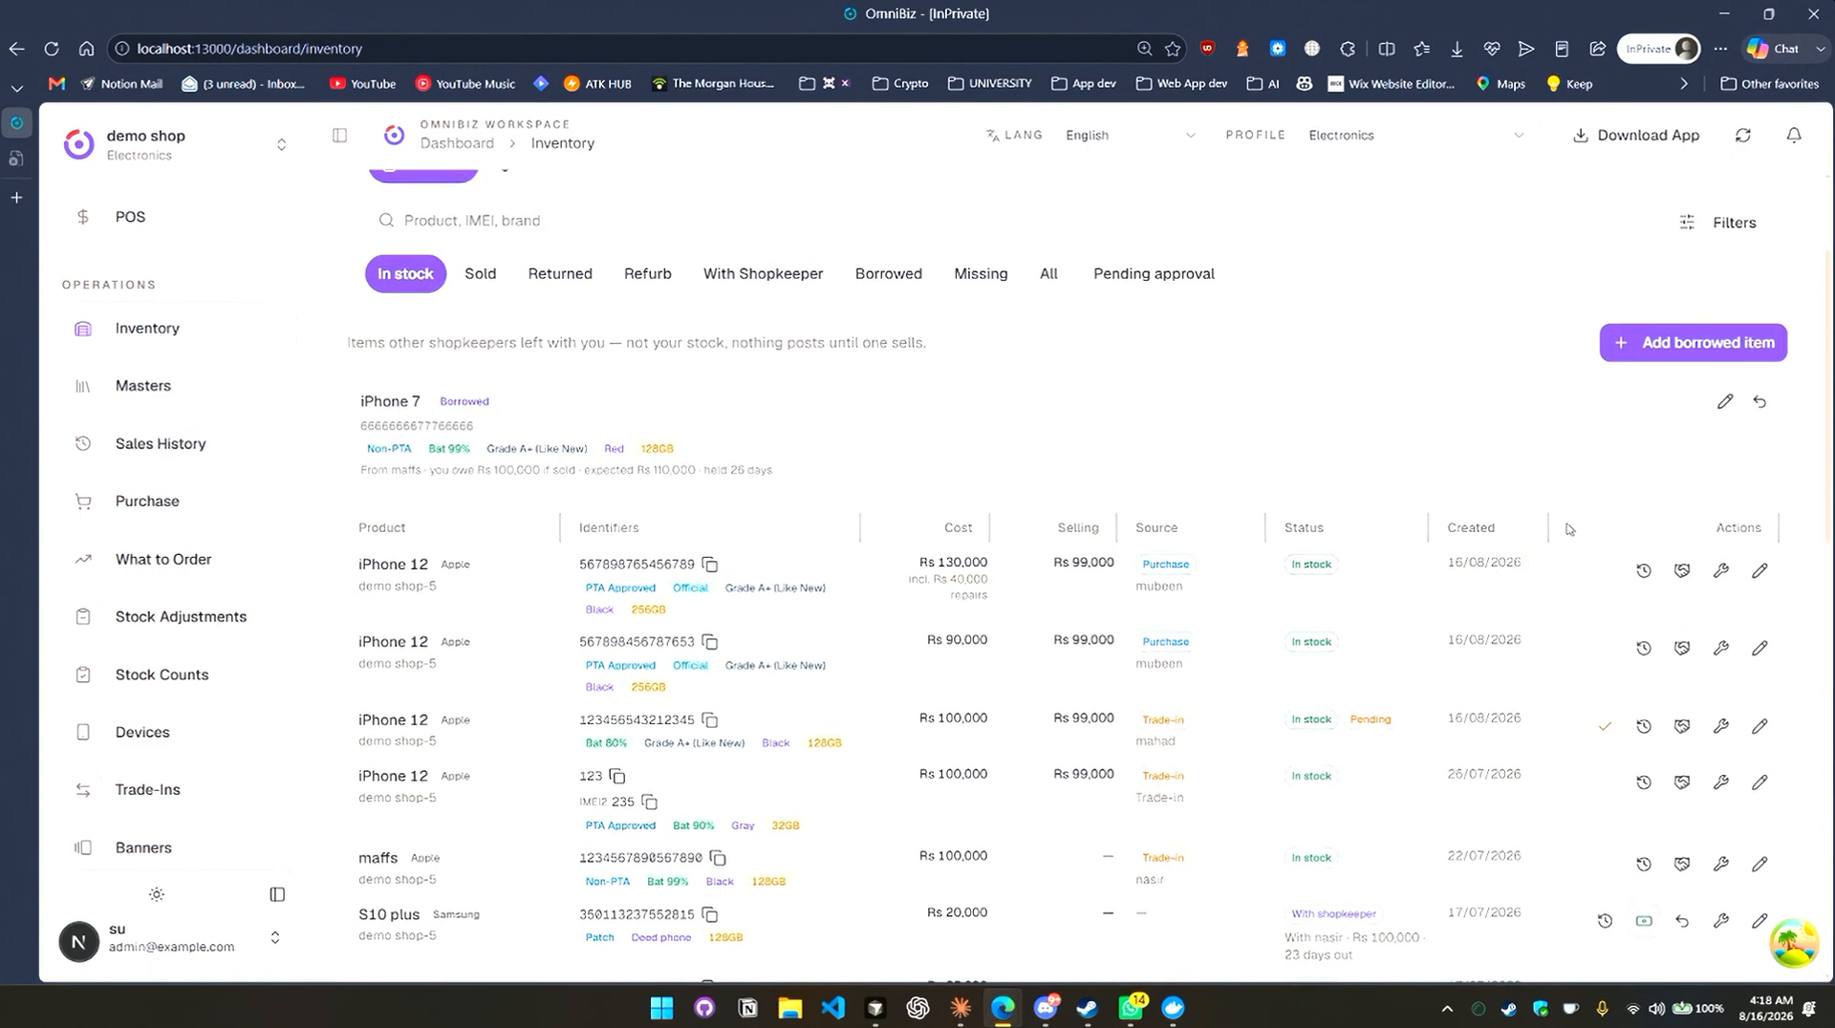
{"action": "scroll", "coordinate": [1565, 525], "scroll_direction": "down", "scroll_amount": 3}
{"action": "scroll", "coordinate": [1446, 594], "scroll_direction": "up", "scroll_amount": 3}
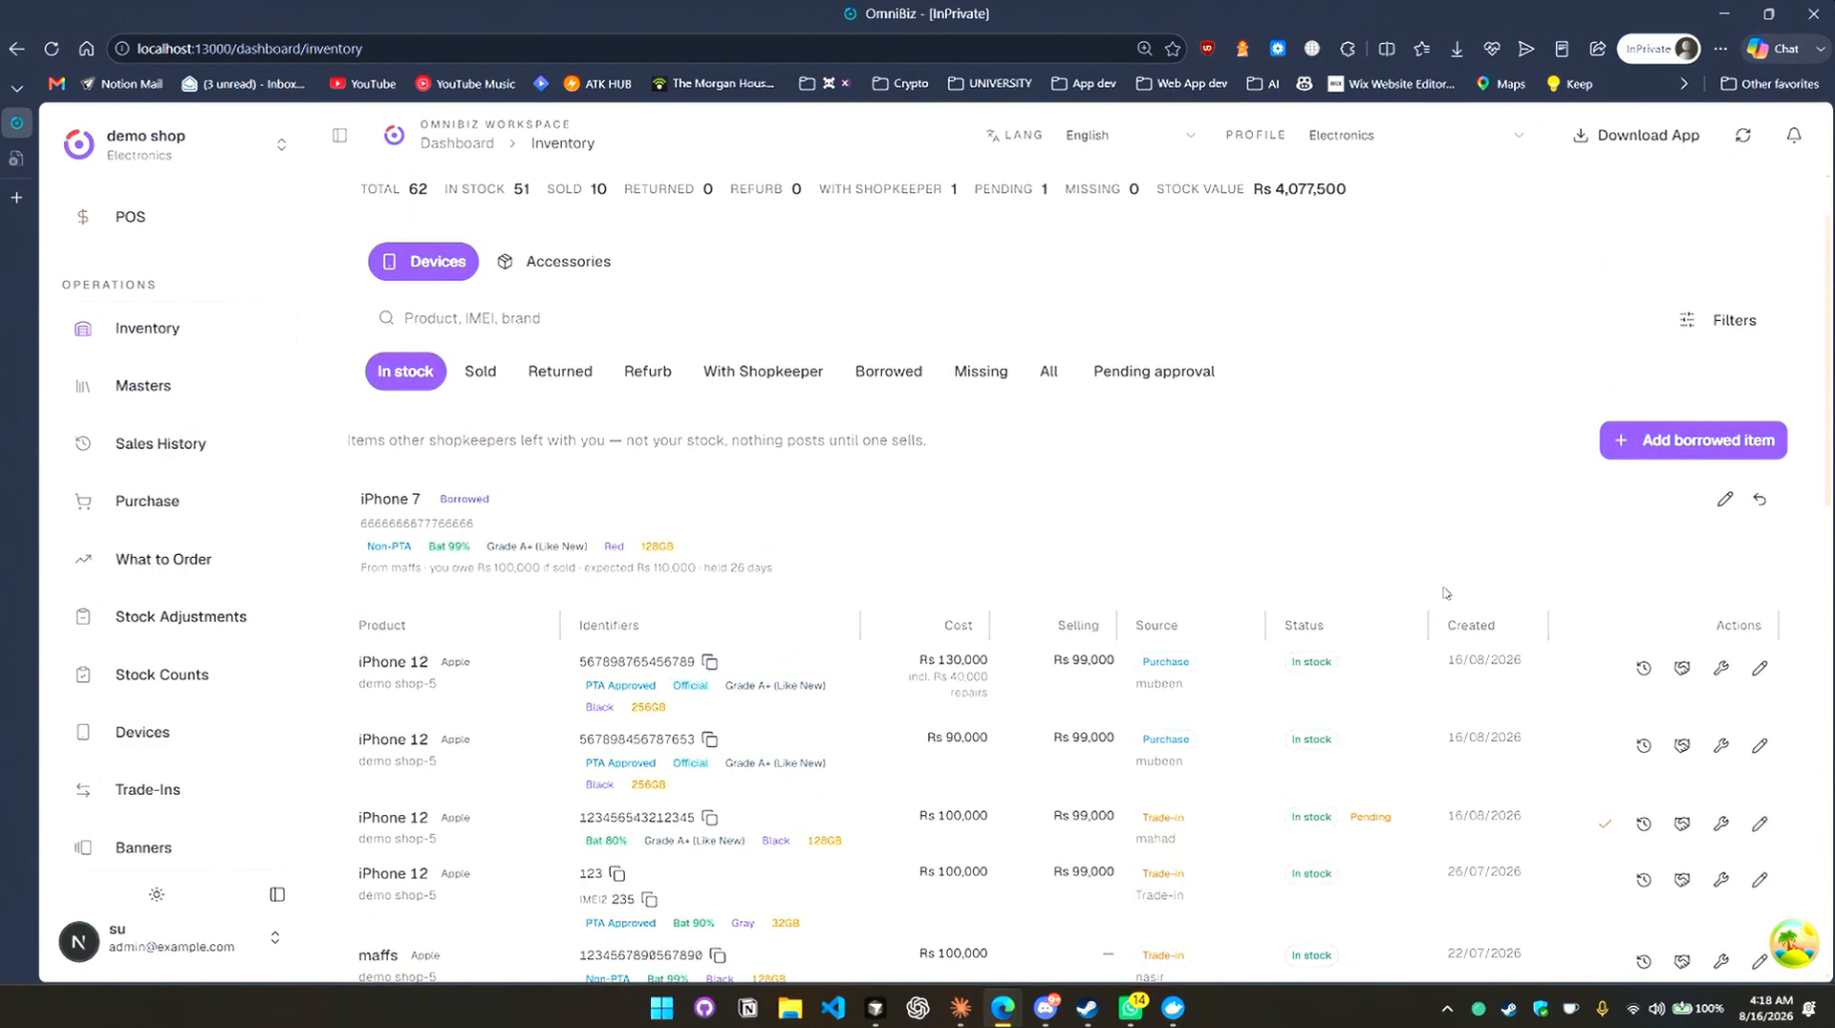
{"action": "scroll", "coordinate": [1443, 593], "scroll_direction": "up", "scroll_amount": 1}
{"action": "scroll", "coordinate": [1443, 593], "scroll_direction": "down", "scroll_amount": 1}
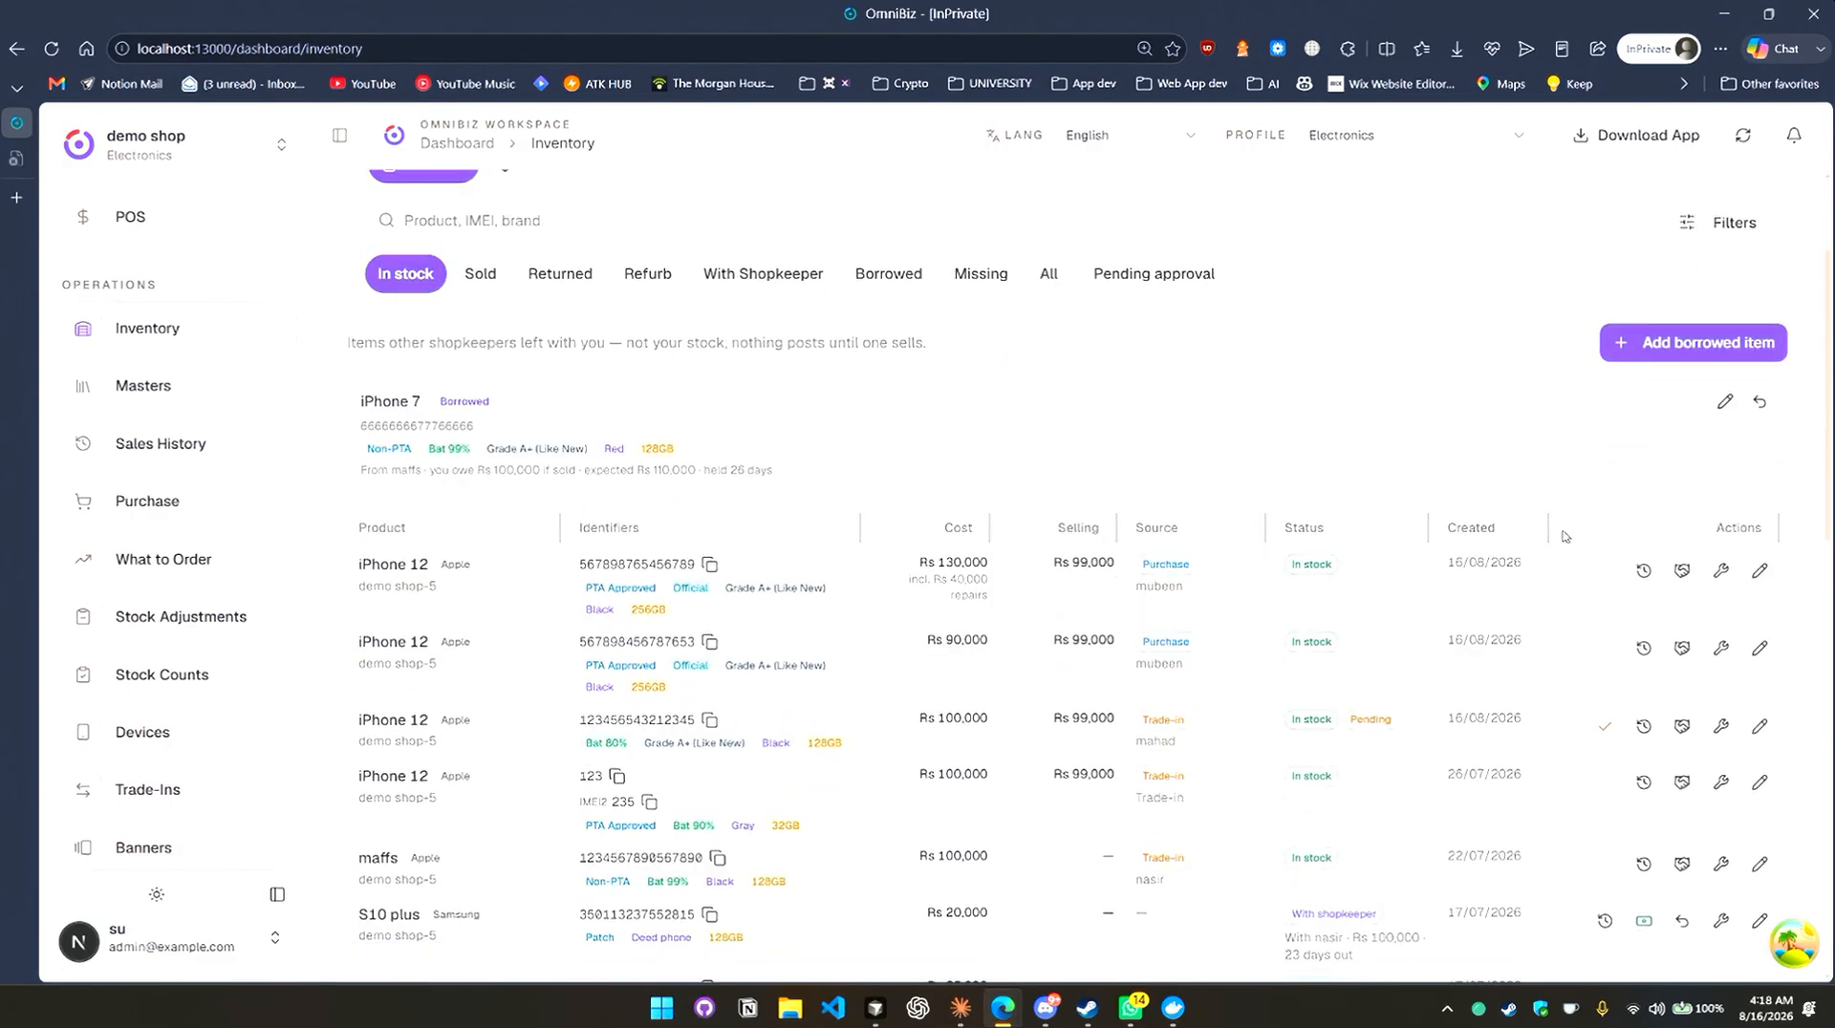
Start giving the first listed in-stock iPhone 12 to a shopkeeper, choosing the second-to-last listed party as the recipient.
{"action": "left_click", "coordinate": [1682, 573]}
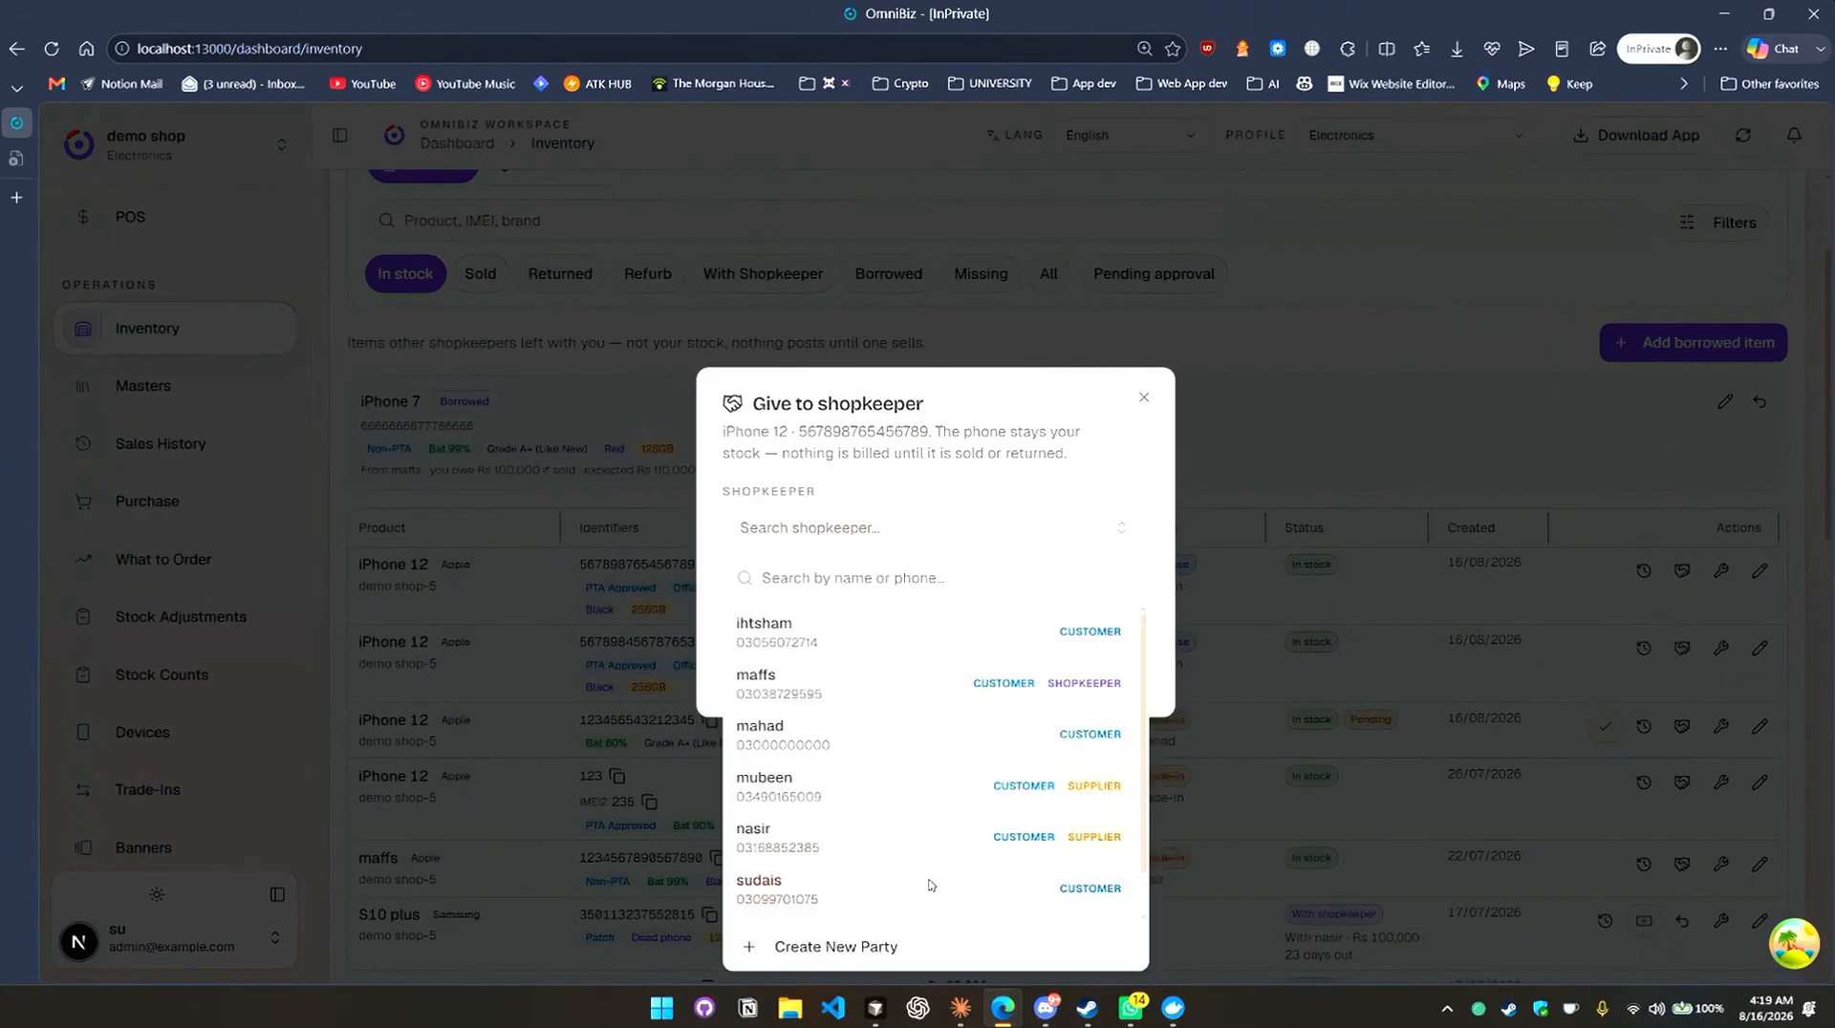
{"action": "scroll", "coordinate": [930, 885], "scroll_direction": "down", "scroll_amount": 1}
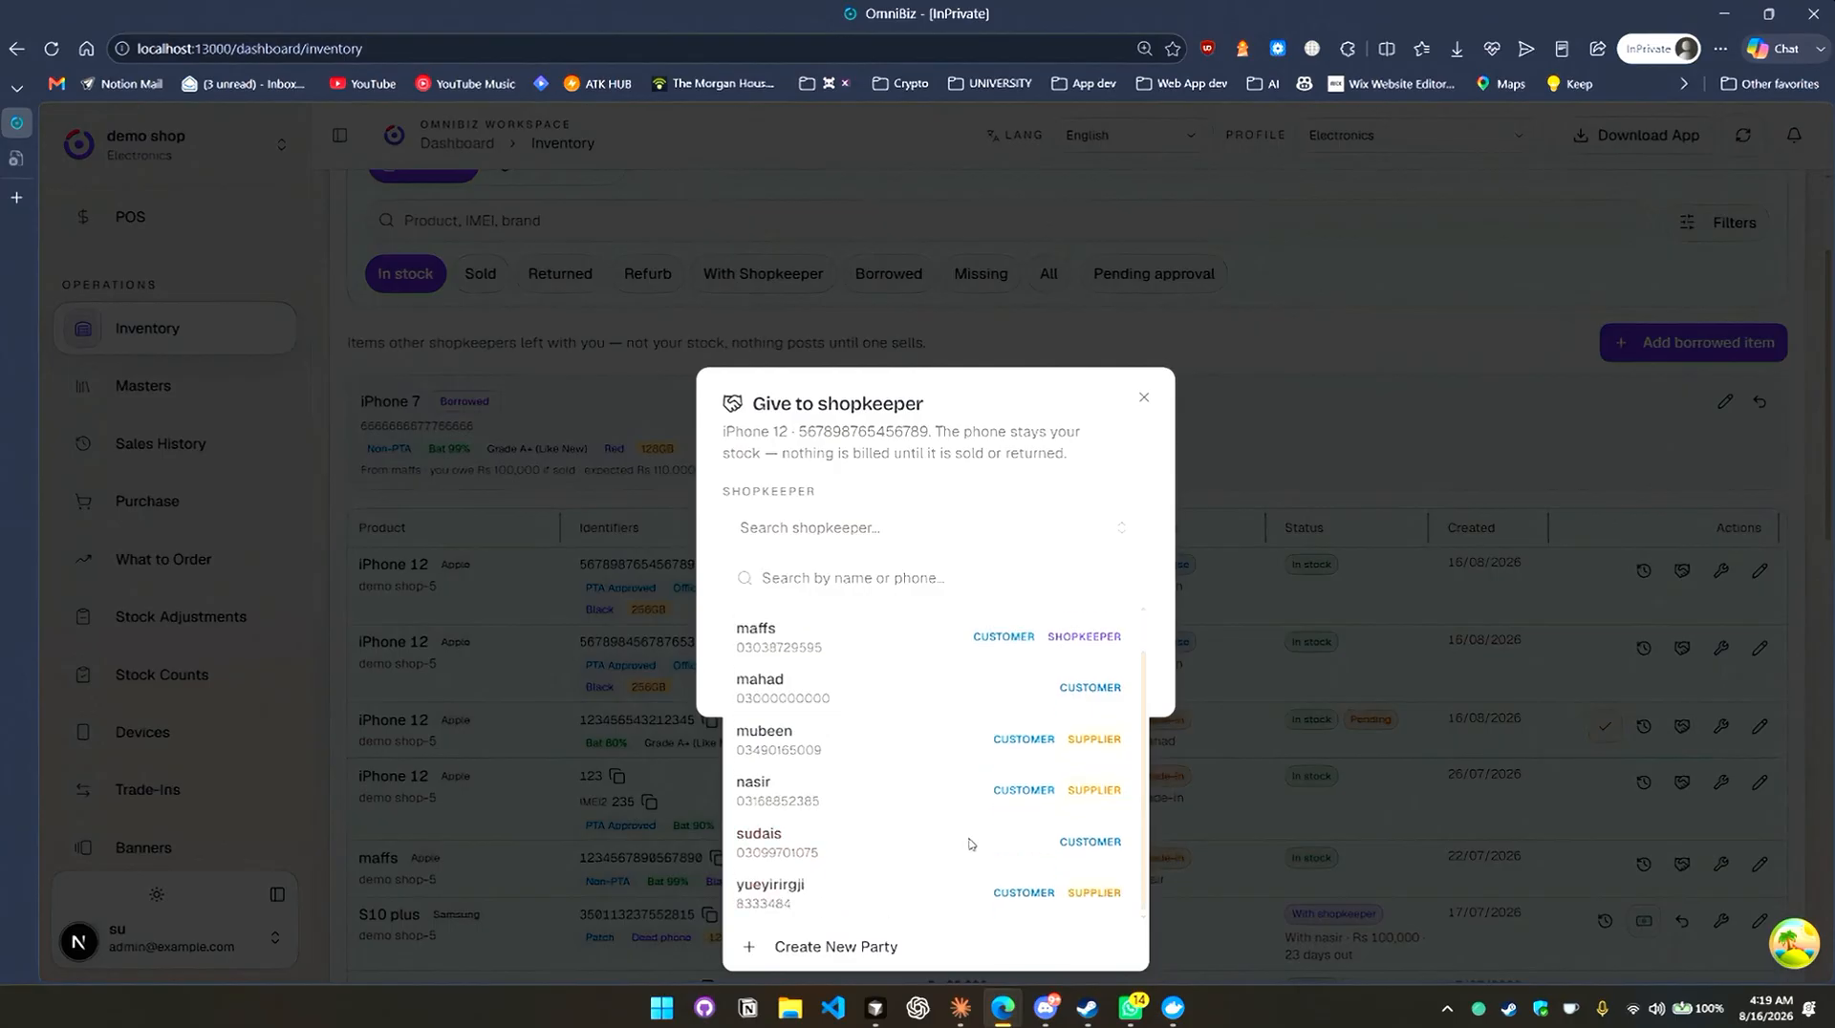
{"action": "left_click", "coordinate": [954, 855]}
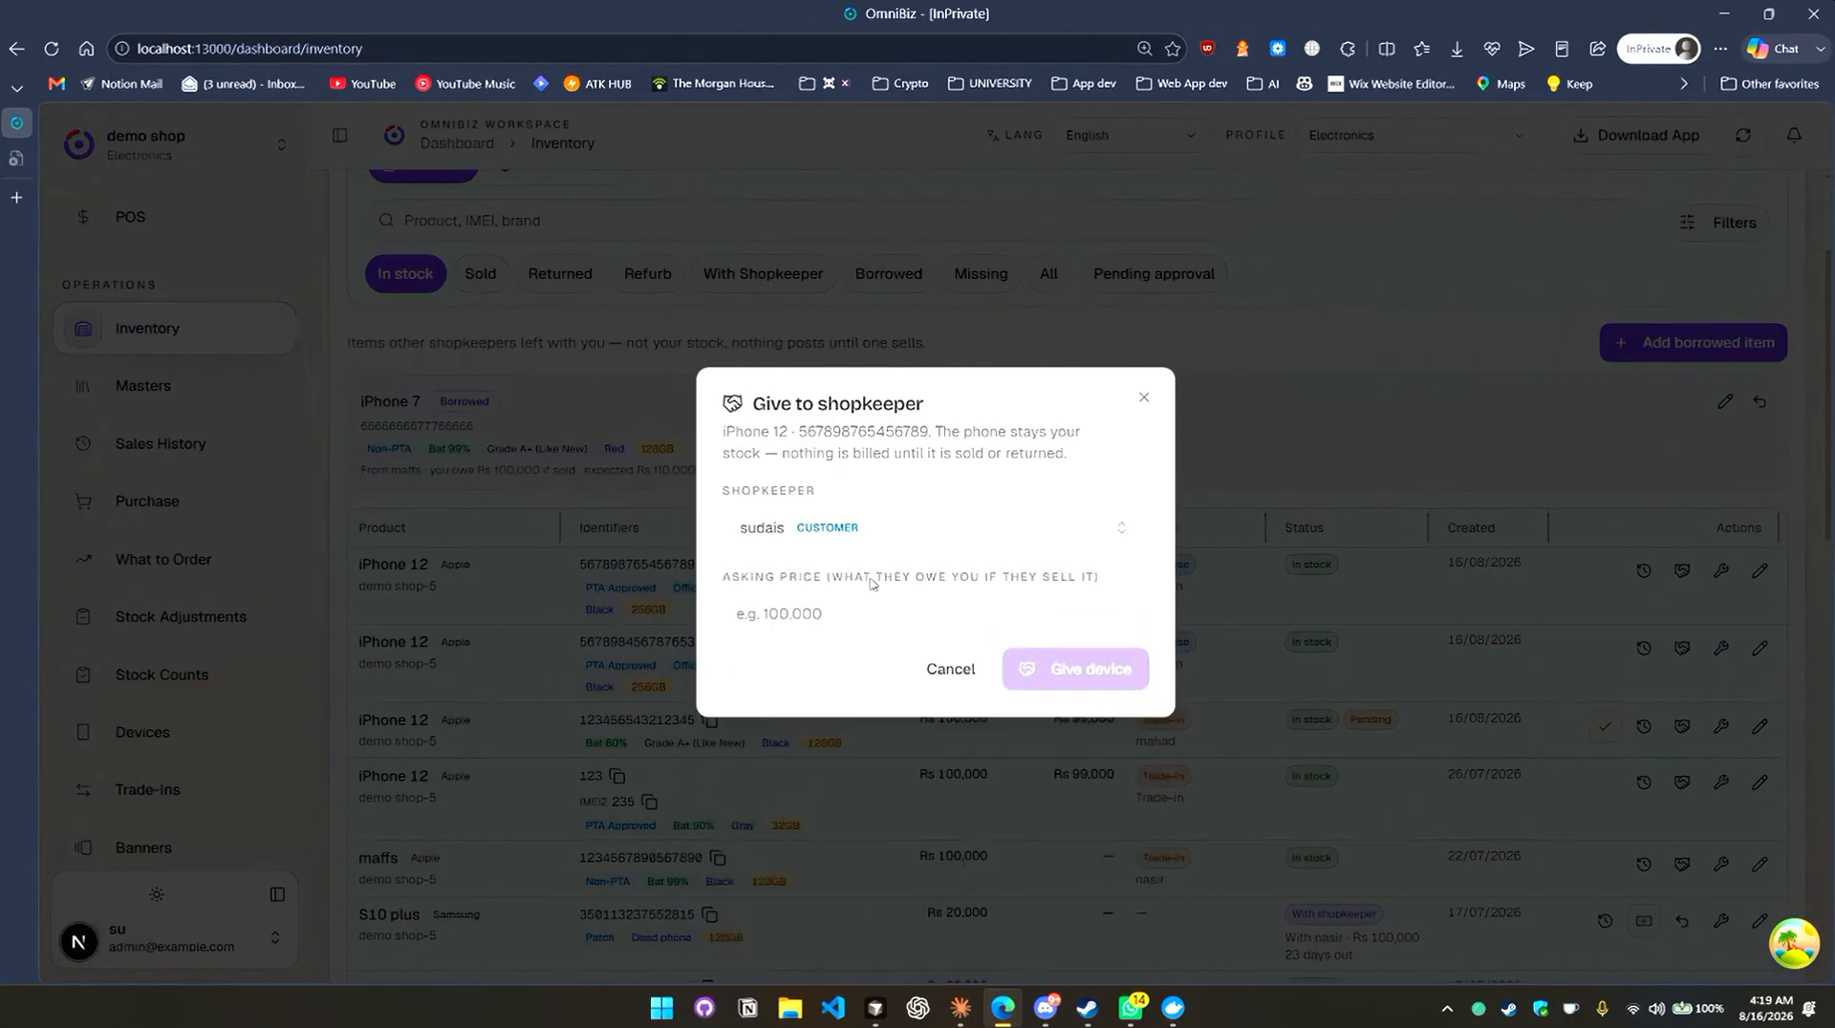
{"action": "left_click", "coordinate": [903, 618]}
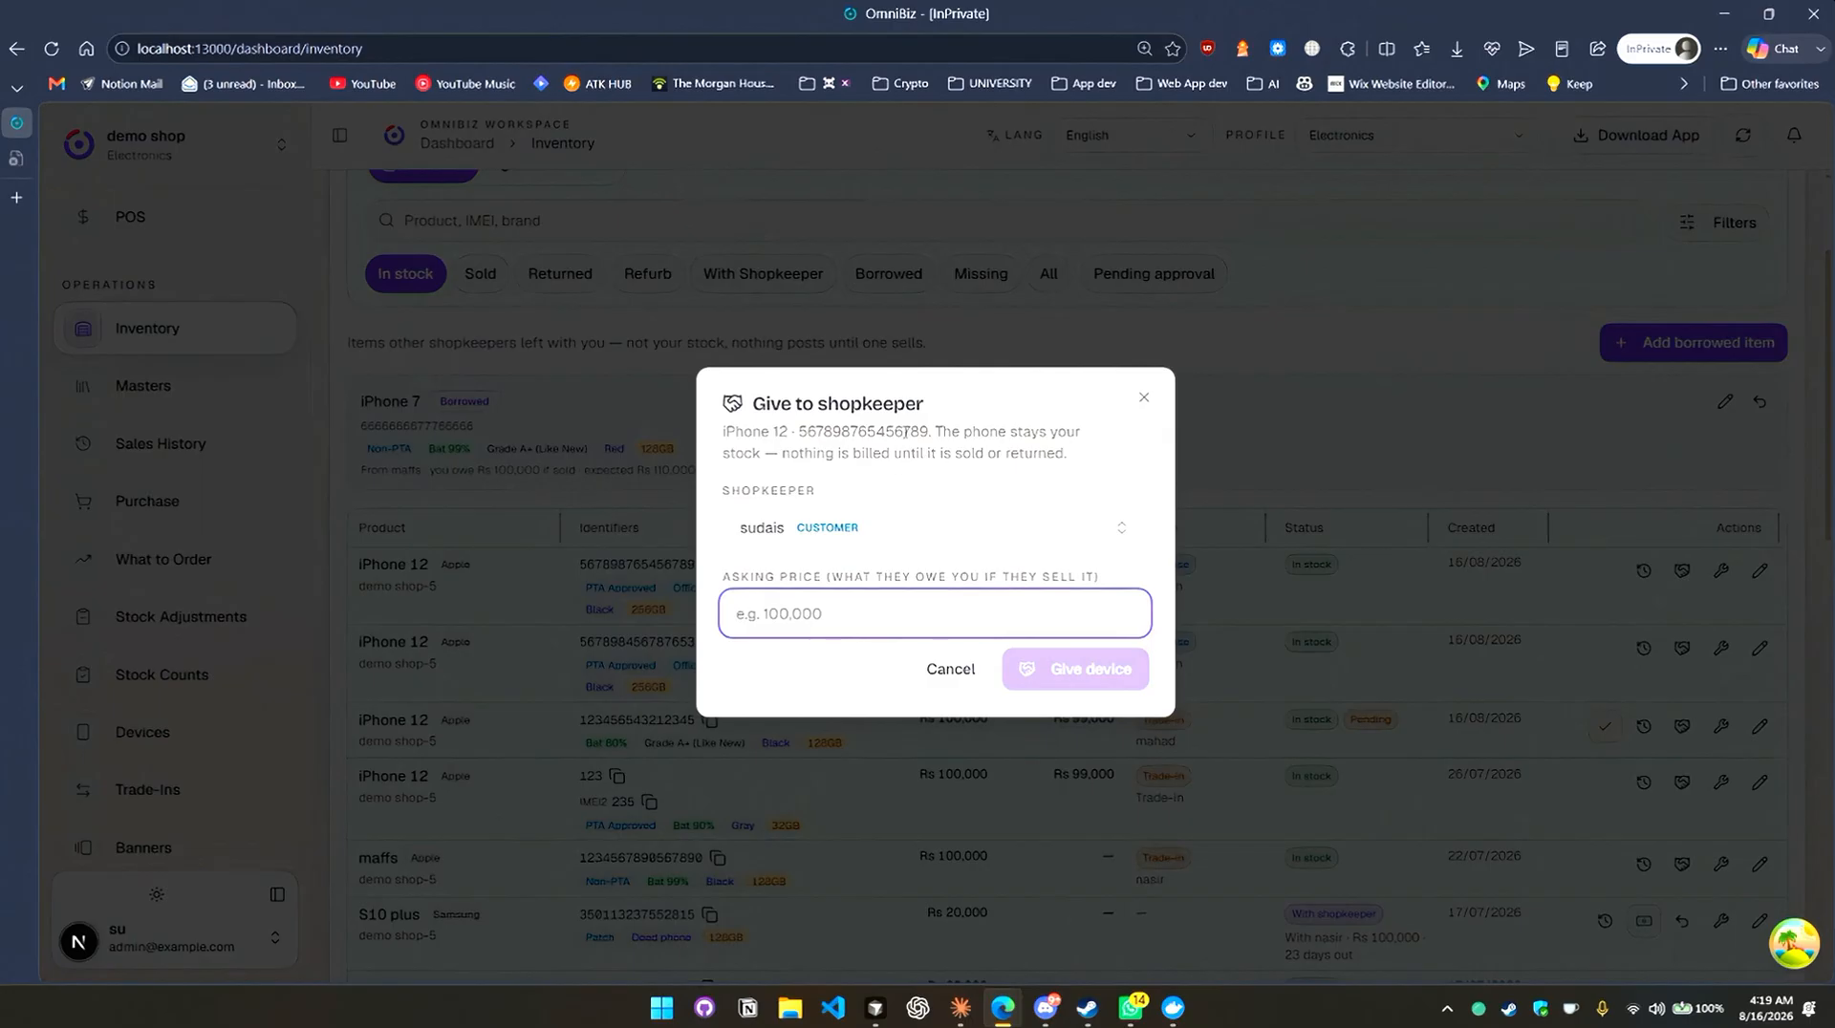
Set the asking price to 110,000 and give the iPhone 12 to the selected shopkeeper.
{"action": "type", "text": "11"}
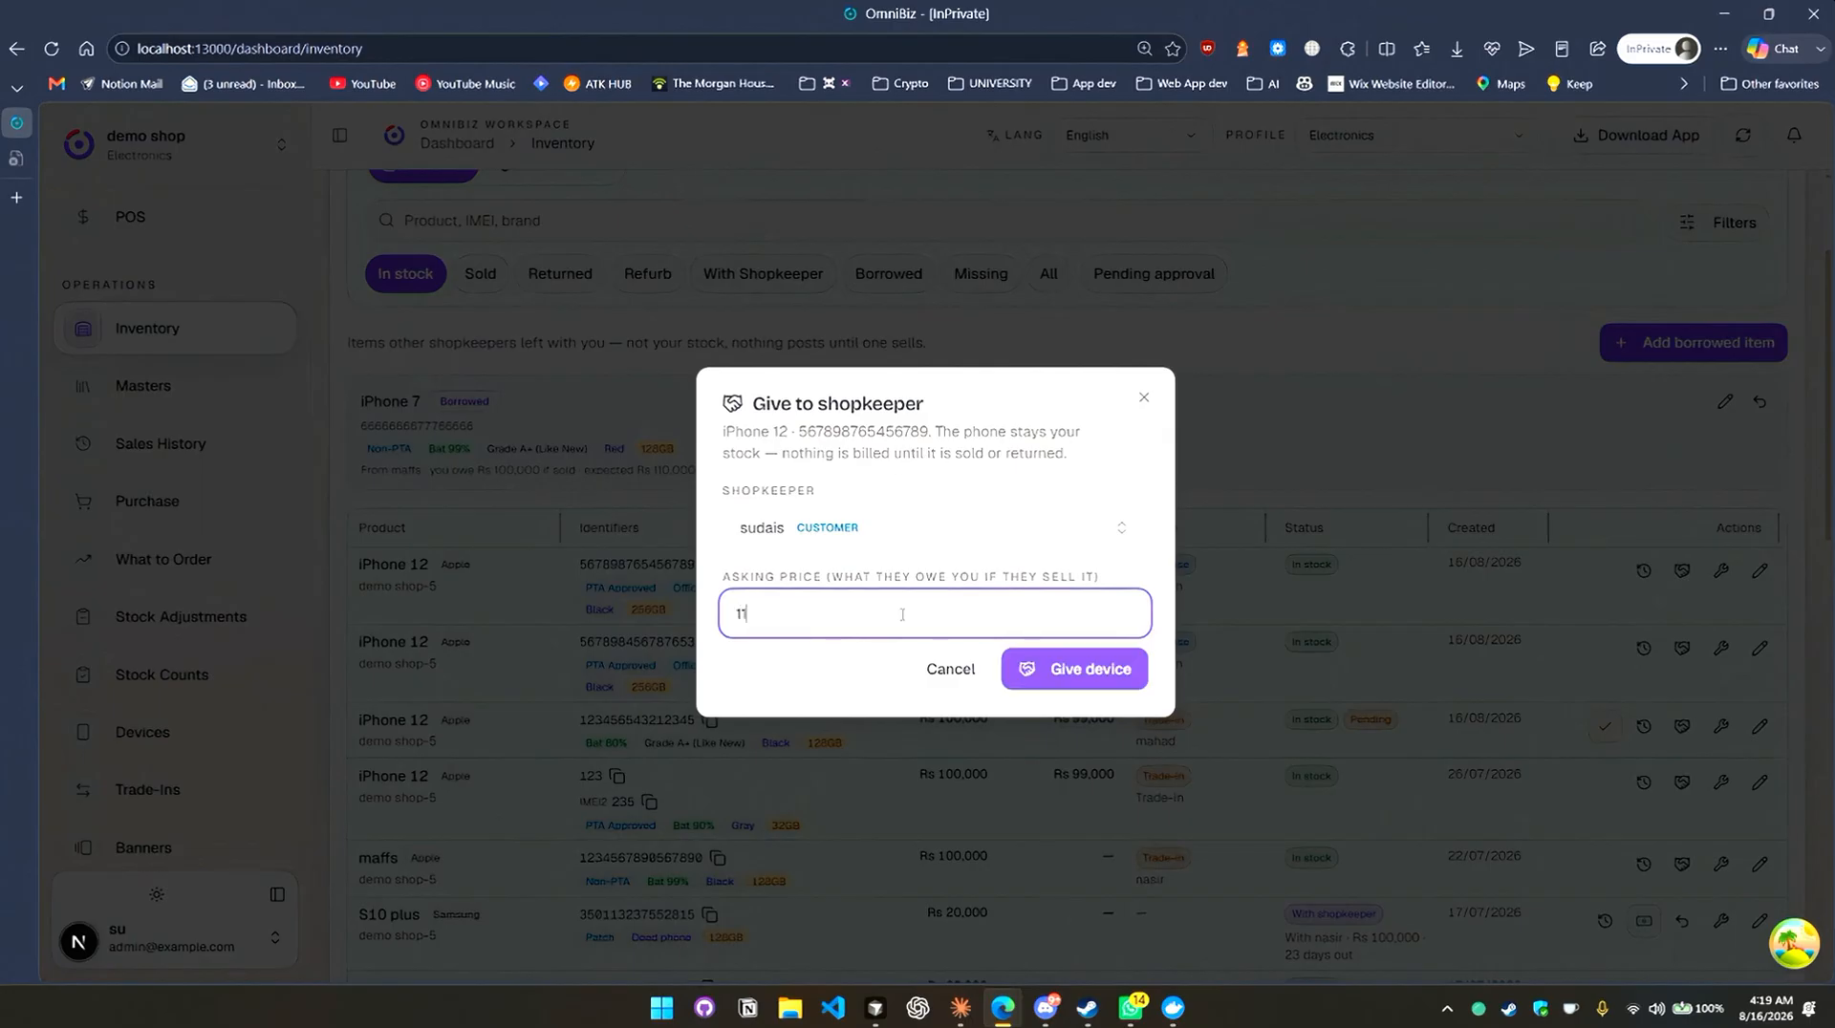
{"action": "type", "text": "0000"}
{"action": "left_click", "coordinate": [1108, 679]}
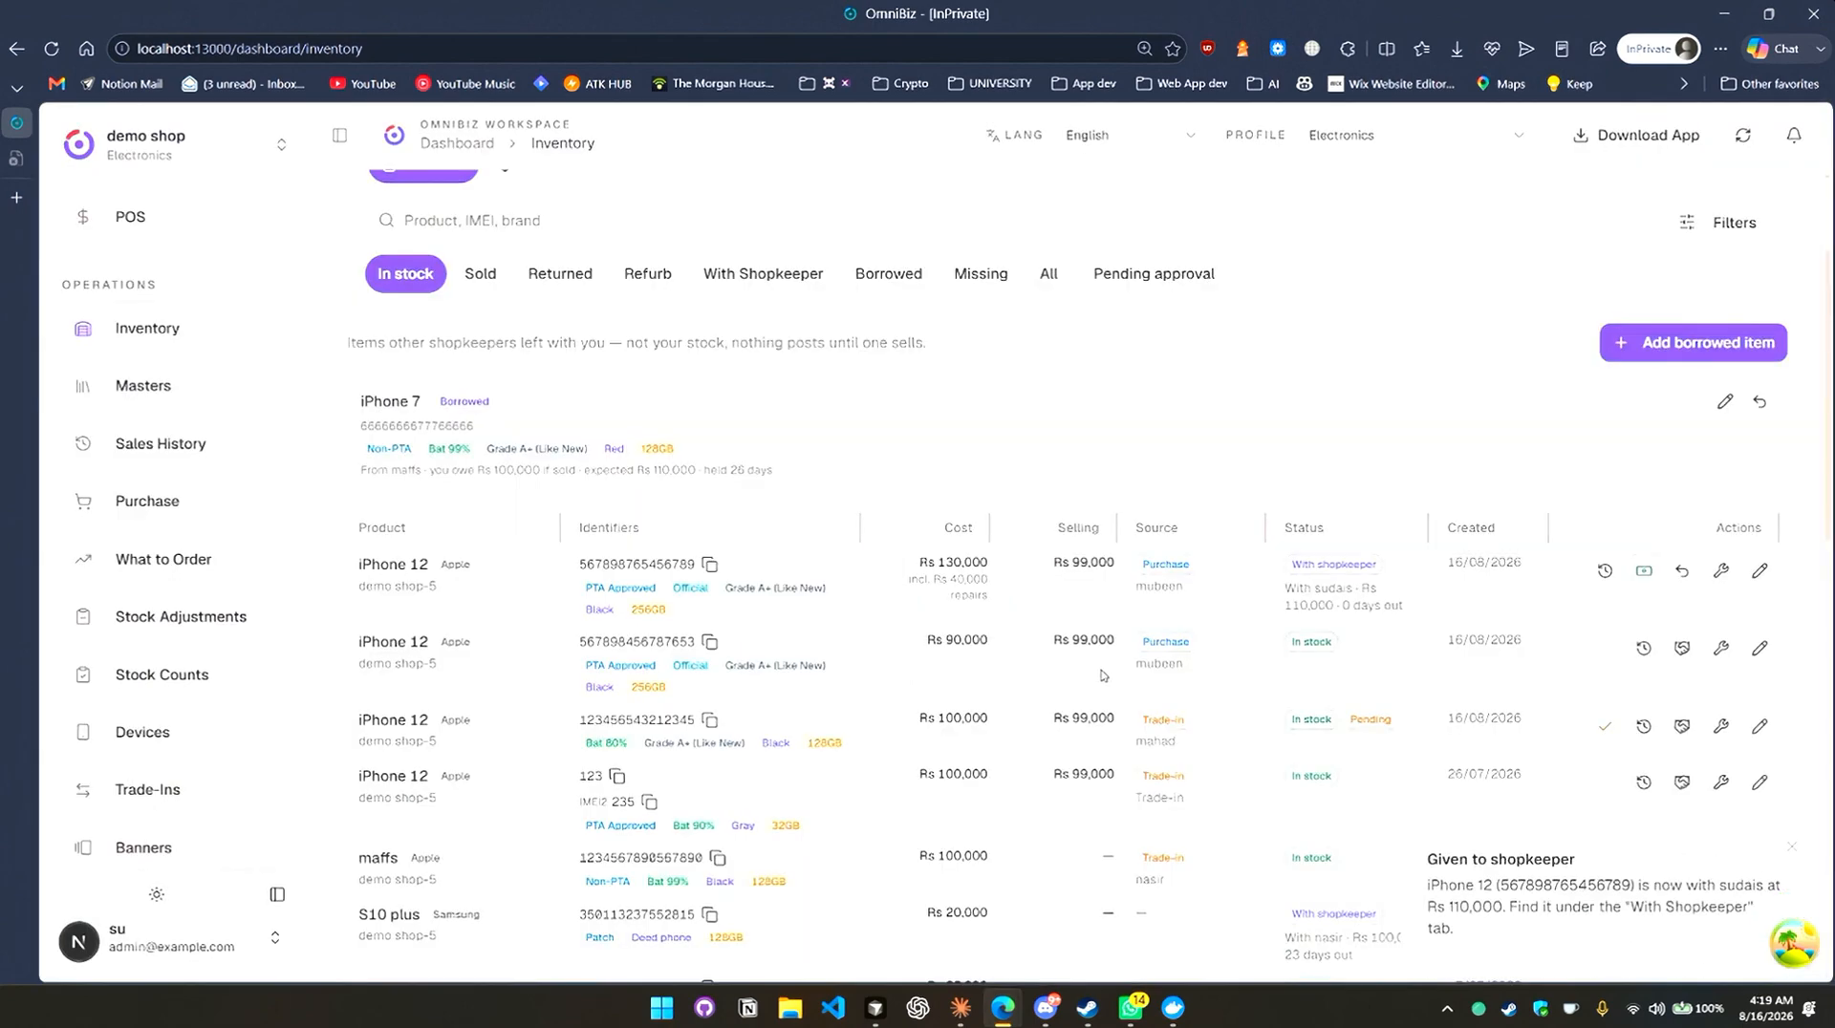
Take the Samsung S10 plus back from its shopkeeper into stock.
{"action": "scroll", "coordinate": [1099, 669], "scroll_direction": "down", "scroll_amount": 4}
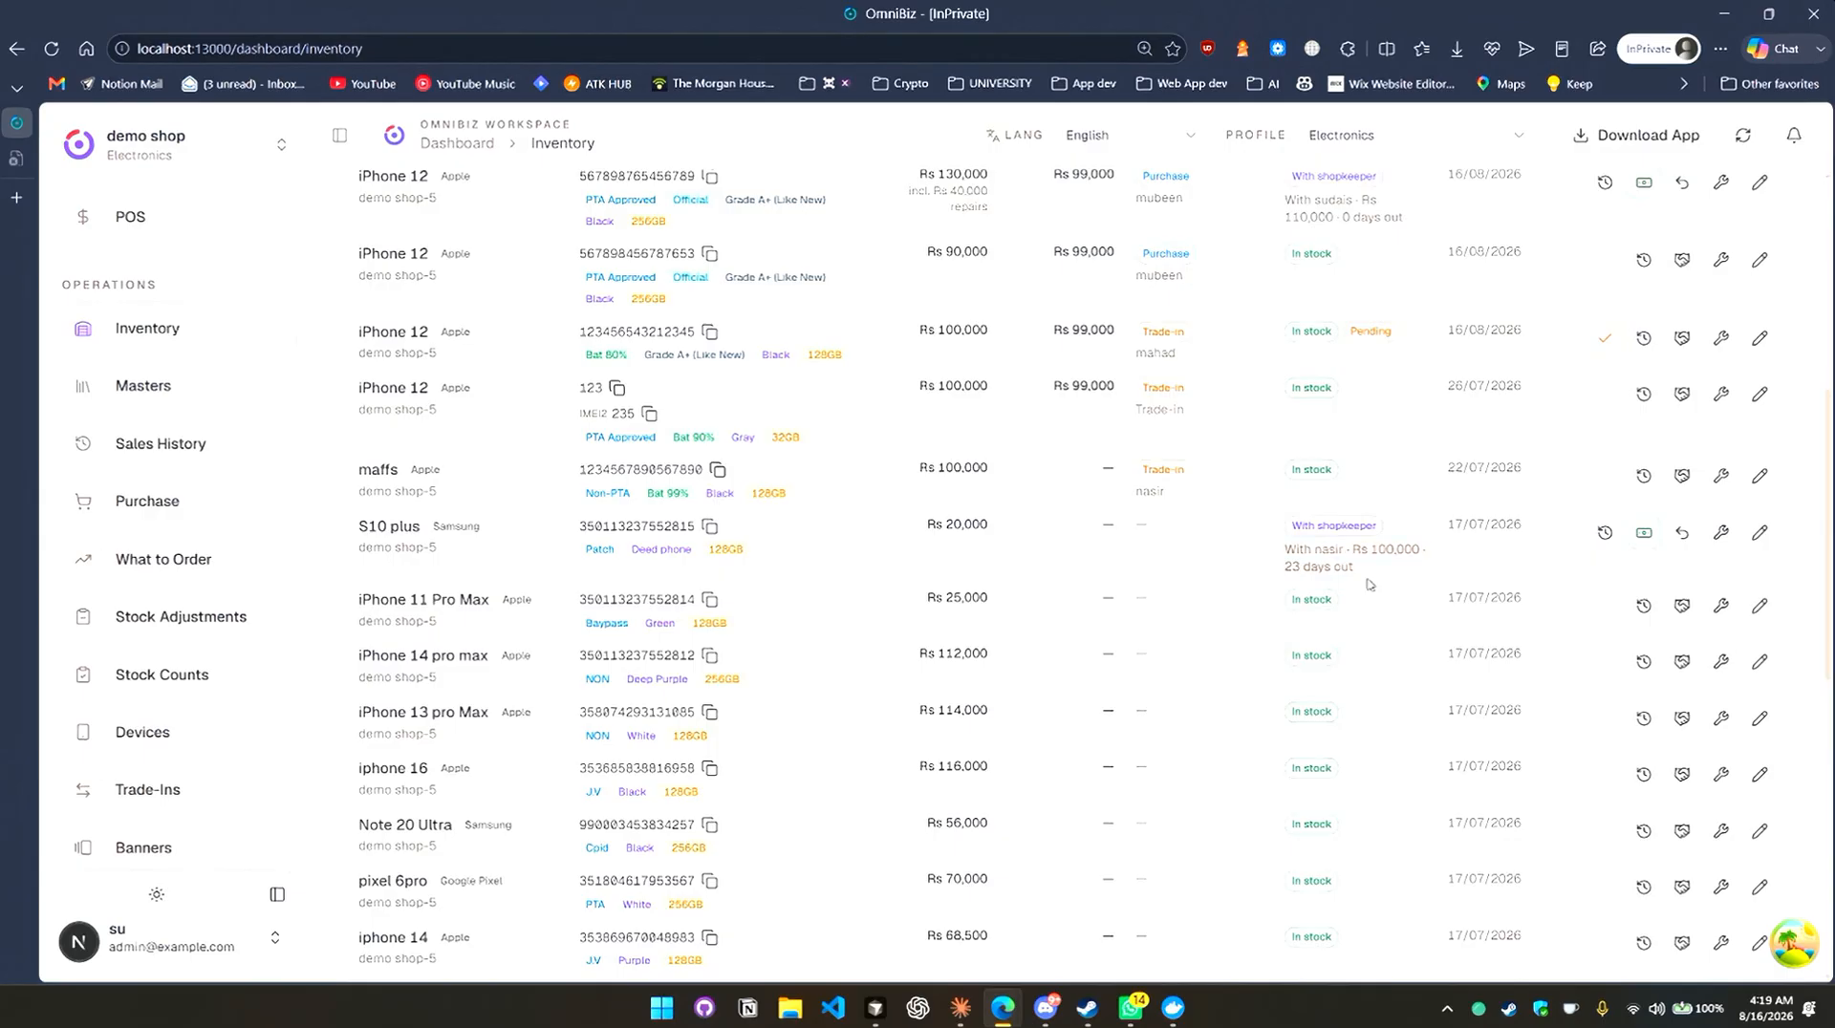
{"action": "left_click", "coordinate": [1684, 534]}
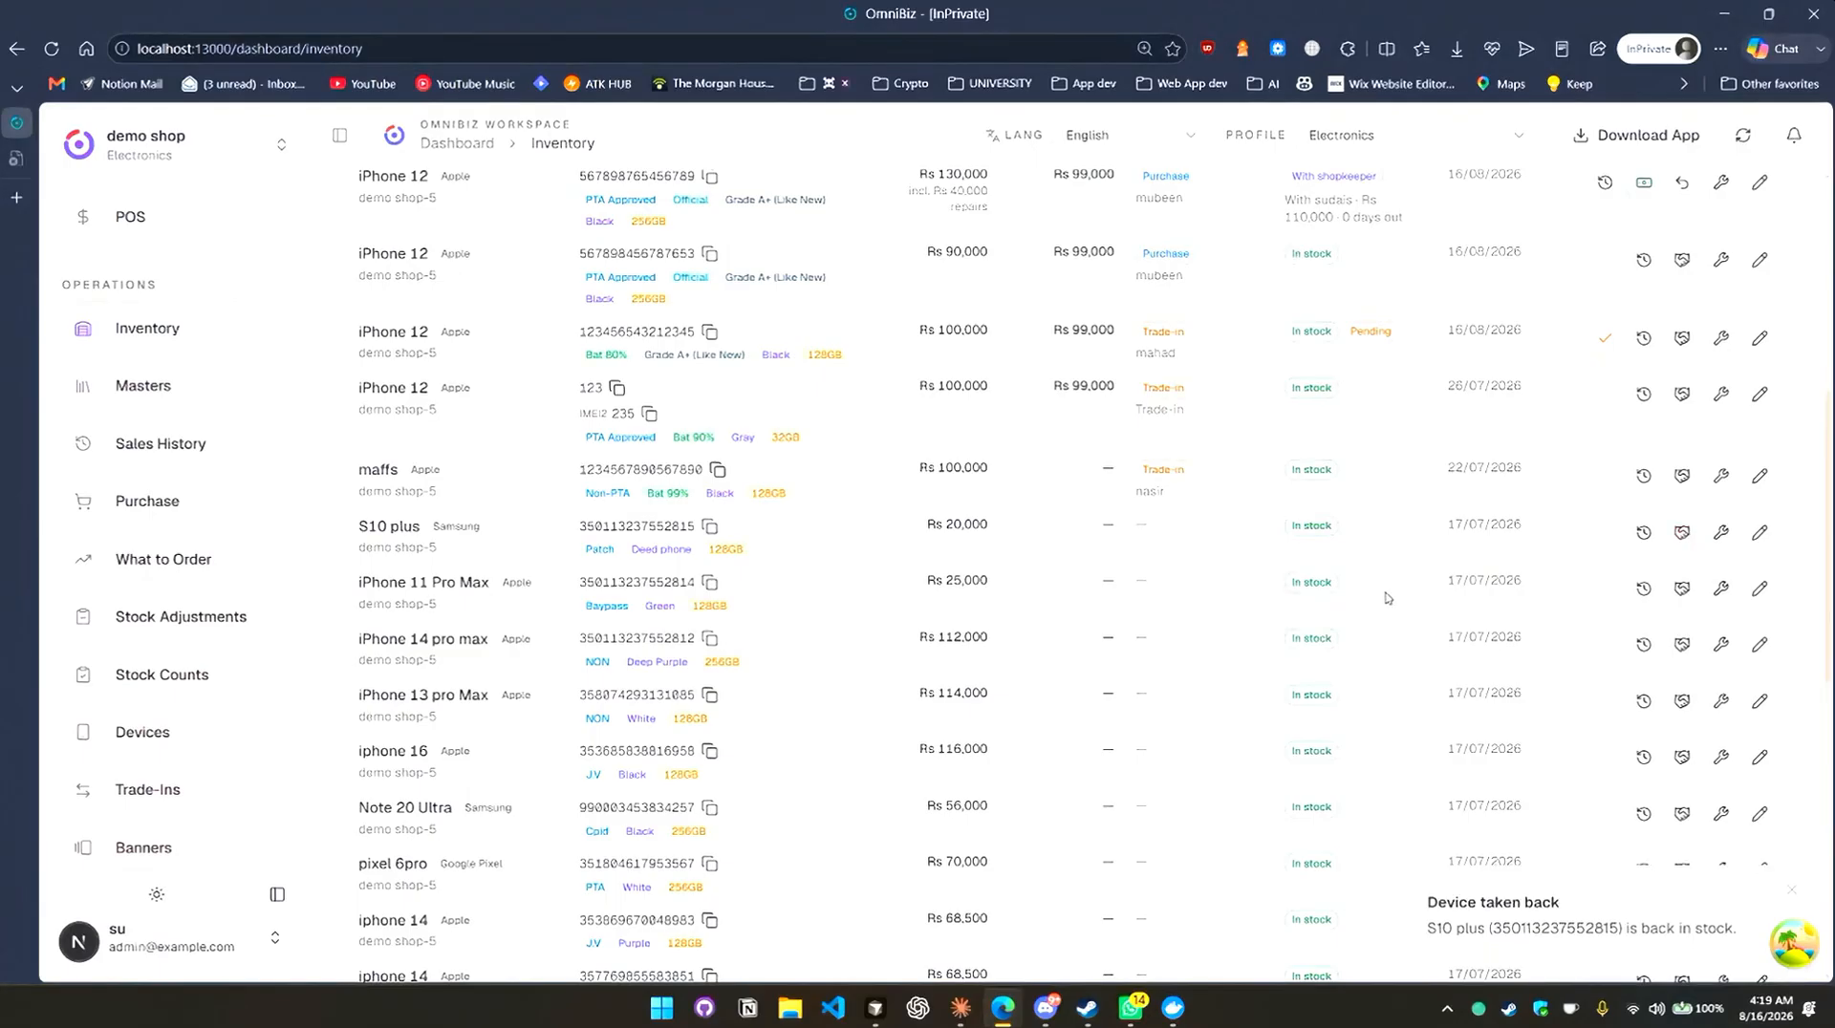
Review the devices currently with shopkeepers and return to the in-stock list.
{"action": "scroll", "coordinate": [1387, 599], "scroll_direction": "up", "scroll_amount": 5}
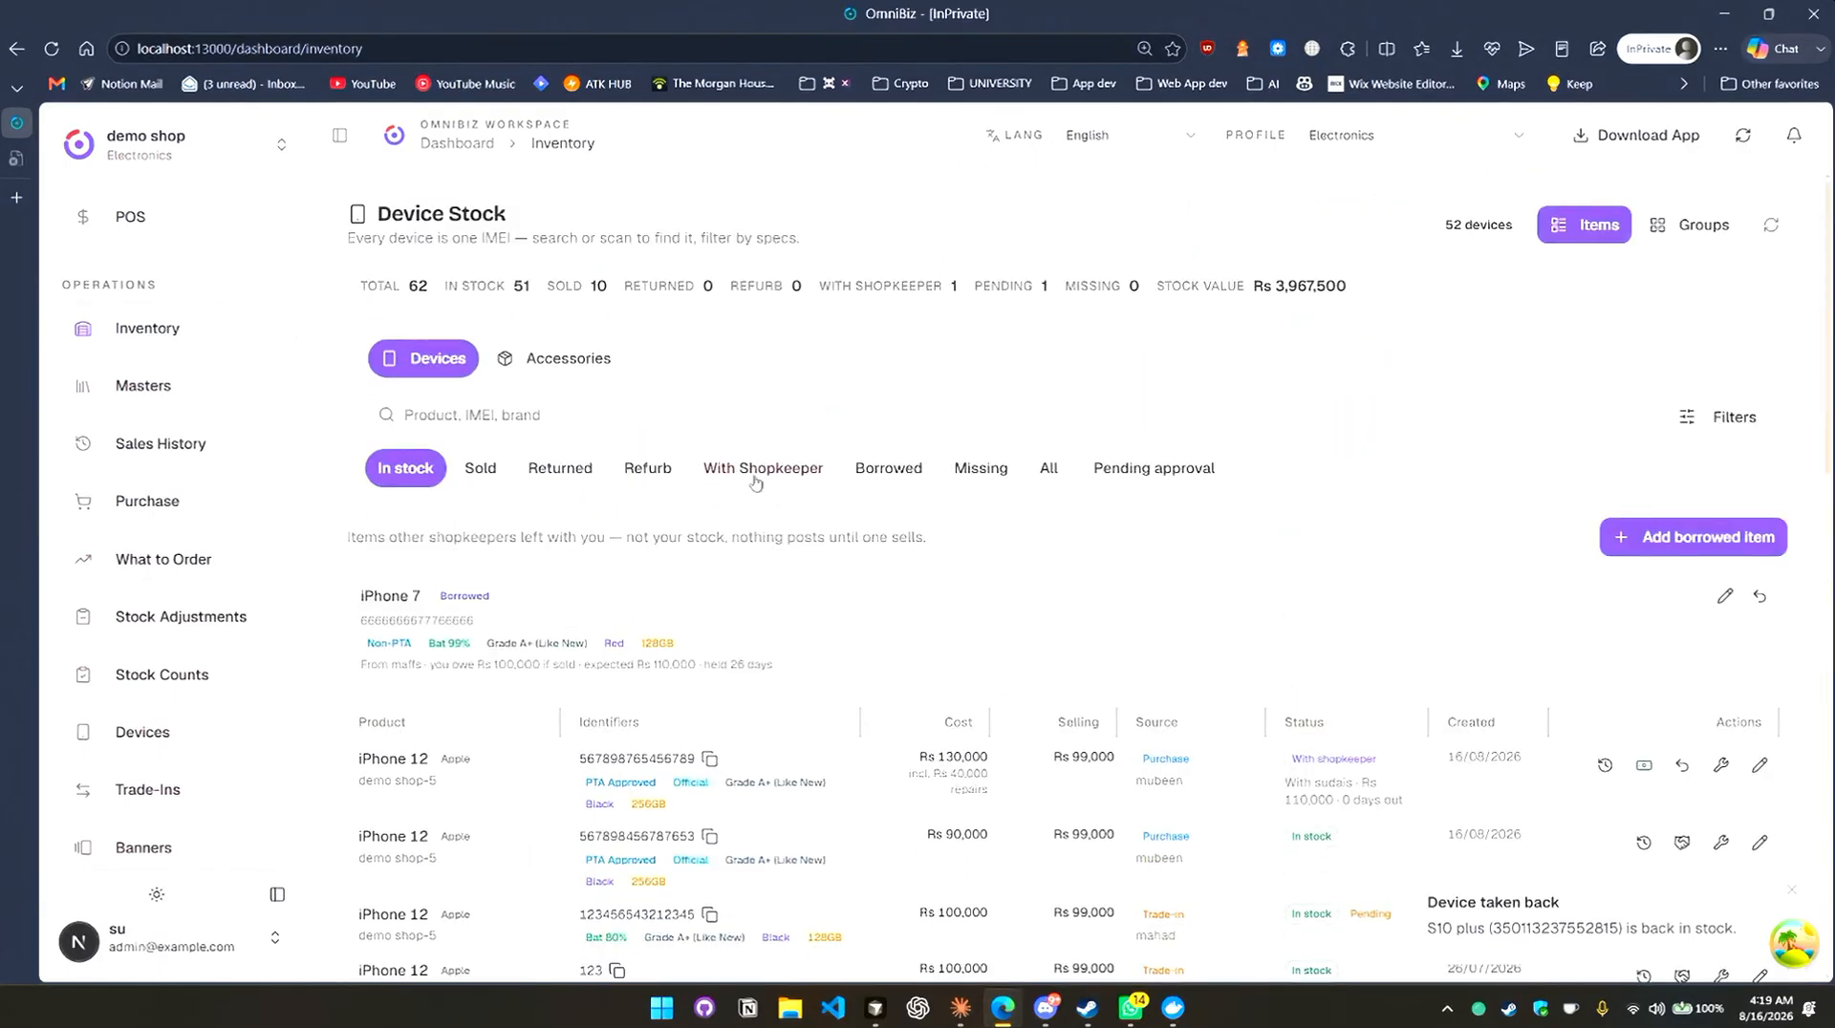
{"action": "left_click", "coordinate": [761, 471]}
{"action": "scroll", "coordinate": [854, 548], "scroll_direction": "down", "scroll_amount": 1}
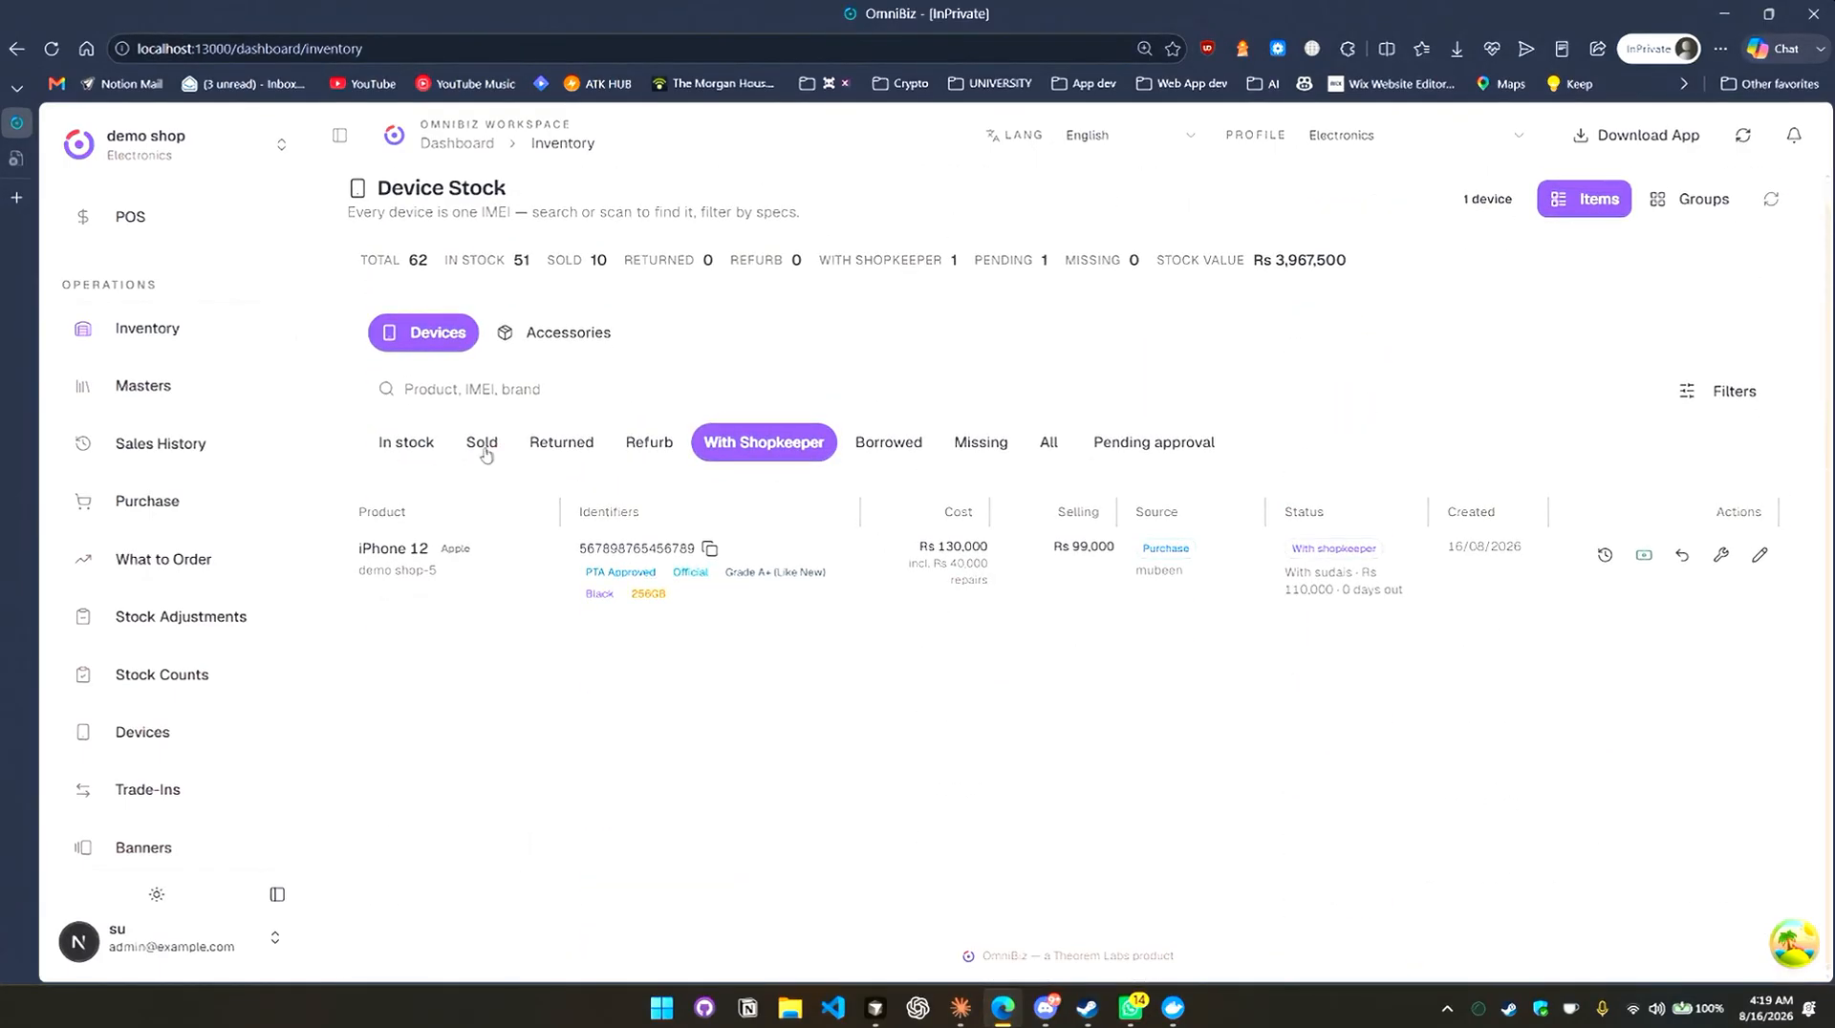
{"action": "left_click", "coordinate": [413, 442]}
Open the sale form for the iPhone 12 held by the shopkeeper and set the sale price to 108,000.
{"action": "scroll", "coordinate": [940, 577], "scroll_direction": "down", "scroll_amount": 3}
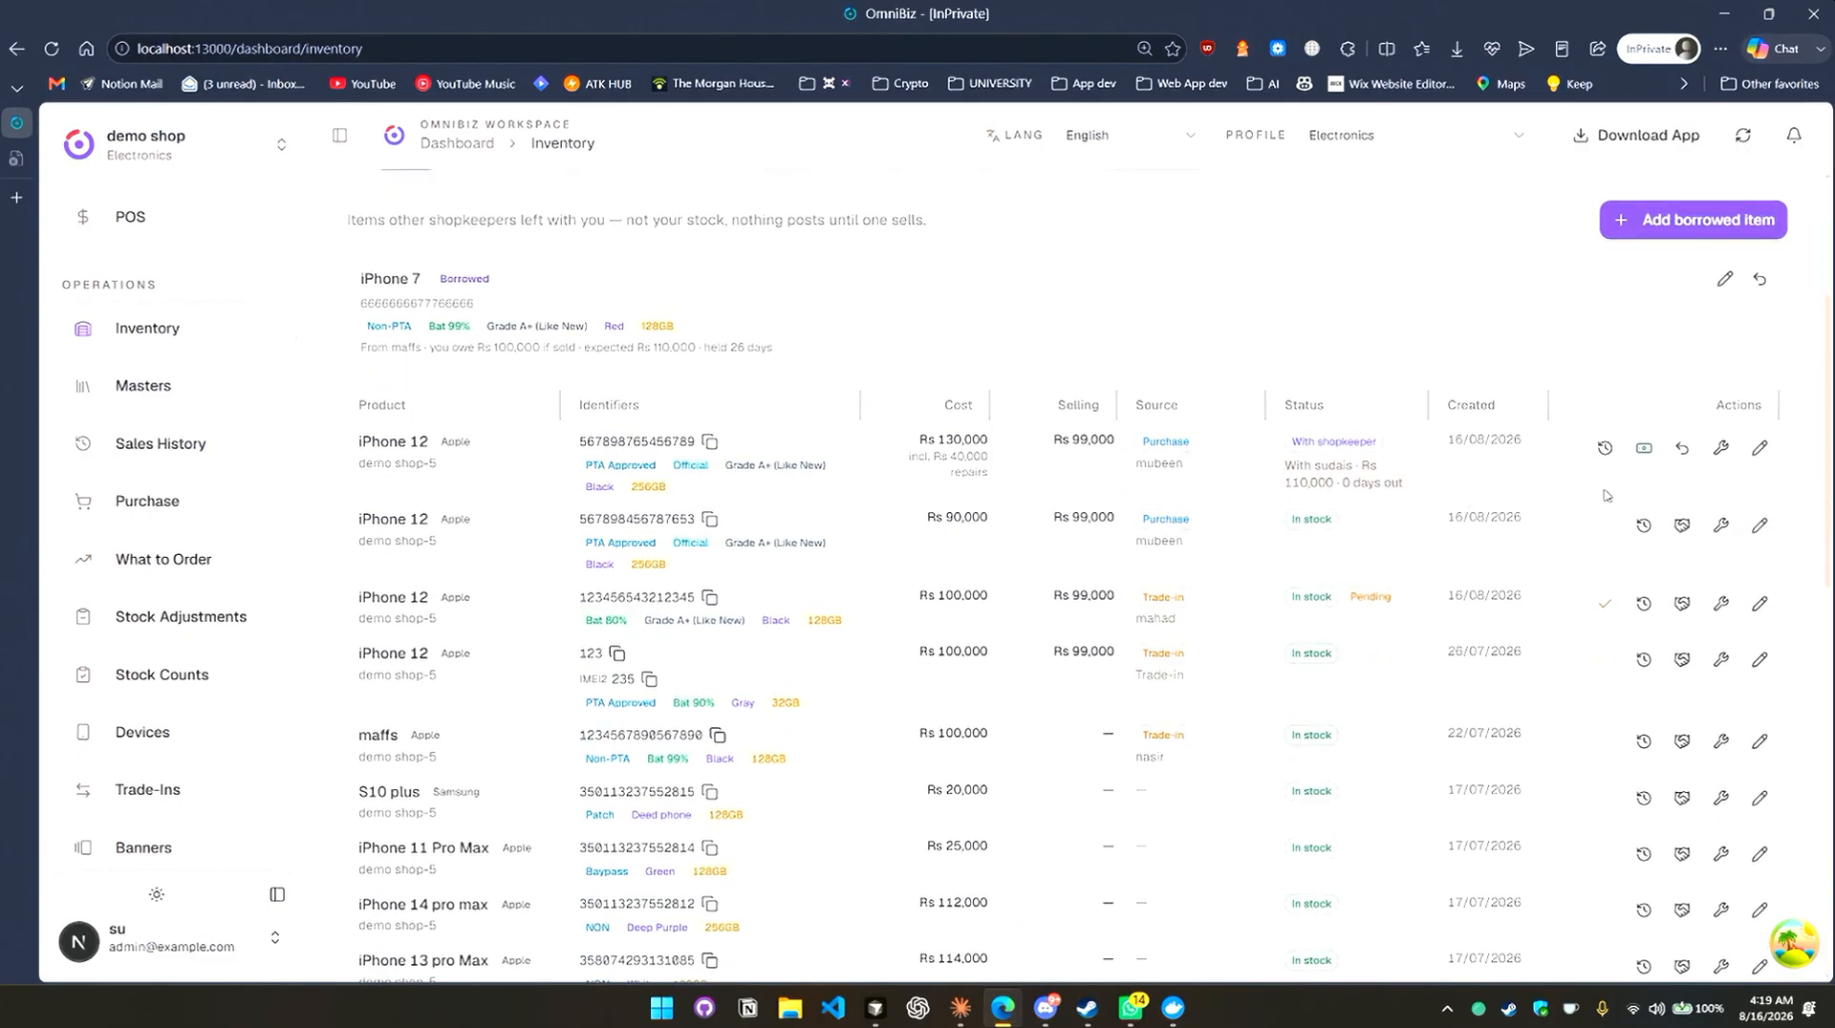
{"action": "left_click", "coordinate": [1630, 449]}
{"action": "left_click", "coordinate": [1190, 483]}
{"action": "left_click", "coordinate": [1644, 449]}
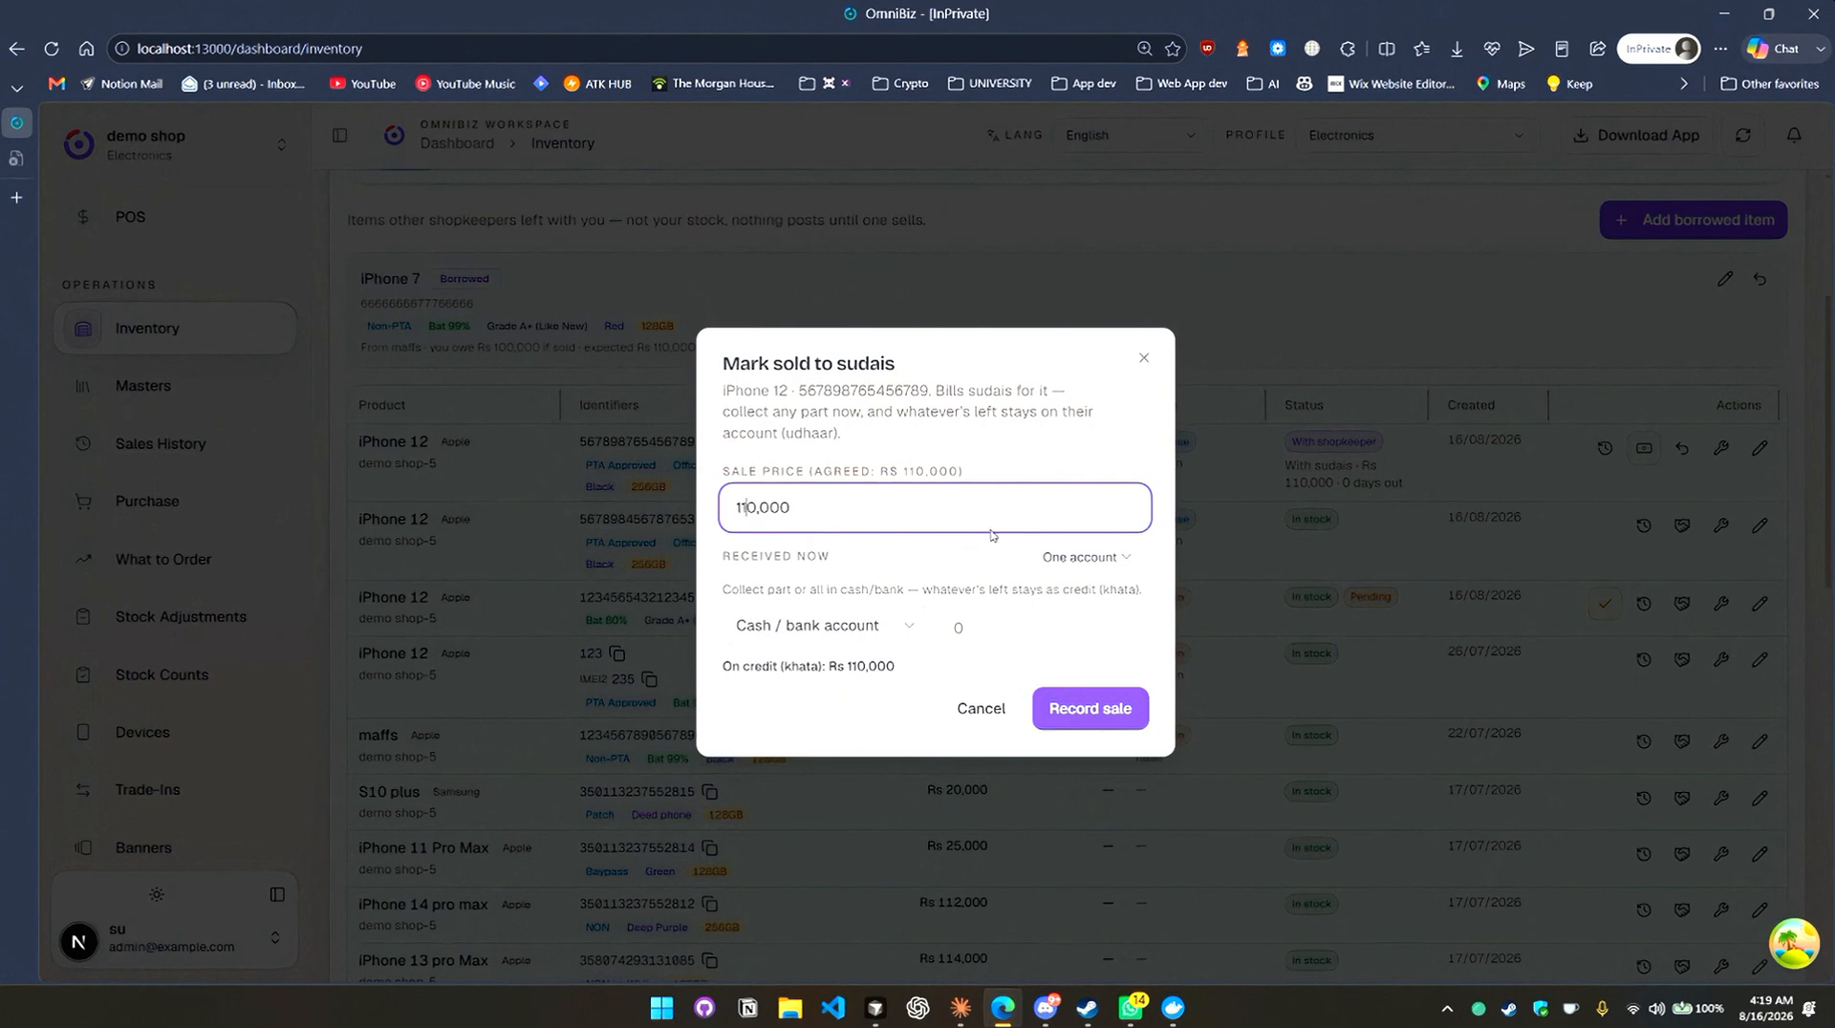
{"action": "key", "text": "BackSpace"}
{"action": "type", "text": "8"}
Set the amount received now to 108,000, paid into the Meezan Bank account.
{"action": "left_click", "coordinate": [870, 631]}
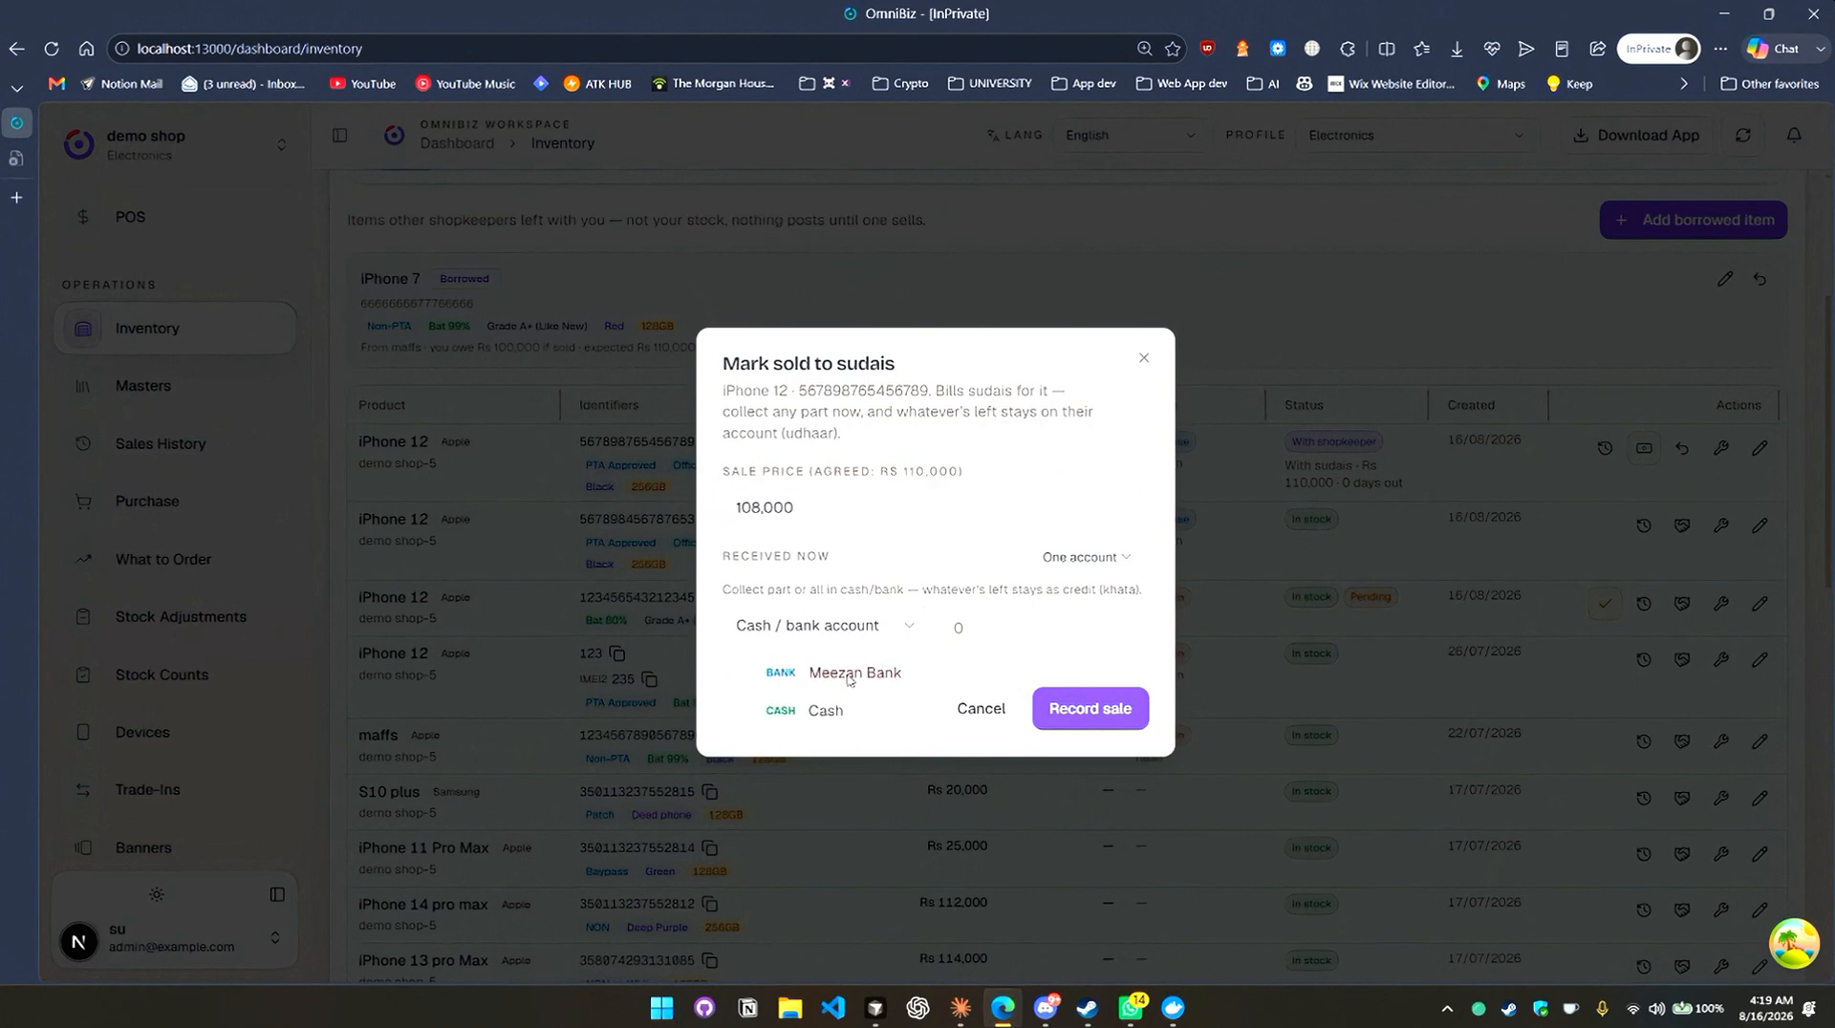
{"action": "left_click", "coordinate": [851, 674]}
{"action": "left_click", "coordinate": [985, 628]}
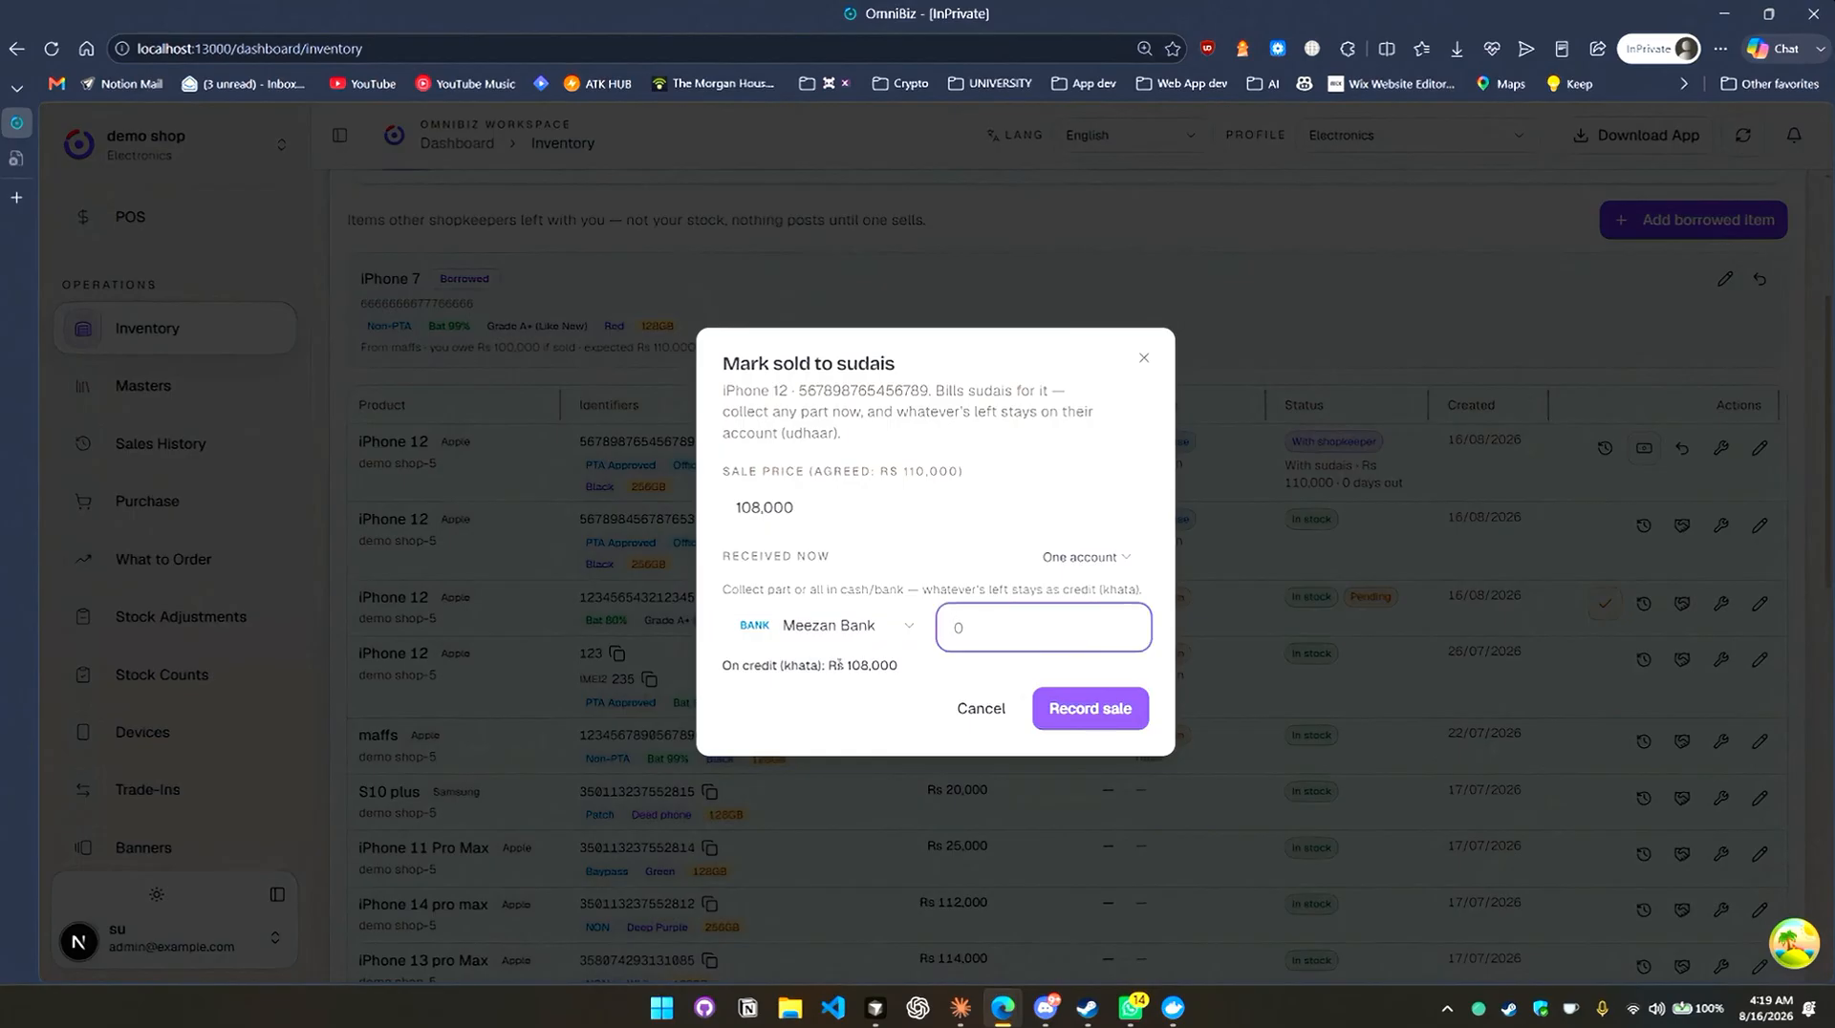
{"action": "left_click", "coordinate": [898, 675]}
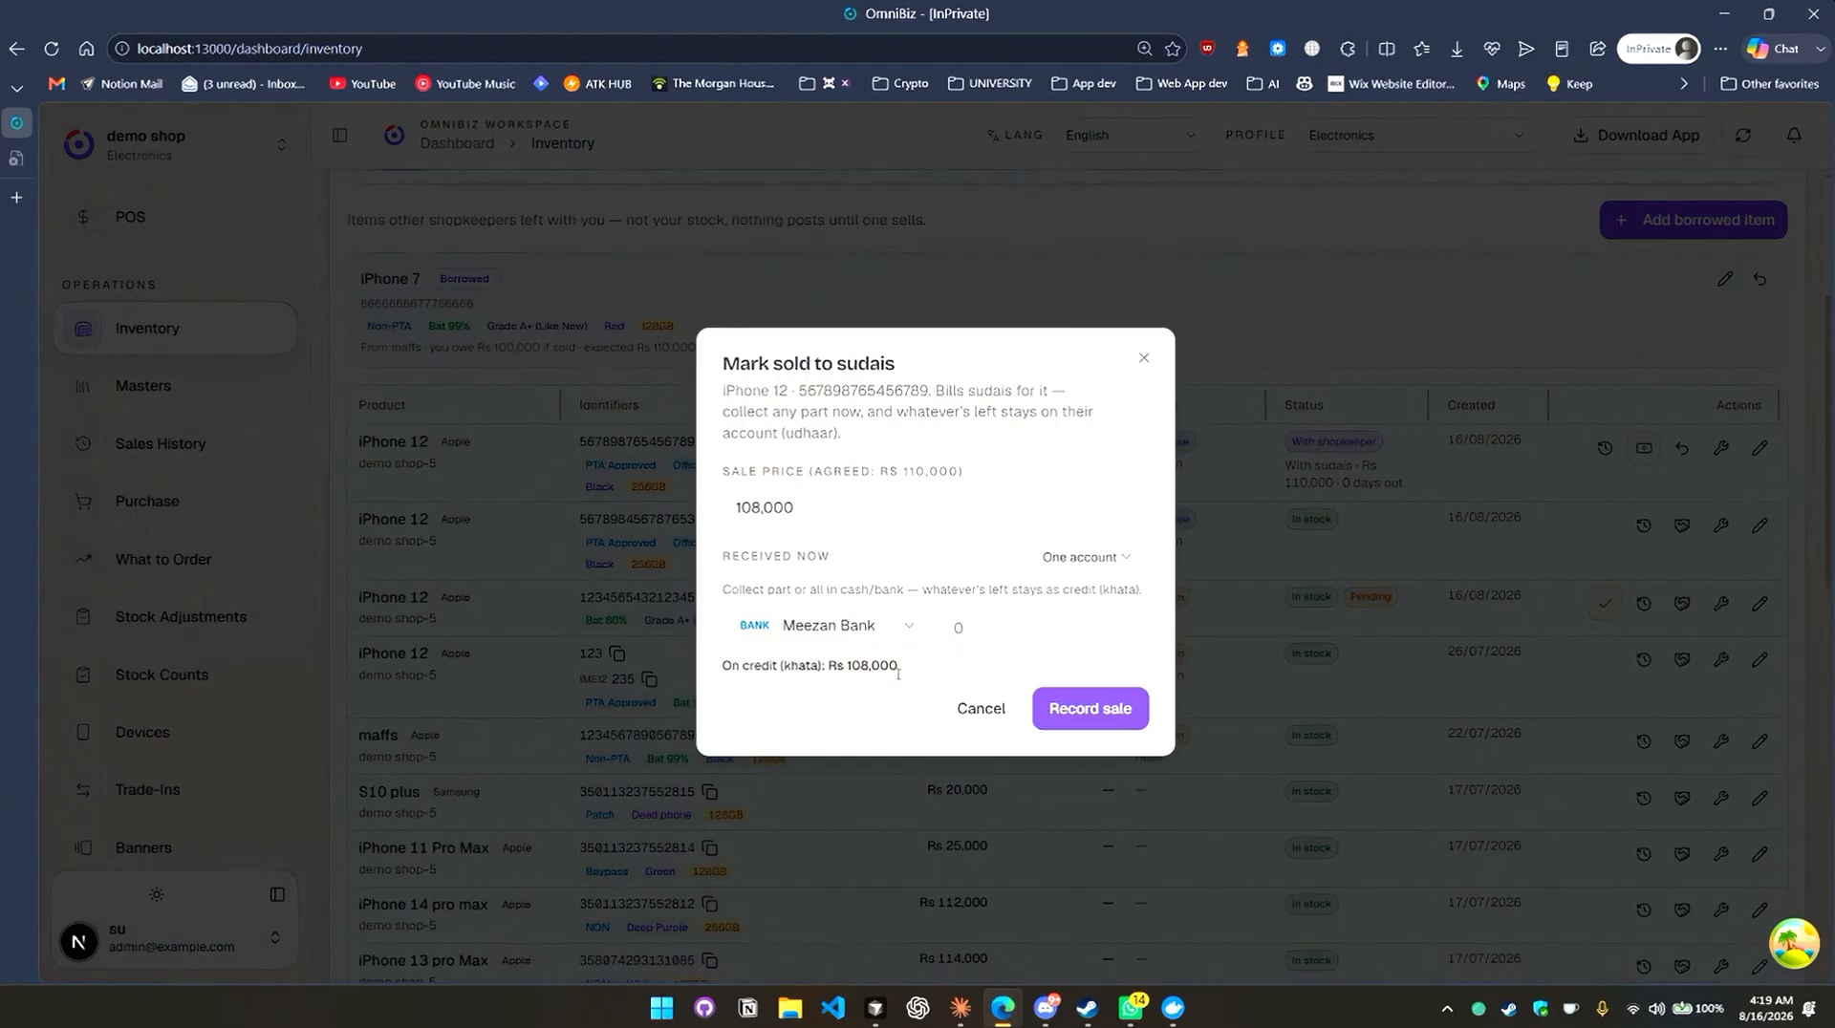
{"action": "left_click", "coordinate": [1001, 625]}
{"action": "type", "text": "10"}
{"action": "type", "text": "0,"}
{"action": "type", "text": "800"}
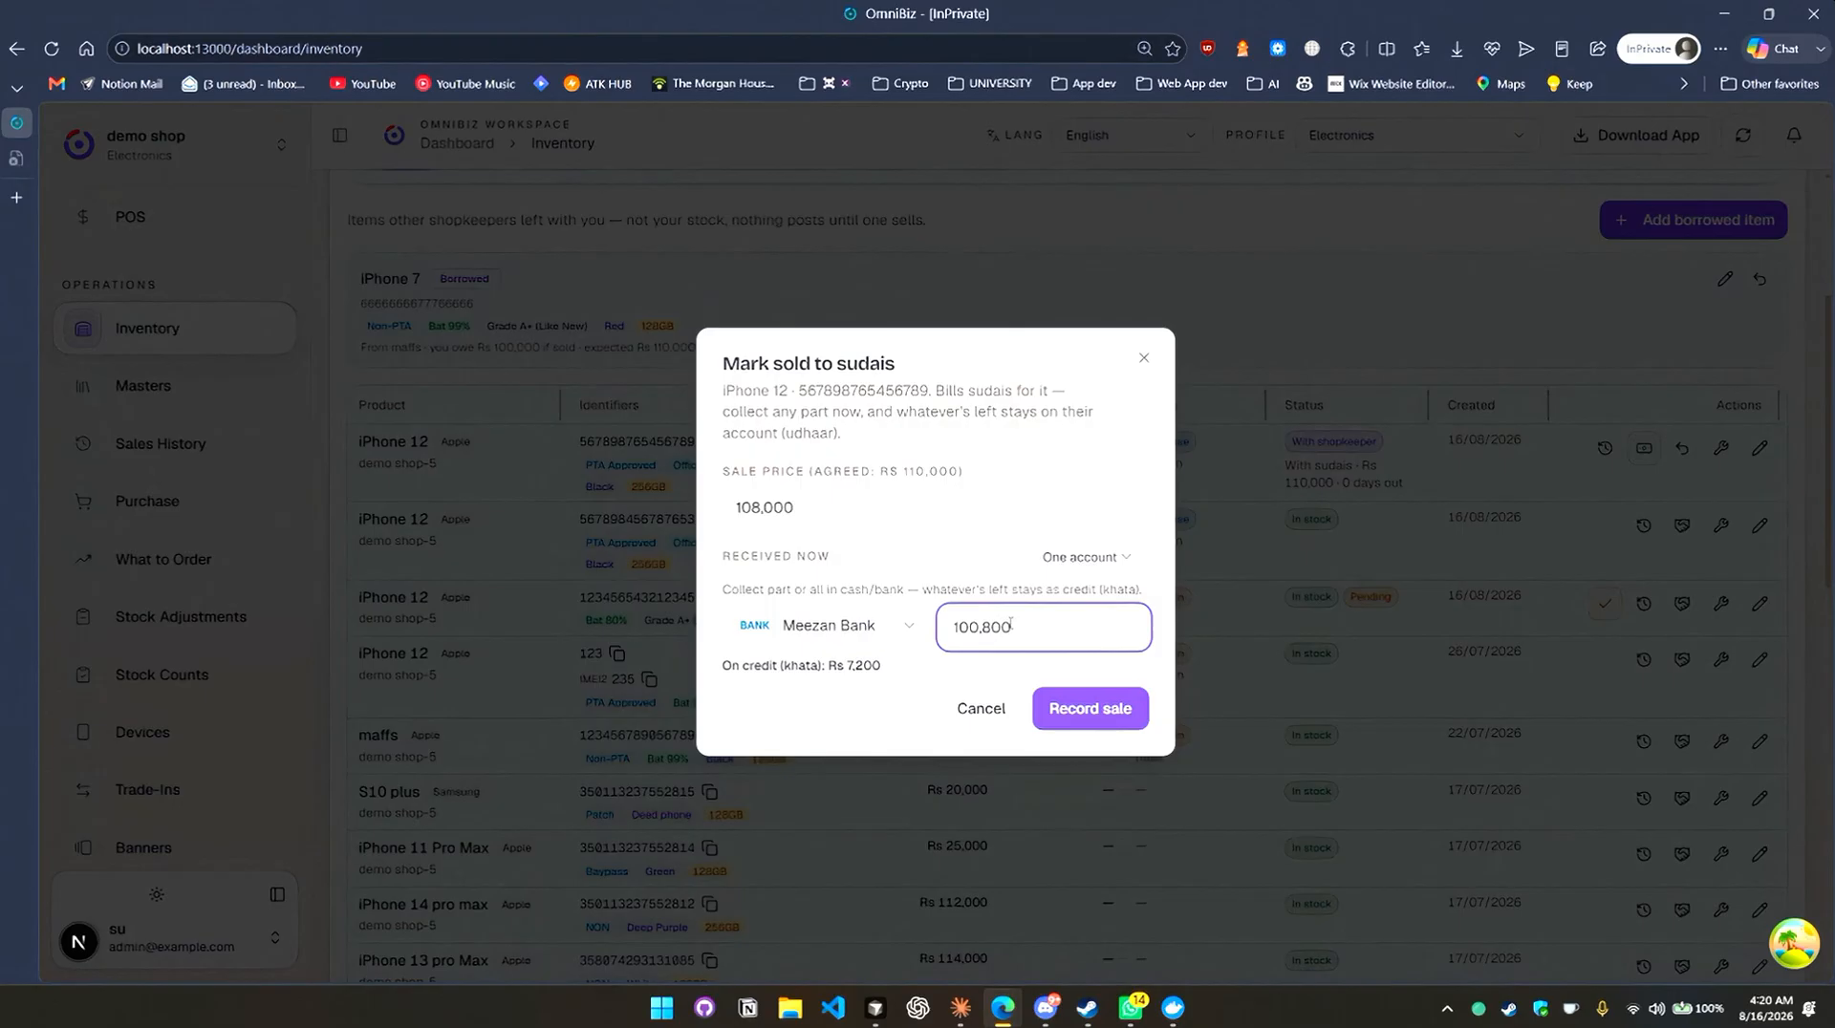
{"action": "key", "text": "Left"}
{"action": "key", "text": "Left"}
{"action": "key", "text": "BackSpace"}
{"action": "type", "text": "8"}
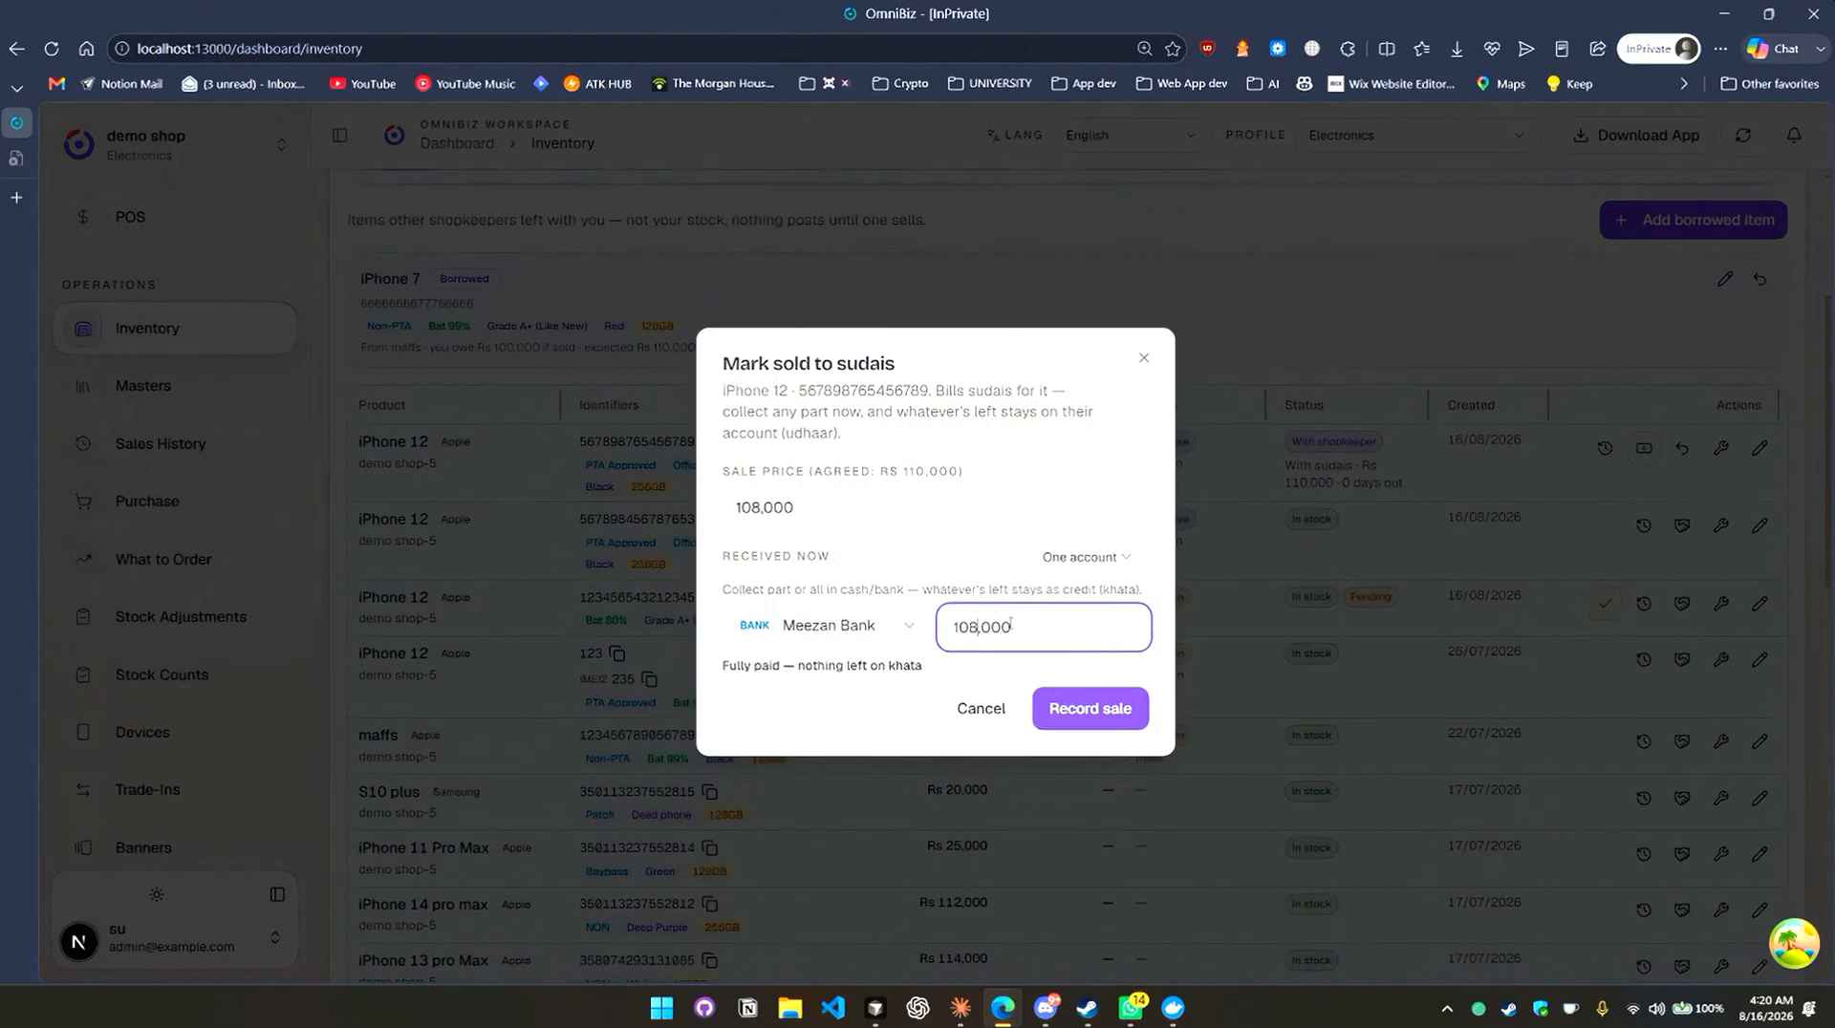
Record the iPhone 12 sale with a single receiving account and confirm it at a loss.
{"action": "left_click", "coordinate": [1089, 557]}
{"action": "left_click", "coordinate": [1001, 612]}
{"action": "left_click", "coordinate": [1087, 708]}
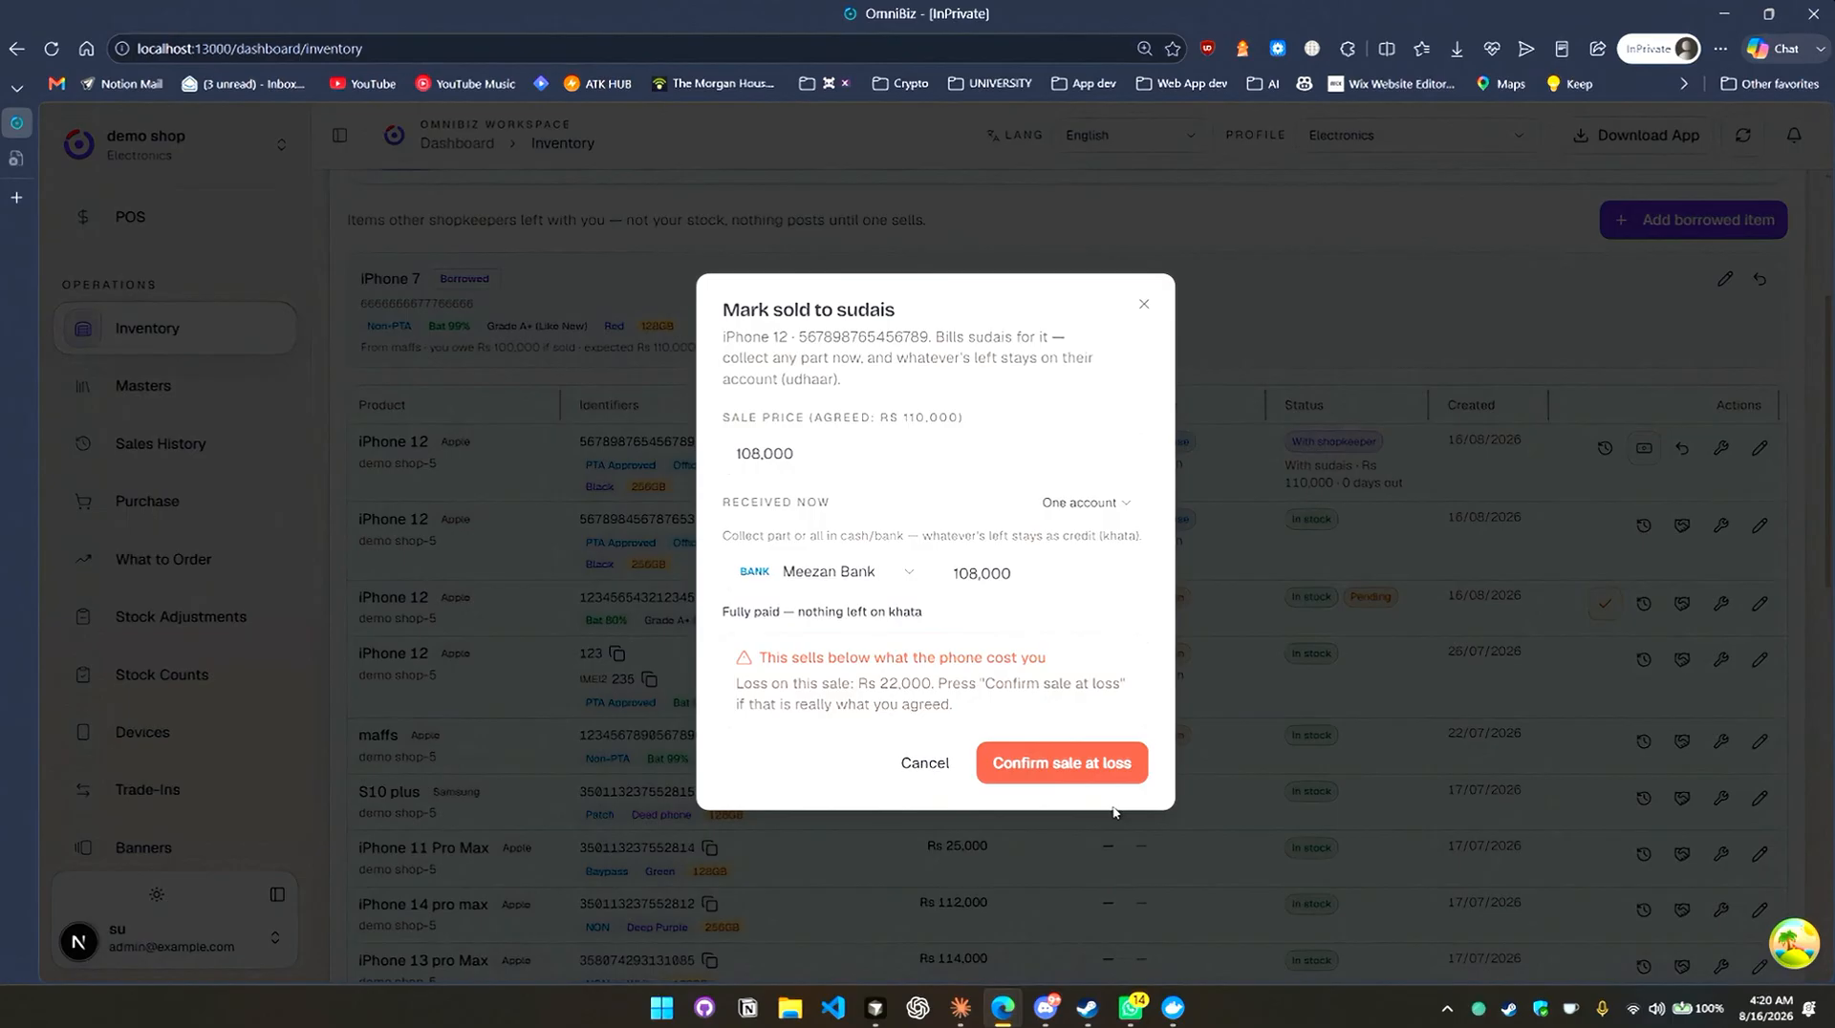
{"action": "left_click", "coordinate": [1109, 779]}
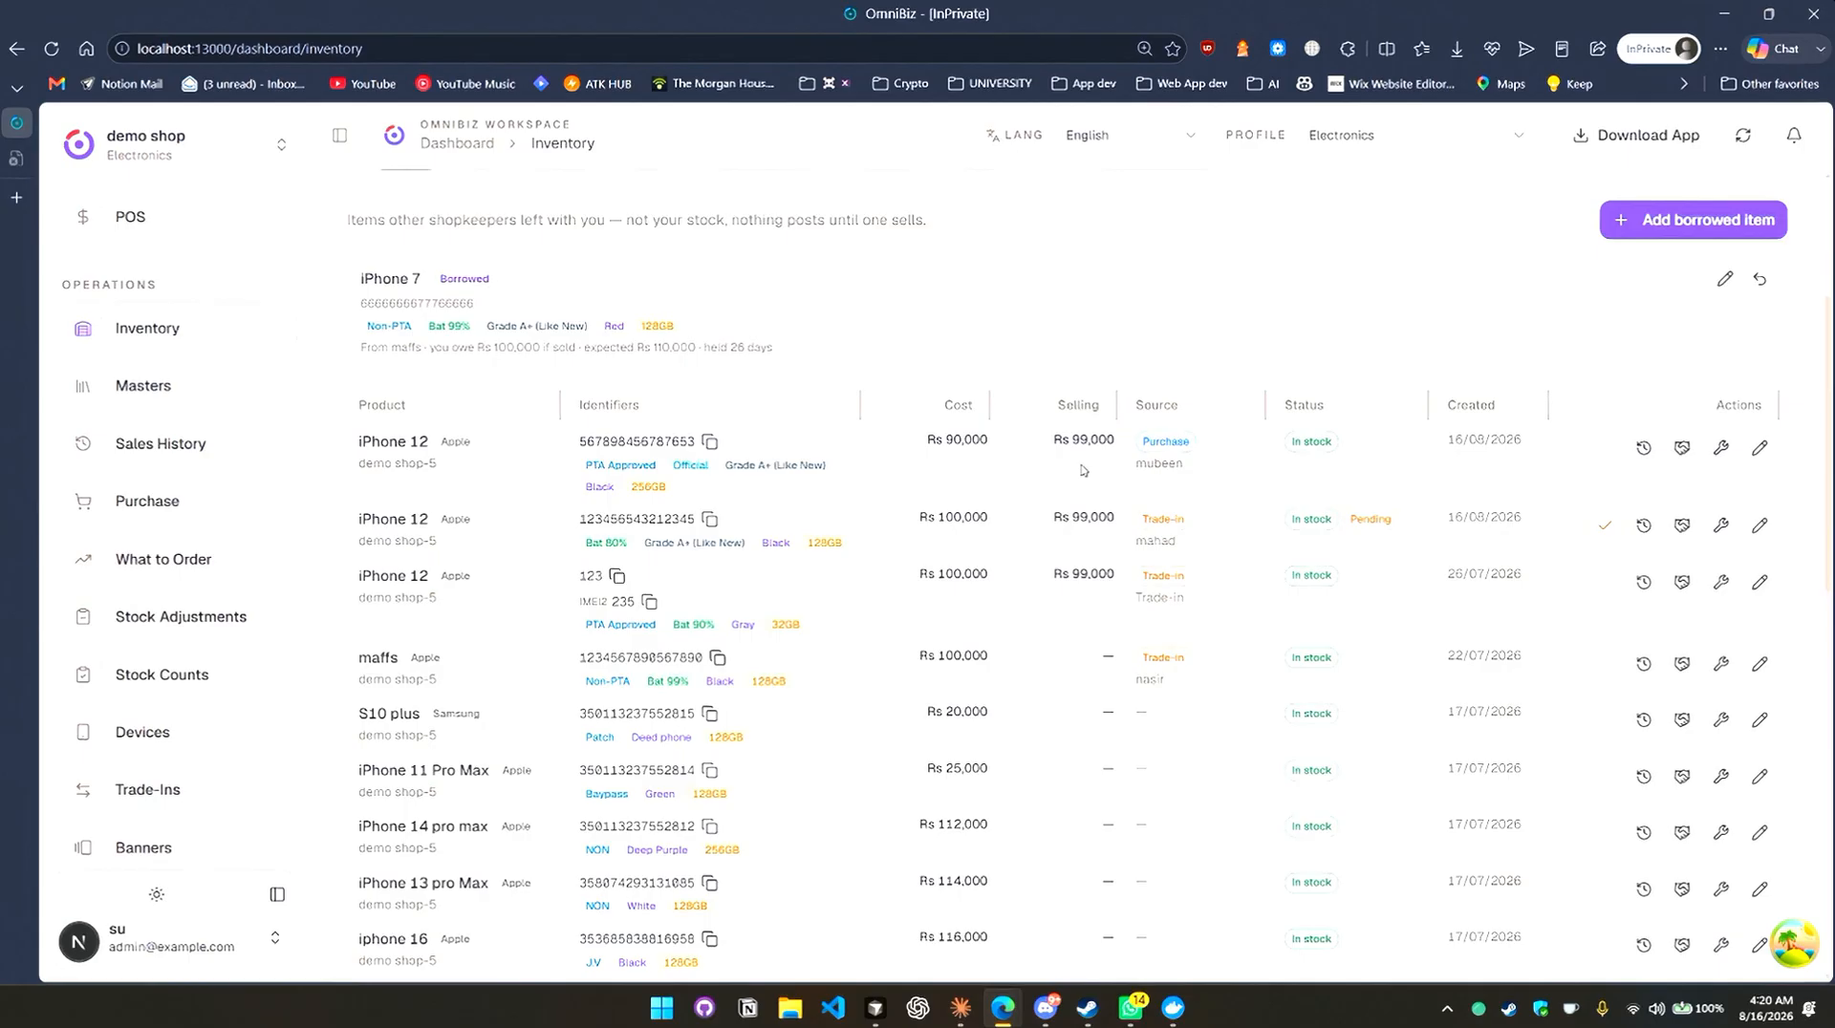
Check the sold iPhone 12 in the list of all devices and return to the in-stock list.
{"action": "scroll", "coordinate": [1204, 495], "scroll_direction": "up", "scroll_amount": 1}
{"action": "scroll", "coordinate": [1168, 508], "scroll_direction": "down", "scroll_amount": 1}
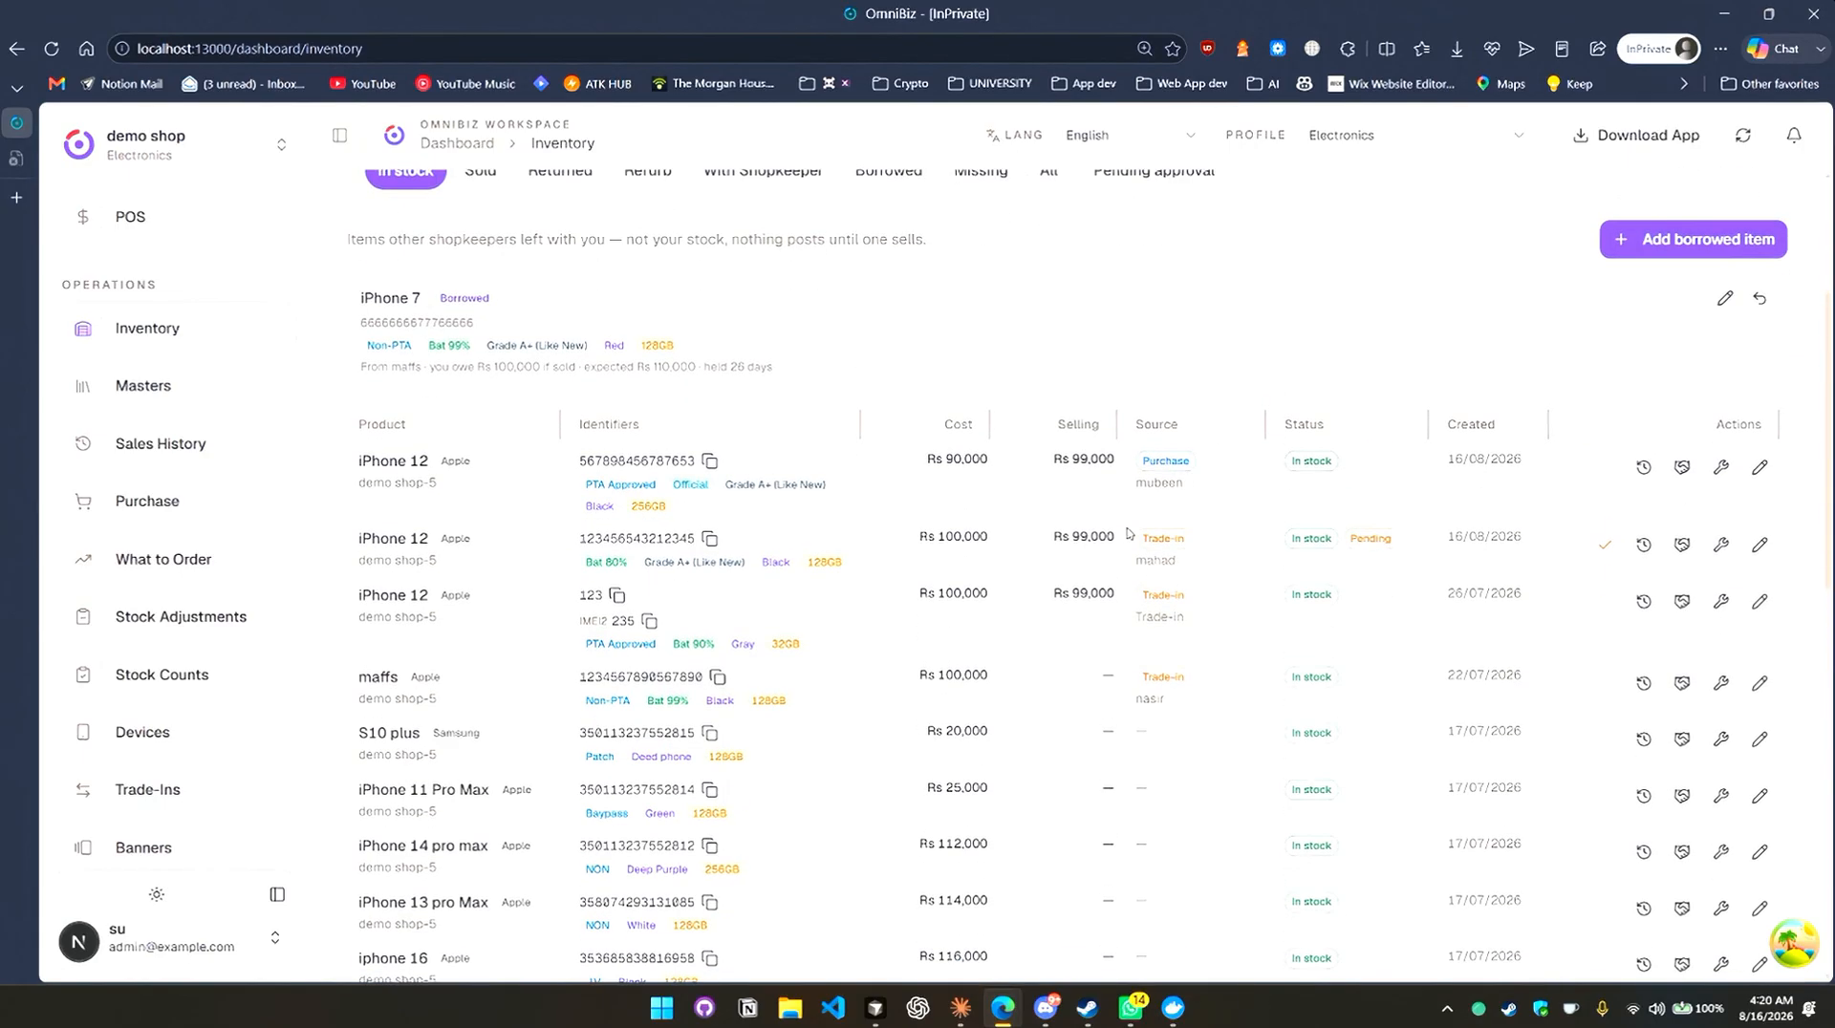
{"action": "scroll", "coordinate": [205, 626], "scroll_direction": "up", "scroll_amount": 1}
{"action": "scroll", "coordinate": [563, 468], "scroll_direction": "up", "scroll_amount": 3}
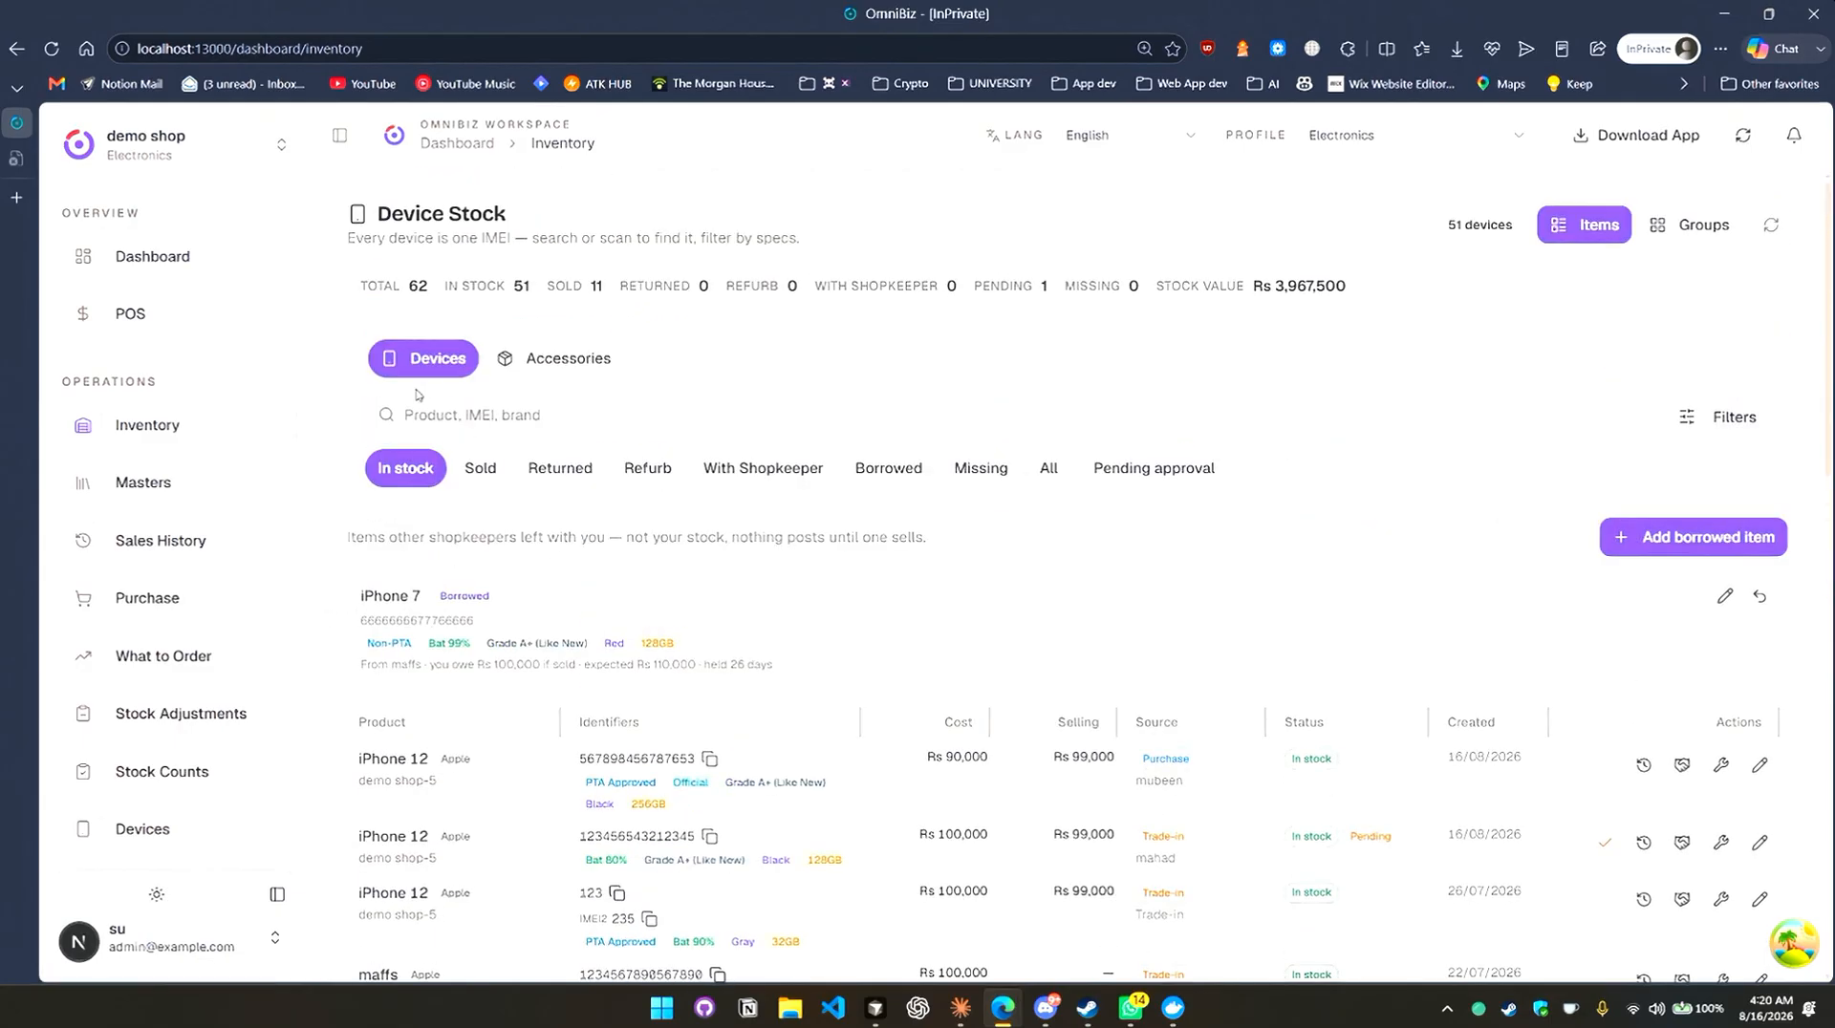
{"action": "left_click", "coordinate": [1041, 468]}
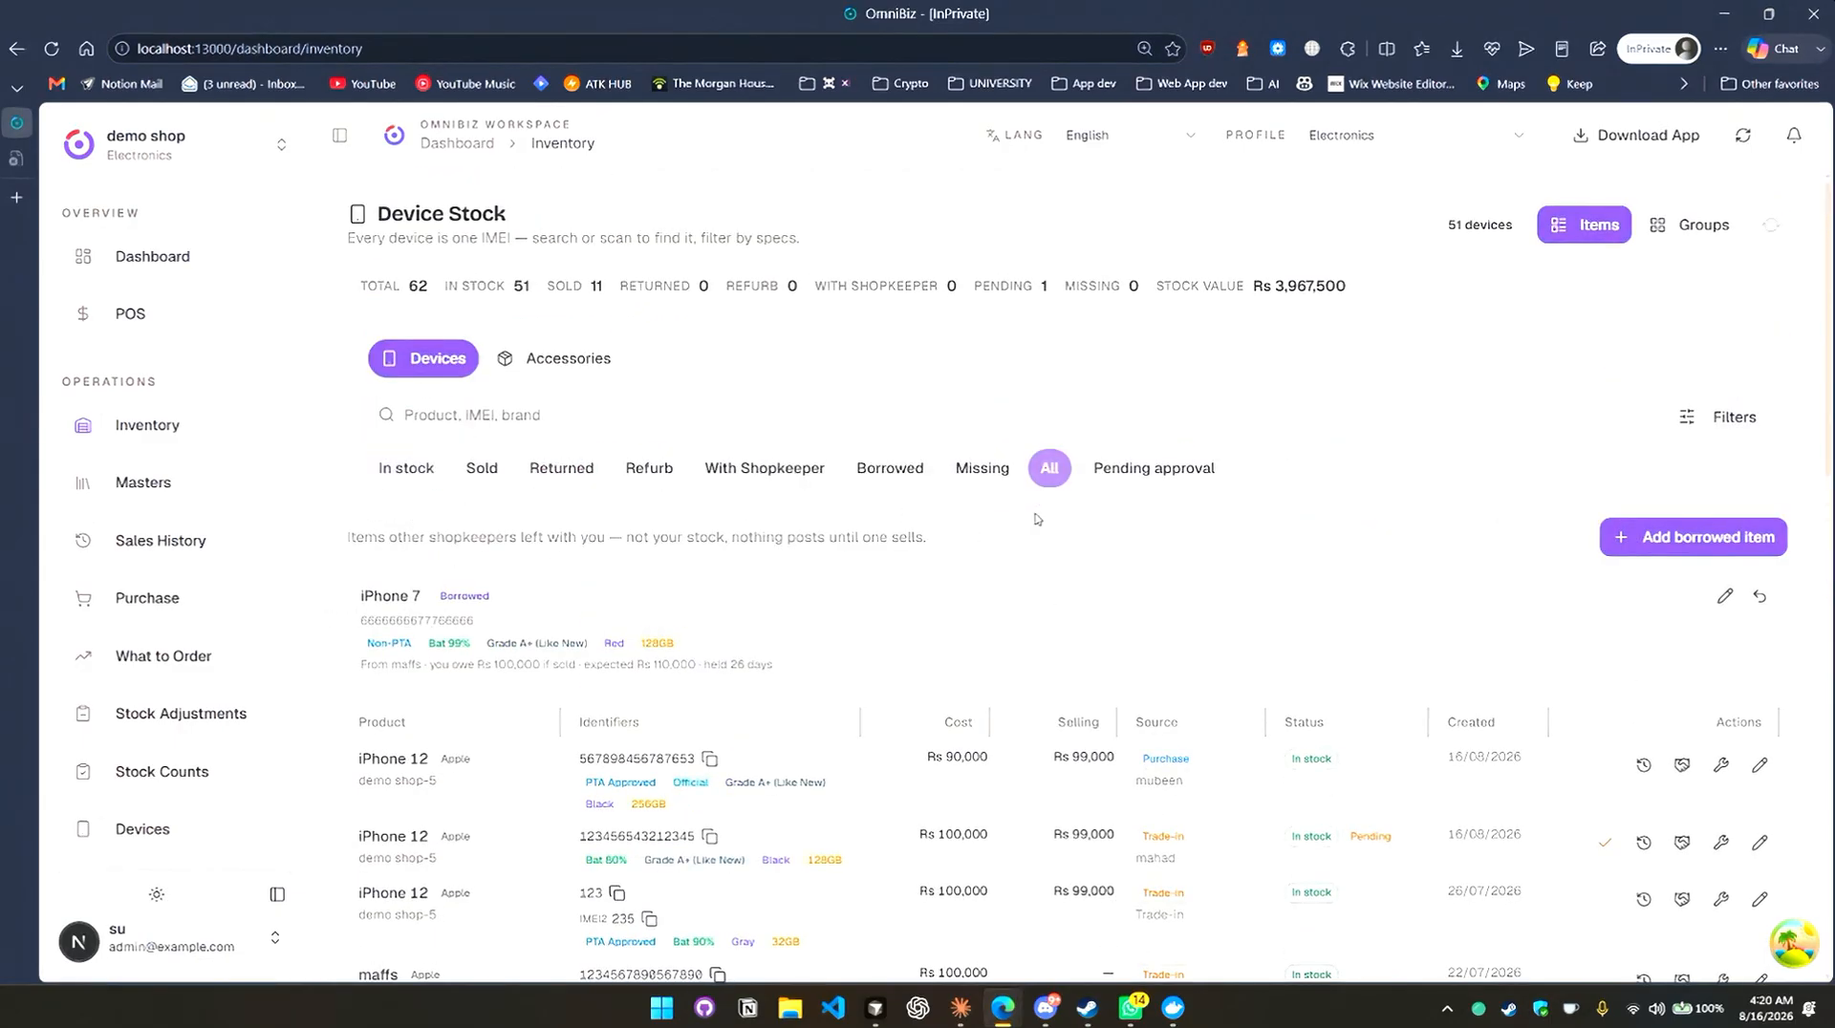
{"action": "scroll", "coordinate": [1074, 638], "scroll_direction": "down", "scroll_amount": 3}
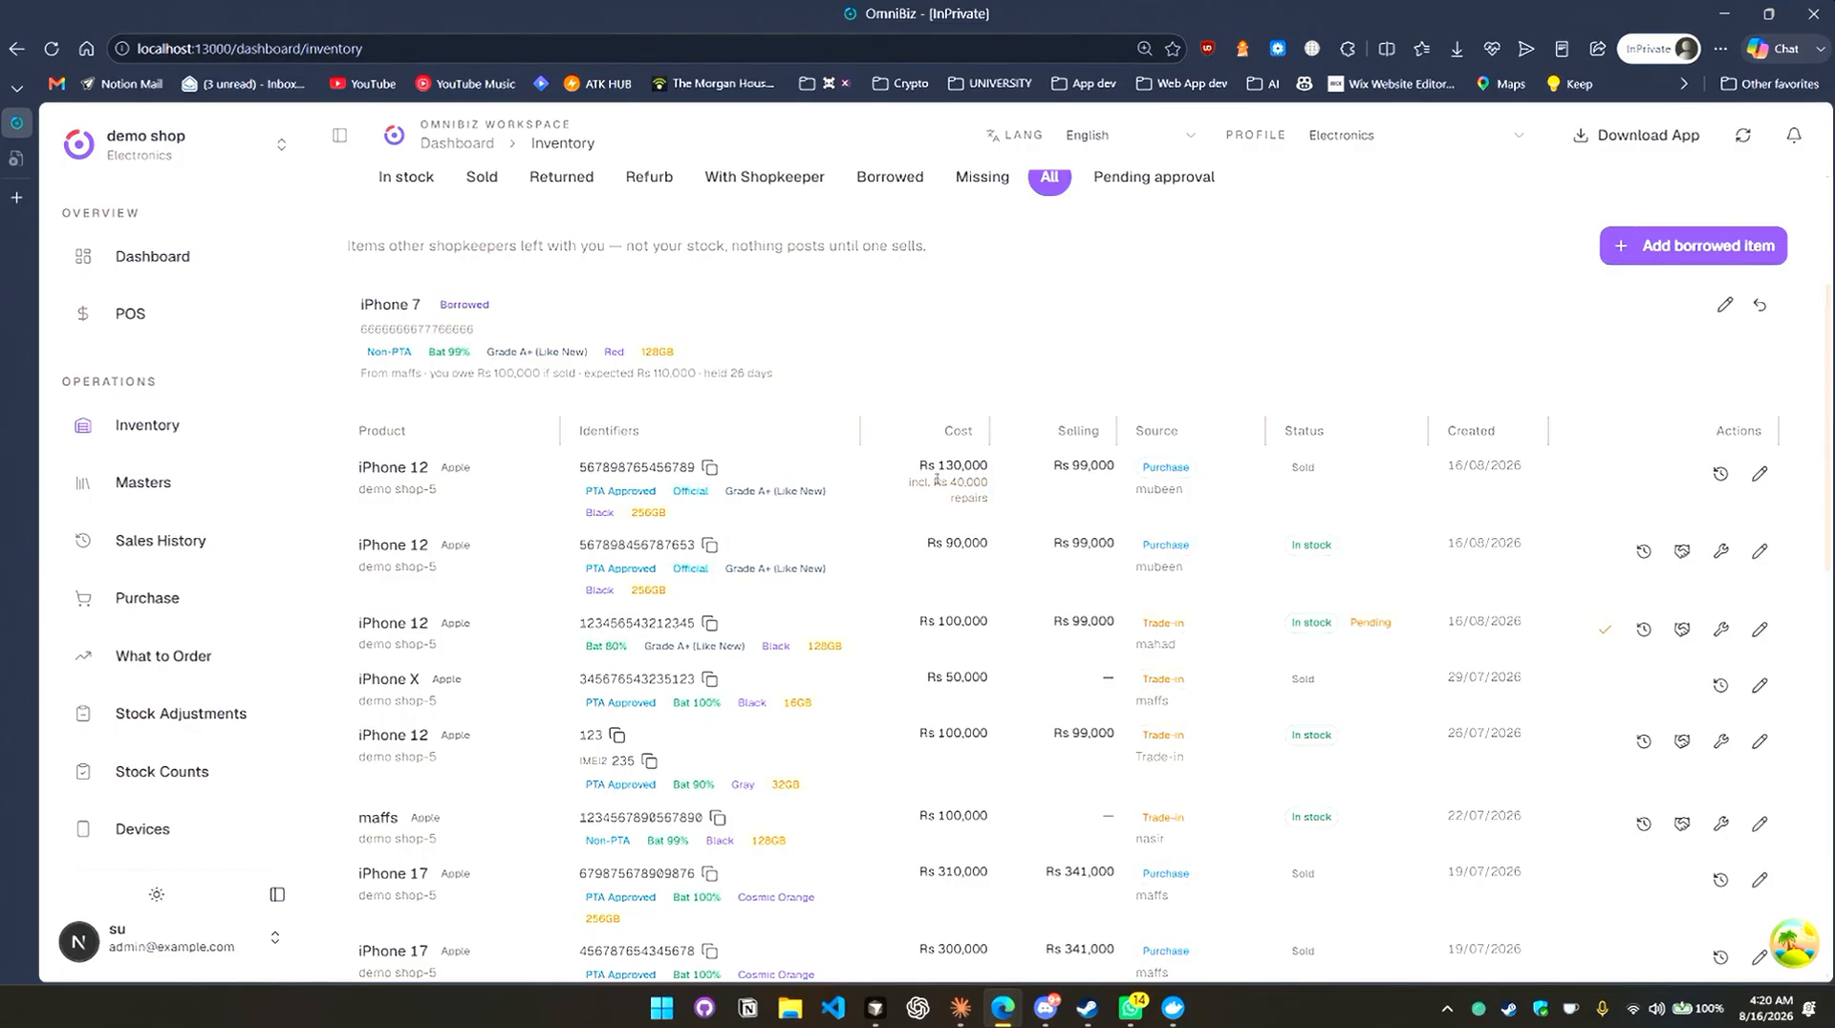
{"action": "scroll", "coordinate": [937, 483], "scroll_direction": "up", "scroll_amount": 3}
{"action": "left_click", "coordinate": [406, 468]}
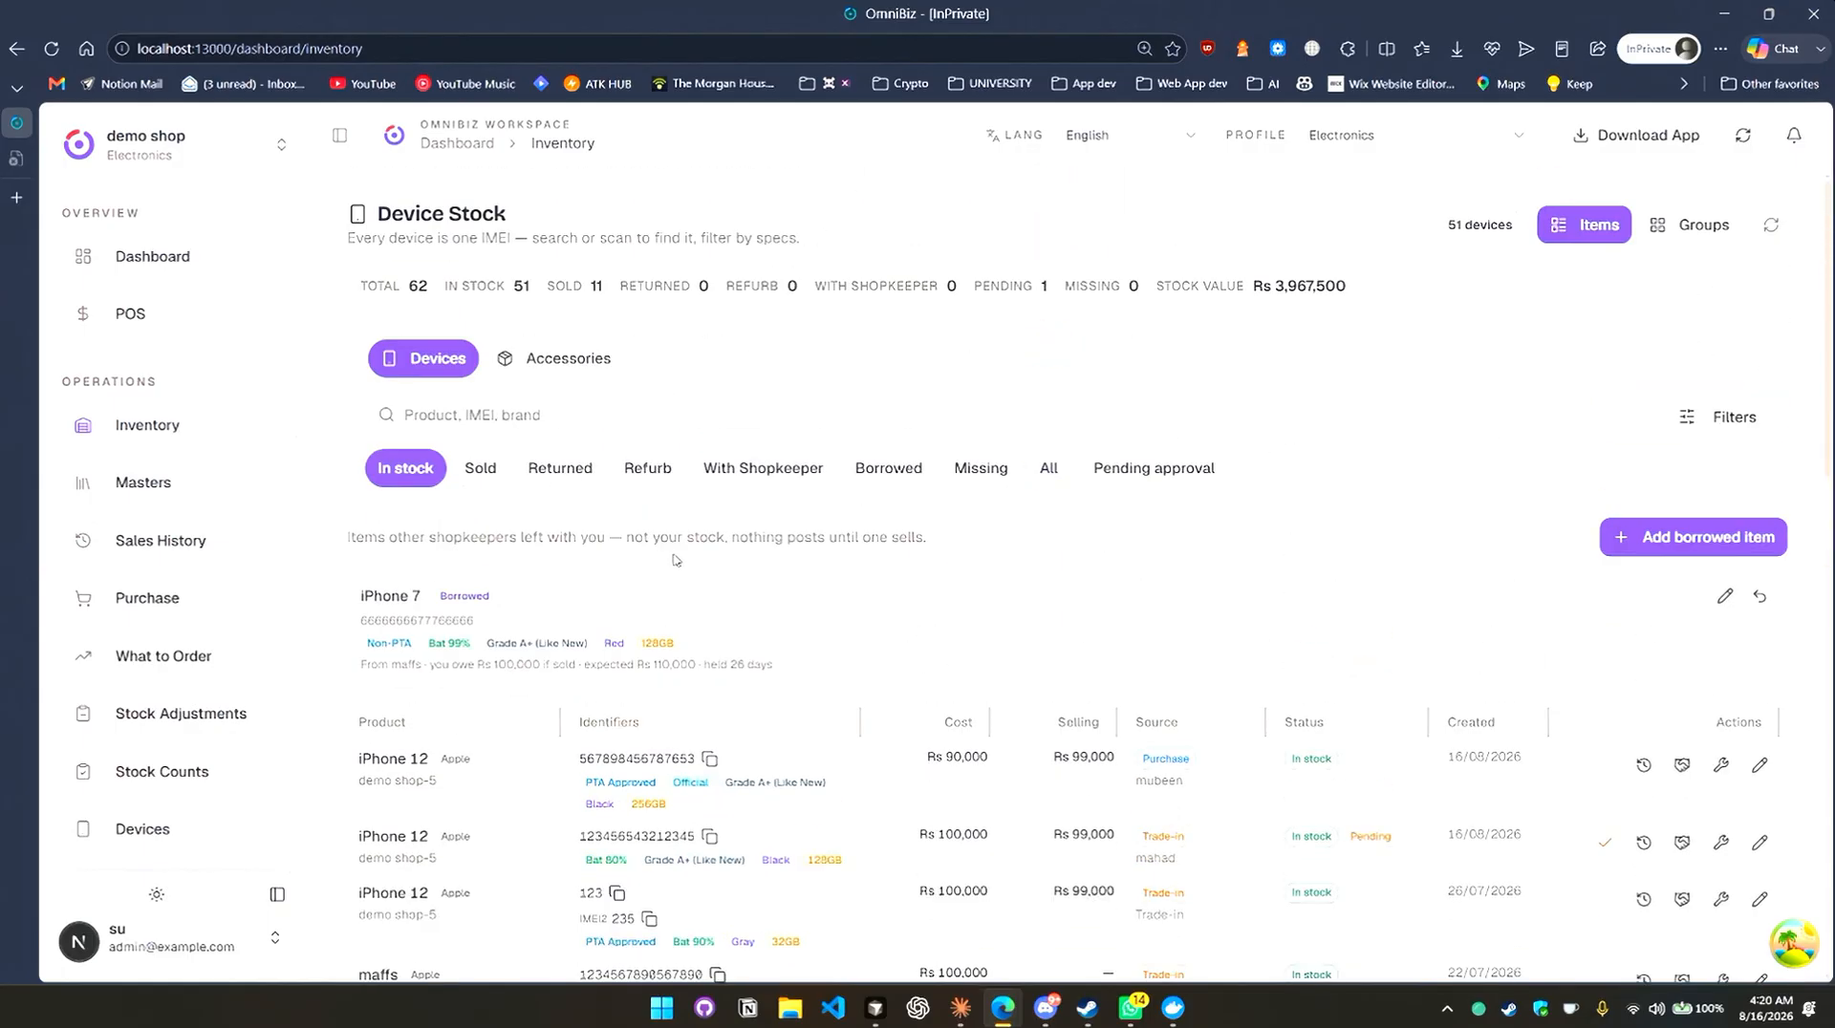
Look over the in-stock devices, check the missing devices, and return to the in-stock list.
{"action": "scroll", "coordinate": [729, 545], "scroll_direction": "down", "scroll_amount": 5}
{"action": "scroll", "coordinate": [1433, 459], "scroll_direction": "up", "scroll_amount": 2}
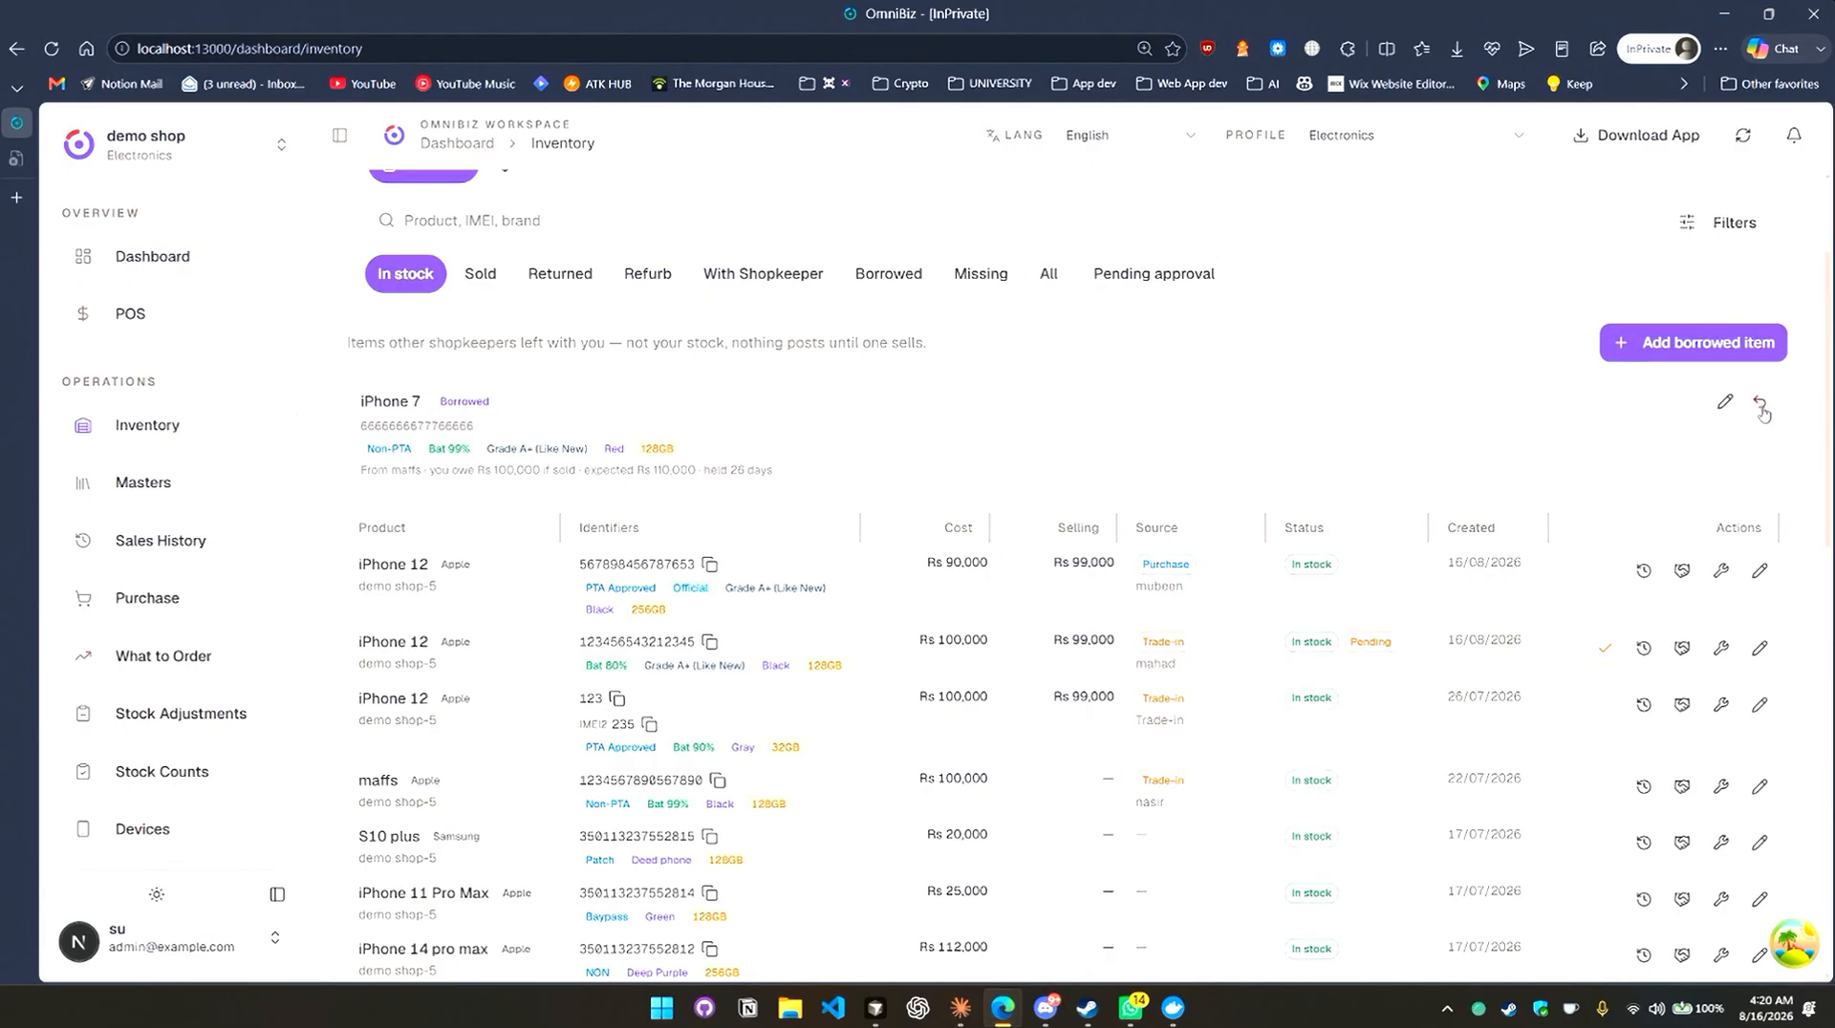
{"action": "scroll", "coordinate": [1059, 451], "scroll_direction": "up", "scroll_amount": 2}
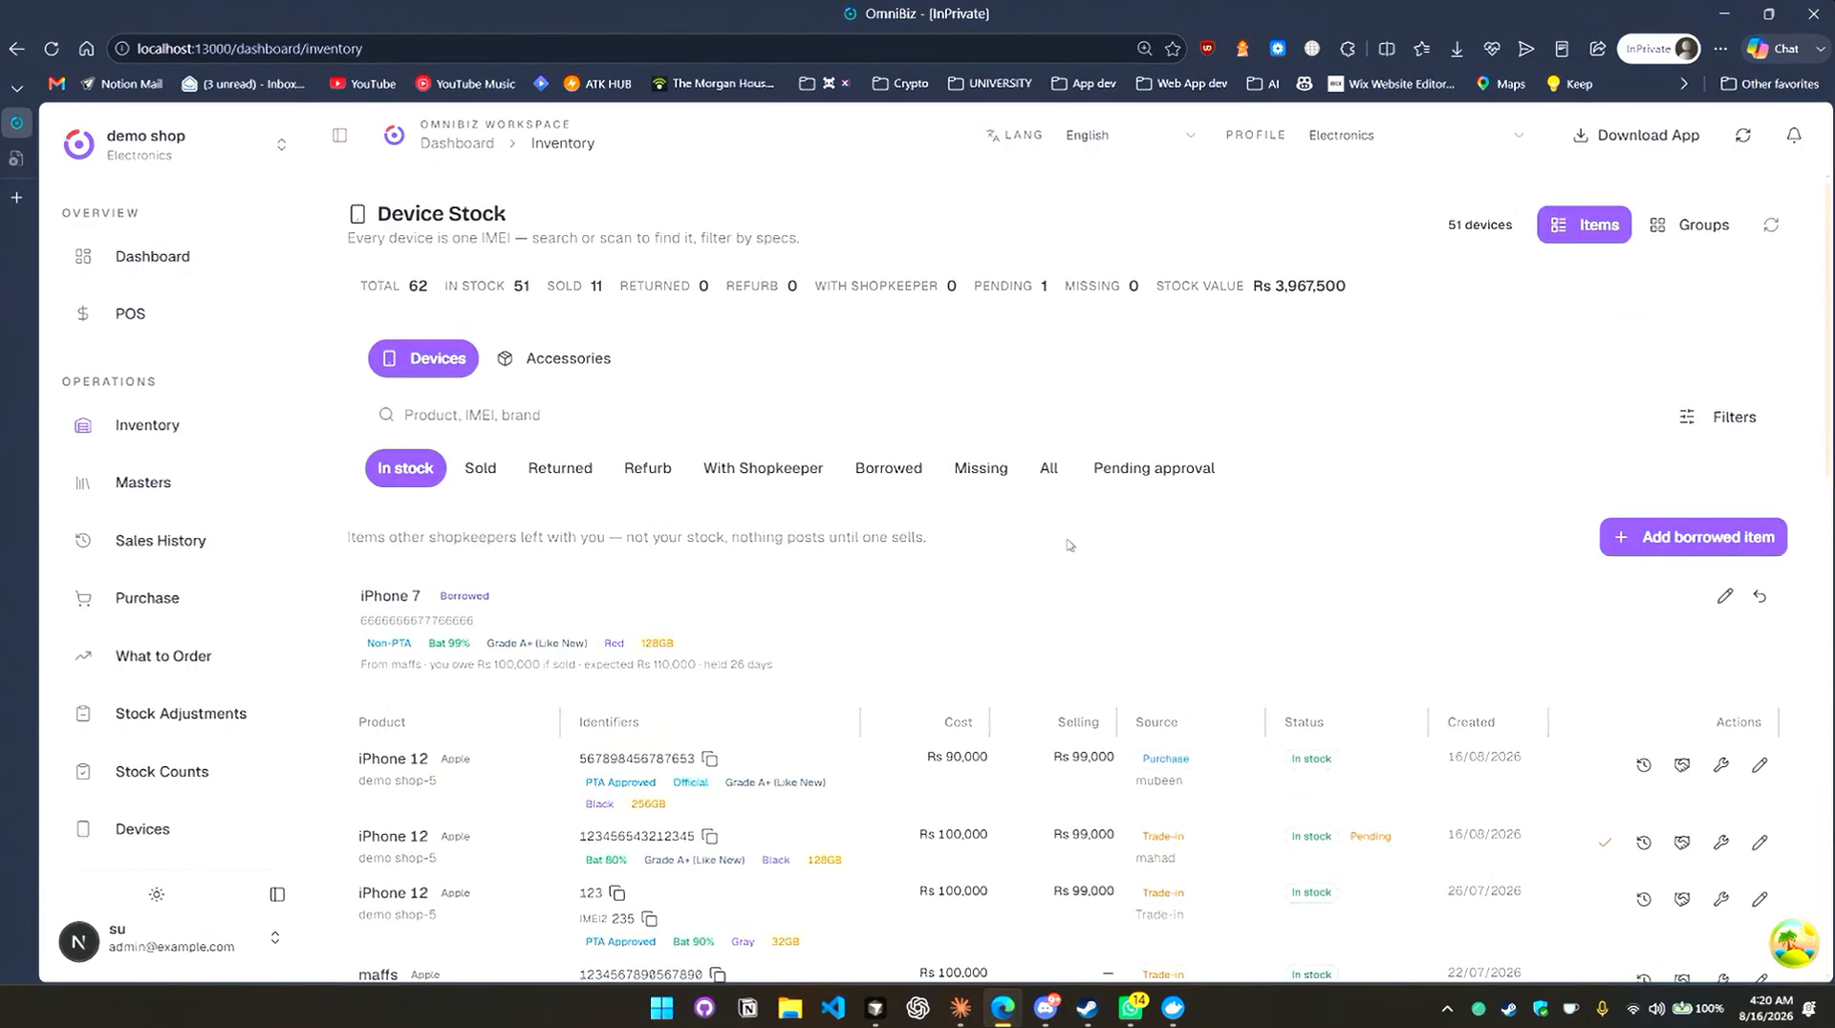
{"action": "left_click", "coordinate": [962, 476]}
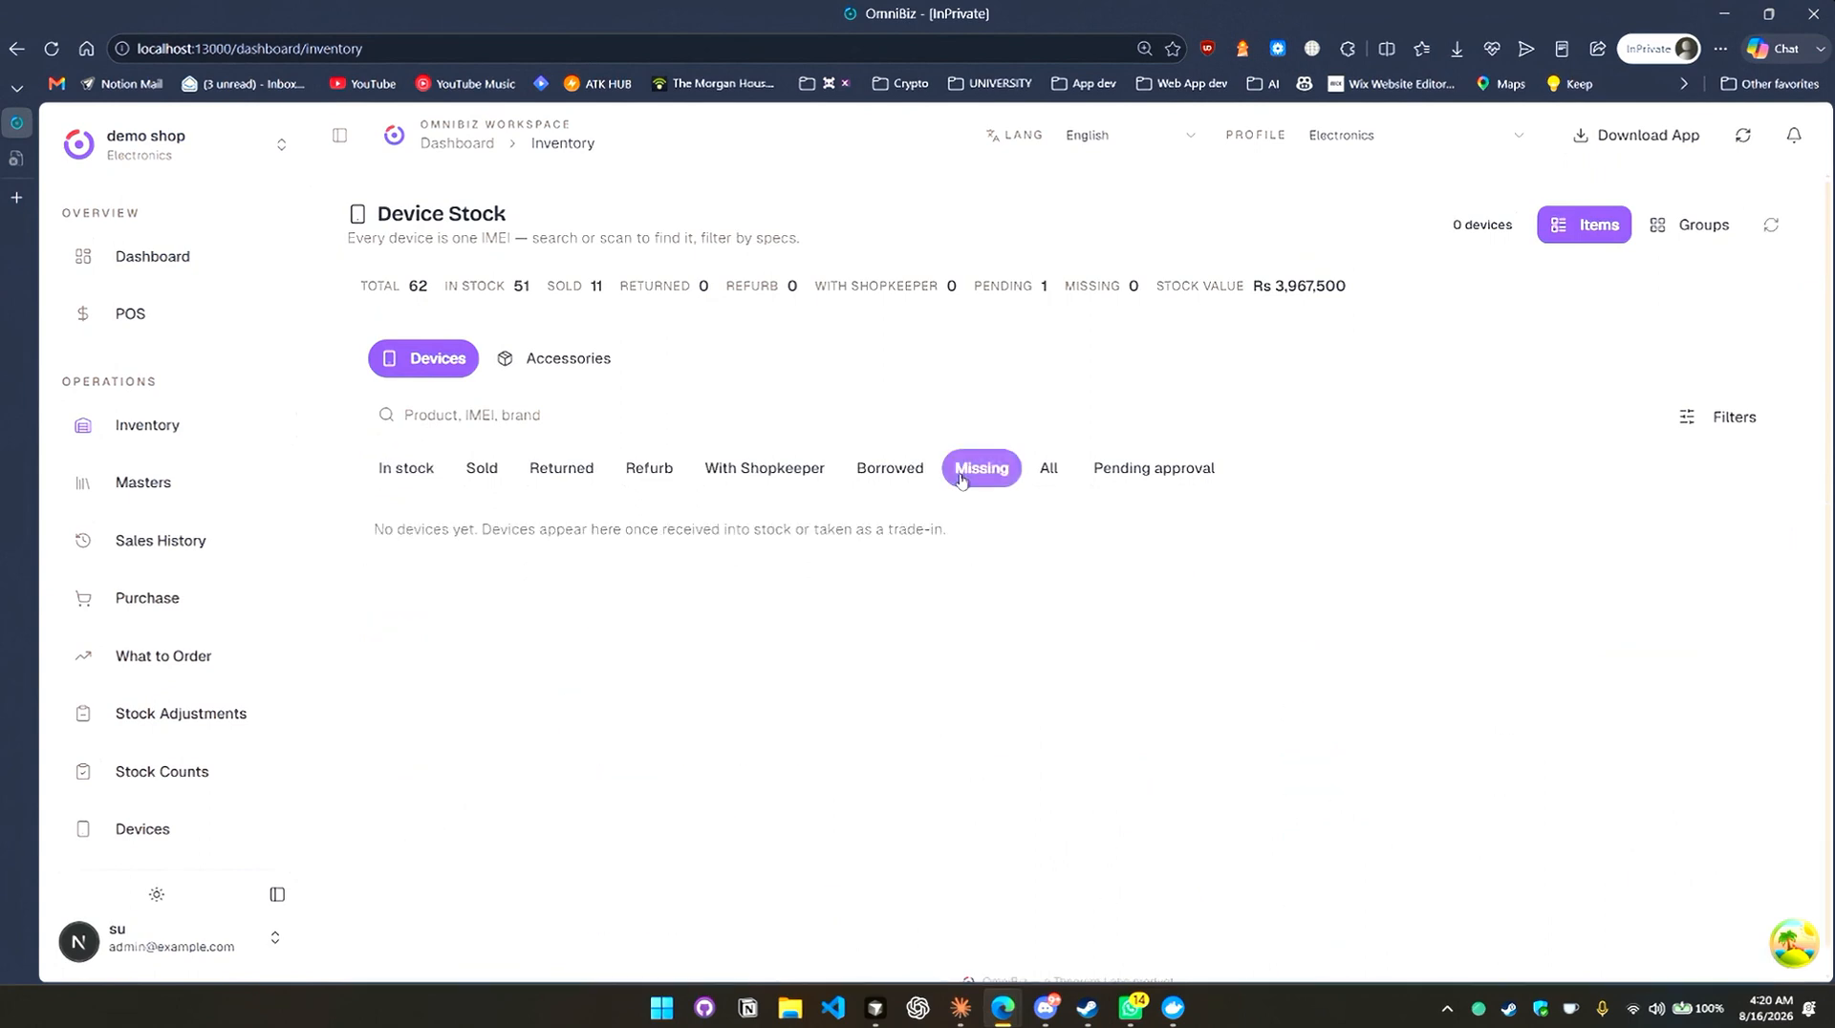
{"action": "left_click", "coordinate": [406, 468]}
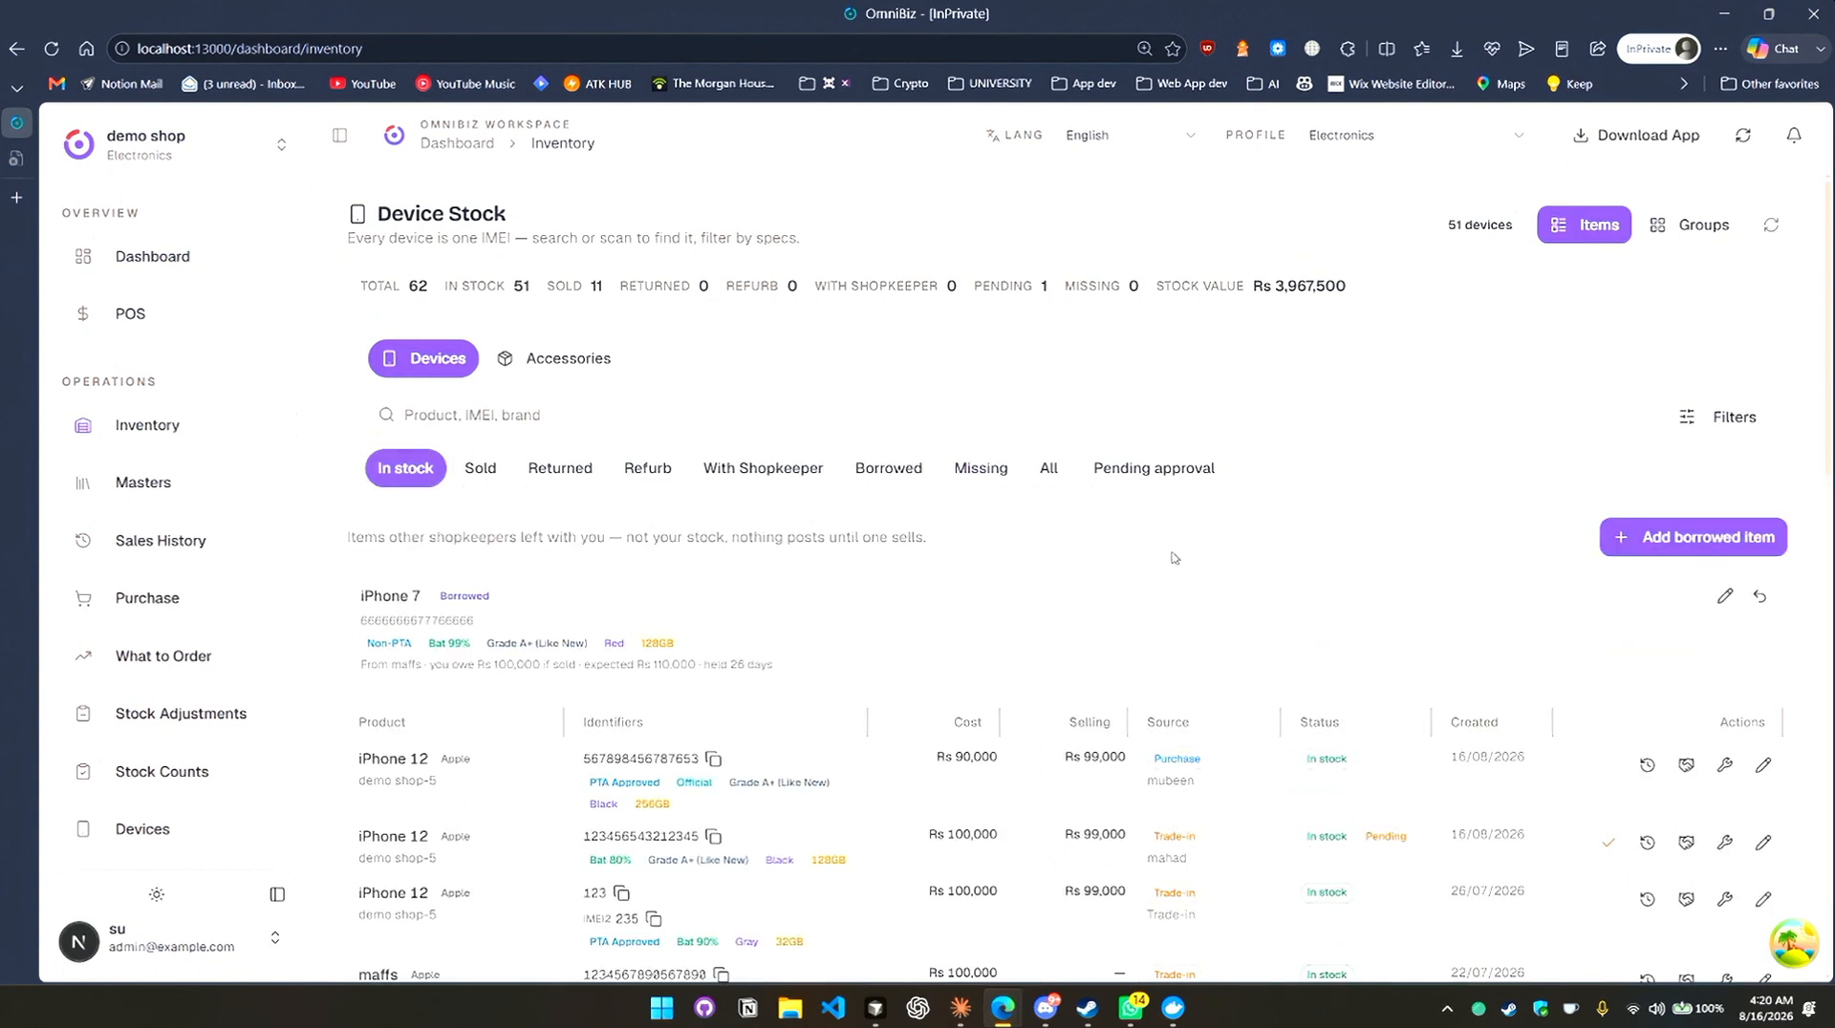
{"action": "scroll", "coordinate": [1195, 568], "scroll_direction": "down", "scroll_amount": 2}
{"action": "scroll", "coordinate": [1052, 357], "scroll_direction": "up", "scroll_amount": 2}
Show the accessories stock and view the product details of the MagSafe Charger without changing them.
{"action": "left_click", "coordinate": [553, 357]}
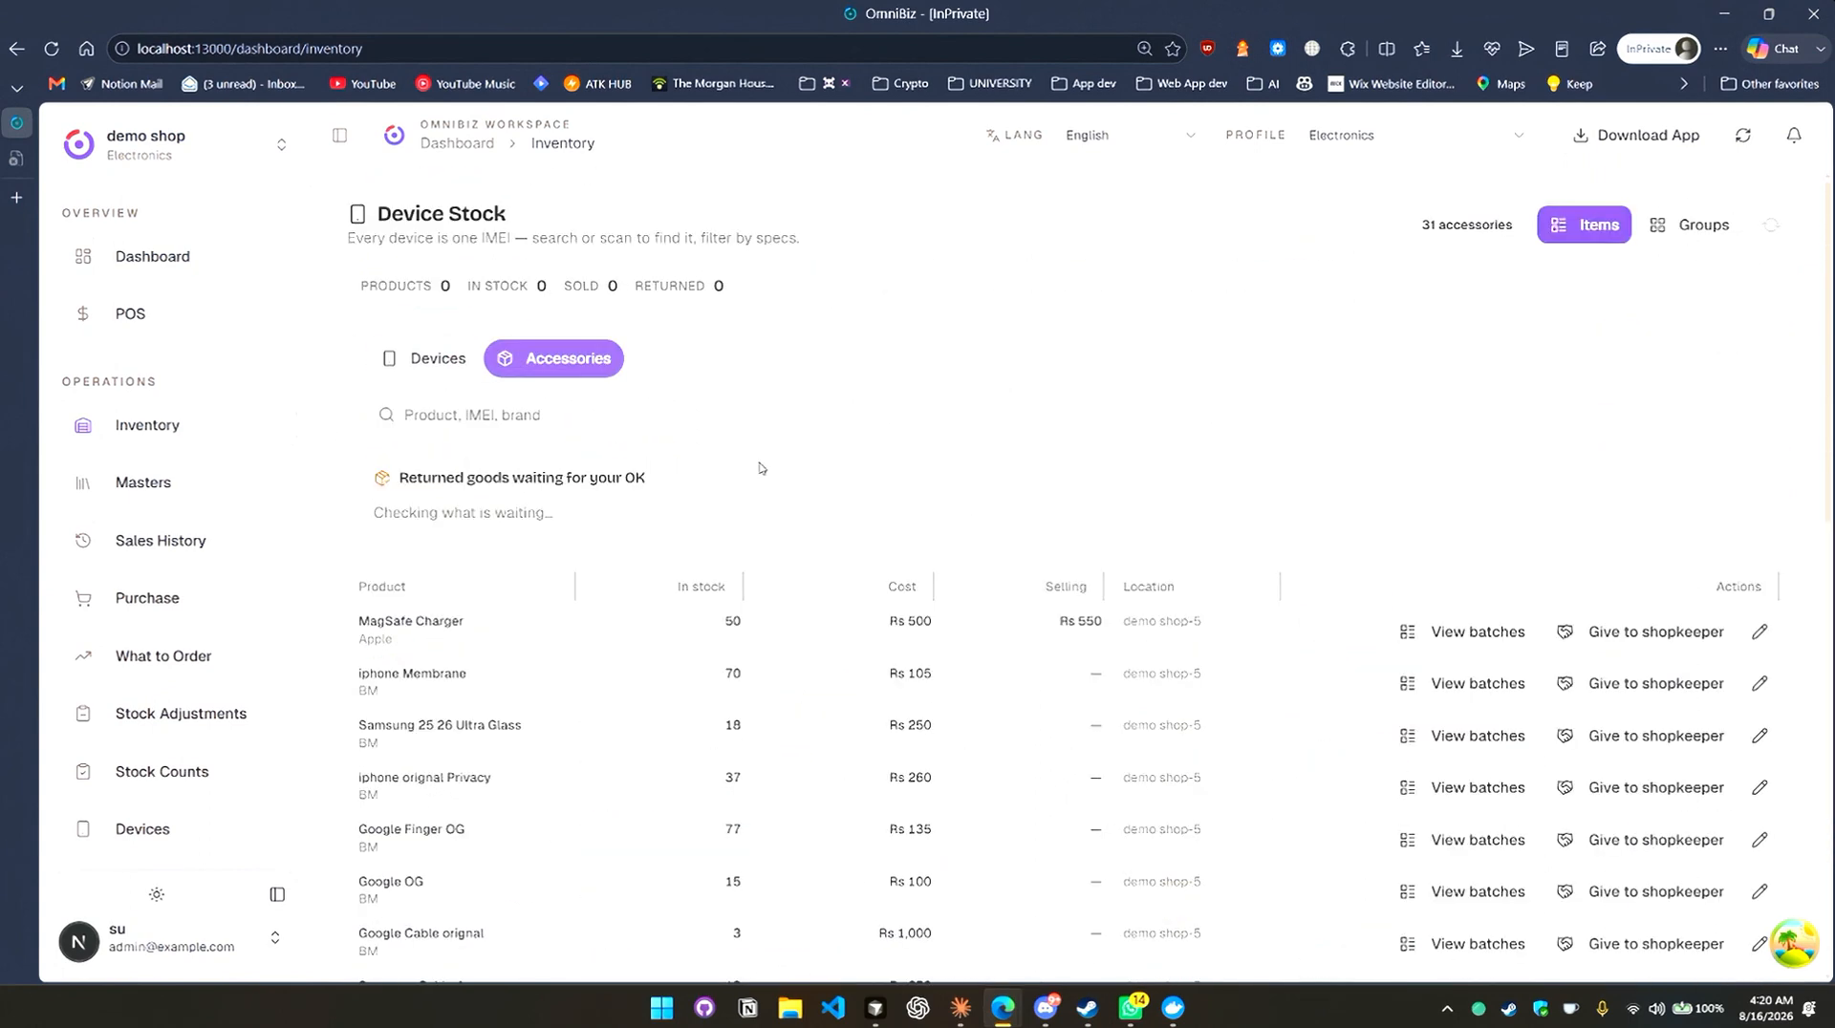
{"action": "scroll", "coordinate": [872, 516], "scroll_direction": "down", "scroll_amount": 5}
{"action": "scroll", "coordinate": [878, 520], "scroll_direction": "up", "scroll_amount": 3}
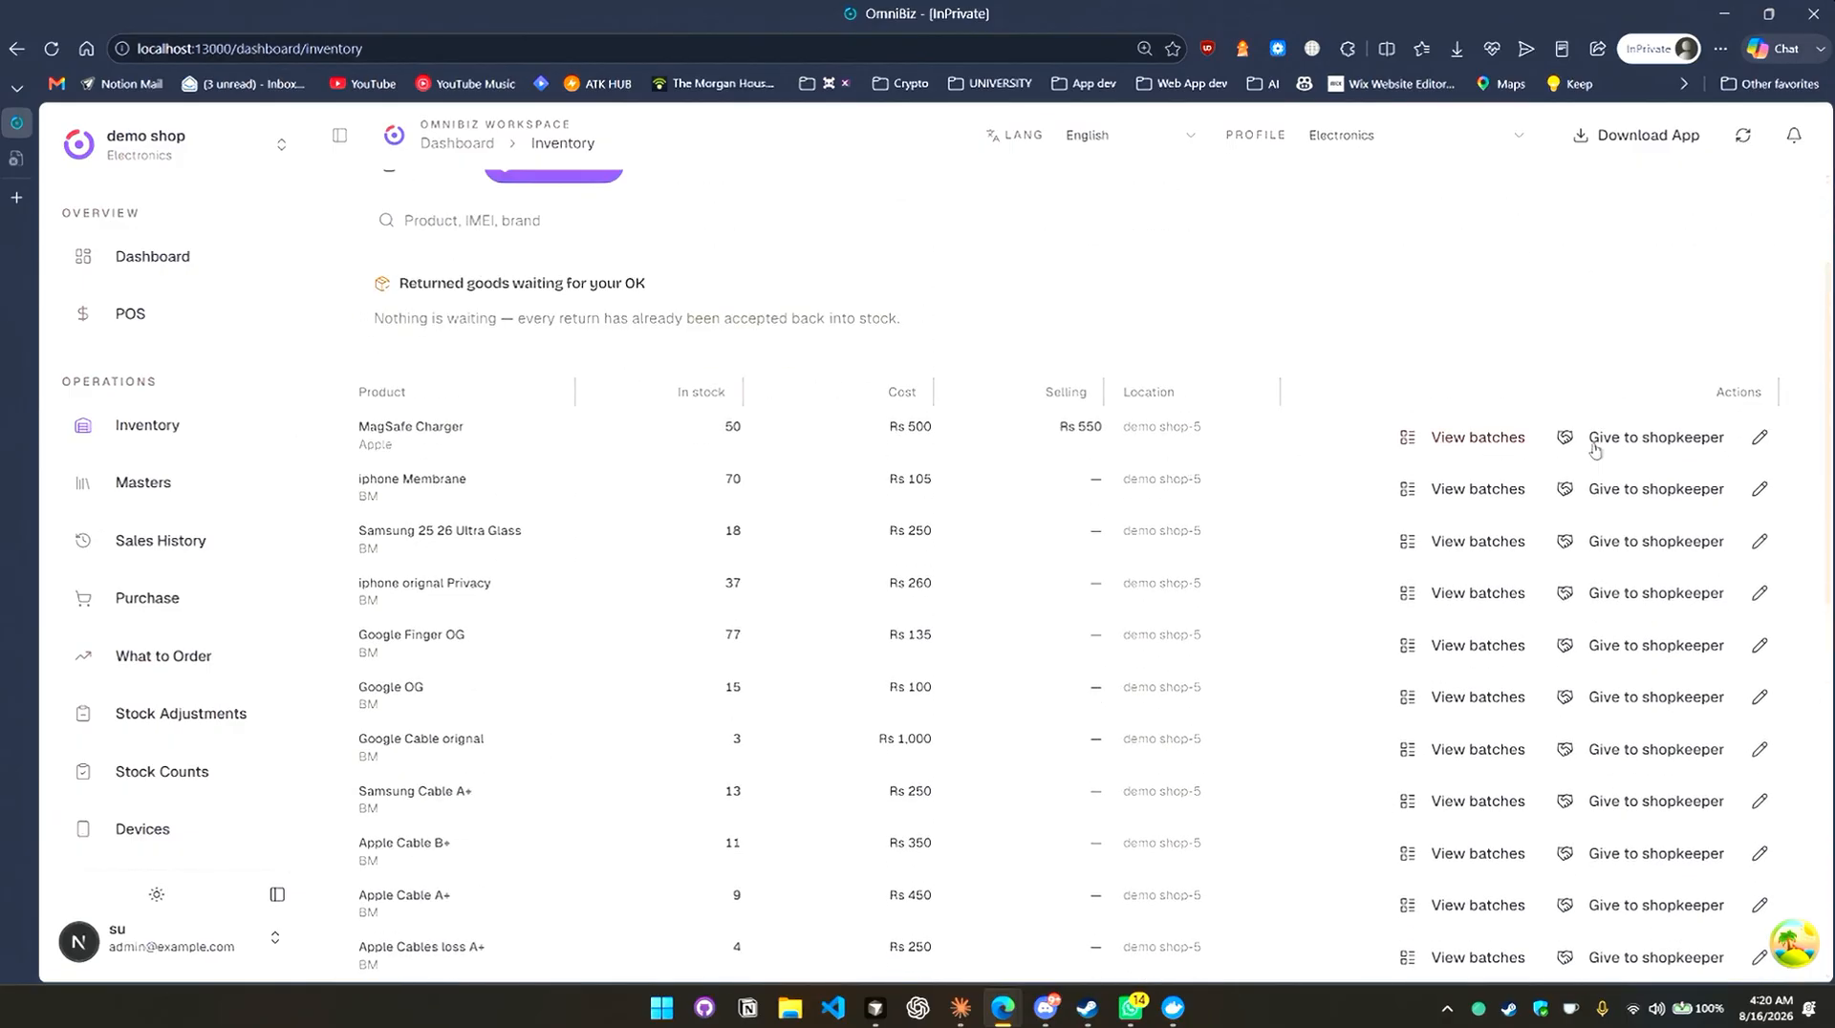
{"action": "left_click", "coordinate": [1761, 440]}
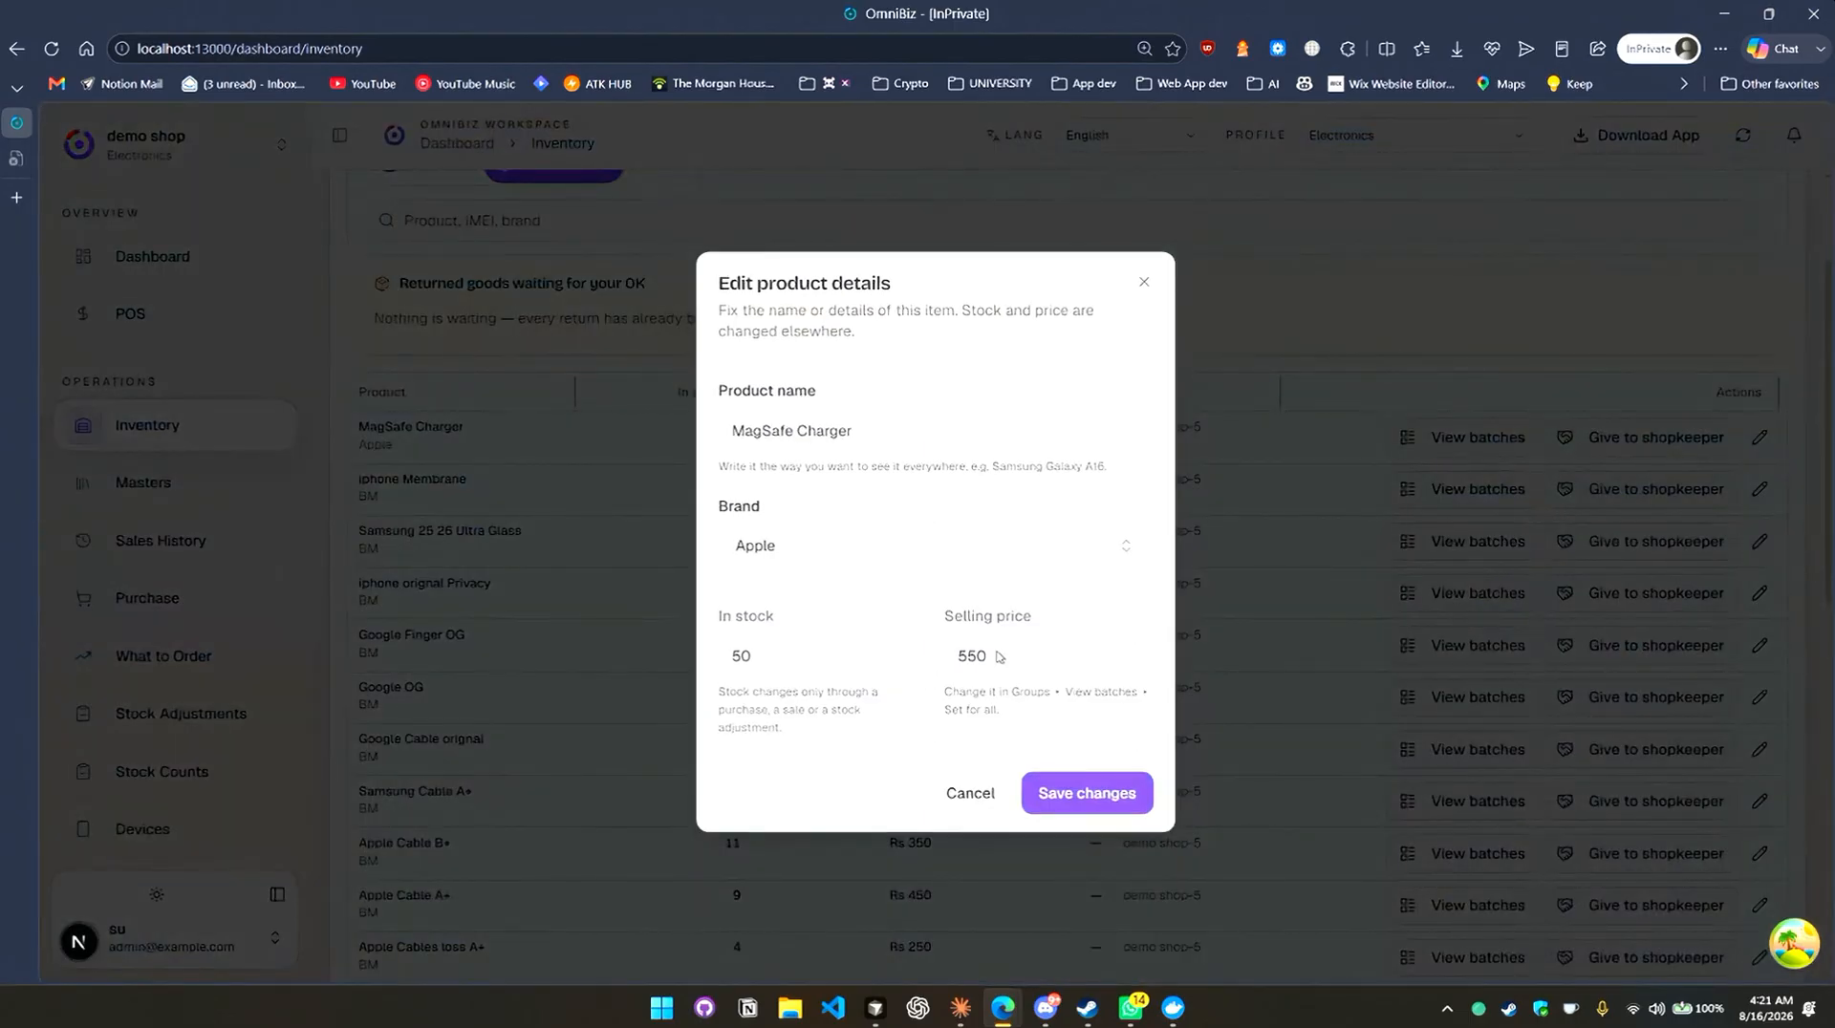
{"action": "left_click", "coordinate": [1150, 289]}
Examine the batches of the MagSafe Charger and the iphone Membrane in the accessories list.
{"action": "left_click", "coordinate": [1409, 443]}
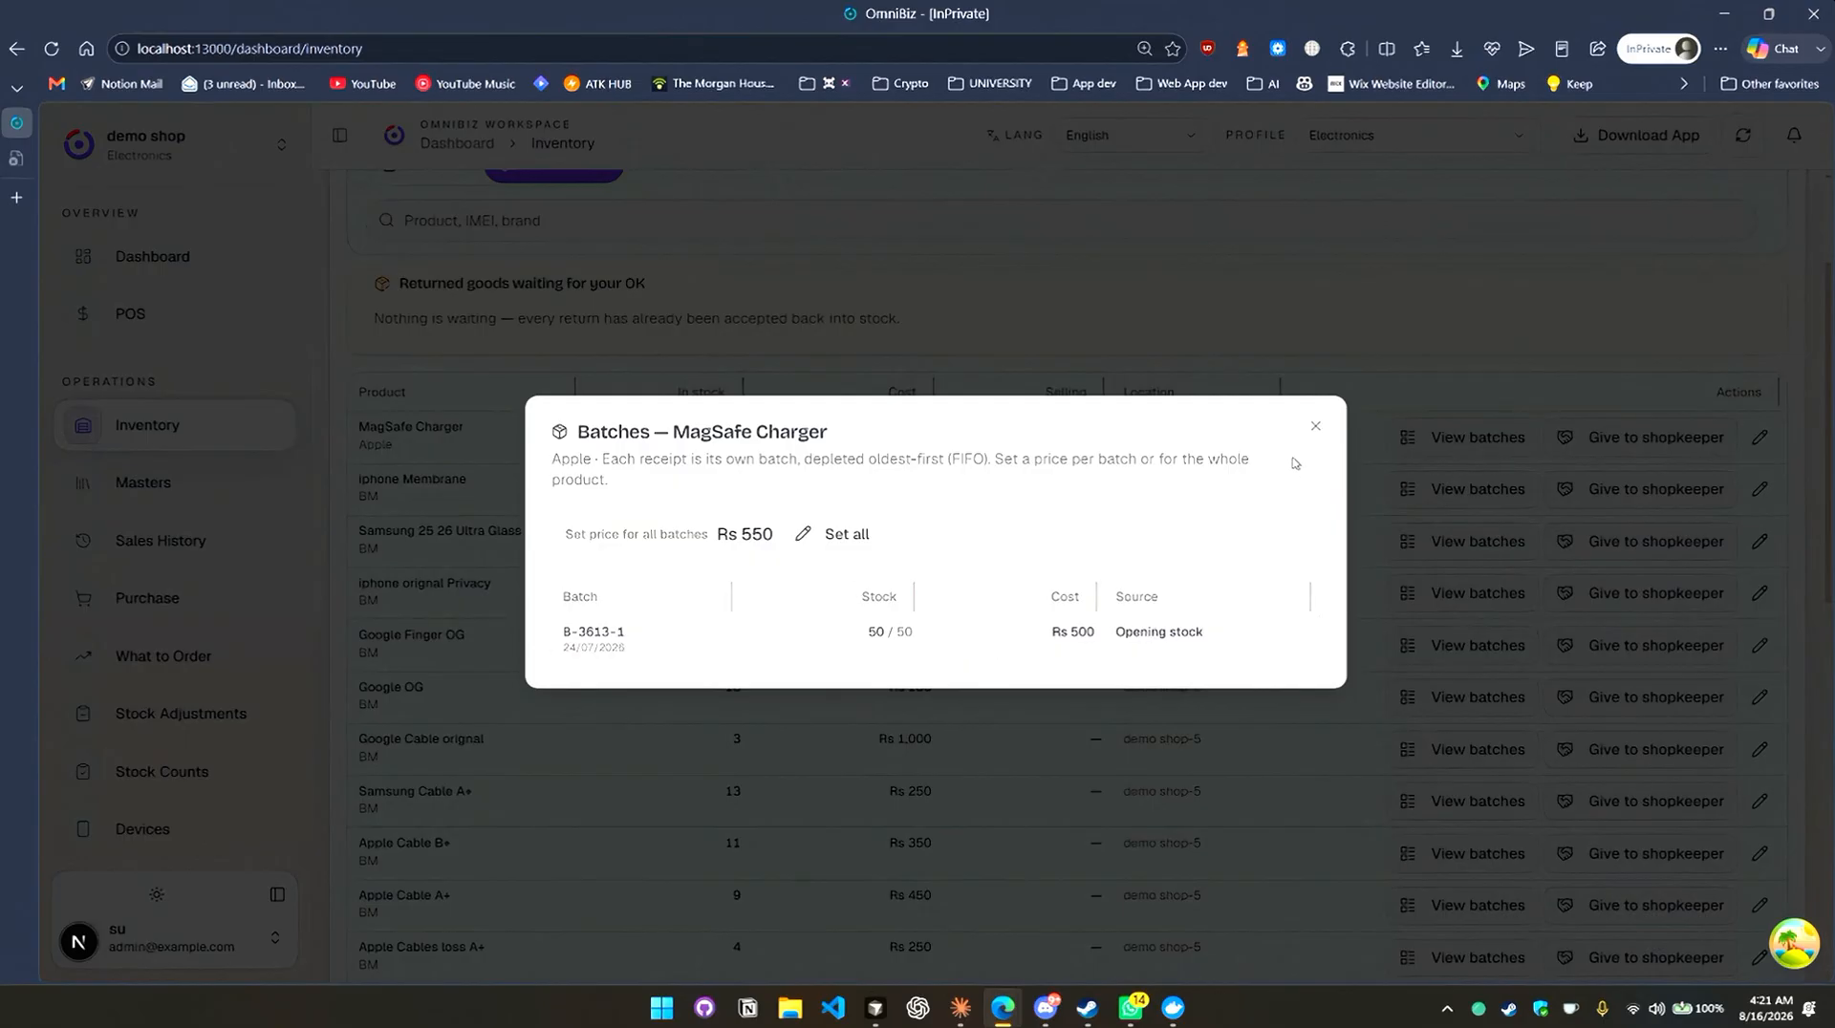
{"action": "left_click", "coordinate": [1315, 426]}
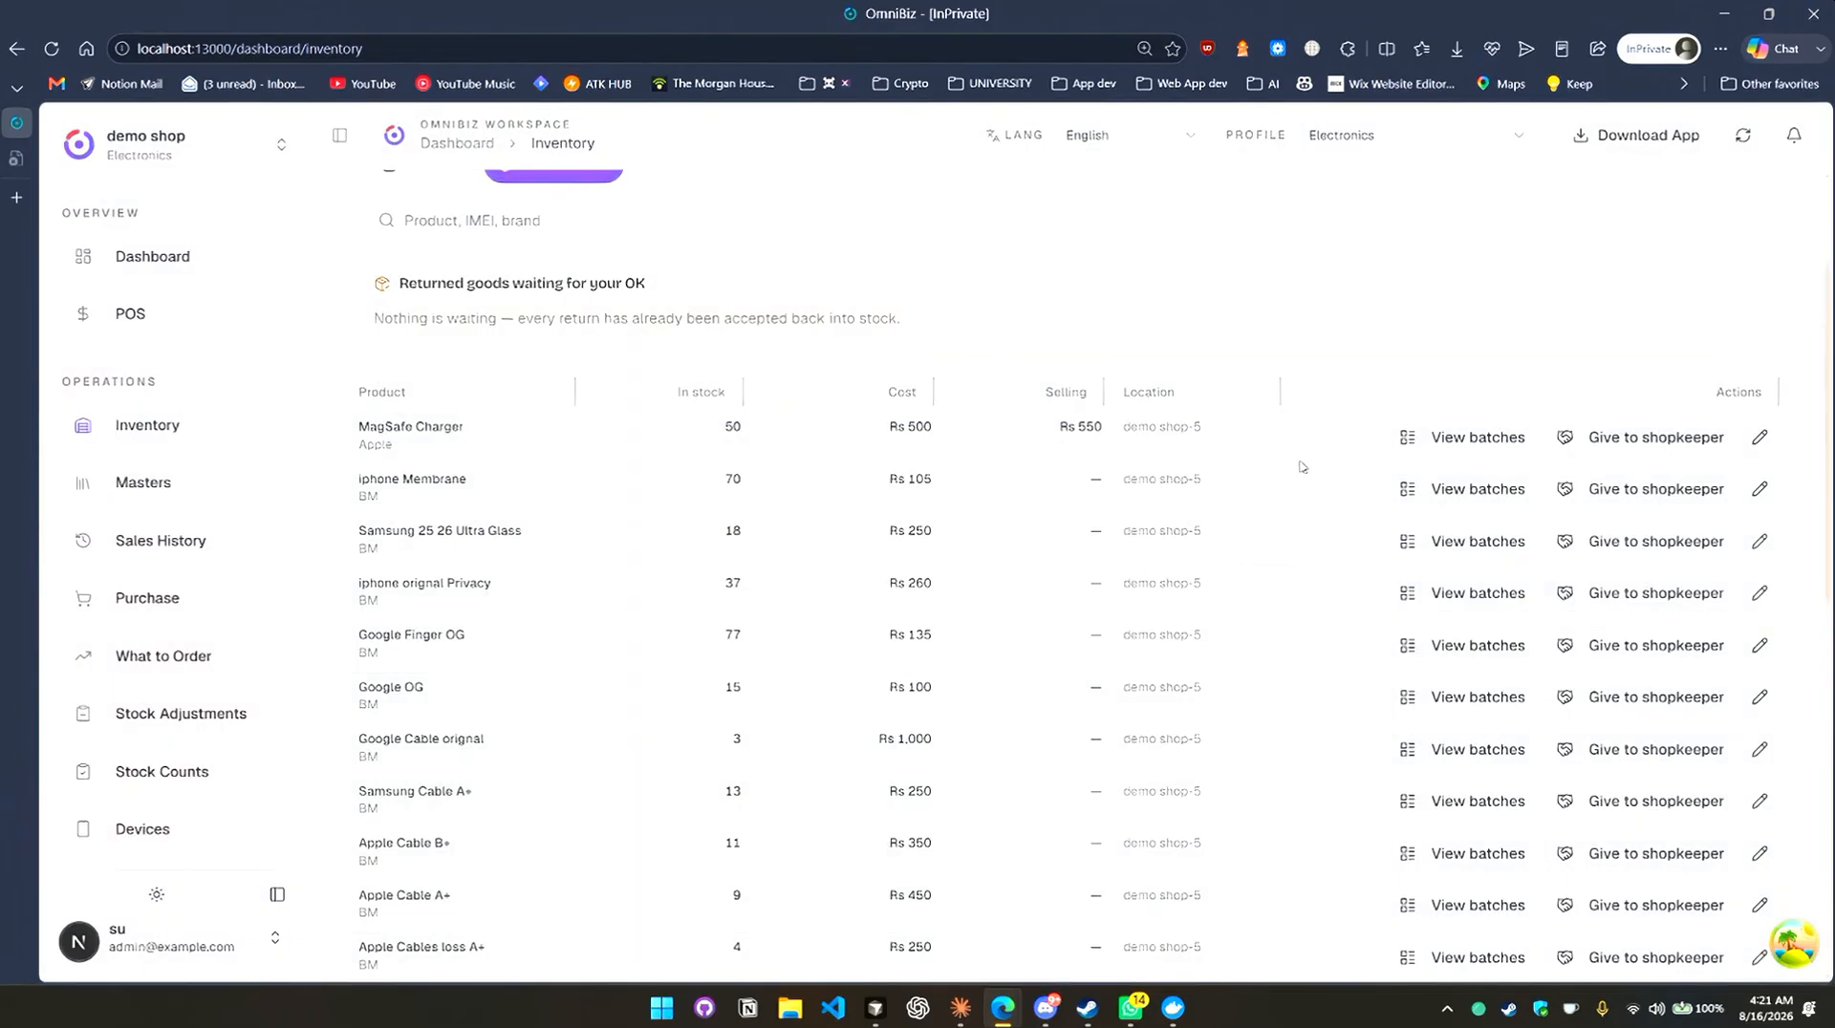
{"action": "left_click", "coordinate": [1429, 499]}
{"action": "left_click", "coordinate": [1308, 469]}
{"action": "scroll", "coordinate": [1308, 628], "scroll_direction": "down", "scroll_amount": 2}
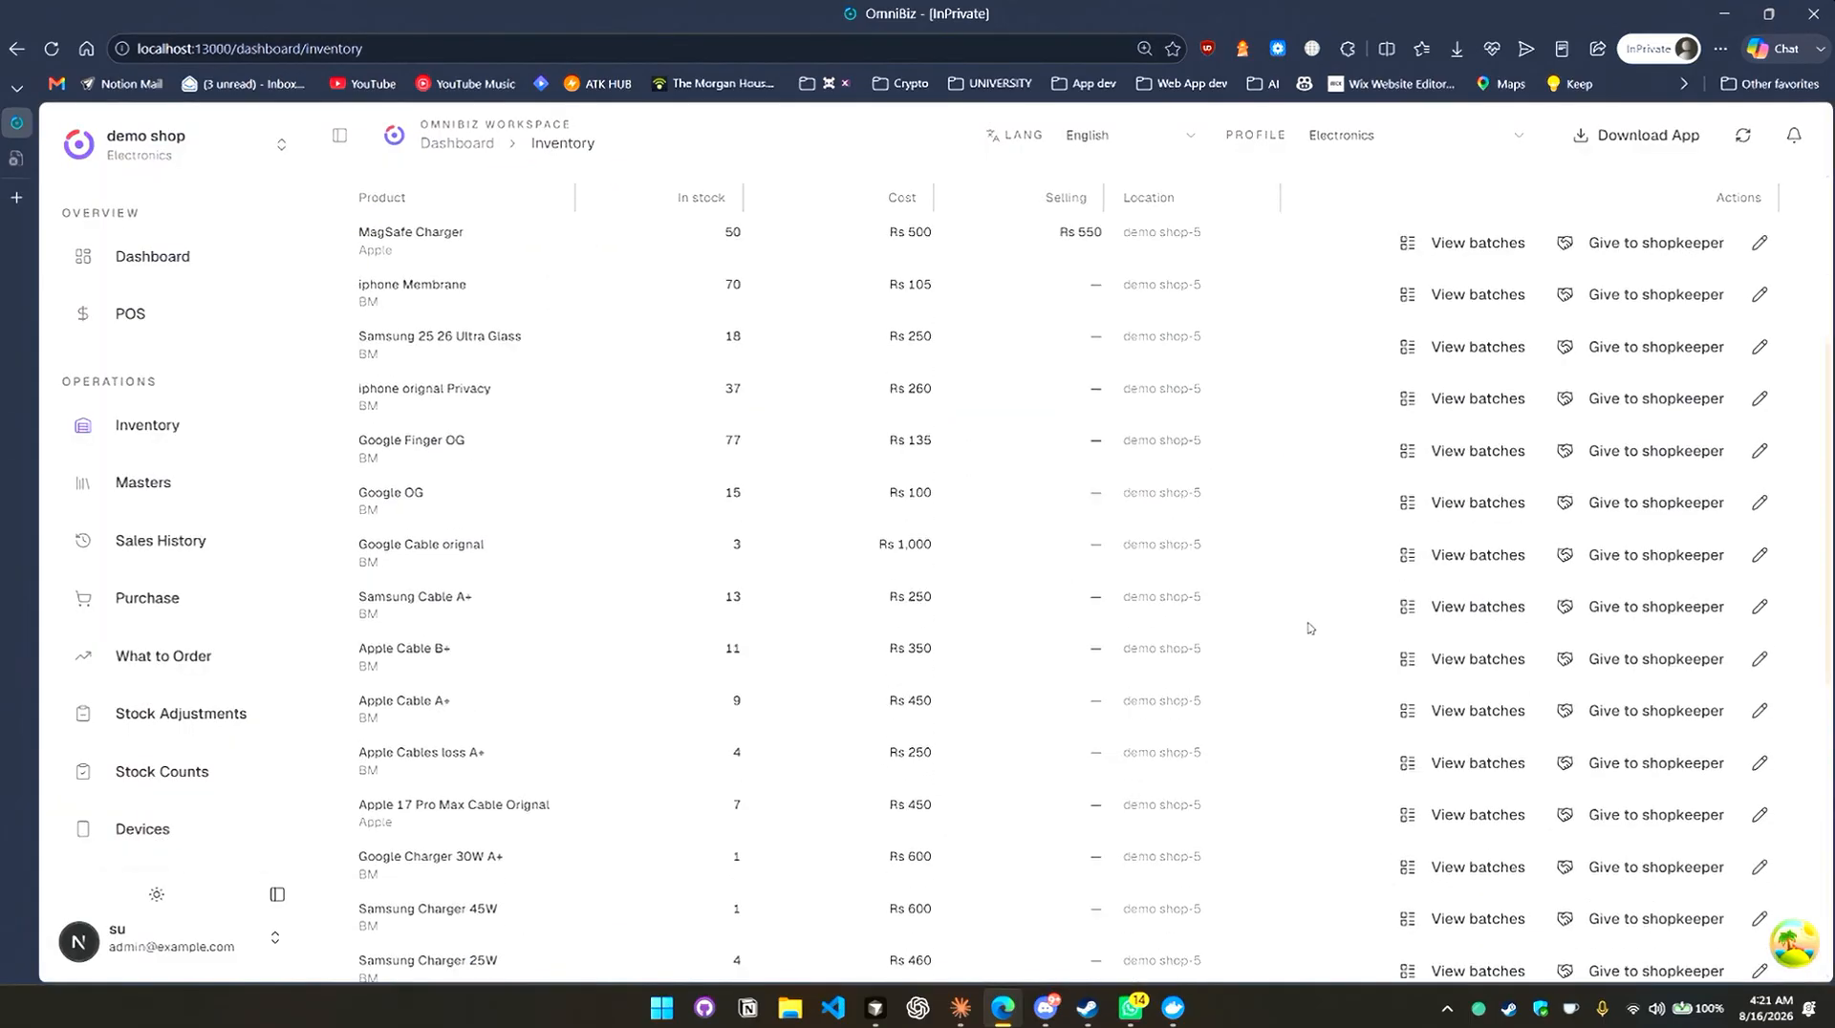
{"action": "scroll", "coordinate": [1307, 623], "scroll_direction": "down", "scroll_amount": 3}
{"action": "scroll", "coordinate": [1308, 623], "scroll_direction": "up", "scroll_amount": 5}
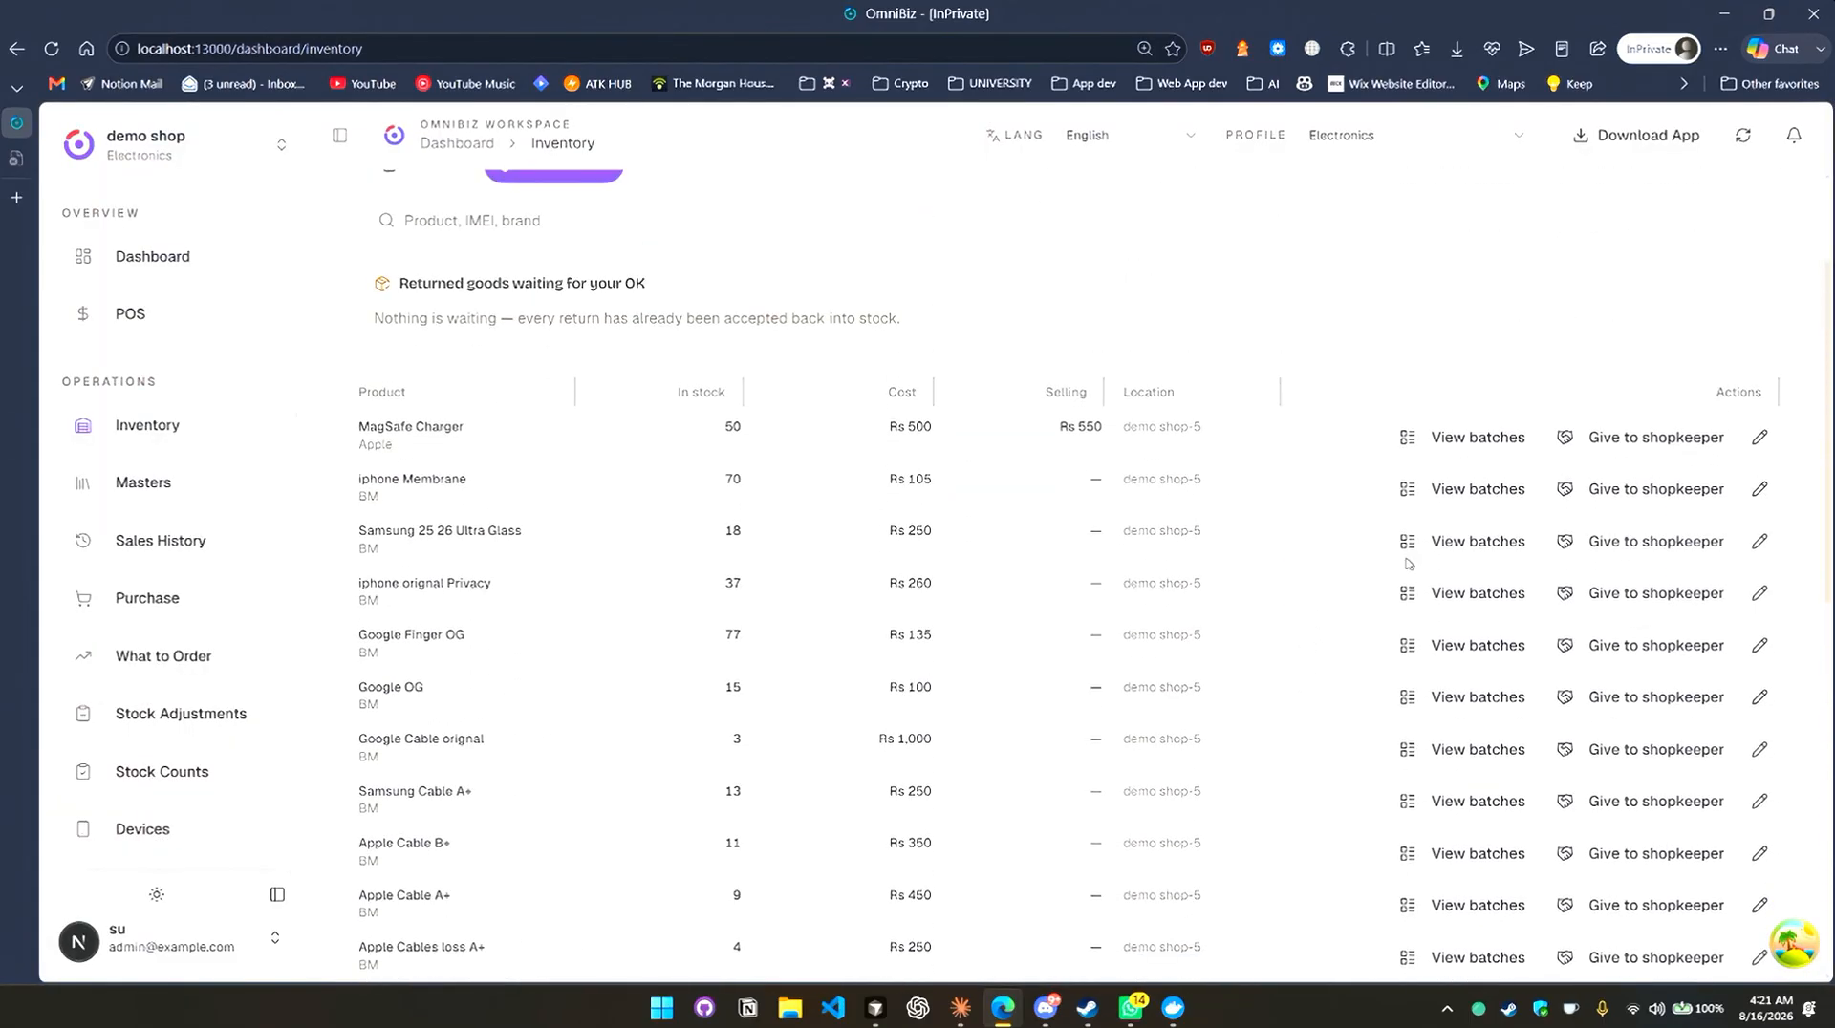
{"action": "left_click", "coordinate": [1498, 485]}
{"action": "left_click", "coordinate": [1144, 791]}
Examine the batches of the Google Charger 30W A+ and the Apple paper Pouch B+.
{"action": "scroll", "coordinate": [1315, 791], "scroll_direction": "down", "scroll_amount": 4}
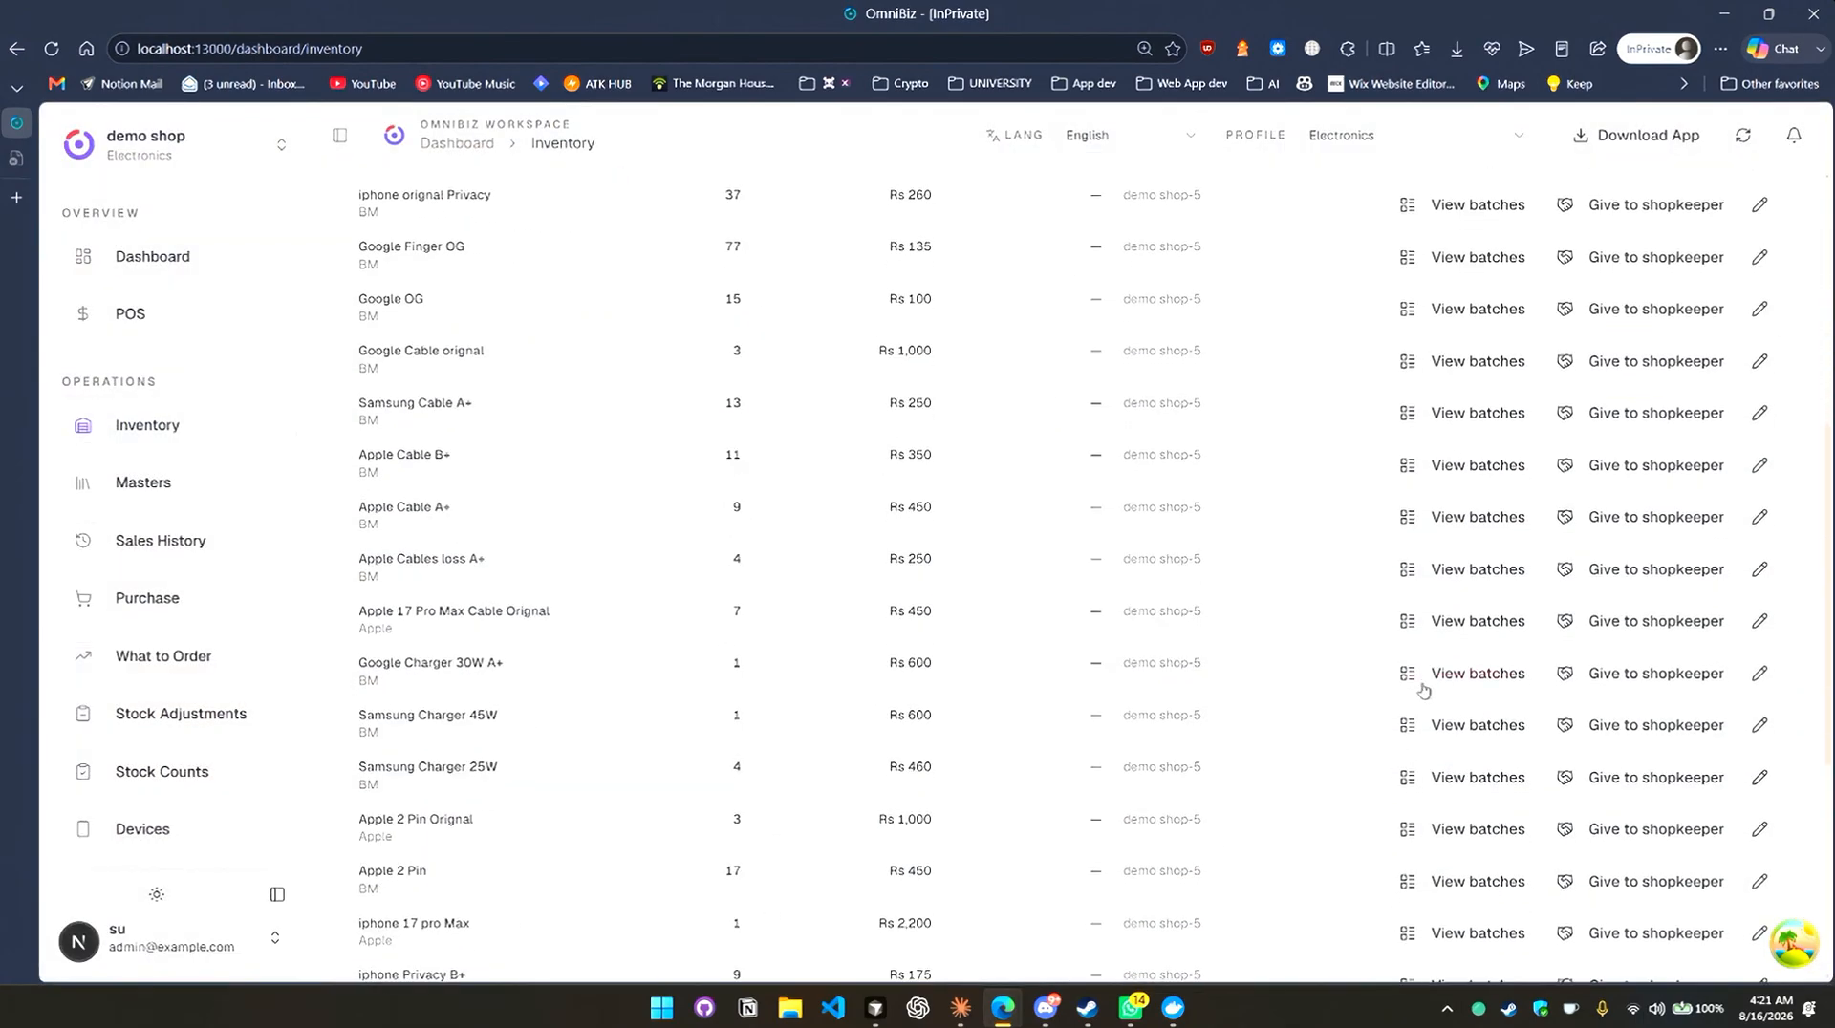
{"action": "left_click", "coordinate": [1424, 688]}
{"action": "left_click", "coordinate": [1188, 812]}
{"action": "scroll", "coordinate": [1188, 812], "scroll_direction": "down", "scroll_amount": 4}
{"action": "left_click", "coordinate": [1448, 752]}
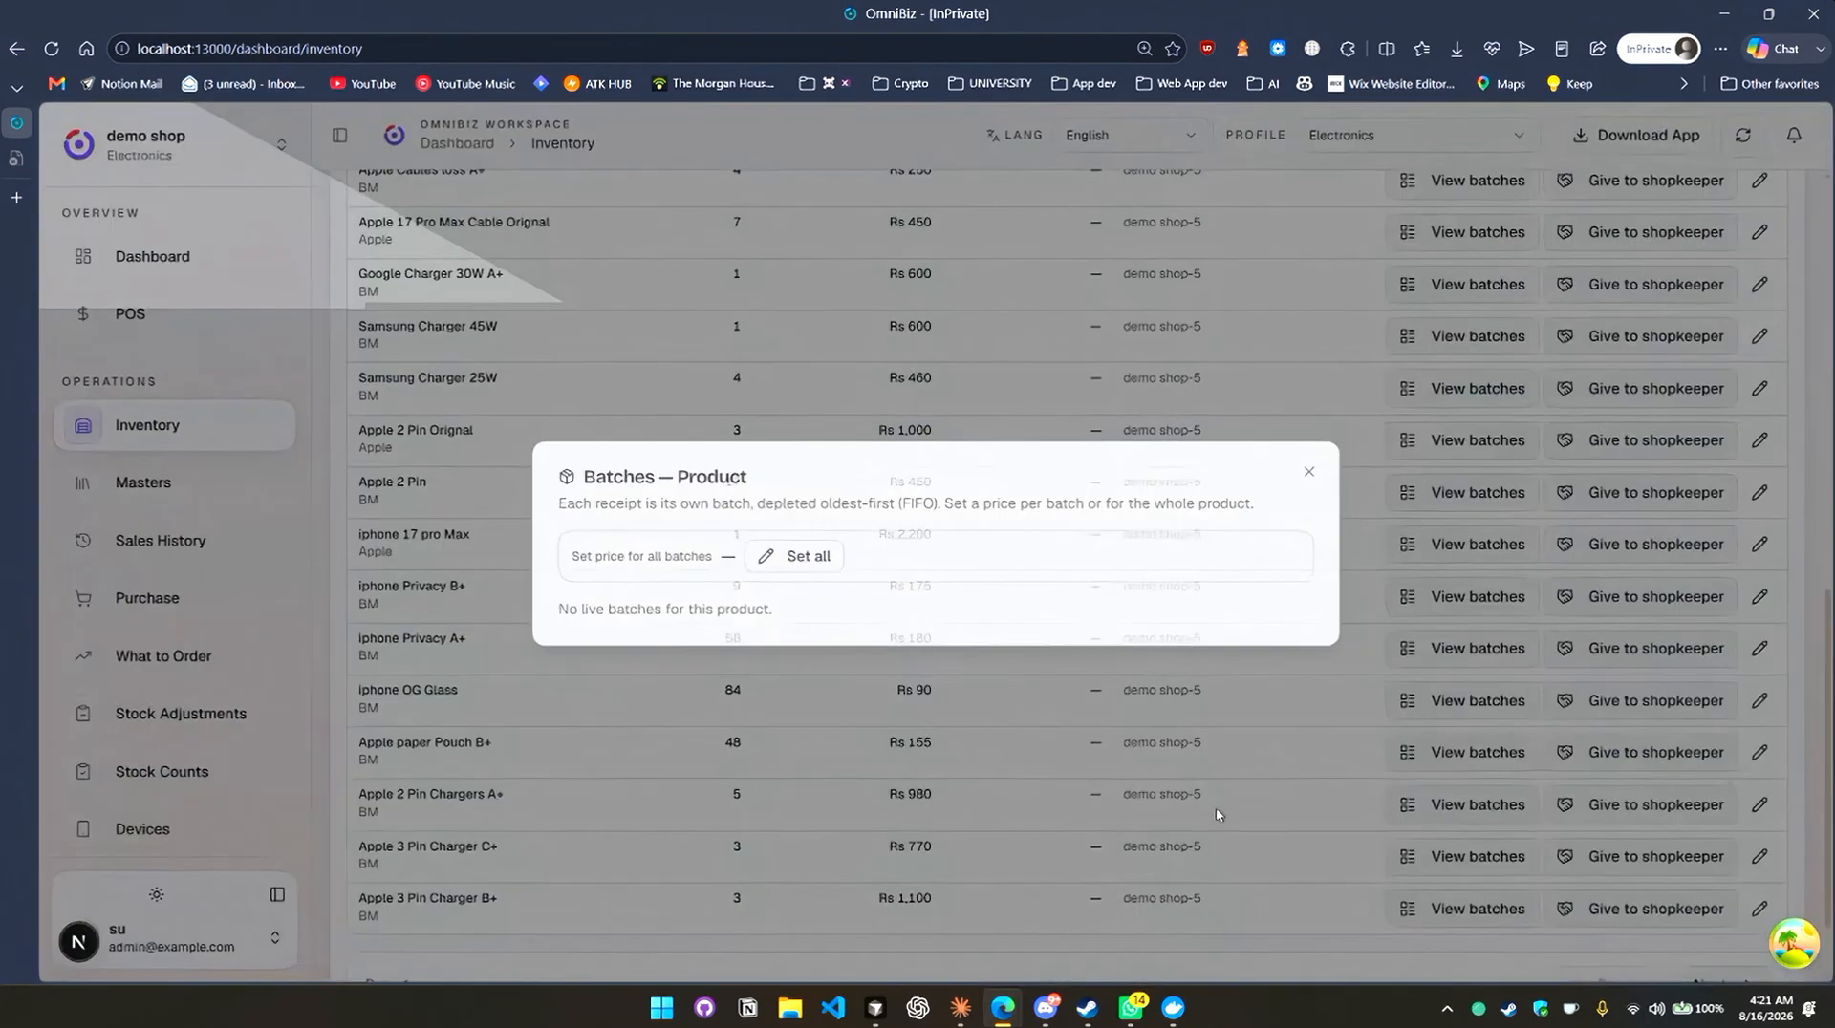
{"action": "left_click", "coordinate": [1217, 815]}
Open the batches of the Samsung Charger 25W.
{"action": "scroll", "coordinate": [1224, 813], "scroll_direction": "down", "scroll_amount": 1}
{"action": "scroll", "coordinate": [1229, 803], "scroll_direction": "up", "scroll_amount": 2}
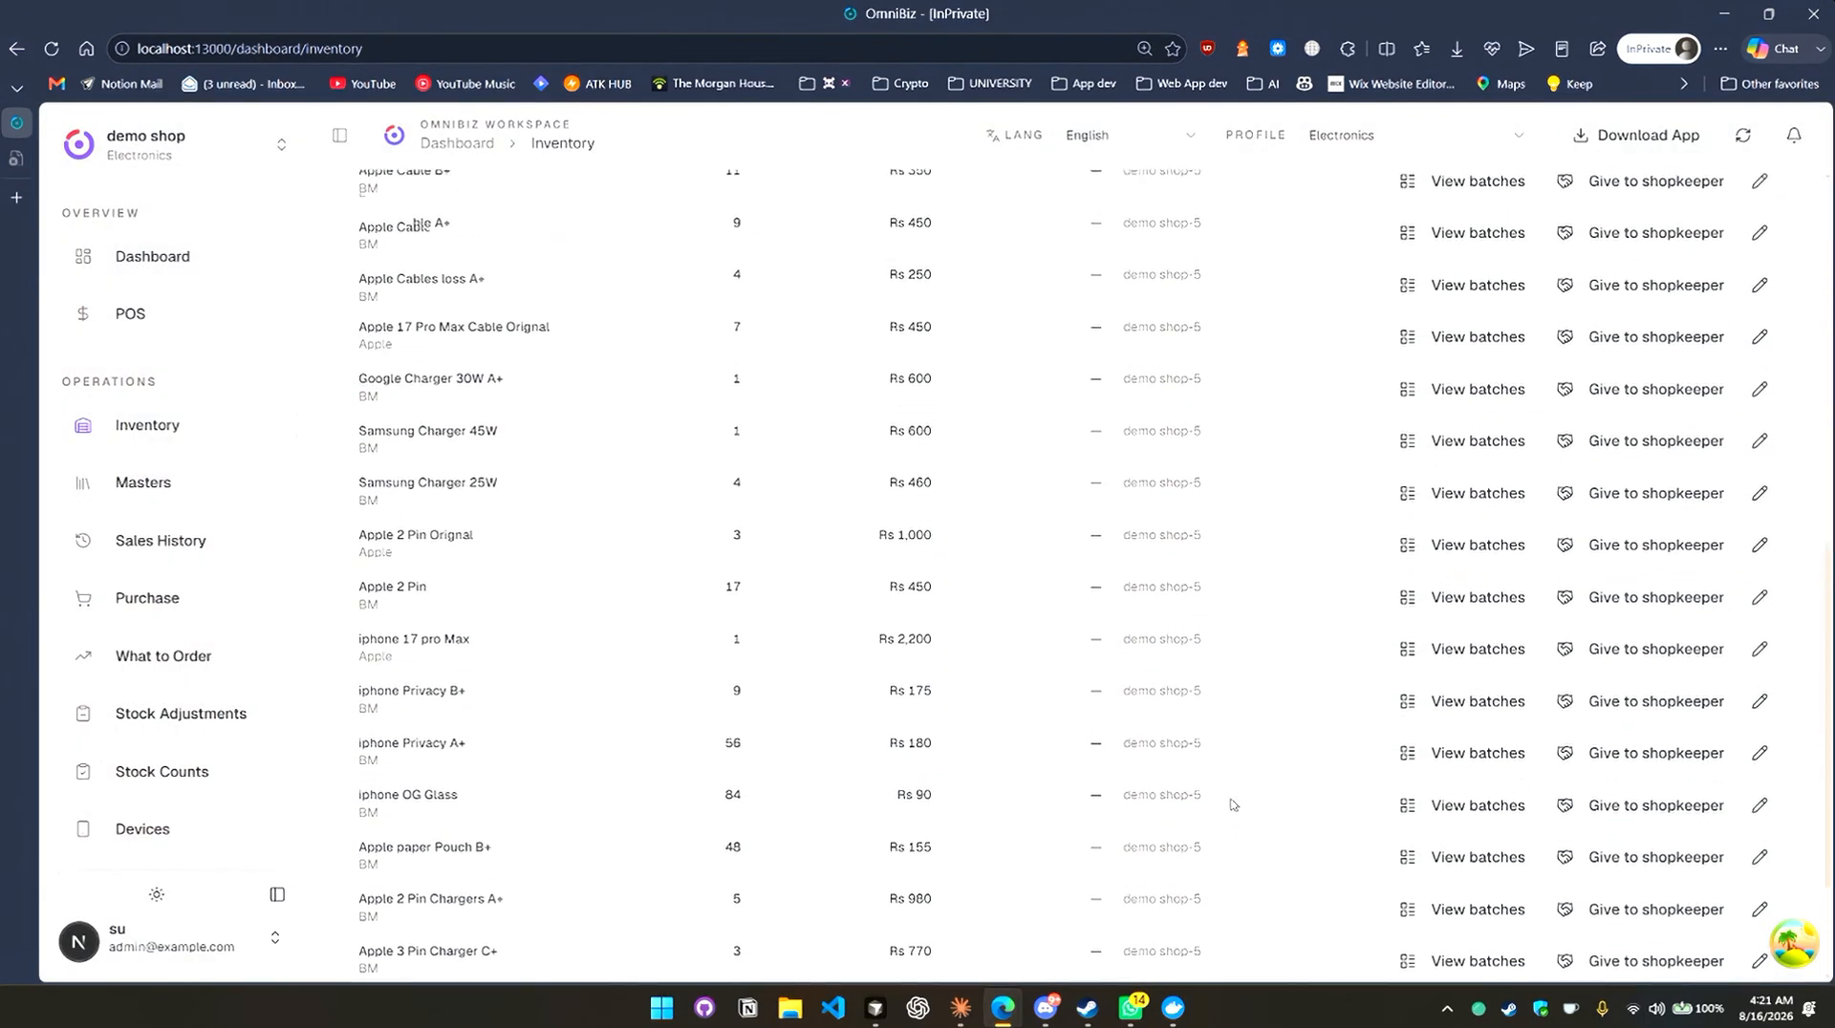
{"action": "scroll", "coordinate": [1237, 803], "scroll_direction": "up", "scroll_amount": 3}
{"action": "scroll", "coordinate": [1249, 799], "scroll_direction": "down", "scroll_amount": 1}
{"action": "left_click", "coordinate": [1448, 683]}
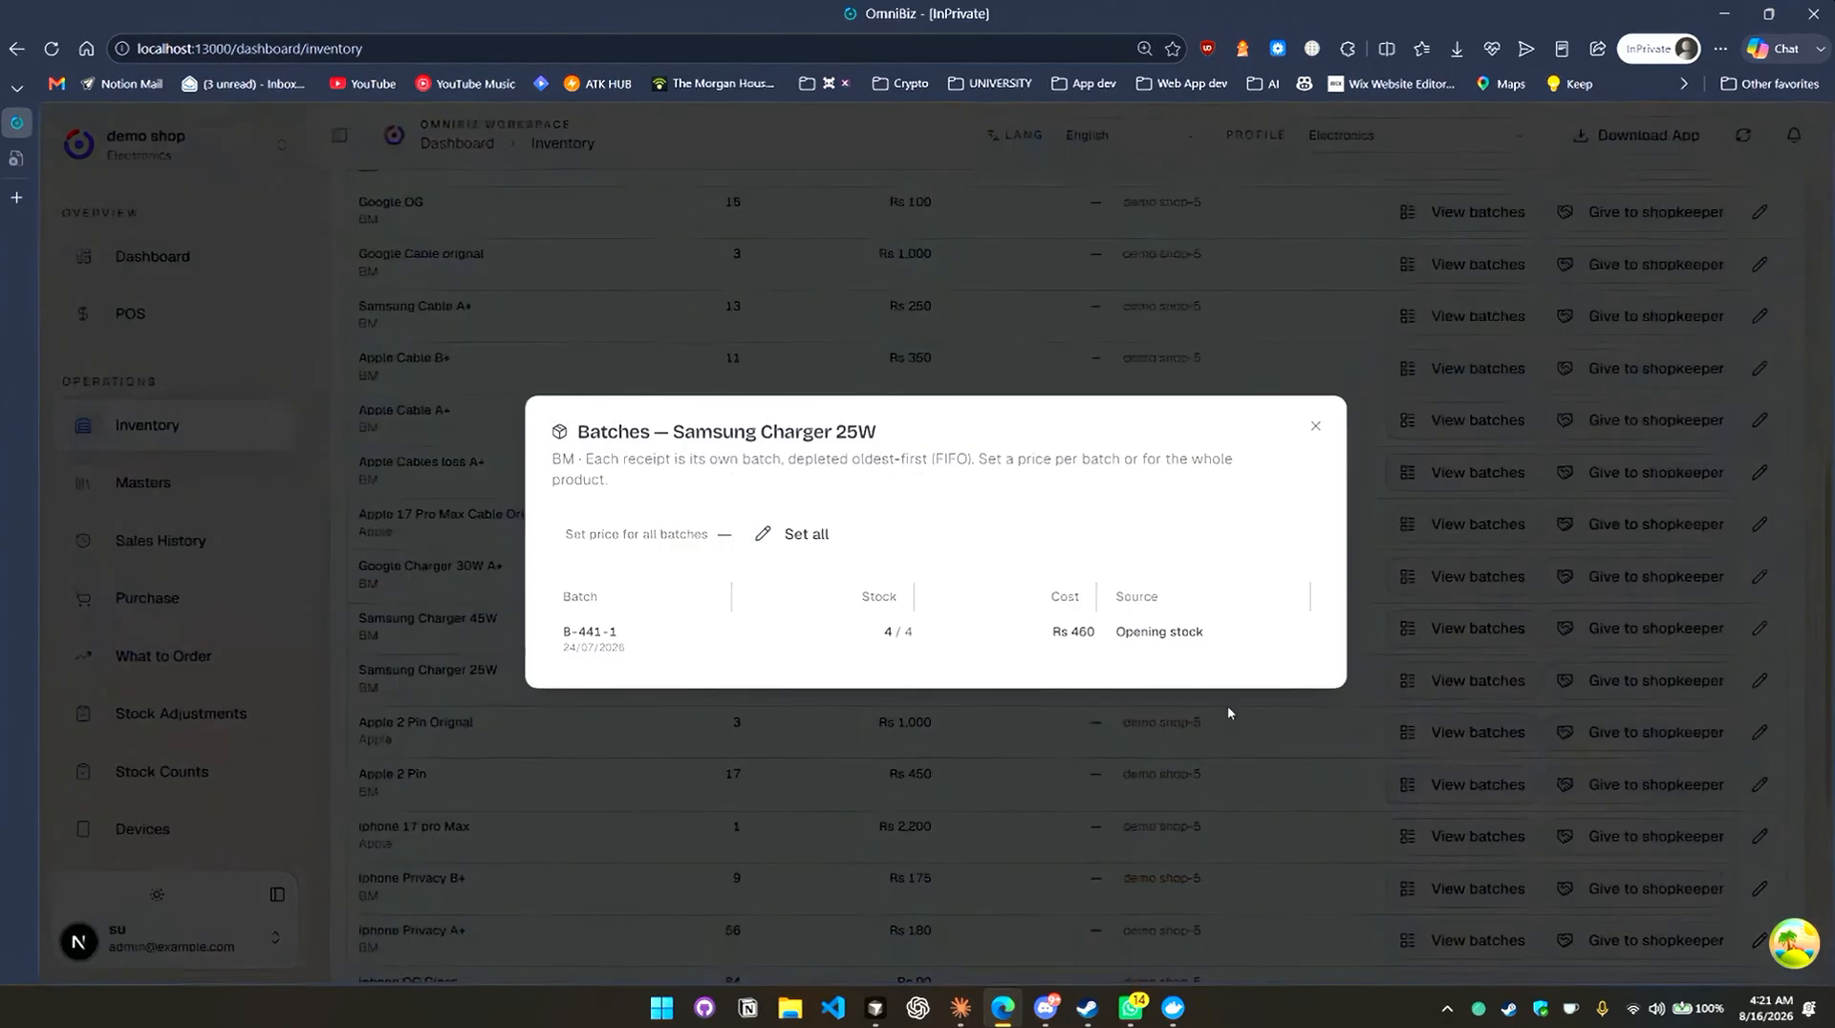
Close the Samsung Charger 25W batches and examine the batches of the MagSafe Charger again.
{"action": "left_click", "coordinate": [953, 692]}
{"action": "scroll", "coordinate": [1042, 698], "scroll_direction": "up", "scroll_amount": 6}
{"action": "left_click", "coordinate": [1407, 629]}
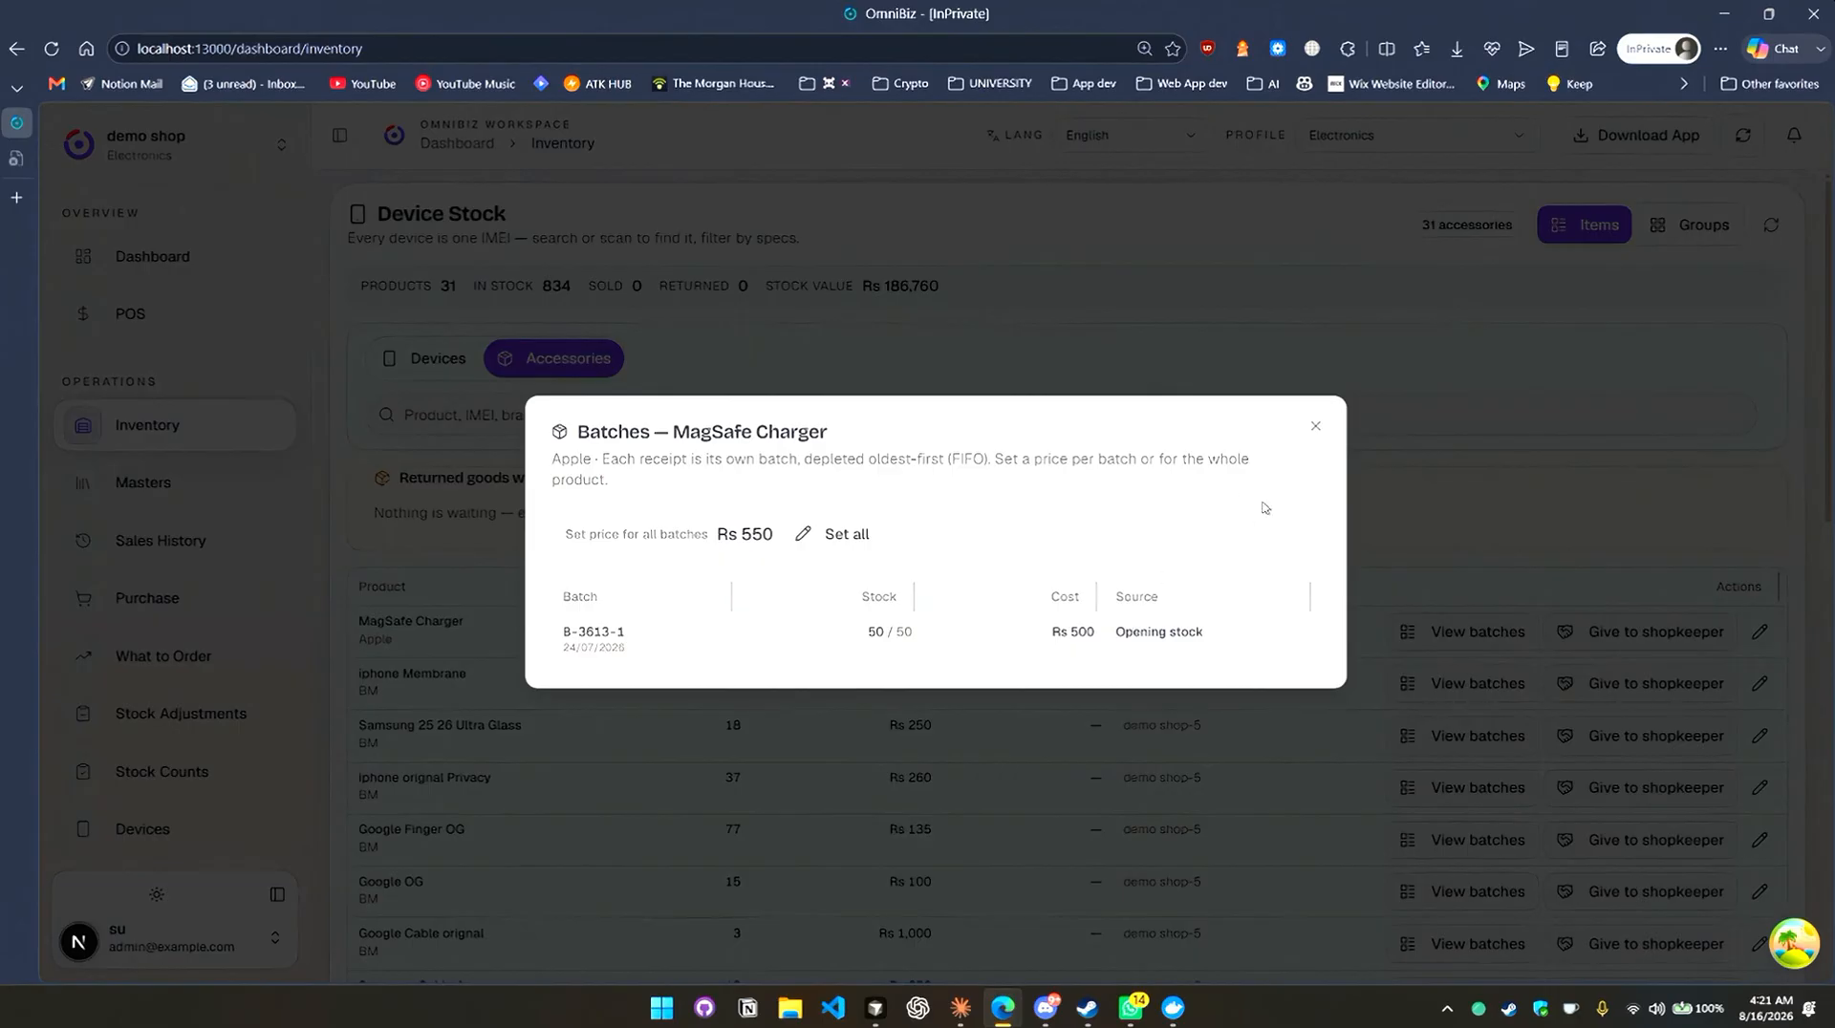
{"action": "left_click", "coordinate": [1316, 427]}
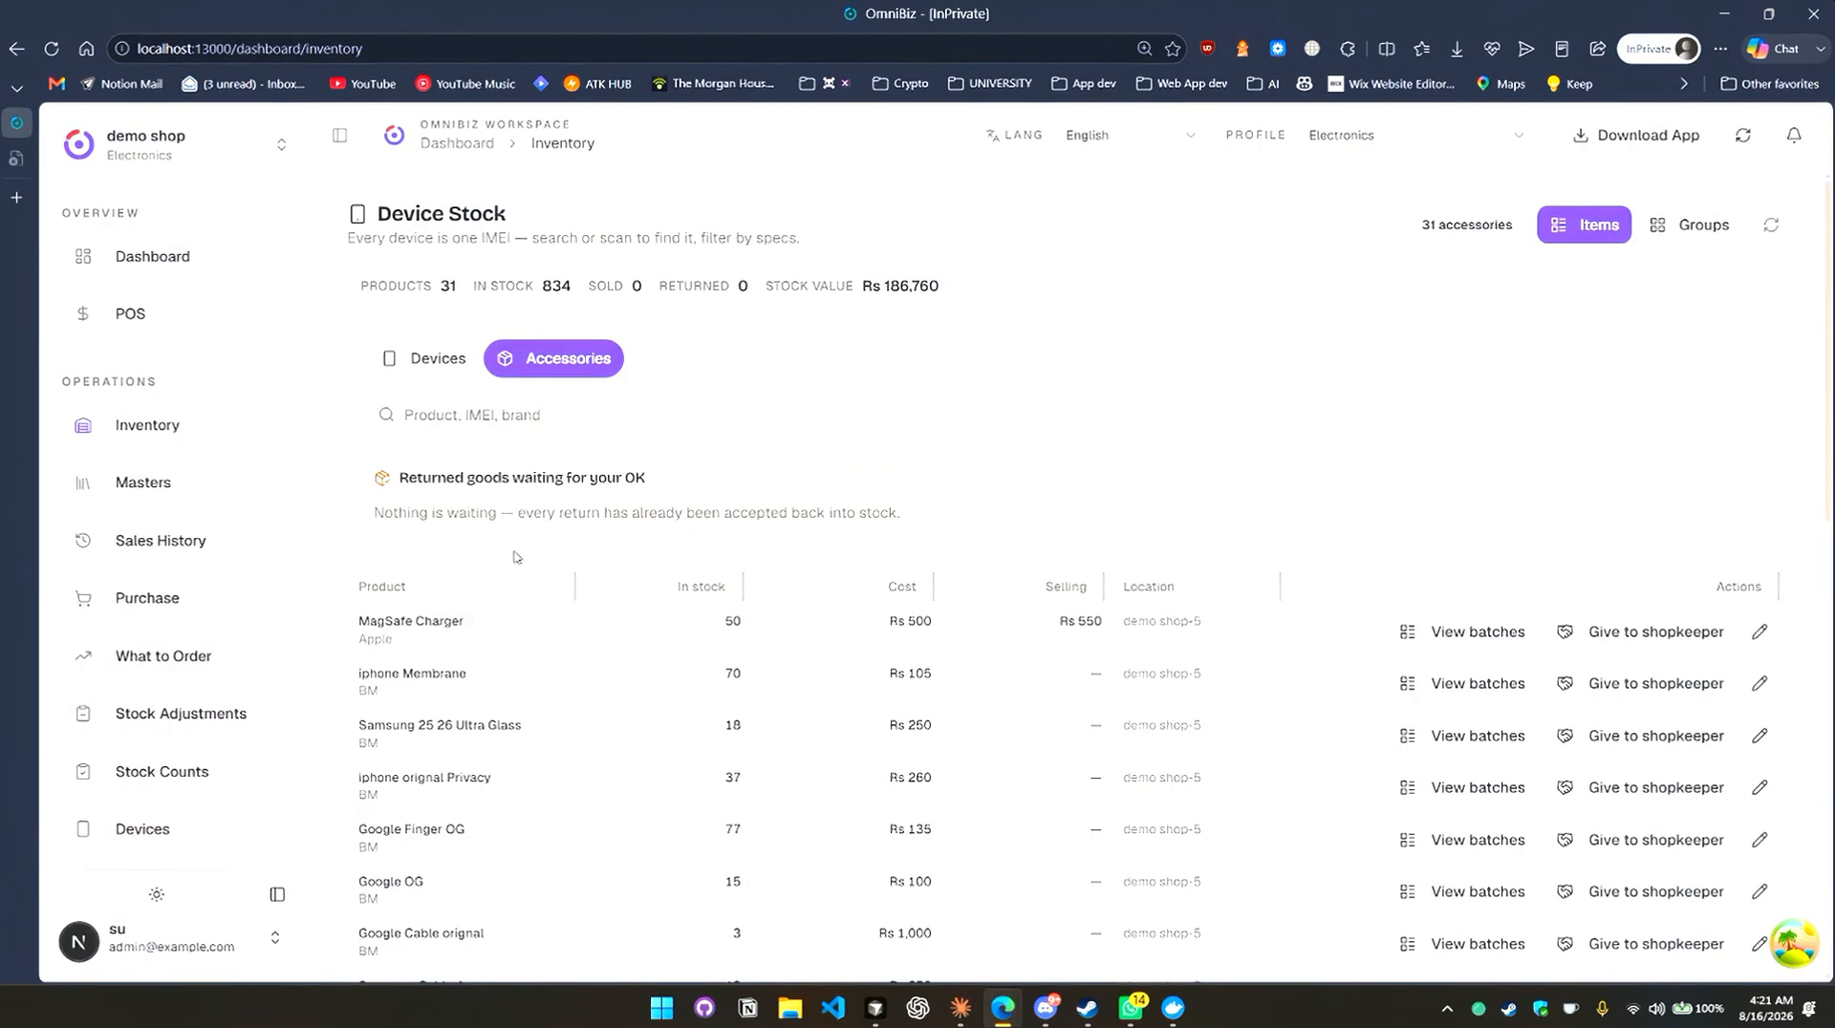
{"action": "left_click", "coordinate": [1403, 634]}
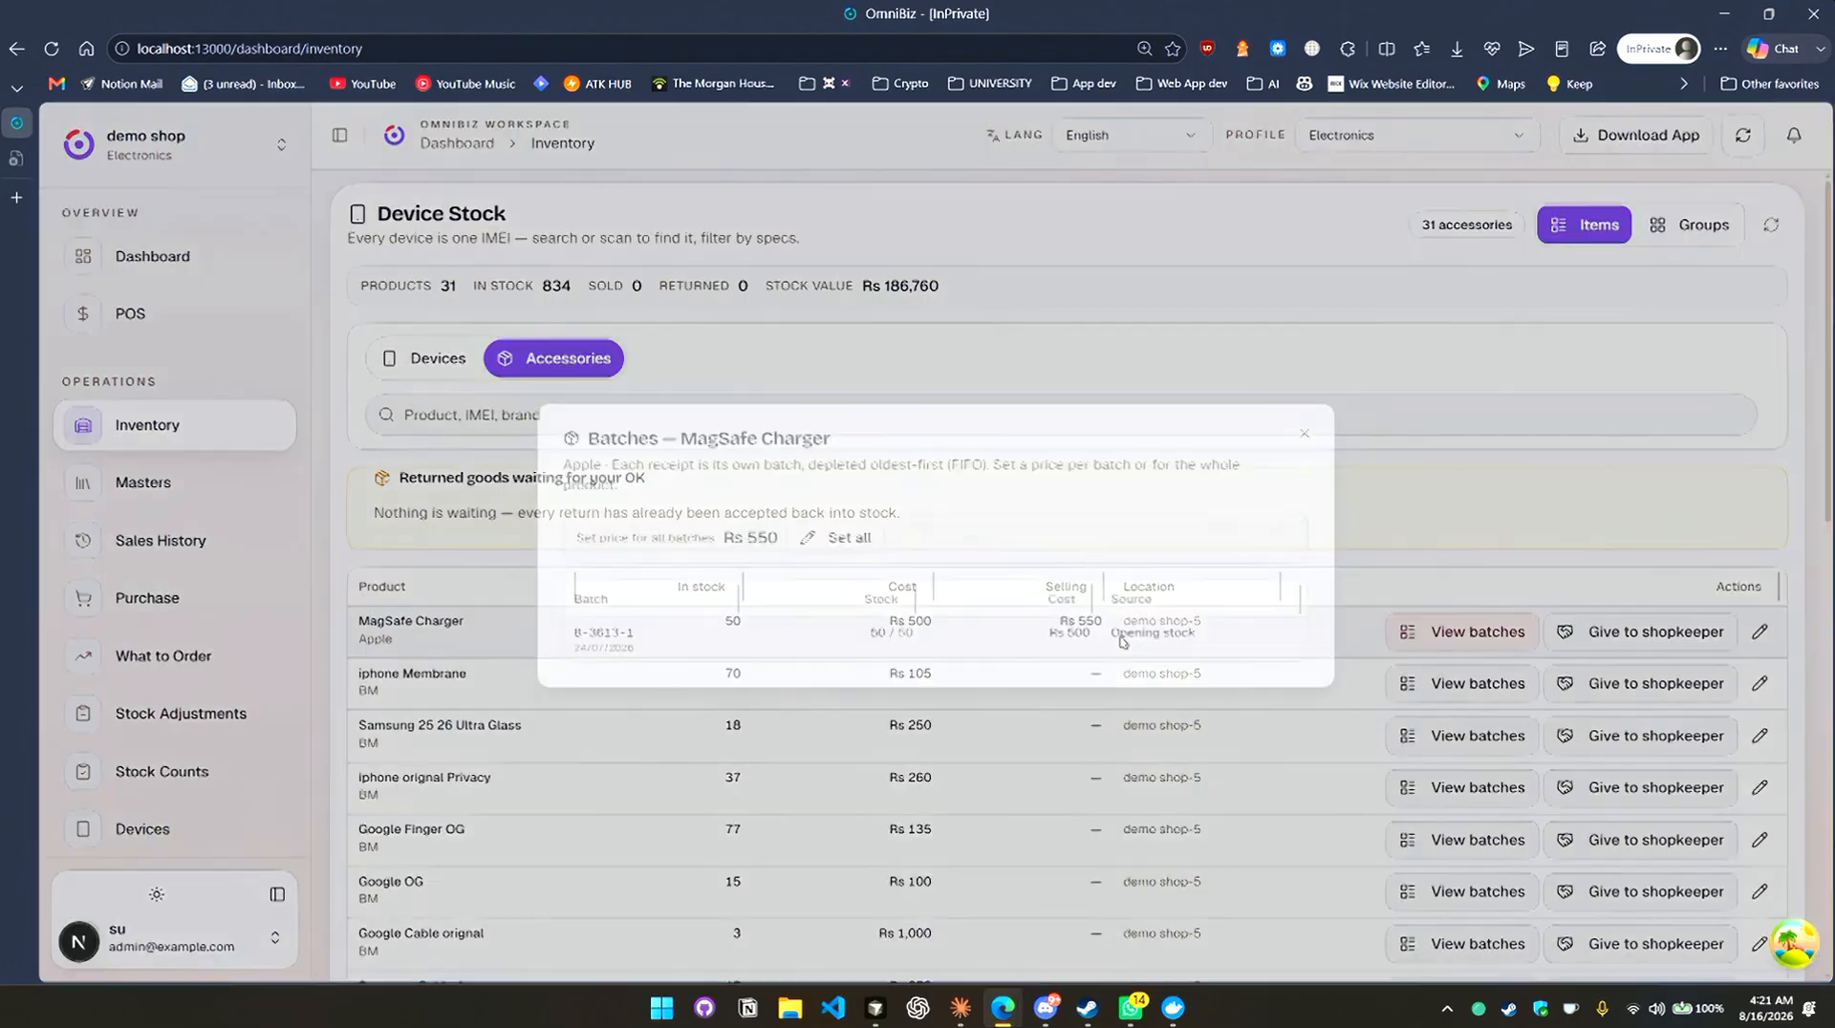
{"action": "left_click", "coordinate": [1315, 427]}
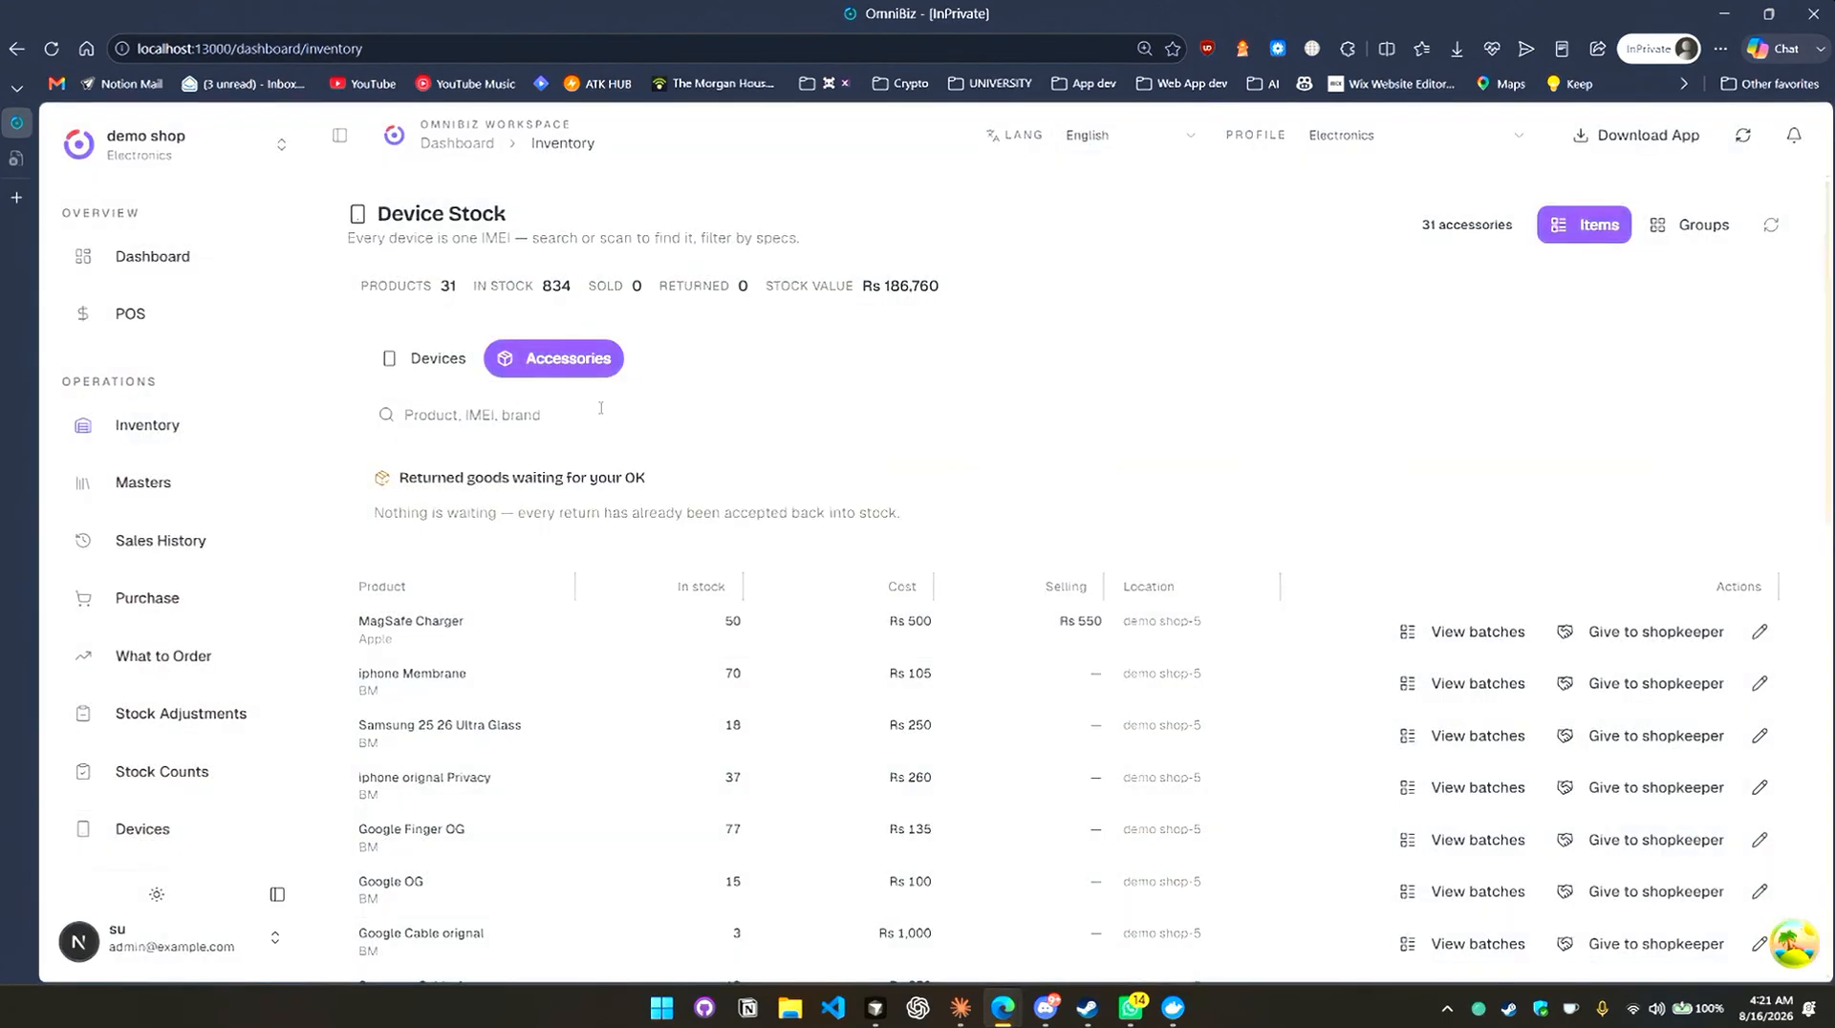
Switch the stock overview to devices and look through the in-stock items.
{"action": "left_click", "coordinate": [453, 353]}
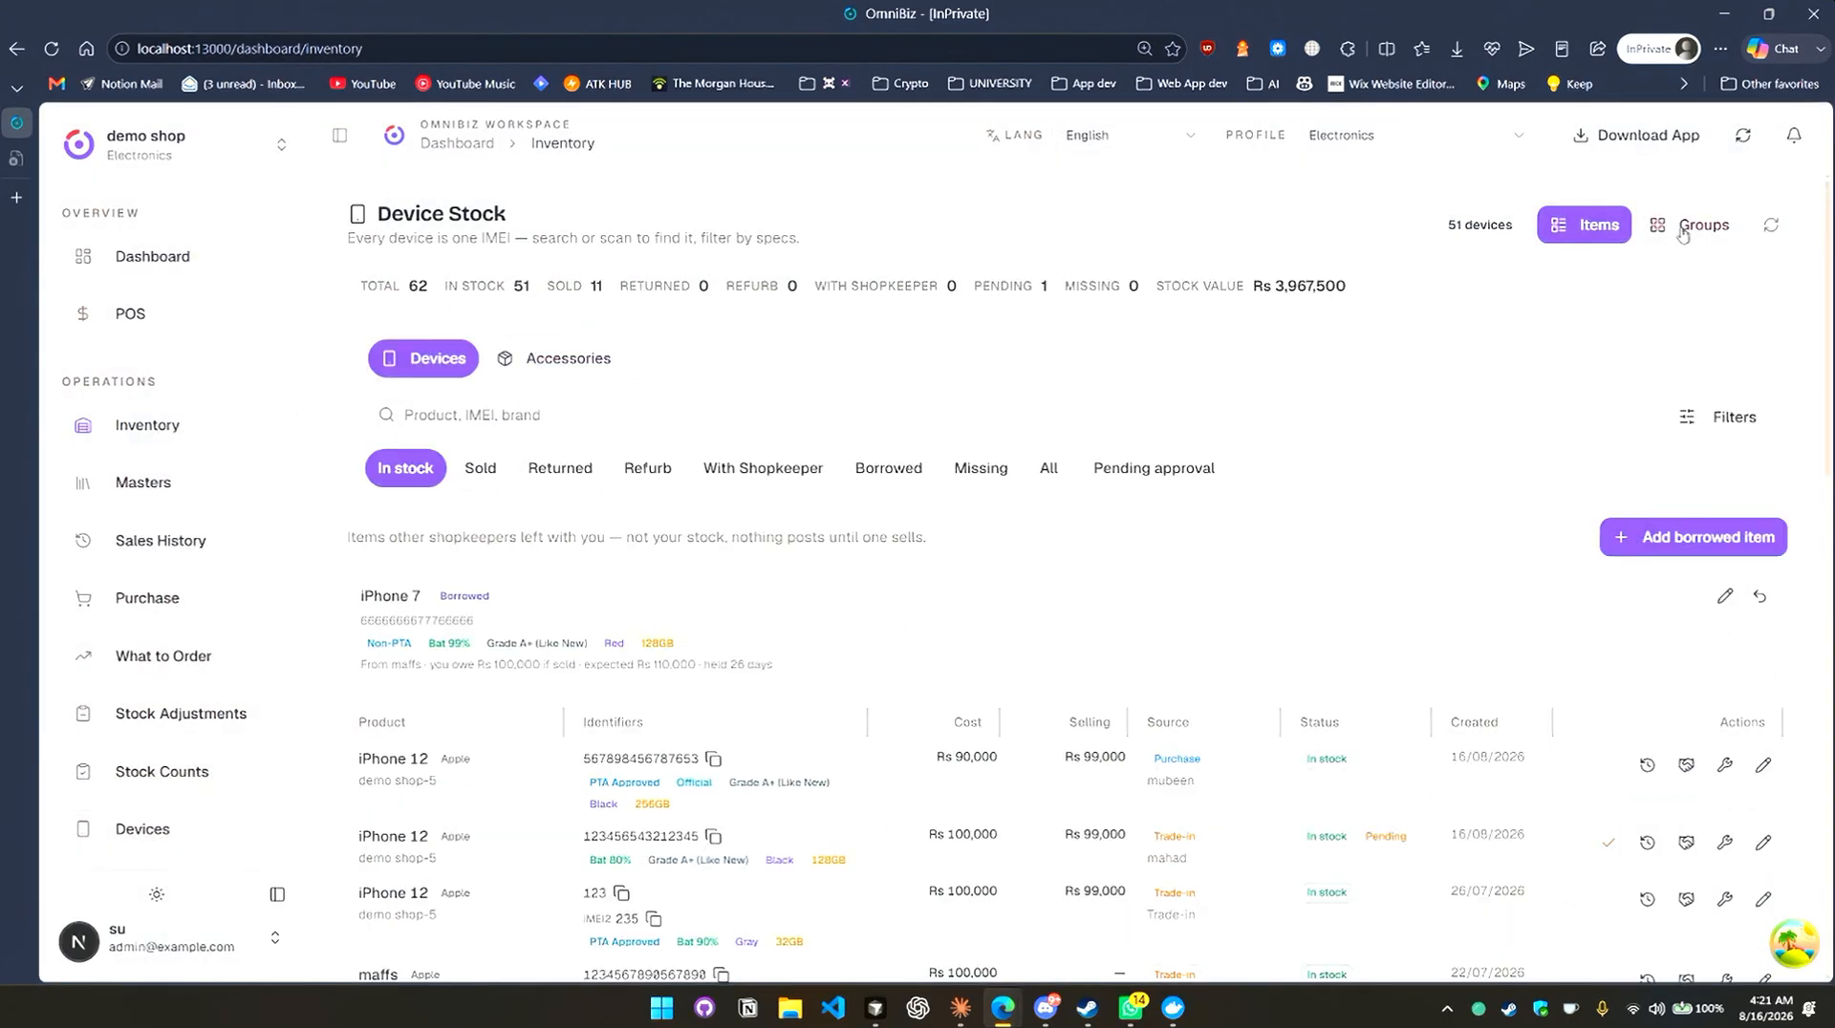
{"action": "scroll", "coordinate": [1083, 494], "scroll_direction": "down", "scroll_amount": 2}
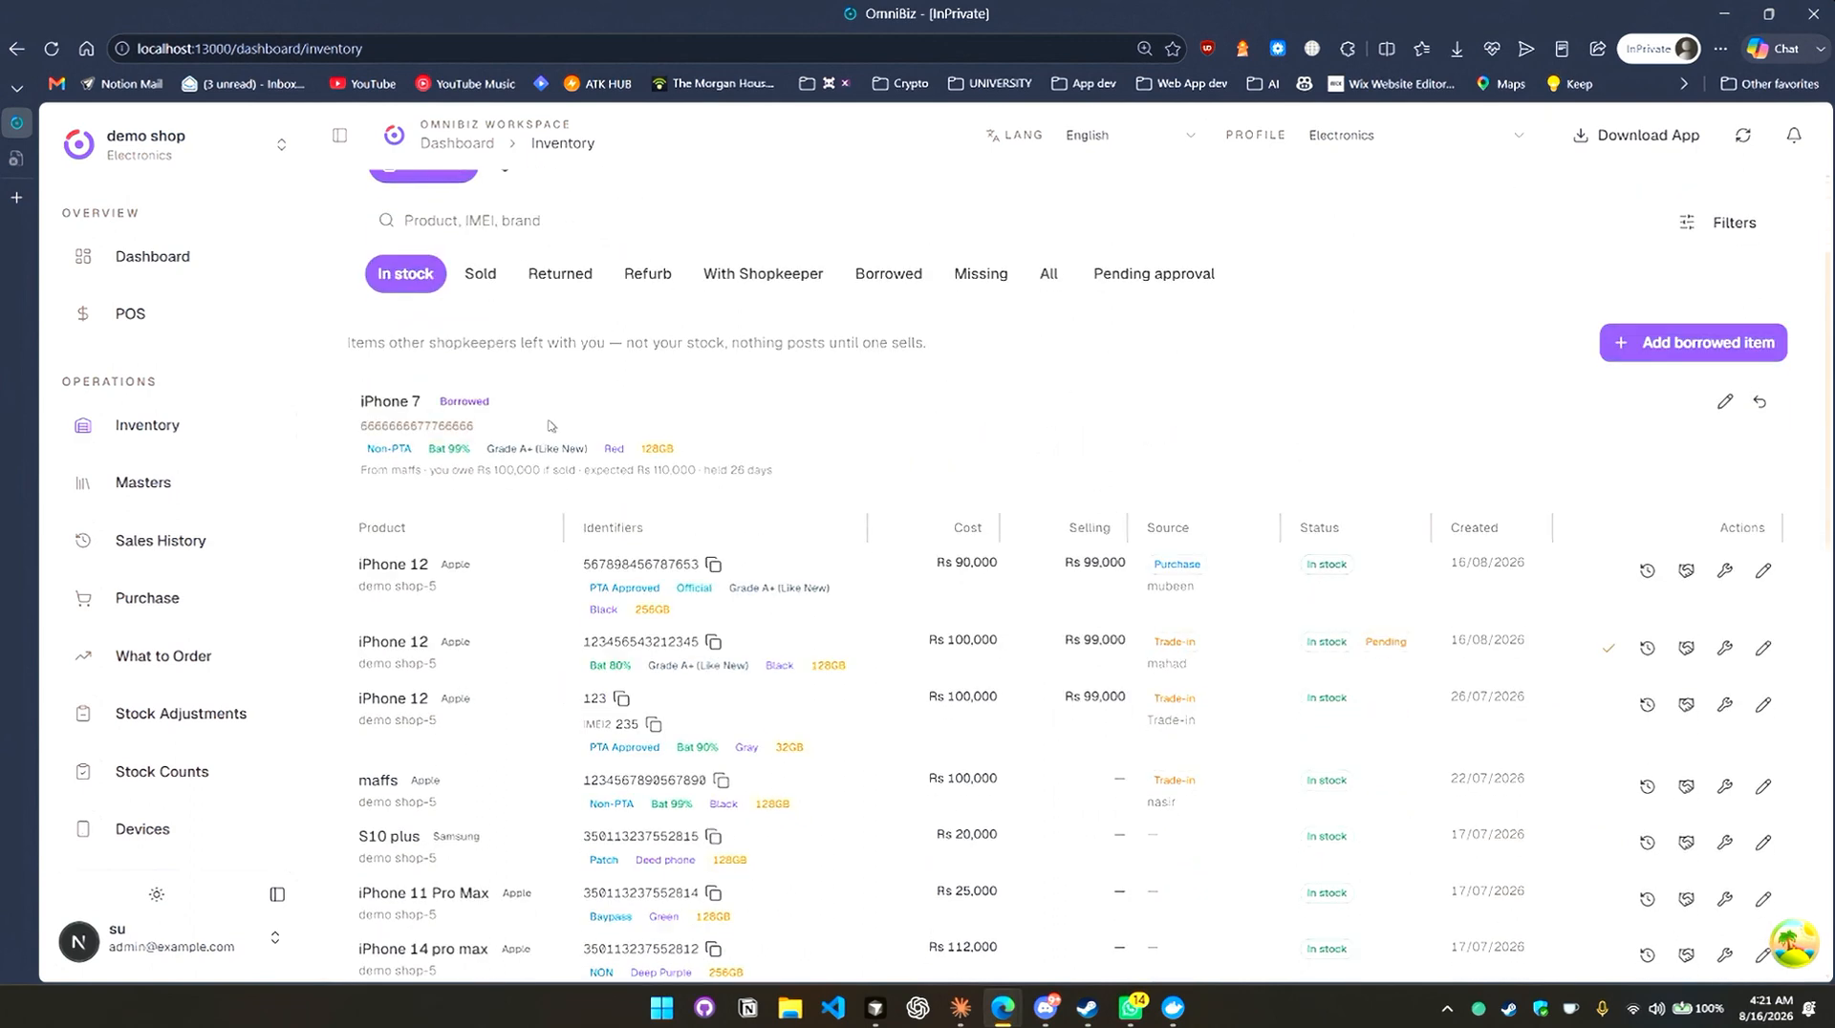
{"action": "scroll", "coordinate": [1589, 413], "scroll_direction": "down", "scroll_amount": 3}
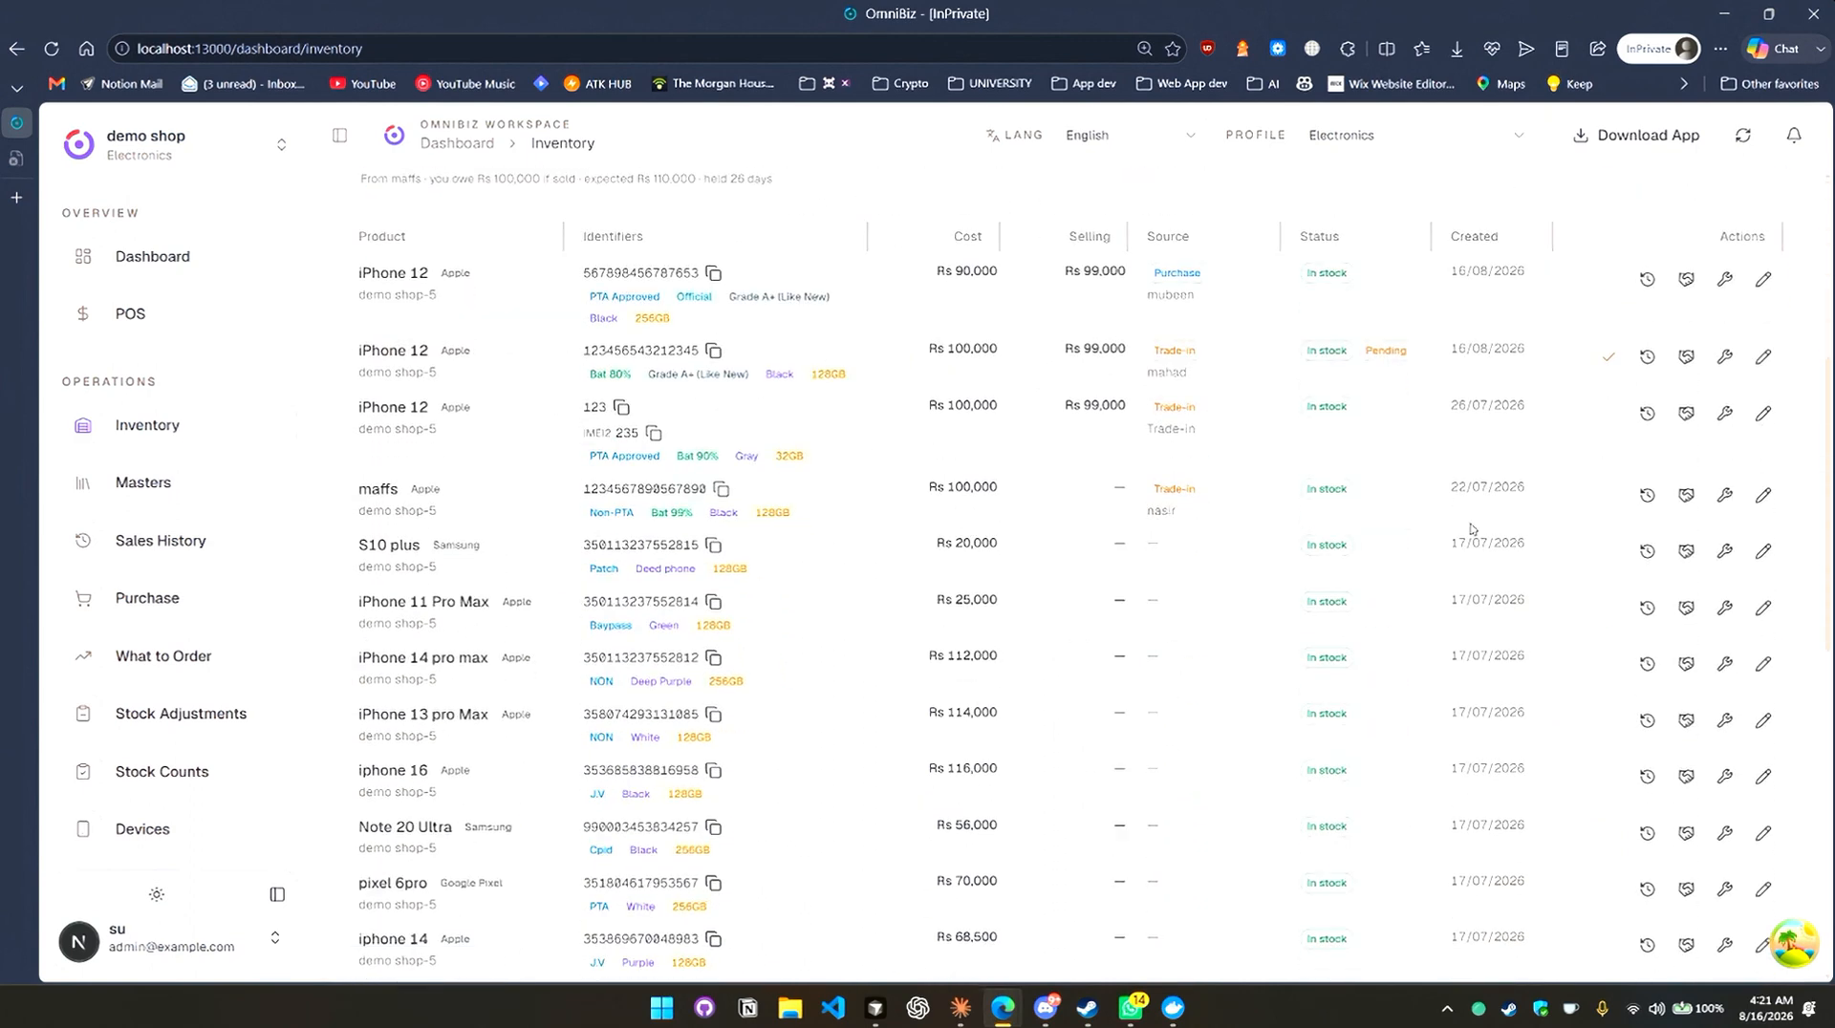
{"action": "scroll", "coordinate": [1589, 437], "scroll_direction": "up", "scroll_amount": 5}
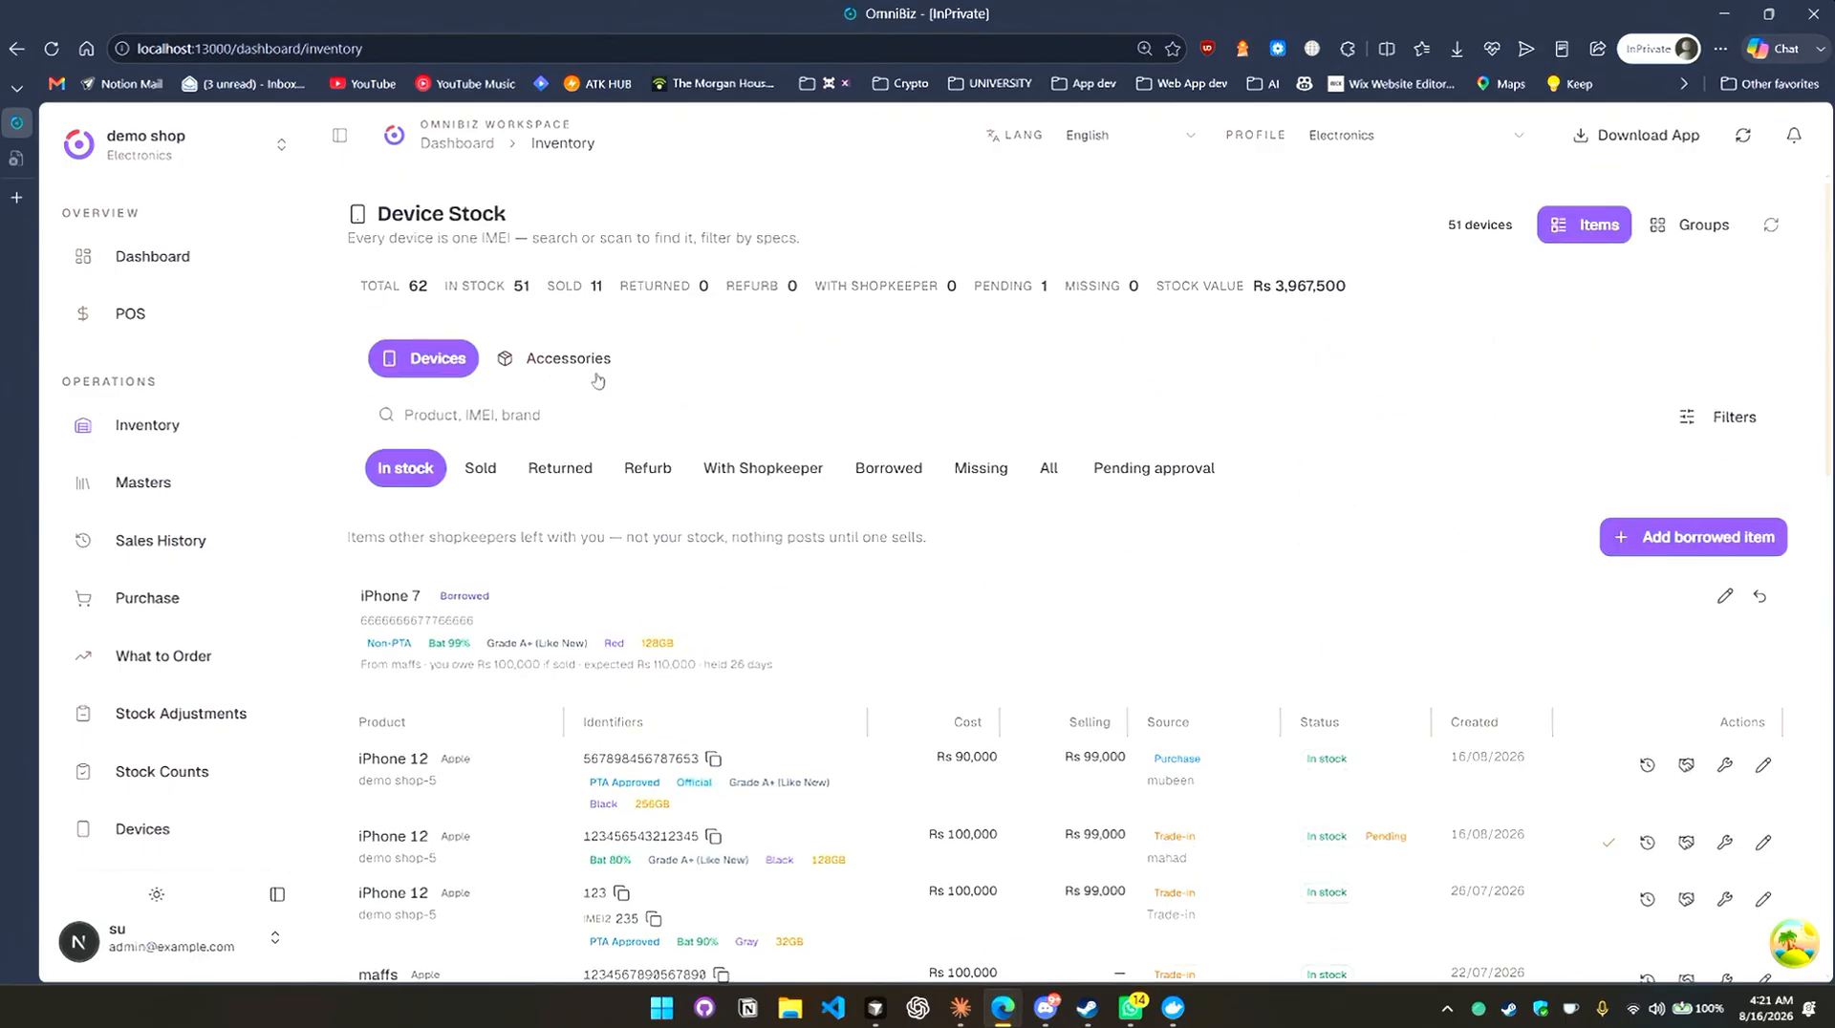
Show the device stock grouped by model and examine the stock counts and cost values of all groups.
{"action": "left_click", "coordinate": [1697, 228]}
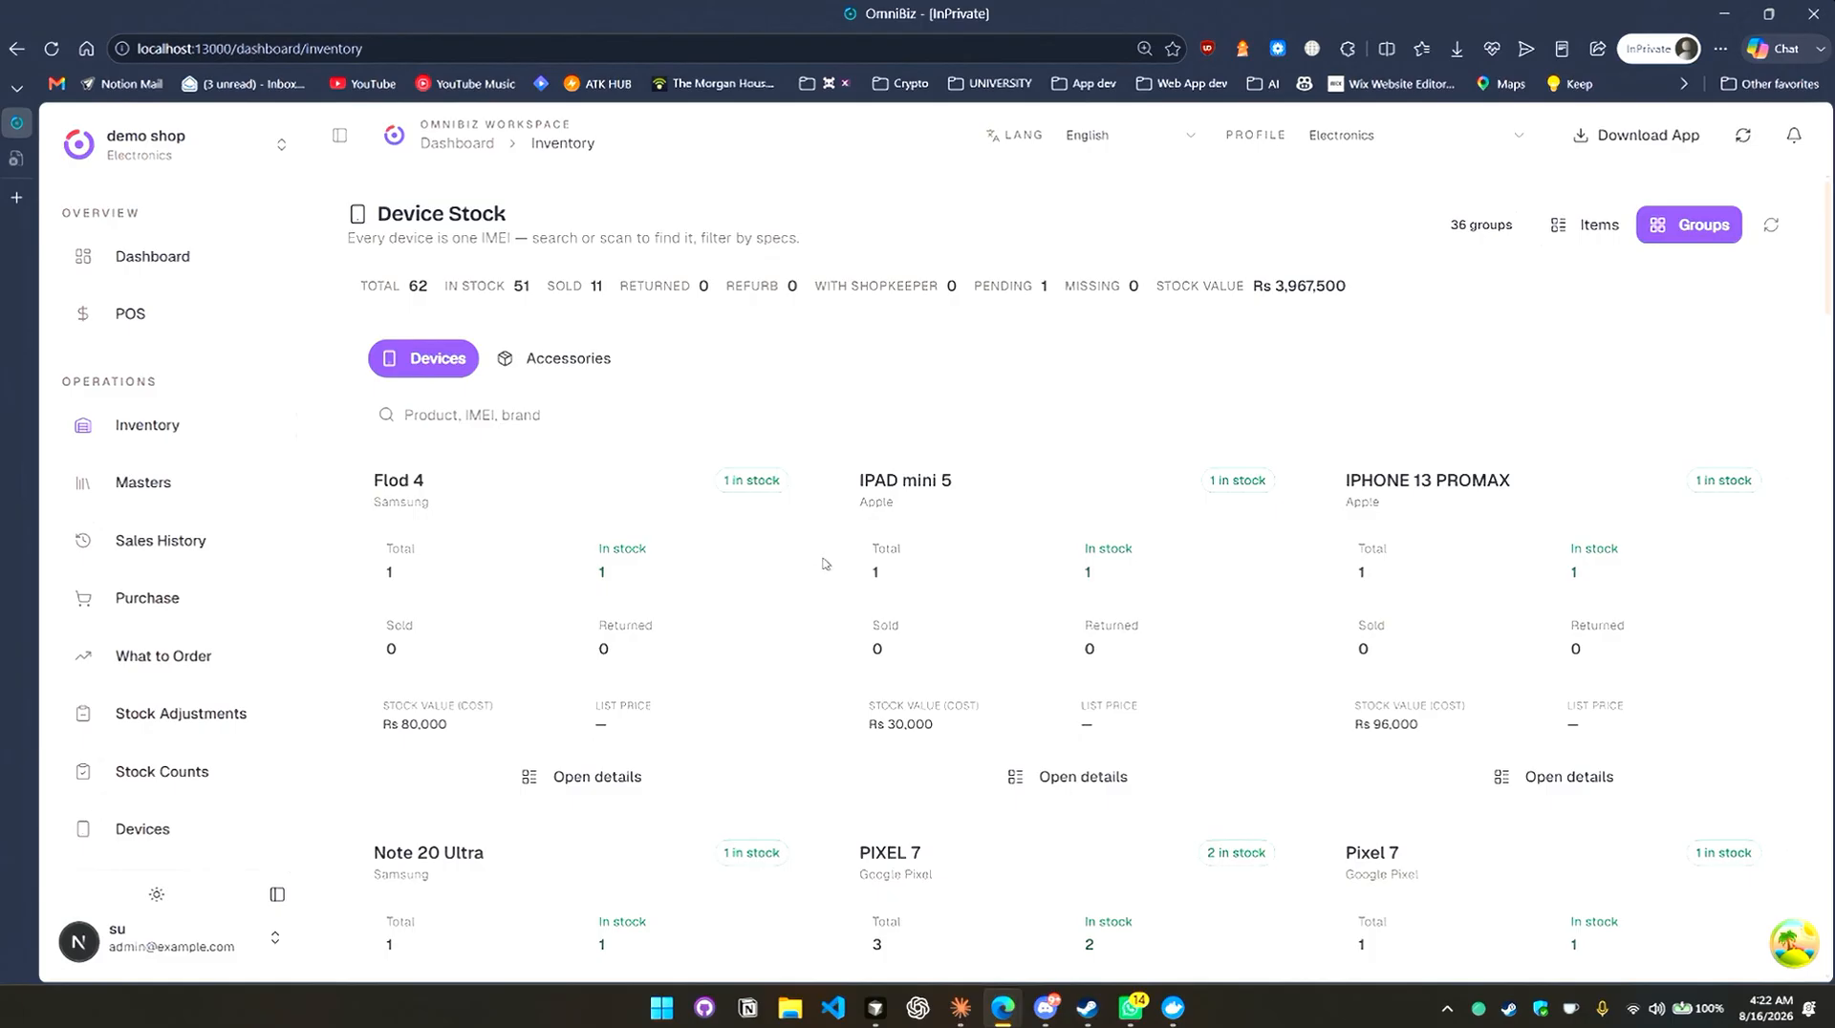
{"action": "scroll", "coordinate": [828, 559], "scroll_direction": "down", "scroll_amount": 1}
{"action": "scroll", "coordinate": [1049, 479], "scroll_direction": "up", "scroll_amount": 1}
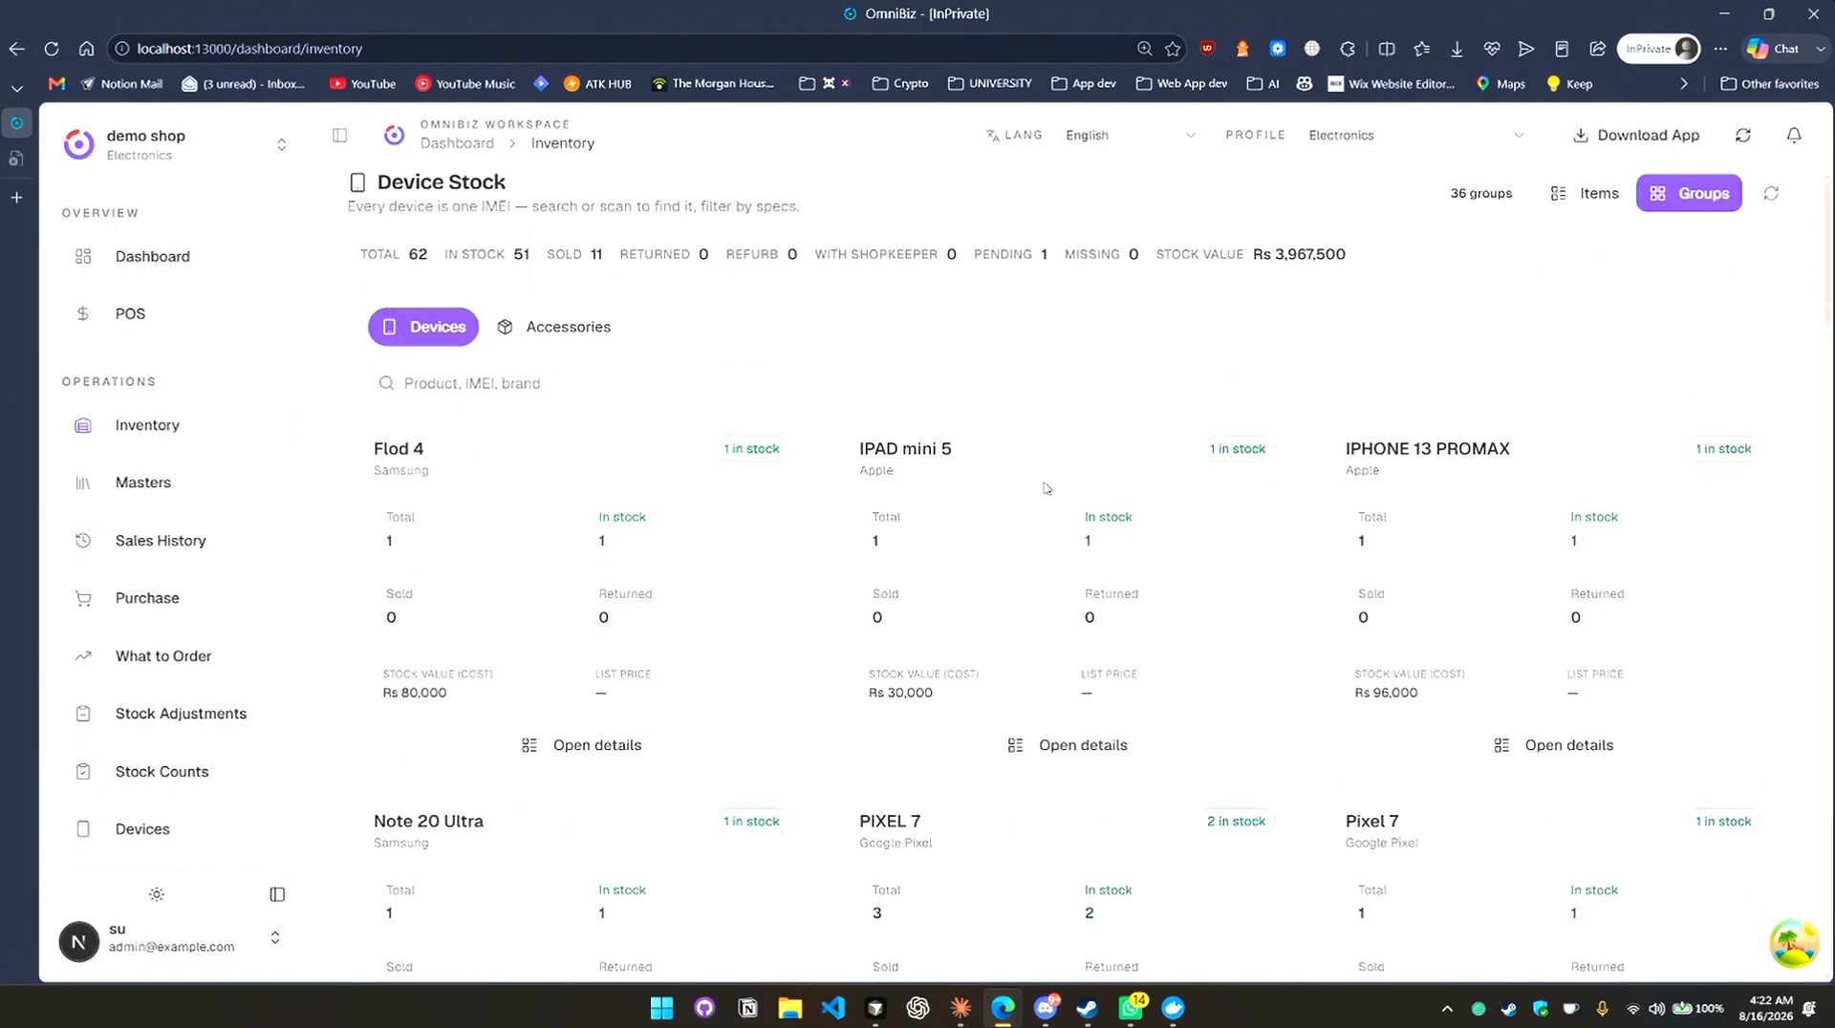
{"action": "scroll", "coordinate": [844, 586], "scroll_direction": "down", "scroll_amount": 1}
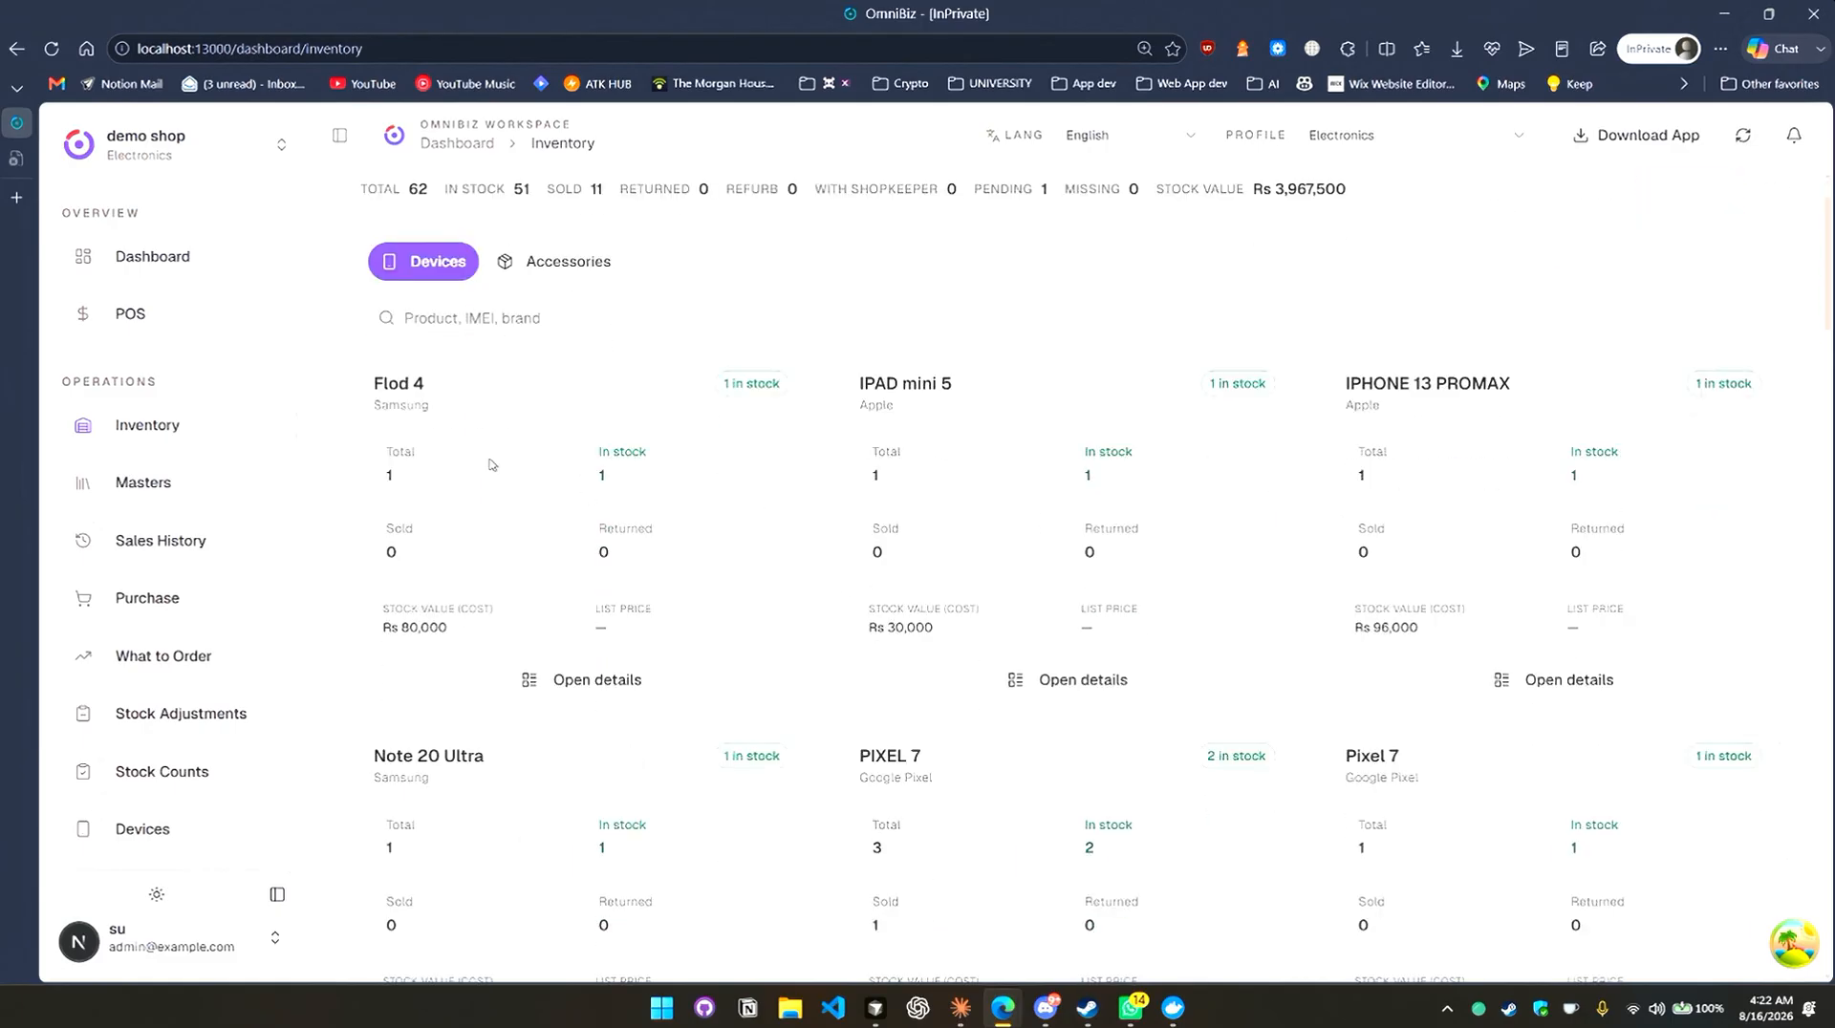
{"action": "scroll", "coordinate": [677, 565], "scroll_direction": "down", "scroll_amount": 3}
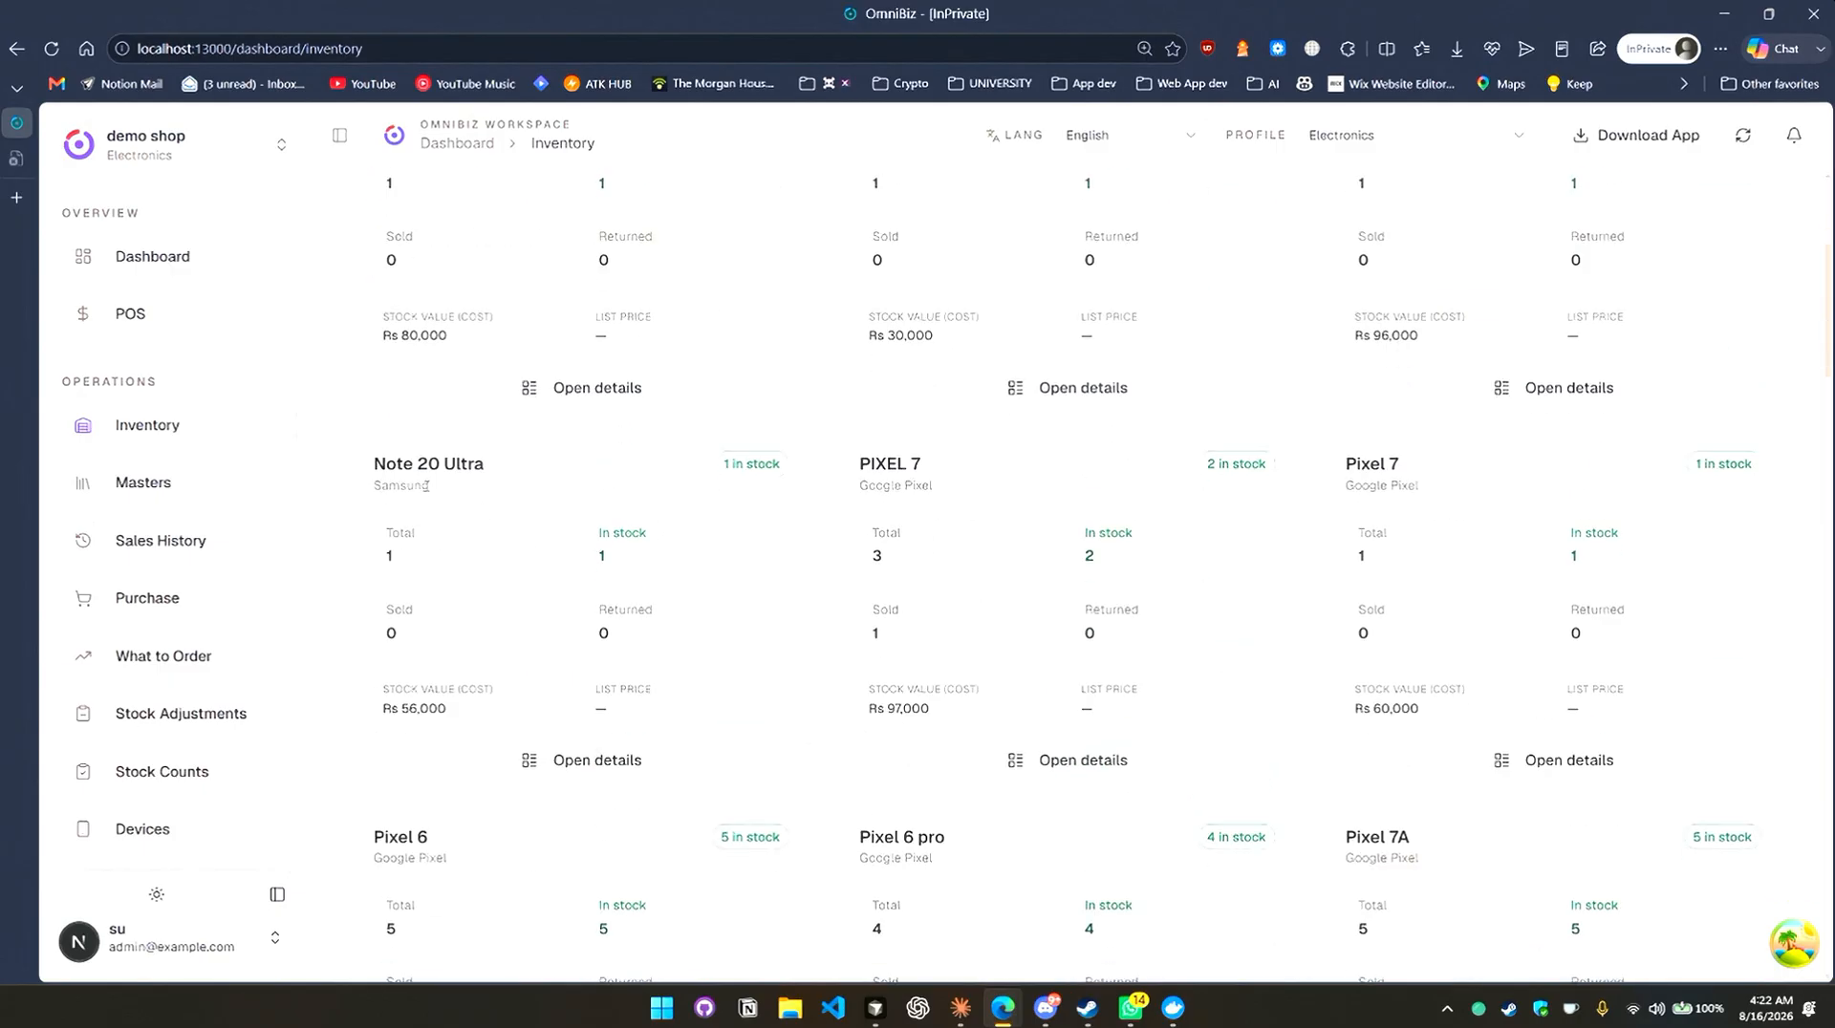
{"action": "scroll", "coordinate": [1127, 608], "scroll_direction": "down", "scroll_amount": 3}
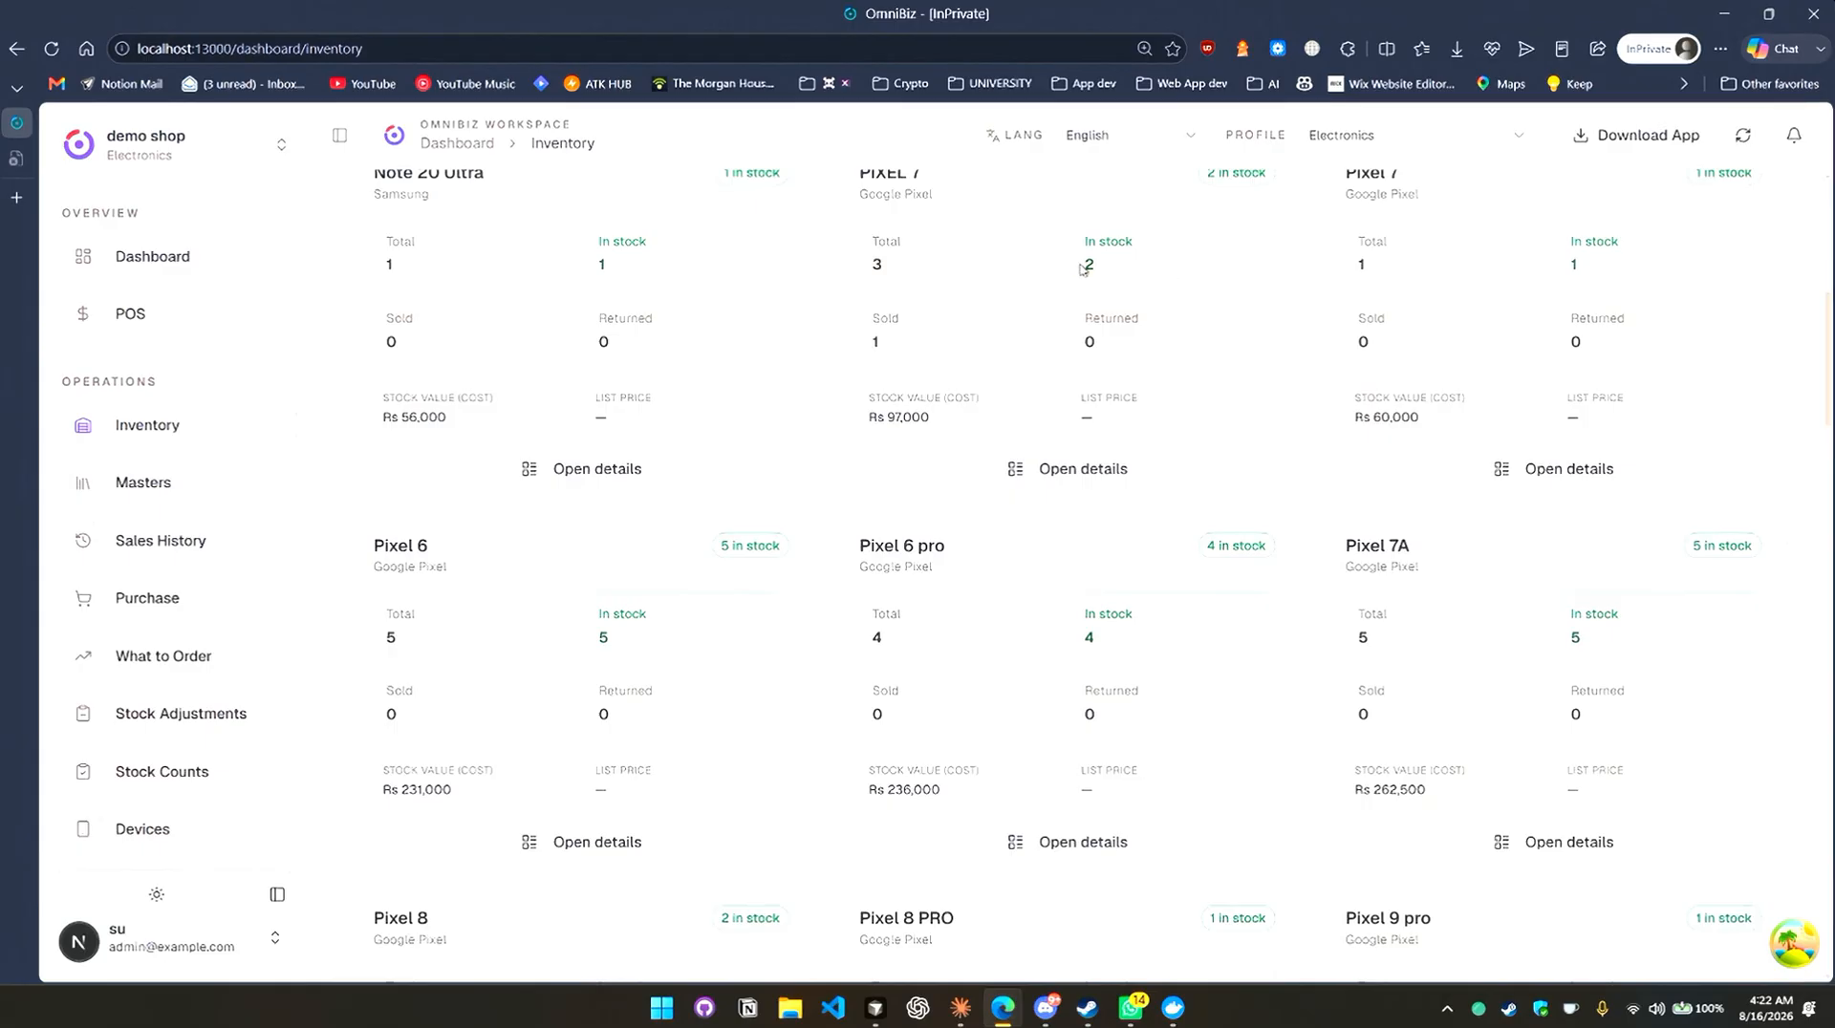
{"action": "scroll", "coordinate": [1128, 287], "scroll_direction": "down", "scroll_amount": 5}
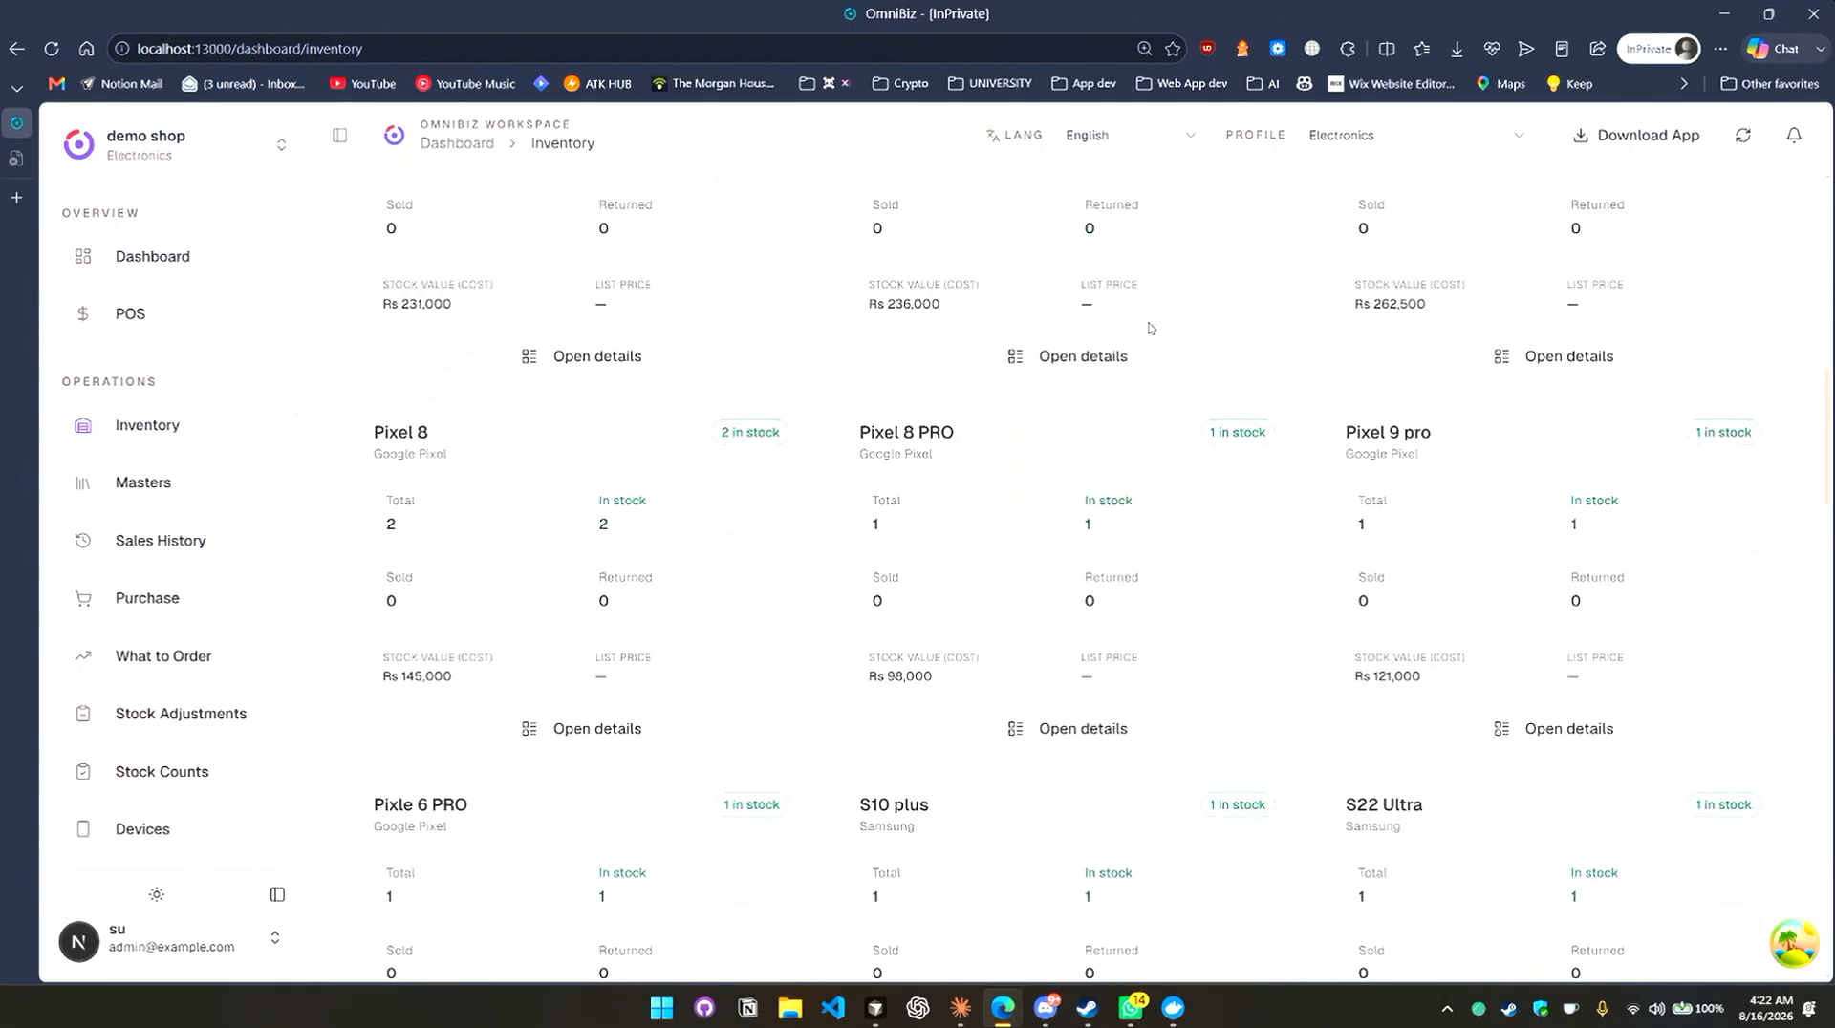
{"action": "scroll", "coordinate": [1106, 274], "scroll_direction": "up", "scroll_amount": 2}
{"action": "scroll", "coordinate": [1116, 400], "scroll_direction": "down", "scroll_amount": 4}
{"action": "scroll", "coordinate": [1114, 400], "scroll_direction": "down", "scroll_amount": 20}
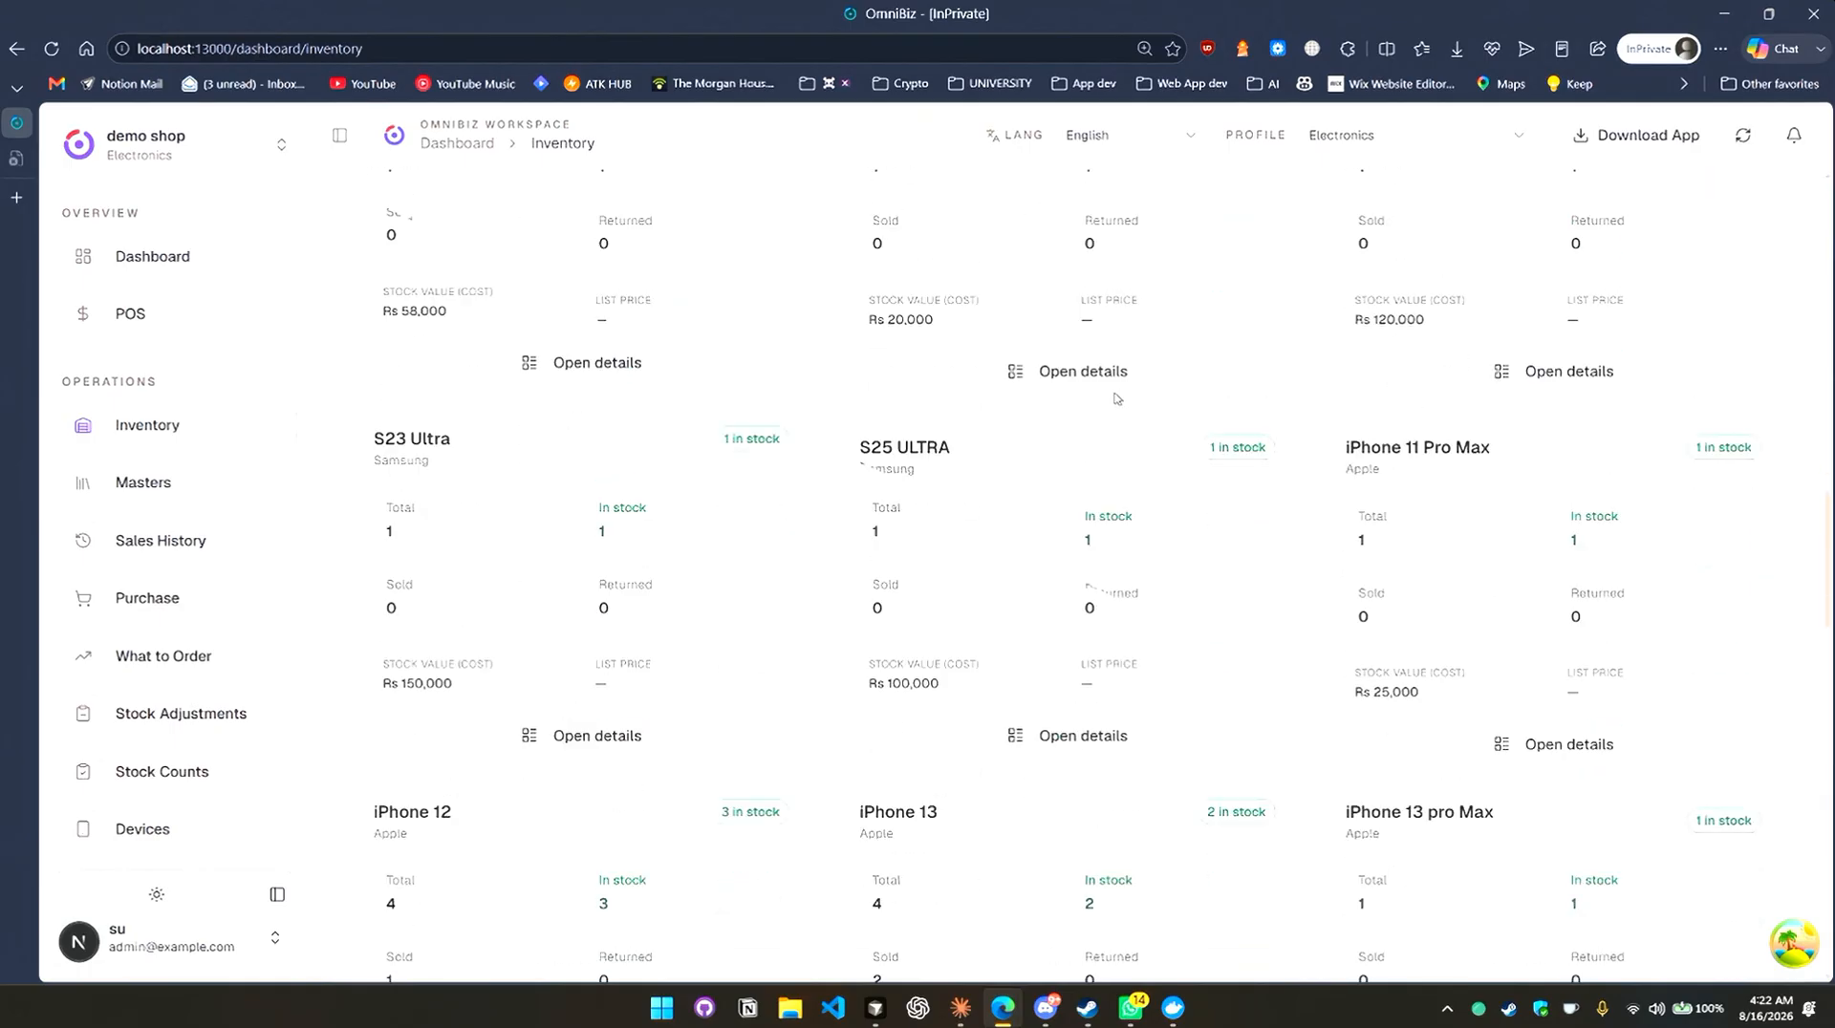
{"action": "scroll", "coordinate": [1117, 399], "scroll_direction": "up", "scroll_amount": 20}
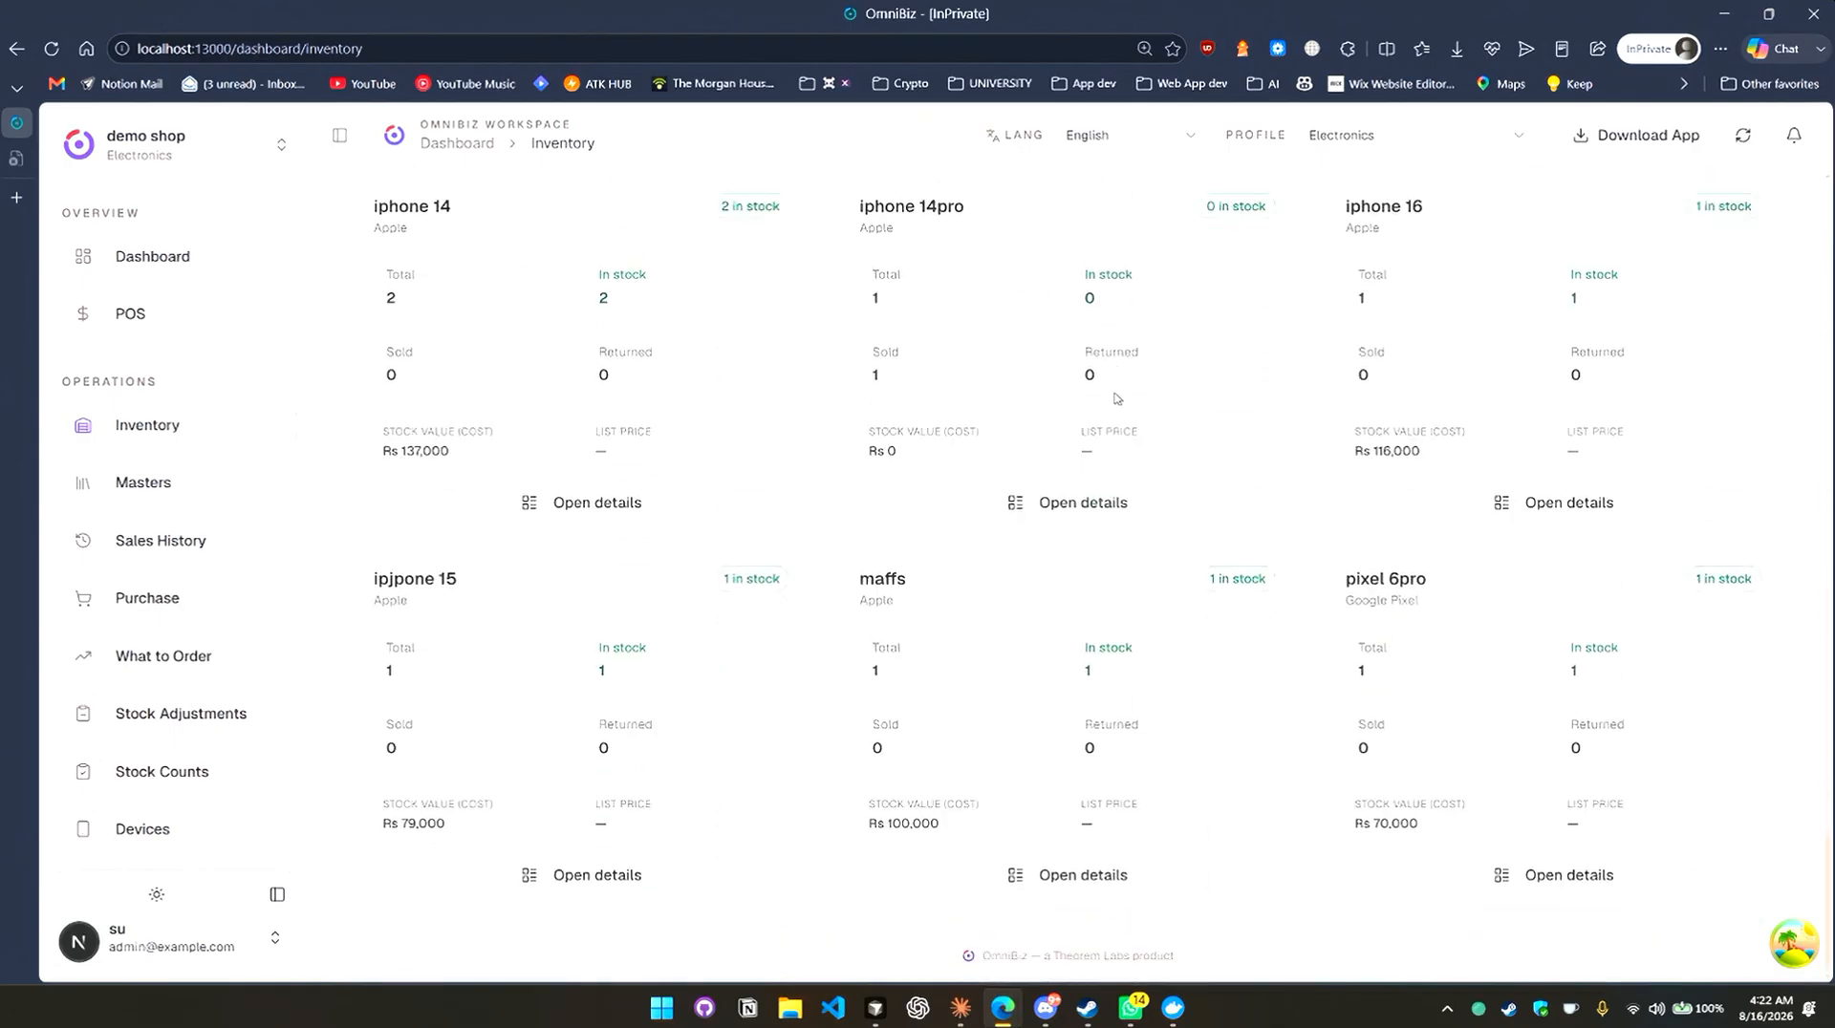
{"action": "scroll", "coordinate": [1121, 401], "scroll_direction": "up", "scroll_amount": 12}
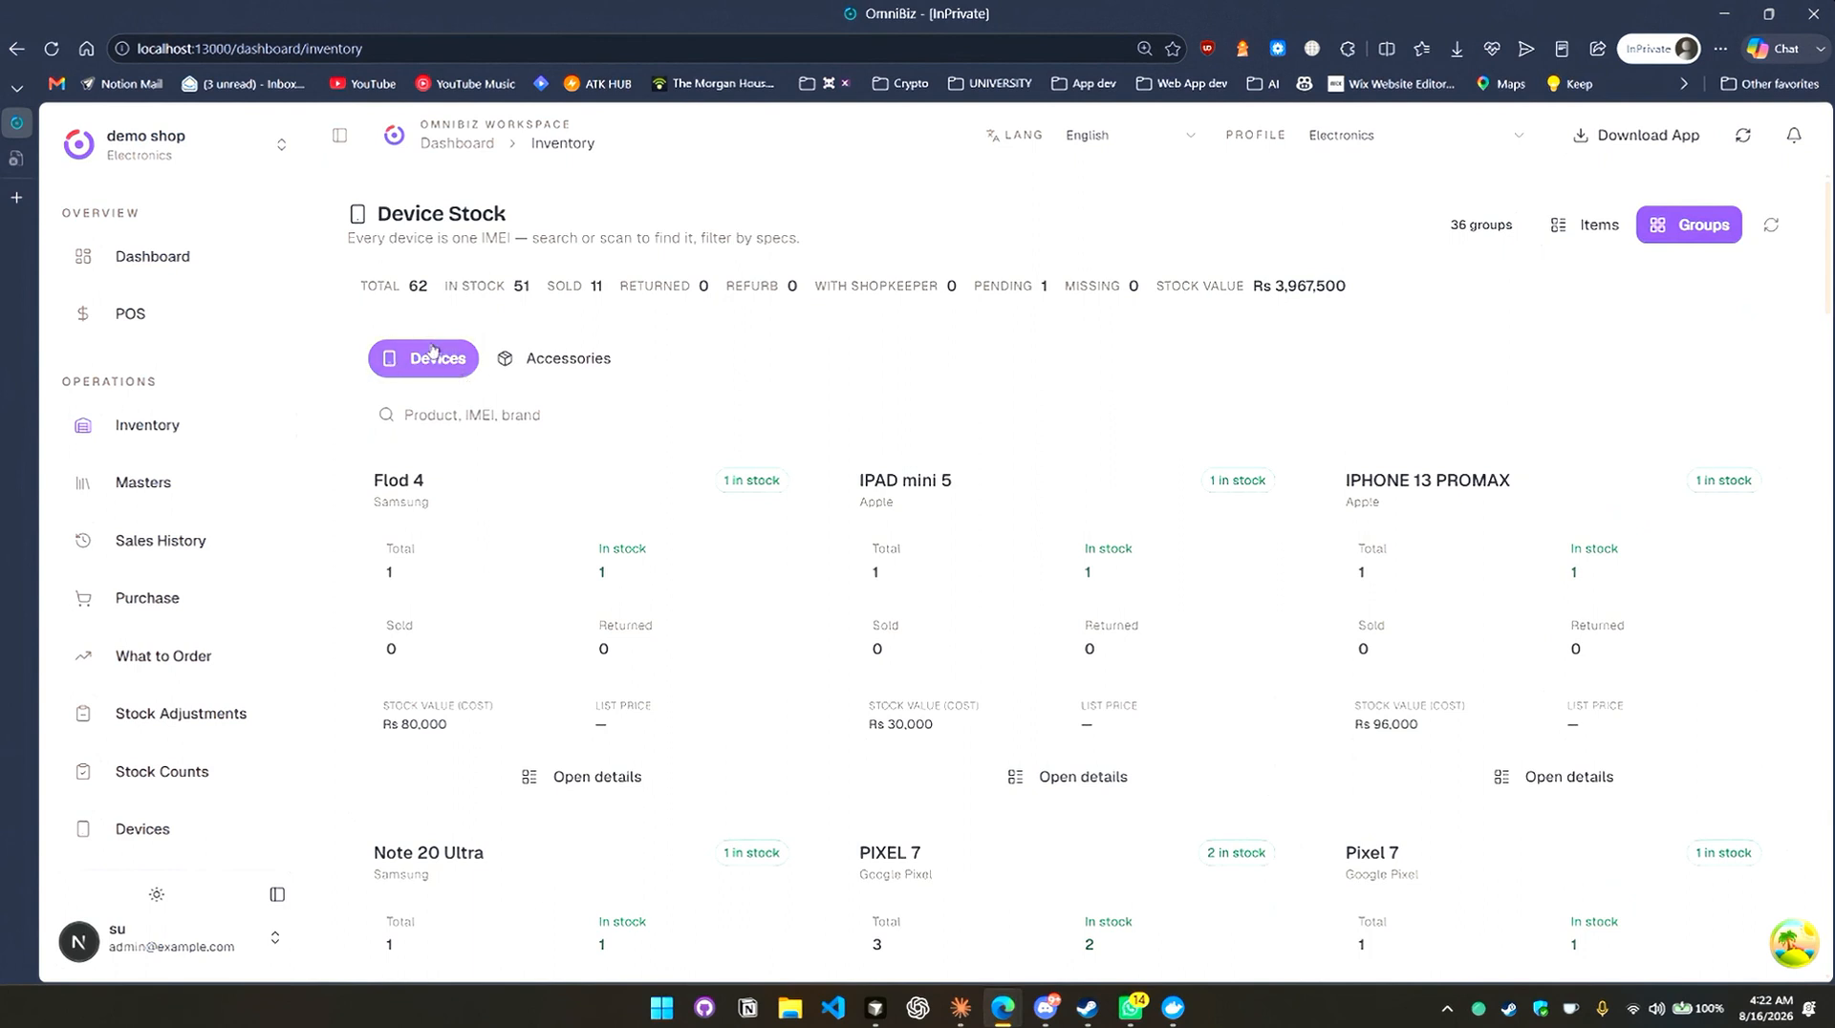
Show the grouped accessories and examine the batches of Apple 17 Pro Max Cable Orignal, Apple 2 Pin and Apple 2 Pin Chargers A+.
{"action": "left_click", "coordinate": [589, 361]}
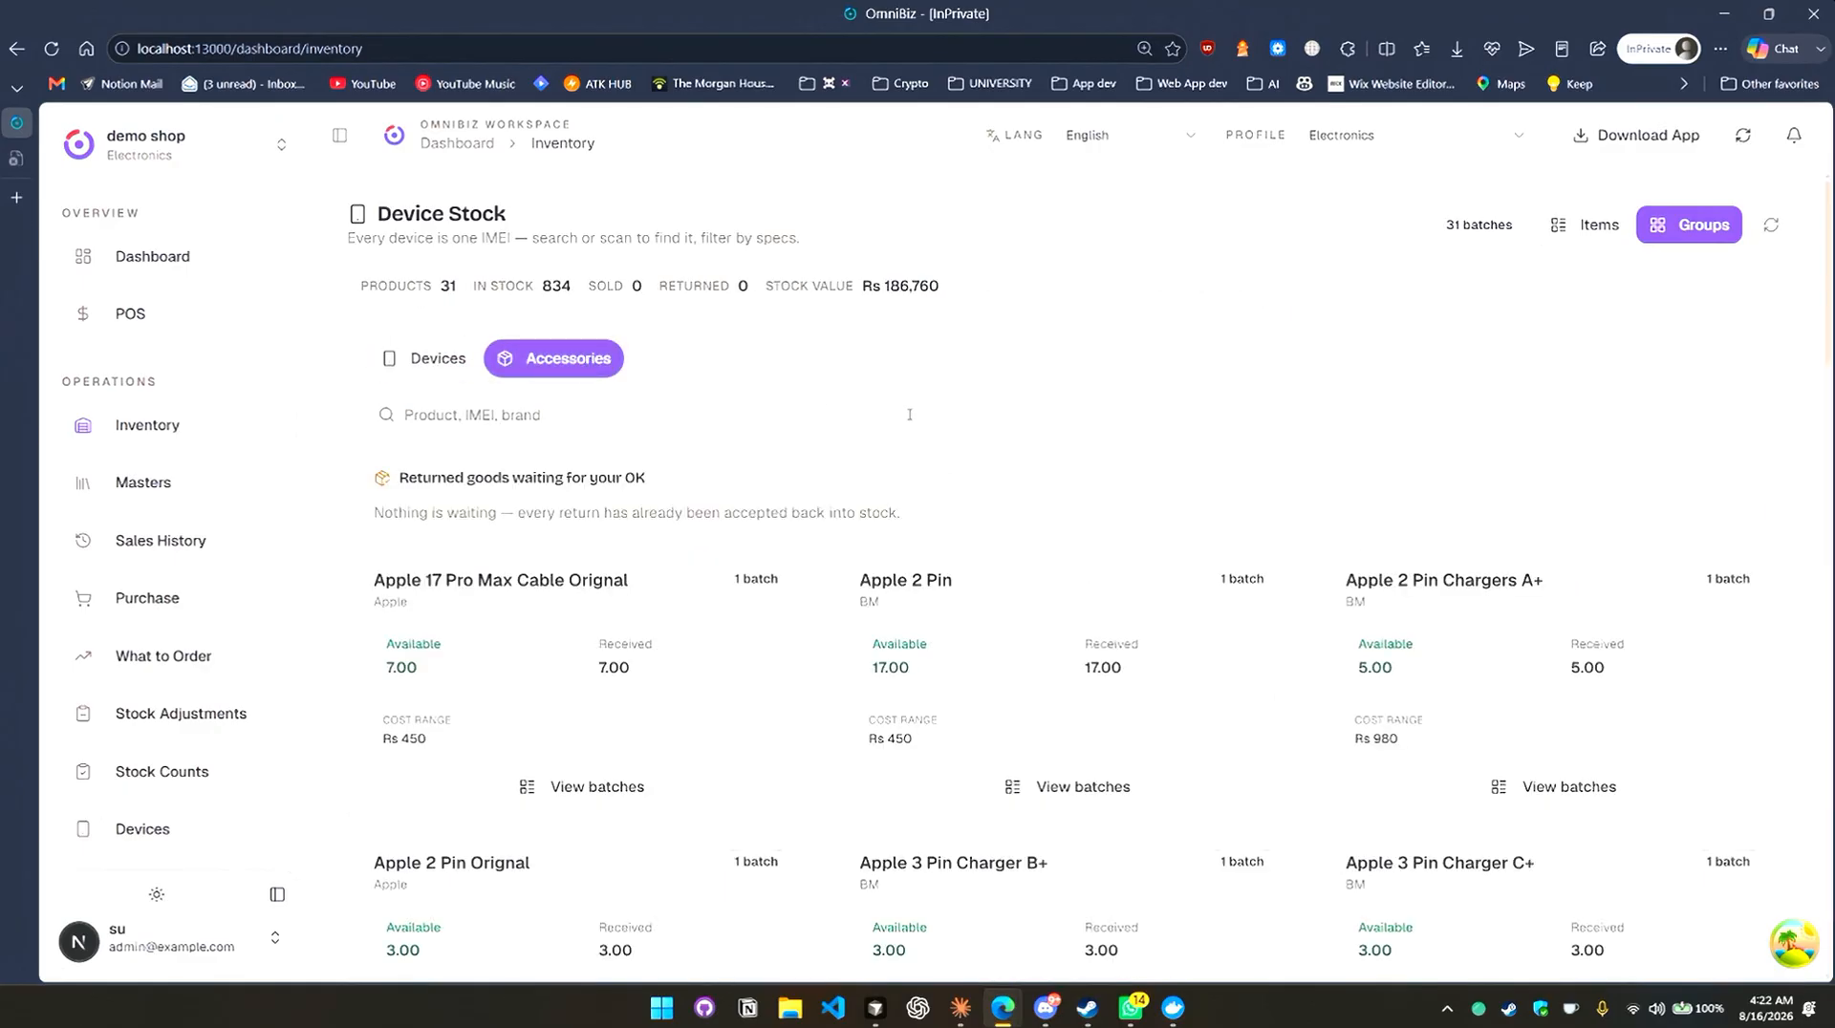
{"action": "scroll", "coordinate": [674, 469], "scroll_direction": "down", "scroll_amount": 3}
{"action": "left_click", "coordinate": [653, 497]}
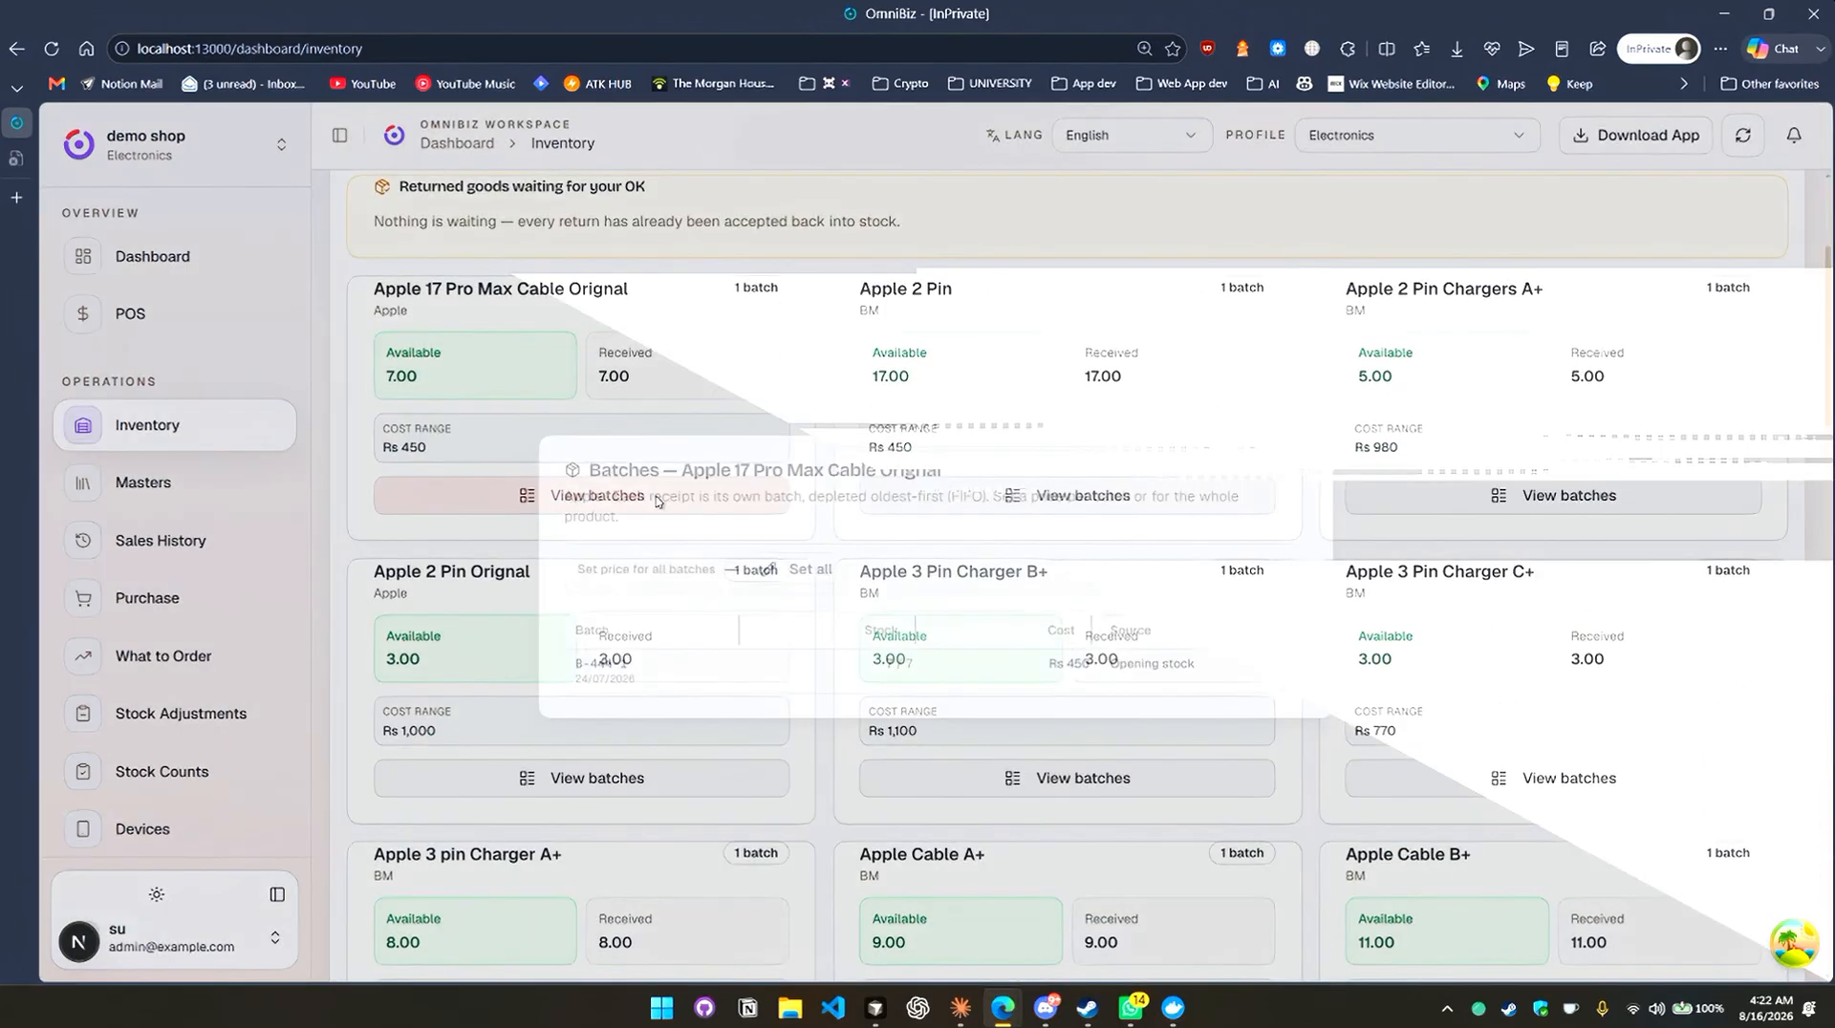
{"action": "left_click", "coordinate": [1358, 438]}
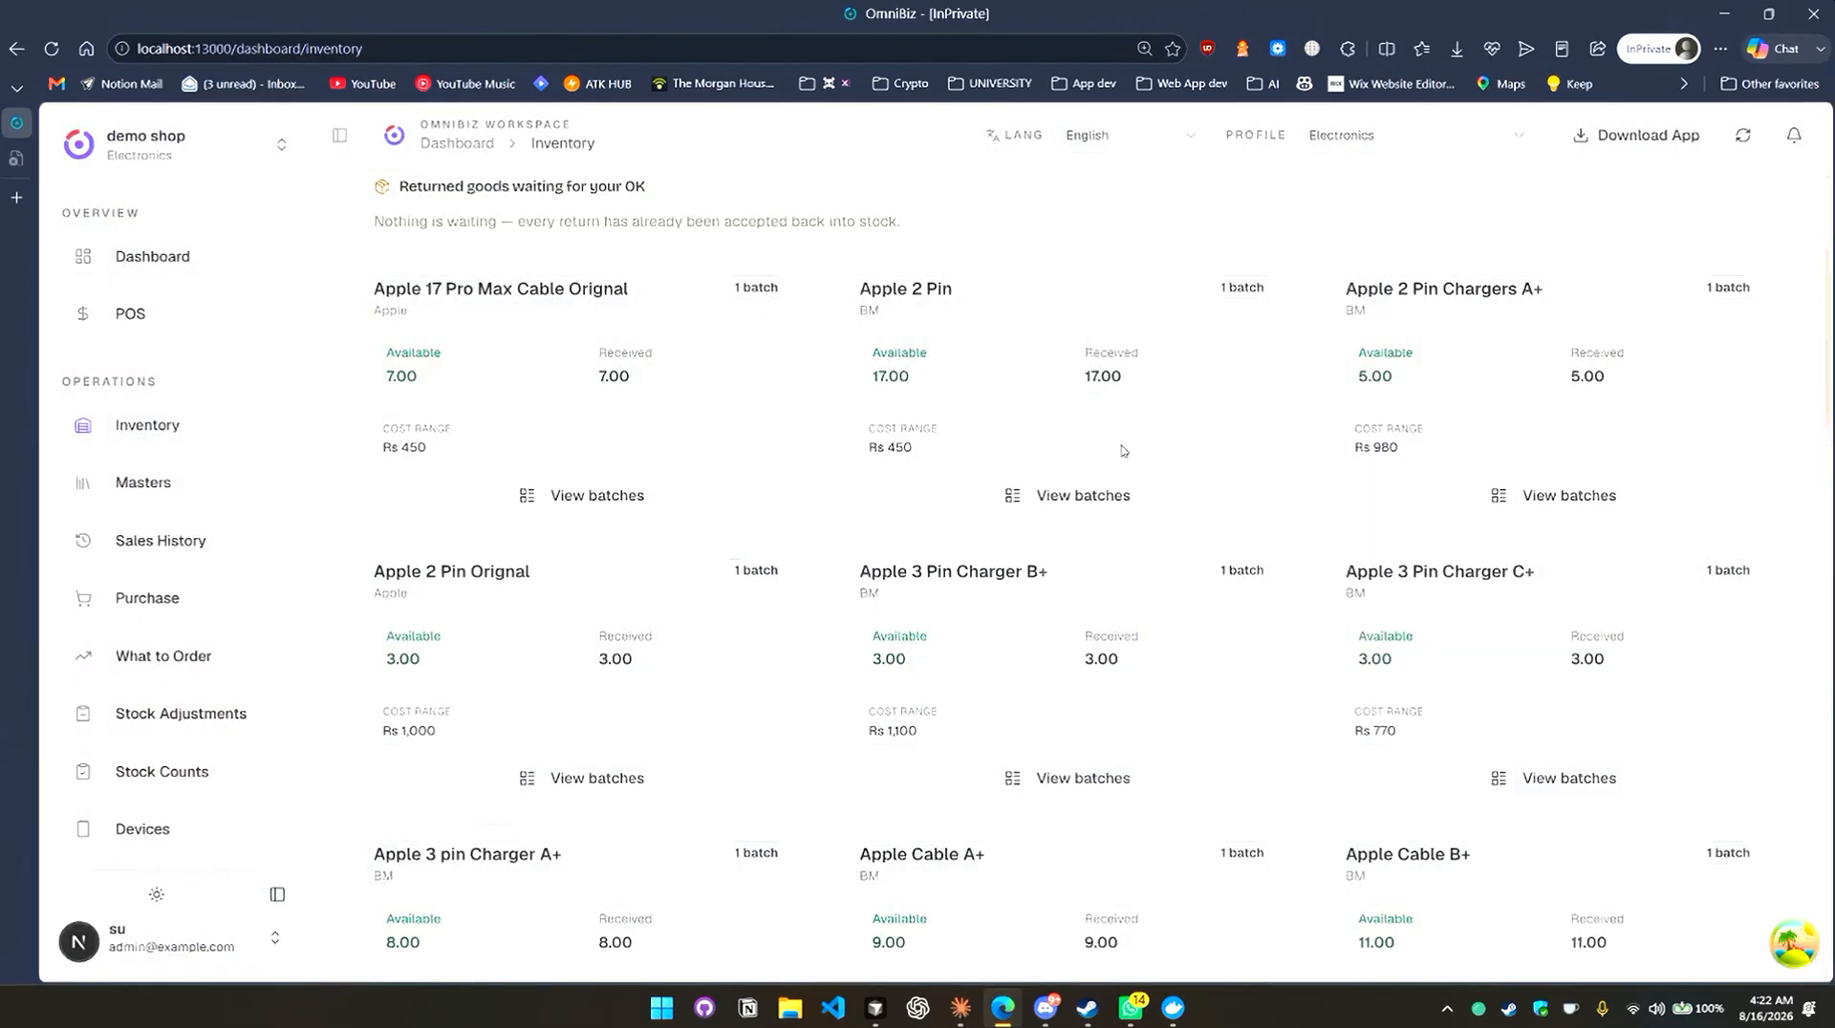
{"action": "left_click", "coordinate": [1004, 492]}
{"action": "left_click", "coordinate": [1365, 468]}
{"action": "left_click", "coordinate": [1540, 497]}
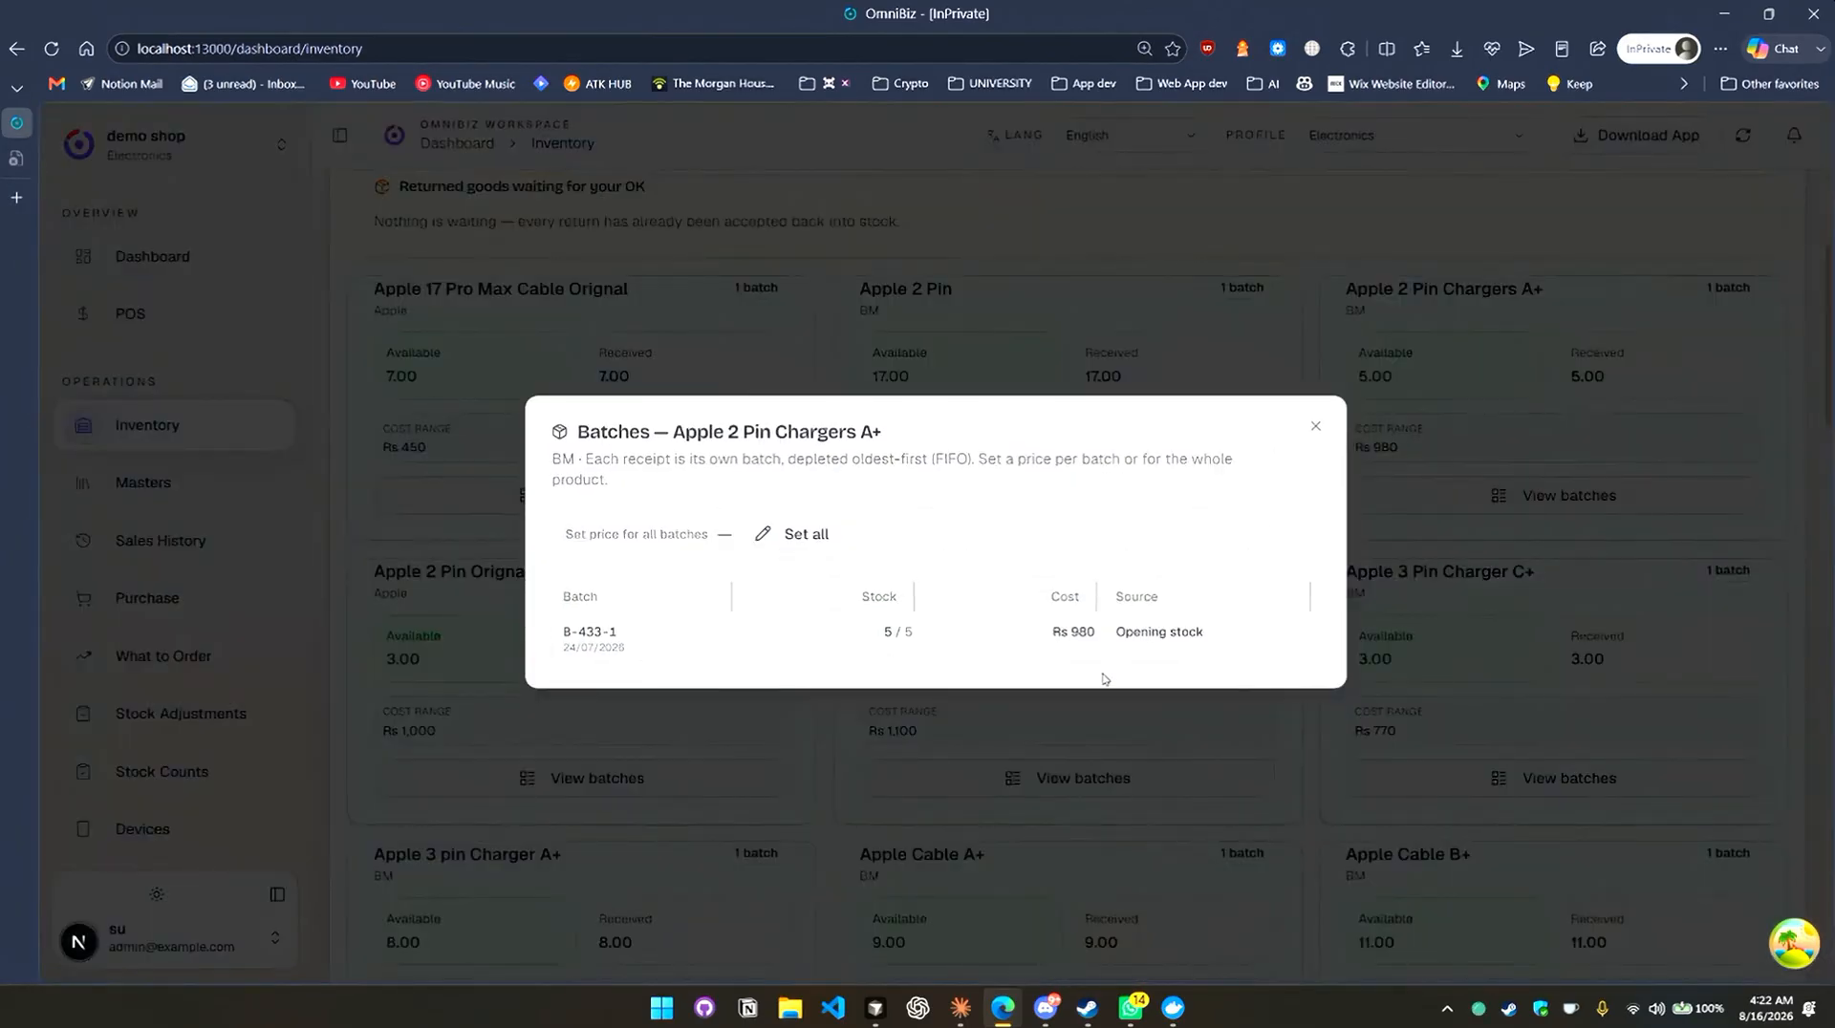
{"action": "left_click", "coordinate": [1313, 430]}
{"action": "scroll", "coordinate": [1215, 575], "scroll_direction": "down", "scroll_amount": 5}
{"action": "scroll", "coordinate": [1216, 575], "scroll_direction": "down", "scroll_amount": 5}
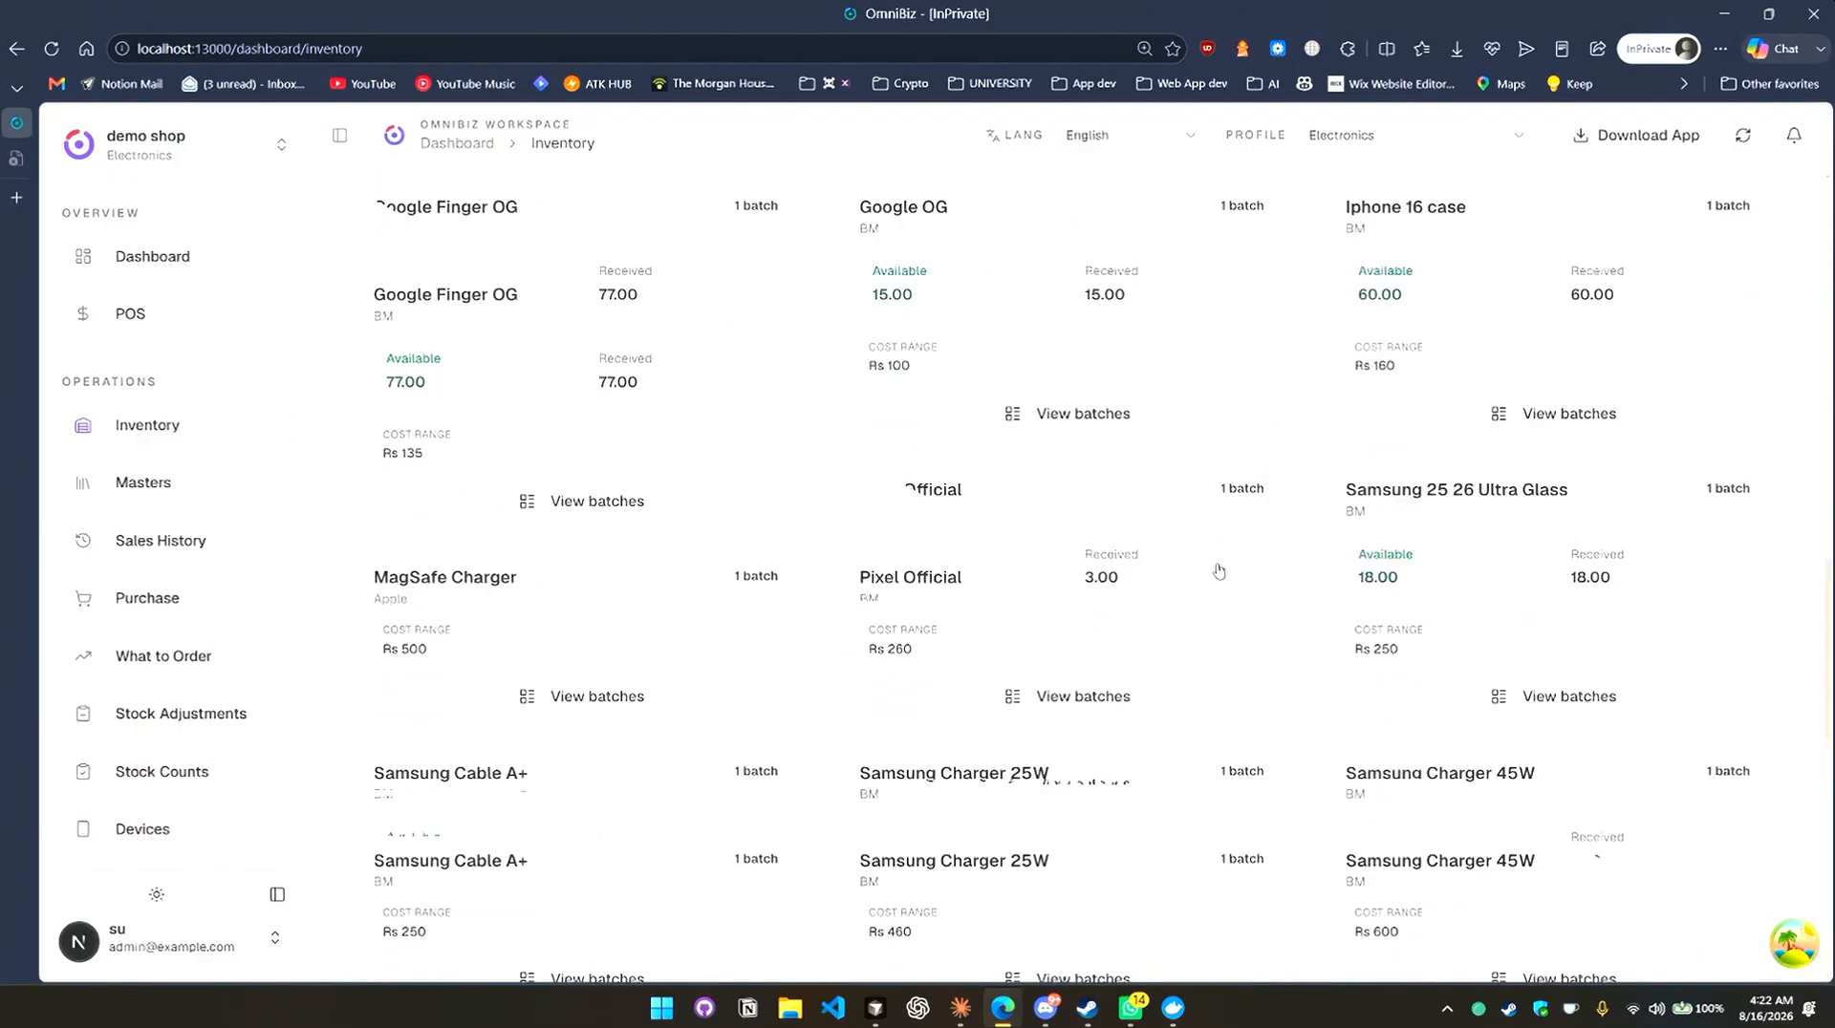
{"action": "scroll", "coordinate": [1214, 571], "scroll_direction": "up", "scroll_amount": 15}
Return to the device stock and list it as individual items instead of groups.
{"action": "left_click", "coordinate": [463, 369]}
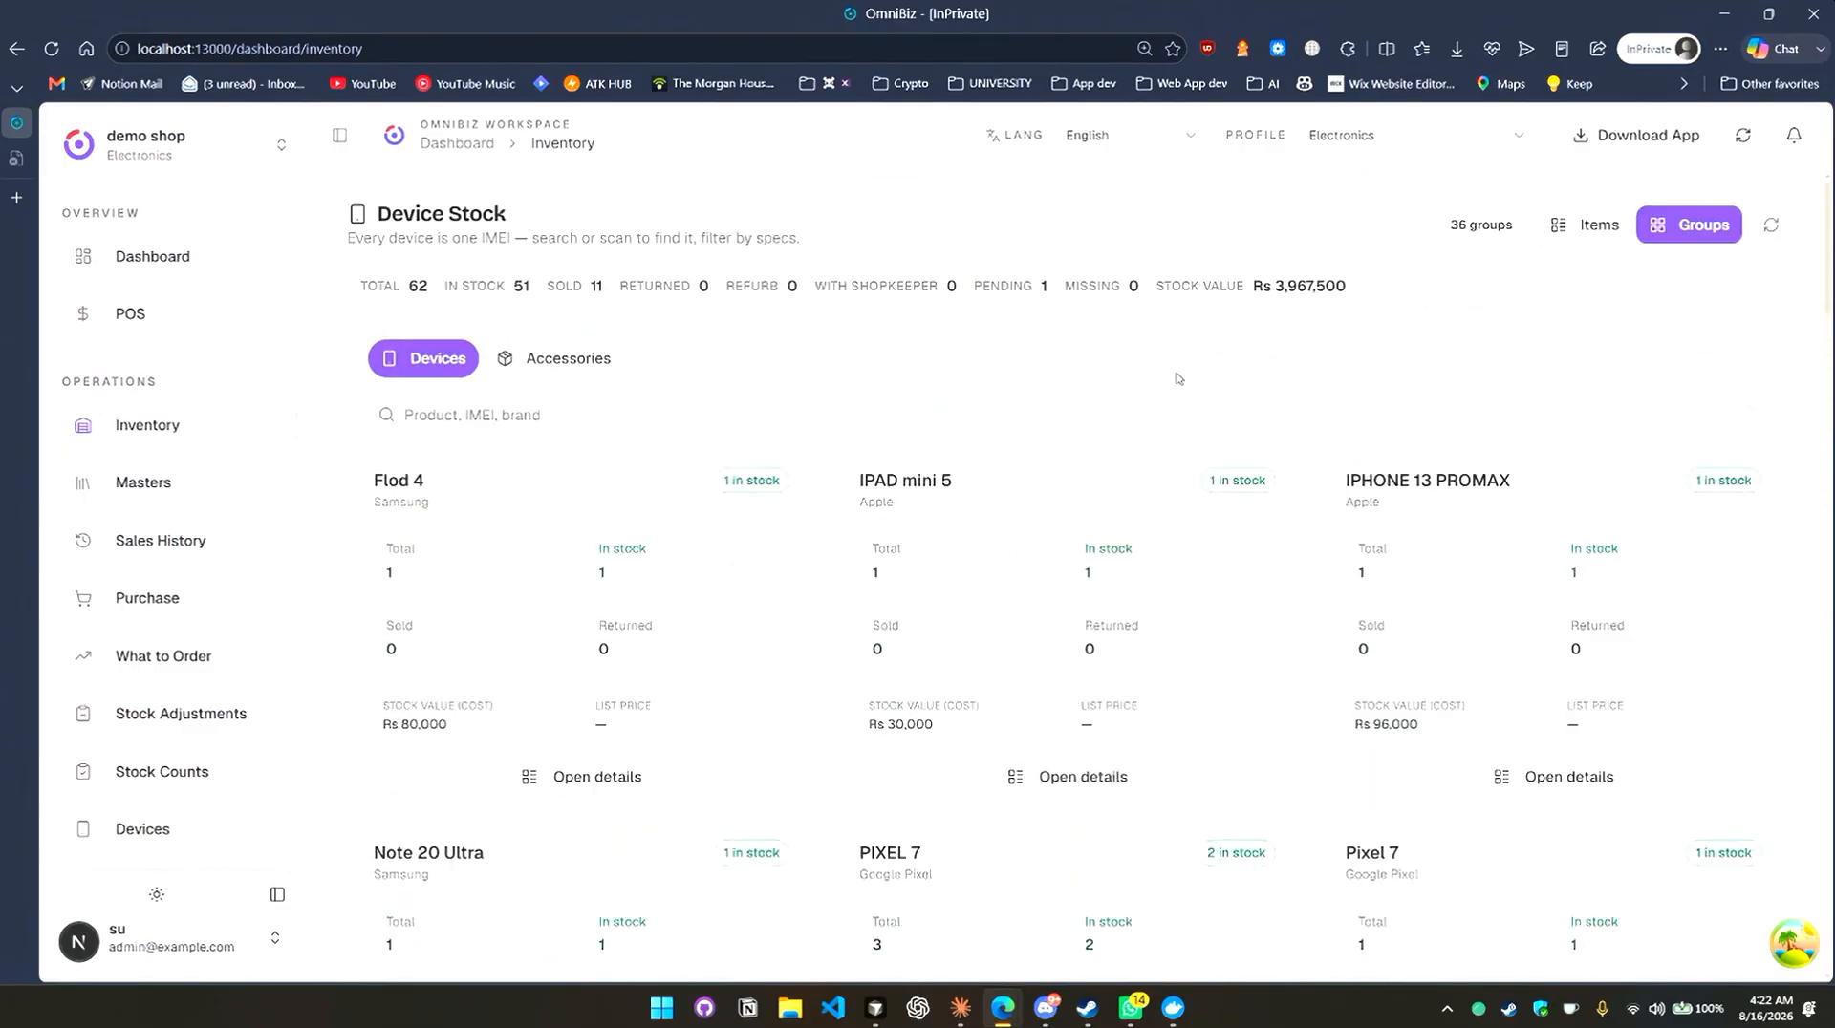
{"action": "left_click", "coordinate": [1567, 229]}
{"action": "scroll", "coordinate": [845, 629], "scroll_direction": "down", "scroll_amount": 4}
{"action": "scroll", "coordinate": [851, 630], "scroll_direction": "up", "scroll_amount": 4}
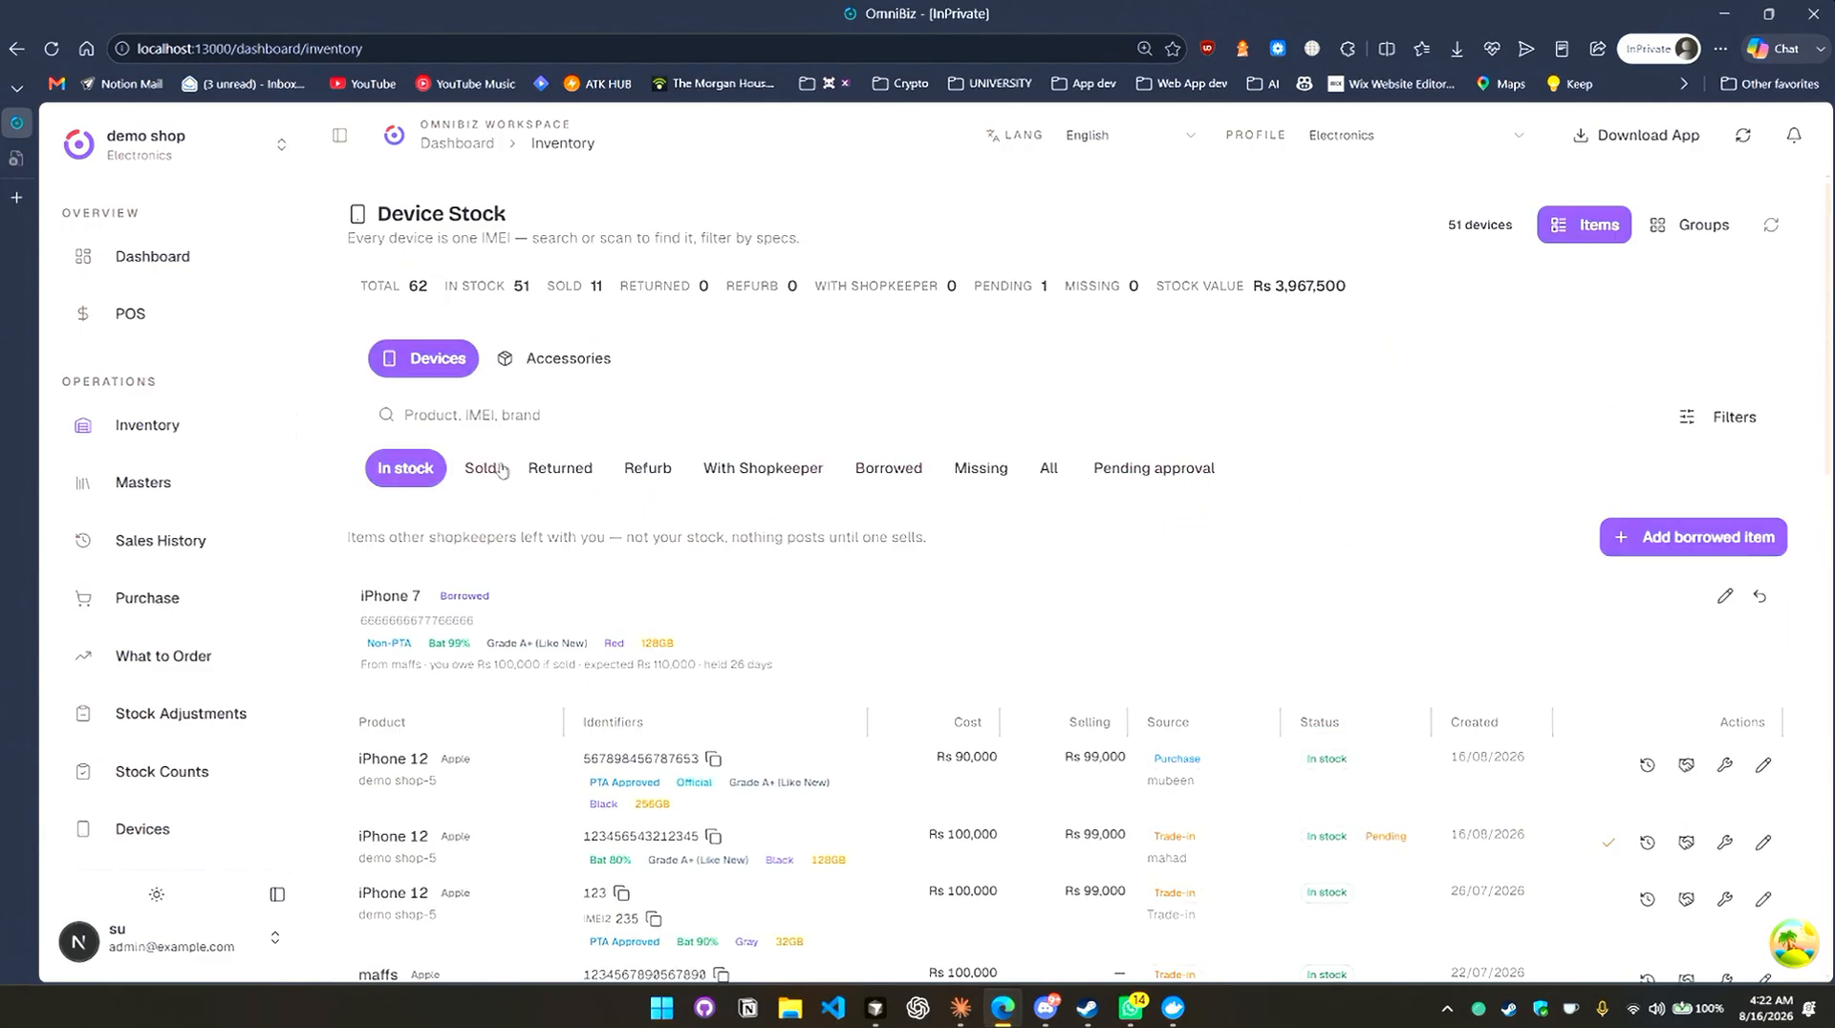
View the devices by status one after another: Borrowed, With Shopkeeper, Refurb, Returned and Sold.
{"action": "left_click", "coordinate": [872, 483]}
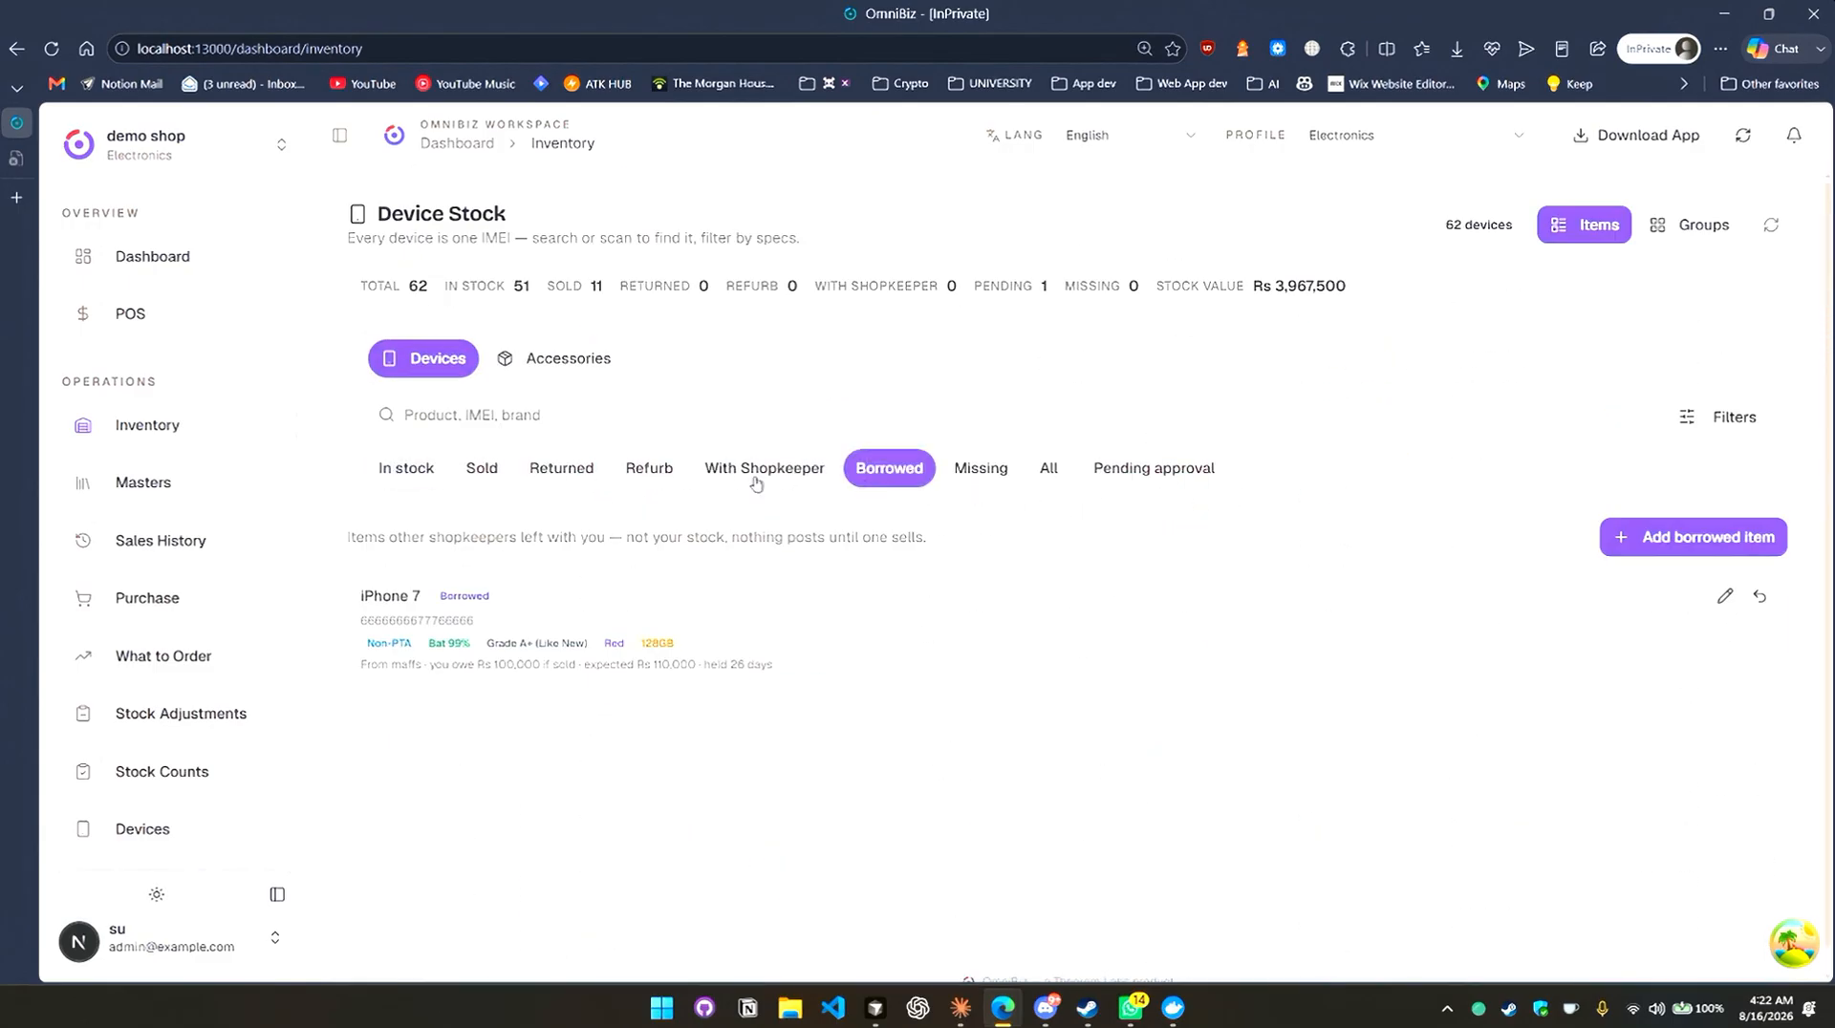
{"action": "left_click", "coordinate": [756, 478]}
{"action": "left_click", "coordinate": [649, 478]}
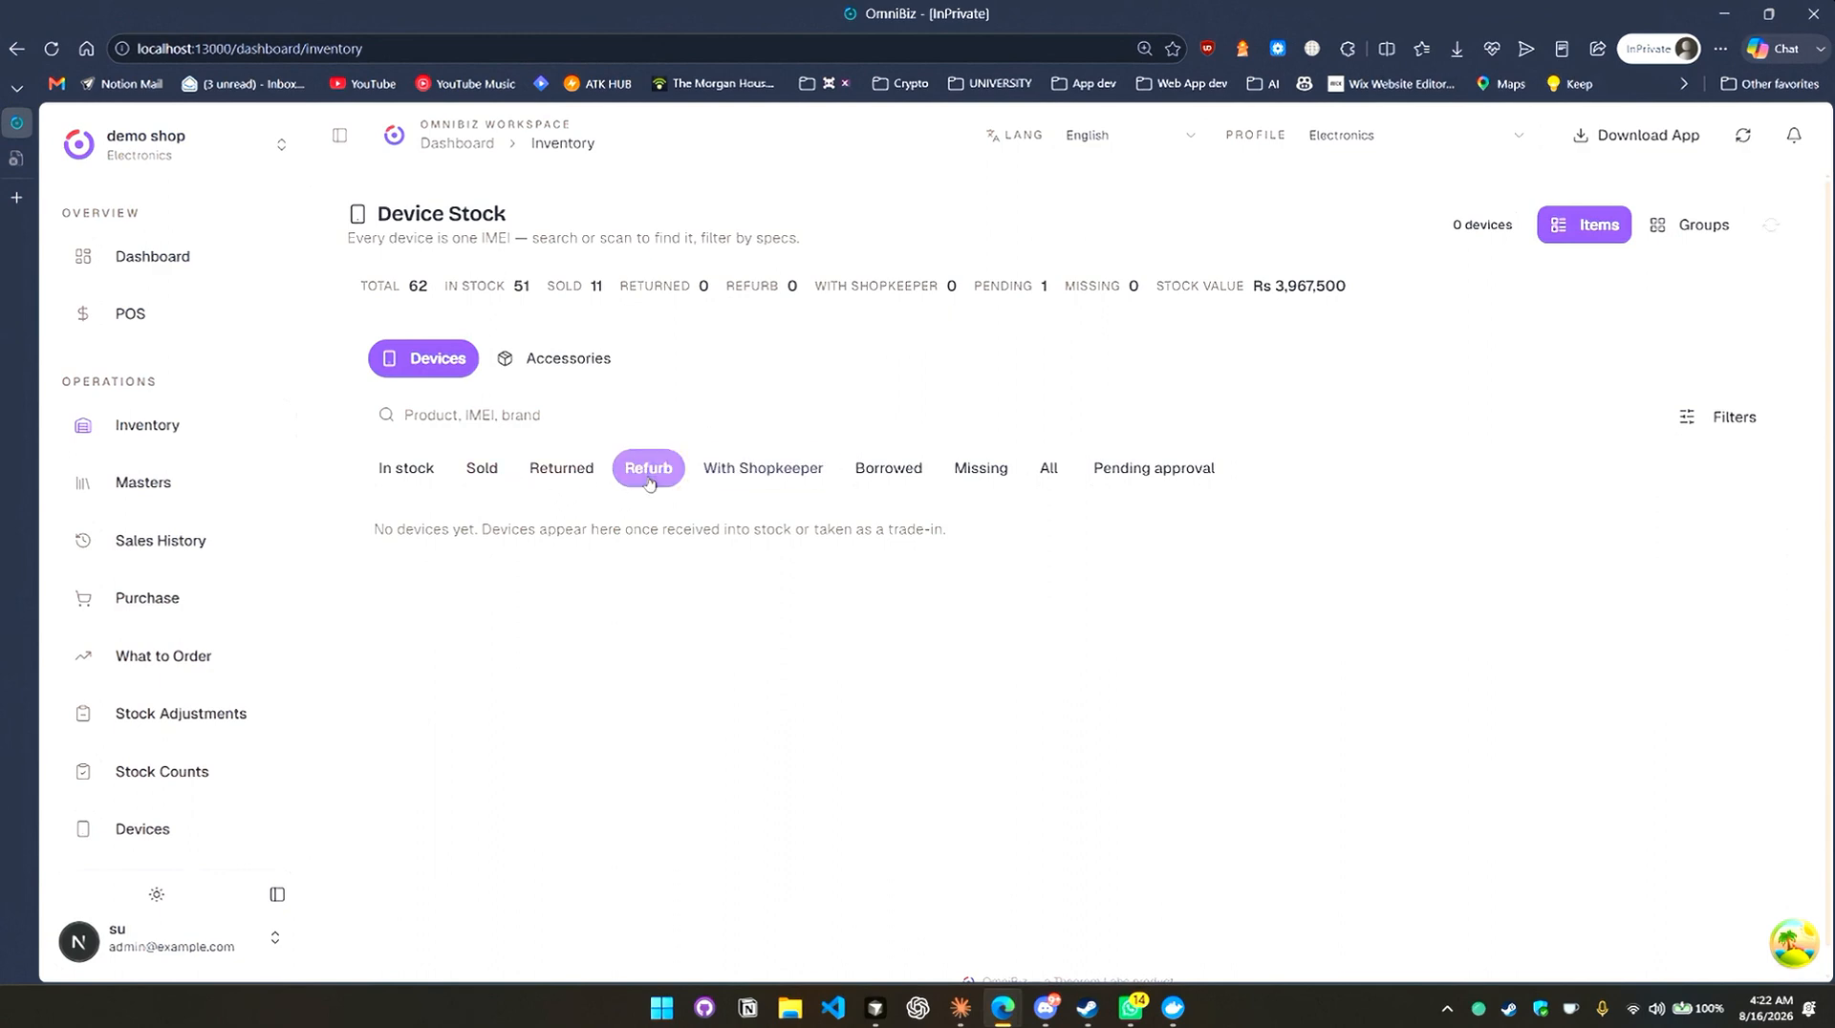
{"action": "left_click", "coordinate": [583, 483]}
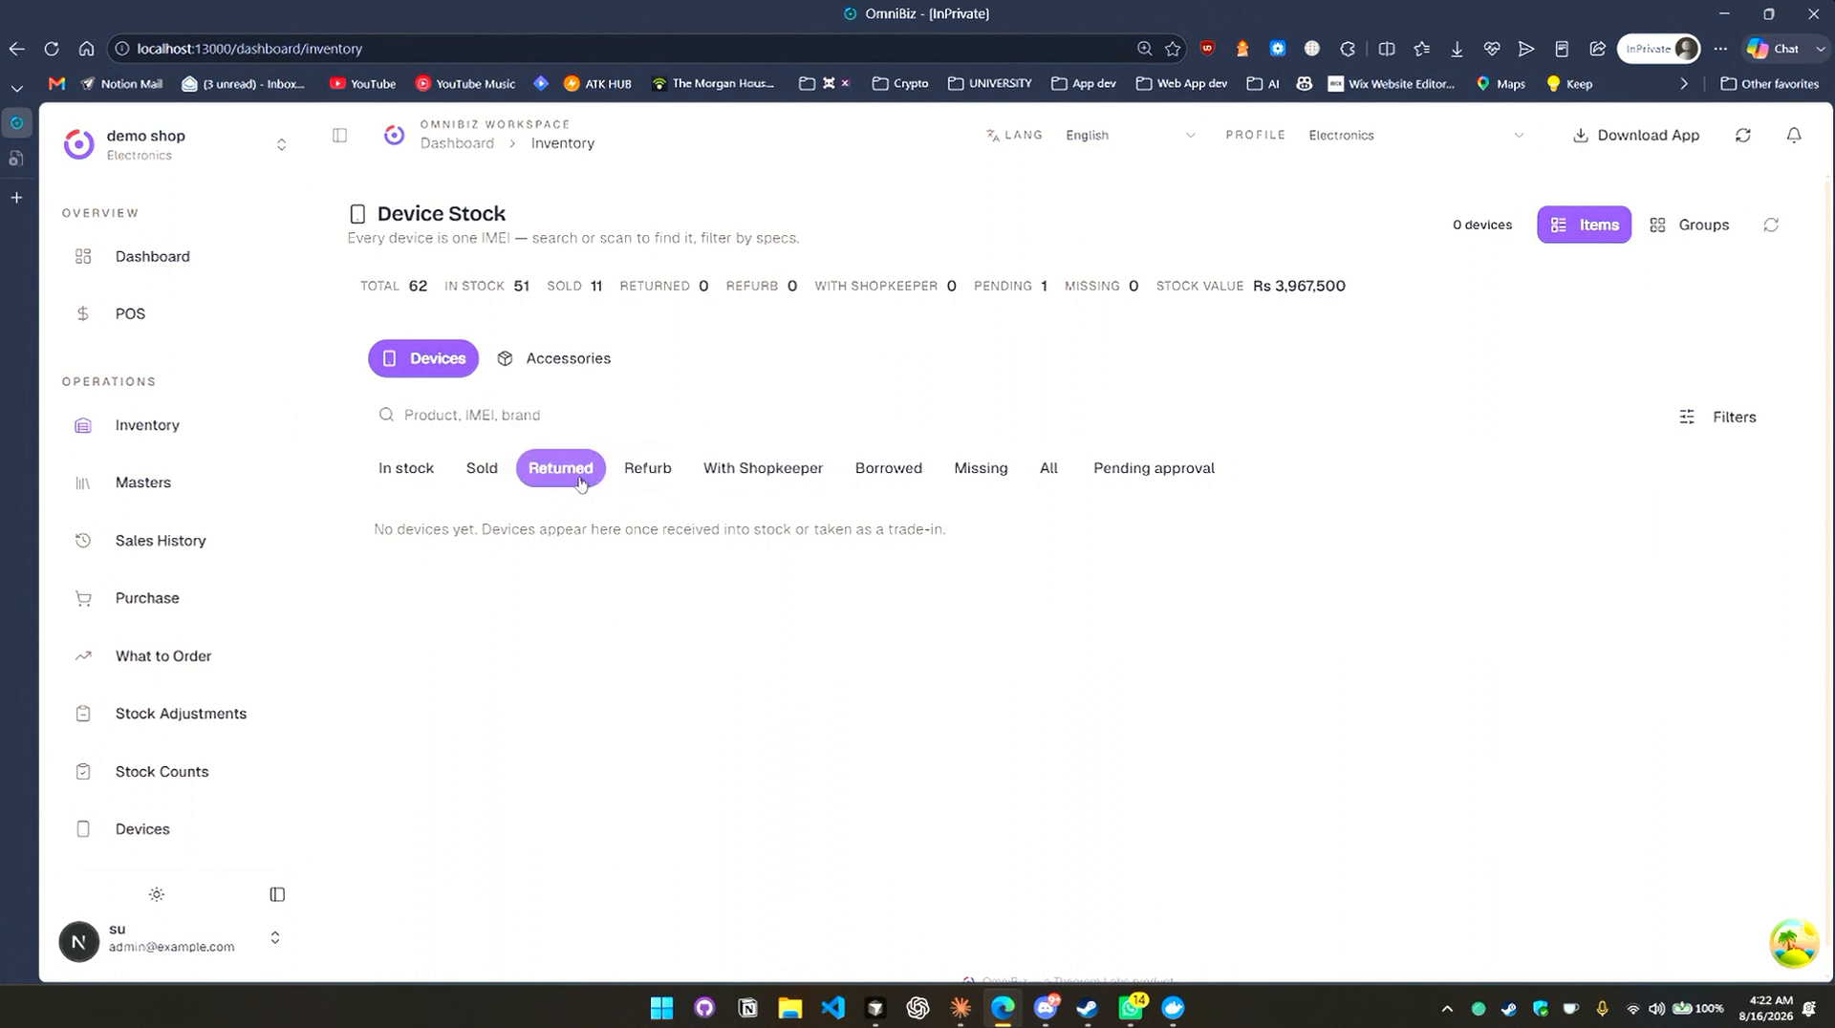
{"action": "left_click", "coordinate": [476, 485]}
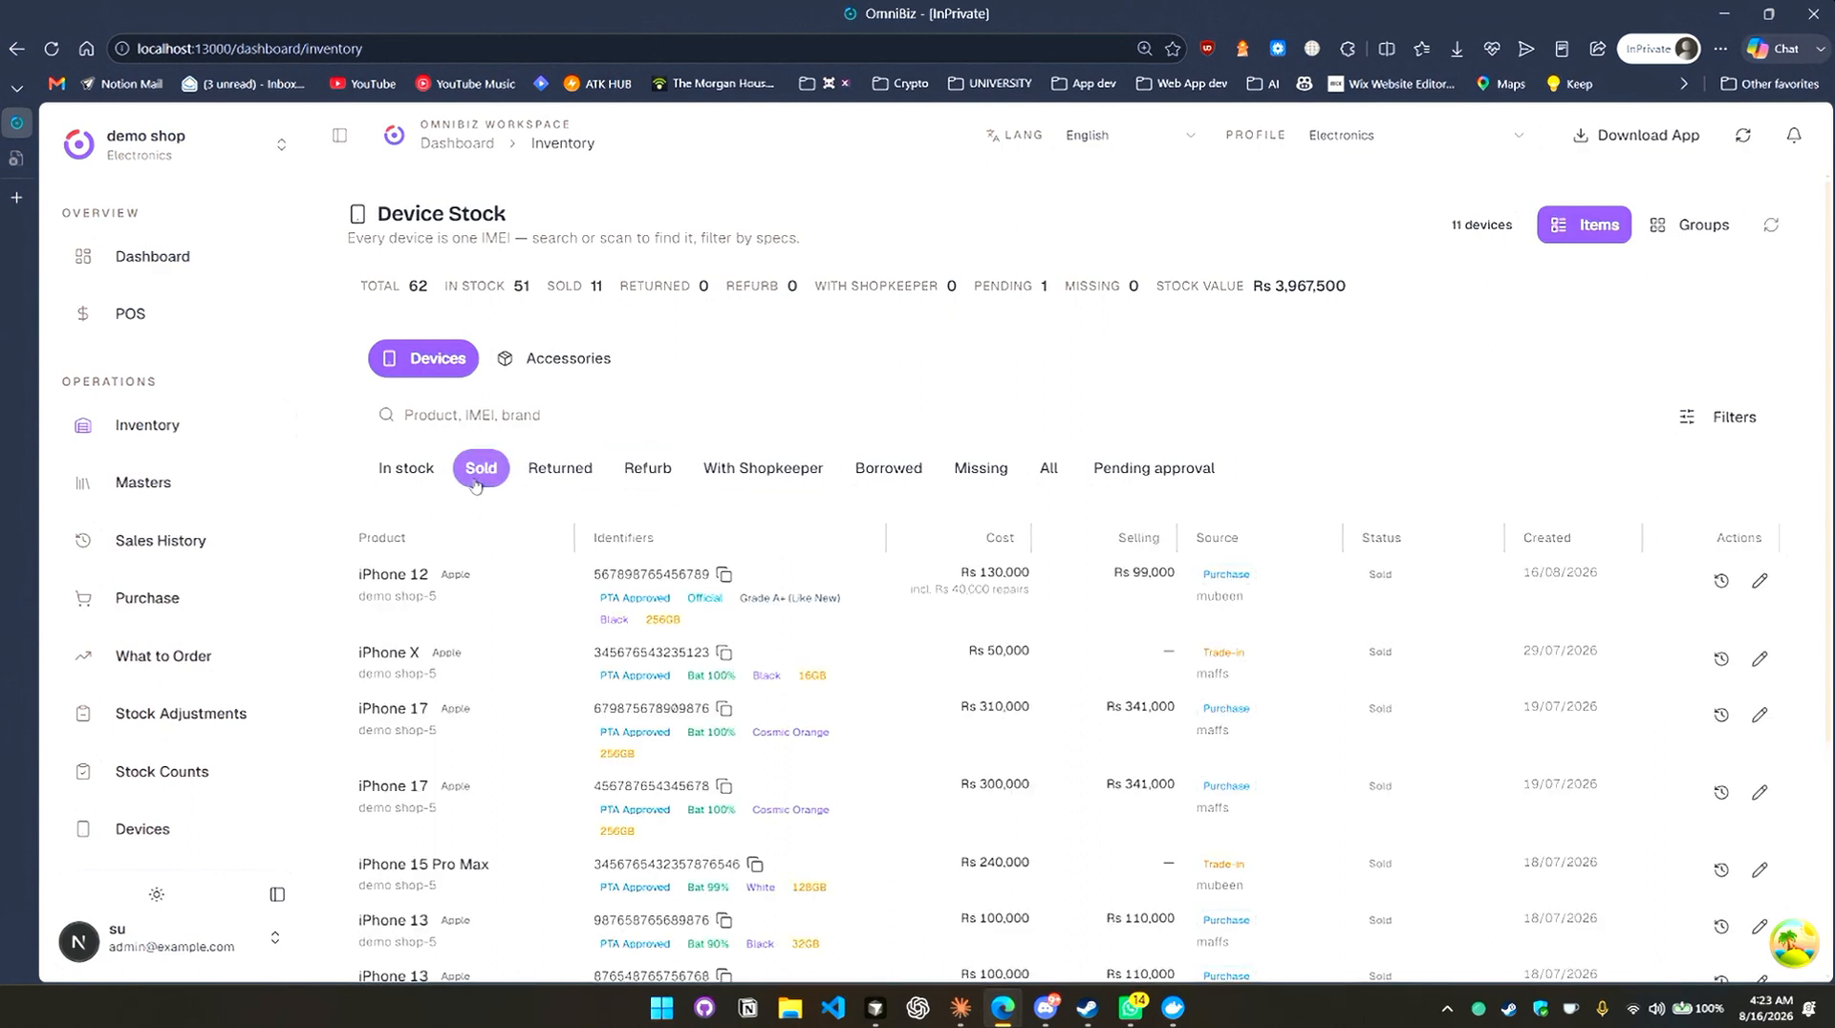
View the device lists for the Refurb, Borrowed and Missing statuses.
{"action": "left_click", "coordinate": [630, 472]}
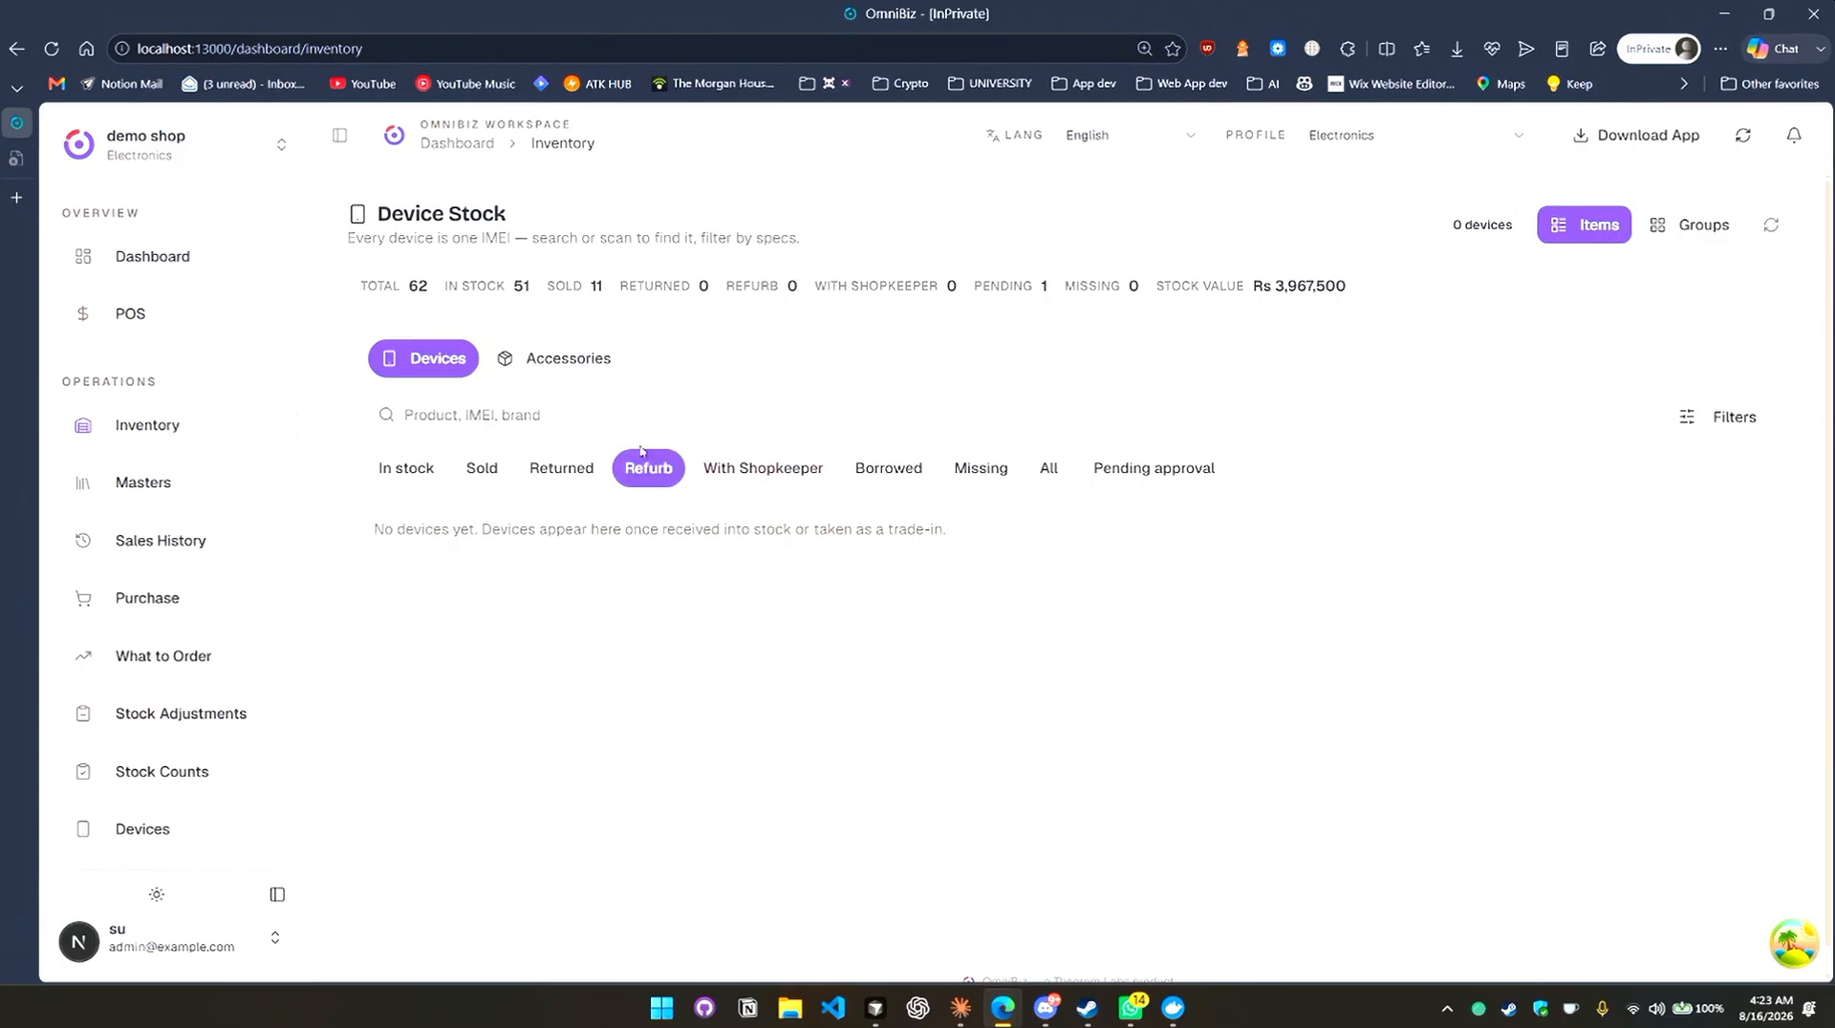
{"action": "left_click", "coordinate": [889, 469]}
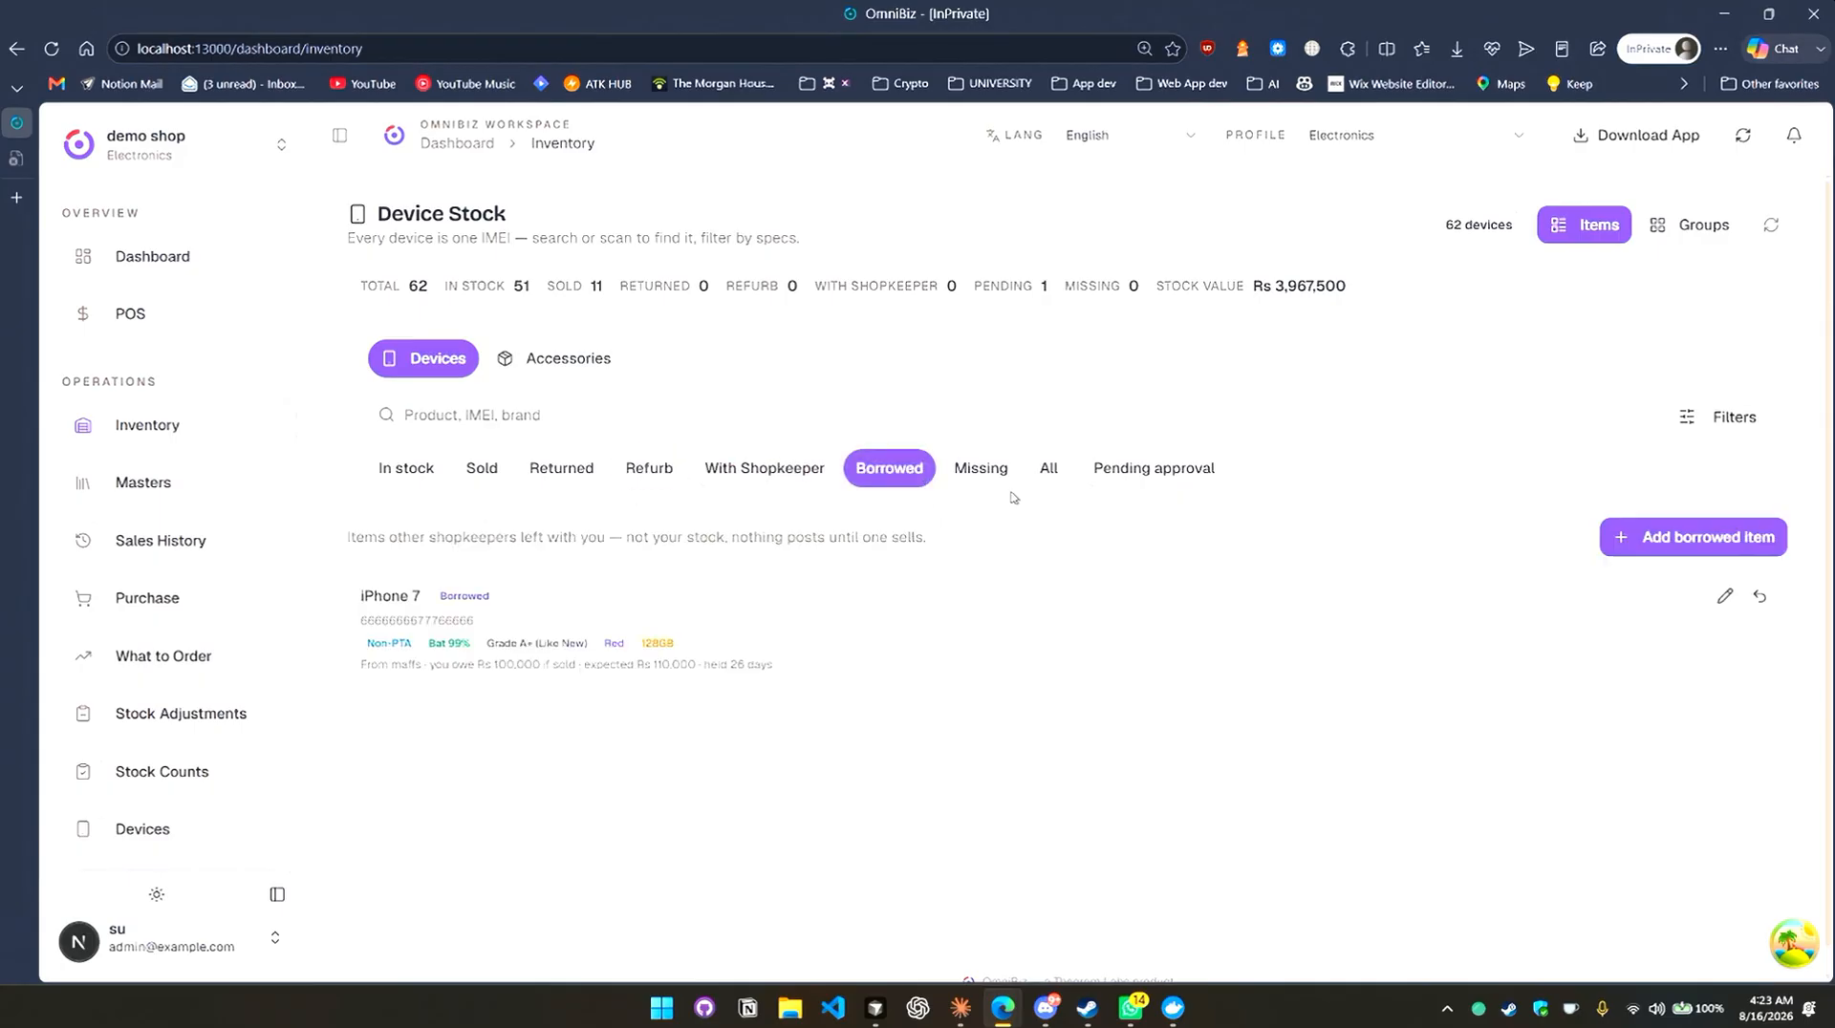
{"action": "left_click", "coordinate": [982, 468]}
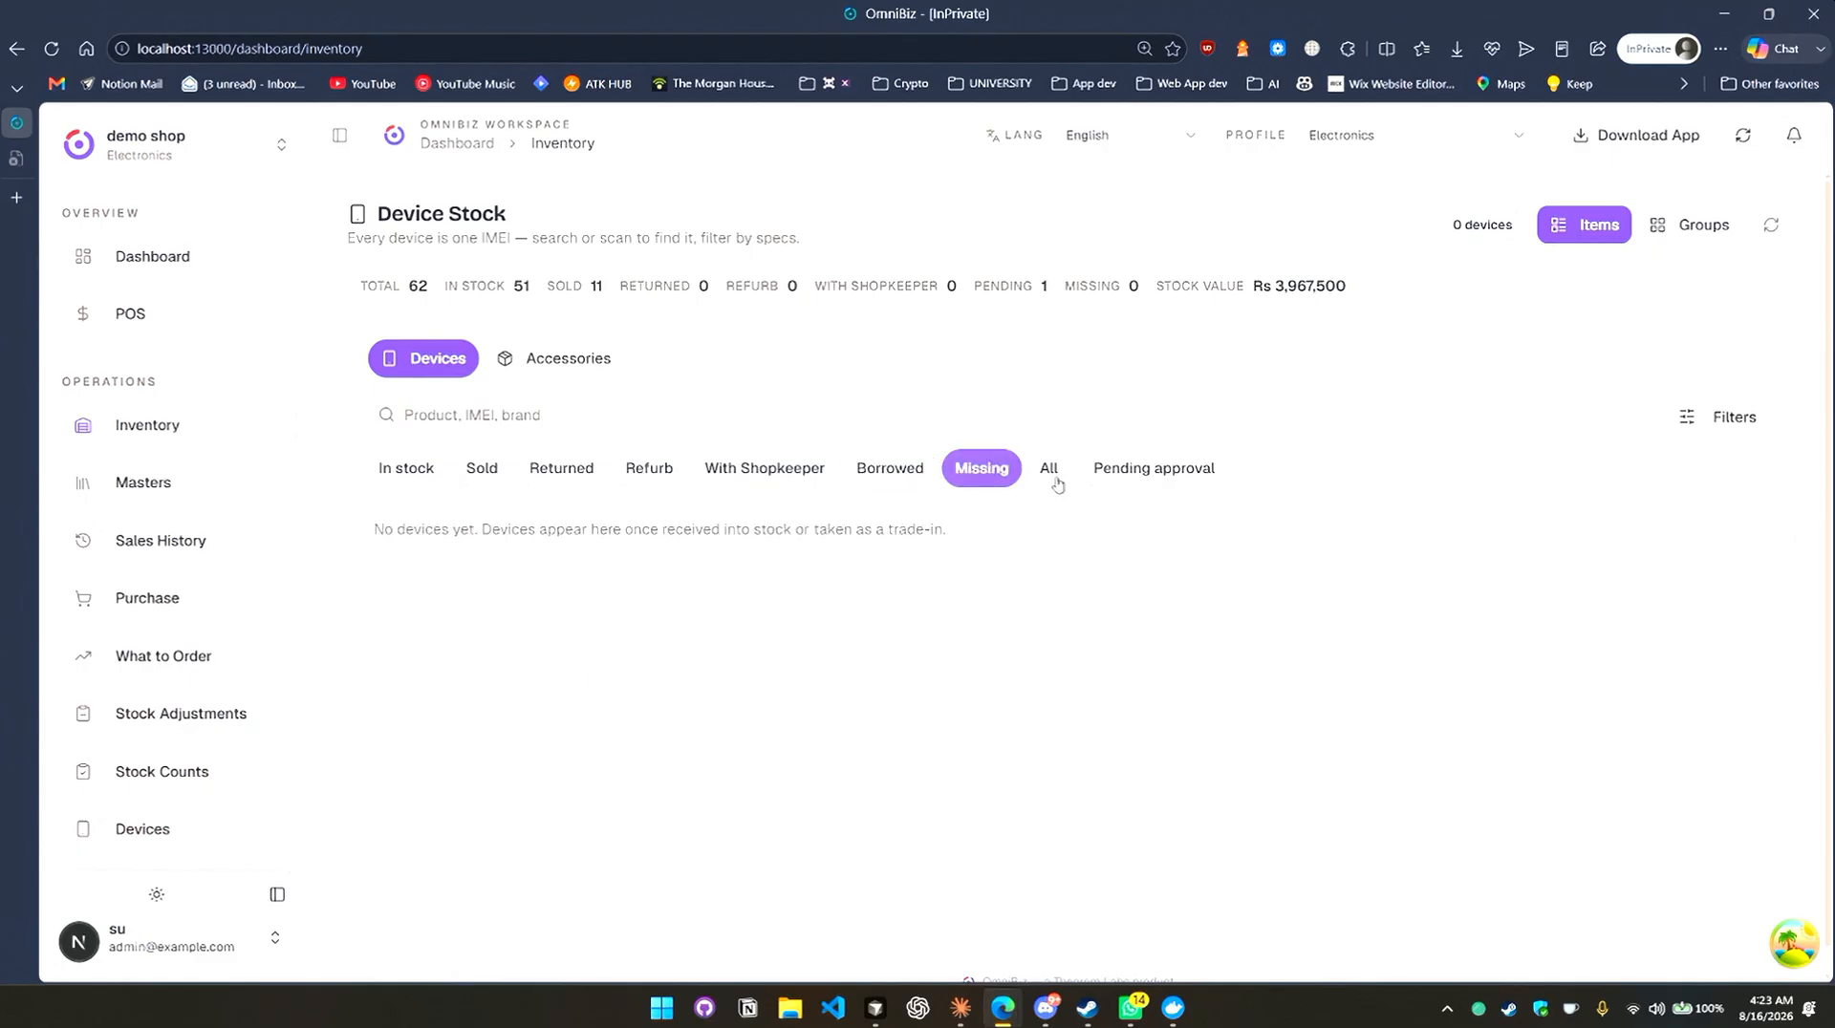
Filter all devices to those pending approval and approve the traded-in 128GB iPhone 12.
{"action": "left_click", "coordinate": [1048, 468]}
{"action": "left_click", "coordinate": [1153, 469]}
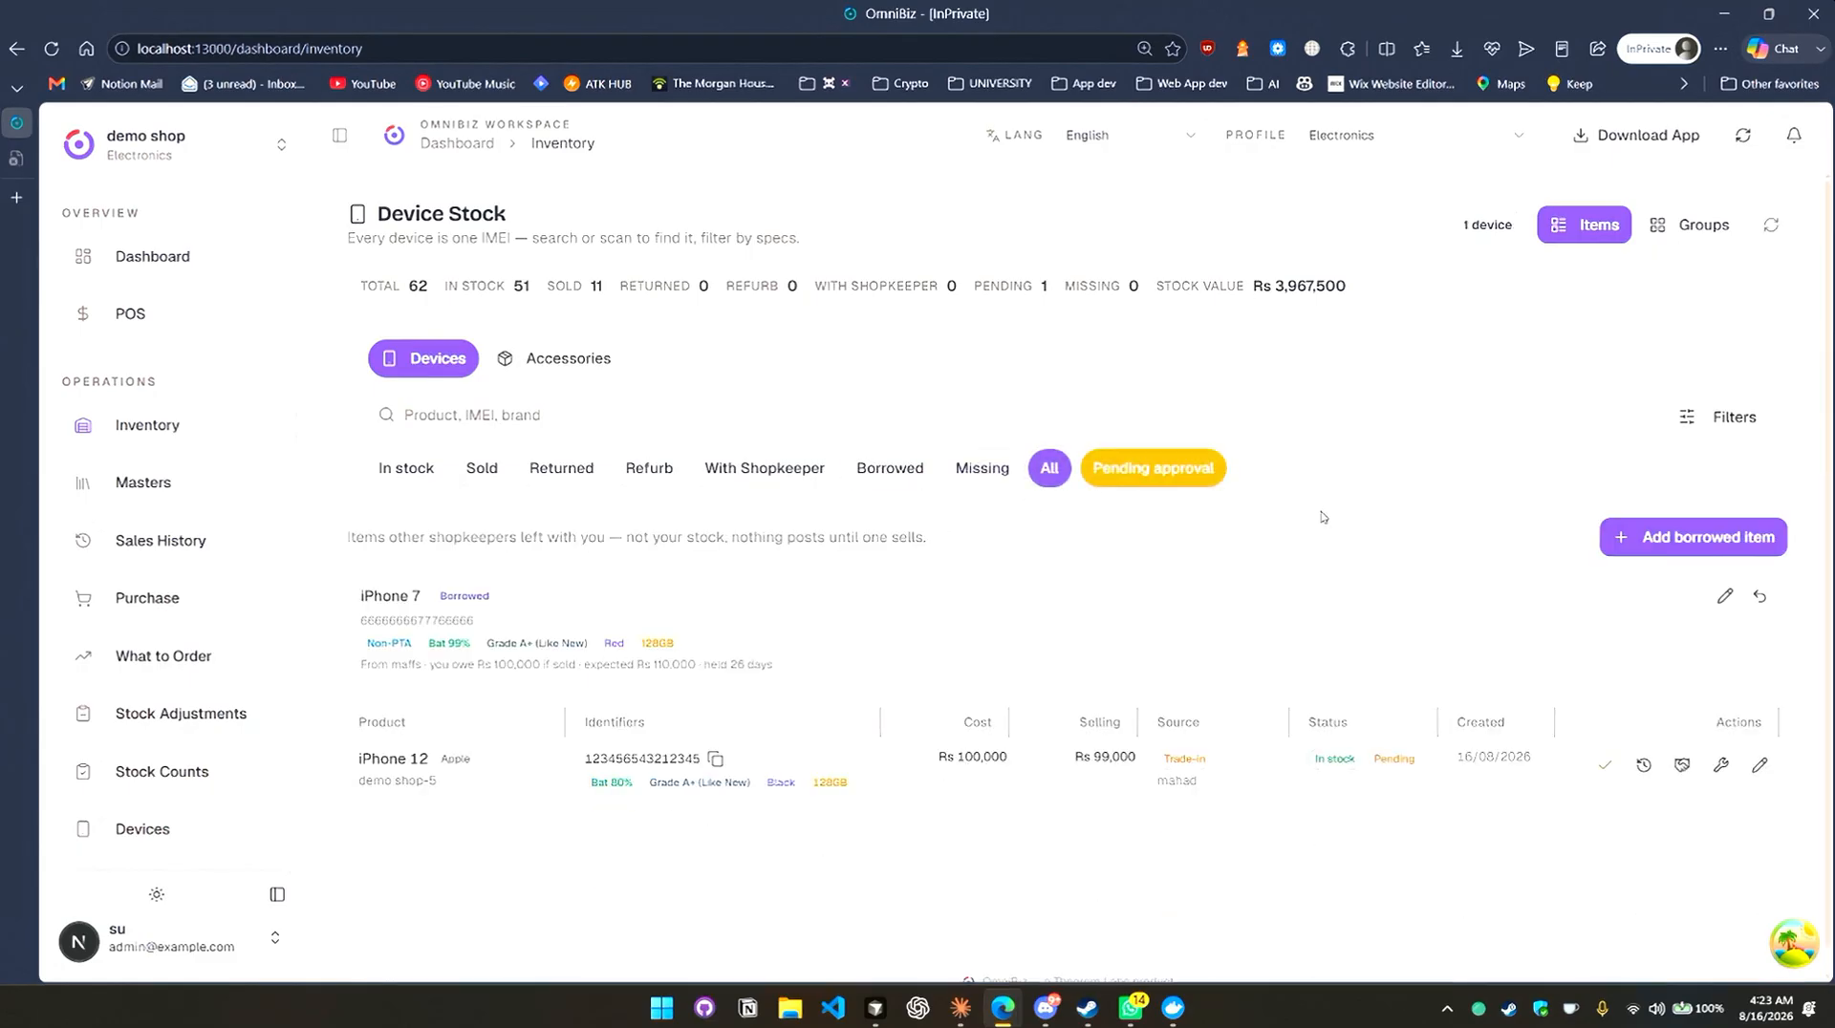
{"action": "left_click", "coordinate": [1607, 767]}
Show the in-stock devices with the pending approval filter removed and review the approved iPhone 12's entry.
{"action": "left_click", "coordinate": [390, 469]}
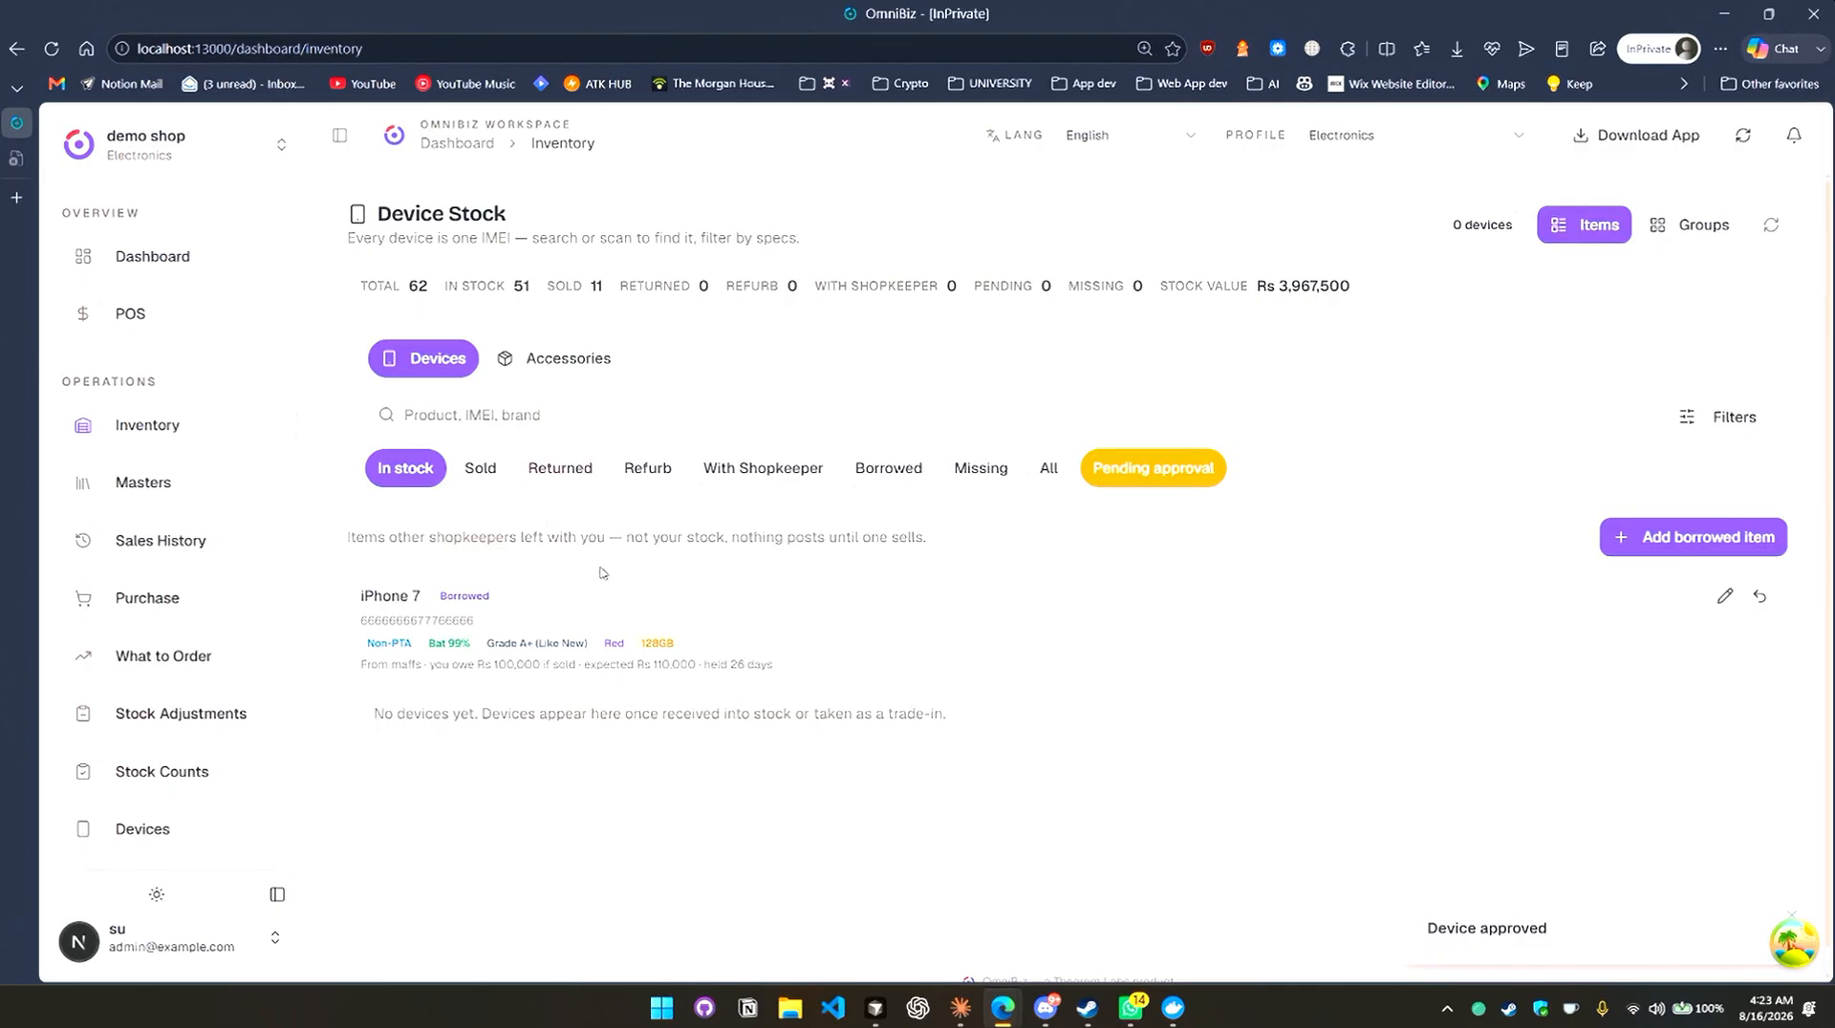
{"action": "left_click", "coordinate": [1151, 486]}
{"action": "scroll", "coordinate": [708, 573], "scroll_direction": "down", "scroll_amount": 3}
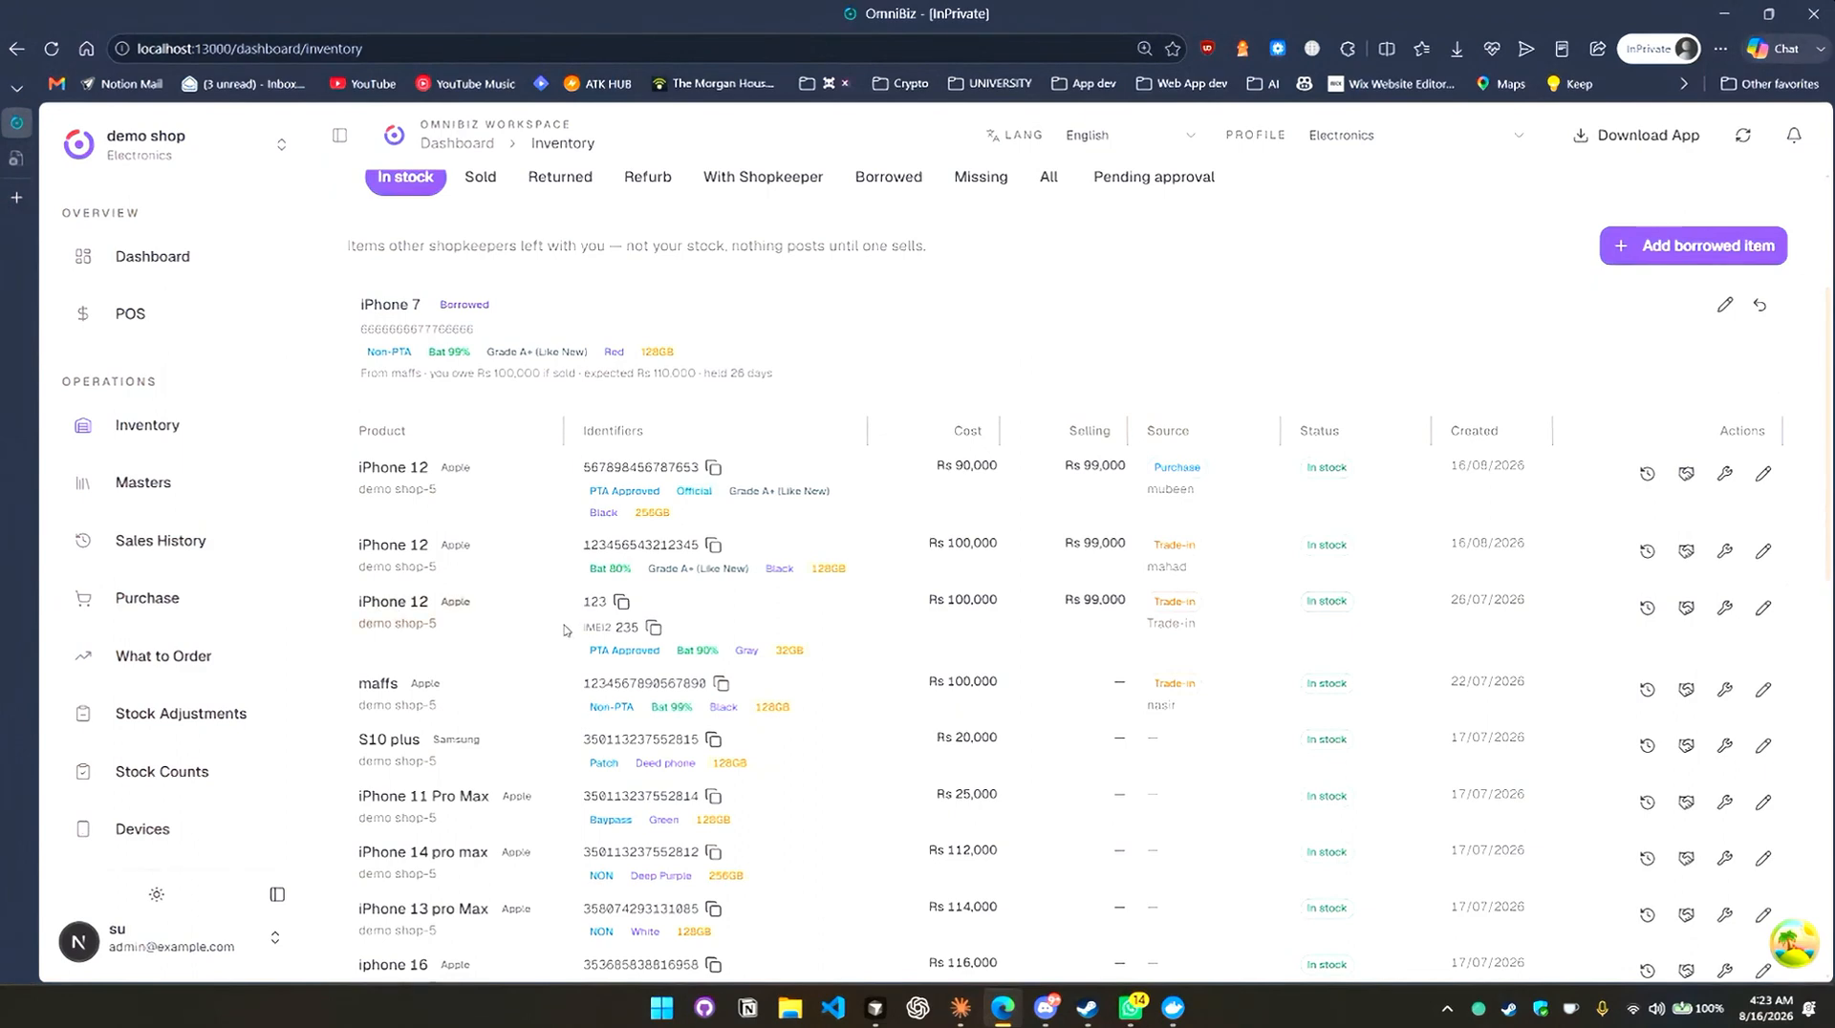
{"action": "scroll", "coordinate": [1030, 590], "scroll_direction": "up", "scroll_amount": 1}
{"action": "scroll", "coordinate": [157, 542], "scroll_direction": "down", "scroll_amount": 1}
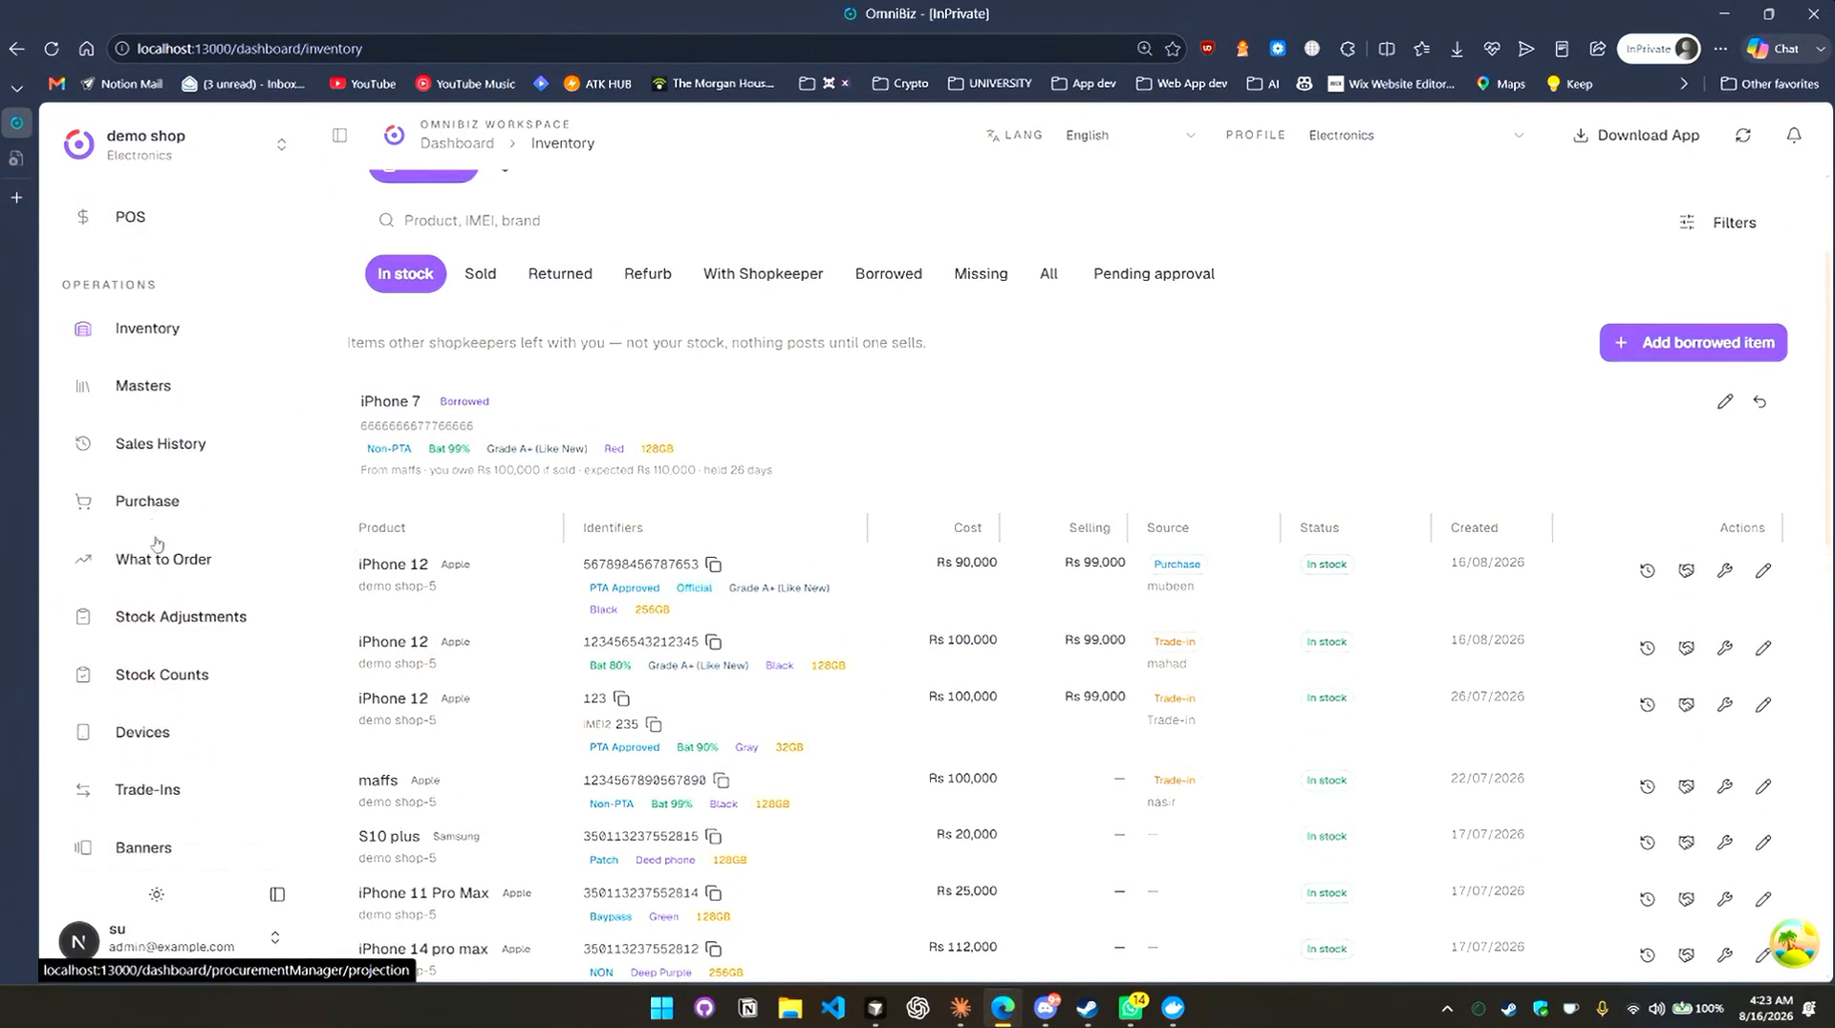
Open the master data and examine the chart of accounts from assets through expenses.
{"action": "scroll", "coordinate": [157, 543], "scroll_direction": "down", "scroll_amount": 1}
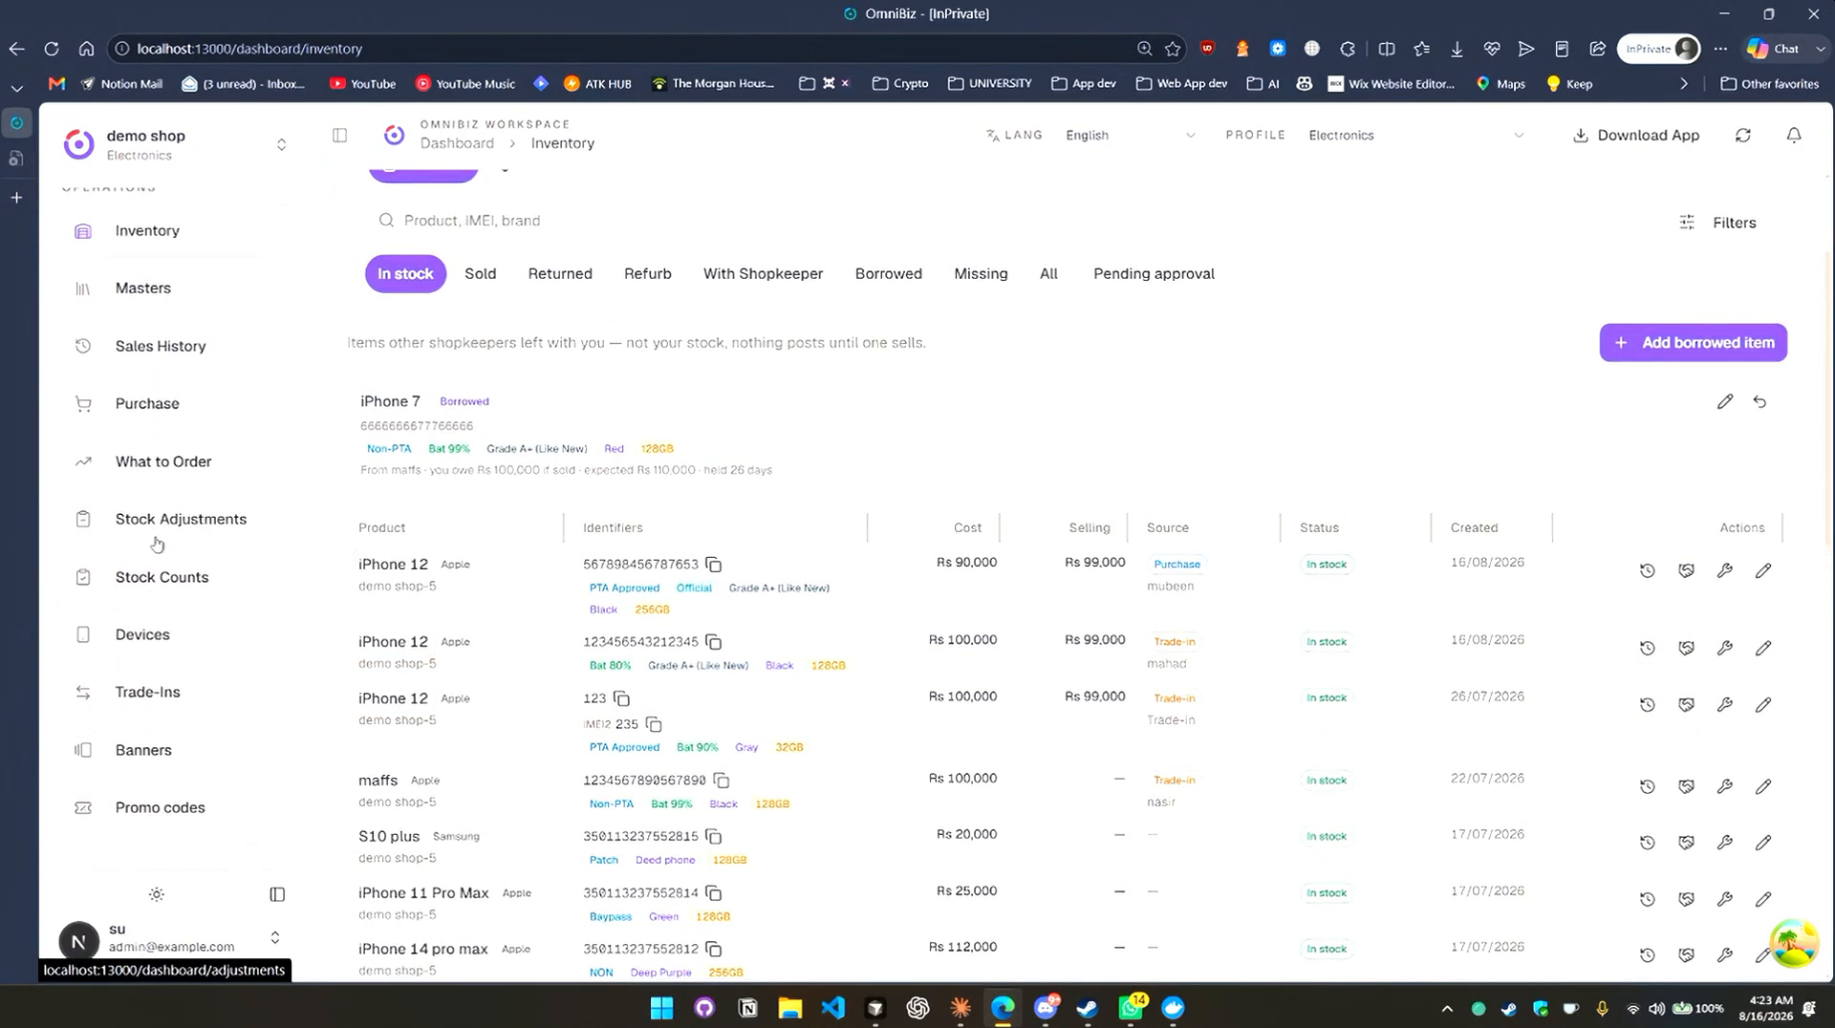
{"action": "left_click", "coordinate": [86, 287]}
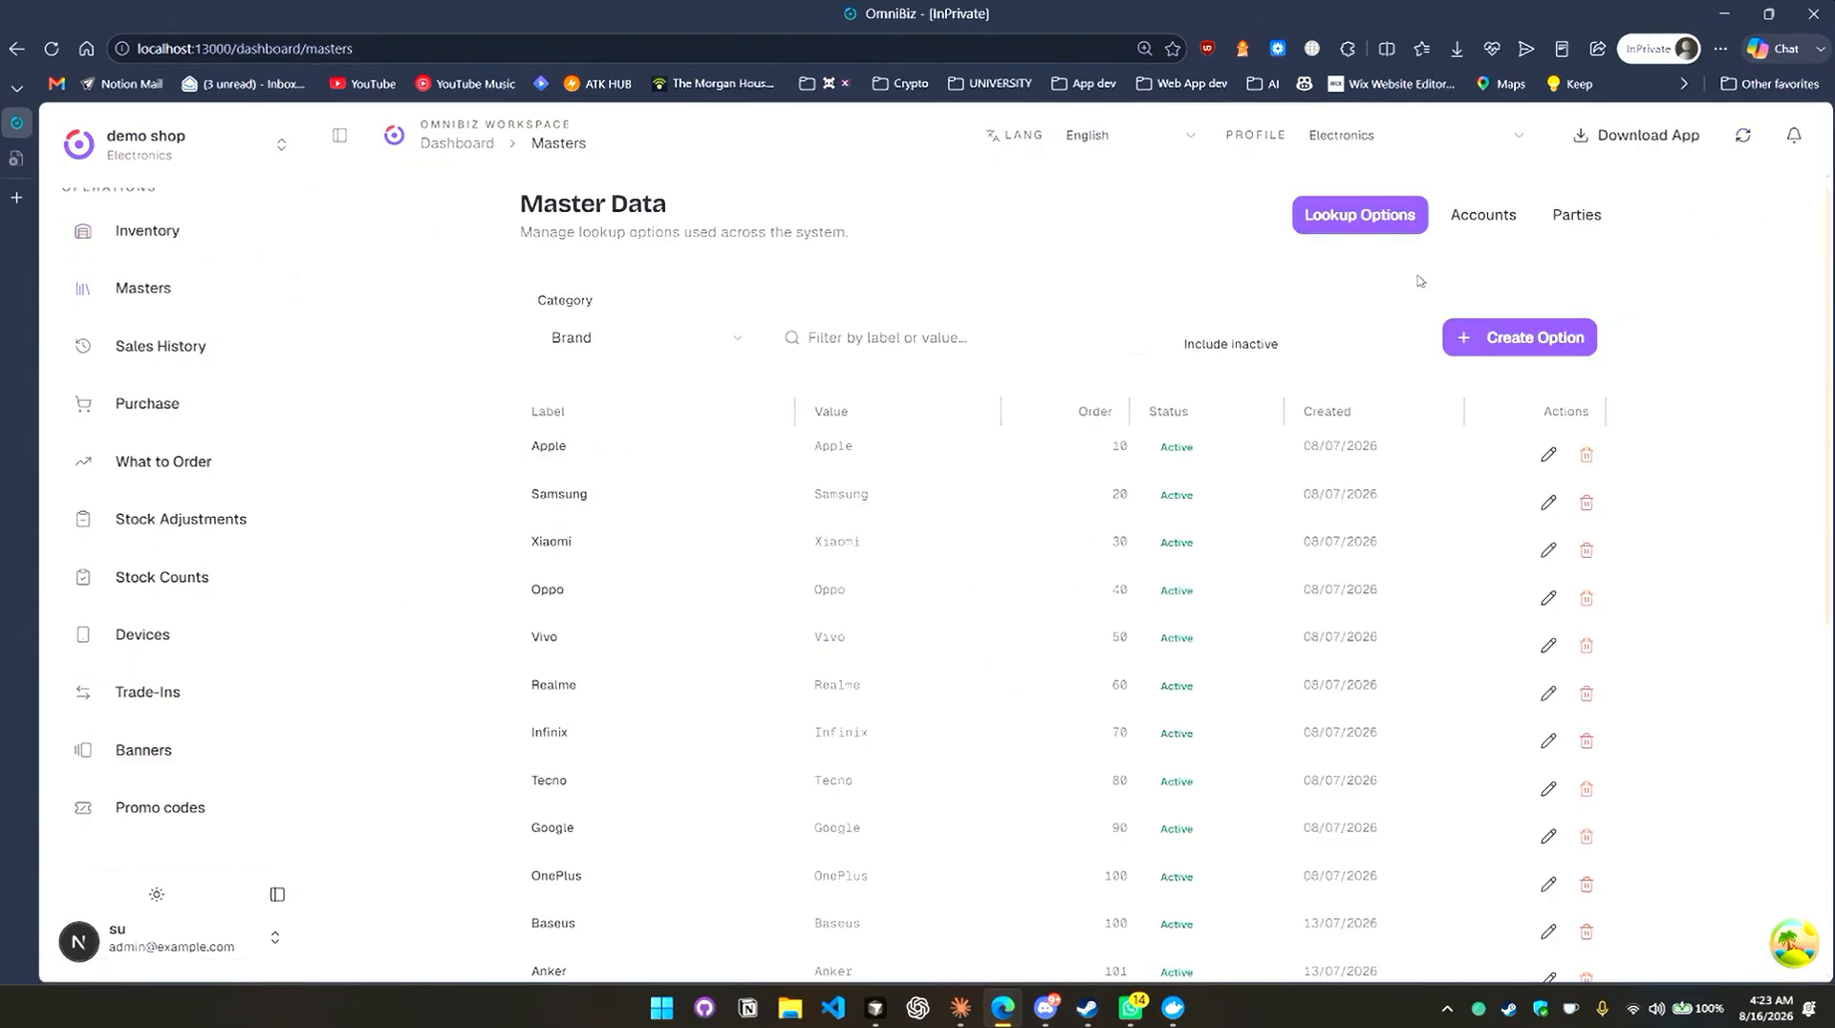
{"action": "left_click", "coordinate": [1480, 216]}
{"action": "scroll", "coordinate": [1138, 650], "scroll_direction": "down", "scroll_amount": 12}
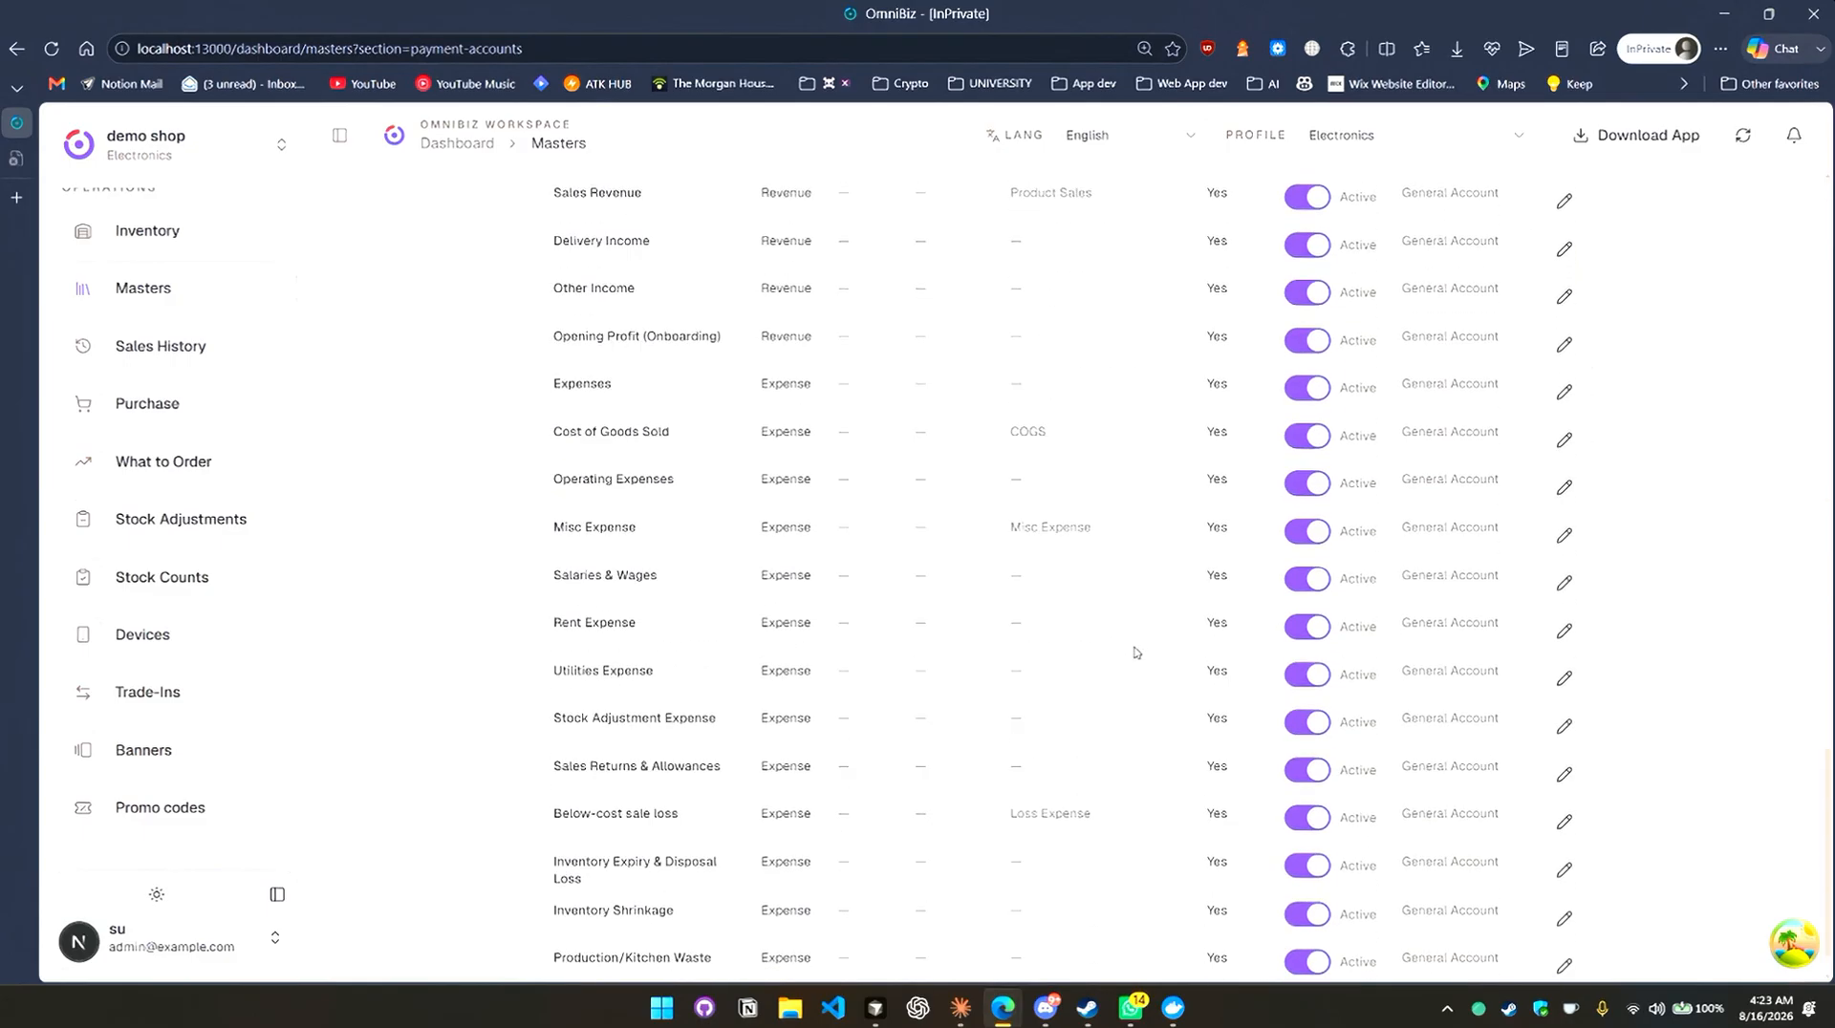
{"action": "scroll", "coordinate": [1132, 650], "scroll_direction": "up", "scroll_amount": 10}
{"action": "scroll", "coordinate": [1129, 633], "scroll_direction": "down", "scroll_amount": 15}
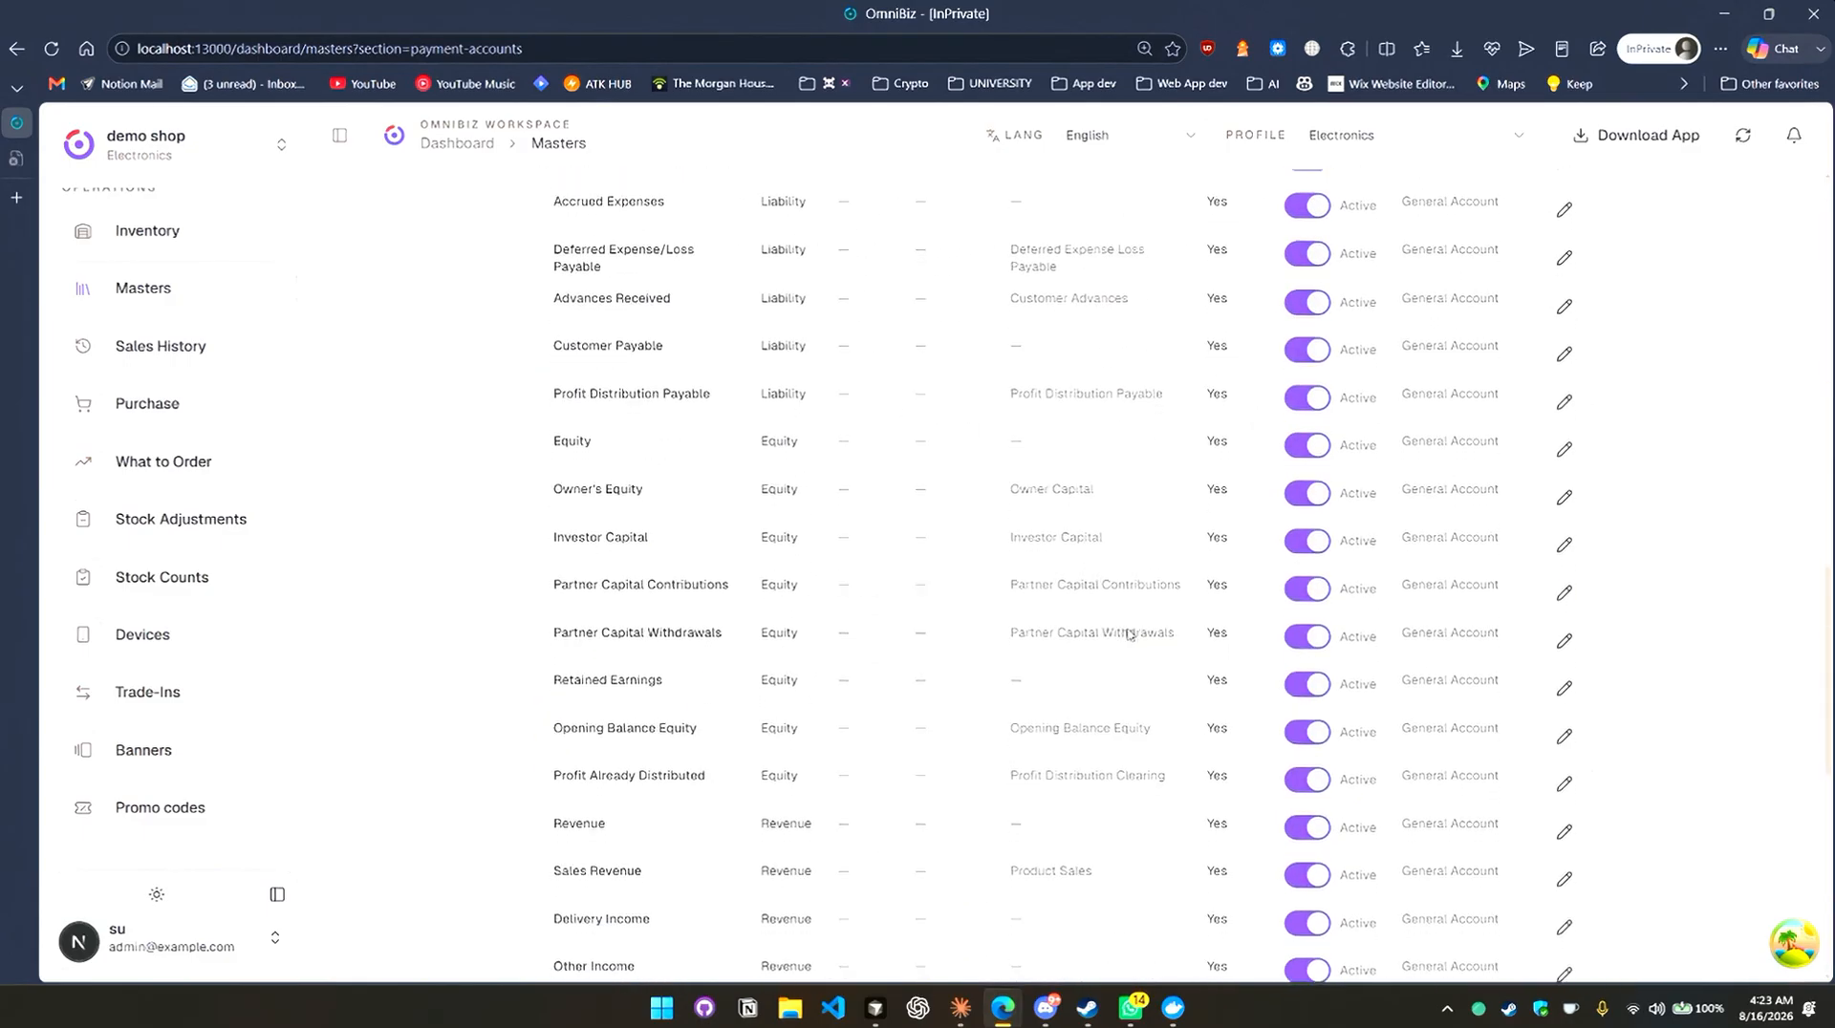
{"action": "scroll", "coordinate": [1129, 631], "scroll_direction": "up", "scroll_amount": 18}
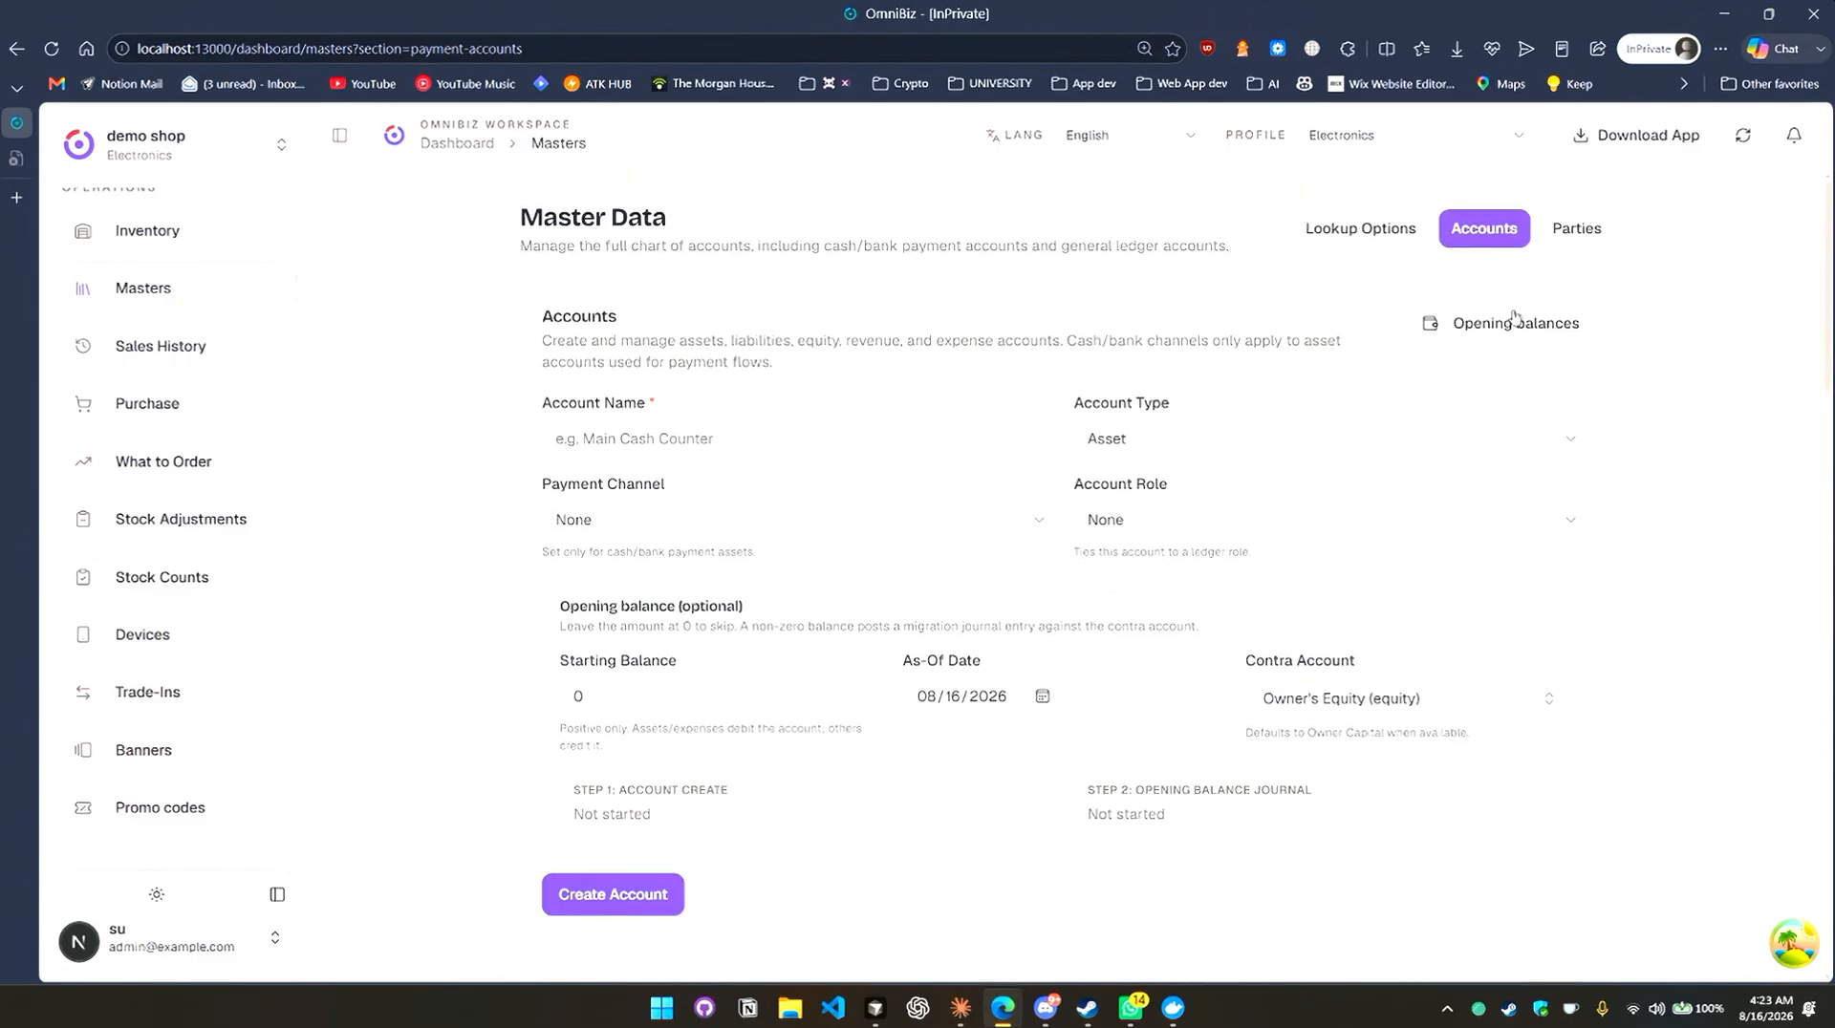
View the parties master data, examining the party creation form and the party list.
{"action": "left_click", "coordinate": [1572, 230]}
{"action": "scroll", "coordinate": [942, 650], "scroll_direction": "down", "scroll_amount": 4}
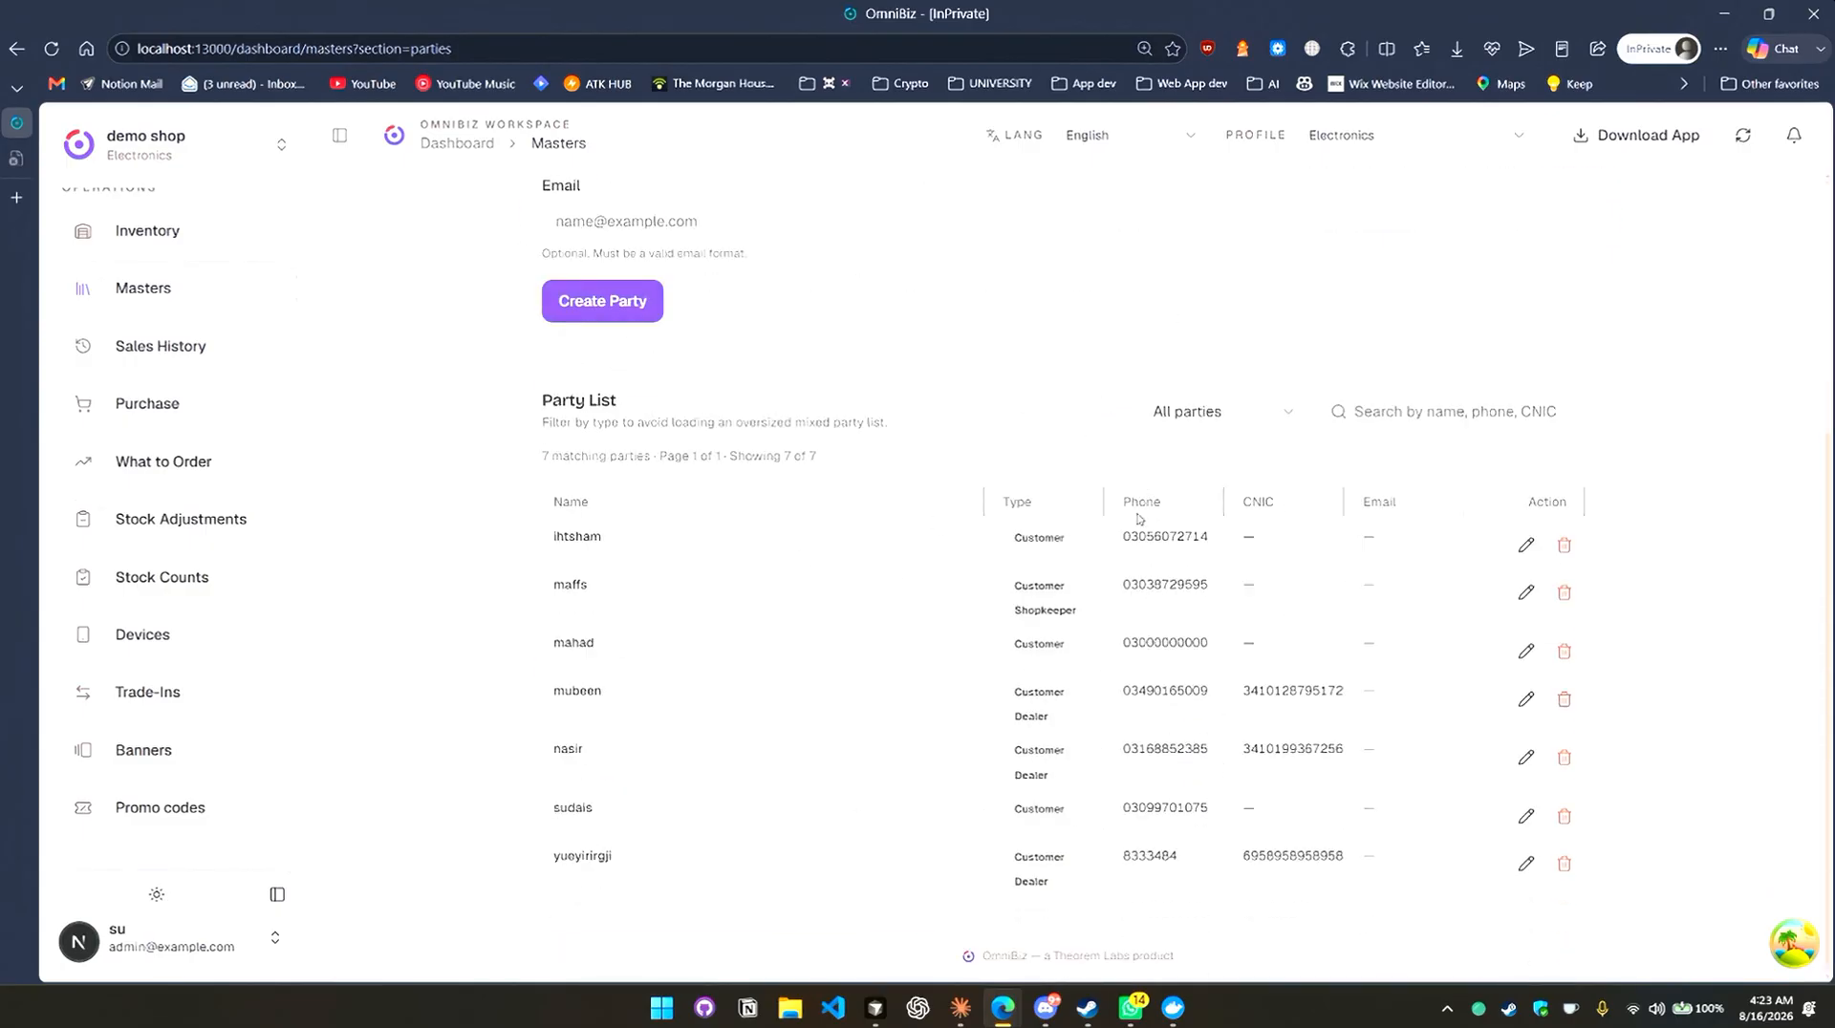
{"action": "scroll", "coordinate": [959, 733], "scroll_direction": "up", "scroll_amount": 5}
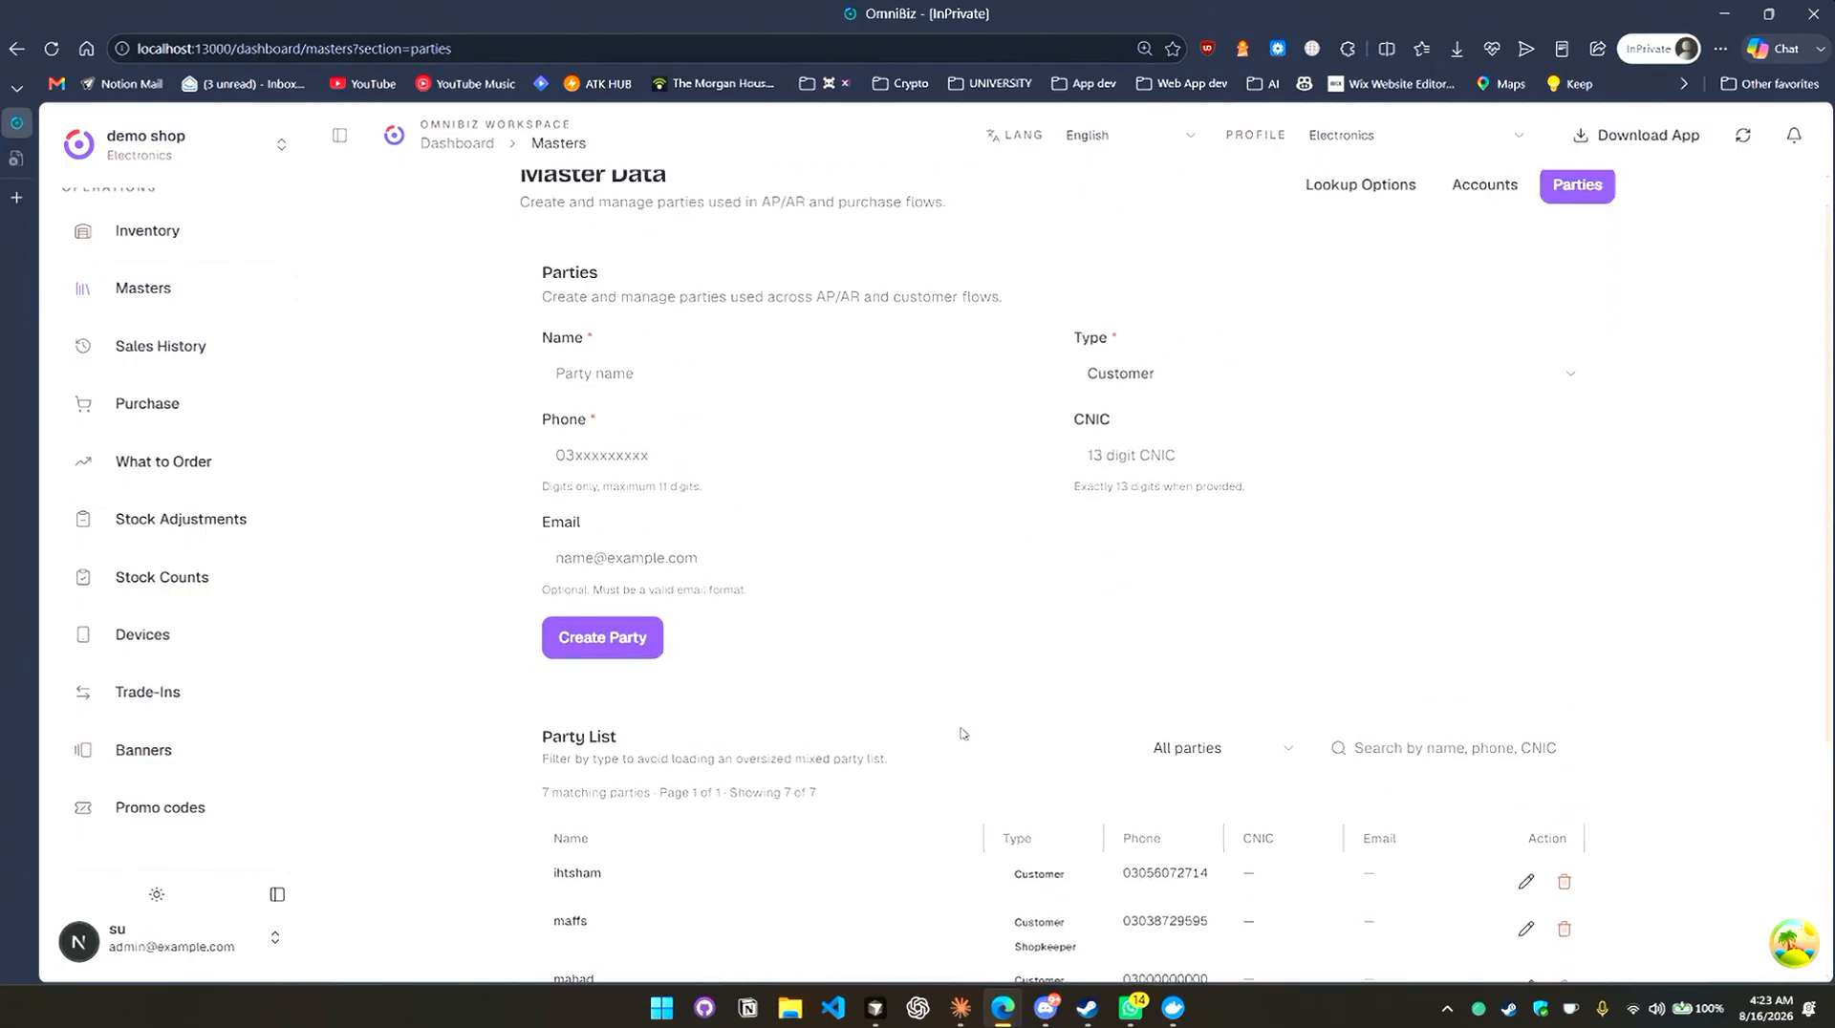
{"action": "left_click", "coordinate": [802, 411]}
{"action": "scroll", "coordinate": [893, 737], "scroll_direction": "down", "scroll_amount": 3}
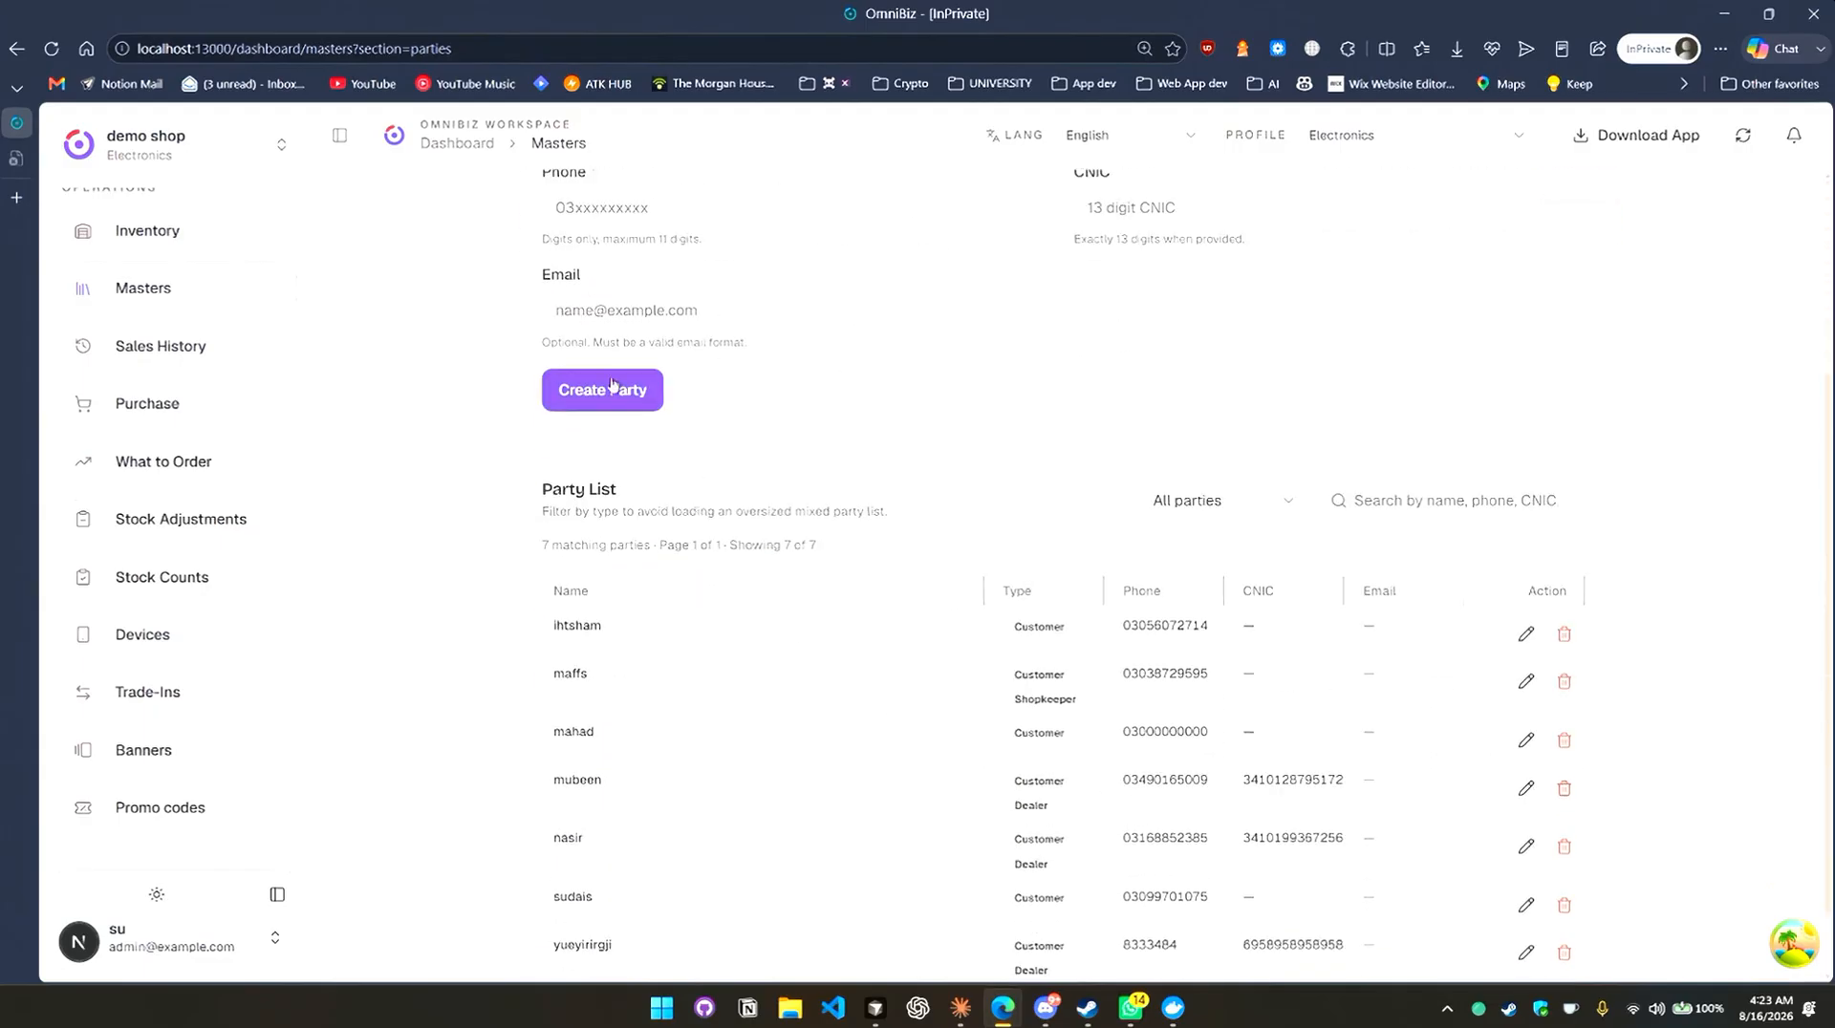
{"action": "scroll", "coordinate": [766, 646], "scroll_direction": "up", "scroll_amount": 3}
Open the sales history and look through the list of past sales.
{"action": "left_click", "coordinate": [187, 352]}
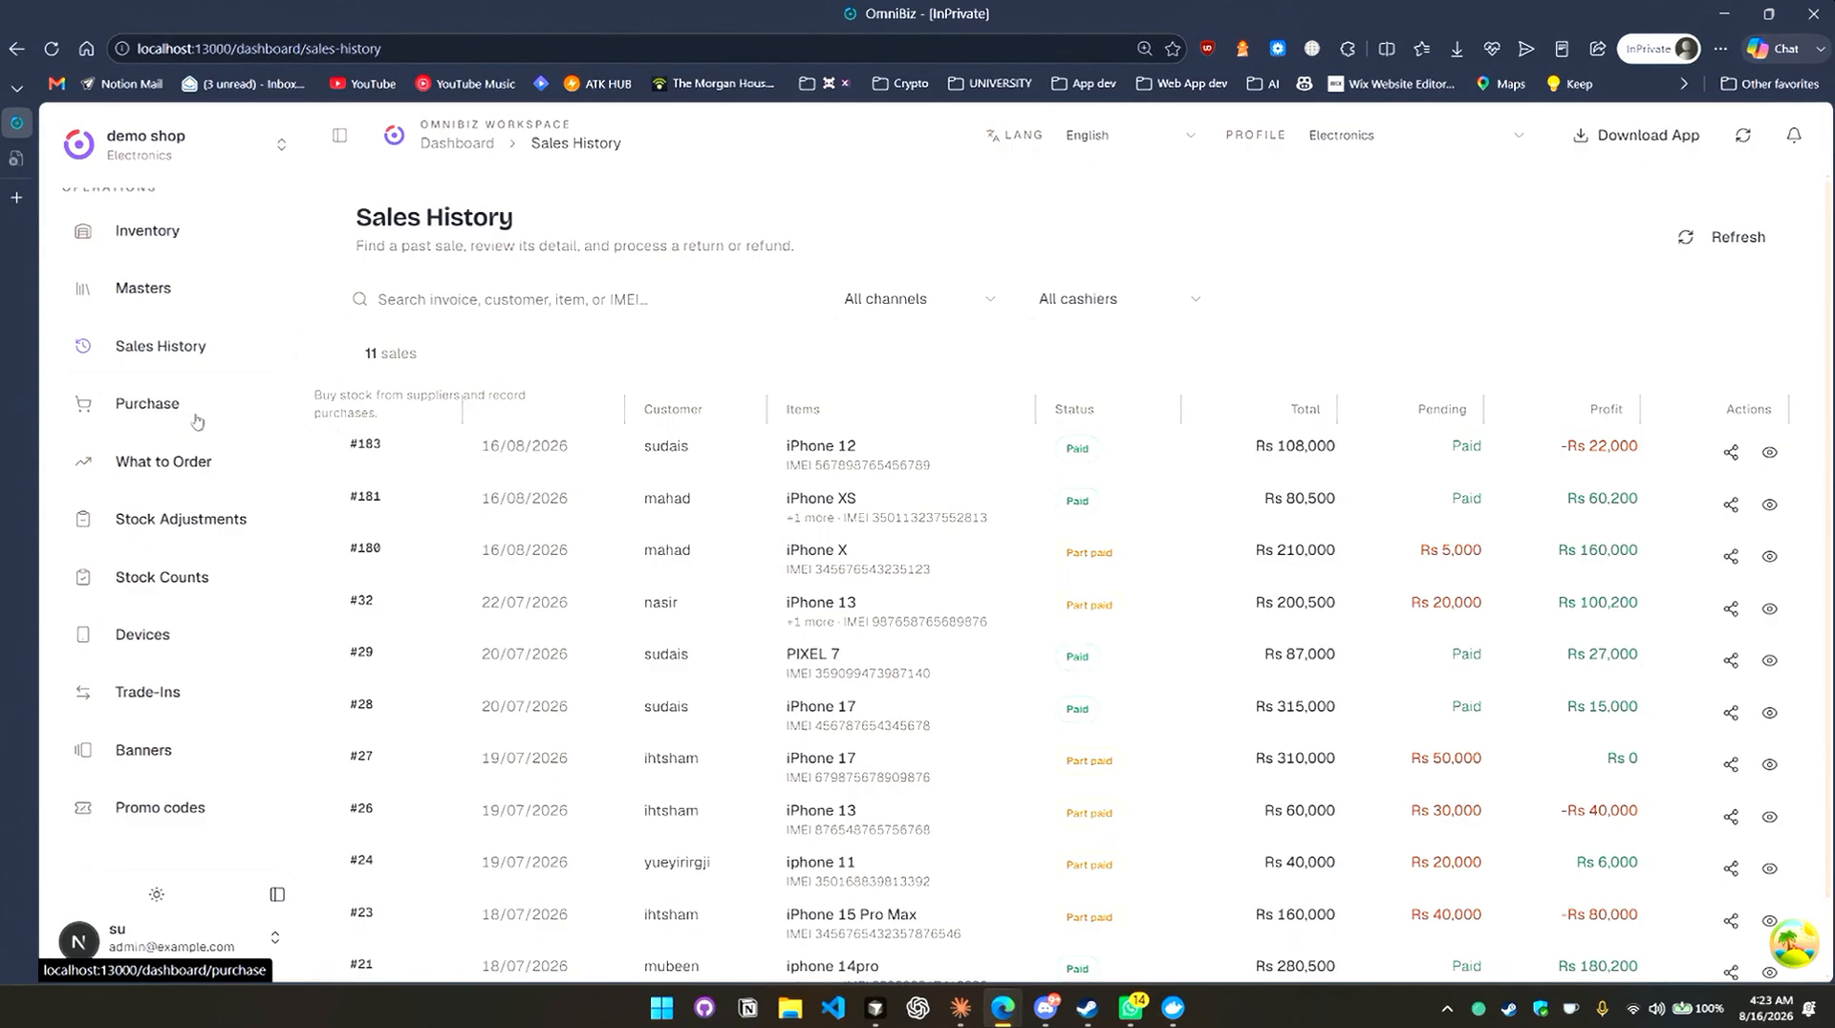
{"action": "scroll", "coordinate": [867, 614], "scroll_direction": "down", "scroll_amount": 2}
{"action": "scroll", "coordinate": [880, 618], "scroll_direction": "up", "scroll_amount": 2}
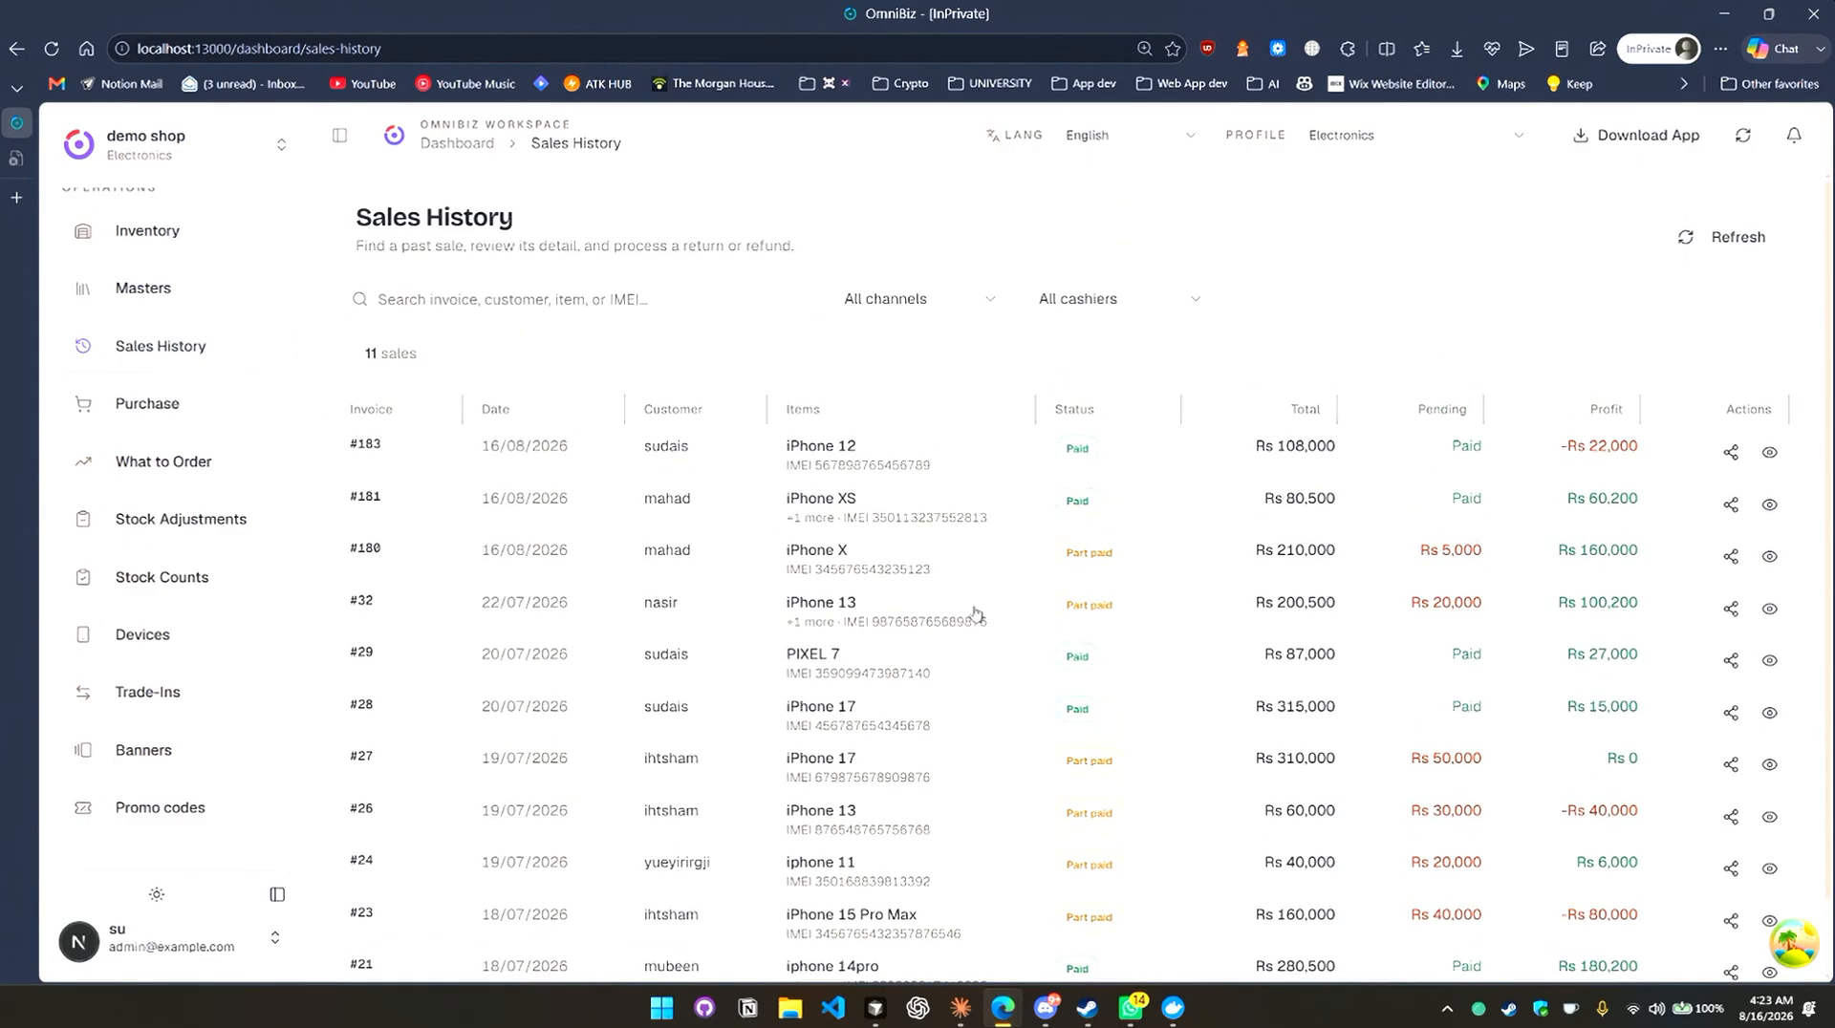
Examine the newest iPhone 12 sale's settlement, sold items, trade-ins, payments and returns, then close its details.
{"action": "left_click", "coordinate": [1739, 459]}
{"action": "scroll", "coordinate": [955, 570], "scroll_direction": "down", "scroll_amount": 6}
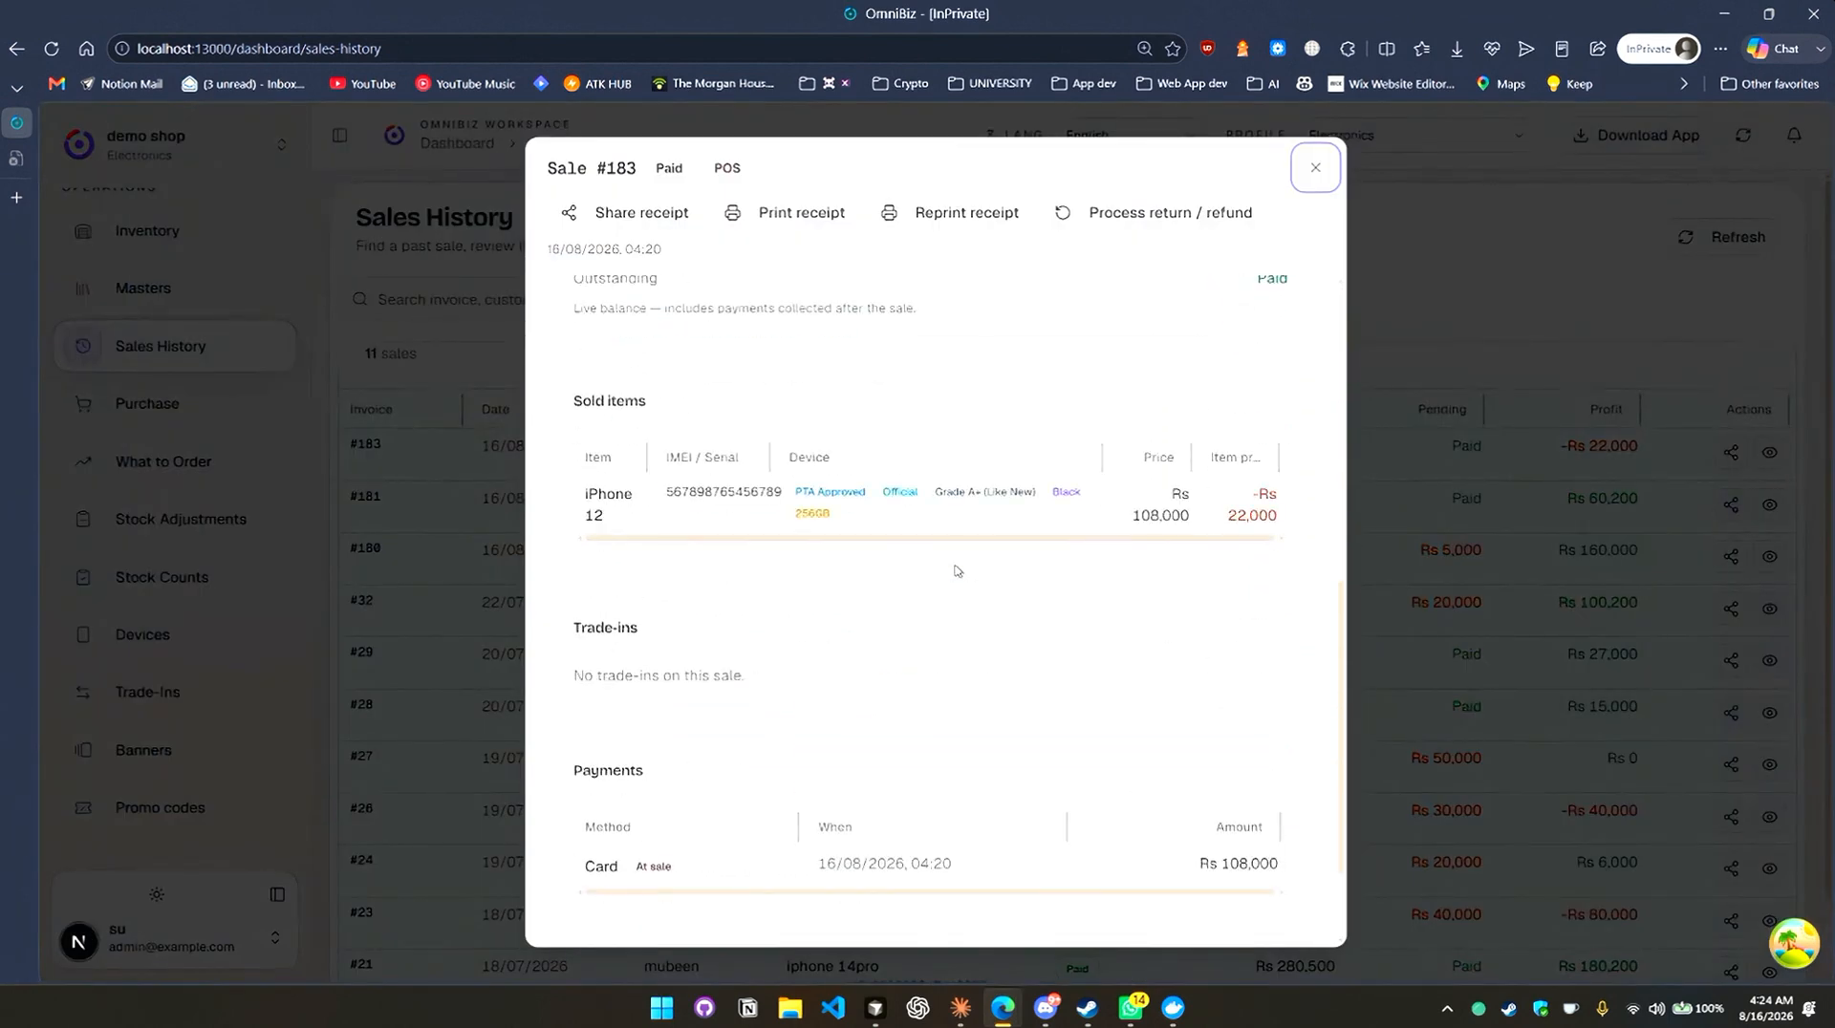
{"action": "scroll", "coordinate": [958, 570], "scroll_direction": "up", "scroll_amount": 4}
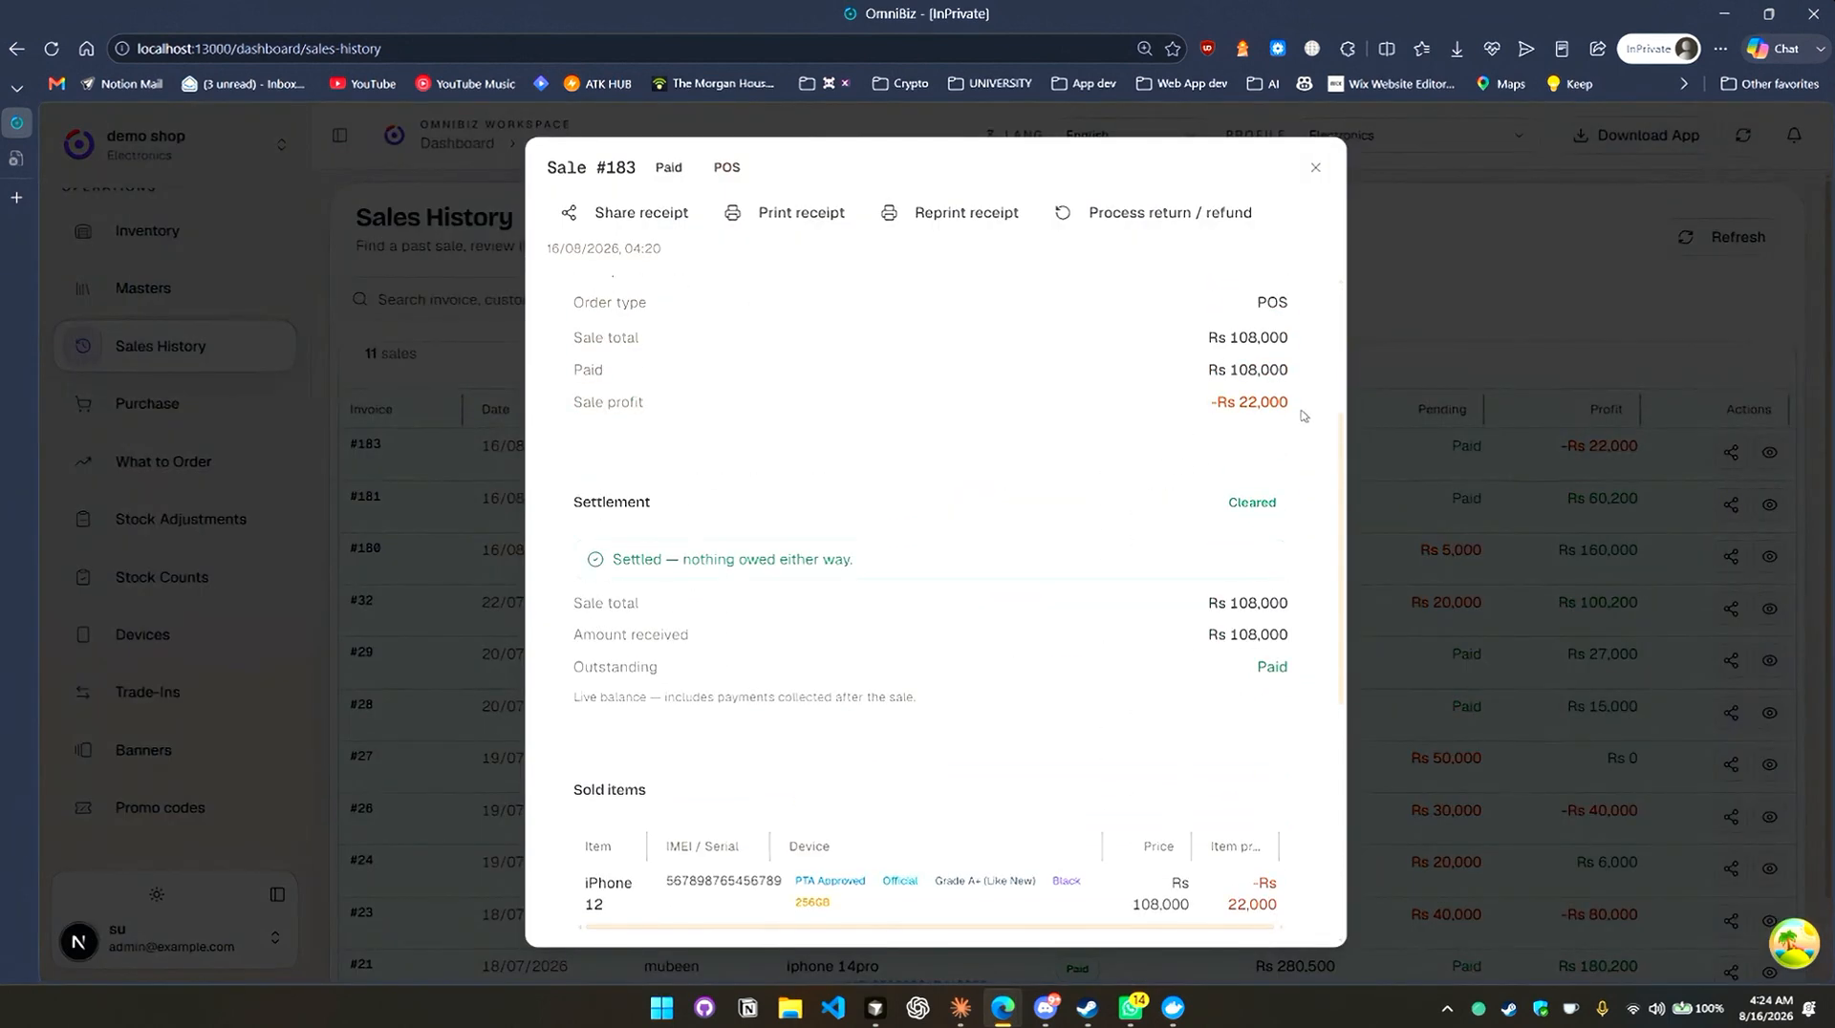
{"action": "scroll", "coordinate": [1094, 549], "scroll_direction": "down", "scroll_amount": 5}
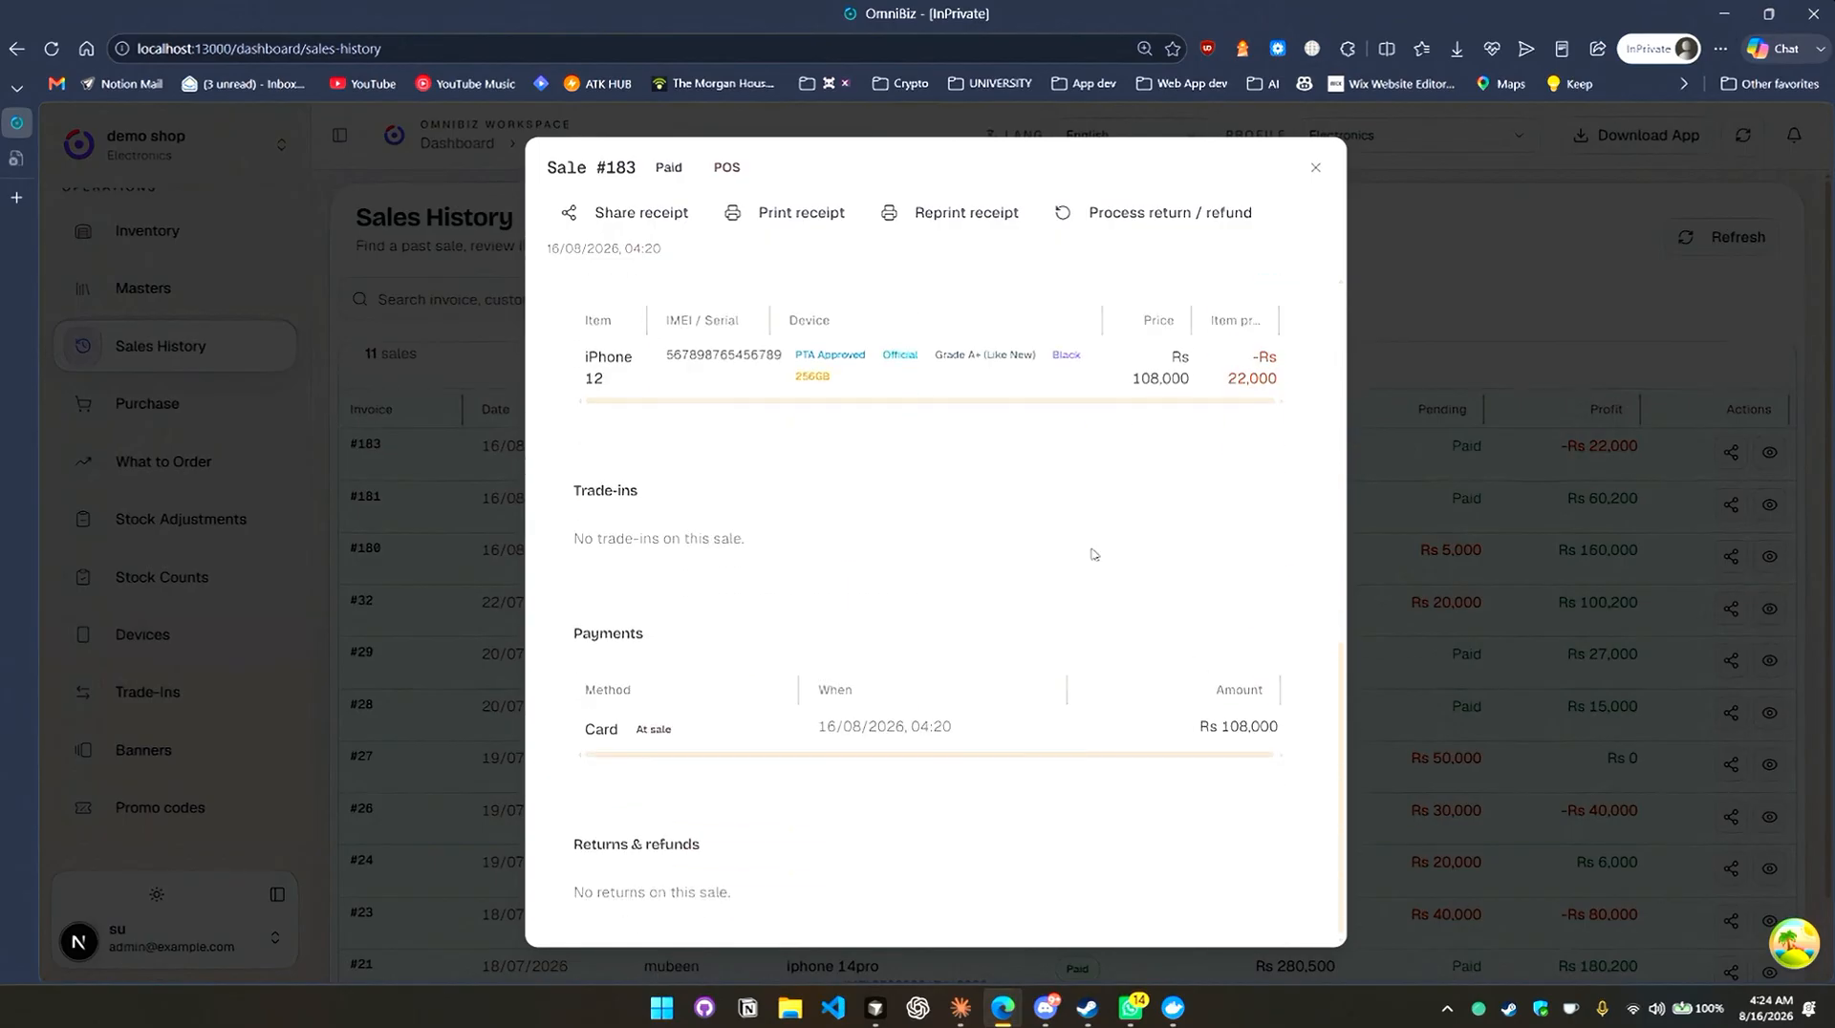
{"action": "scroll", "coordinate": [1093, 550], "scroll_direction": "up", "scroll_amount": 5}
{"action": "left_click", "coordinate": [1315, 168]}
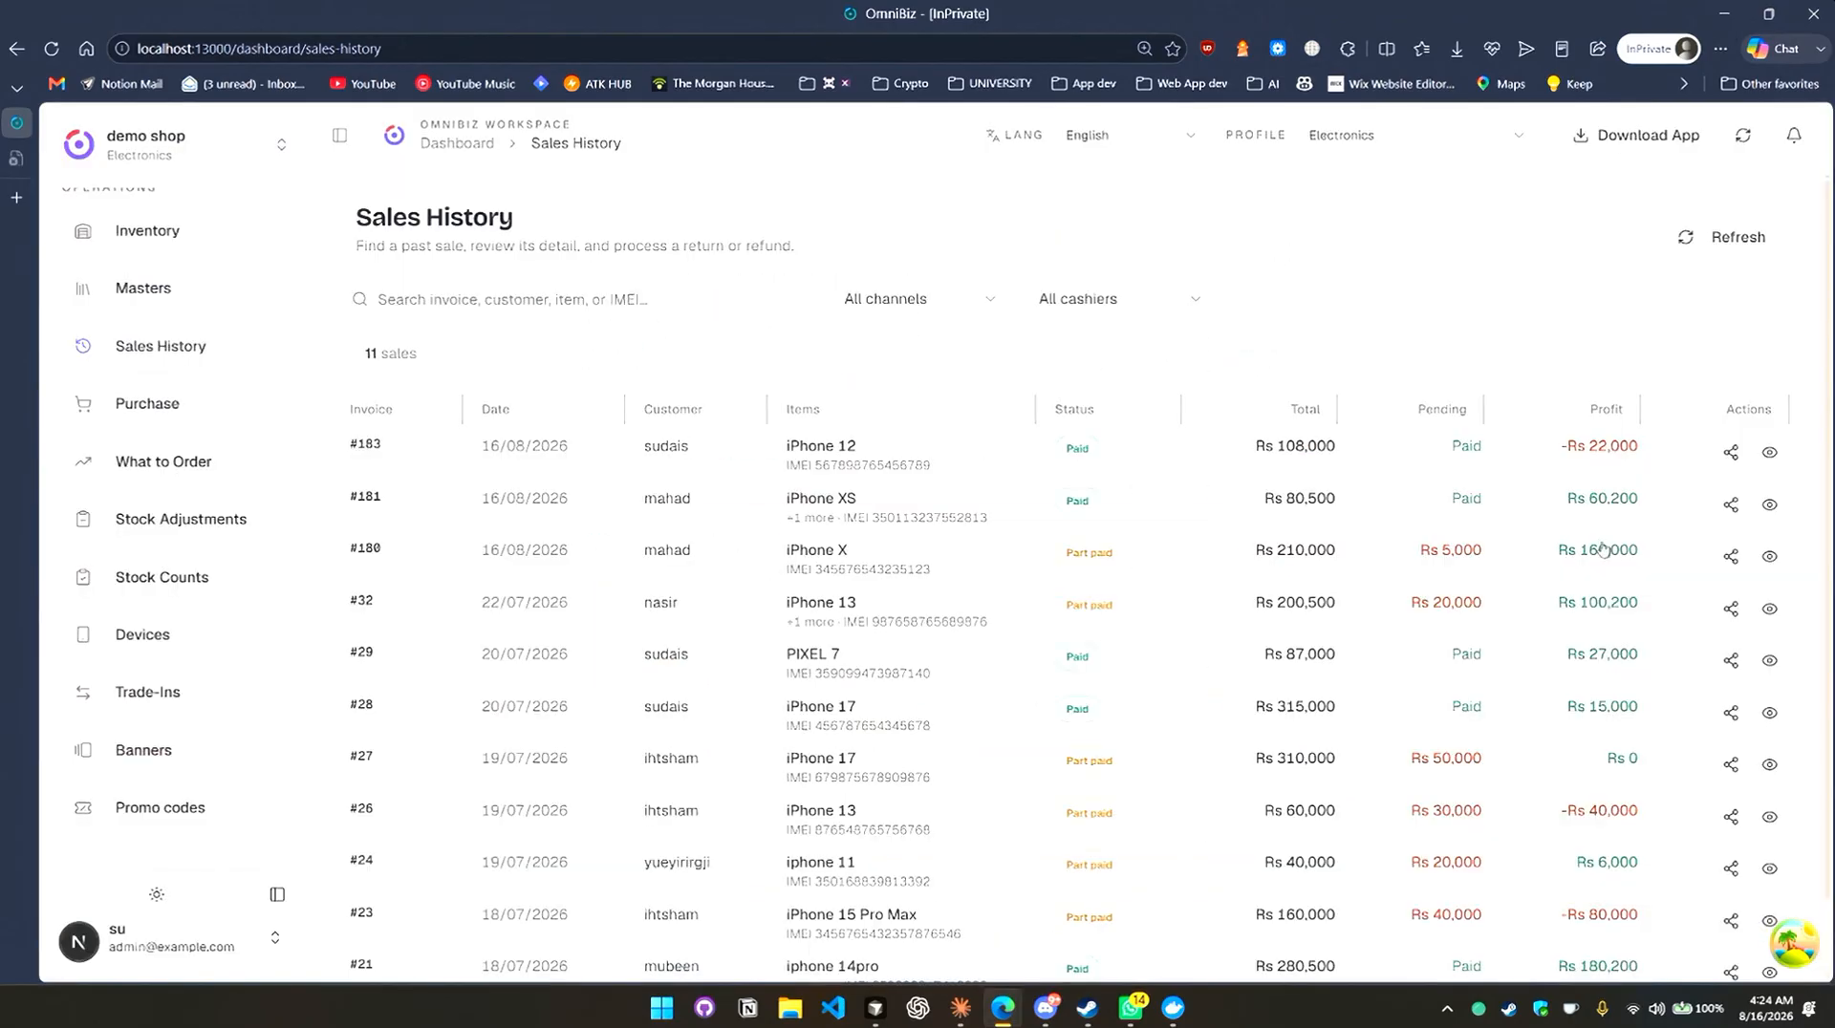
Start a refund for the newest iPhone 12 sale, select the phone for return and enter its IMEI for verification.
{"action": "left_click", "coordinate": [1771, 454]}
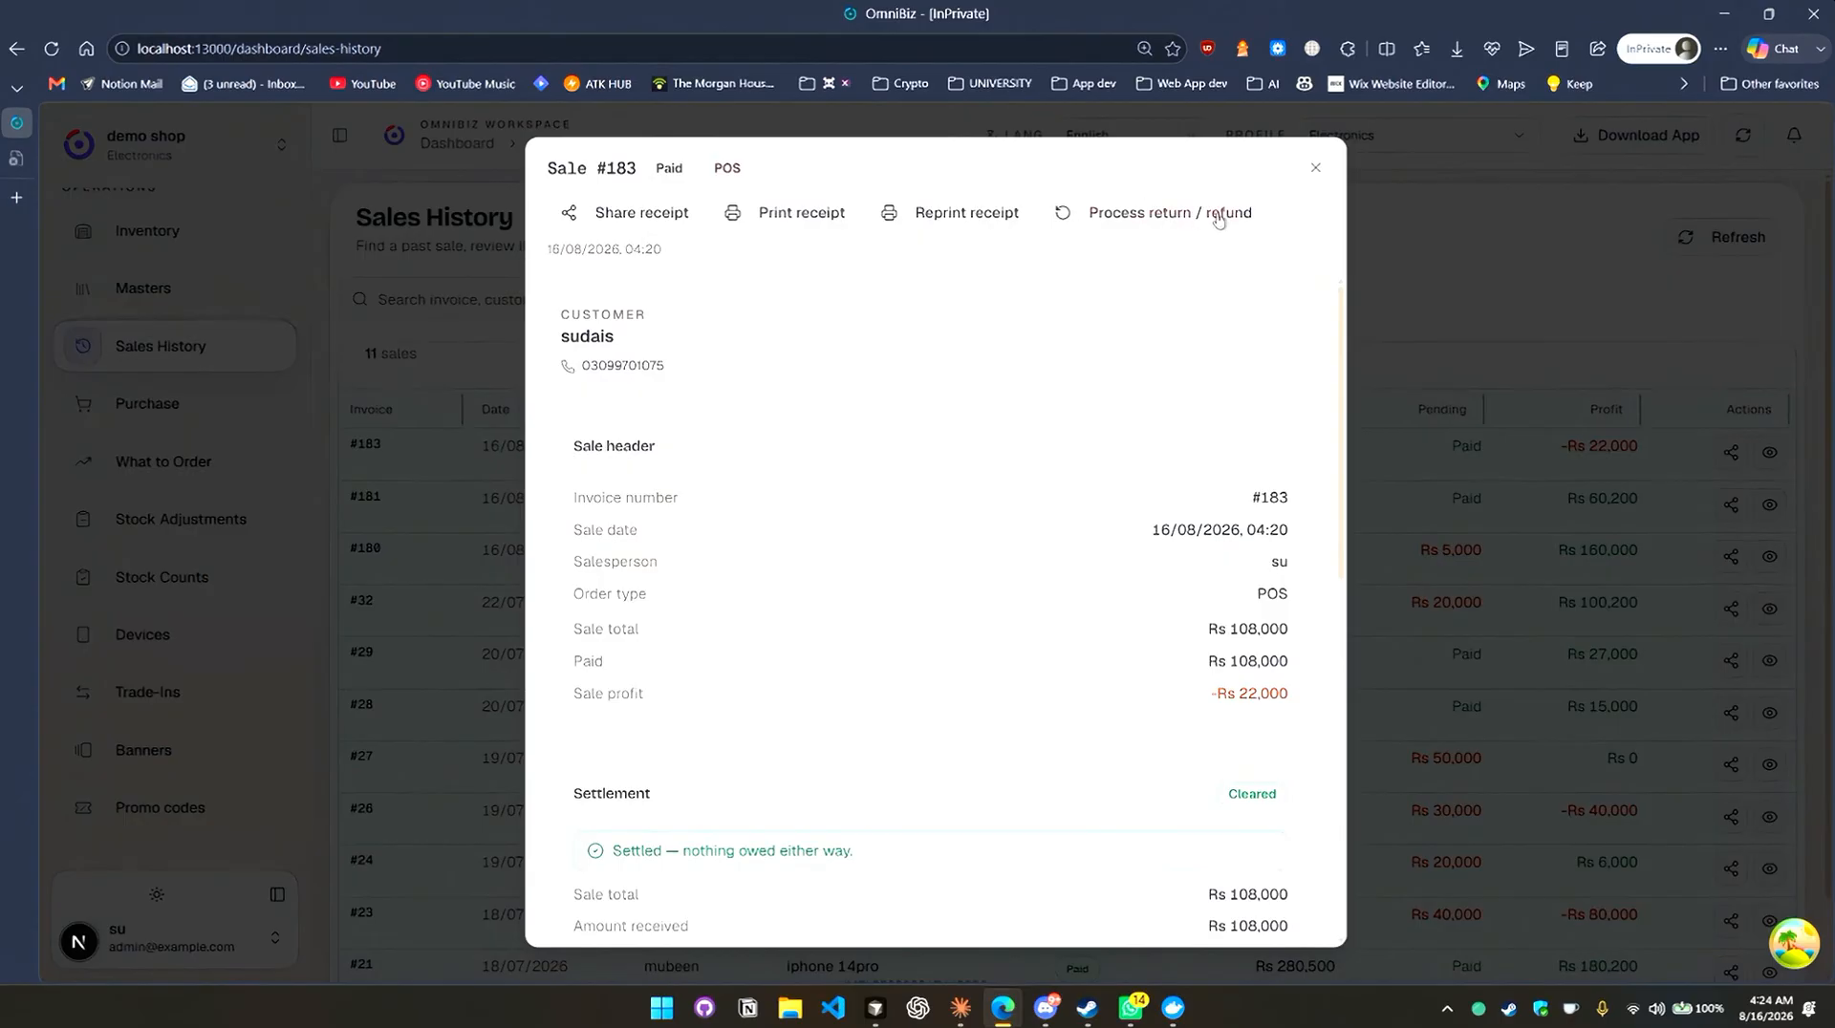
{"action": "left_click", "coordinate": [1124, 220]}
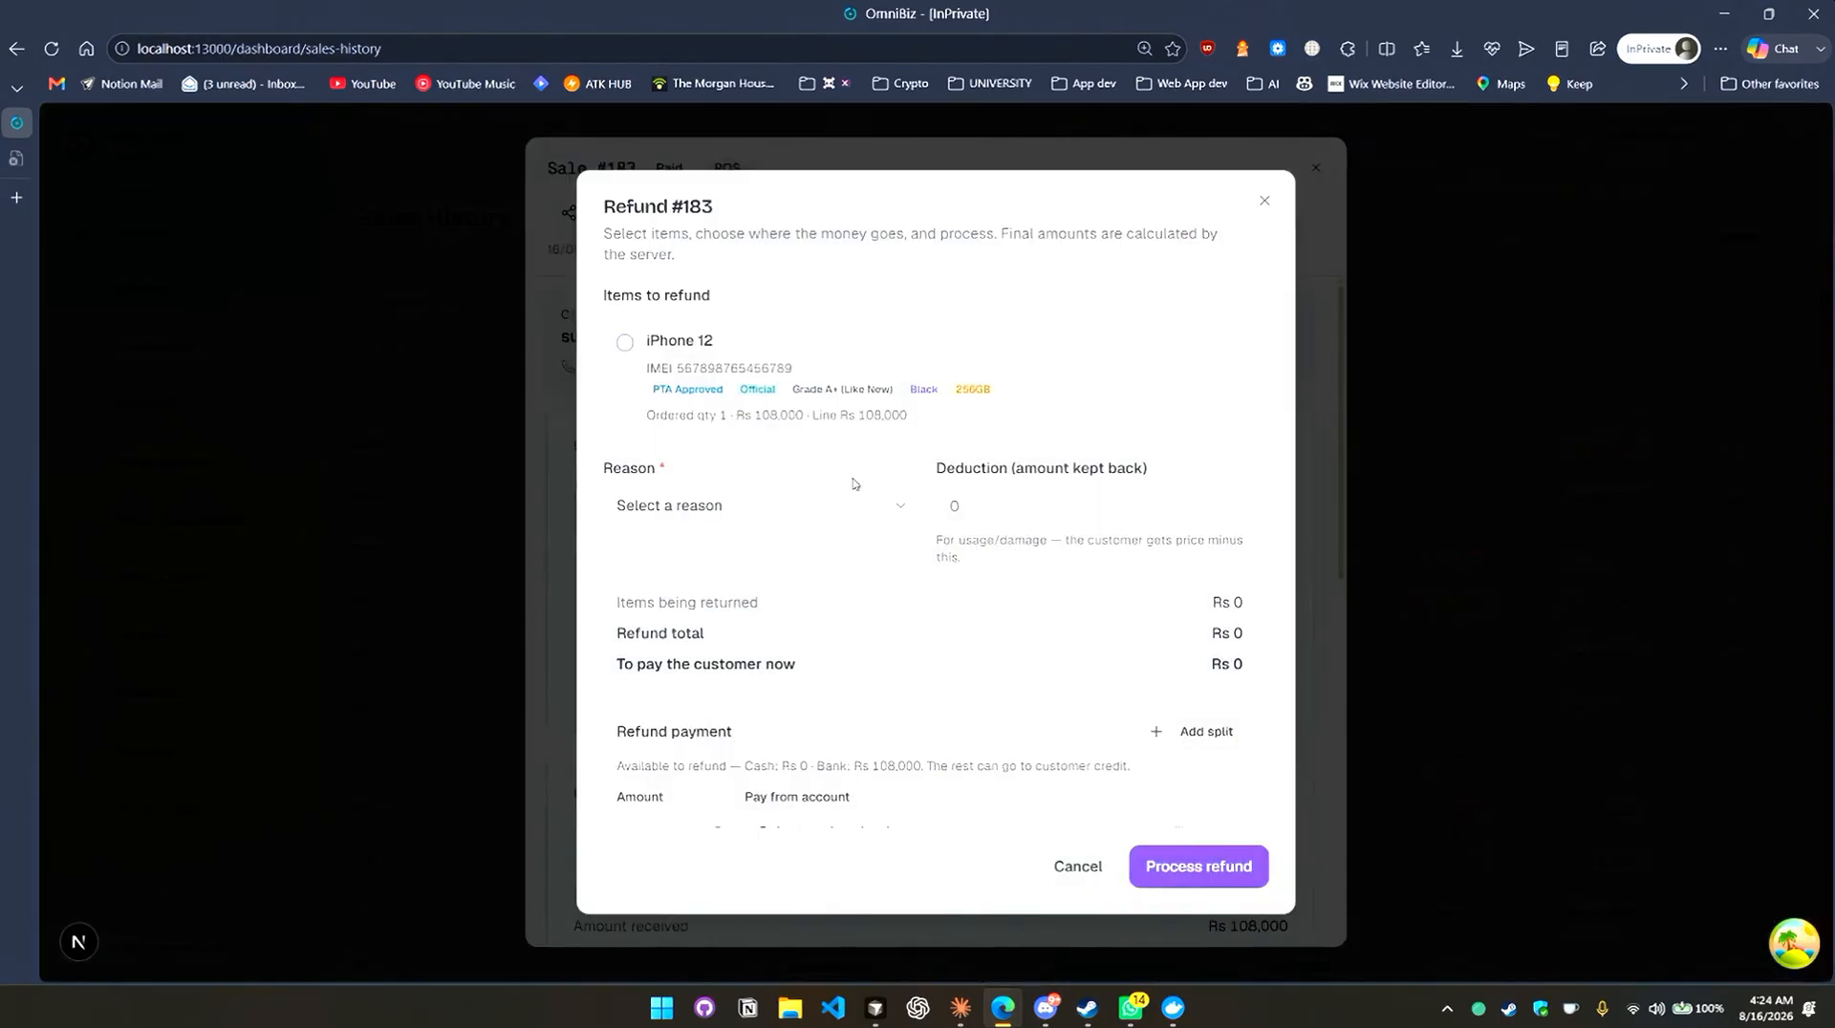
{"action": "left_click", "coordinate": [625, 342]}
{"action": "left_click", "coordinate": [737, 471]}
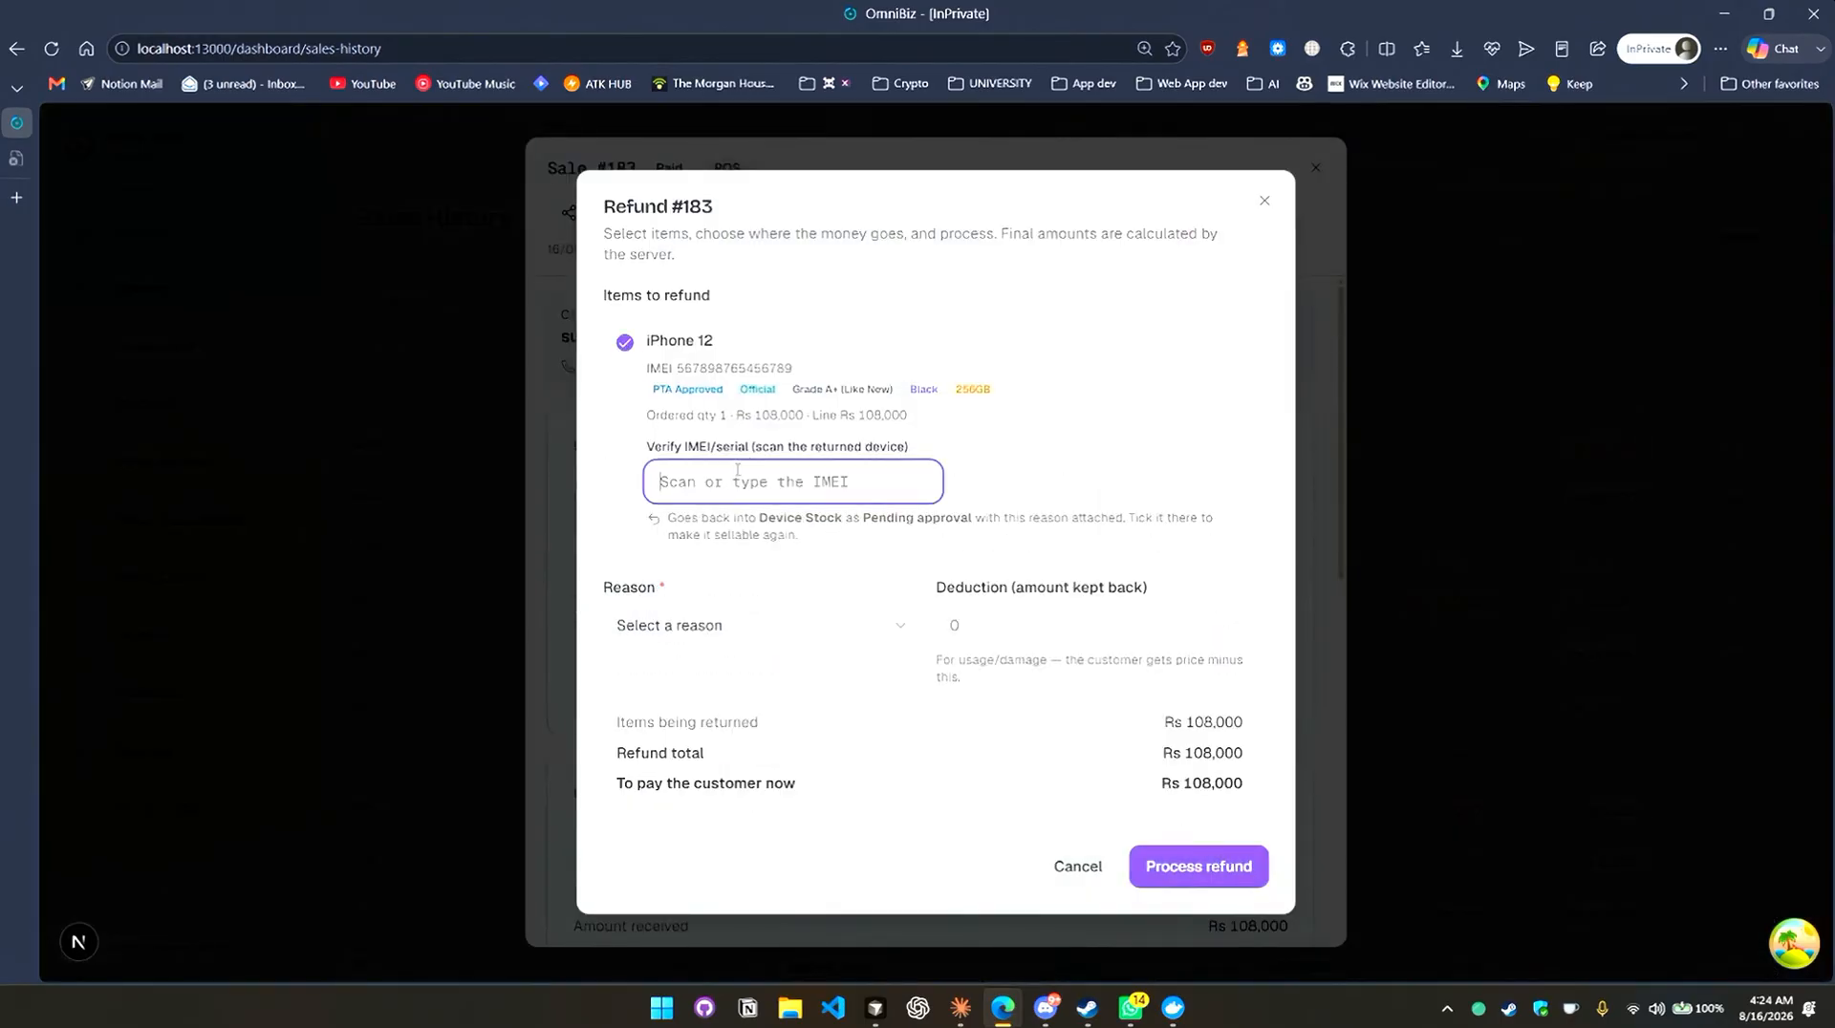
{"action": "left_click", "coordinate": [719, 368]}
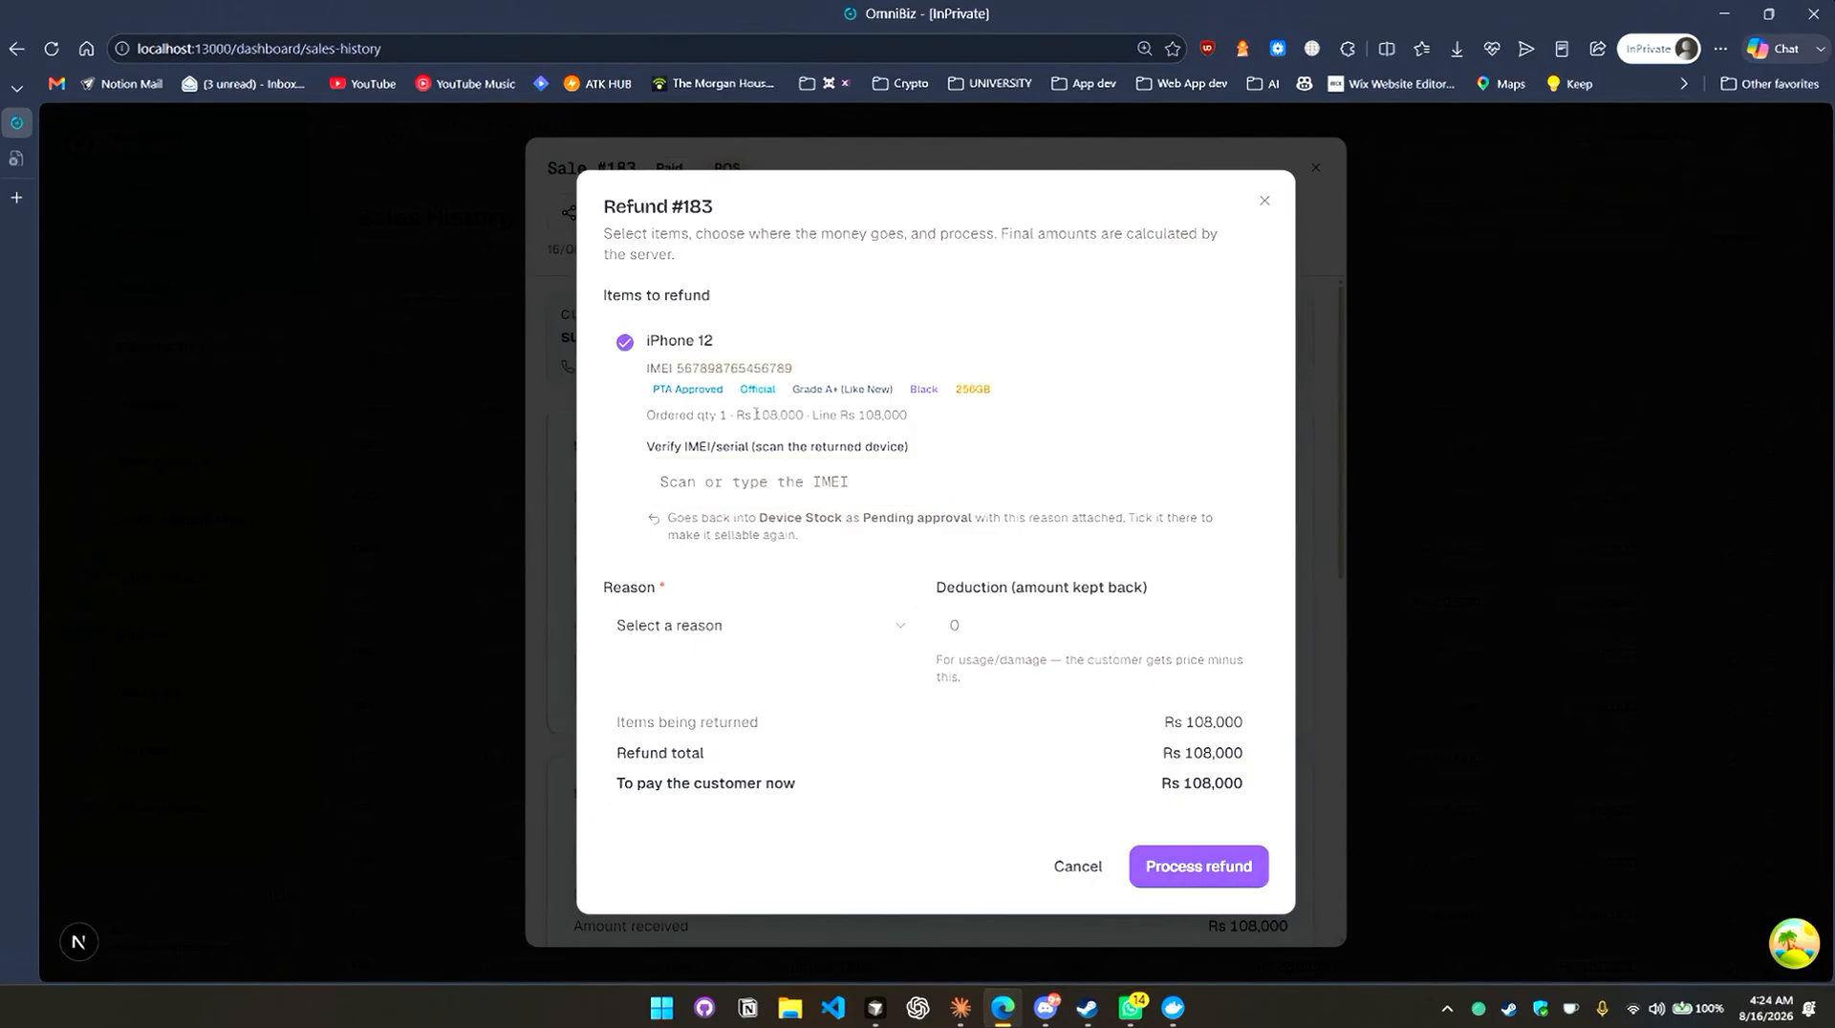
{"action": "left_click", "coordinate": [793, 478]}
{"action": "key", "text": "ctrl+v"}
{"action": "left_click", "coordinate": [708, 510]}
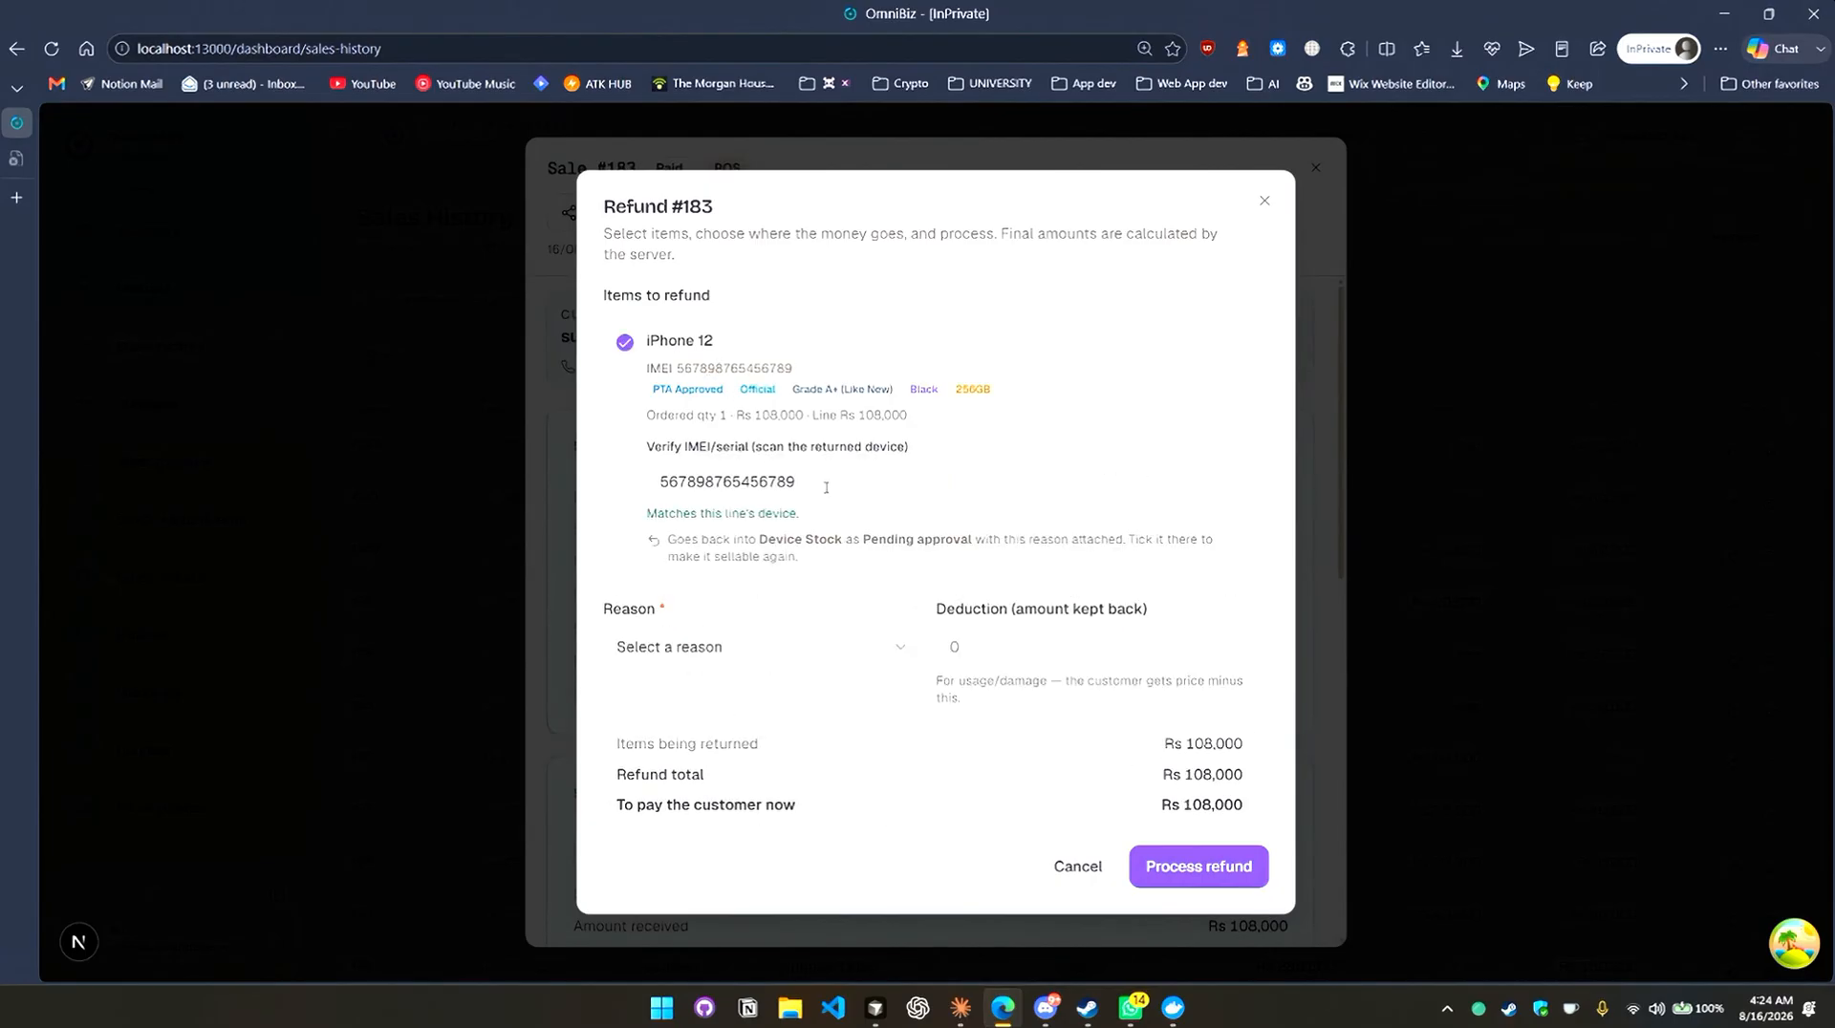
Set the refund reason to Other and the deduction kept back to 8,000.
{"action": "scroll", "coordinate": [1045, 522], "scroll_direction": "down", "scroll_amount": 3}
{"action": "scroll", "coordinate": [1044, 524], "scroll_direction": "up", "scroll_amount": 3}
{"action": "scroll", "coordinate": [1070, 622], "scroll_direction": "down", "scroll_amount": 3}
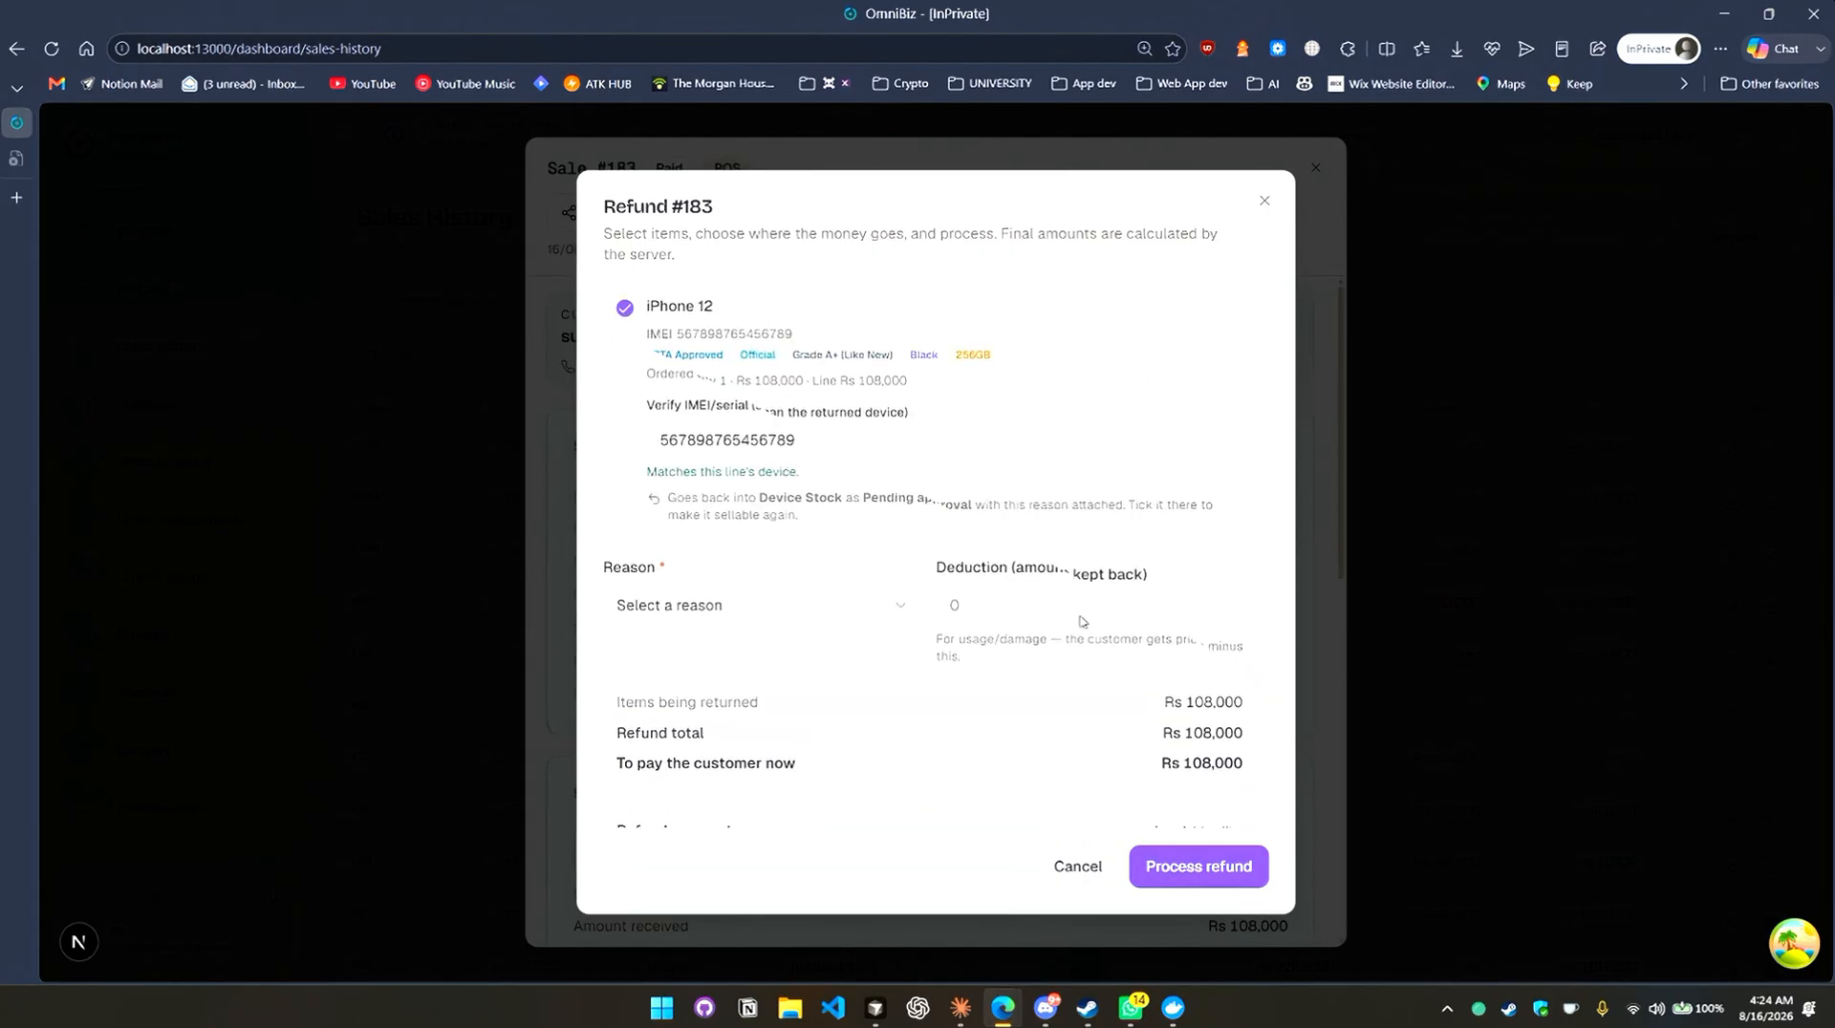
{"action": "left_click", "coordinate": [786, 362]}
{"action": "left_click", "coordinate": [756, 608]}
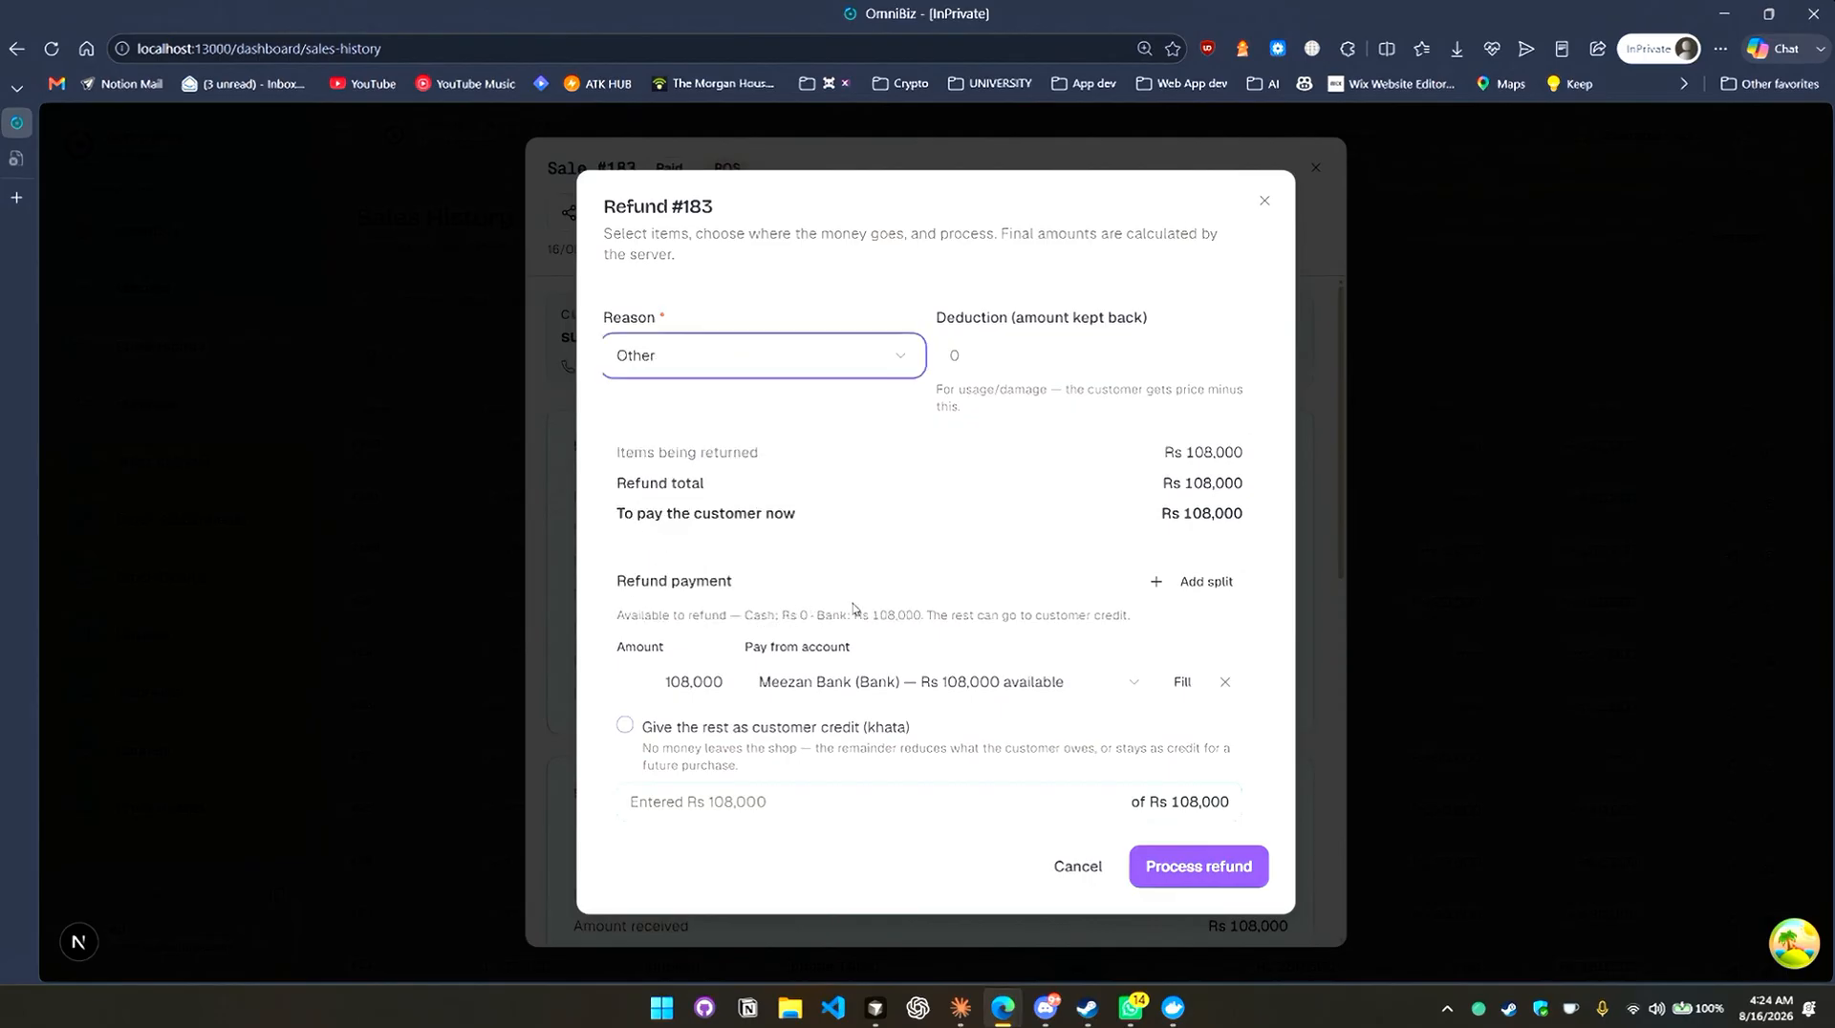
{"action": "left_click", "coordinate": [1016, 368]}
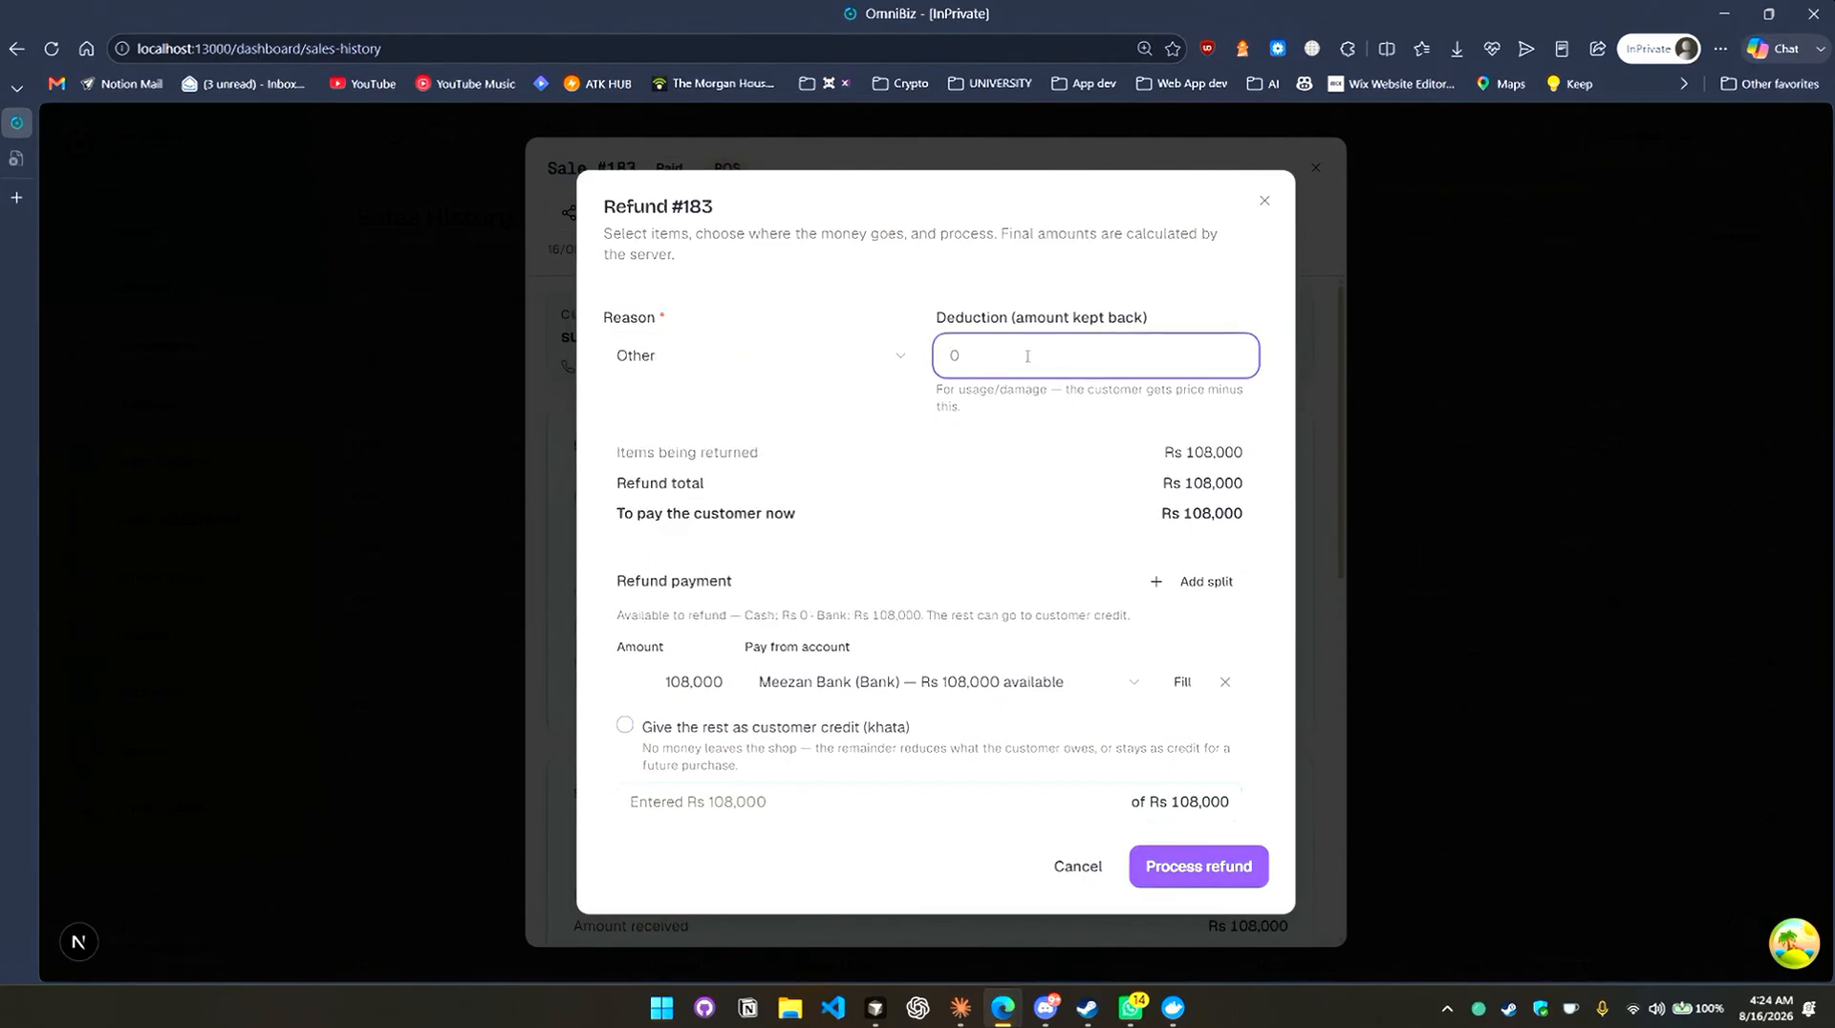
{"action": "type", "text": "800000"}
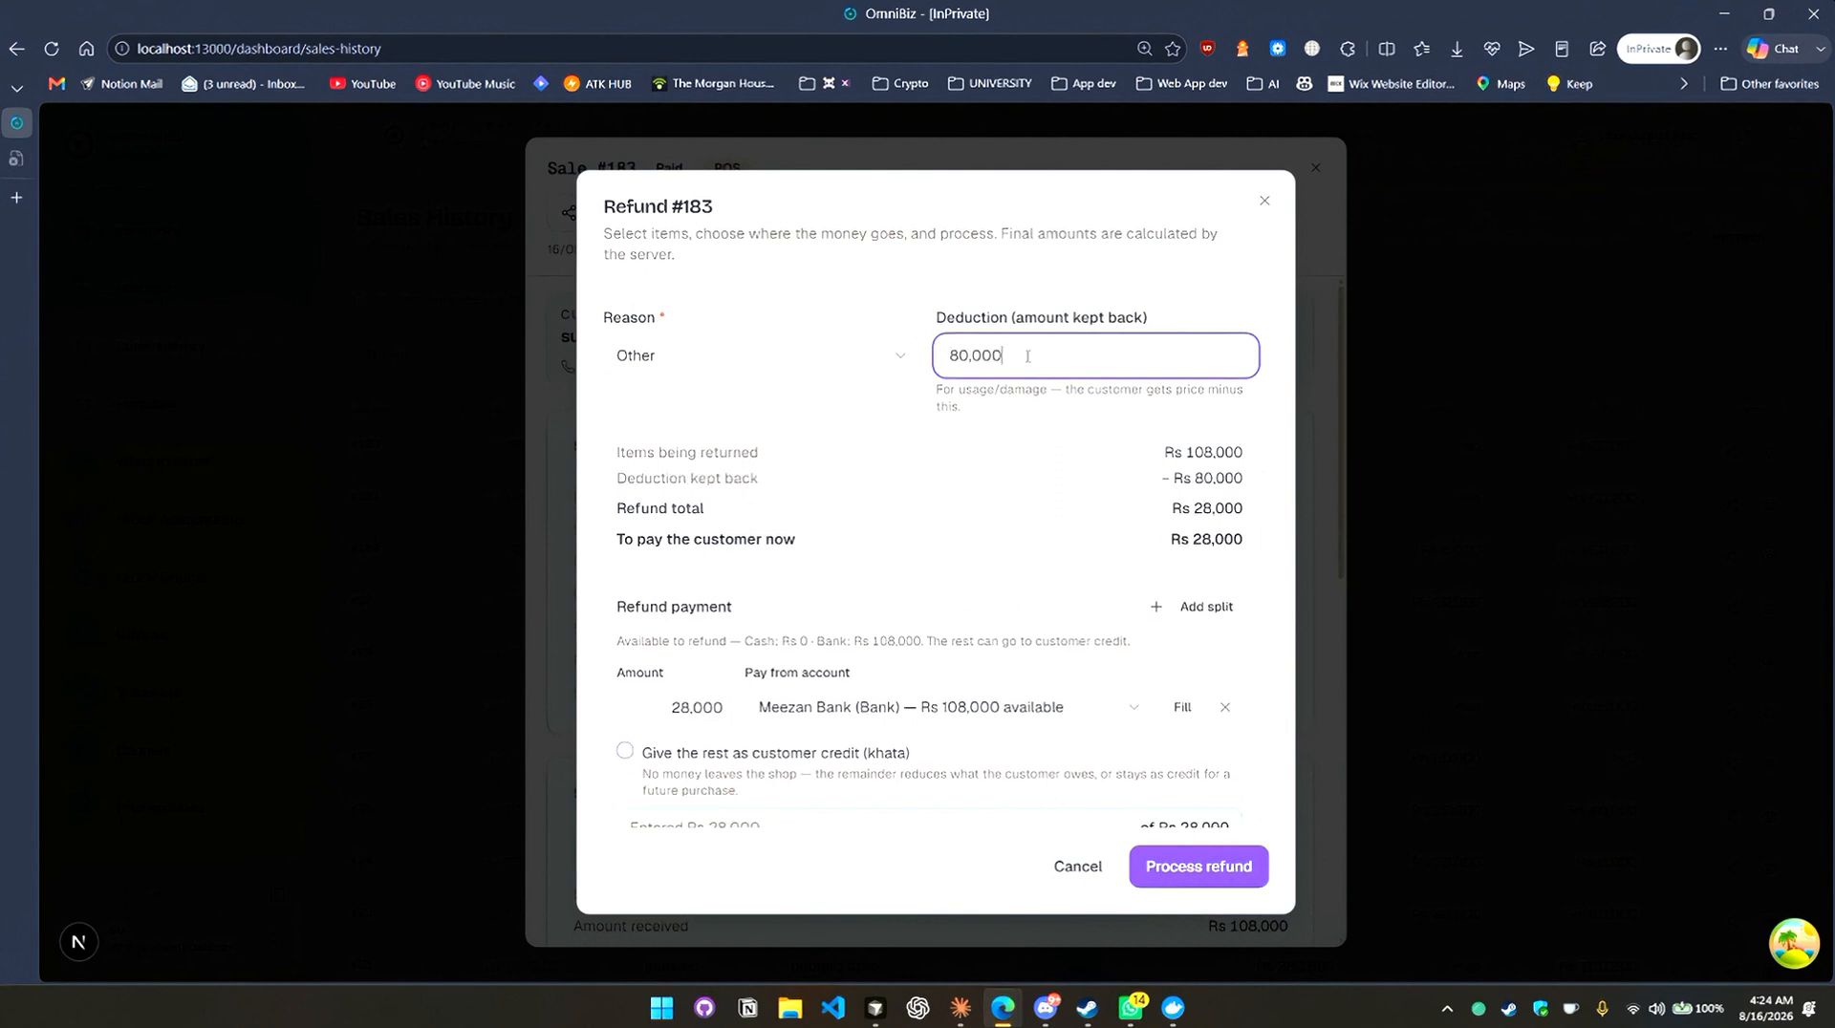
{"action": "key", "text": "BackSpace"}
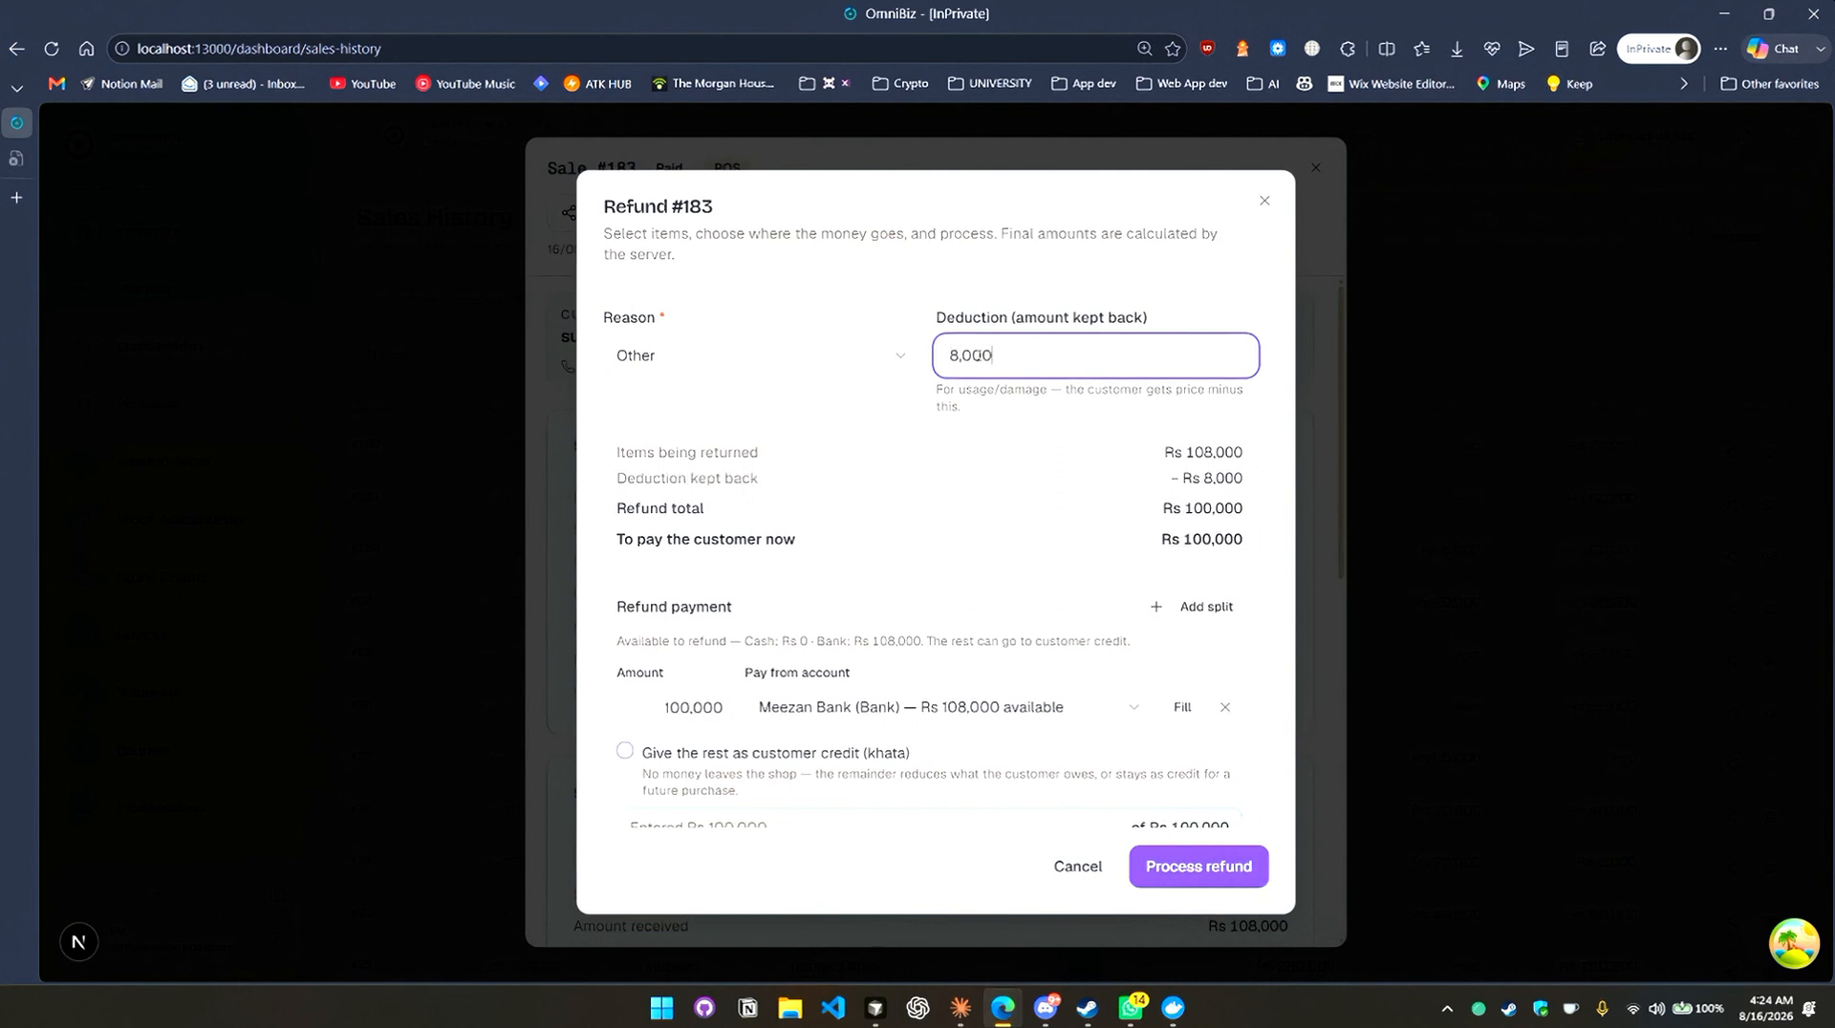
{"action": "left_click", "coordinate": [1018, 513]}
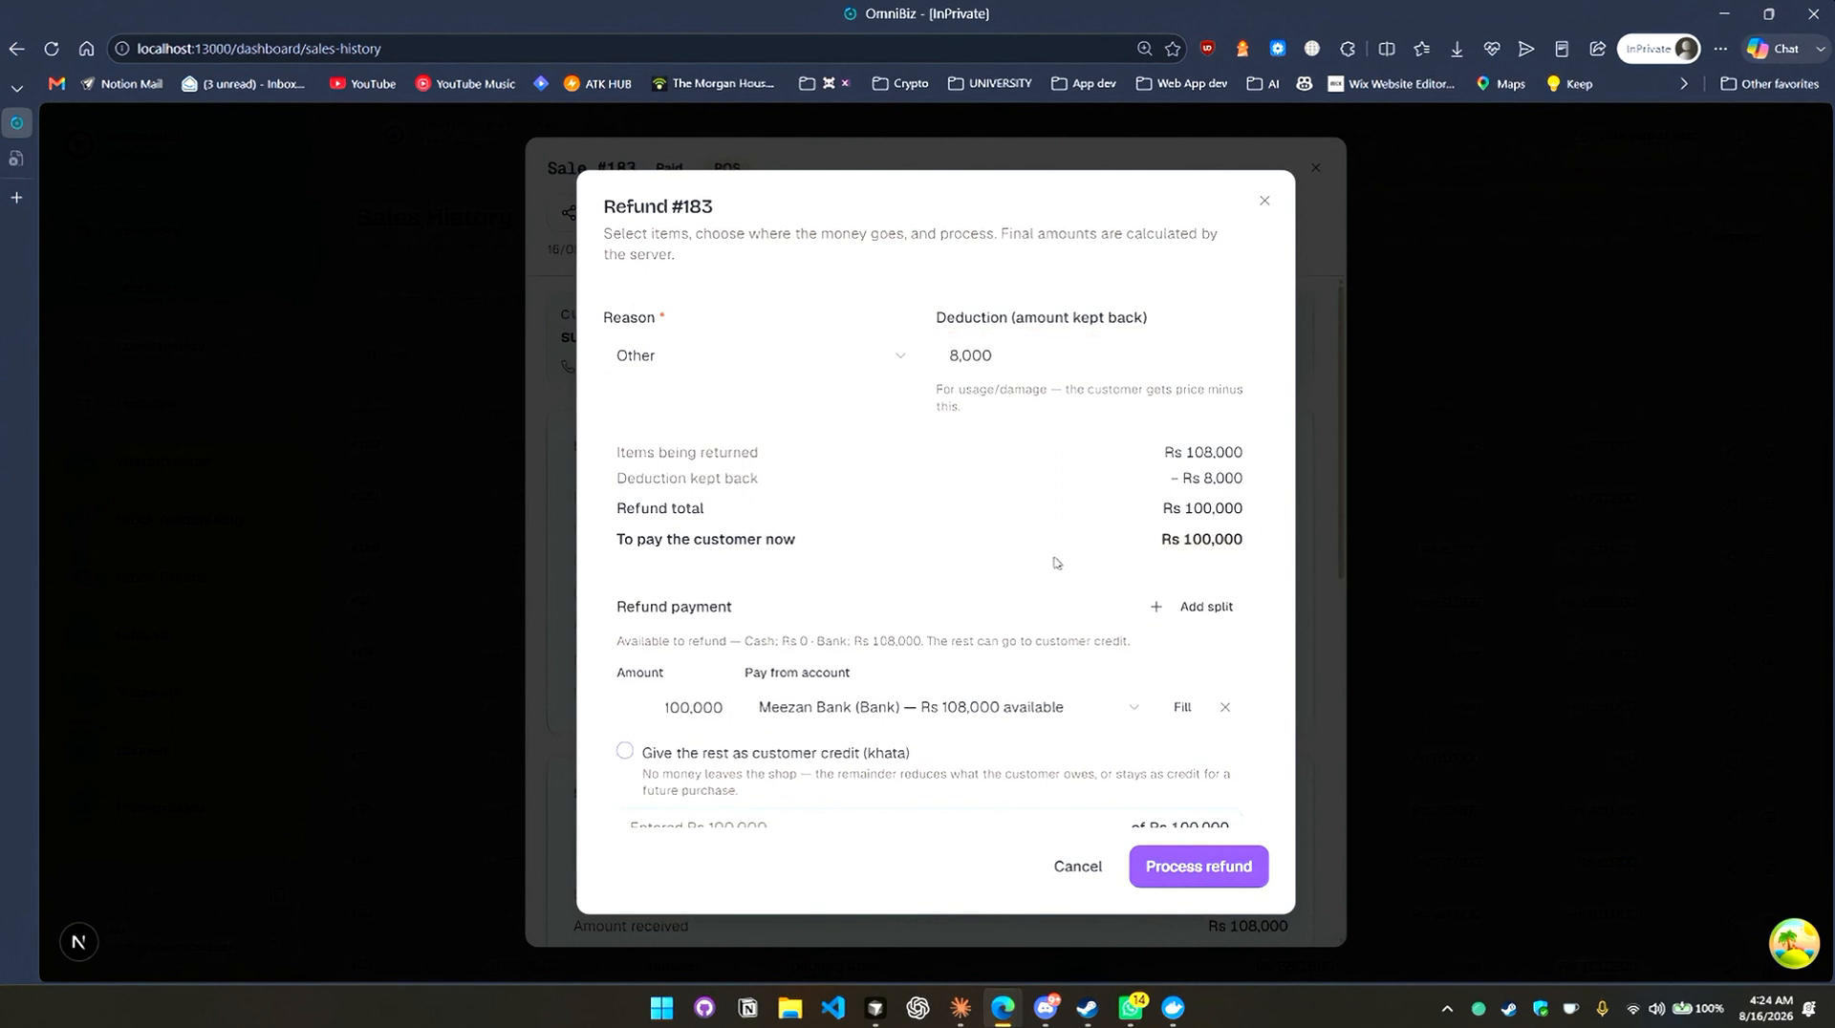
Allocate the full 100,000 refund to the Meezan Bank account without customer credit and process the refund.
{"action": "scroll", "coordinate": [1014, 583], "scroll_direction": "down", "scroll_amount": 1}
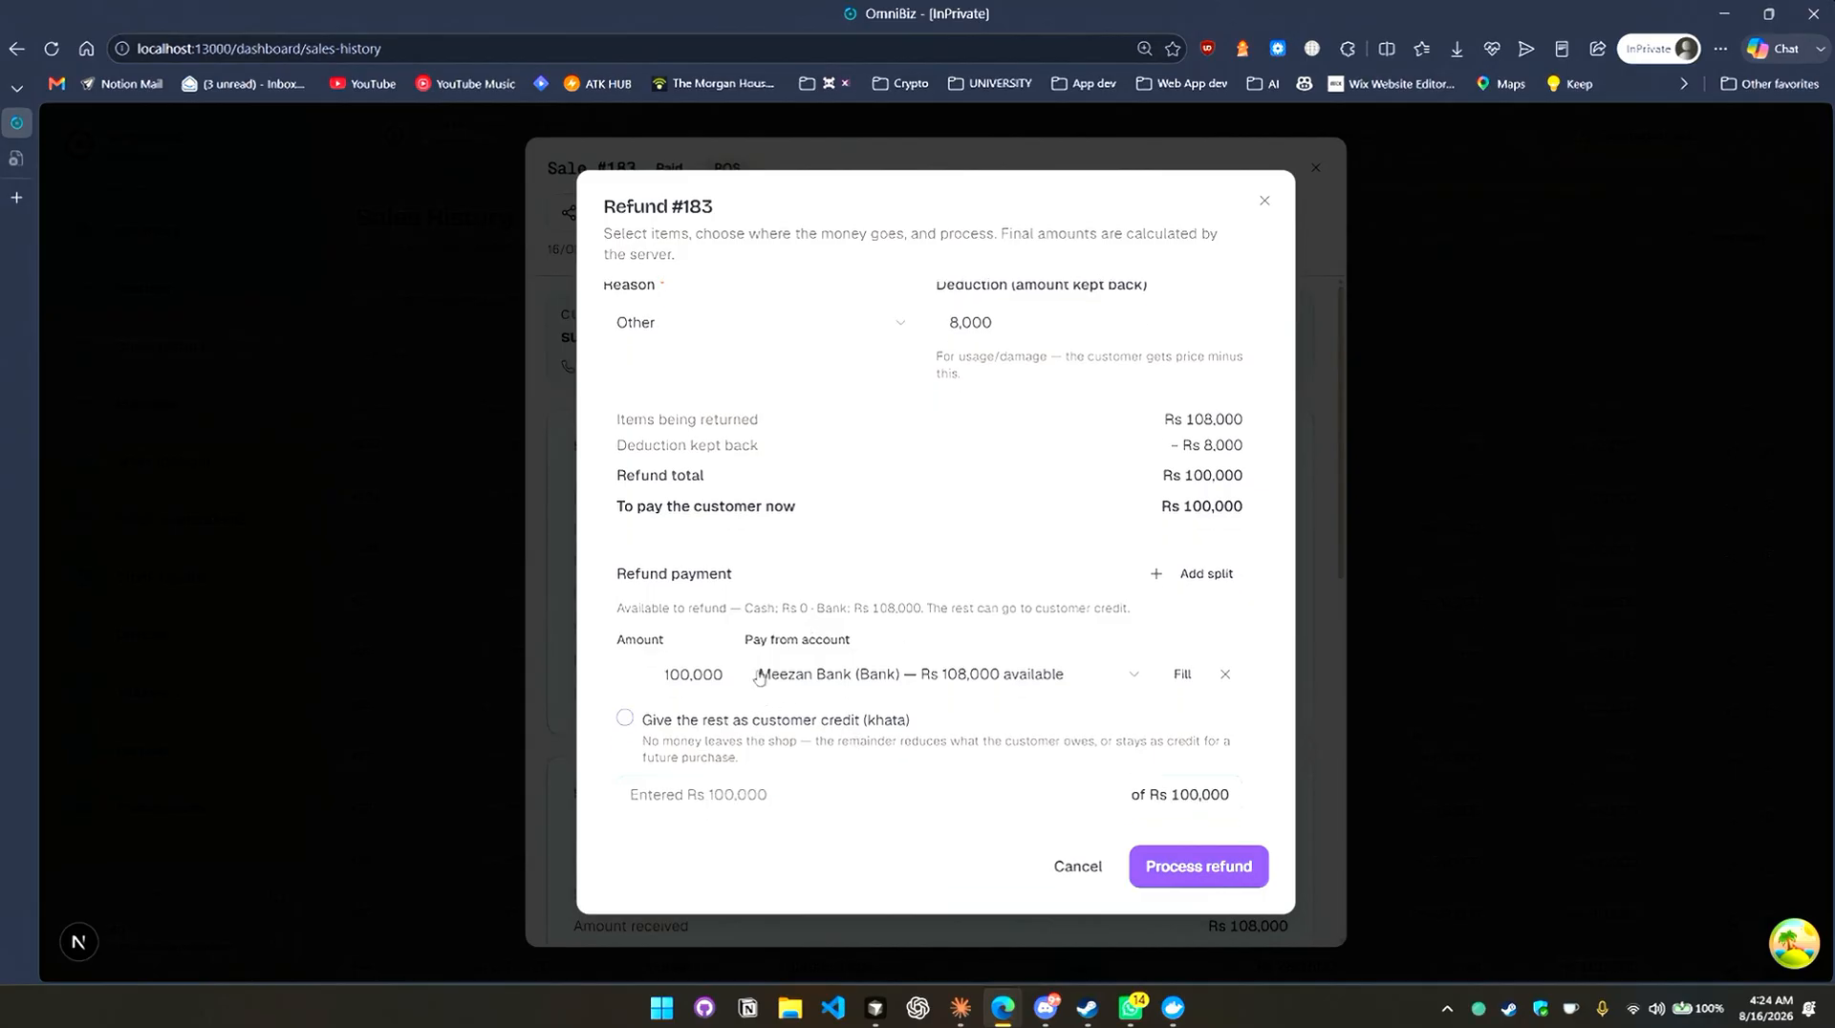
{"action": "left_click", "coordinate": [624, 722]}
{"action": "left_click", "coordinate": [625, 723]}
{"action": "left_click", "coordinate": [703, 676]}
{"action": "left_click", "coordinate": [1183, 676]}
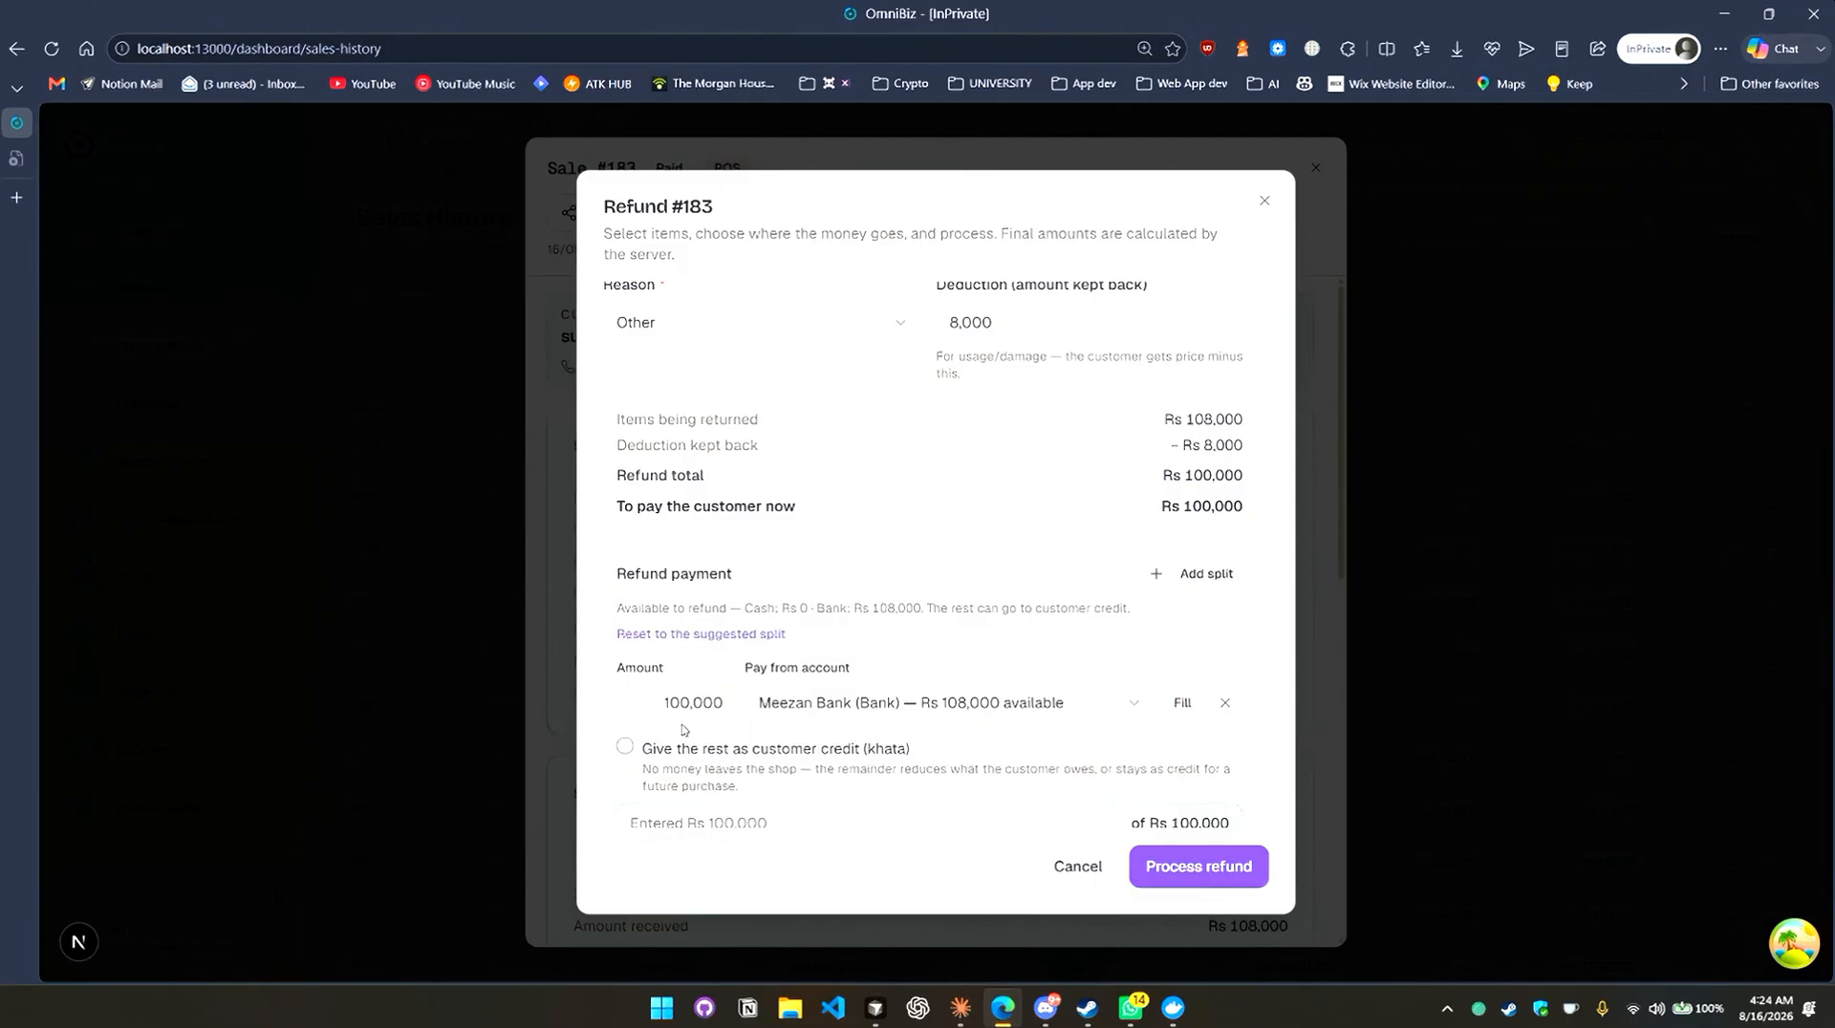
{"action": "scroll", "coordinate": [683, 729], "scroll_direction": "down", "scroll_amount": 1}
{"action": "left_click", "coordinate": [672, 683]}
{"action": "left_click", "coordinate": [970, 689]}
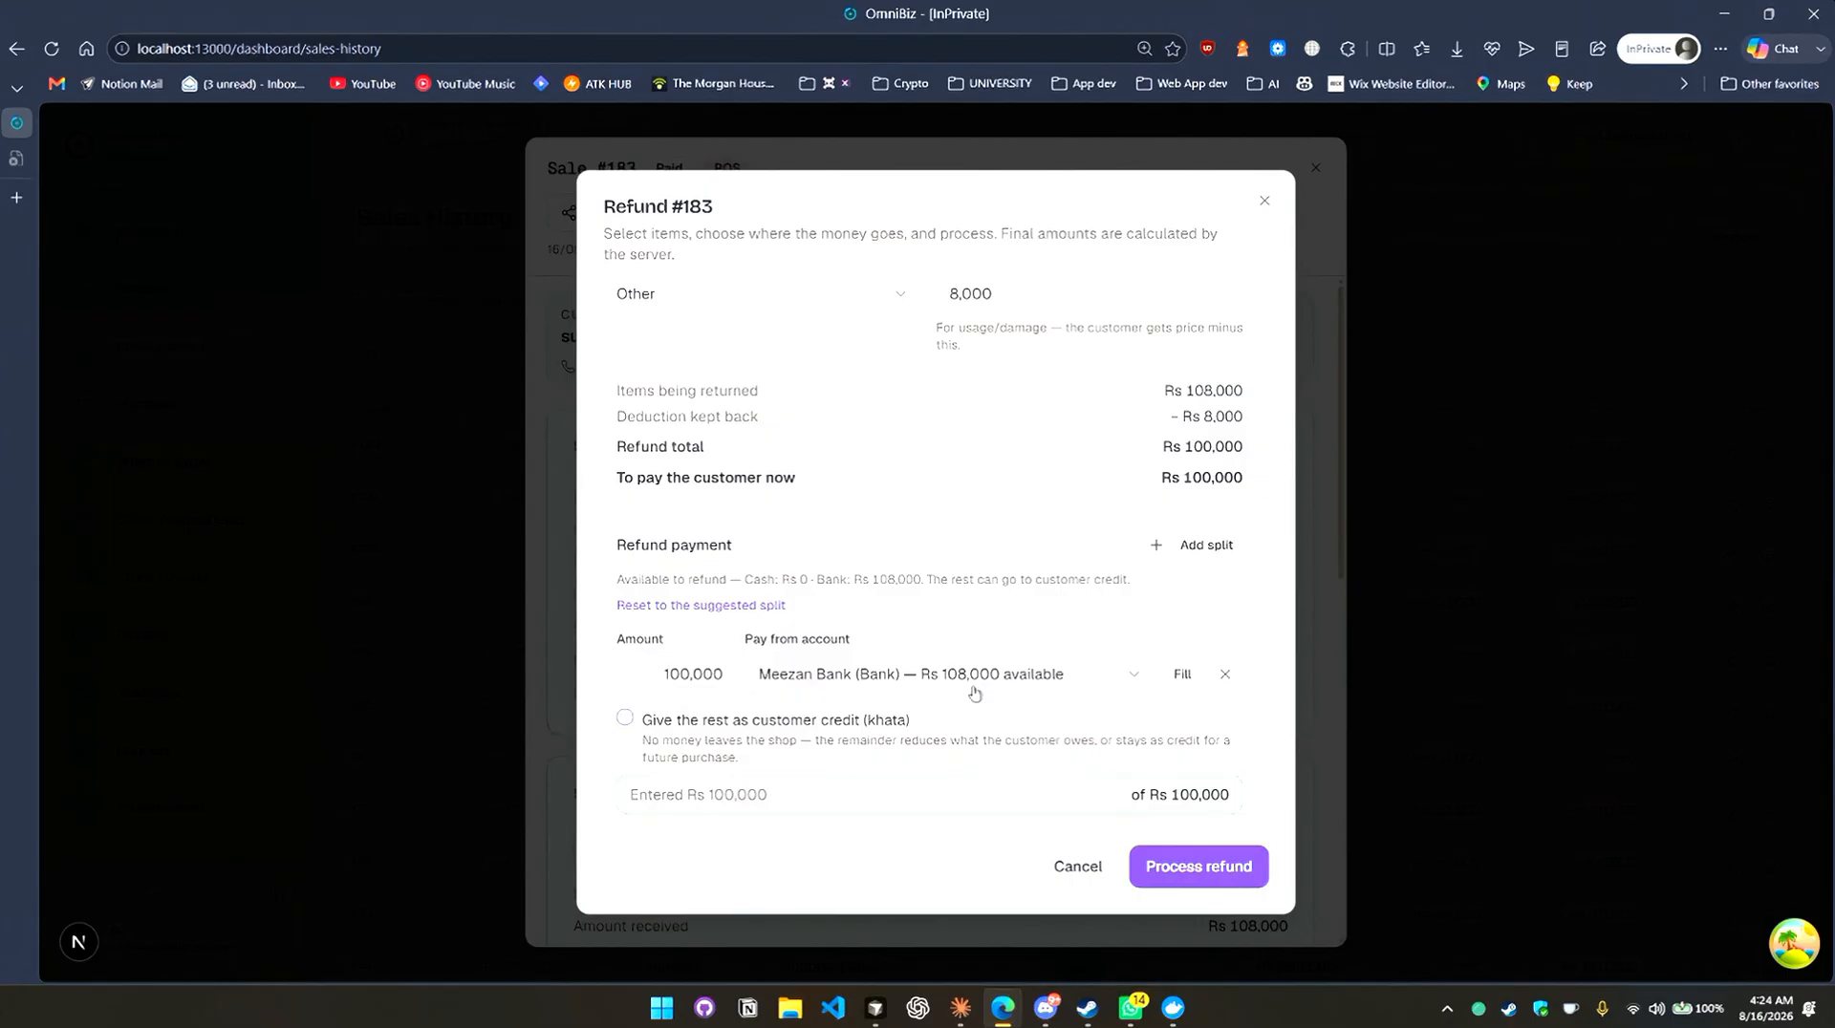
{"action": "left_click", "coordinate": [954, 711]}
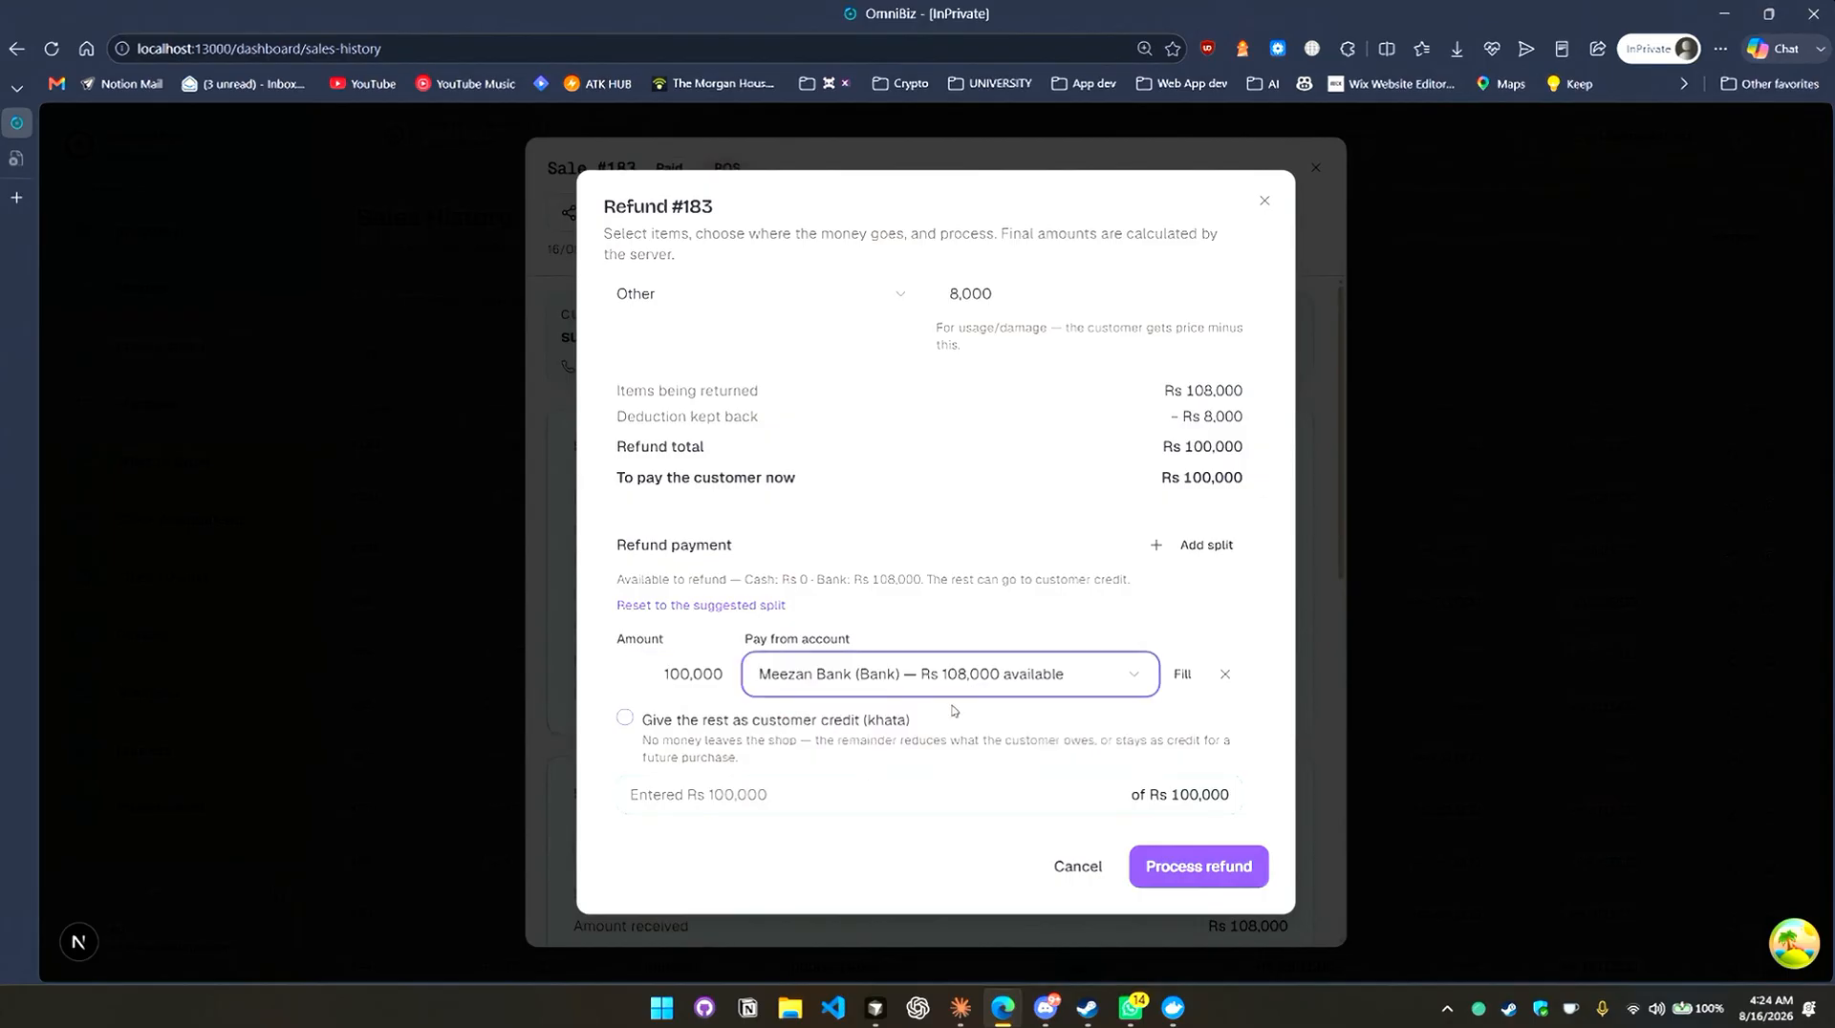
{"action": "left_click", "coordinate": [1218, 873]}
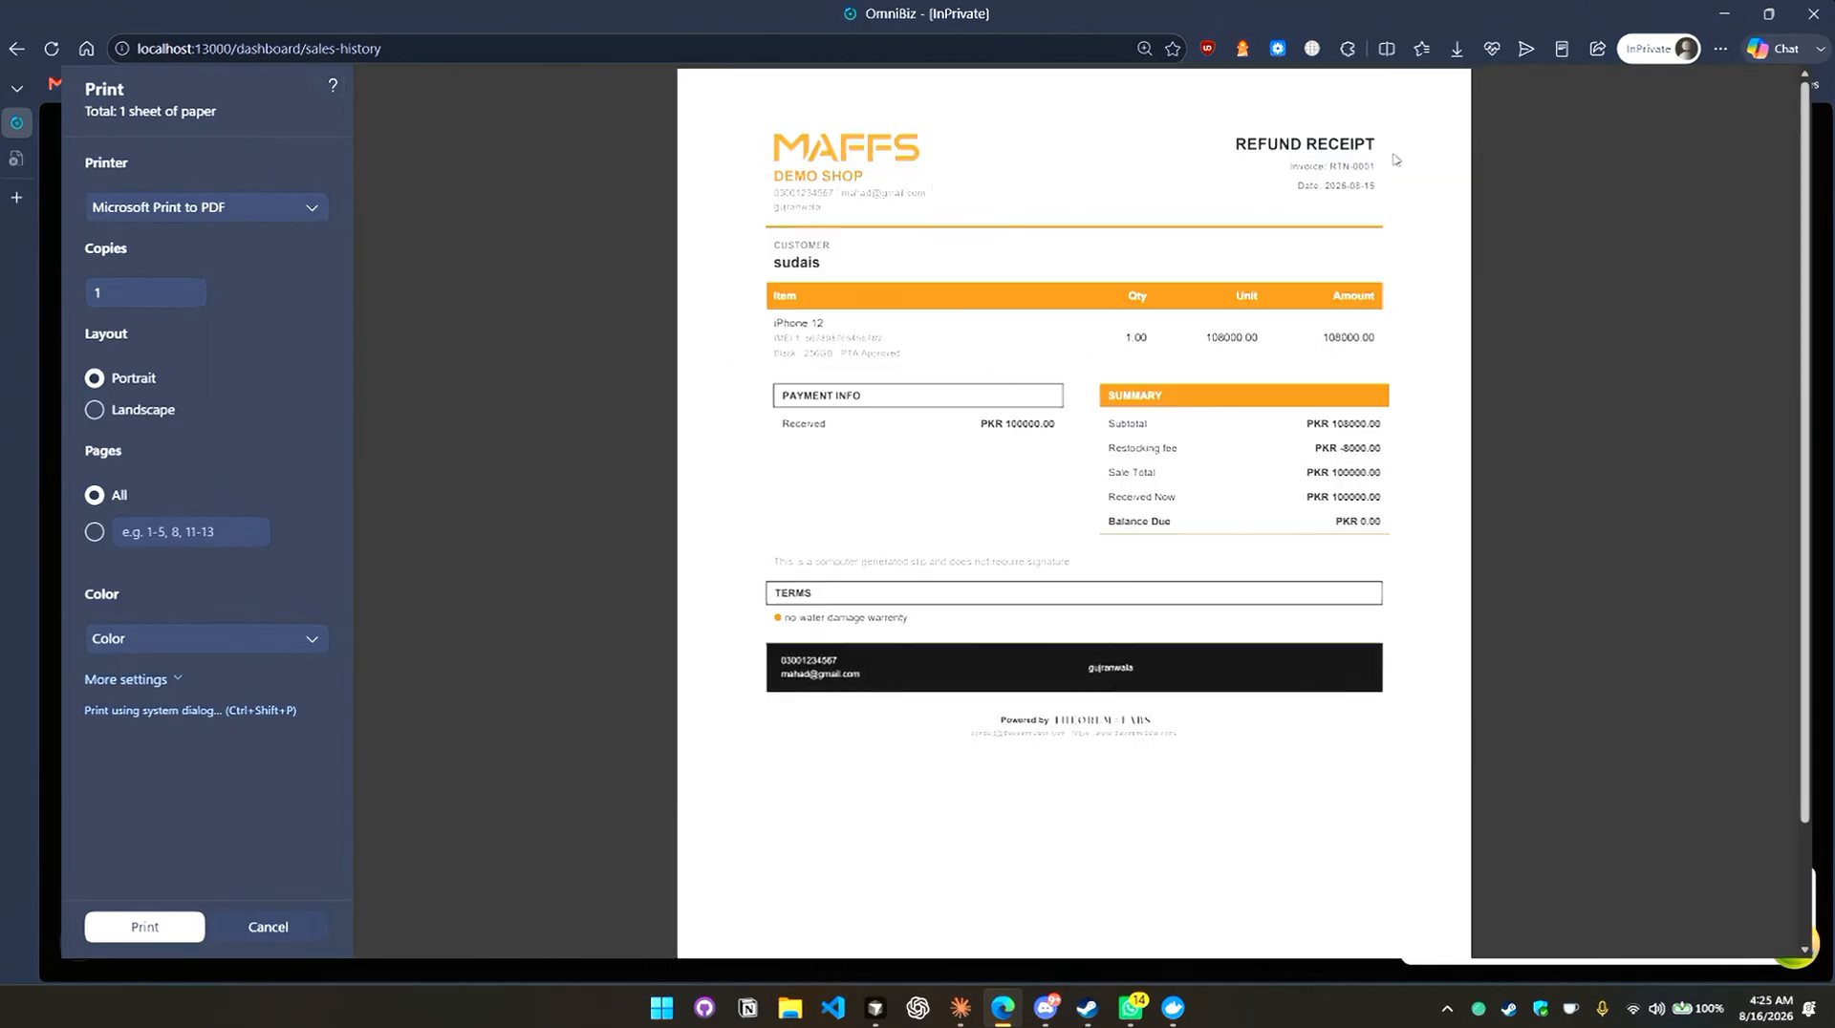
Review the refund receipt's title and received amount, cancel printing and close the refund confirmation.
{"action": "triple_click", "coordinate": [1304, 143]}
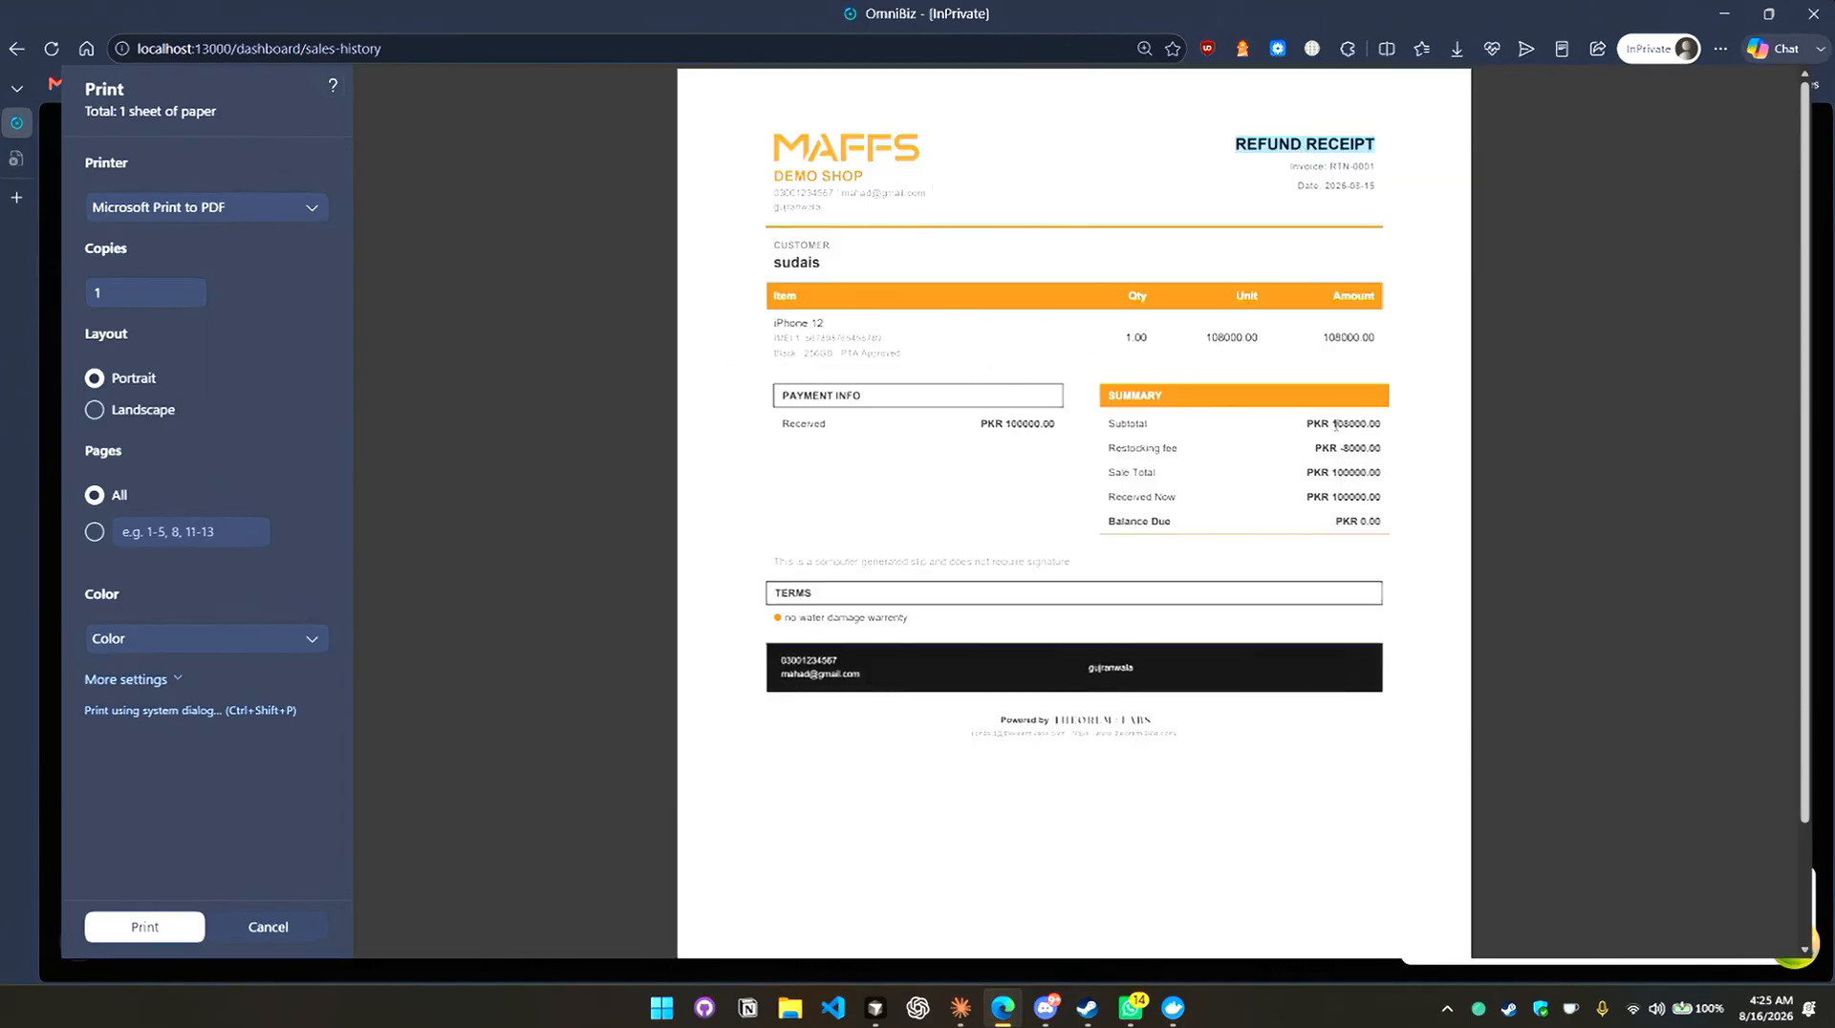
{"action": "triple_click", "coordinate": [1031, 422]}
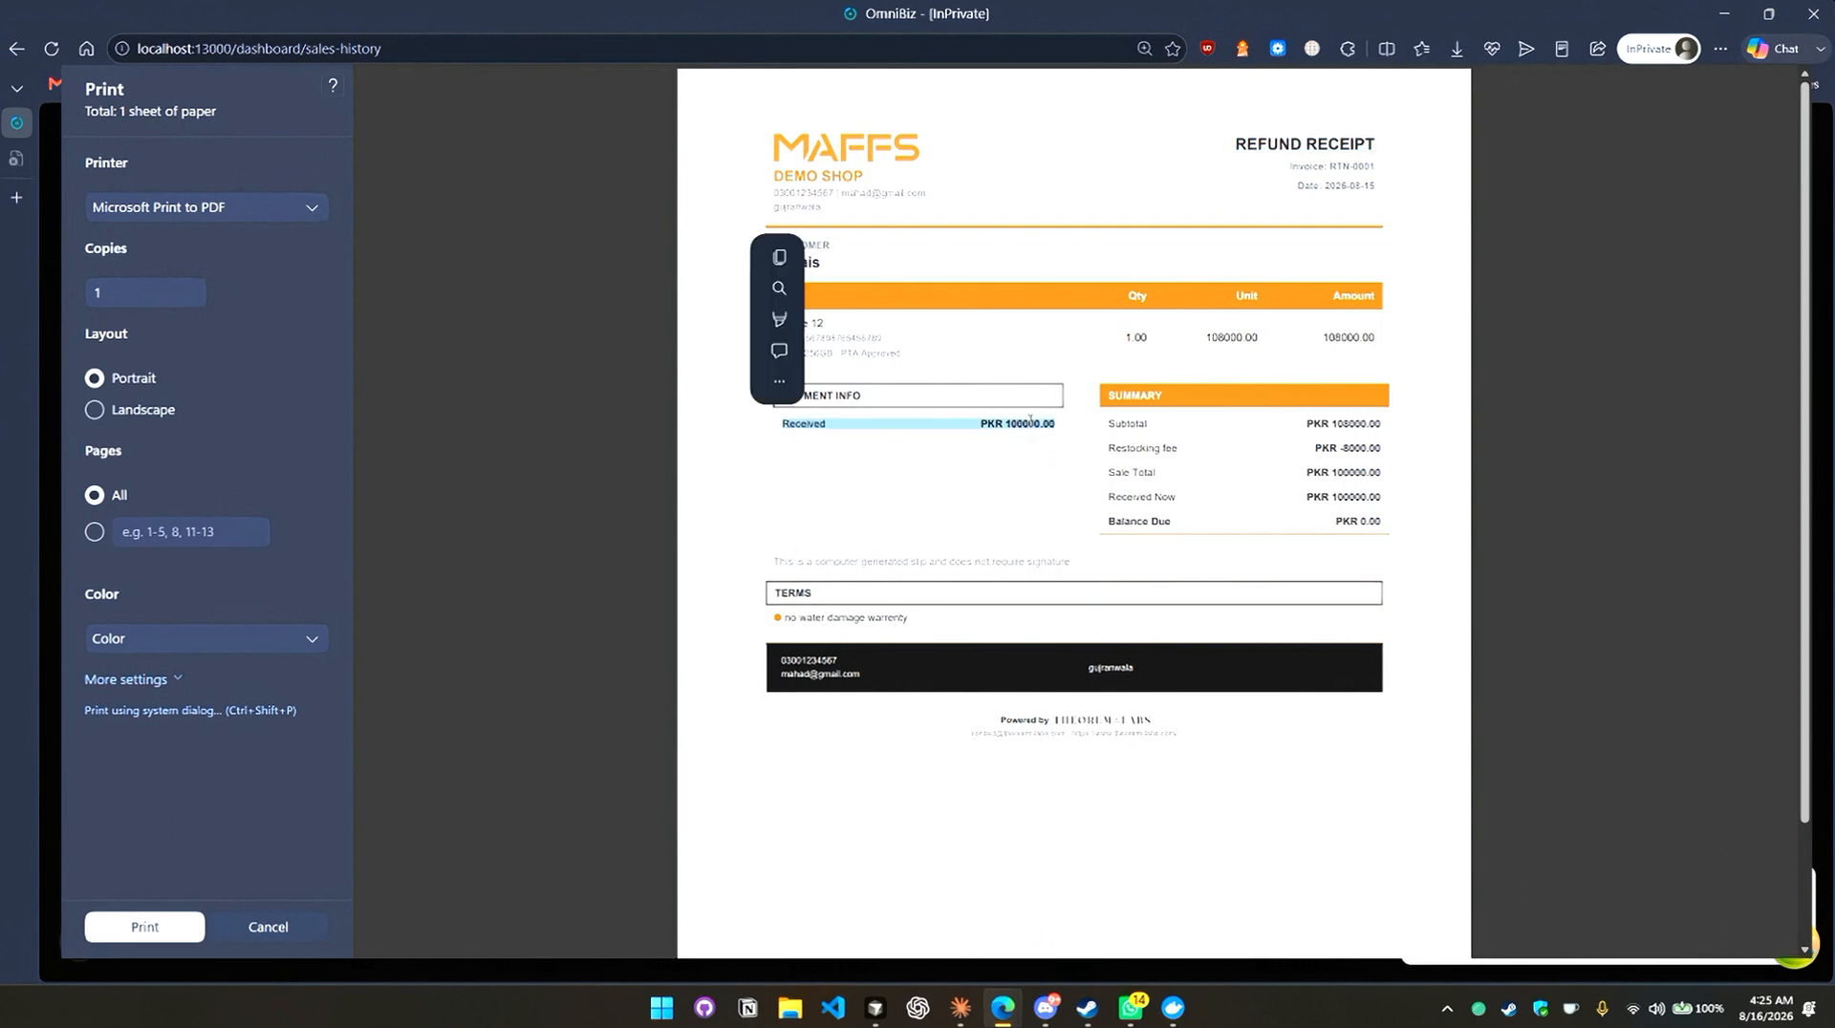
{"action": "left_click", "coordinate": [1030, 422]}
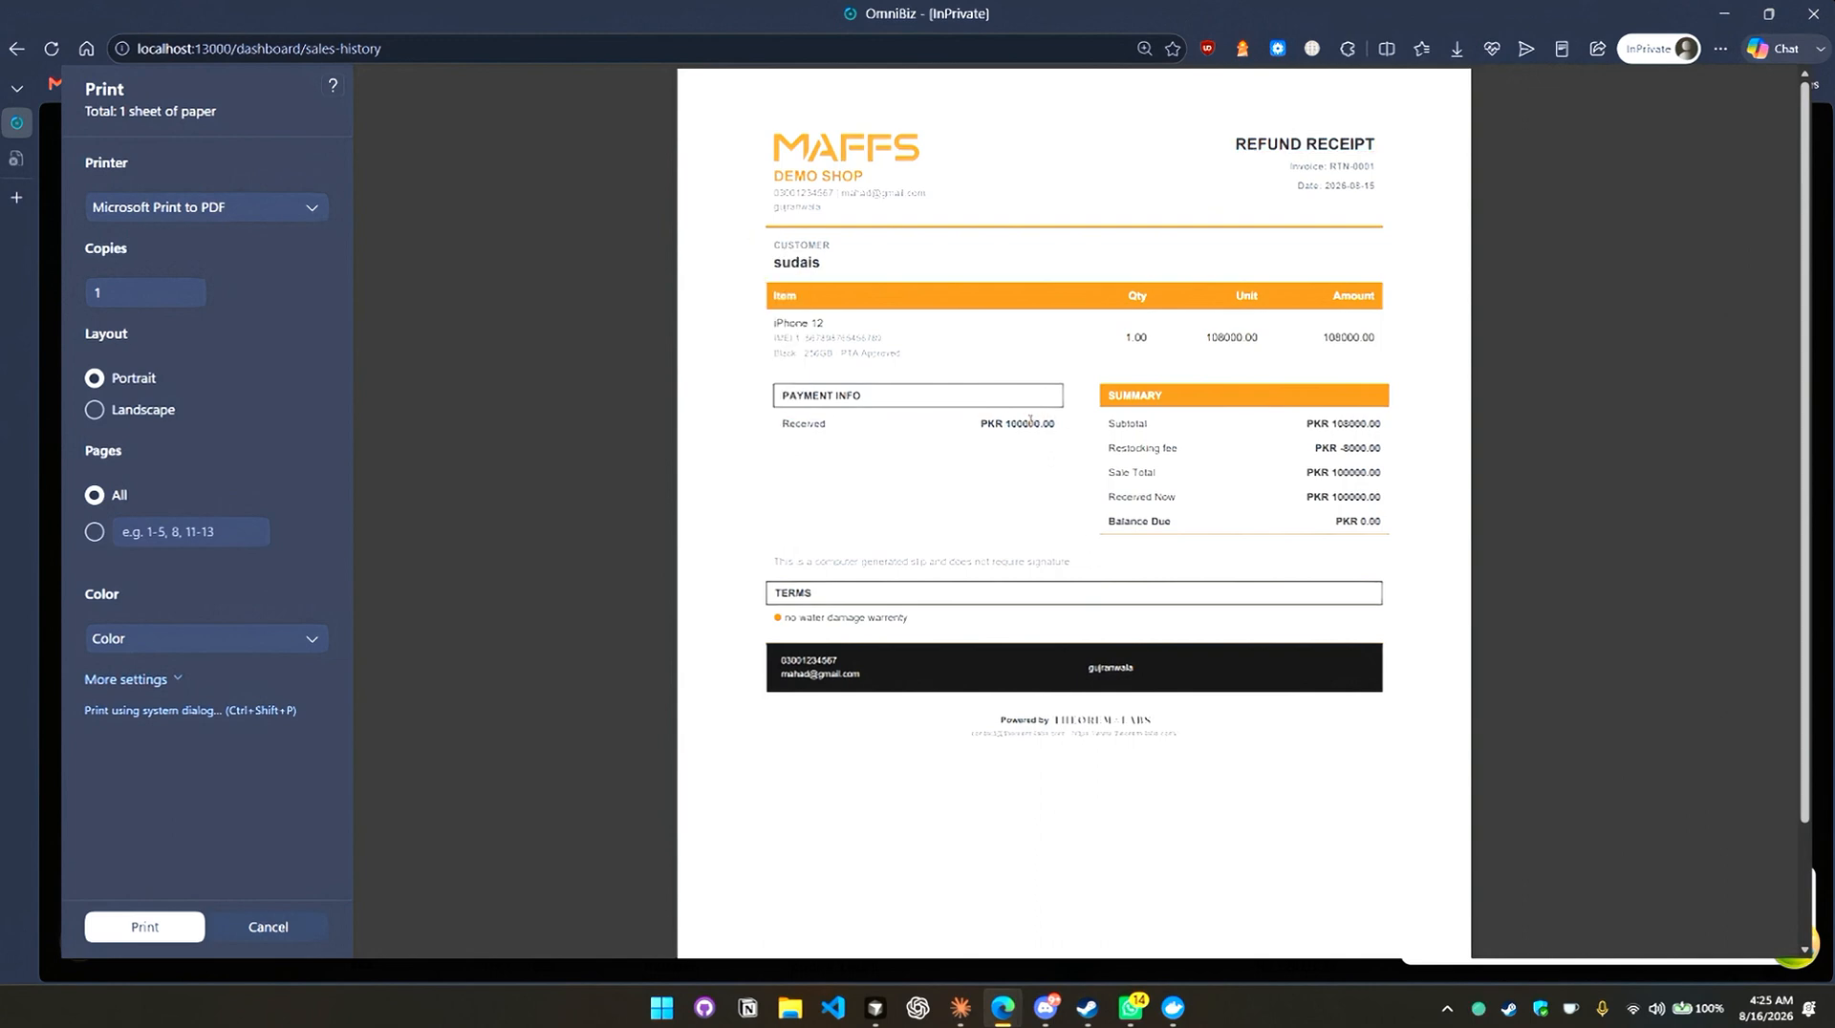
{"action": "left_click", "coordinate": [270, 927]}
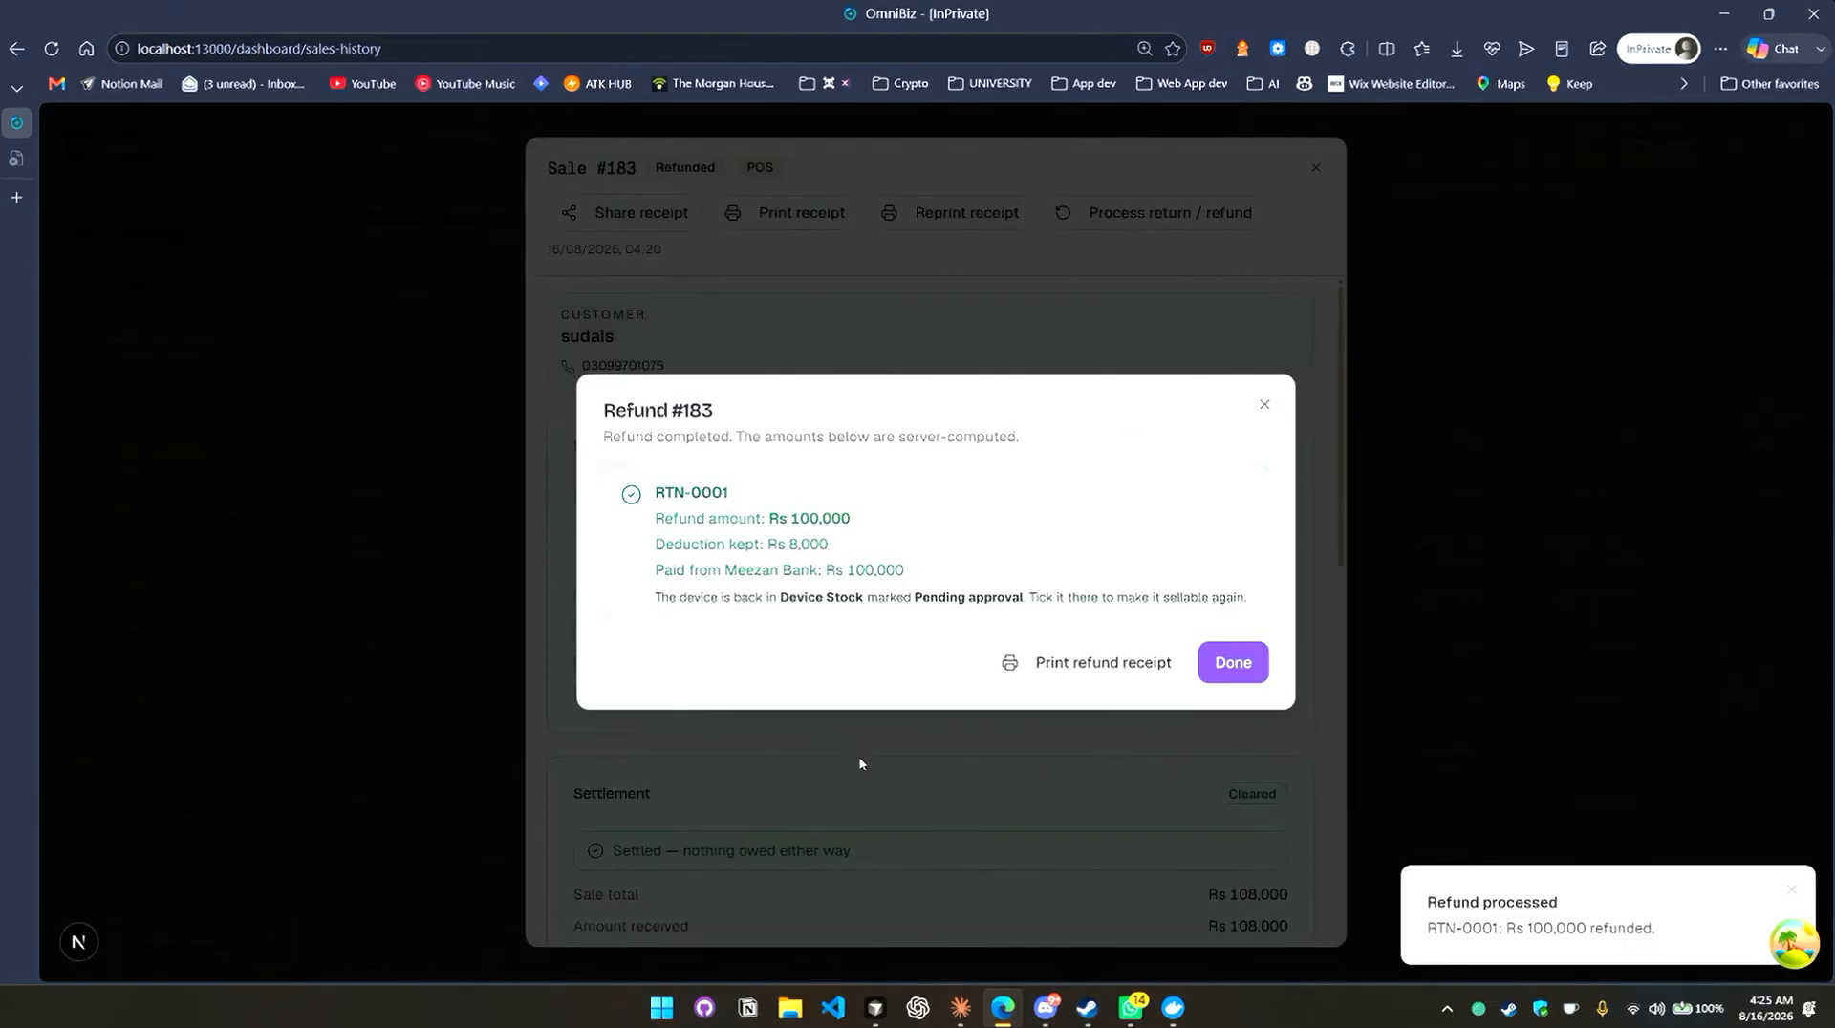
{"action": "left_click", "coordinate": [1264, 406]}
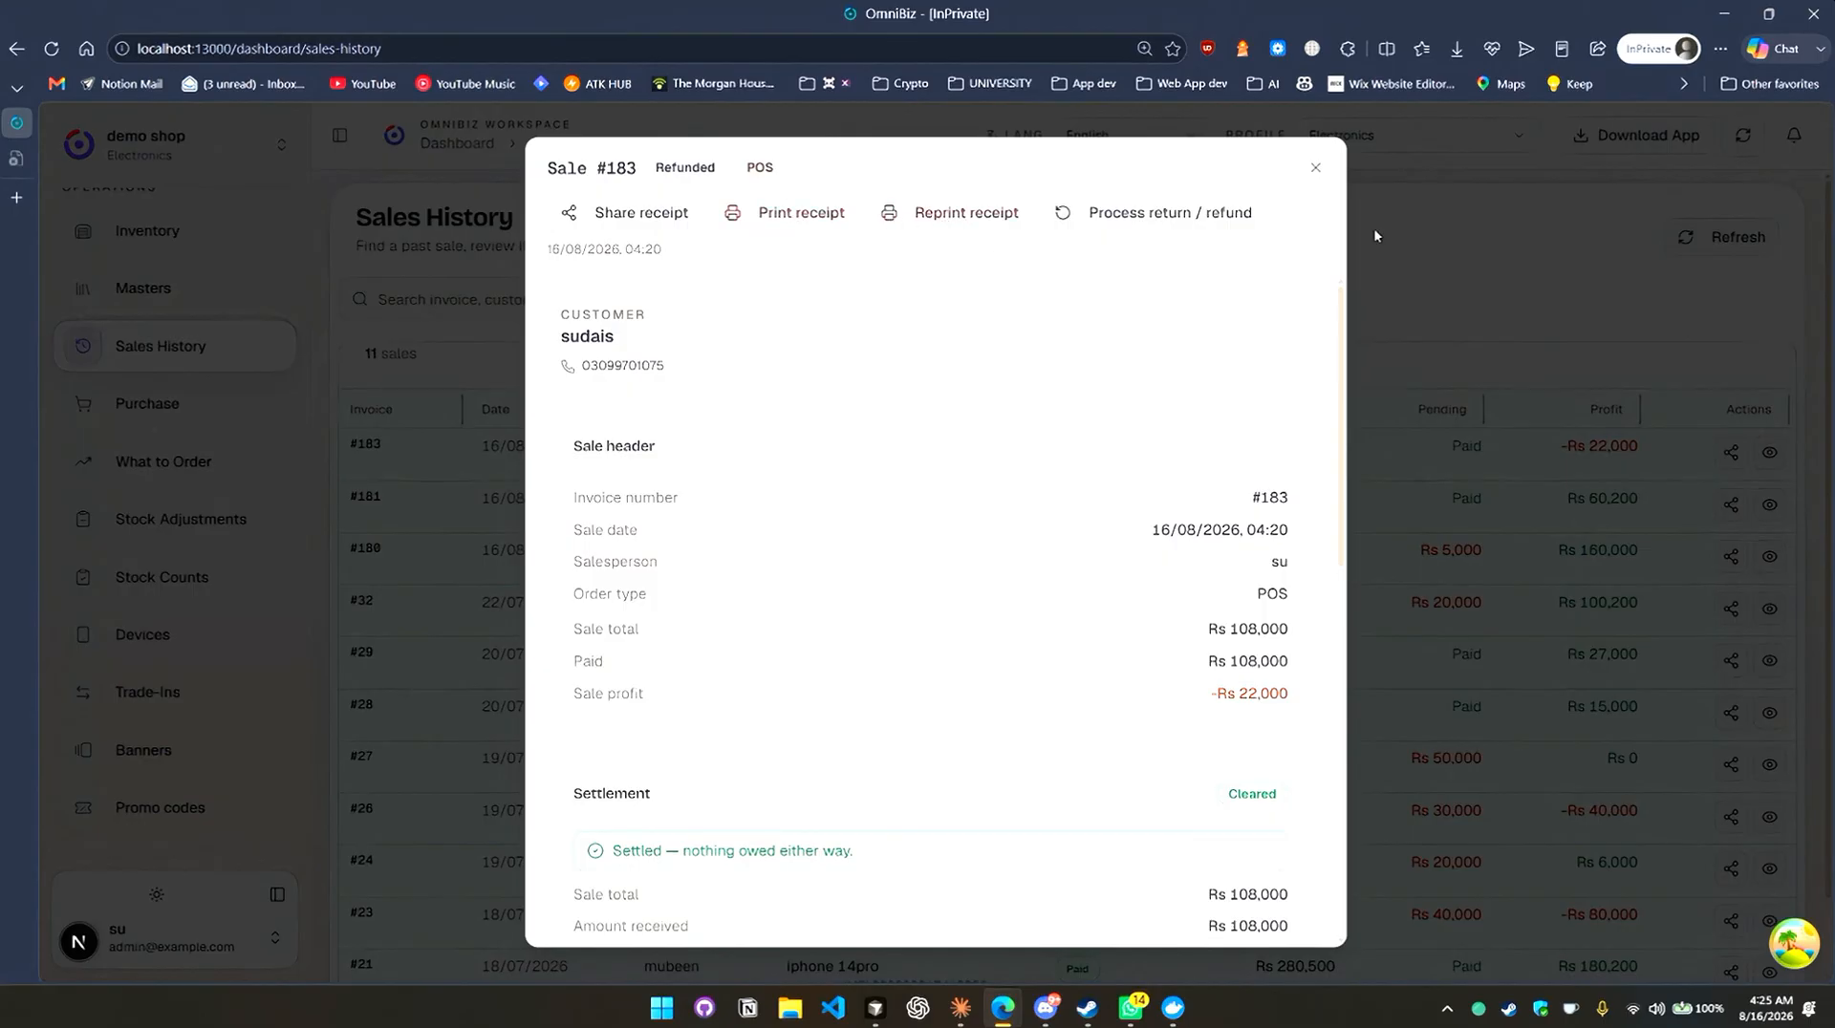
Close the refunded sale and examine the part-paid iPhone X sale's settlement, outstanding balance, sold items and trade-ins.
{"action": "left_click", "coordinate": [1315, 169]}
{"action": "scroll", "coordinate": [1319, 640], "scroll_direction": "down", "scroll_amount": 1}
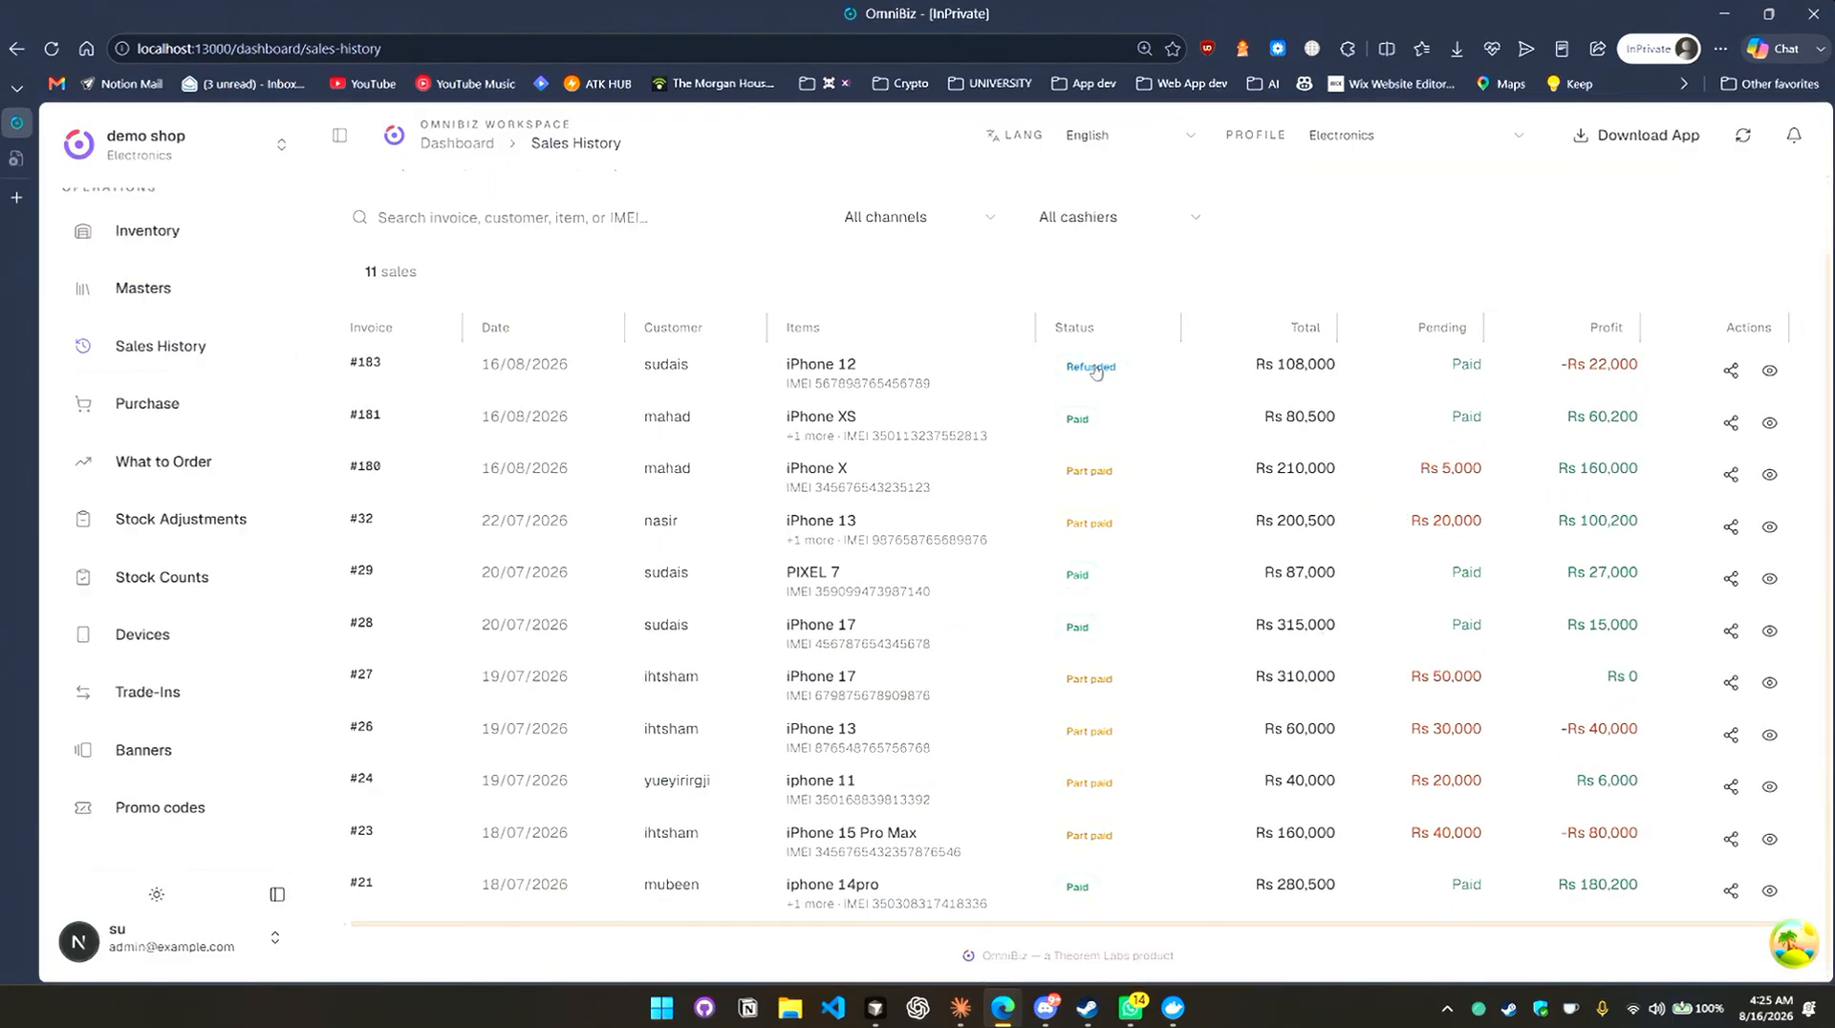
{"action": "left_click", "coordinate": [1065, 483]}
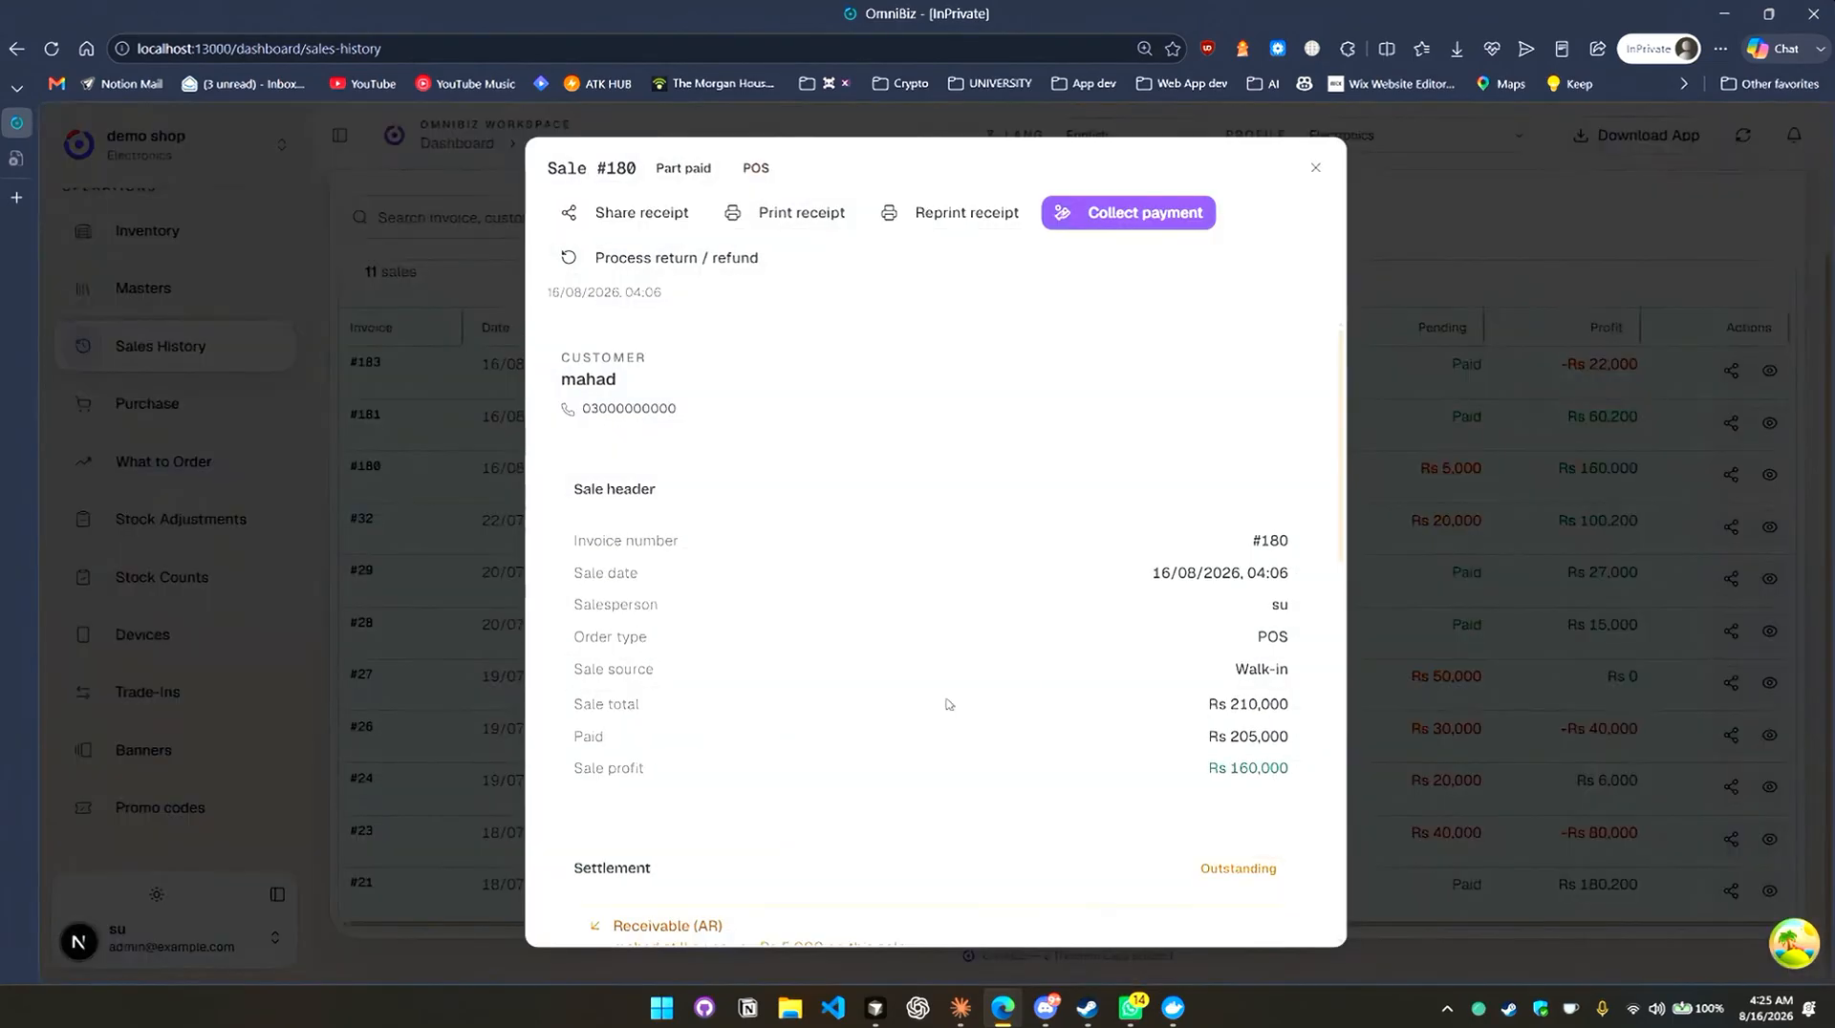
{"action": "scroll", "coordinate": [948, 712], "scroll_direction": "down", "scroll_amount": 7}
{"action": "scroll", "coordinate": [861, 698], "scroll_direction": "up", "scroll_amount": 3}
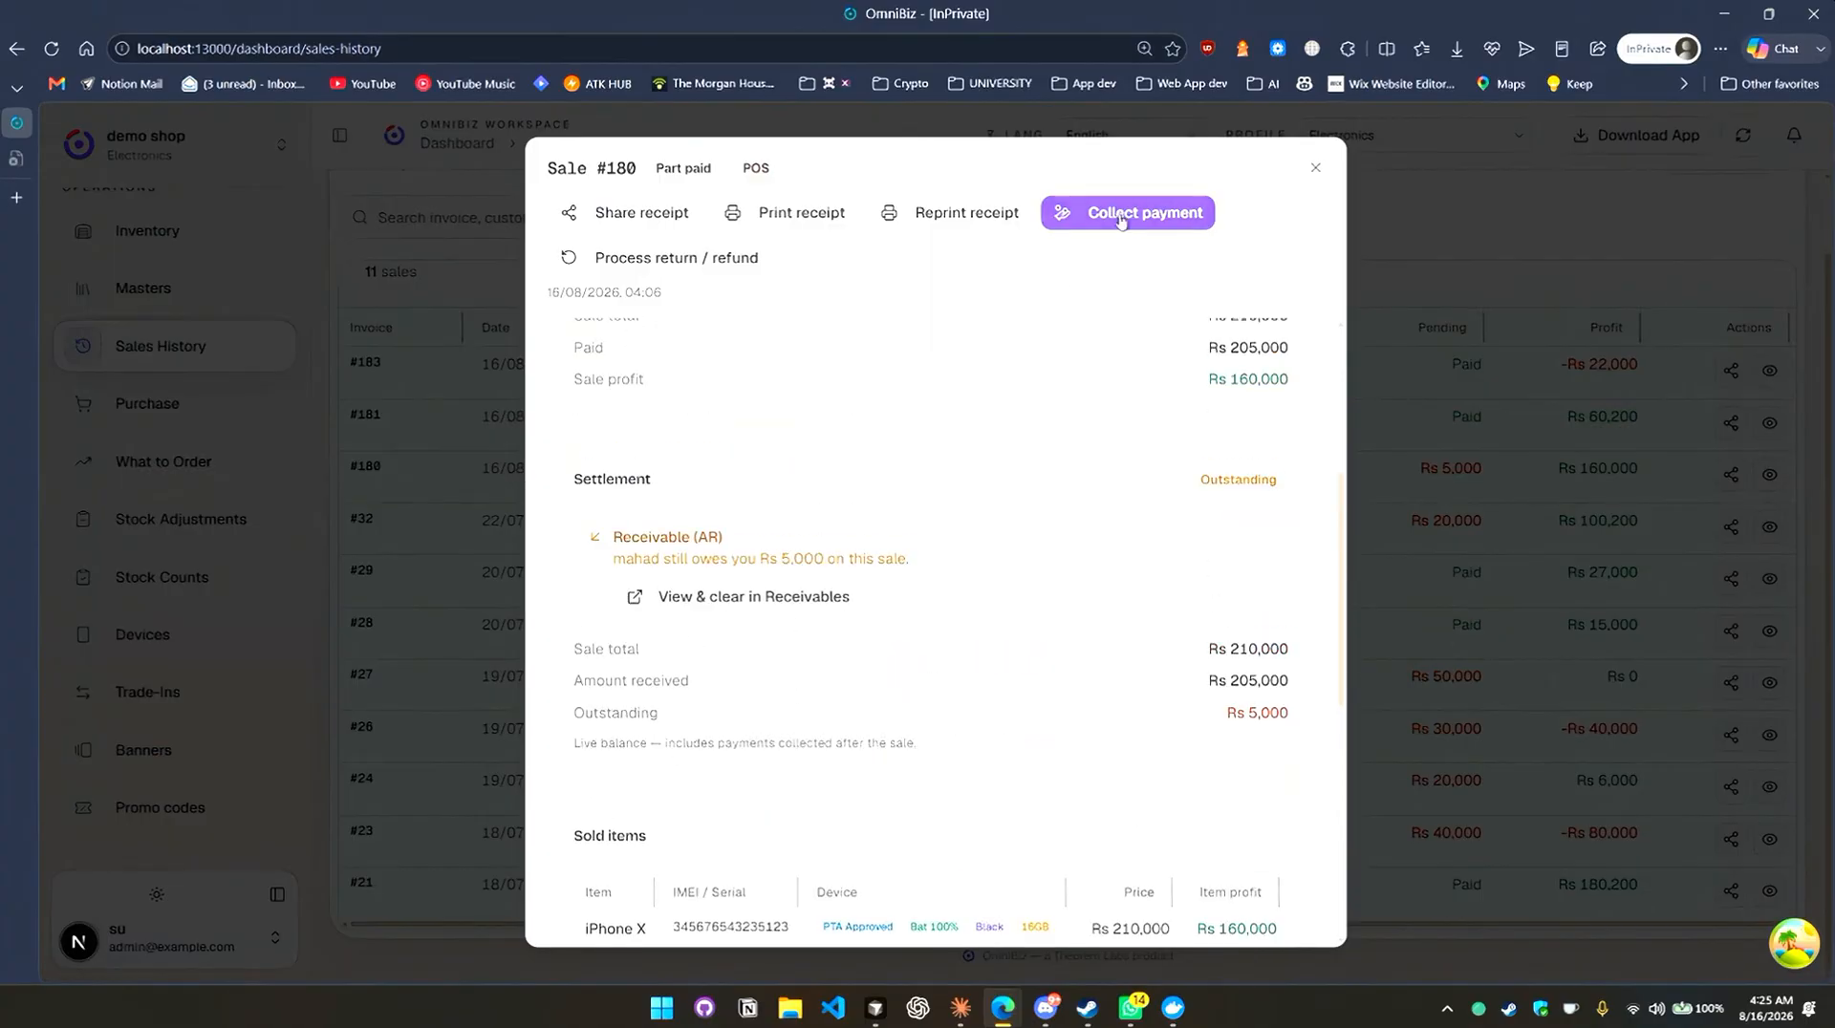
{"action": "scroll", "coordinate": [1020, 631], "scroll_direction": "down", "scroll_amount": 4}
{"action": "scroll", "coordinate": [880, 623], "scroll_direction": "up", "scroll_amount": 2}
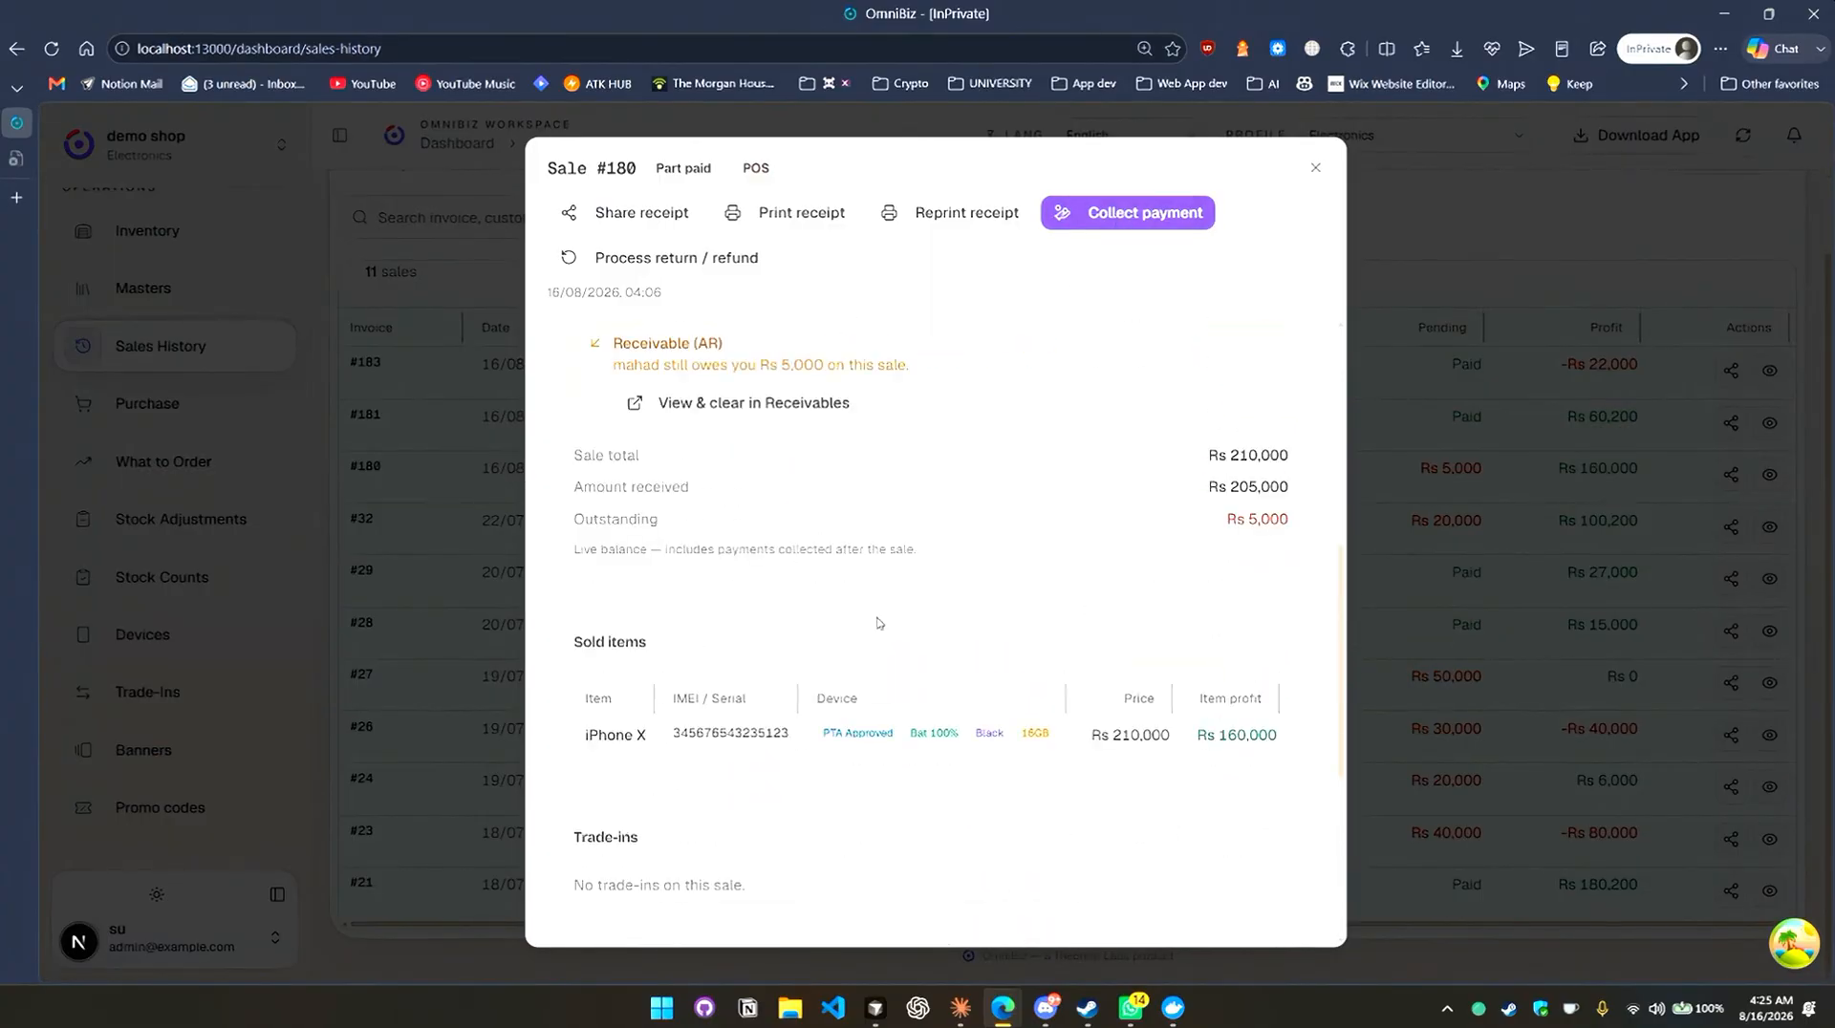
View the customer's receivable statement, examine the linked iPhone XS sale's settlement, trade-in and payments, and close that sale.
{"action": "left_click", "coordinate": [662, 399]}
{"action": "scroll", "coordinate": [941, 647], "scroll_direction": "down", "scroll_amount": 3}
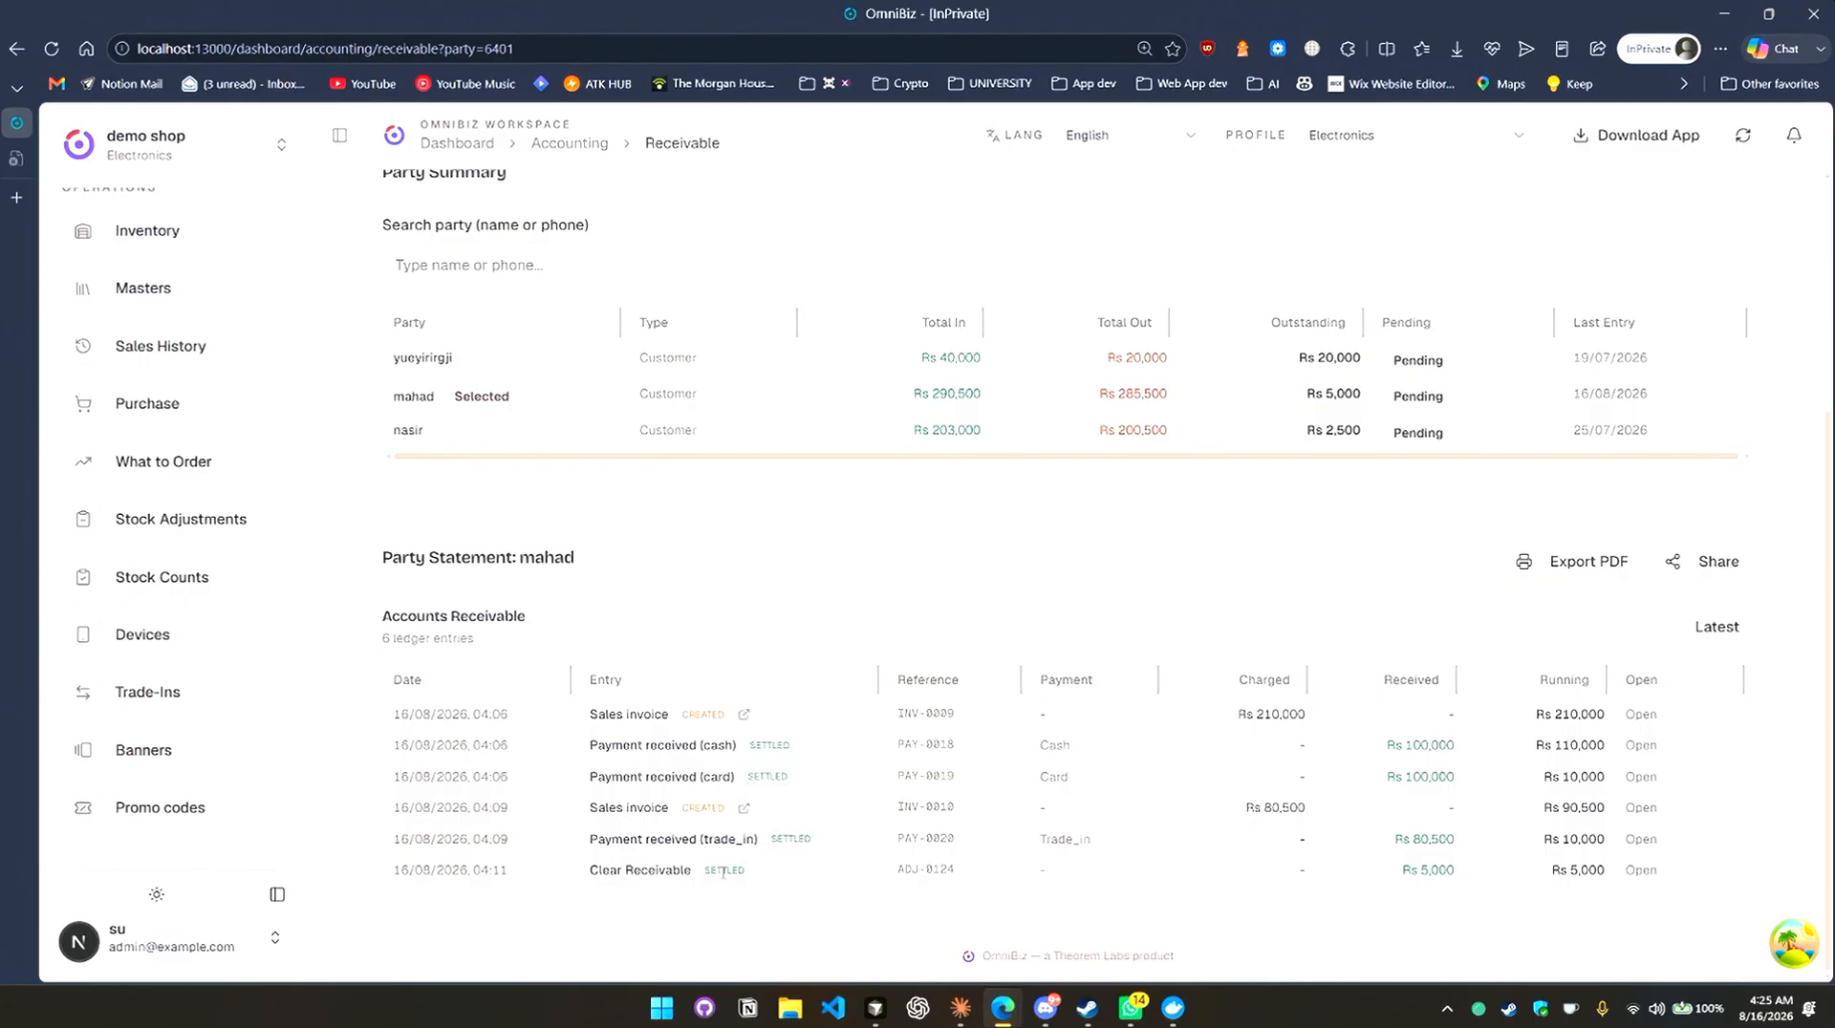
{"action": "left_click", "coordinate": [743, 815]}
{"action": "scroll", "coordinate": [984, 658], "scroll_direction": "down", "scroll_amount": 10}
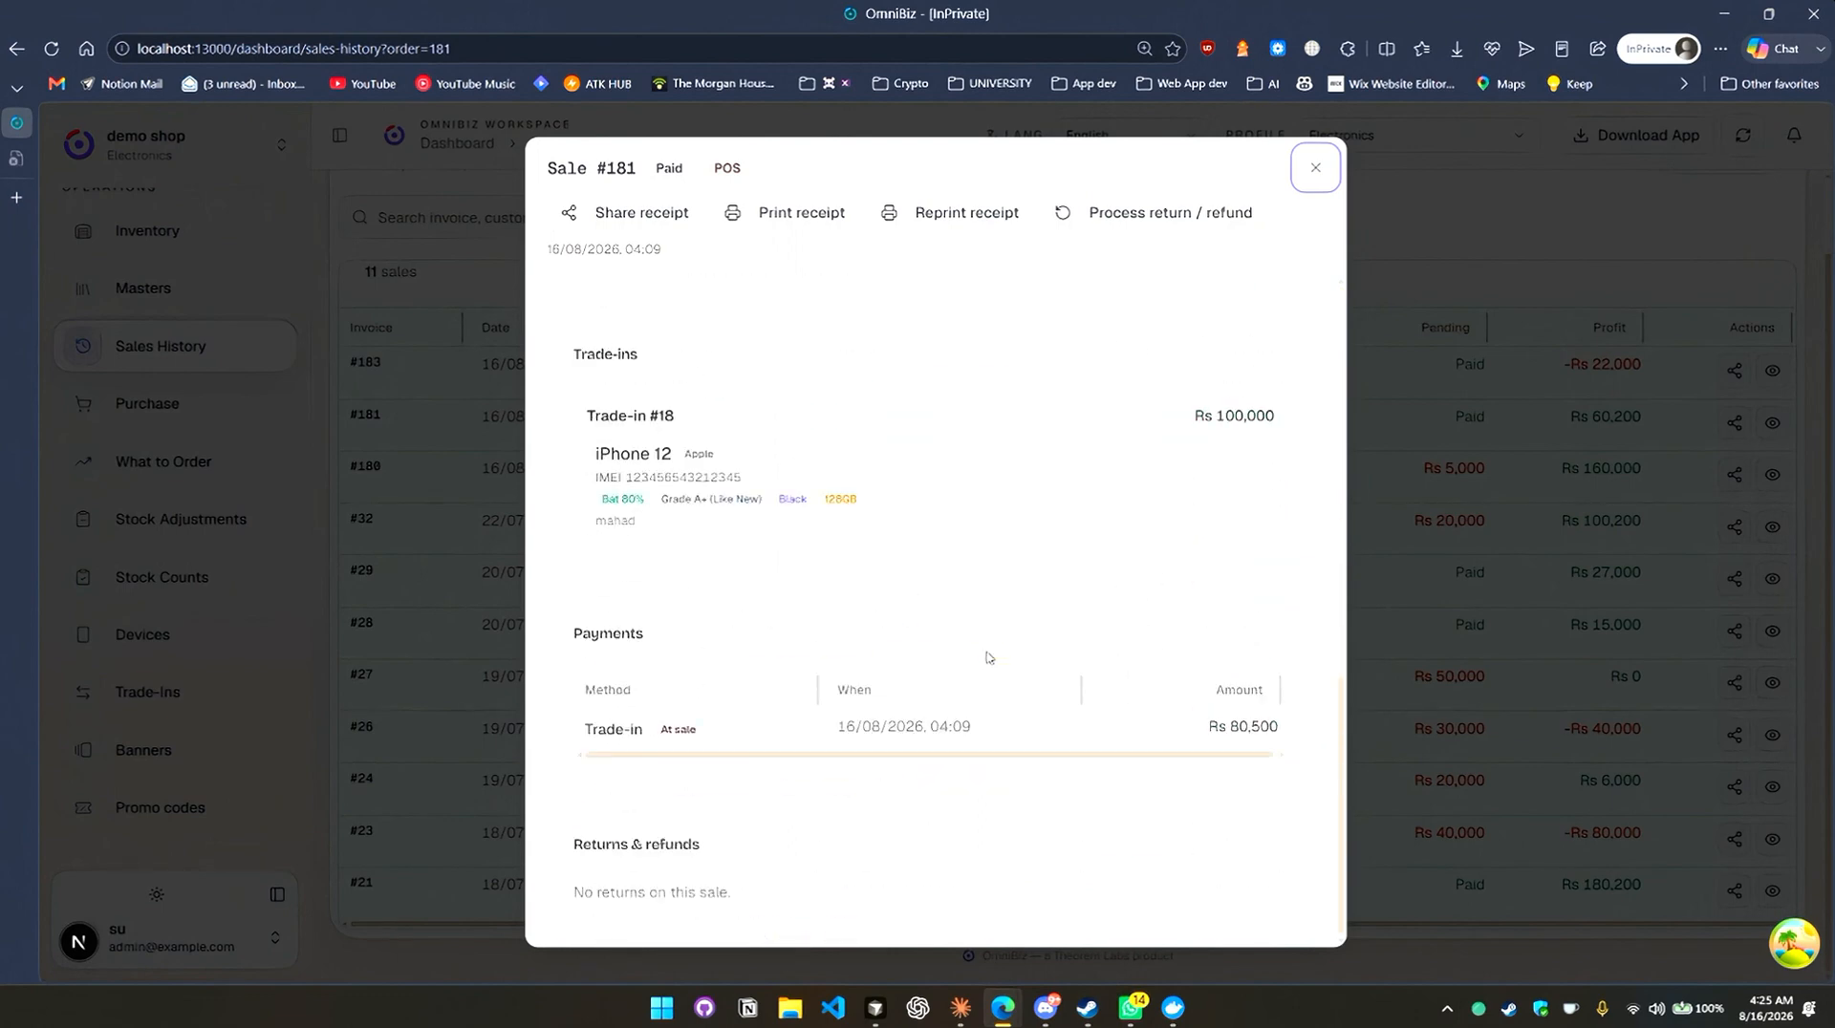
{"action": "scroll", "coordinate": [988, 658], "scroll_direction": "up", "scroll_amount": 5}
{"action": "scroll", "coordinate": [989, 657], "scroll_direction": "down", "scroll_amount": 5}
{"action": "scroll", "coordinate": [989, 657], "scroll_direction": "up", "scroll_amount": 5}
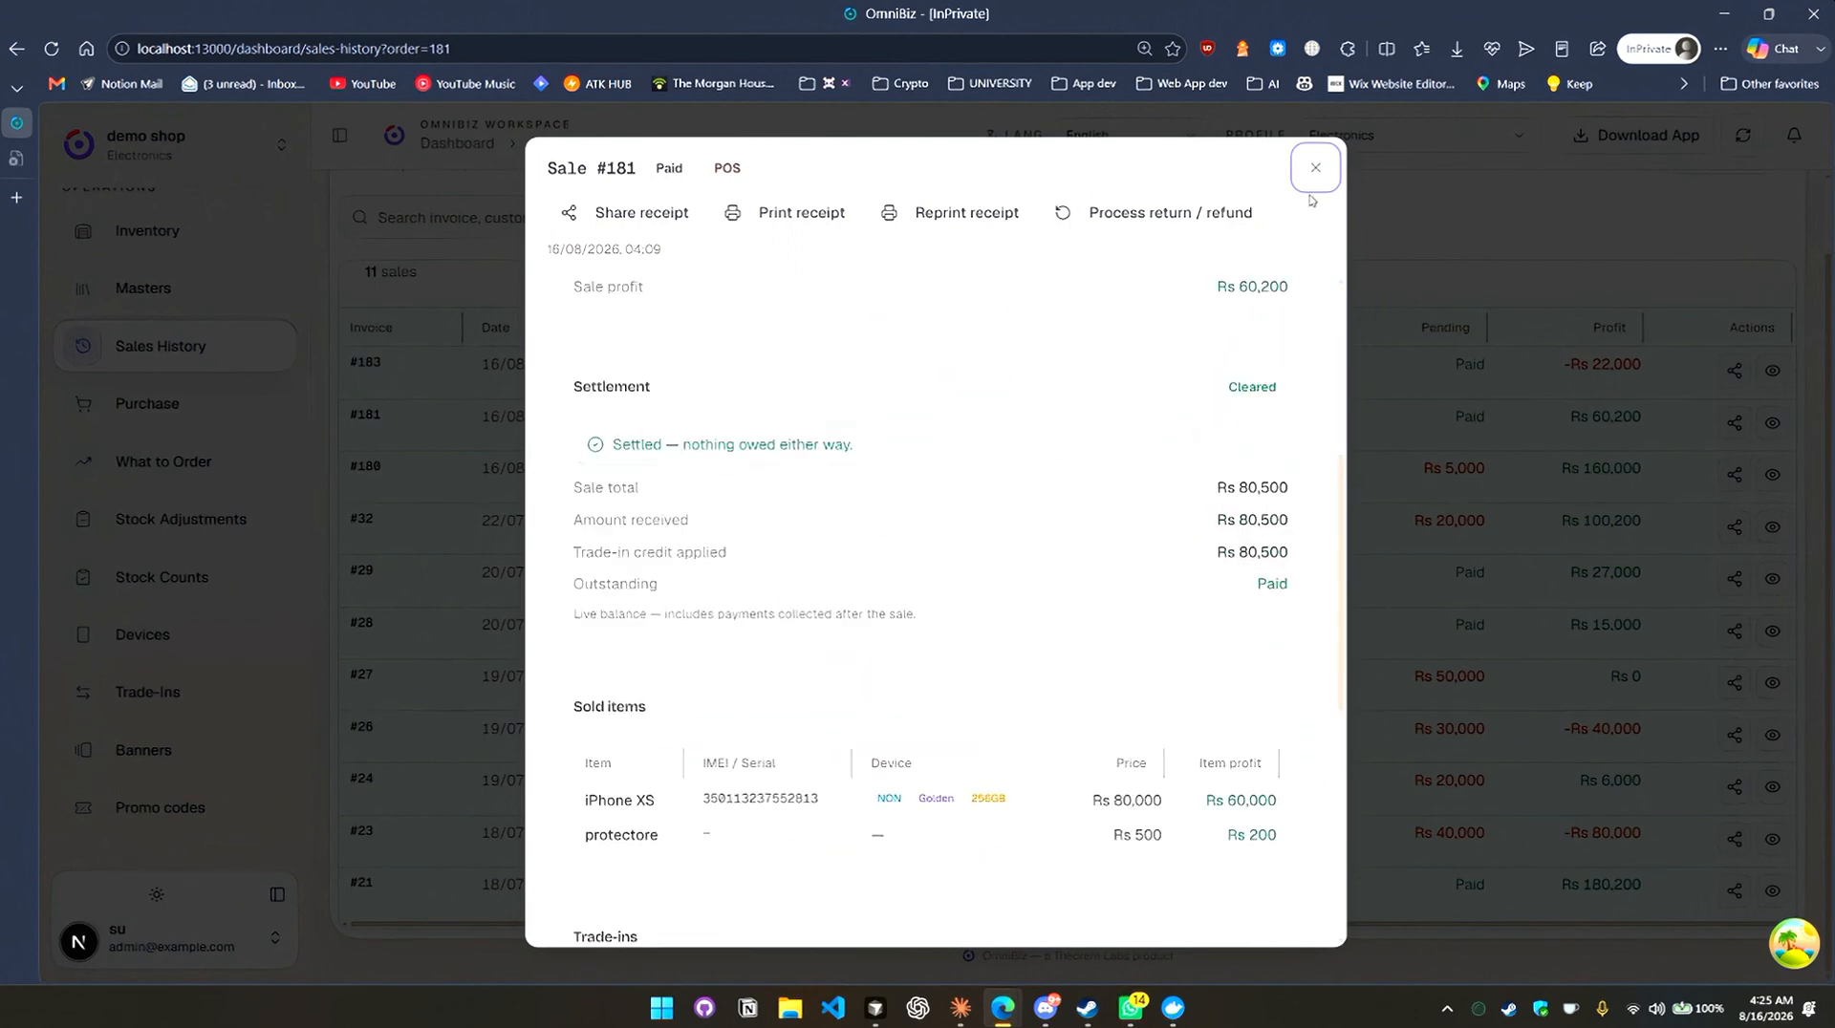
{"action": "left_click", "coordinate": [1315, 169]}
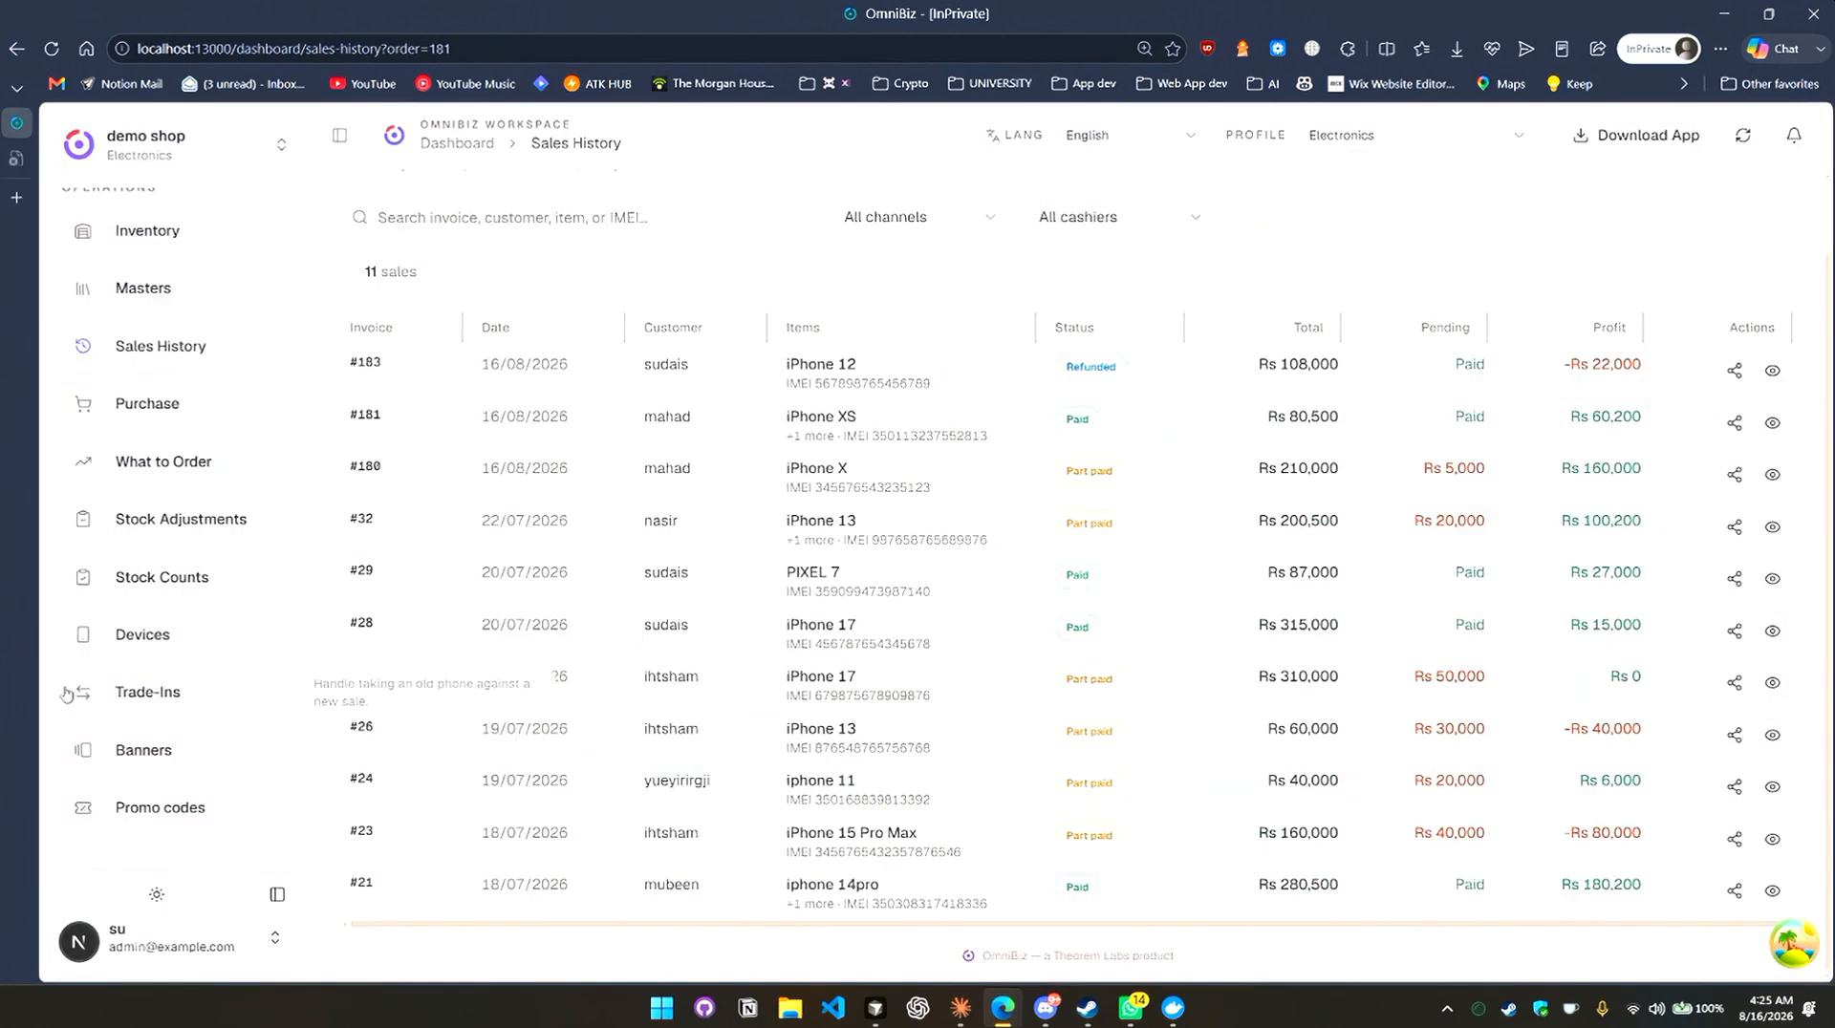
Examine the What to order projection, including its period settings, suggested items, approximate costs and label meanings.
{"action": "scroll", "coordinate": [124, 669], "scroll_direction": "down", "scroll_amount": 2}
{"action": "scroll", "coordinate": [129, 667], "scroll_direction": "up", "scroll_amount": 3}
{"action": "scroll", "coordinate": [133, 663], "scroll_direction": "down", "scroll_amount": 1}
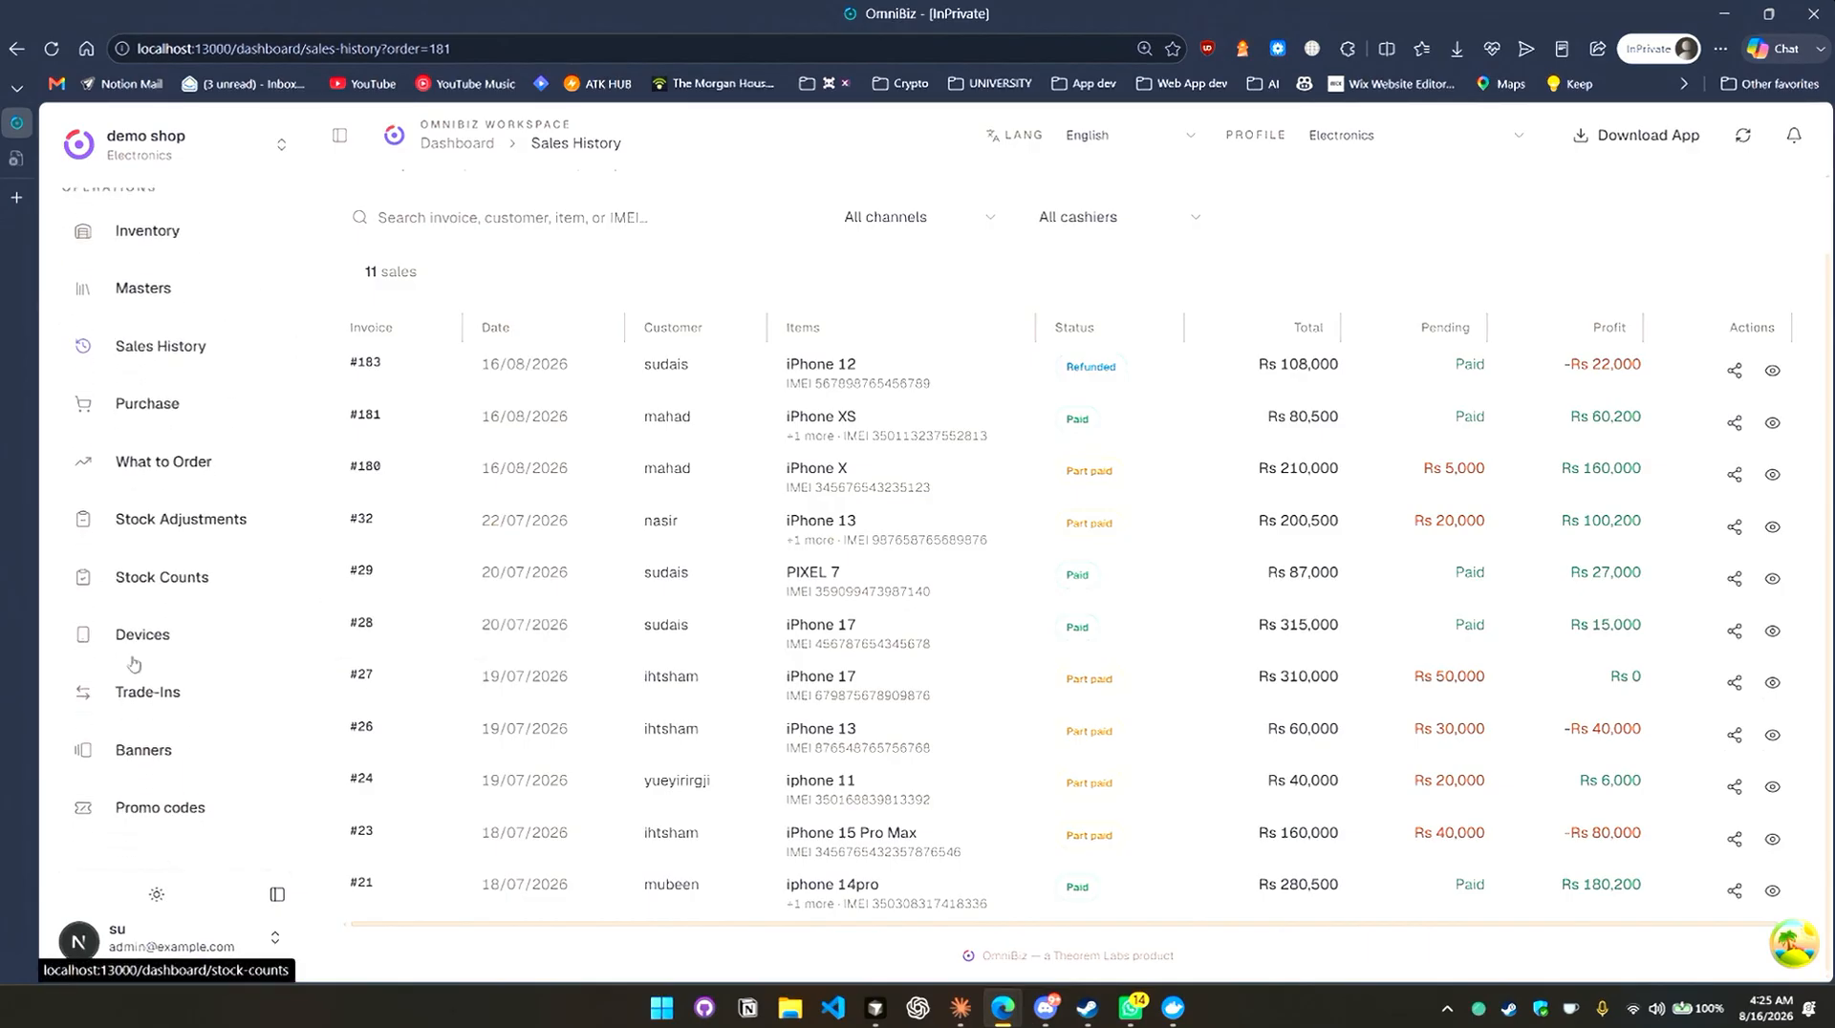
{"action": "left_click", "coordinate": [198, 484]}
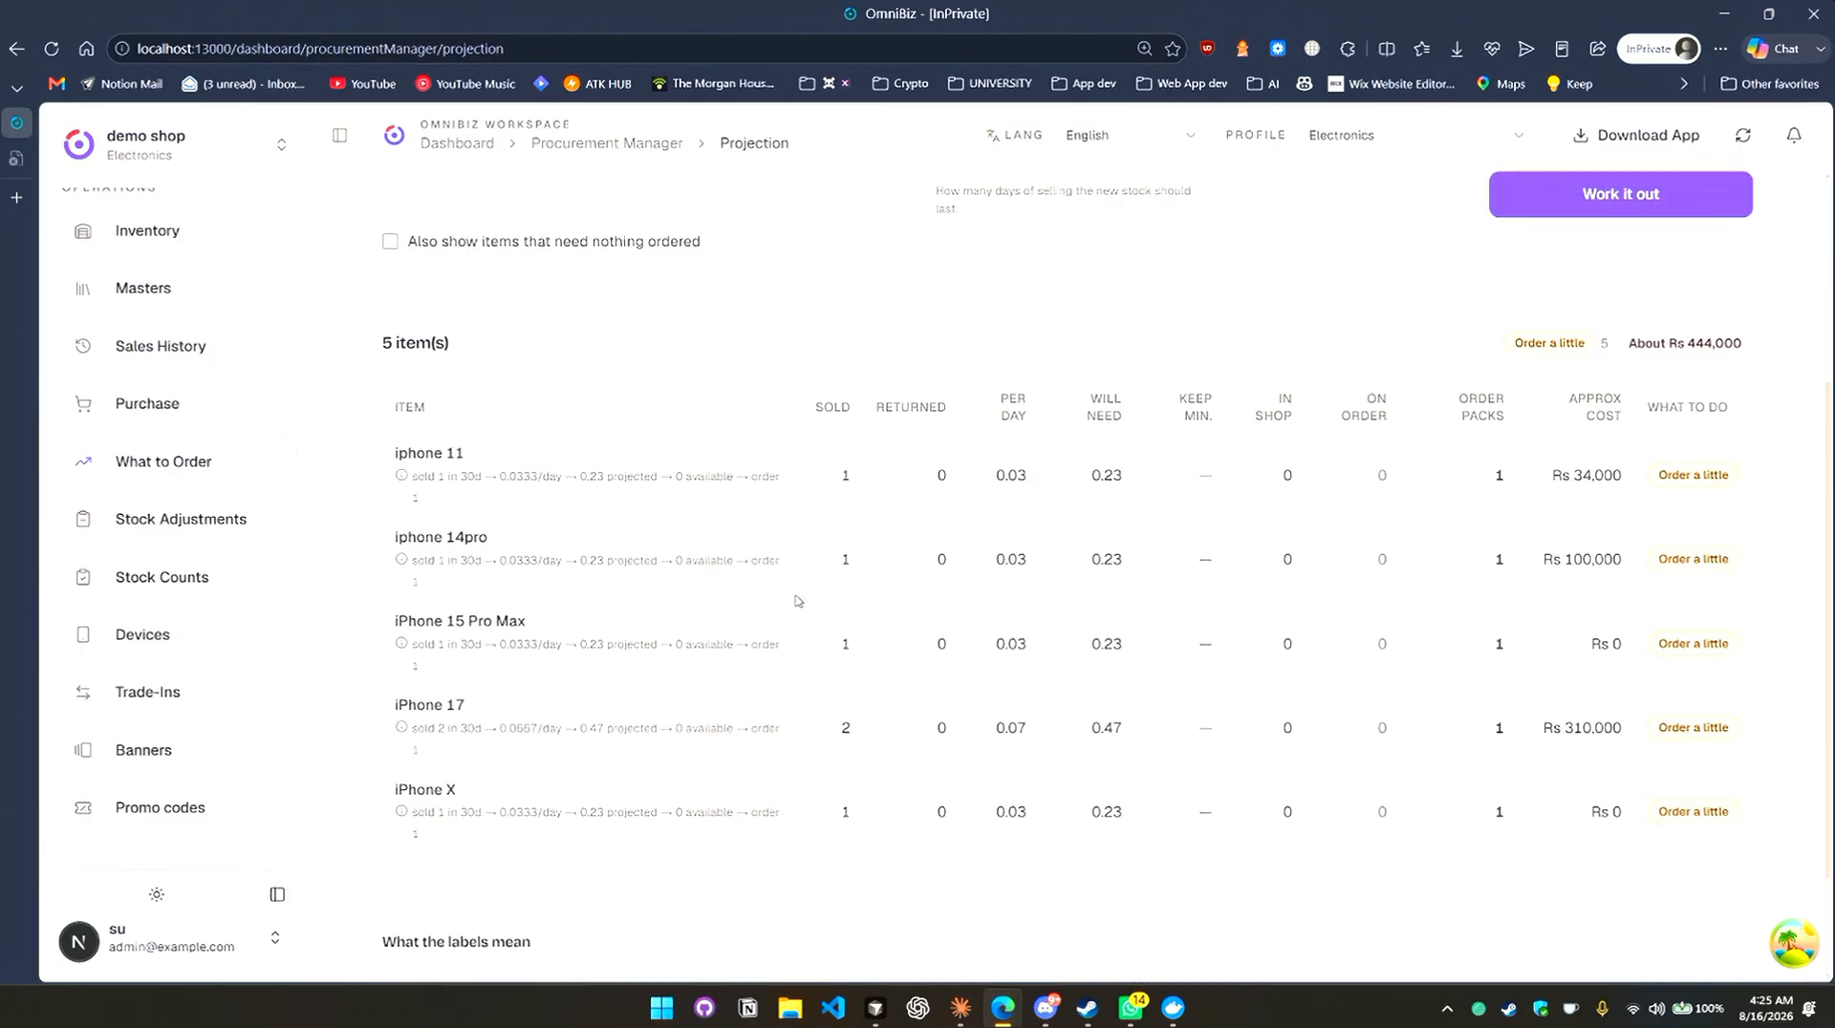
{"action": "scroll", "coordinate": [788, 603], "scroll_direction": "up", "scroll_amount": 3}
{"action": "scroll", "coordinate": [799, 600], "scroll_direction": "down", "scroll_amount": 5}
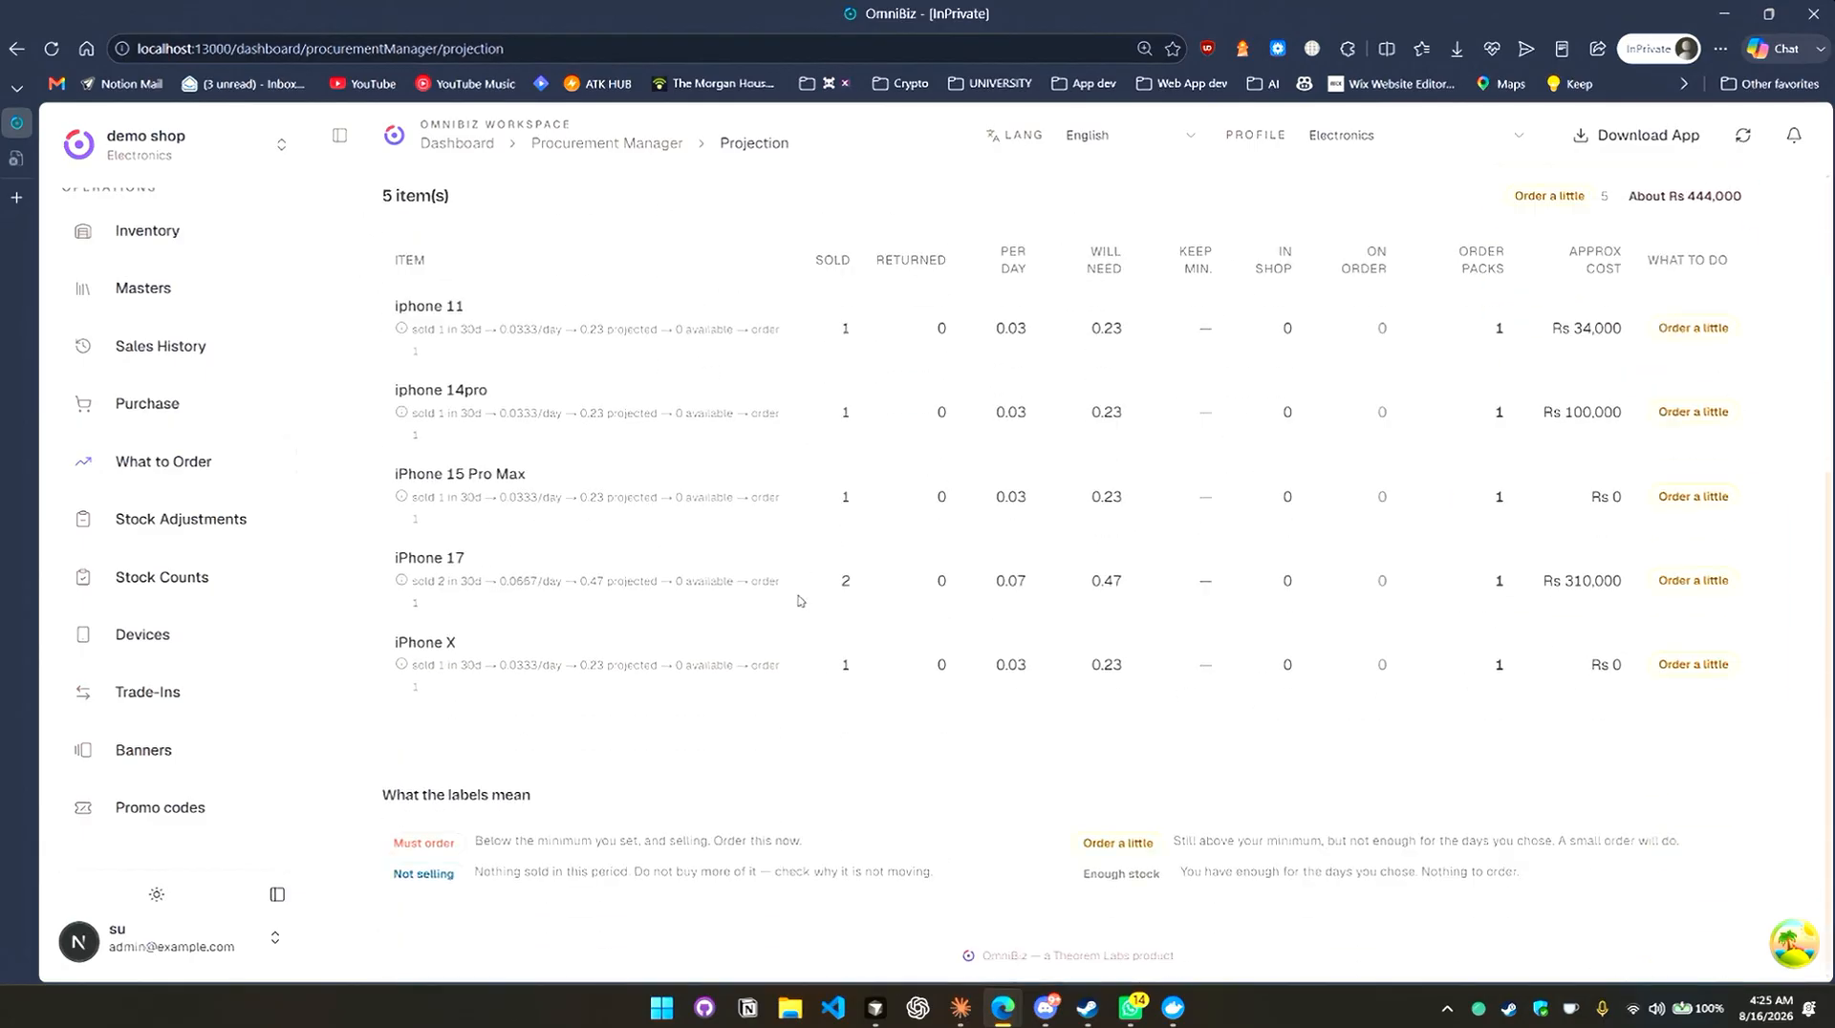
{"action": "scroll", "coordinate": [885, 585], "scroll_direction": "up", "scroll_amount": 2}
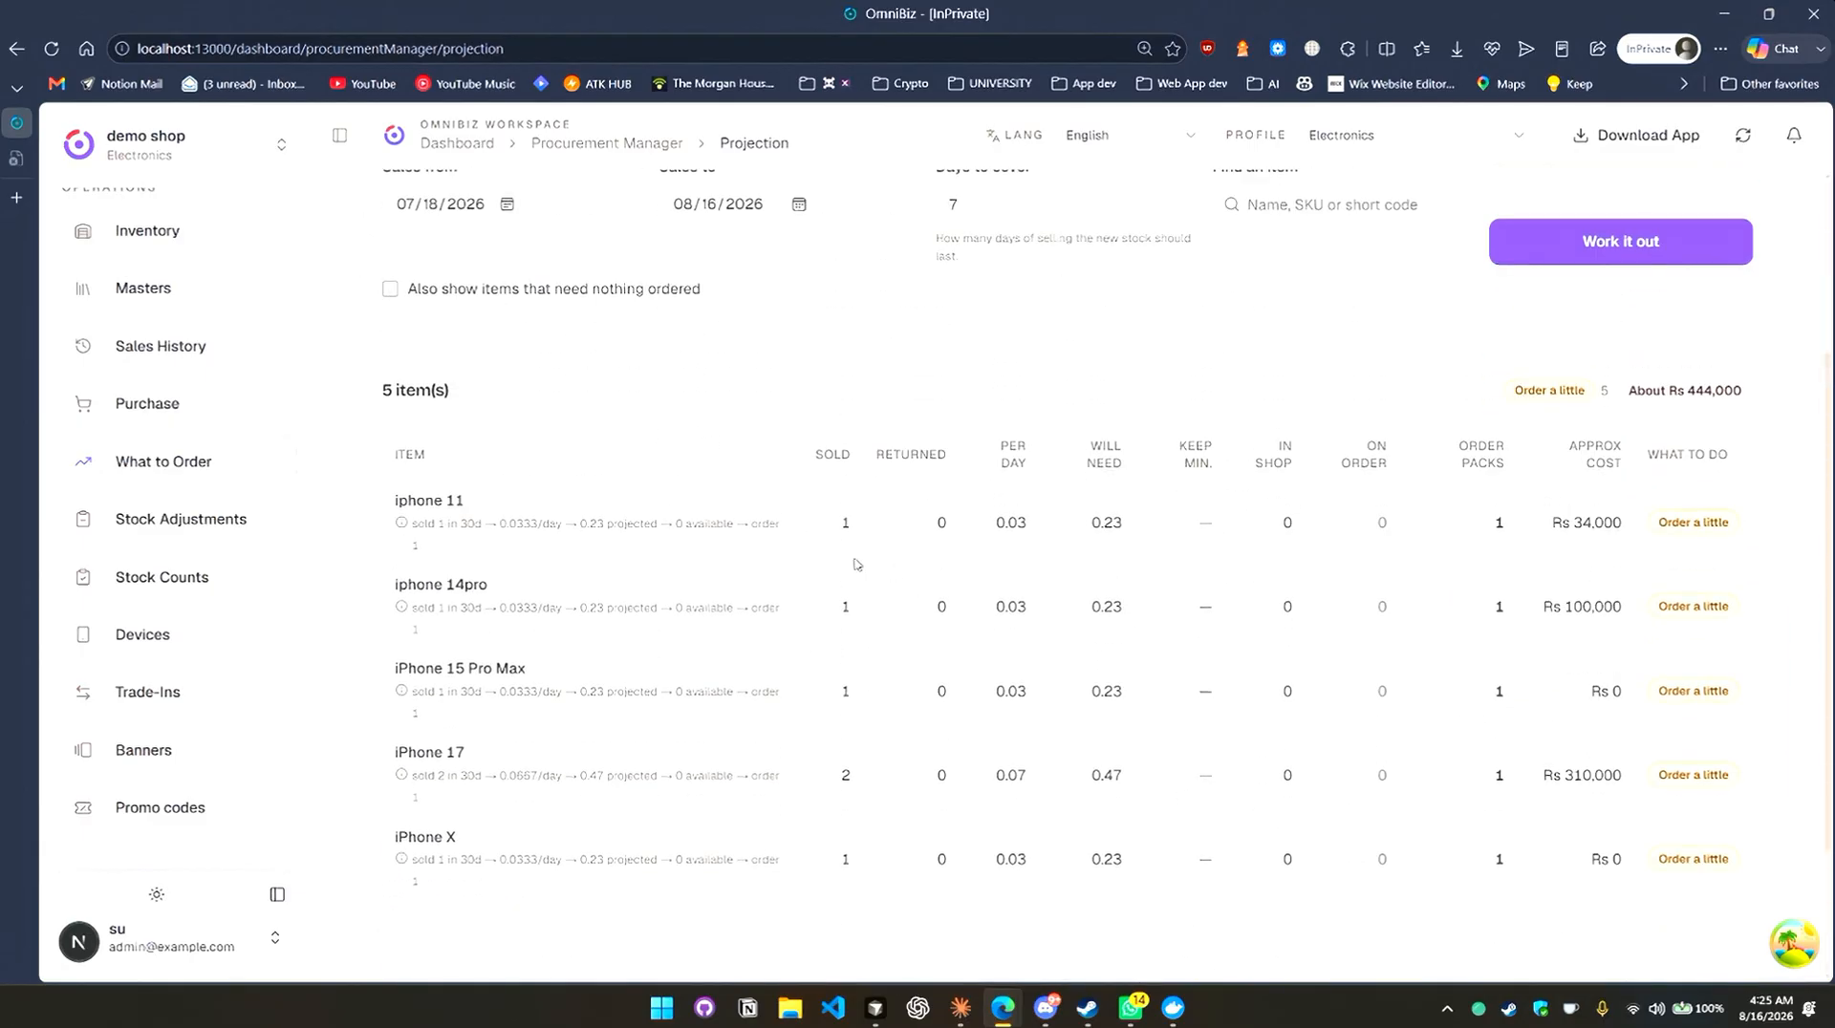
{"action": "scroll", "coordinate": [863, 558], "scroll_direction": "up", "scroll_amount": 2}
{"action": "scroll", "coordinate": [863, 557], "scroll_direction": "down", "scroll_amount": 4}
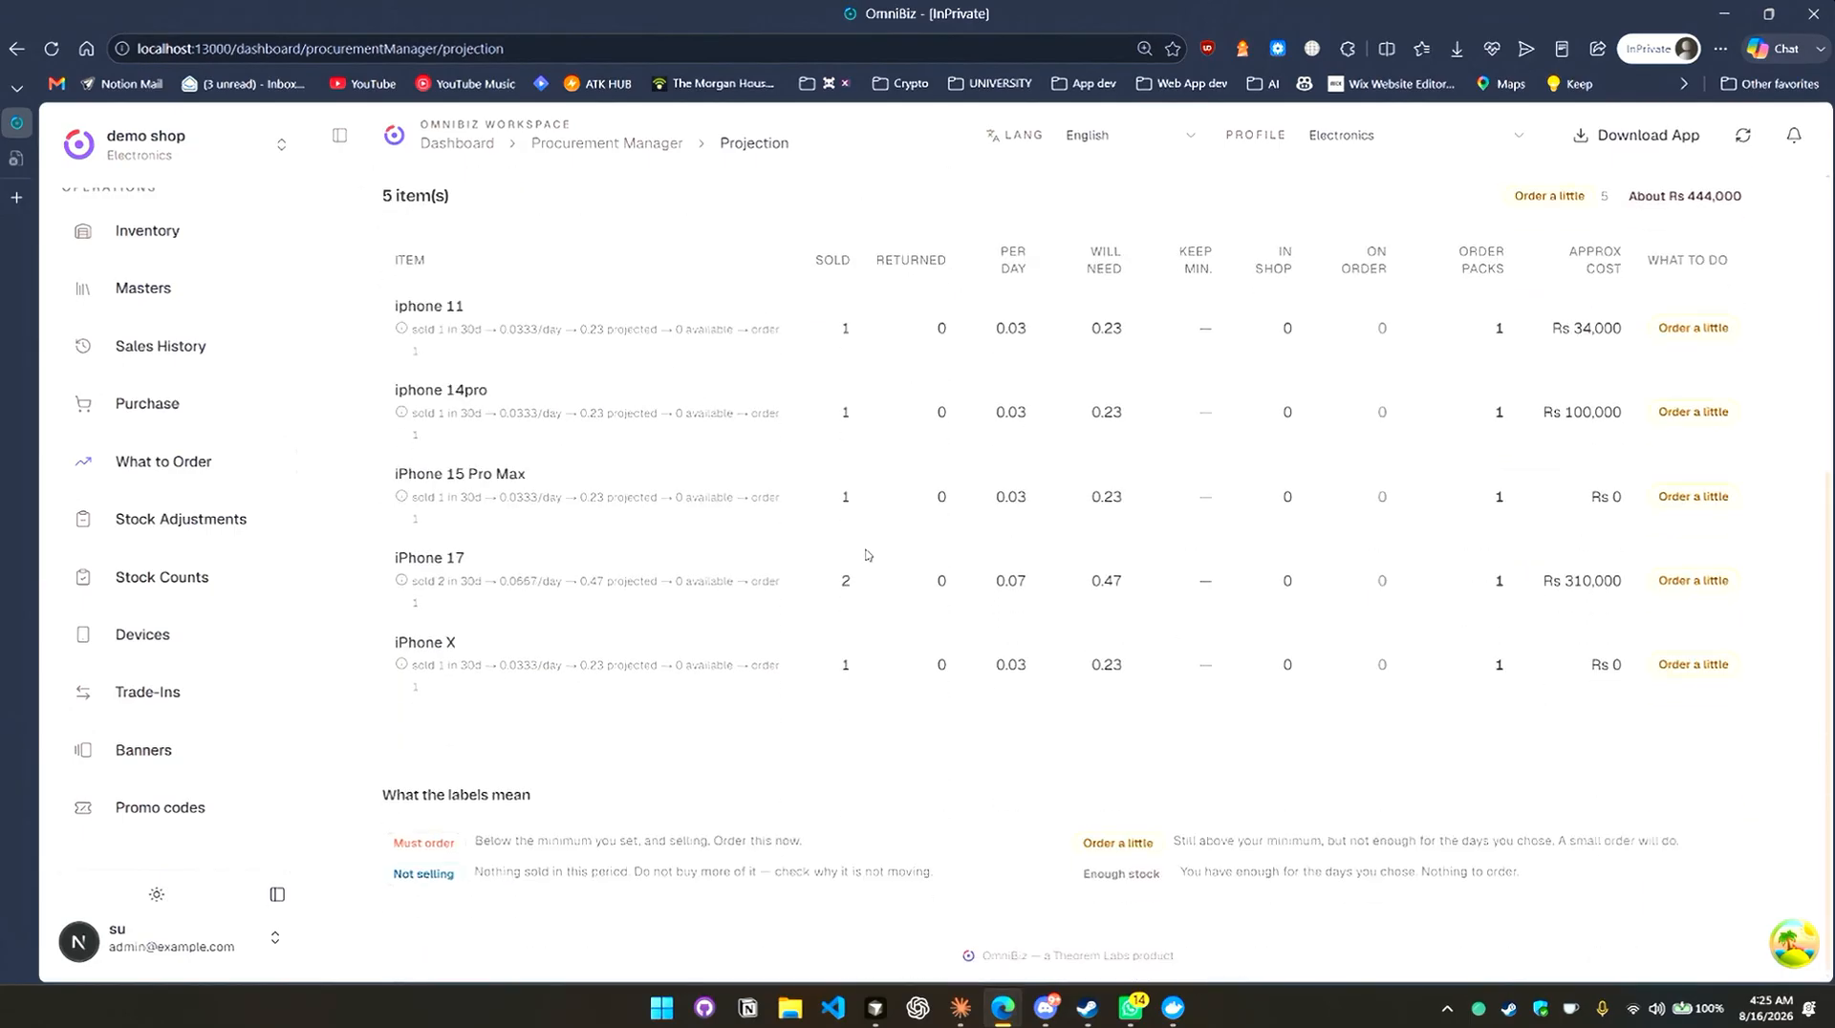
{"action": "scroll", "coordinate": [868, 551], "scroll_direction": "up", "scroll_amount": 1}
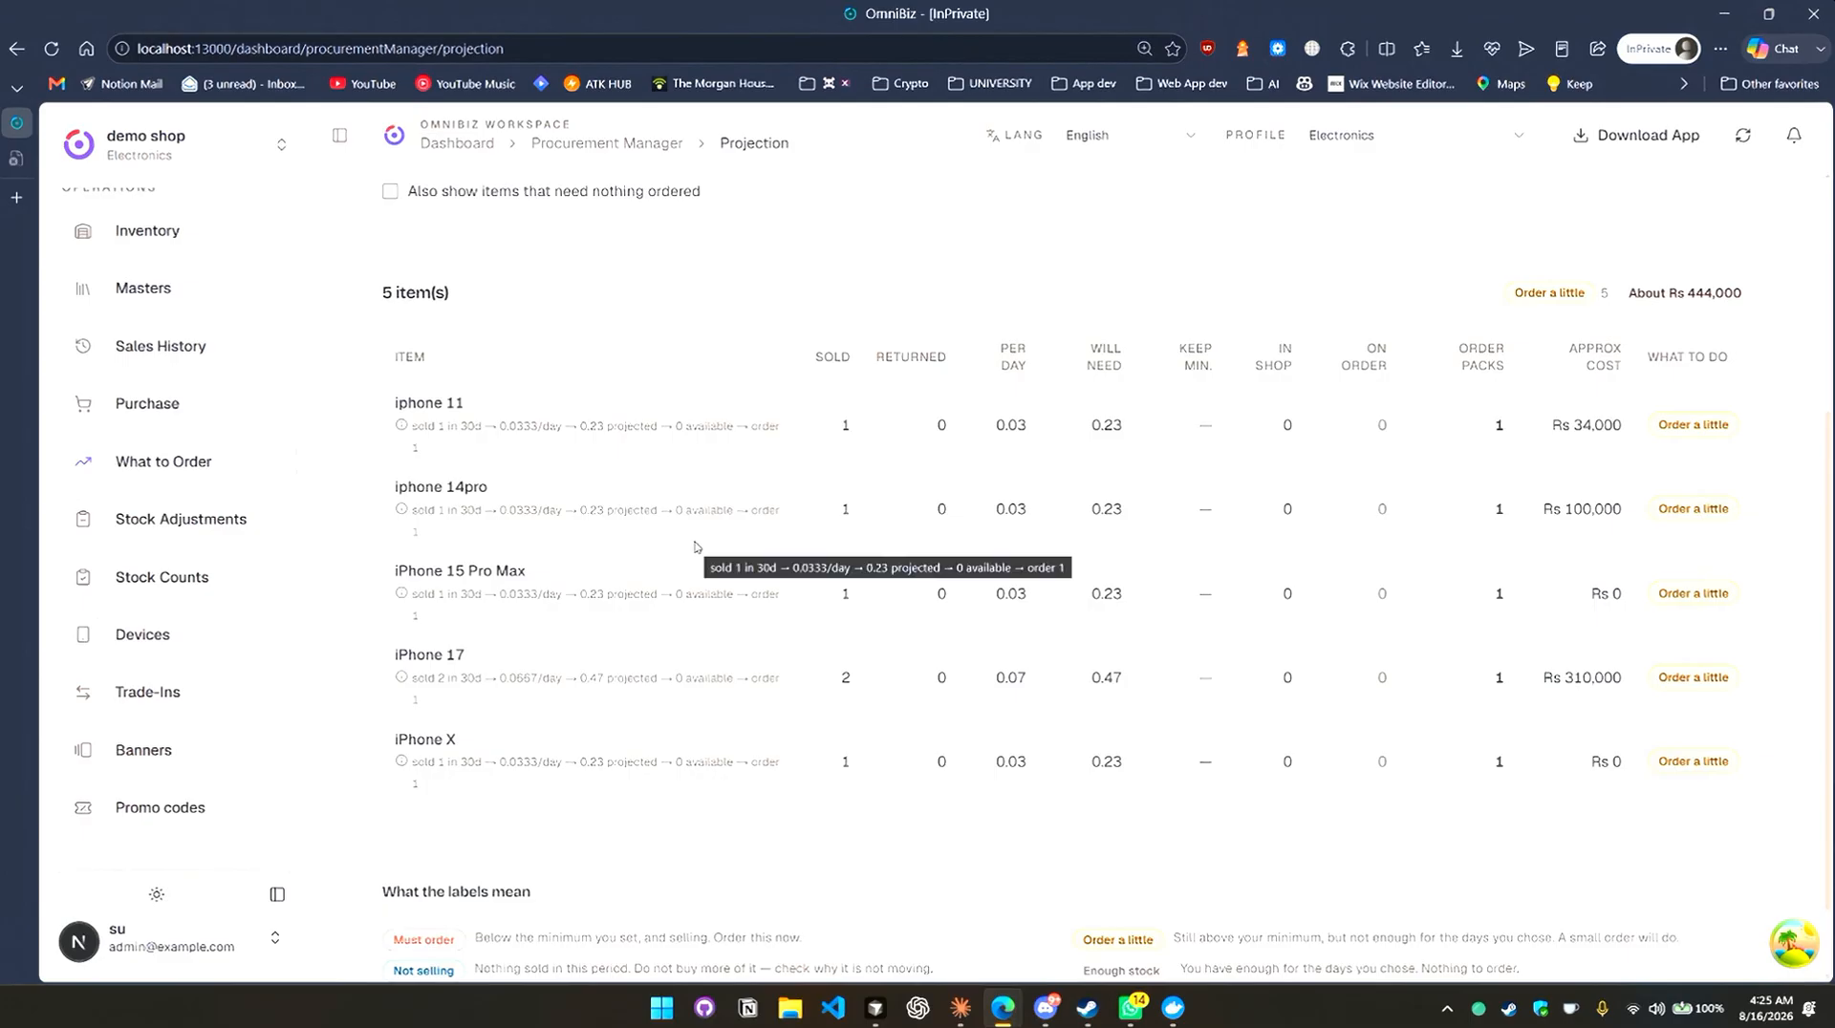
{"action": "scroll", "coordinate": [695, 547], "scroll_direction": "up", "scroll_amount": 4}
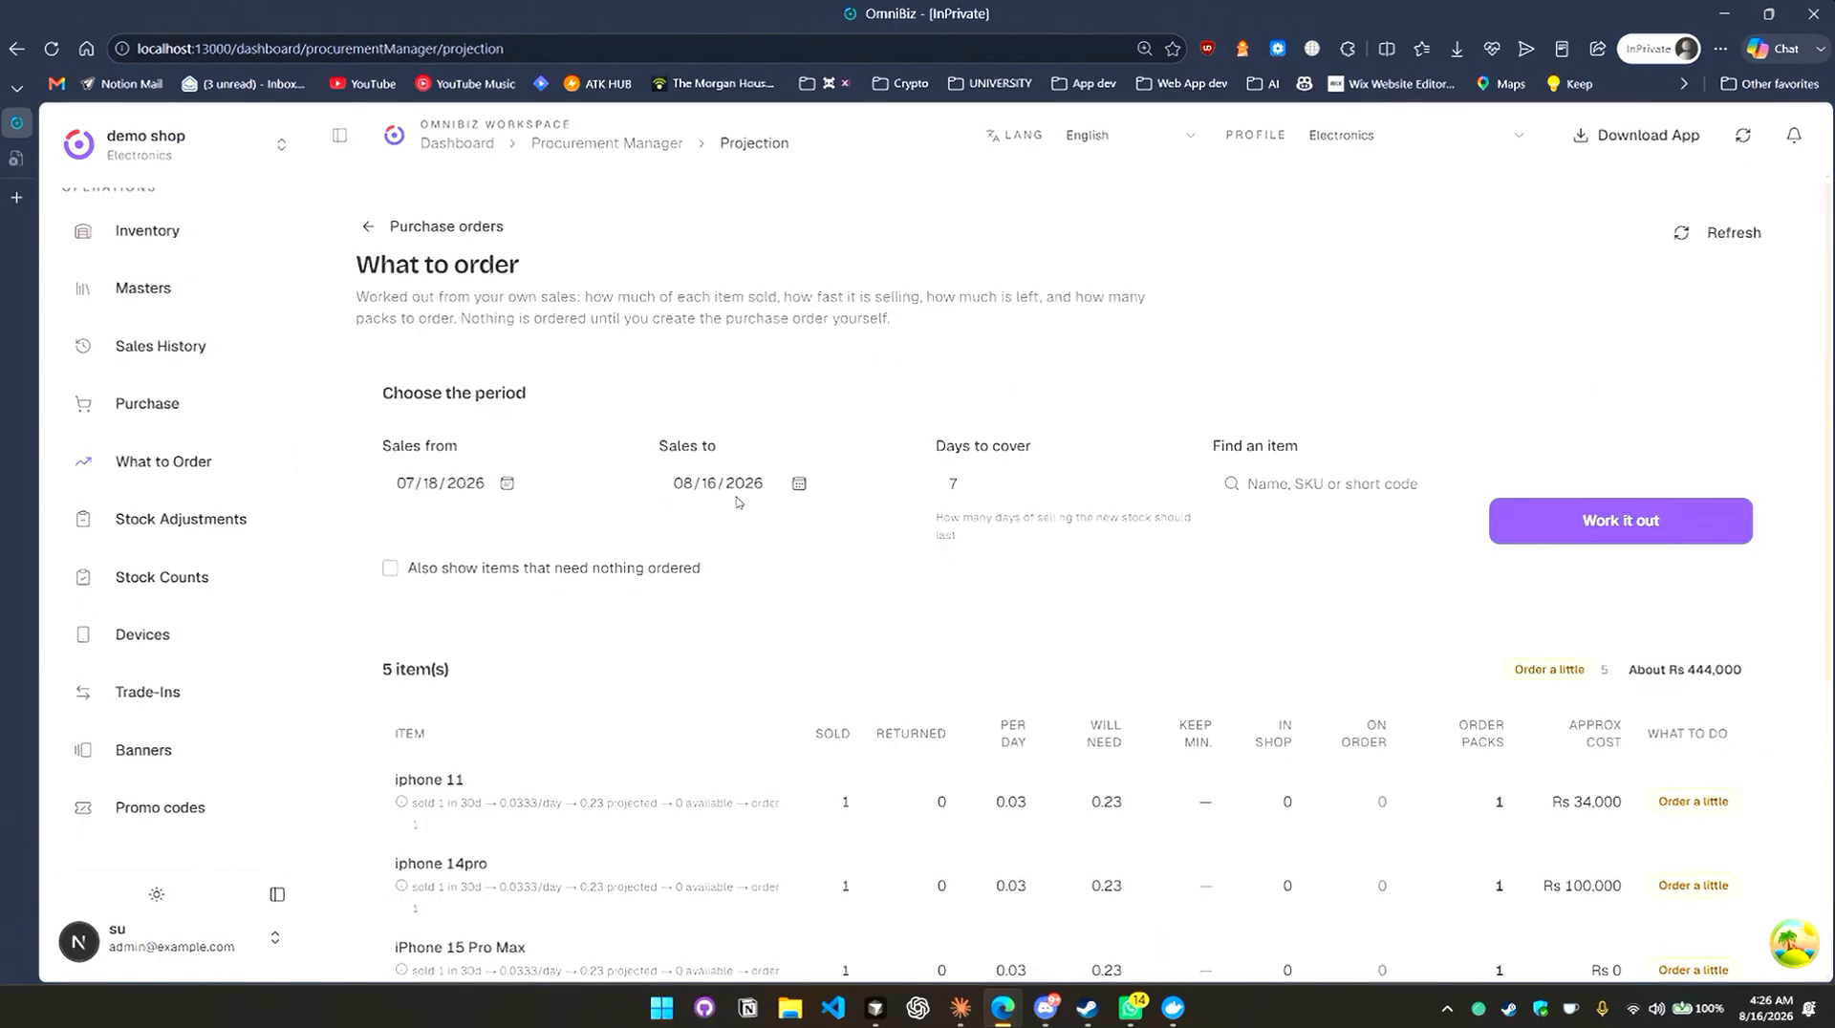
{"action": "scroll", "coordinate": [535, 316], "scroll_direction": "down", "scroll_amount": 2}
{"action": "left_click", "coordinate": [509, 293]}
{"action": "left_click", "coordinate": [509, 291]}
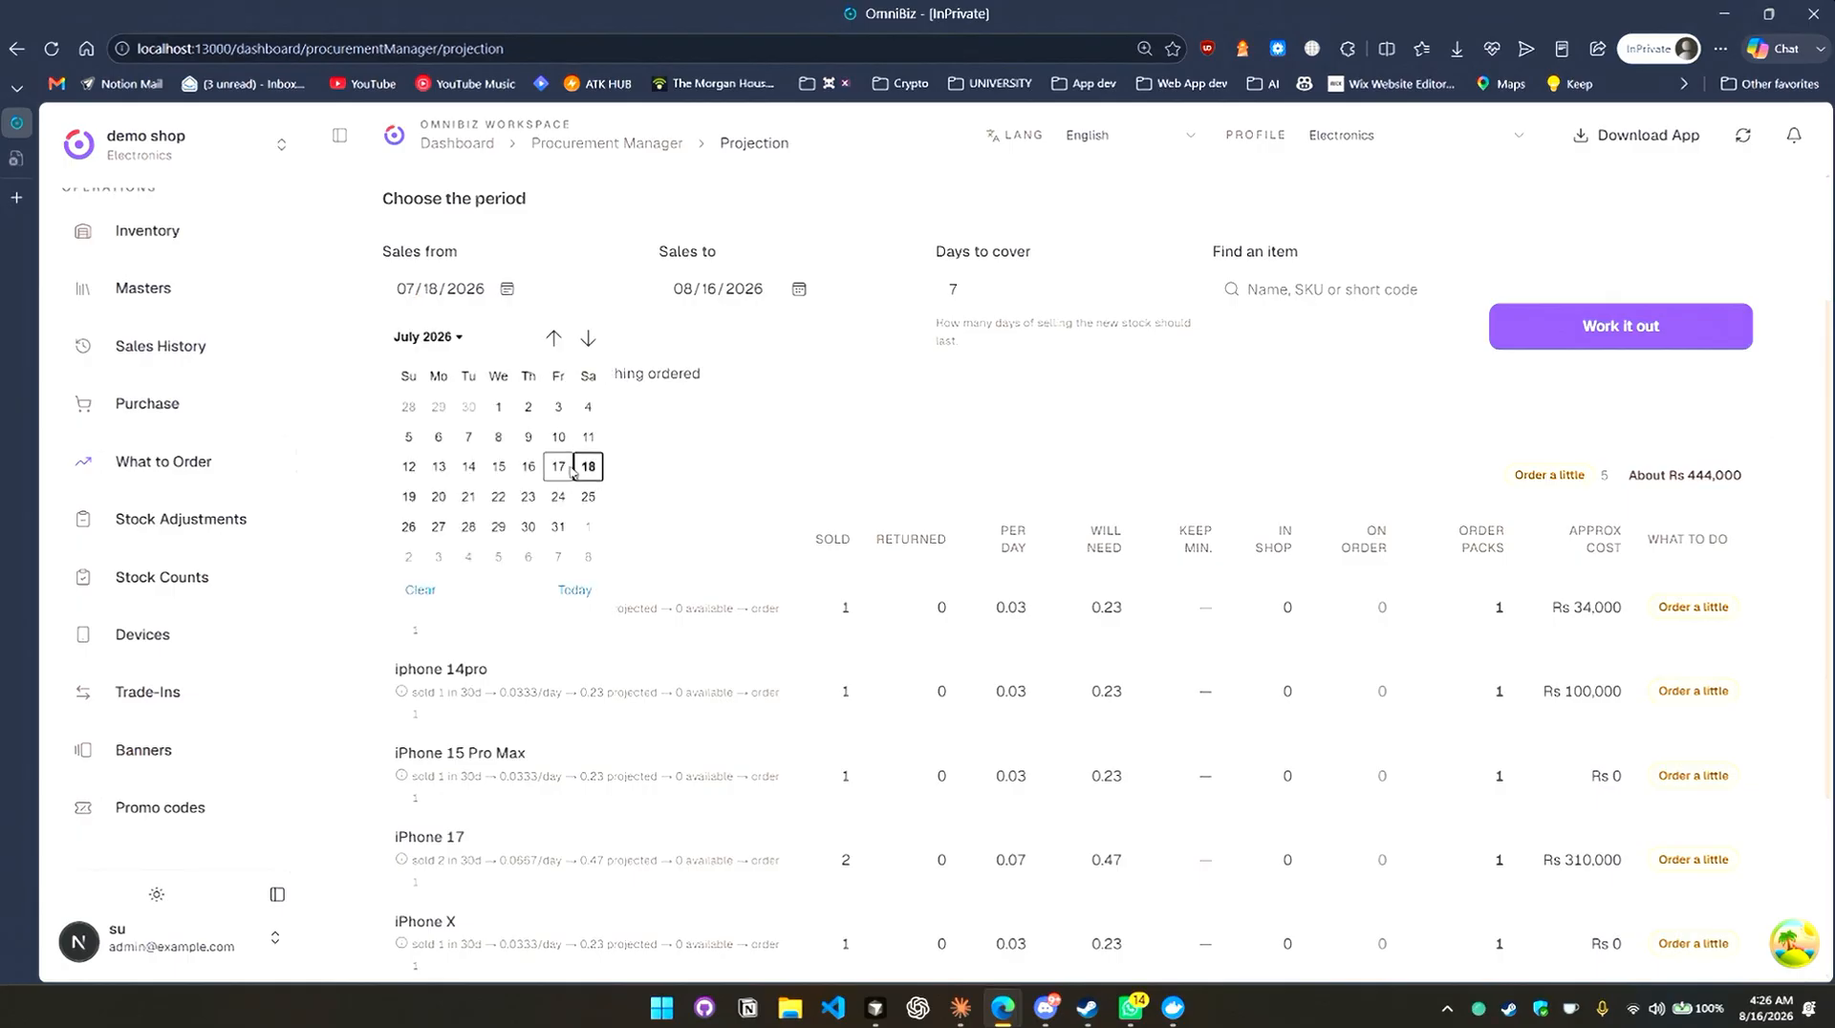
{"action": "left_click", "coordinate": [876, 517]}
{"action": "scroll", "coordinate": [874, 574], "scroll_direction": "down", "scroll_amount": 2}
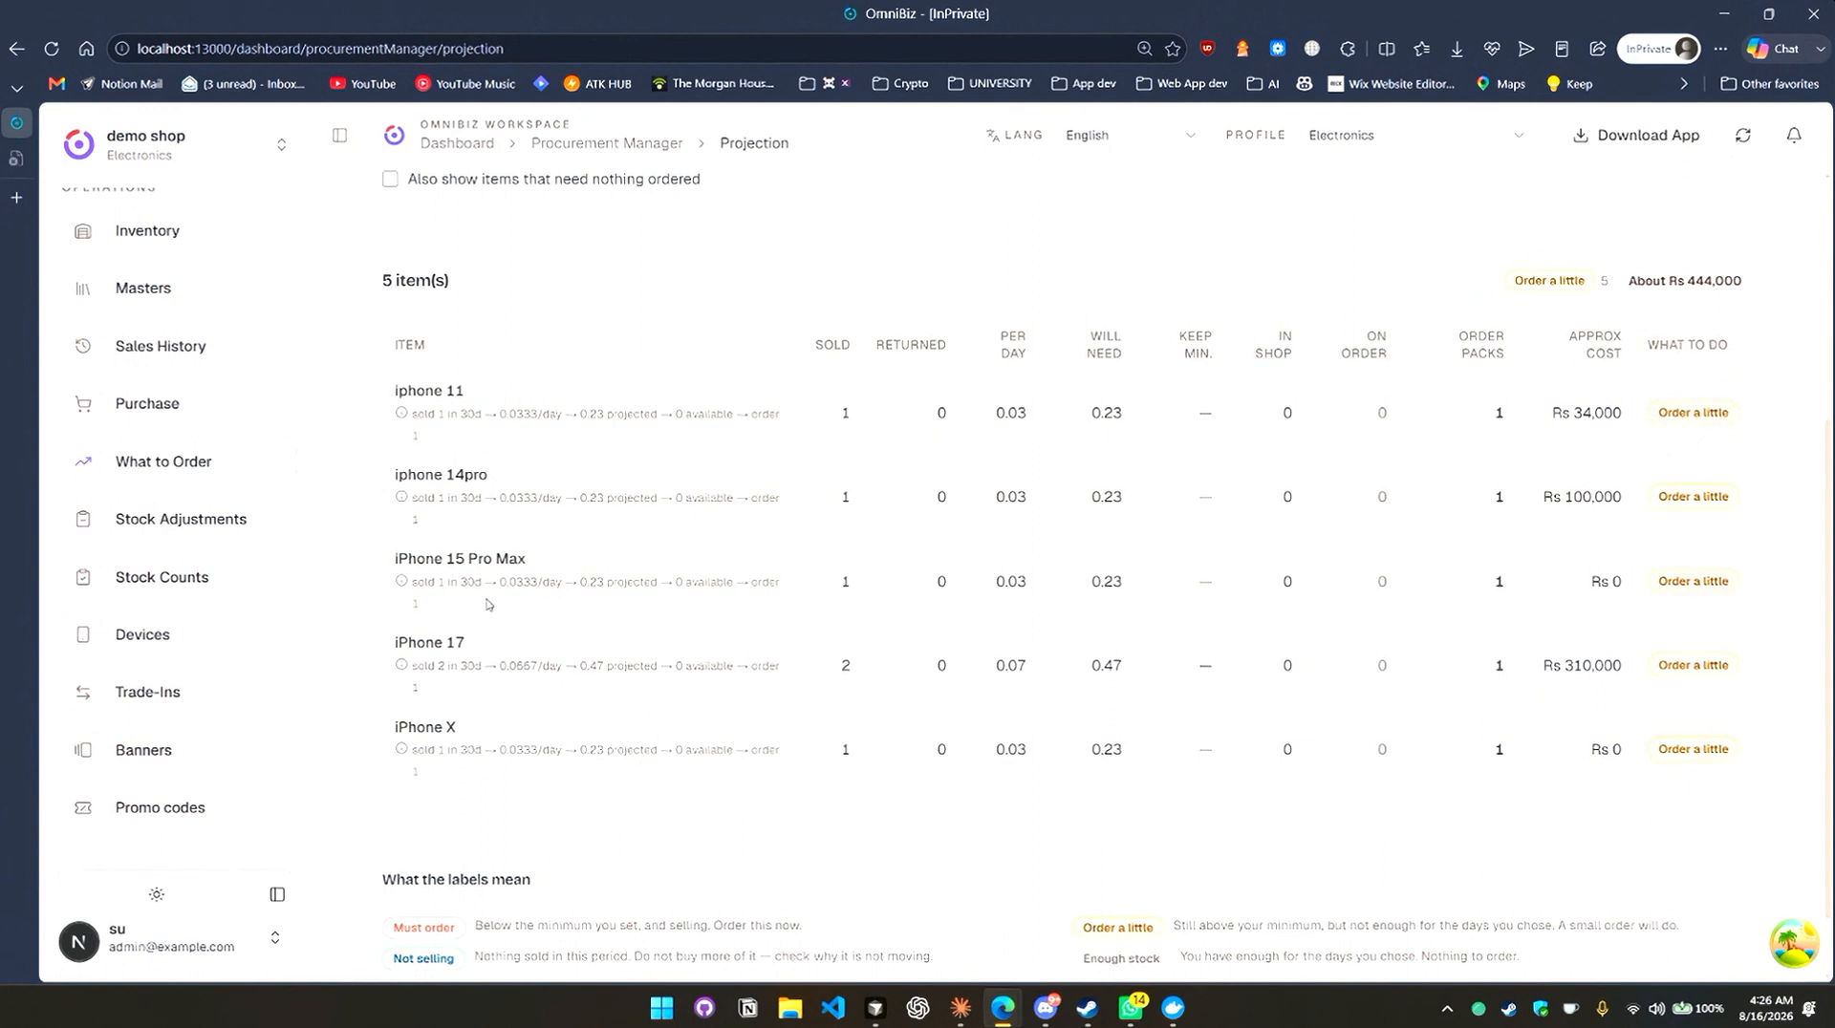
Set the projection's Sales from date to 06/28/2026 and review the recalculated order suggestions.
{"action": "scroll", "coordinate": [509, 581], "scroll_direction": "up", "scroll_amount": 4}
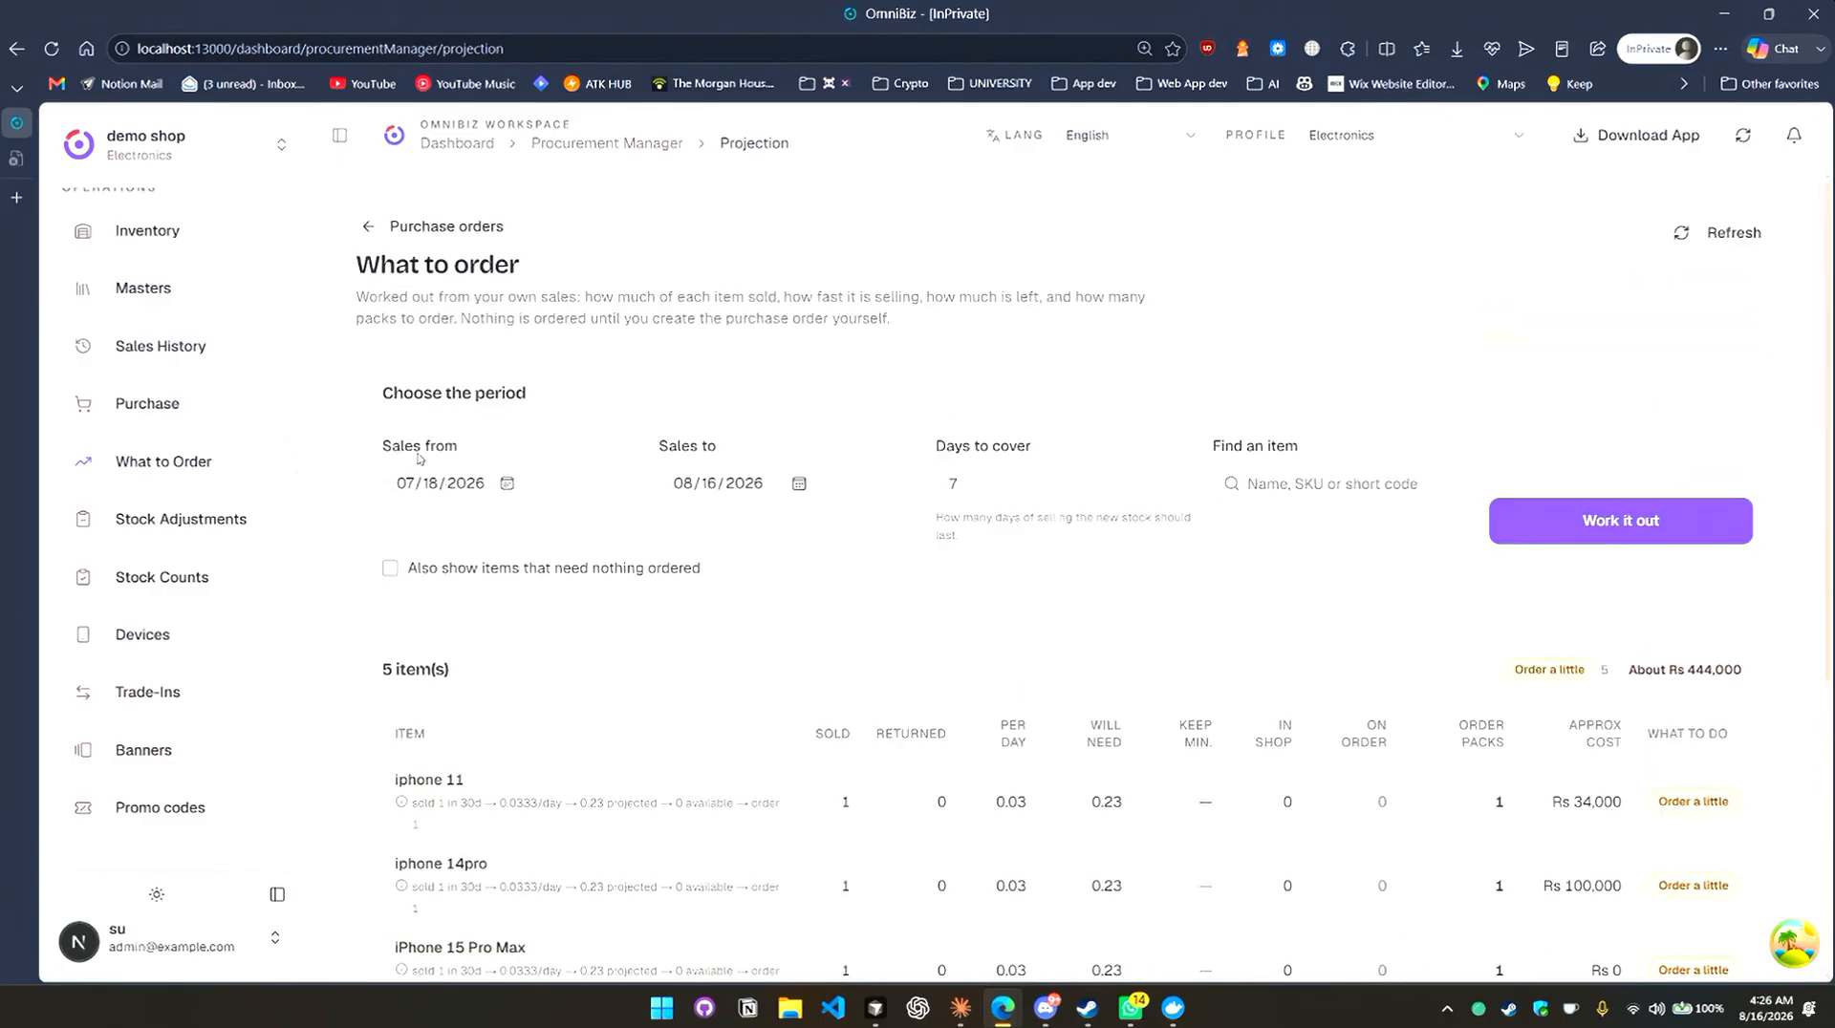
{"action": "left_click", "coordinate": [428, 468]}
{"action": "left_click", "coordinate": [504, 486]}
{"action": "left_click", "coordinate": [411, 607]}
{"action": "left_click", "coordinate": [409, 605]}
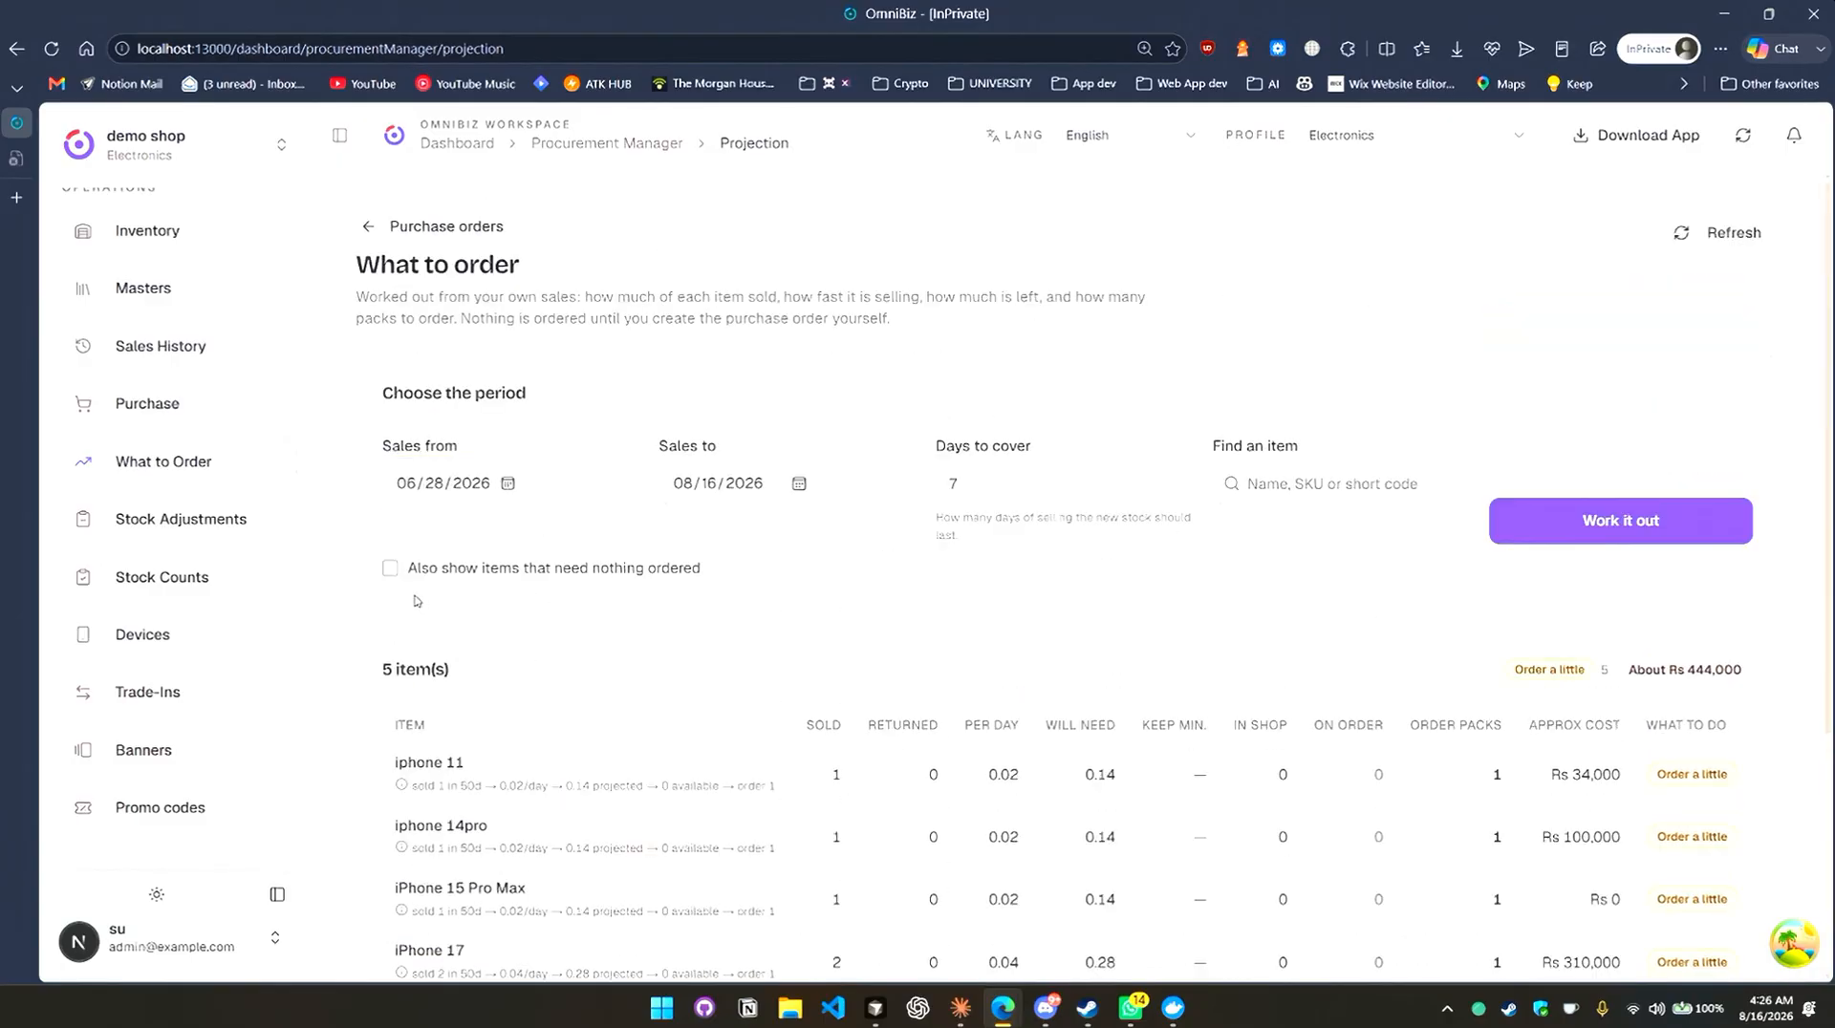
{"action": "scroll", "coordinate": [626, 706], "scroll_direction": "down", "scroll_amount": 4}
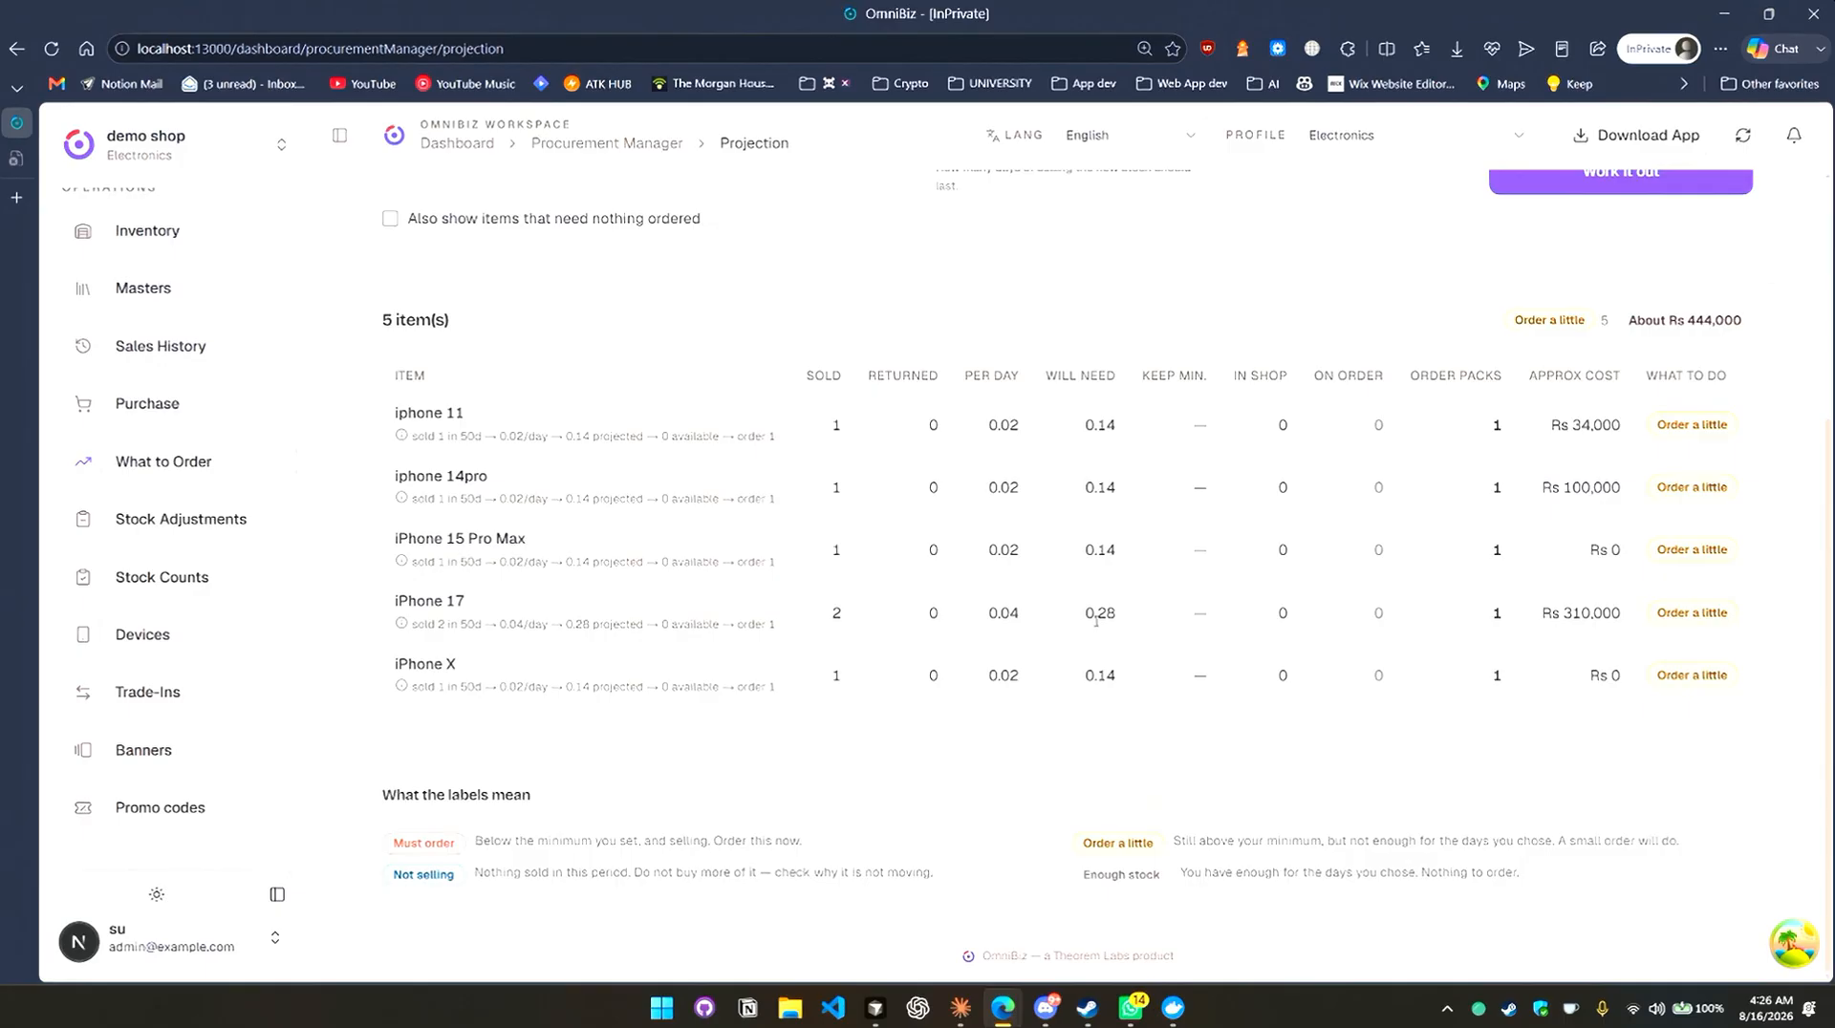
{"action": "scroll", "coordinate": [1262, 631], "scroll_direction": "up", "scroll_amount": 3}
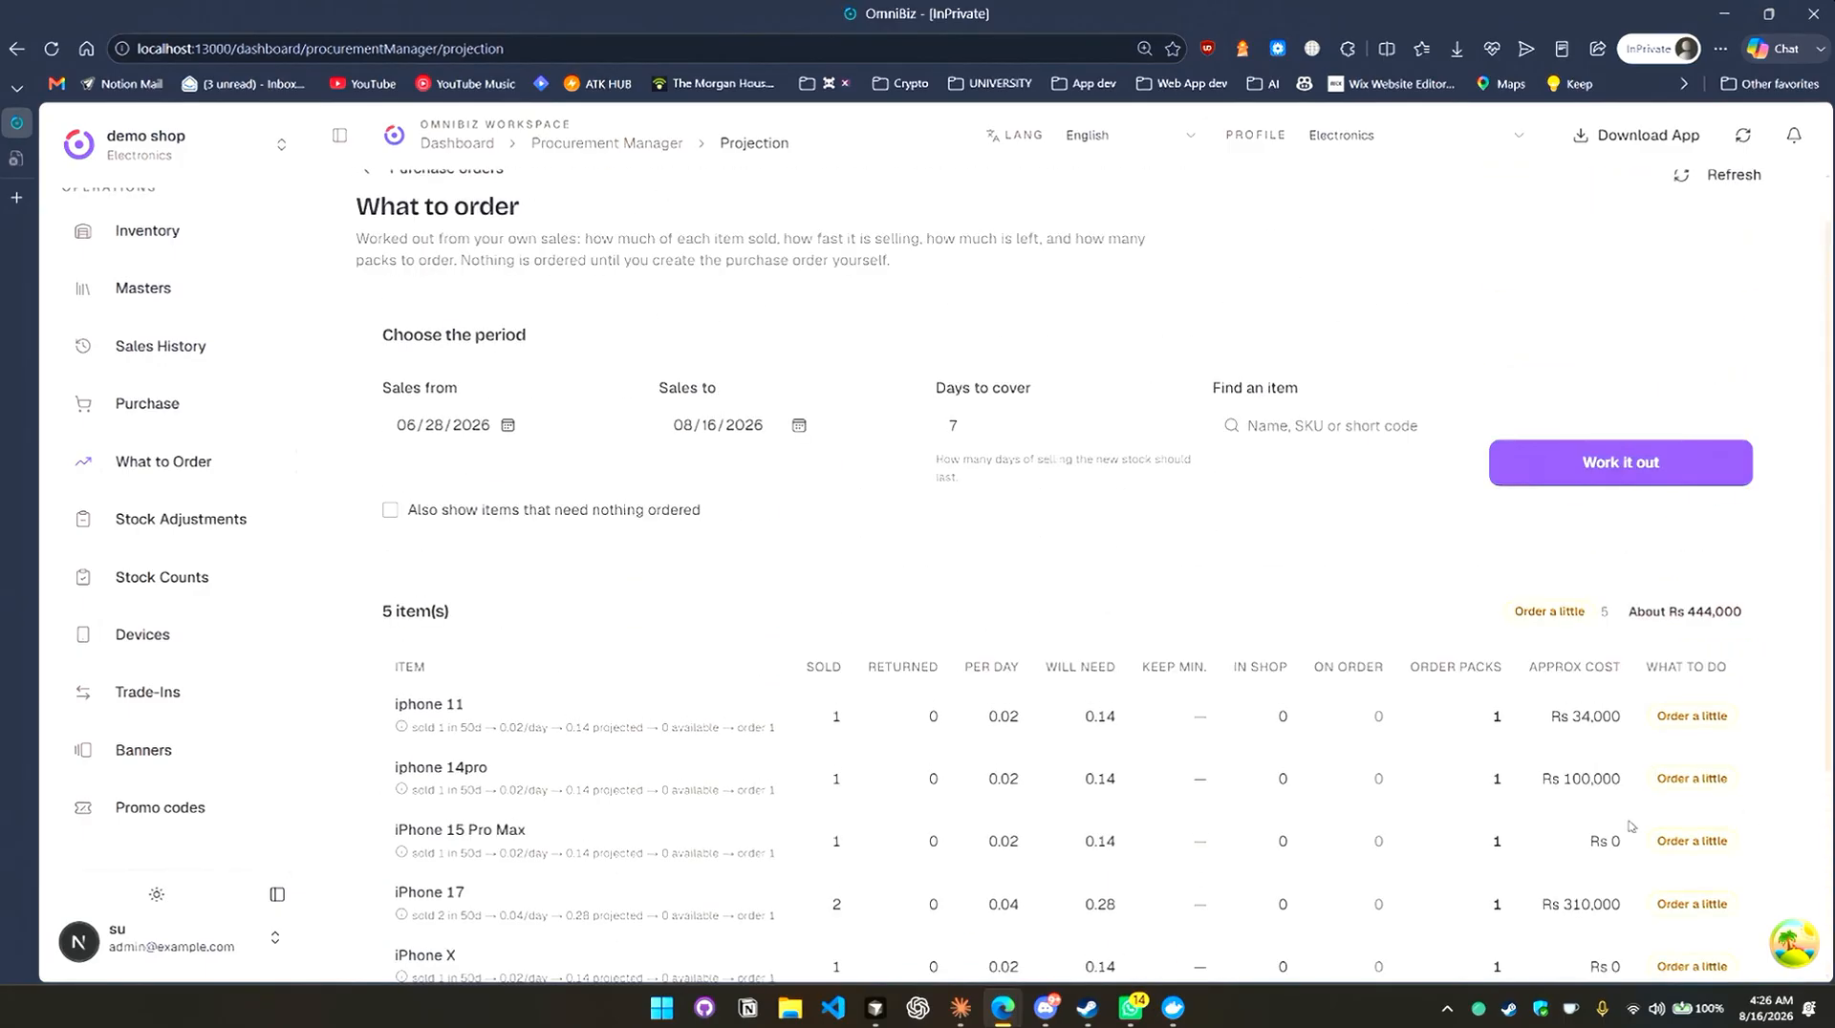
{"action": "left_click", "coordinate": [1338, 425]}
{"action": "scroll", "coordinate": [1397, 678], "scroll_direction": "down", "scroll_amount": 2}
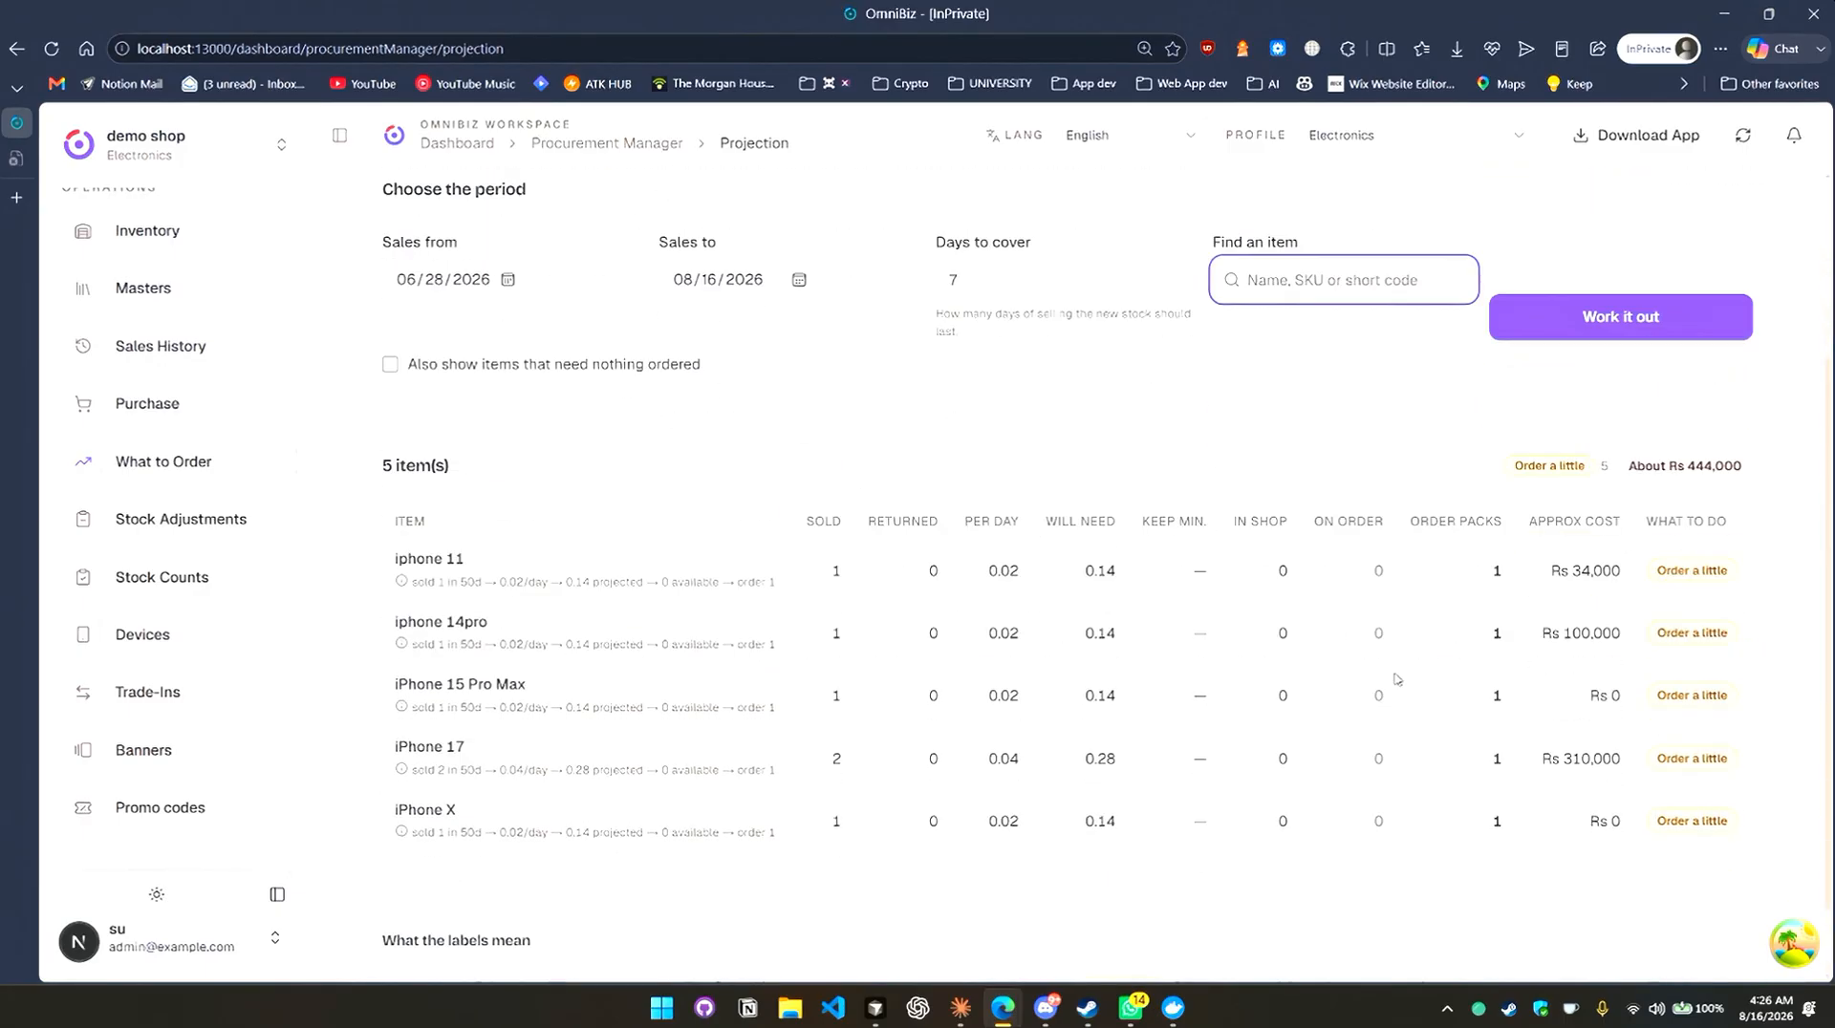
{"action": "scroll", "coordinate": [1397, 679], "scroll_direction": "down", "scroll_amount": 2}
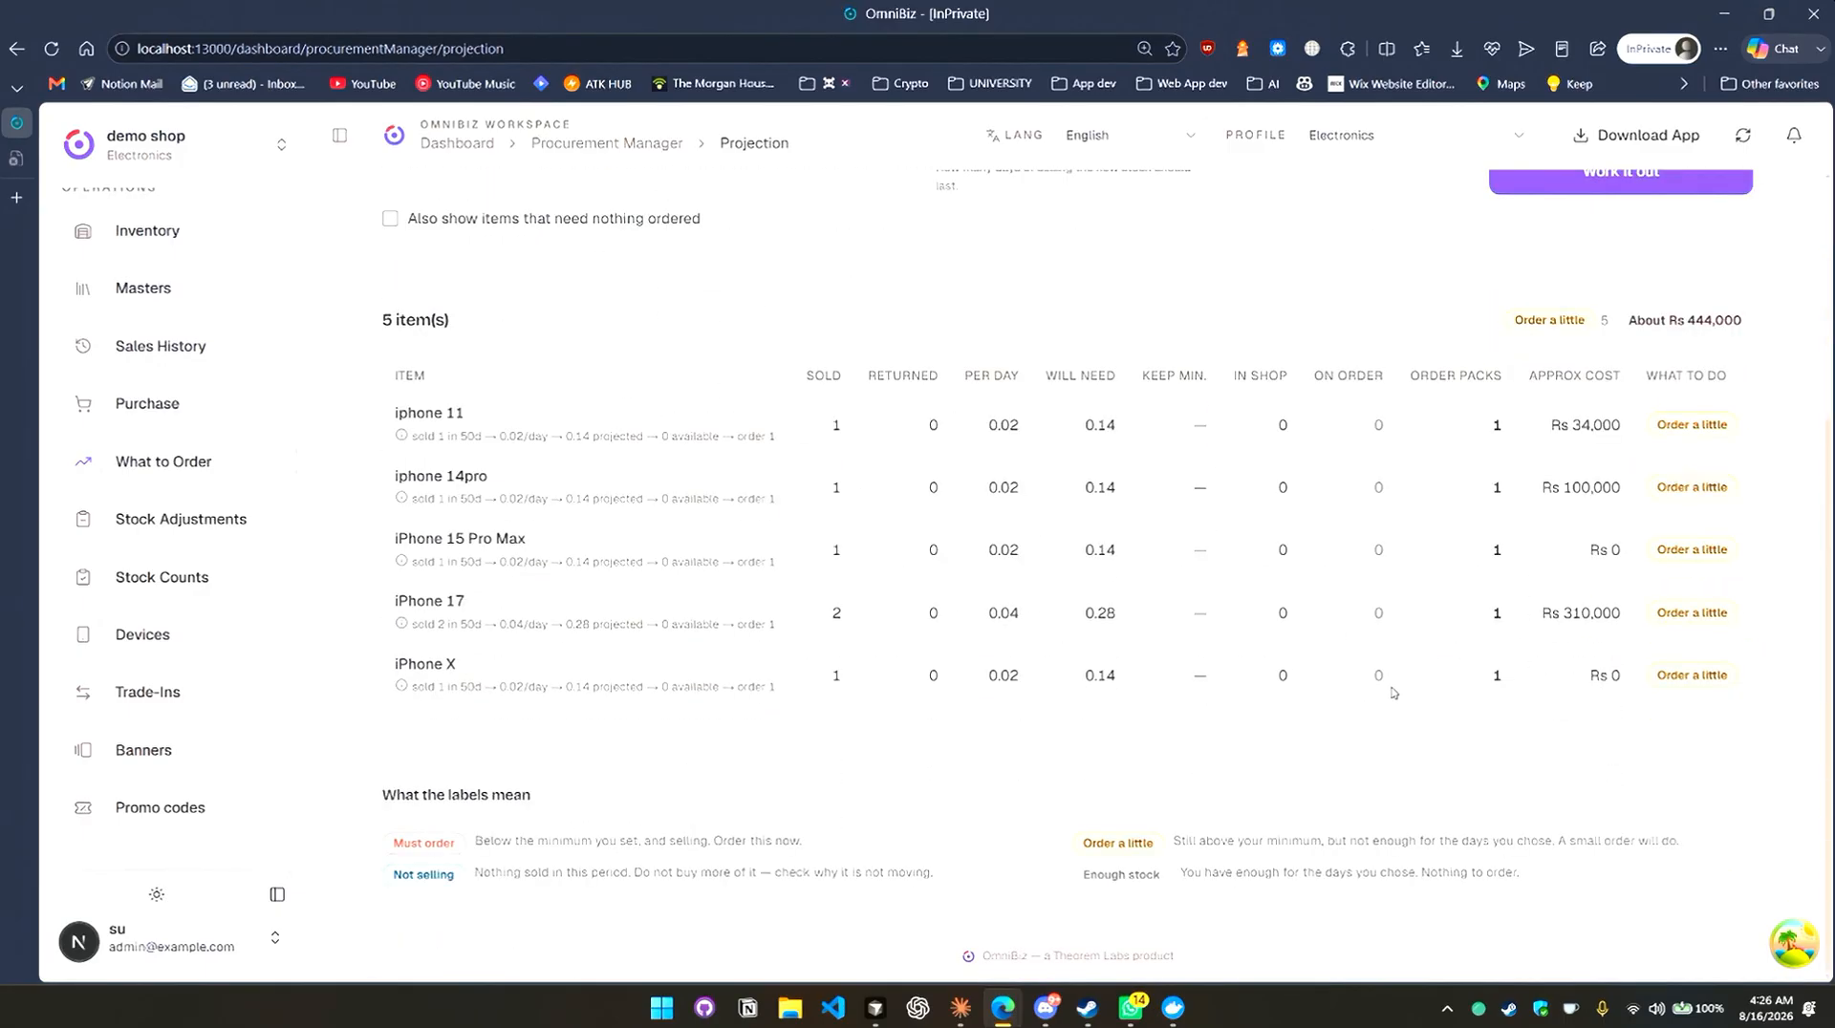
View the stock adjustments filtered by increases and by decreases, and return to the full list.
{"action": "left_click", "coordinate": [219, 522]}
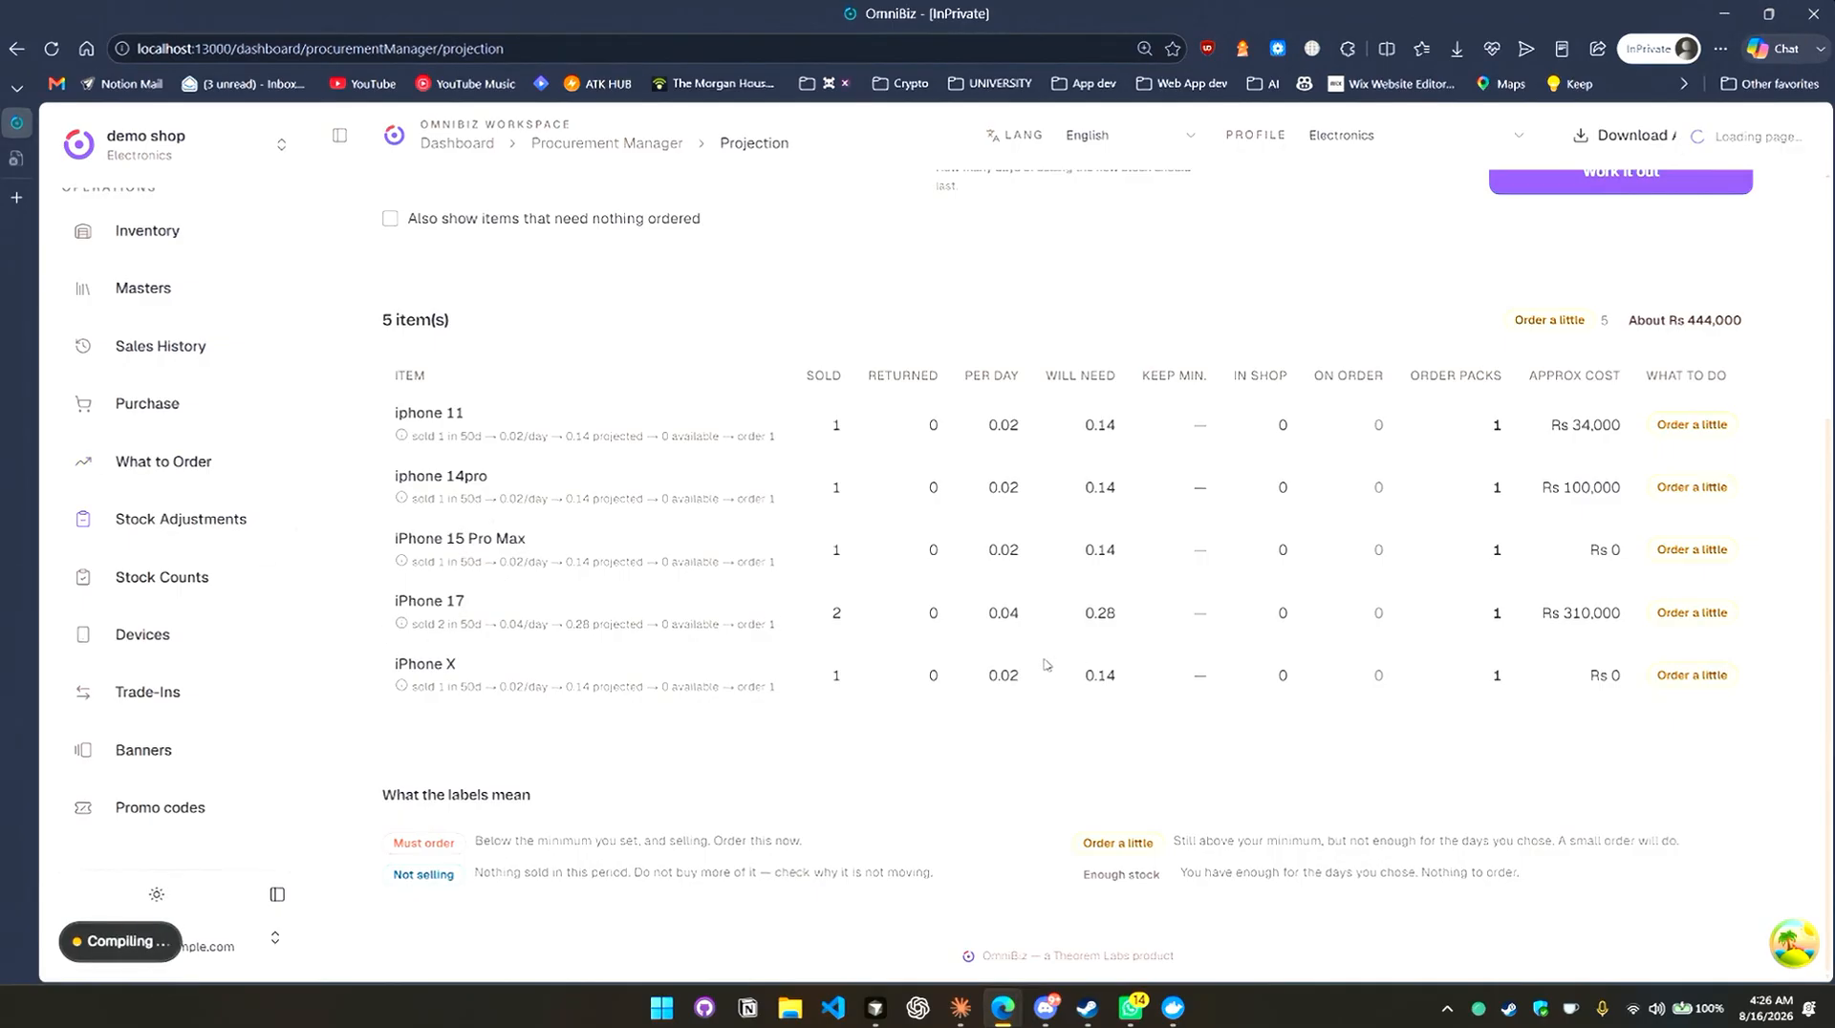
{"action": "mouse_move", "coordinate": [1040, 1018]}
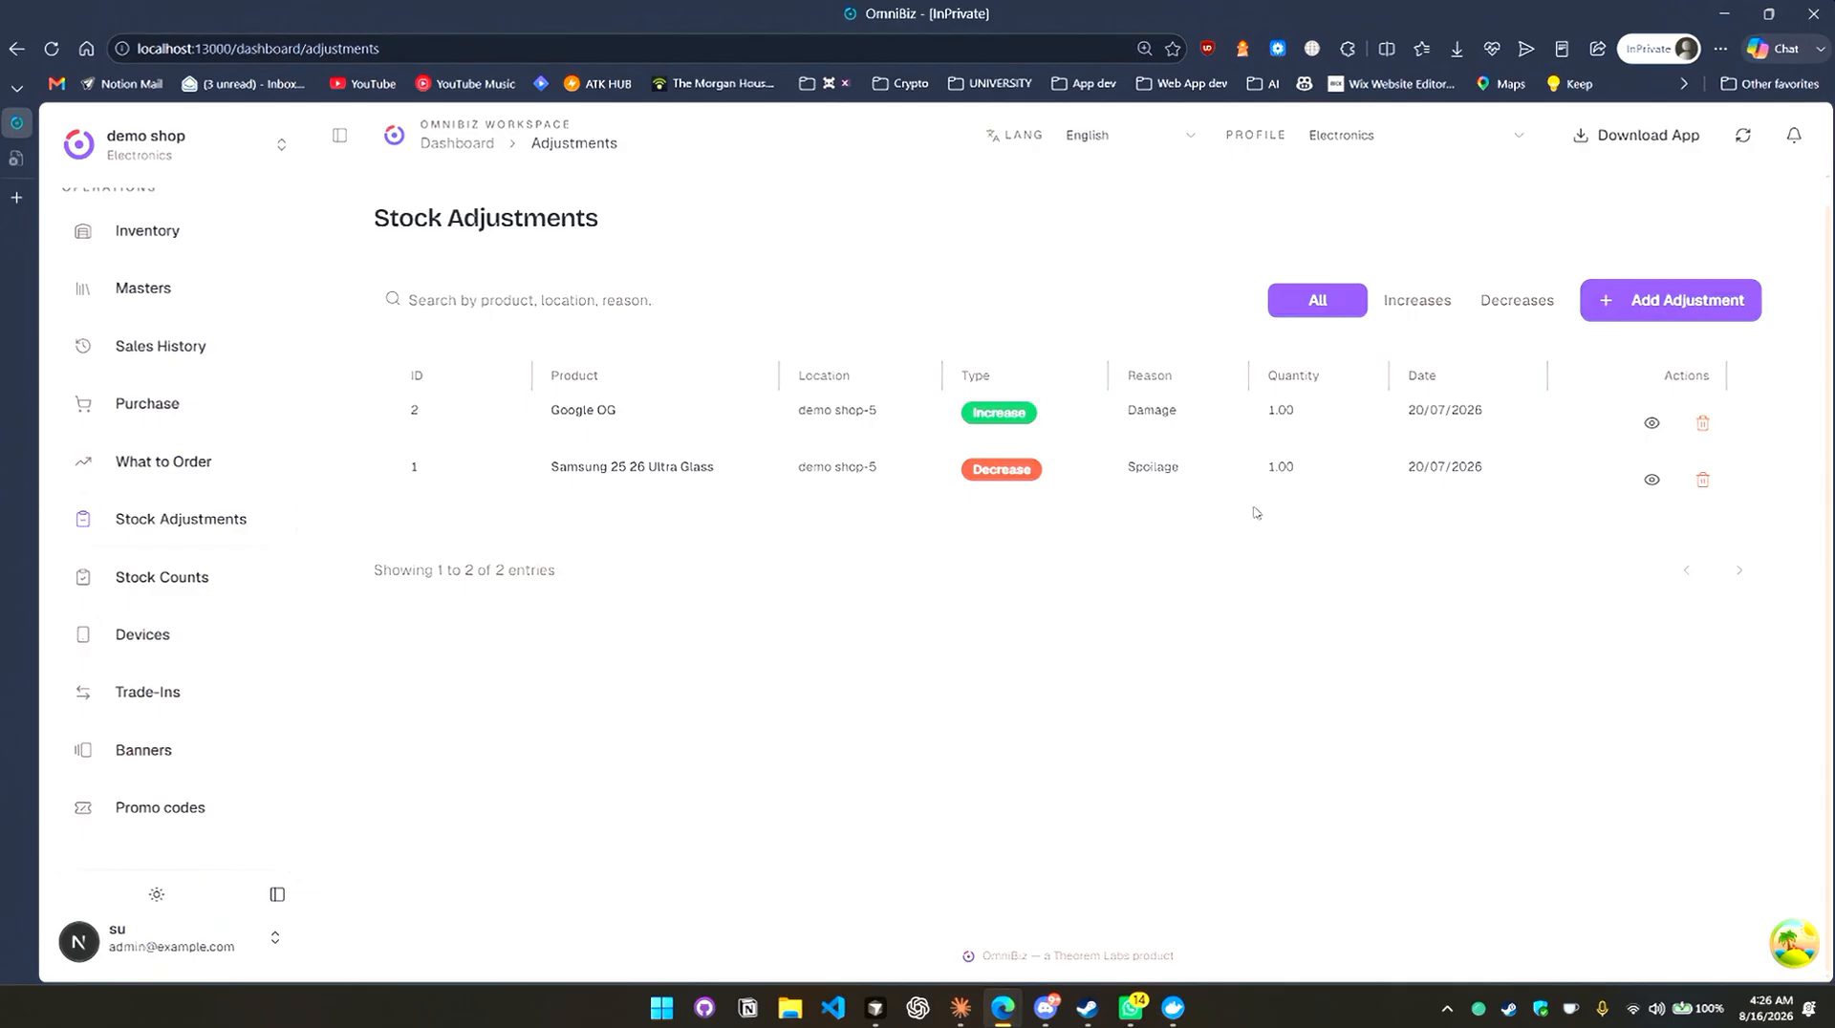
{"action": "left_click", "coordinate": [1411, 301]}
{"action": "left_click", "coordinate": [1517, 300]}
{"action": "left_click", "coordinate": [1325, 300]}
{"action": "left_click", "coordinate": [1492, 311]}
{"action": "left_click", "coordinate": [1438, 304]}
{"action": "left_click", "coordinate": [1314, 301]}
{"action": "left_click", "coordinate": [1392, 304]}
{"action": "left_click", "coordinate": [1507, 306]}
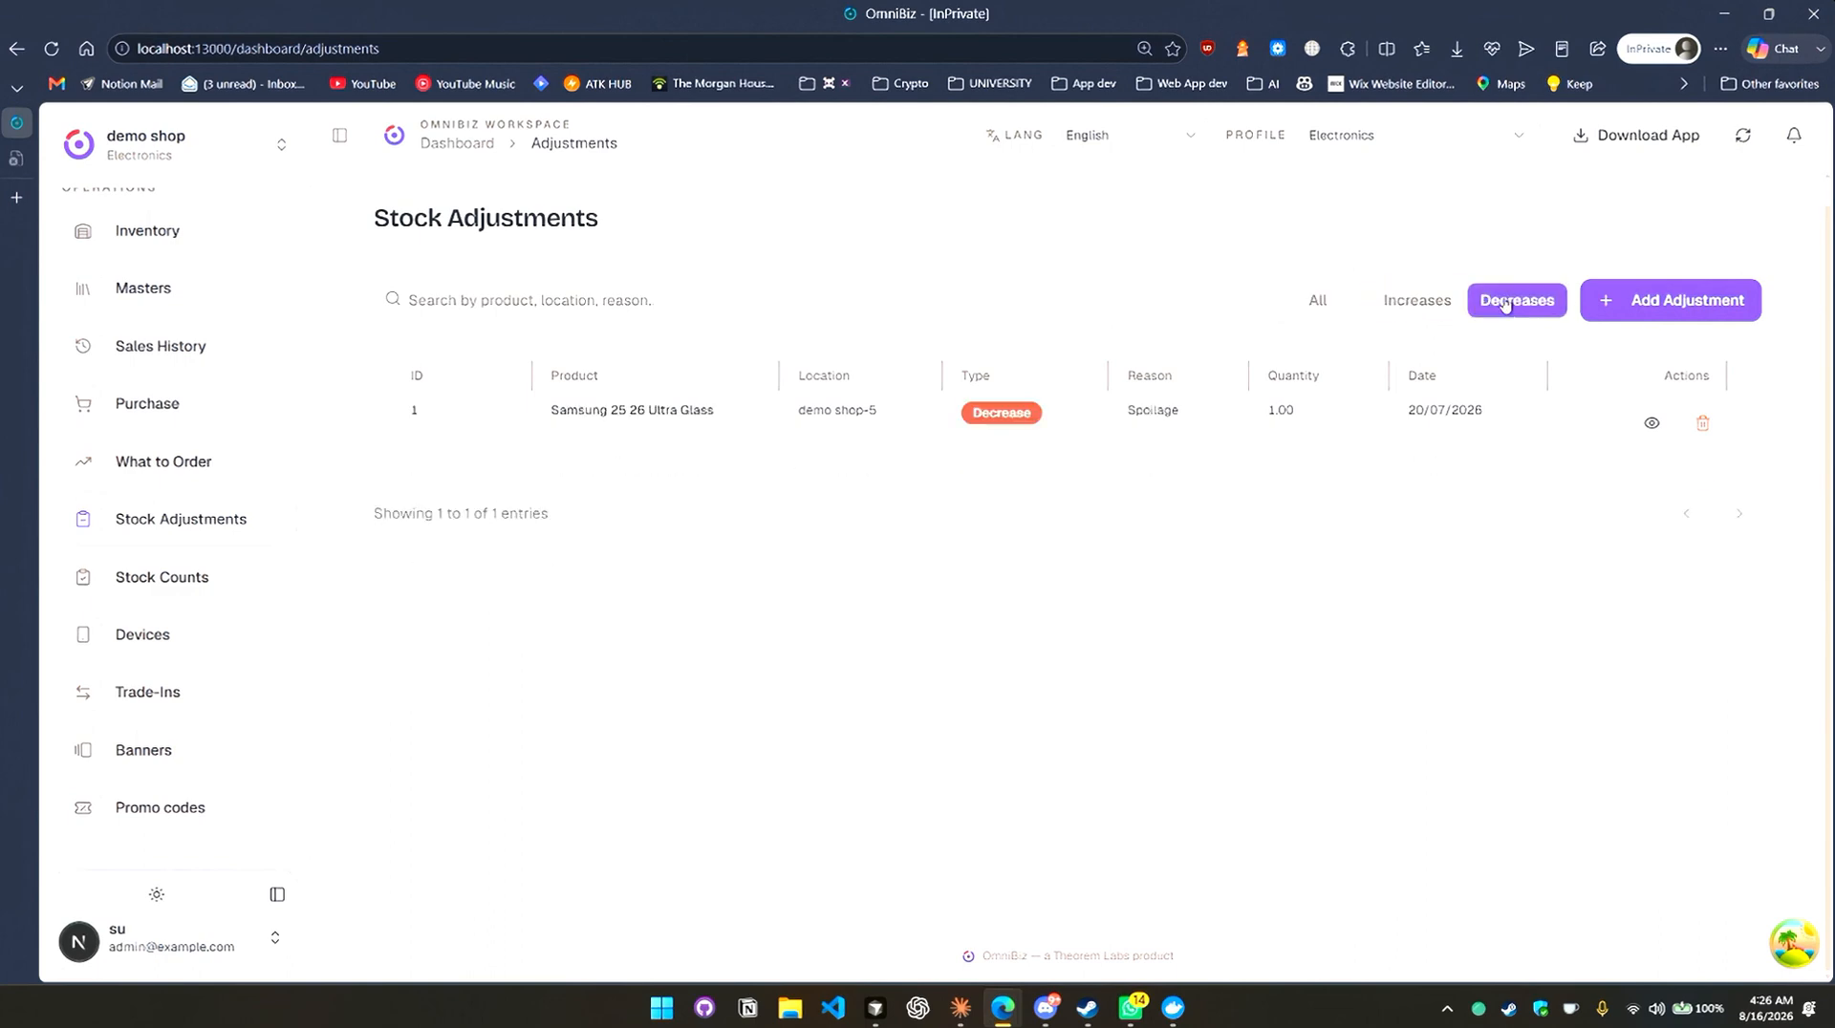
{"action": "left_click", "coordinate": [1338, 300]}
Start a new stock adjustment for the MagSafe Charger at location demo shop-5.
{"action": "left_click", "coordinate": [1650, 304]}
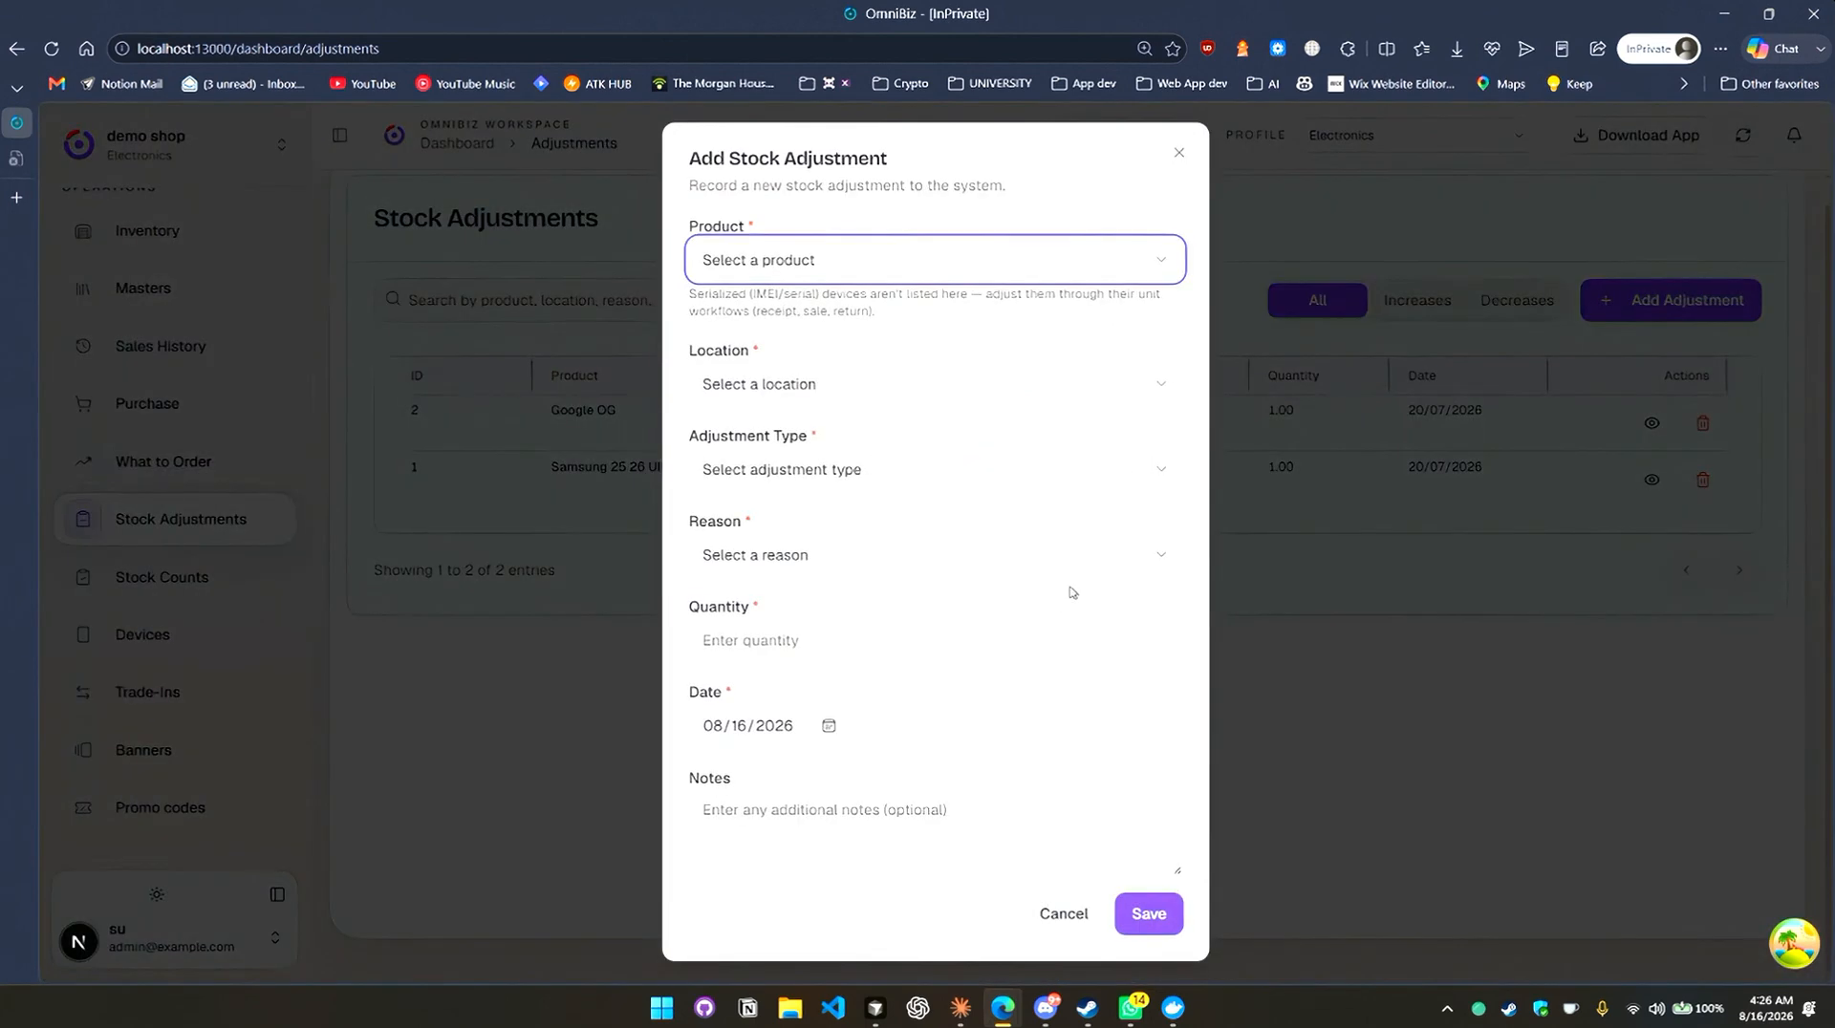
{"action": "left_click", "coordinate": [1101, 268]}
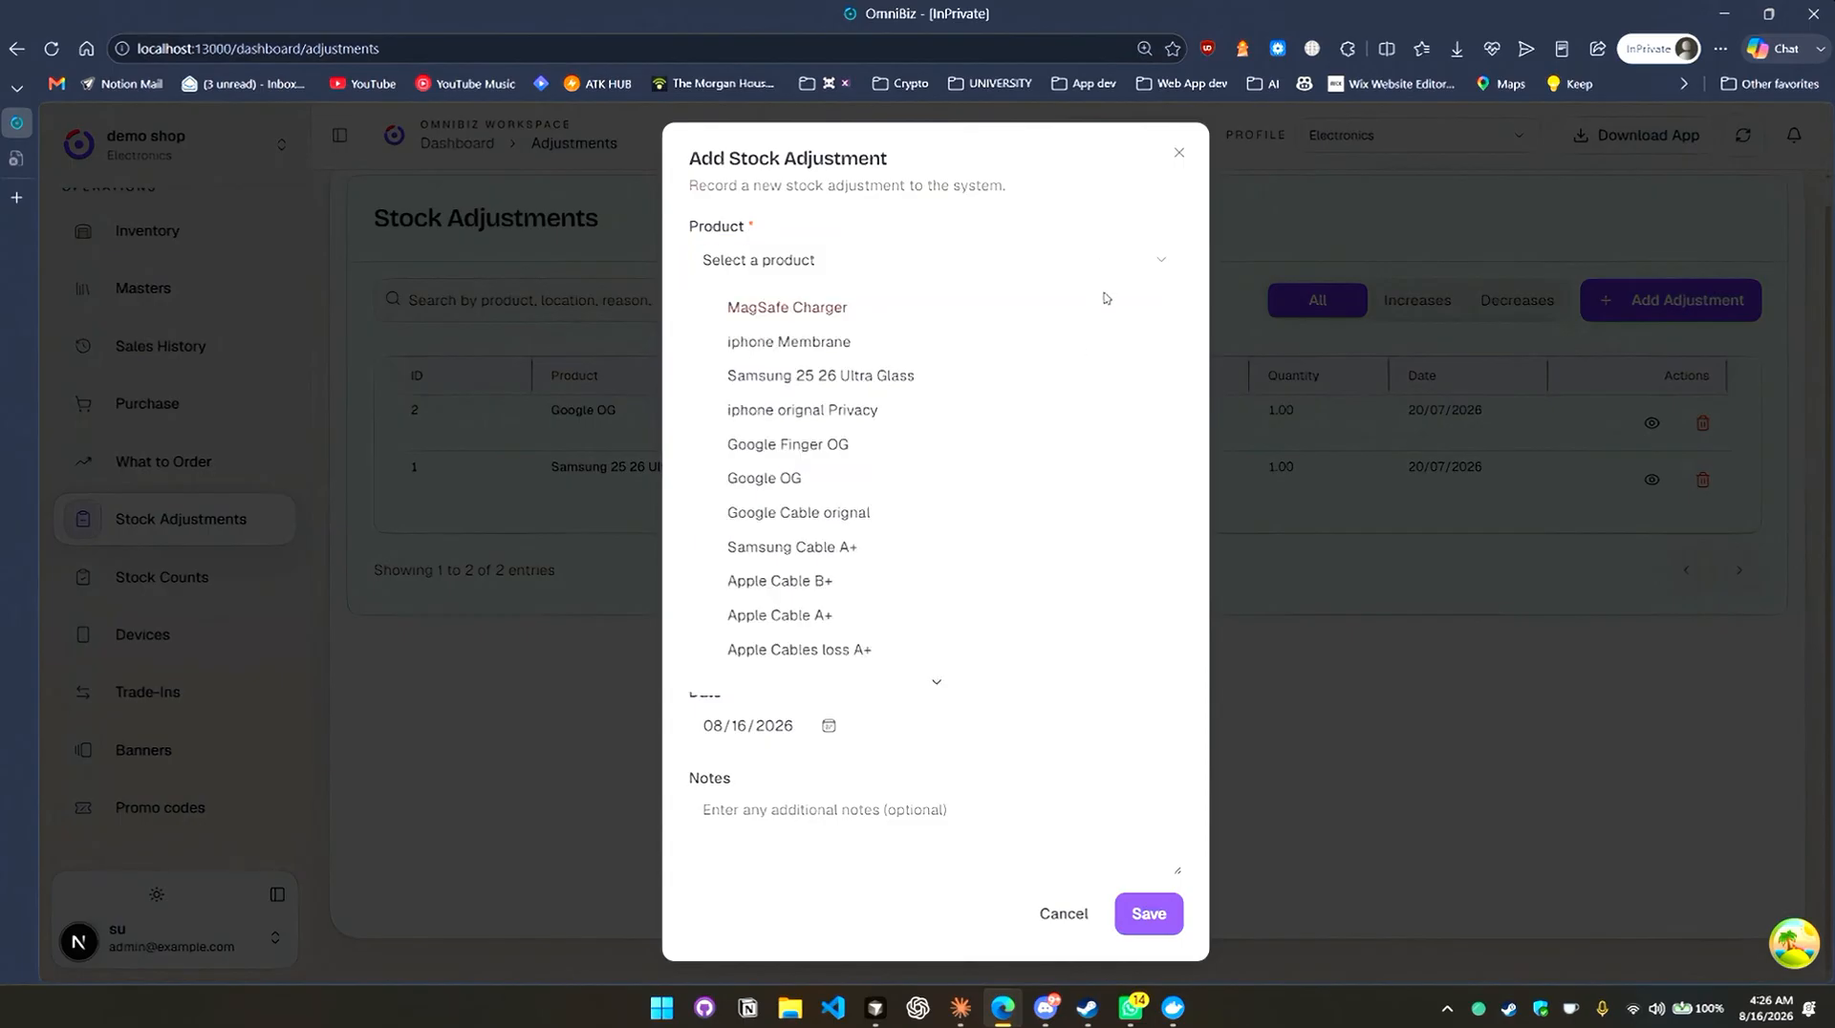
{"action": "scroll", "coordinate": [1068, 486], "scroll_direction": "down", "scroll_amount": 6}
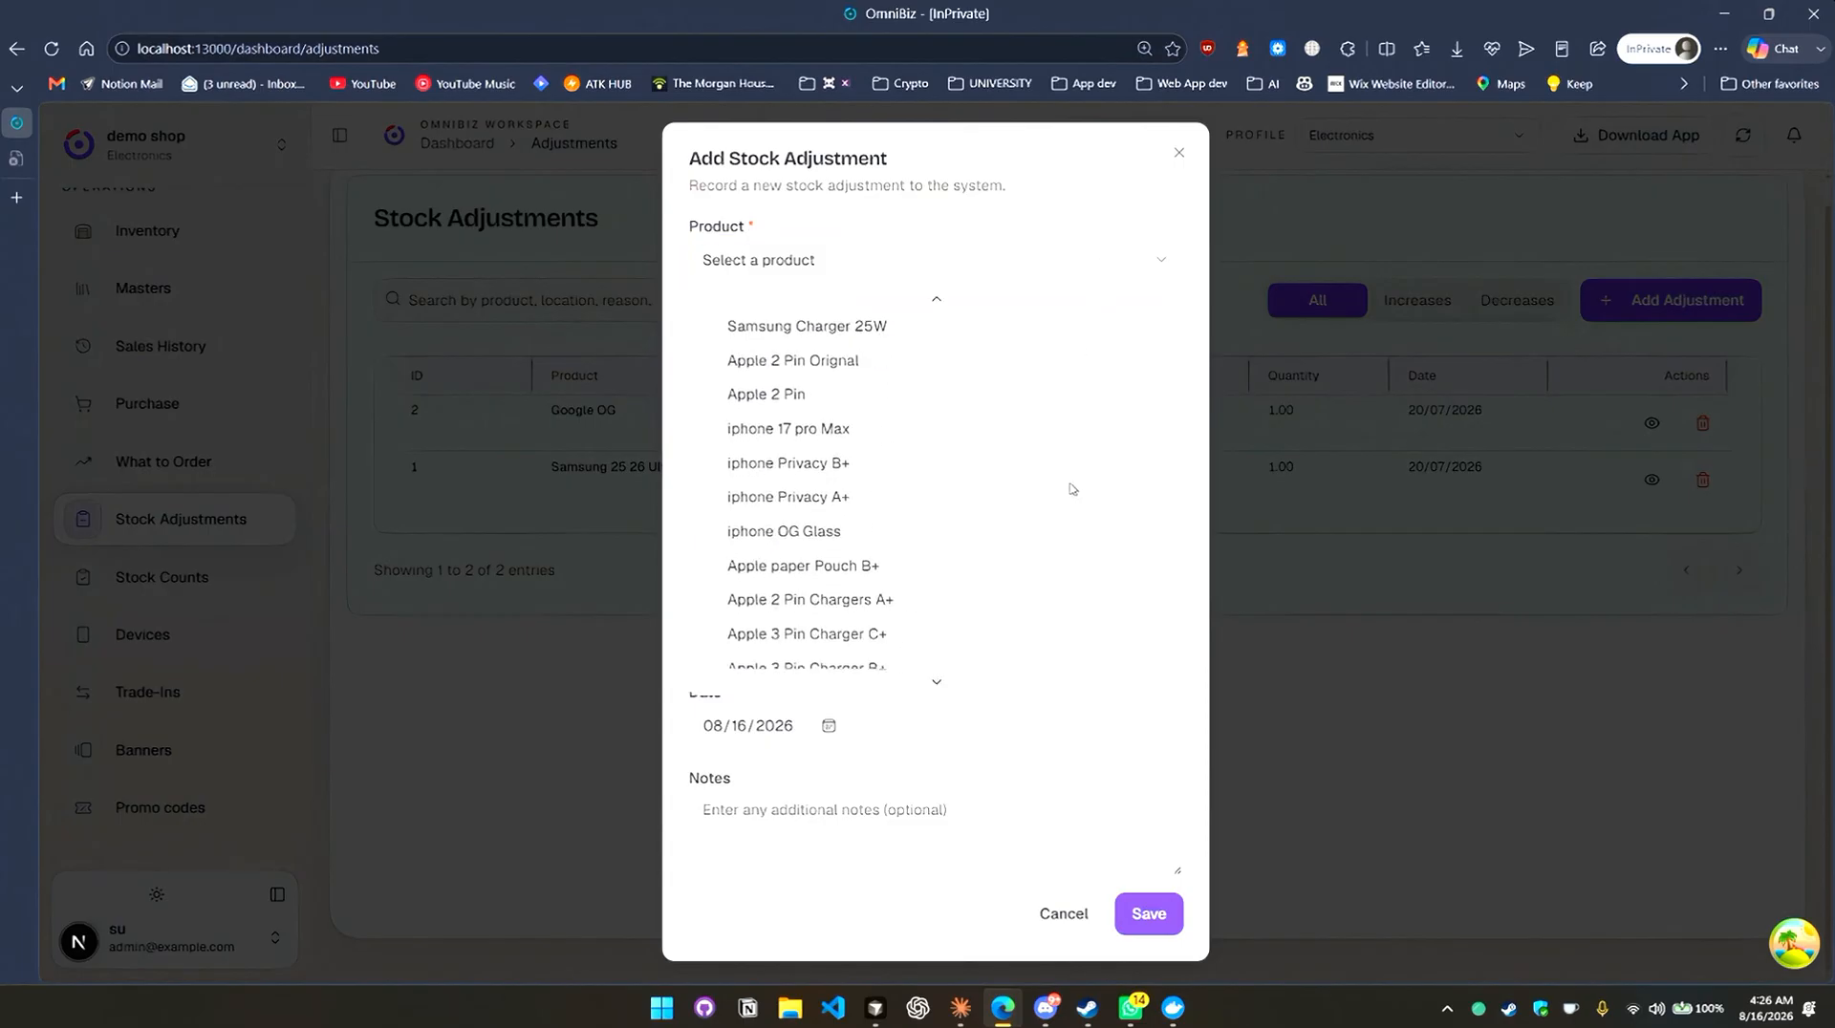
{"action": "scroll", "coordinate": [1068, 520], "scroll_direction": "up", "scroll_amount": 6}
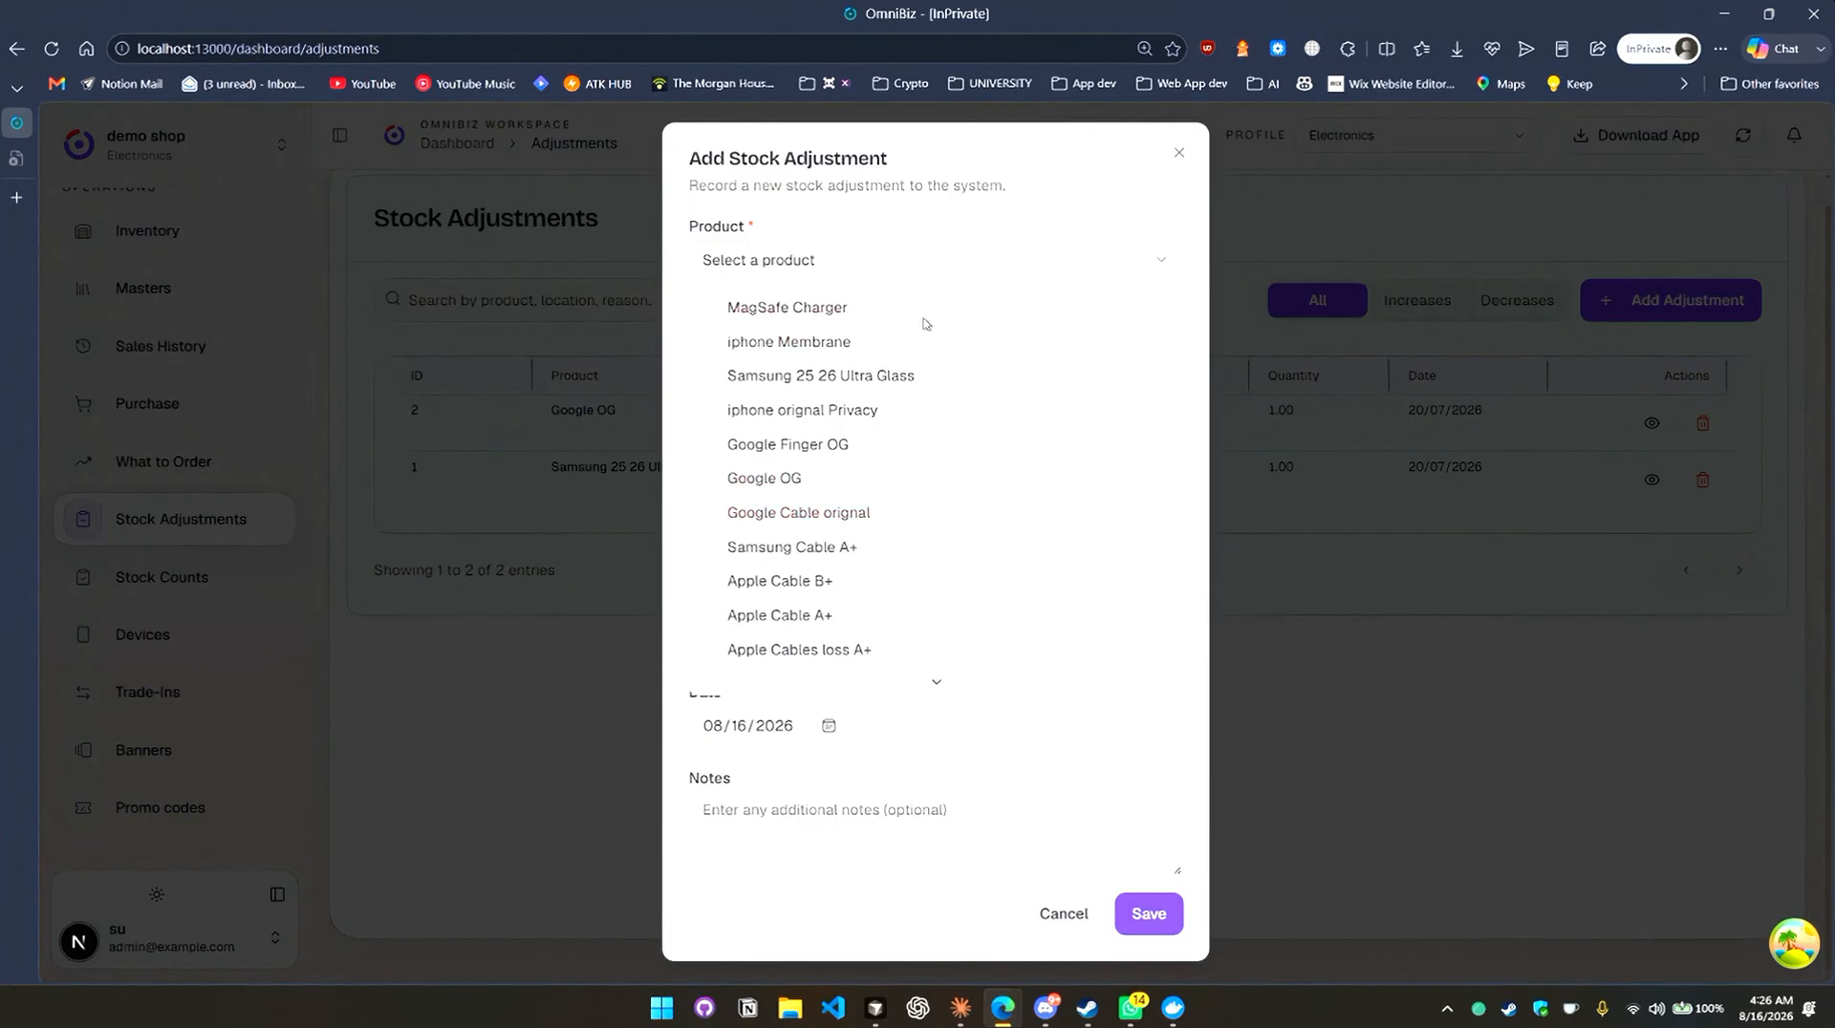
{"action": "left_click", "coordinate": [924, 318]}
{"action": "left_click", "coordinate": [937, 387]}
{"action": "left_click", "coordinate": [937, 423]}
Set the adjustment type to Increase and the reason to Other.
{"action": "left_click", "coordinate": [938, 466]}
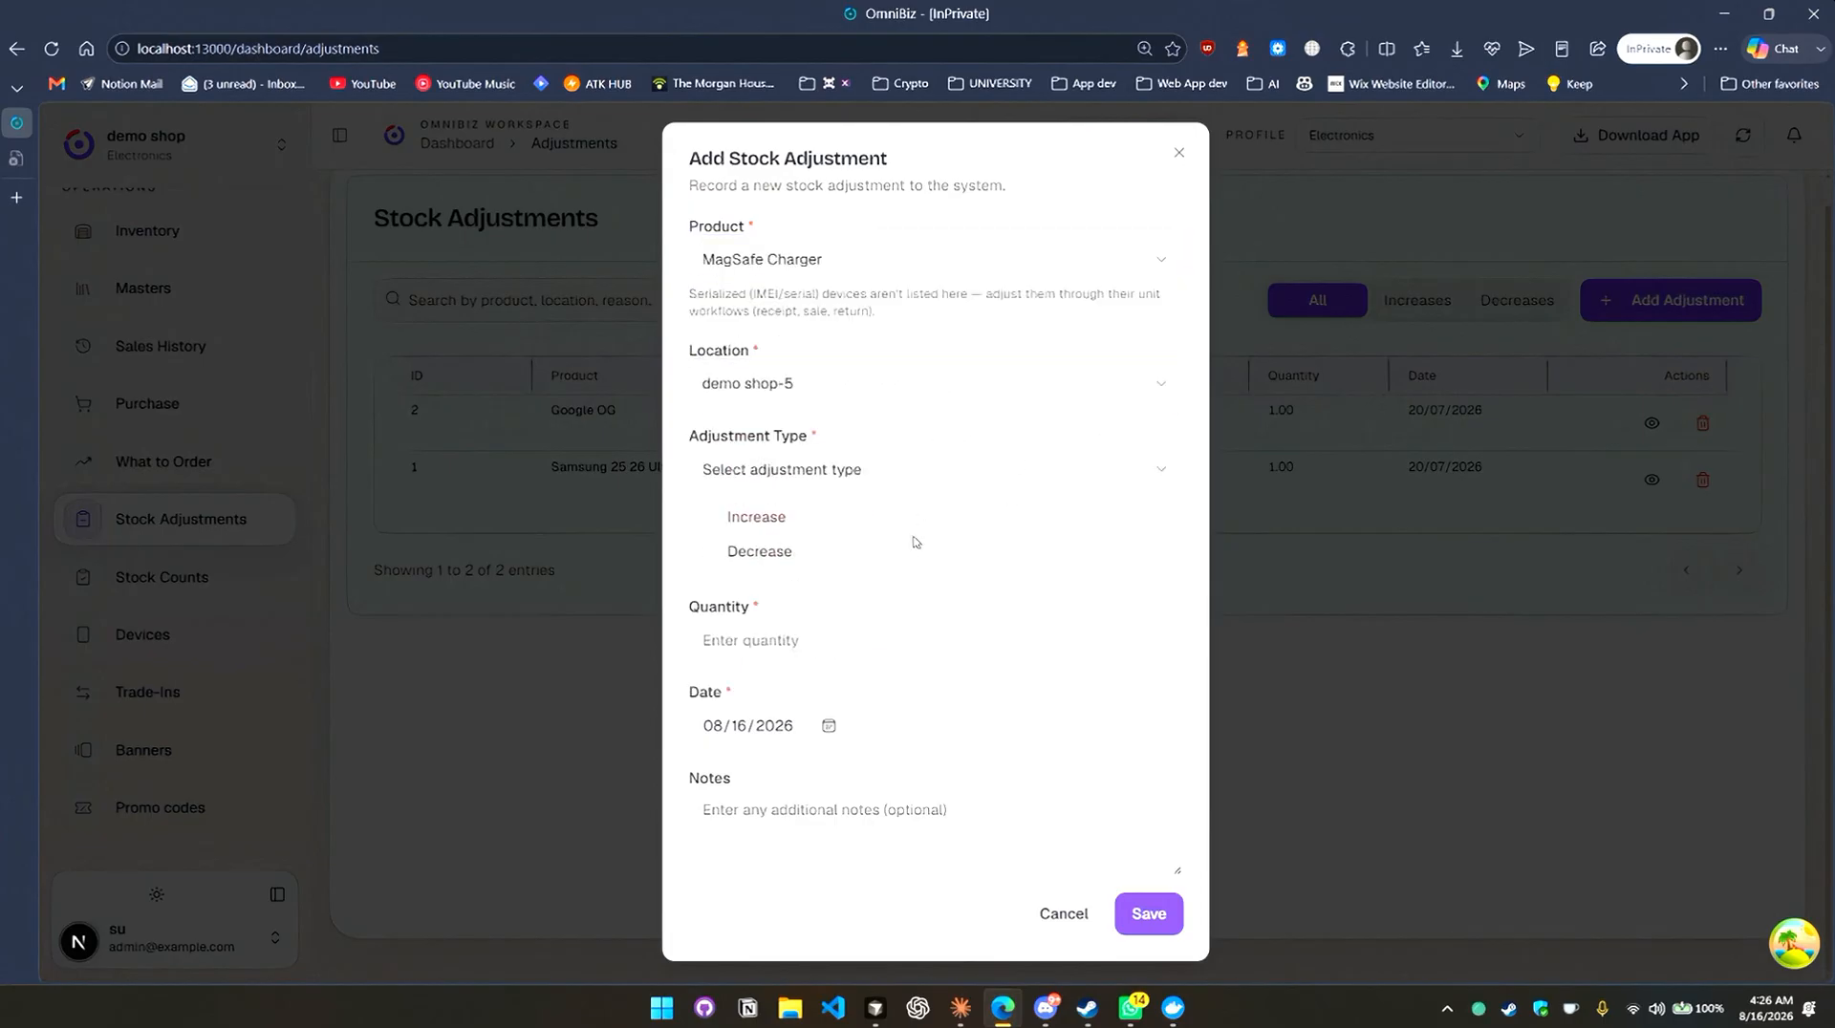
{"action": "left_click", "coordinate": [899, 517]}
{"action": "left_click", "coordinate": [891, 564]}
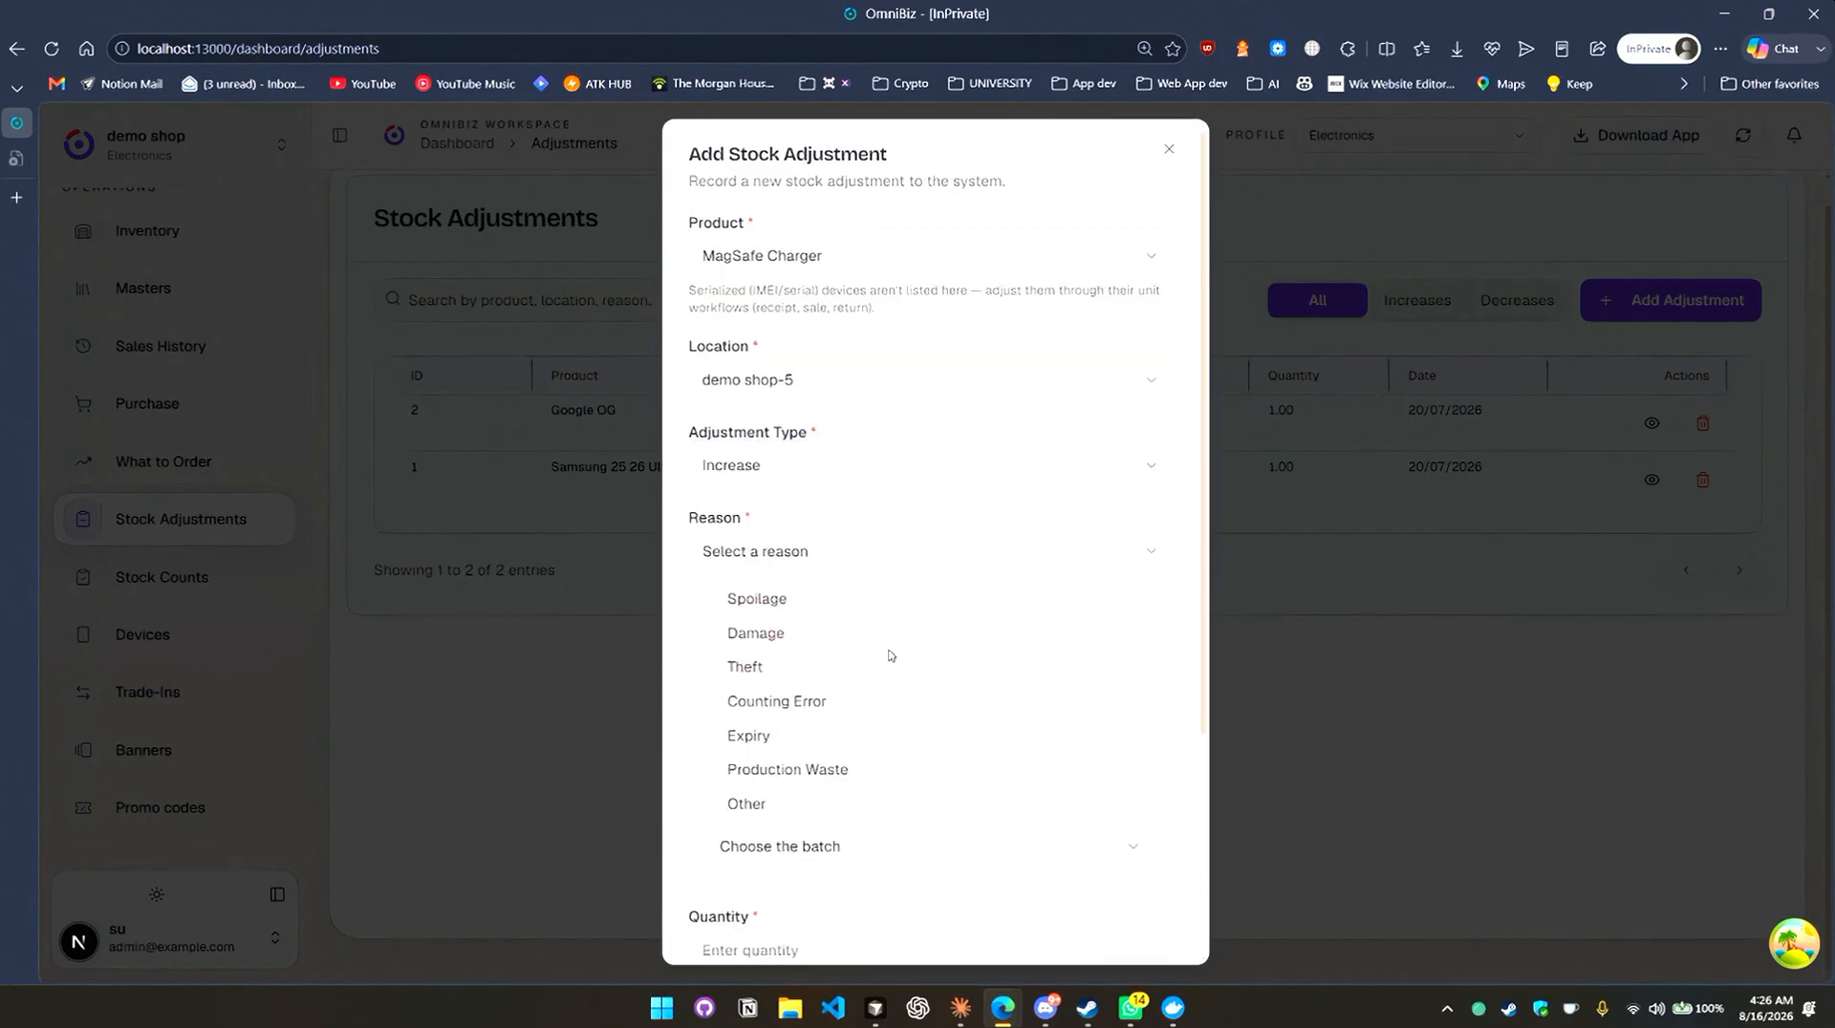
{"action": "left_click", "coordinate": [926, 806]}
{"action": "scroll", "coordinate": [854, 552], "scroll_direction": "down", "scroll_amount": 3}
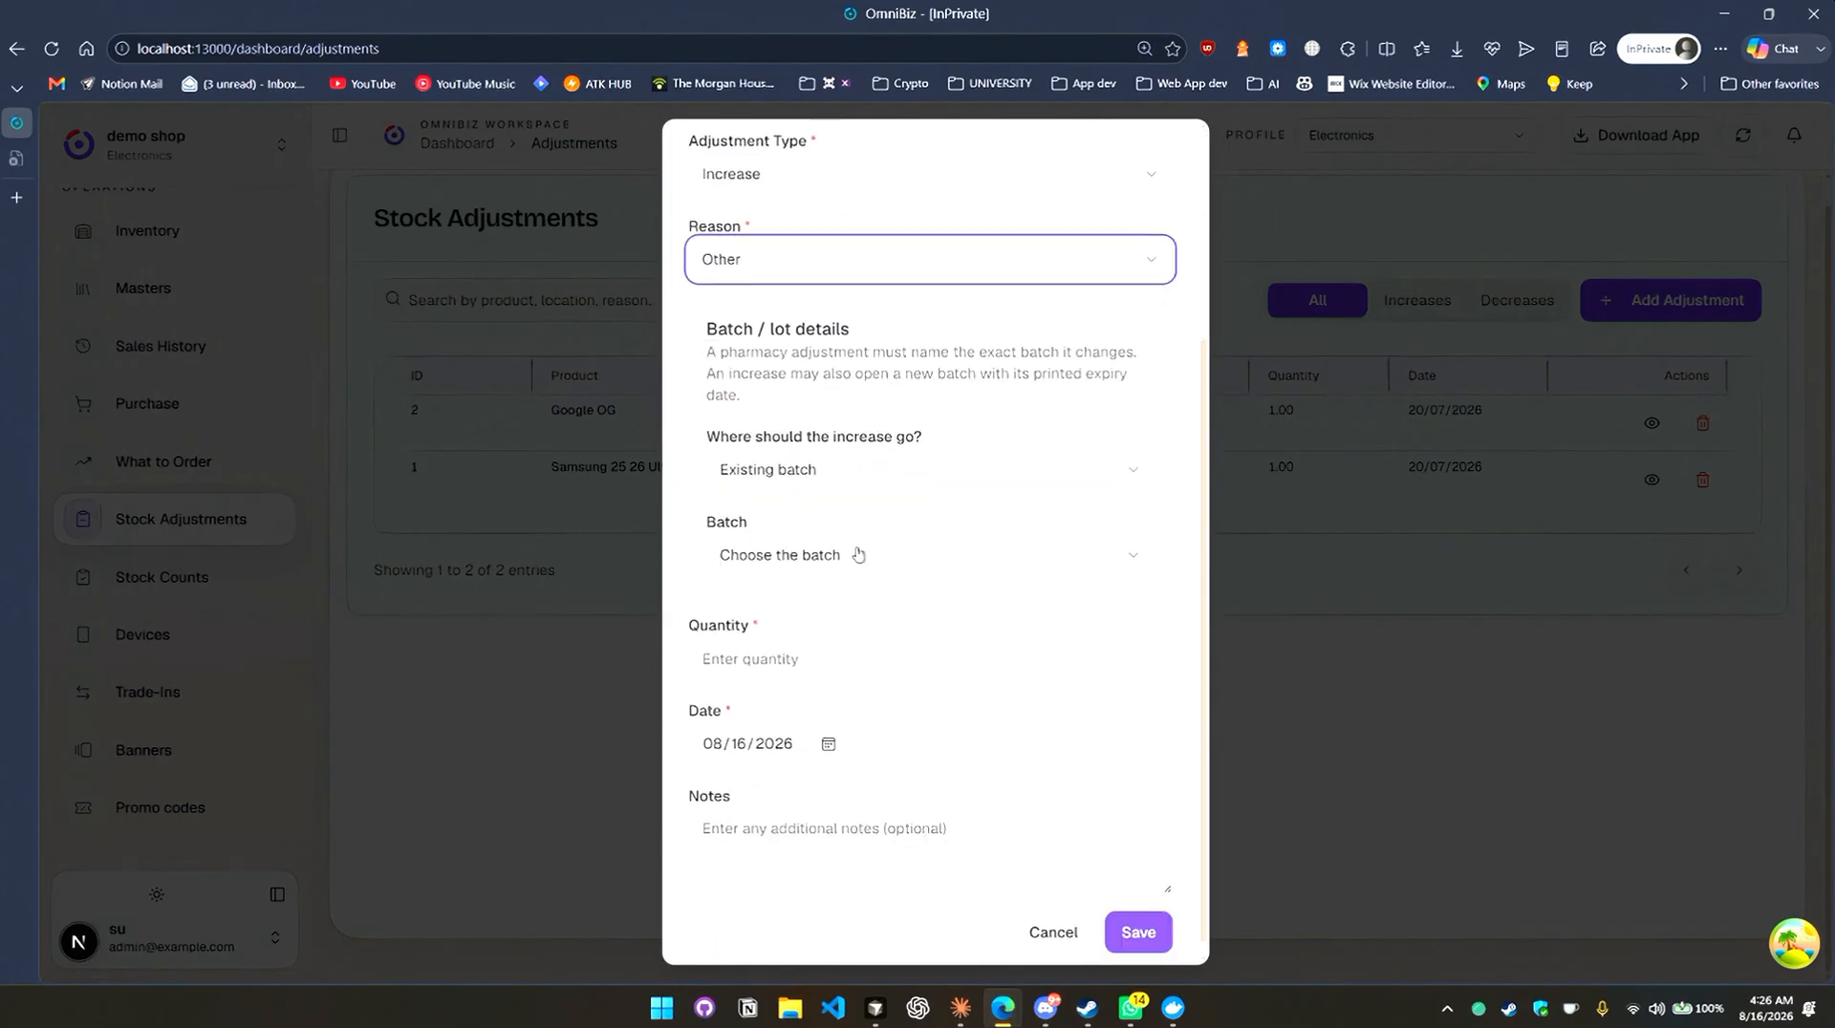
Direct the stock increase to the existing batch B-3613-1.
{"action": "left_click", "coordinate": [850, 471]}
{"action": "left_click", "coordinate": [850, 472]}
{"action": "left_click", "coordinate": [850, 557]}
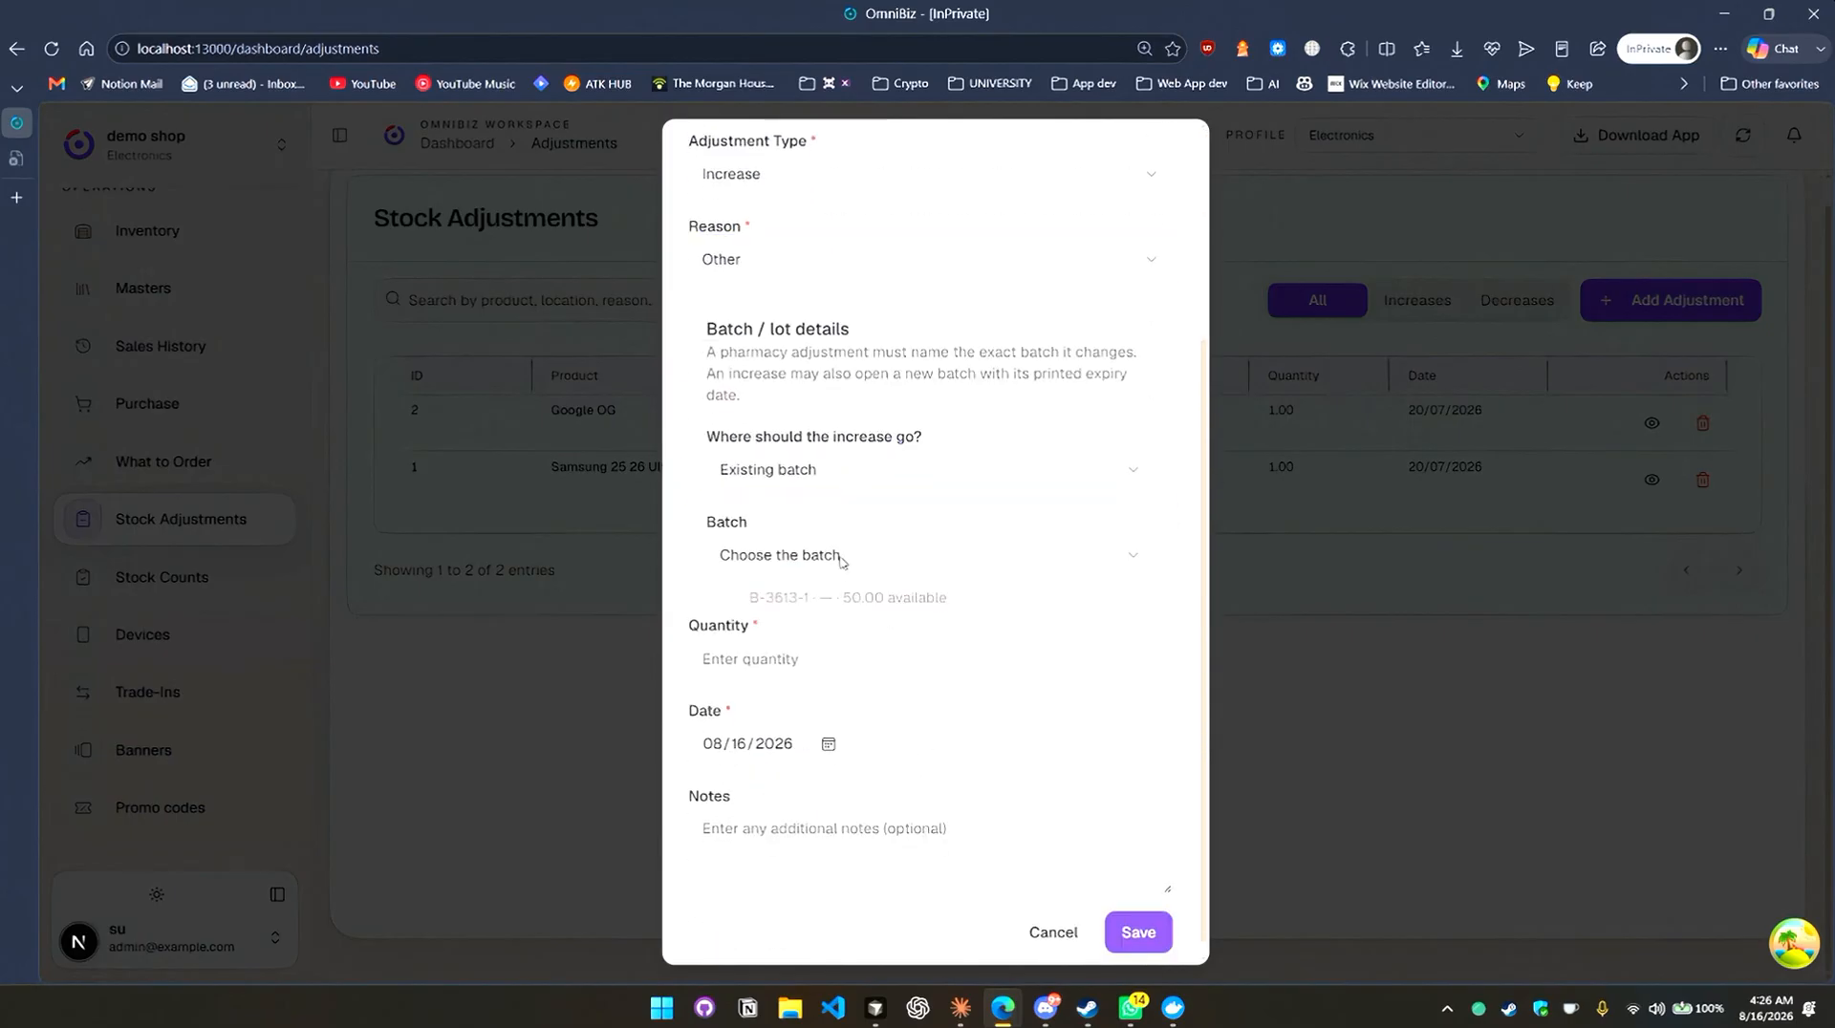
{"action": "left_click", "coordinate": [853, 600]}
{"action": "left_click", "coordinate": [851, 478]}
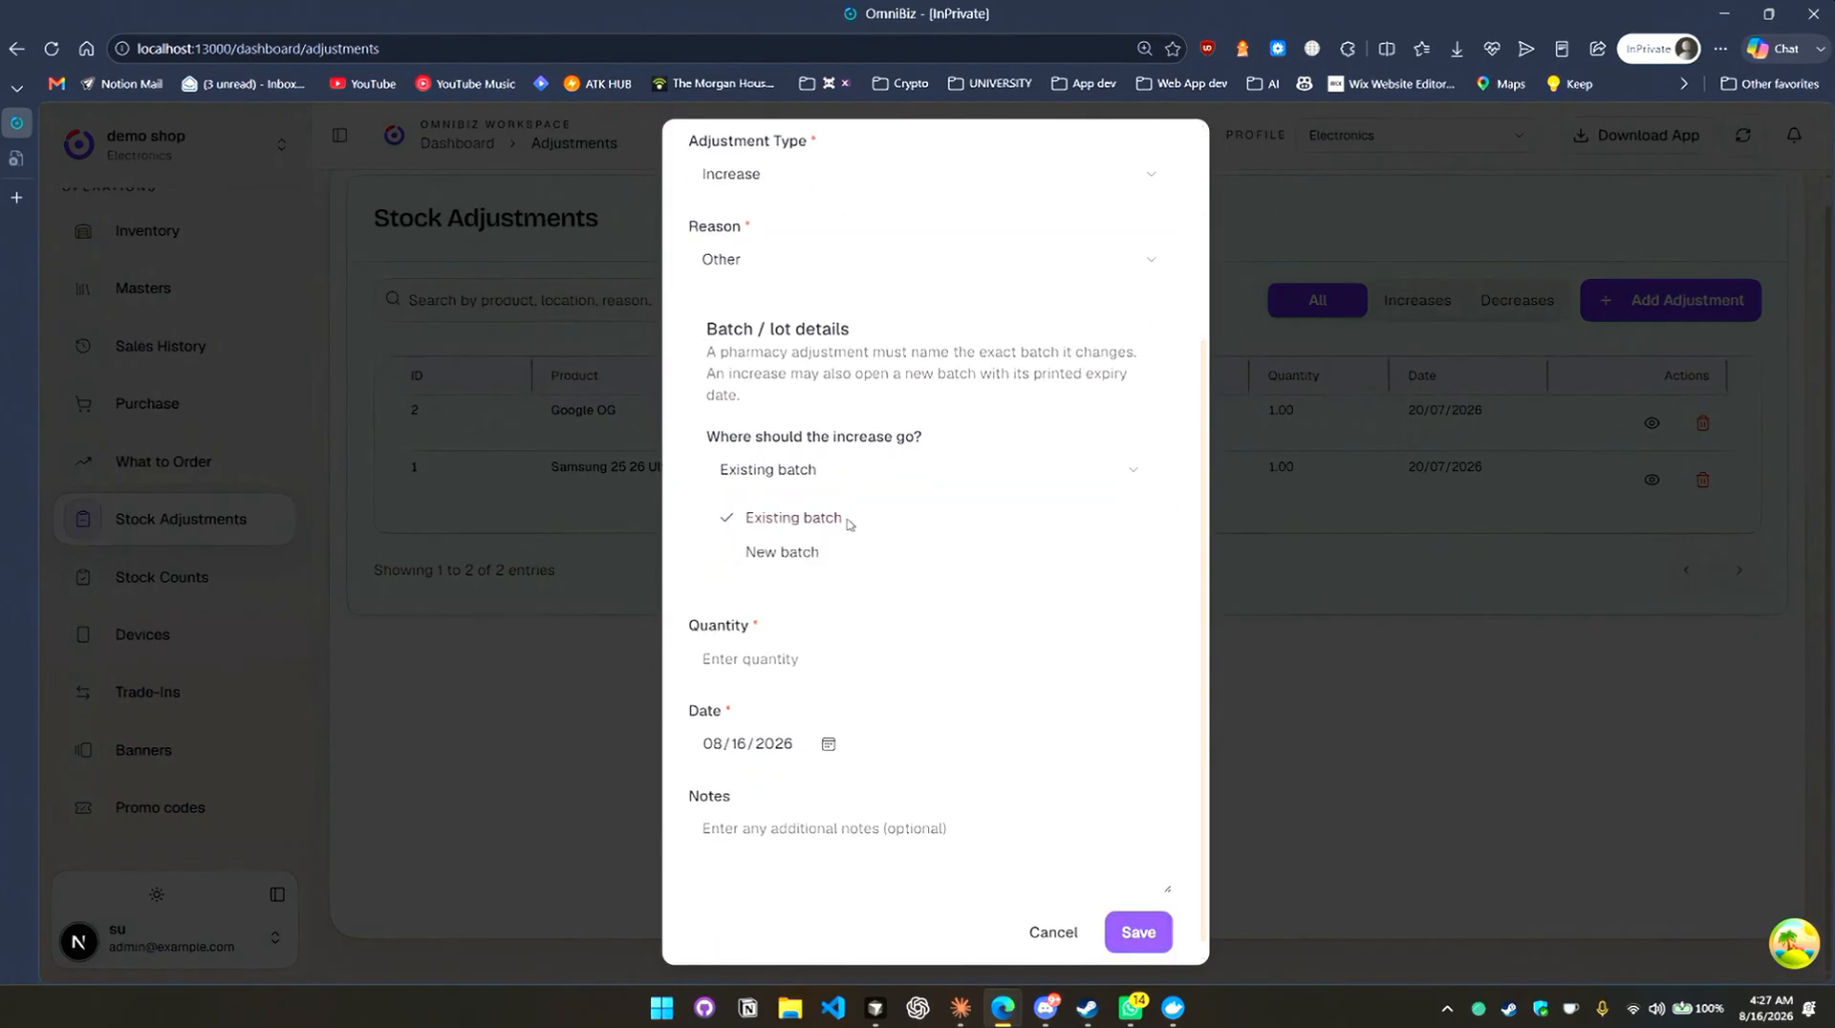
{"action": "left_click", "coordinate": [1003, 696]}
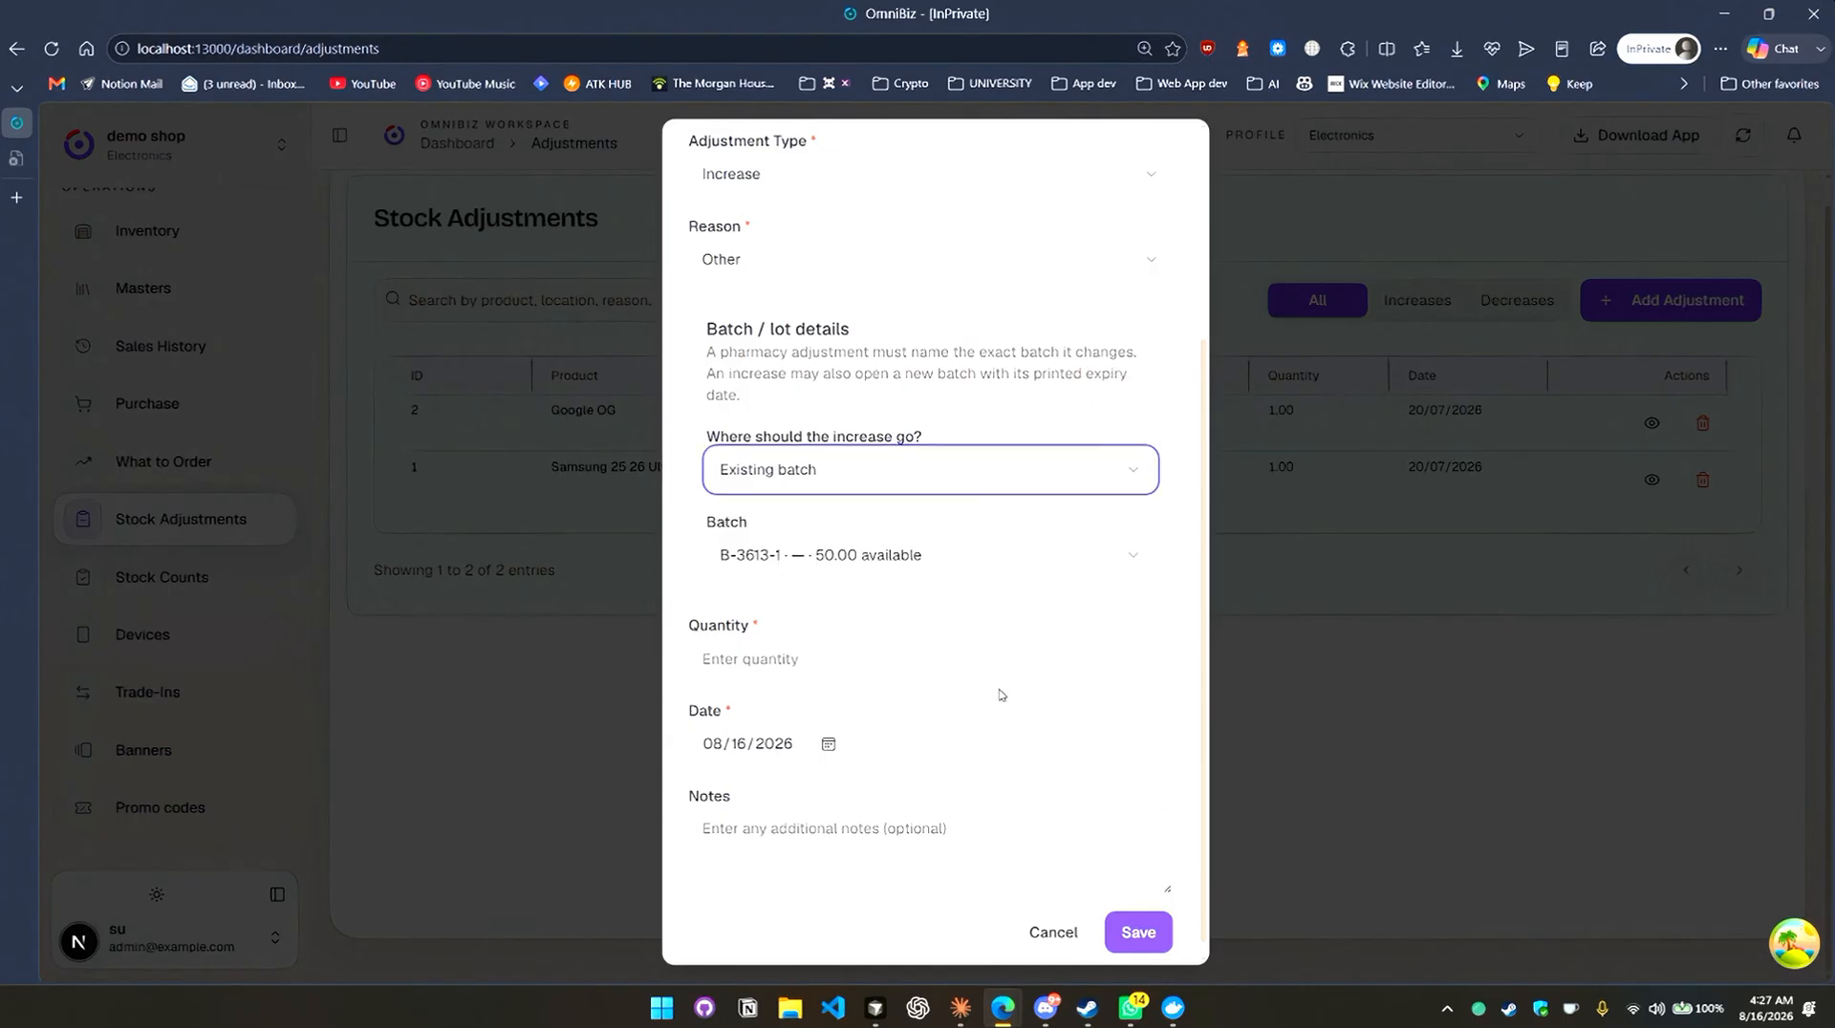
Review the adjustment form's note on serialized devices and close the form without saving.
{"action": "left_click", "coordinate": [897, 652]}
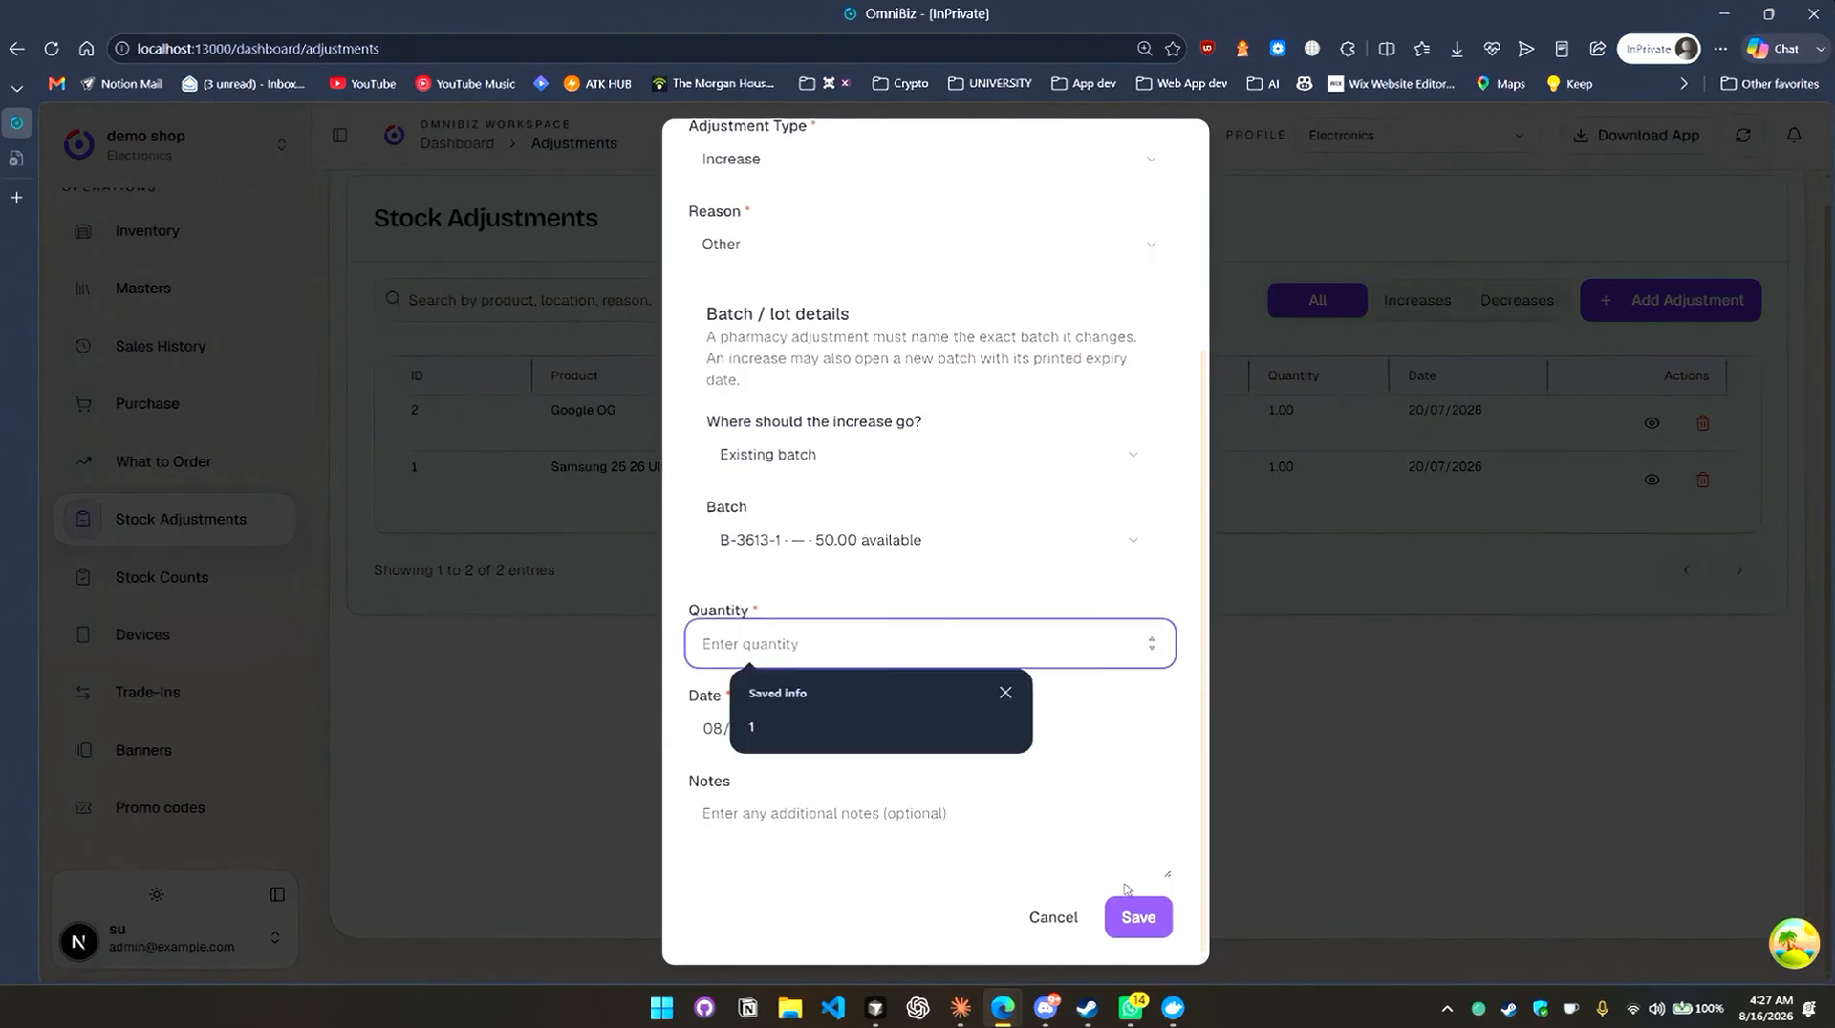
{"action": "scroll", "coordinate": [932, 574], "scroll_direction": "up", "scroll_amount": 4}
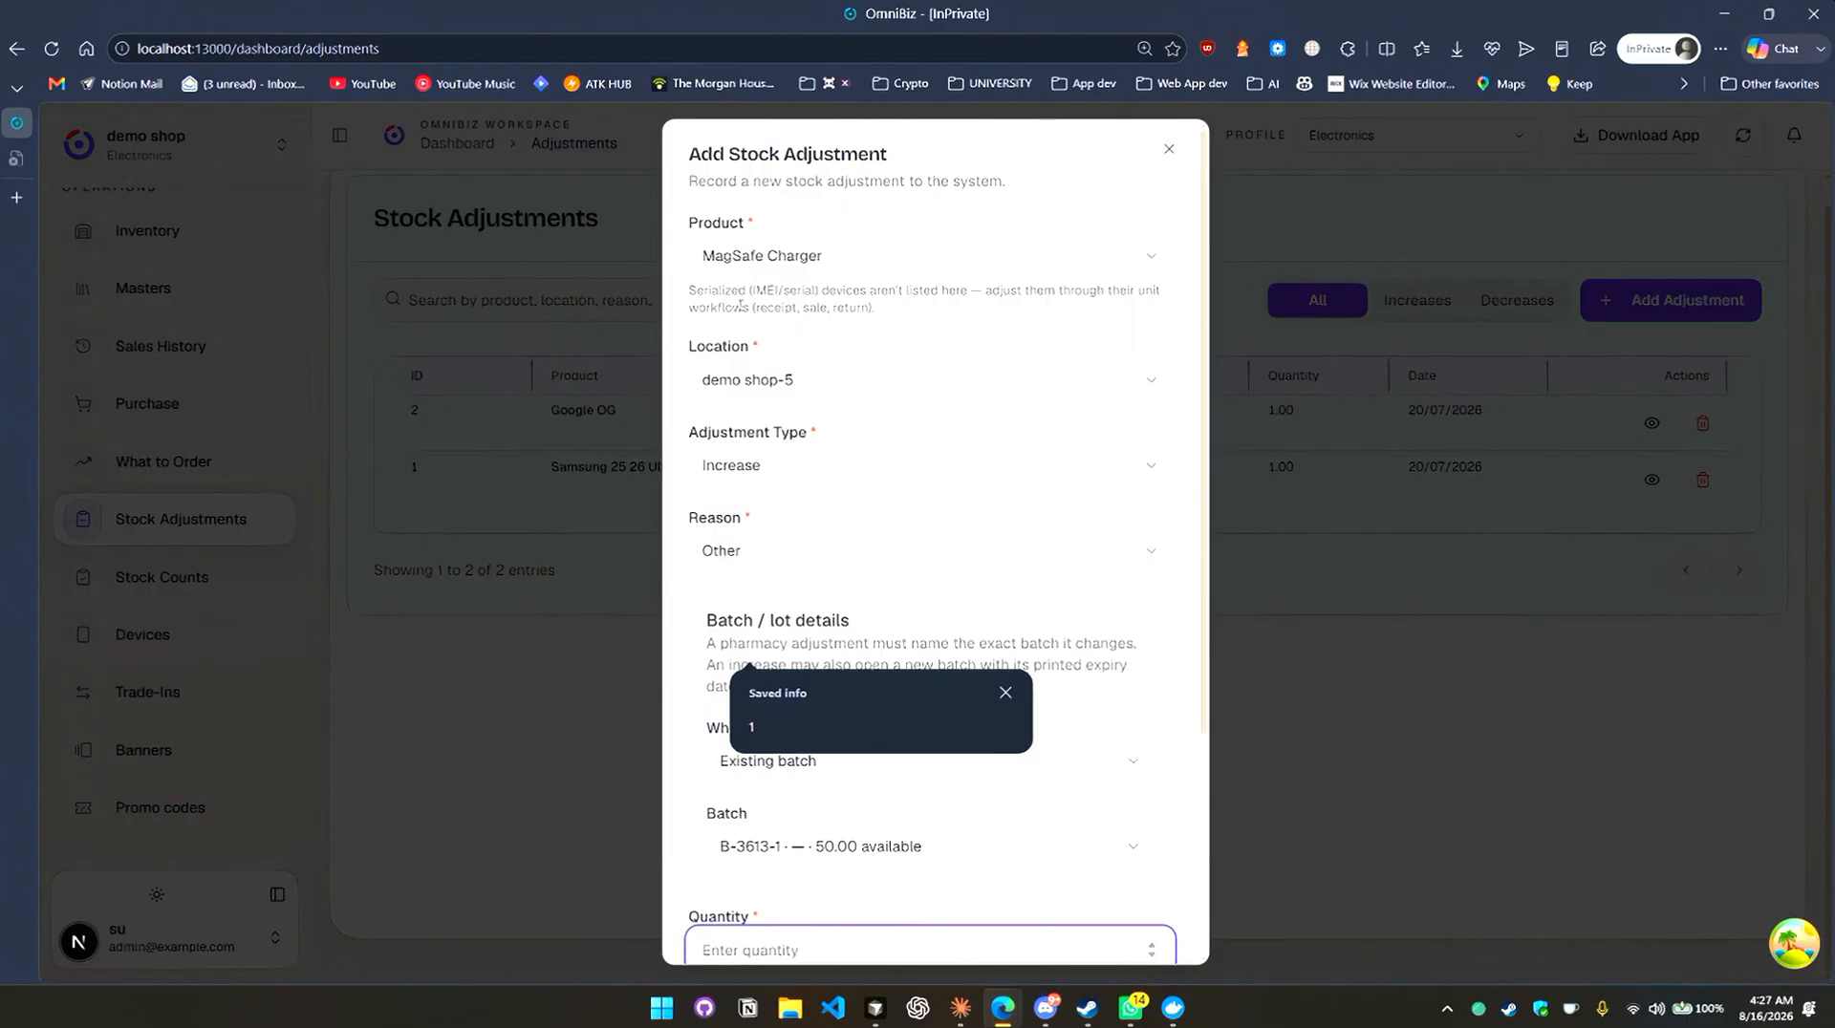
{"action": "left_click", "coordinate": [717, 290]}
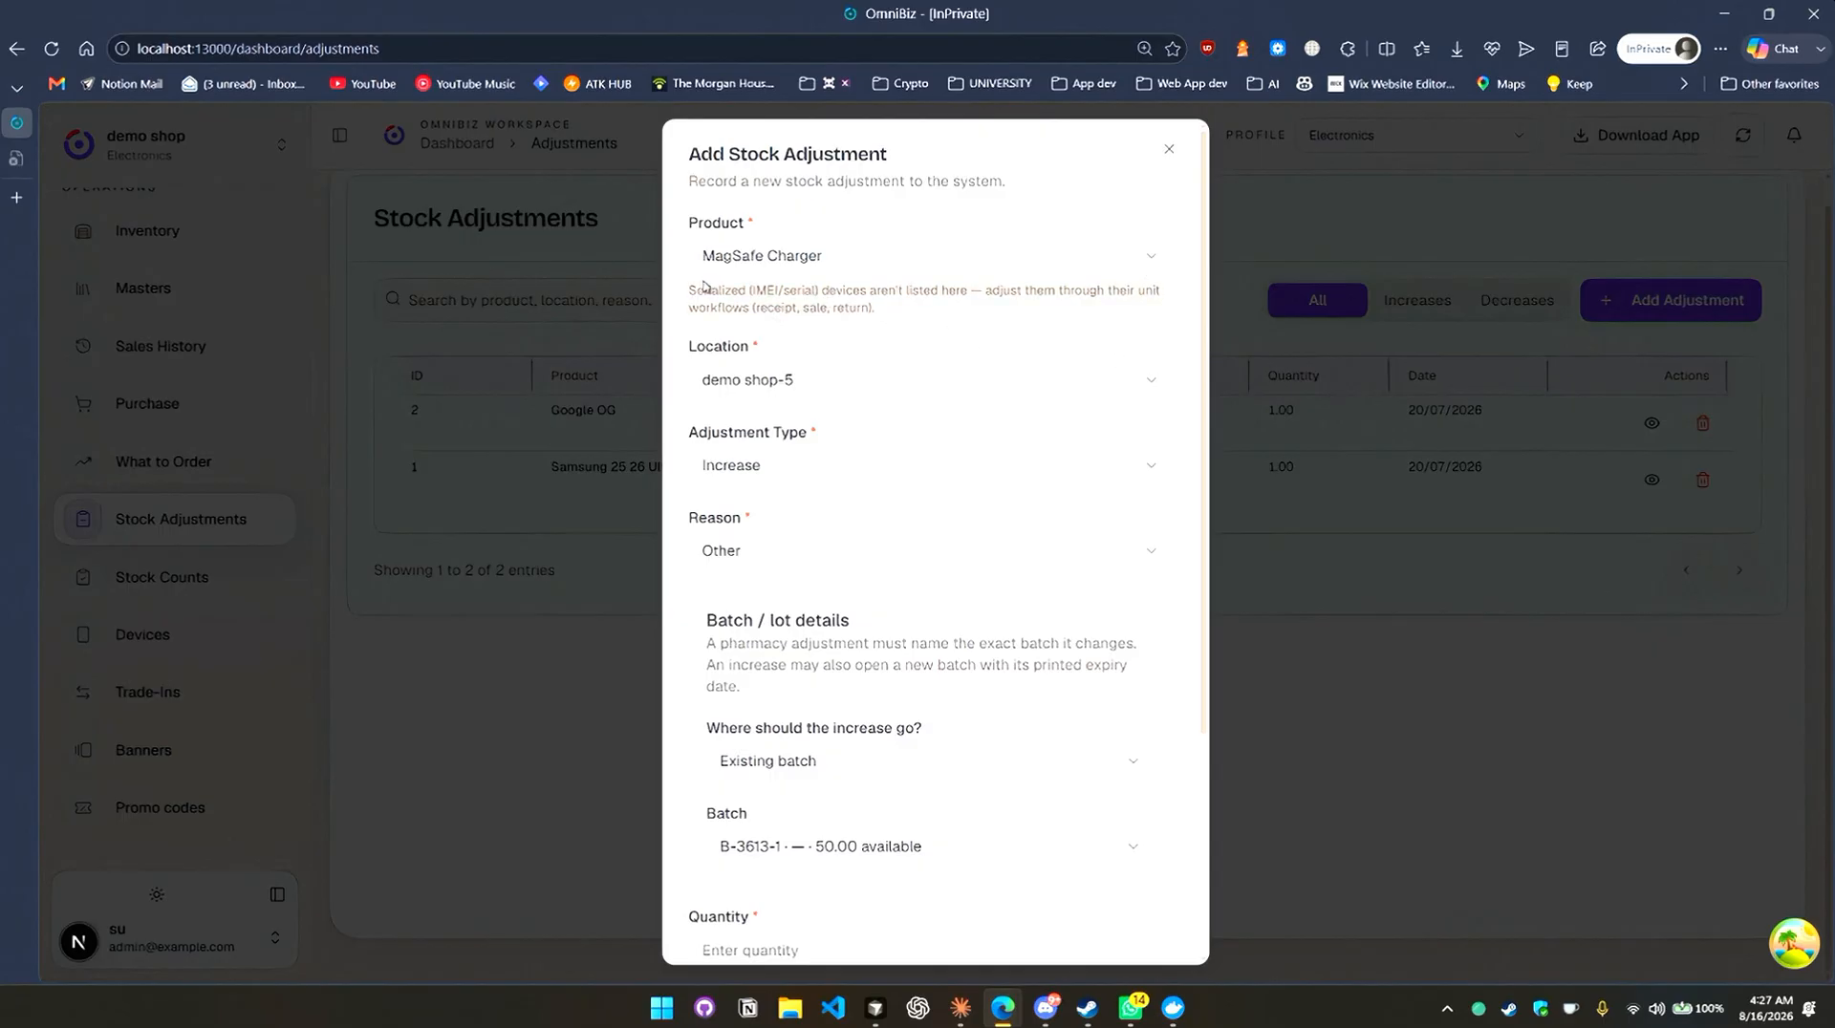
{"action": "left_click", "coordinate": [1168, 152]}
Open the sales history, view the details of sale #183 and close them.
{"action": "scroll", "coordinate": [220, 507], "scroll_direction": "up", "scroll_amount": 3}
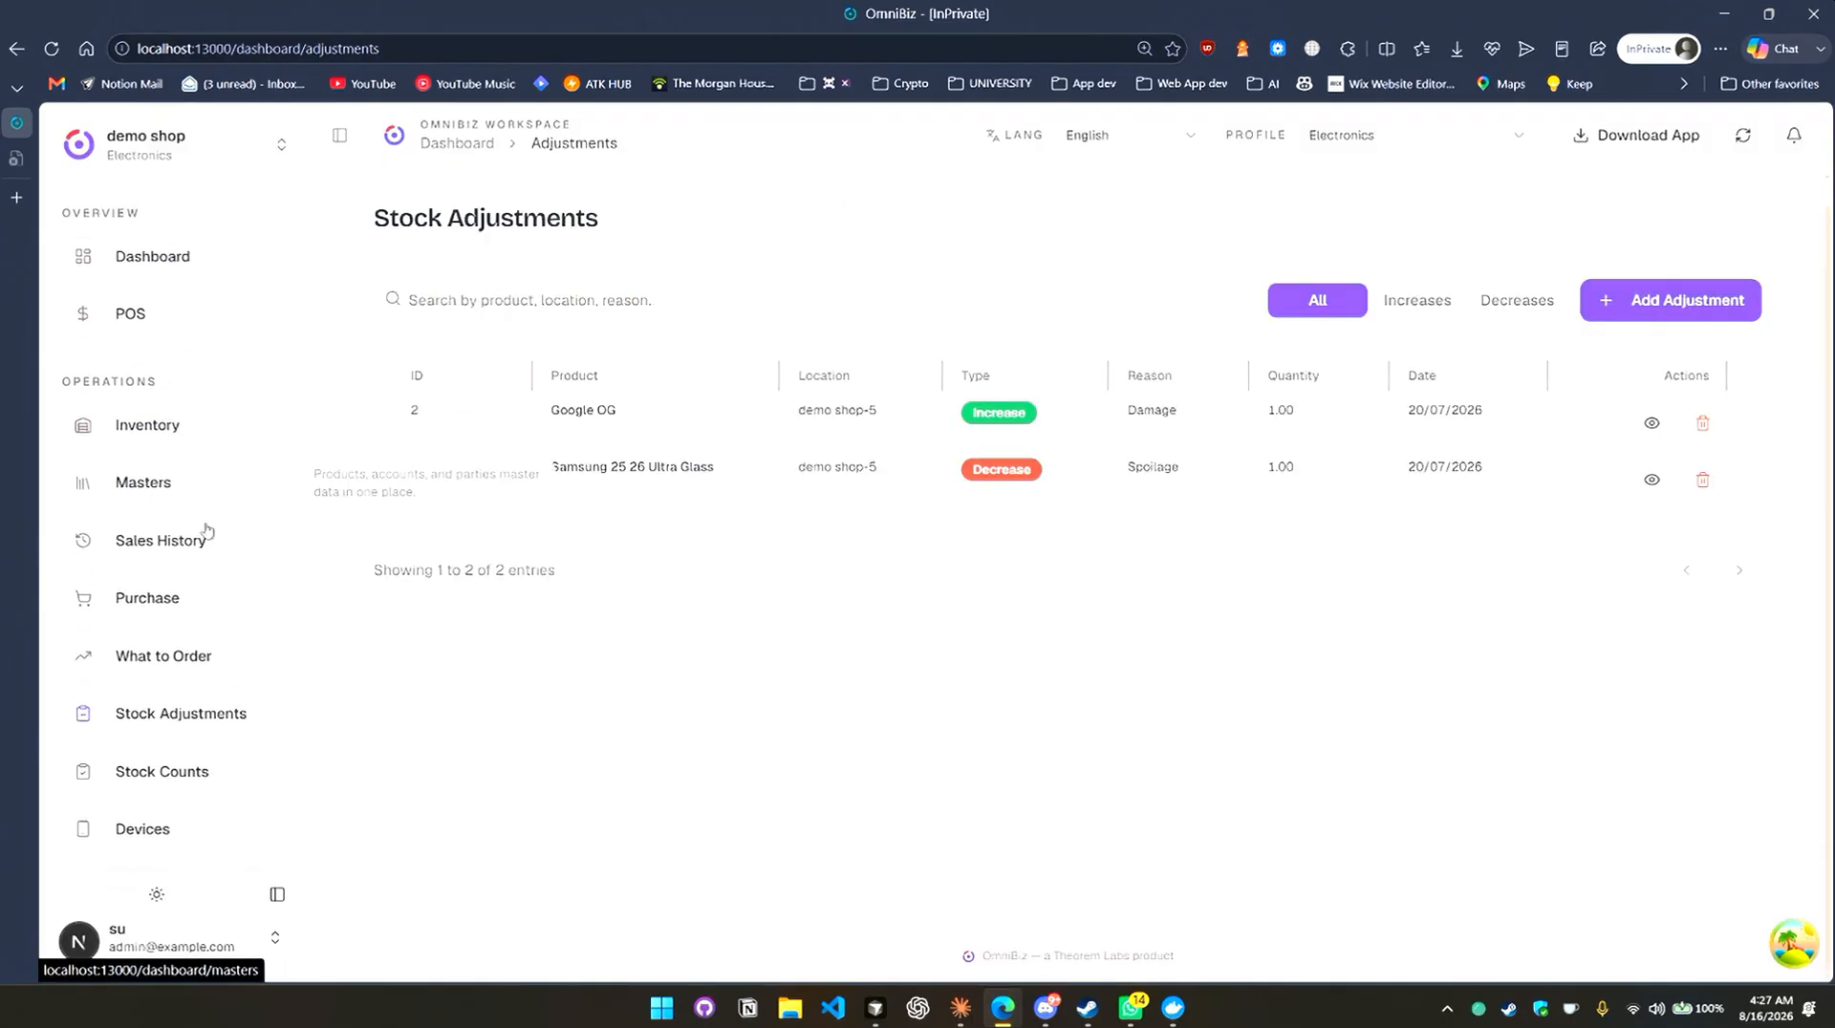
{"action": "left_click", "coordinate": [203, 535]}
{"action": "left_click", "coordinate": [1772, 426]}
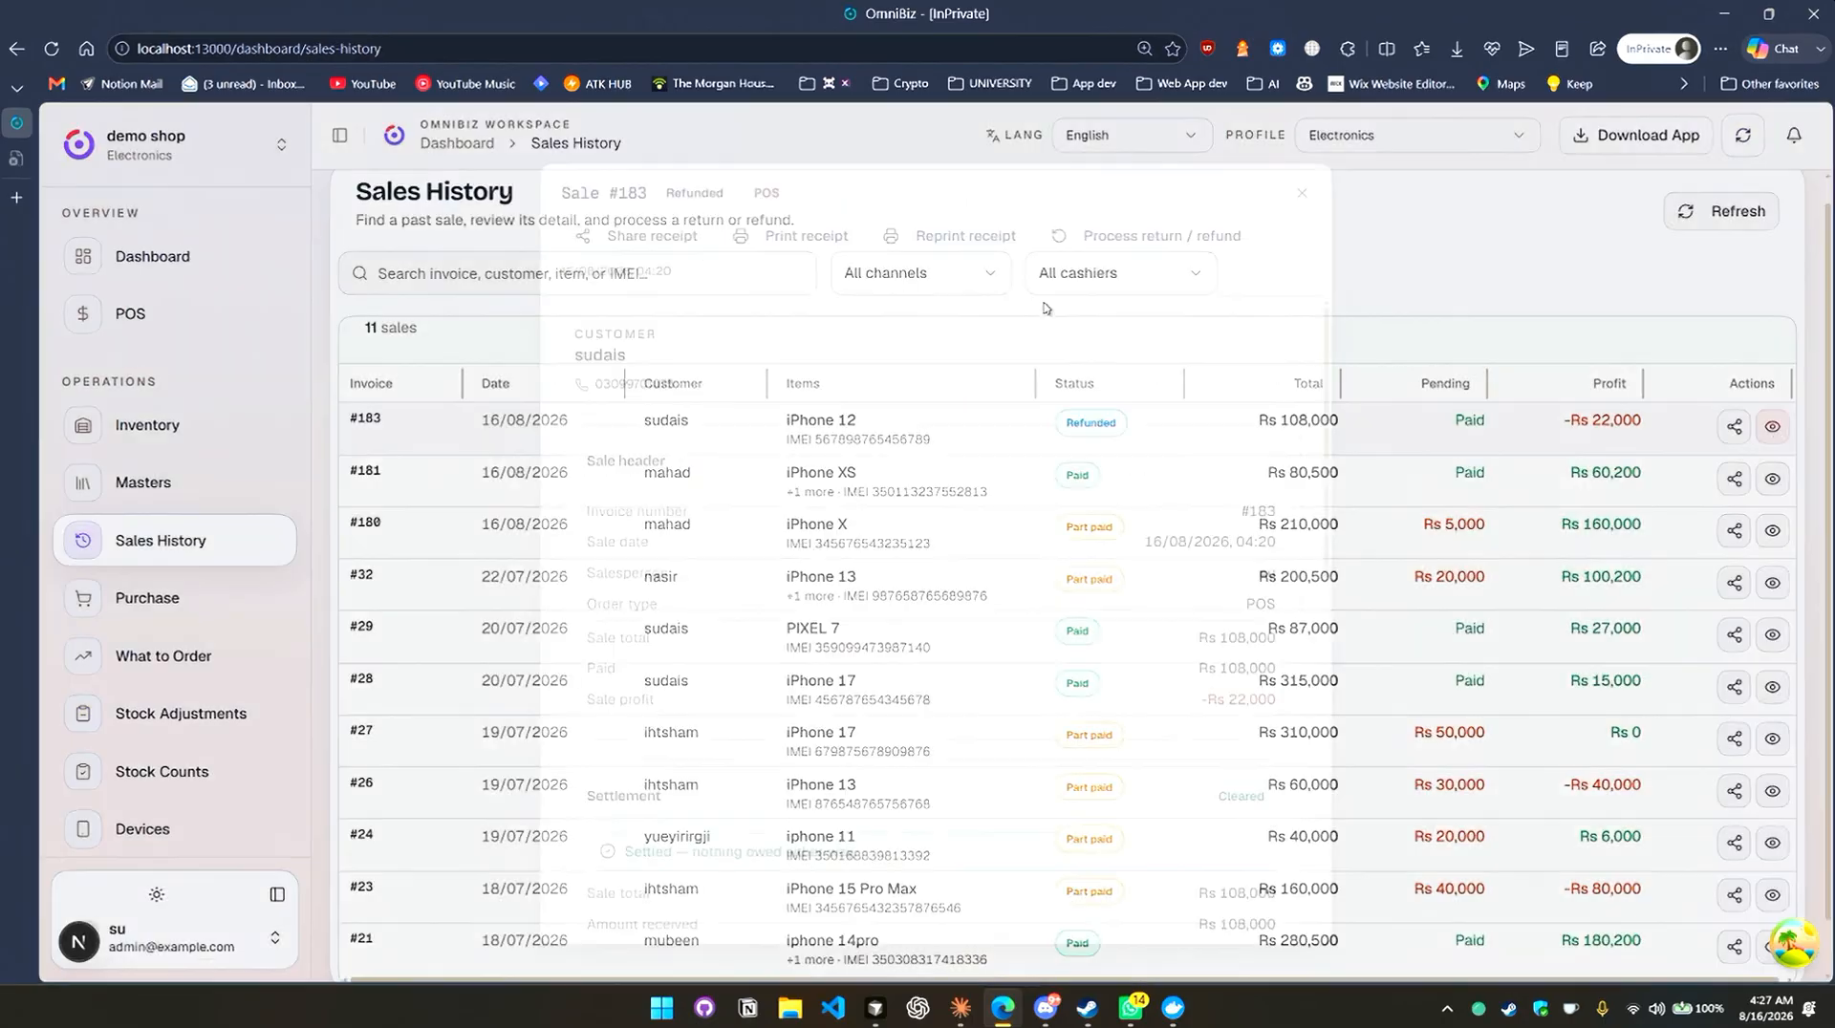
{"action": "left_click", "coordinate": [1315, 173]}
Look through the purchase entry form's item fields, and open the What to Order projection.
{"action": "scroll", "coordinate": [253, 499], "scroll_direction": "down", "scroll_amount": 2}
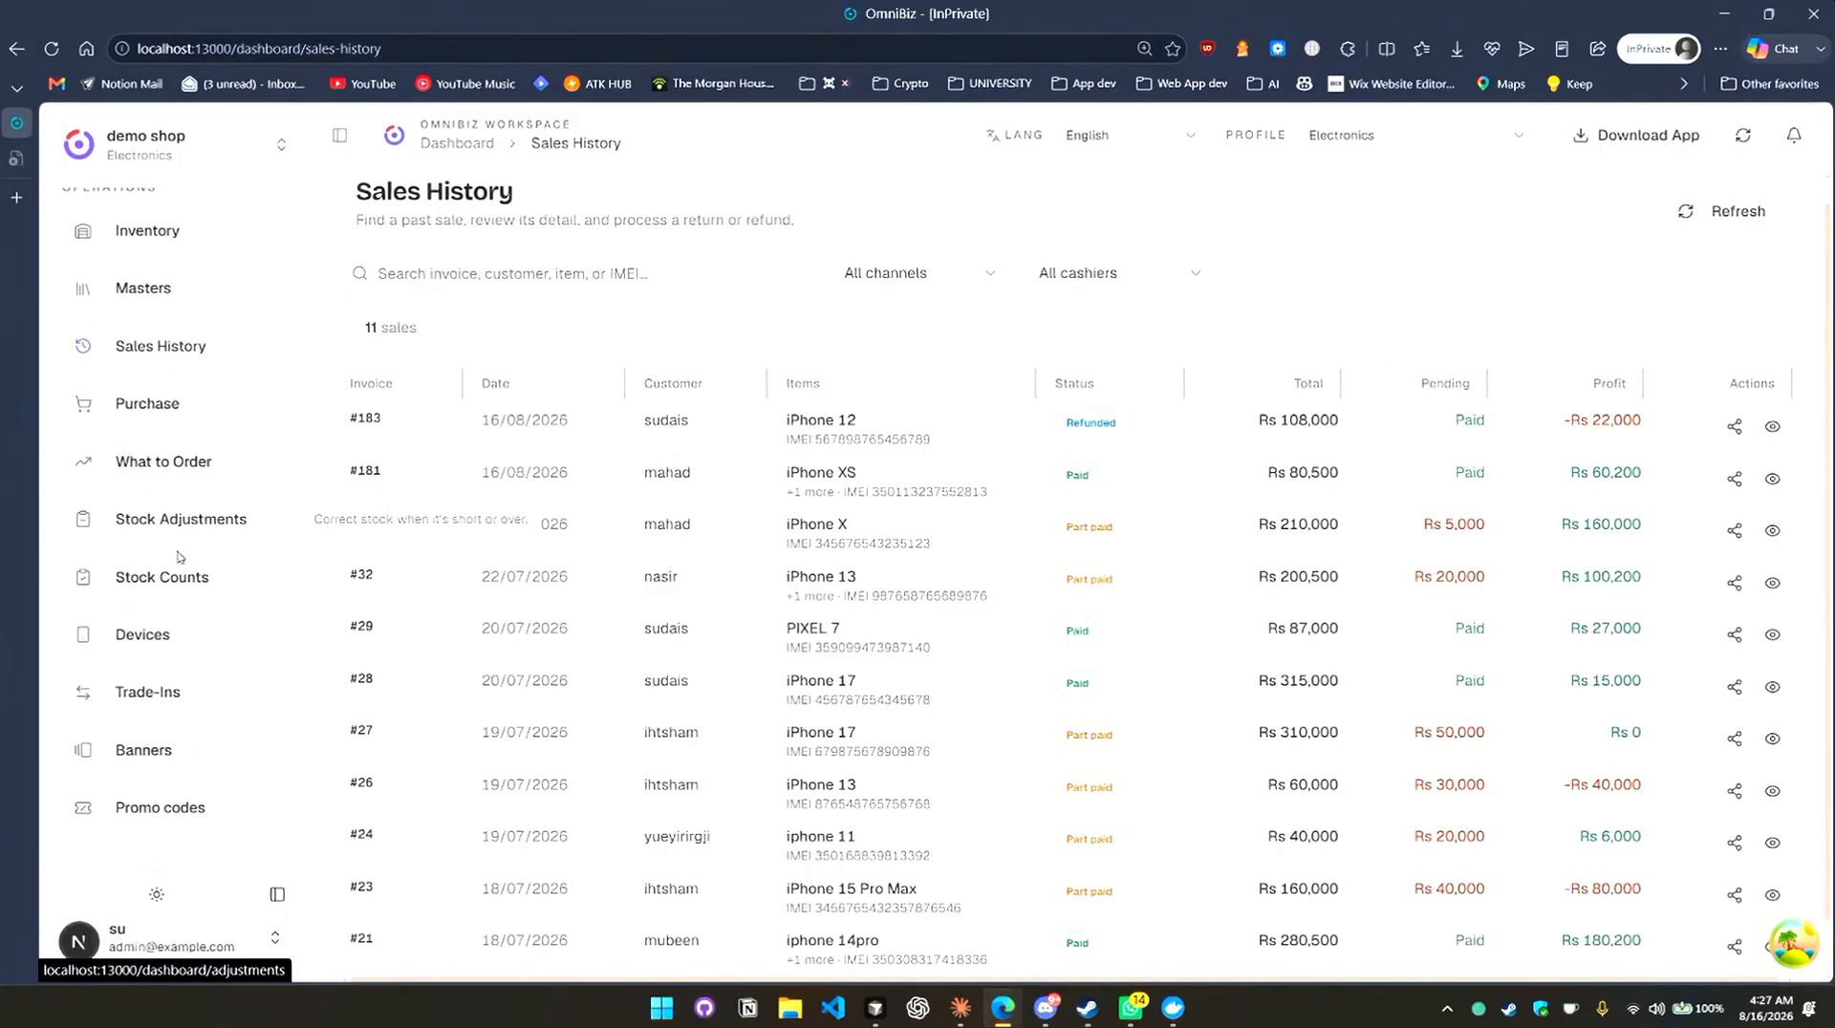
{"action": "left_click", "coordinate": [204, 427]}
{"action": "scroll", "coordinate": [674, 498], "scroll_direction": "down", "scroll_amount": 4}
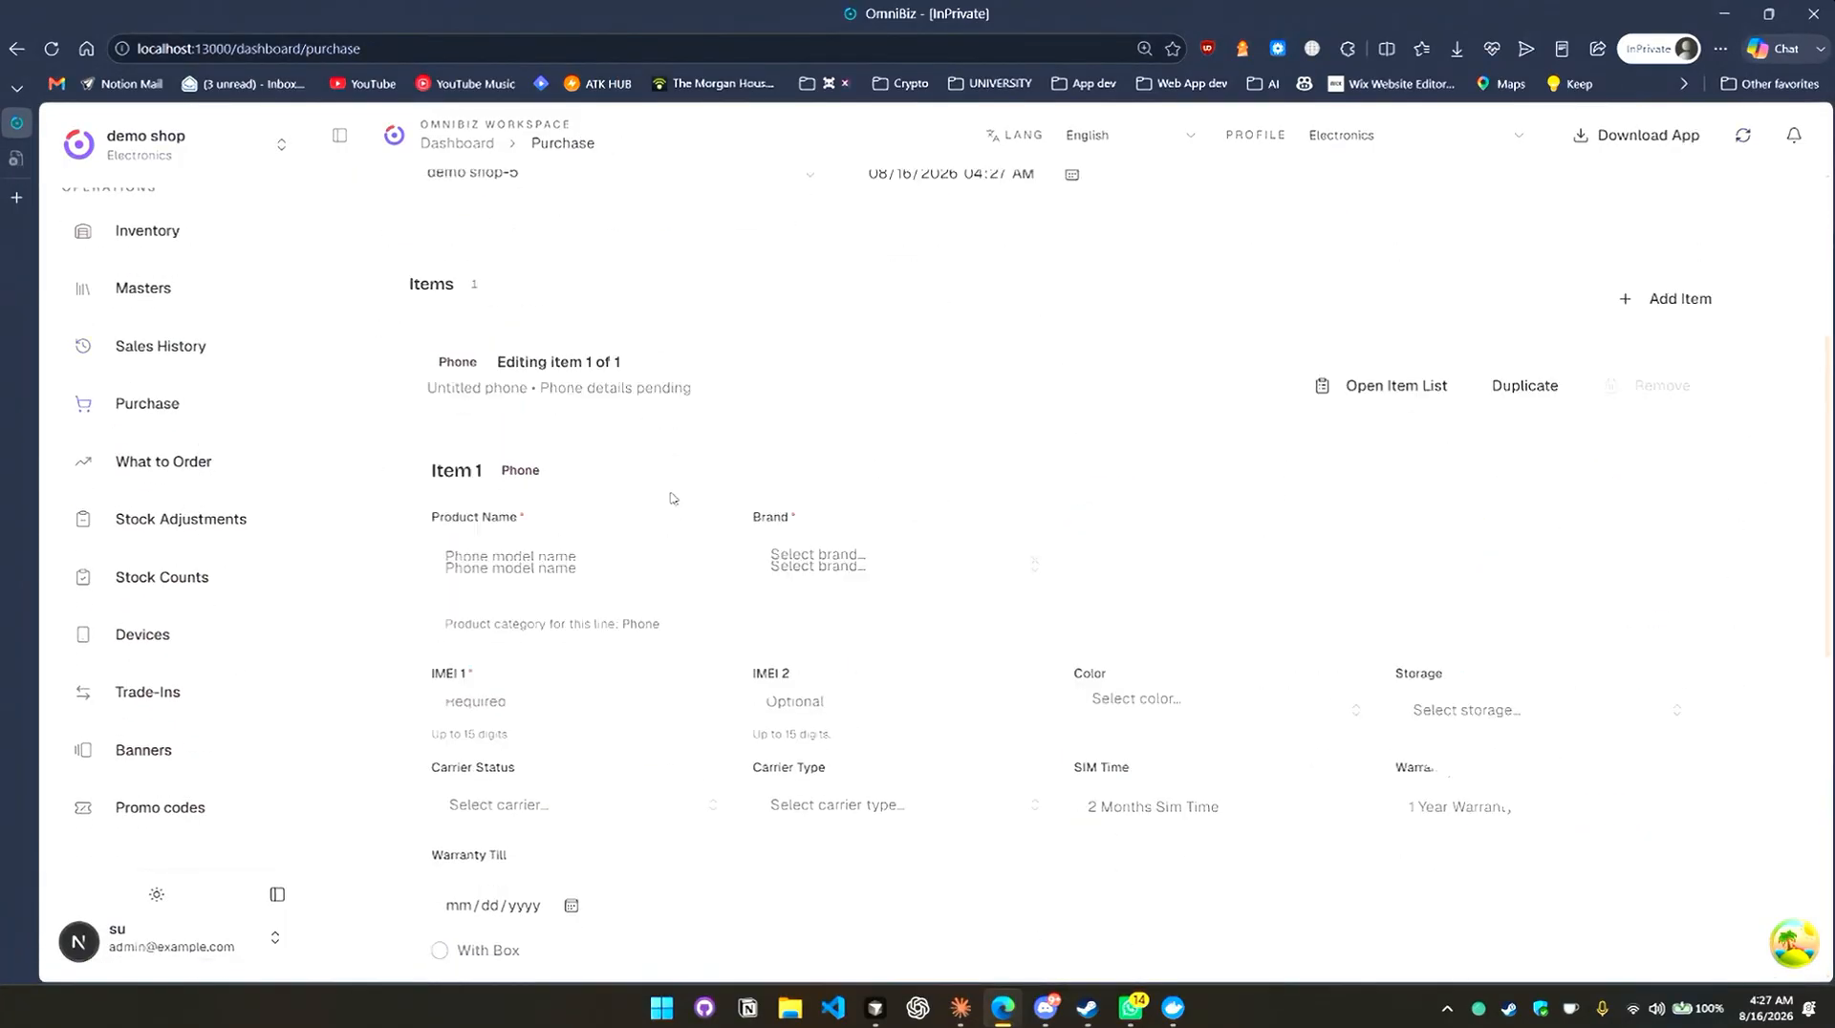
{"action": "scroll", "coordinate": [708, 933], "scroll_direction": "down", "scroll_amount": 5}
{"action": "scroll", "coordinate": [656, 844], "scroll_direction": "up", "scroll_amount": 6}
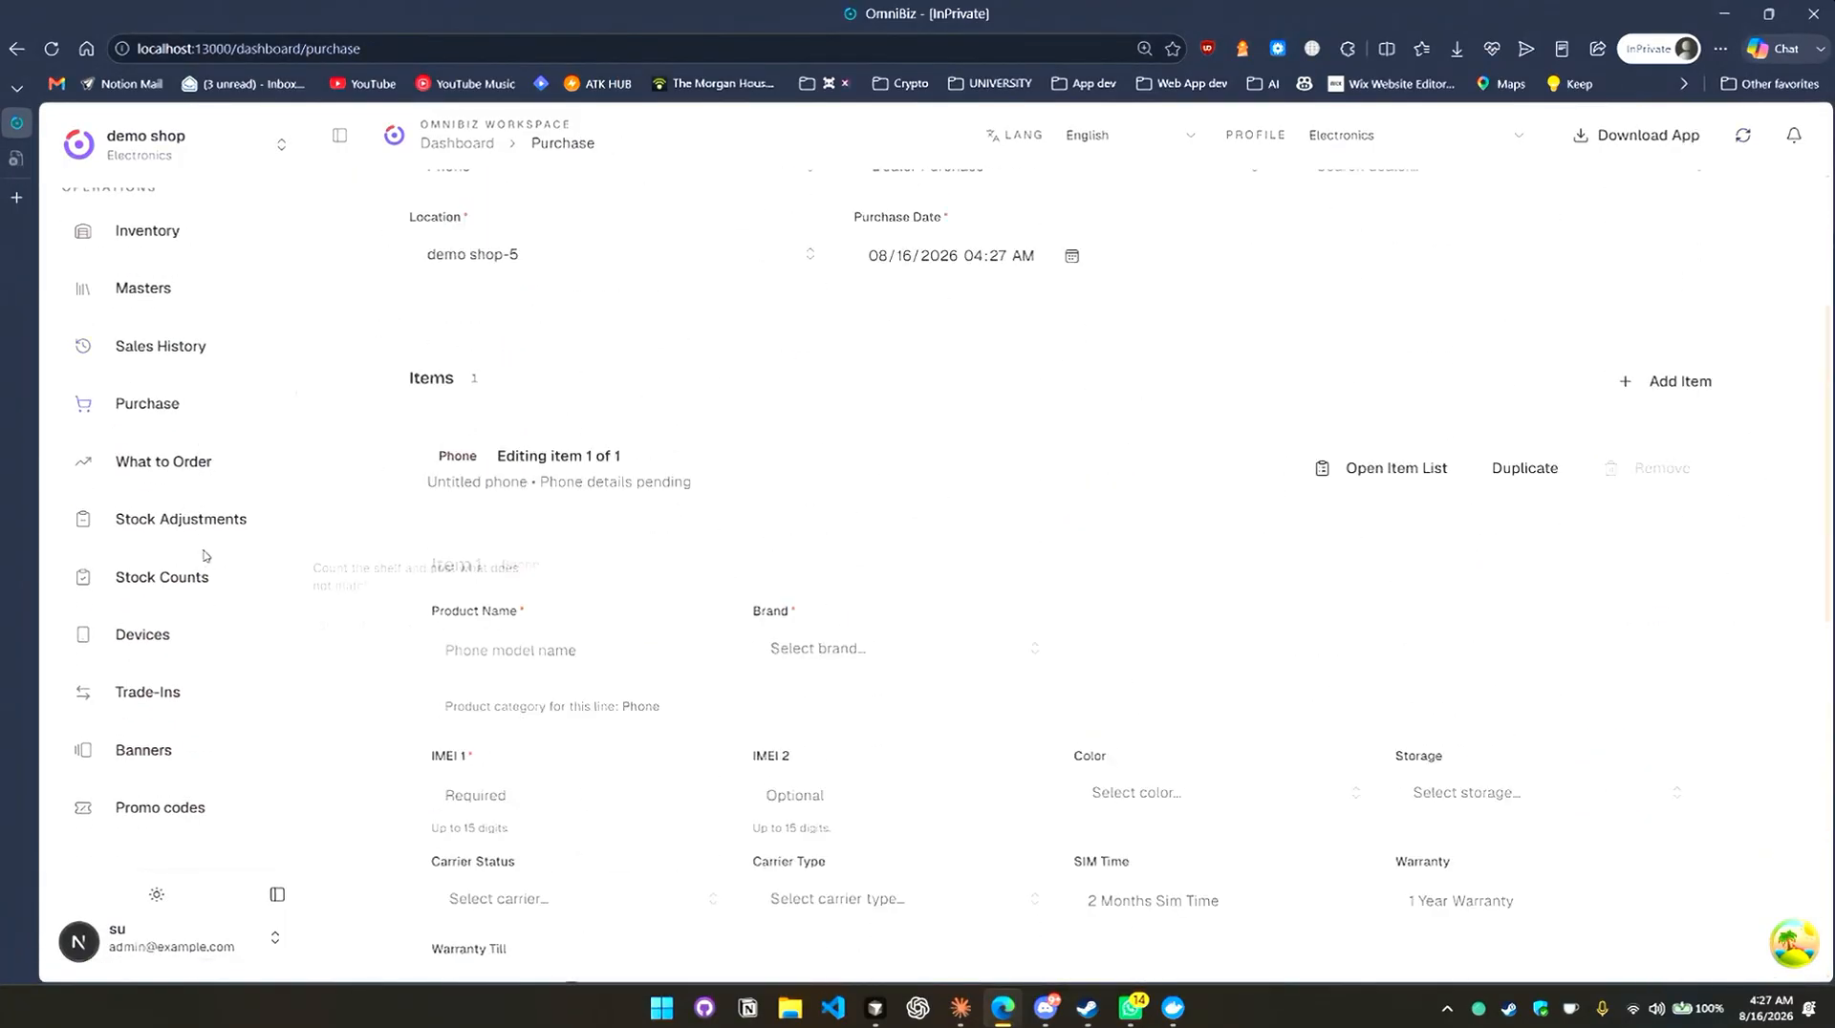
{"action": "scroll", "coordinate": [204, 554], "scroll_direction": "up", "scroll_amount": 1}
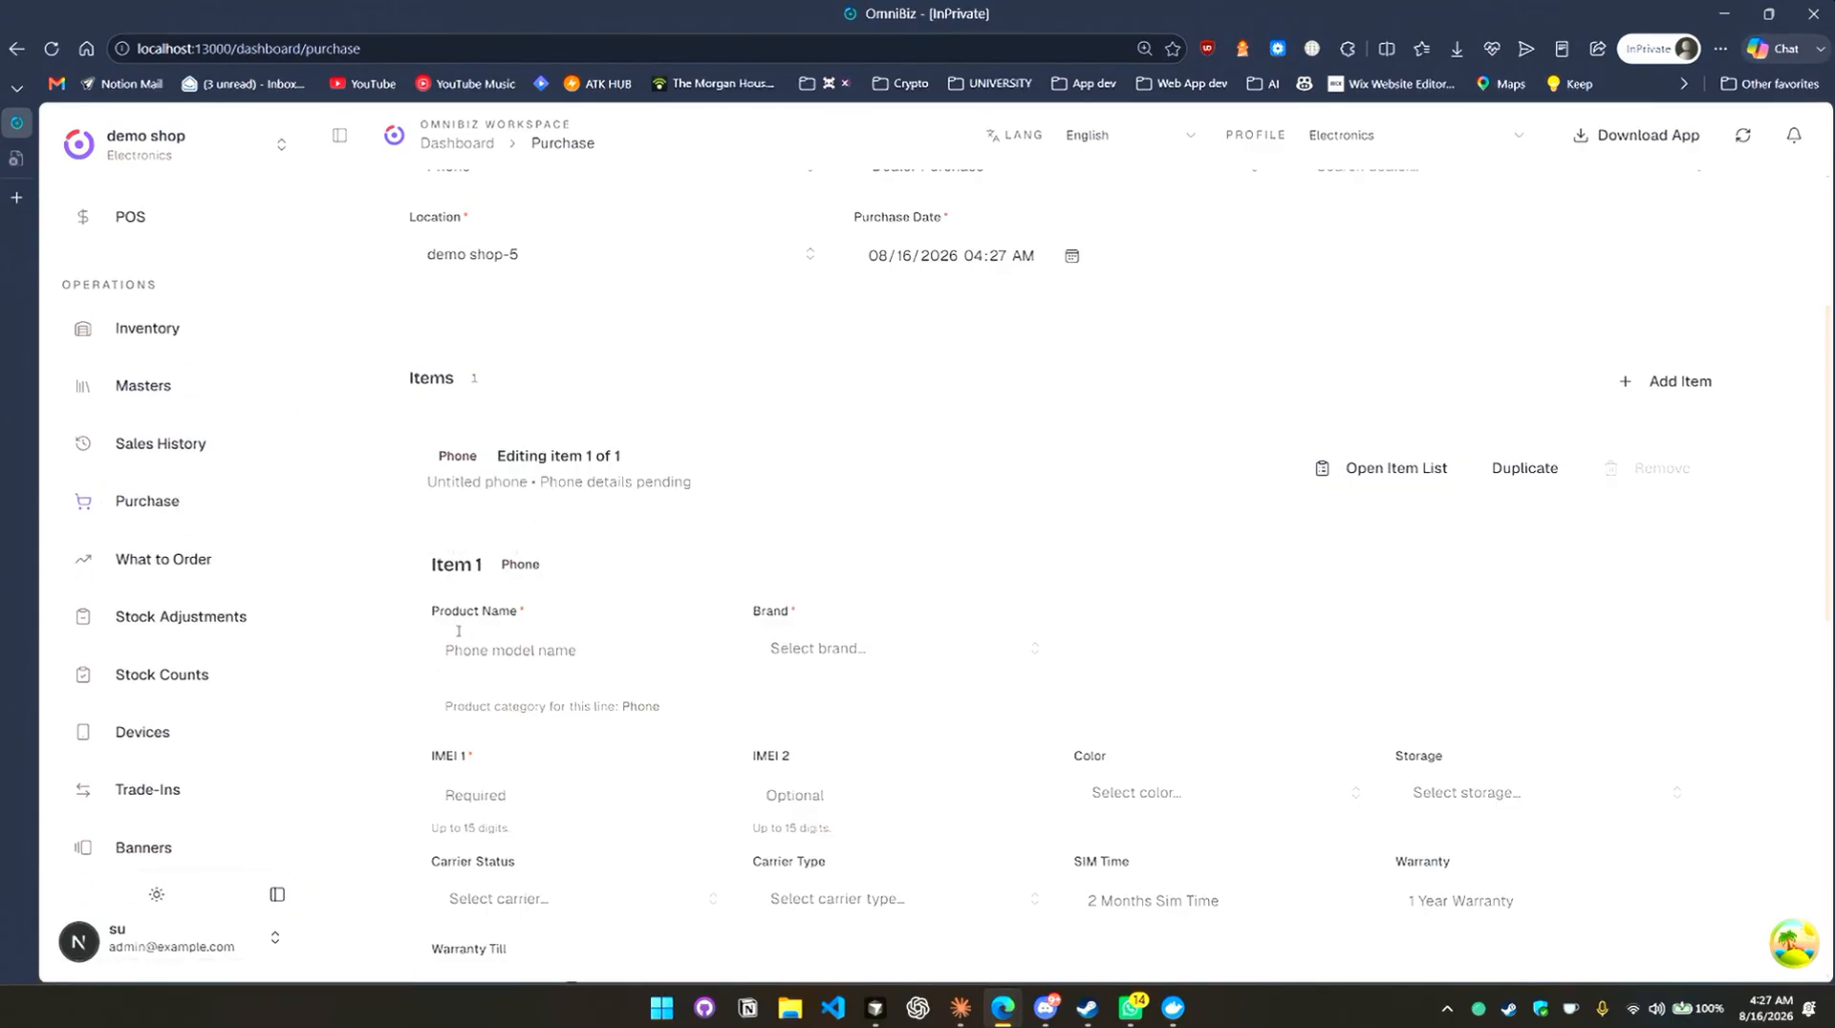
{"action": "left_click", "coordinate": [216, 571]}
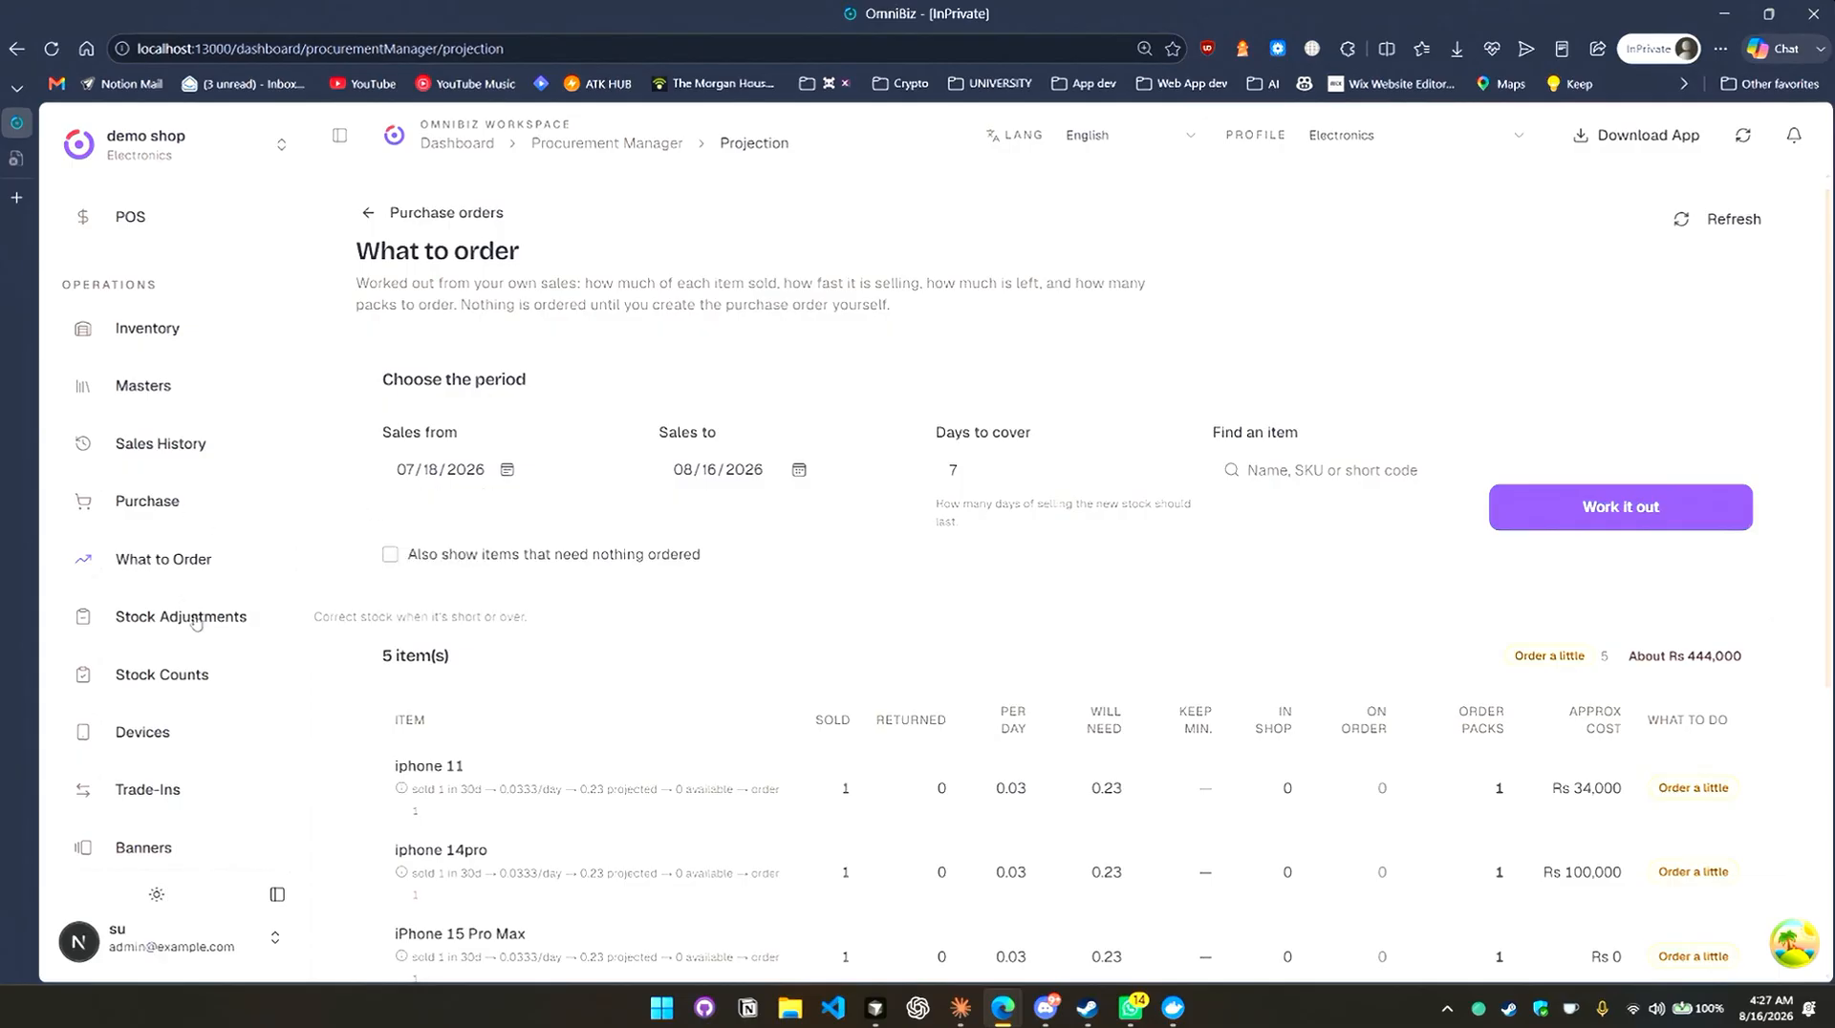
View a blank stock adjustment form, cancel it, and go to the stock counts.
{"action": "left_click", "coordinate": [230, 617]}
{"action": "left_click", "coordinate": [1633, 319]}
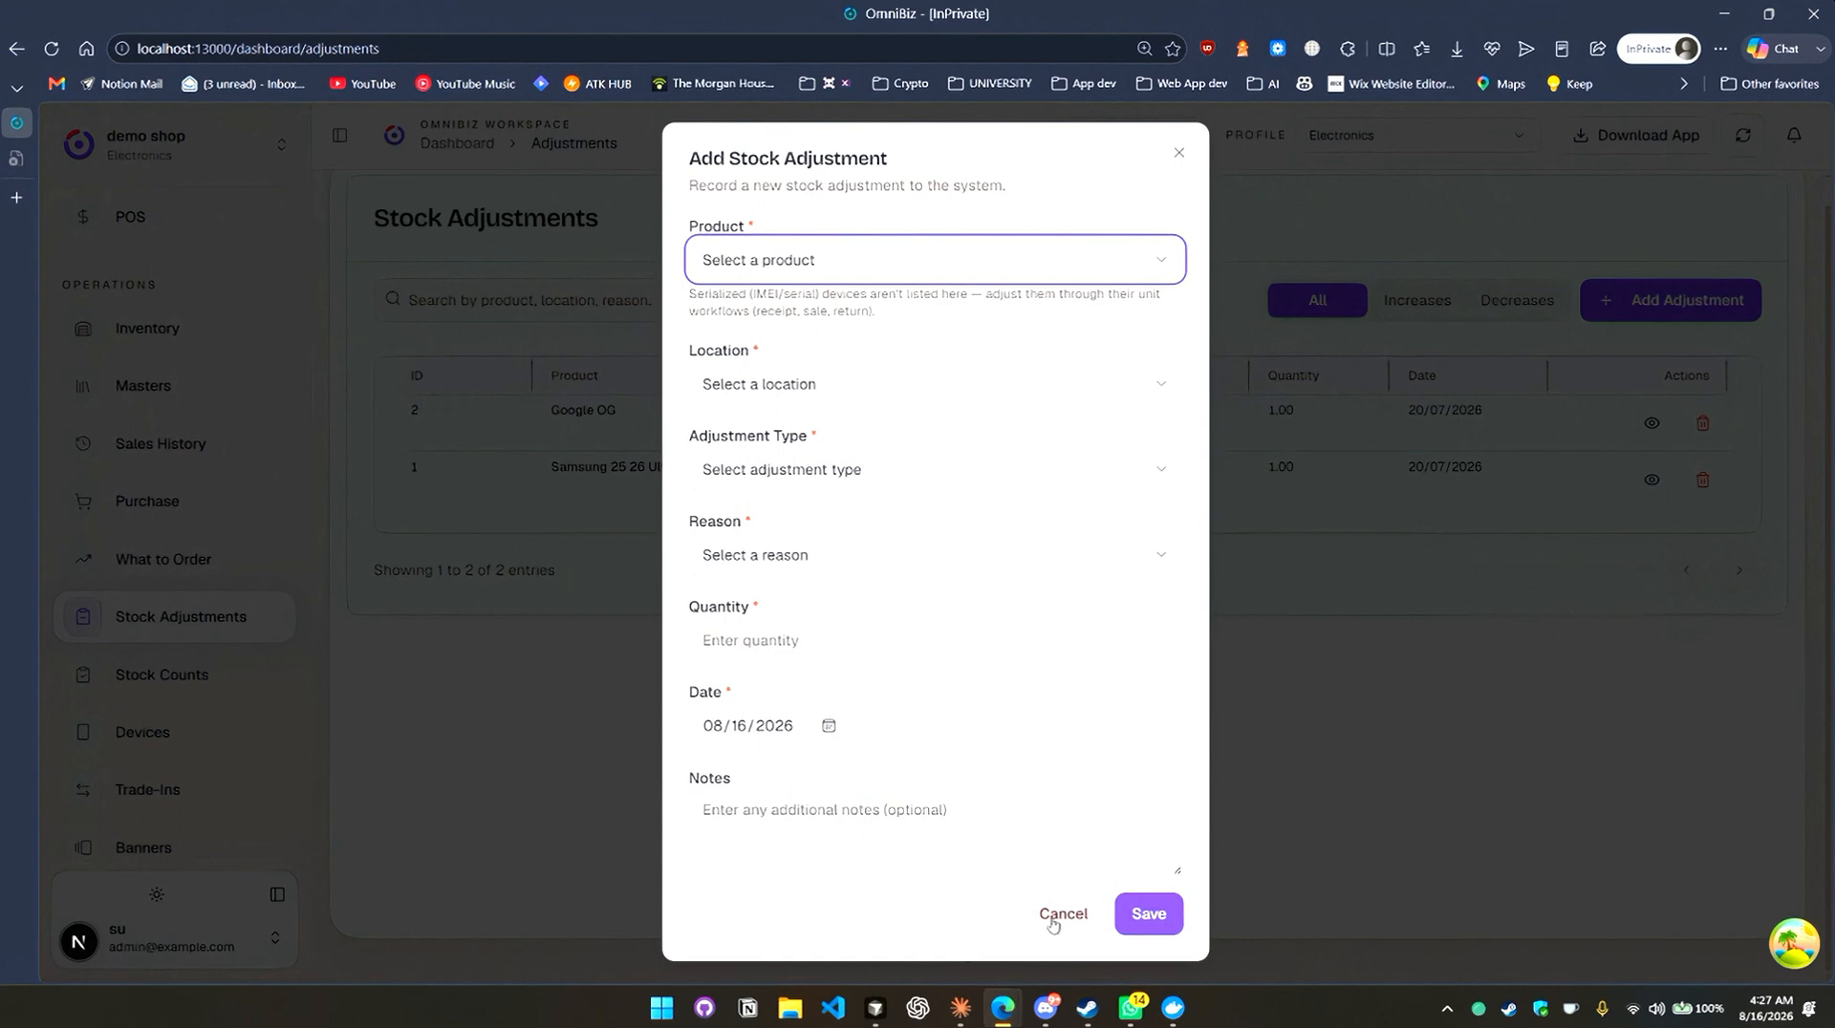
{"action": "left_click", "coordinate": [1051, 919]}
{"action": "left_click", "coordinate": [227, 698]}
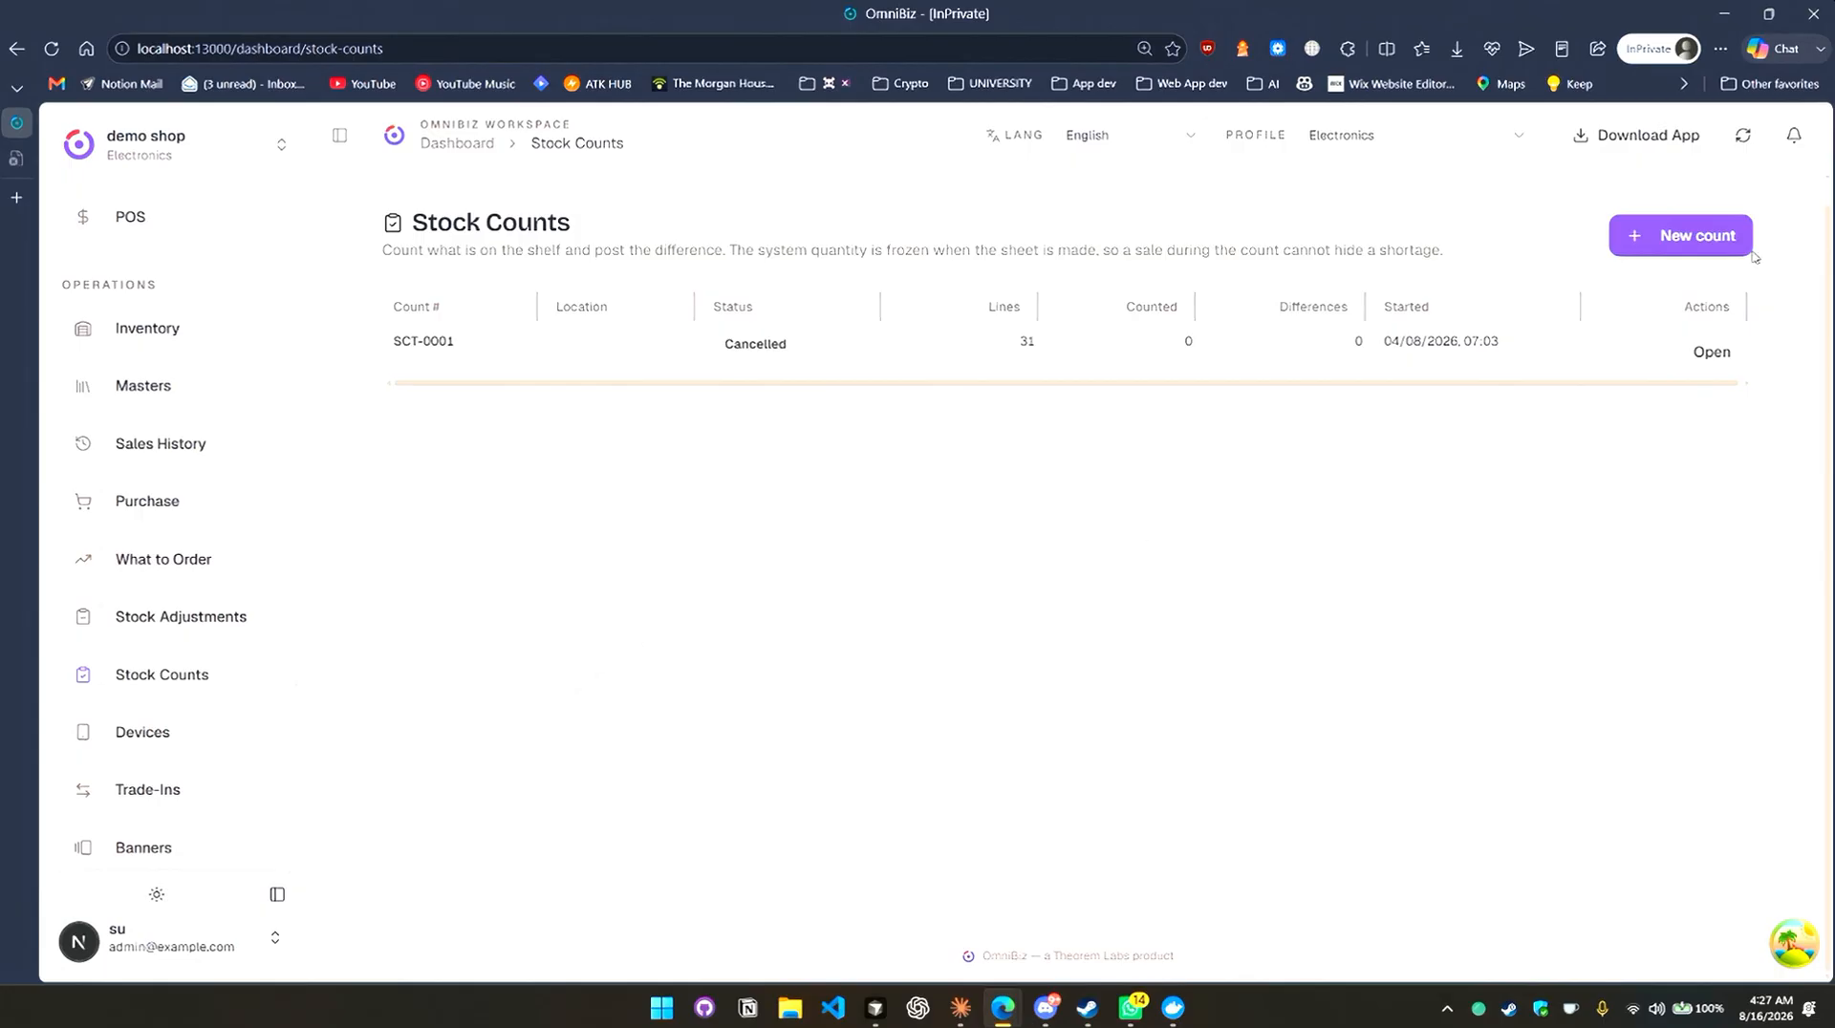
{"action": "left_click", "coordinate": [1706, 241]}
{"action": "left_click", "coordinate": [924, 515]}
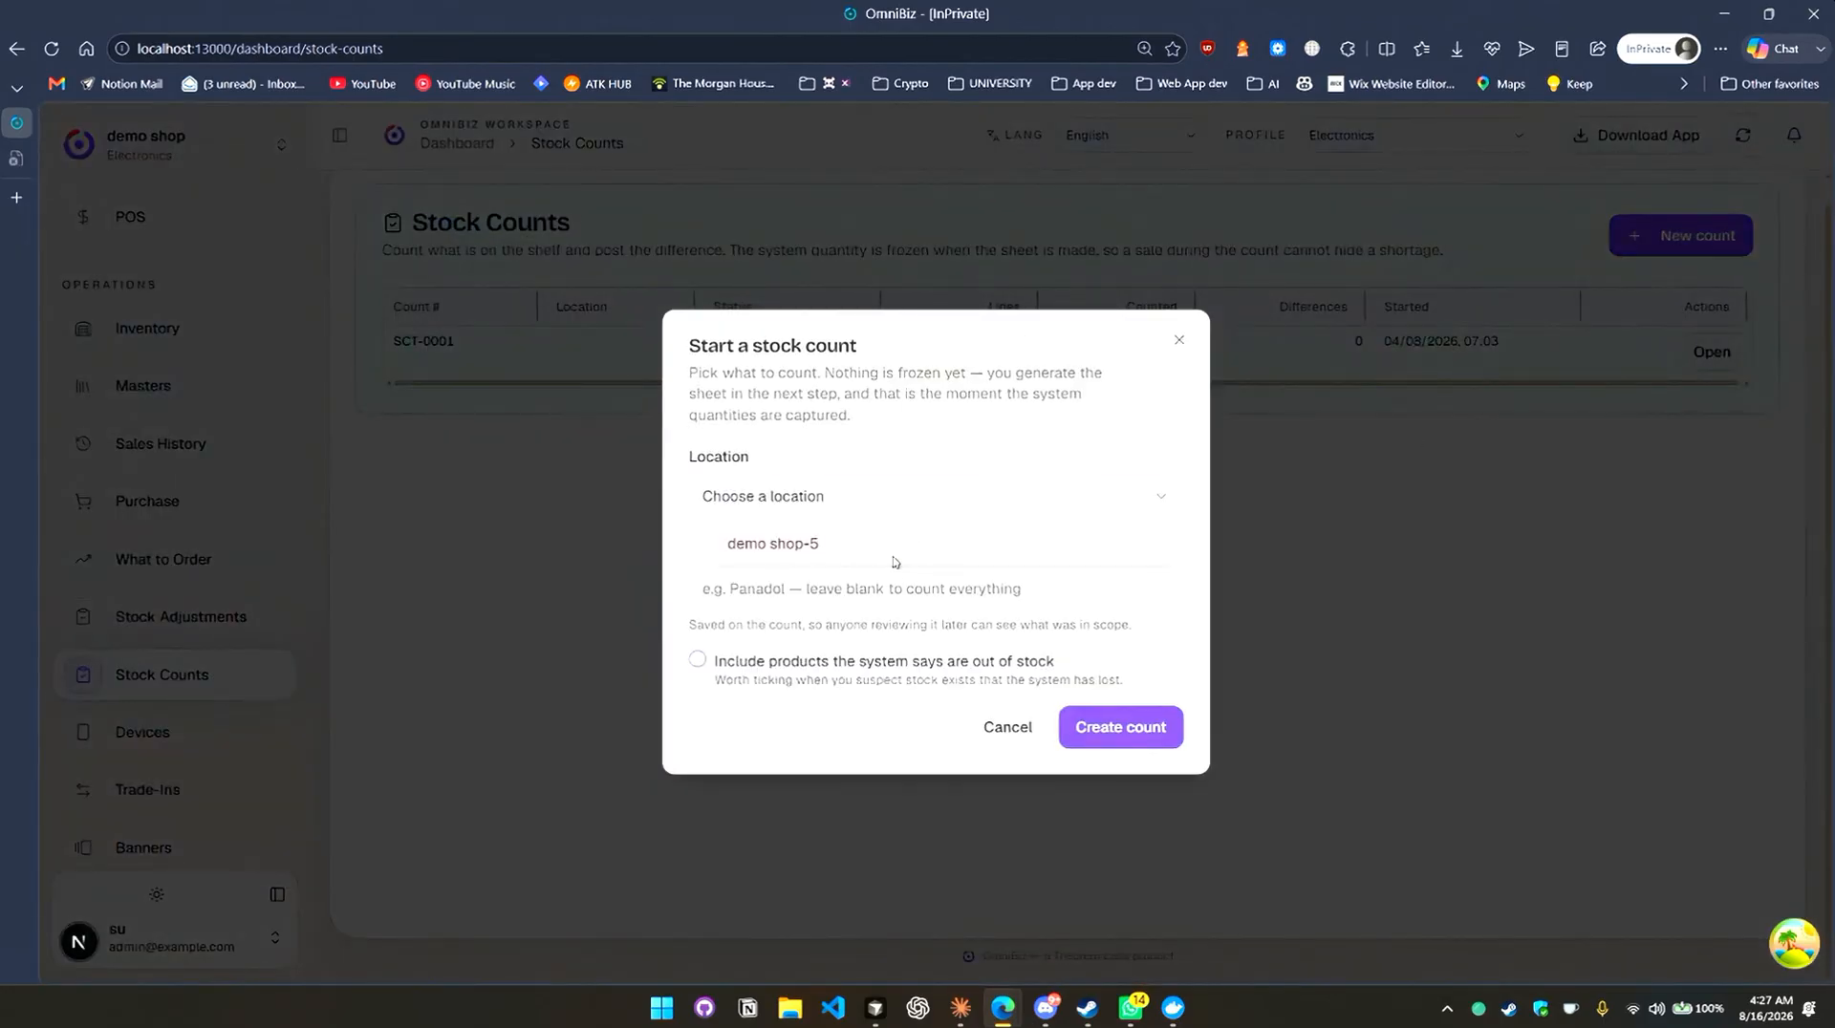
{"action": "left_click", "coordinate": [896, 558]}
{"action": "left_click", "coordinate": [885, 590]}
{"action": "left_click", "coordinate": [700, 663]}
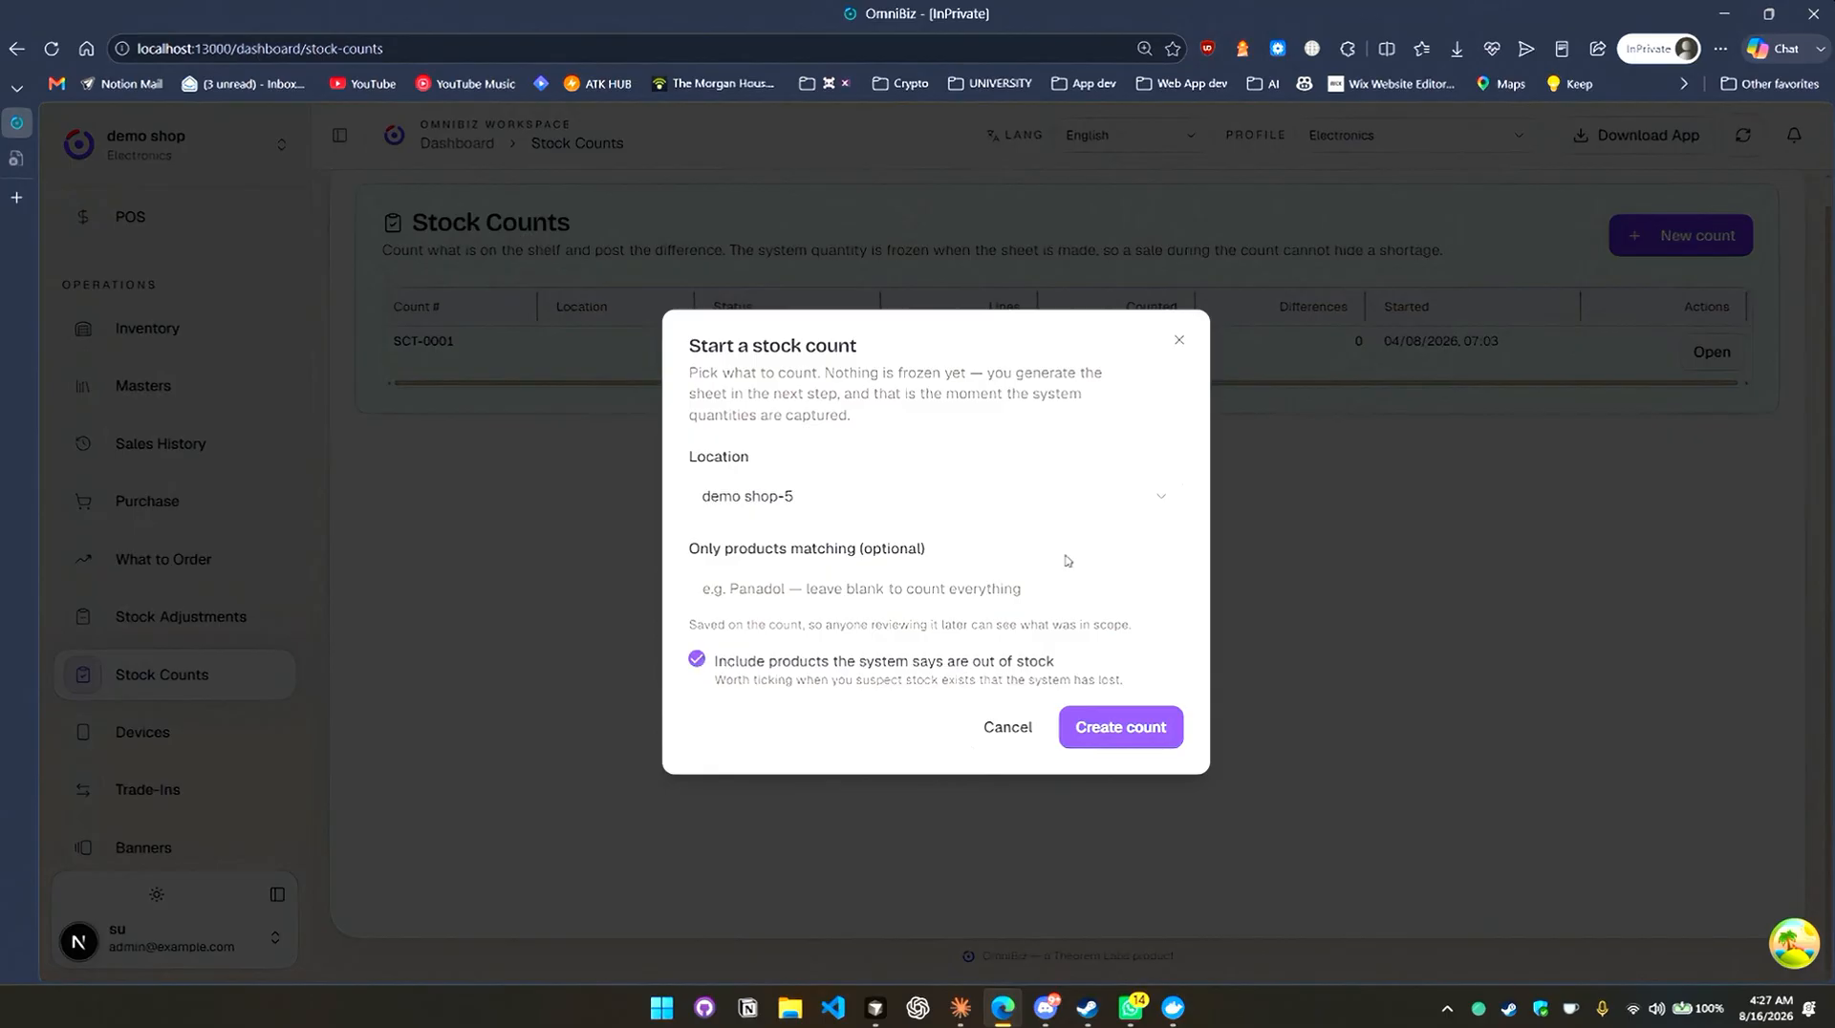
{"action": "left_click", "coordinate": [1179, 340]}
Create a stock count for location demo shop-5 and generate its count sheet.
{"action": "left_click", "coordinate": [1683, 235]}
{"action": "left_click", "coordinate": [848, 502]}
{"action": "left_click", "coordinate": [831, 558]}
{"action": "left_click", "coordinate": [1076, 730]}
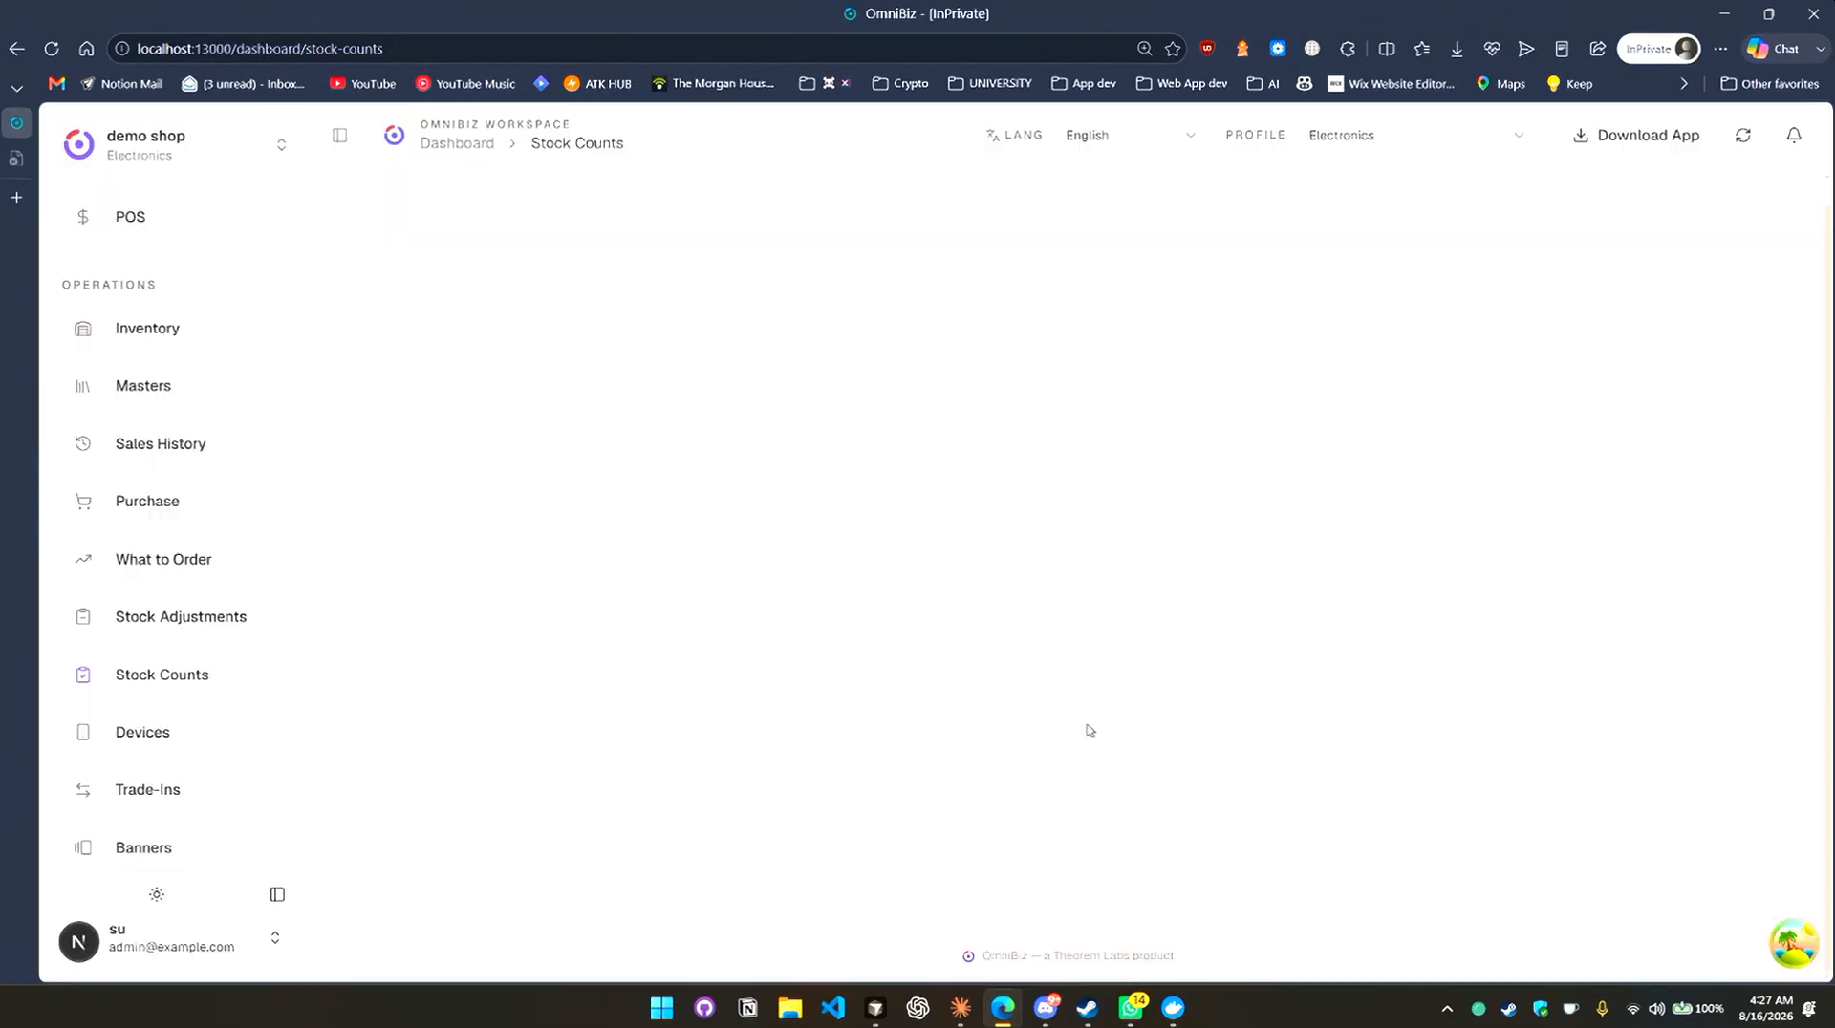
{"action": "left_click", "coordinate": [1708, 275]}
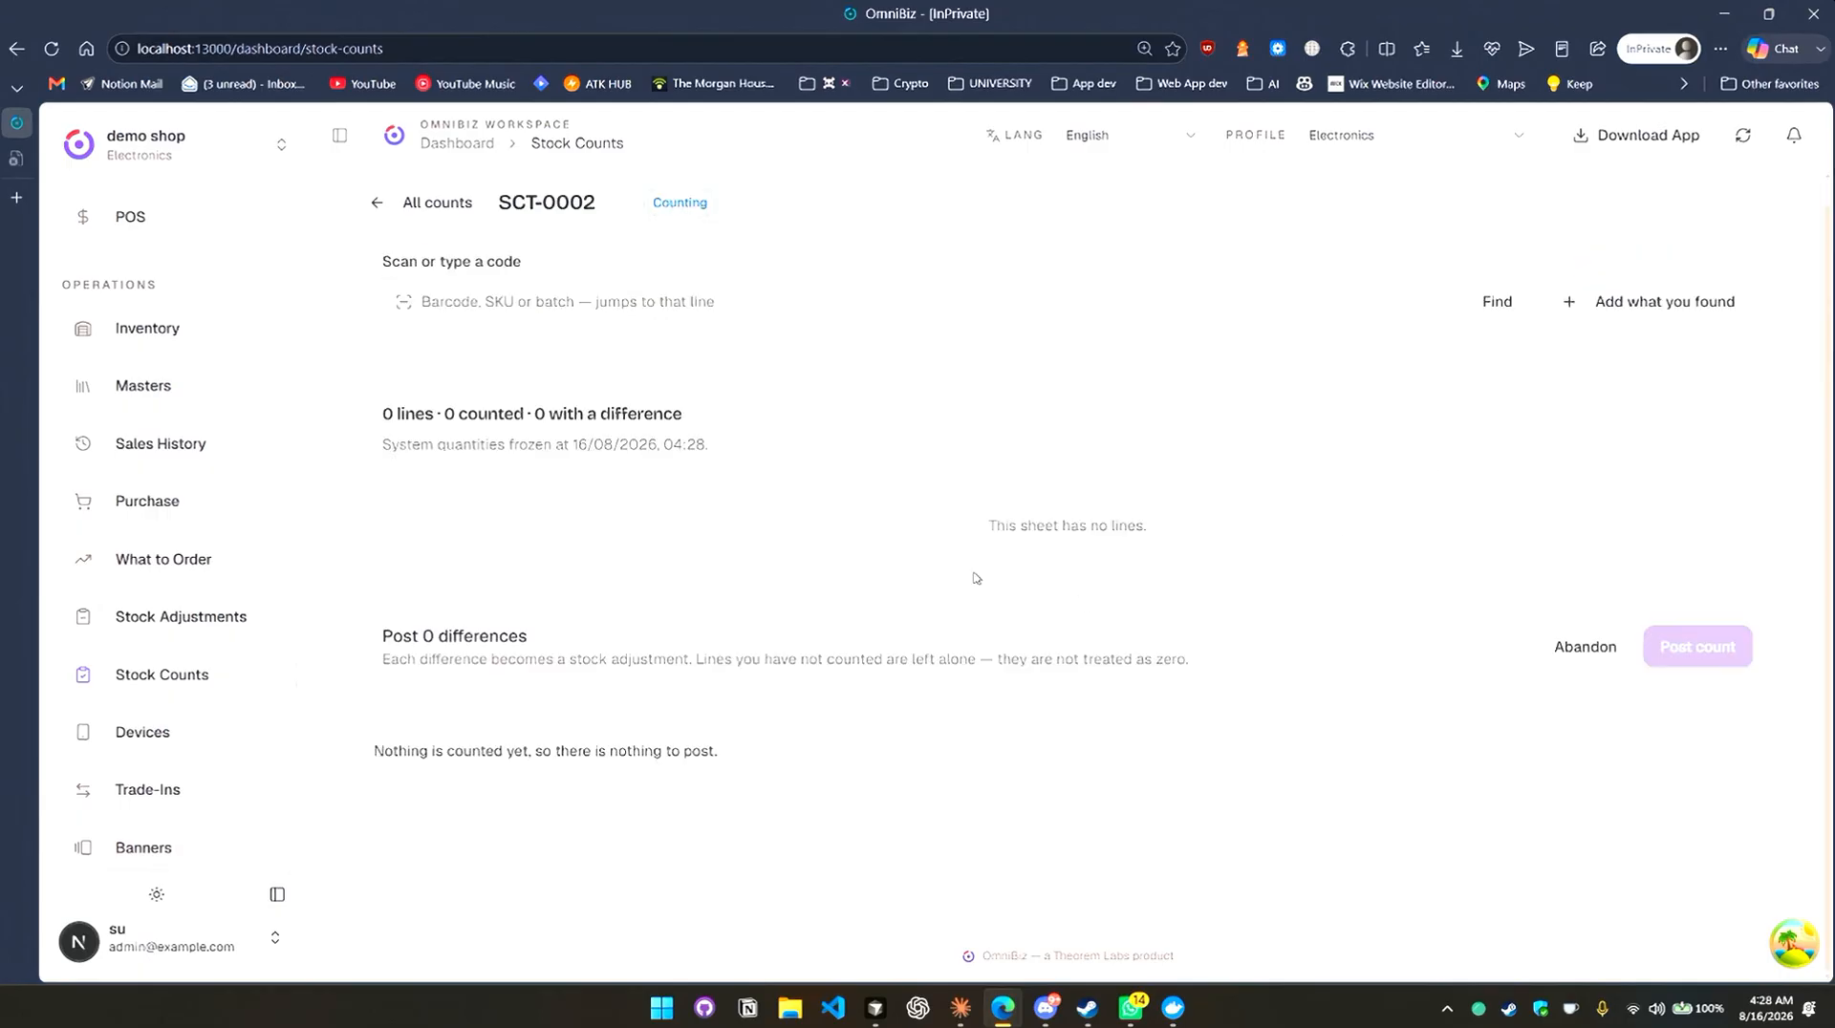
Enter counted quantities of 7 for Apple 17 Pro Max Cable Orignal and 12 for Apple 2 Pin.
{"action": "scroll", "coordinate": [1237, 600], "scroll_direction": "down", "scroll_amount": 3}
{"action": "scroll", "coordinate": [1128, 583], "scroll_direction": "up", "scroll_amount": 2}
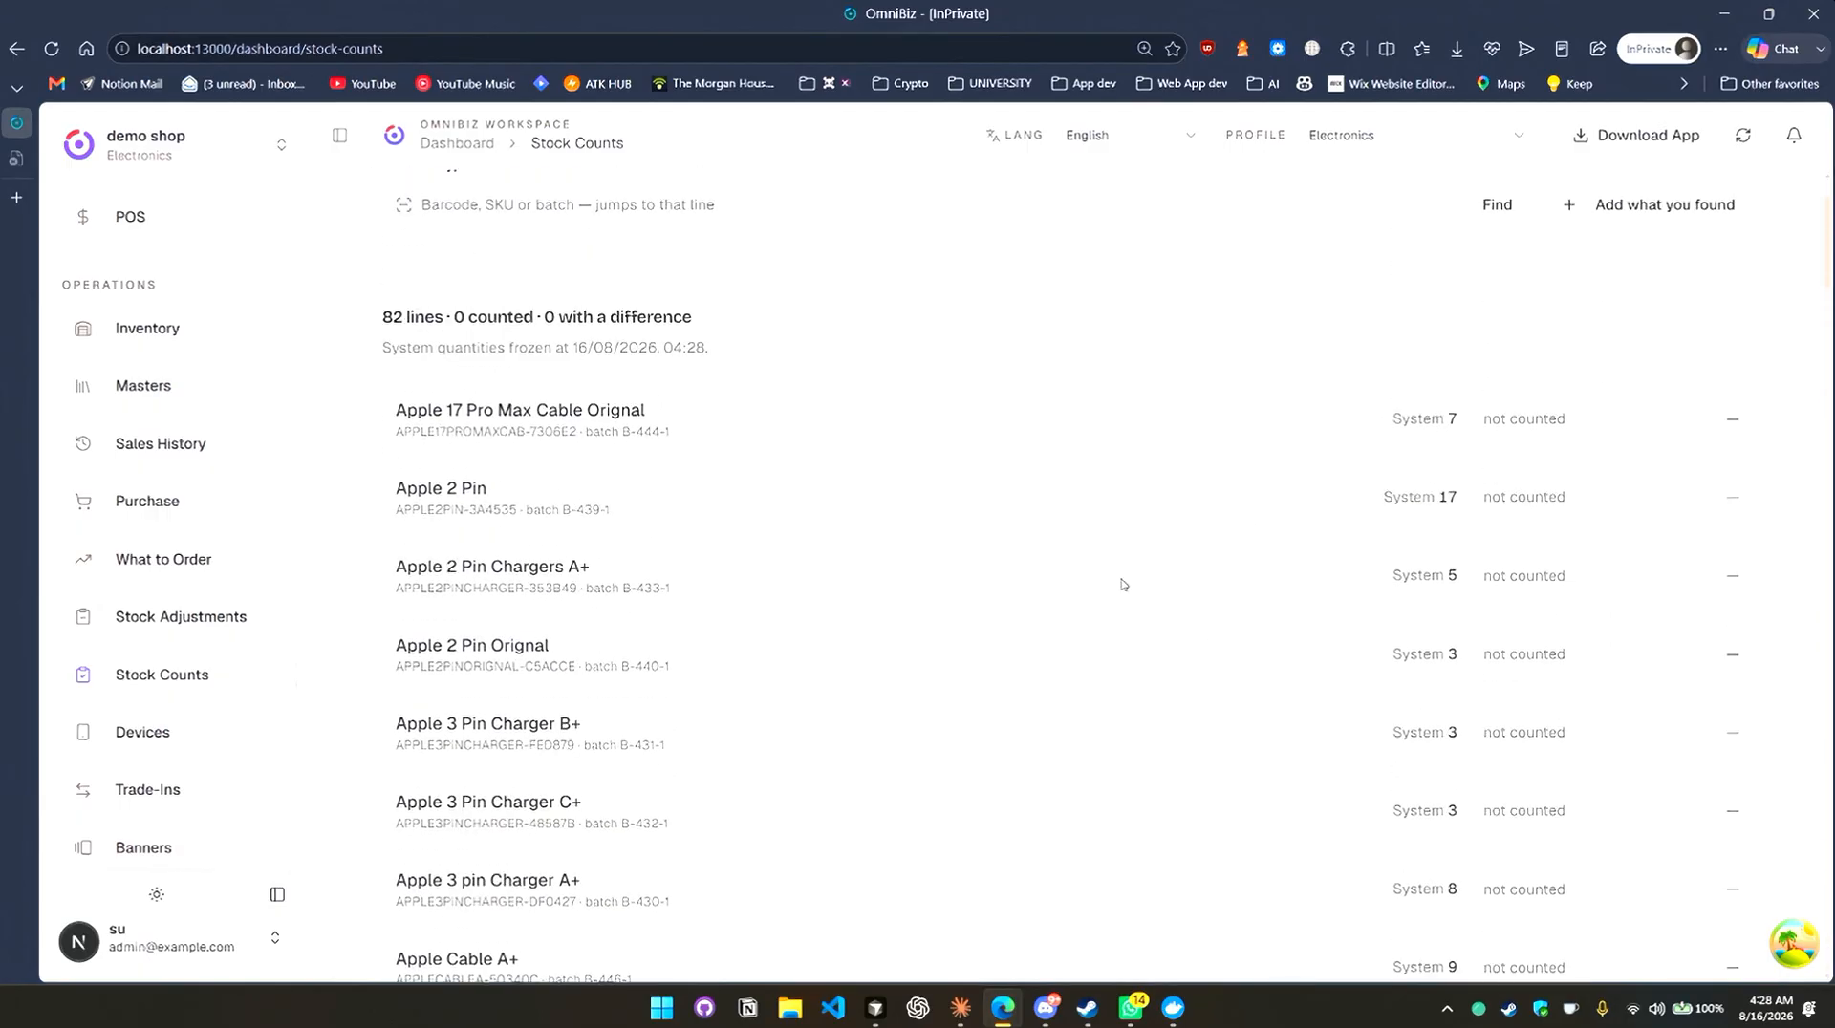
{"action": "scroll", "coordinate": [784, 488], "scroll_direction": "down", "scroll_amount": 2}
{"action": "scroll", "coordinate": [669, 478], "scroll_direction": "up", "scroll_amount": 2}
{"action": "left_click", "coordinate": [1530, 429]}
{"action": "type", "text": "7"}
{"action": "left_click", "coordinate": [1517, 509]}
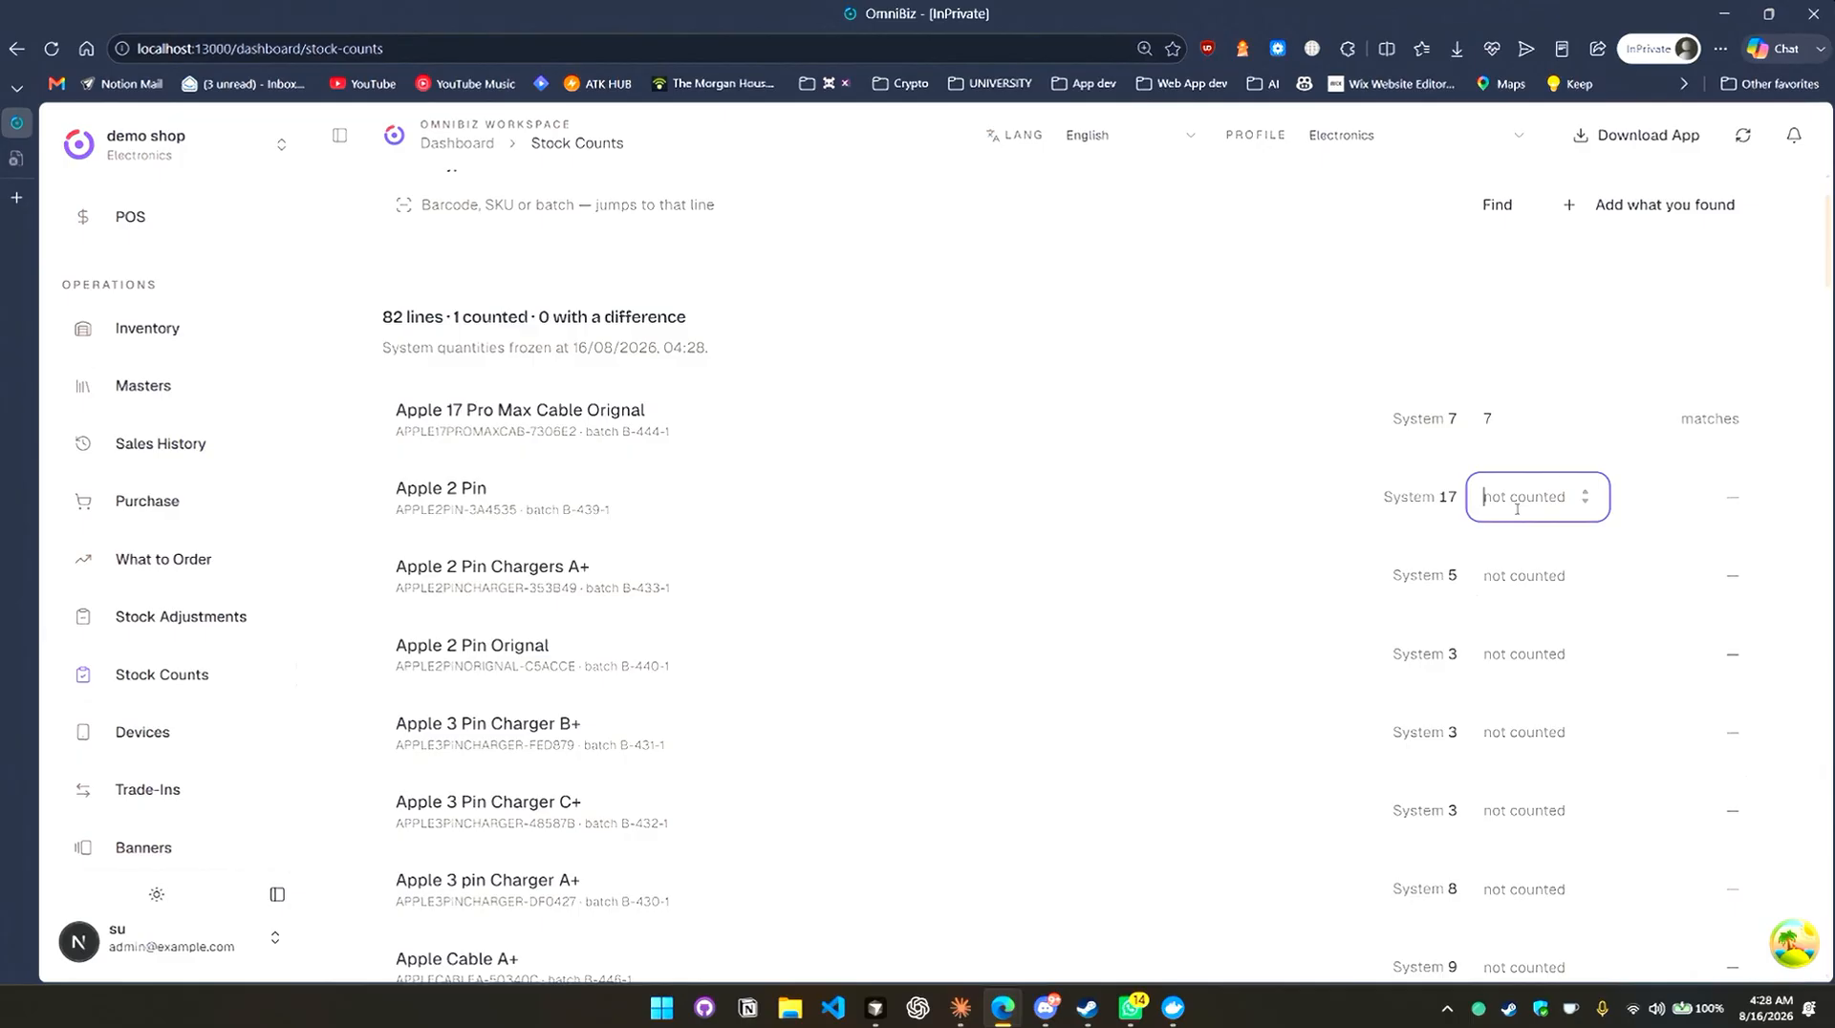
{"action": "type", "text": "12"}
{"action": "left_click", "coordinate": [1343, 545]}
Look through the count sheet's accessory and IMEI device lines, and inspect the code lookup field.
{"action": "scroll", "coordinate": [1660, 328], "scroll_direction": "down", "scroll_amount": 2}
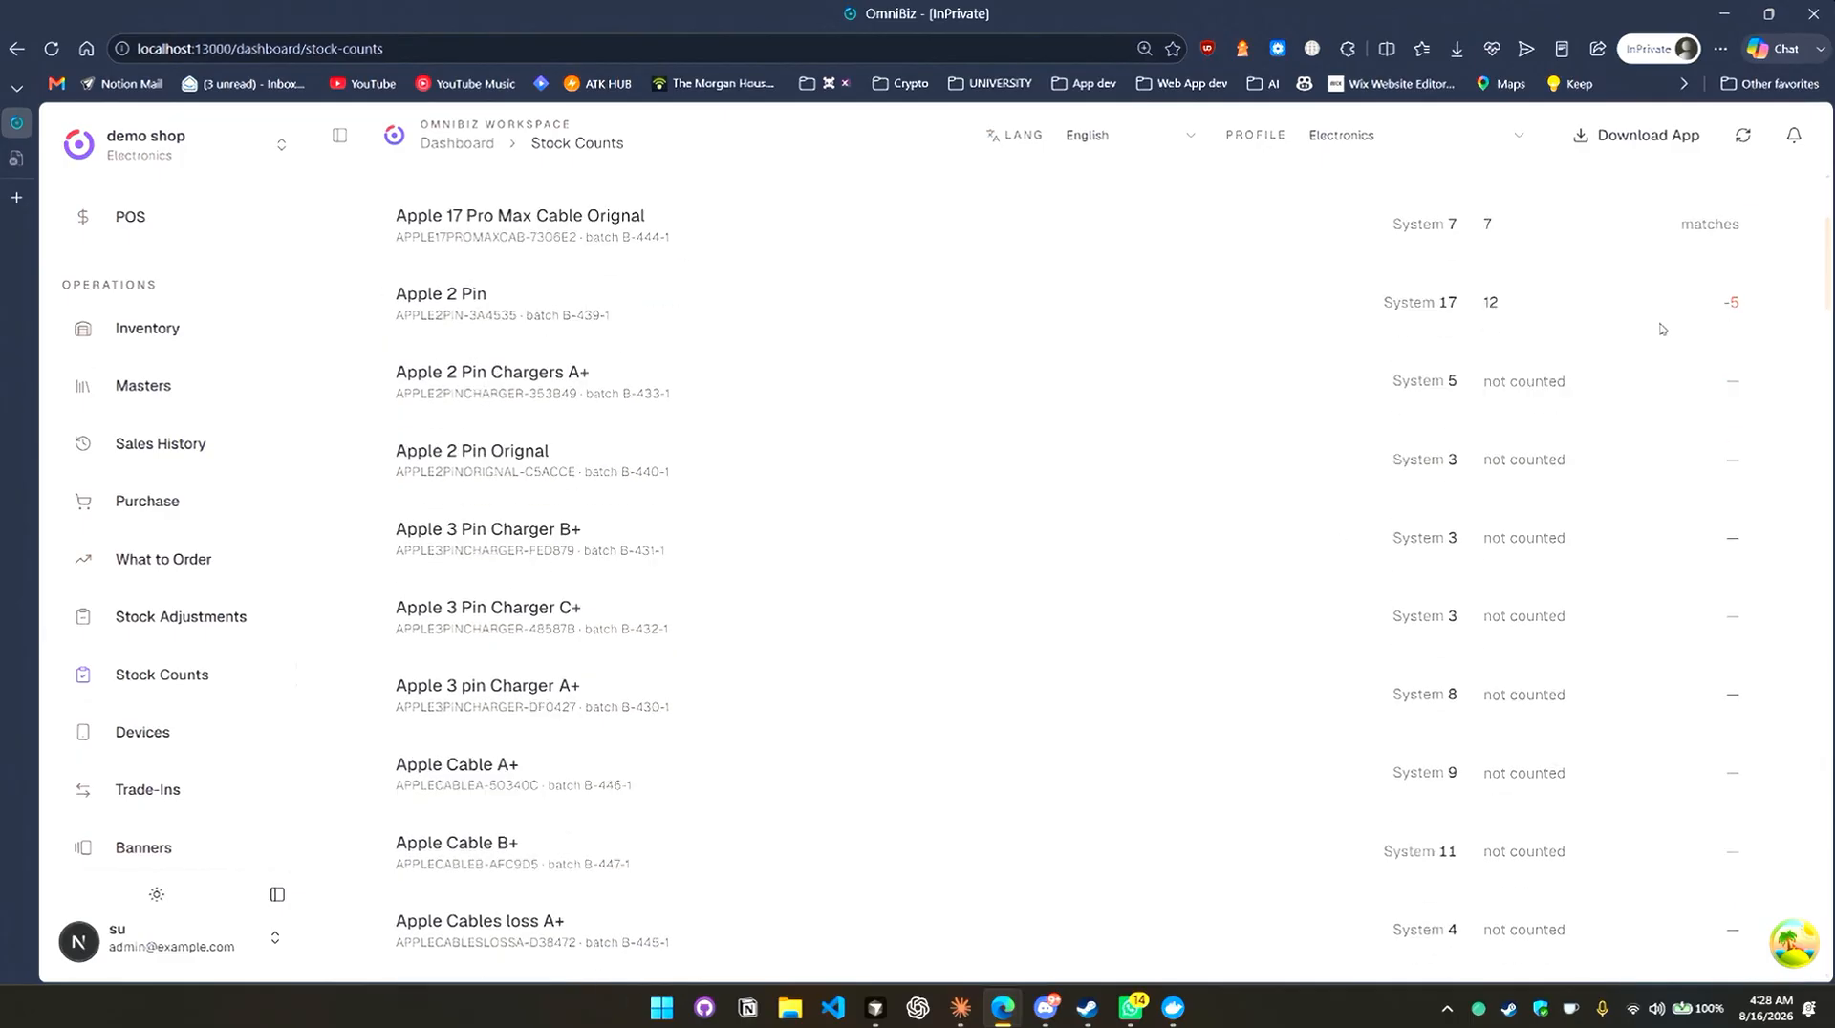
{"action": "scroll", "coordinate": [1794, 364], "scroll_direction": "down", "scroll_amount": 20}
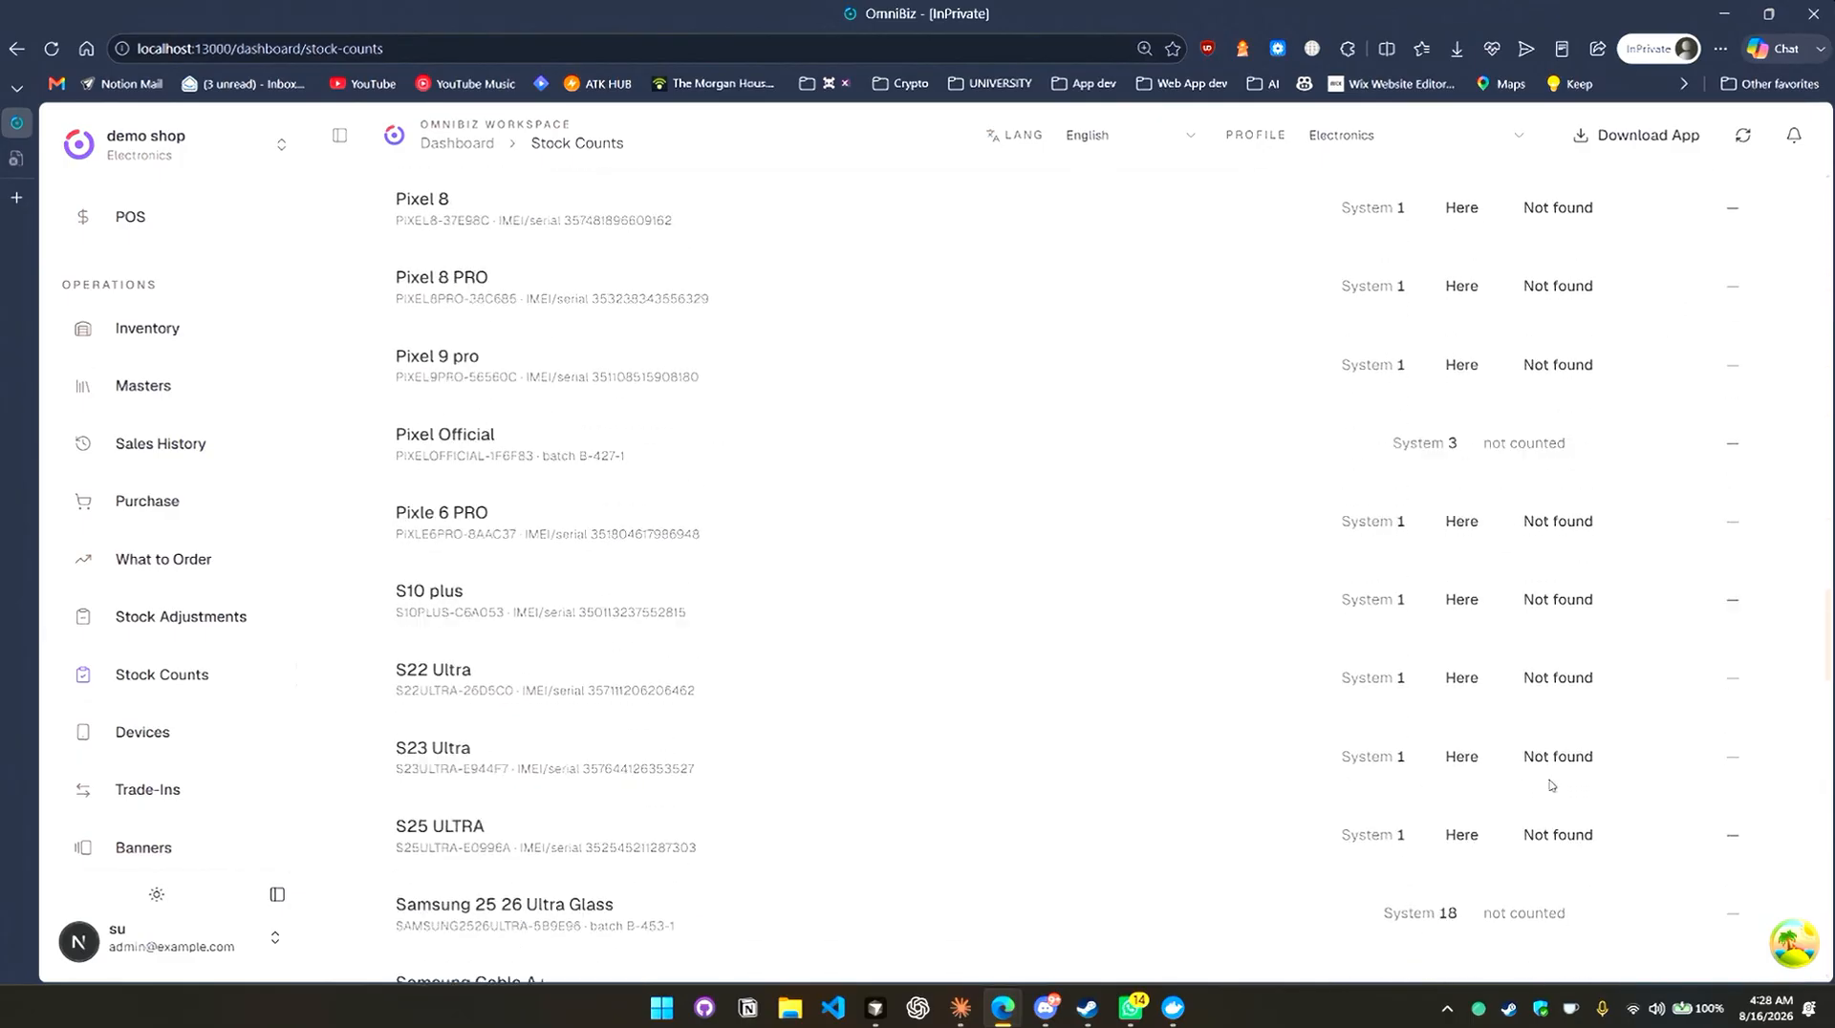
{"action": "scroll", "coordinate": [1569, 807], "scroll_direction": "up", "scroll_amount": 20}
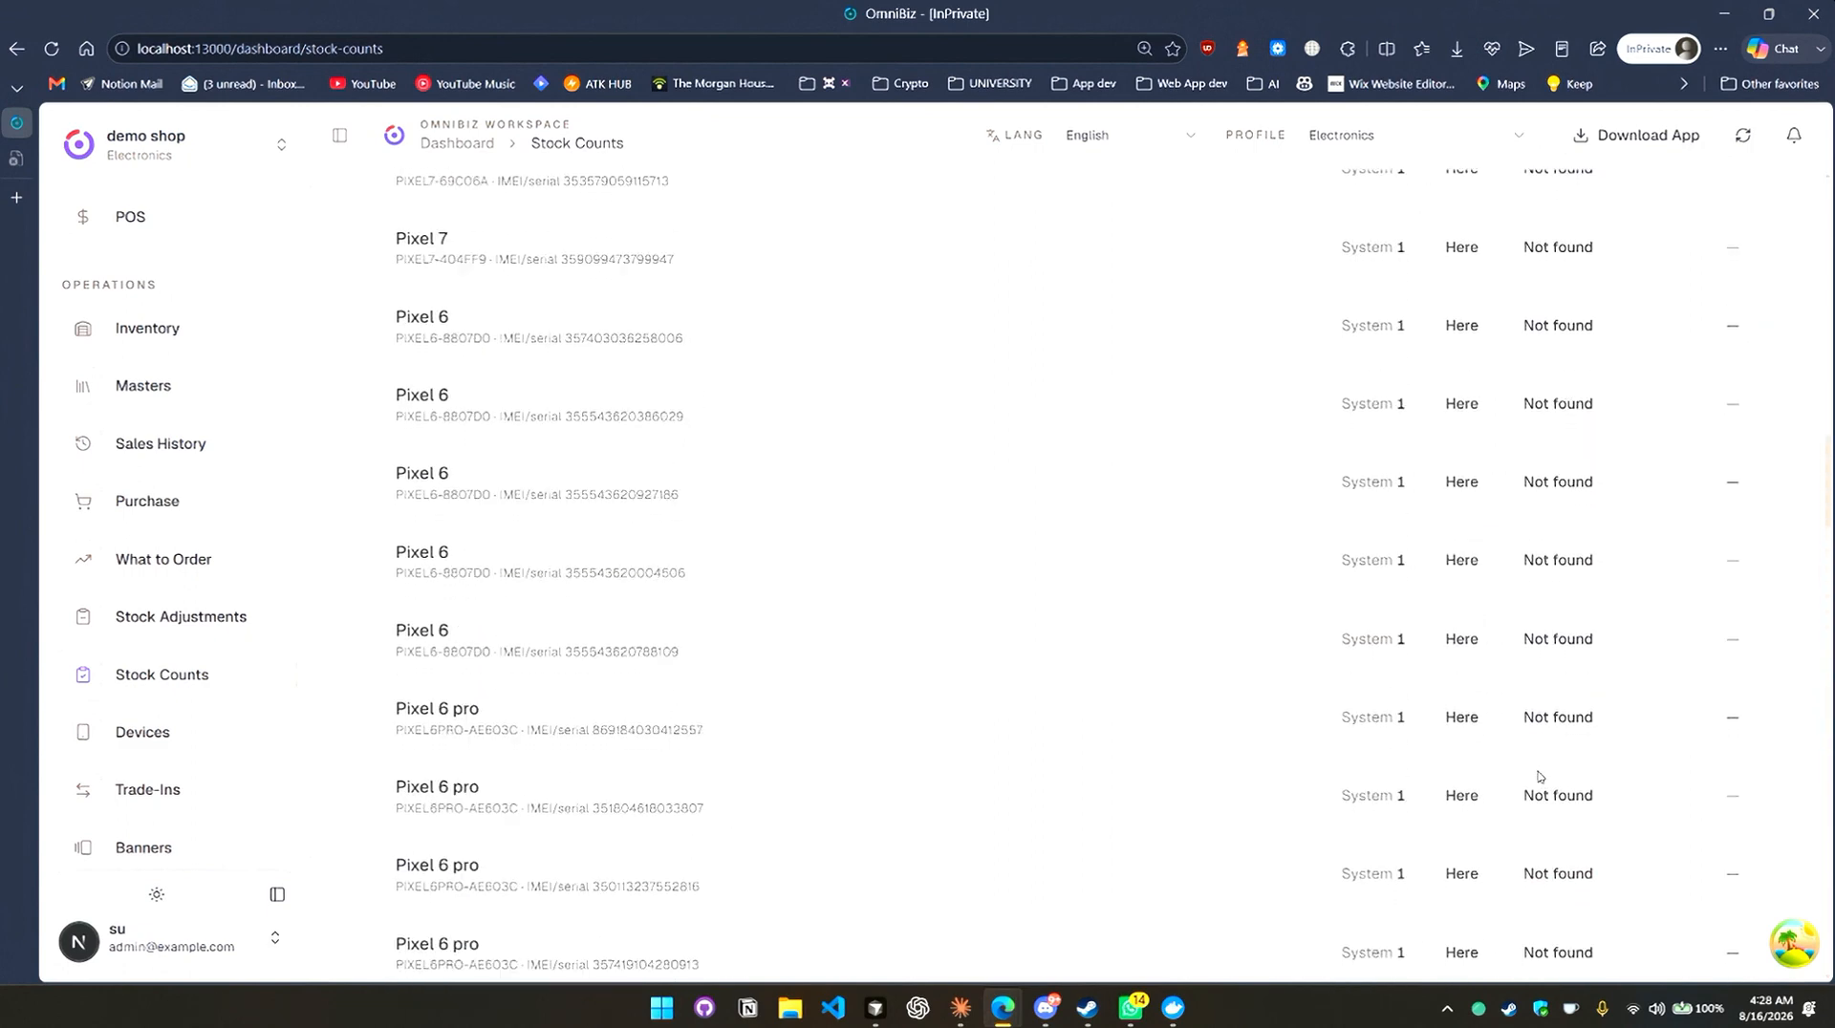
{"action": "scroll", "coordinate": [1540, 777], "scroll_direction": "up", "scroll_amount": 20}
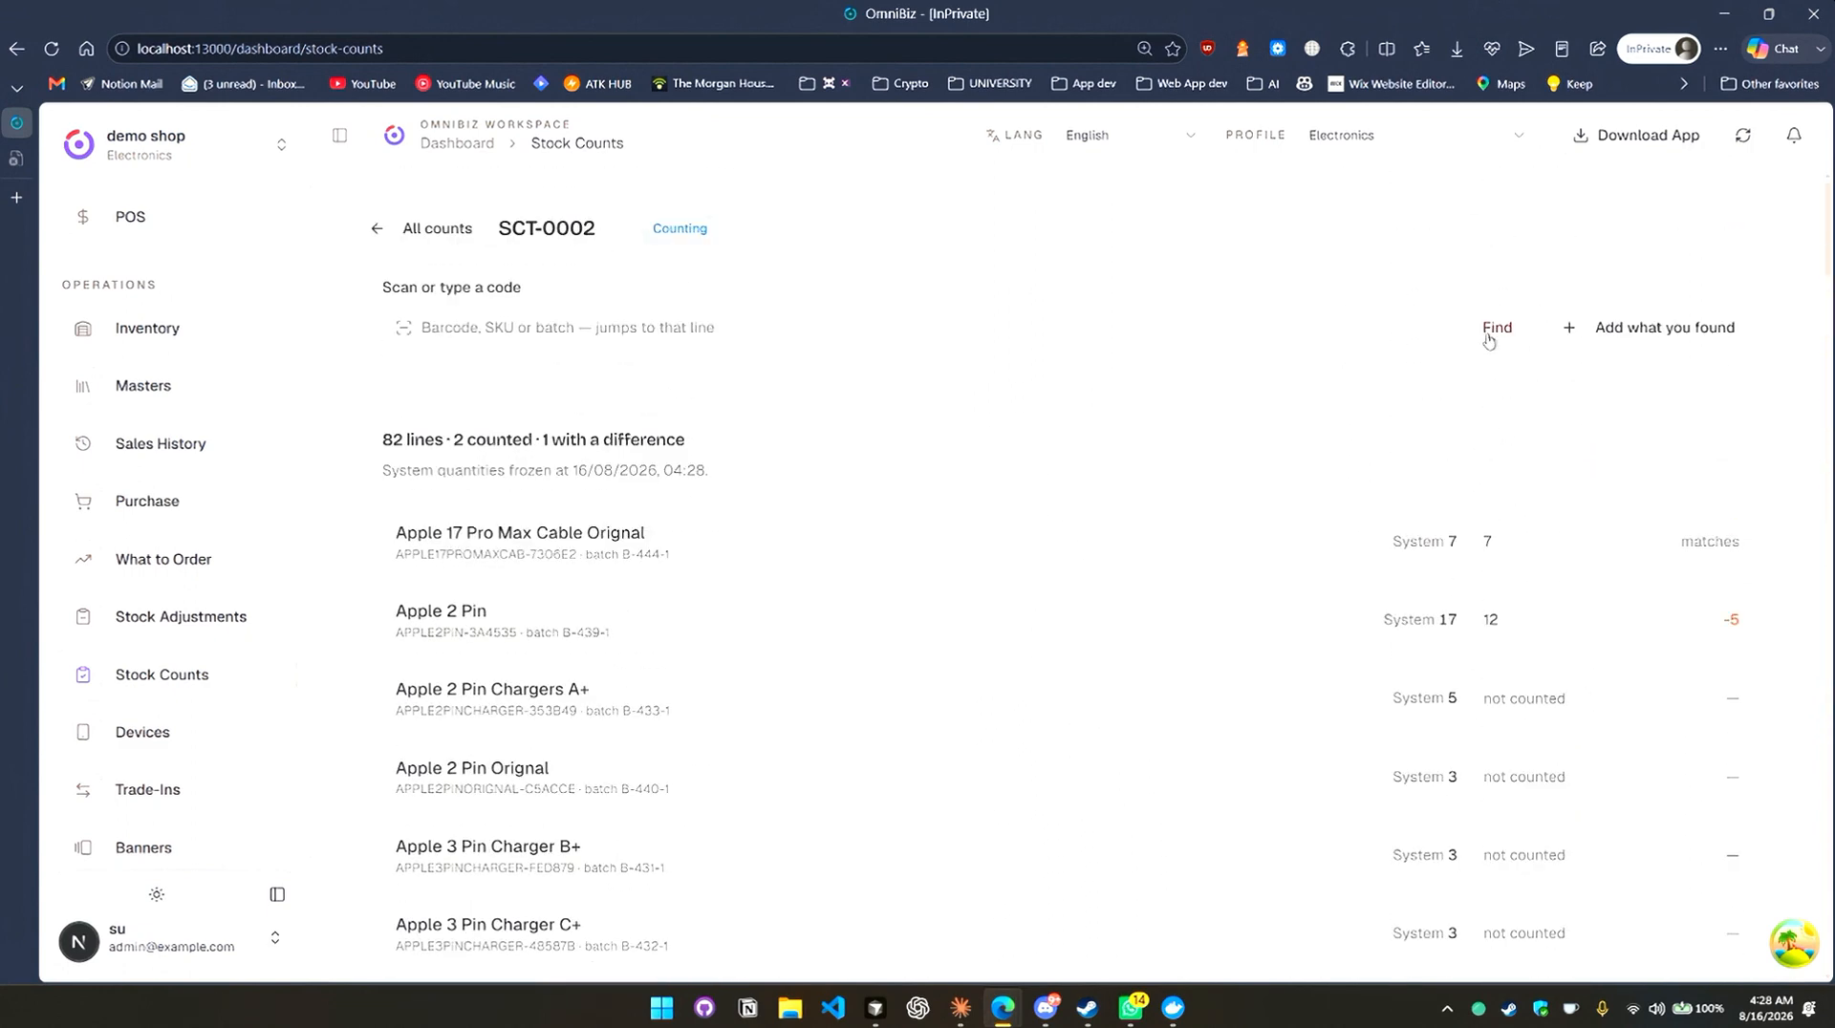
{"action": "left_click", "coordinate": [974, 319]}
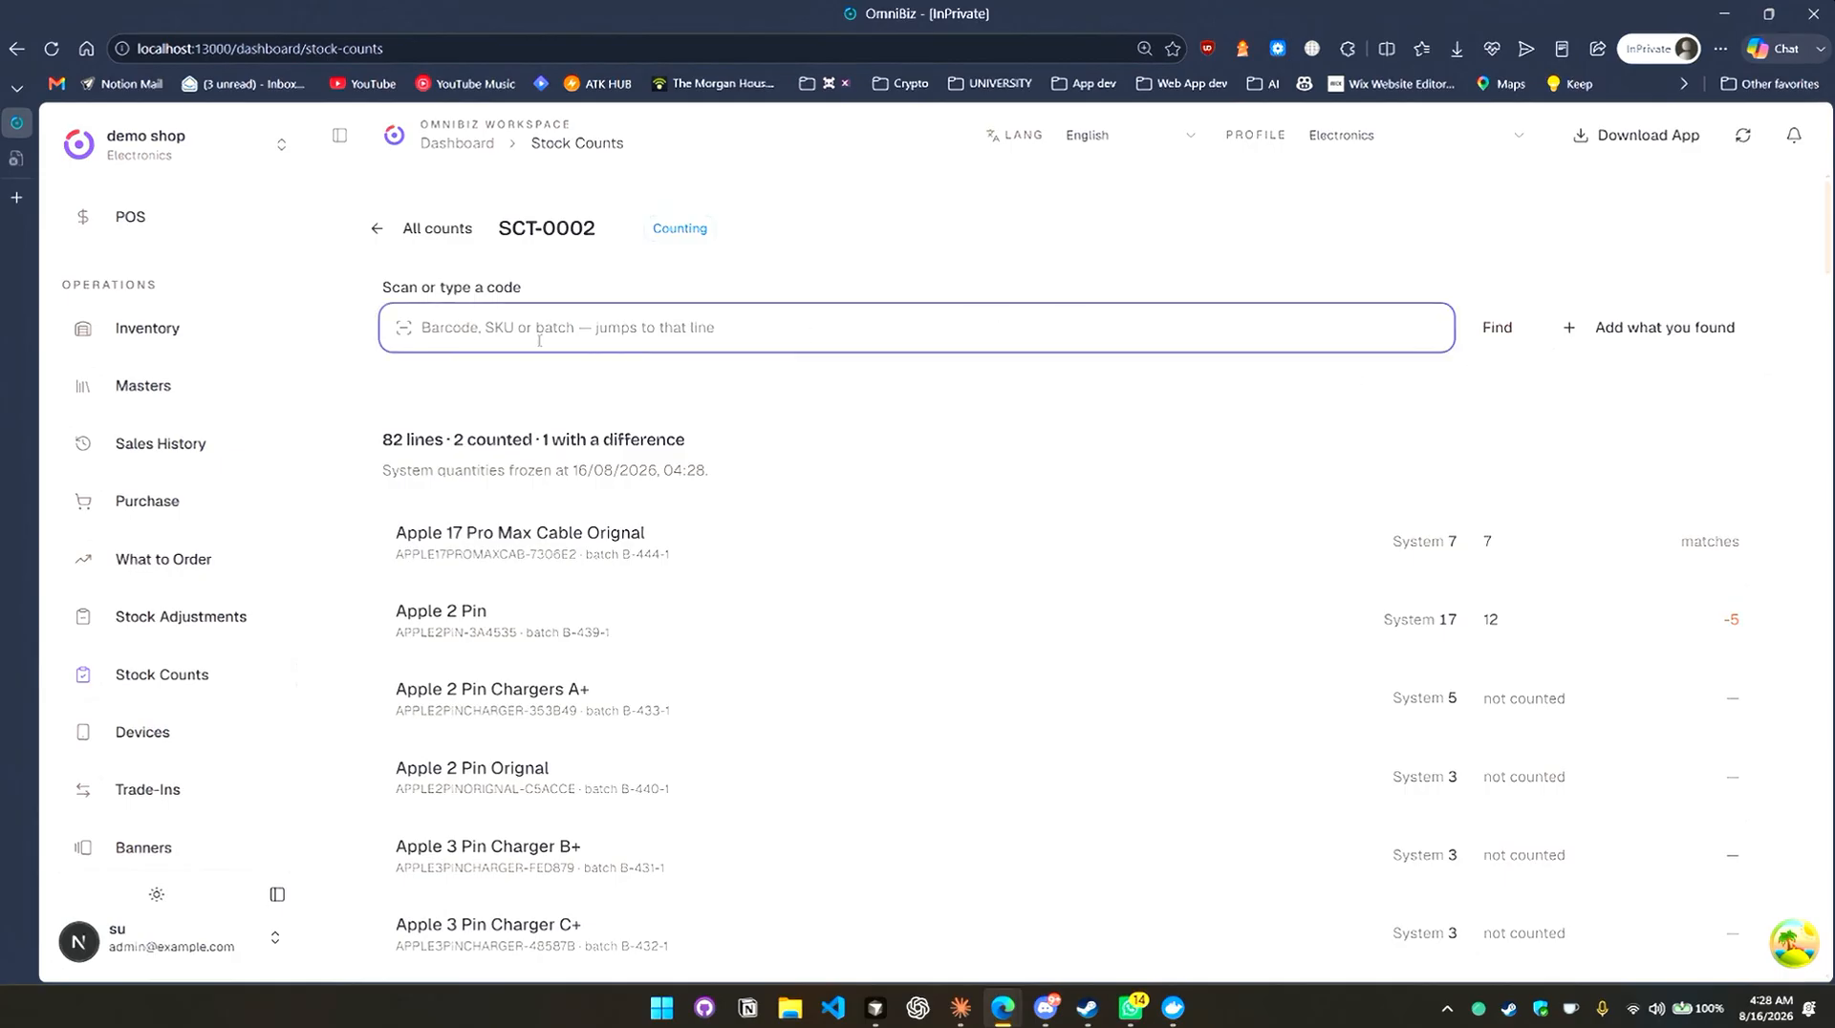
{"action": "left_click", "coordinate": [404, 332]}
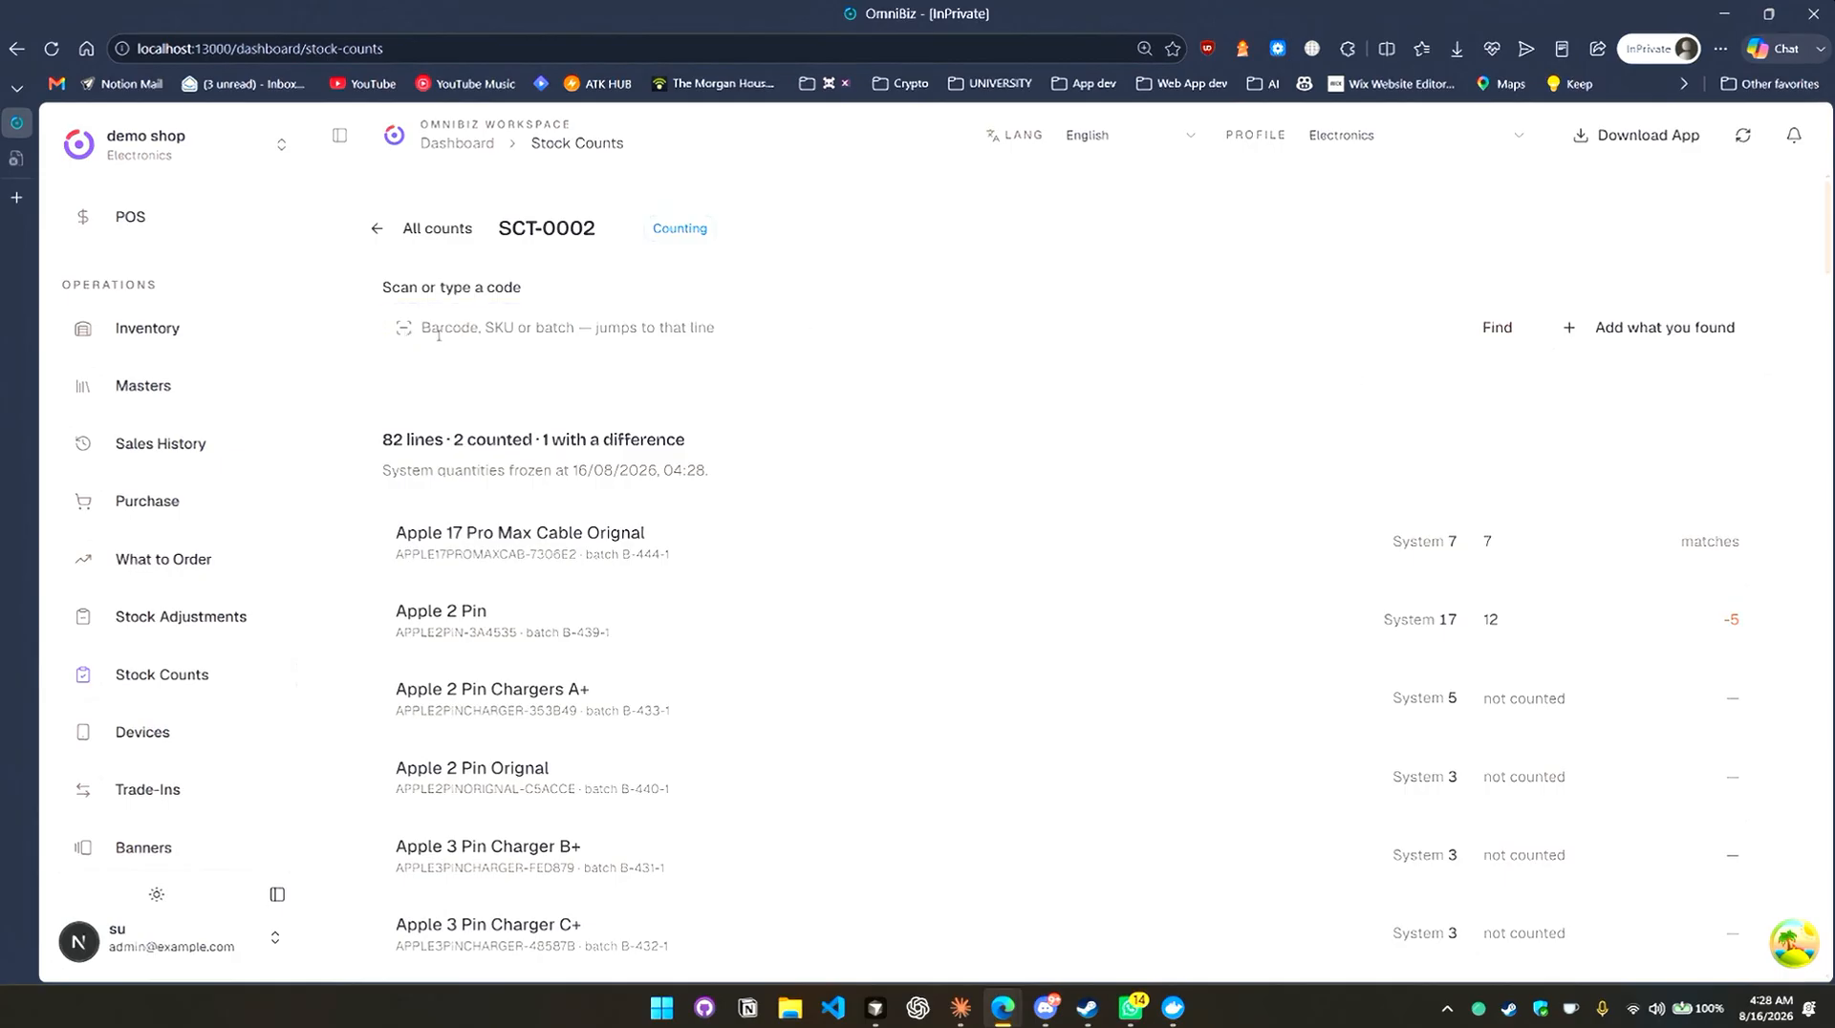
{"action": "left_click", "coordinate": [388, 336]}
{"action": "left_click", "coordinate": [374, 334]}
{"action": "left_click", "coordinate": [718, 329]}
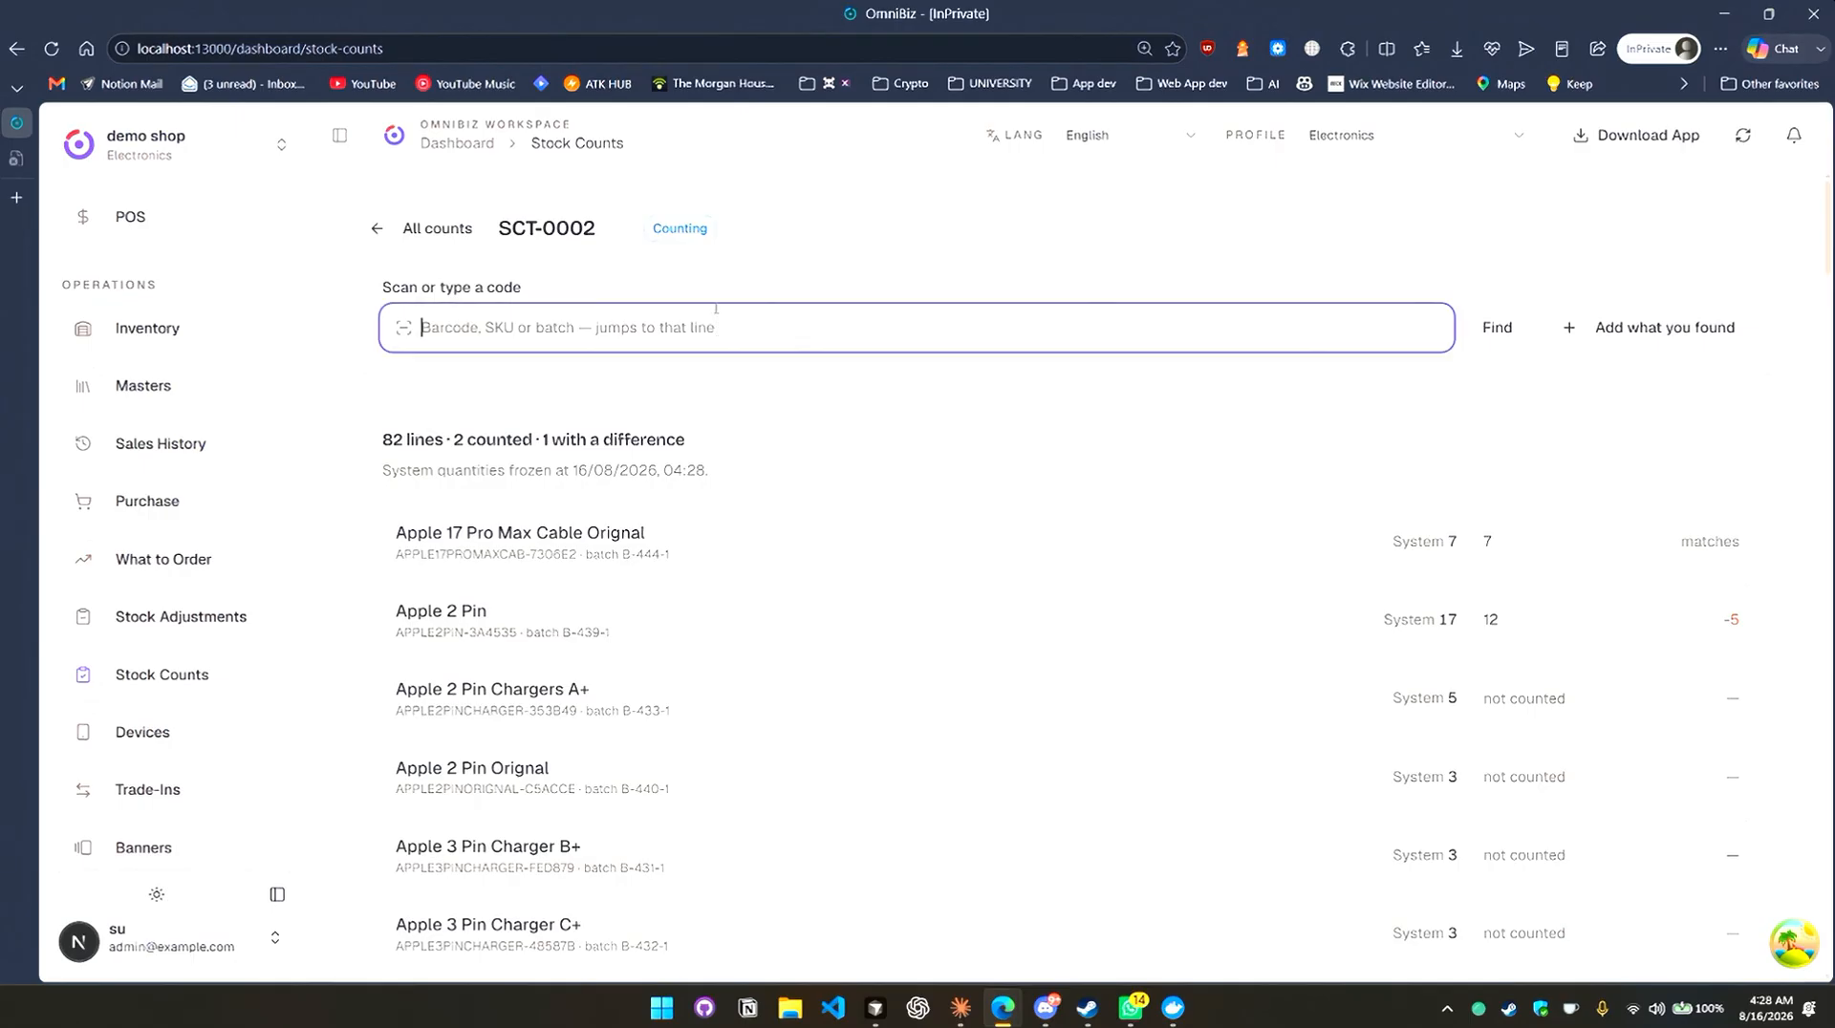
{"action": "left_click", "coordinate": [1233, 543]}
{"action": "scroll", "coordinate": [1527, 692], "scroll_direction": "down", "scroll_amount": 10}
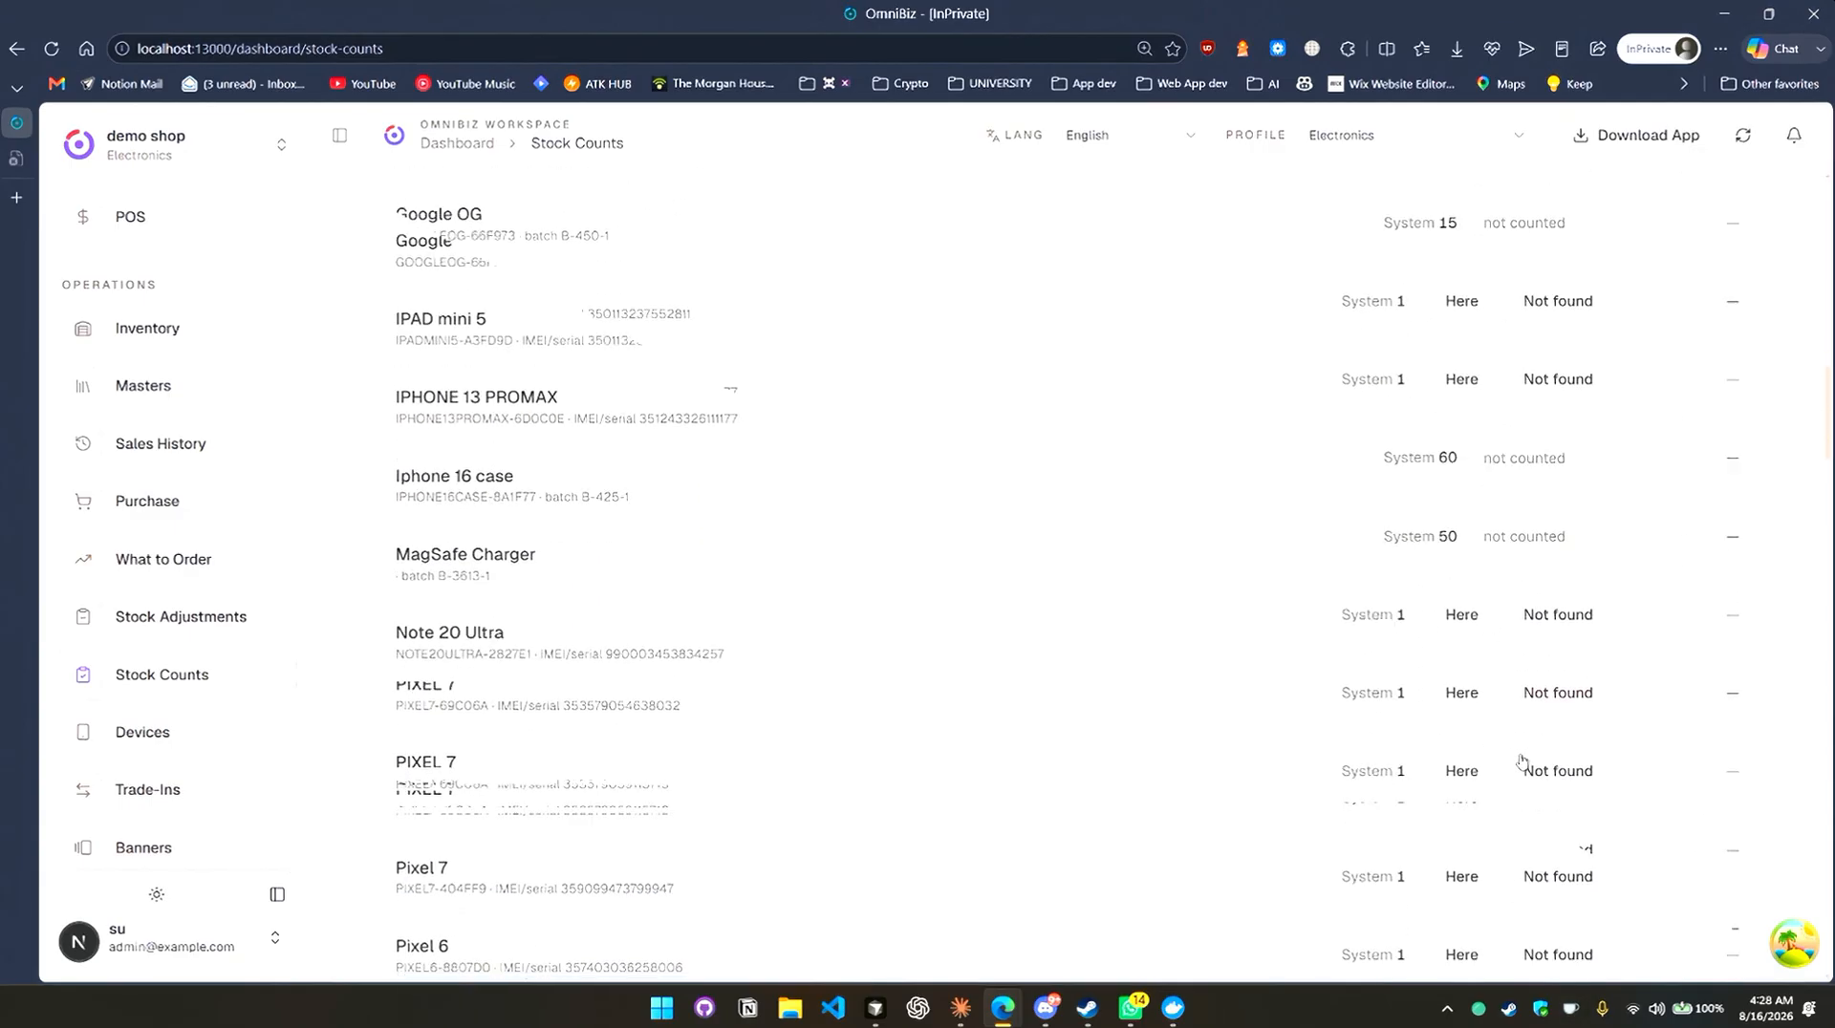
{"action": "scroll", "coordinate": [1517, 762], "scroll_direction": "up", "scroll_amount": 7}
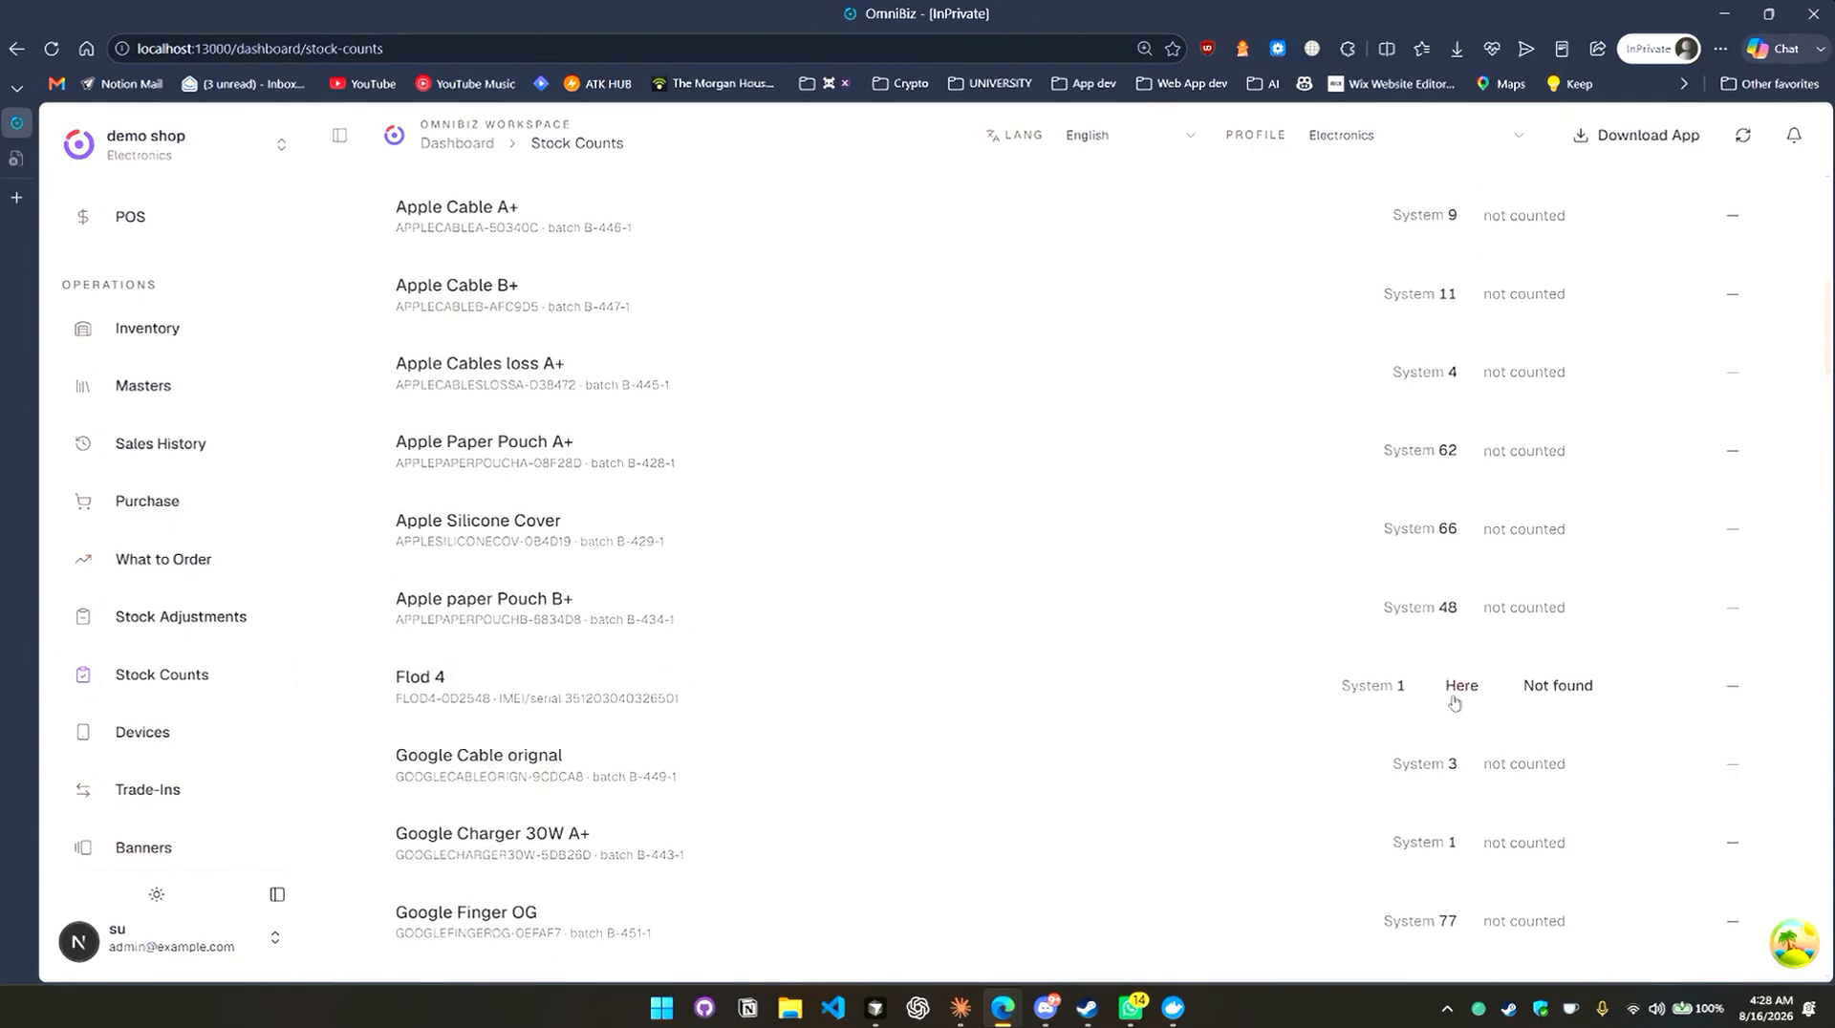
{"action": "scroll", "coordinate": [571, 626], "scroll_direction": "up", "scroll_amount": 6}
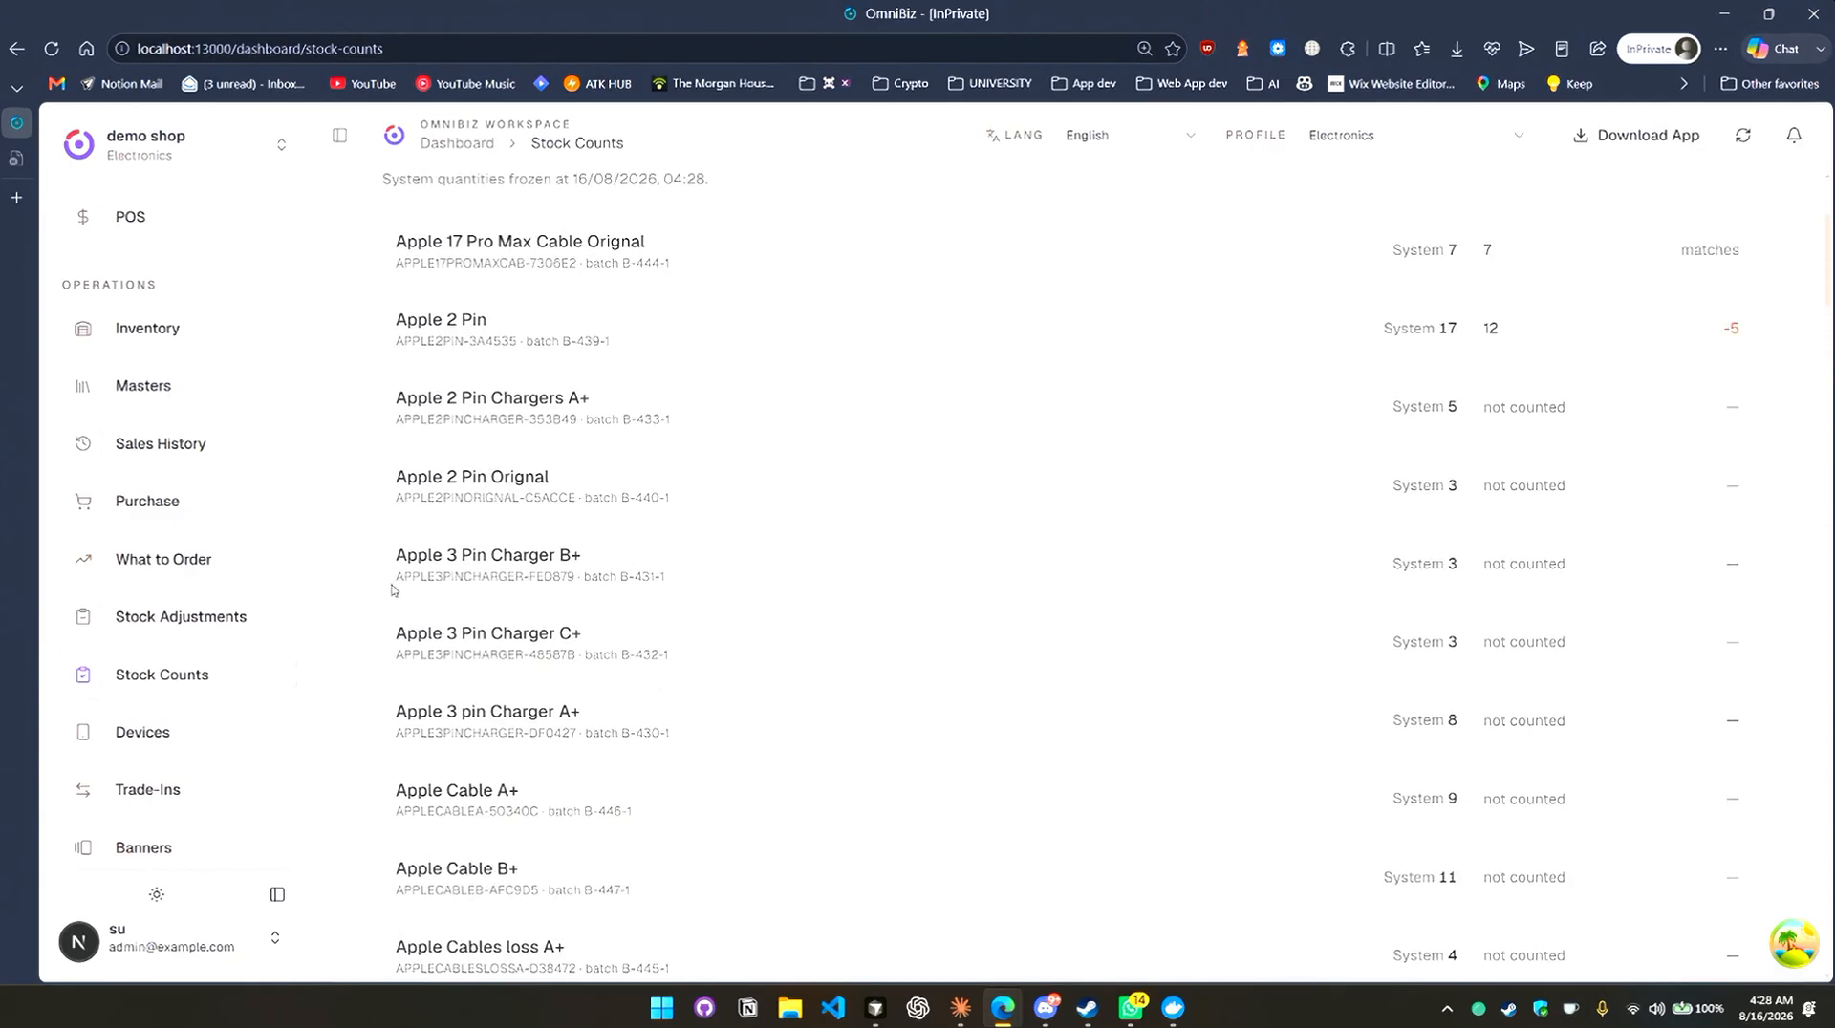
{"action": "scroll", "coordinate": [378, 547], "scroll_direction": "up", "scroll_amount": 3}
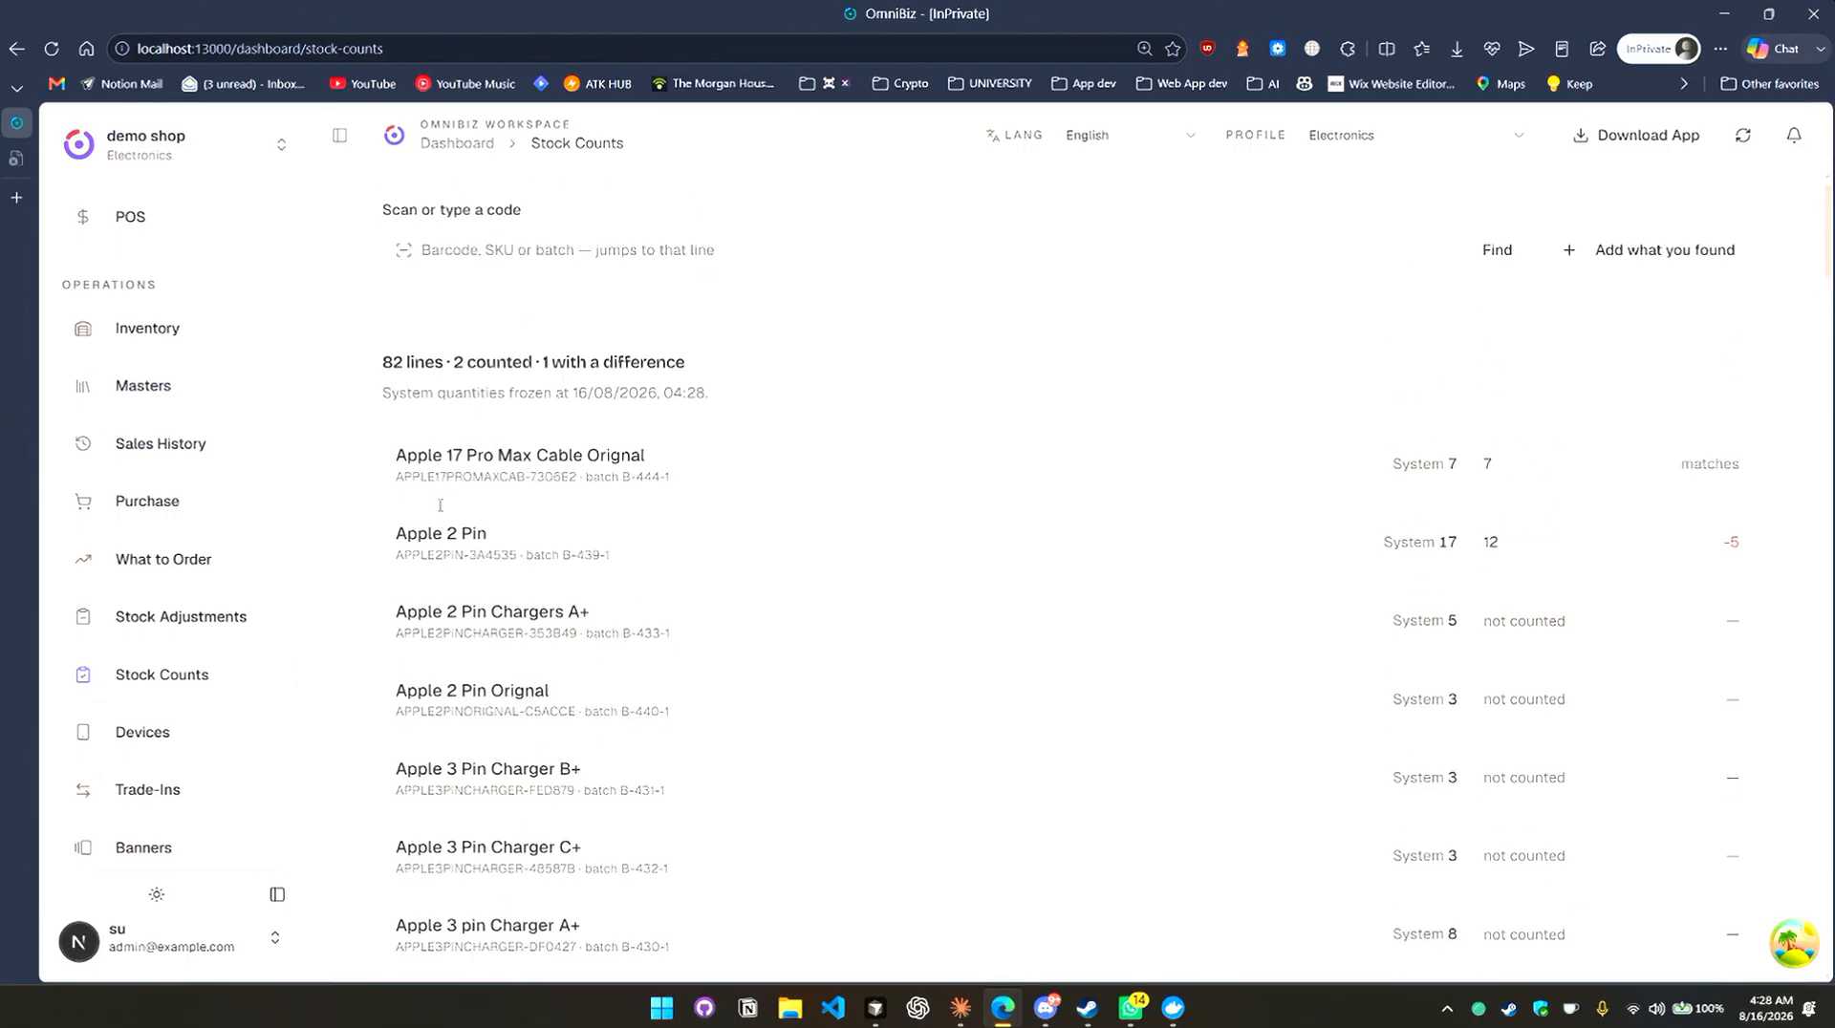
Search the count sheet for "Apple 2 Pin" using the code lookup.
{"action": "left_click", "coordinate": [1518, 535]}
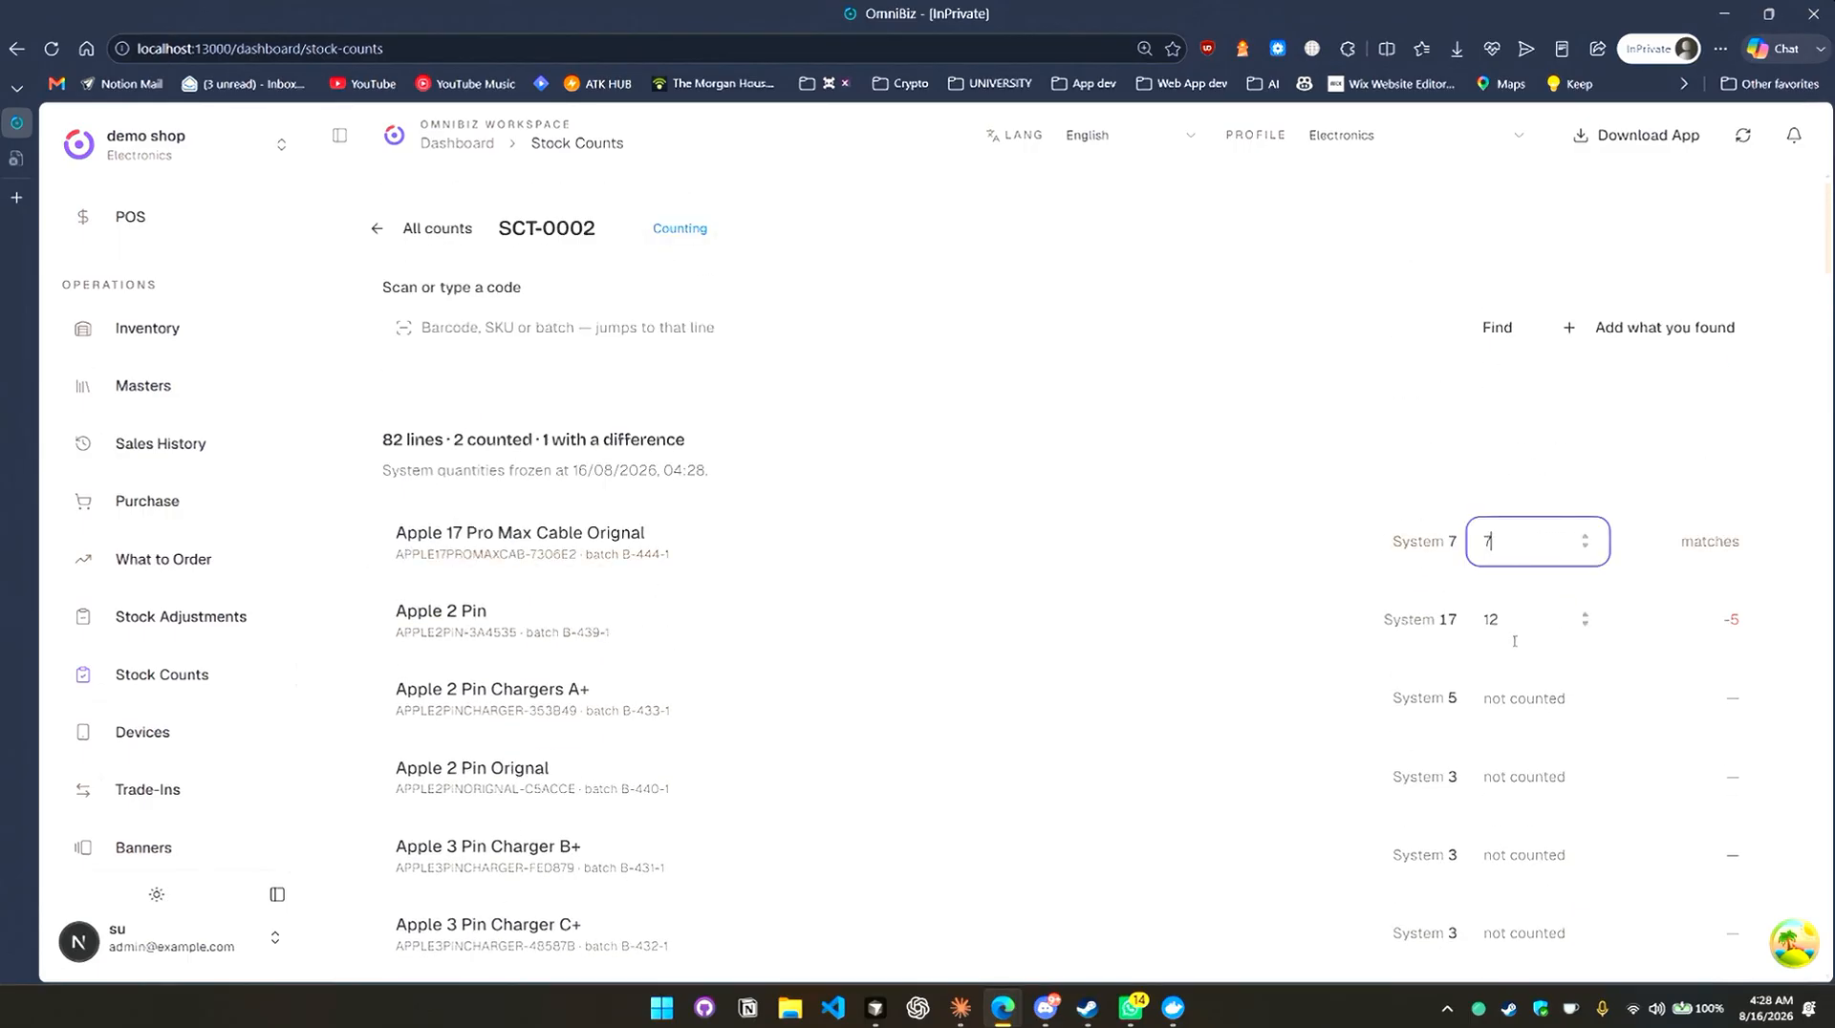
{"action": "left_click", "coordinate": [419, 612]}
{"action": "left_click", "coordinate": [610, 330]}
{"action": "type", "text": "Apple 2 Pin"}
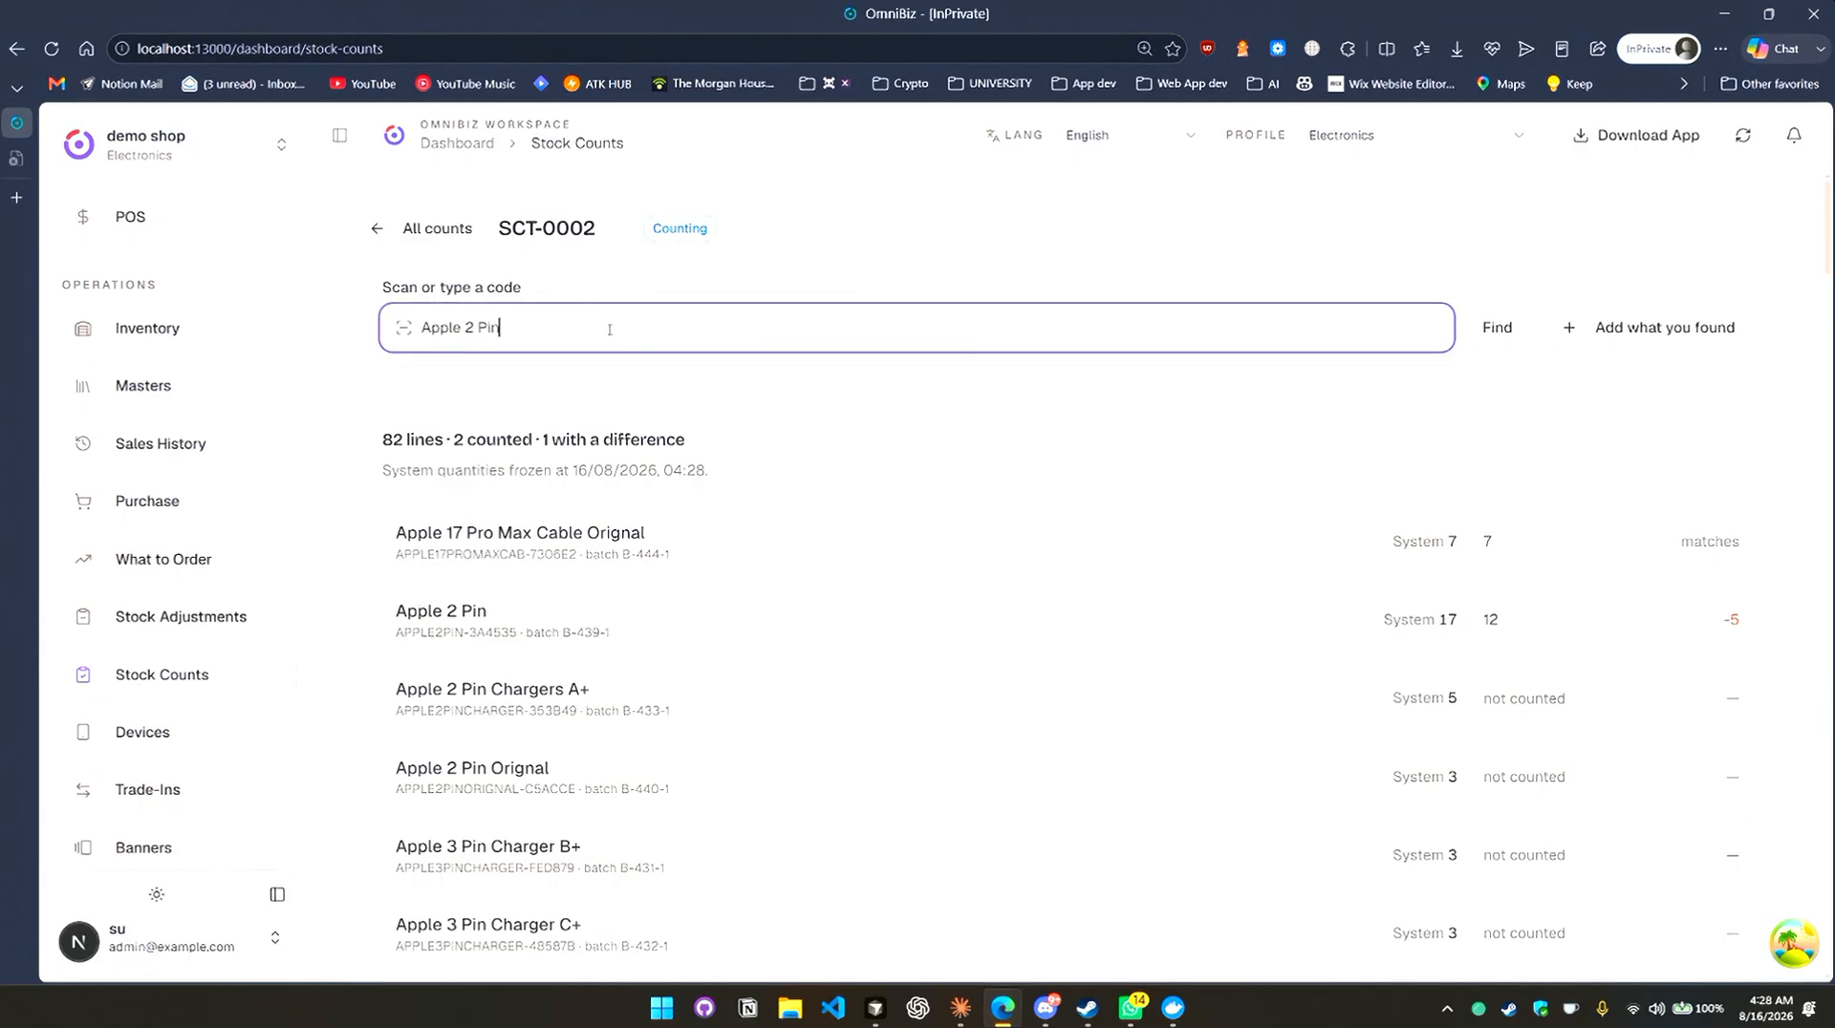
{"action": "key", "text": "Return"}
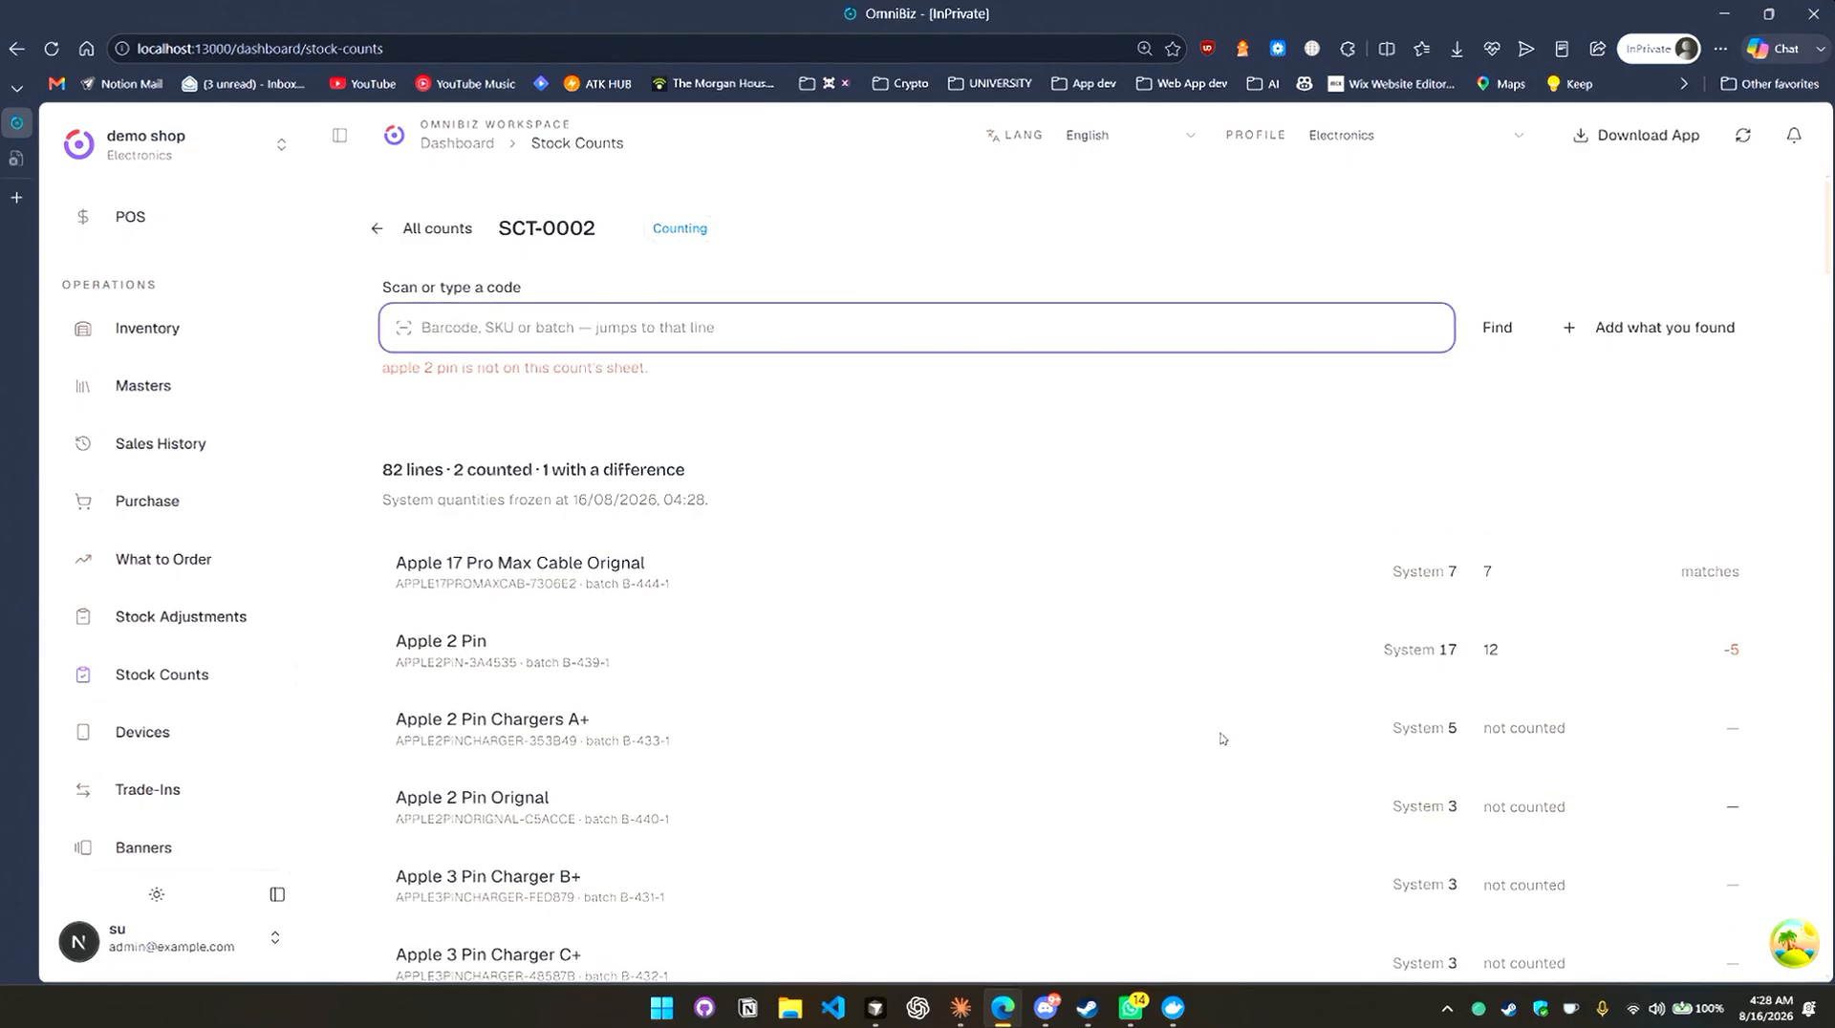
Open the Devices page, check its accessories listing, and look through the in-stock device cards.
{"action": "scroll", "coordinate": [774, 688], "scroll_direction": "down", "scroll_amount": 2}
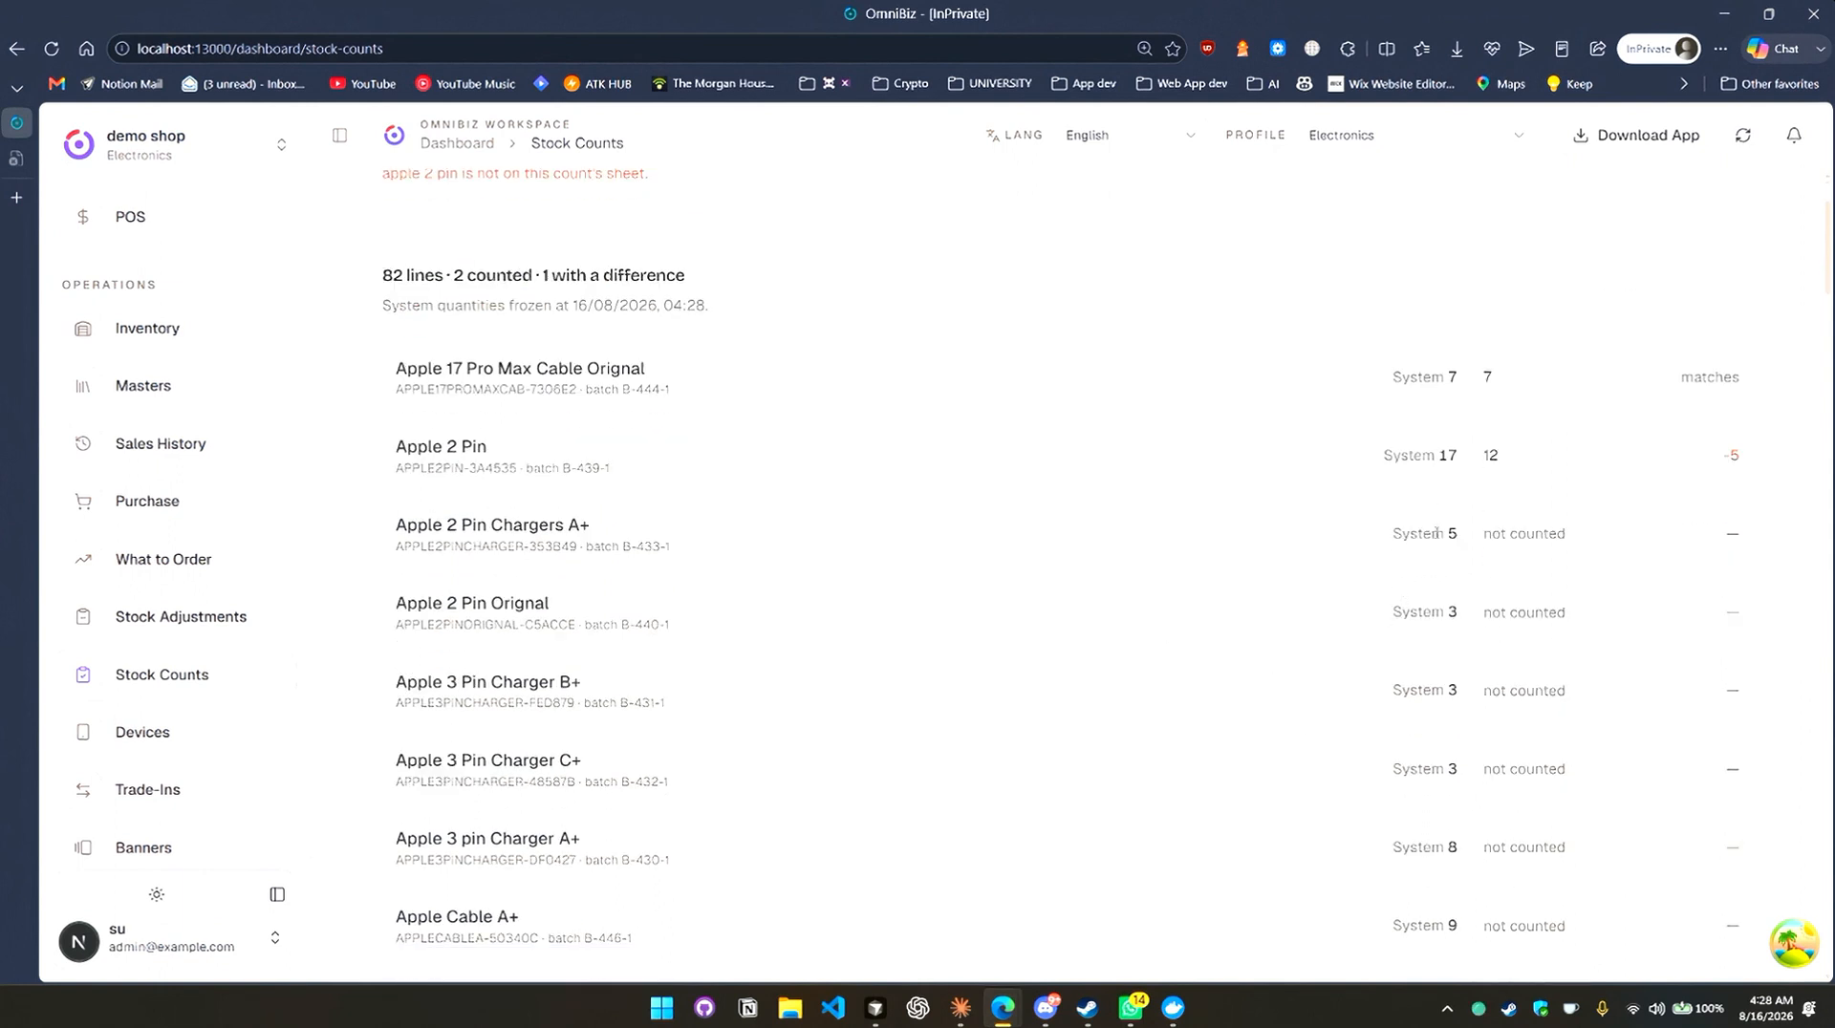
{"action": "scroll", "coordinate": [702, 686], "scroll_direction": "down", "scroll_amount": 1}
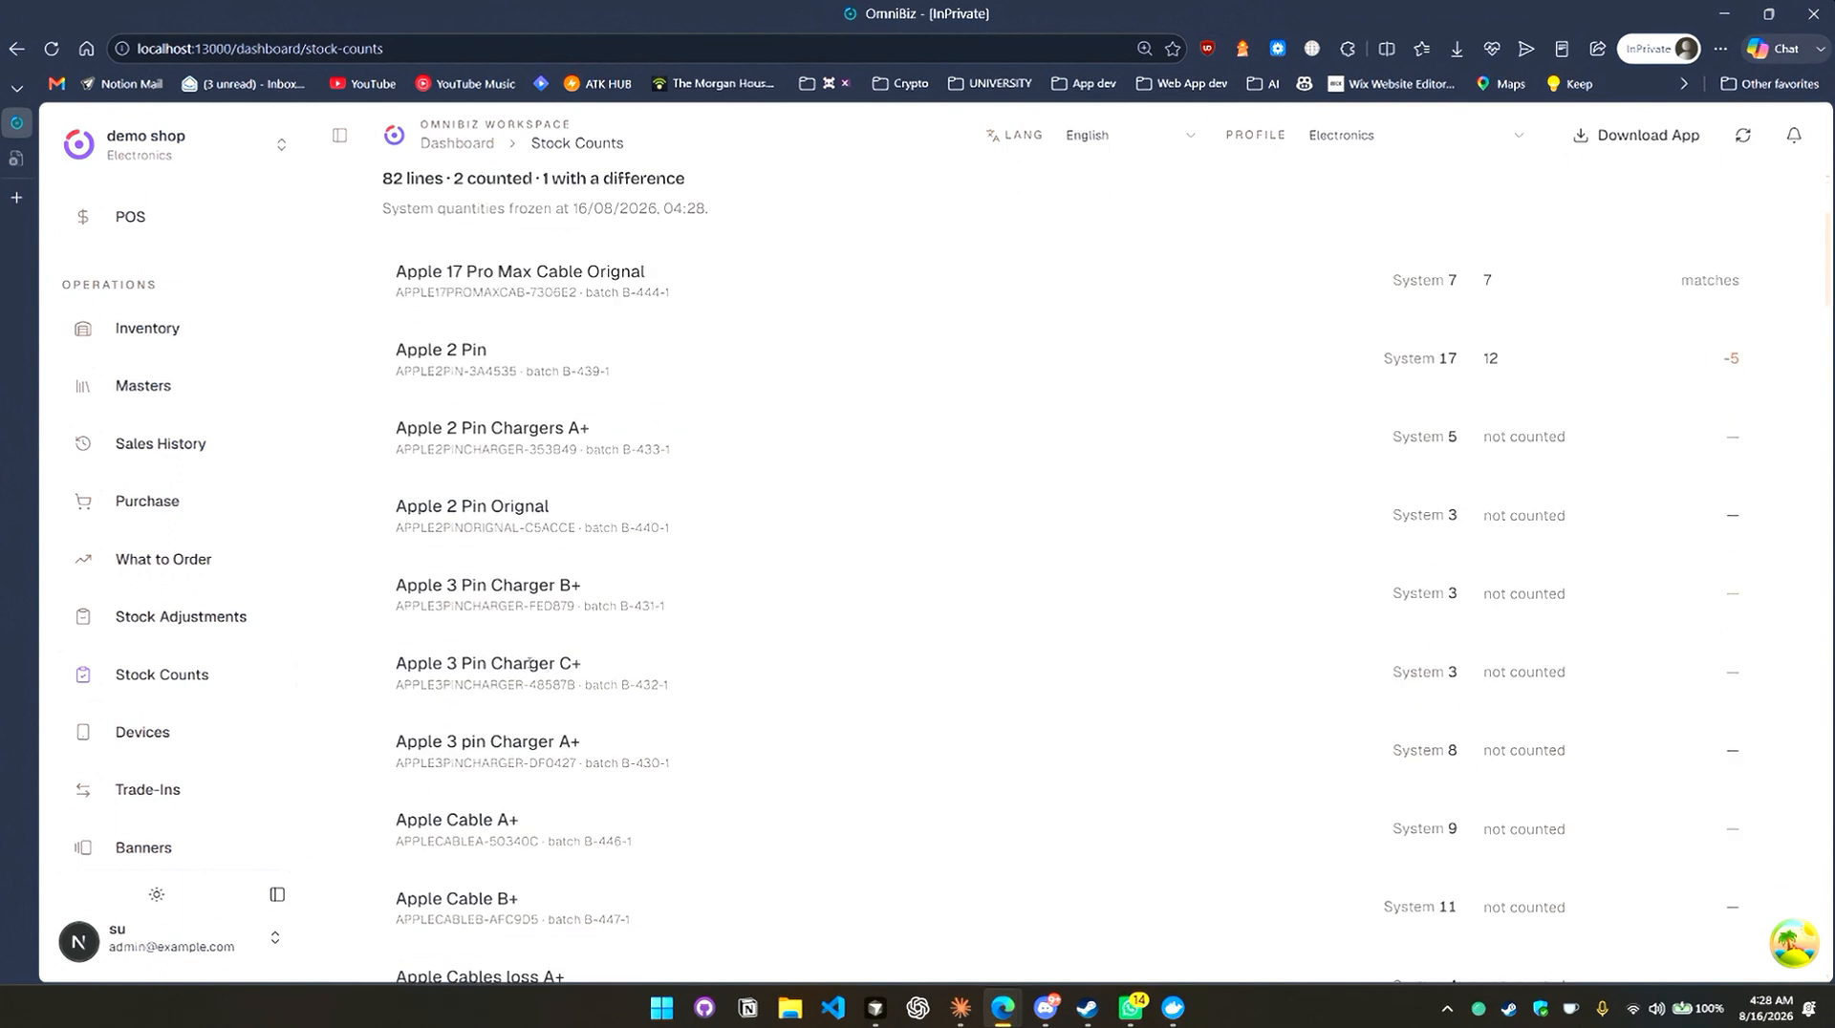
{"action": "left_click", "coordinate": [134, 790]}
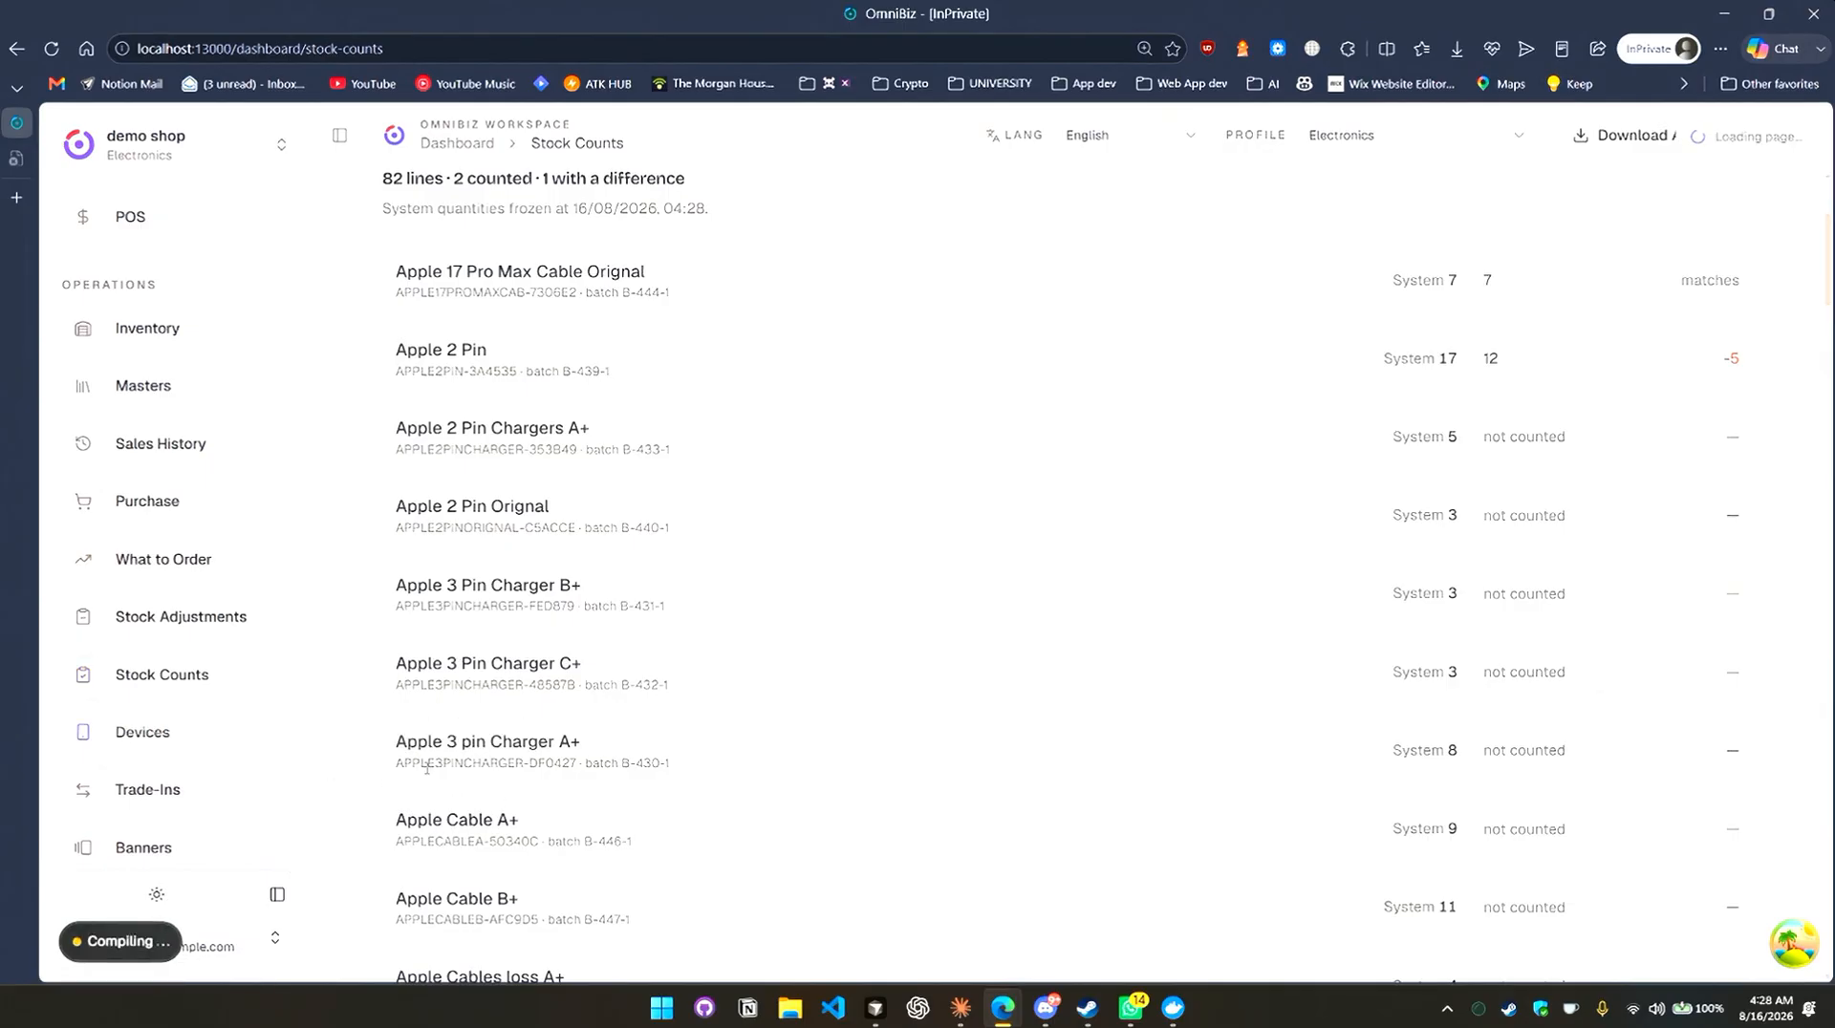
{"action": "scroll", "coordinate": [703, 712], "scroll_direction": "up", "scroll_amount": 3}
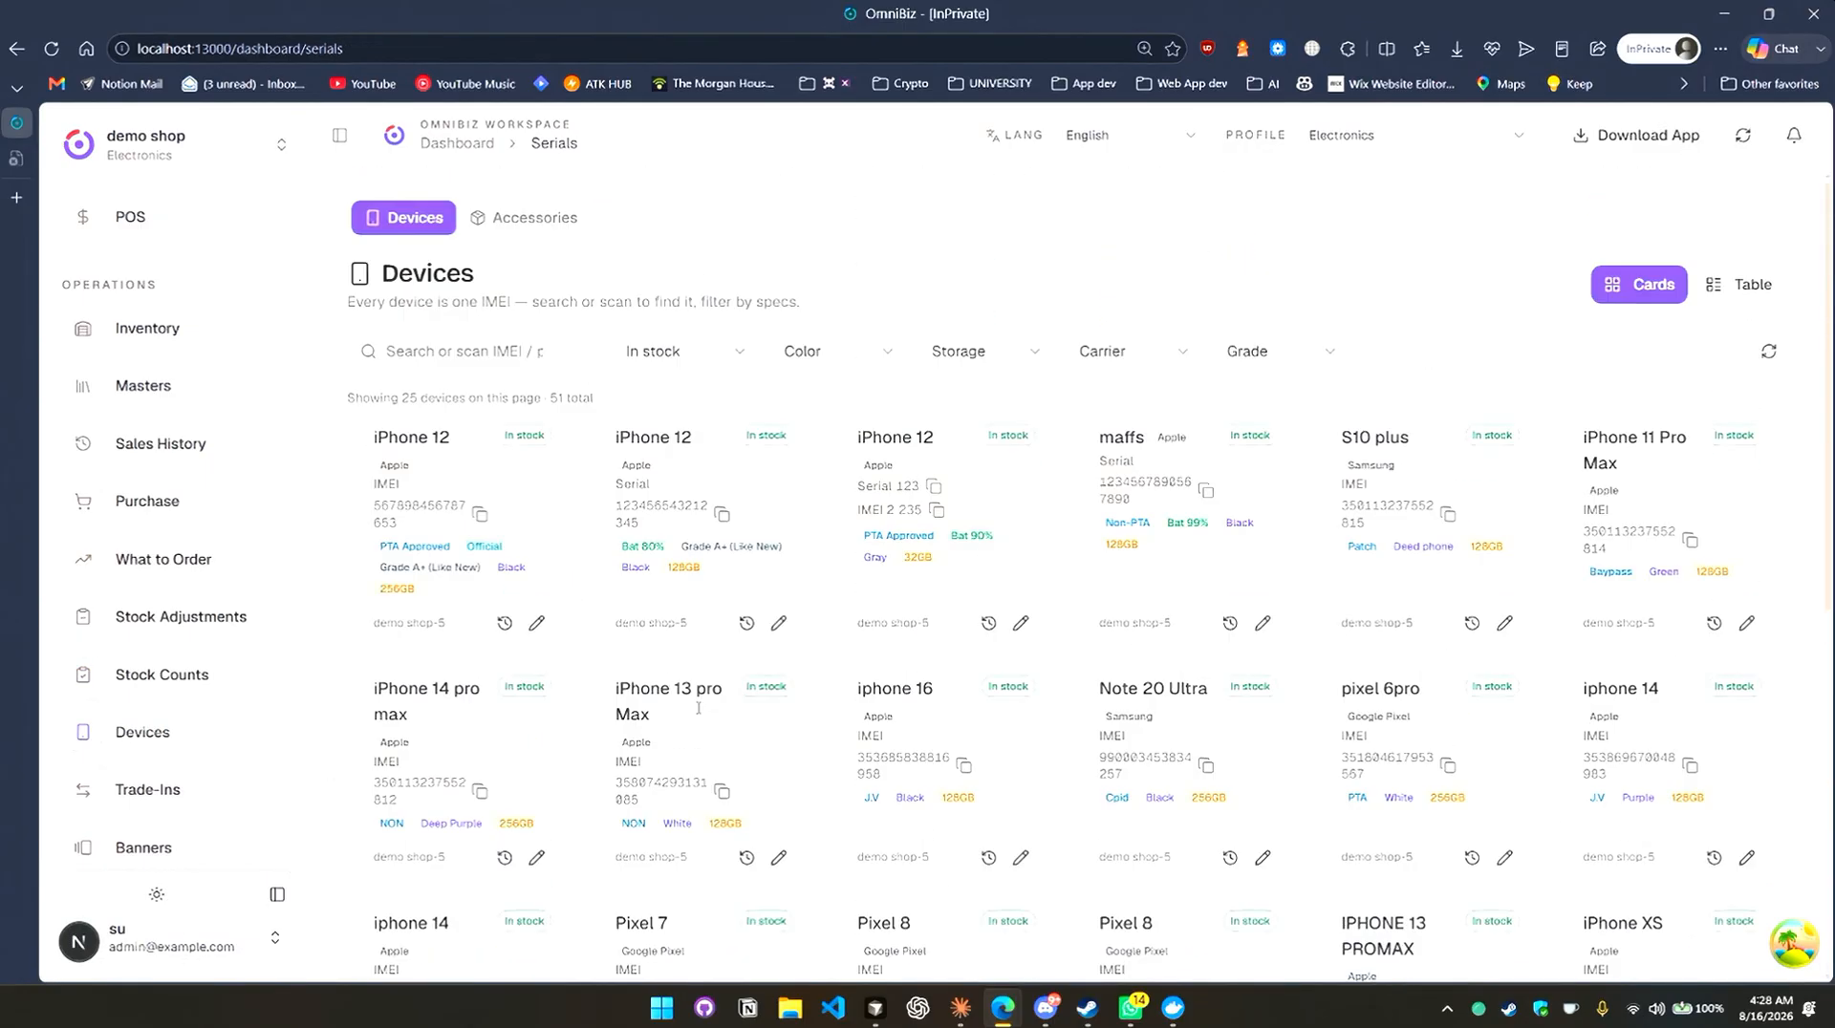
{"action": "left_click", "coordinate": [505, 221]}
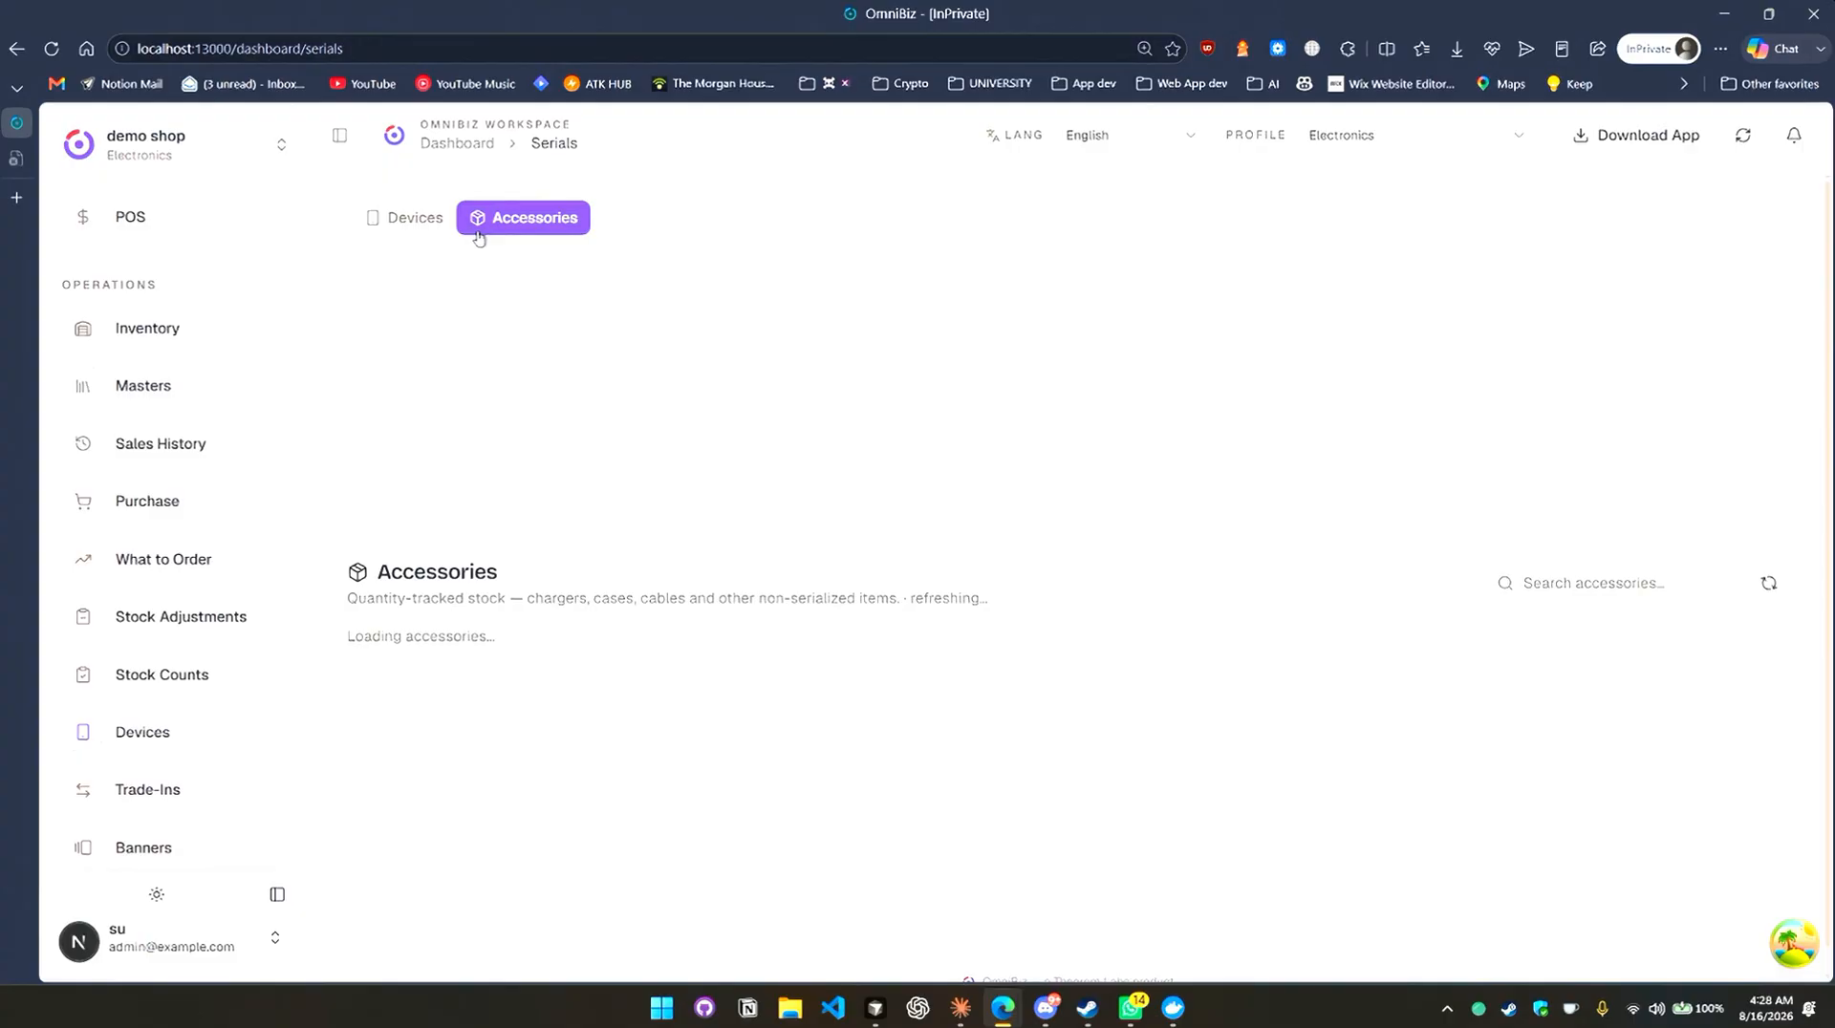
{"action": "left_click", "coordinate": [421, 222]}
{"action": "scroll", "coordinate": [1106, 699], "scroll_direction": "down", "scroll_amount": 4}
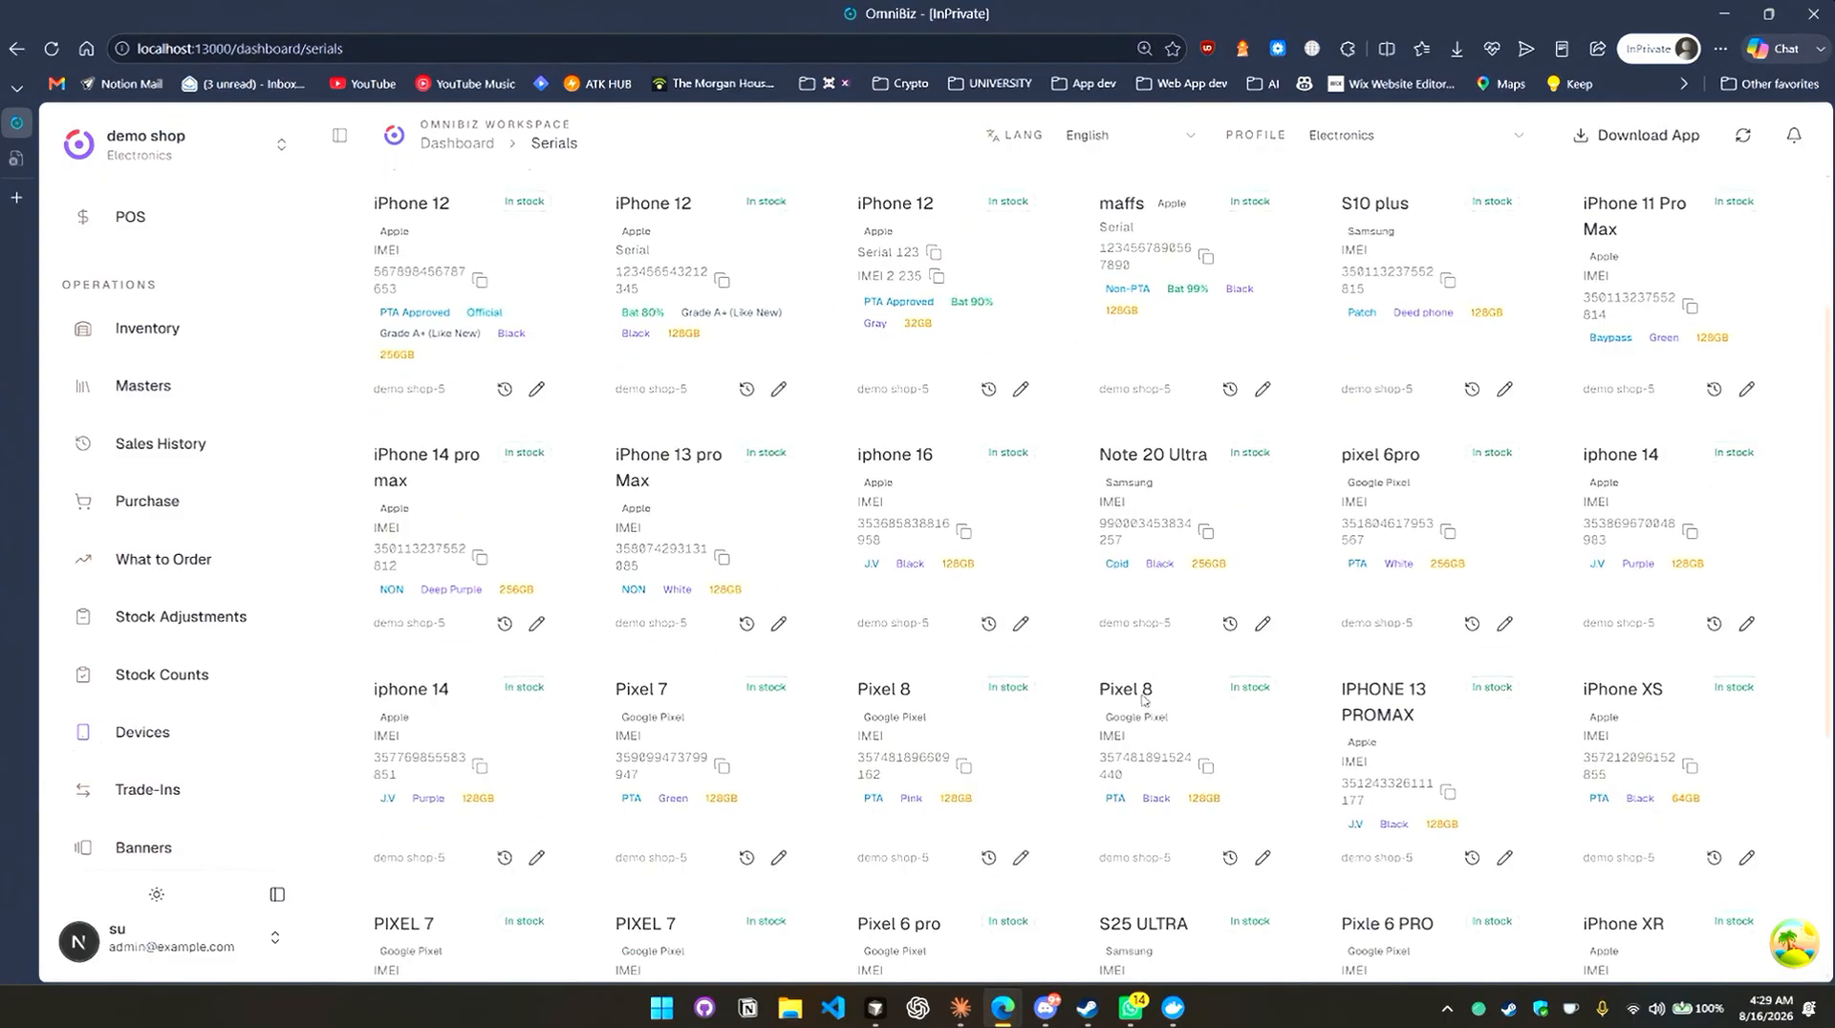
{"action": "scroll", "coordinate": [1108, 703], "scroll_direction": "up", "scroll_amount": 4}
View the device list as a table and return it to the card layout.
{"action": "left_click", "coordinate": [1741, 285]}
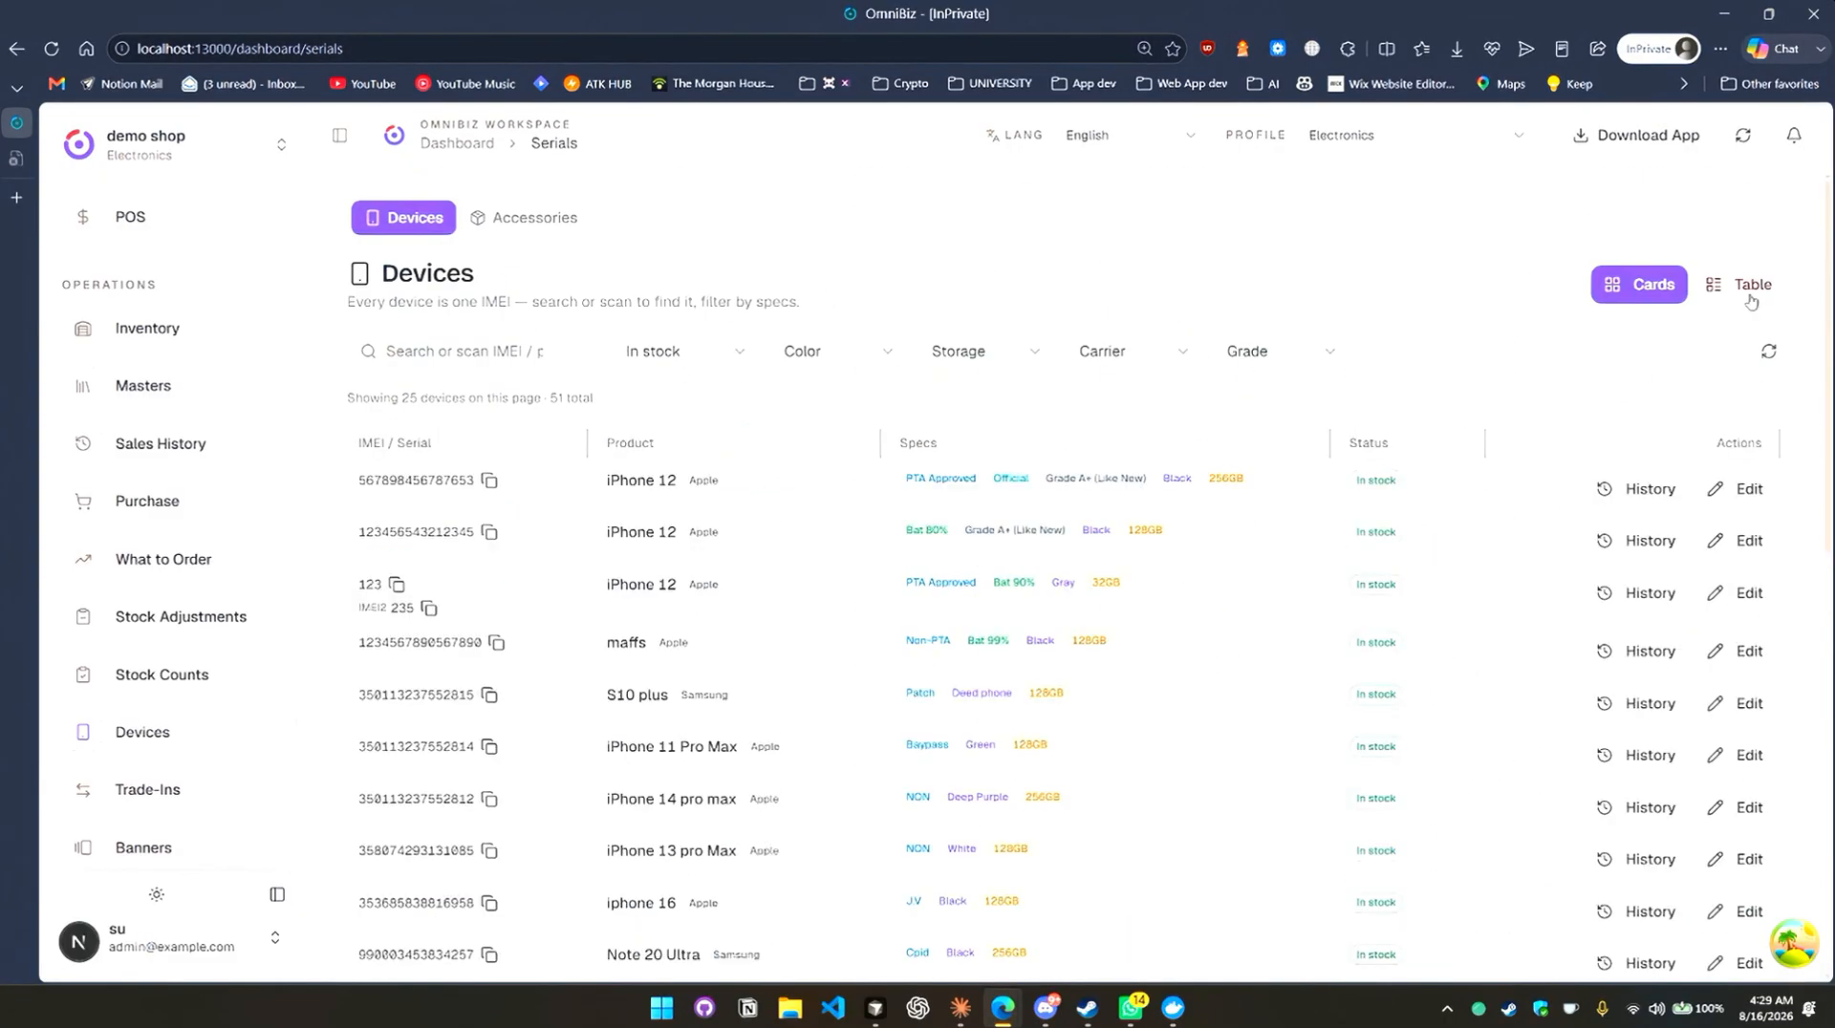
{"action": "scroll", "coordinate": [1395, 793], "scroll_direction": "down", "scroll_amount": 3}
{"action": "scroll", "coordinate": [1396, 794], "scroll_direction": "up", "scroll_amount": 3}
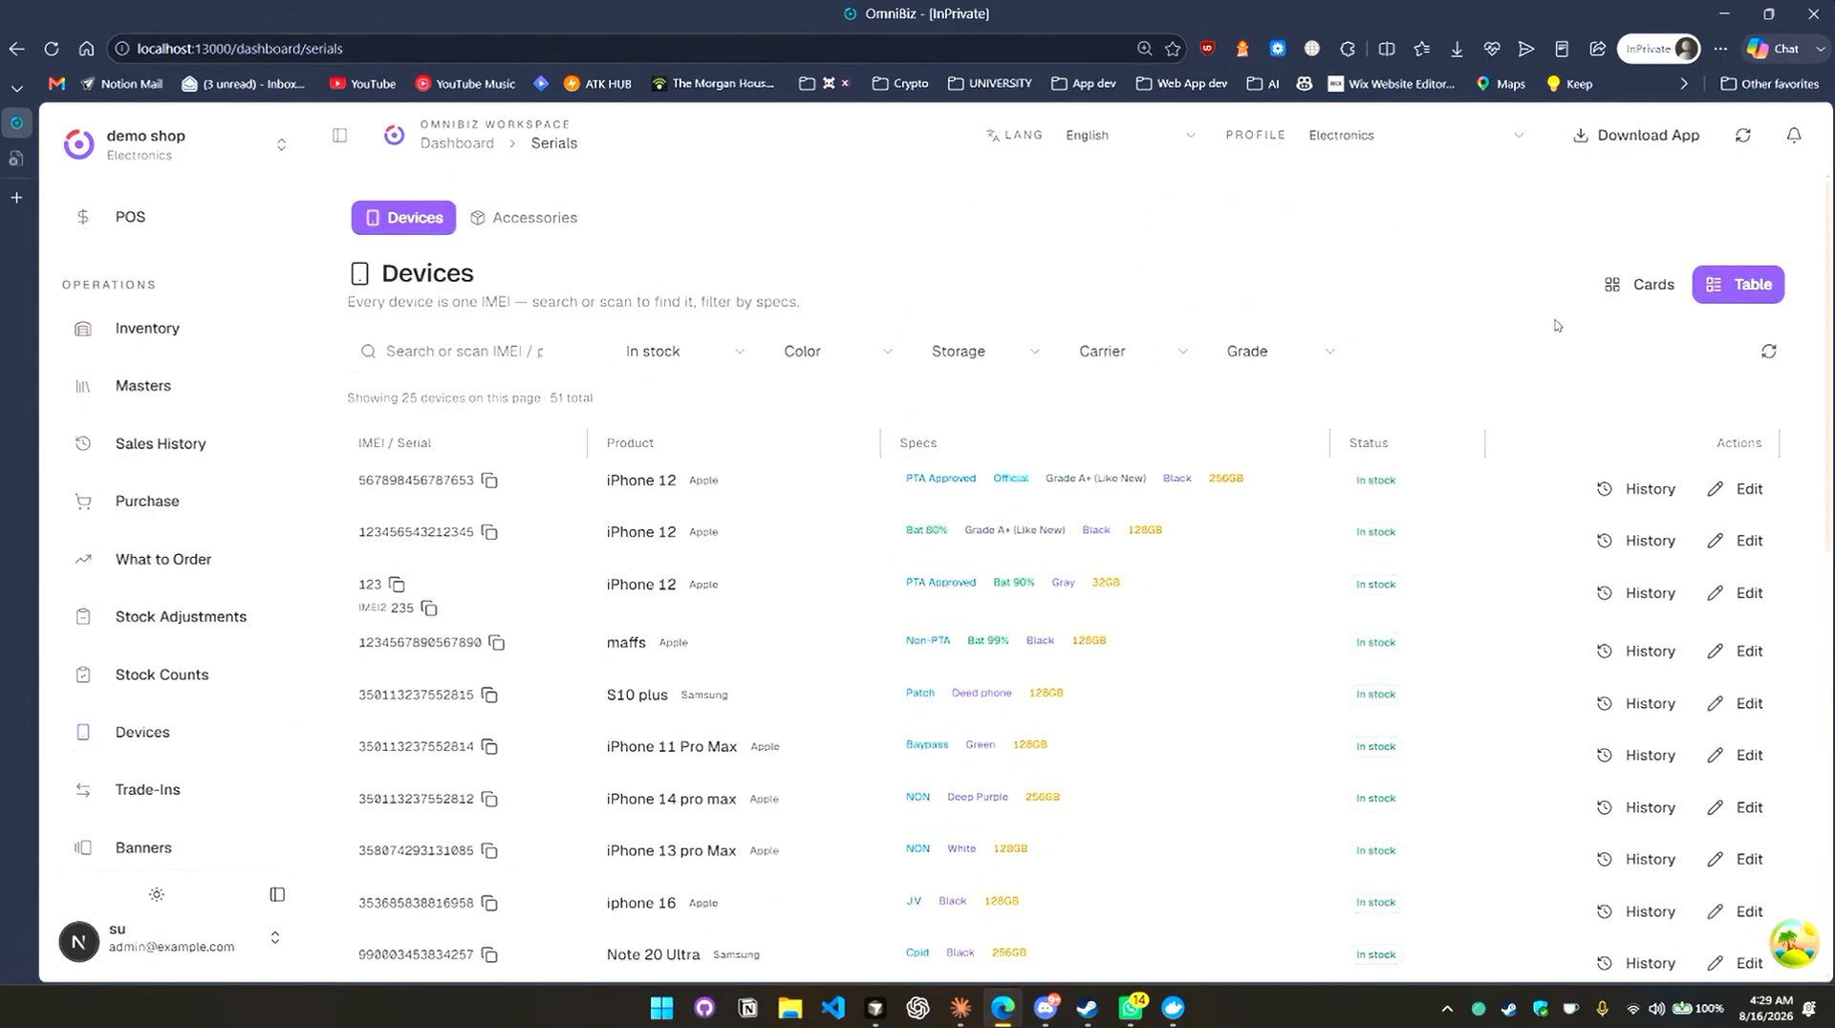
{"action": "left_click", "coordinate": [1639, 285]}
Open the Trade-Ins page and inspect the details of the open iPhone X buy-back.
{"action": "scroll", "coordinate": [212, 723], "scroll_direction": "down", "scroll_amount": 2}
{"action": "scroll", "coordinate": [212, 723], "scroll_direction": "down", "scroll_amount": 1}
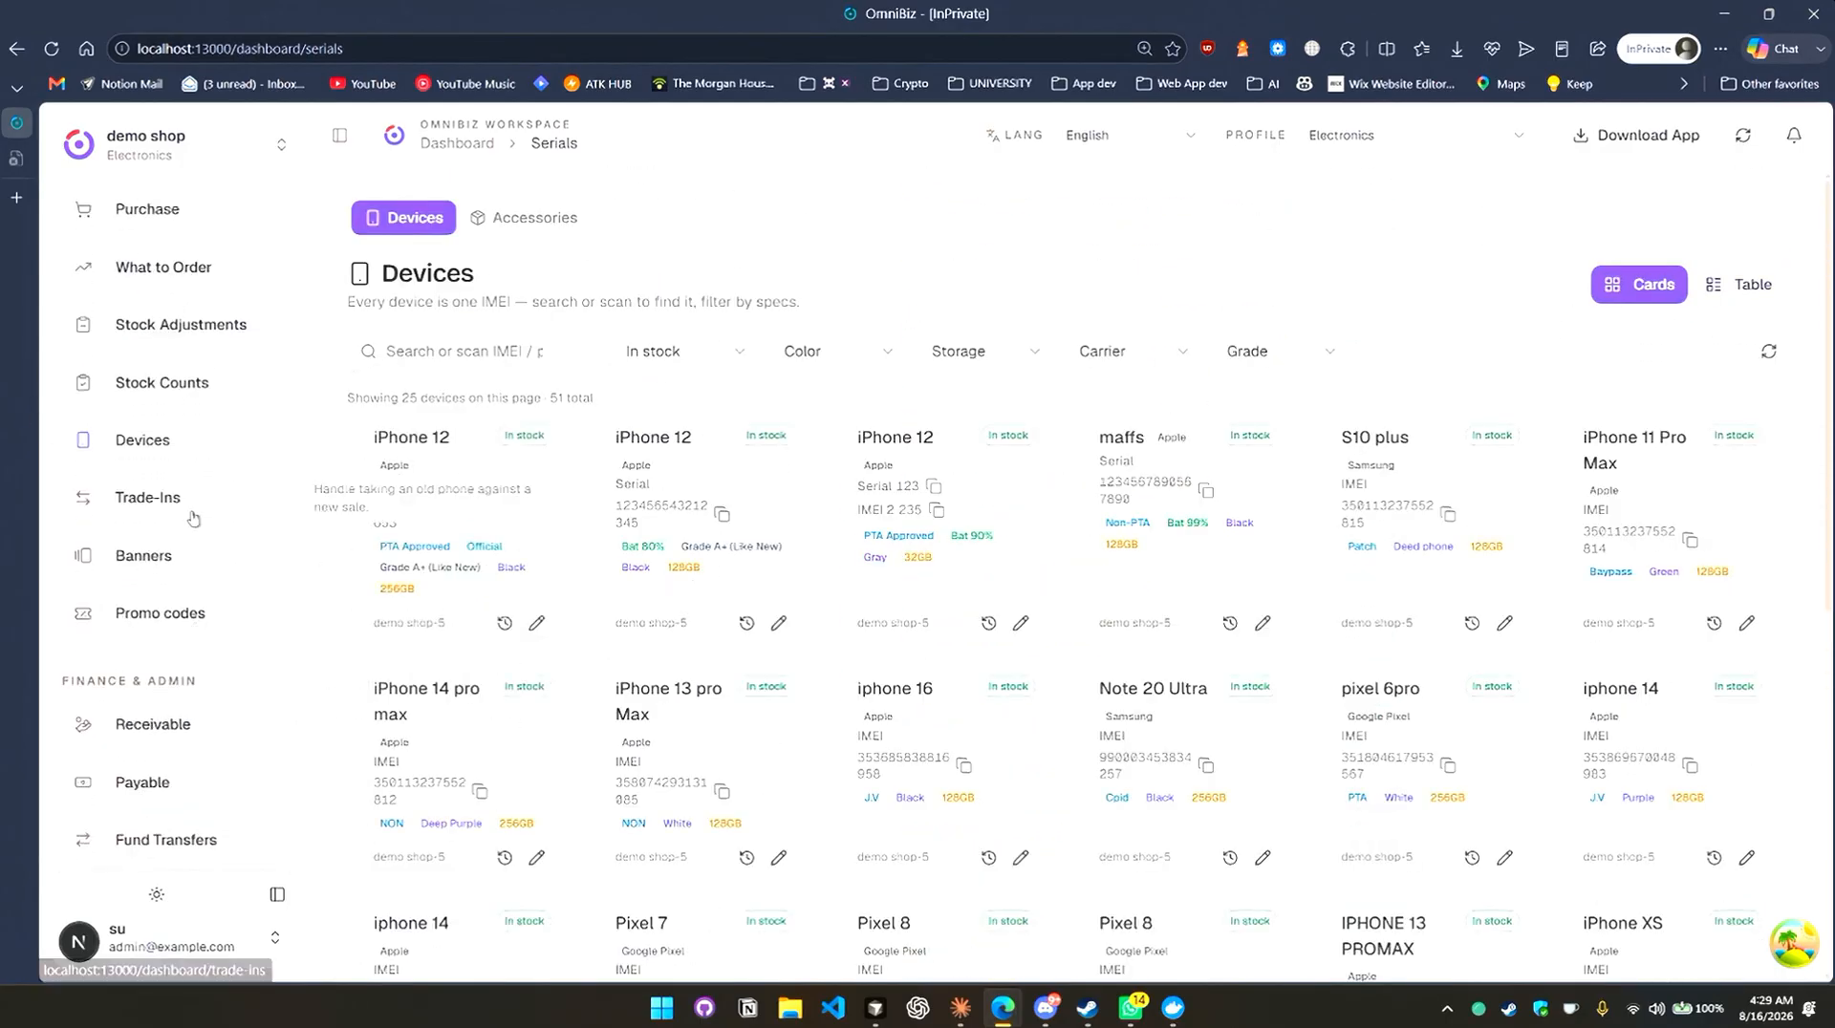
{"action": "left_click", "coordinate": [186, 504]}
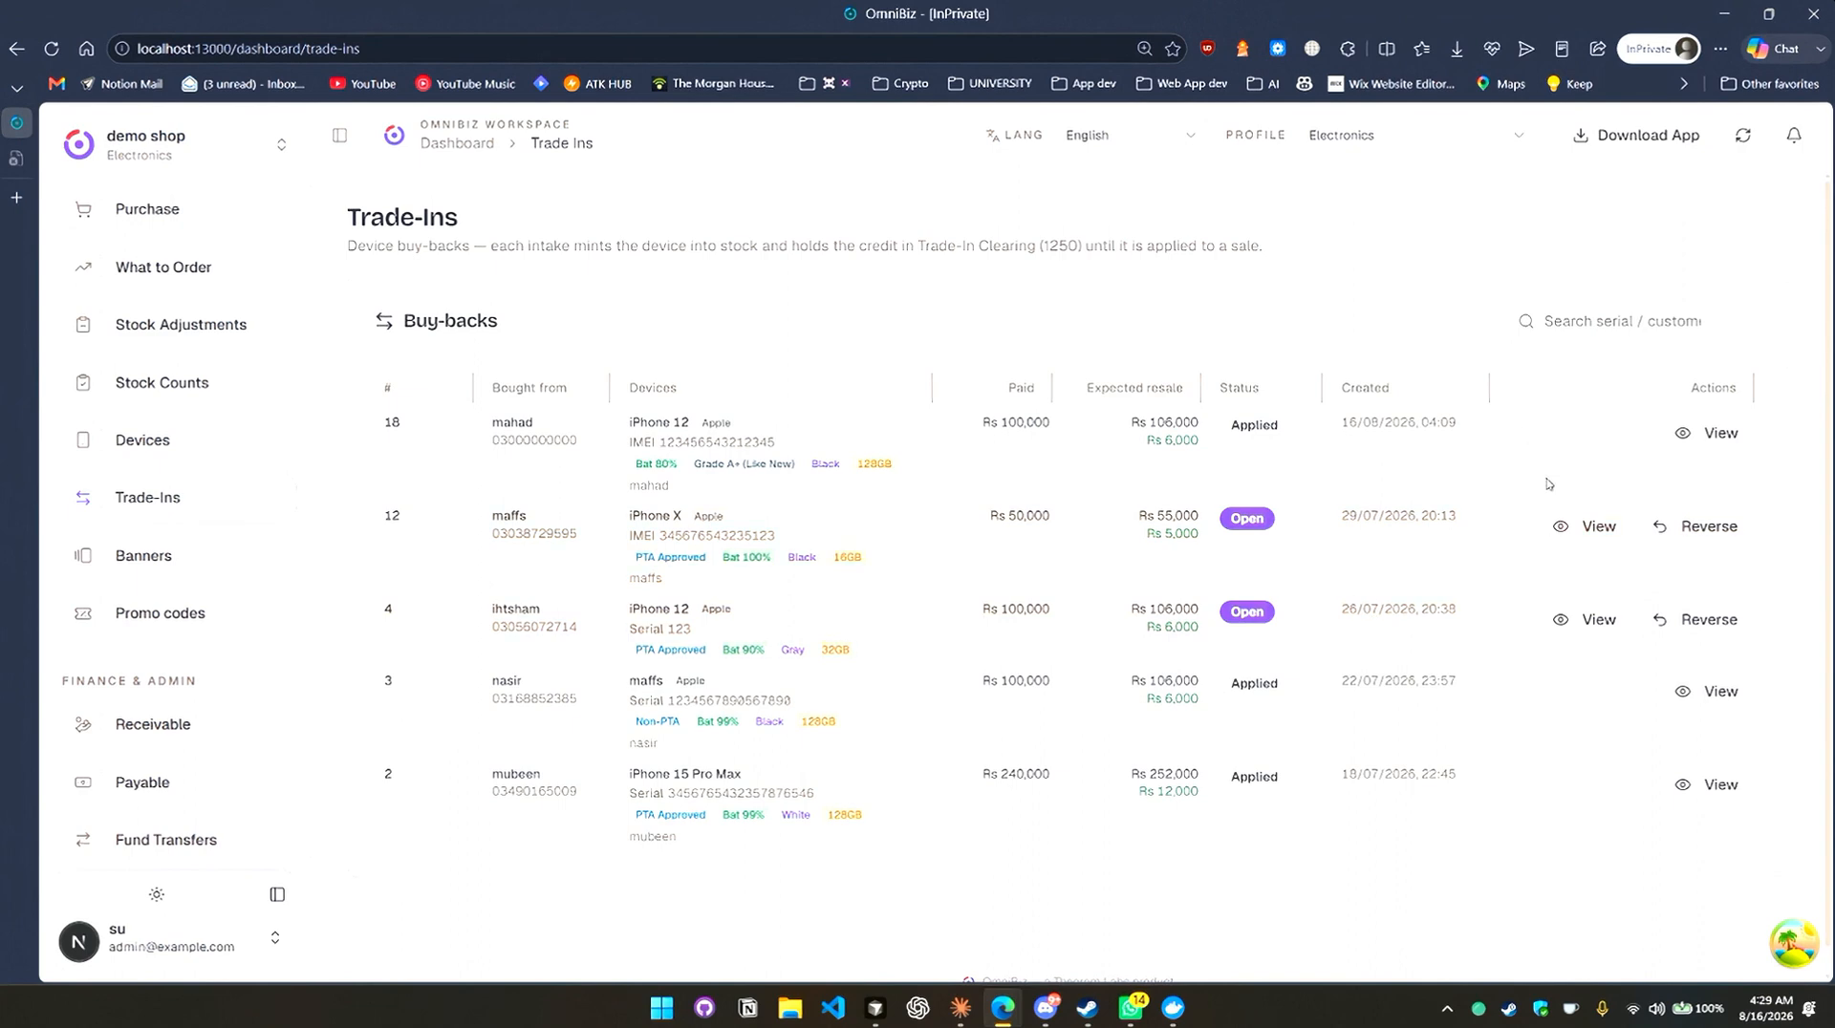
{"action": "left_click", "coordinate": [1596, 531]}
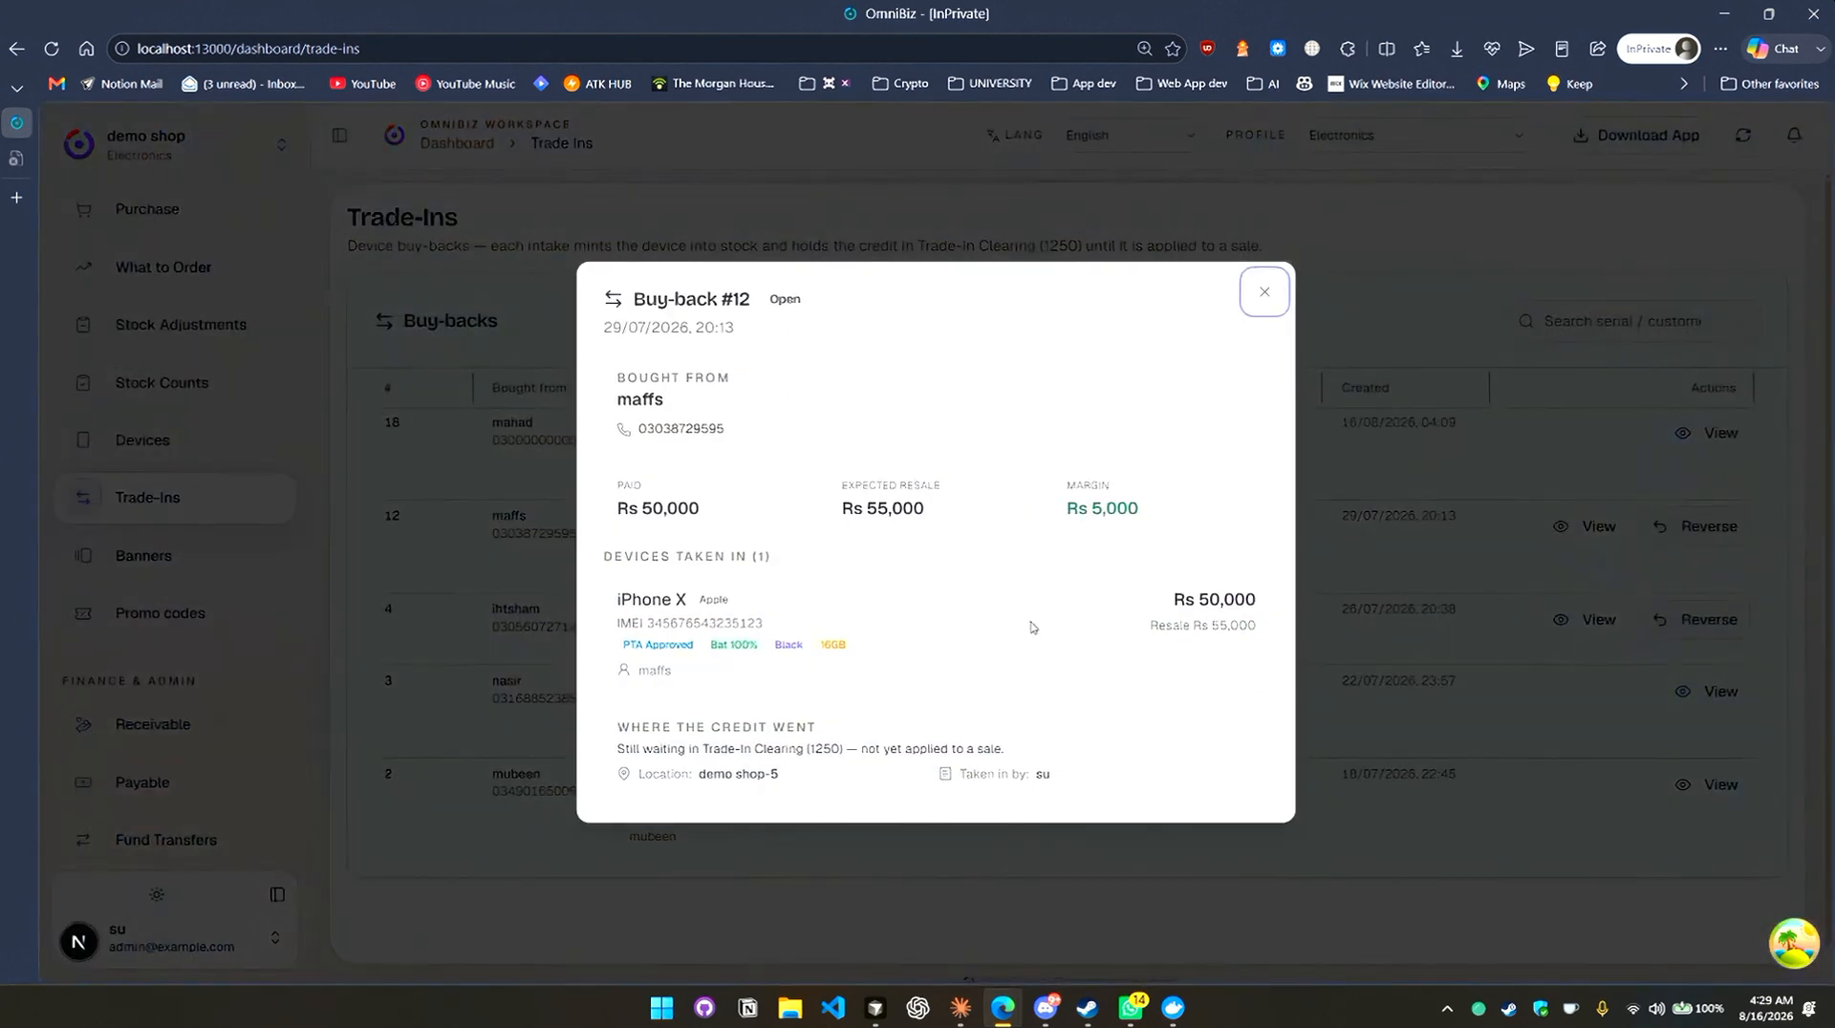
{"action": "left_click", "coordinate": [1263, 293]}
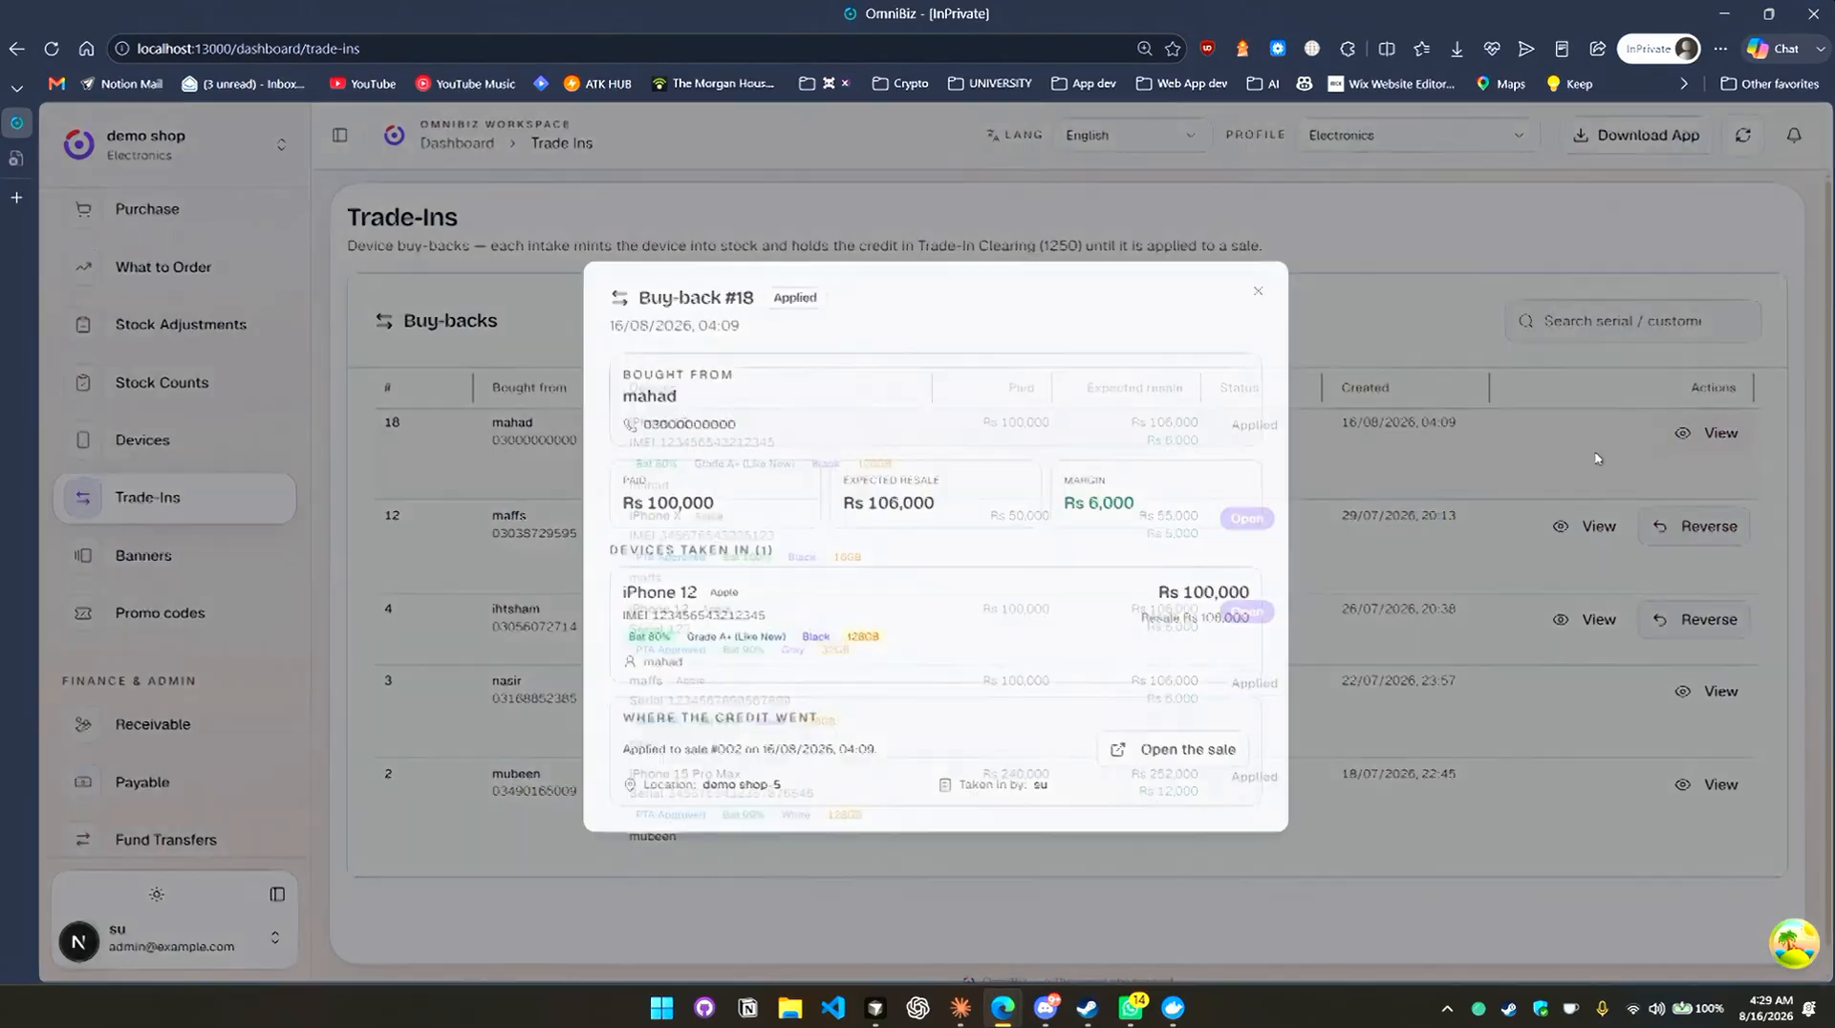
Inspect the applied iPhone 12 buy-back from 16/08/2026 and open the refund form of its linked sale.
{"action": "left_click", "coordinate": [1712, 439]}
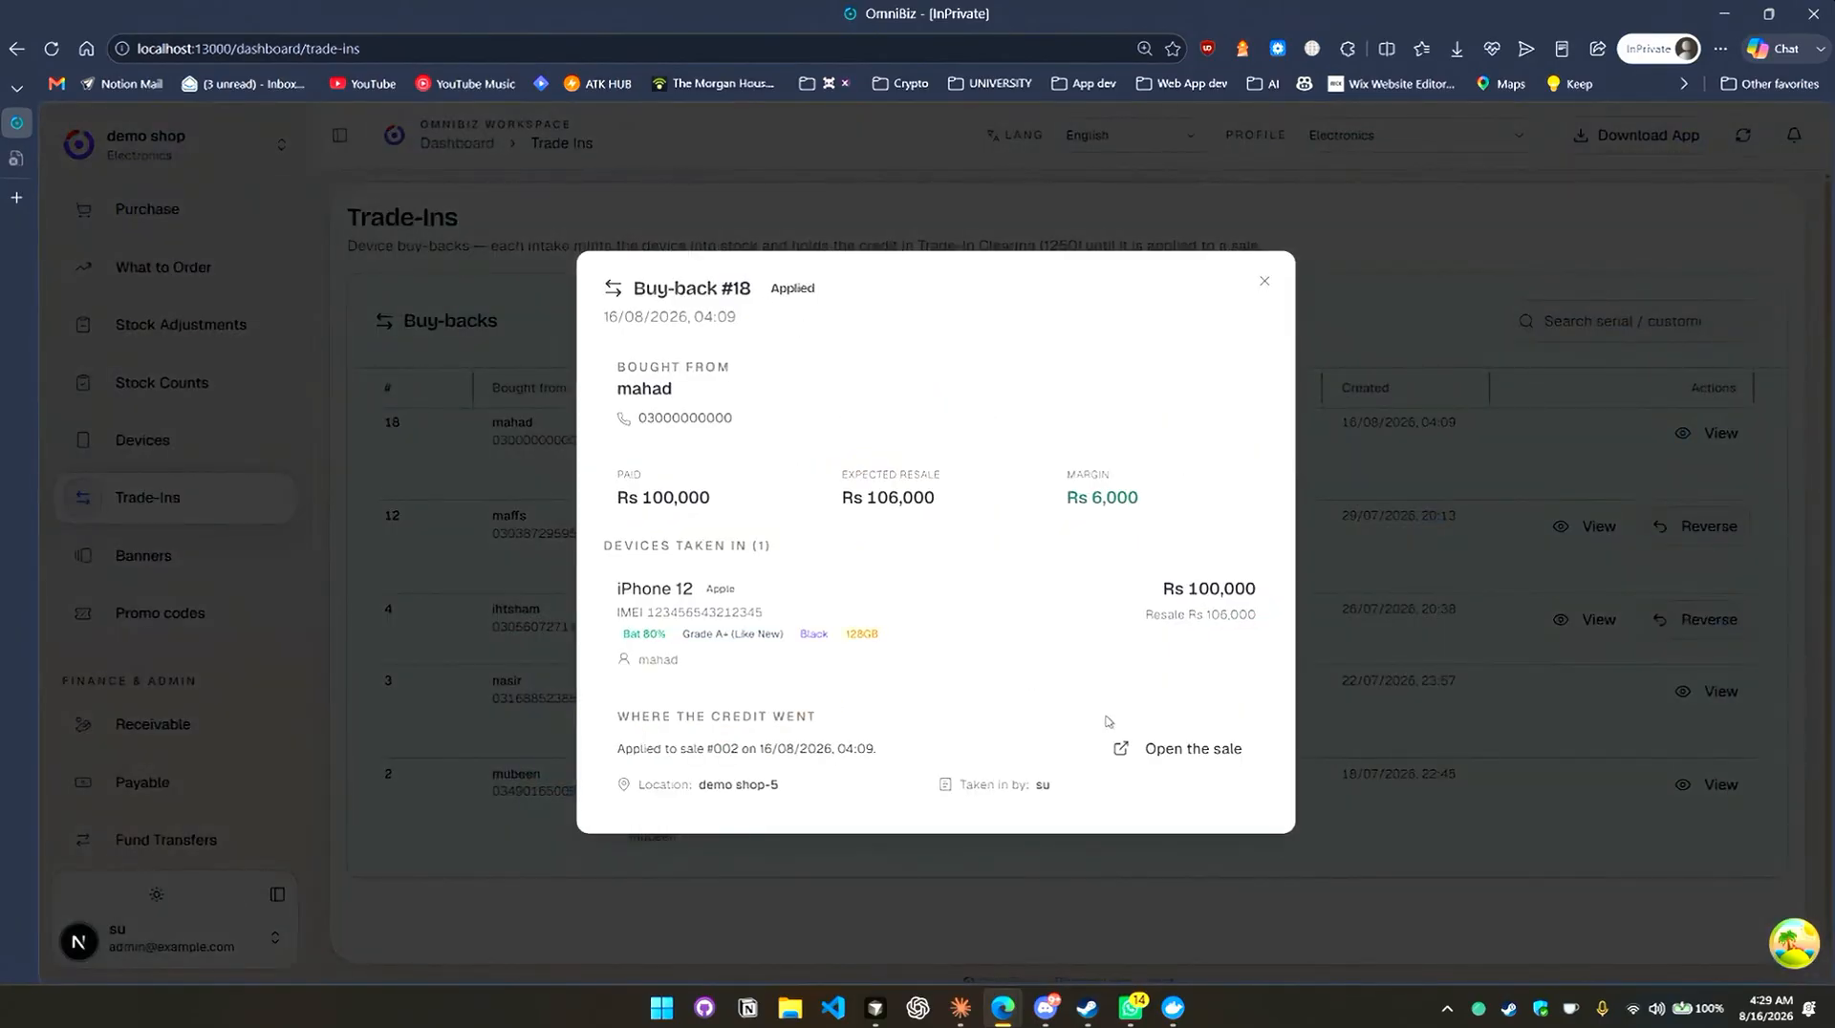
{"action": "left_click", "coordinate": [1156, 746]}
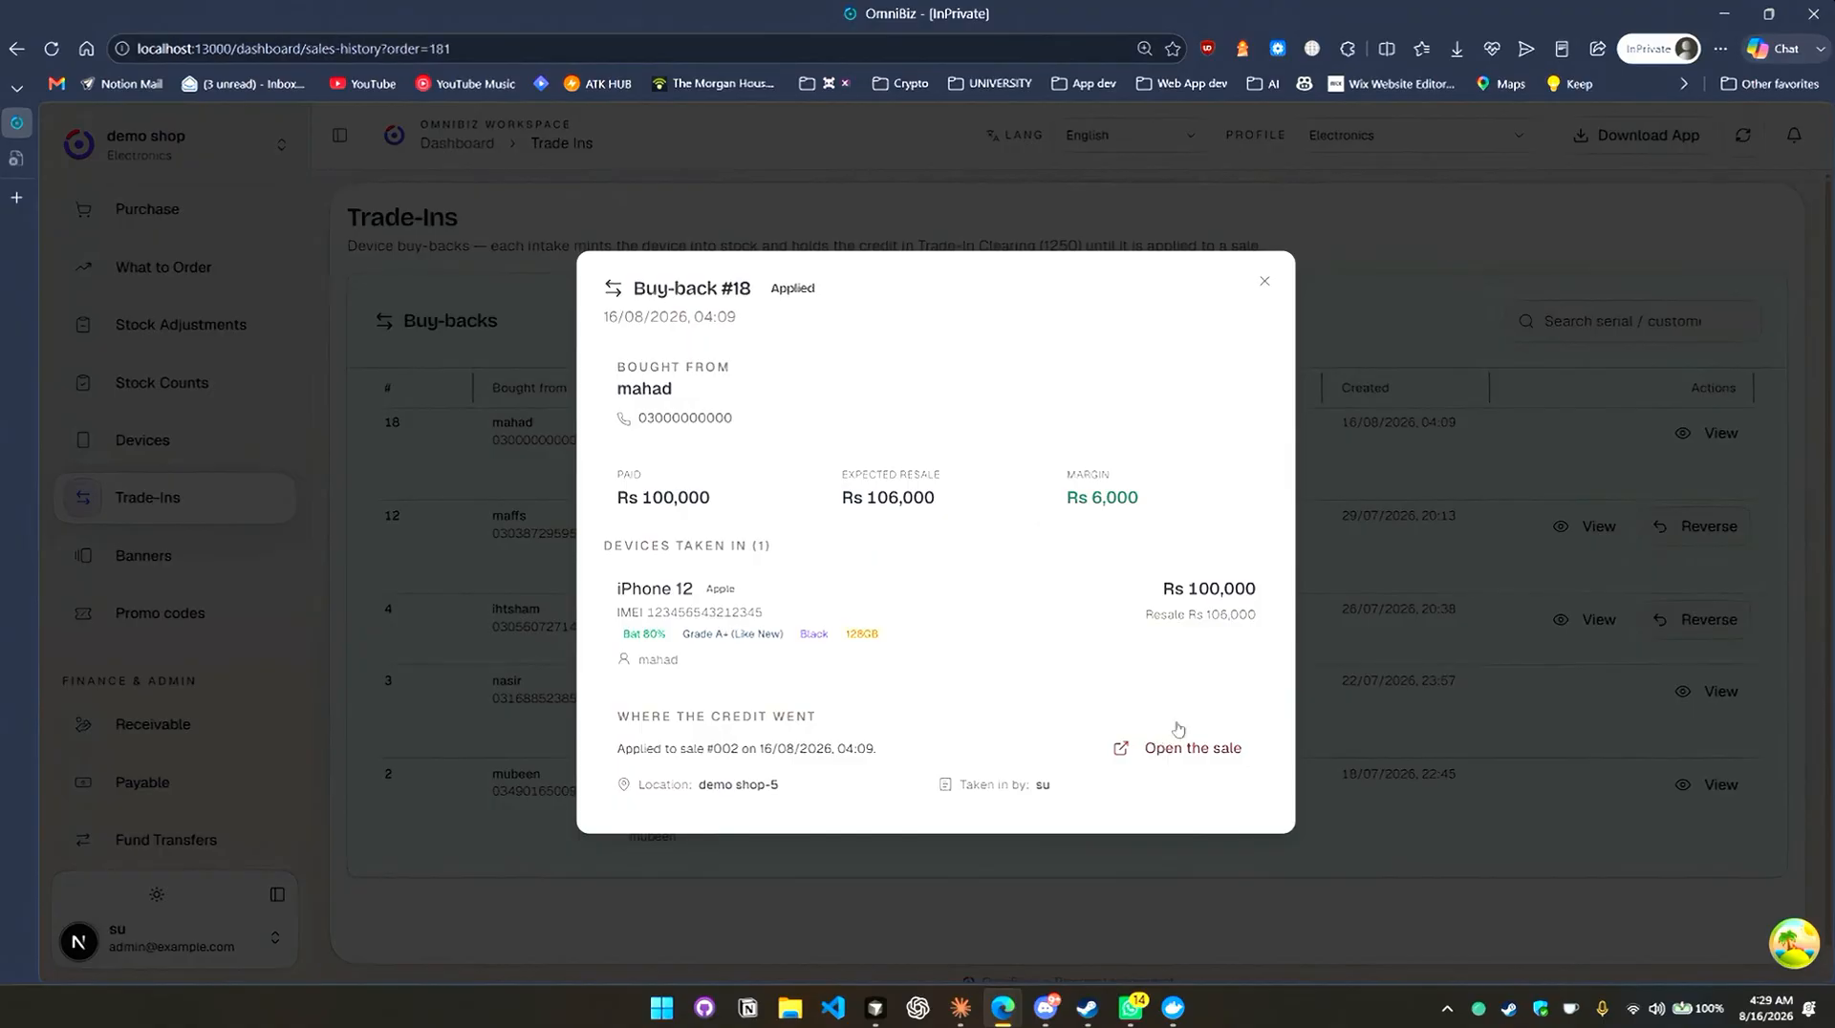
{"action": "left_click", "coordinate": [1089, 230]}
{"action": "scroll", "coordinate": [631, 517], "scroll_direction": "down", "scroll_amount": 2}
{"action": "scroll", "coordinate": [631, 517], "scroll_direction": "up", "scroll_amount": 2}
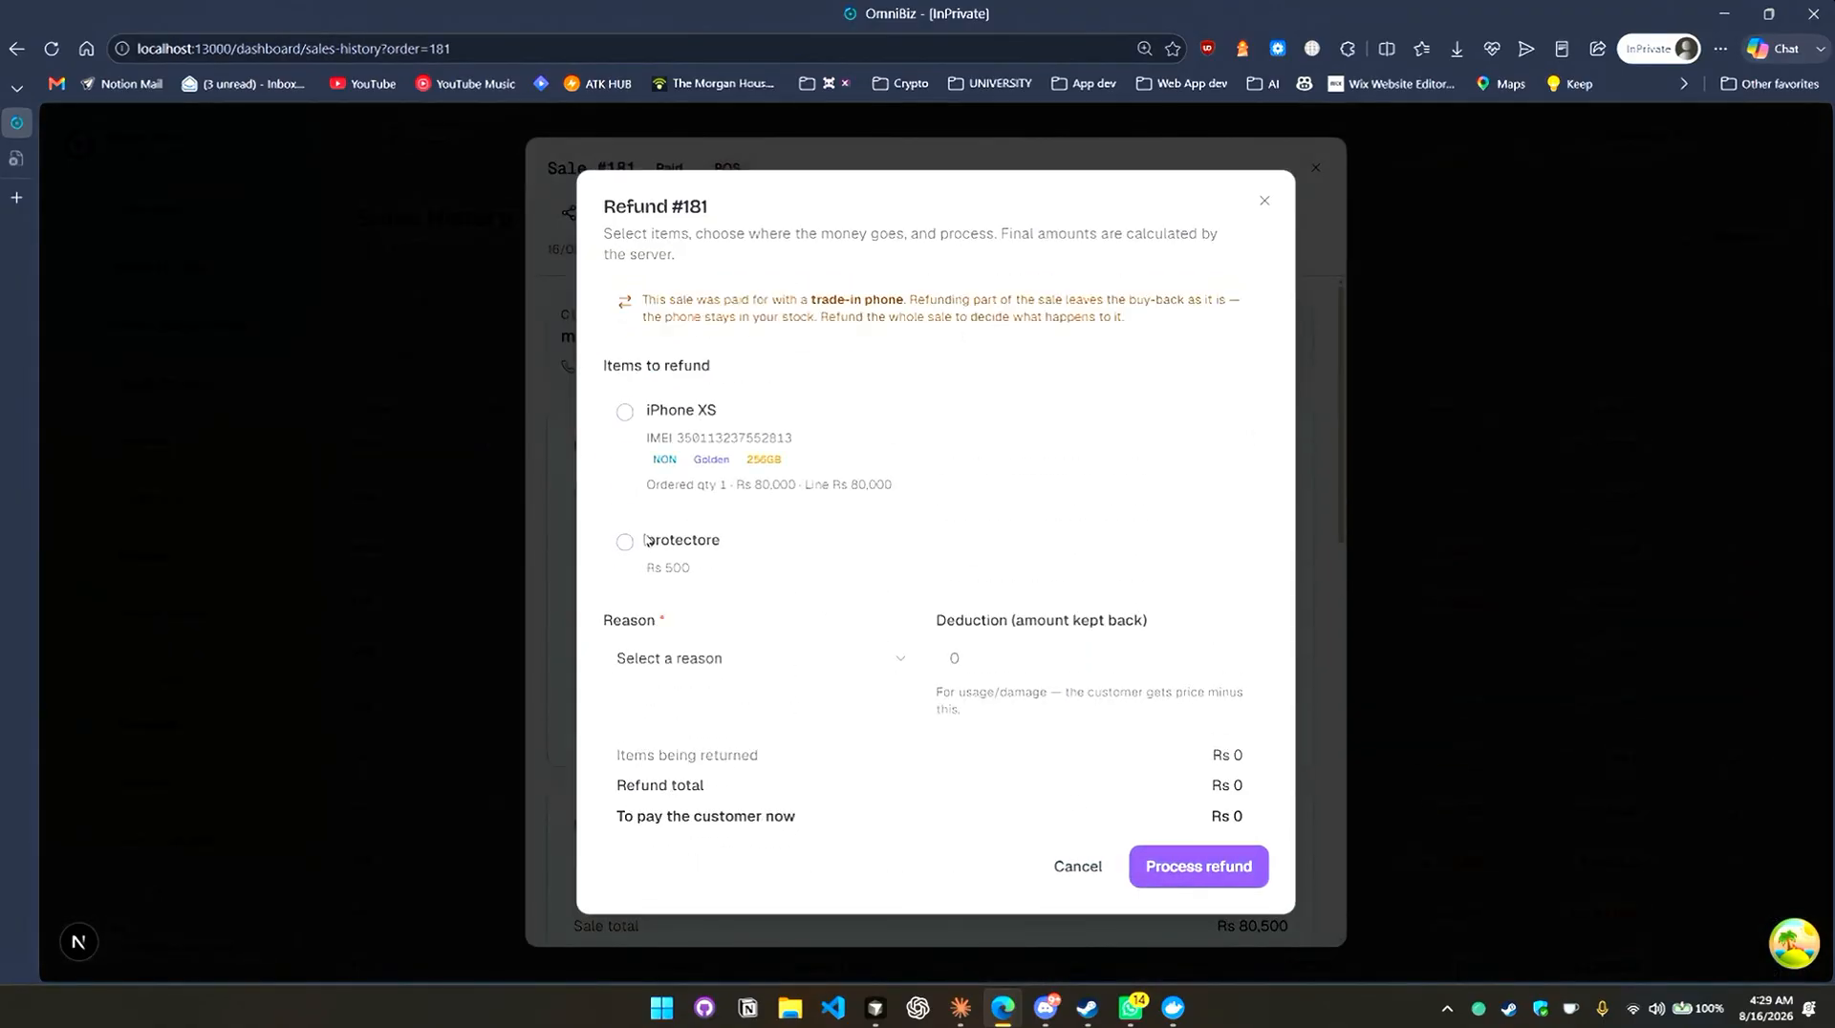
Select the iPhone XS and protectore for refund with the traded-in phone given back, and close the sale without processing the refund.
{"action": "left_click", "coordinate": [625, 412]}
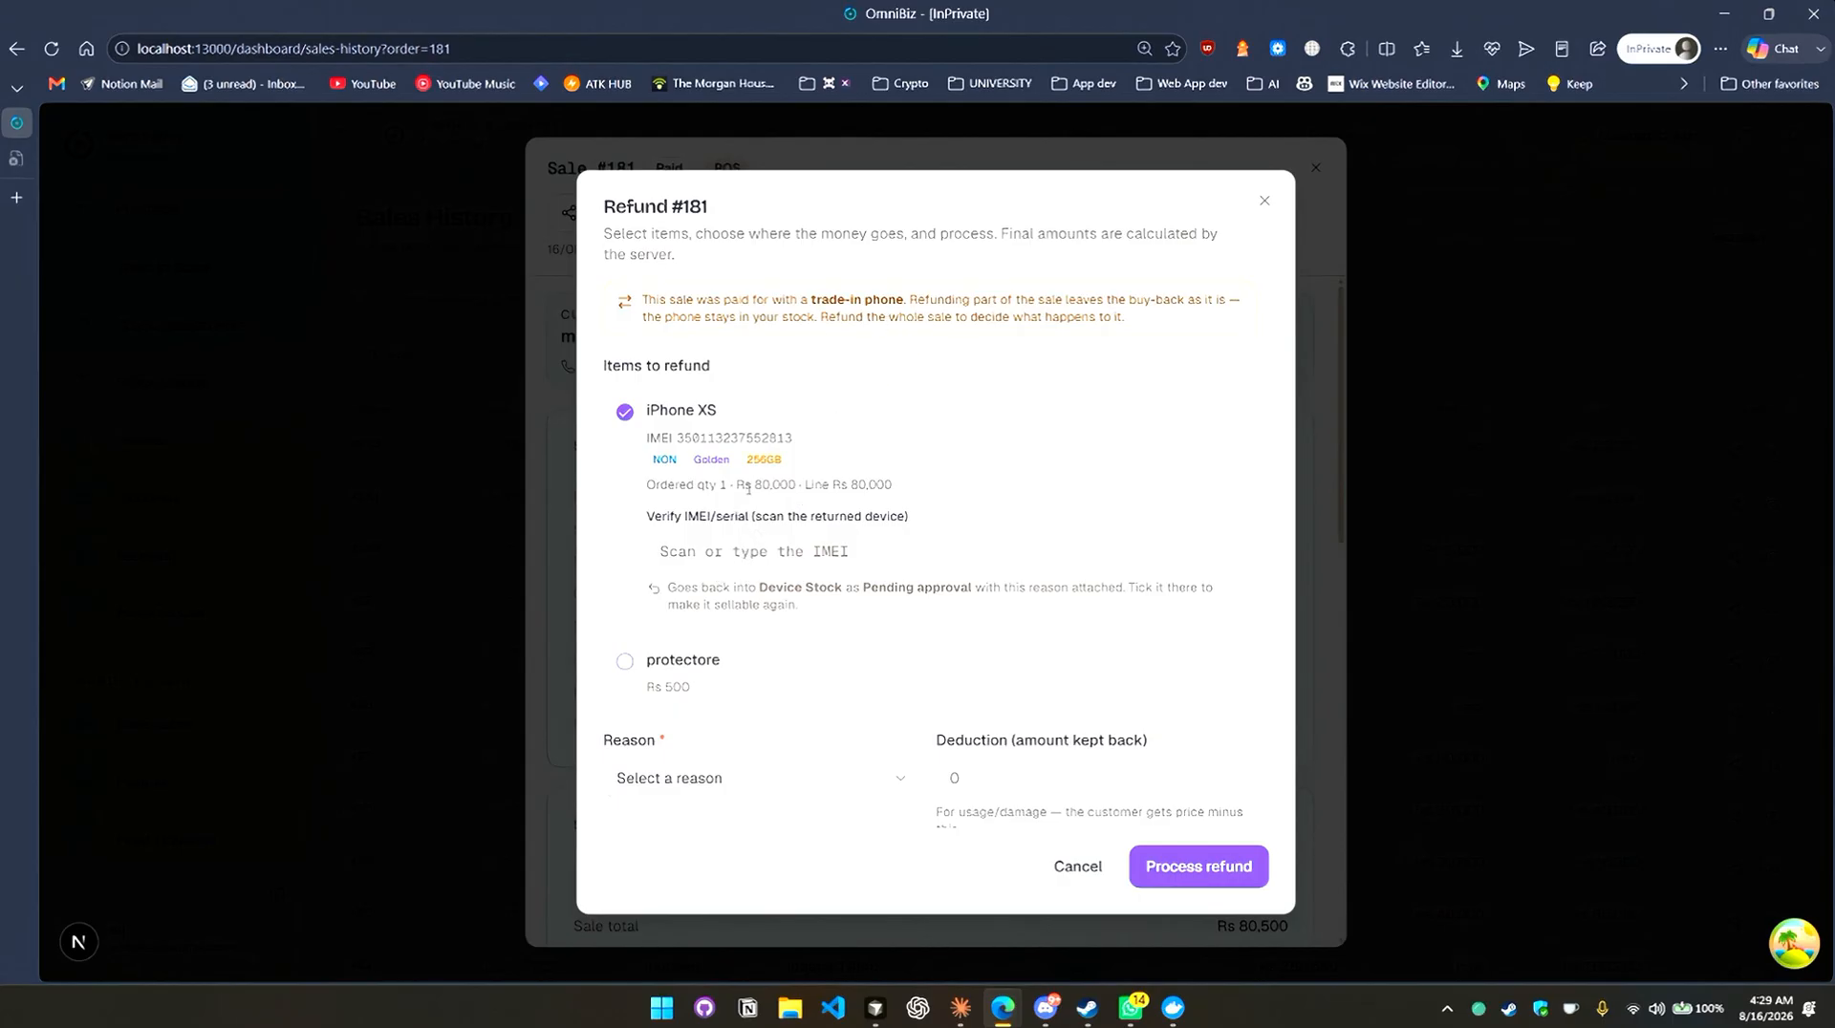
{"action": "left_click", "coordinate": [625, 661]}
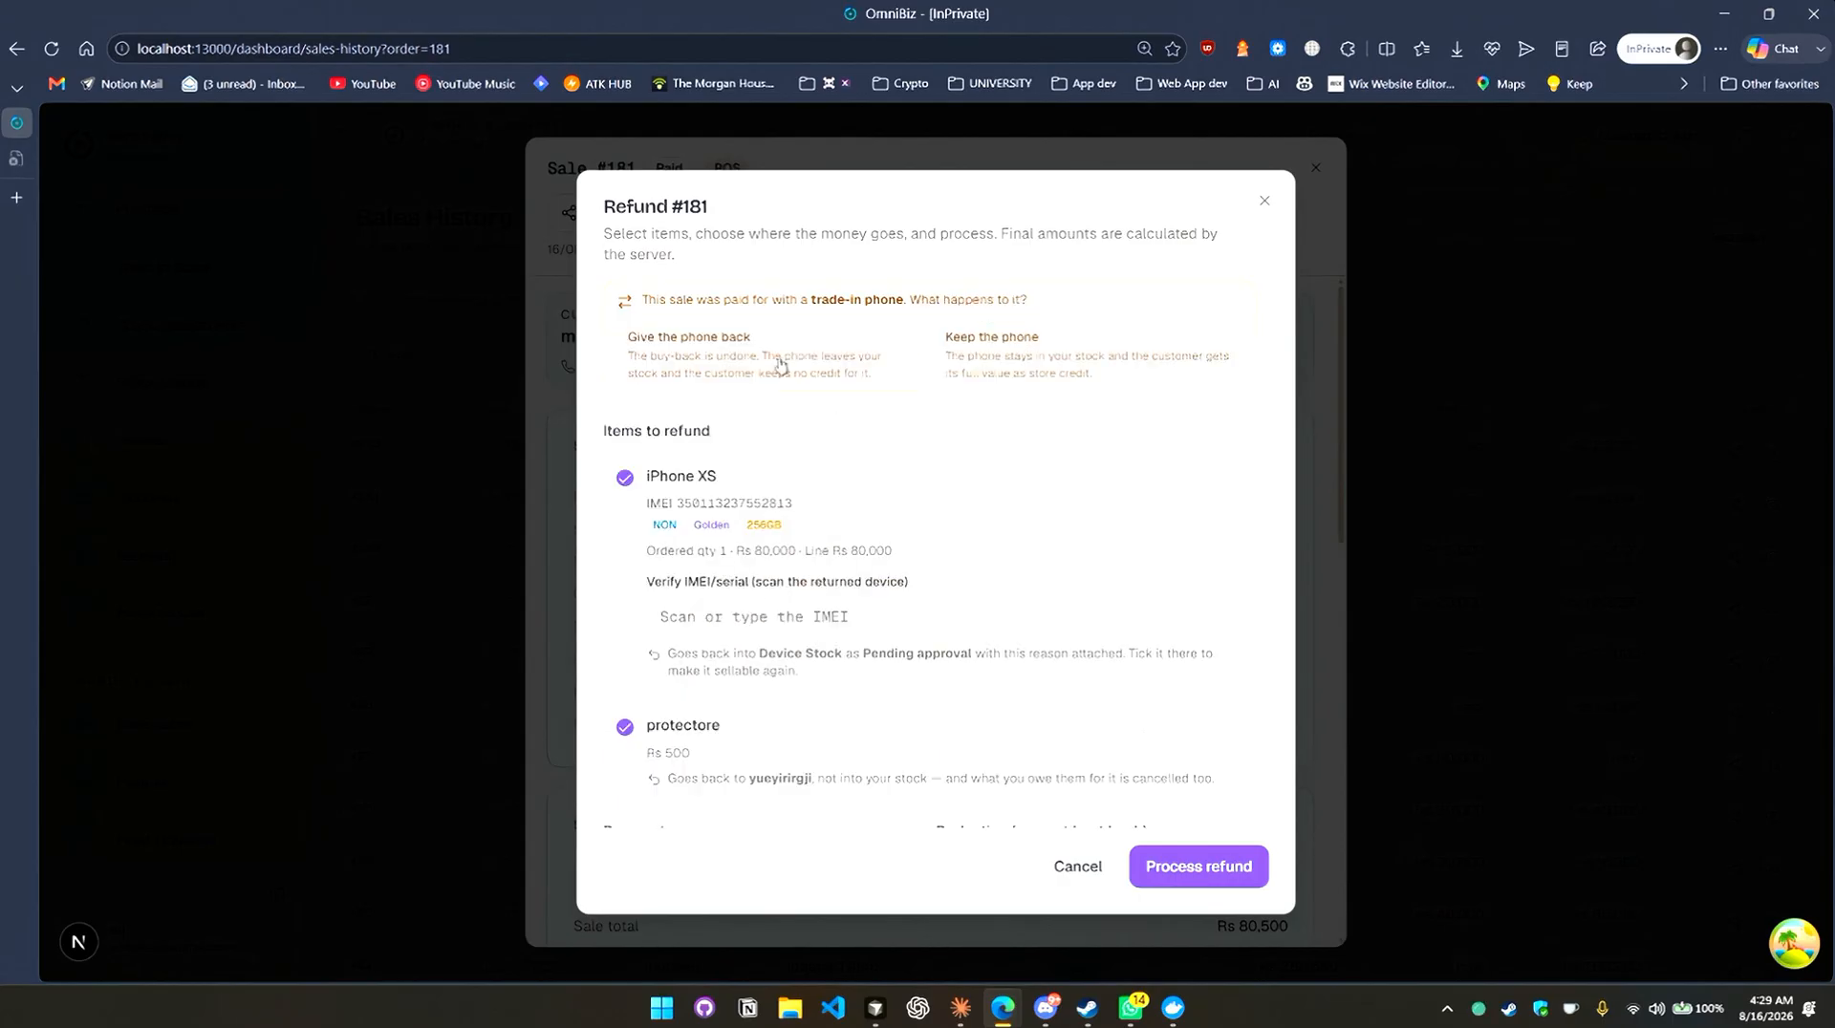
{"action": "left_click", "coordinate": [762, 357]}
{"action": "left_click", "coordinate": [1261, 207]}
{"action": "left_click", "coordinate": [1317, 168]}
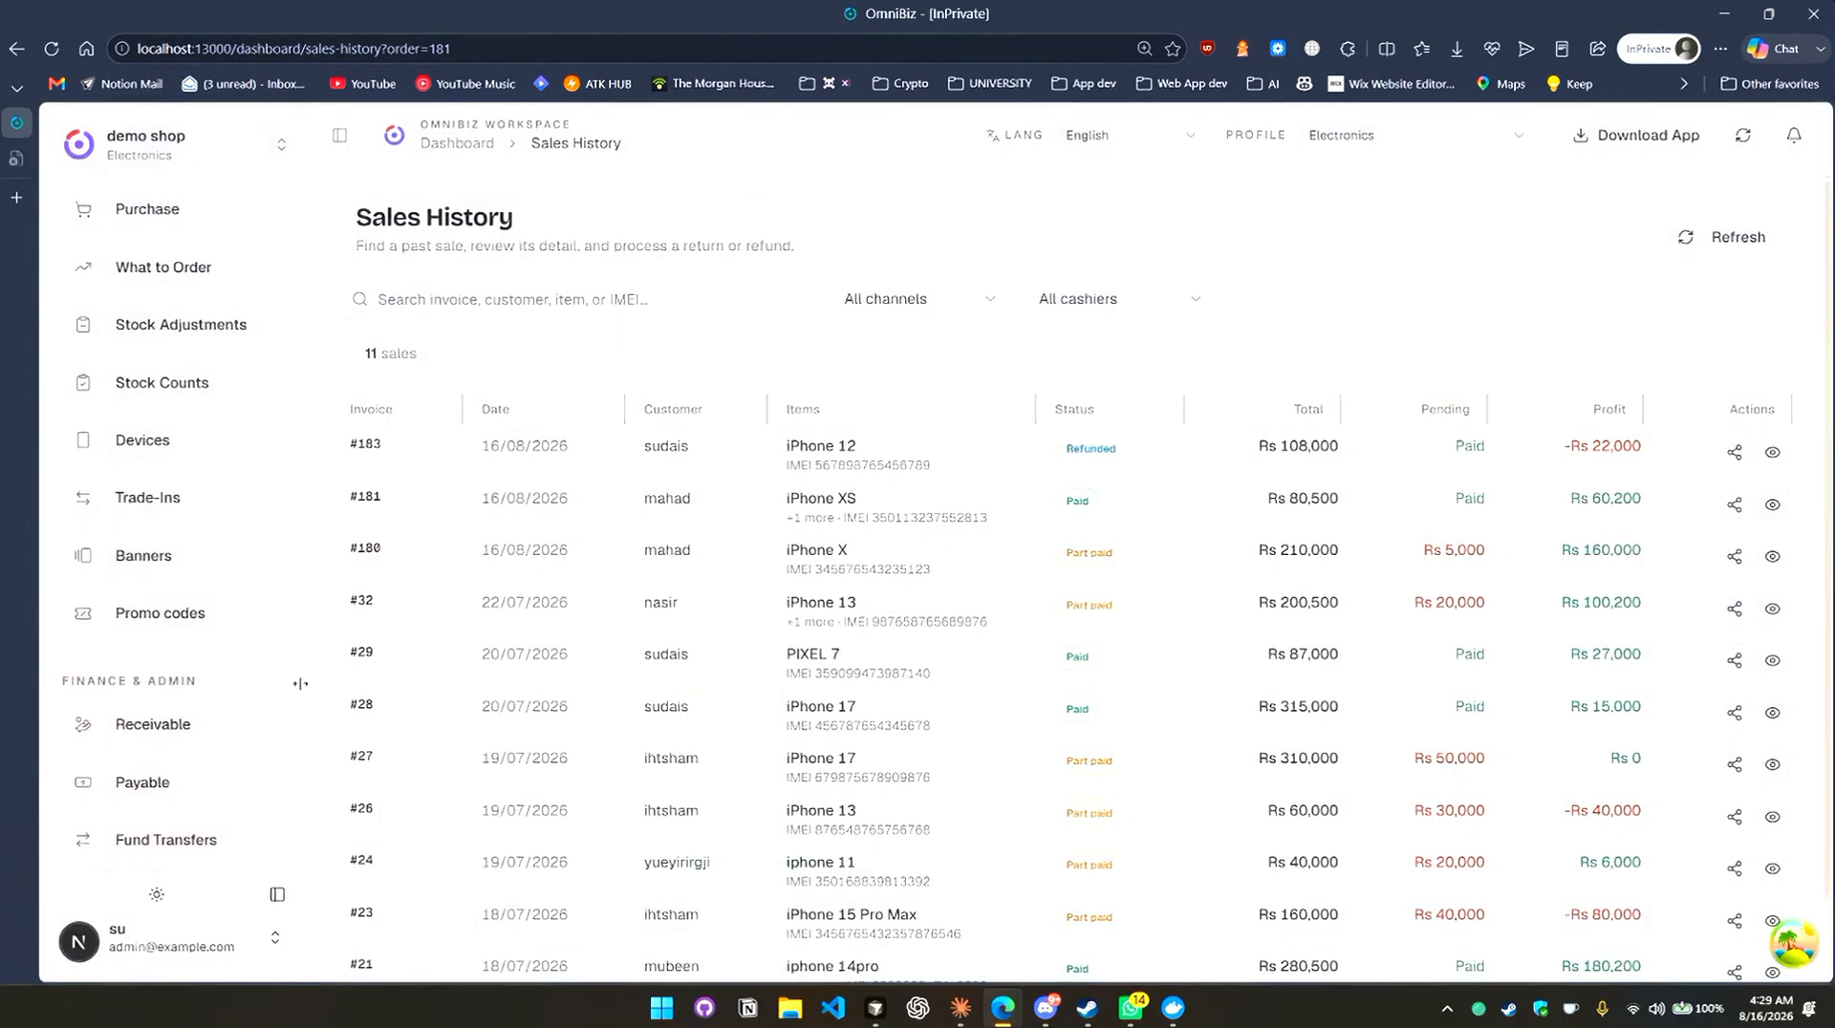
Review the Trade-Ins buy-back list again and open the POS workspace.
{"action": "scroll", "coordinate": [300, 684], "scroll_direction": "up", "scroll_amount": 1}
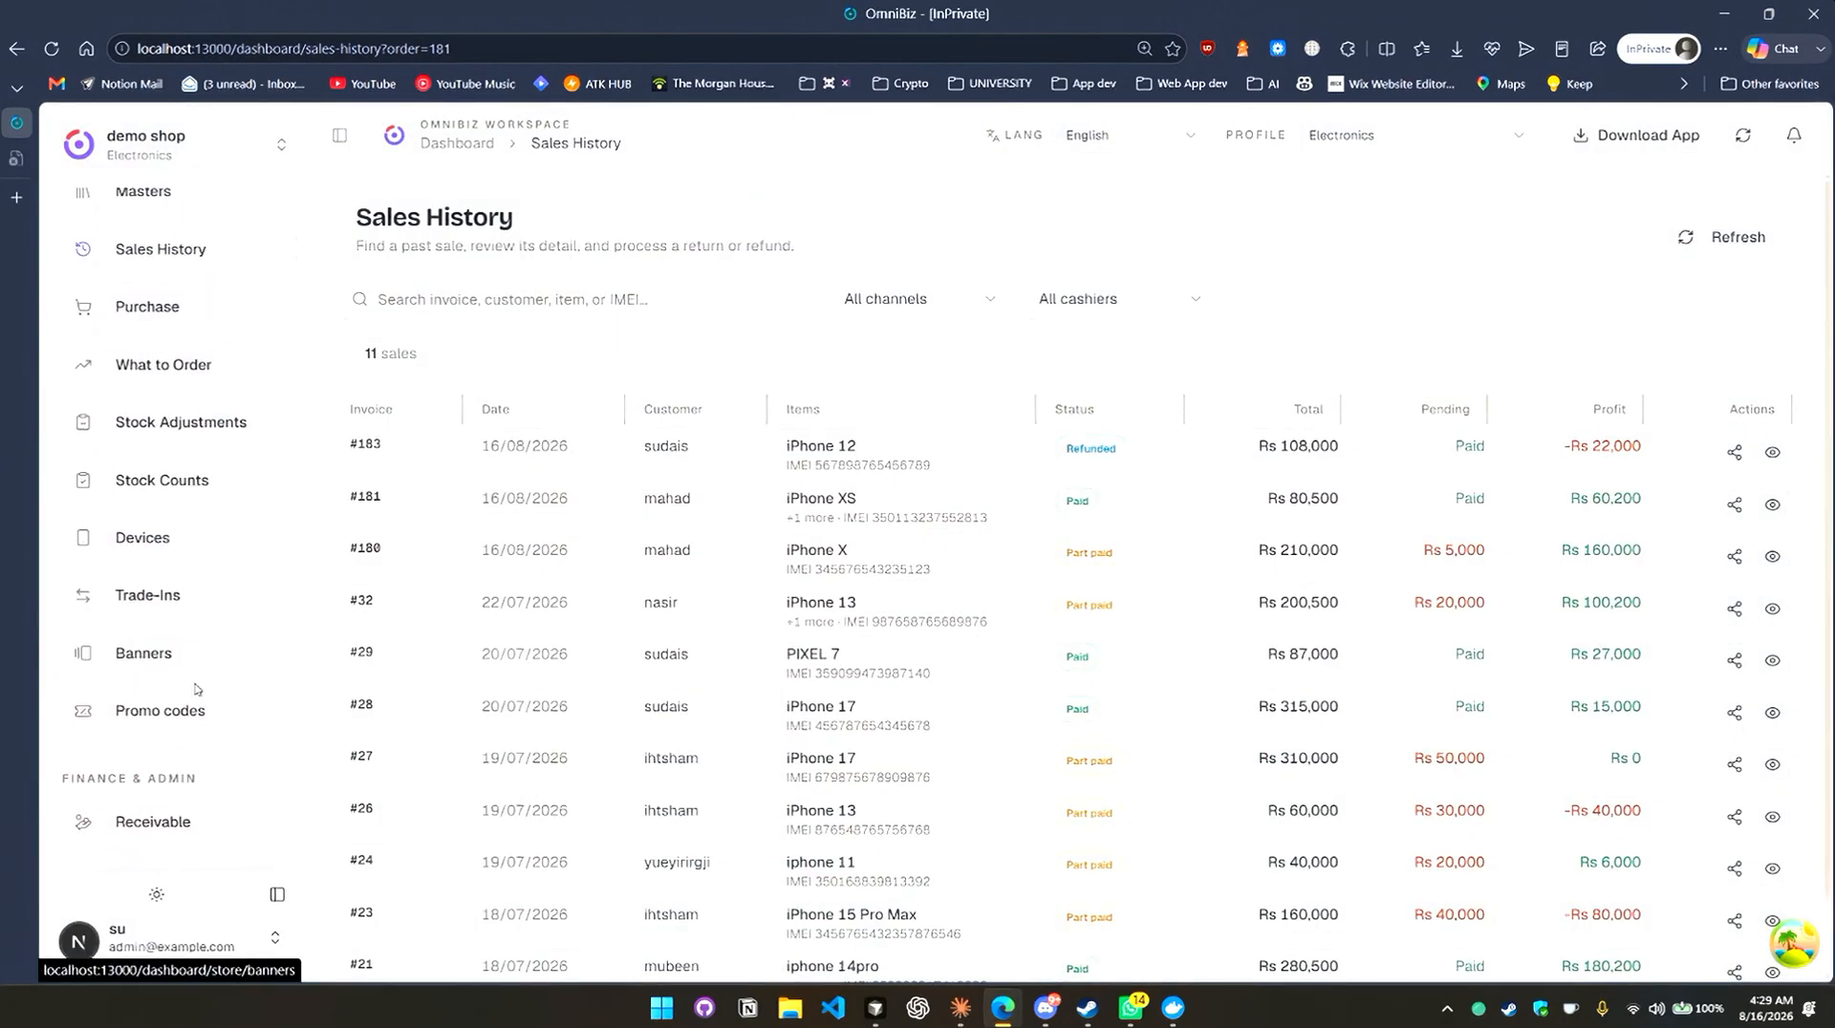
{"action": "scroll", "coordinate": [201, 693], "scroll_direction": "down", "scroll_amount": 1}
{"action": "scroll", "coordinate": [242, 737], "scroll_direction": "up", "scroll_amount": 1}
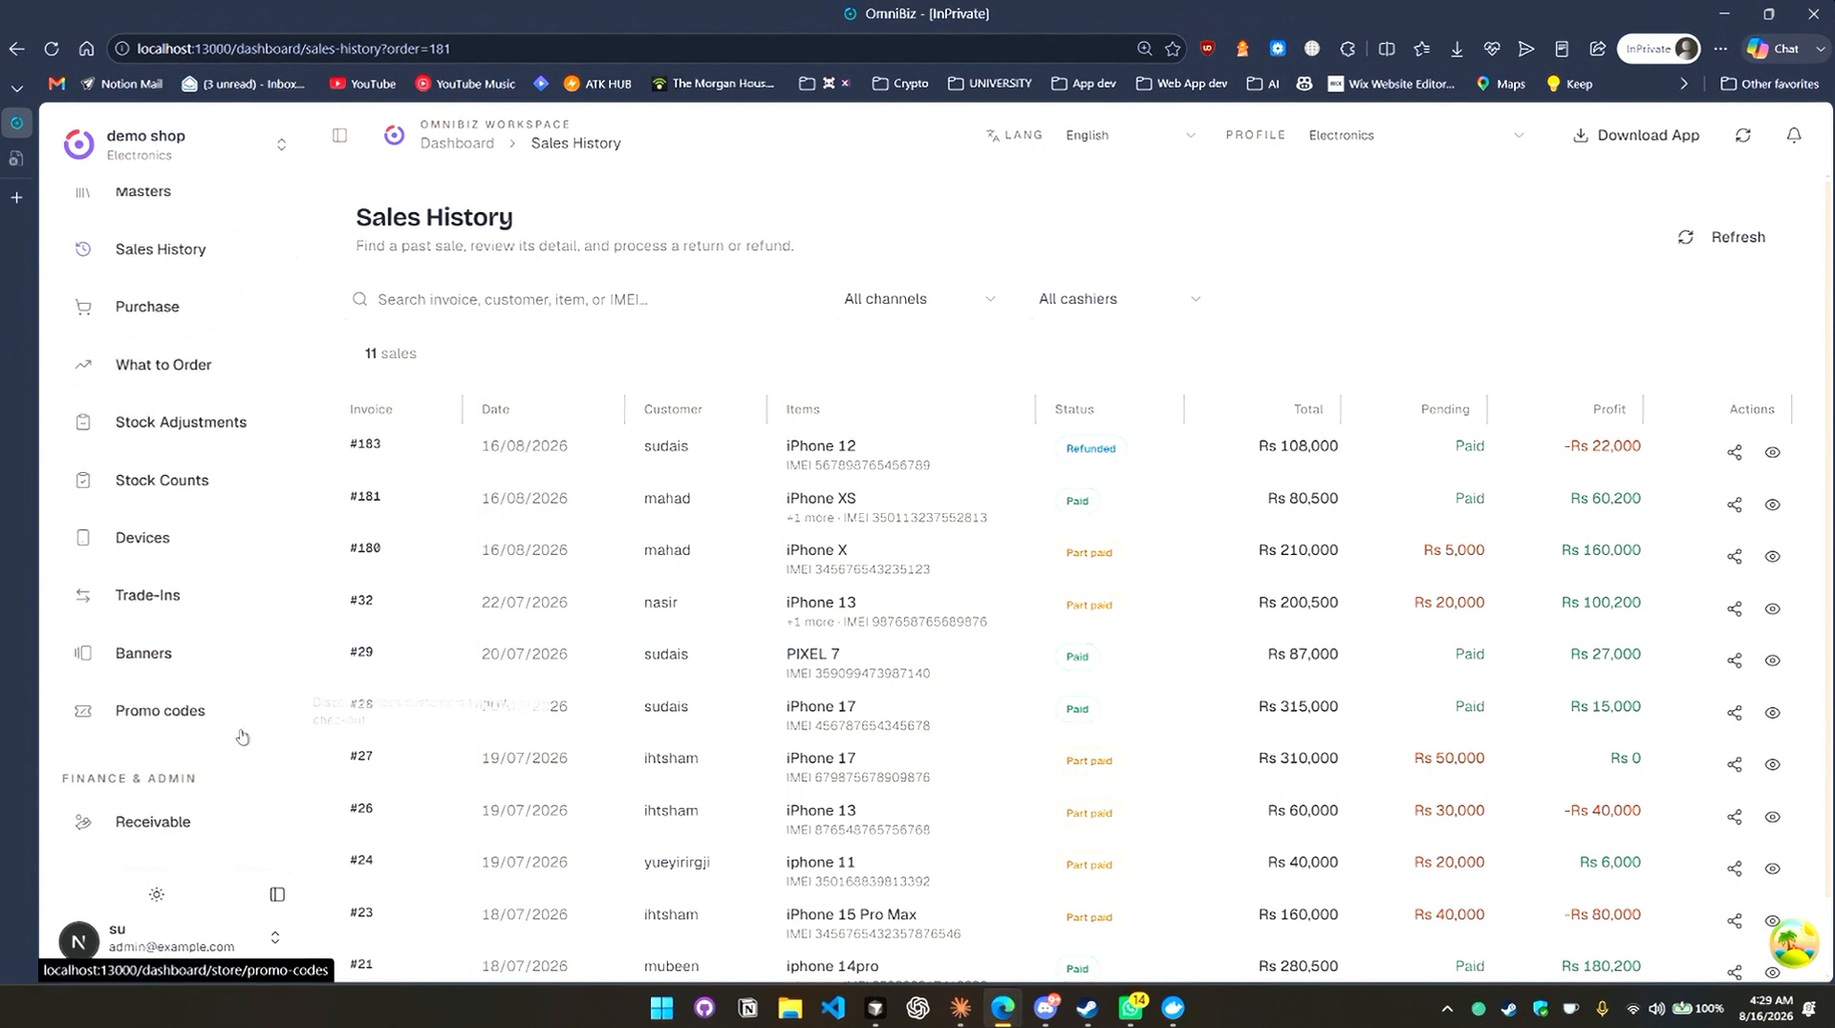
{"action": "scroll", "coordinate": [268, 669], "scroll_direction": "up", "scroll_amount": 1}
{"action": "scroll", "coordinate": [272, 656], "scroll_direction": "up", "scroll_amount": 1}
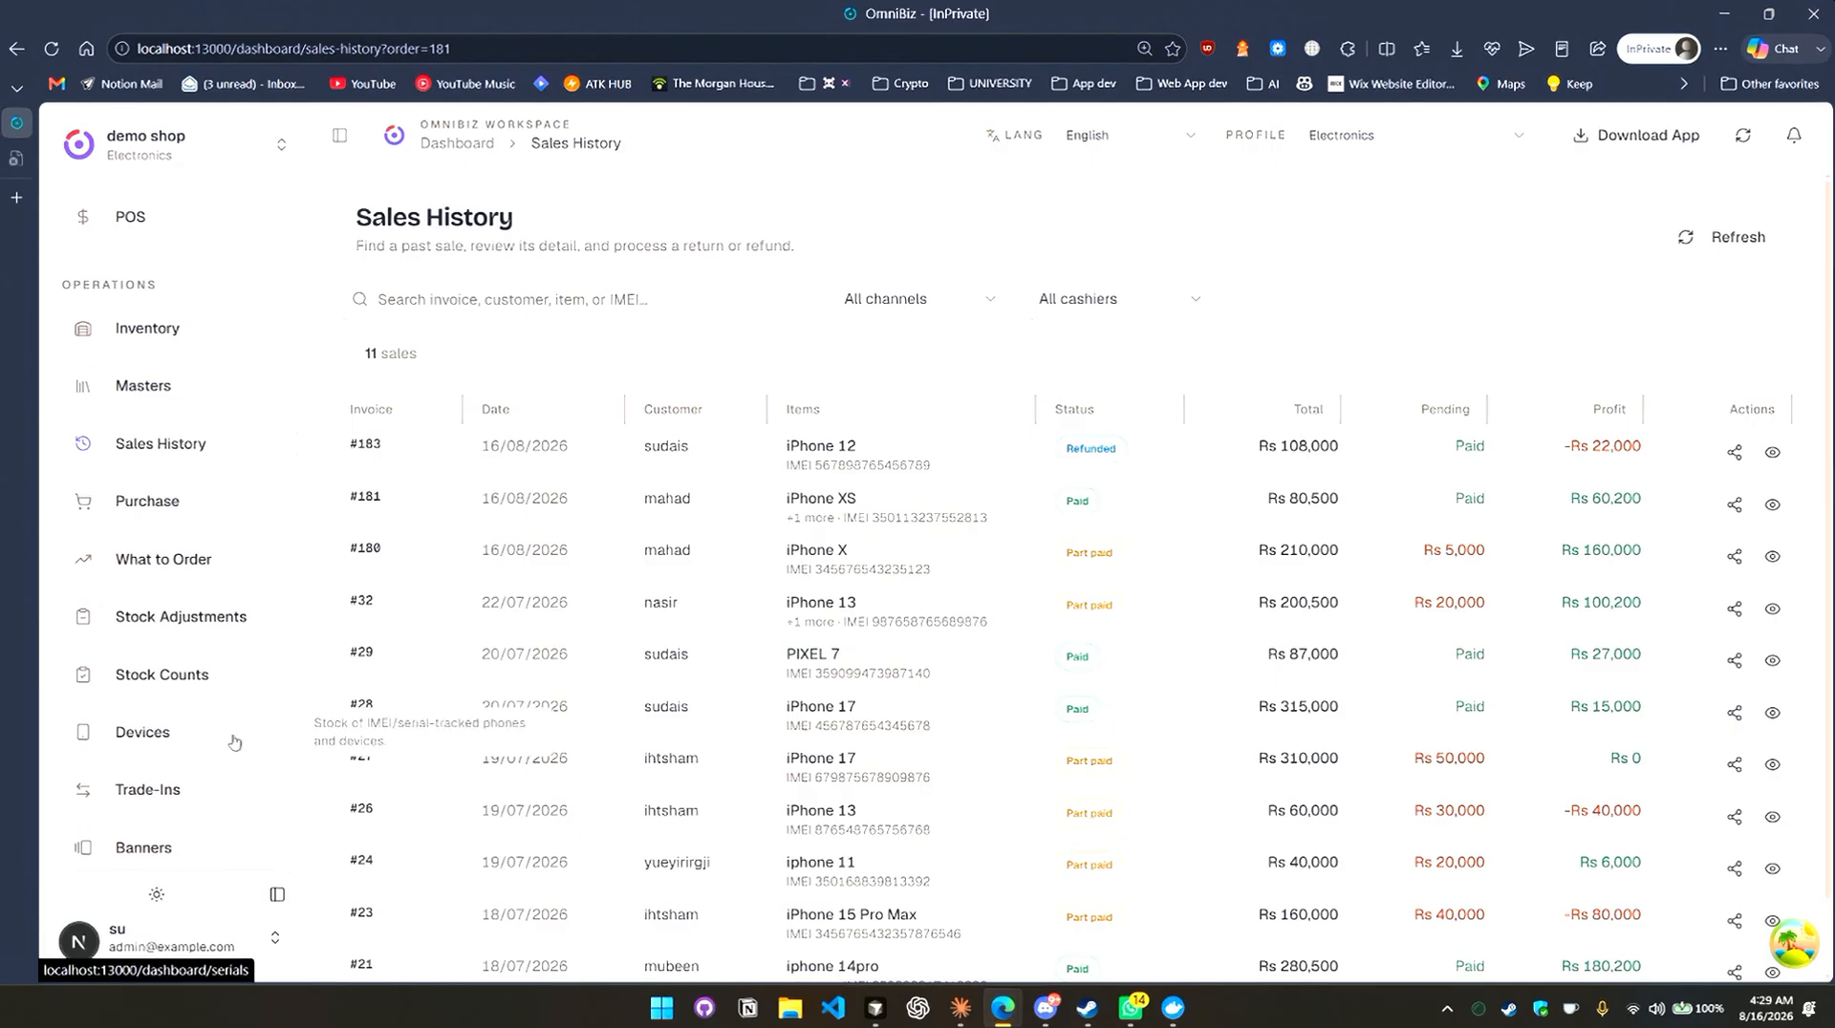
{"action": "left_click", "coordinate": [218, 784]}
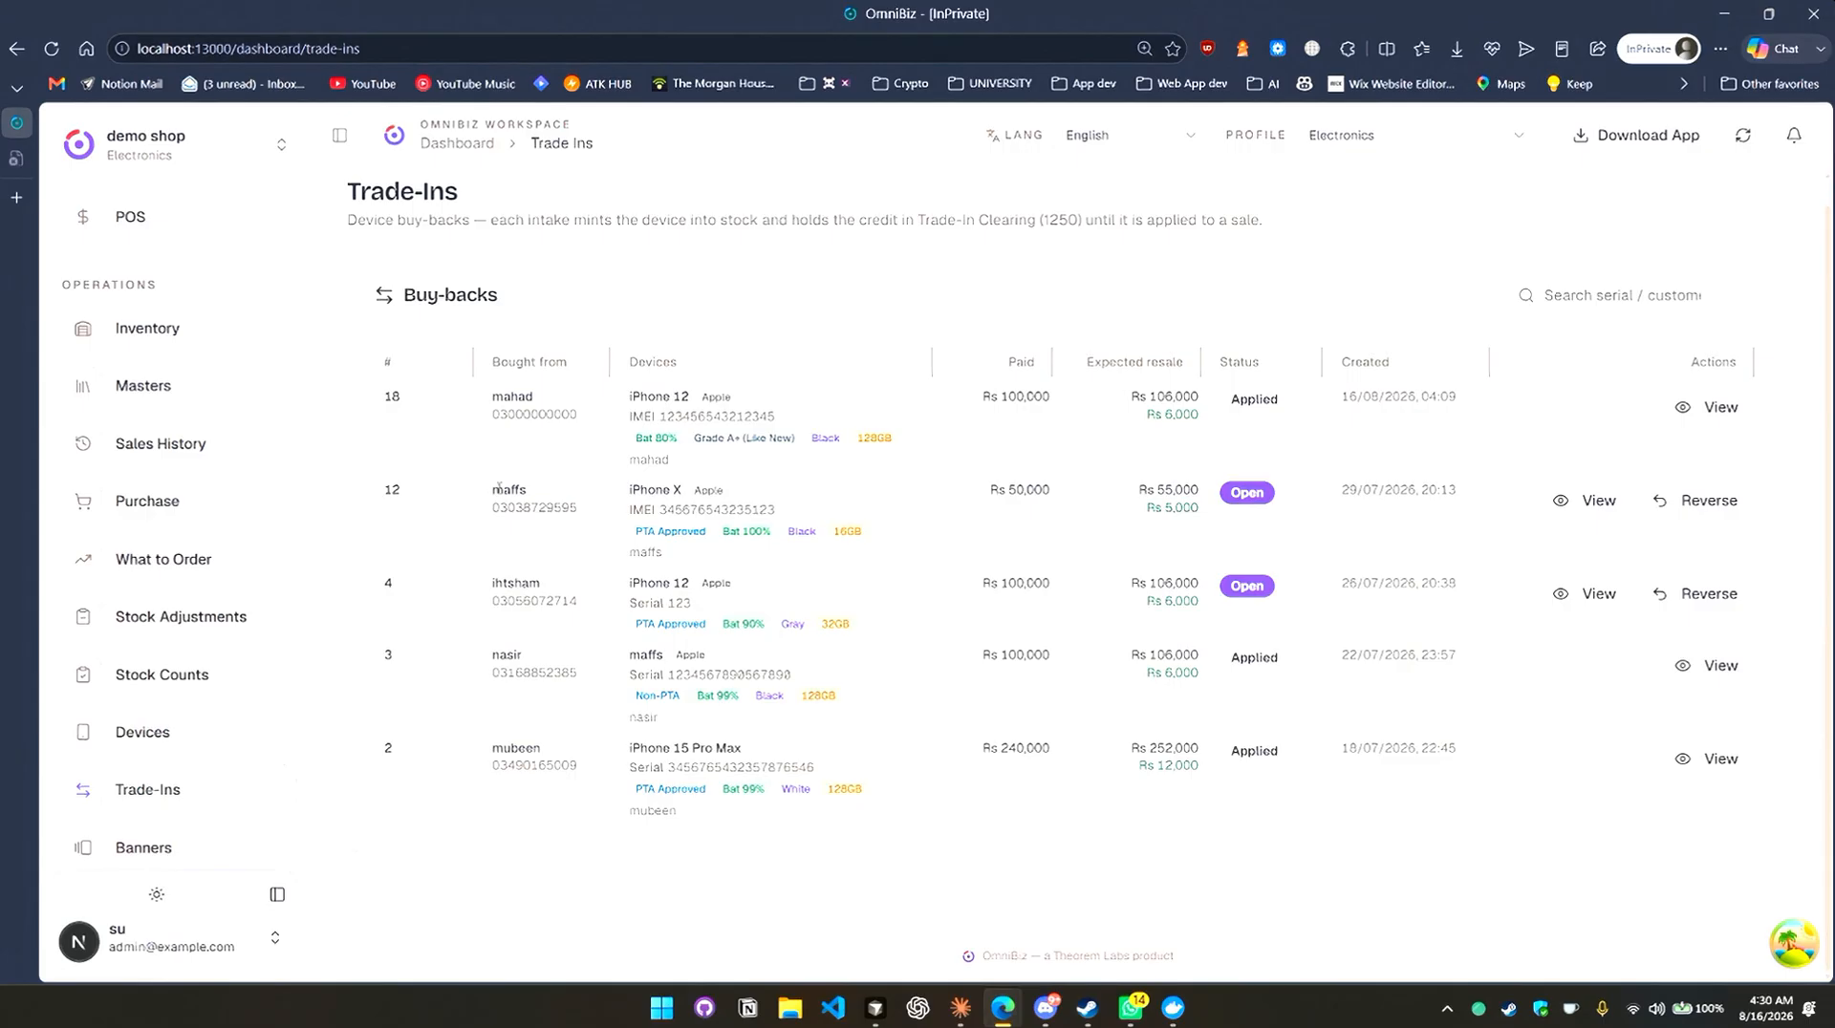
{"action": "scroll", "coordinate": [273, 486], "scroll_direction": "up", "scroll_amount": 2}
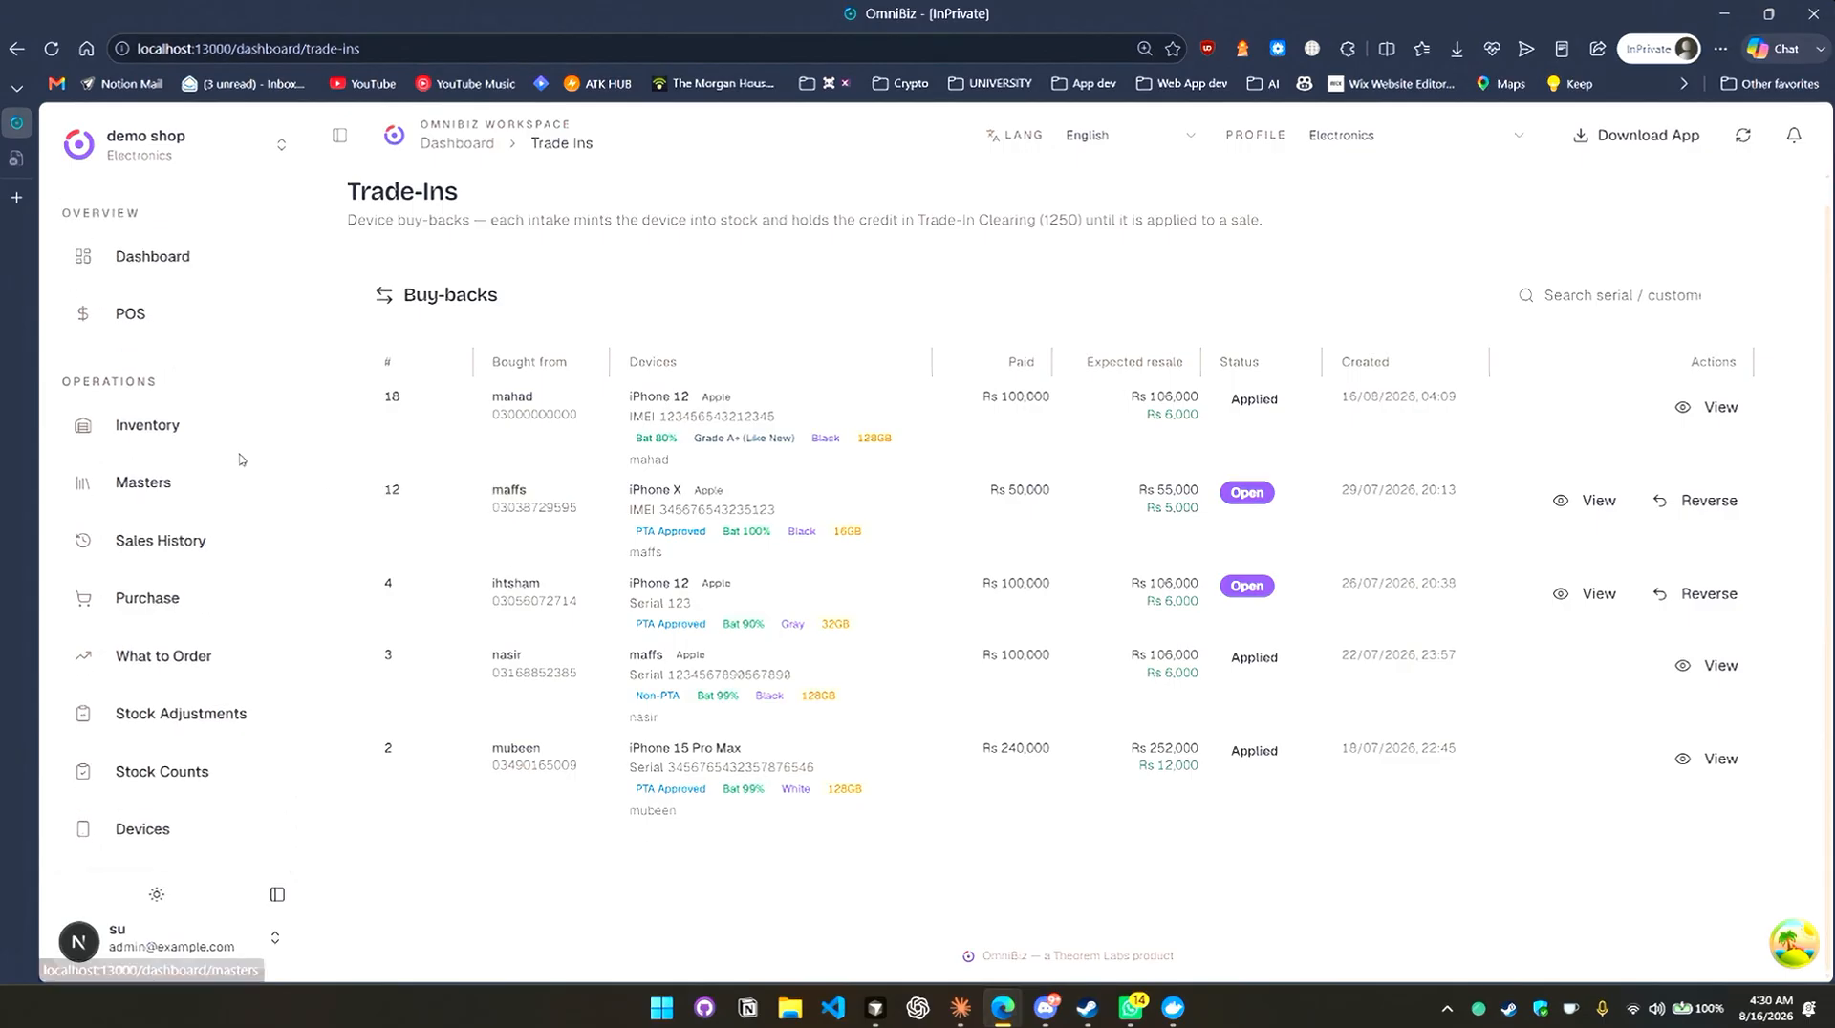
{"action": "left_click", "coordinate": [221, 321]}
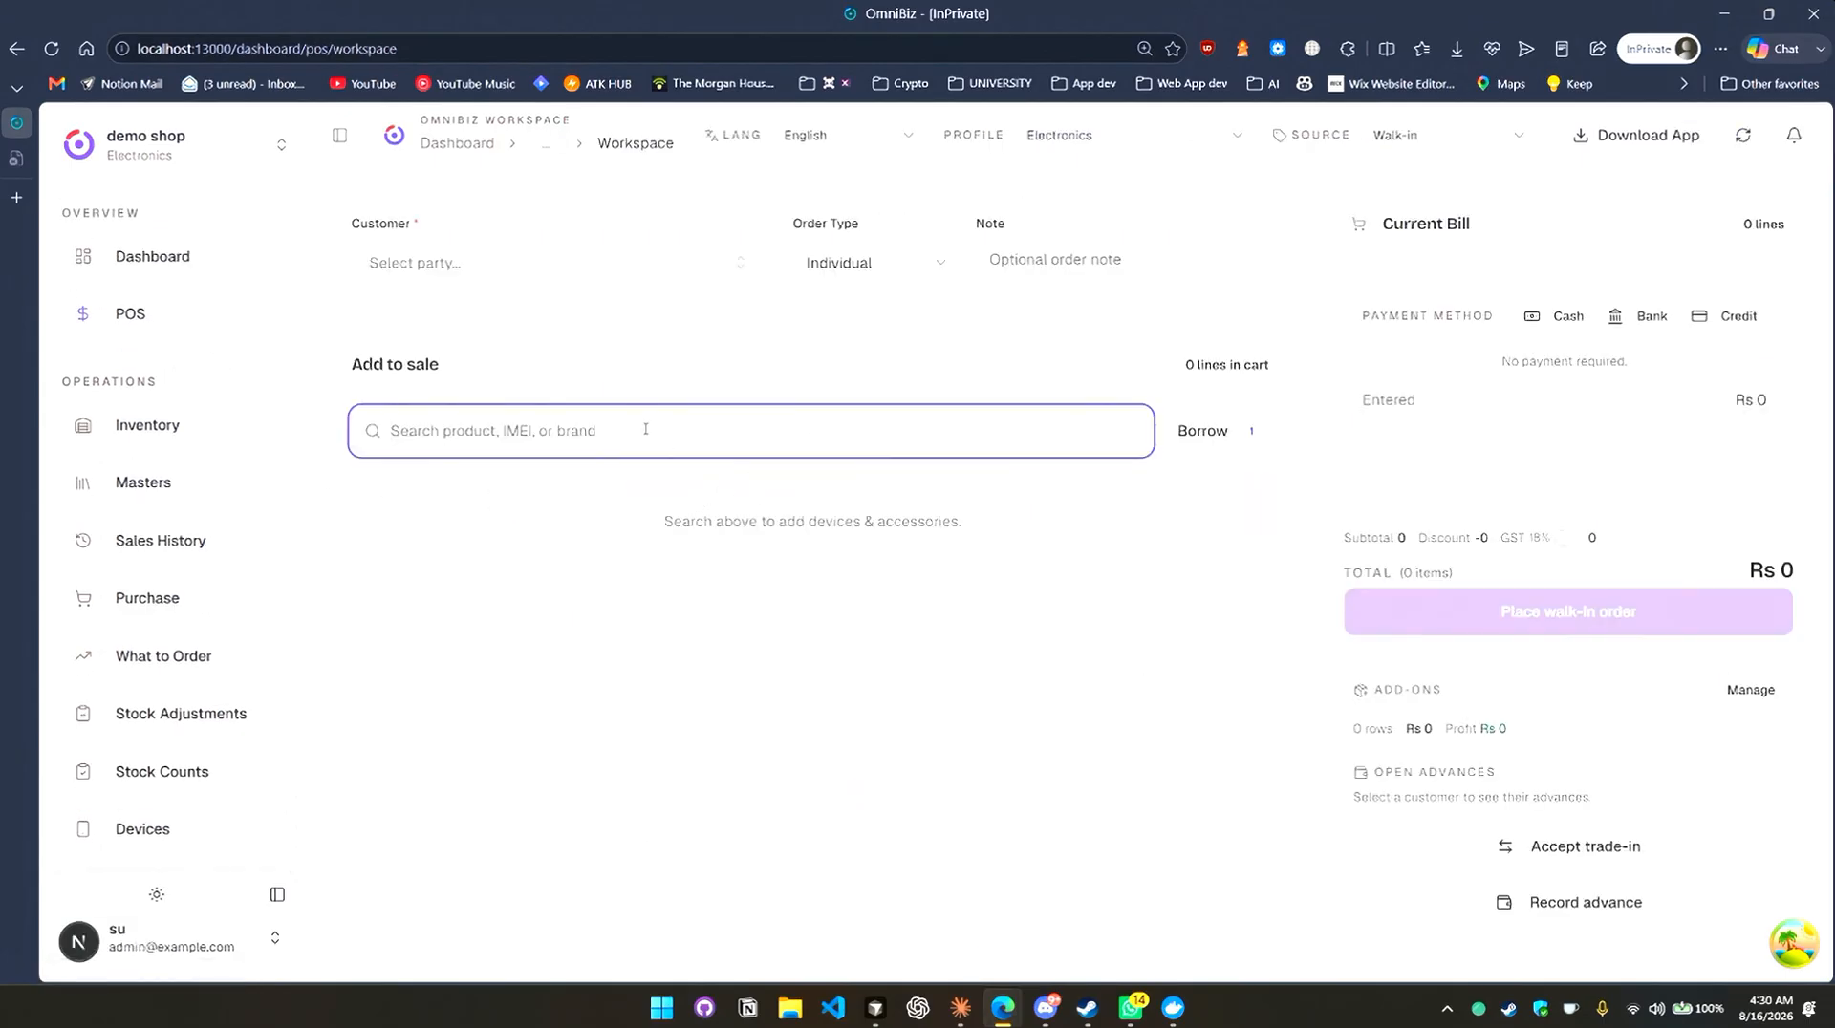
Try finding the traded-in phone by the seller's name in the sale's product search, and remove the added device from the cart.
{"action": "type", "text": "maffs"}
{"action": "left_click", "coordinate": [669, 531]}
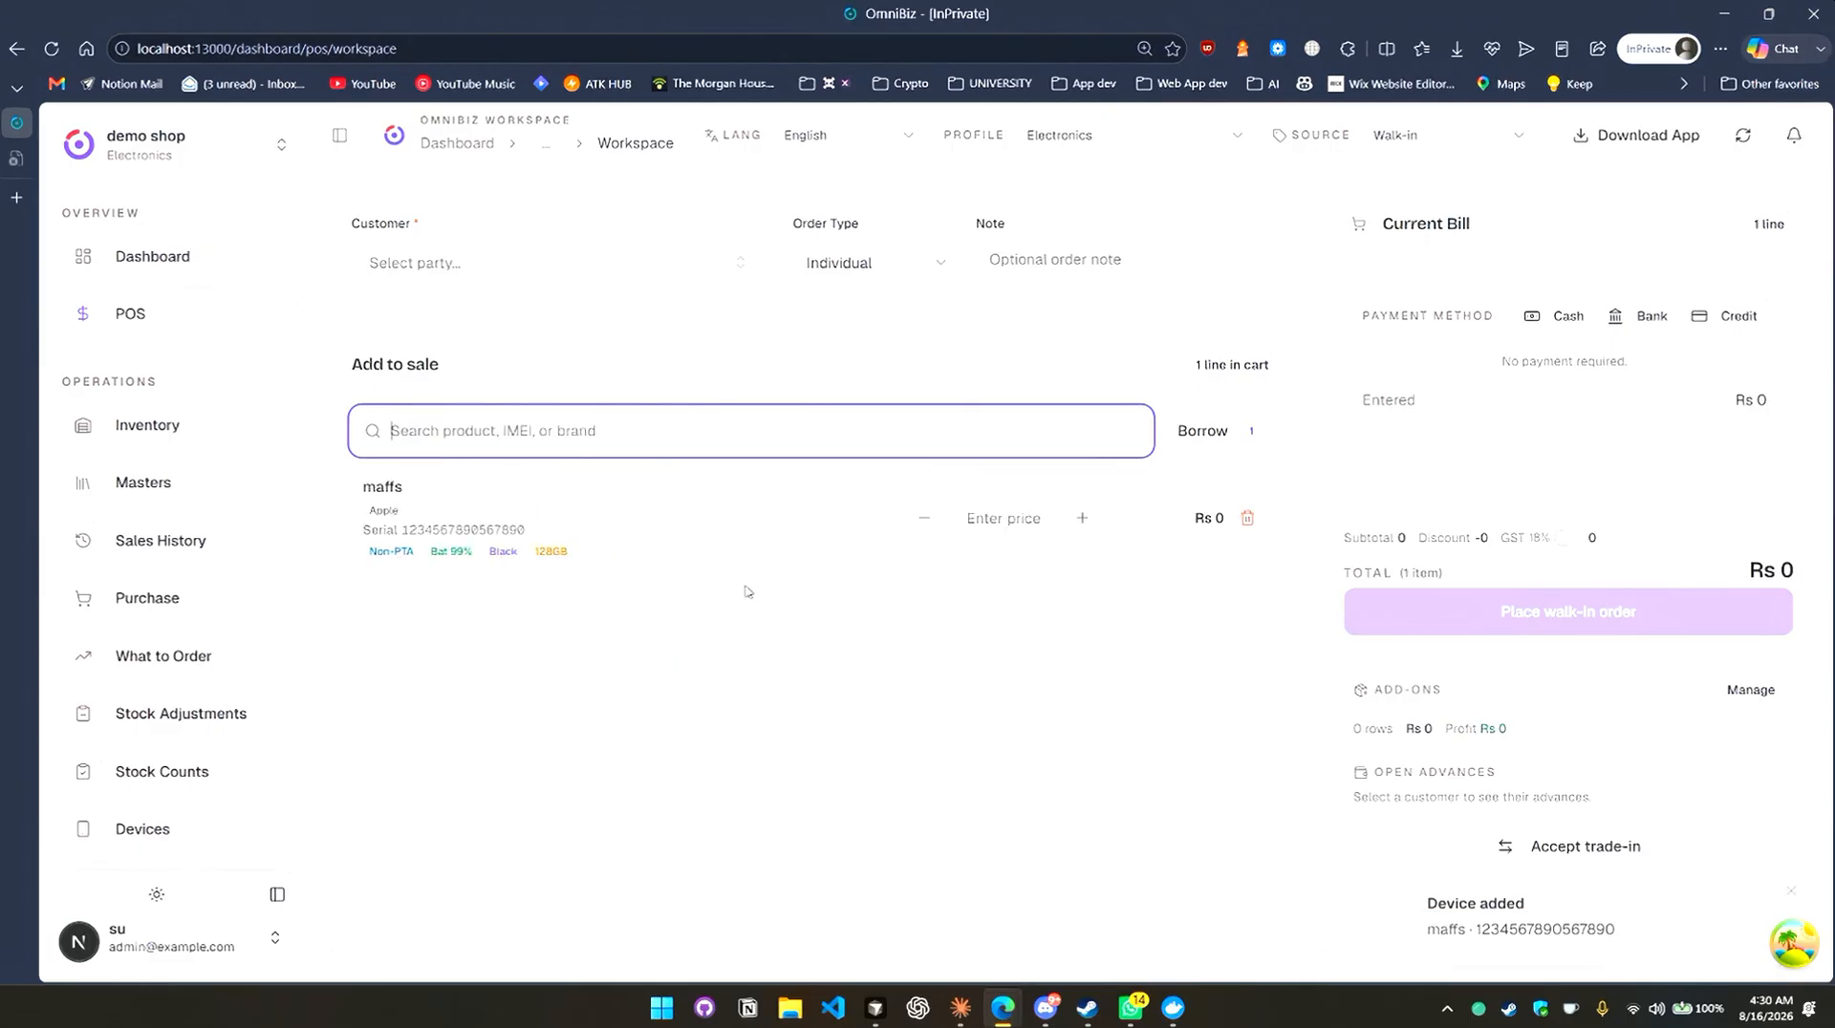
{"action": "type", "text": "maffs"}
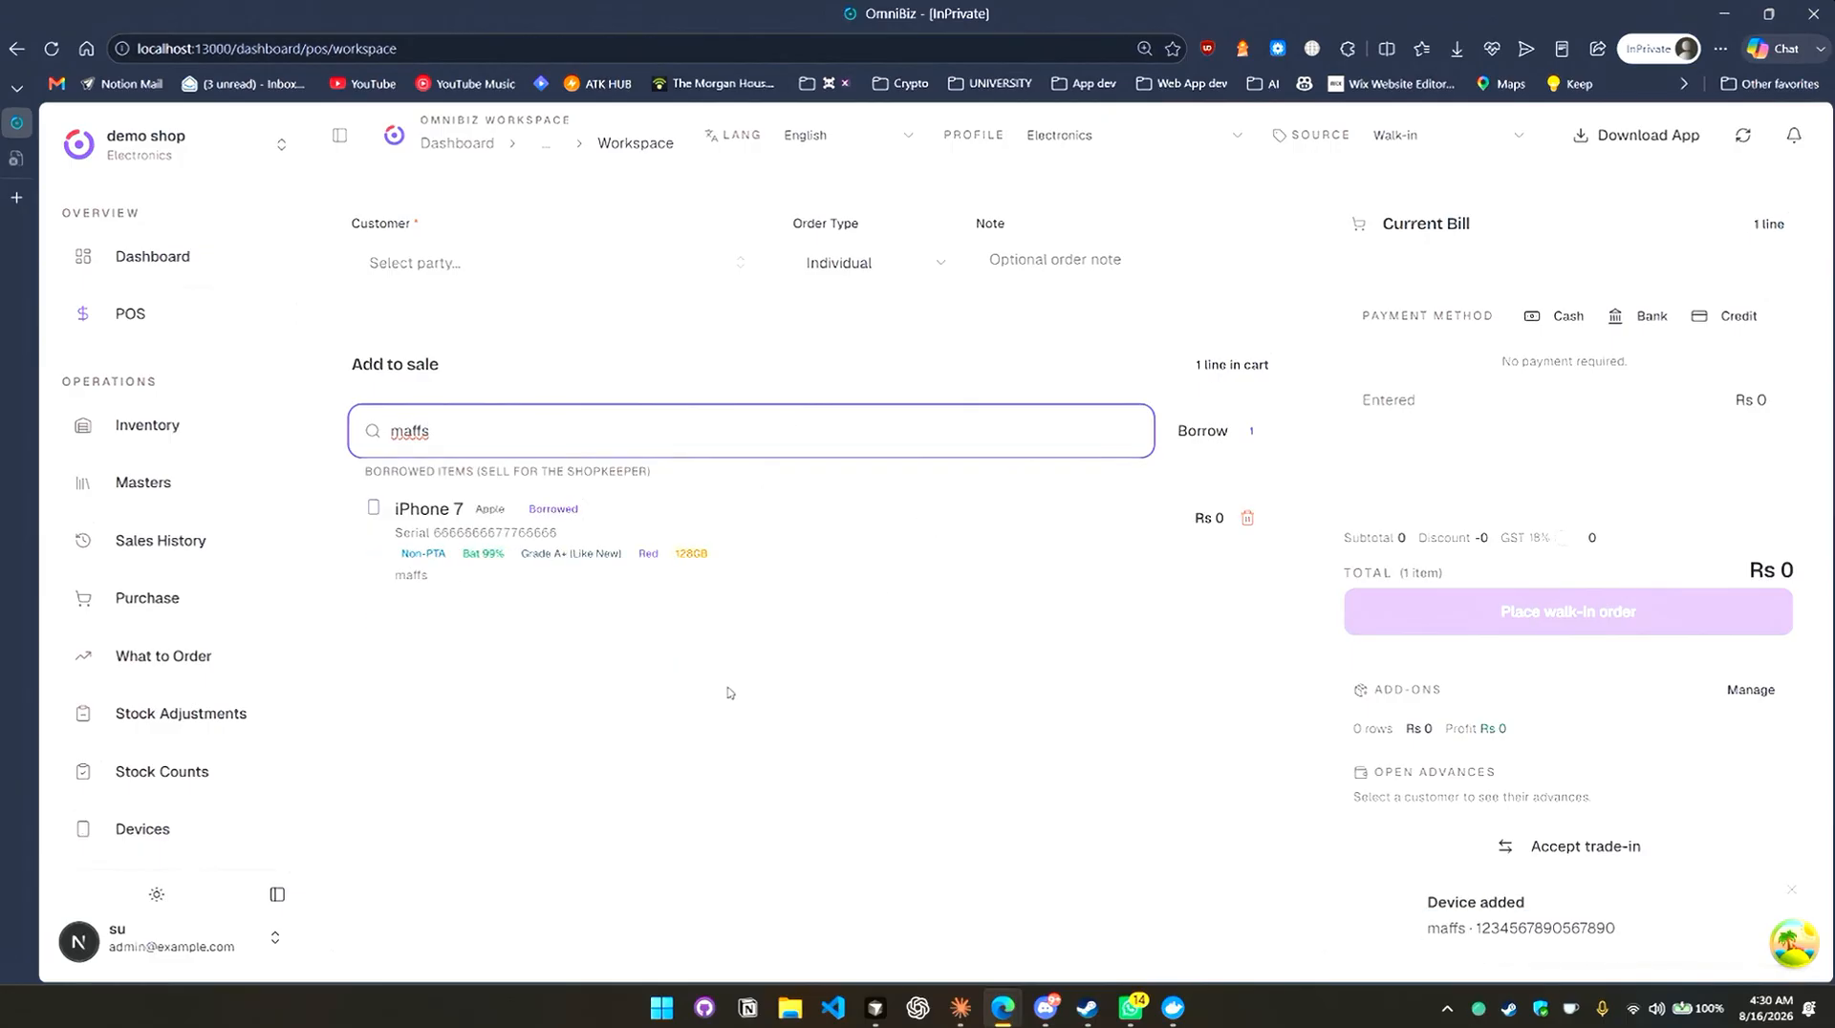
{"action": "left_click", "coordinate": [714, 801]}
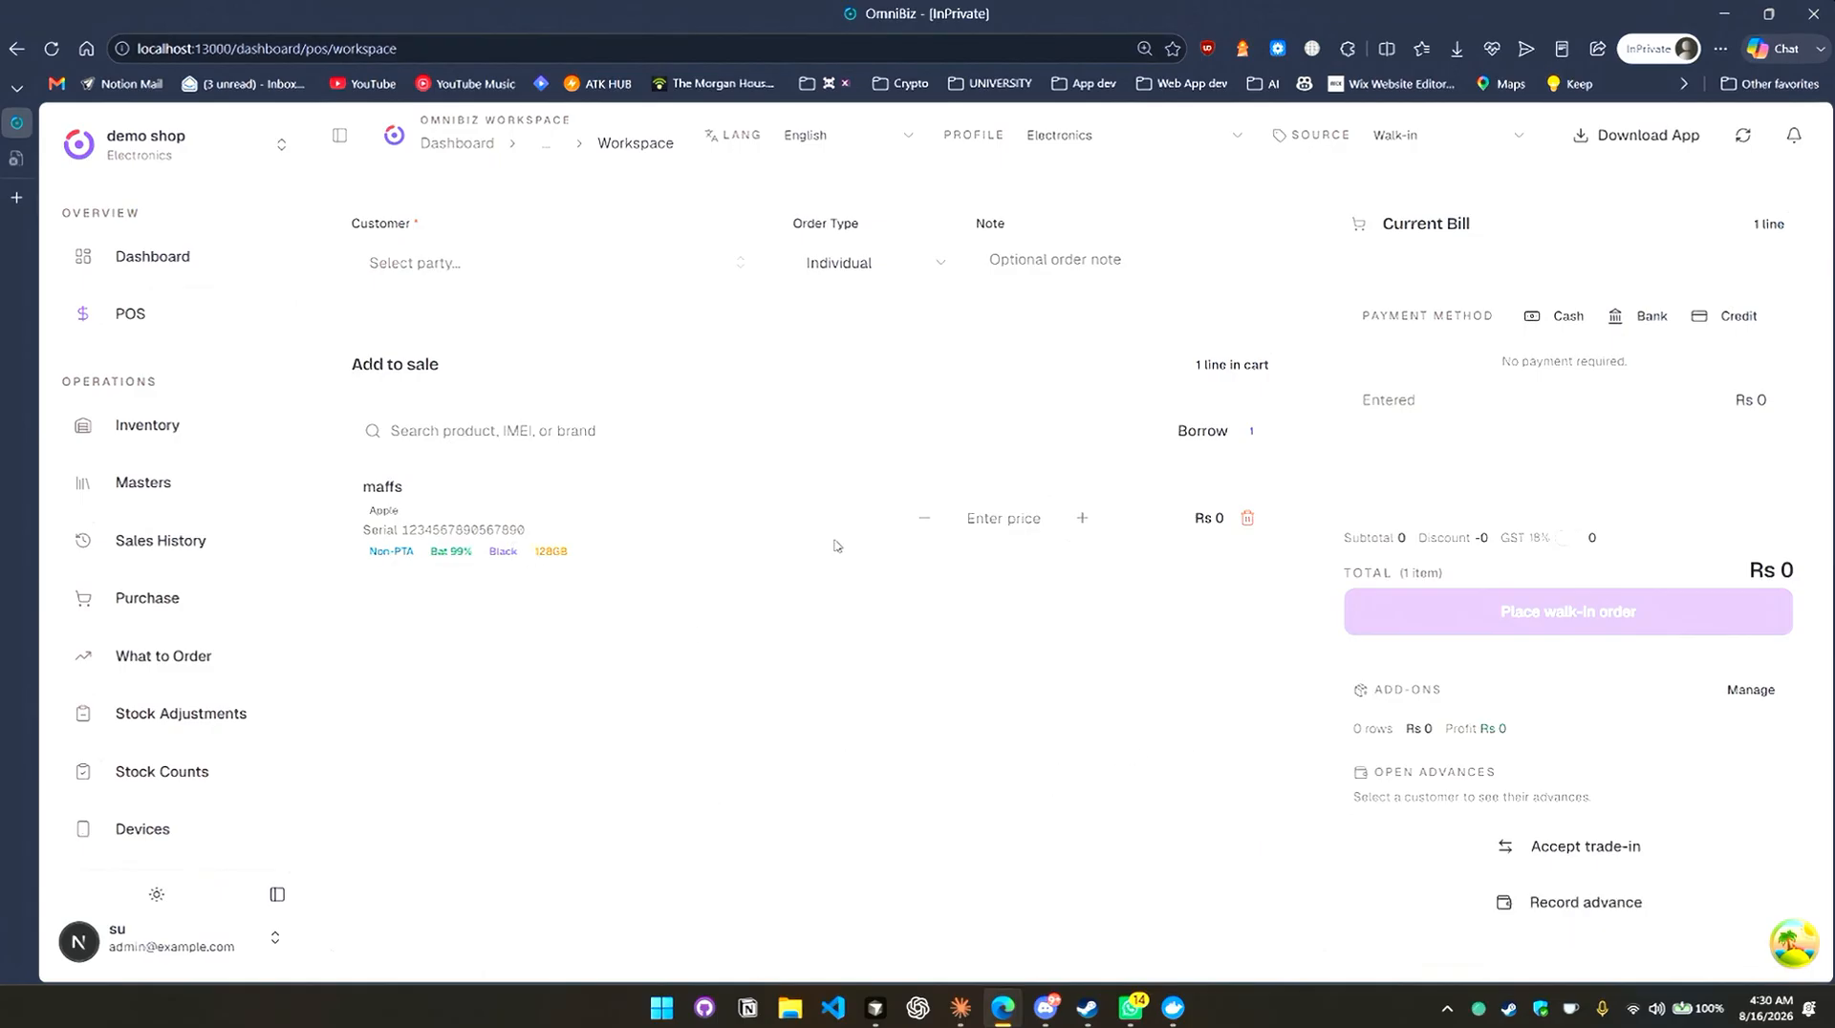
{"action": "left_click", "coordinate": [1247, 517]}
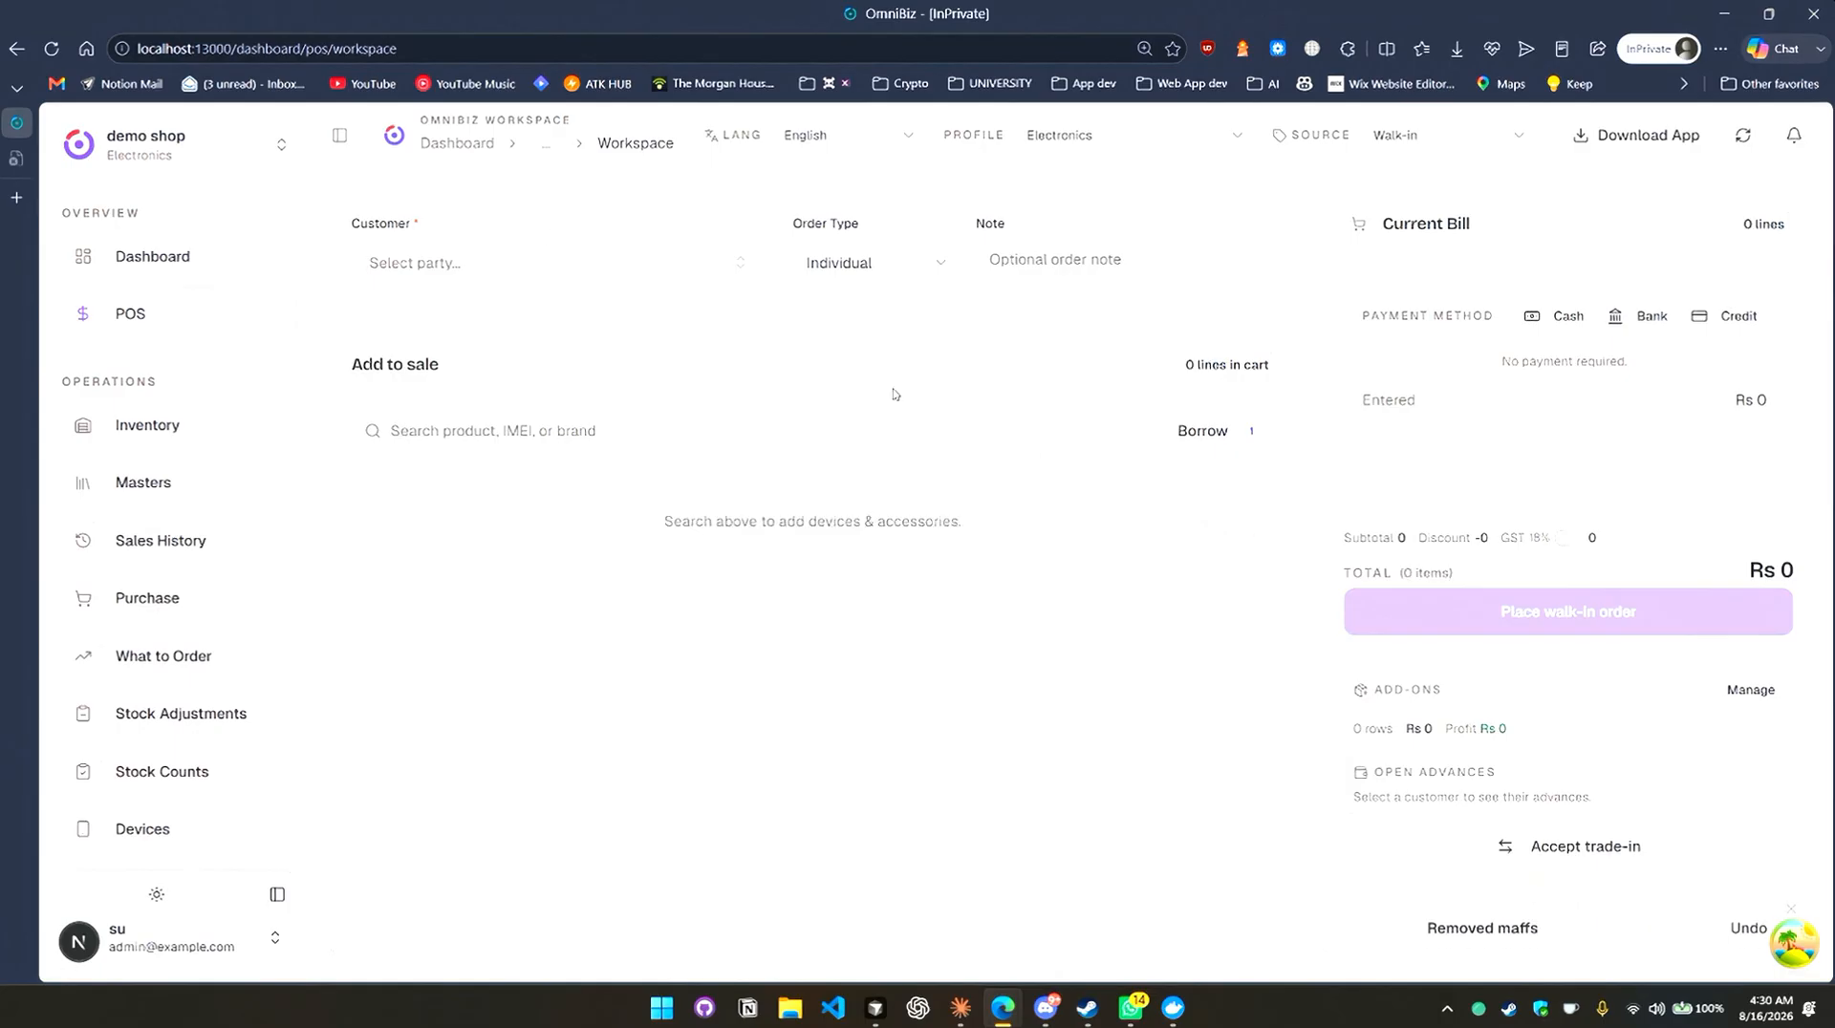
Select the customer with the open iPhone X buy-back, and try applying that trade-in credit to the sale.
{"action": "left_click", "coordinate": [553, 262]}
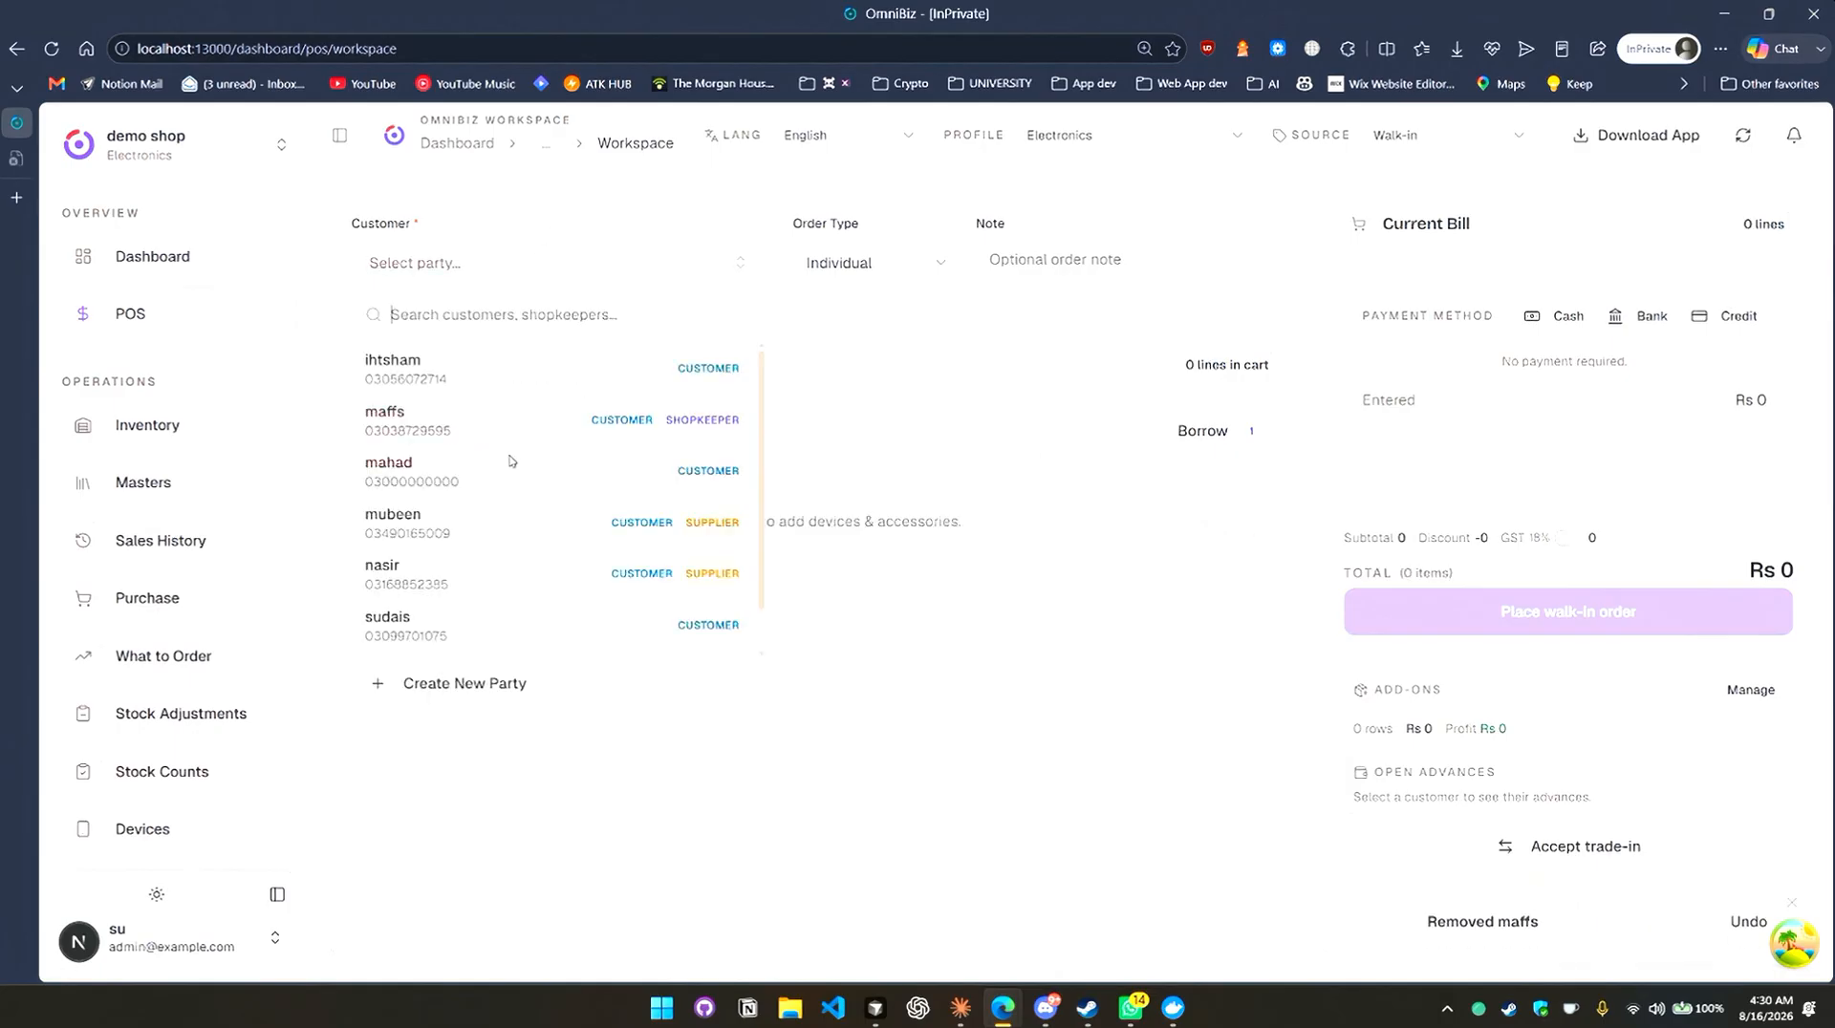
{"action": "left_click", "coordinate": [499, 417]}
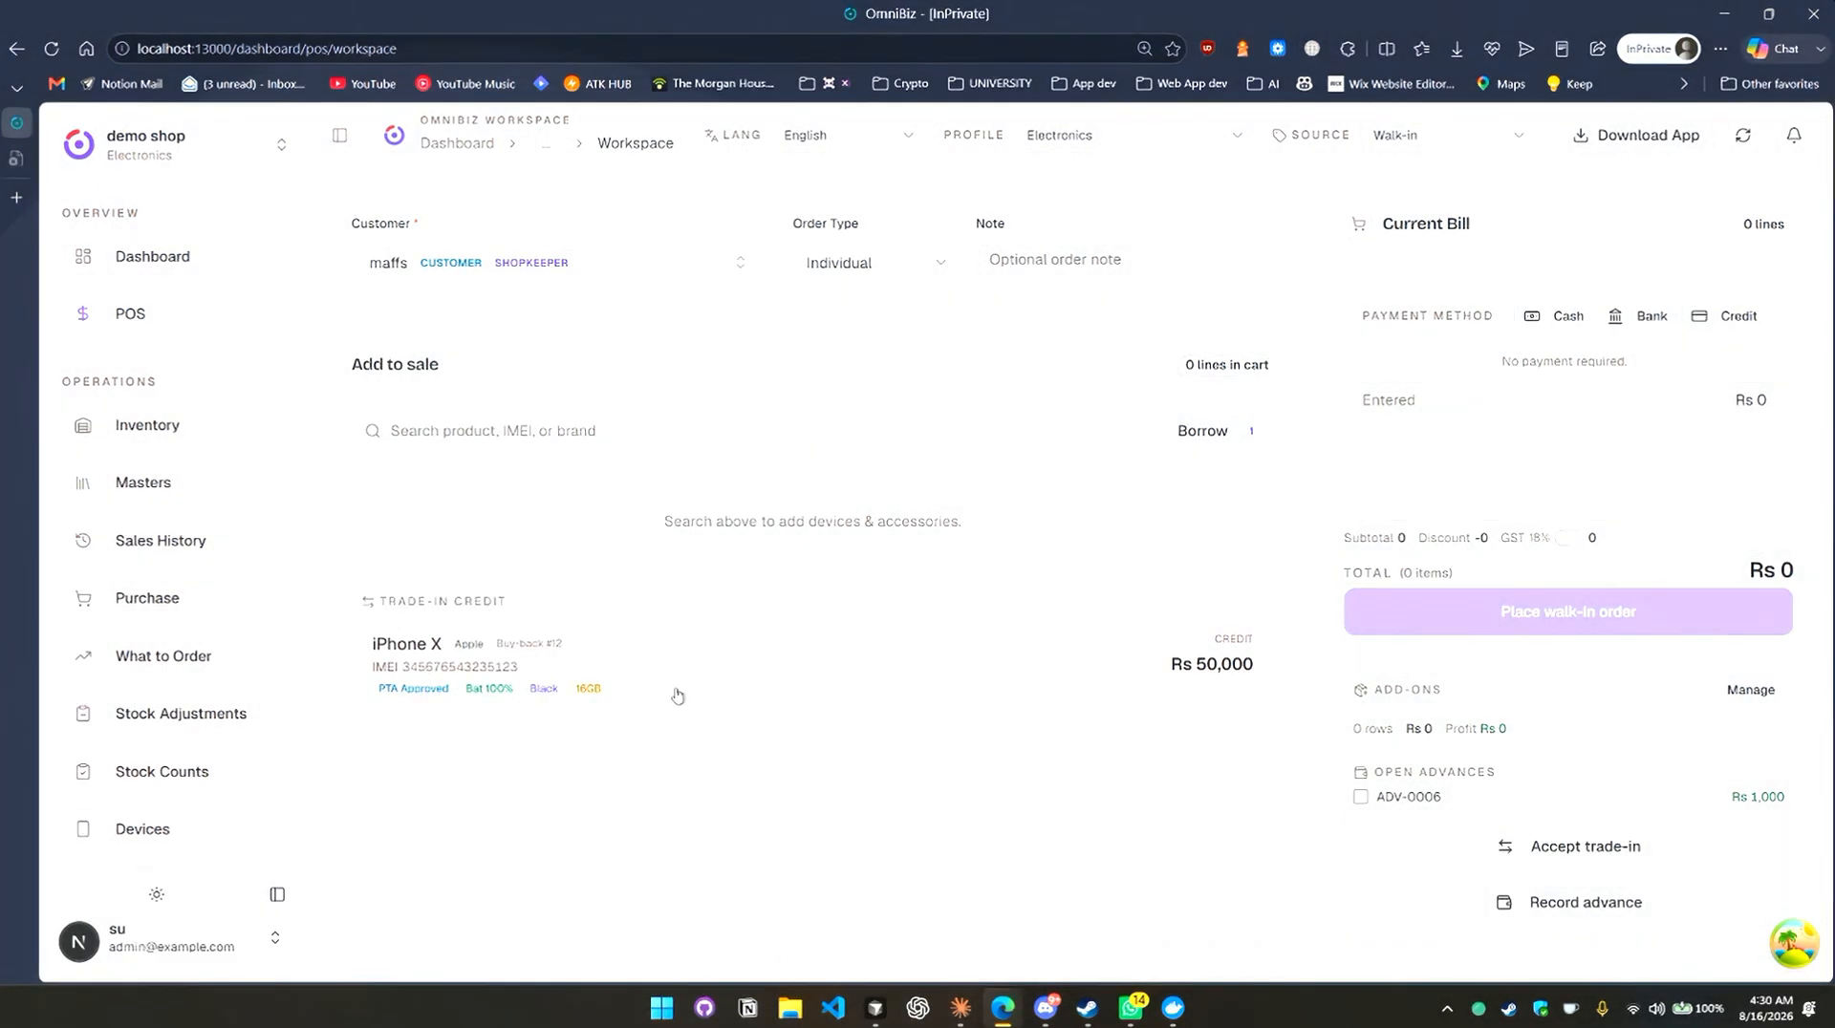
{"action": "left_click", "coordinate": [677, 695]}
{"action": "left_click", "coordinate": [1237, 626]}
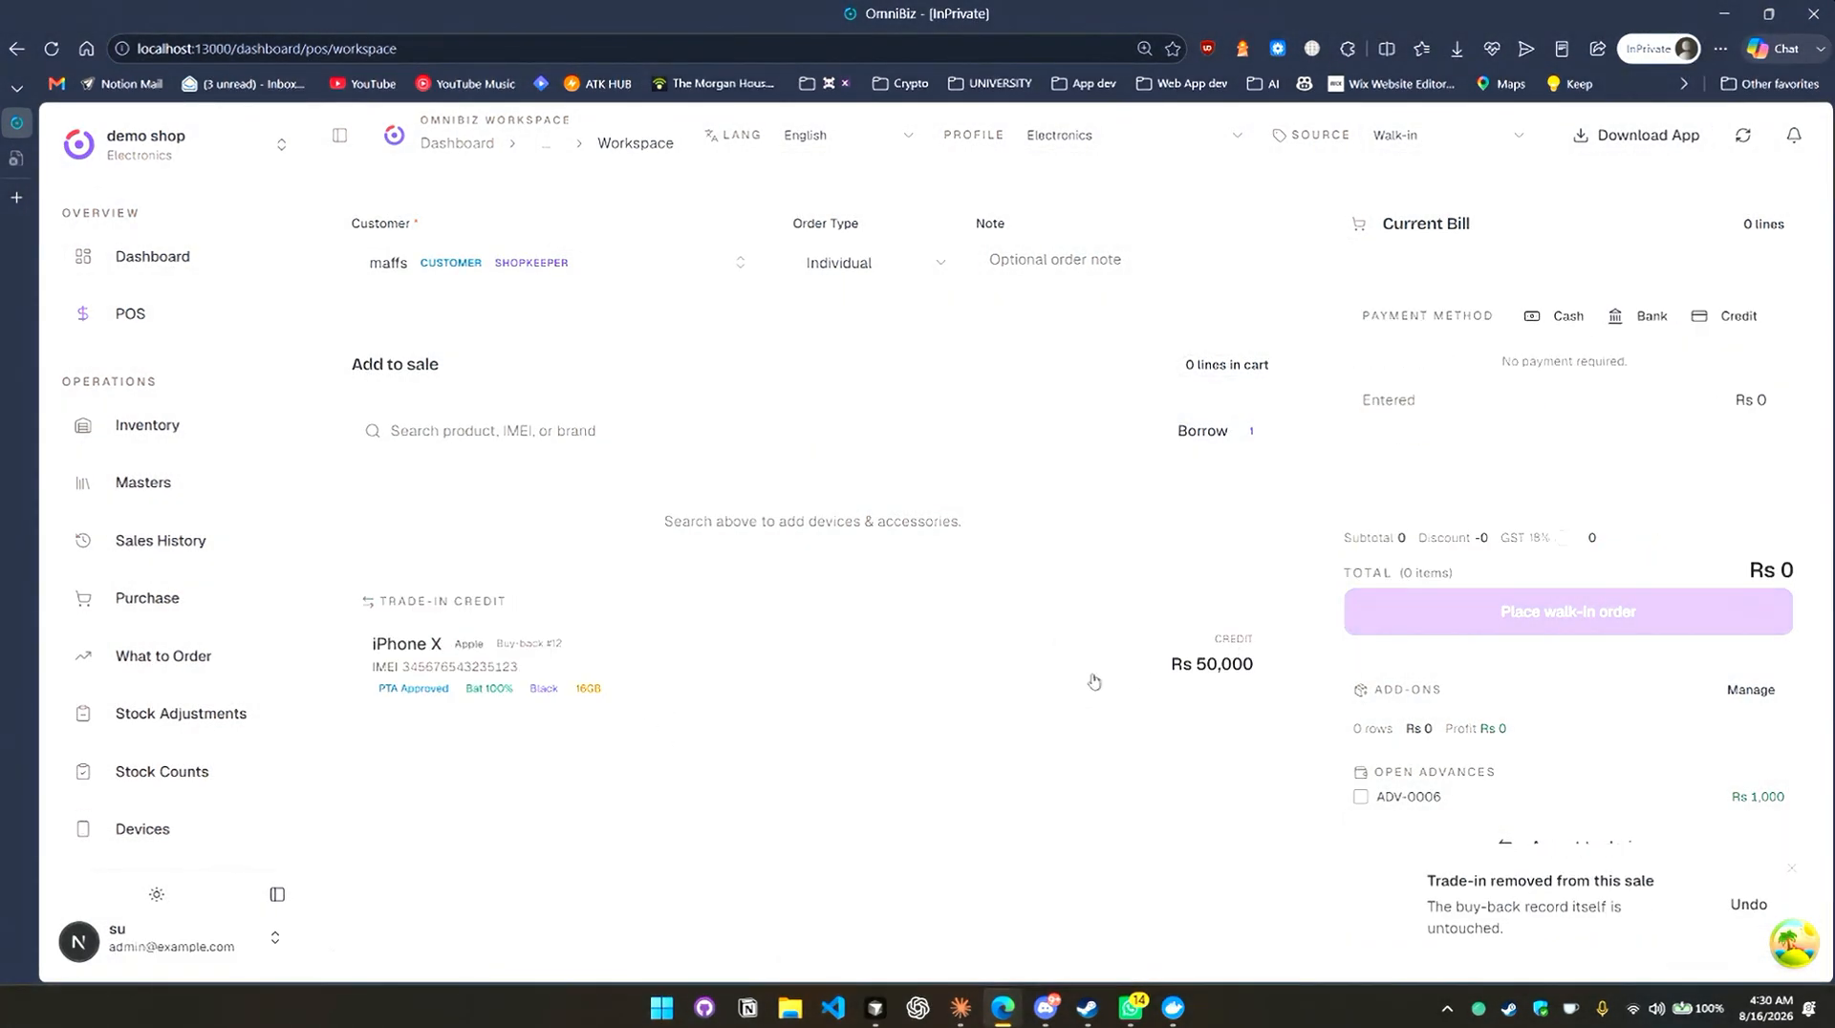
Reapply the iPhone X trade-in credit to review its buy-back details and customer payout, and remove it from the sale.
{"action": "left_click", "coordinate": [1091, 680]}
{"action": "left_click", "coordinate": [1189, 622]}
{"action": "scroll", "coordinate": [1409, 666], "scroll_direction": "down", "scroll_amount": 4}
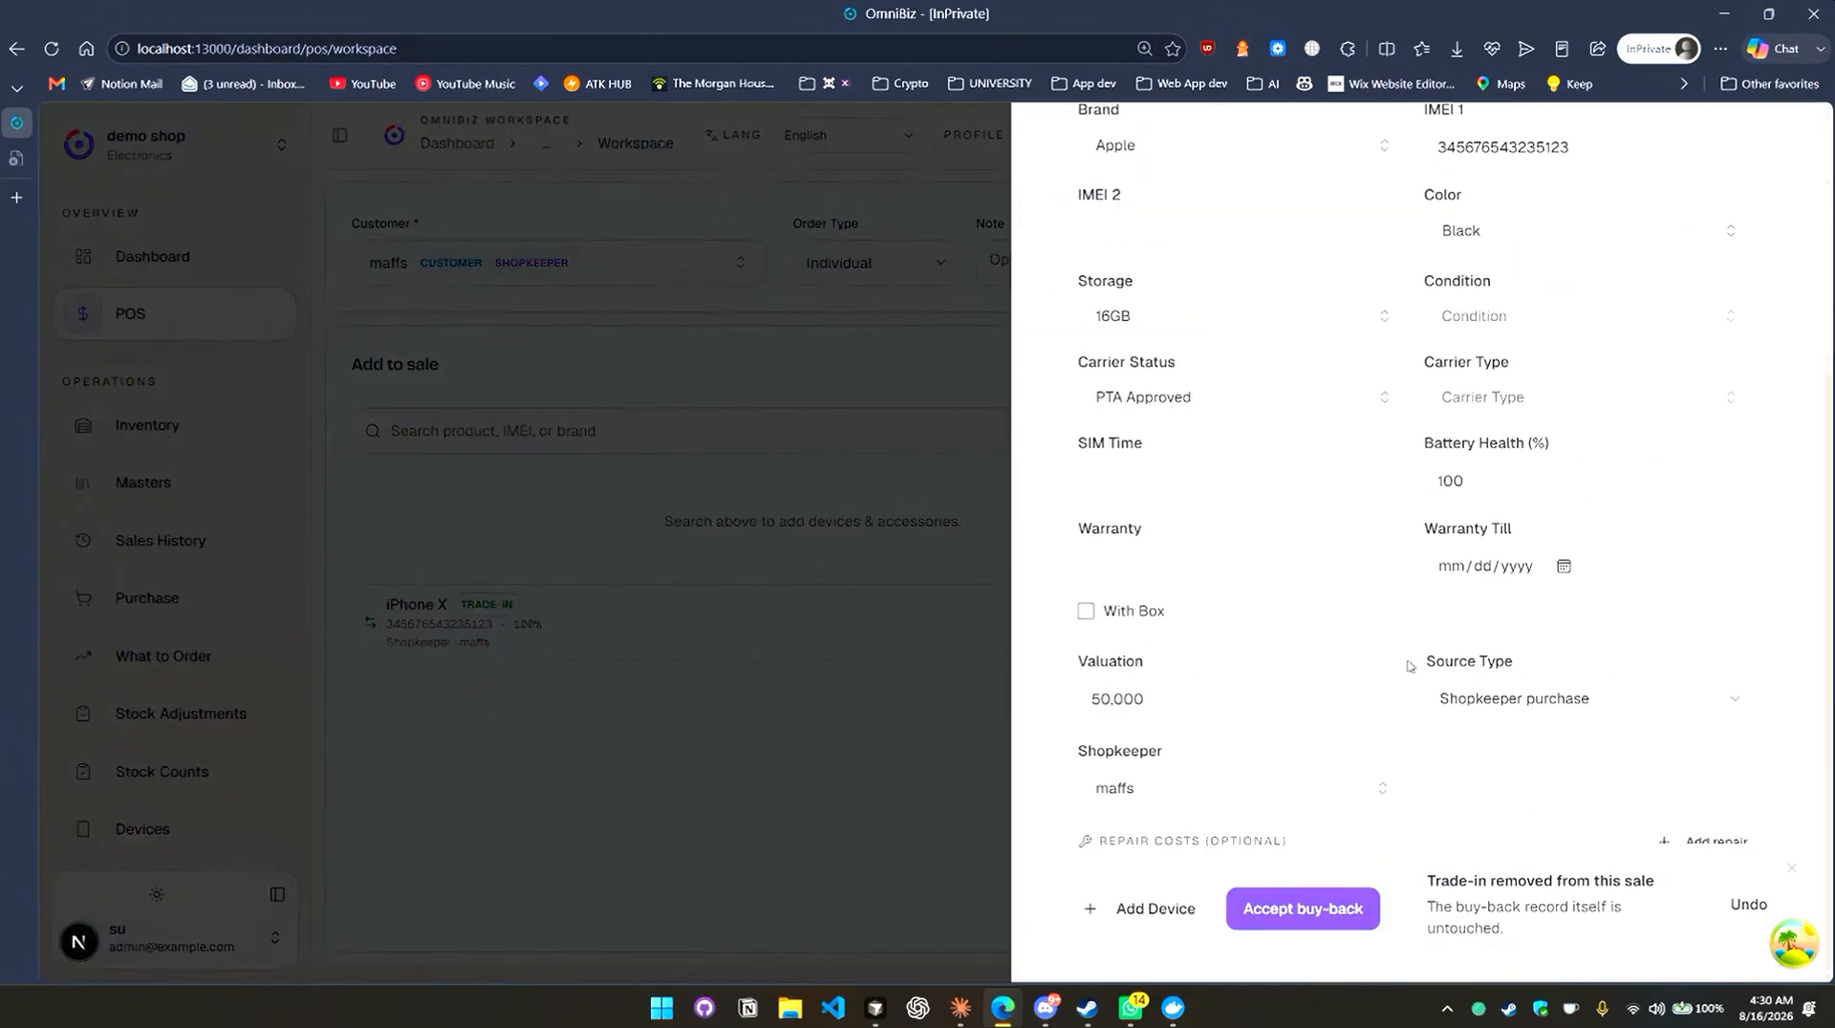
{"action": "scroll", "coordinate": [1256, 667], "scroll_direction": "up", "scroll_amount": 4}
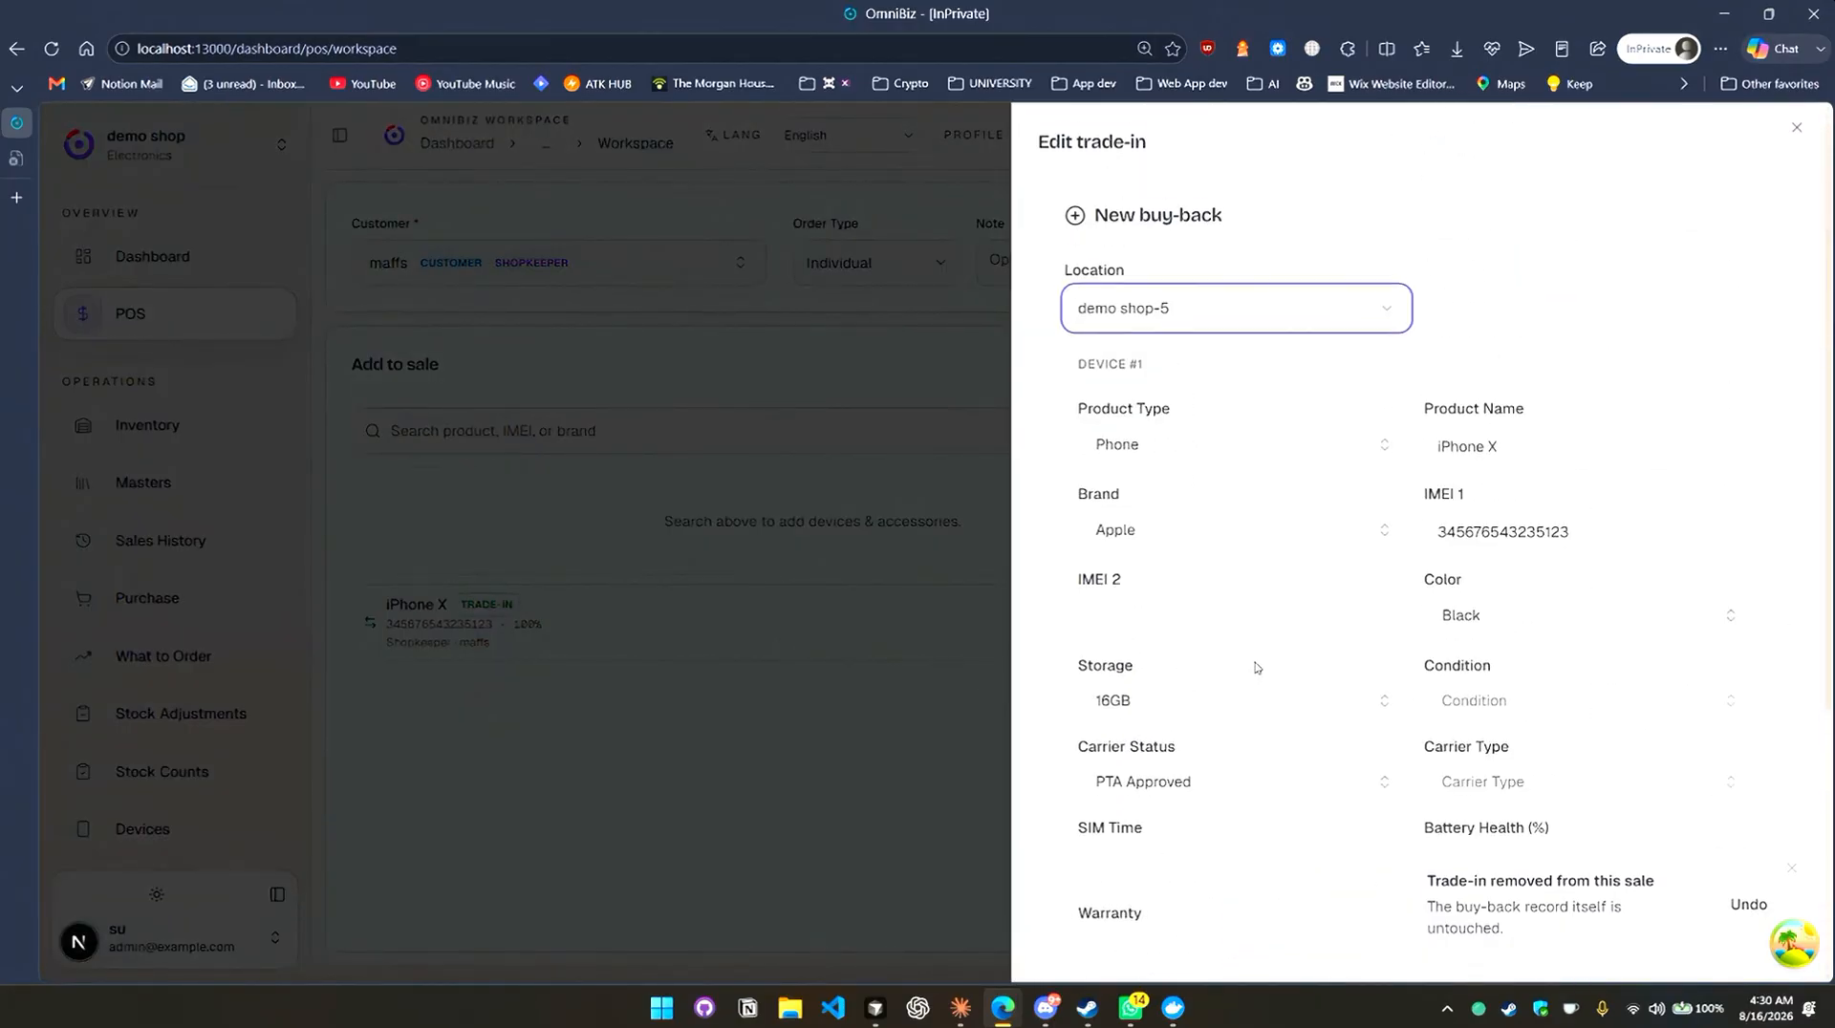
{"action": "left_click", "coordinate": [710, 734]}
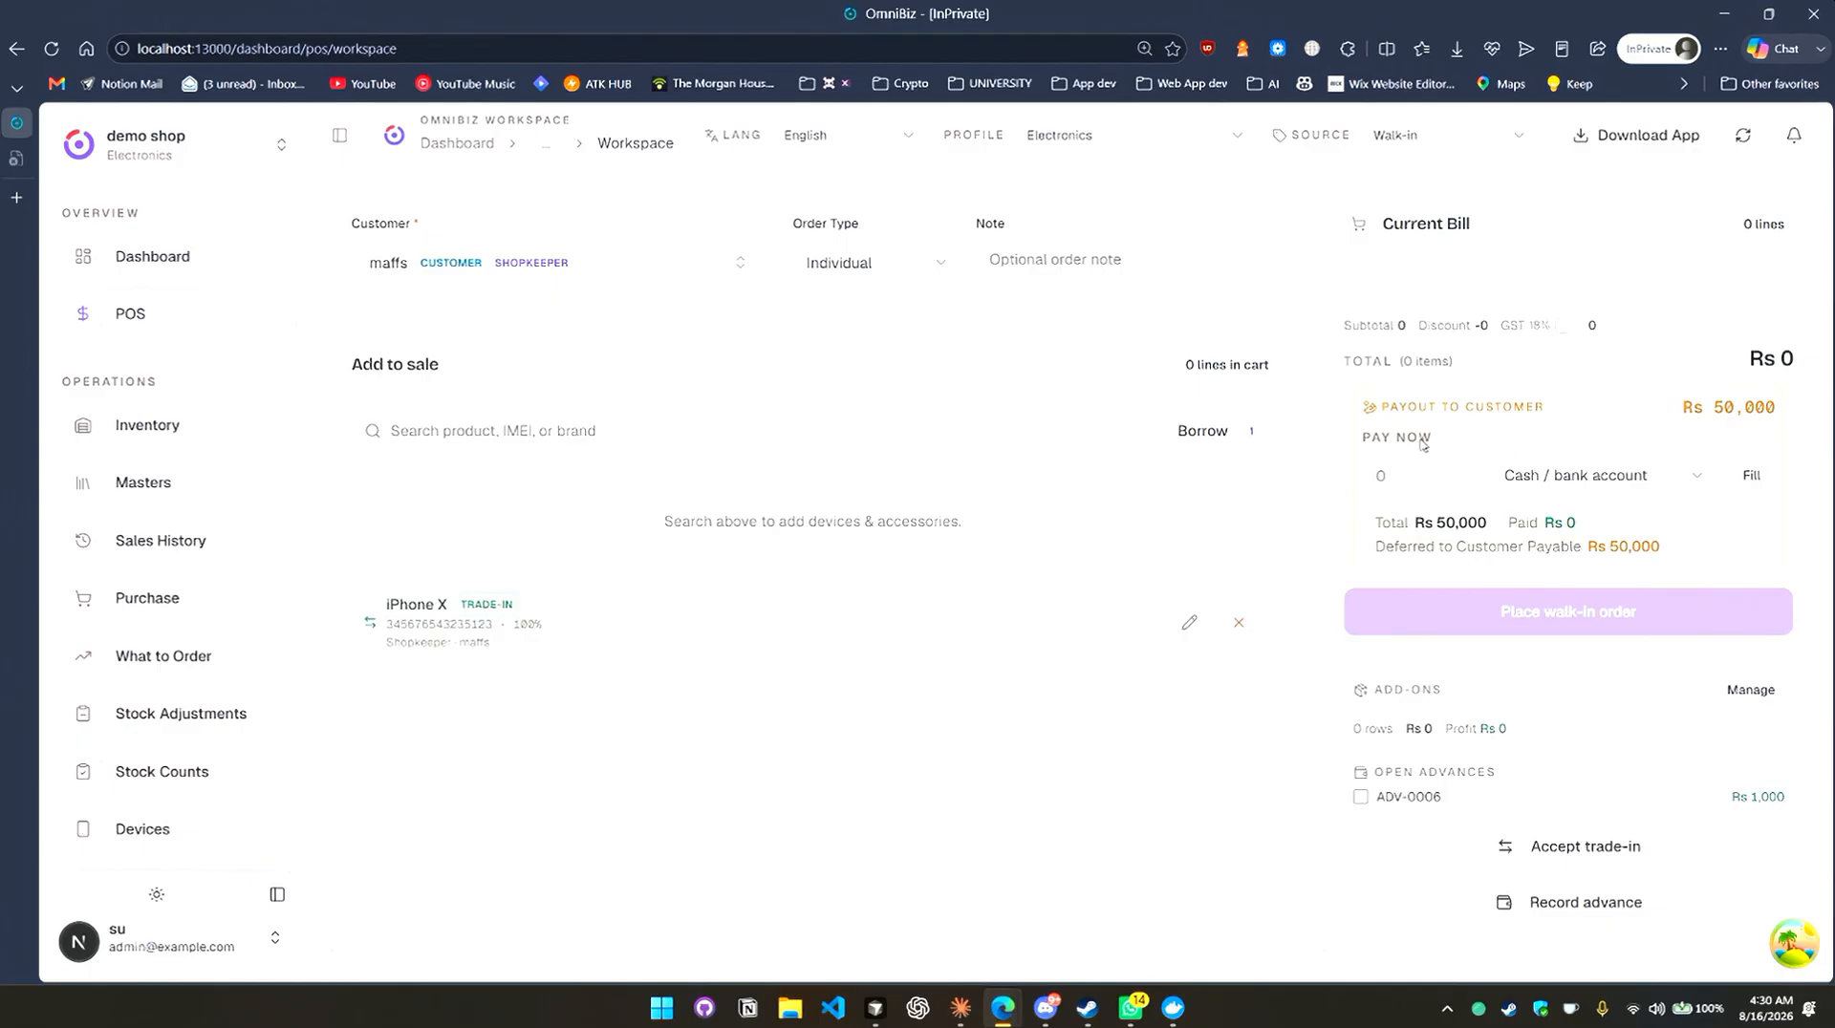
{"action": "left_click", "coordinate": [1240, 622]}
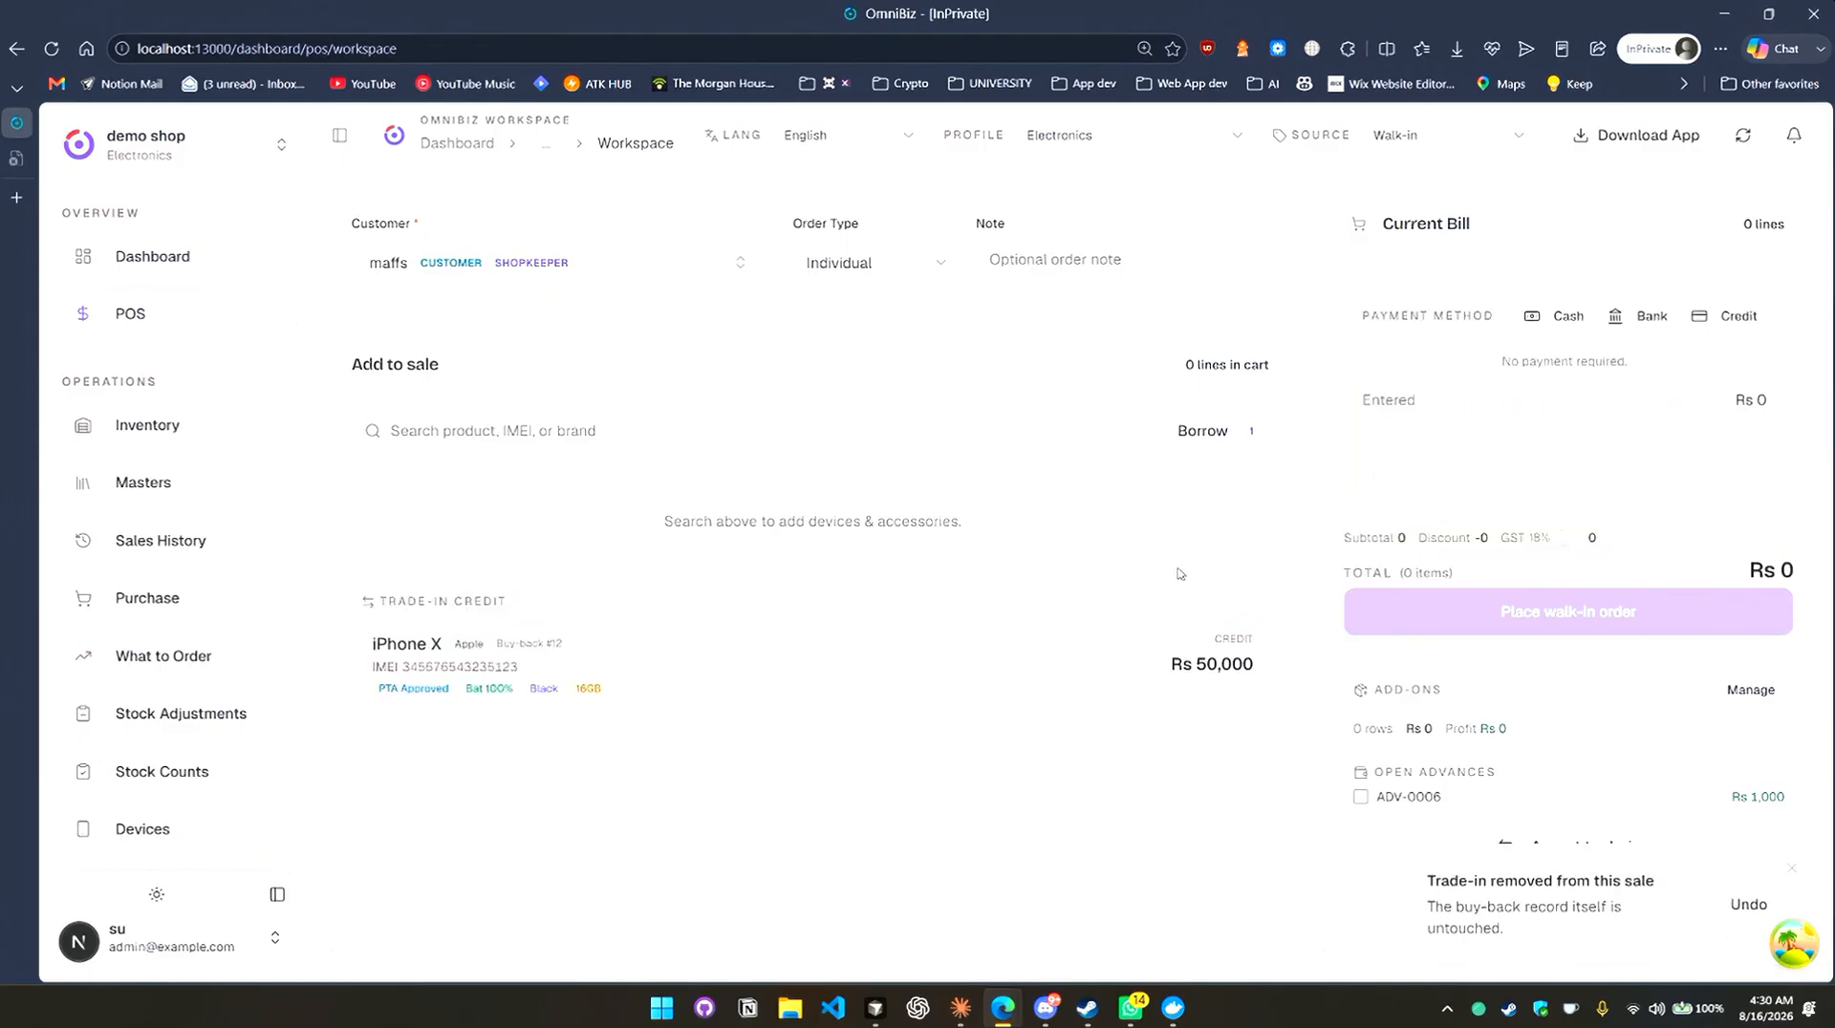
Open the Receivables page and review its totals and party summary.
{"action": "scroll", "coordinate": [163, 669], "scroll_direction": "down", "scroll_amount": 5}
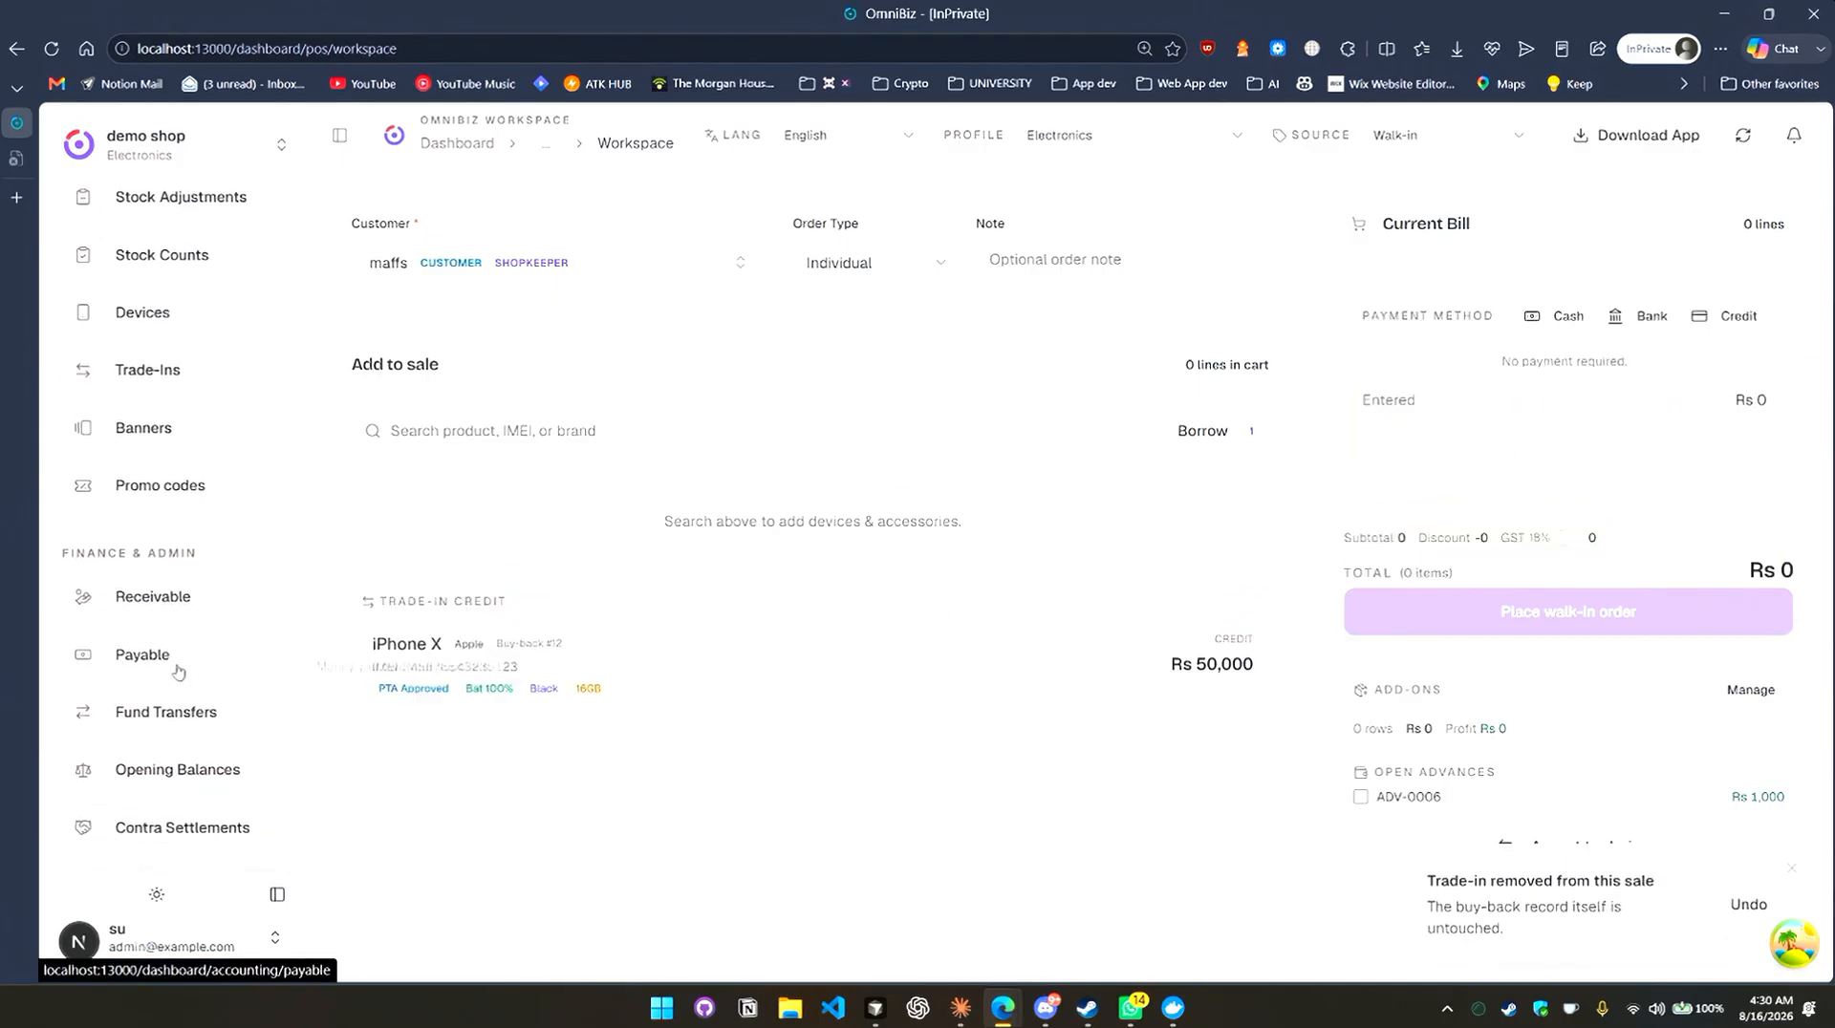
{"action": "scroll", "coordinate": [191, 574], "scroll_direction": "down", "scroll_amount": 1}
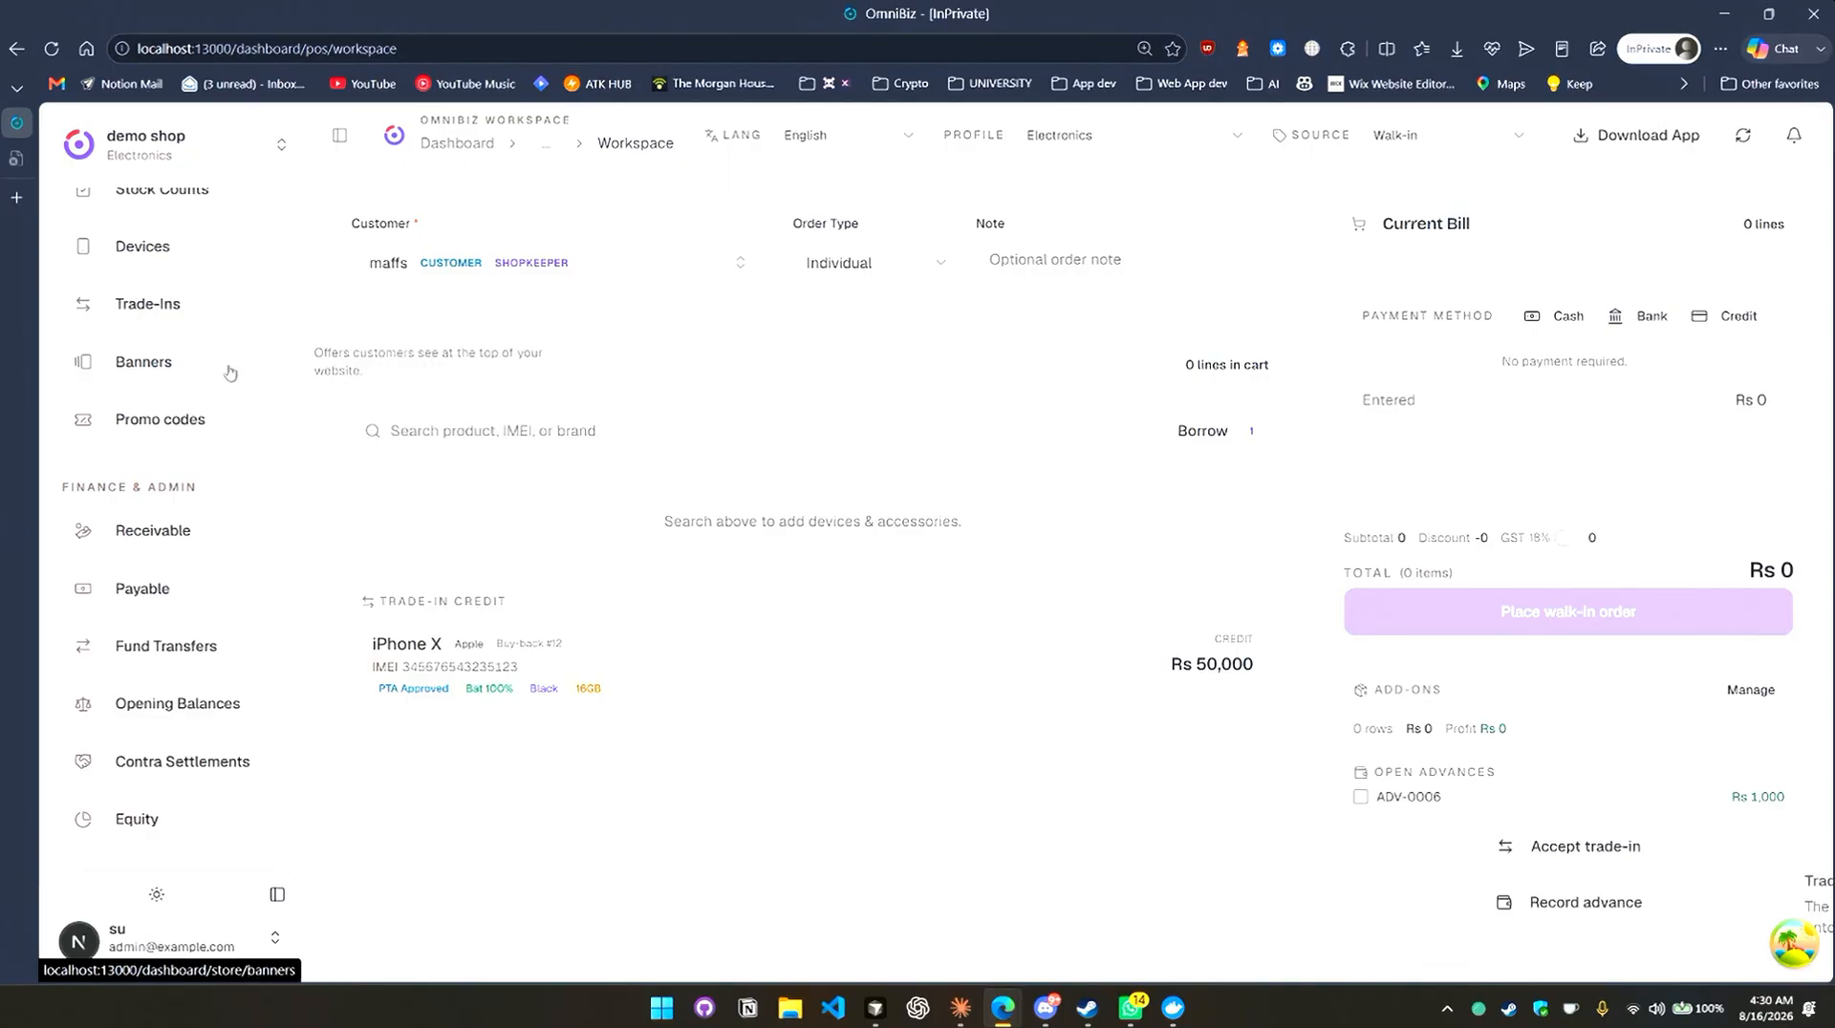
{"action": "scroll", "coordinate": [235, 383], "scroll_direction": "down", "scroll_amount": 2}
{"action": "left_click", "coordinate": [204, 326]}
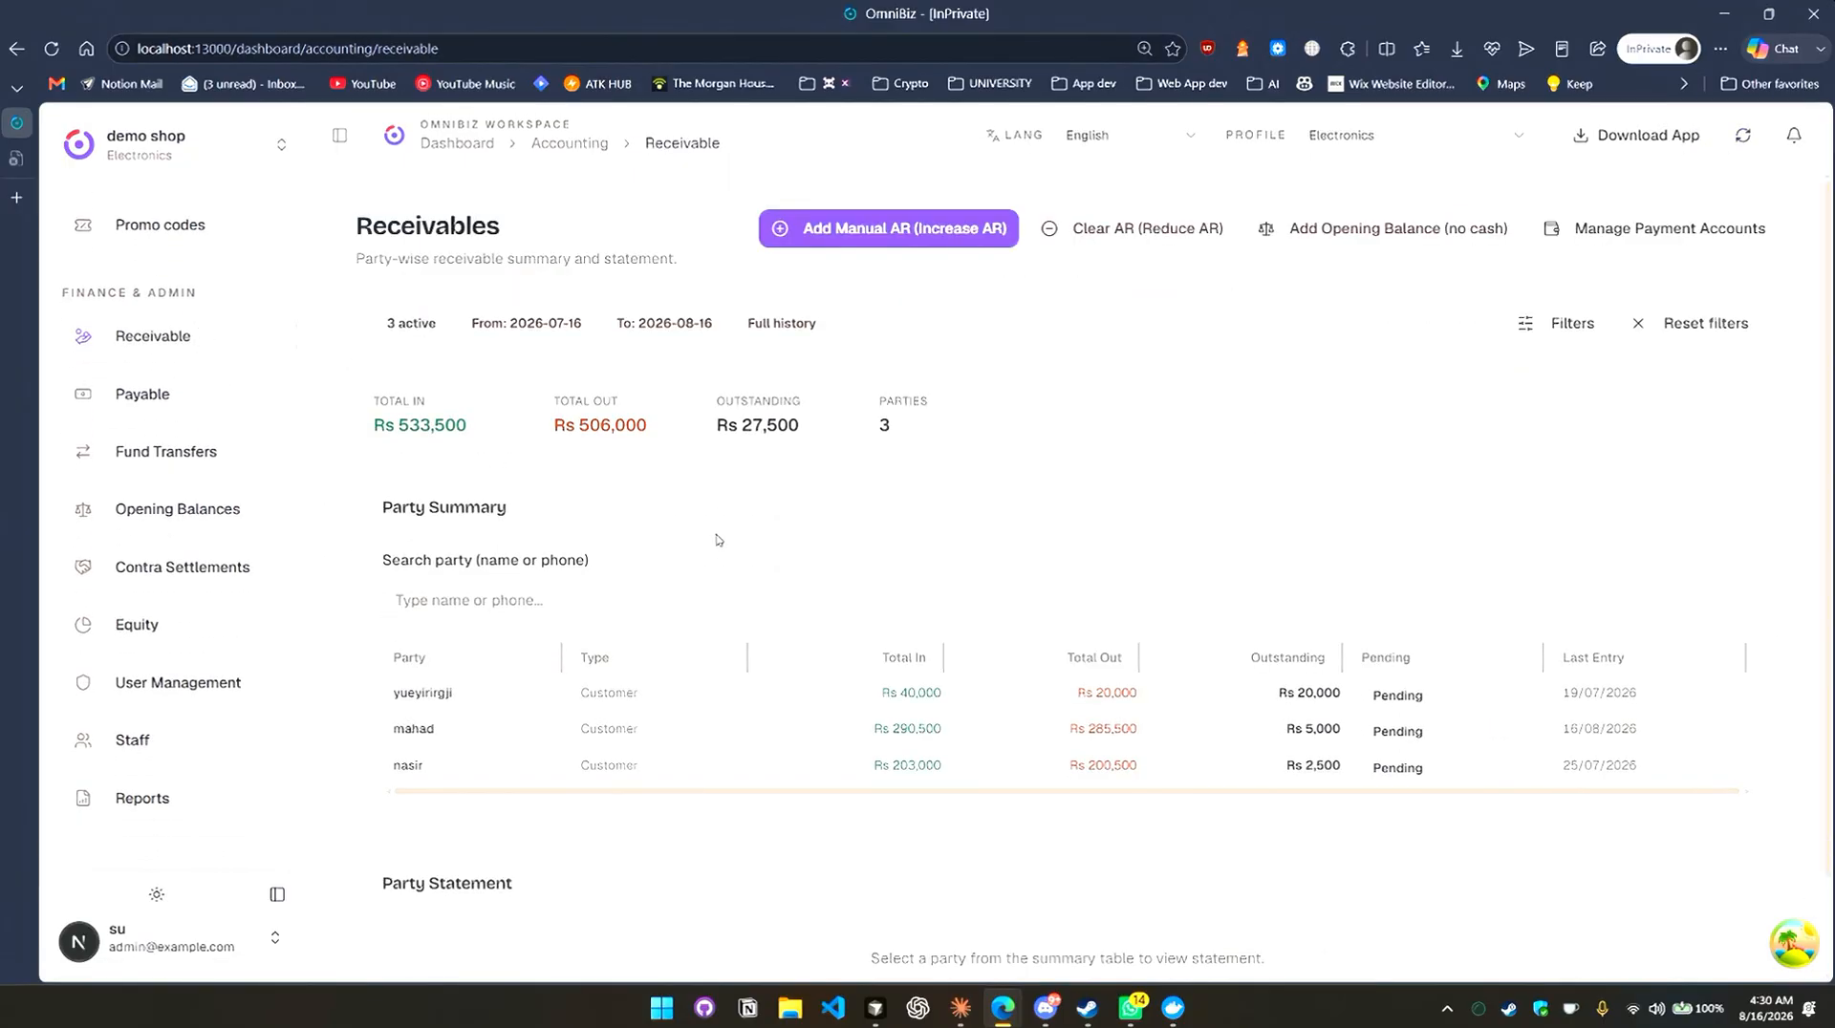
{"action": "scroll", "coordinate": [143, 535], "scroll_direction": "up", "scroll_amount": 1}
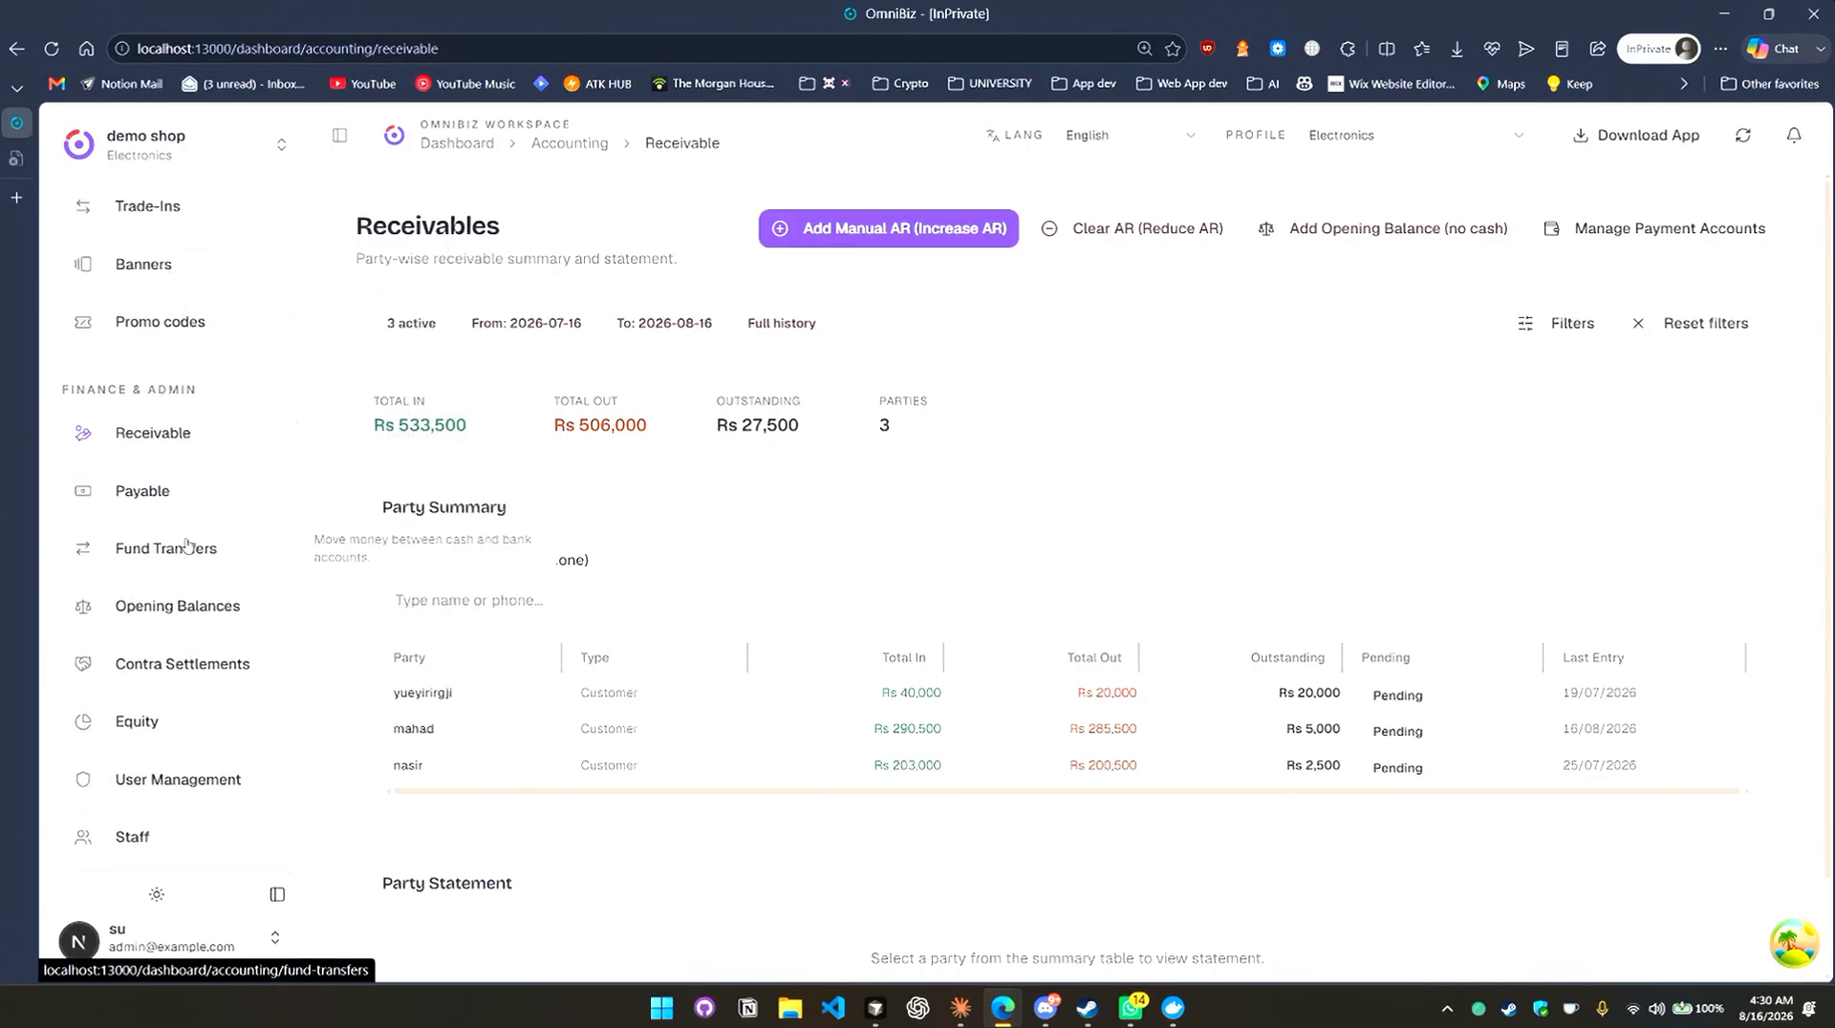
{"action": "scroll", "coordinate": [186, 546], "scroll_direction": "down", "scroll_amount": 1}
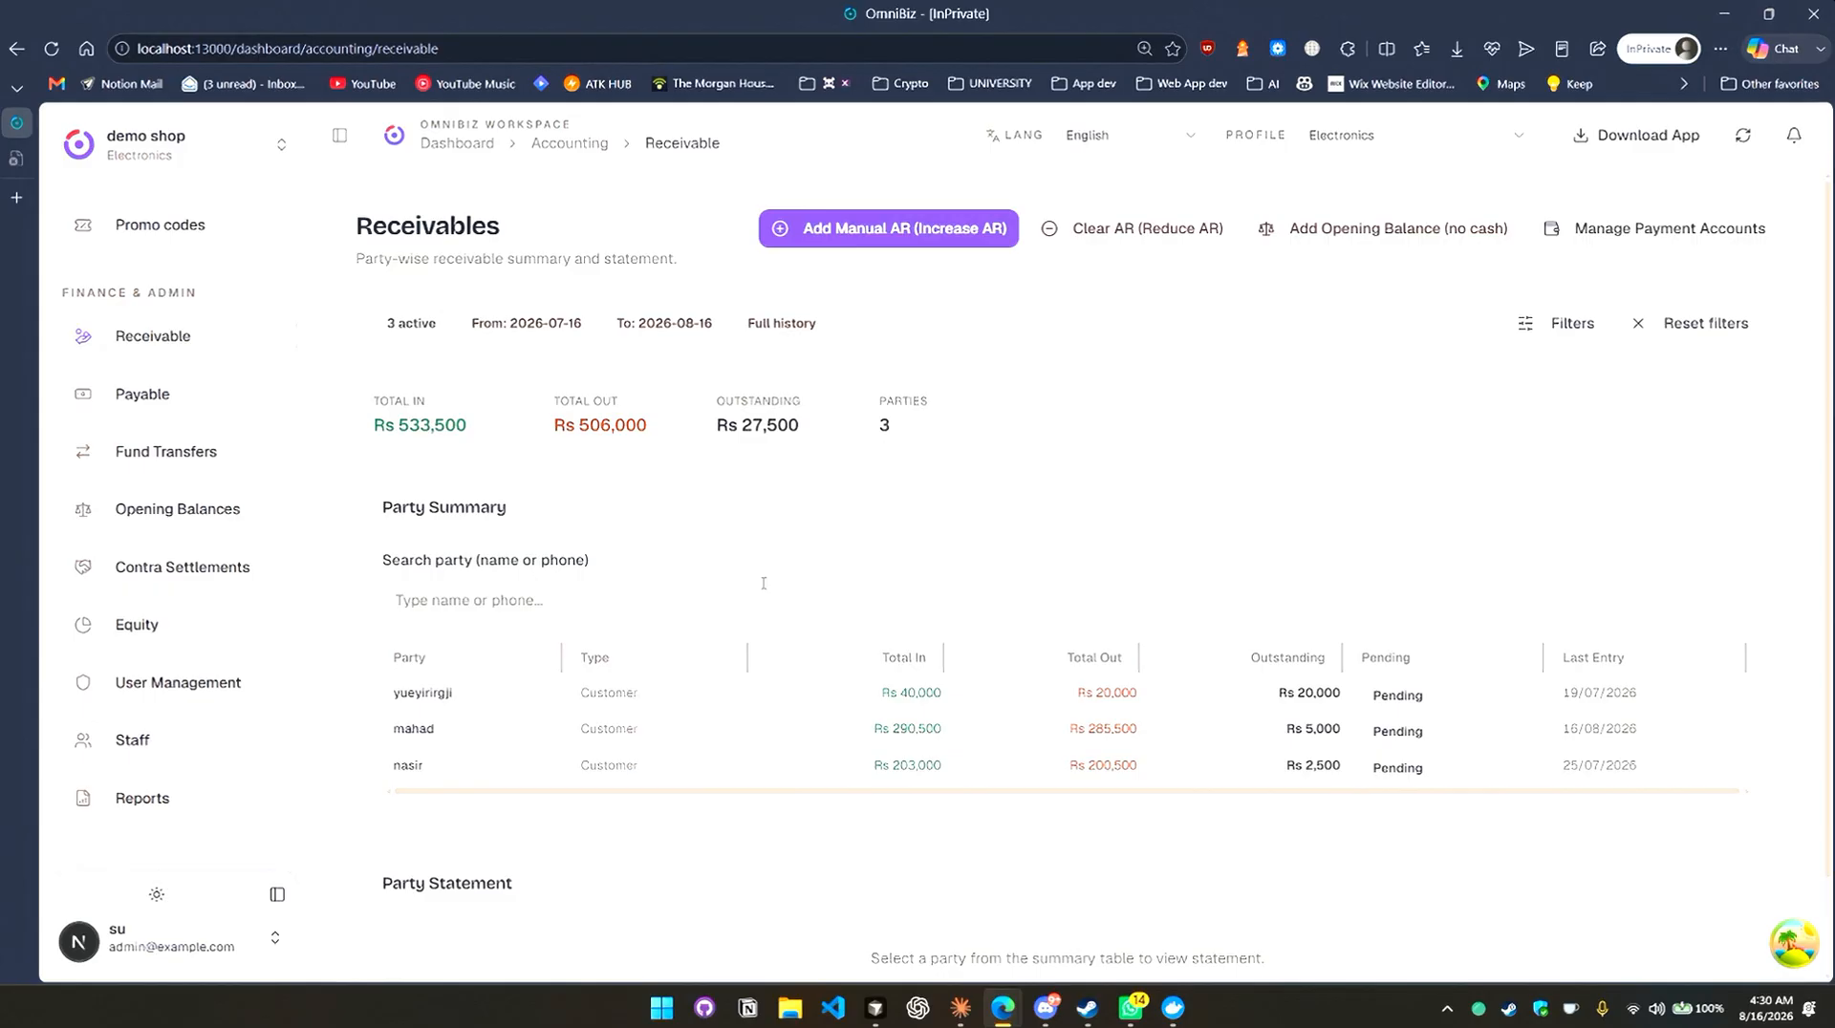
{"action": "scroll", "coordinate": [180, 590], "scroll_direction": "down", "scroll_amount": 1}
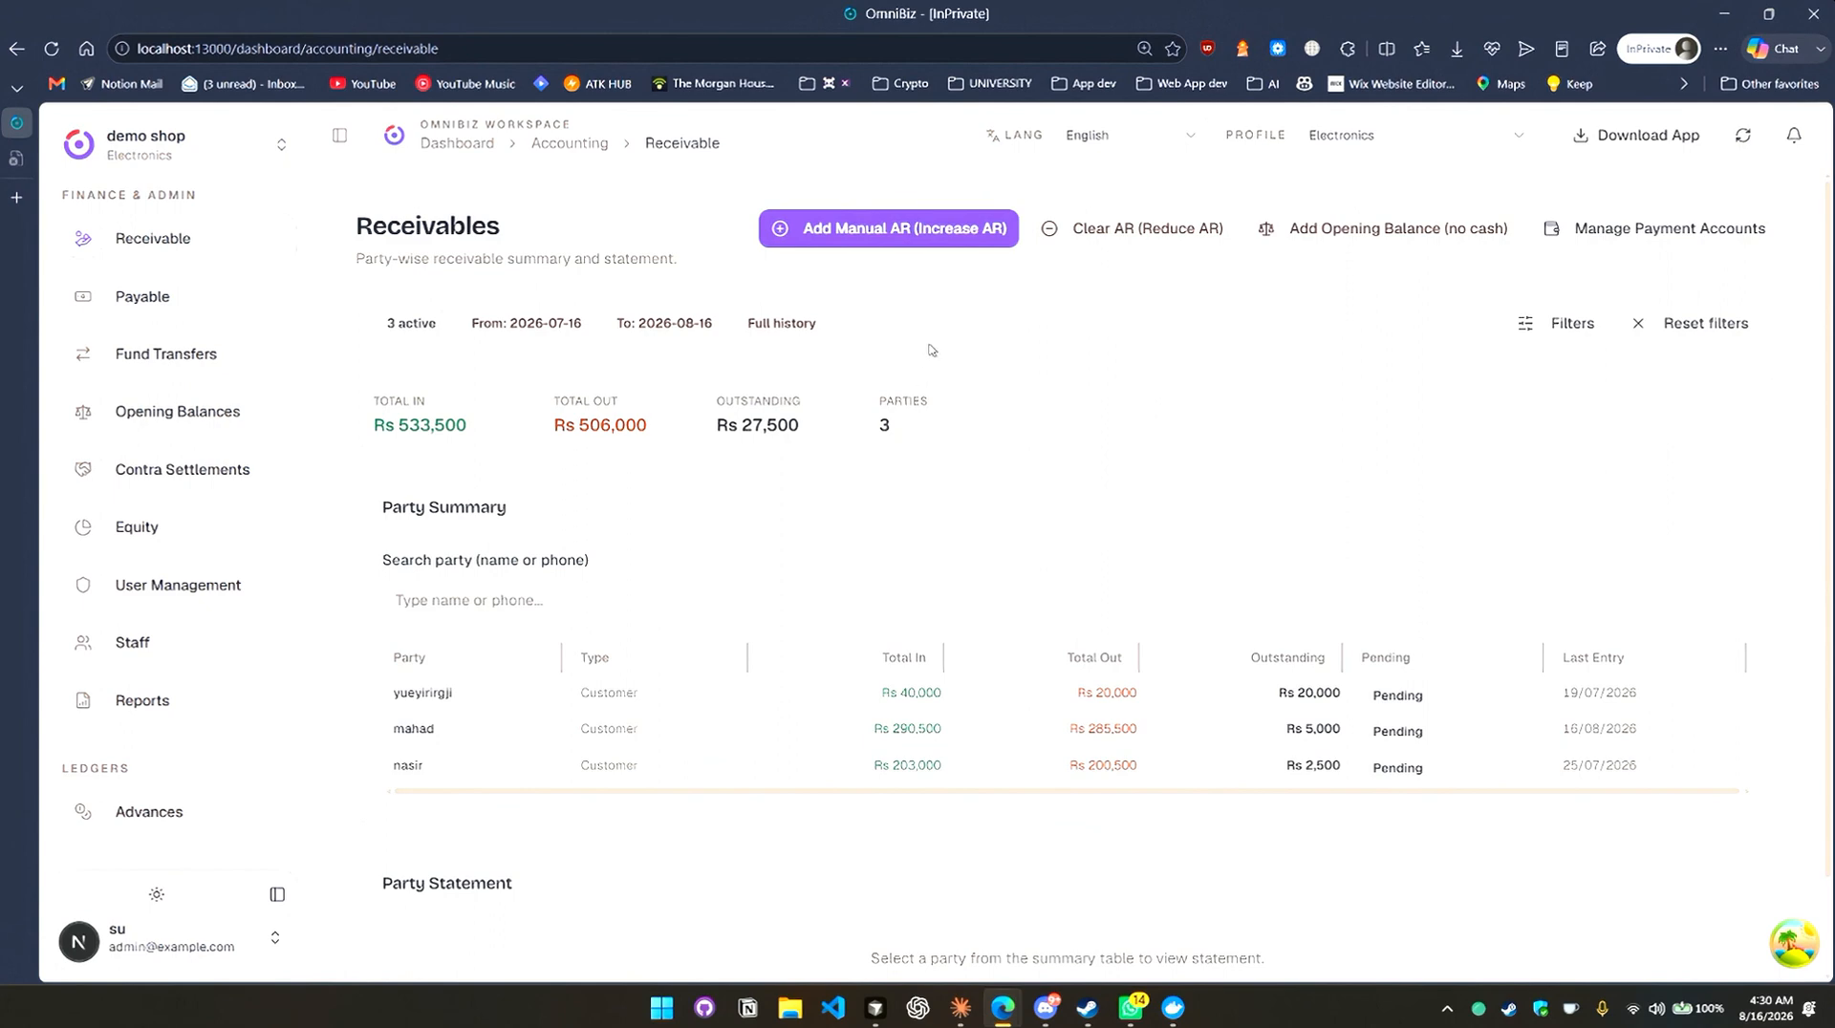
Post a manual AR entry of 5,000 PKR for the party marked customer and shopkeeper, using Meezan Bank and confirming the AR increase.
{"action": "left_click", "coordinate": [910, 239]}
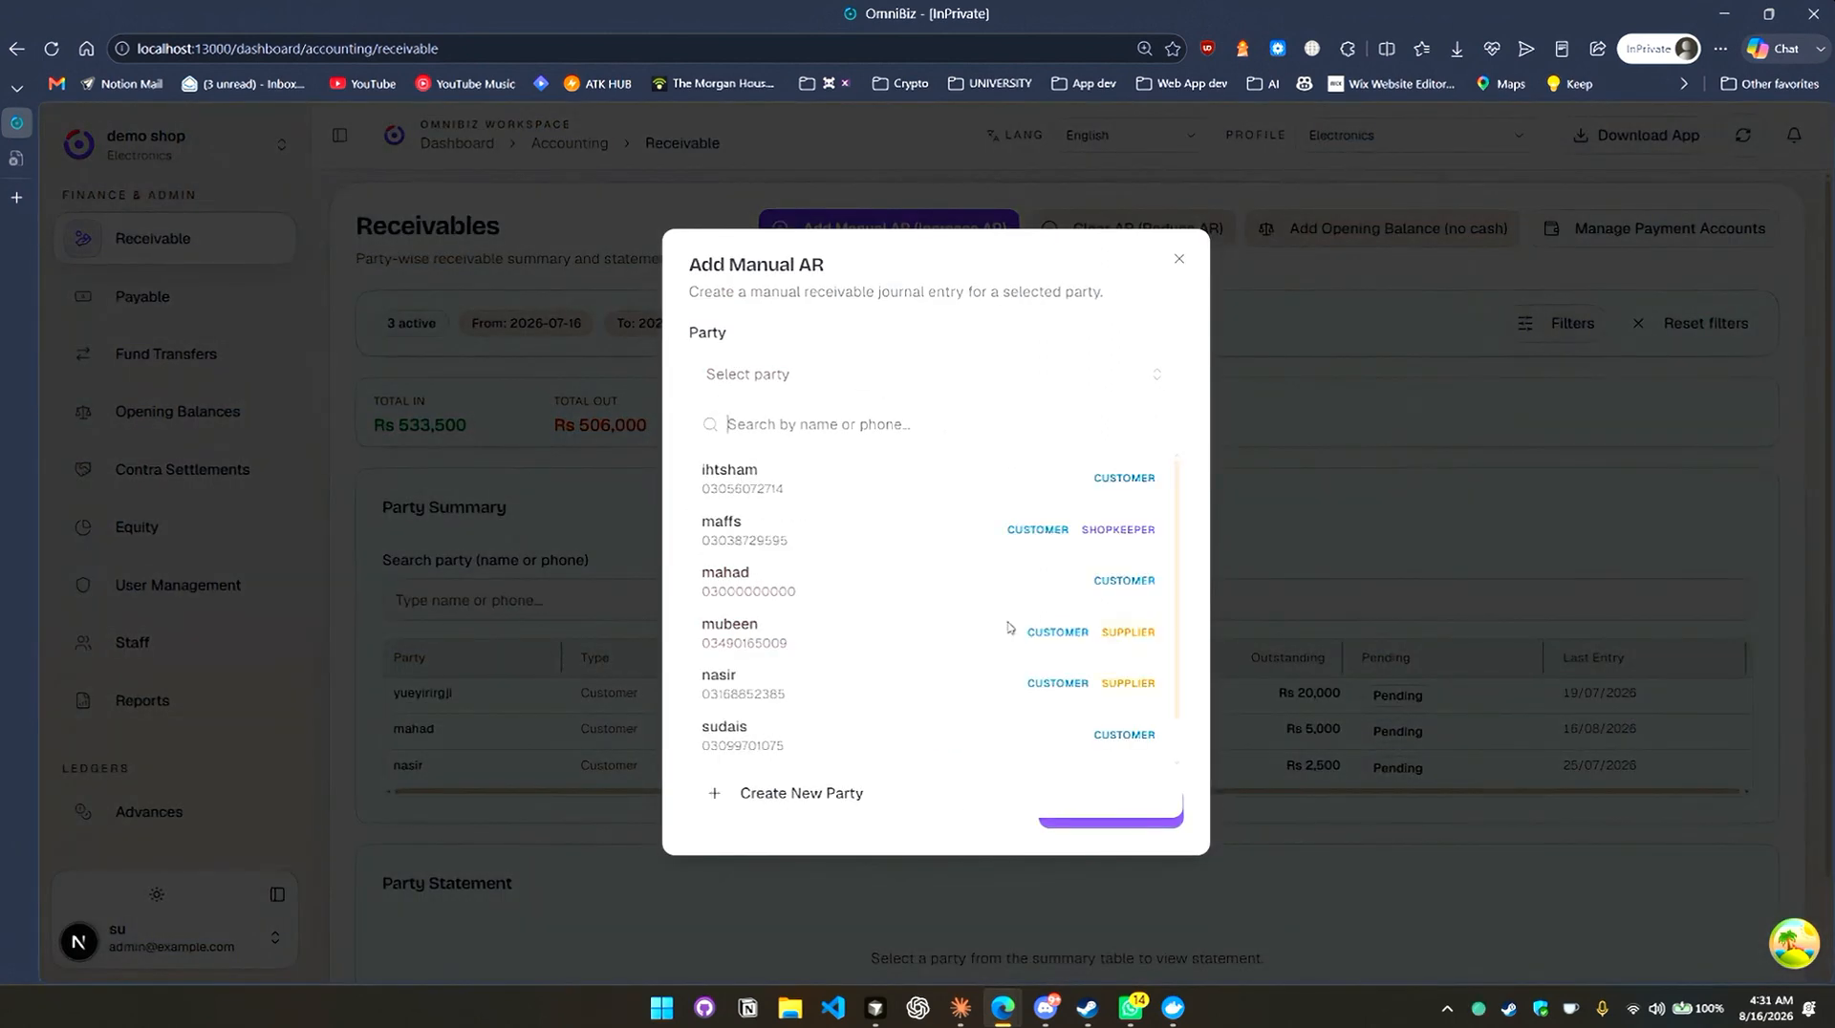
{"action": "left_click", "coordinate": [831, 541]}
{"action": "left_click", "coordinate": [783, 496]}
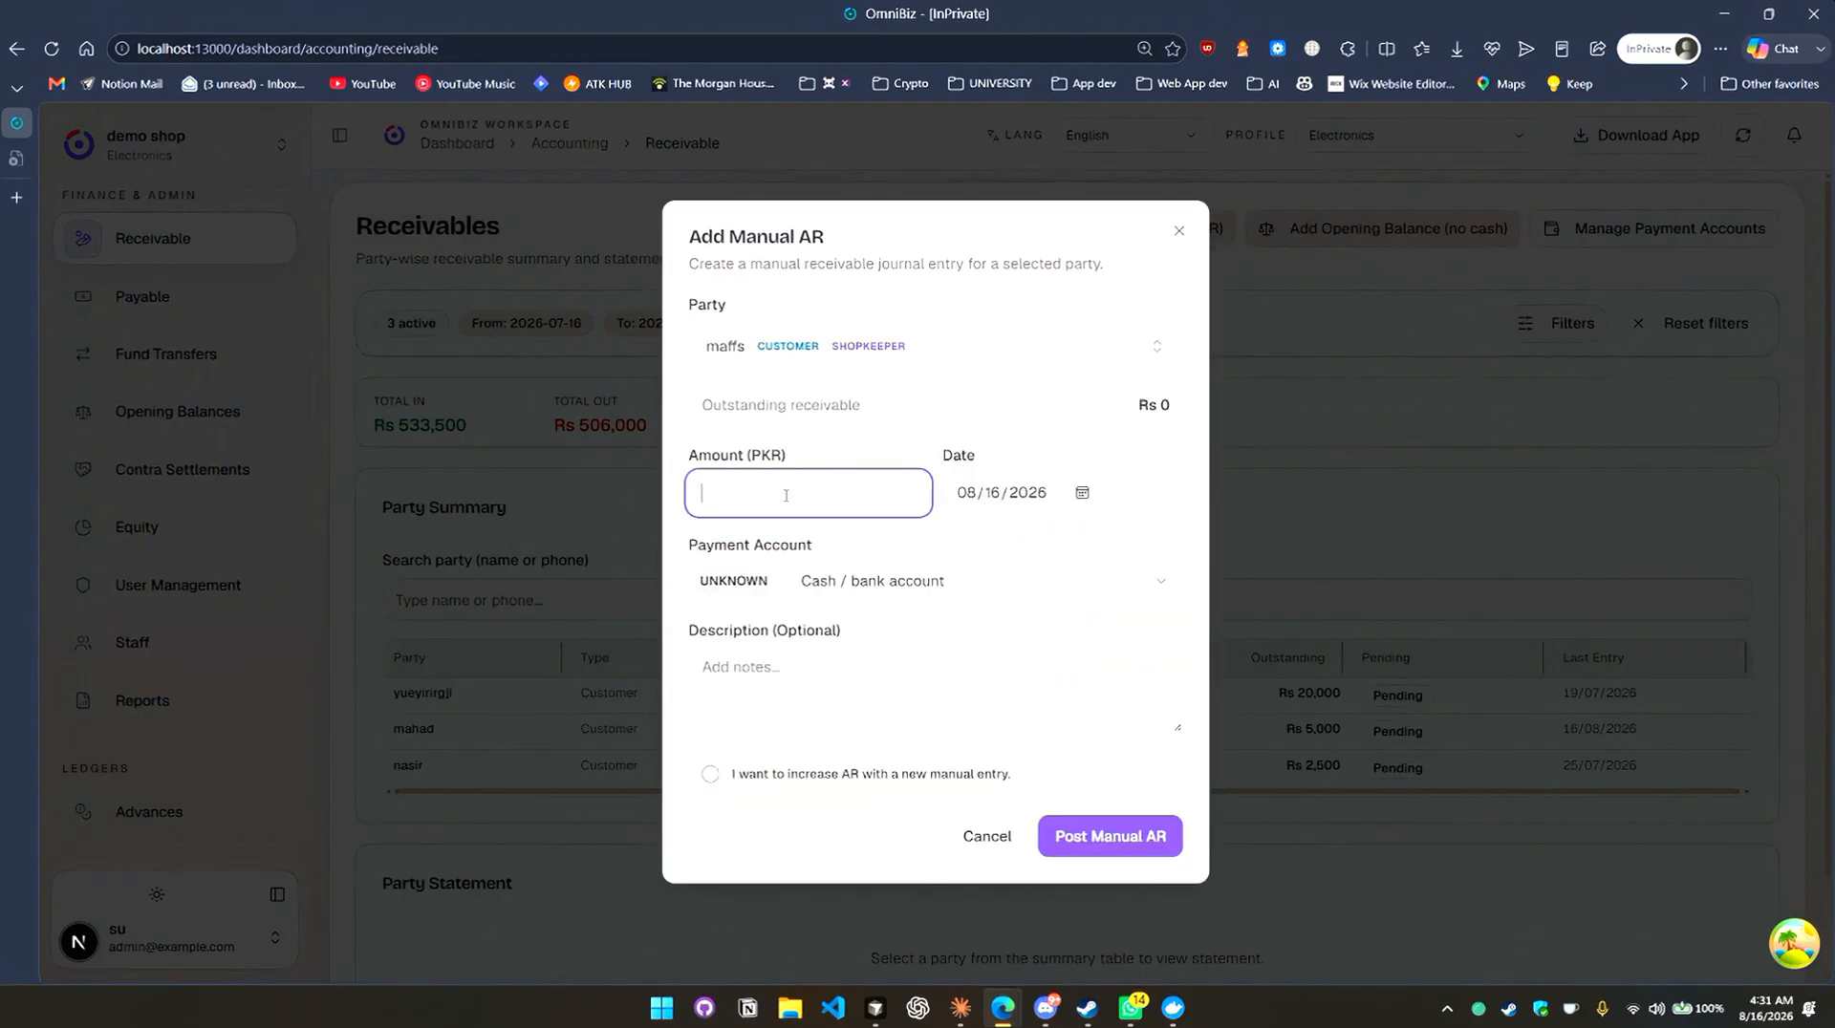
{"action": "key", "text": "BackSpace"}
{"action": "type", "text": "5000"}
{"action": "left_click", "coordinate": [798, 589]}
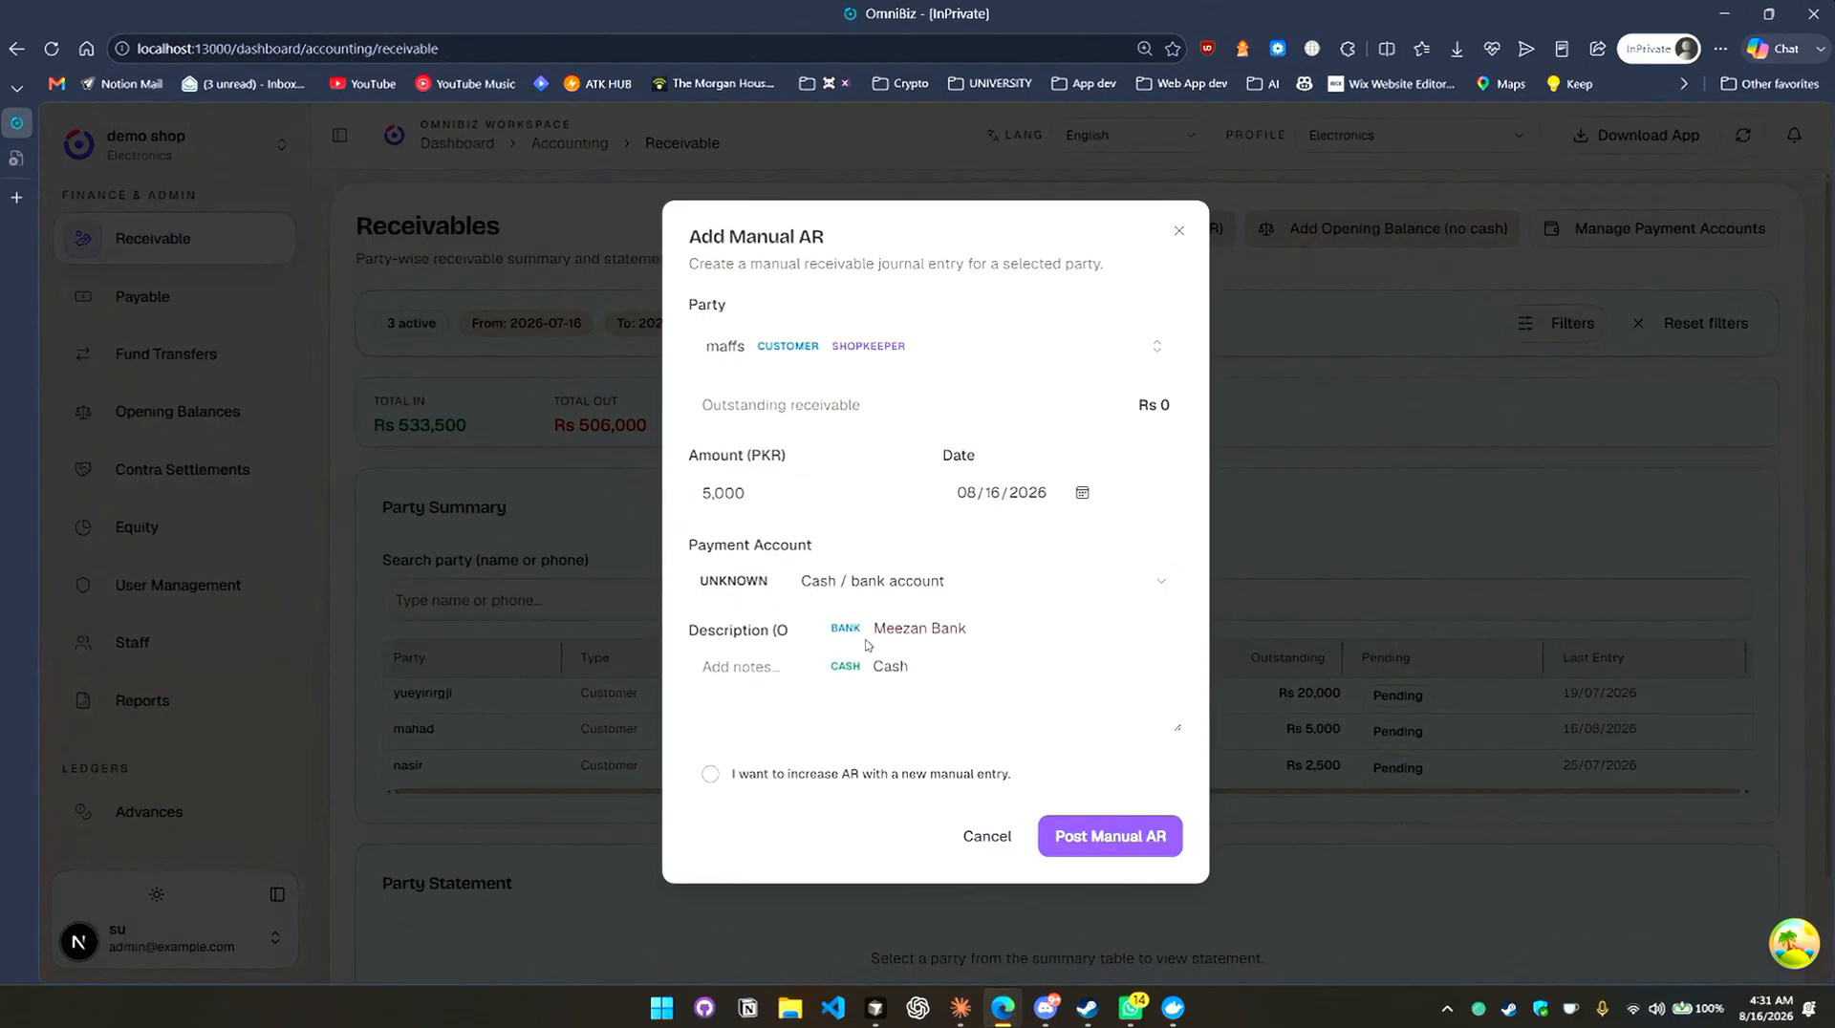
{"action": "left_click", "coordinate": [867, 639]}
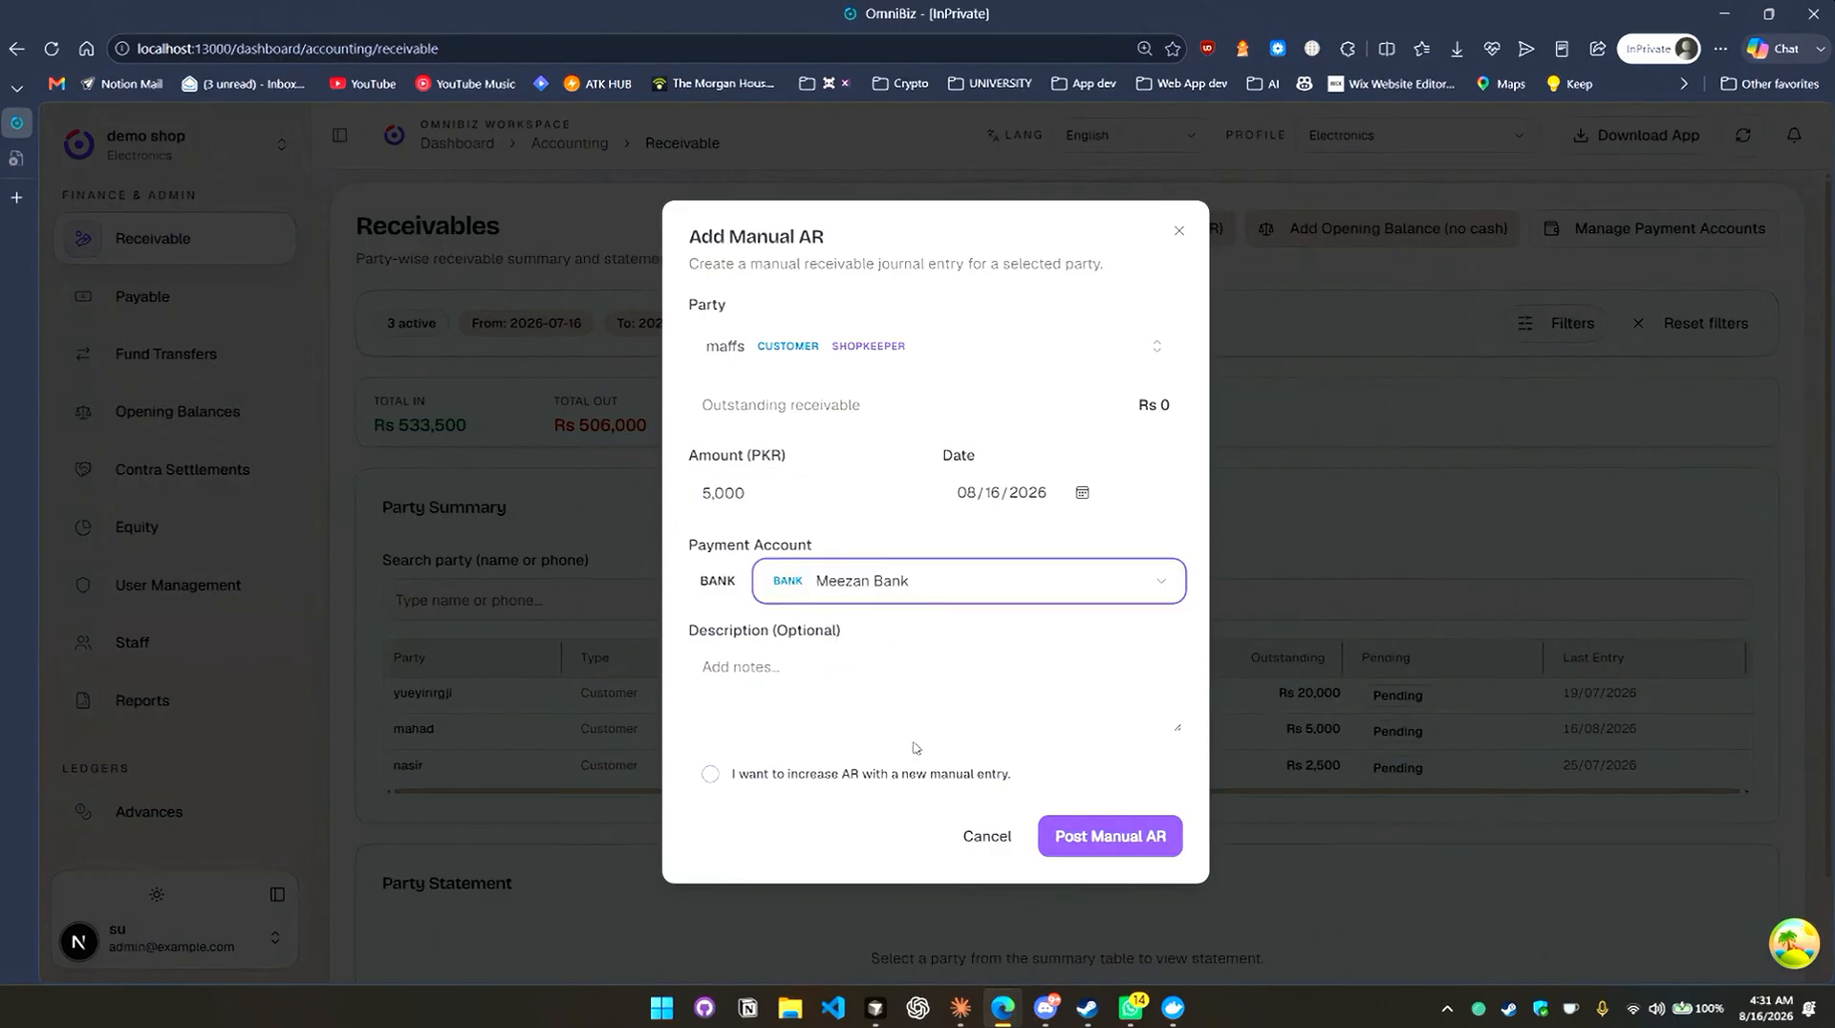
{"action": "left_click", "coordinate": [822, 776]}
{"action": "left_click", "coordinate": [1109, 839]}
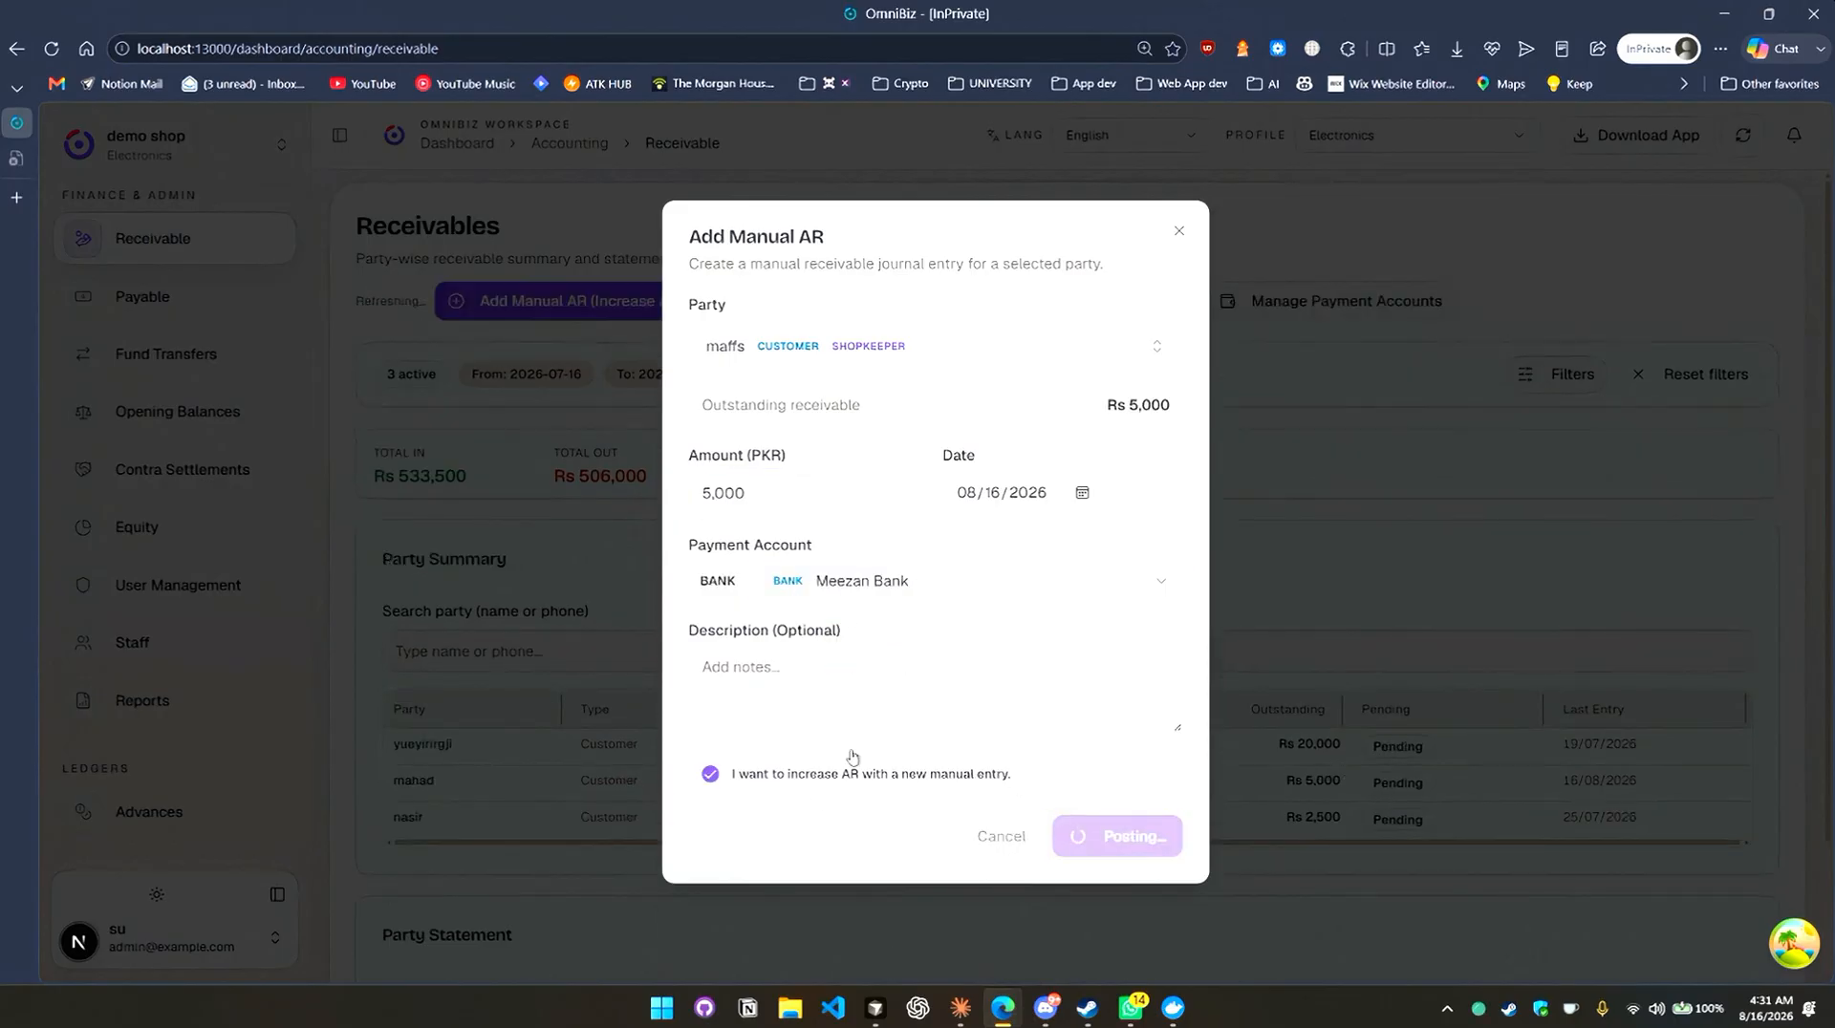
Review the shopkeeper party's receivable statement from the party summary.
{"action": "scroll", "coordinate": [570, 713], "scroll_direction": "down", "scroll_amount": 2}
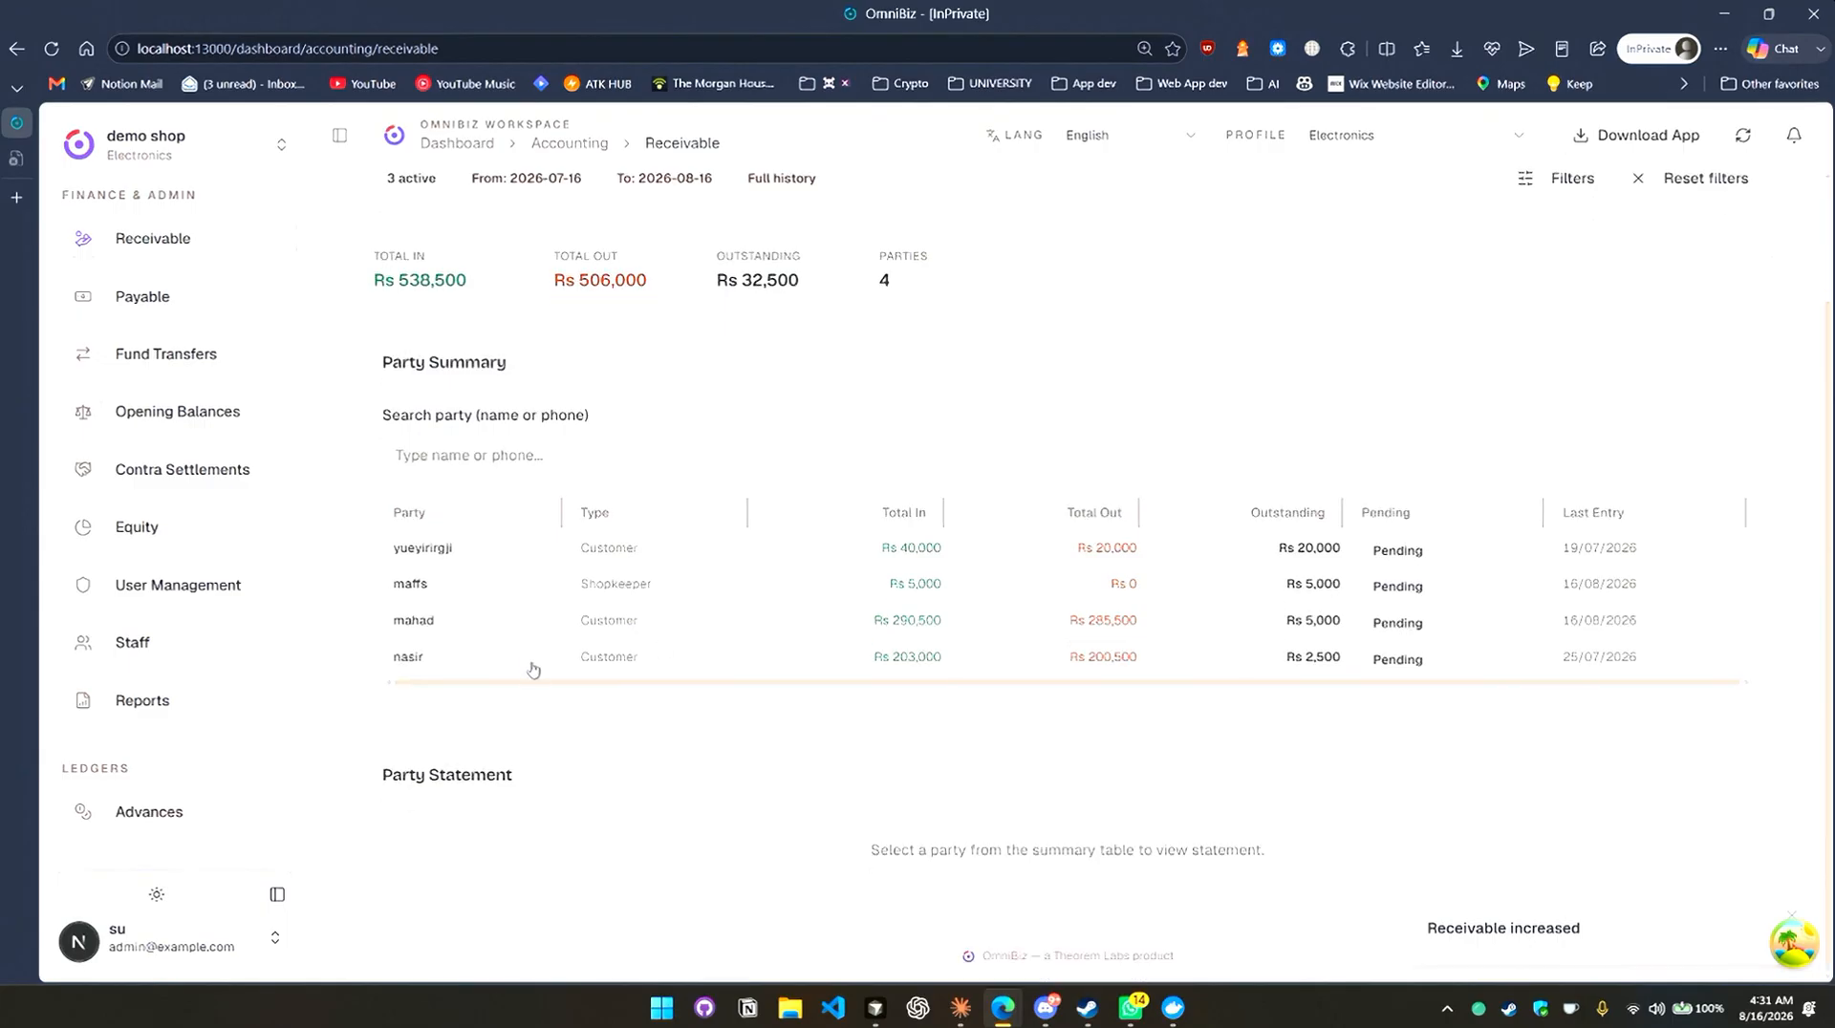
{"action": "left_click", "coordinate": [585, 595]}
{"action": "scroll", "coordinate": [1079, 734], "scroll_direction": "down", "scroll_amount": 1}
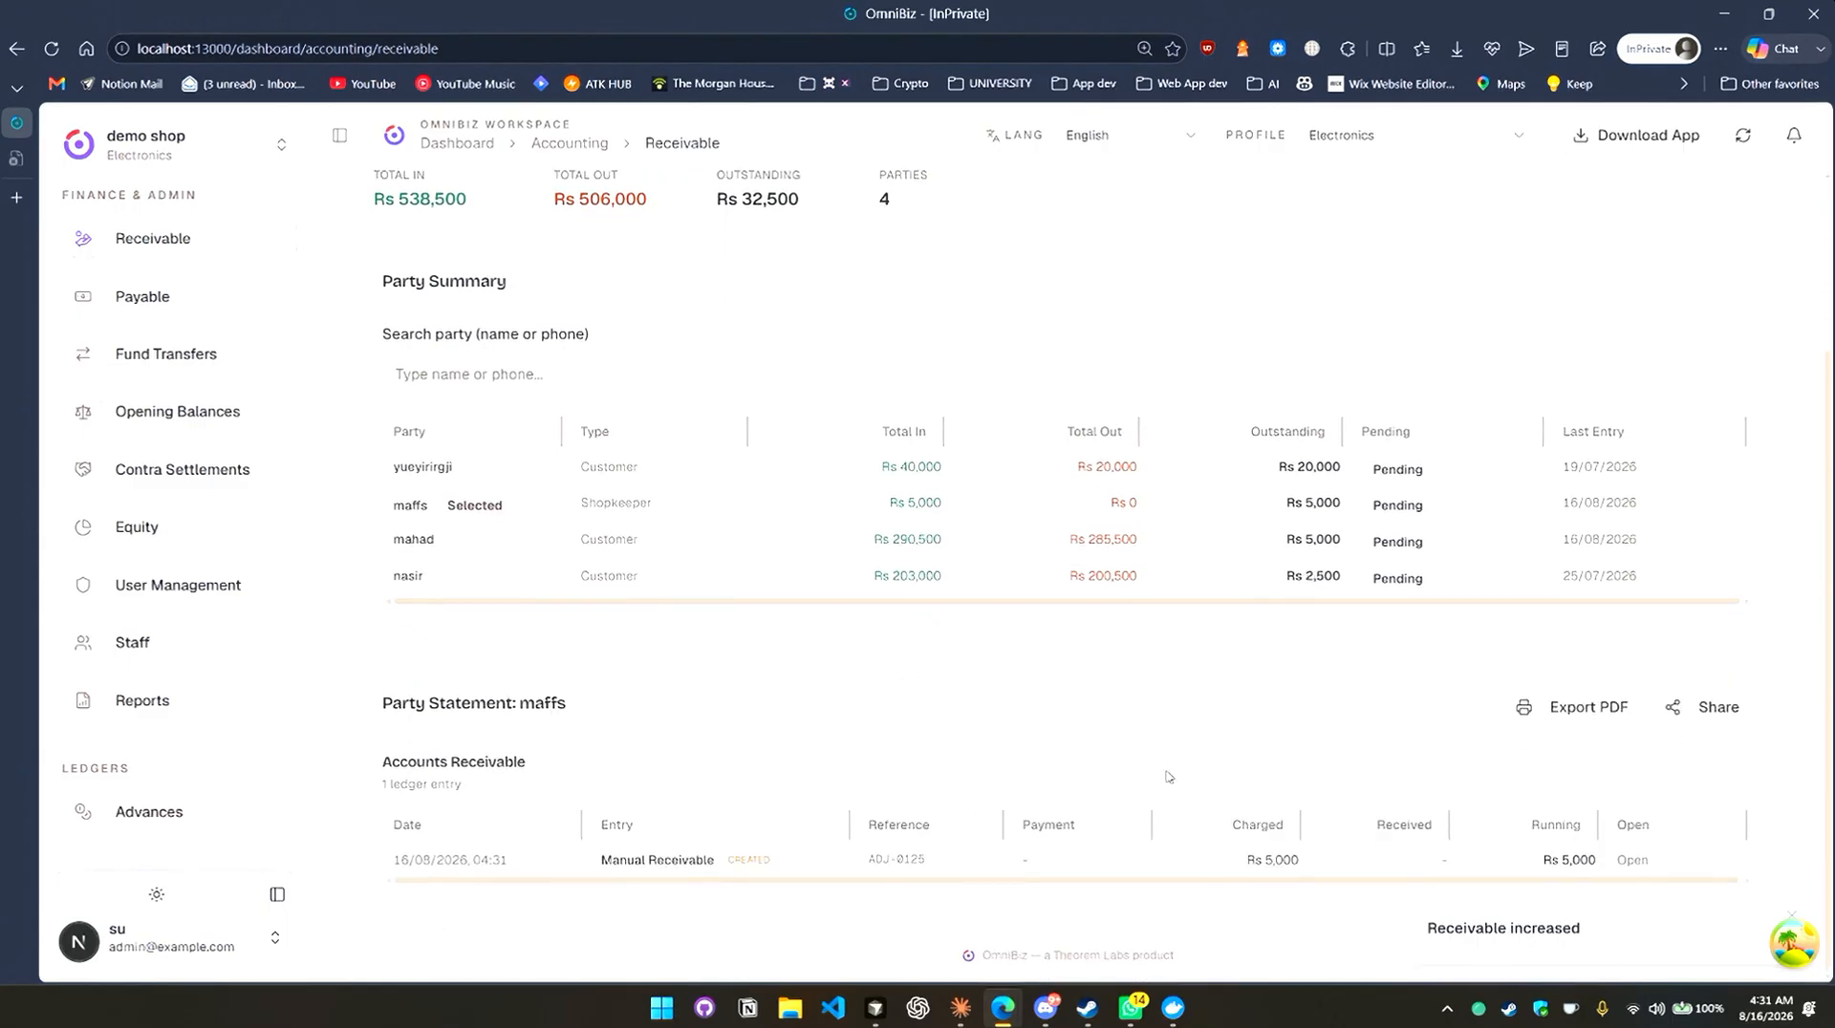
Fill in an AR clearance for the shopkeeper party with 5,000 received in Meezan Bank.
{"action": "scroll", "coordinate": [1259, 793], "scroll_direction": "up", "scroll_amount": 3}
{"action": "left_click", "coordinate": [1185, 229]}
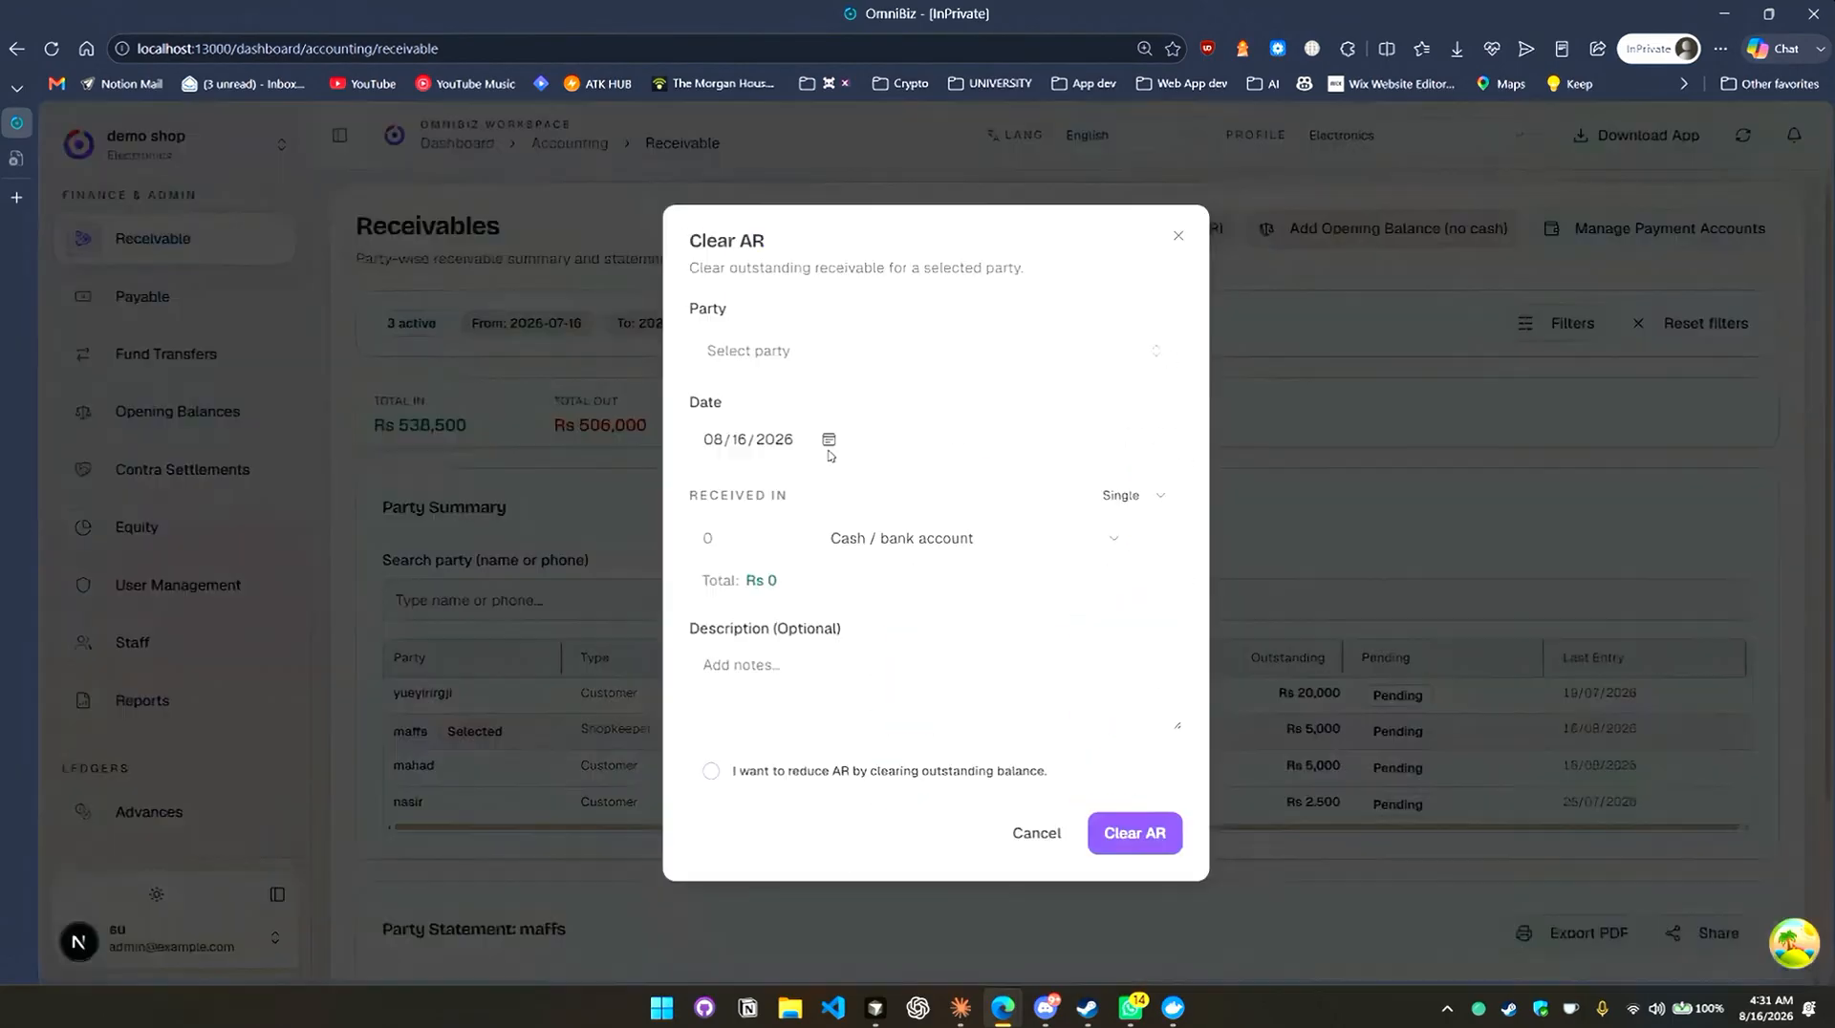
{"action": "left_click", "coordinate": [774, 351]}
{"action": "left_click", "coordinate": [803, 516]}
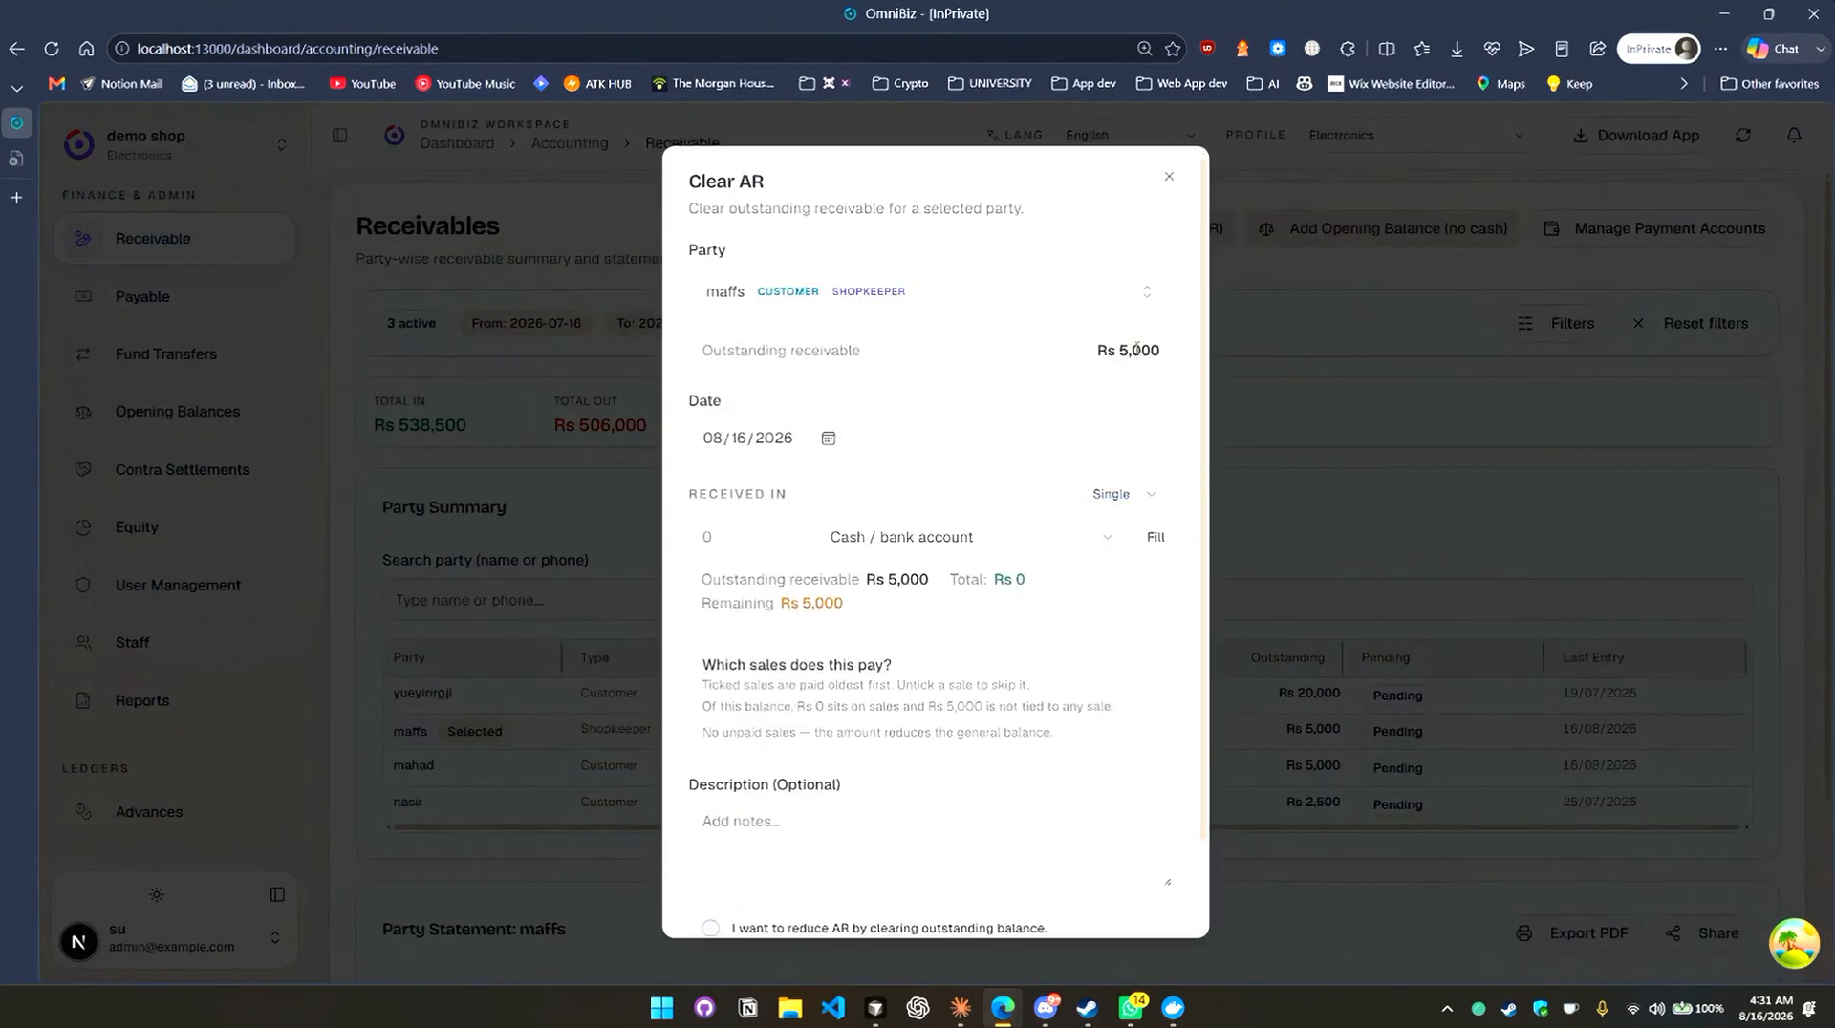
{"action": "left_click", "coordinate": [748, 528]}
{"action": "type", "text": "5000"}
{"action": "left_click", "coordinate": [978, 536]}
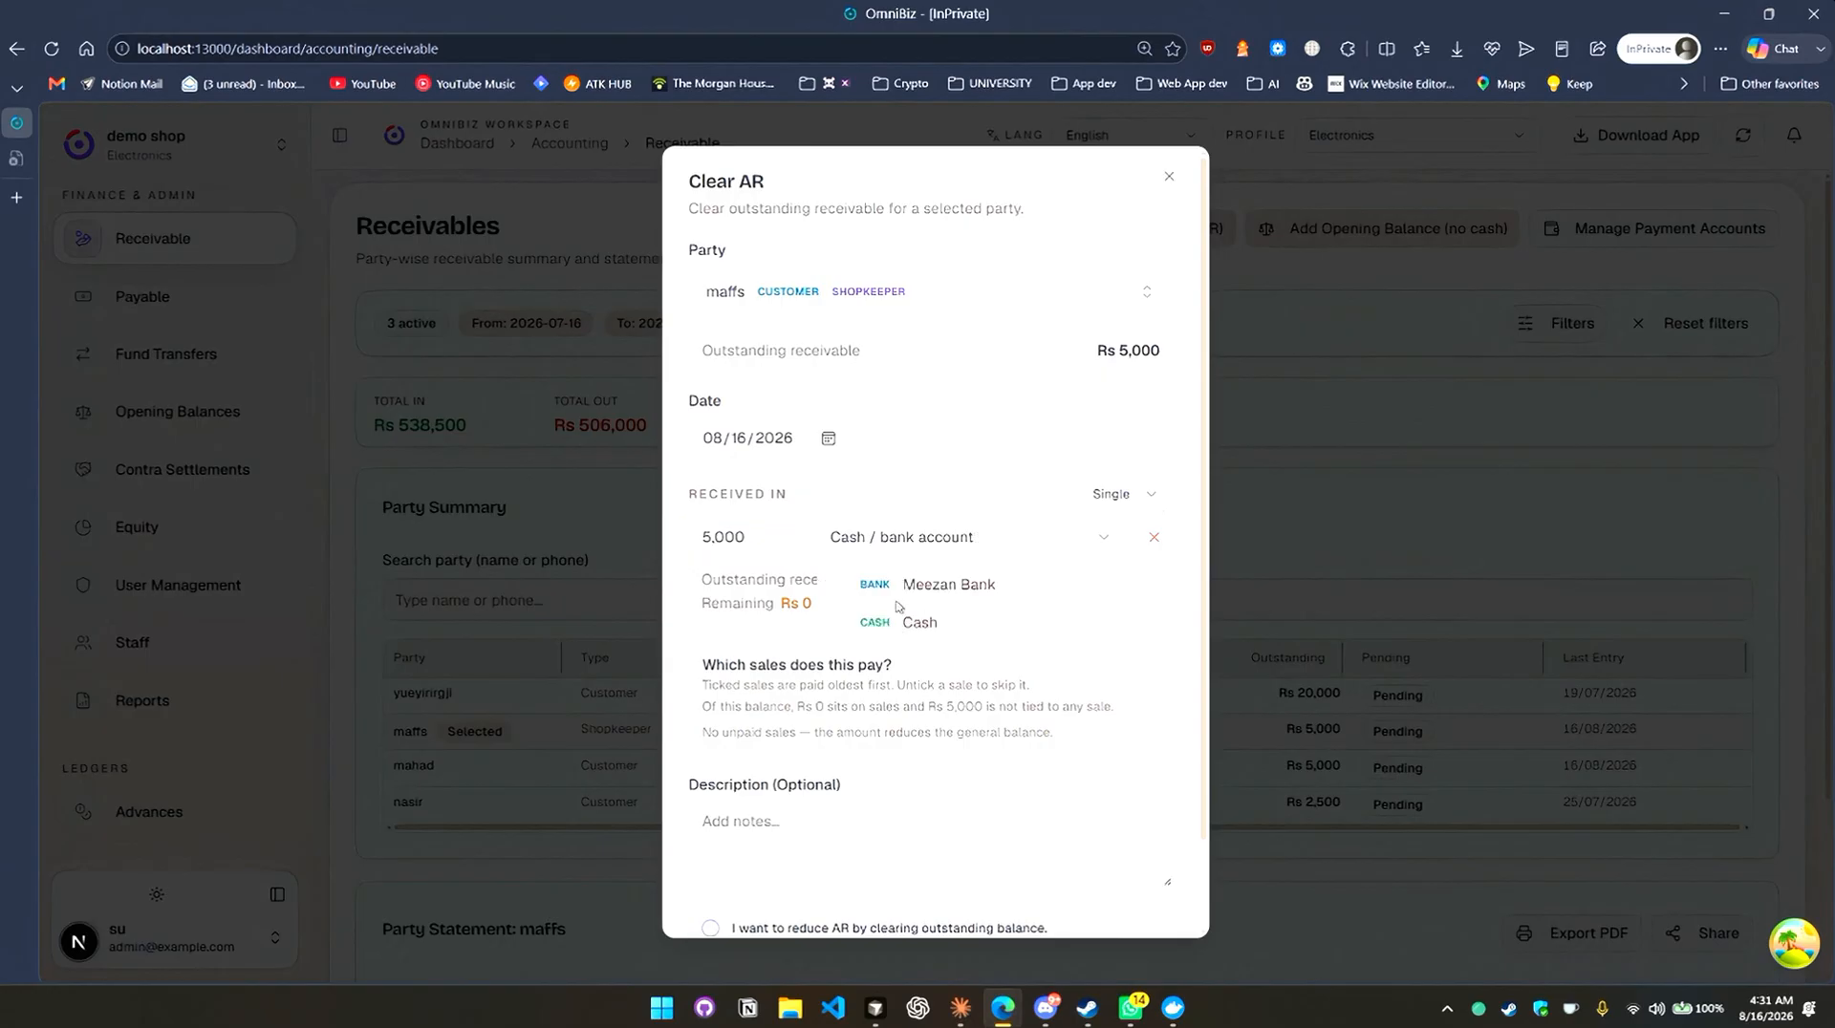
{"action": "left_click", "coordinate": [903, 585]}
Confirm reducing AR by clearing the outstanding balance, and post the clearance.
{"action": "scroll", "coordinate": [906, 758], "scroll_direction": "down", "scroll_amount": 1}
{"action": "scroll", "coordinate": [906, 759], "scroll_direction": "down", "scroll_amount": 1}
{"action": "left_click", "coordinate": [750, 581]}
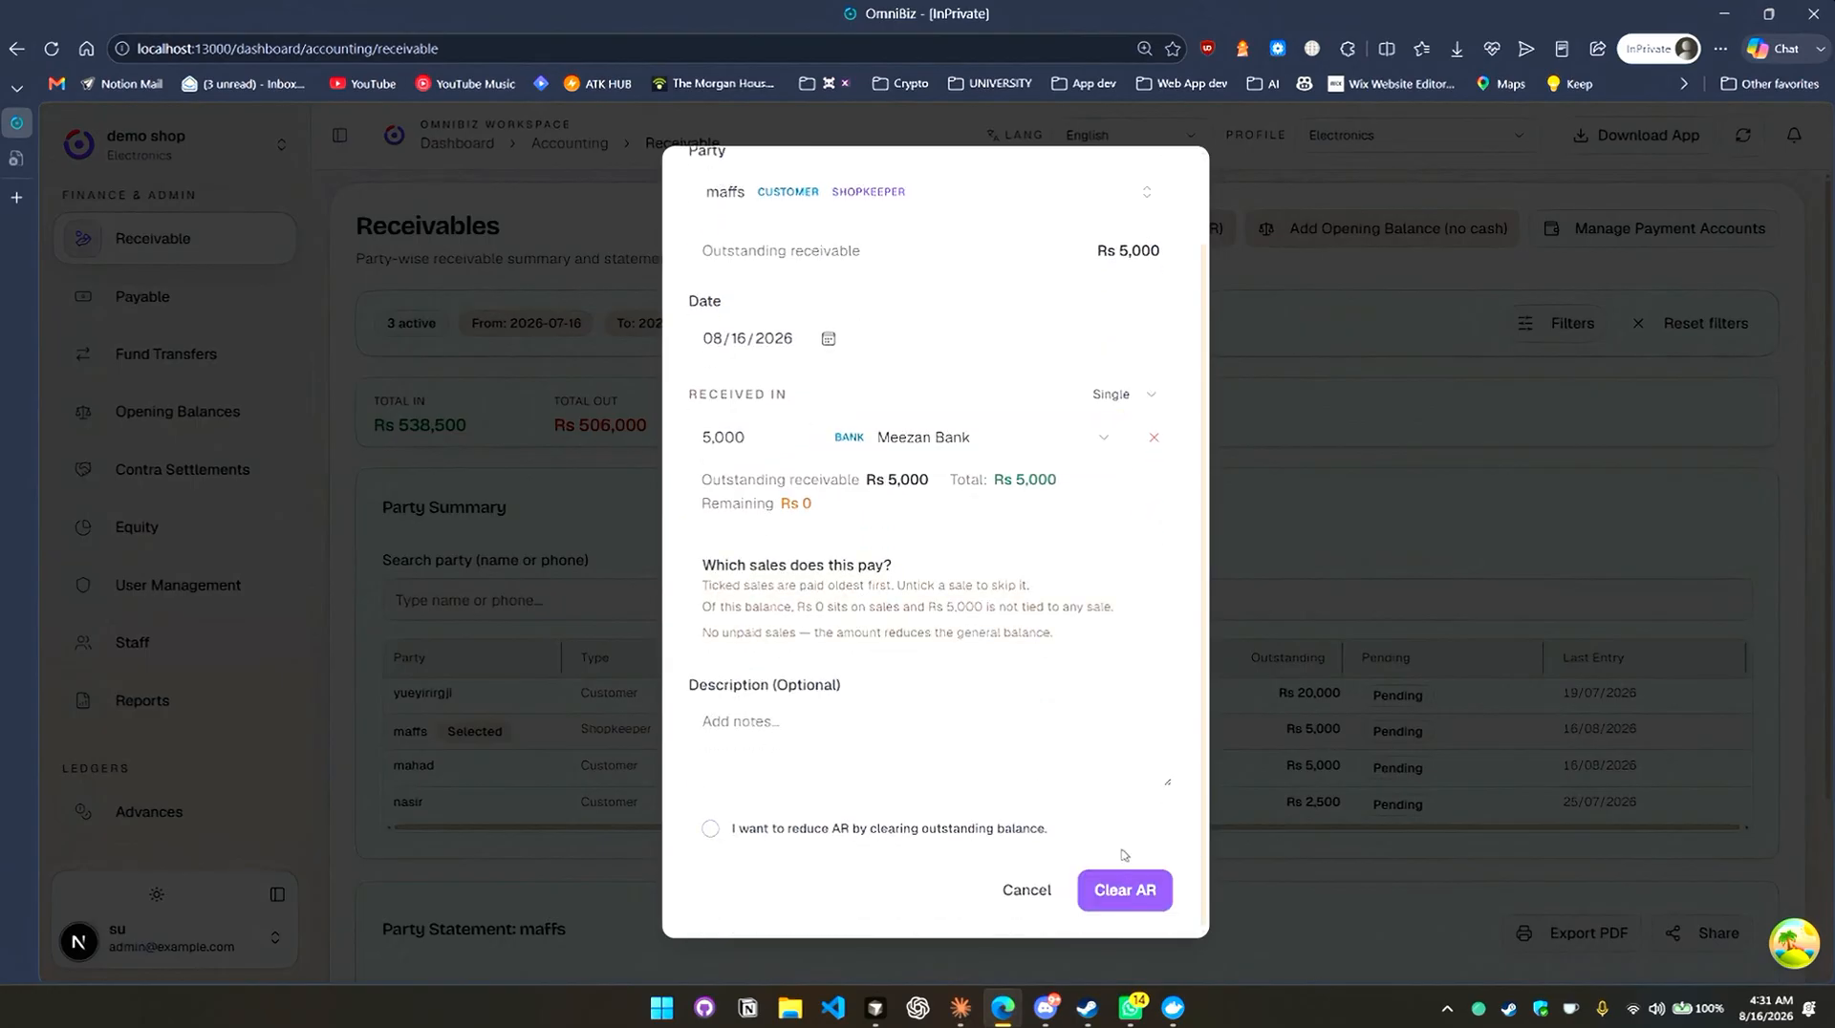
{"action": "left_click", "coordinate": [857, 834]}
{"action": "left_click", "coordinate": [1092, 891]}
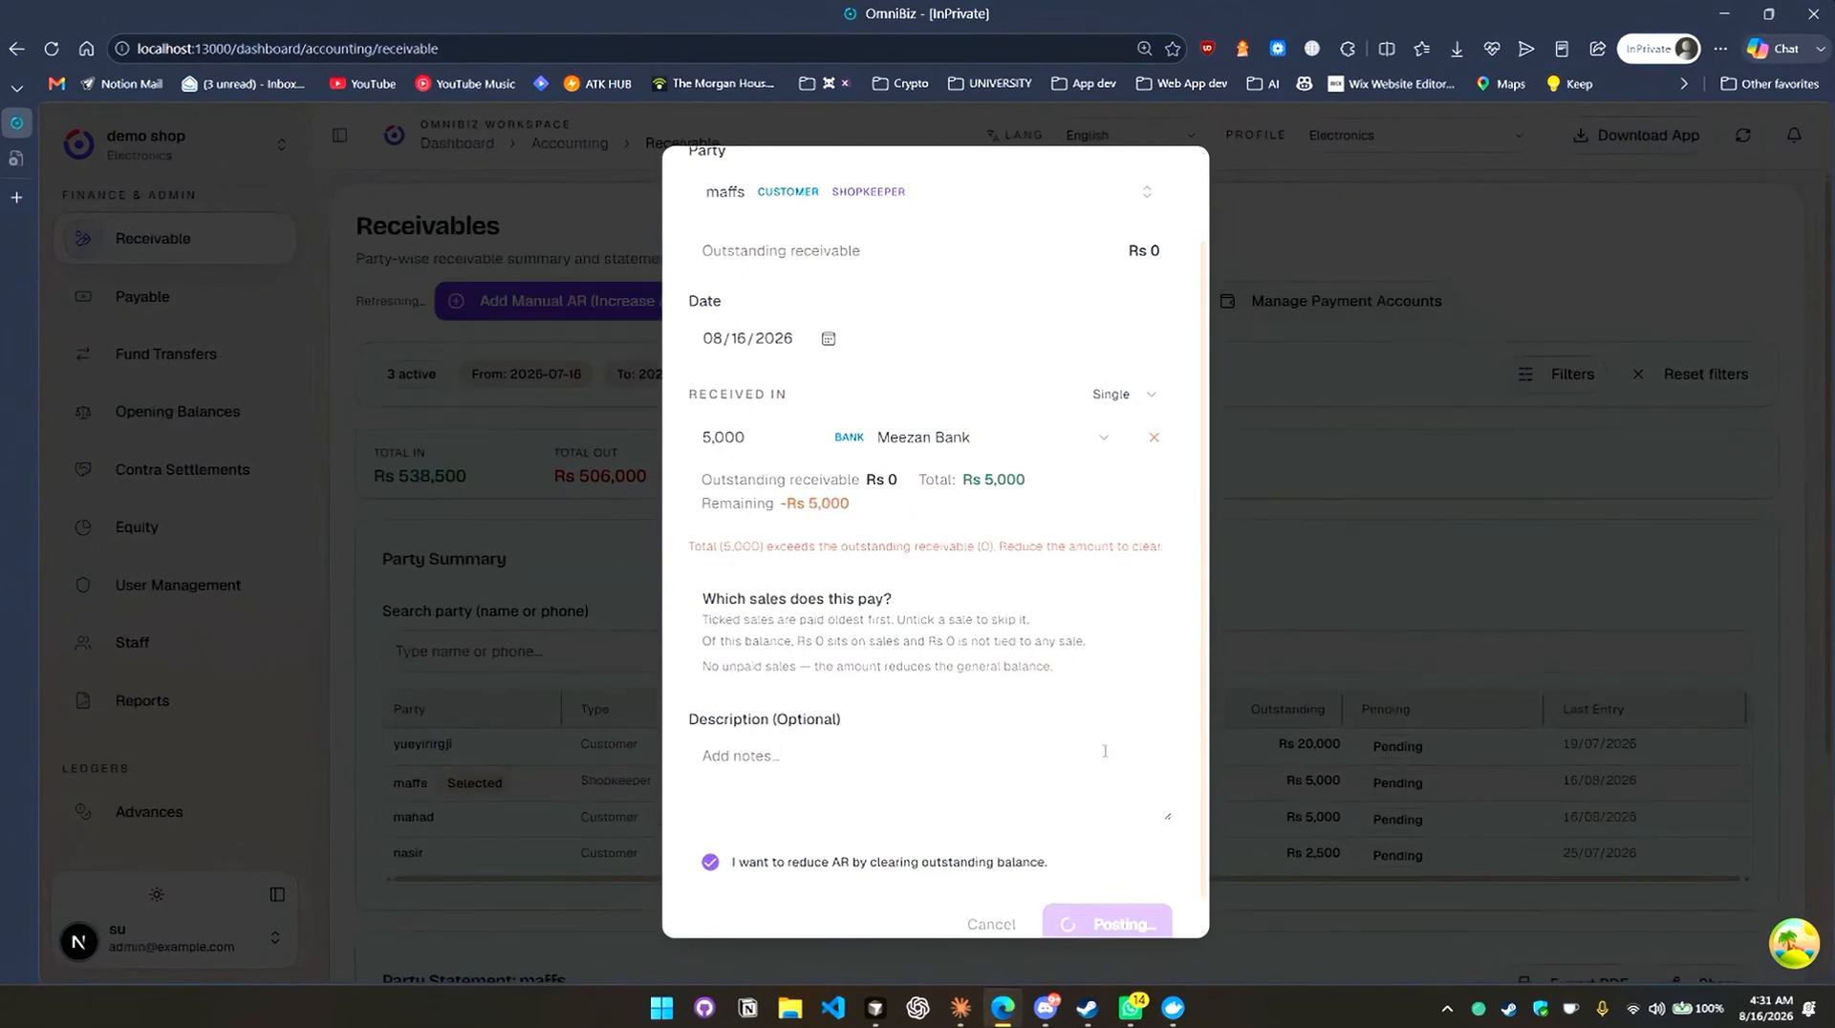
Review the party summary and the shopkeeper's statement entries after the clearance.
{"action": "scroll", "coordinate": [1100, 754], "scroll_direction": "down", "scroll_amount": 2}
{"action": "scroll", "coordinate": [1114, 760], "scroll_direction": "up", "scroll_amount": 1}
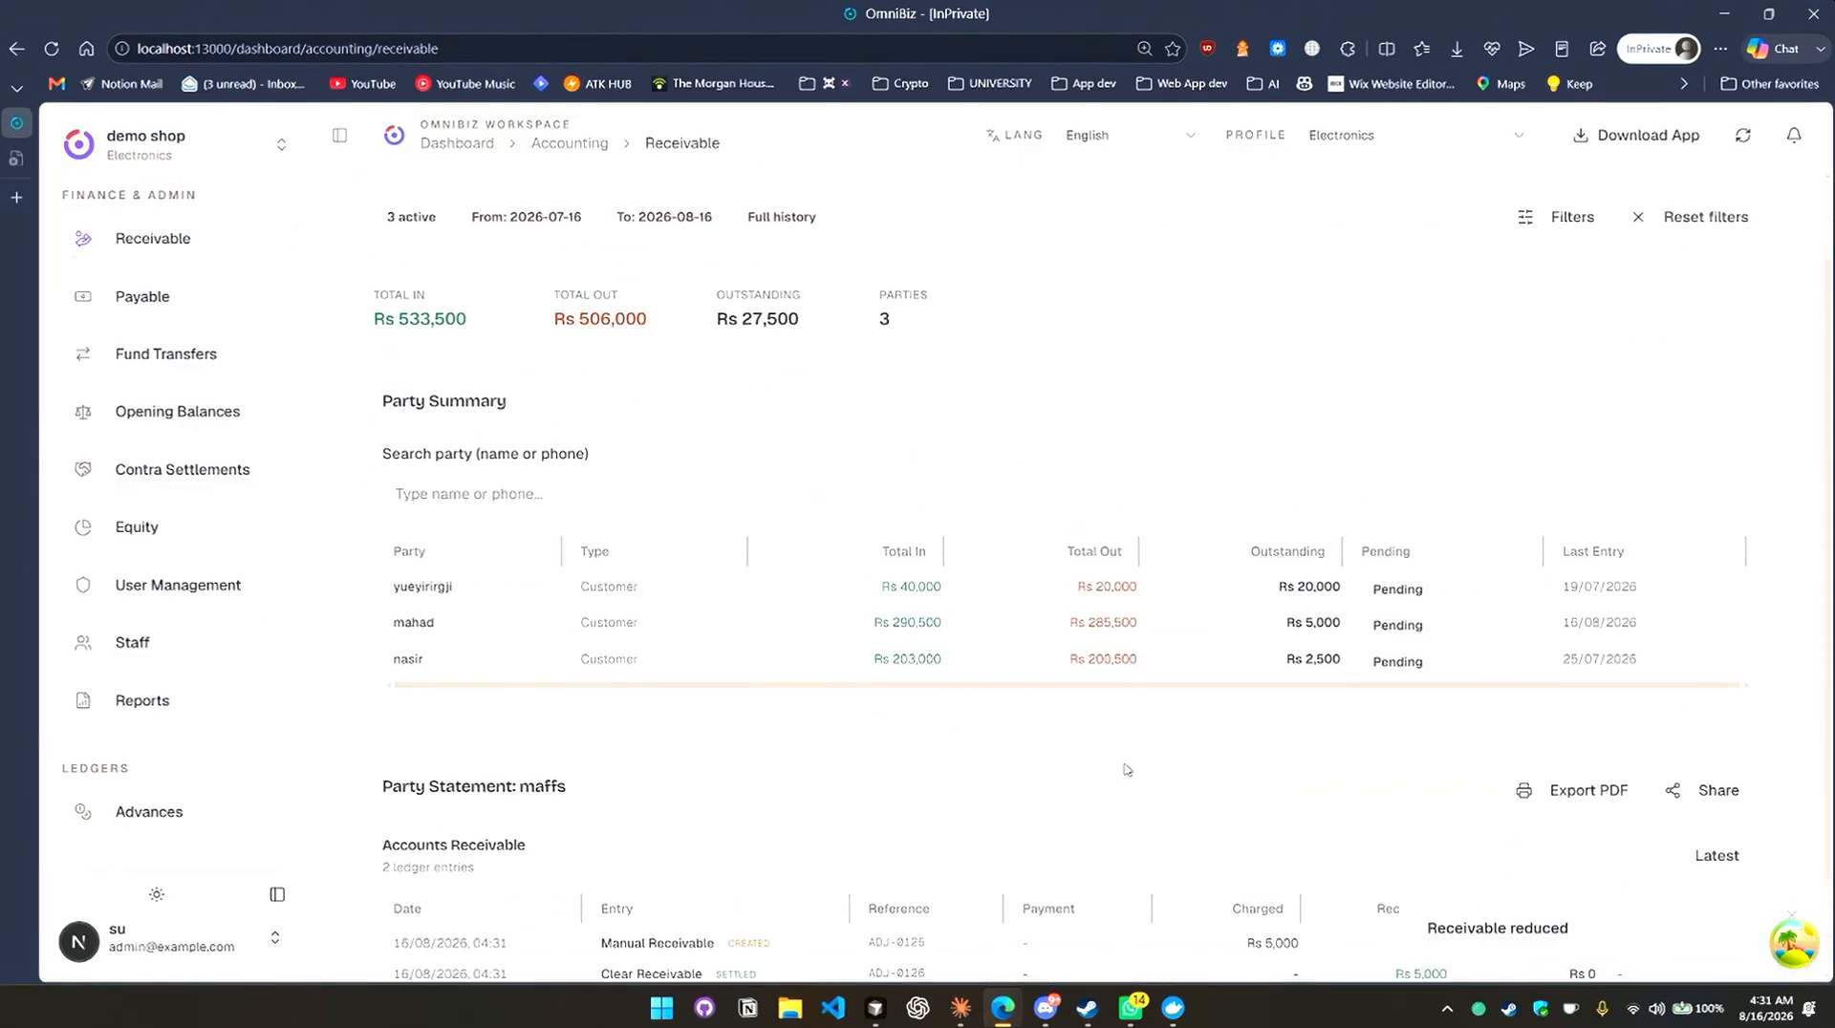
{"action": "scroll", "coordinate": [1585, 705], "scroll_direction": "down", "scroll_amount": 1}
{"action": "scroll", "coordinate": [1323, 676], "scroll_direction": "up", "scroll_amount": 3}
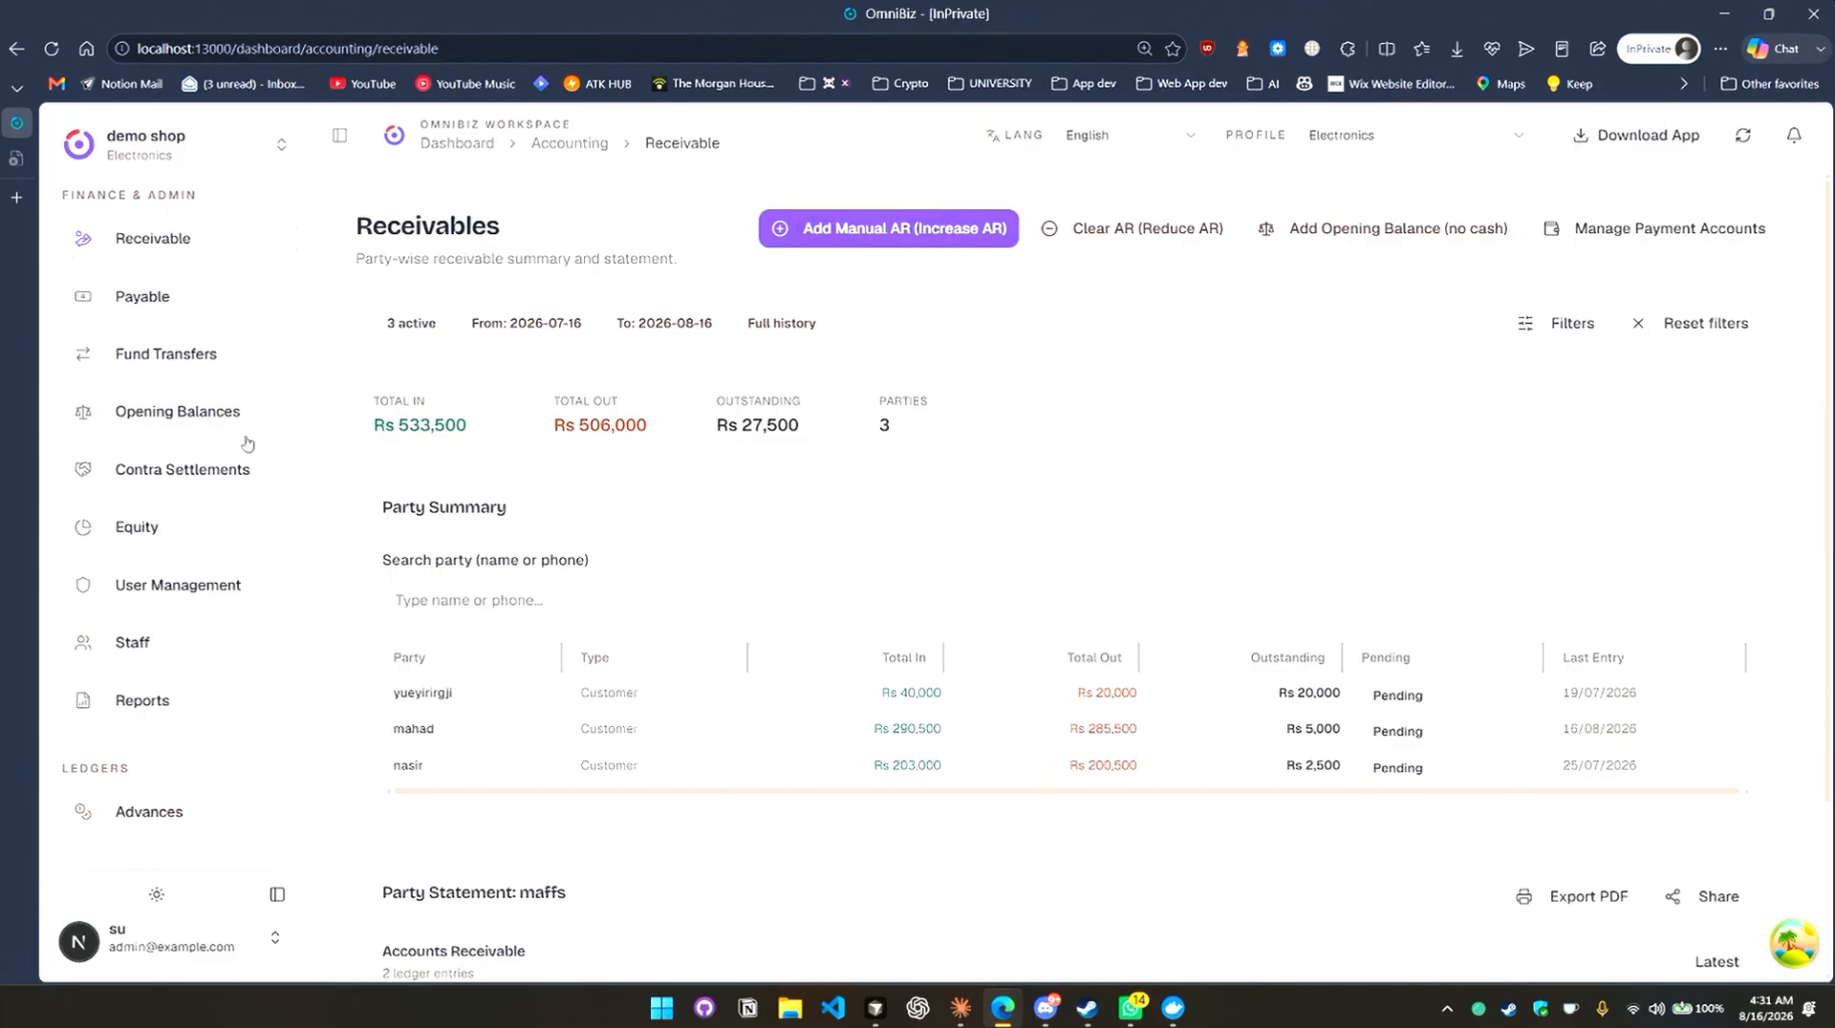
Examine the trade-in payout of the customer owed Rs 9,500 in Payables, and the same customer's party statement in Receivables.
{"action": "left_click", "coordinate": [181, 306]}
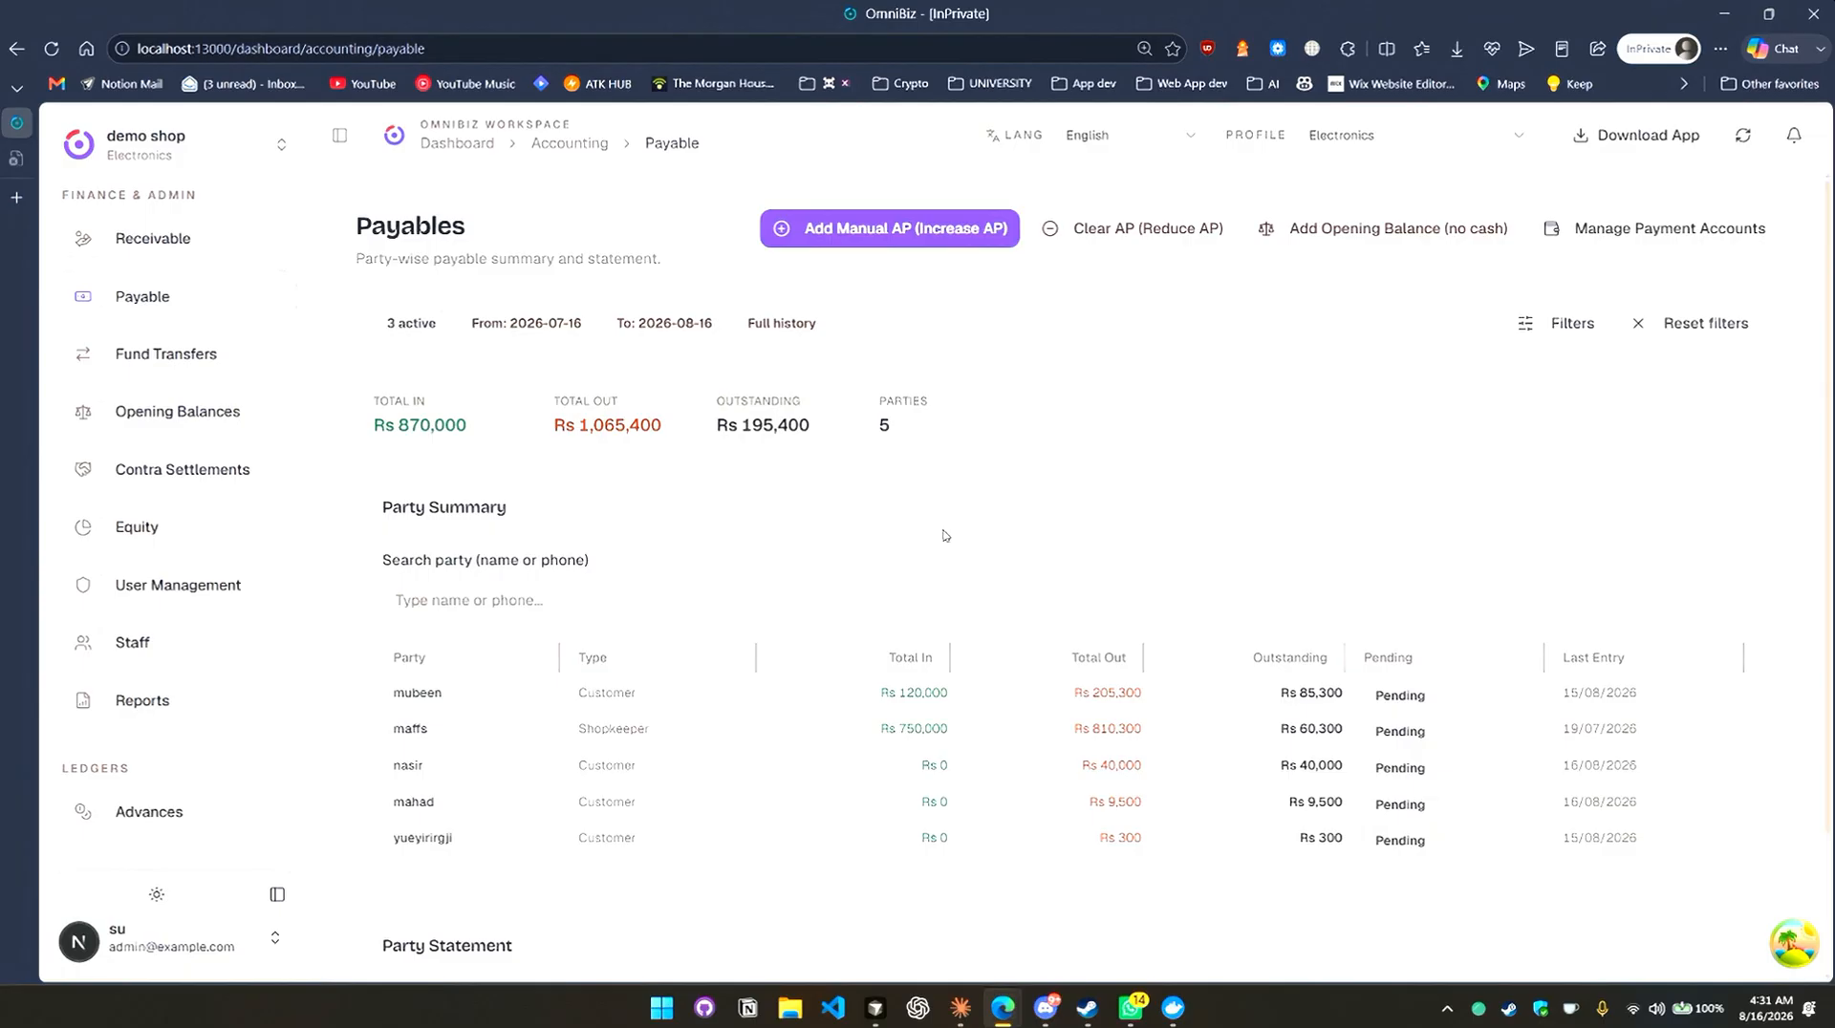
{"action": "left_click", "coordinate": [1319, 806]}
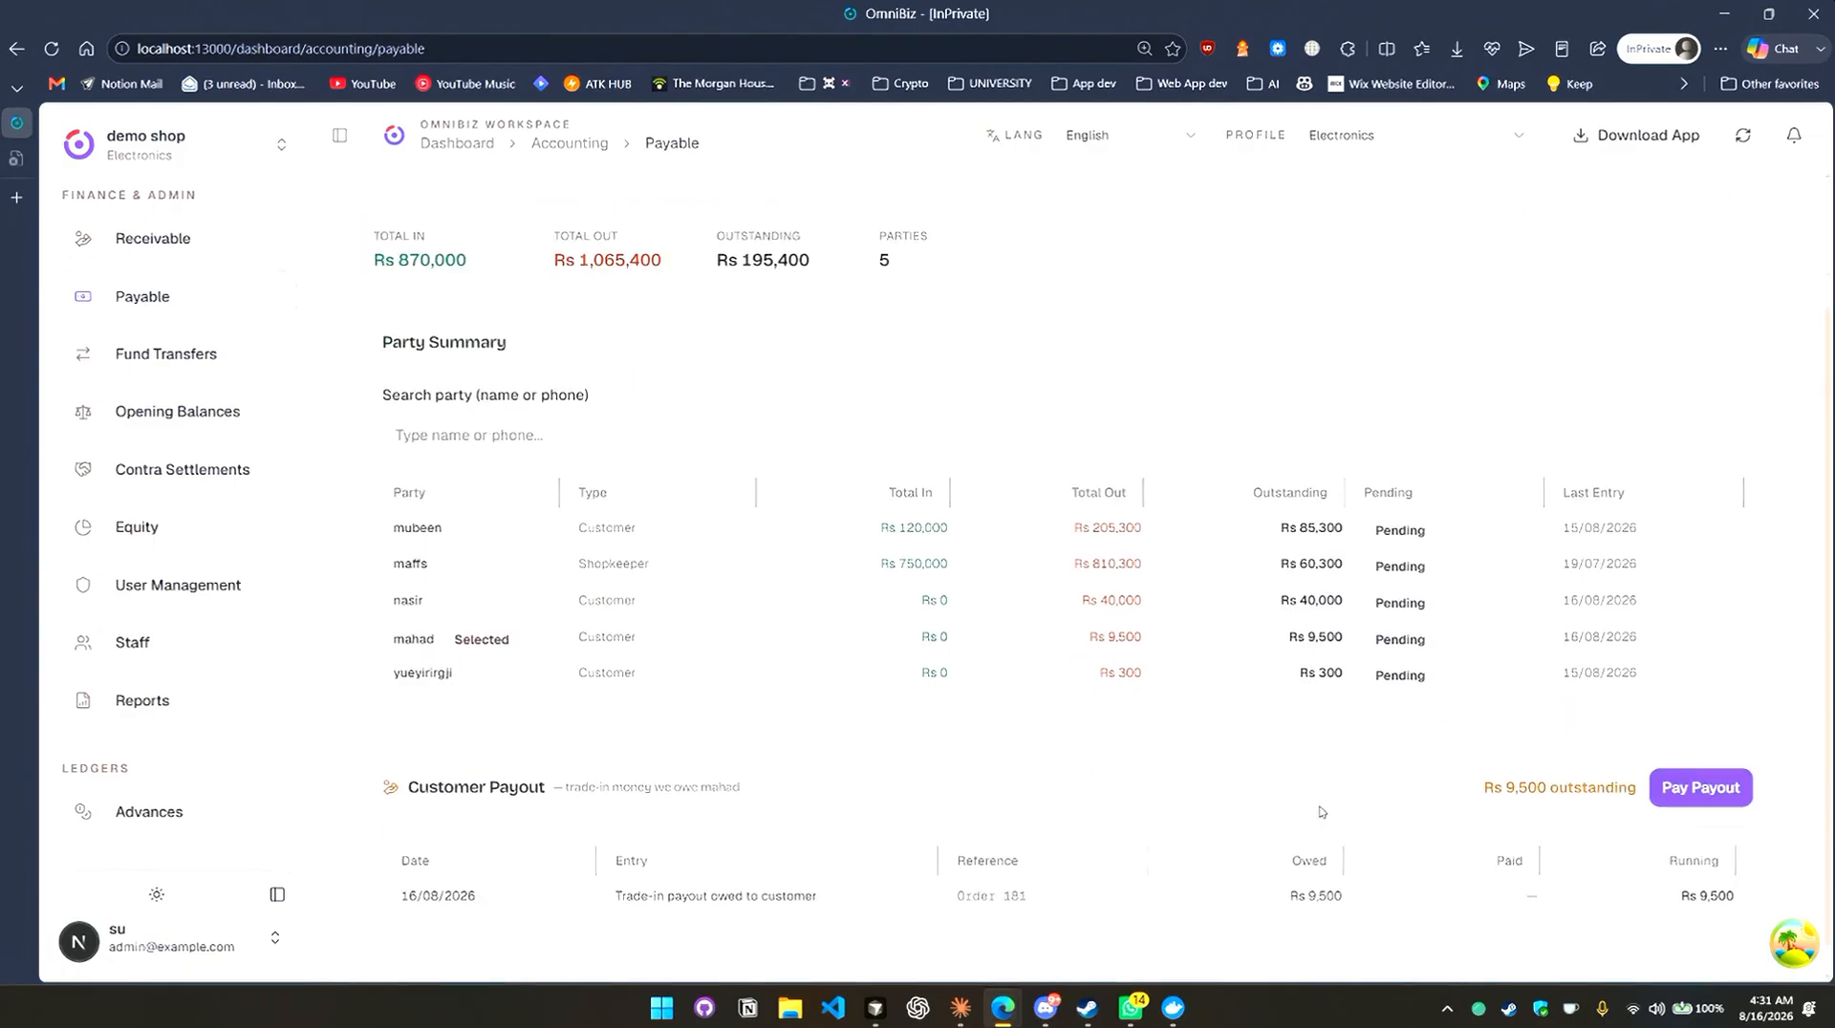
{"action": "left_click", "coordinate": [225, 241]}
{"action": "scroll", "coordinate": [1159, 727], "scroll_direction": "down", "scroll_amount": 1}
{"action": "left_click", "coordinate": [1274, 620]}
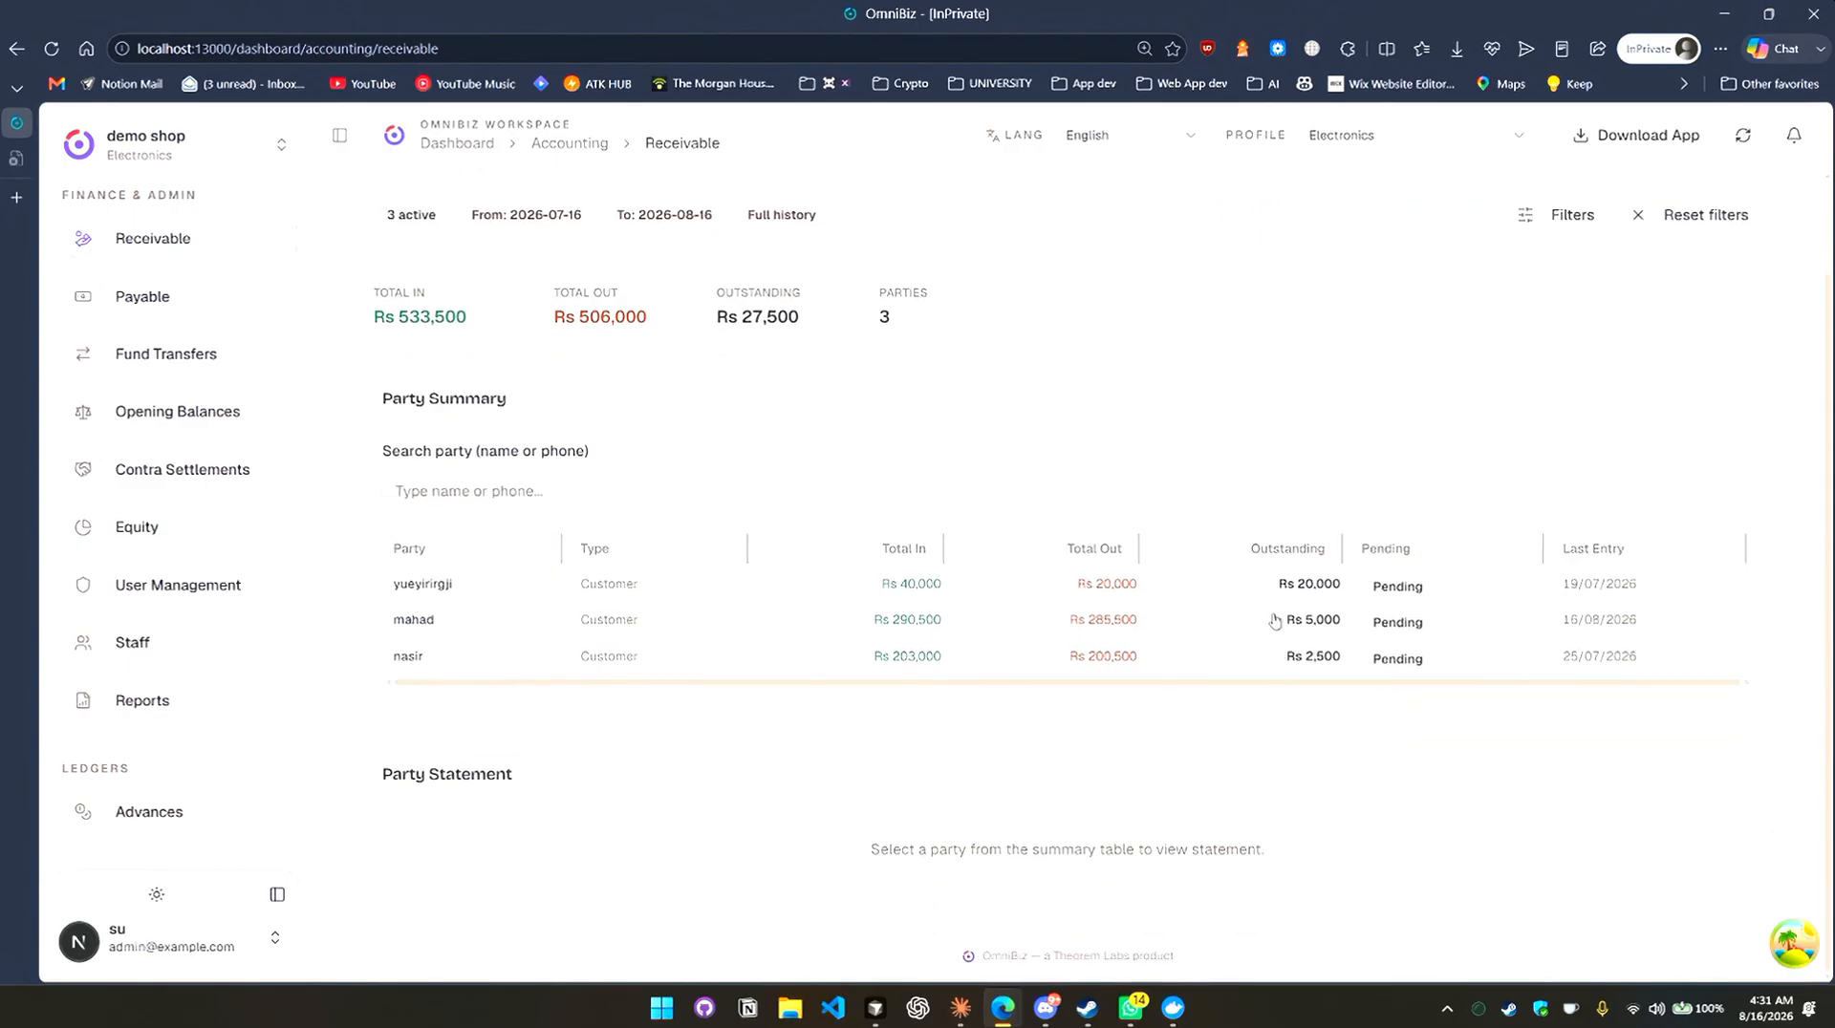
{"action": "scroll", "coordinate": [1190, 716], "scroll_direction": "up", "scroll_amount": 4}
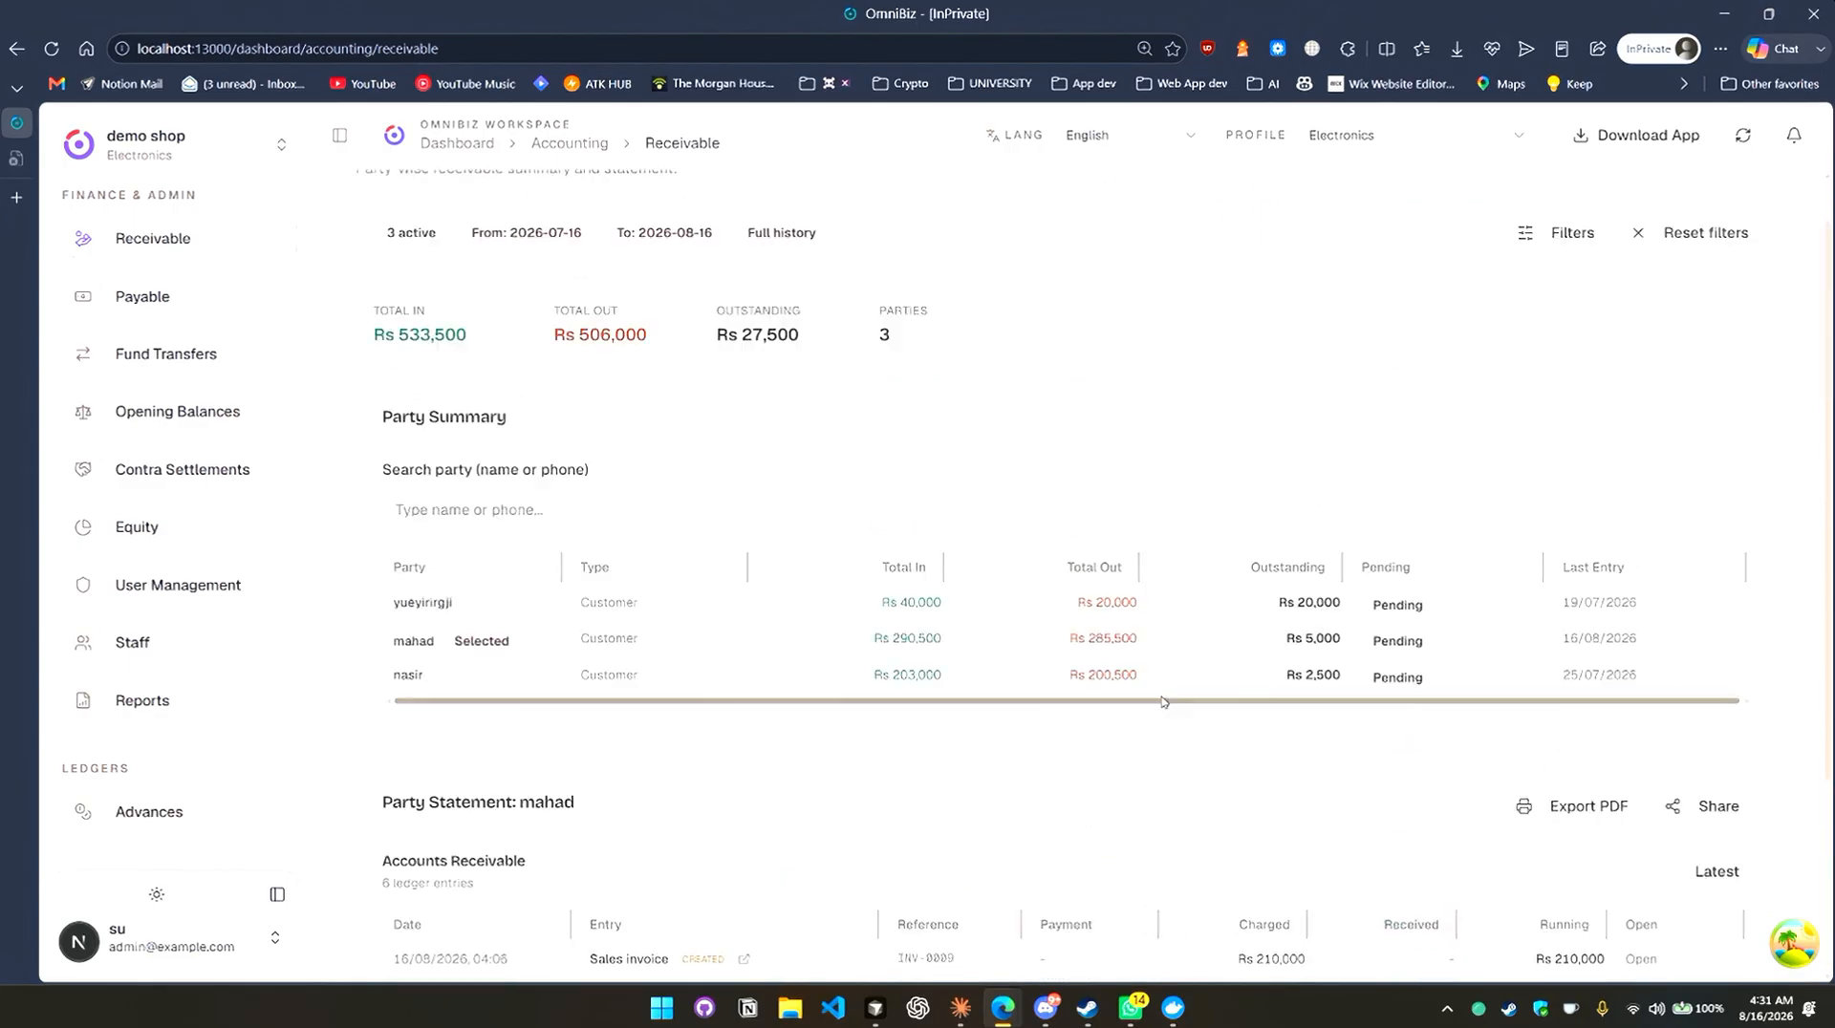
{"action": "scroll", "coordinate": [1225, 724], "scroll_direction": "down", "scroll_amount": 4}
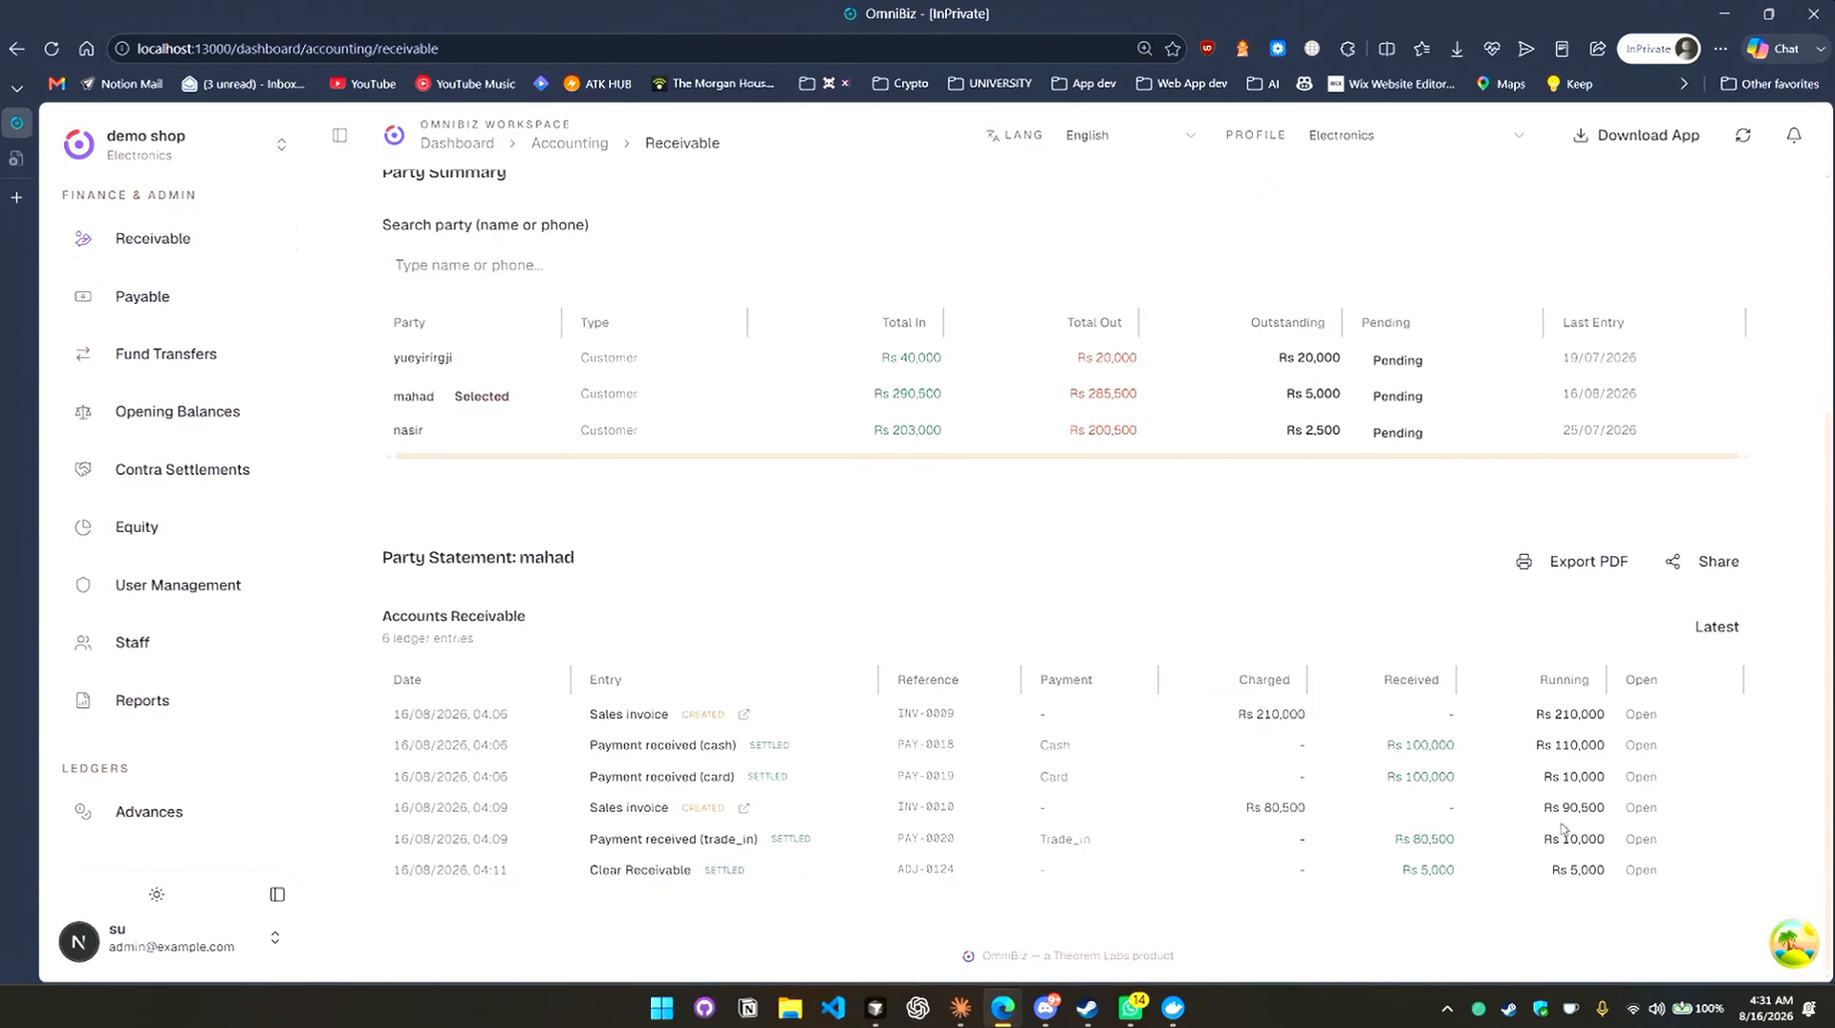
Open Contra Settlements for that same customer and examine the receivable balances, payable balances and non-cash settlement history.
{"action": "left_click", "coordinate": [268, 459]}
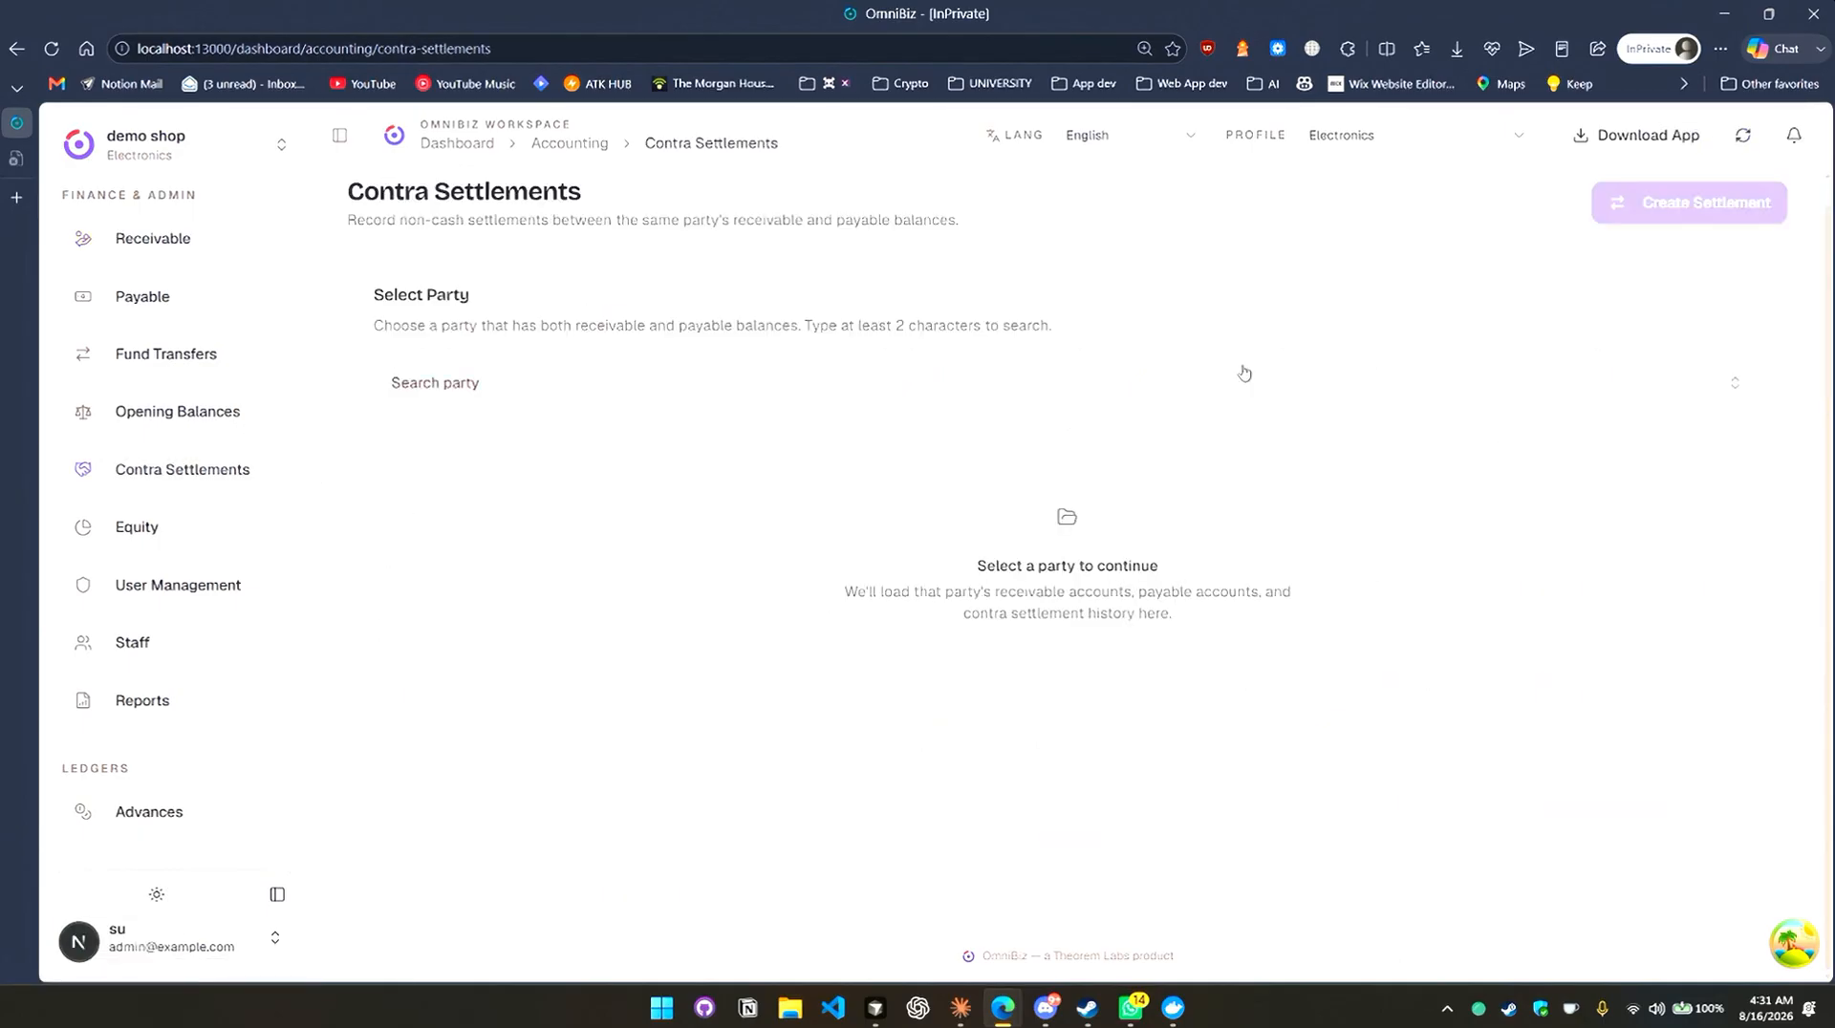
{"action": "left_click", "coordinate": [1241, 381]}
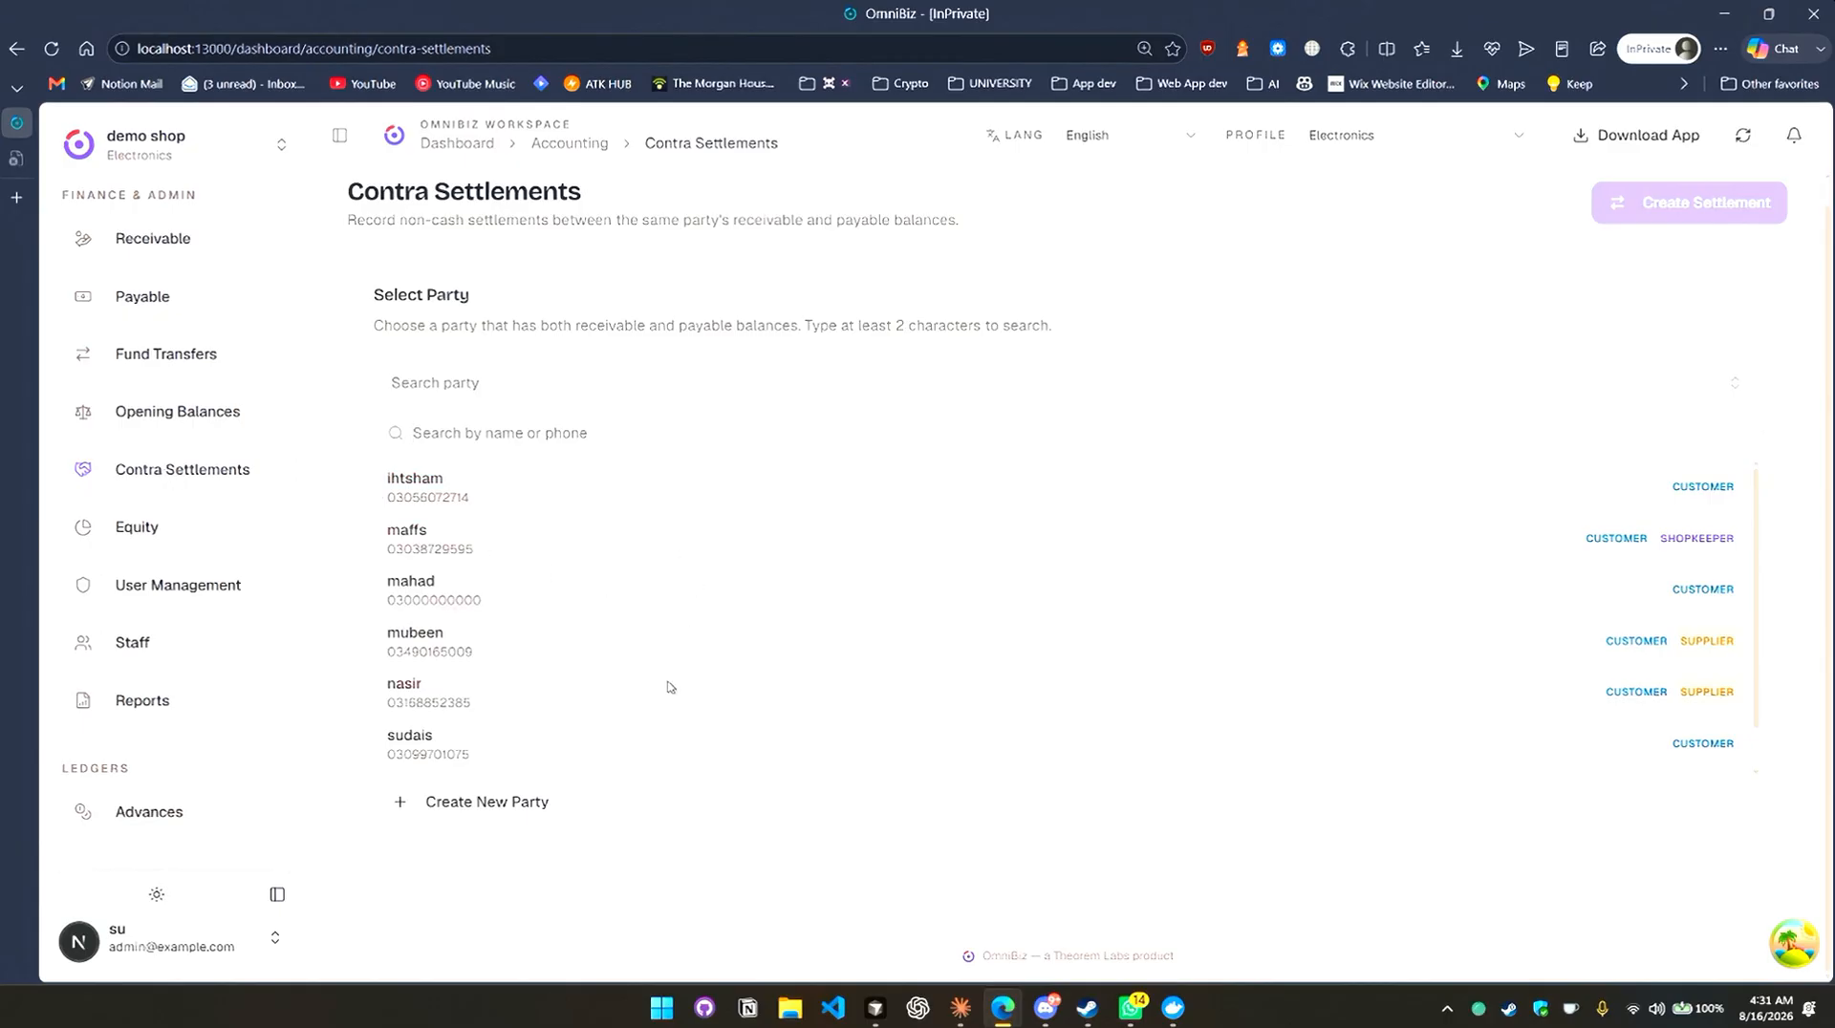
{"action": "scroll", "coordinate": [659, 669], "scroll_direction": "down", "scroll_amount": 1}
{"action": "left_click", "coordinate": [623, 545]}
{"action": "scroll", "coordinate": [904, 659], "scroll_direction": "down", "scroll_amount": 2}
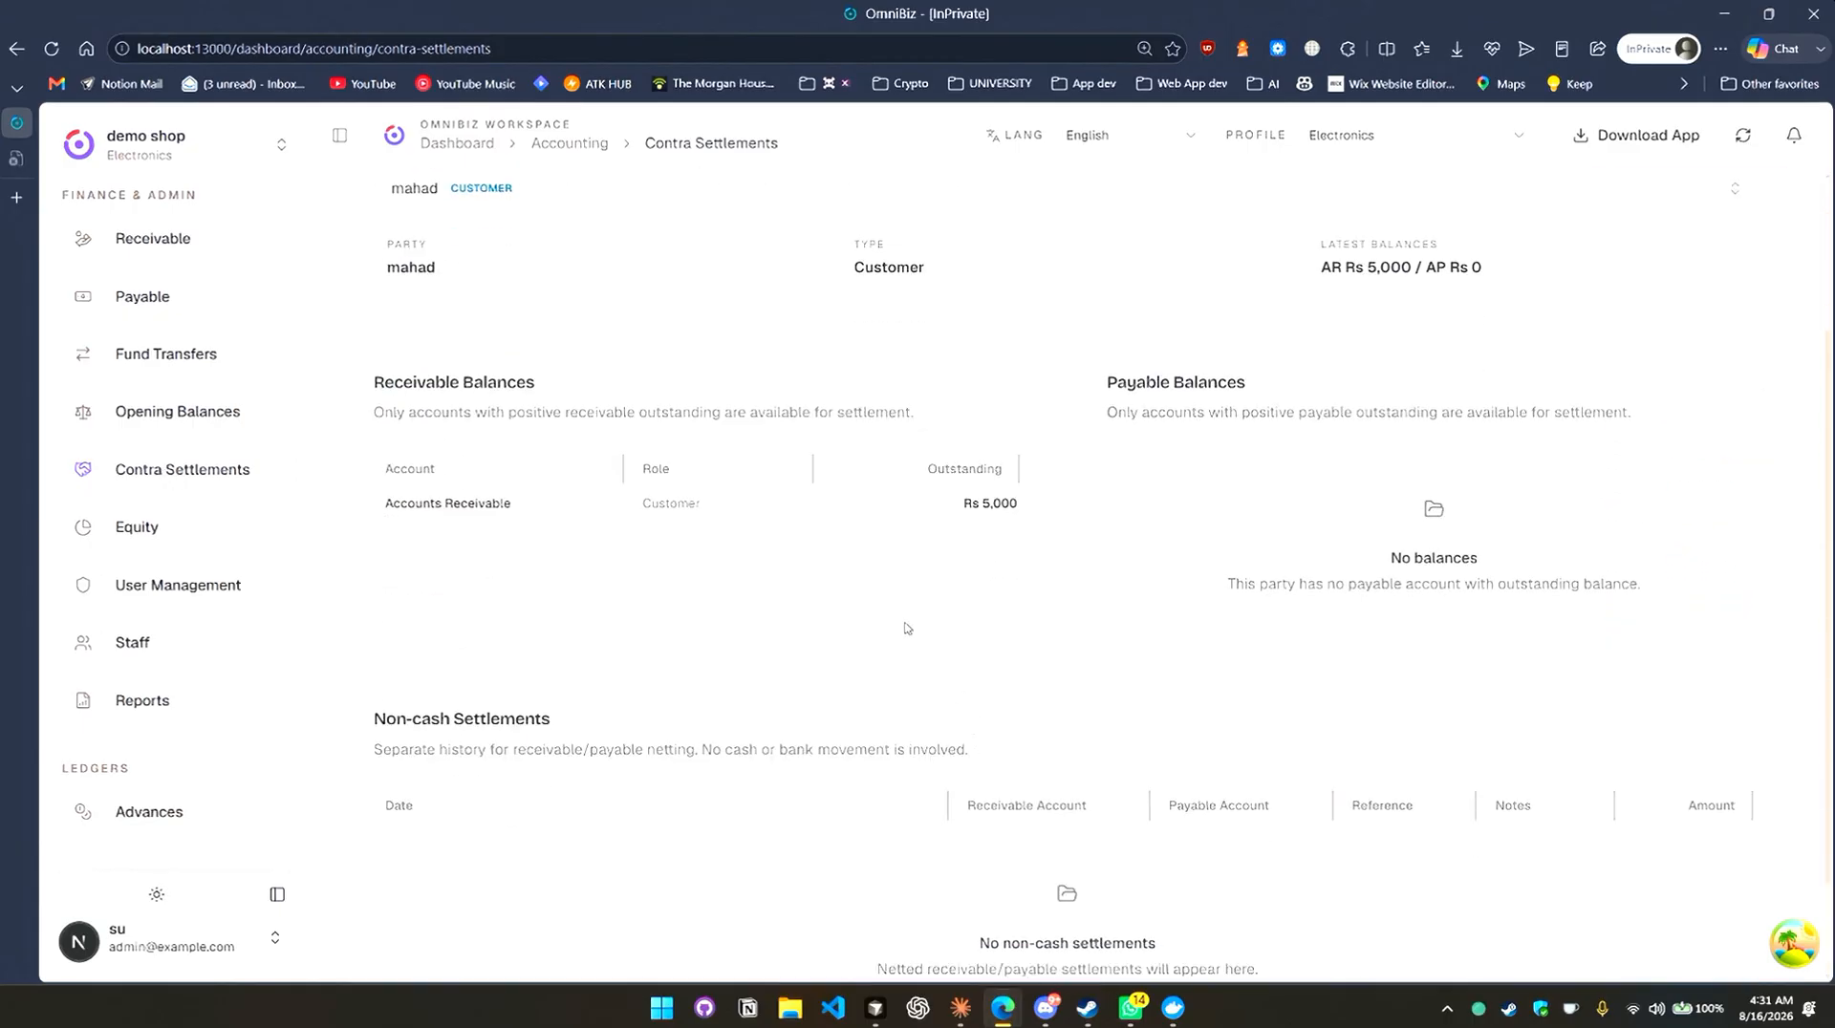
{"action": "scroll", "coordinate": [902, 627], "scroll_direction": "up", "scroll_amount": 2}
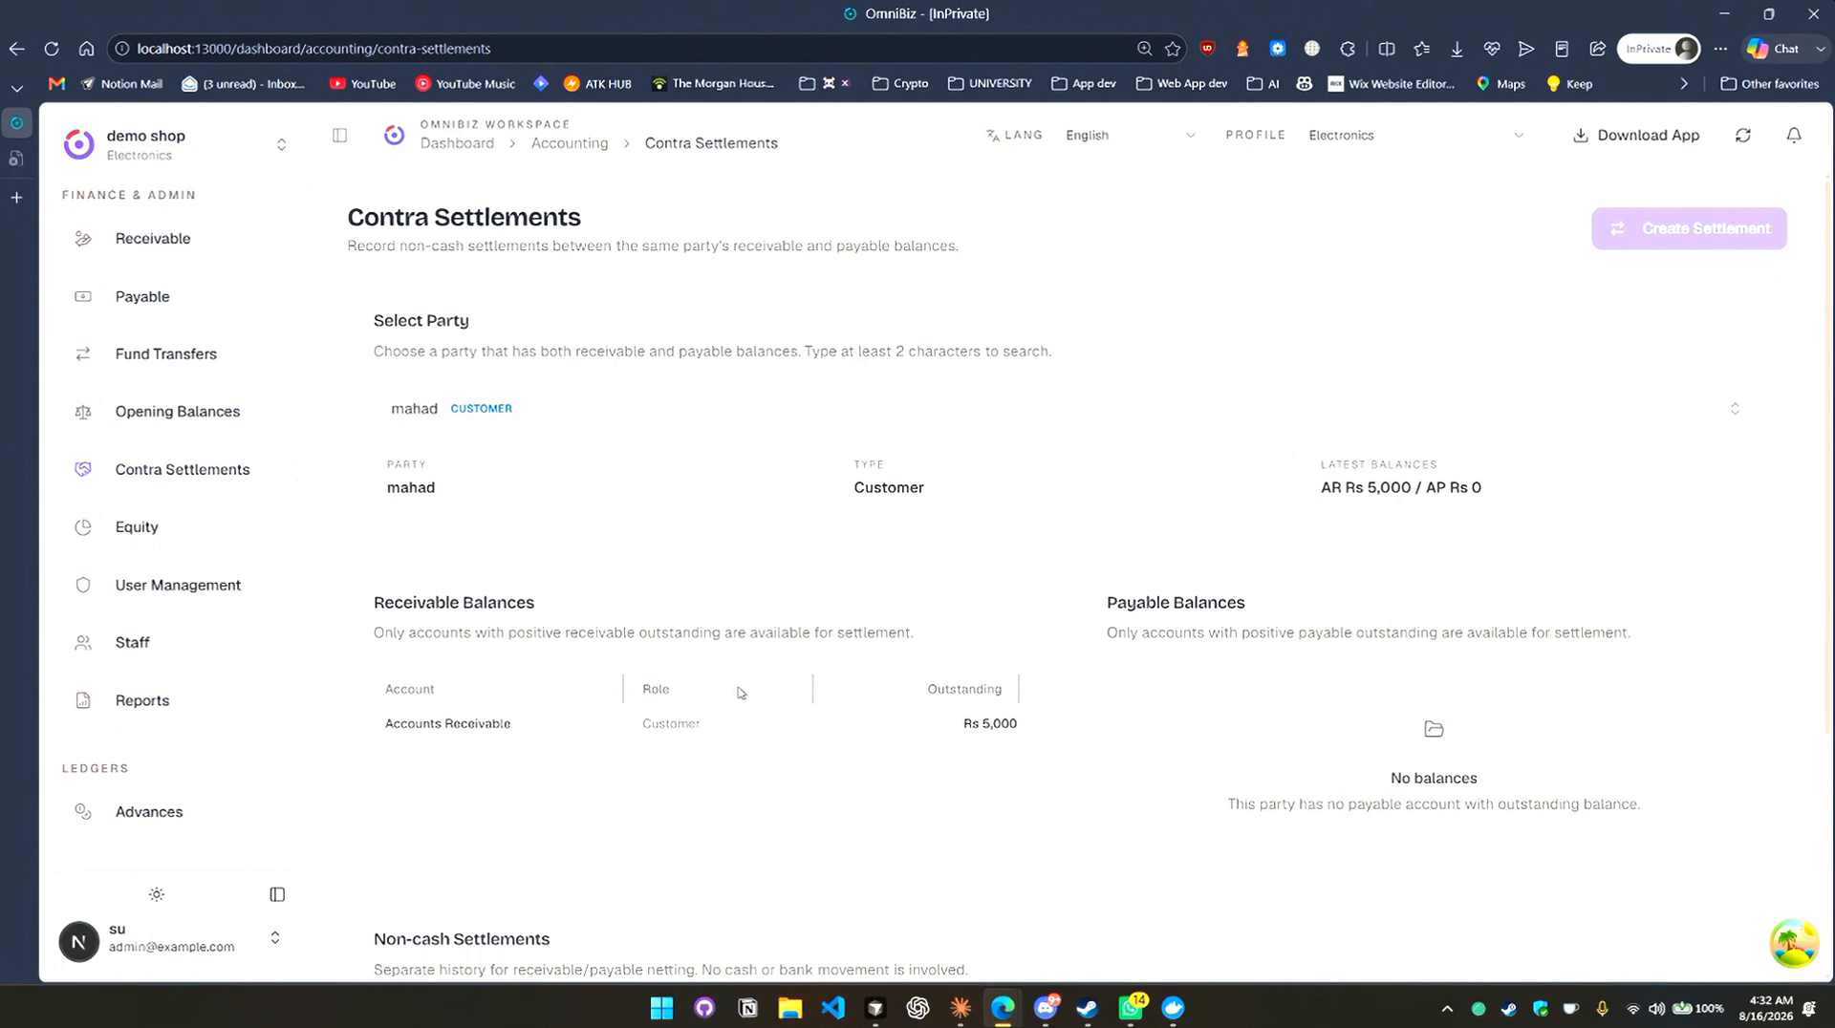
{"action": "scroll", "coordinate": [1095, 846], "scroll_direction": "down", "scroll_amount": 3}
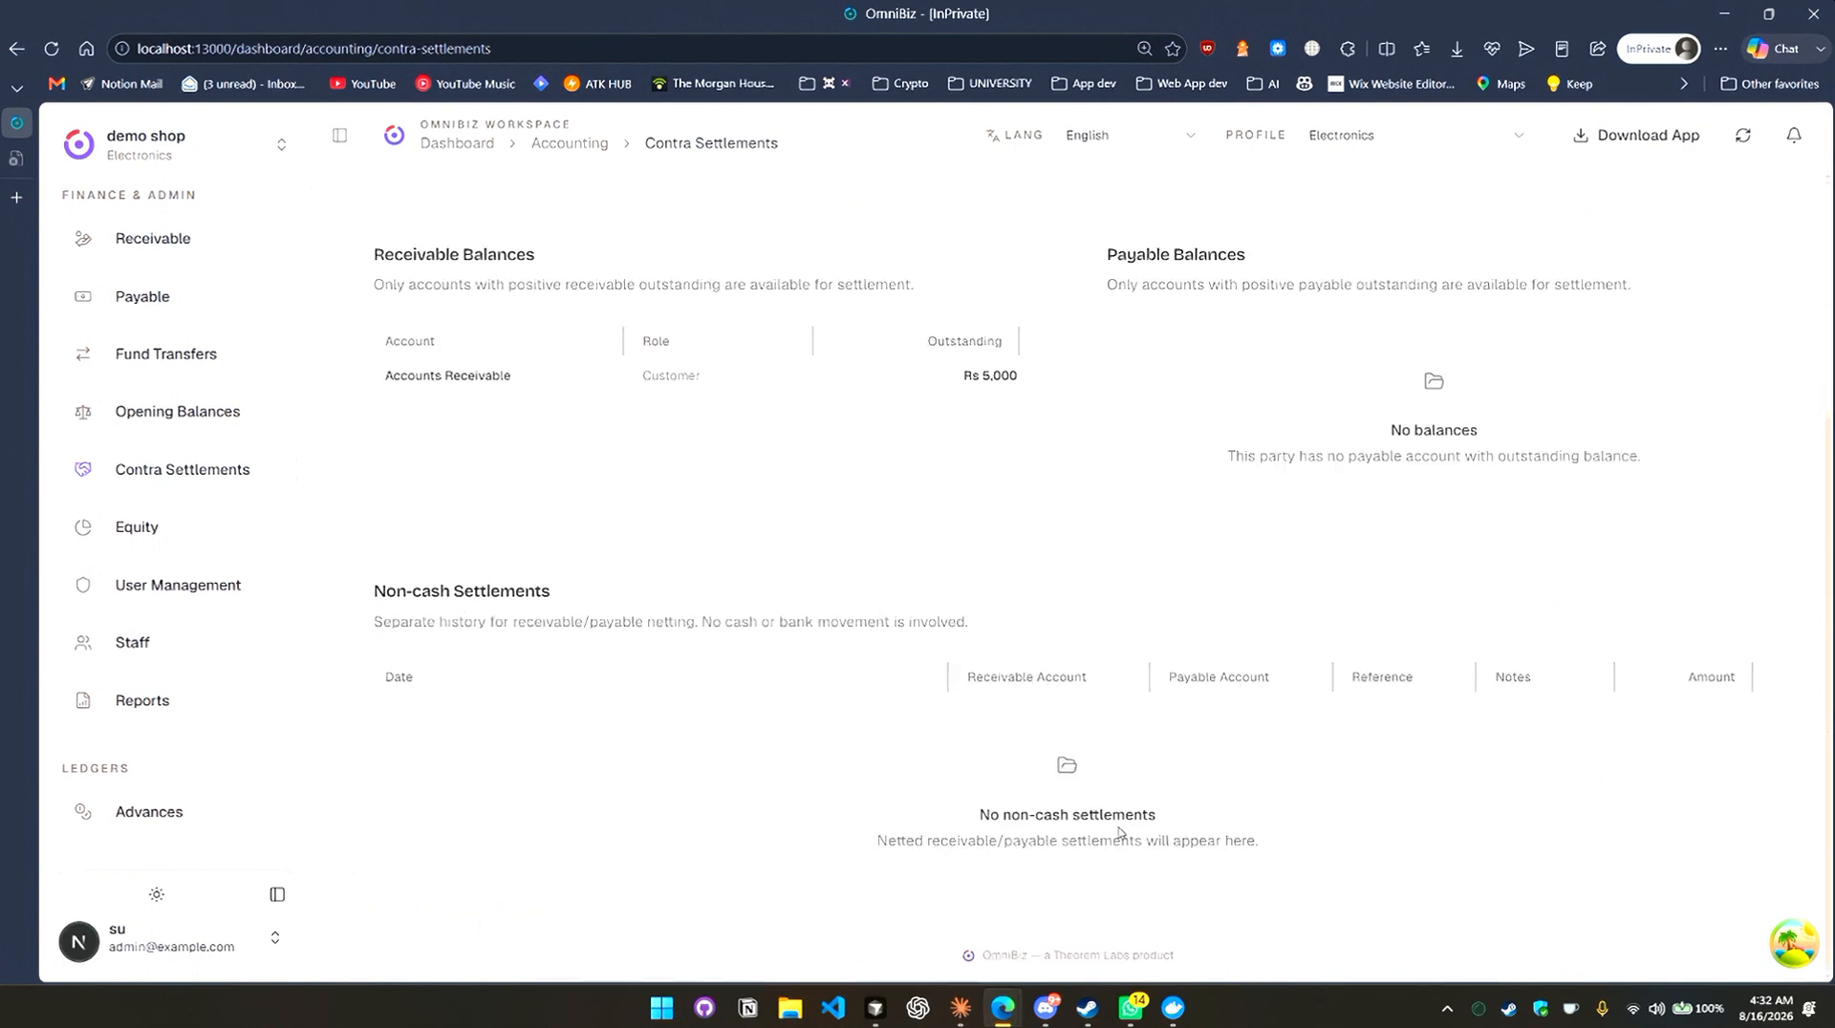
{"action": "scroll", "coordinate": [1118, 834], "scroll_direction": "up", "scroll_amount": 3}
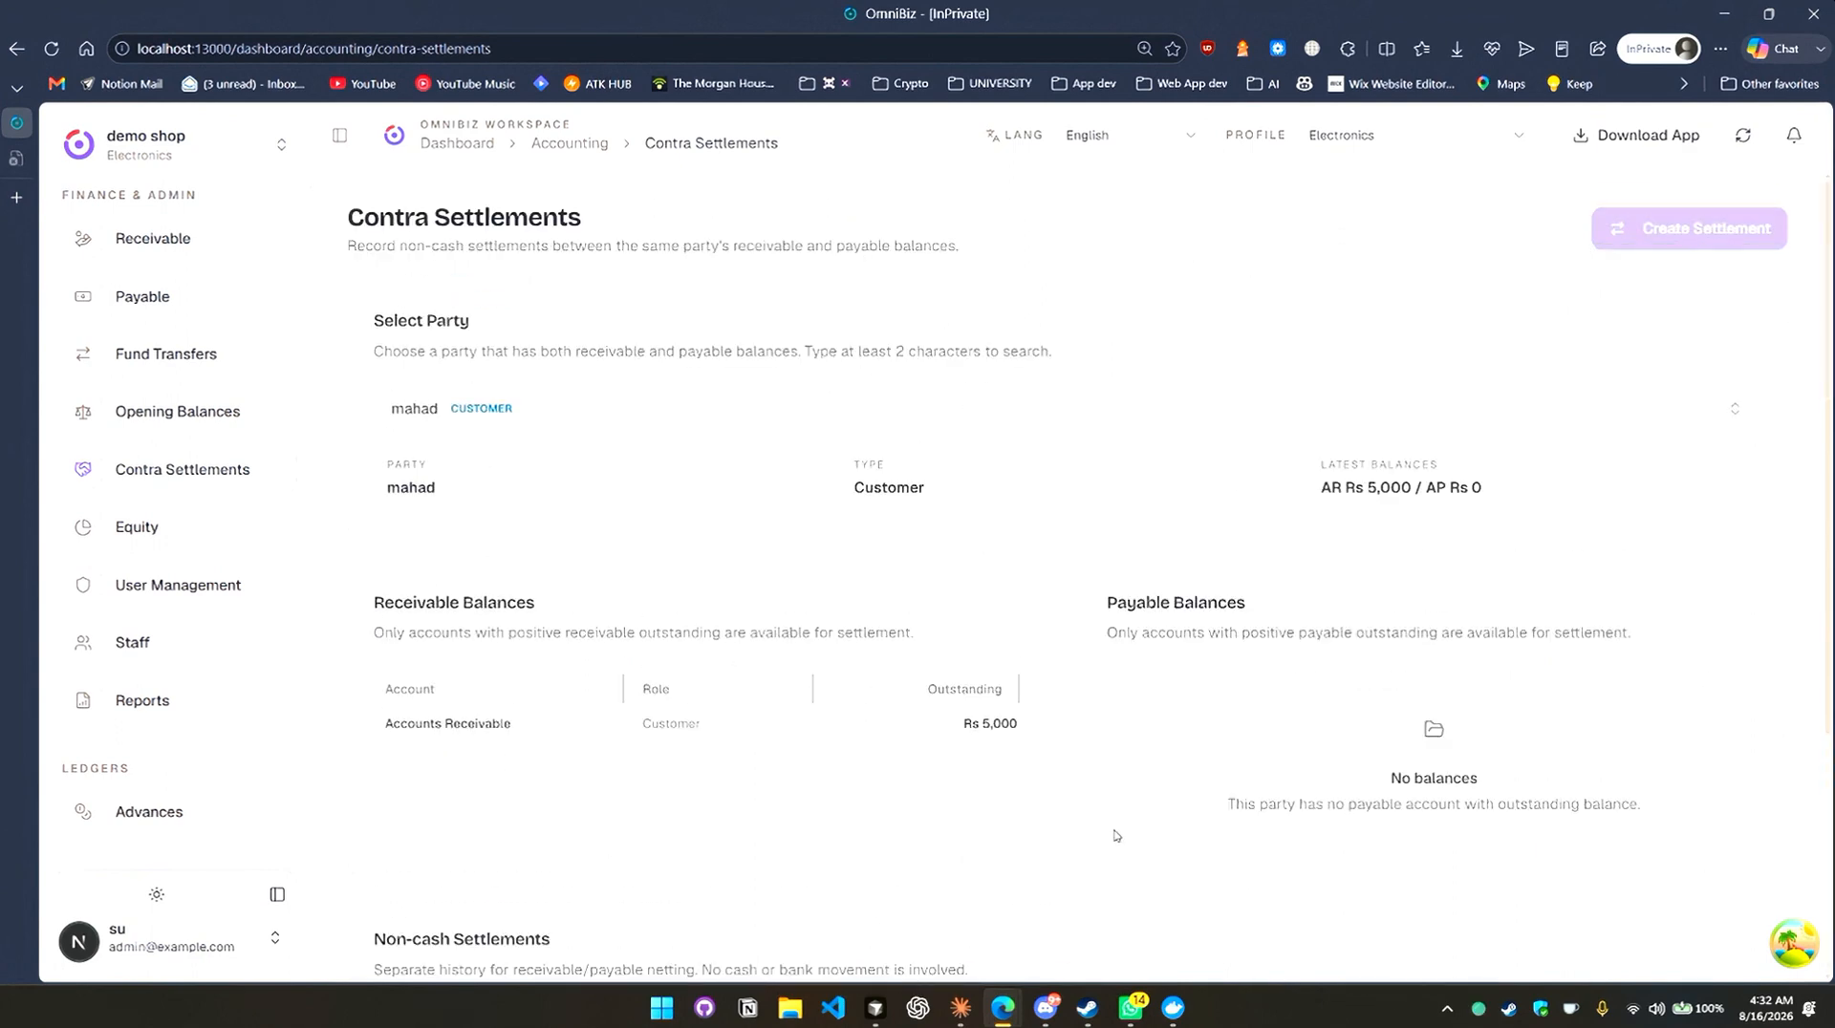
Return to Receivables and recheck the same customer's statement entries.
{"action": "left_click", "coordinate": [177, 240]}
{"action": "scroll", "coordinate": [918, 751], "scroll_direction": "down", "scroll_amount": 1}
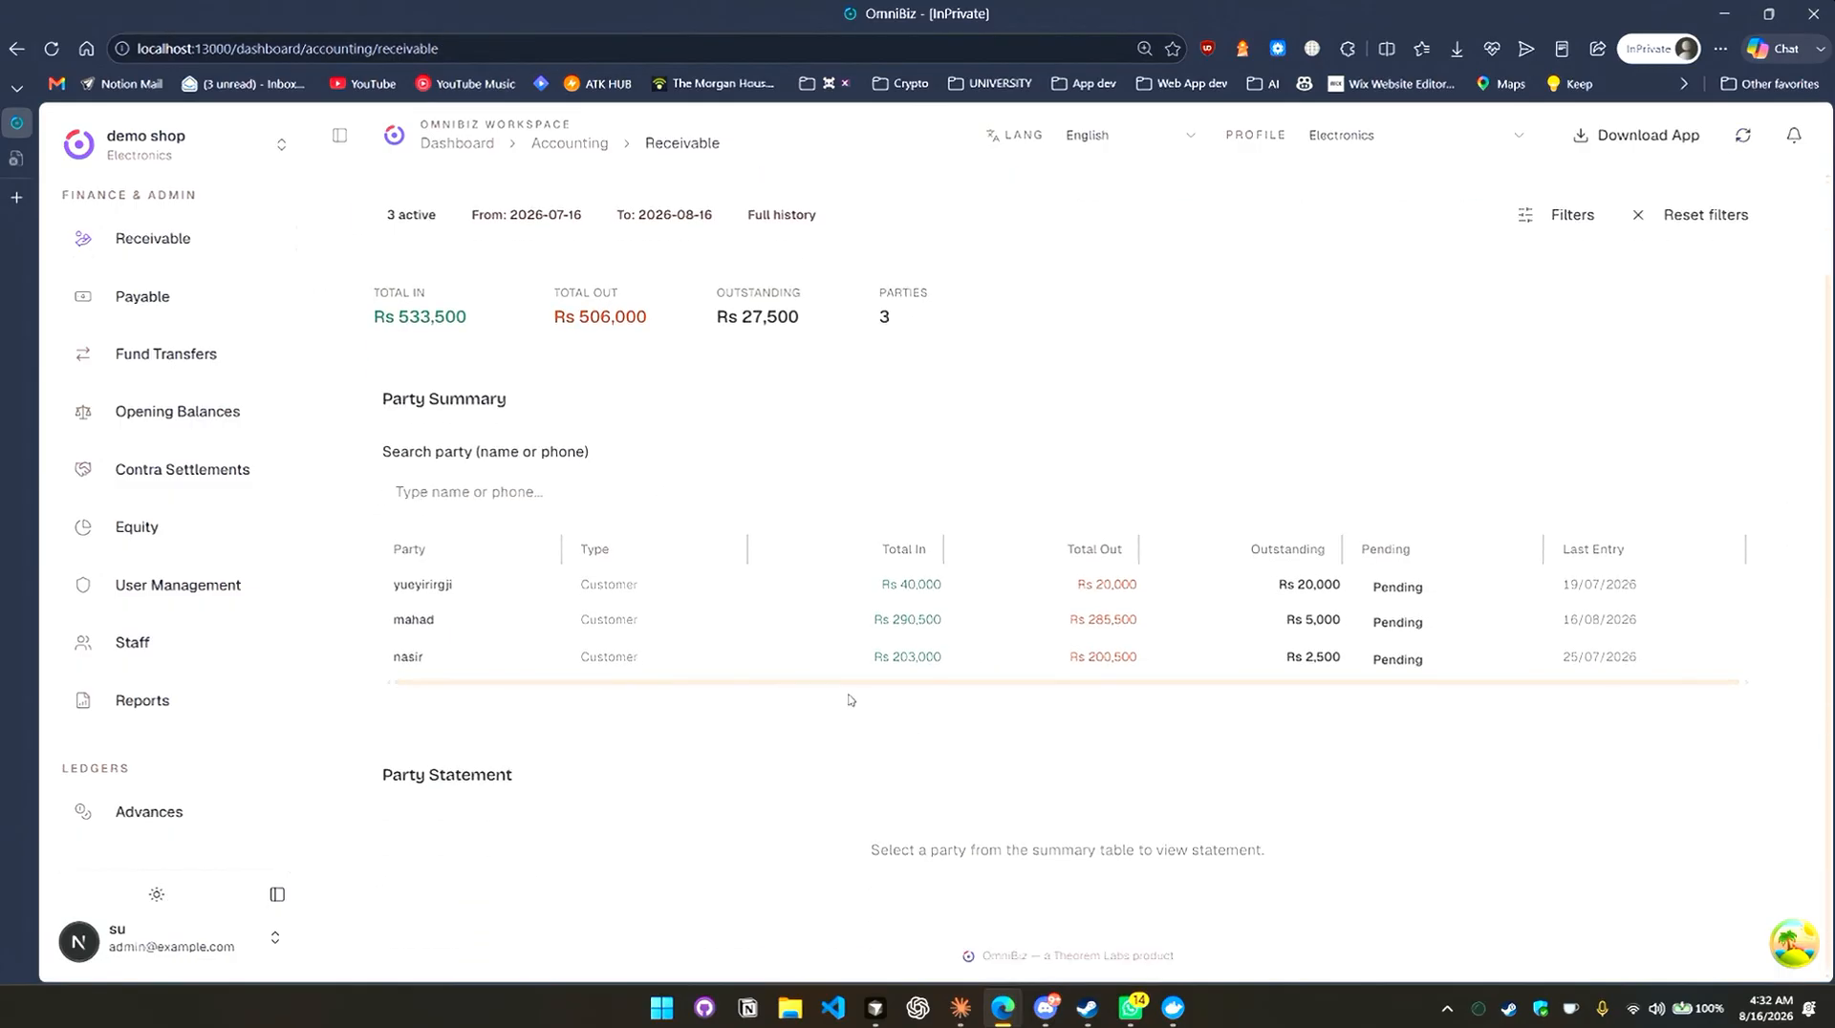
{"action": "left_click", "coordinate": [799, 627]}
{"action": "scroll", "coordinate": [799, 631], "scroll_direction": "down", "scroll_amount": 2}
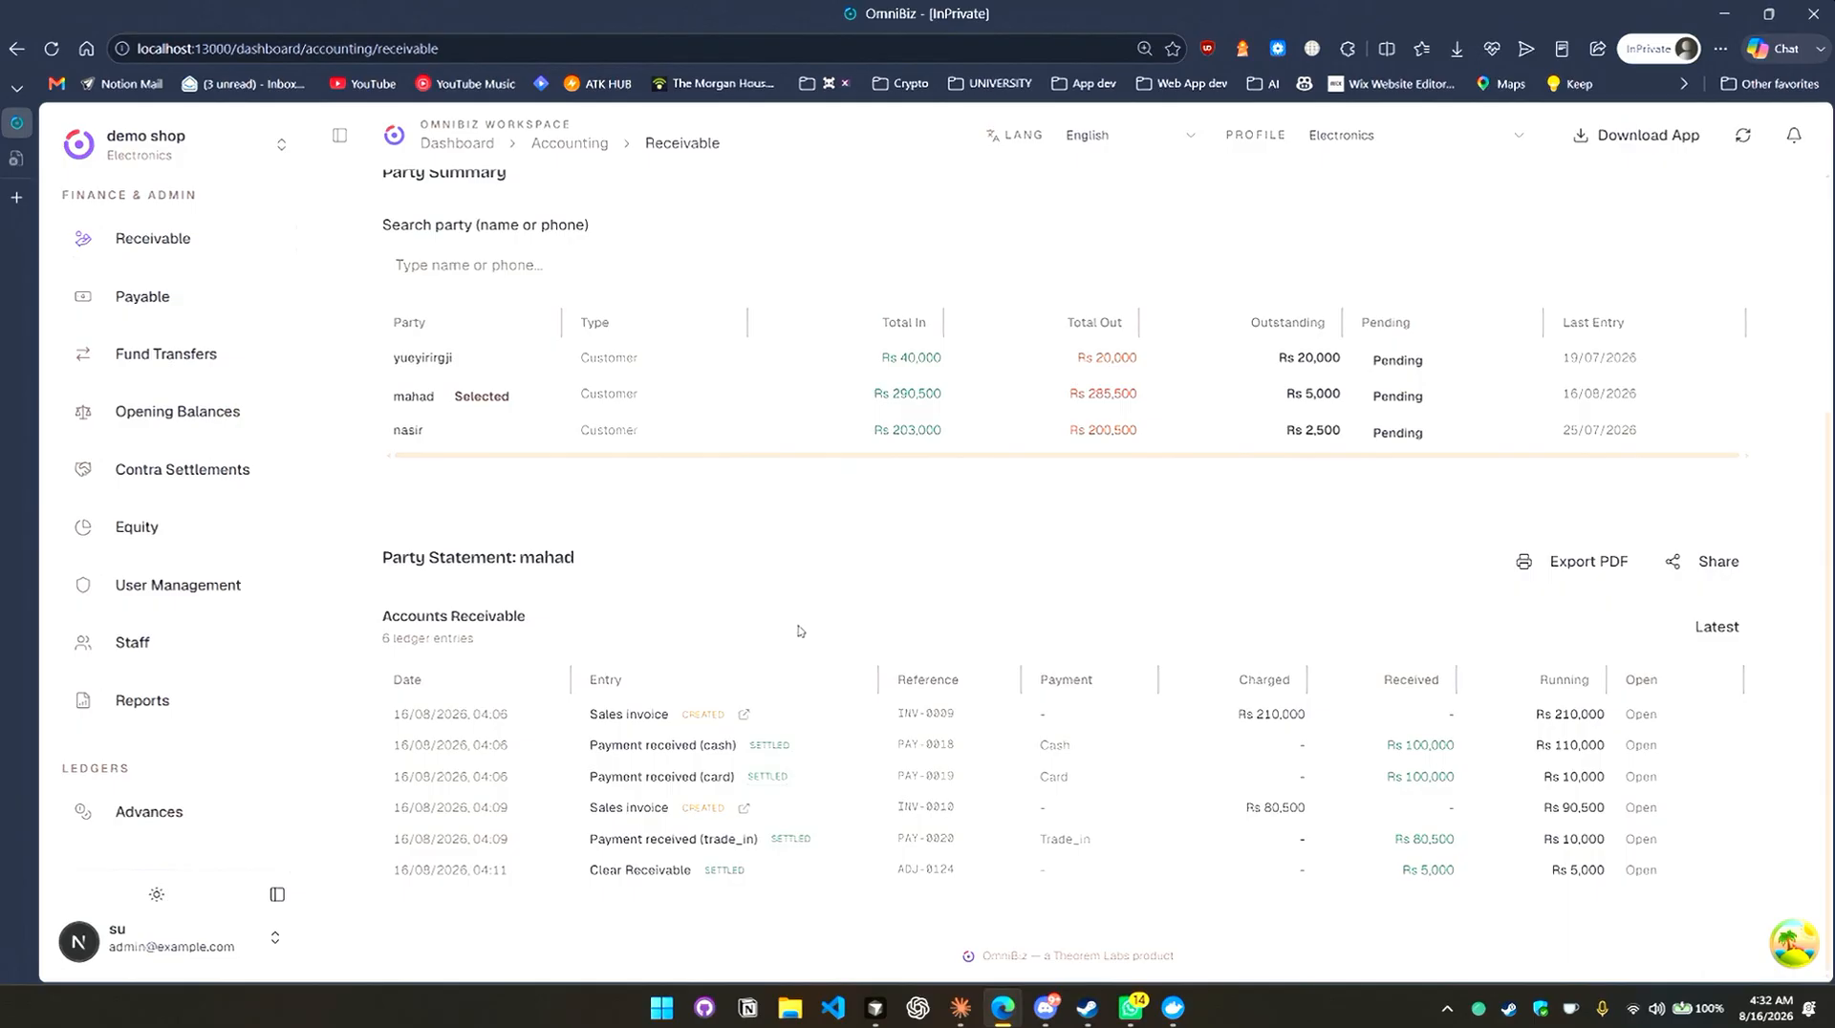
{"action": "scroll", "coordinate": [799, 631], "scroll_direction": "up", "scroll_amount": 3}
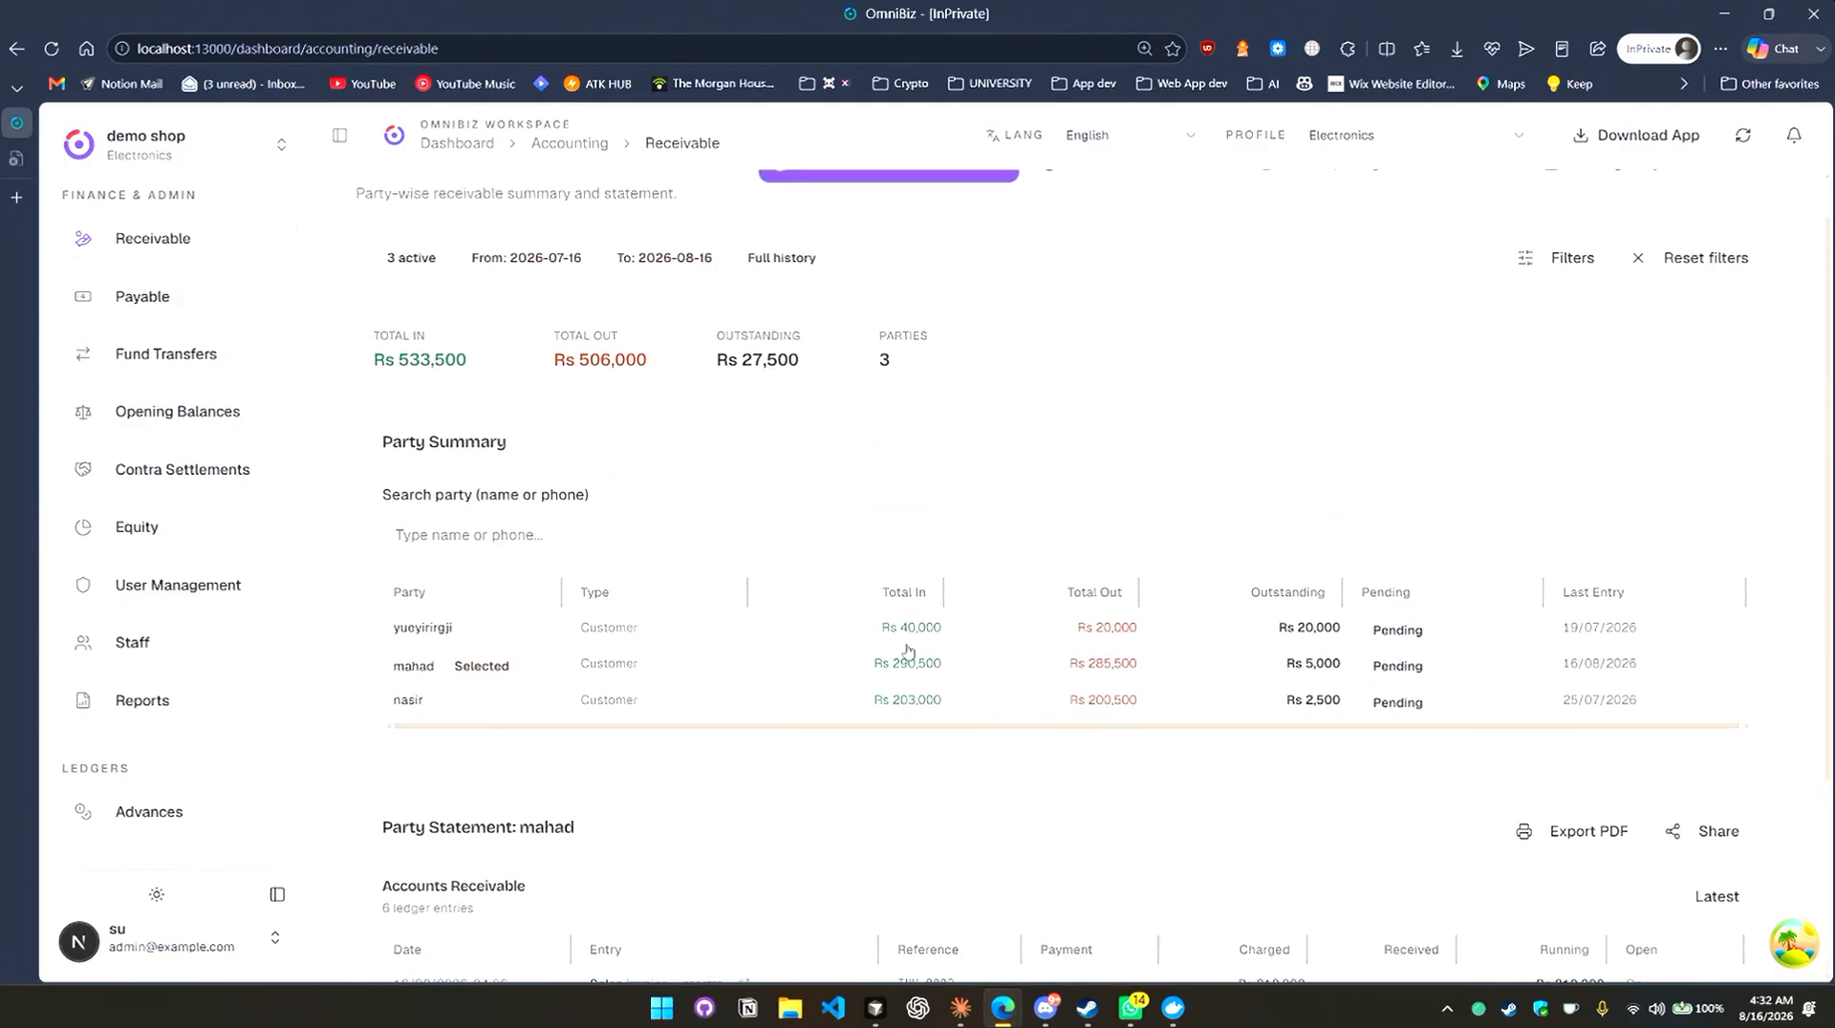
Open Contra Settlements and examine the balances of the party that is both customer and shopkeeper.
{"action": "left_click", "coordinate": [201, 470]}
{"action": "left_click", "coordinate": [865, 408]}
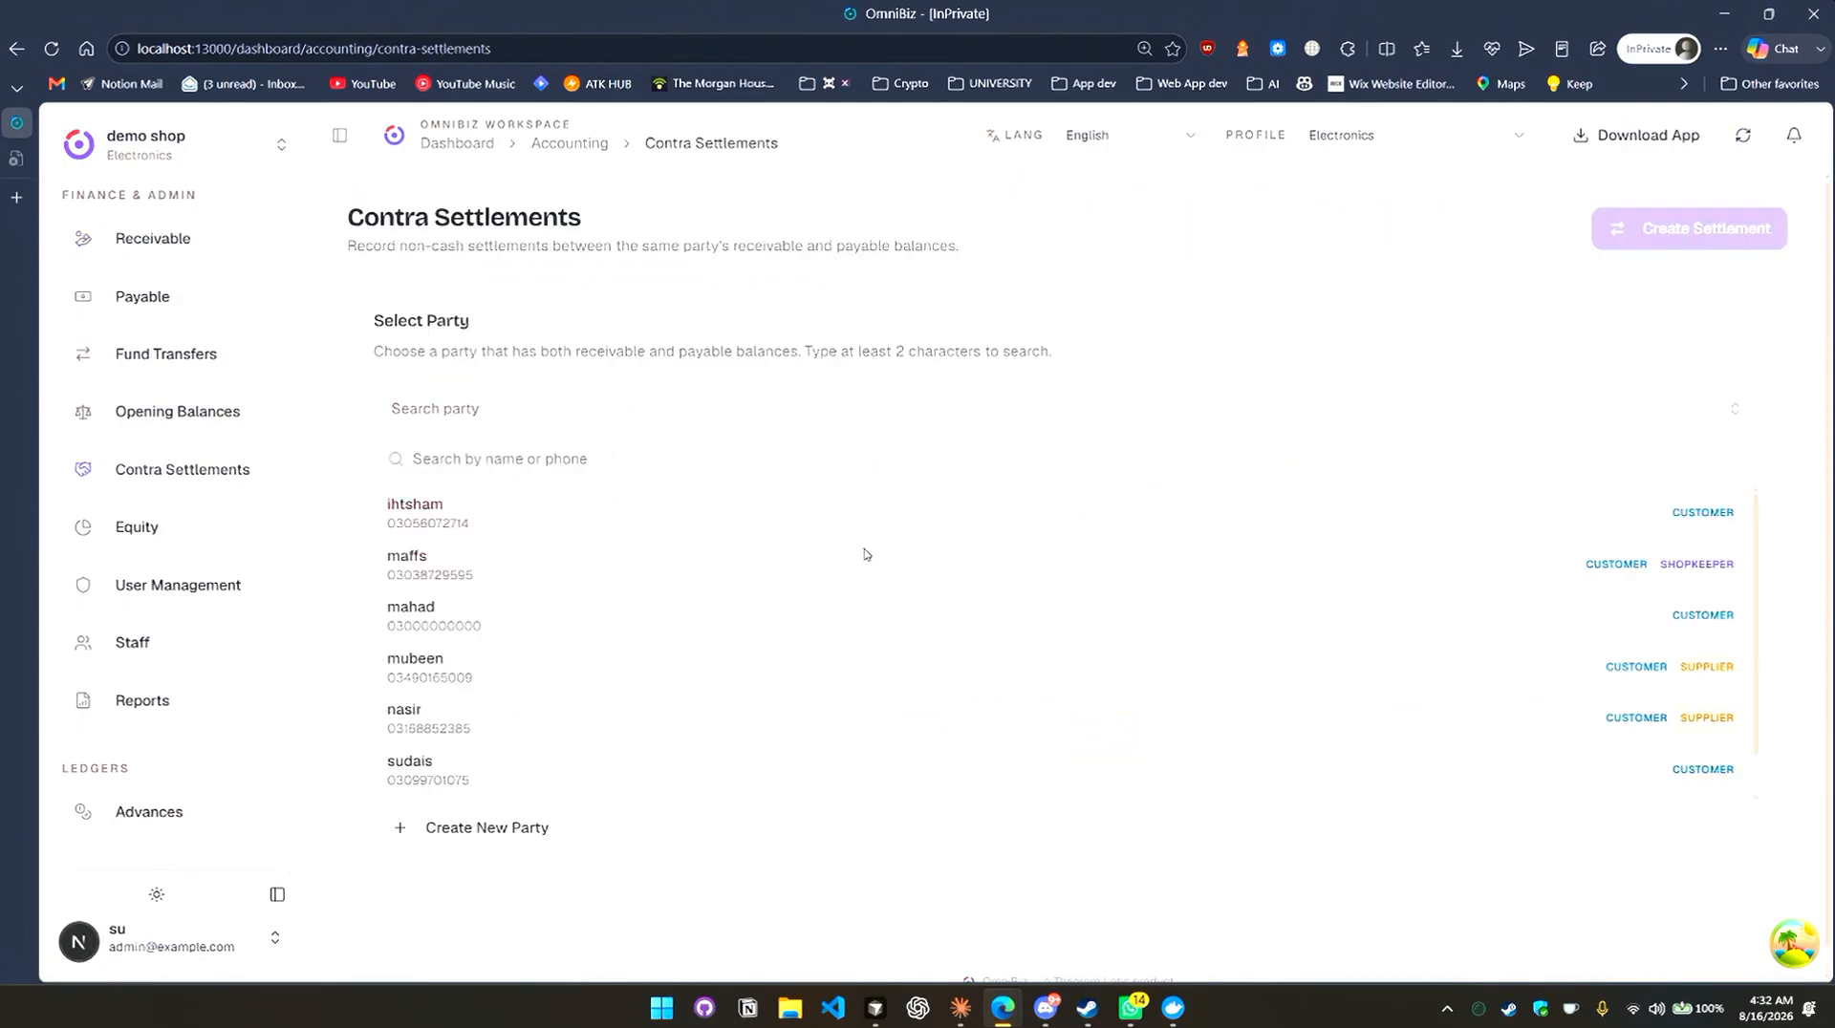
{"action": "left_click", "coordinate": [892, 566]}
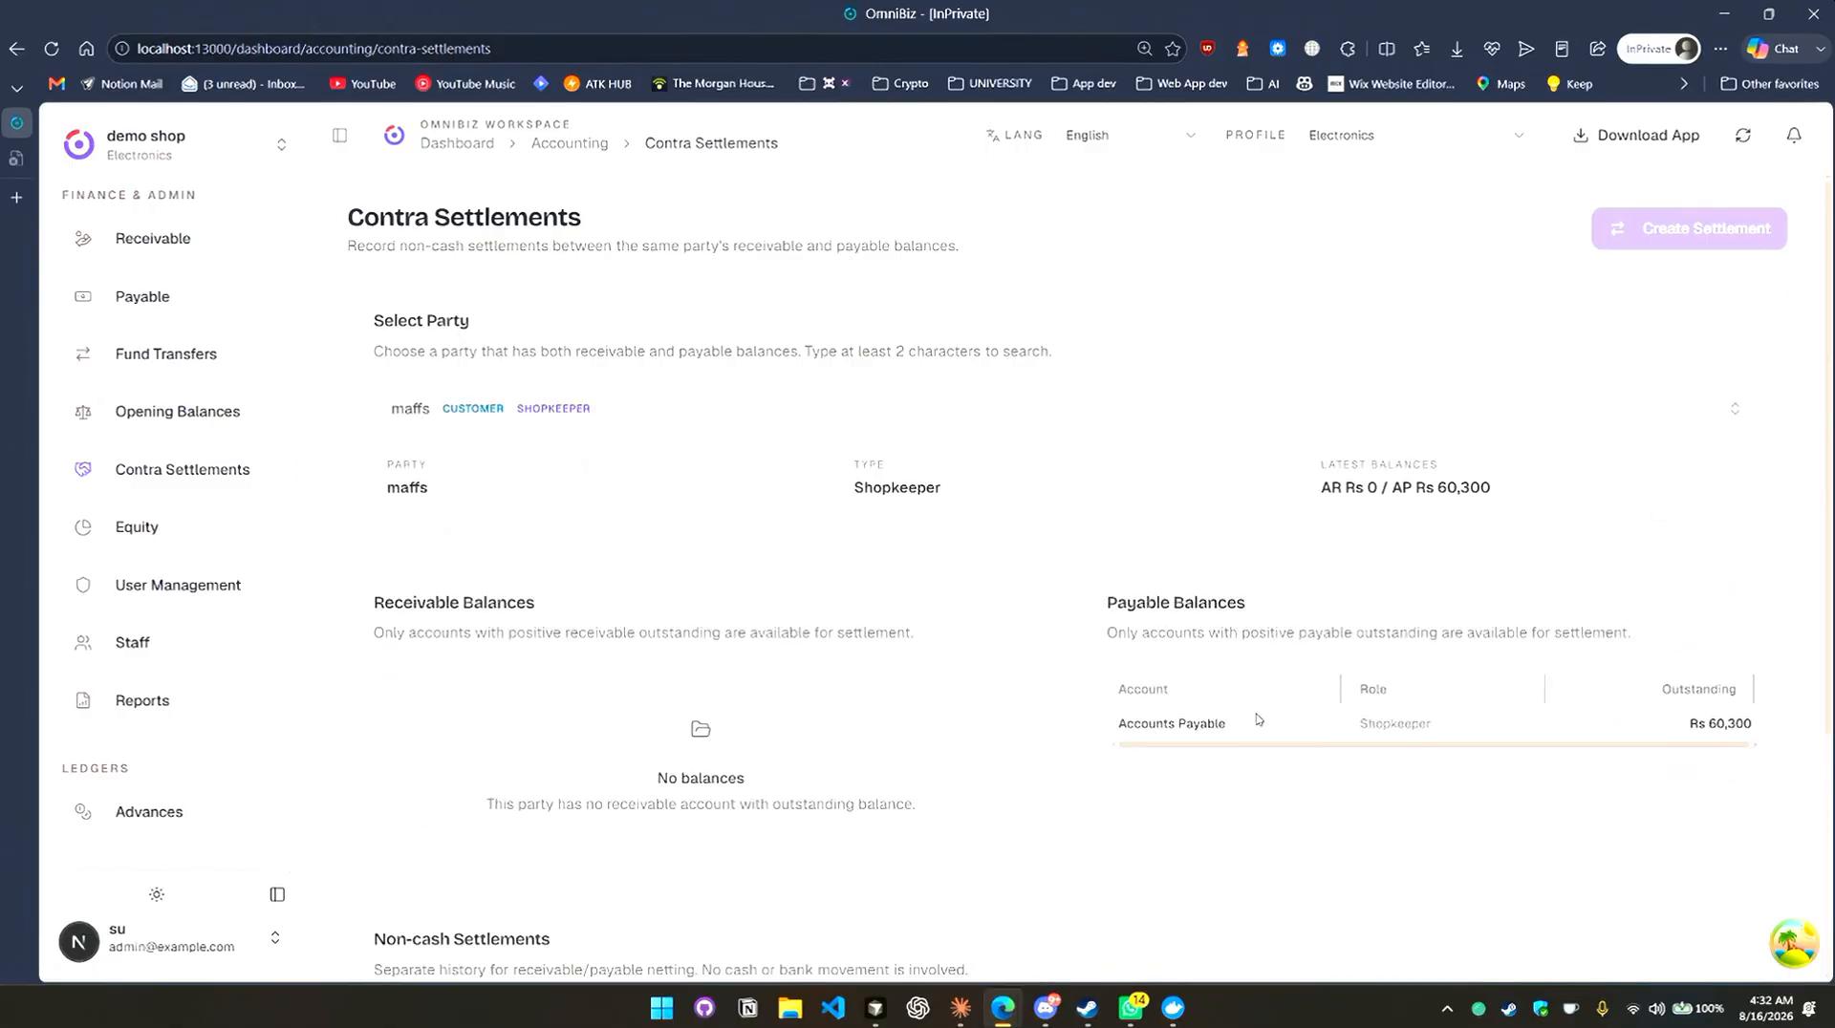
Select the customer-and-supplier party with Rs 2,500 receivable and examine its receivable balances, payable balances and non-cash settlement history.
{"action": "left_click", "coordinate": [822, 420]}
{"action": "left_click", "coordinate": [764, 728]}
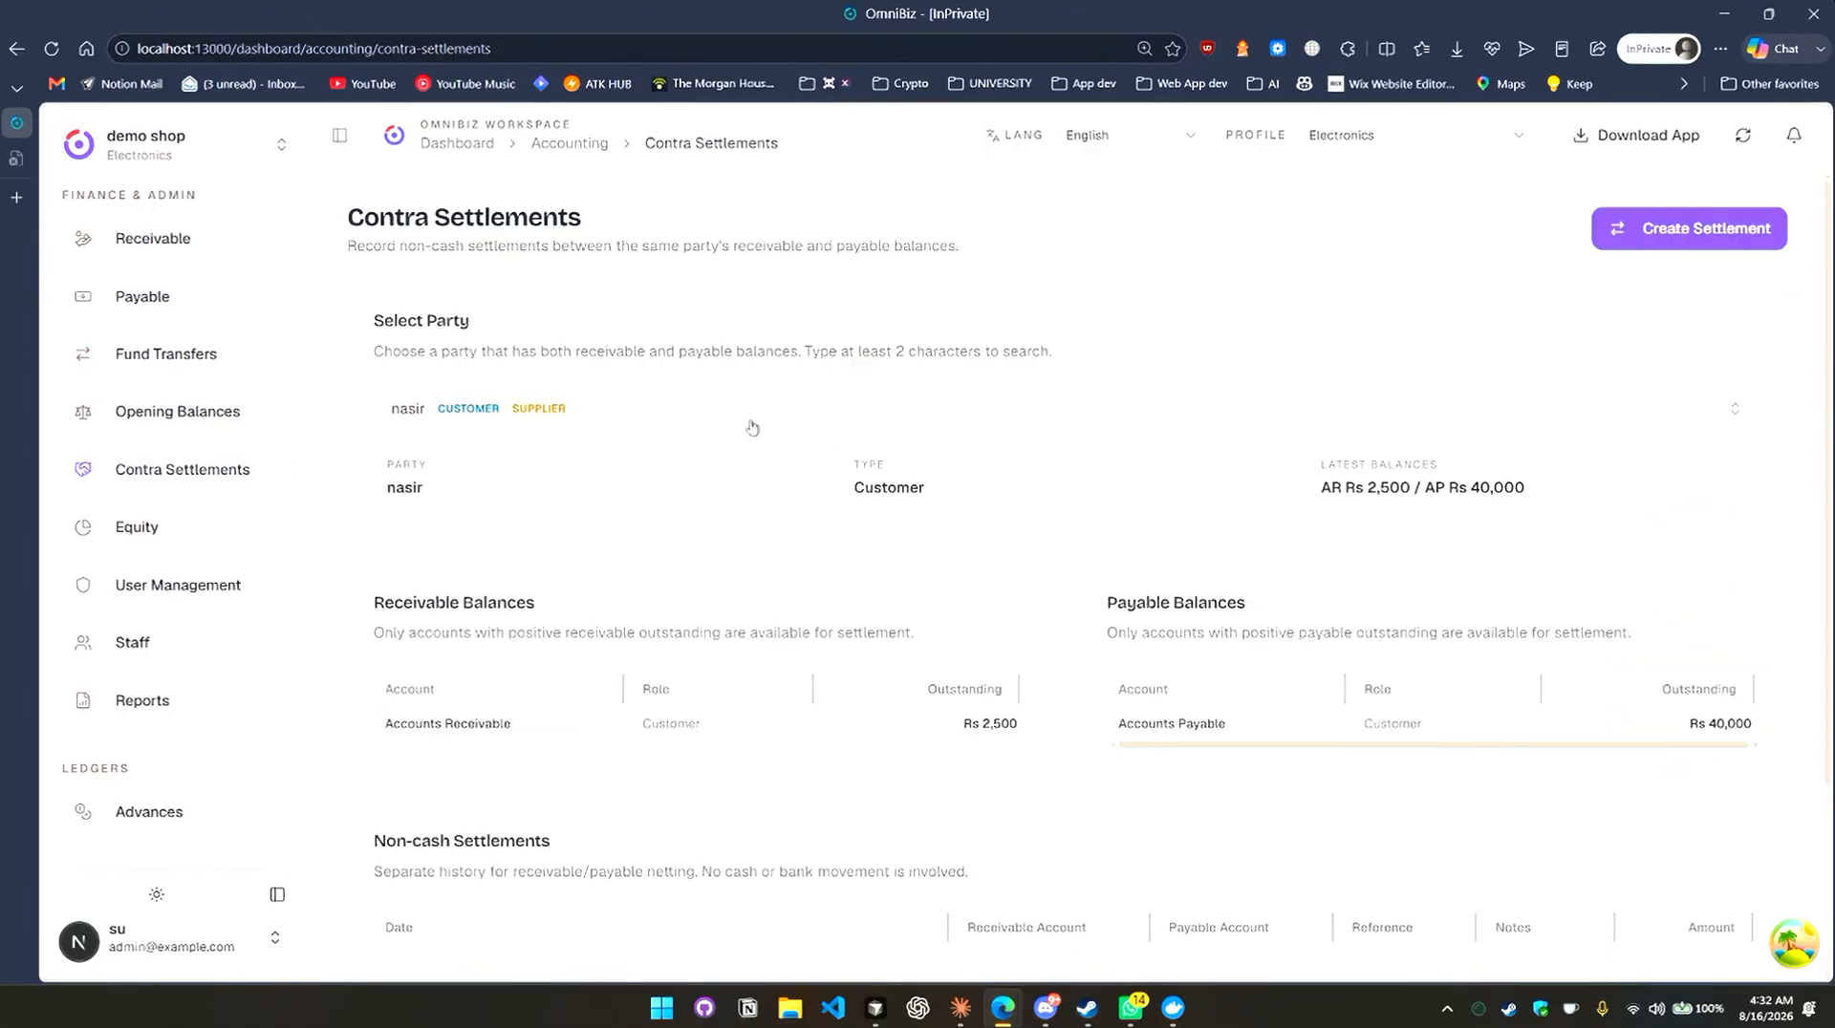
{"action": "scroll", "coordinate": [1106, 757], "scroll_direction": "down", "scroll_amount": 3}
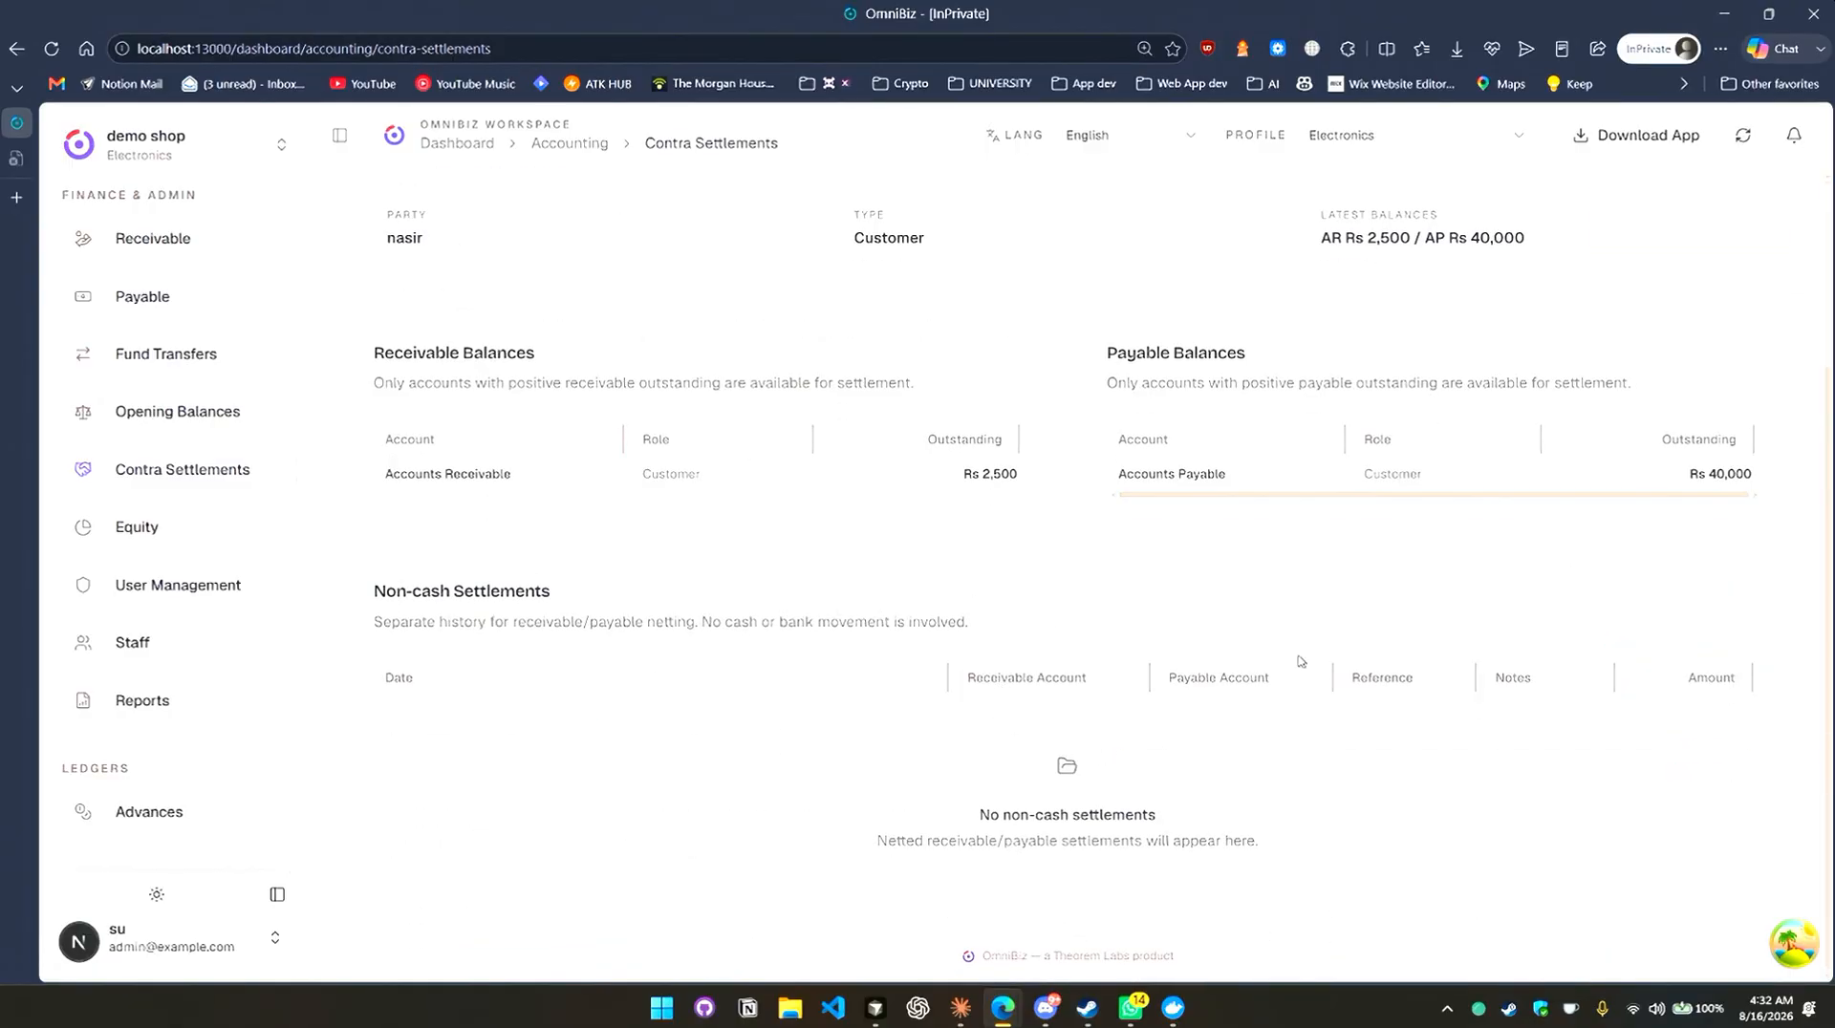
{"action": "scroll", "coordinate": [1150, 615], "scroll_direction": "up", "scroll_amount": 3}
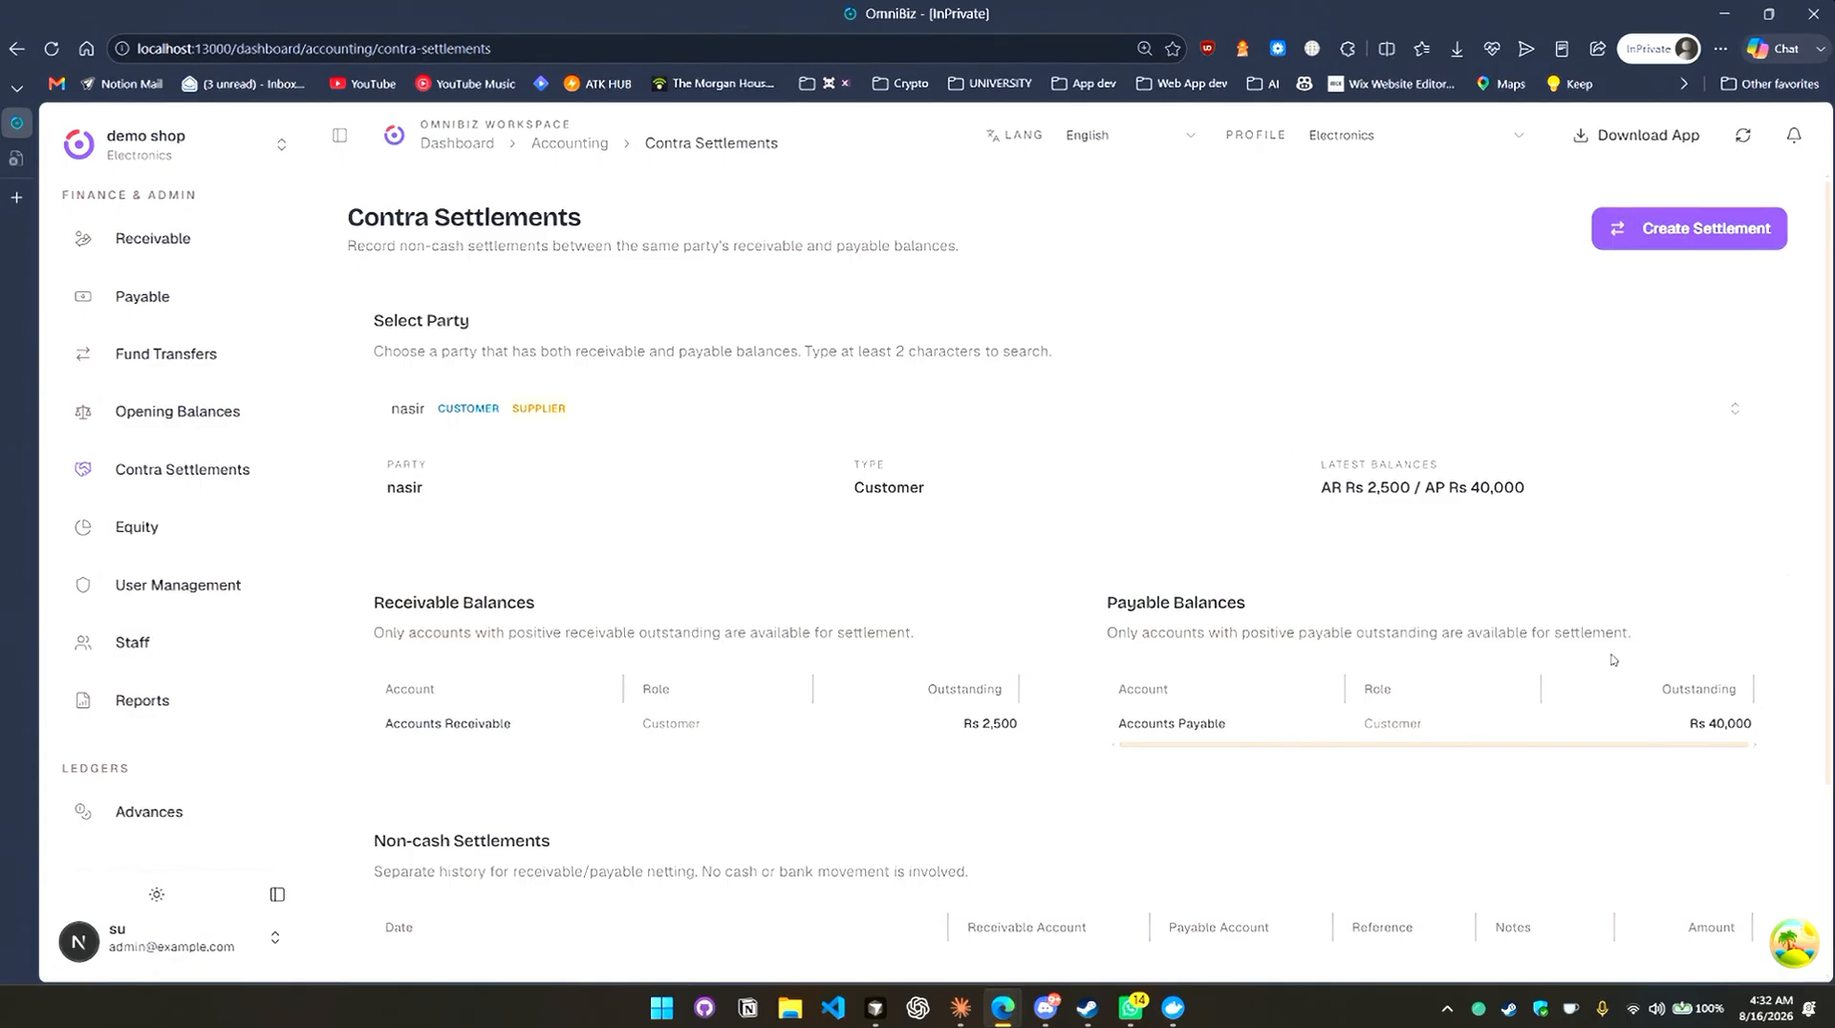
Create a contra settlement of Rs 2,500 for the selected party and check its balances and non-cash settlement history.
{"action": "left_click", "coordinate": [1673, 237]}
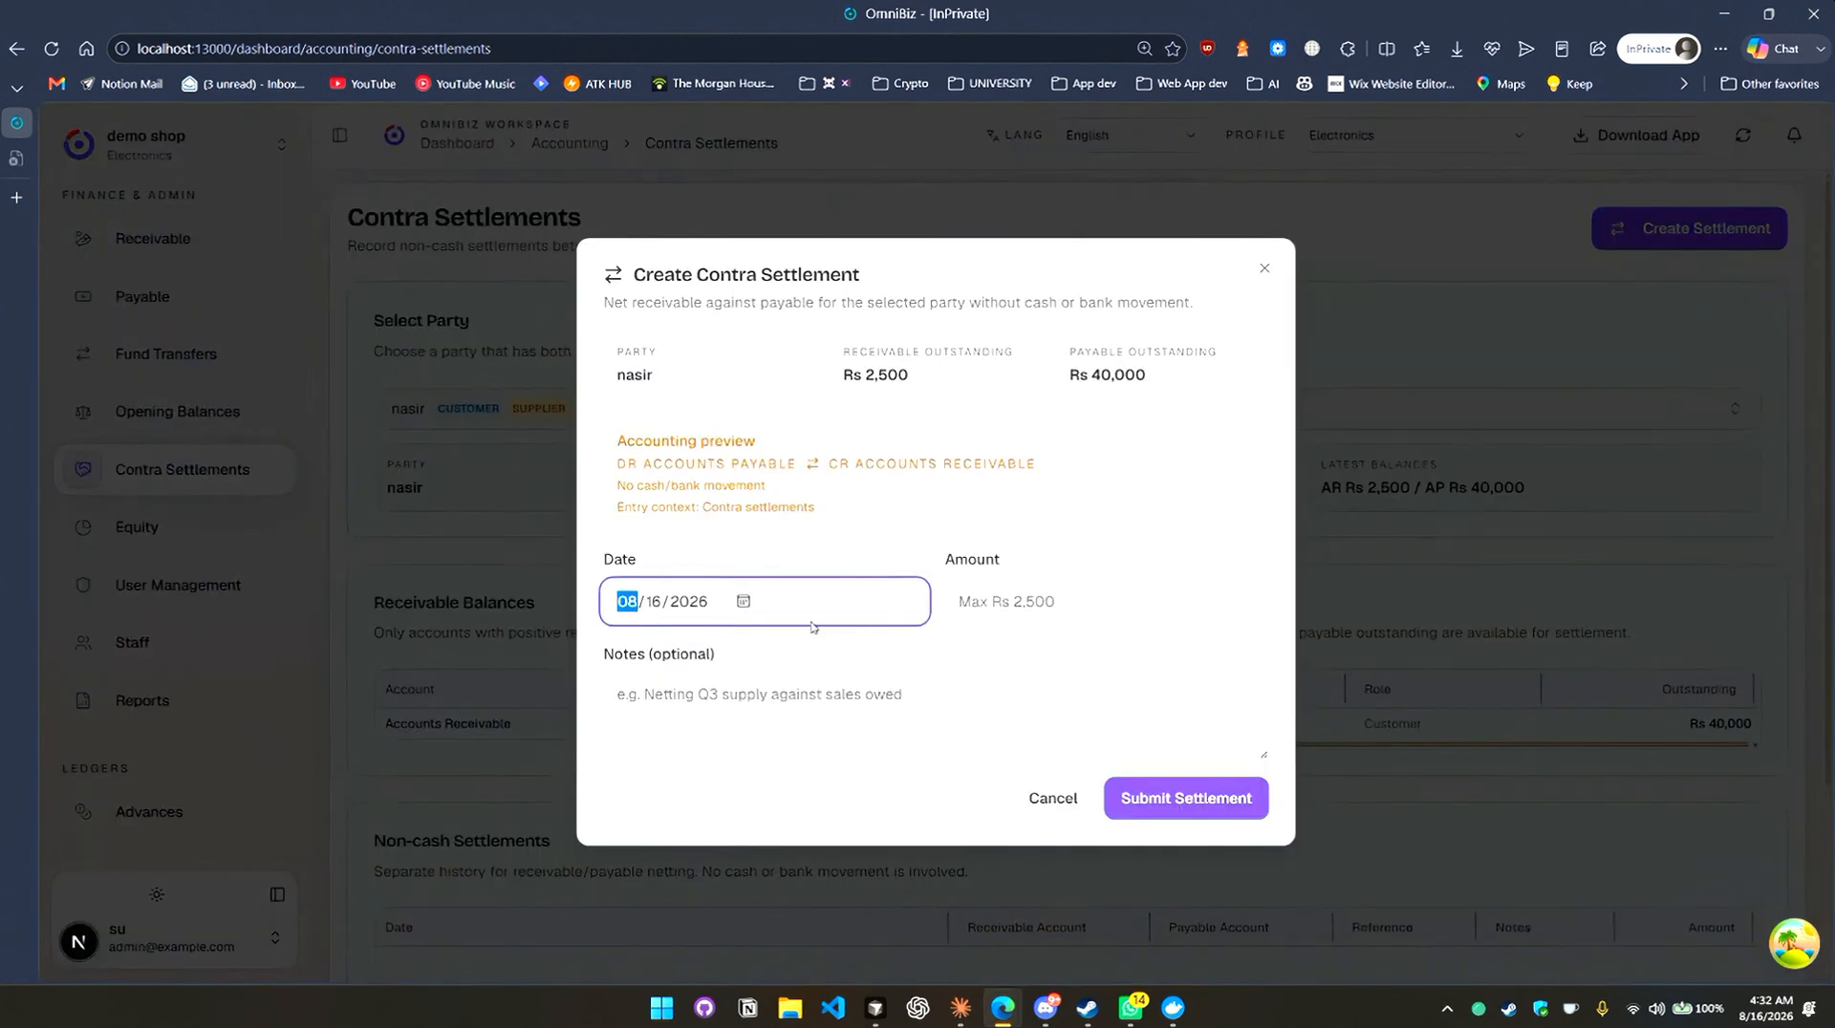
{"action": "left_click", "coordinate": [879, 375]}
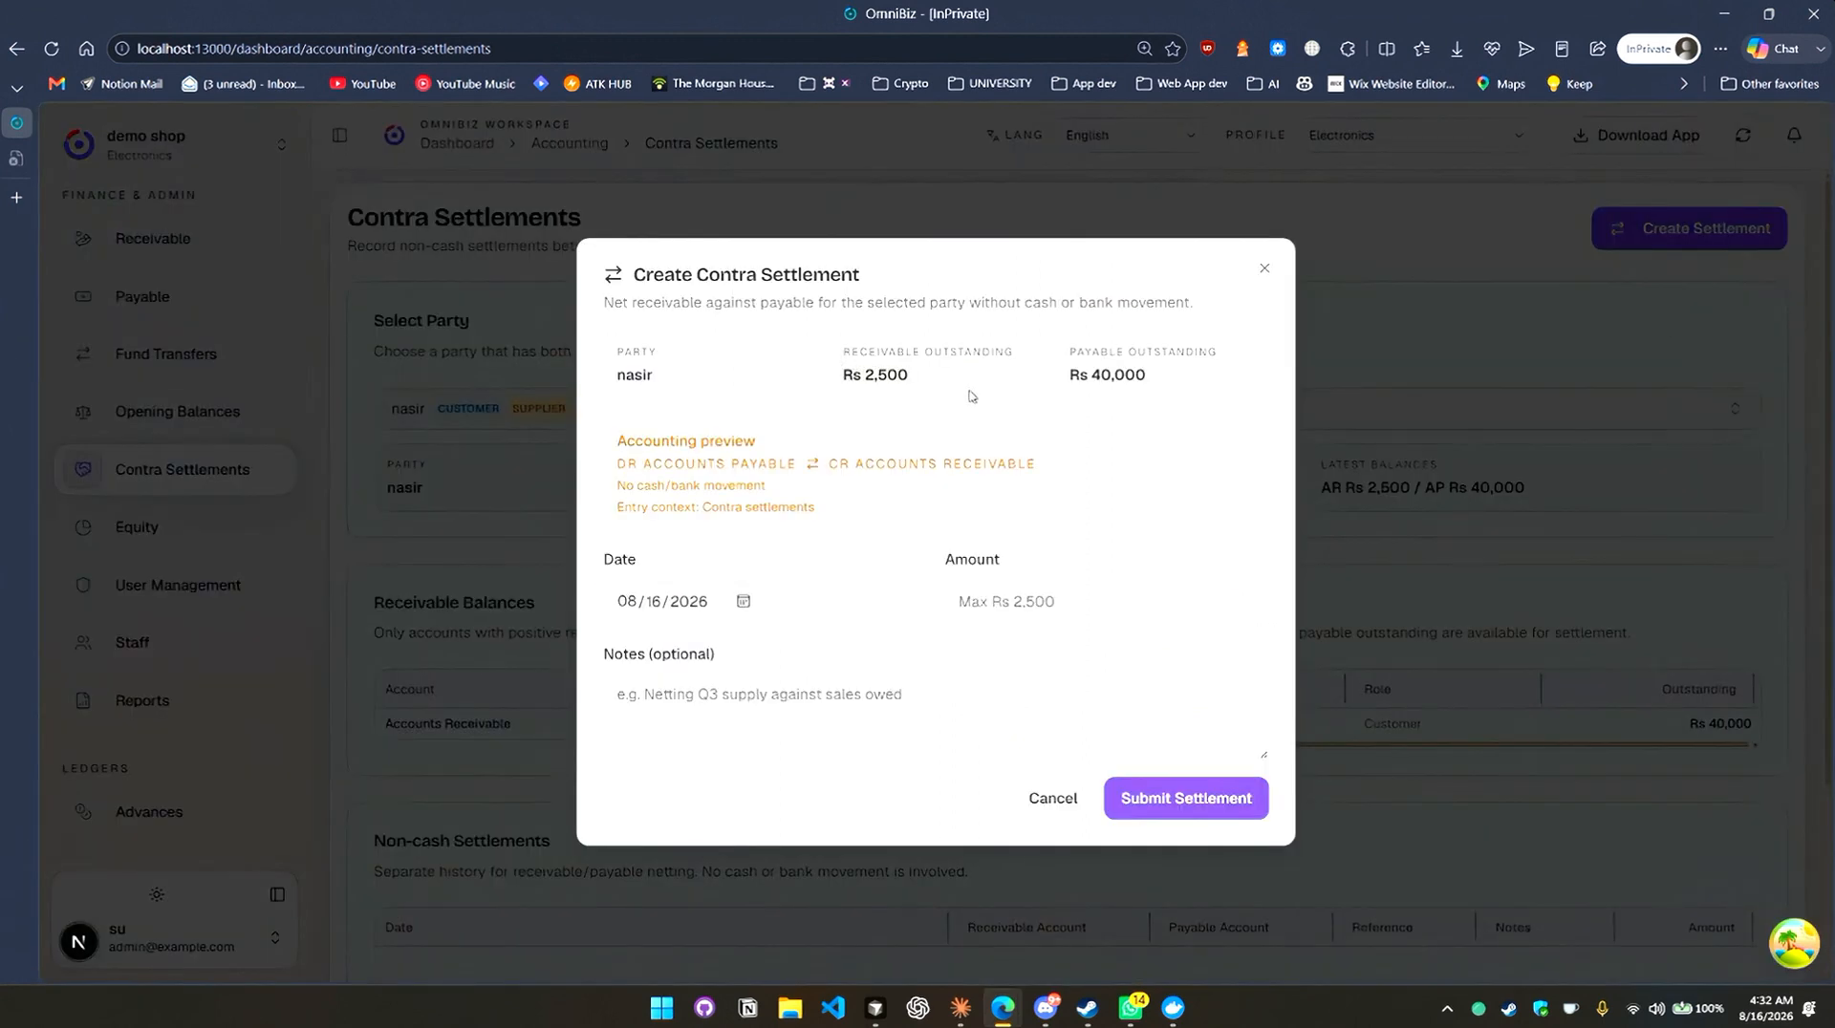
{"action": "left_click", "coordinate": [1016, 610]}
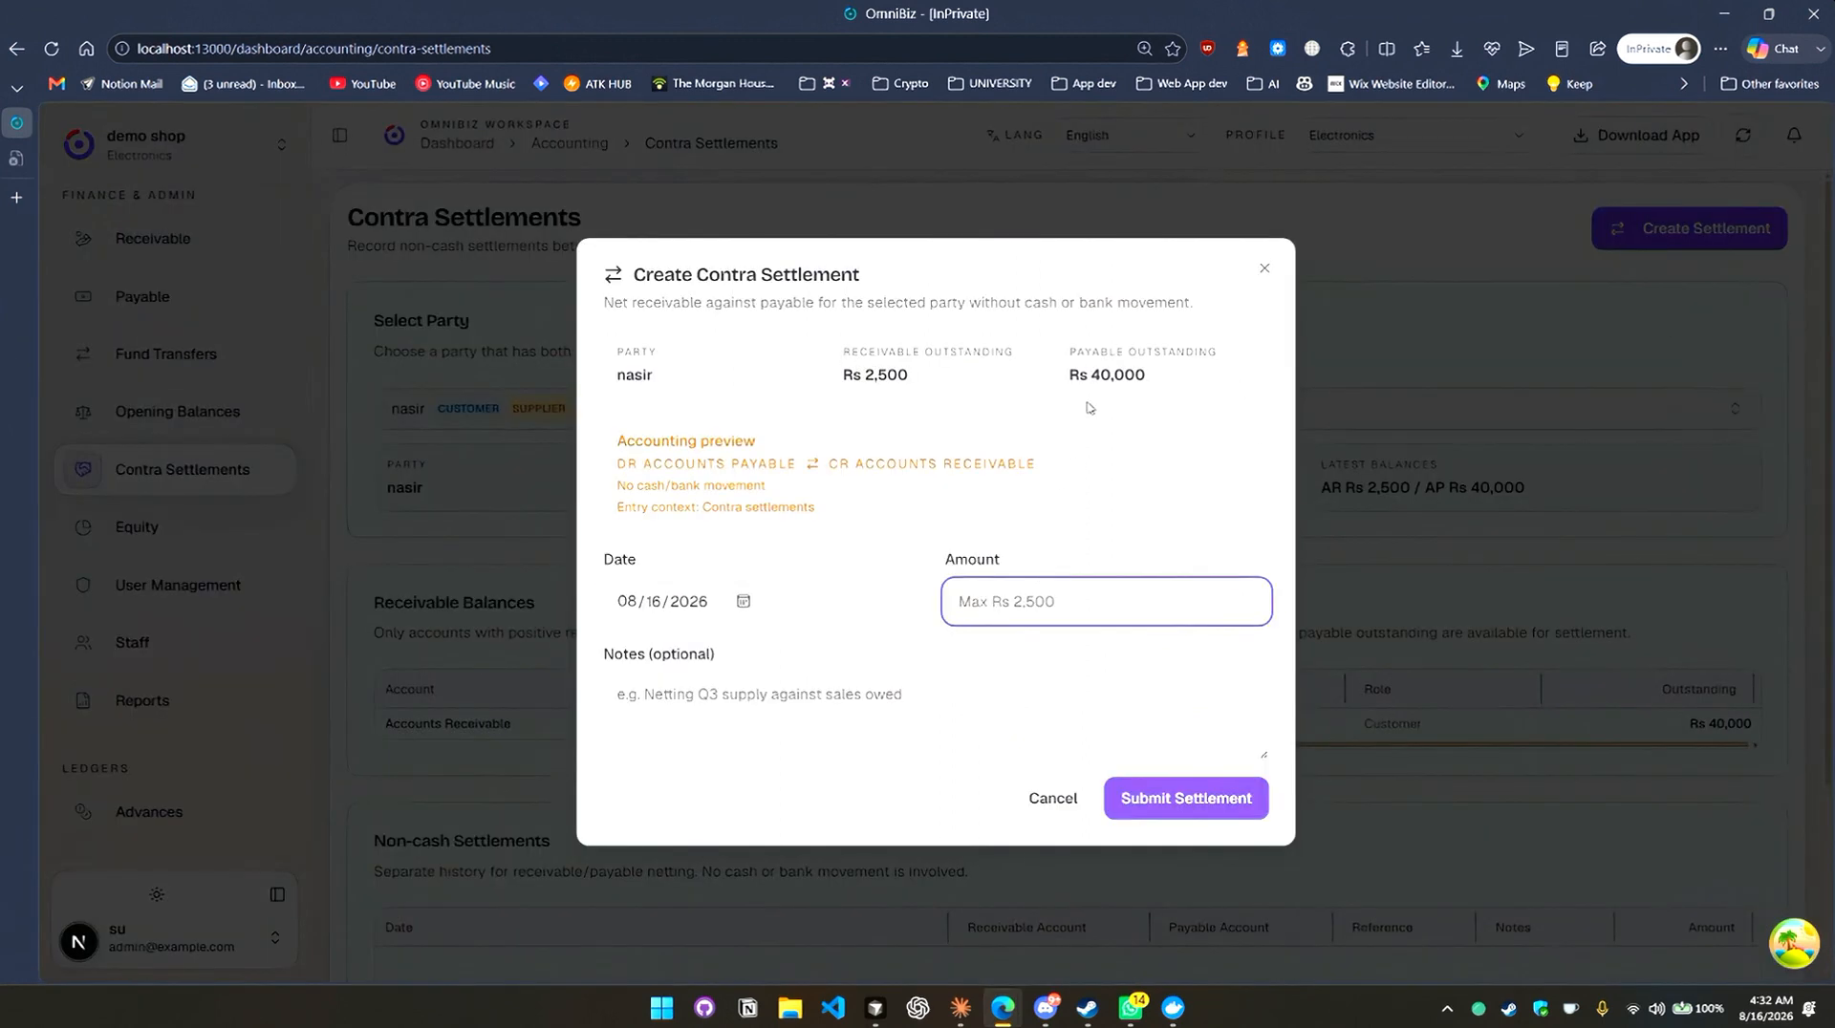
{"action": "left_click", "coordinate": [1193, 395]}
{"action": "left_click", "coordinate": [1019, 601]}
{"action": "type", "text": "2,500"}
{"action": "left_click", "coordinate": [1167, 795]}
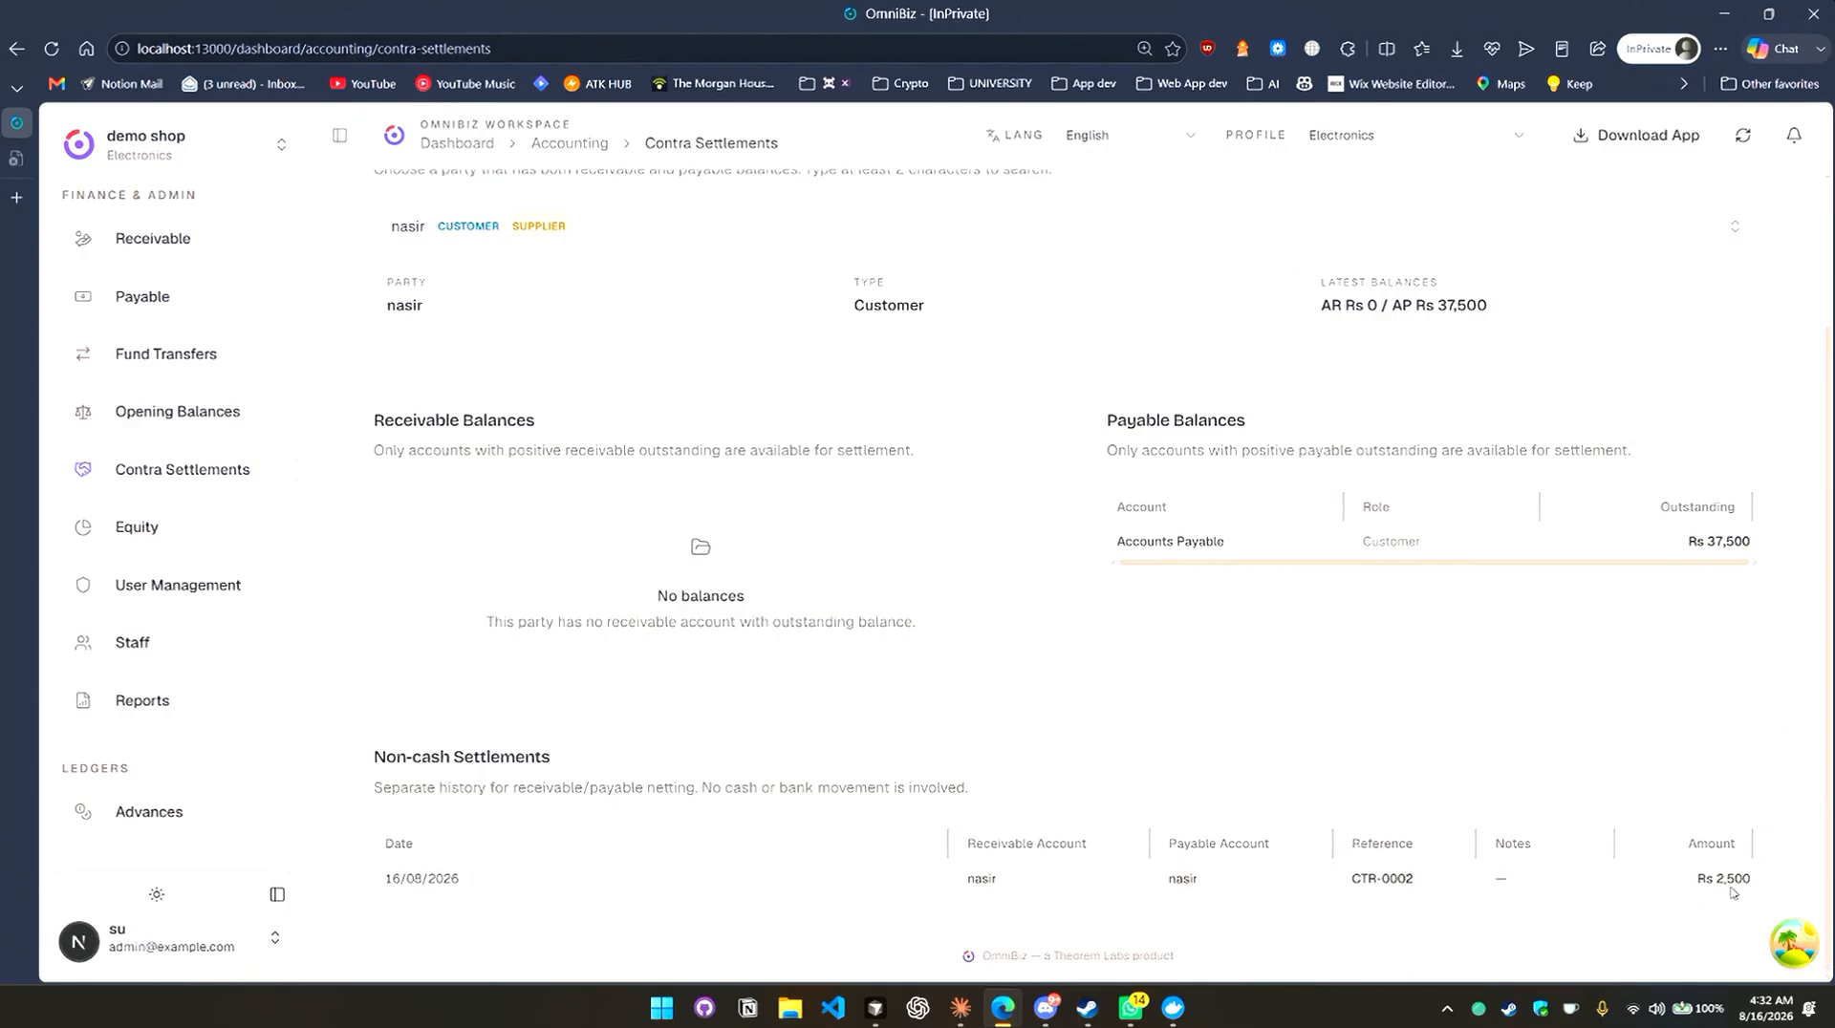
{"action": "scroll", "coordinate": [1663, 845], "scroll_direction": "up", "scroll_amount": 2}
{"action": "scroll", "coordinate": [1472, 627], "scroll_direction": "down", "scroll_amount": 2}
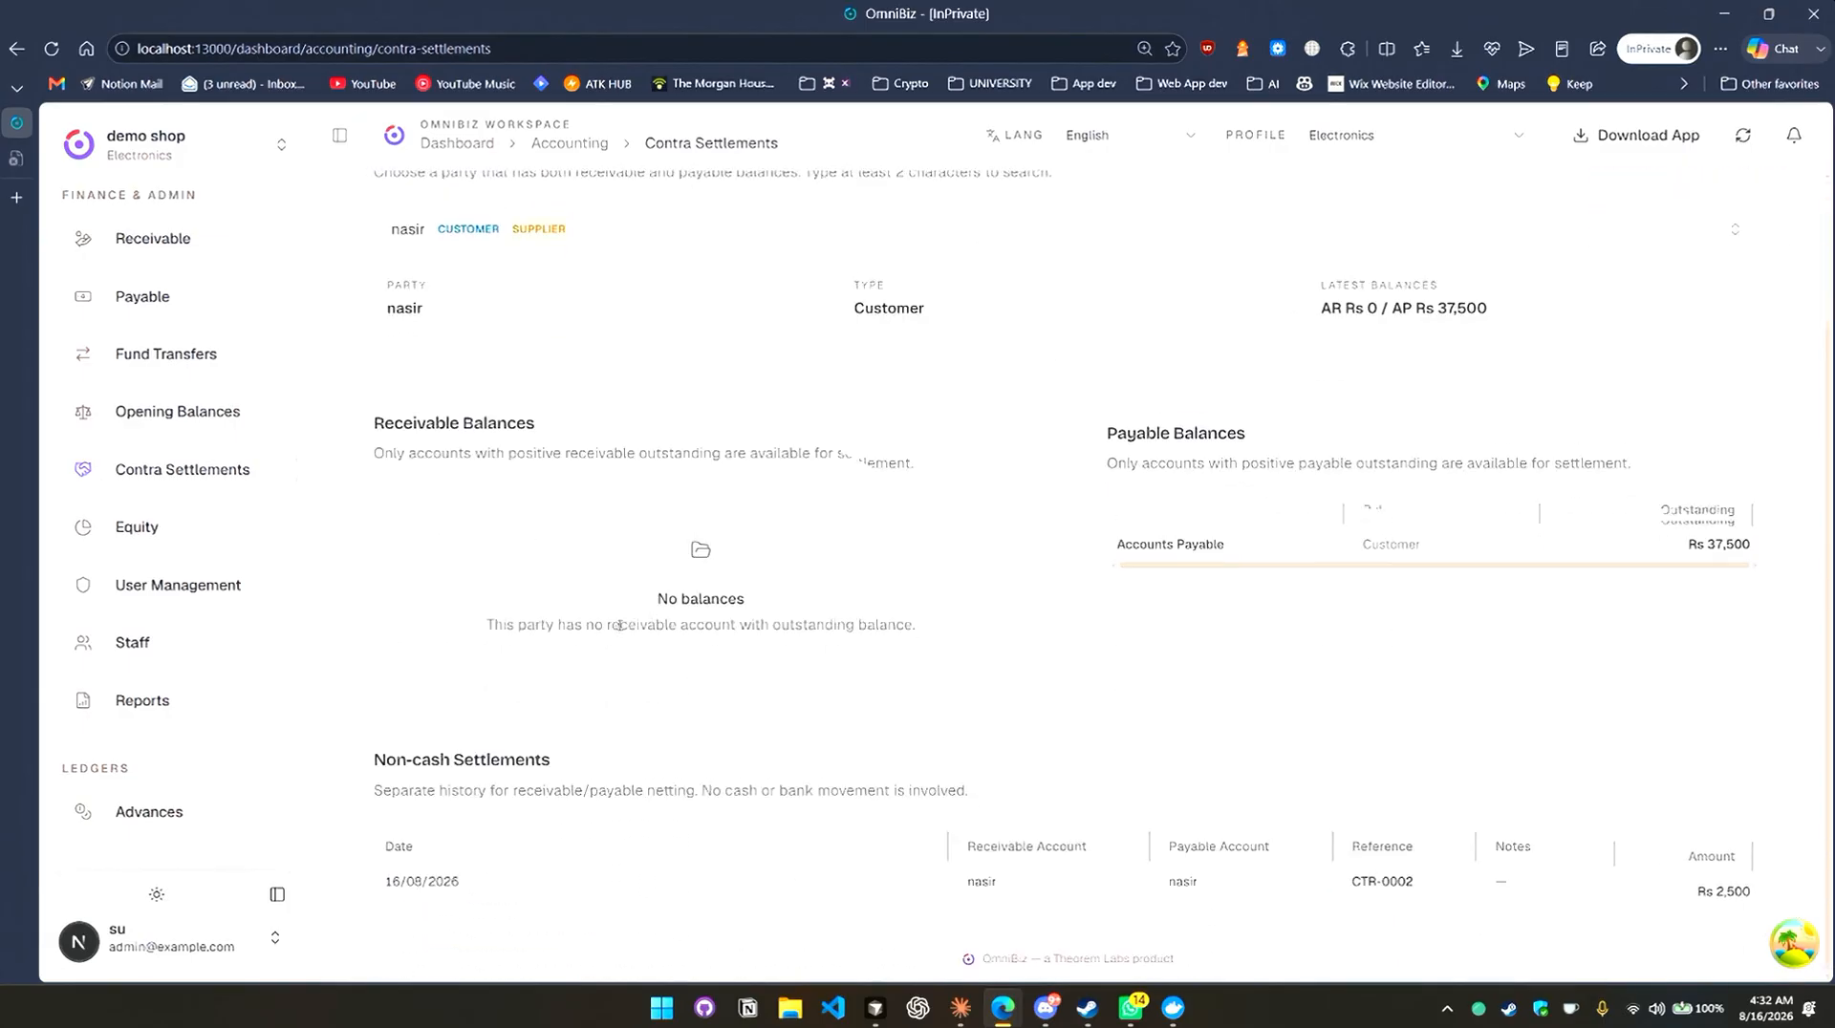
Open Equity and record a capital contribution of Rs 100,000 by the owner, received in Meezan Bank.
{"action": "left_click", "coordinate": [159, 551]}
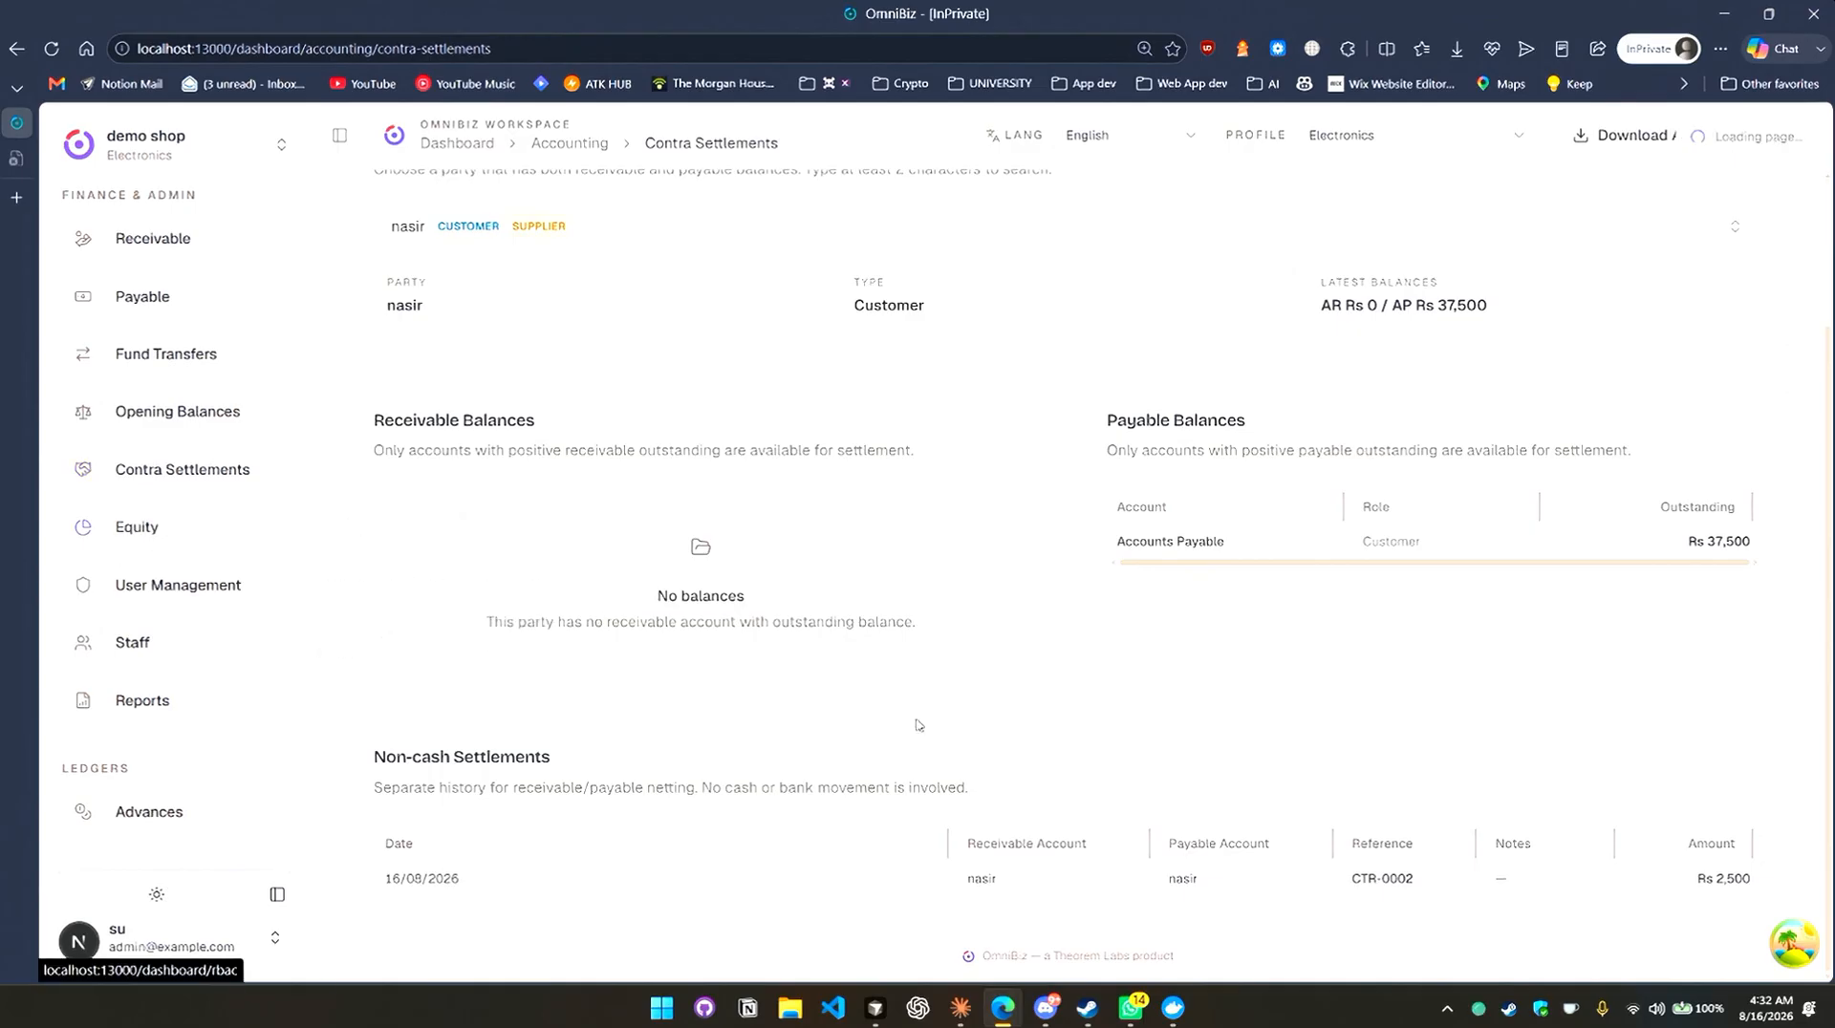
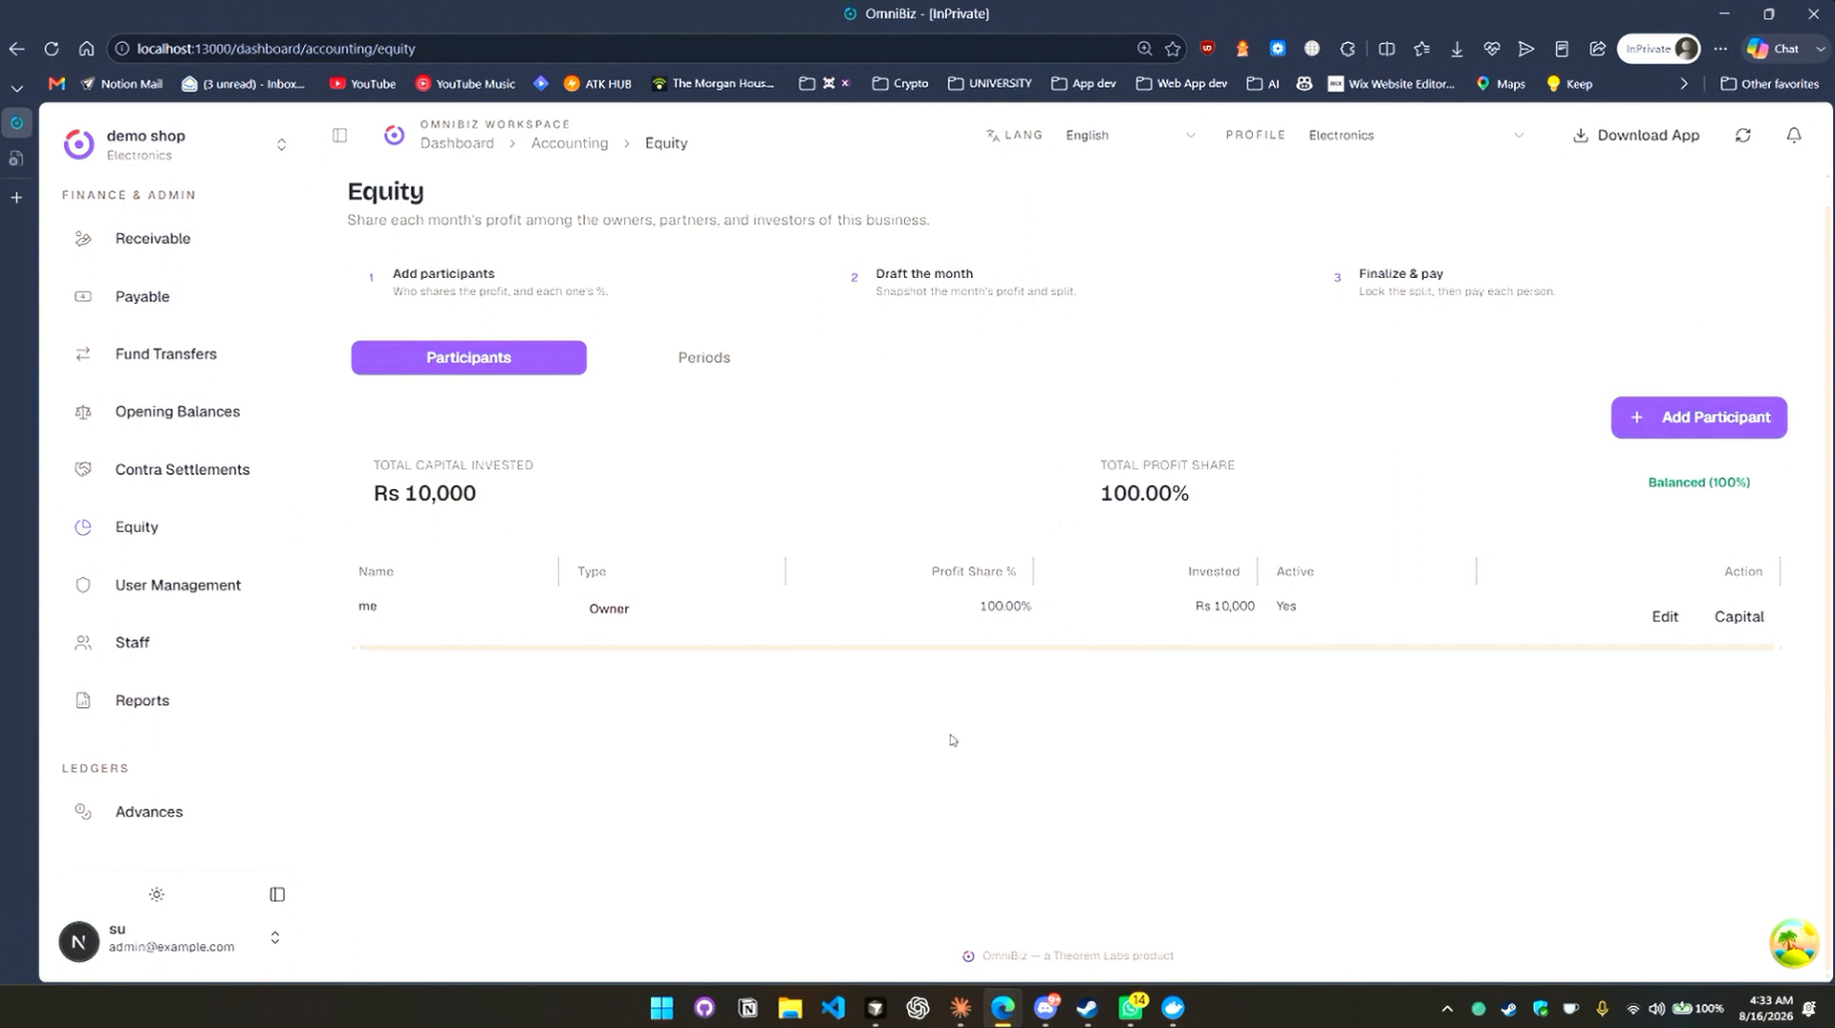
{"action": "left_click", "coordinate": [1755, 616]}
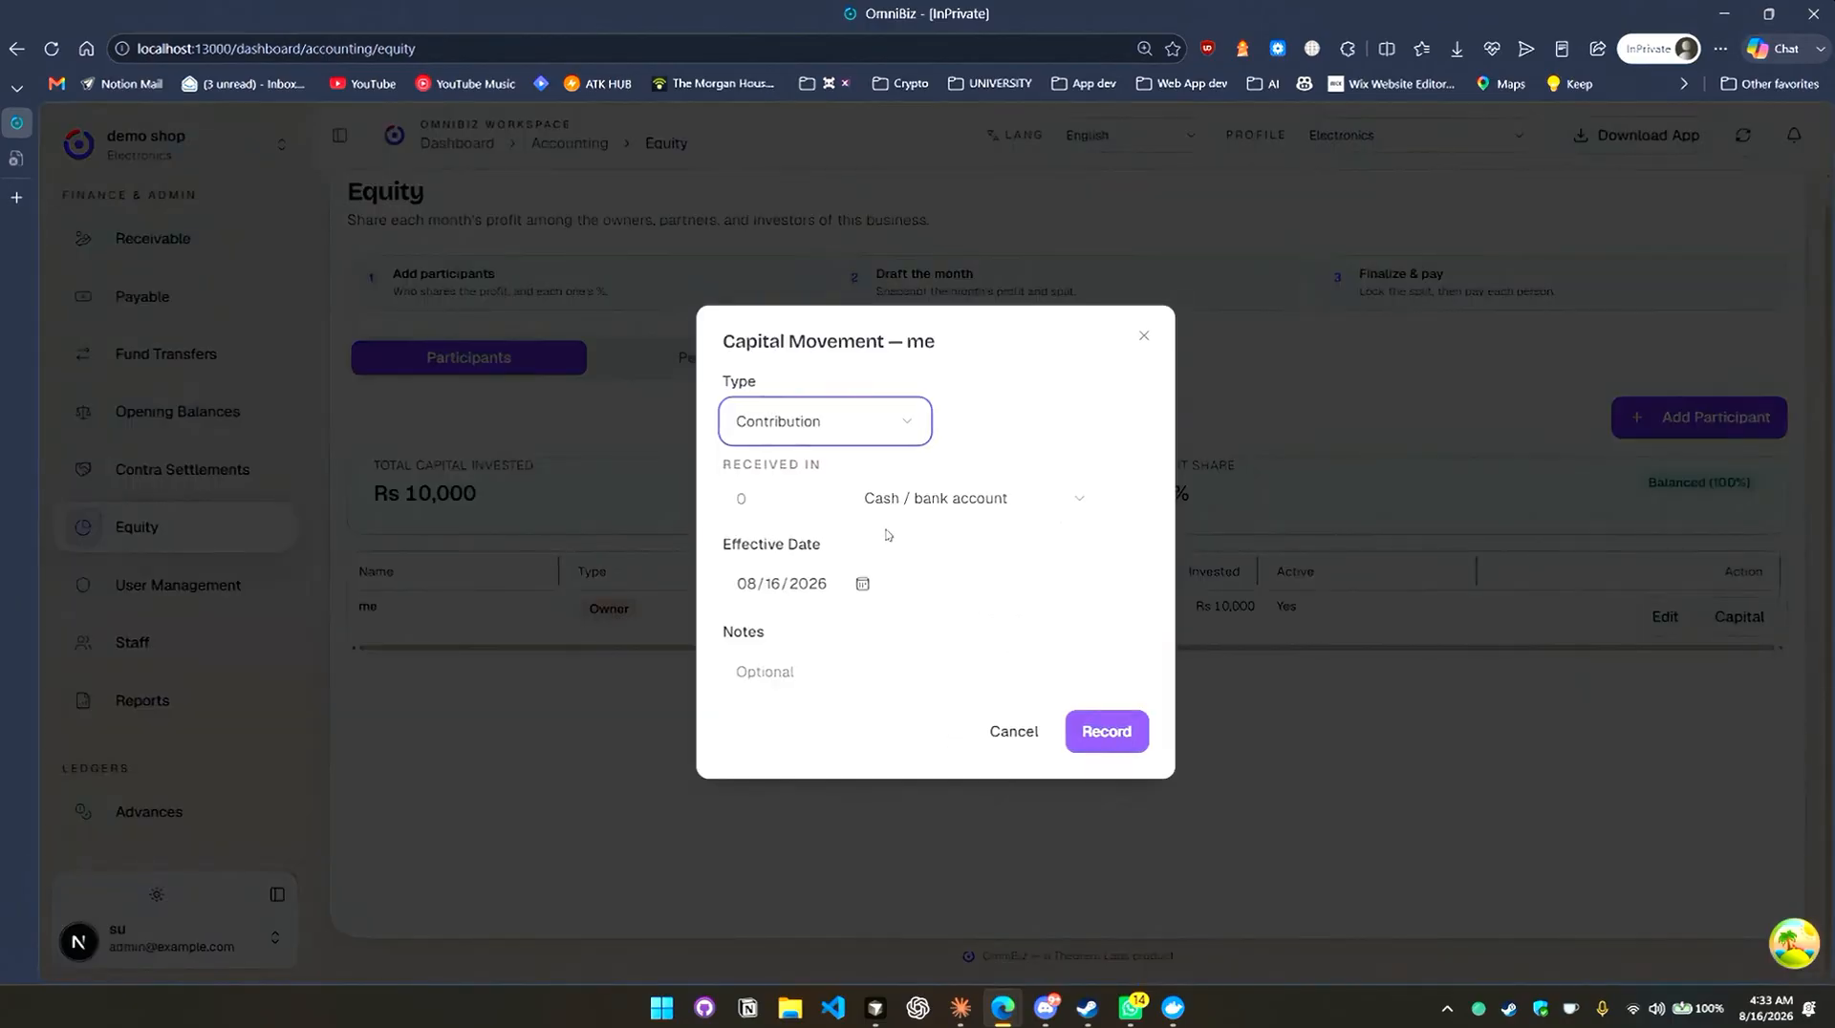
{"action": "left_click", "coordinate": [748, 495]}
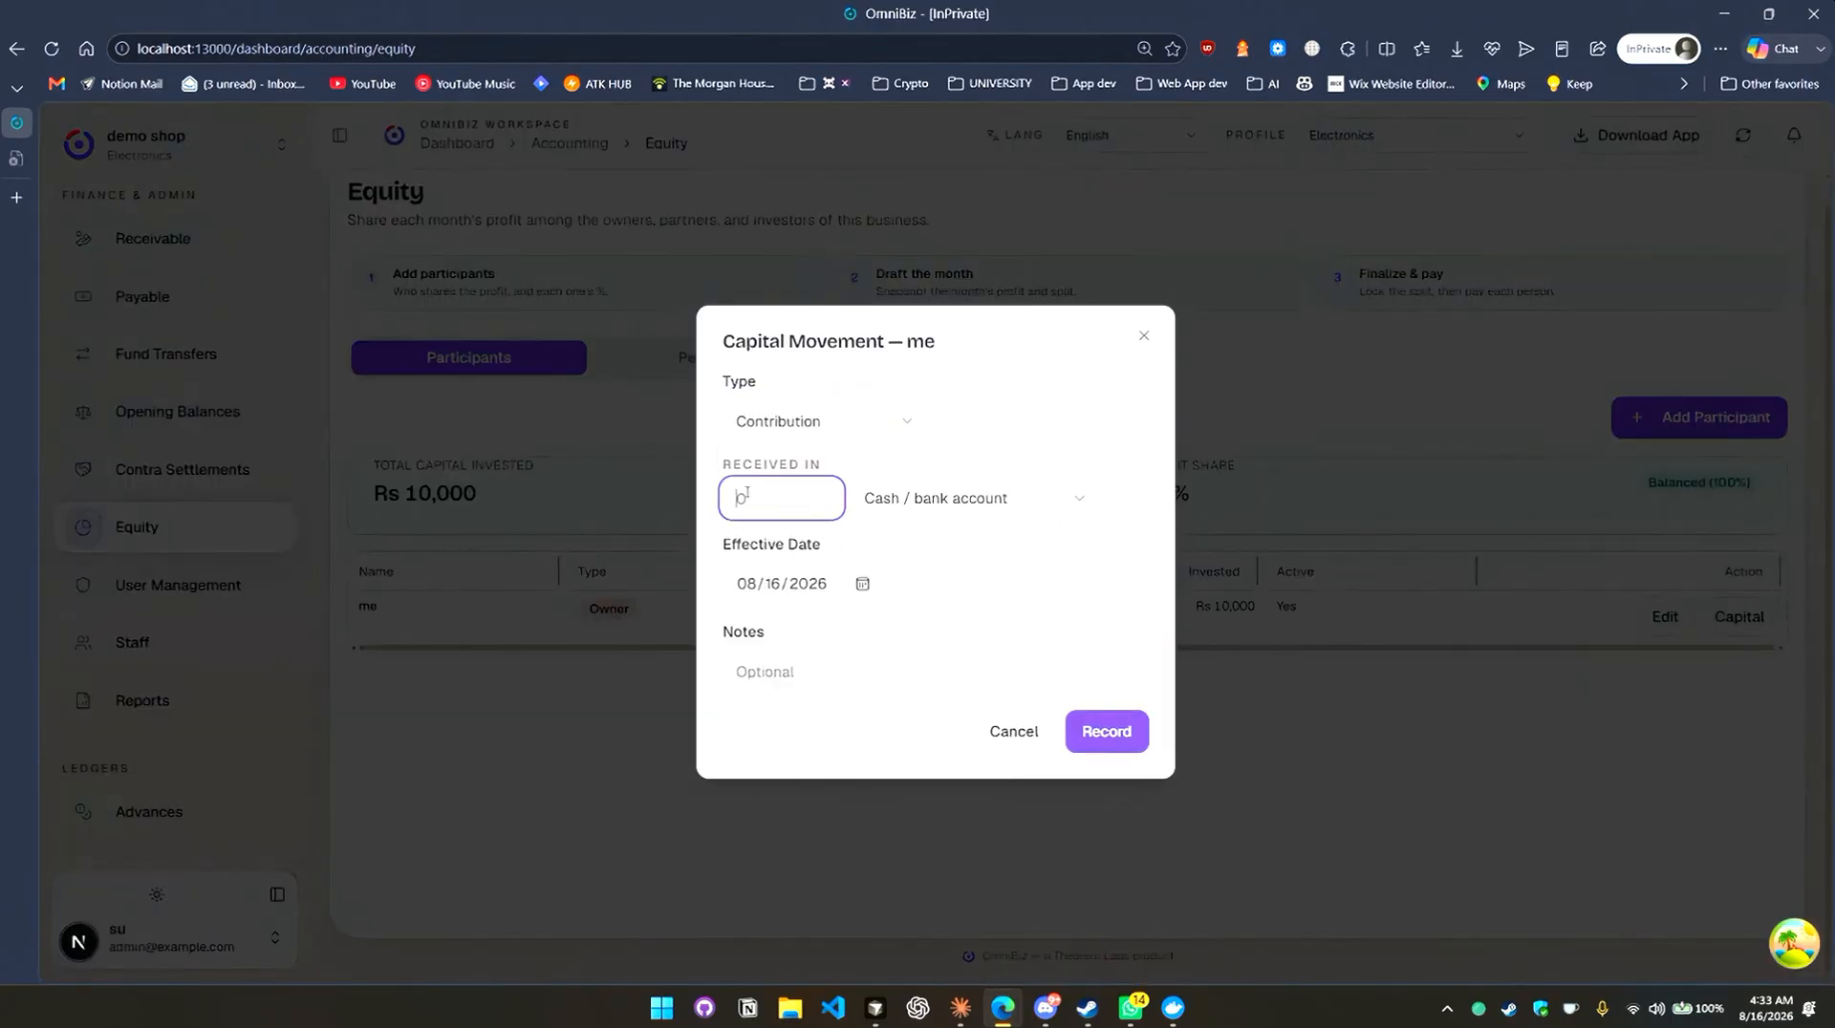
{"action": "type", "text": "100,000"}
{"action": "left_click", "coordinate": [1004, 495]}
{"action": "left_click", "coordinate": [980, 547]}
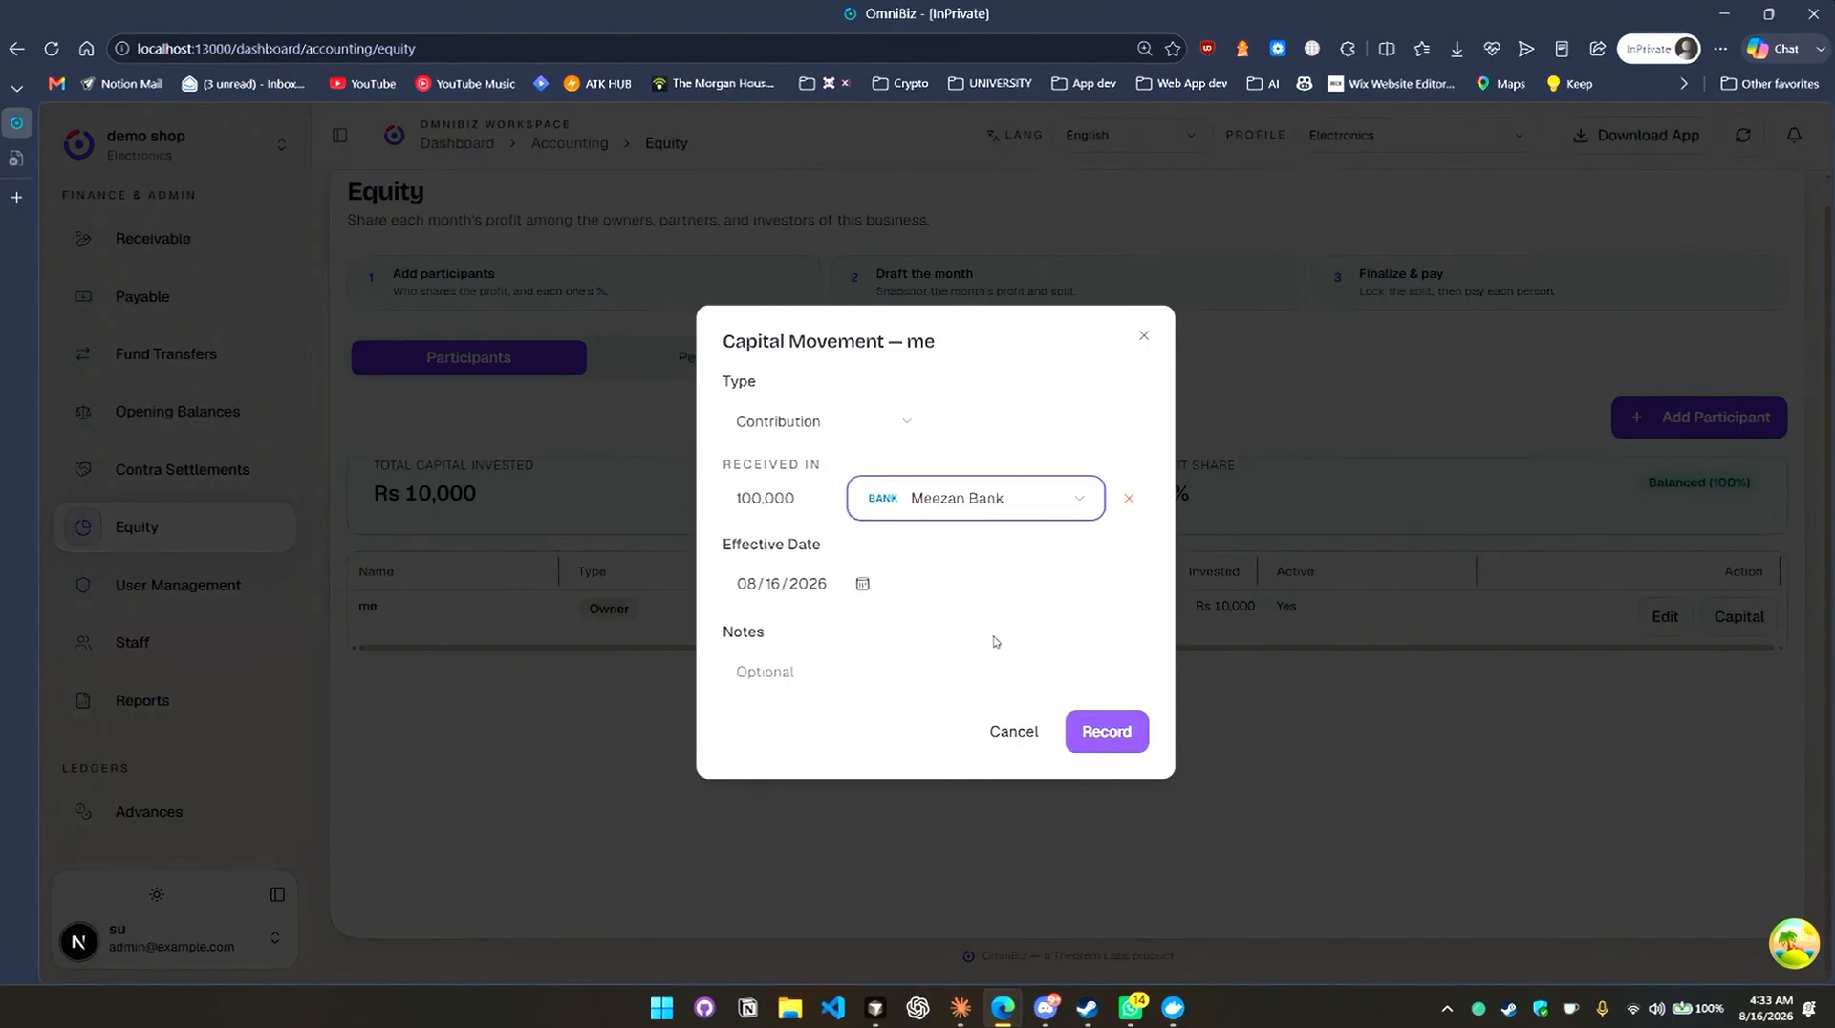
{"action": "left_click", "coordinate": [819, 593]}
{"action": "left_click", "coordinate": [889, 669]}
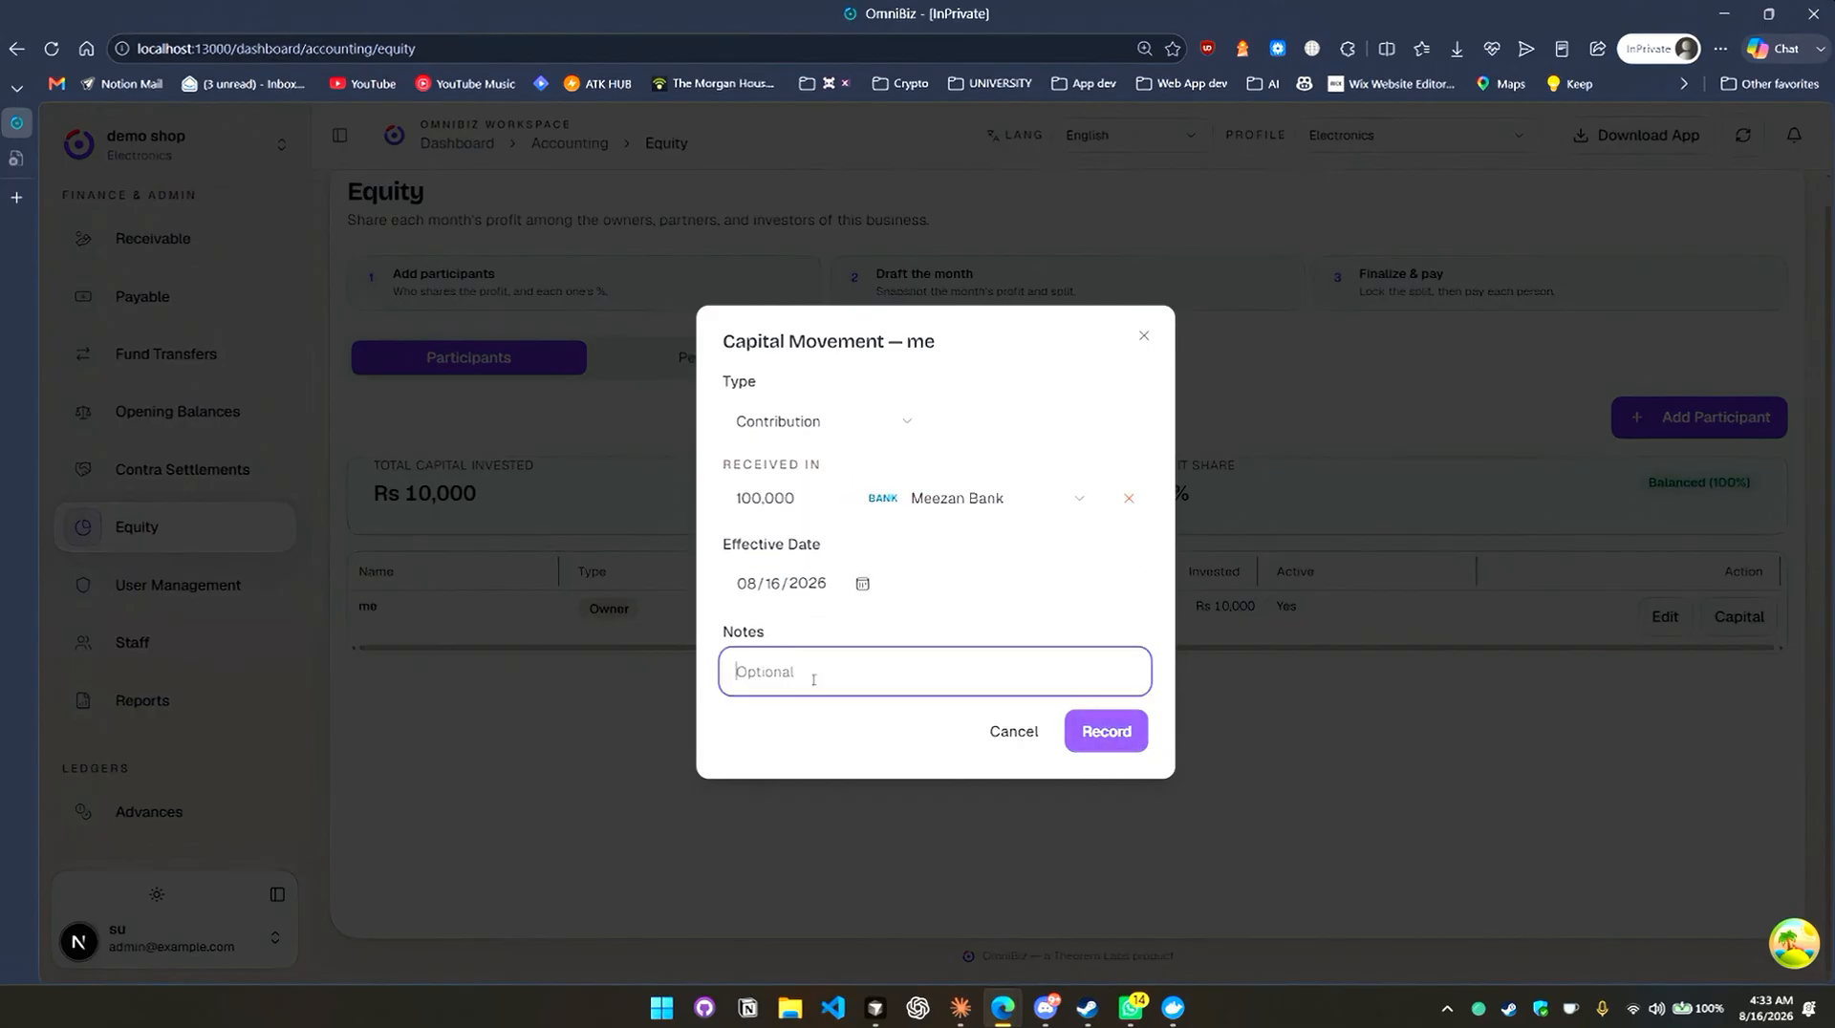
{"action": "left_click", "coordinate": [1127, 748]}
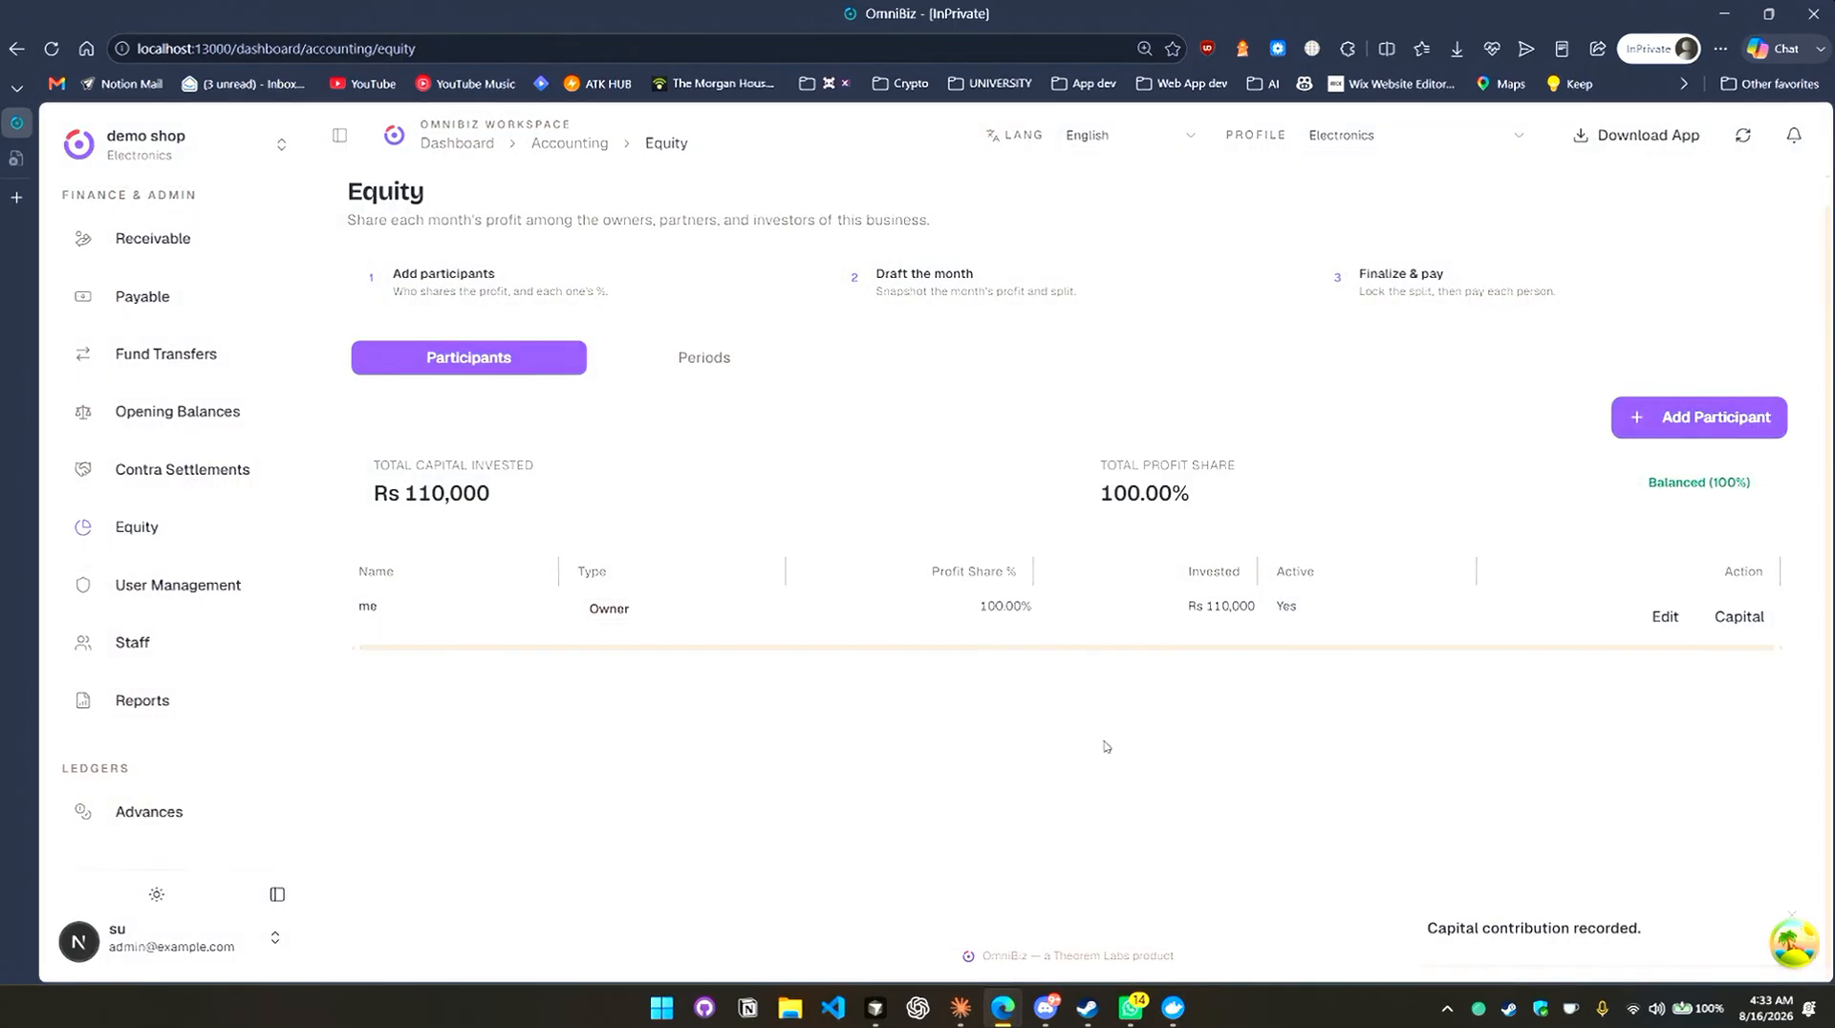
Record a capital withdrawal of Rs 50,000 for the owner through Meezan Bank.
{"action": "left_click", "coordinate": [1740, 617]}
{"action": "left_click", "coordinate": [822, 420]}
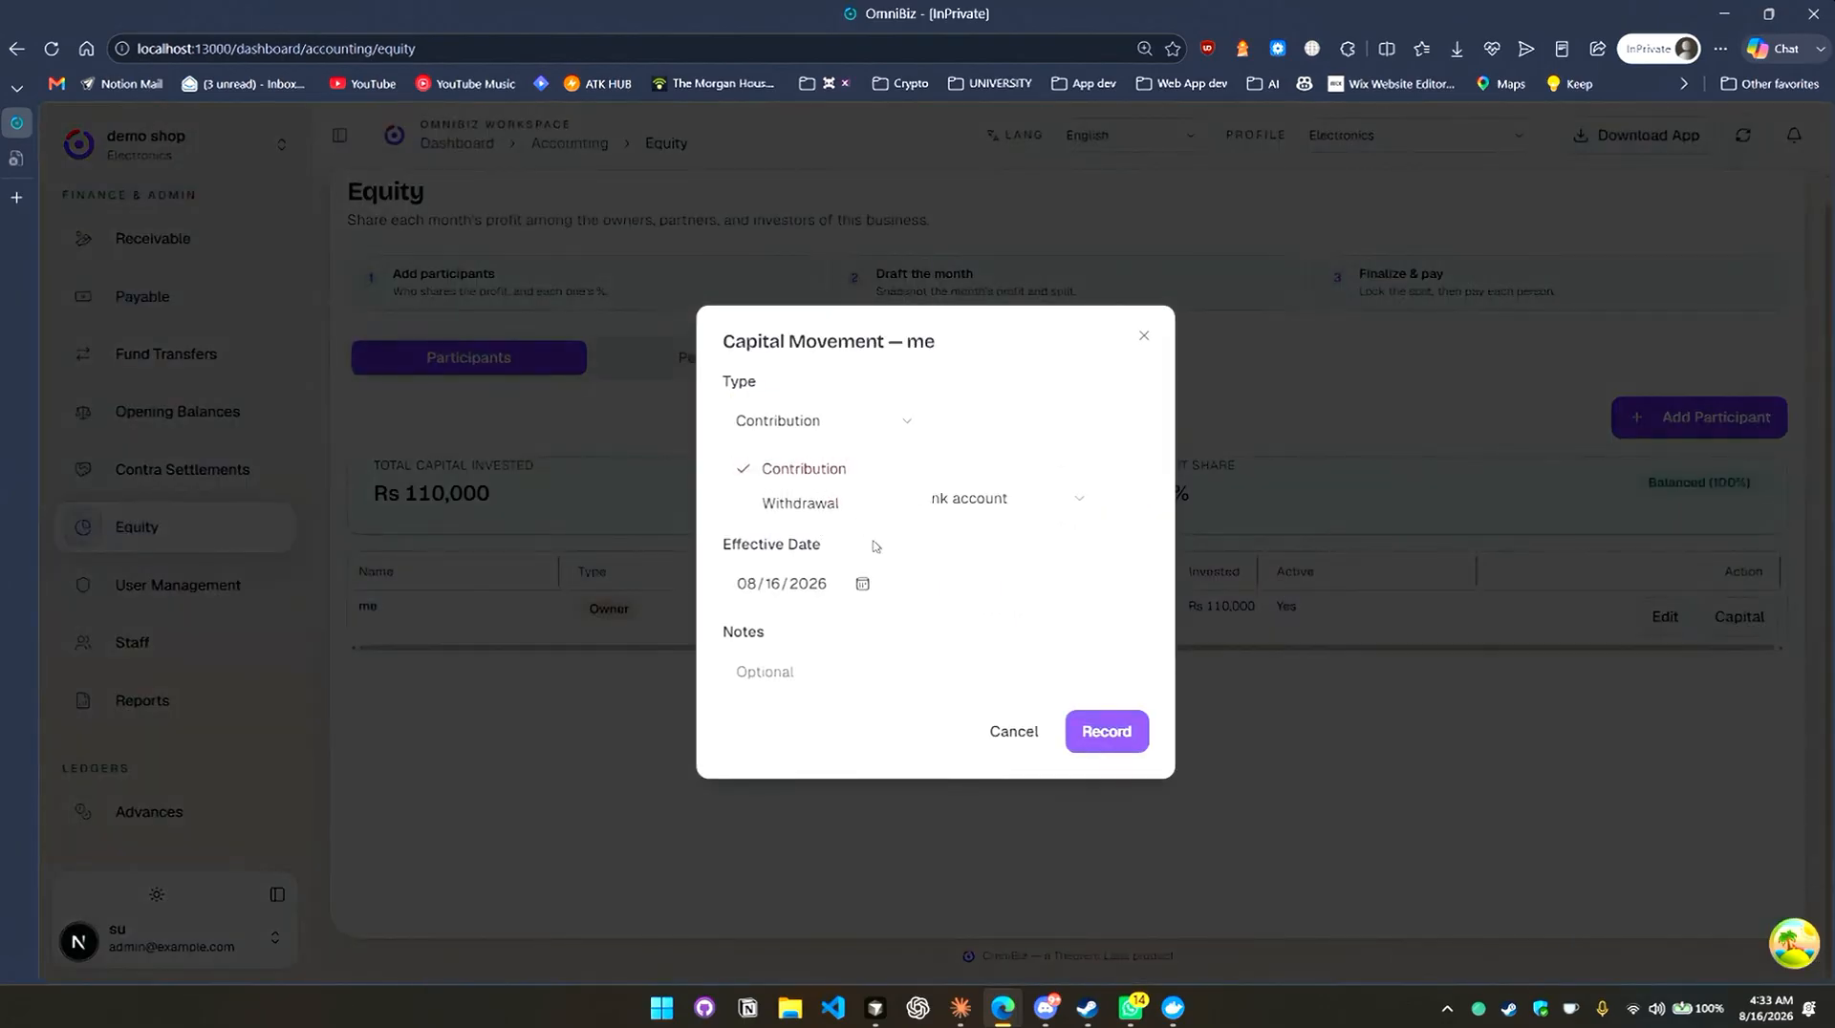
{"action": "left_click", "coordinate": [828, 507]}
{"action": "type", "text": "50,000"}
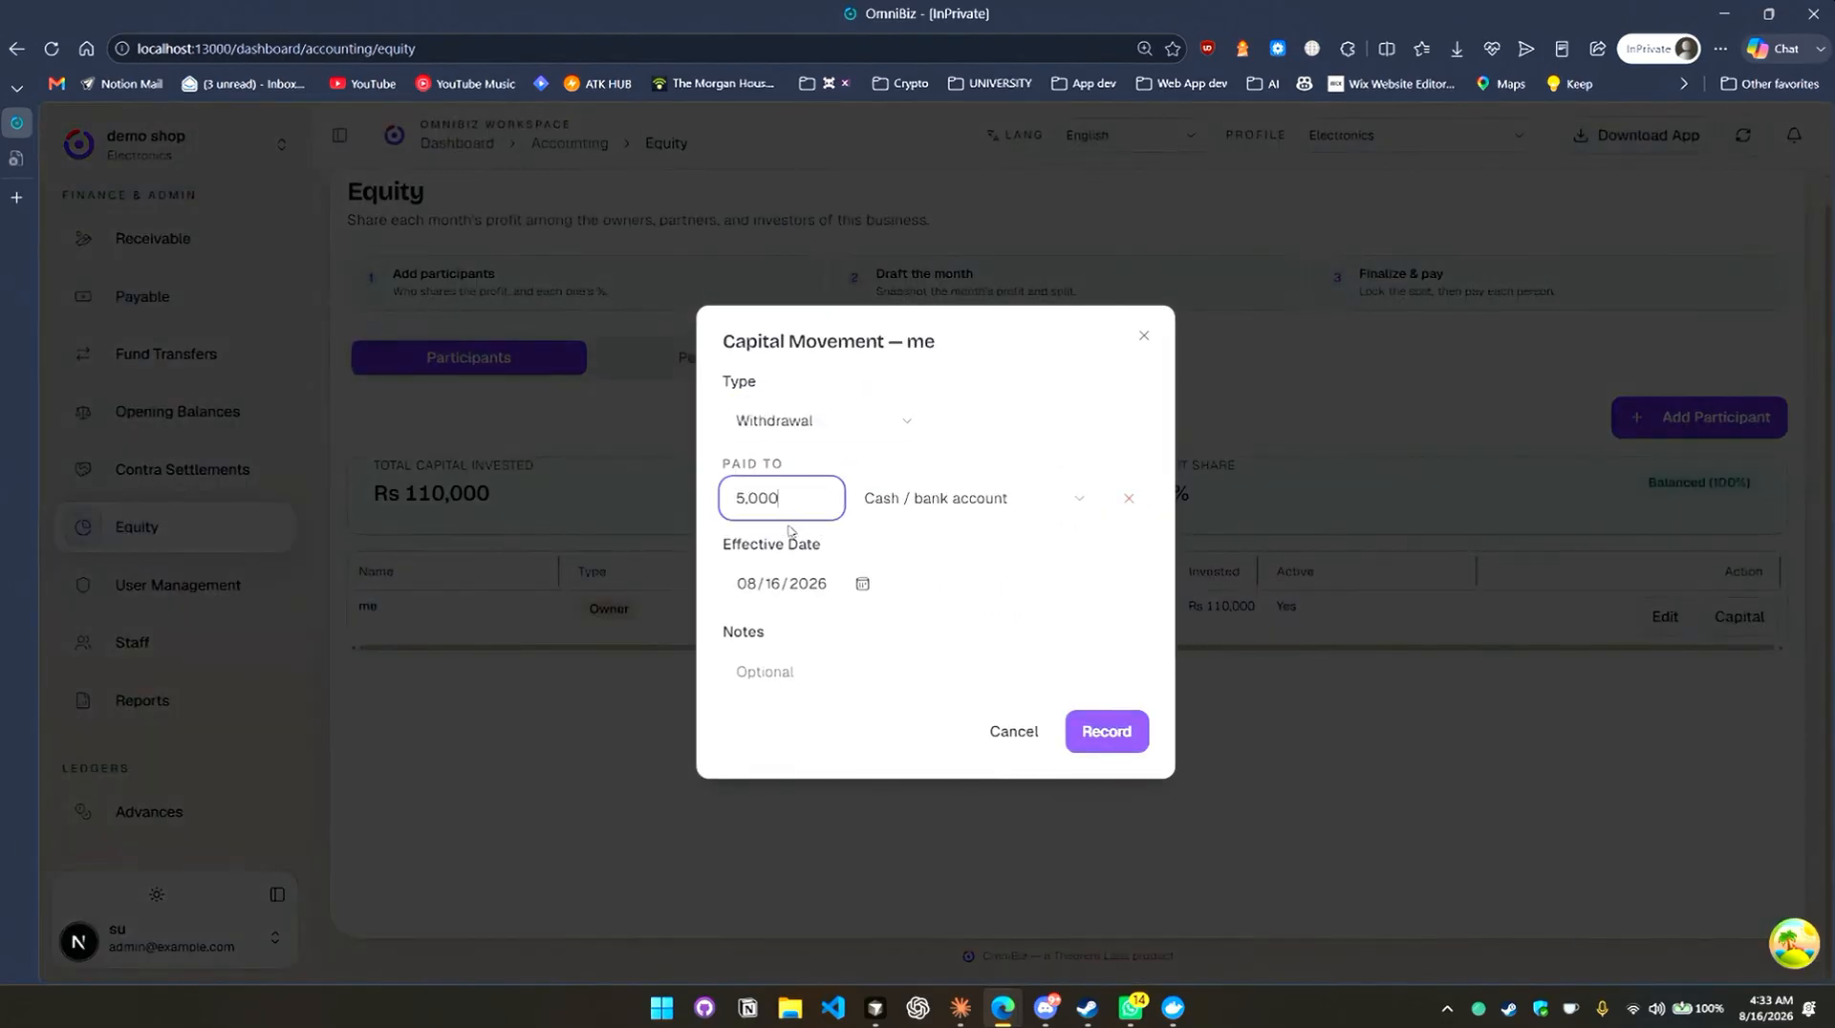
{"action": "left_click", "coordinate": [872, 498]}
{"action": "left_click", "coordinate": [981, 545]}
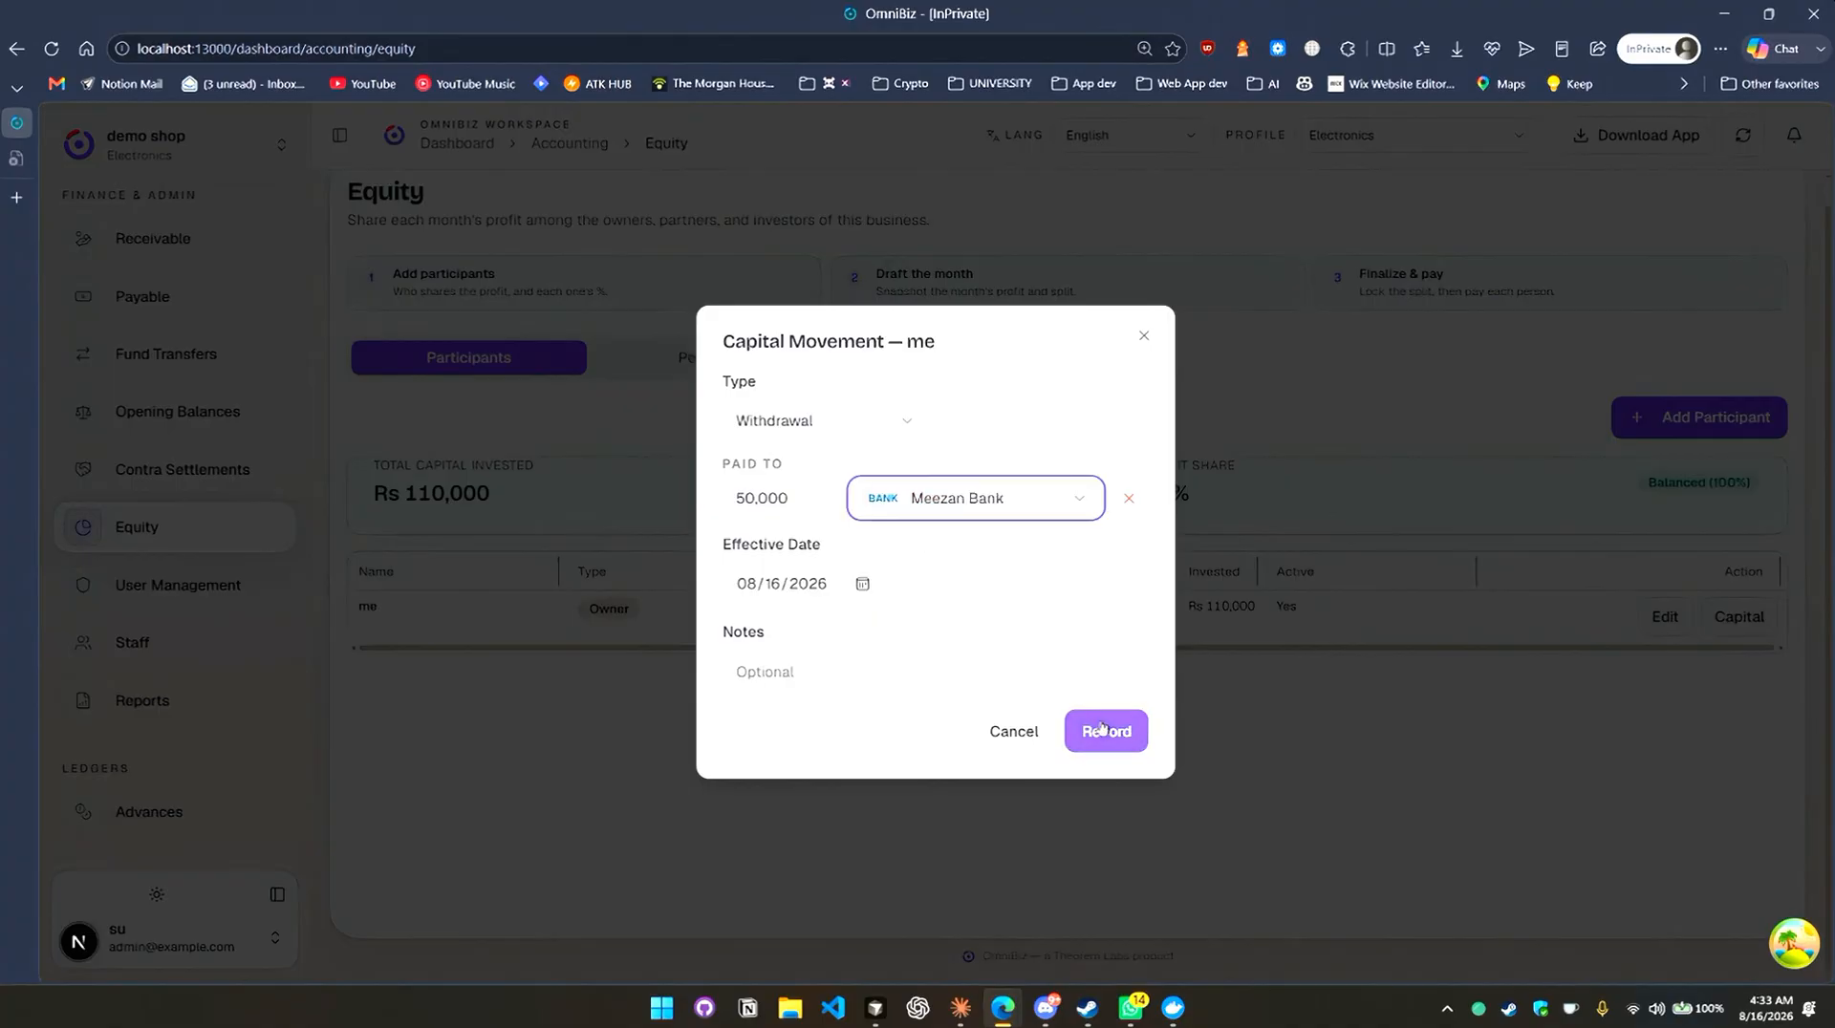
{"action": "left_click", "coordinate": [1107, 731]}
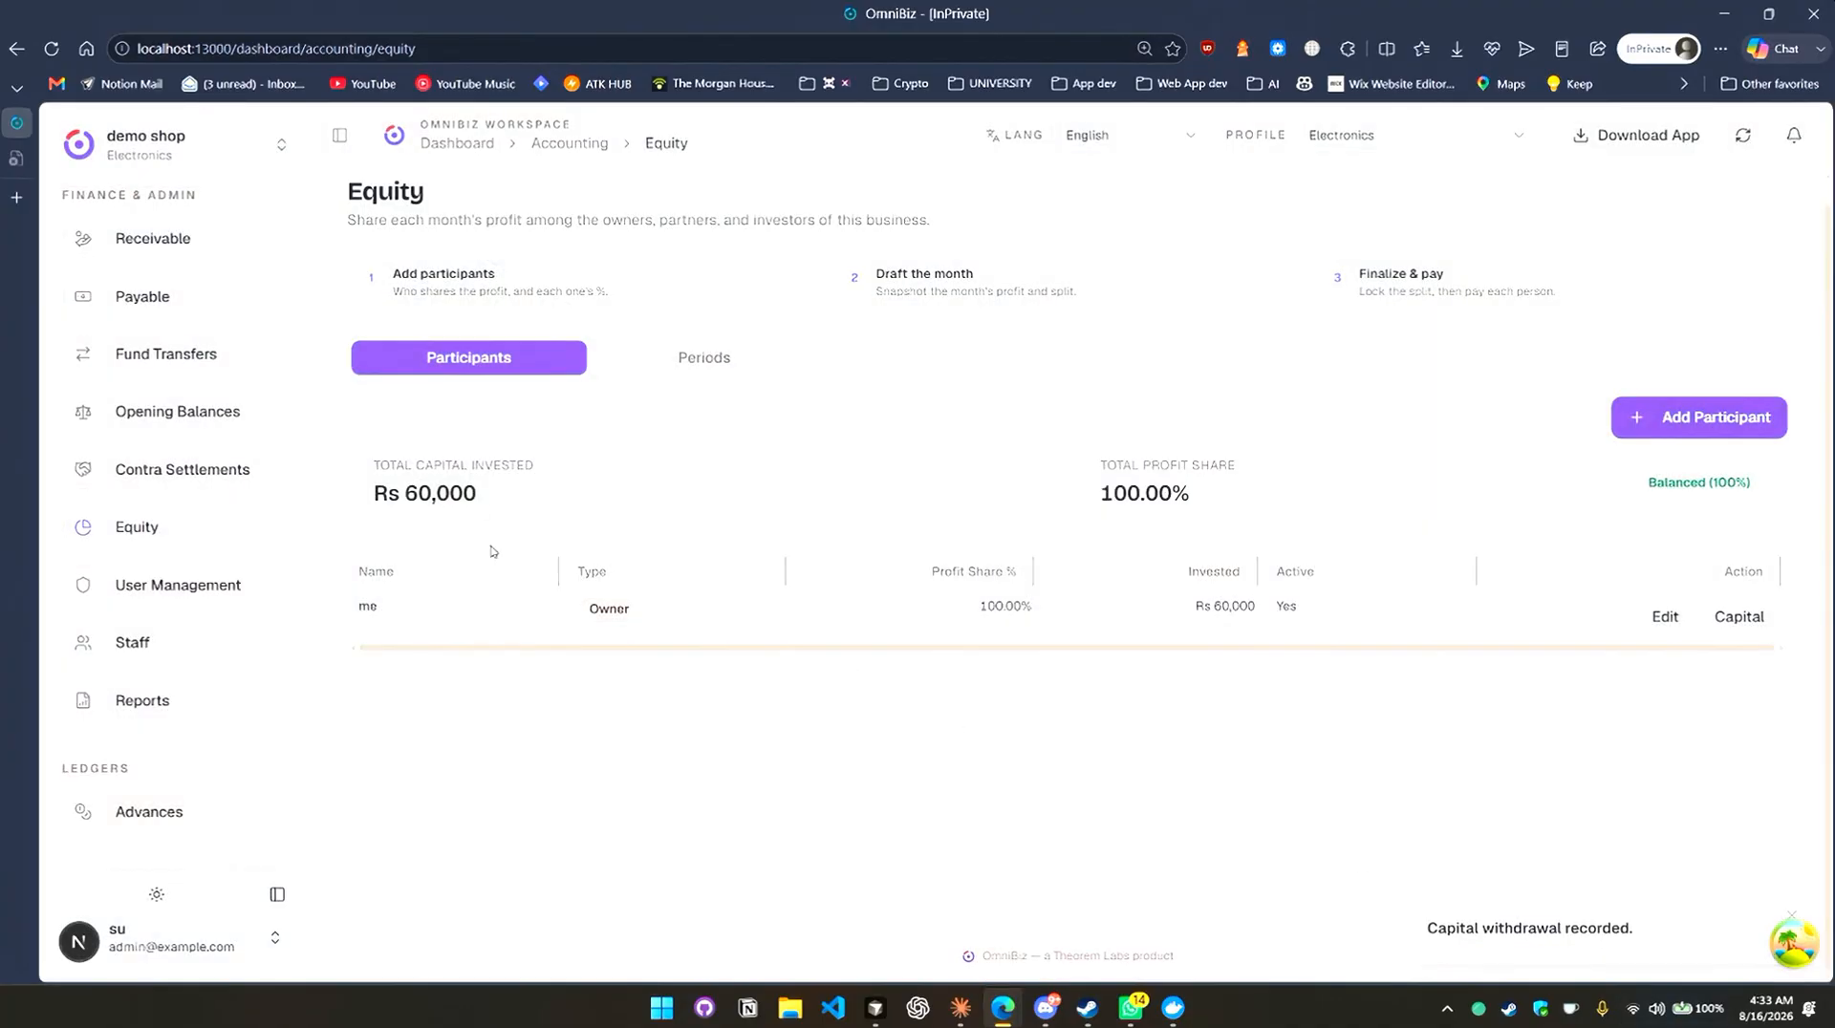
Look over the monthly equity periods, and start a new participant with the person's name and a 20% profit share.
{"action": "left_click", "coordinate": [733, 378]}
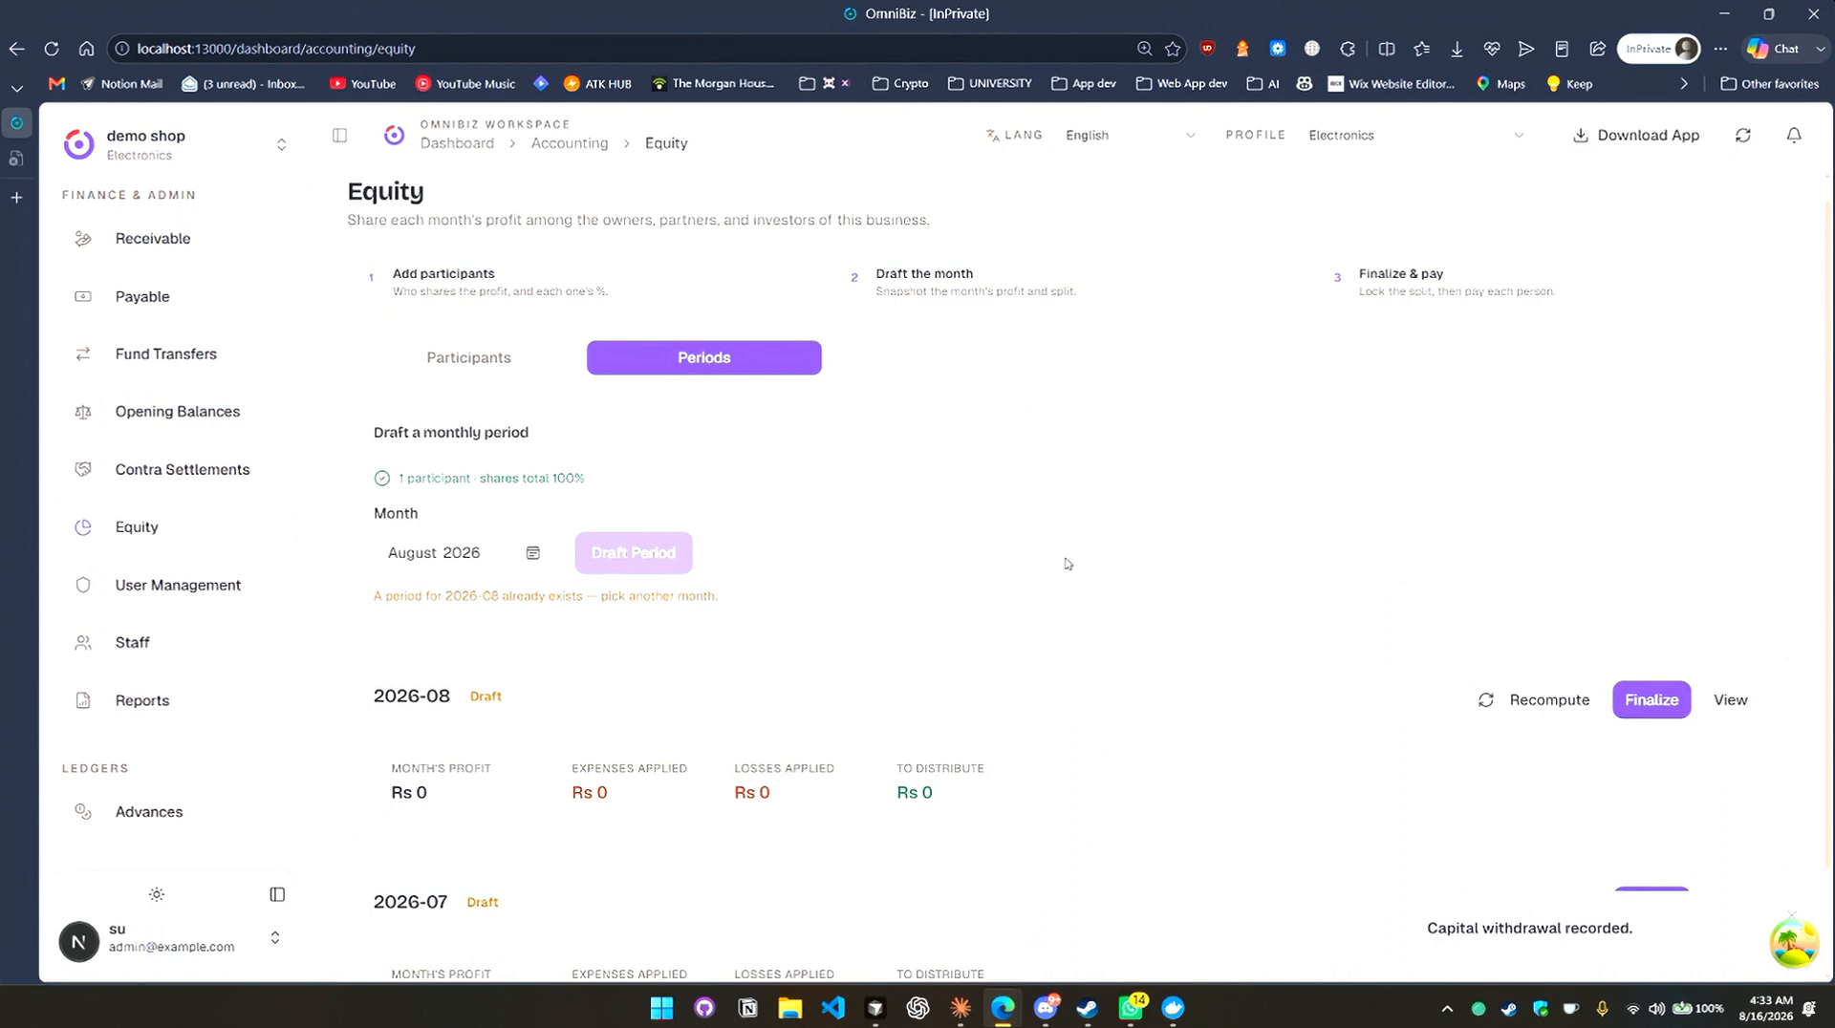
{"action": "left_click", "coordinate": [475, 359]}
{"action": "left_click", "coordinate": [1683, 418]}
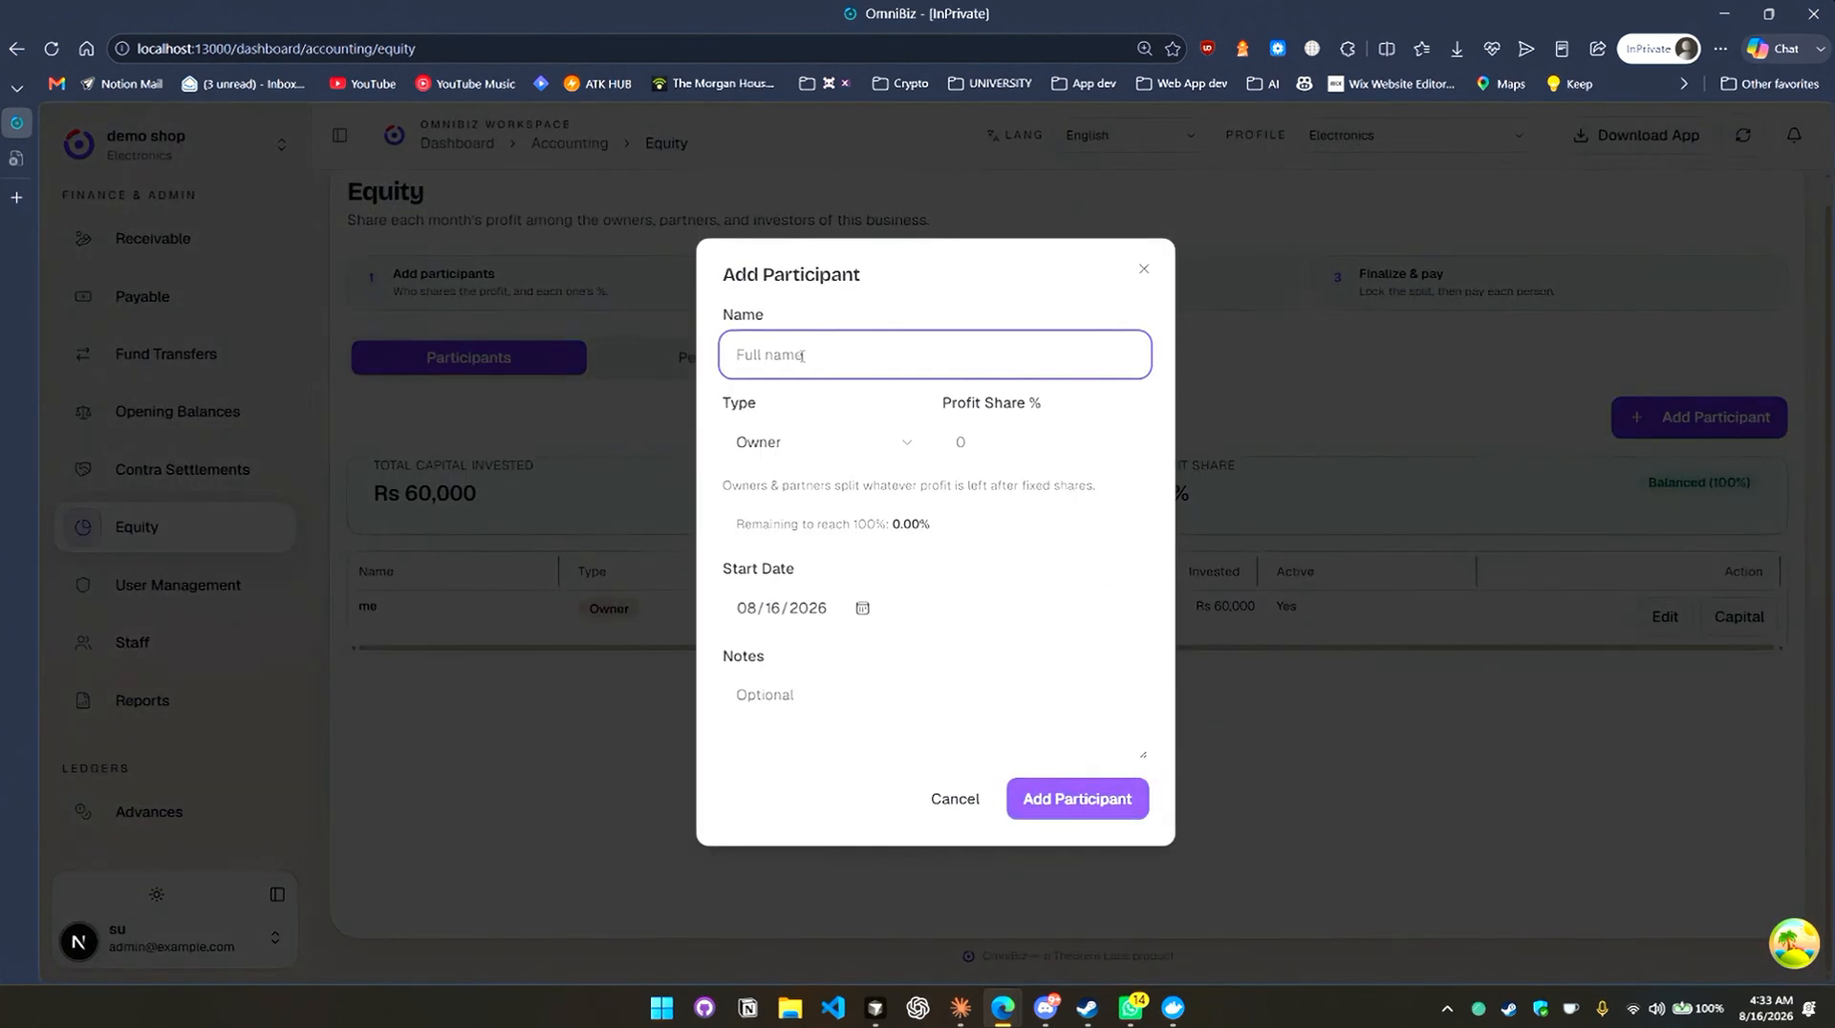
{"action": "type", "text": "hassan"}
{"action": "key", "text": "Tab"}
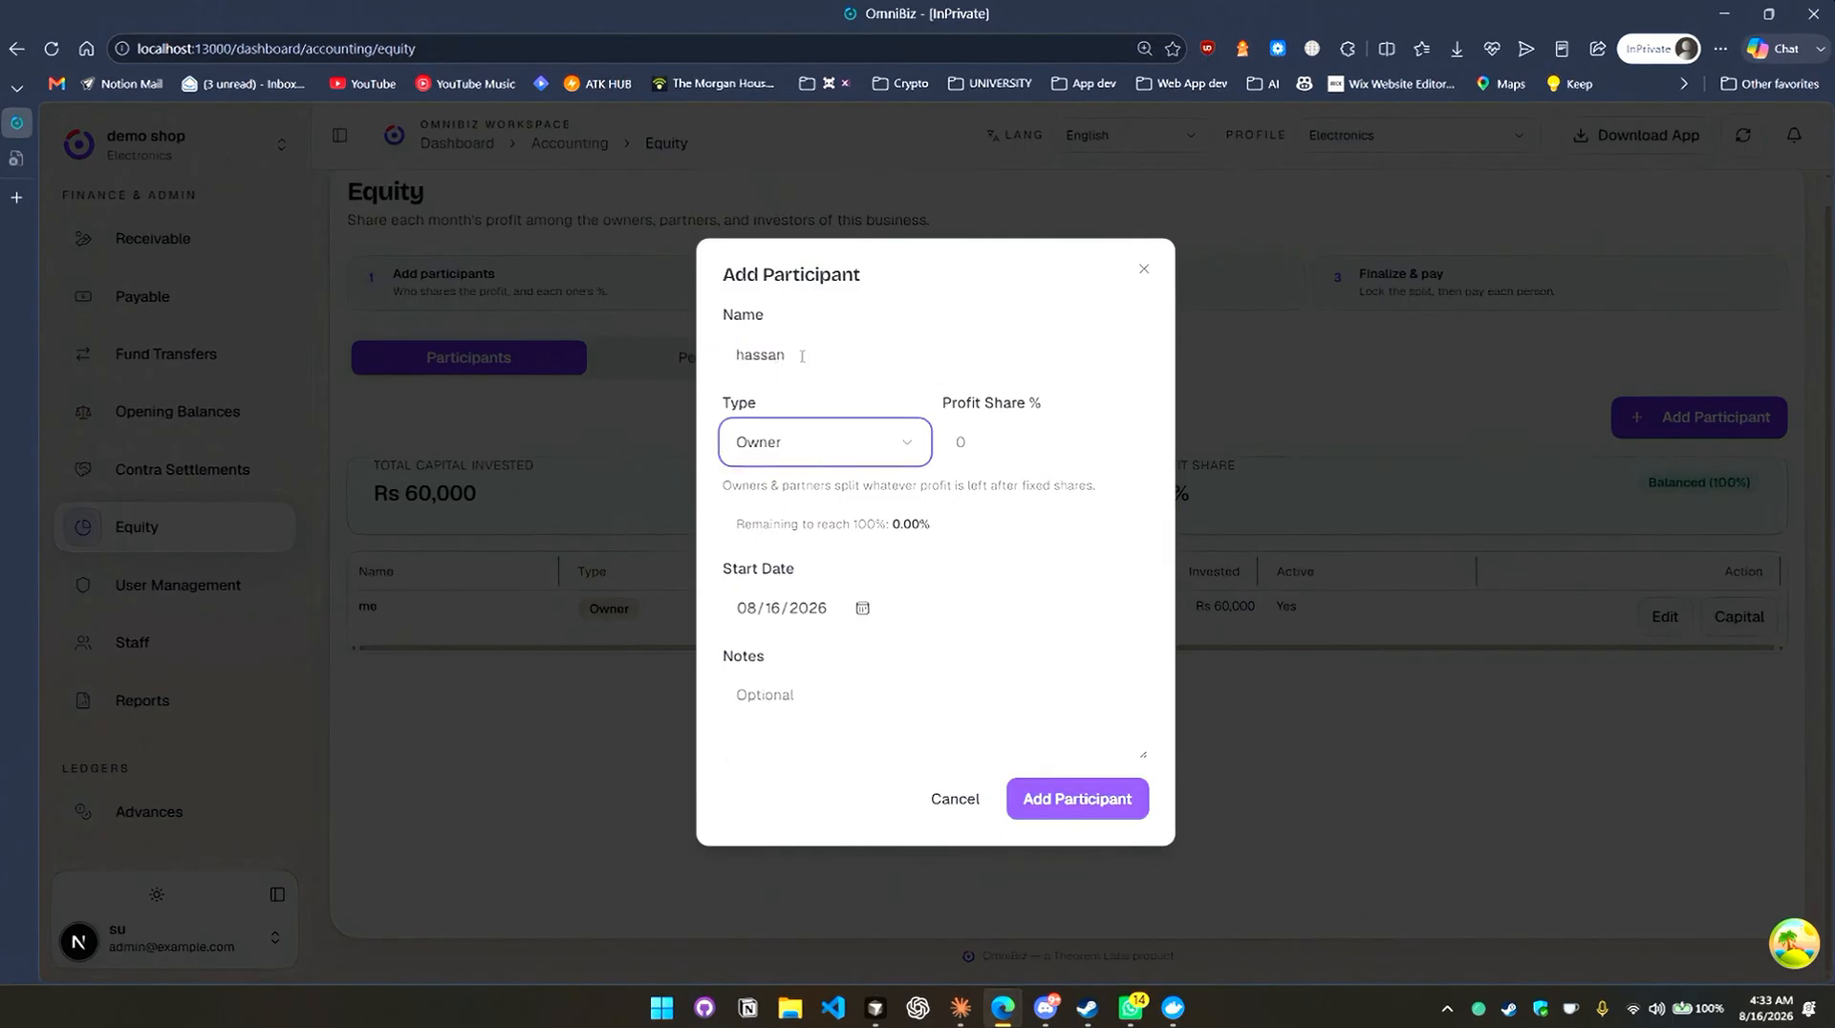
{"action": "key", "text": "Tab"}
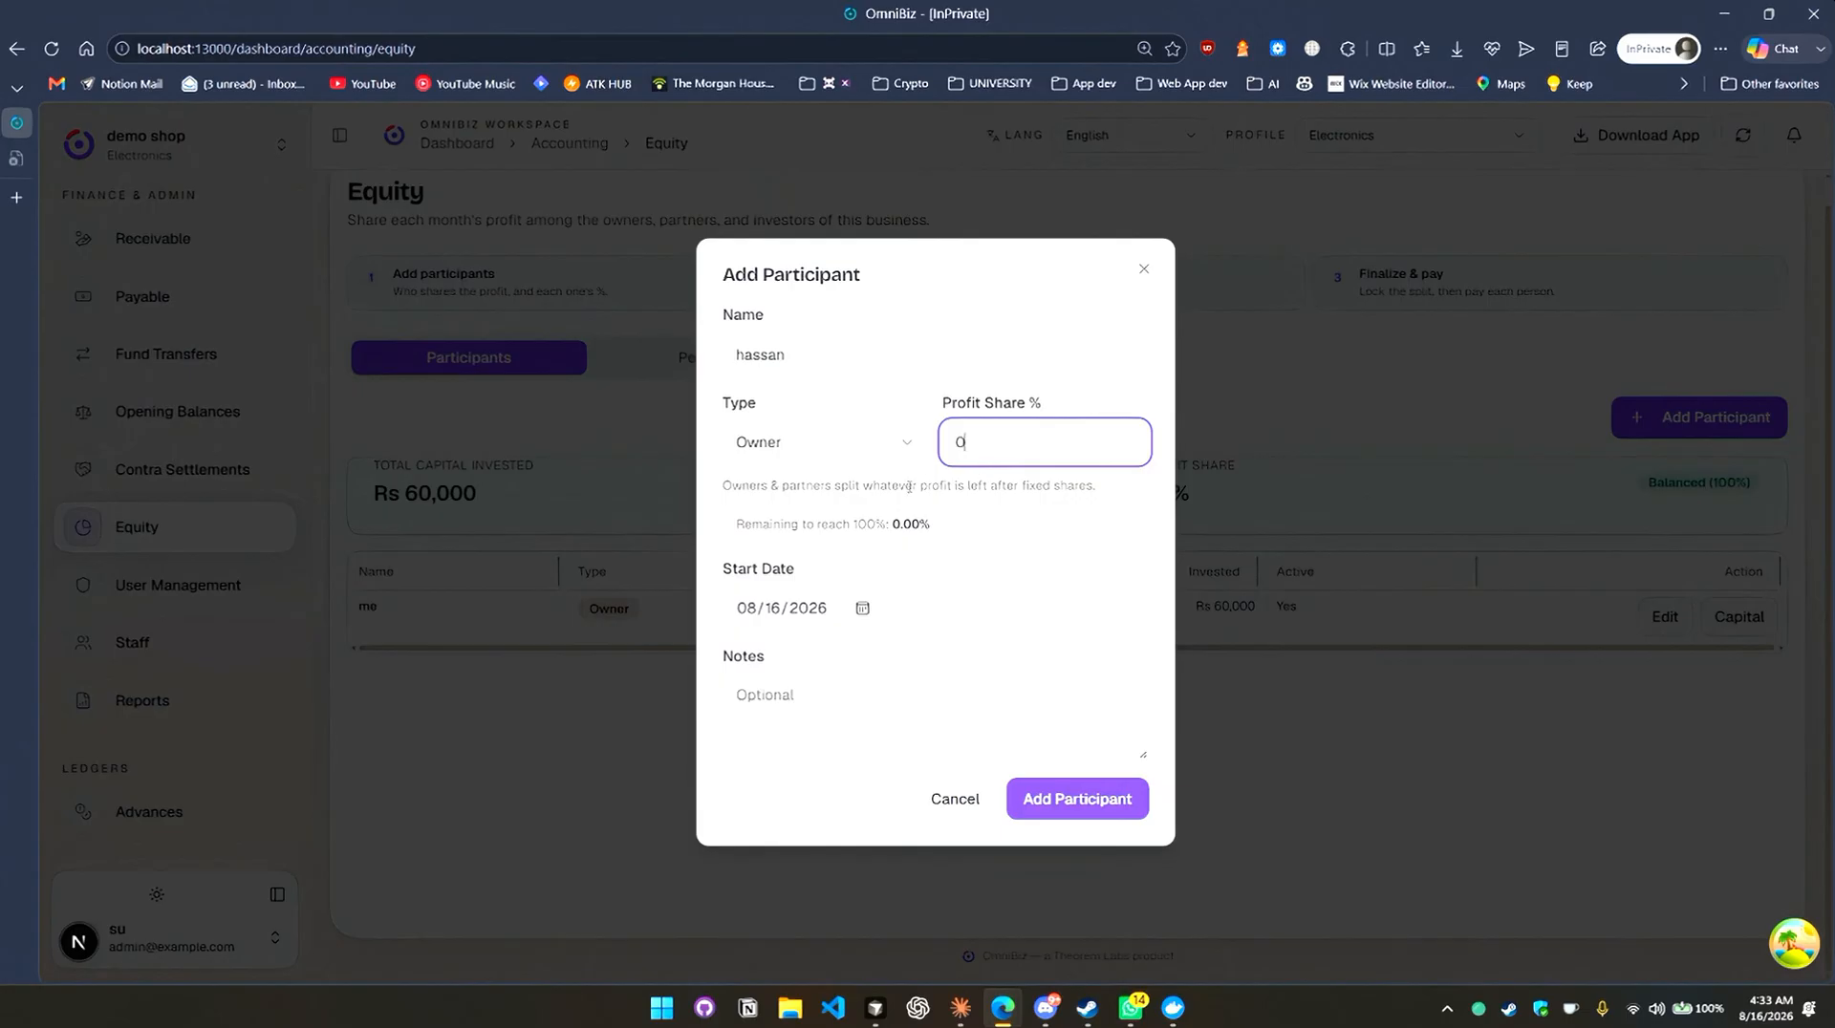
{"action": "left_click", "coordinate": [911, 526]}
{"action": "left_click", "coordinate": [991, 448]}
{"action": "left_click", "coordinate": [936, 455]}
{"action": "left_click", "coordinate": [948, 444]}
{"action": "type", "text": "2"}
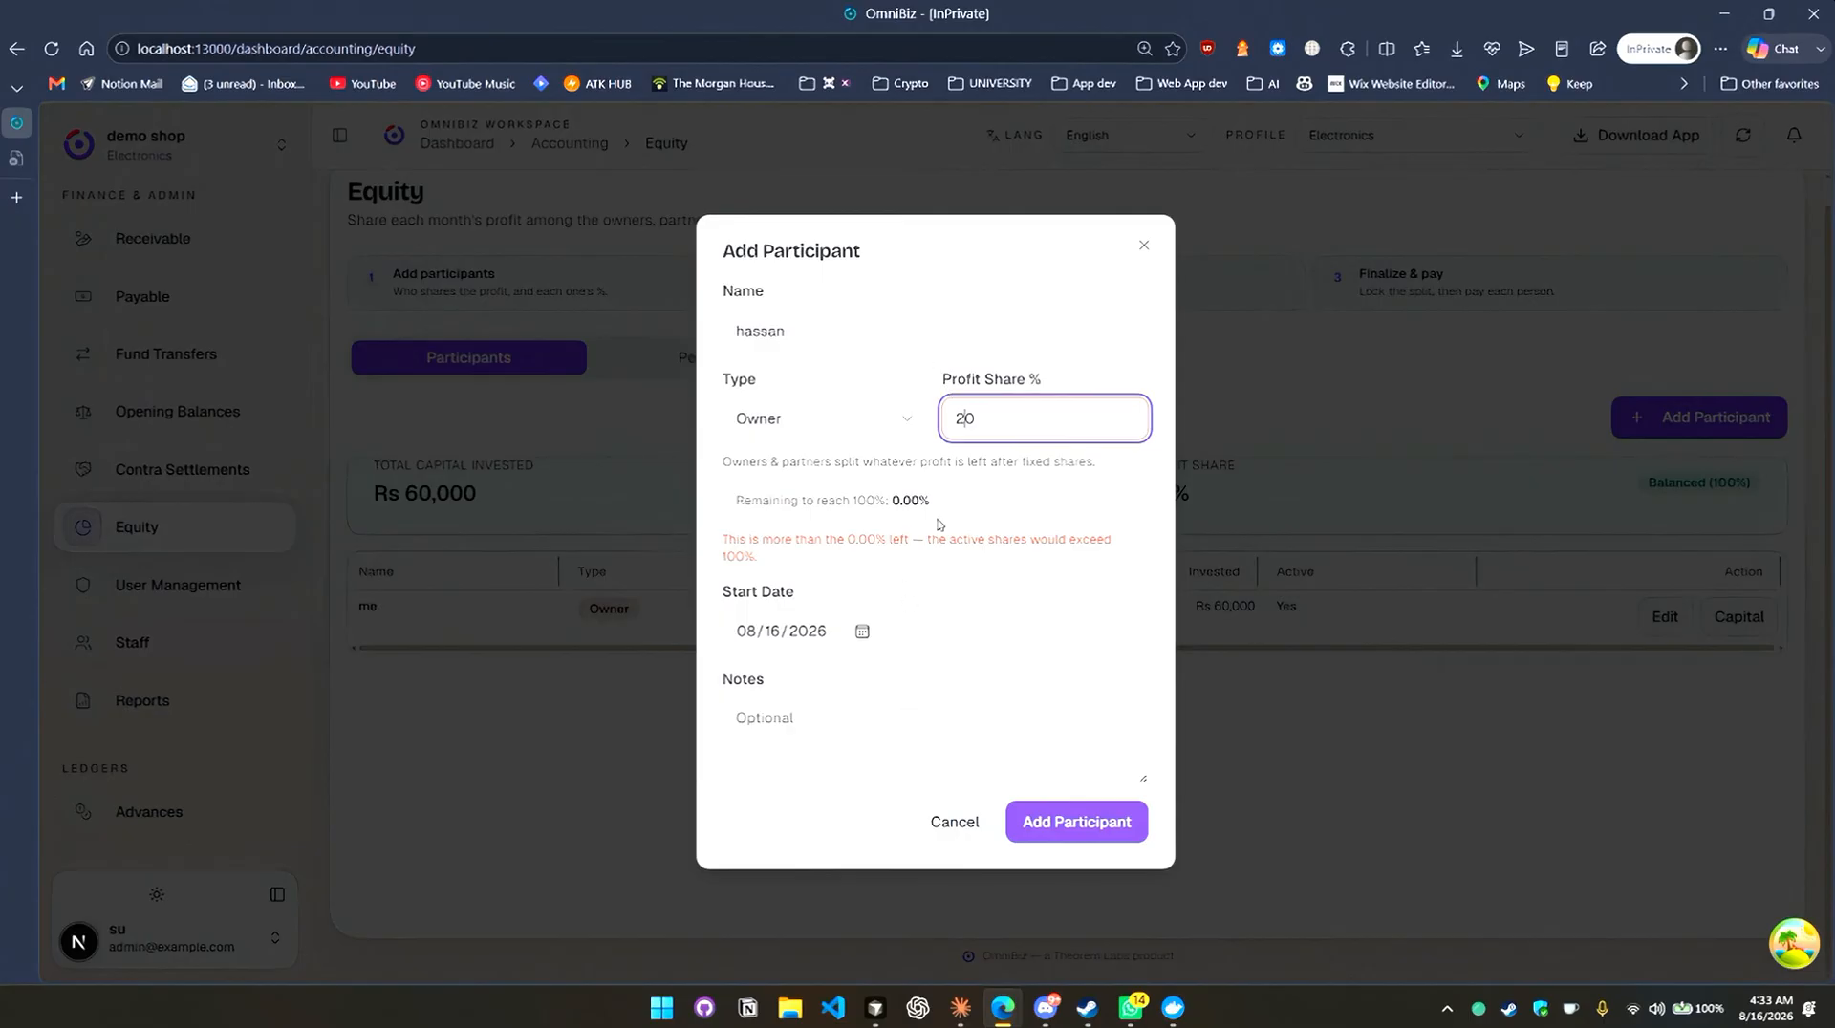
Add the new participant as an Investor and apply the suggested 80% profit share to the owner.
{"action": "left_click", "coordinate": [860, 433]}
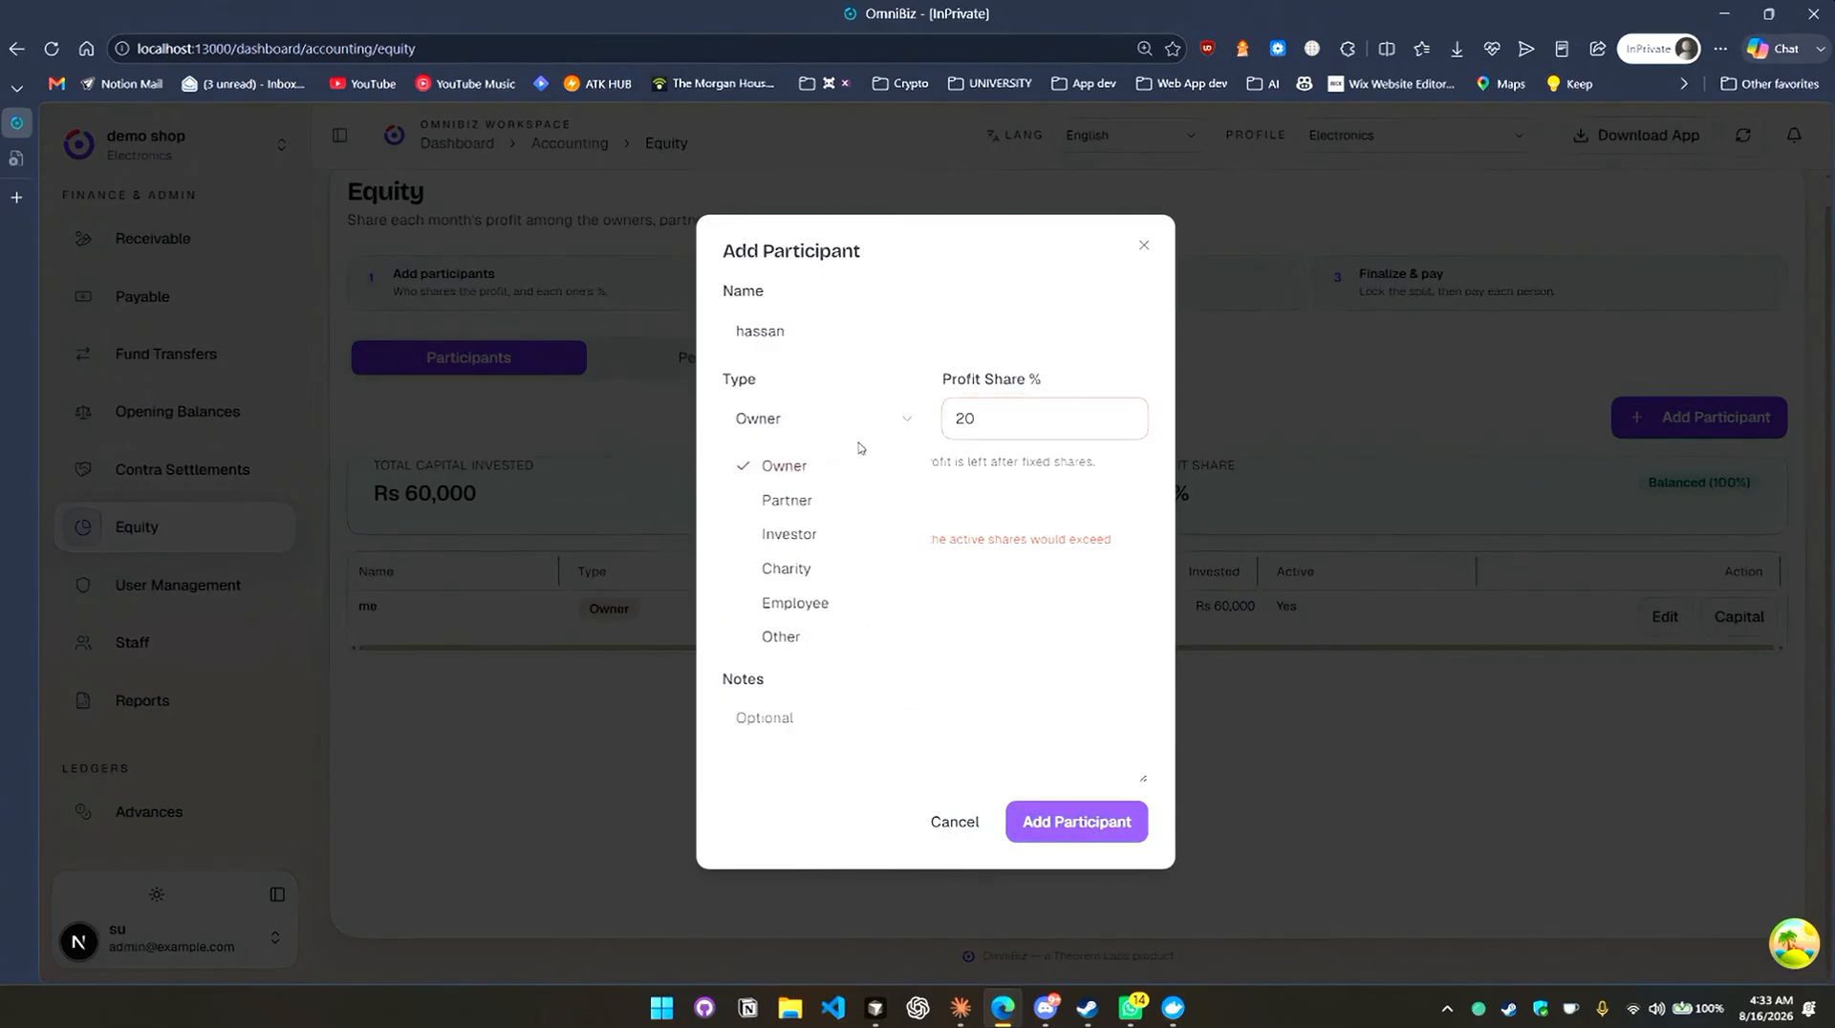
{"action": "left_click", "coordinate": [844, 535]}
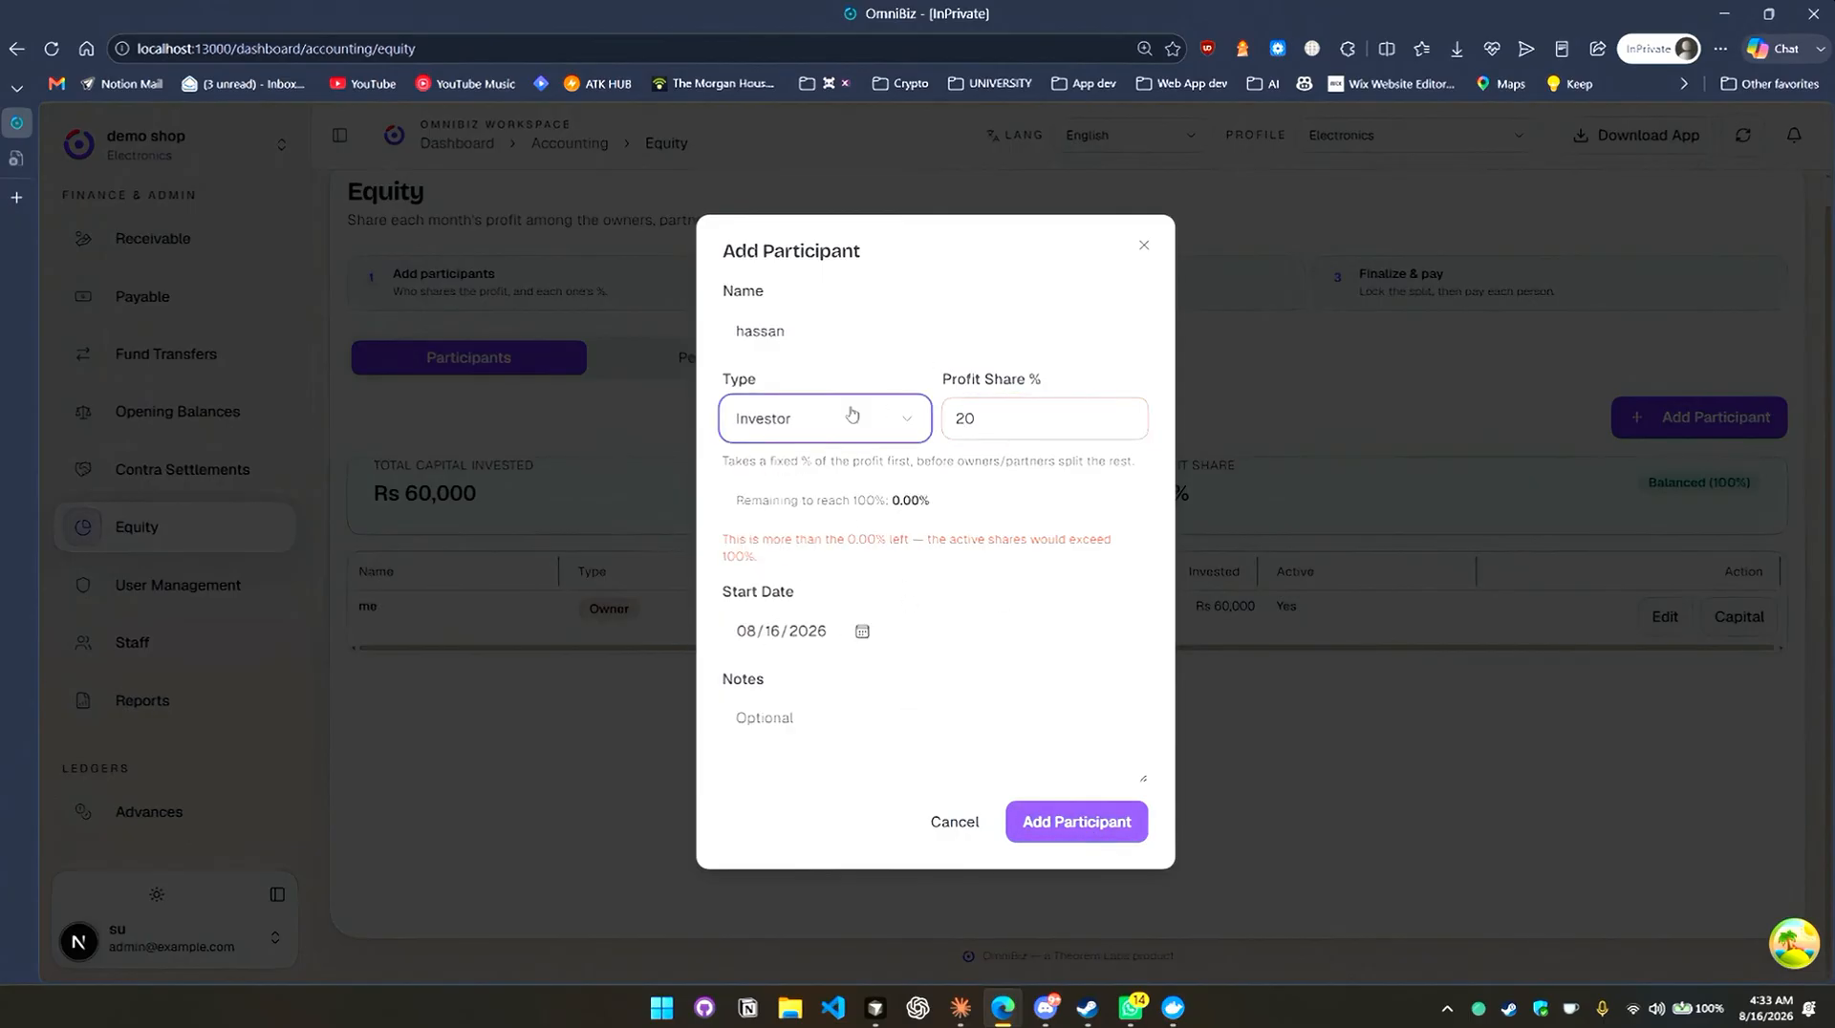
{"action": "left_click", "coordinate": [1070, 815]}
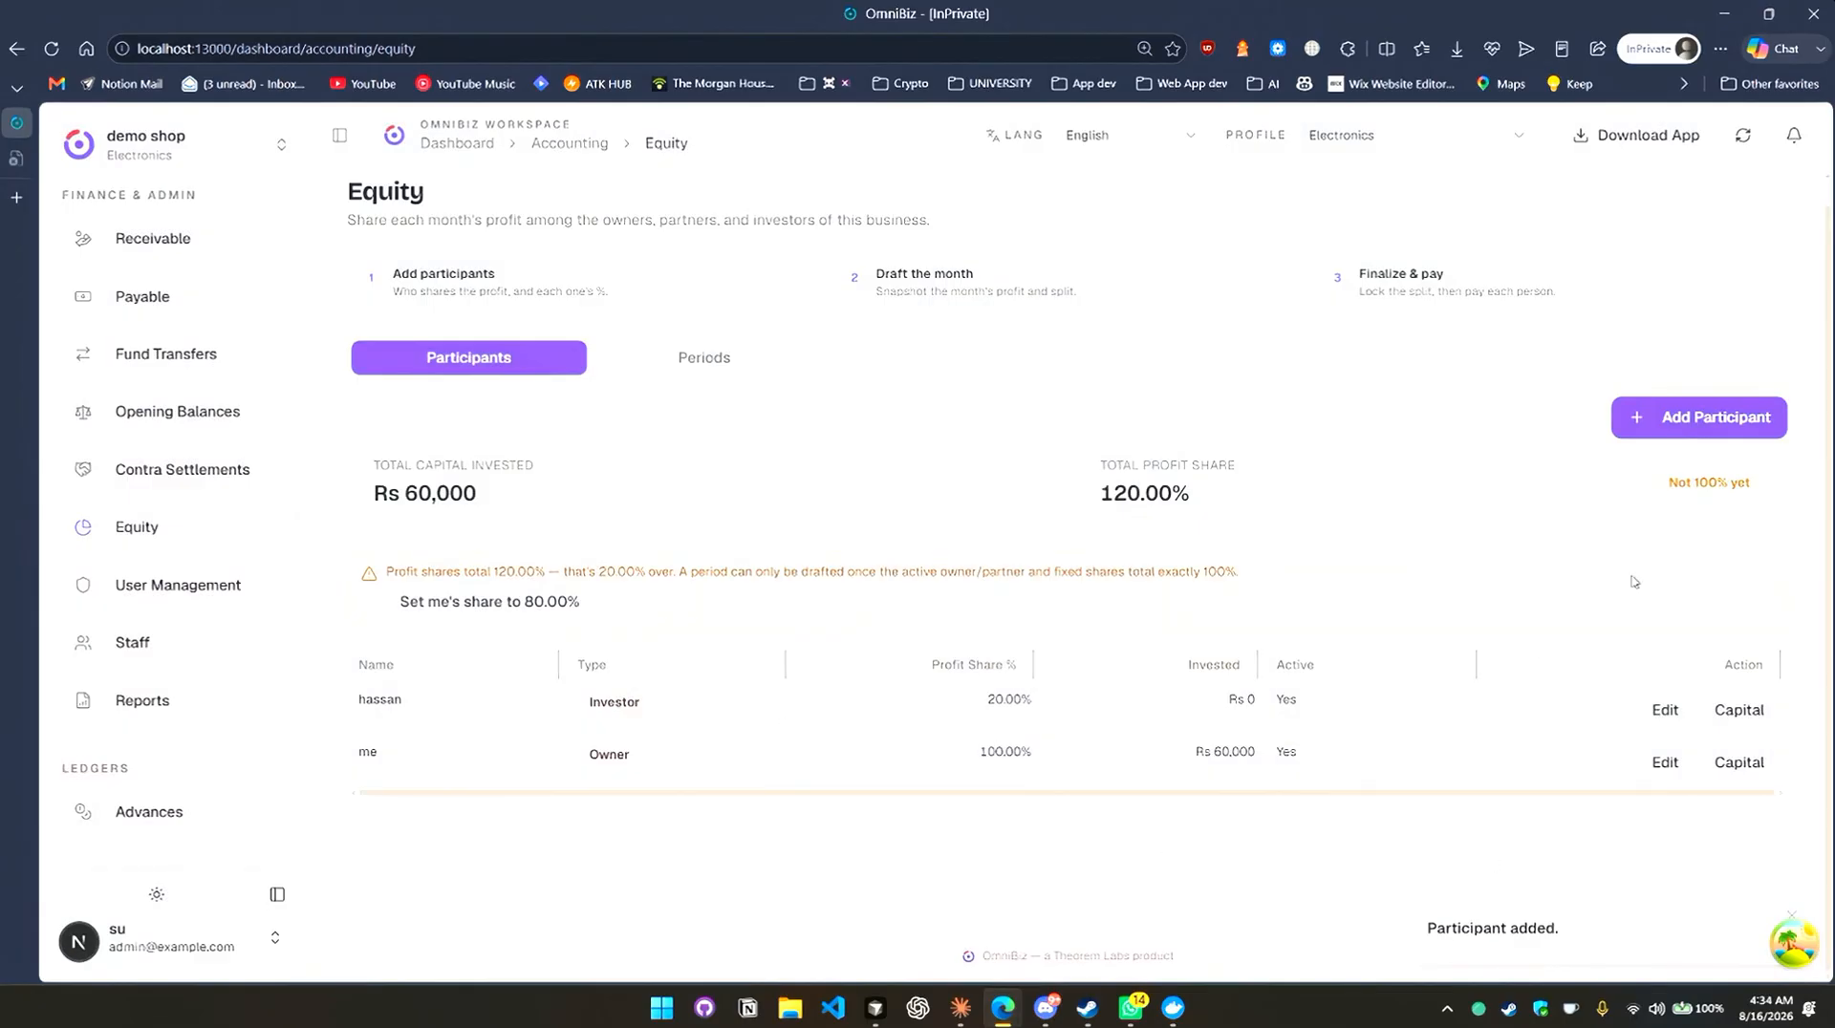
{"action": "scroll", "coordinate": [481, 561], "scroll_direction": "up", "scroll_amount": 1}
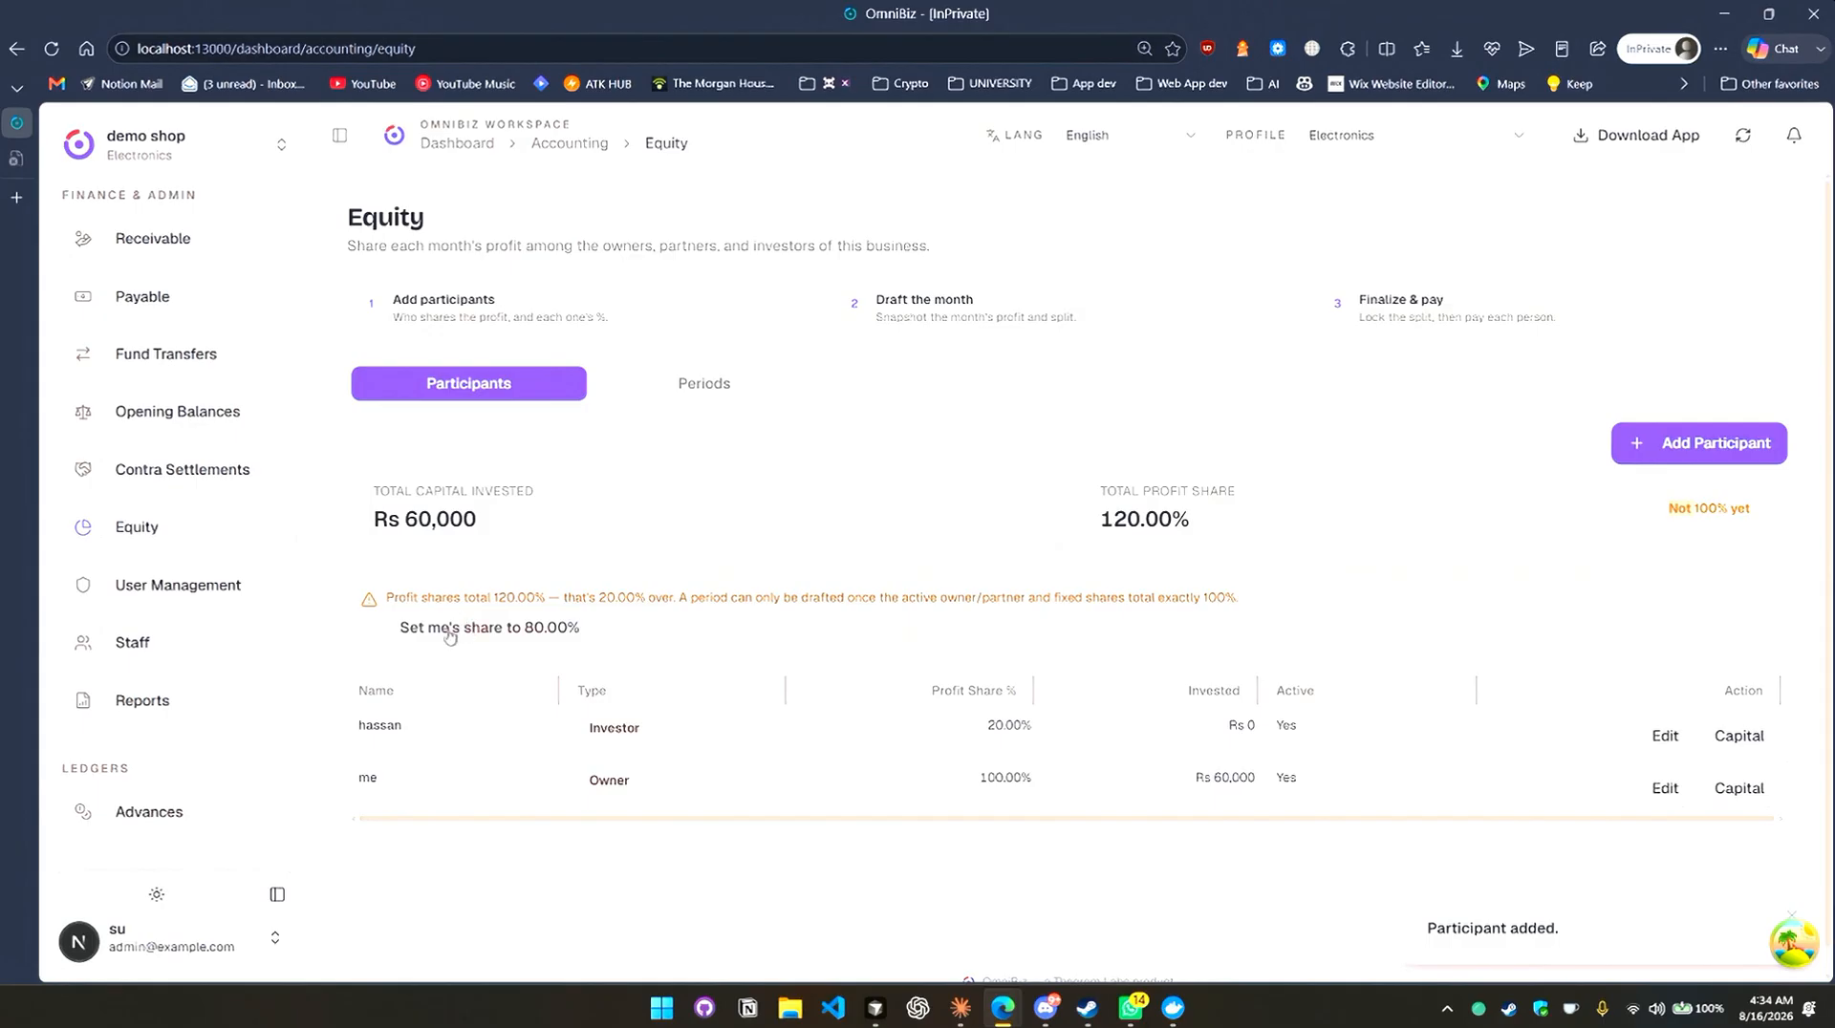
{"action": "left_click", "coordinate": [519, 638]}
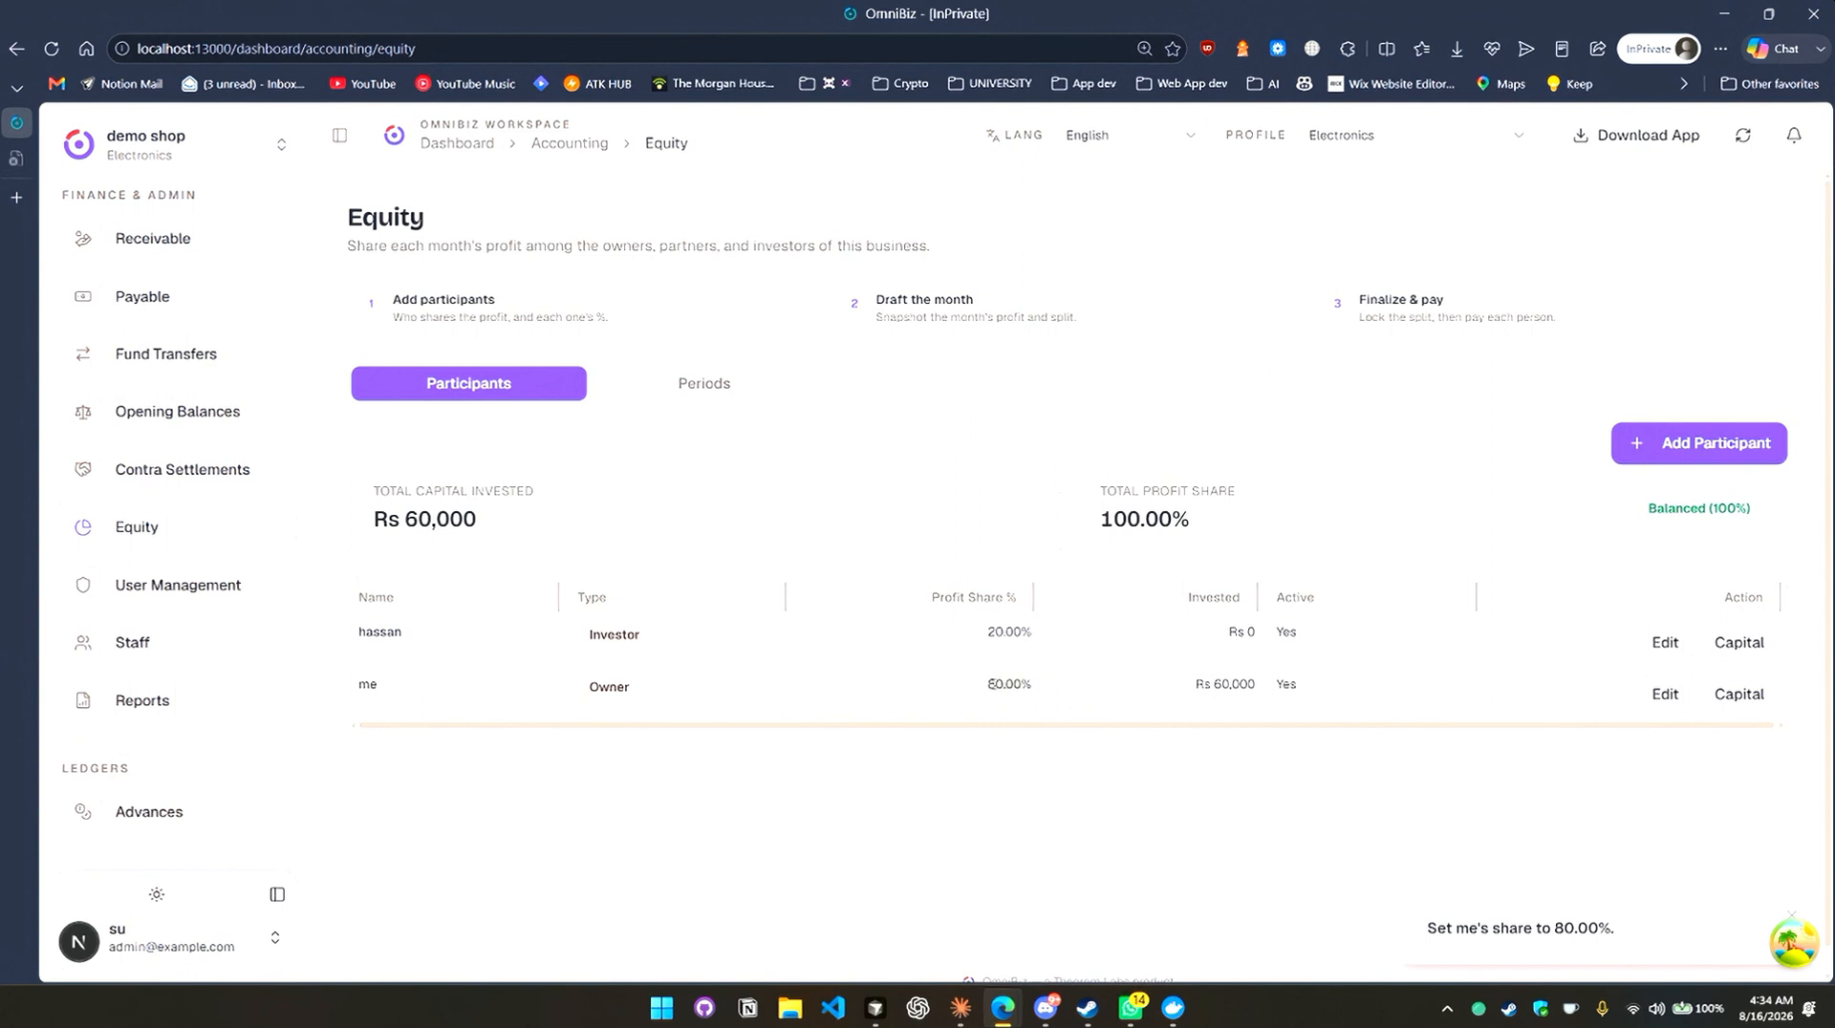
Record a capital contribution of Rs 20,000 by the new investor into a cash or bank account.
{"action": "left_click", "coordinate": [1742, 648]}
{"action": "left_click", "coordinate": [757, 484]}
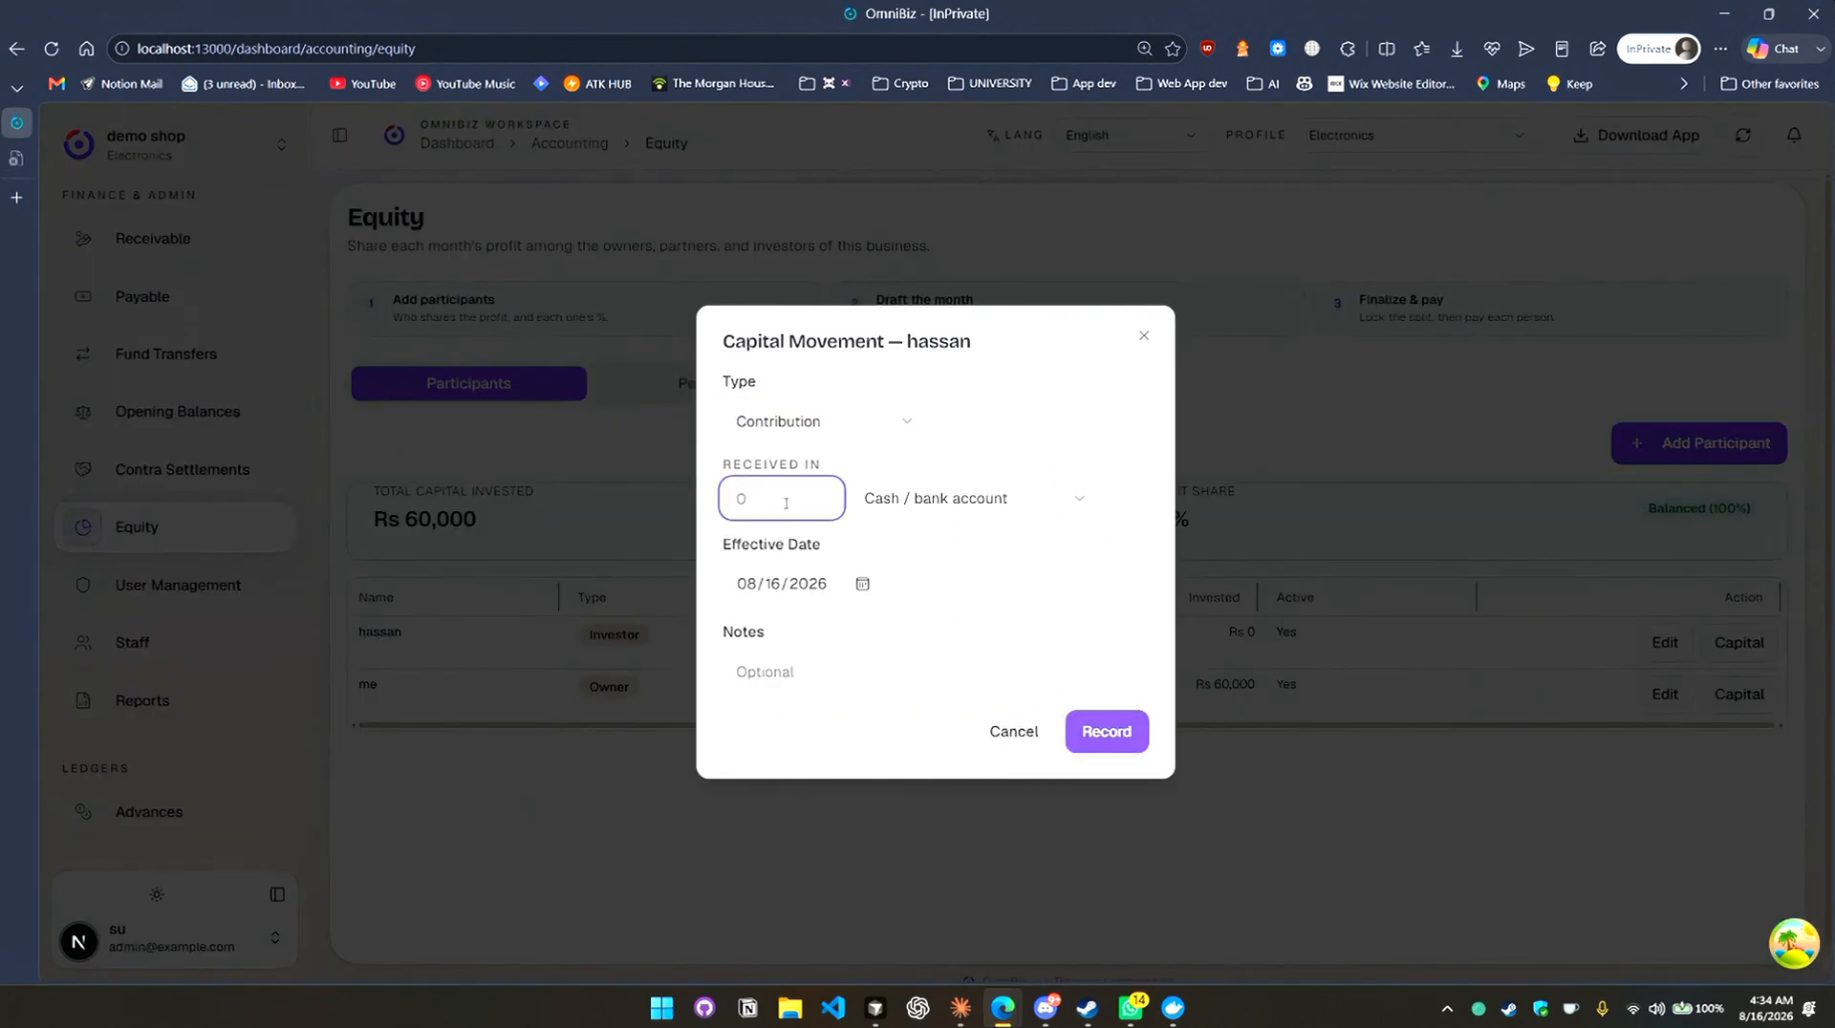
{"action": "type", "text": "20,000"}
{"action": "left_click", "coordinate": [1105, 733]}
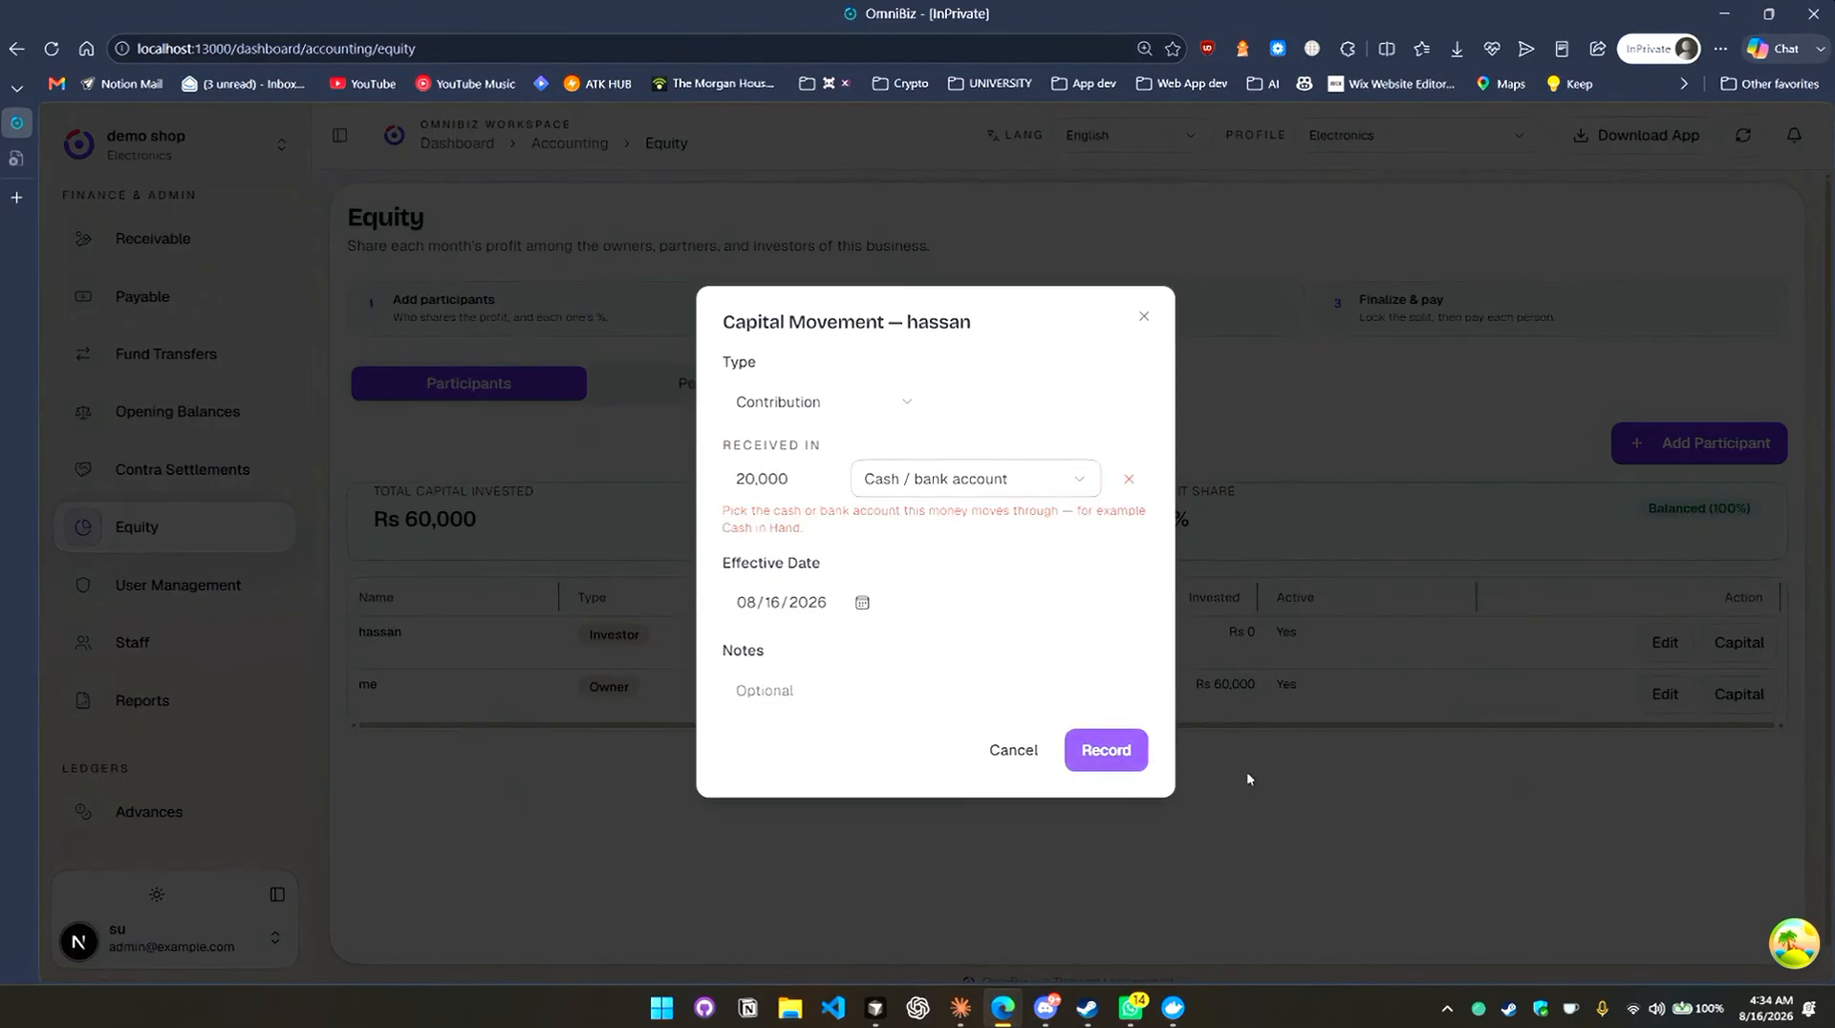
{"action": "left_click", "coordinate": [957, 486]}
{"action": "left_click", "coordinate": [966, 524]}
{"action": "left_click", "coordinate": [1104, 730]}
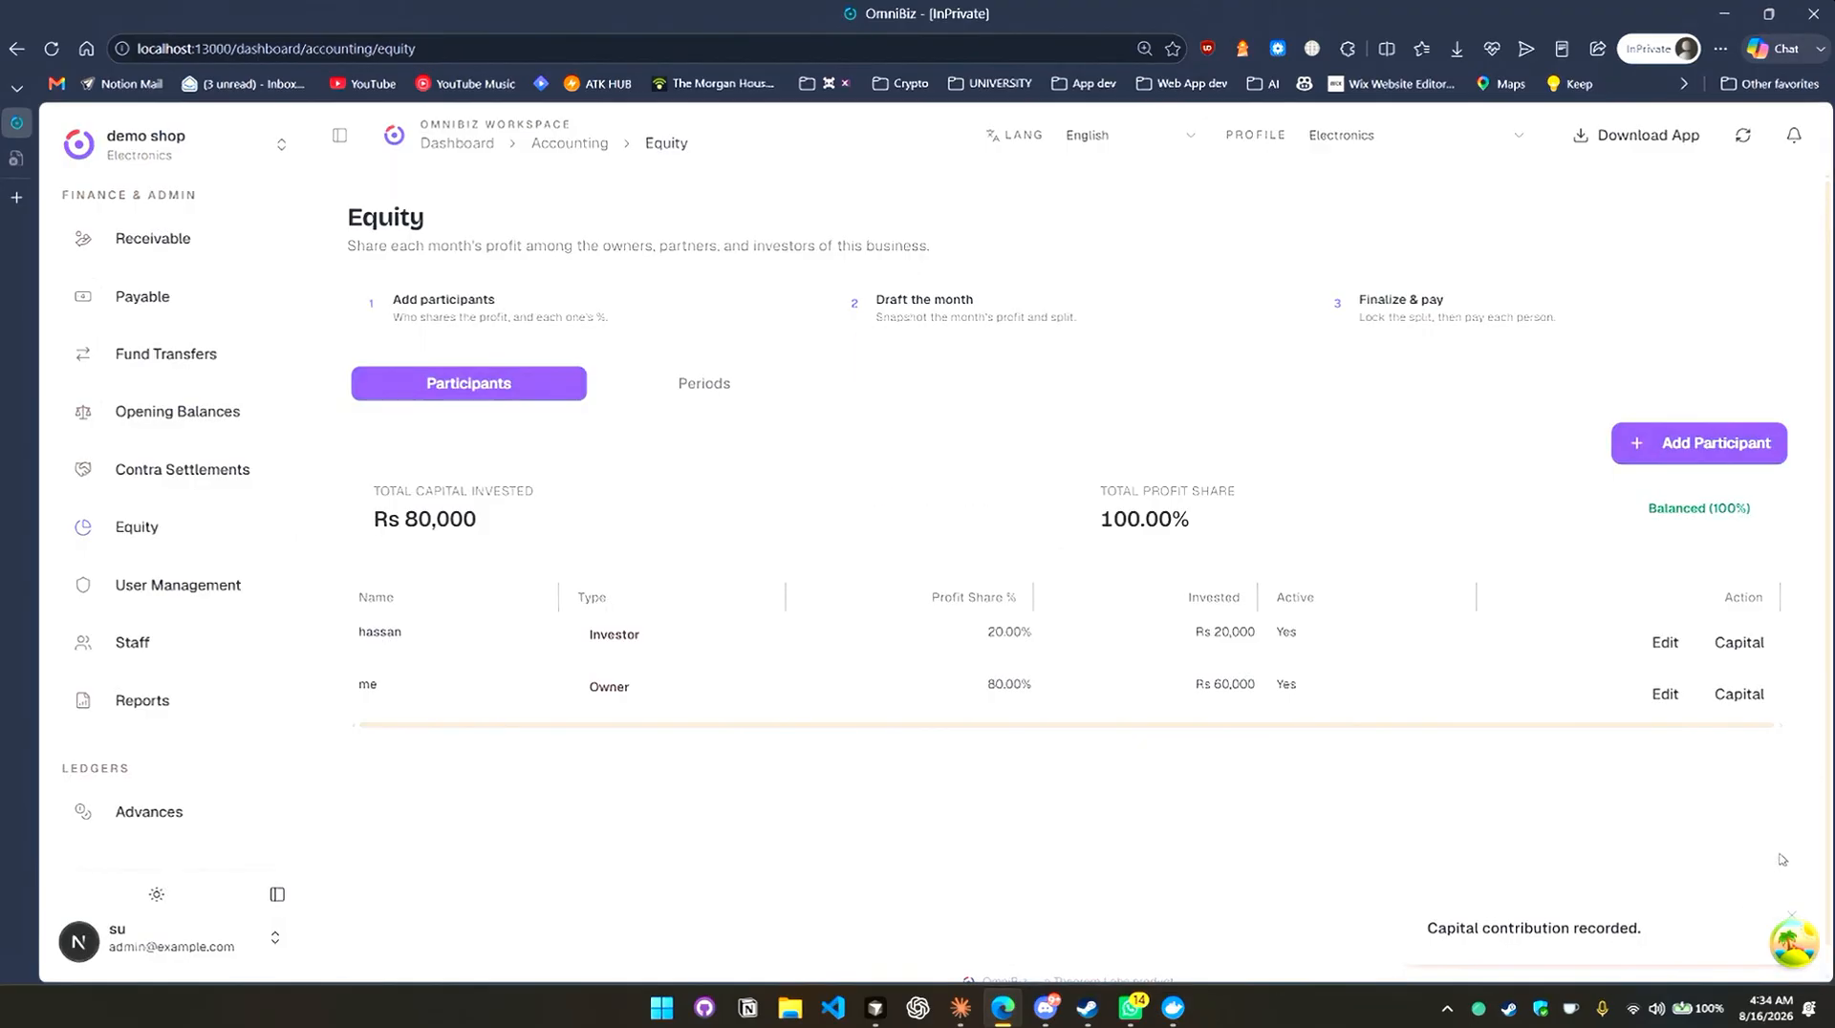
Record a capital contribution of Rs 100,000 by the owner, received in Meezan Bank.
{"action": "left_click", "coordinate": [1754, 711]}
{"action": "left_click", "coordinate": [747, 501]}
{"action": "type", "text": "1"}
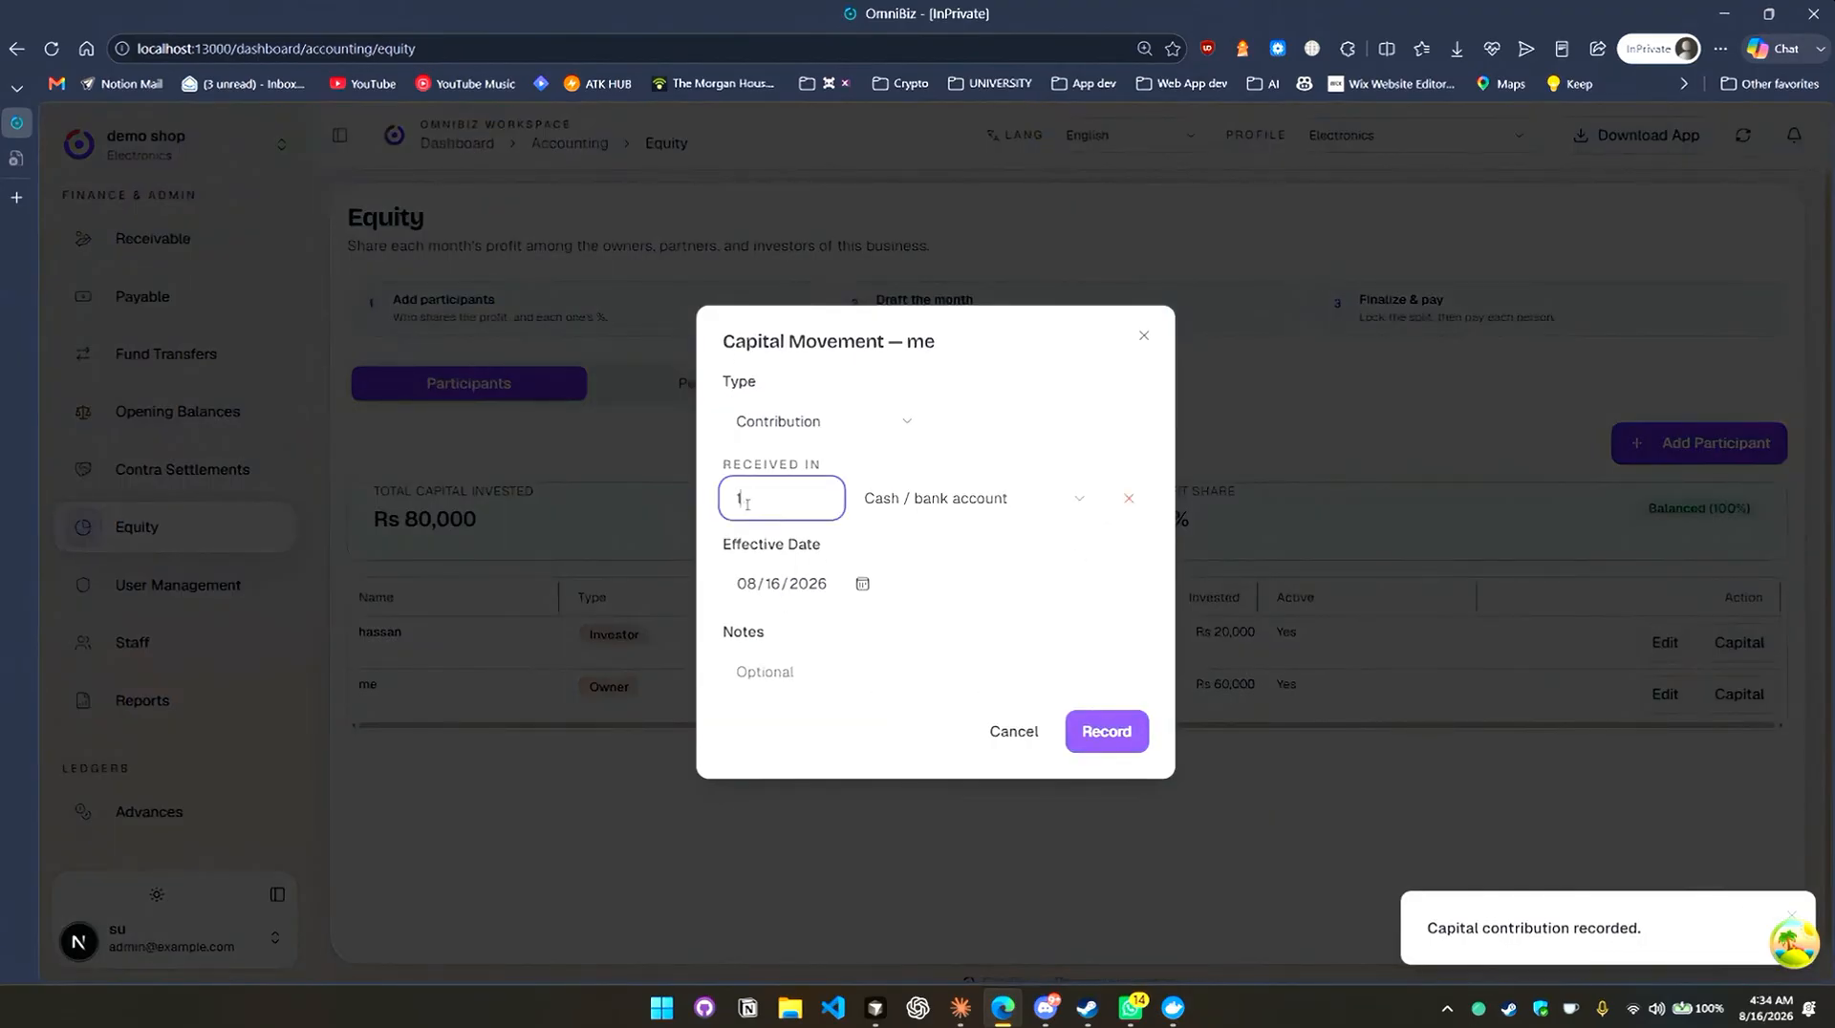
{"action": "type", "text": "00,000"}
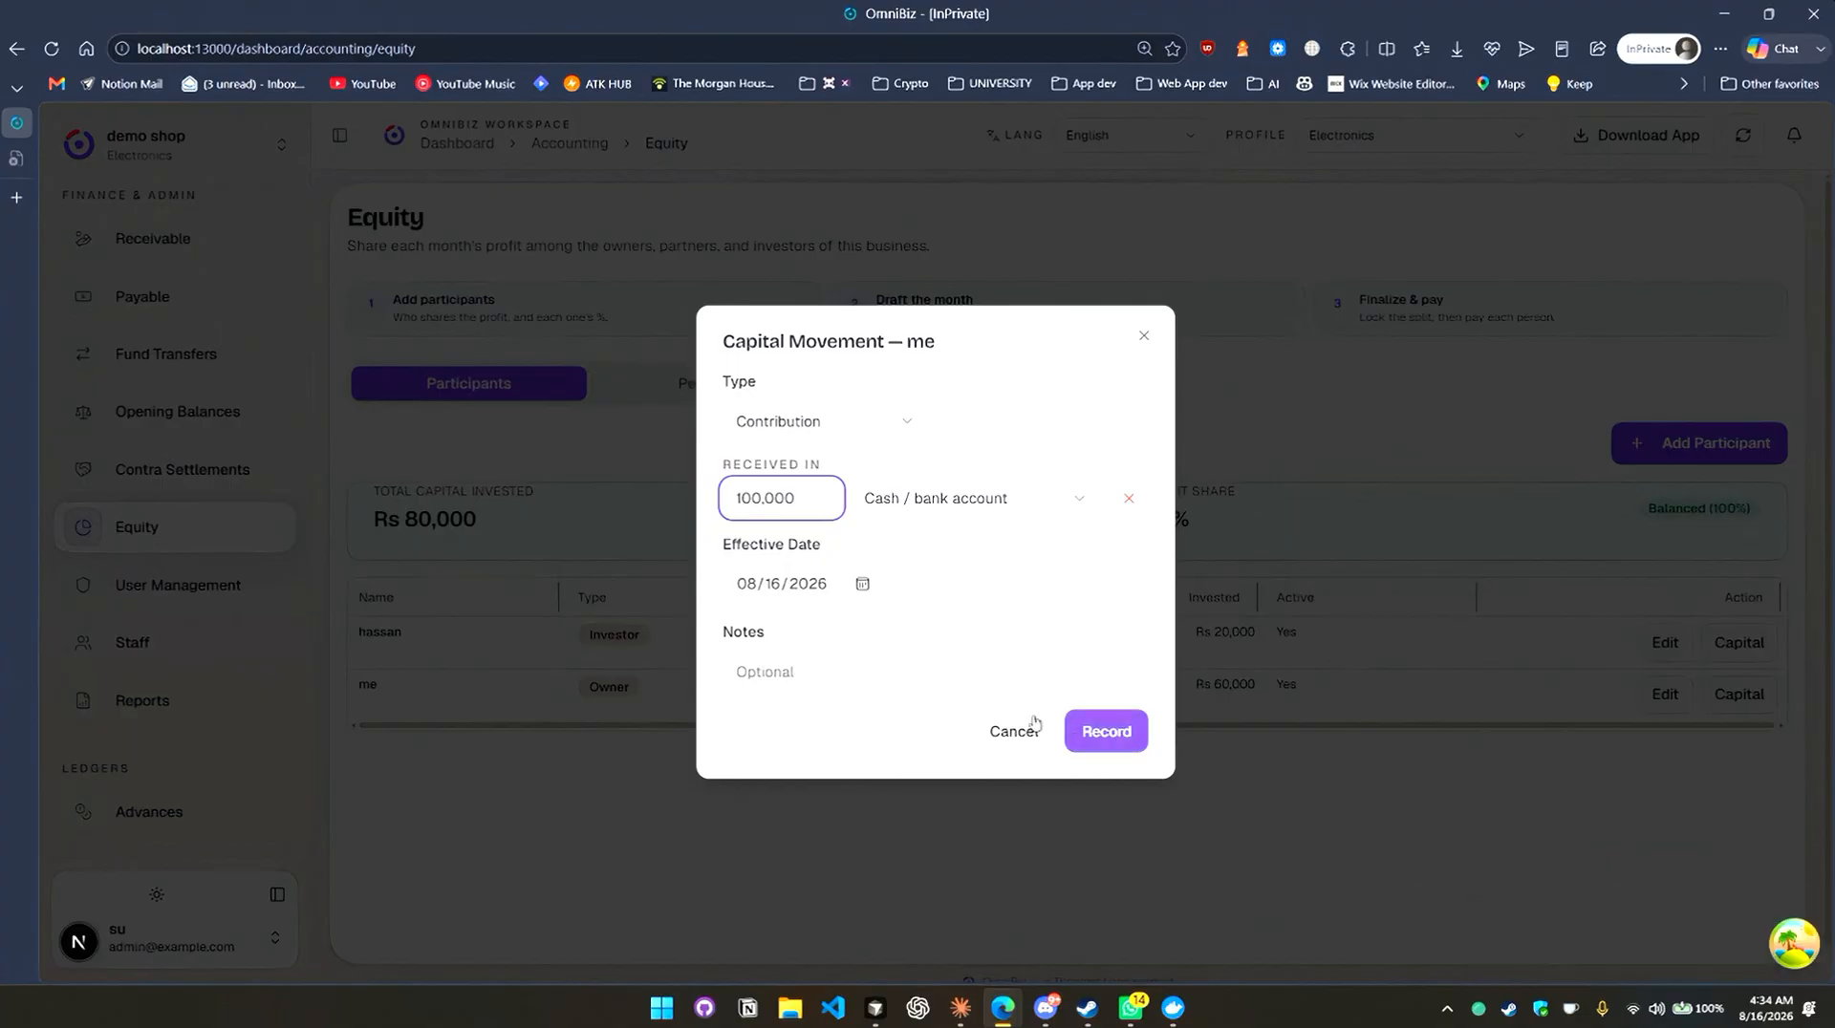
{"action": "left_click", "coordinate": [1099, 732]}
{"action": "left_click", "coordinate": [939, 481]}
{"action": "left_click", "coordinate": [980, 523]}
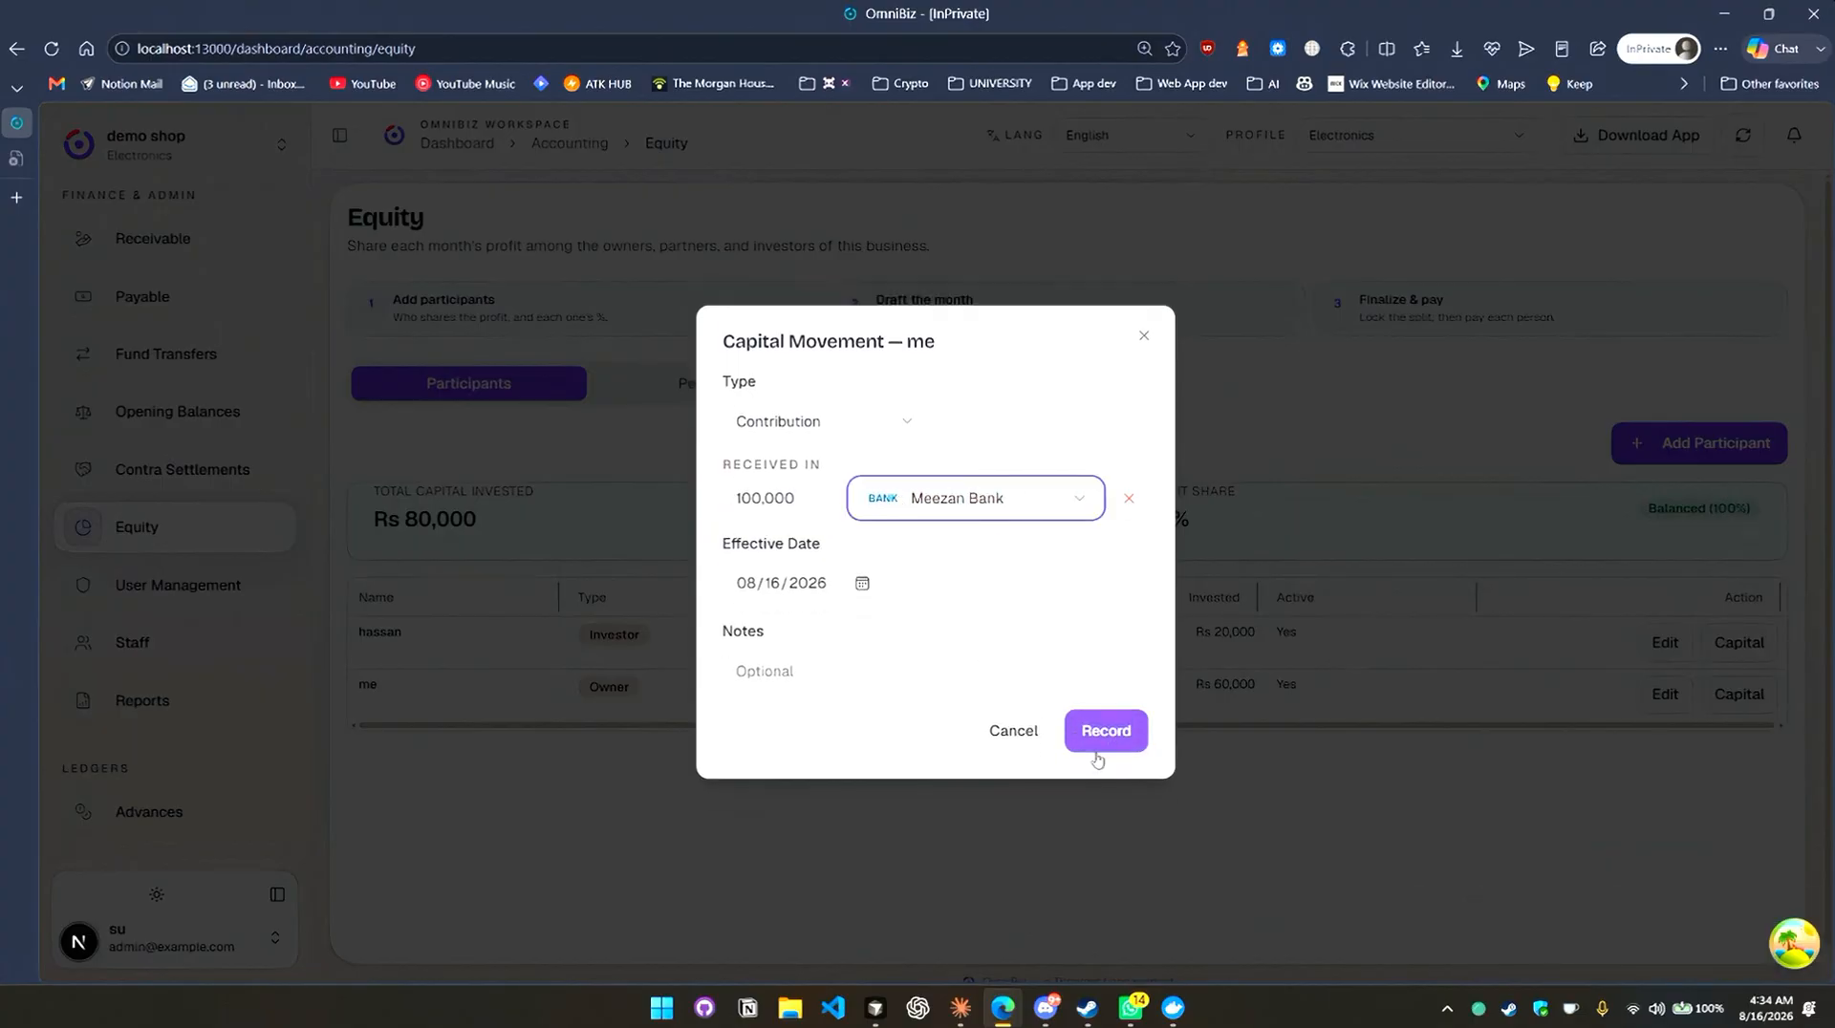
{"action": "left_click", "coordinate": [1101, 746]}
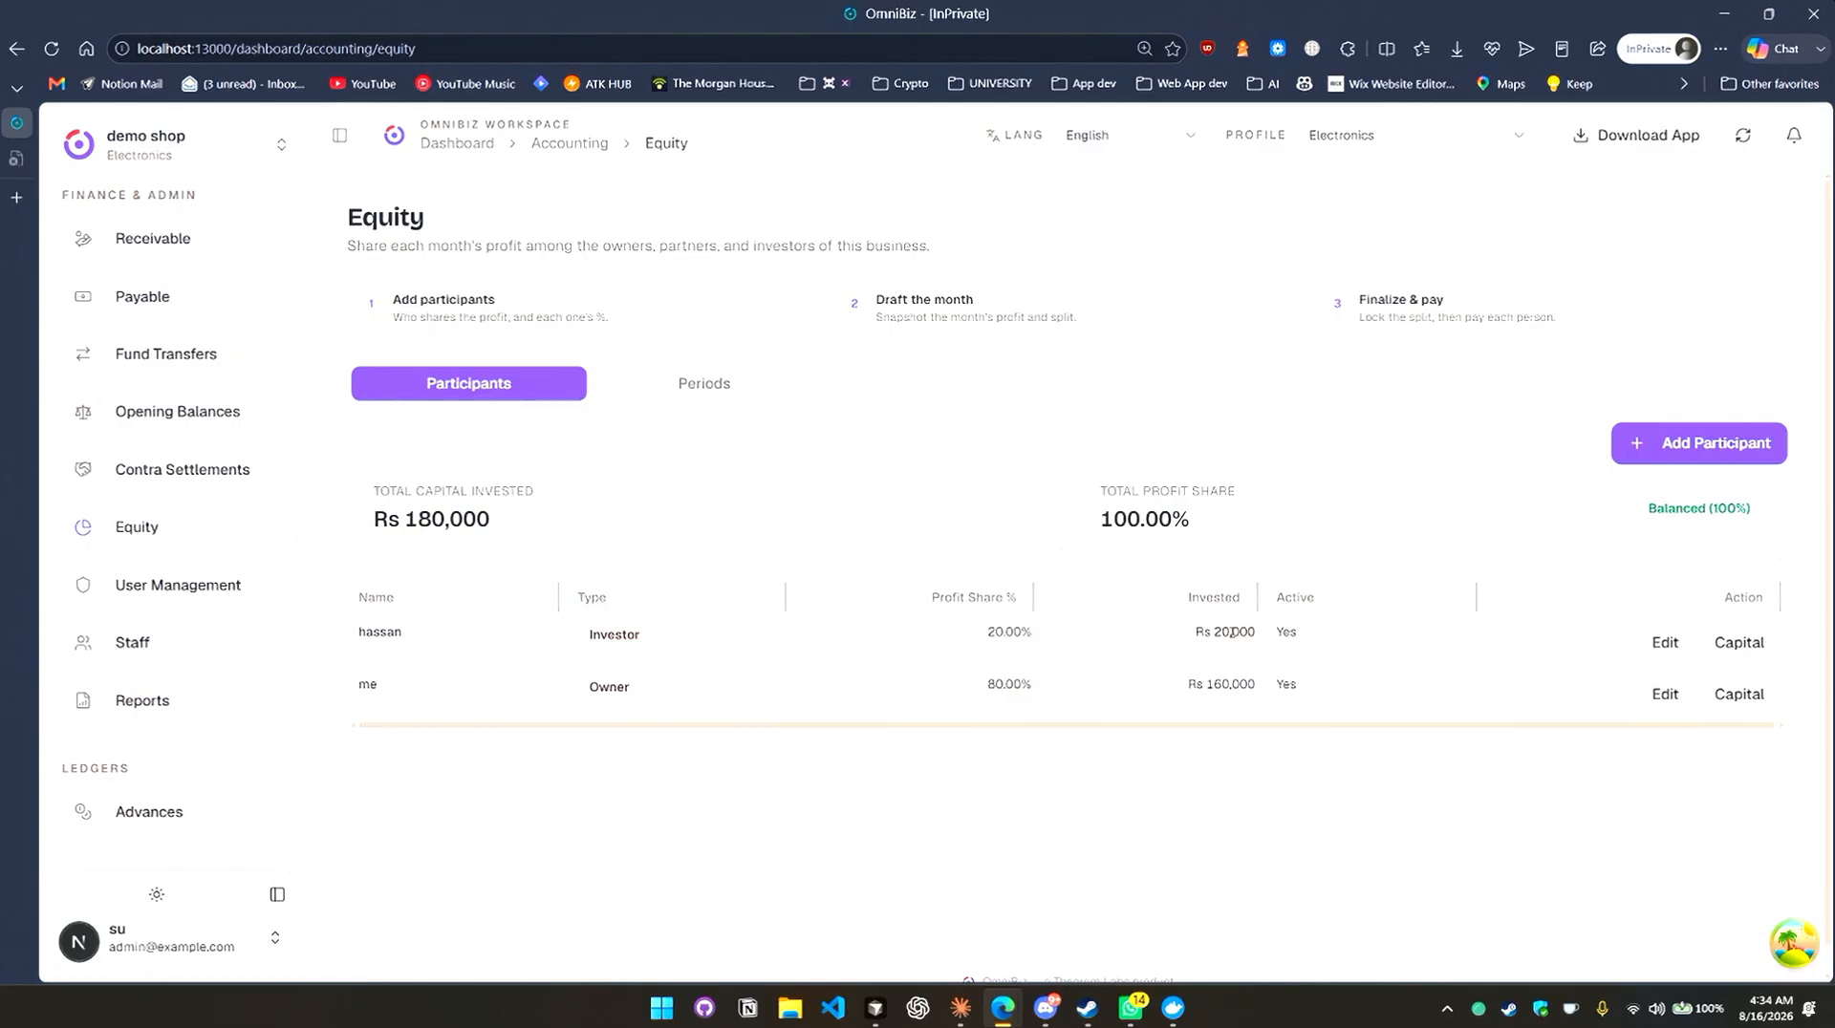
Try to recompute the drafted 2026-07 equity period, and check the participants' profit shares.
{"action": "left_click", "coordinate": [671, 392]}
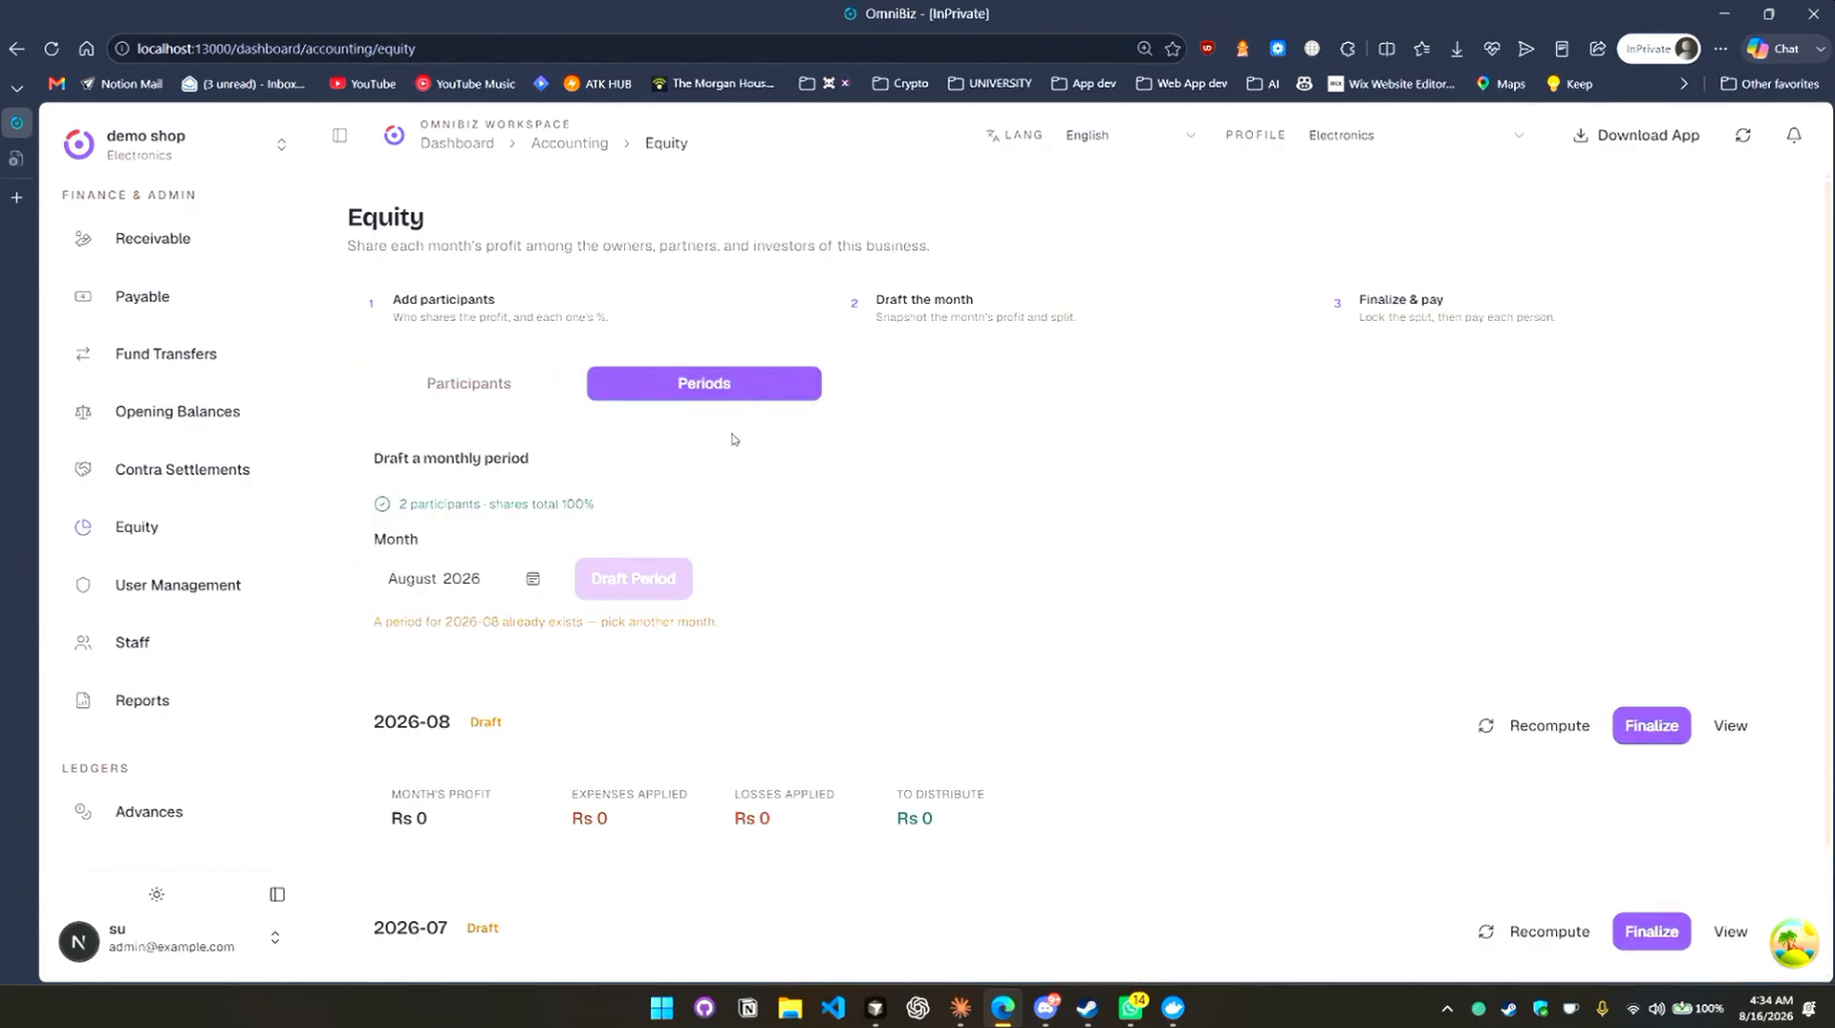
{"action": "scroll", "coordinate": [1166, 585], "scroll_direction": "down", "scroll_amount": 2}
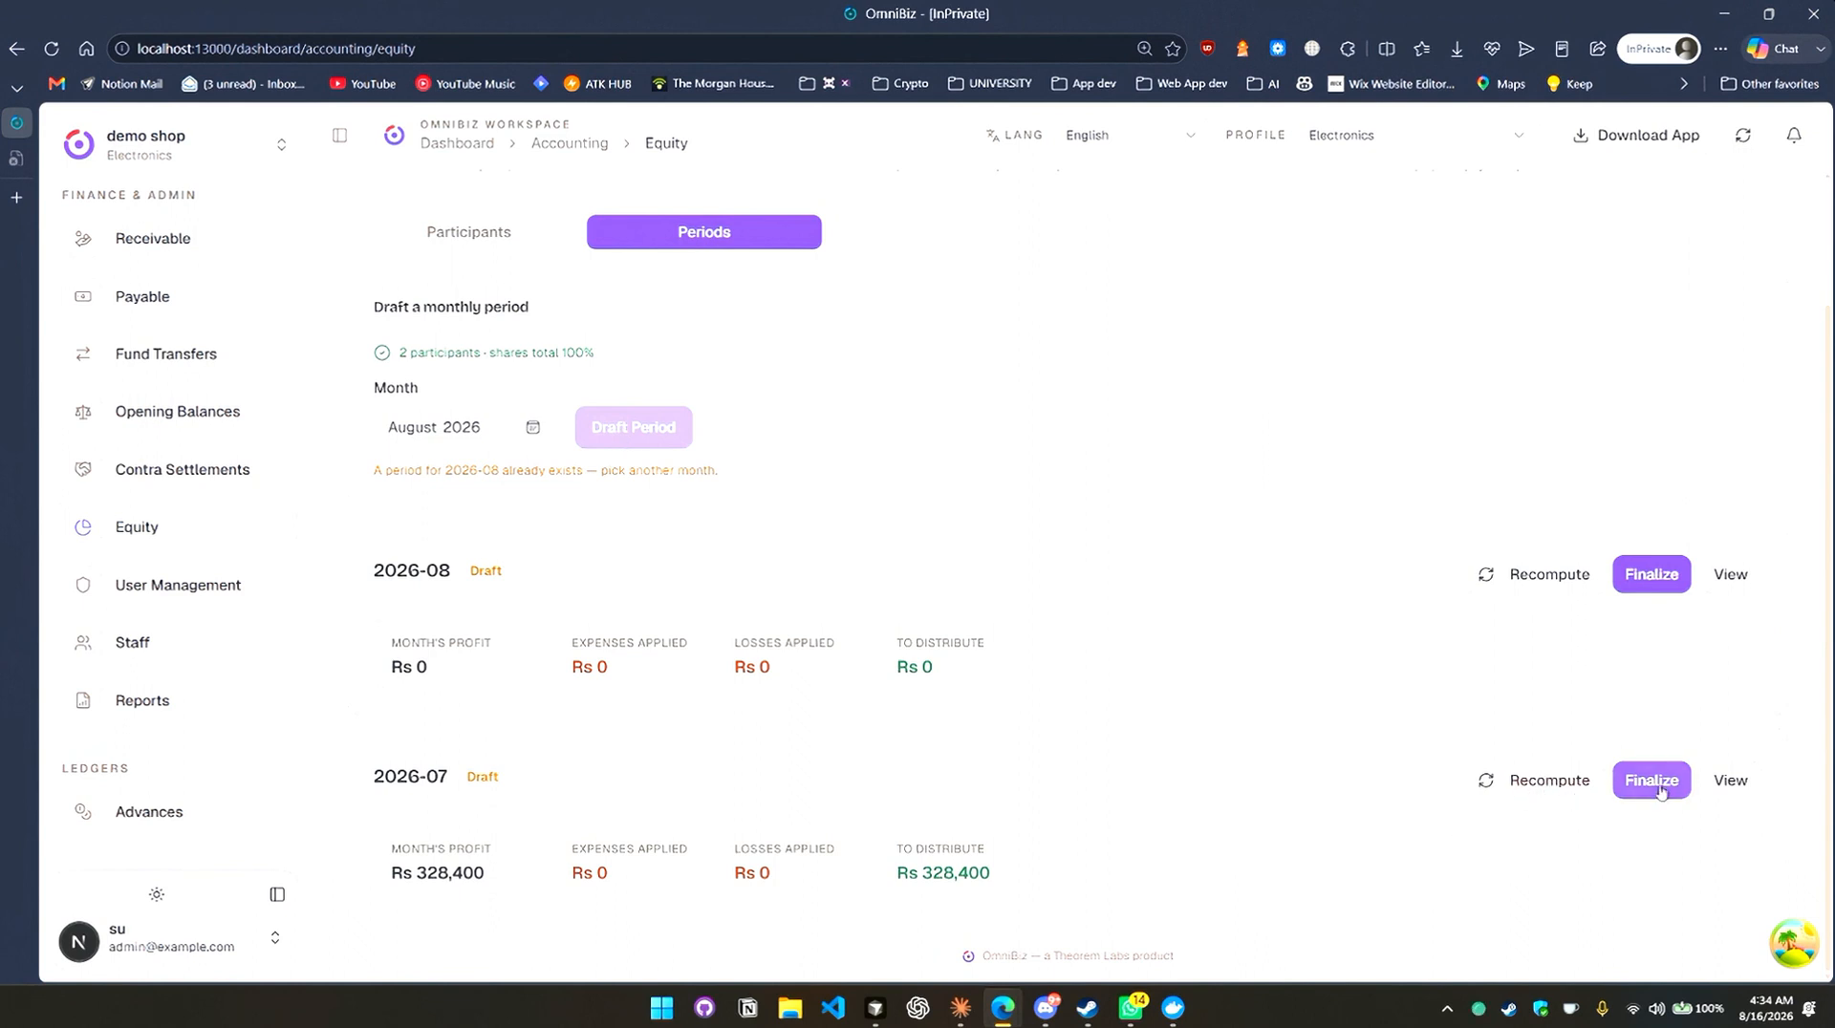
{"action": "left_click", "coordinate": [1527, 784]}
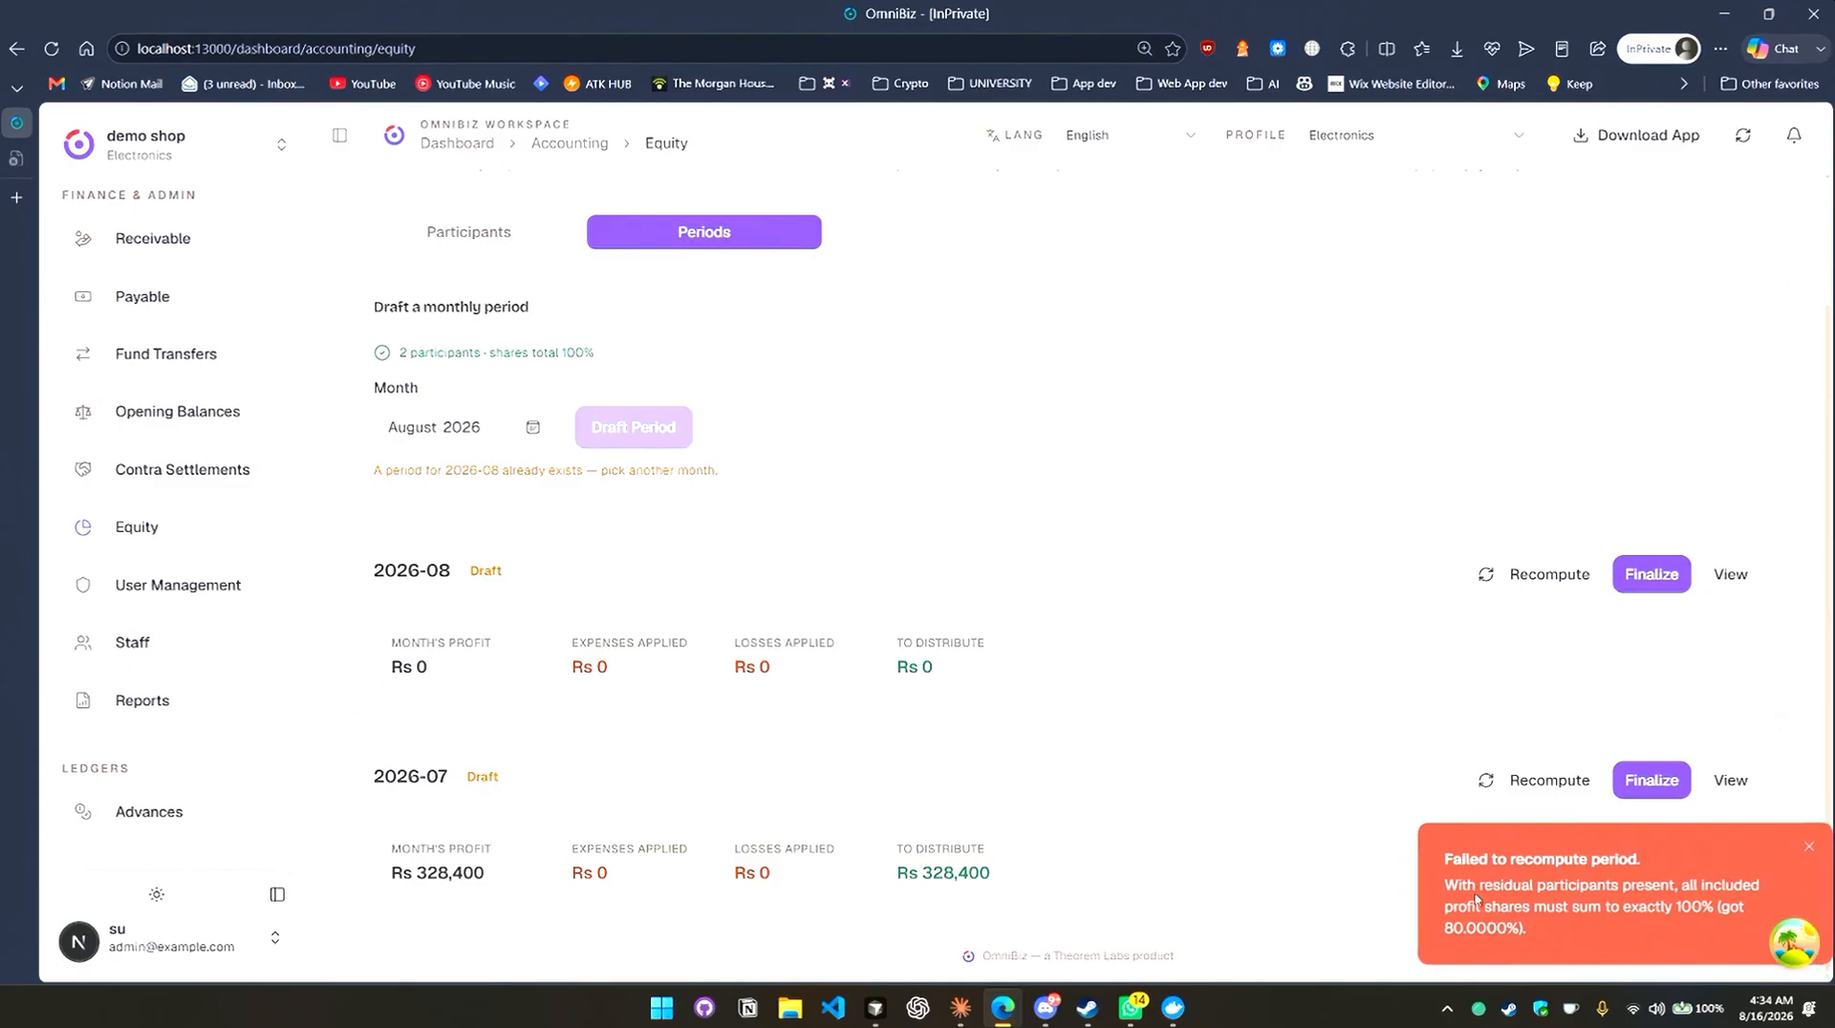
{"action": "scroll", "coordinate": [791, 586], "scroll_direction": "up", "scroll_amount": 2}
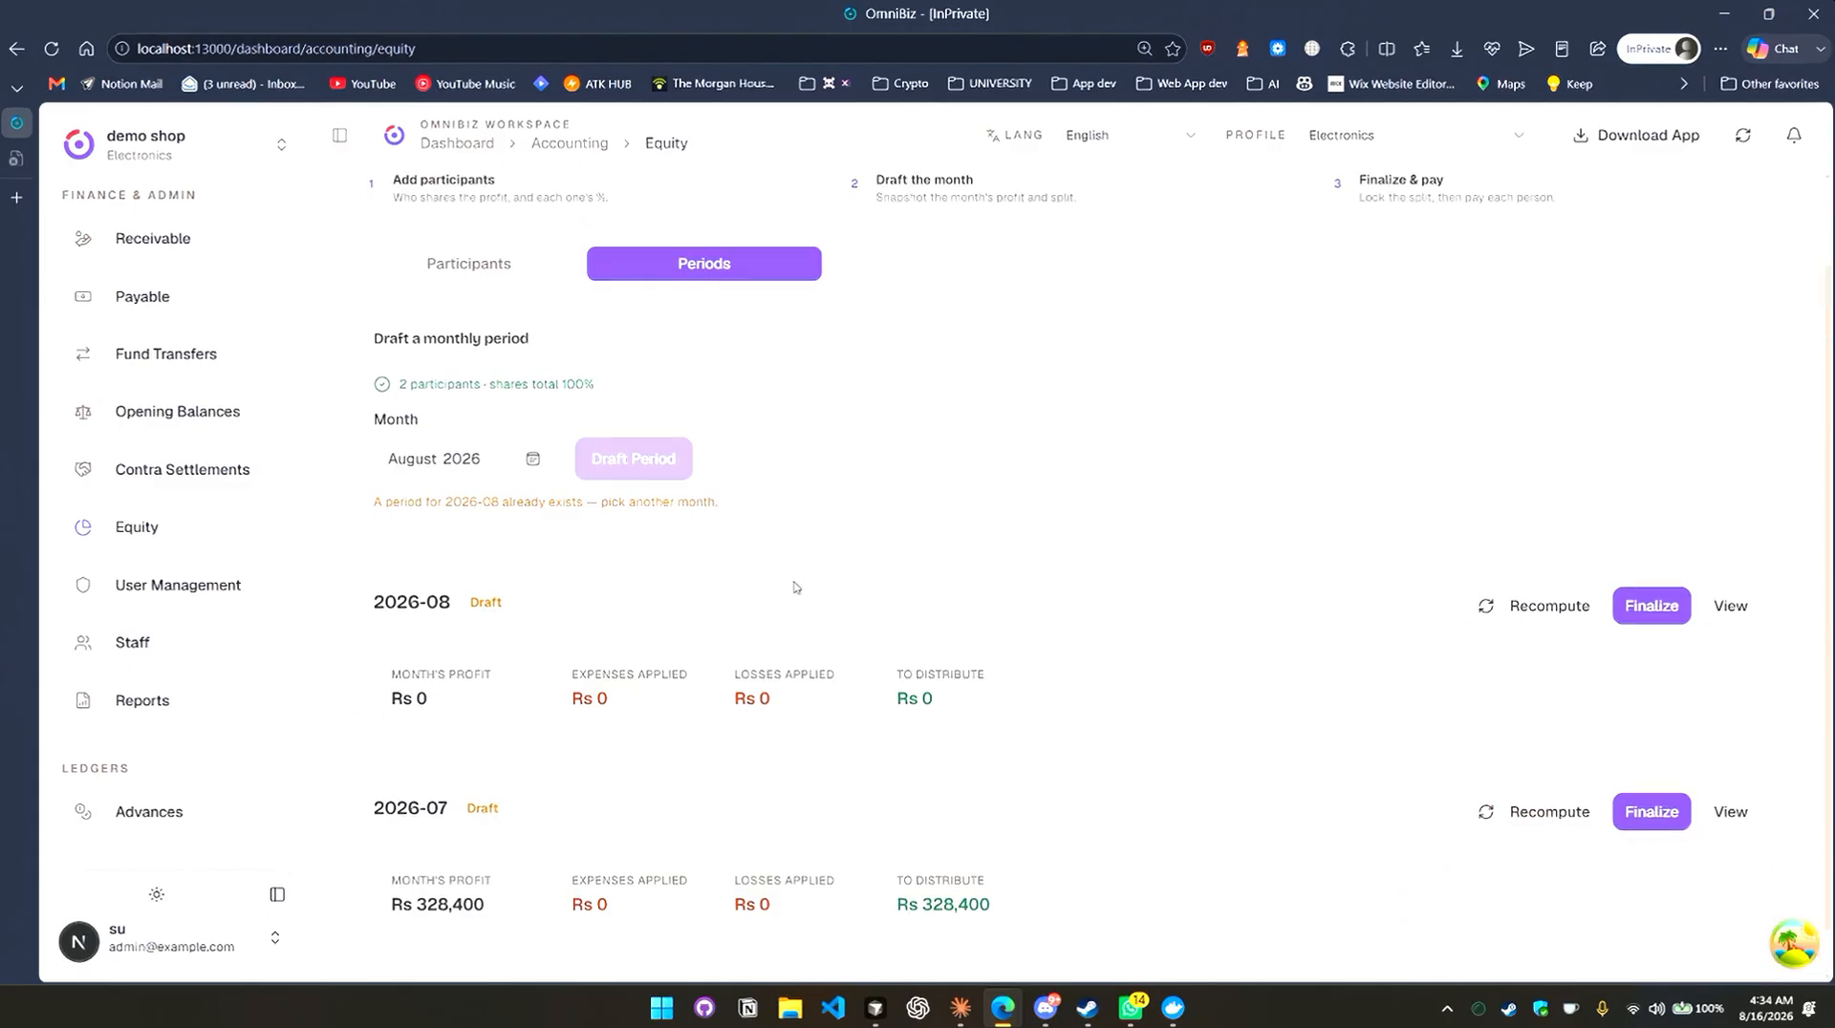
{"action": "left_click", "coordinate": [497, 390]}
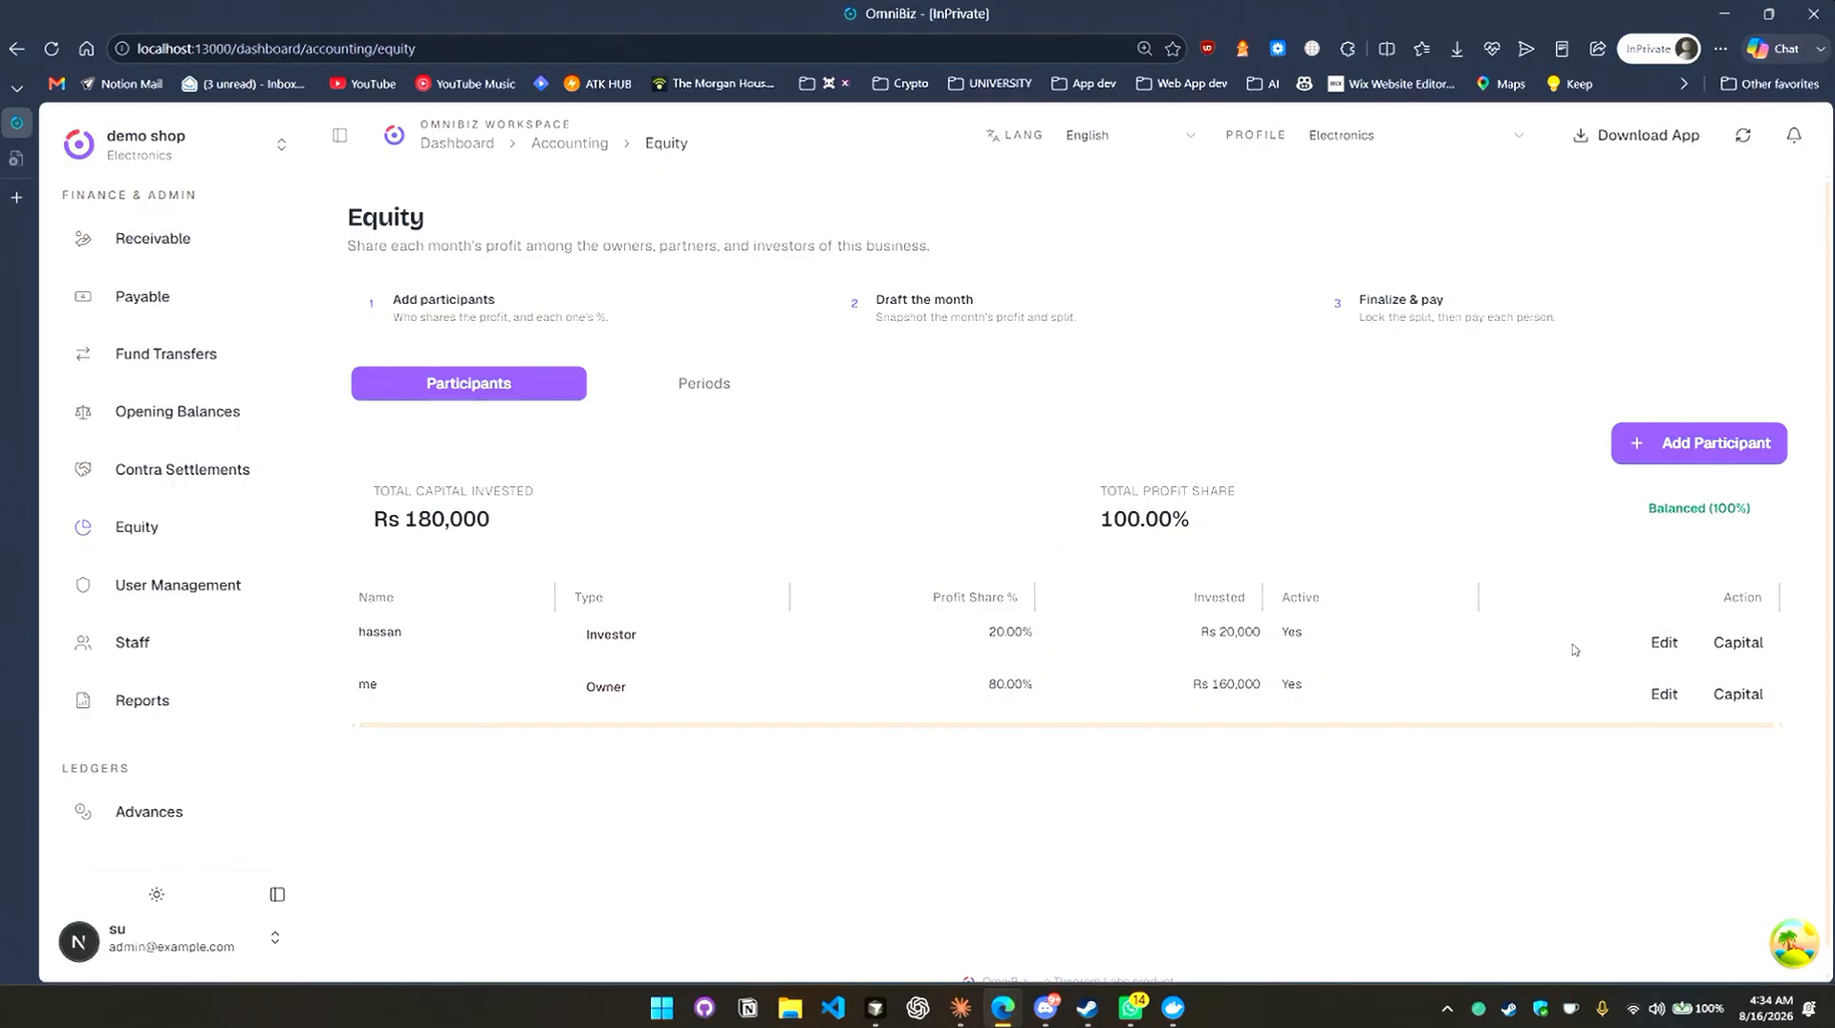
Recompute the drafted 2026-08 equity period and show its breakdown by participant.
{"action": "left_click", "coordinate": [714, 387]}
{"action": "scroll", "coordinate": [1648, 831], "scroll_direction": "down", "scroll_amount": 2}
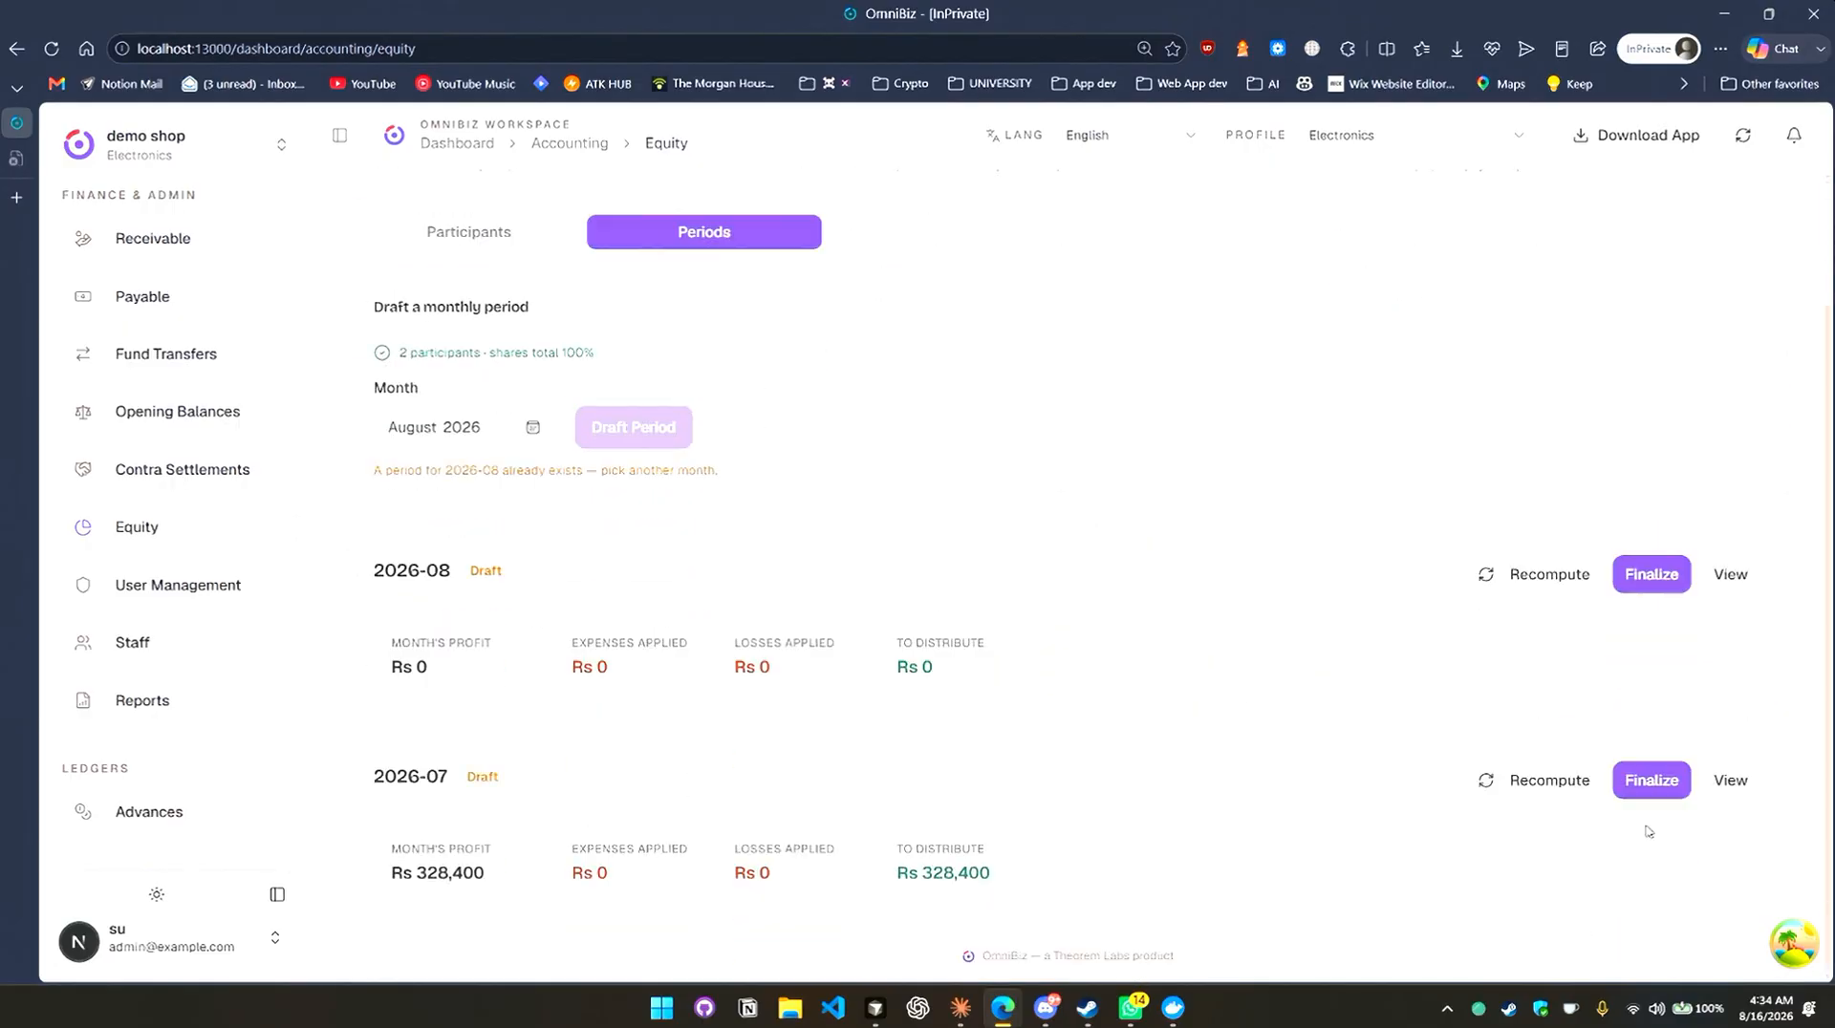
{"action": "left_click", "coordinate": [1534, 577]}
{"action": "left_click", "coordinate": [1749, 578]}
{"action": "scroll", "coordinate": [1329, 721], "scroll_direction": "down", "scroll_amount": 1}
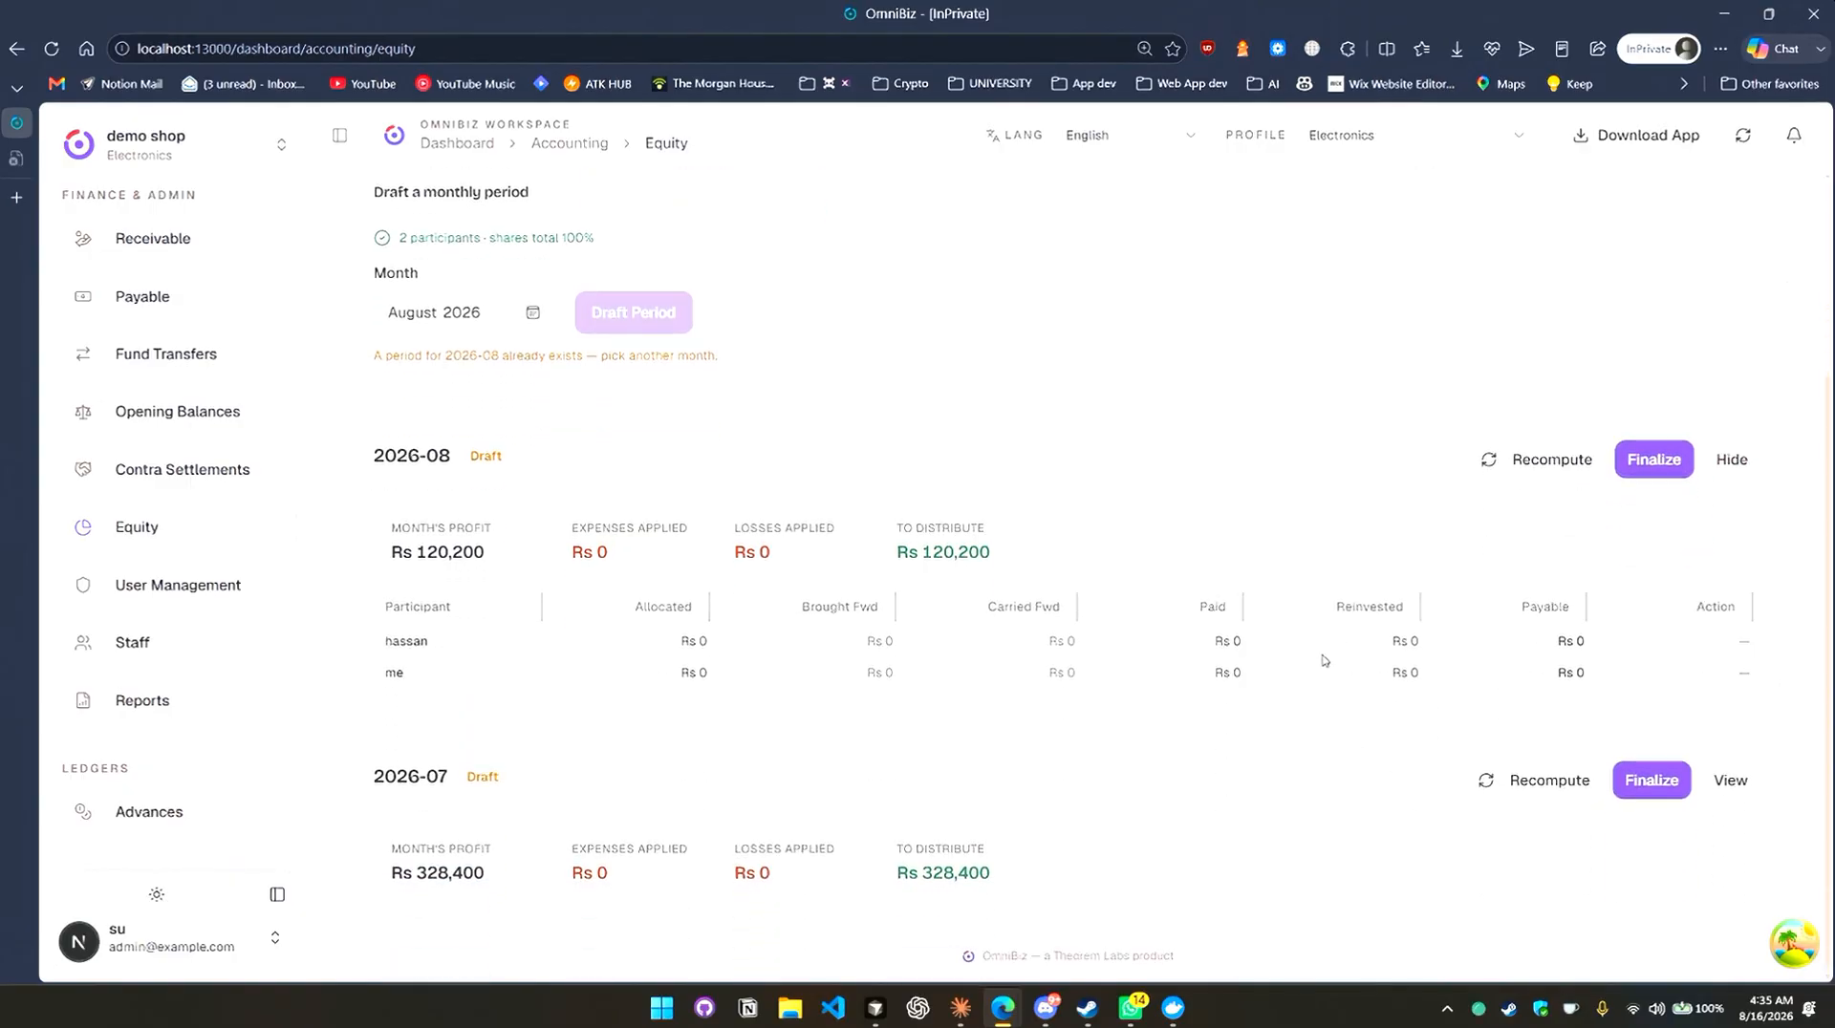
Open the finalization of the 2026-08 equity period with its deferred expenses and losses.
{"action": "left_click", "coordinate": [1654, 463]}
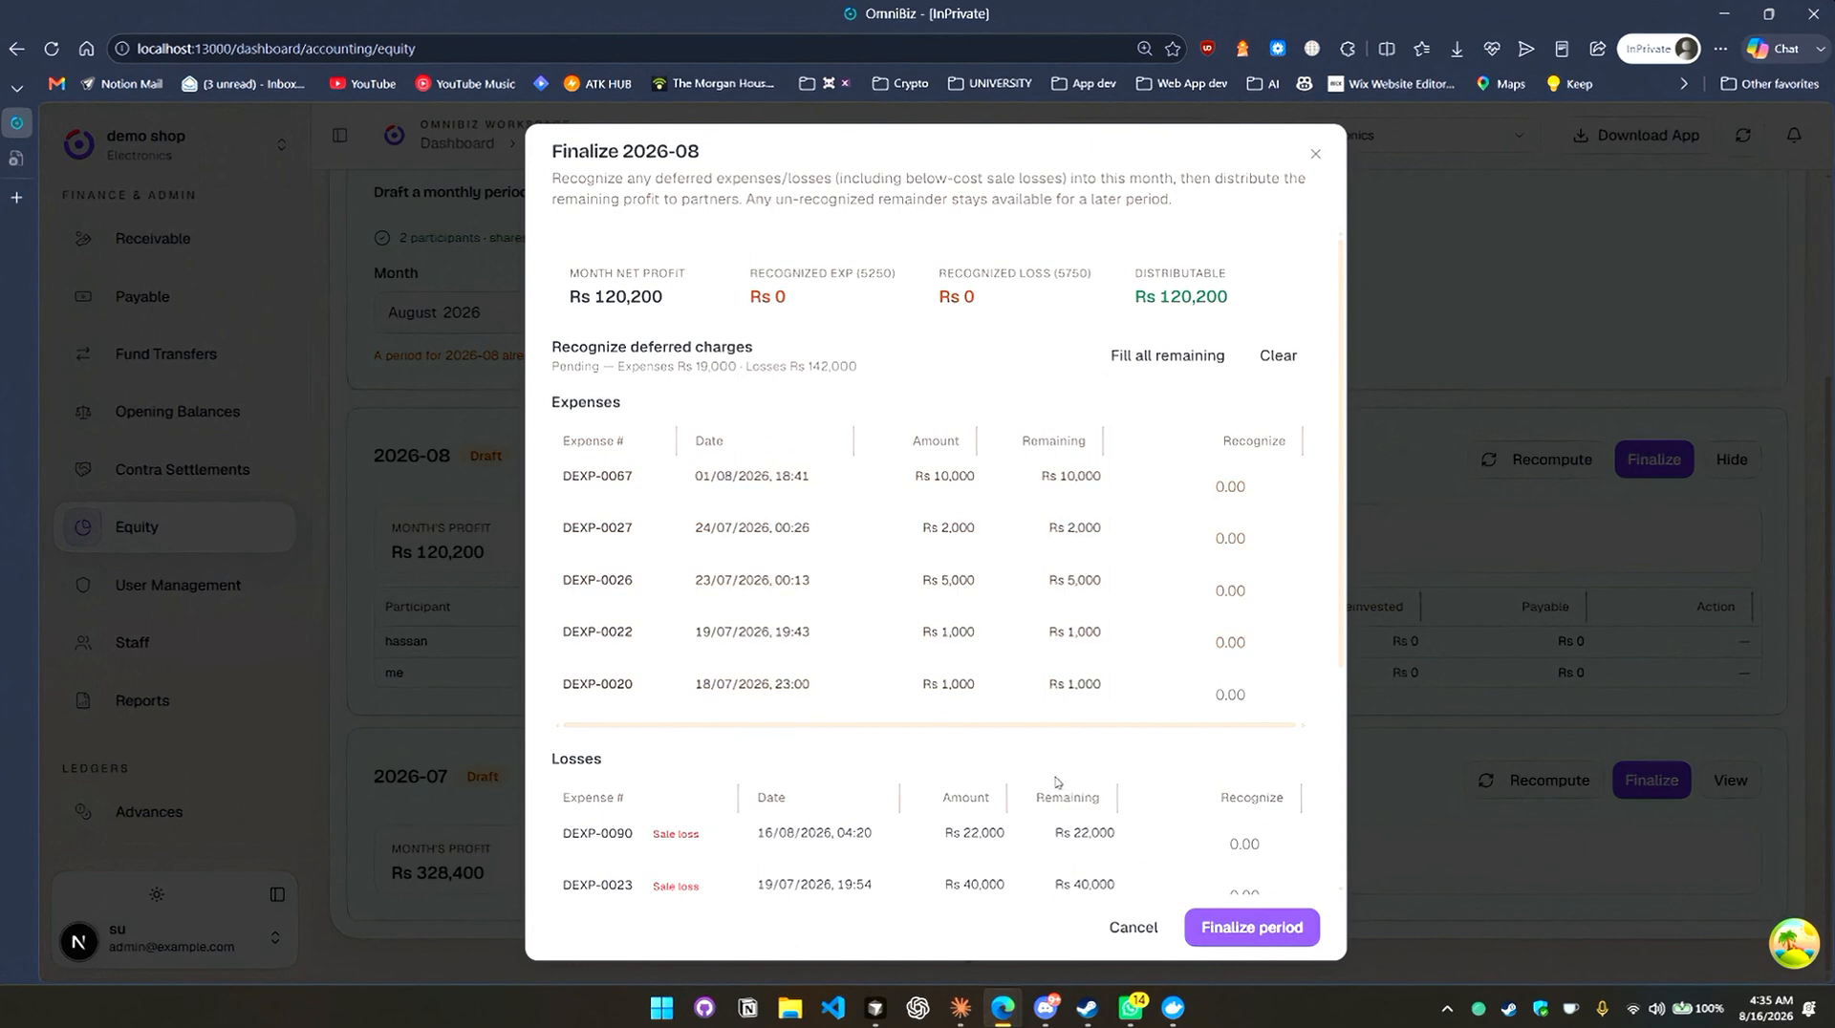
Review the 2026-08 period's profit figures, deferred expenses, sale losses and partner distribution before finalizing.
{"action": "scroll", "coordinate": [1057, 779], "scroll_direction": "down", "scroll_amount": 3}
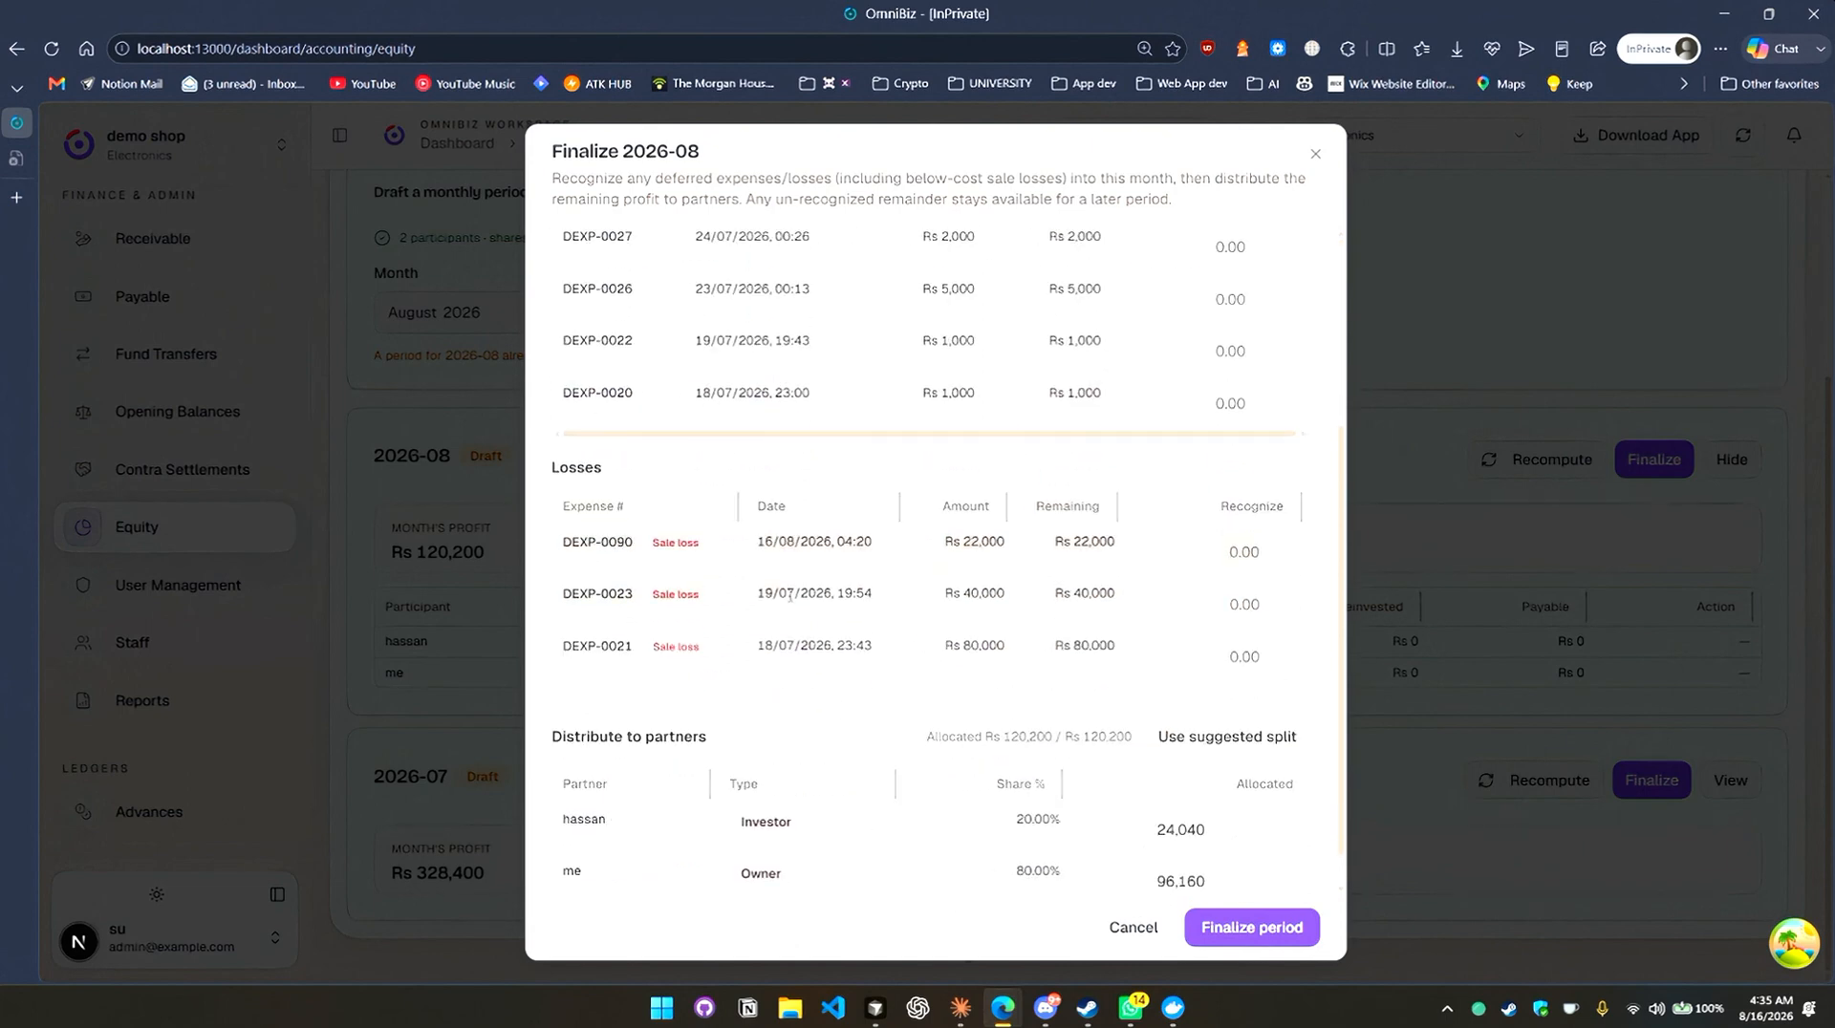
{"action": "left_click", "coordinate": [1142, 667]}
{"action": "left_click", "coordinate": [1077, 692]}
{"action": "scroll", "coordinate": [1077, 693], "scroll_direction": "up", "scroll_amount": 3}
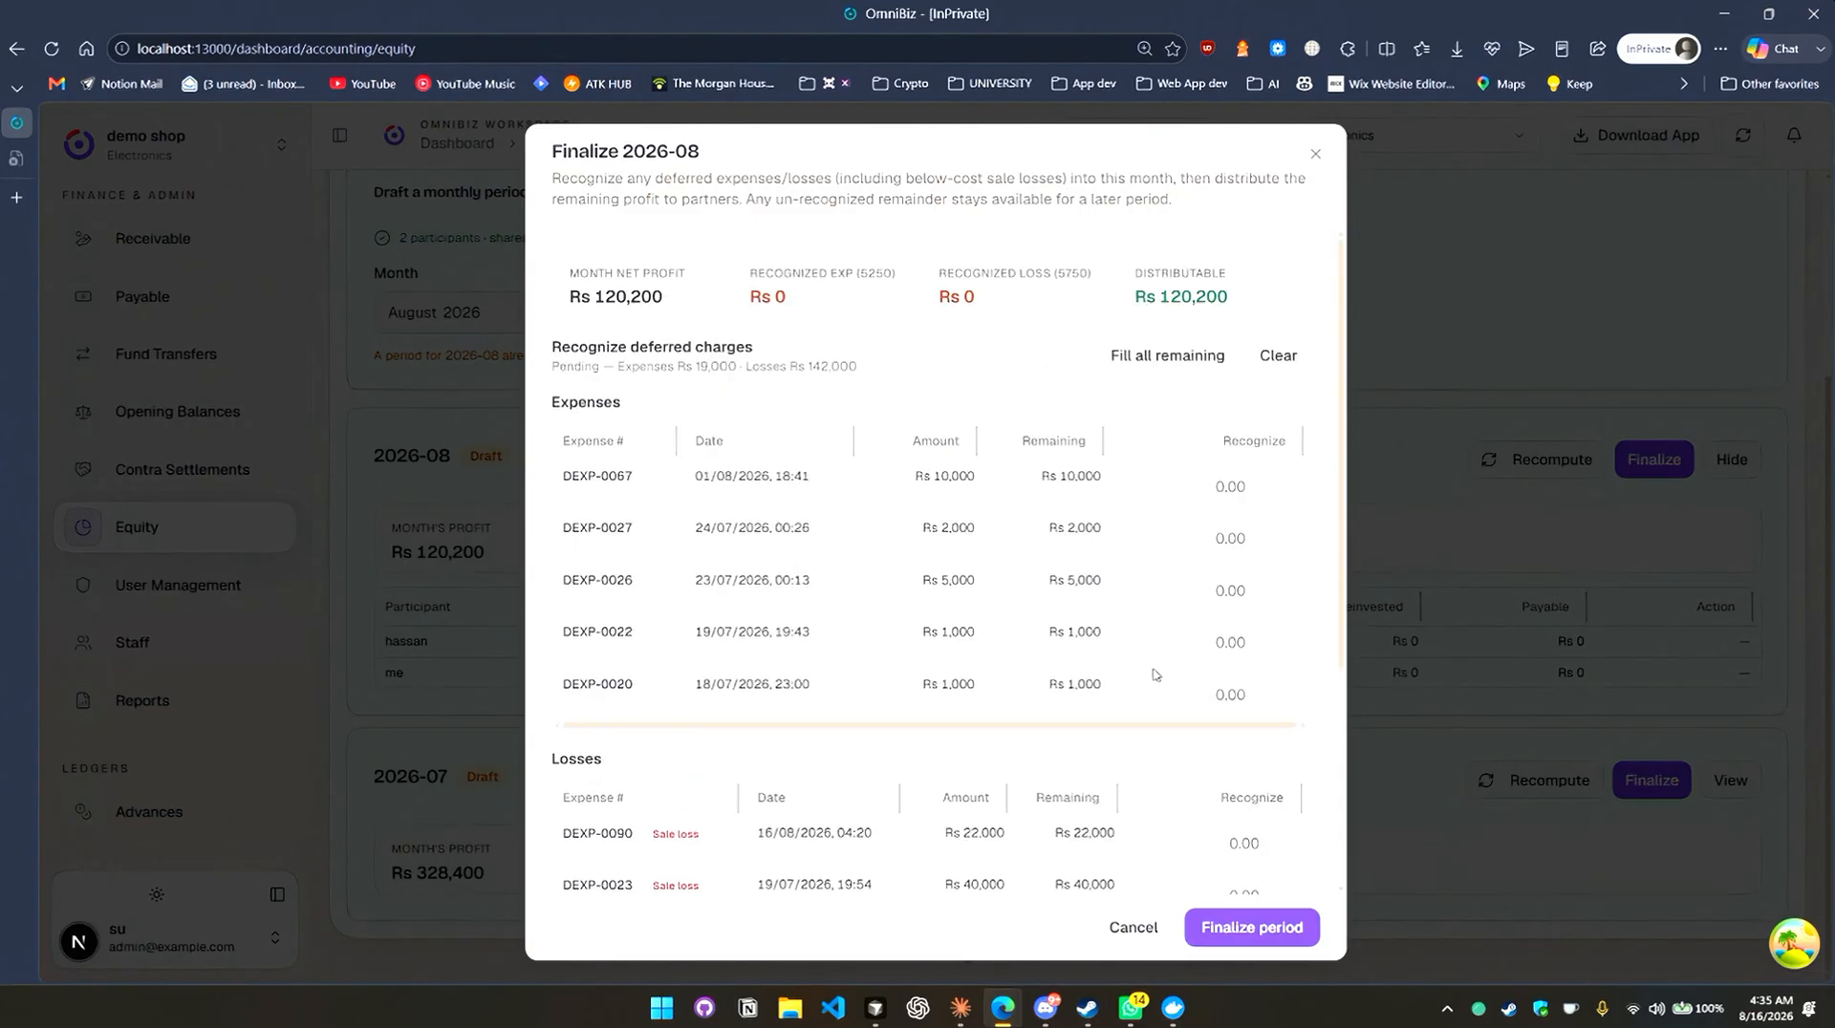
{"action": "left_click", "coordinate": [1194, 492]}
{"action": "scroll", "coordinate": [1169, 572], "scroll_direction": "down", "scroll_amount": 3}
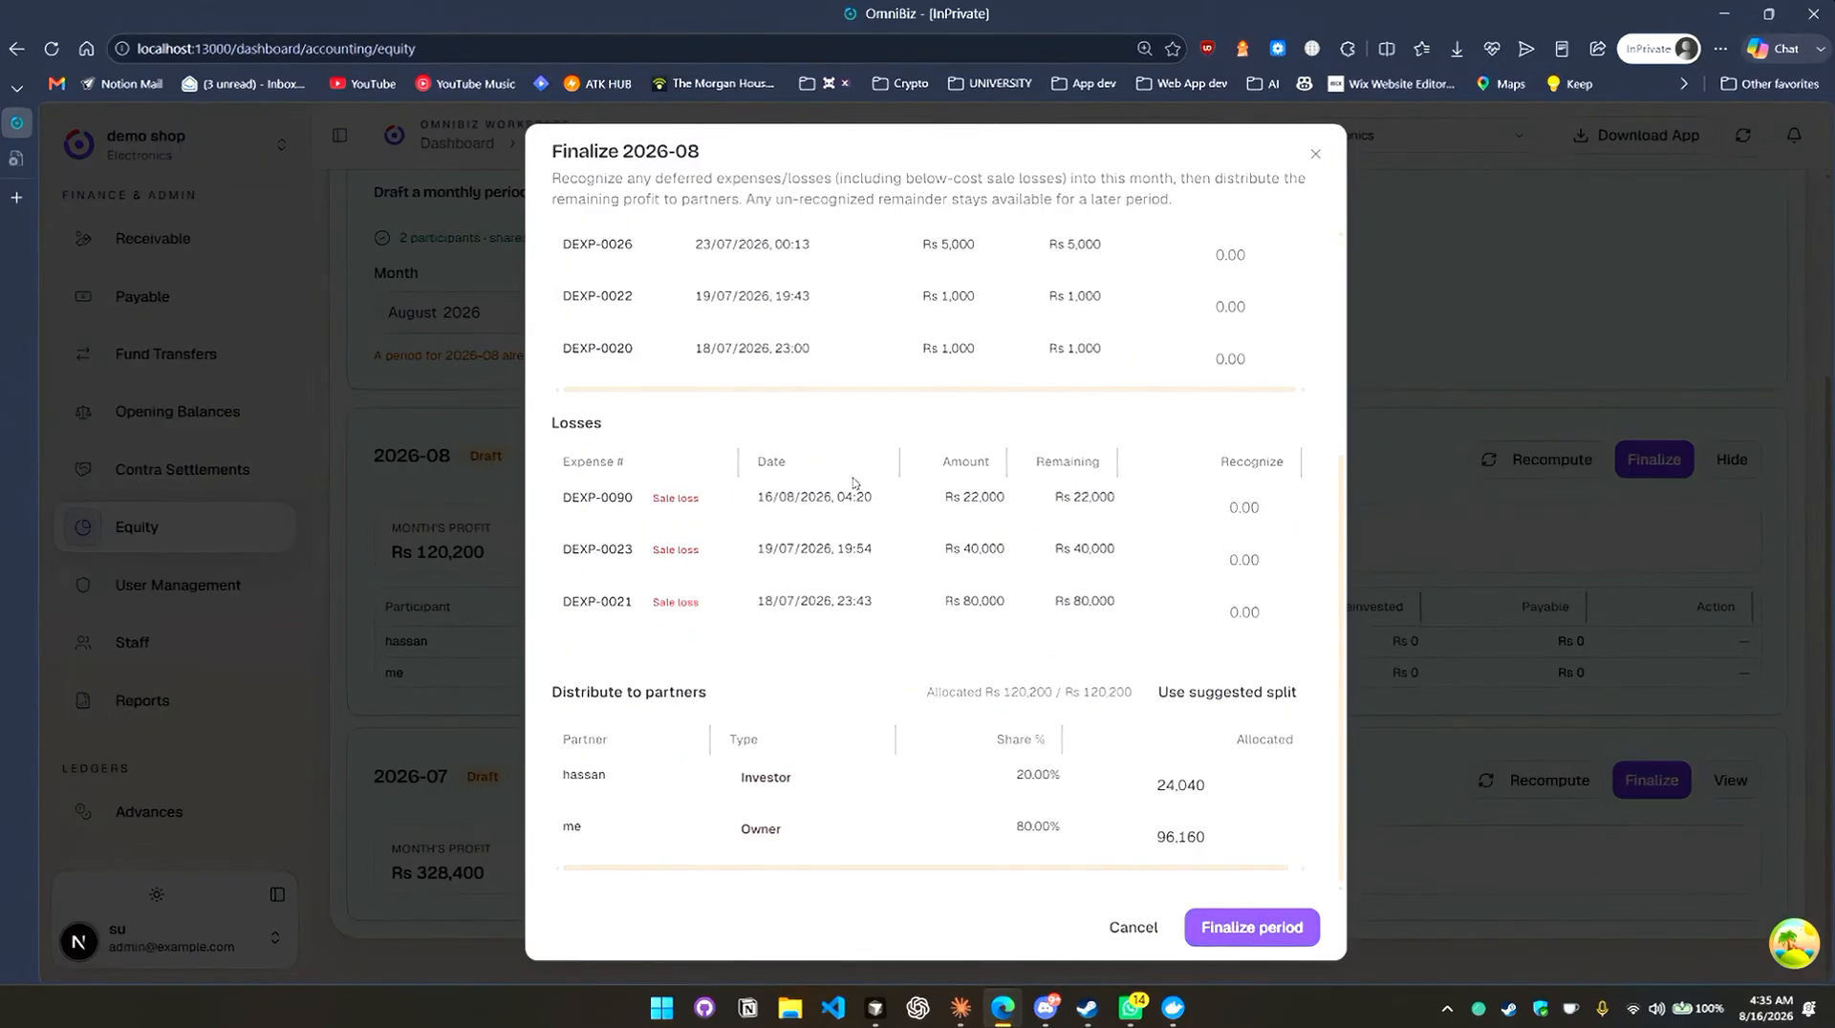
{"action": "scroll", "coordinate": [956, 573], "scroll_direction": "up", "scroll_amount": 3}
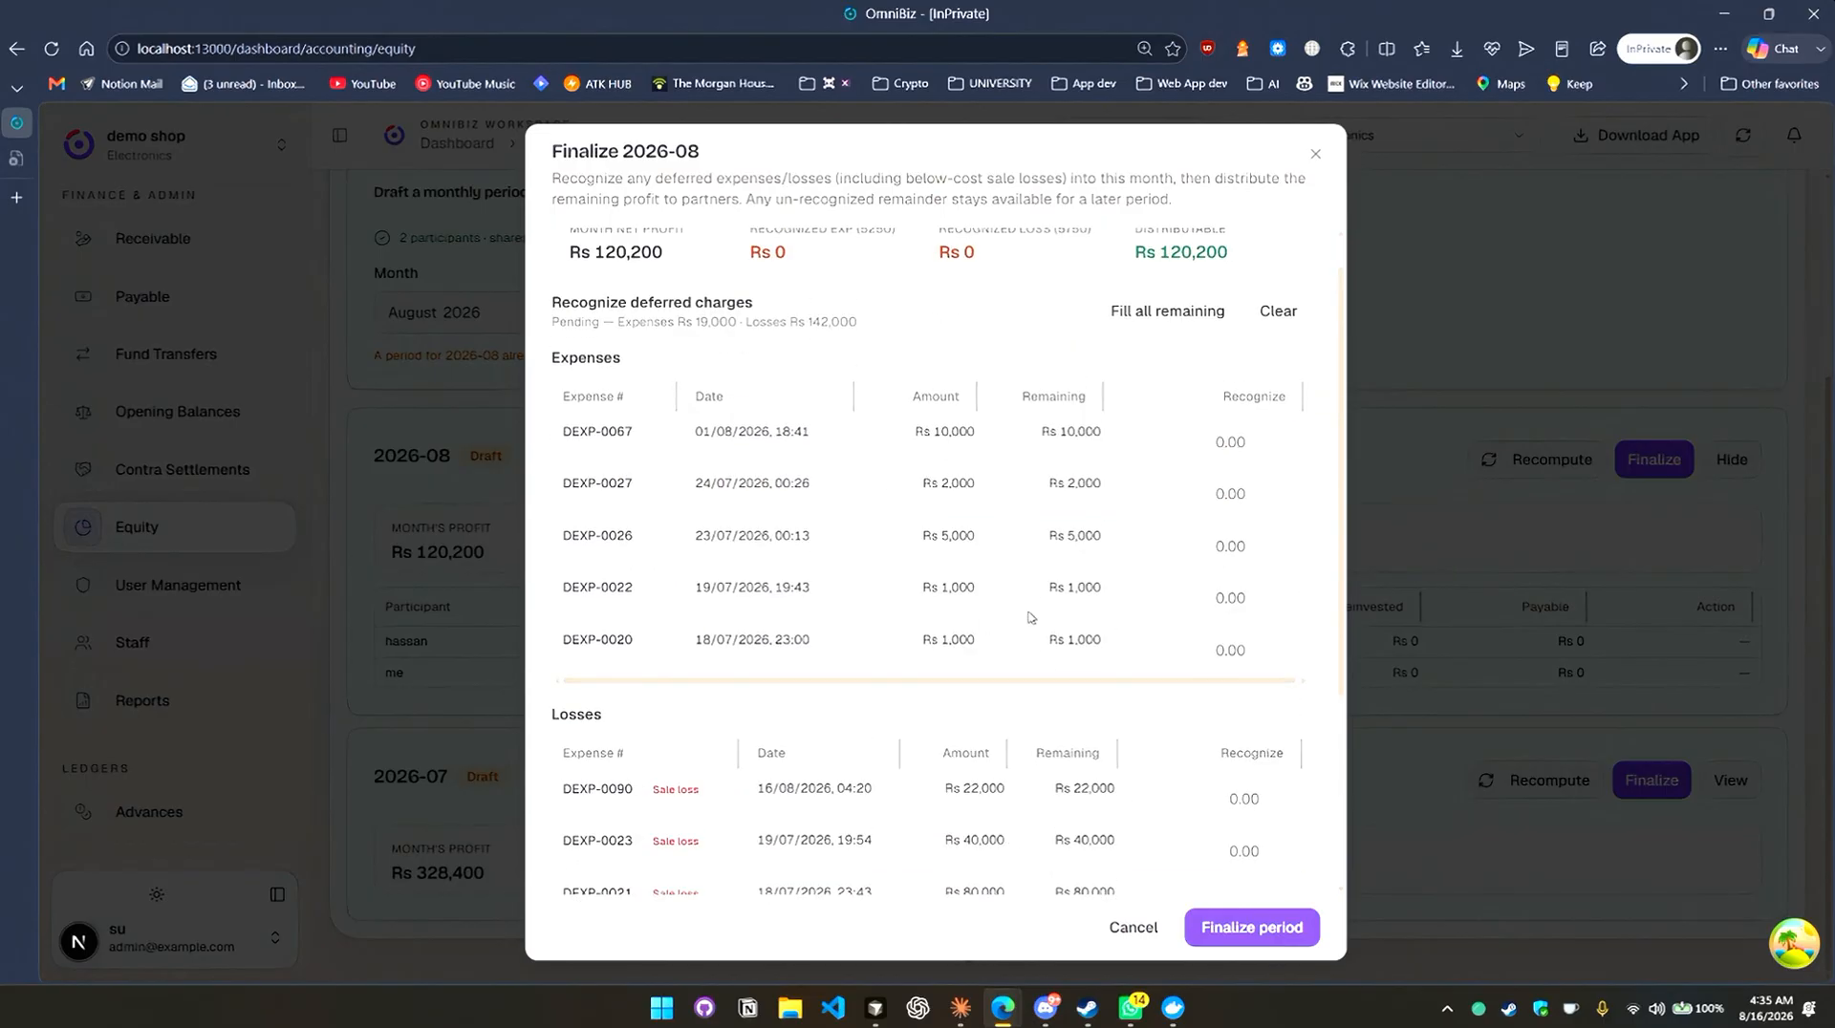
{"action": "scroll", "coordinate": [1049, 484], "scroll_direction": "down", "scroll_amount": 1}
{"action": "scroll", "coordinate": [1051, 478], "scroll_direction": "down", "scroll_amount": 2}
{"action": "scroll", "coordinate": [1061, 471], "scroll_direction": "up", "scroll_amount": 1}
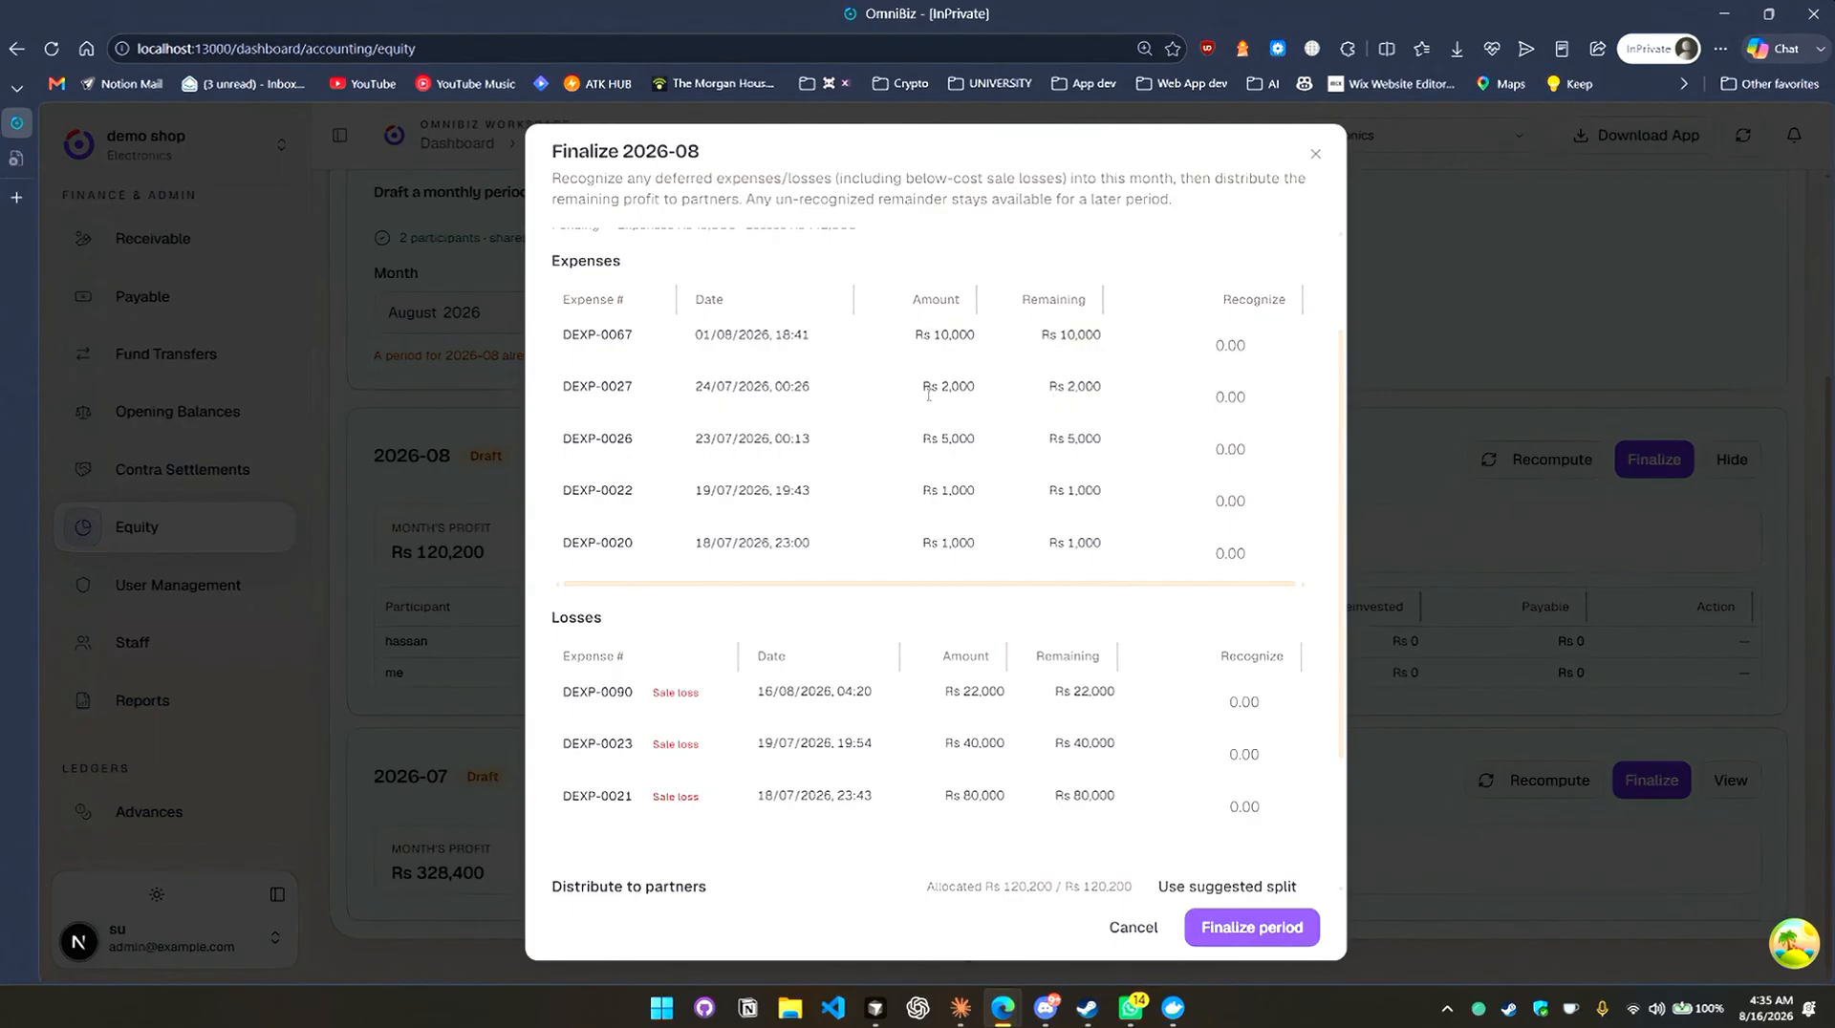
{"action": "scroll", "coordinate": [1086, 472], "scroll_direction": "up", "scroll_amount": 1}
{"action": "scroll", "coordinate": [1087, 471], "scroll_direction": "up", "scroll_amount": 2}
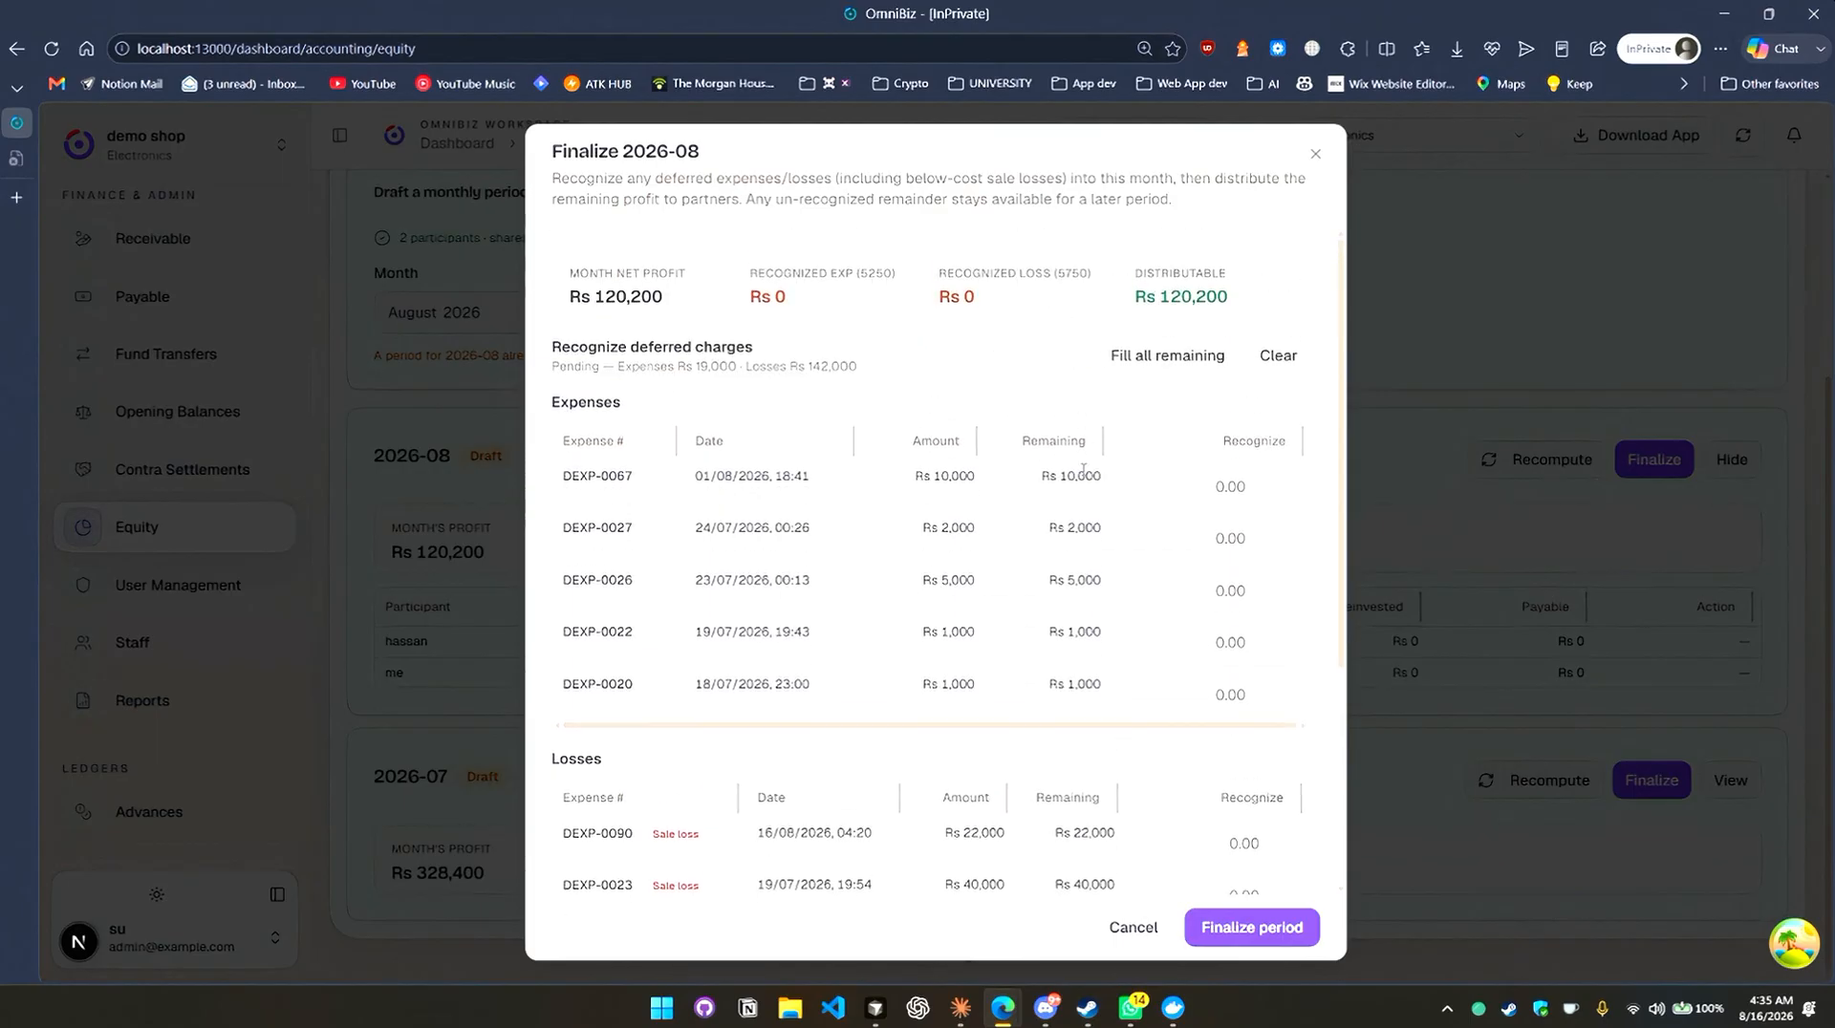
Fill in all remaining deferred charges for 2026-08, check the resulting partner allocations, and clear the recognized amounts again.
{"action": "left_click", "coordinate": [1116, 356]}
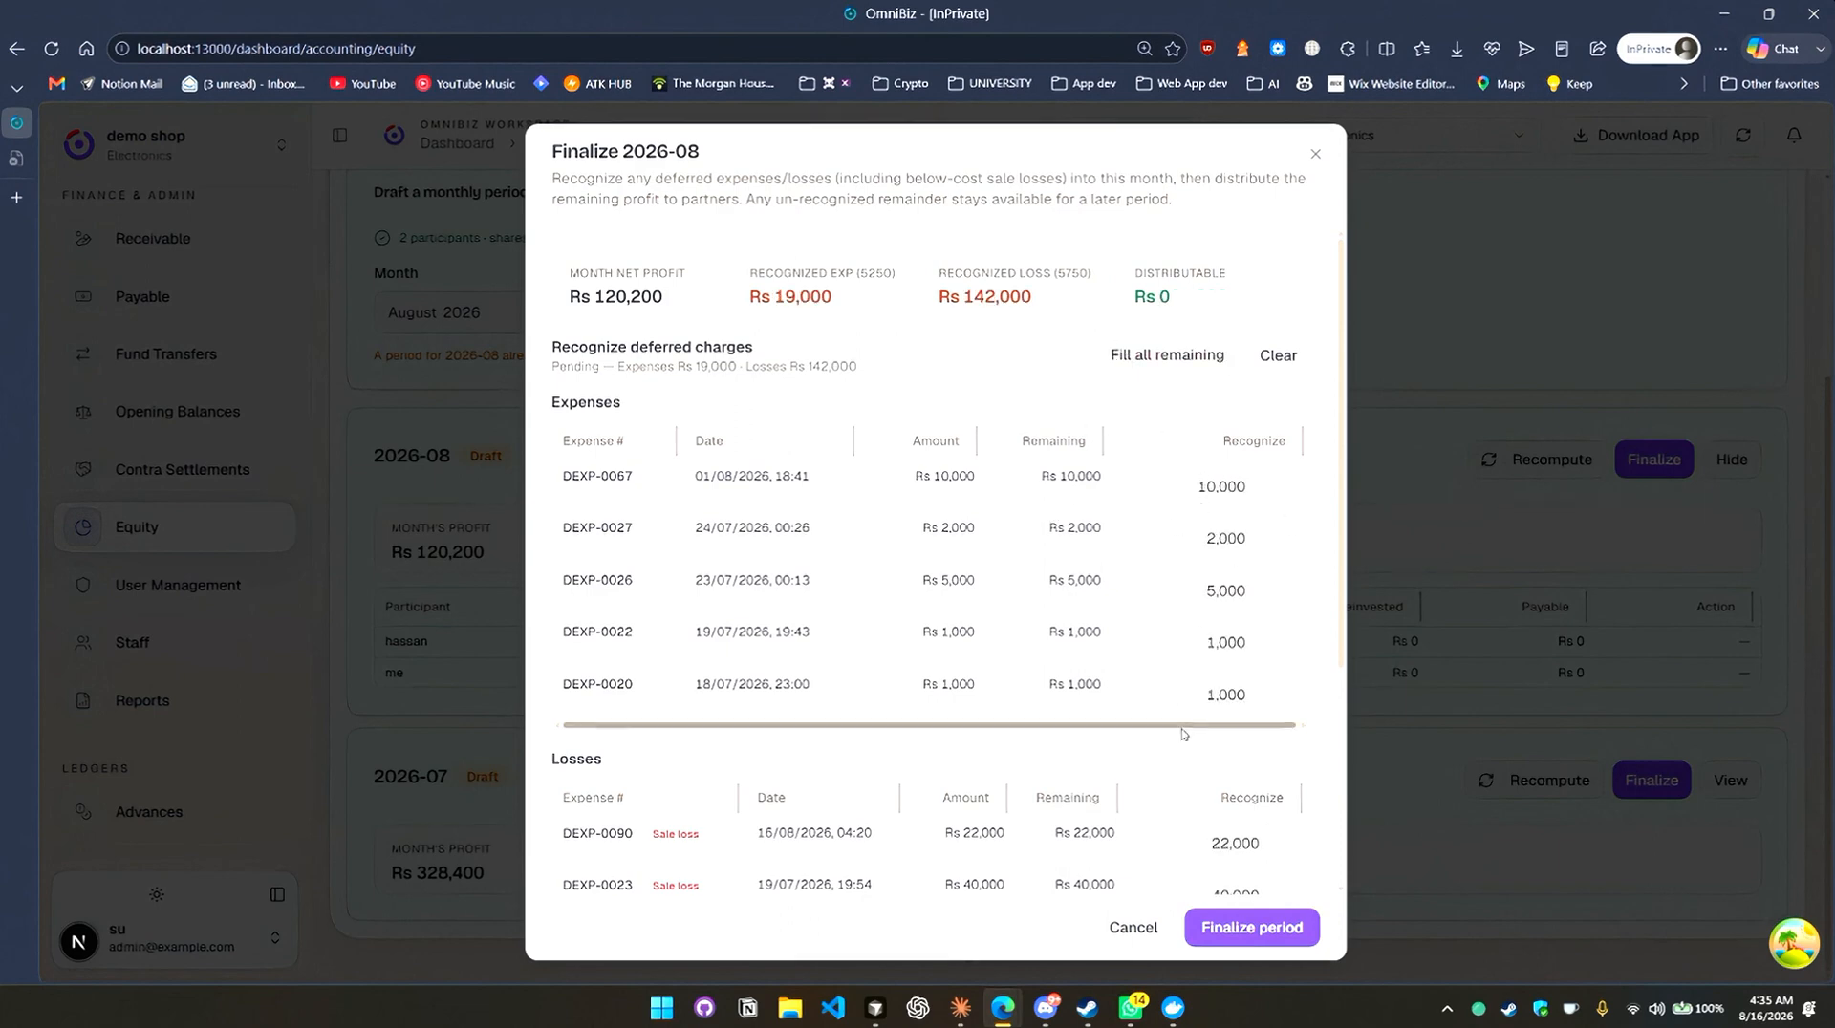
{"action": "scroll", "coordinate": [1185, 729], "scroll_direction": "down", "scroll_amount": 3}
{"action": "scroll", "coordinate": [1209, 666], "scroll_direction": "down", "scroll_amount": 1}
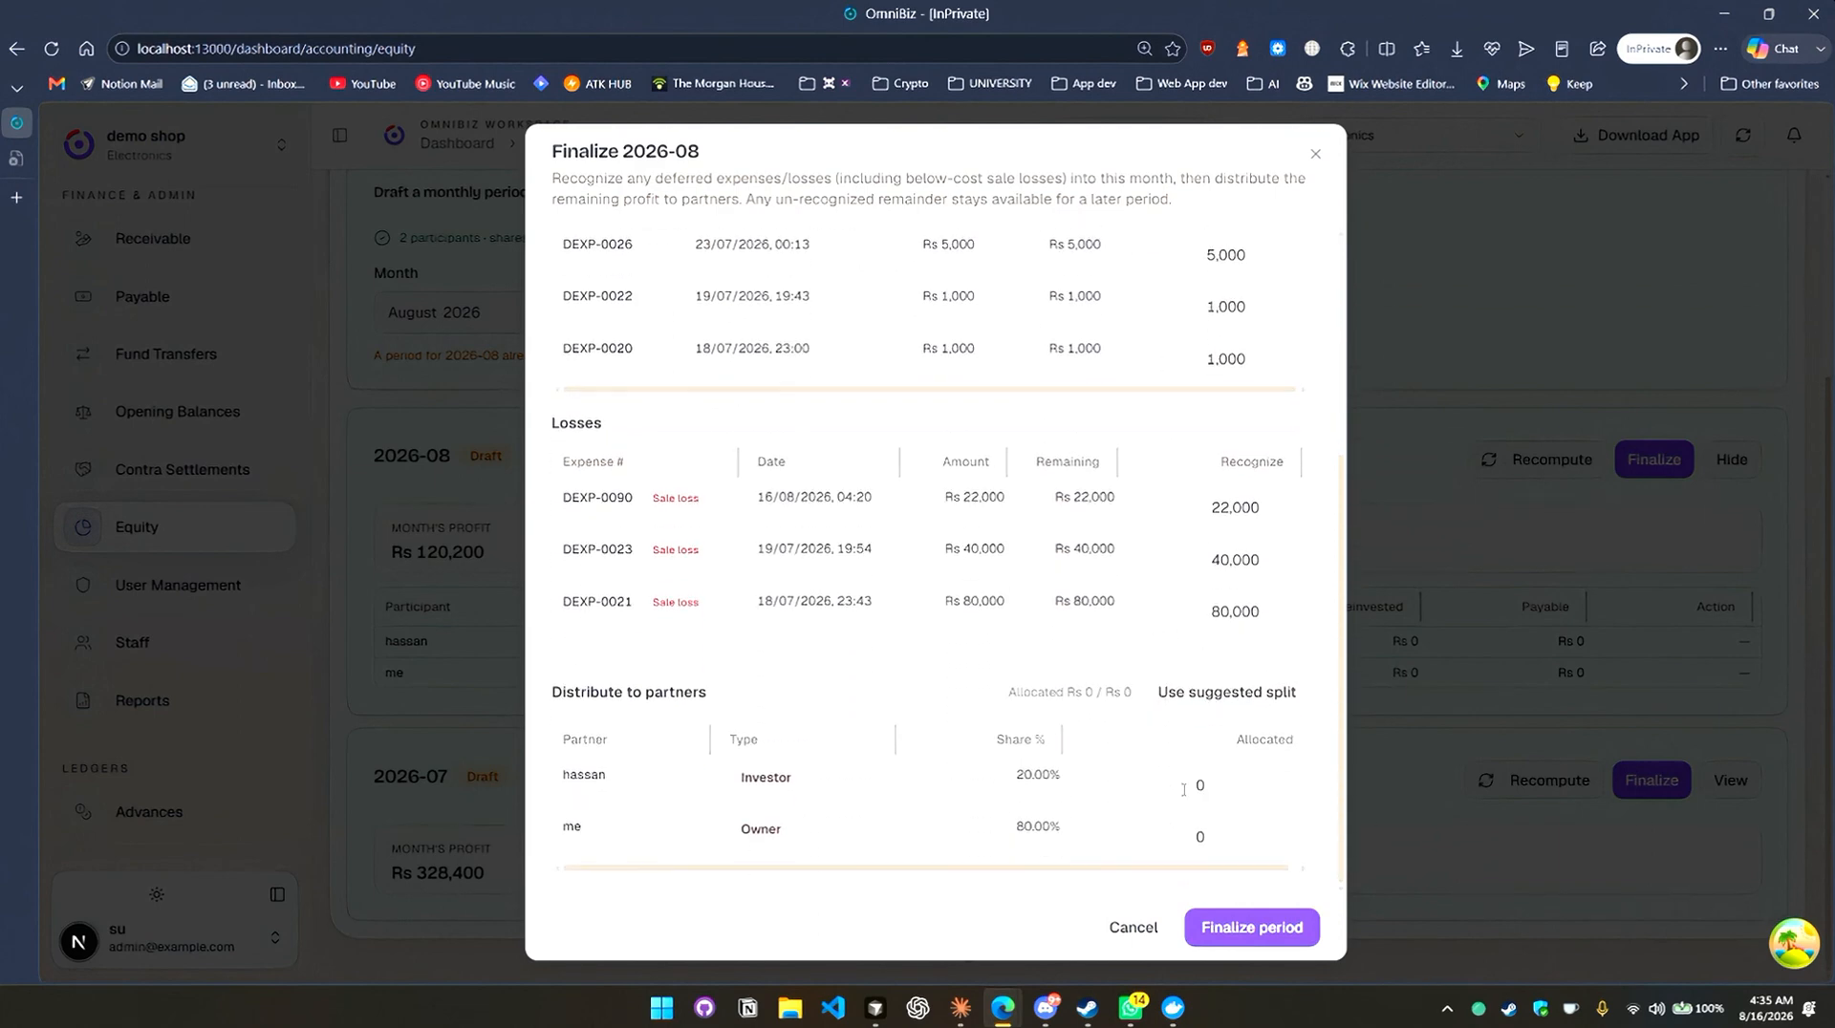
{"action": "scroll", "coordinate": [1233, 573], "scroll_direction": "up", "scroll_amount": 4}
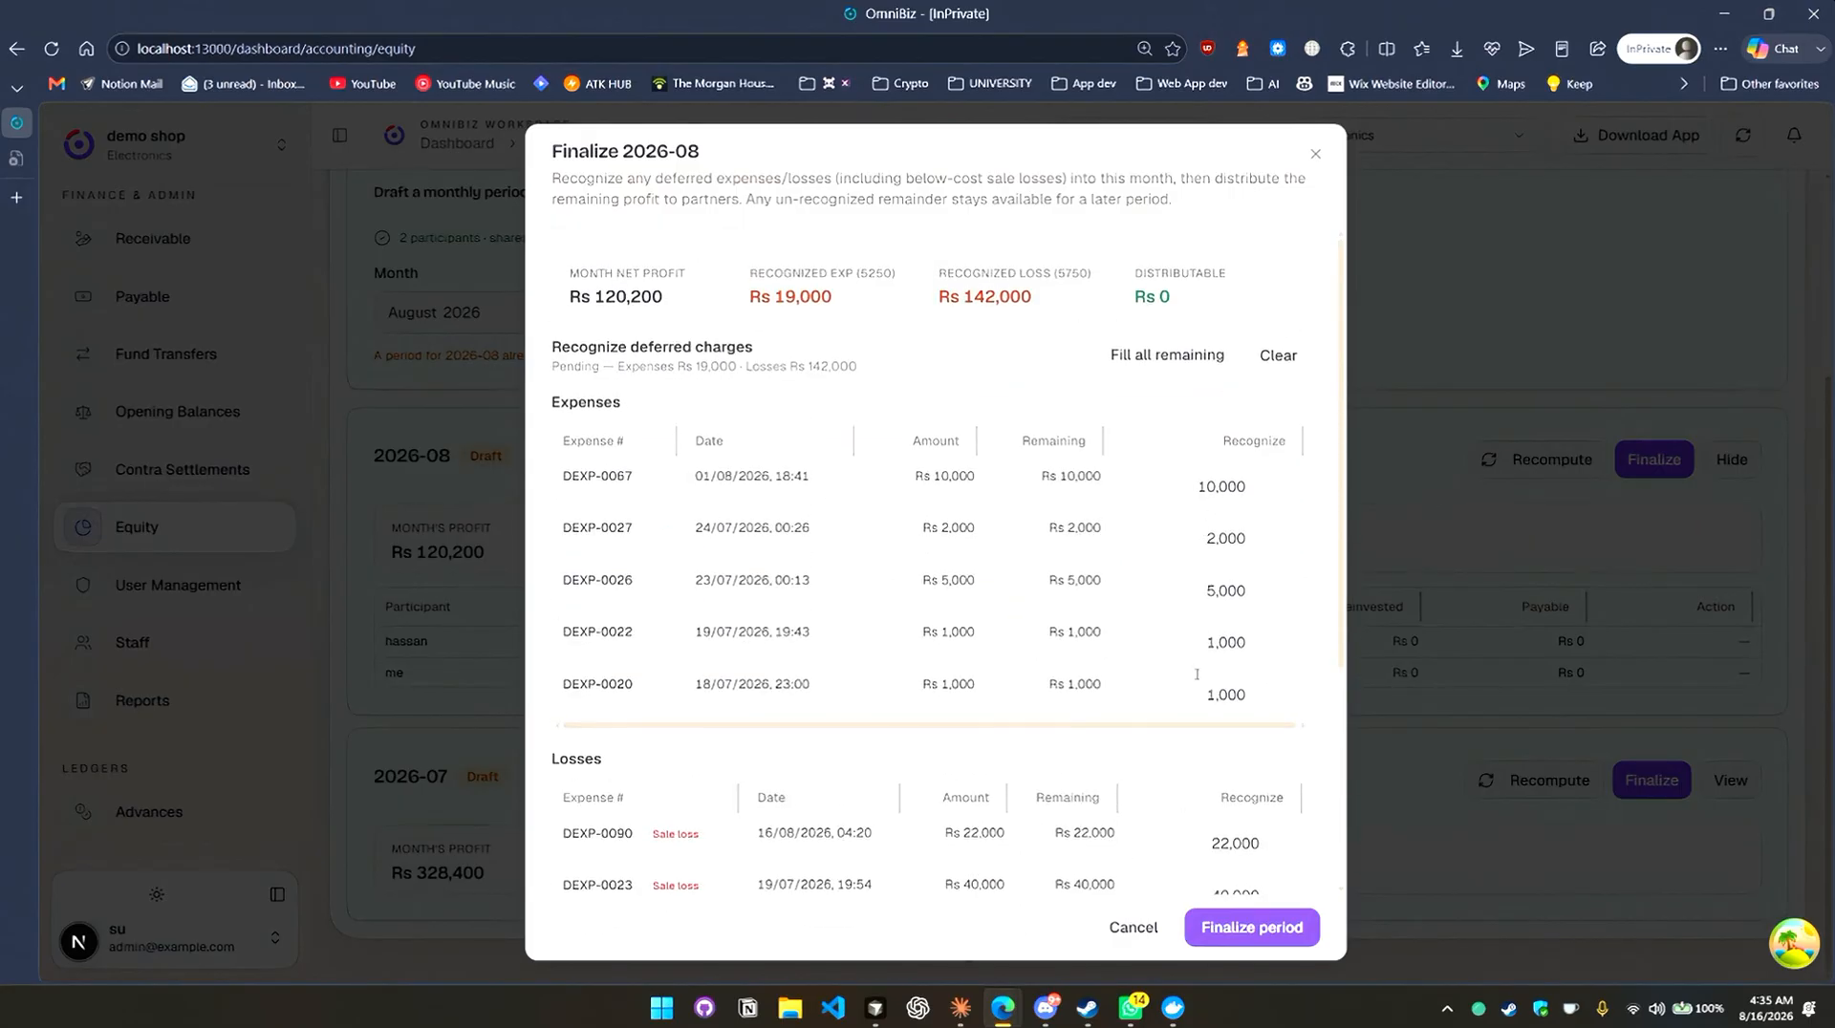
{"action": "left_click", "coordinate": [1278, 355]}
{"action": "scroll", "coordinate": [1231, 635], "scroll_direction": "down", "scroll_amount": 3}
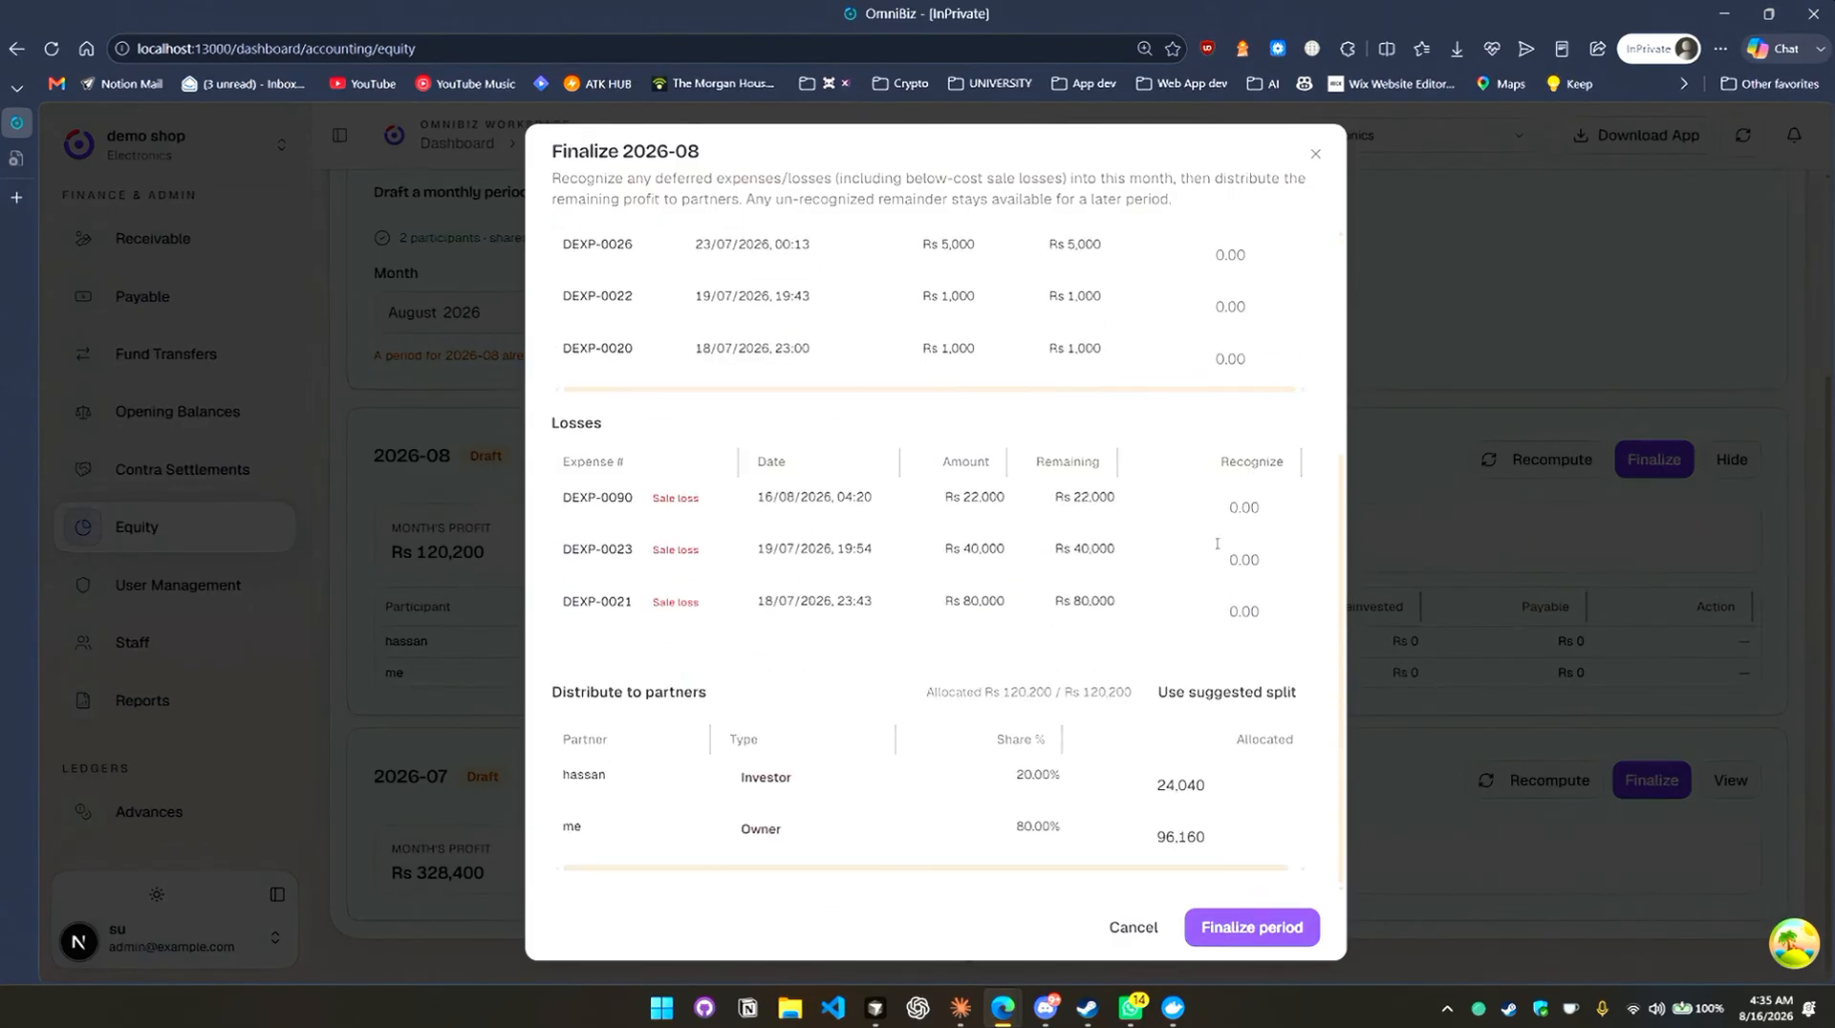
{"action": "scroll", "coordinate": [1217, 544], "scroll_direction": "up", "scroll_amount": 3}
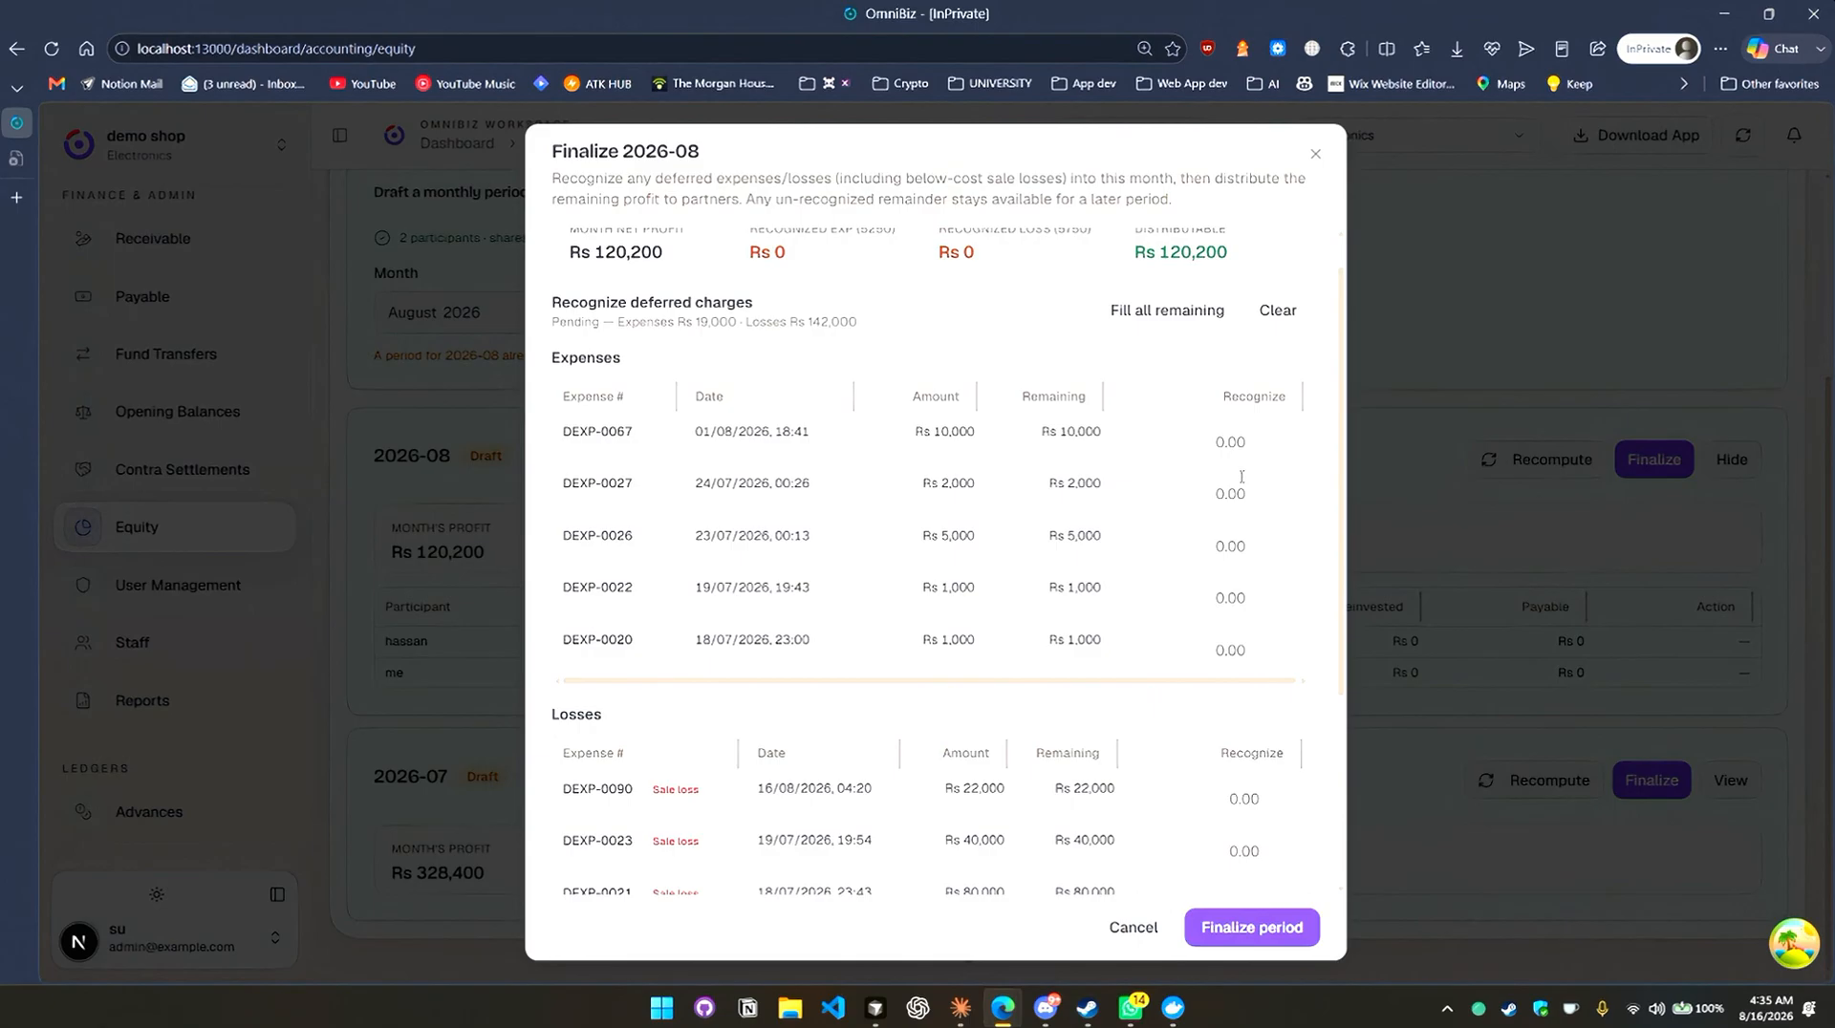
Fill in all remaining deferred charges, but set the recognized amounts of losses DEXP-0090, DEXP-0023 and DEXP-0021 to 0.
{"action": "left_click", "coordinate": [1188, 310]}
{"action": "scroll", "coordinate": [1194, 535], "scroll_direction": "down", "scroll_amount": 2}
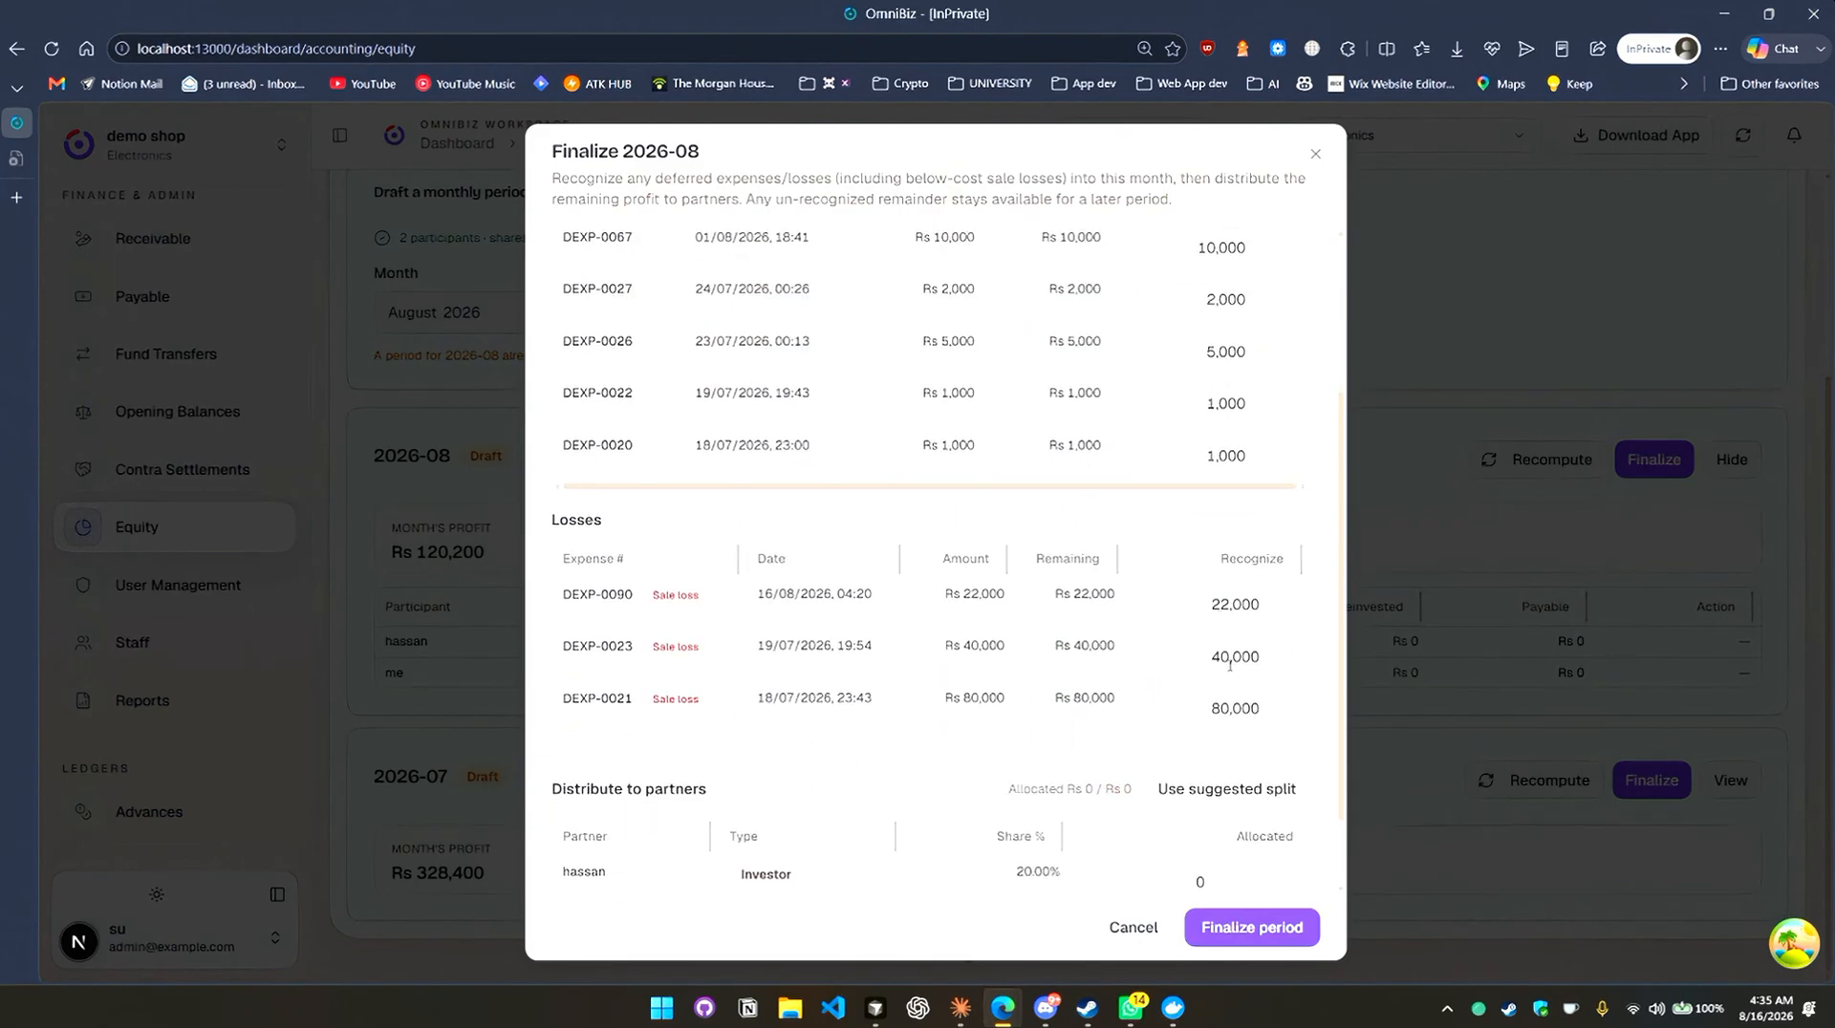
{"action": "left_click", "coordinate": [1230, 660]}
{"action": "key", "text": "BackSpace"}
{"action": "key", "text": "BackSpace"}
{"action": "left_click", "coordinate": [1230, 605]}
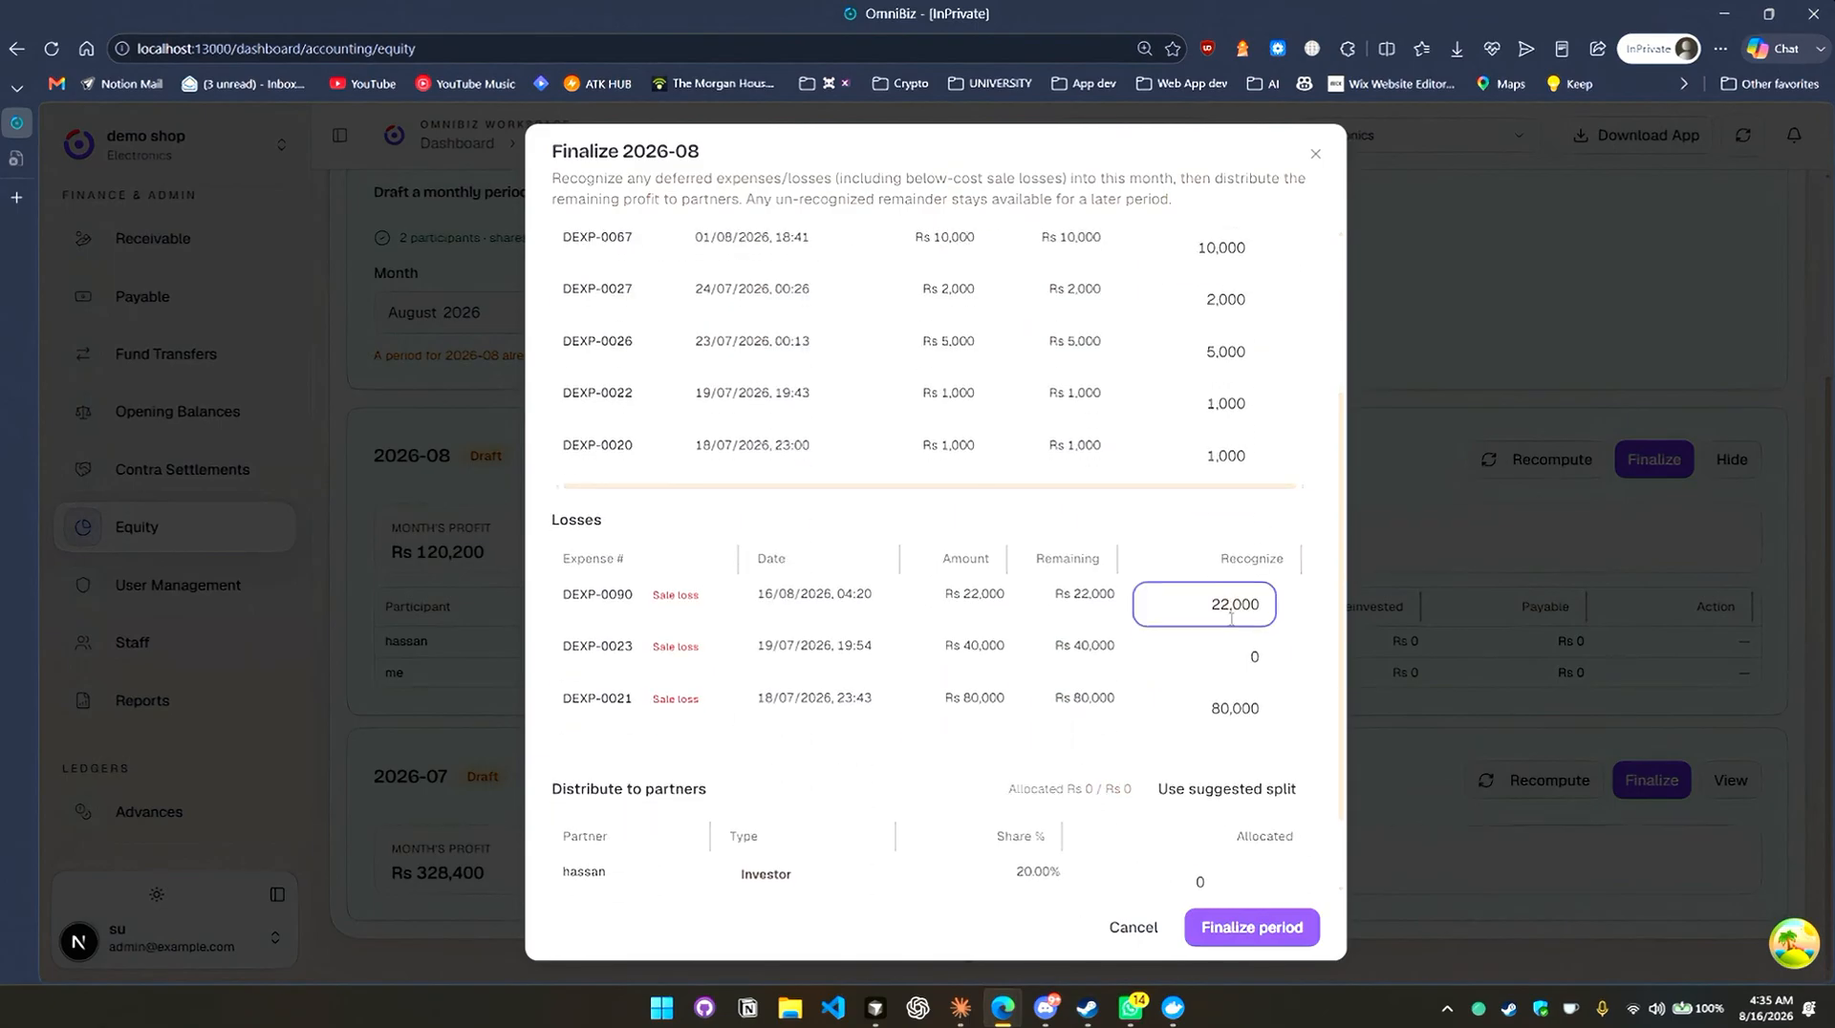
{"action": "key", "text": "BackSpace"}
{"action": "key", "text": "BackSpace"}
{"action": "left_click", "coordinate": [1233, 709]}
{"action": "key", "text": "BackSpace"}
{"action": "key", "text": "BackSpace"}
{"action": "scroll", "coordinate": [1174, 382], "scroll_direction": "up", "scroll_amount": 3}
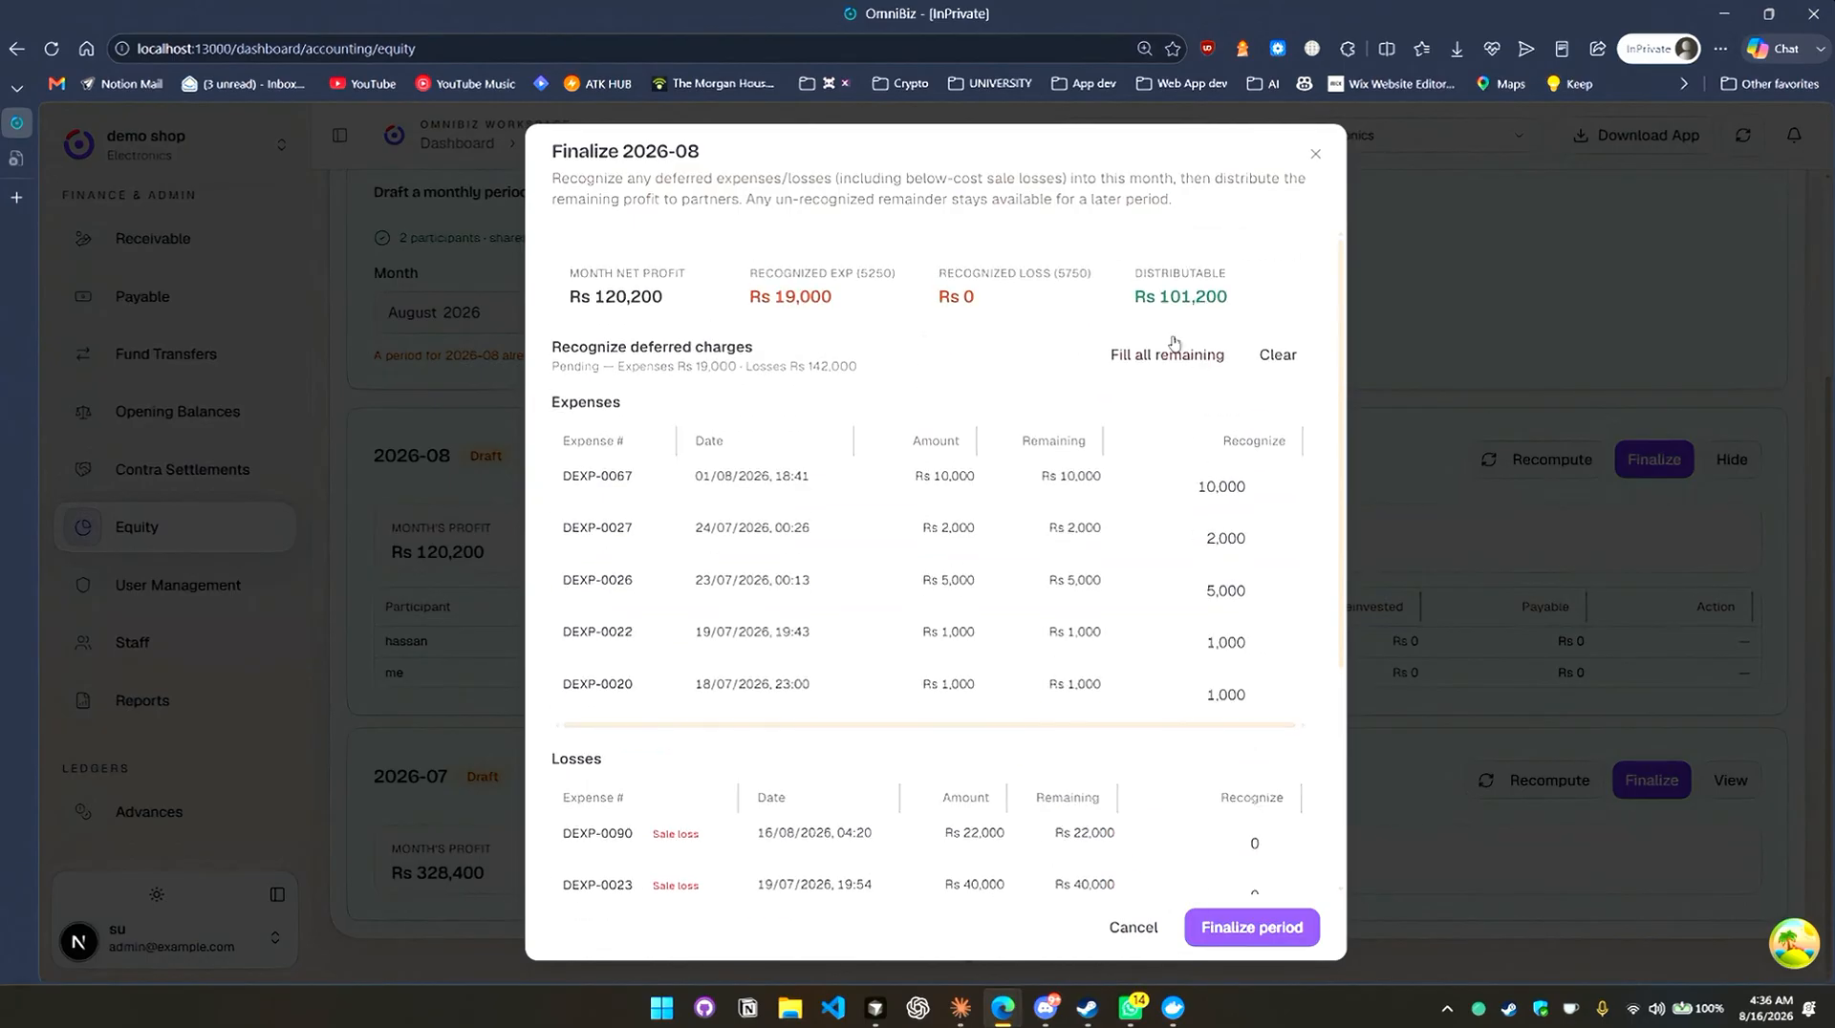
Allocate Rs 81,960 to the owner and Rs 19,240 to the investor, and finalize the 2026-08 period.
{"action": "scroll", "coordinate": [1273, 304], "scroll_direction": "down", "scroll_amount": 3}
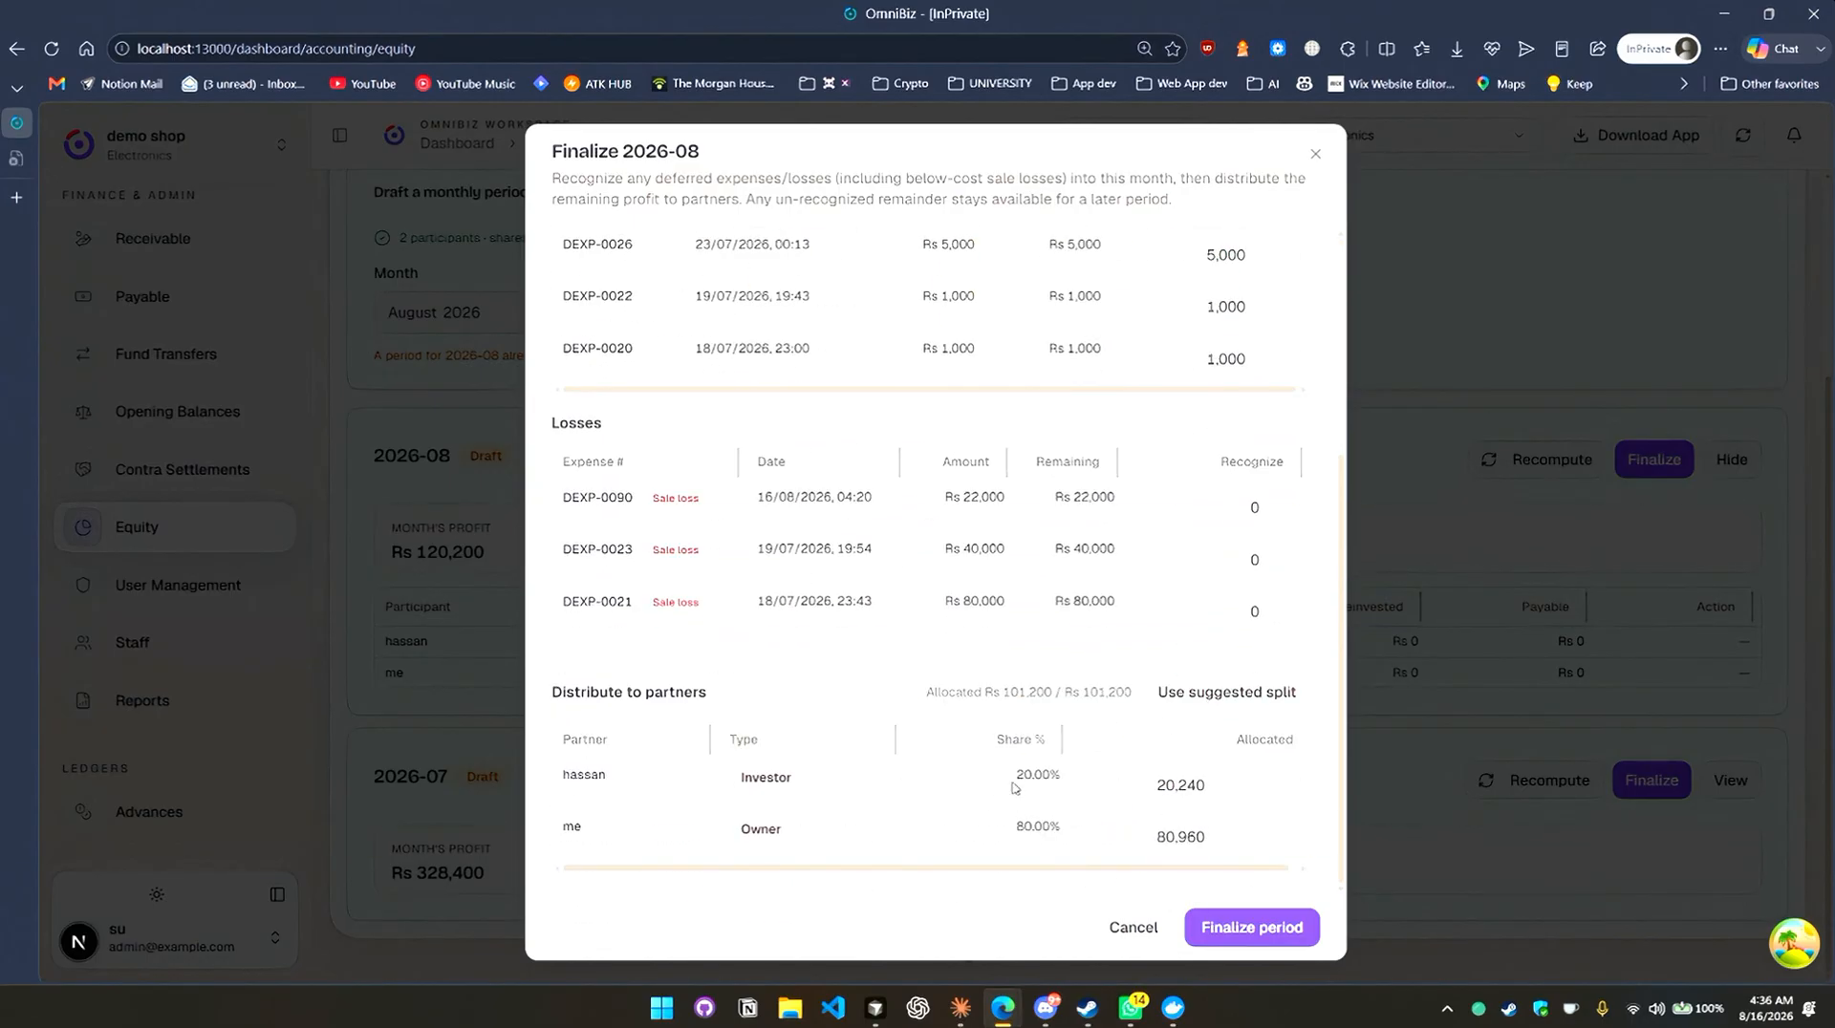
{"action": "left_click", "coordinate": [1174, 834]}
{"action": "key", "text": "BackSpace"}
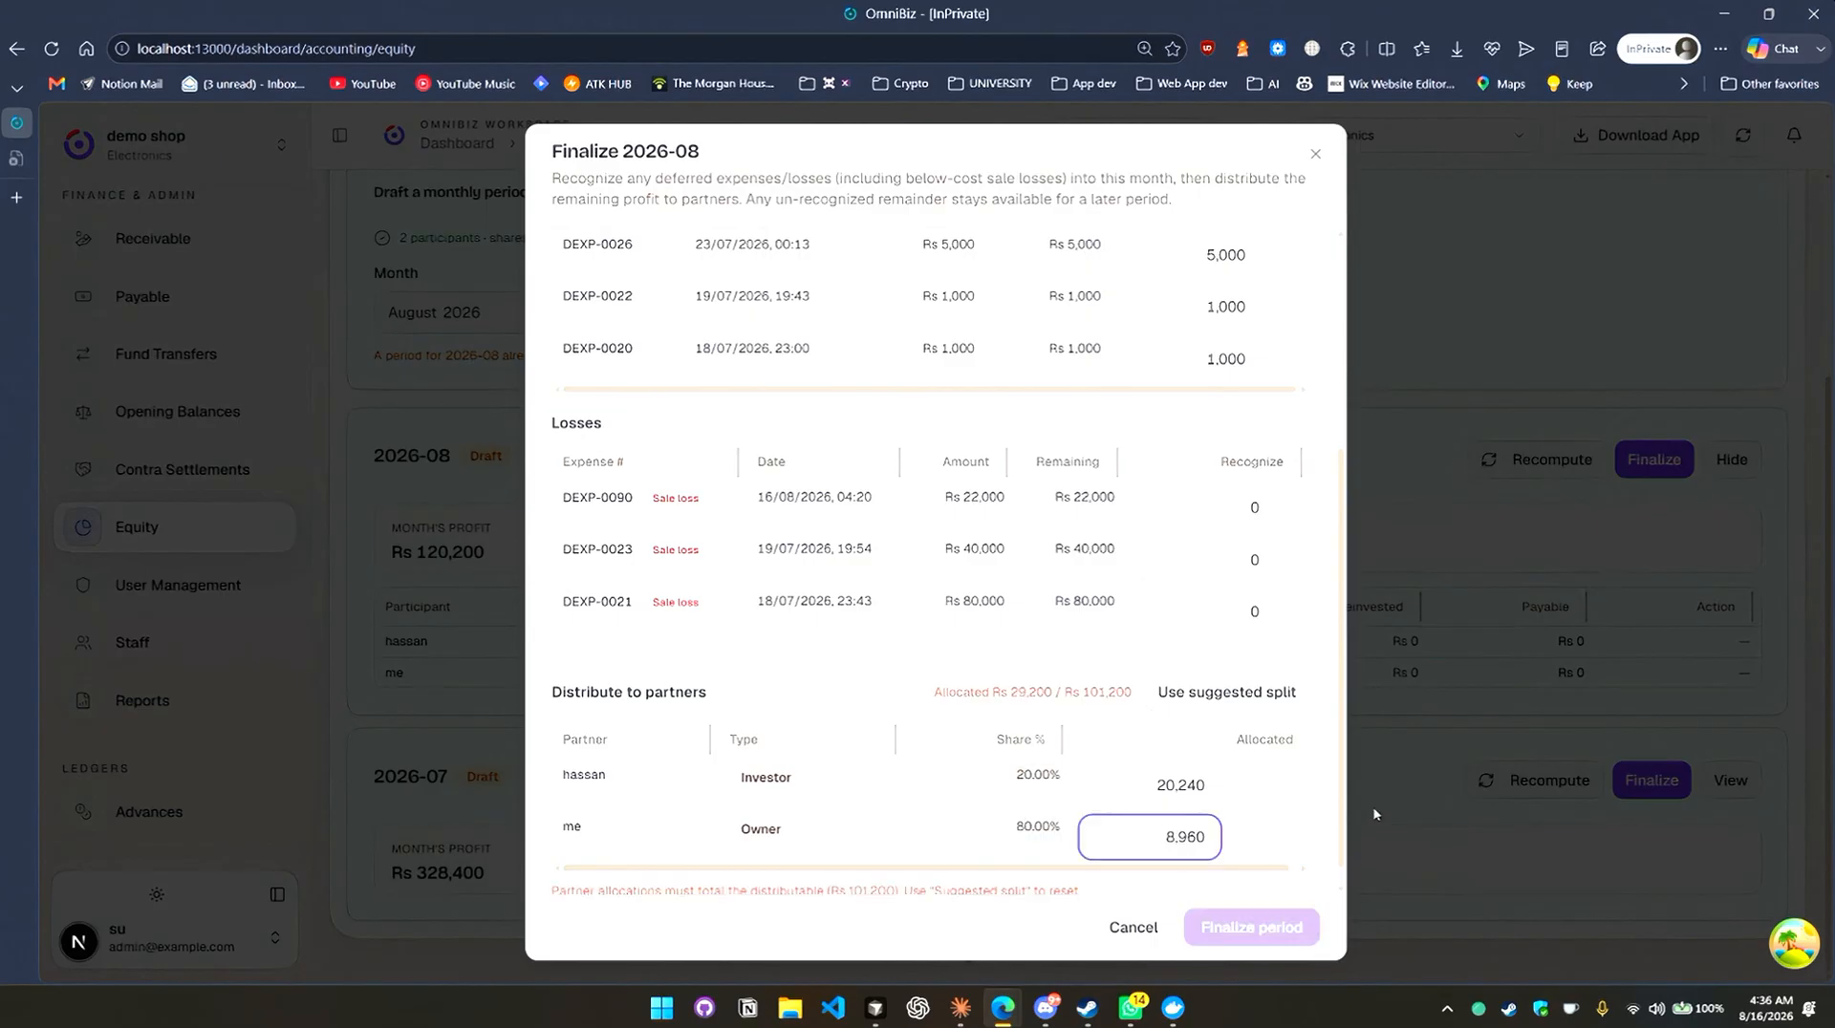
{"action": "type", "text": "1"}
{"action": "left_click", "coordinate": [1174, 785]}
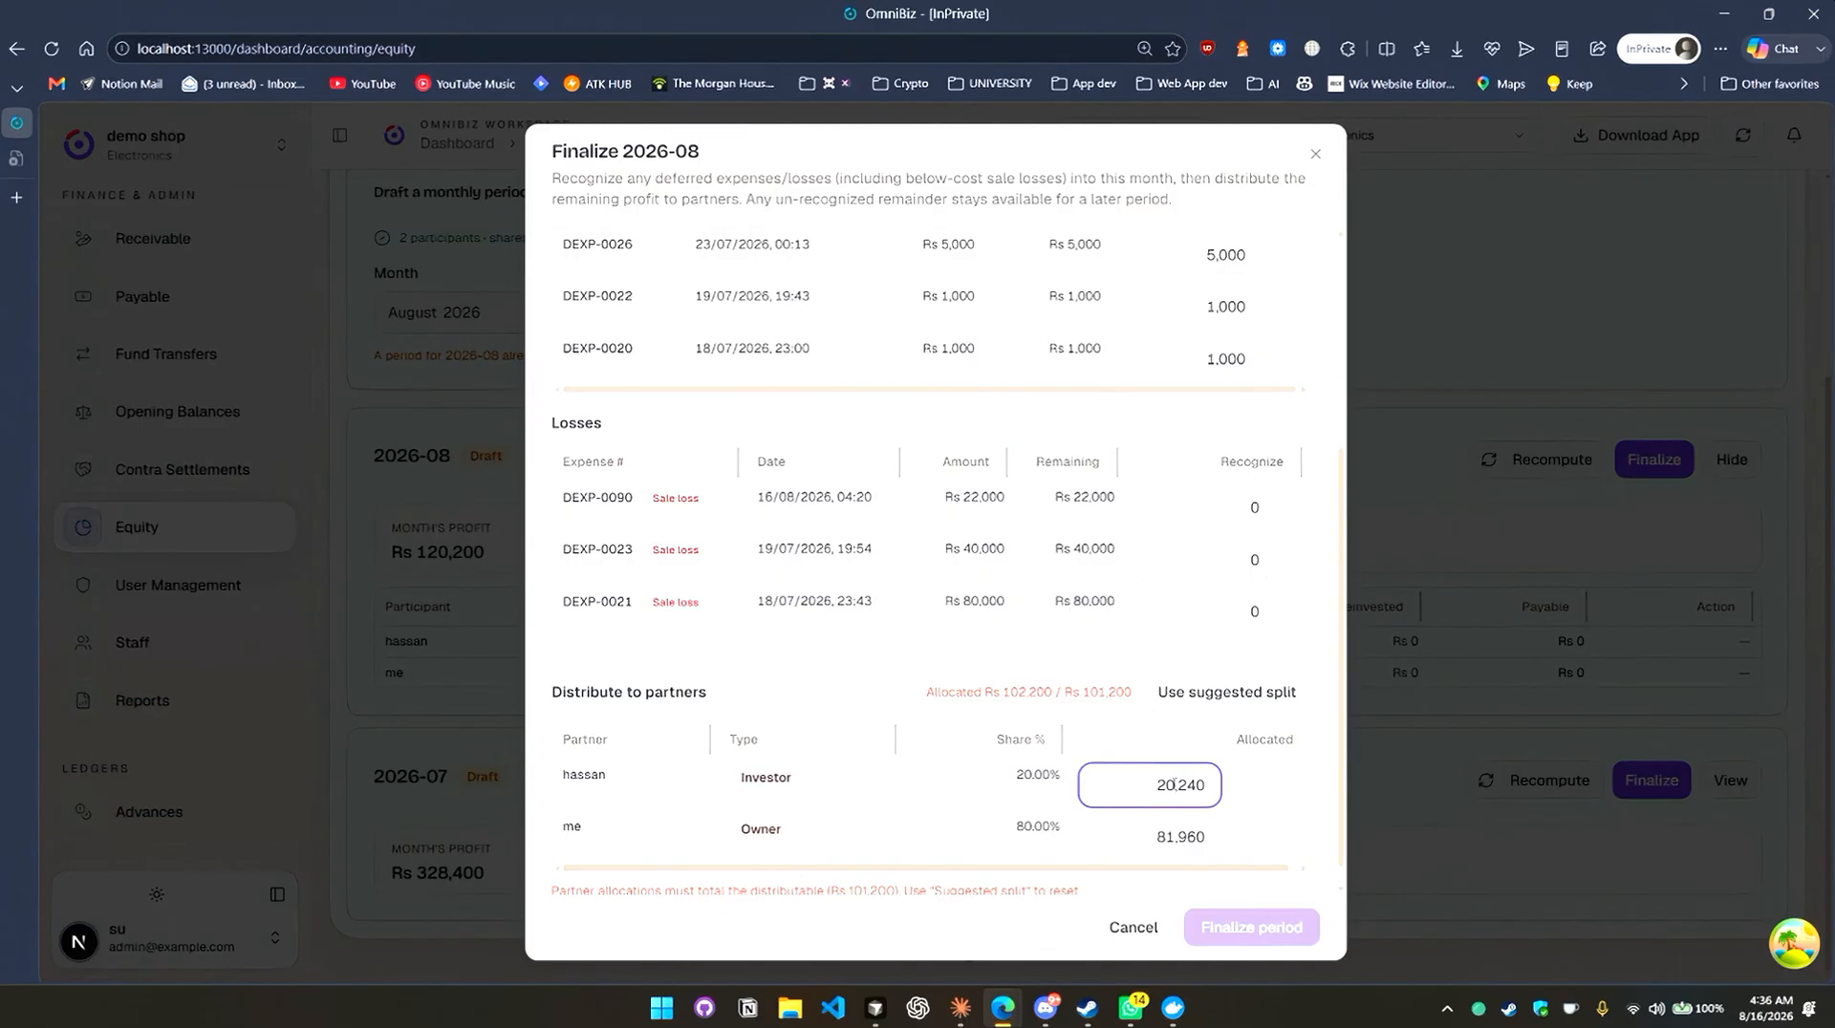
{"action": "key", "text": "BackSpace"}
{"action": "key", "text": "BackSpace"}
{"action": "type", "text": "19"}
{"action": "scroll", "coordinate": [1180, 782], "scroll_direction": "down", "scroll_amount": 1}
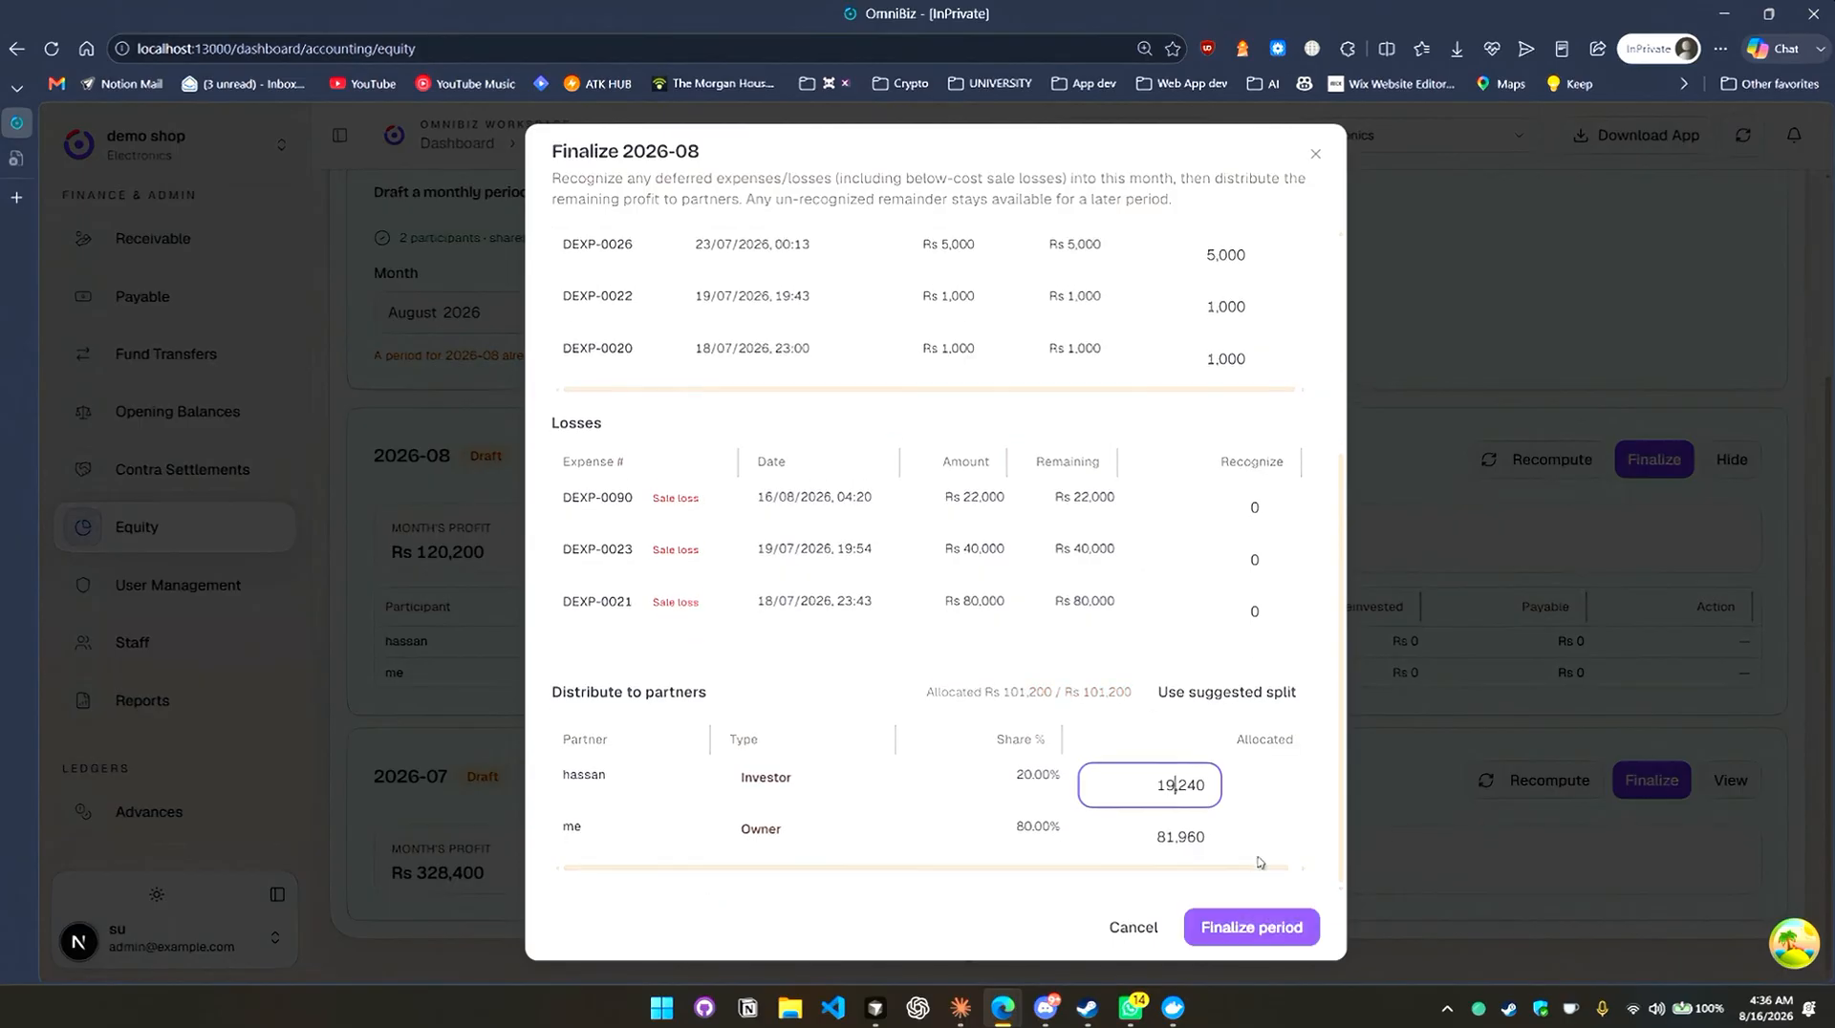
{"action": "left_click", "coordinate": [1242, 931]}
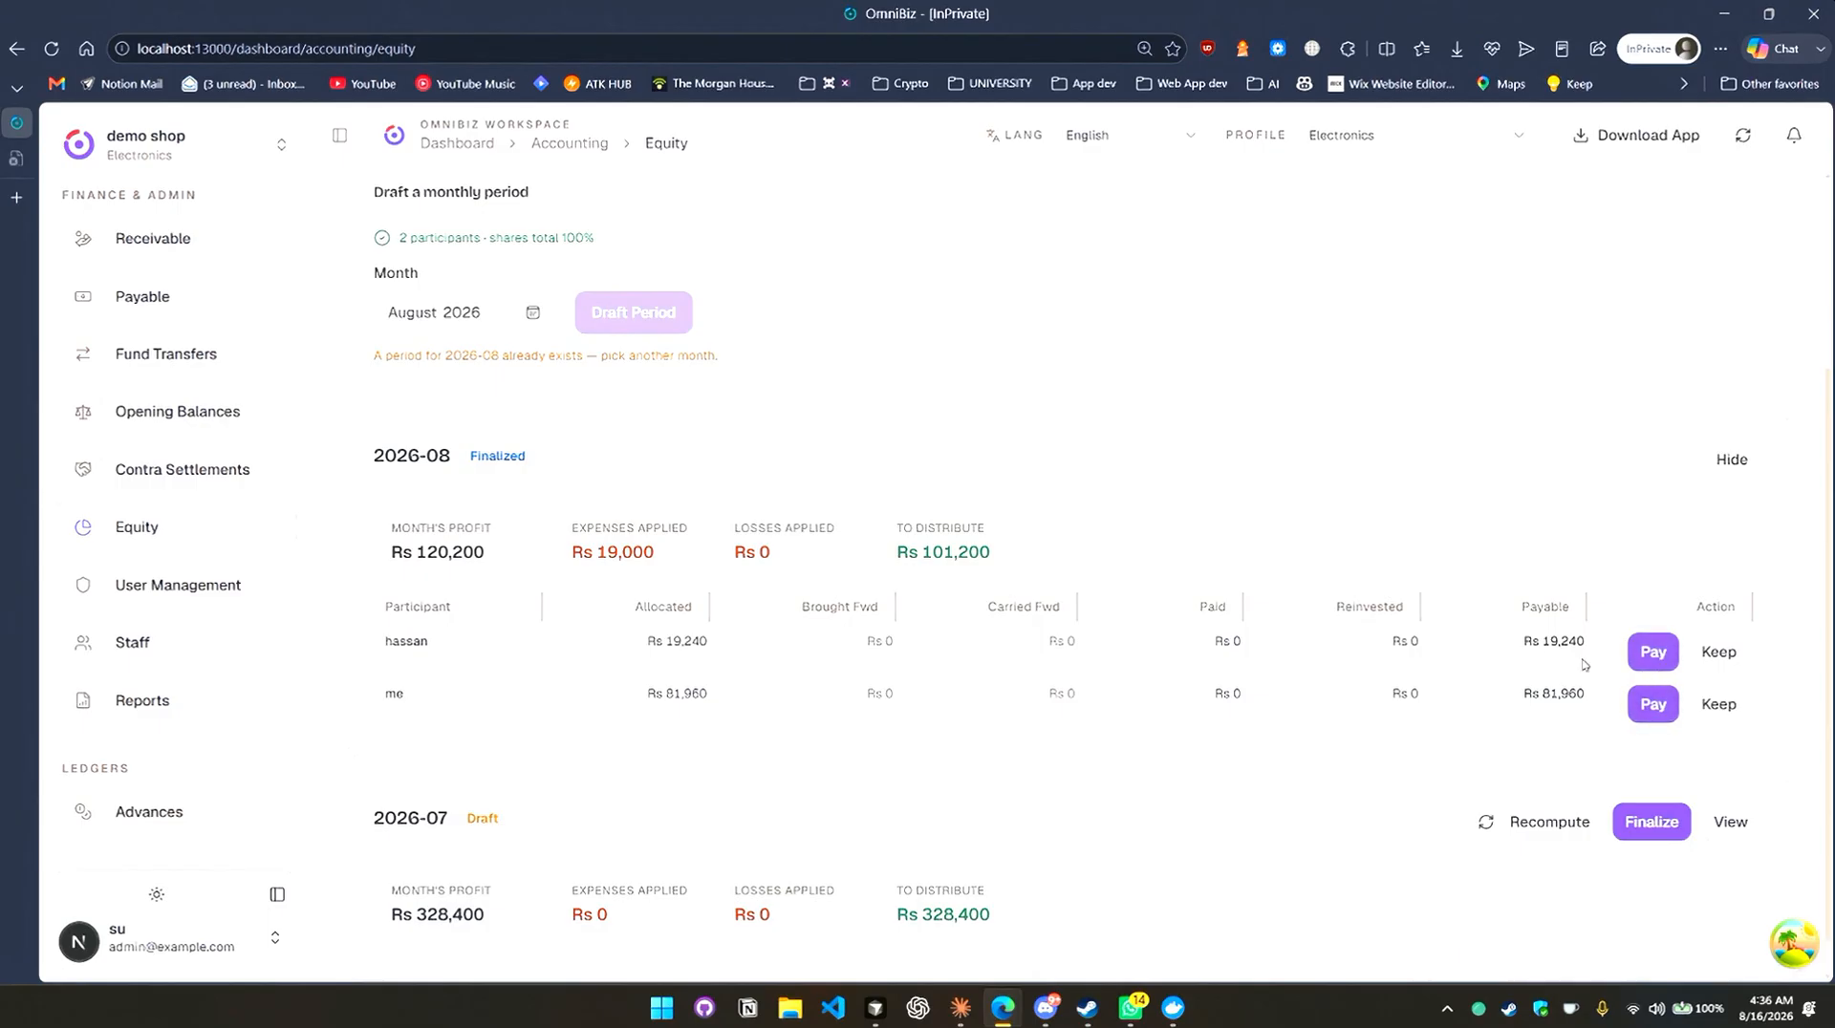
Pay out the investor's full 2026-08 profit of Rs 19,240 from Meezan Bank.
{"action": "left_click", "coordinate": [1657, 660]}
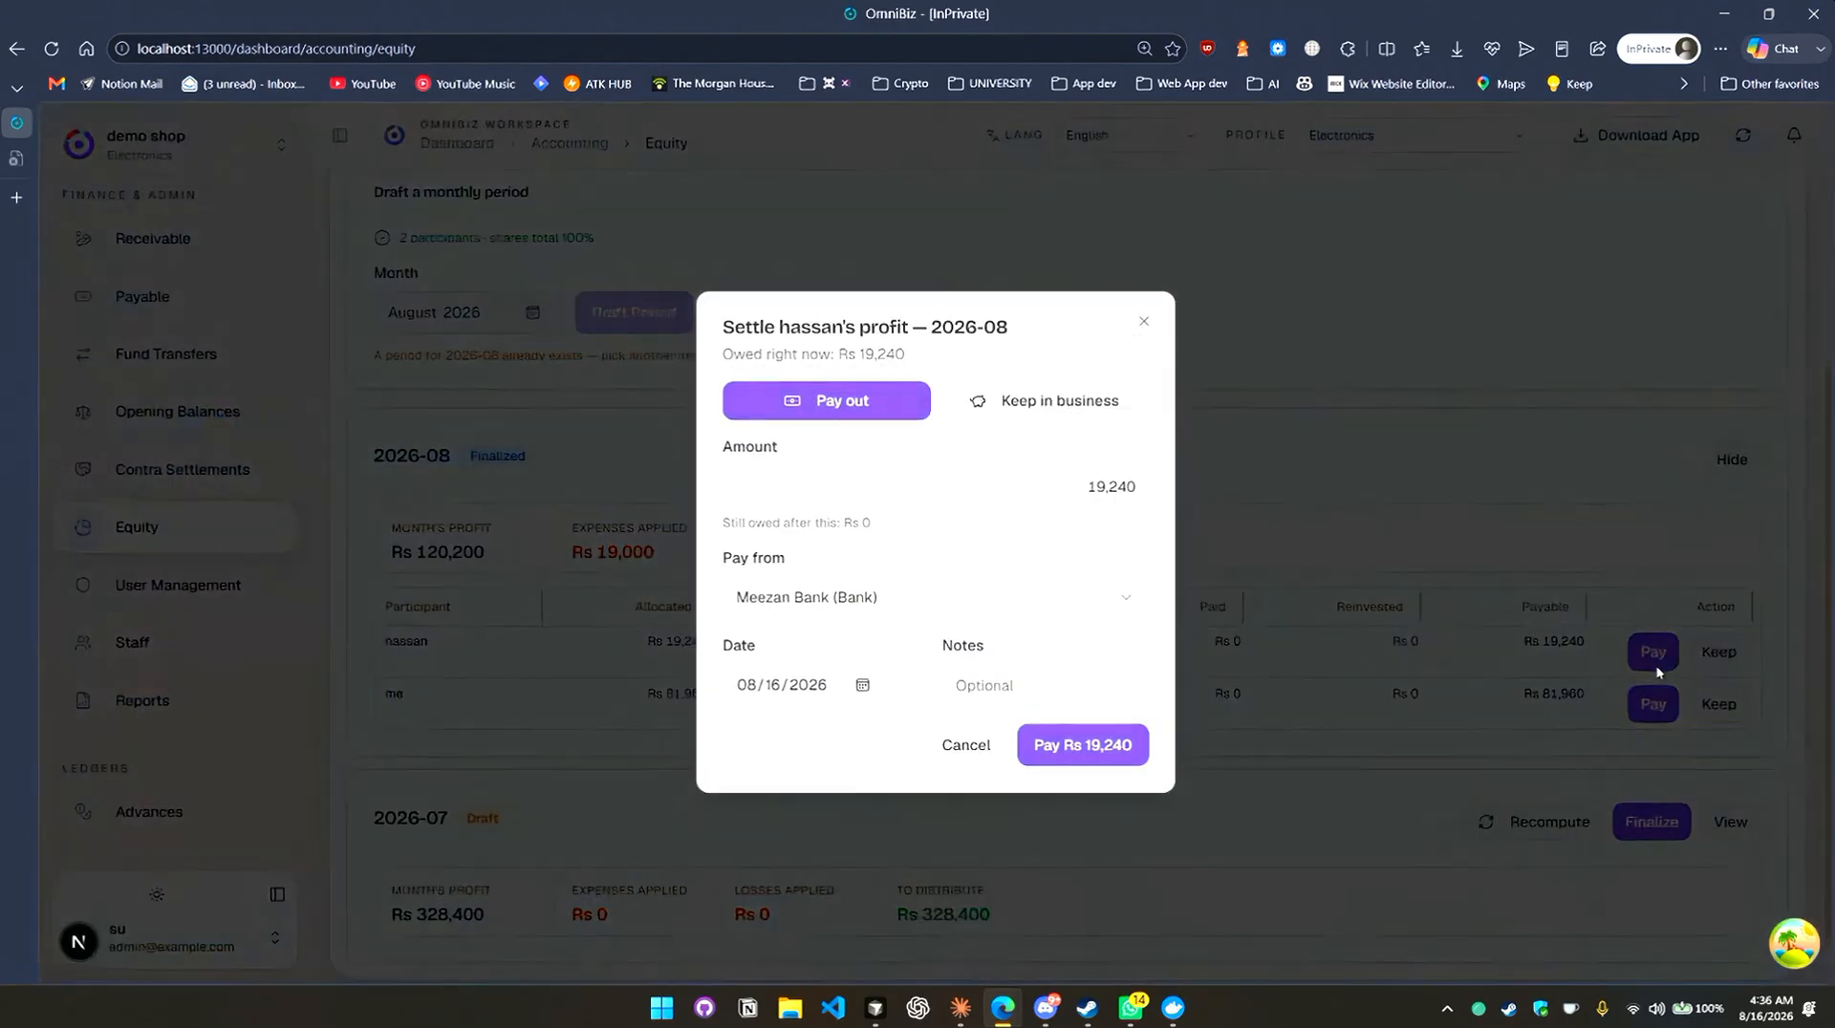
{"action": "left_click", "coordinate": [879, 612]}
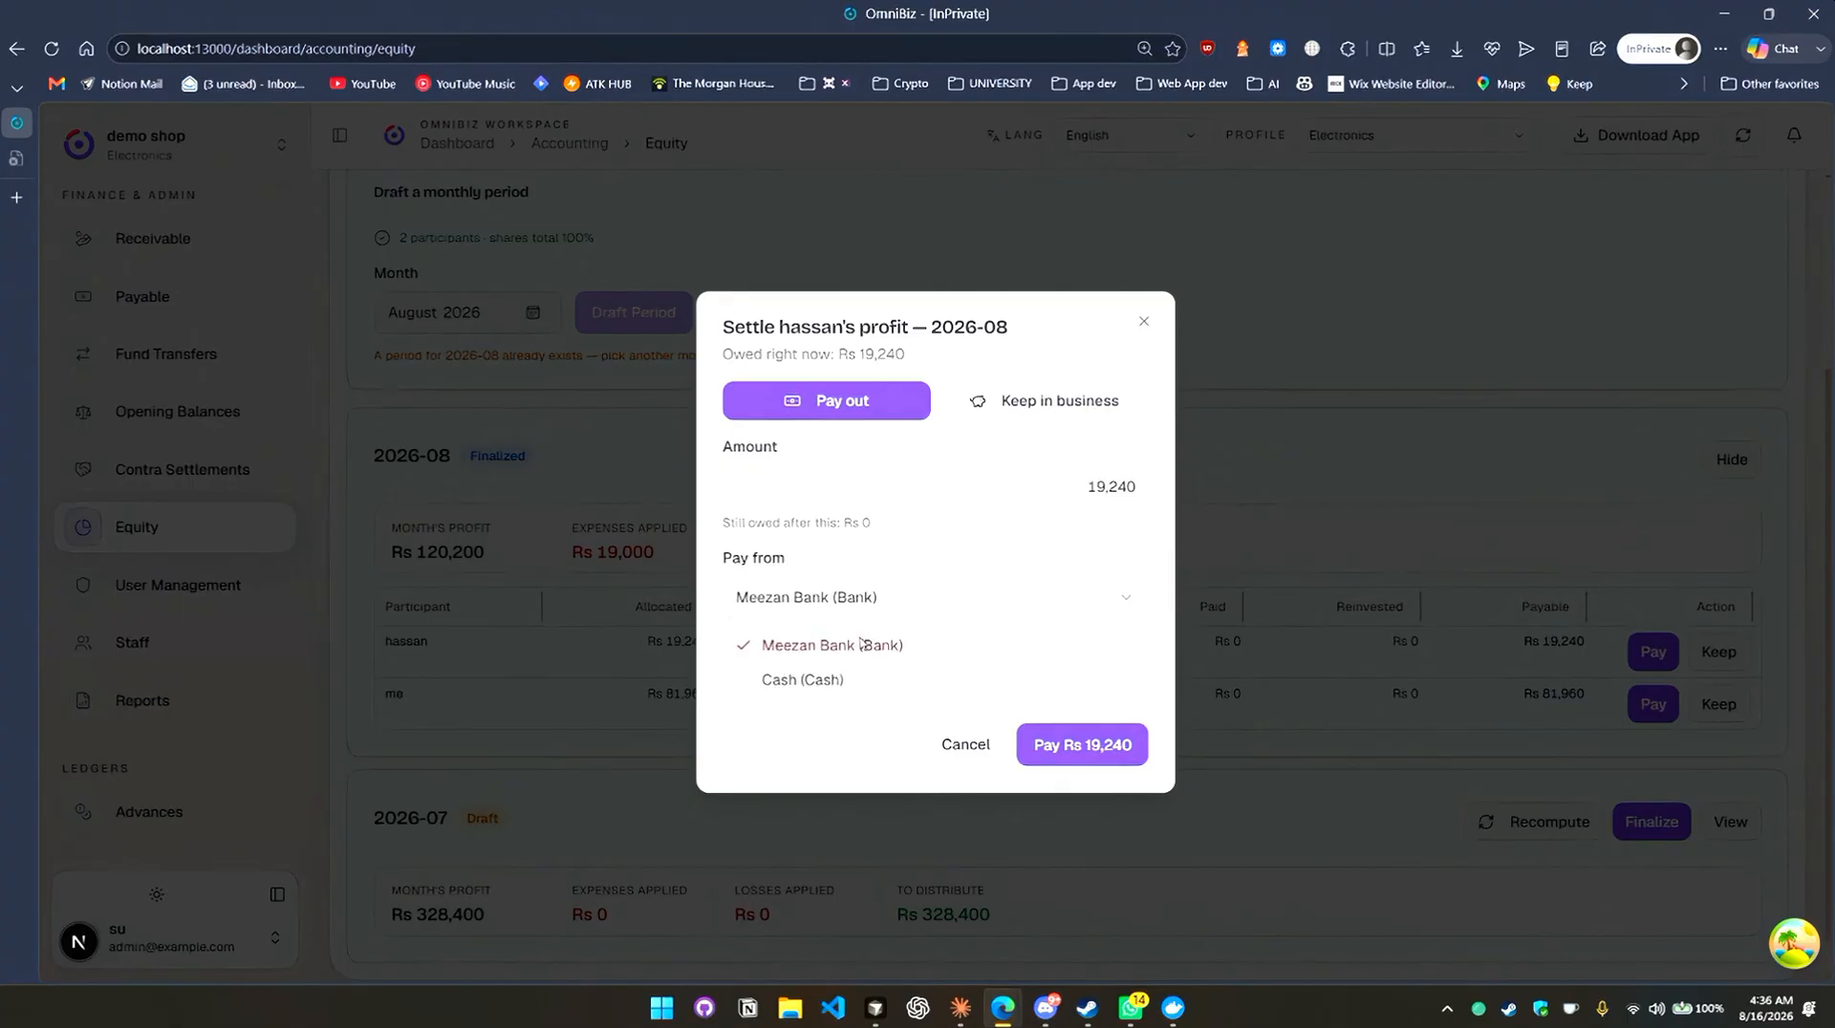
{"action": "left_click", "coordinate": [865, 642]}
{"action": "left_click", "coordinate": [1106, 747]}
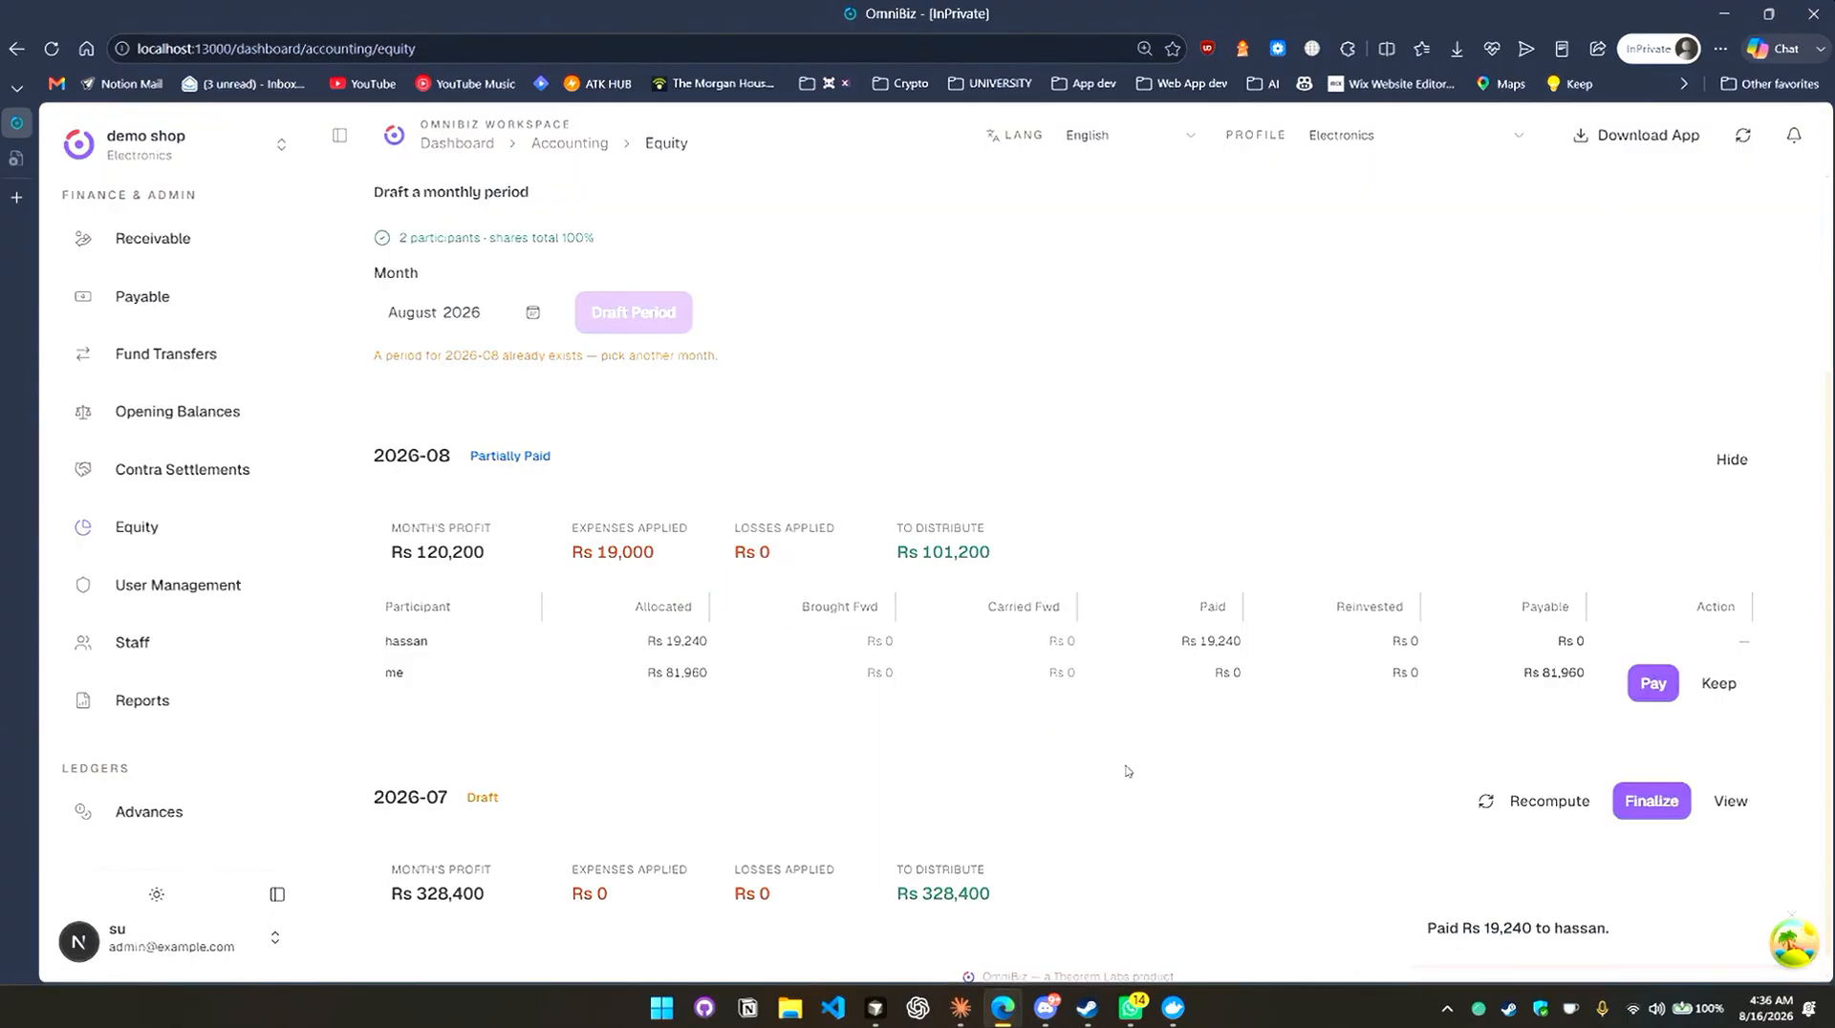
Settle the owner's 2026-08 profit by keeping the full Rs 81,960 in the business.
{"action": "left_click", "coordinate": [1652, 684]}
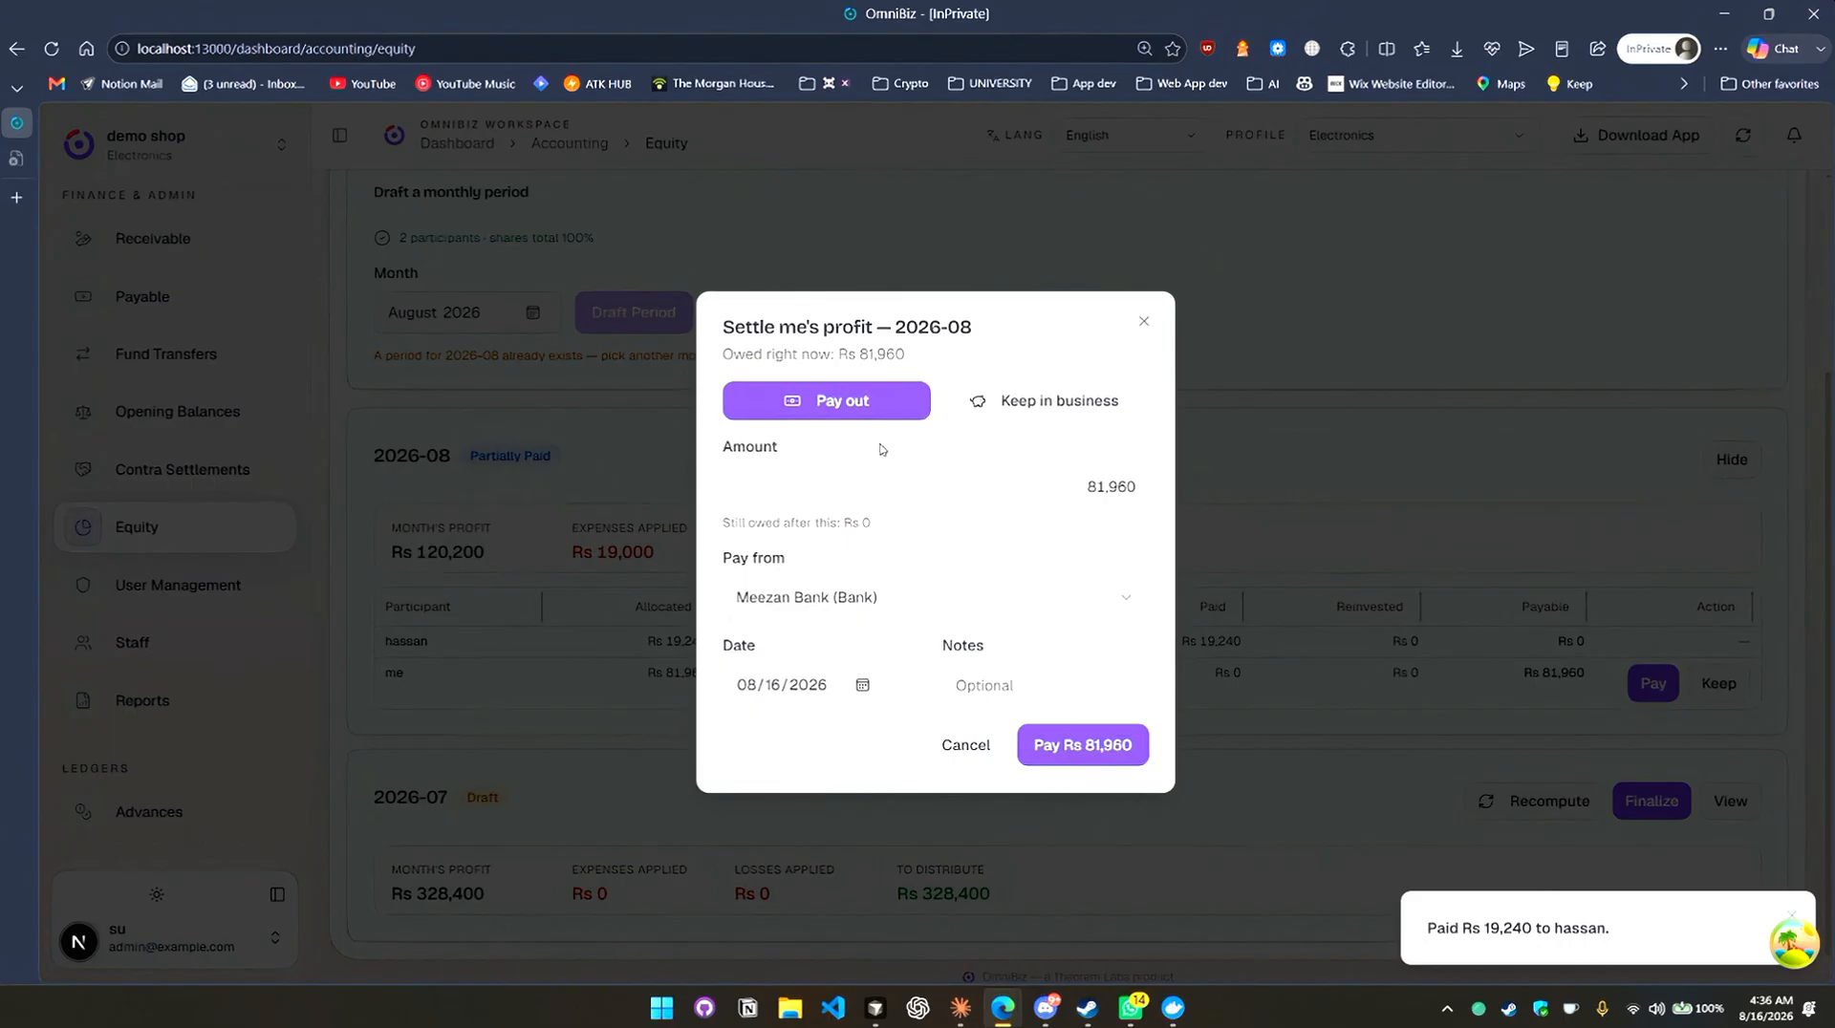
{"action": "left_click", "coordinate": [1144, 321]}
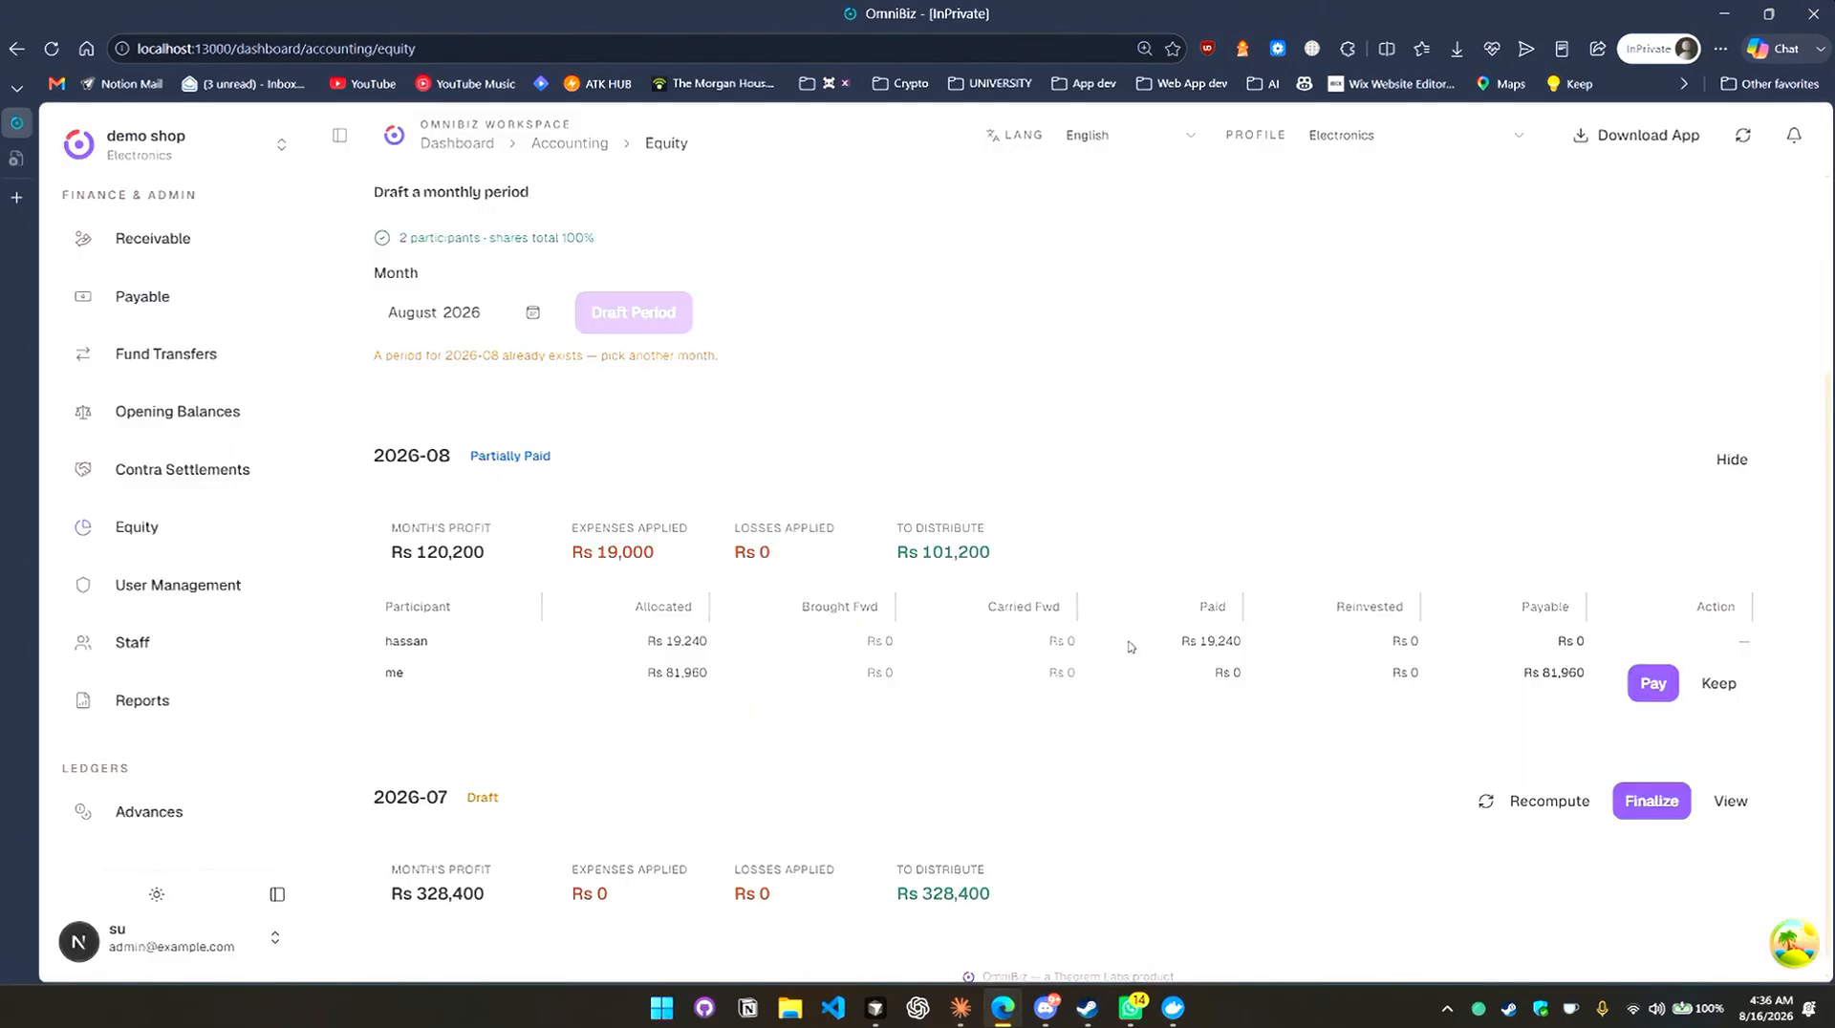
{"action": "left_click", "coordinate": [1653, 683]}
{"action": "left_click", "coordinate": [999, 411]}
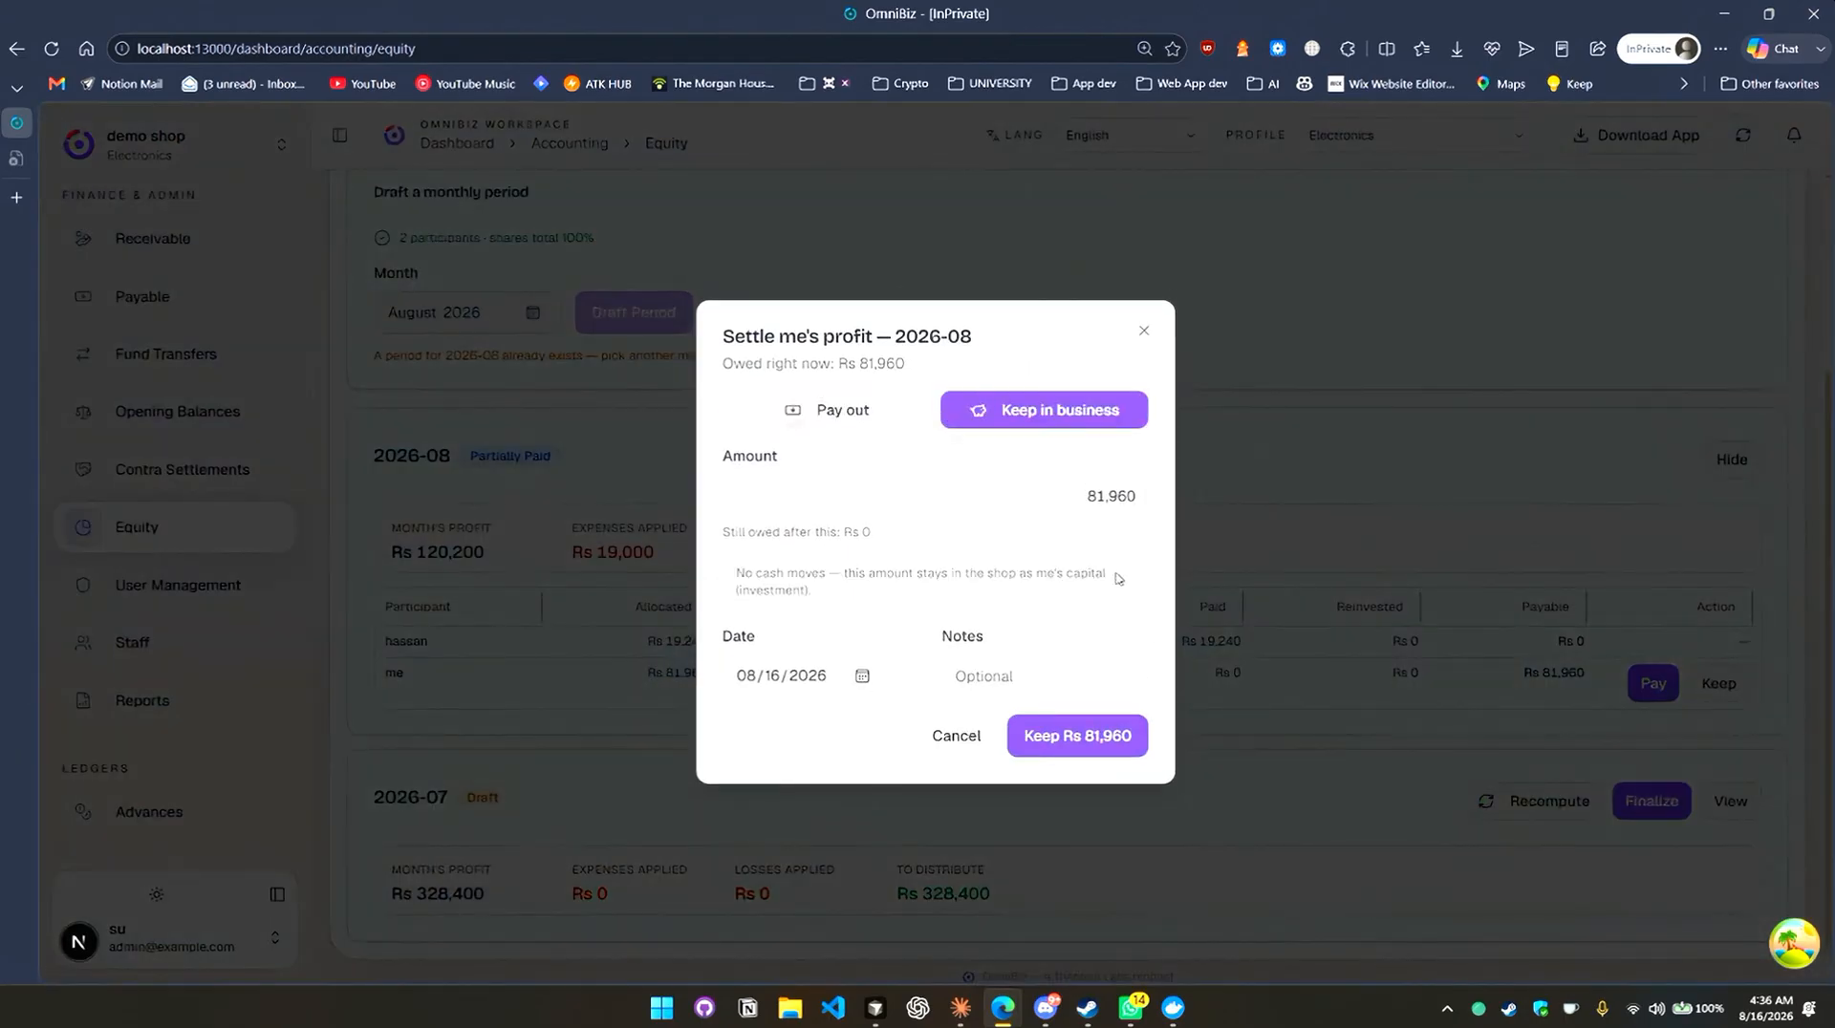
{"action": "left_click", "coordinate": [1091, 509]}
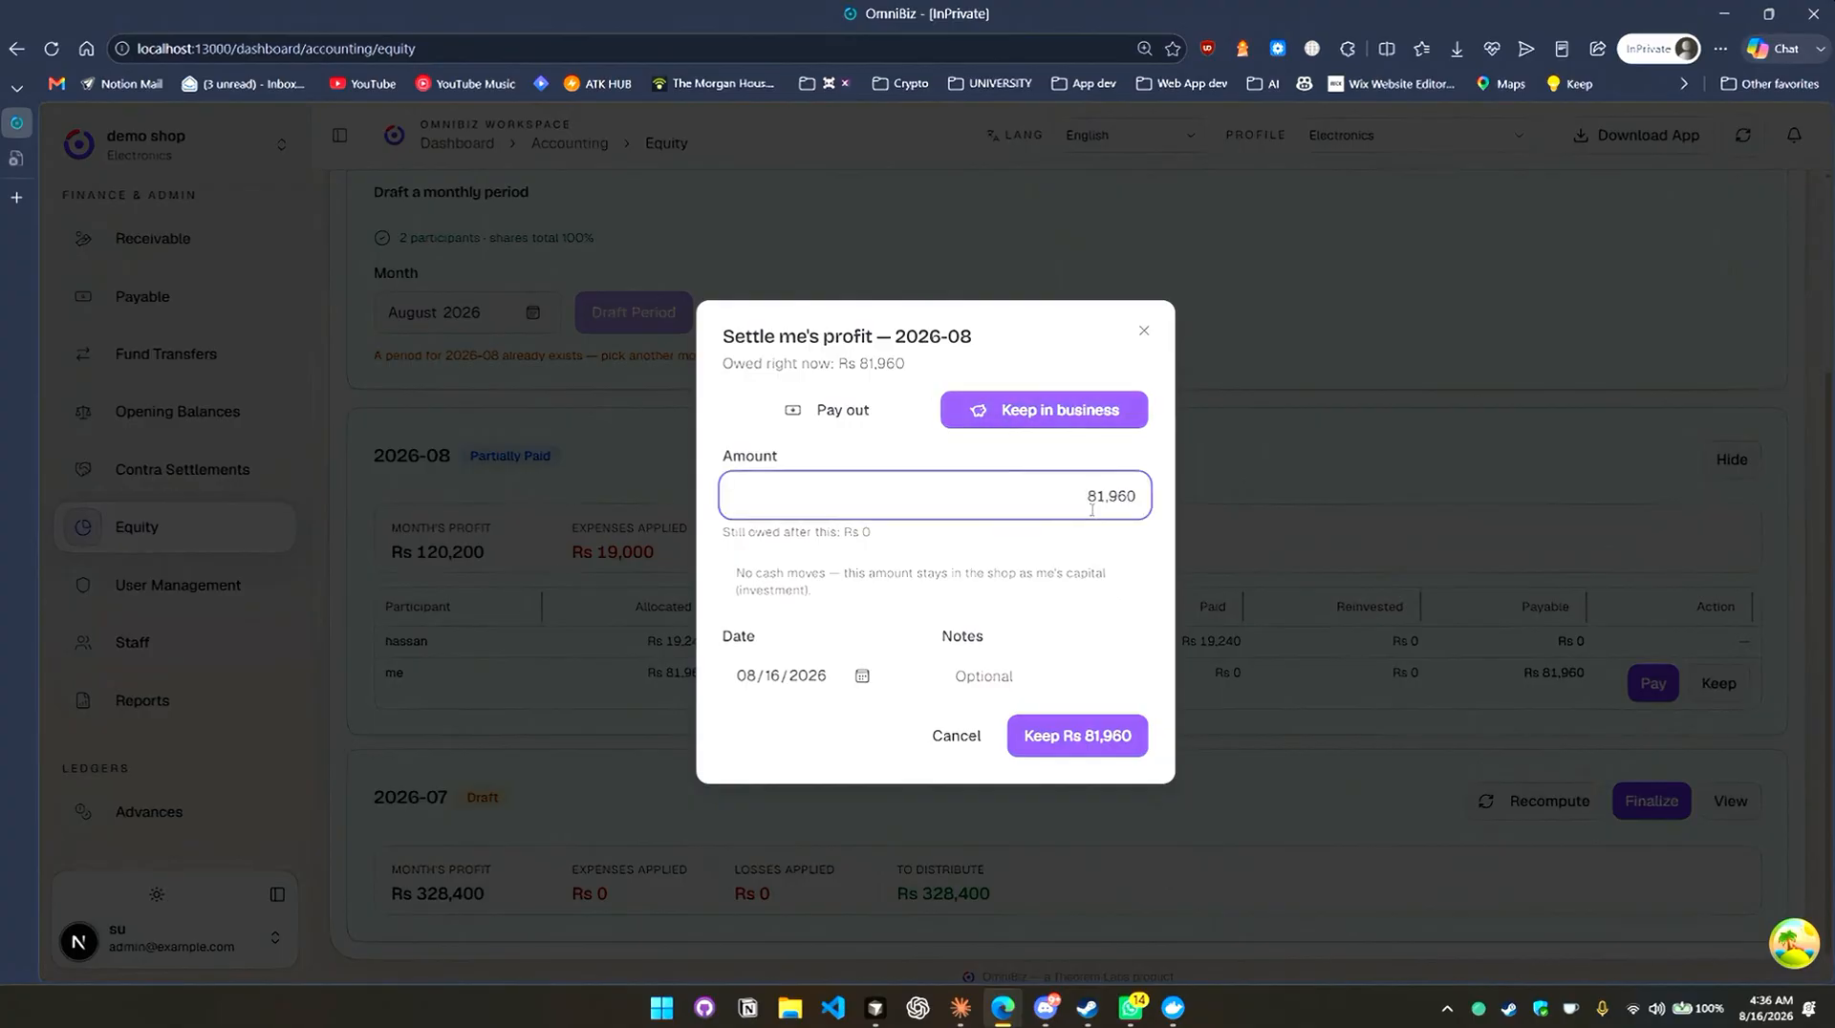
{"action": "left_click", "coordinate": [1111, 750]}
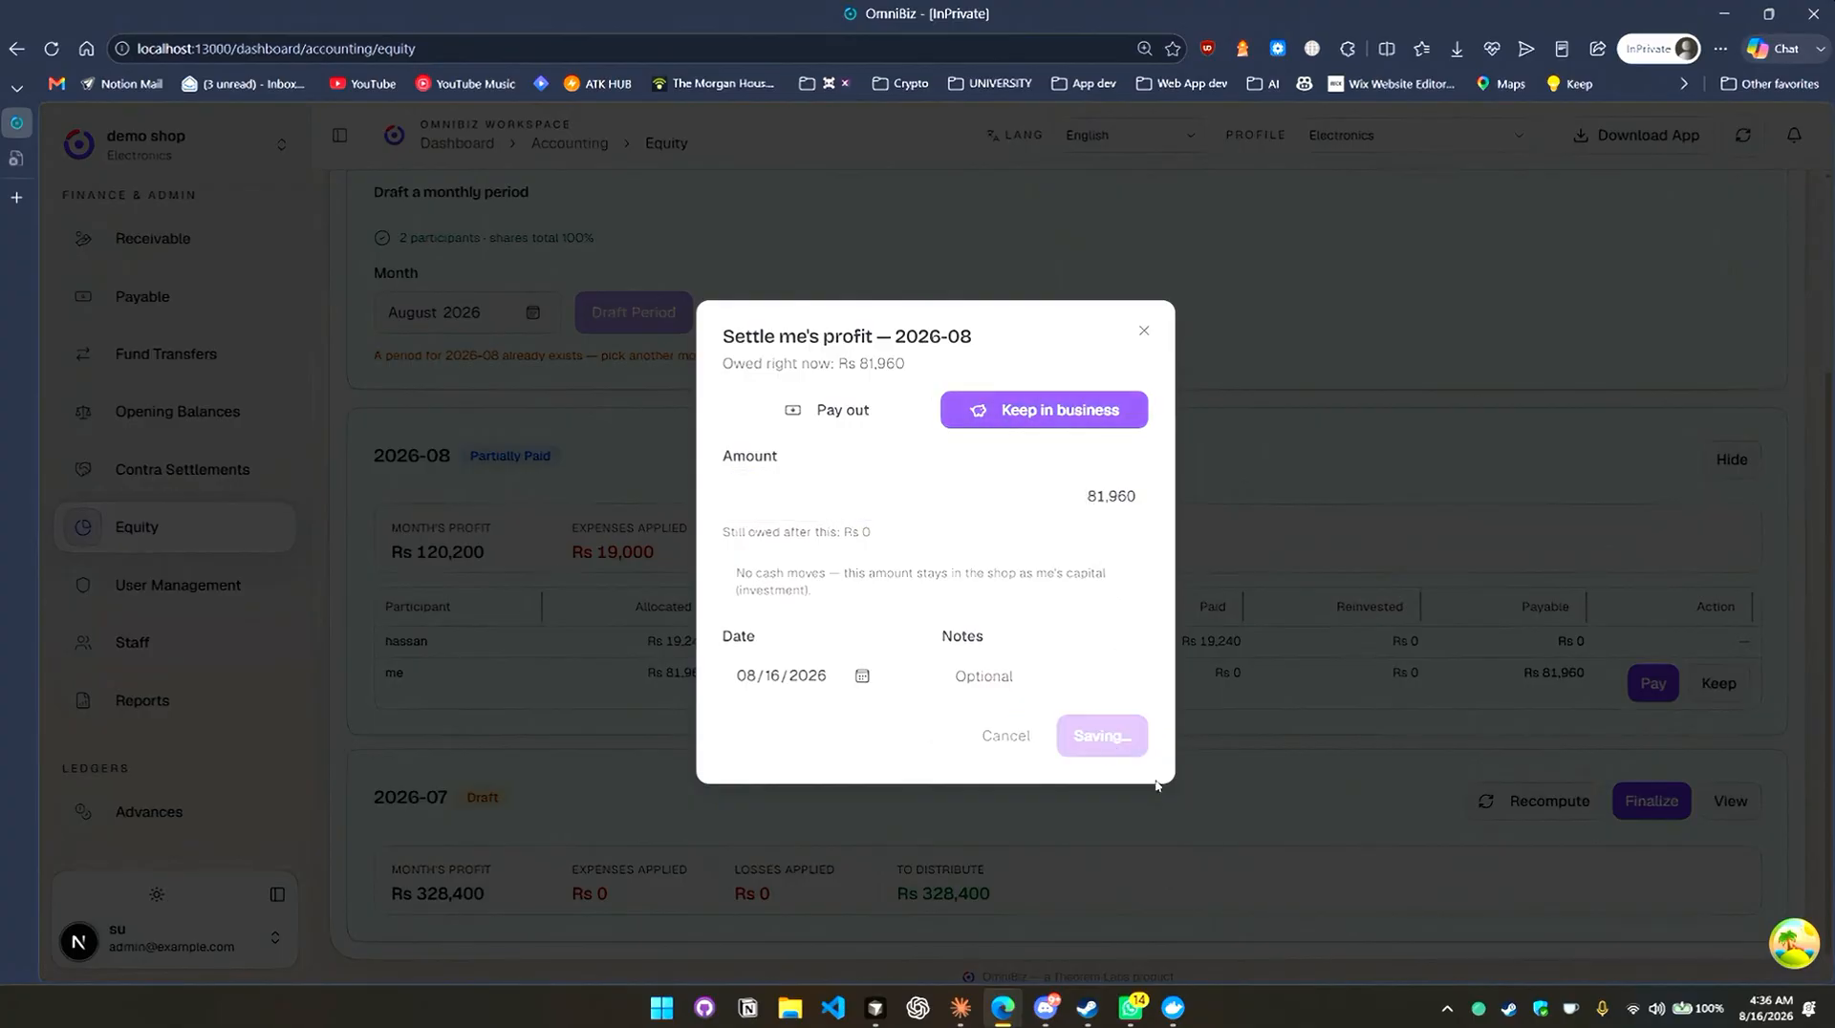
Check the participants' invested capital and the payment status of the 2026-08 period.
{"action": "scroll", "coordinate": [534, 415], "scroll_direction": "up", "scroll_amount": 3}
{"action": "left_click", "coordinate": [449, 387]}
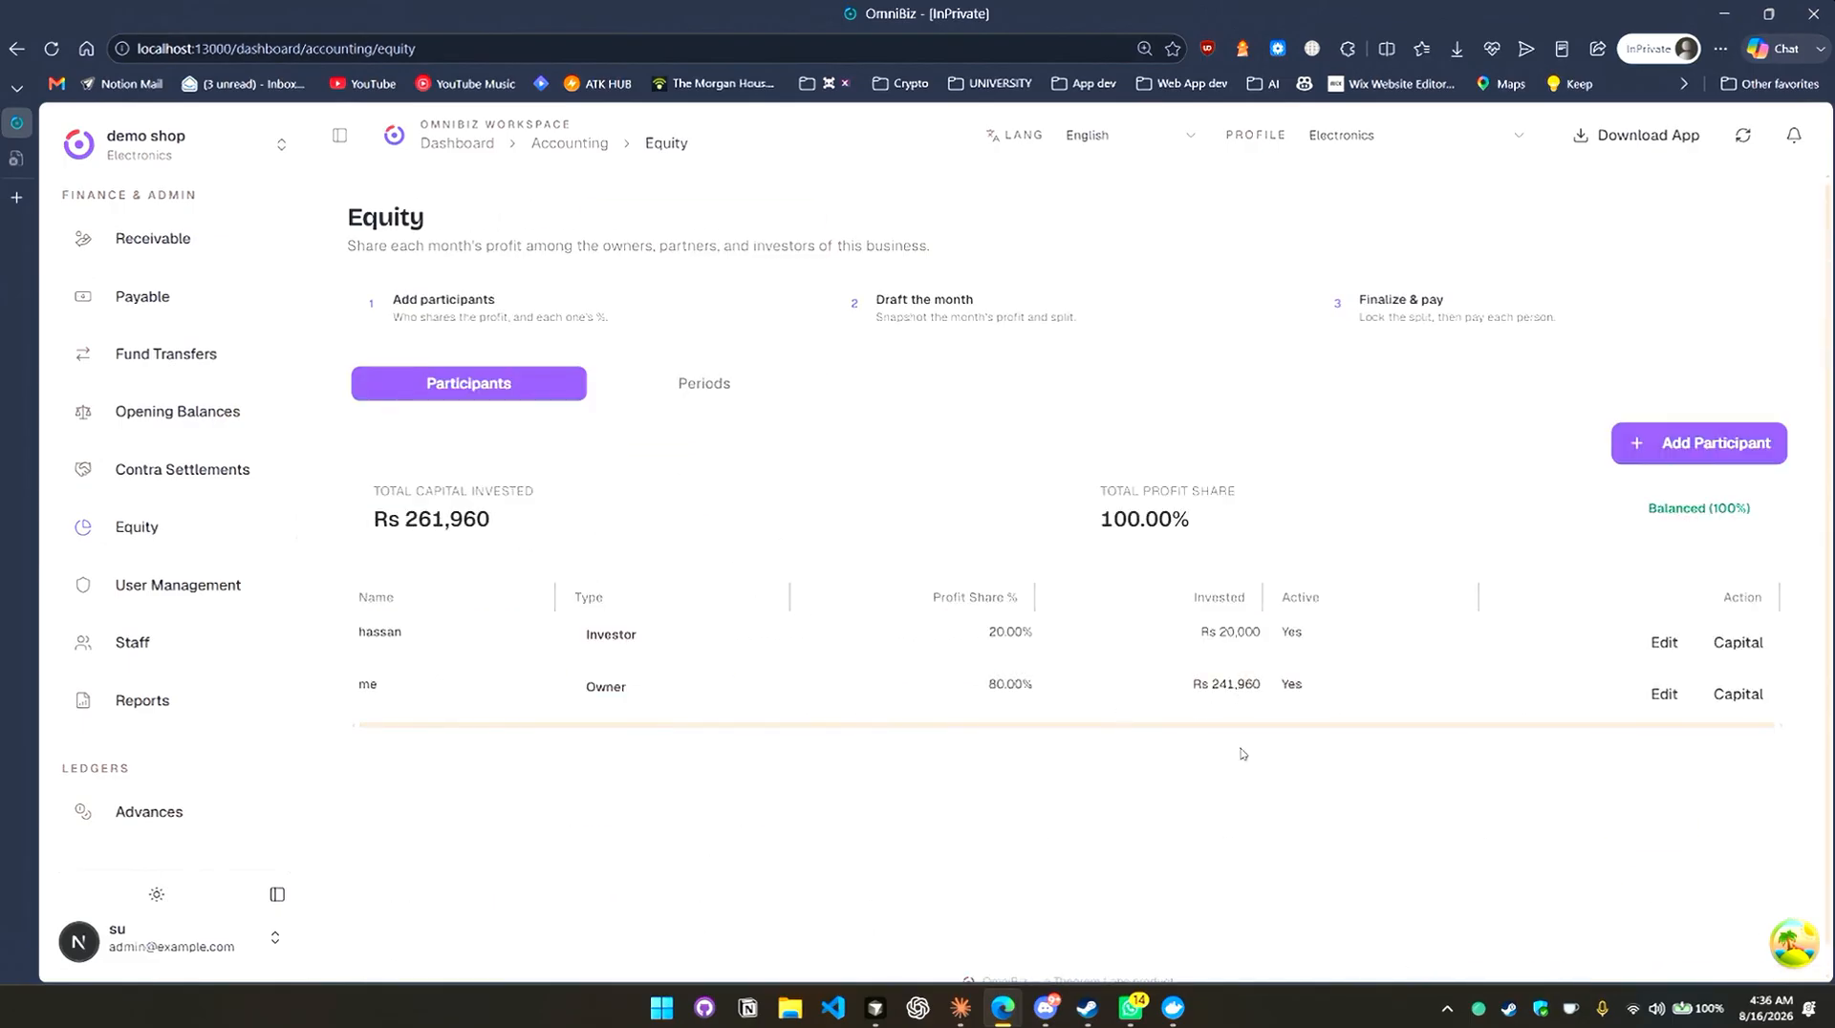
{"action": "scroll", "coordinate": [246, 636], "scroll_direction": "down", "scroll_amount": 2}
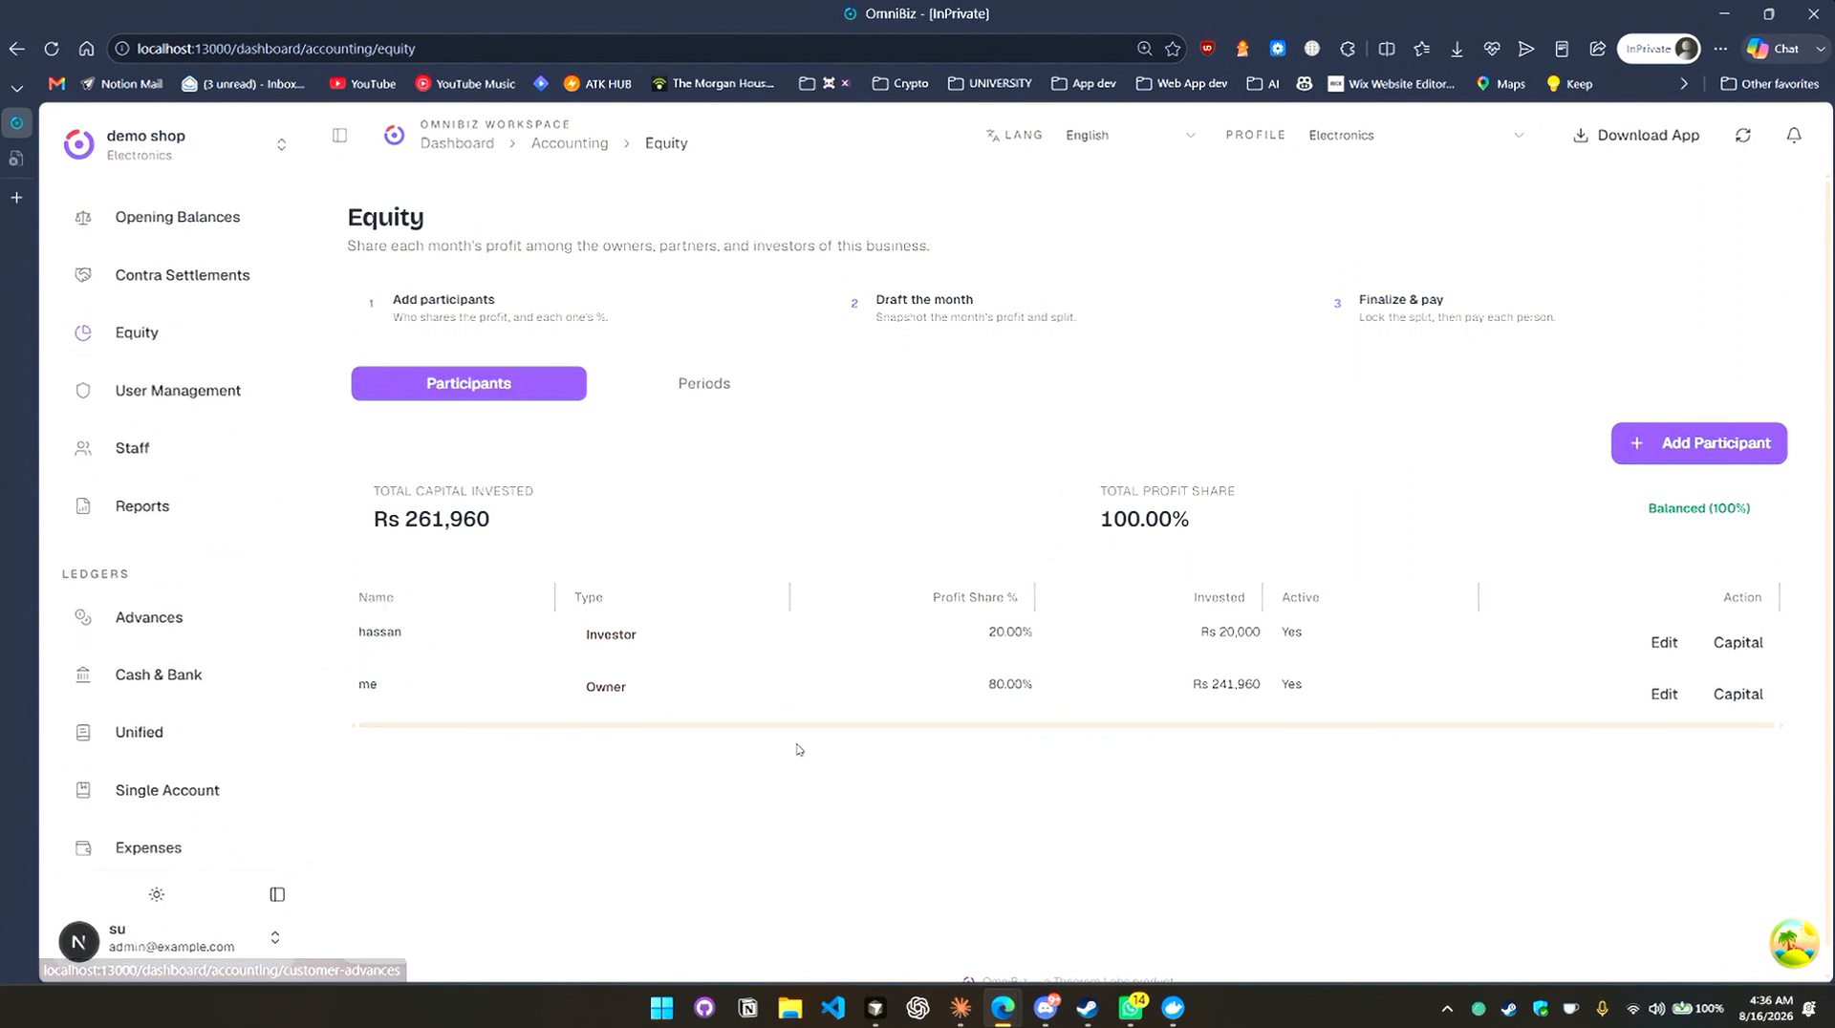
{"action": "left_click", "coordinate": [719, 396]}
{"action": "scroll", "coordinate": [1166, 796], "scroll_direction": "down", "scroll_amount": 2}
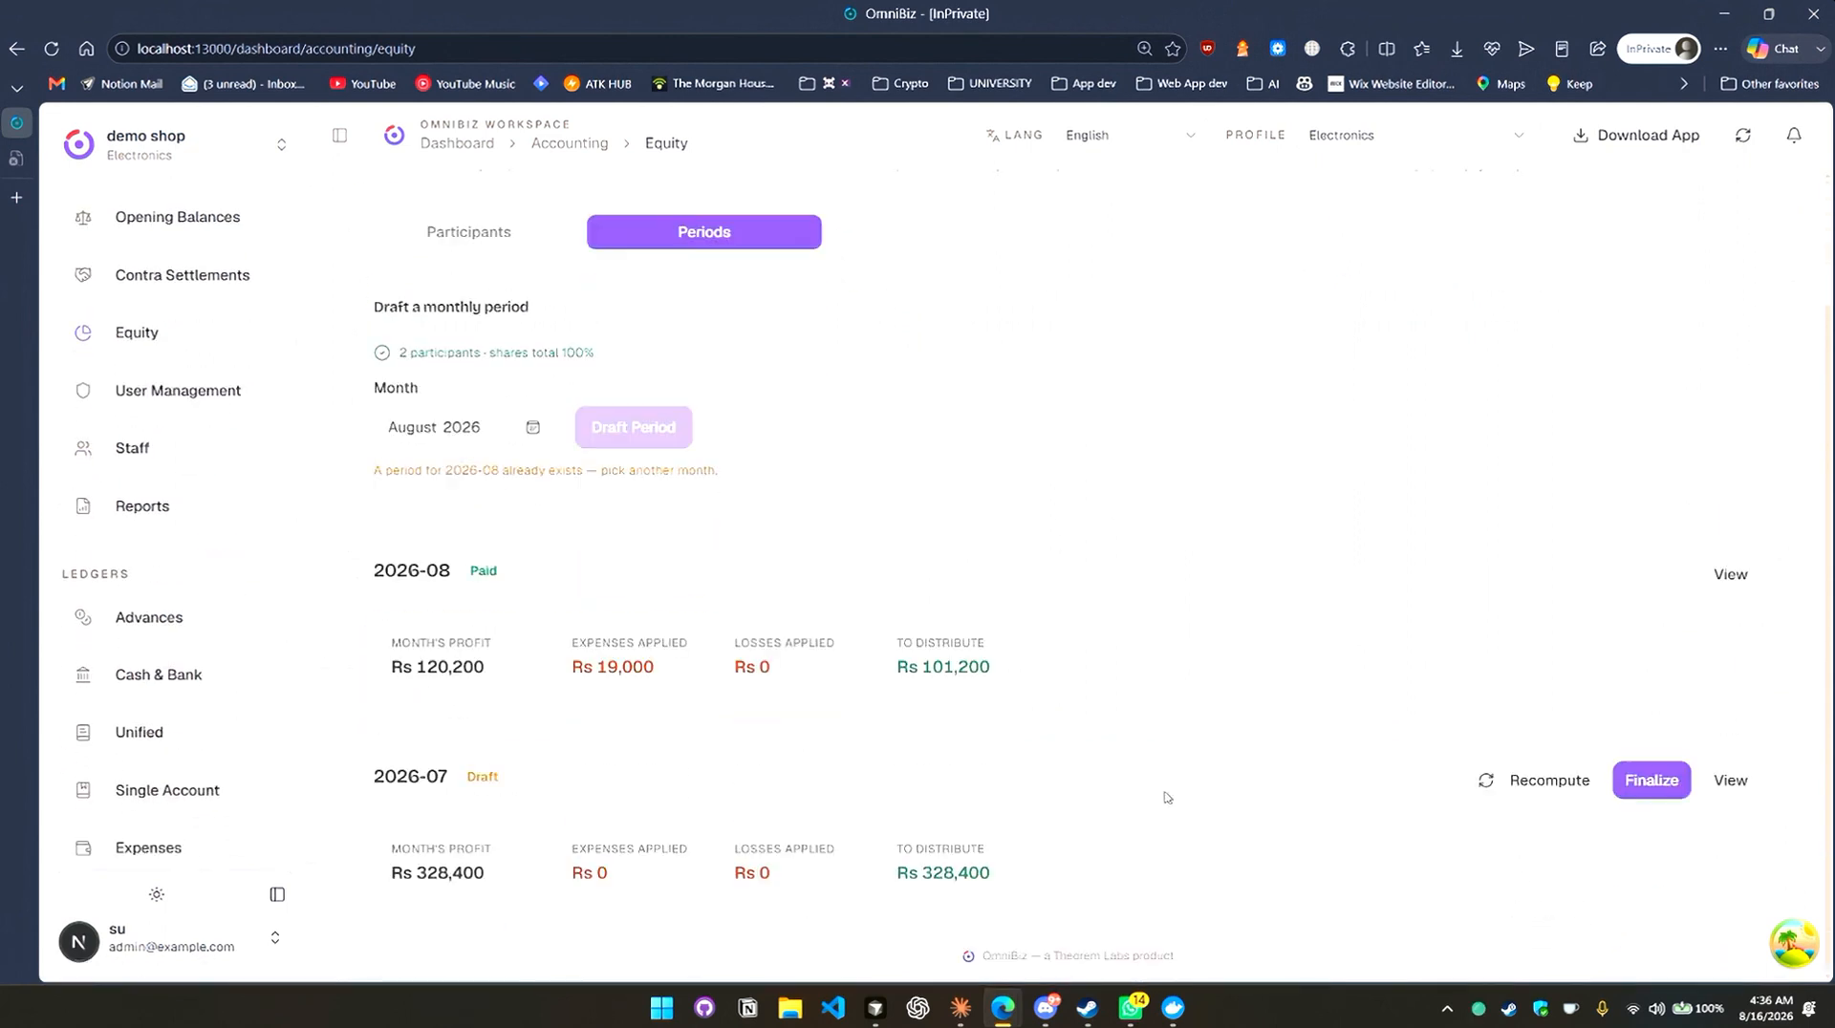
{"action": "scroll", "coordinate": [1164, 796], "scroll_direction": "up", "scroll_amount": 2}
{"action": "left_click", "coordinate": [468, 382]}
Open the expenses ledger and look at the new-expense form and the details of the "pani" expense.
{"action": "scroll", "coordinate": [185, 582], "scroll_direction": "down", "scroll_amount": 2}
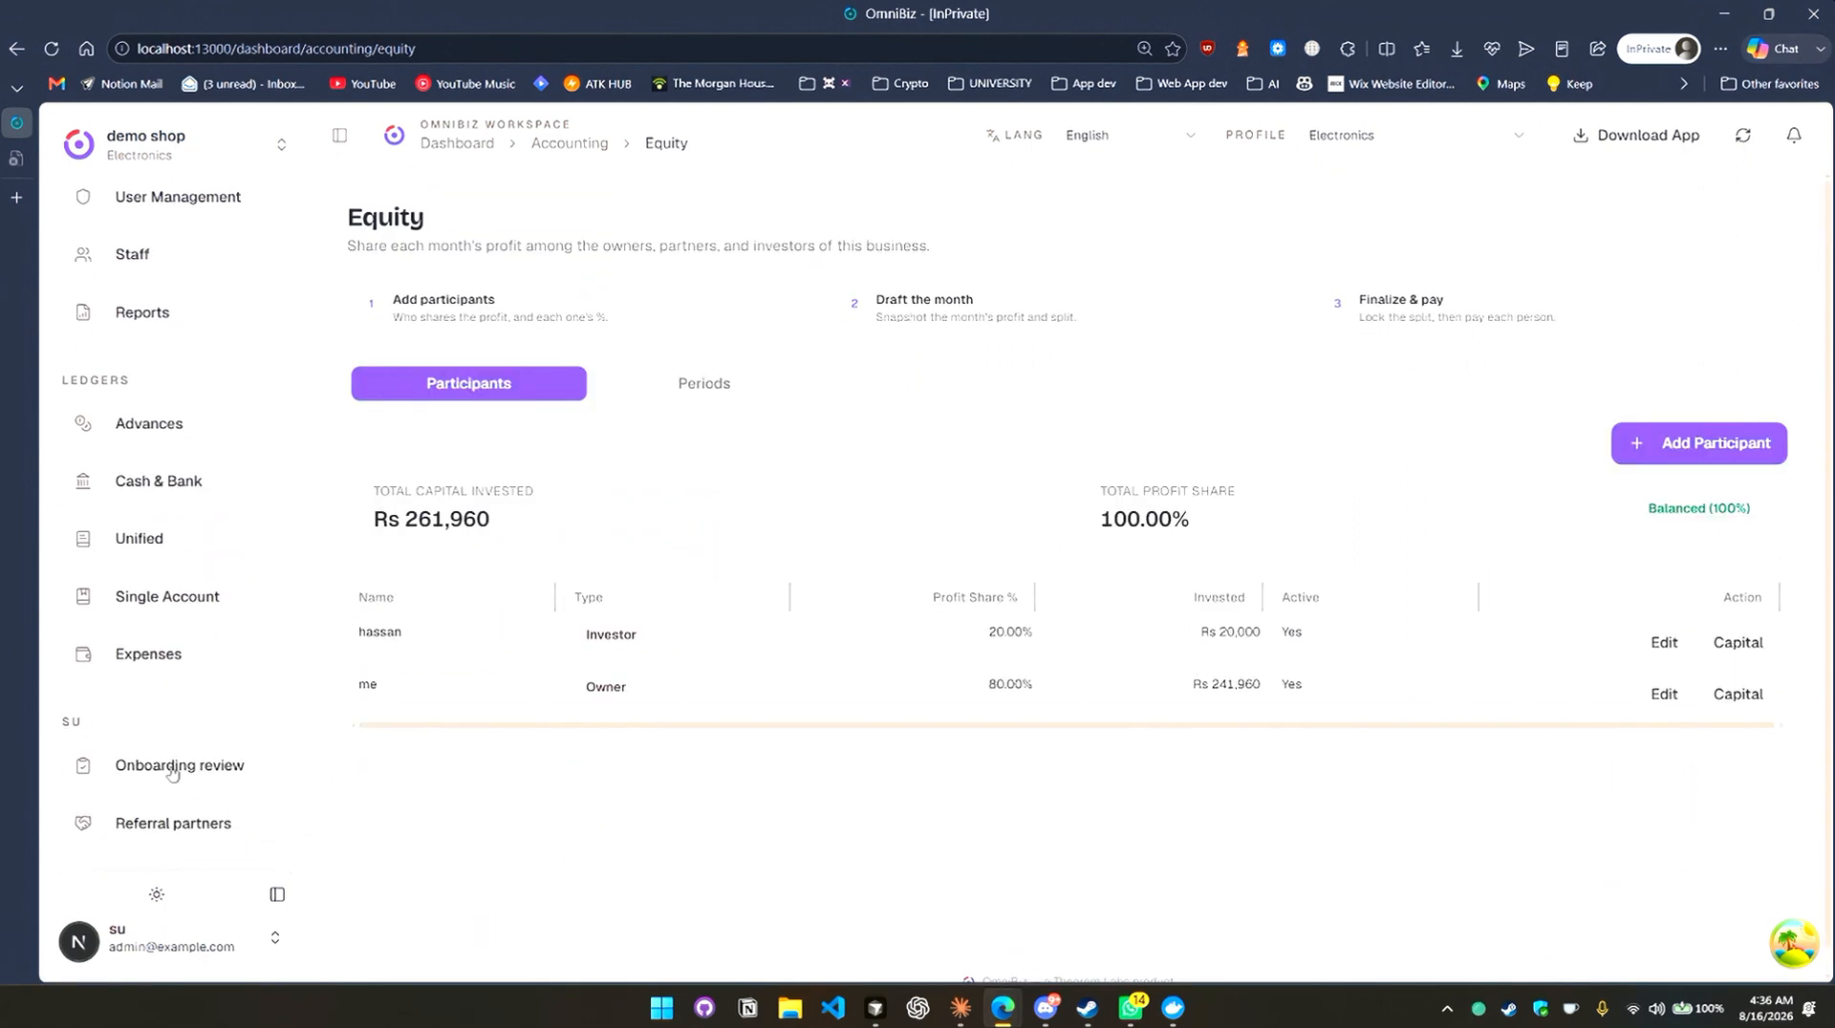
{"action": "left_click", "coordinate": [148, 654]}
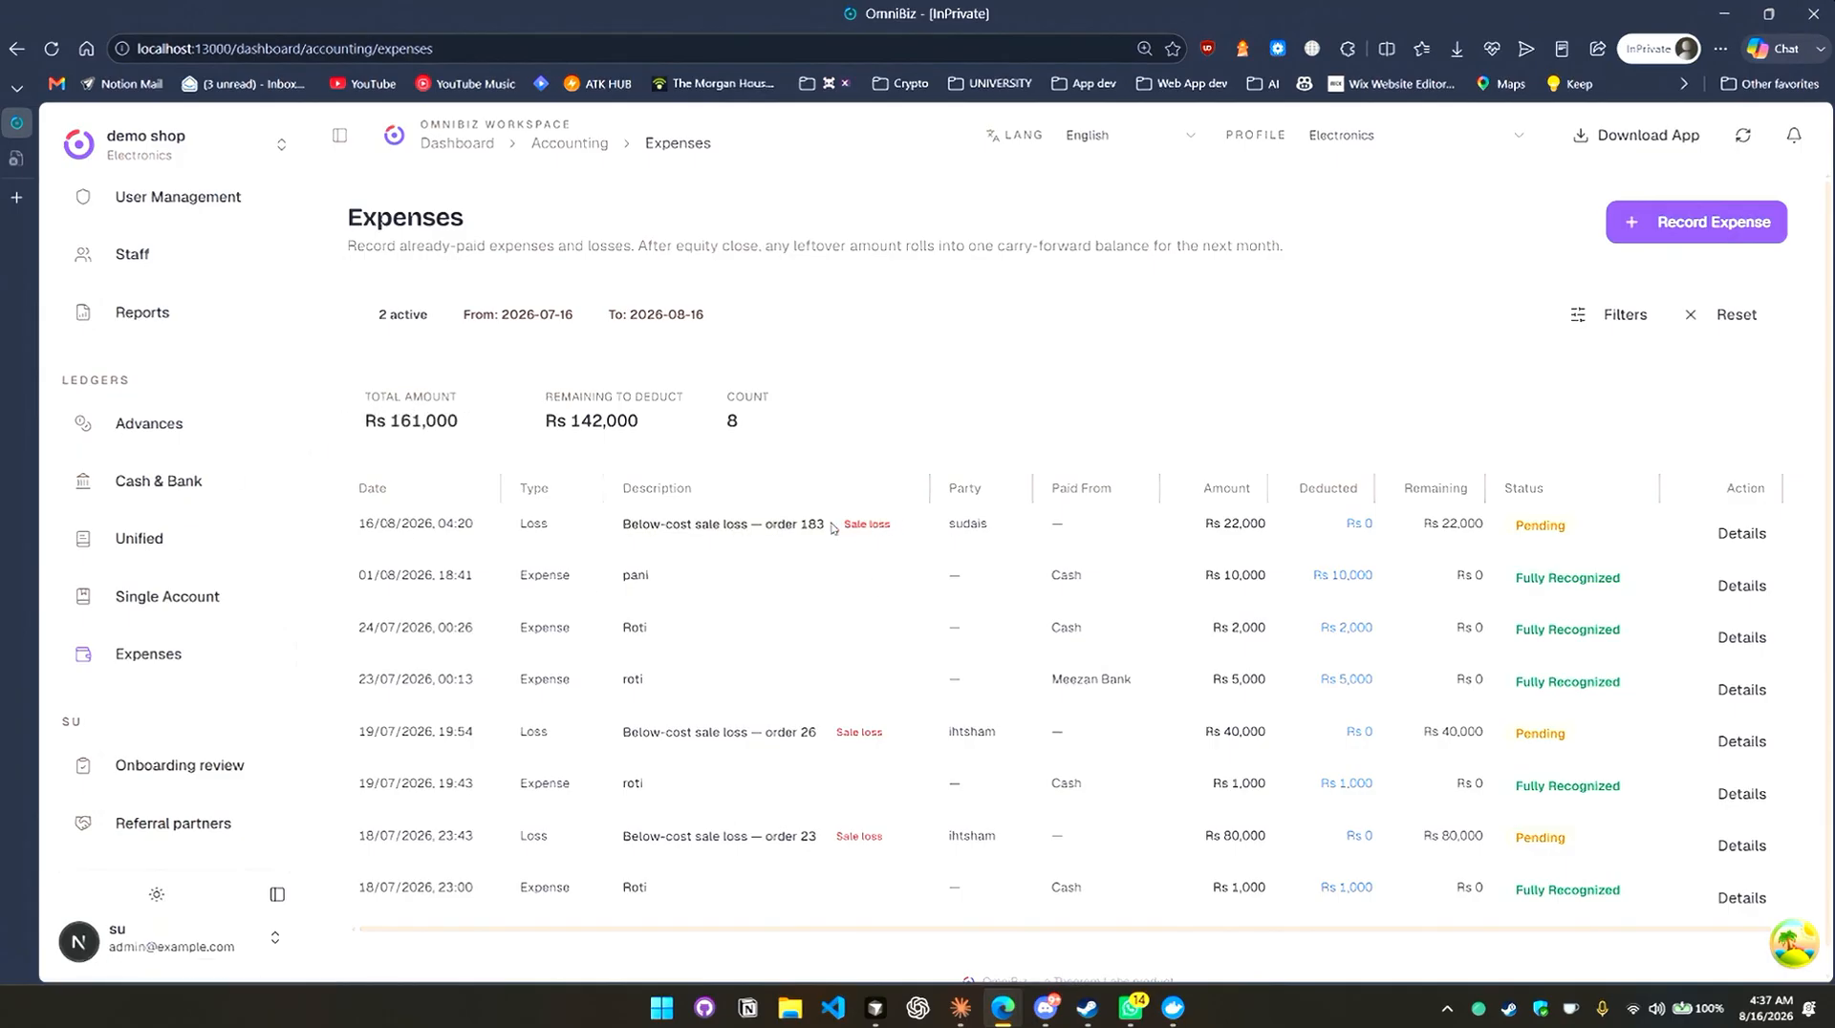
{"action": "left_click", "coordinate": [1706, 221]}
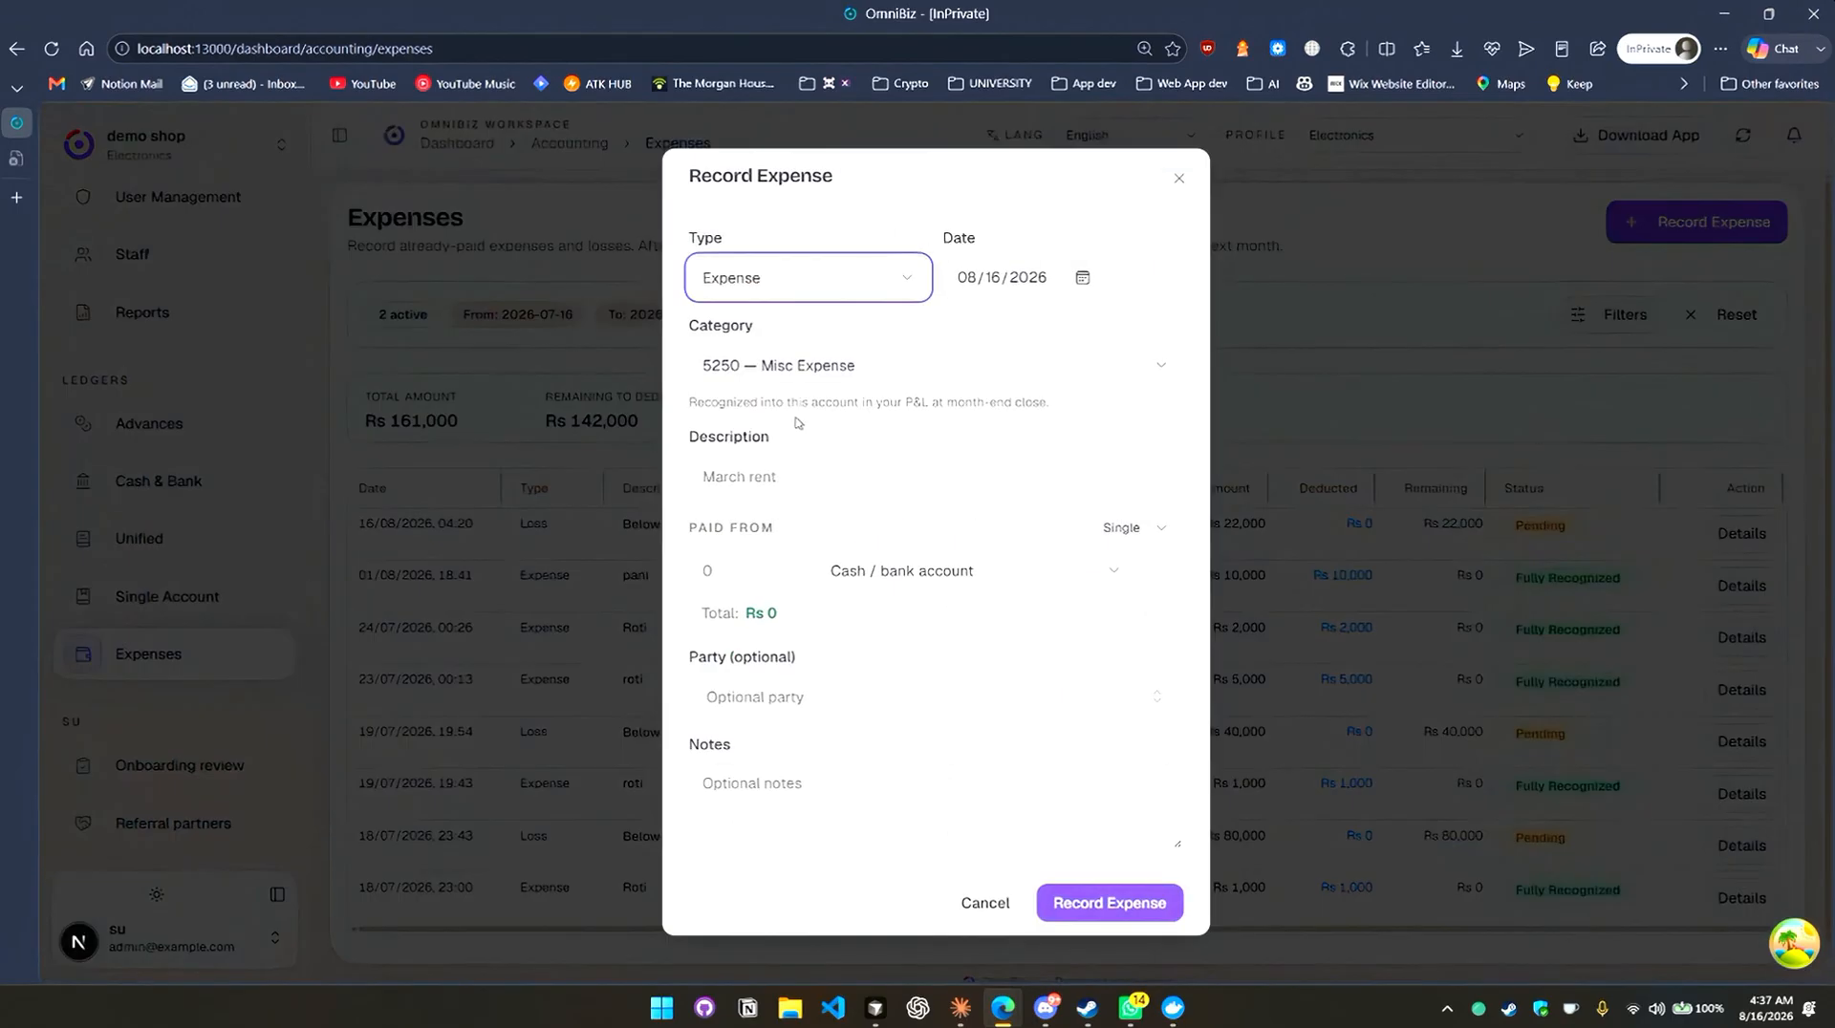
{"action": "left_click", "coordinate": [1379, 737]}
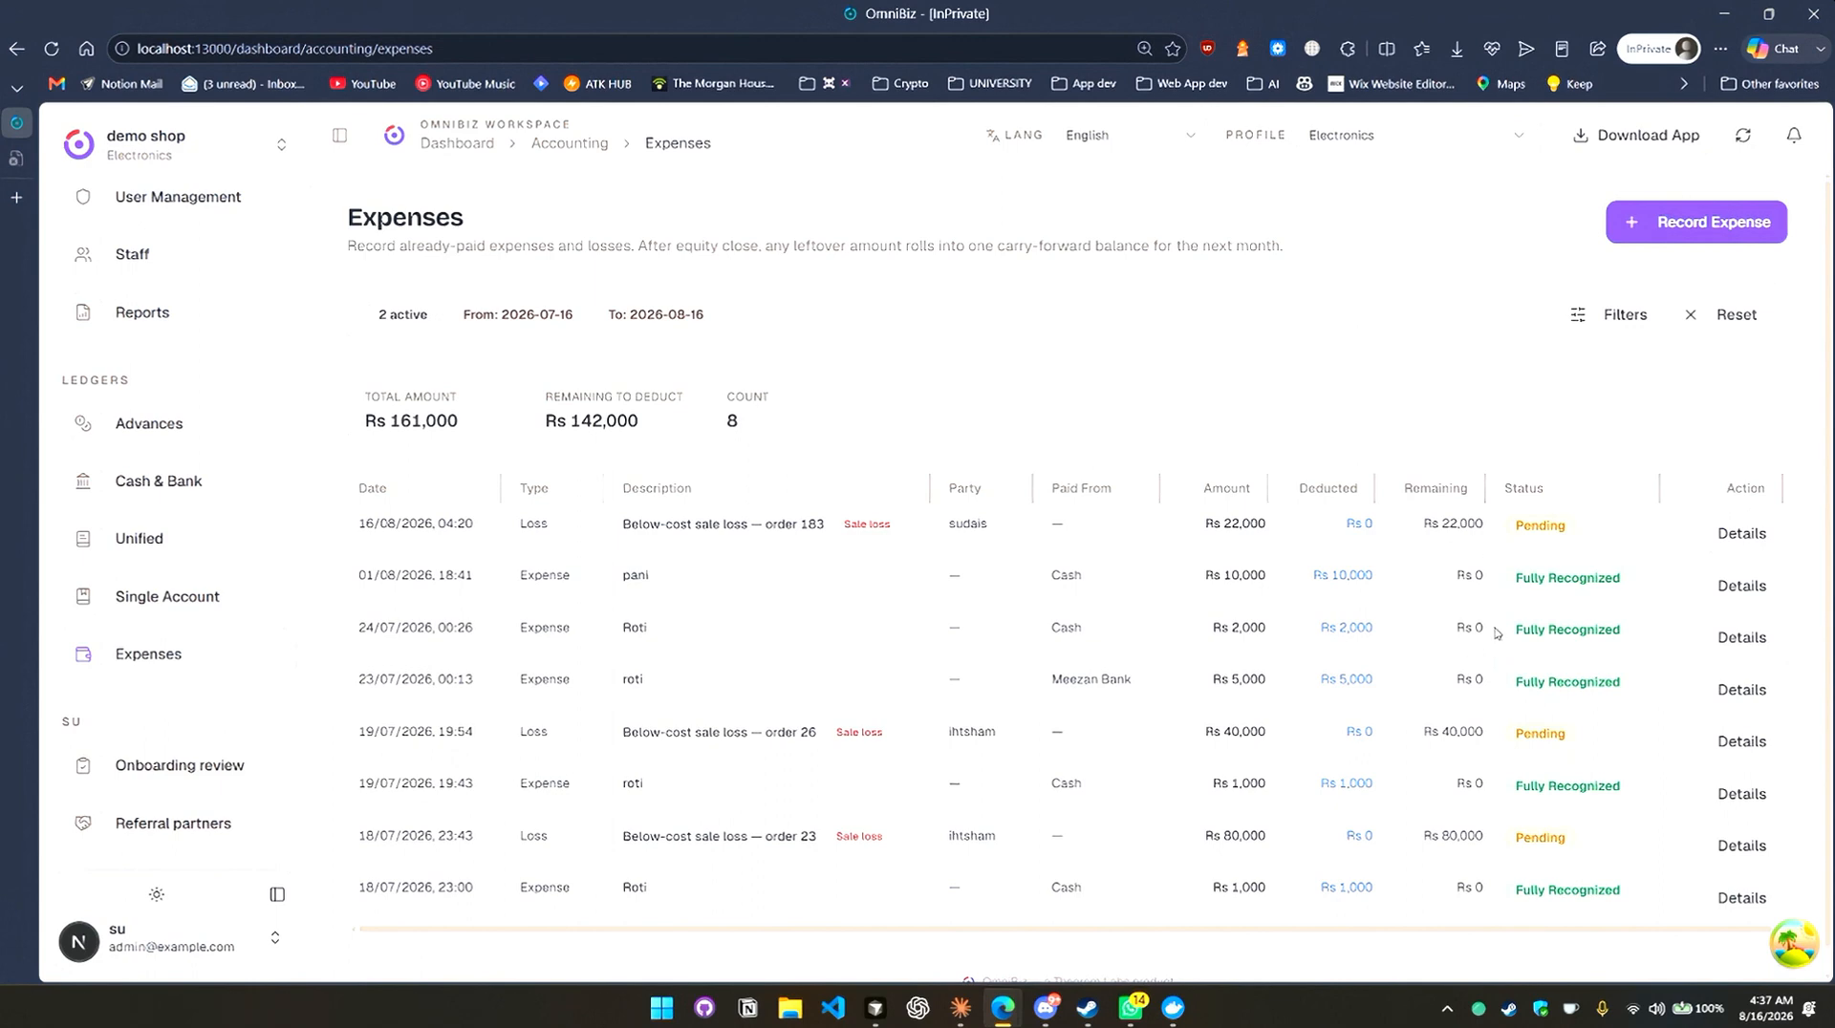
{"action": "left_click", "coordinate": [1740, 586]}
{"action": "left_click", "coordinate": [1265, 268]}
{"action": "scroll", "coordinate": [172, 638], "scroll_direction": "up", "scroll_amount": 2}
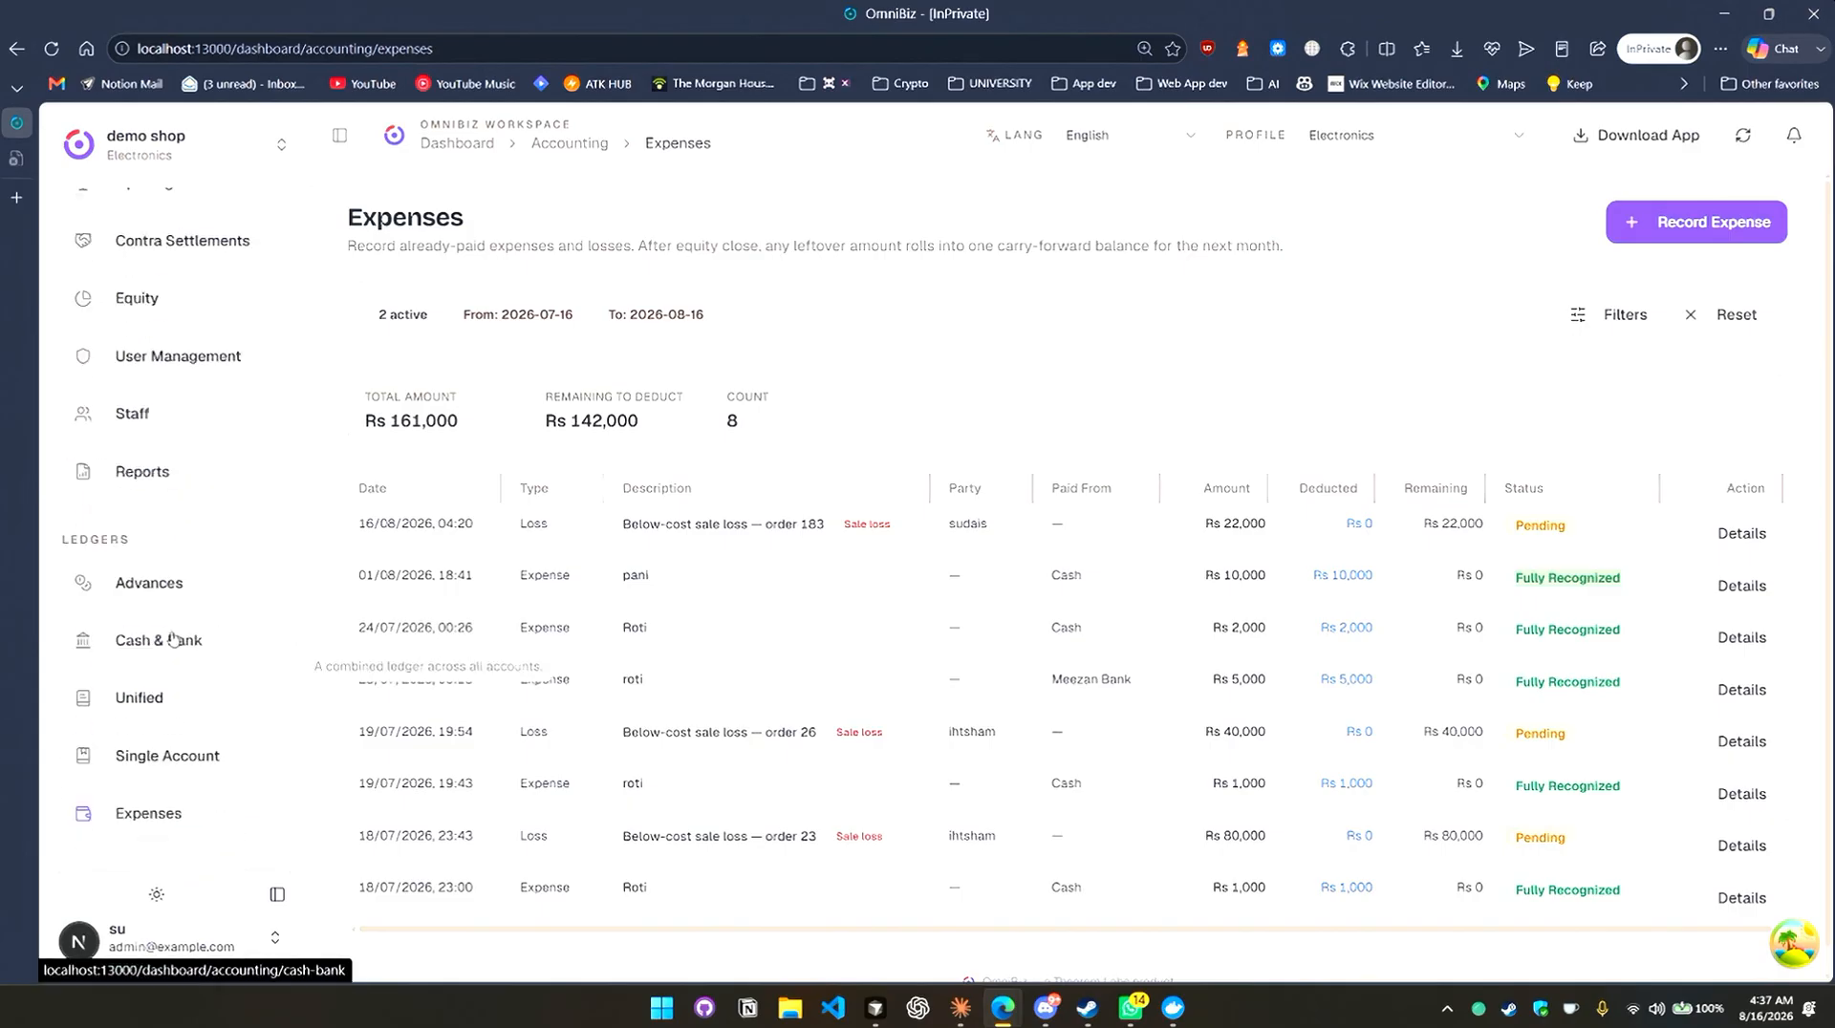
Open the point of sale and start an advance for an existing customer.
{"action": "scroll", "coordinate": [201, 602], "scroll_direction": "down", "scroll_amount": 2}
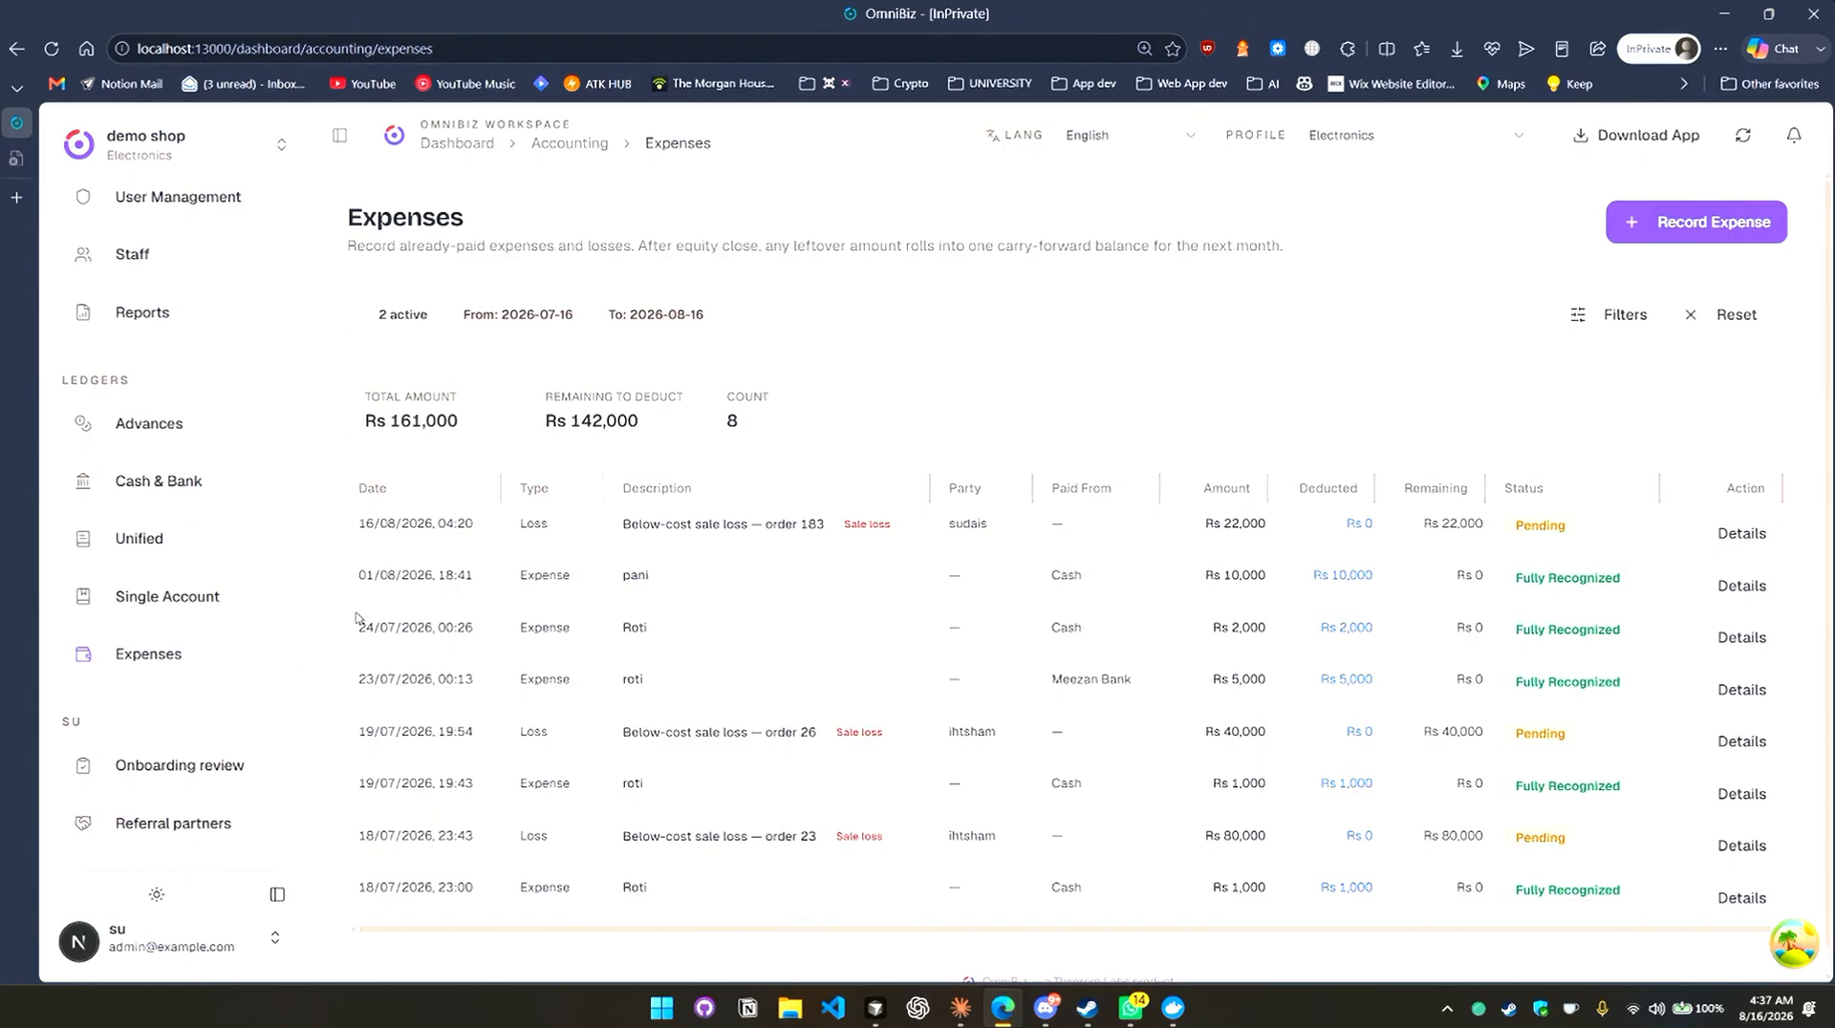
{"action": "scroll", "coordinate": [220, 681], "scroll_direction": "up", "scroll_amount": 2}
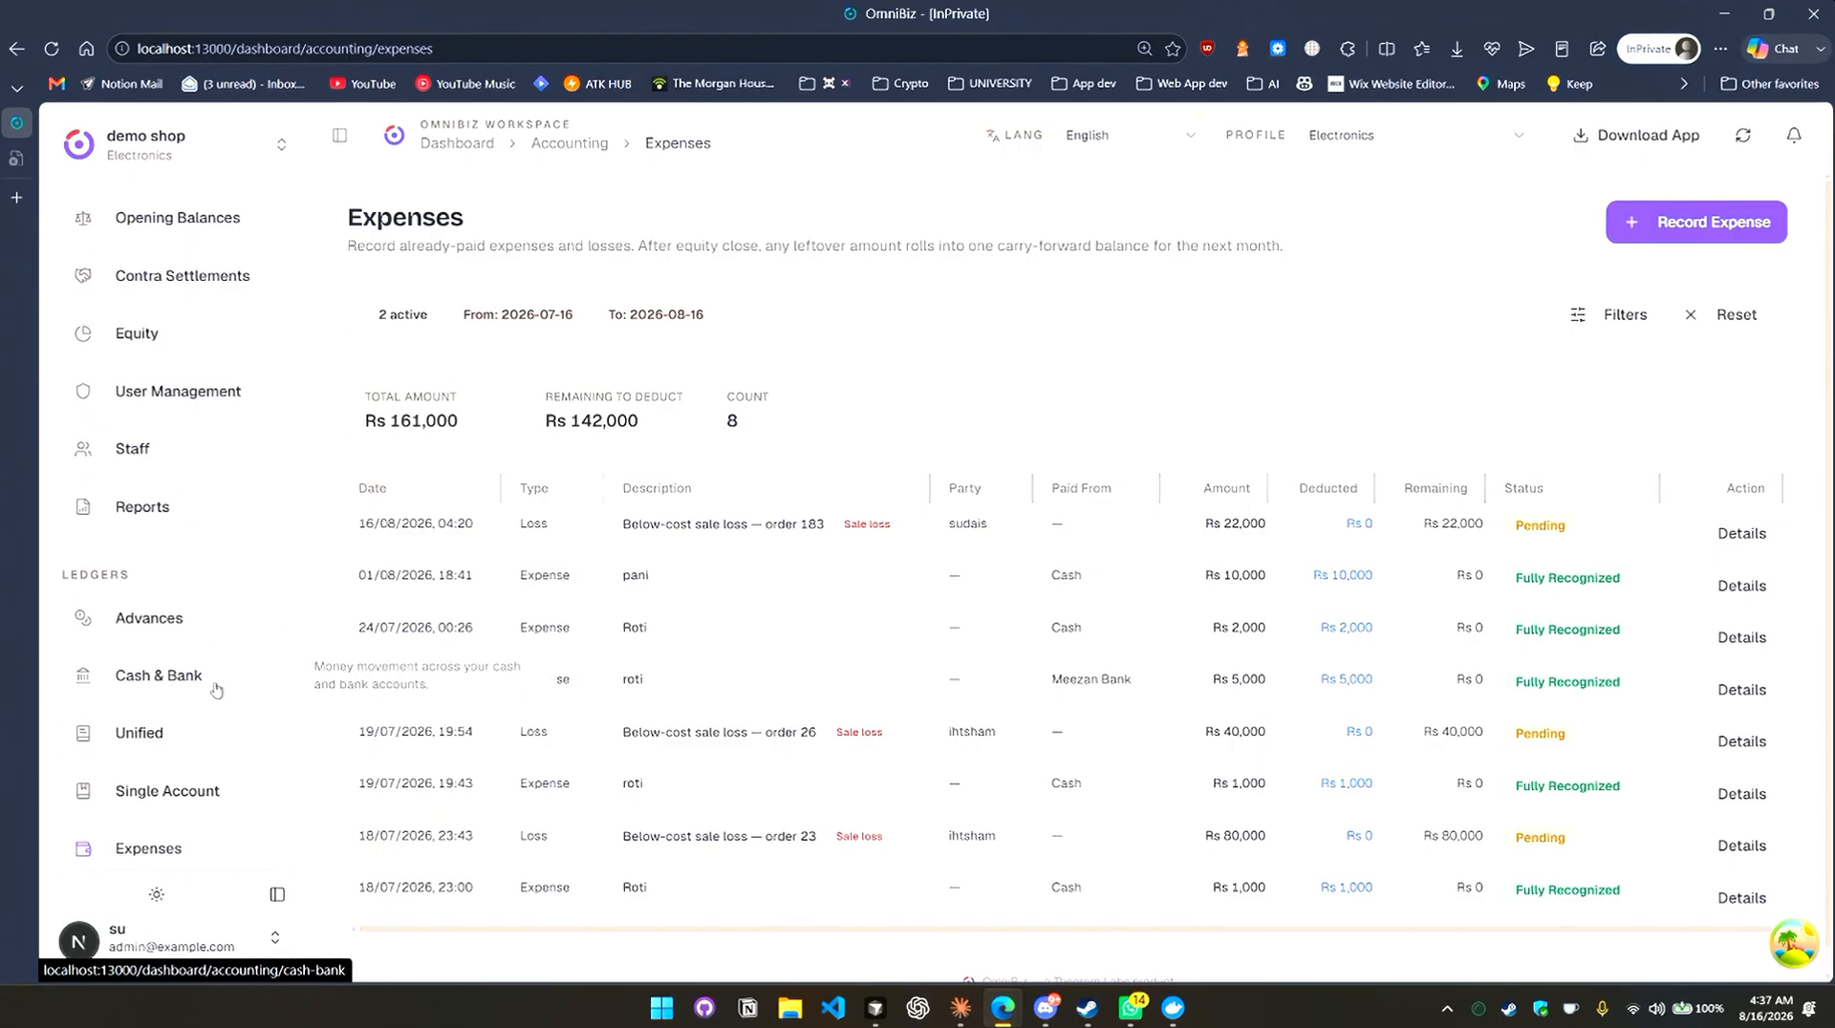
{"action": "scroll", "coordinate": [216, 689], "scroll_direction": "up", "scroll_amount": 10}
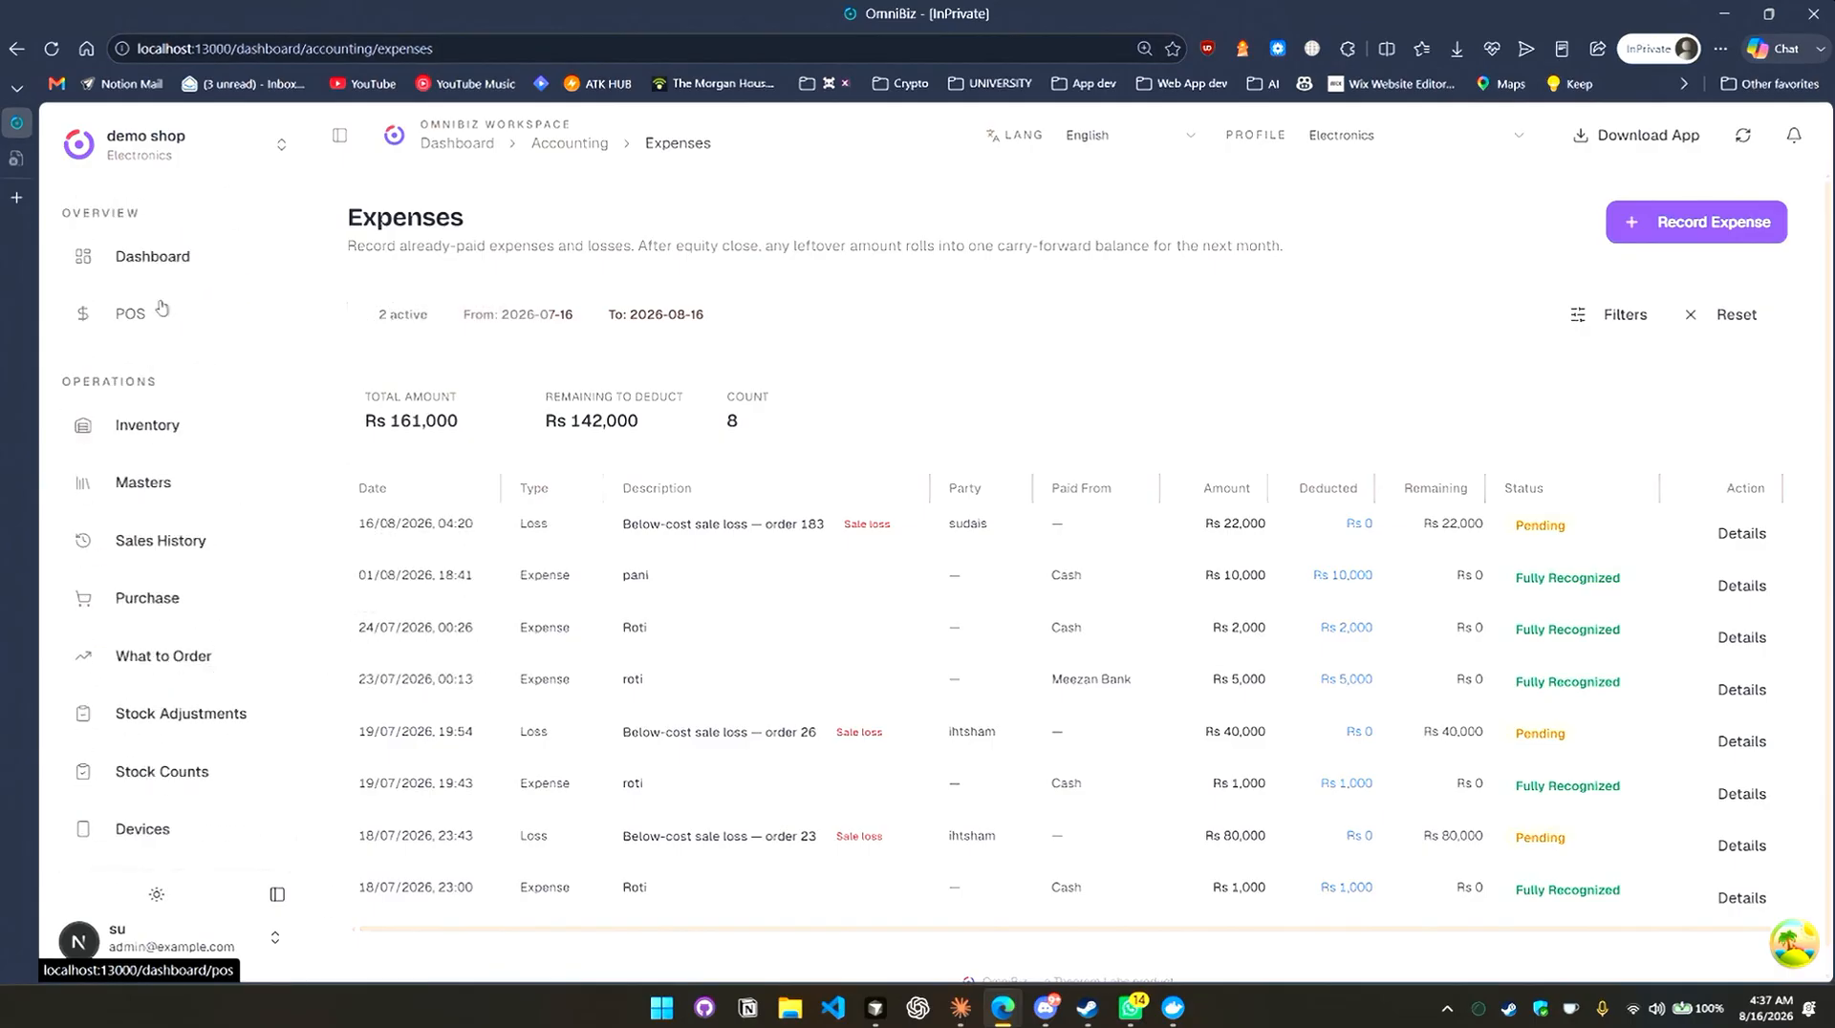
{"action": "left_click", "coordinate": [162, 310]}
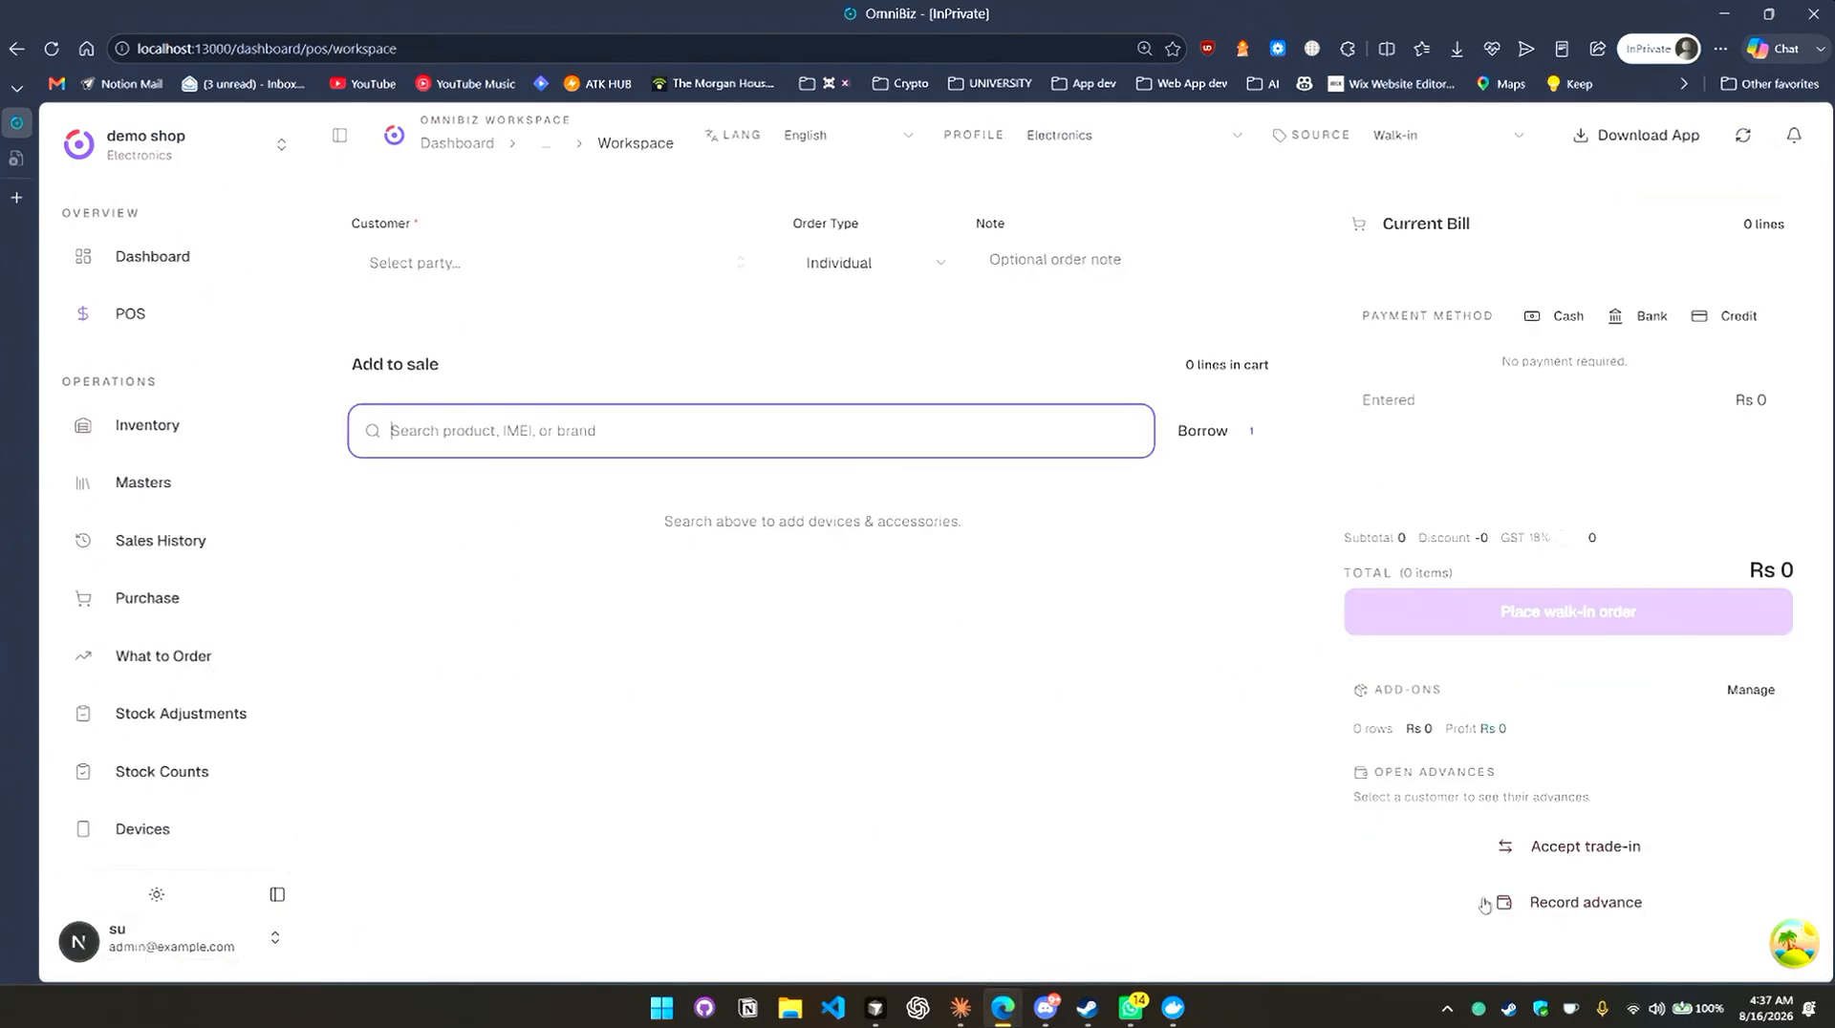
{"action": "left_click", "coordinate": [1558, 908]}
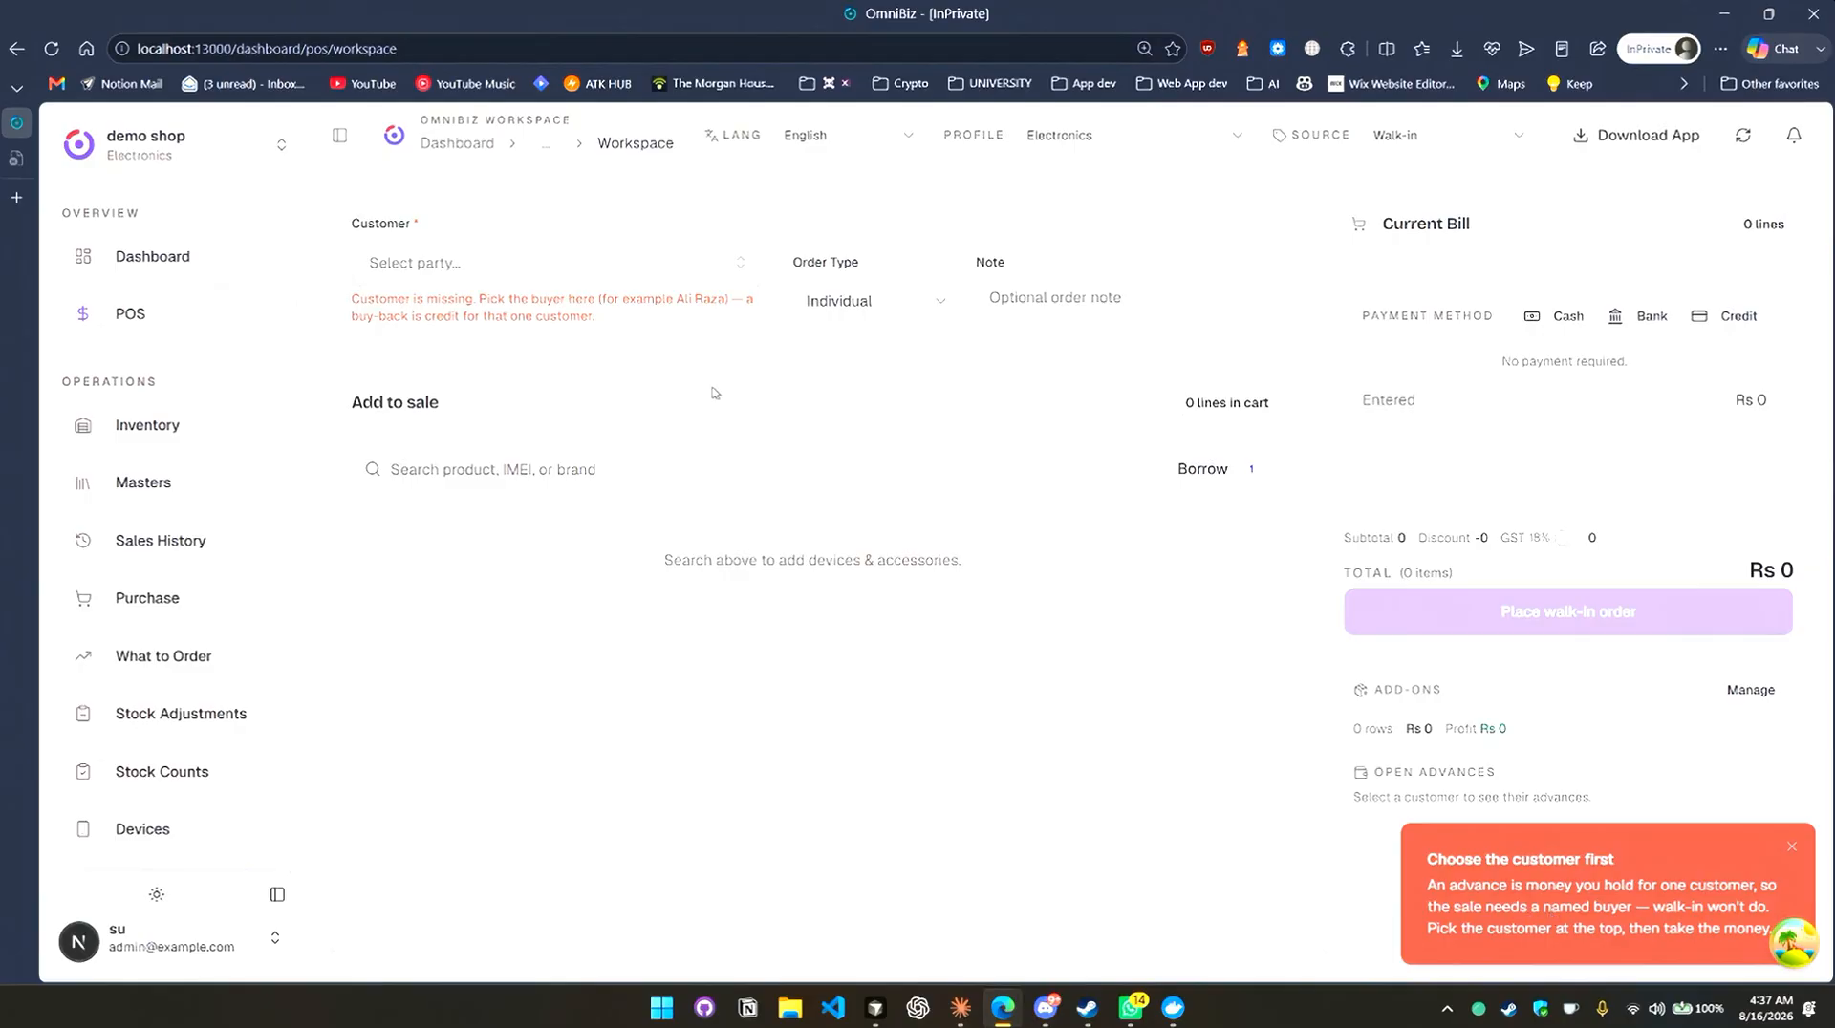
{"action": "left_click", "coordinate": [616, 265]}
{"action": "left_click", "coordinate": [529, 484]}
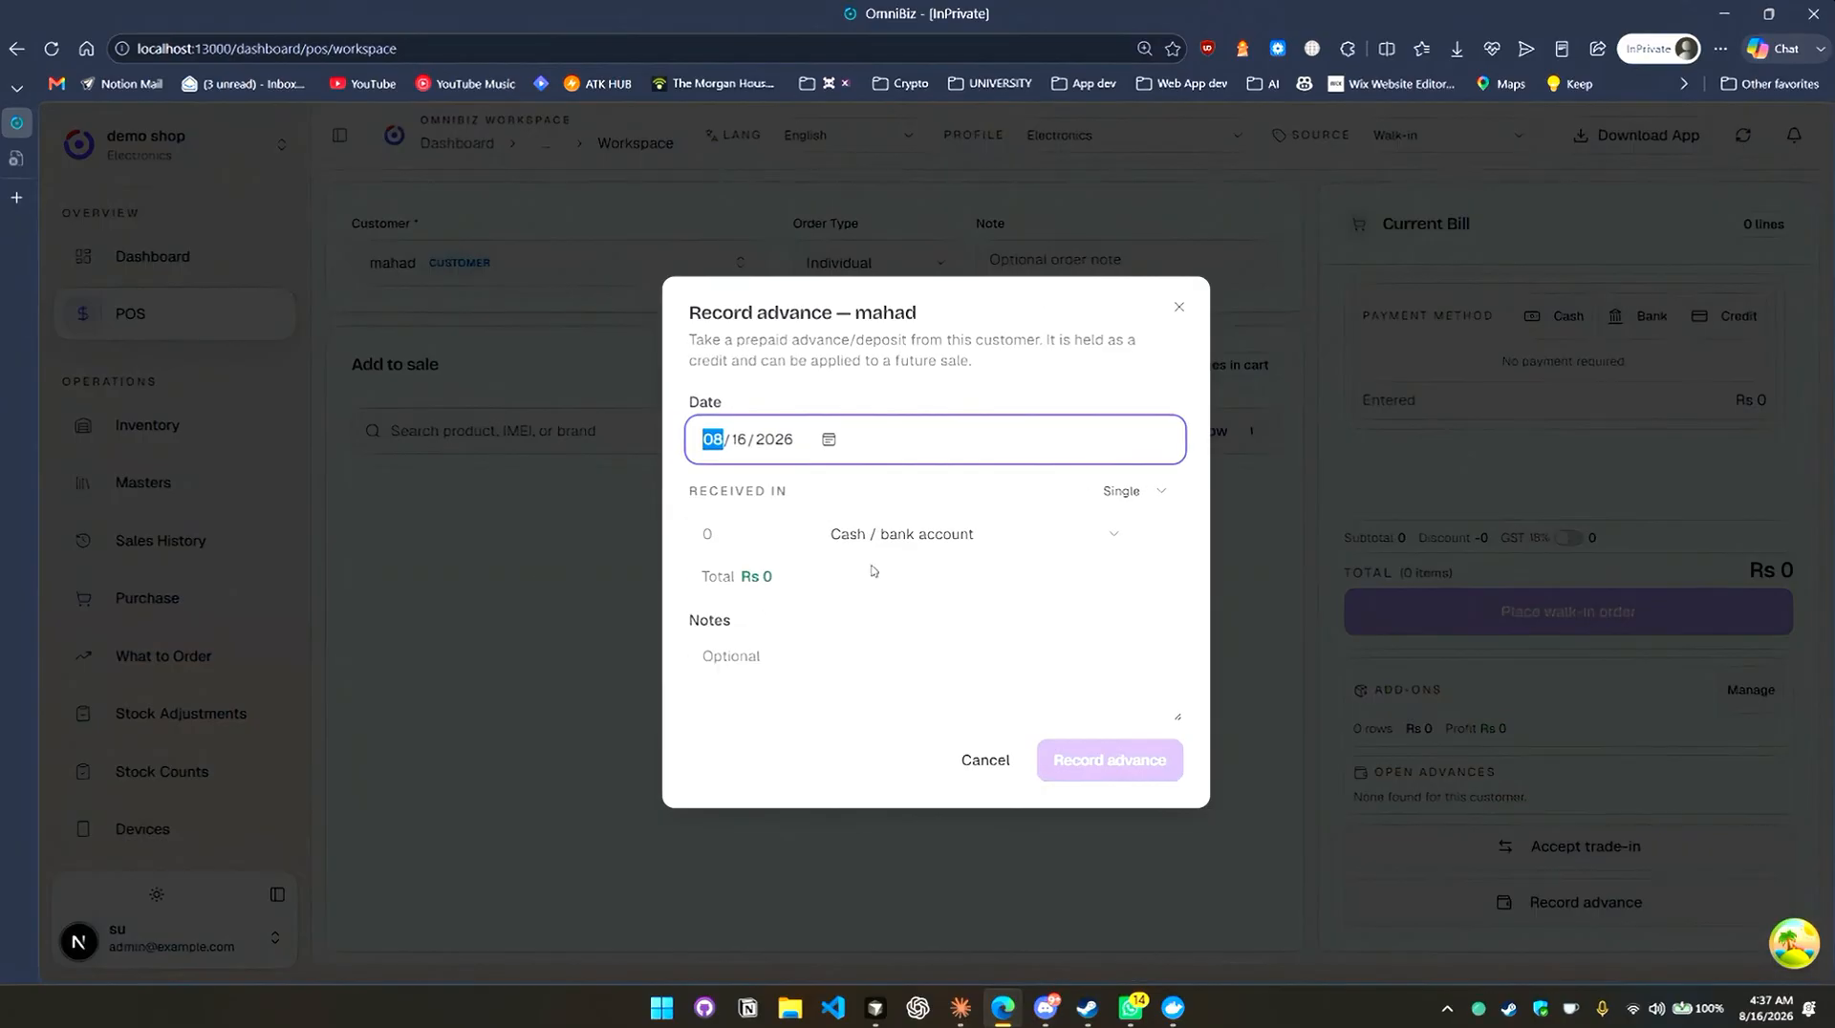
Record a Rs 10,000 customer advance received in Meezan Bank with the note "iphone x".
{"action": "left_click", "coordinate": [770, 528]}
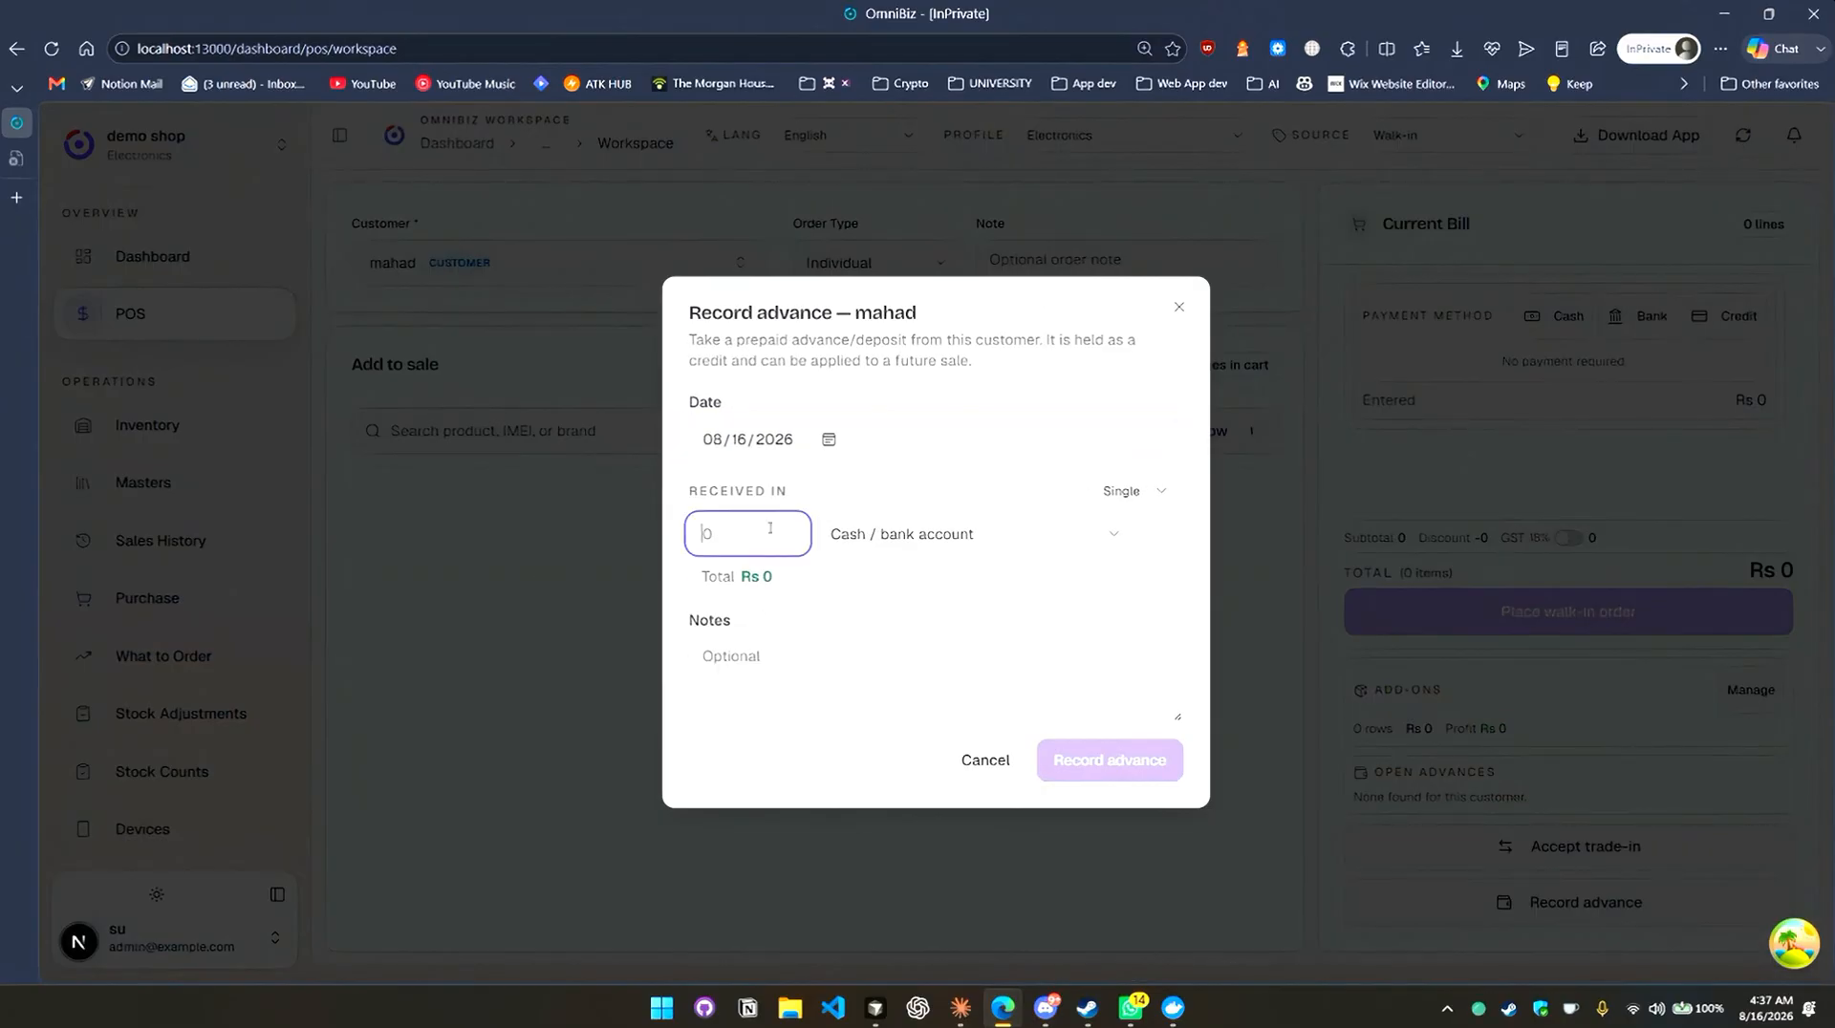
{"action": "type", "text": "10,00"}
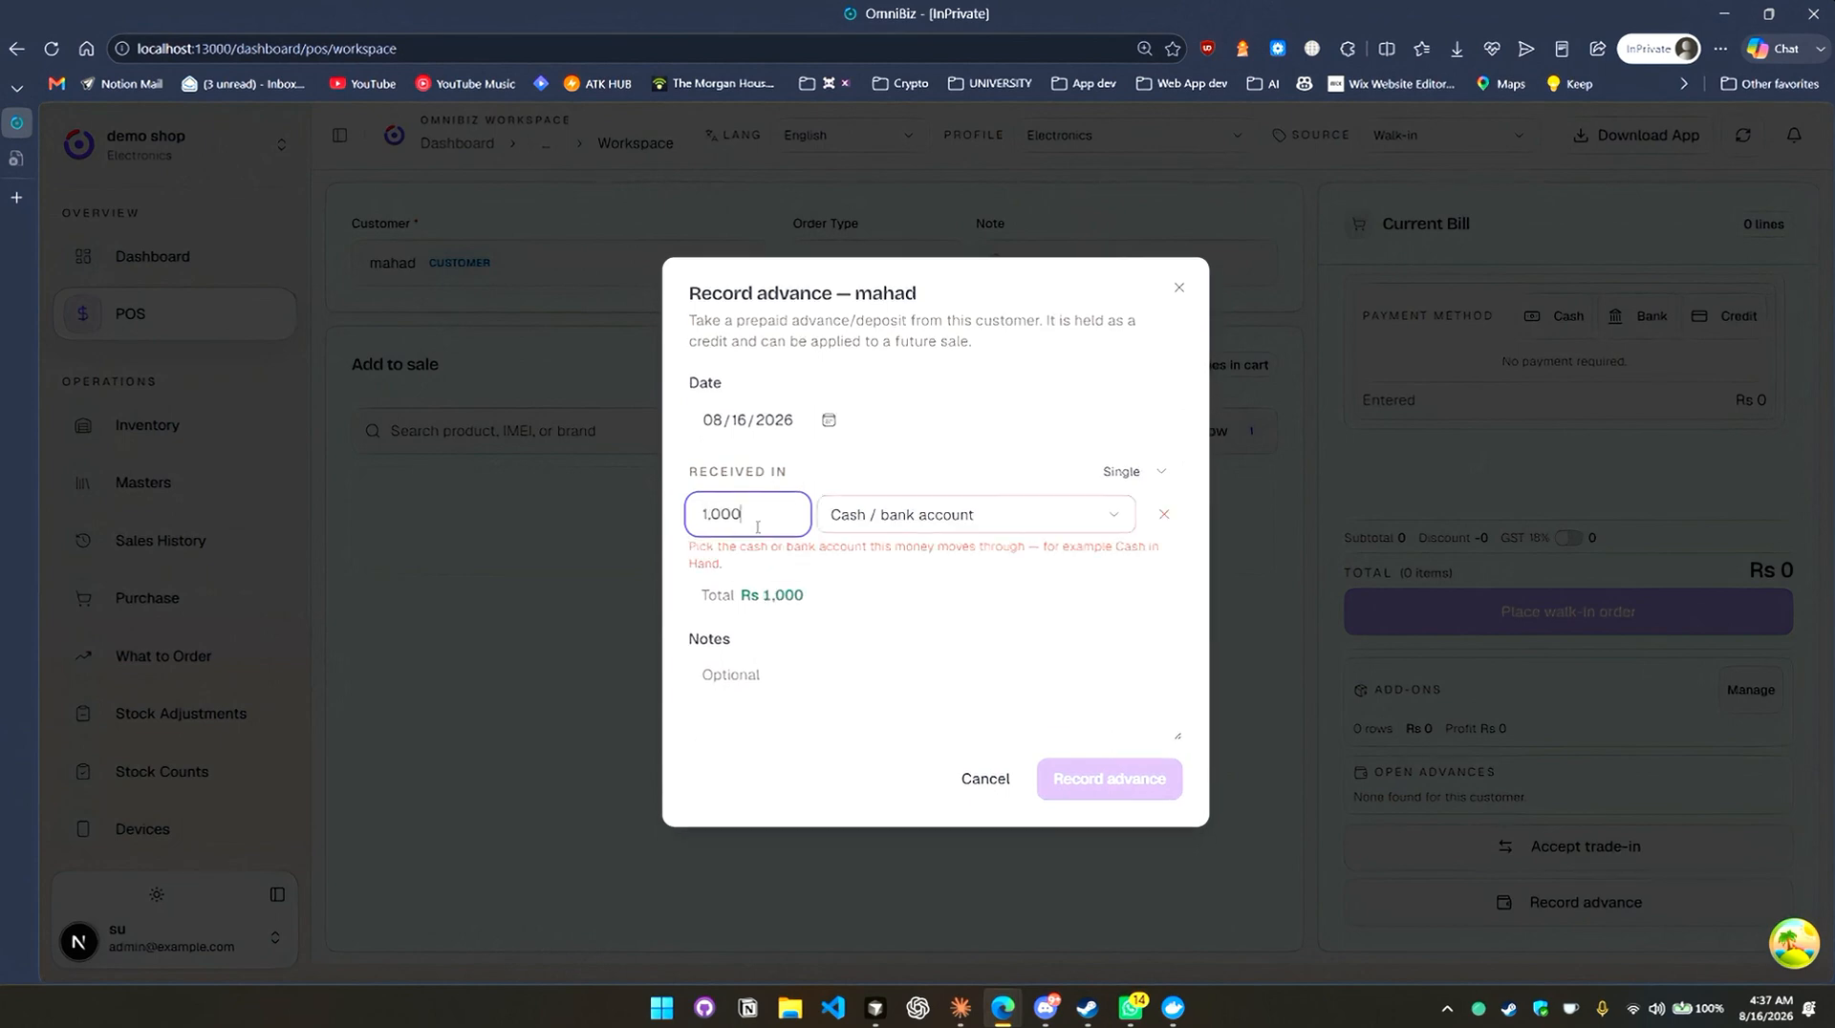
{"action": "type", "text": "0"}
{"action": "left_click", "coordinate": [904, 531]}
{"action": "left_click", "coordinate": [937, 562]}
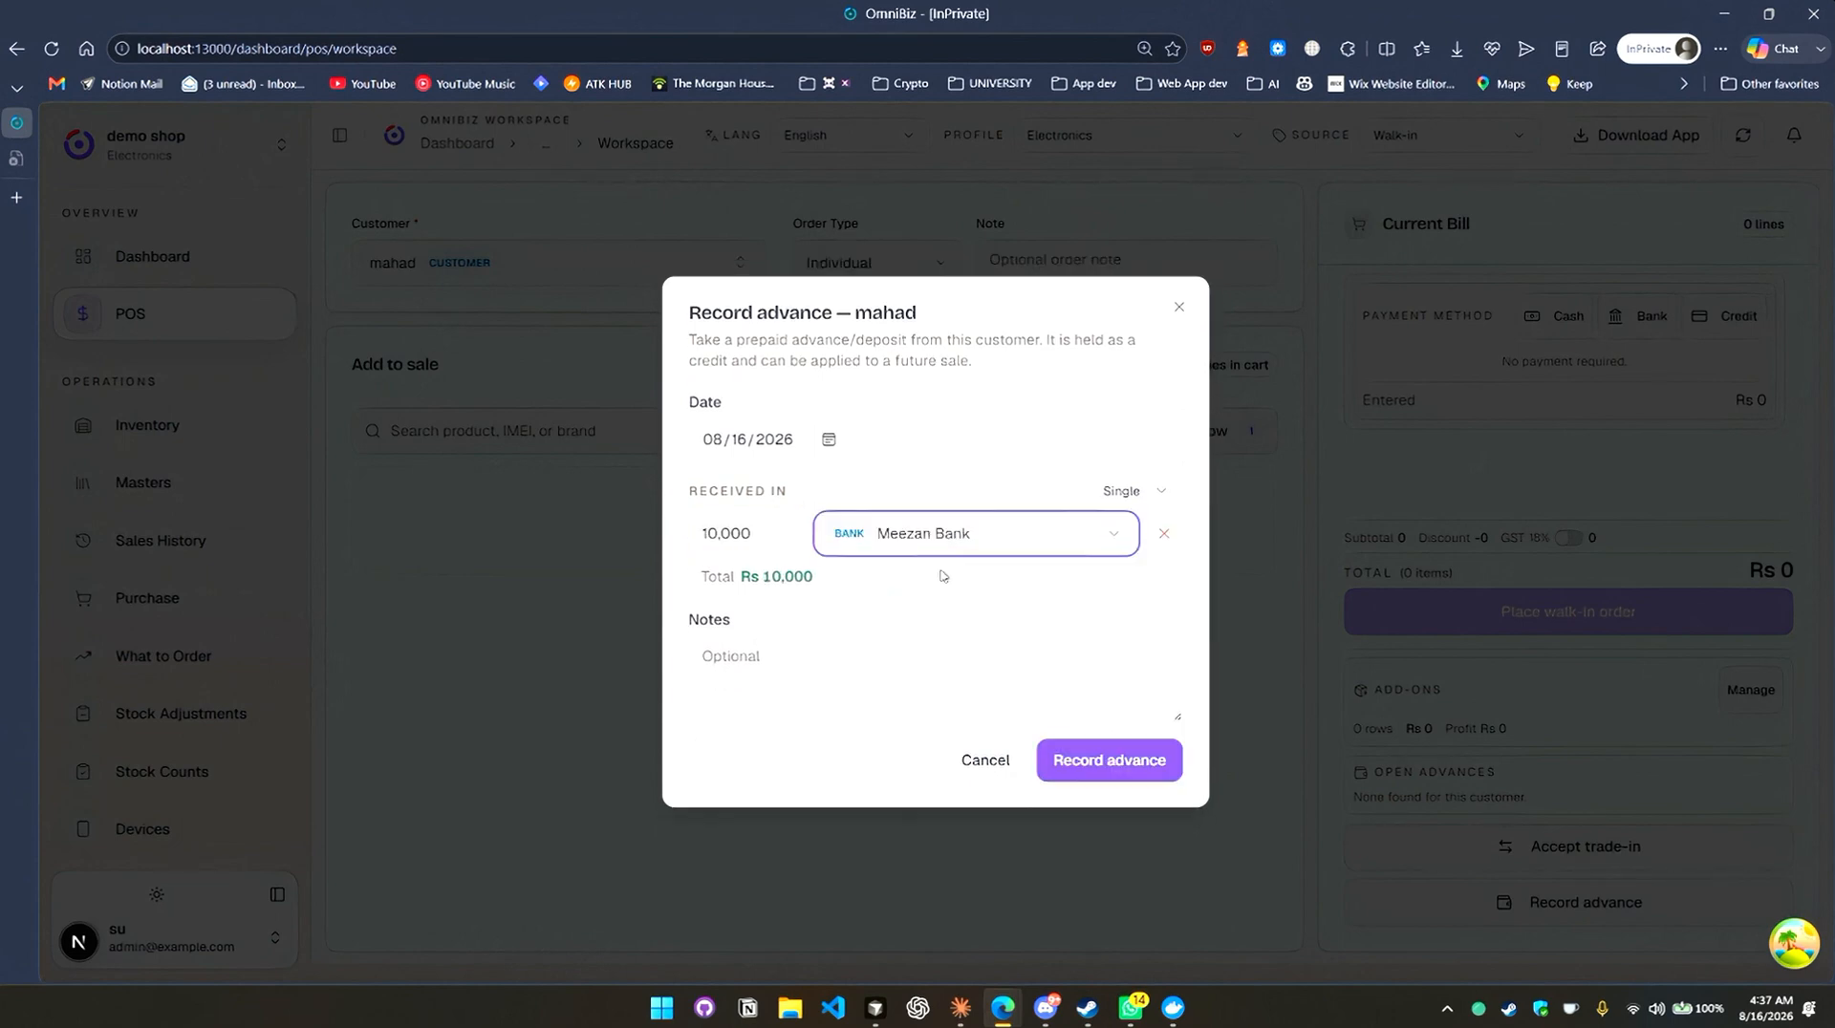
{"action": "left_click", "coordinate": [858, 705]}
{"action": "type", "text": "iphone x"}
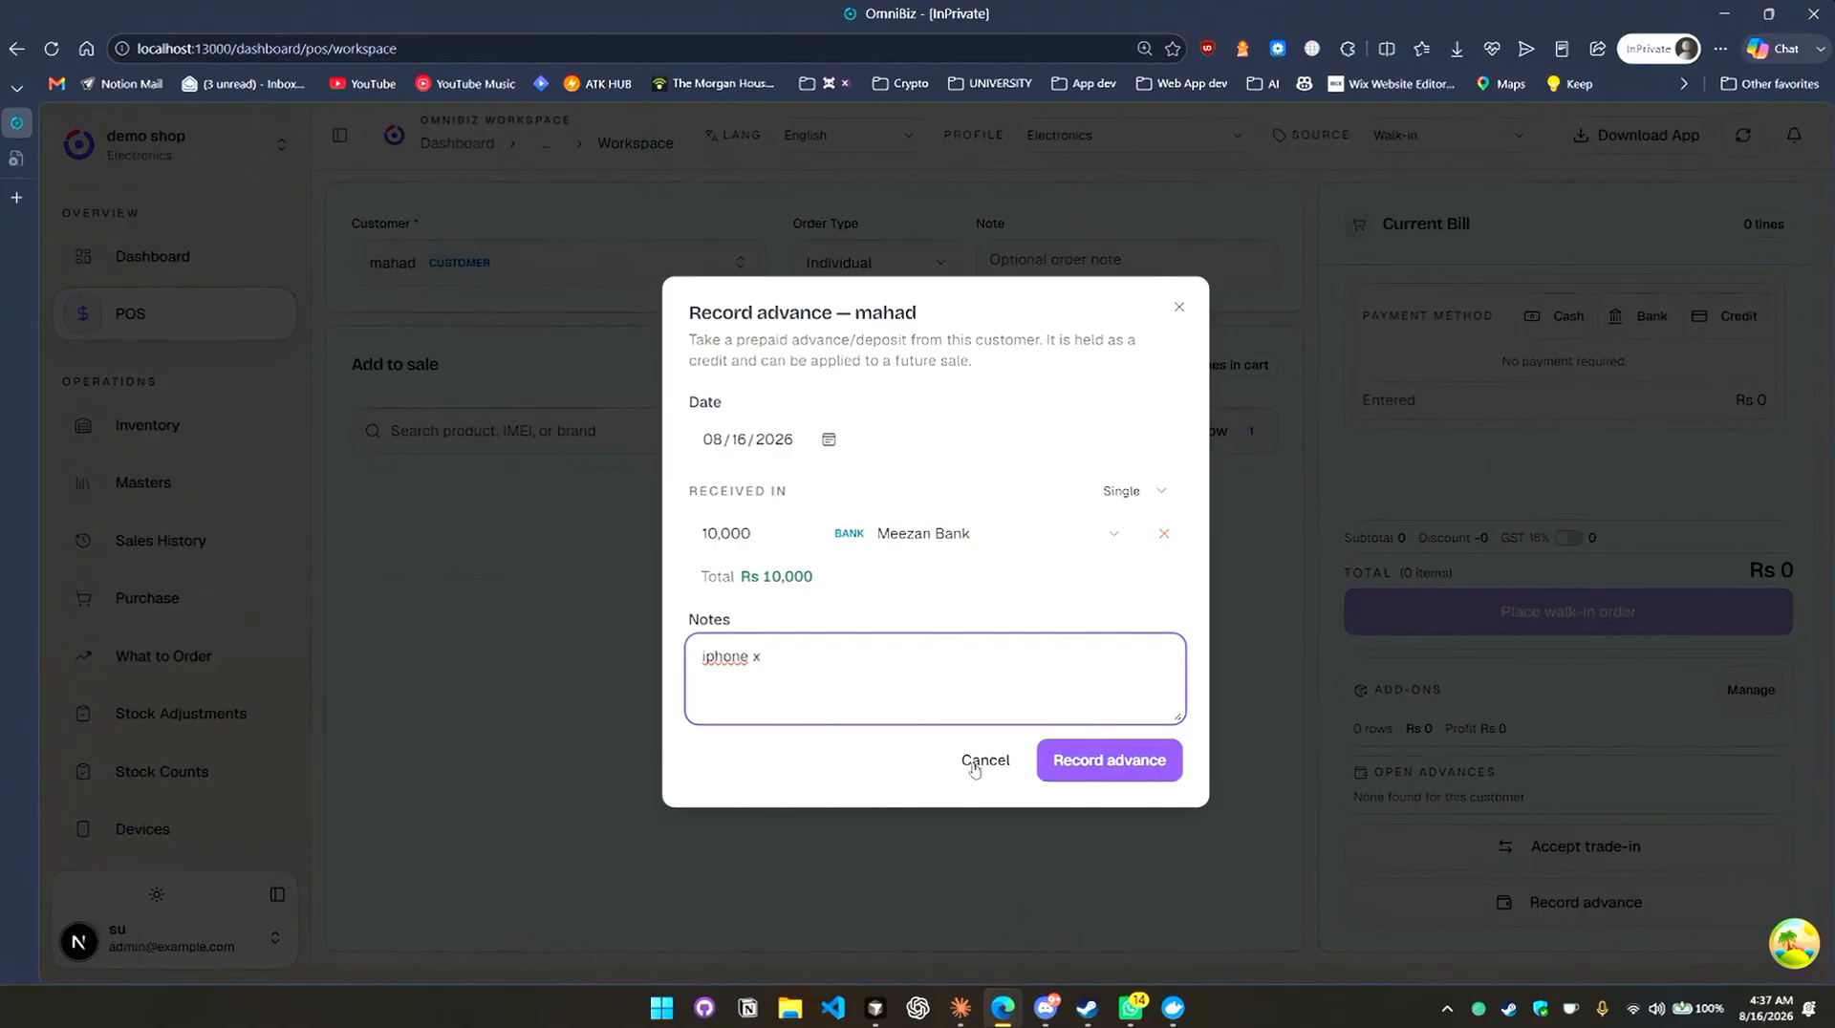
{"action": "left_click", "coordinate": [1164, 760]}
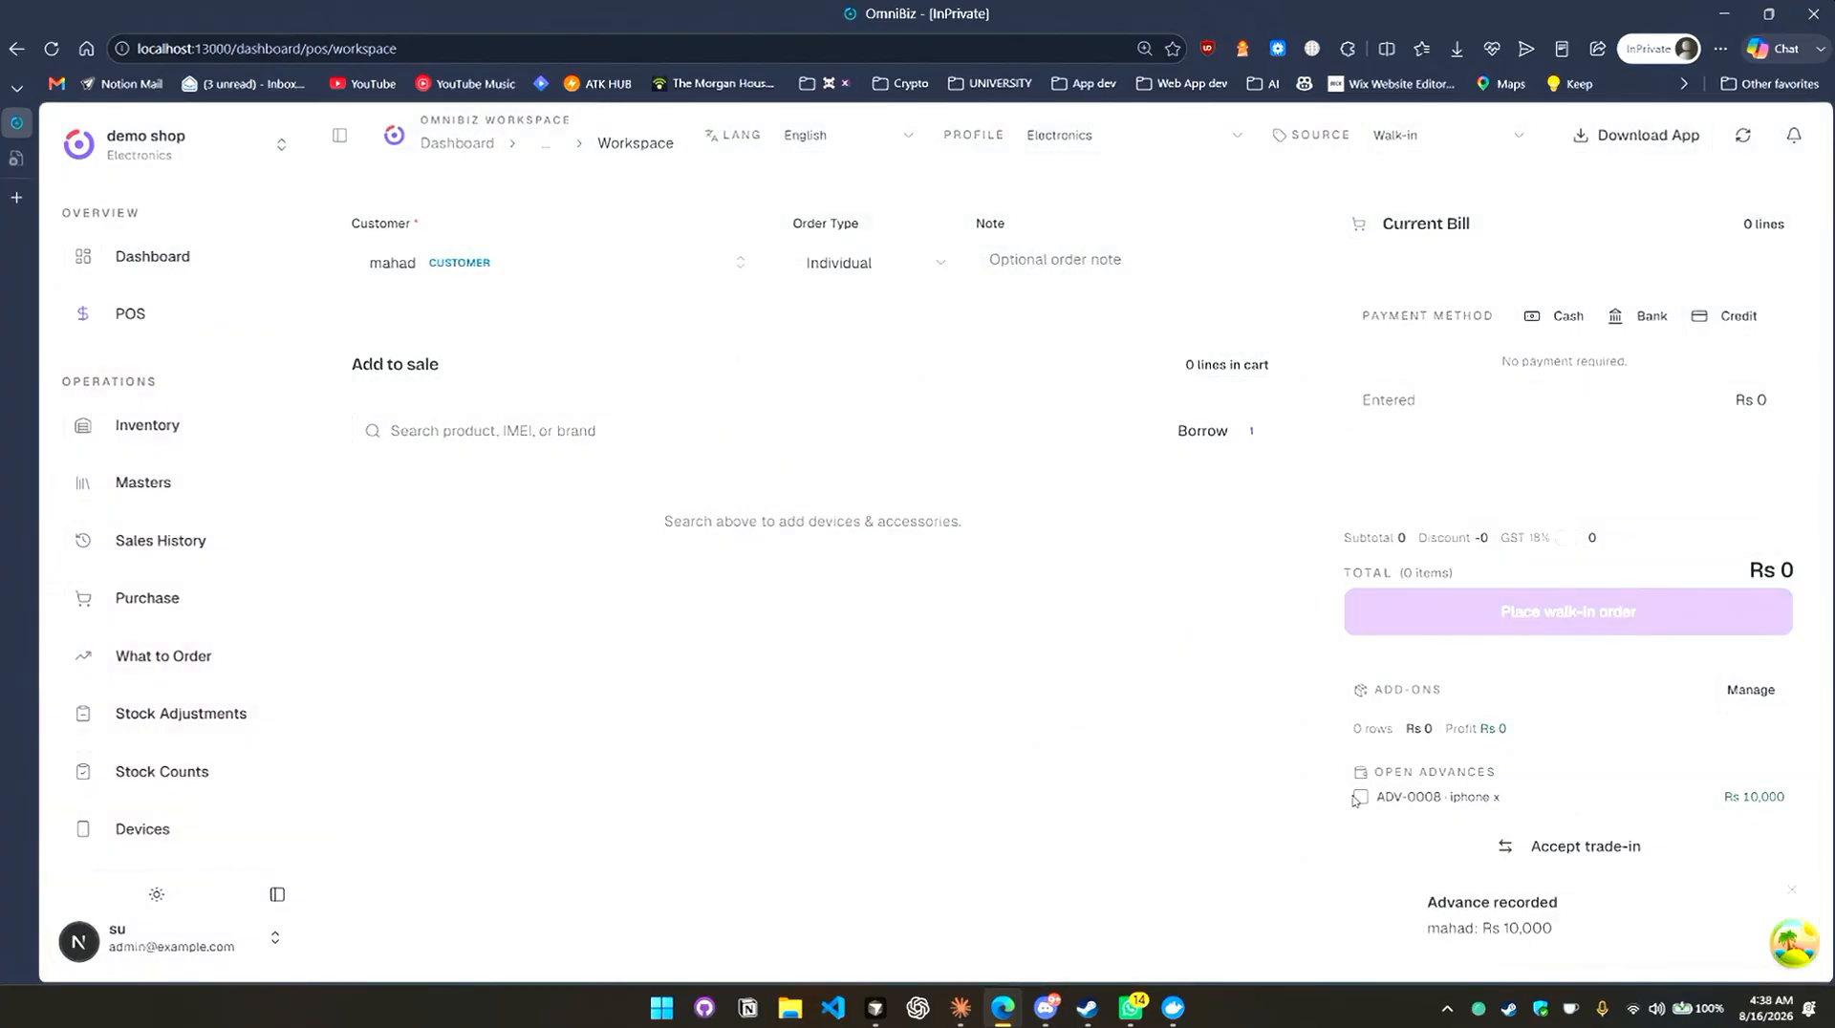
Add the iPhone 11 Pro Max to the customer's sale at Rs 100,000 and apply the open "iphone x" advance.
{"action": "left_click", "coordinate": [607, 430]}
{"action": "type", "text": "iph"}
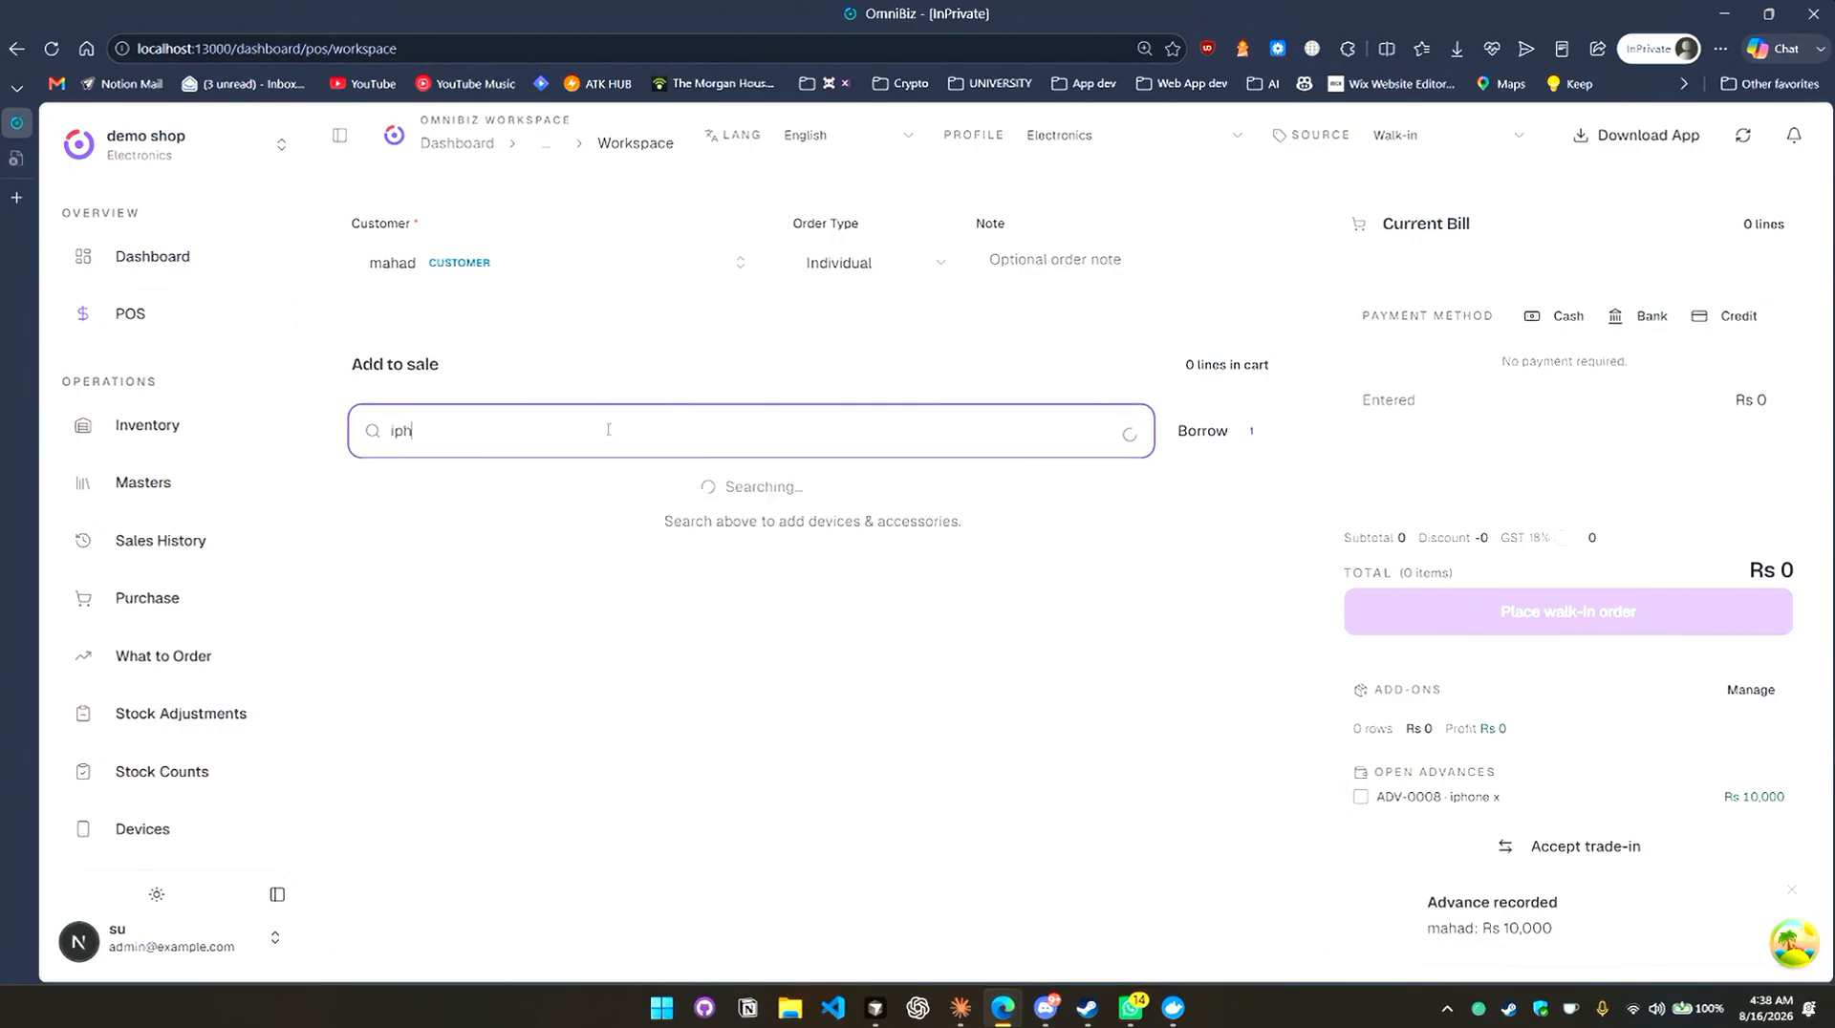
{"action": "scroll", "coordinate": [720, 647], "scroll_direction": "down", "scroll_amount": 2}
{"action": "left_click", "coordinate": [721, 647]}
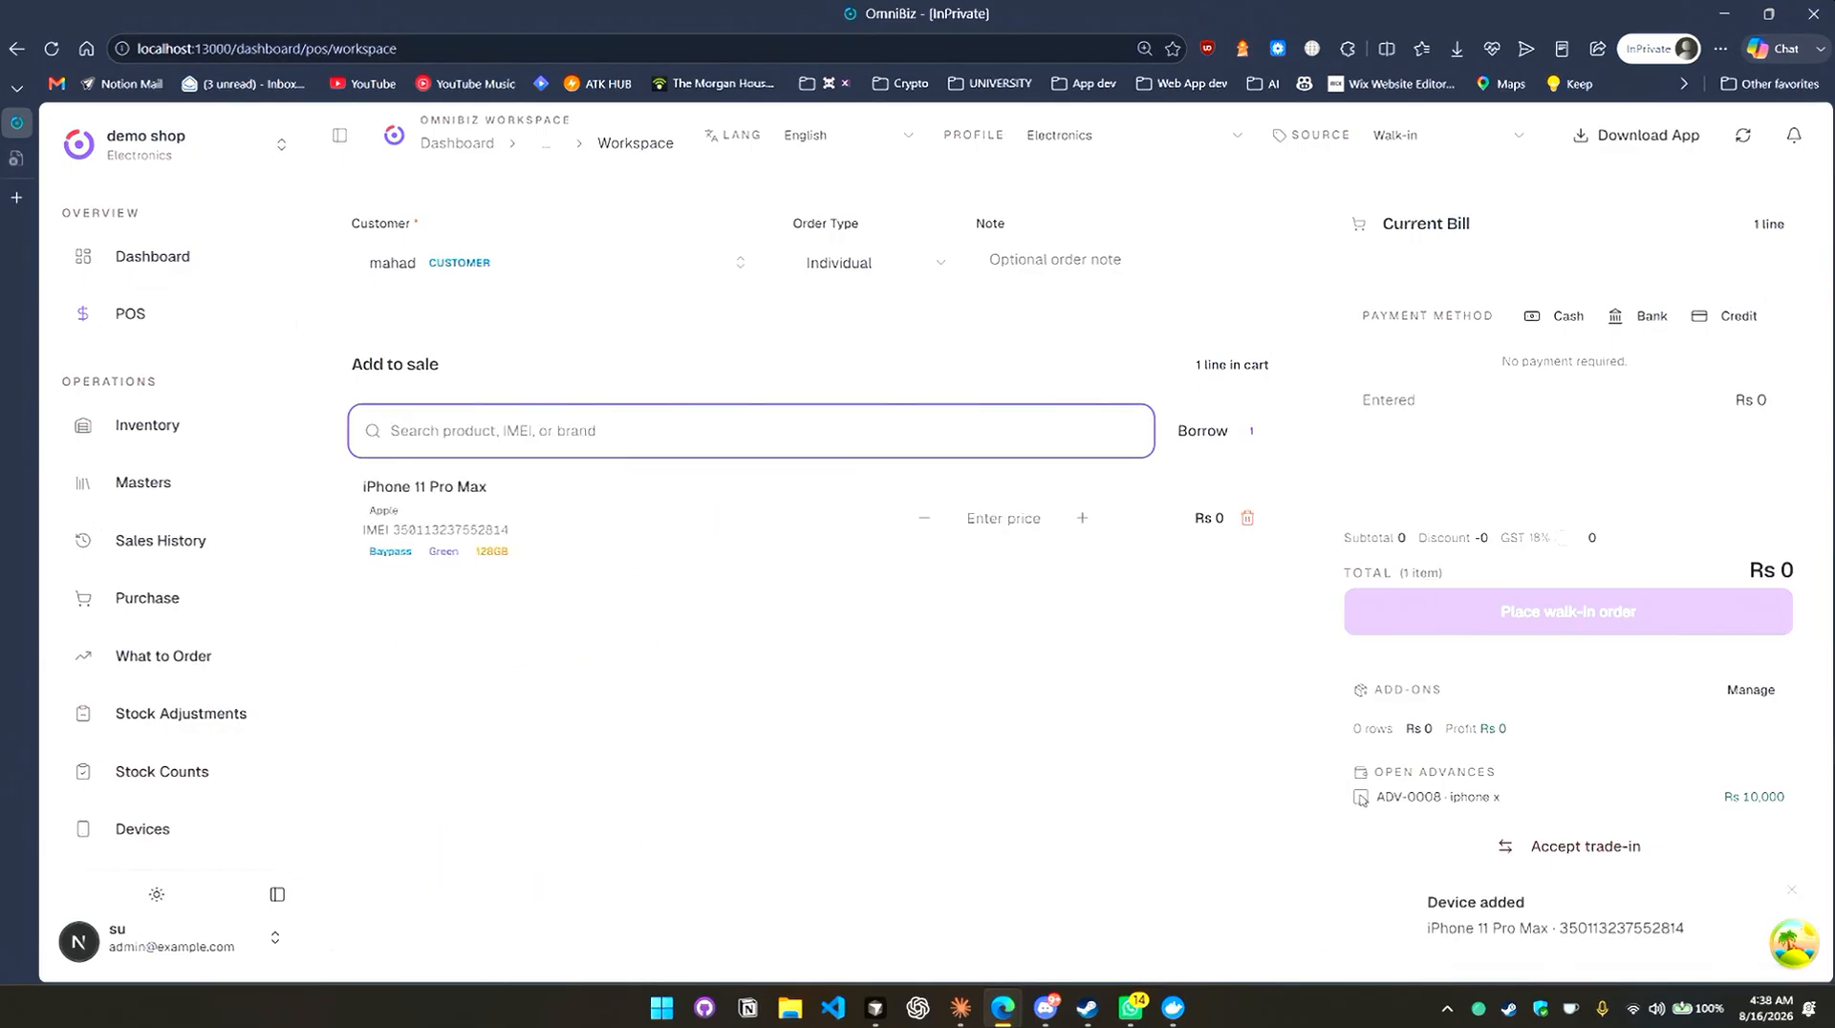
{"action": "left_click", "coordinate": [999, 516]}
{"action": "type", "text": "100,00"}
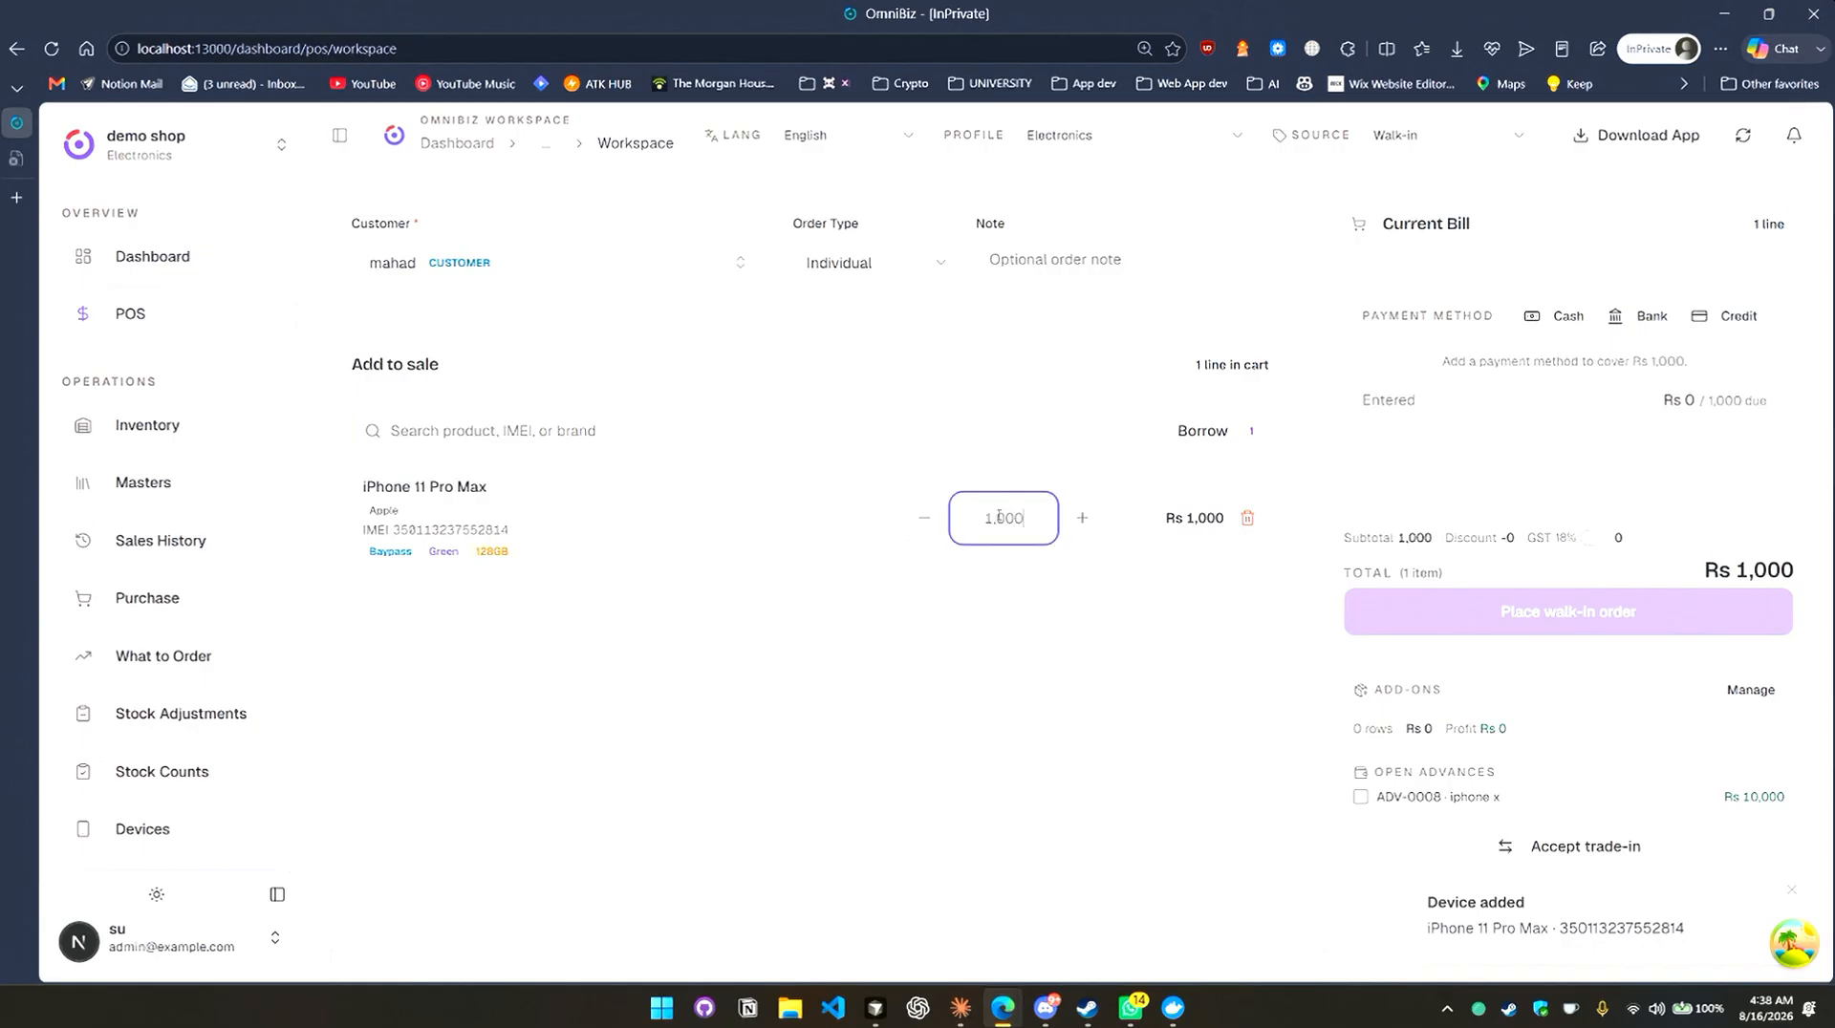
{"action": "type", "text": "0"}
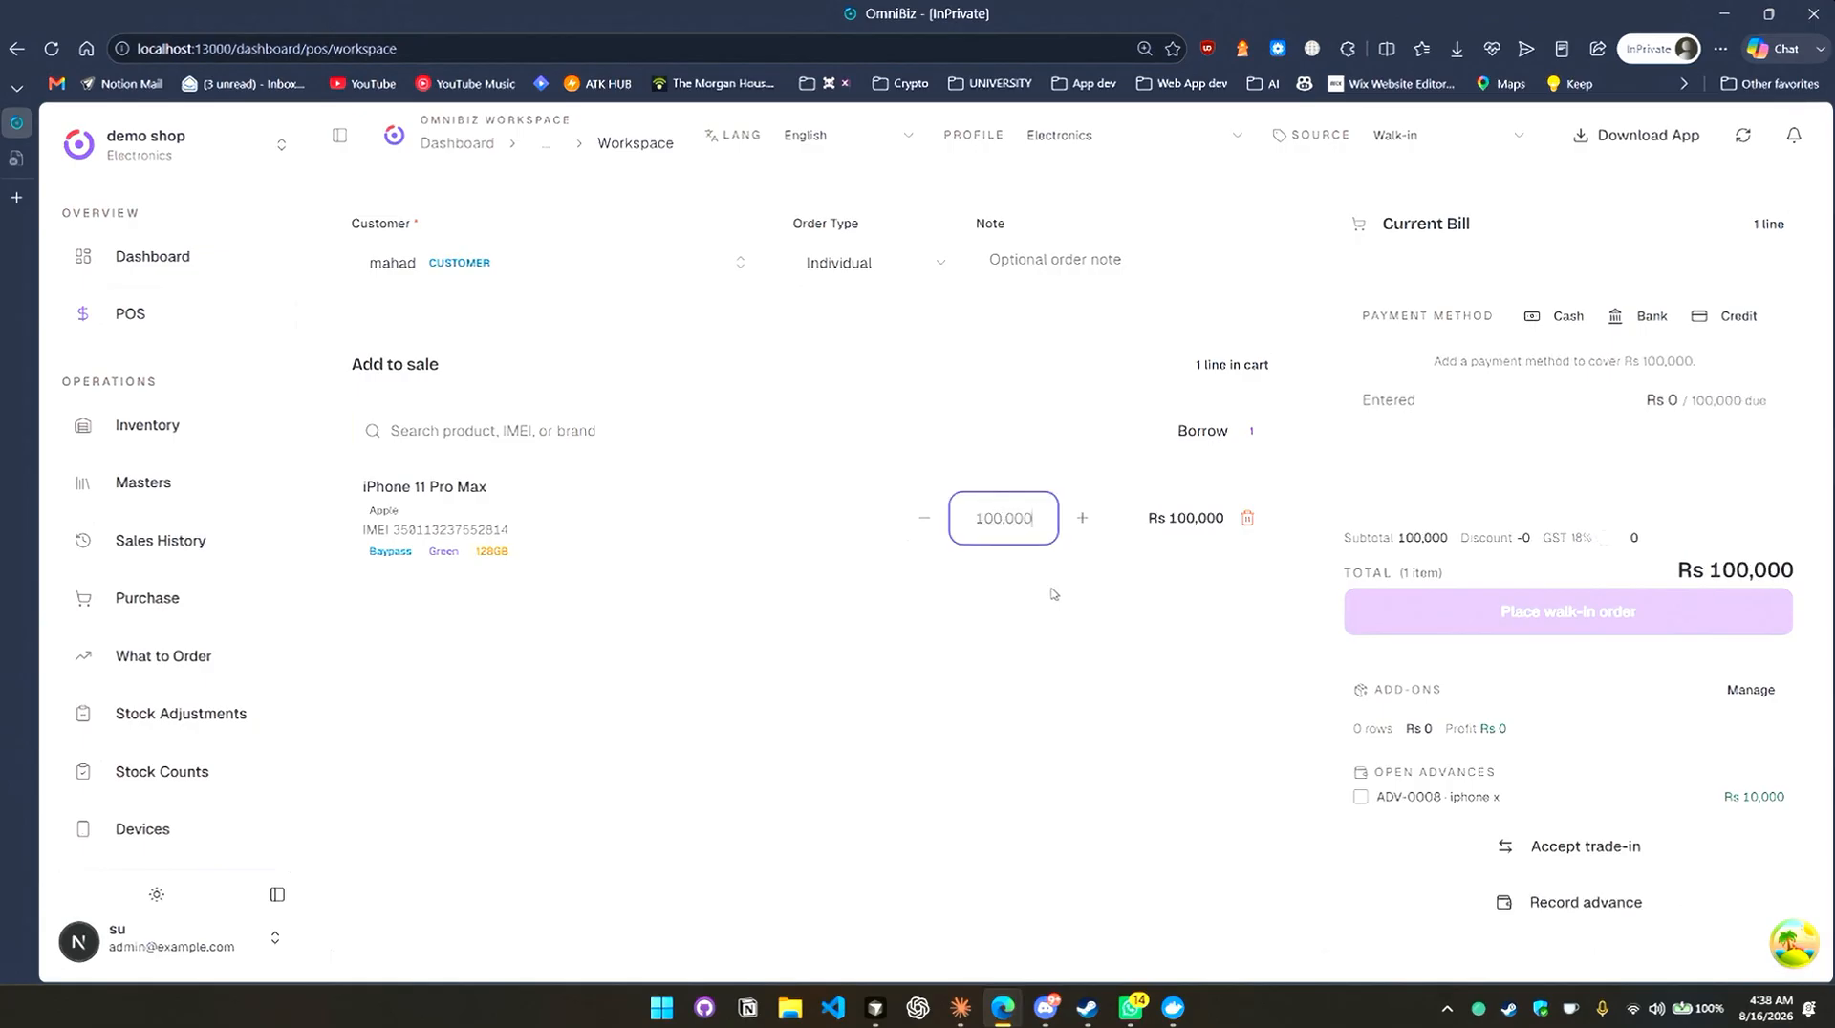
{"action": "left_click", "coordinate": [1361, 798]}
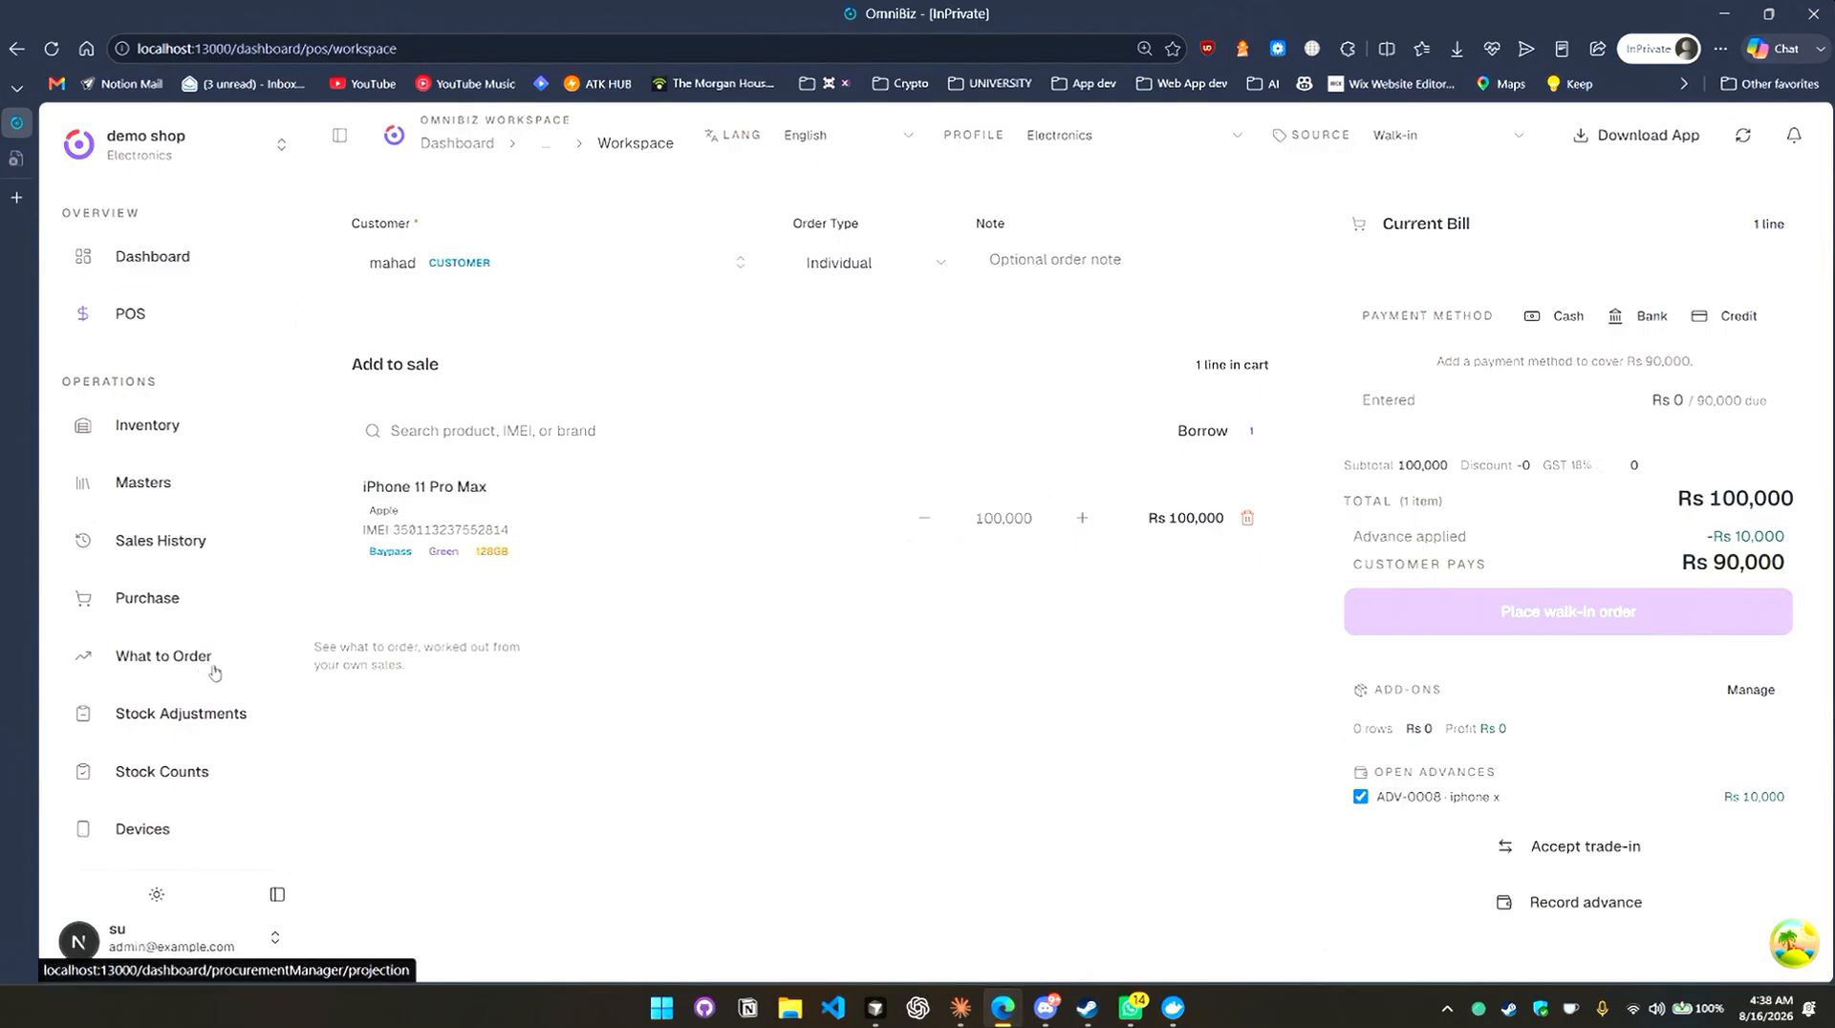
Refund the customer's full Rs 10,000 advance from Meezan Bank in the advances ledger.
{"action": "scroll", "coordinate": [211, 661], "scroll_direction": "down", "scroll_amount": 4}
{"action": "scroll", "coordinate": [210, 660], "scroll_direction": "down", "scroll_amount": 4}
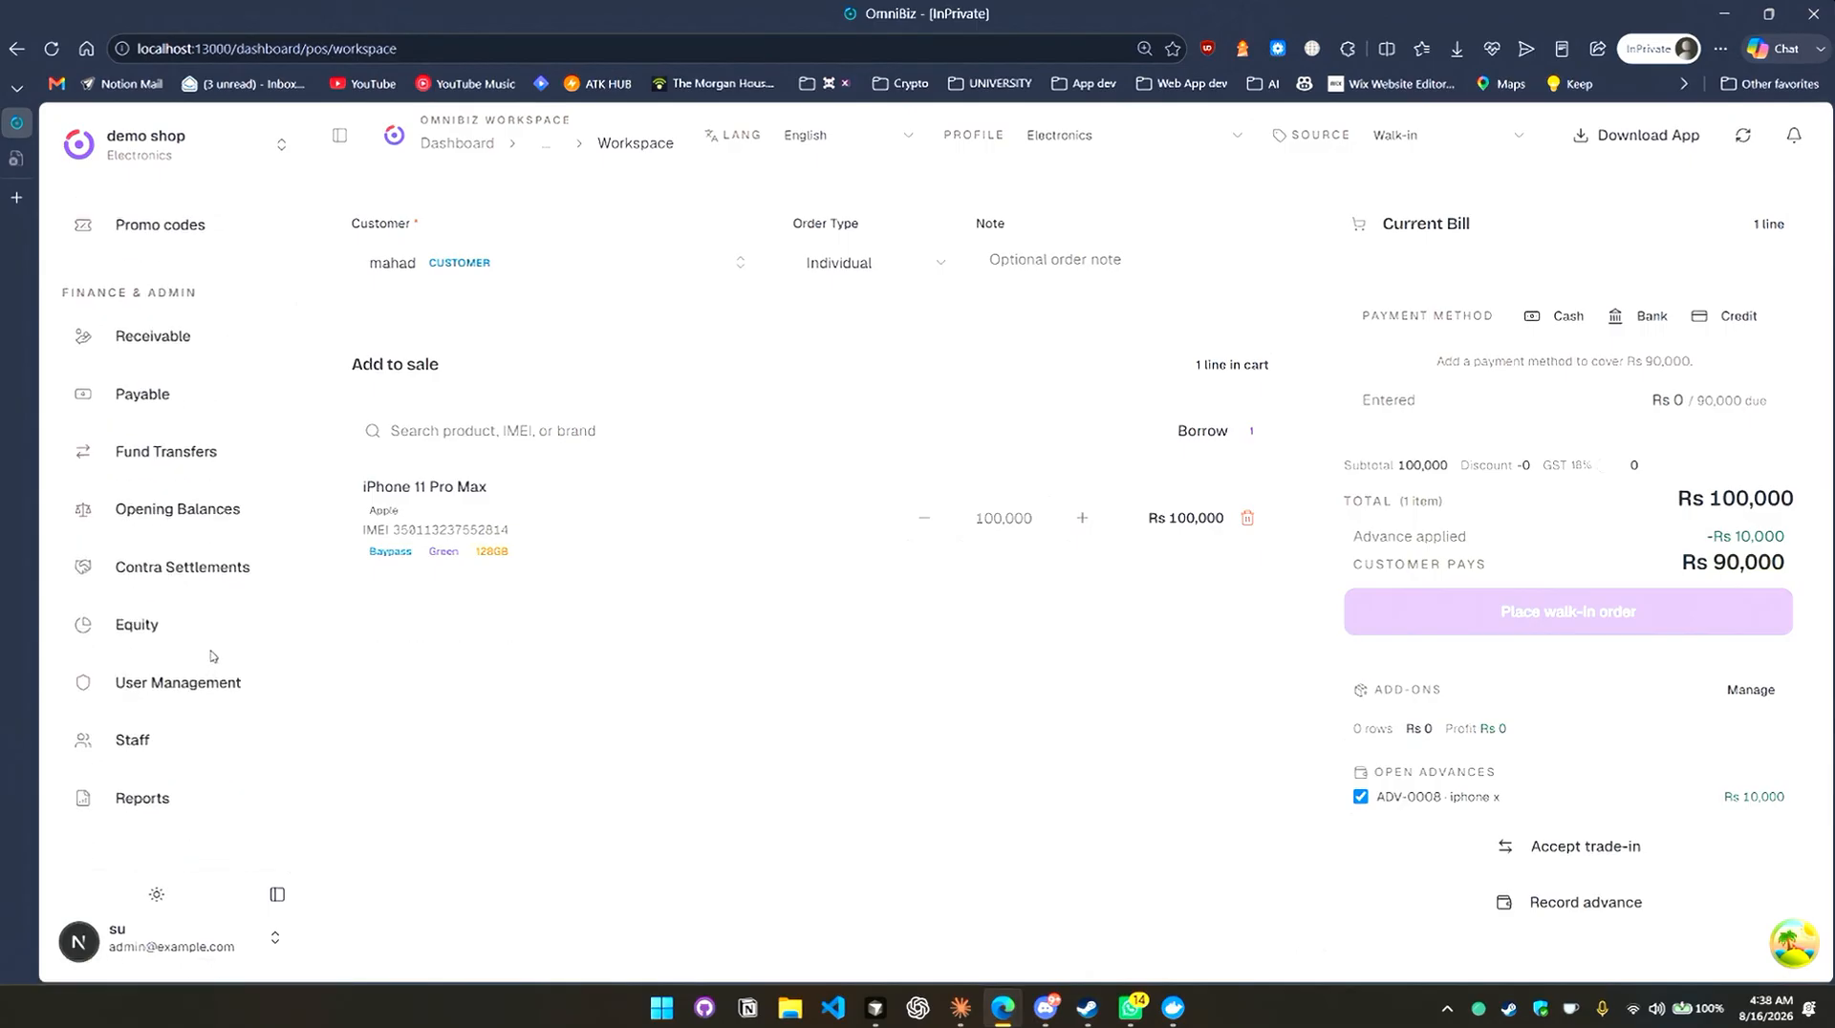
{"action": "scroll", "coordinate": [215, 628], "scroll_direction": "down", "scroll_amount": 5}
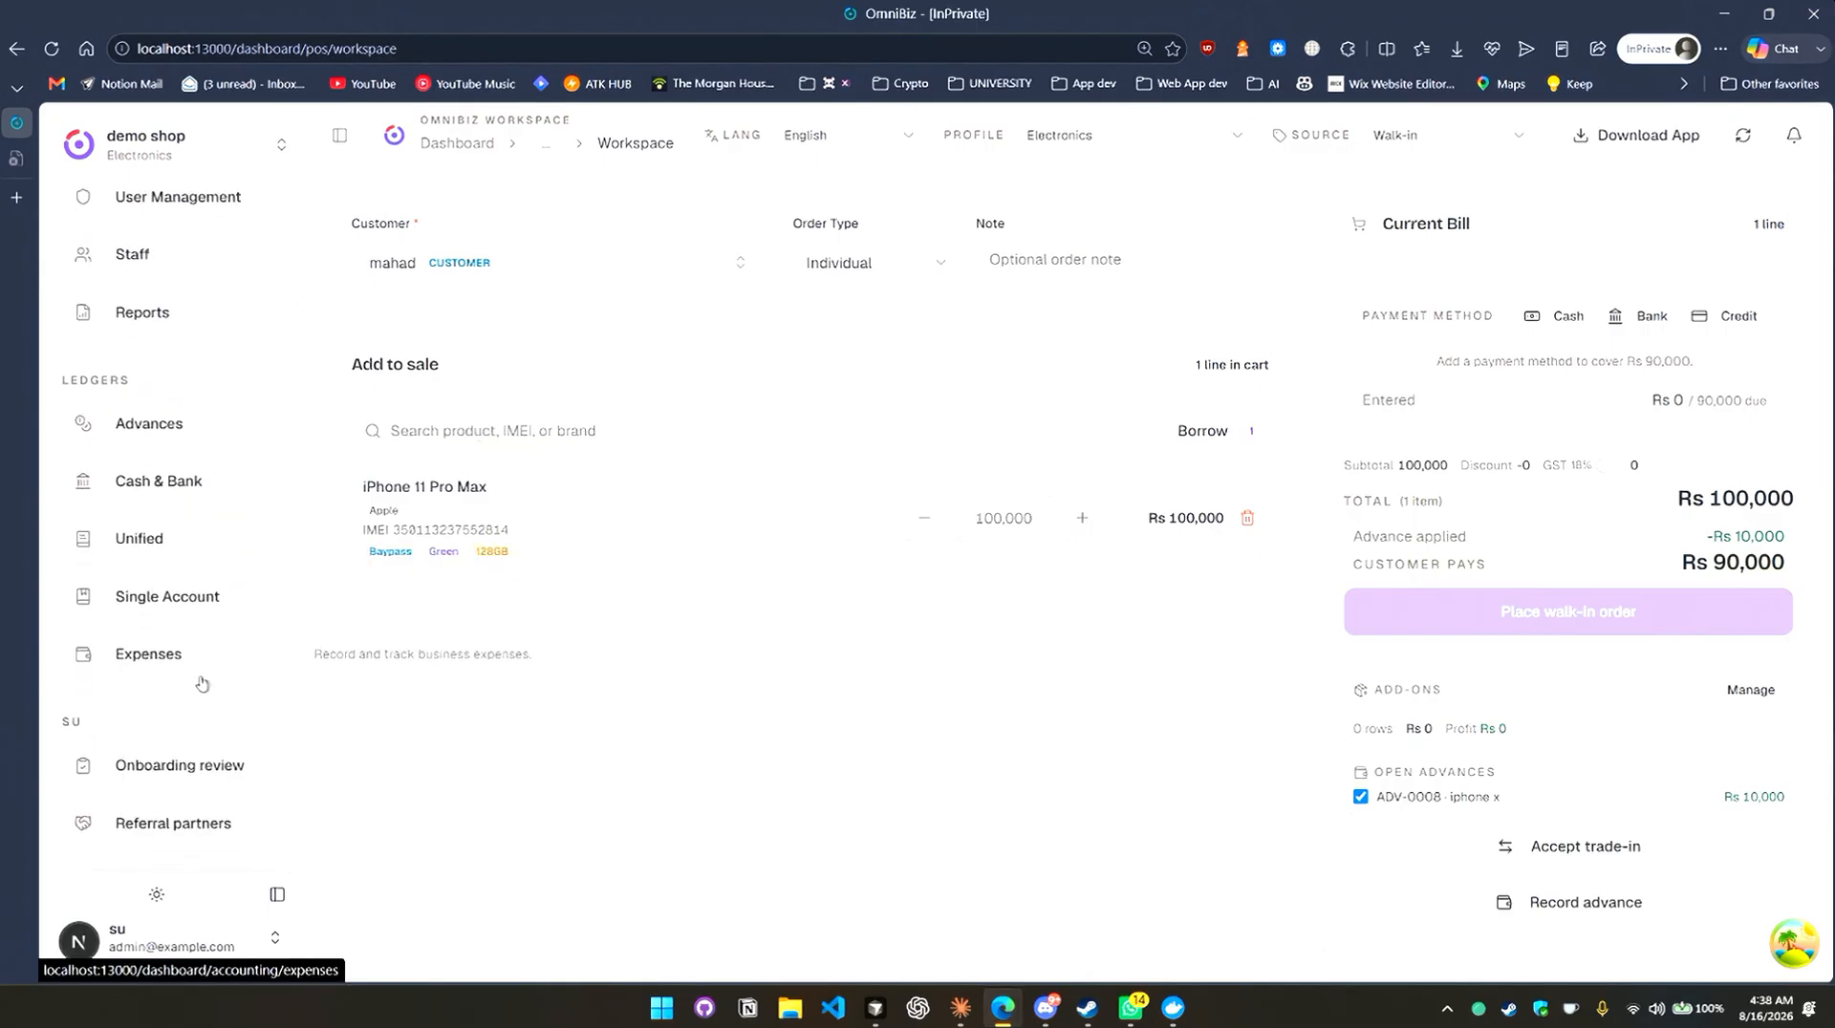
{"action": "left_click", "coordinate": [202, 422]}
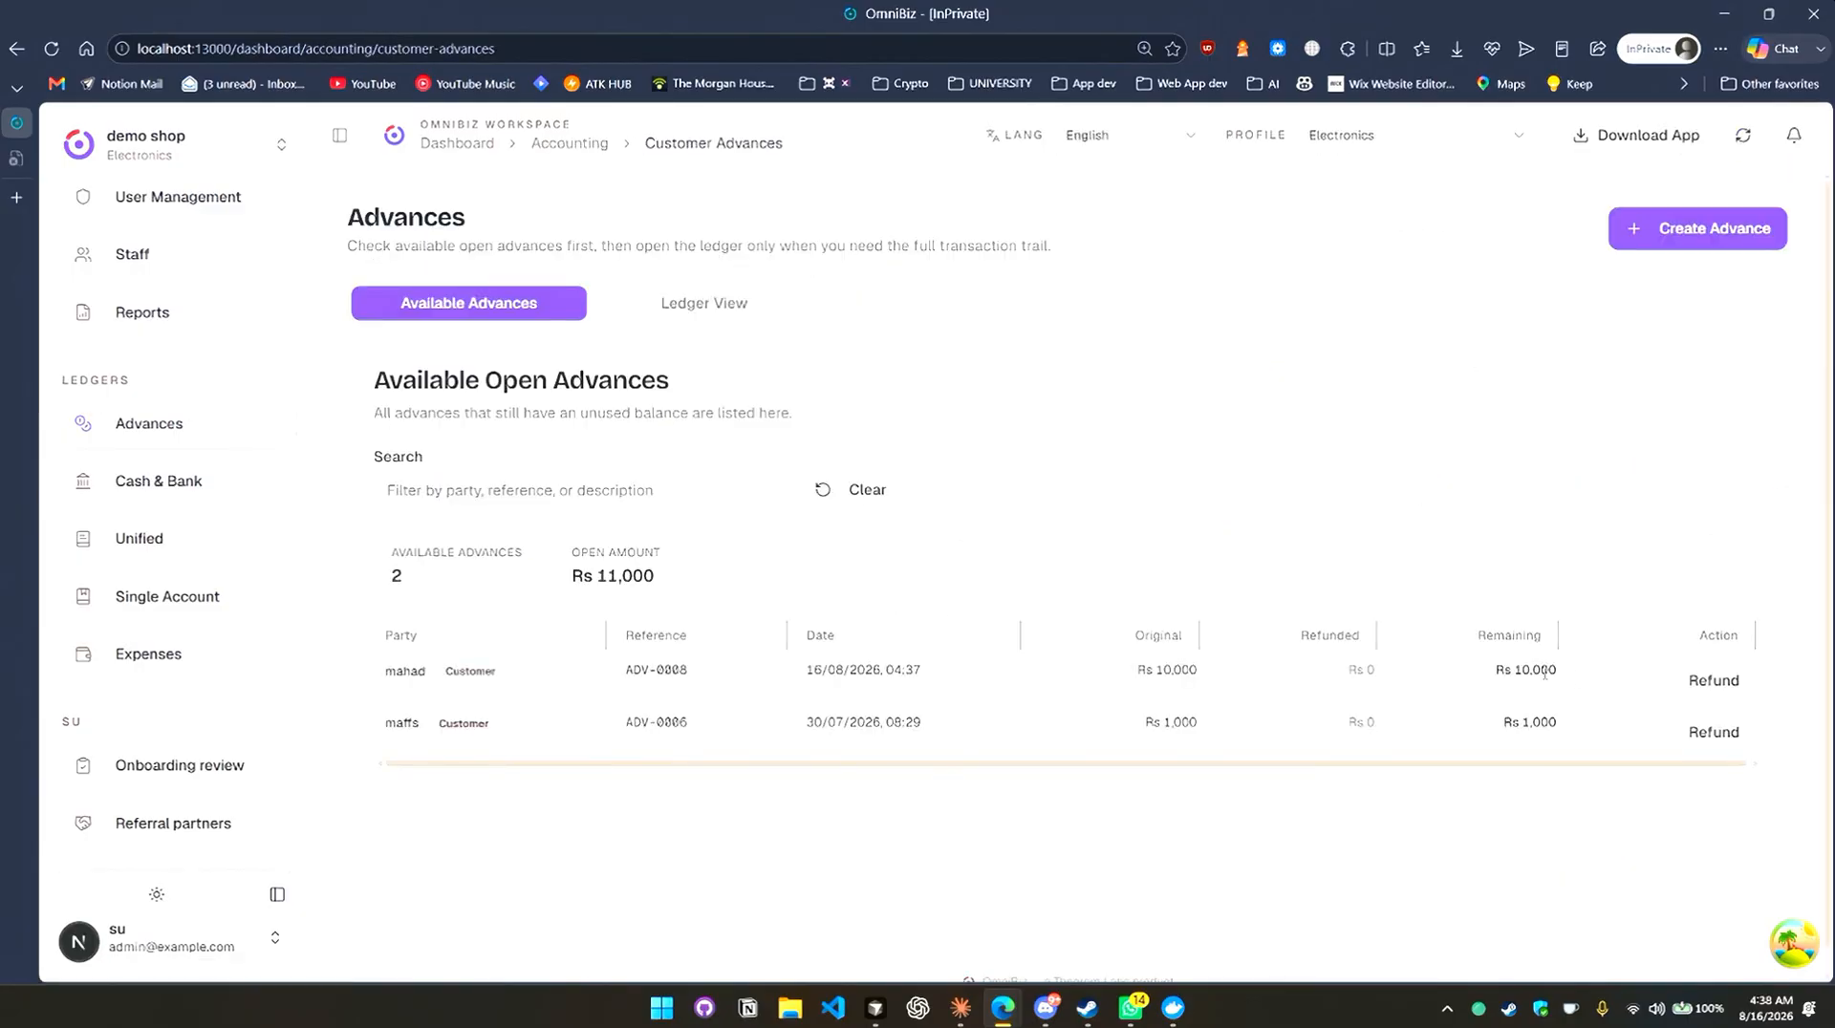
{"action": "left_click", "coordinate": [1720, 683]}
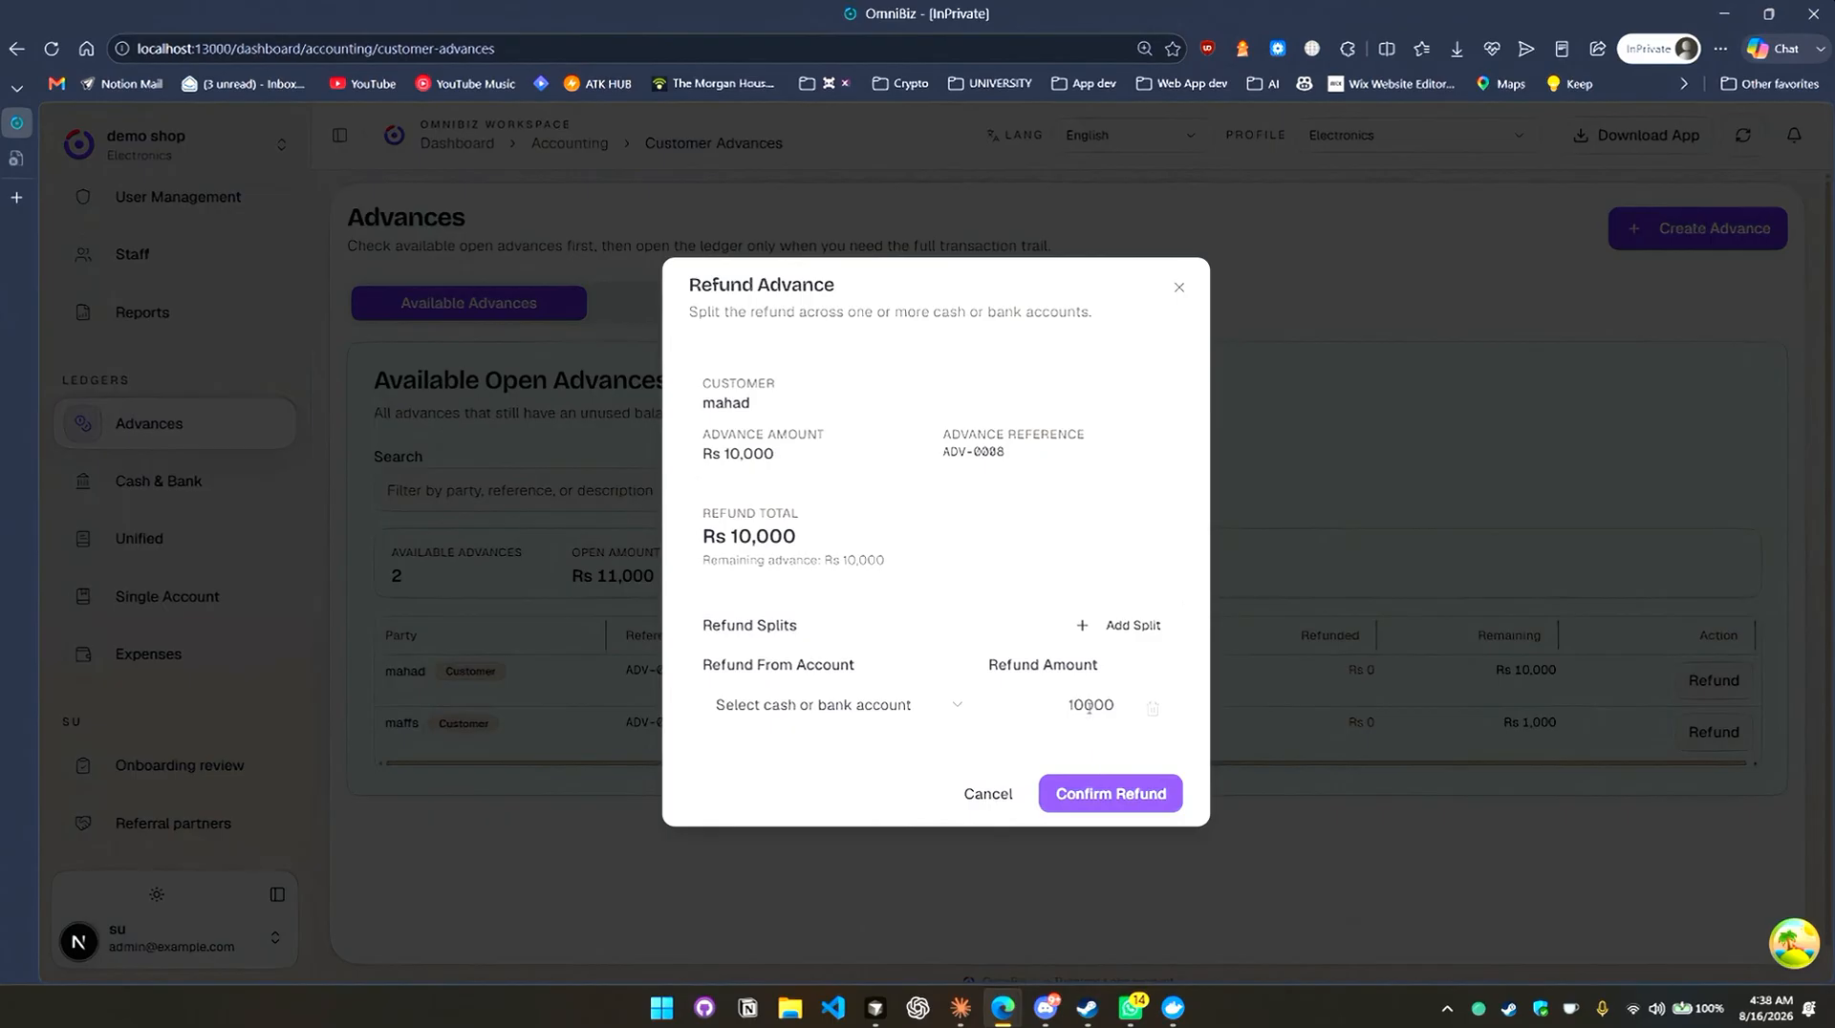
{"action": "left_click", "coordinate": [1086, 707]}
{"action": "left_click", "coordinate": [955, 708]}
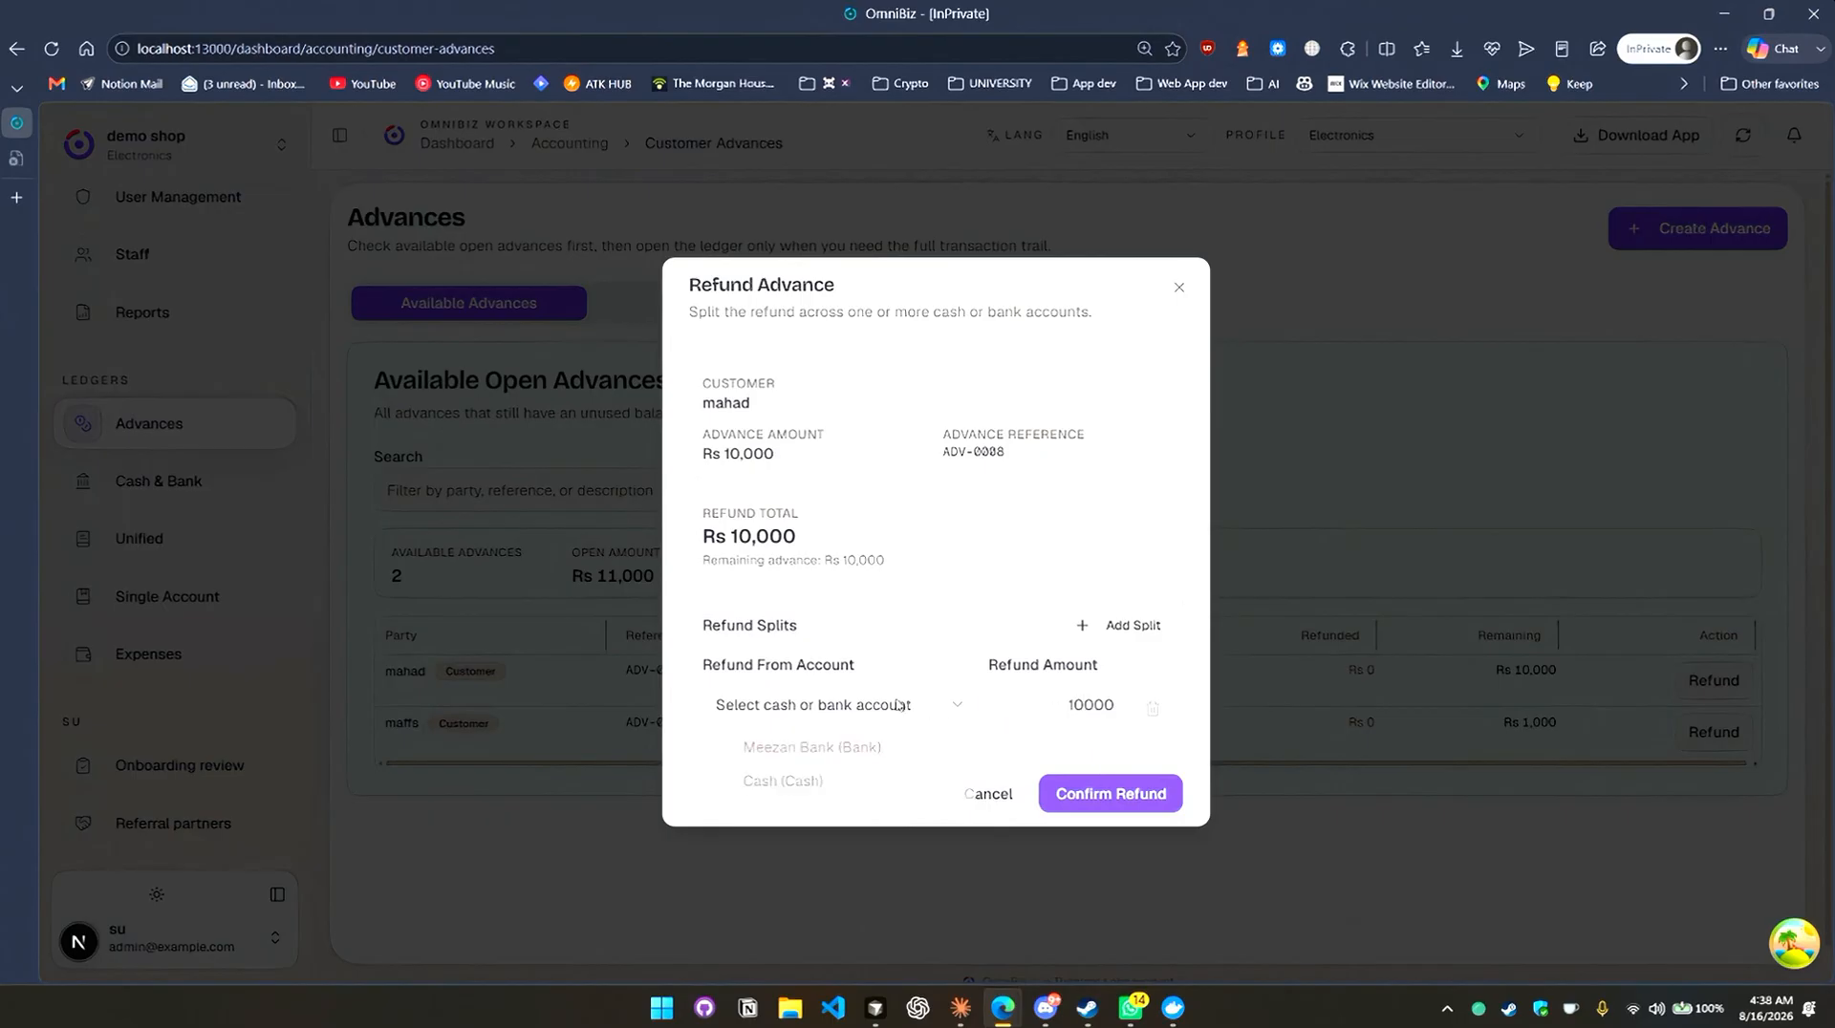
{"action": "left_click", "coordinate": [897, 757]}
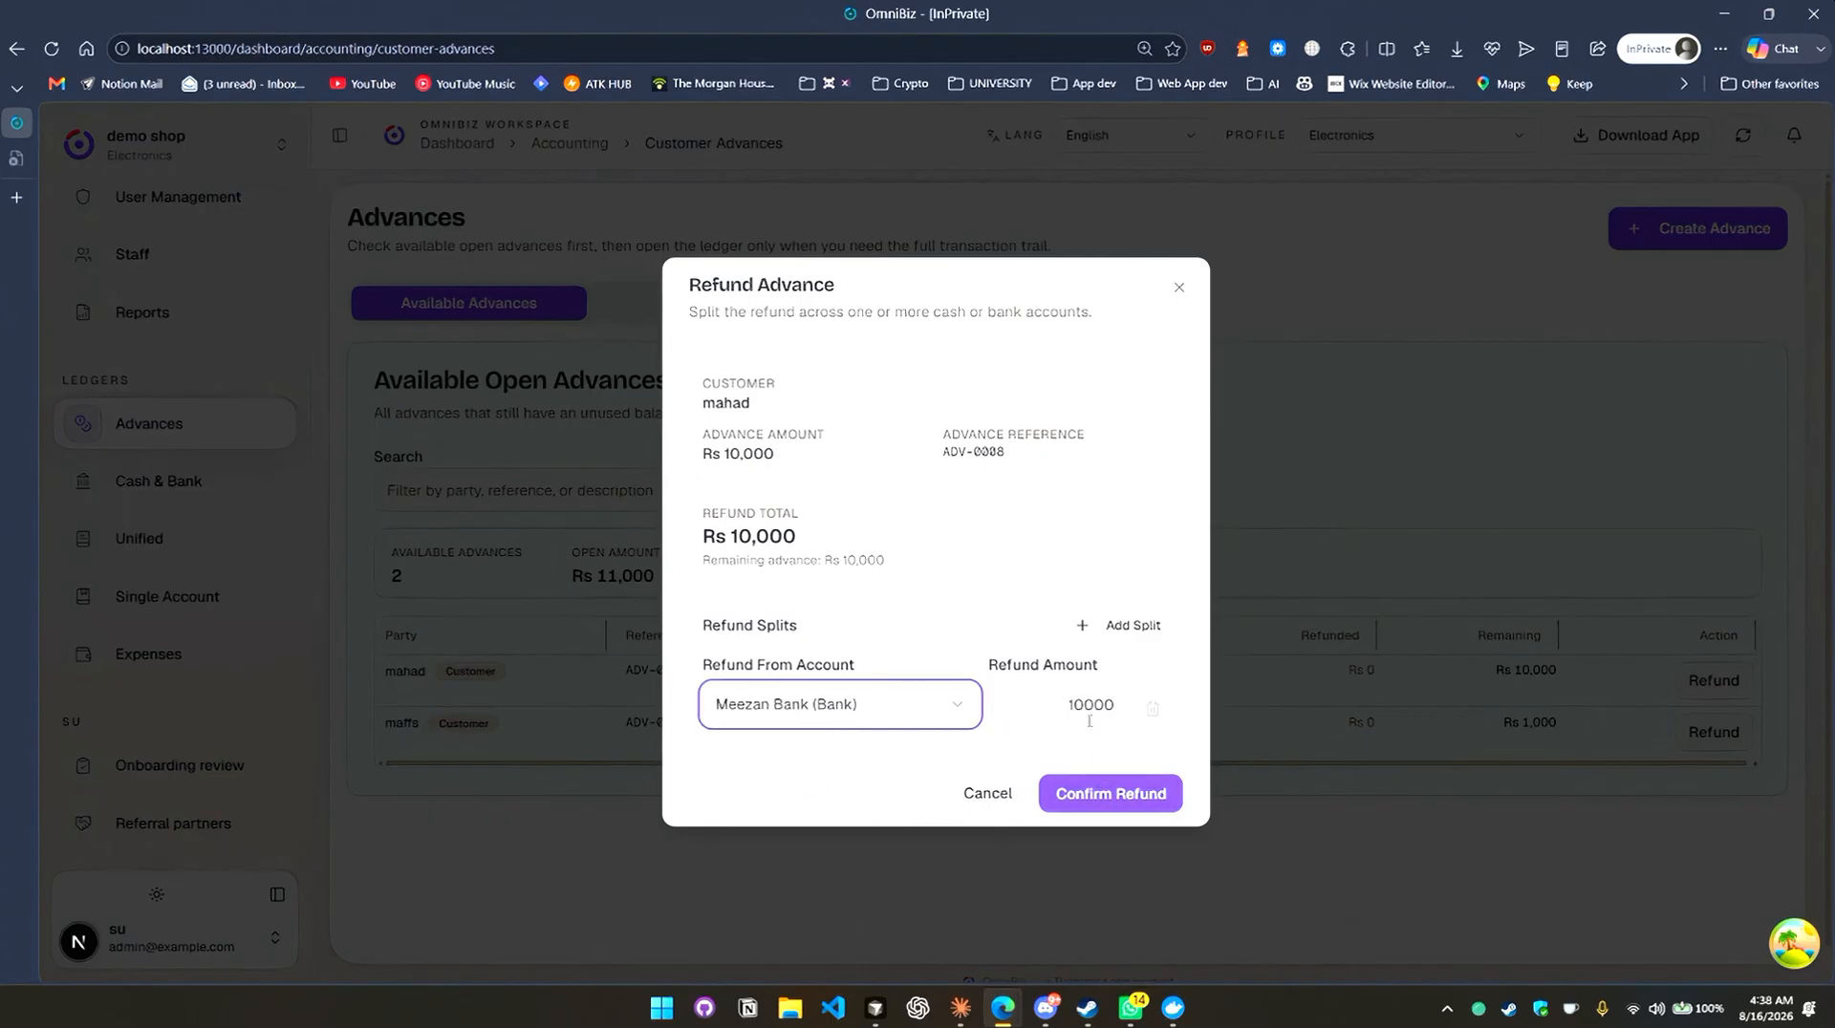
{"action": "left_click", "coordinate": [1107, 798]}
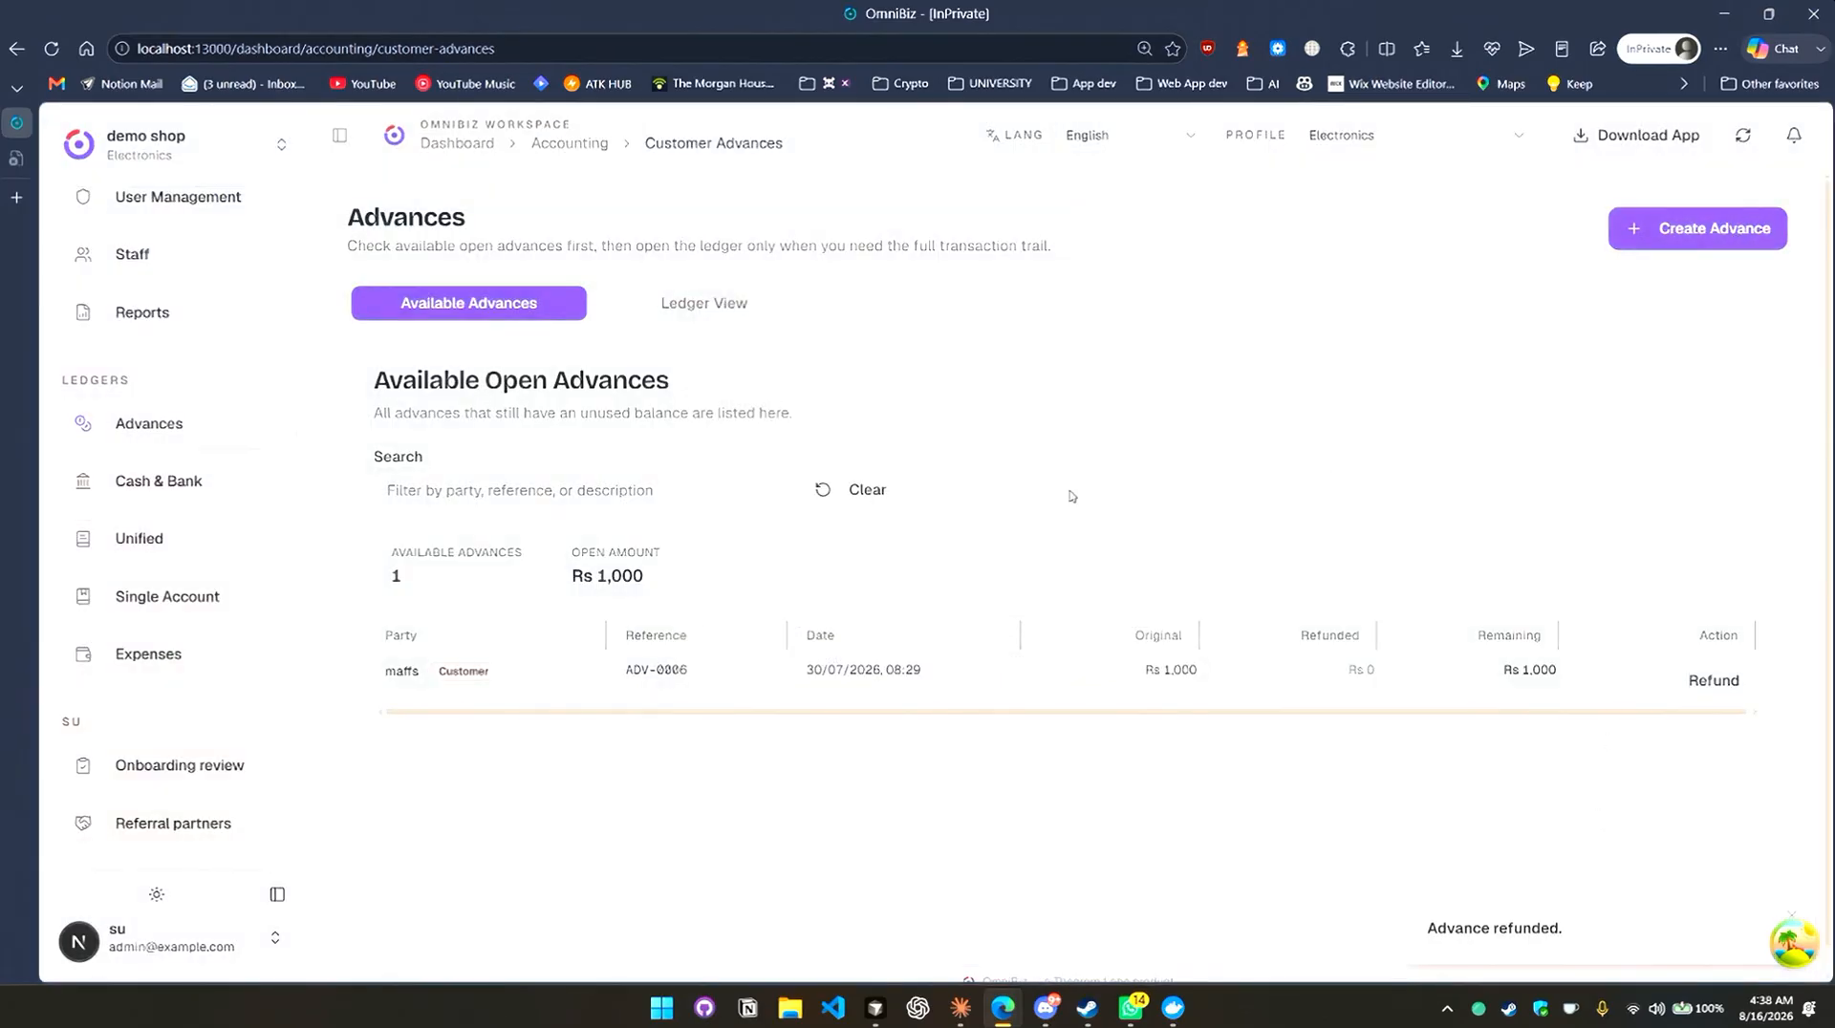
Load the advances ledger for the refunded customer and review the received and refunded entries.
{"action": "left_click", "coordinate": [704, 304]}
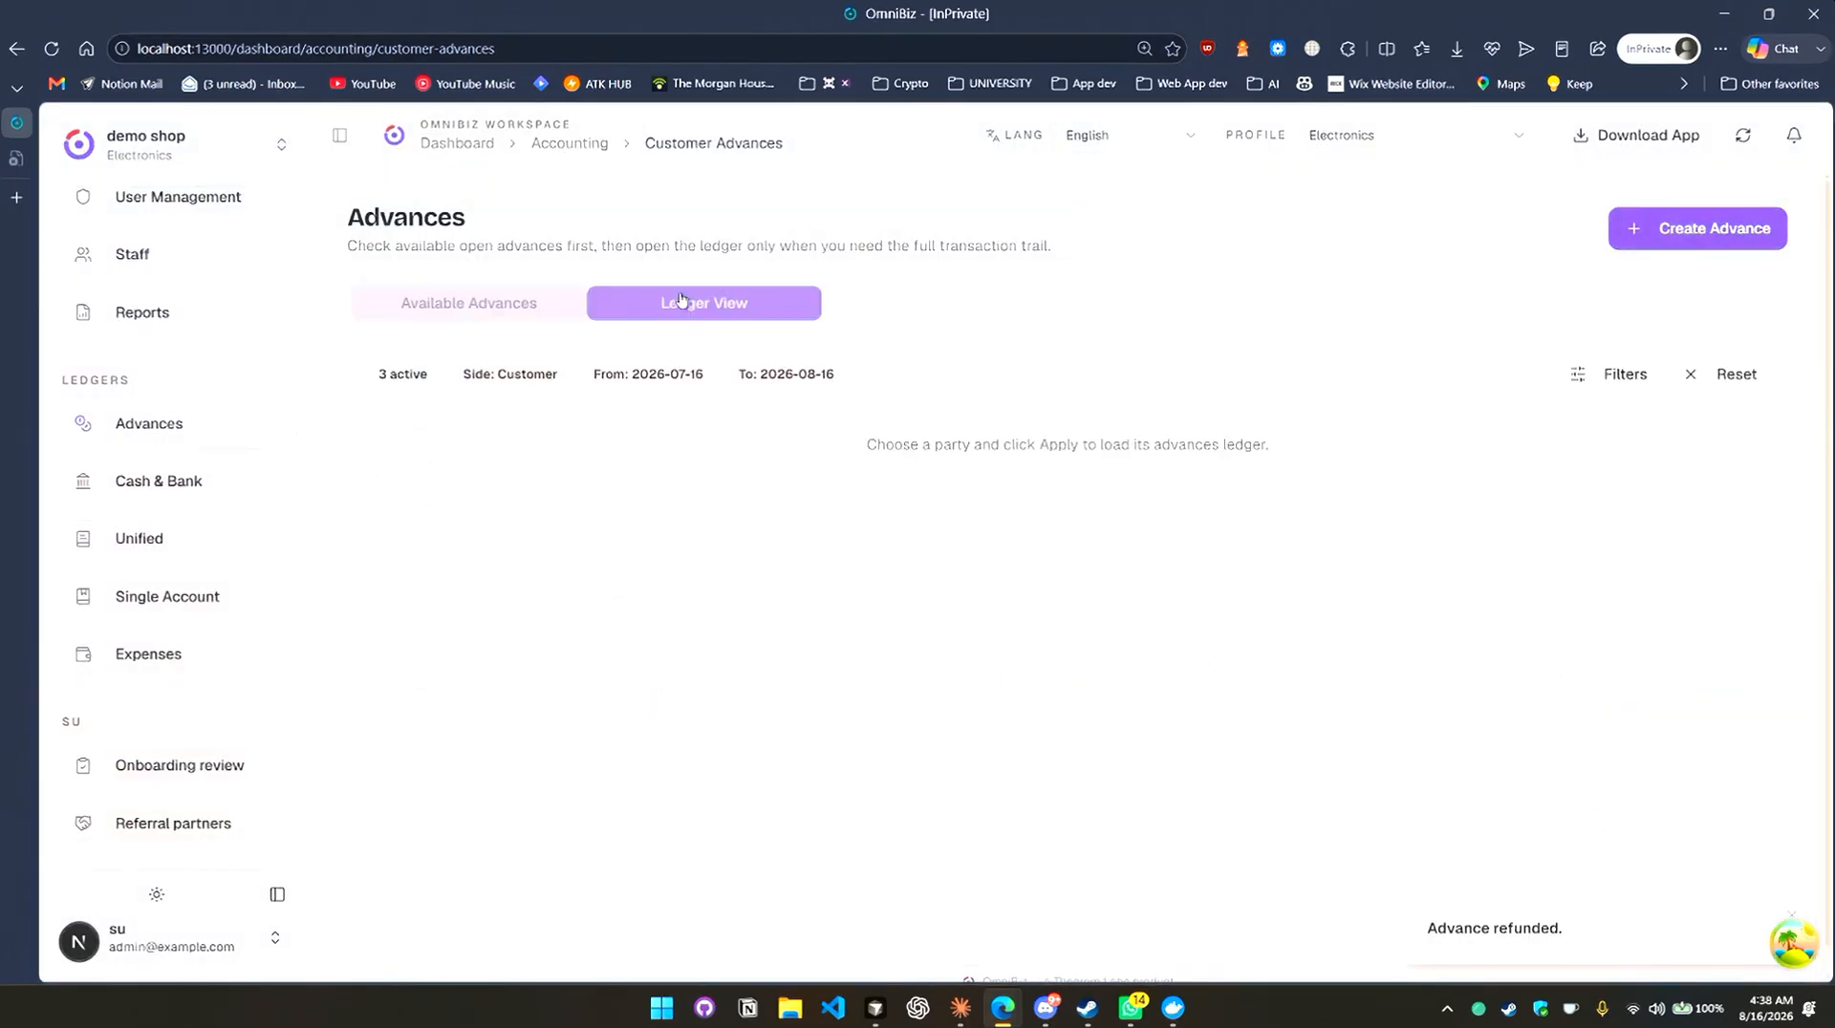
{"action": "left_click", "coordinate": [1610, 374]}
{"action": "left_click", "coordinate": [458, 473]}
{"action": "left_click", "coordinate": [816, 473]}
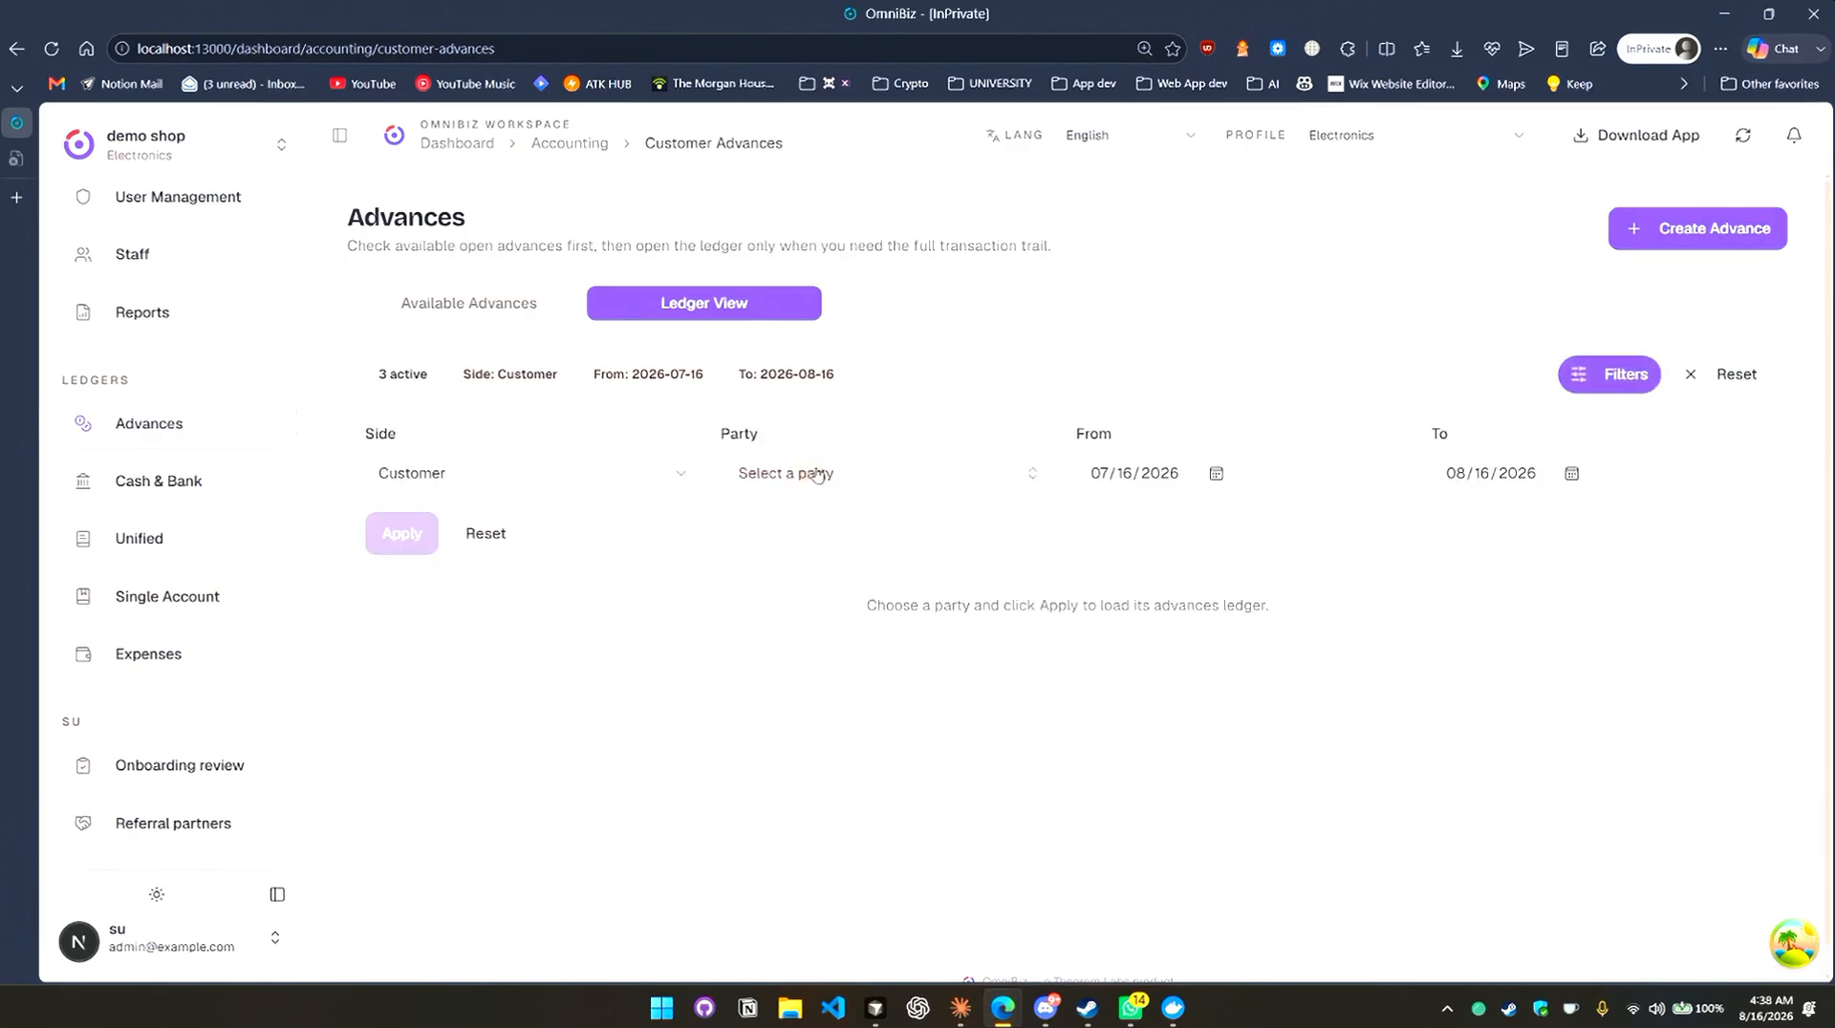
{"action": "left_click", "coordinate": [849, 677]}
{"action": "left_click", "coordinate": [405, 535]}
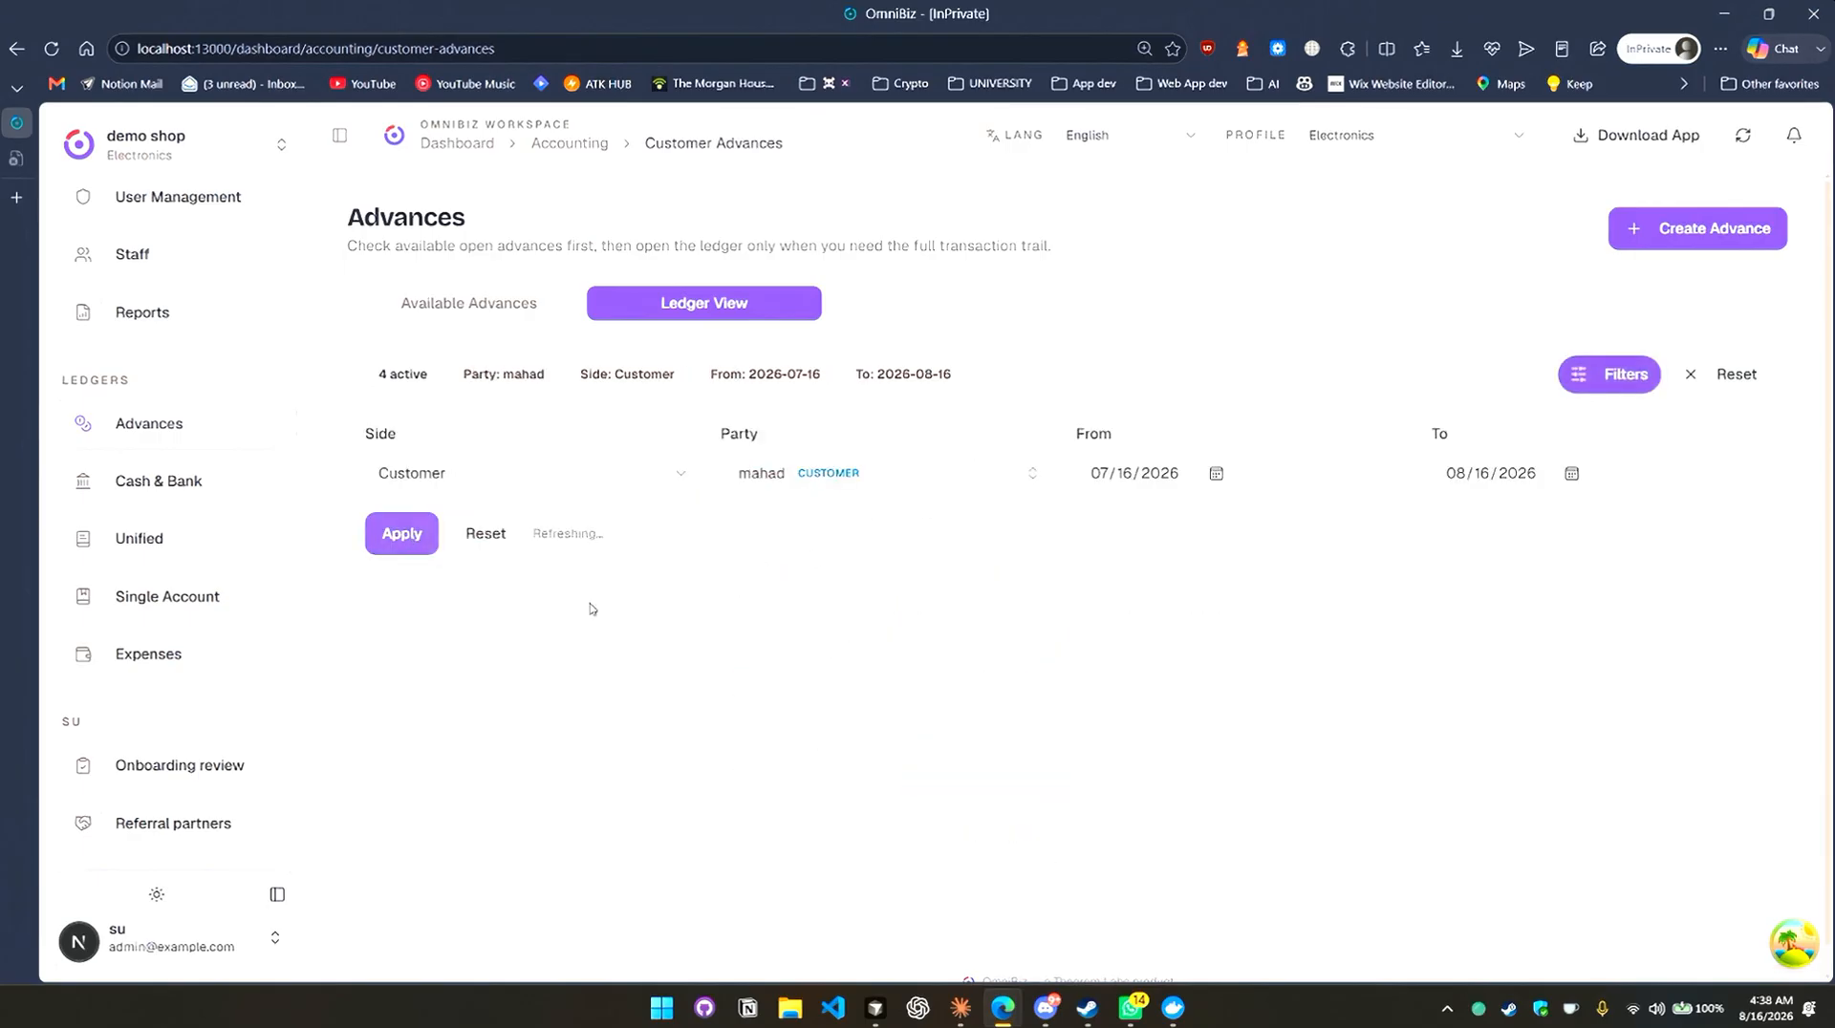
{"action": "scroll", "coordinate": [841, 762], "scroll_direction": "down", "scroll_amount": 1}
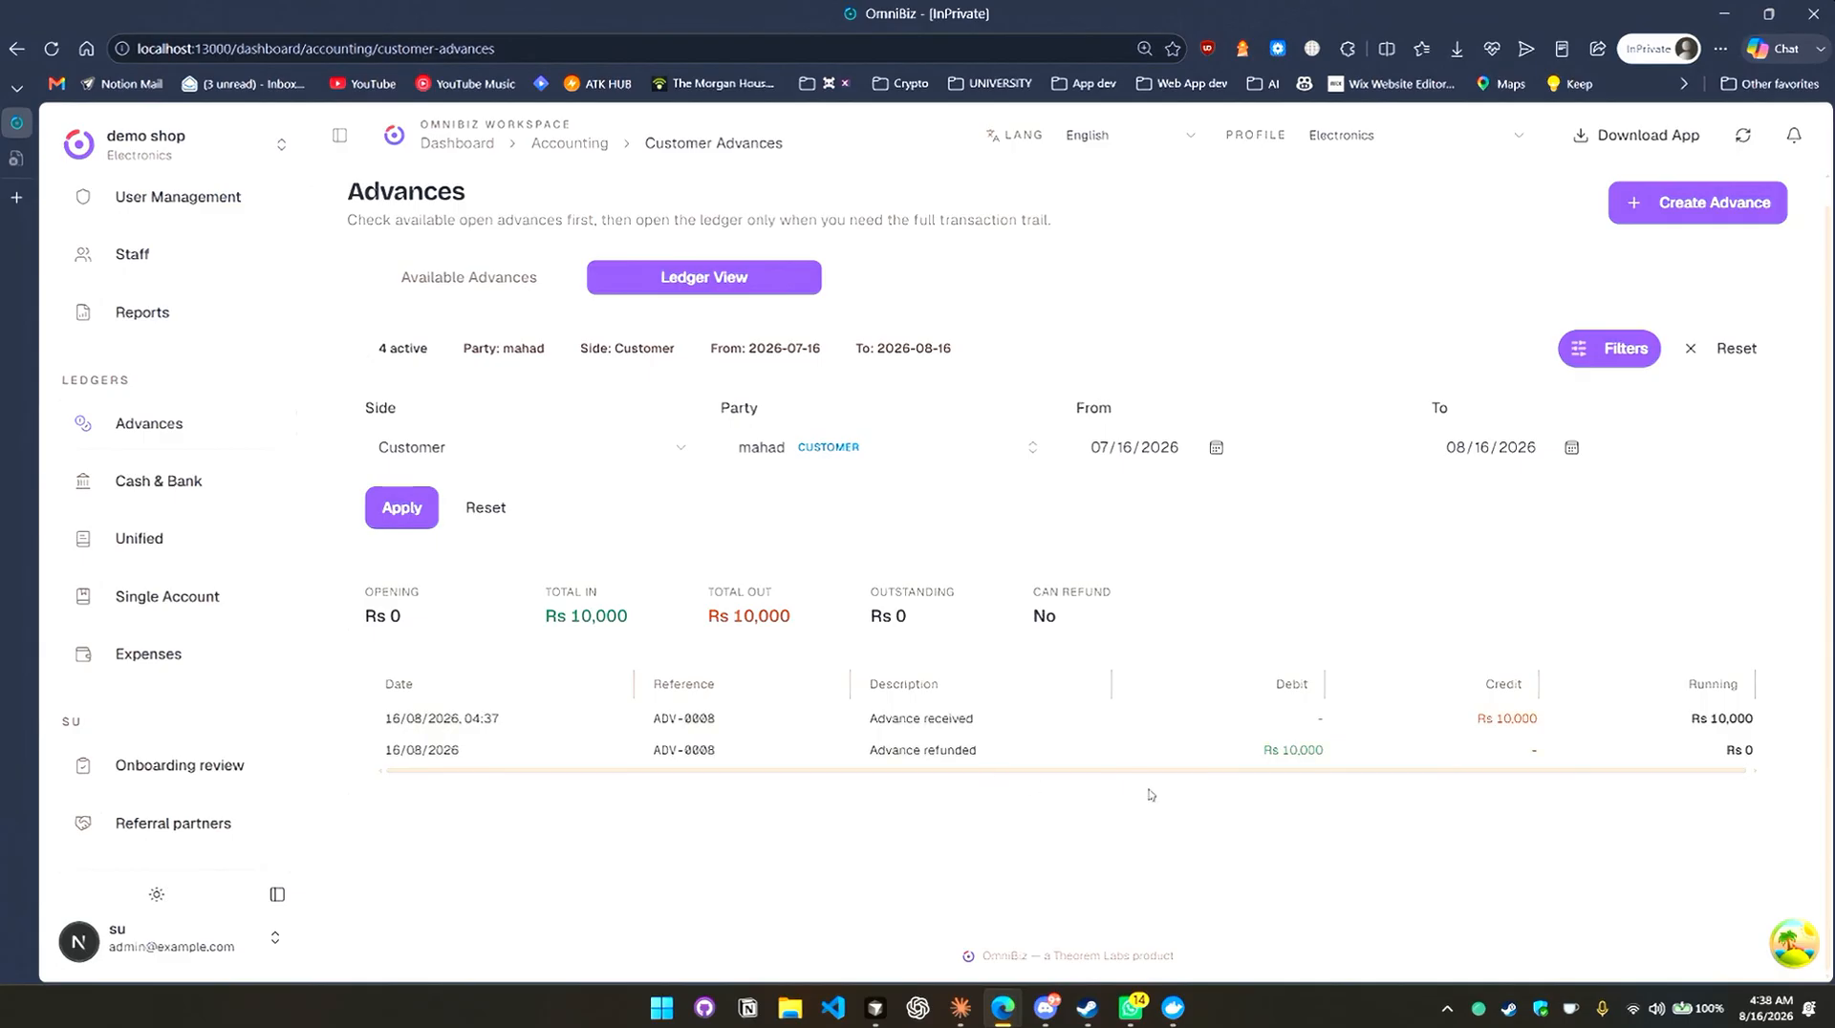
{"action": "left_click_drag", "start_coordinate": [1206, 772], "coordinate": [1624, 783]}
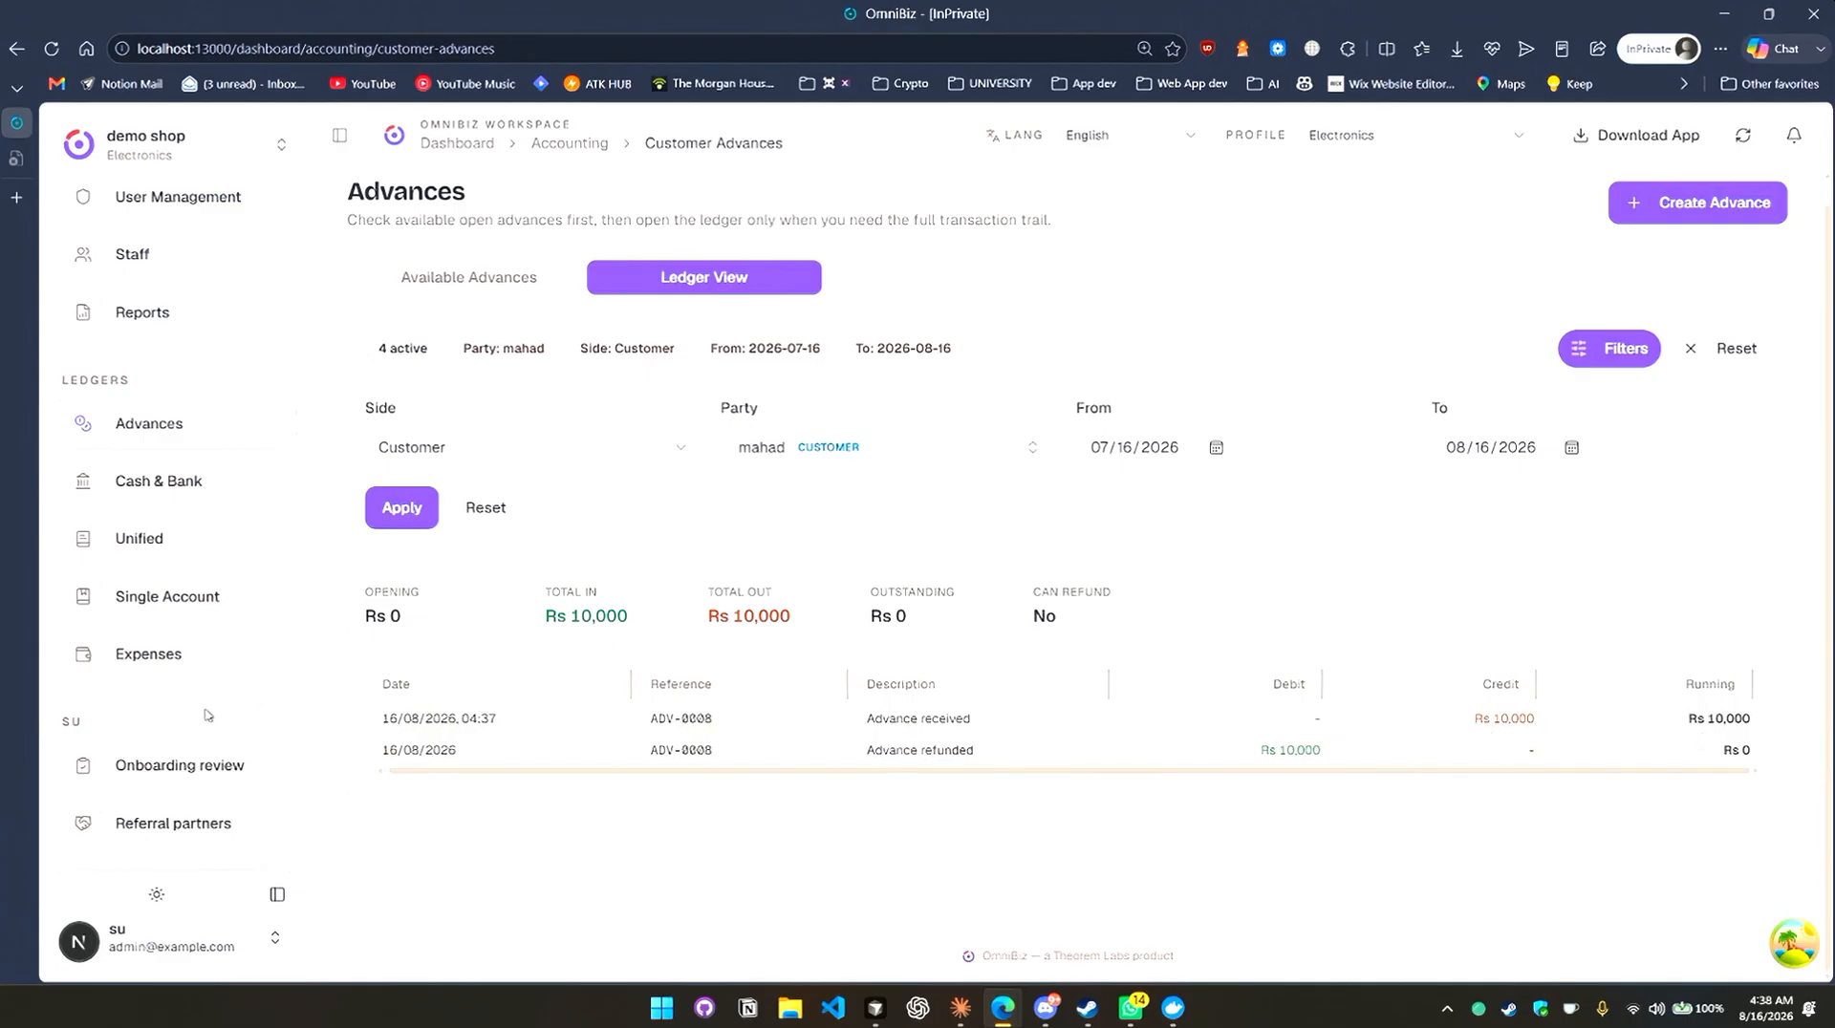
Open the staff records and look at the assigned roles and access status.
{"action": "scroll", "coordinate": [237, 680], "scroll_direction": "up", "scroll_amount": 1}
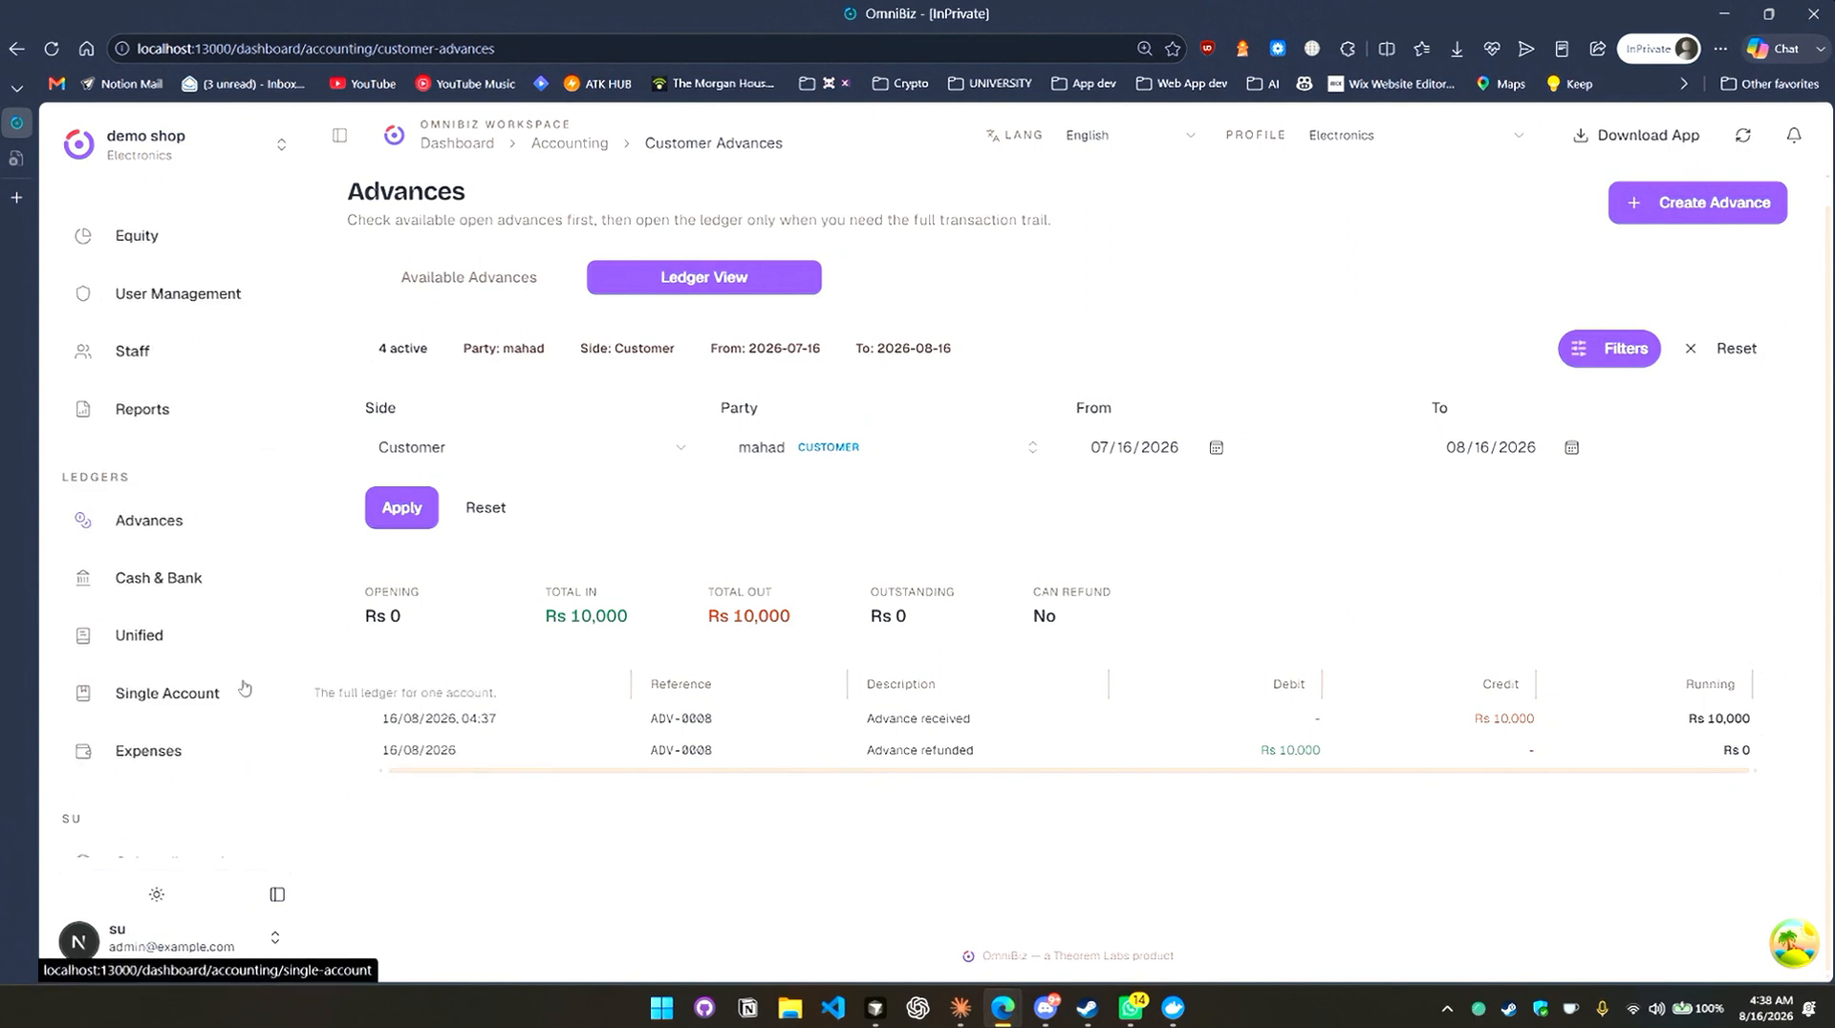
{"action": "scroll", "coordinate": [215, 573], "scroll_direction": "up", "scroll_amount": 2}
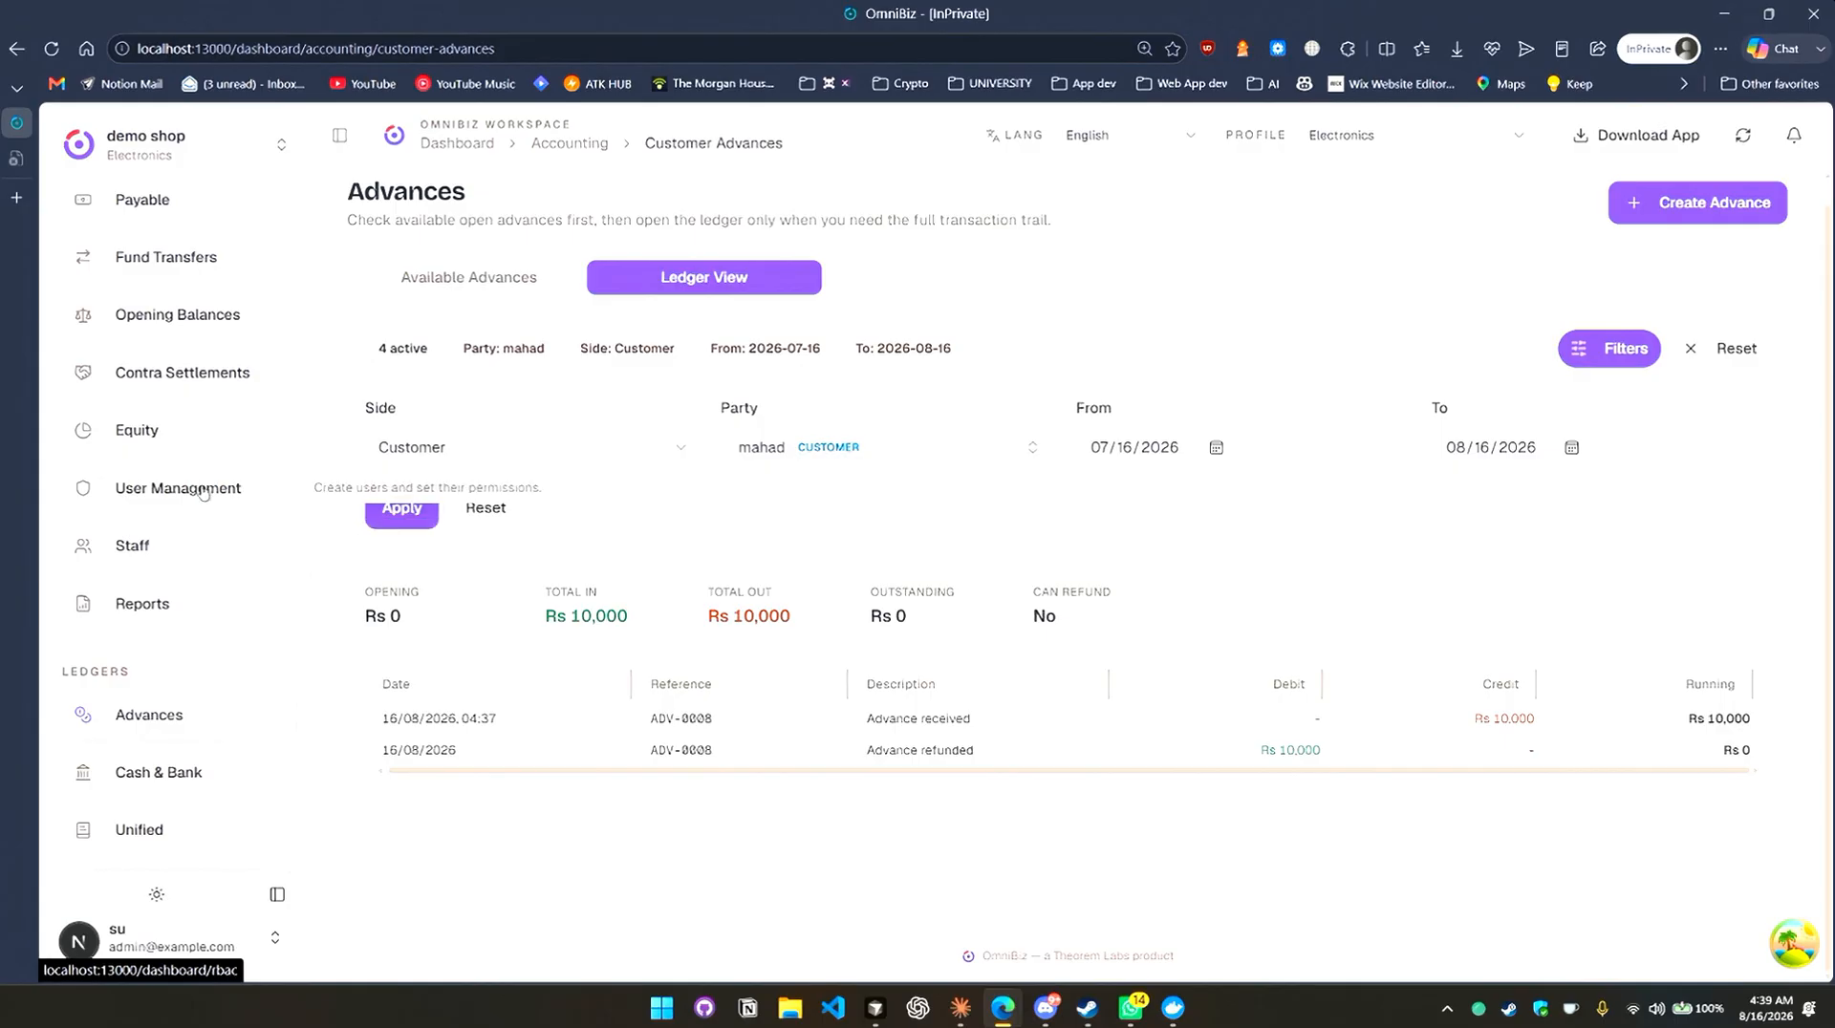
{"action": "left_click", "coordinate": [209, 560]}
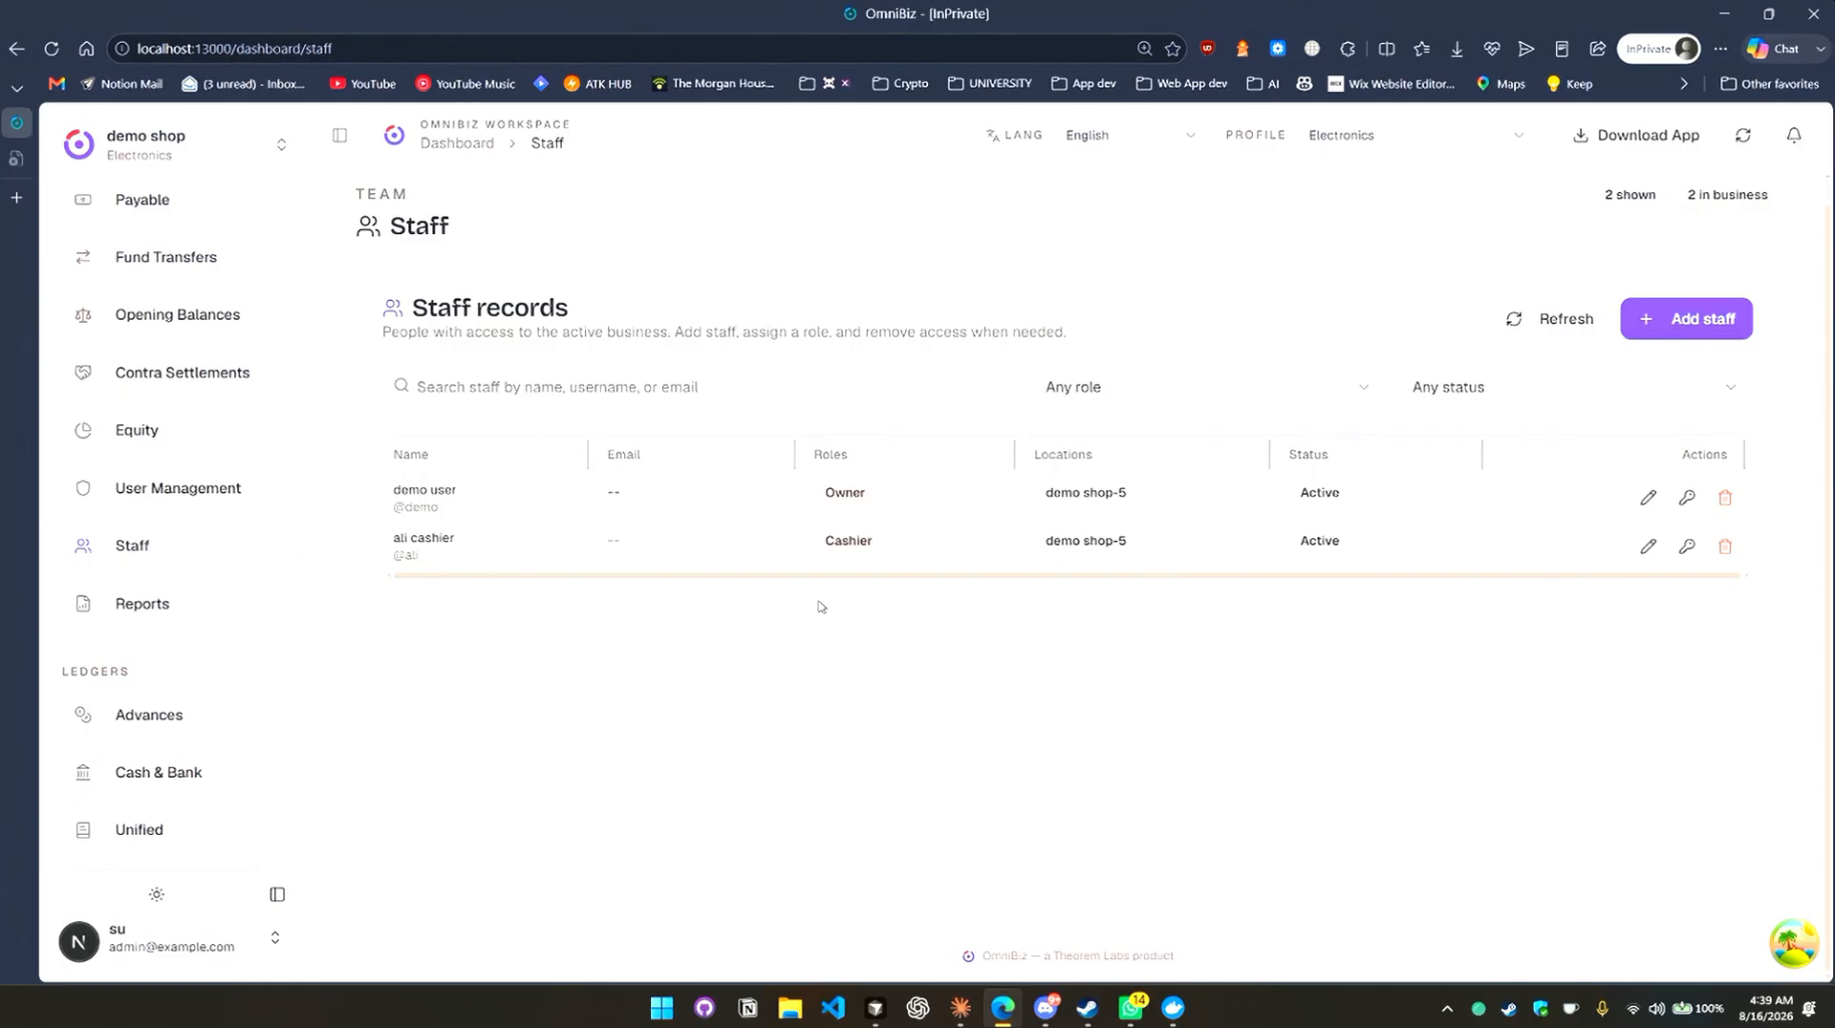
Open the inventory and look over the in-stock devices with their costs and sources.
{"action": "scroll", "coordinate": [153, 478], "scroll_direction": "up", "scroll_amount": 10}
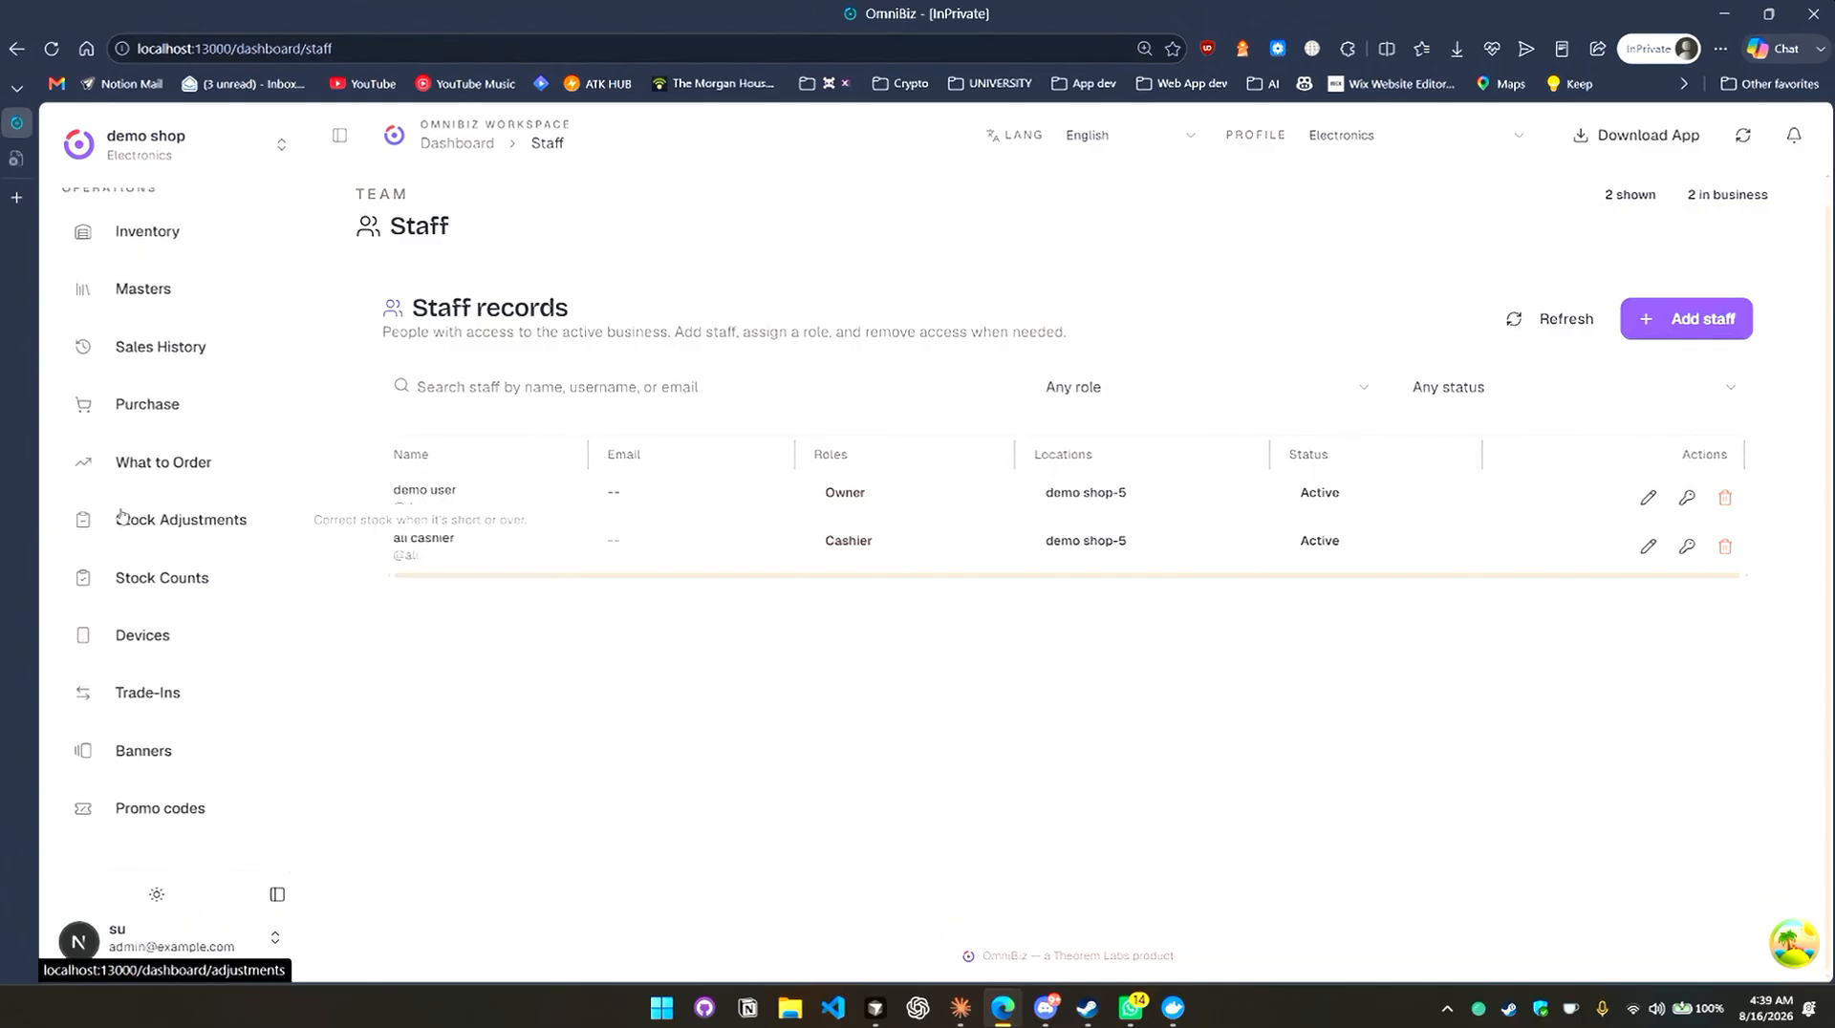
{"action": "left_click", "coordinate": [211, 431]}
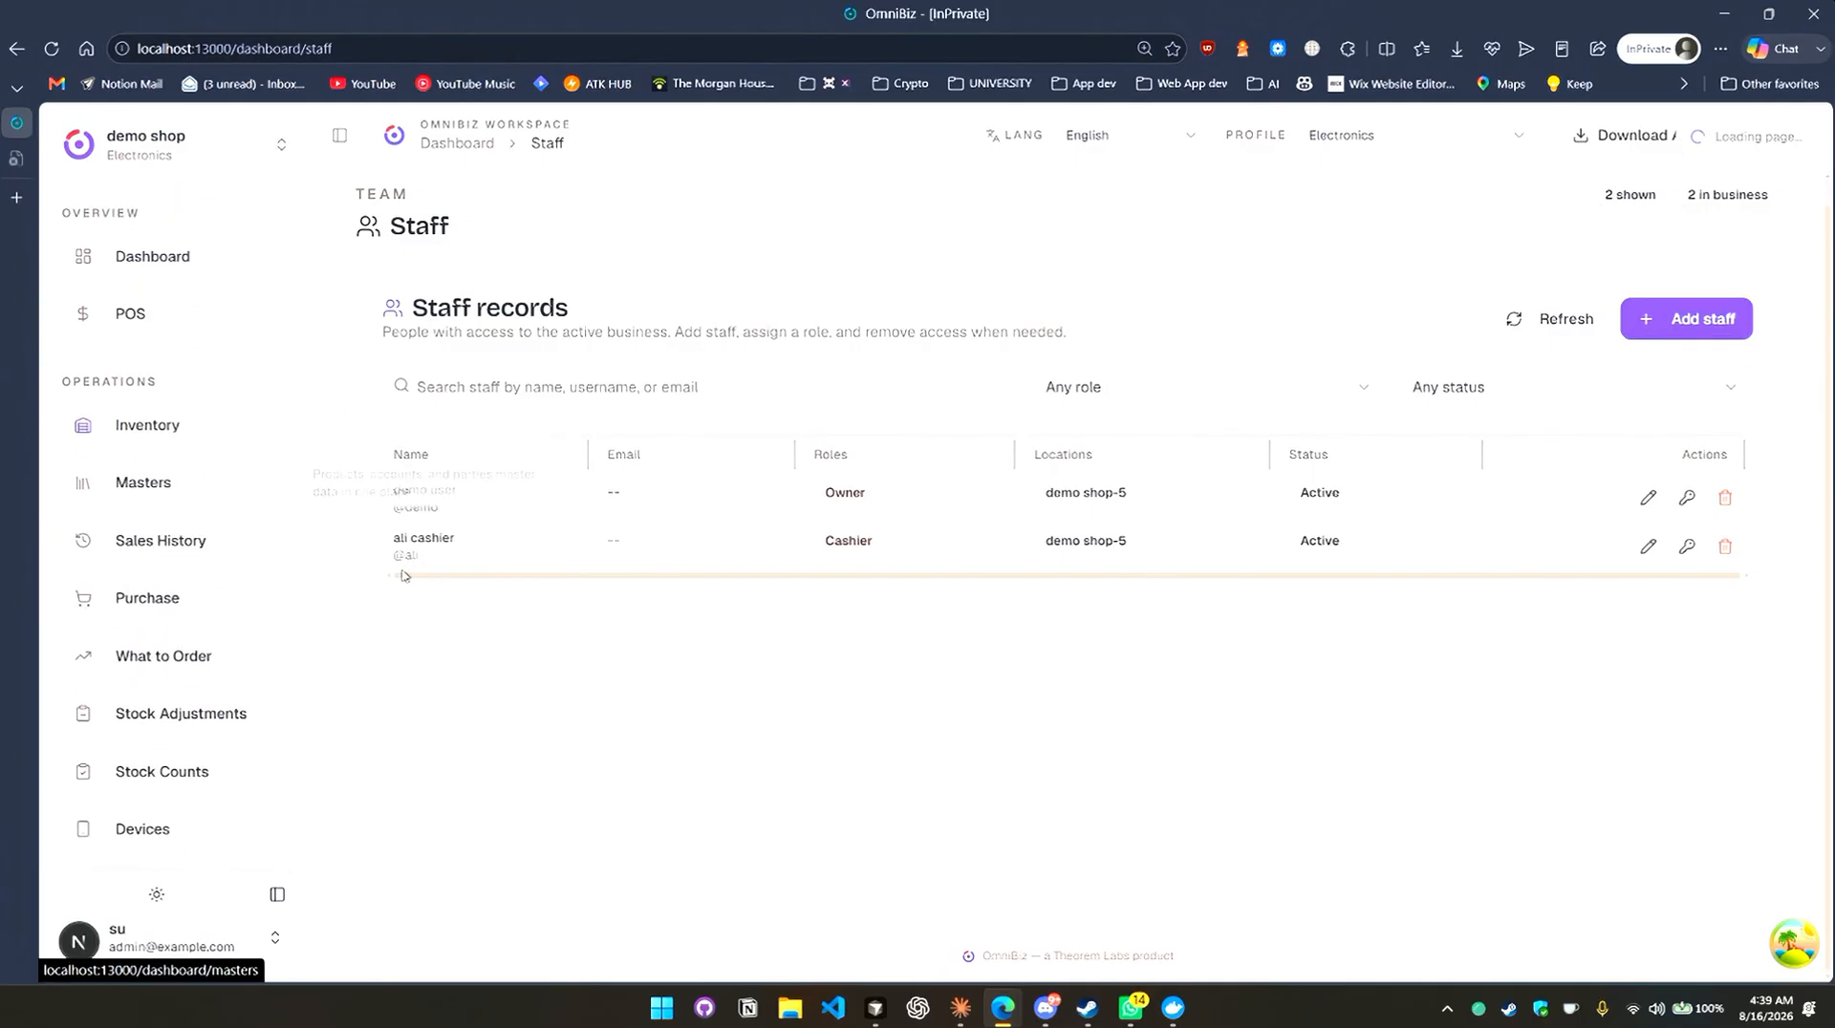
{"action": "scroll", "coordinate": [946, 506], "scroll_direction": "down", "scroll_amount": 4}
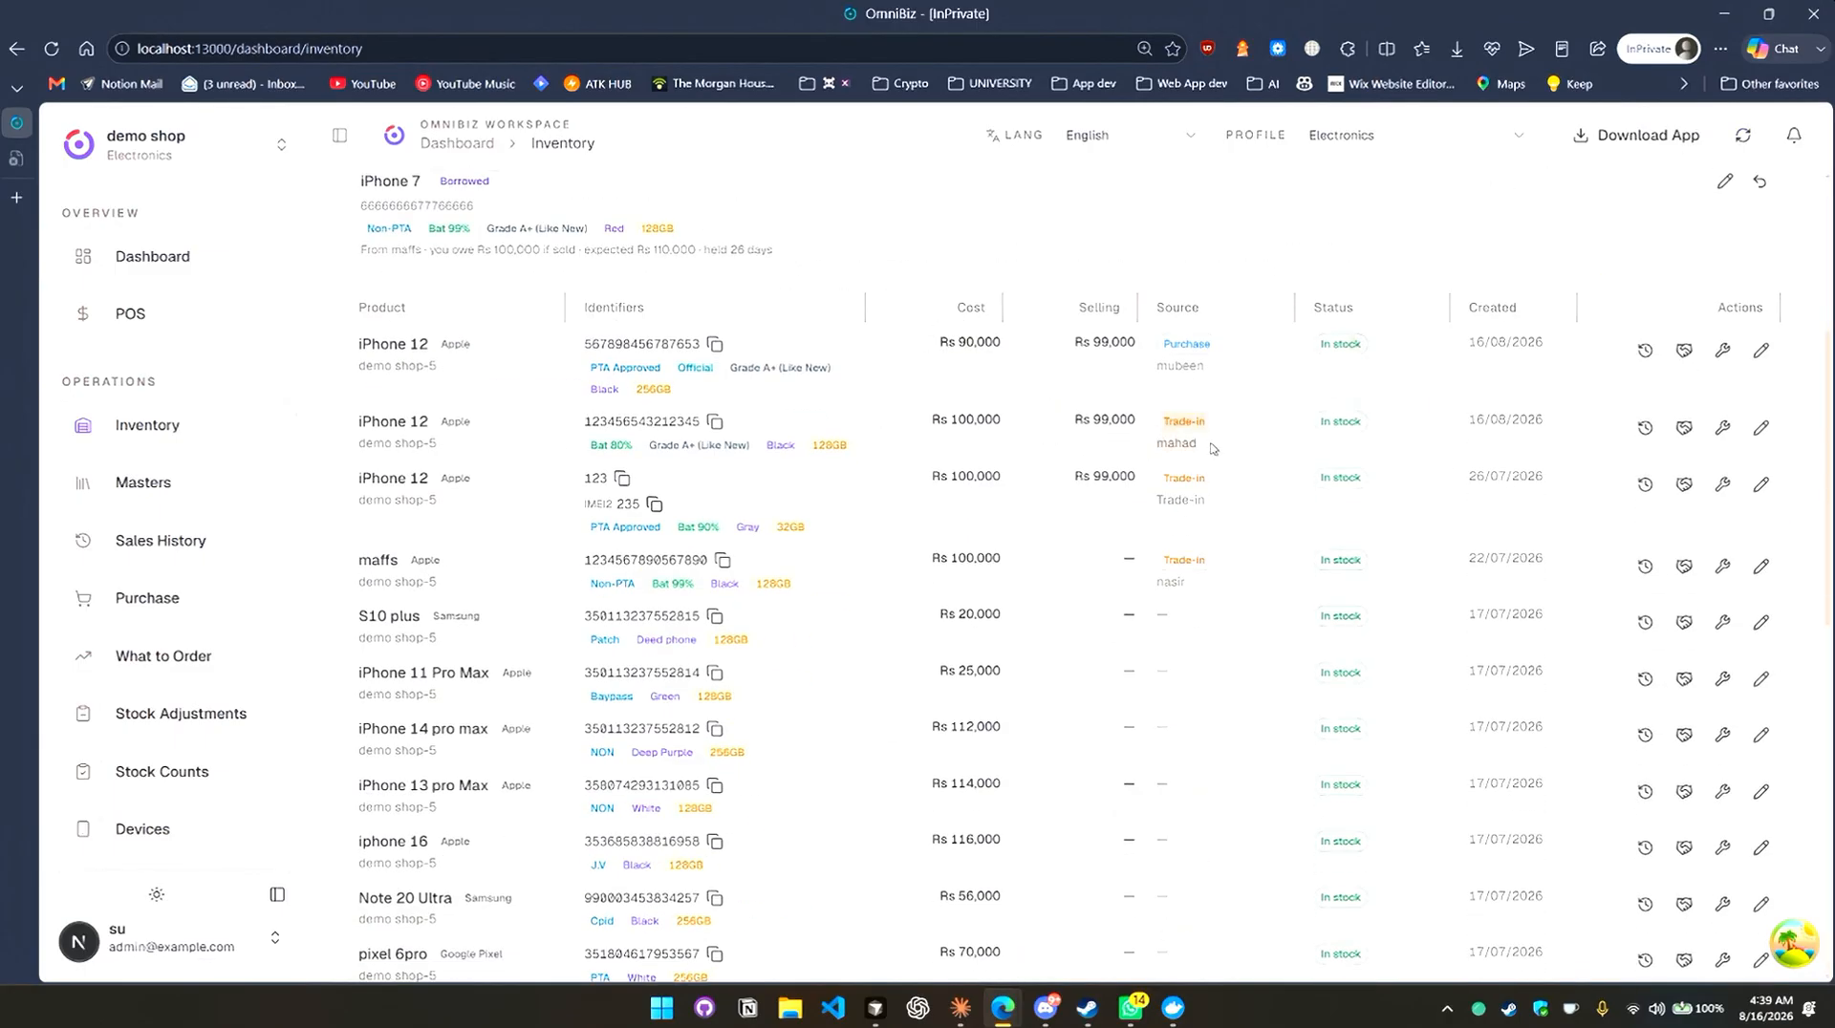
{"action": "scroll", "coordinate": [1190, 650], "scroll_direction": "down", "scroll_amount": 4}
{"action": "scroll", "coordinate": [1176, 735], "scroll_direction": "up", "scroll_amount": 8}
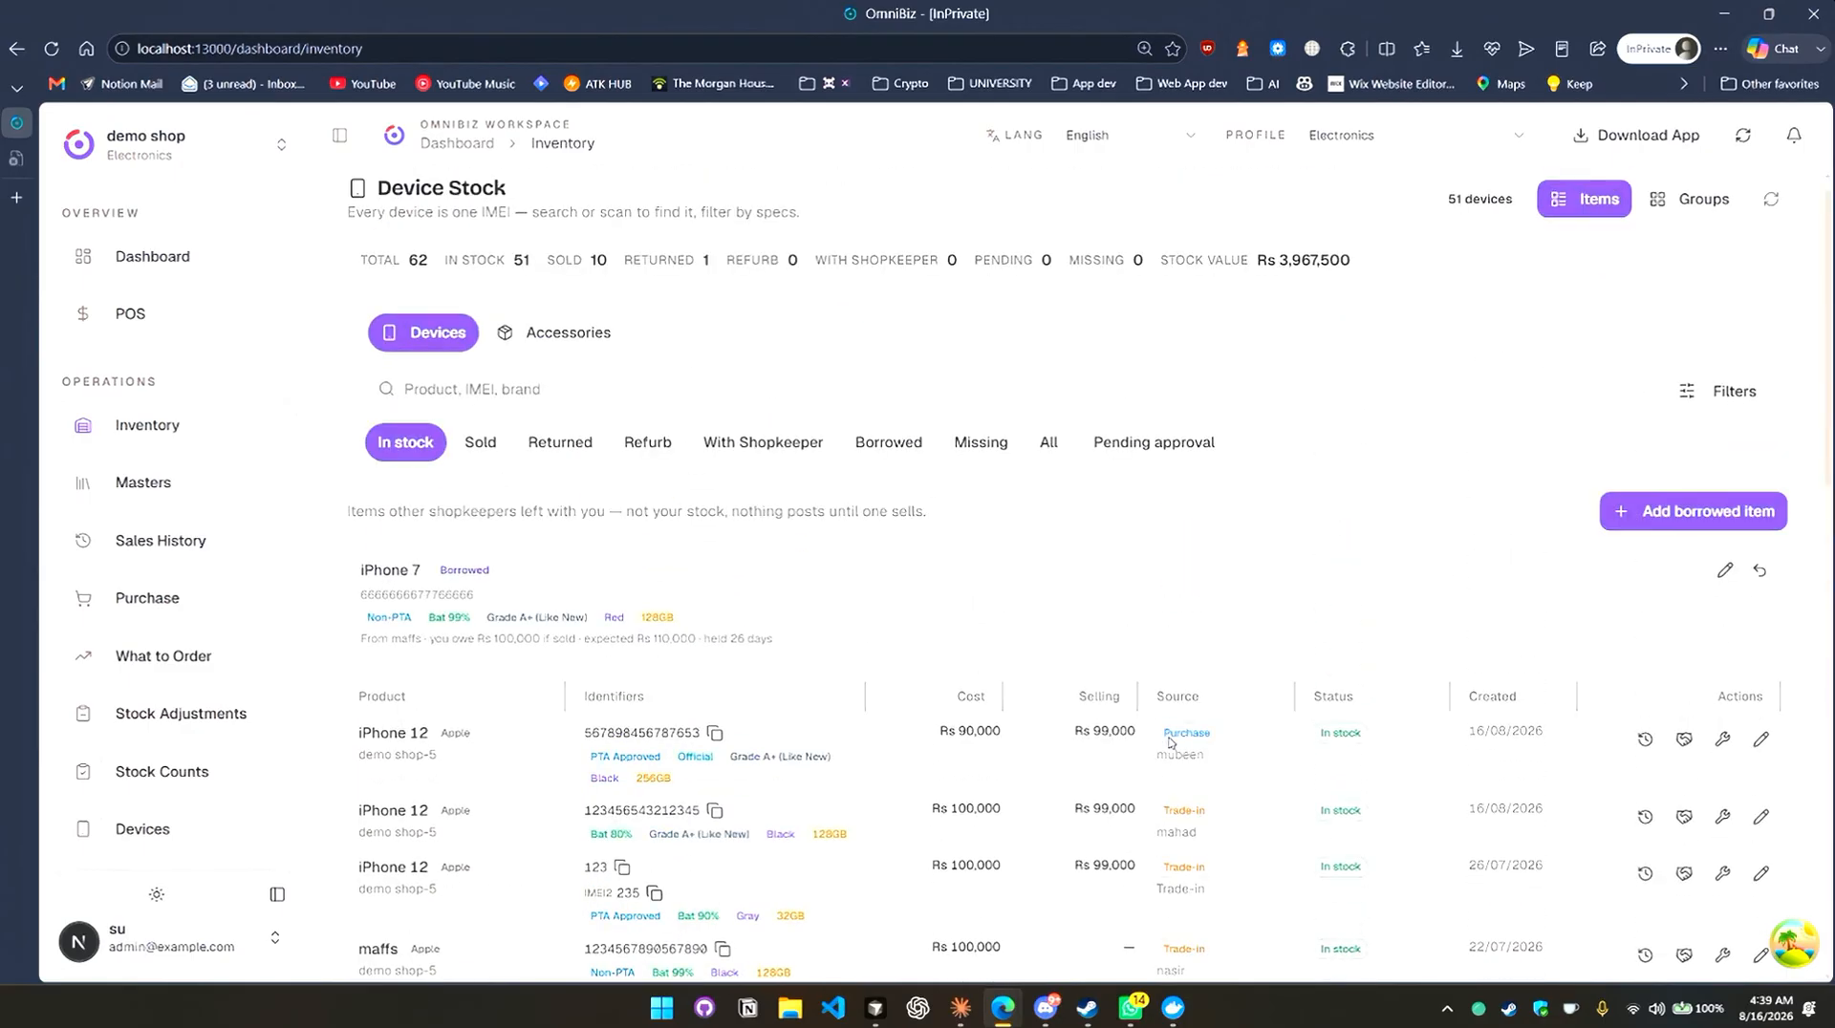
{"action": "scroll", "coordinate": [267, 656], "scroll_direction": "down", "scroll_amount": 8}
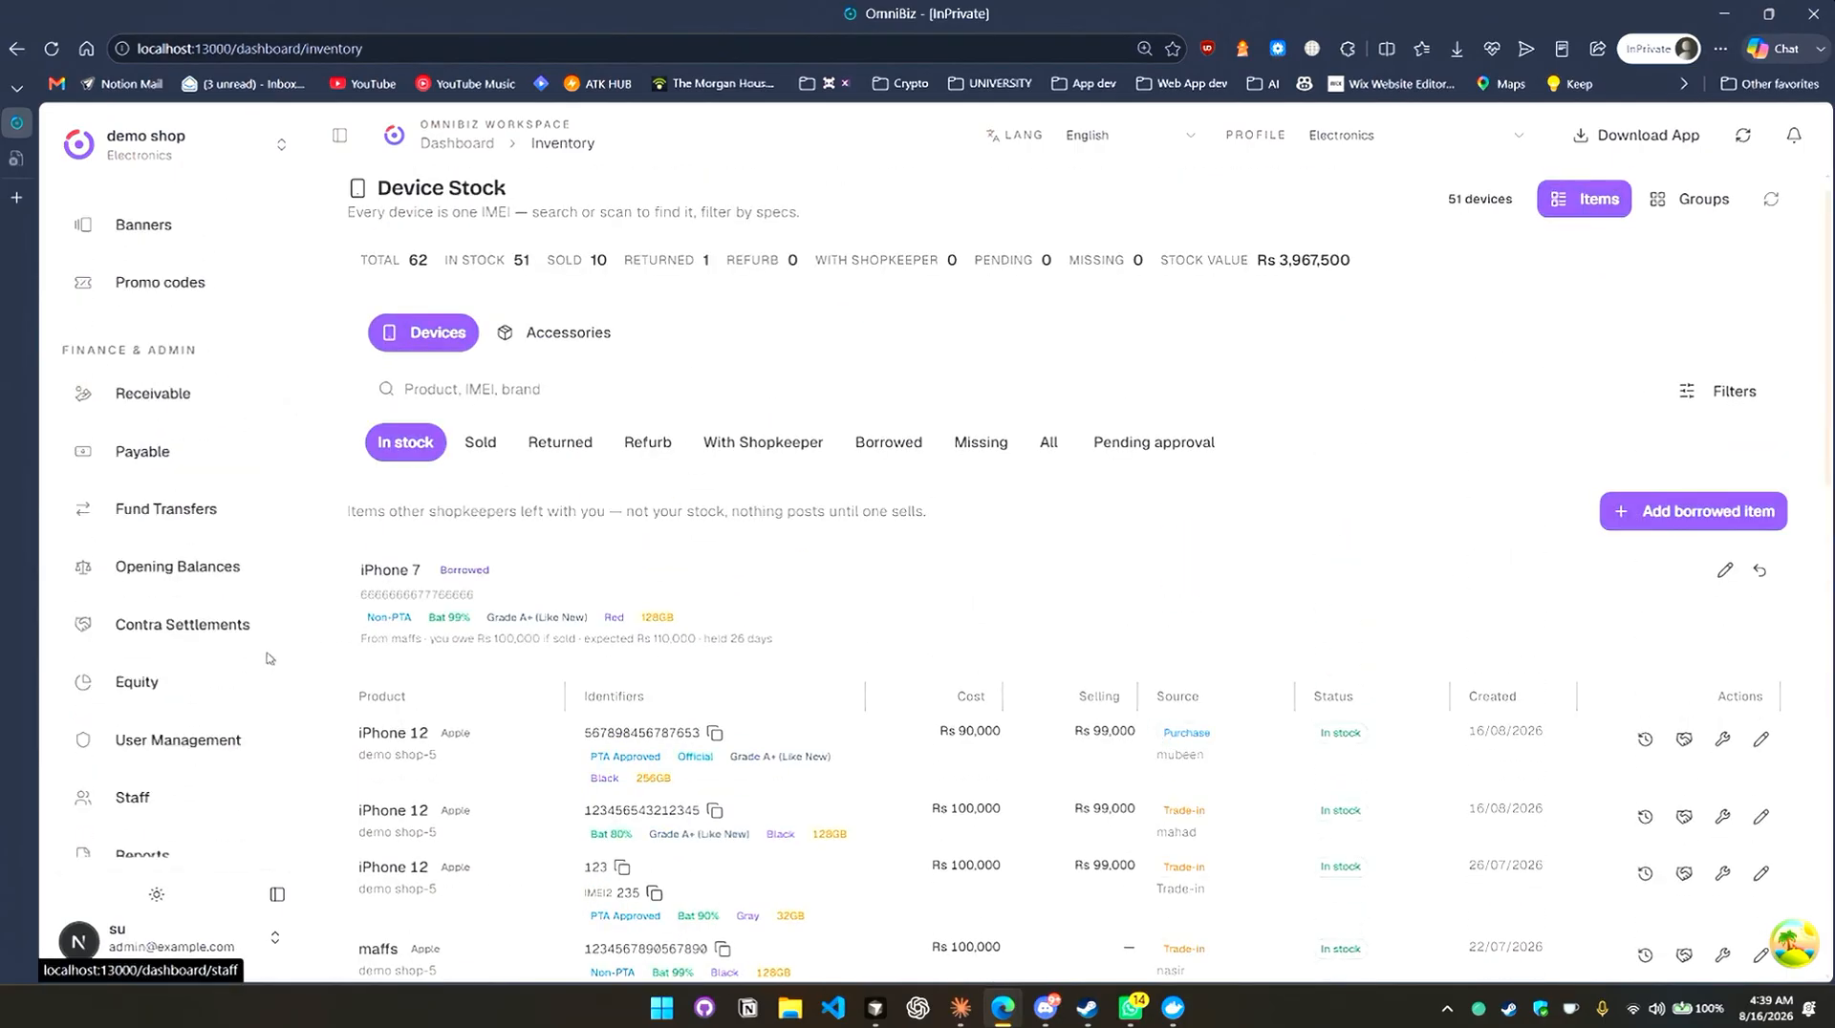
{"action": "scroll", "coordinate": [239, 612], "scroll_direction": "up", "scroll_amount": 4}
{"action": "scroll", "coordinate": [235, 592], "scroll_direction": "up", "scroll_amount": 4}
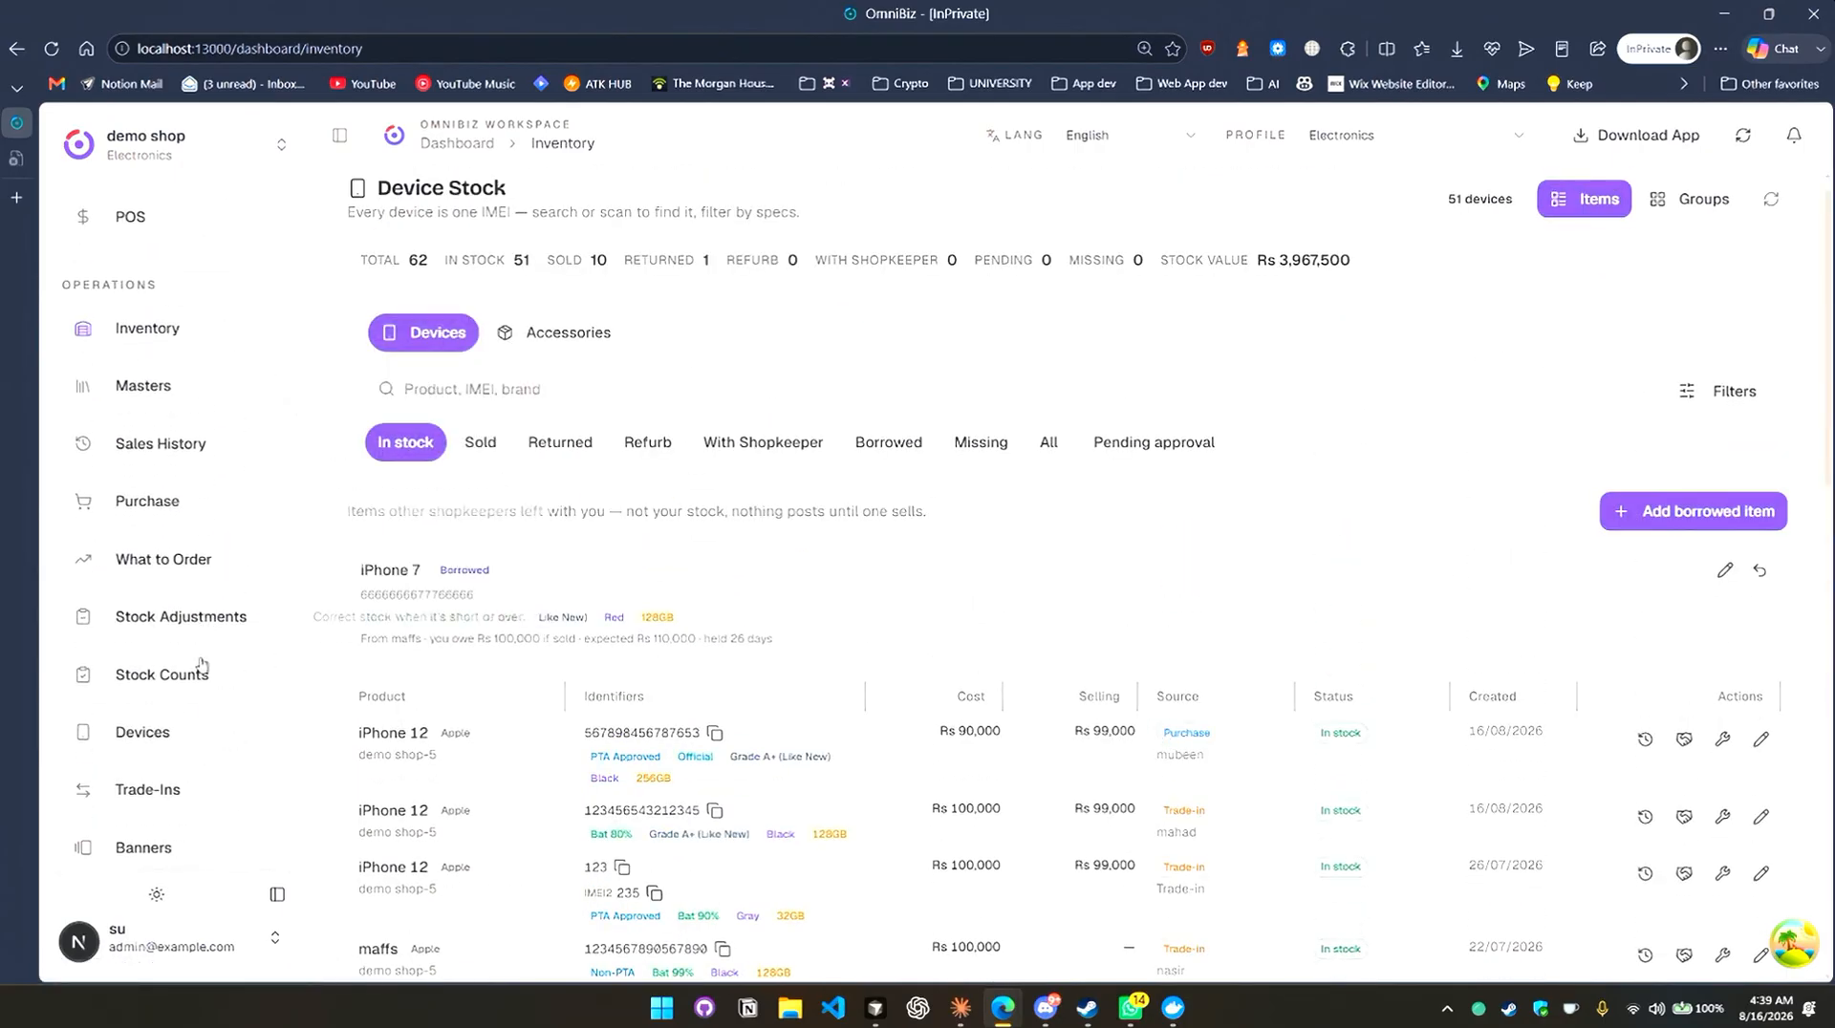
{"action": "scroll", "coordinate": [204, 667], "scroll_direction": "down", "scroll_amount": 10}
{"action": "scroll", "coordinate": [181, 767], "scroll_direction": "up", "scroll_amount": 10}
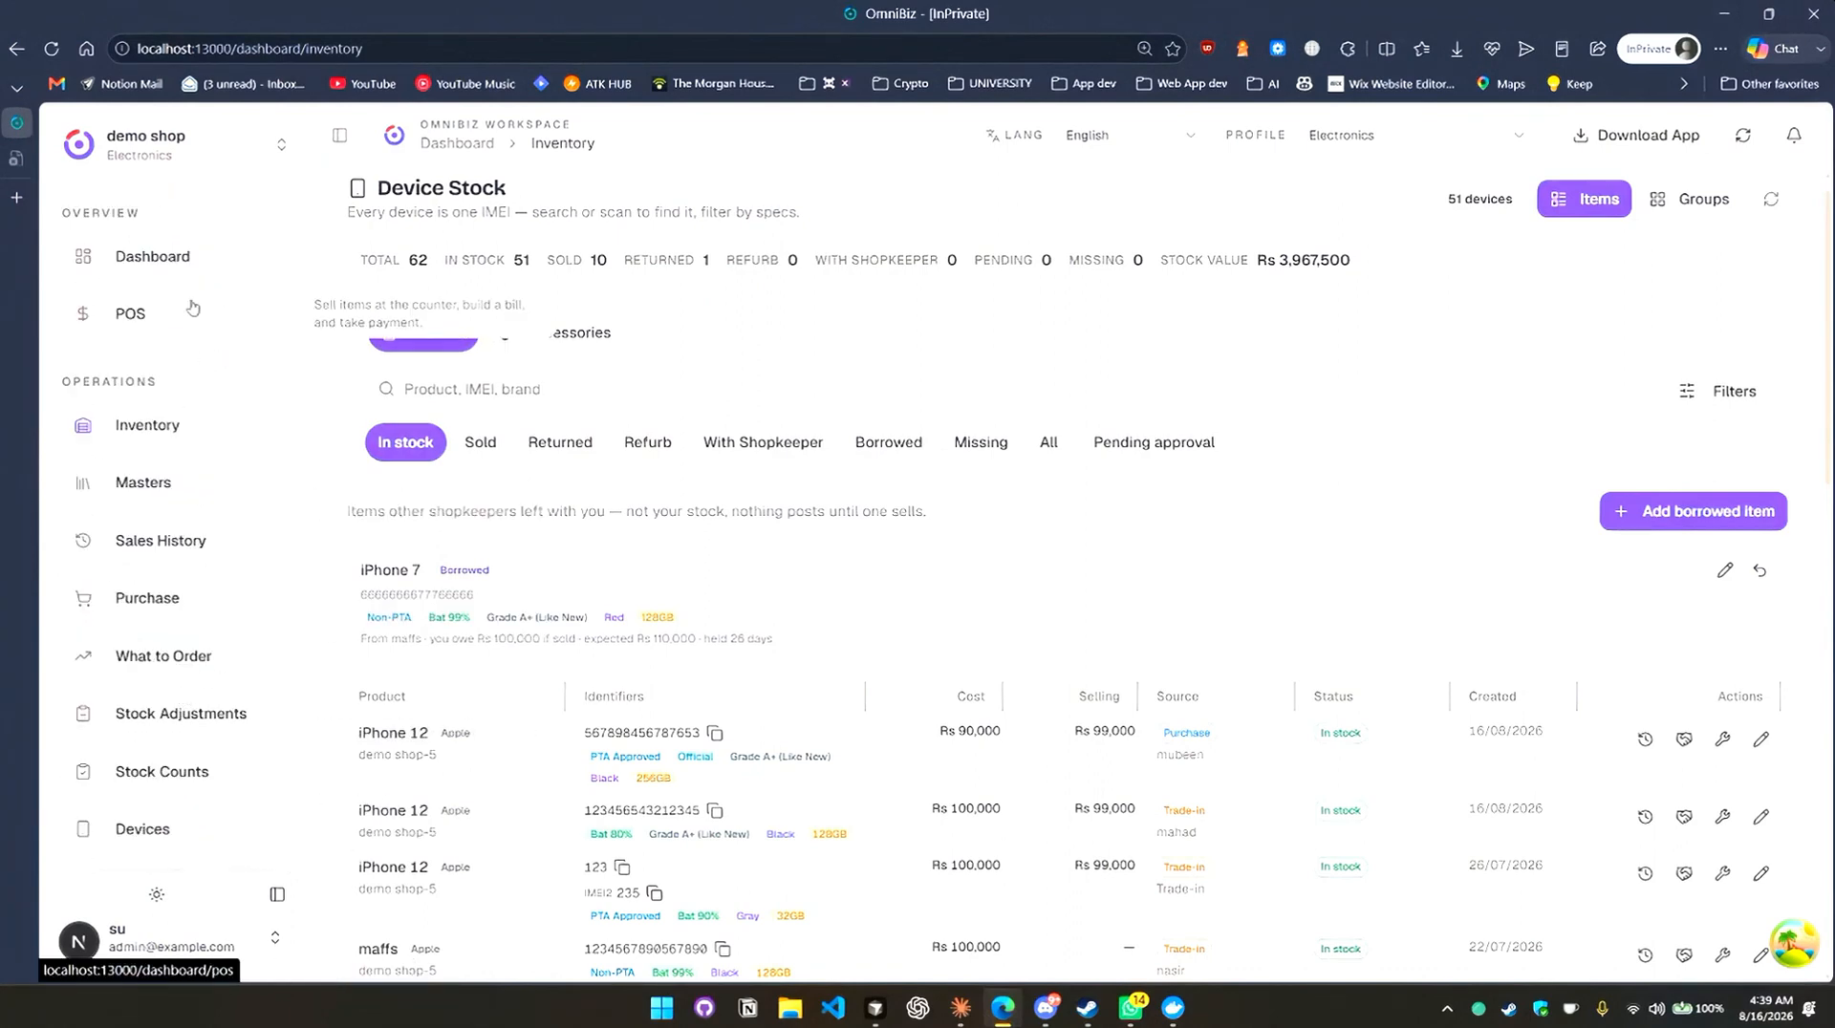
Reset the cashier's password from the staff records and copy the temporary password.
{"action": "scroll", "coordinate": [230, 411], "scroll_direction": "down", "scroll_amount": 10}
{"action": "left_click", "coordinate": [143, 506]}
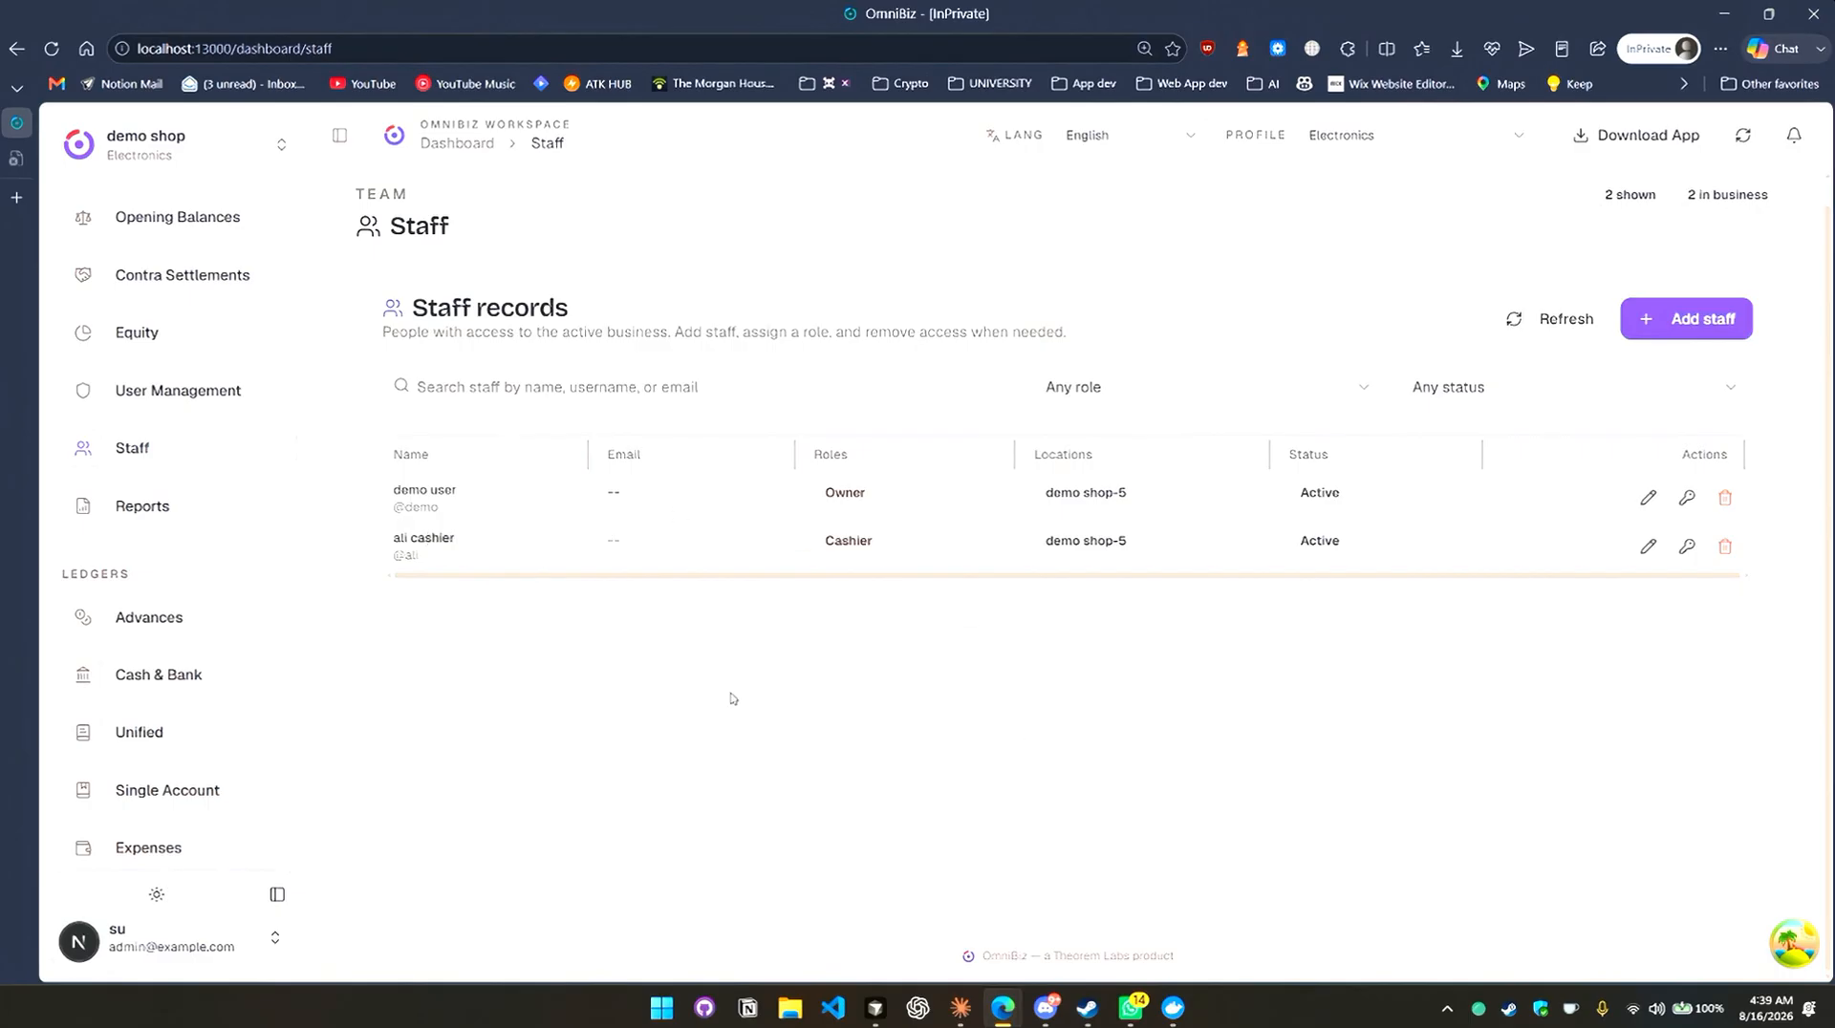
{"action": "left_click", "coordinate": [1687, 547]}
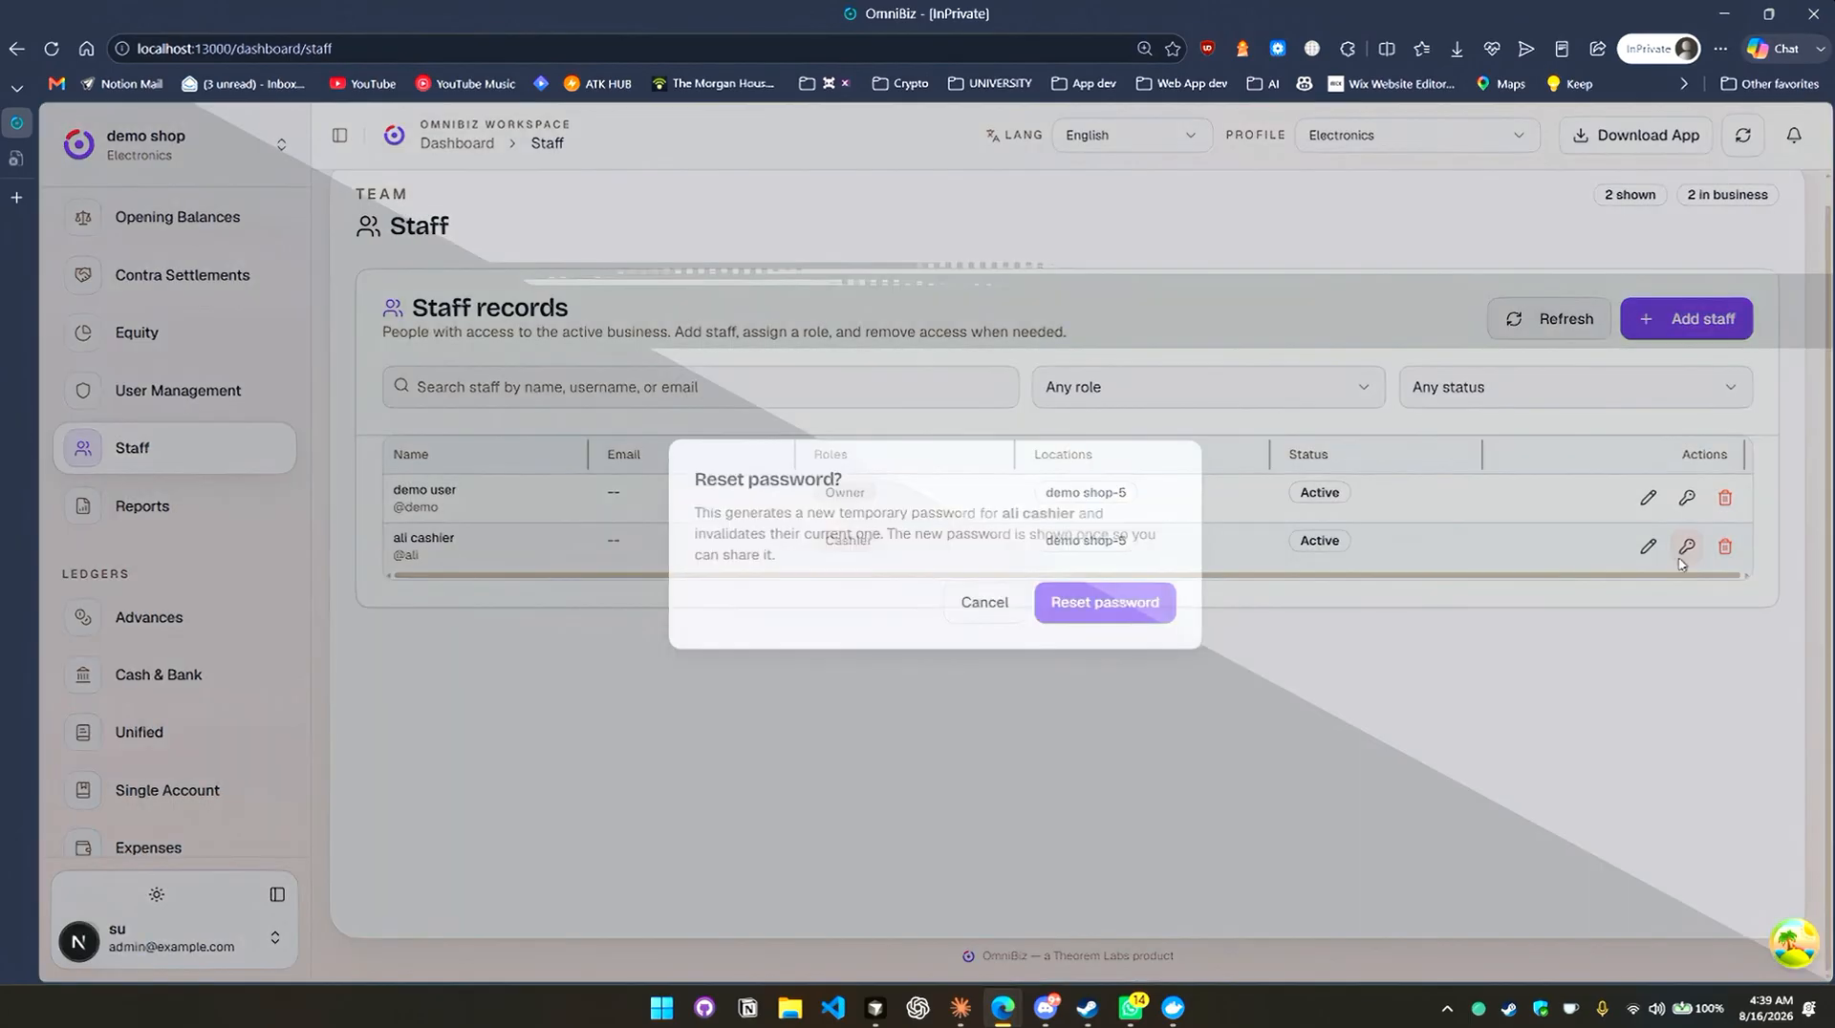
{"action": "left_click", "coordinate": [1105, 601]}
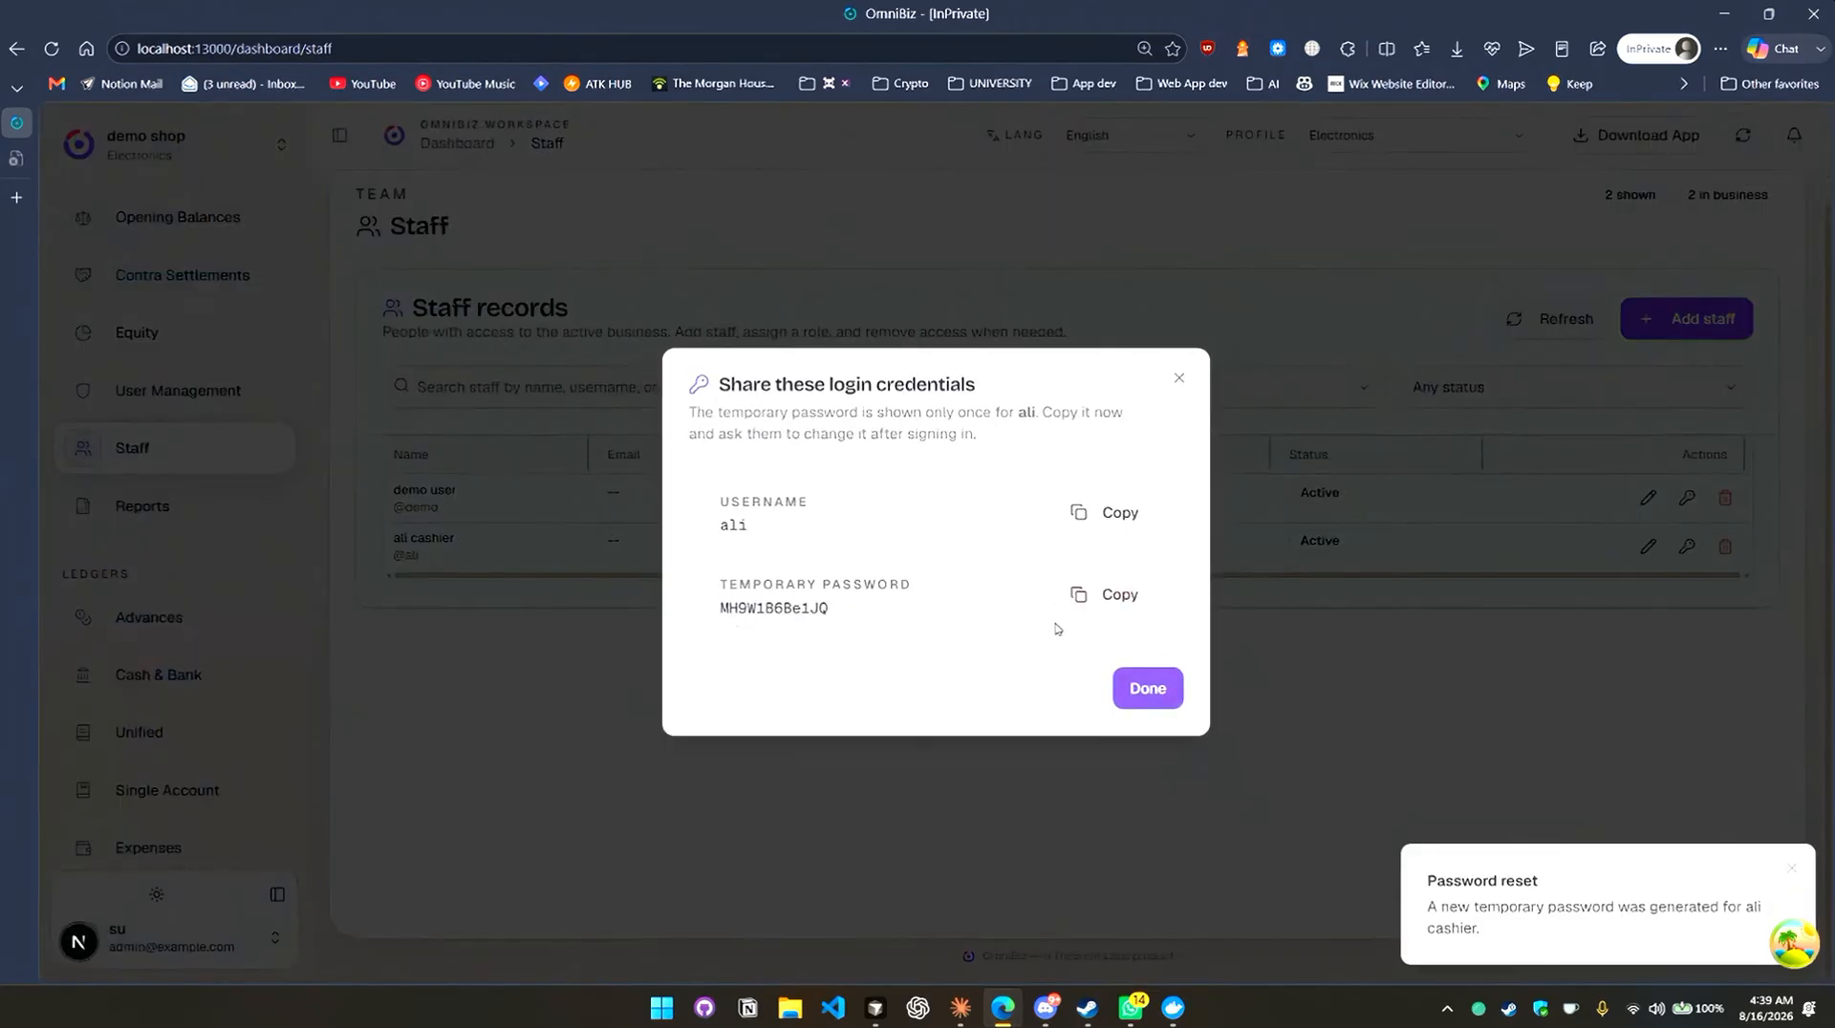
{"action": "left_click", "coordinate": [1111, 595]}
{"action": "left_click", "coordinate": [1179, 377]}
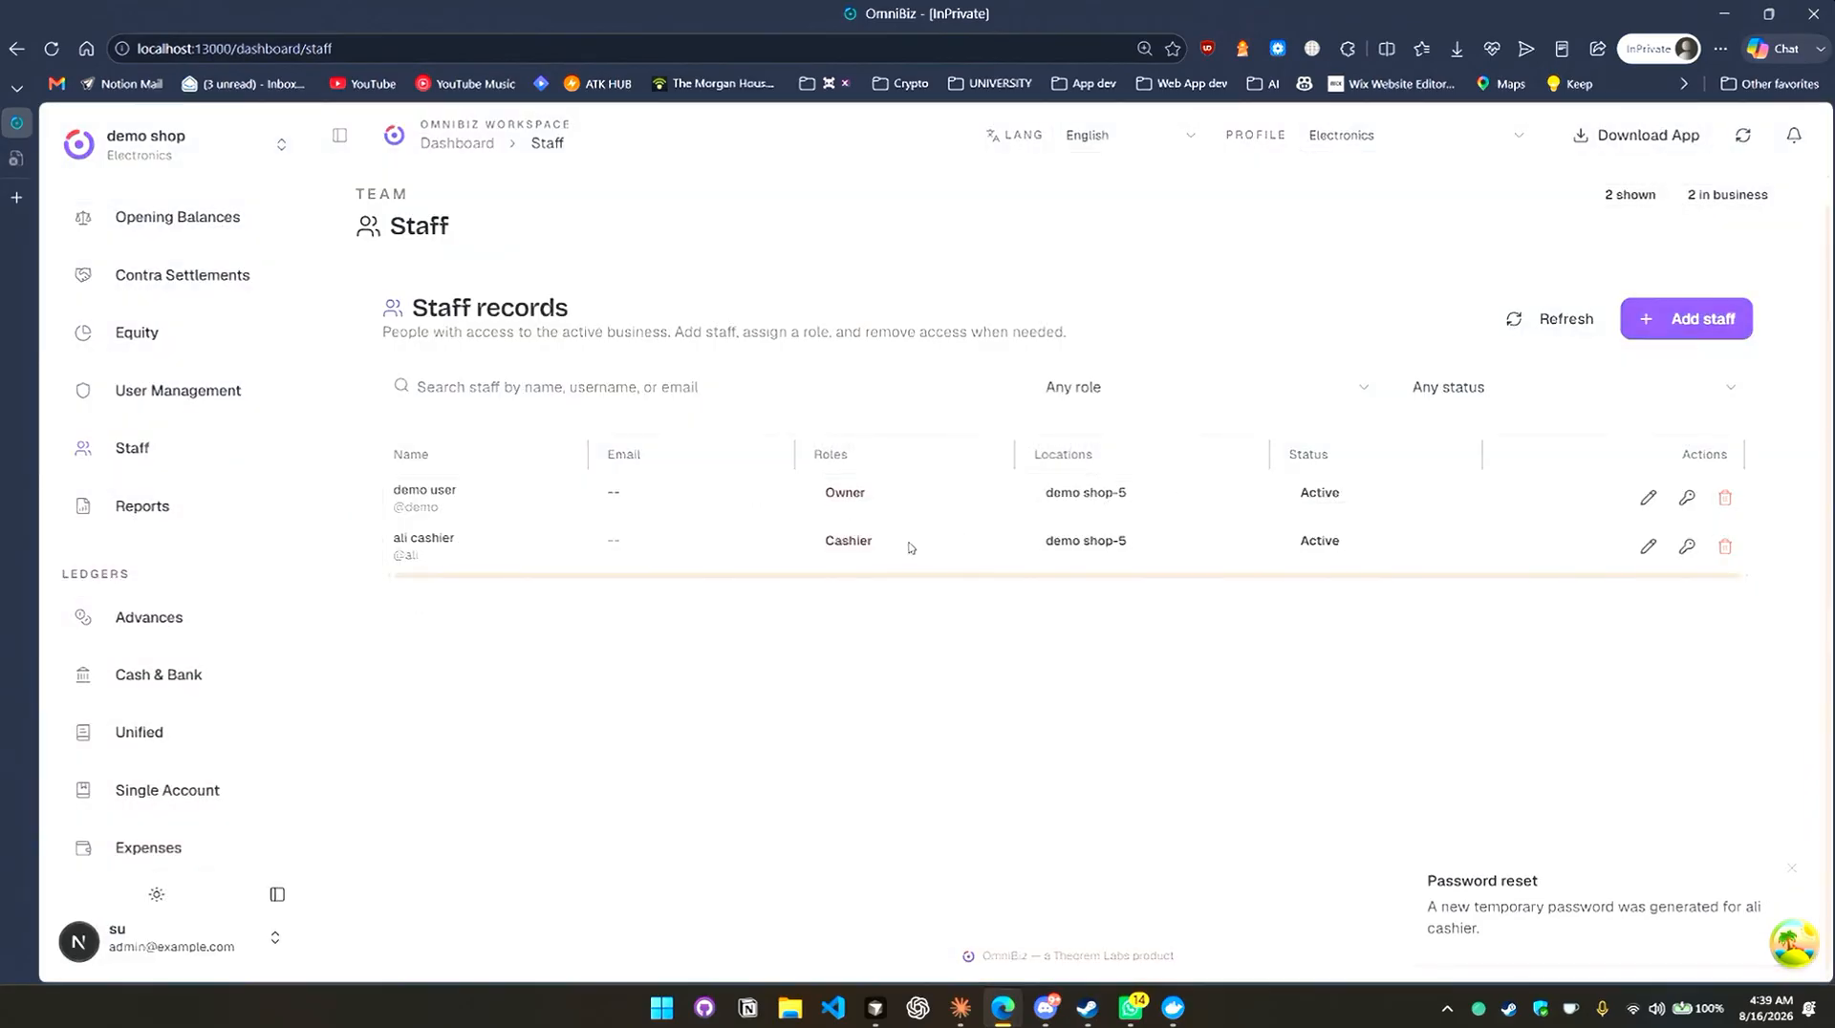
Open the cashier's staff details, look over the available roles, and leave without saving.
{"action": "left_click", "coordinate": [1648, 546]}
{"action": "left_click", "coordinate": [836, 600]}
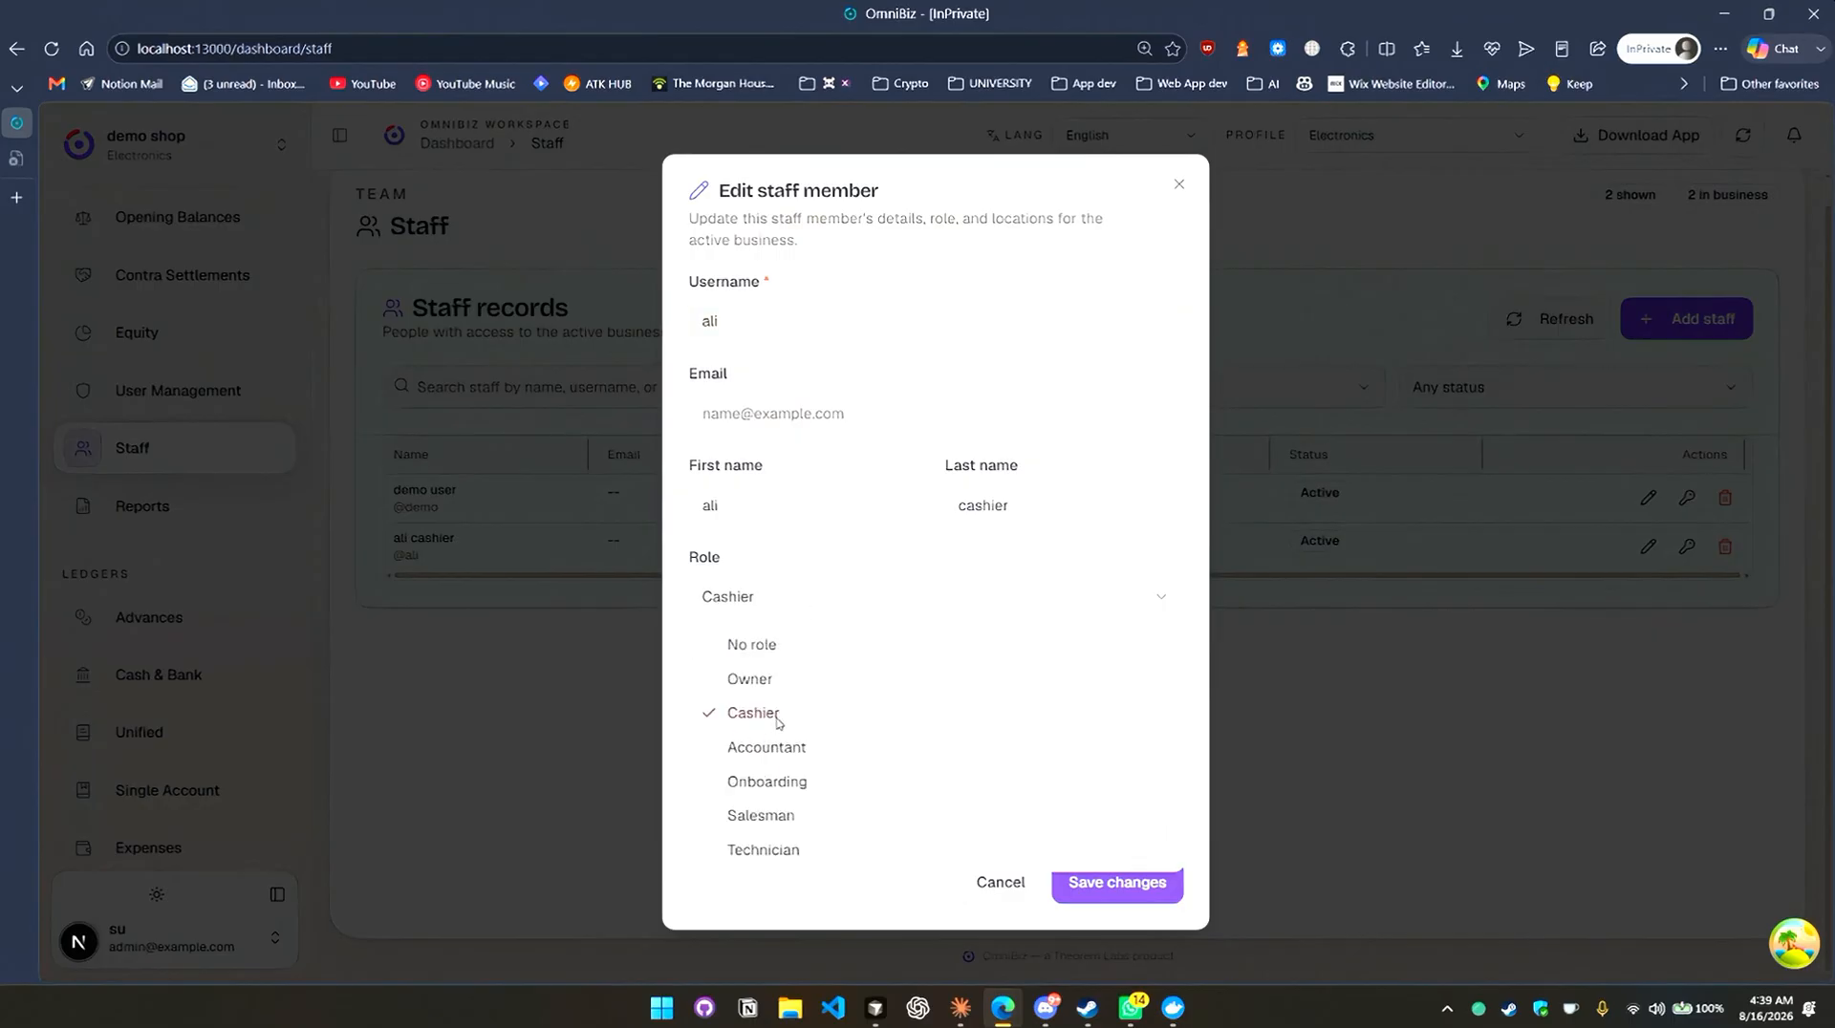
{"action": "left_click", "coordinate": [865, 588]}
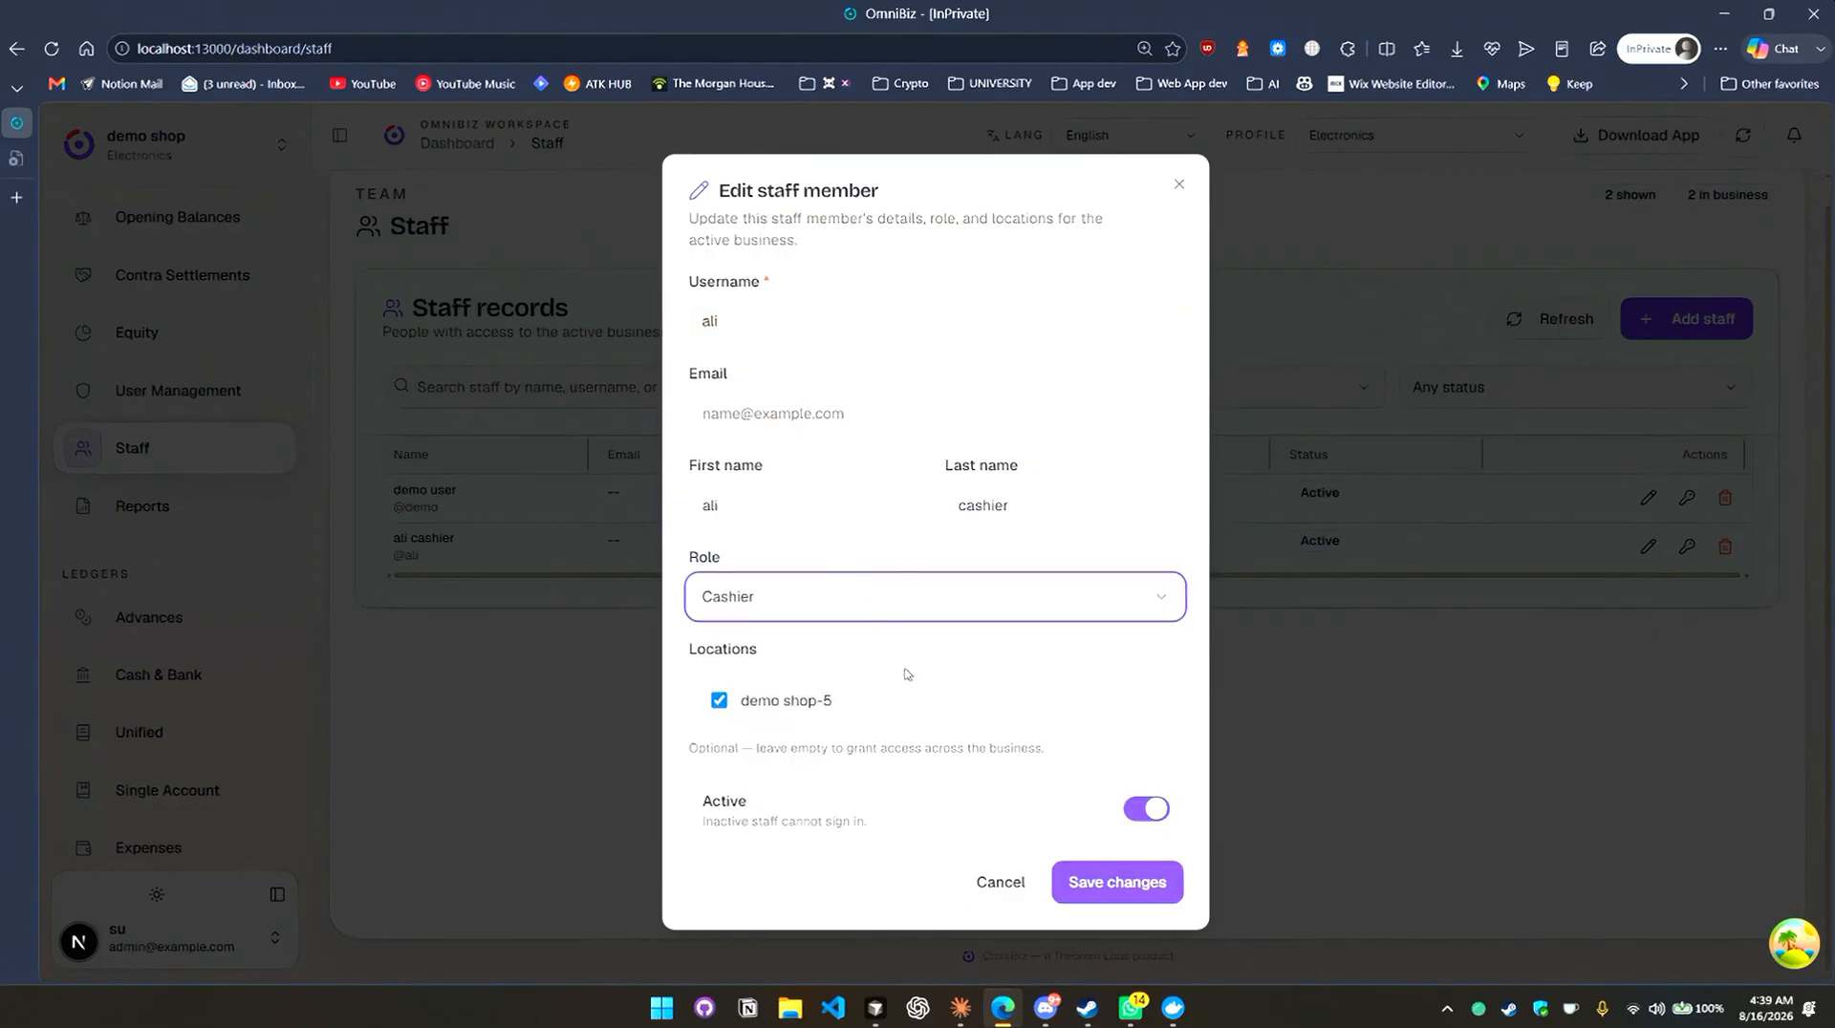
{"action": "left_click", "coordinate": [1013, 886]}
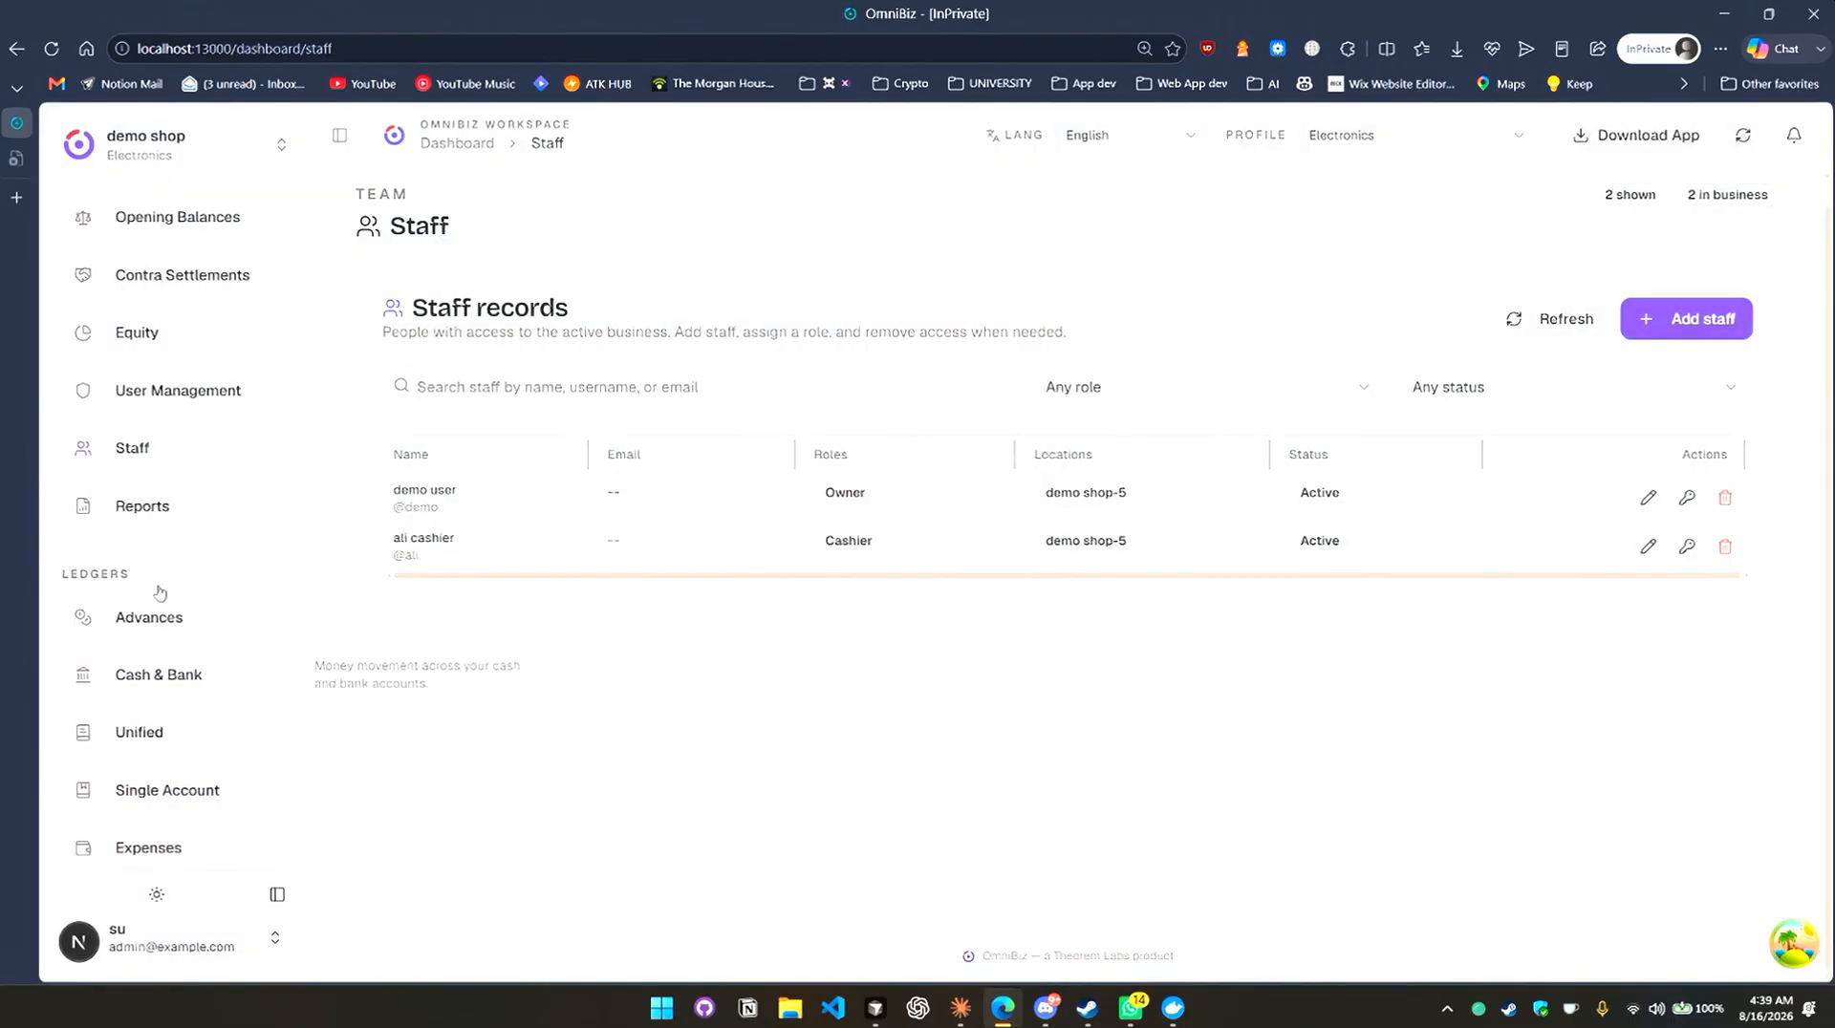
Open the Cashier role in Roles & Permissions and review its permissions in the Advanced and Simple views.
{"action": "left_click", "coordinate": [163, 394]}
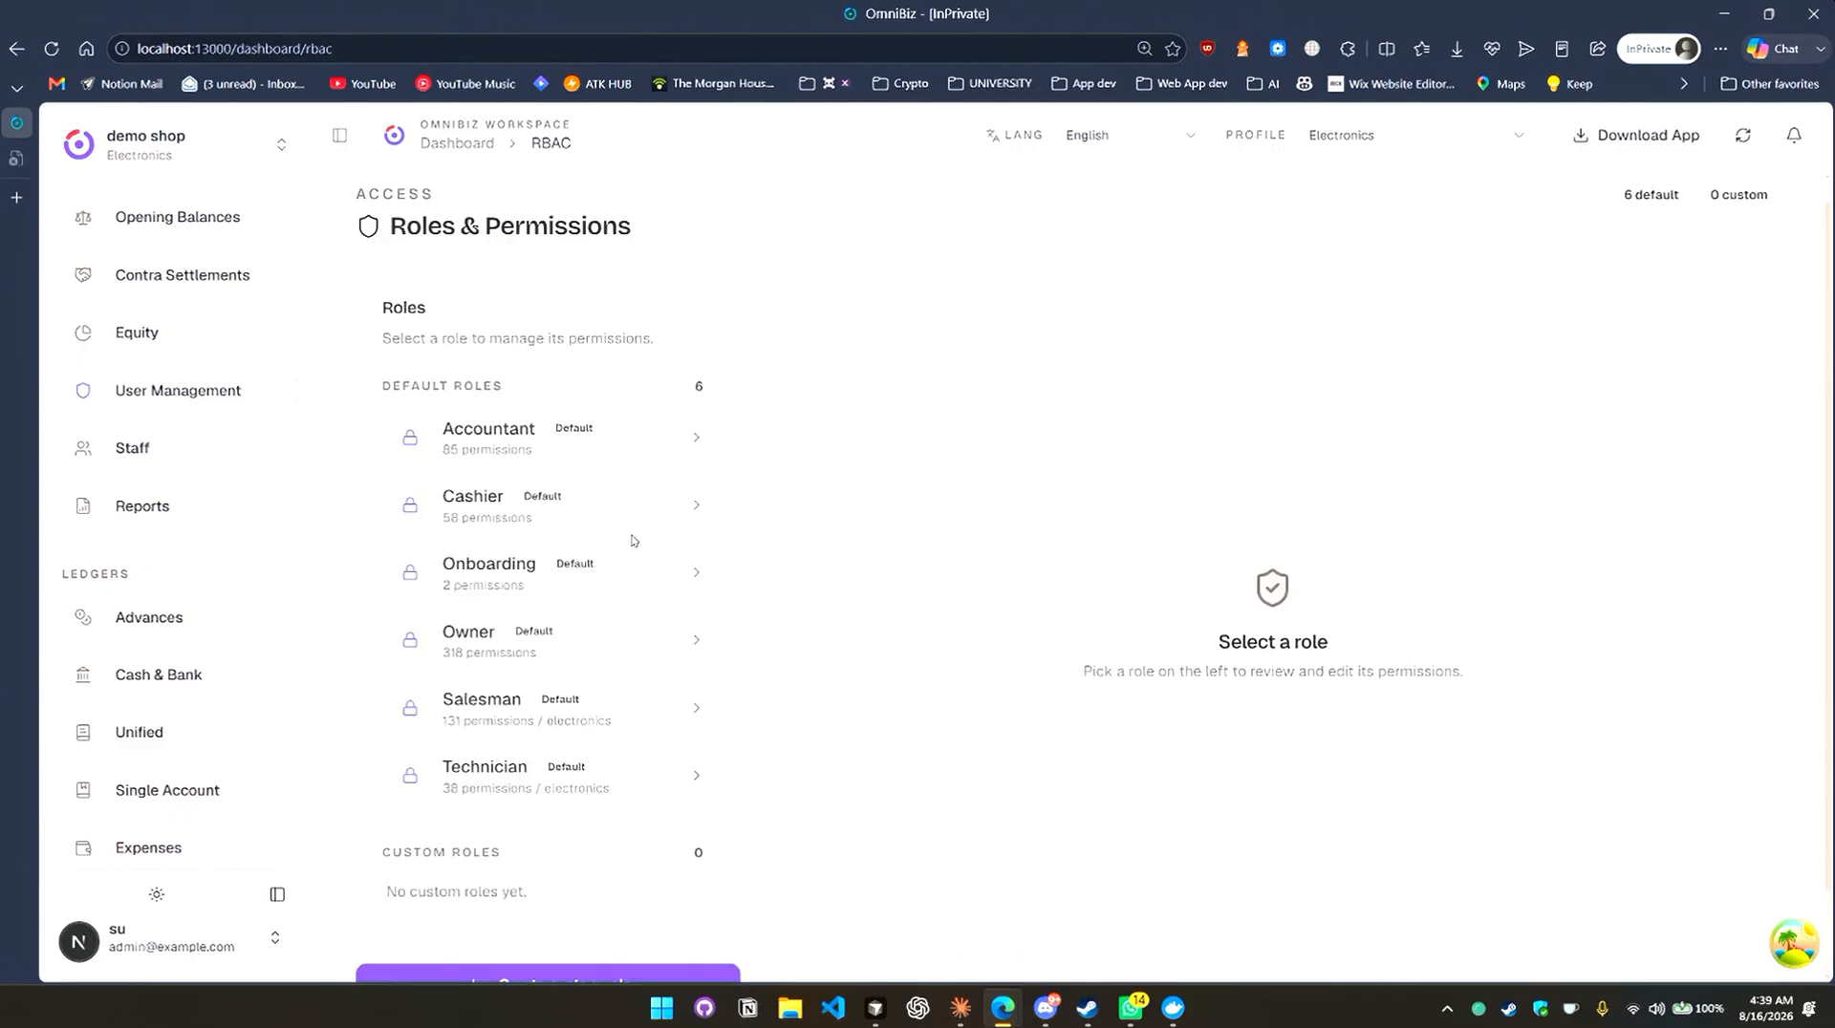
{"action": "left_click", "coordinate": [593, 505]}
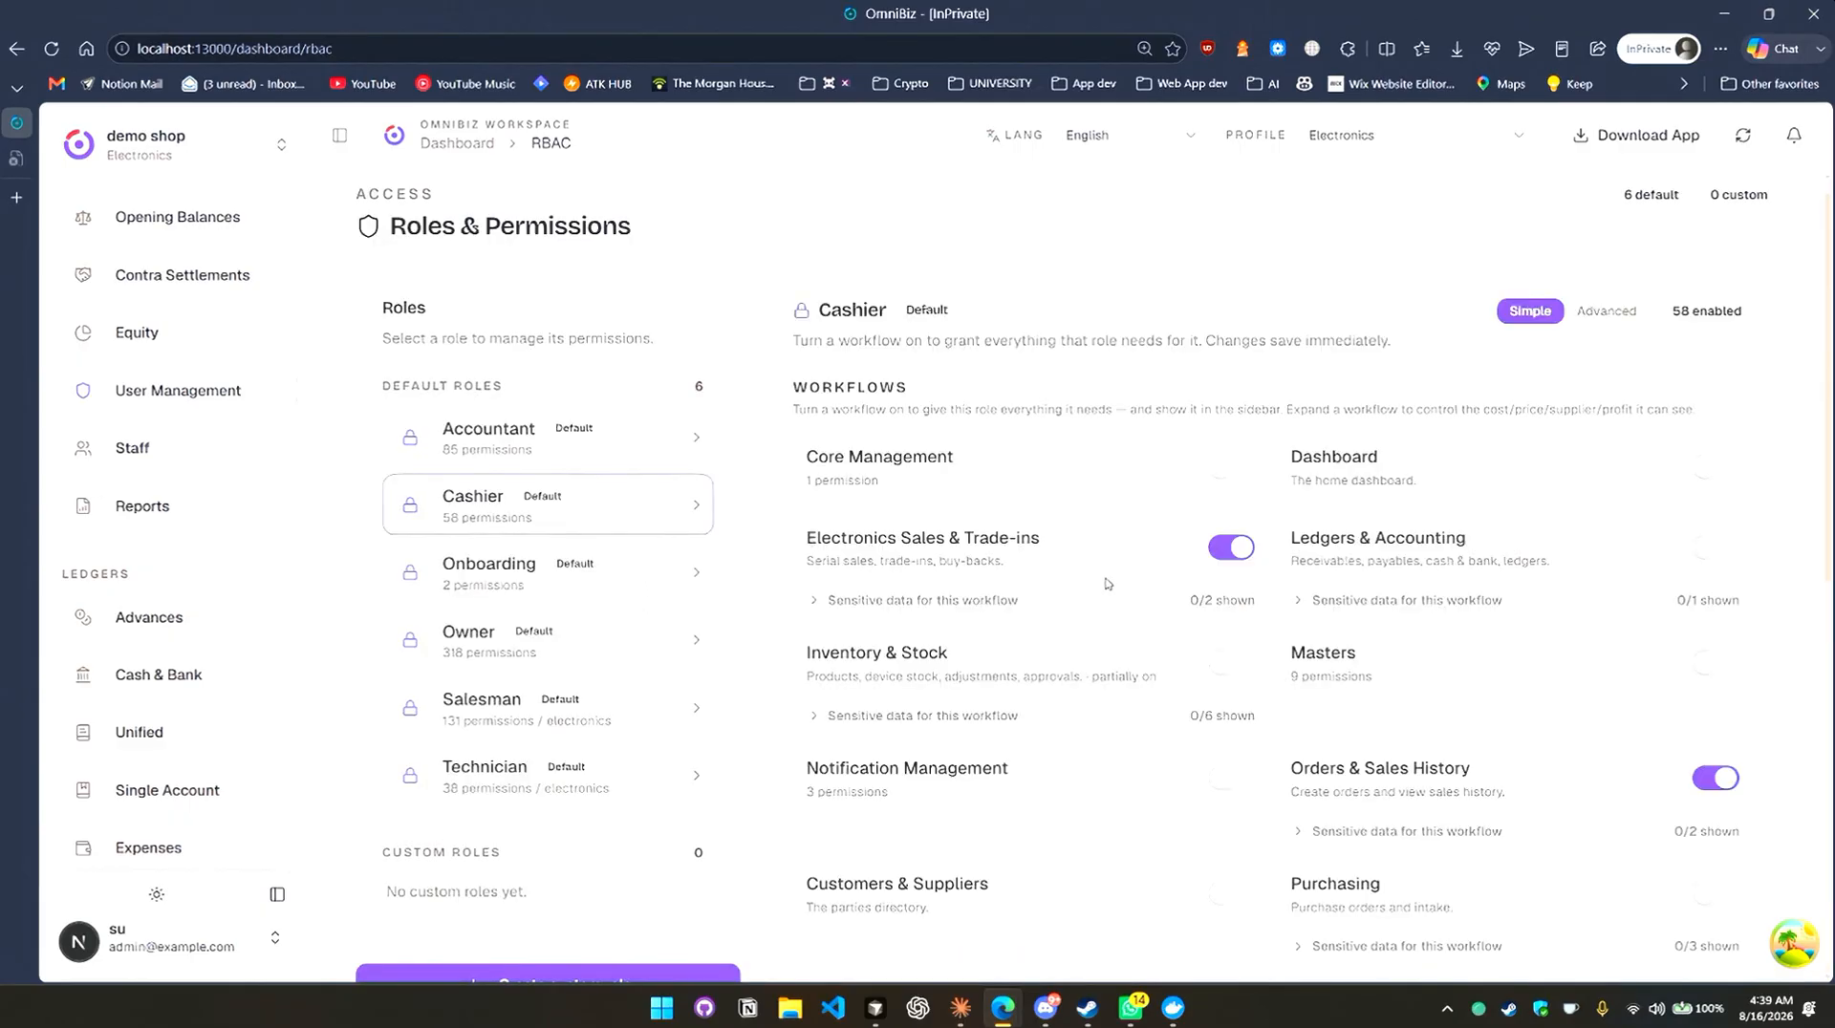
{"action": "scroll", "coordinate": [1106, 583], "scroll_direction": "up", "scroll_amount": 1}
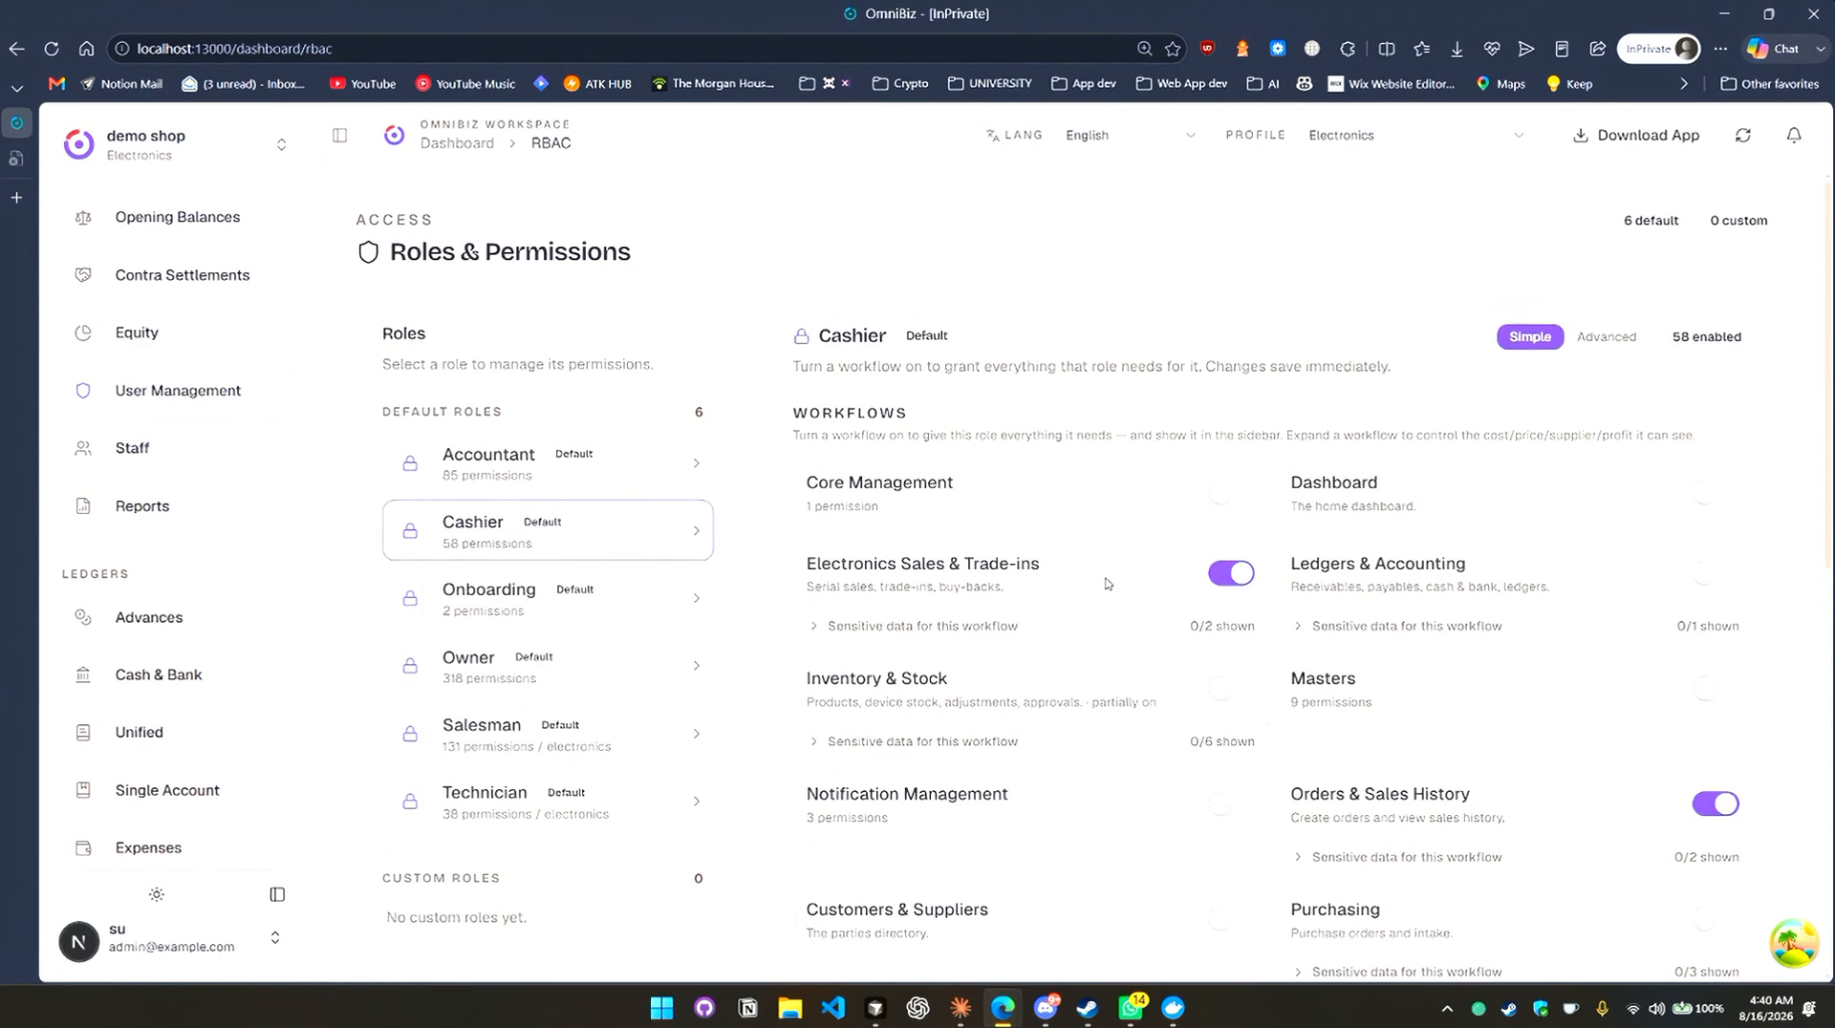
{"action": "left_click", "coordinate": [1607, 337]}
{"action": "scroll", "coordinate": [1192, 593], "scroll_direction": "down", "scroll_amount": 6}
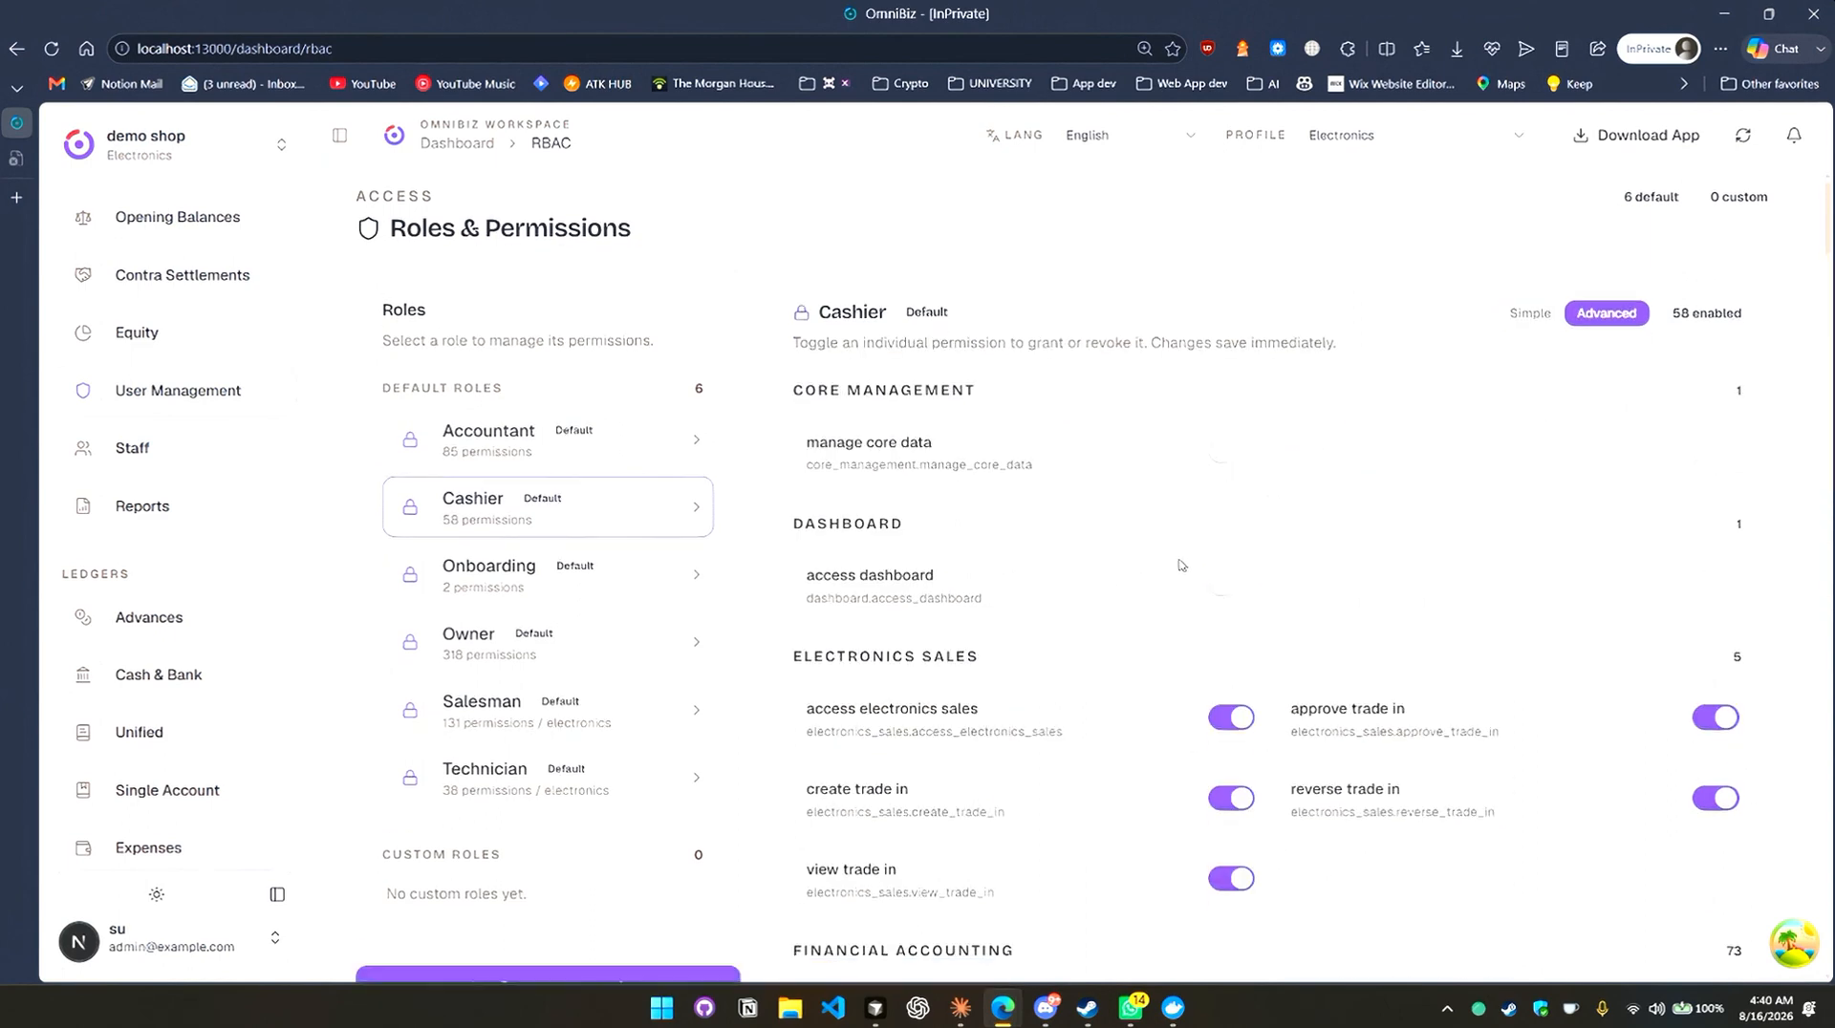
{"action": "scroll", "coordinate": [1233, 526], "scroll_direction": "up", "scroll_amount": 6}
{"action": "left_click", "coordinate": [1521, 340]}
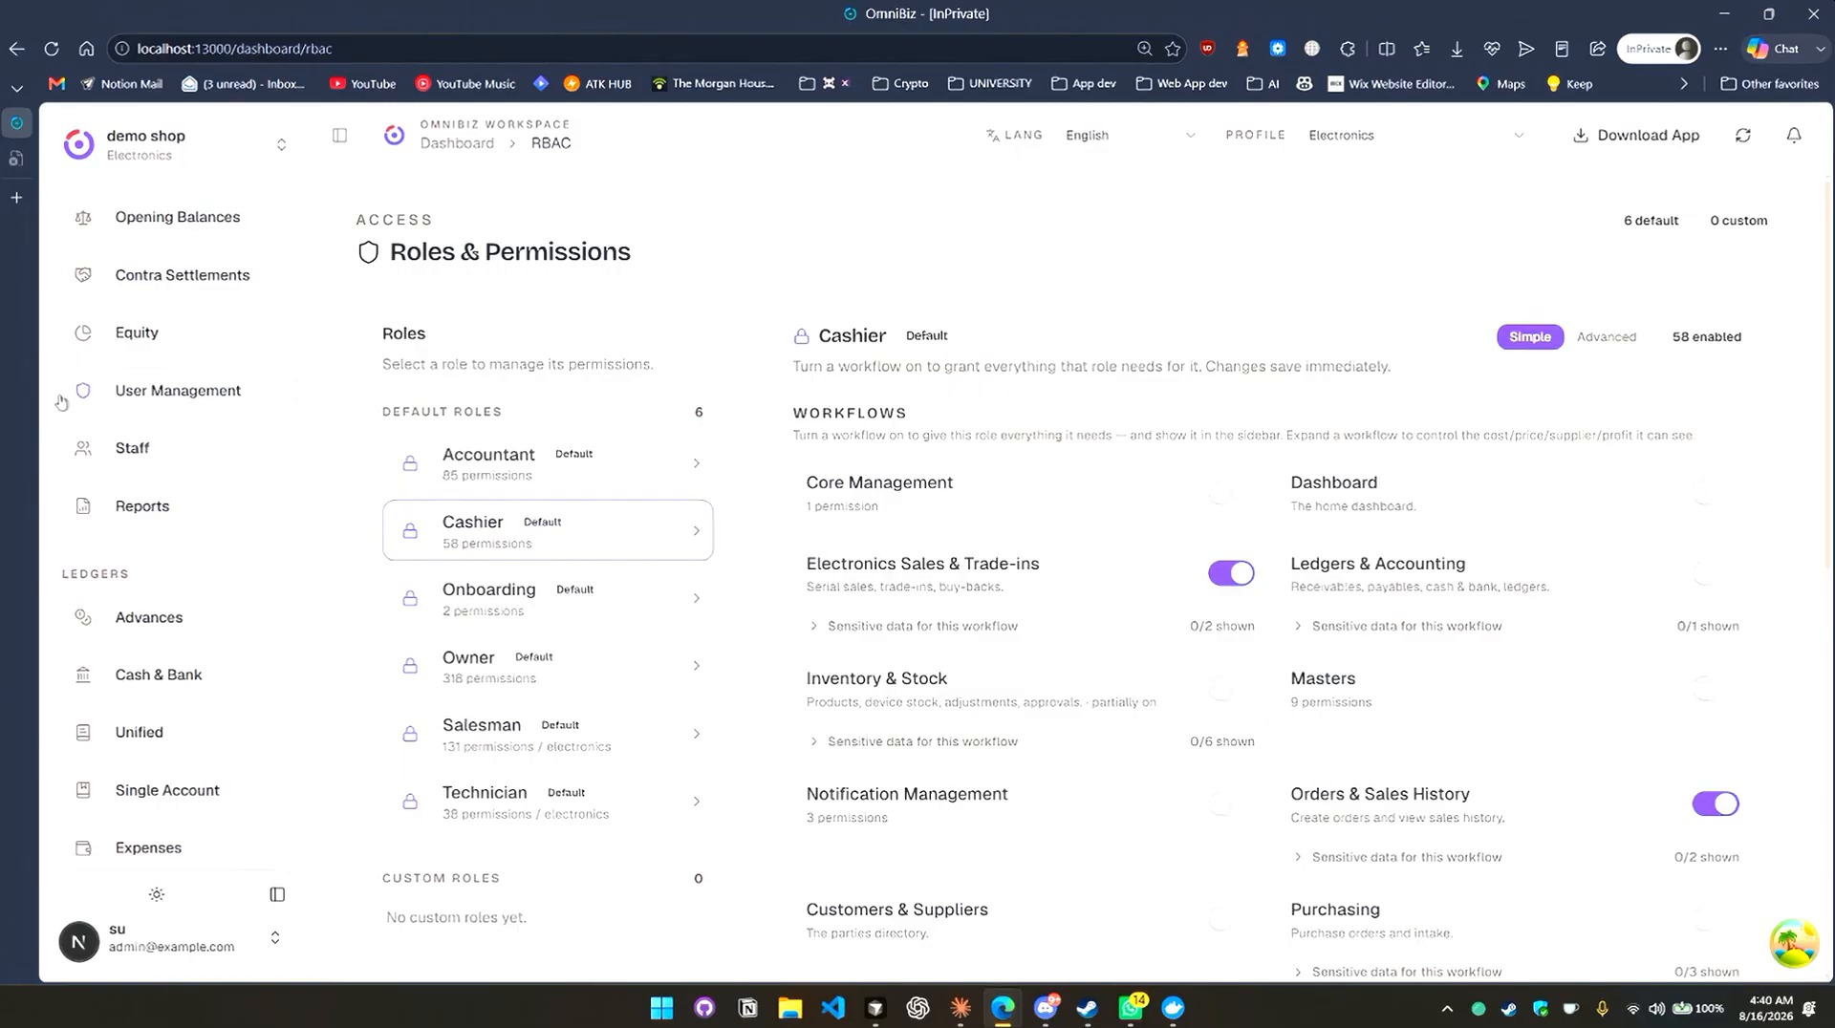
{"action": "scroll", "coordinate": [143, 426], "scroll_direction": "up", "scroll_amount": 10}
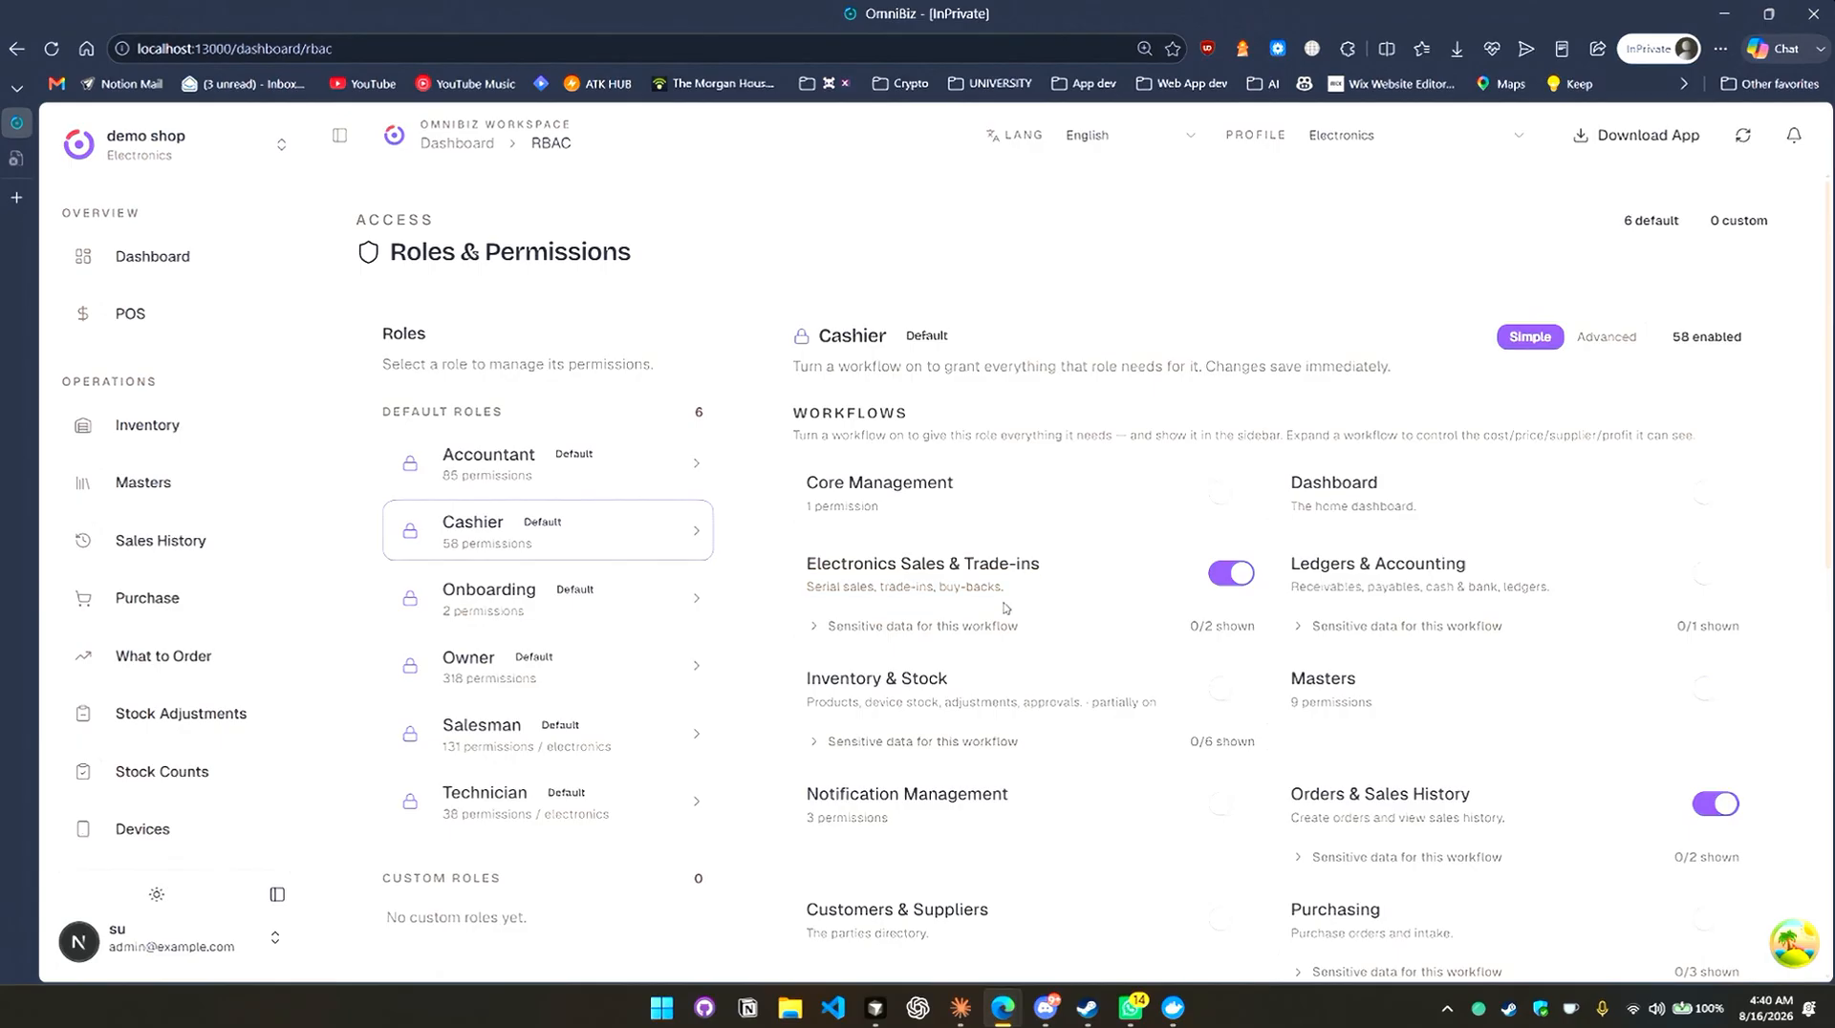
Enable Show sales profit for the Cashier role in the Electronics Sales & Trade-ins workflow.
{"action": "left_click", "coordinate": [893, 633]}
{"action": "scroll", "coordinate": [946, 638], "scroll_direction": "down", "scroll_amount": 2}
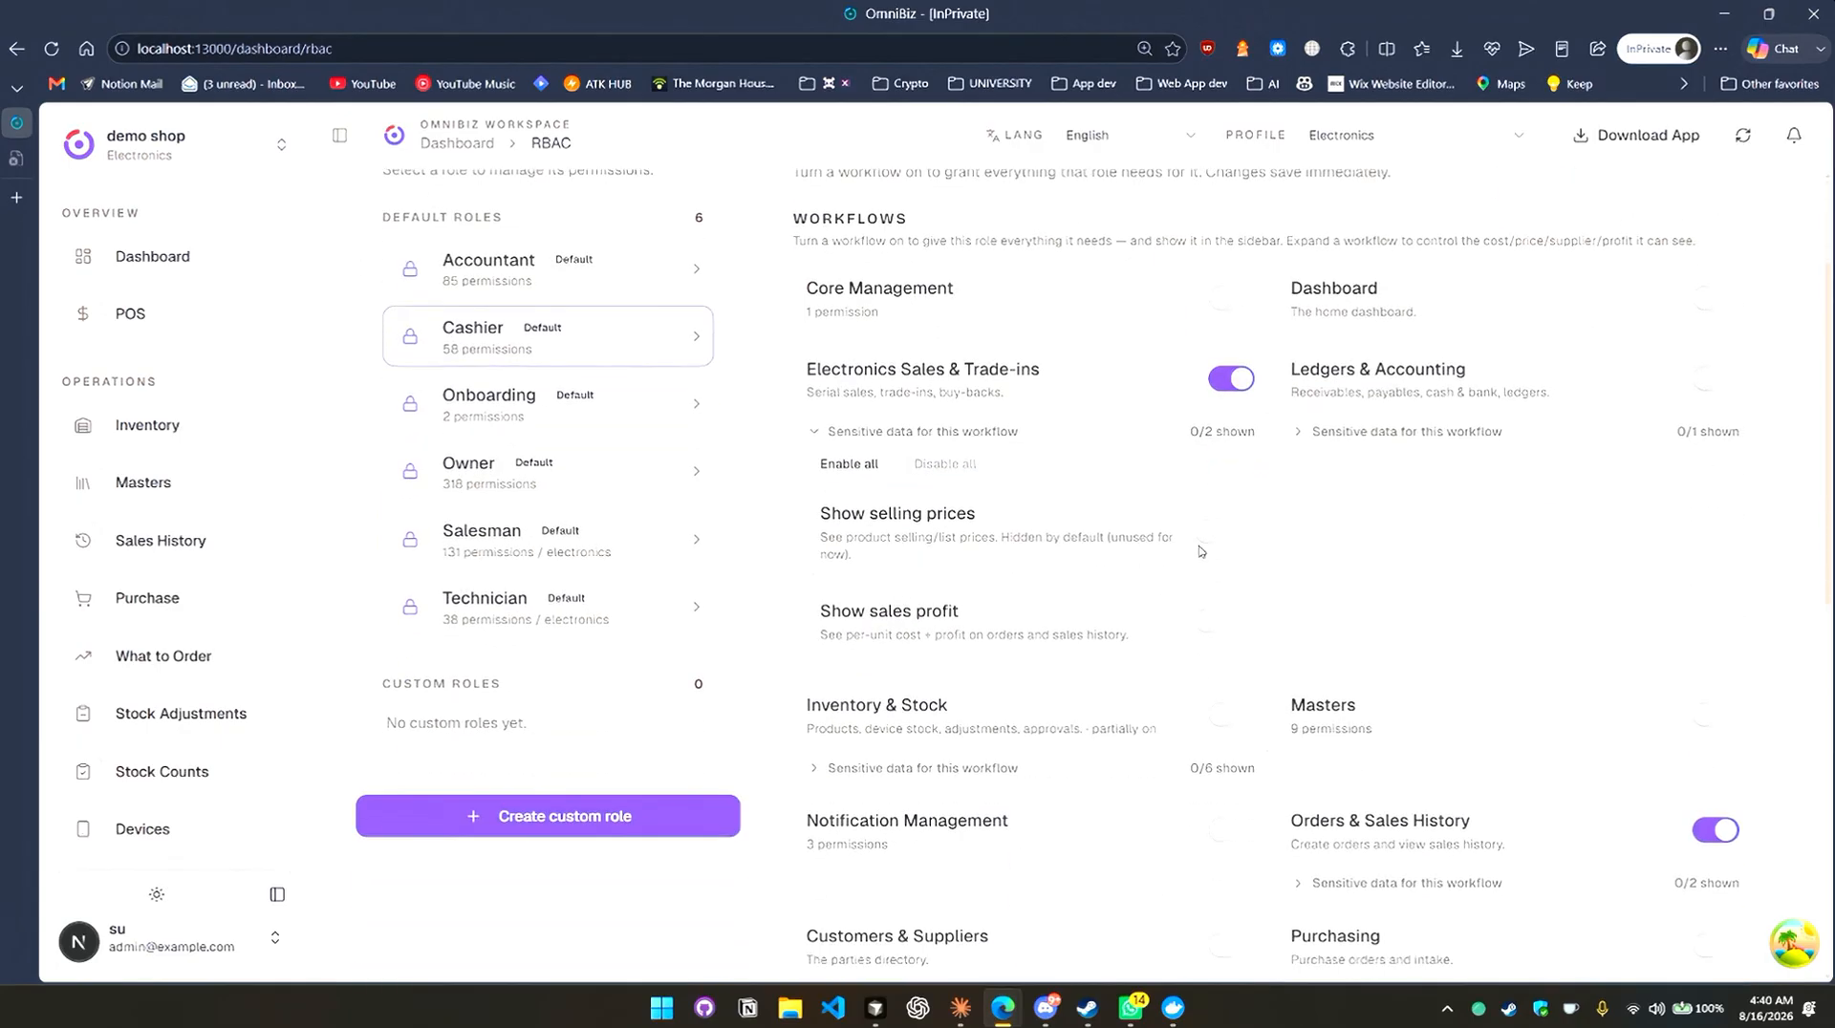
{"action": "left_click", "coordinate": [1228, 630]}
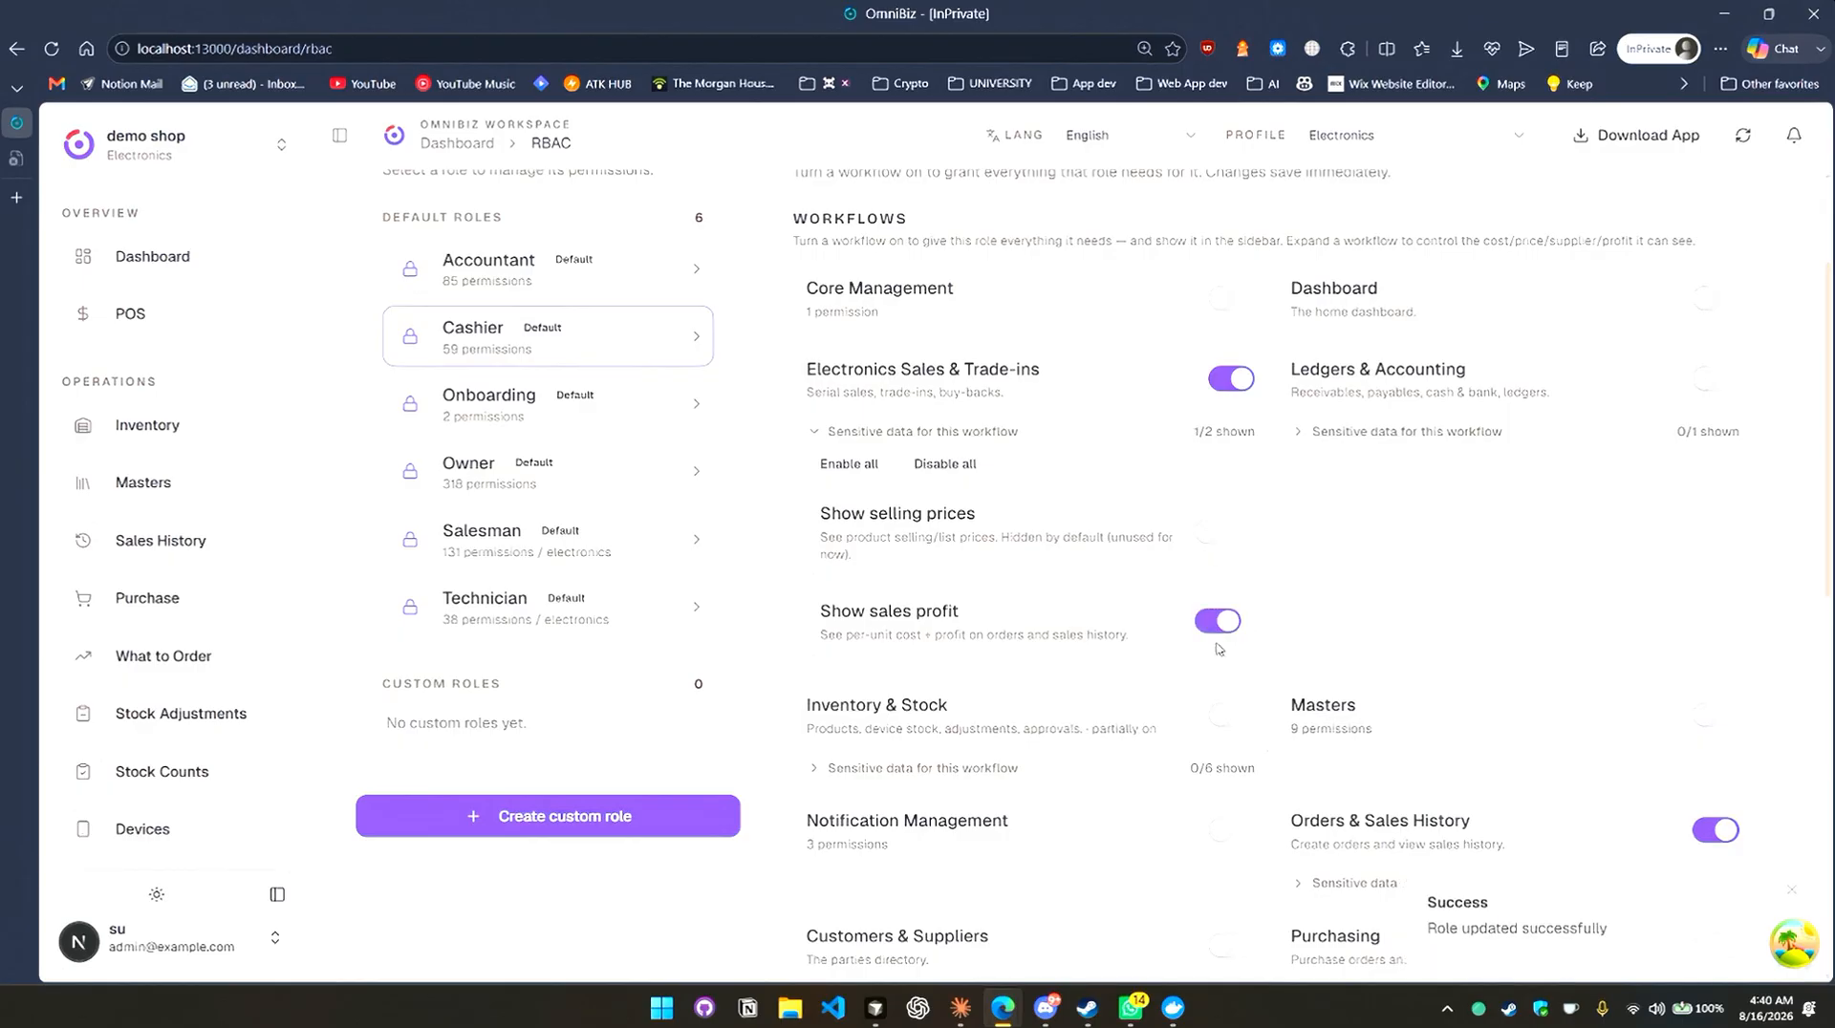
{"action": "scroll", "coordinate": [1345, 569], "scroll_direction": "up", "scroll_amount": 2}
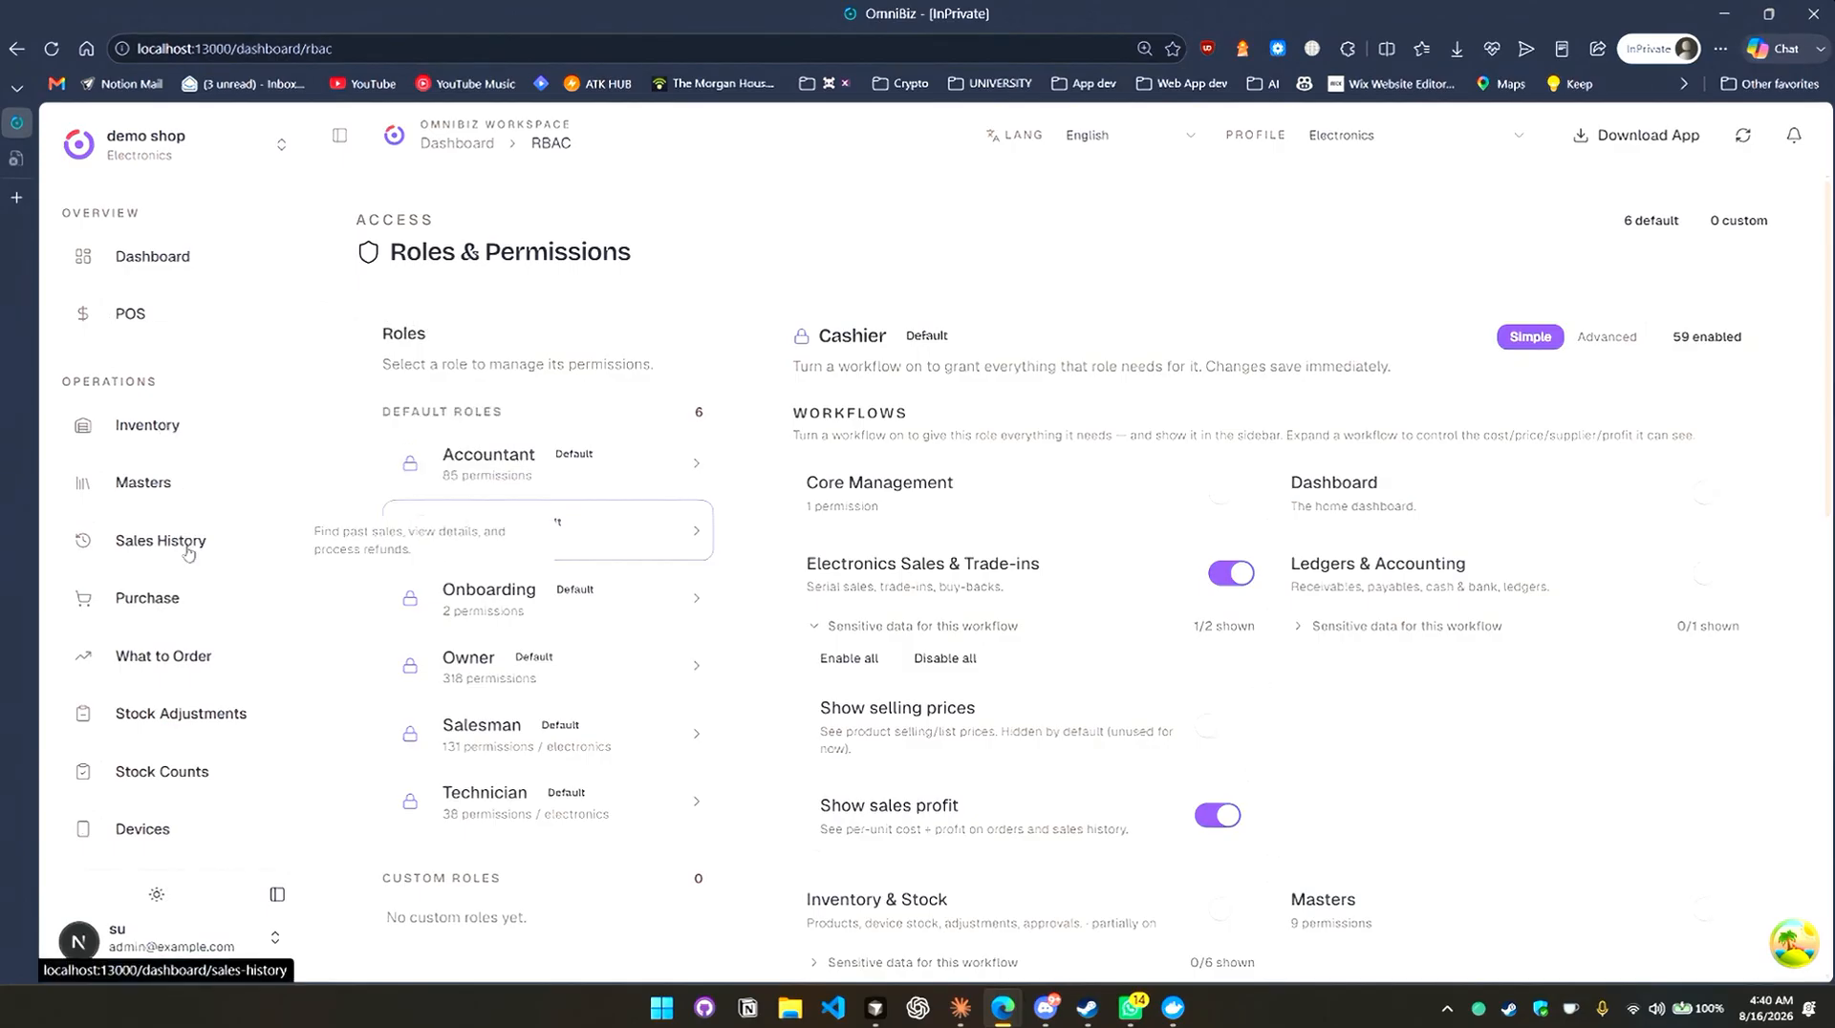
Grant the Cashier role the Inventory & Stock workflow, including Show pending stock and Approve received stock.
{"action": "scroll", "coordinate": [1150, 825], "scroll_direction": "down", "scroll_amount": 4}
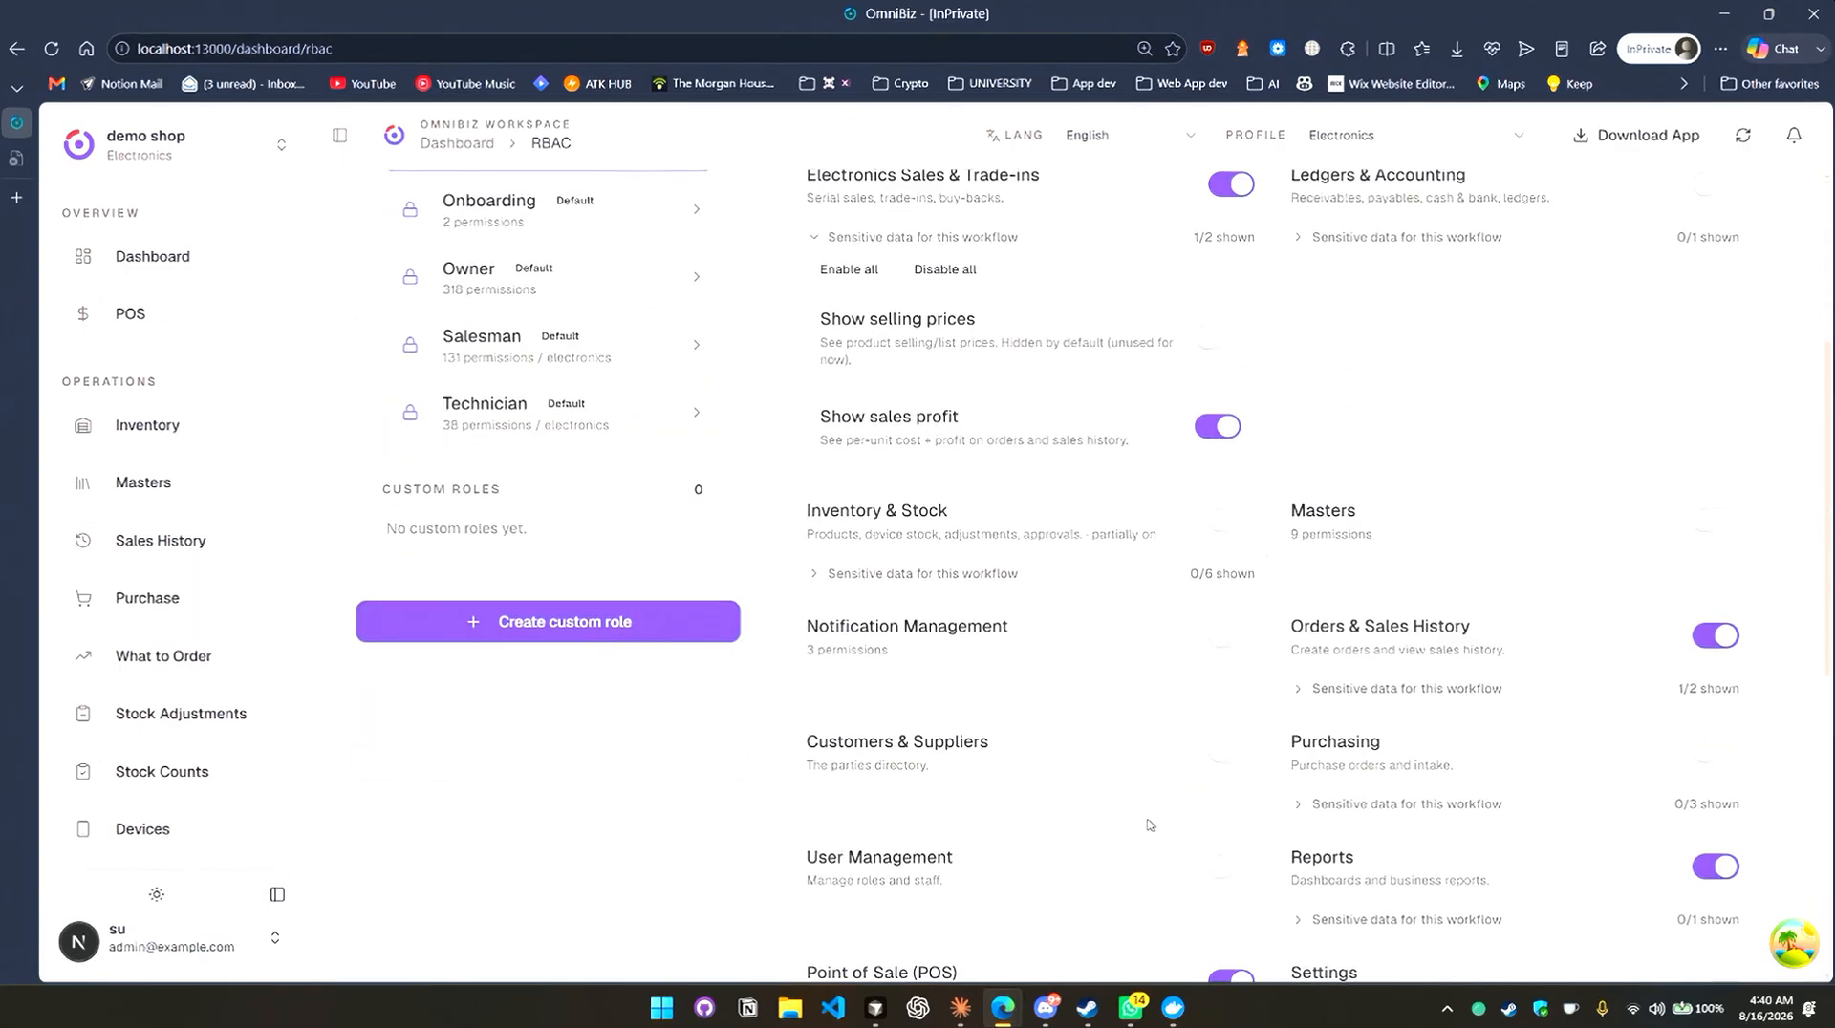
{"action": "left_click", "coordinate": [1223, 522]}
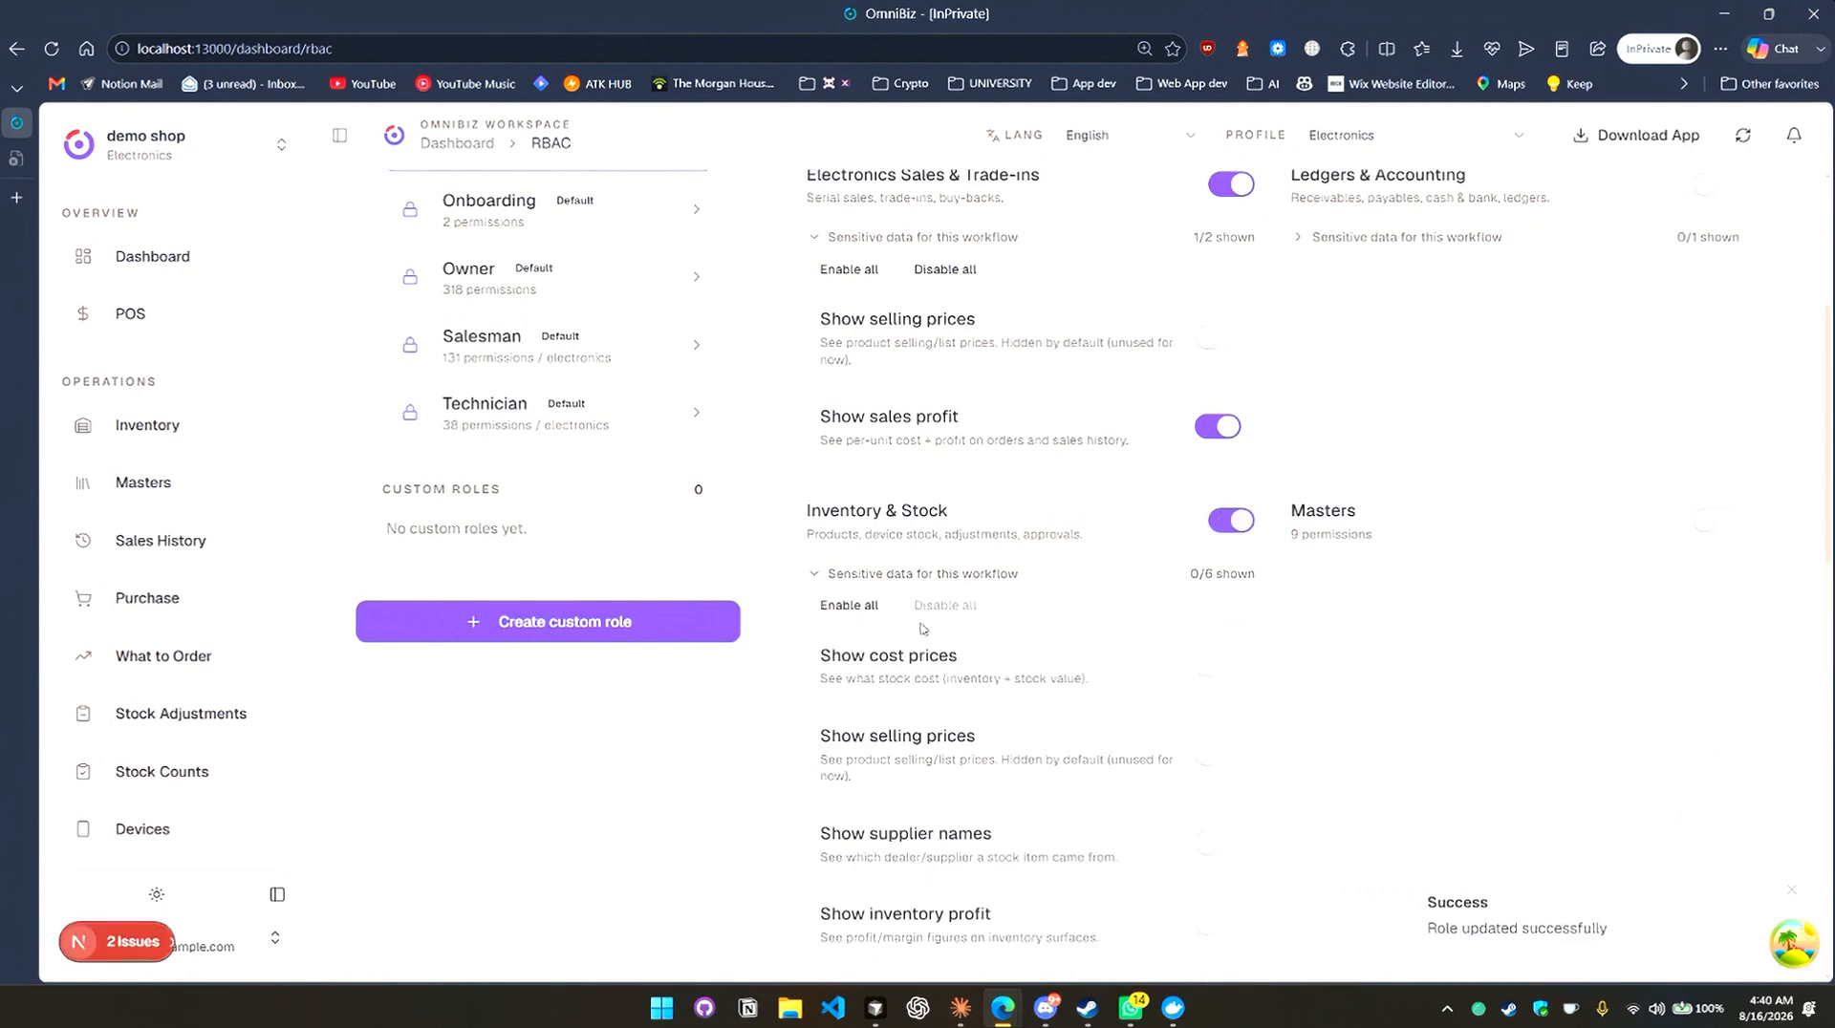
{"action": "scroll", "coordinate": [1096, 715], "scroll_direction": "down", "scroll_amount": 4}
{"action": "scroll", "coordinate": [1231, 420], "scroll_direction": "up", "scroll_amount": 1}
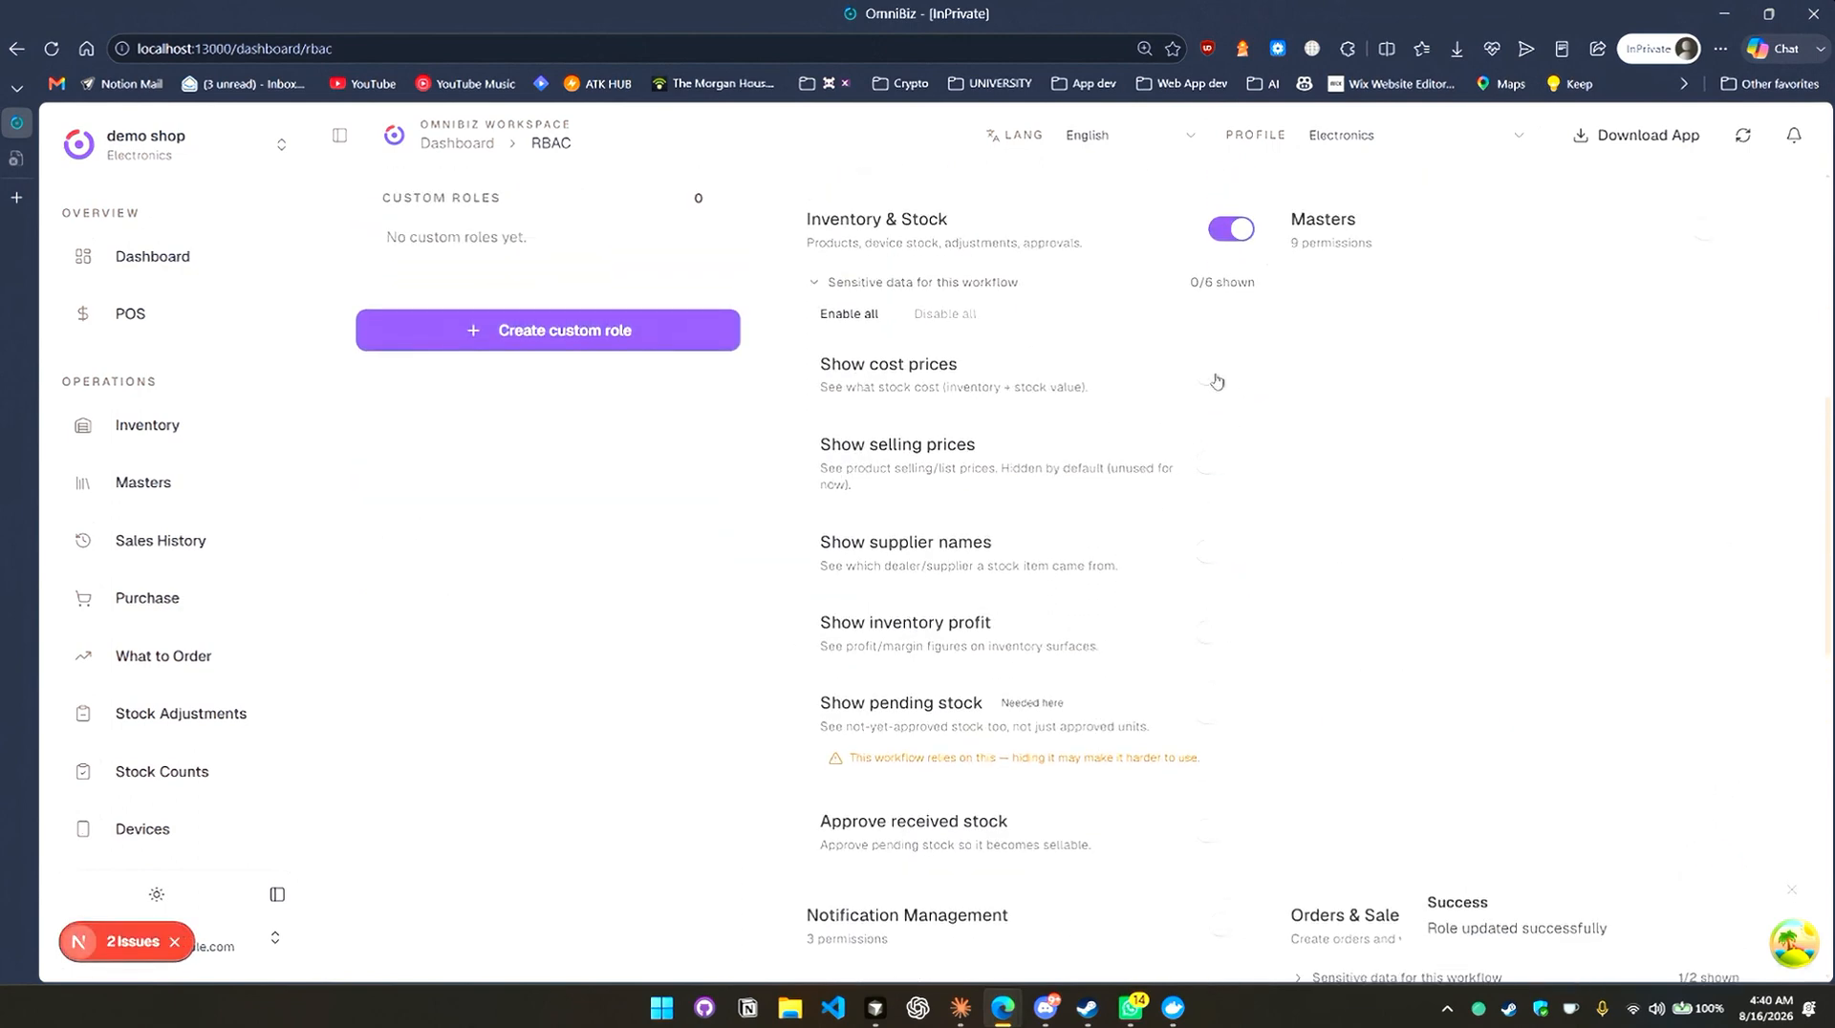
{"action": "left_click", "coordinate": [1212, 718]}
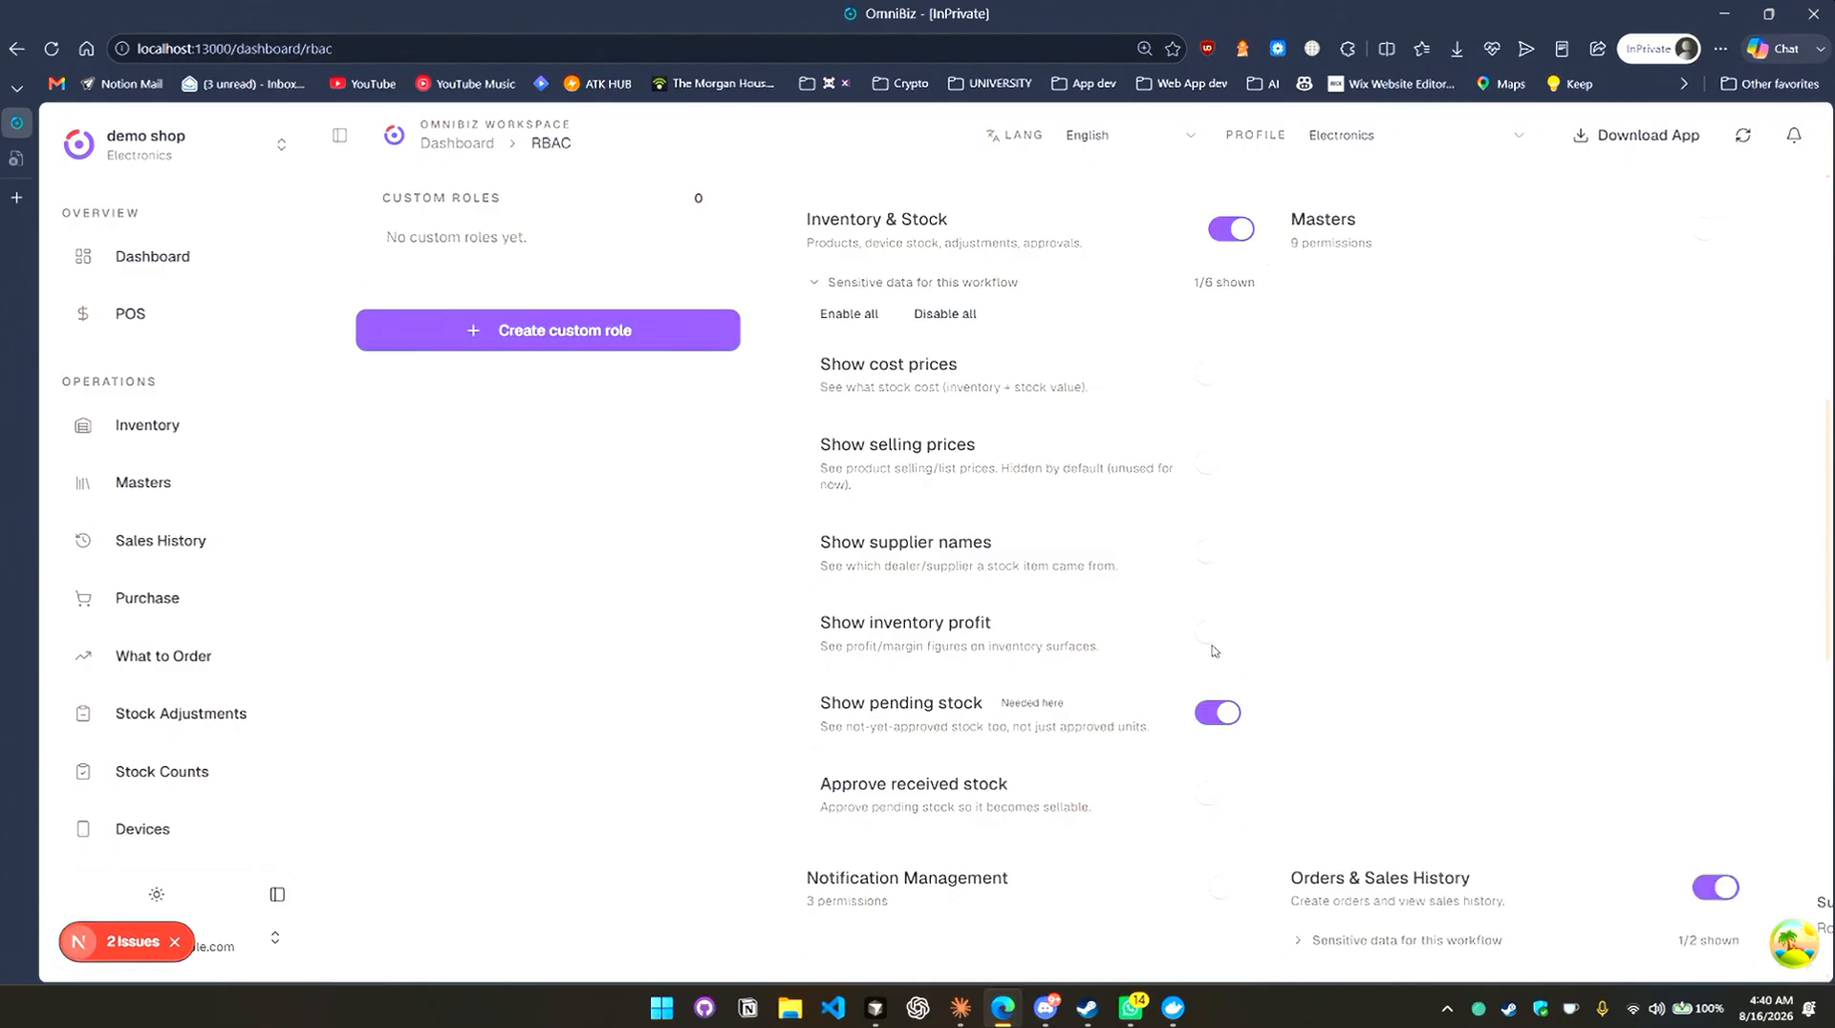
{"action": "scroll", "coordinate": [1212, 647], "scroll_direction": "down", "scroll_amount": 5}
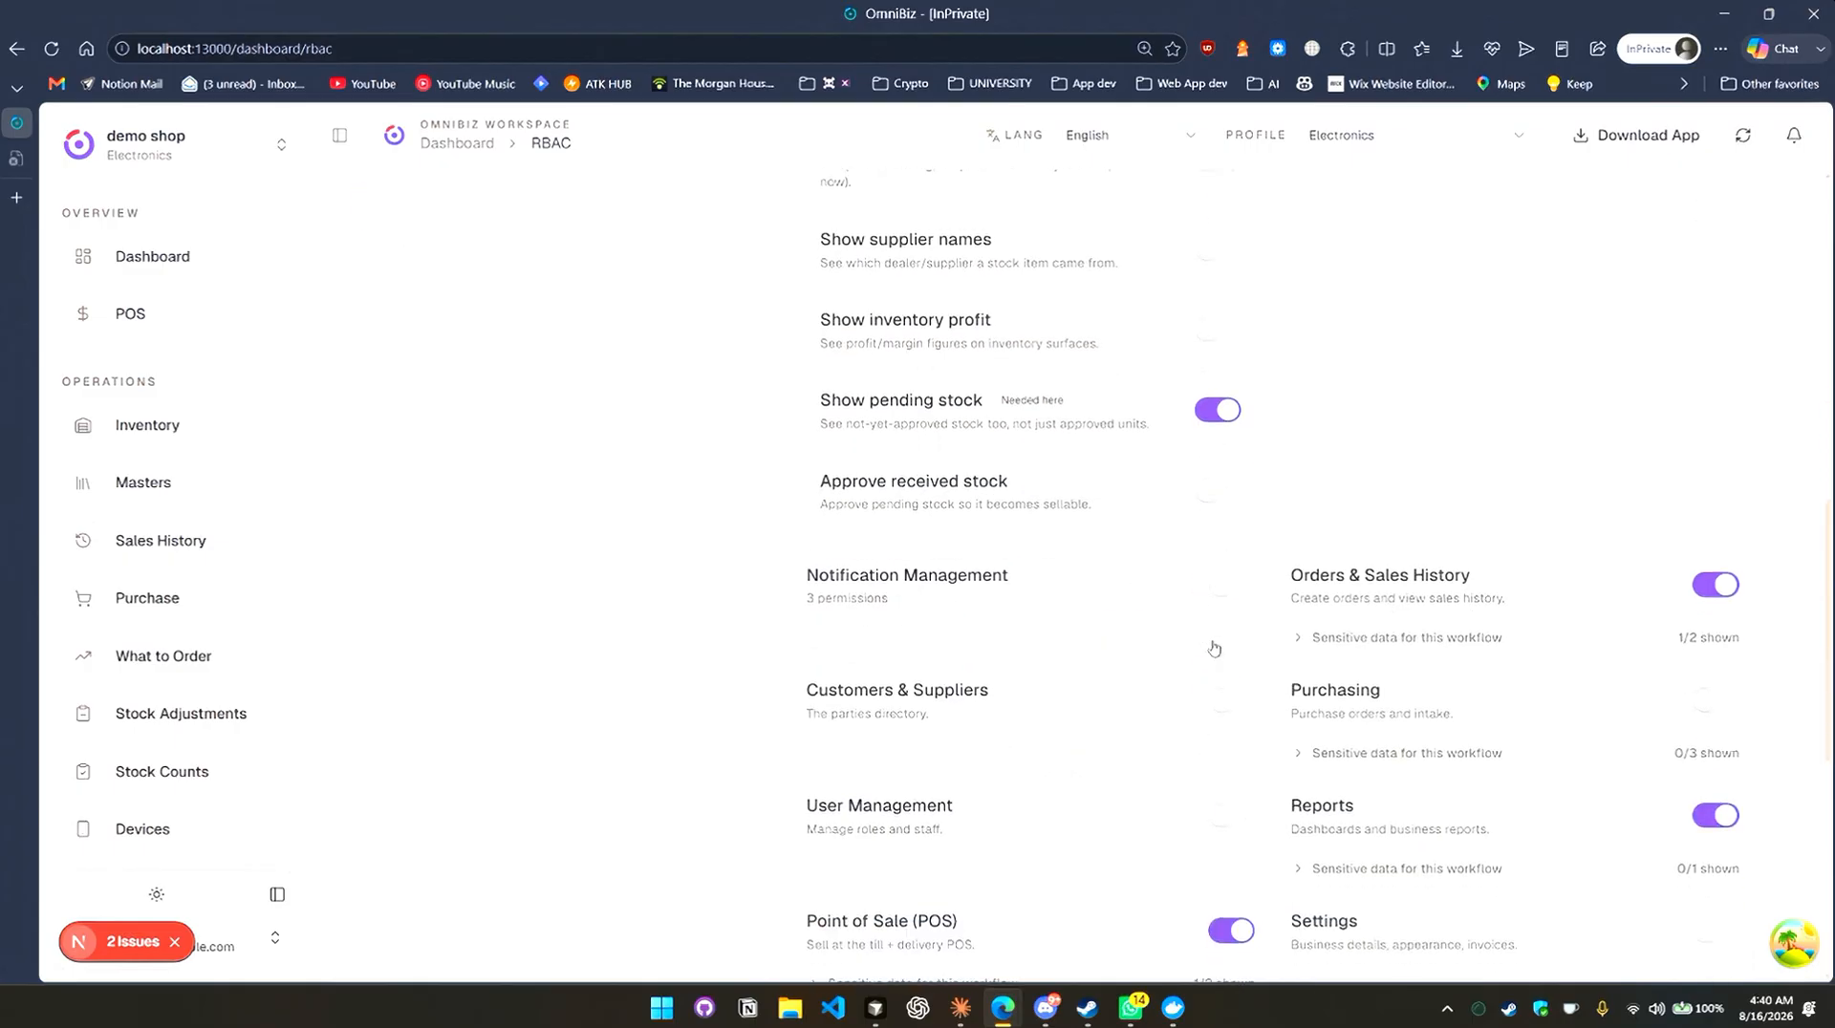
{"action": "left_click", "coordinate": [1210, 317]}
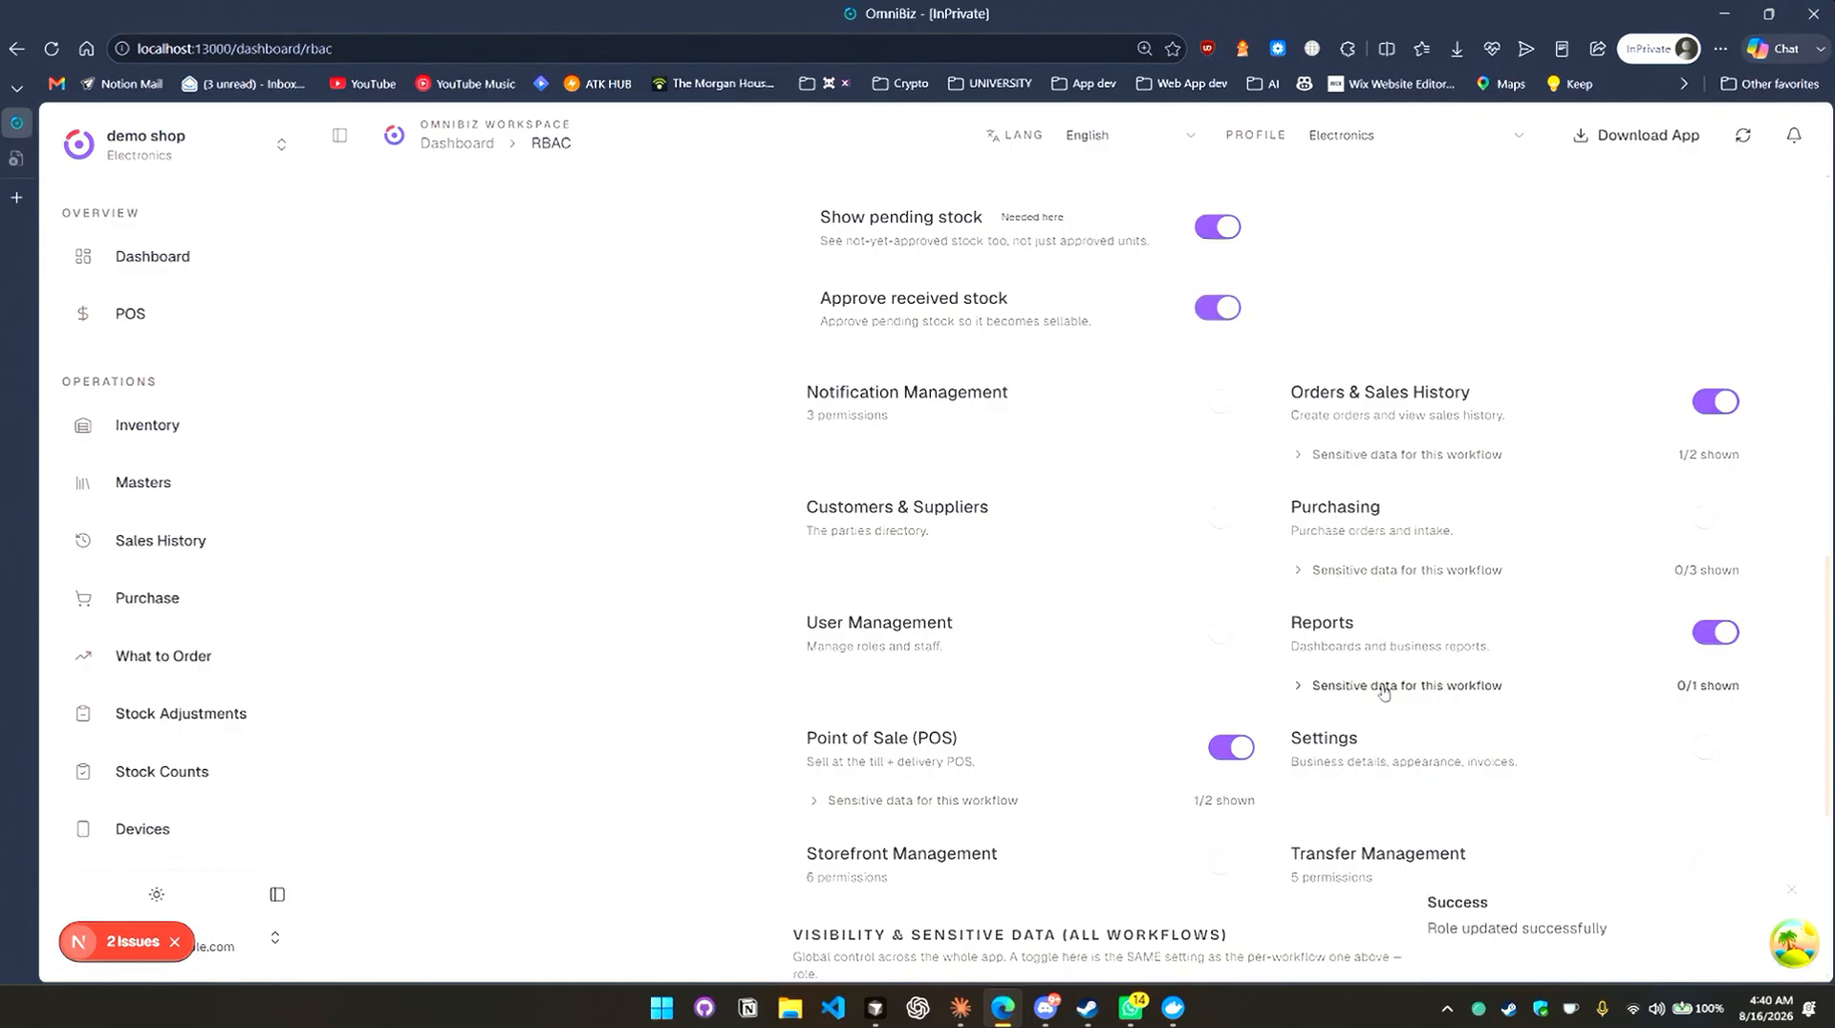
Expand the sensitive data for Orders & Sales History and switch Show sales profit off and on again.
{"action": "scroll", "coordinate": [1474, 612], "scroll_direction": "down", "scroll_amount": 1}
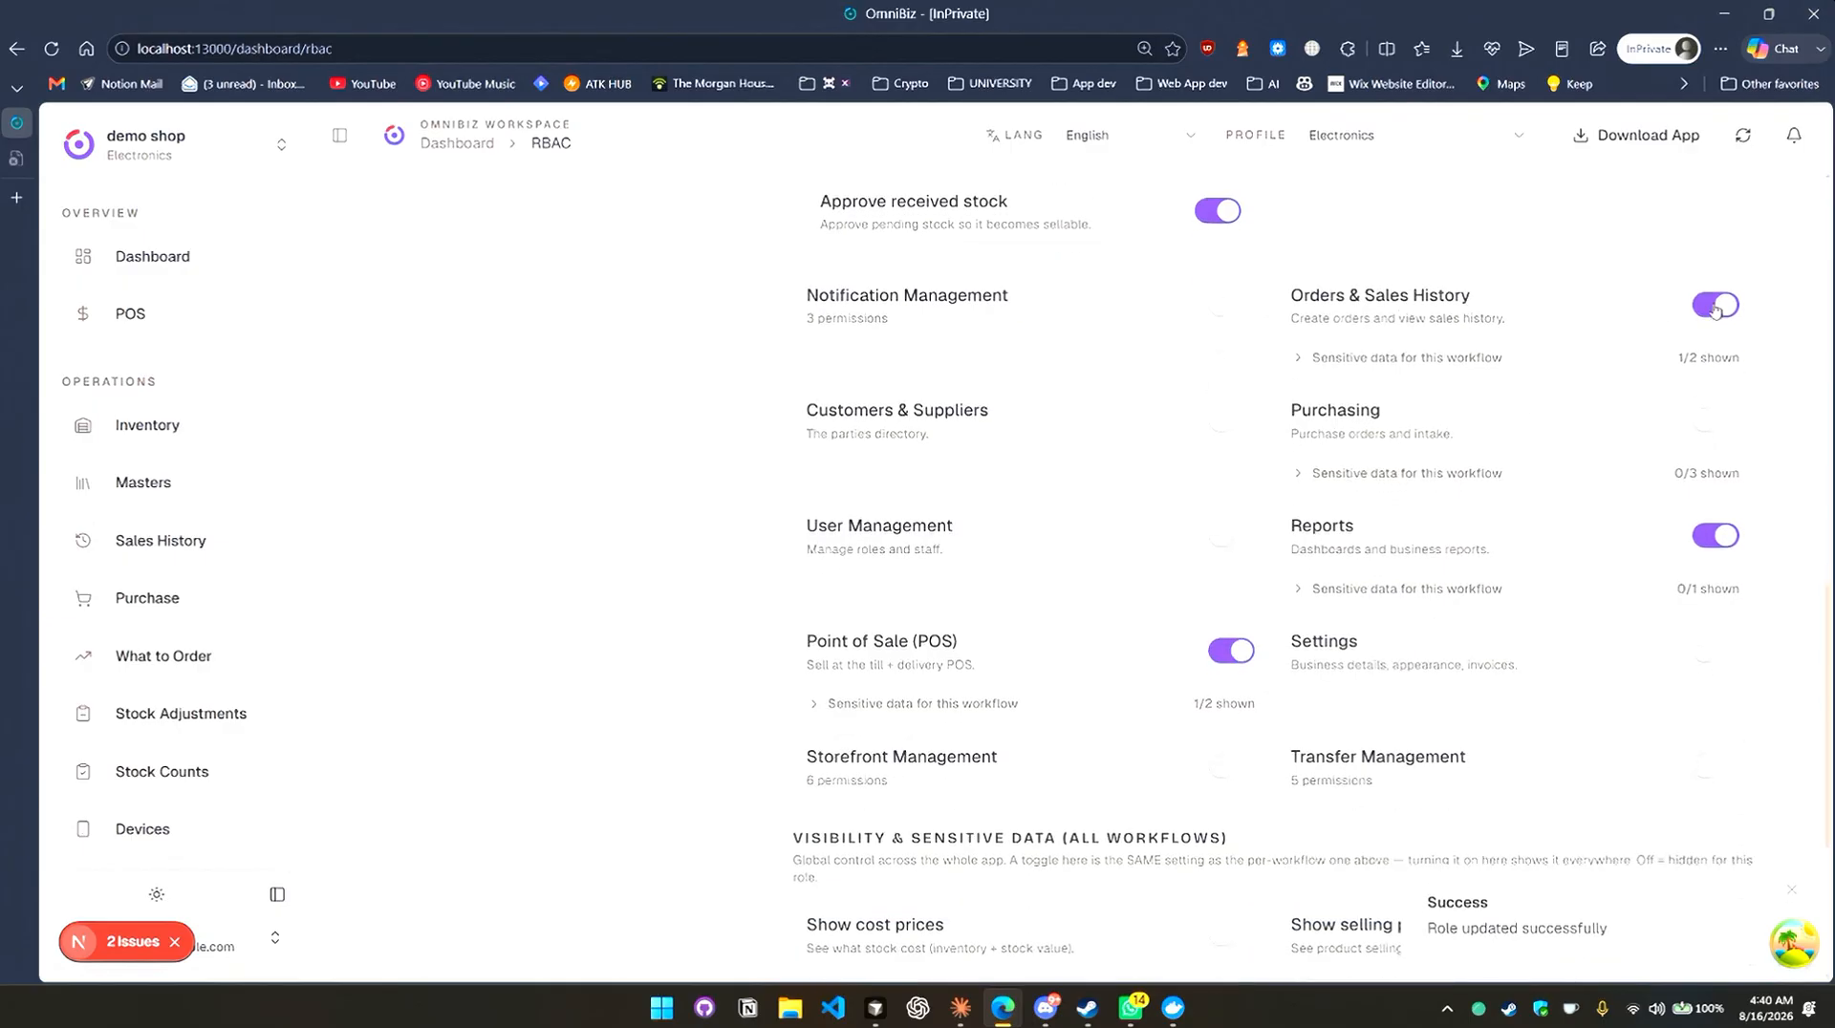
{"action": "left_click", "coordinate": [1582, 362]}
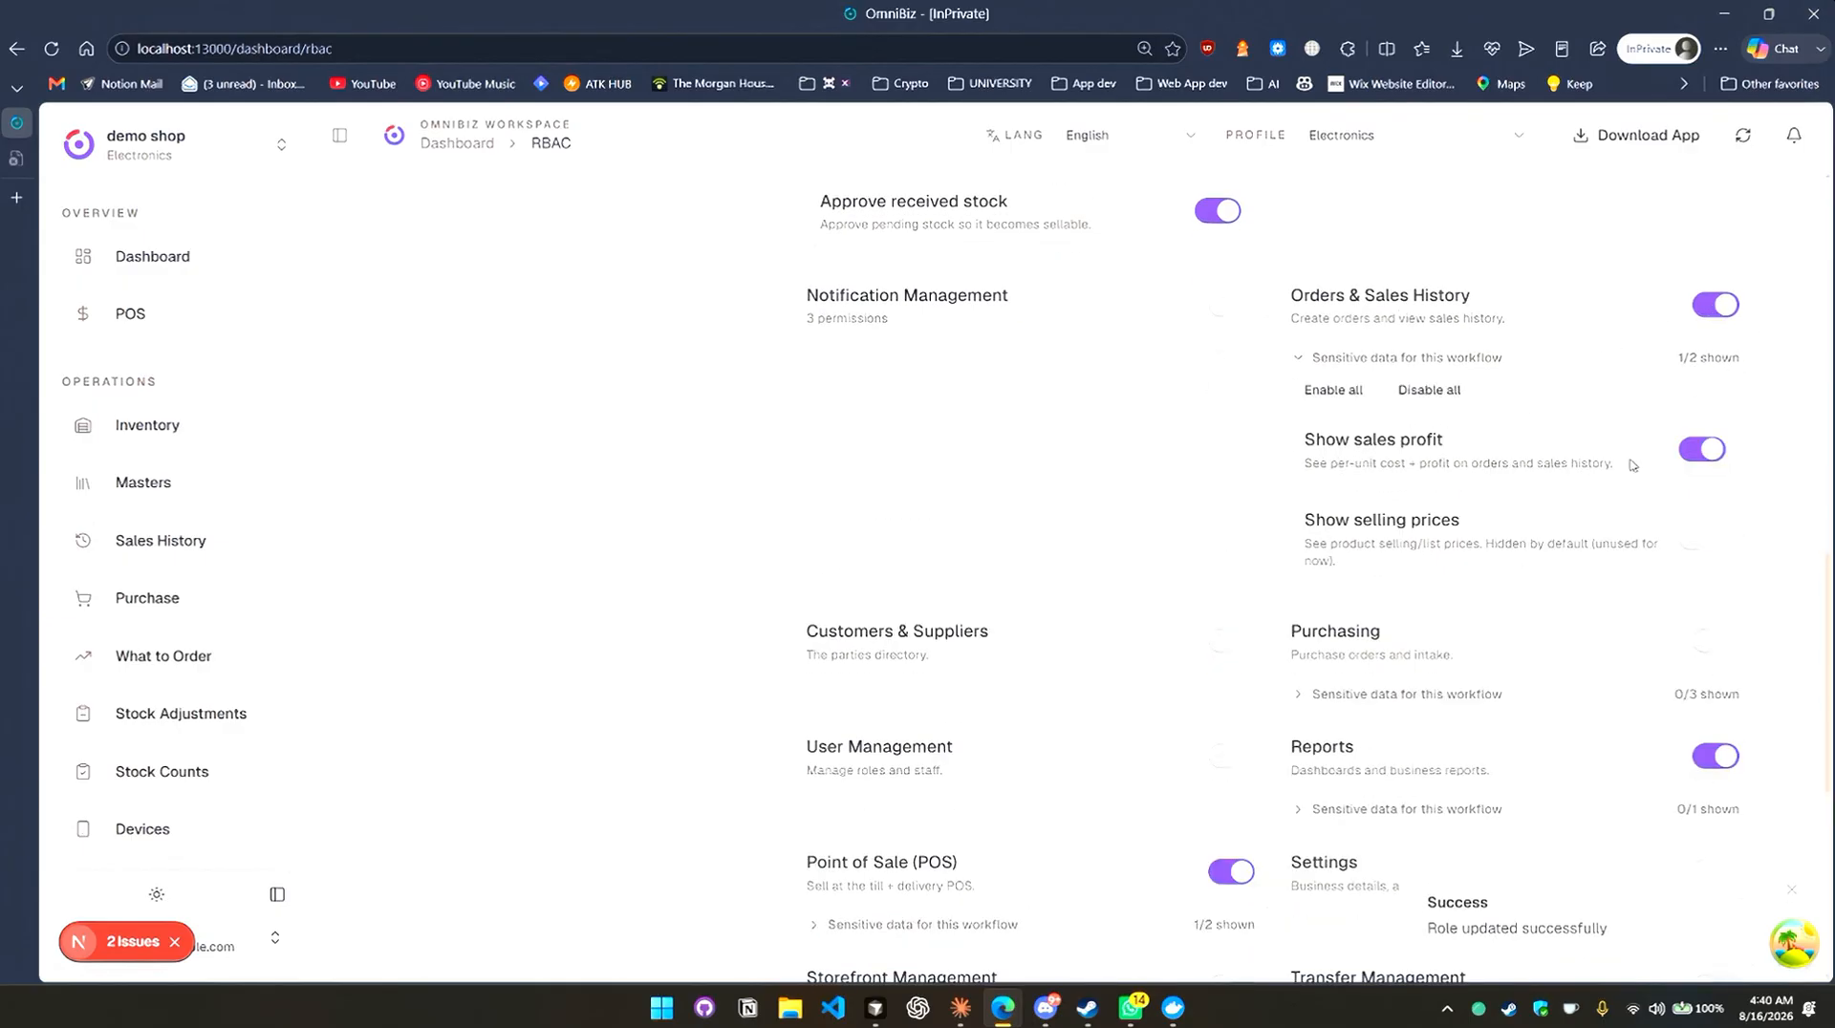
{"action": "left_click", "coordinate": [1696, 454]}
{"action": "left_click", "coordinate": [1701, 458]}
Expand the sensitive data for the Purchasing workflow and examine its visibility options.
{"action": "scroll", "coordinate": [1086, 646], "scroll_direction": "down", "scroll_amount": 4}
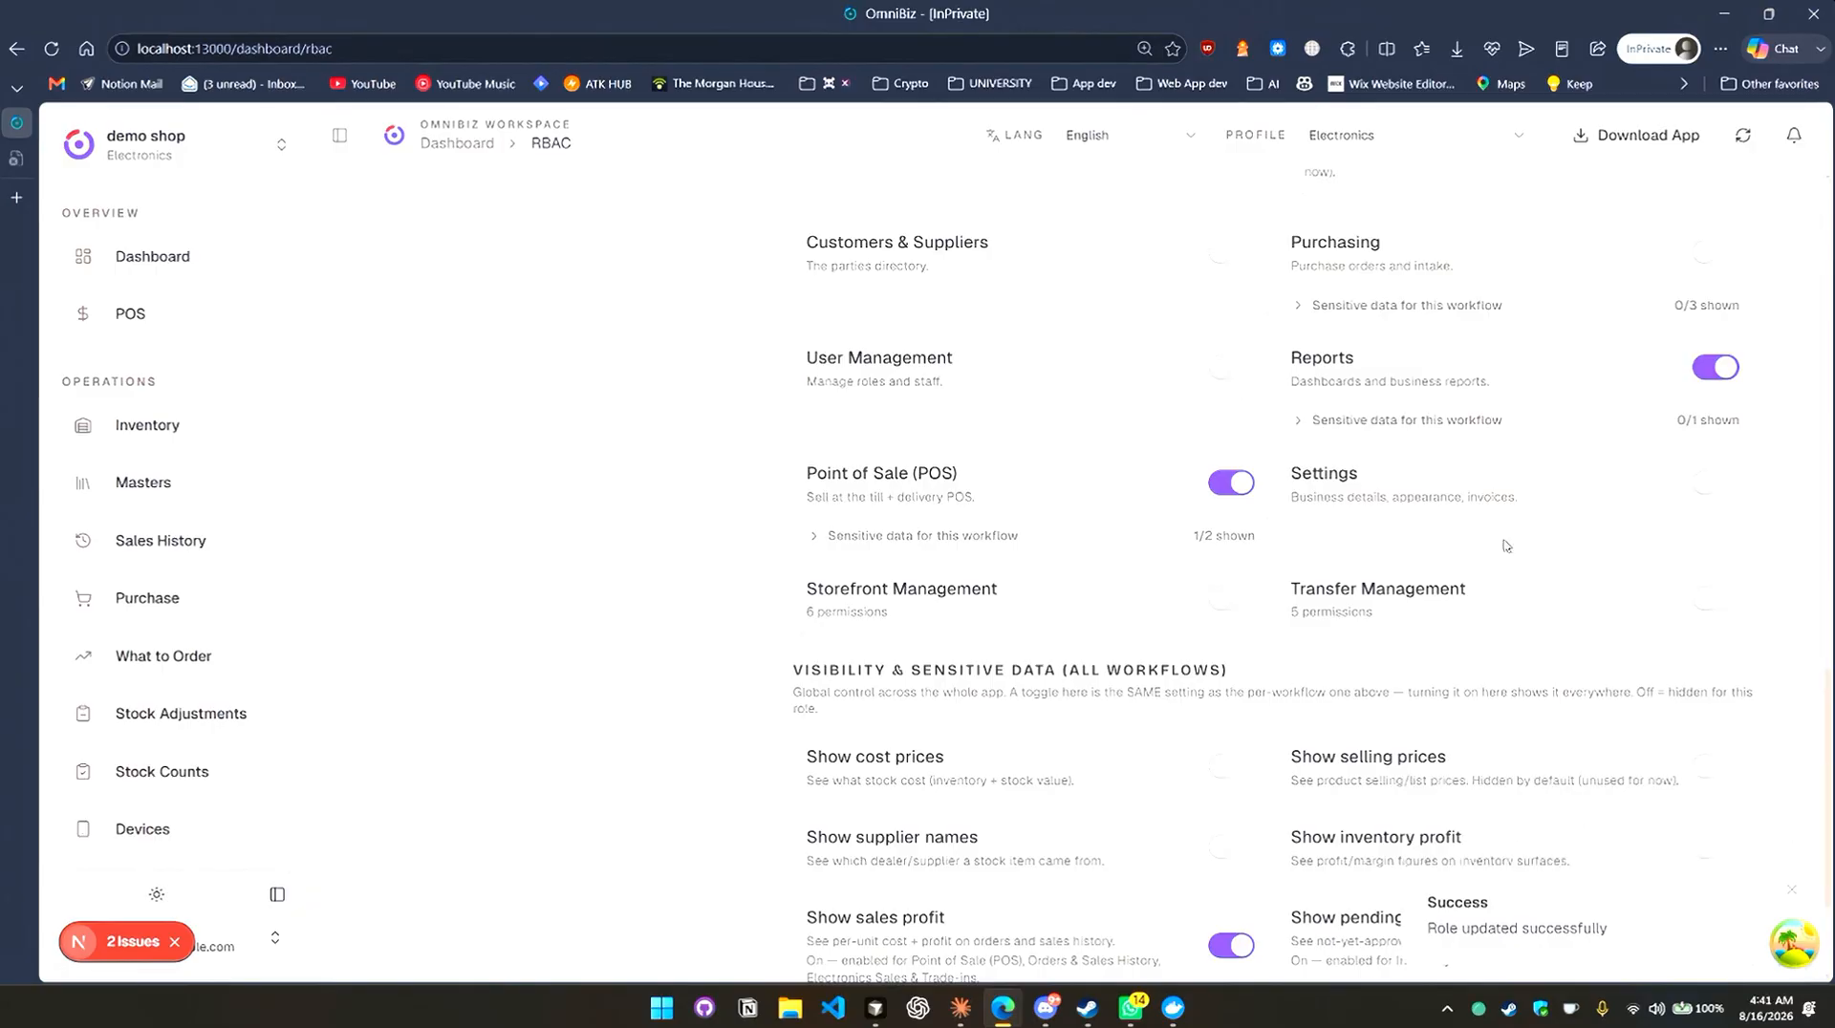
{"action": "scroll", "coordinate": [1526, 559], "scroll_direction": "up", "scroll_amount": 1}
{"action": "scroll", "coordinate": [1527, 559], "scroll_direction": "up", "scroll_amount": 1}
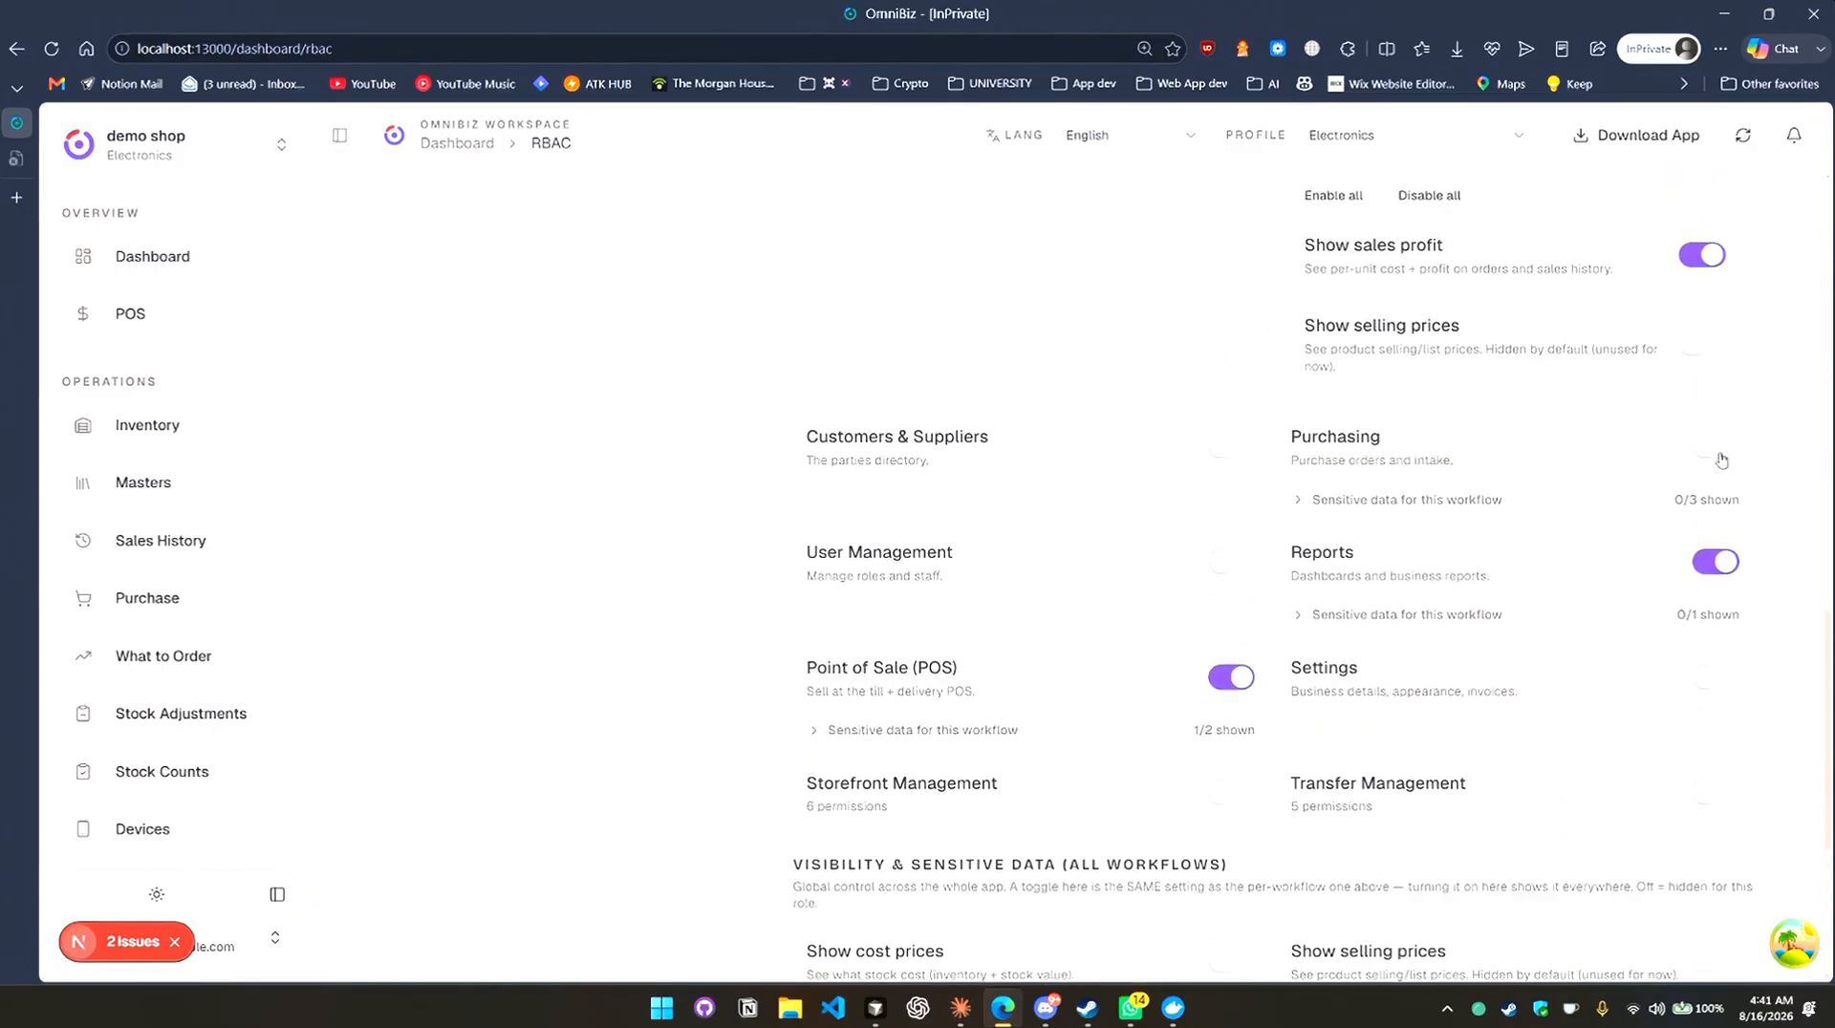
{"action": "left_click", "coordinate": [1480, 505]}
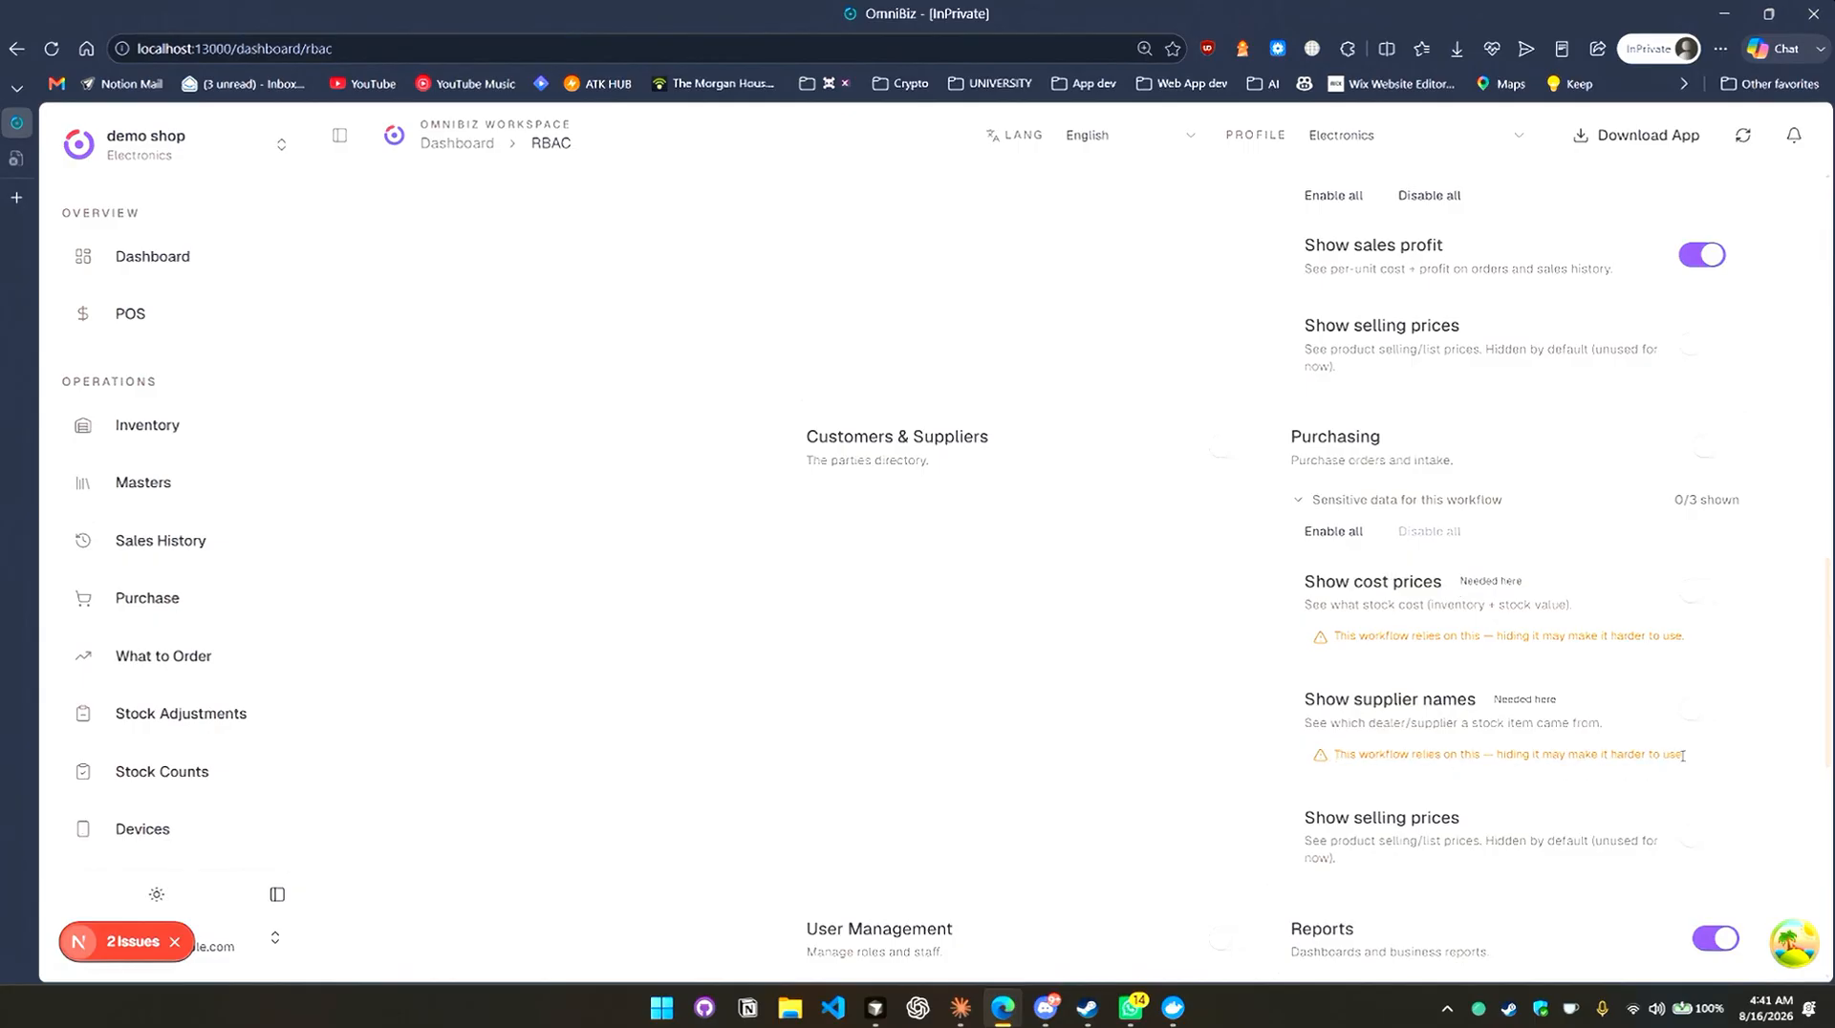
{"action": "scroll", "coordinate": [1665, 769], "scroll_direction": "down", "scroll_amount": 6}
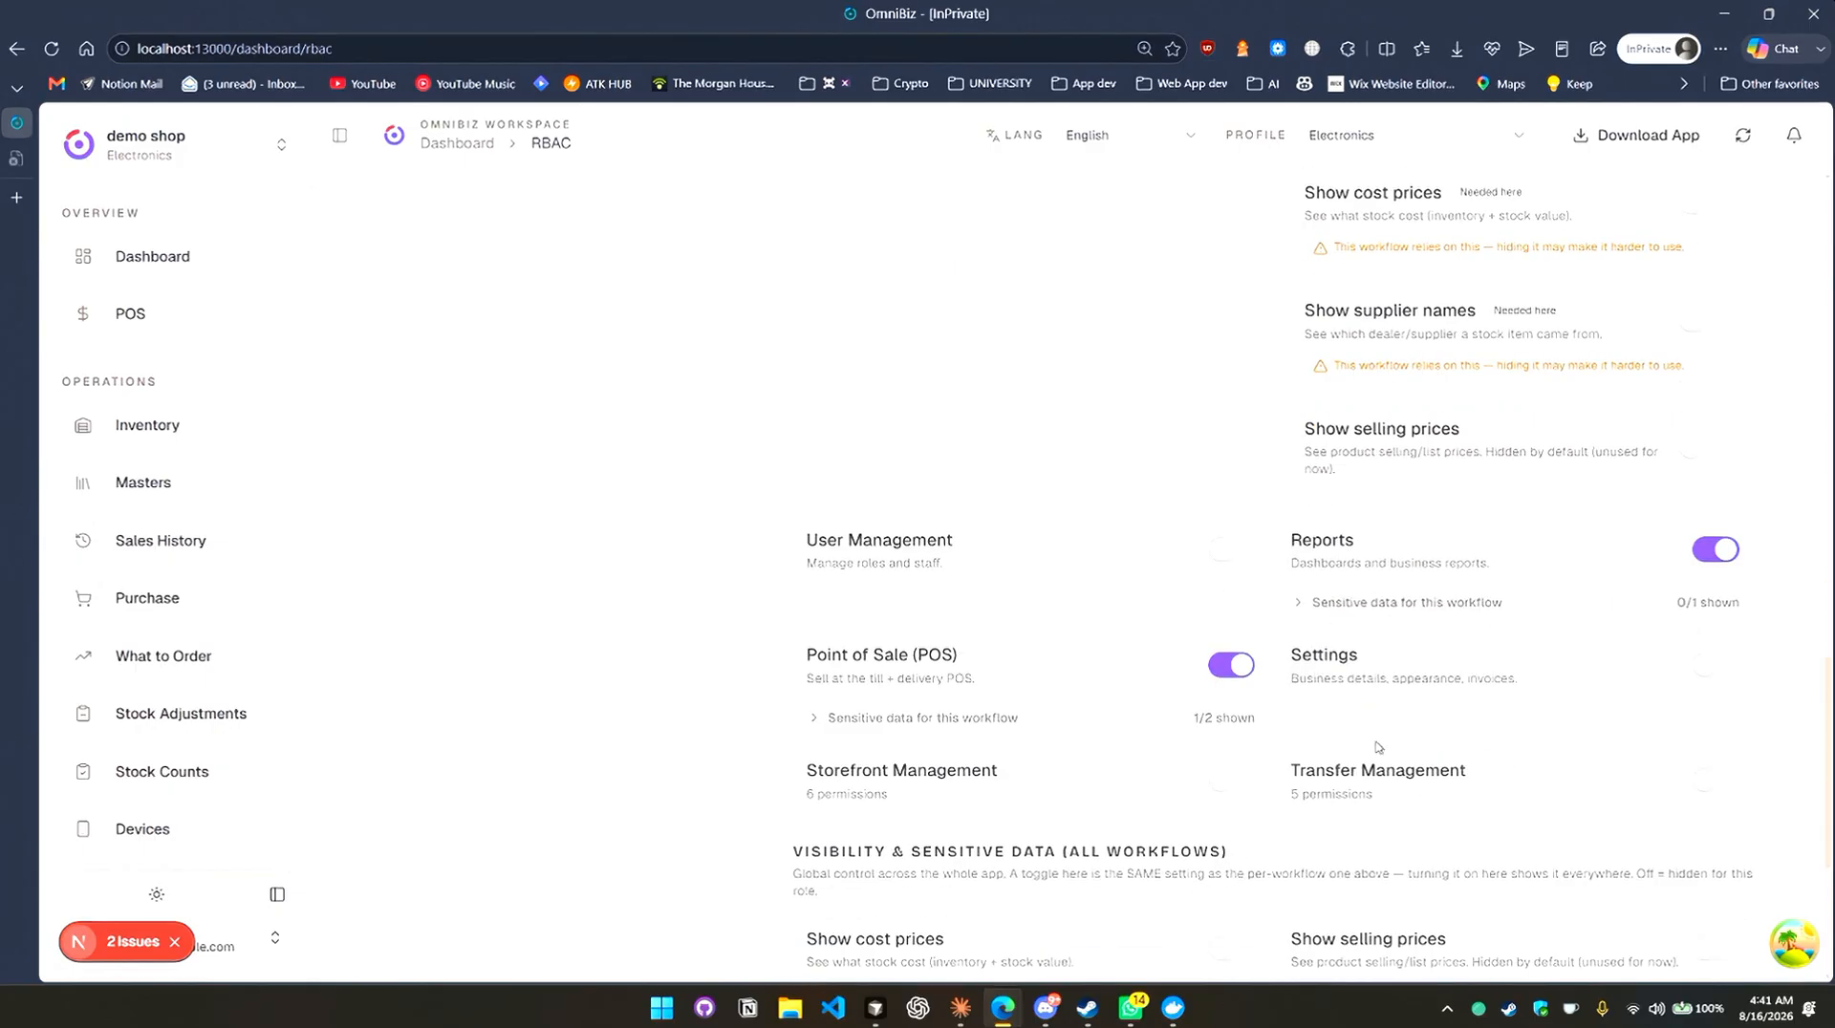
Turn off Show sales profit for the Cashier role in the Point of Sale (POS) workflow.
{"action": "left_click", "coordinate": [820, 523]}
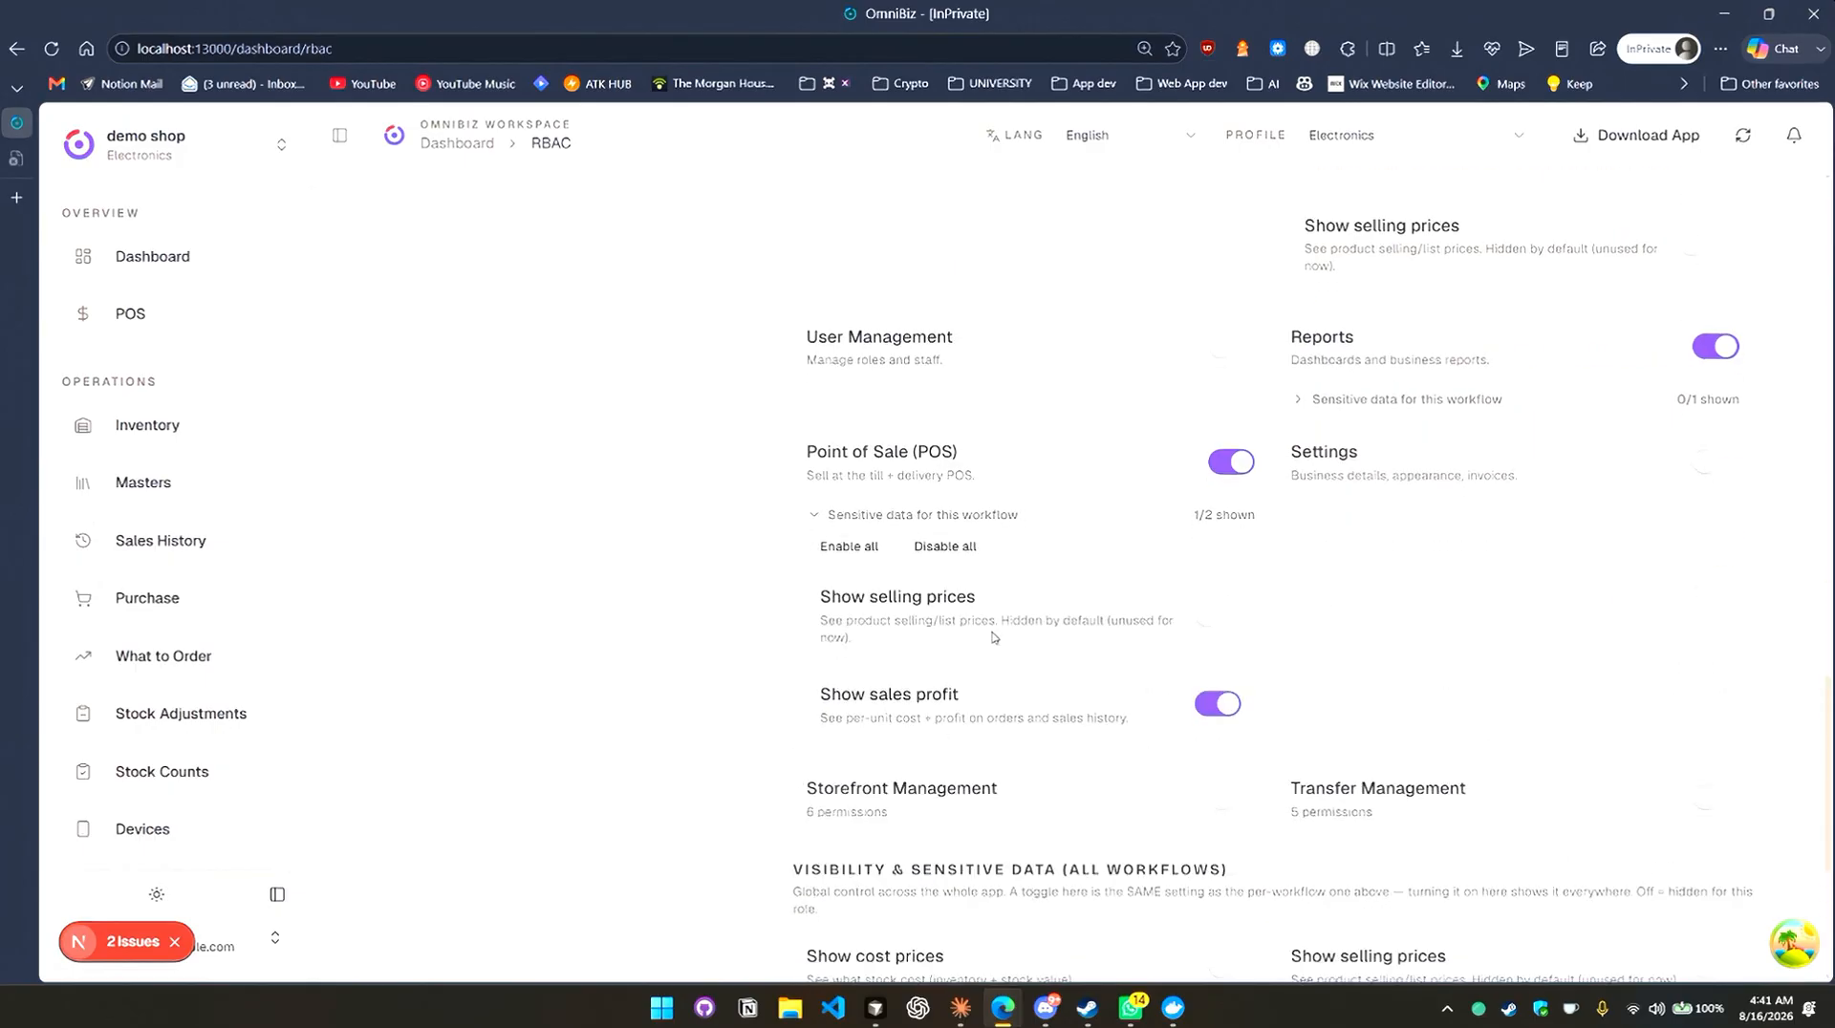
{"action": "scroll", "coordinate": [1001, 644], "scroll_direction": "down", "scroll_amount": 2}
{"action": "scroll", "coordinate": [1000, 626], "scroll_direction": "up", "scroll_amount": 1}
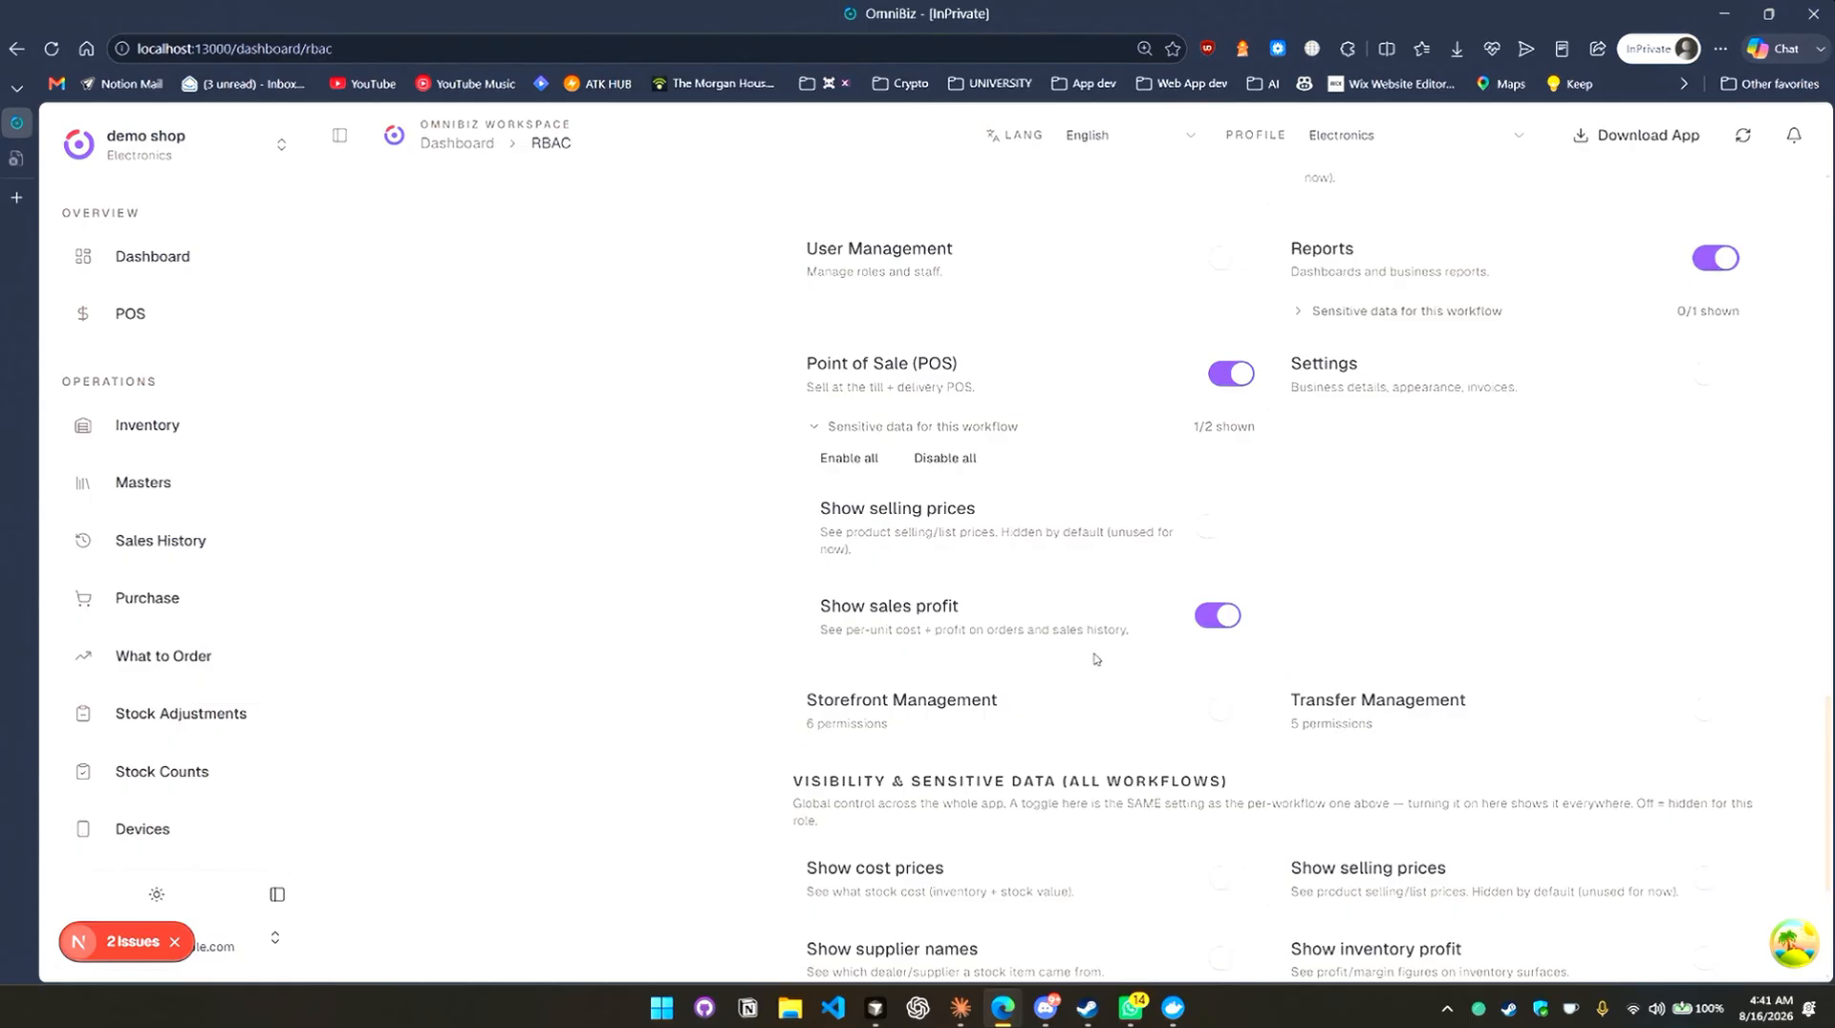
{"action": "left_click", "coordinate": [1197, 619]}
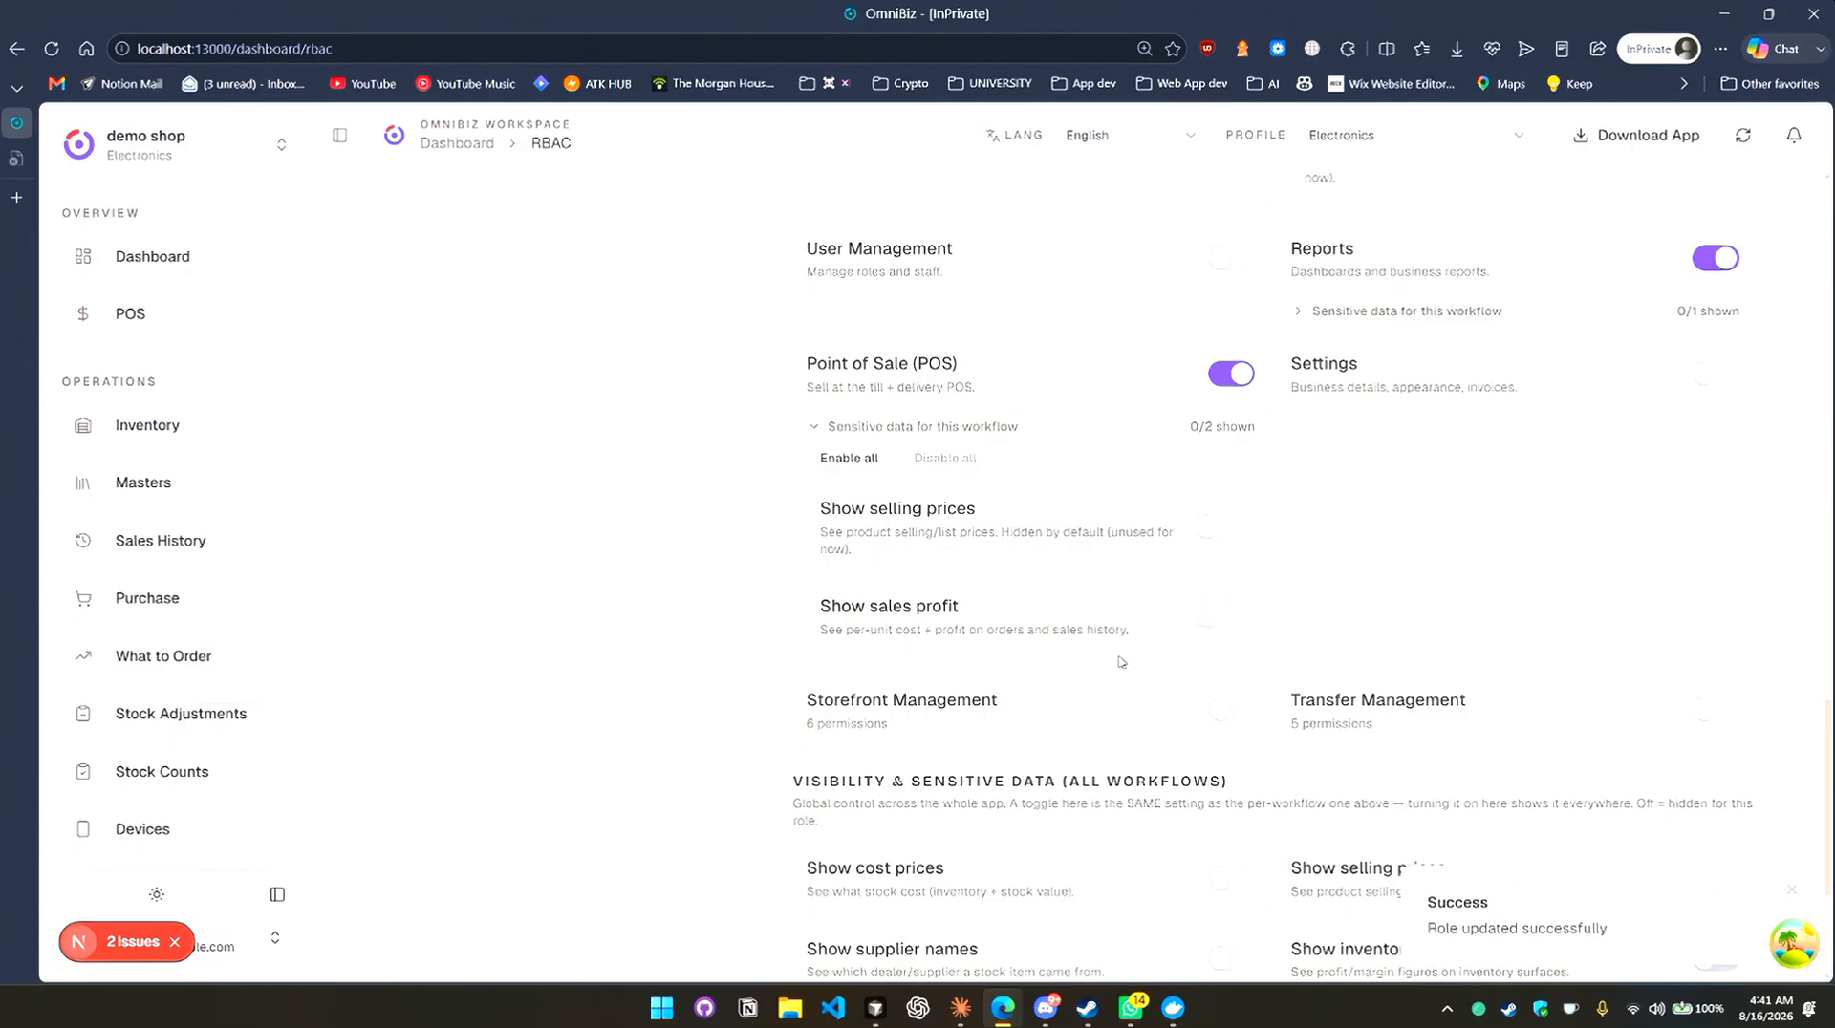
{"action": "scroll", "coordinate": [1532, 544], "scroll_direction": "up", "scroll_amount": 2}
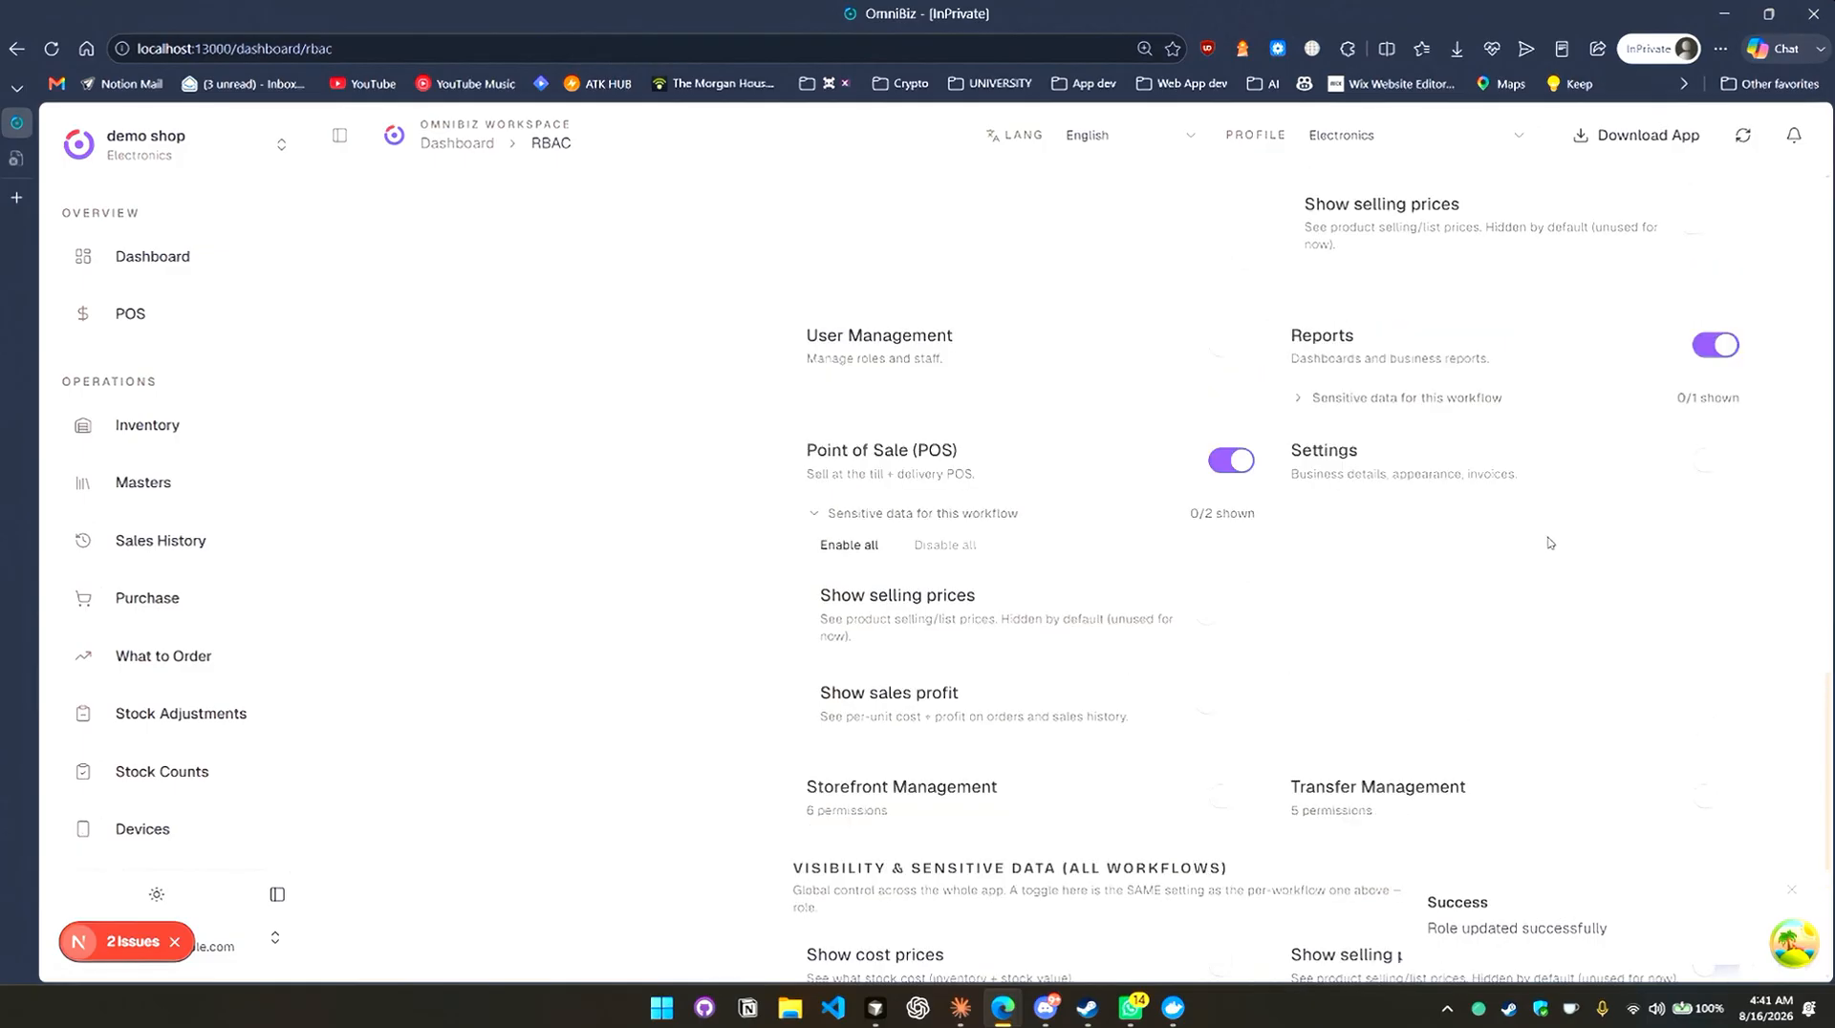
Examine the Cashier role's remaining workflows and the global Visibility & Sensitive Data settings.
{"action": "scroll", "coordinate": [1282, 717], "scroll_direction": "down", "scroll_amount": 1}
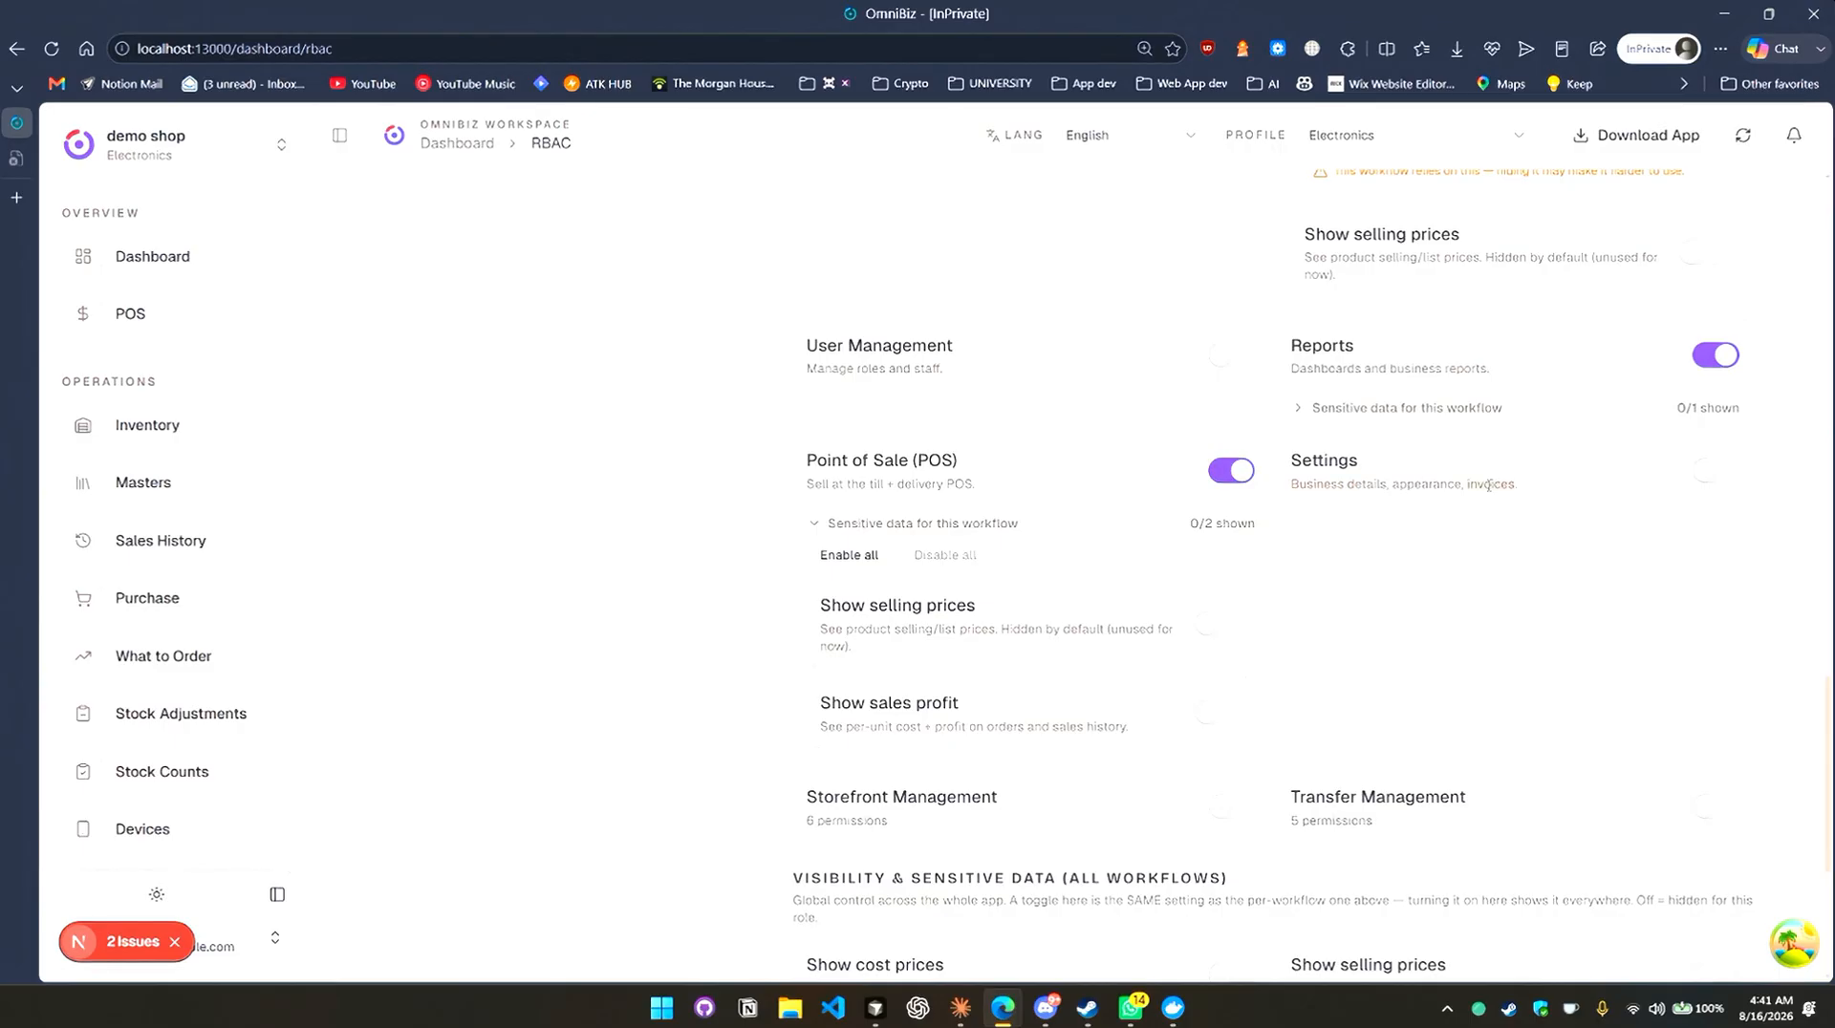
{"action": "scroll", "coordinate": [995, 668], "scroll_direction": "down", "scroll_amount": 3}
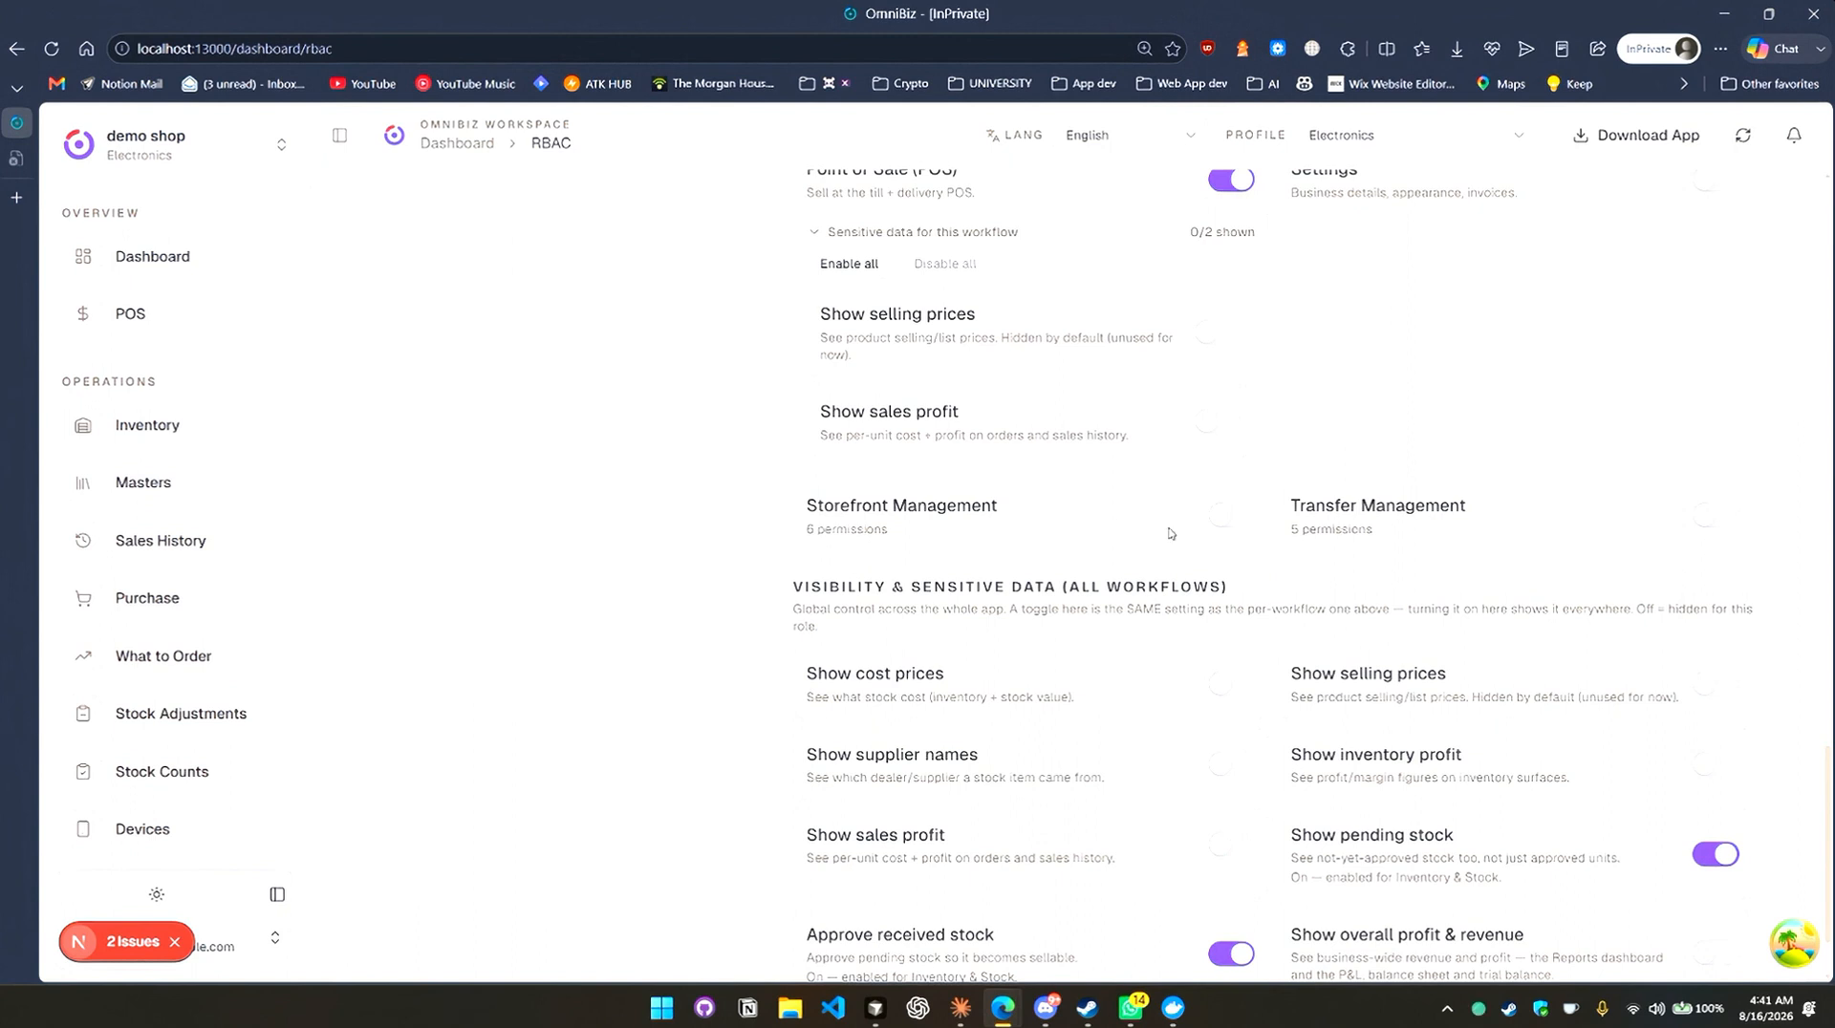
{"action": "scroll", "coordinate": [1173, 533], "scroll_direction": "down", "scroll_amount": 1}
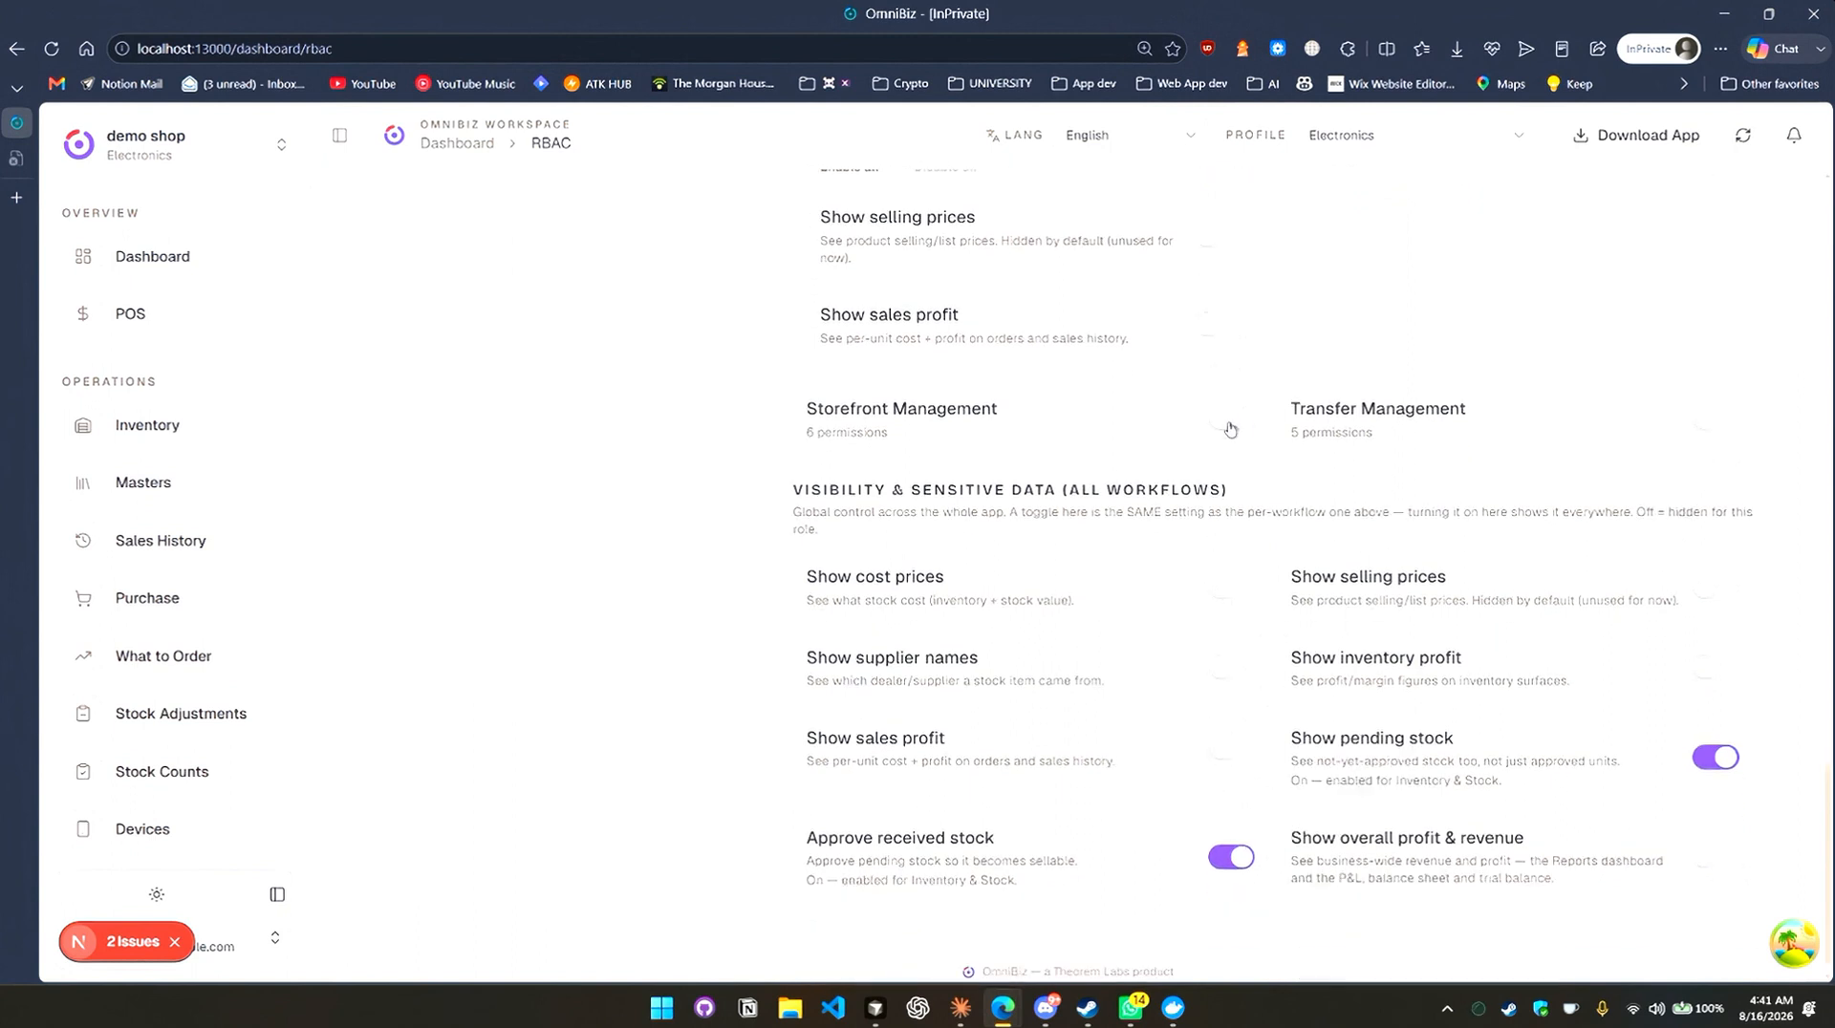
{"action": "scroll", "coordinate": [1230, 429], "scroll_direction": "down", "scroll_amount": 1}
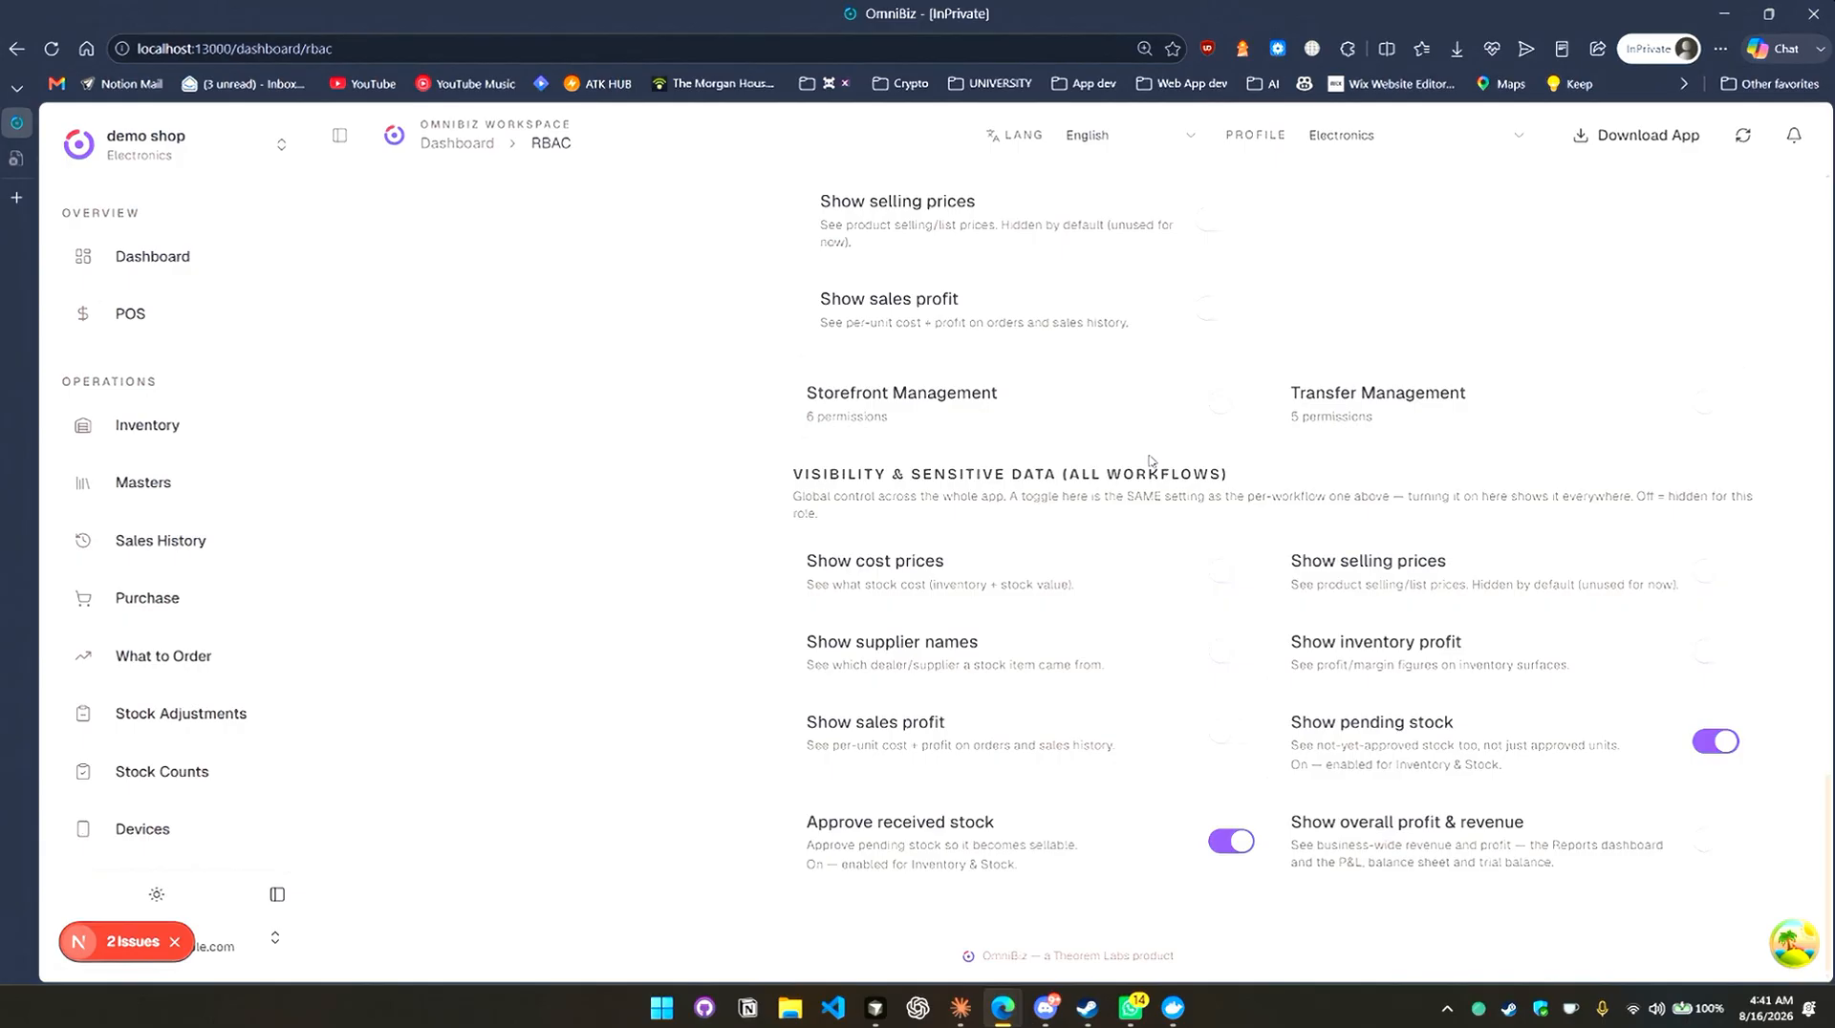
{"action": "scroll", "coordinate": [1113, 461], "scroll_direction": "up", "scroll_amount": 15}
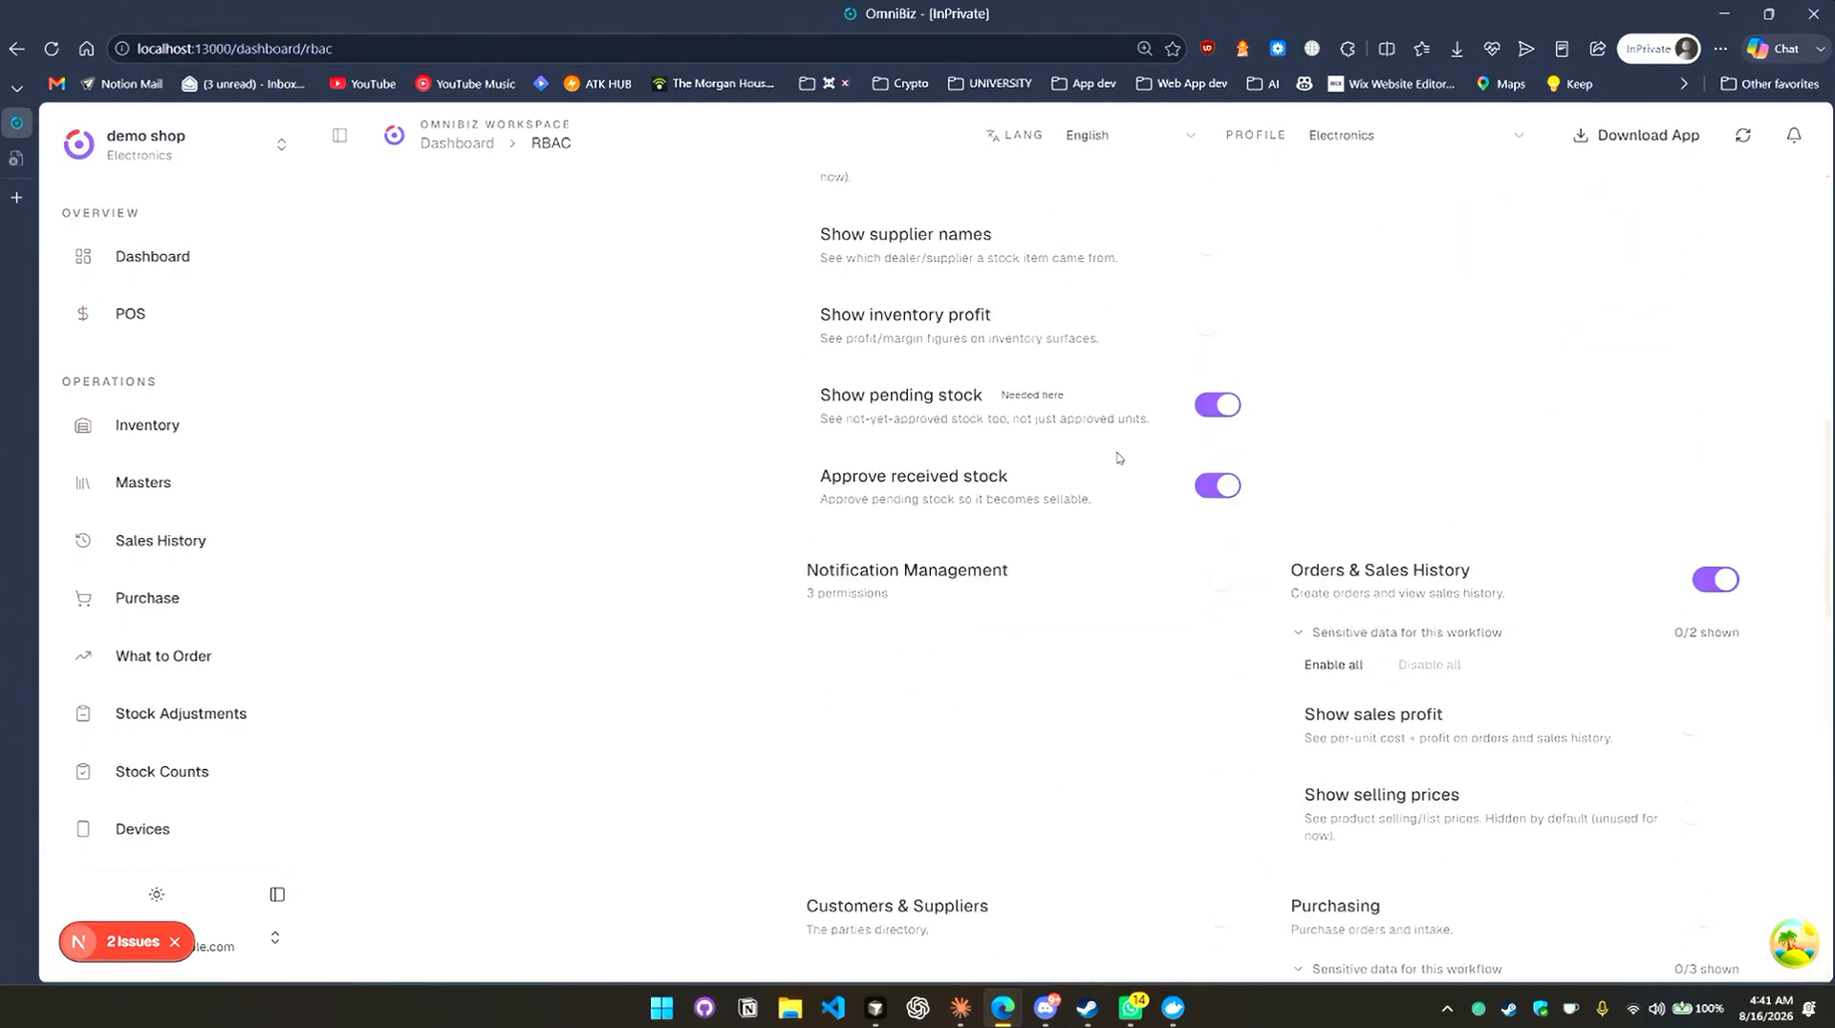
{"action": "scroll", "coordinate": [1120, 458], "scroll_direction": "down", "scroll_amount": 17}
{"action": "scroll", "coordinate": [1122, 457], "scroll_direction": "up", "scroll_amount": 14}
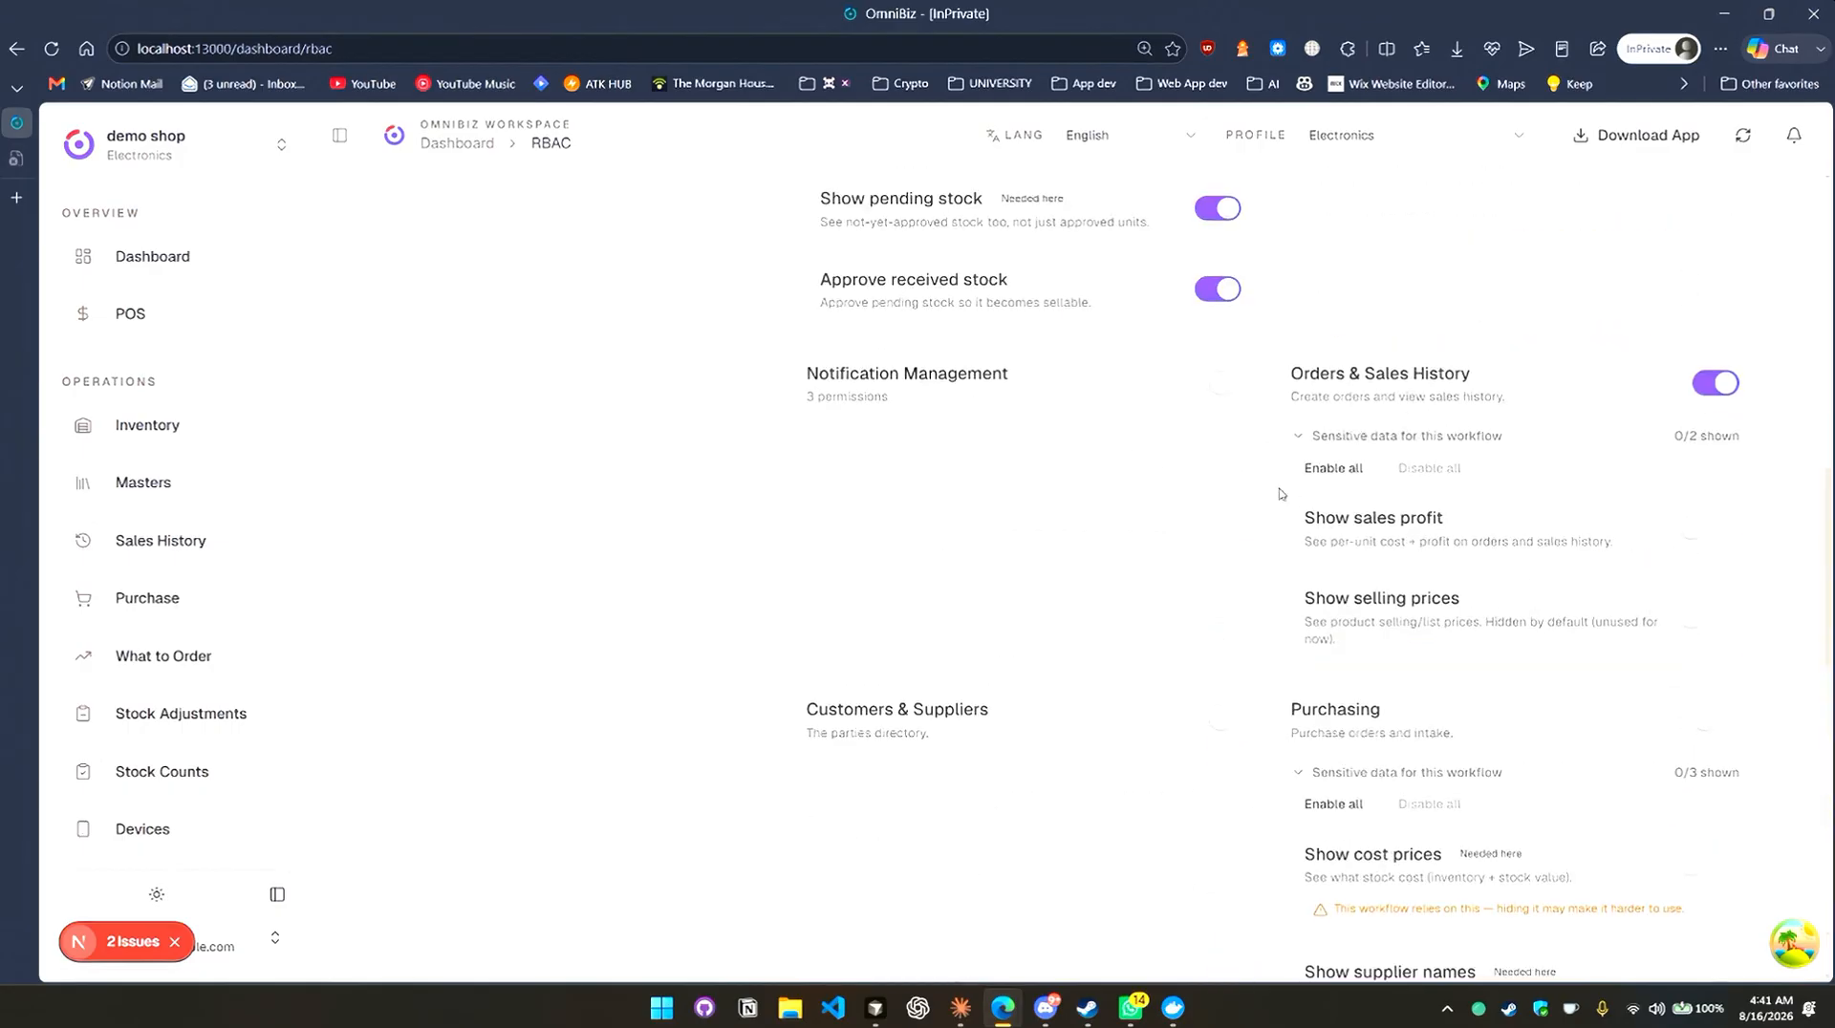
Collapse and re-expand the sensitive data for the Cashier role's Inventory & Stock workflow.
{"action": "scroll", "coordinate": [833, 515], "scroll_direction": "up", "scroll_amount": 3}
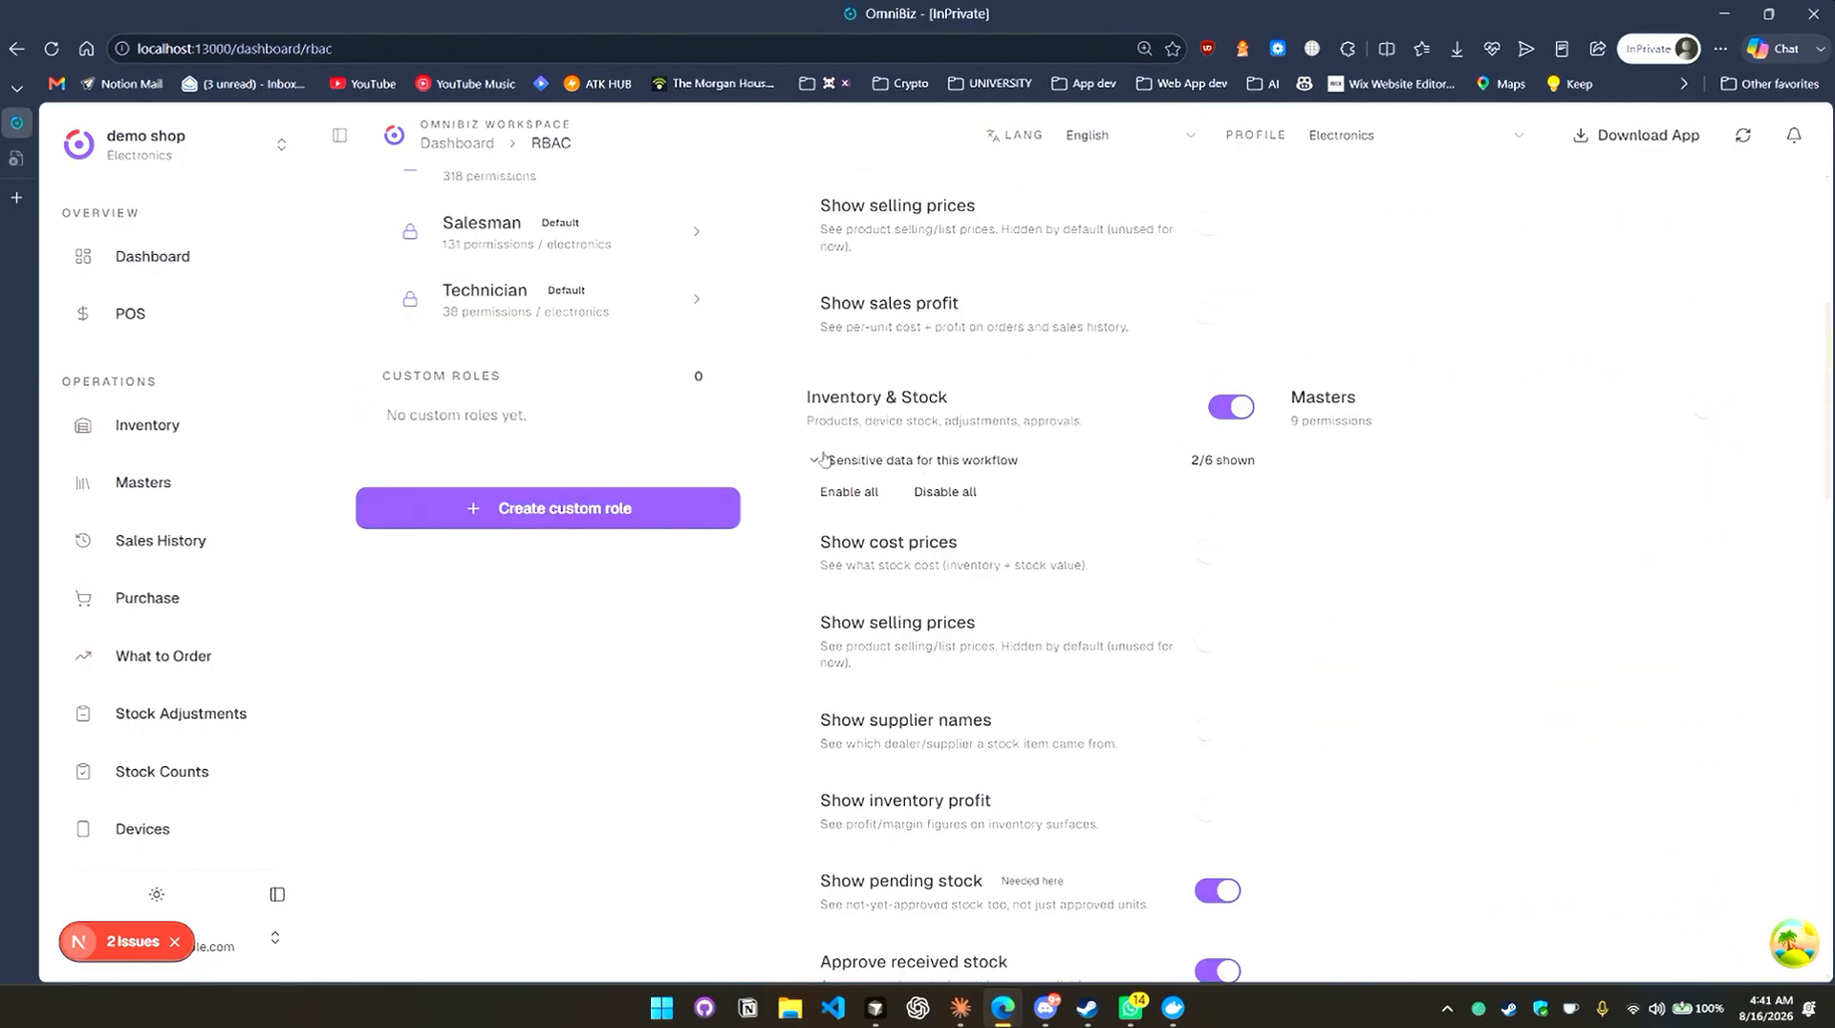
{"action": "left_click", "coordinate": [824, 462]}
{"action": "left_click", "coordinate": [850, 471]}
{"action": "left_click", "coordinate": [854, 467]}
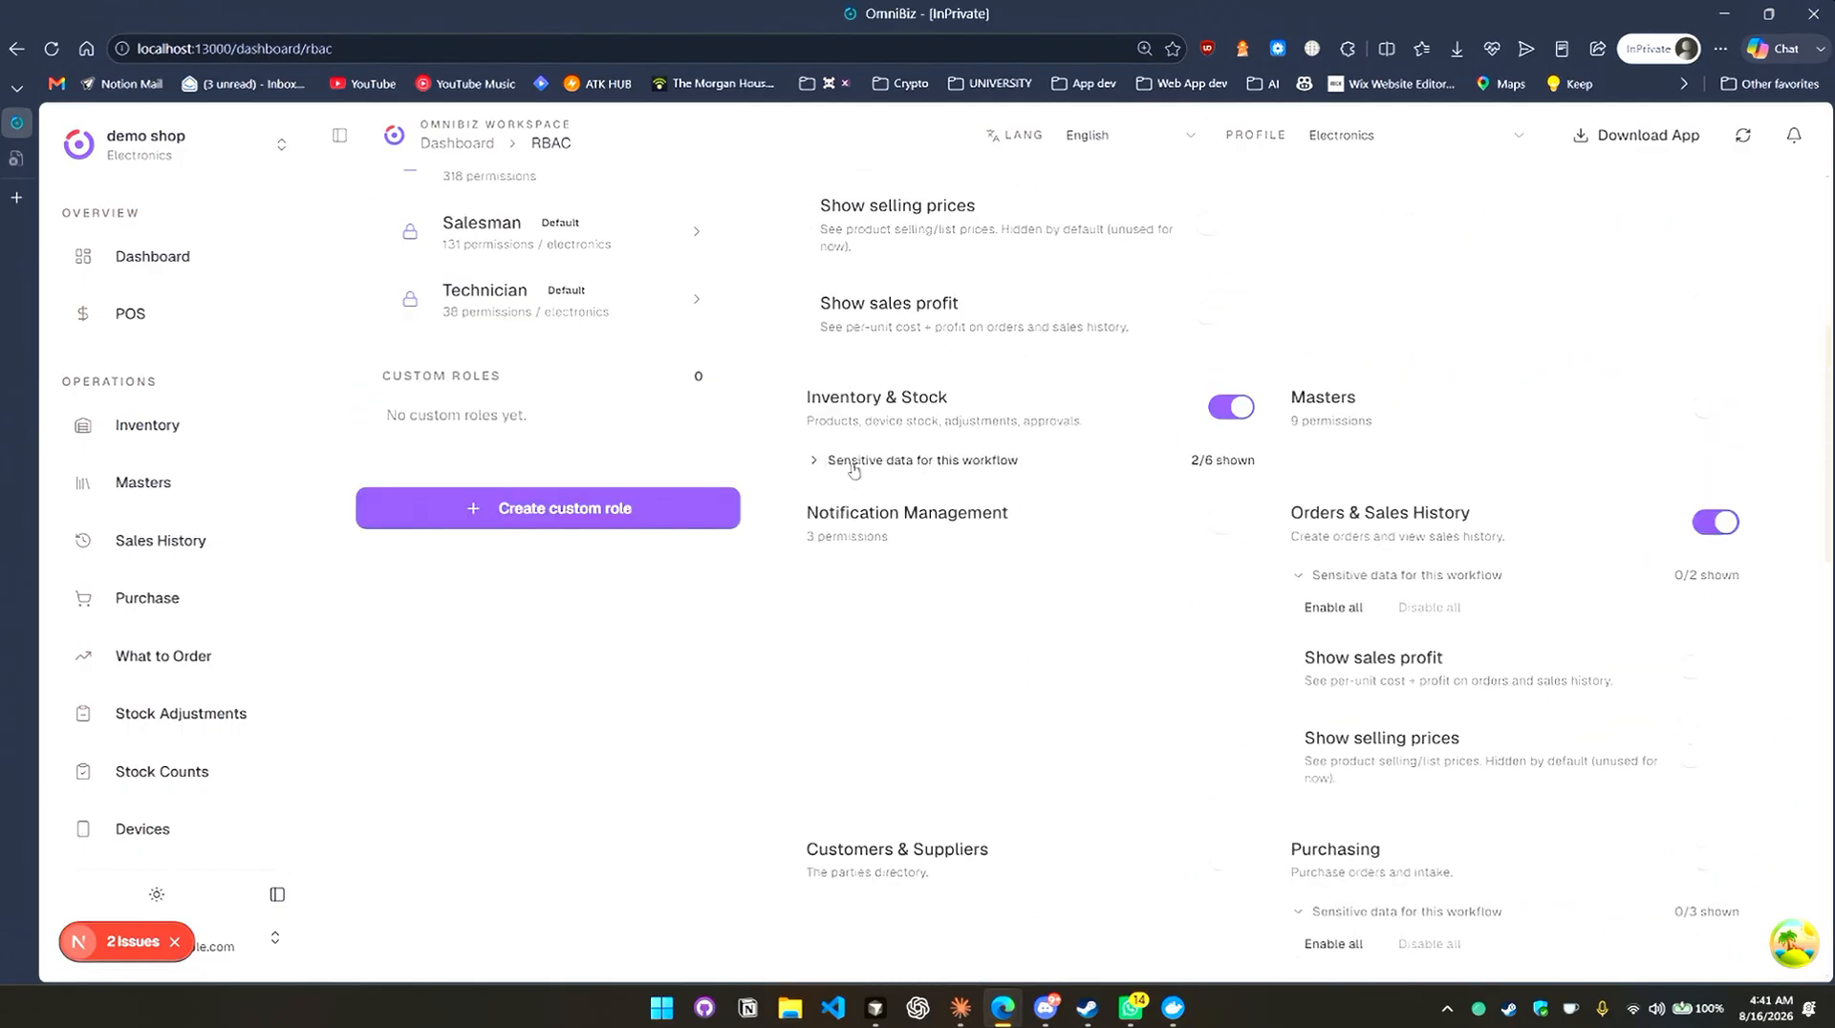
{"action": "left_click", "coordinate": [853, 466]}
Turn on Show sales profit for all workflows, check the individual workflows' settings, and turn it off again.
{"action": "scroll", "coordinate": [1042, 565], "scroll_direction": "down", "scroll_amount": 15}
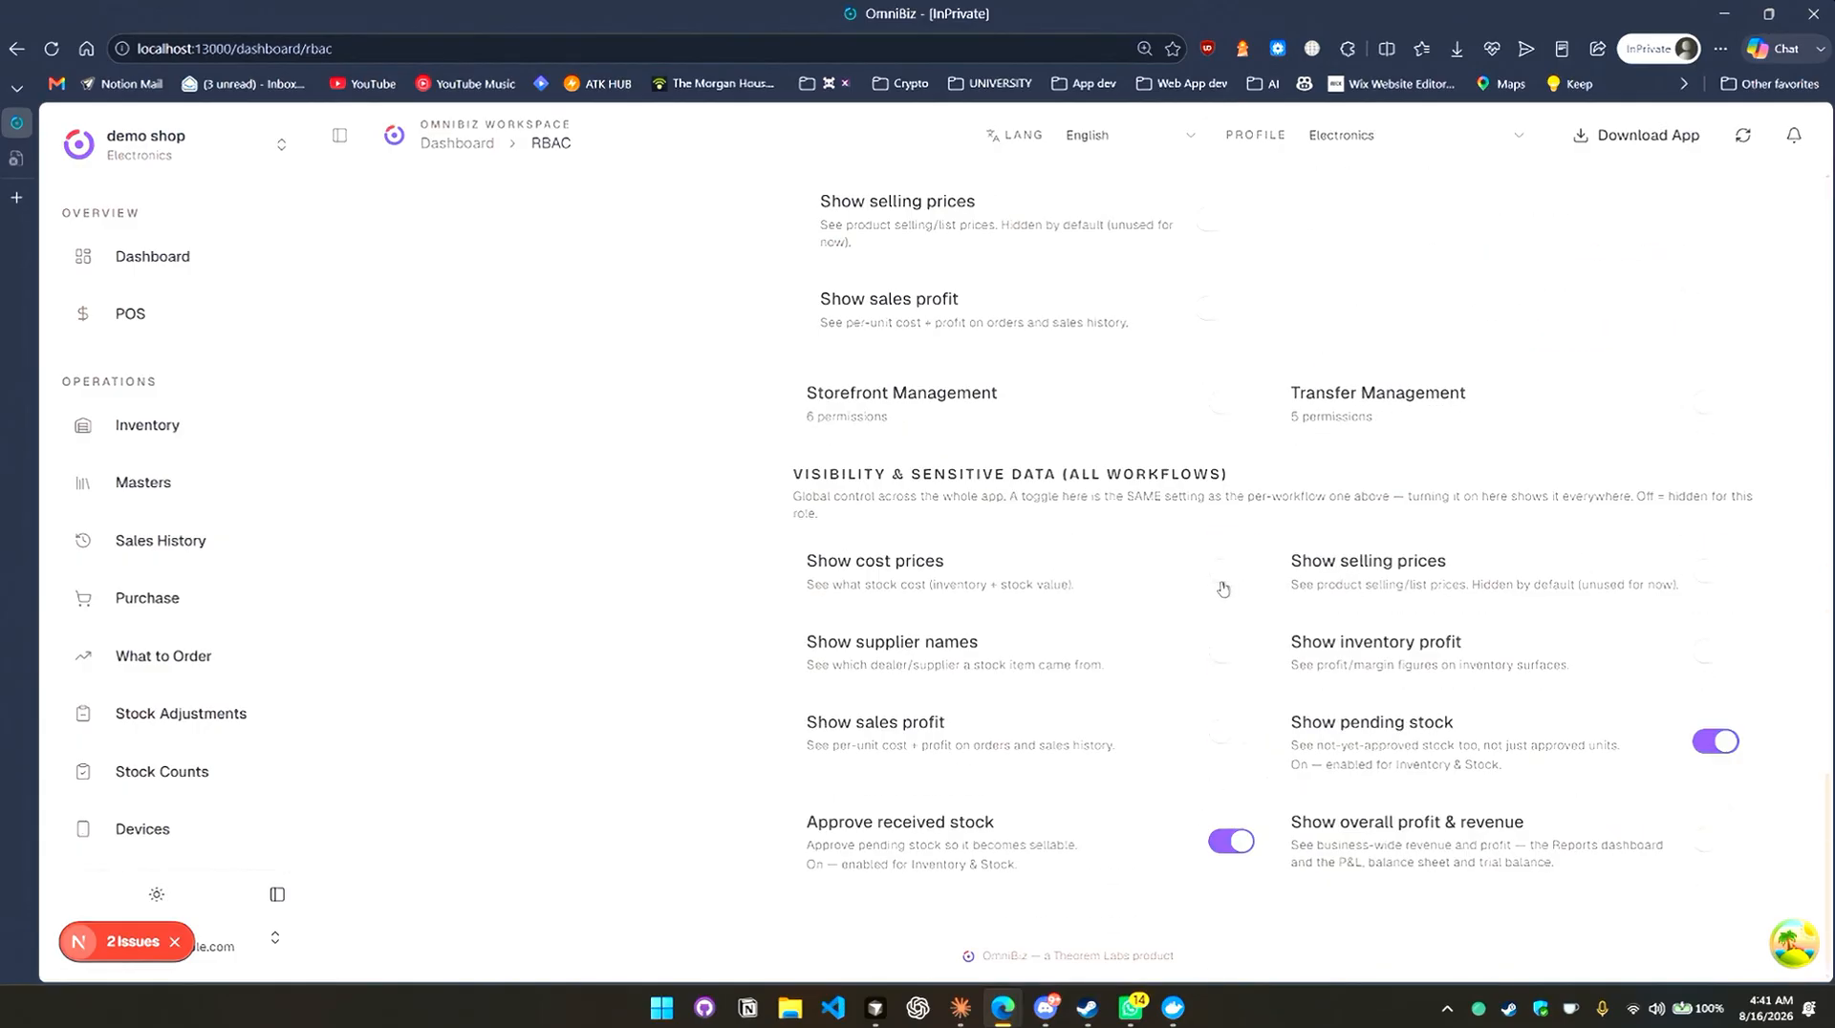
{"action": "left_click", "coordinate": [1232, 747]}
{"action": "scroll", "coordinate": [1226, 776], "scroll_direction": "up", "scroll_amount": 10}
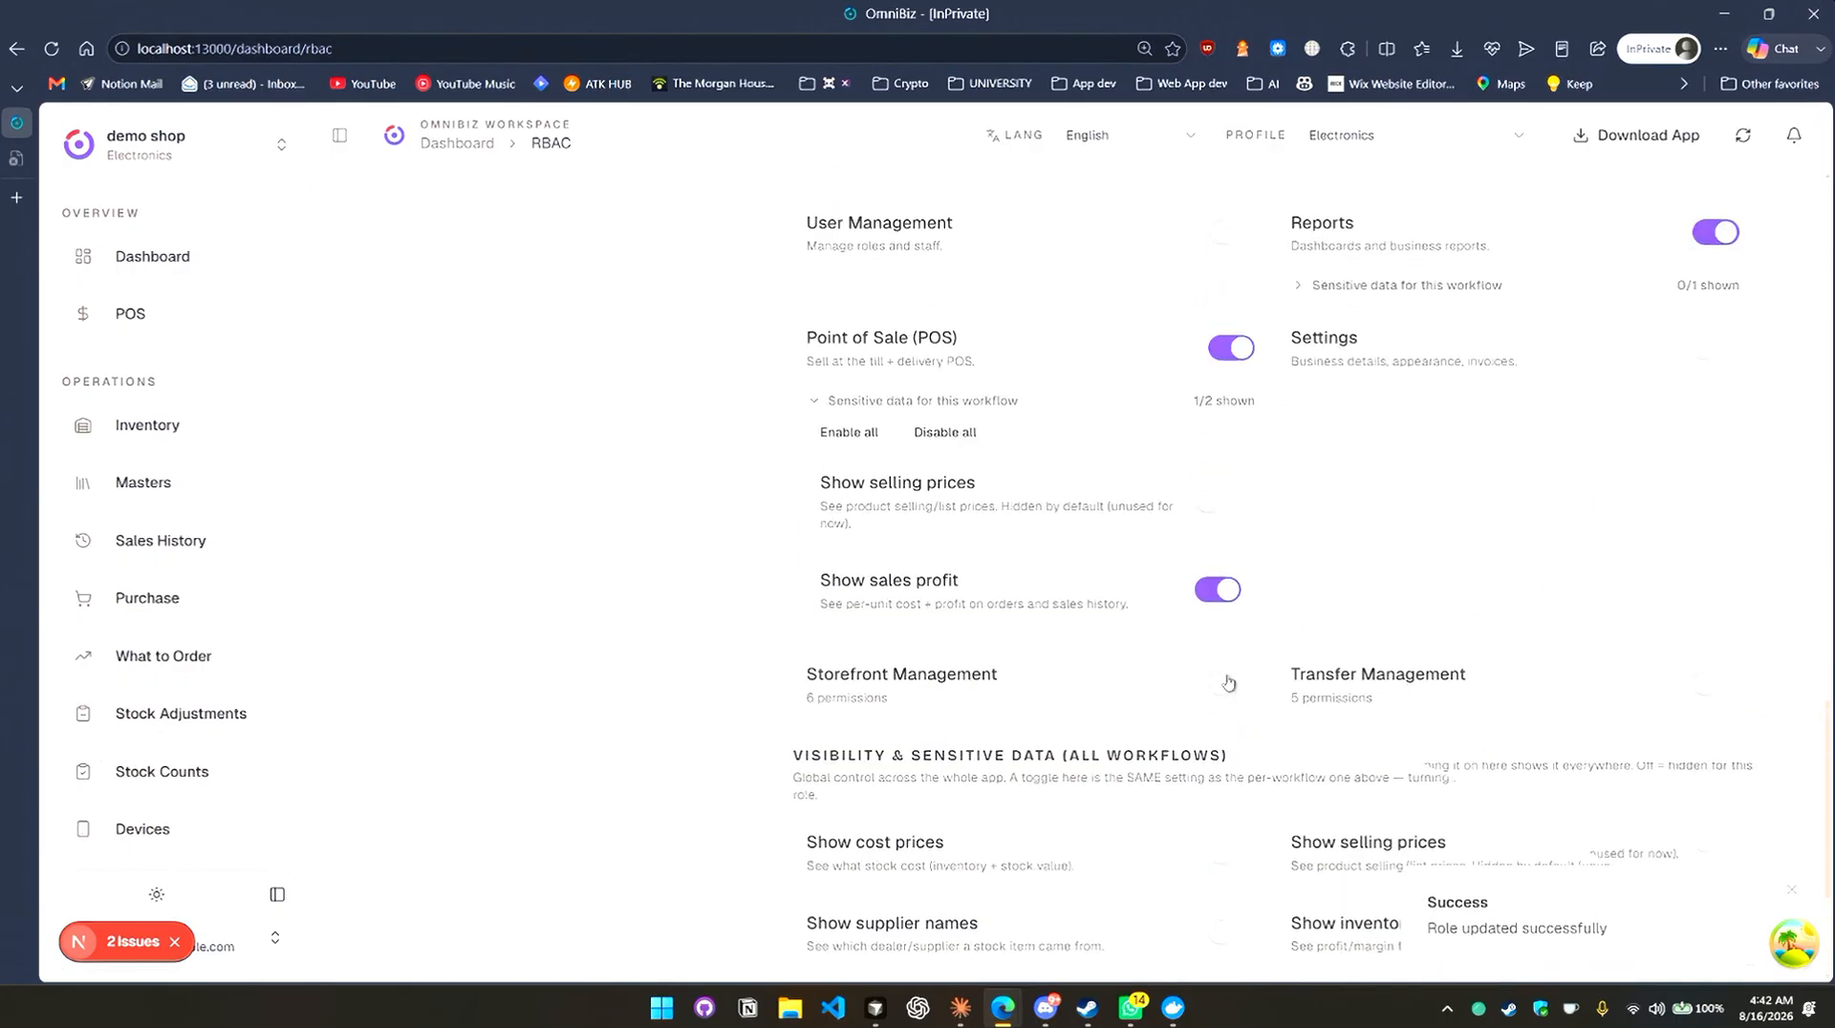
{"action": "scroll", "coordinate": [1379, 408], "scroll_direction": "up", "scroll_amount": 10}
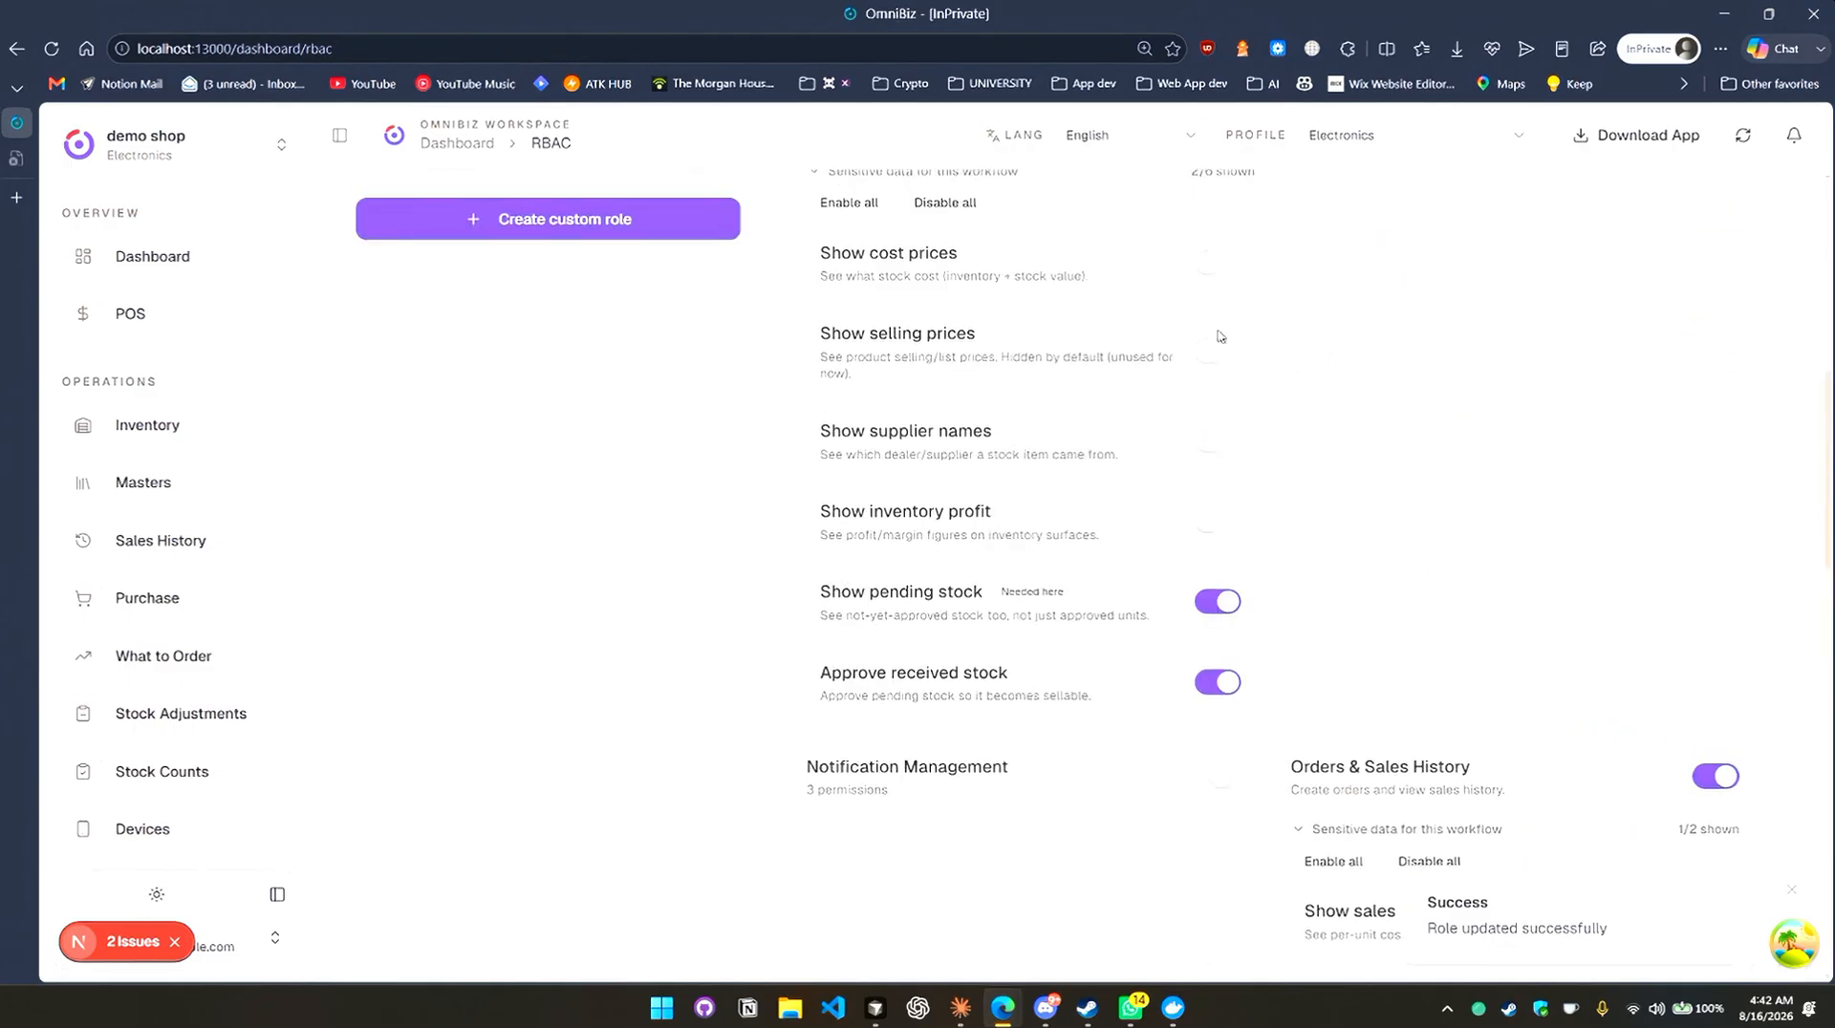
{"action": "scroll", "coordinate": [1249, 542], "scroll_direction": "down", "scroll_amount": 8}
{"action": "scroll", "coordinate": [1249, 542], "scroll_direction": "down", "scroll_amount": 10}
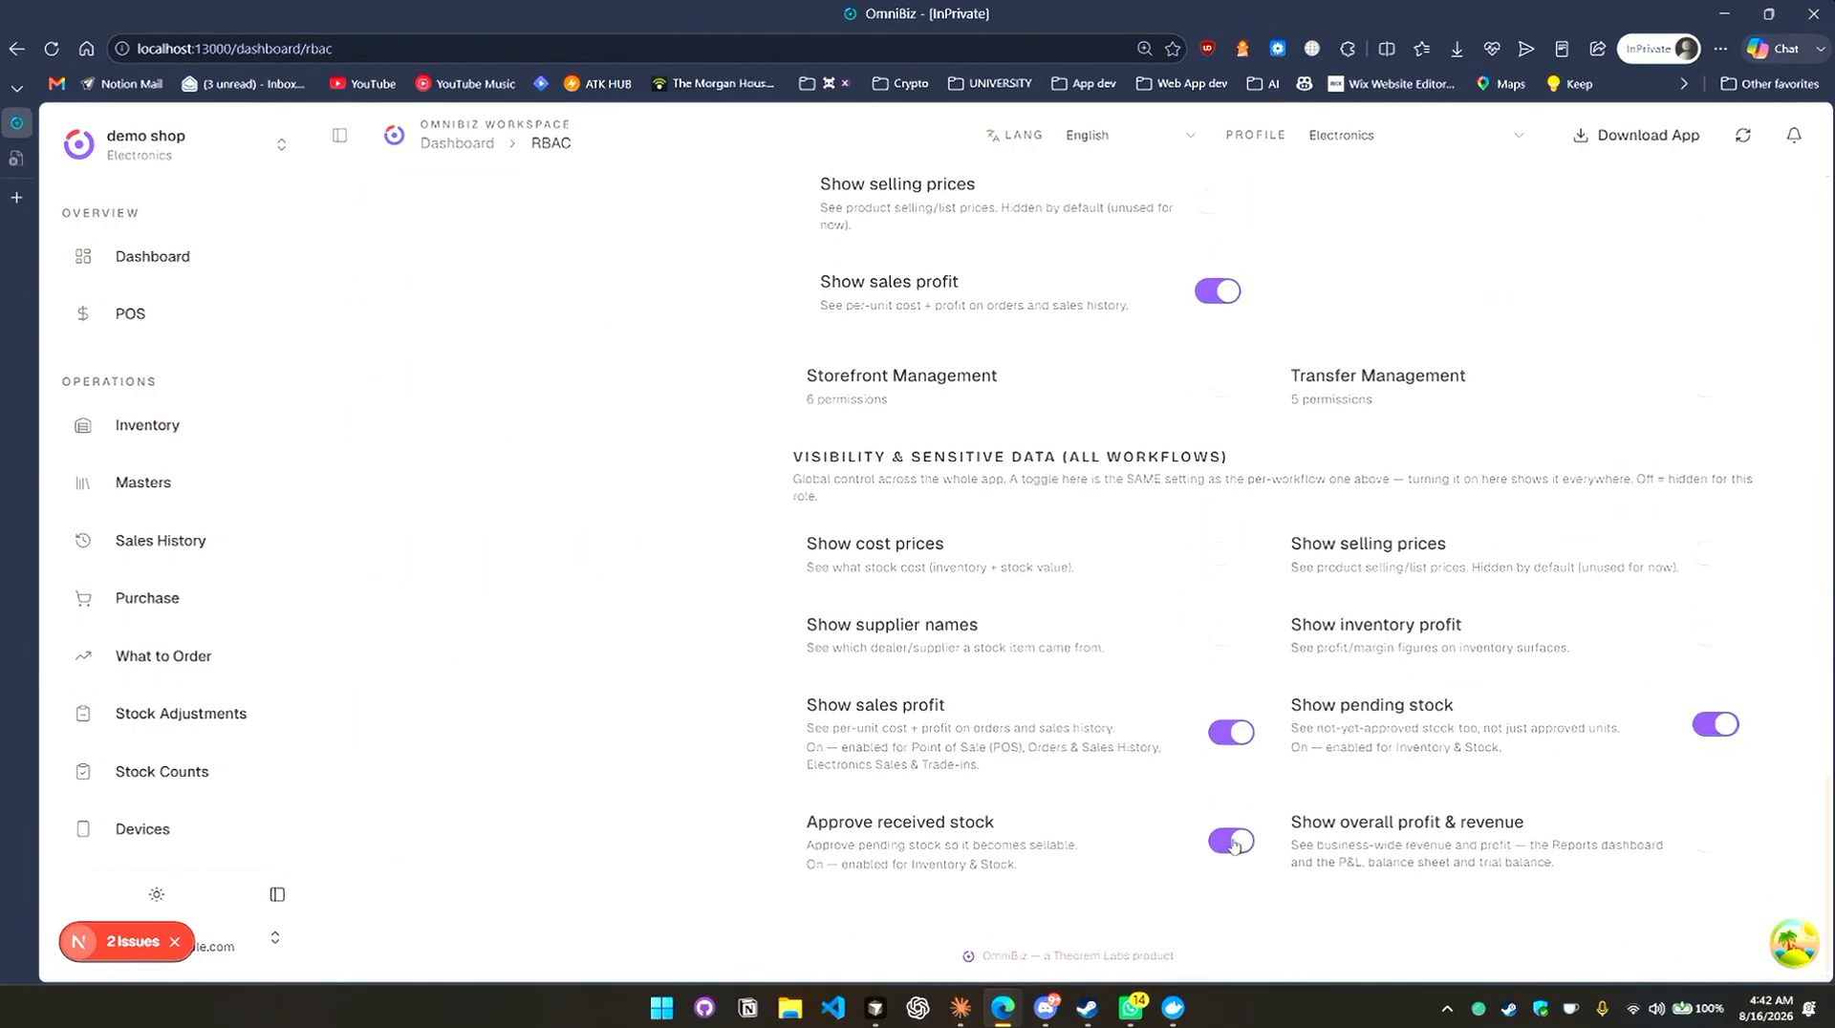
{"action": "left_click", "coordinate": [1231, 736]}
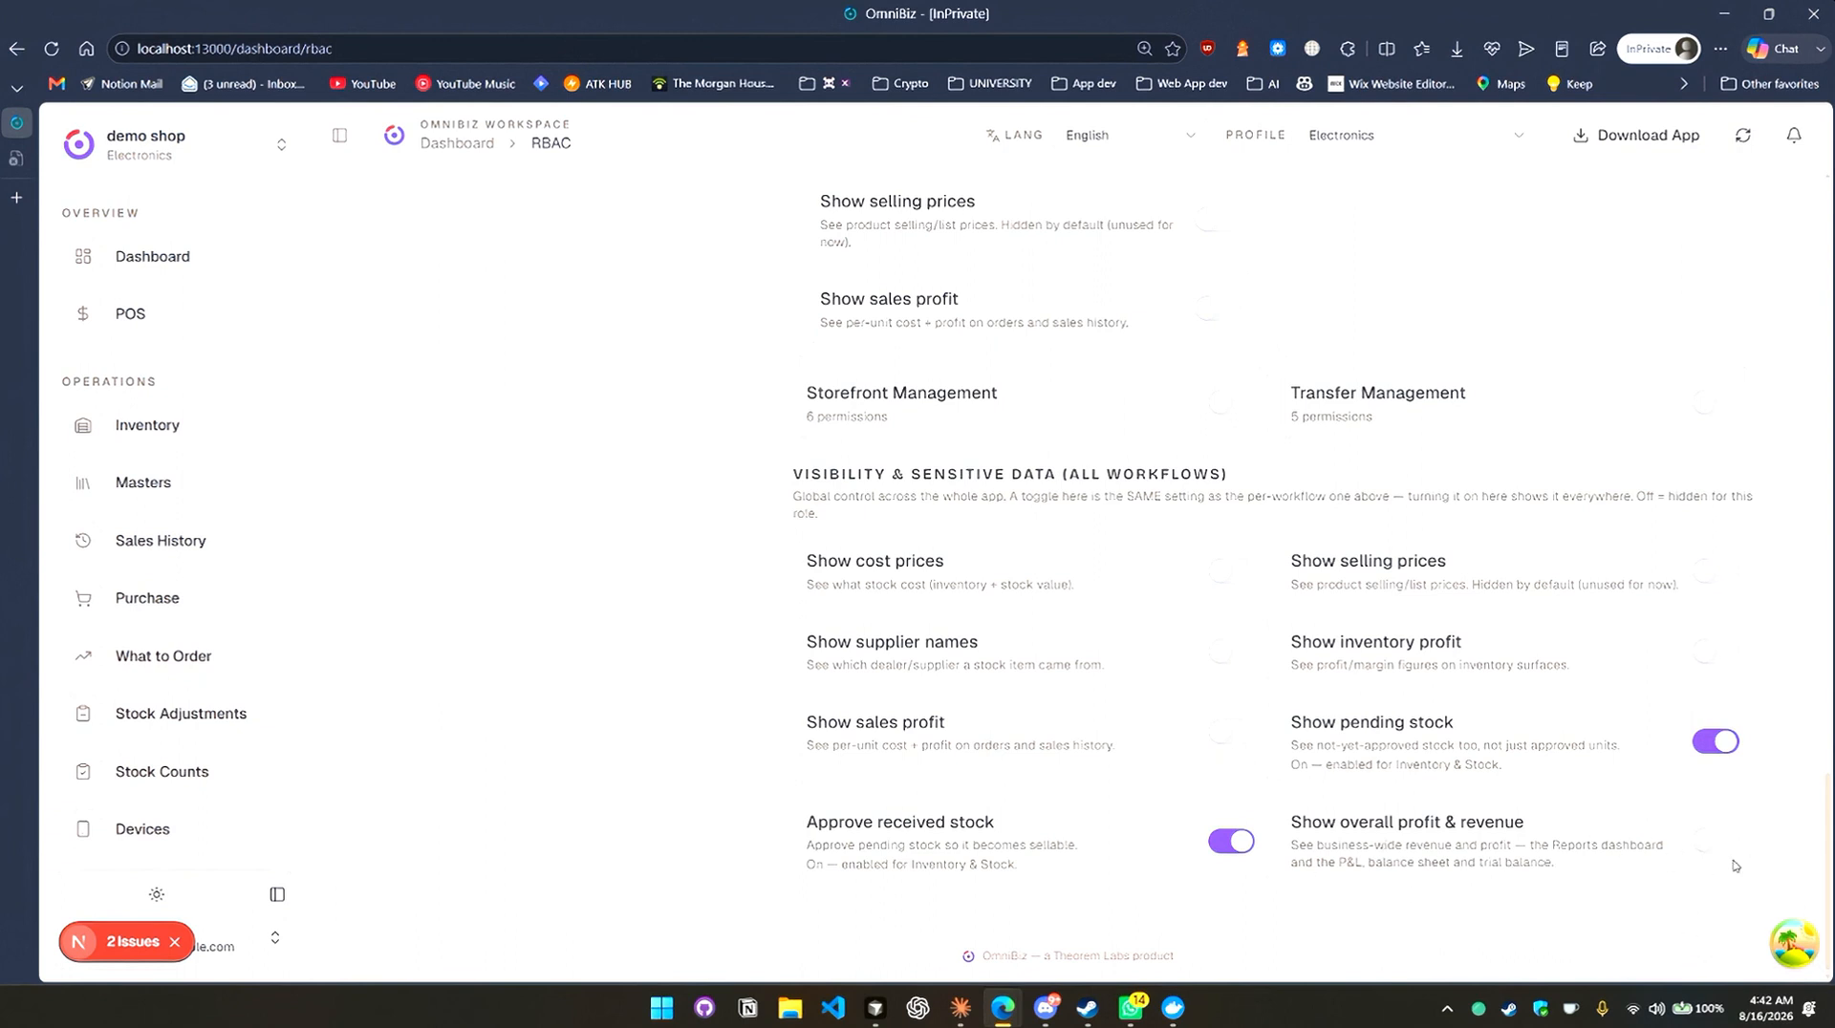
Switch the Cashier role to the Advanced permission view, examine the individual permissions, and return to the Simple view.
{"action": "scroll", "coordinate": [1571, 832], "scroll_direction": "up", "scroll_amount": 8}
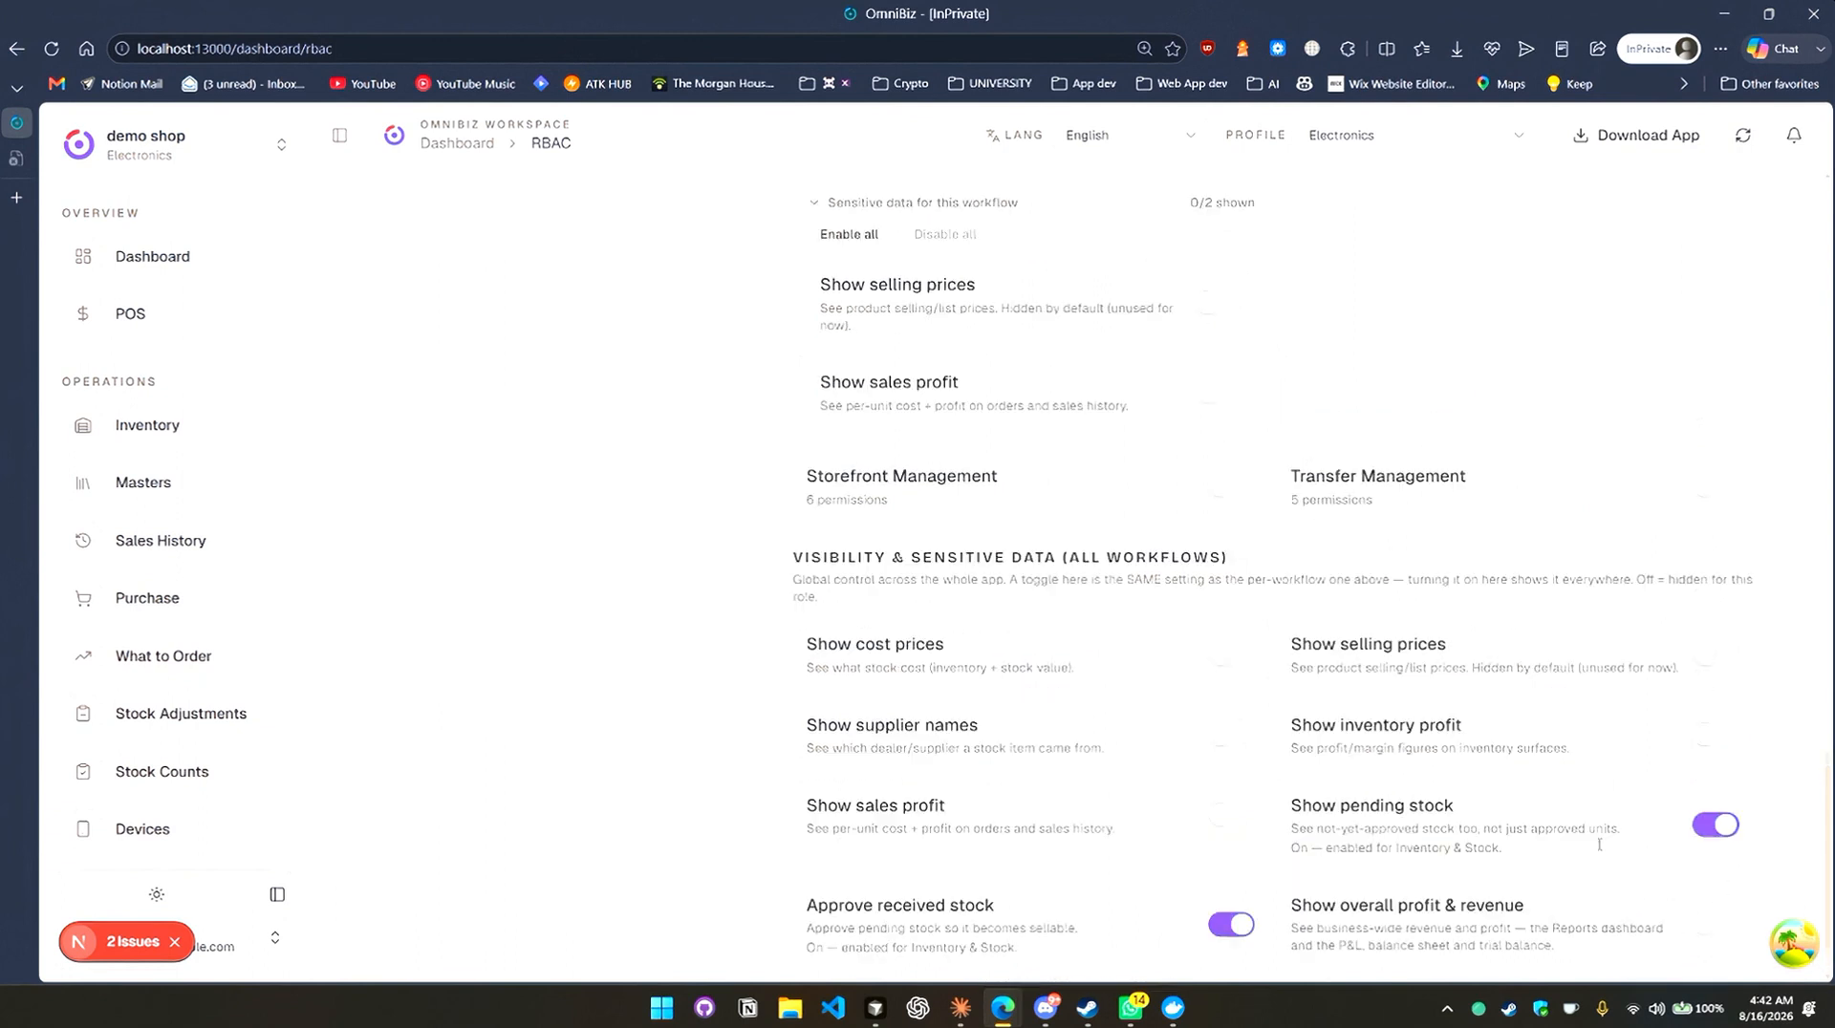
{"action": "scroll", "coordinate": [1584, 806], "scroll_direction": "down", "scroll_amount": 8}
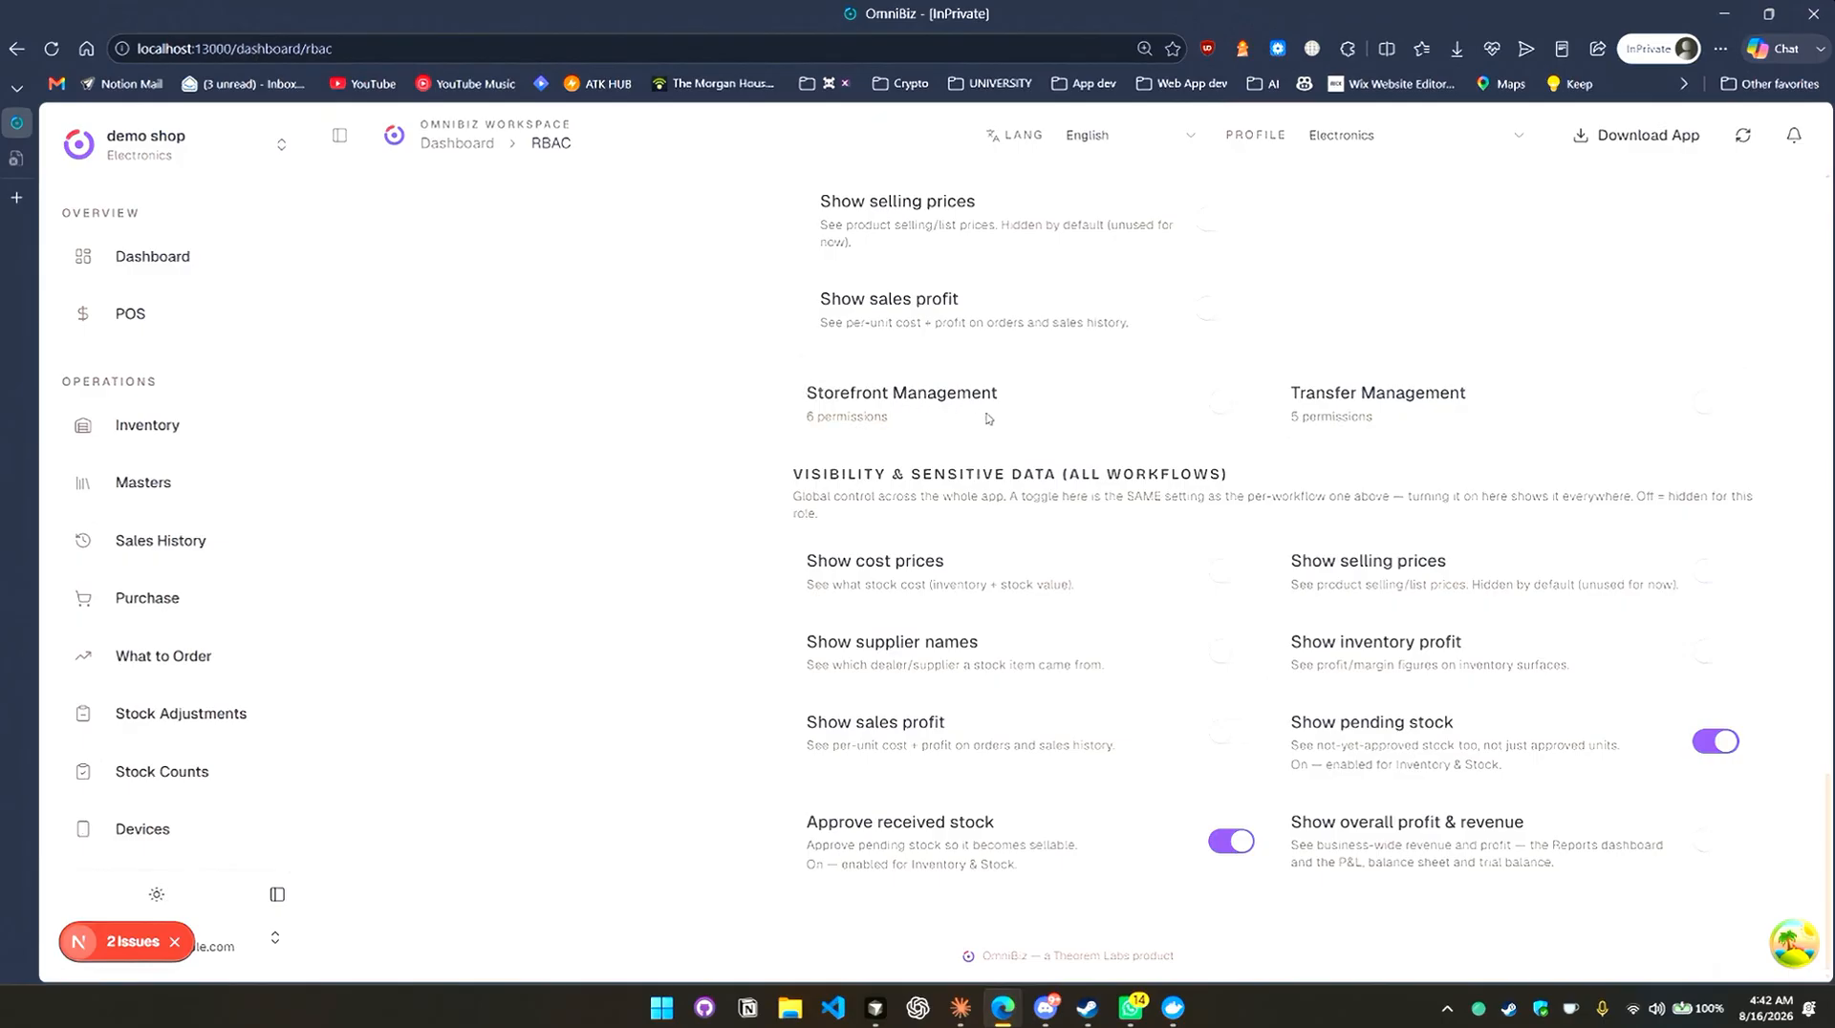
{"action": "scroll", "coordinate": [1290, 426], "scroll_direction": "up", "scroll_amount": 9}
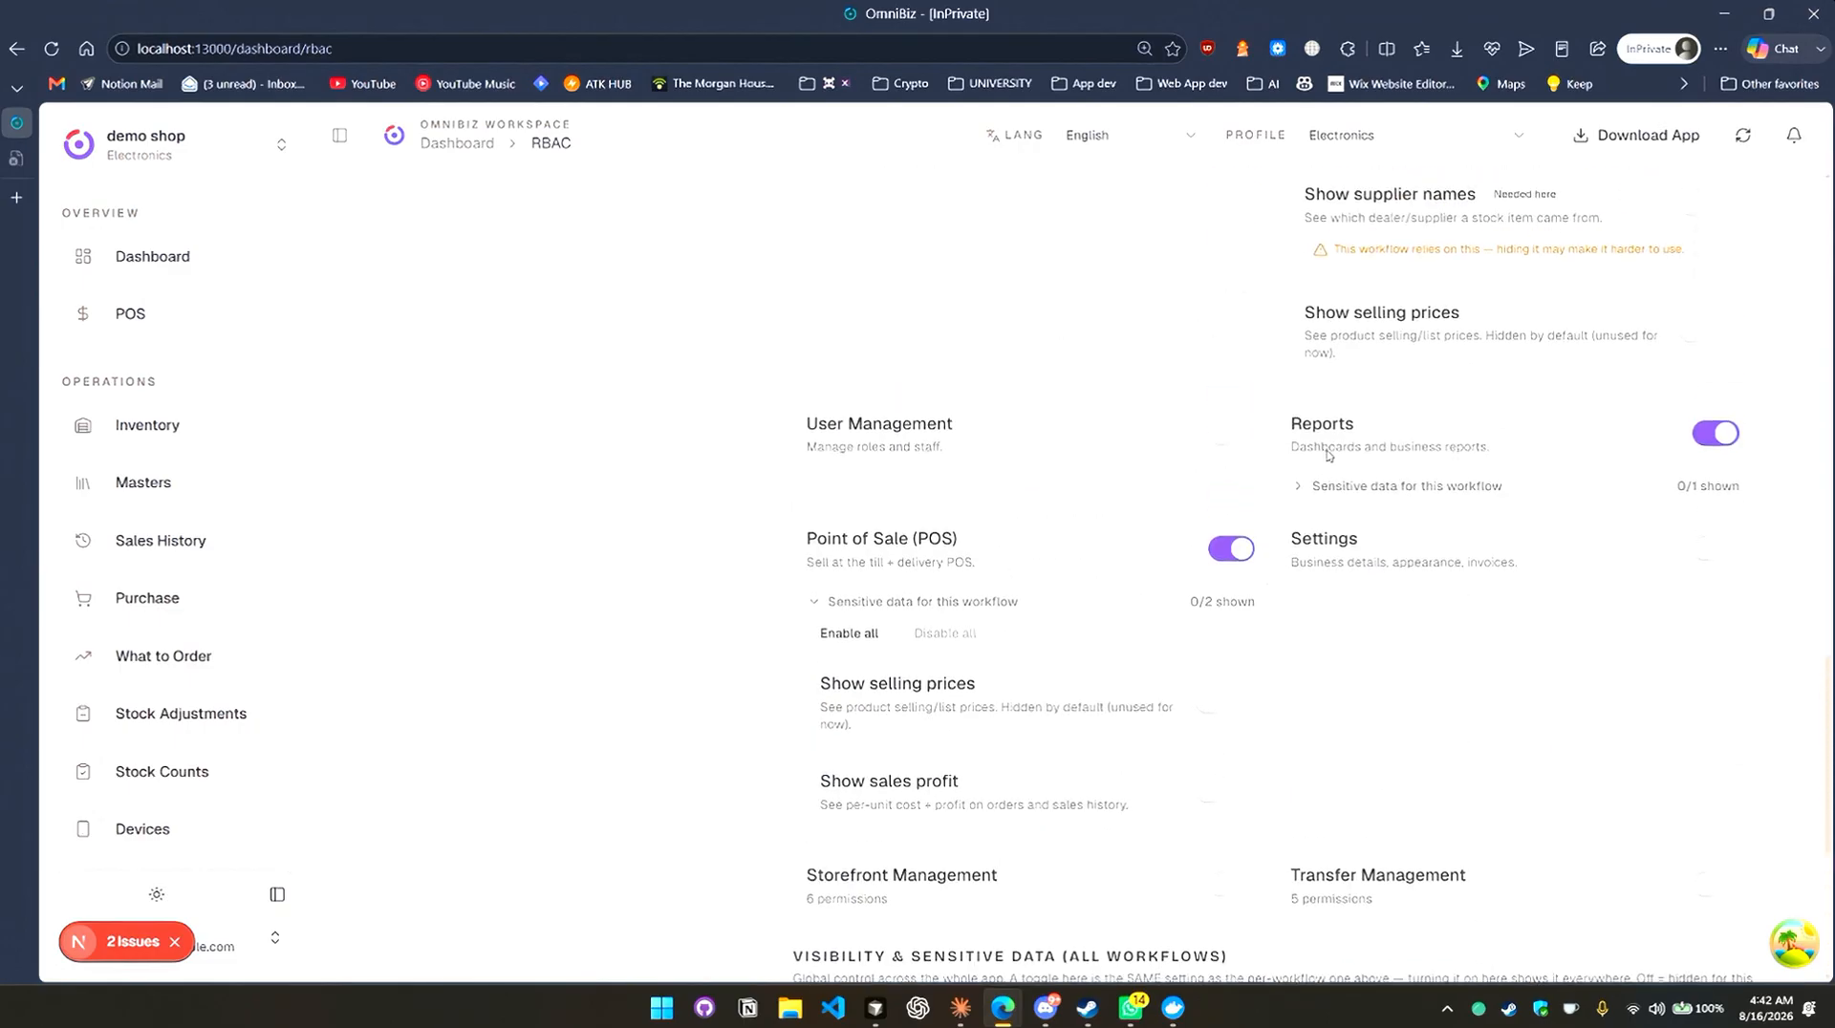
{"action": "scroll", "coordinate": [1333, 449], "scroll_direction": "up", "scroll_amount": 10}
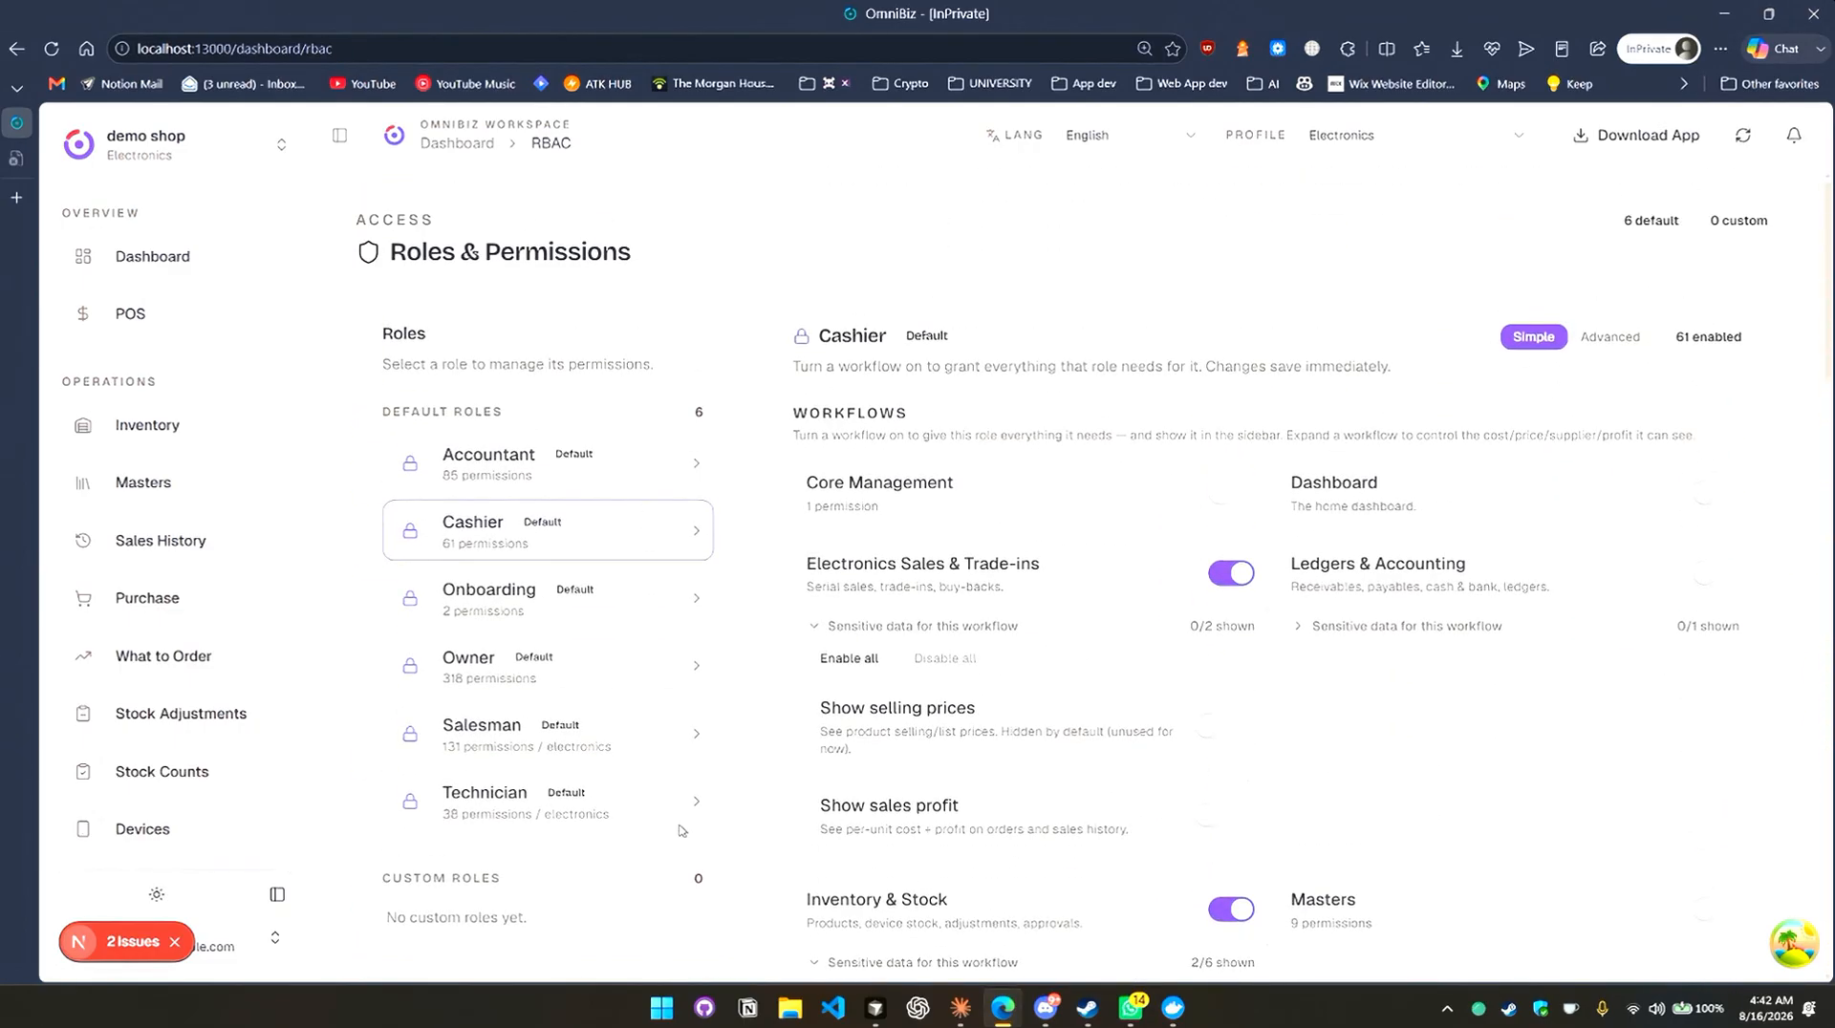
{"action": "left_click", "coordinate": [1615, 338]}
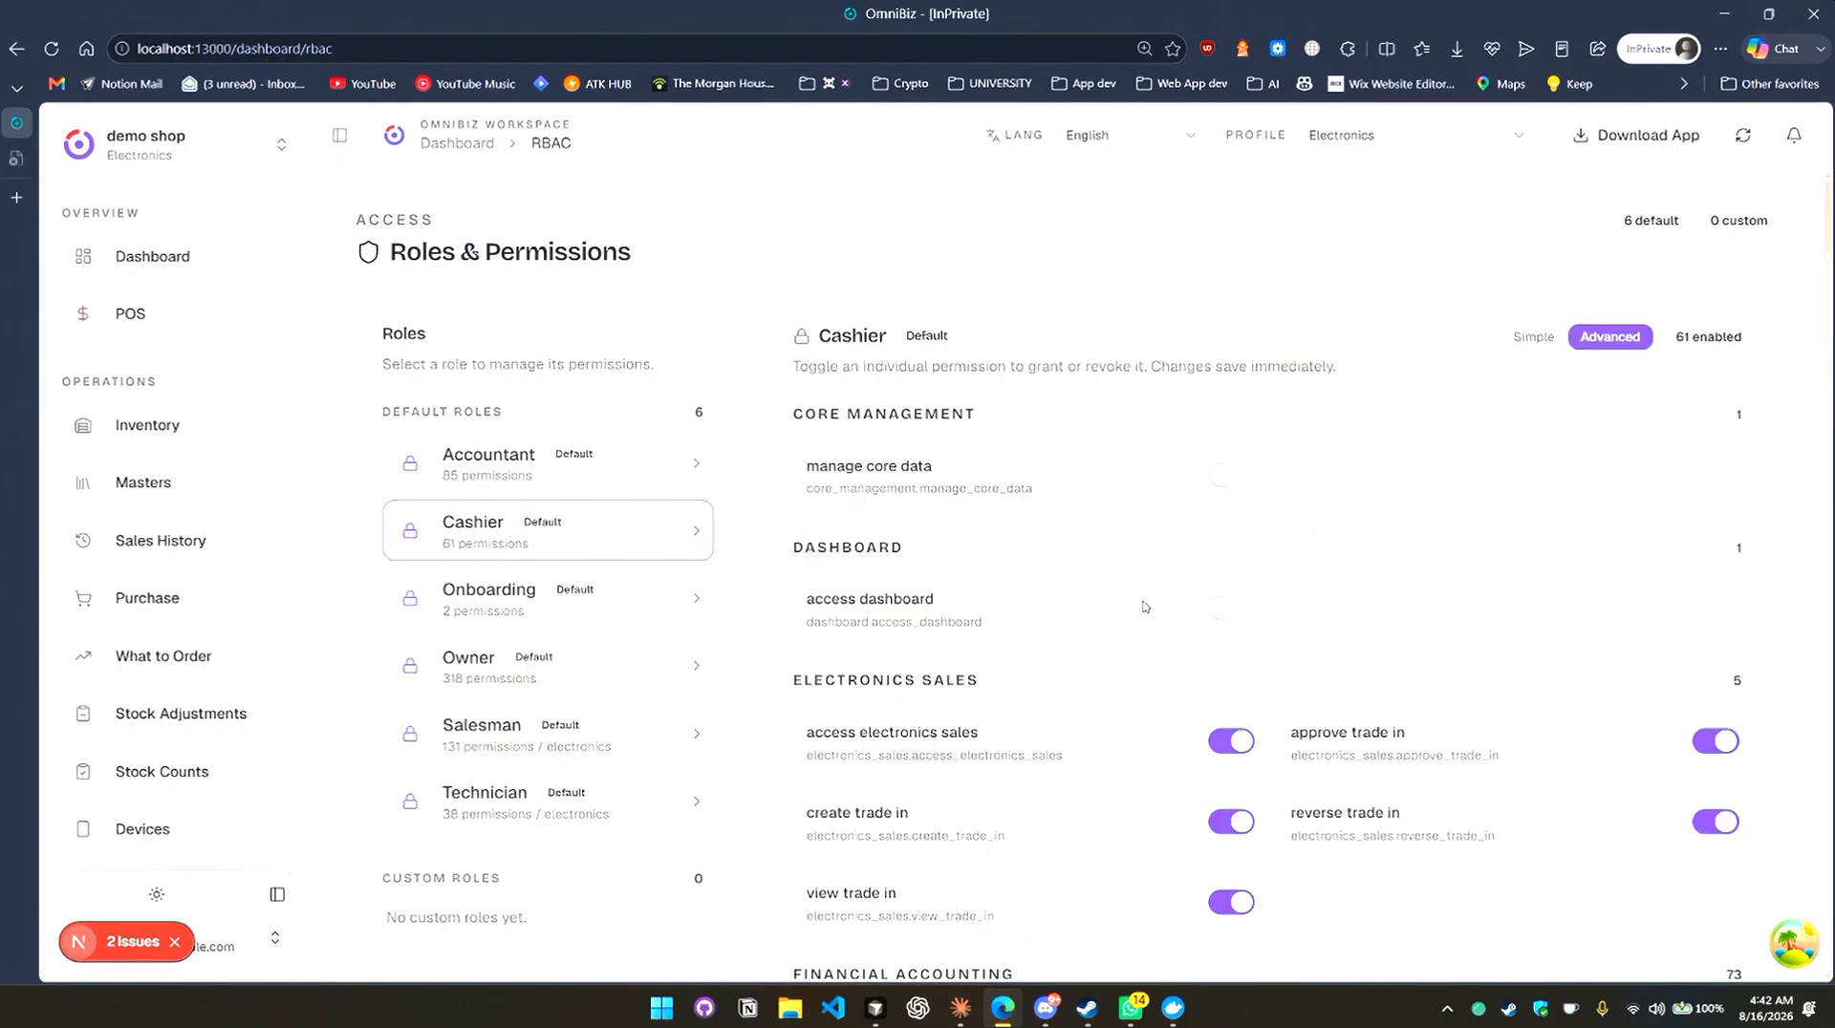
{"action": "scroll", "coordinate": [946, 655], "scroll_direction": "down", "scroll_amount": 12}
{"action": "scroll", "coordinate": [946, 656], "scroll_direction": "down", "scroll_amount": 20}
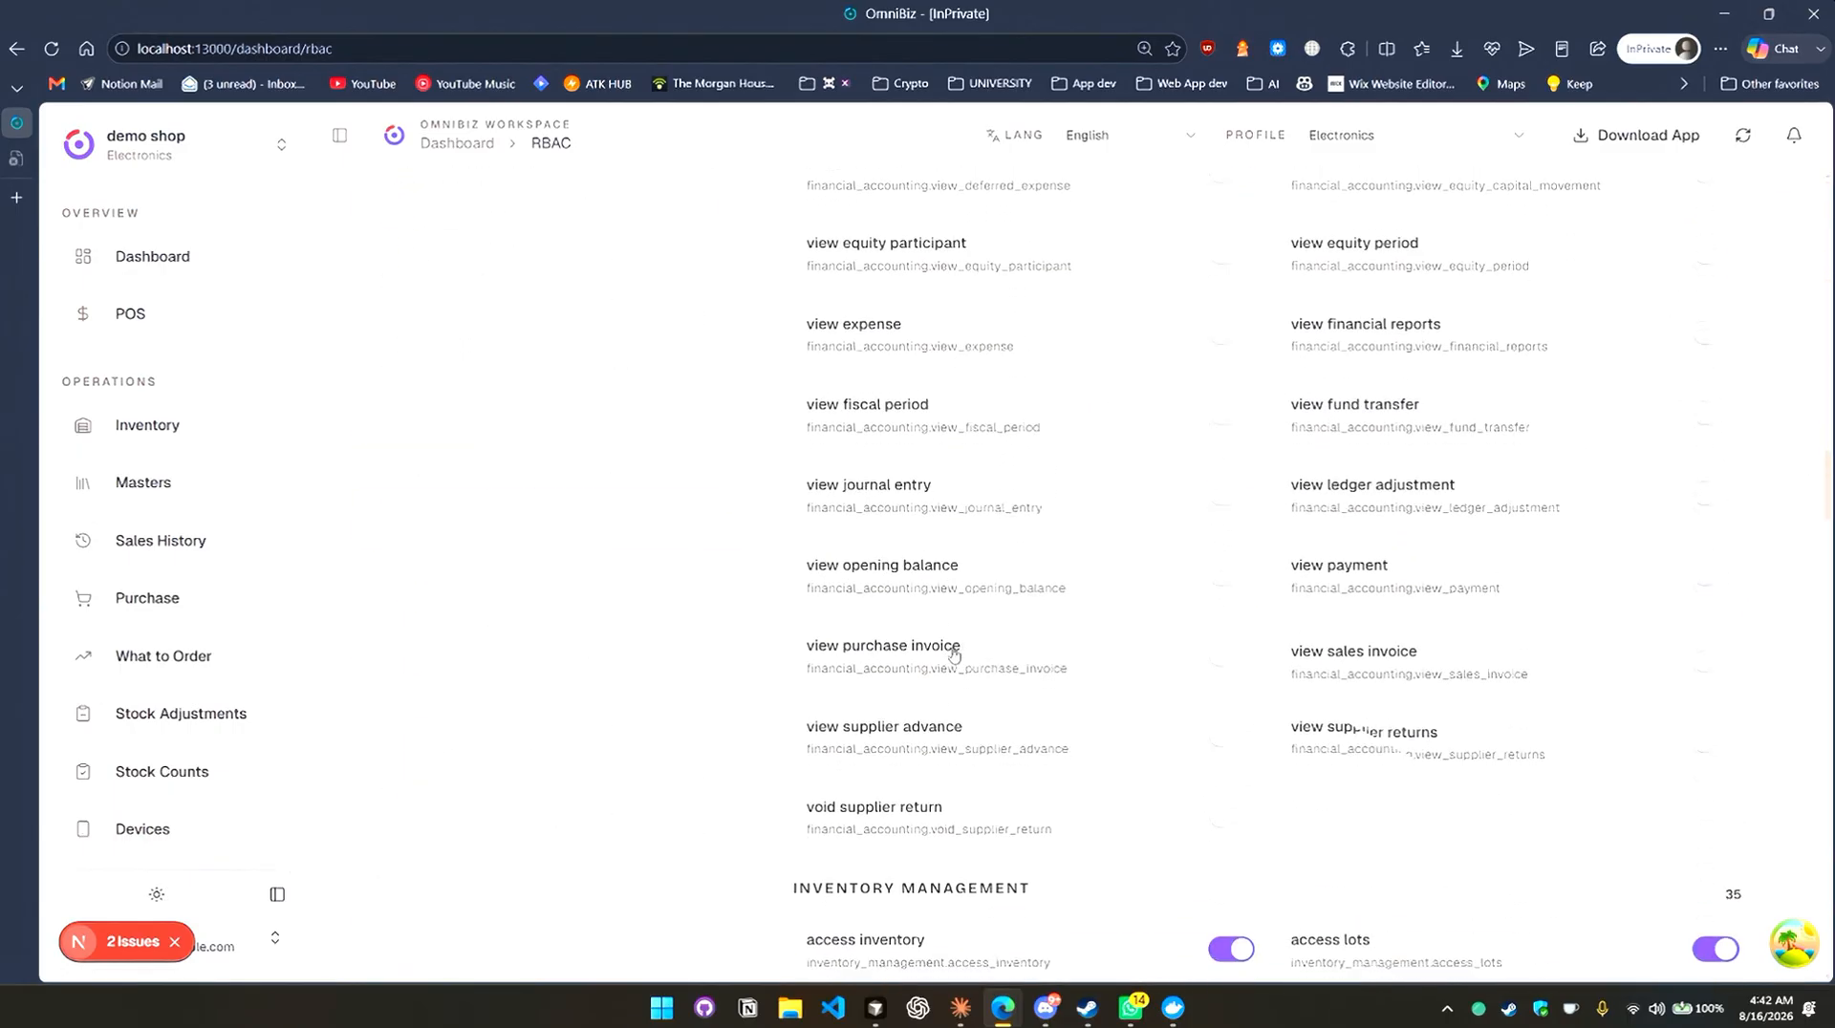
{"action": "scroll", "coordinate": [950, 656], "scroll_direction": "down", "scroll_amount": 20}
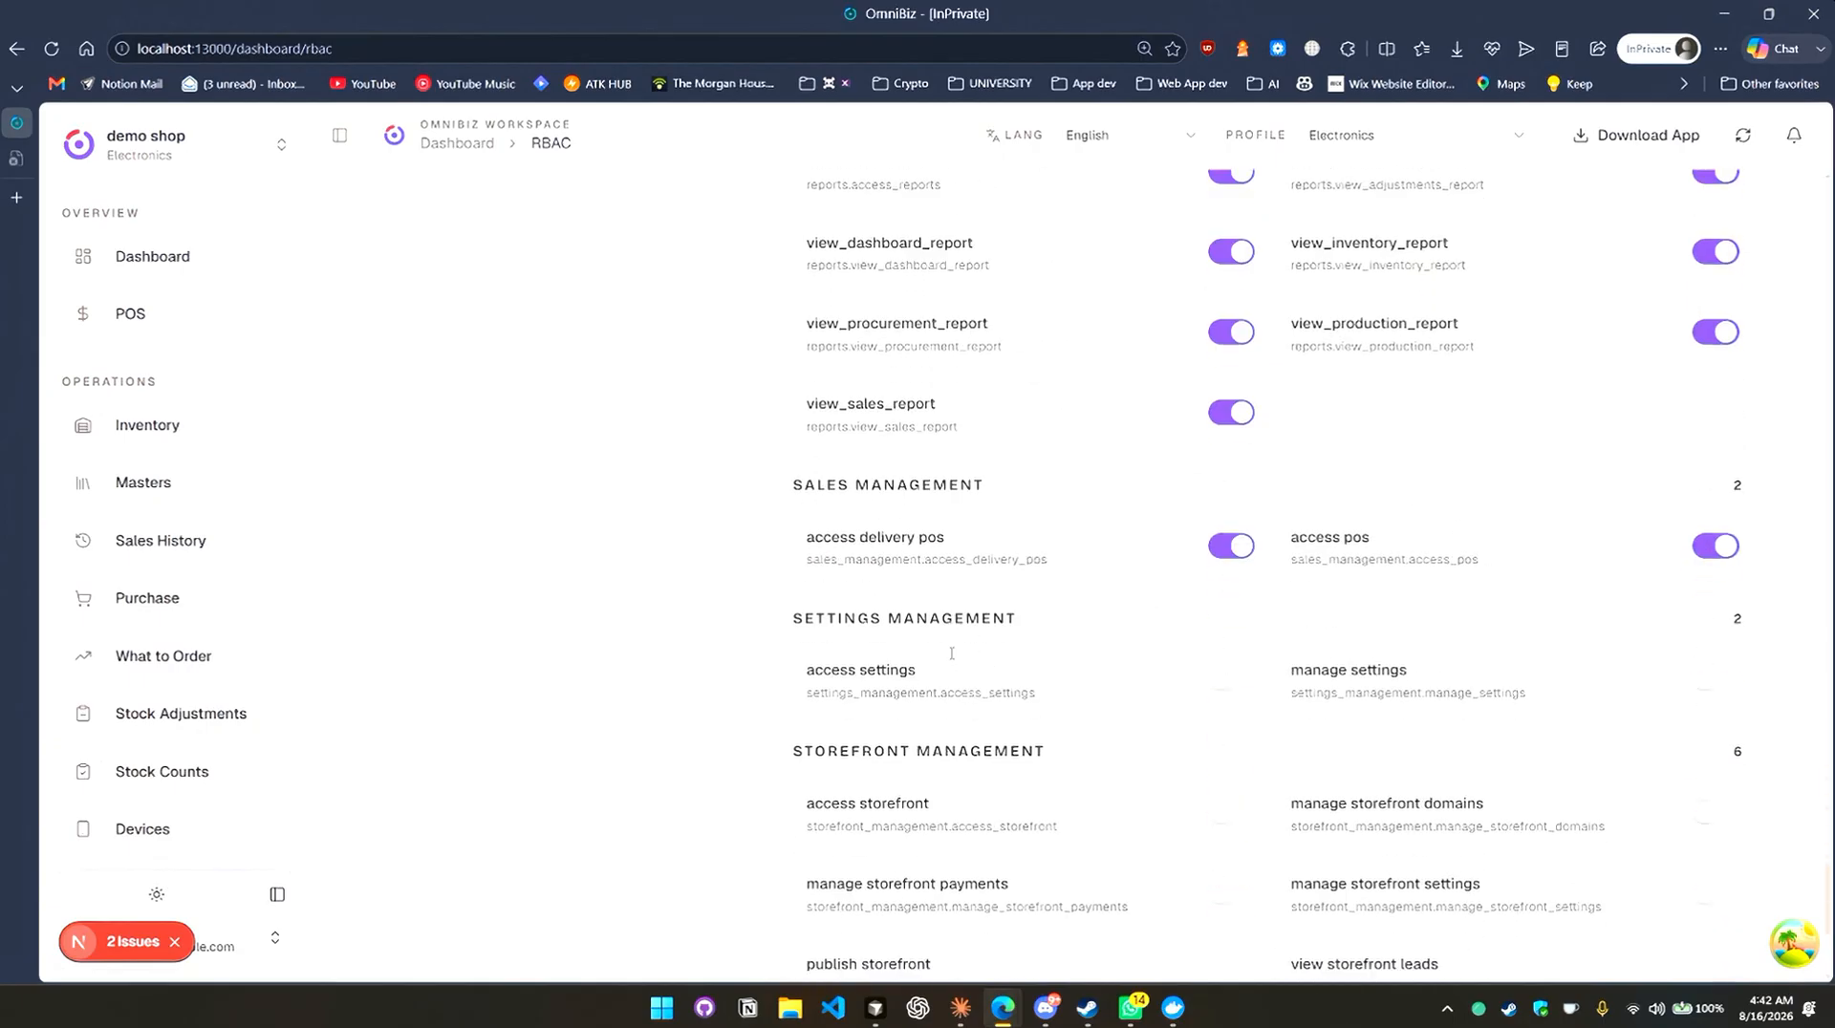
{"action": "scroll", "coordinate": [950, 656], "scroll_direction": "up", "scroll_amount": 11}
{"action": "scroll", "coordinate": [1157, 684], "scroll_direction": "up", "scroll_amount": 20}
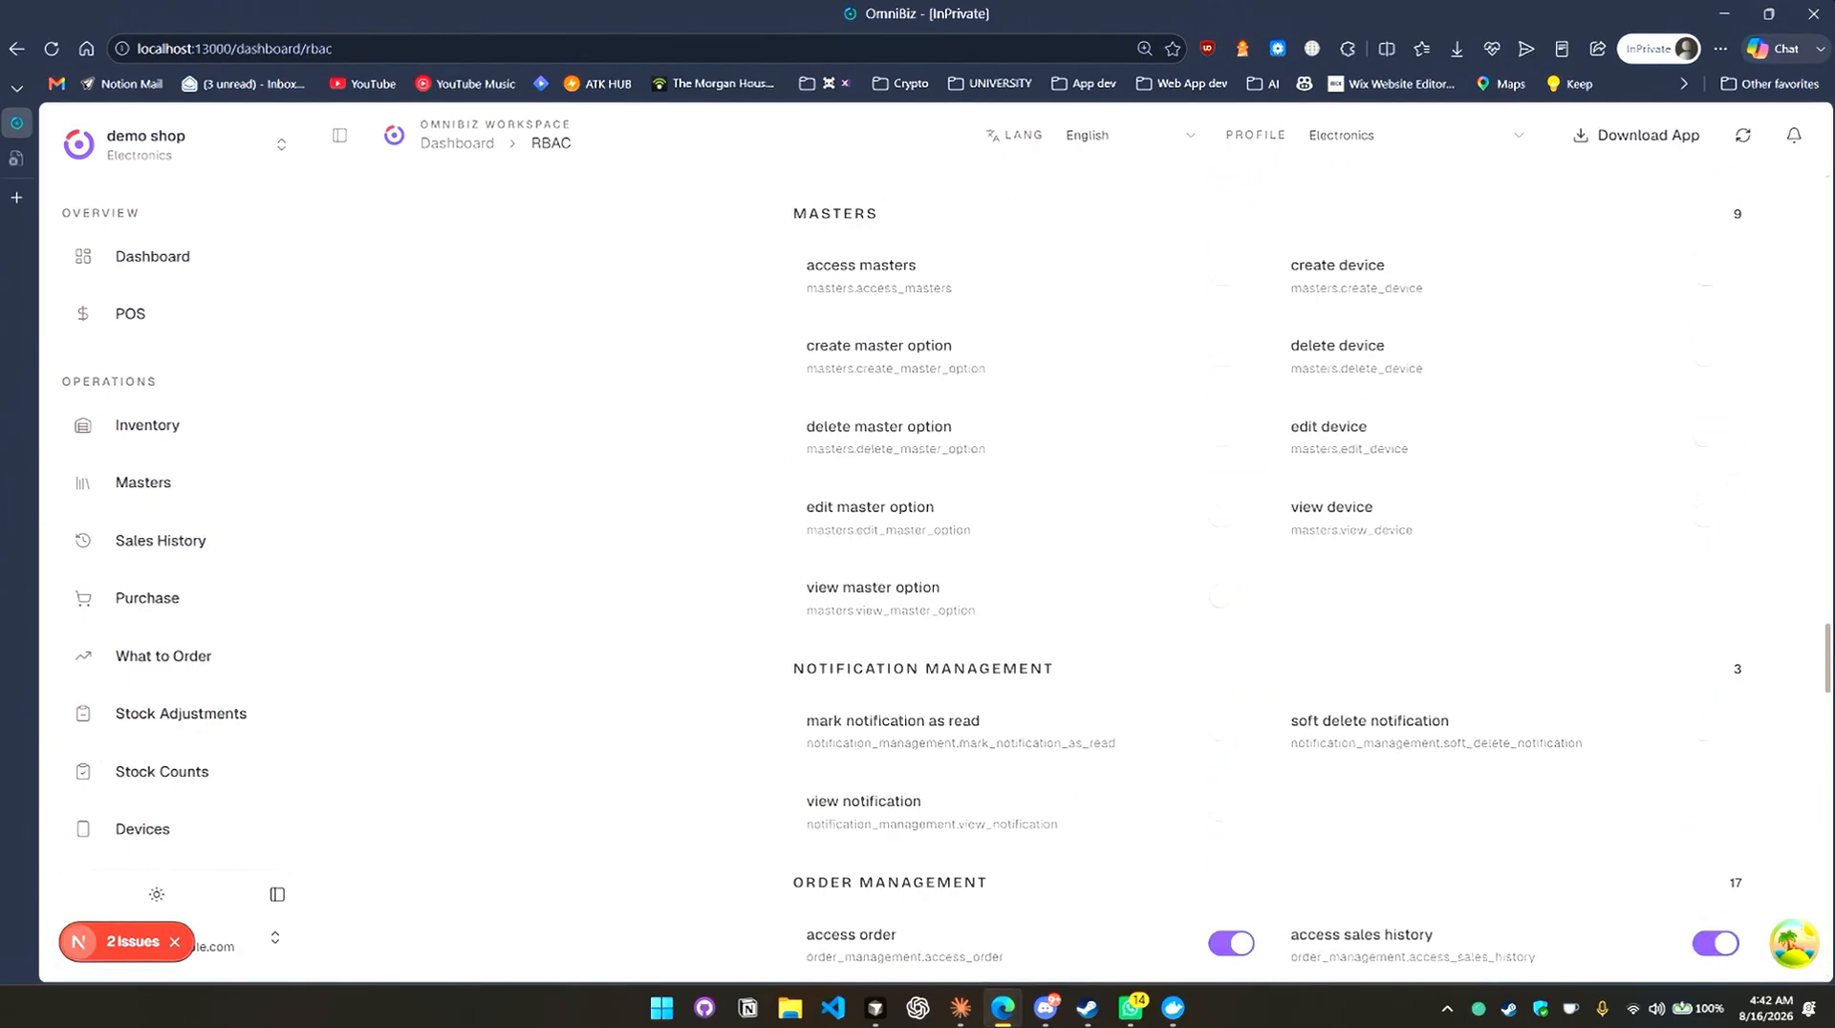
{"action": "left_click", "coordinate": [1523, 340]}
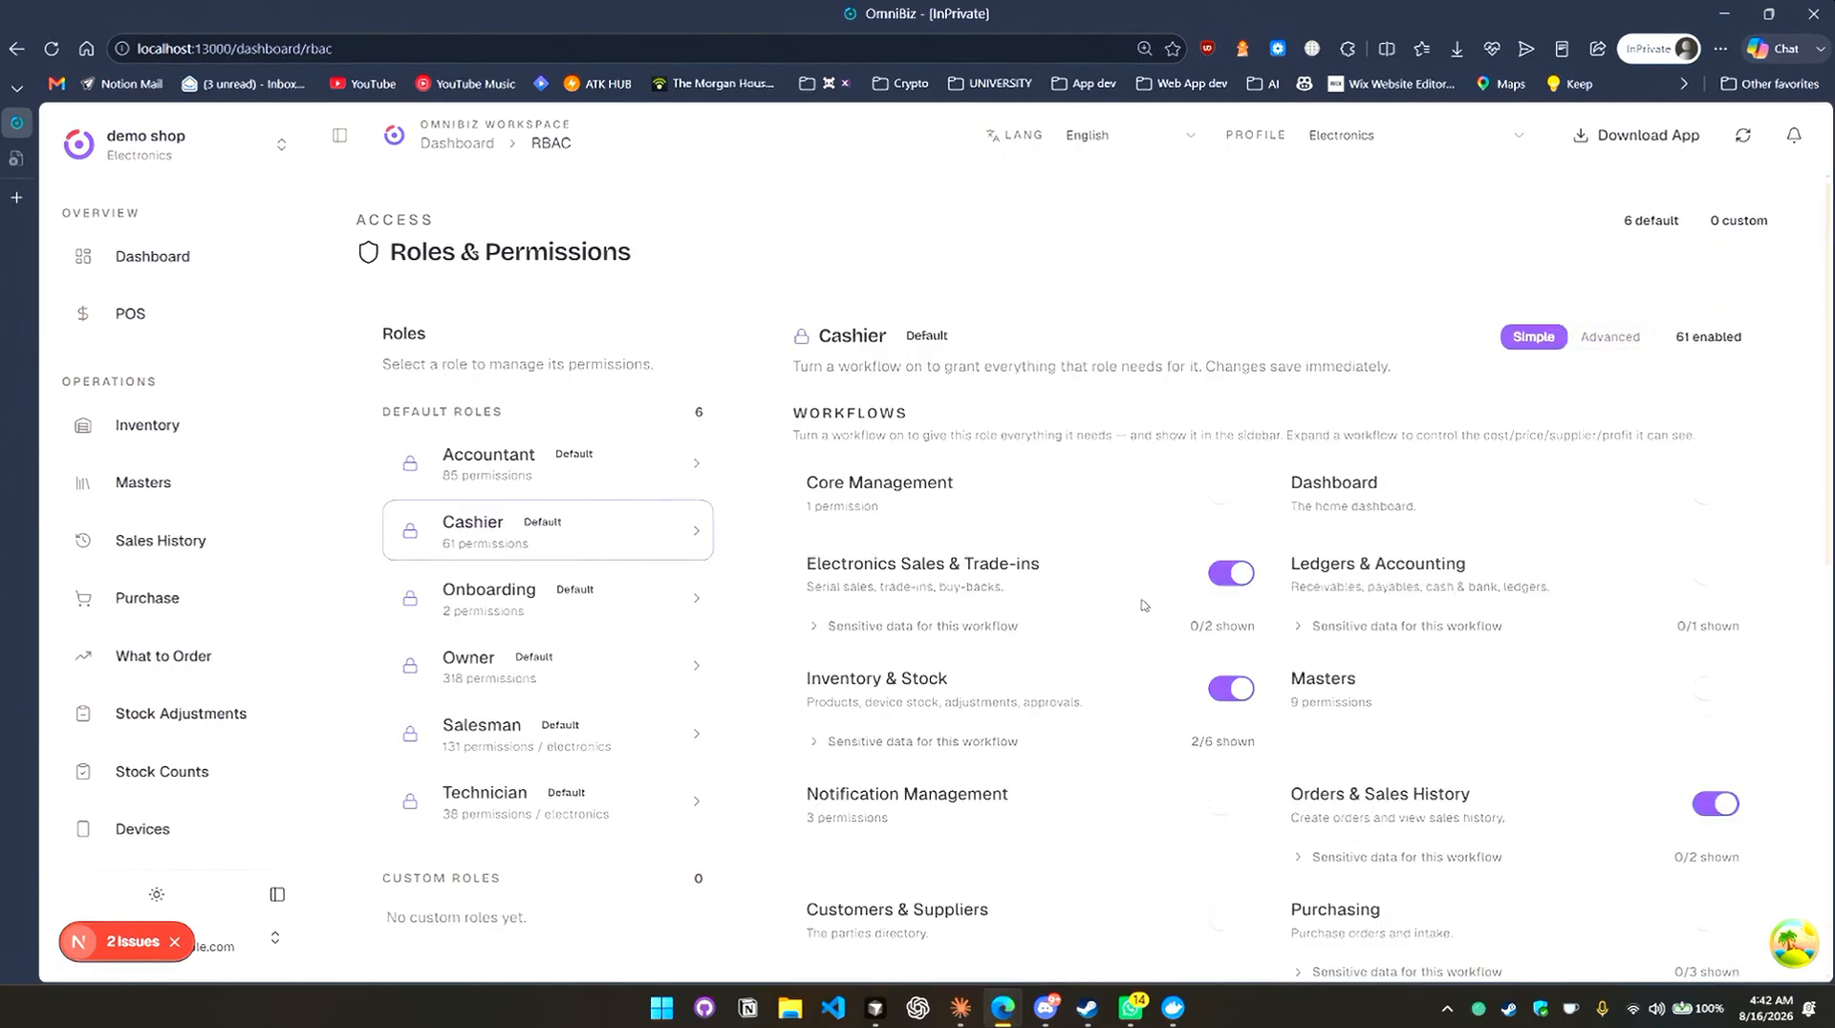
Look through the workspace's available modules, from Operations and Finance & Admin to Ledgers and SU.
{"action": "scroll", "coordinate": [215, 546], "scroll_direction": "down", "scroll_amount": 1}
{"action": "scroll", "coordinate": [229, 521], "scroll_direction": "down", "scroll_amount": 5}
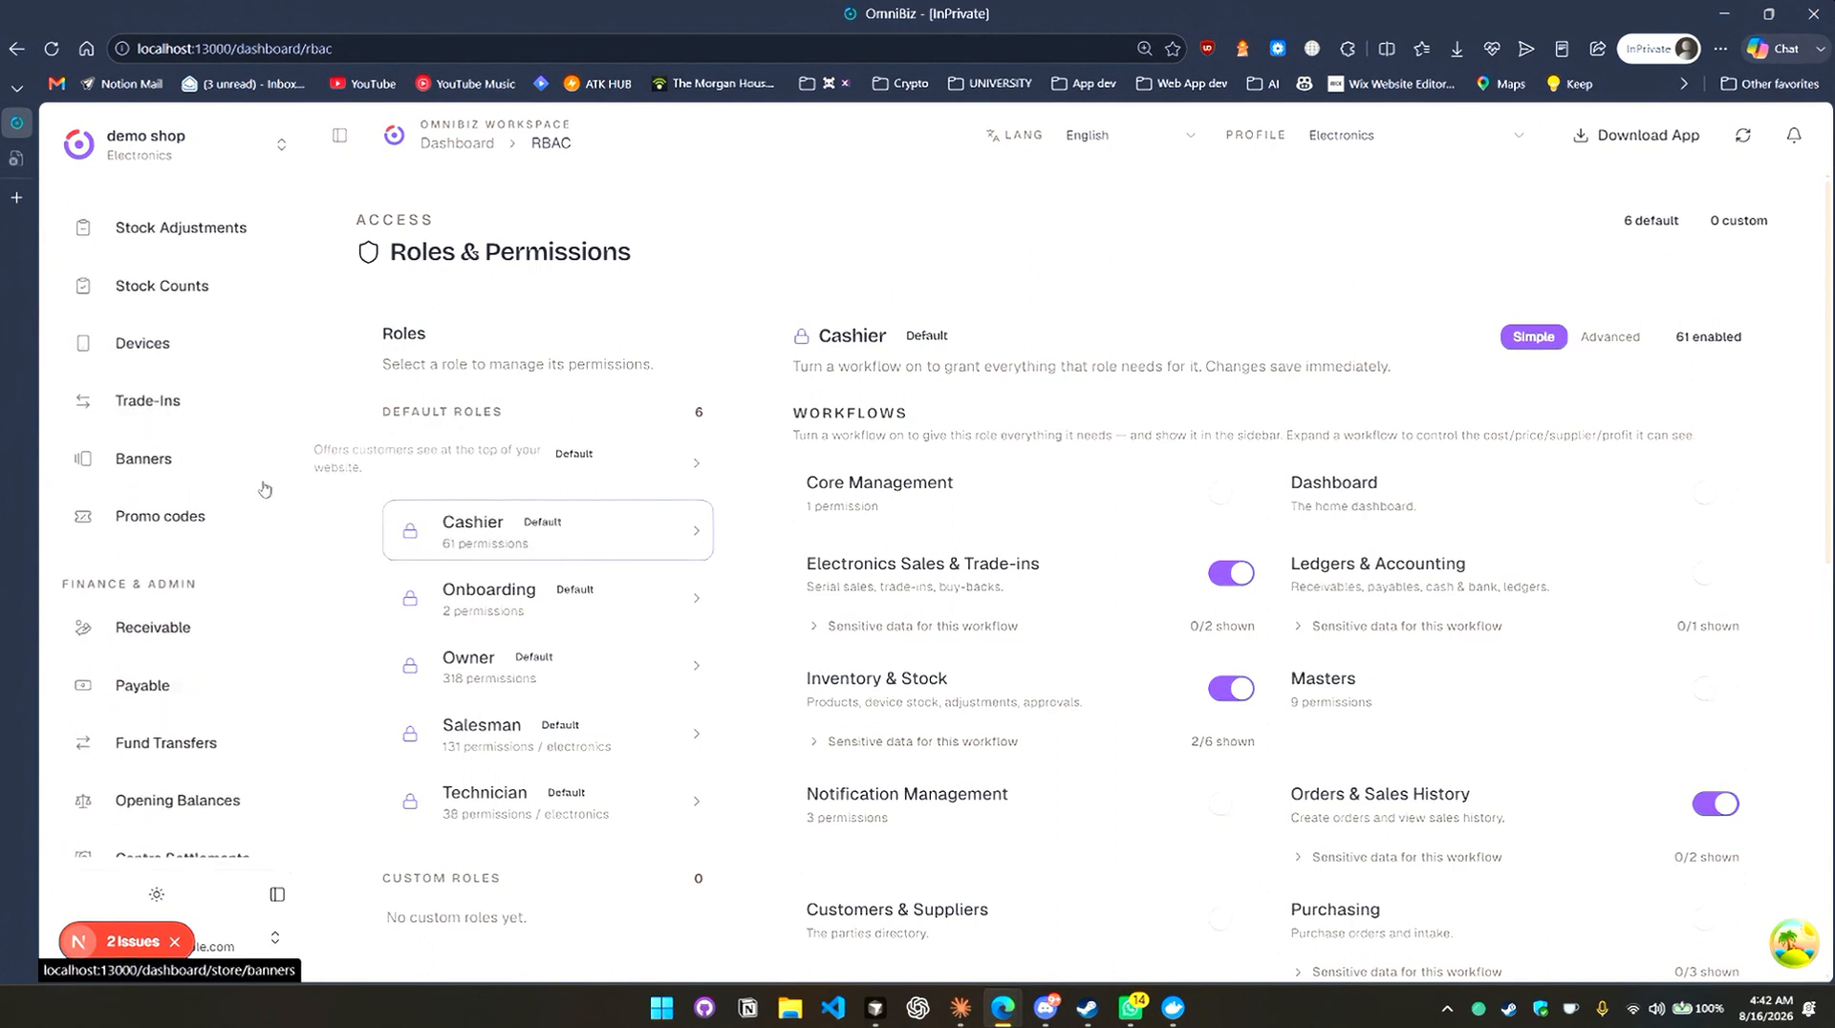
{"action": "scroll", "coordinate": [258, 487], "scroll_direction": "down", "scroll_amount": 1}
{"action": "scroll", "coordinate": [258, 488], "scroll_direction": "down", "scroll_amount": 7}
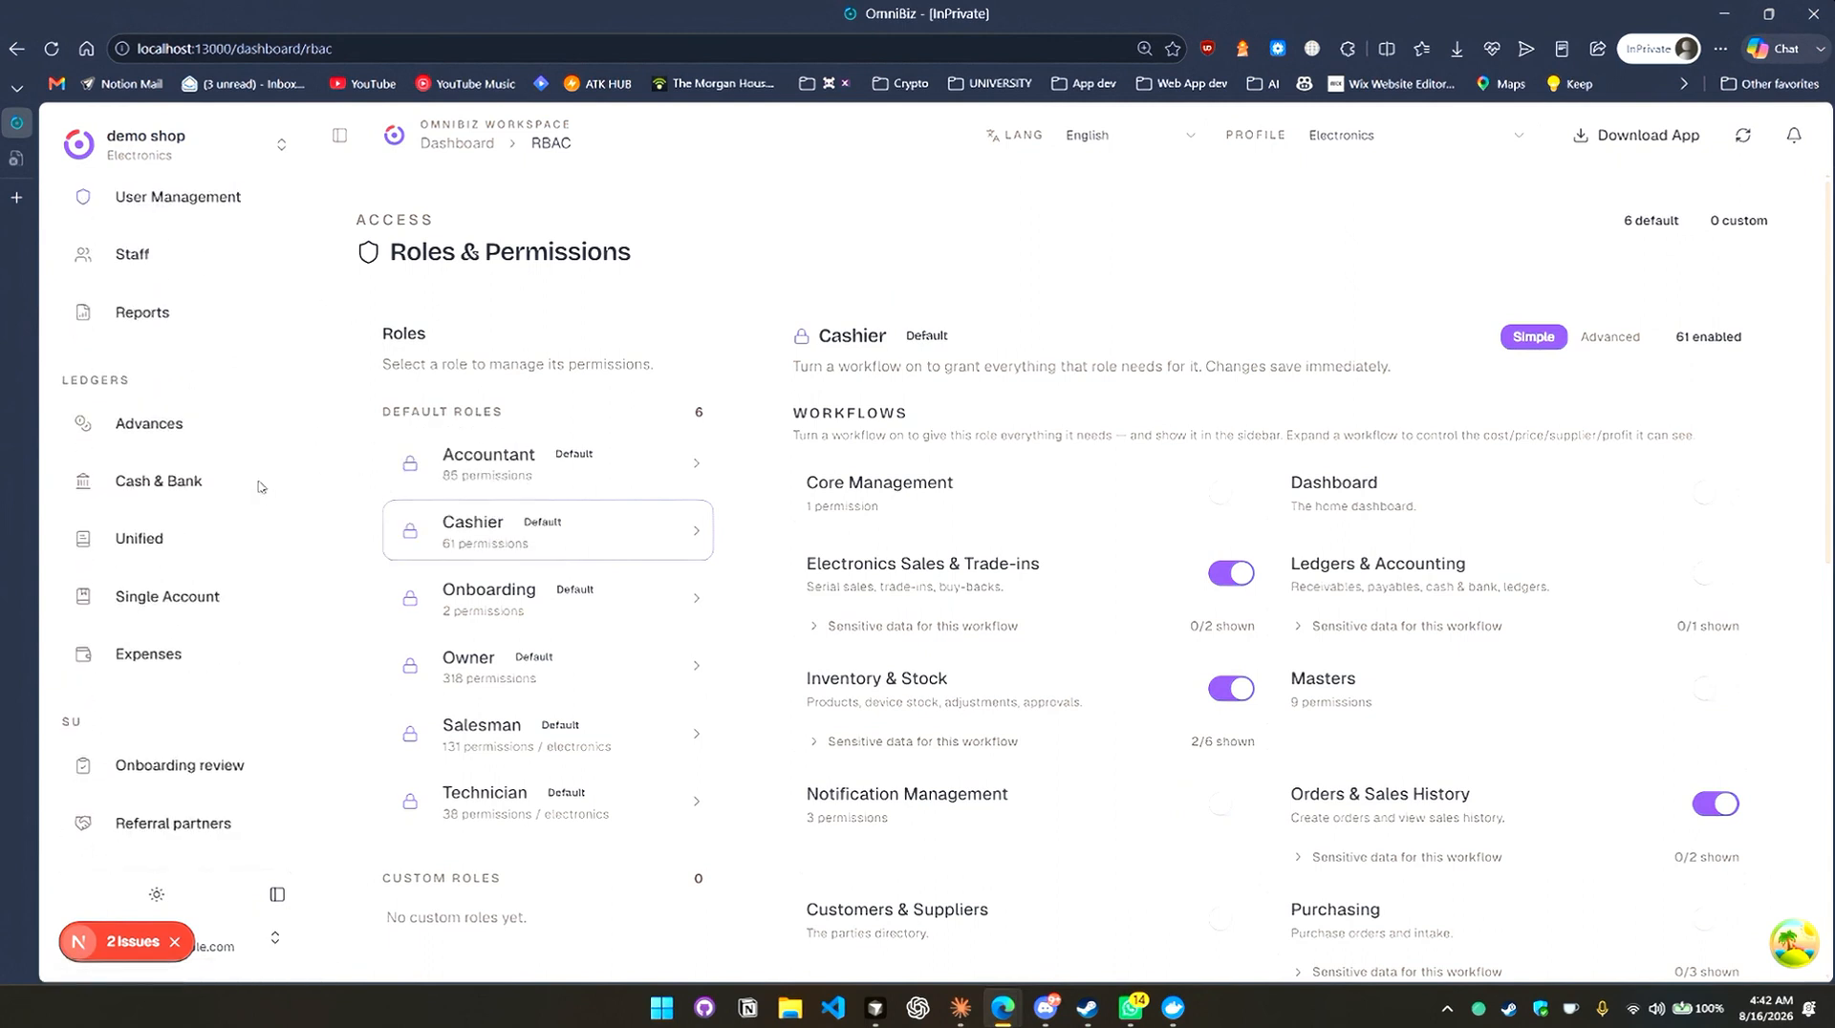
{"action": "scroll", "coordinate": [254, 483], "scroll_direction": "up", "scroll_amount": 3}
{"action": "scroll", "coordinate": [260, 488], "scroll_direction": "up", "scroll_amount": 1}
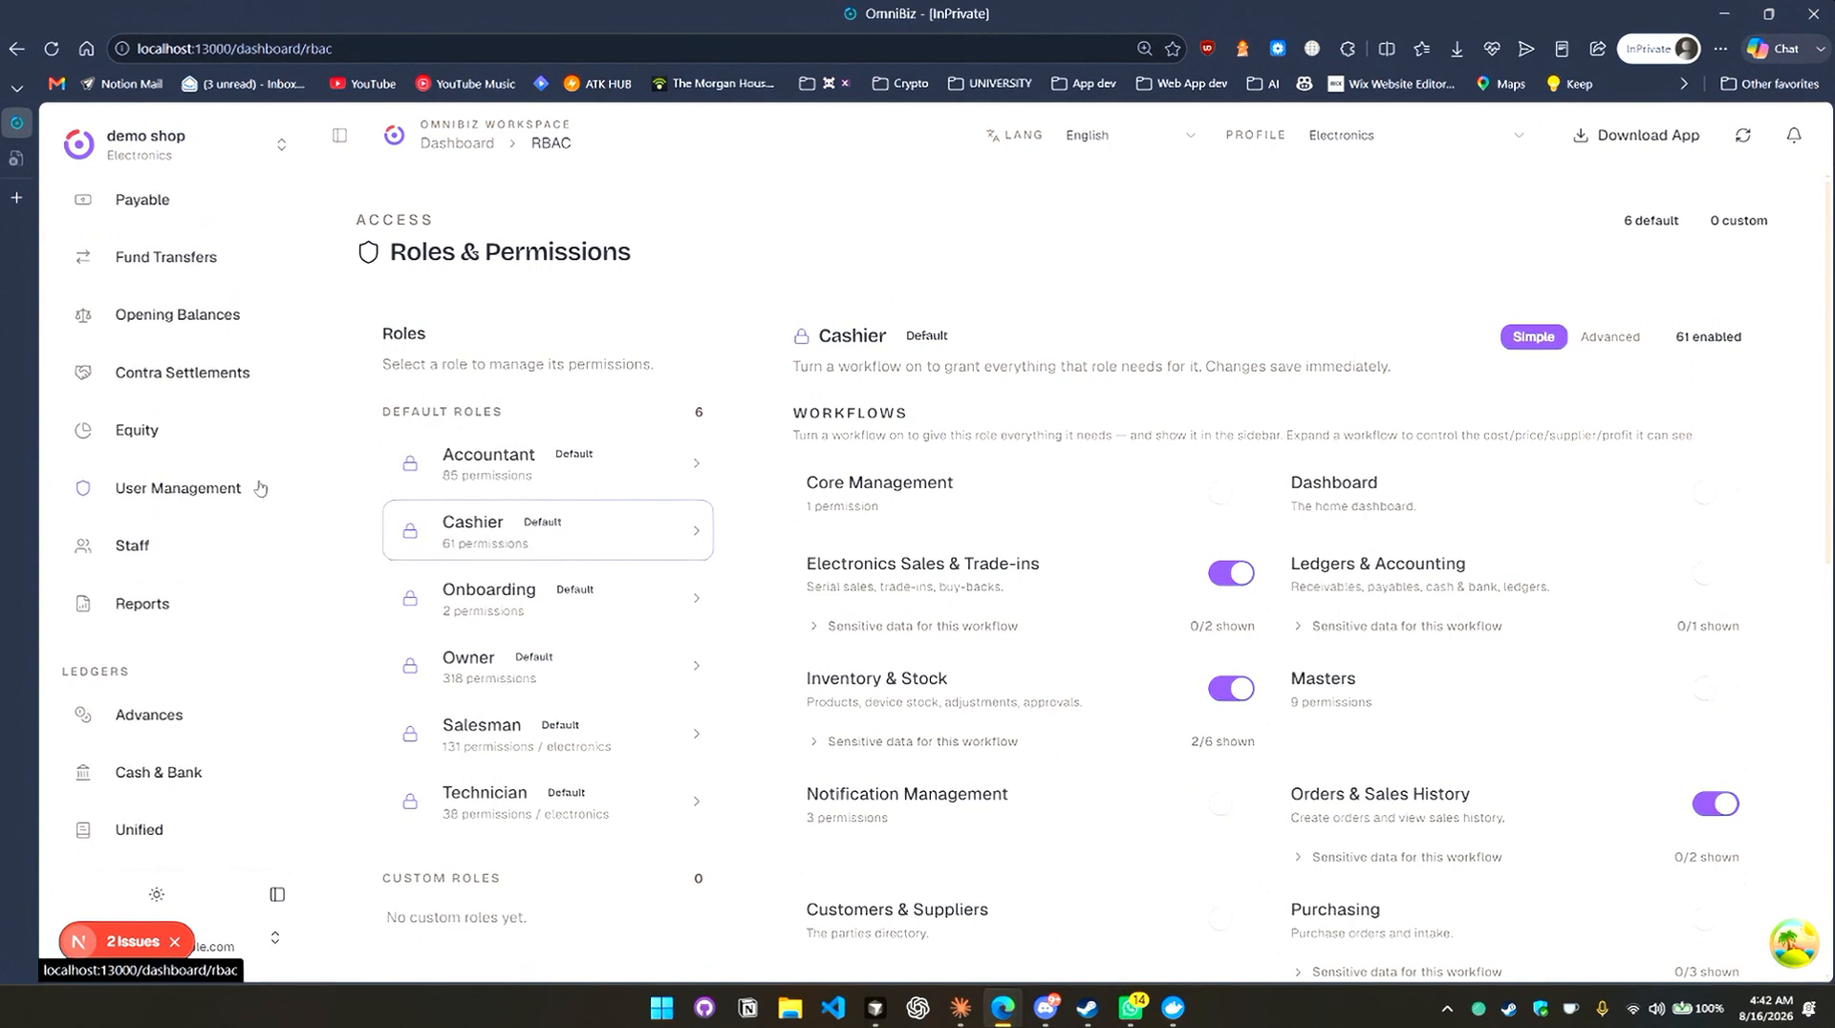
{"action": "scroll", "coordinate": [260, 489], "scroll_direction": "up", "scroll_amount": 10}
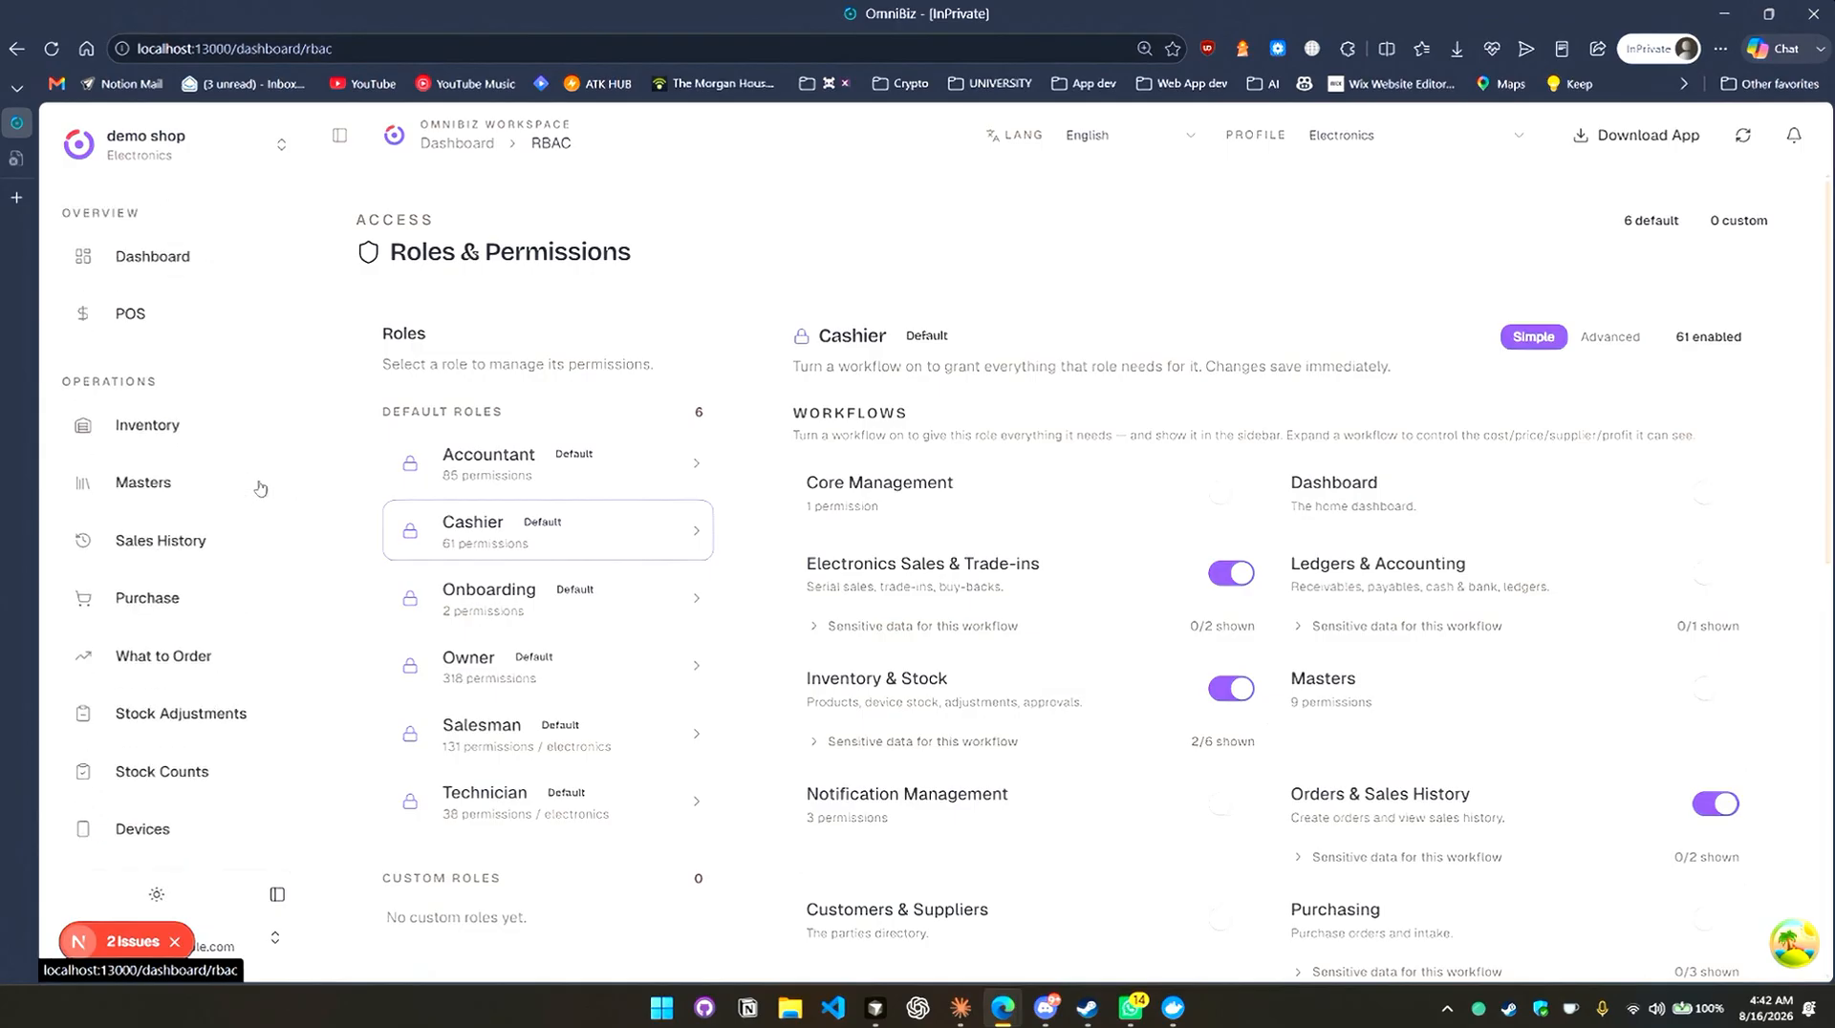
{"action": "scroll", "coordinate": [260, 488], "scroll_direction": "down", "scroll_amount": 10}
Dismiss the issues badge covering the signed-in account and open its Account Settings.
{"action": "left_click", "coordinate": [174, 941]}
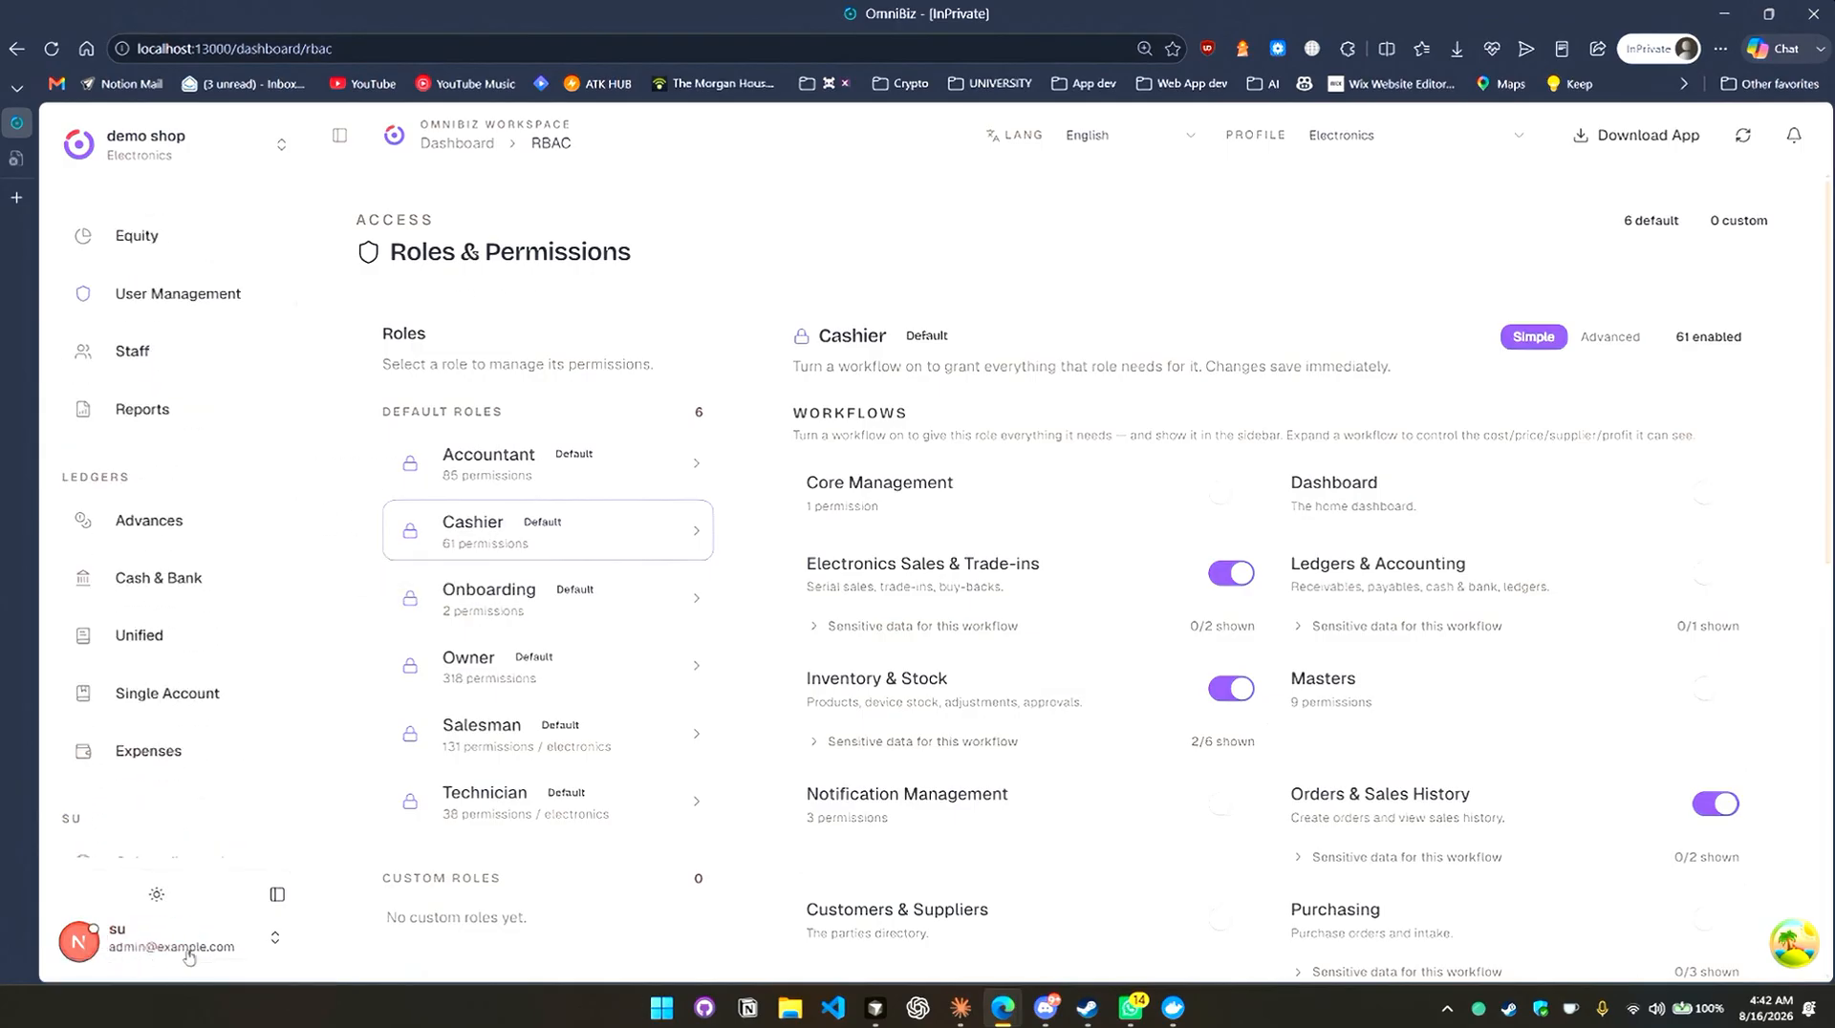
{"action": "left_click", "coordinate": [189, 955]}
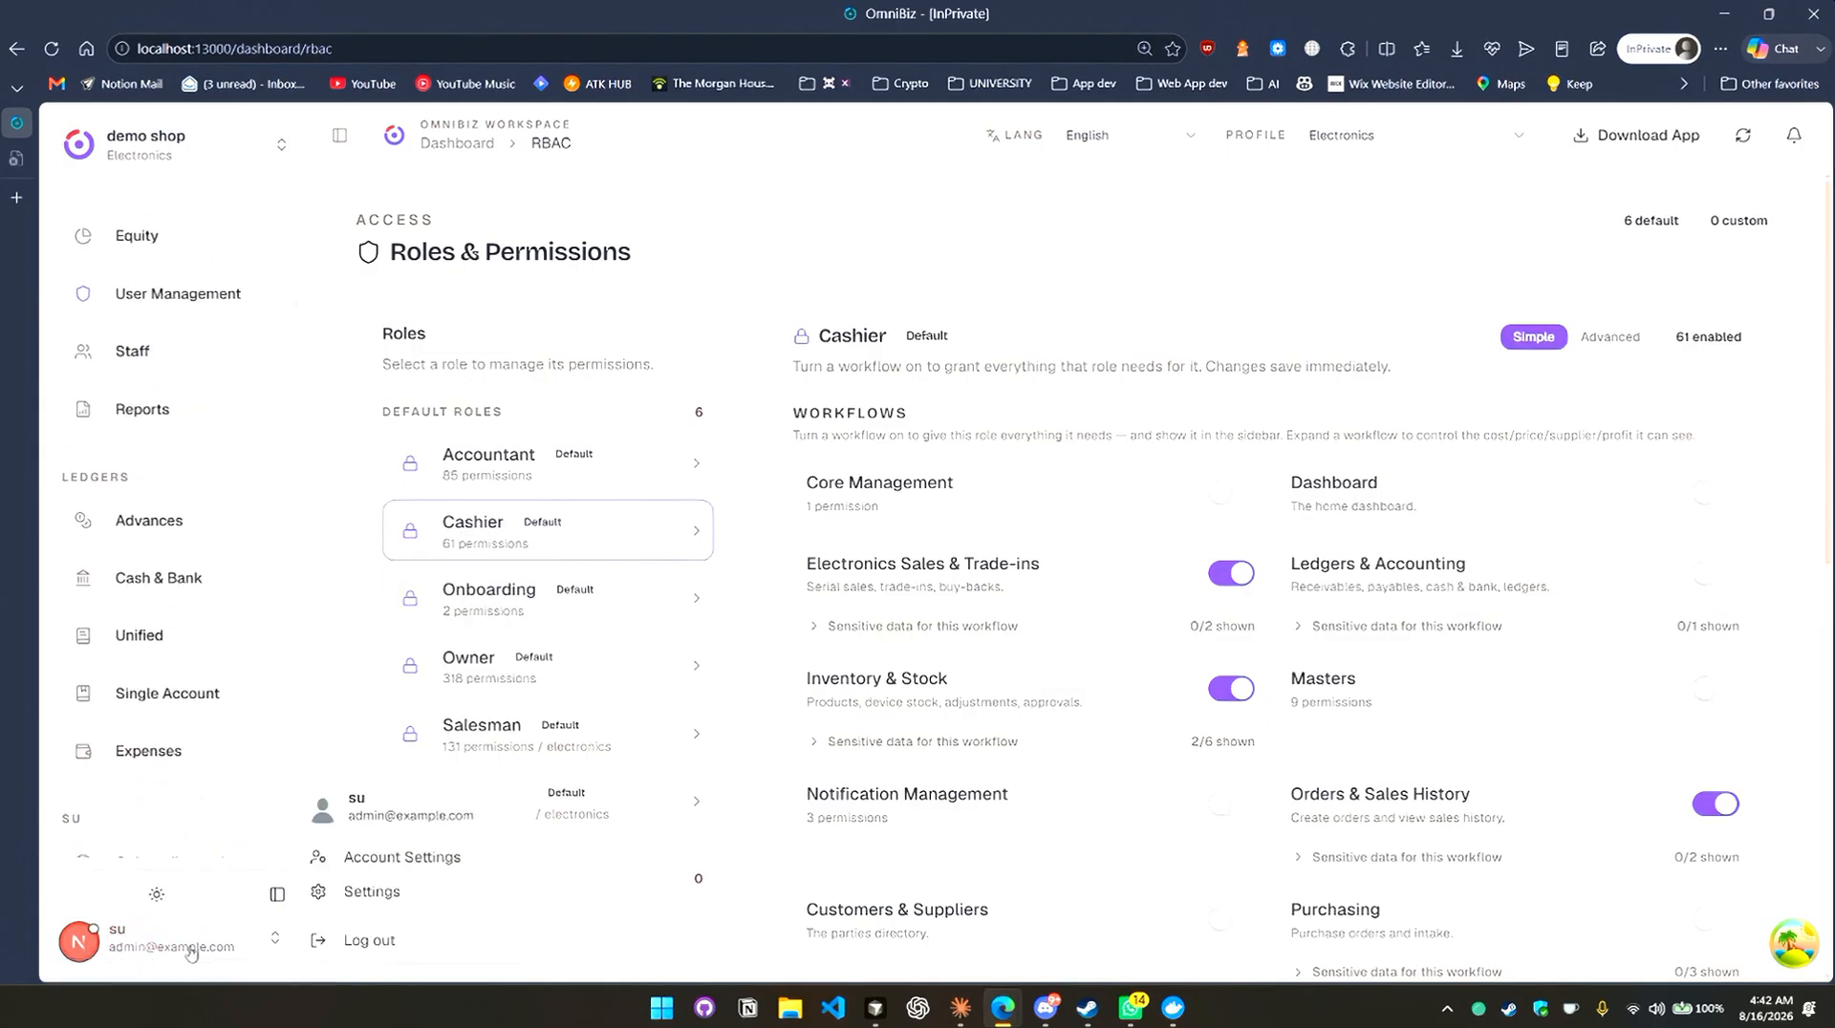
{"action": "left_click", "coordinate": [346, 858]}
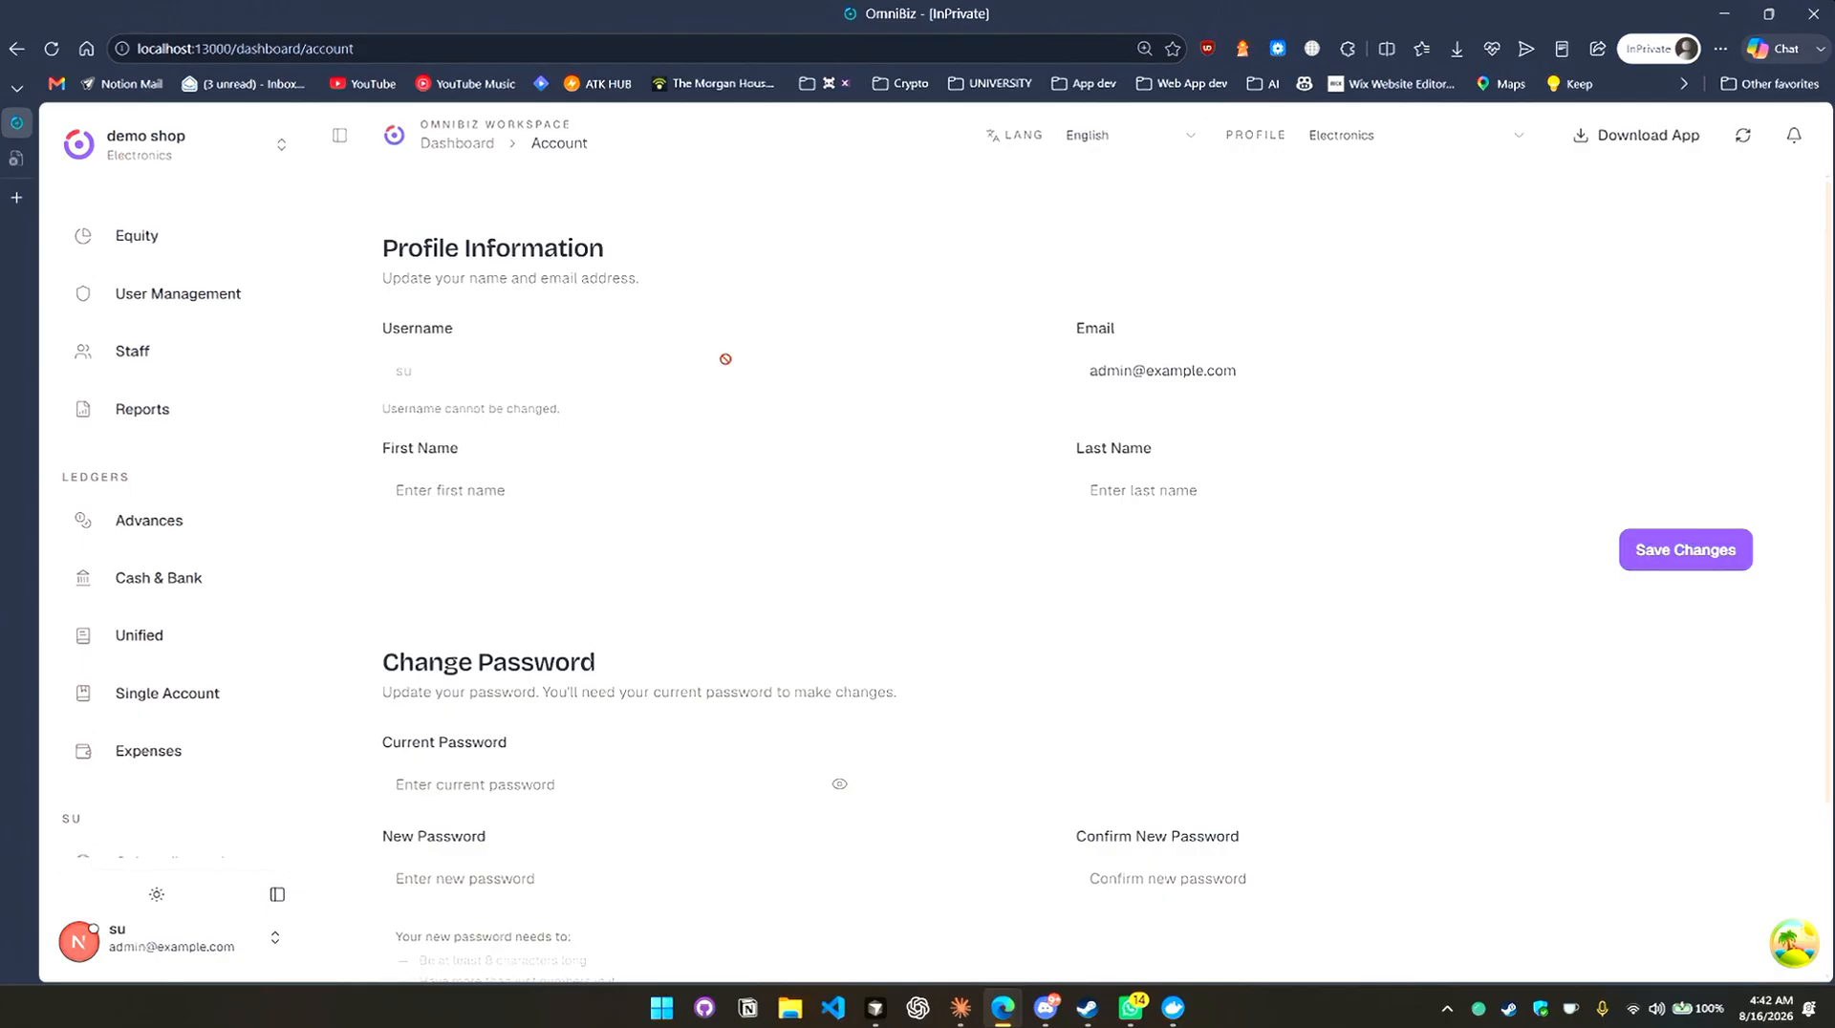
Examine the email and name fields under Profile Information and the Change Password fields with their requirements.
{"action": "left_click", "coordinate": [1362, 383]}
{"action": "left_click", "coordinate": [1307, 485]}
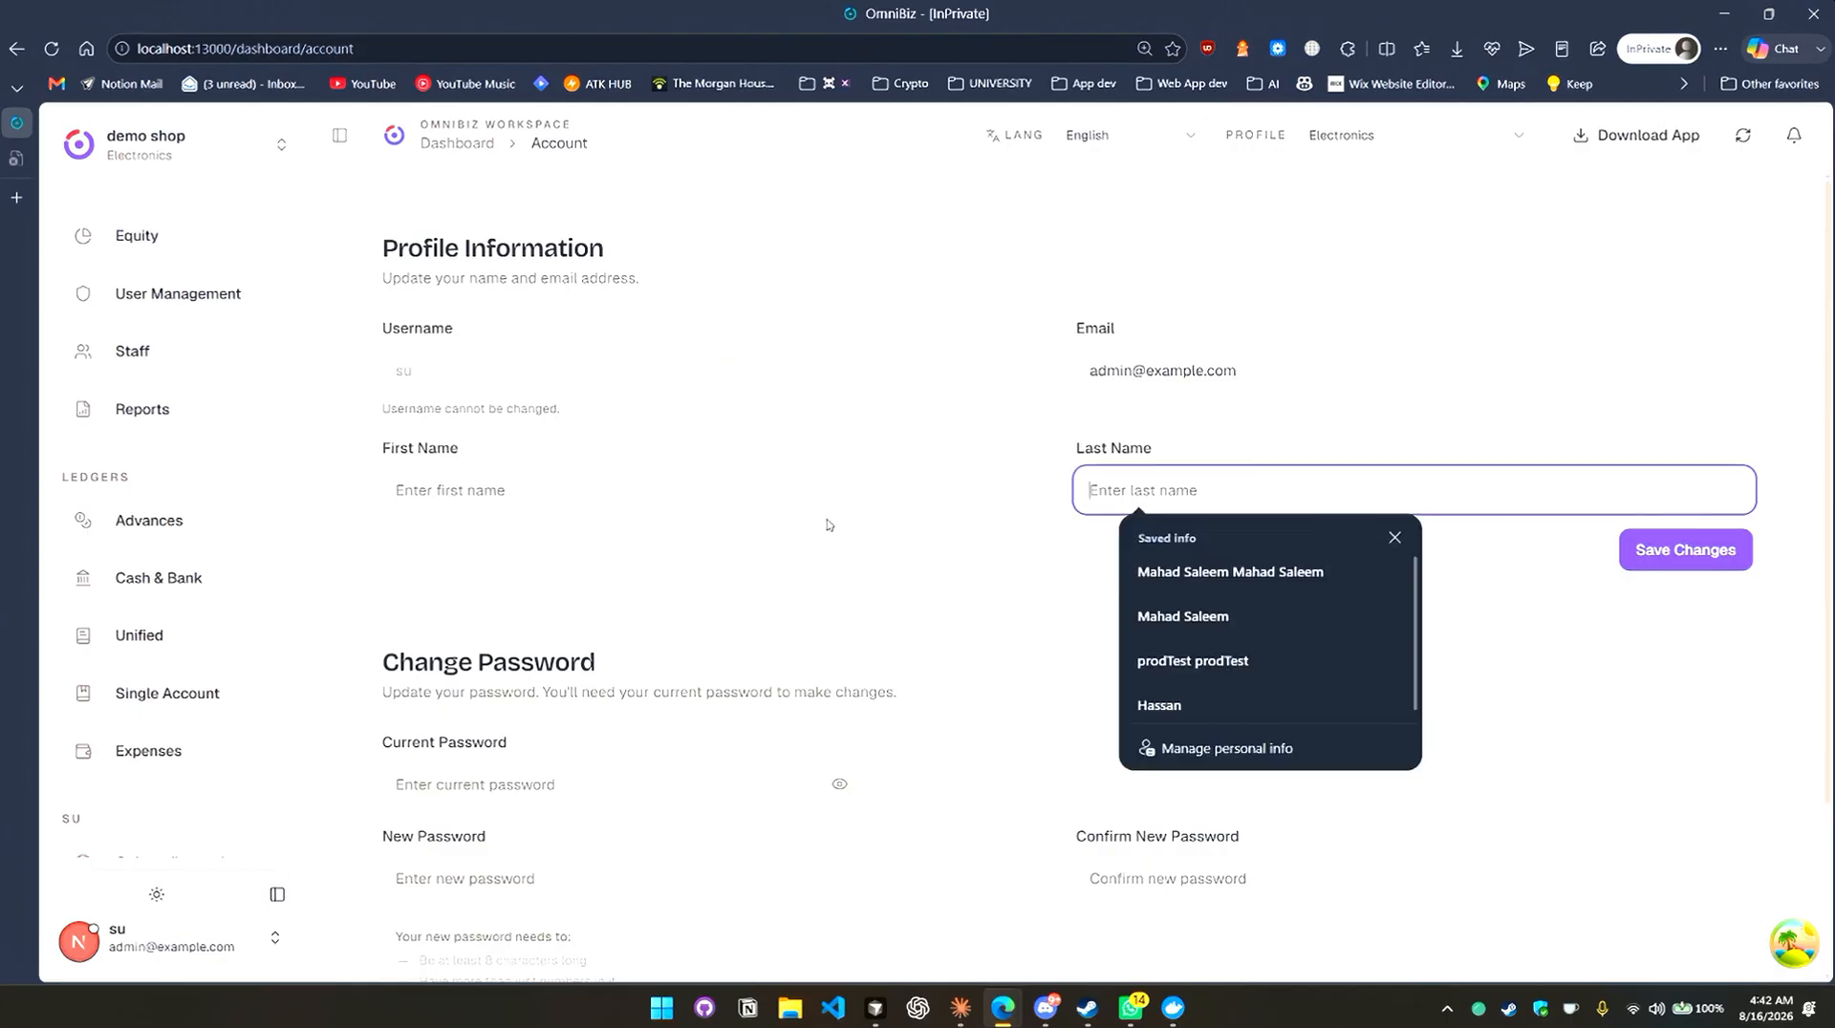
{"action": "left_click", "coordinate": [737, 488]}
{"action": "left_click", "coordinate": [1078, 595]}
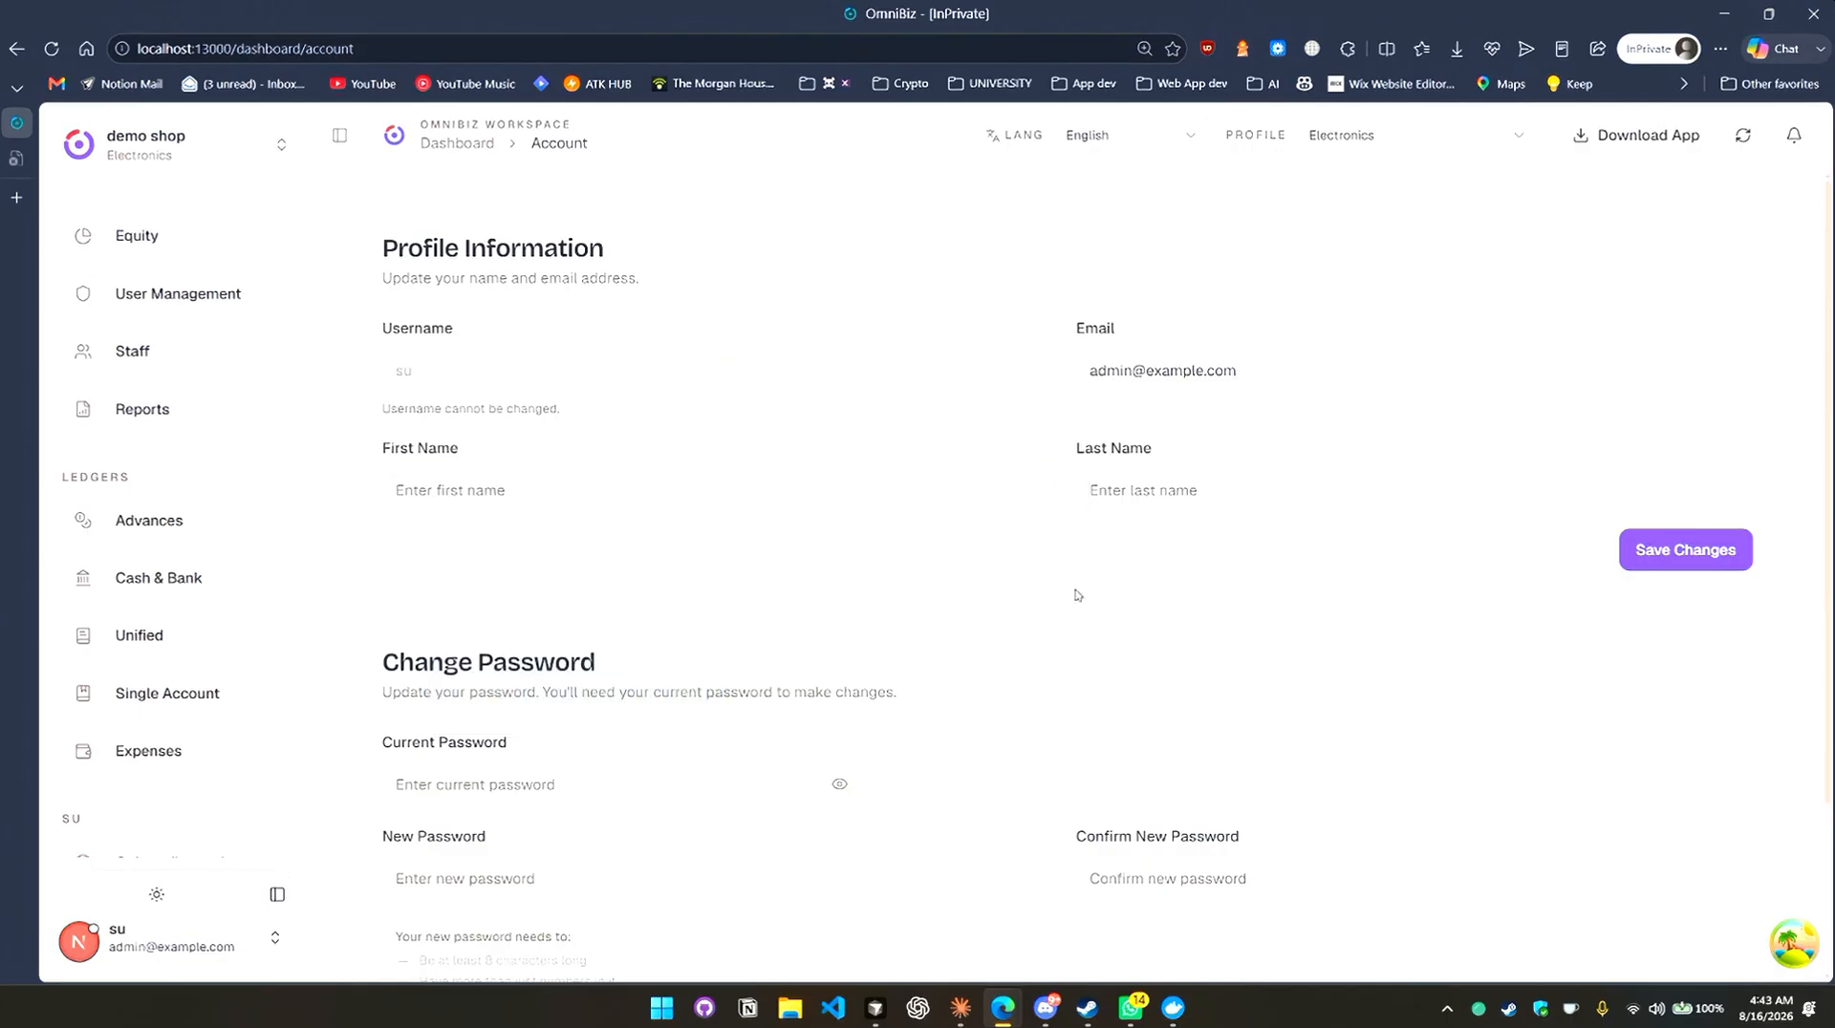
{"action": "scroll", "coordinate": [1074, 586], "scroll_direction": "down", "scroll_amount": 2}
{"action": "left_click", "coordinate": [519, 578]}
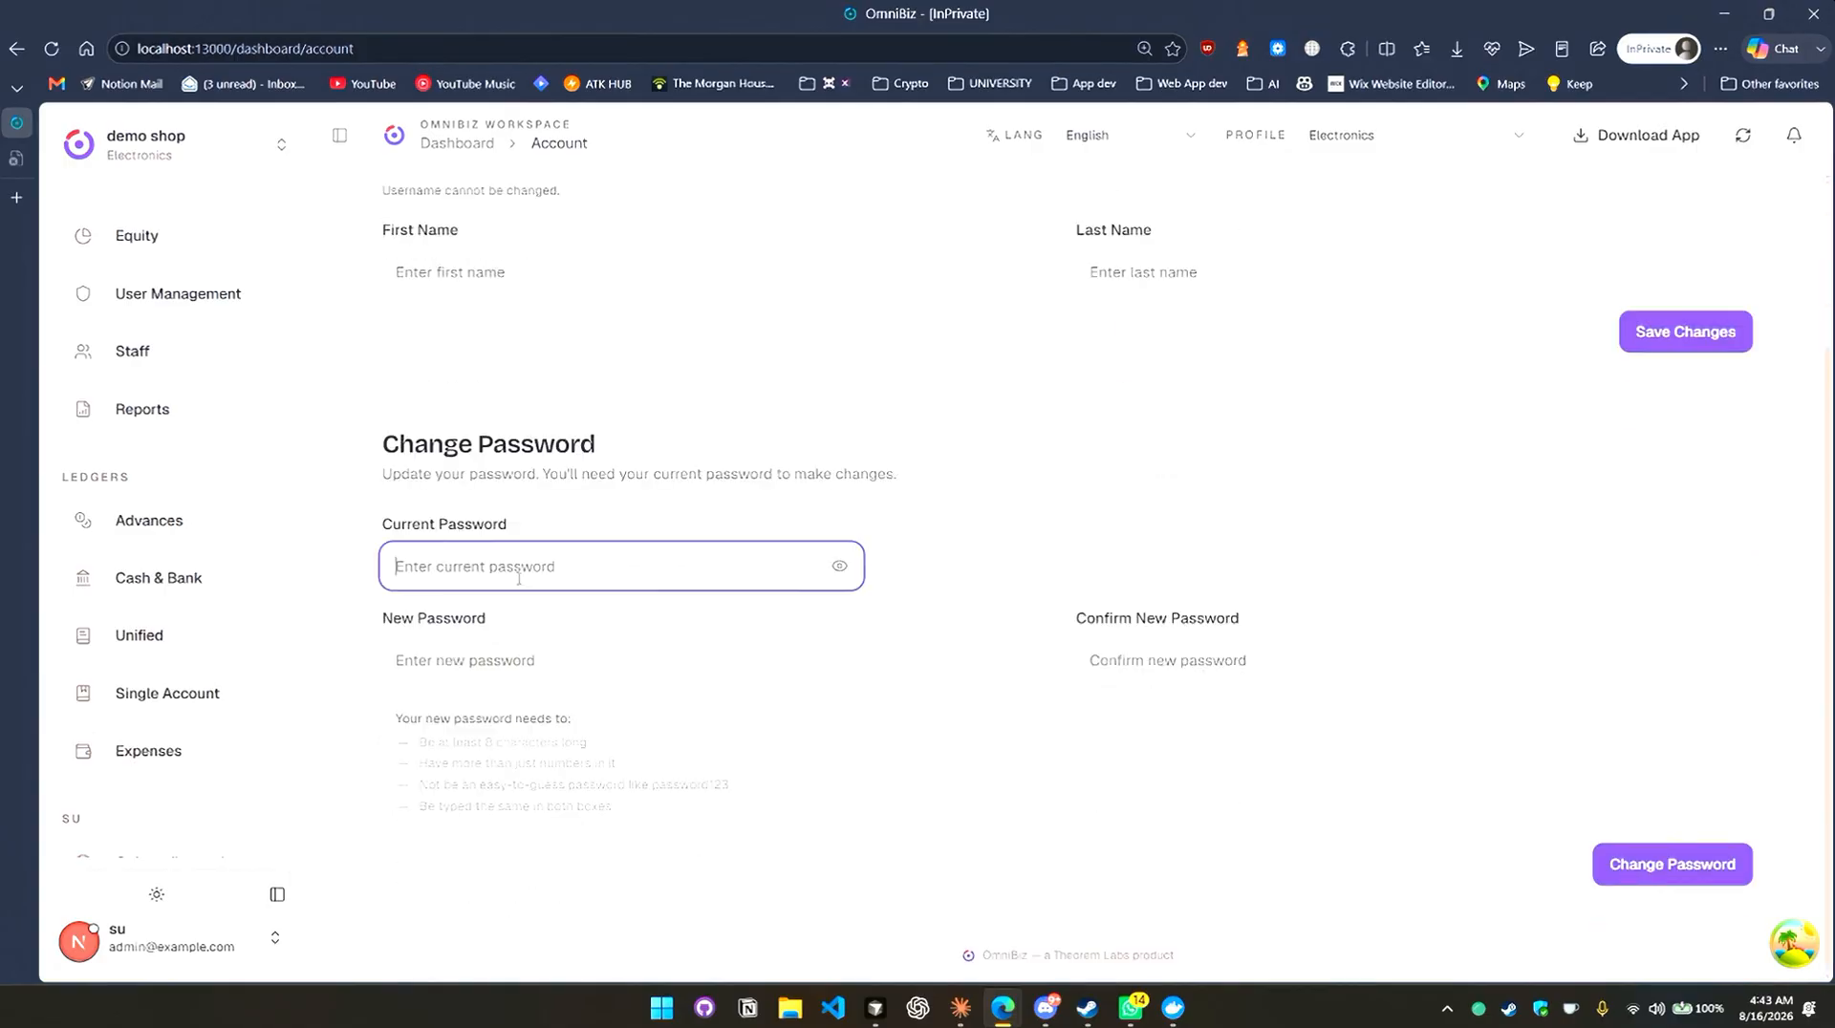
{"action": "left_click", "coordinate": [705, 471]}
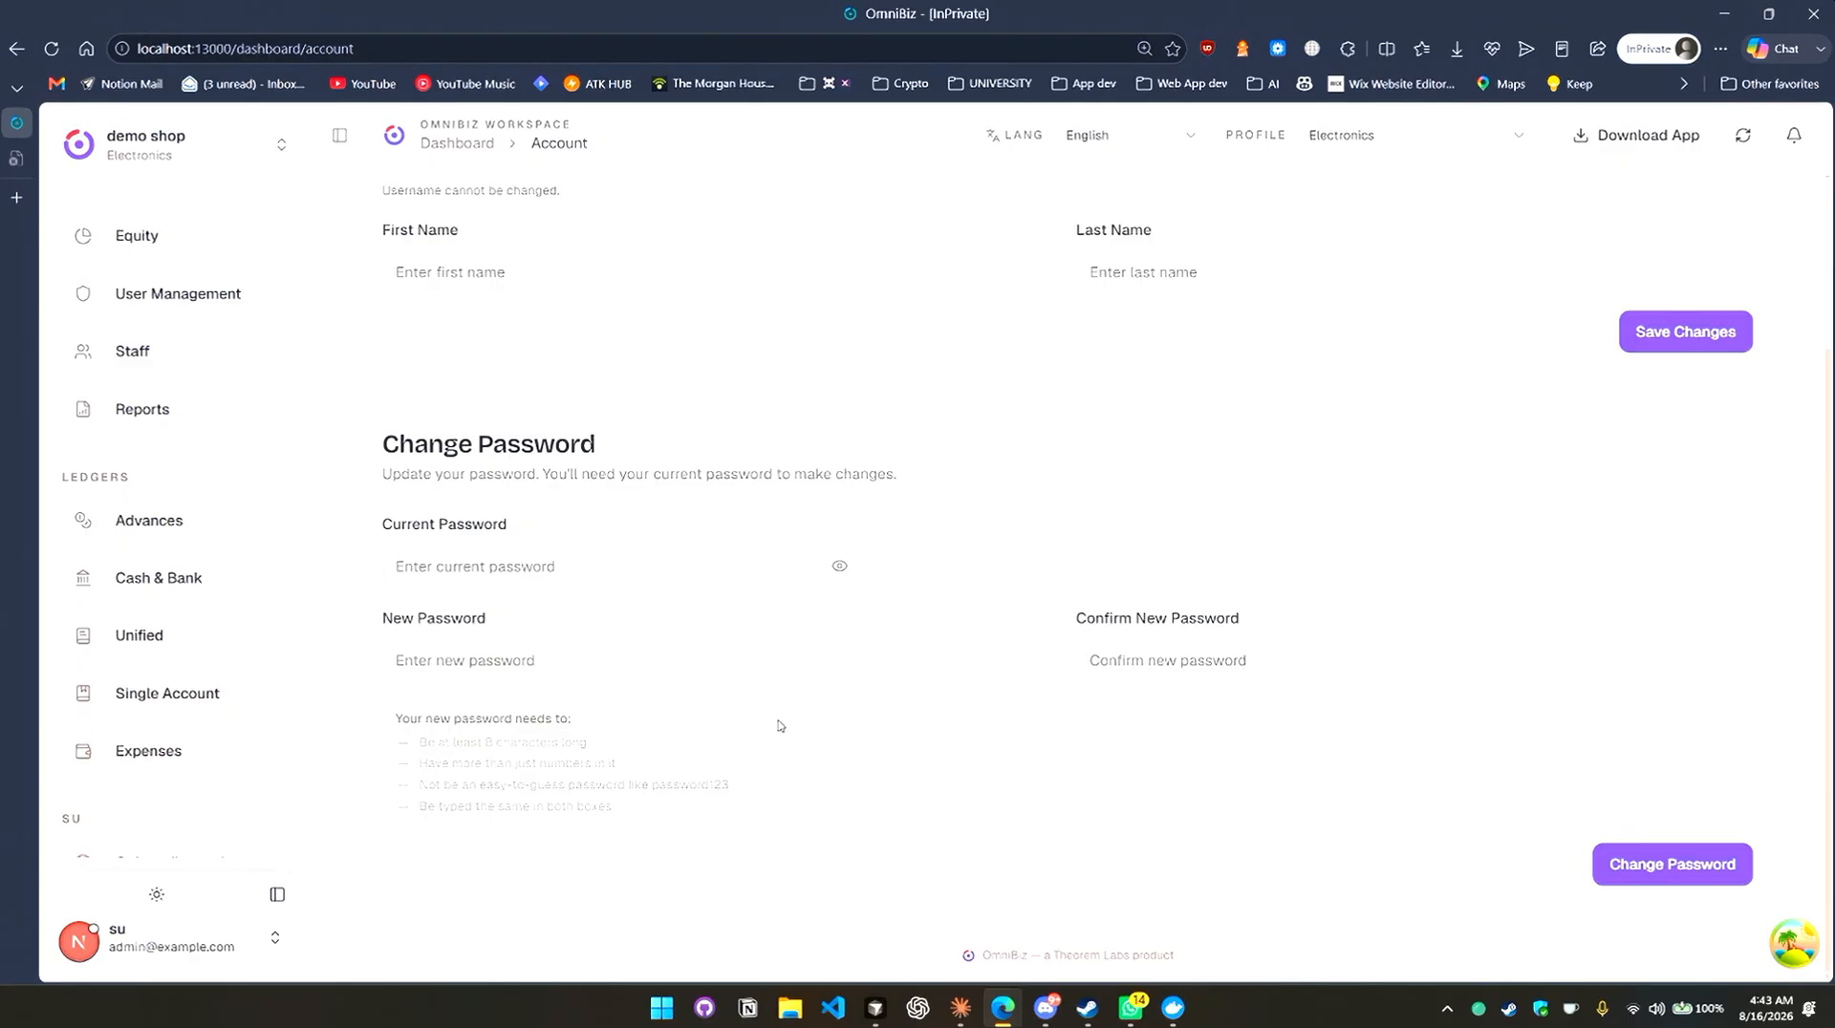
{"action": "scroll", "coordinate": [261, 718], "scroll_direction": "down", "scroll_amount": 1}
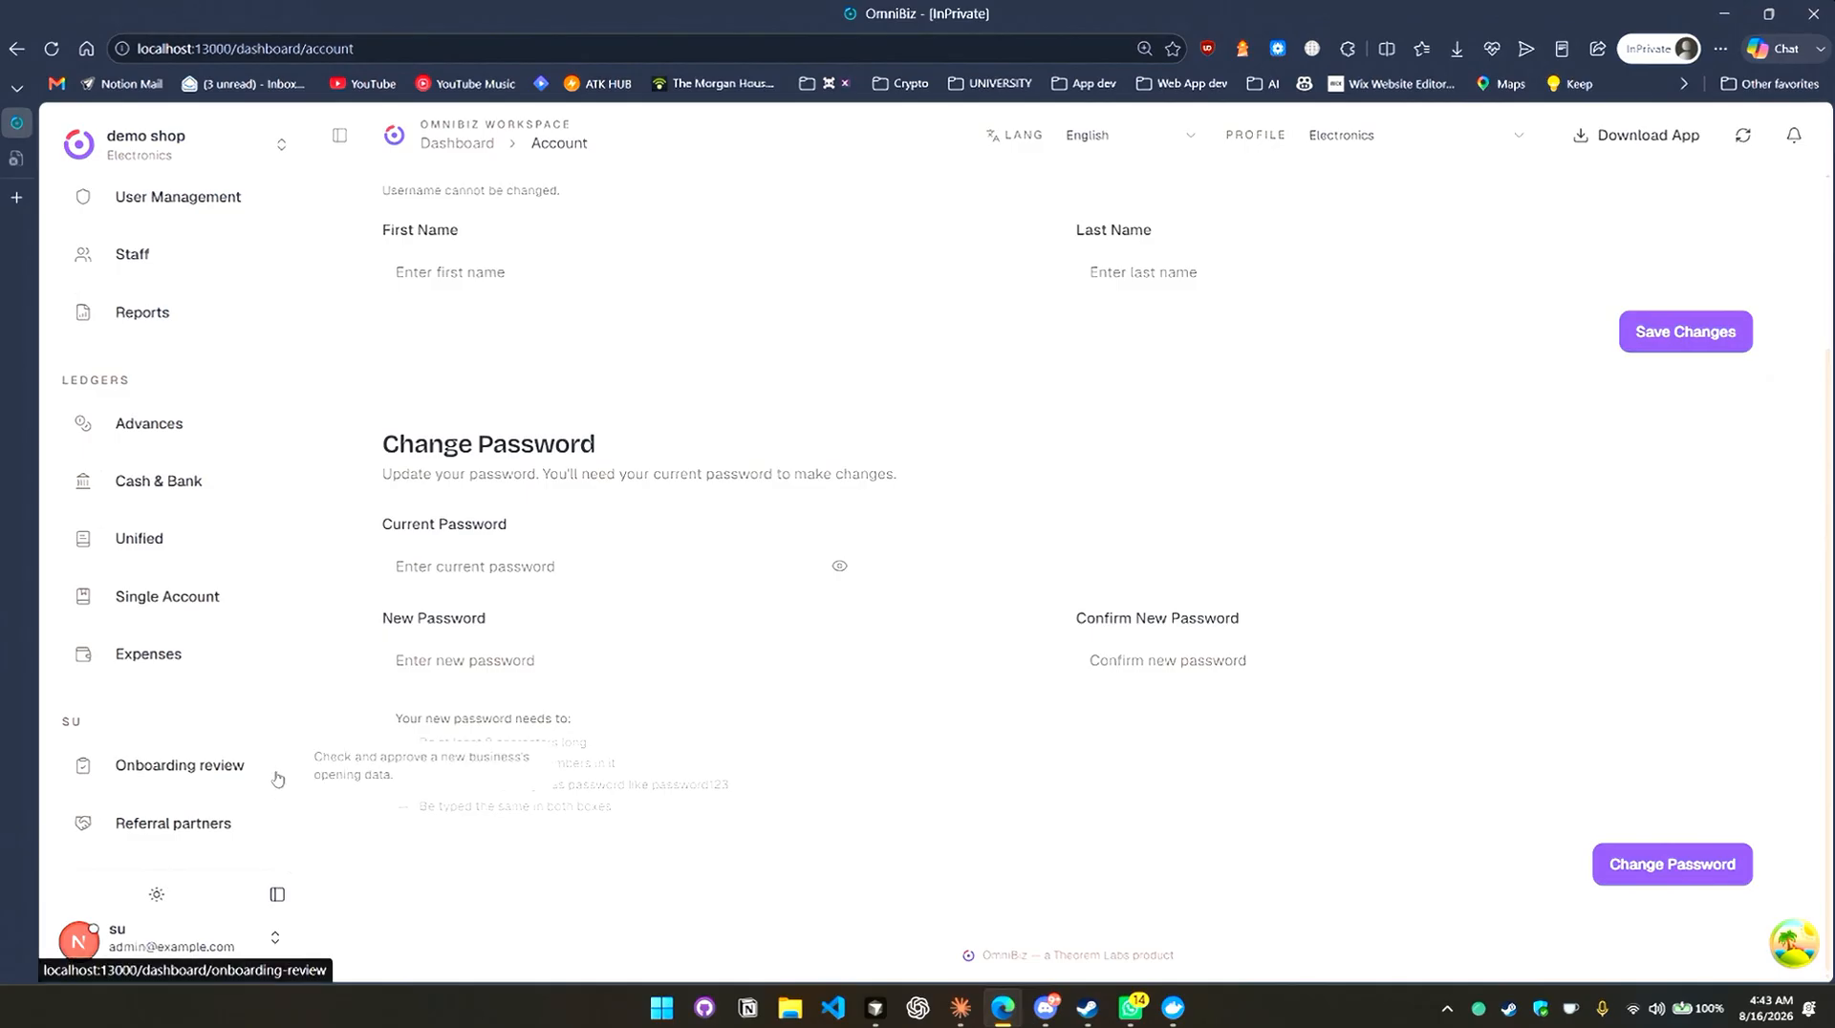
{"action": "scroll", "coordinate": [248, 764], "scroll_direction": "up", "scroll_amount": 4}
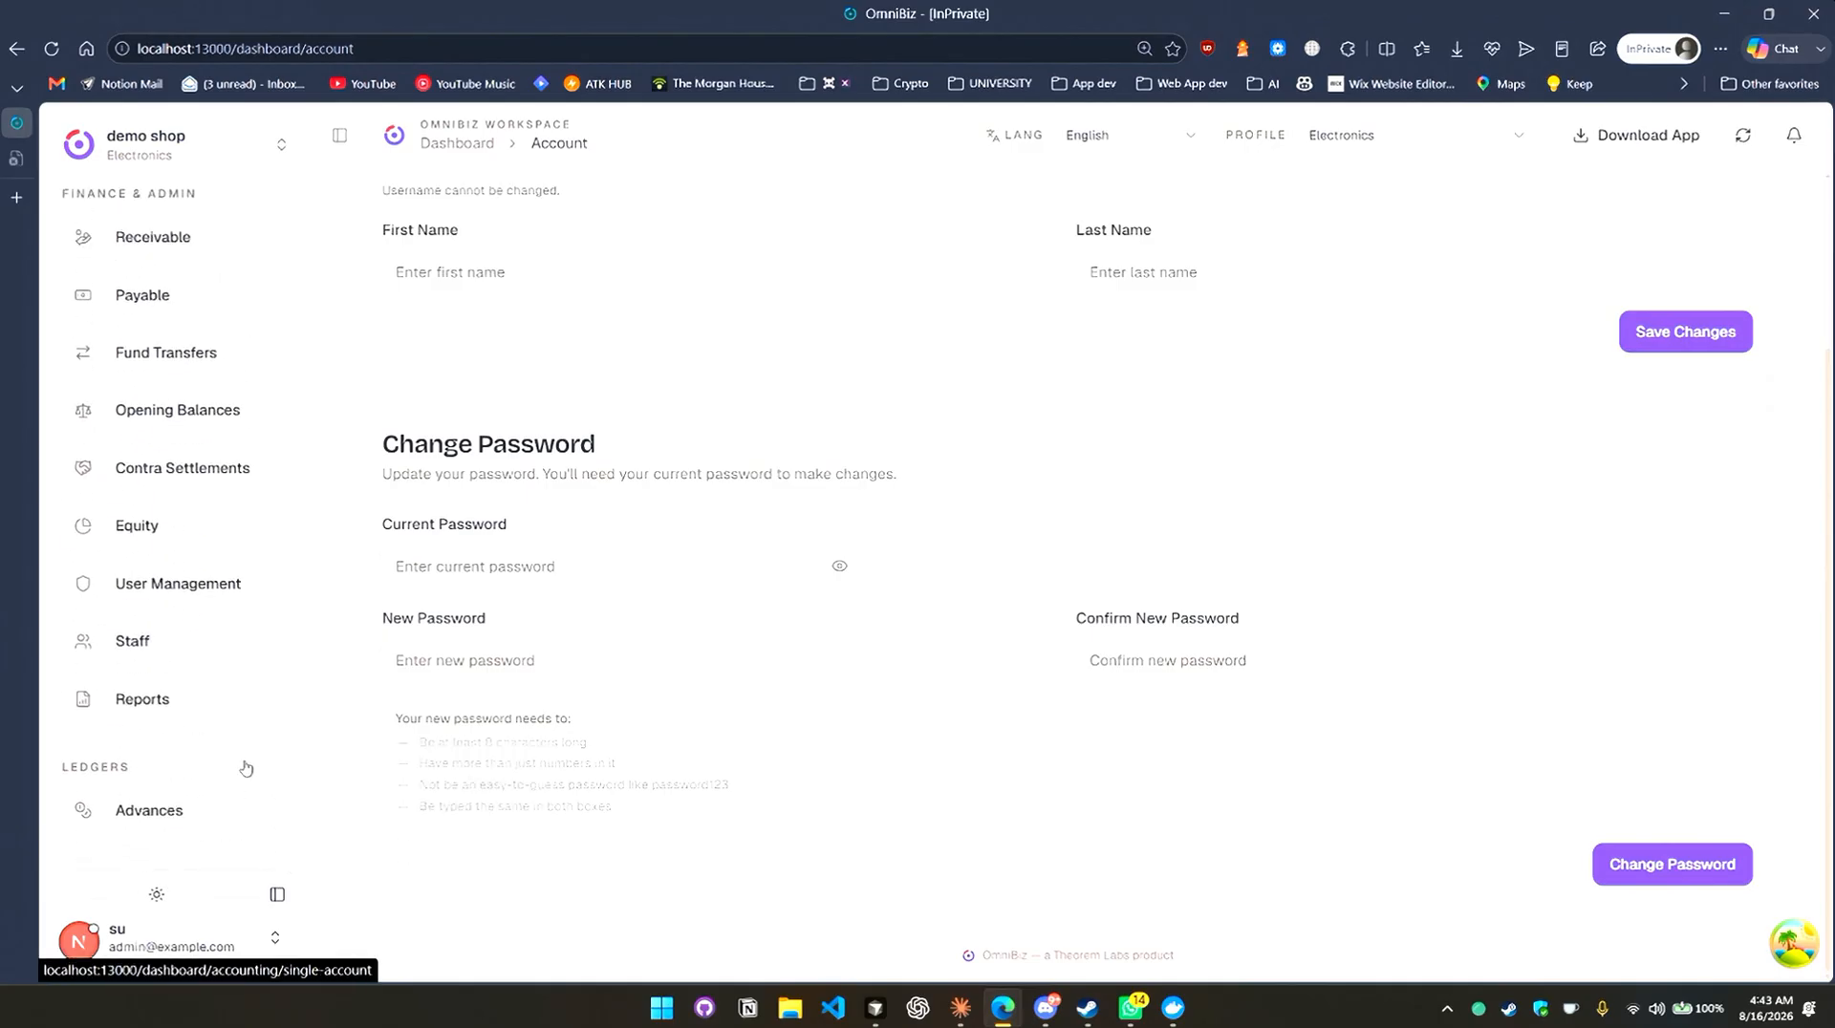
Open the workspace Settings and set the interface language to Roman Urdu.
{"action": "scroll", "coordinate": [239, 717], "scroll_direction": "down", "scroll_amount": 3}
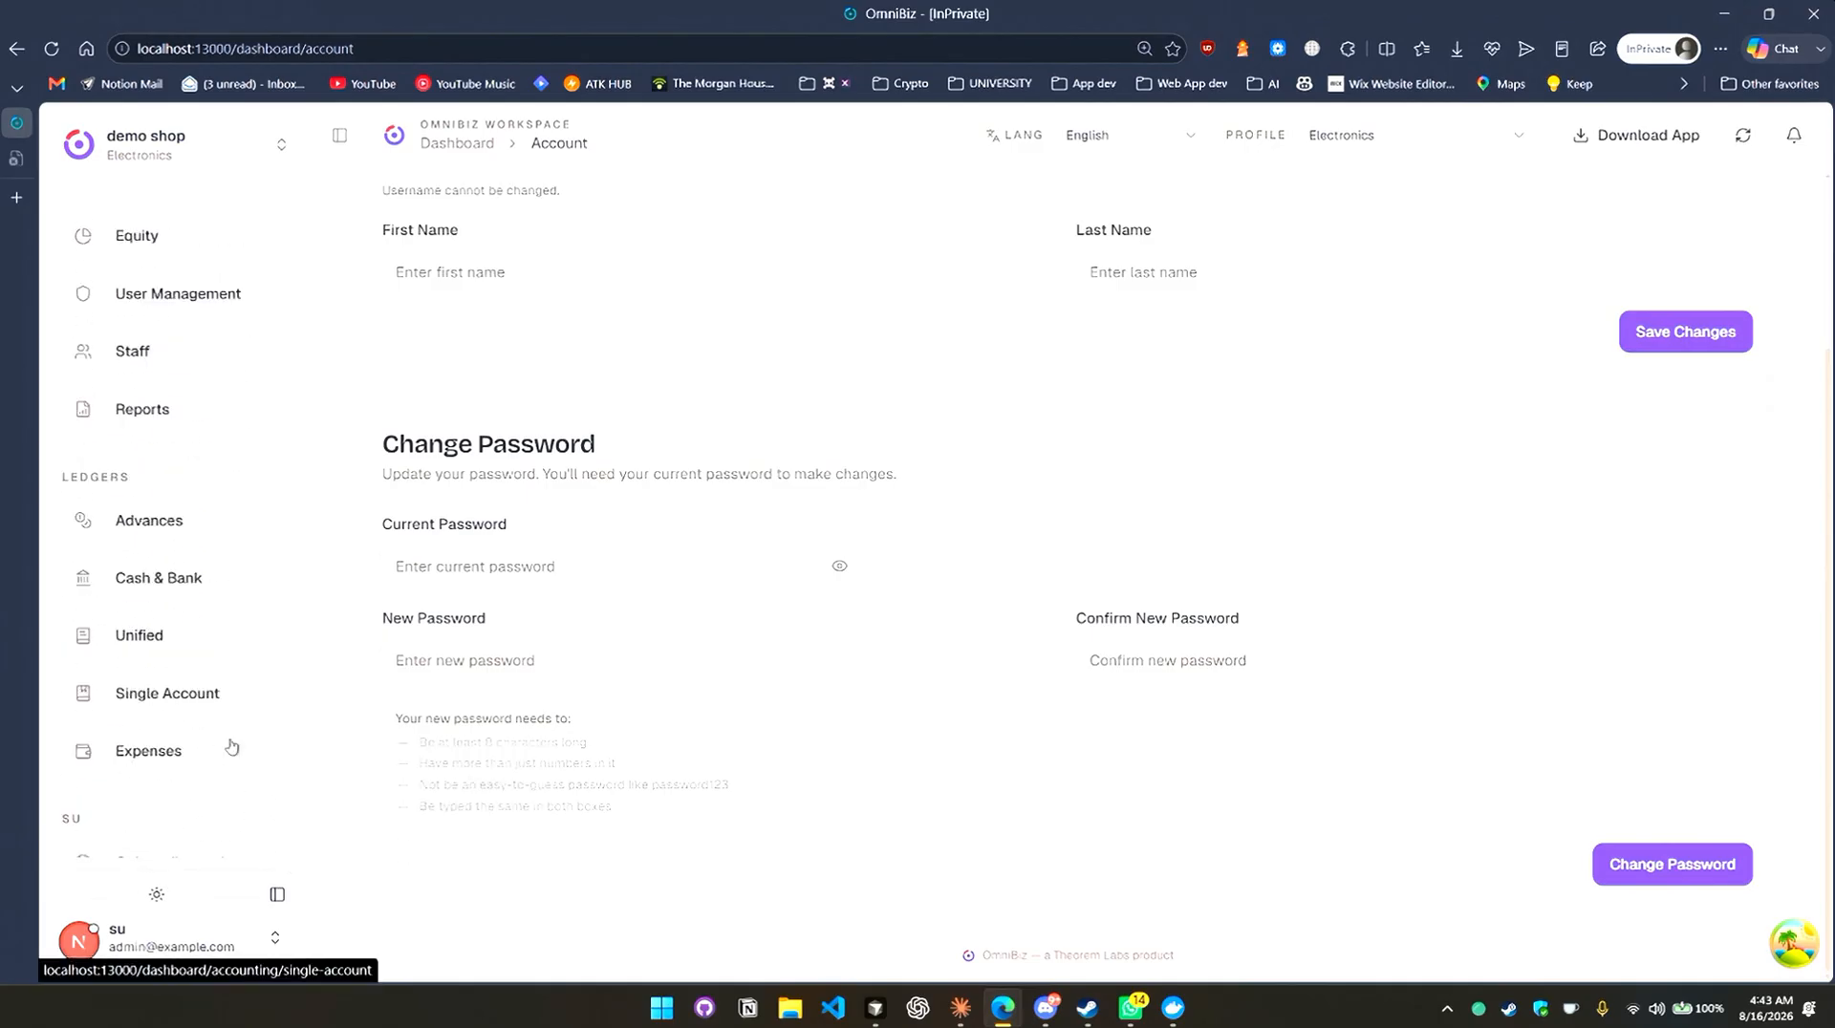
{"action": "left_click", "coordinate": [269, 925]}
{"action": "left_click", "coordinate": [384, 890]}
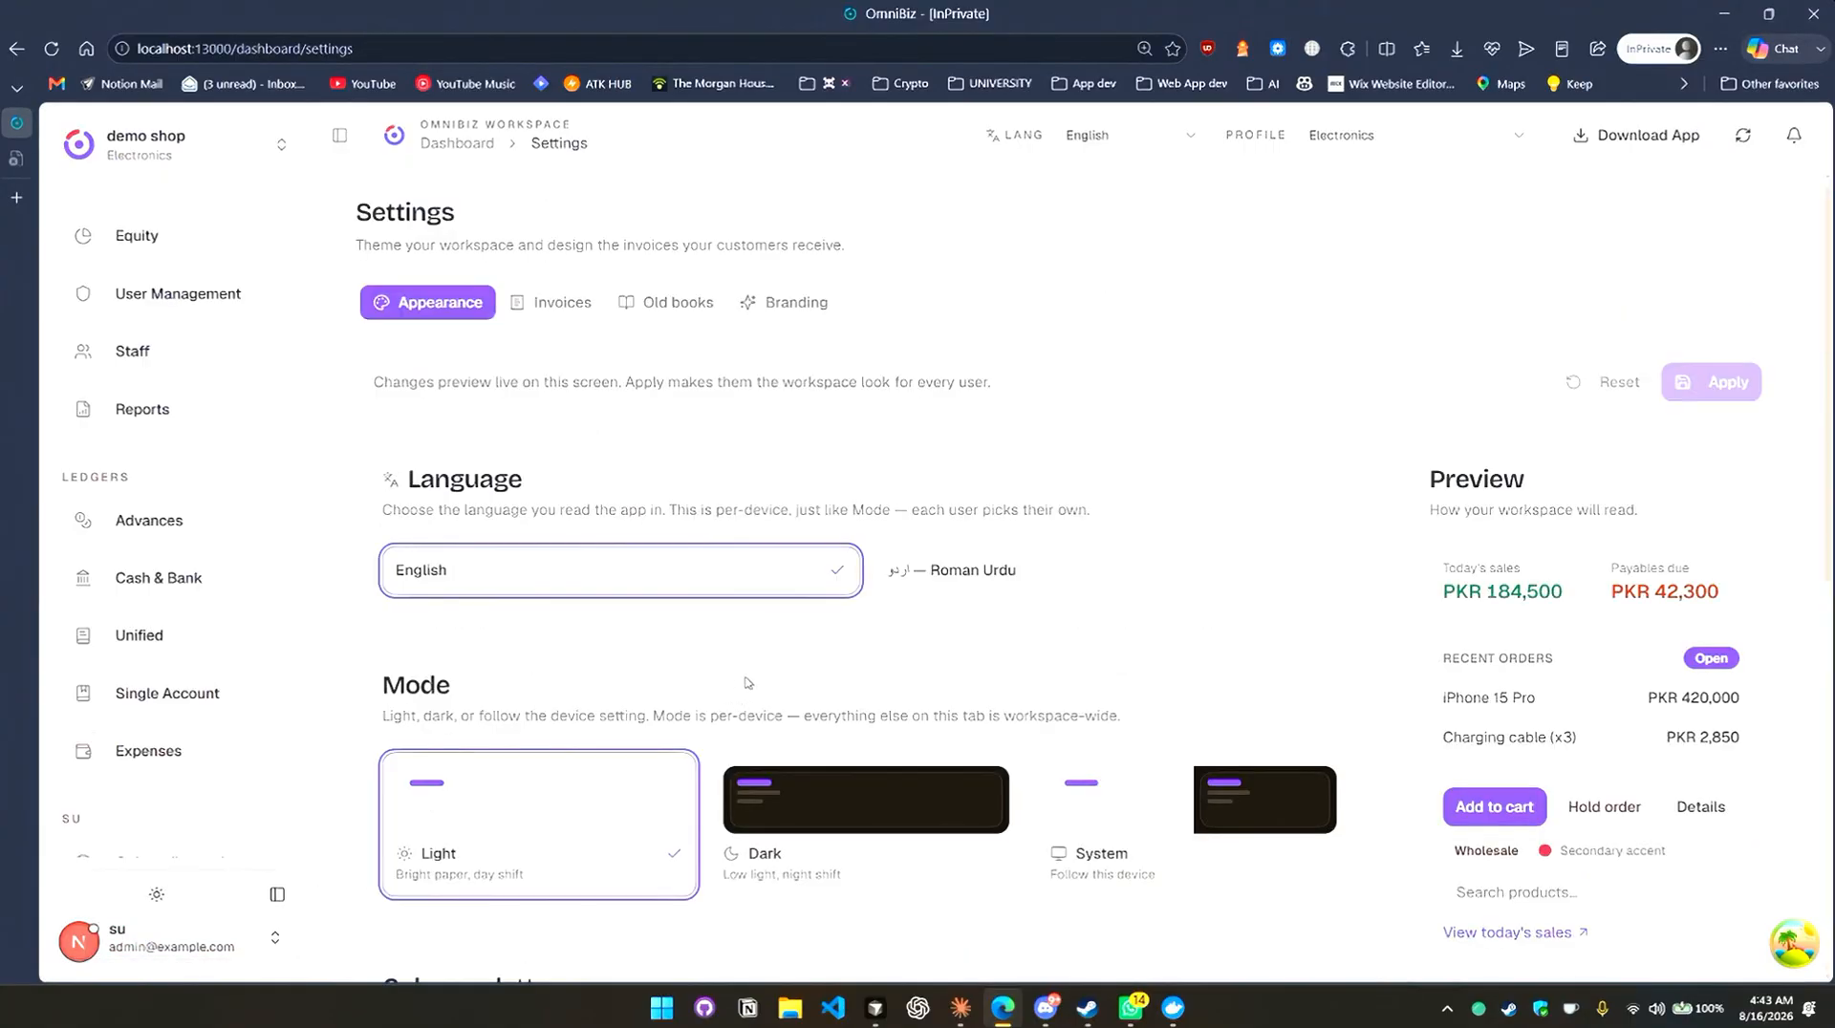
{"action": "left_click", "coordinate": [982, 584]}
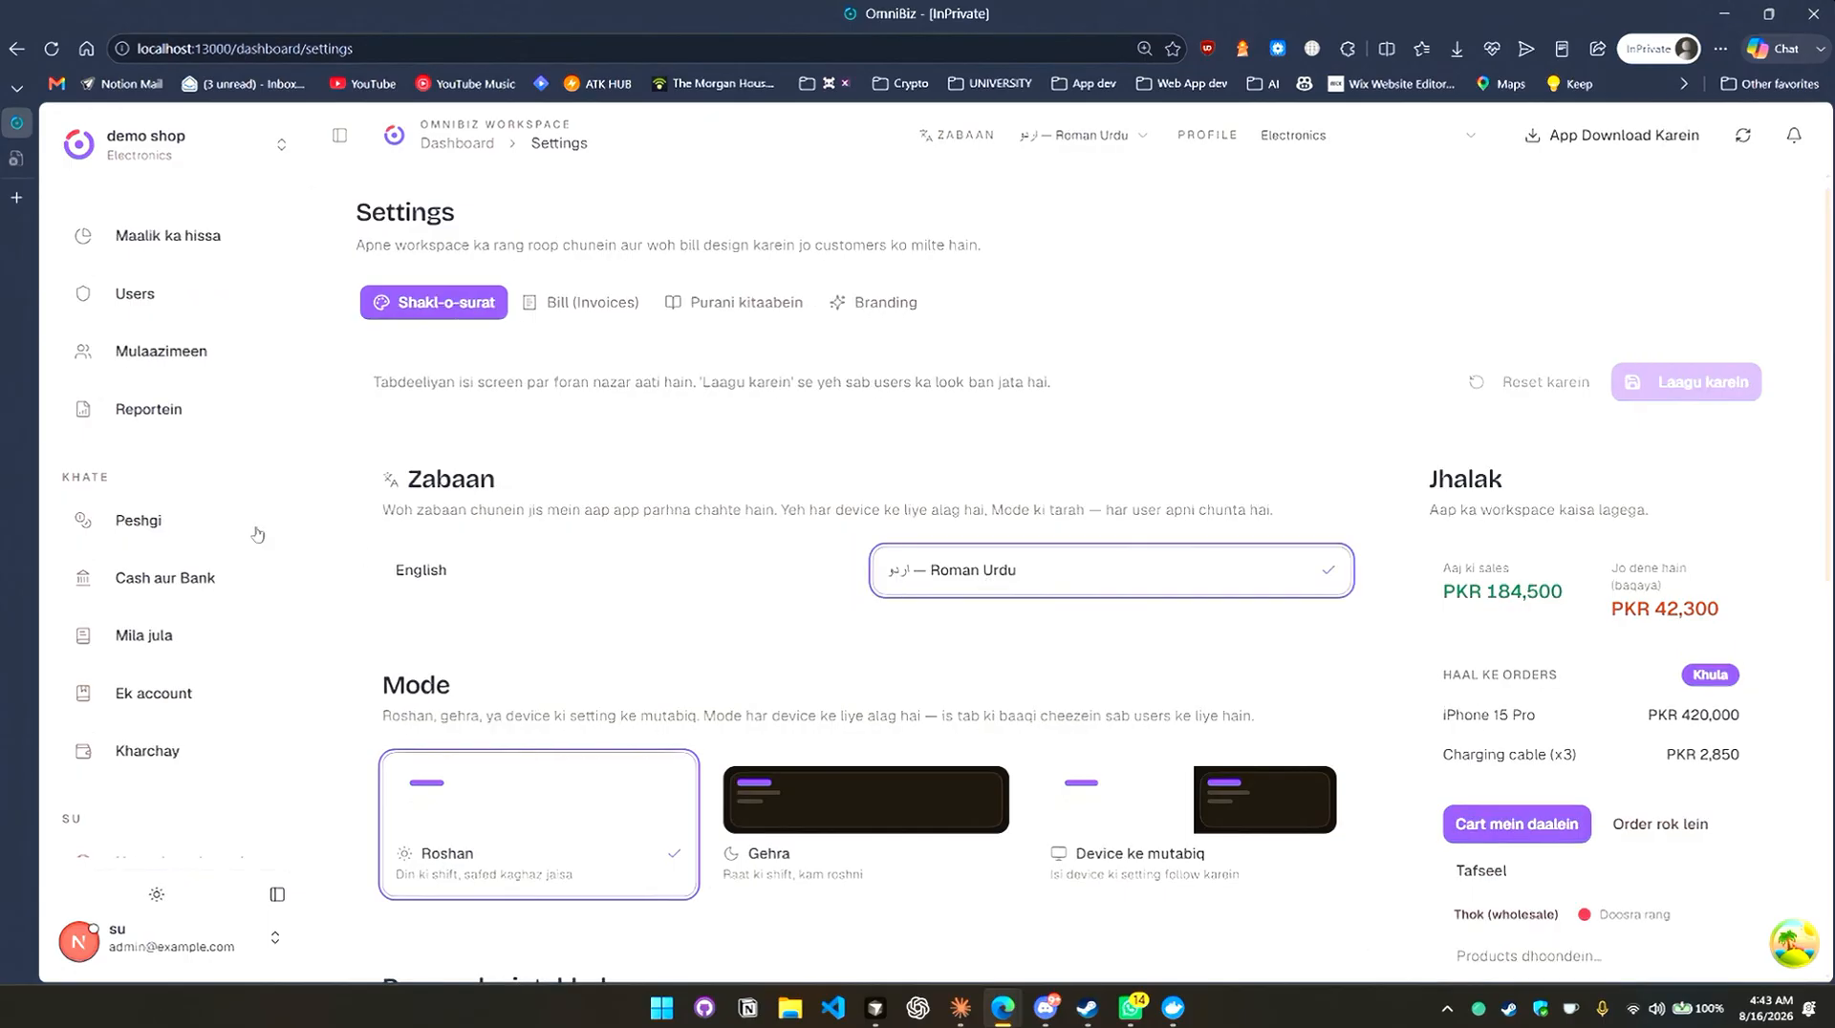
Examine the Roman Urdu wording in the module list and on the Maal (inventory) and Dene hain pages.
{"action": "scroll", "coordinate": [143, 549], "scroll_direction": "up", "scroll_amount": 3}
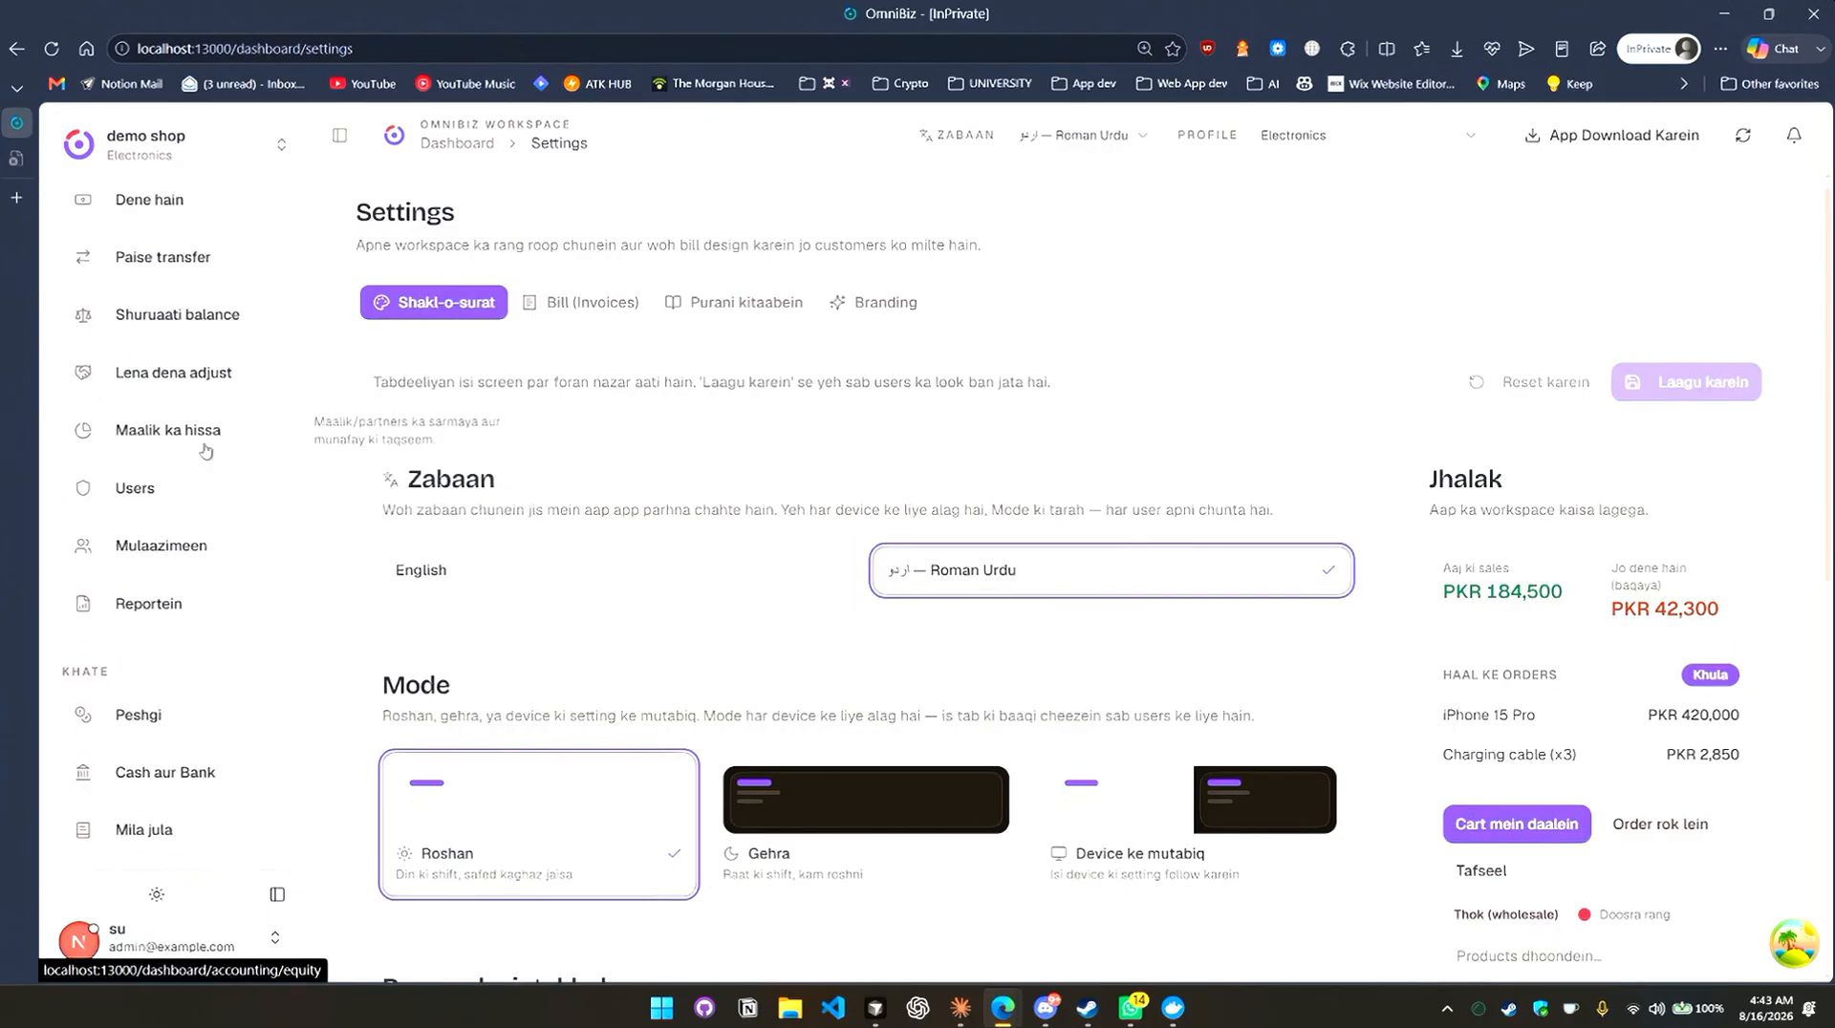
{"action": "scroll", "coordinate": [174, 287], "scroll_direction": "down", "scroll_amount": 3}
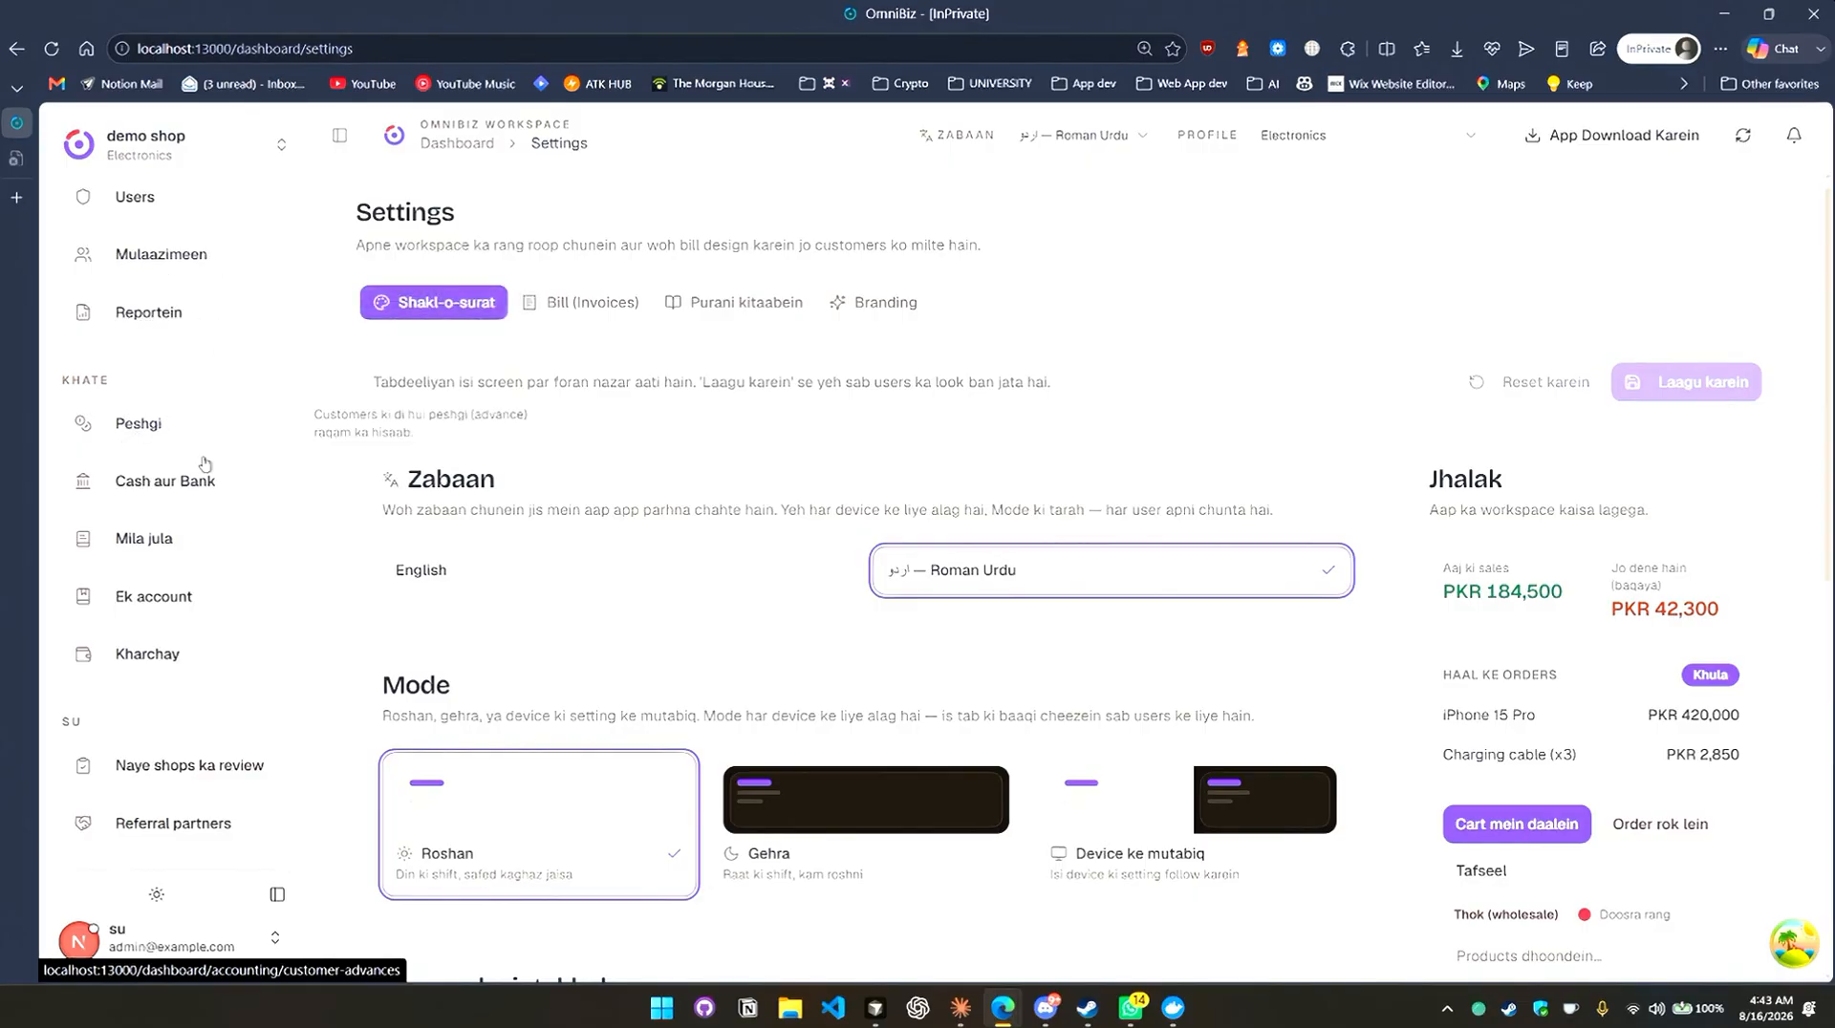
{"action": "scroll", "coordinate": [173, 567], "scroll_direction": "up", "scroll_amount": 5}
{"action": "scroll", "coordinate": [173, 567], "scroll_direction": "up", "scroll_amount": 5}
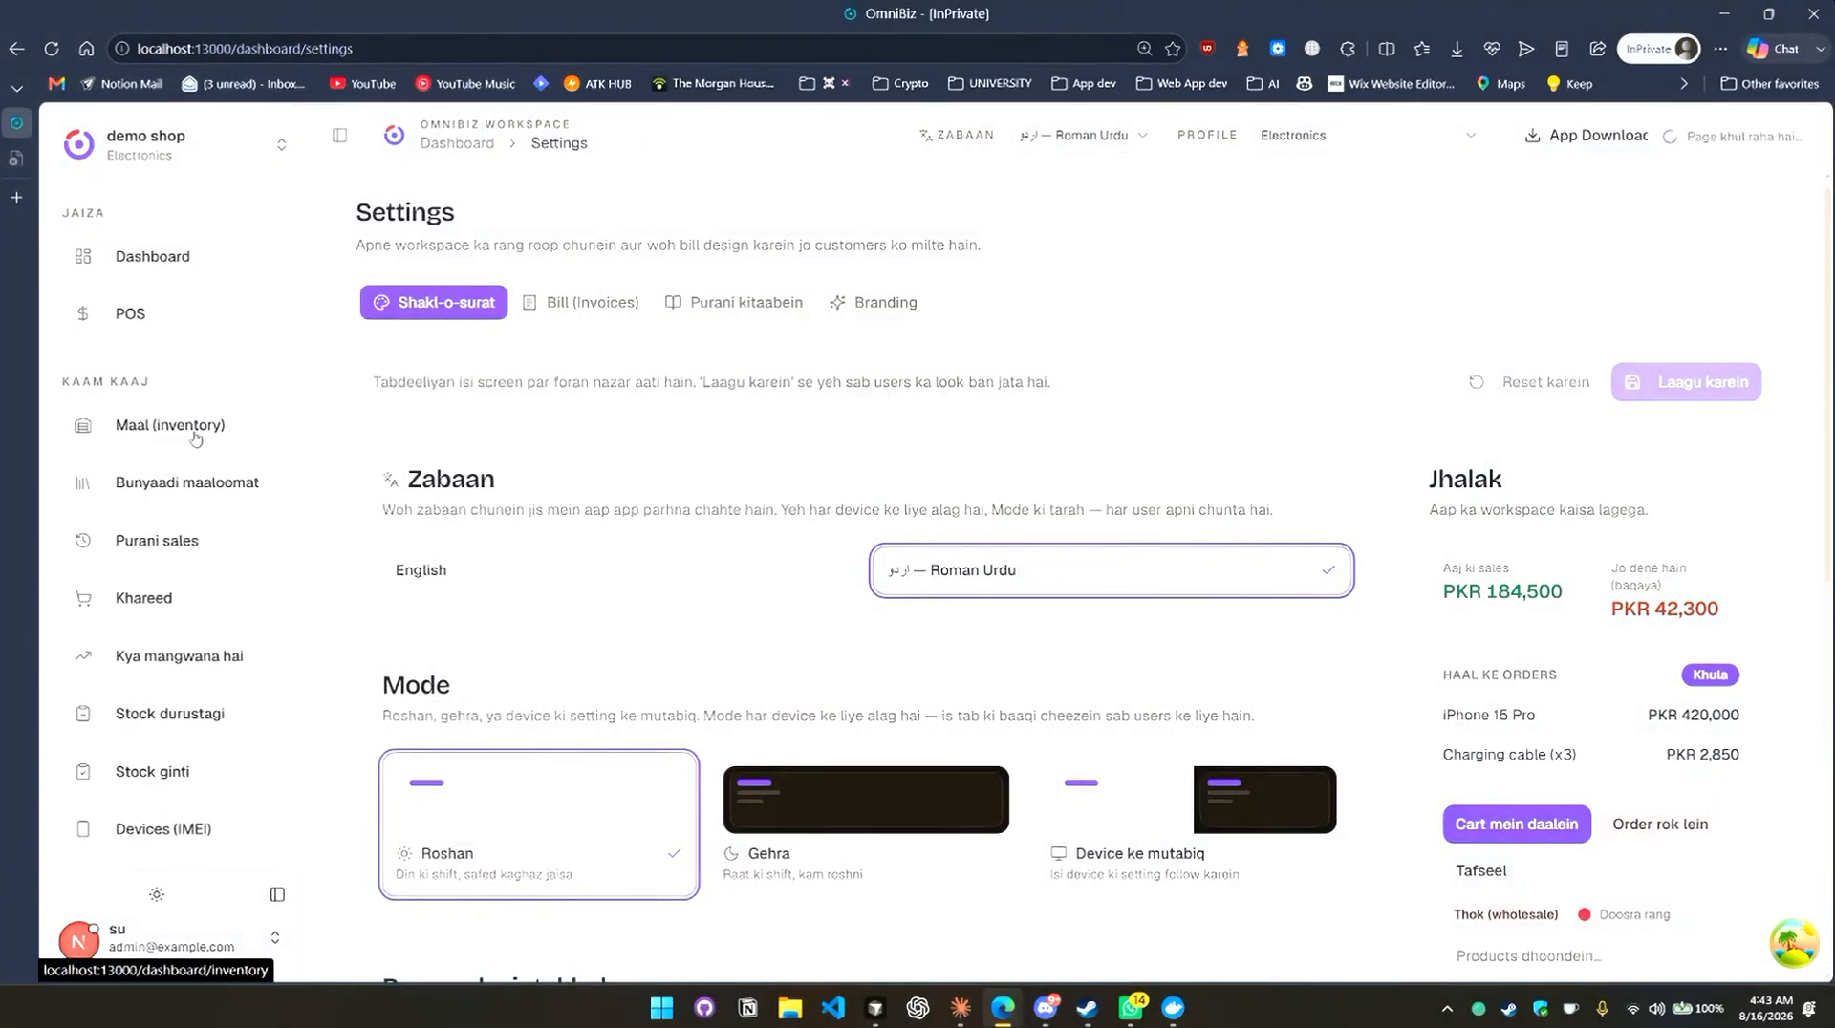
{"action": "left_click", "coordinate": [191, 427]}
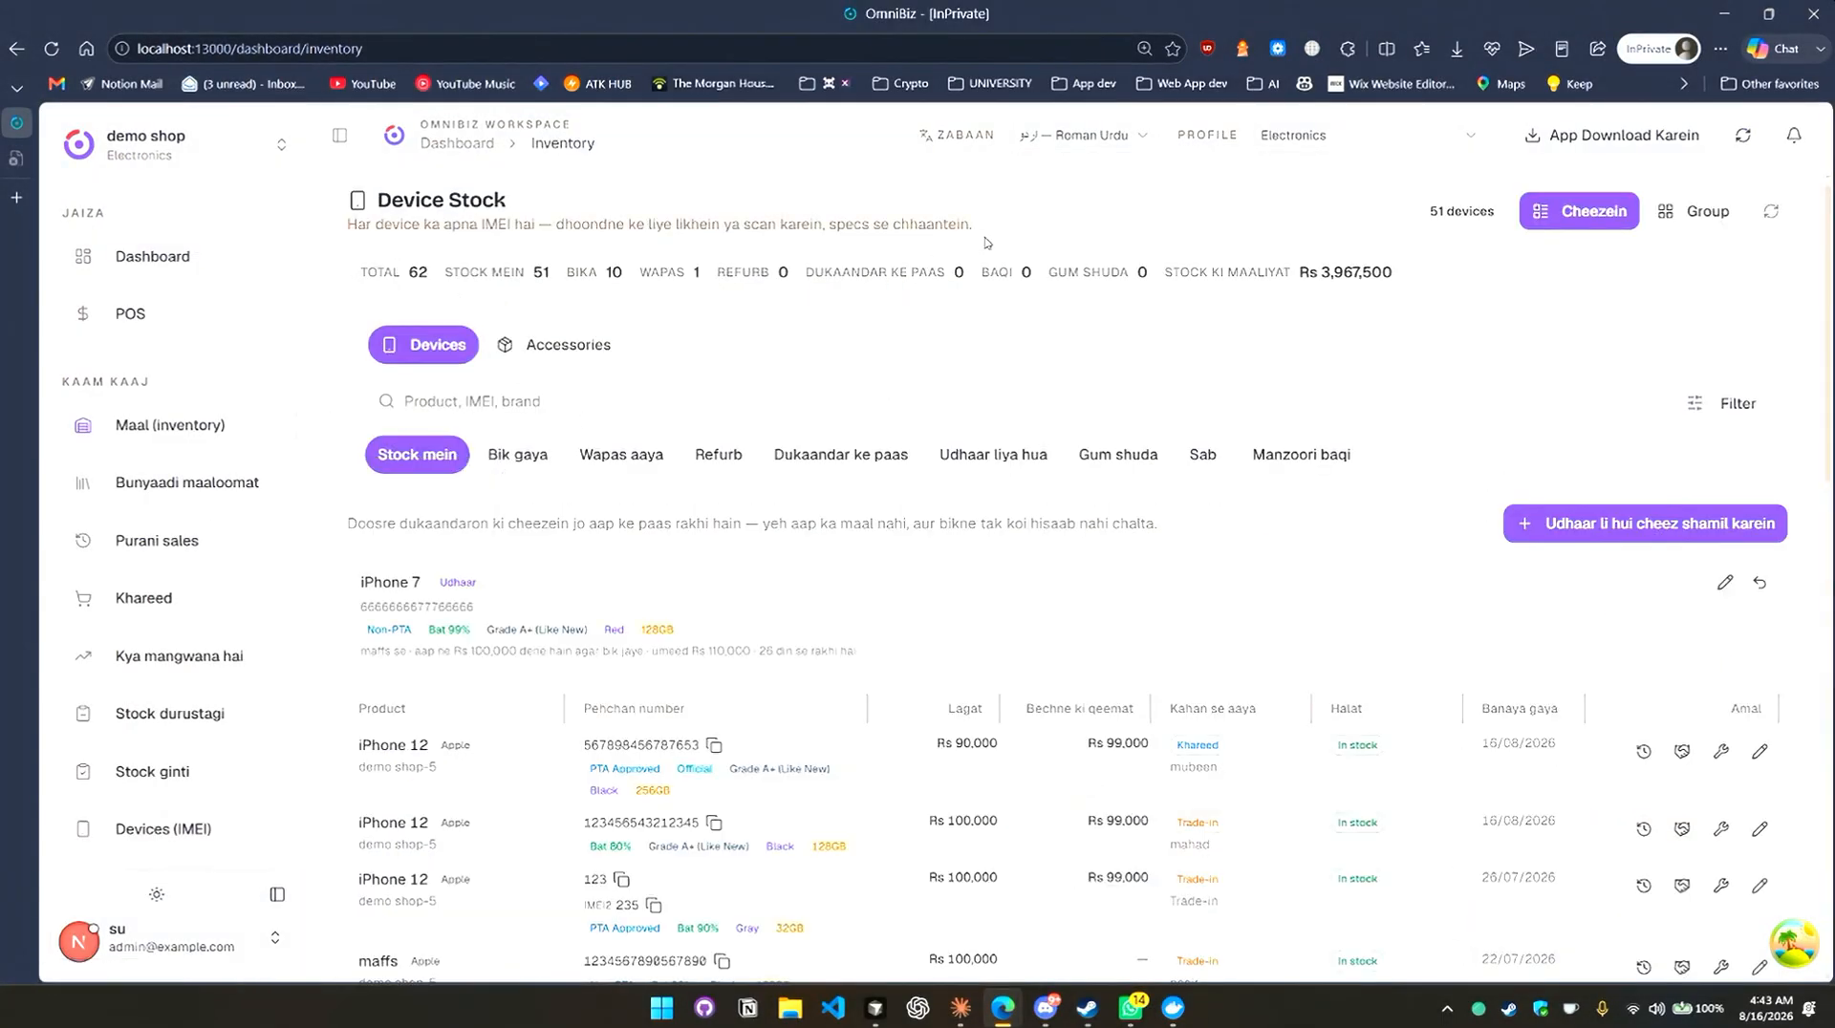
{"action": "scroll", "coordinate": [206, 535], "scroll_direction": "down", "scroll_amount": 2}
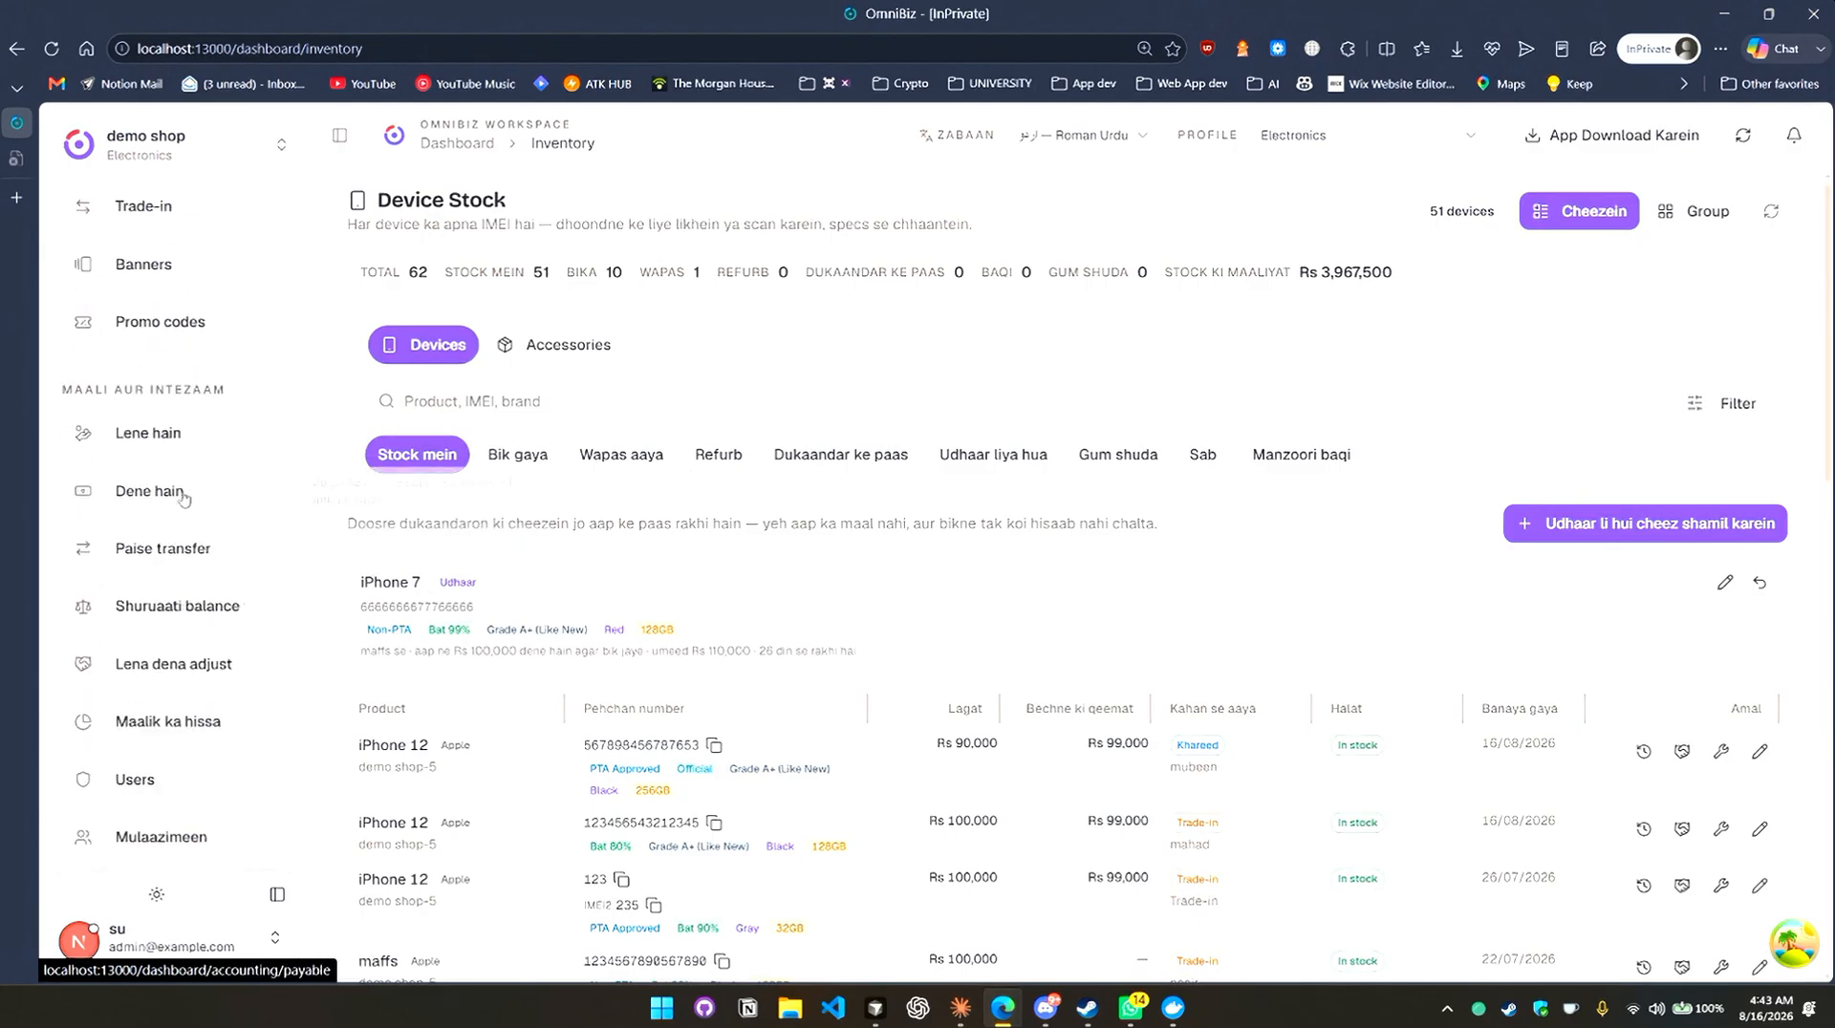
{"action": "left_click", "coordinate": [284, 516]}
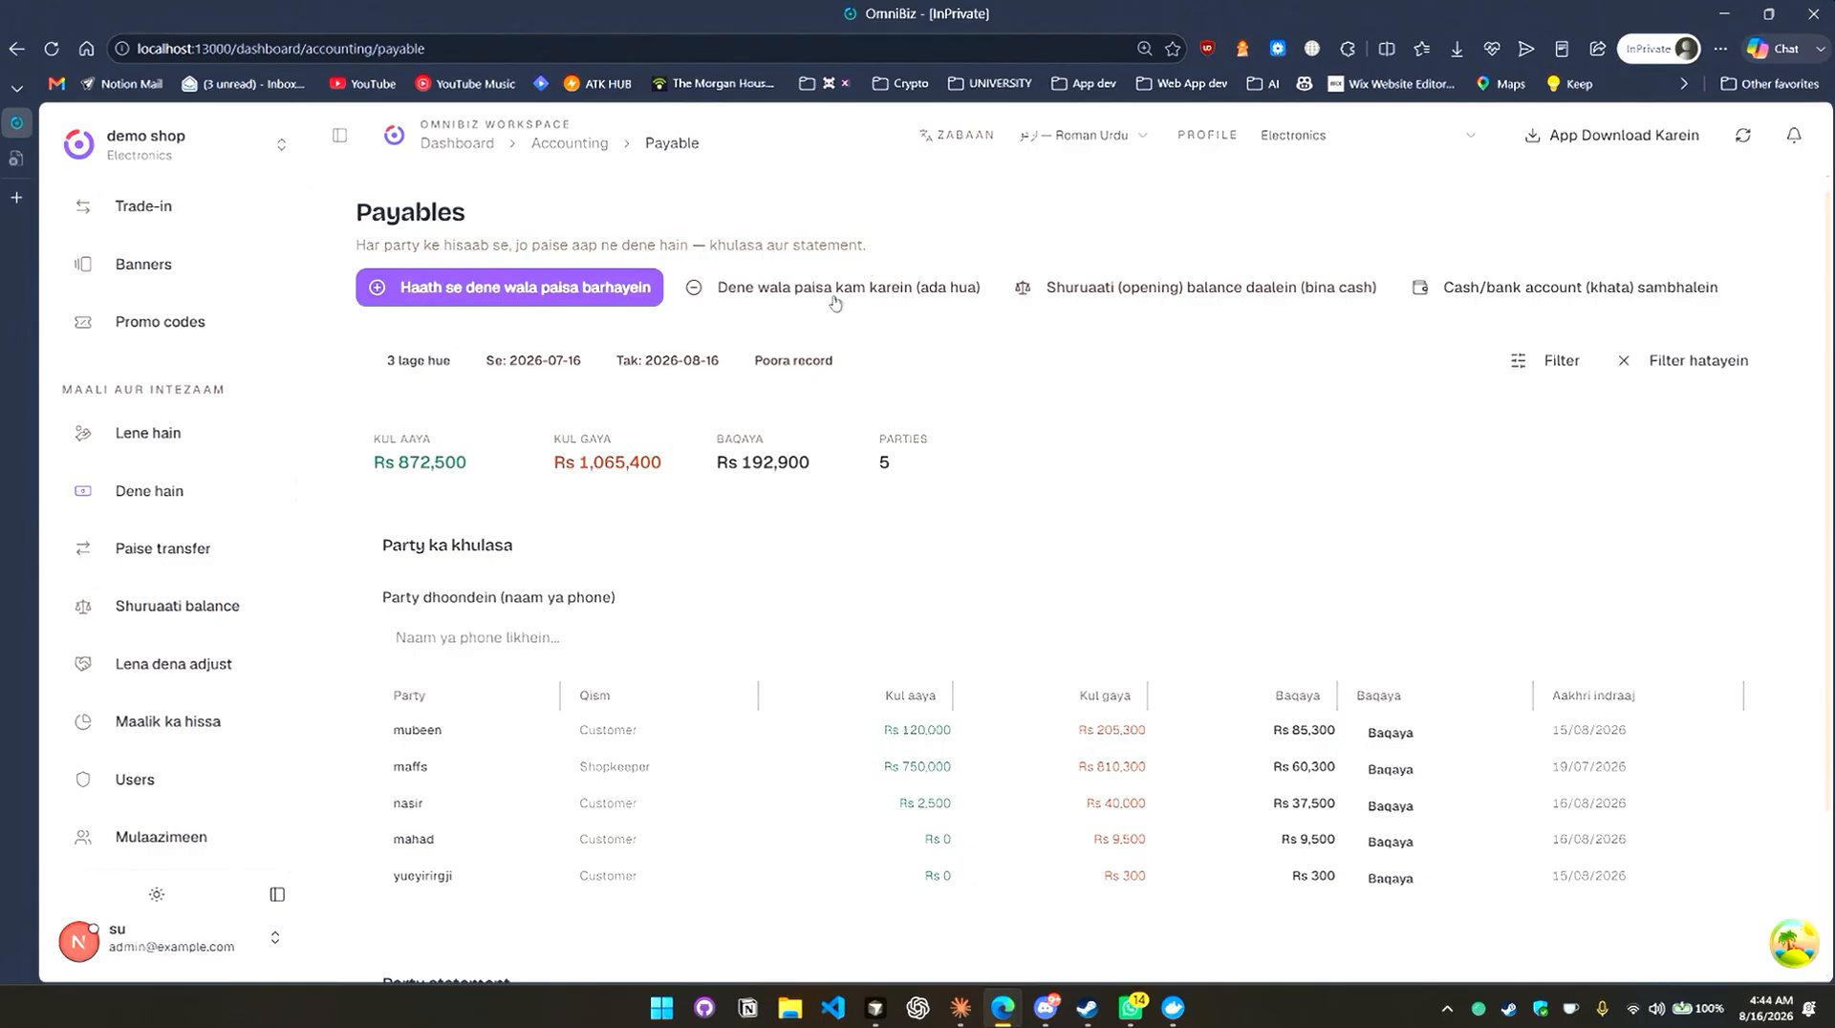
{"action": "scroll", "coordinate": [151, 621], "scroll_direction": "down", "scroll_amount": 6}
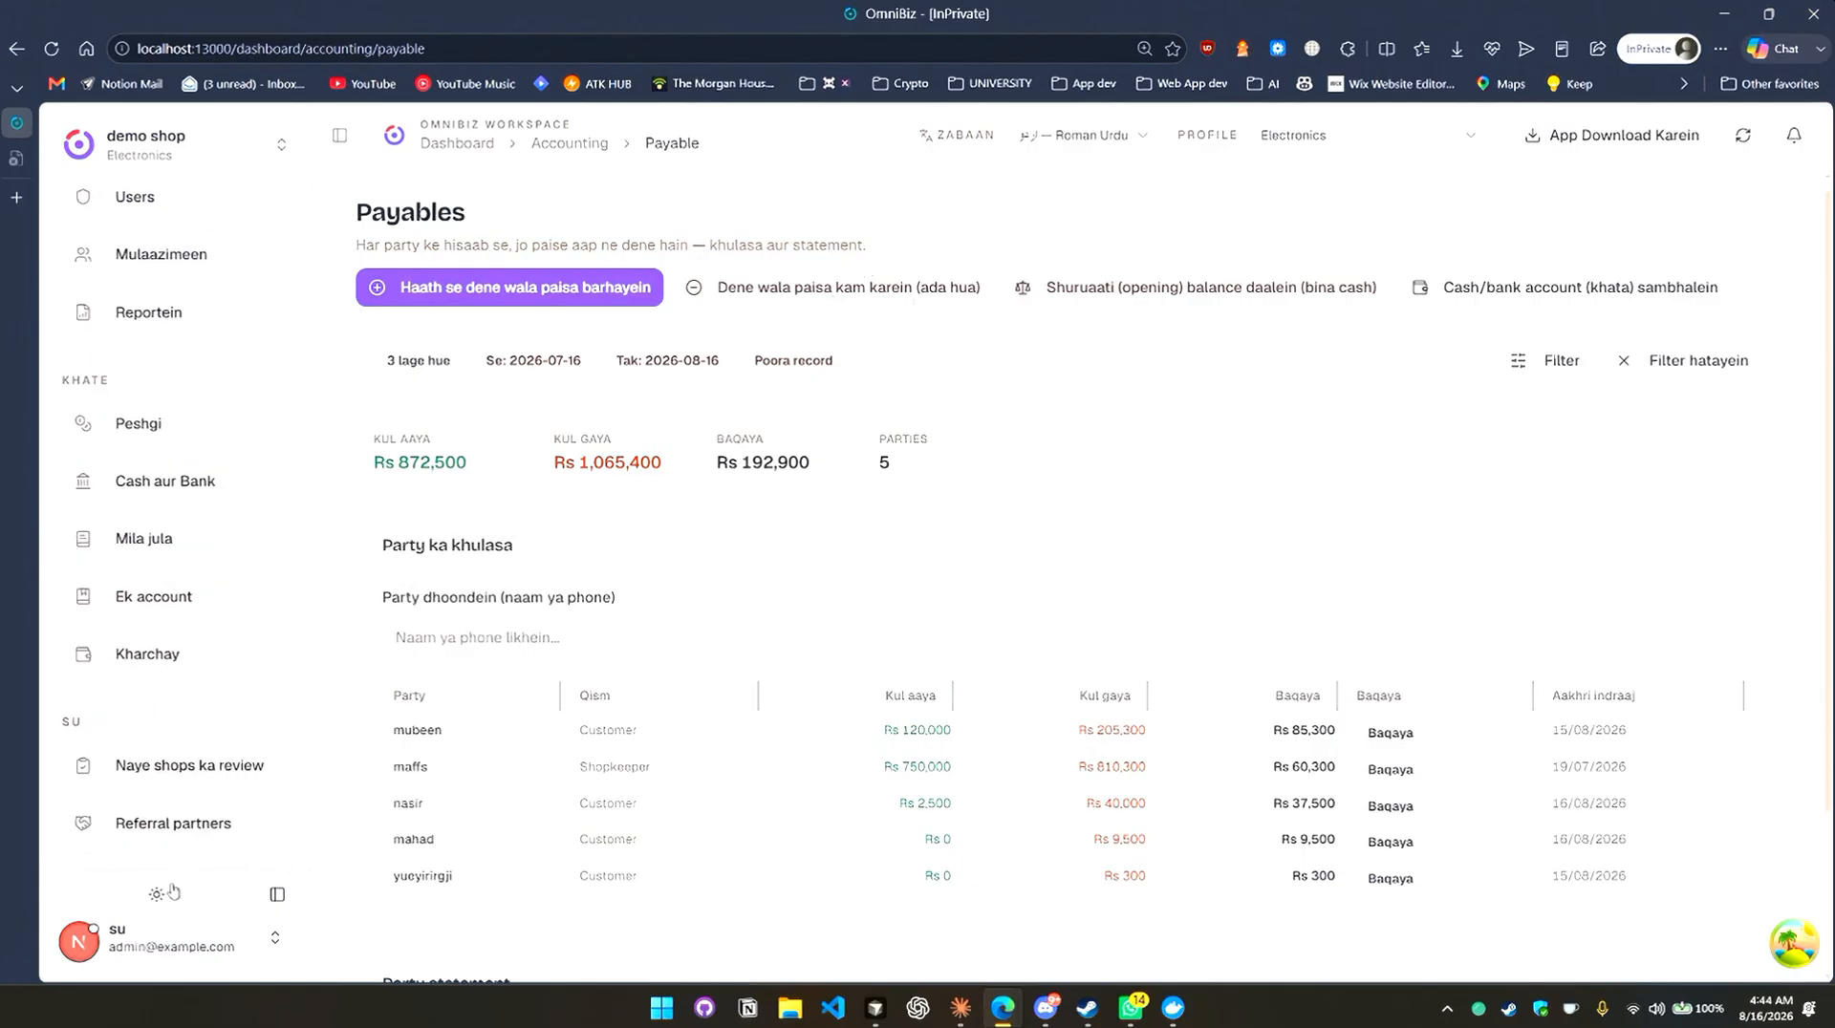
Return to the workspace Settings and set the interface language to English.
{"action": "left_click", "coordinate": [186, 941]}
{"action": "left_click", "coordinate": [372, 892]}
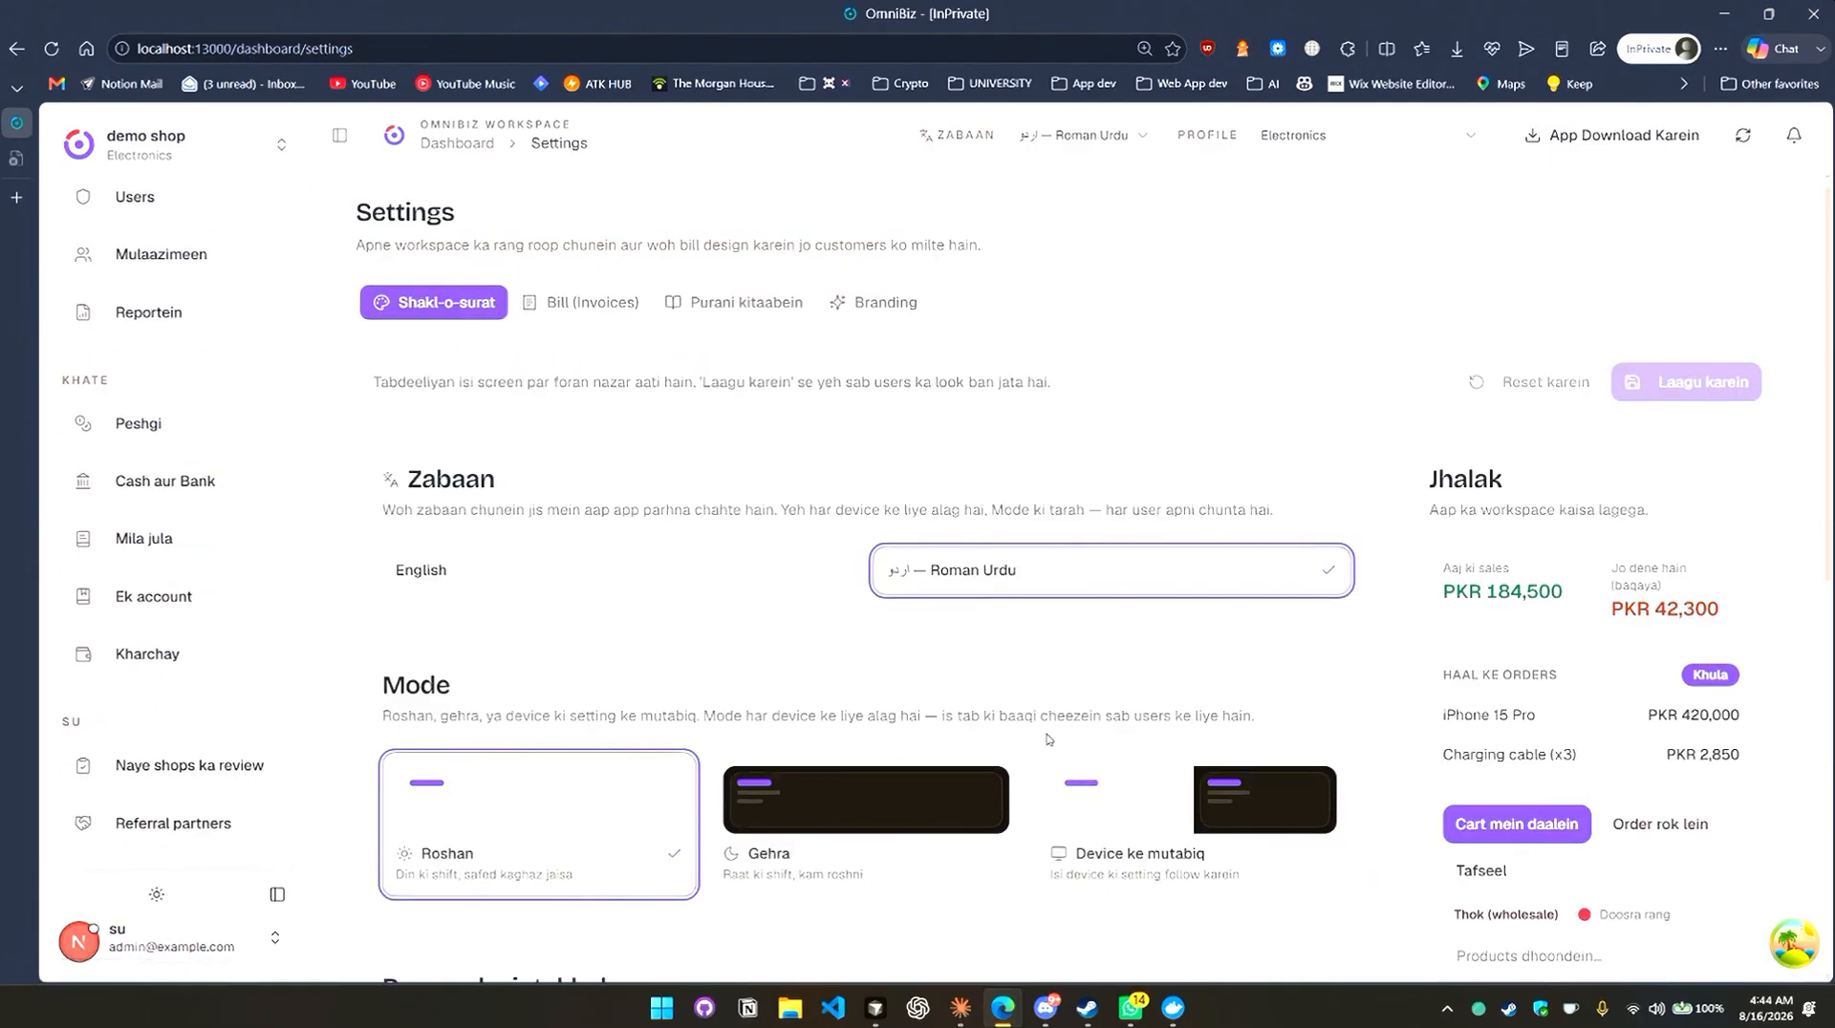
{"action": "scroll", "coordinate": [647, 396], "scroll_direction": "down", "scroll_amount": 2}
{"action": "left_click", "coordinate": [647, 397]}
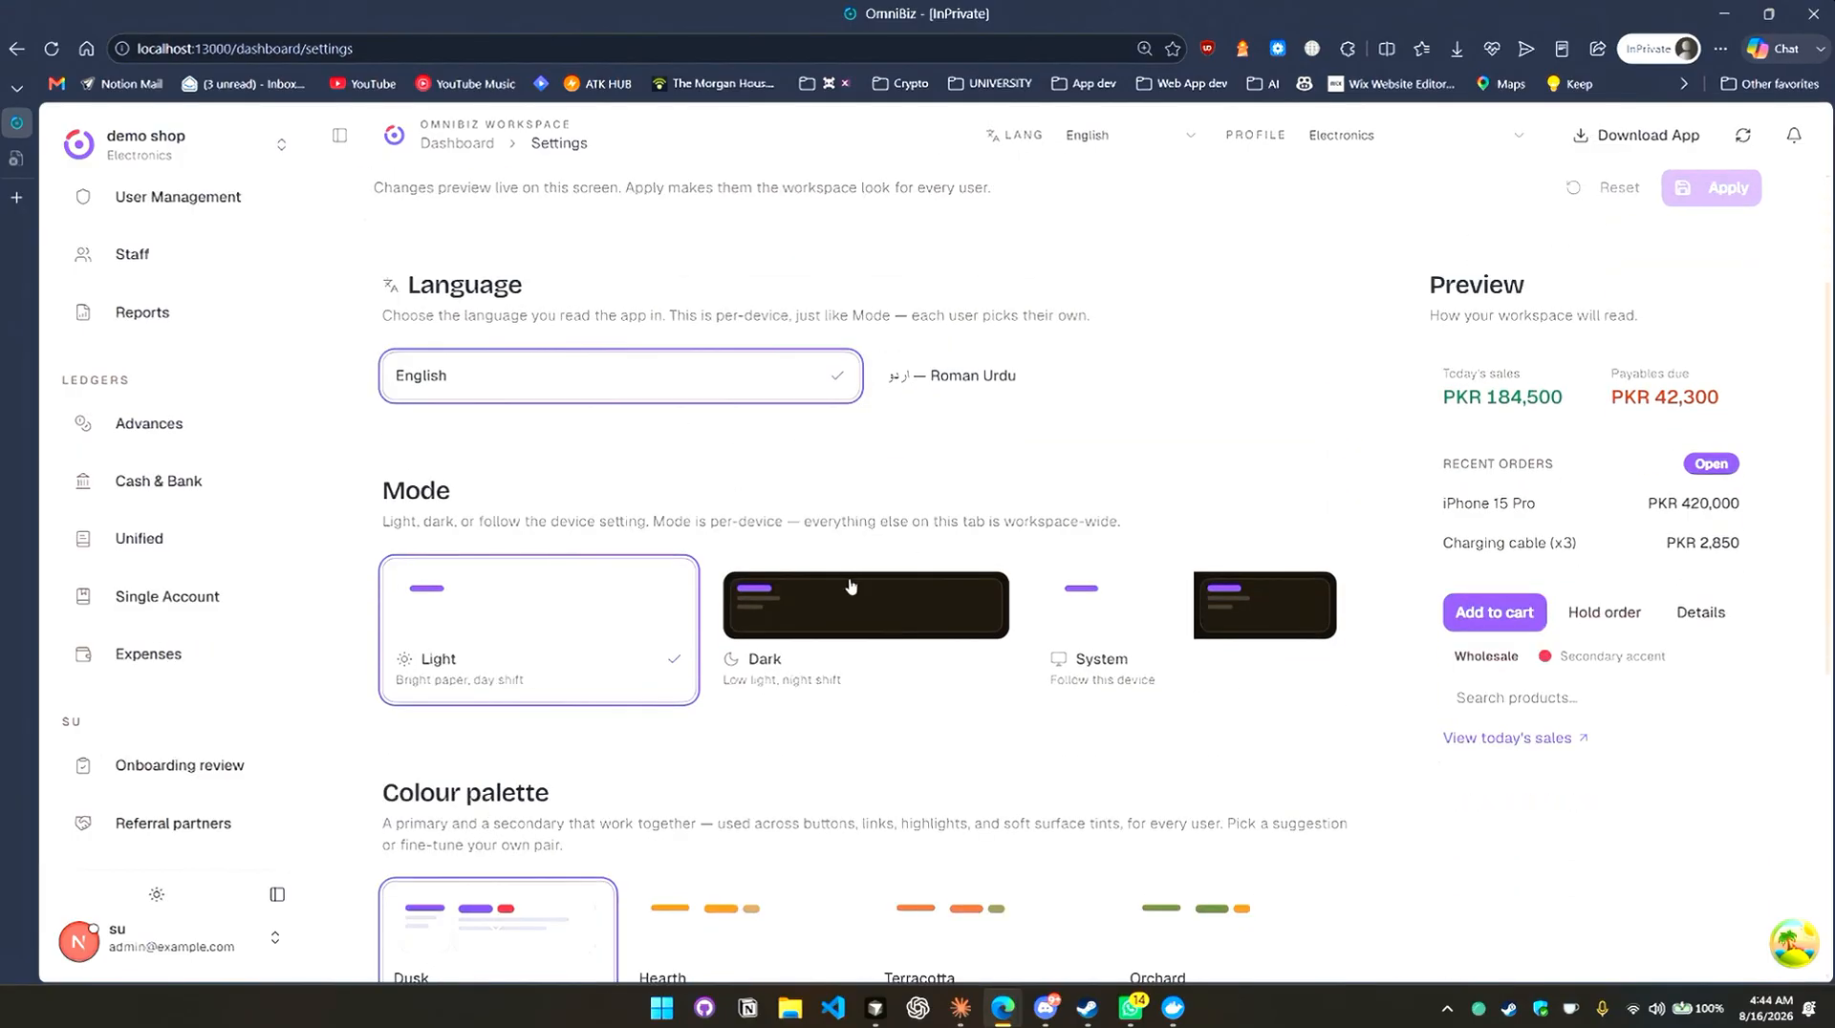
Preview the Dark and System appearance modes and switch back to Light.
{"action": "left_click", "coordinate": [848, 611]}
{"action": "left_click", "coordinate": [1141, 658]}
{"action": "left_click", "coordinate": [630, 622]}
Preview the Orchard colour palette, look over the Corner style options, and revert to the Dusk palette.
{"action": "scroll", "coordinate": [728, 635], "scroll_direction": "down", "scroll_amount": 5}
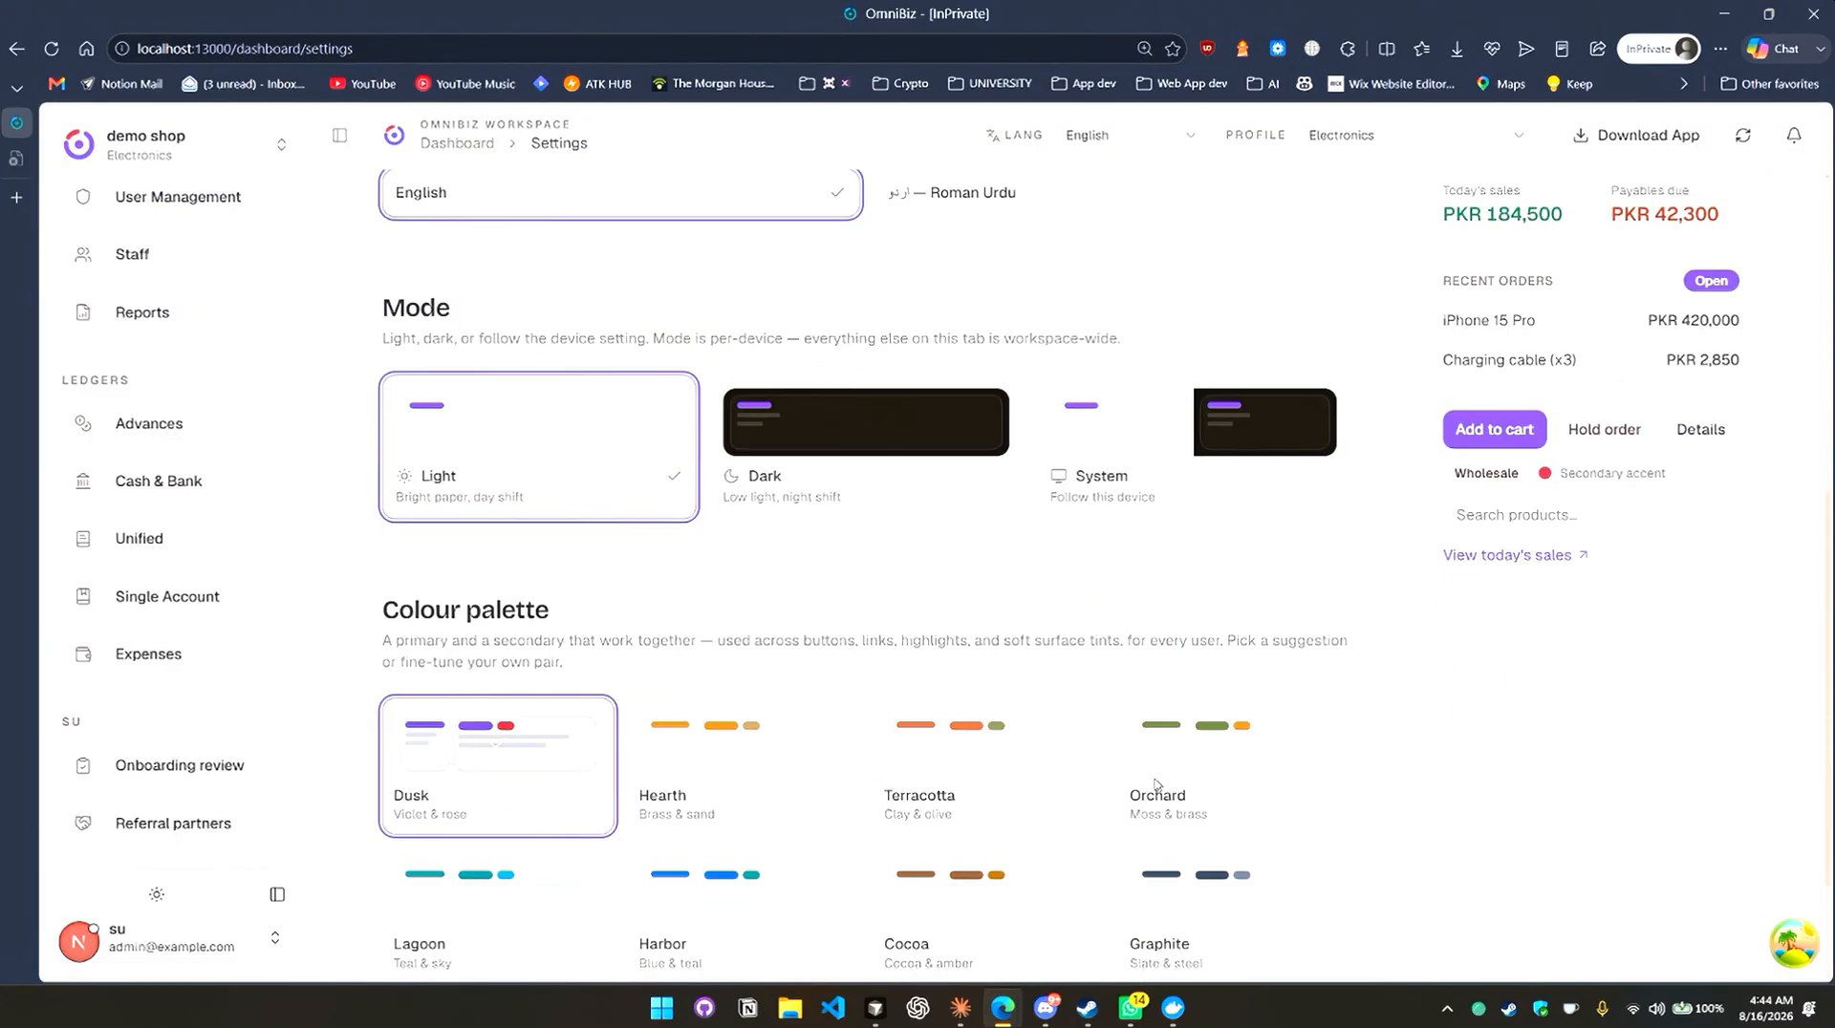
{"action": "left_click", "coordinate": [1235, 524]}
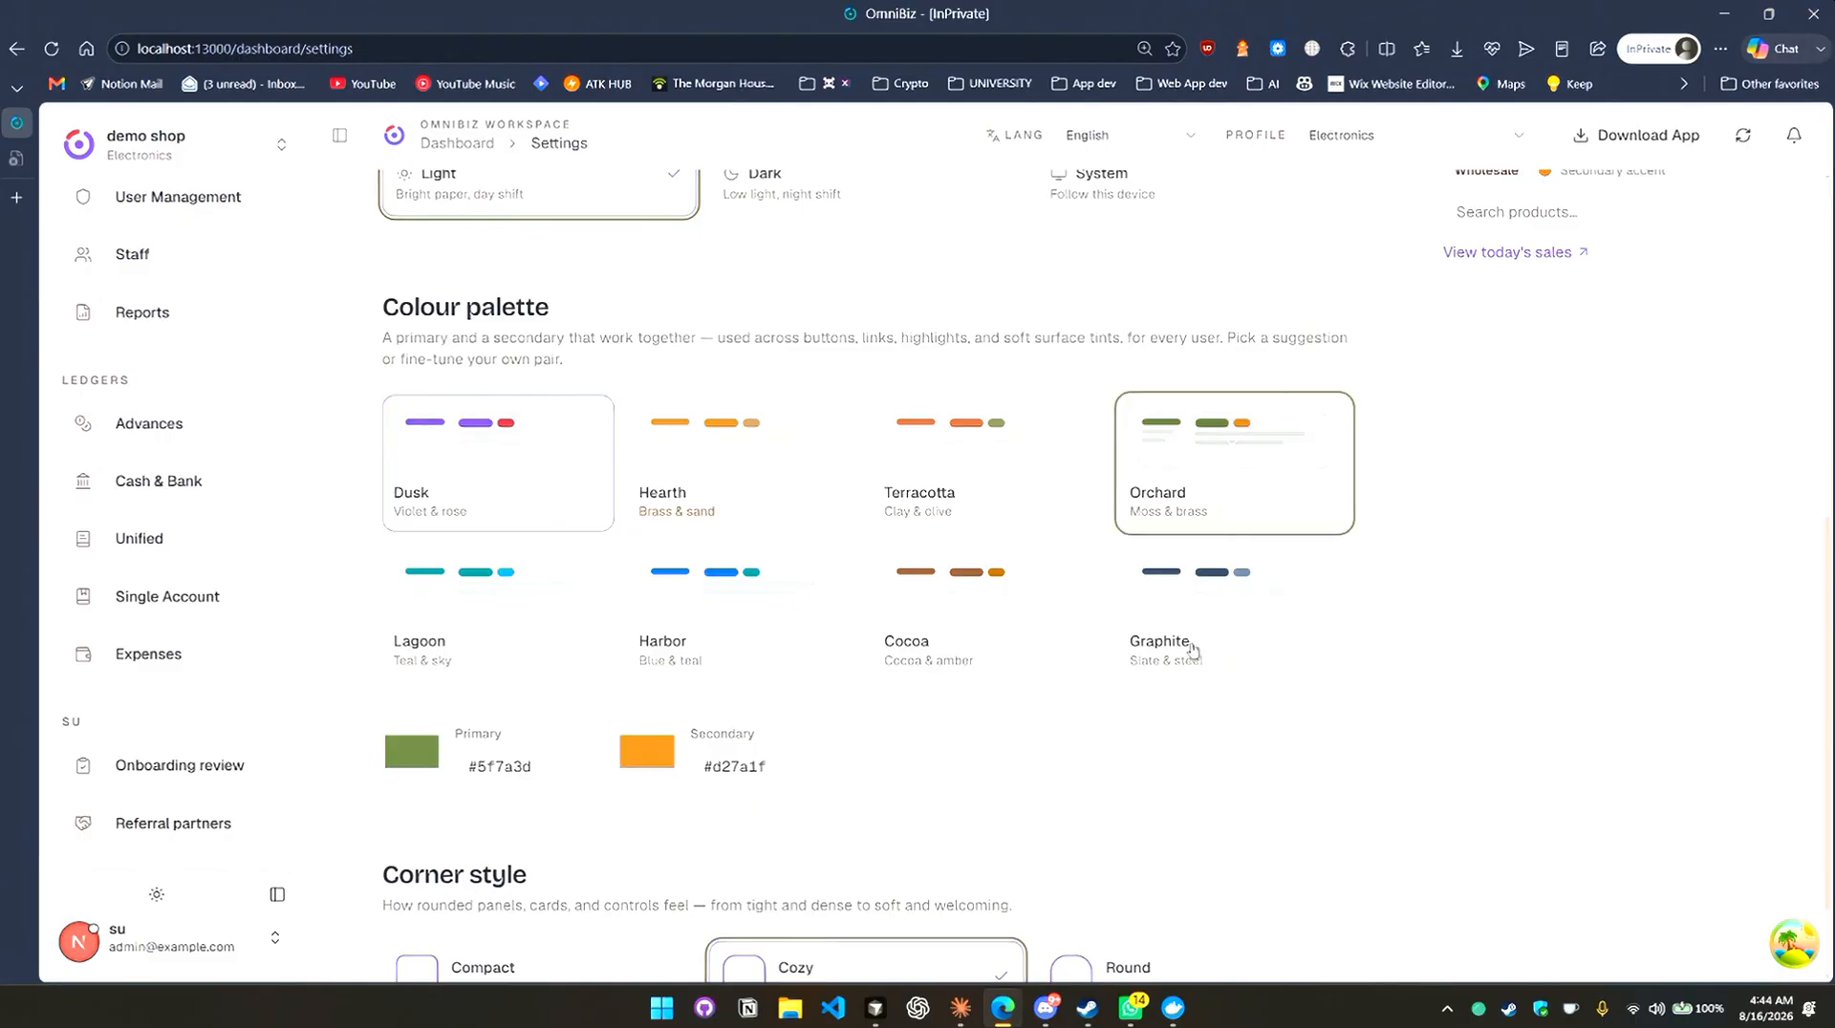
{"action": "scroll", "coordinate": [758, 682], "scroll_direction": "down", "scroll_amount": 2}
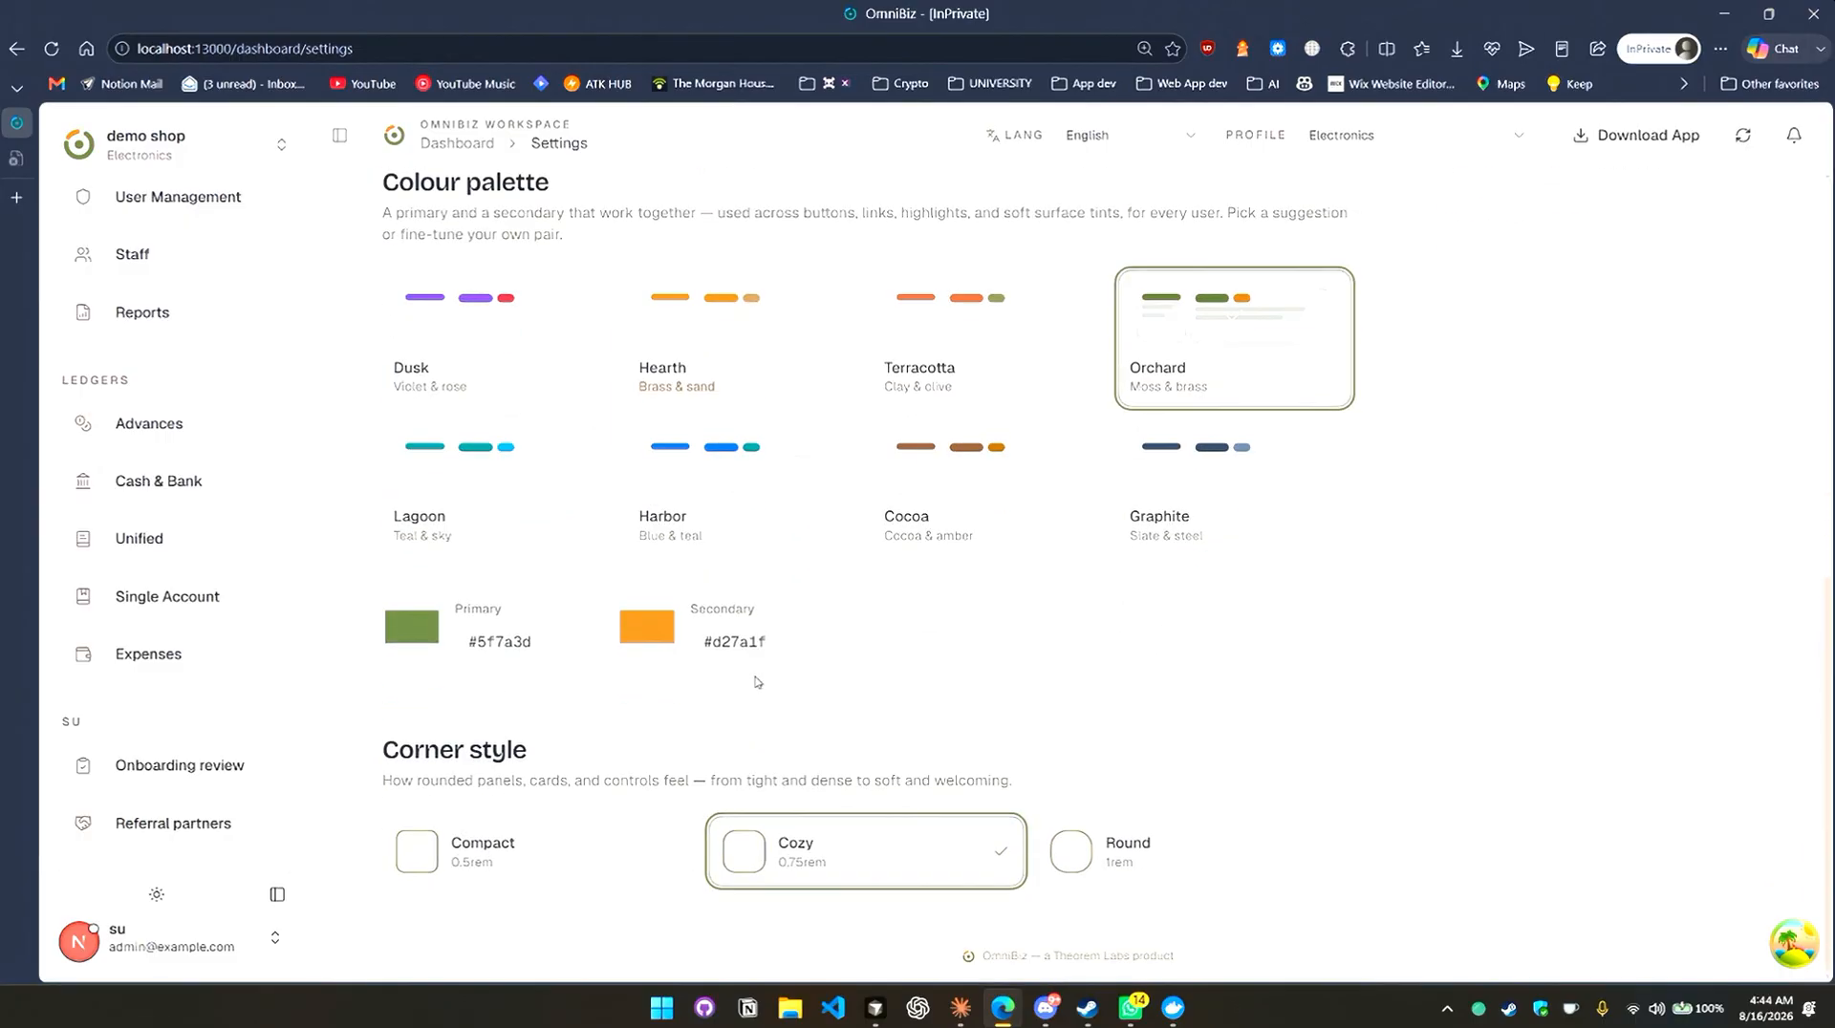
{"action": "scroll", "coordinate": [1078, 709], "scroll_direction": "up", "scroll_amount": 3}
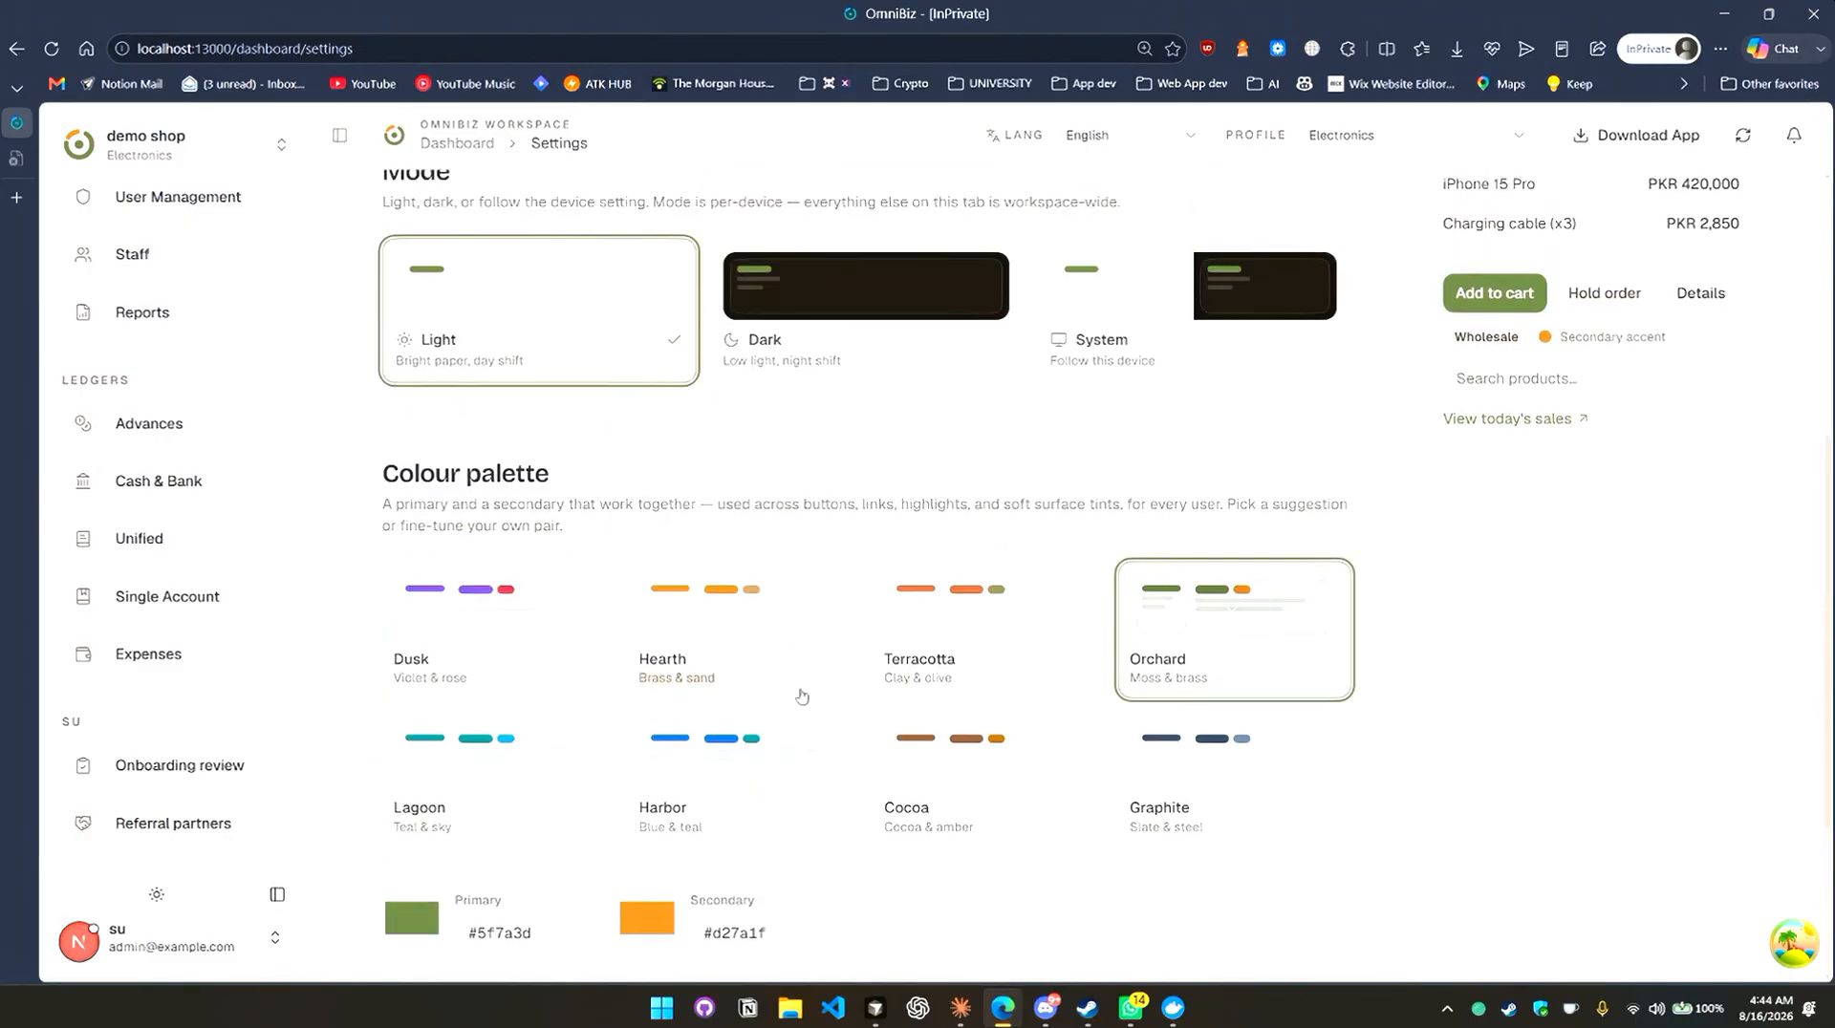
{"action": "scroll", "coordinate": [771, 696], "scroll_direction": "up", "scroll_amount": 5}
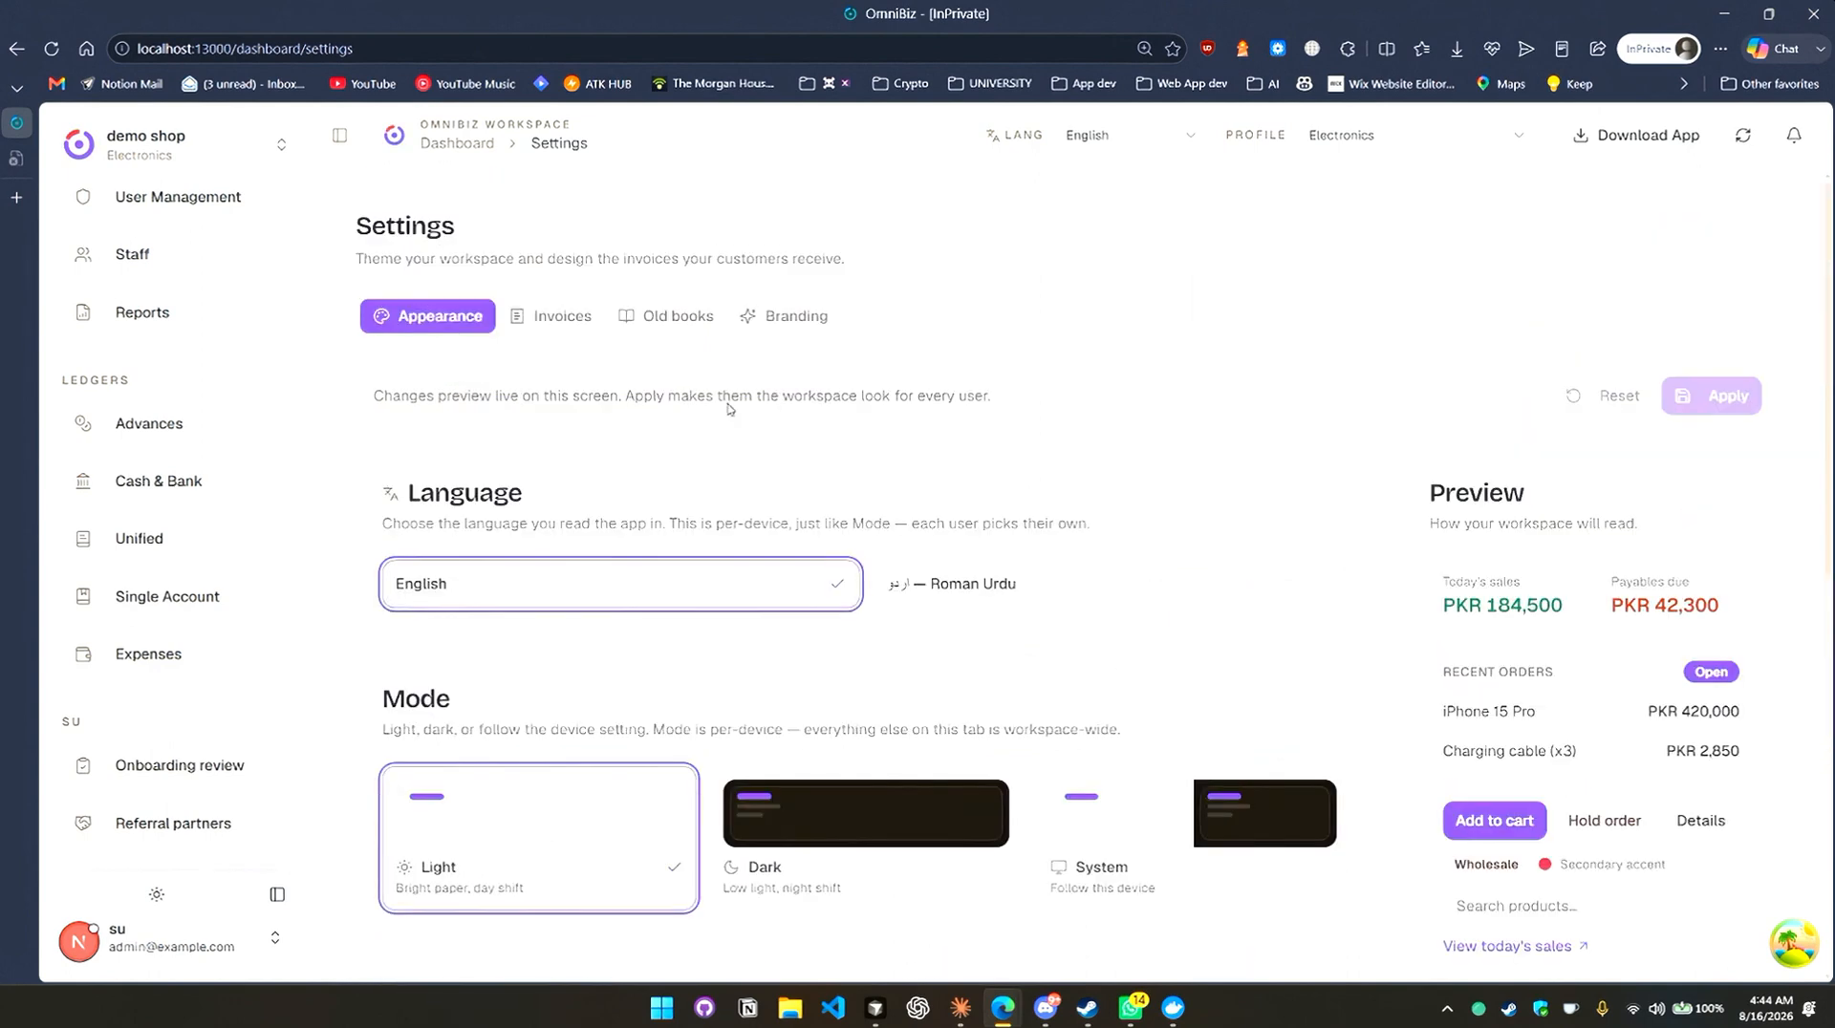
Open the Invoices settings and examine the invoice templates, the brand colour options and the live sales invoice preview.
{"action": "left_click", "coordinate": [572, 327]}
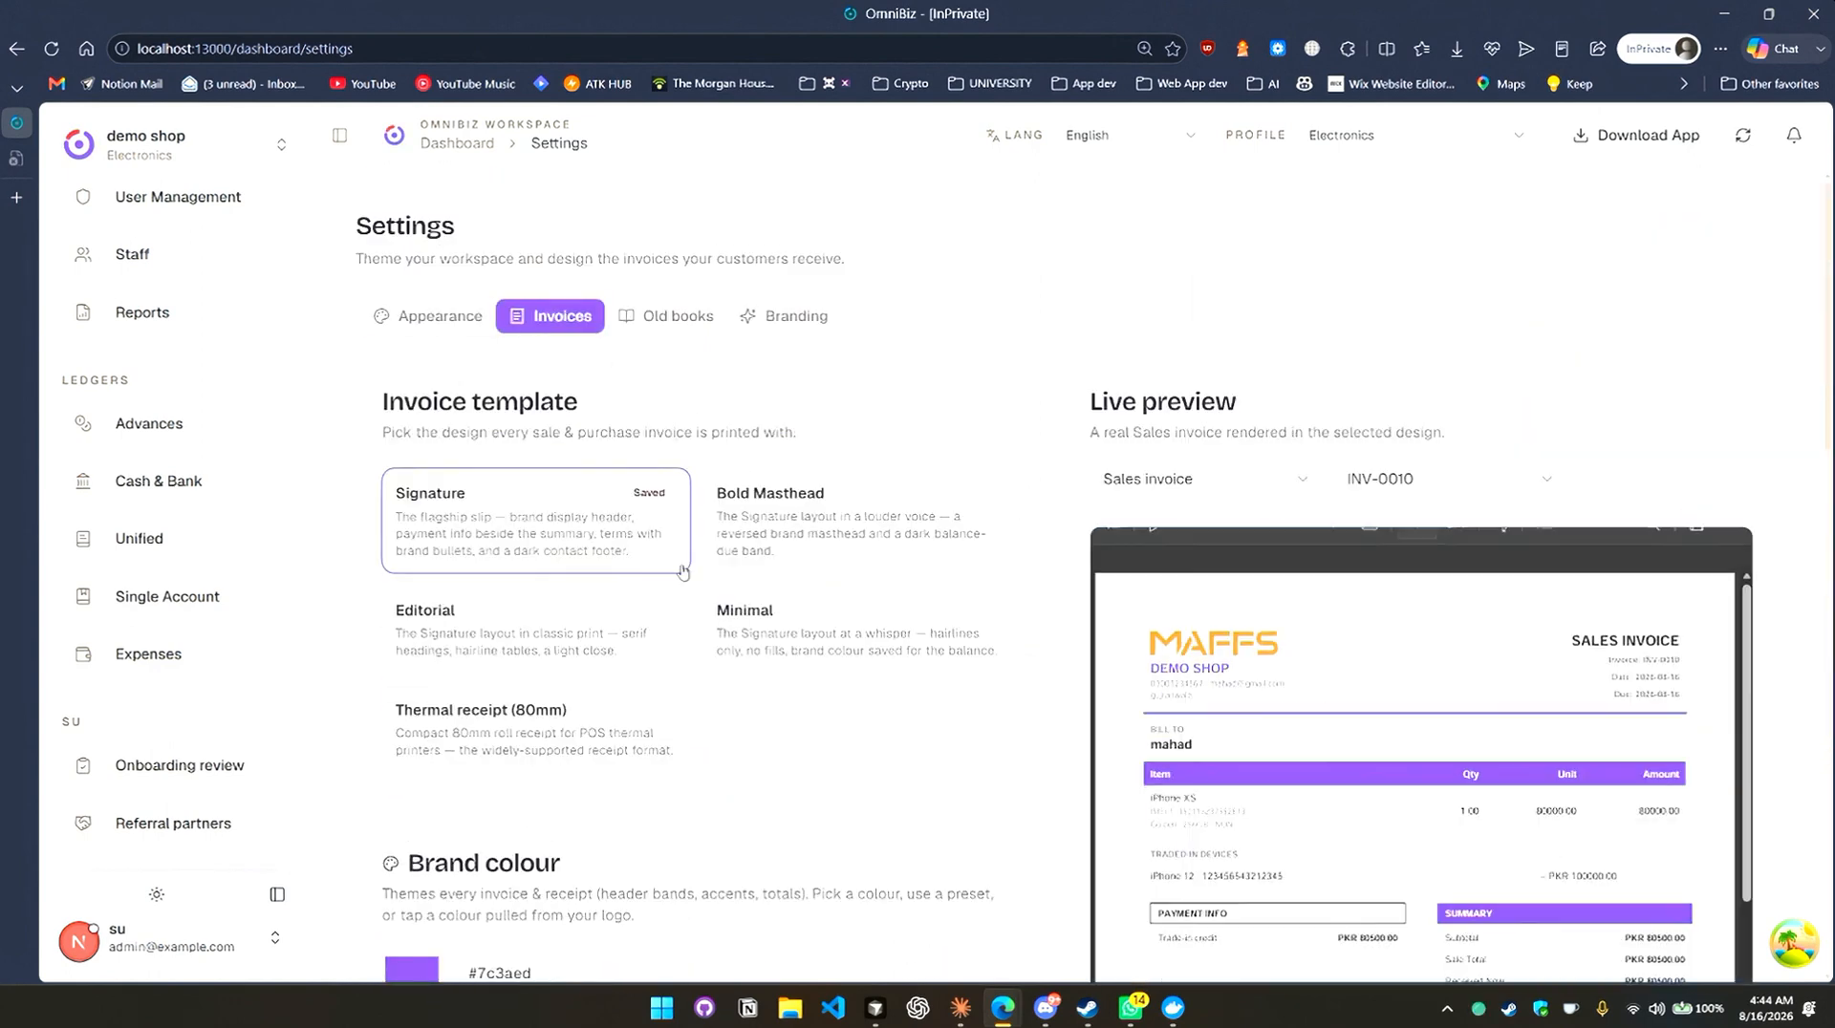
{"action": "scroll", "coordinate": [1050, 646], "scroll_direction": "down", "scroll_amount": 2}
{"action": "scroll", "coordinate": [1049, 646], "scroll_direction": "down", "scroll_amount": 1}
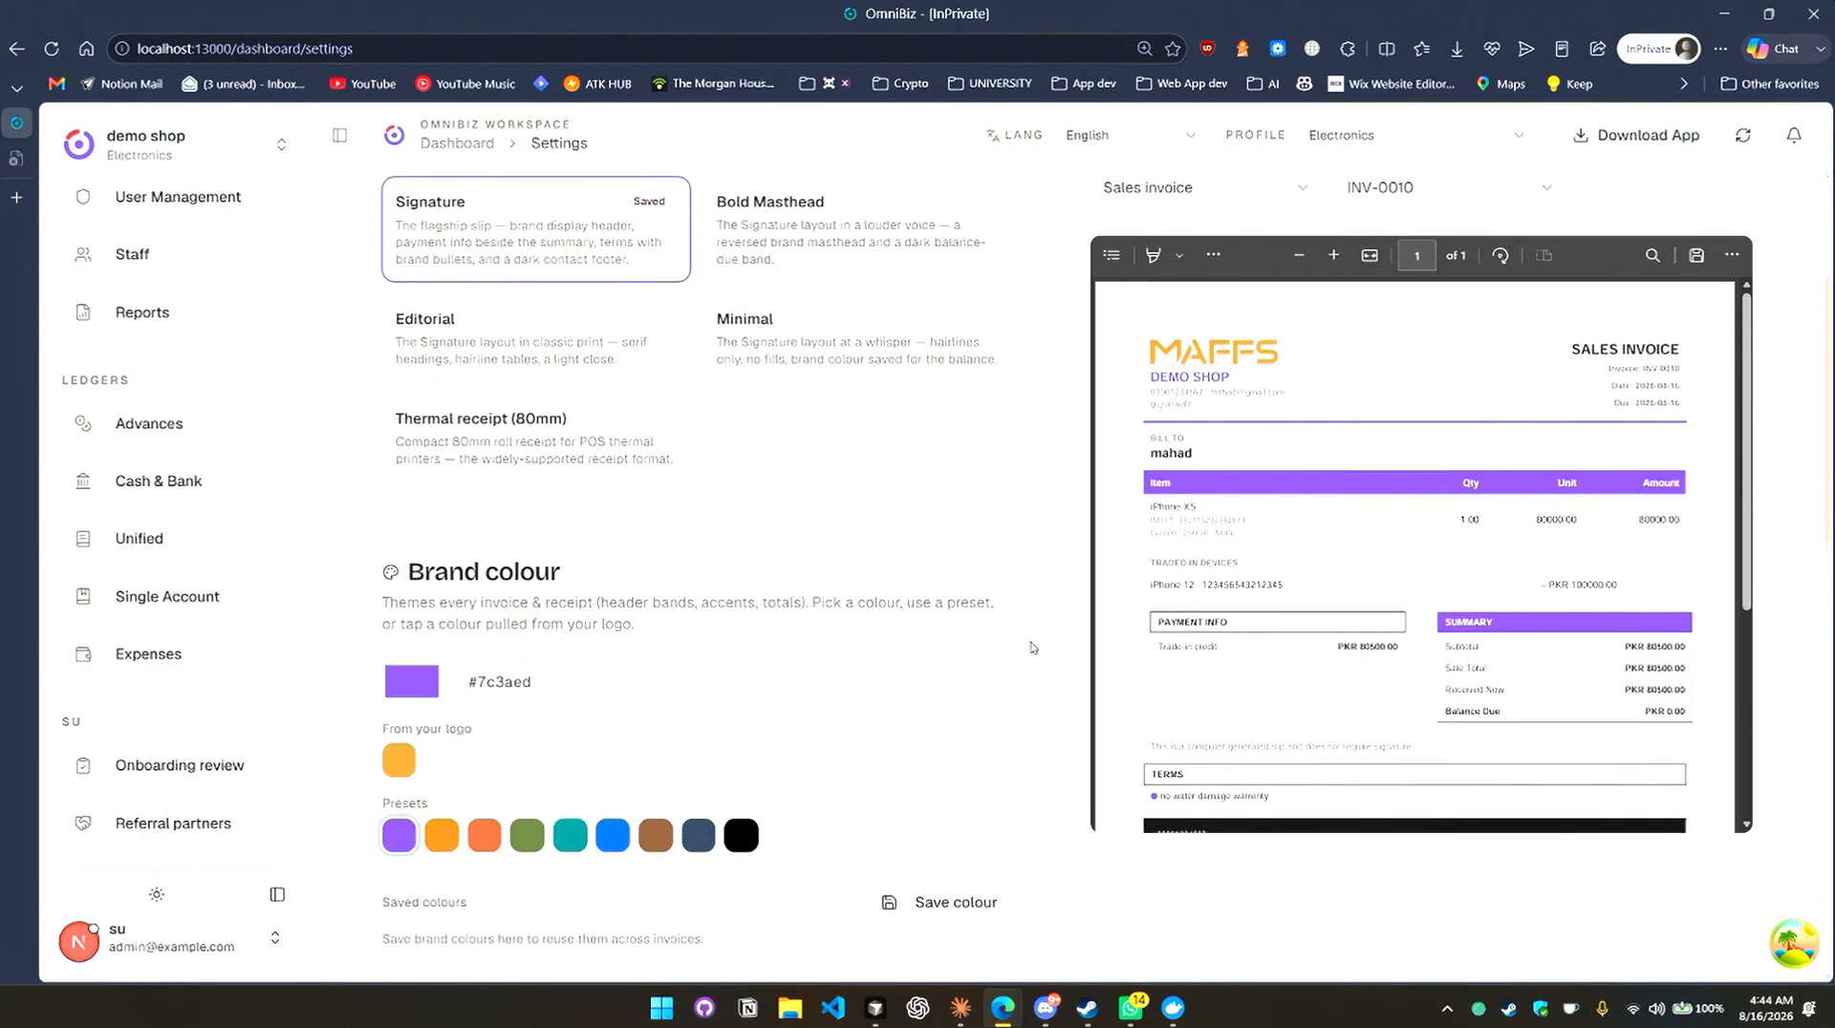
{"action": "scroll", "coordinate": [1609, 562], "scroll_direction": "down", "scroll_amount": 4}
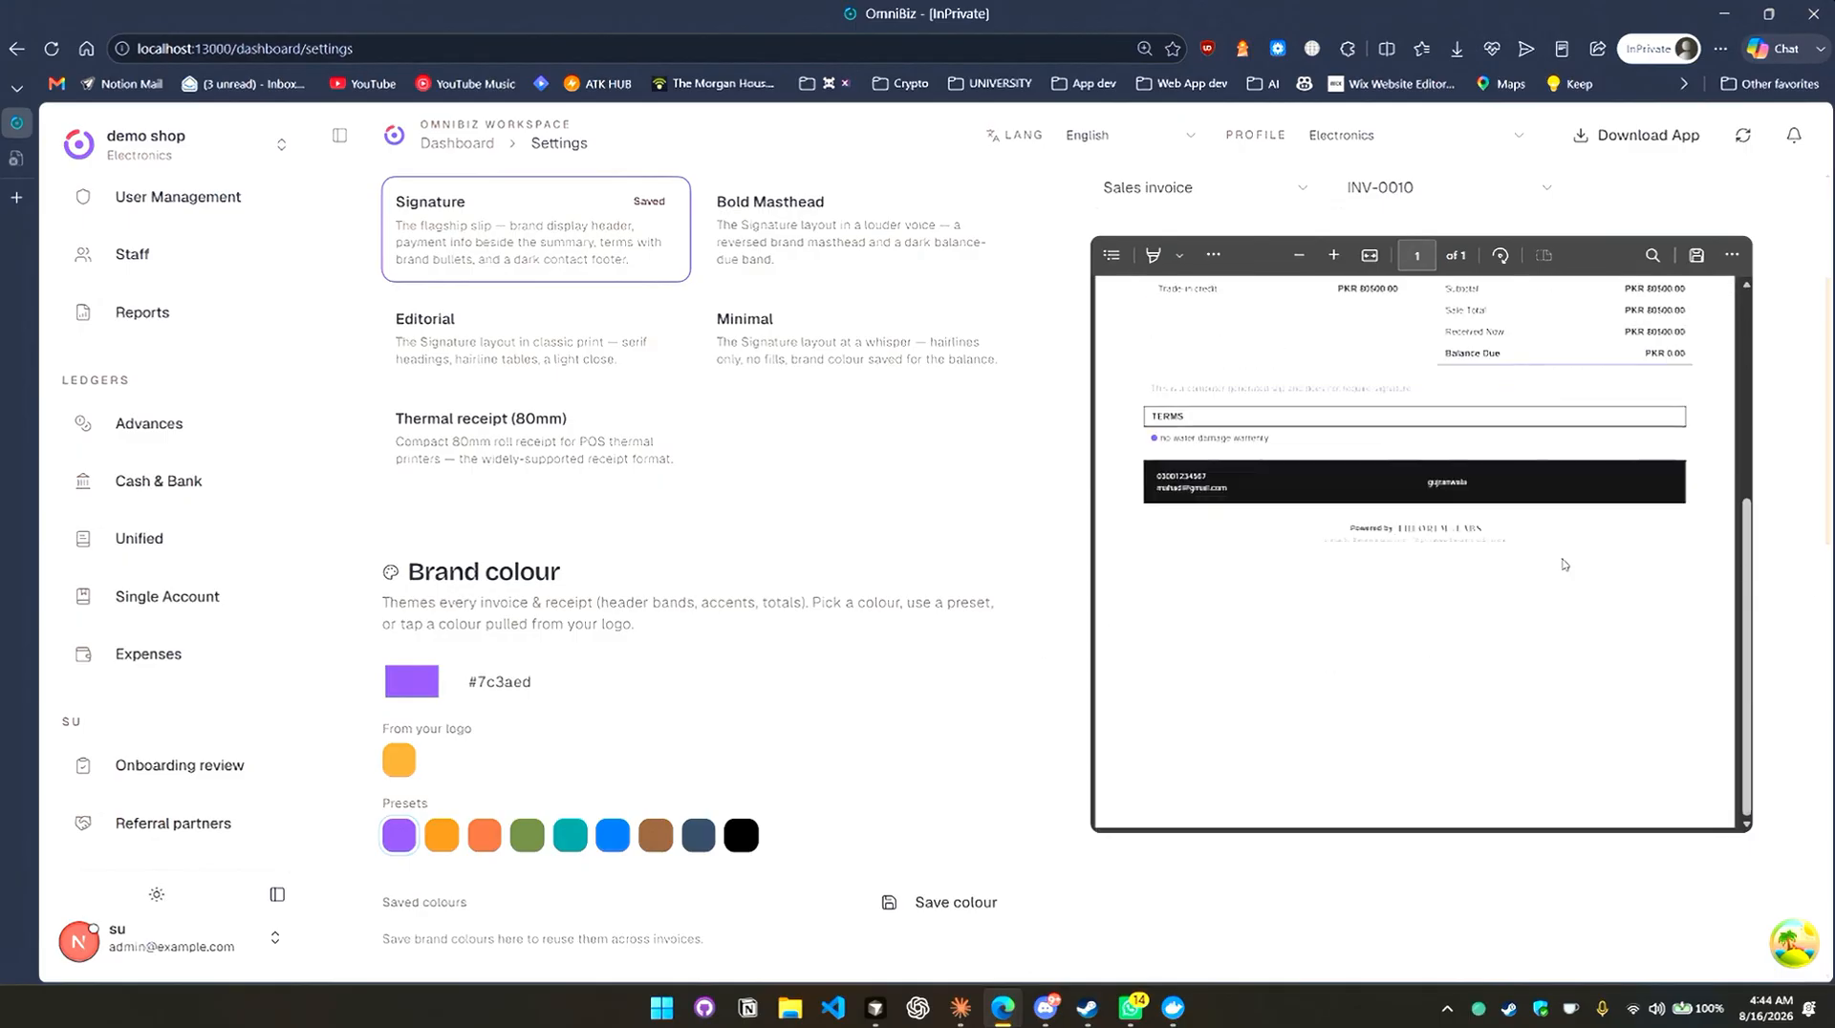
{"action": "scroll", "coordinate": [1568, 565], "scroll_direction": "up", "scroll_amount": 4}
{"action": "scroll", "coordinate": [1008, 562], "scroll_direction": "up", "scroll_amount": 3}
{"action": "scroll", "coordinate": [946, 561], "scroll_direction": "down", "scroll_amount": 4}
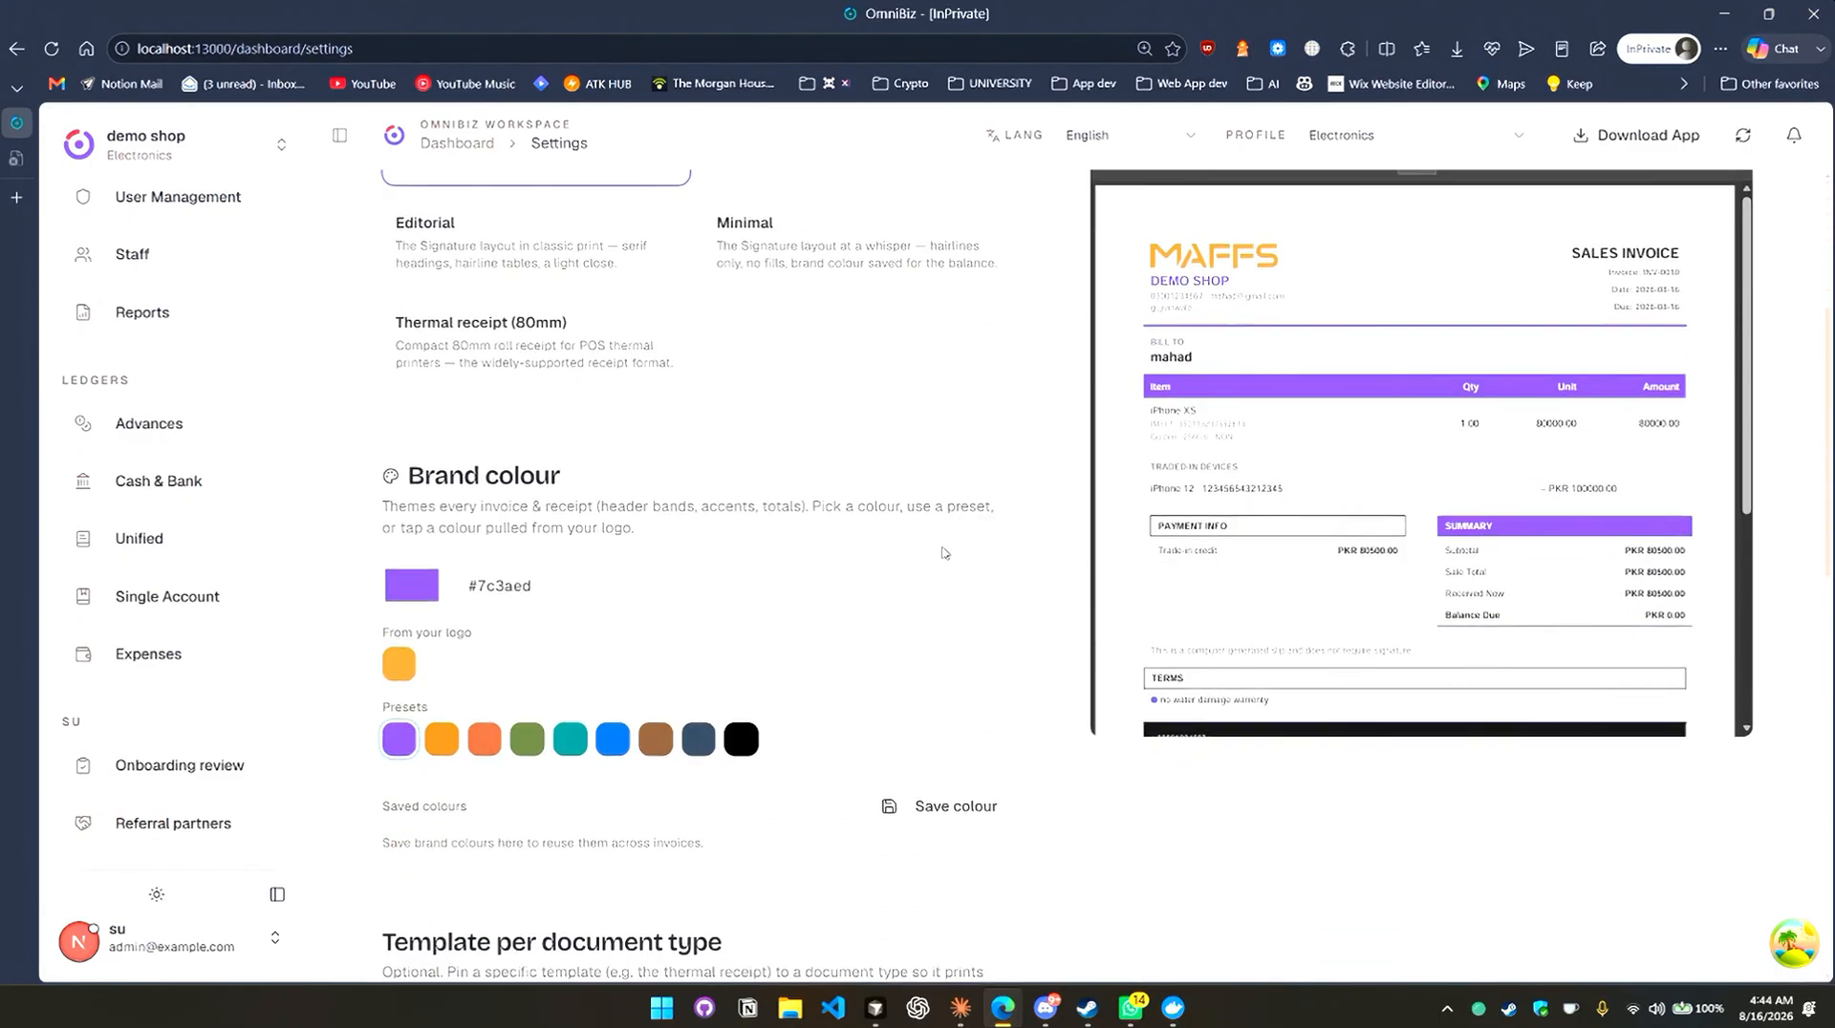
{"action": "scroll", "coordinate": [916, 564], "scroll_direction": "up", "scroll_amount": 1}
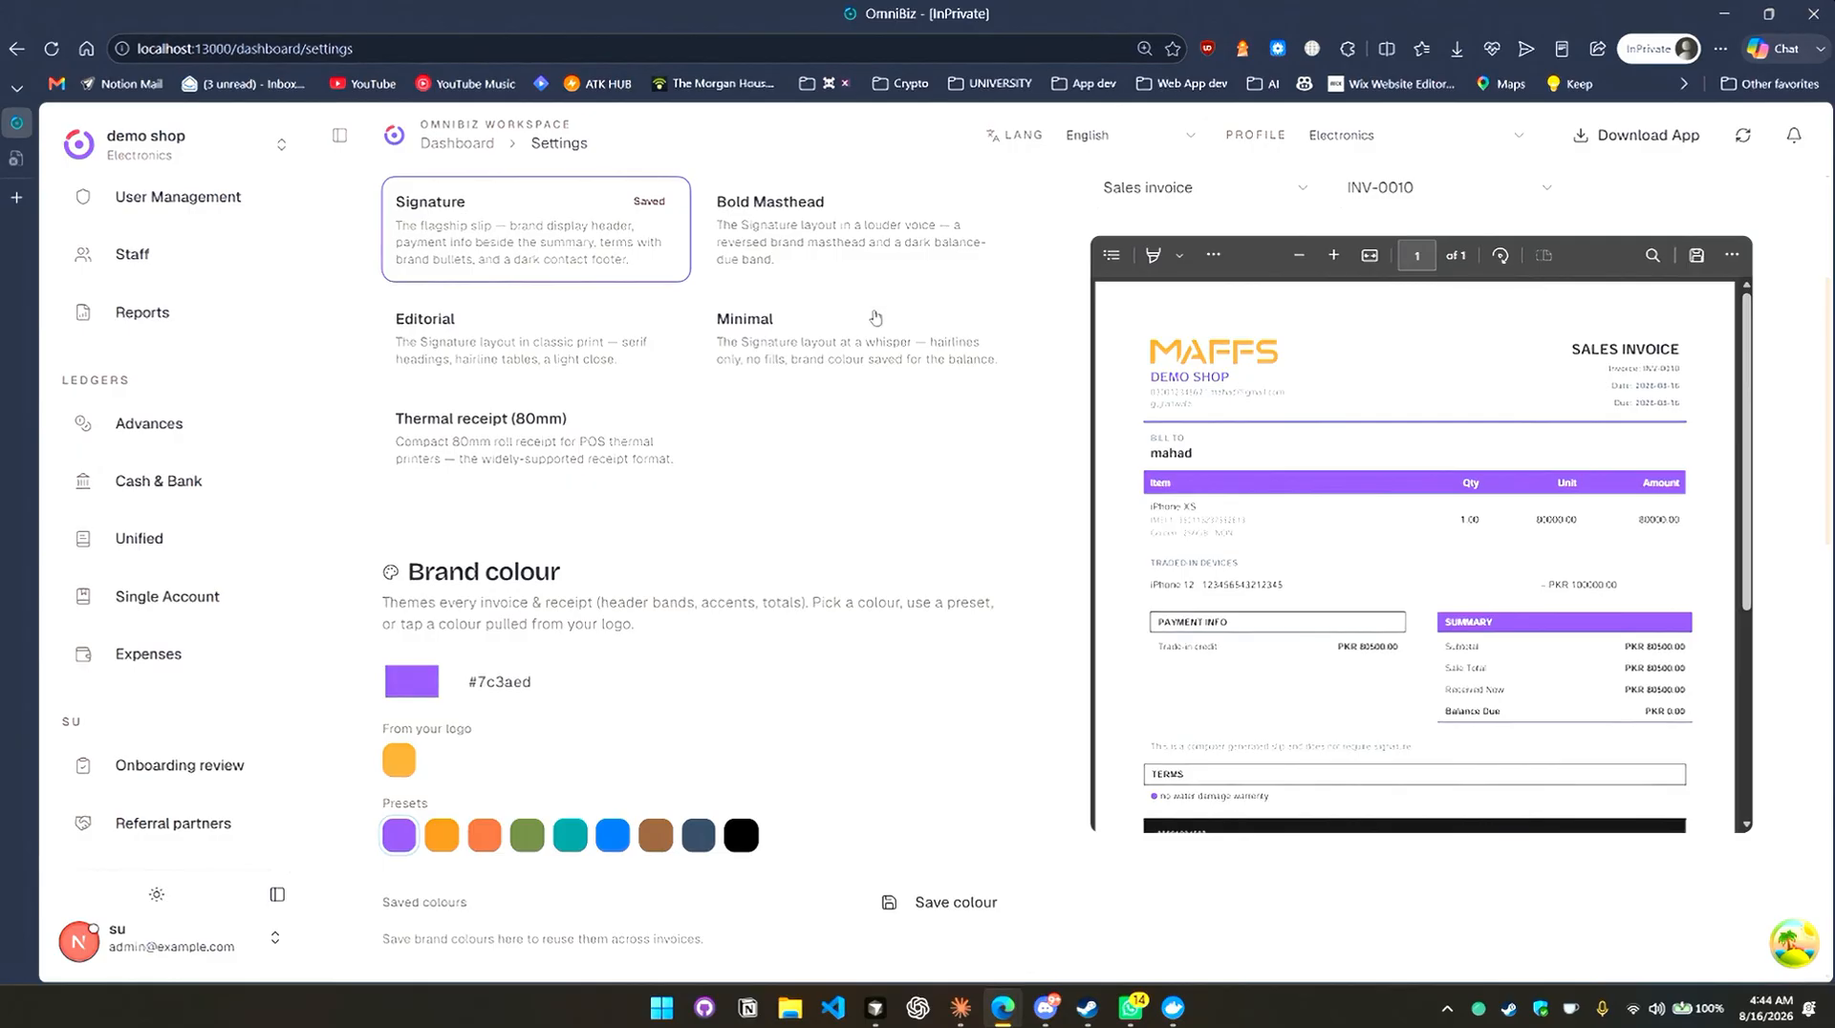
Preview the Bold Masthead, Minimal, Editorial and Thermal receipt (80mm) invoice templates, and reselect Signature.
{"action": "left_click", "coordinate": [843, 268]}
{"action": "left_click", "coordinate": [865, 352]}
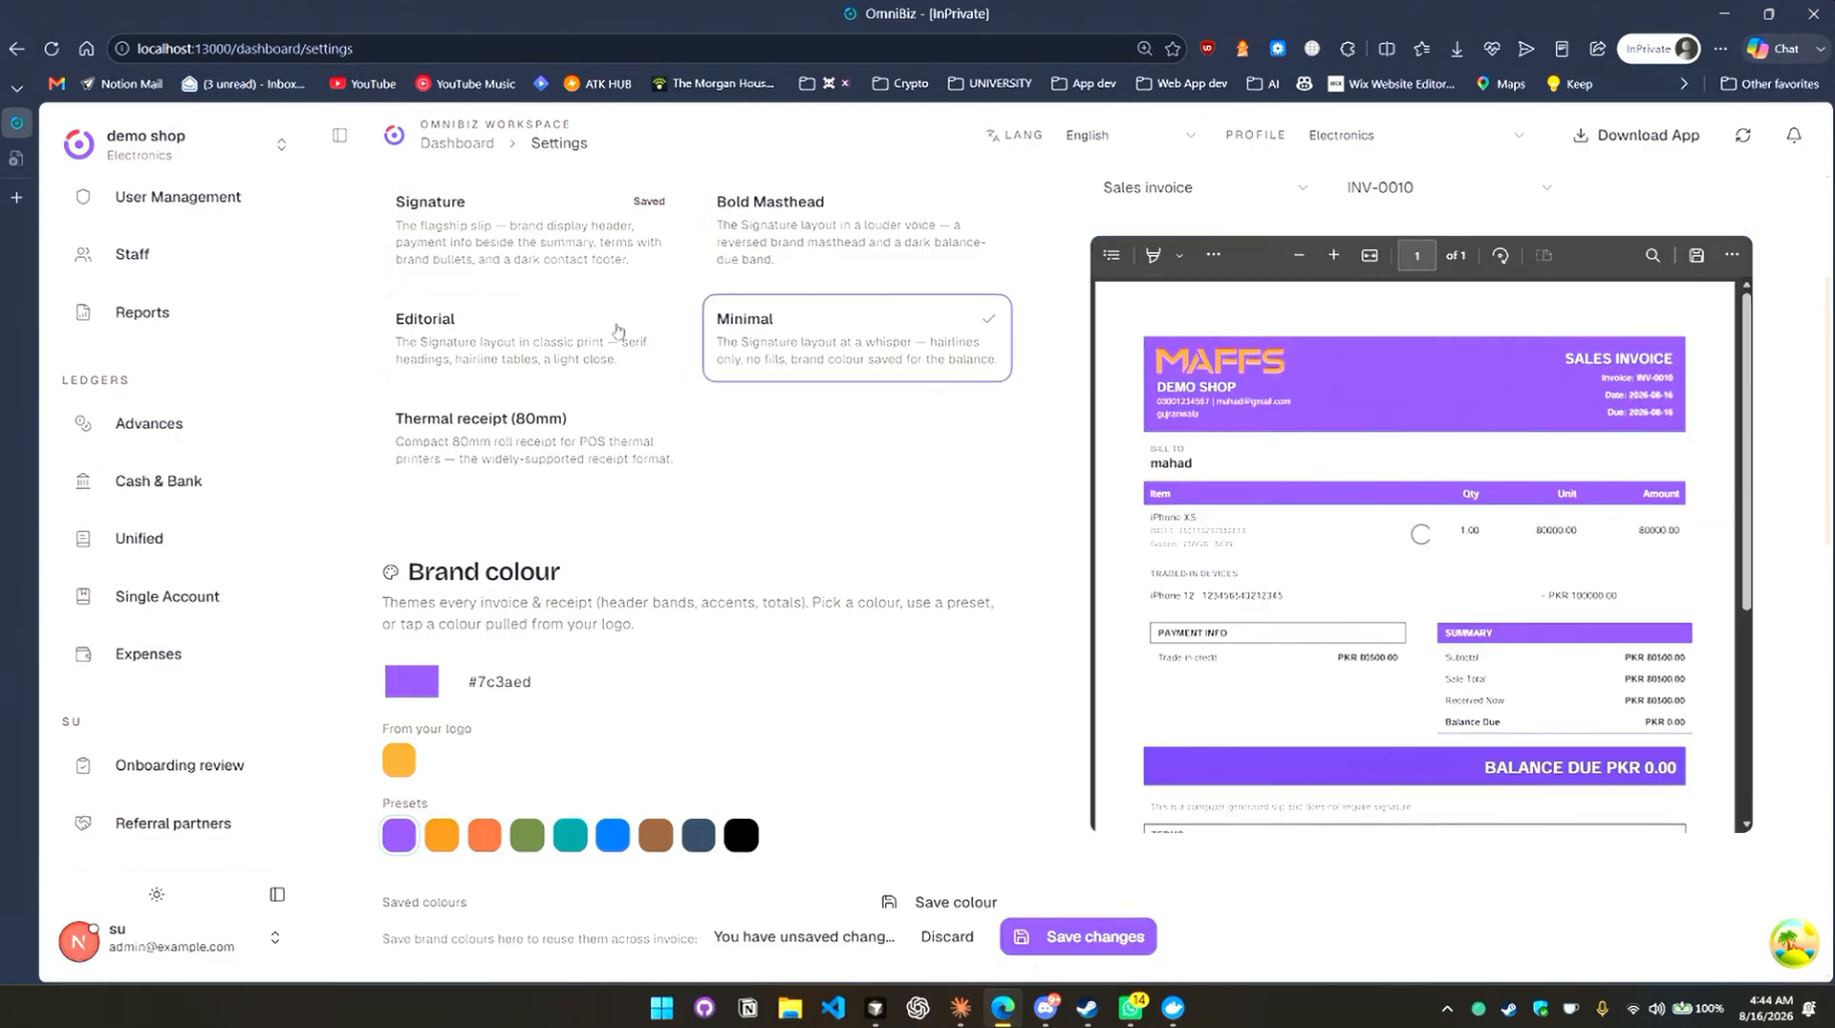
{"action": "left_click", "coordinate": [609, 336]}
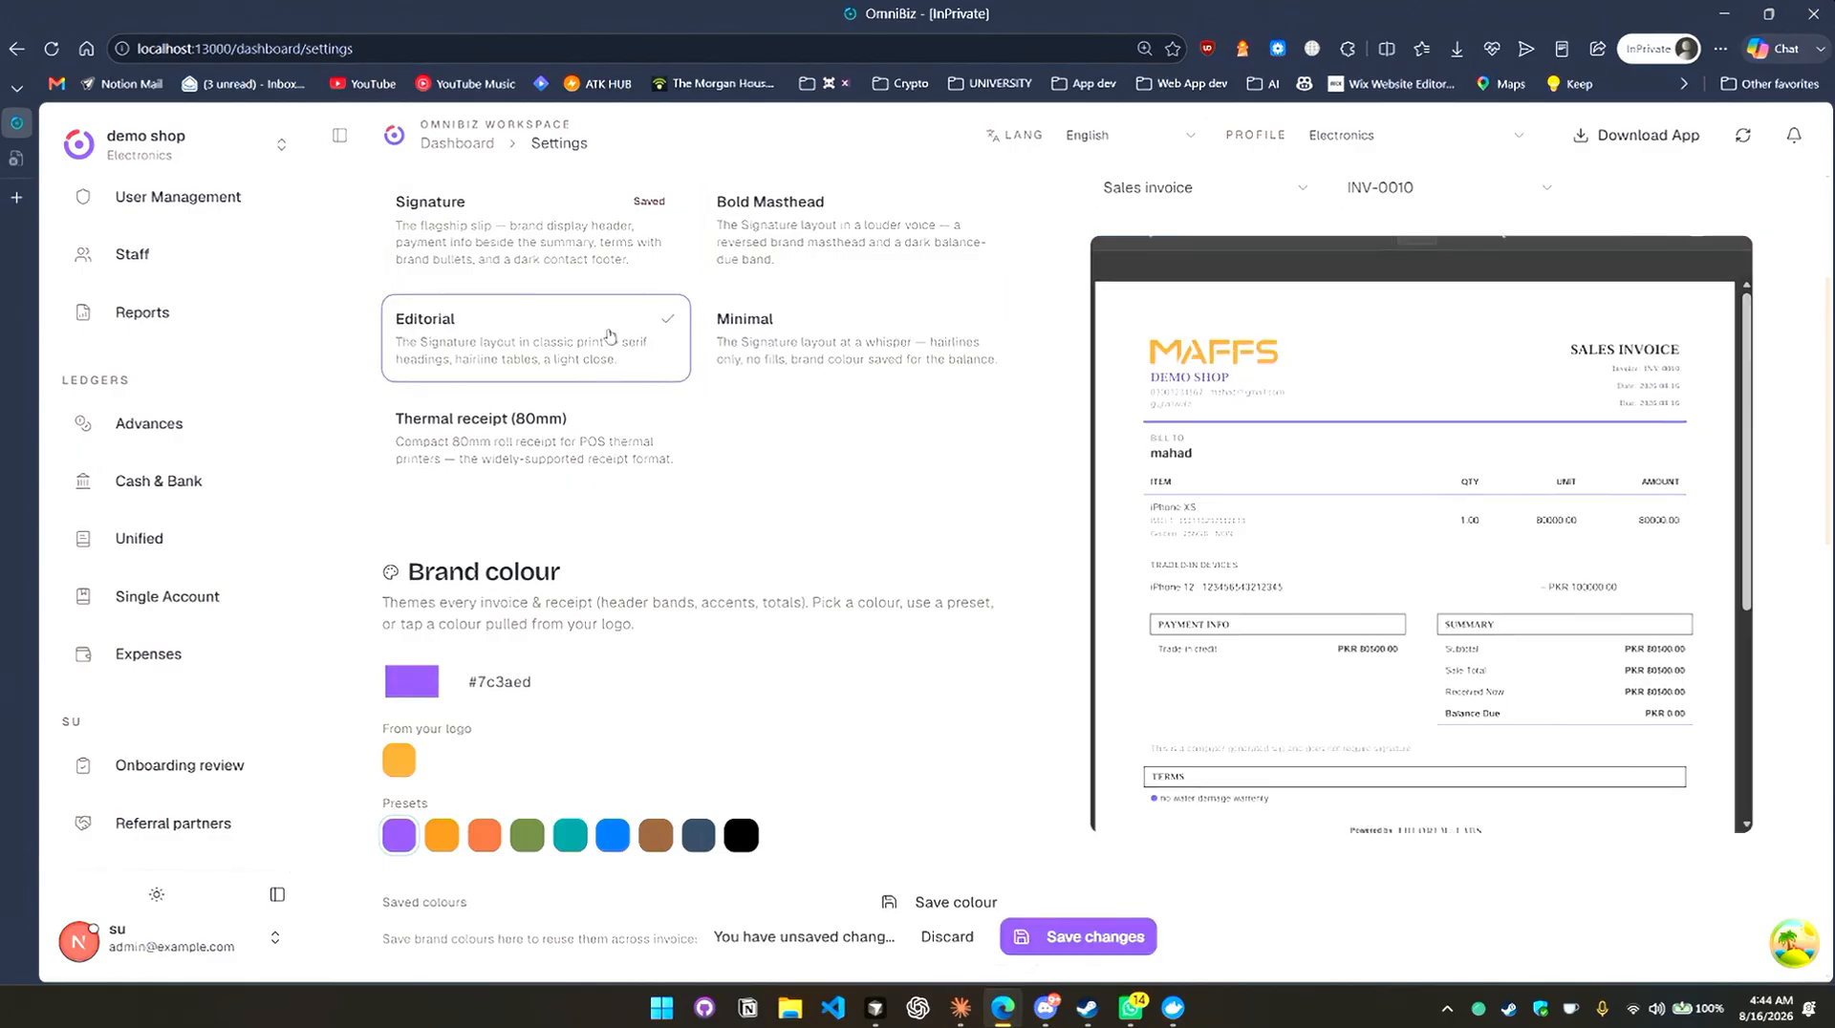
{"action": "left_click", "coordinate": [498, 438]}
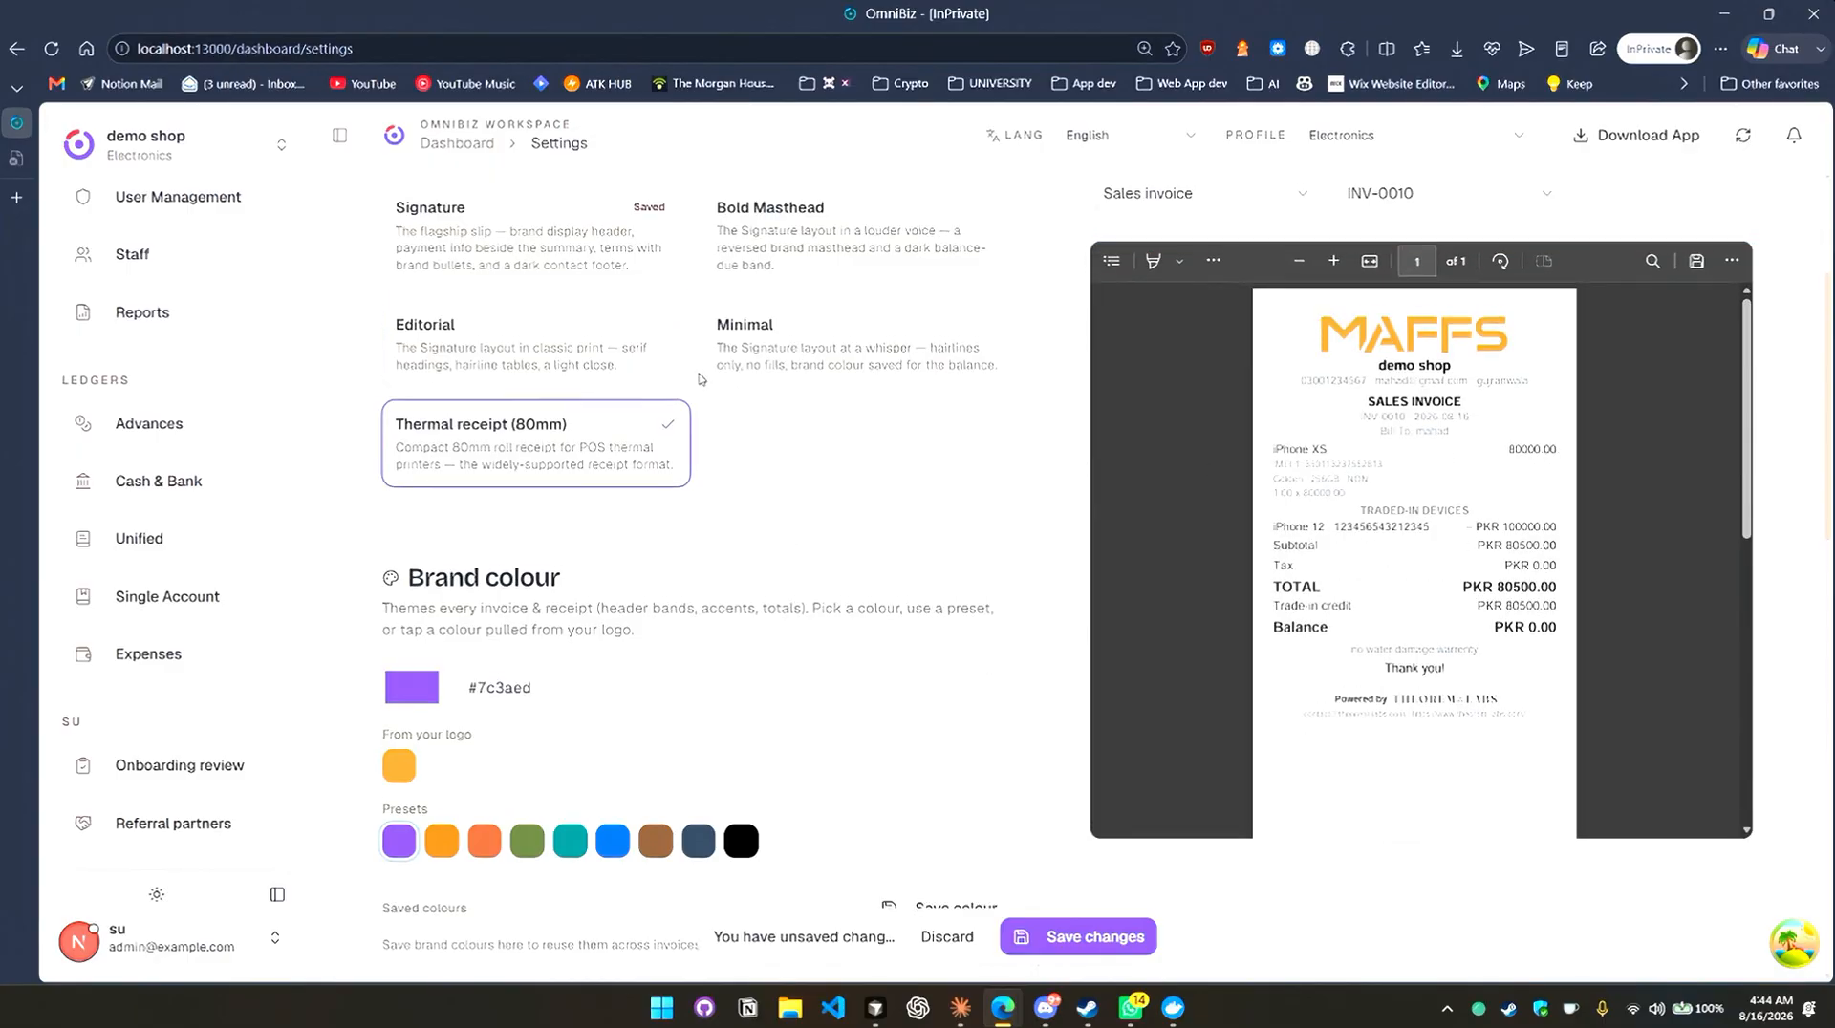
{"action": "scroll", "coordinate": [812, 410], "scroll_direction": "up", "scroll_amount": 2}
{"action": "left_click", "coordinate": [536, 426]}
Check the template choices for the Sales invoice document type, keep Default (selected design), and go back to the invoice templates.
{"action": "scroll", "coordinate": [807, 584], "scroll_direction": "down", "scroll_amount": 10}
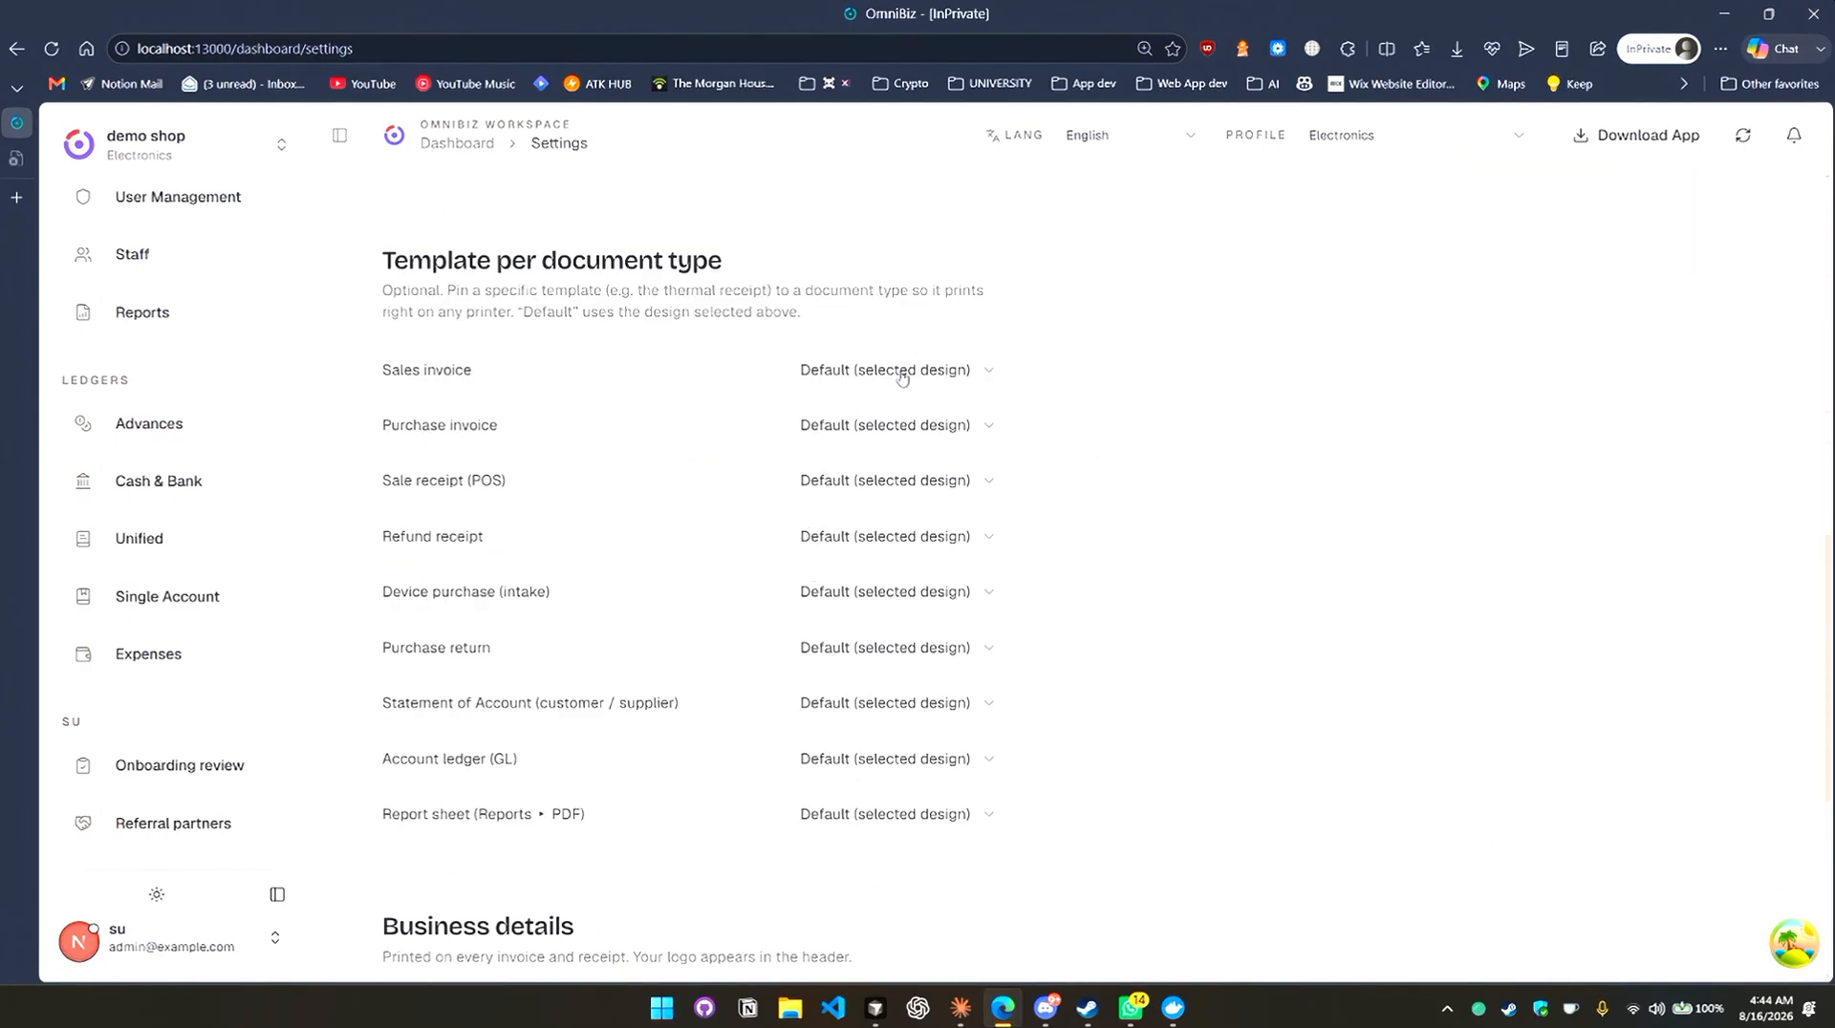
{"action": "left_click", "coordinate": [902, 373]}
{"action": "left_click", "coordinate": [901, 414]}
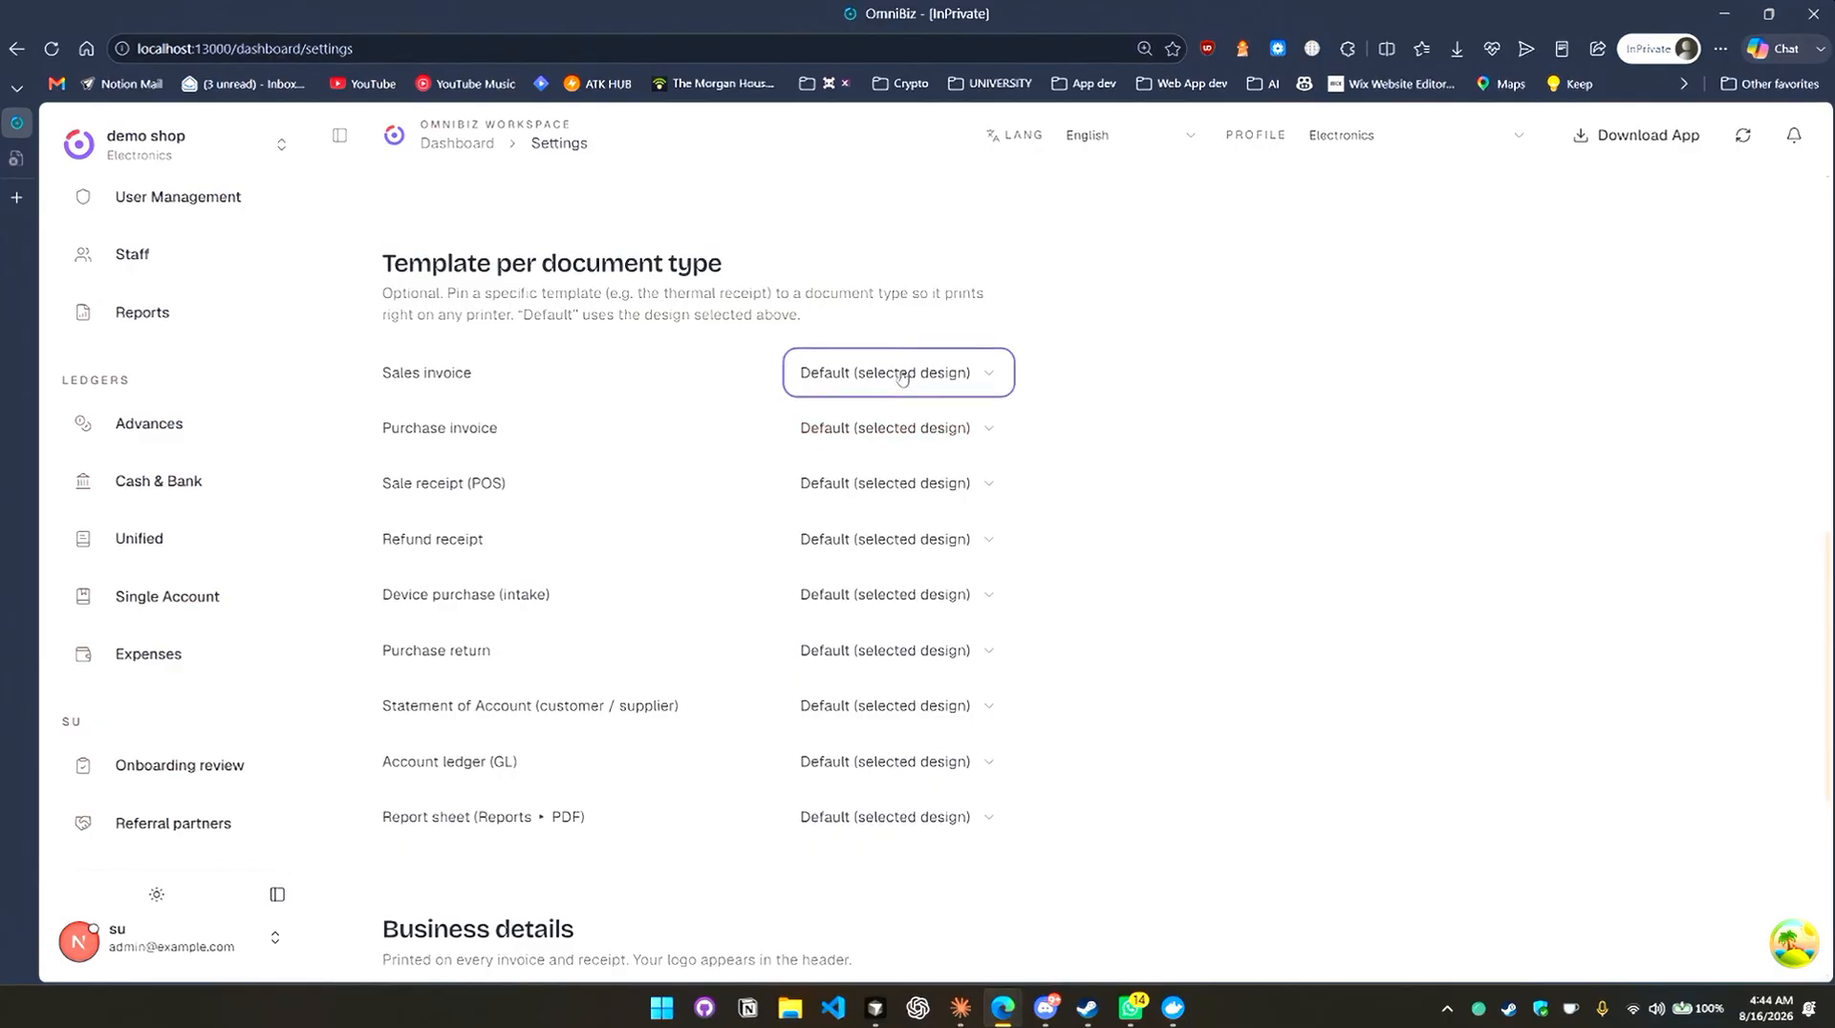
{"action": "scroll", "coordinate": [1377, 413], "scroll_direction": "up", "scroll_amount": 6}
{"action": "scroll", "coordinate": [1377, 413], "scroll_direction": "up", "scroll_amount": 3}
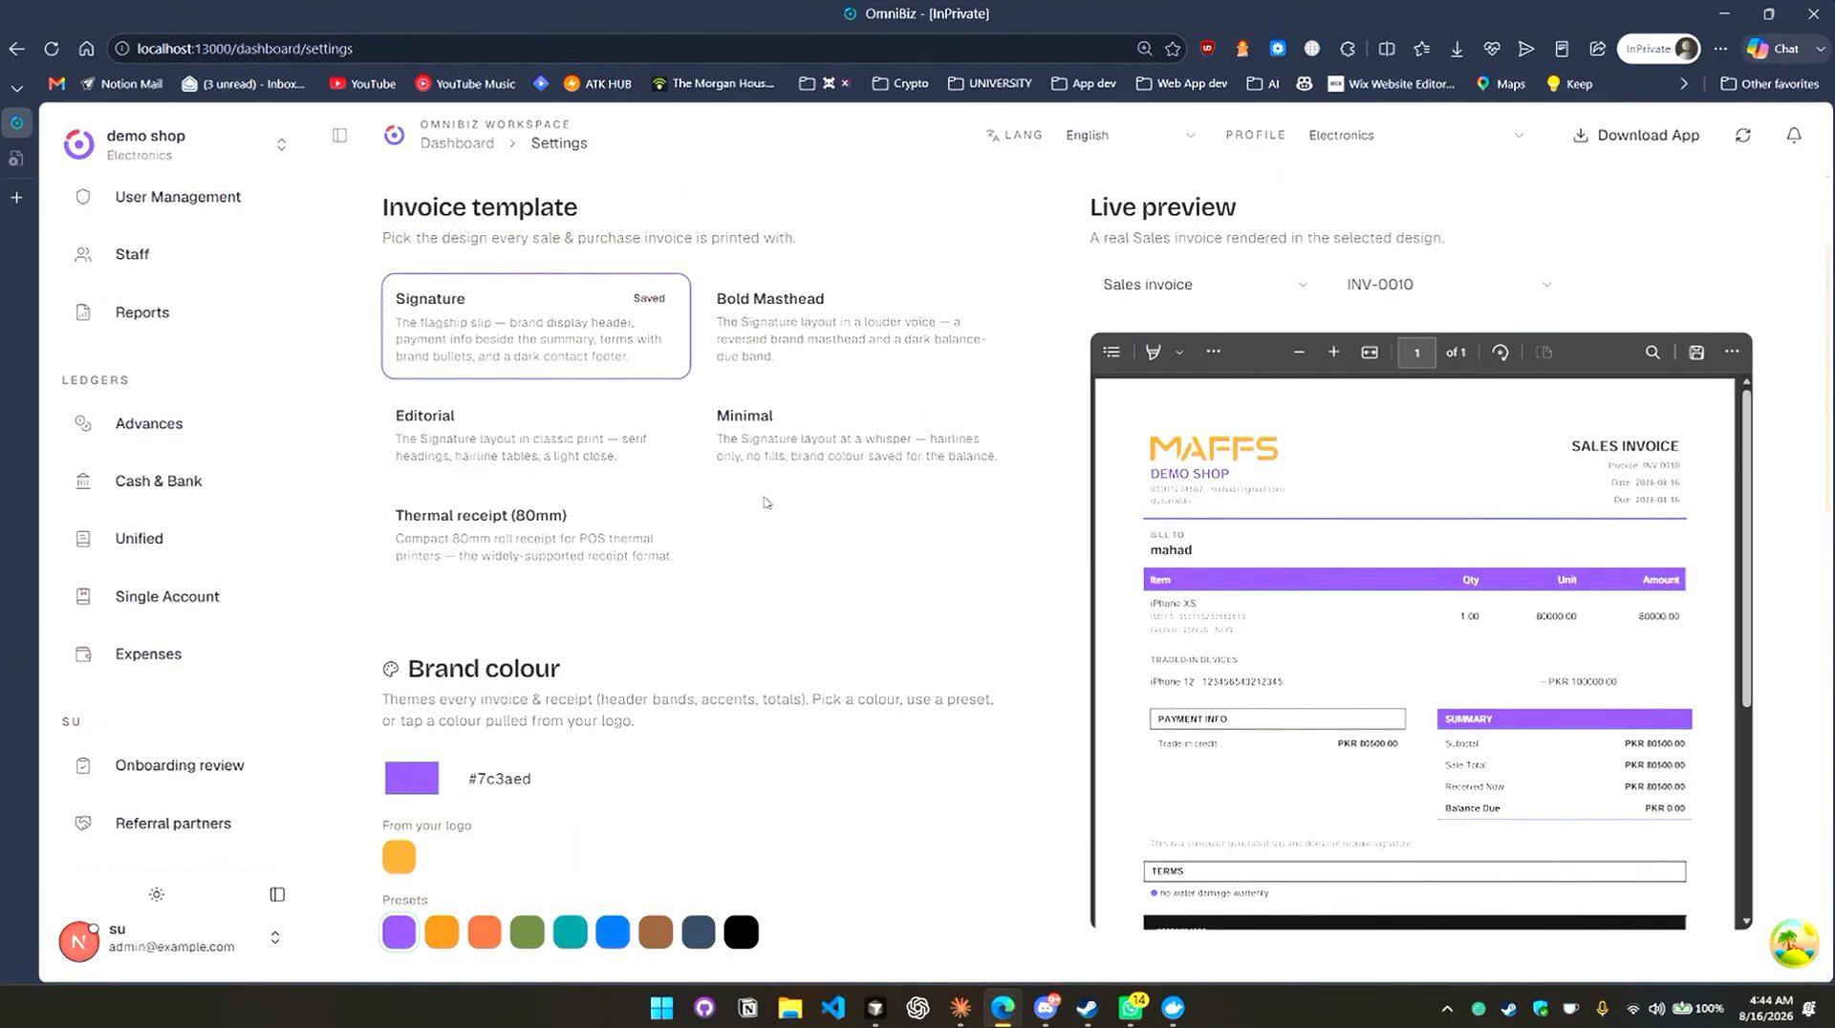
Examine the document types under Template per document type and the template choices for the Refund receipt.
{"action": "scroll", "coordinate": [839, 544], "scroll_direction": "down", "scroll_amount": 8}
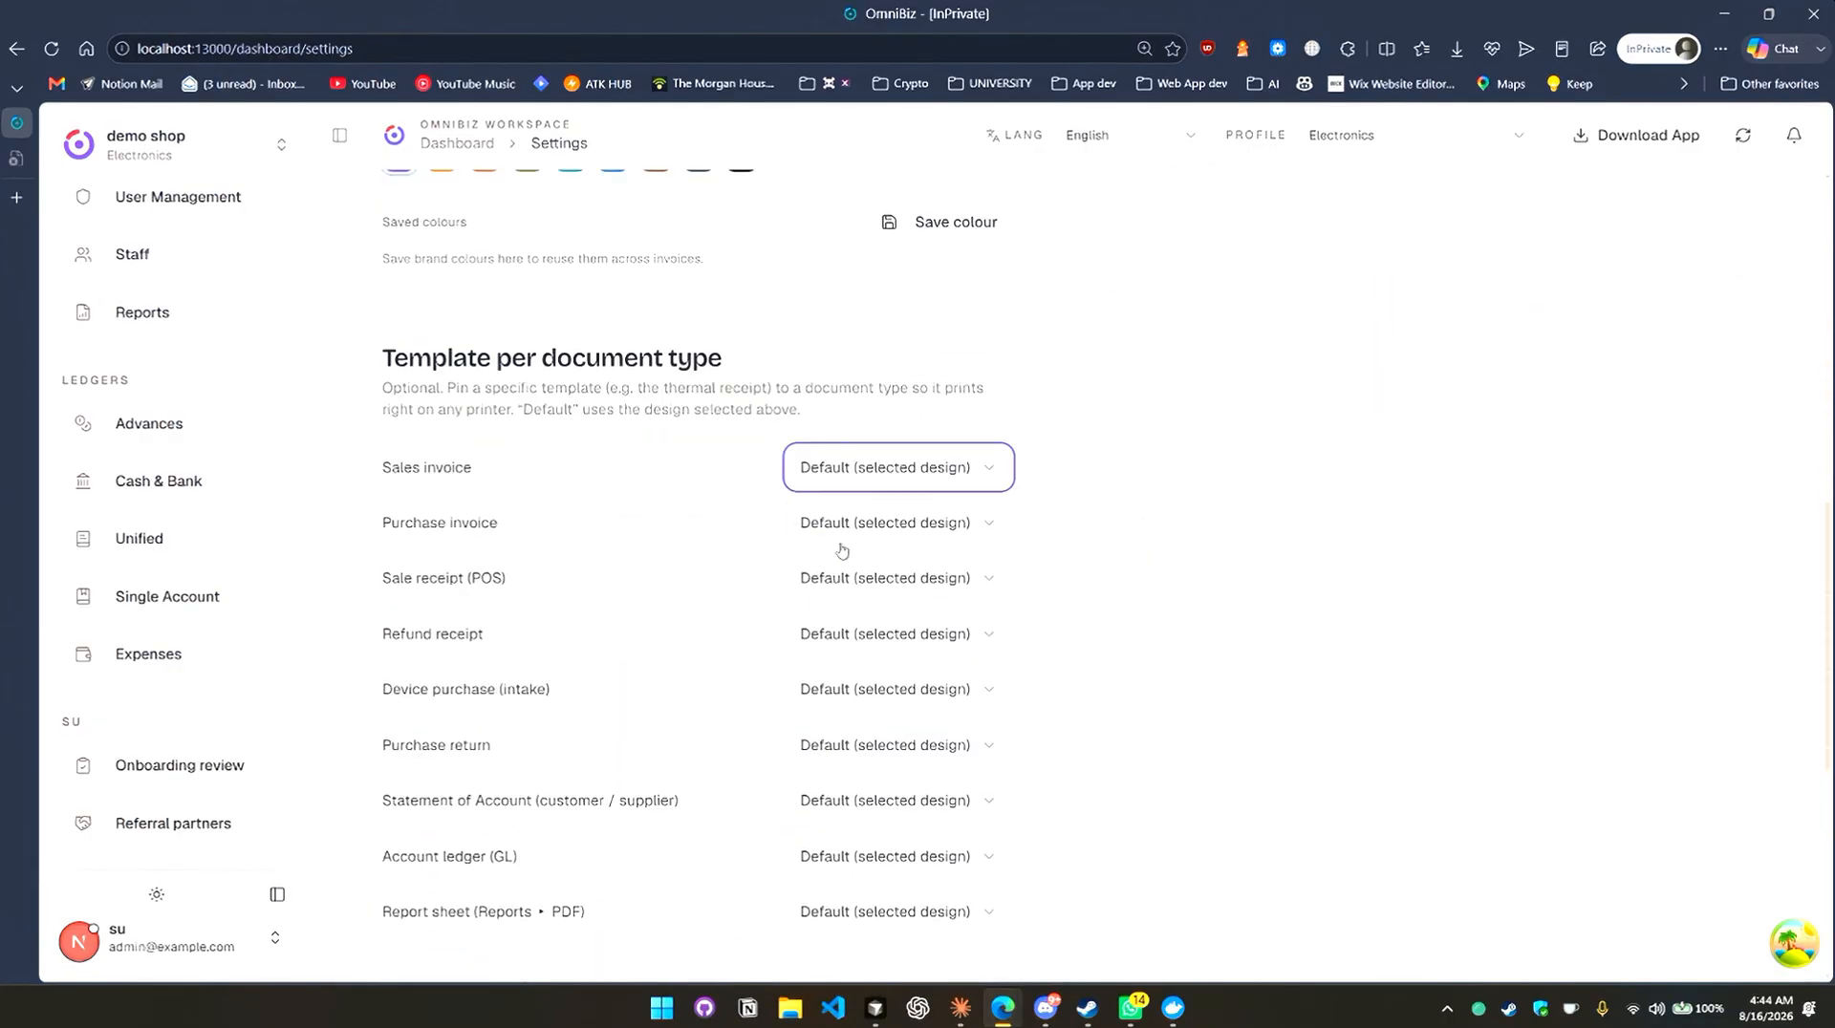
{"action": "scroll", "coordinate": [842, 546], "scroll_direction": "down", "scroll_amount": 2}
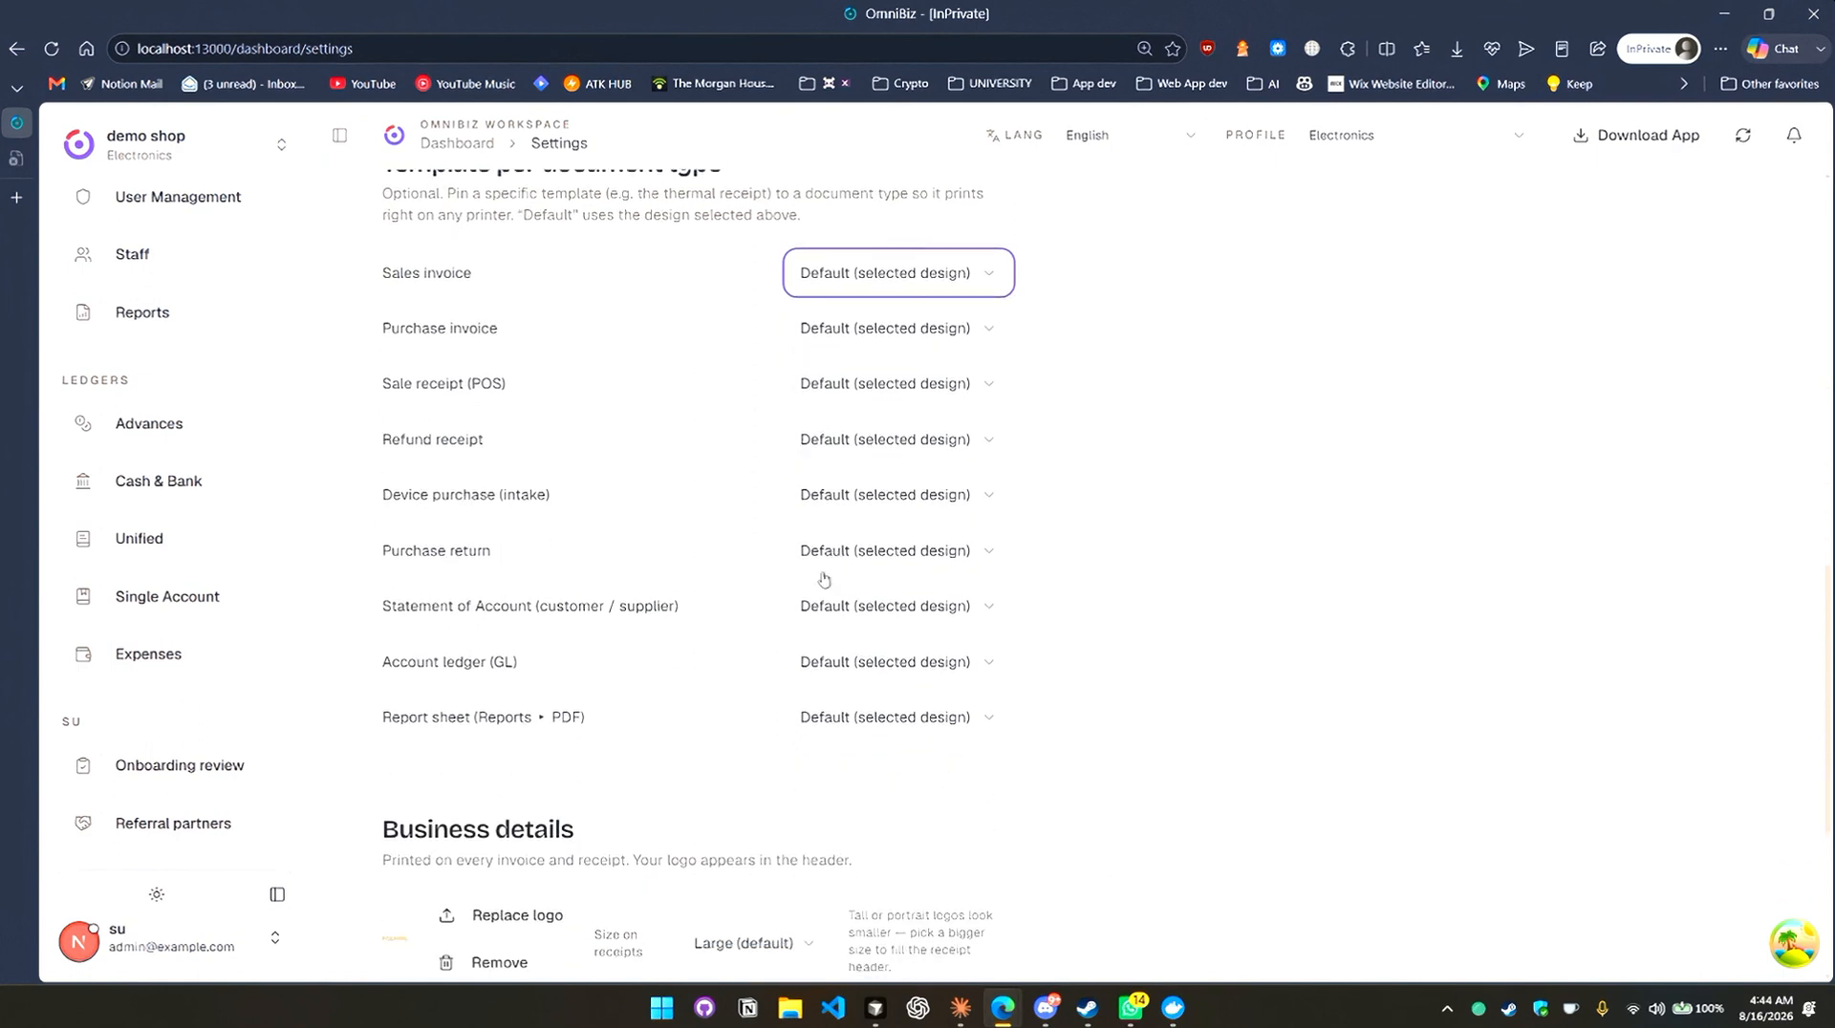
{"action": "scroll", "coordinate": [824, 580], "scroll_direction": "up", "scroll_amount": 8}
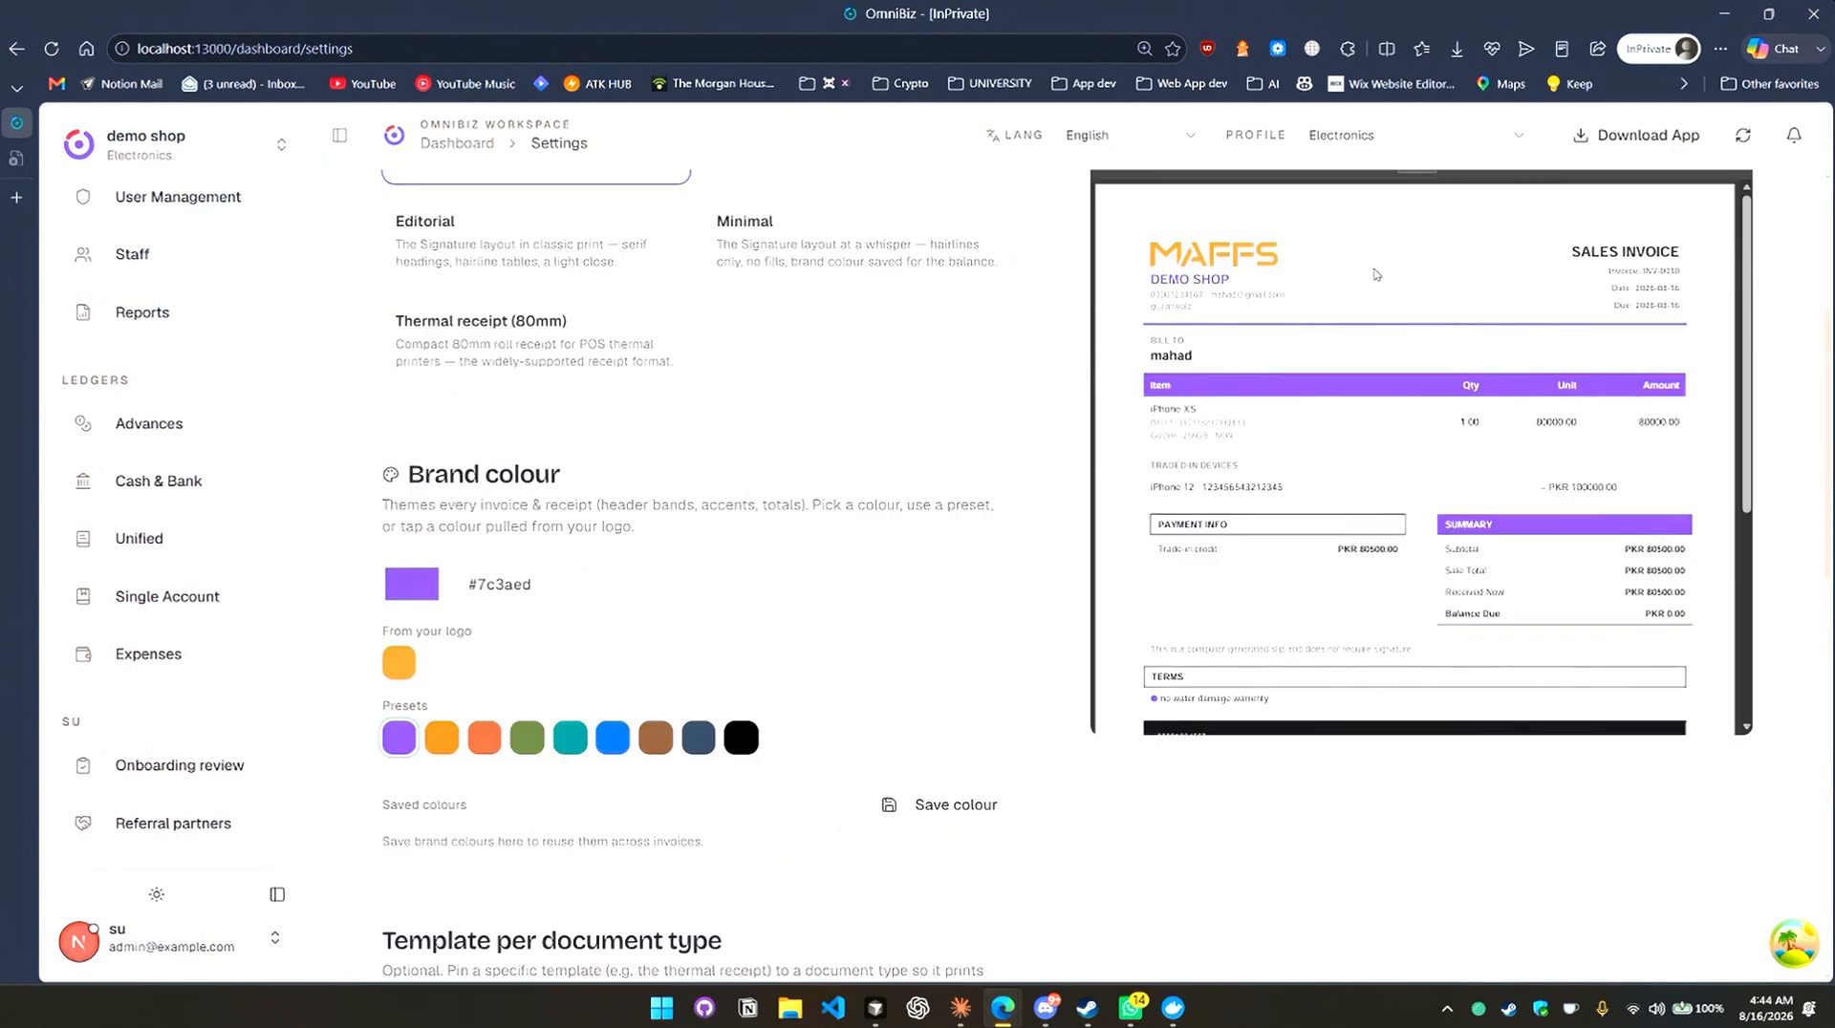
{"action": "scroll", "coordinate": [948, 640], "scroll_direction": "down", "scroll_amount": 7}
{"action": "left_click", "coordinate": [855, 549]}
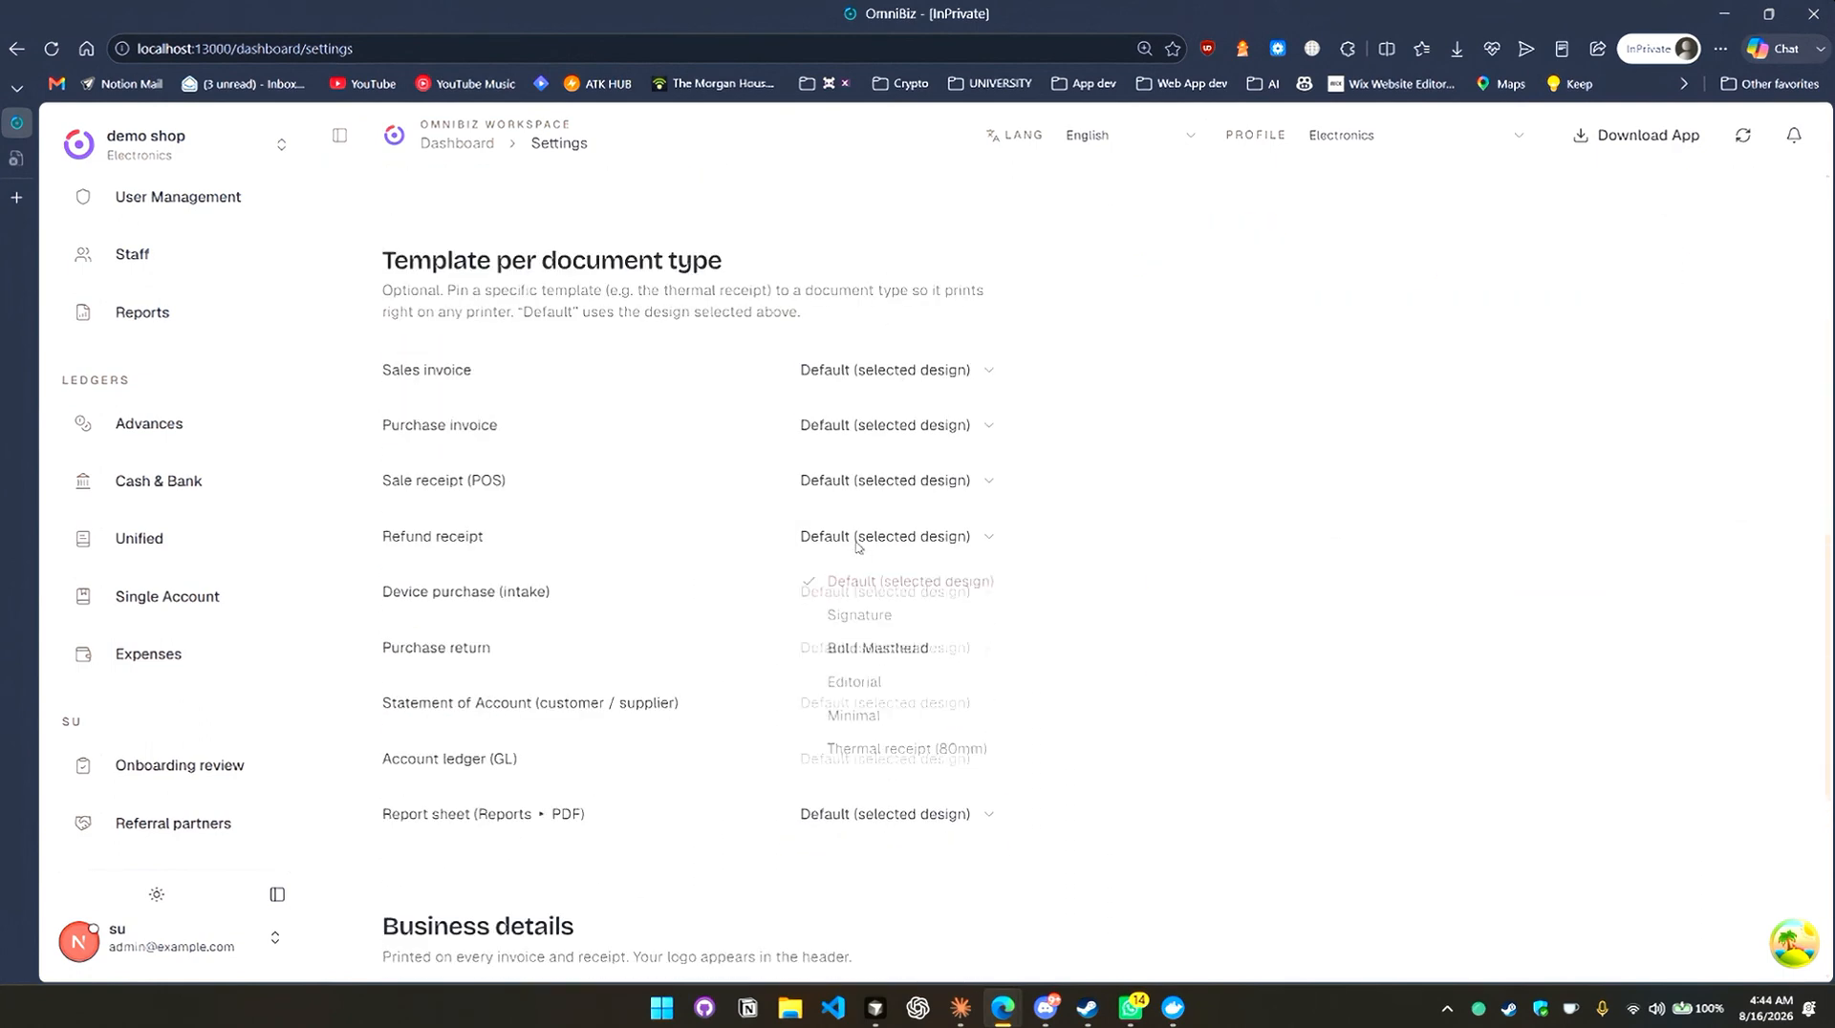
{"action": "left_click", "coordinate": [874, 476]}
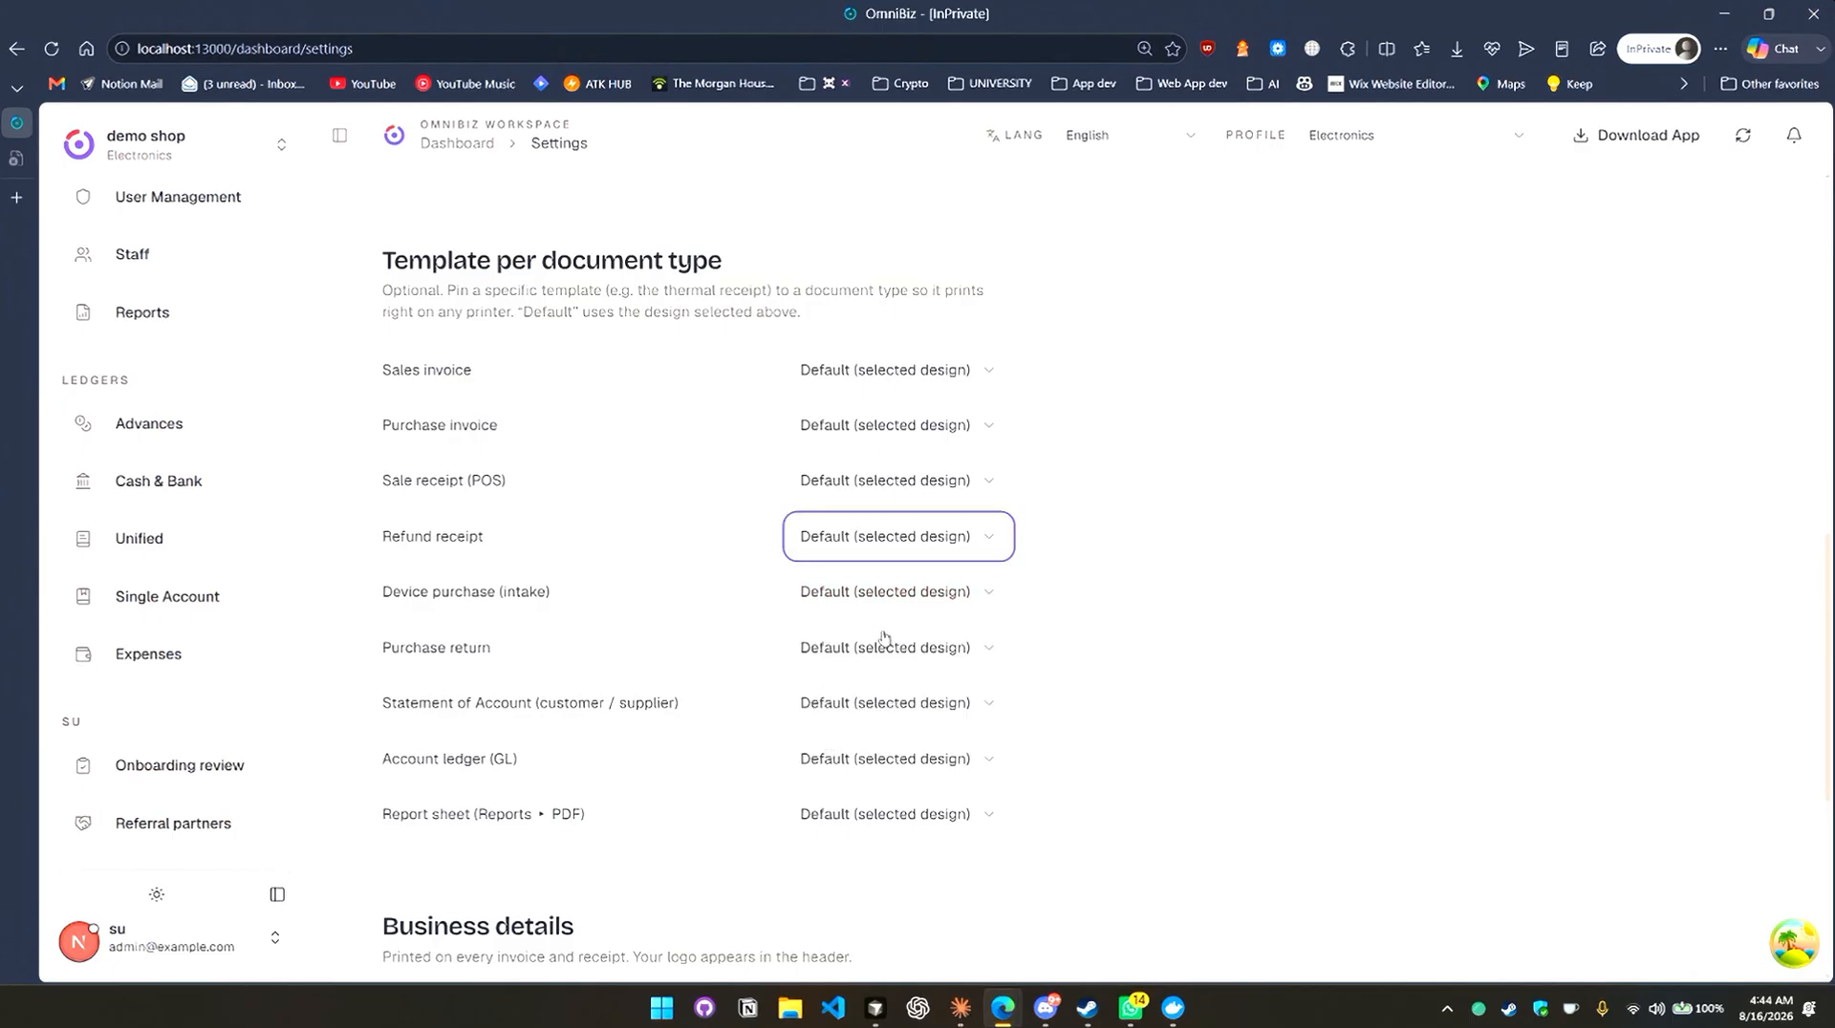
Pin the Thermal receipt (80mm) template to the Account ledger (GL) document type.
{"action": "scroll", "coordinate": [887, 659], "scroll_direction": "down", "scroll_amount": 1}
{"action": "left_click", "coordinate": [899, 716]}
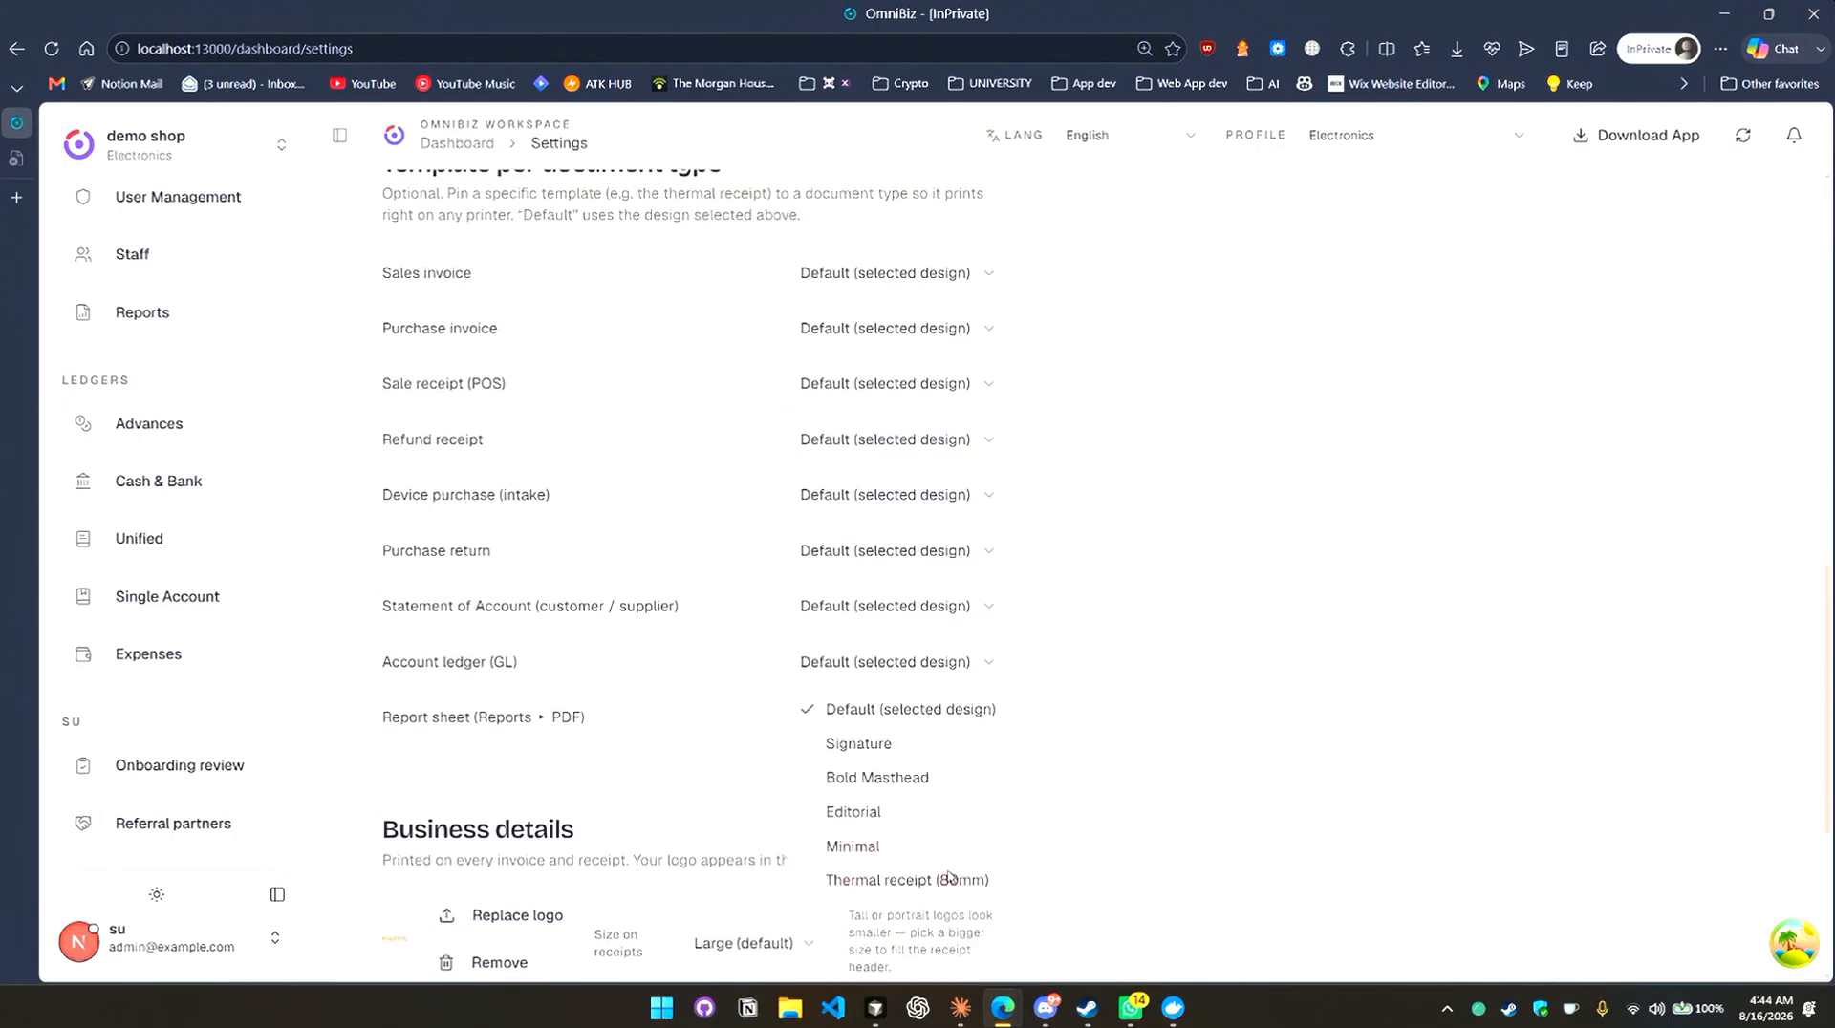
{"action": "left_click", "coordinate": [950, 880]}
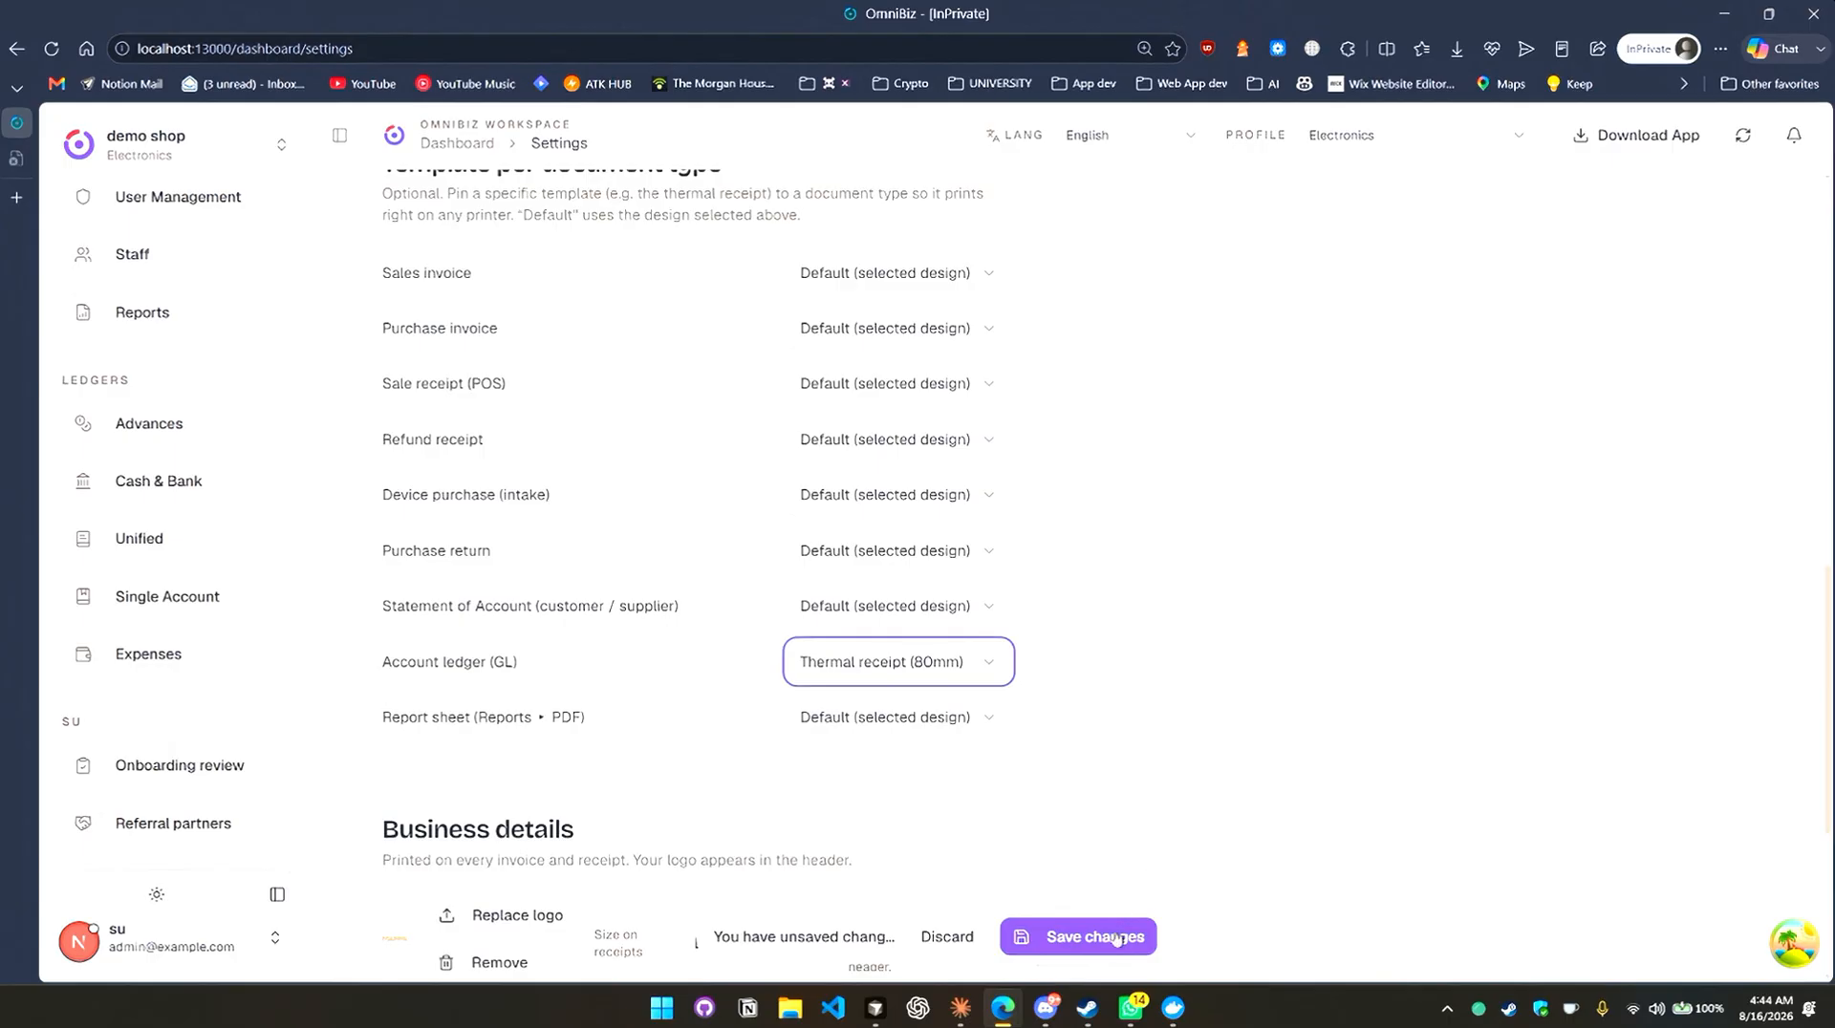
Save the document type template changes and review the template assignments and business details.
{"action": "left_click", "coordinate": [1080, 937]}
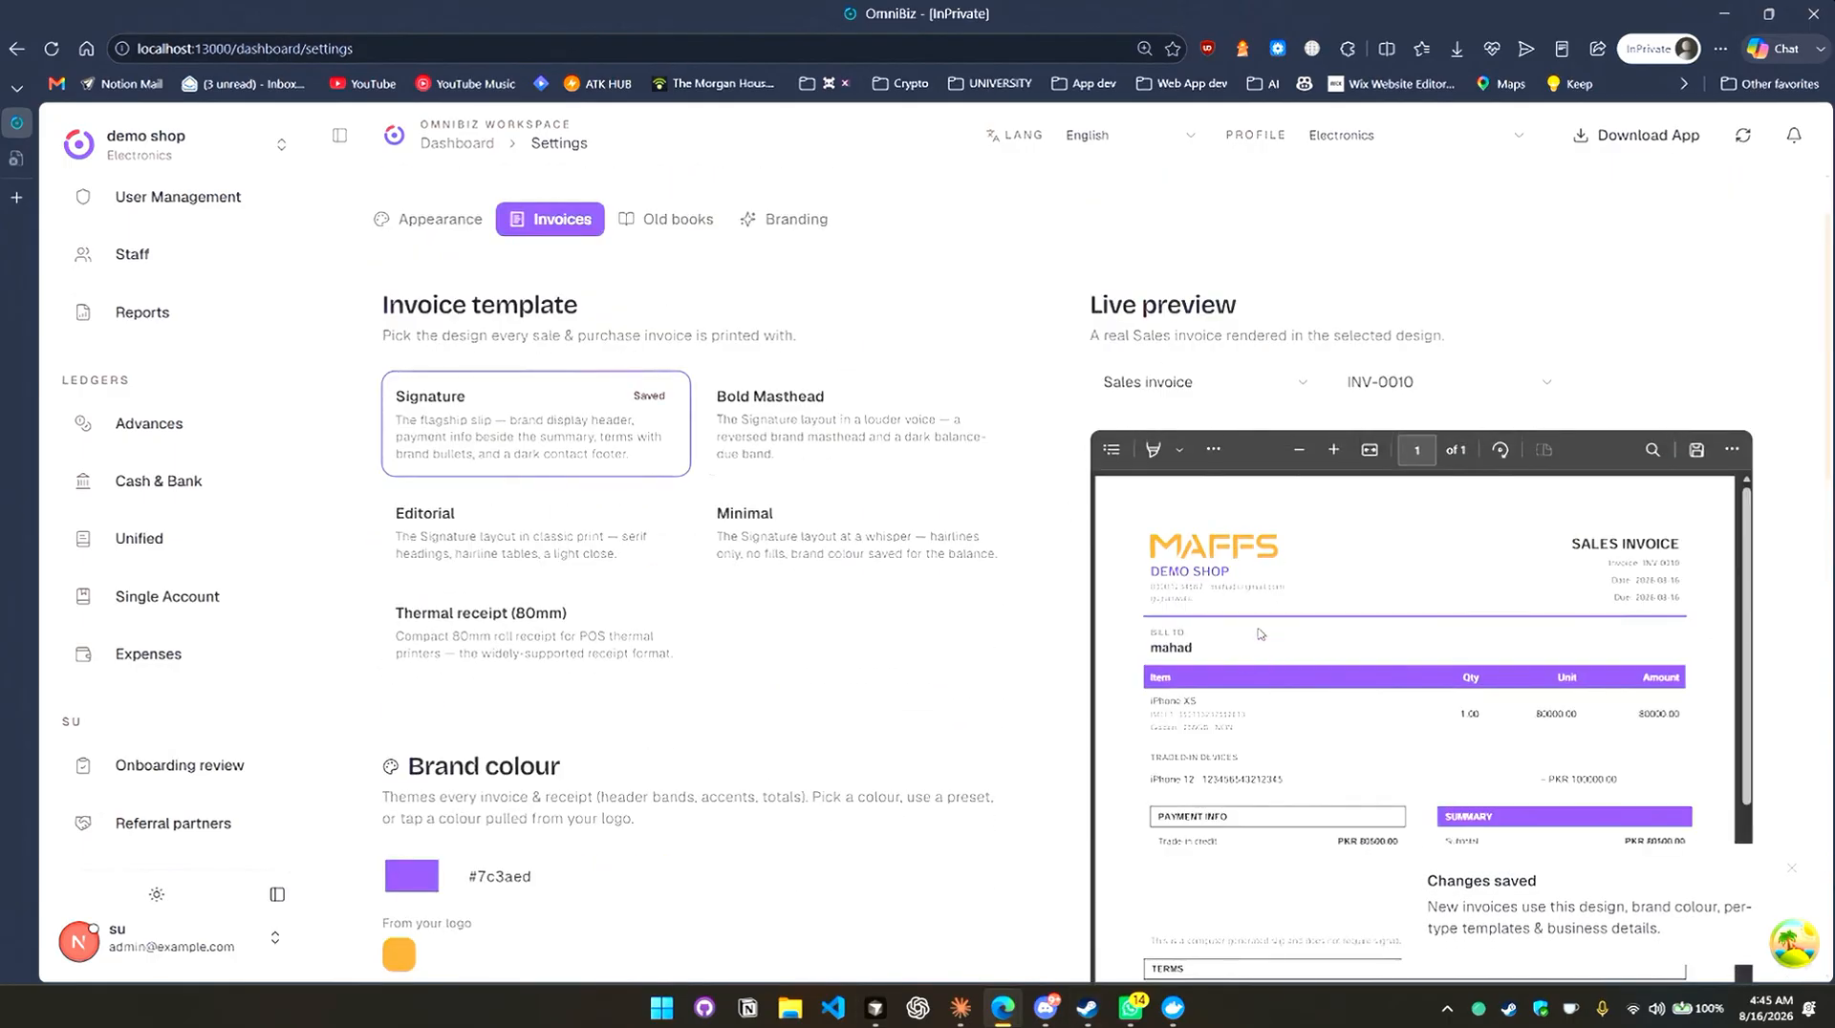
{"action": "scroll", "coordinate": [820, 827], "scroll_direction": "down", "scroll_amount": 10}
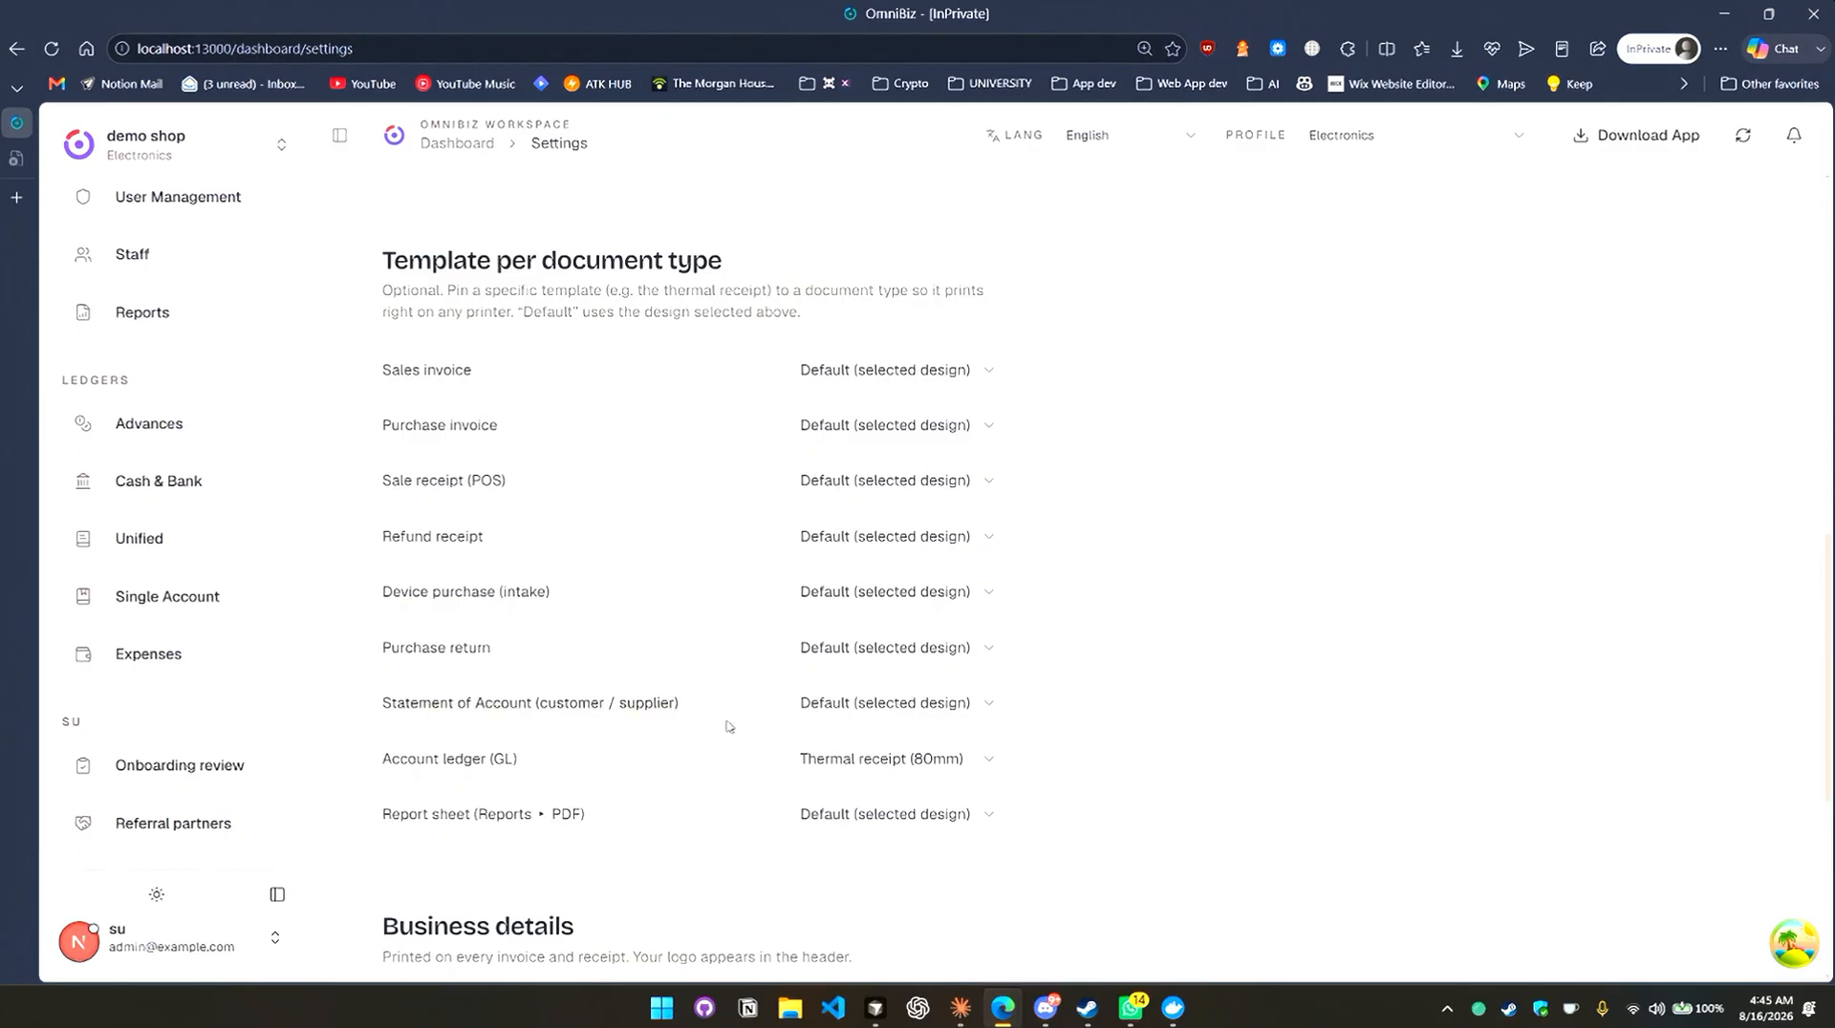
{"action": "scroll", "coordinate": [729, 727], "scroll_direction": "up", "scroll_amount": 12}
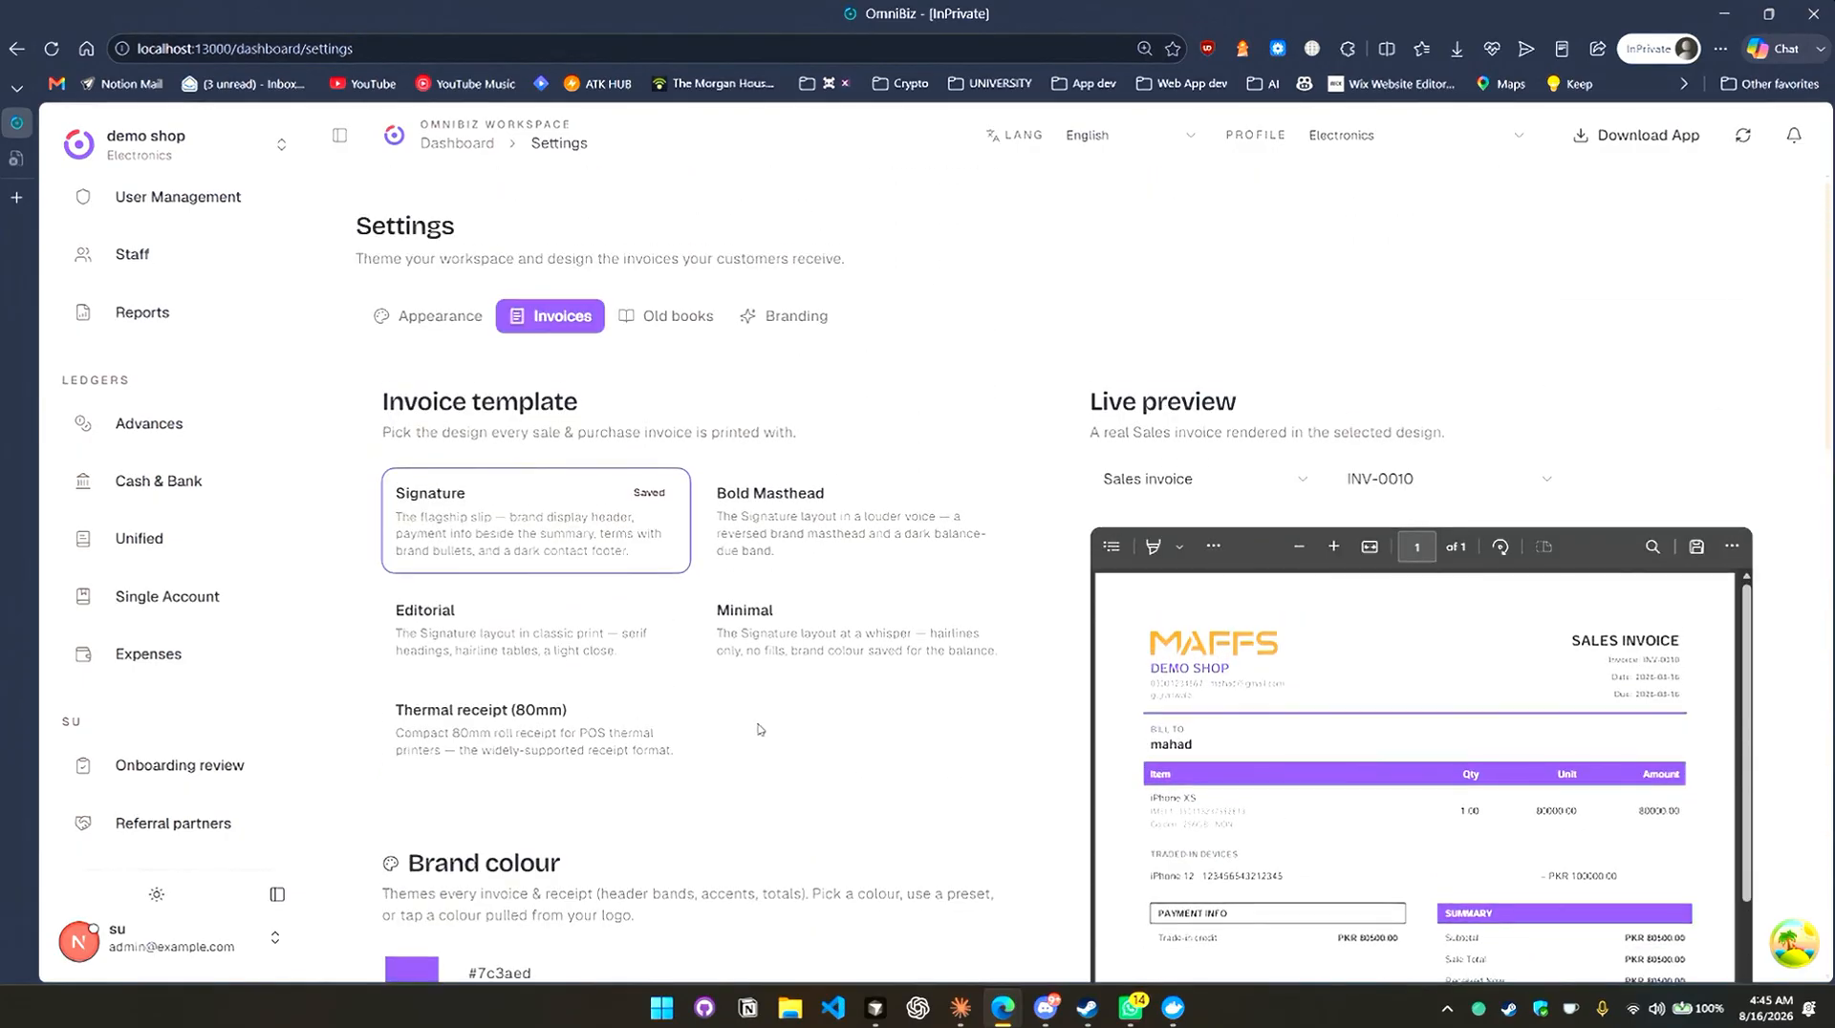
{"action": "scroll", "coordinate": [677, 469], "scroll_direction": "down", "scroll_amount": 15}
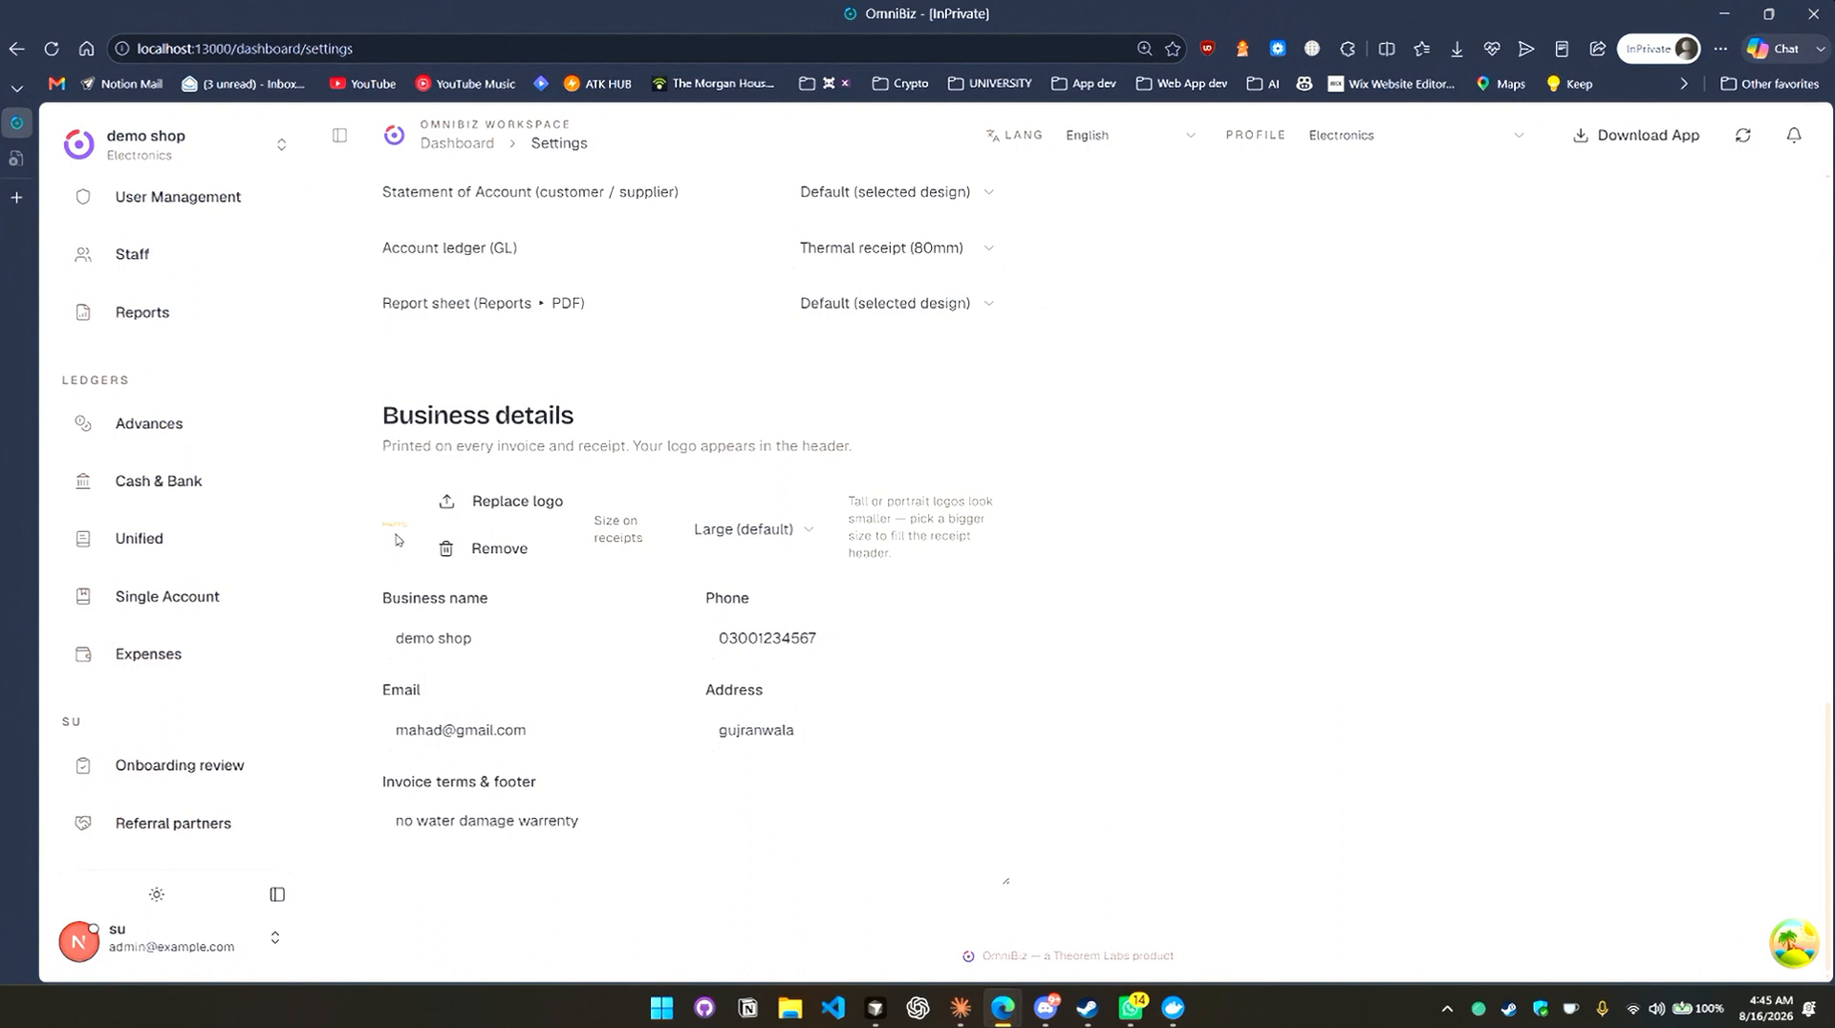
{"action": "scroll", "coordinate": [497, 526], "scroll_direction": "up", "scroll_amount": 15}
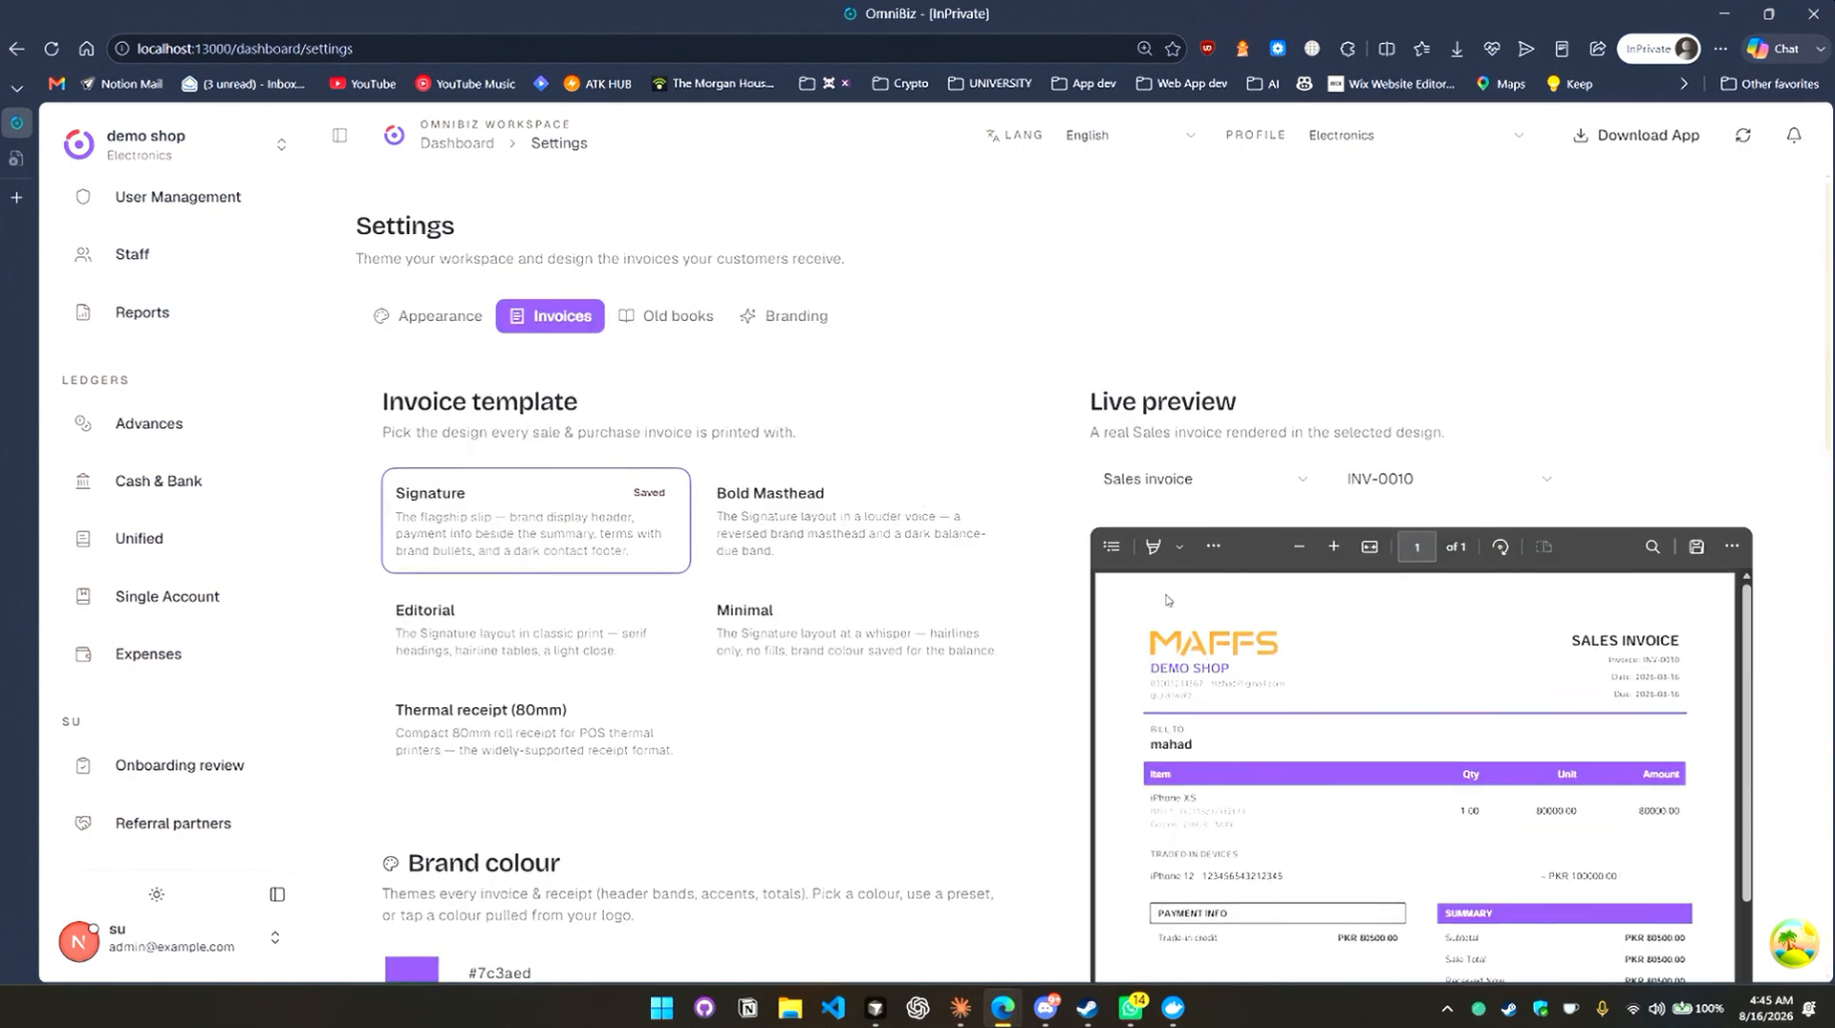
Set the logo size on receipts to Giant (max) and check the logo in the live invoice preview.
{"action": "scroll", "coordinate": [1191, 632], "scroll_direction": "down", "scroll_amount": 3}
{"action": "scroll", "coordinate": [1196, 609], "scroll_direction": "up", "scroll_amount": 3}
{"action": "scroll", "coordinate": [1075, 398], "scroll_direction": "down", "scroll_amount": 4}
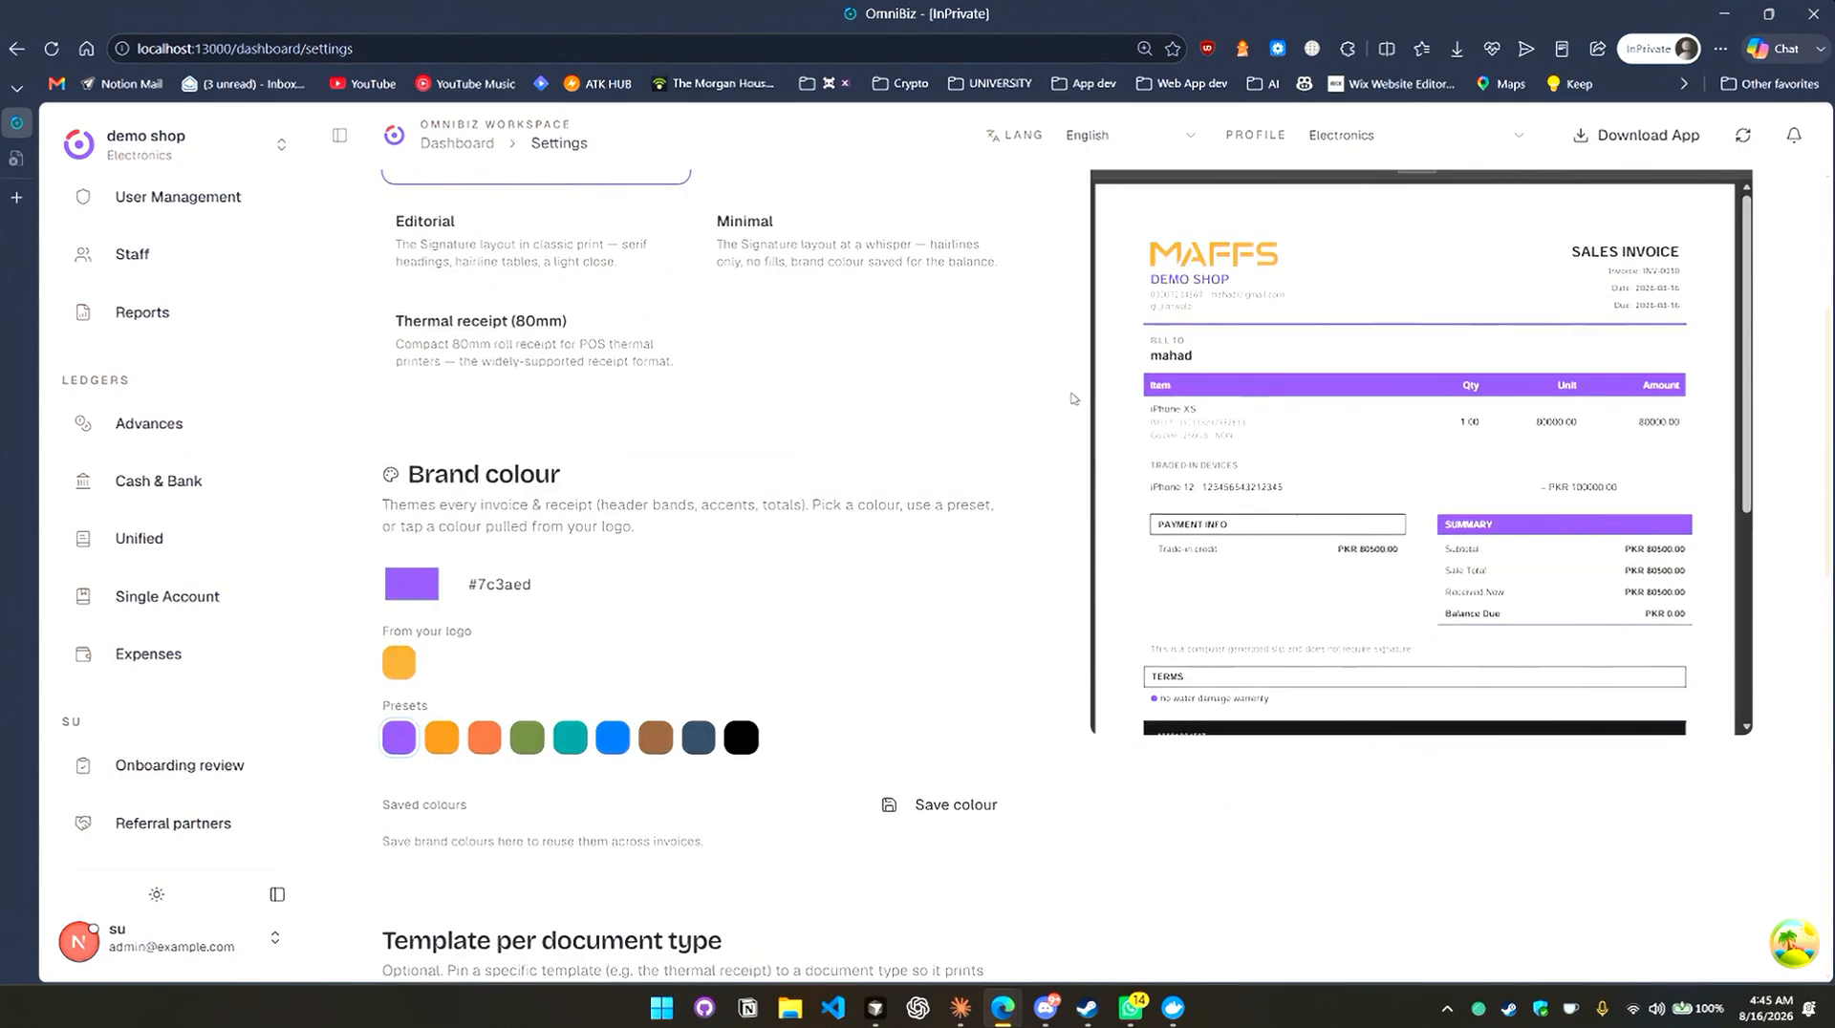
{"action": "scroll", "coordinate": [754, 567], "scroll_direction": "down", "scroll_amount": 8}
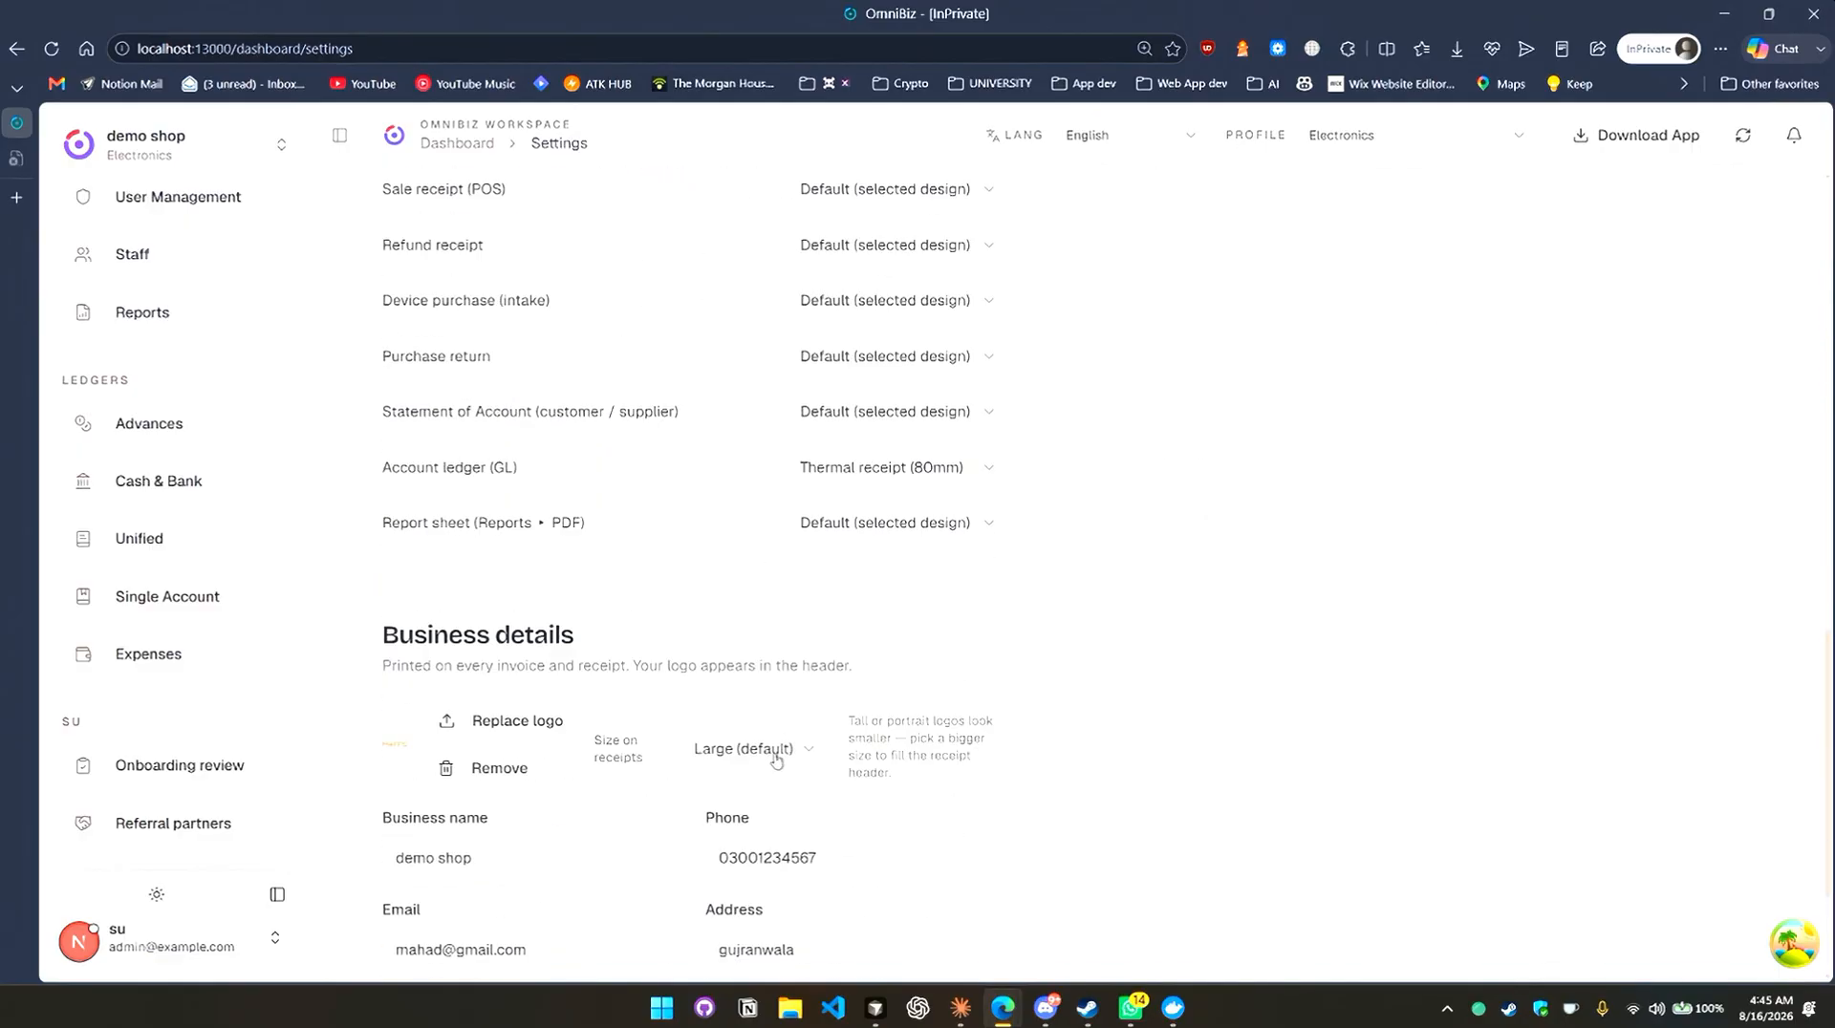
{"action": "left_click", "coordinate": [771, 753]}
{"action": "left_click", "coordinate": [785, 707]}
{"action": "scroll", "coordinate": [1356, 733], "scroll_direction": "up", "scroll_amount": 10}
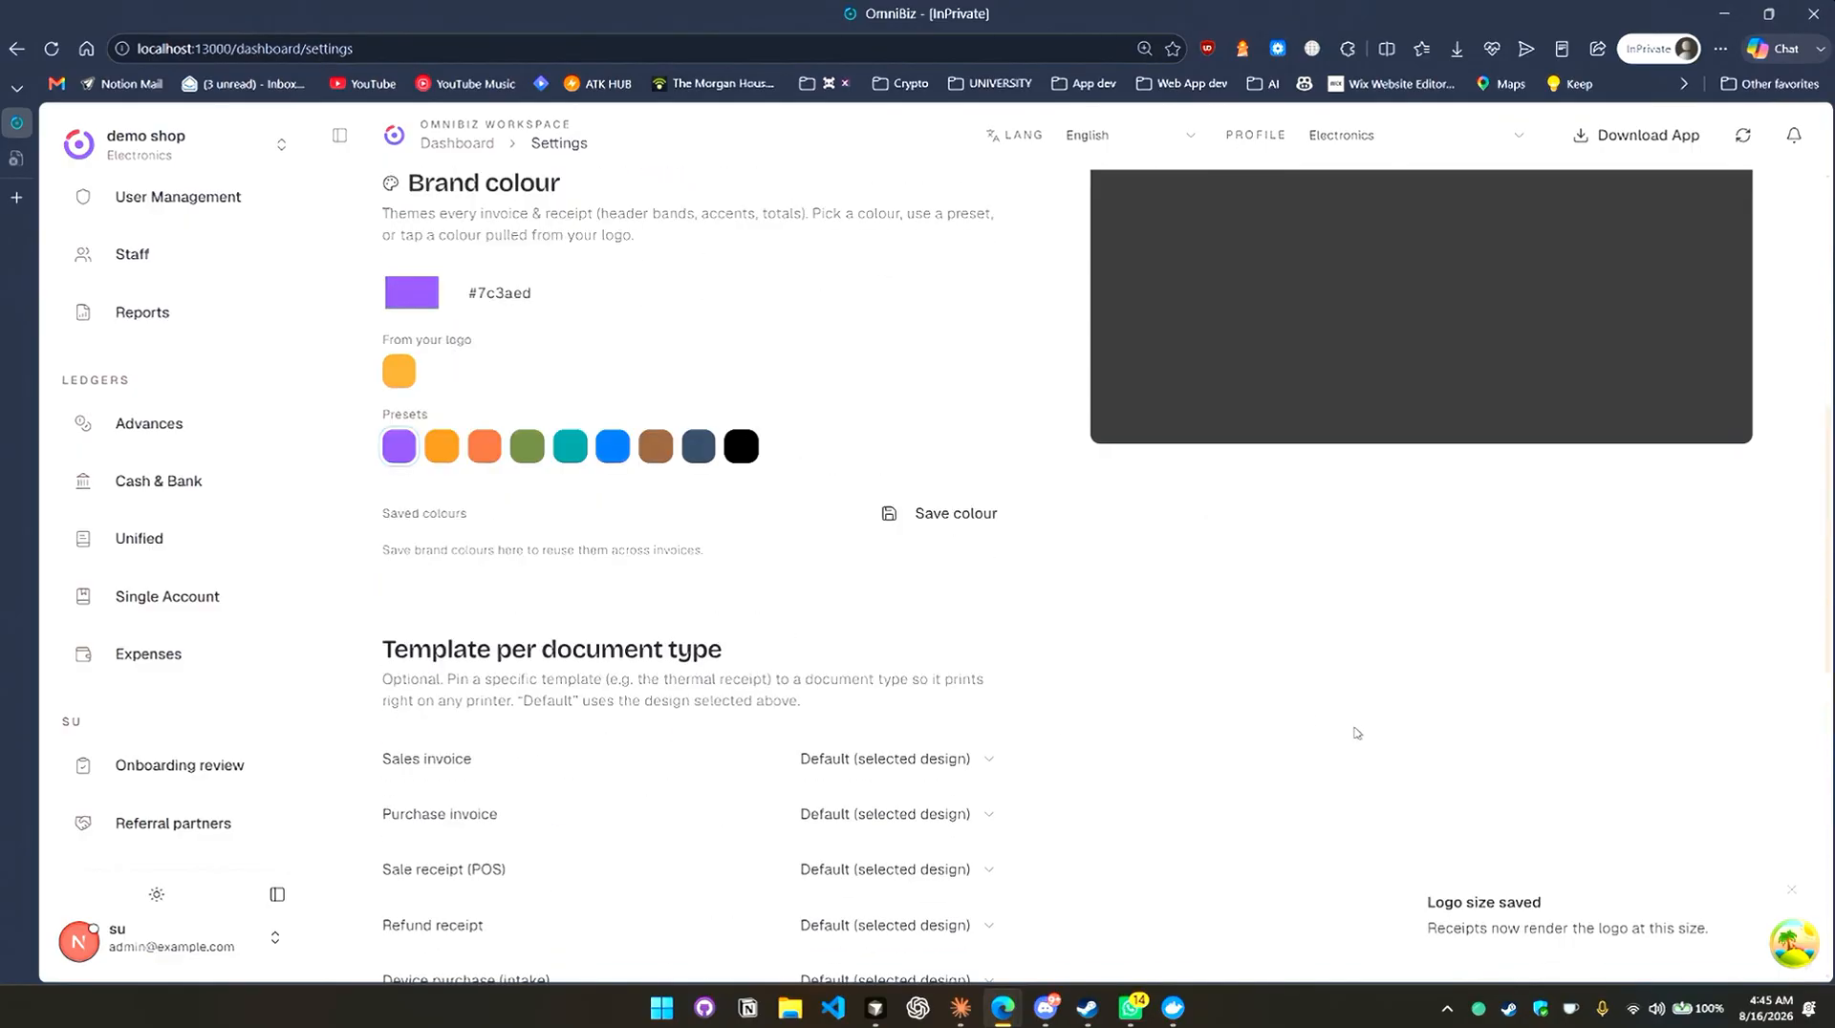
{"action": "scroll", "coordinate": [1424, 583], "scroll_direction": "down", "scroll_amount": 3}
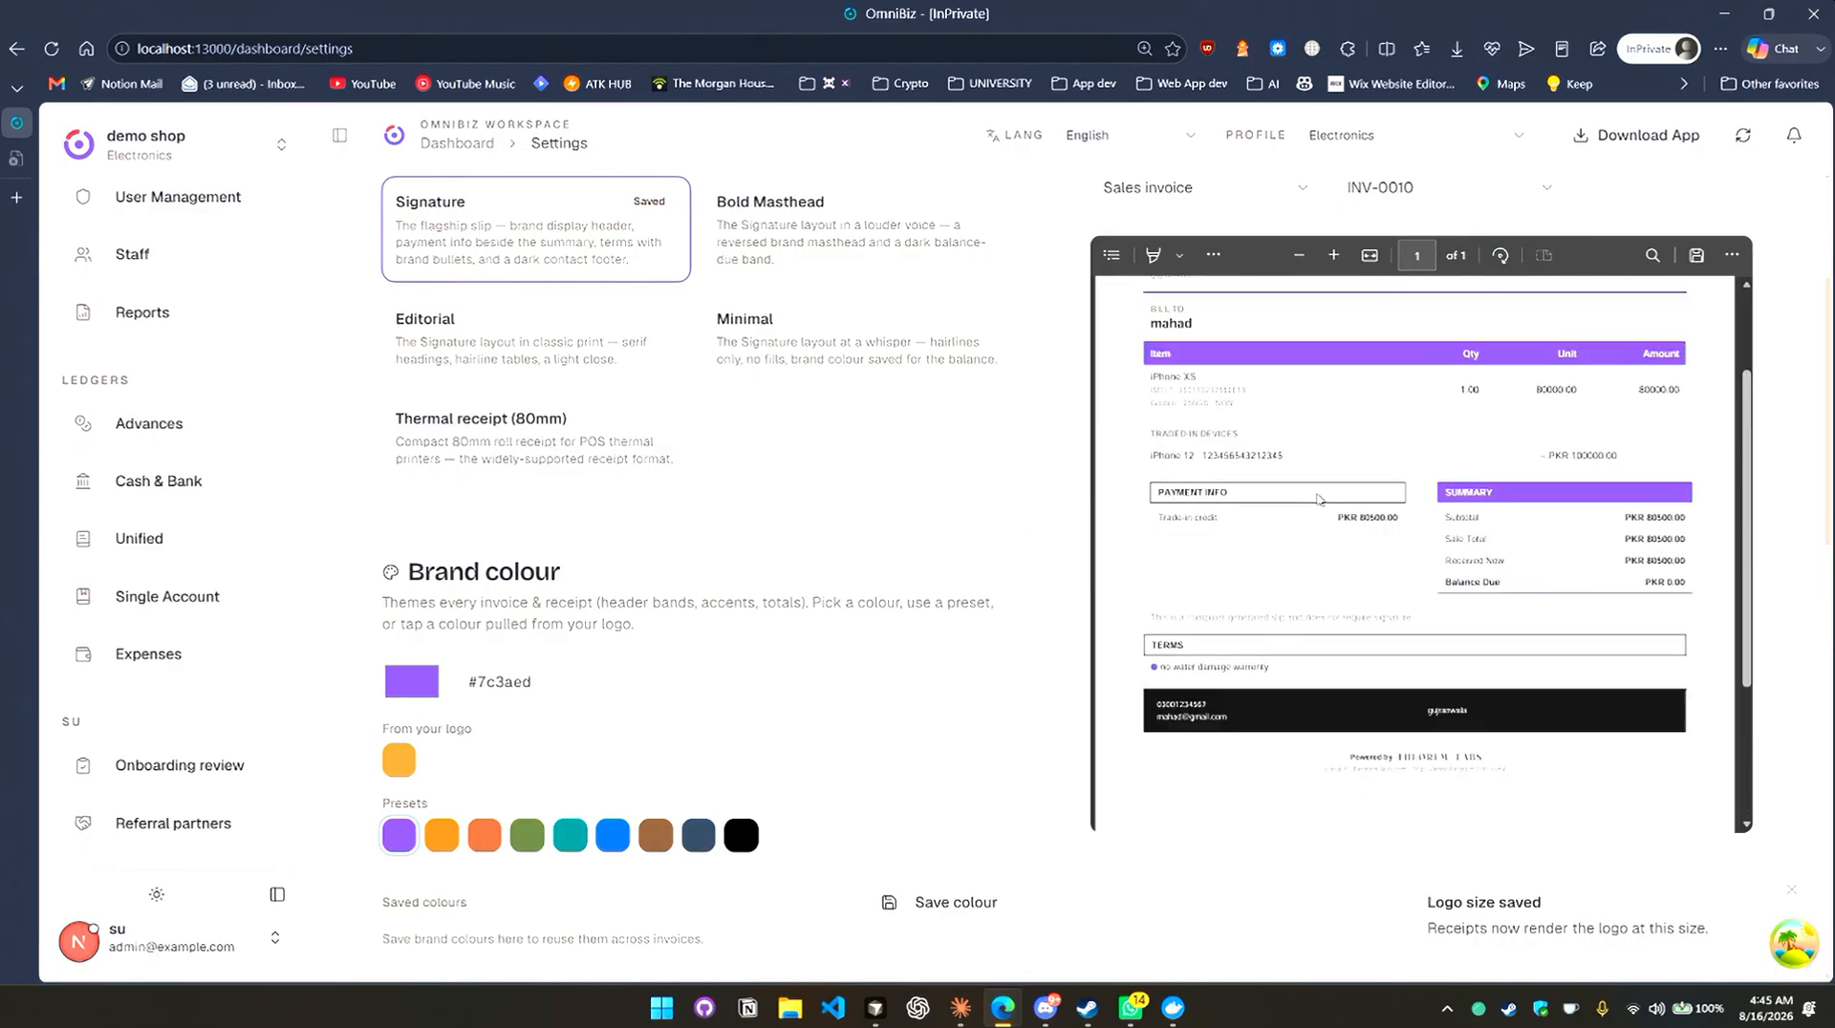
{"action": "scroll", "coordinate": [1413, 625], "scroll_direction": "up", "scroll_amount": 3}
{"action": "scroll", "coordinate": [847, 755], "scroll_direction": "down", "scroll_amount": 10}
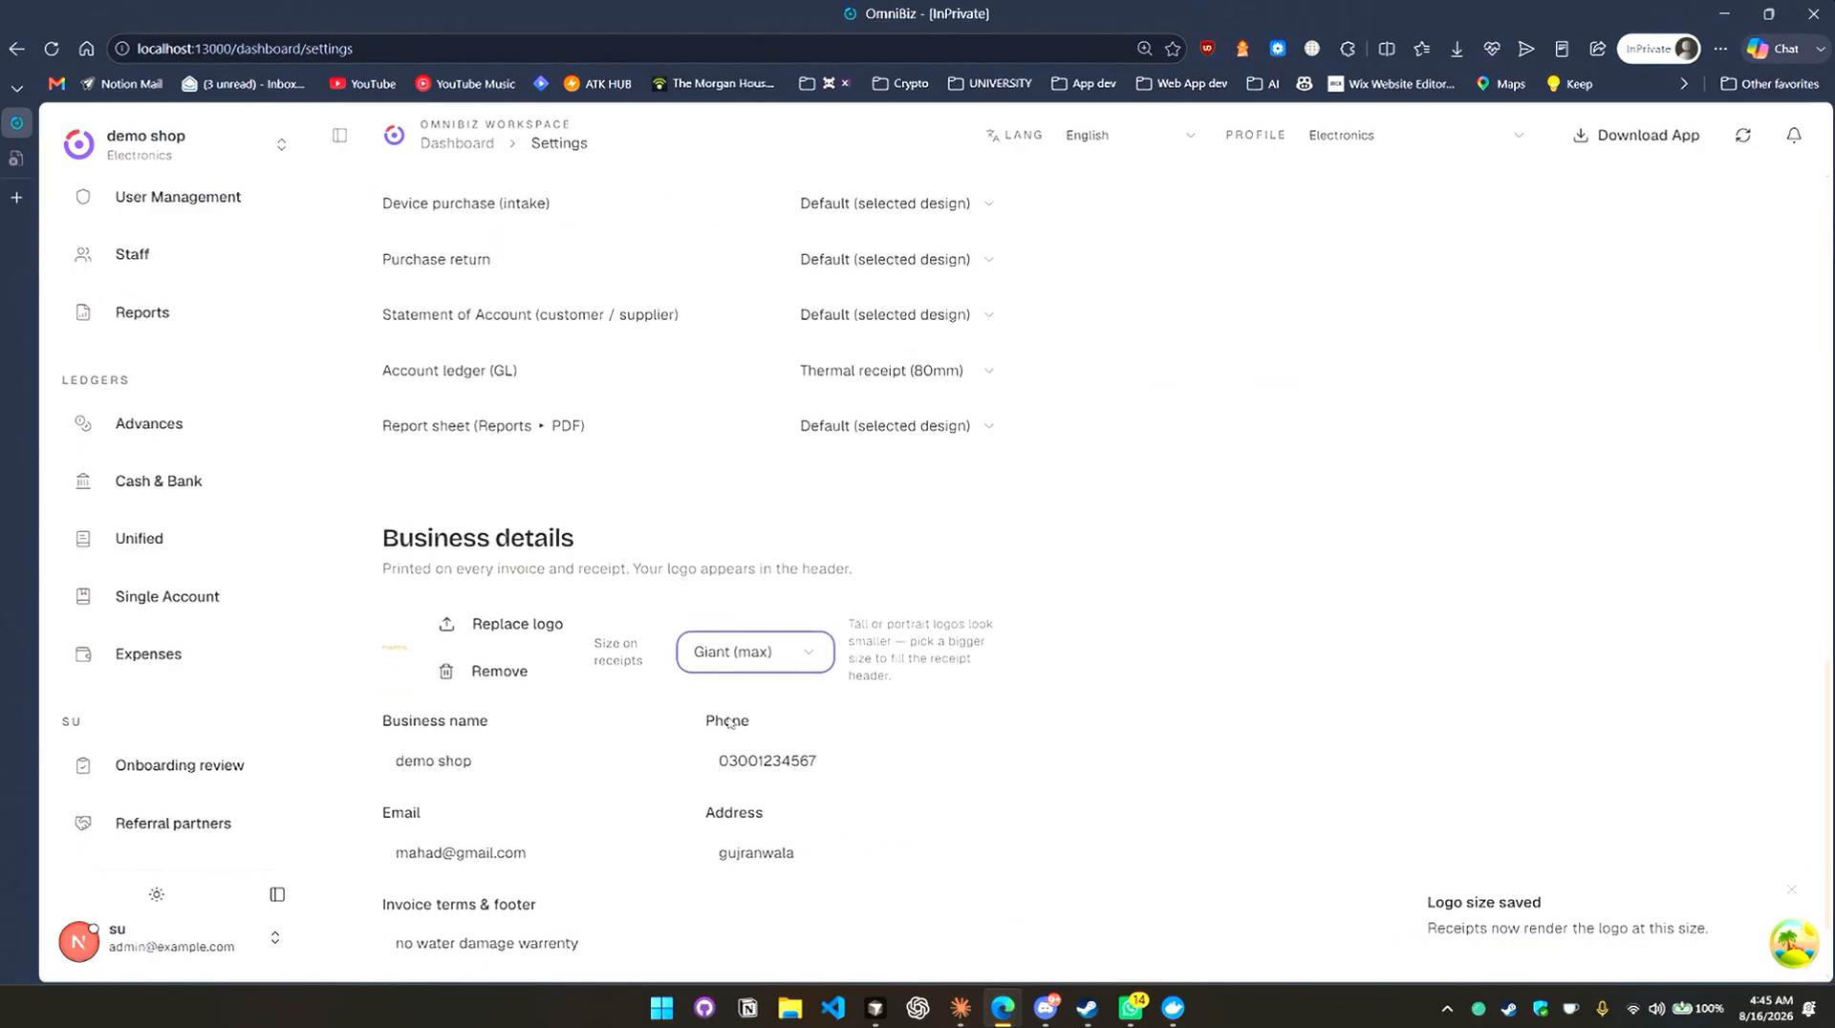
Restore the logo size on receipts to Large (default).
{"action": "left_click", "coordinate": [750, 652]}
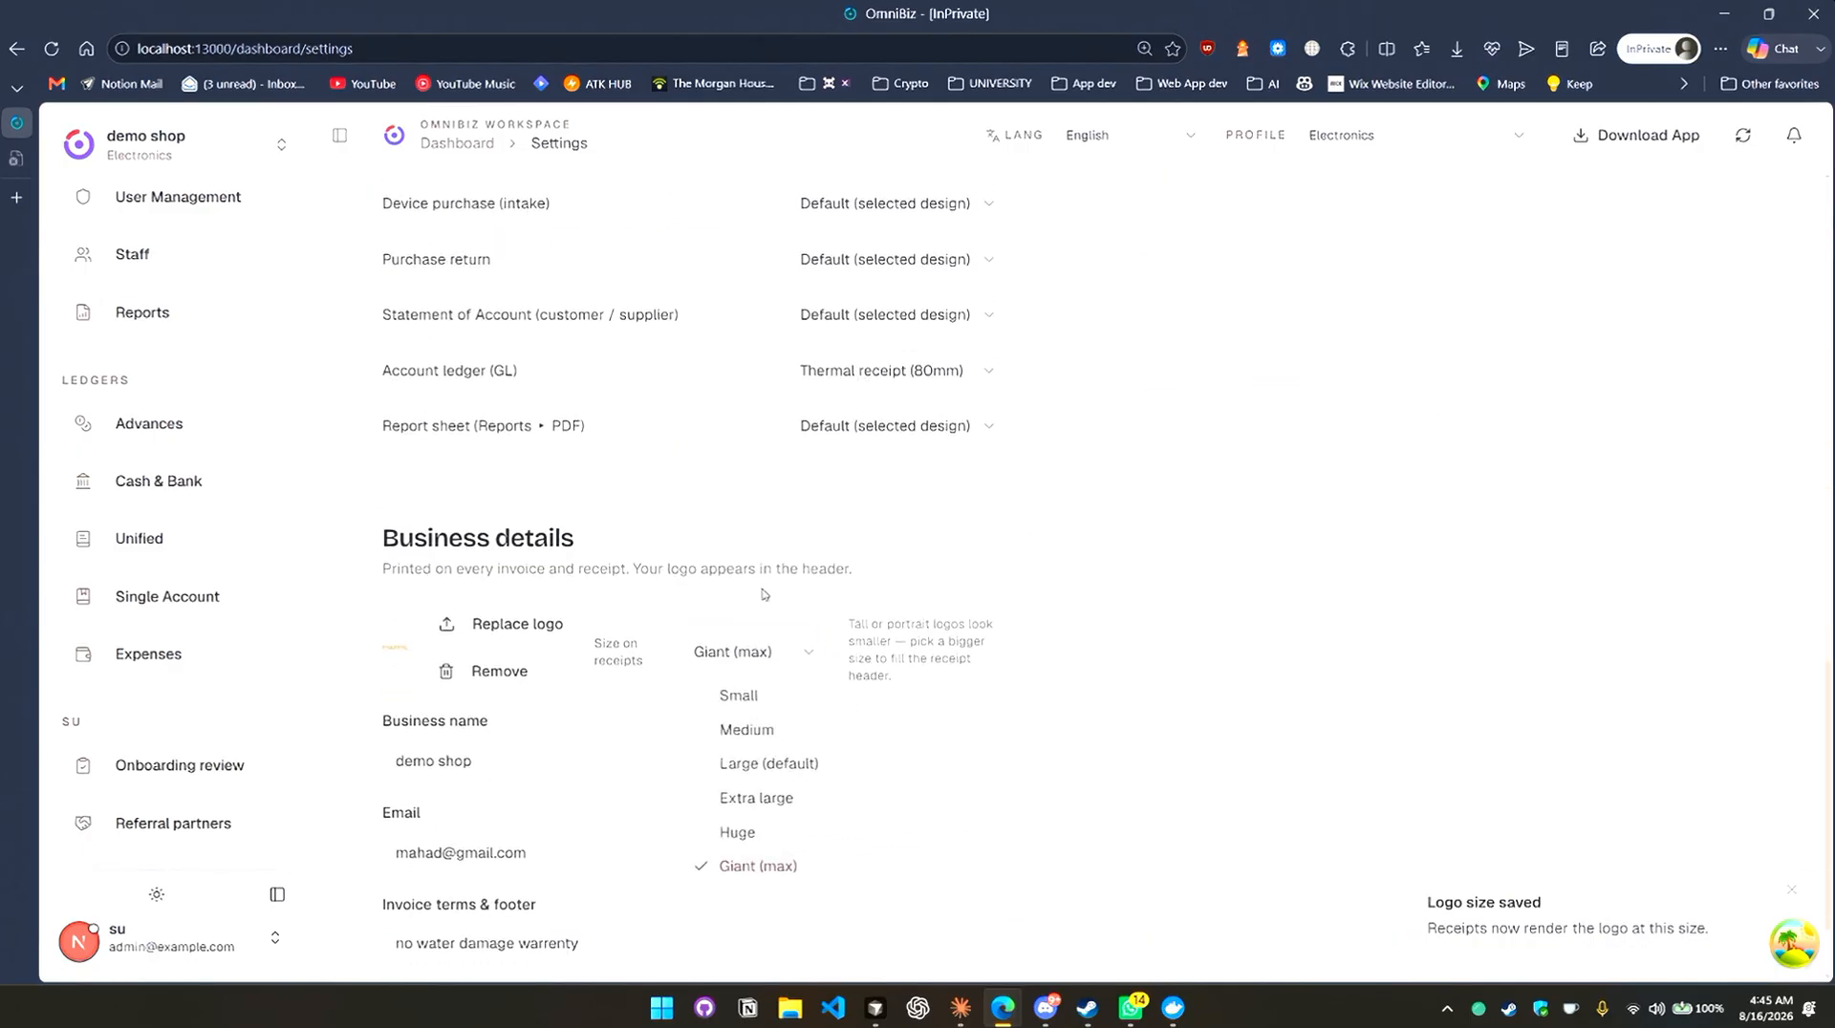
{"action": "left_click", "coordinate": [755, 763]}
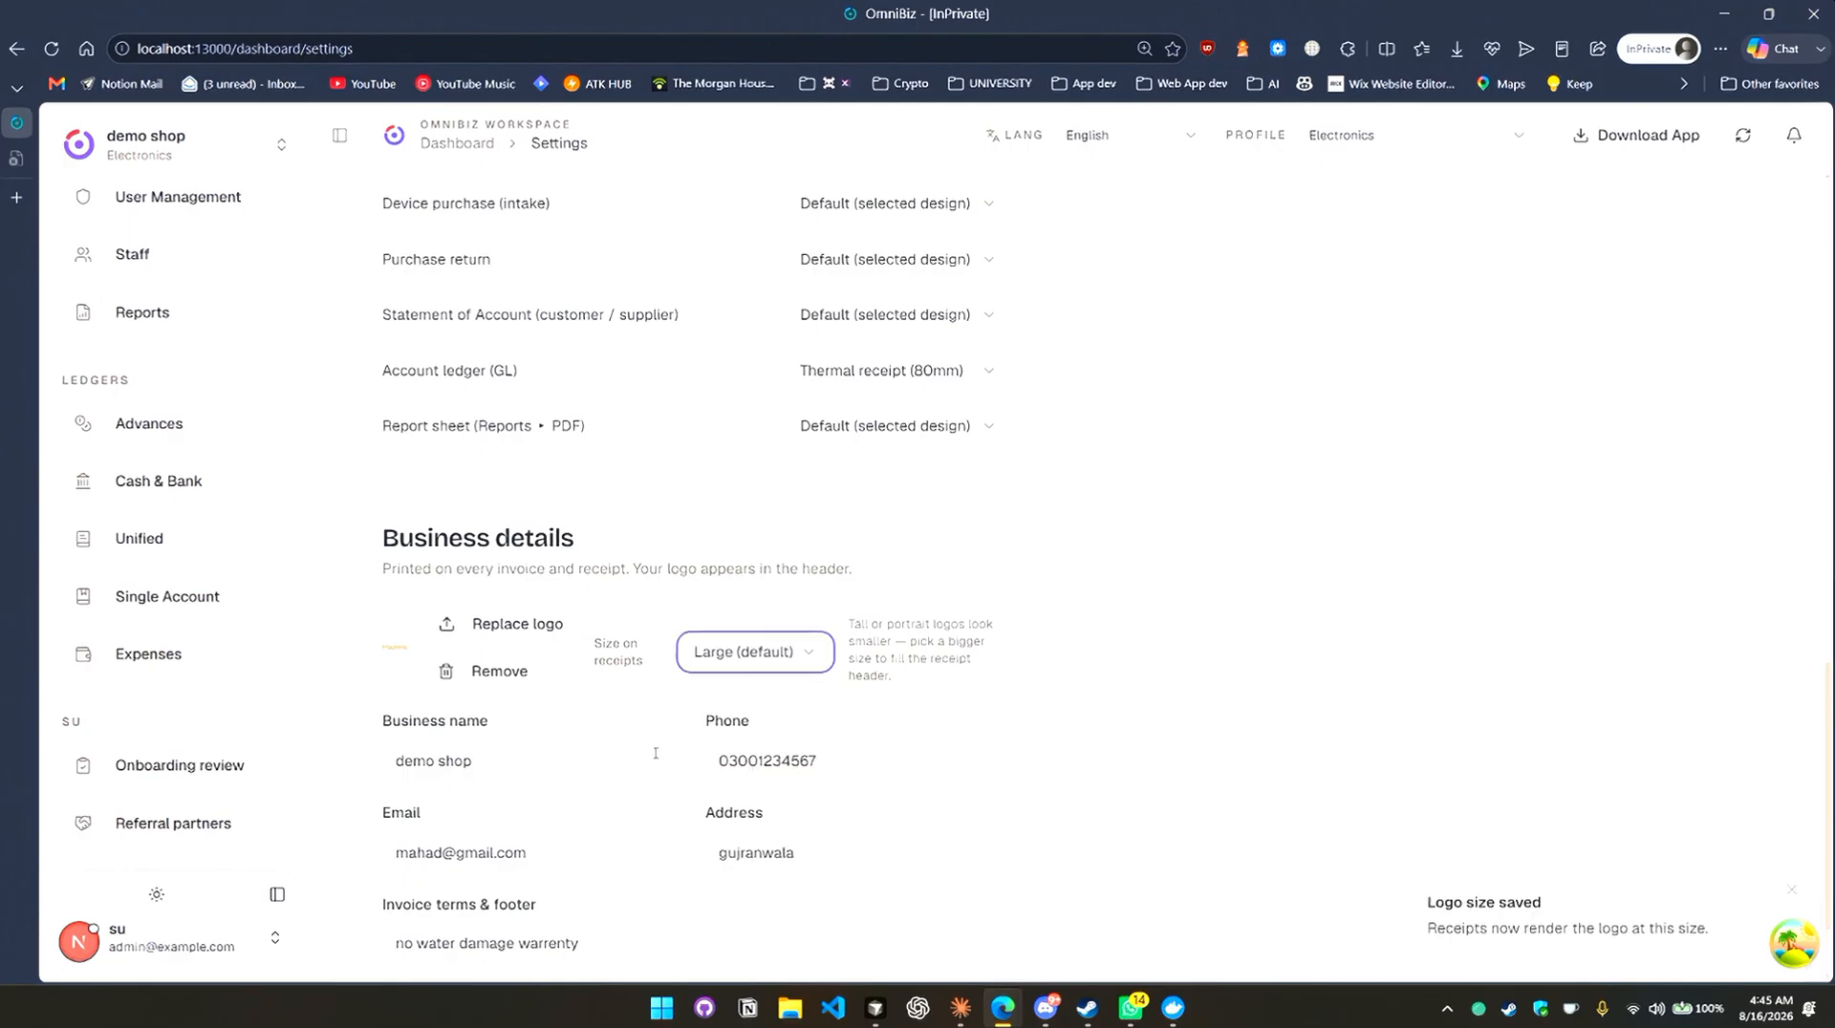
Change the business name to "demo mobile shop" in the business details and save the changes.
{"action": "scroll", "coordinate": [574, 688], "scroll_direction": "down", "scroll_amount": 1}
{"action": "left_click", "coordinate": [476, 641]}
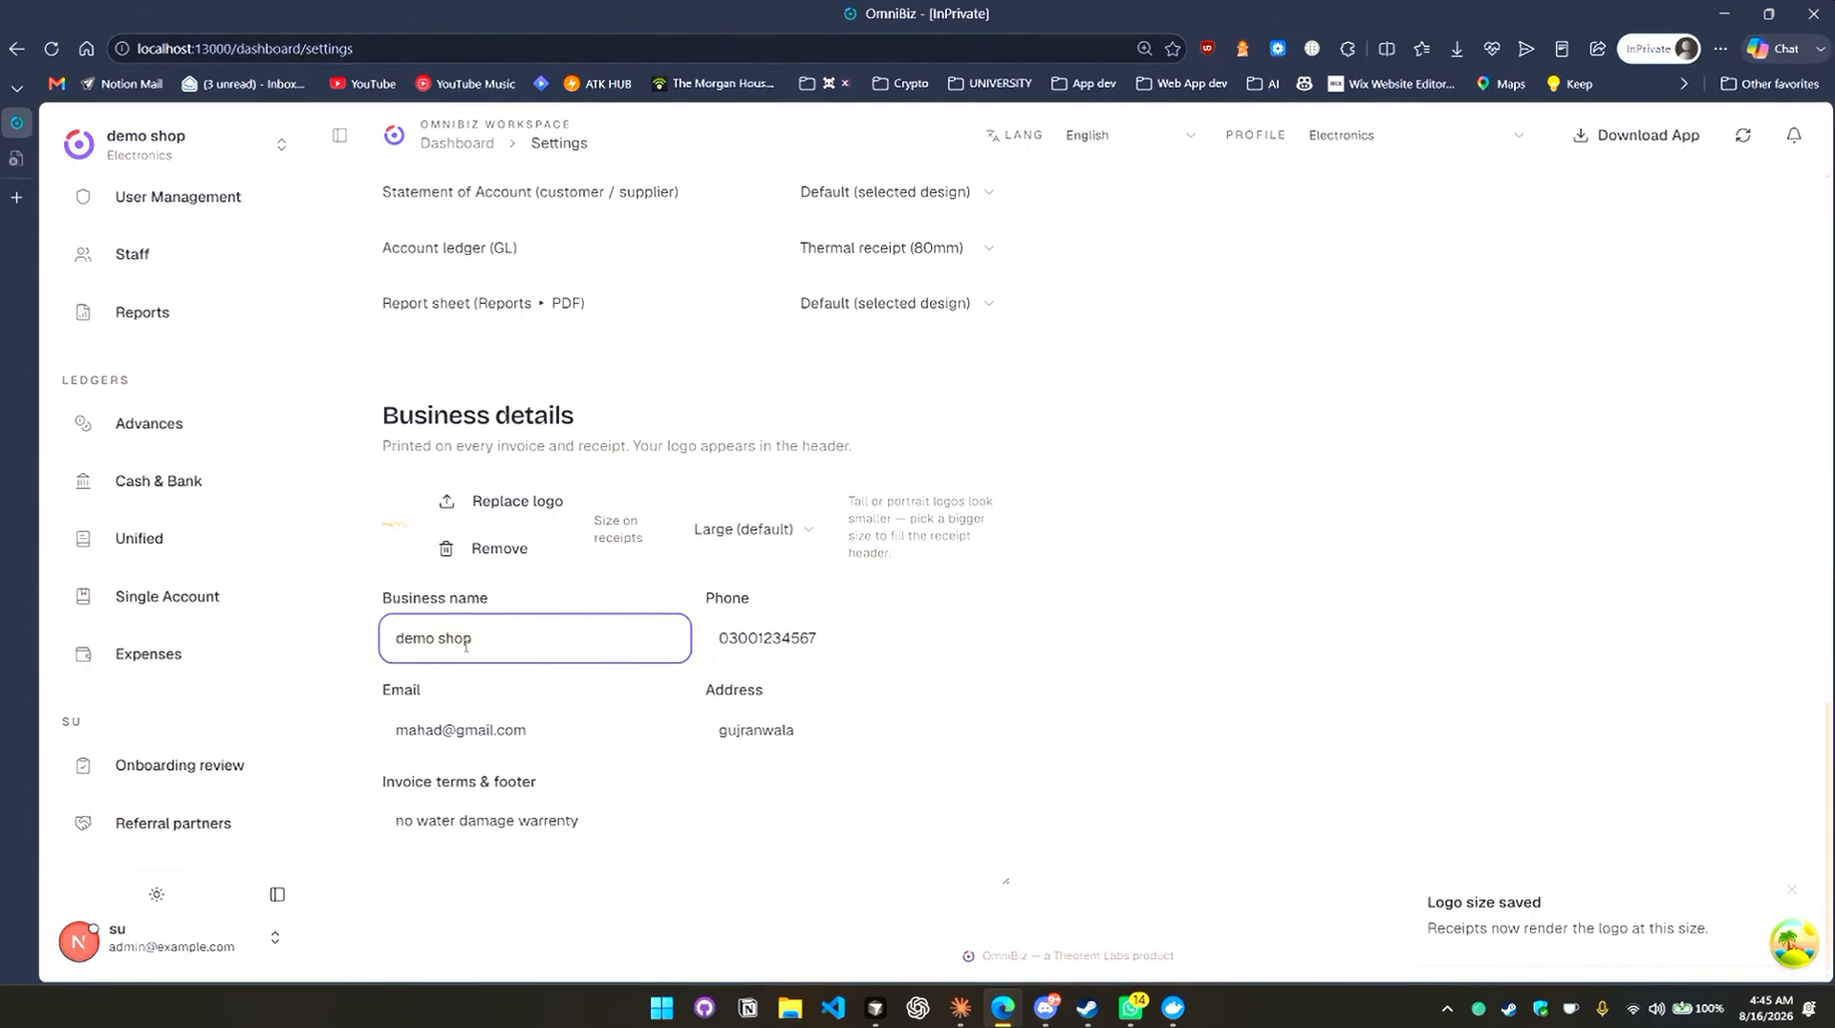
{"action": "key", "text": "BackSpace"}
{"action": "key", "text": "BackSpace"}
{"action": "key", "text": "BackSpace"}
{"action": "key", "text": "BackSpace"}
{"action": "type", "text": "mobile"}
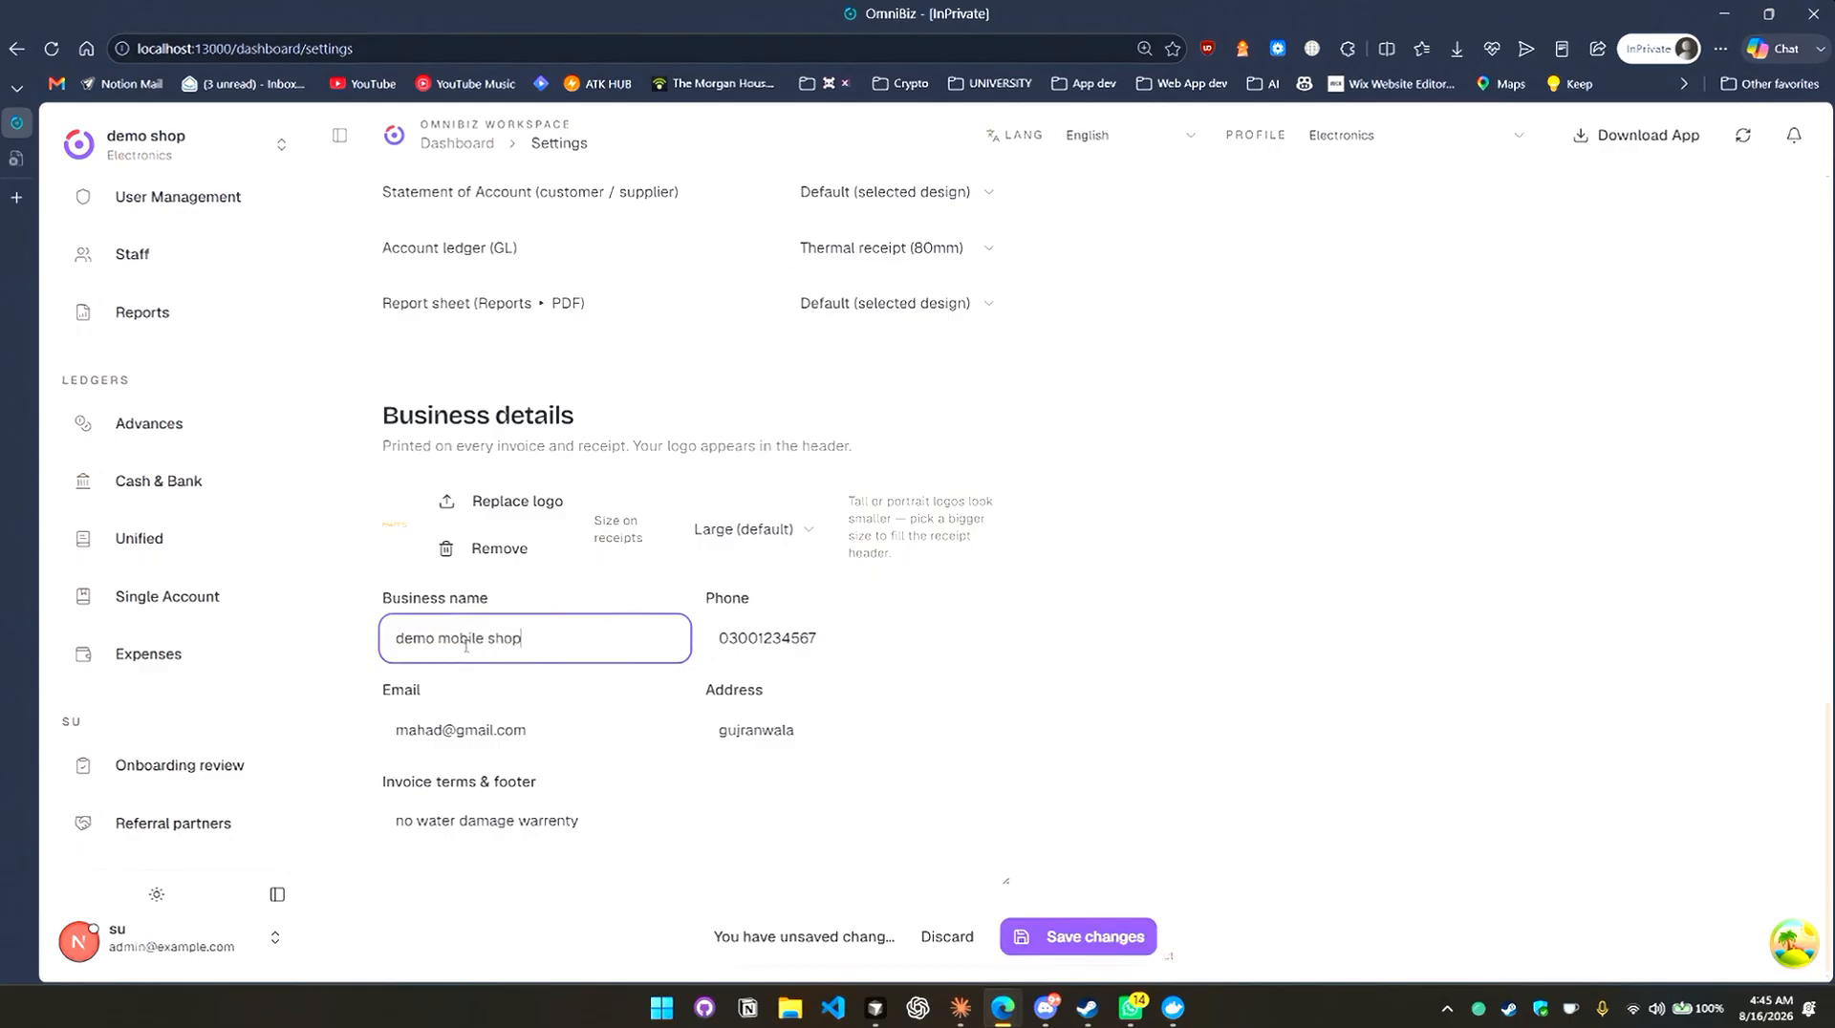
{"action": "left_click", "coordinate": [1075, 936]}
Examine the invoice terms text and the business name in the live sales invoice preview.
{"action": "left_click", "coordinate": [501, 824]}
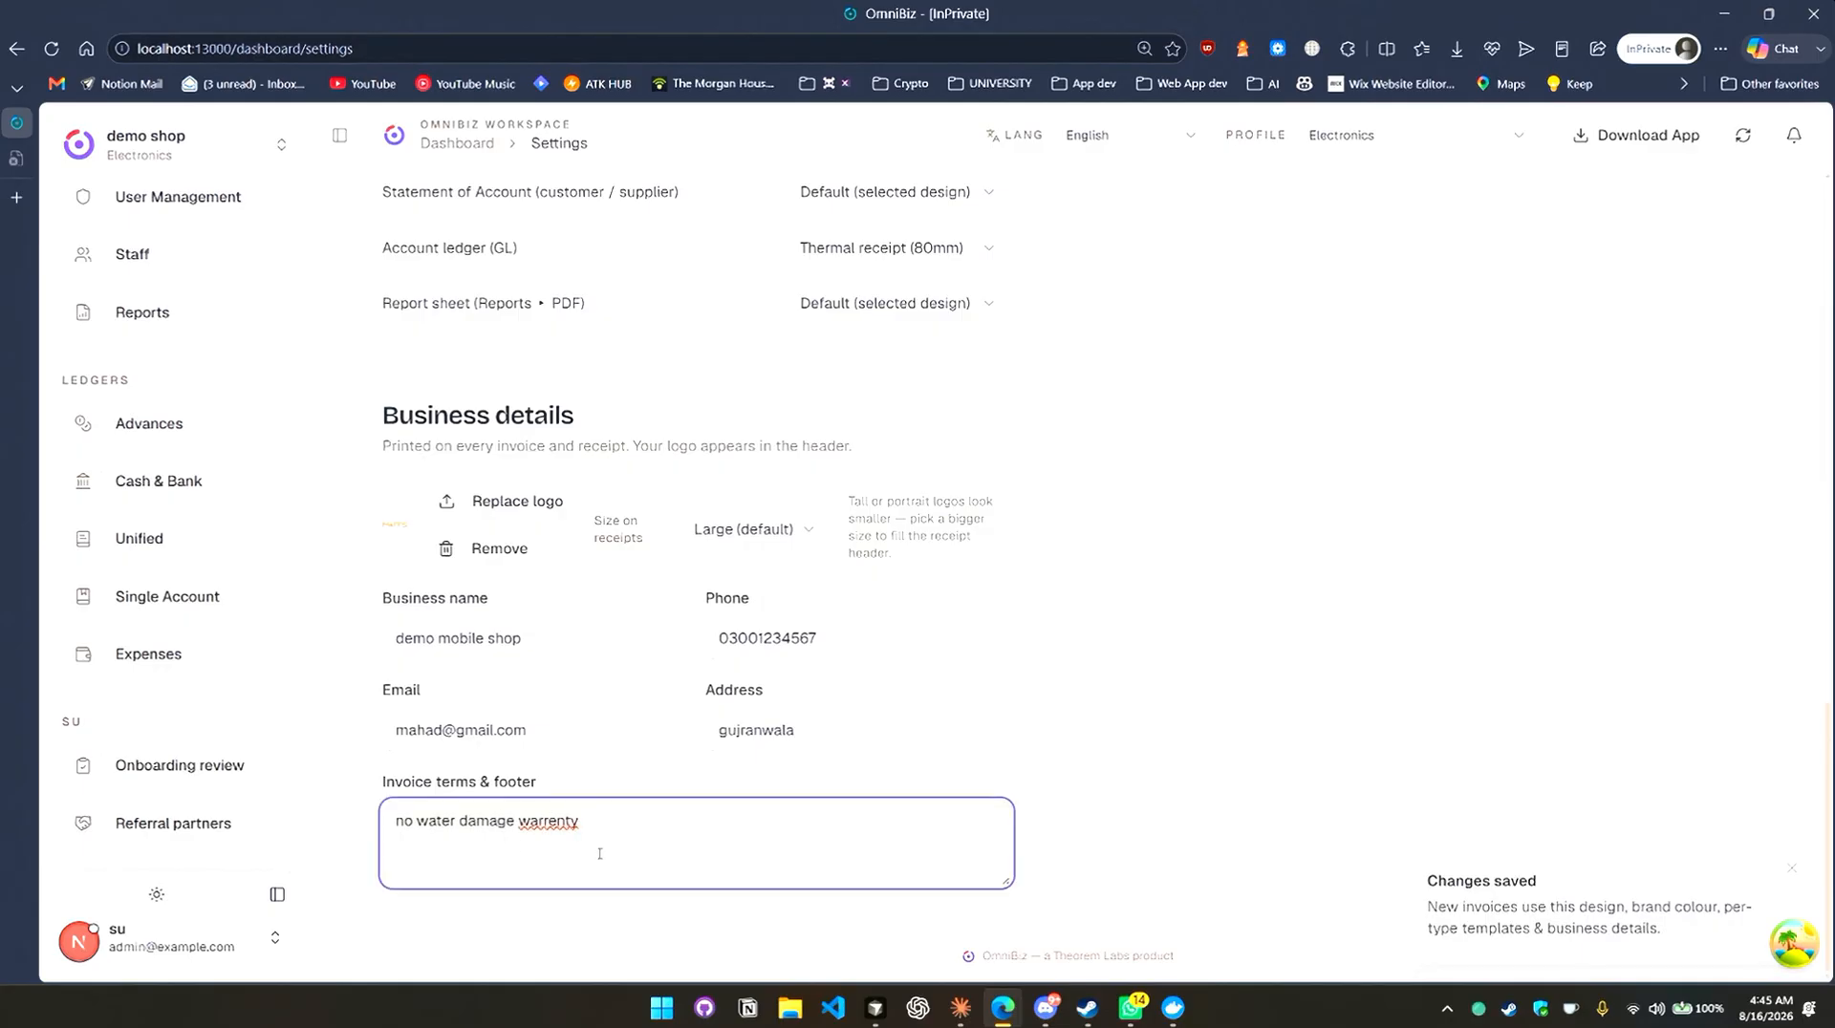
{"action": "scroll", "coordinate": [1166, 799], "scroll_direction": "up", "scroll_amount": 15}
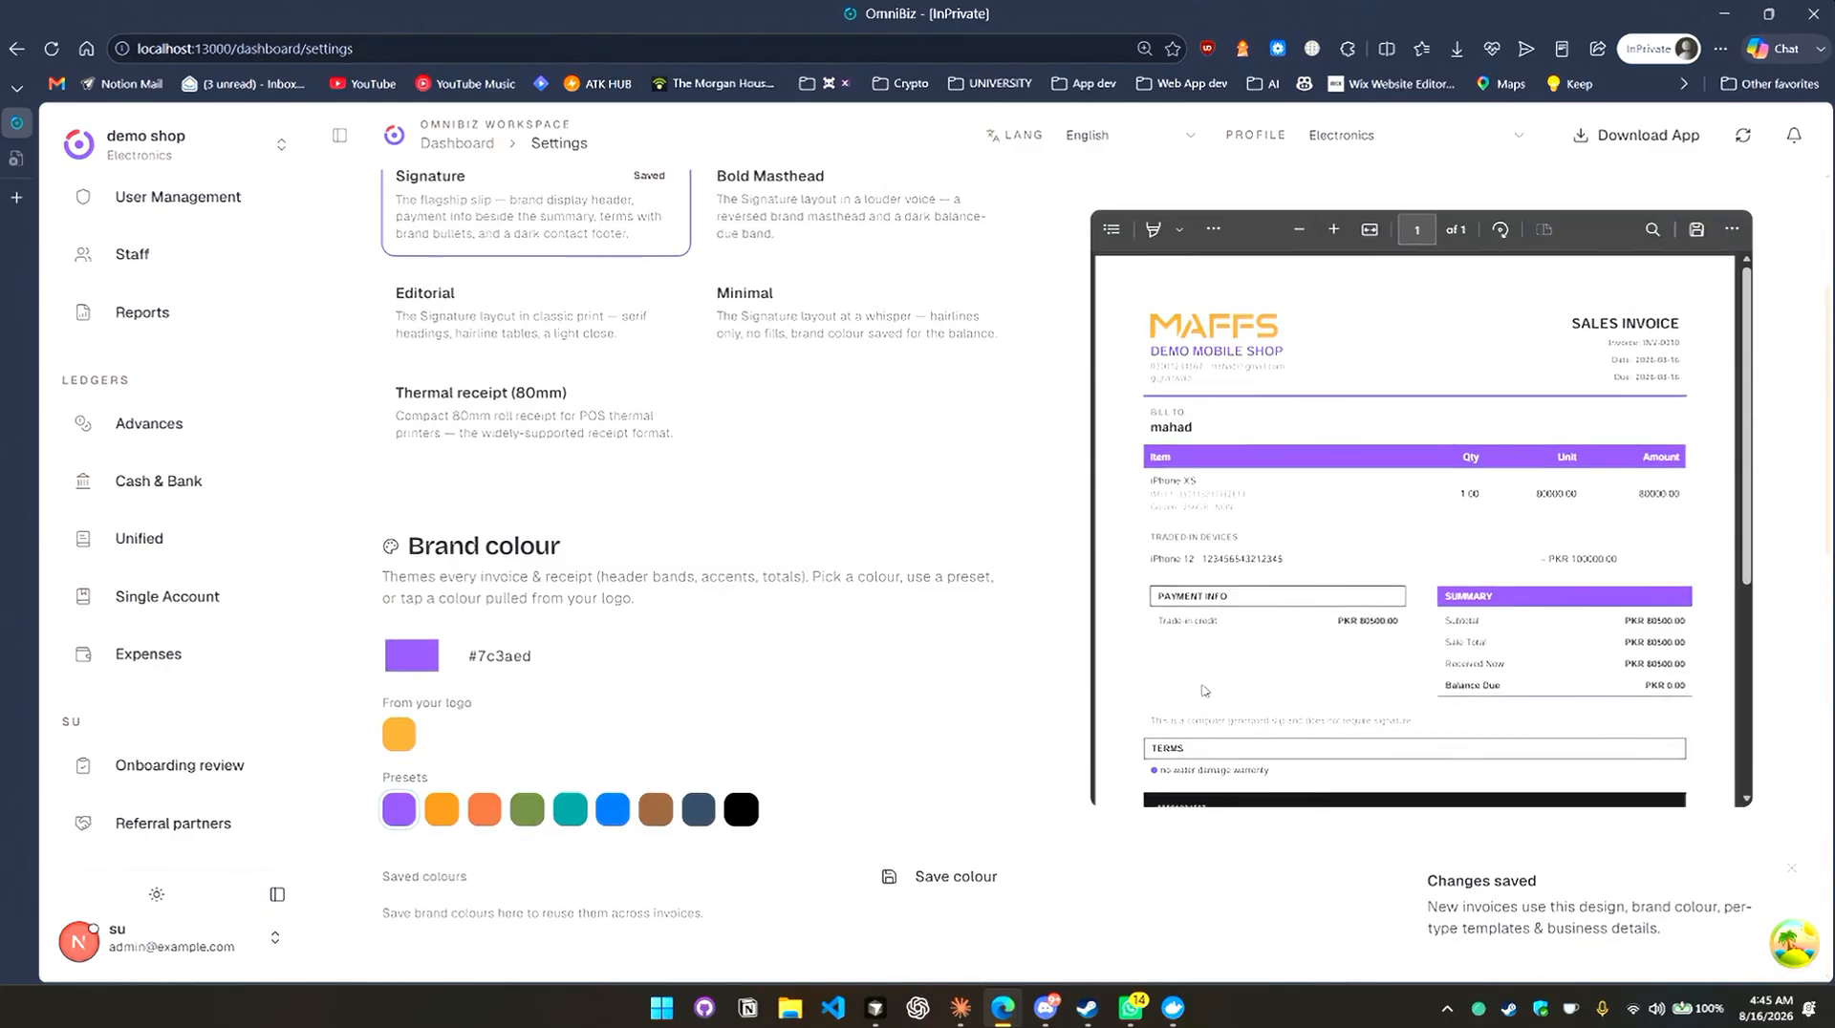
{"action": "left_click_drag", "start_coordinate": [1157, 577], "coordinate": [1235, 580]}
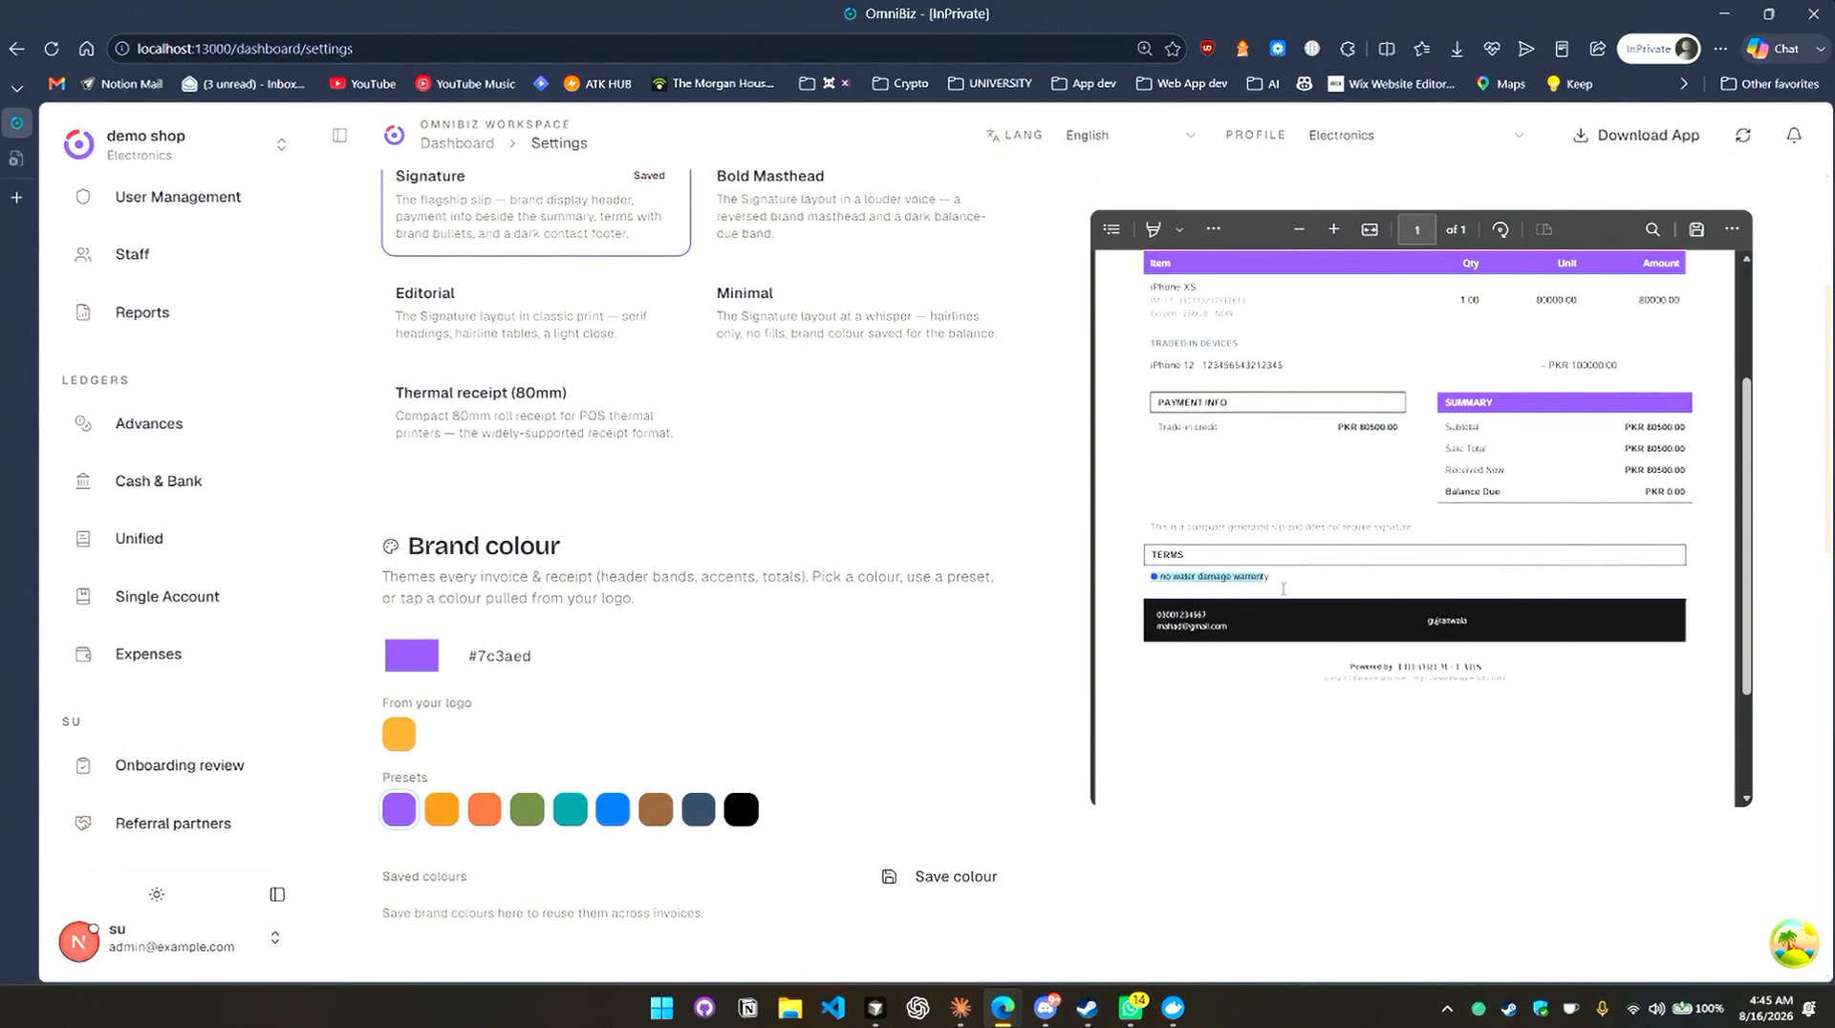
{"action": "left_click", "coordinate": [1279, 577]}
{"action": "scroll", "coordinate": [1307, 564], "scroll_direction": "up", "scroll_amount": 3}
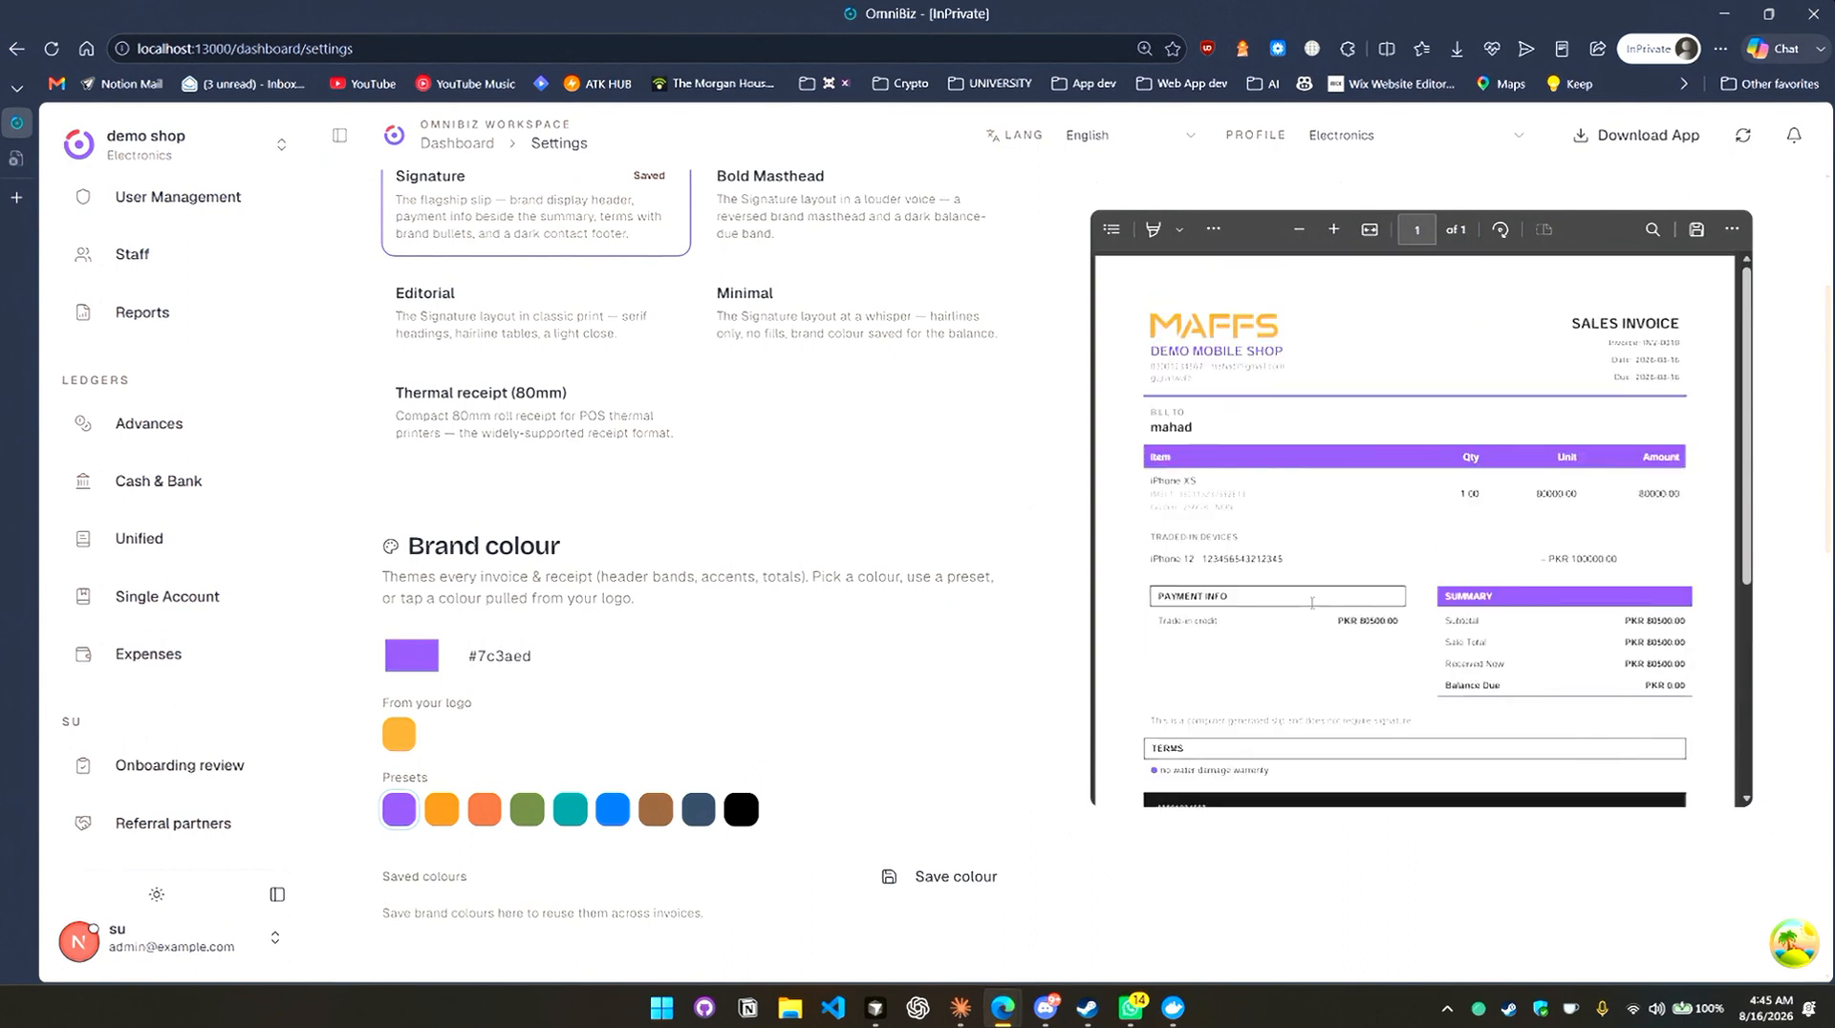
{"action": "double_click", "coordinate": [1219, 351]}
{"action": "scroll", "coordinate": [1064, 489], "scroll_direction": "up", "scroll_amount": 3}
Preview the sales invoice in the Bold Masthead, Editorial and Minimal templates, and return to Signature.
{"action": "left_click", "coordinate": [835, 511]}
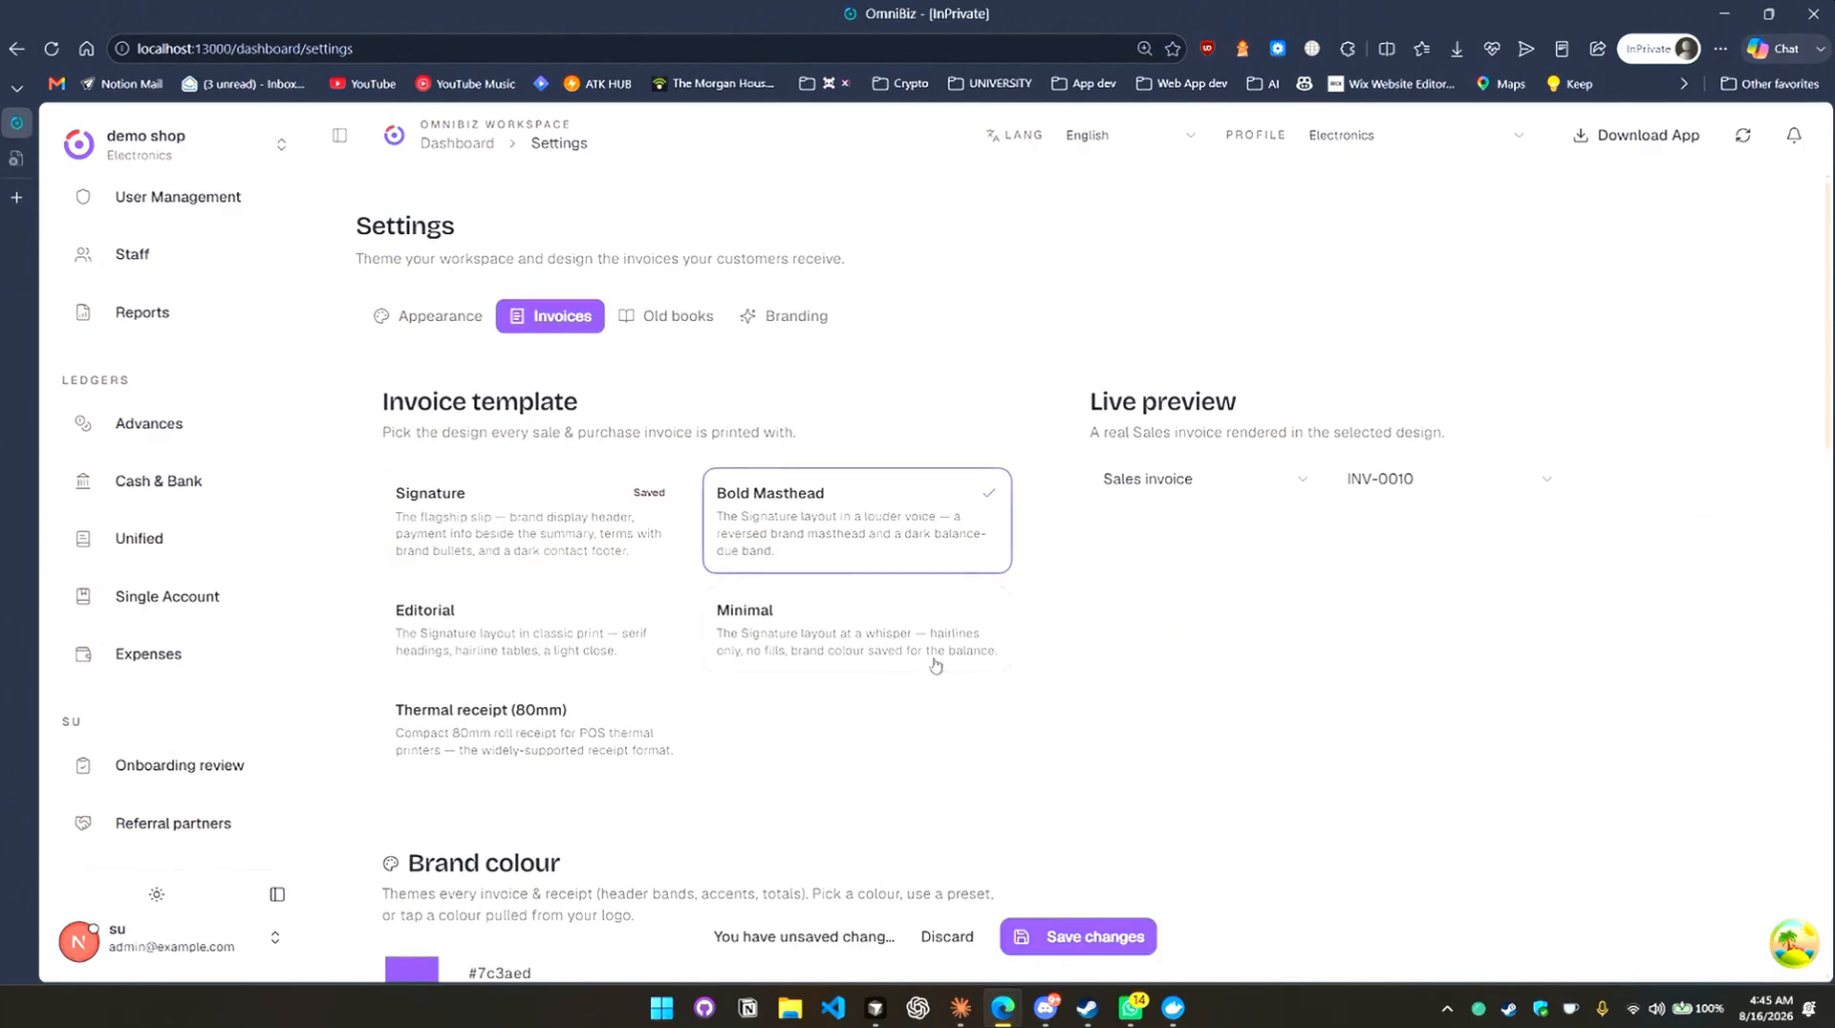
{"action": "scroll", "coordinate": [841, 507], "scroll_direction": "down", "scroll_amount": 3}
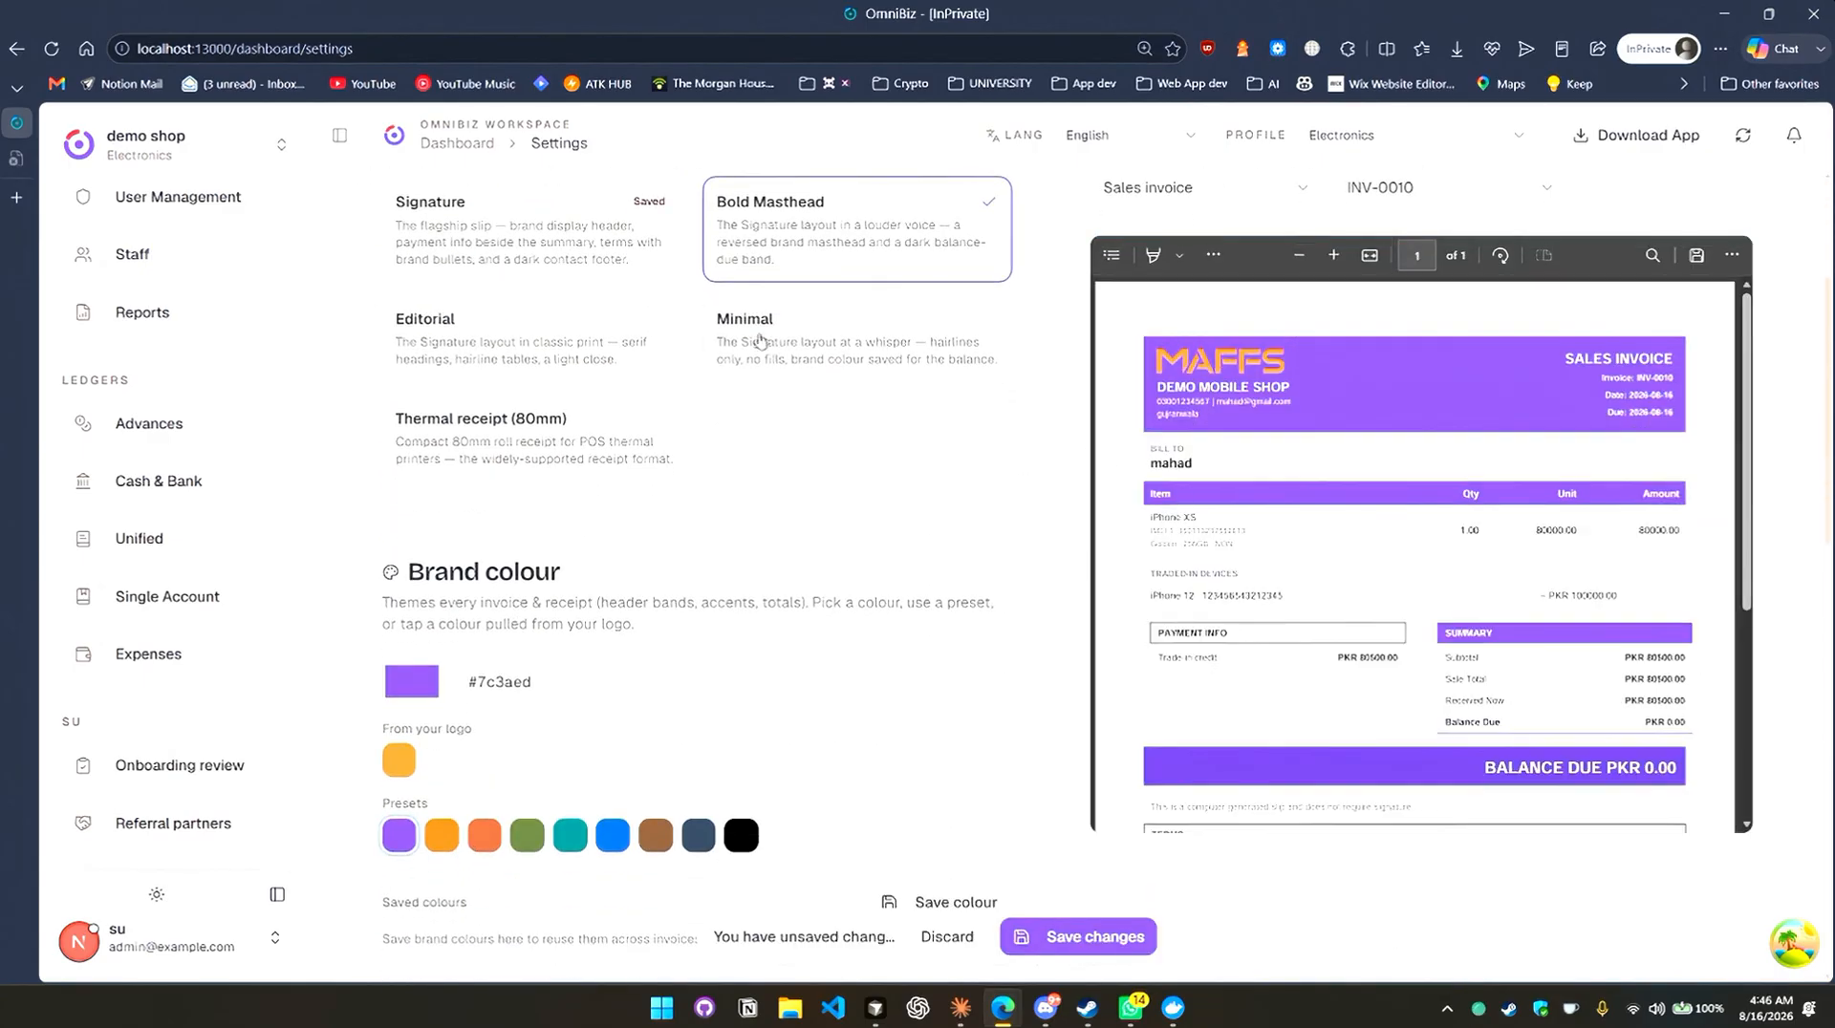
{"action": "left_click", "coordinate": [588, 346]}
{"action": "left_click", "coordinate": [840, 348]}
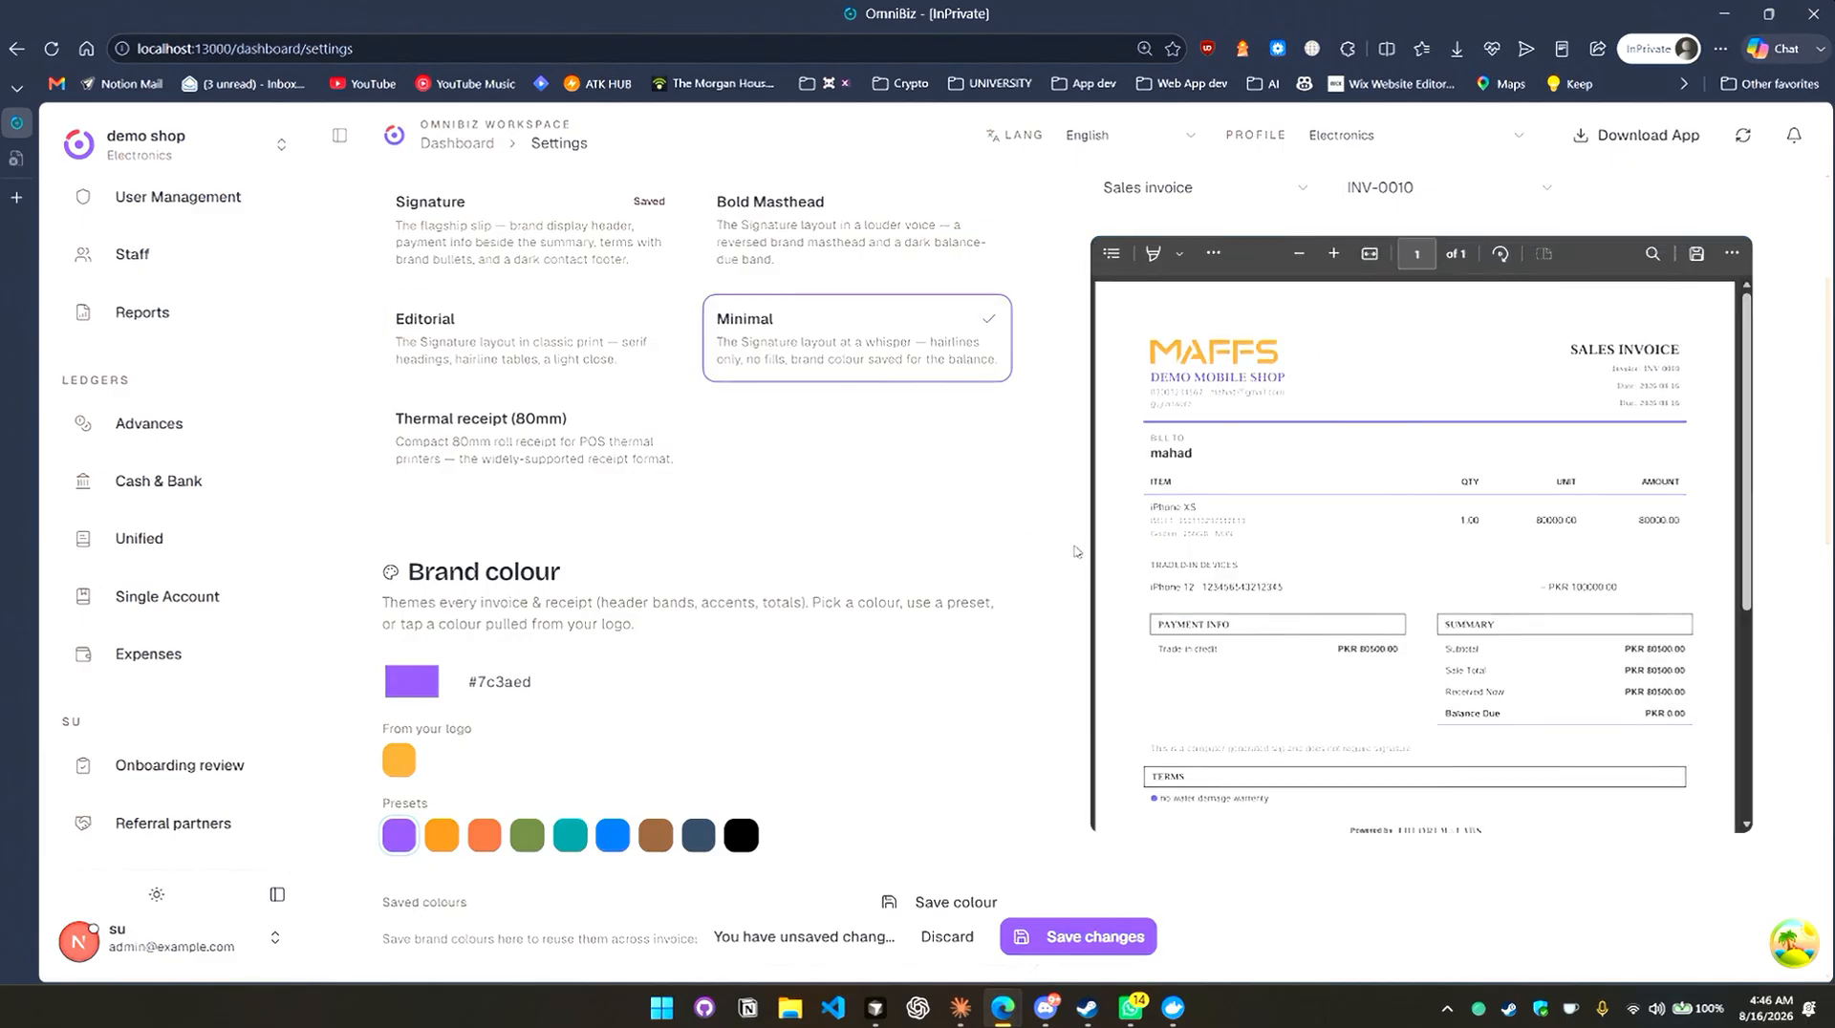
{"action": "left_click", "coordinate": [716, 260]}
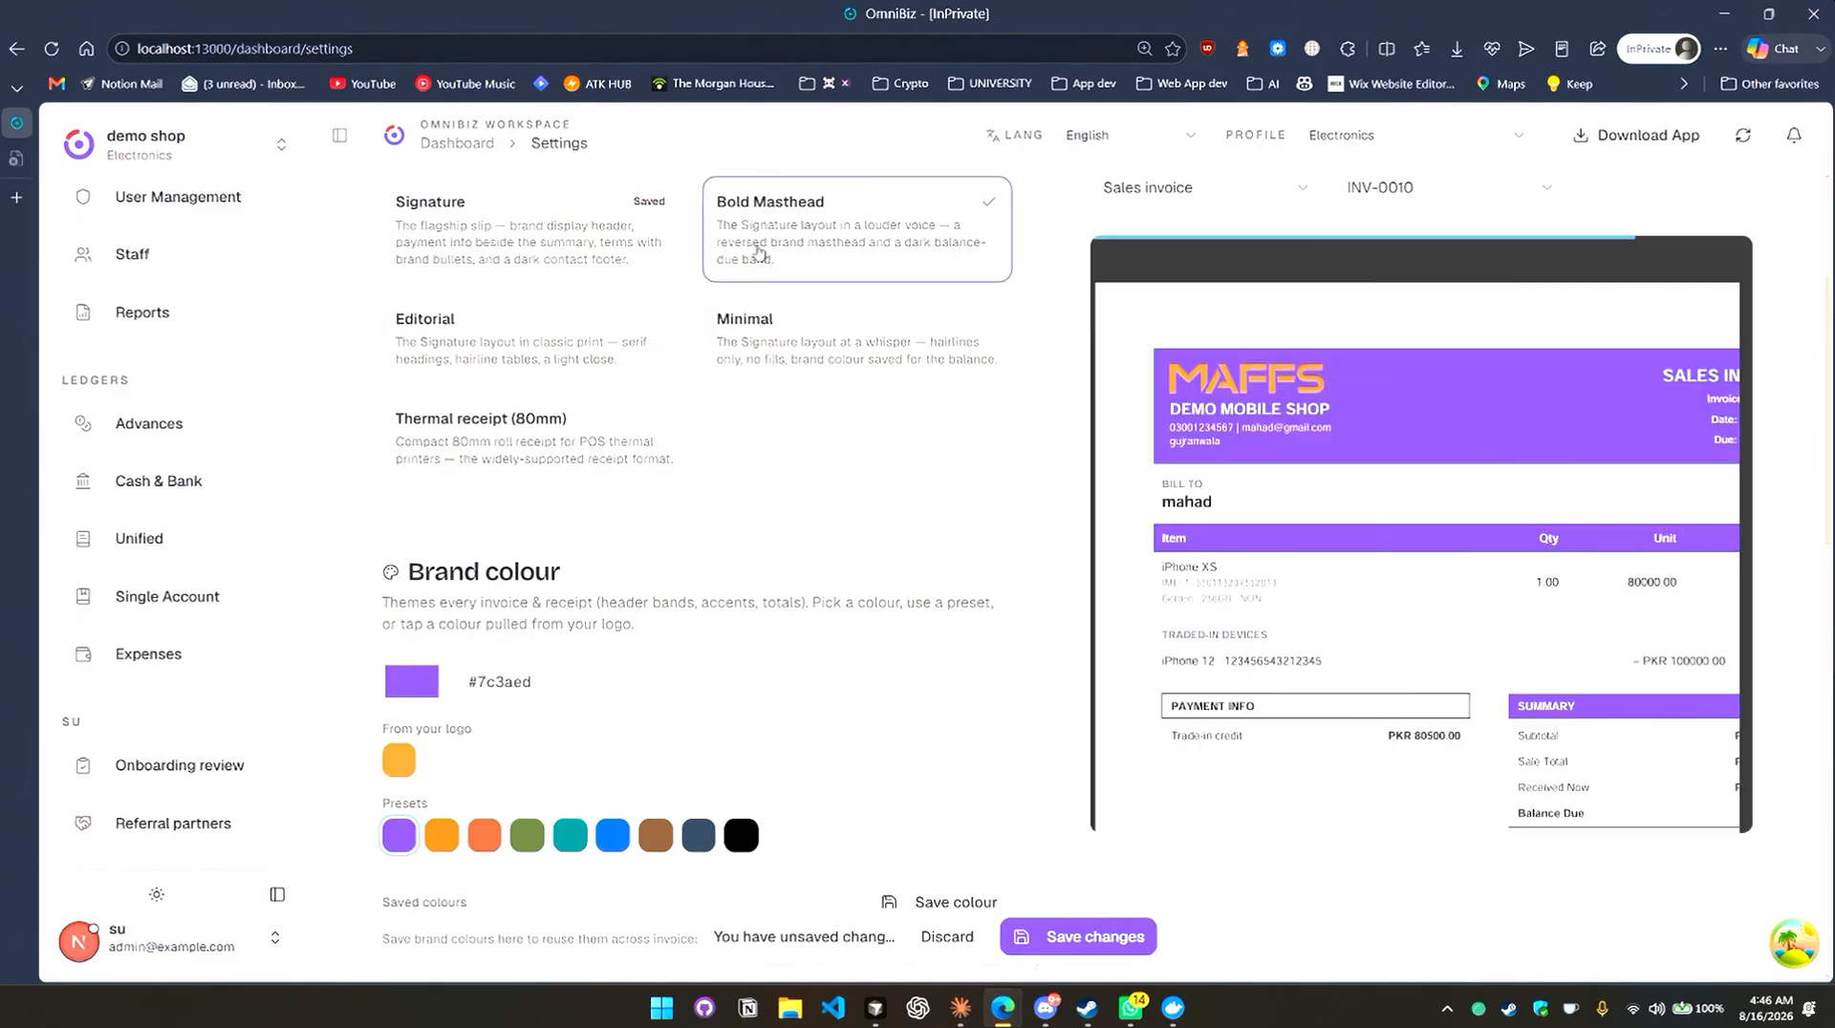
{"action": "scroll", "coordinate": [952, 626], "scroll_direction": "down", "scroll_amount": 2}
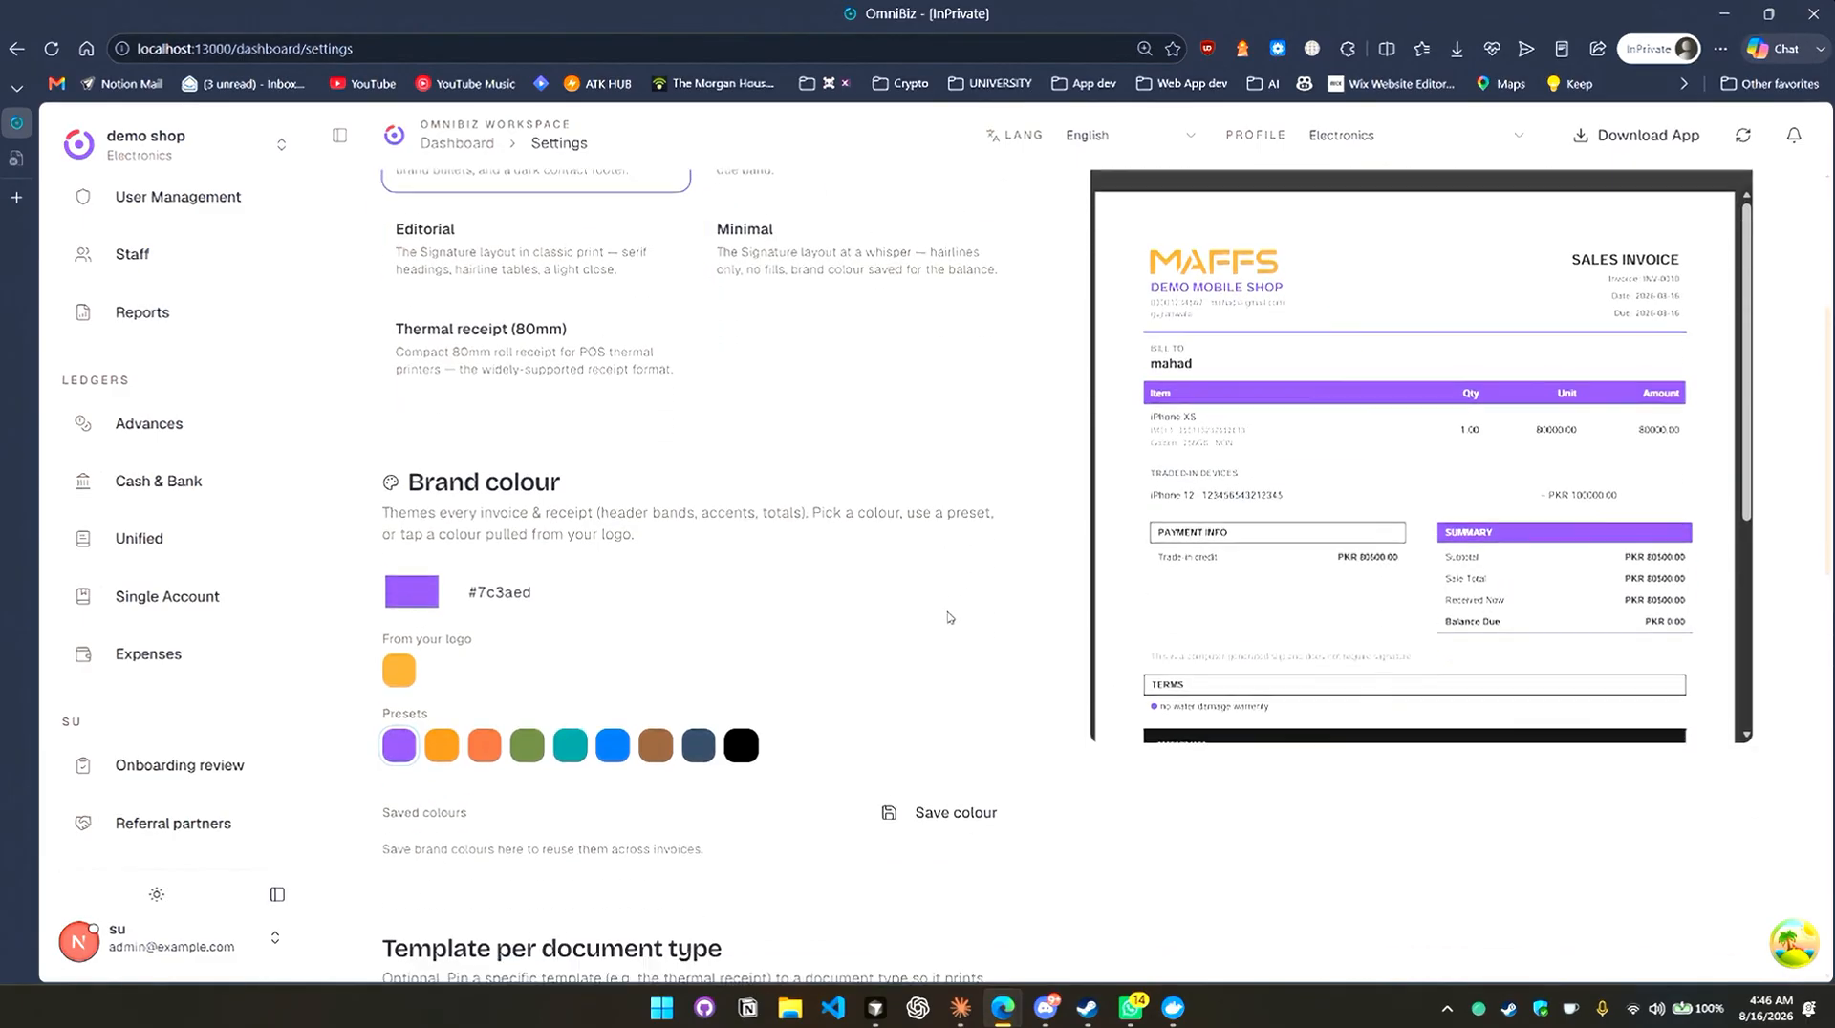
Apply the orange brand colour #f68934 taken from the logo and check it throughout the invoice preview.
{"action": "scroll", "coordinate": [941, 588], "scroll_direction": "up", "scroll_amount": 1}
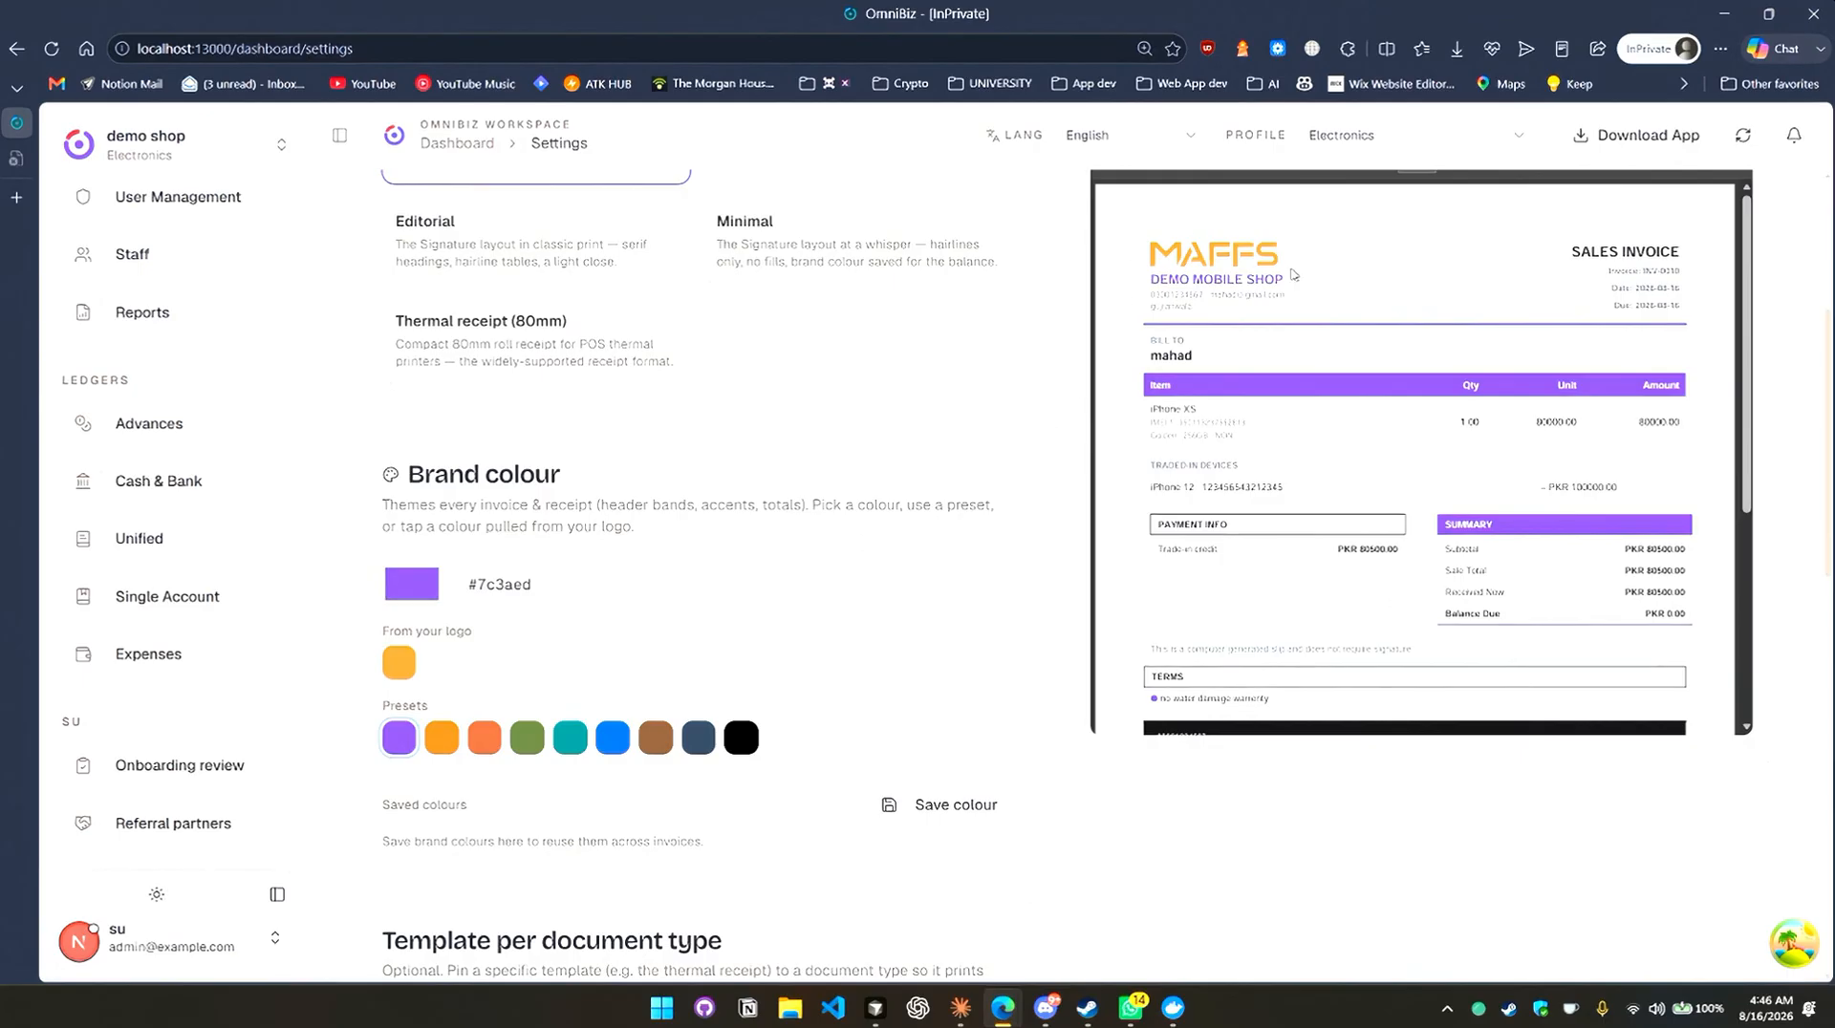
{"action": "scroll", "coordinate": [756, 541], "scroll_direction": "down", "scroll_amount": 1}
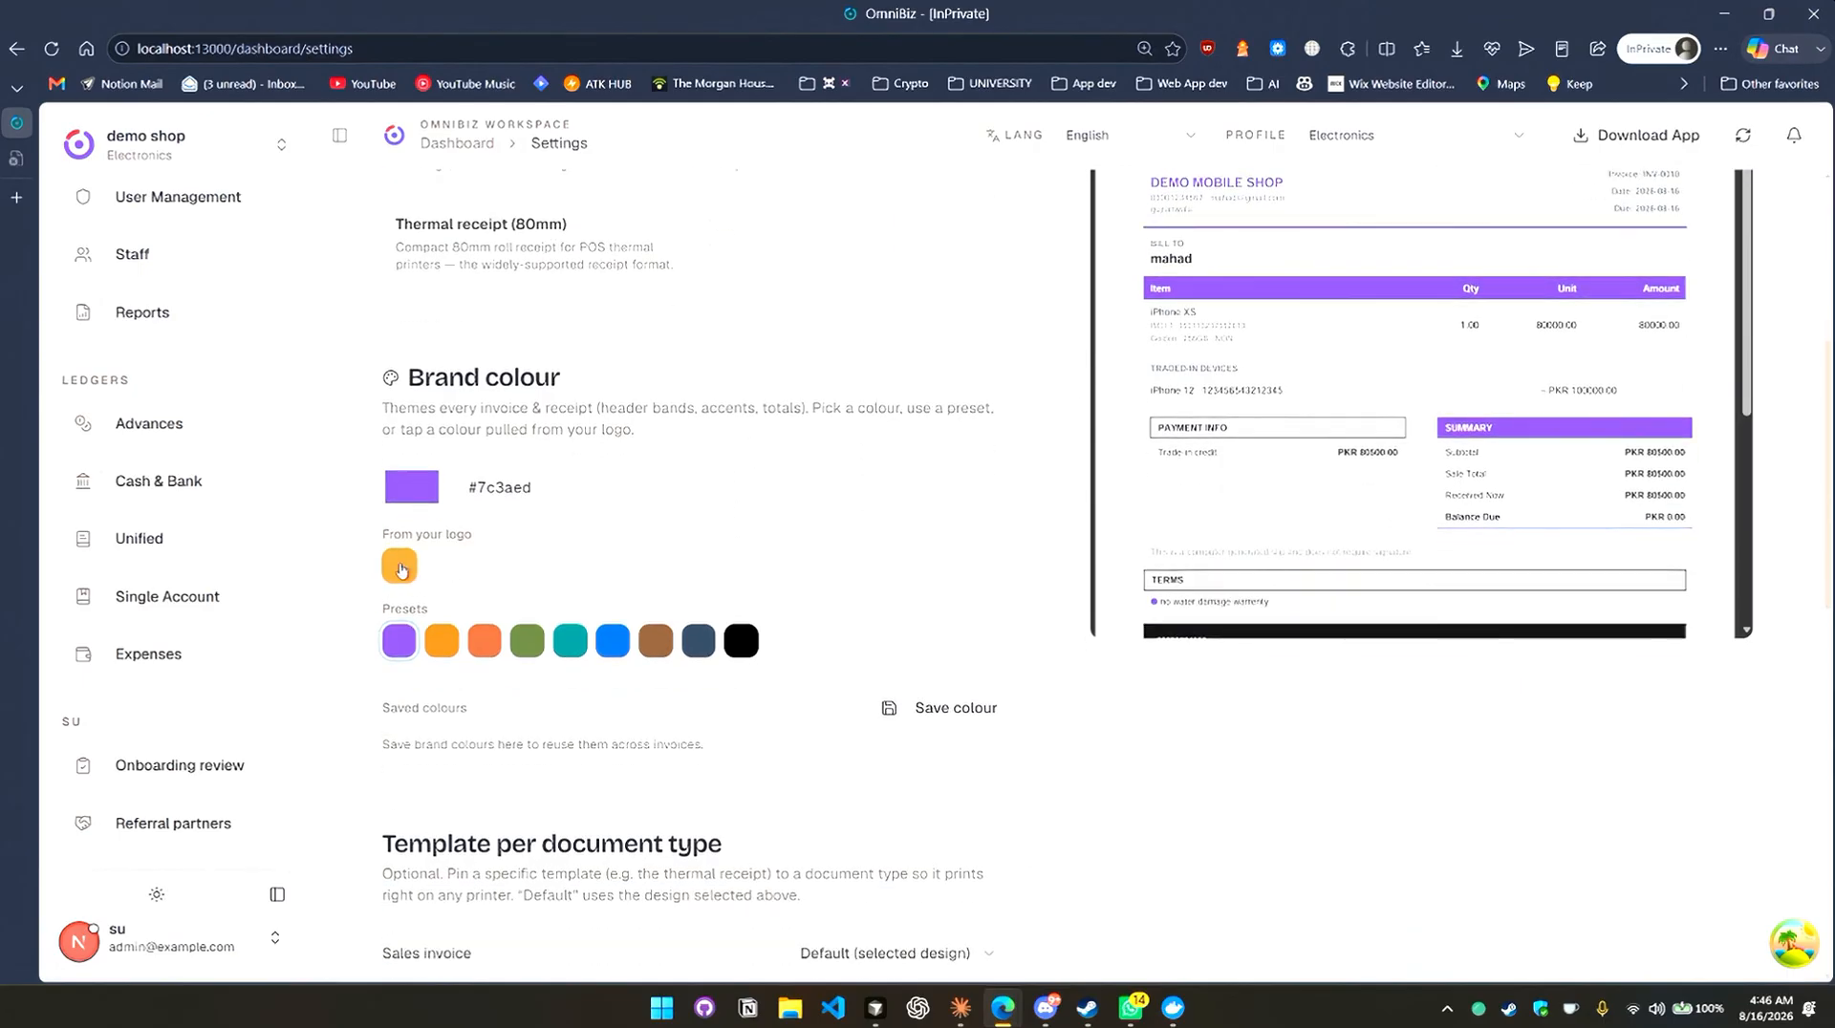
{"action": "scroll", "coordinate": [822, 516], "scroll_direction": "up", "scroll_amount": 3}
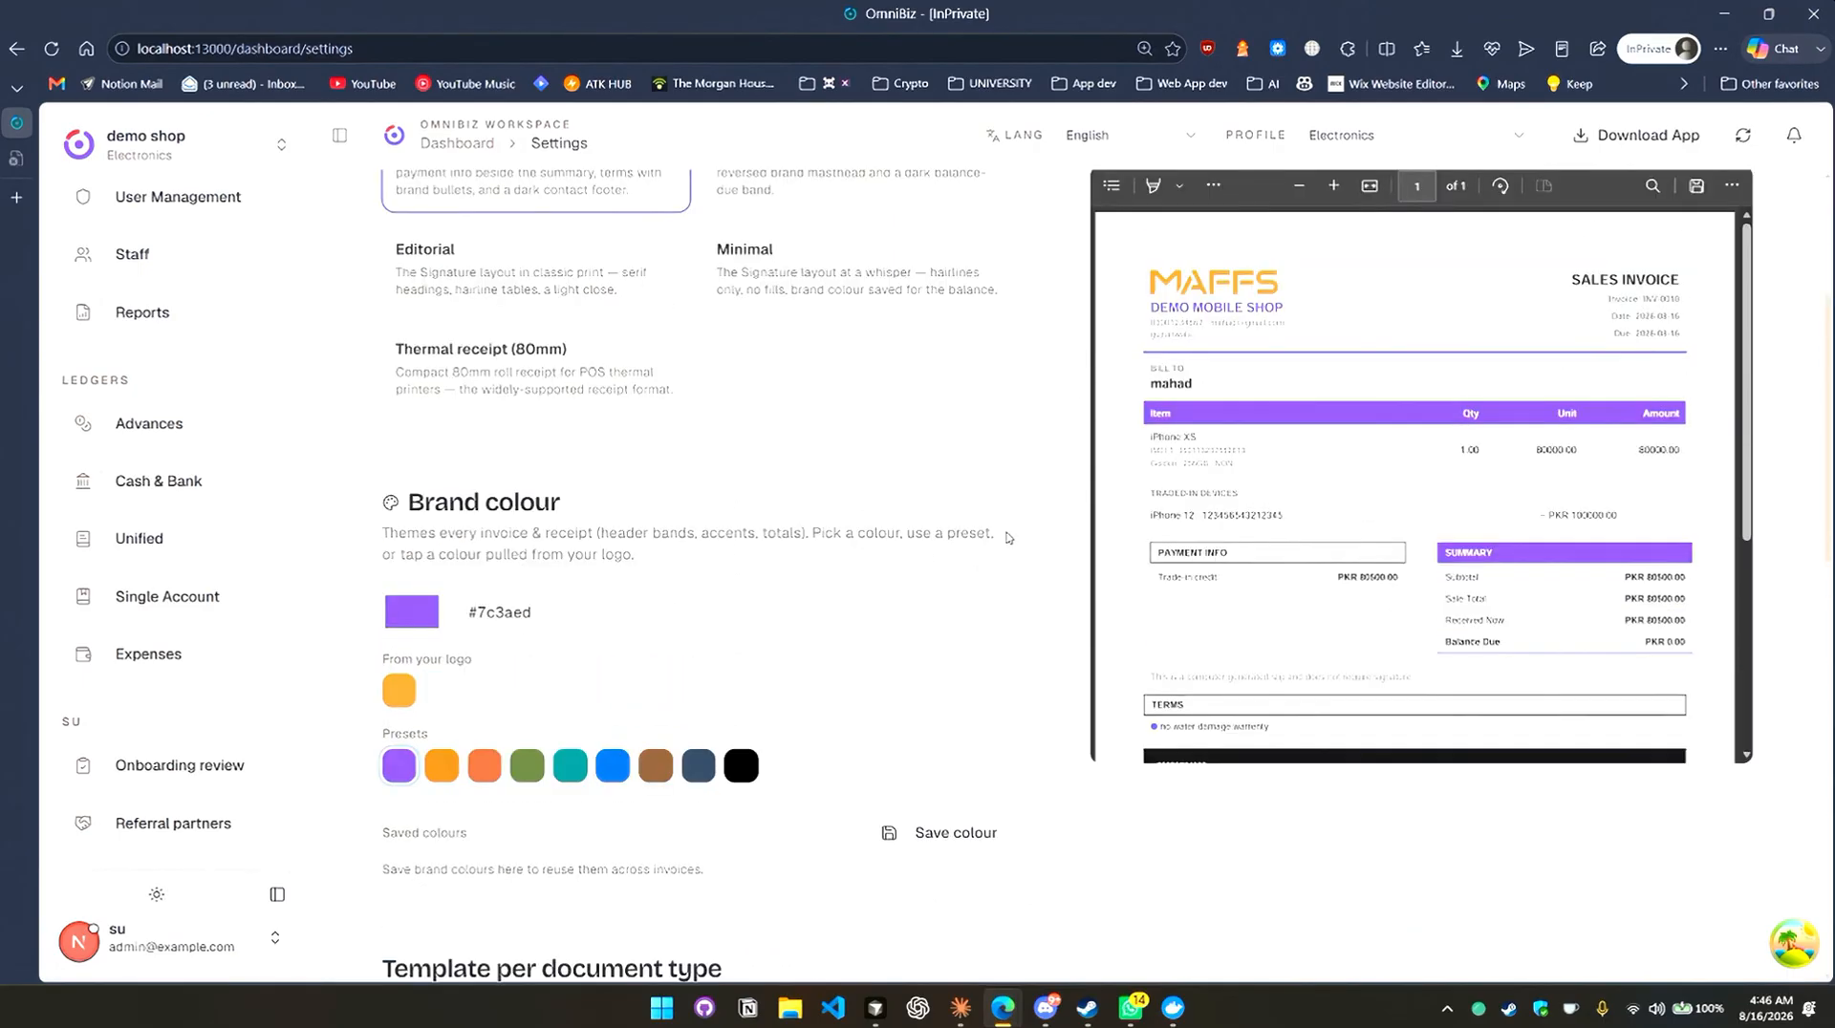
{"action": "scroll", "coordinate": [832, 621], "scroll_direction": "down", "scroll_amount": 3}
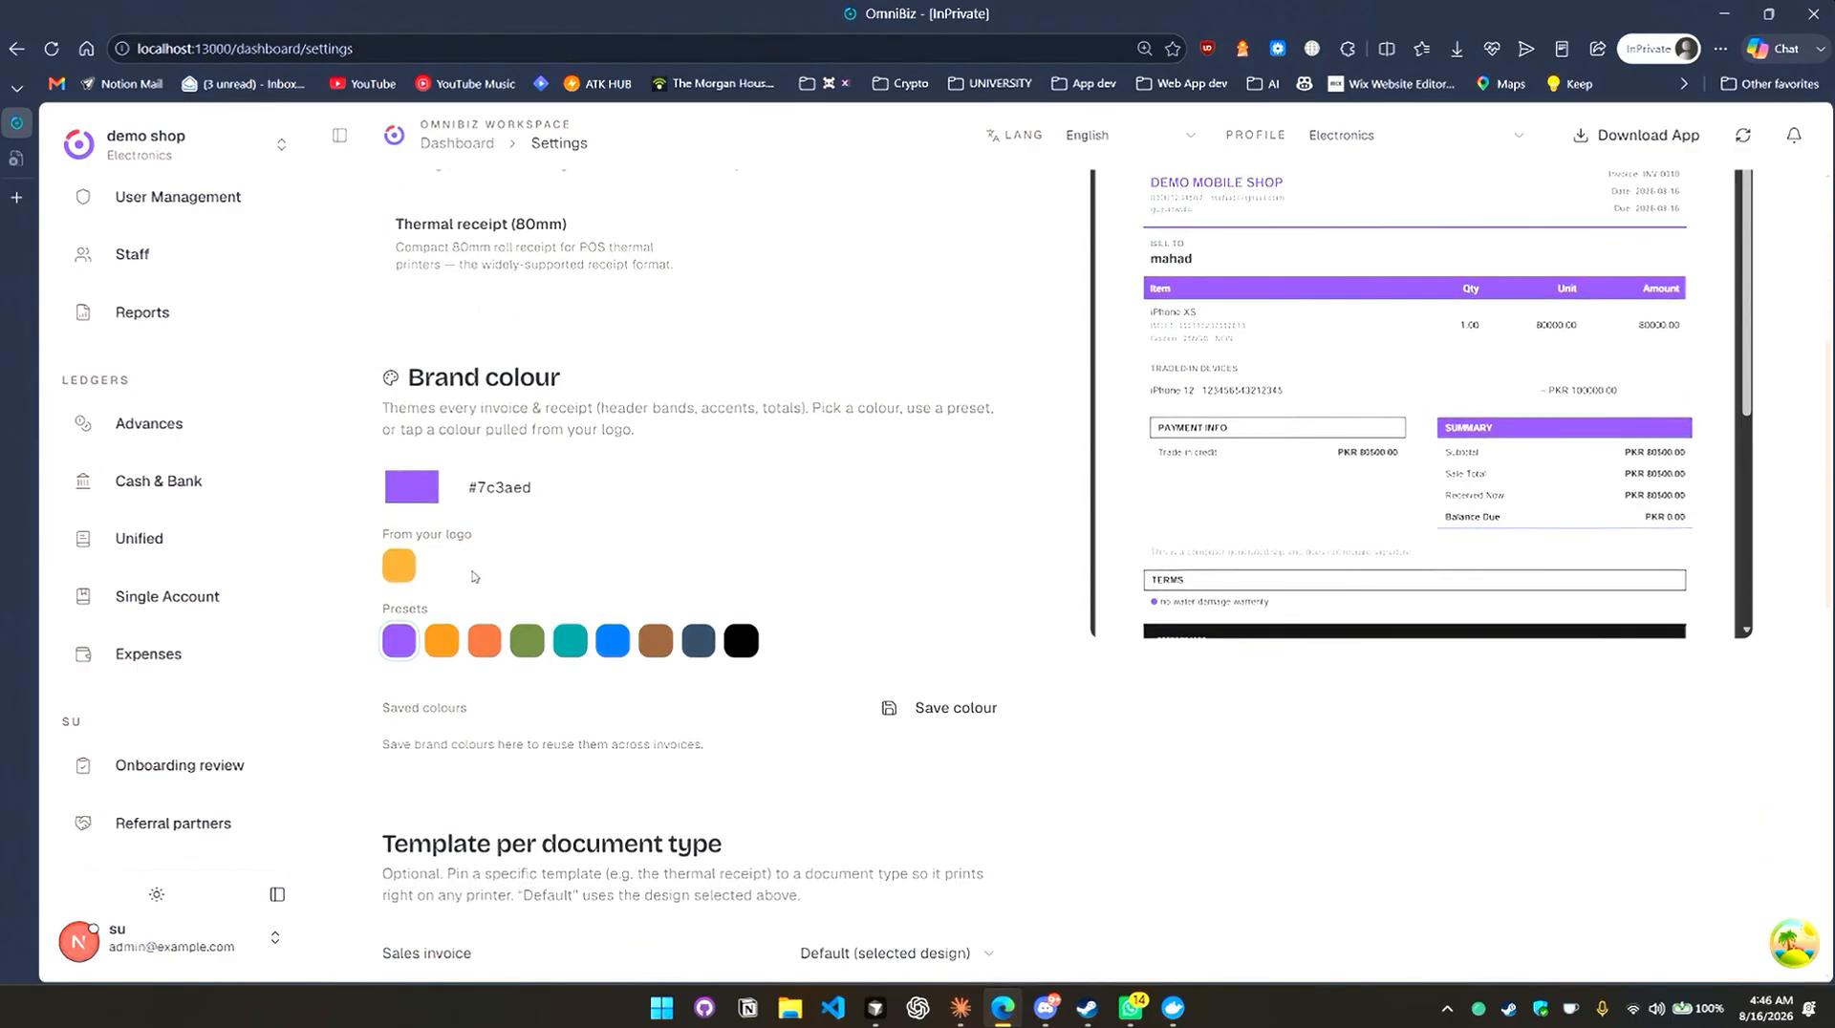
{"action": "left_click", "coordinate": [399, 566]}
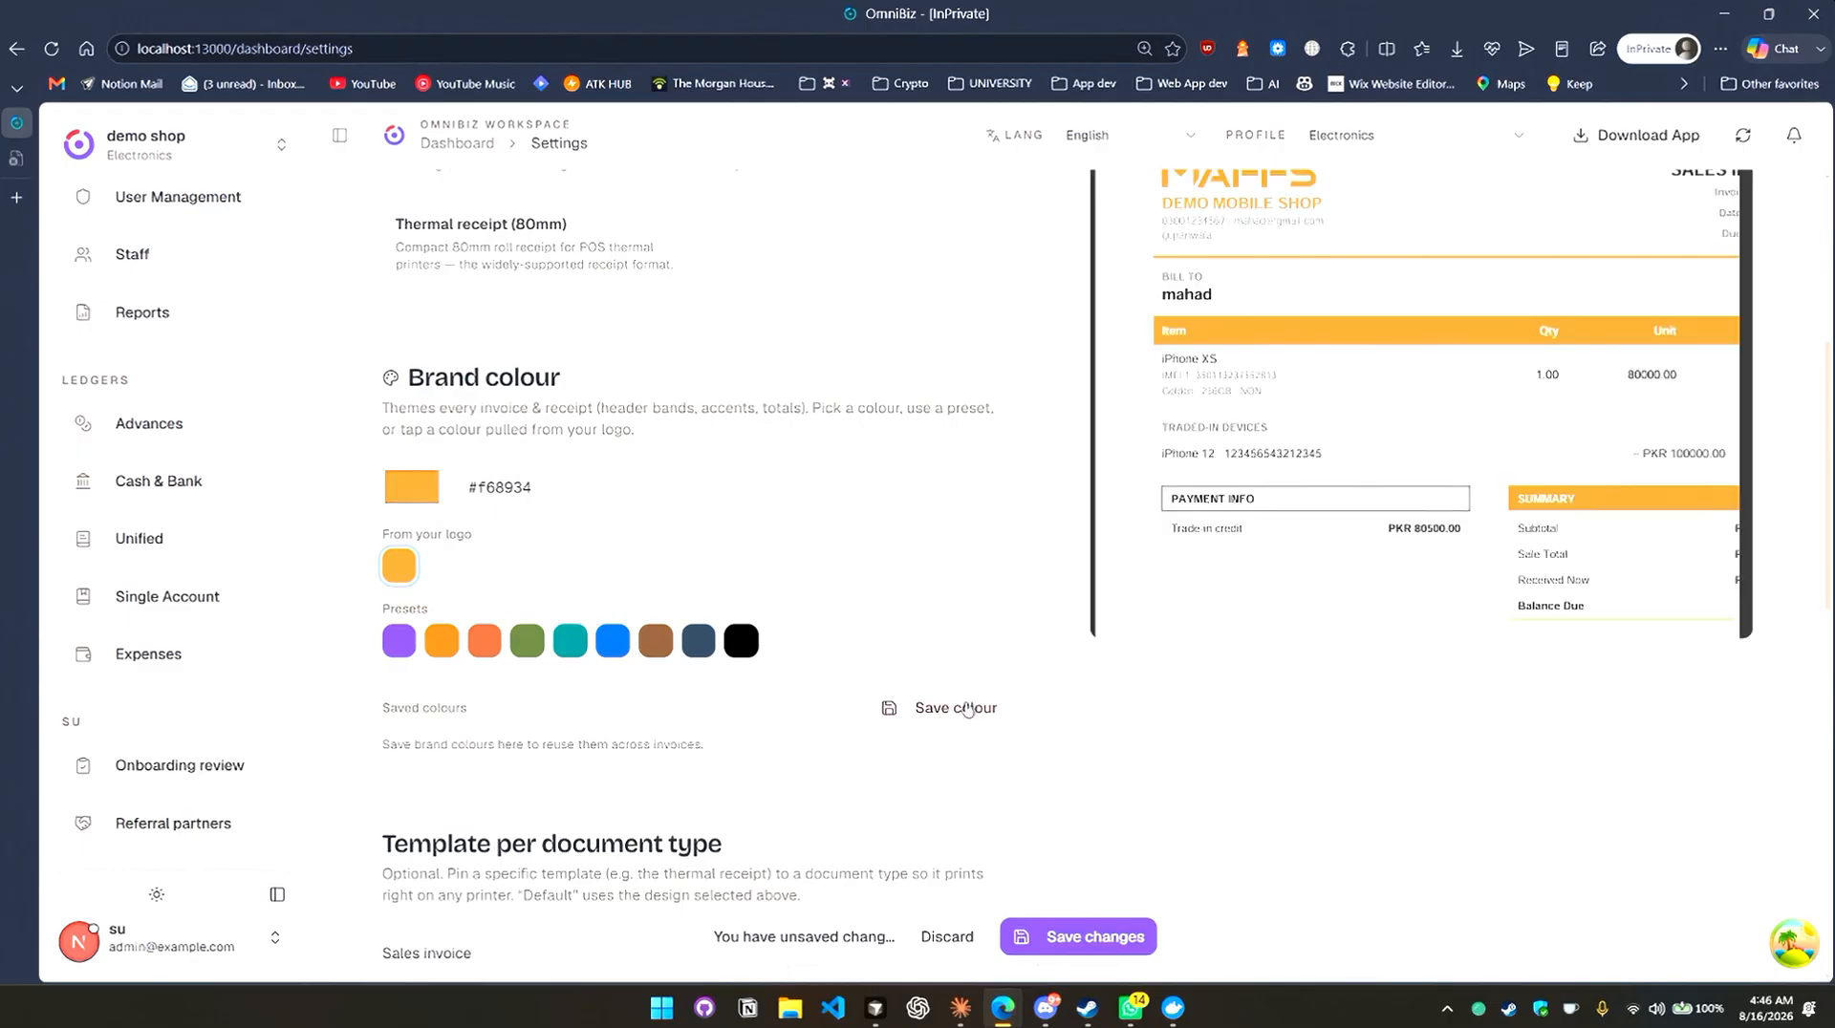
{"action": "scroll", "coordinate": [1434, 583], "scroll_direction": "up", "scroll_amount": 1}
{"action": "scroll", "coordinate": [1414, 564], "scroll_direction": "down", "scroll_amount": 5}
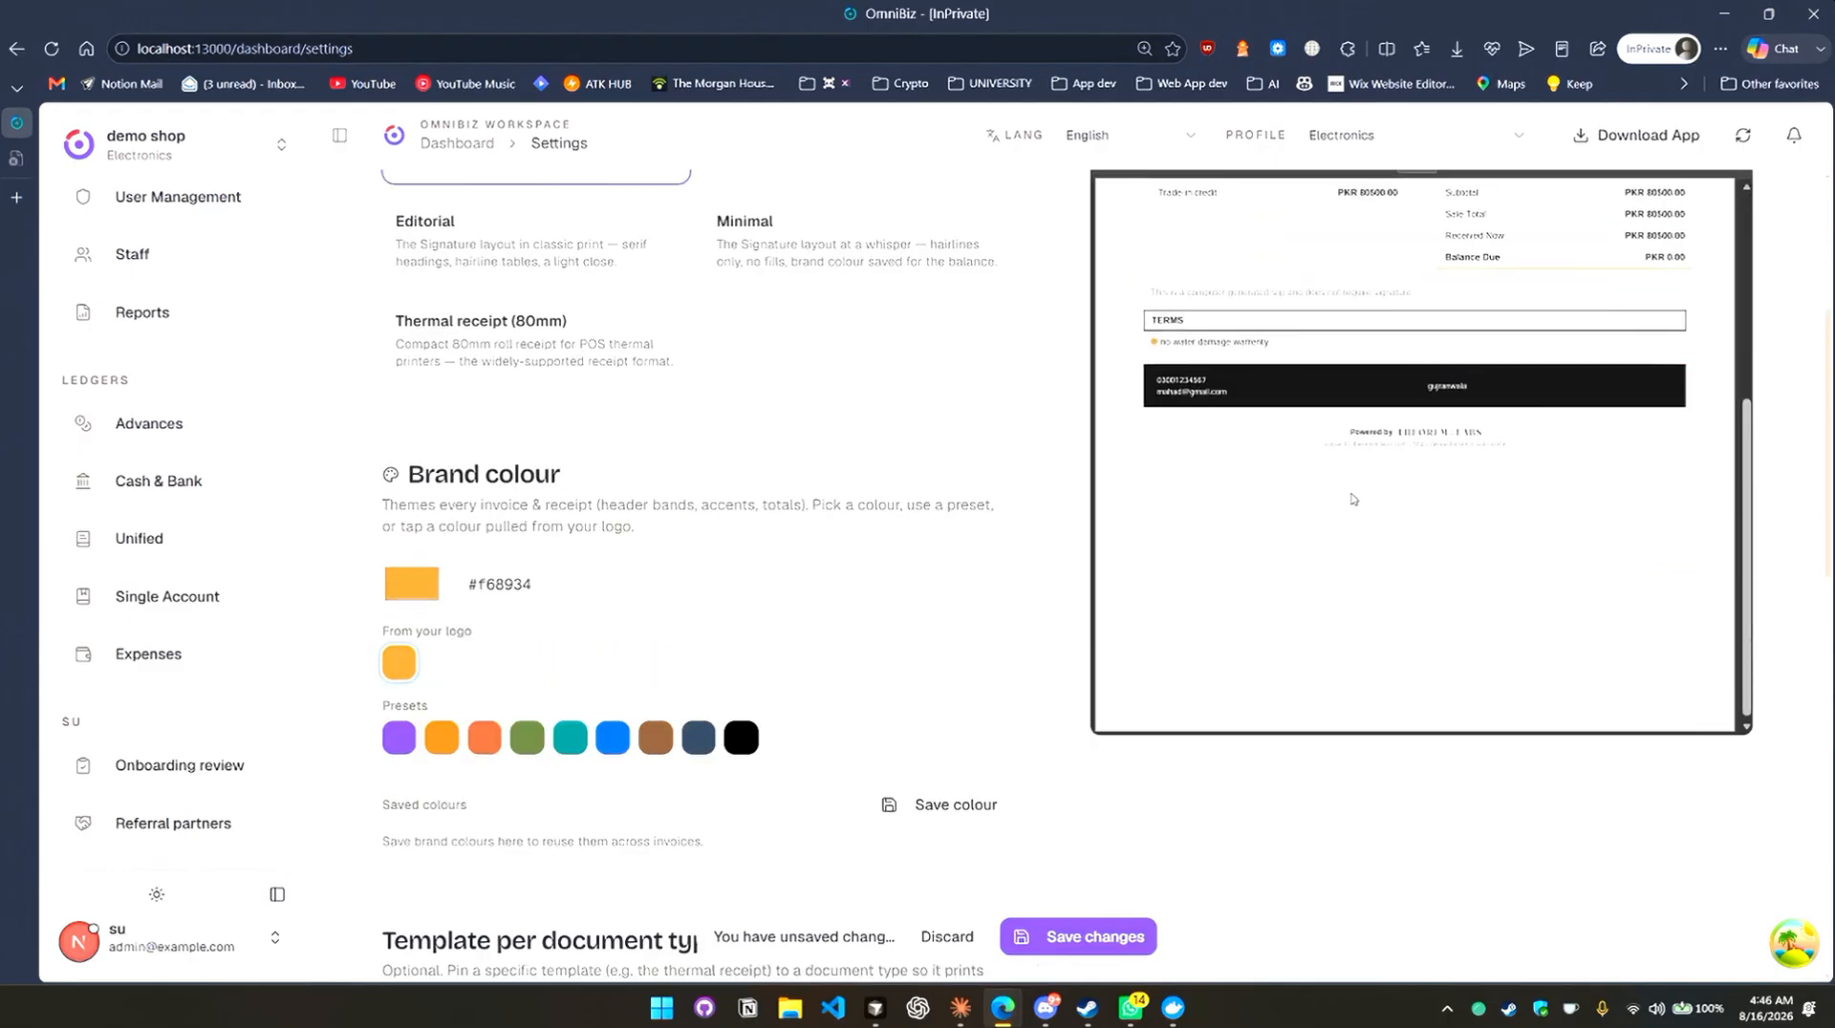
{"action": "scroll", "coordinate": [1362, 526], "scroll_direction": "up", "scroll_amount": 5}
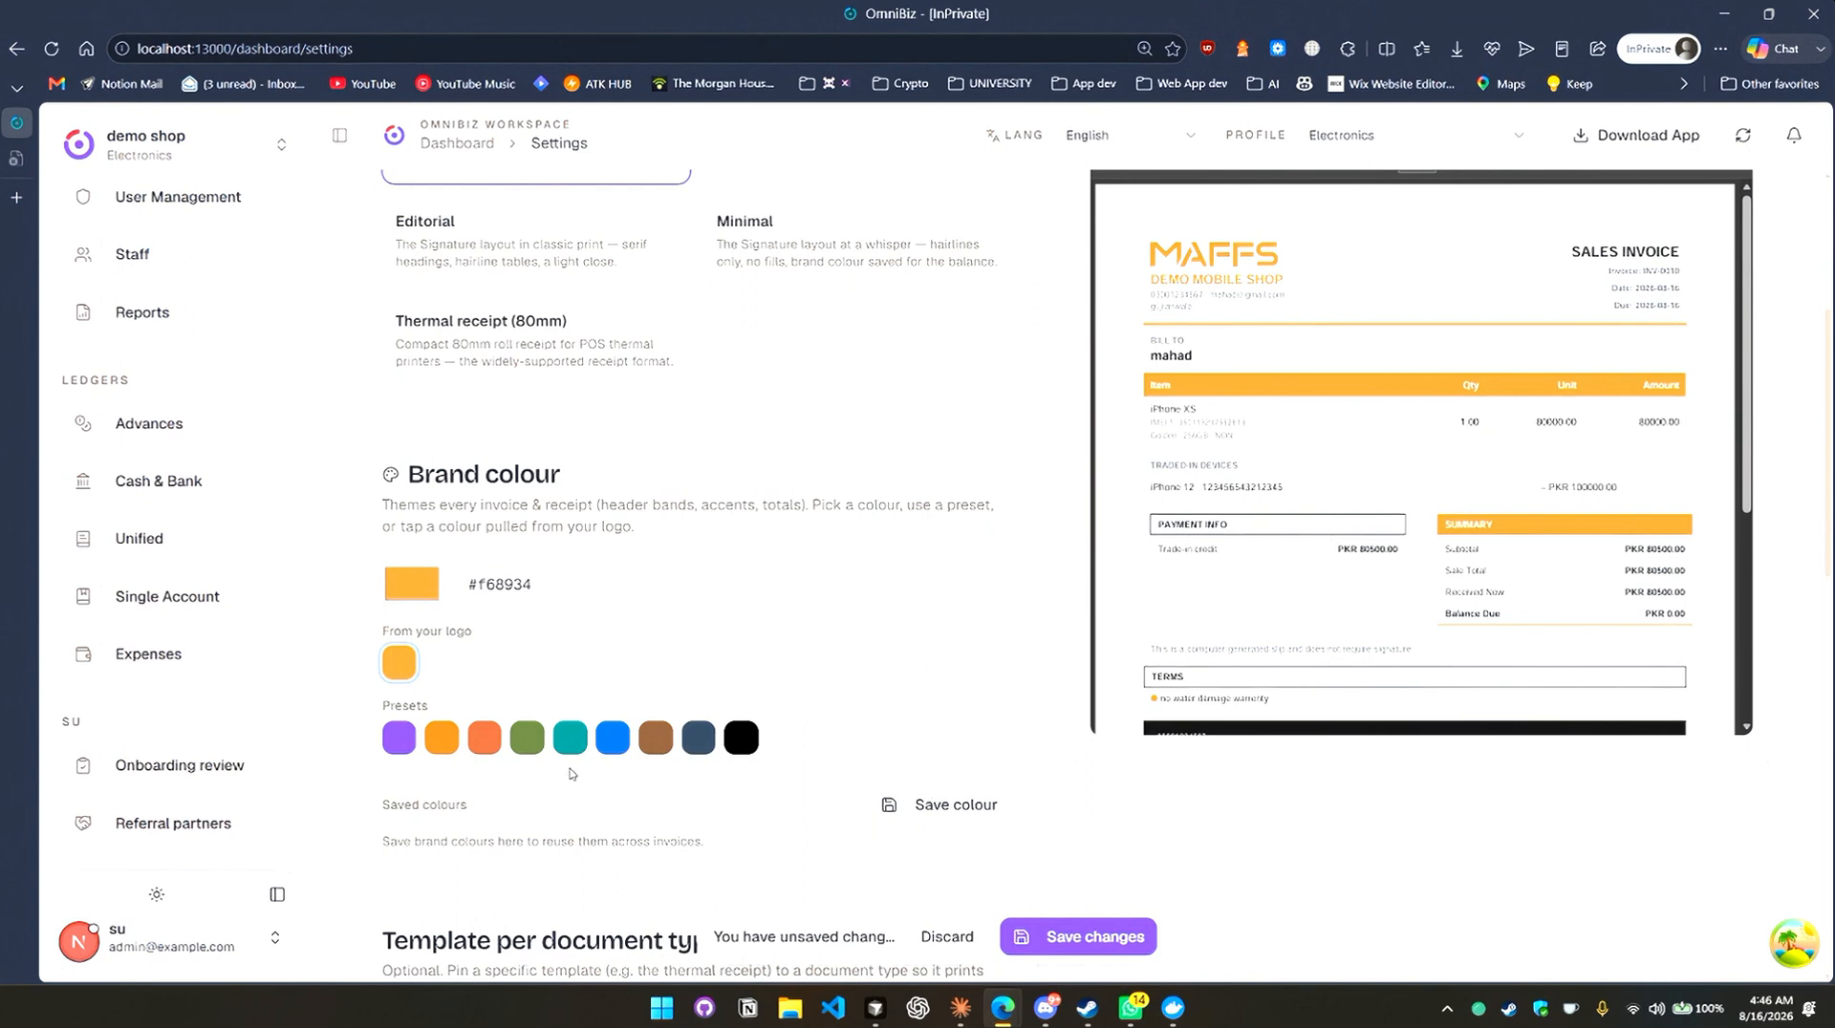
Preview the black #000000 brand colour preset on the invoice and reselect the orange logo colour.
{"action": "left_click", "coordinate": [740, 740]}
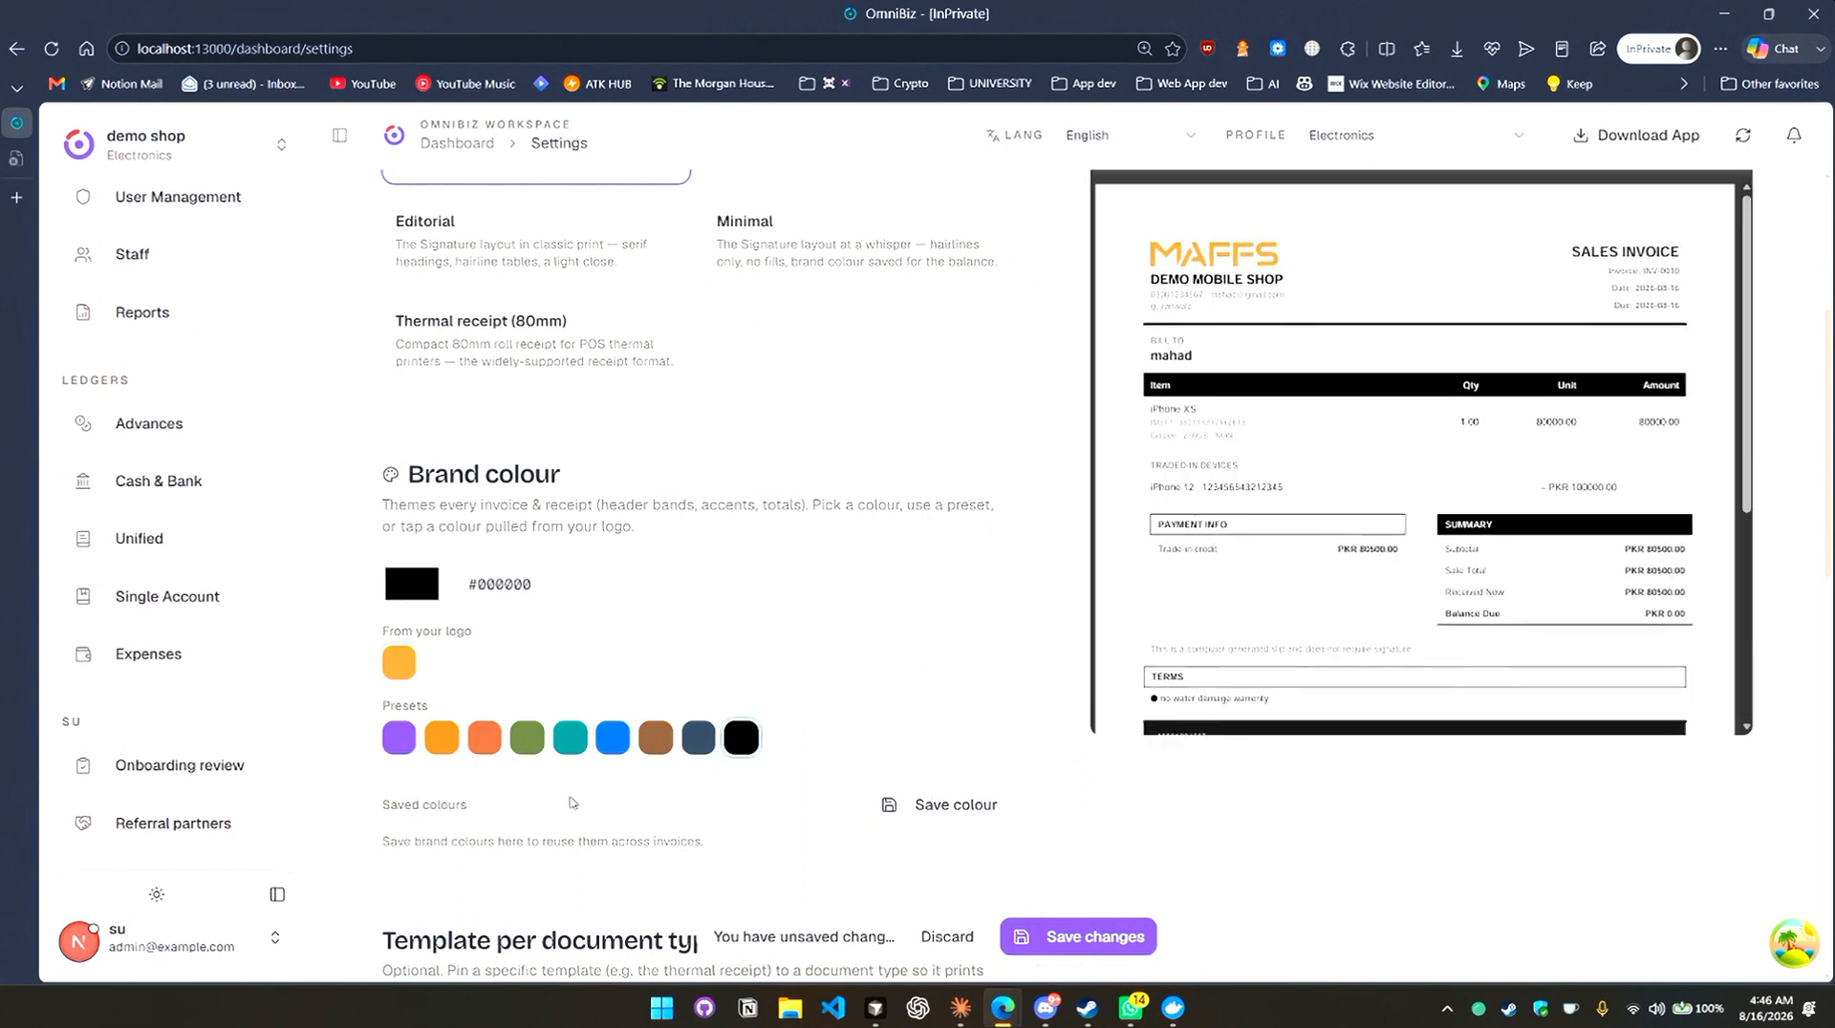
{"action": "left_click", "coordinate": [401, 666]}
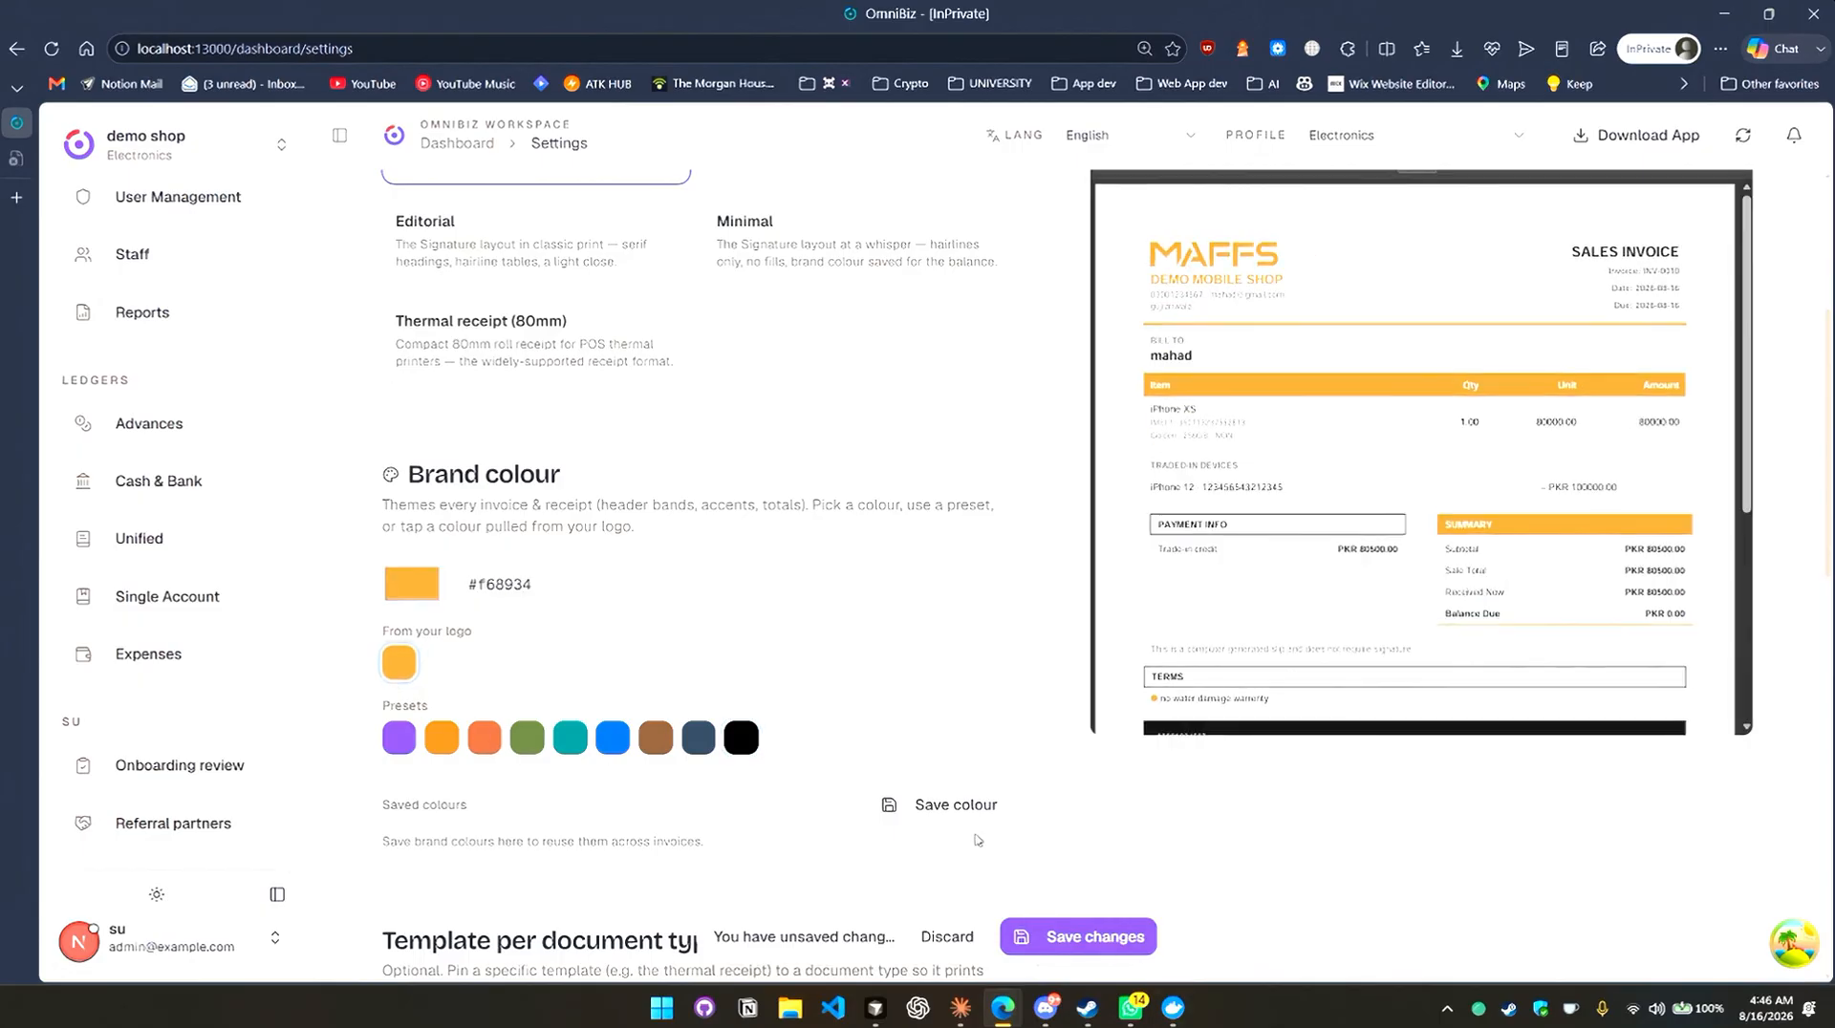
Add the orange logo colour to the saved colours and save the invoice settings changes.
{"action": "left_click", "coordinate": [913, 817]}
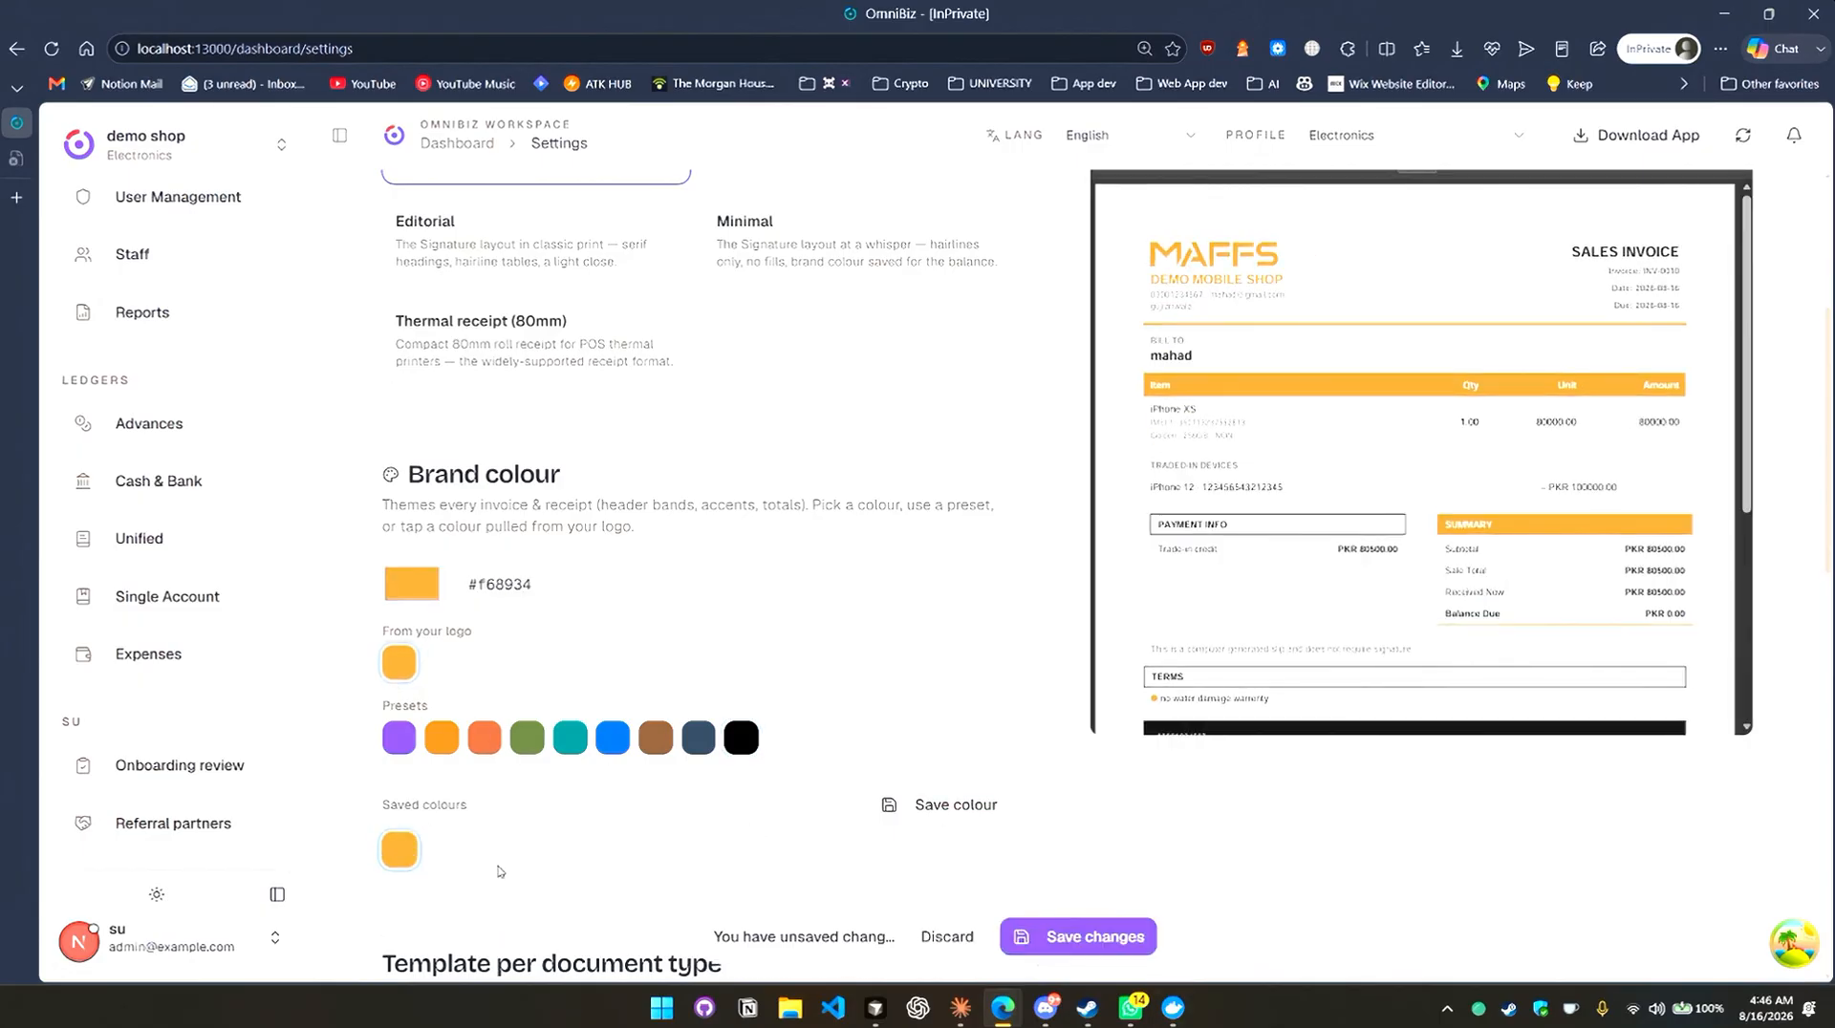
{"action": "left_click", "coordinate": [1099, 938]}
{"action": "scroll", "coordinate": [869, 748], "scroll_direction": "up", "scroll_amount": 4}
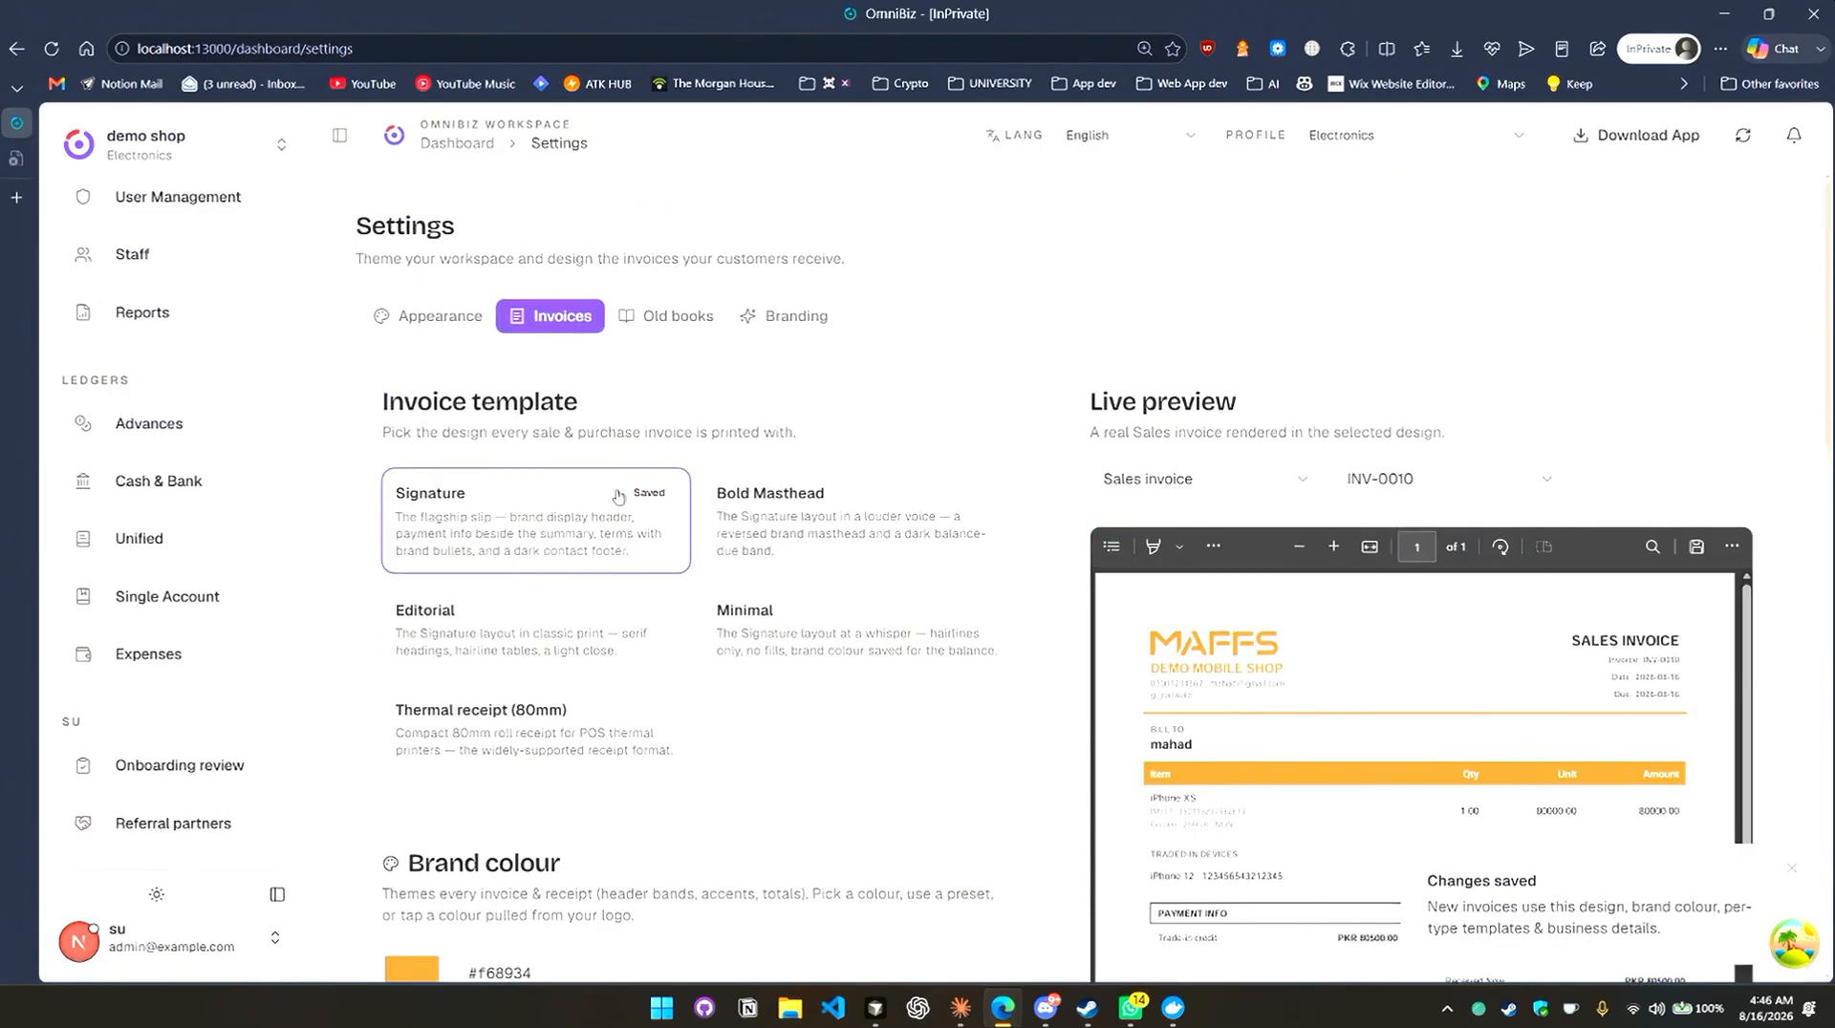
Open the Old books settings for reporting missed entries and viewing the corrections history.
{"action": "left_click", "coordinate": [677, 323]}
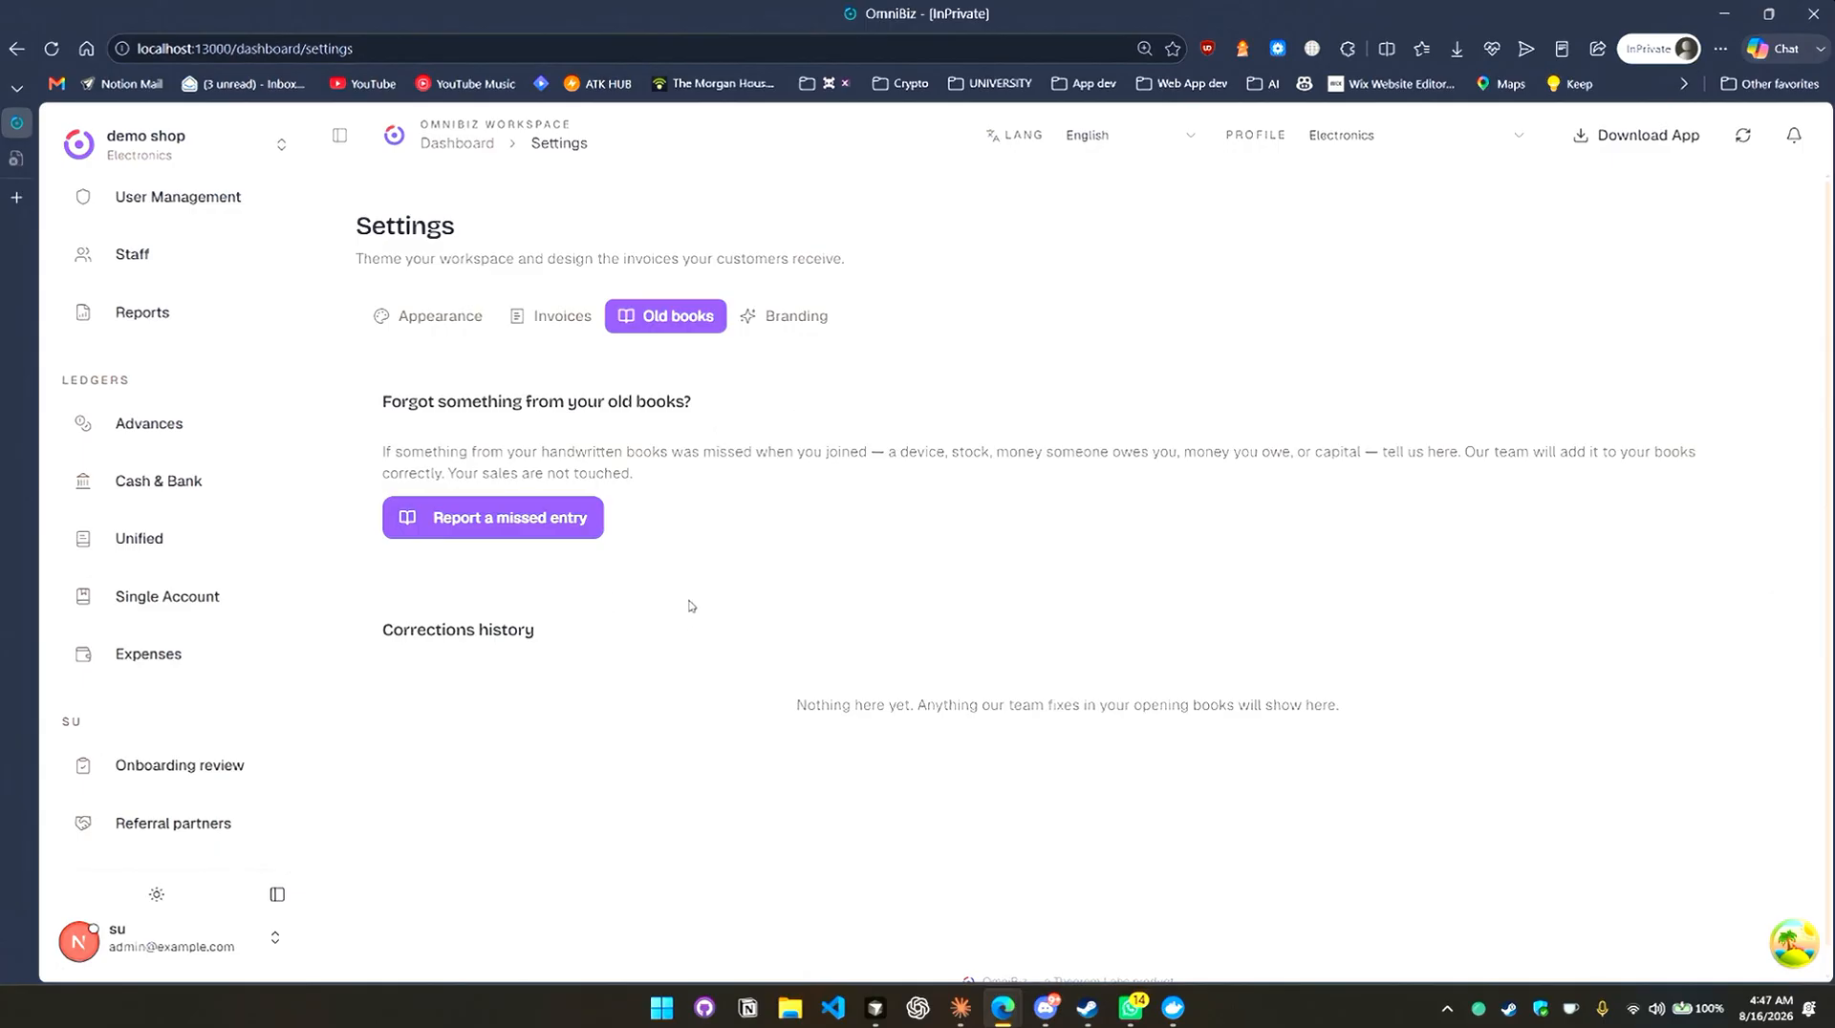
Open a missed-entry report for a device, examine its type, brand and cost fields, and close it without submitting.
{"action": "scroll", "coordinate": [196, 616], "scroll_direction": "up", "scroll_amount": 2}
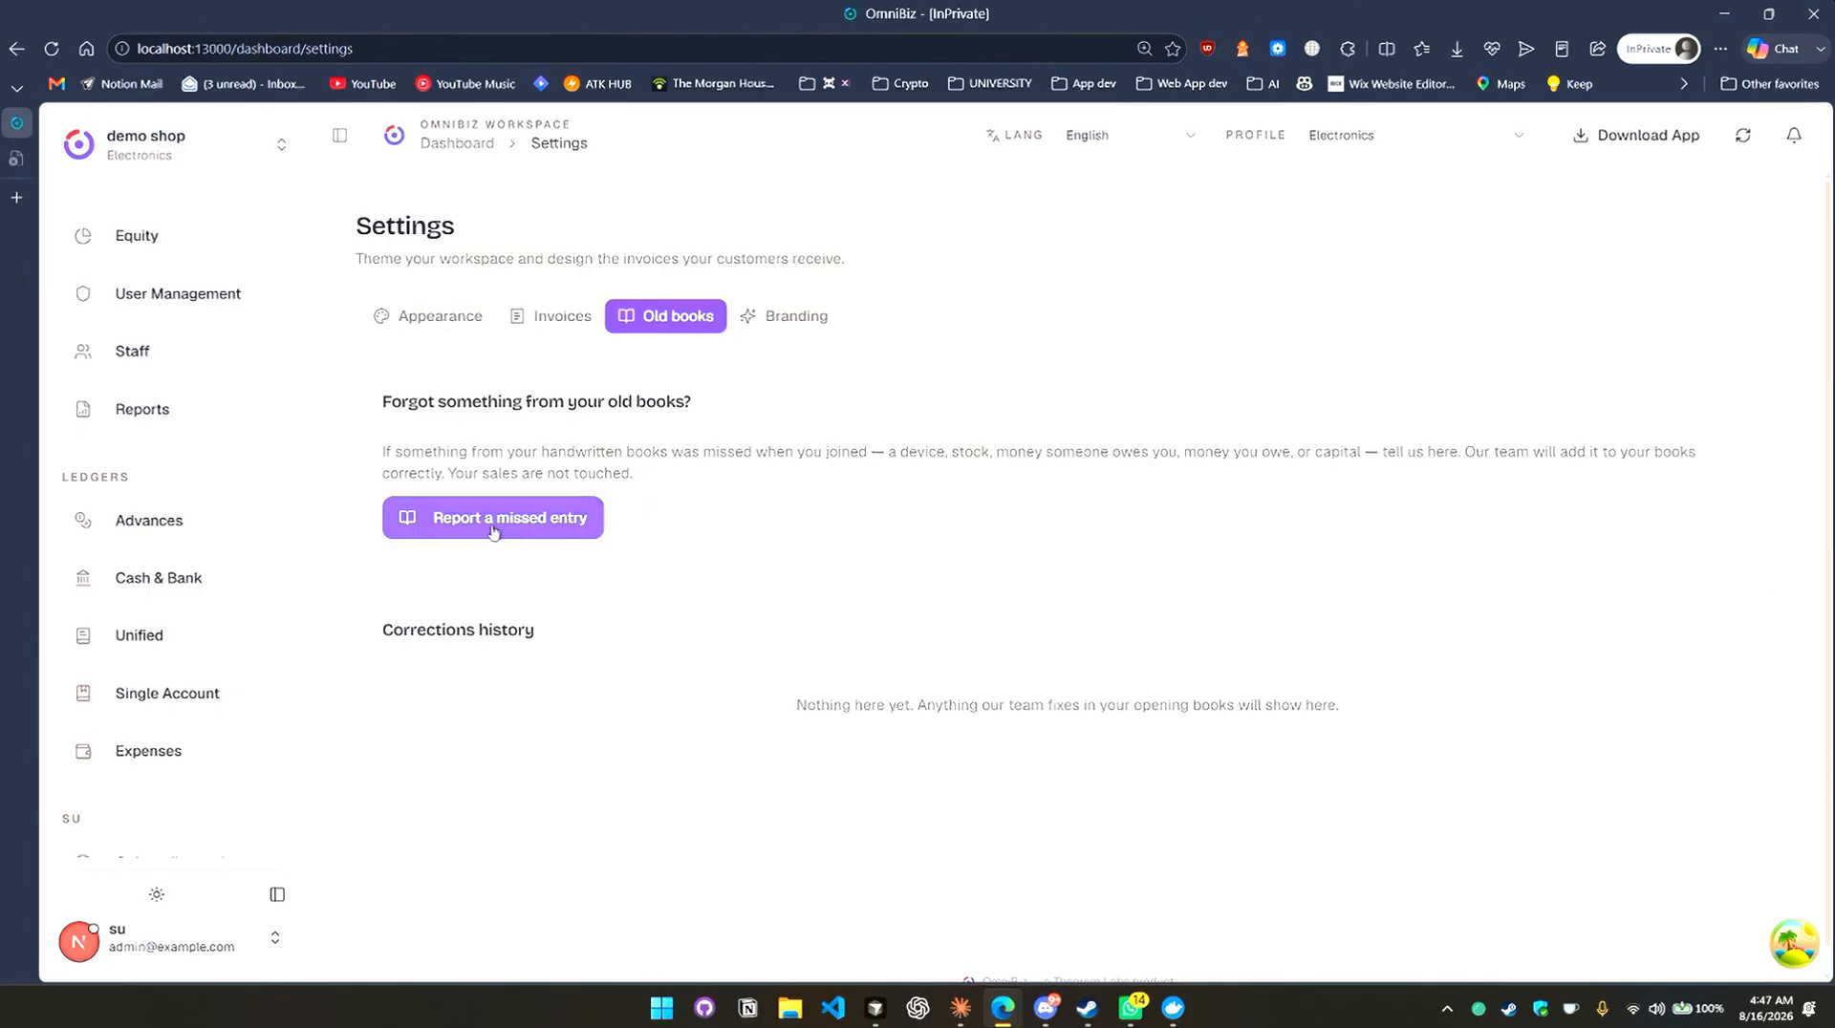
{"action": "left_click", "coordinate": [540, 528]}
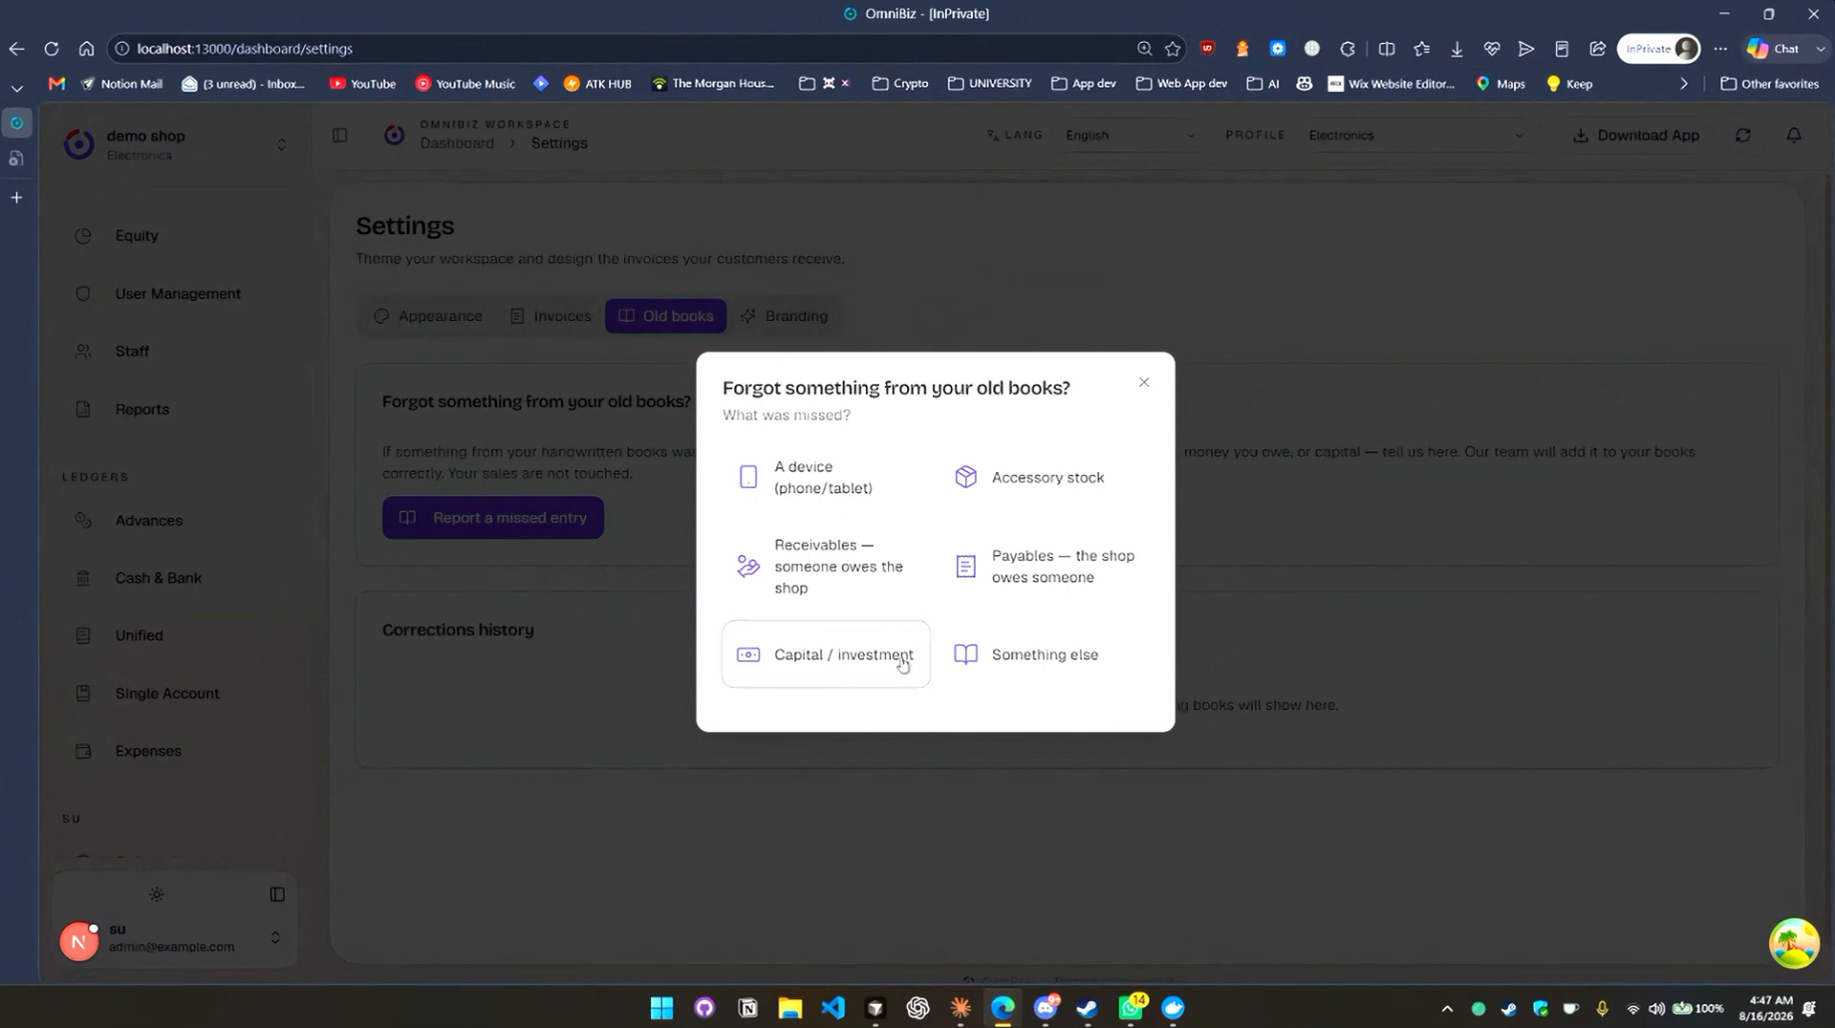
{"action": "left_click", "coordinate": [820, 491]}
{"action": "left_click", "coordinate": [1006, 348]}
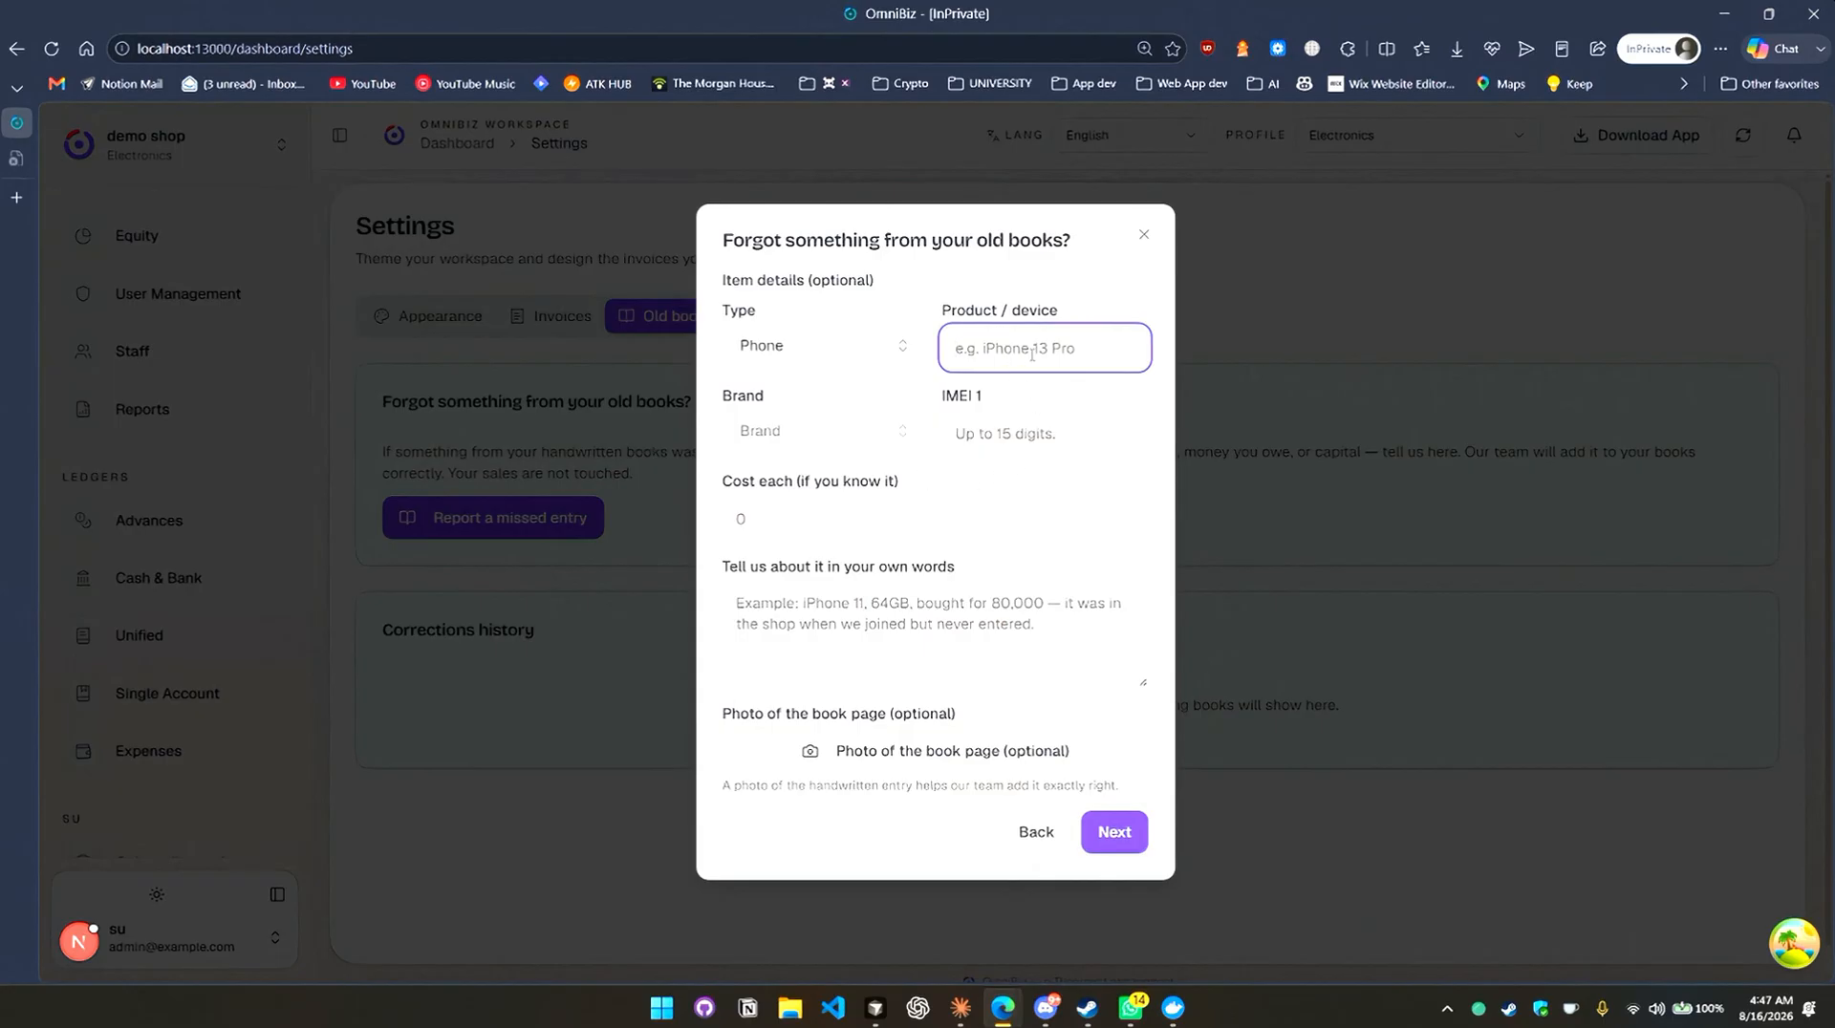
{"action": "left_click", "coordinate": [772, 435]}
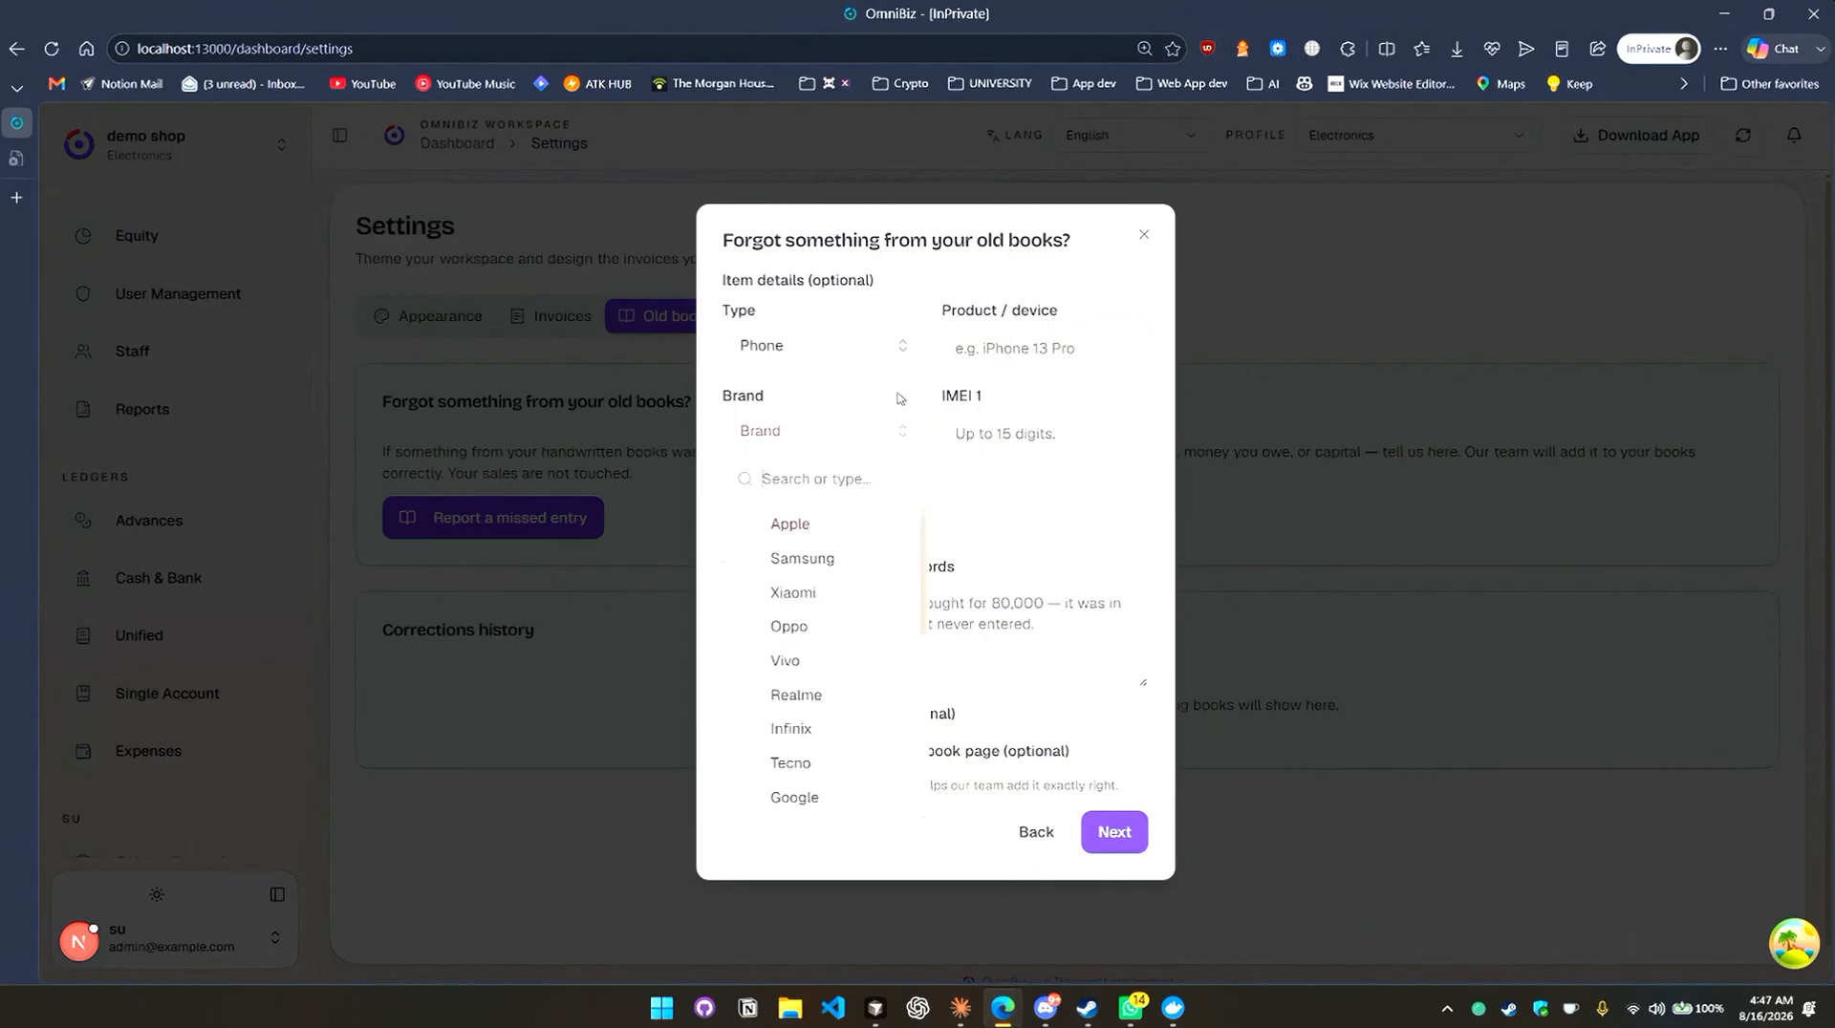
{"action": "left_click", "coordinate": [992, 531]}
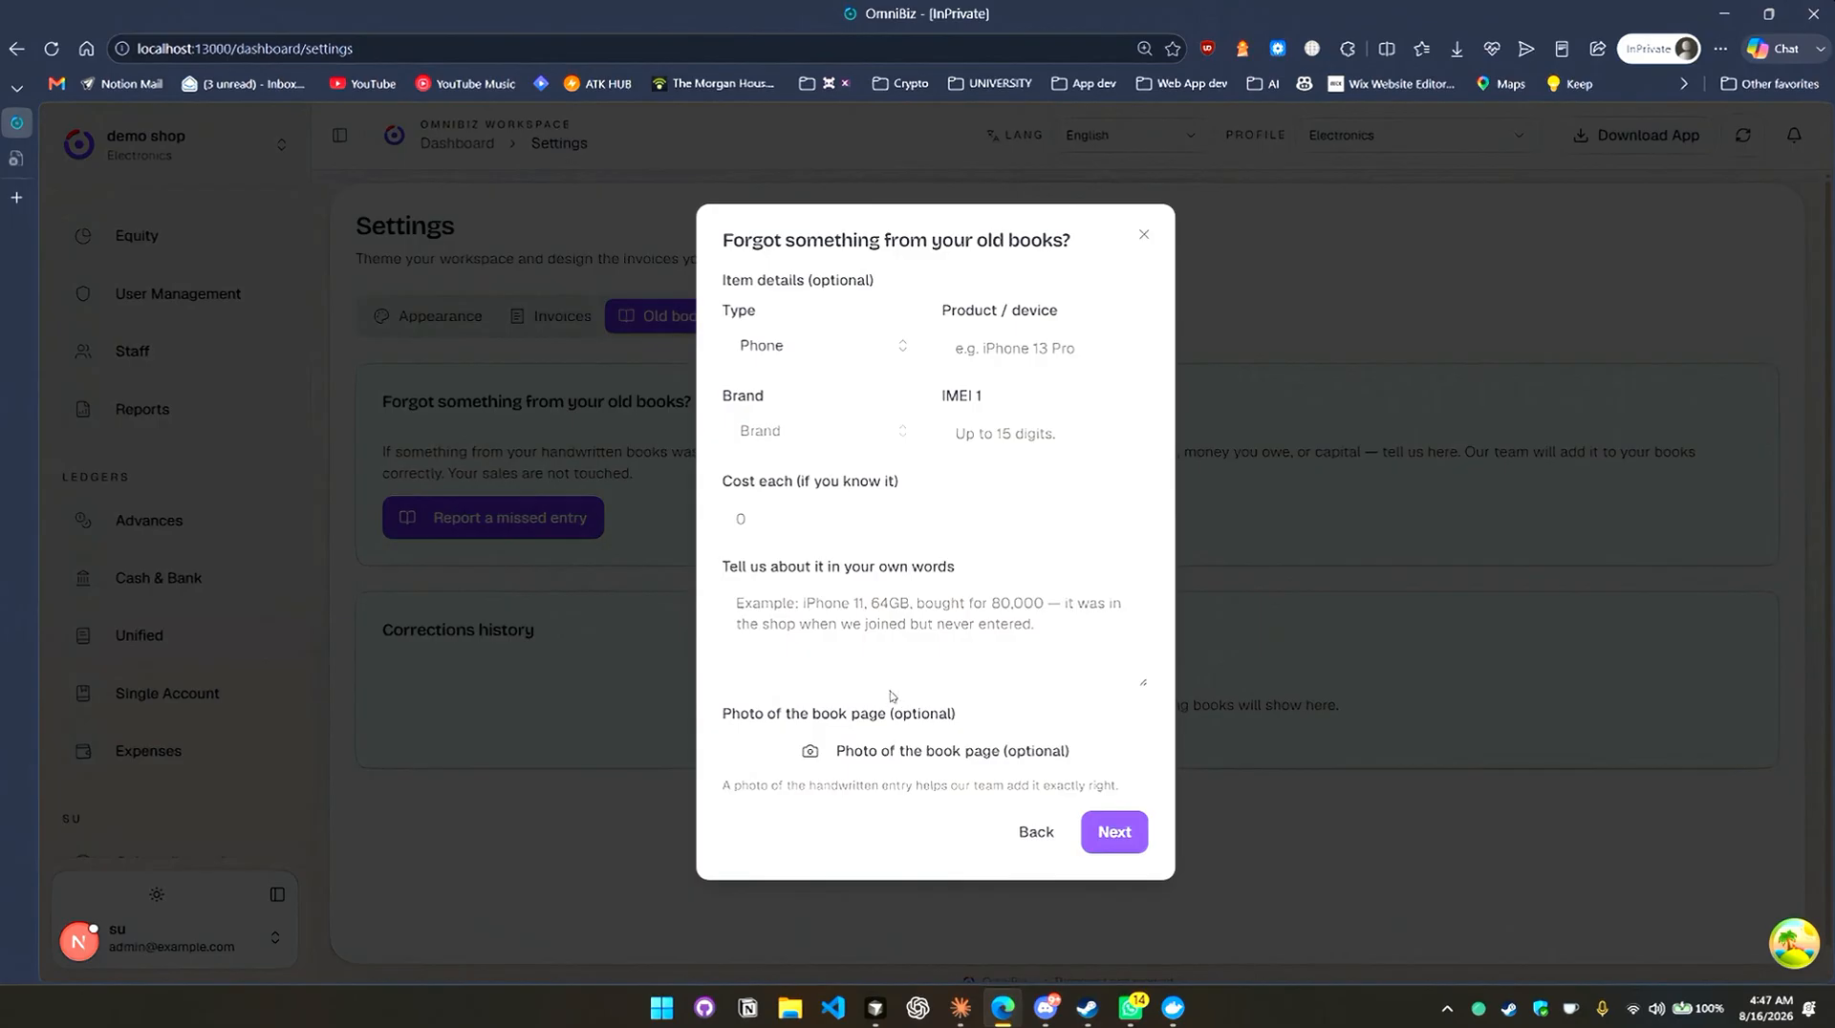
{"action": "left_click", "coordinate": [855, 515]}
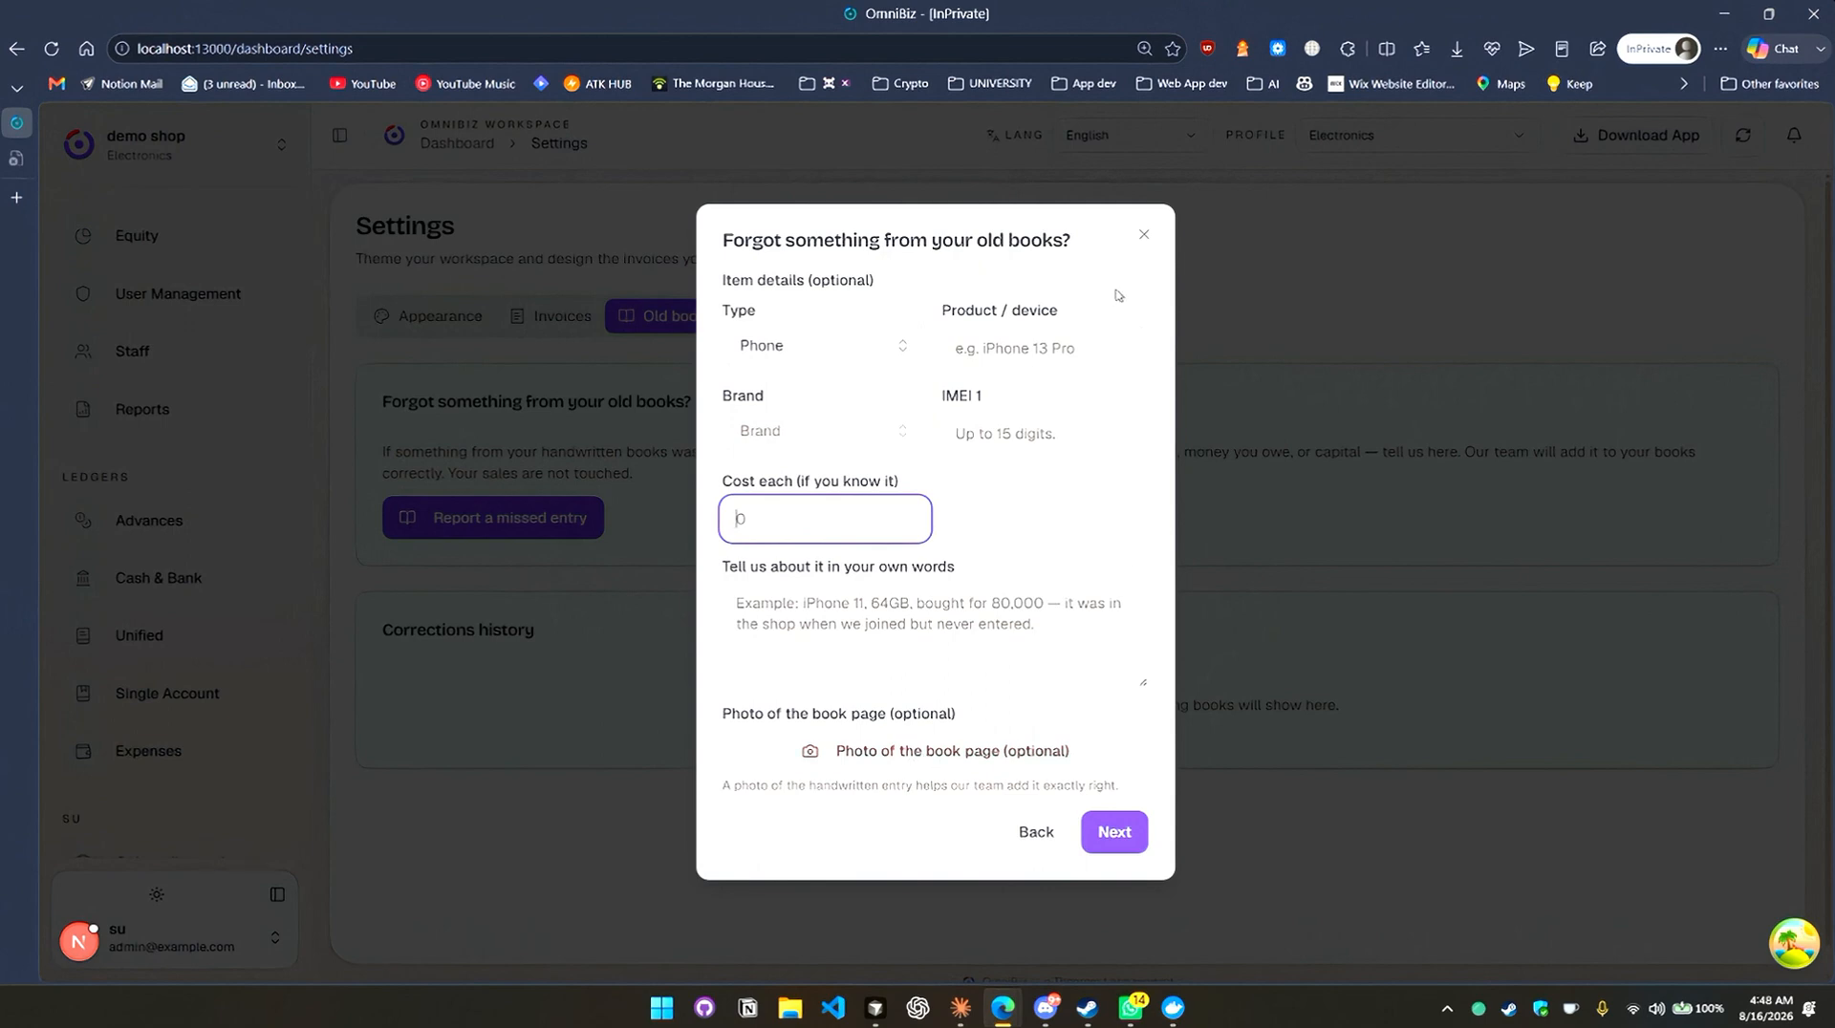
{"action": "left_click", "coordinate": [1143, 235]}
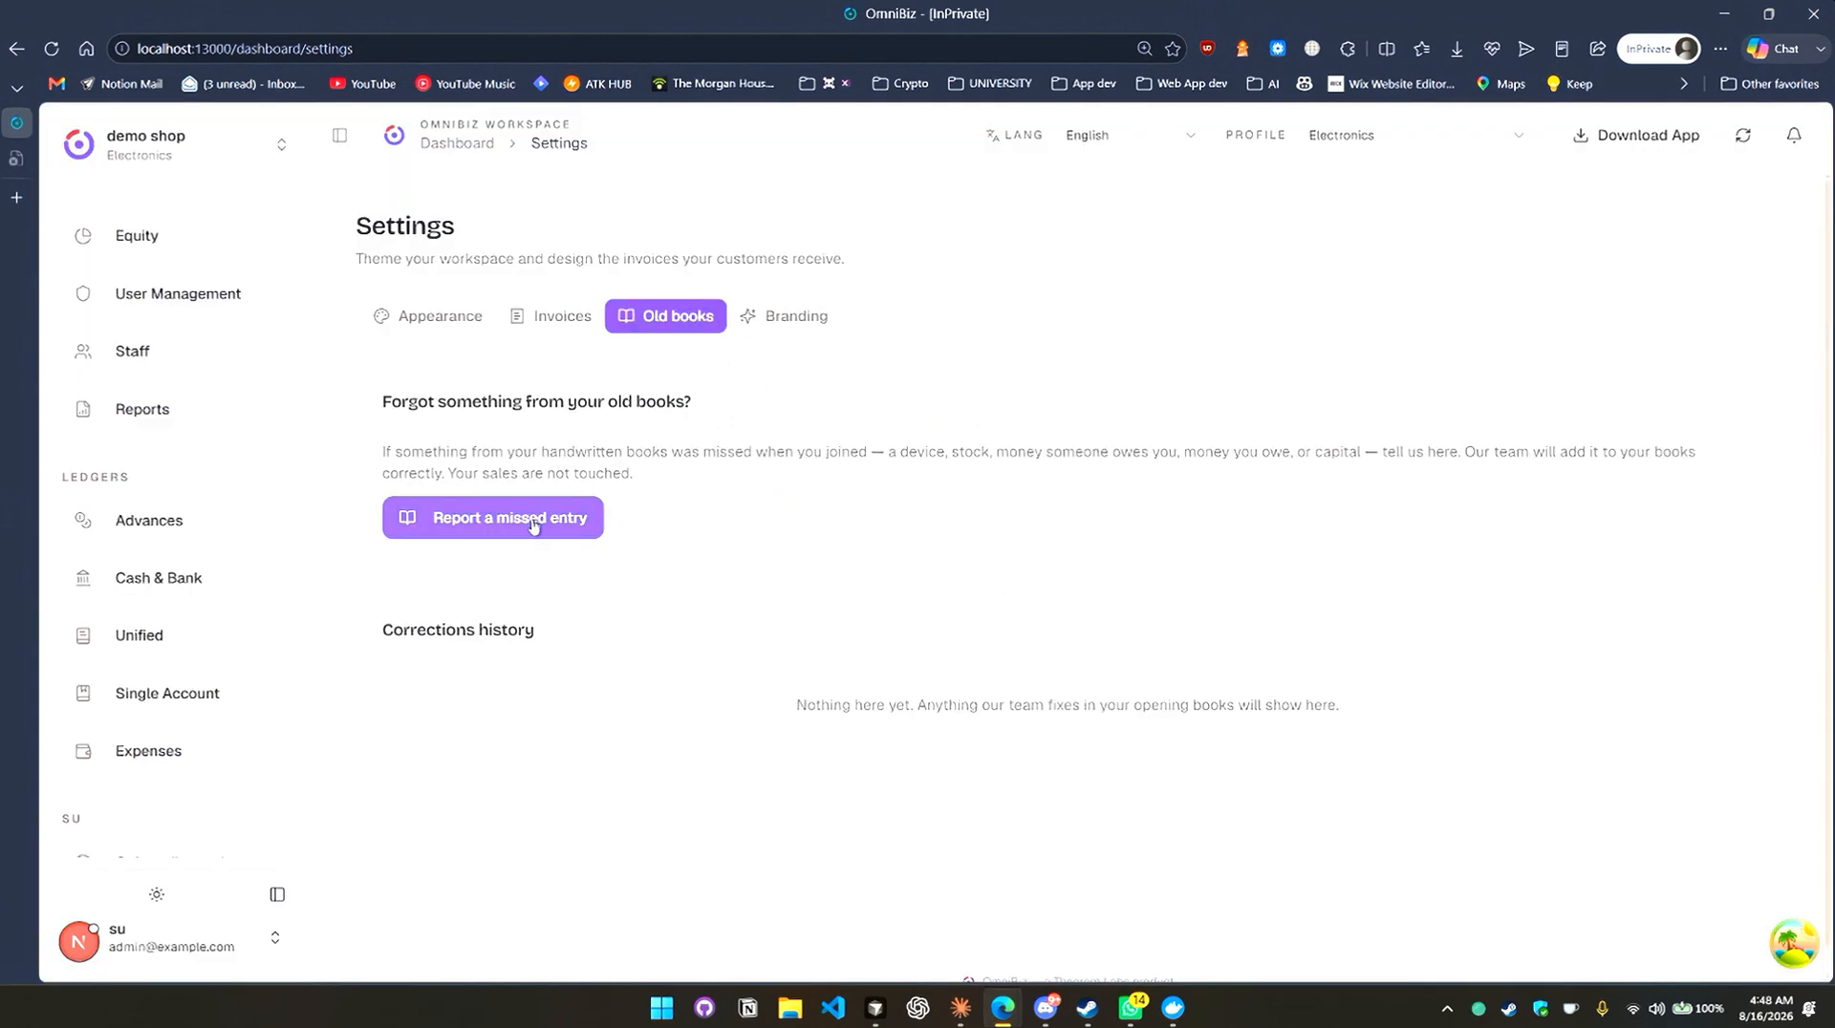
View the missed-entry forms for accessory stock, receivables and payables, and close the report without submitting.
{"action": "scroll", "coordinate": [563, 574], "scroll_direction": "down", "scroll_amount": 1}
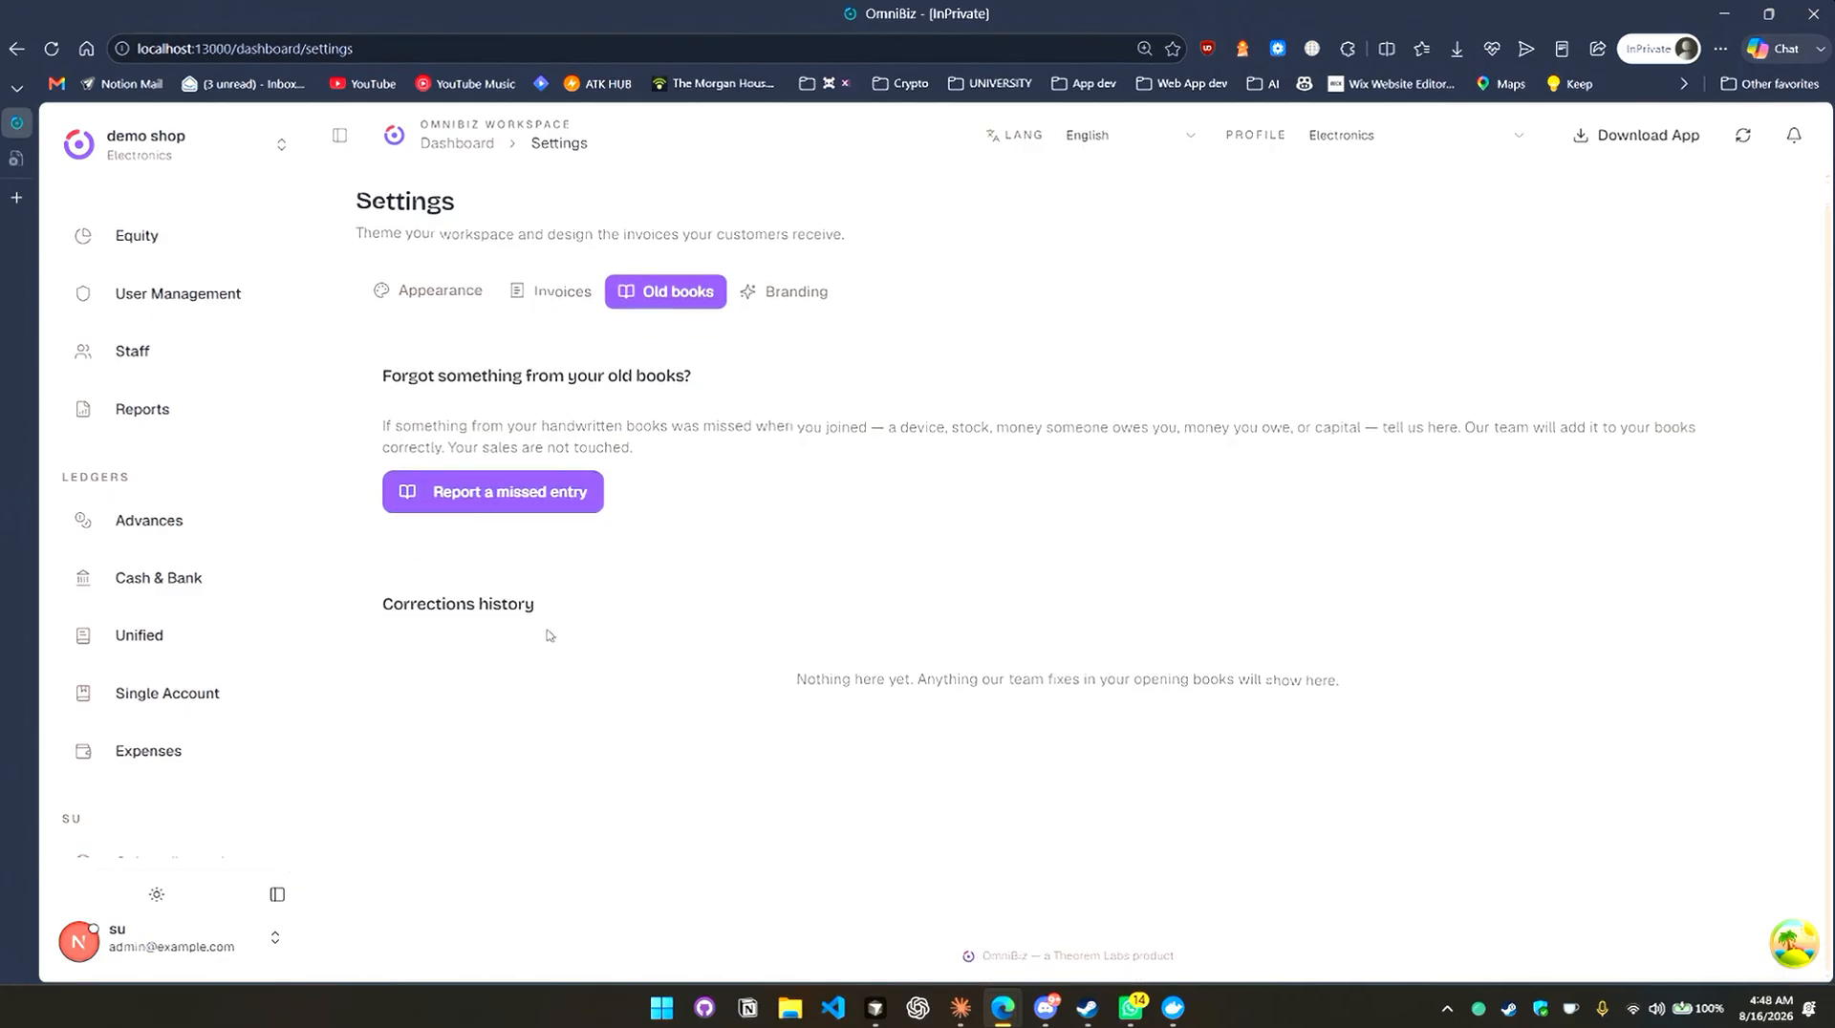
{"action": "scroll", "coordinate": [573, 592], "scroll_direction": "up", "scroll_amount": 1}
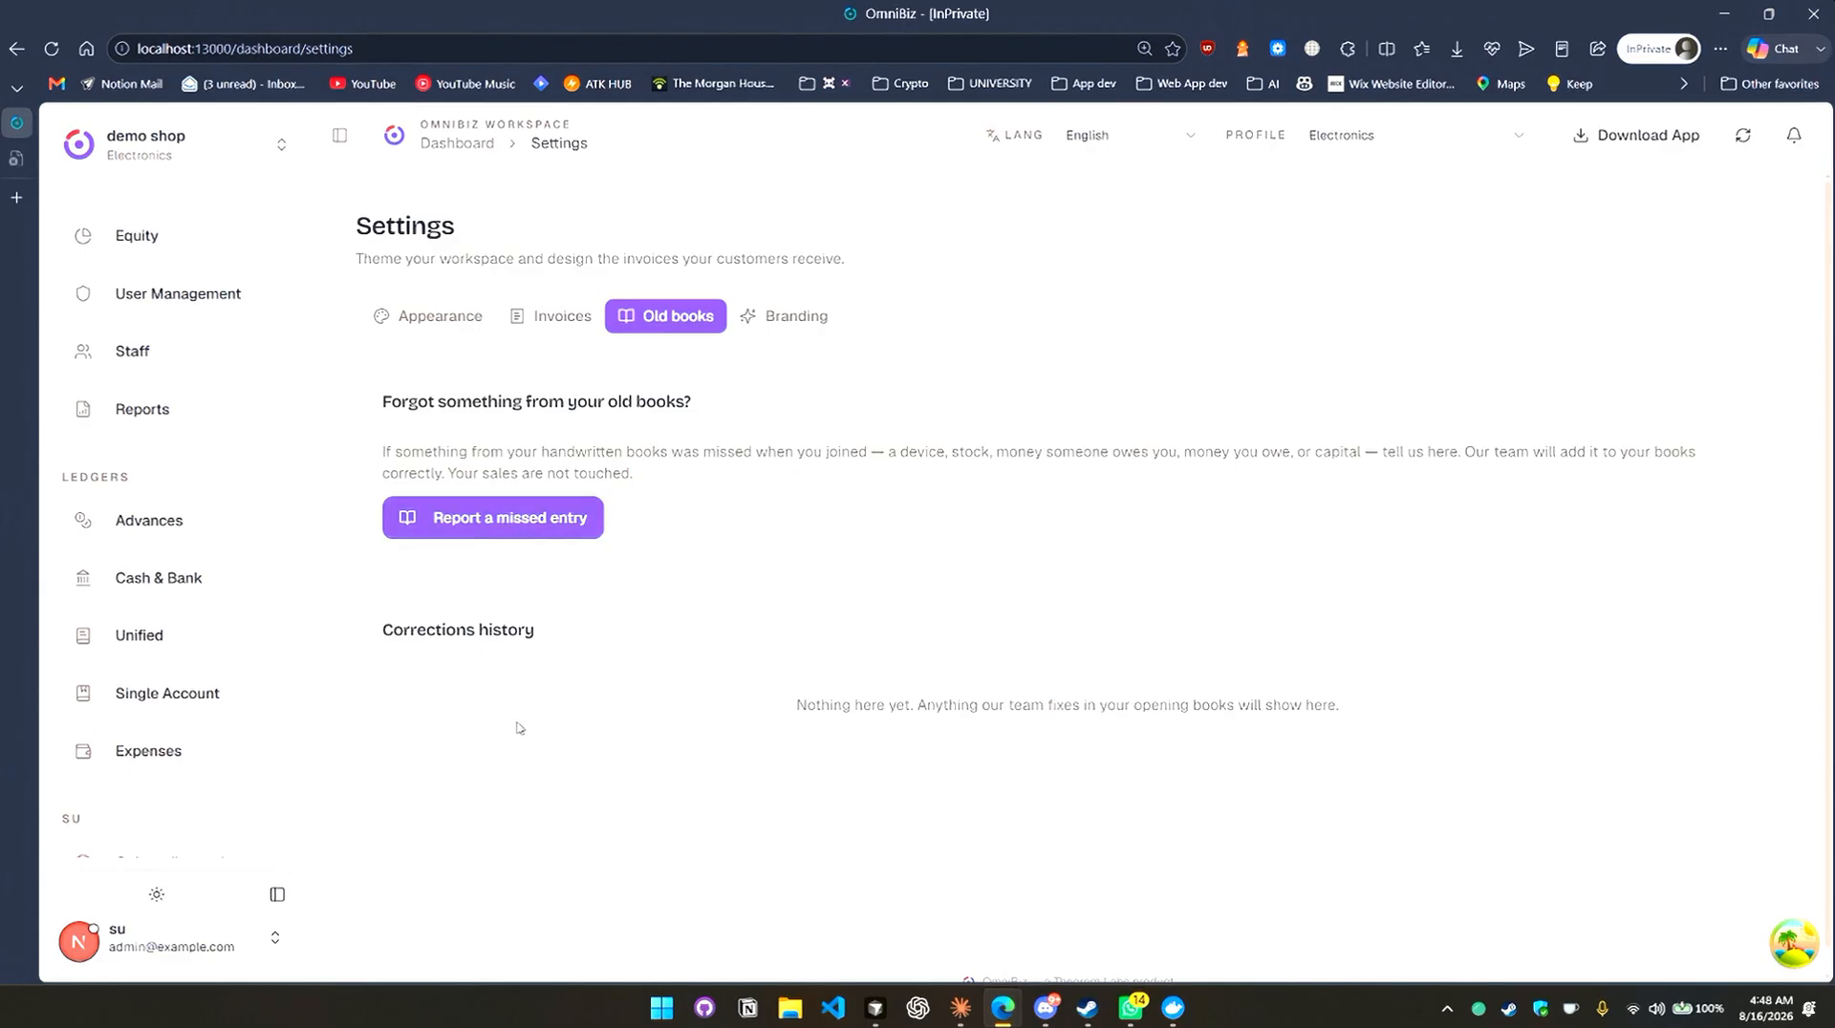
{"action": "left_click", "coordinate": [502, 525]}
{"action": "left_click", "coordinate": [1064, 491]}
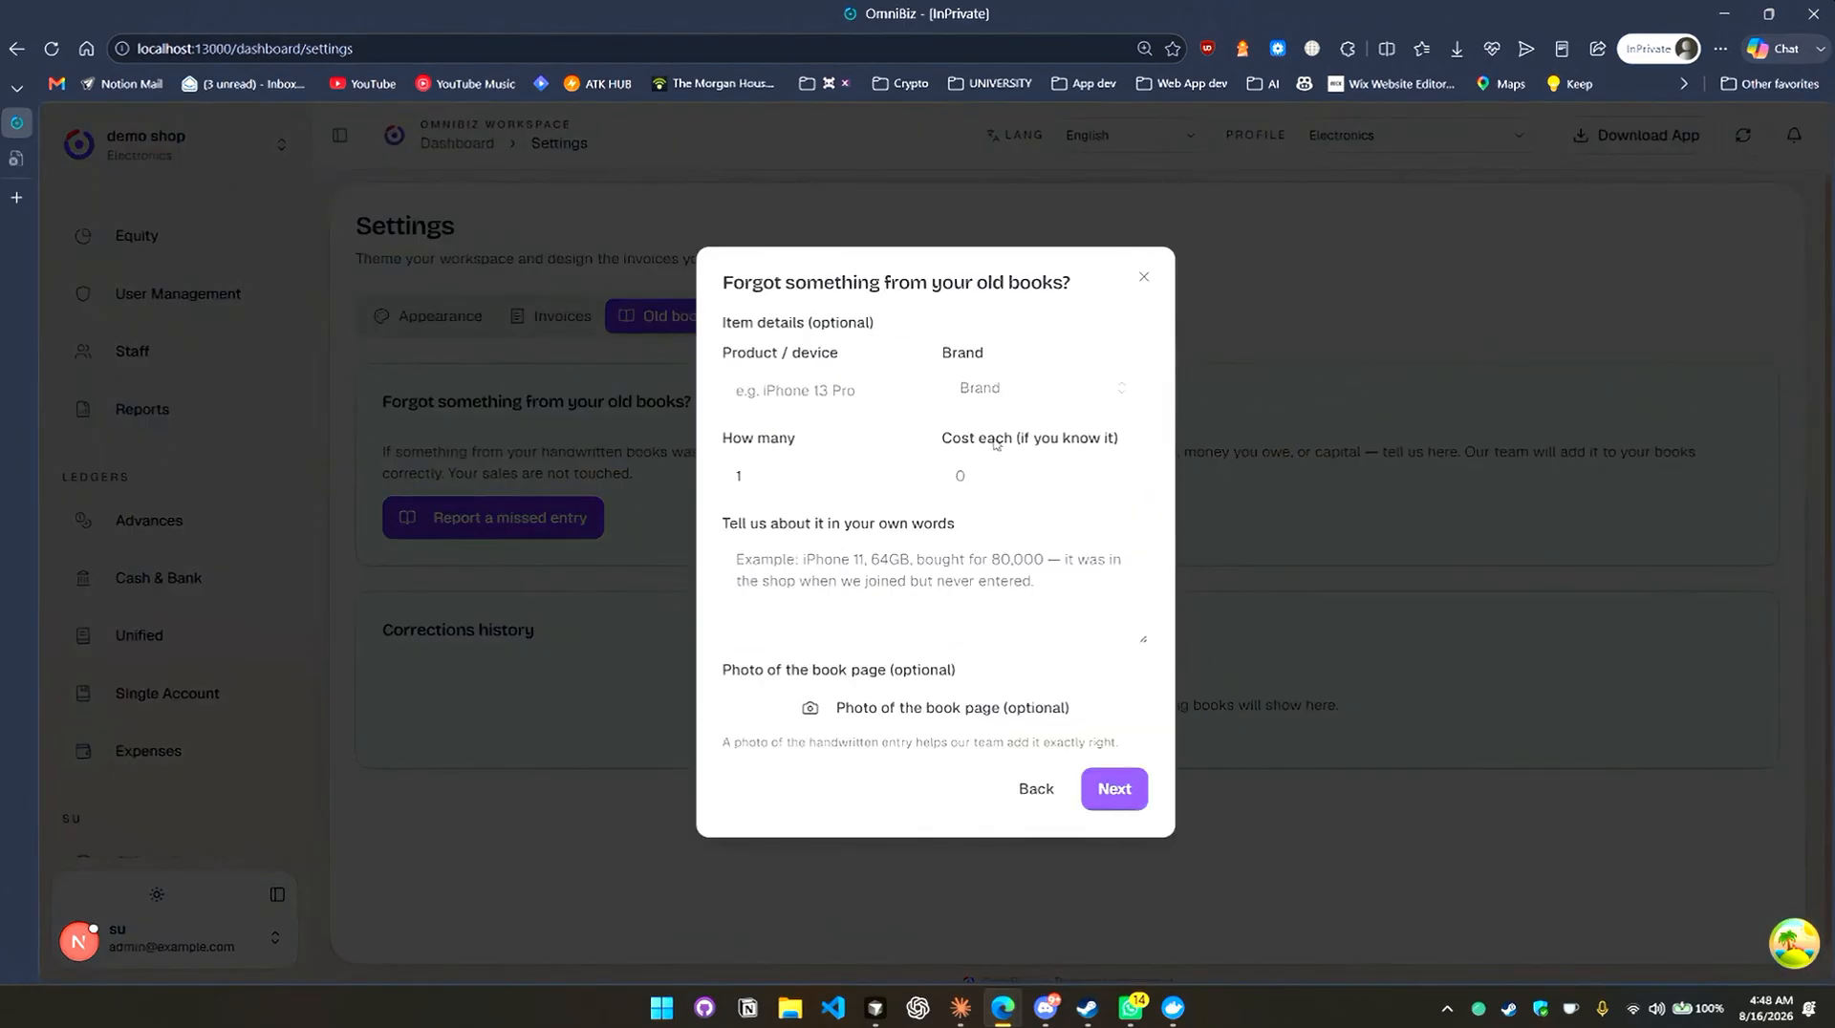
{"action": "left_click", "coordinate": [1032, 786]}
{"action": "left_click", "coordinate": [792, 598]}
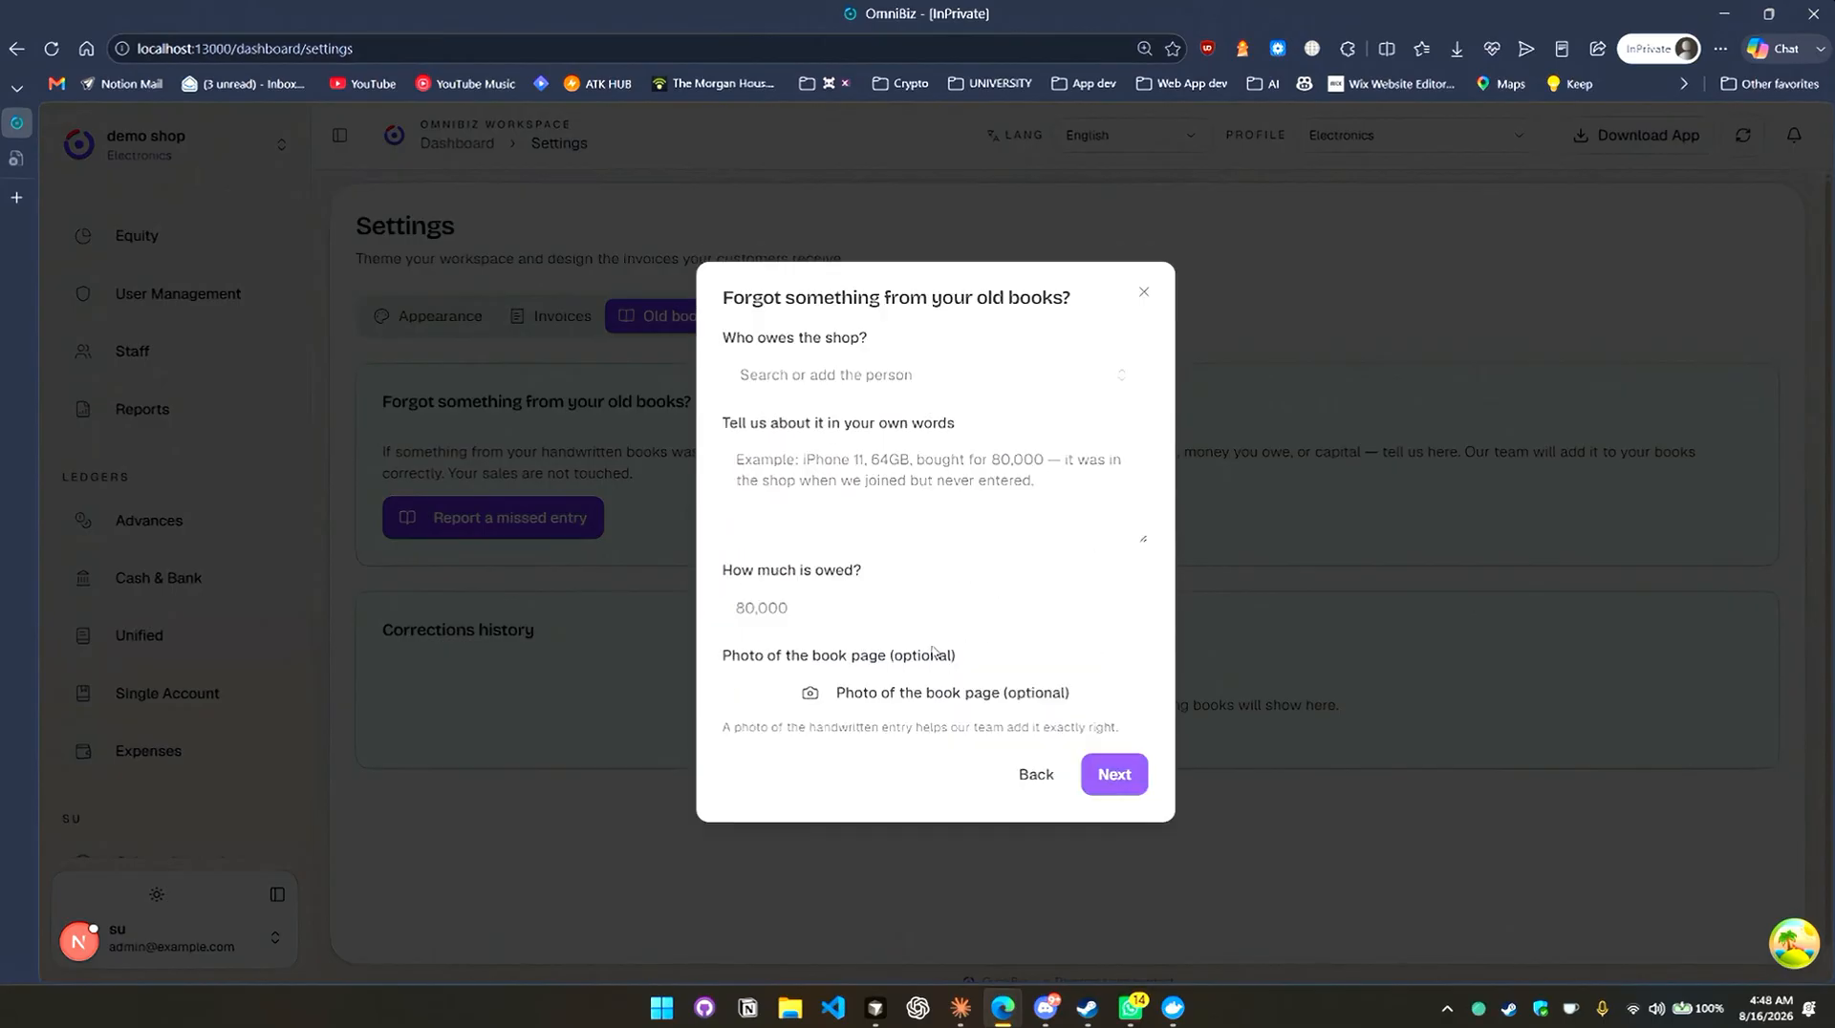
{"action": "left_click", "coordinate": [1032, 788]}
{"action": "left_click", "coordinate": [1040, 569]}
{"action": "left_click", "coordinate": [1036, 775]}
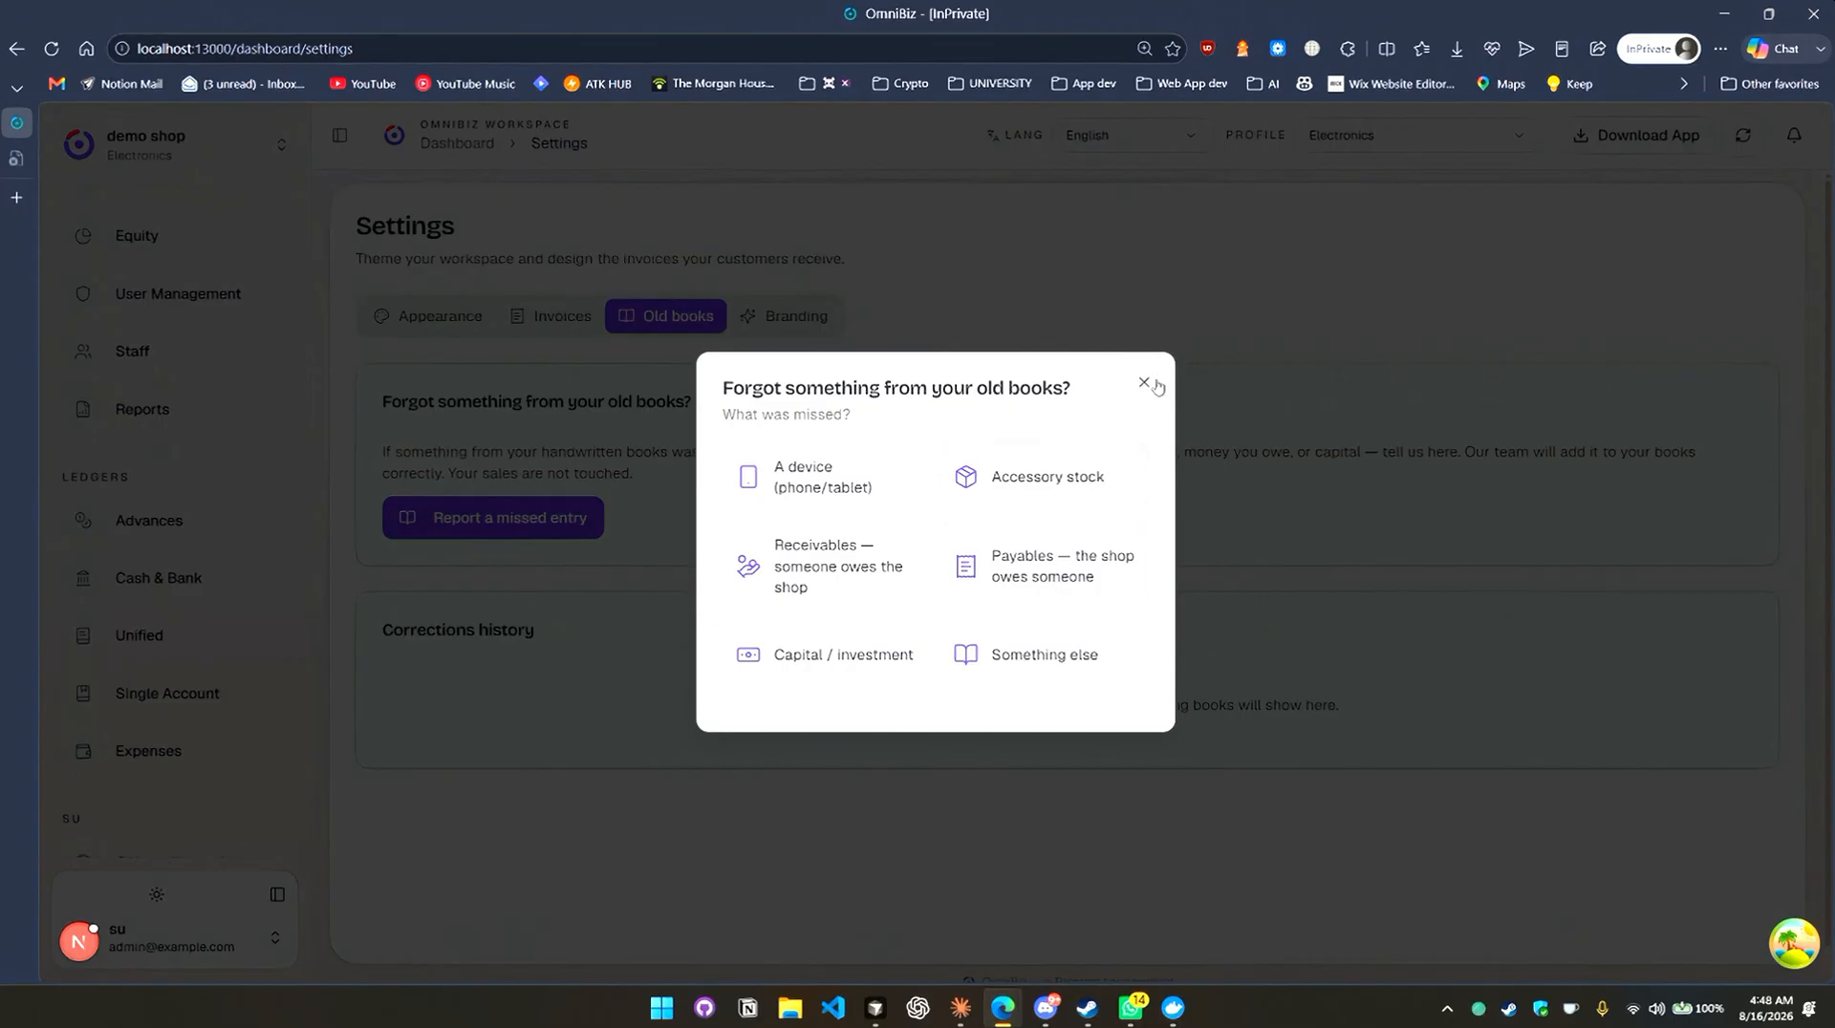
{"action": "left_click", "coordinate": [1154, 384]}
Look over the Appearance settings and the Invoices settings, including the templates, brand colour and template per document type.
{"action": "scroll", "coordinate": [220, 568], "scroll_direction": "up", "scroll_amount": 3}
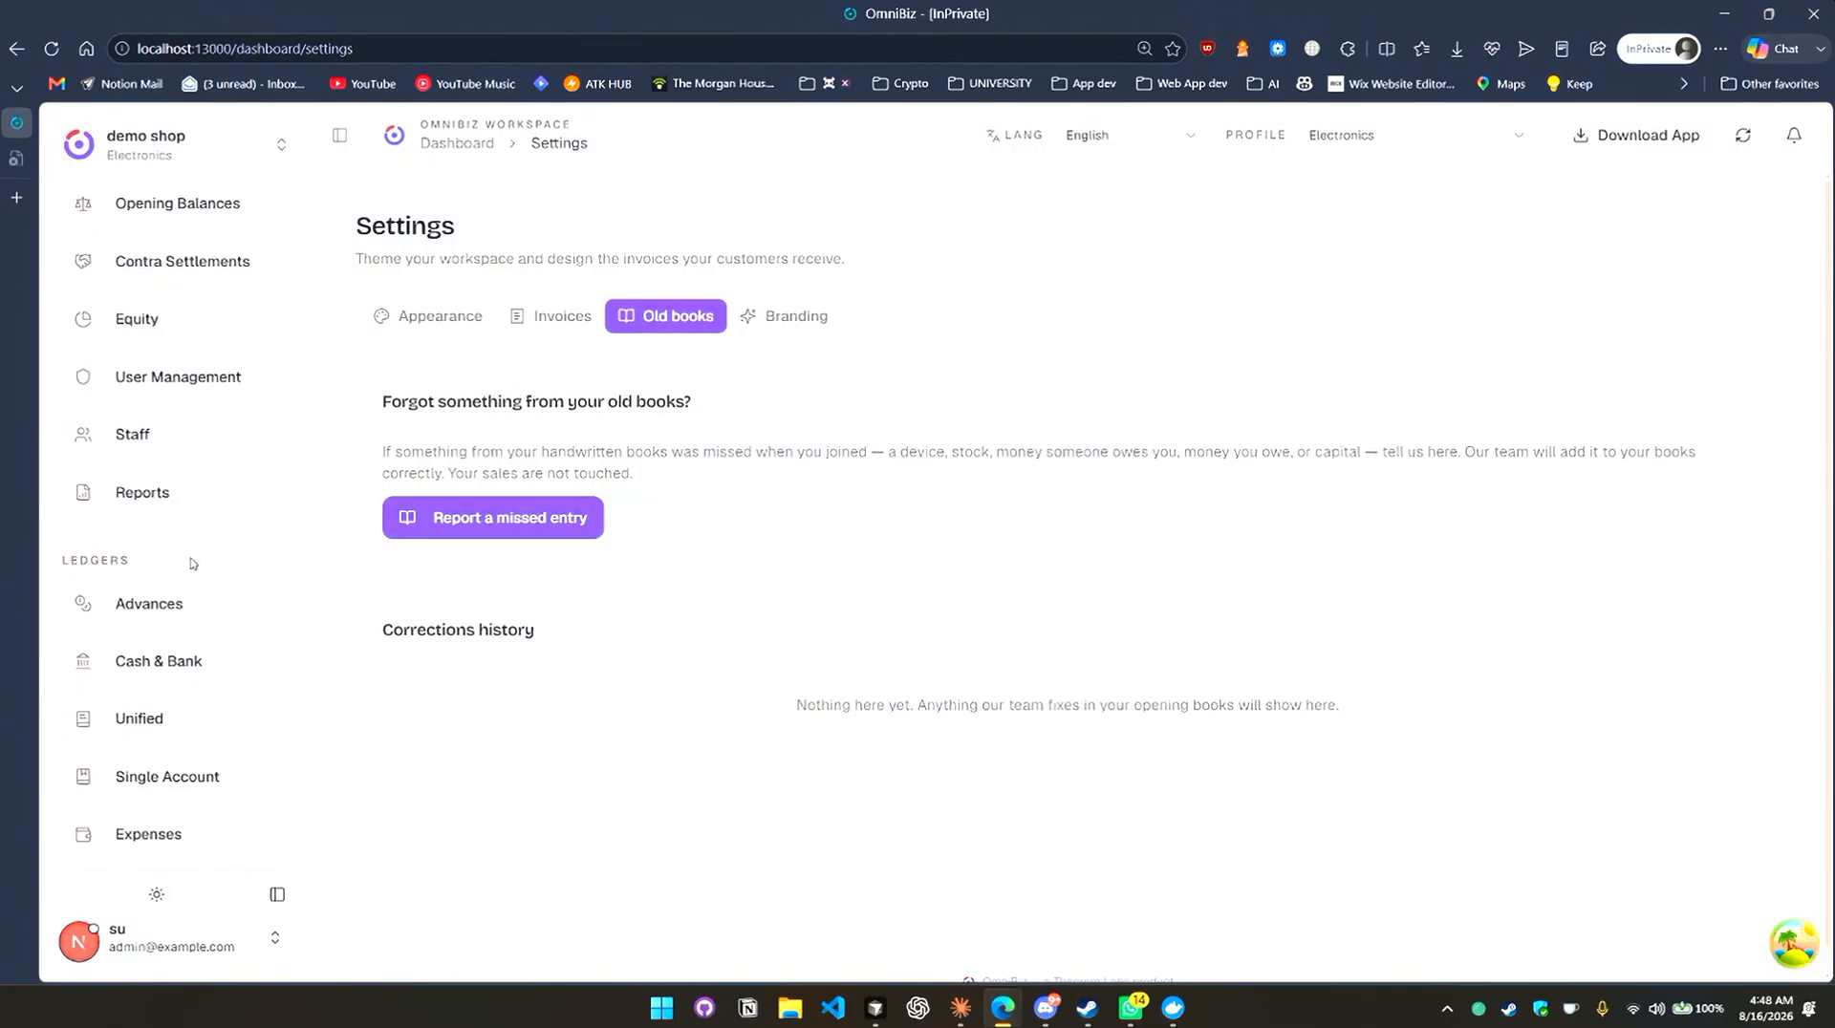
{"action": "scroll", "coordinate": [195, 564], "scroll_direction": "up", "scroll_amount": 10}
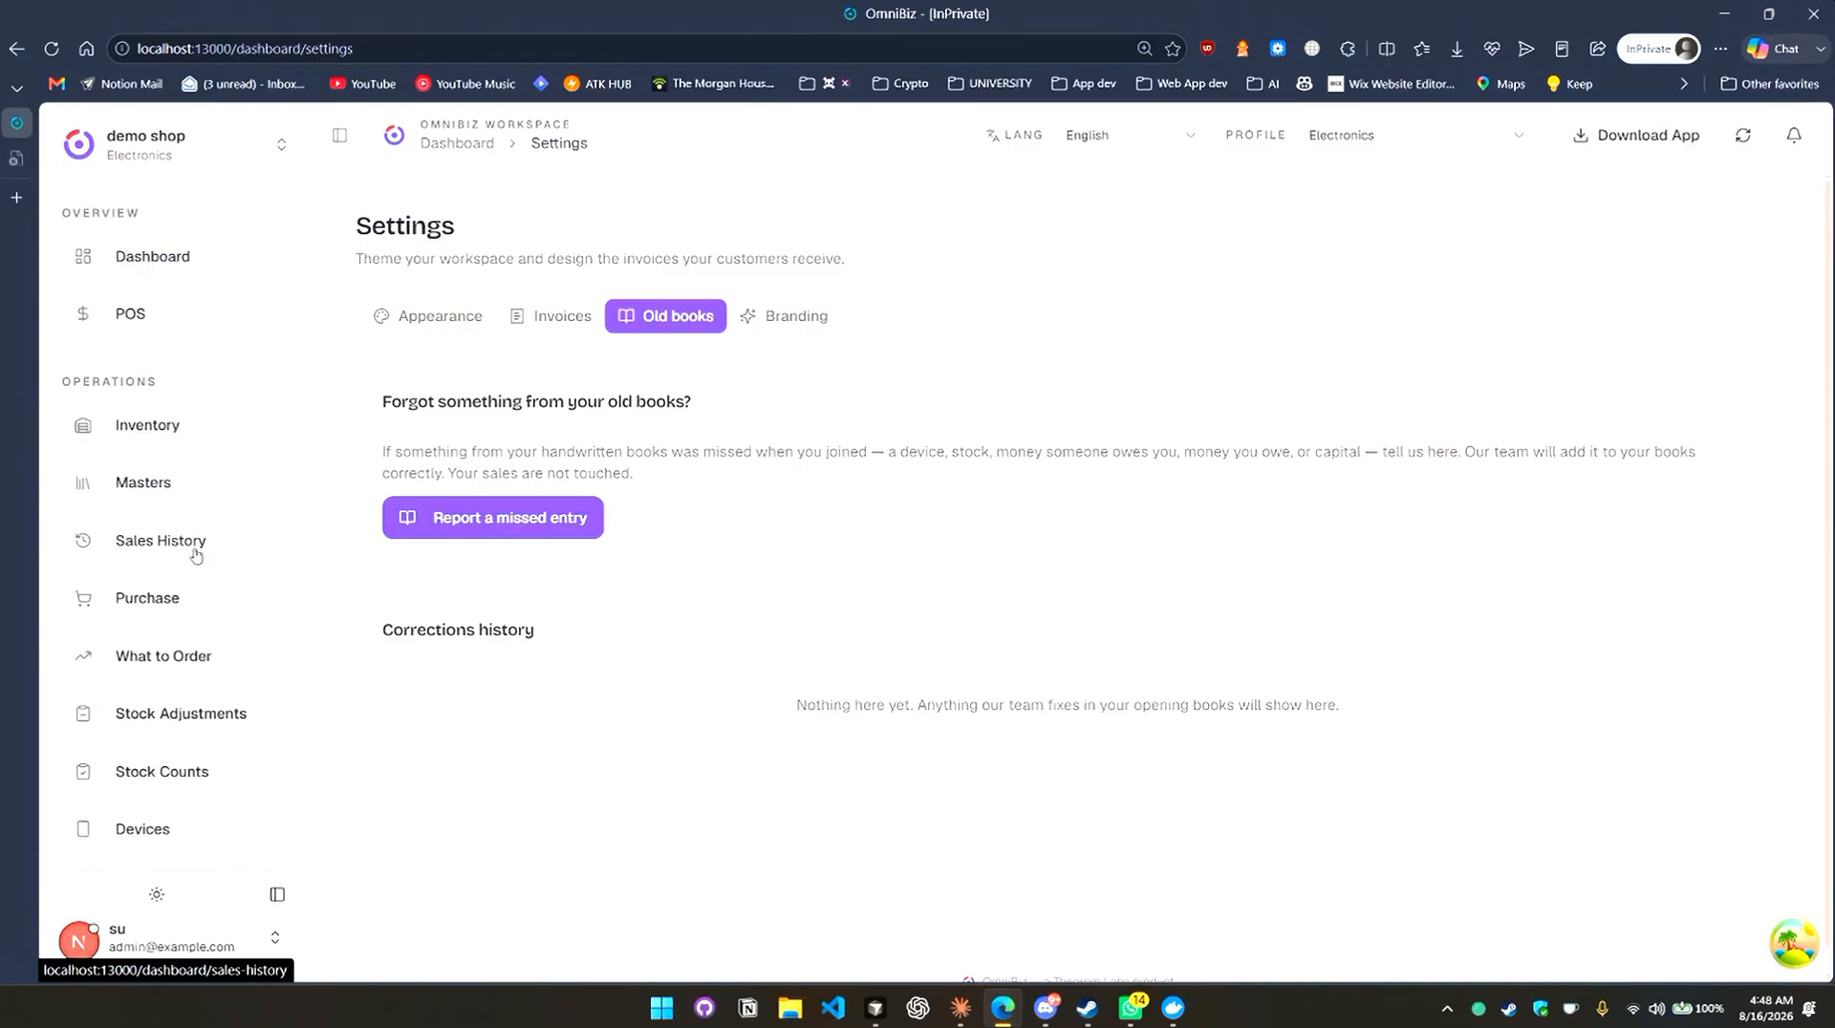
{"action": "left_click", "coordinate": [384, 318]}
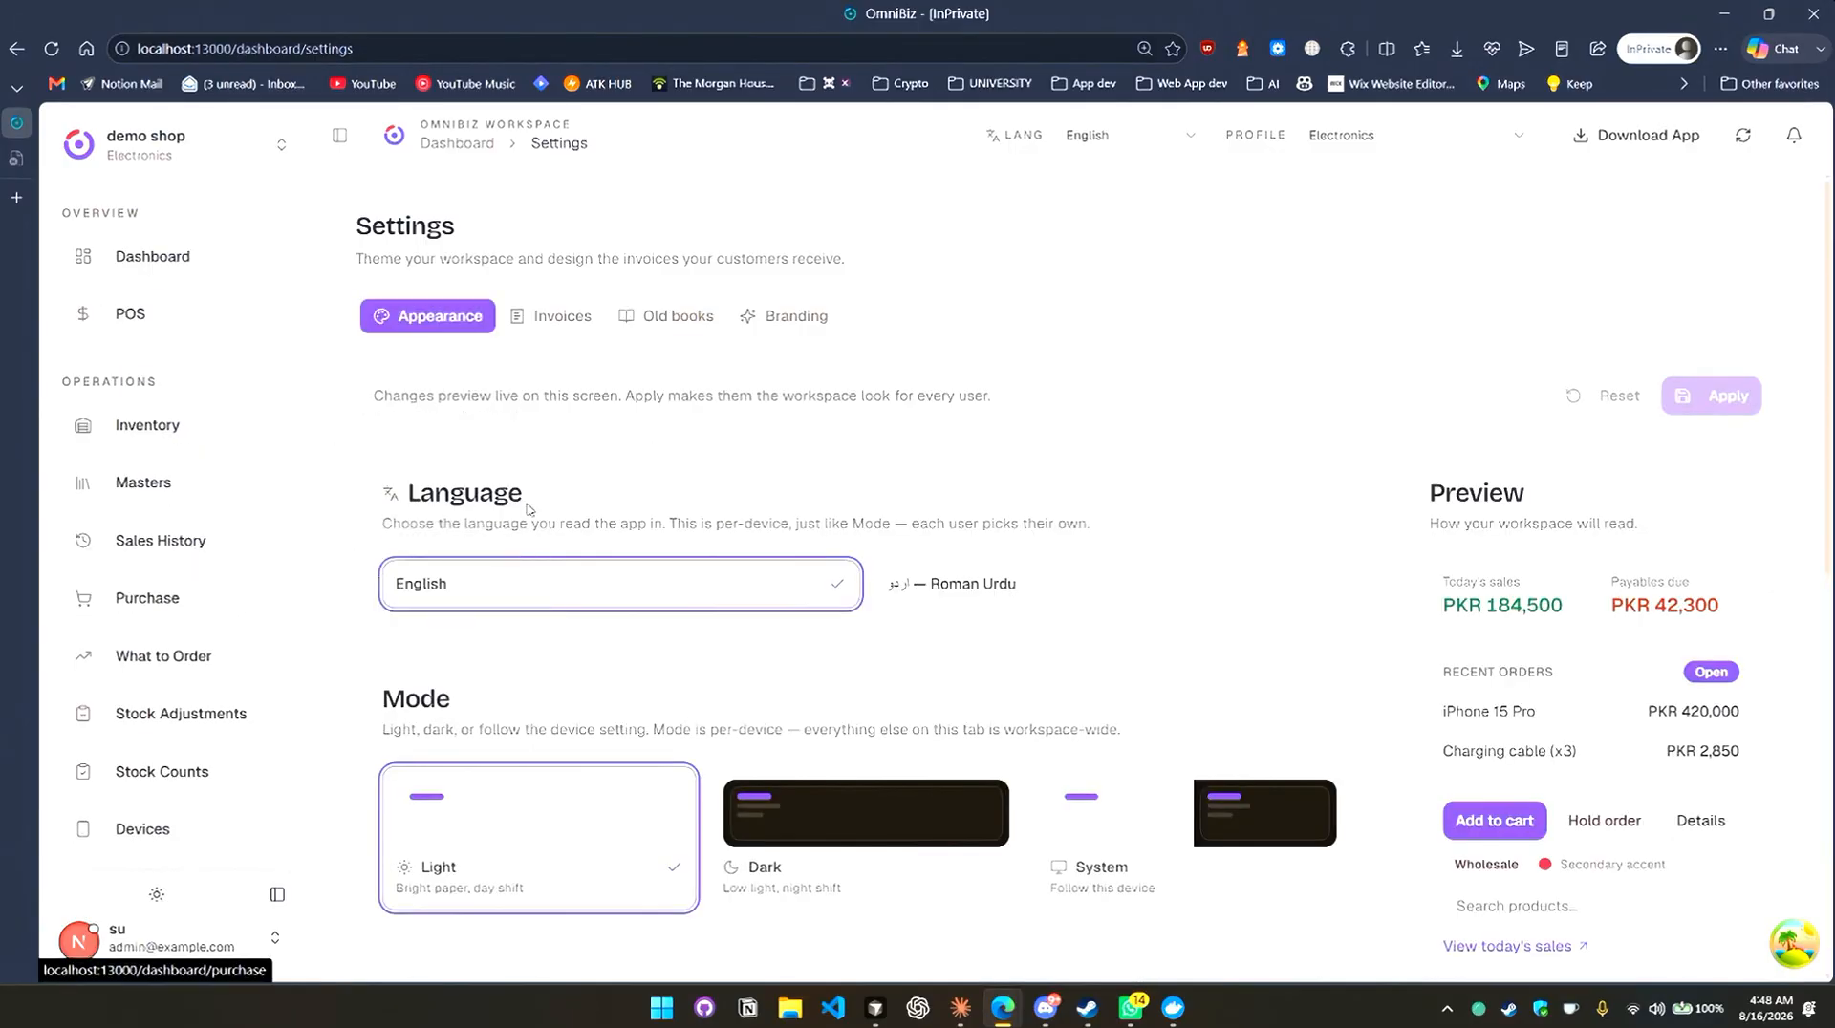
{"action": "scroll", "coordinate": [612, 592], "scroll_direction": "down", "scroll_amount": 4}
{"action": "scroll", "coordinate": [635, 618], "scroll_direction": "up", "scroll_amount": 4}
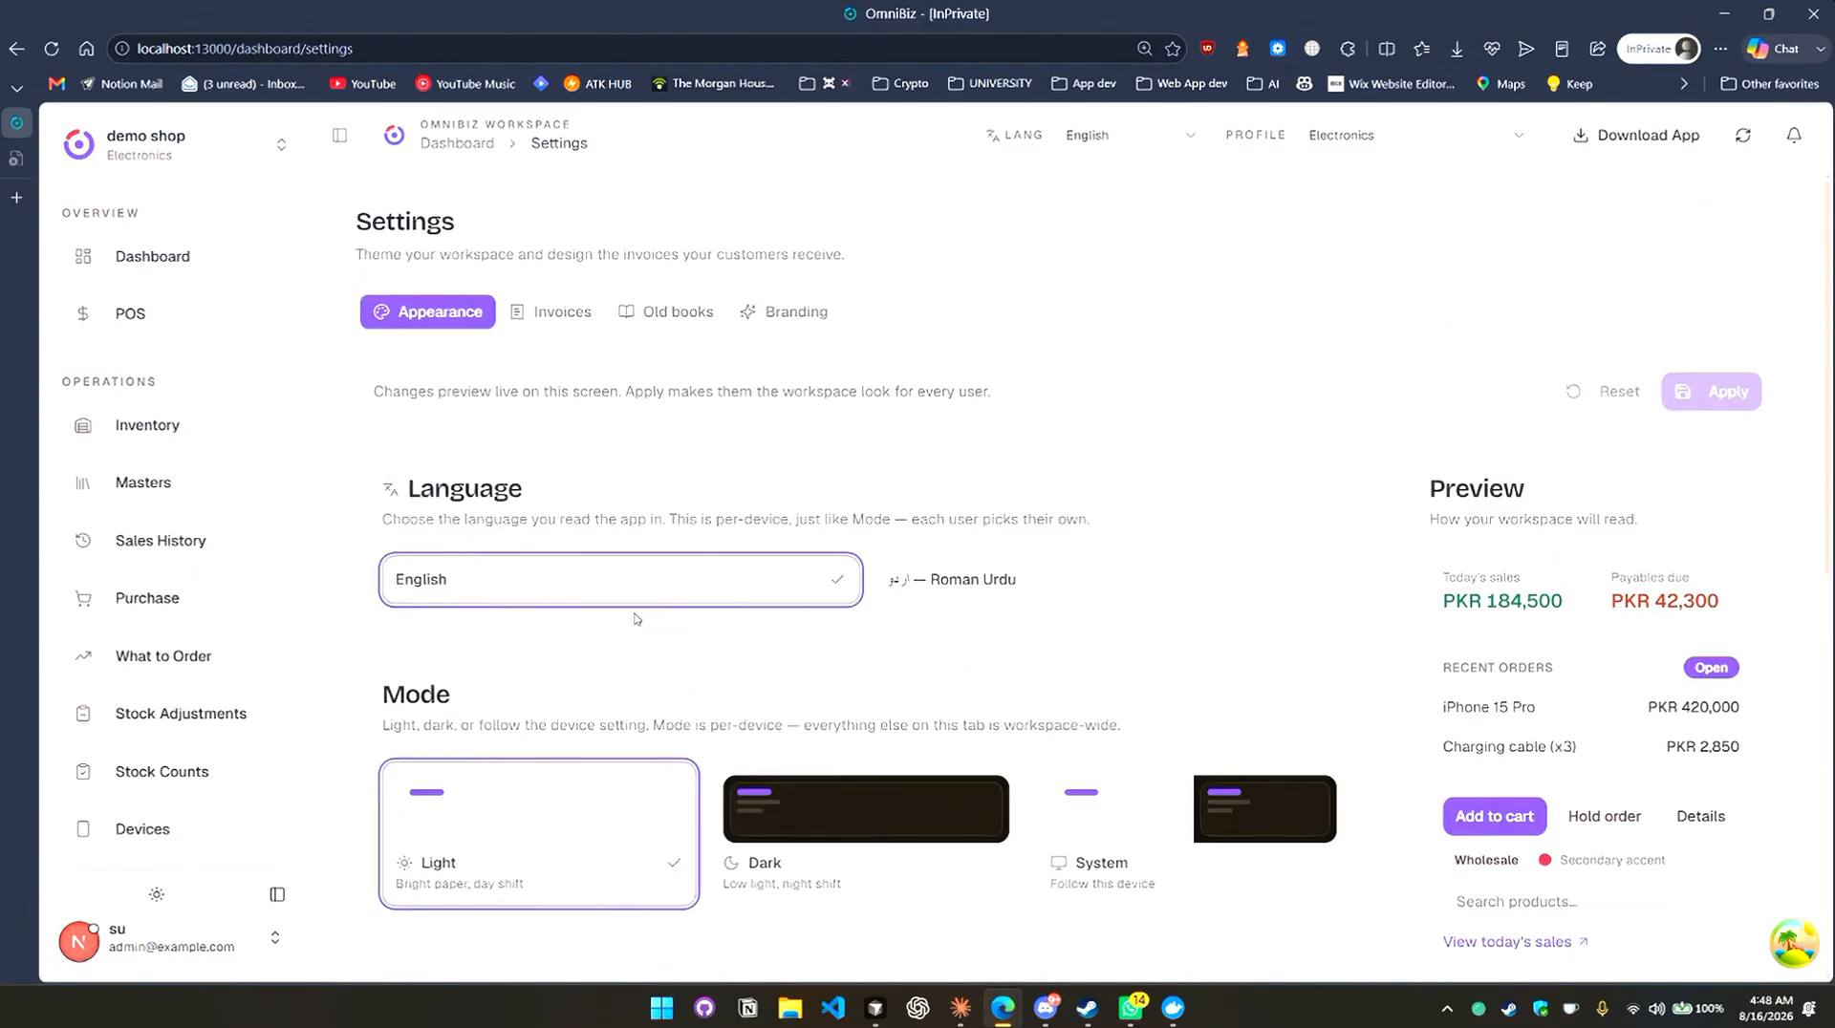
{"action": "left_click", "coordinate": [540, 315]}
{"action": "scroll", "coordinate": [612, 612], "scroll_direction": "down", "scroll_amount": 4}
{"action": "scroll", "coordinate": [574, 593], "scroll_direction": "down", "scroll_amount": 4}
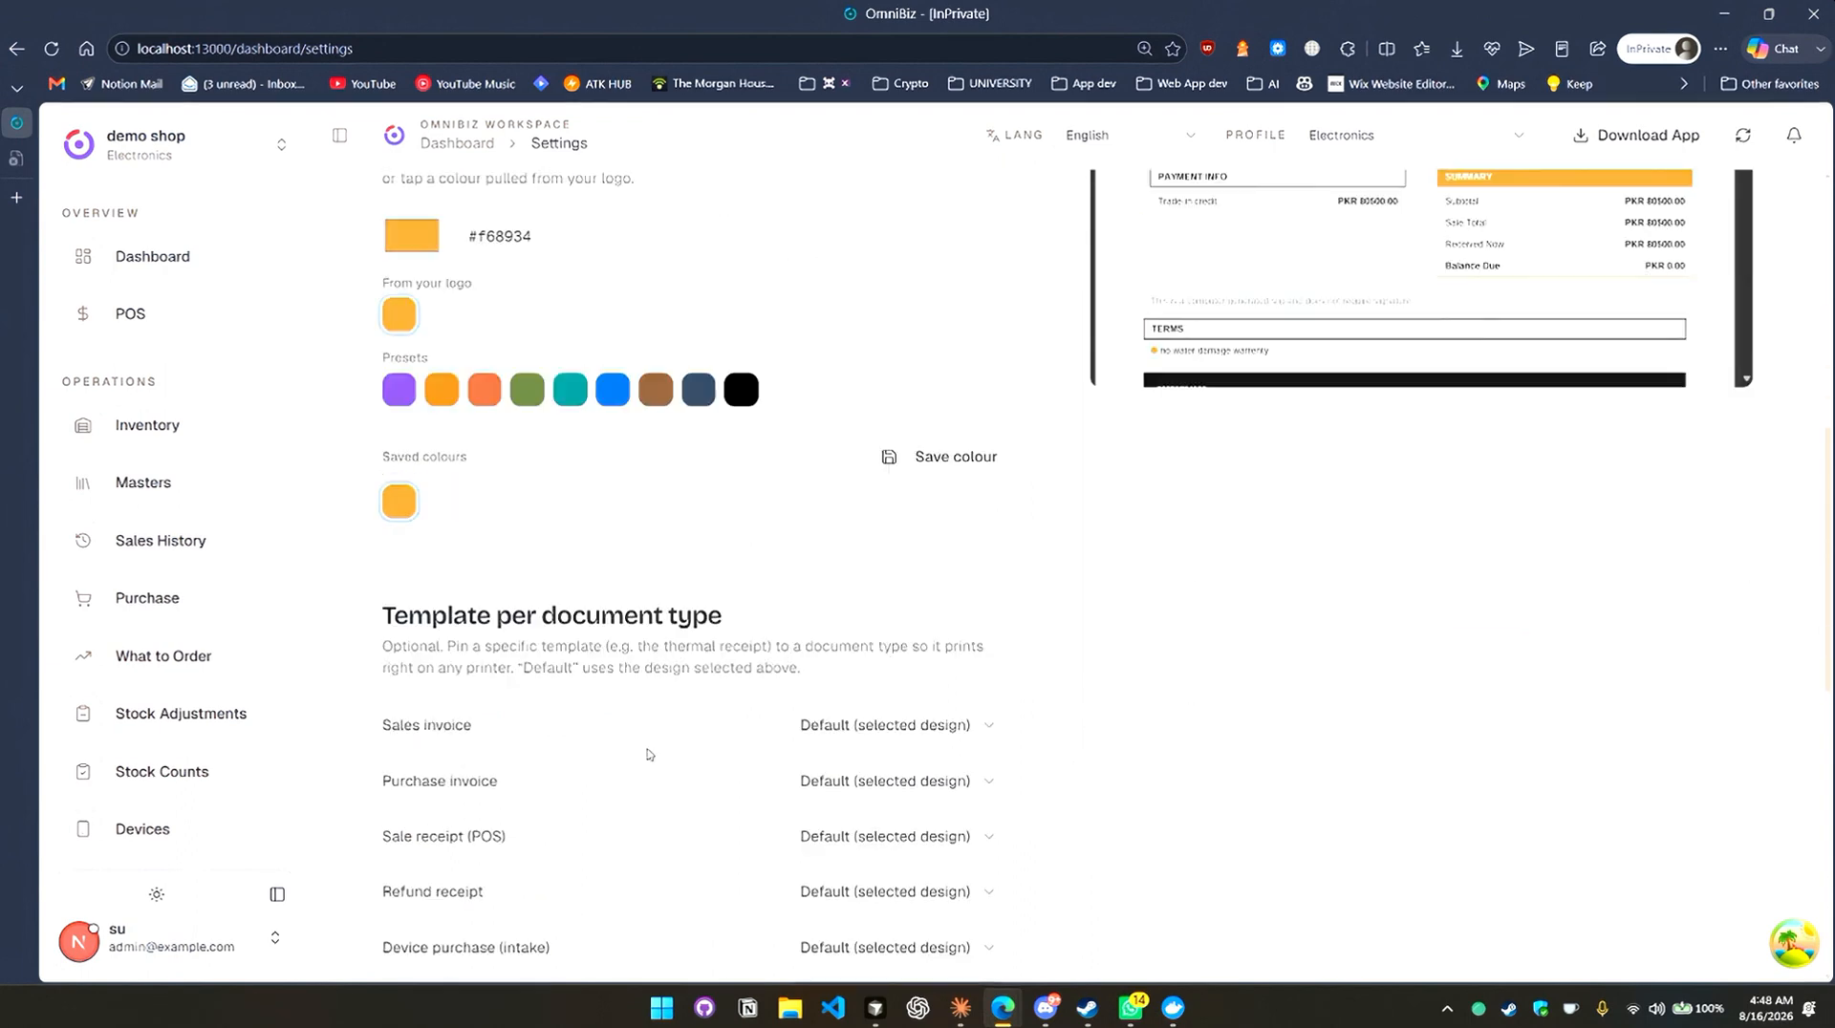
{"action": "scroll", "coordinate": [643, 758], "scroll_direction": "up", "scroll_amount": 5}
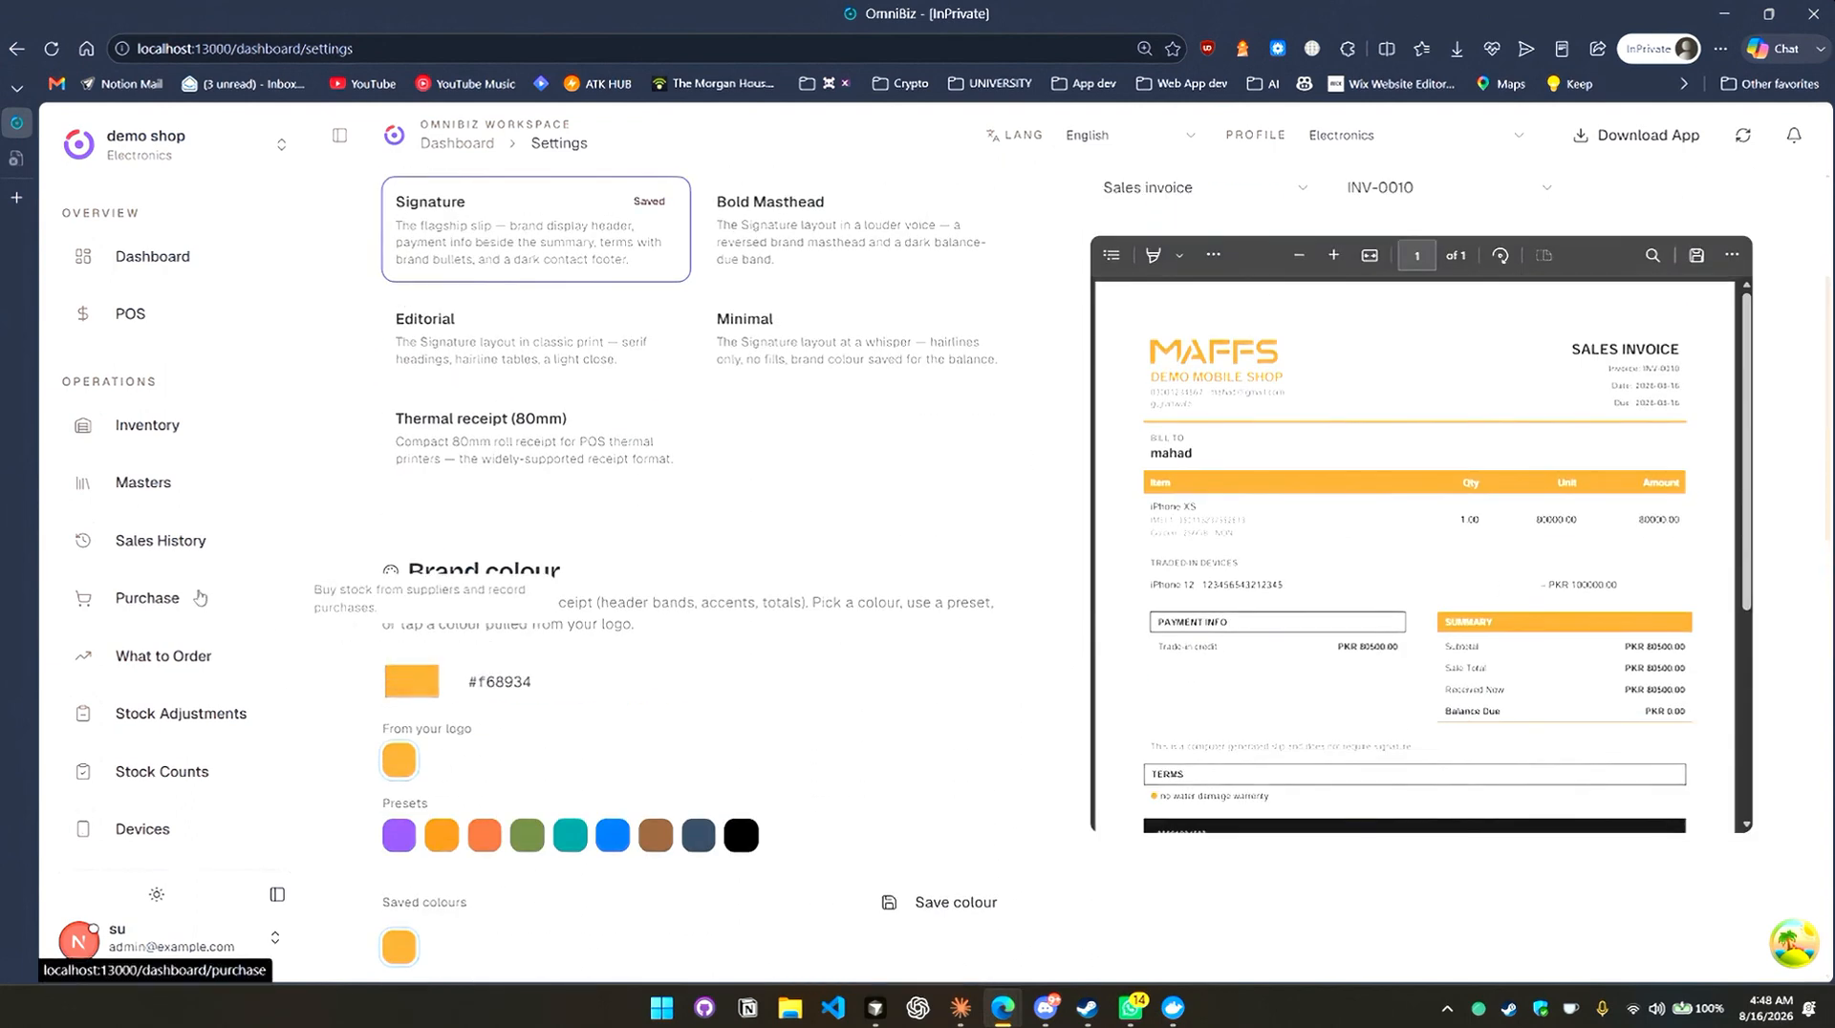
{"action": "scroll", "coordinate": [184, 596], "scroll_direction": "down", "scroll_amount": 2}
{"action": "scroll", "coordinate": [182, 583], "scroll_direction": "up", "scroll_amount": 2}
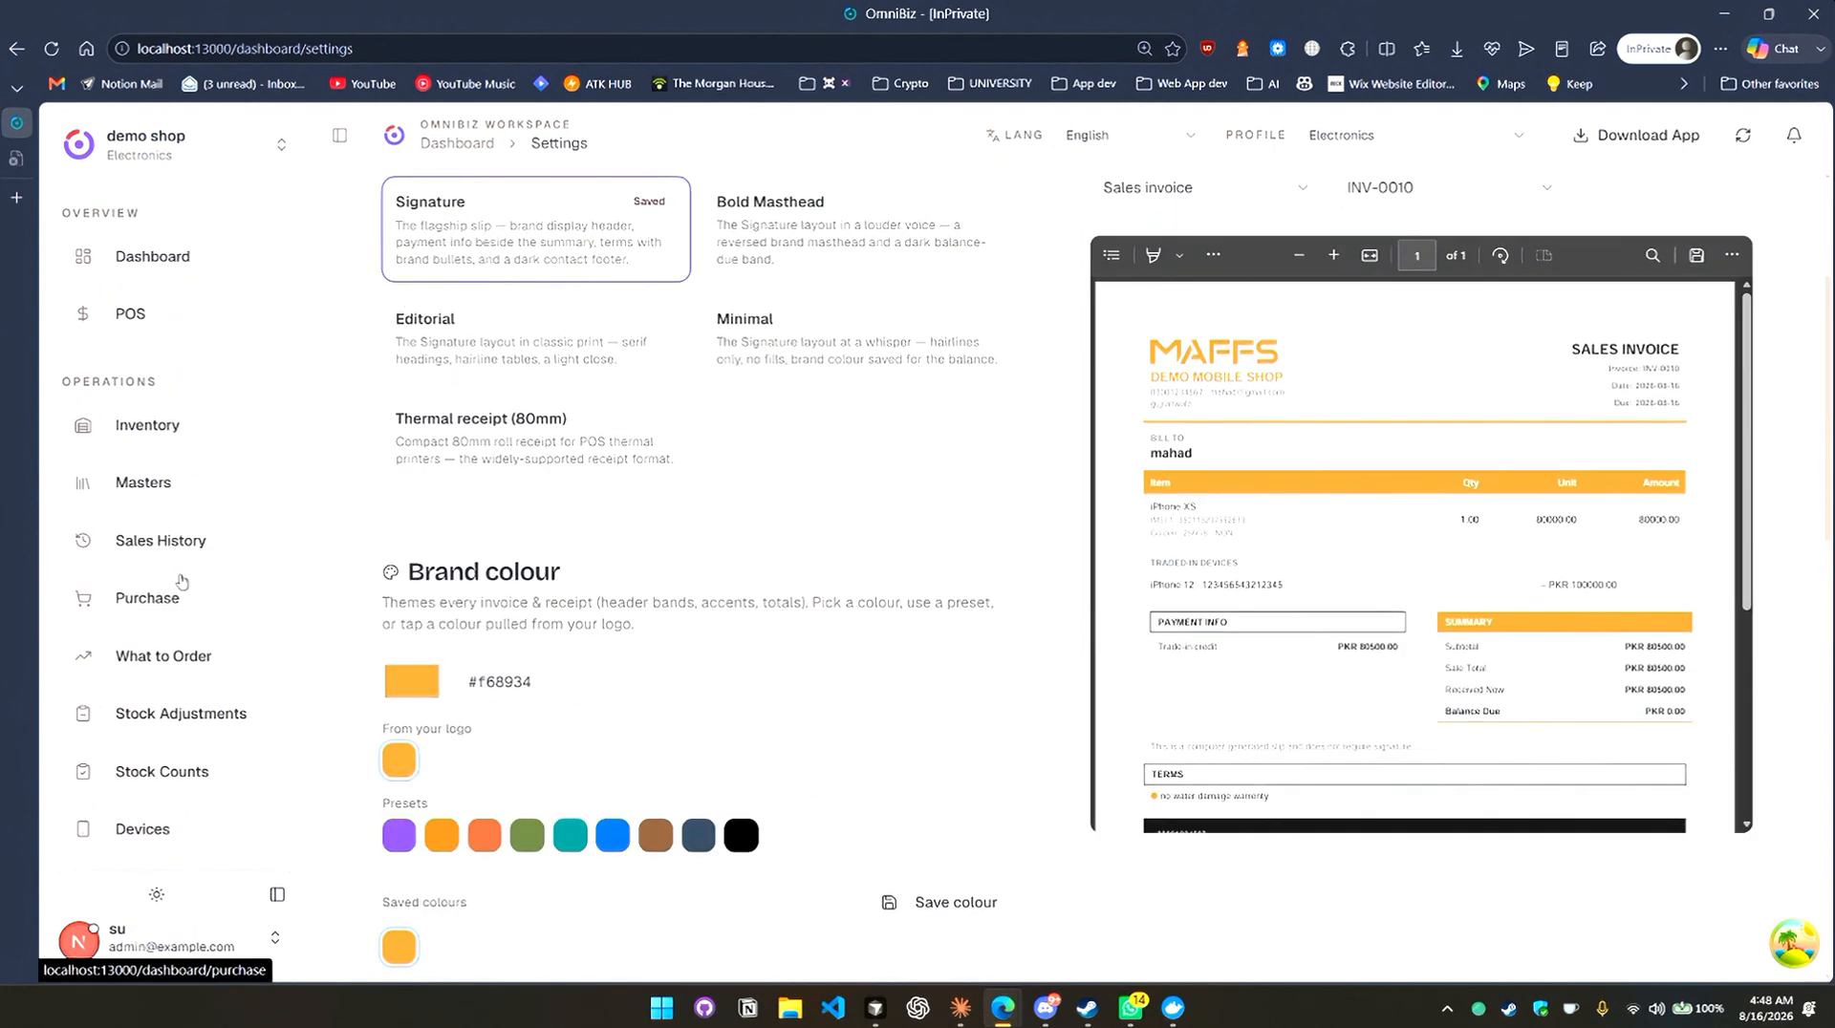
Open the dashboard overview and look over its profit, sales mix and balance cards.
{"action": "left_click", "coordinate": [164, 257]}
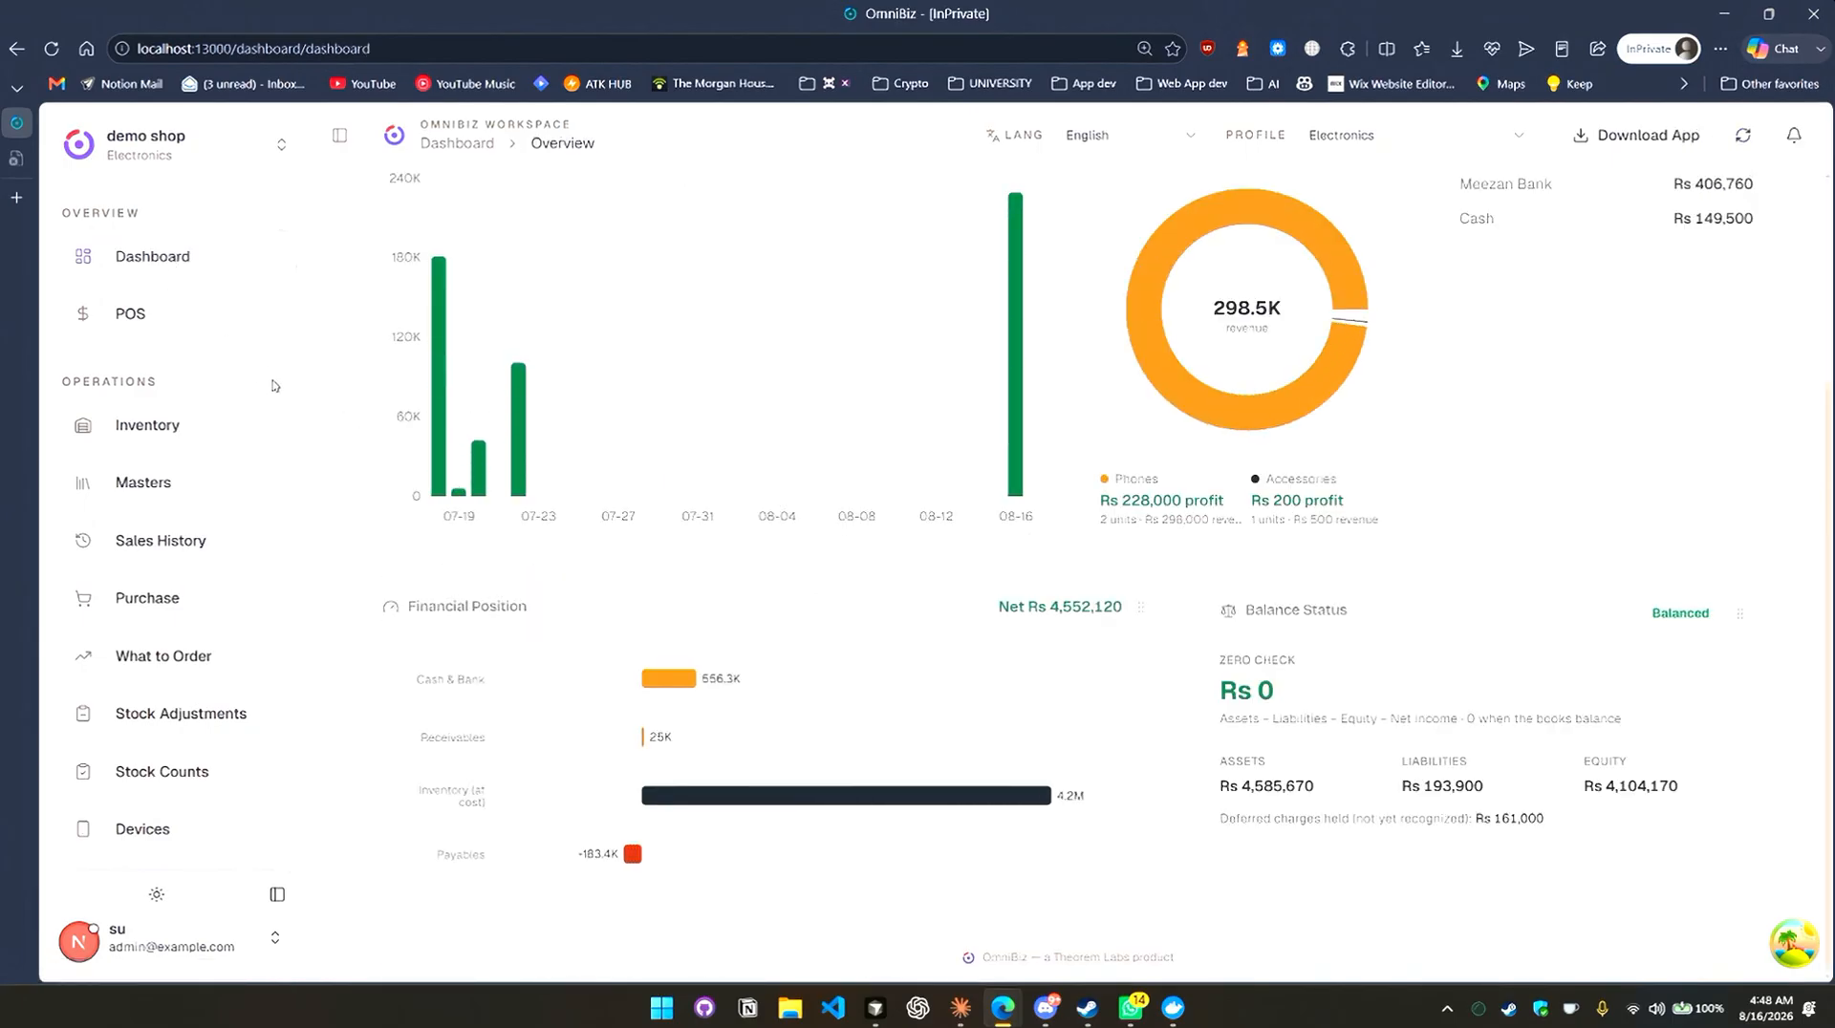
{"action": "scroll", "coordinate": [805, 631], "scroll_direction": "up", "scroll_amount": 1}
{"action": "scroll", "coordinate": [805, 631], "scroll_direction": "up", "scroll_amount": 3}
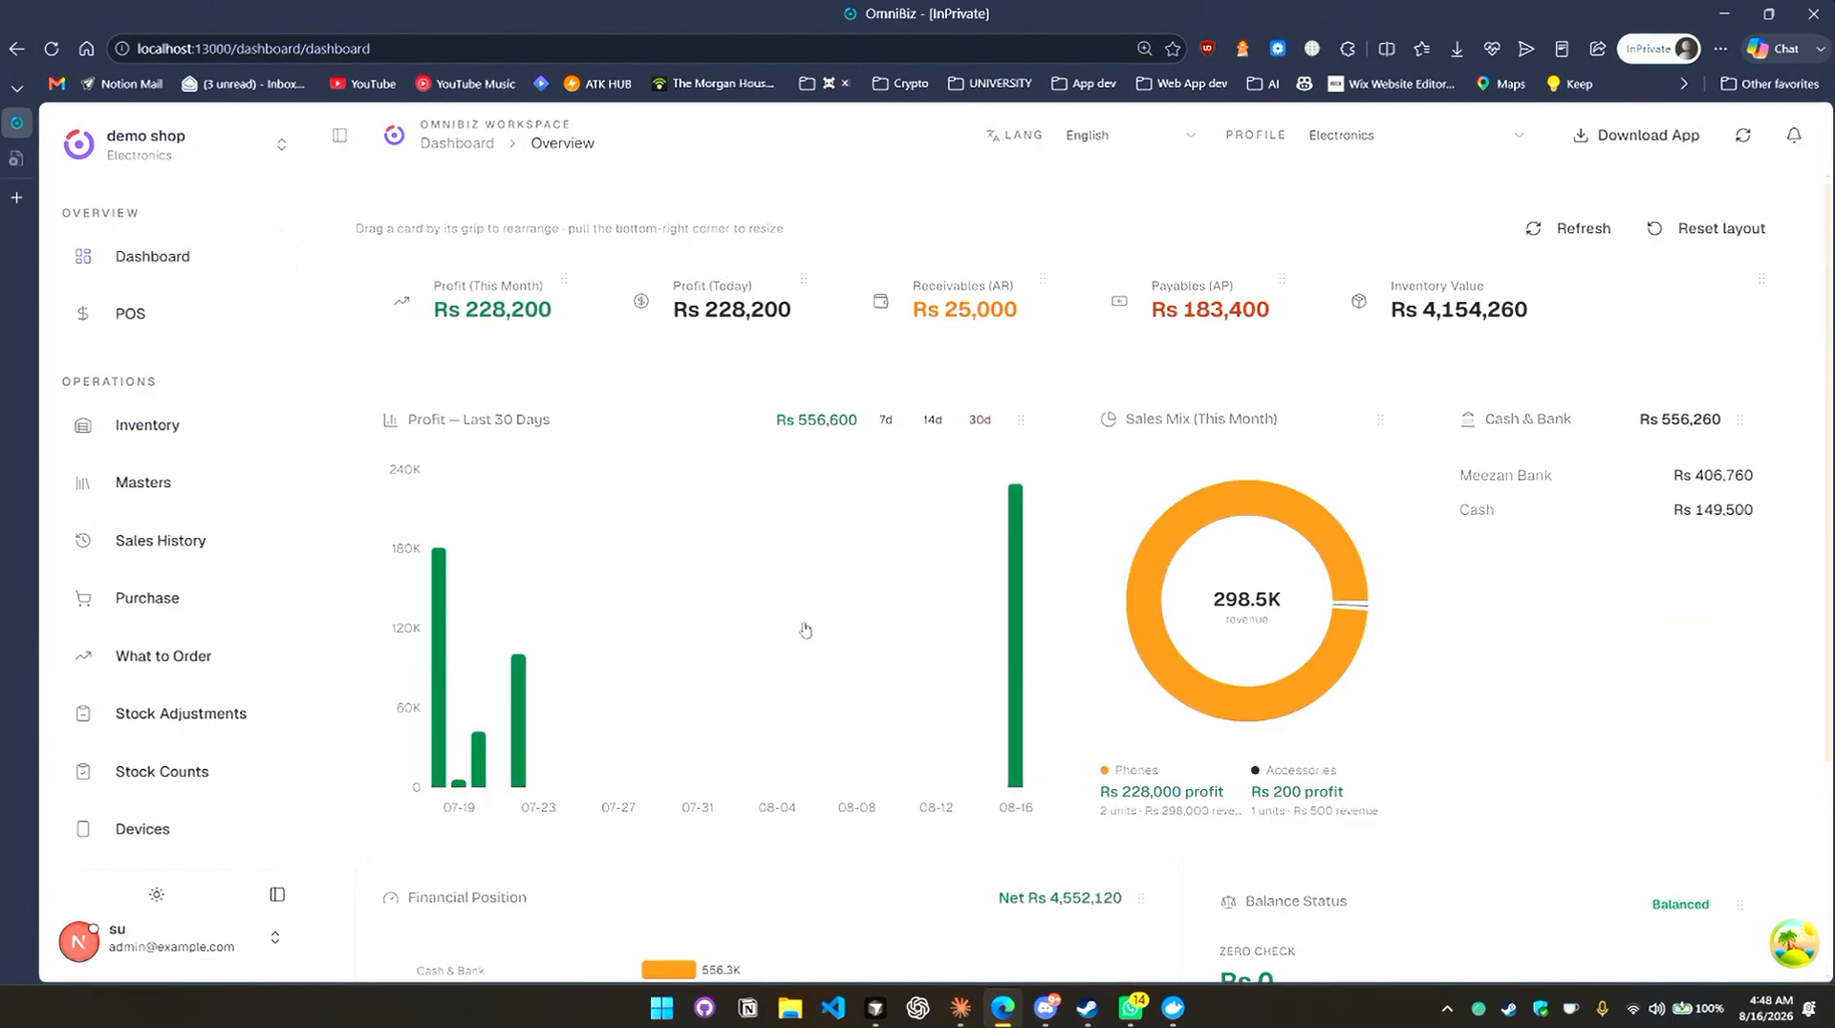
Open the Download App instructions for installing on this computer, read through them and close them.
{"action": "left_click", "coordinate": [1635, 147]}
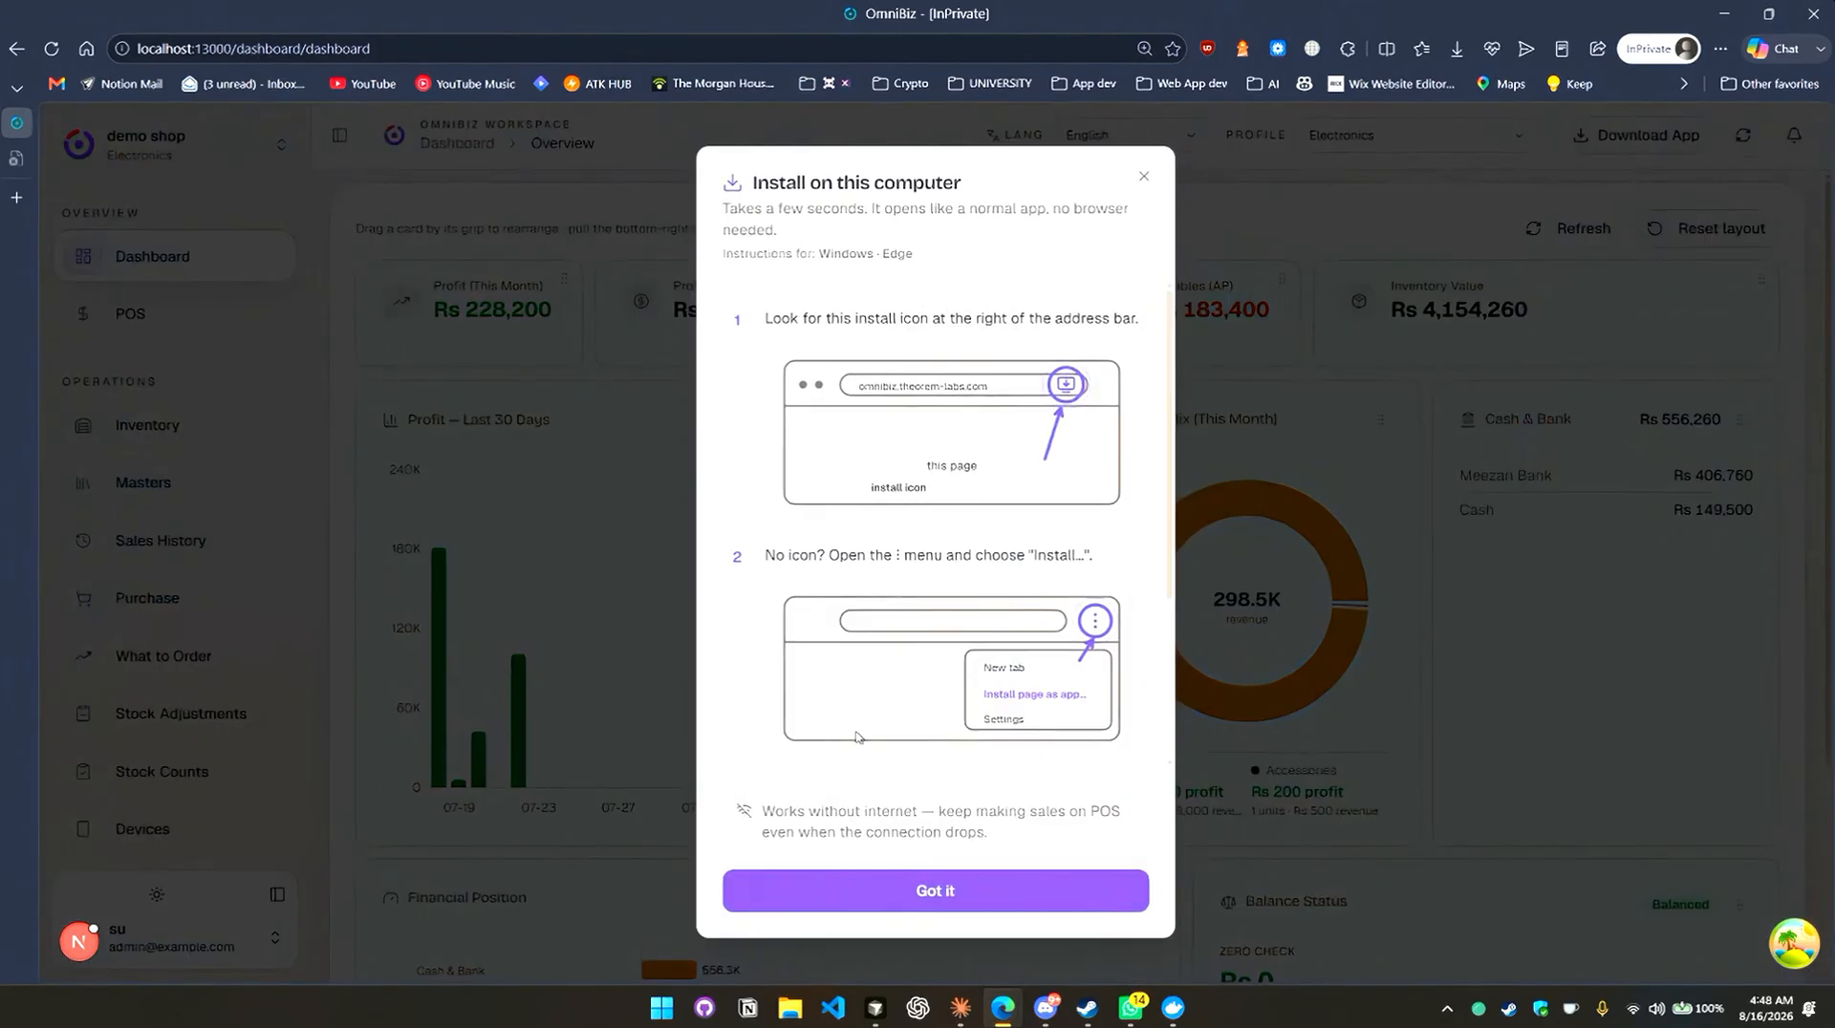
{"action": "scroll", "coordinate": [882, 707], "scroll_direction": "down", "scroll_amount": 3}
{"action": "scroll", "coordinate": [881, 706], "scroll_direction": "up", "scroll_amount": 3}
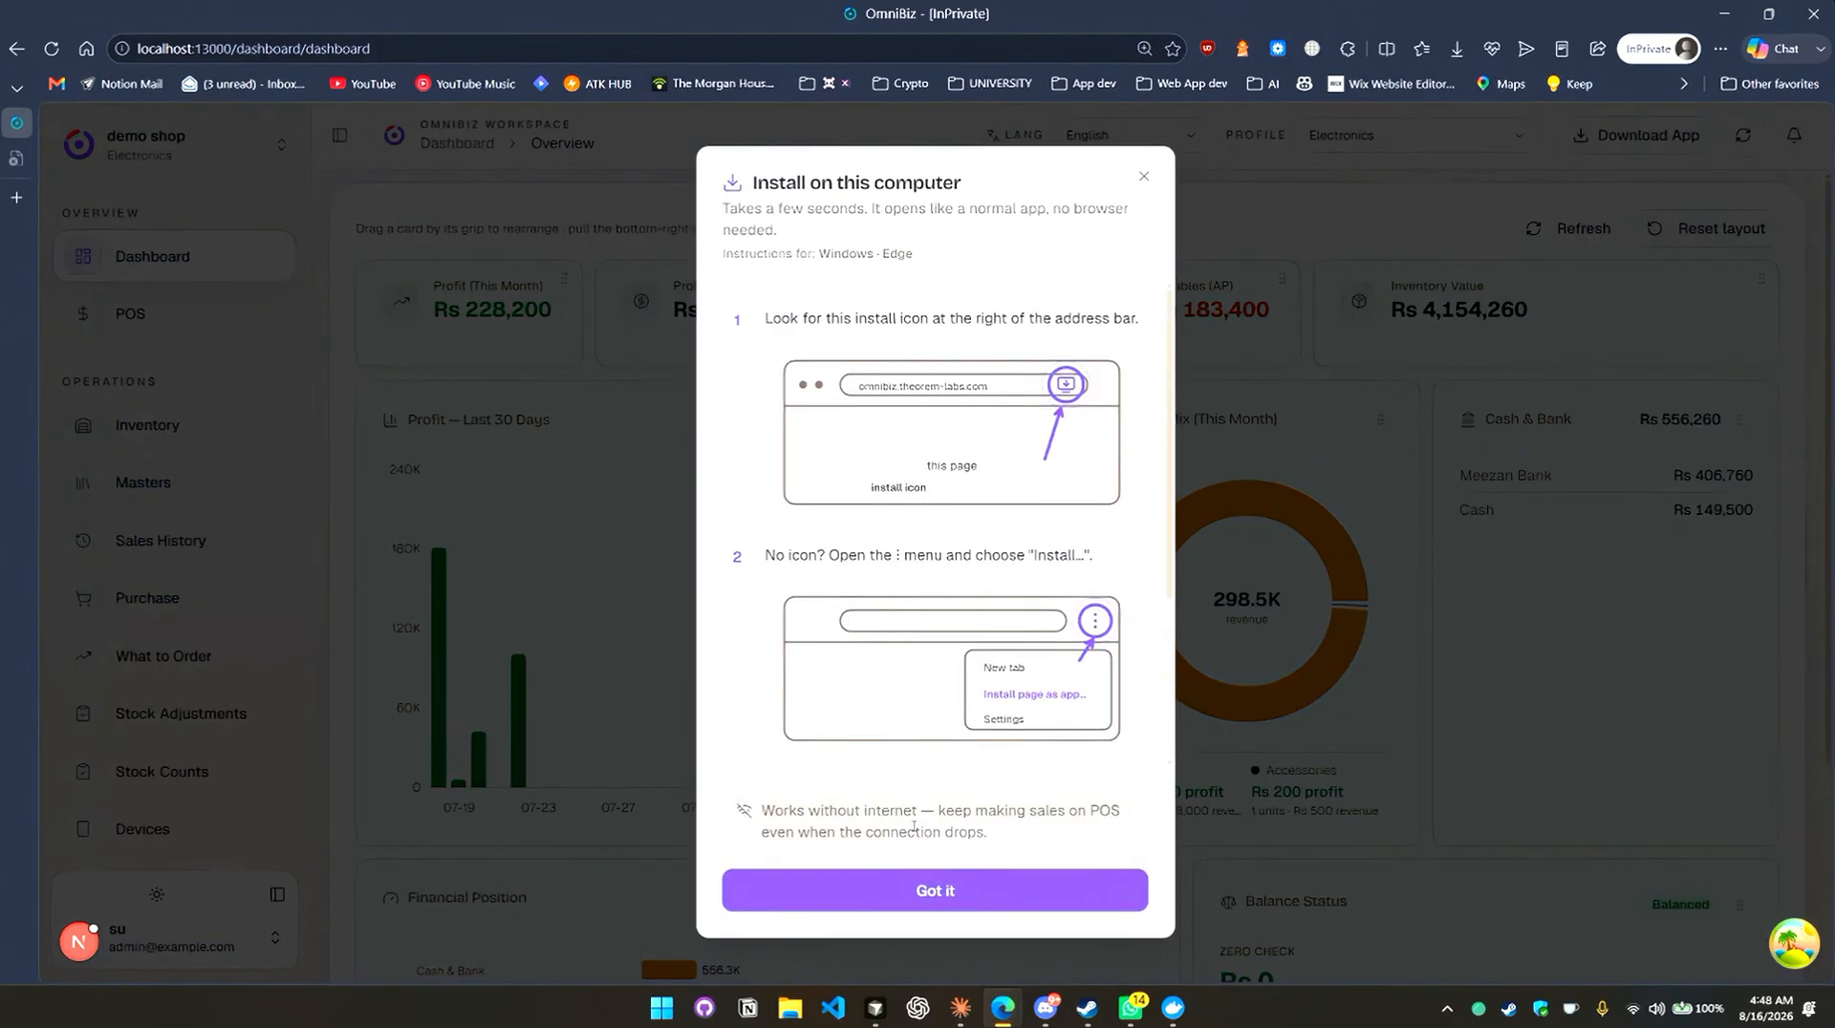
{"action": "left_click", "coordinate": [1144, 176]}
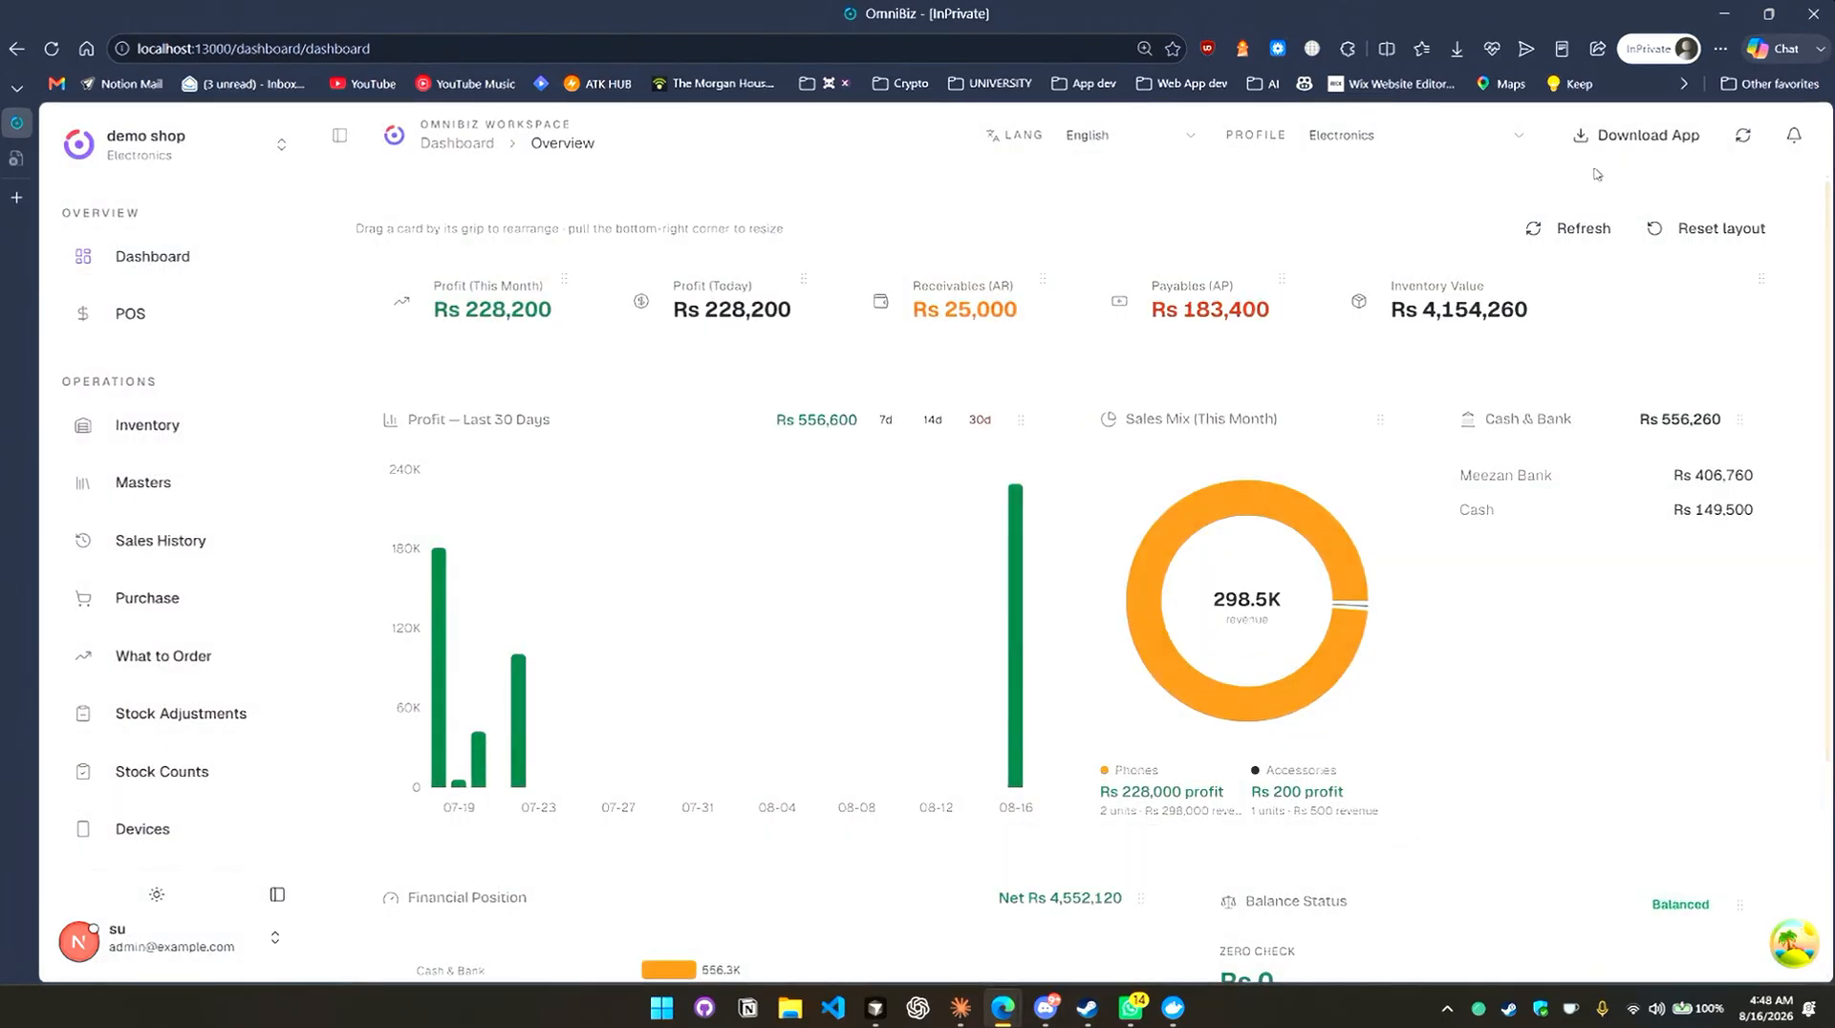
Switch to Discord to check the voice channel and return to the OmniBiz dashboard in the browser.
{"action": "left_click", "coordinate": [1724, 14]}
{"action": "left_click", "coordinate": [1724, 11]}
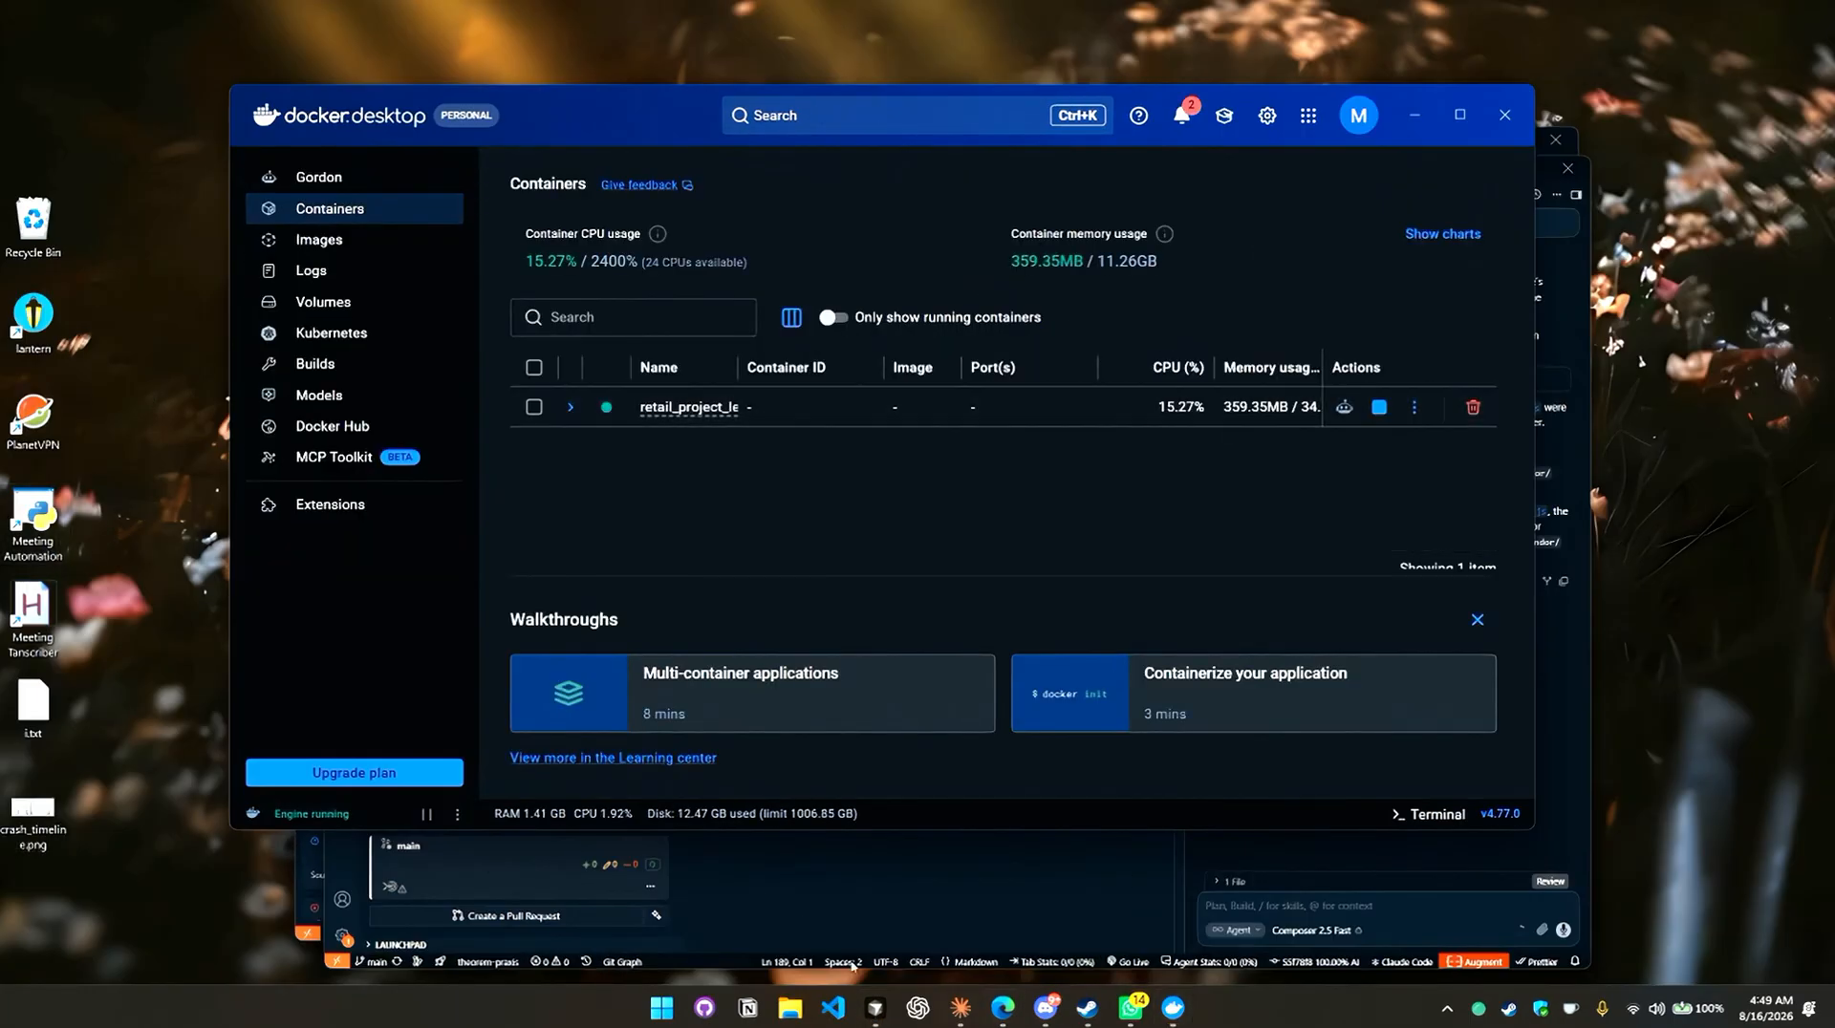
{"action": "left_click", "coordinate": [1046, 1009]}
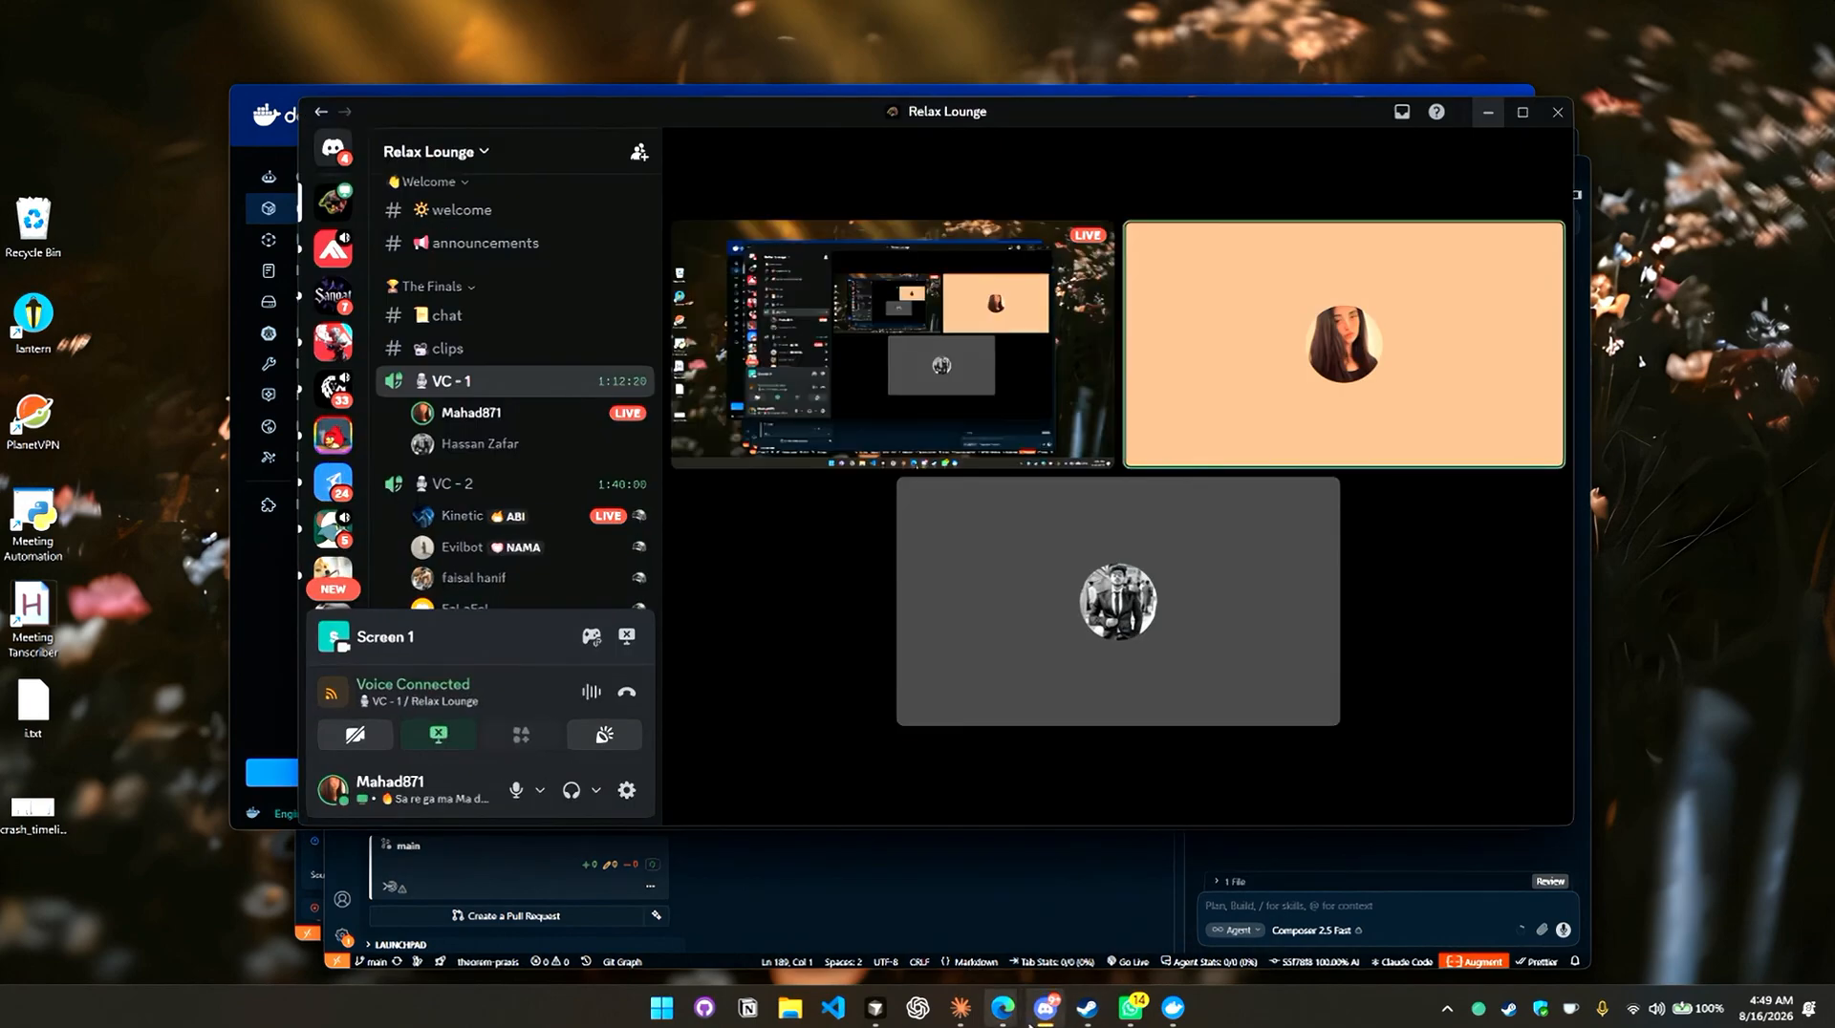
{"action": "left_click", "coordinate": [1046, 1009]}
{"action": "left_click", "coordinate": [1000, 1010]}
{"action": "left_click", "coordinate": [956, 917]}
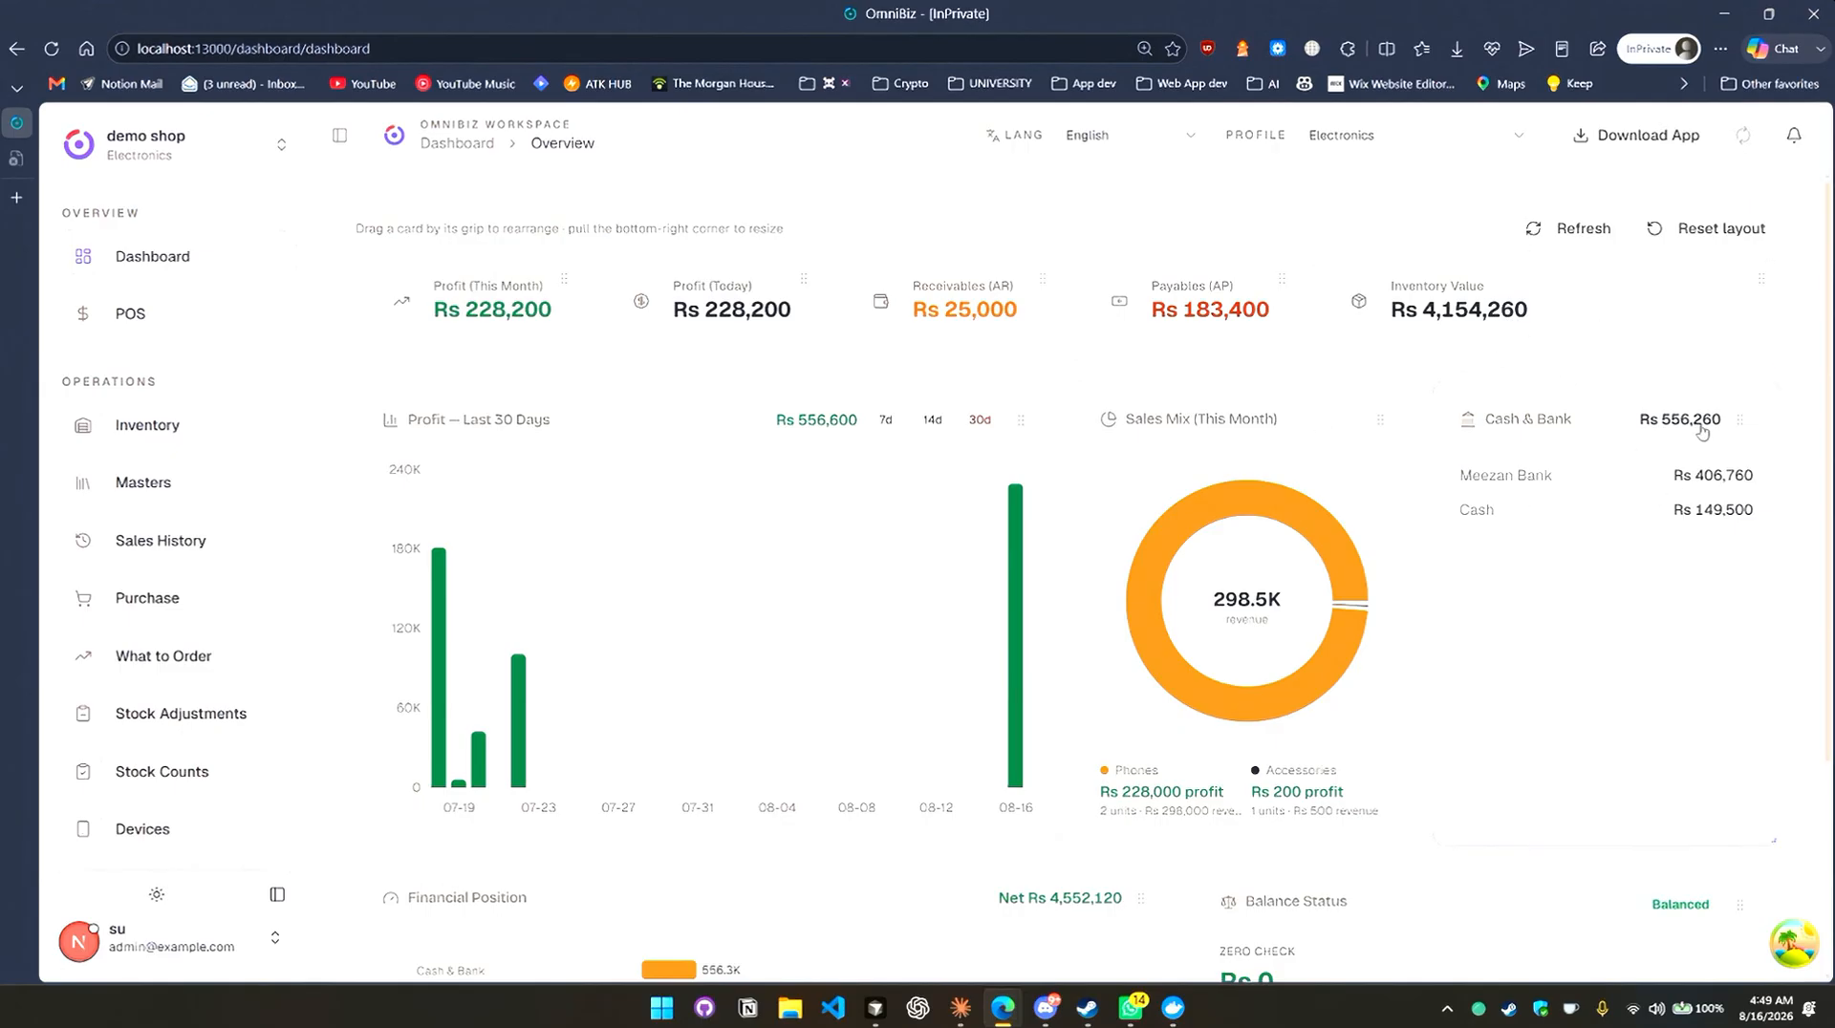
Check the workspace notifications from the dashboard and close the notification list.
{"action": "left_click", "coordinate": [1794, 135]}
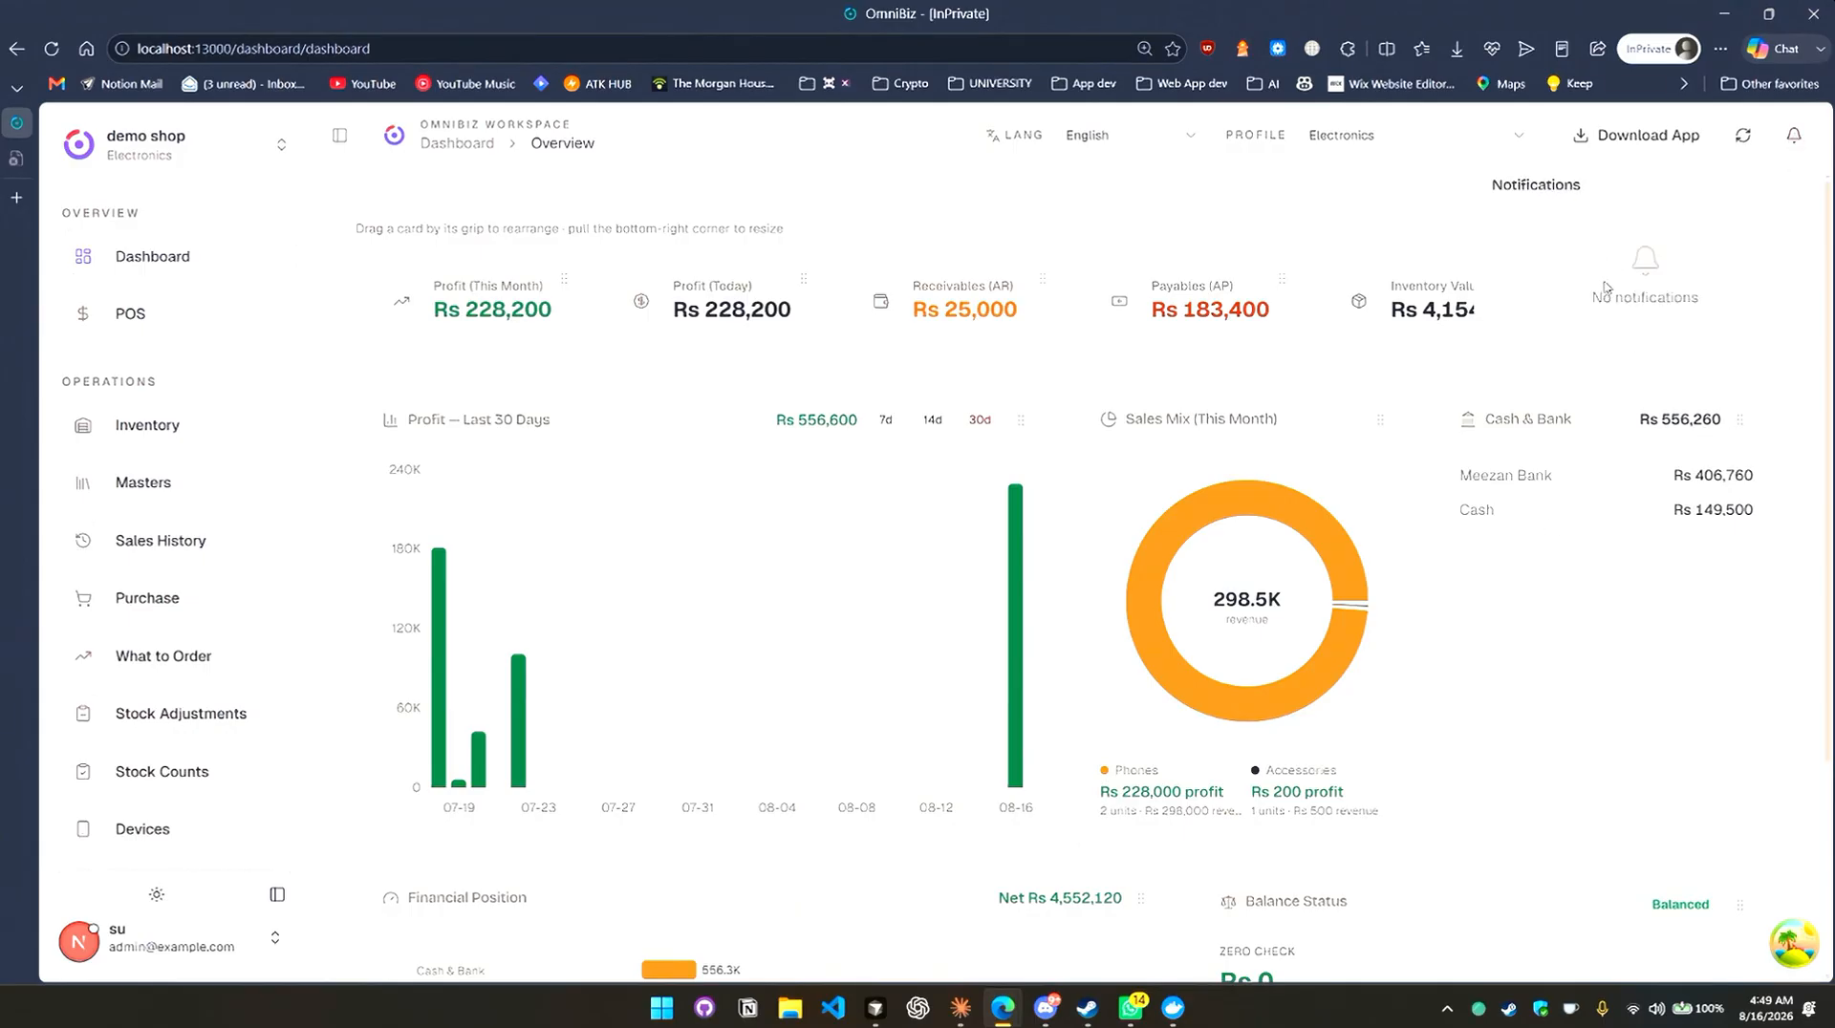
{"action": "left_click", "coordinate": [1364, 225]}
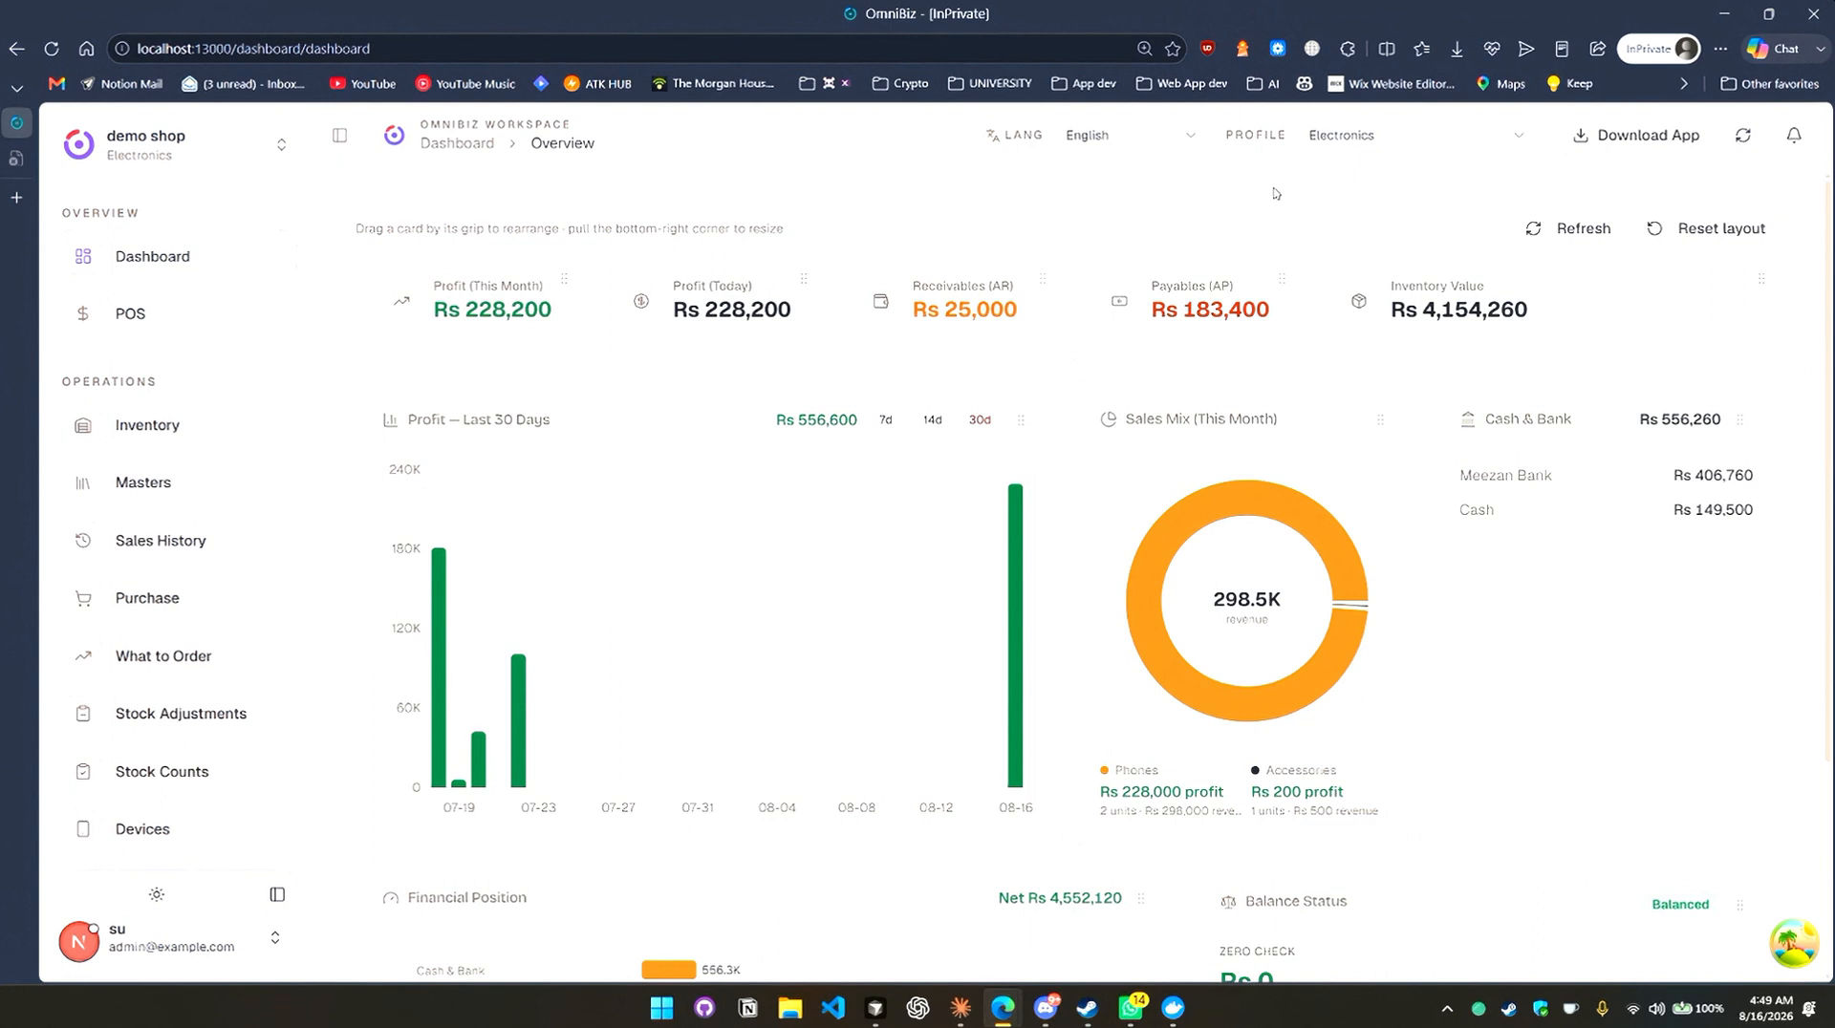
{"action": "left_click", "coordinate": [232, 330]}
{"action": "left_click", "coordinate": [223, 276]}
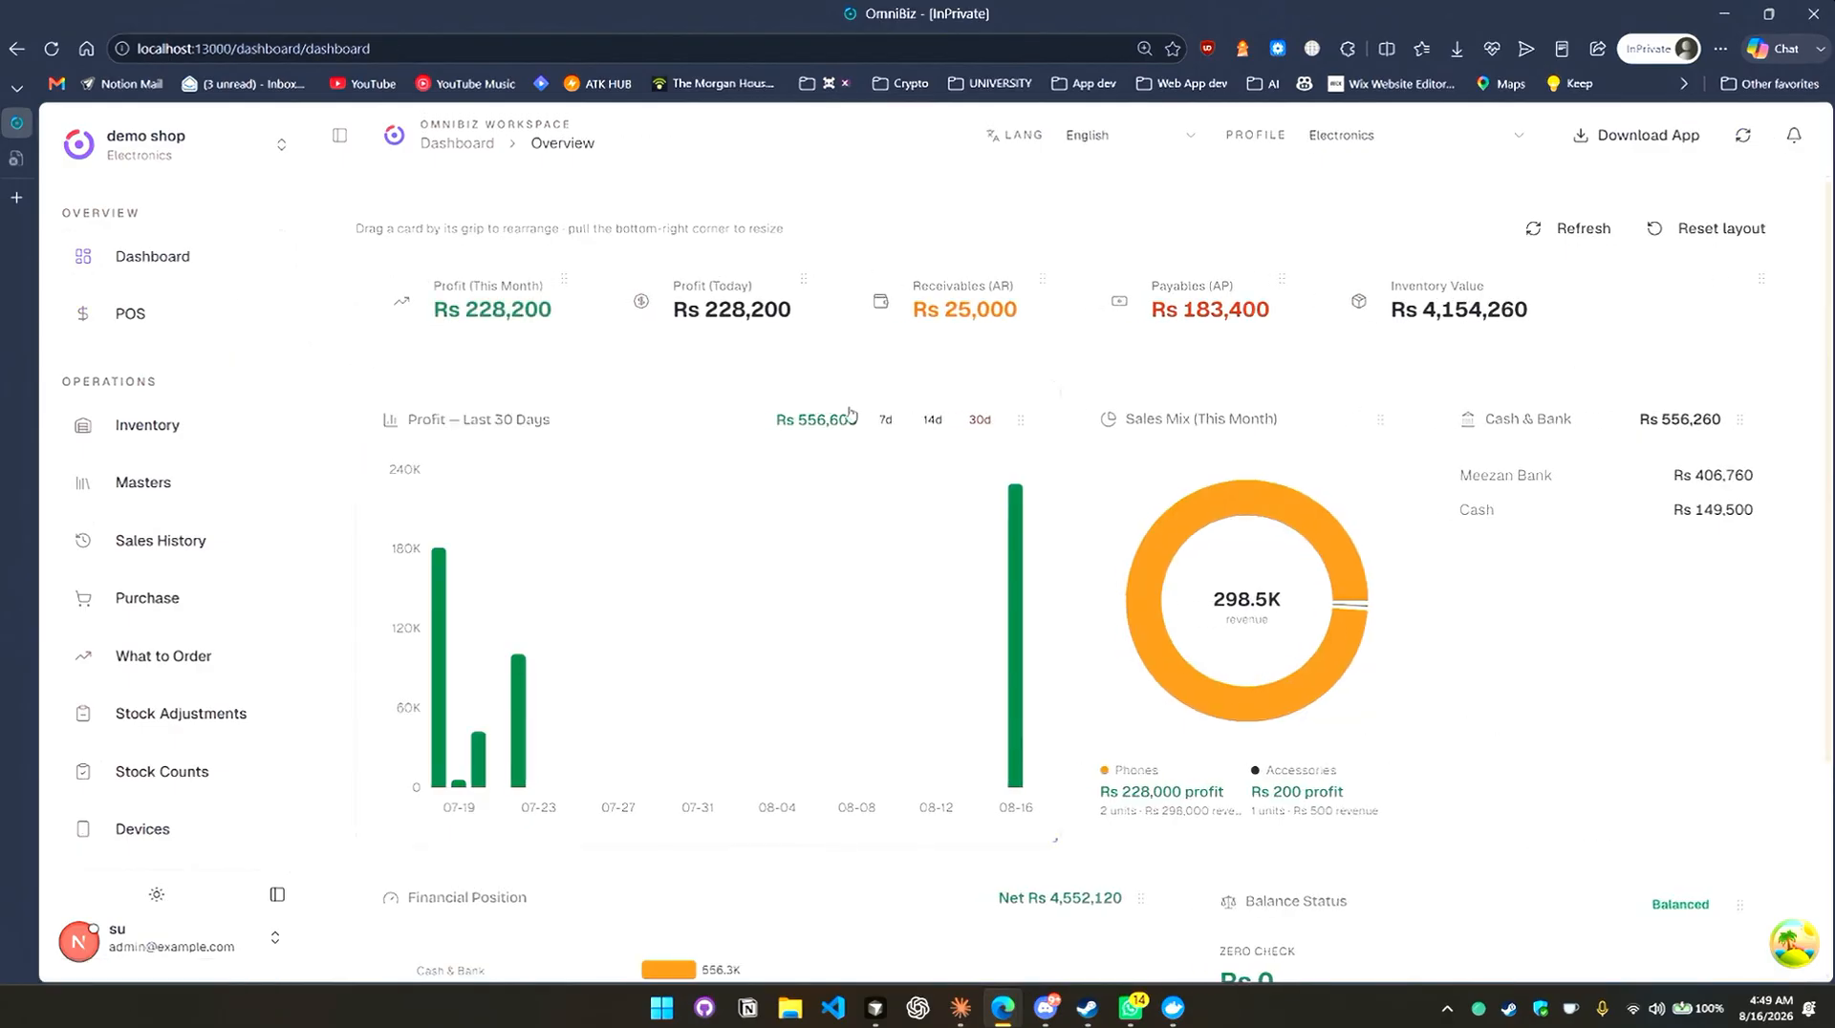
{"action": "left_click", "coordinate": [1795, 137]}
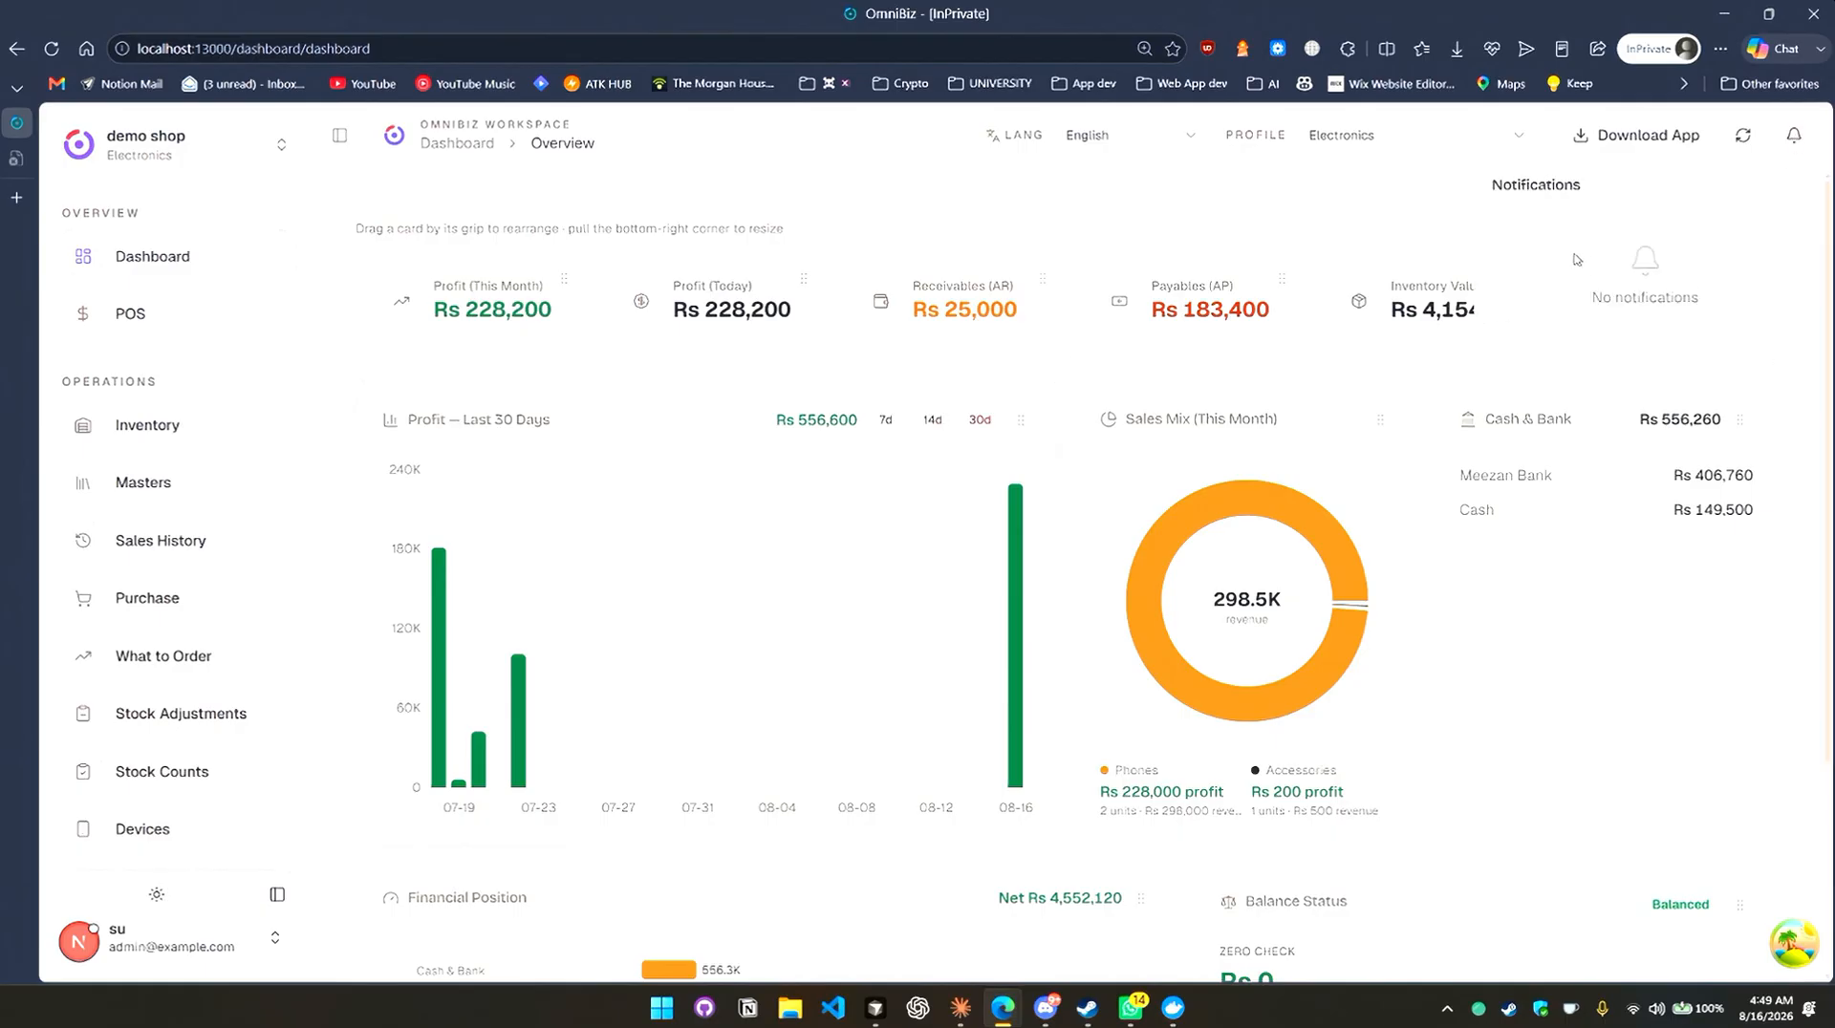
{"action": "left_click", "coordinate": [1334, 235]}
Look over the dashboard's financial position and balance status, the Inventory device stock and the Masters lookup options.
{"action": "scroll", "coordinate": [1335, 605], "scroll_direction": "down", "scroll_amount": 3}
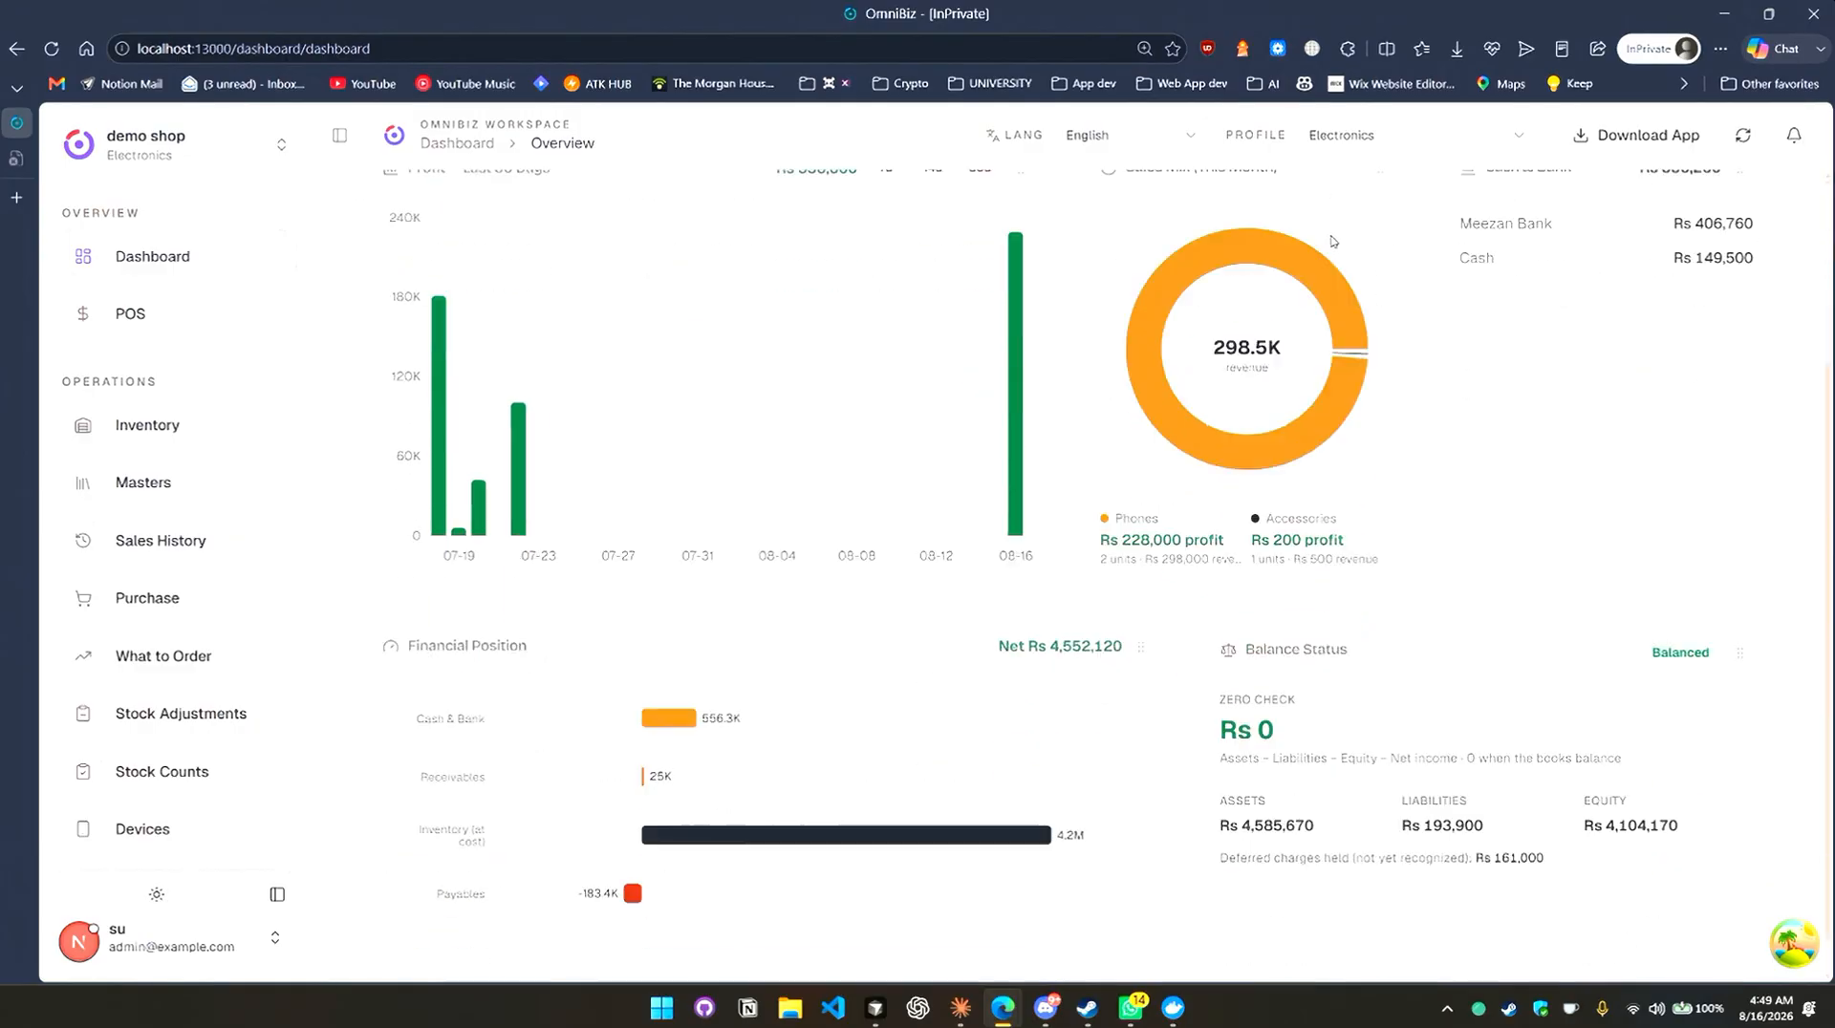
{"action": "scroll", "coordinate": [1336, 605], "scroll_direction": "up", "scroll_amount": 3}
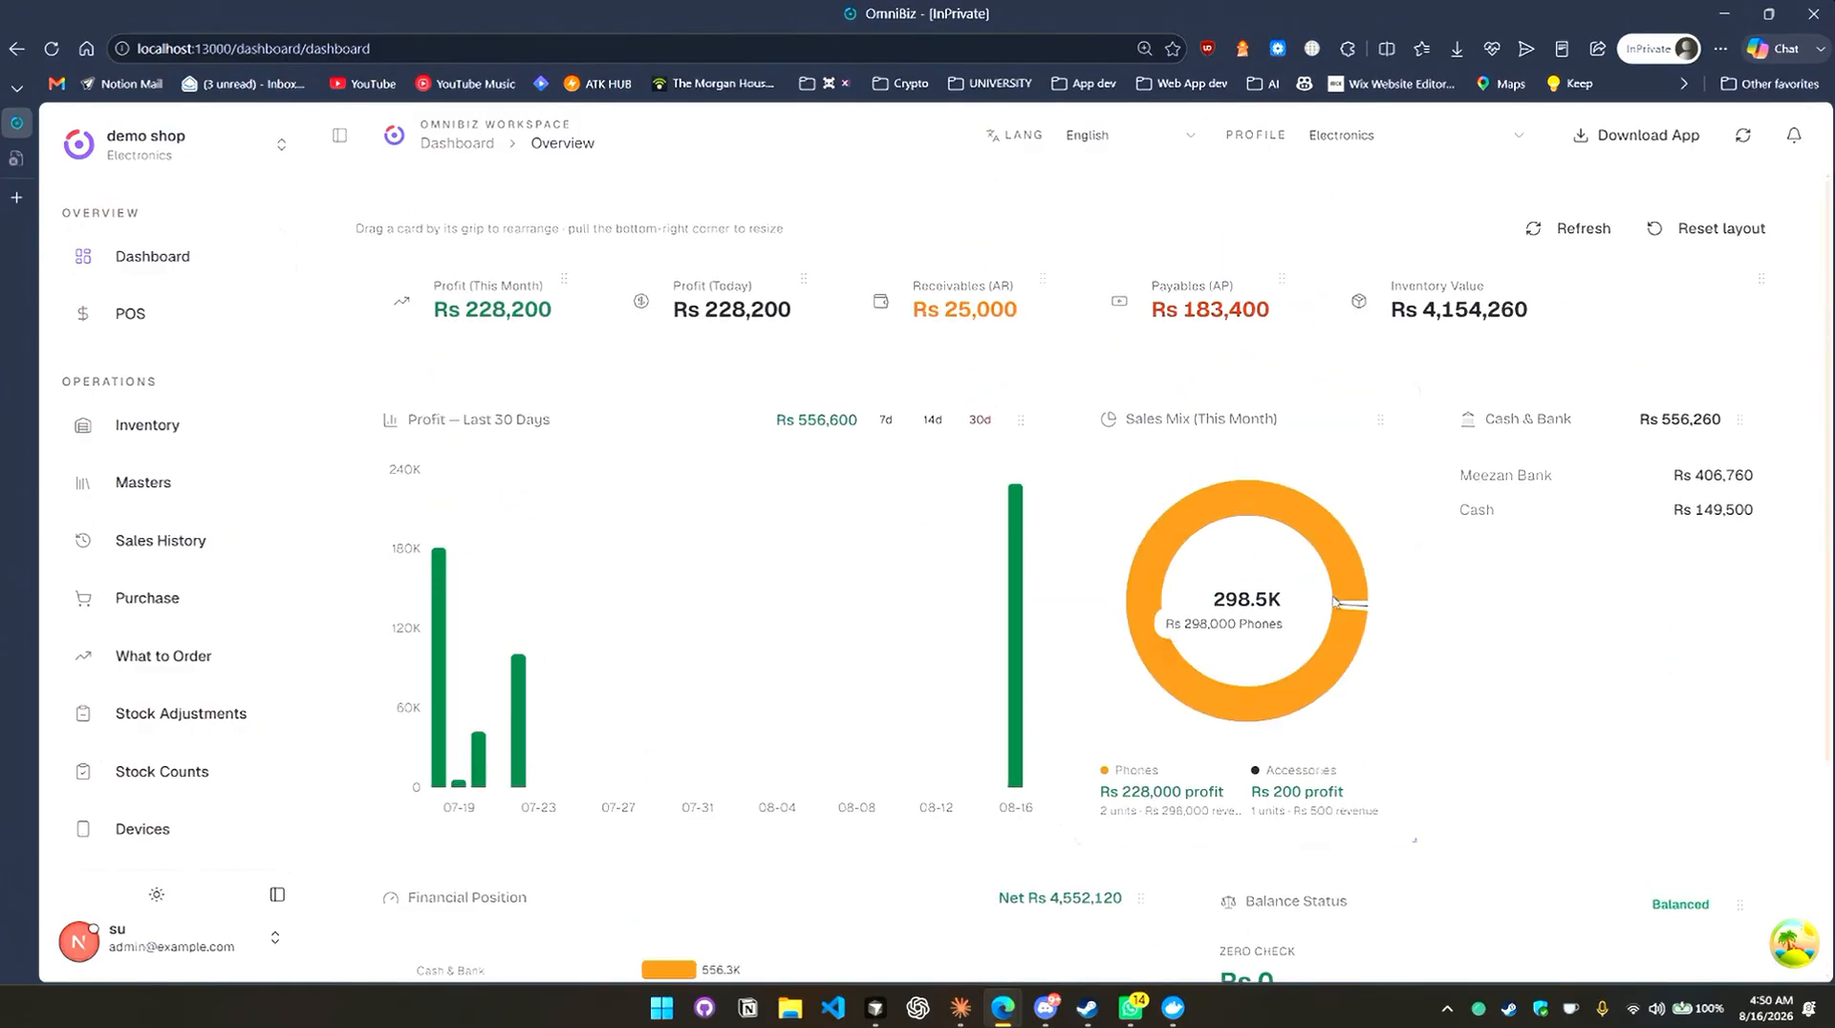
{"action": "left_click", "coordinate": [106, 449]}
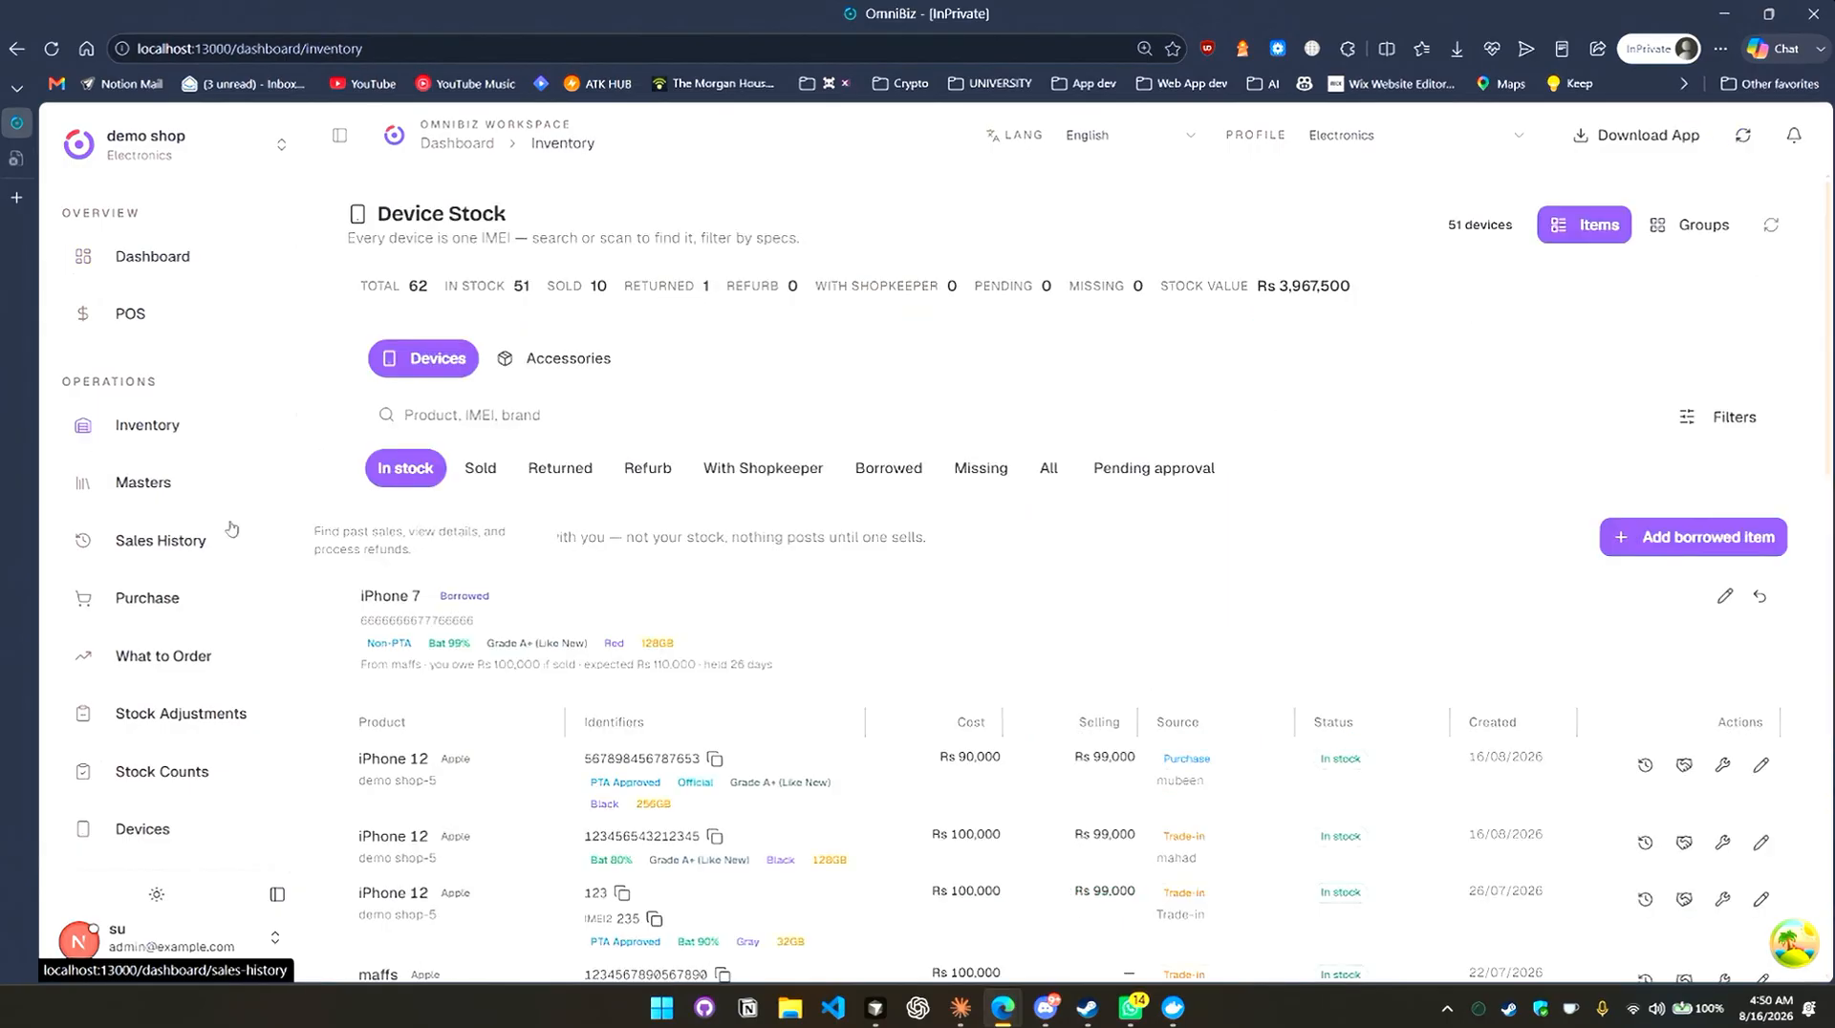
{"action": "left_click", "coordinate": [217, 483]}
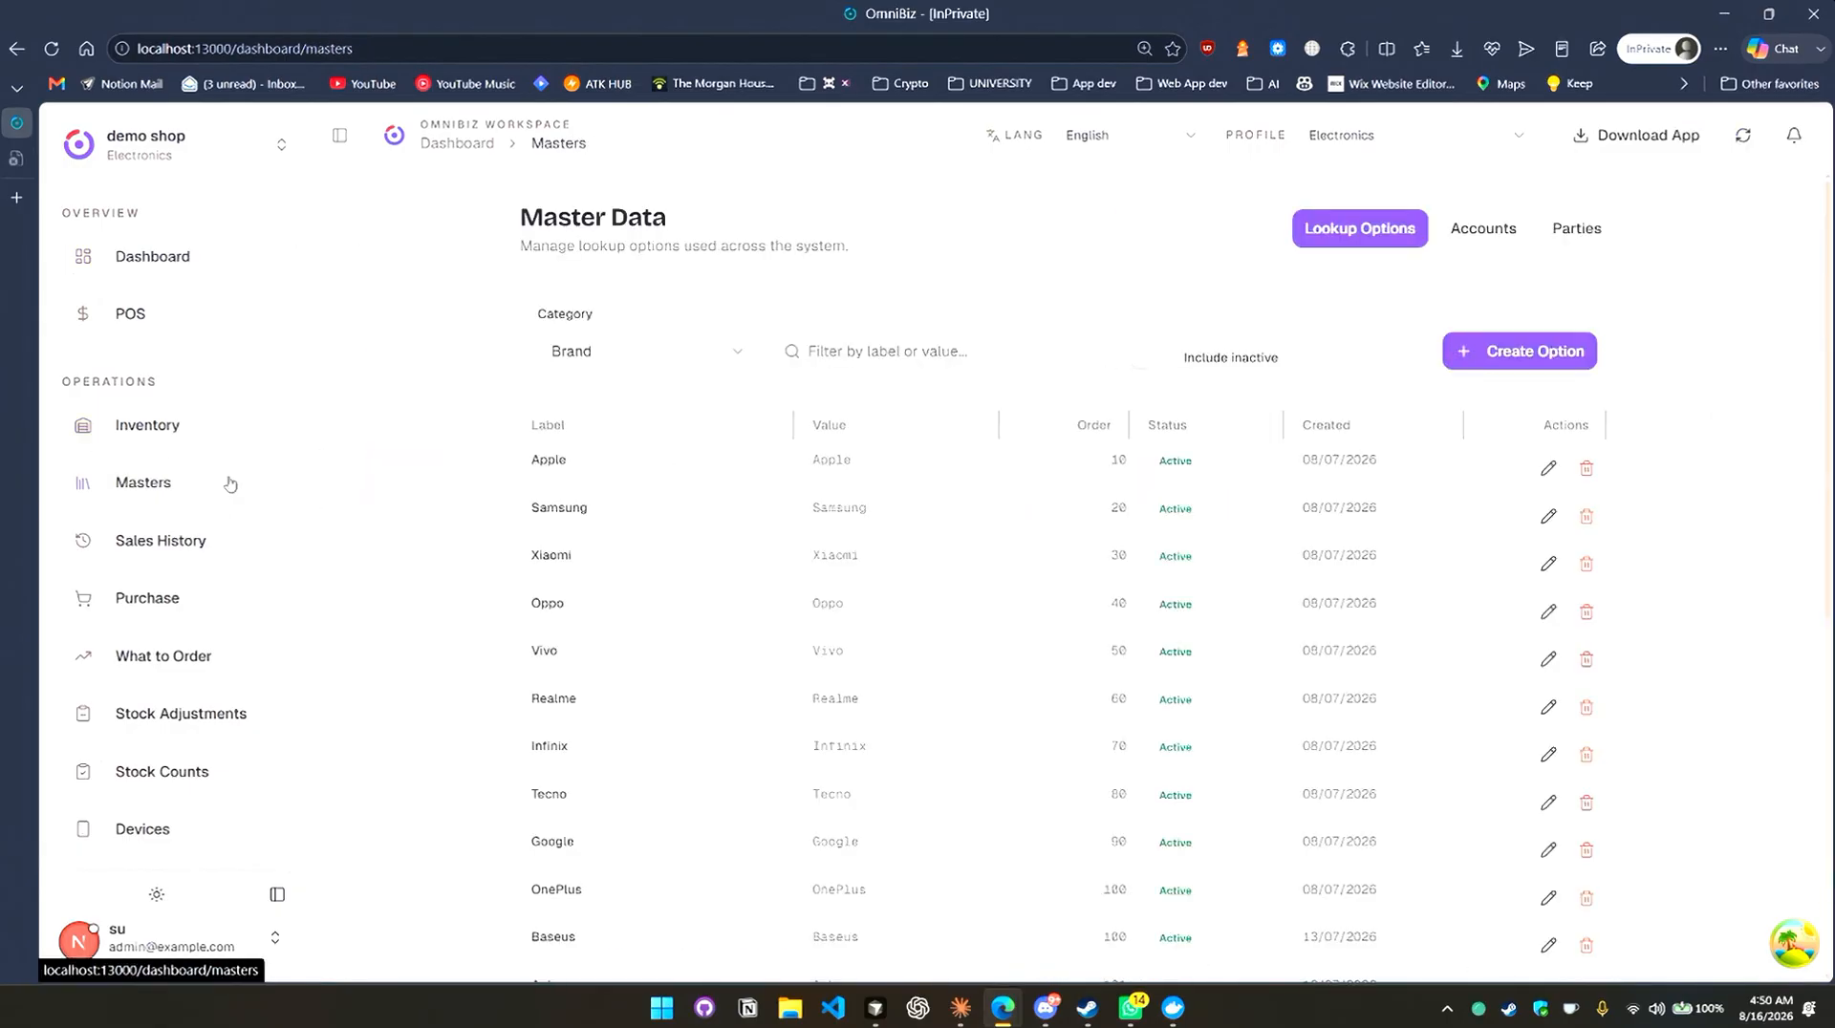
Revisit the dashboard overview and the Inventory device stock.
{"action": "left_click", "coordinate": [208, 258]}
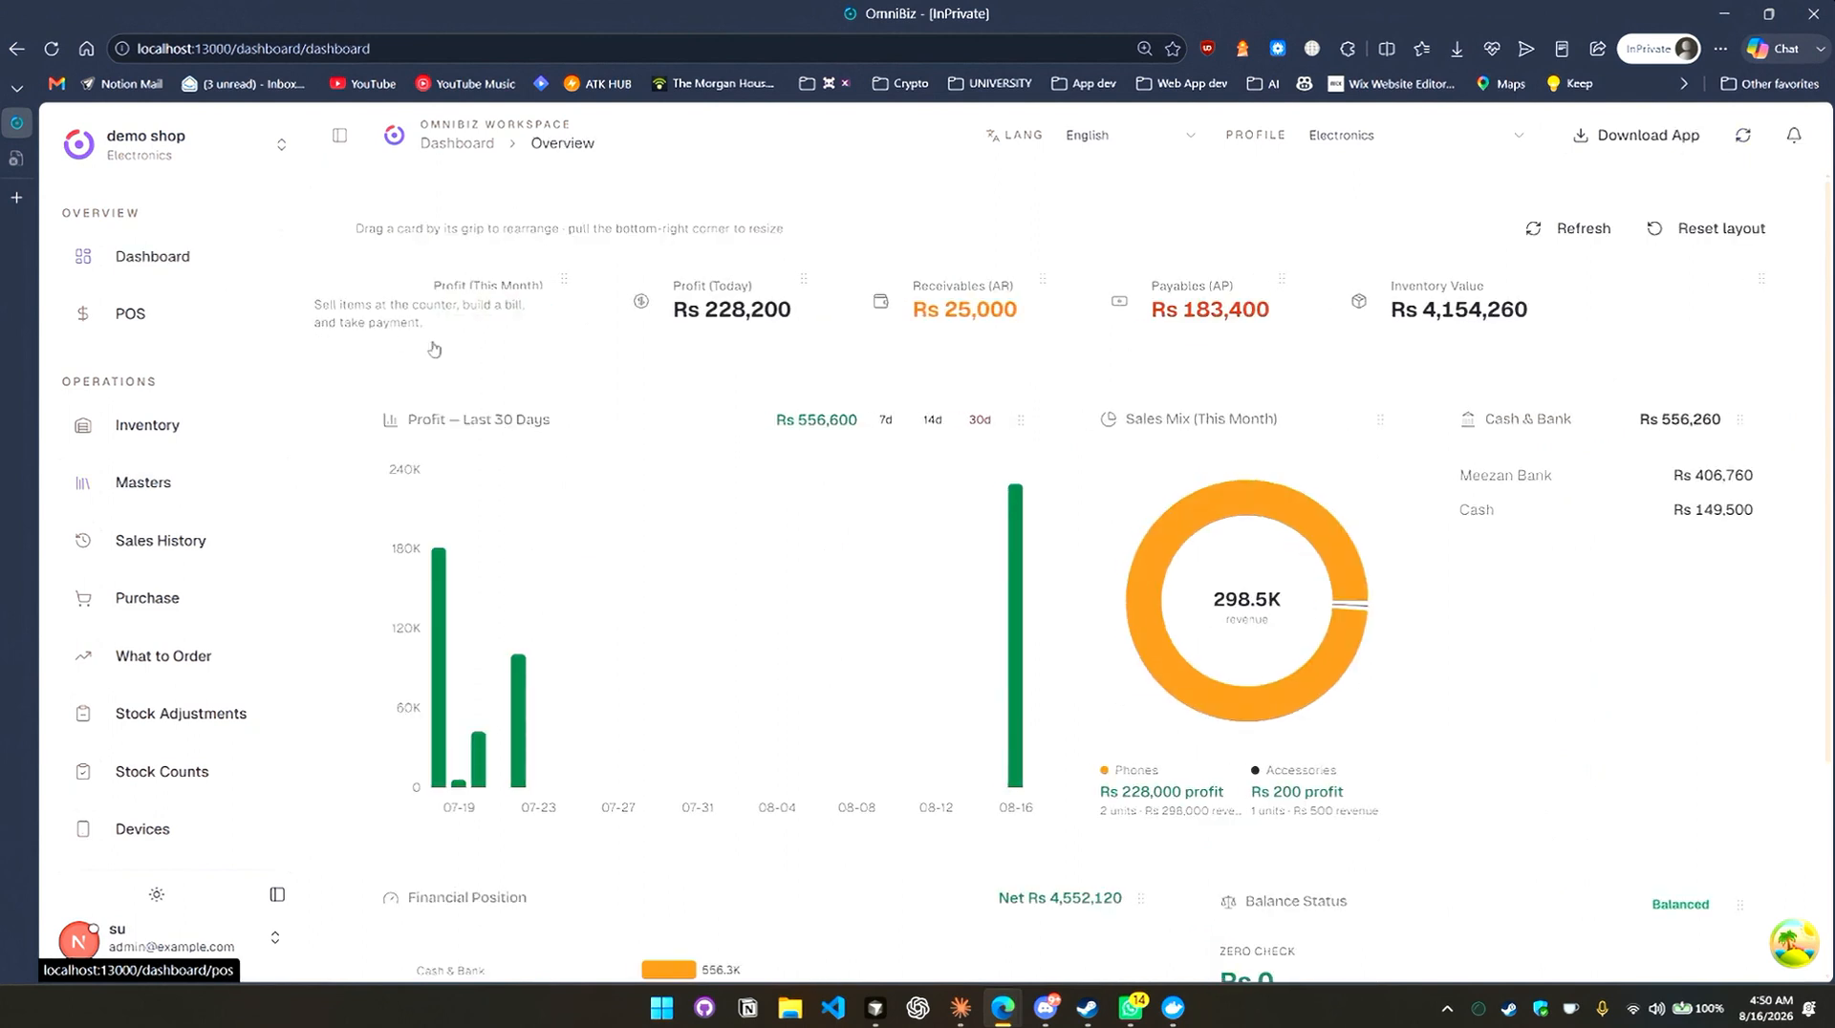
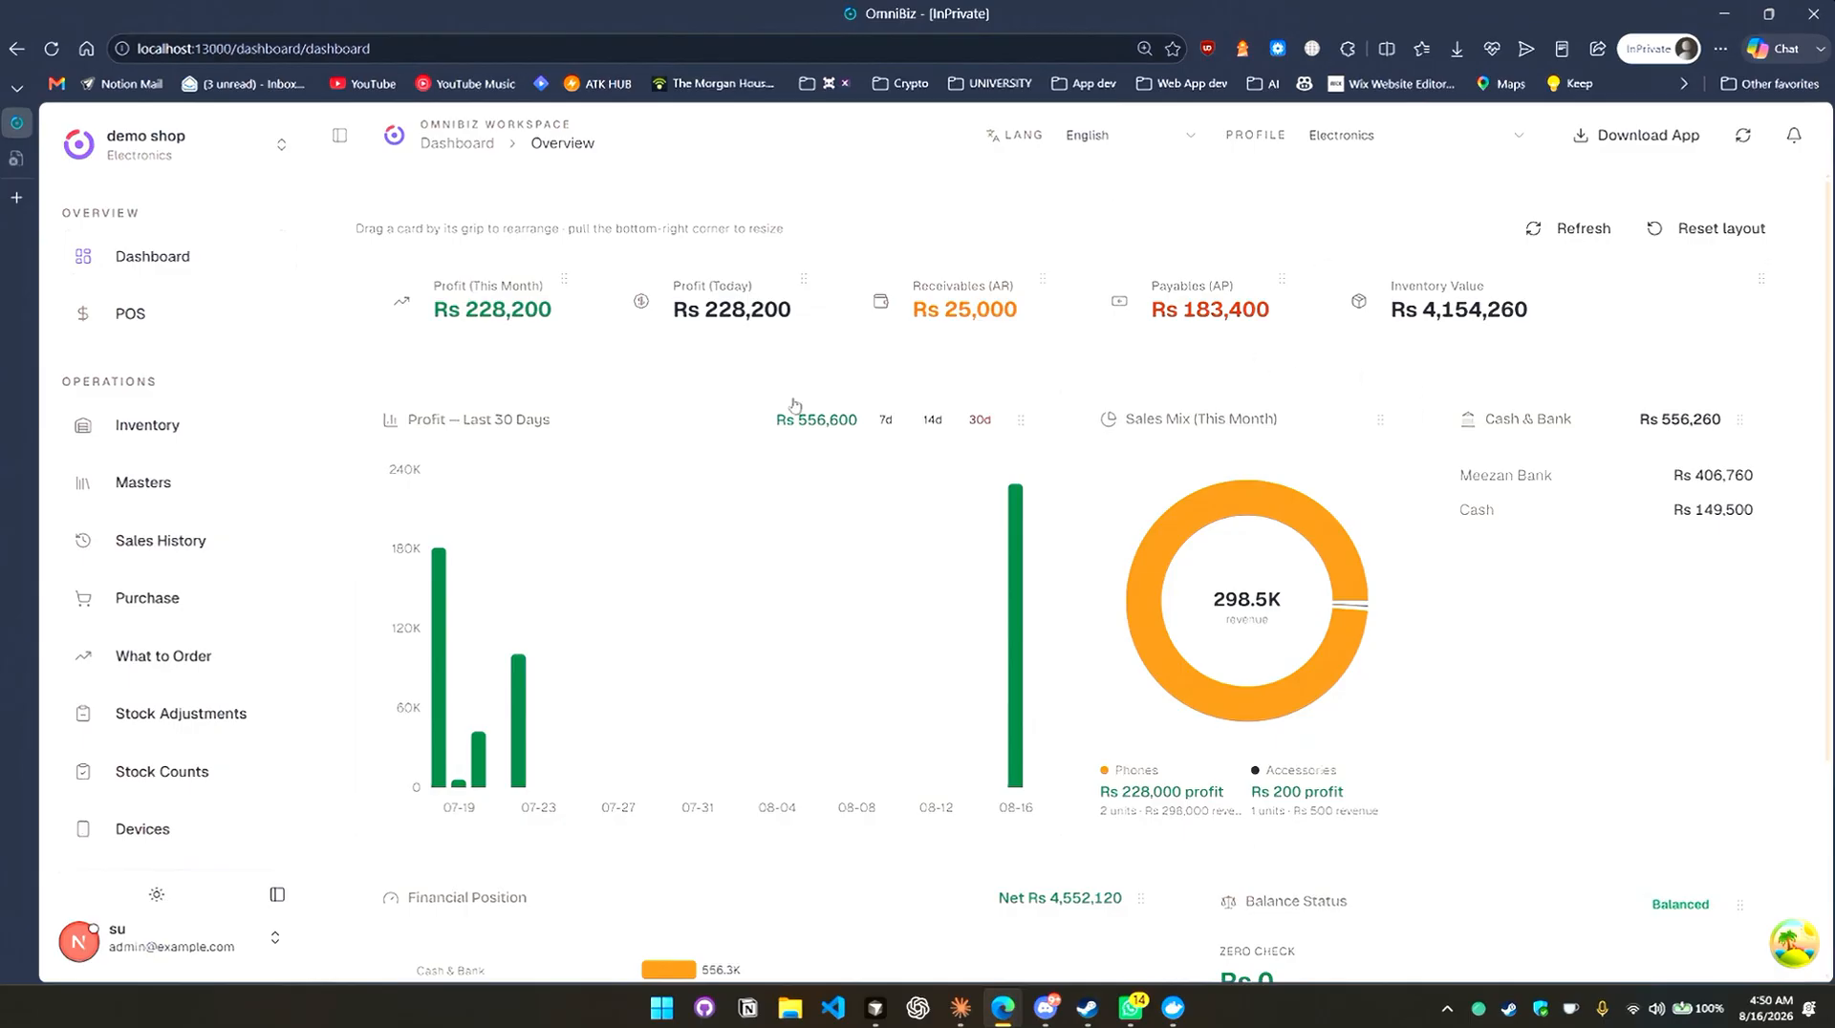
{"action": "left_click", "coordinate": [146, 425]}
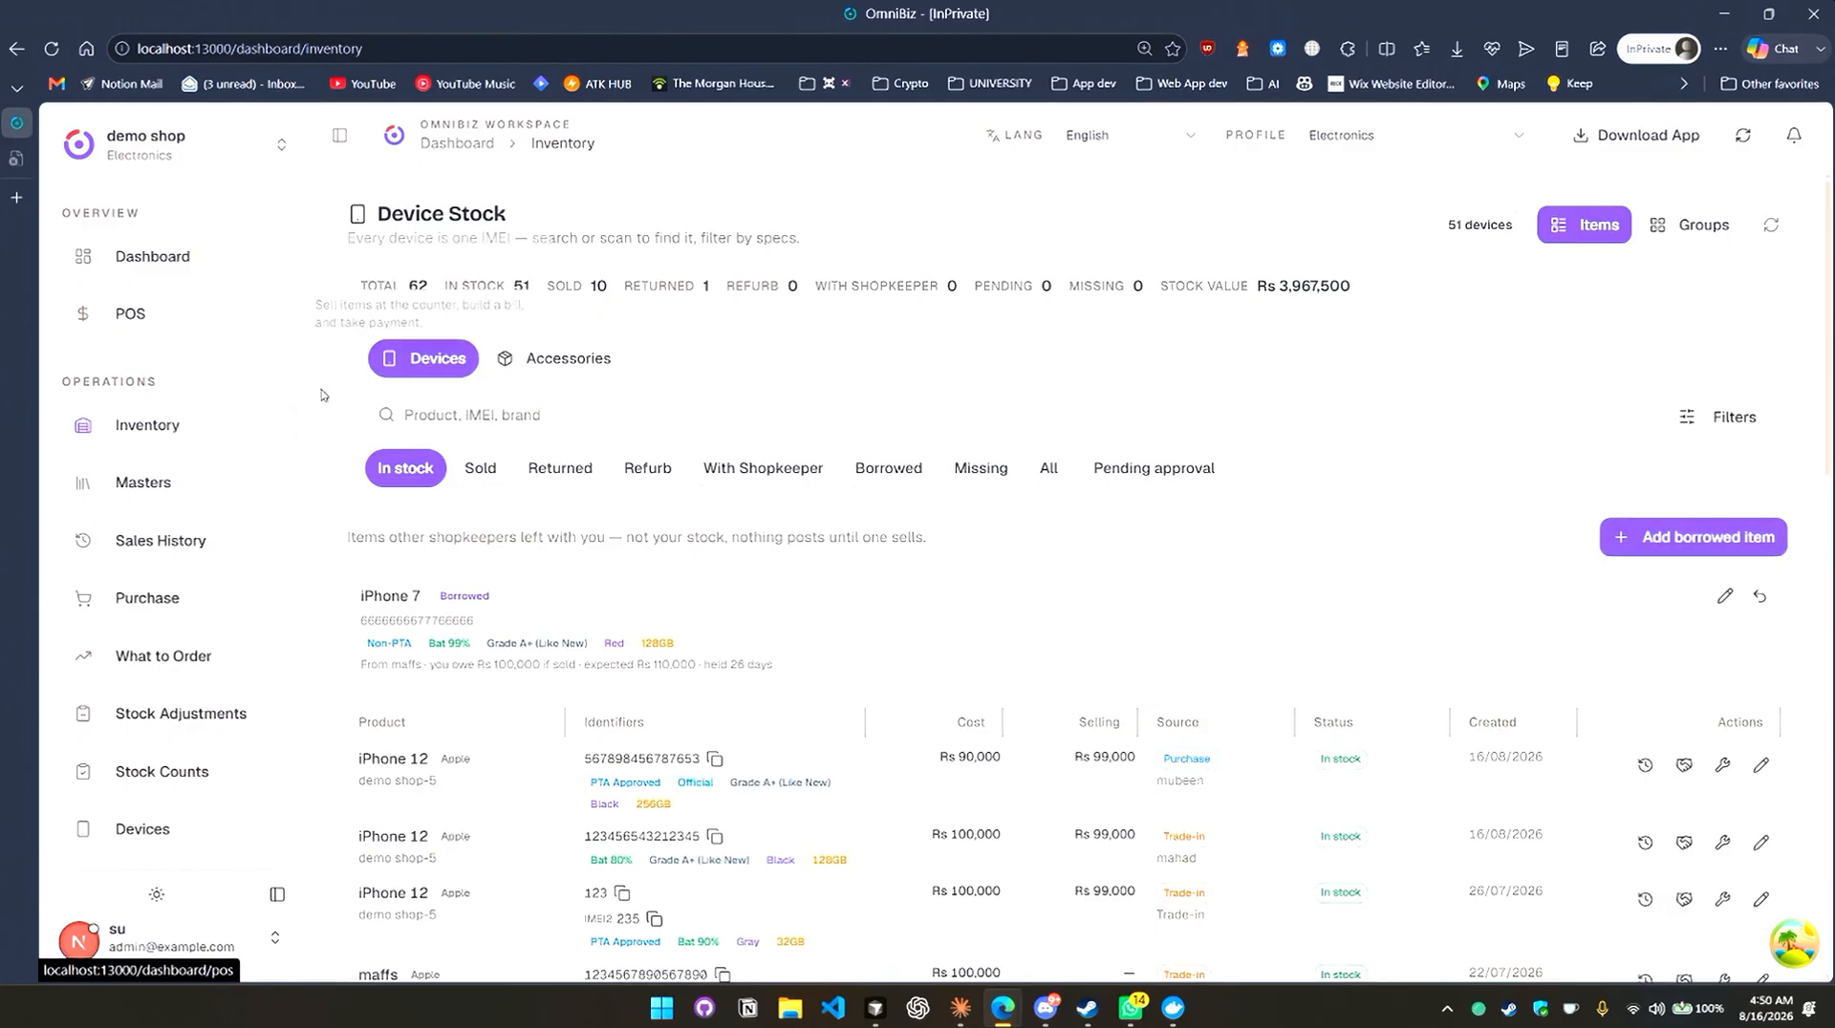
Open Reports & Analytics and look over the overview figures and the Sales Trends chart.
{"action": "scroll", "coordinate": [160, 669], "scroll_direction": "down", "scroll_amount": 3}
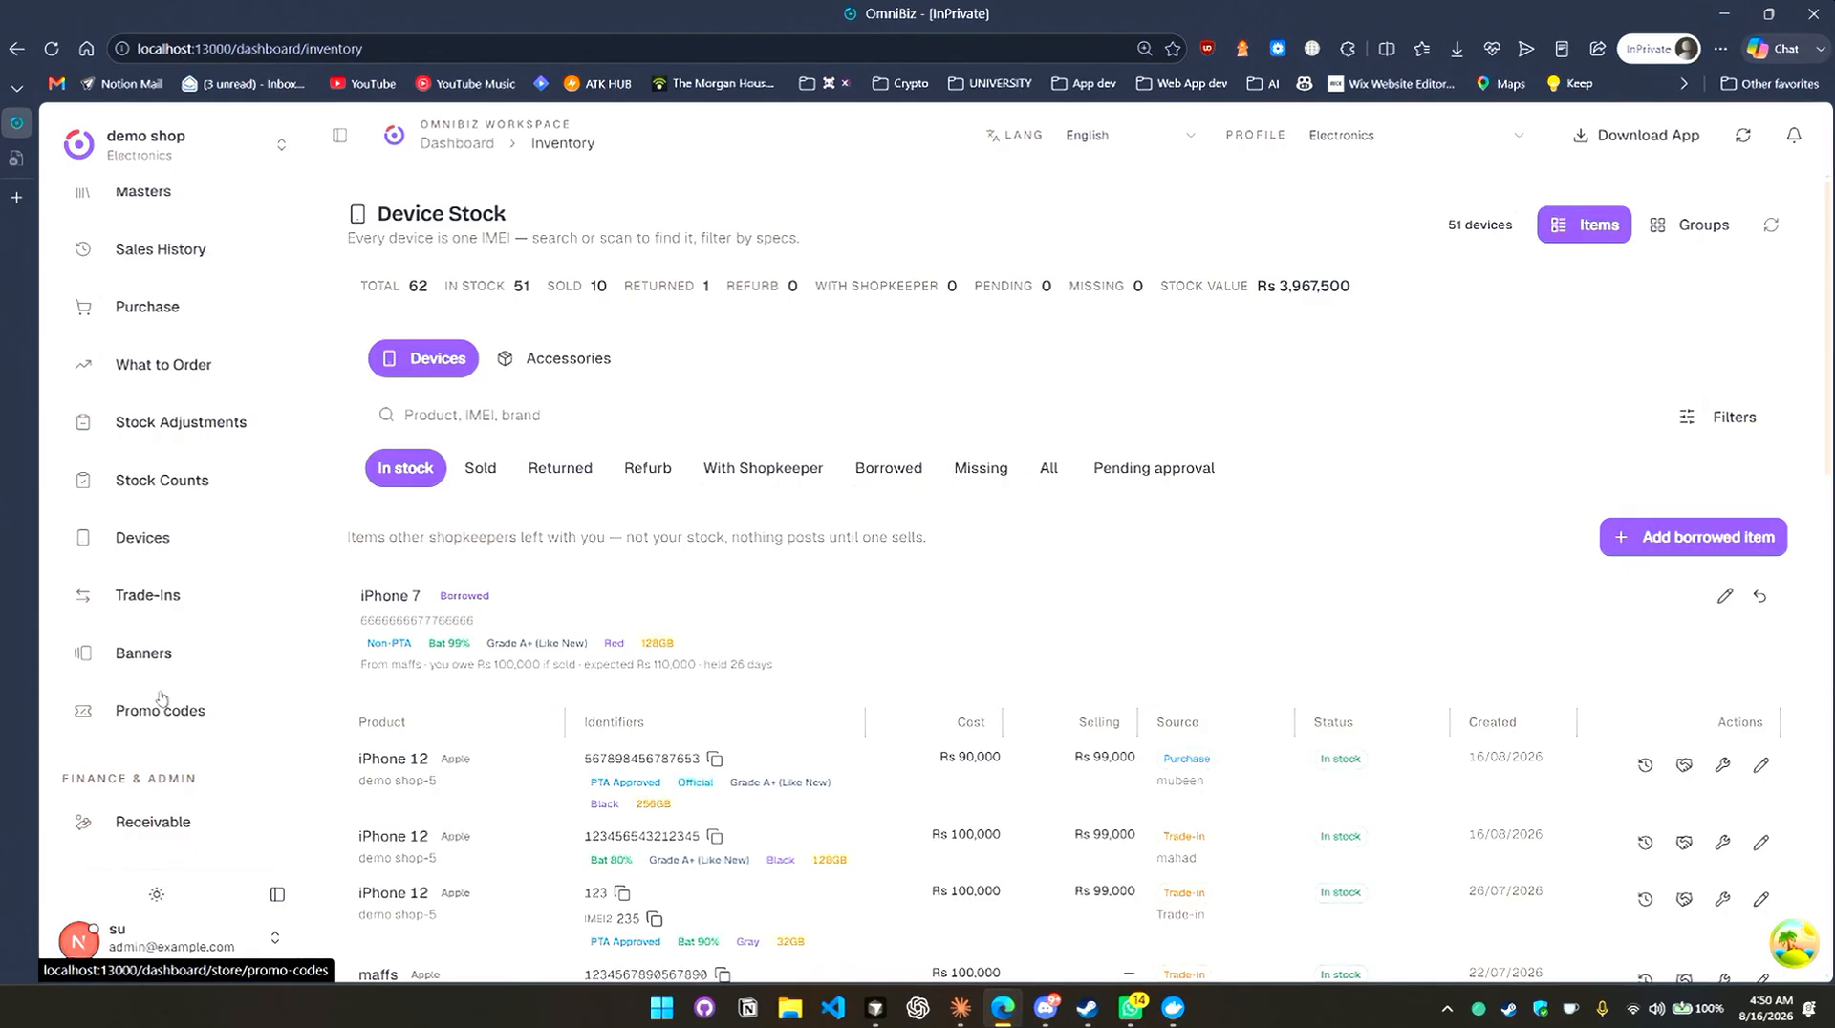
{"action": "scroll", "coordinate": [160, 698], "scroll_direction": "down", "scroll_amount": 4}
{"action": "scroll", "coordinate": [167, 702], "scroll_direction": "down", "scroll_amount": 2}
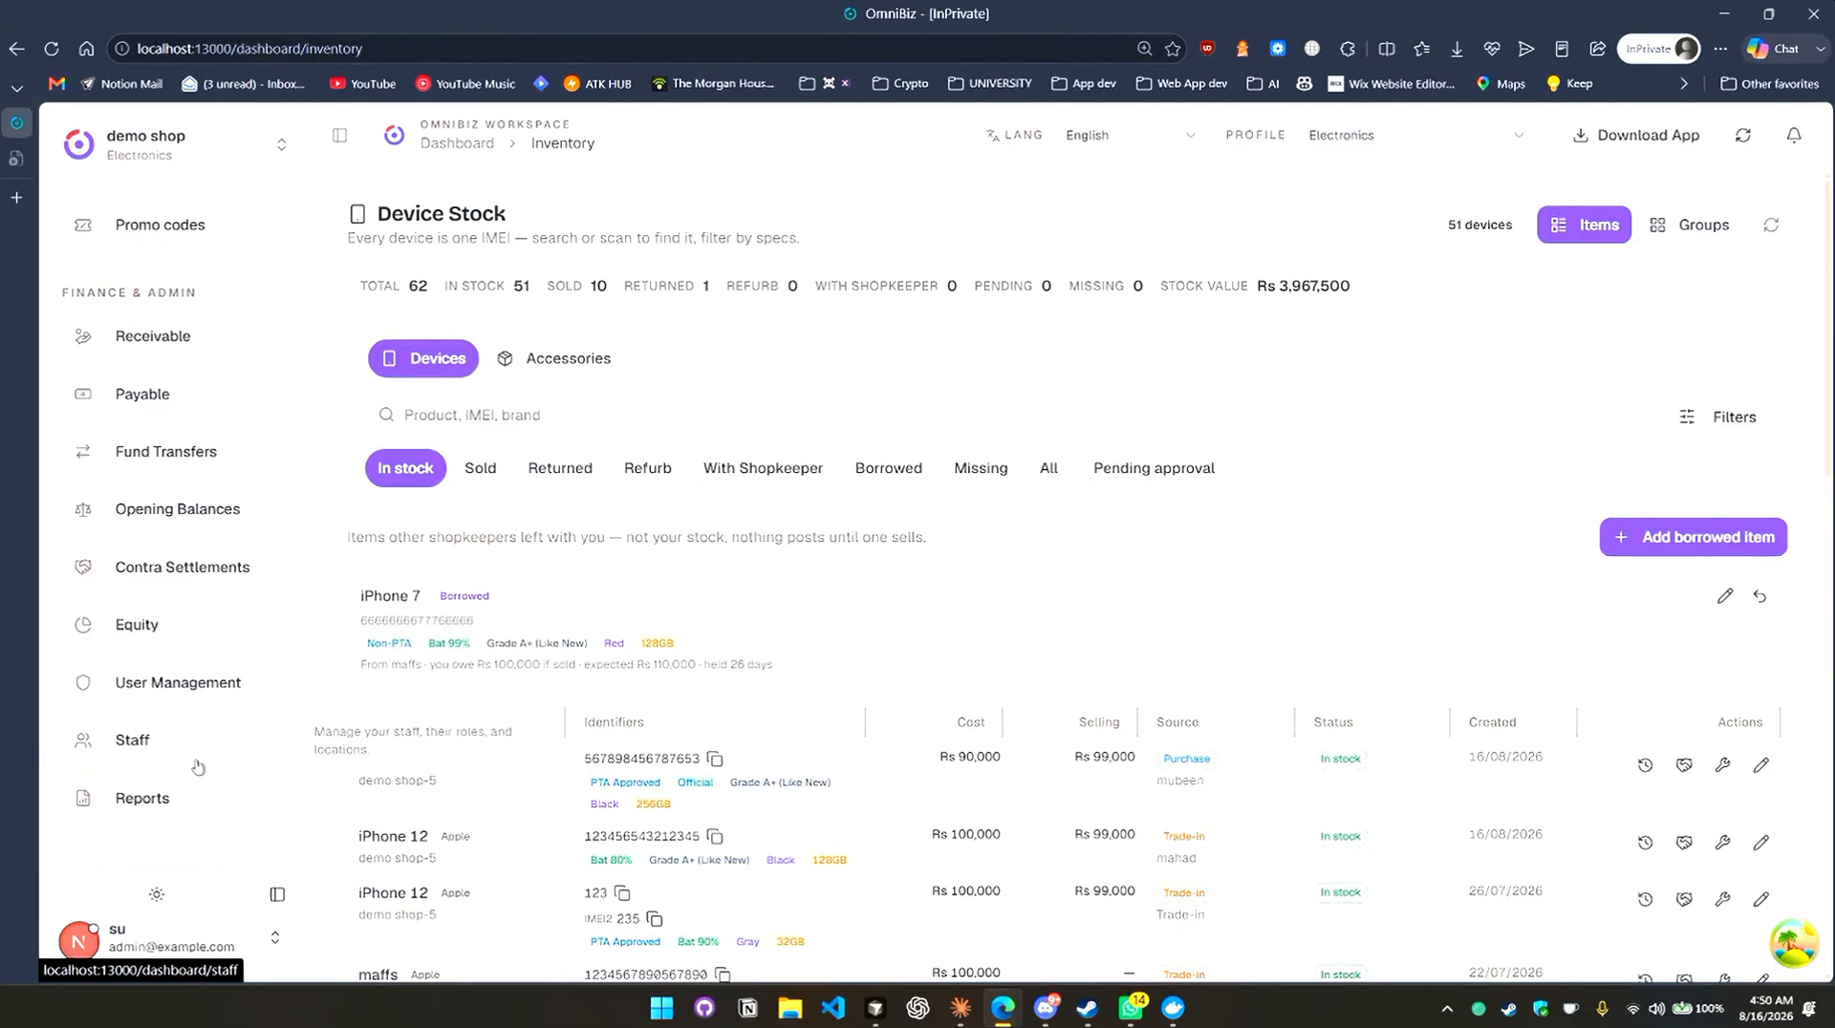
{"action": "left_click", "coordinate": [220, 709]}
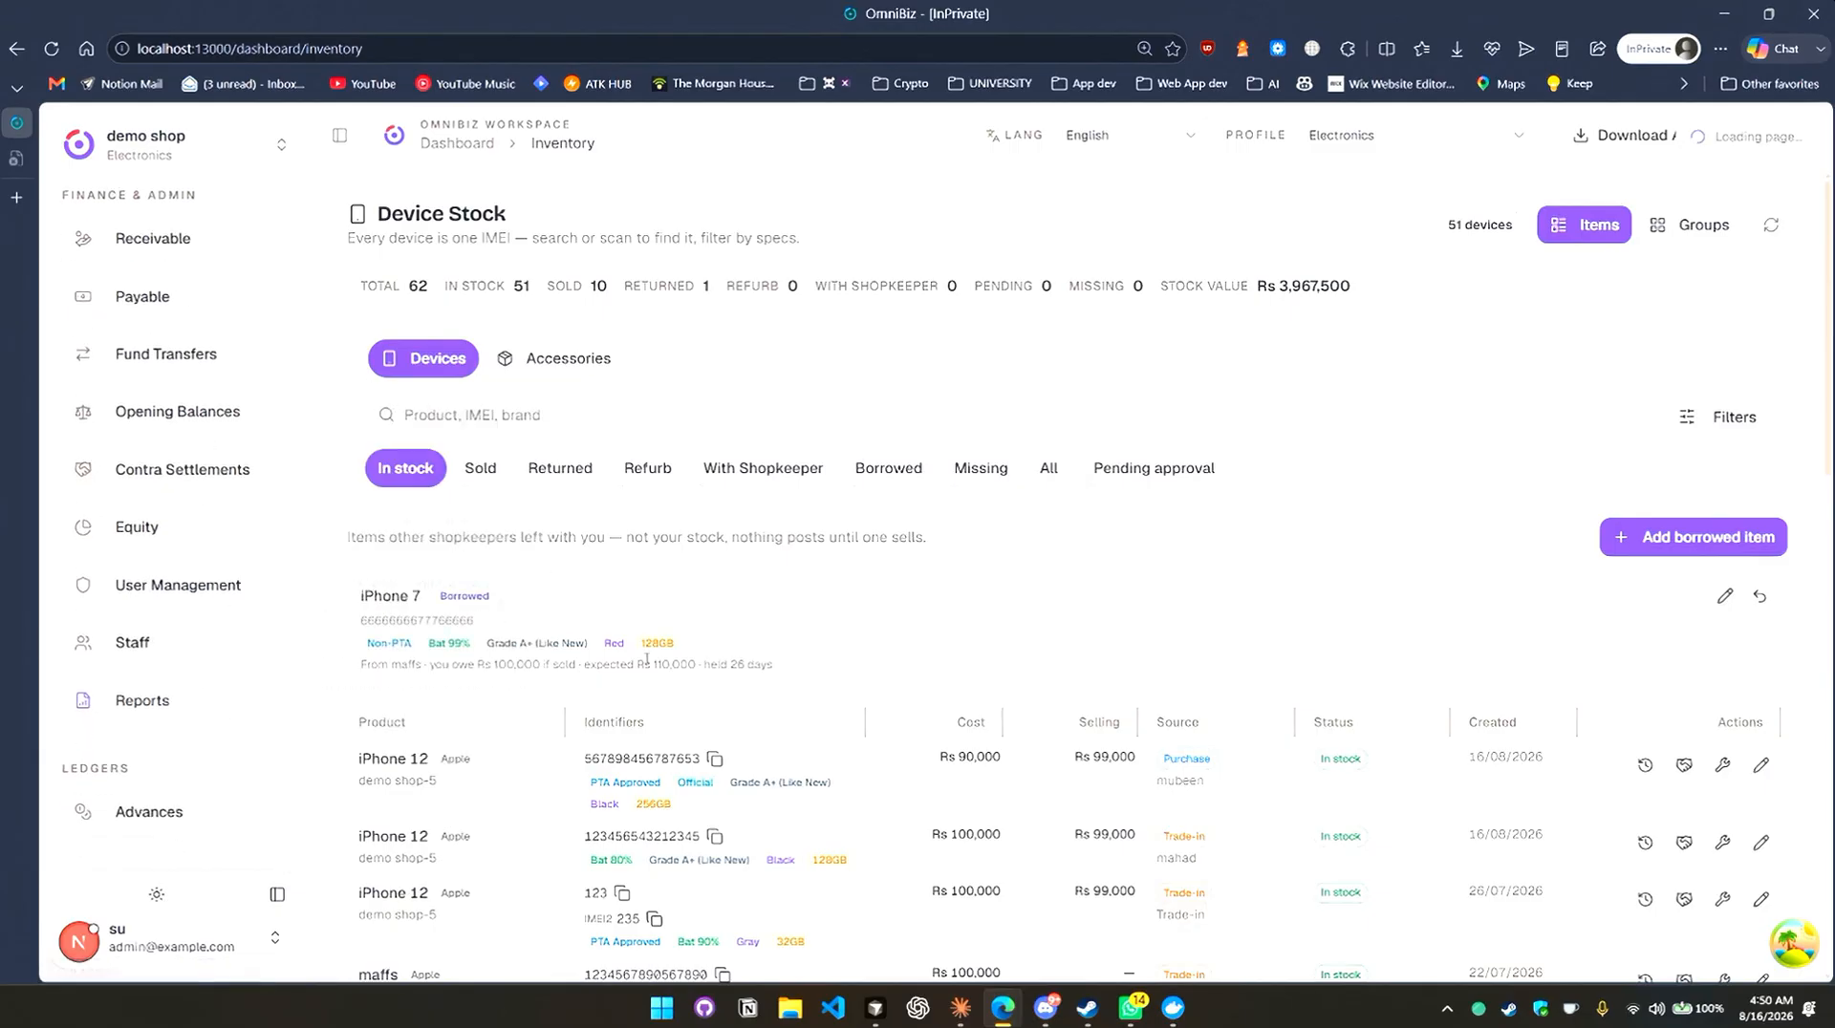
{"action": "scroll", "coordinate": [184, 401], "scroll_direction": "up", "scroll_amount": 7}
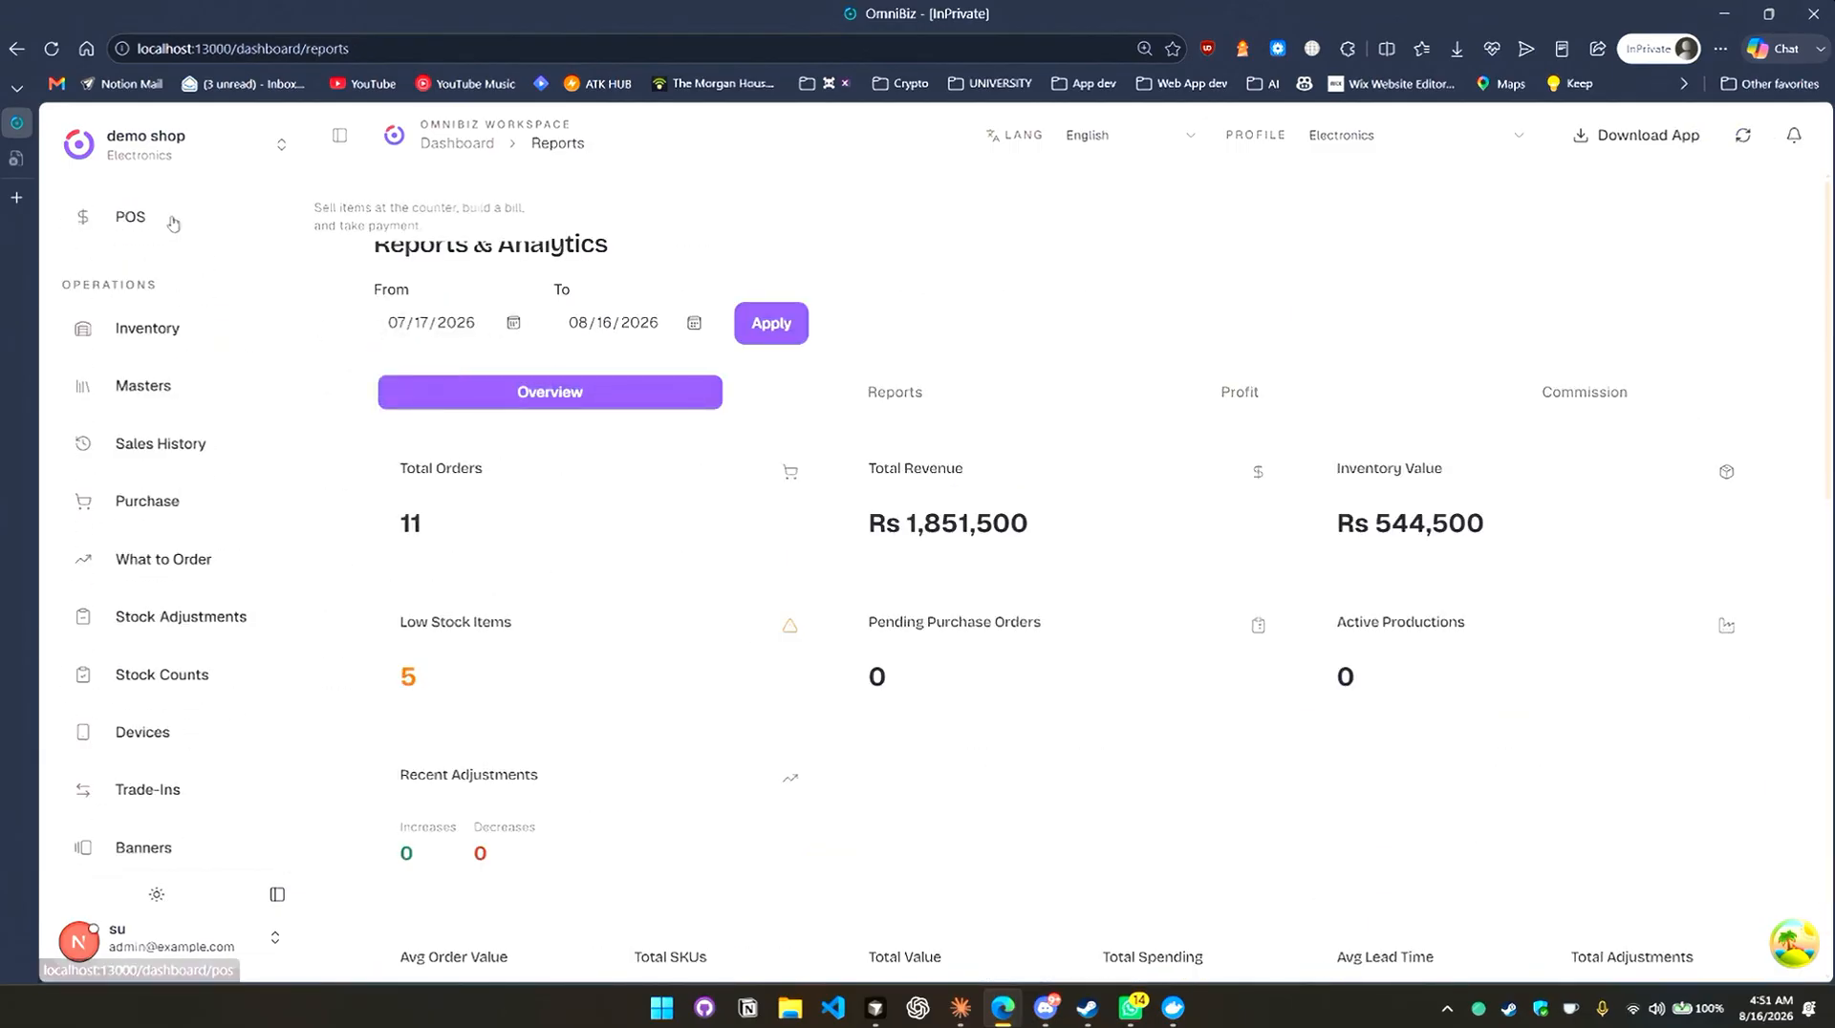
{"action": "scroll", "coordinate": [1303, 812], "scroll_direction": "down", "scroll_amount": 10}
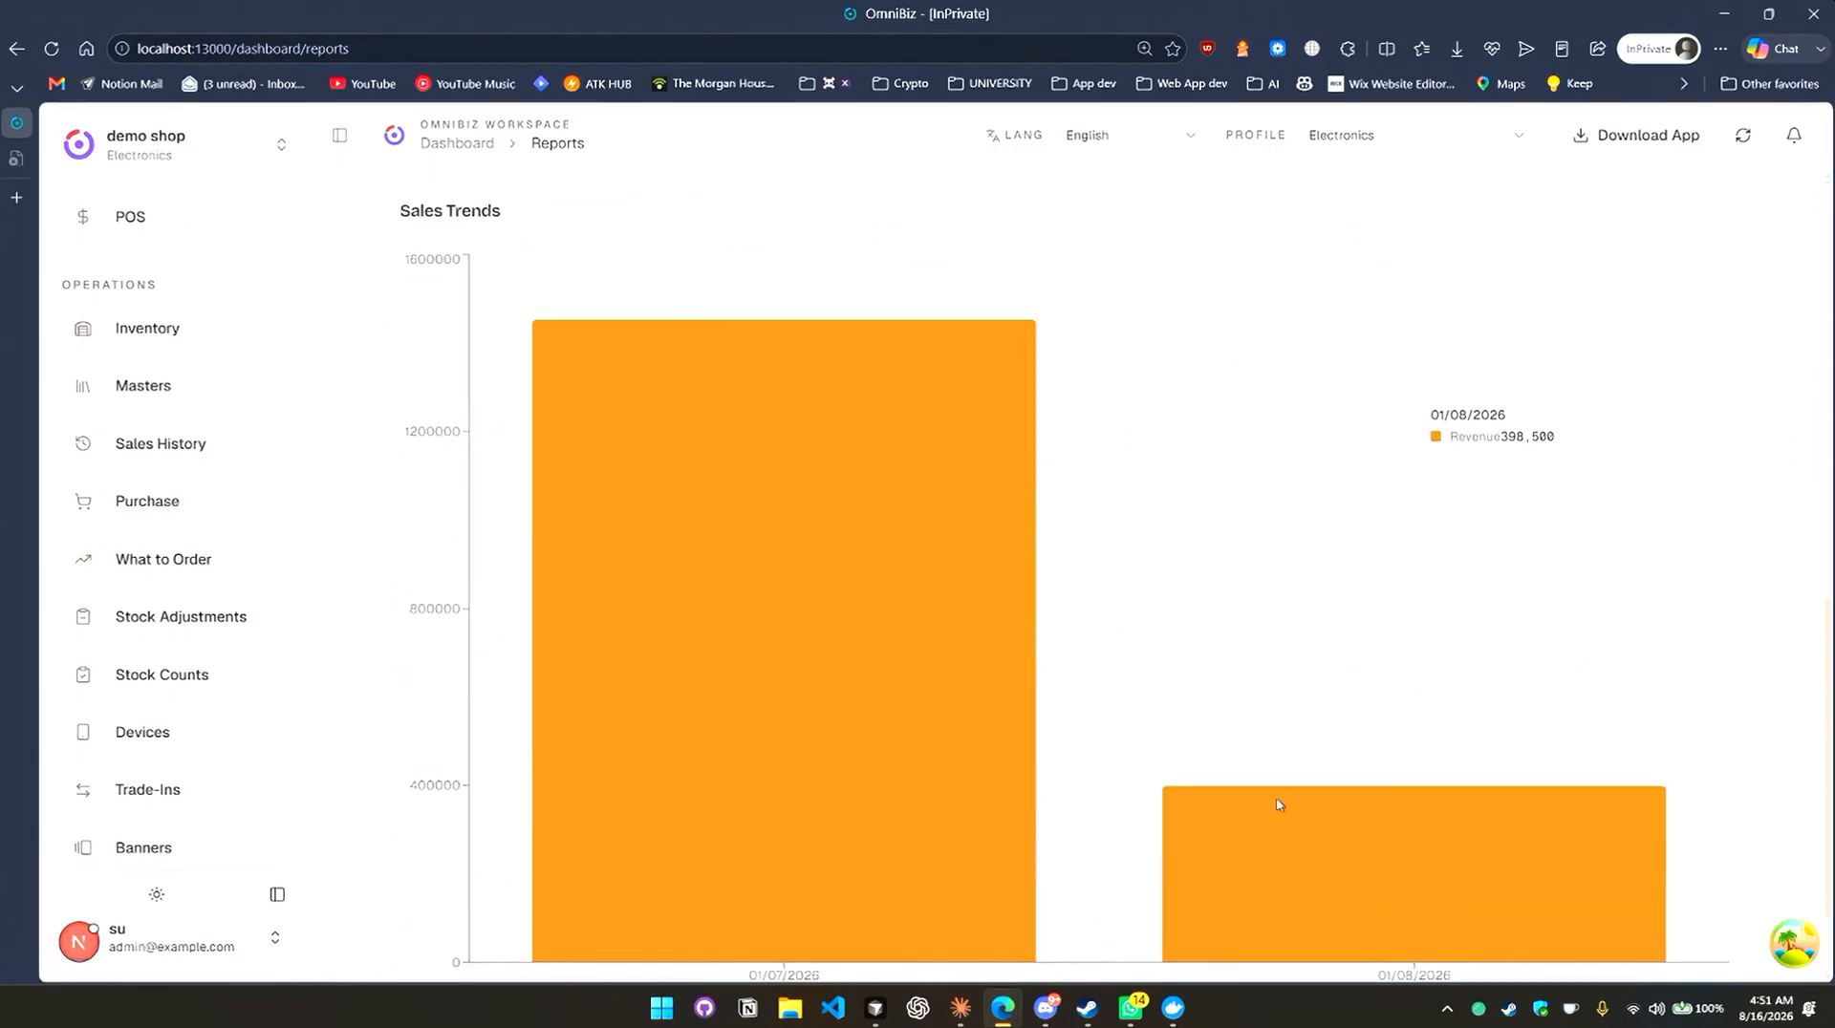
{"action": "scroll", "coordinate": [1288, 799], "scroll_direction": "up", "scroll_amount": 10}
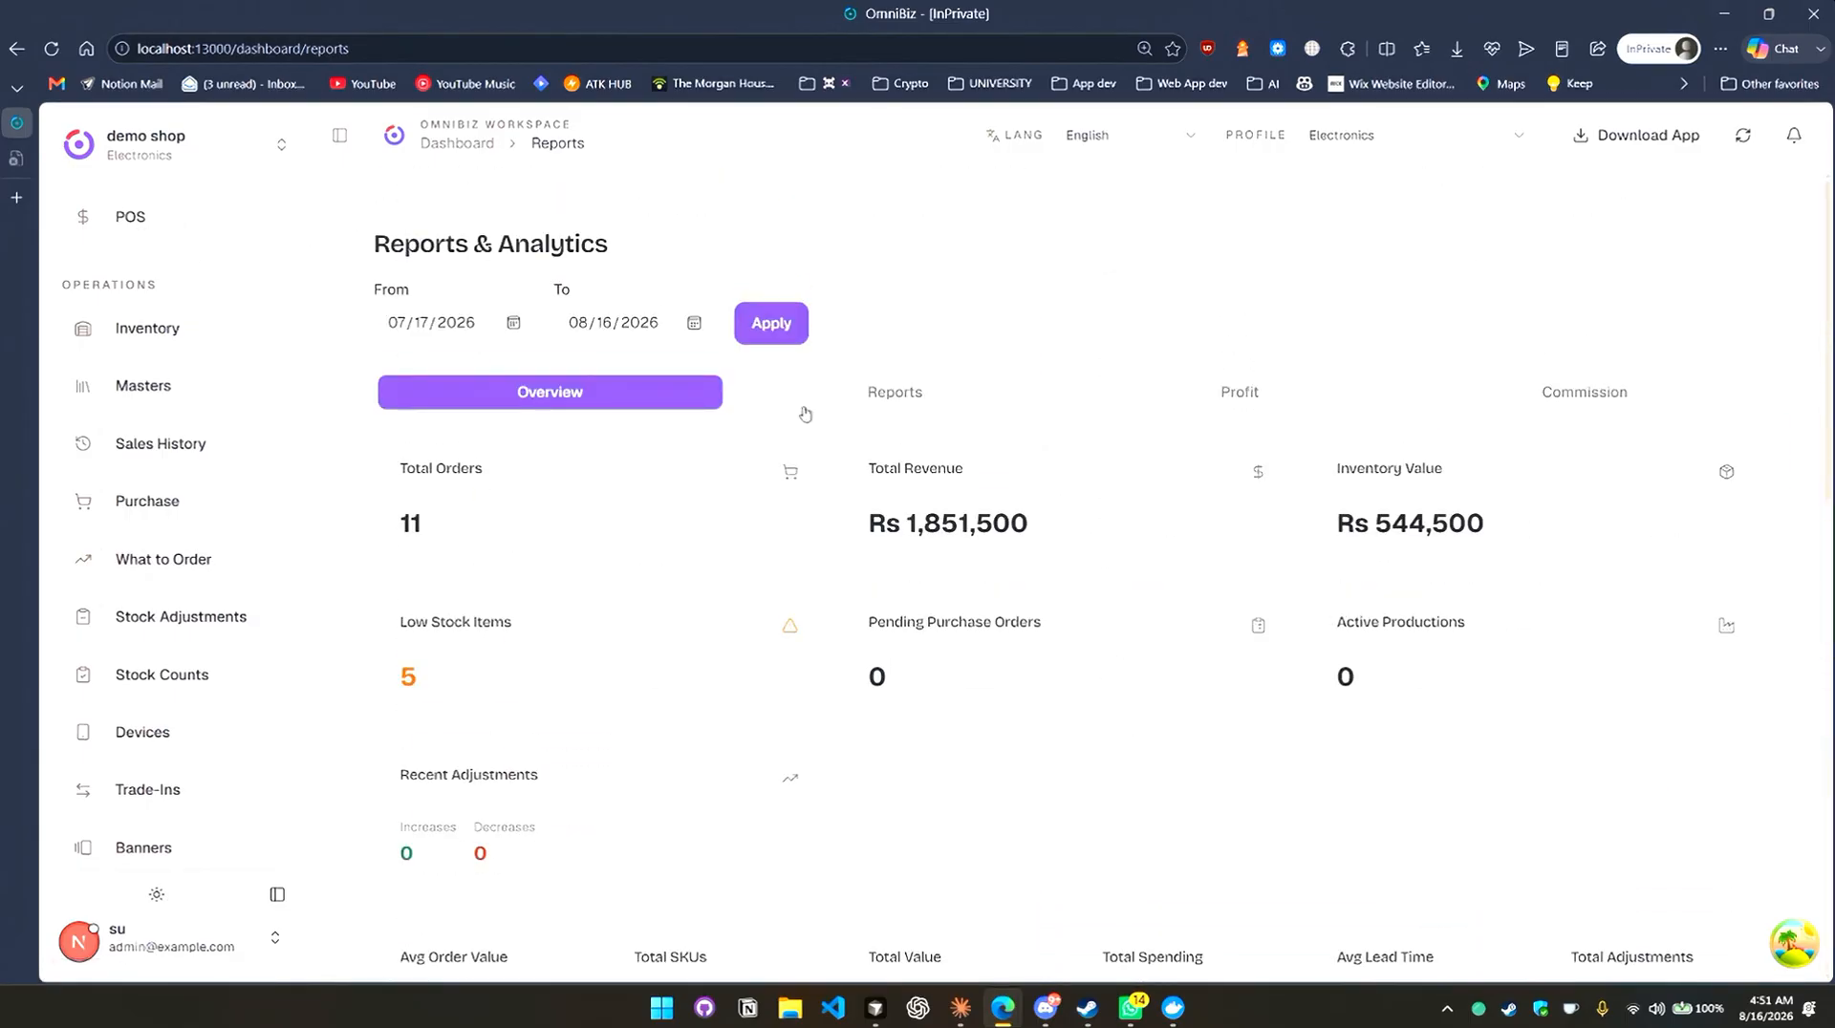
Browse the available reports and run the Daily profit & loss report.
{"action": "left_click", "coordinate": [895, 392]}
{"action": "scroll", "coordinate": [1208, 647], "scroll_direction": "down", "scroll_amount": 1}
{"action": "left_click", "coordinate": [1037, 451]}
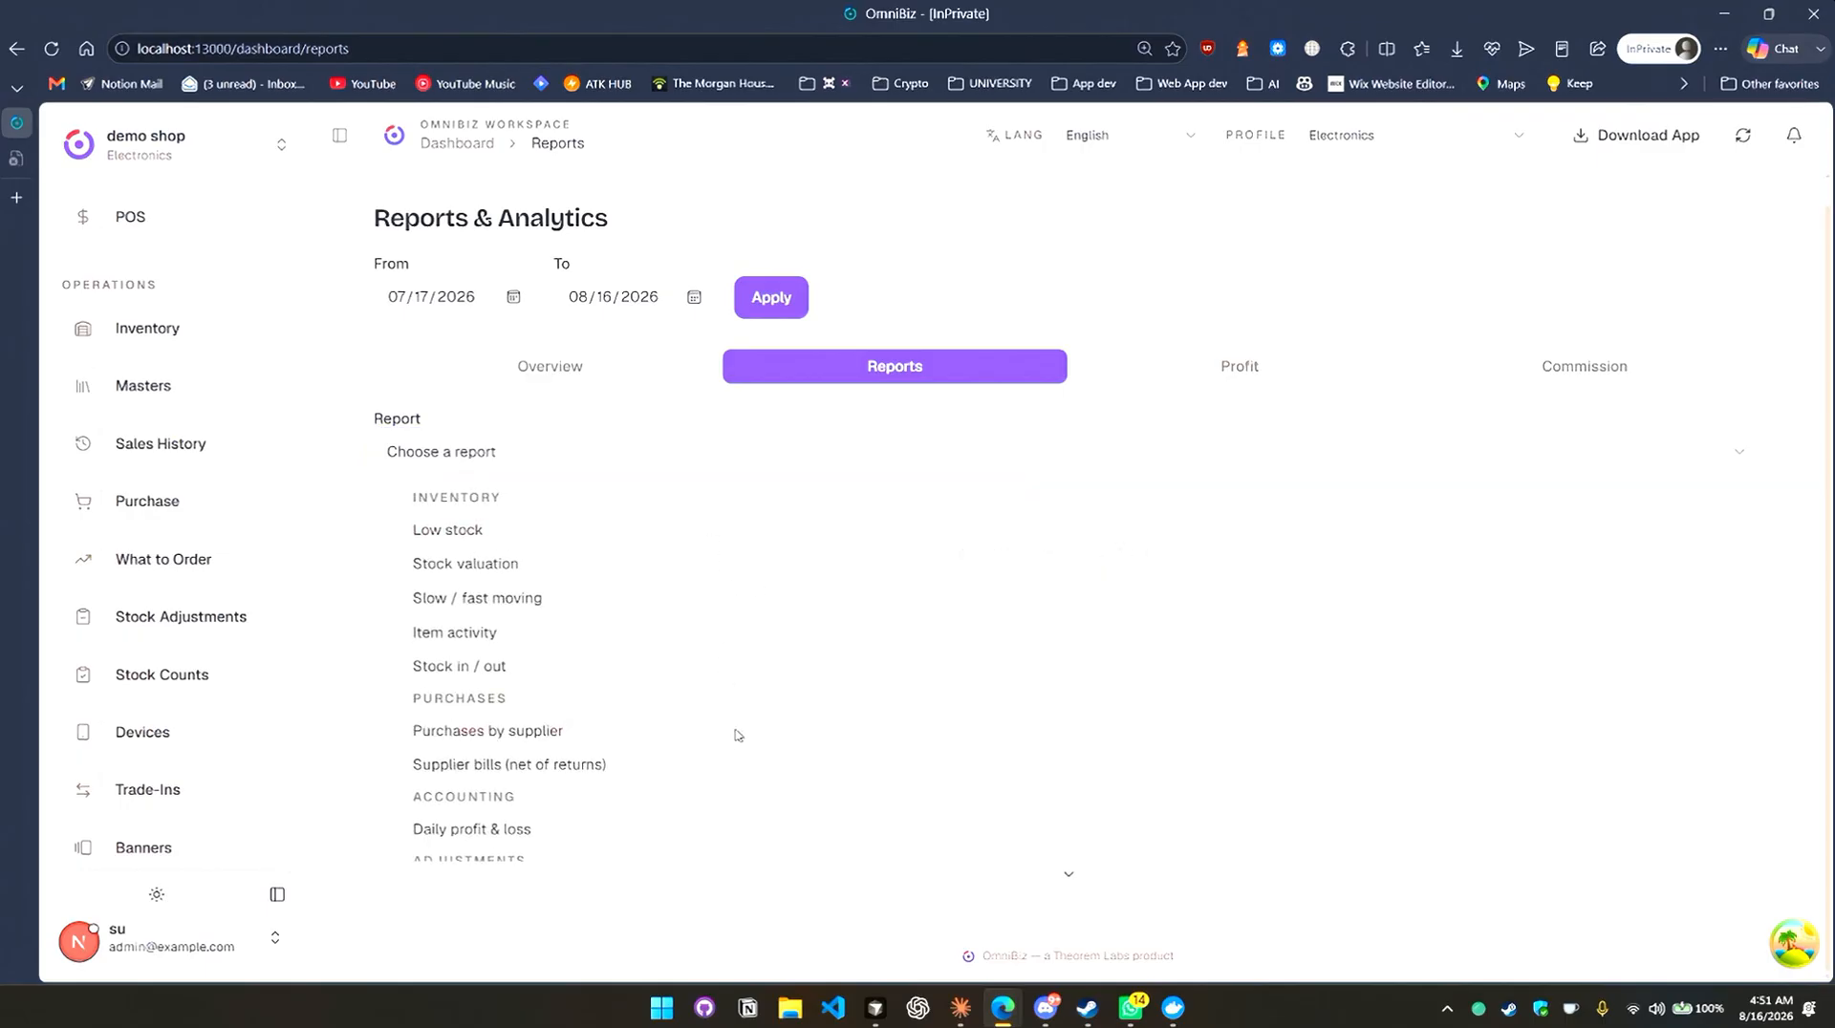
{"action": "scroll", "coordinate": [729, 762], "scroll_direction": "down", "scroll_amount": 1}
{"action": "scroll", "coordinate": [729, 762], "scroll_direction": "up", "scroll_amount": 1}
{"action": "scroll", "coordinate": [708, 803], "scroll_direction": "down", "scroll_amount": 1}
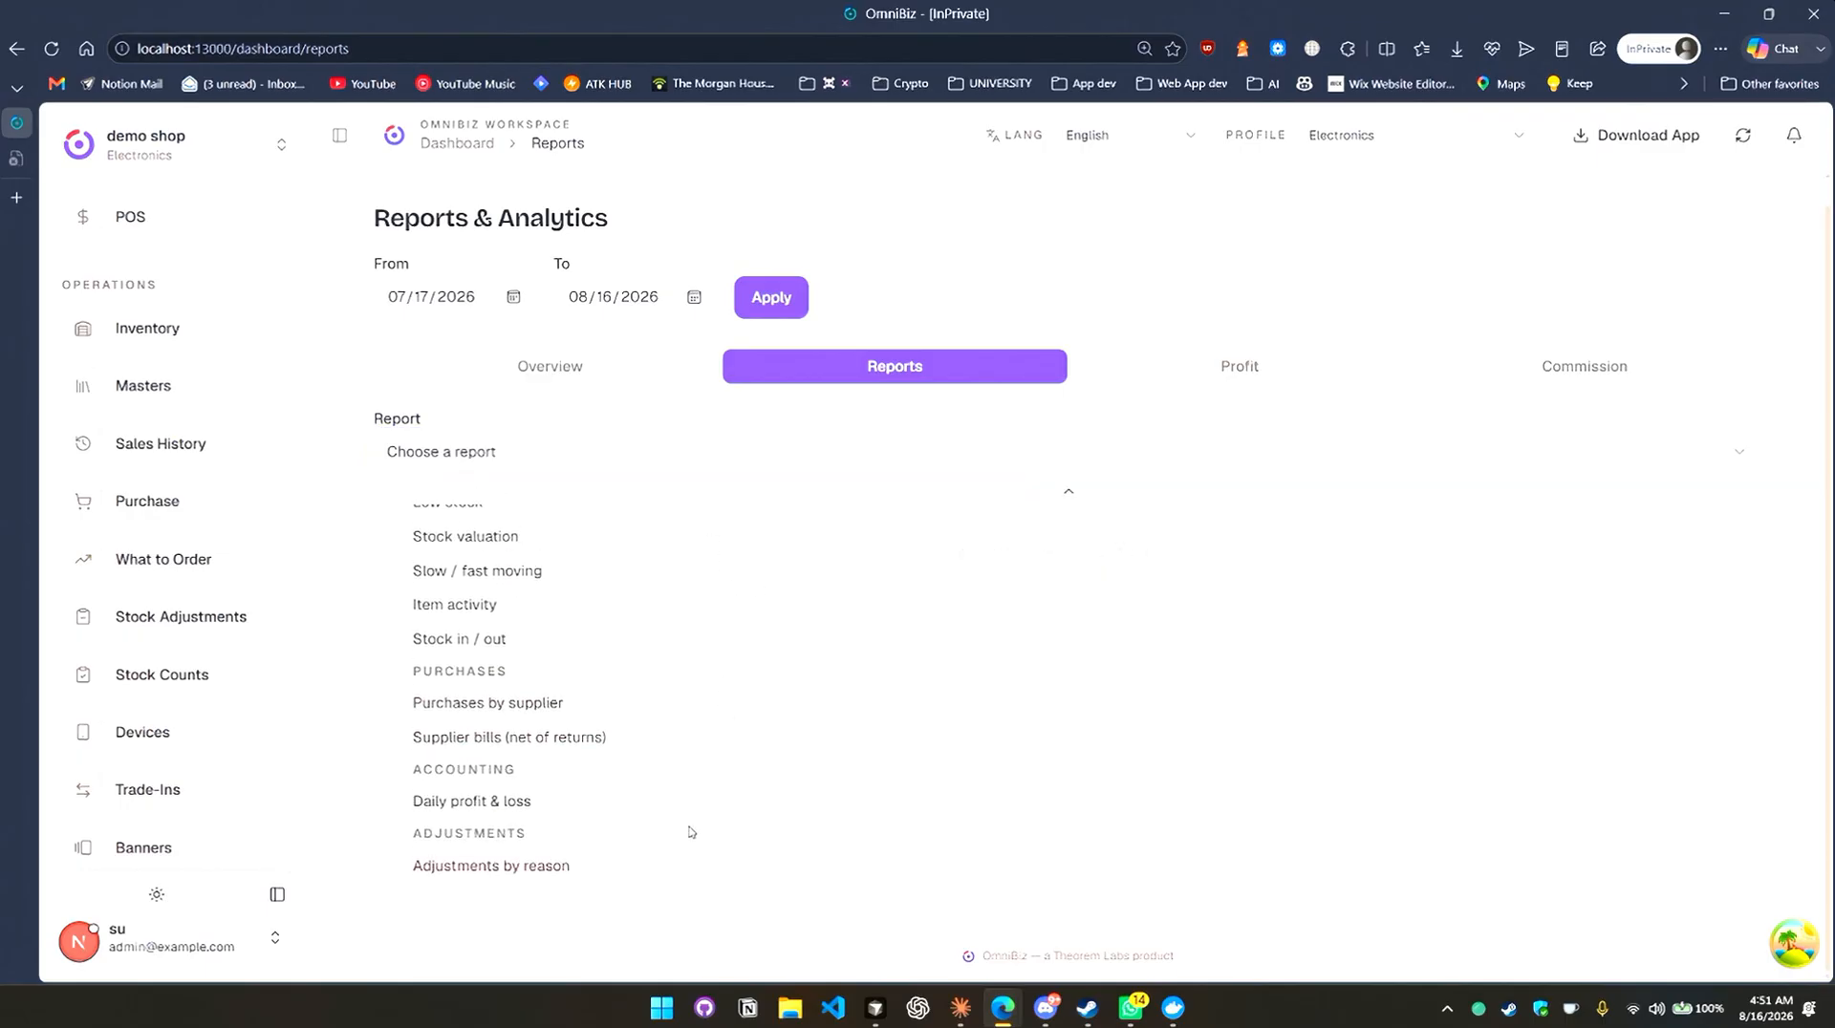
{"action": "left_click", "coordinate": [692, 805]}
Examine the per-day revenue, costs and net profit in the Daily profit & loss report, including the totals.
{"action": "scroll", "coordinate": [1310, 736], "scroll_direction": "down", "scroll_amount": 3}
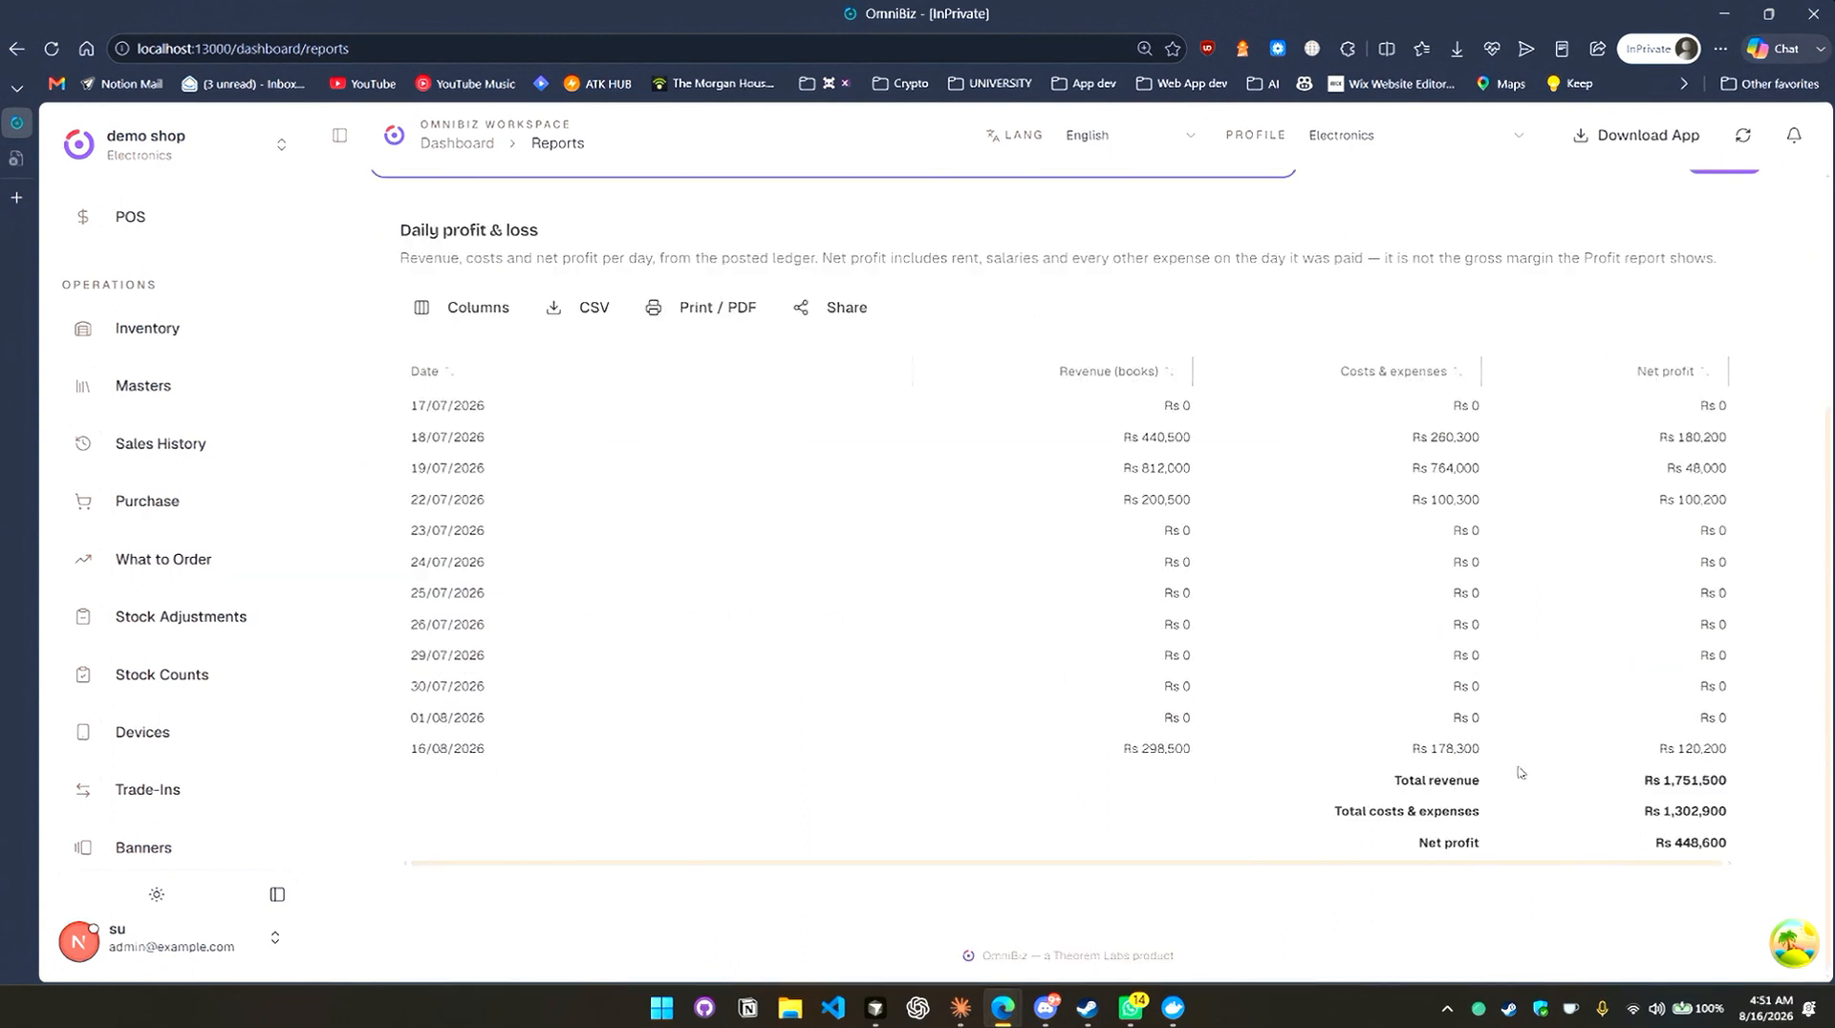
{"action": "scroll", "coordinate": [1529, 801], "scroll_direction": "up", "scroll_amount": 1}
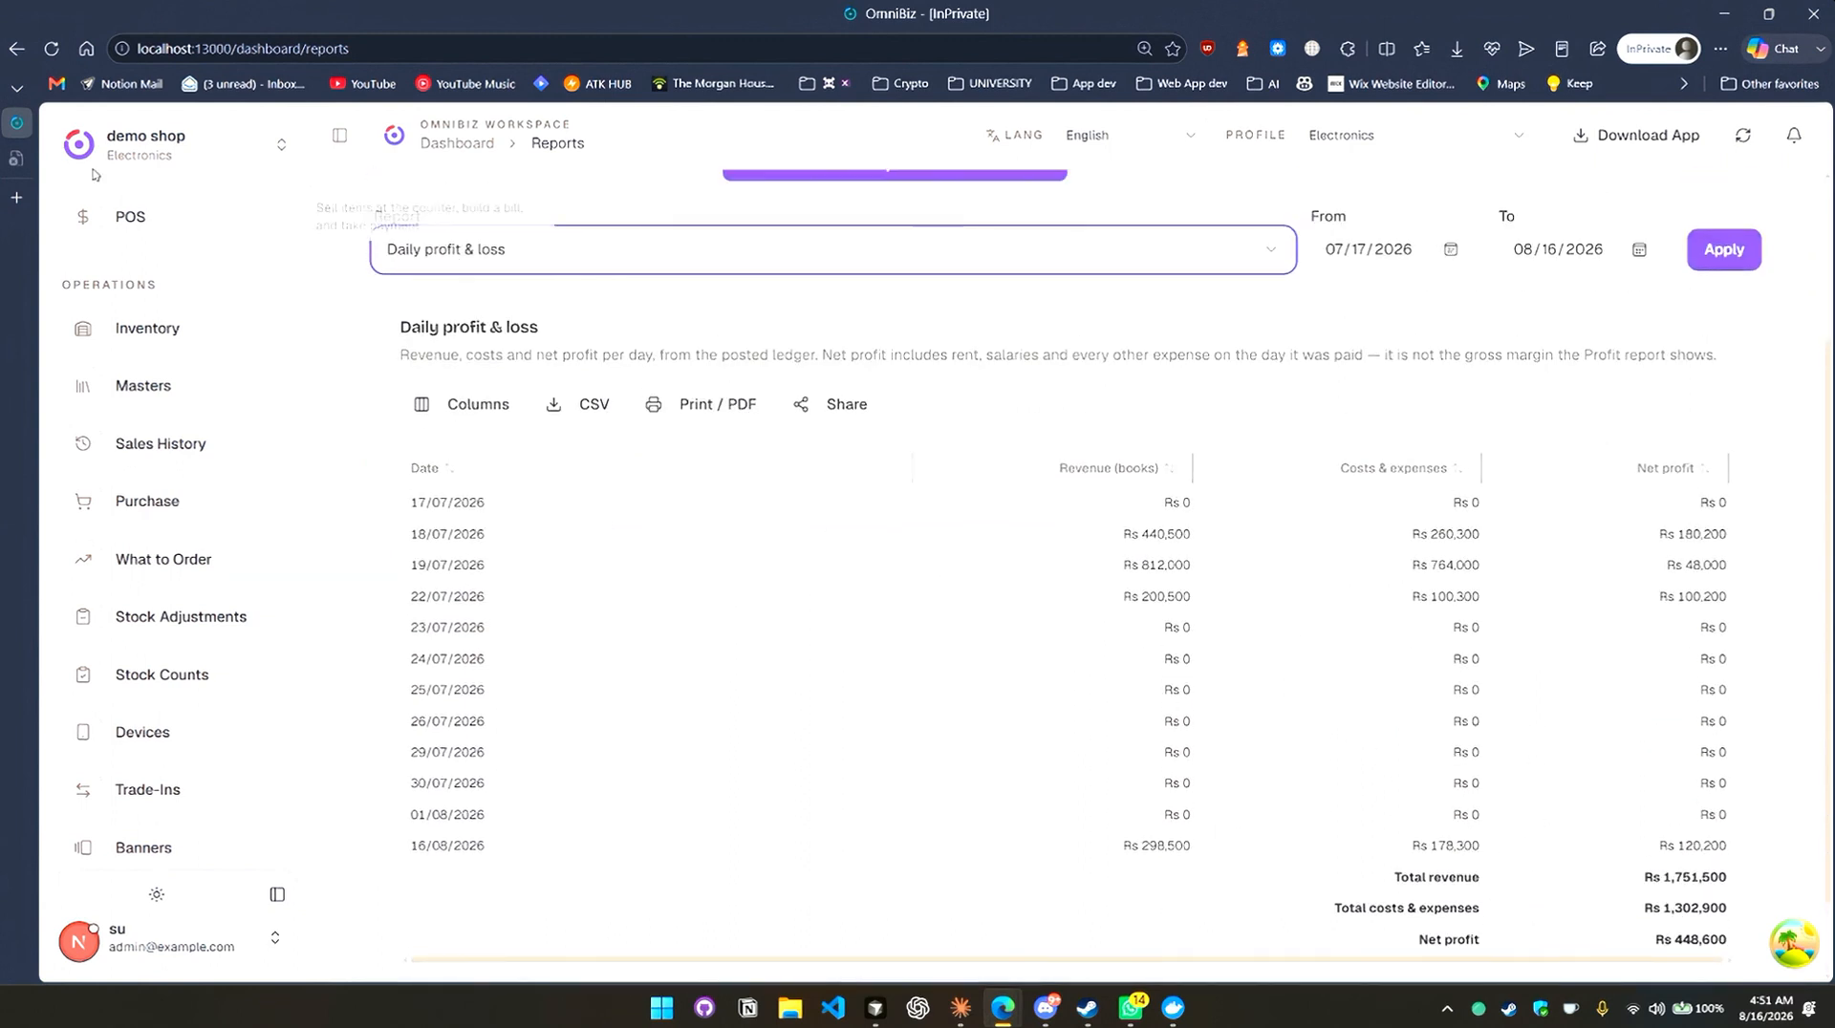
{"action": "scroll", "coordinate": [210, 267], "scroll_direction": "up", "scroll_amount": 1}
{"action": "scroll", "coordinate": [1288, 788], "scroll_direction": "down", "scroll_amount": 1}
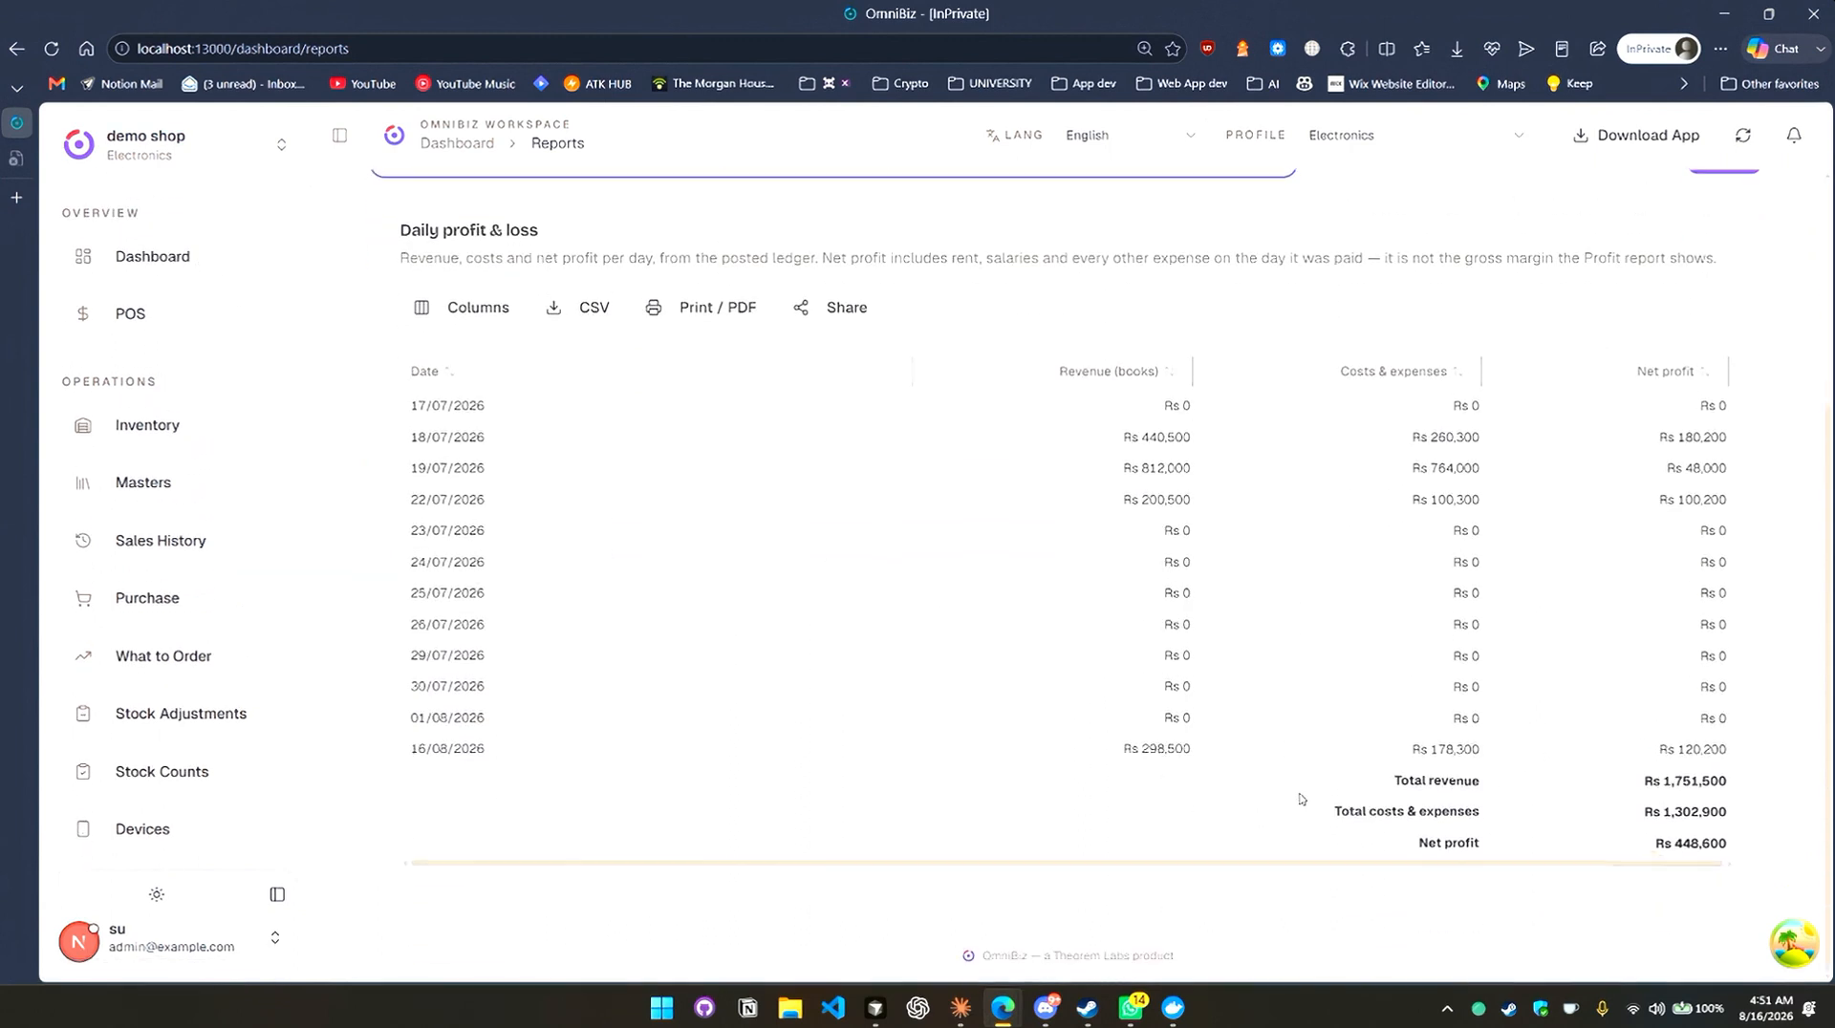
{"action": "scroll", "coordinate": [1563, 794], "scroll_direction": "up", "scroll_amount": 2}
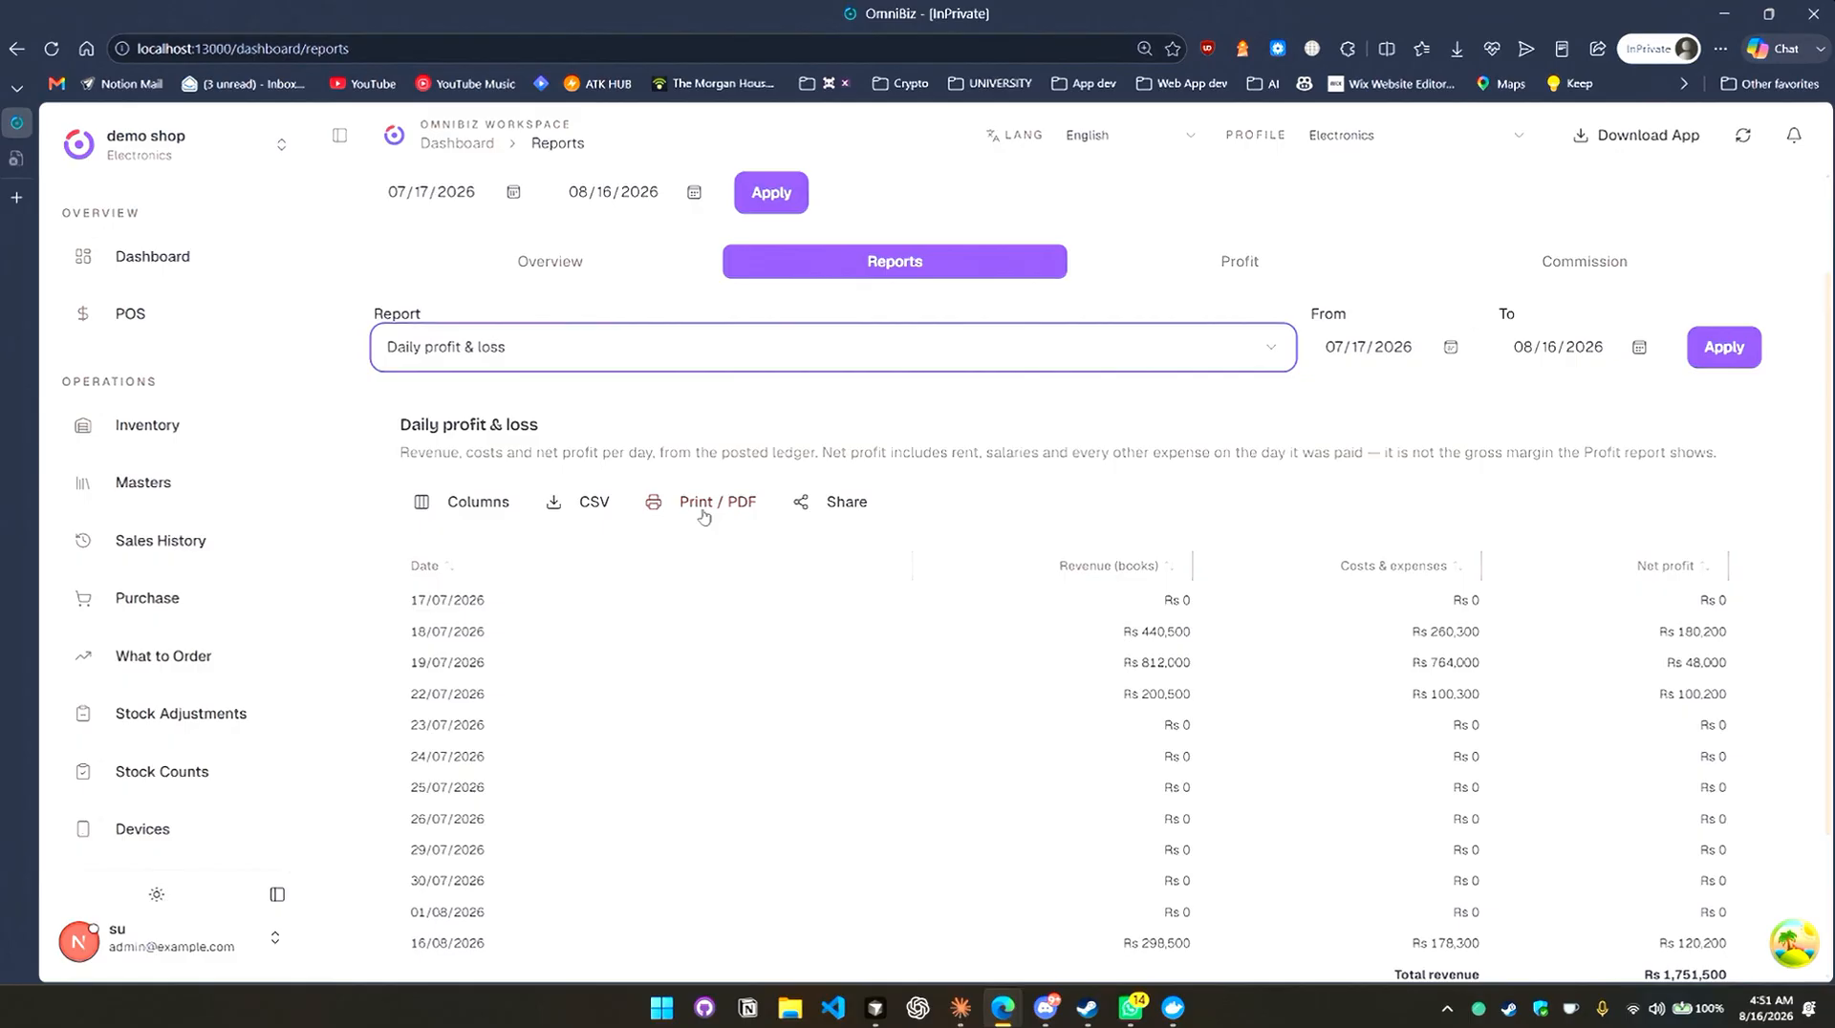
Check the sharing options for the Daily profit & loss PDF and close them without sending it.
{"action": "left_click", "coordinate": [800, 505]}
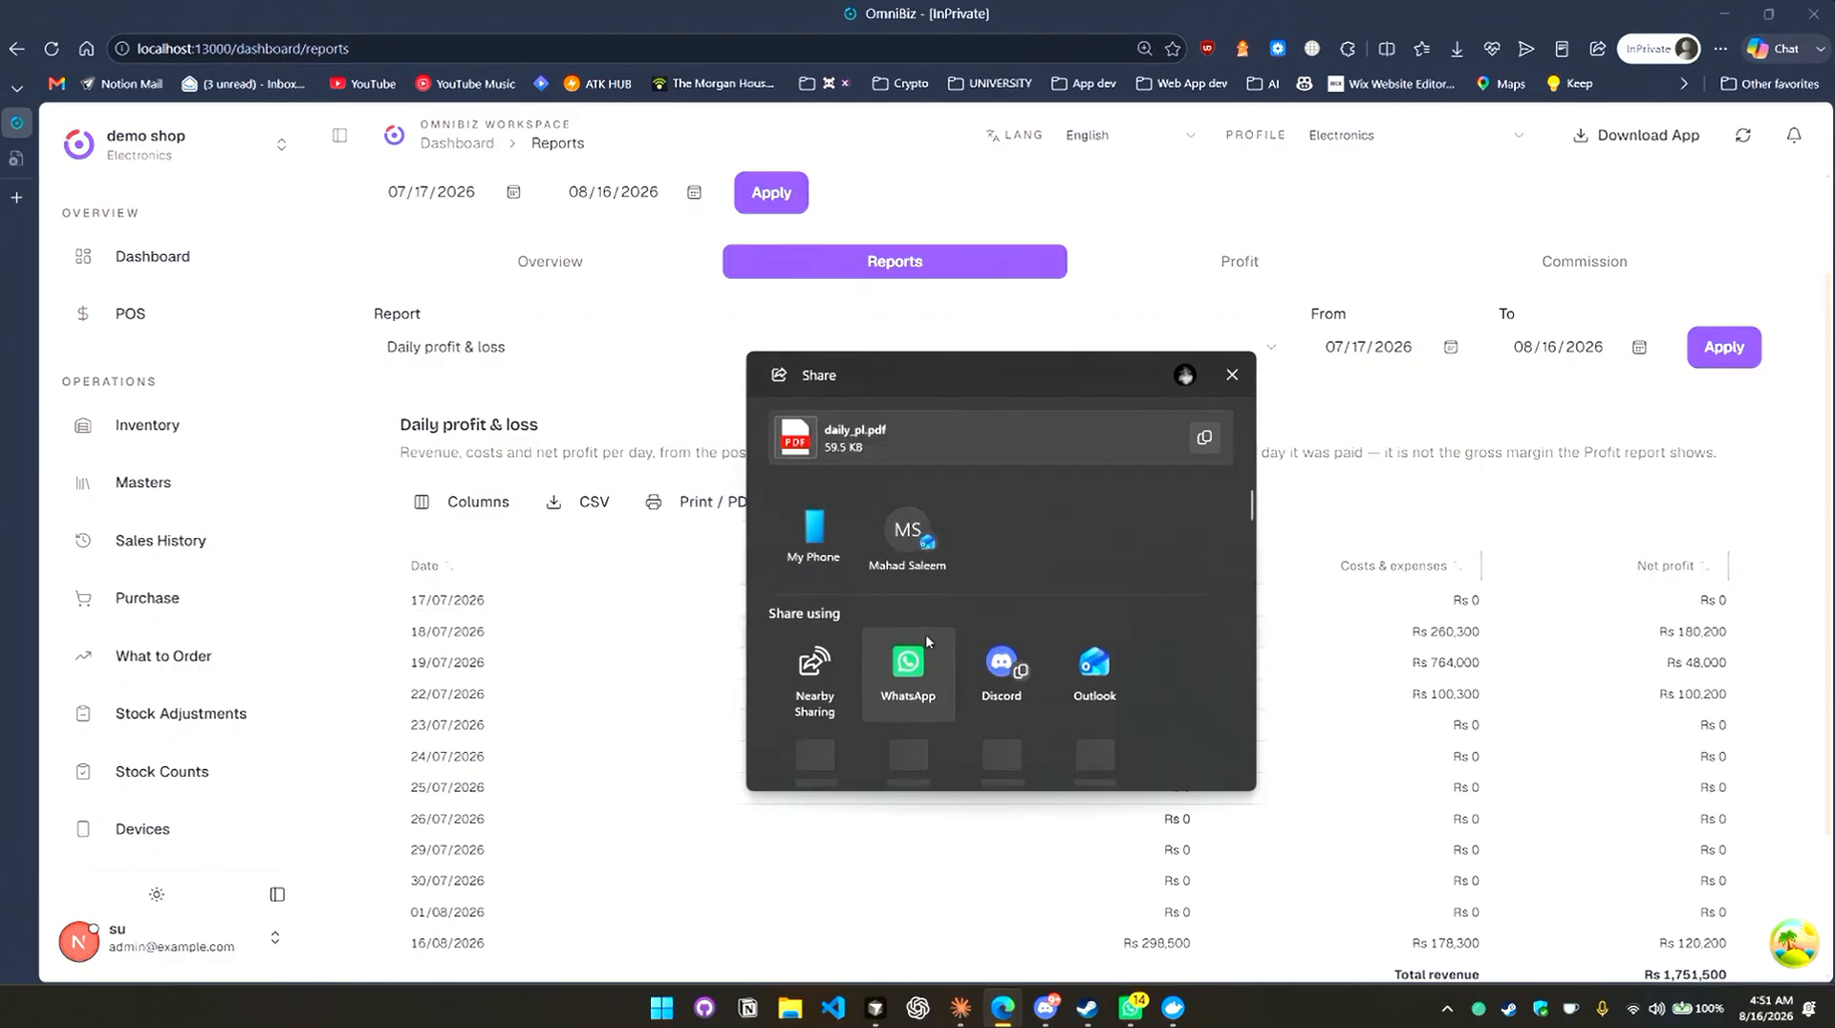
{"action": "left_click", "coordinate": [1229, 384]}
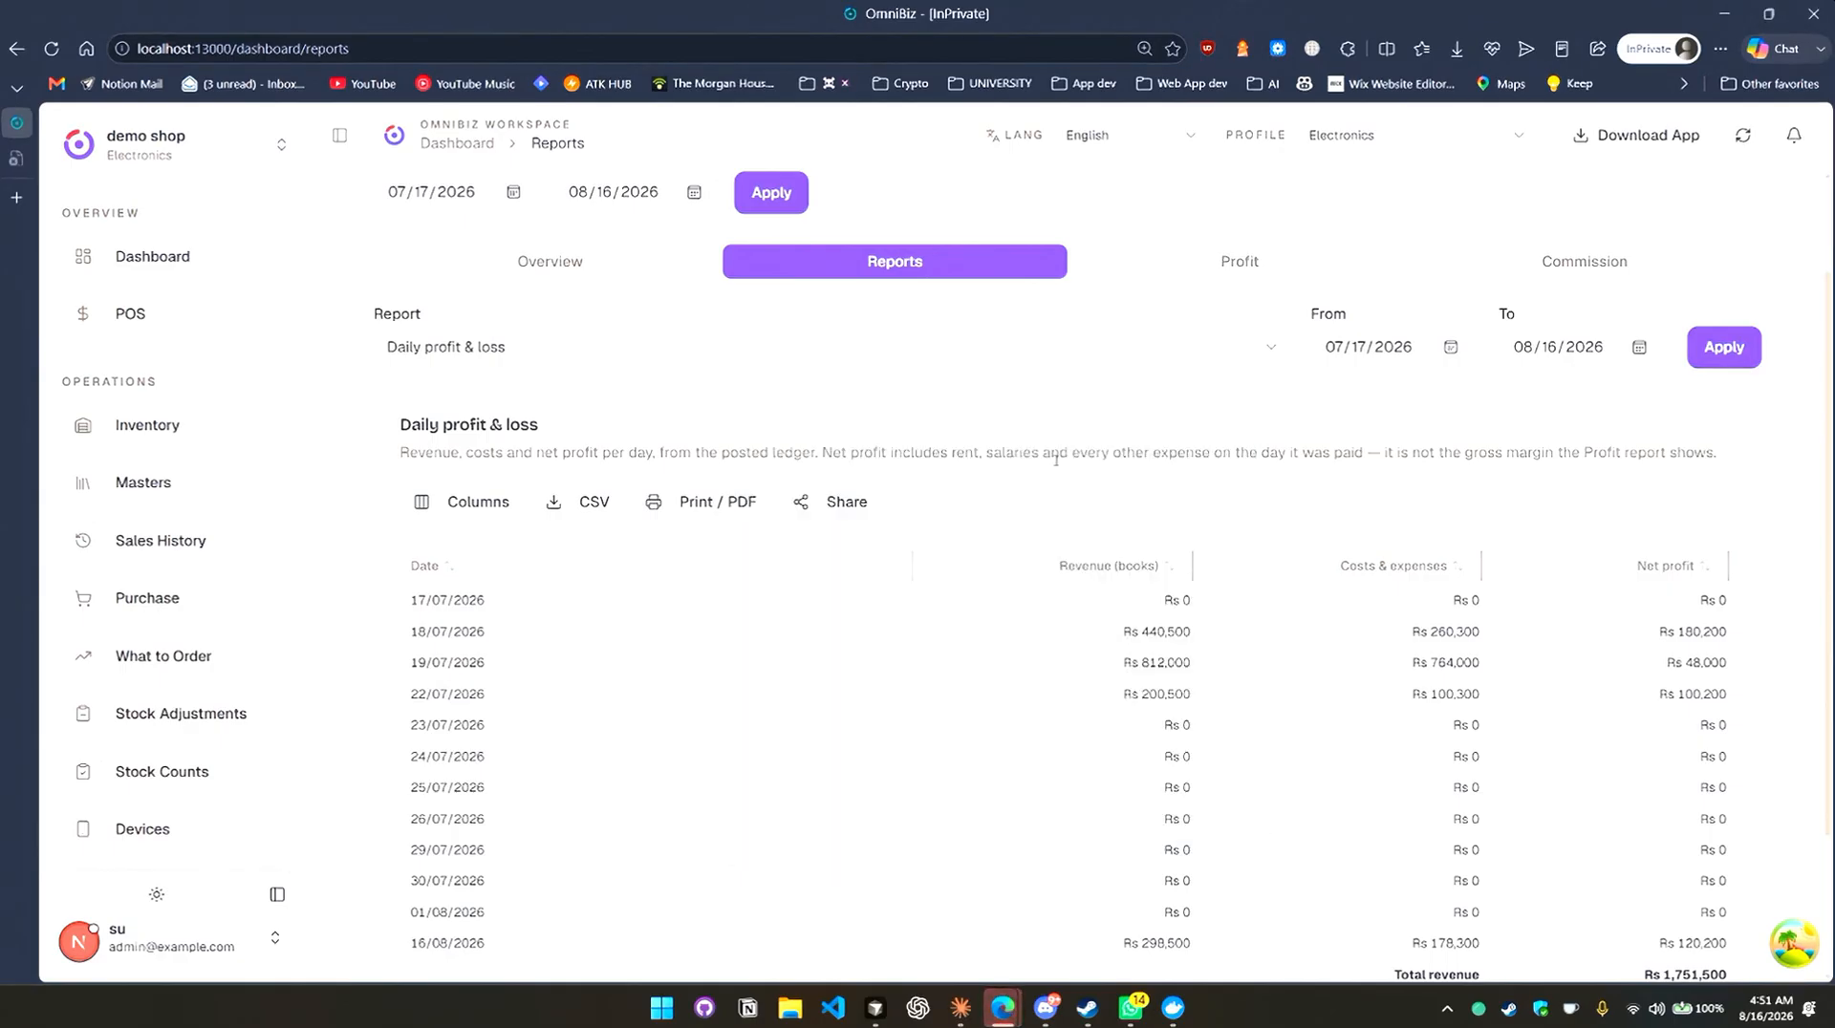
{"action": "left_click", "coordinate": [832, 505]}
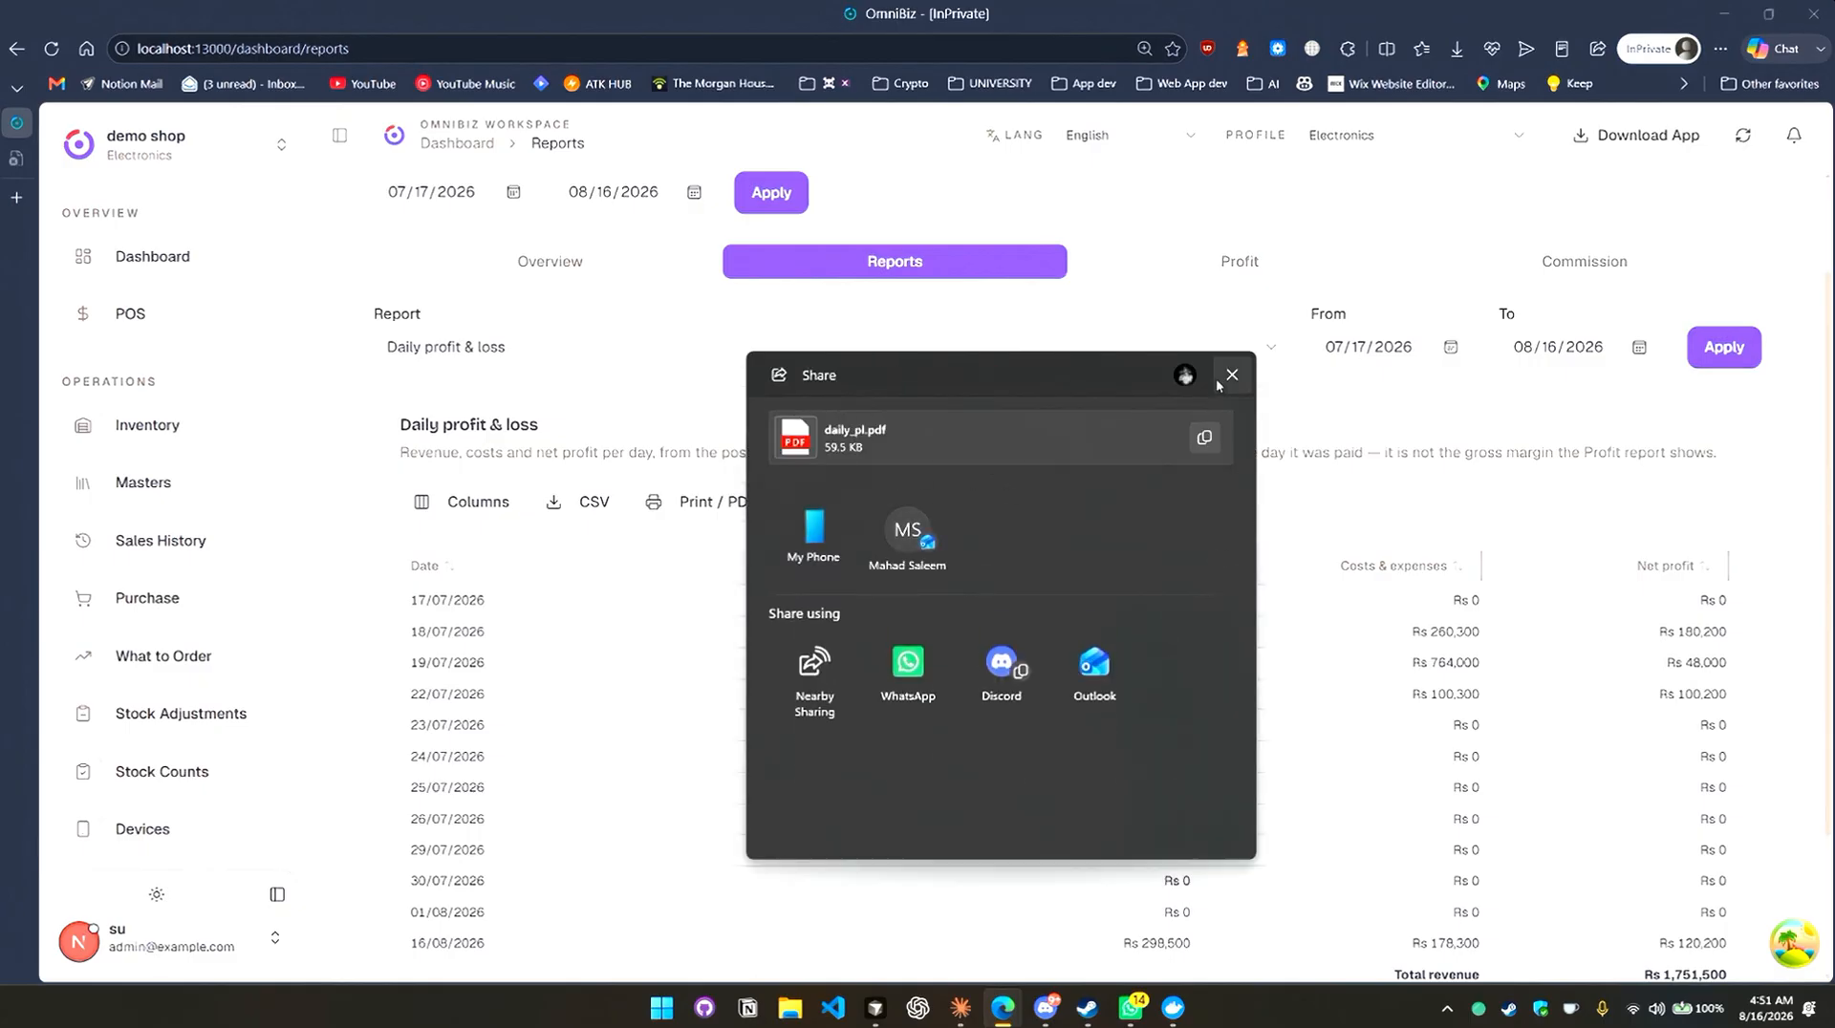
{"action": "left_click", "coordinate": [1232, 378]}
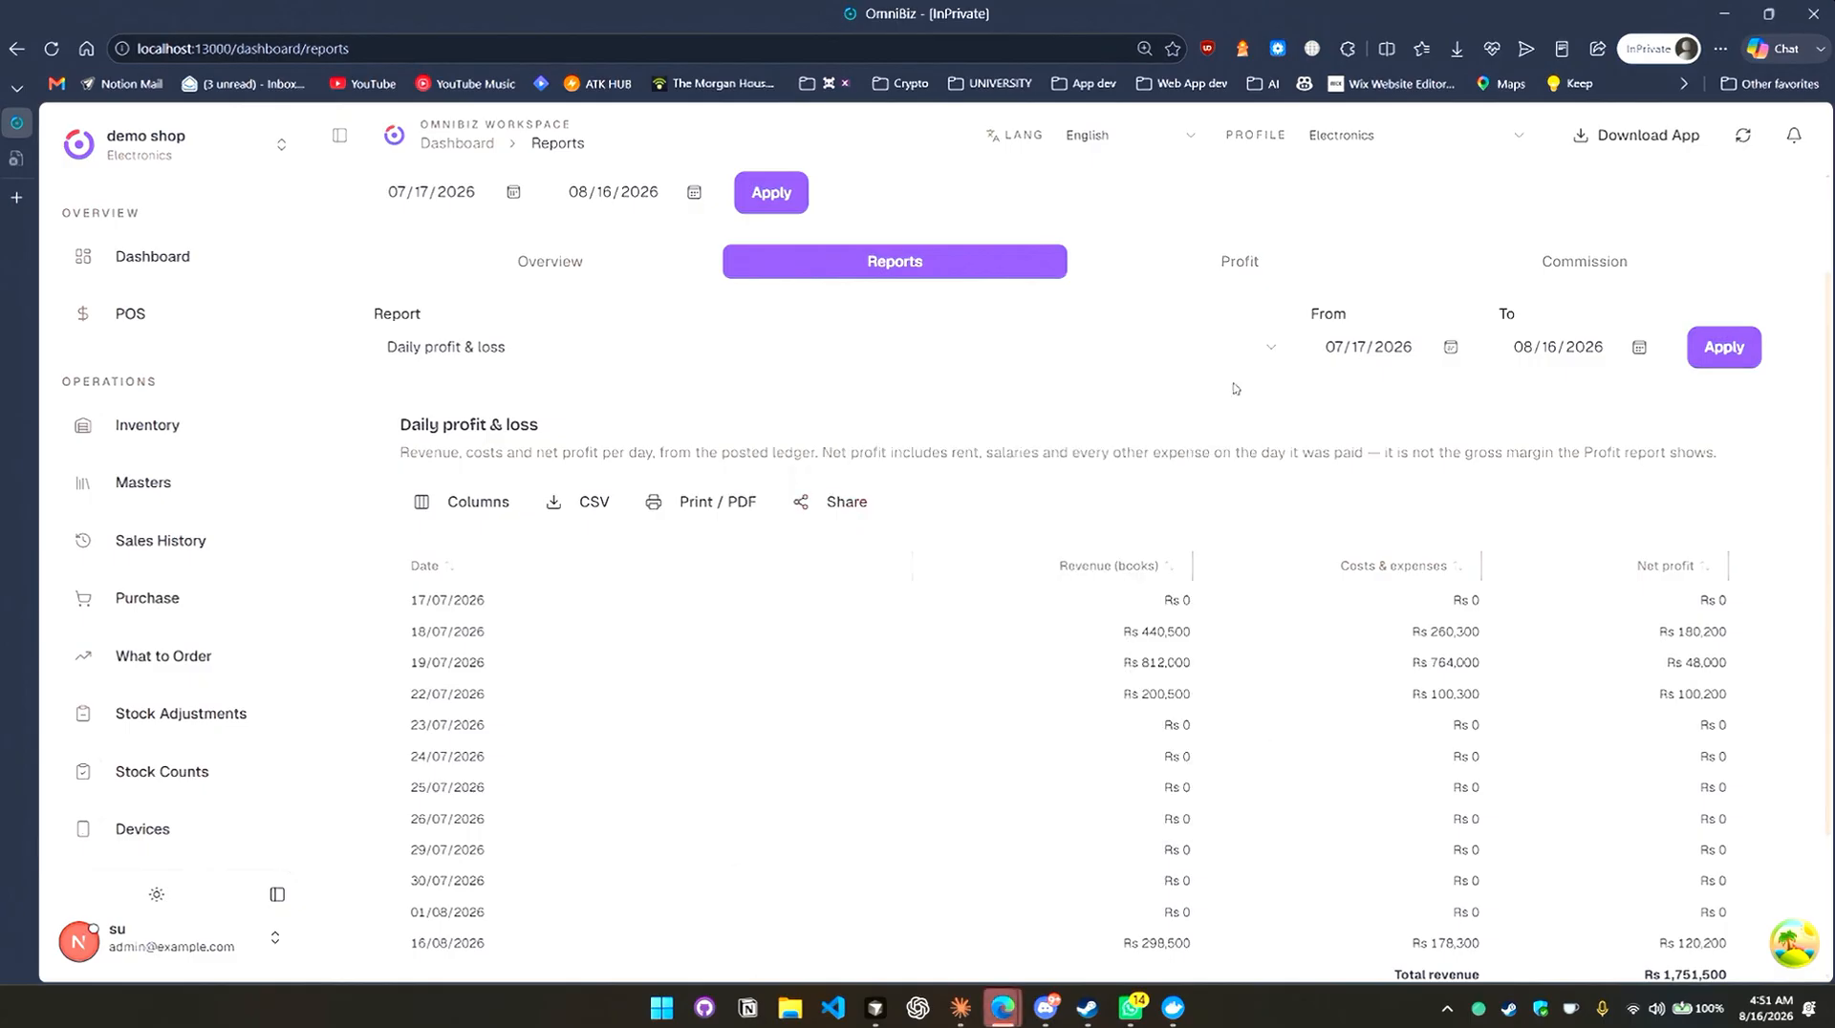
Try to hide the Revenue (books), Date and Net profit columns of the report, and reload the screen.
{"action": "left_click", "coordinate": [451, 504]}
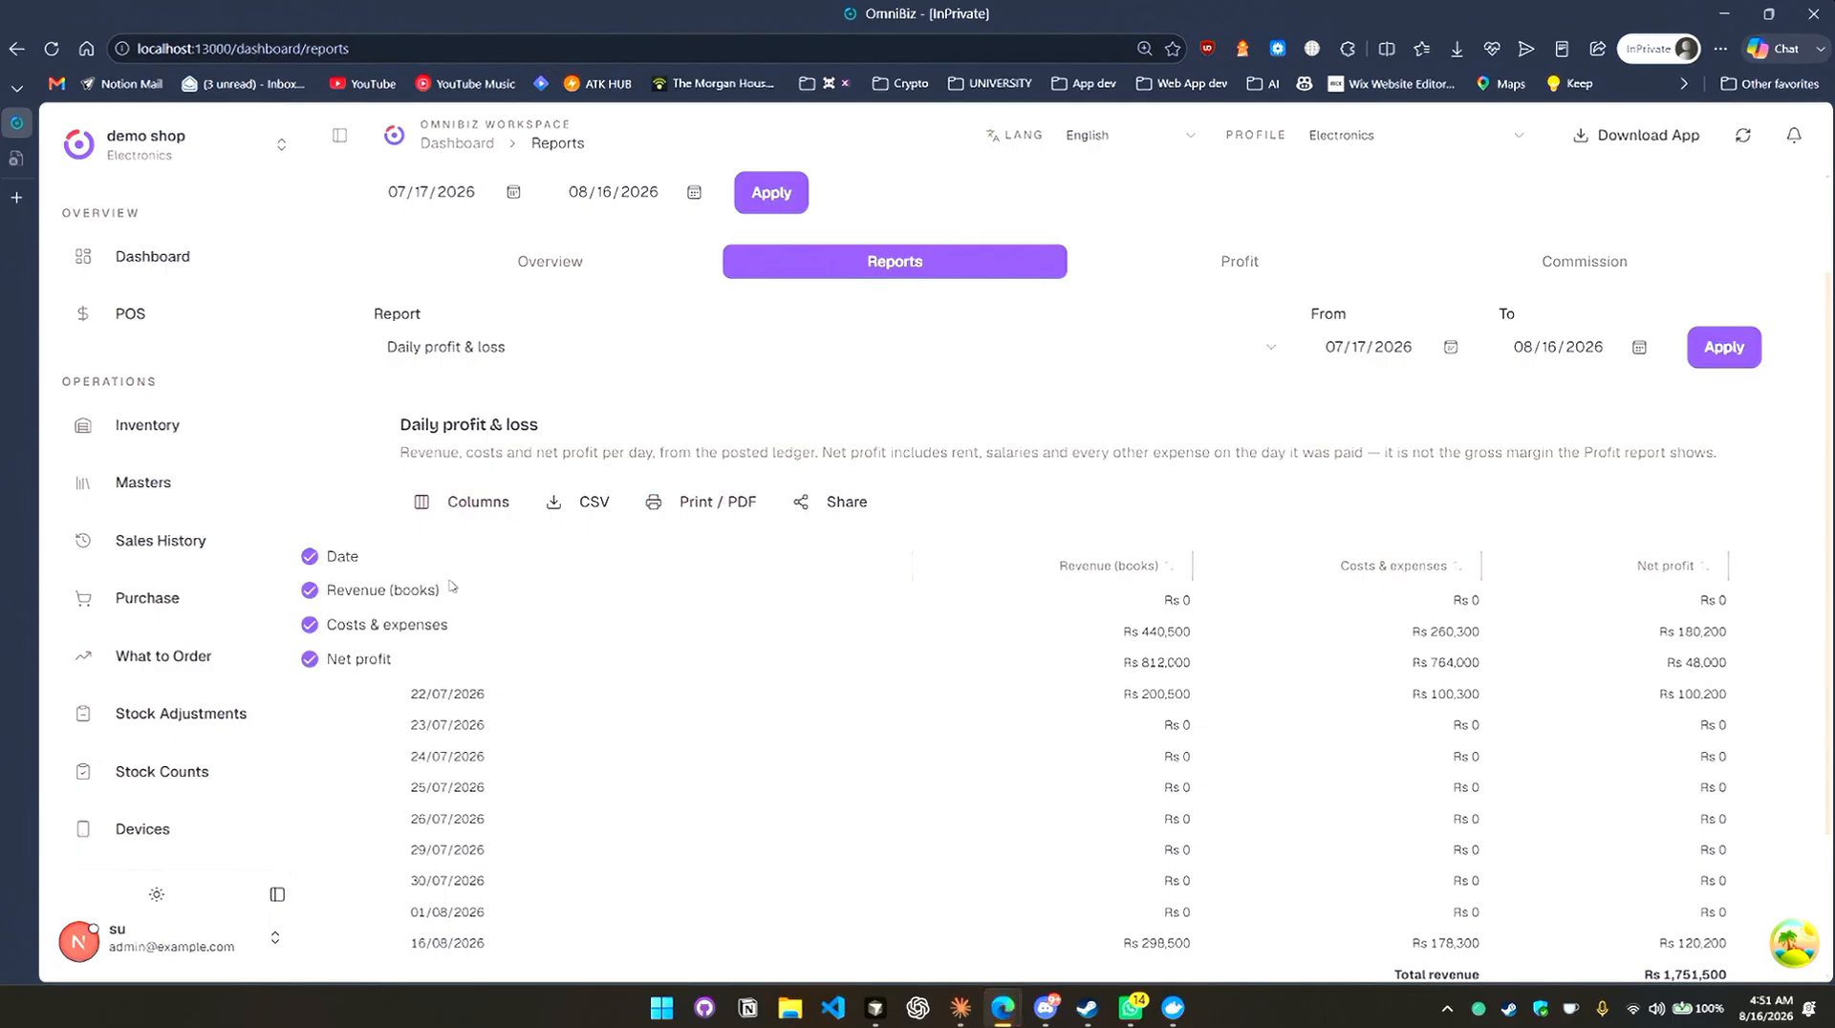
{"action": "left_click", "coordinate": [310, 590]}
{"action": "left_click", "coordinate": [310, 557]}
{"action": "left_click", "coordinate": [310, 659]}
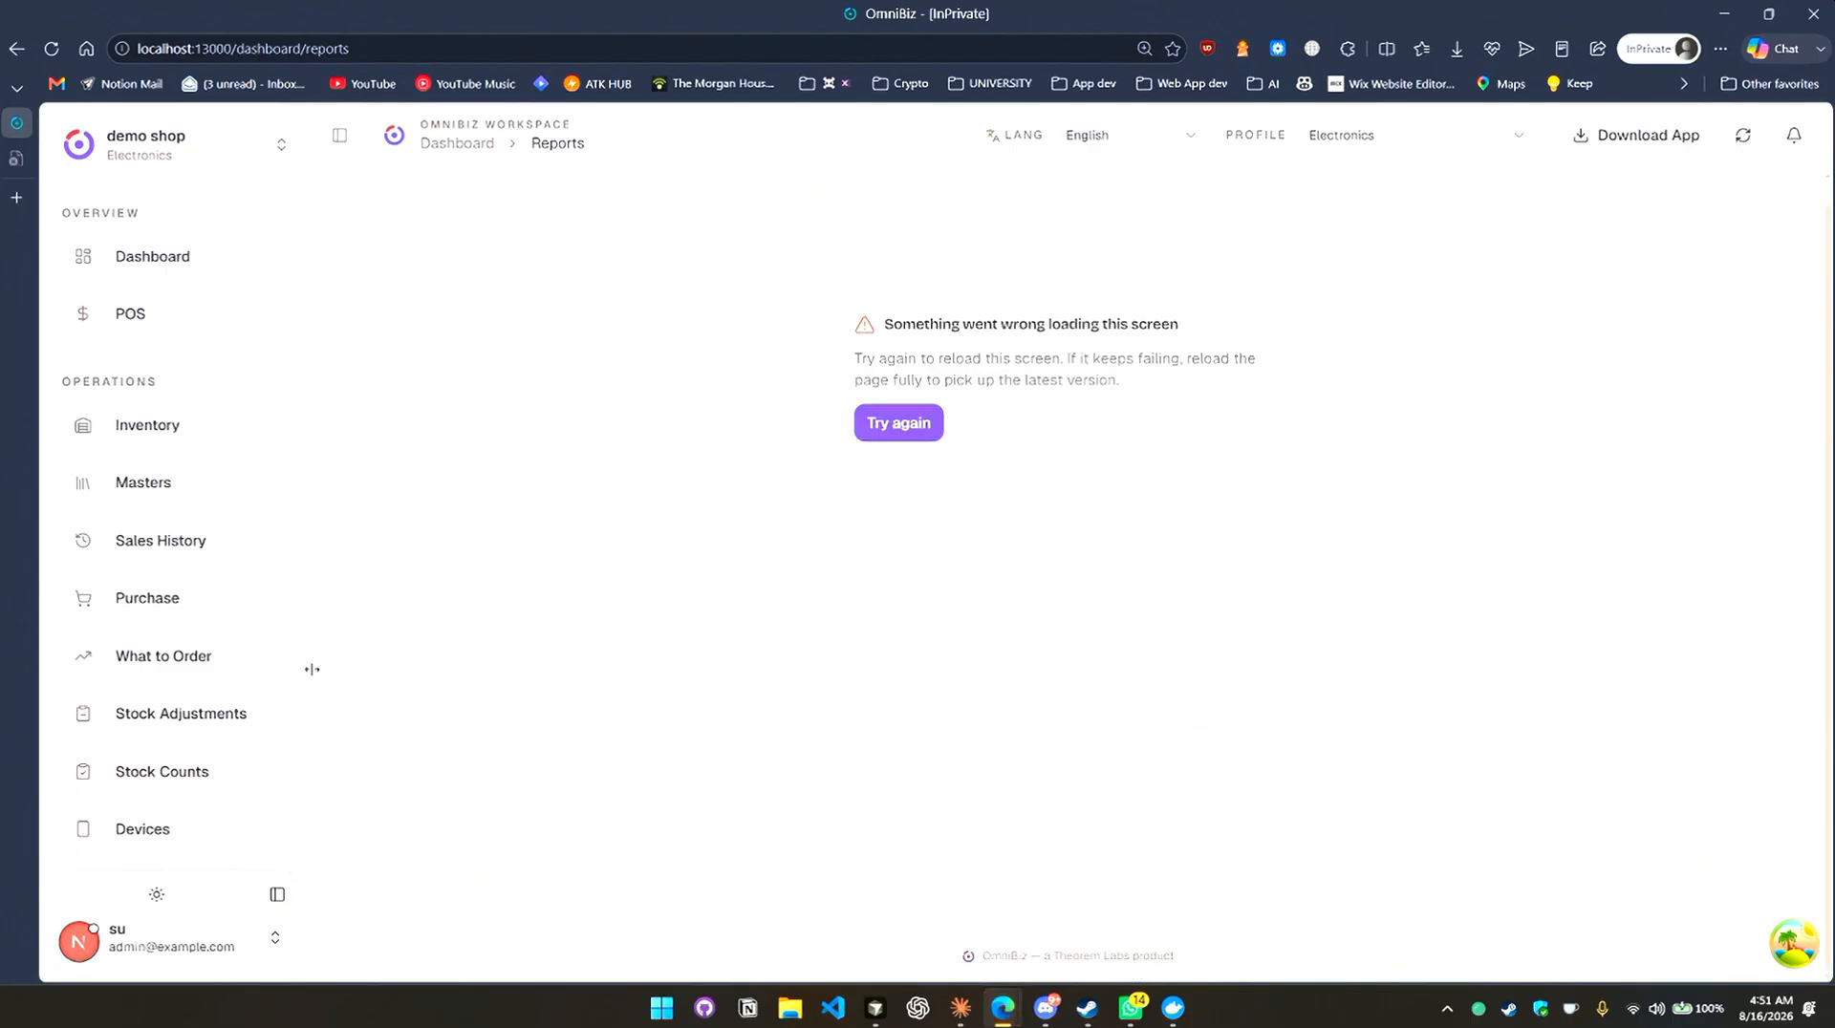
{"action": "left_click", "coordinate": [877, 435]}
Compare the profit breakdowns by model, brand and channel in Reports & Analytics.
{"action": "scroll", "coordinate": [918, 411], "scroll_direction": "down", "scroll_amount": 4}
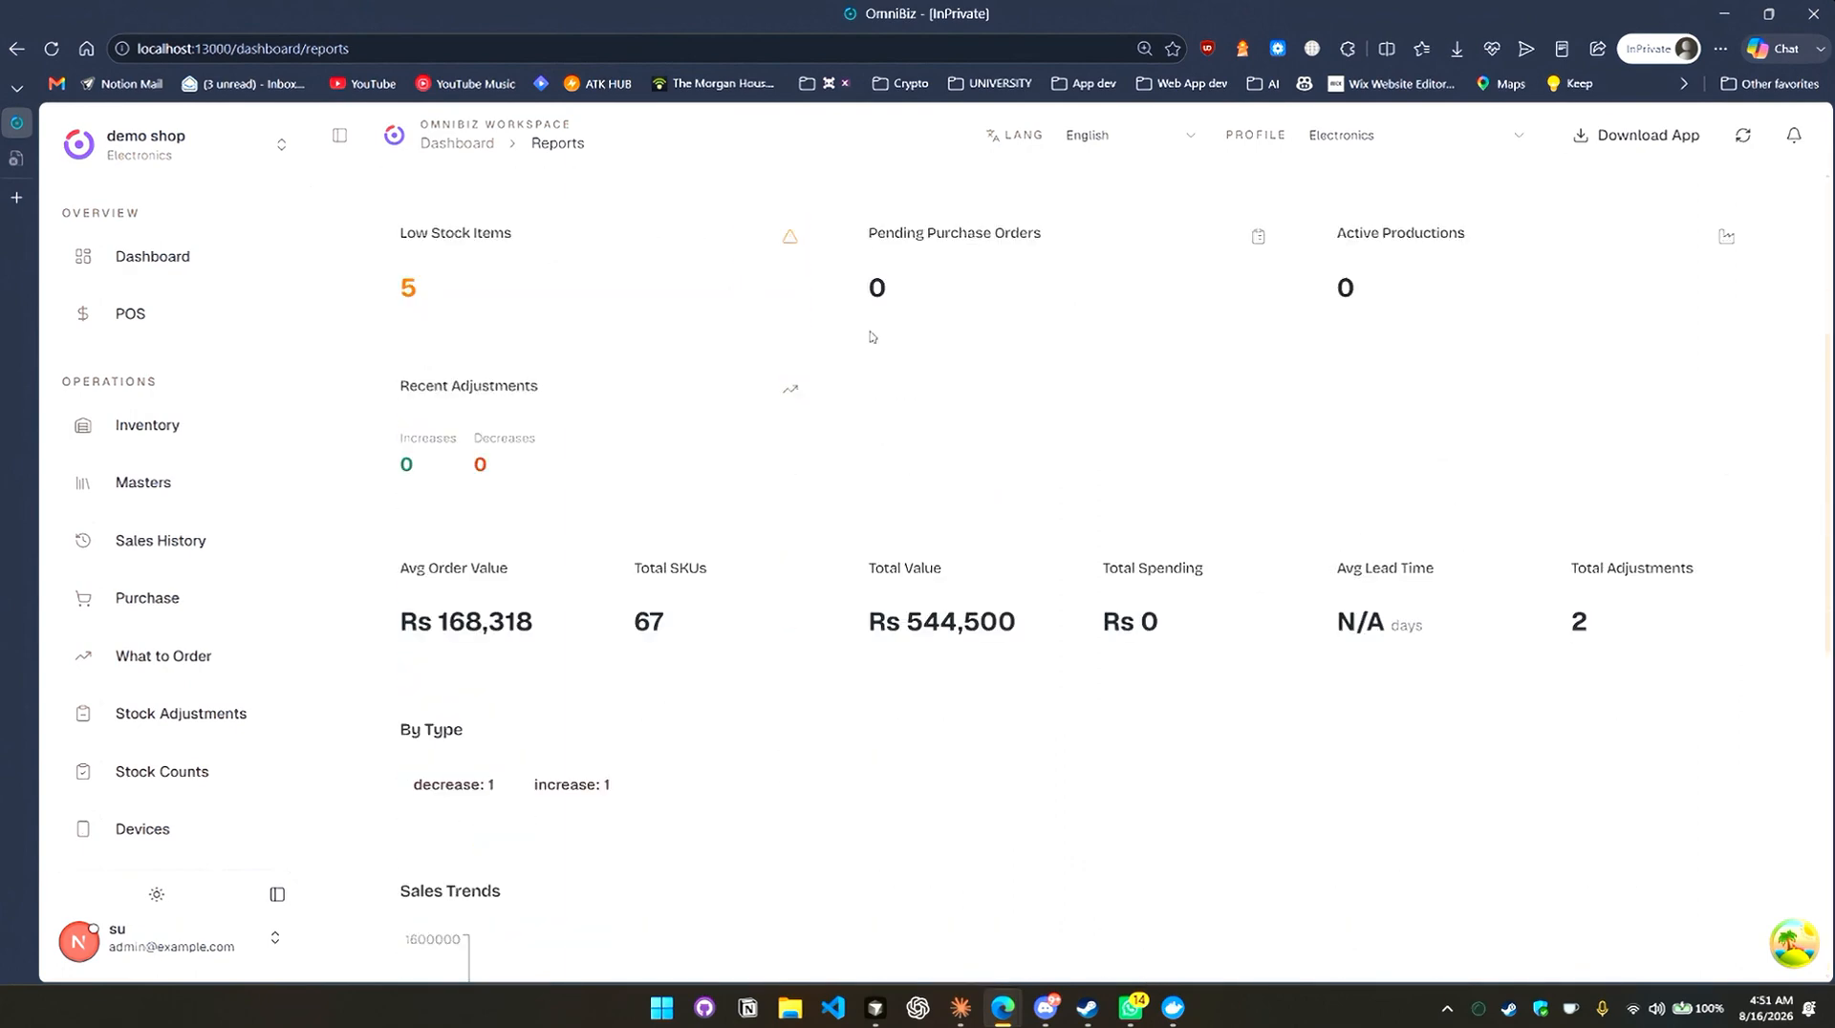
{"action": "scroll", "coordinate": [971, 356], "scroll_direction": "up", "scroll_amount": 4}
{"action": "left_click", "coordinate": [990, 397]}
{"action": "left_click", "coordinate": [1271, 397]}
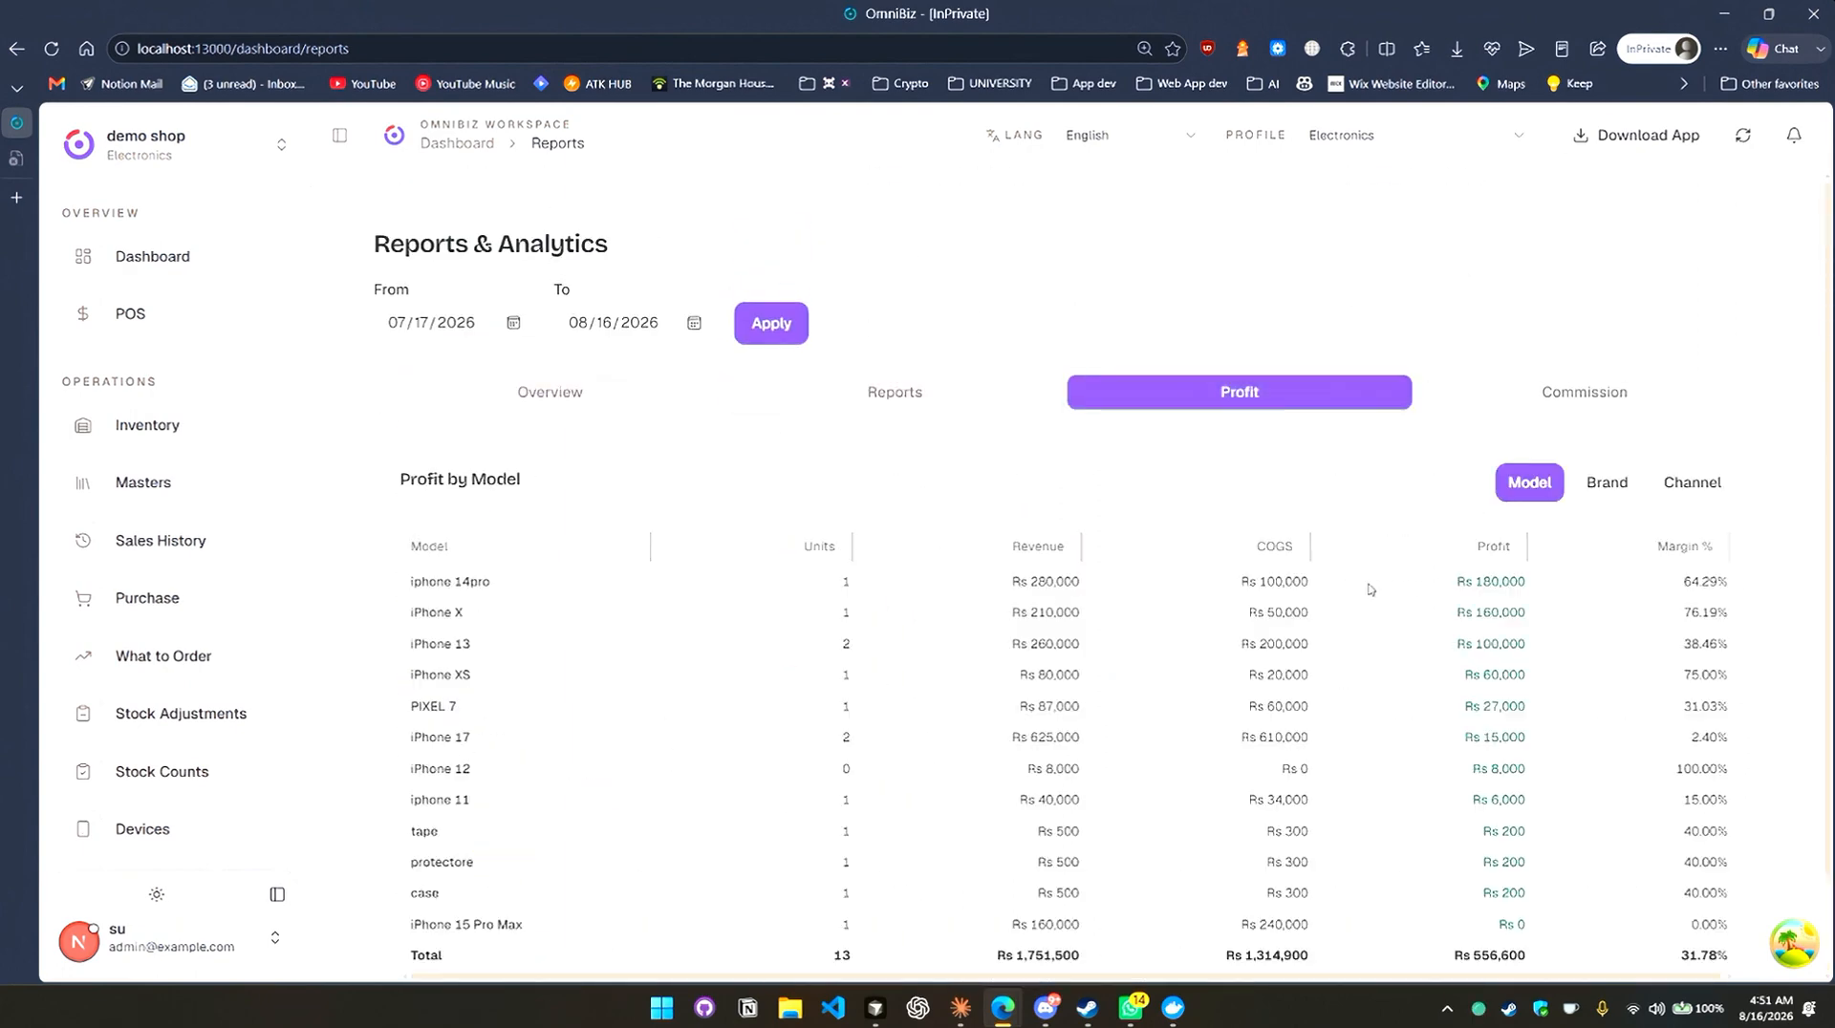
{"action": "scroll", "coordinate": [1364, 612], "scroll_direction": "down", "scroll_amount": 2}
{"action": "left_click", "coordinate": [1604, 372]}
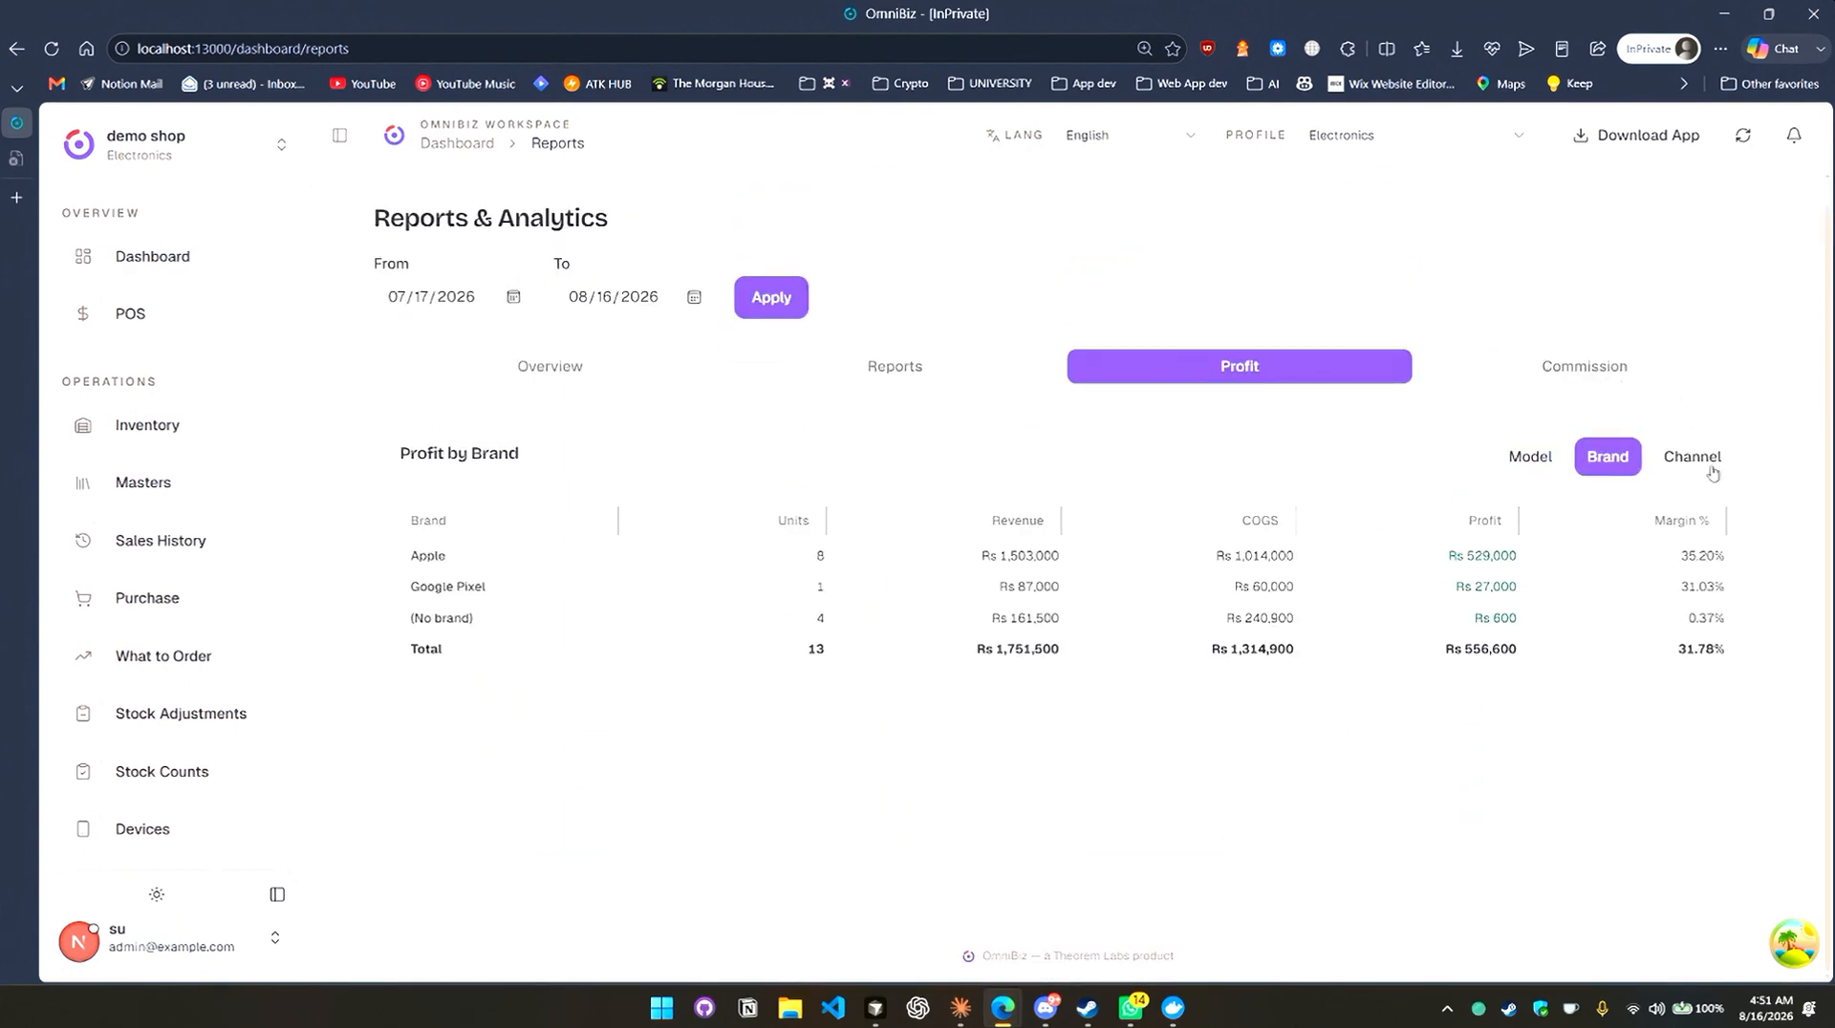
{"action": "left_click", "coordinate": [1709, 467]}
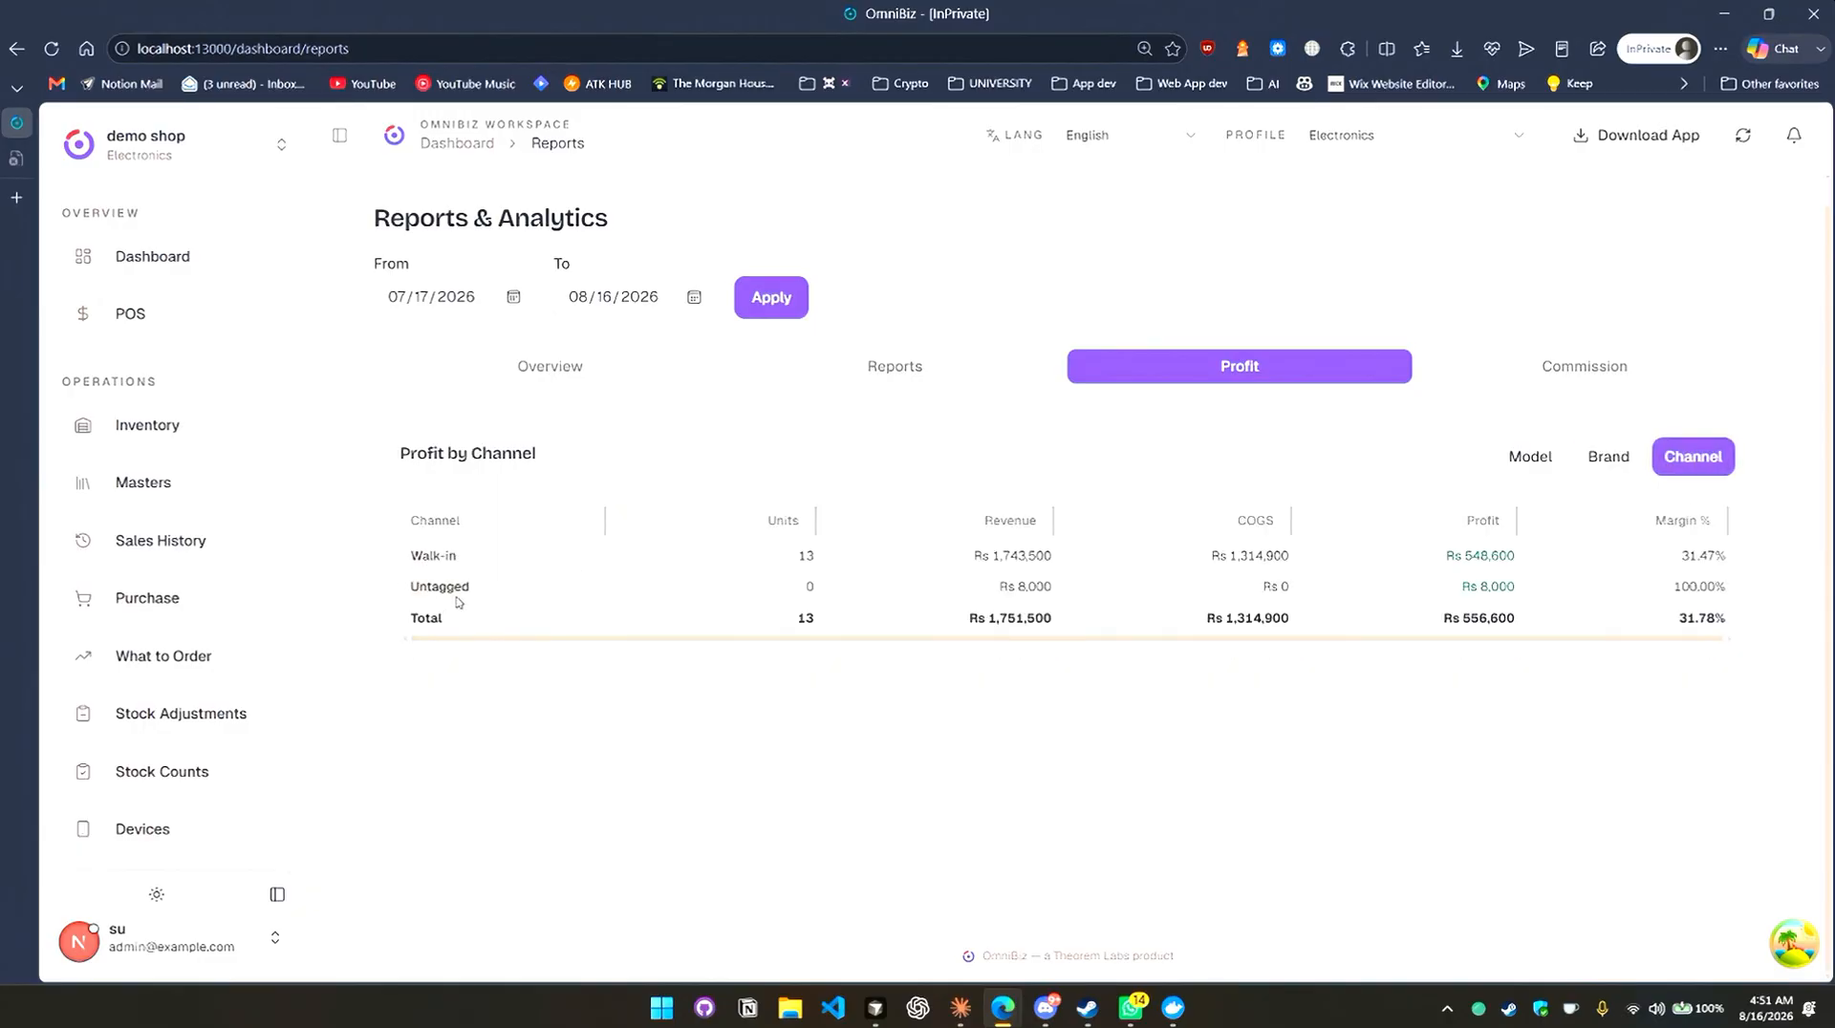
Open the POS and switch the sale source through WhatsApp and Instagram and back to Walk-in.
{"action": "left_click", "coordinate": [192, 320]}
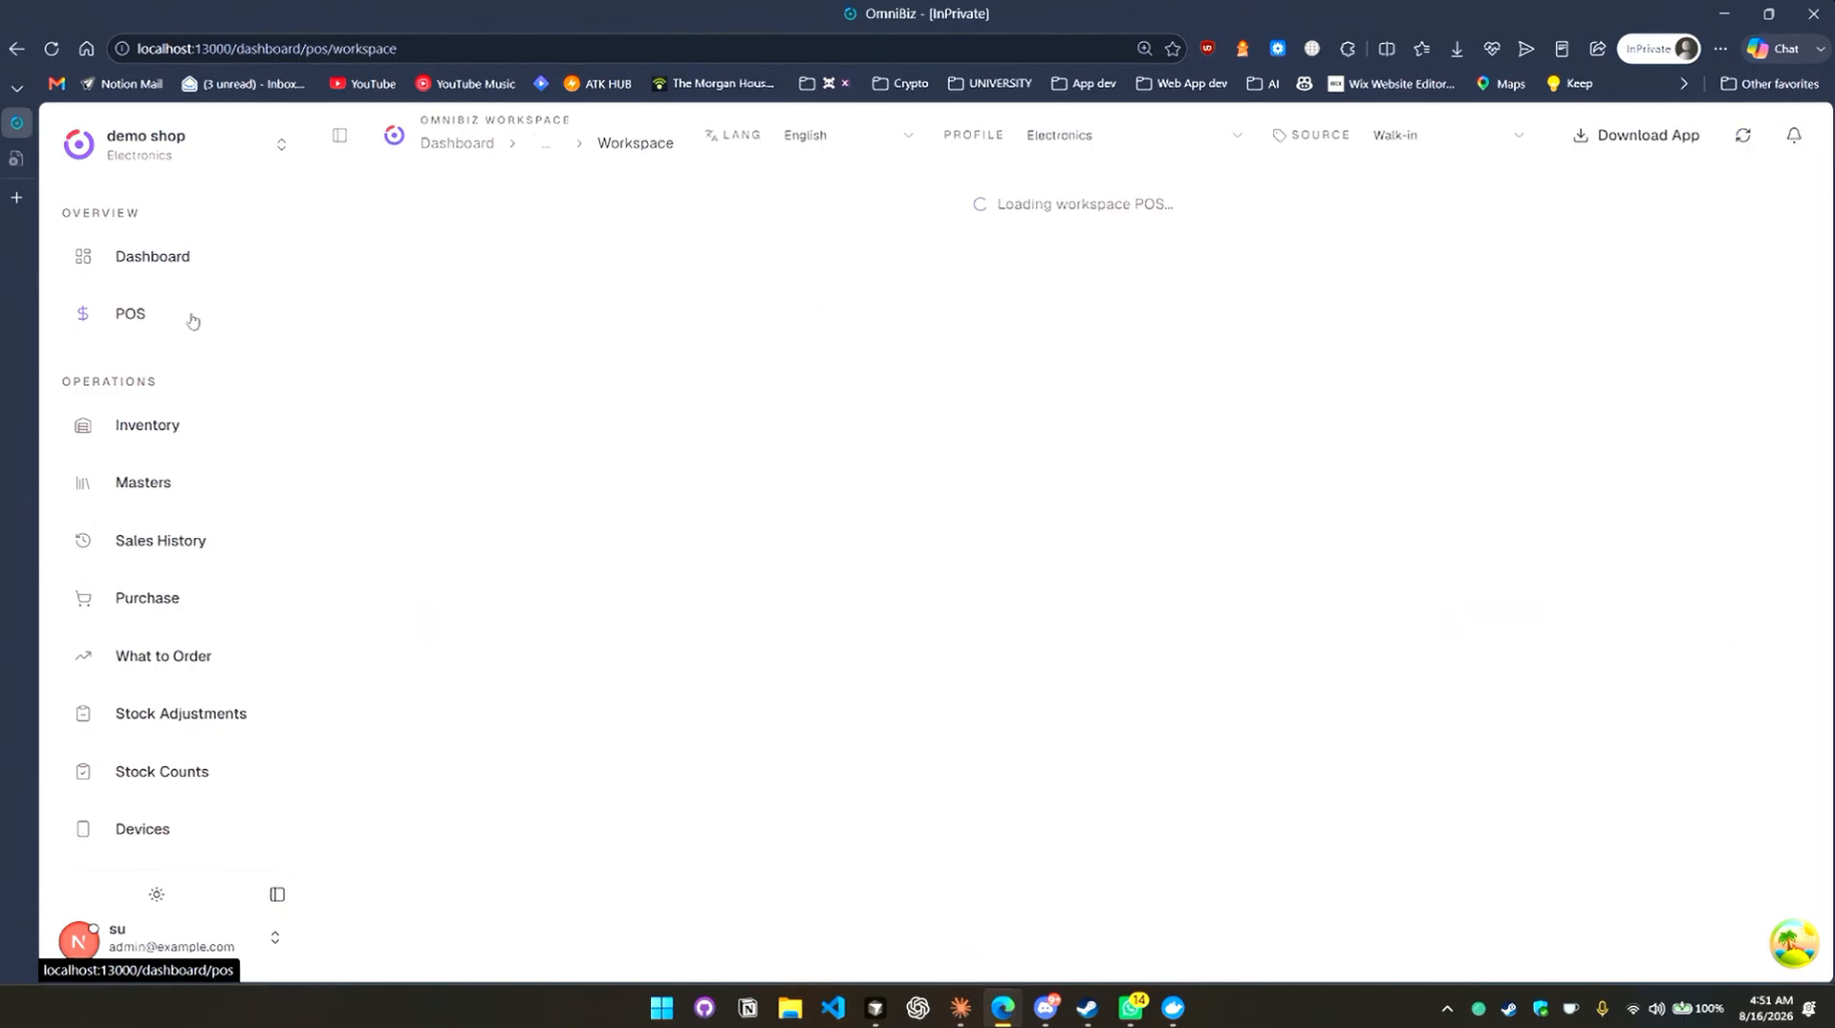
{"action": "left_click", "coordinate": [1496, 135]}
{"action": "left_click", "coordinate": [1420, 212]}
{"action": "left_click", "coordinate": [1446, 152]}
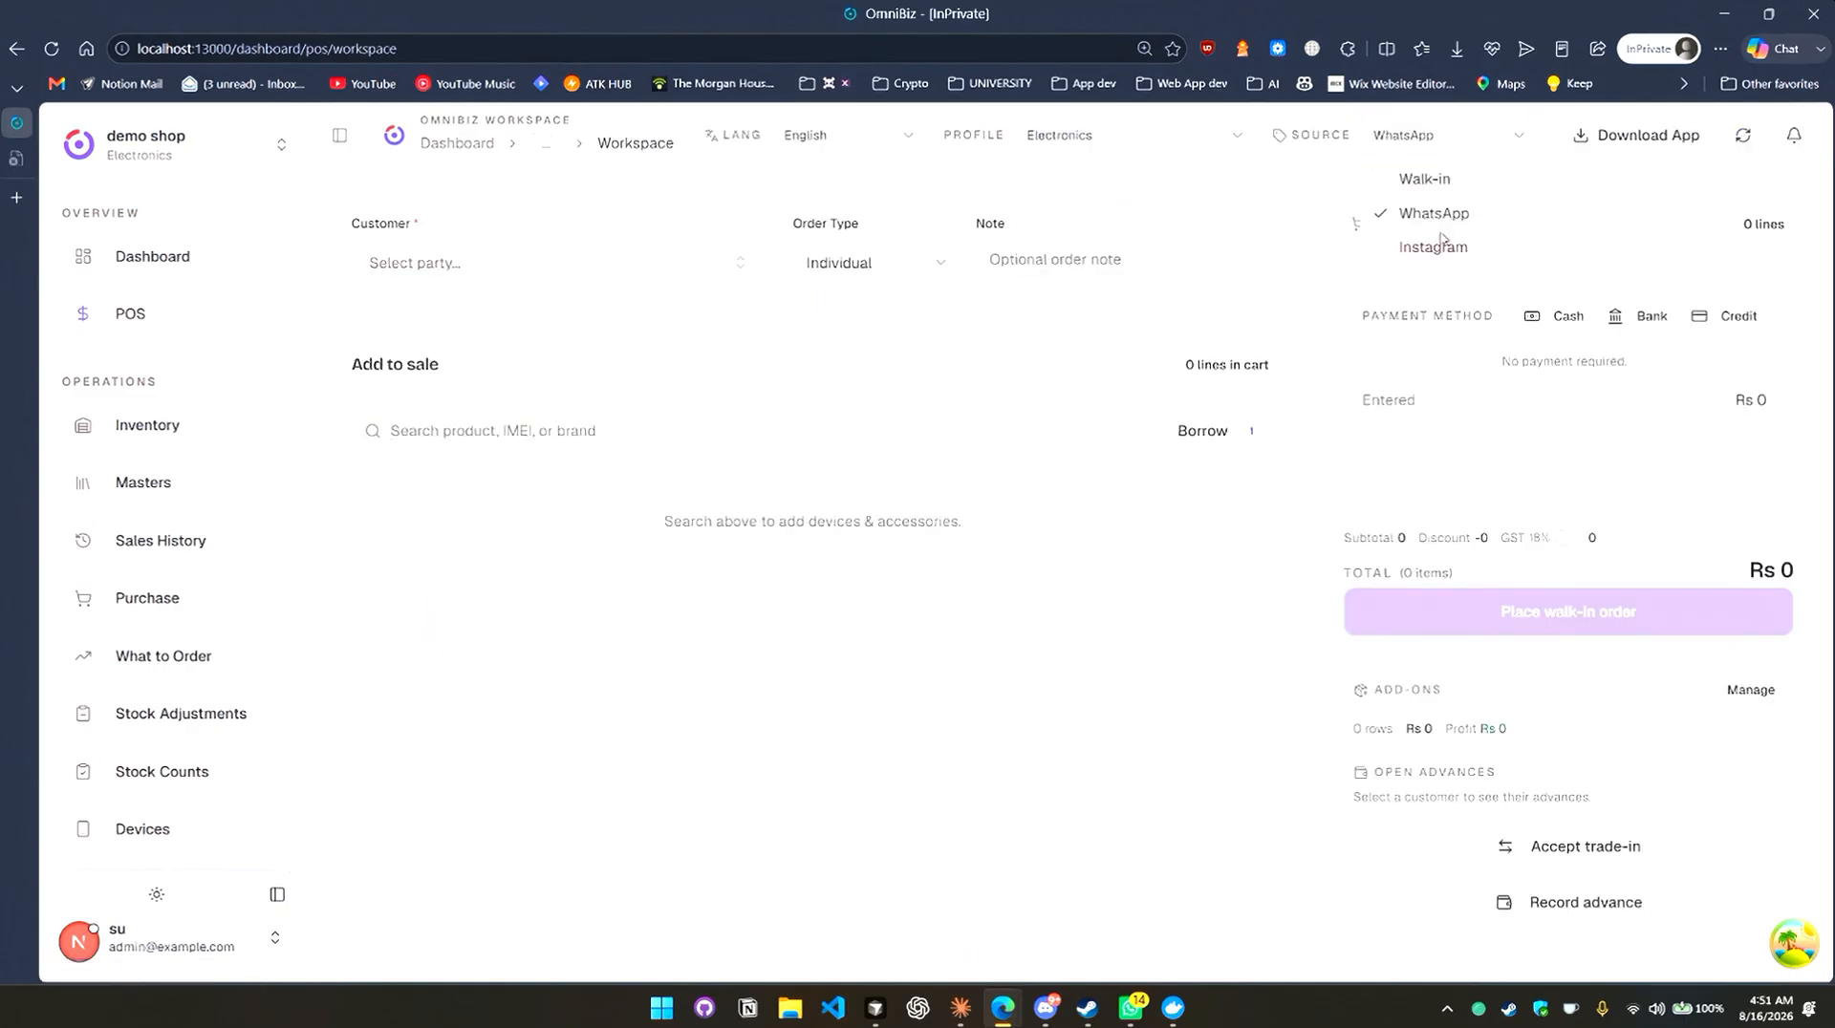
{"action": "left_click", "coordinate": [1443, 244]}
{"action": "left_click", "coordinate": [1439, 151]}
{"action": "left_click", "coordinate": [1434, 179]}
{"action": "left_click", "coordinate": [1302, 140]}
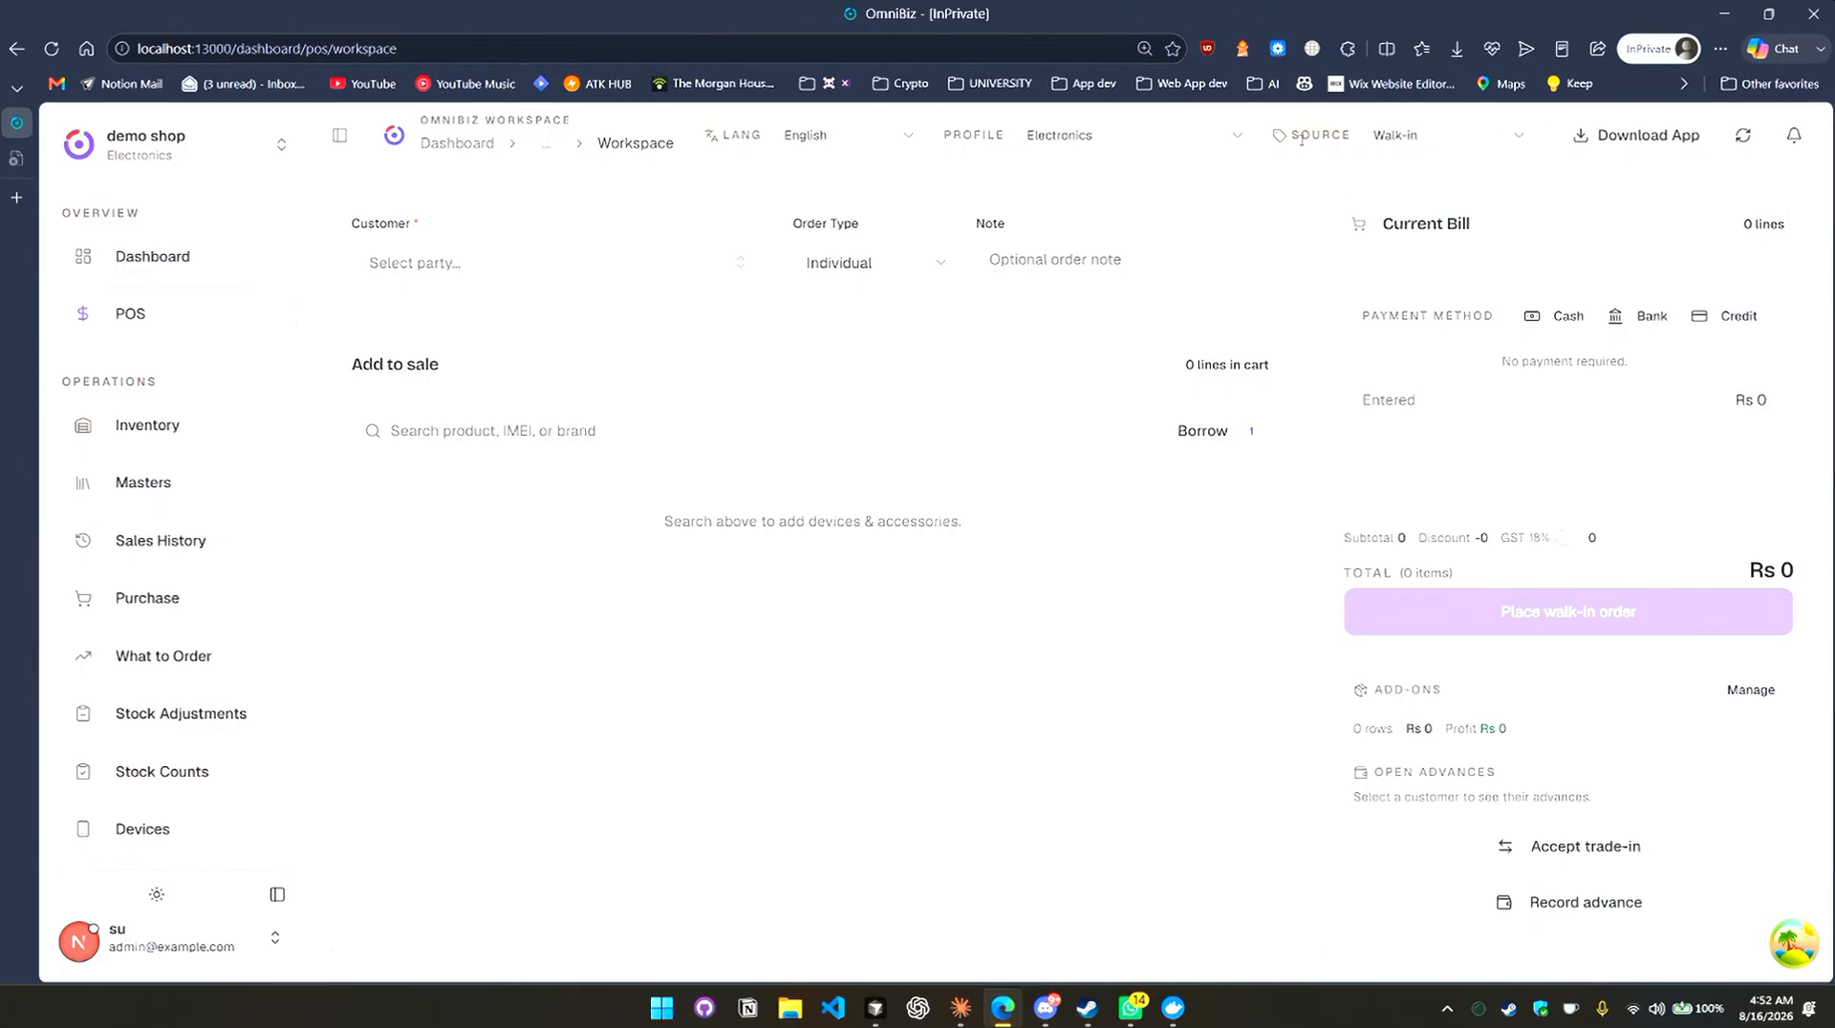
{"action": "left_click", "coordinate": [1457, 148]}
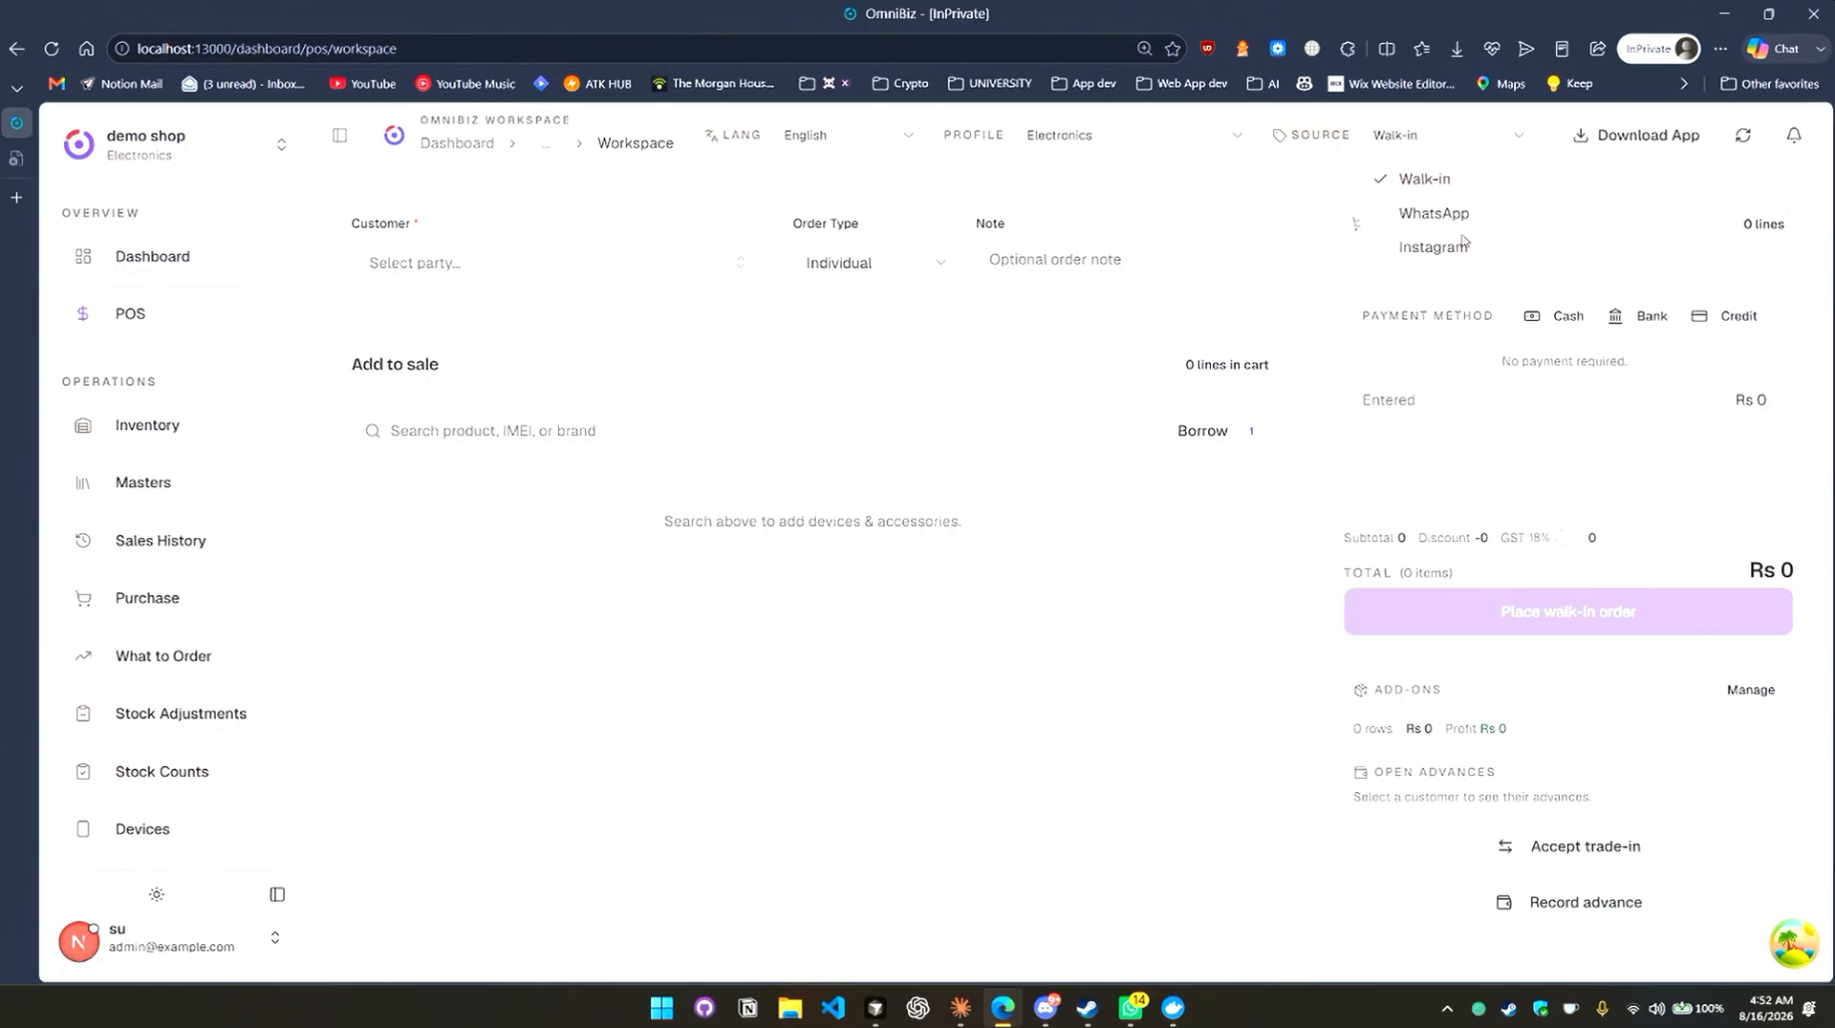
{"action": "left_click", "coordinate": [1168, 225]}
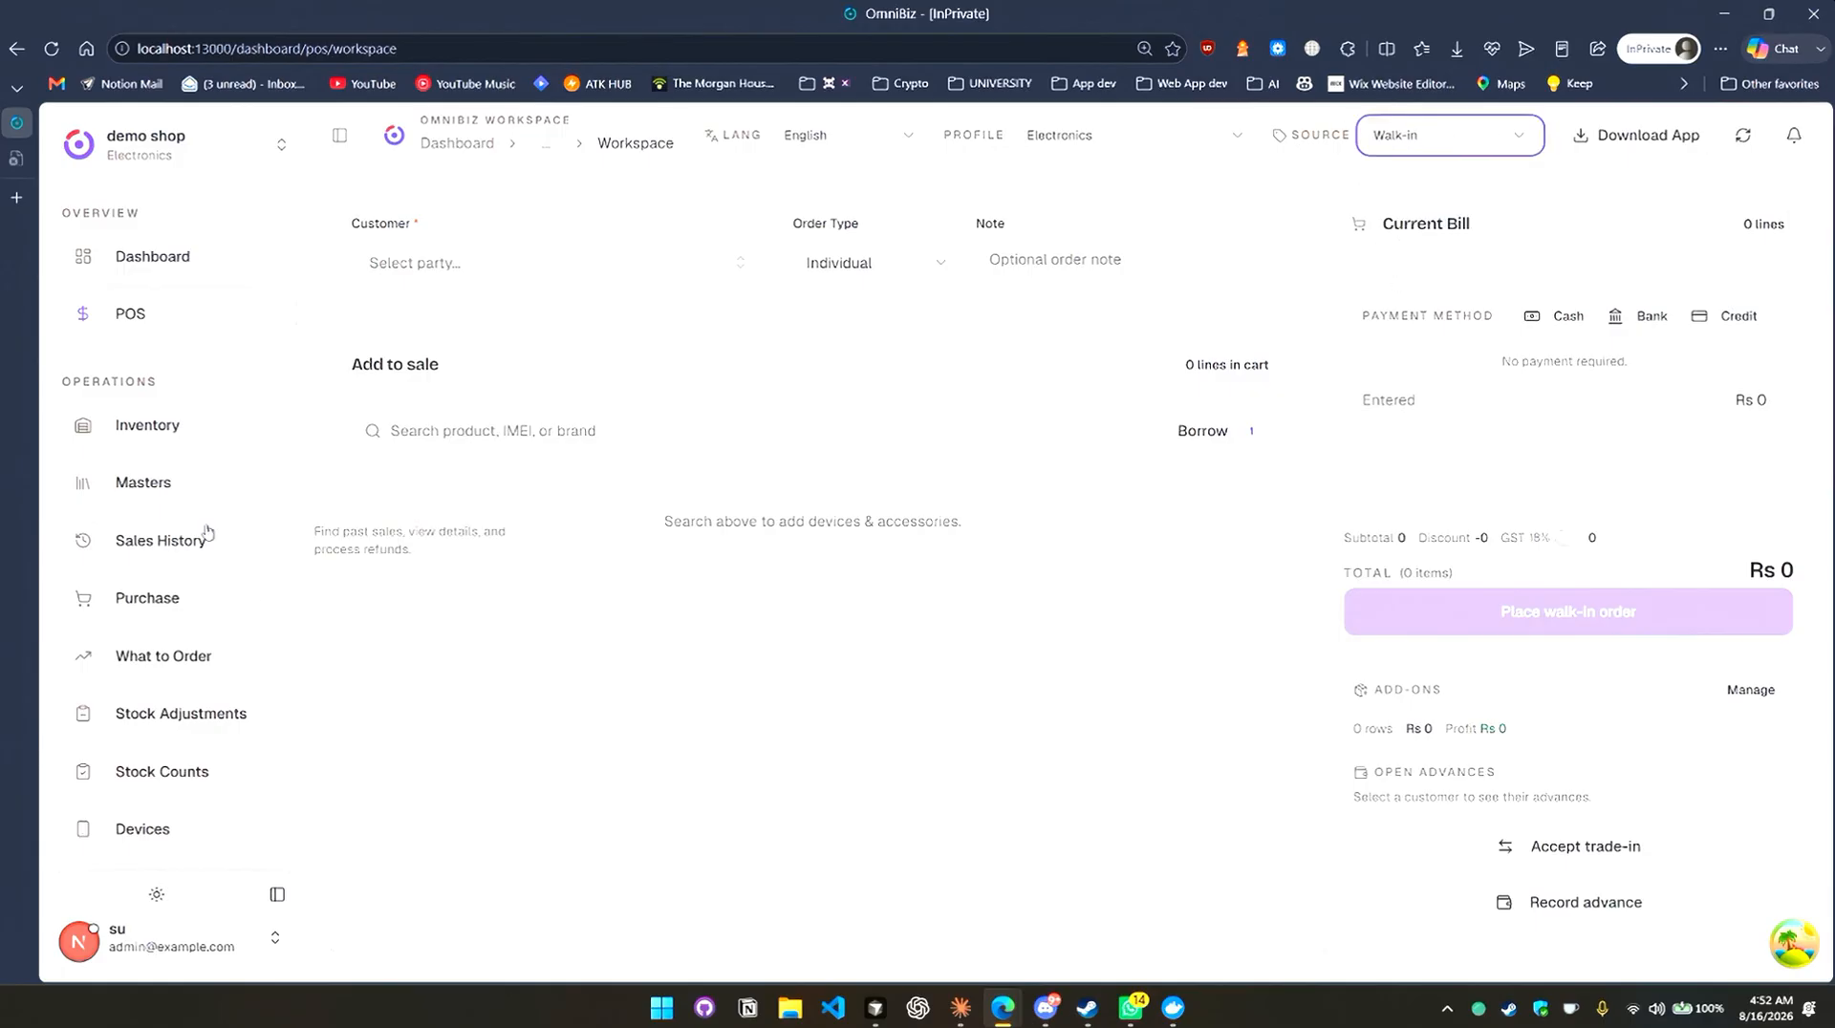
Return to Reports & Analytics and examine the Profit by Model table.
{"action": "scroll", "coordinate": [211, 540], "scroll_direction": "down", "scroll_amount": 3}
{"action": "scroll", "coordinate": [225, 555], "scroll_direction": "up", "scroll_amount": 2}
{"action": "left_click", "coordinate": [238, 411]}
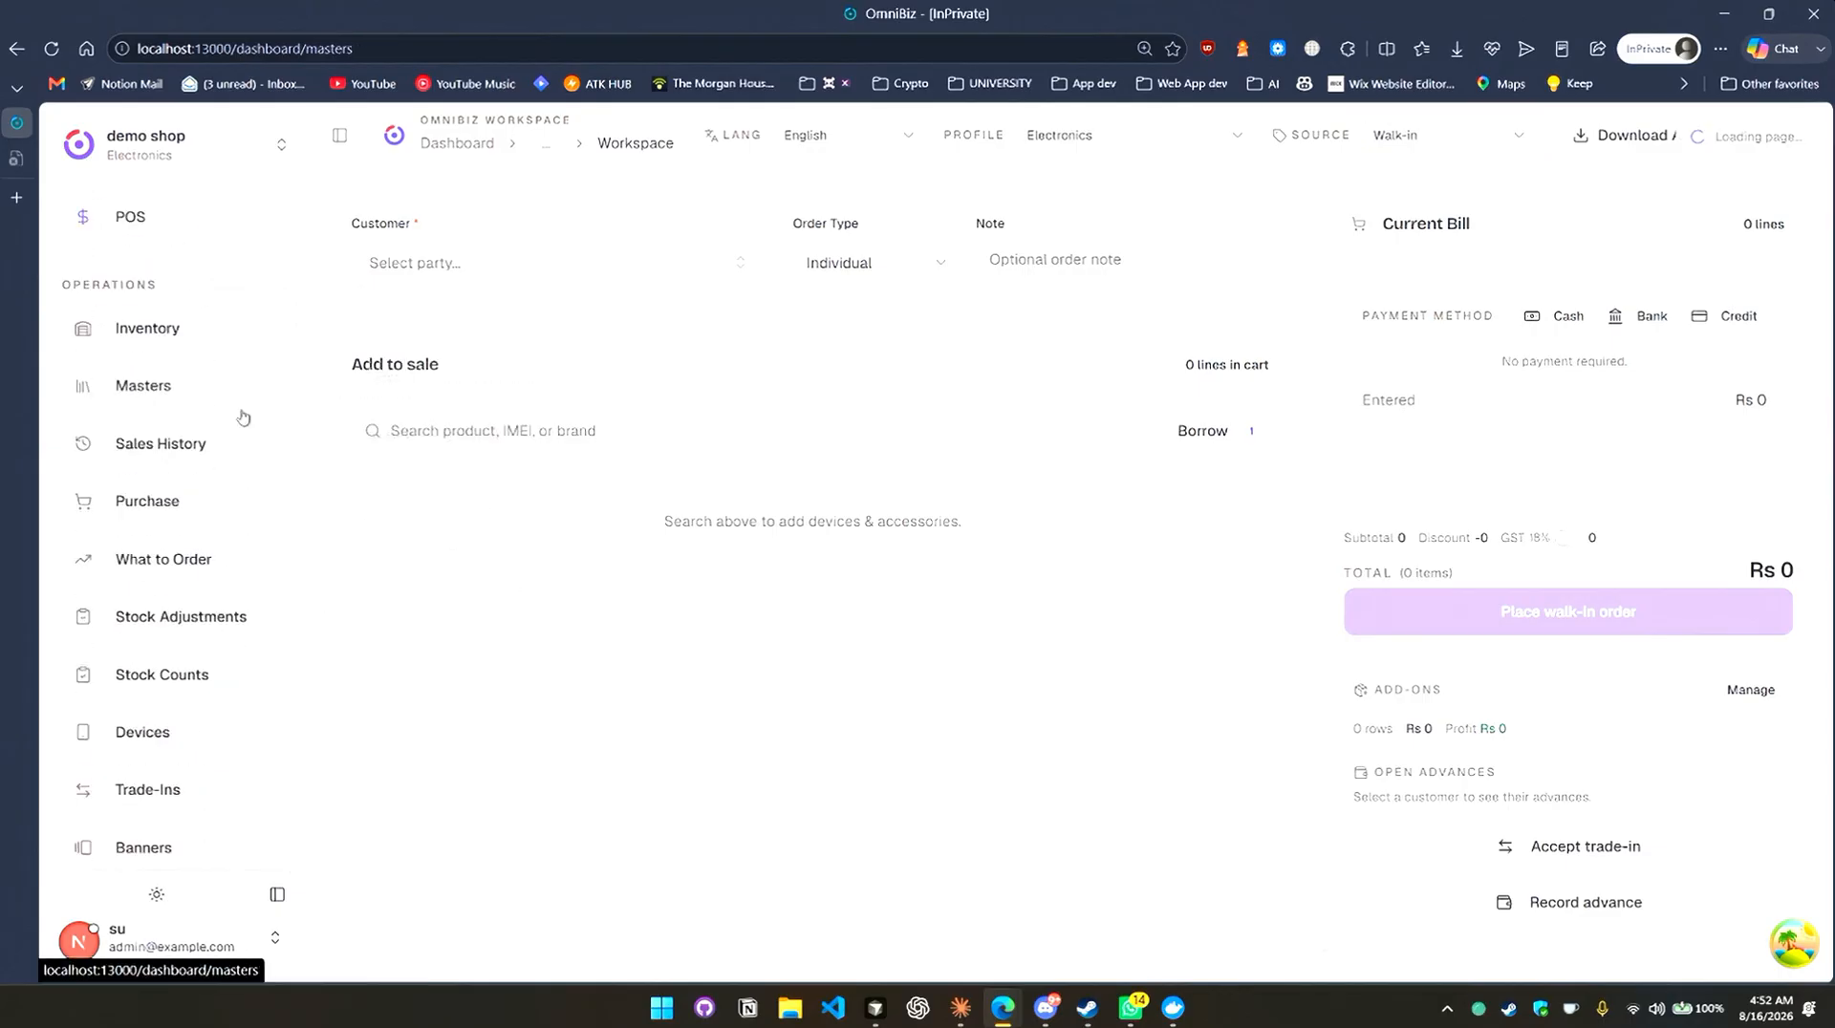
{"action": "scroll", "coordinate": [238, 525], "scroll_direction": "down", "scroll_amount": 2}
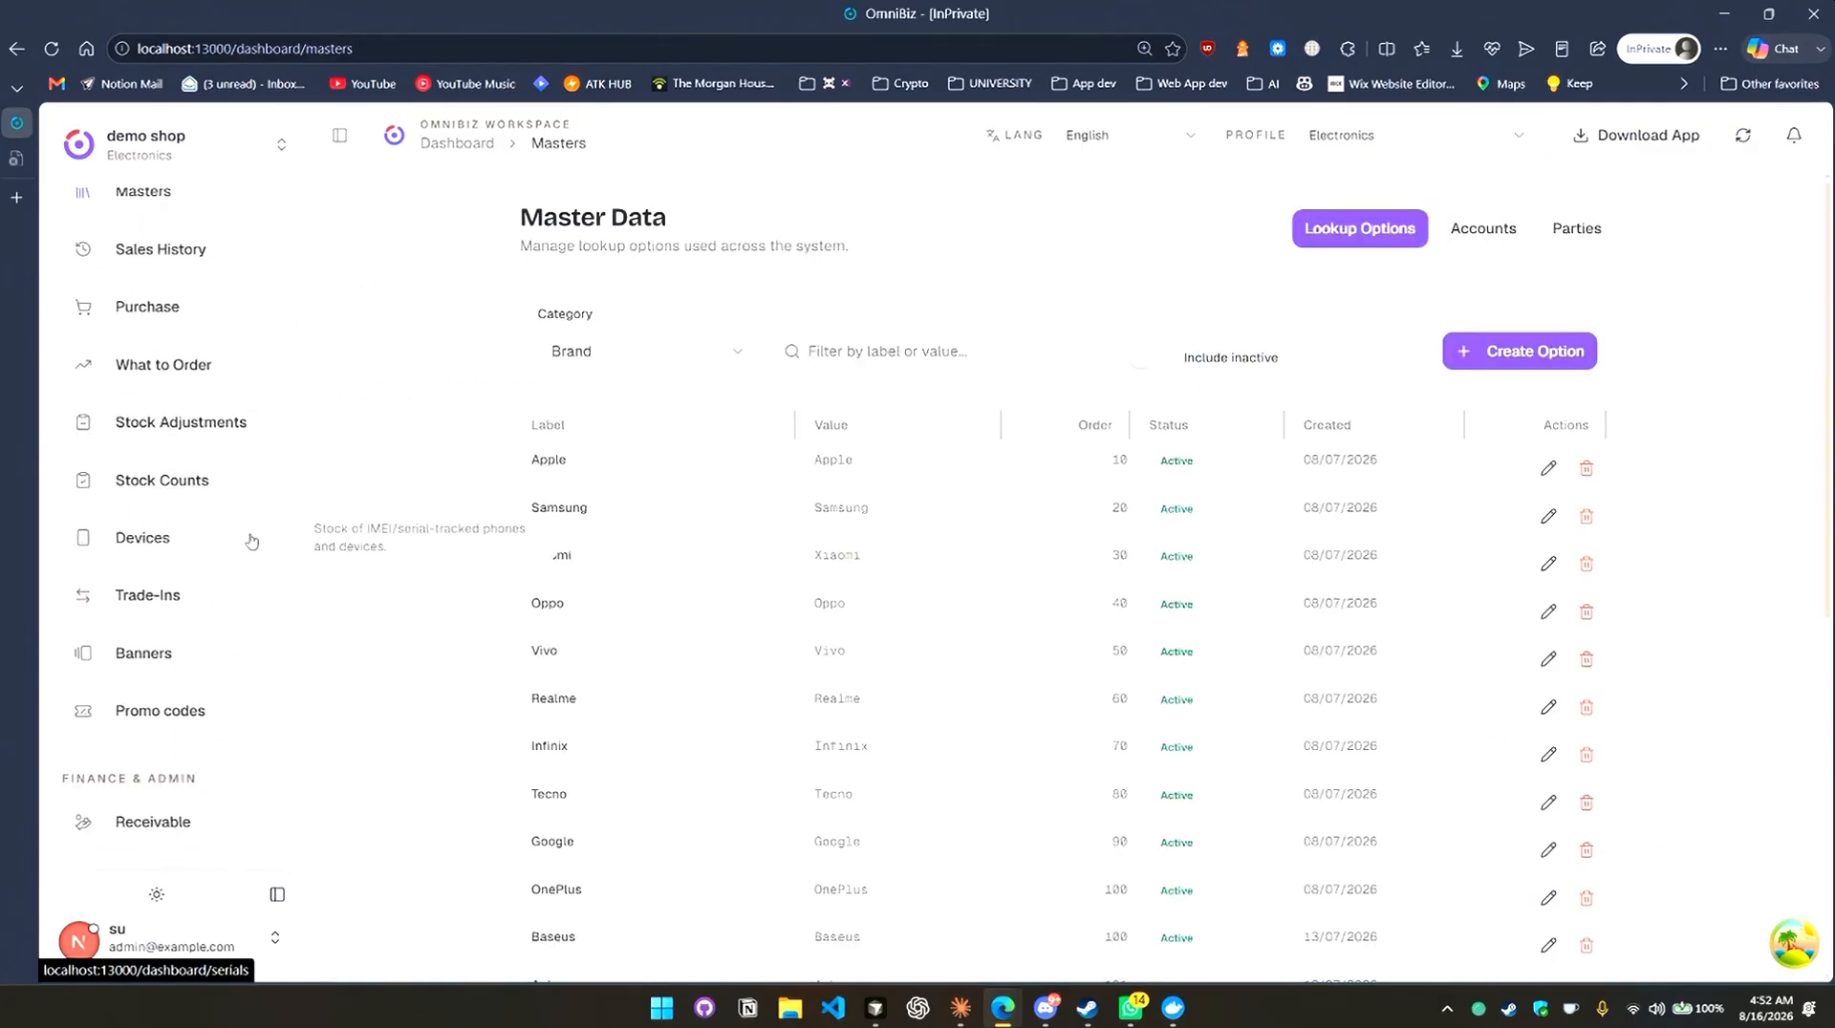
{"action": "scroll", "coordinate": [247, 587], "scroll_direction": "down", "scroll_amount": 7}
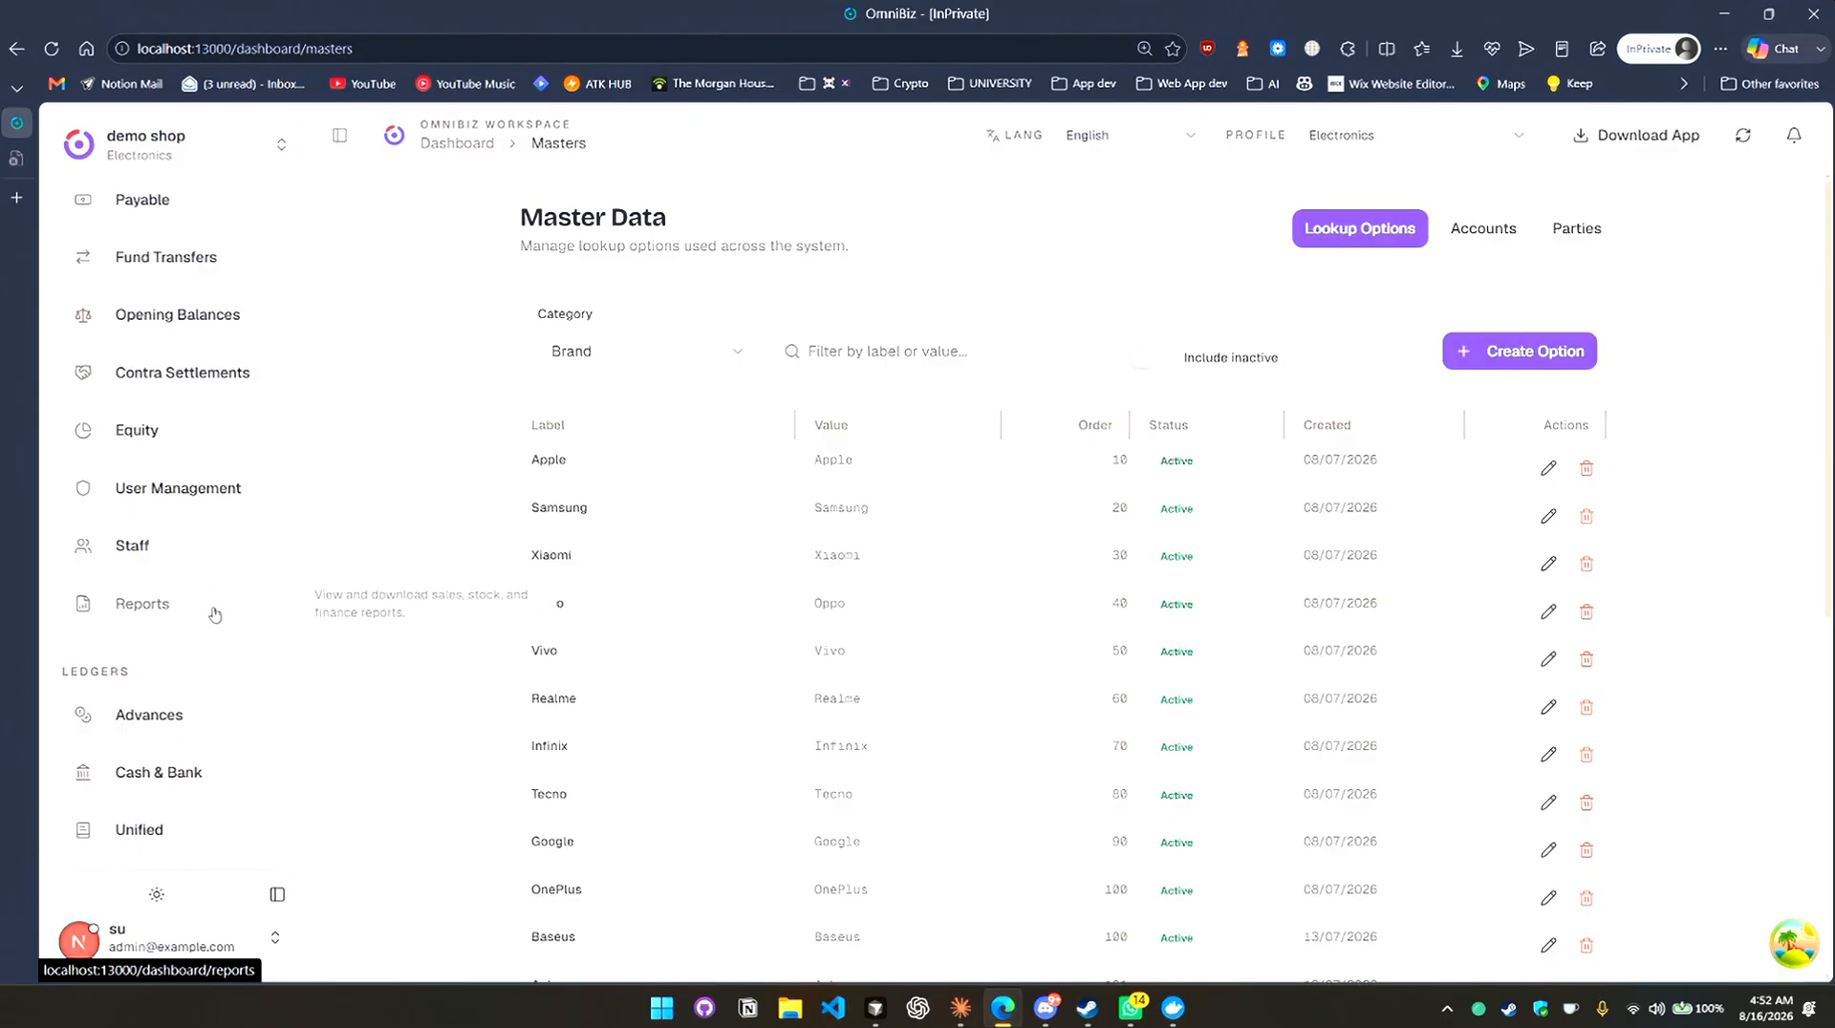
{"action": "left_click", "coordinate": [244, 605]}
{"action": "left_click", "coordinate": [981, 407]}
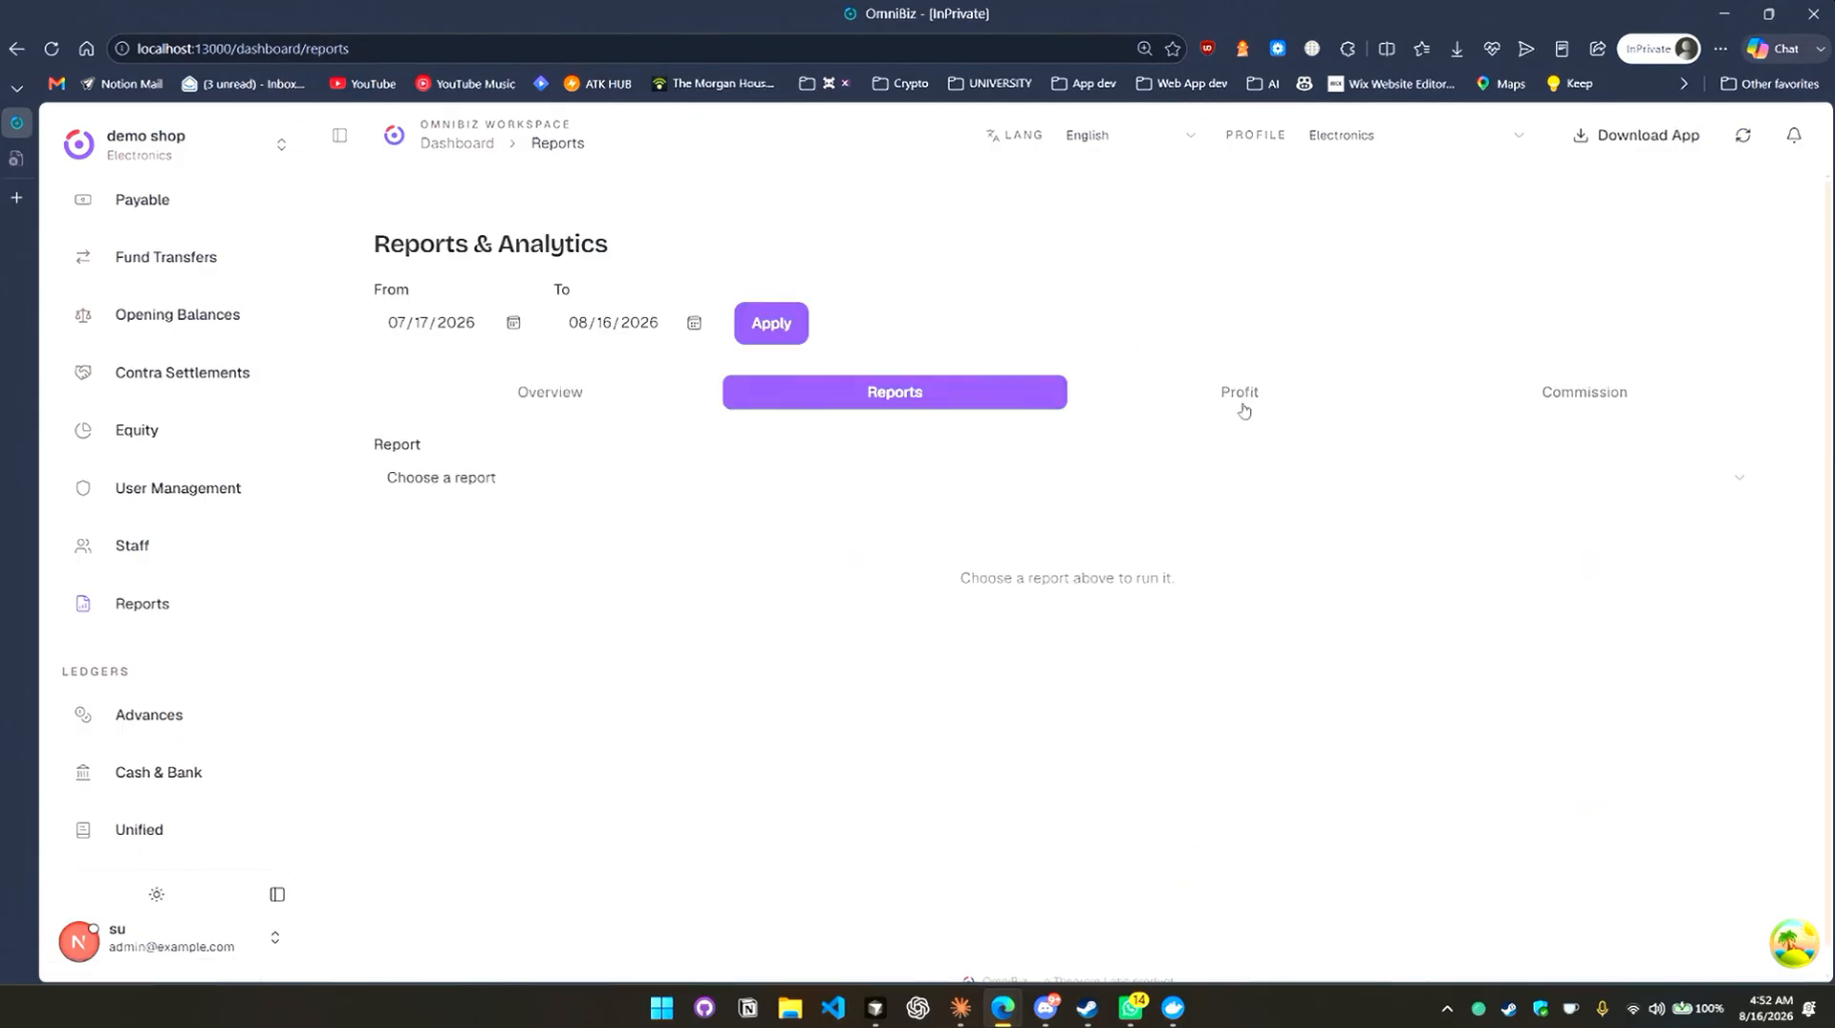
{"action": "left_click", "coordinate": [1240, 394]}
{"action": "scroll", "coordinate": [1425, 685], "scroll_direction": "down", "scroll_amount": 1}
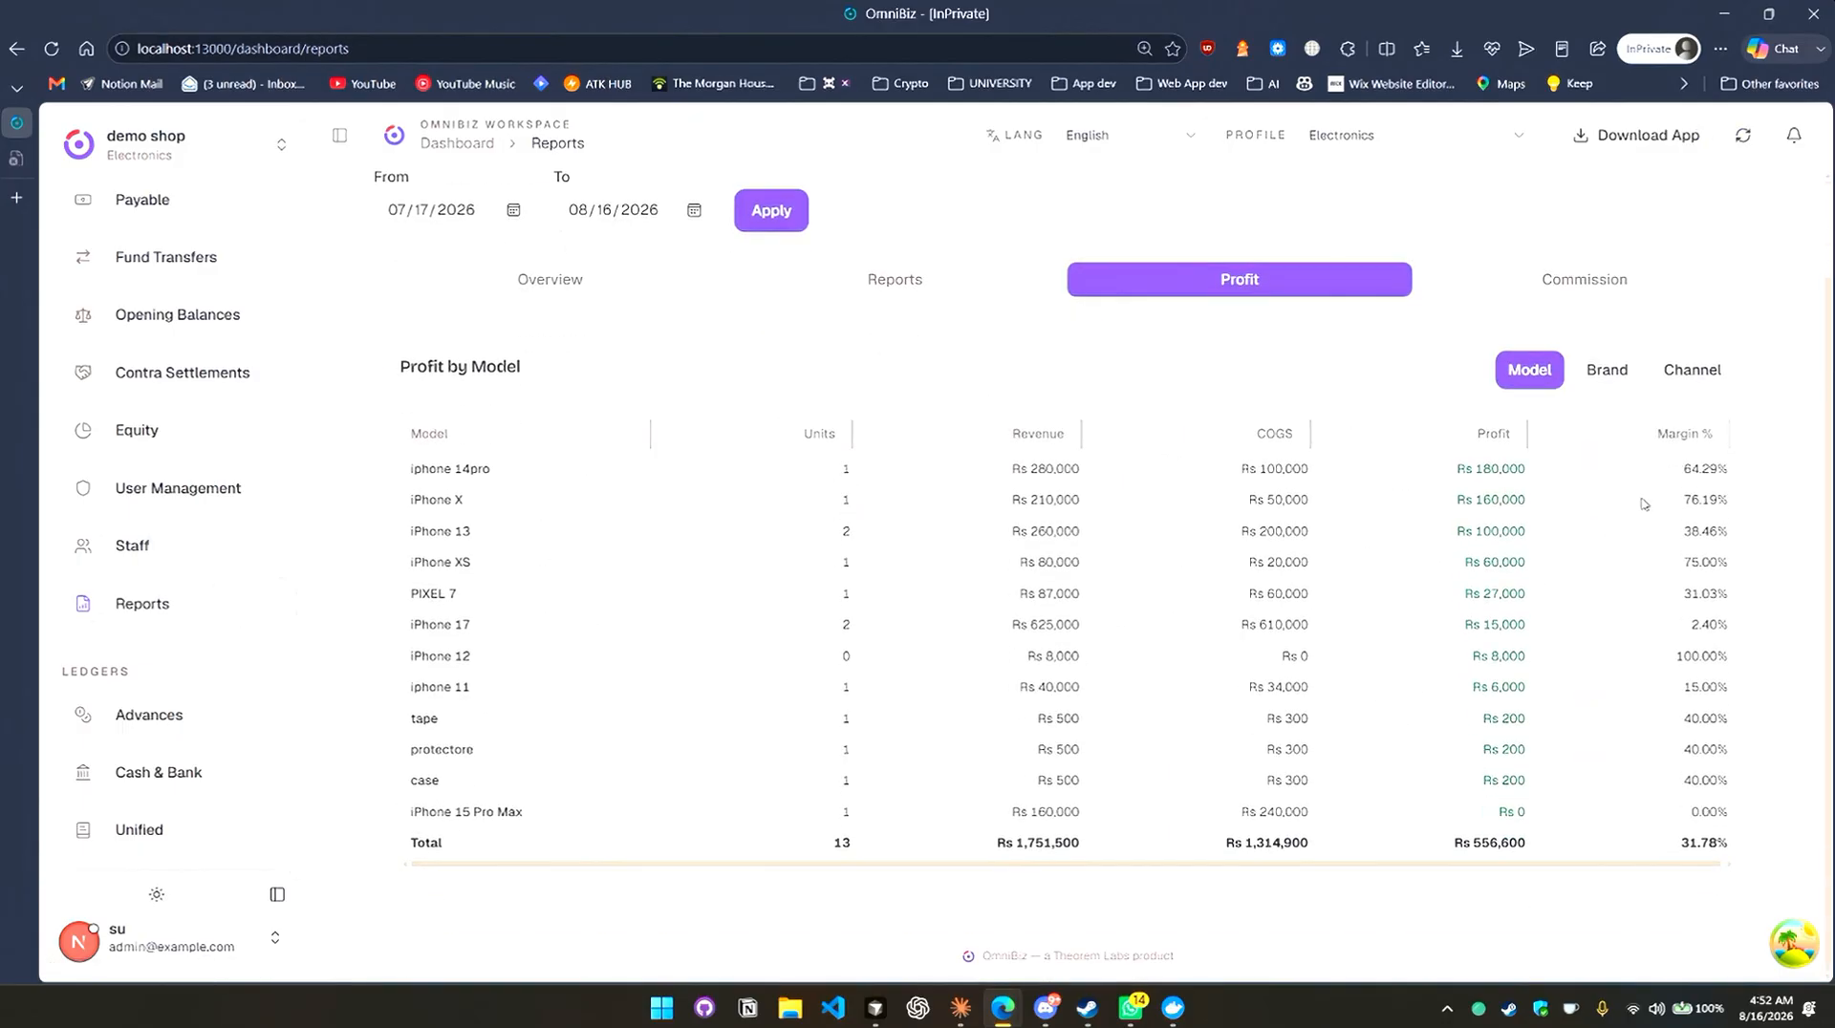
Check the profit breakdown by channel, and examine the sales and commission by person in Reports & Analytics.
{"action": "left_click", "coordinate": [1627, 381]}
{"action": "left_click", "coordinate": [1693, 448]}
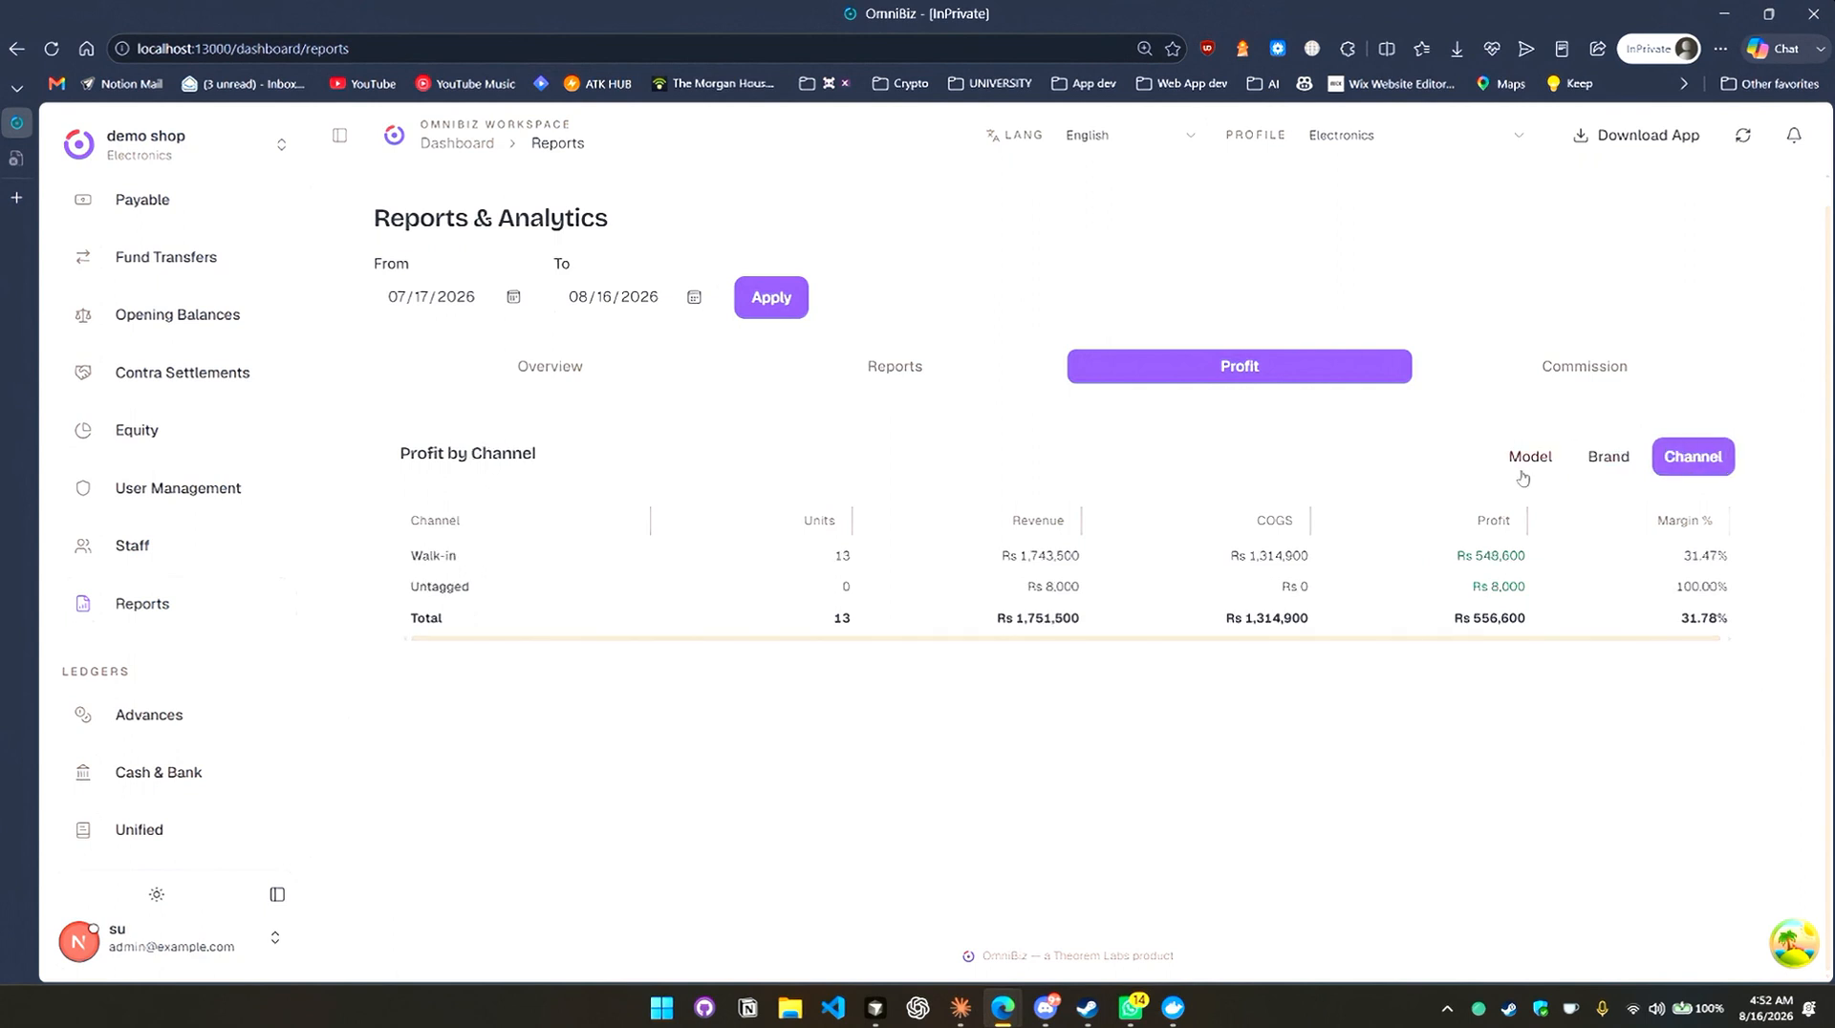
{"action": "left_click", "coordinate": [1584, 367]}
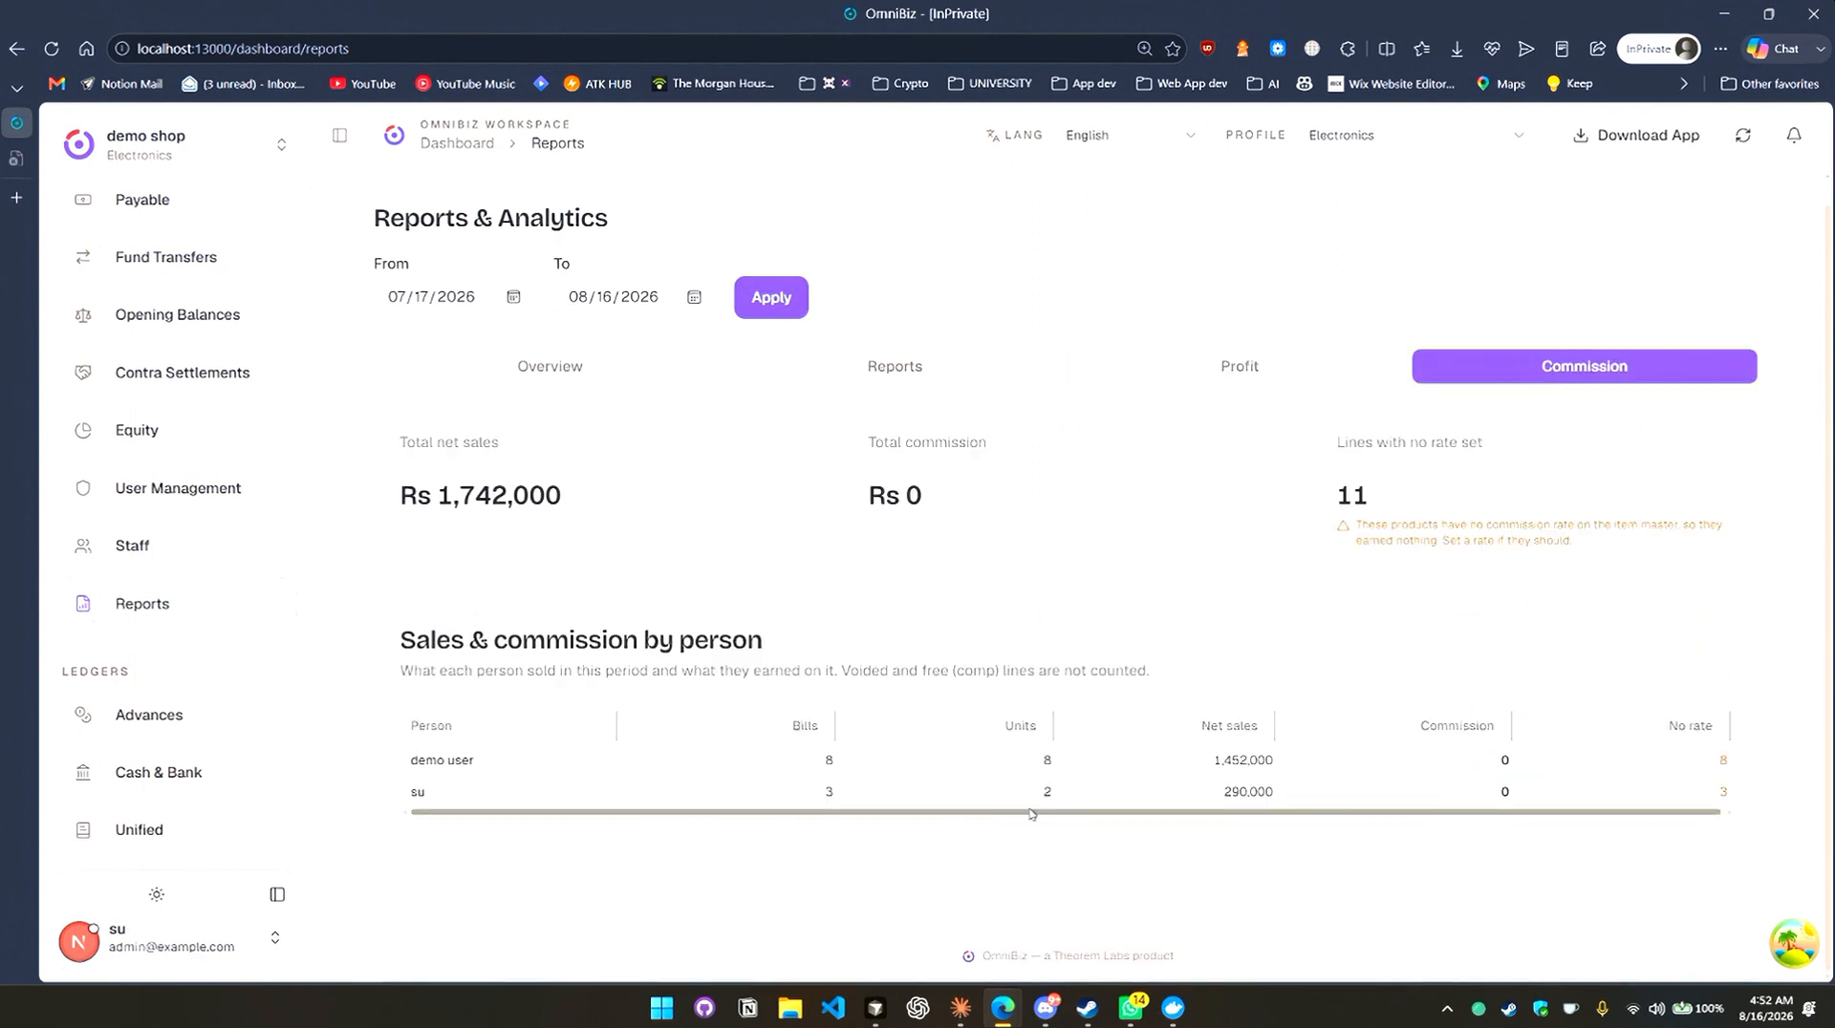
{"action": "left_click_drag", "start_coordinate": [1001, 814], "coordinate": [1489, 857]}
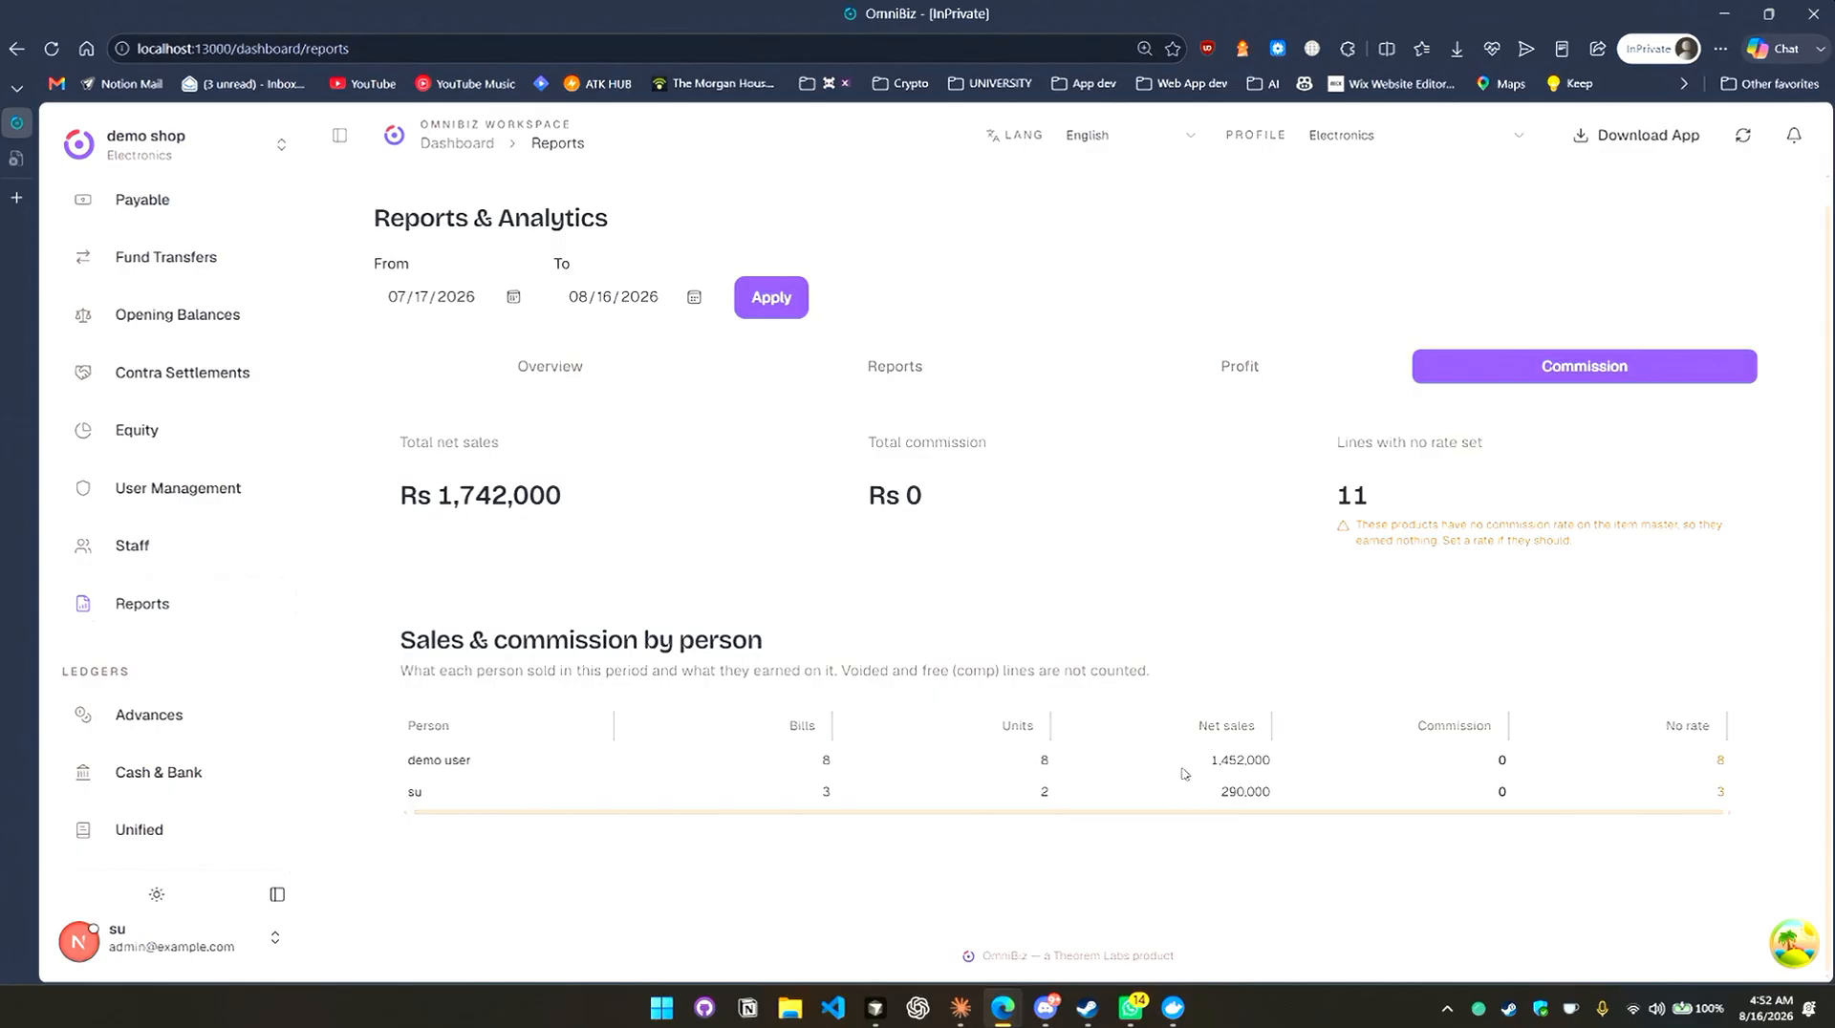
Review the Reports, Profit and Commission sections of Reports & Analytics and return to the Overview.
{"action": "left_click", "coordinate": [612, 380]}
{"action": "left_click", "coordinate": [898, 369]}
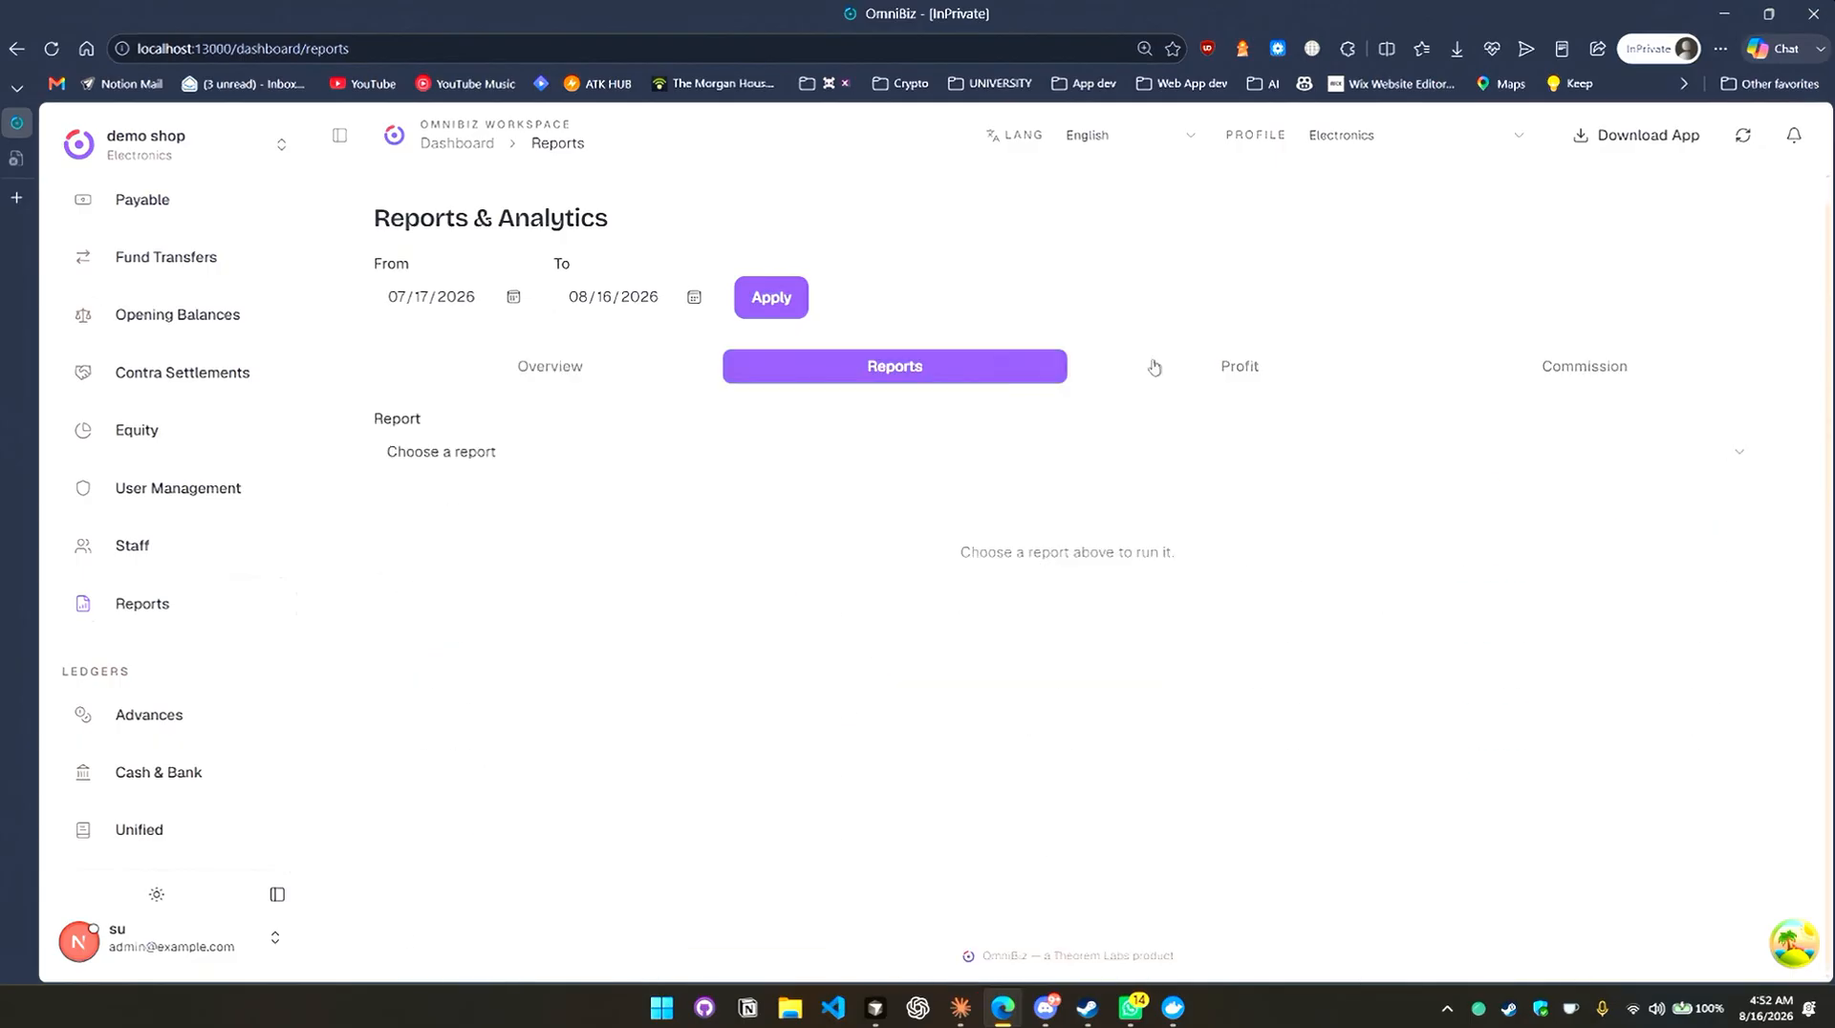
{"action": "left_click", "coordinate": [1207, 367]}
{"action": "left_click", "coordinate": [1613, 369]}
{"action": "left_click", "coordinate": [685, 382]}
Revisit the POS workspace and open the inventory's list of in-stock devices.
{"action": "scroll", "coordinate": [200, 585], "scroll_direction": "down", "scroll_amount": 3}
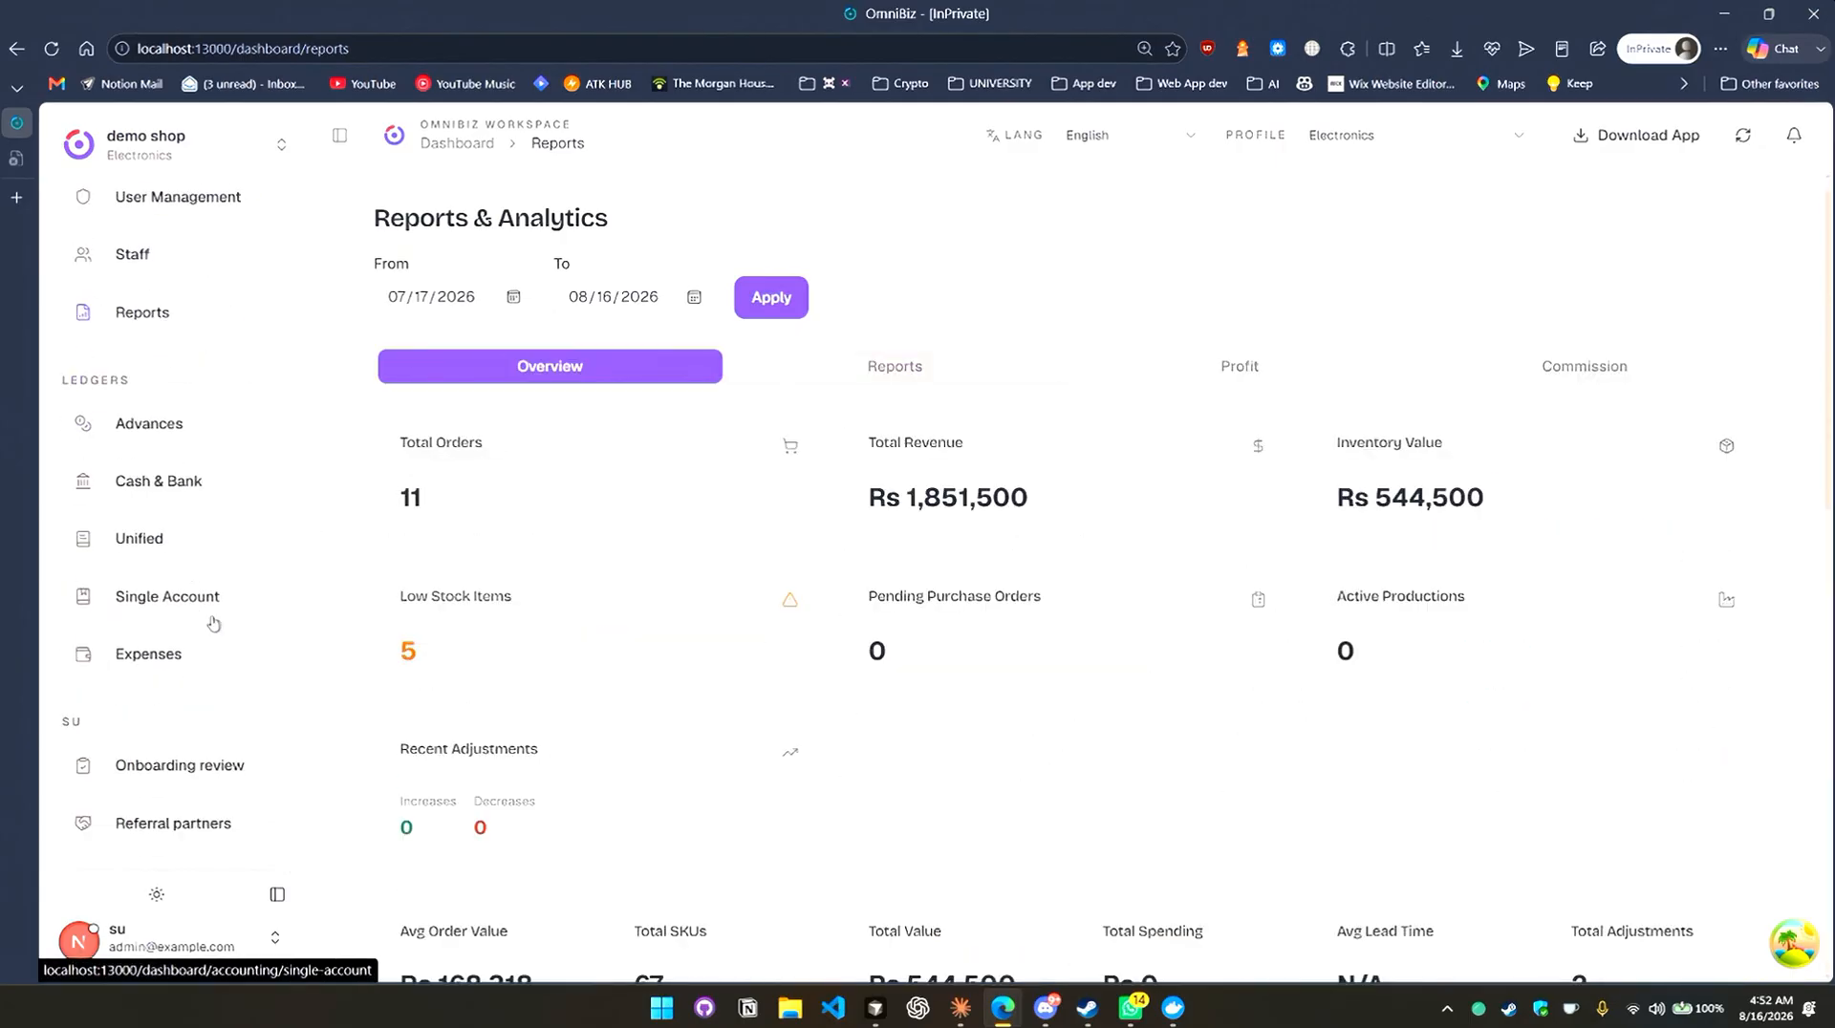
{"action": "scroll", "coordinate": [258, 727], "scroll_direction": "up", "scroll_amount": 10}
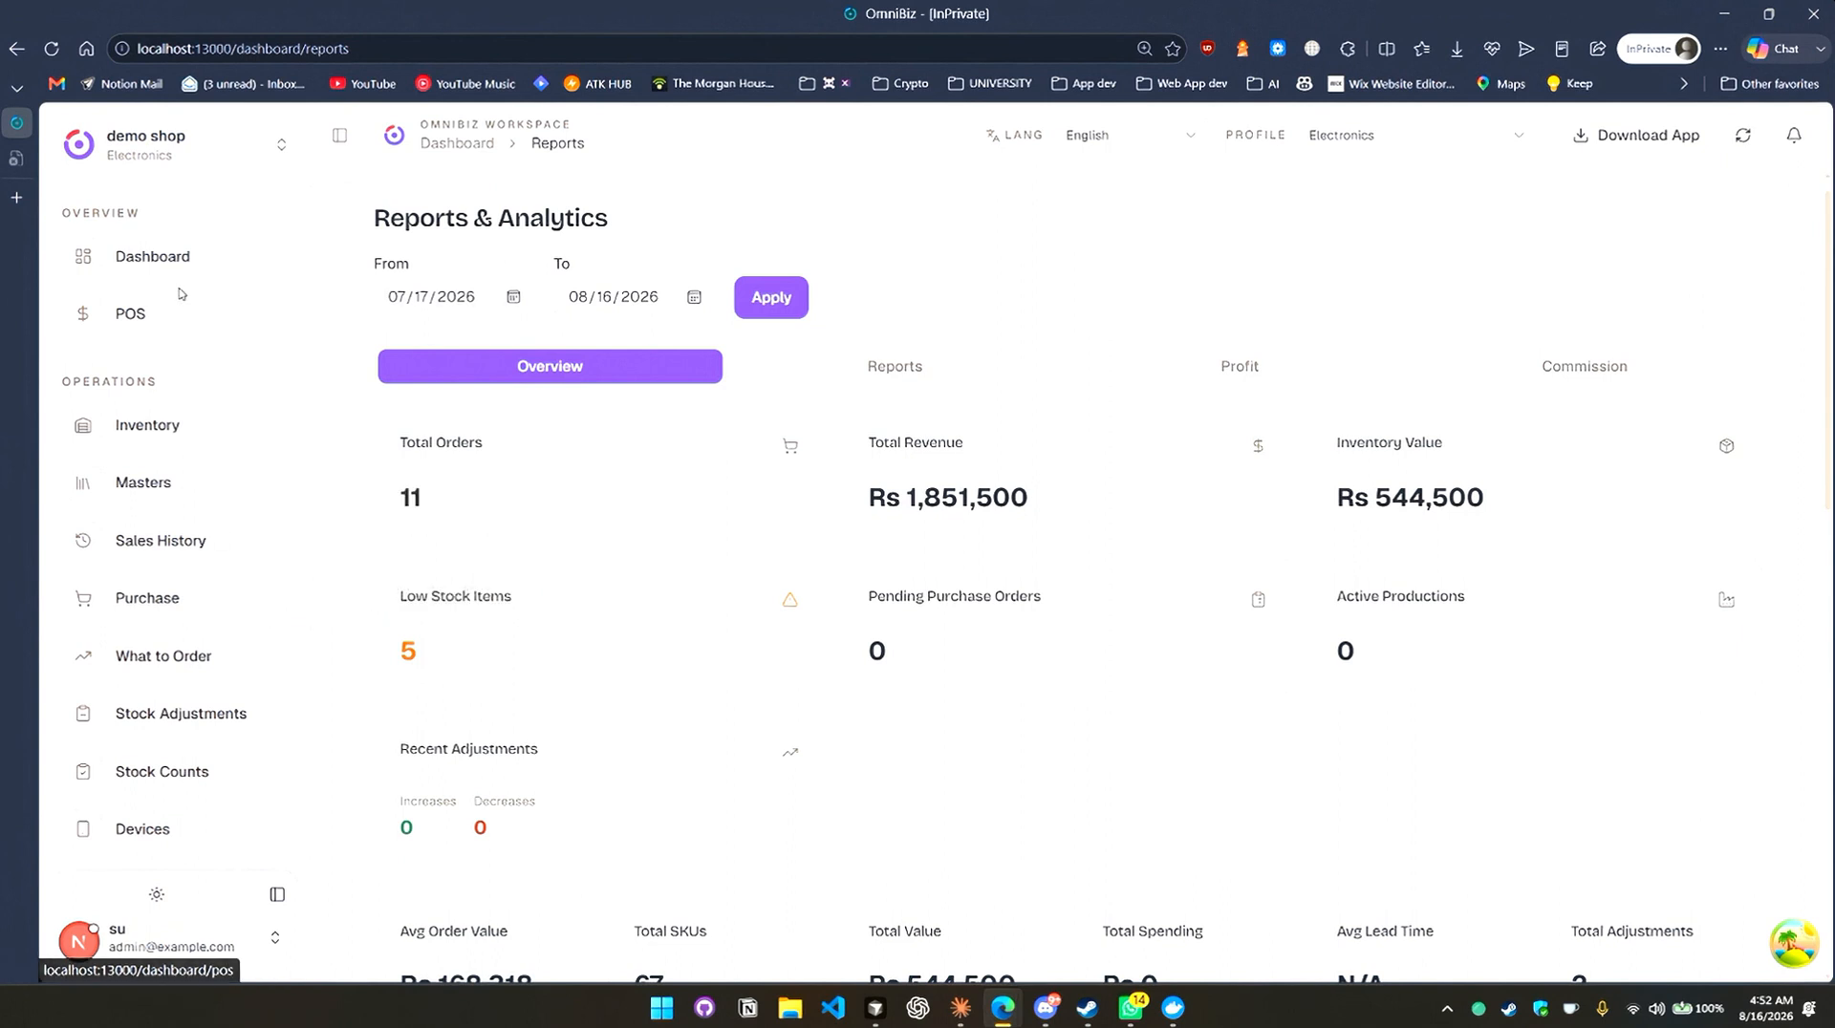
{"action": "left_click", "coordinate": [196, 317]}
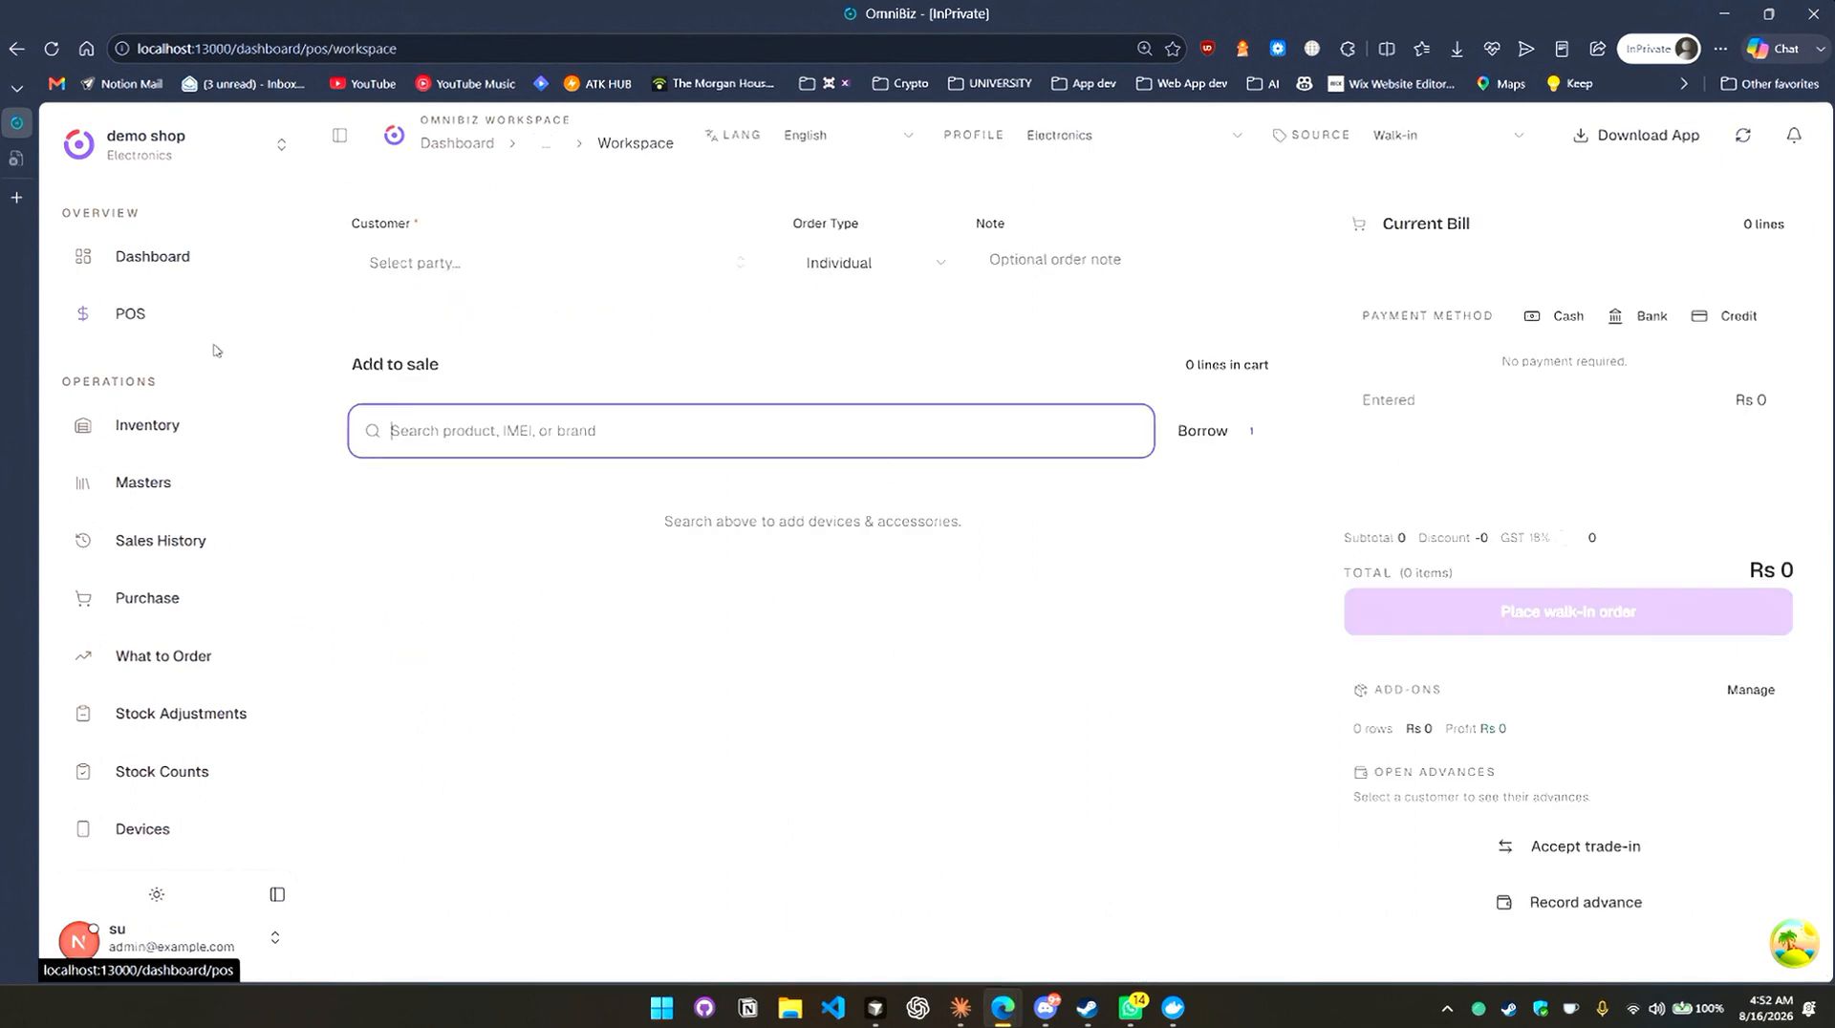
{"action": "left_click", "coordinate": [186, 422]}
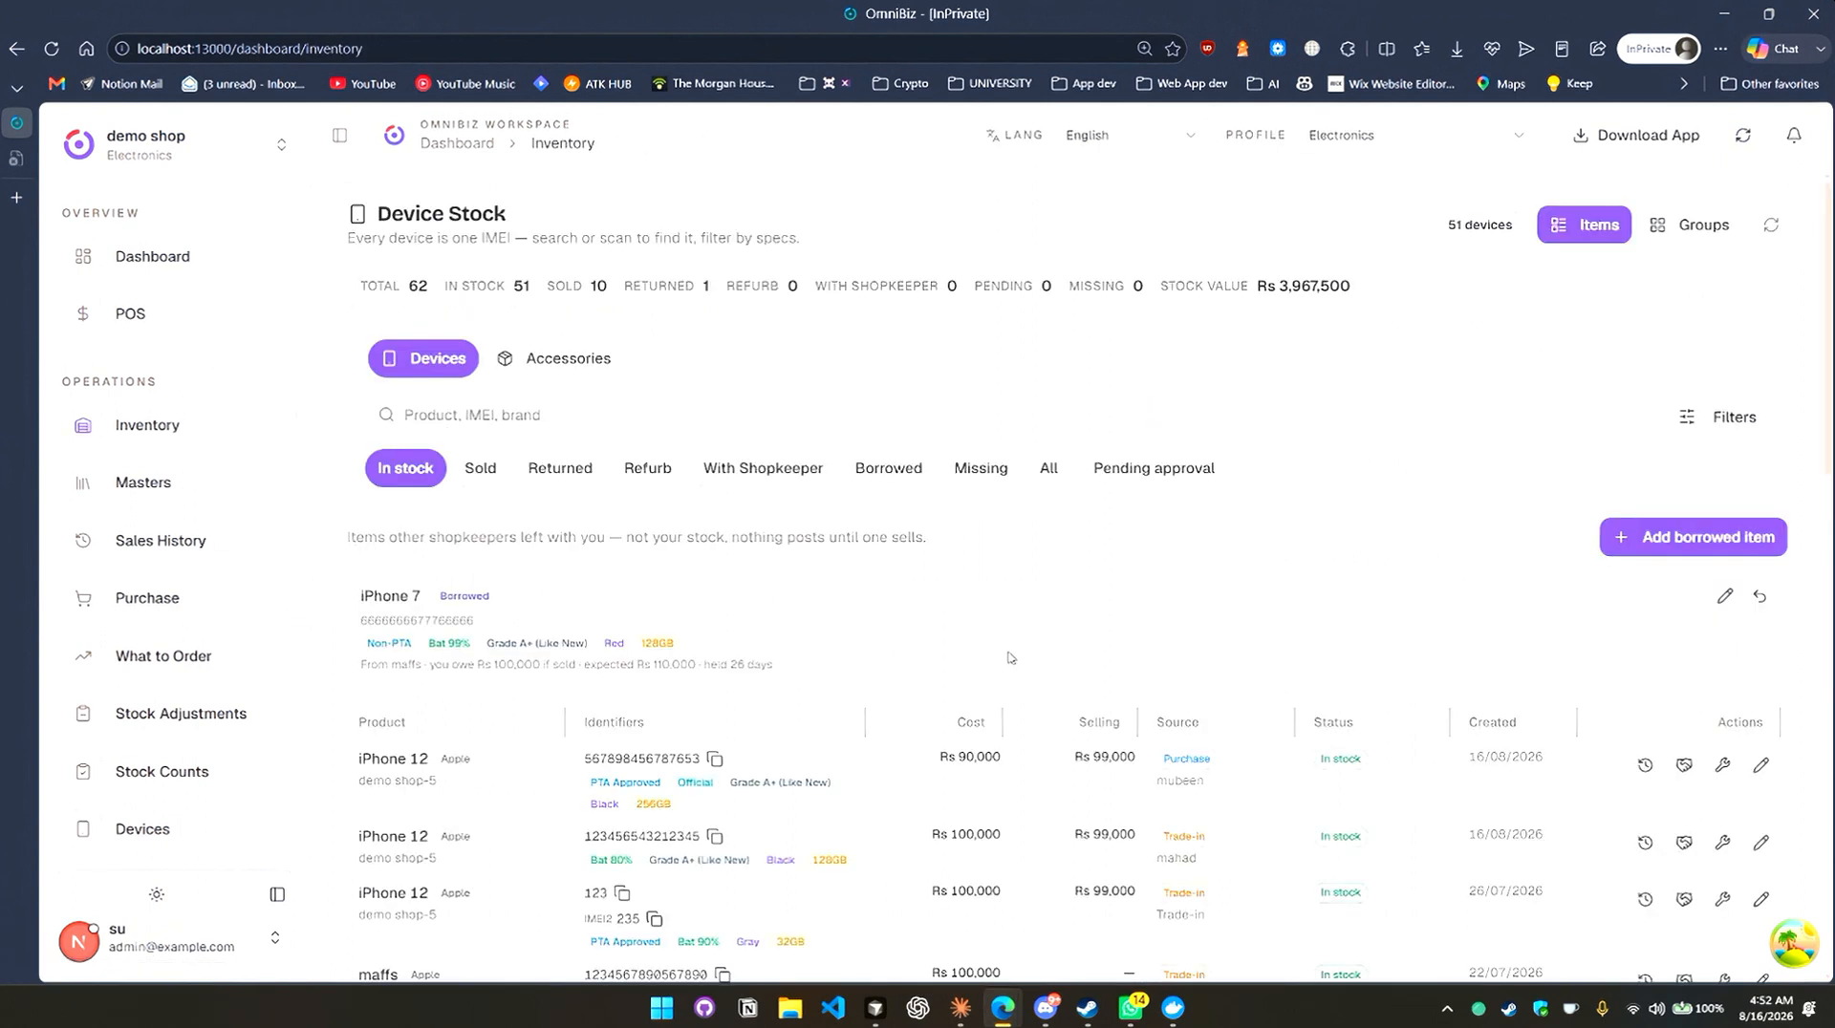